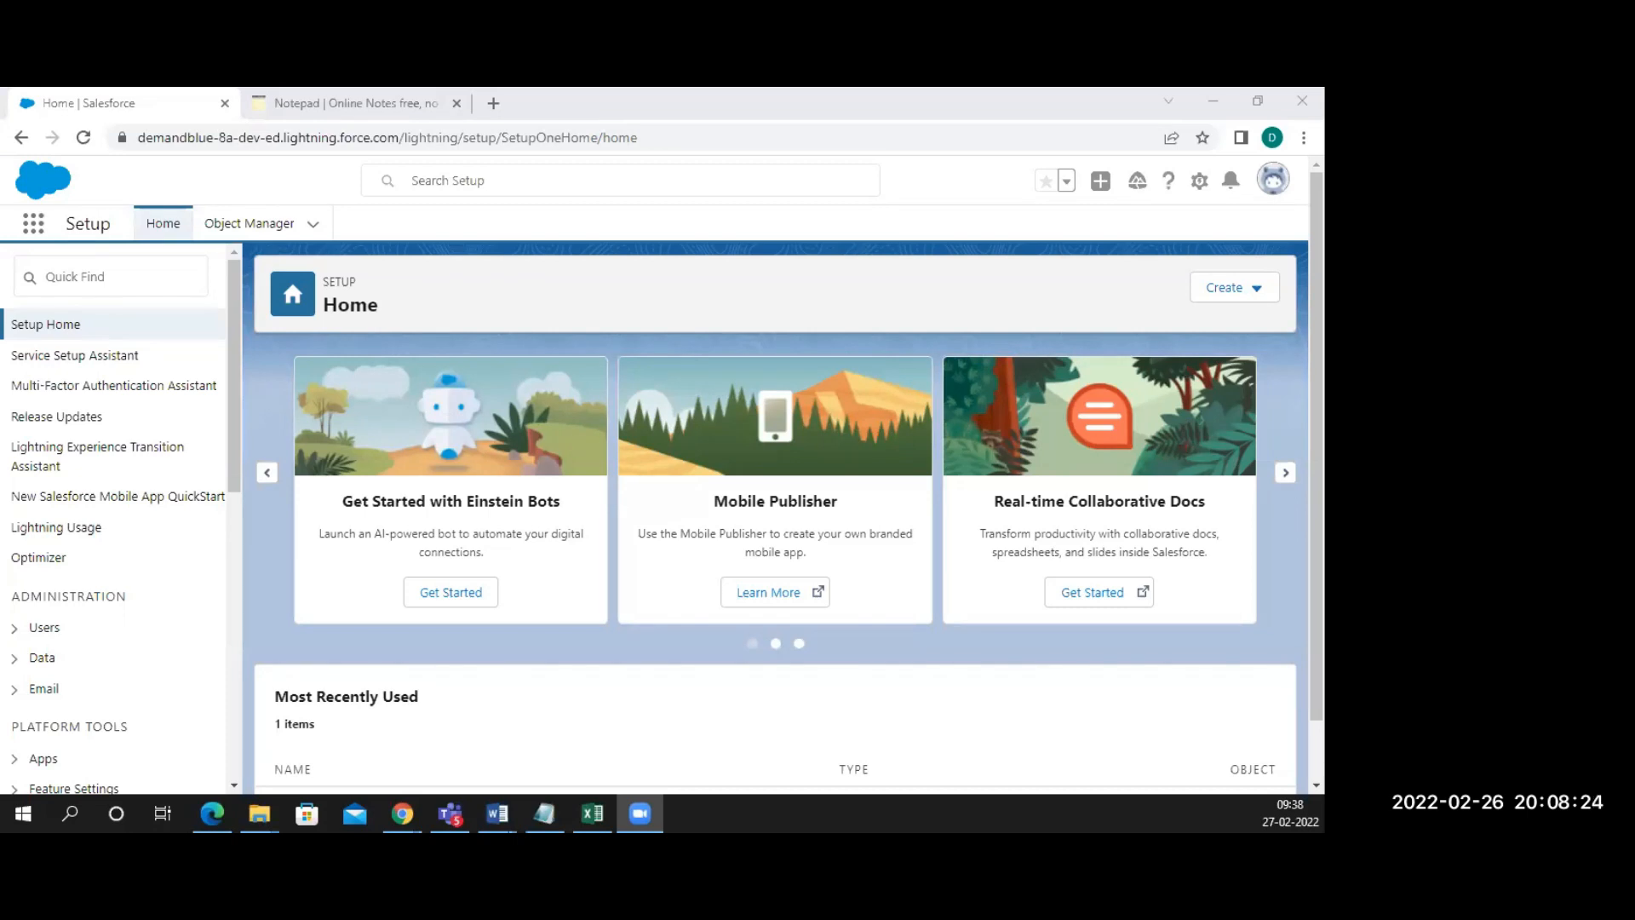
Start the empty notepad with 'Object' as the first line
key(alt+Tab)
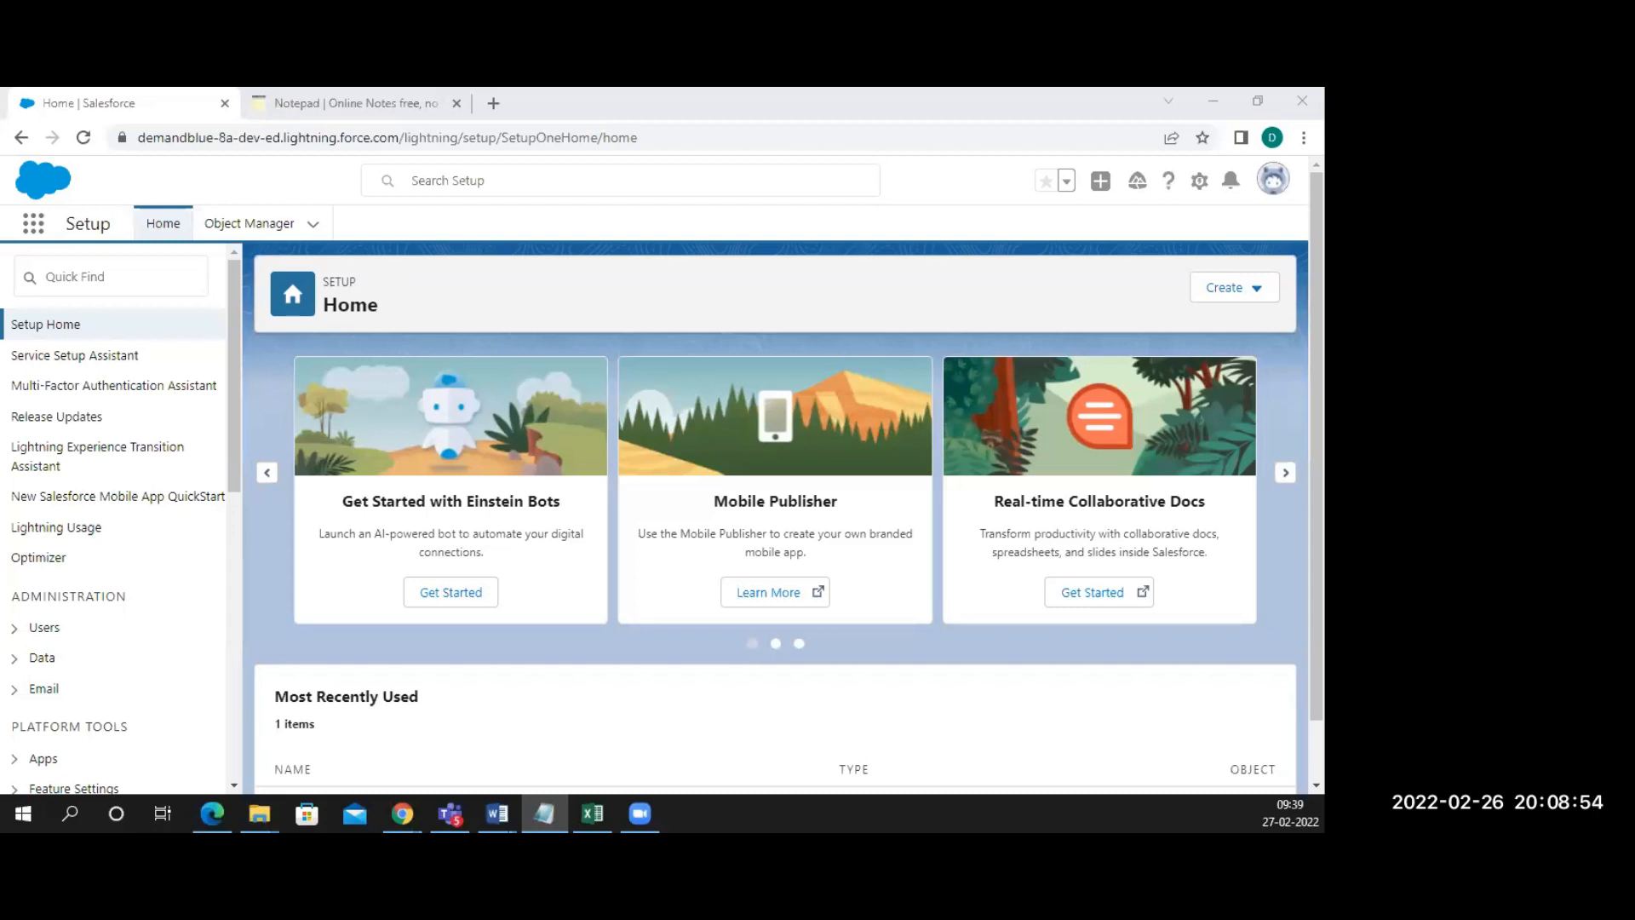
click(330, 108)
click(82, 427)
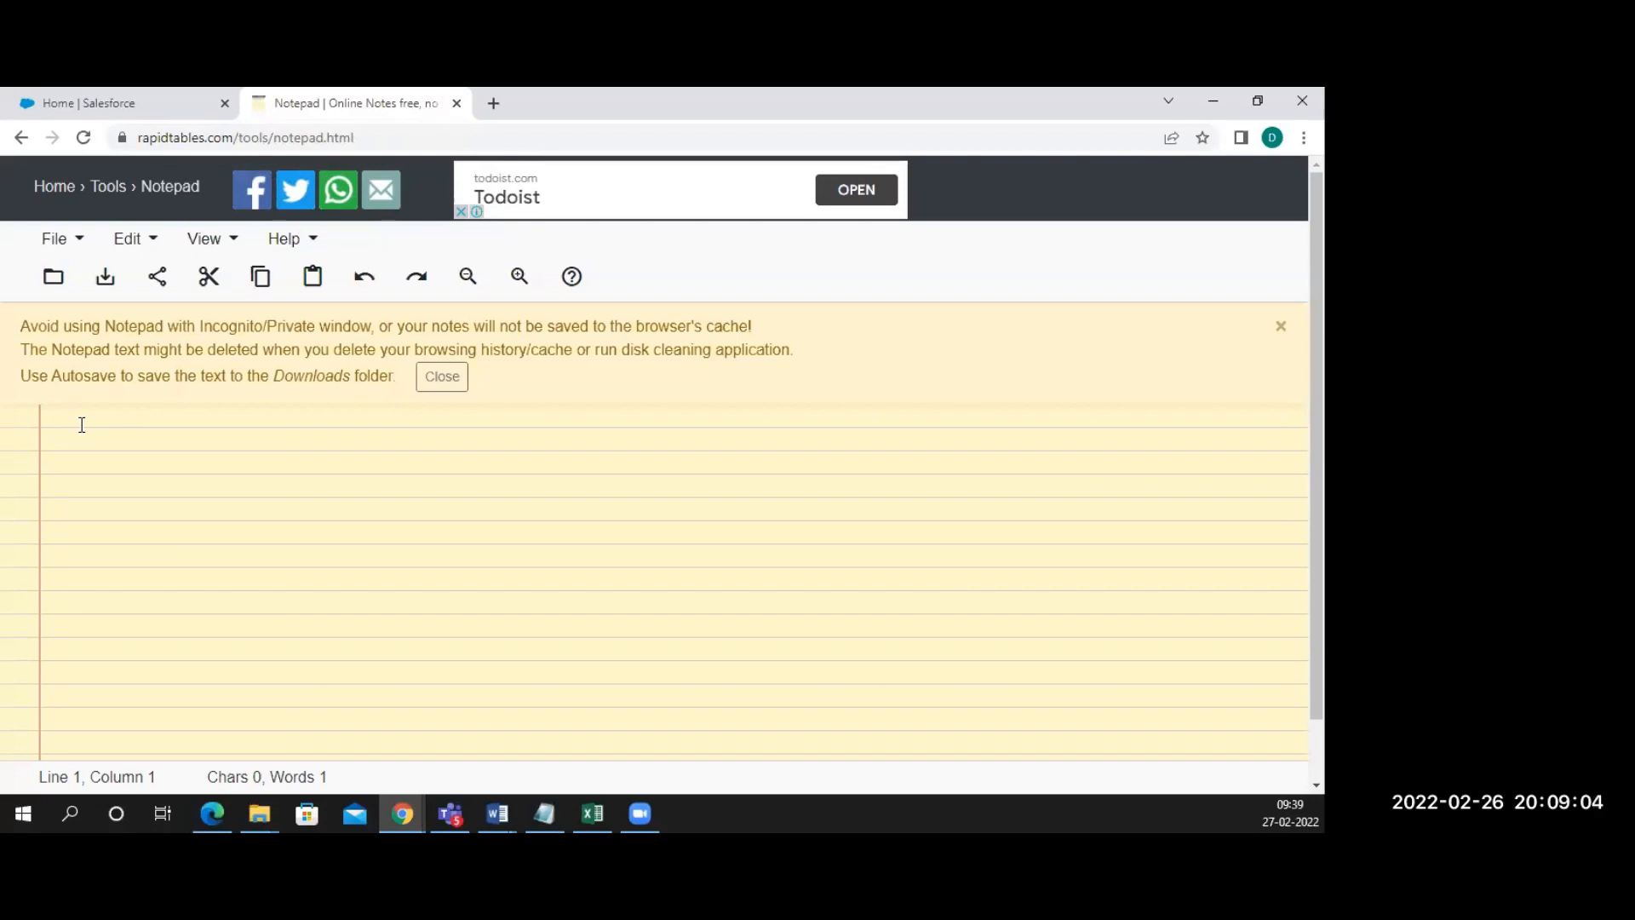
text(Obk)
key(BackSpace)
text(ject)
Add 'Records', 'Page Layouts' and 'Actions buttons' as separate lines
text(Recor)
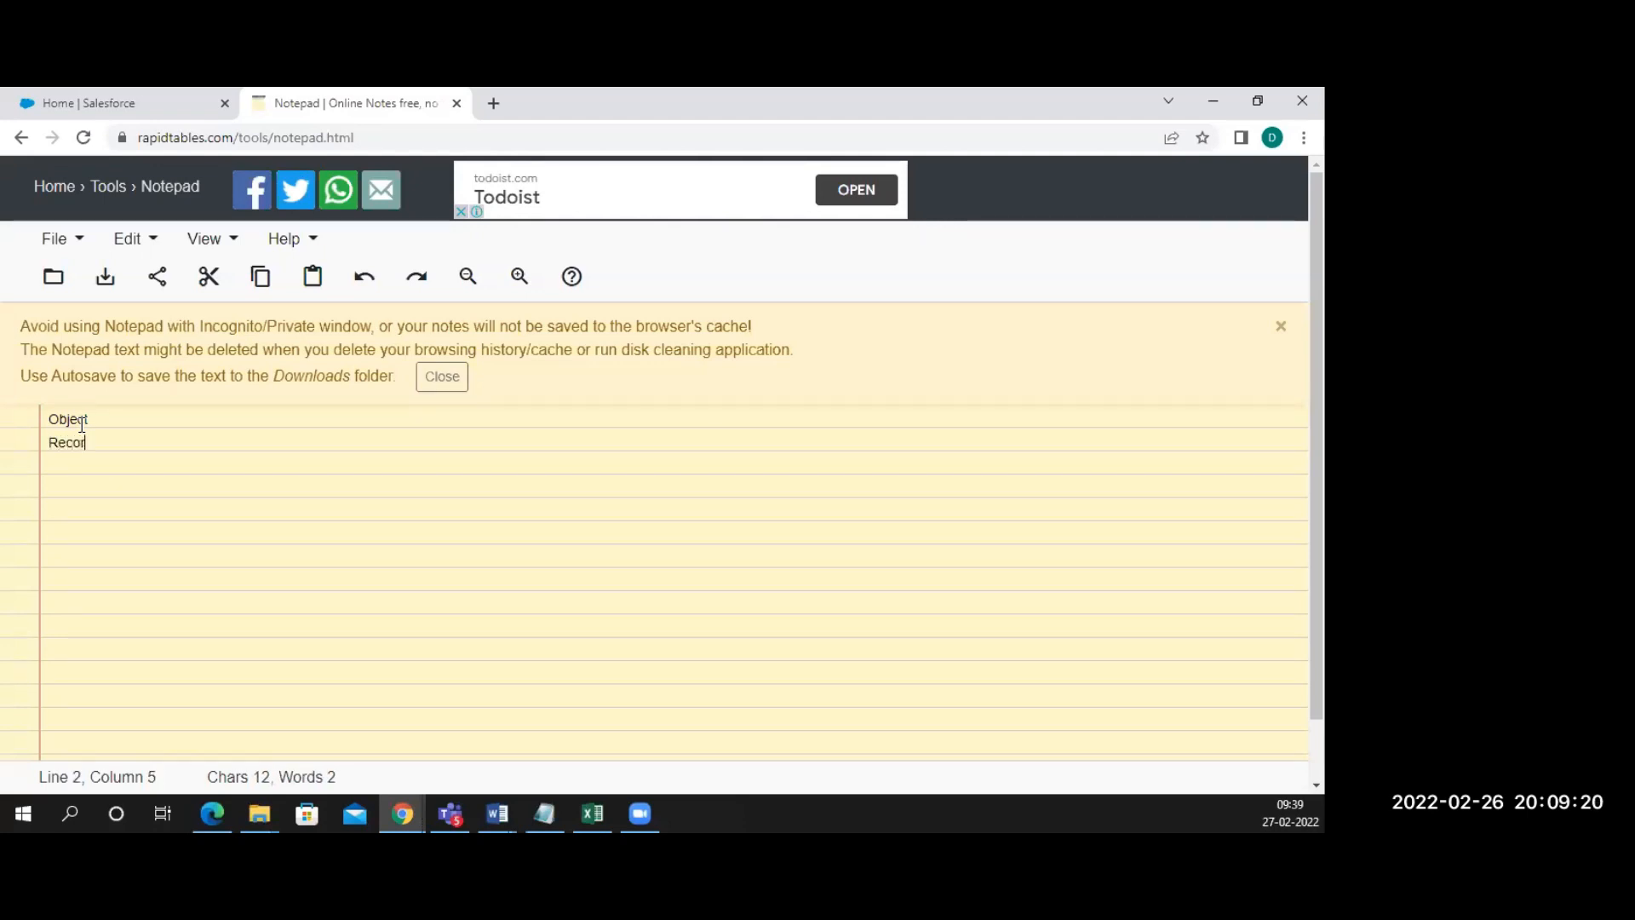
text(ds)
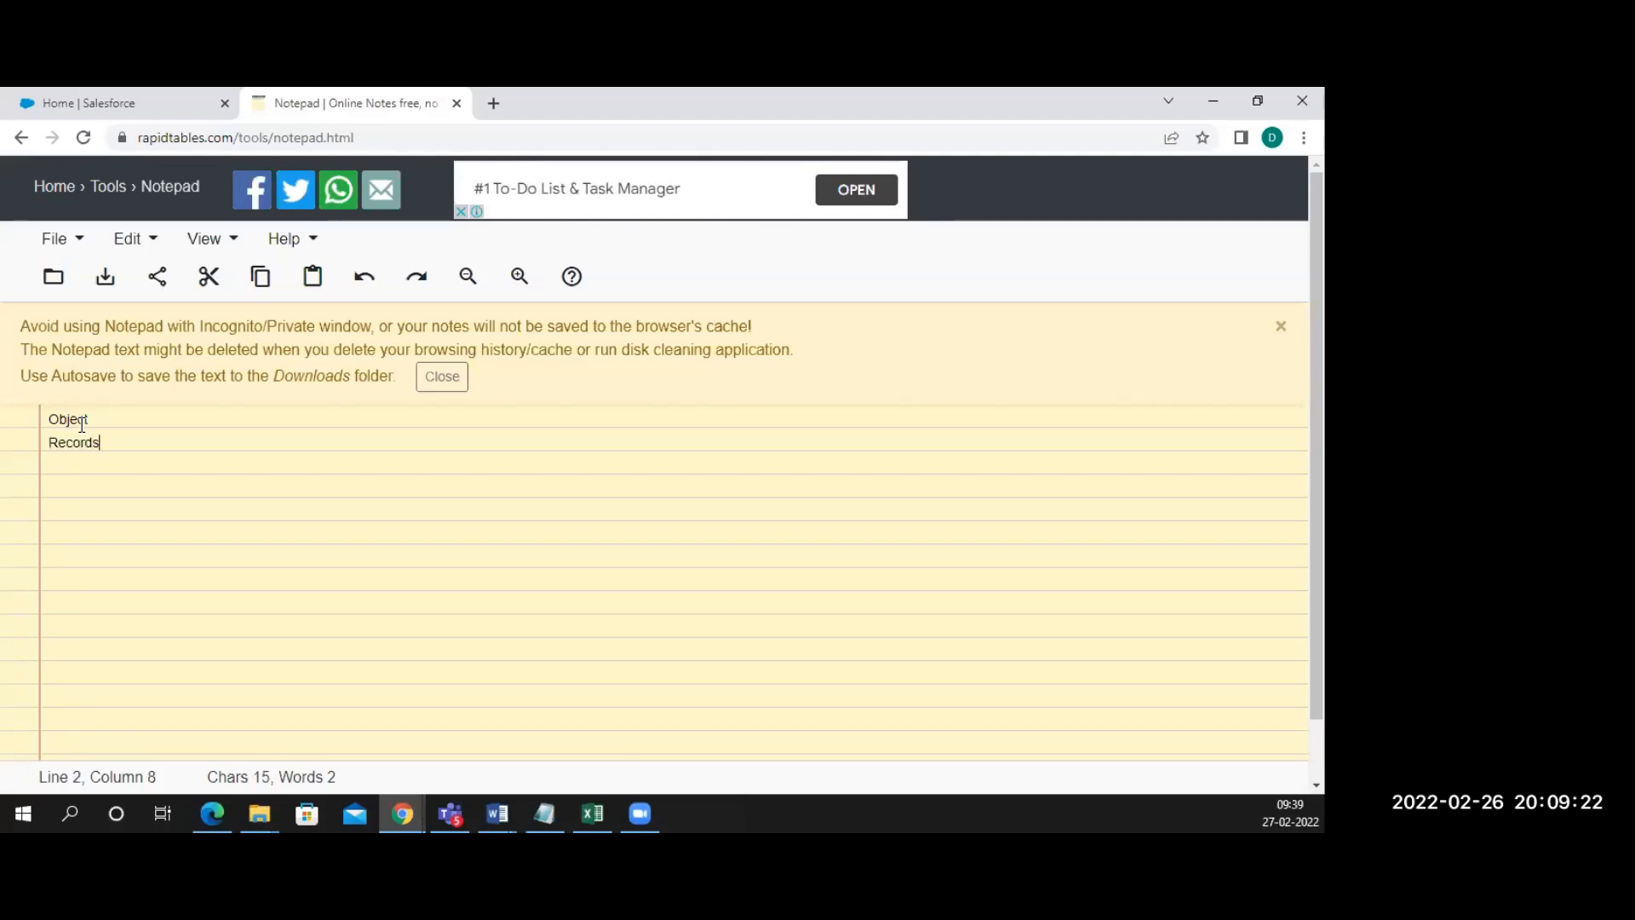
key(Return)
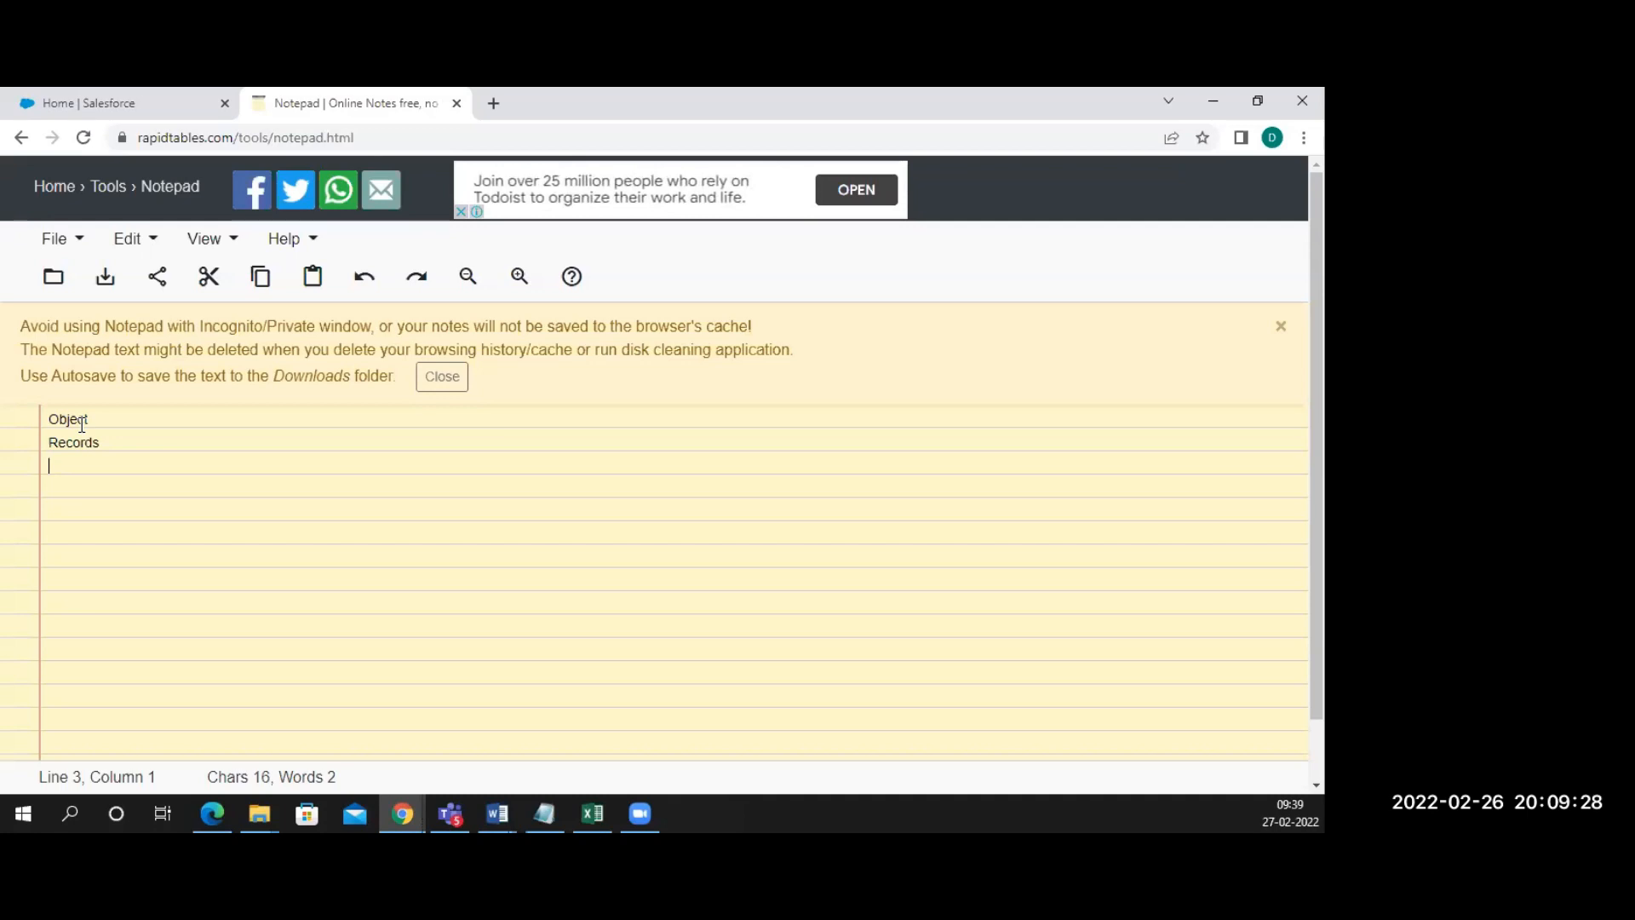
text(Add)
key(BackSpace)
key(BackSpace)
key(BackSpace)
text(Page)
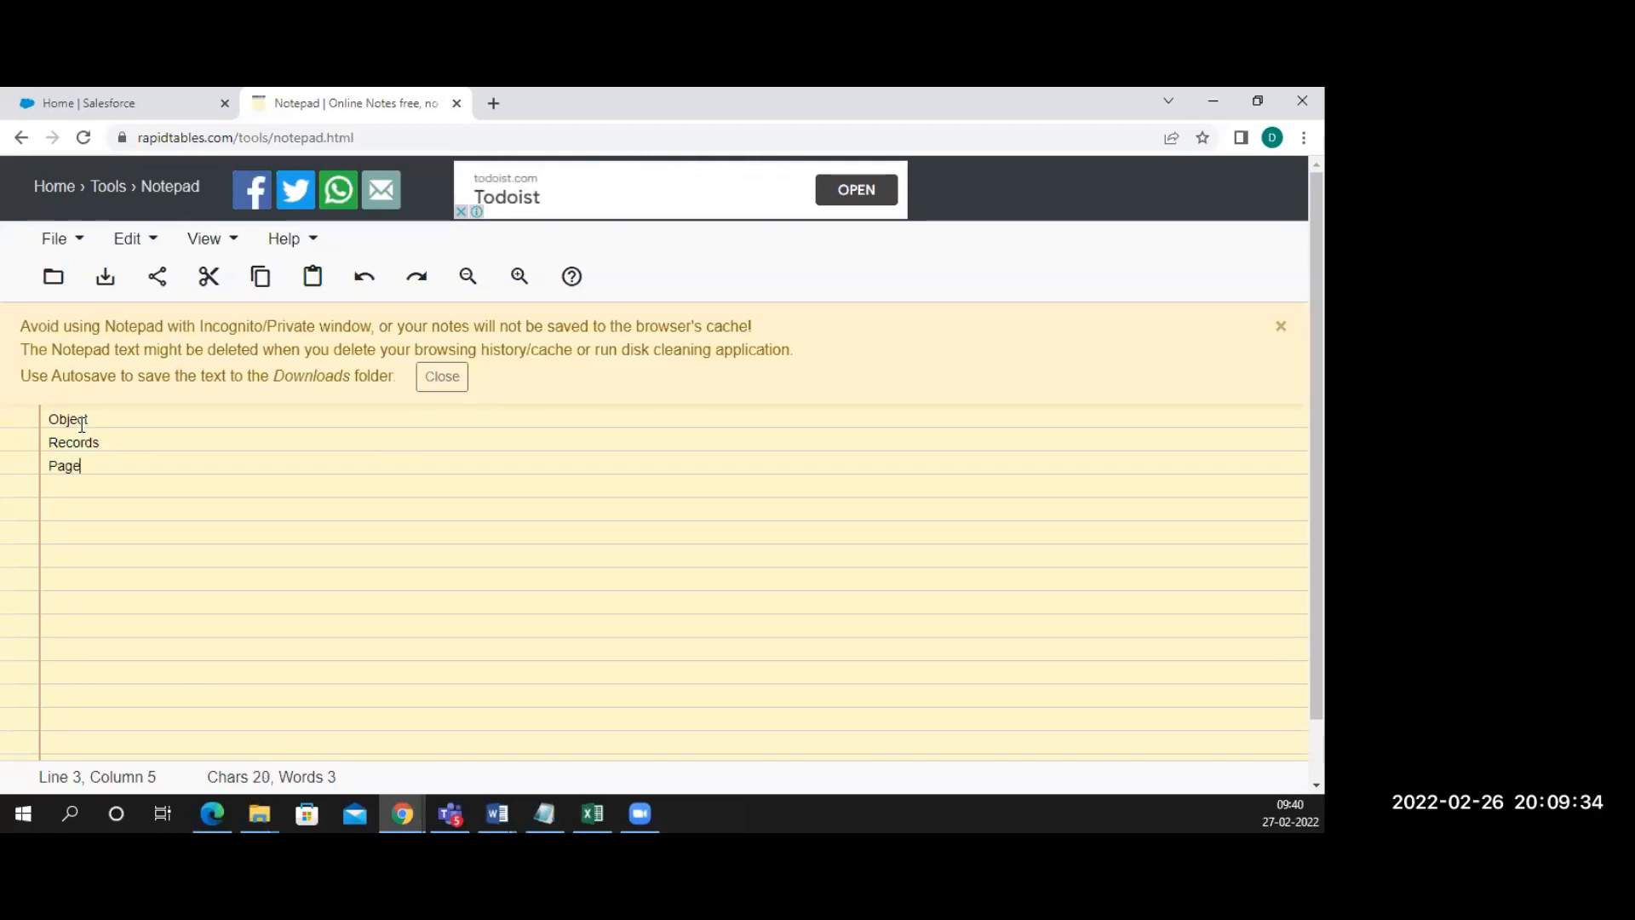
text( Layouts)
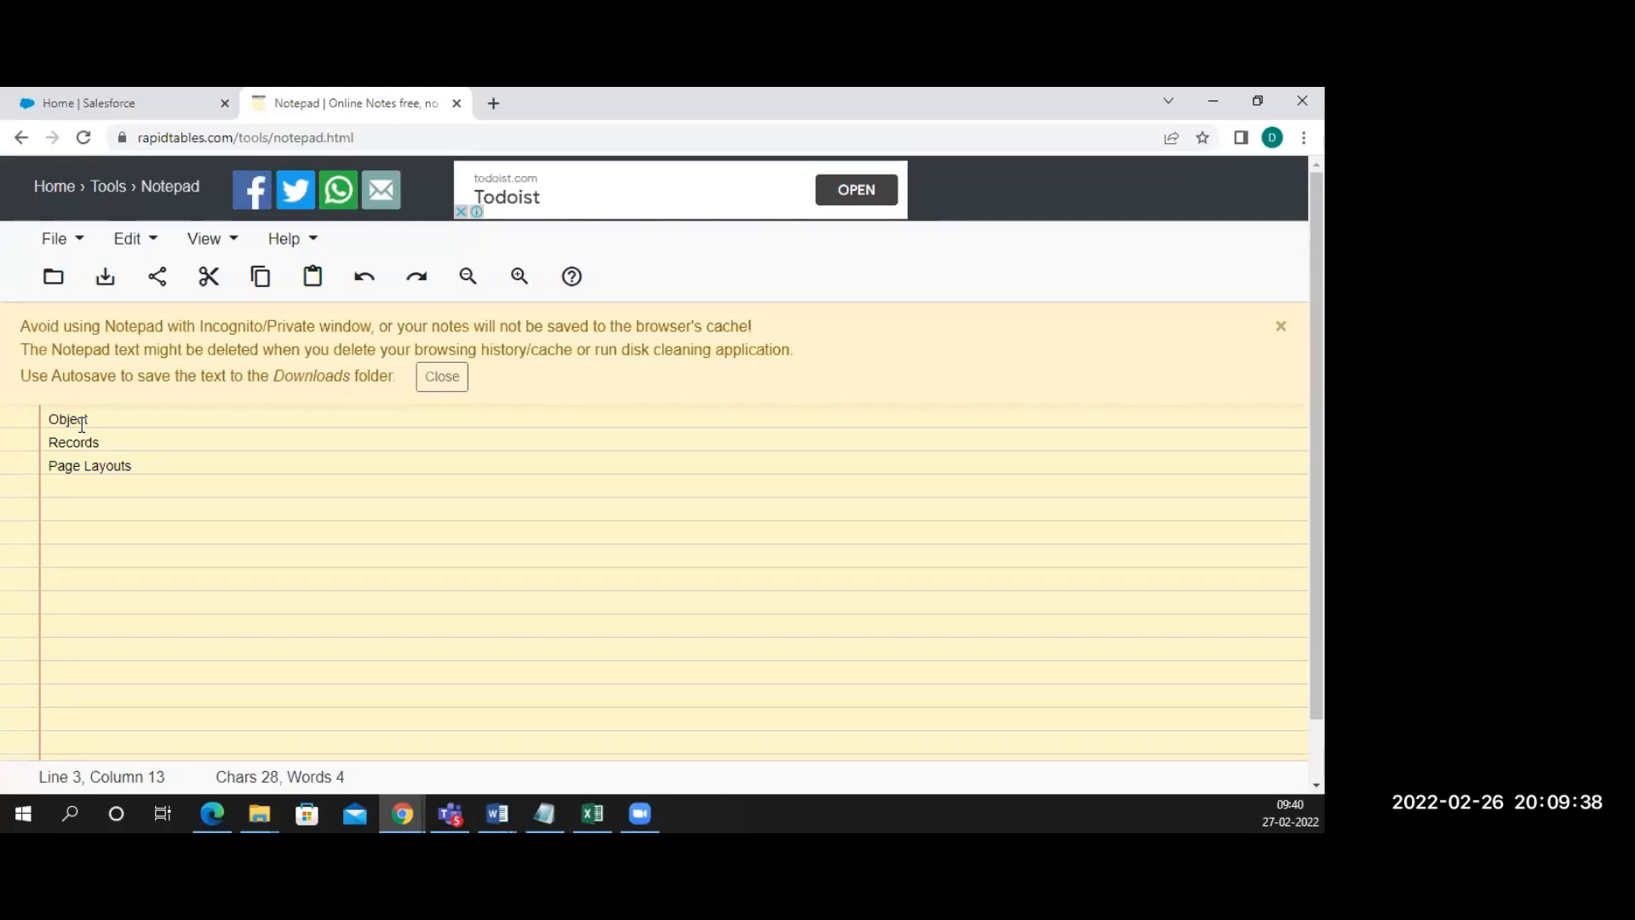
key(Return)
text(Actions)
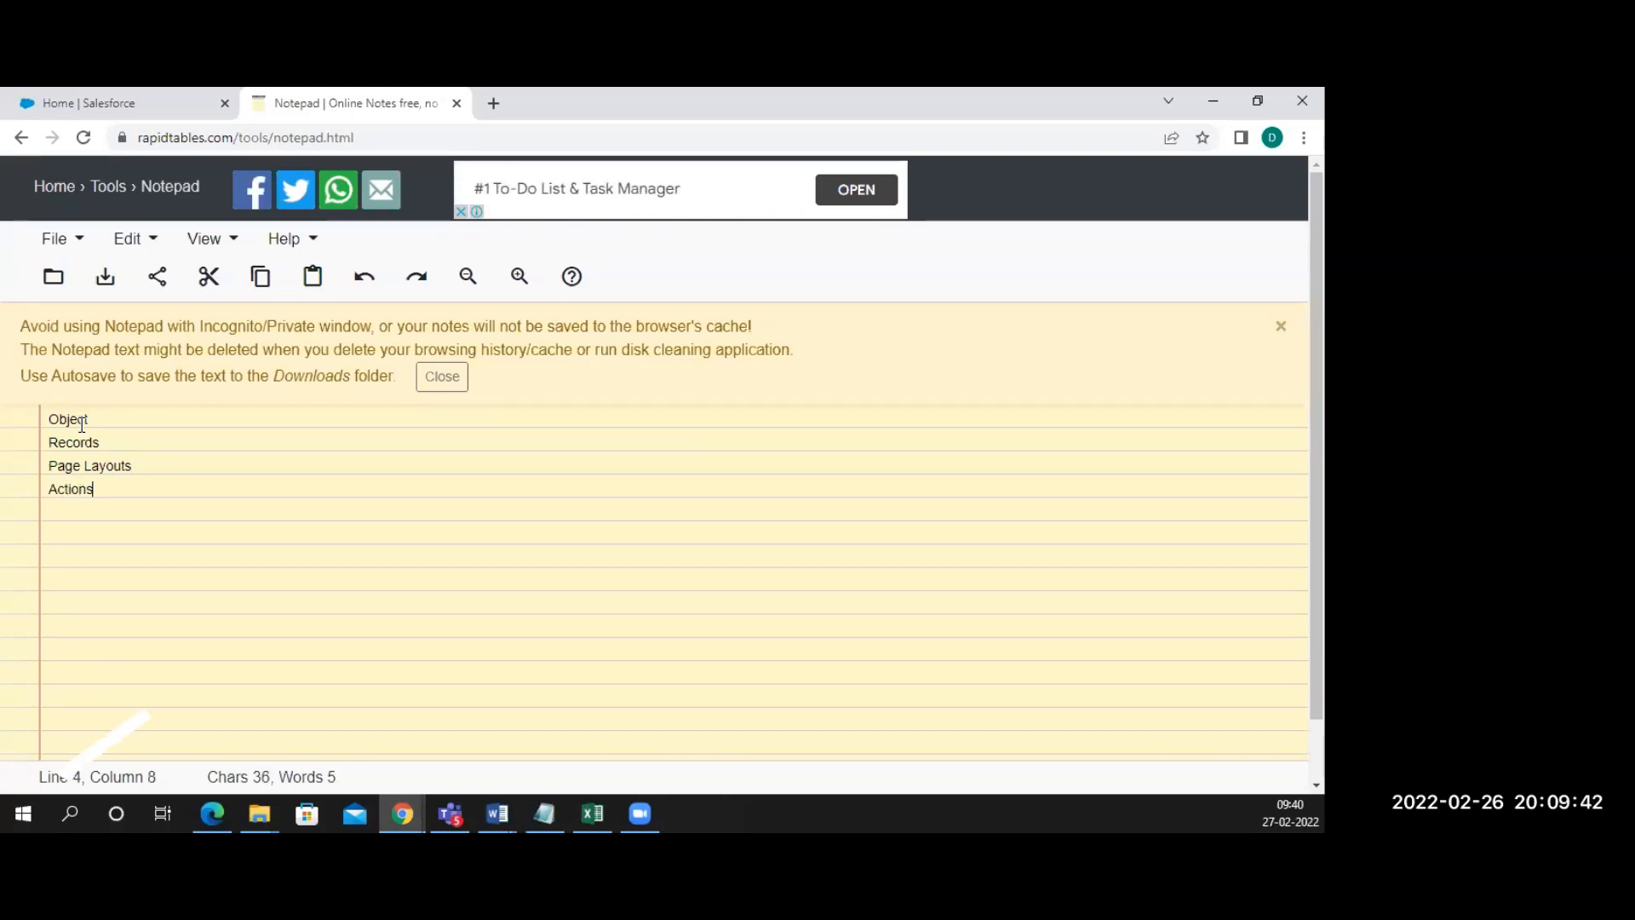
text( buttons)
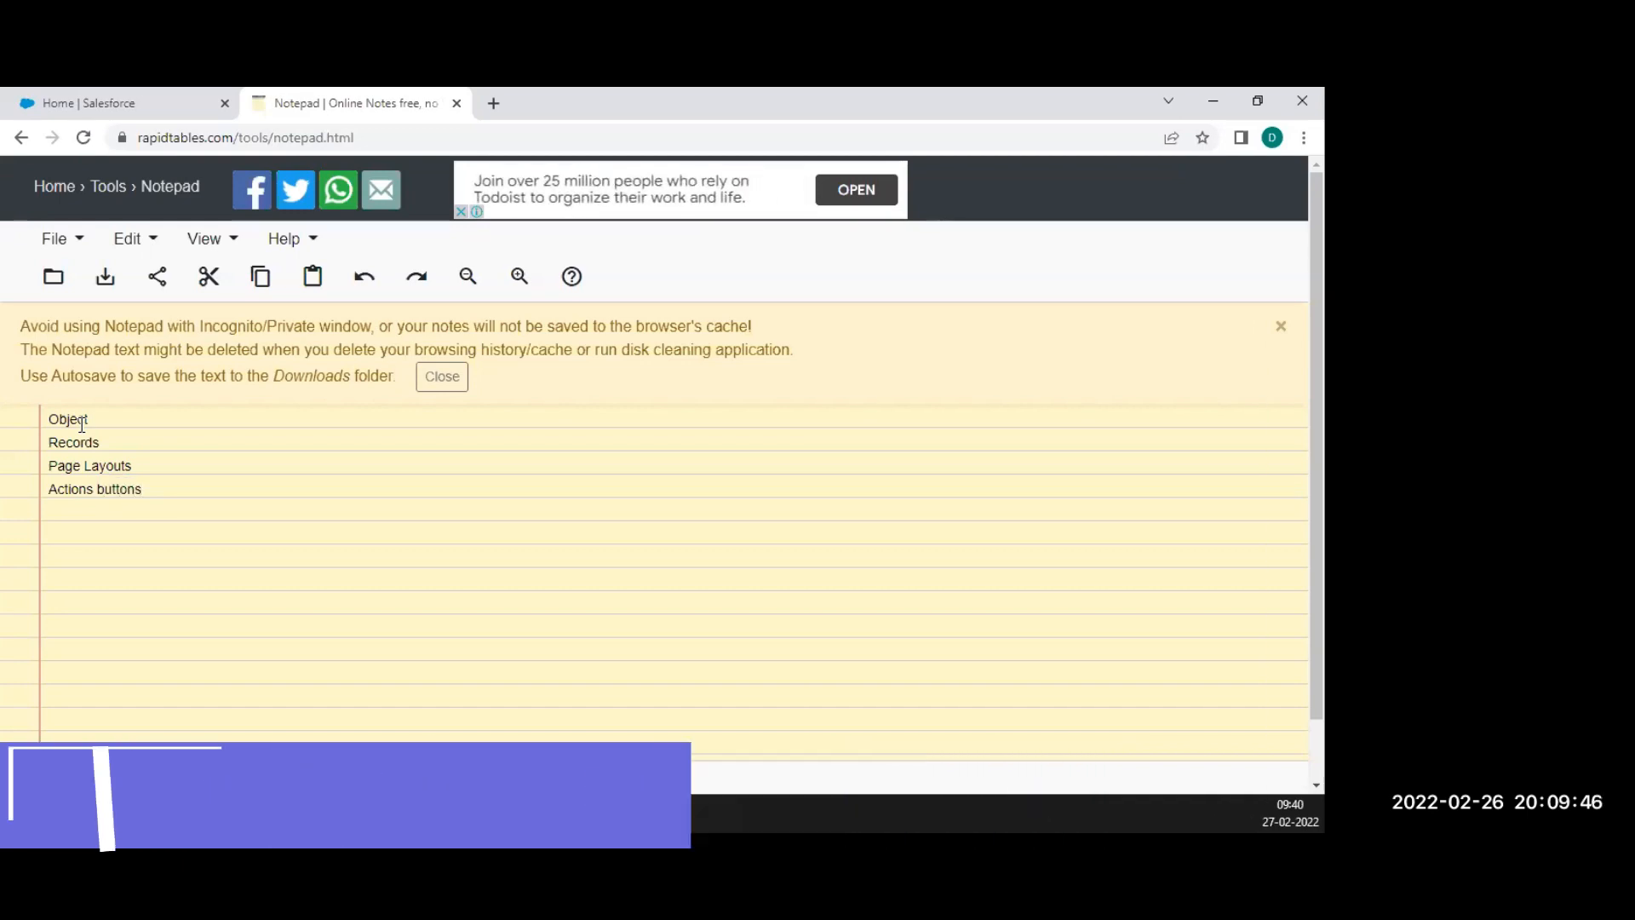
key(Return)
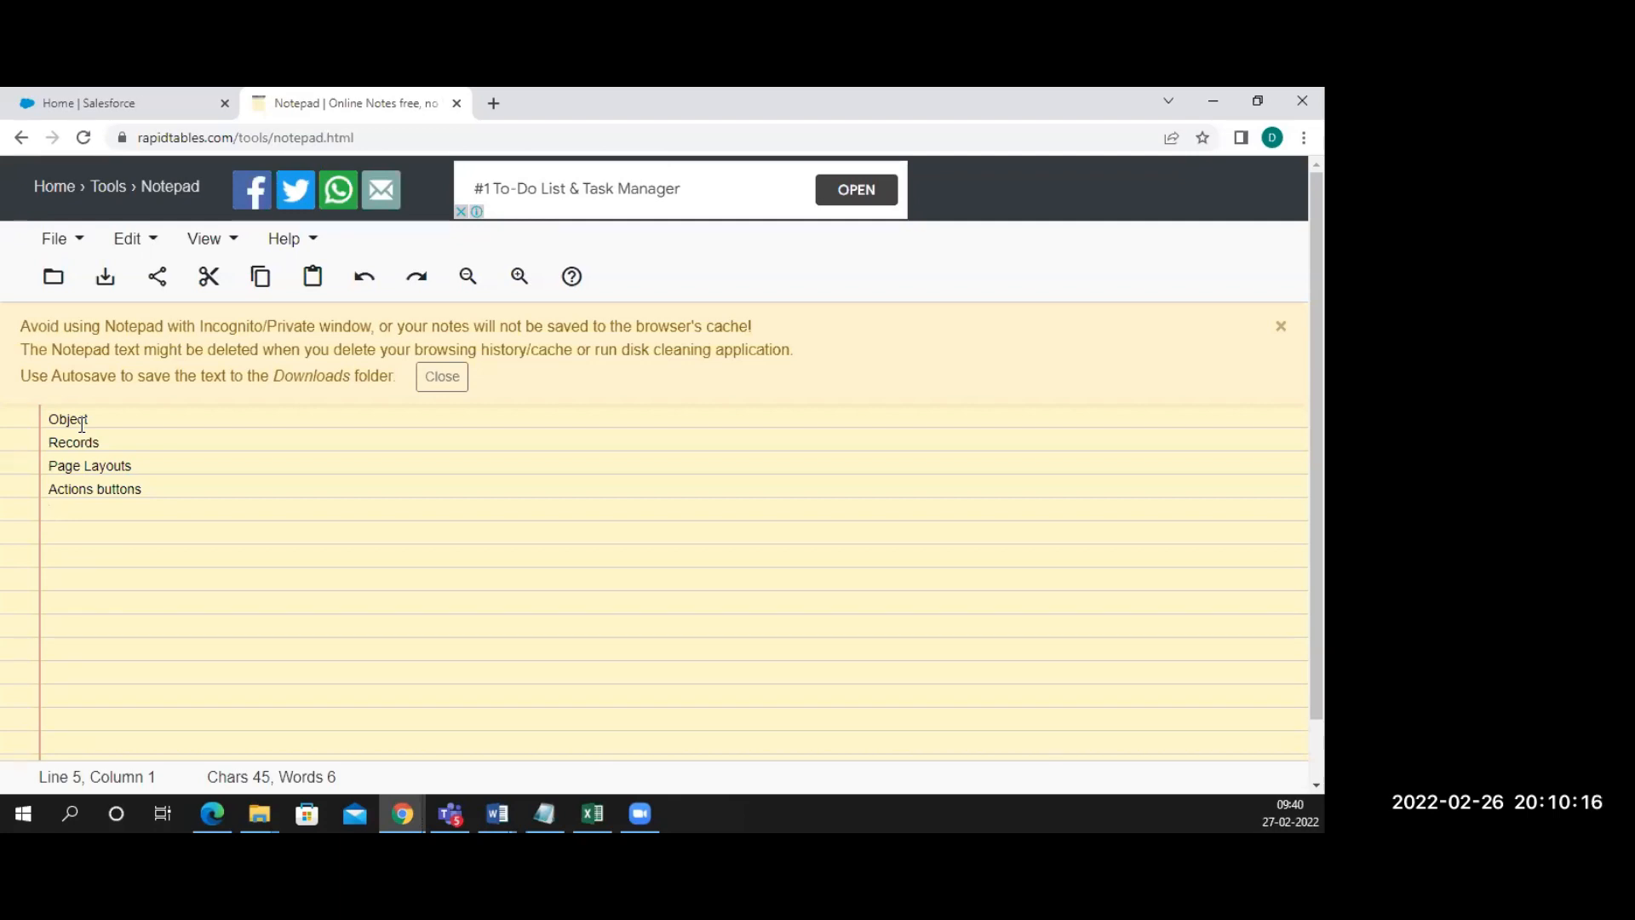
Add an 'Apex' line and extend 'Actions buttons' to 'Actions buttons links'
text(Apex)
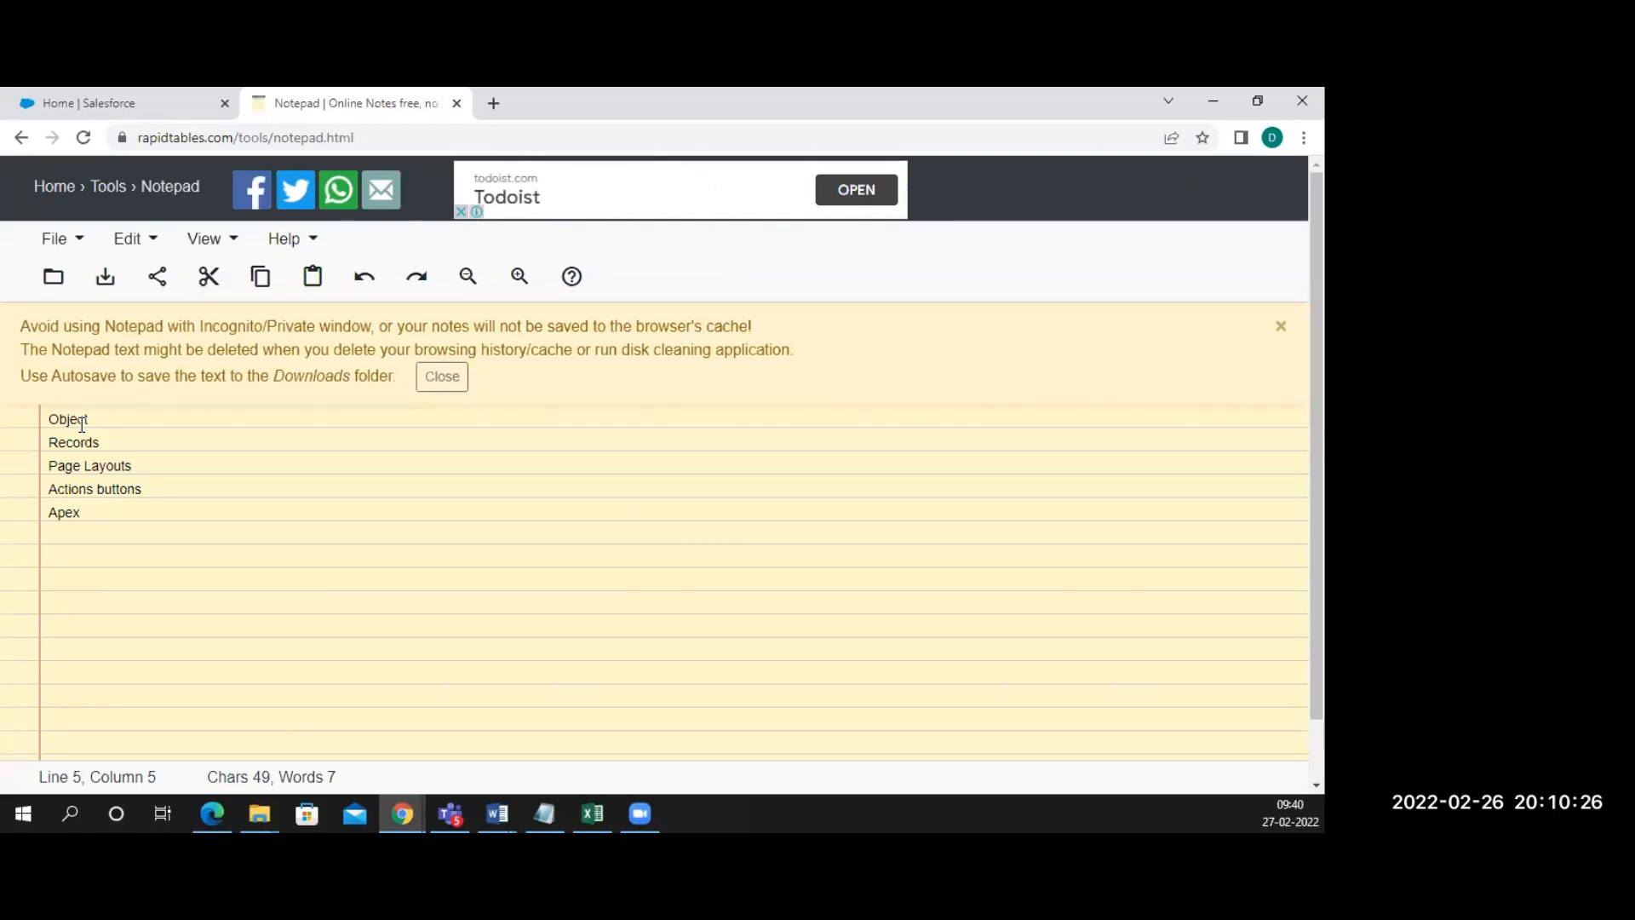
click(155, 496)
text(list)
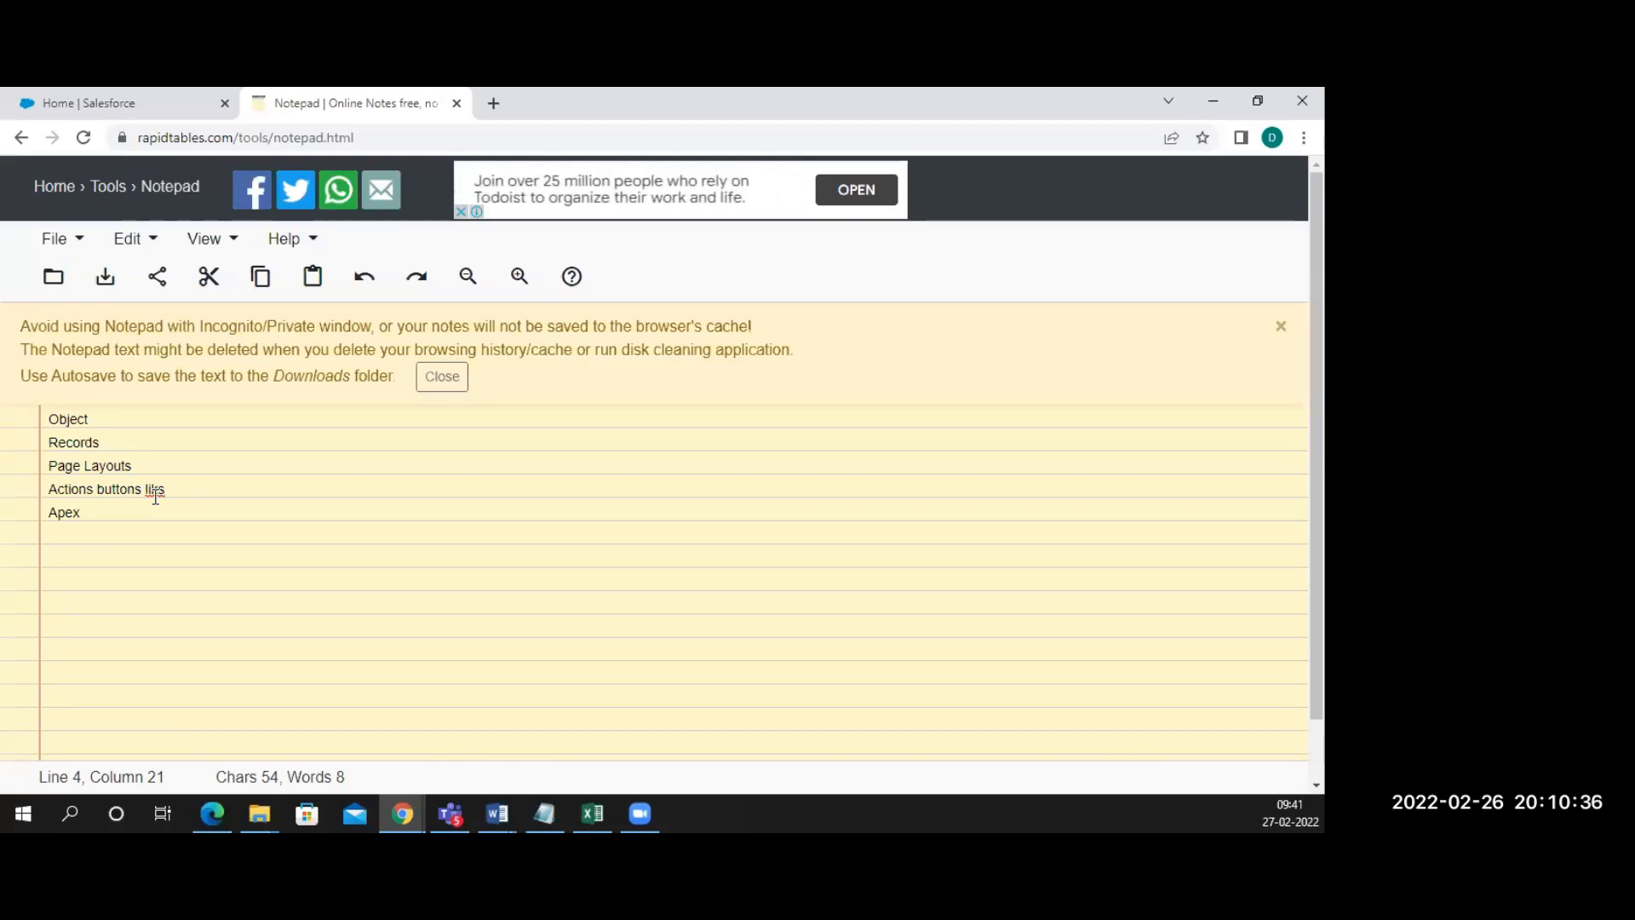
key(BackSpace)
key(BackSpace)
text(nks)
Move the 'Actions buttons links' line below Apex after a blank line
triple_click(193, 493)
key(ctrl+c)
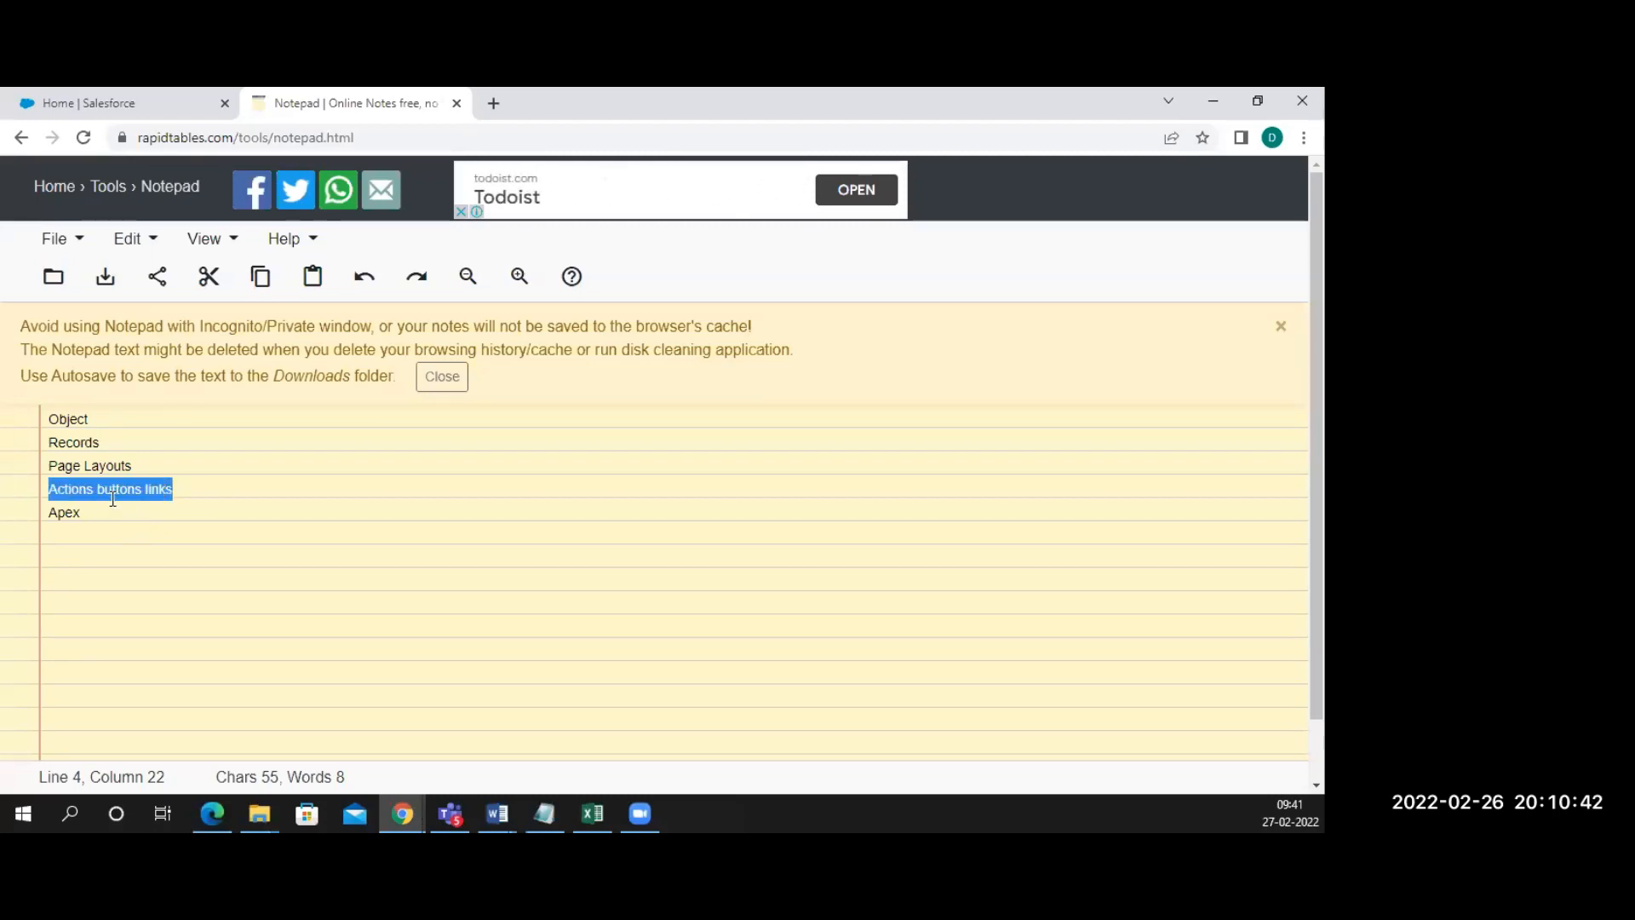
key(BackSpace)
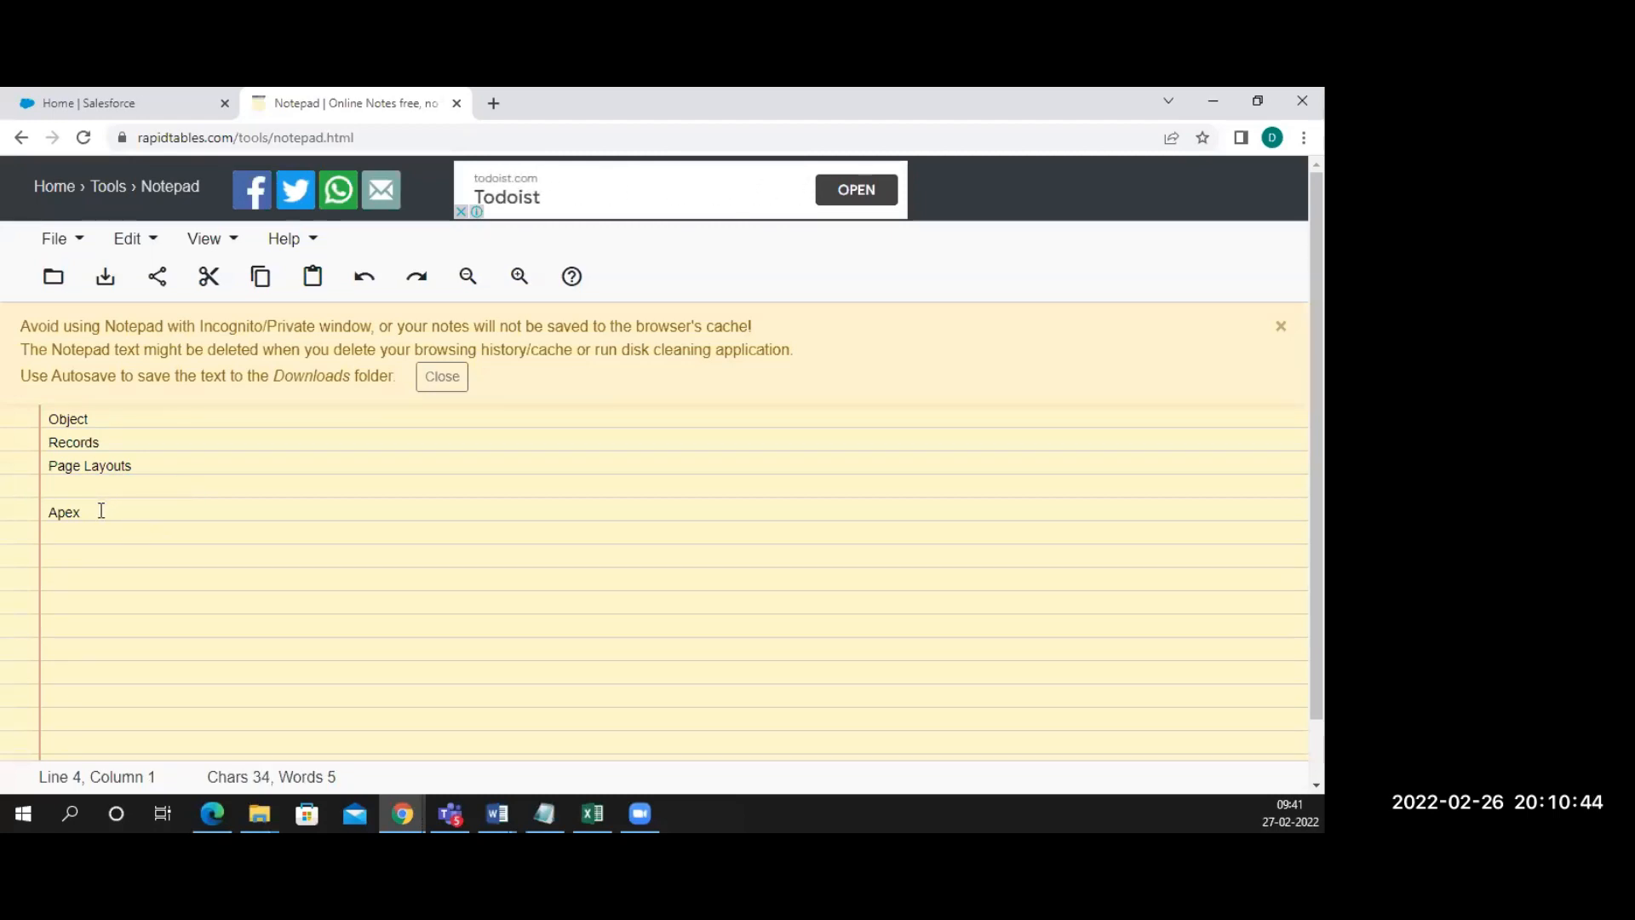
key(BackSpace)
click(91, 497)
key(Return)
key(Return)
key(ctrl+v)
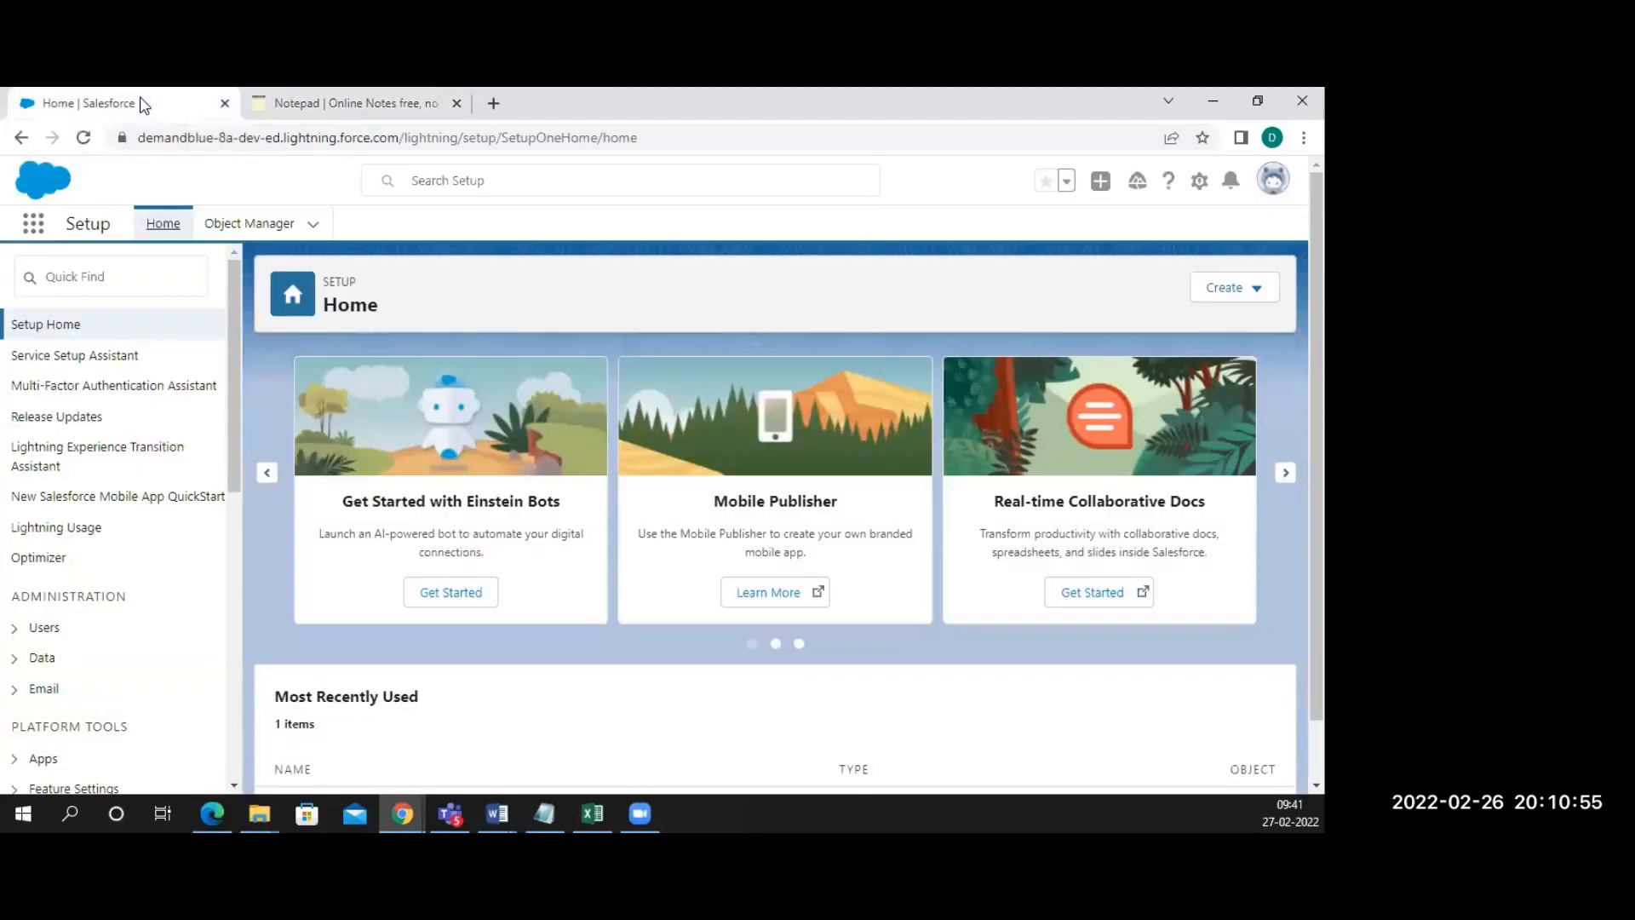
click(142, 105)
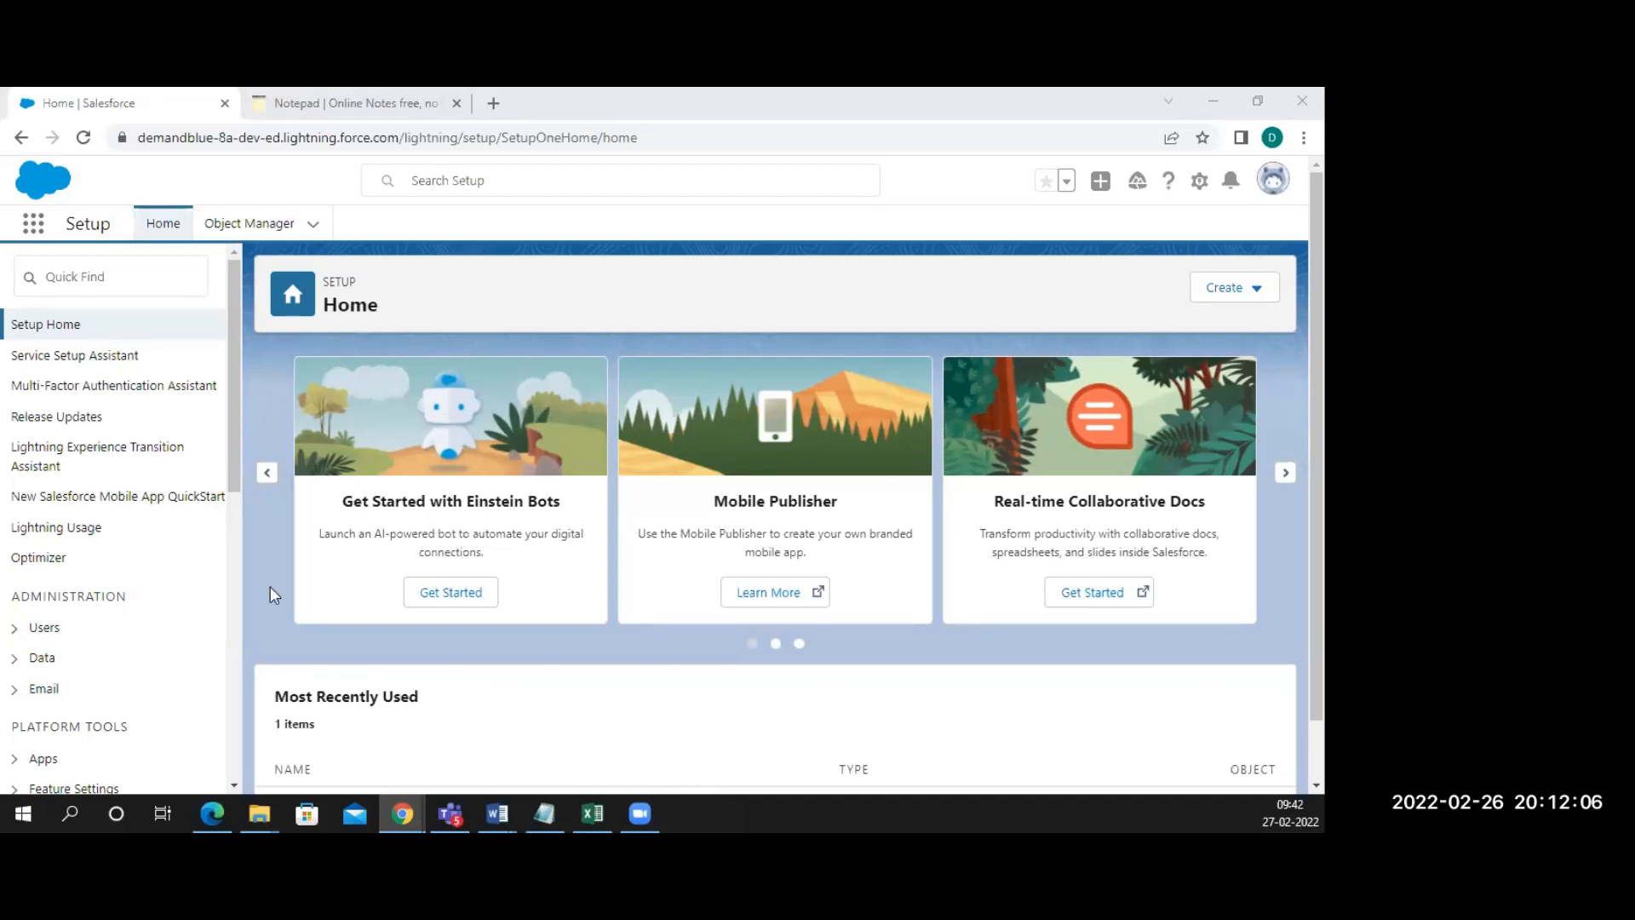
Filter Setup's Quick Find with 'flows' and open Process Automation > Flows
click(60, 269)
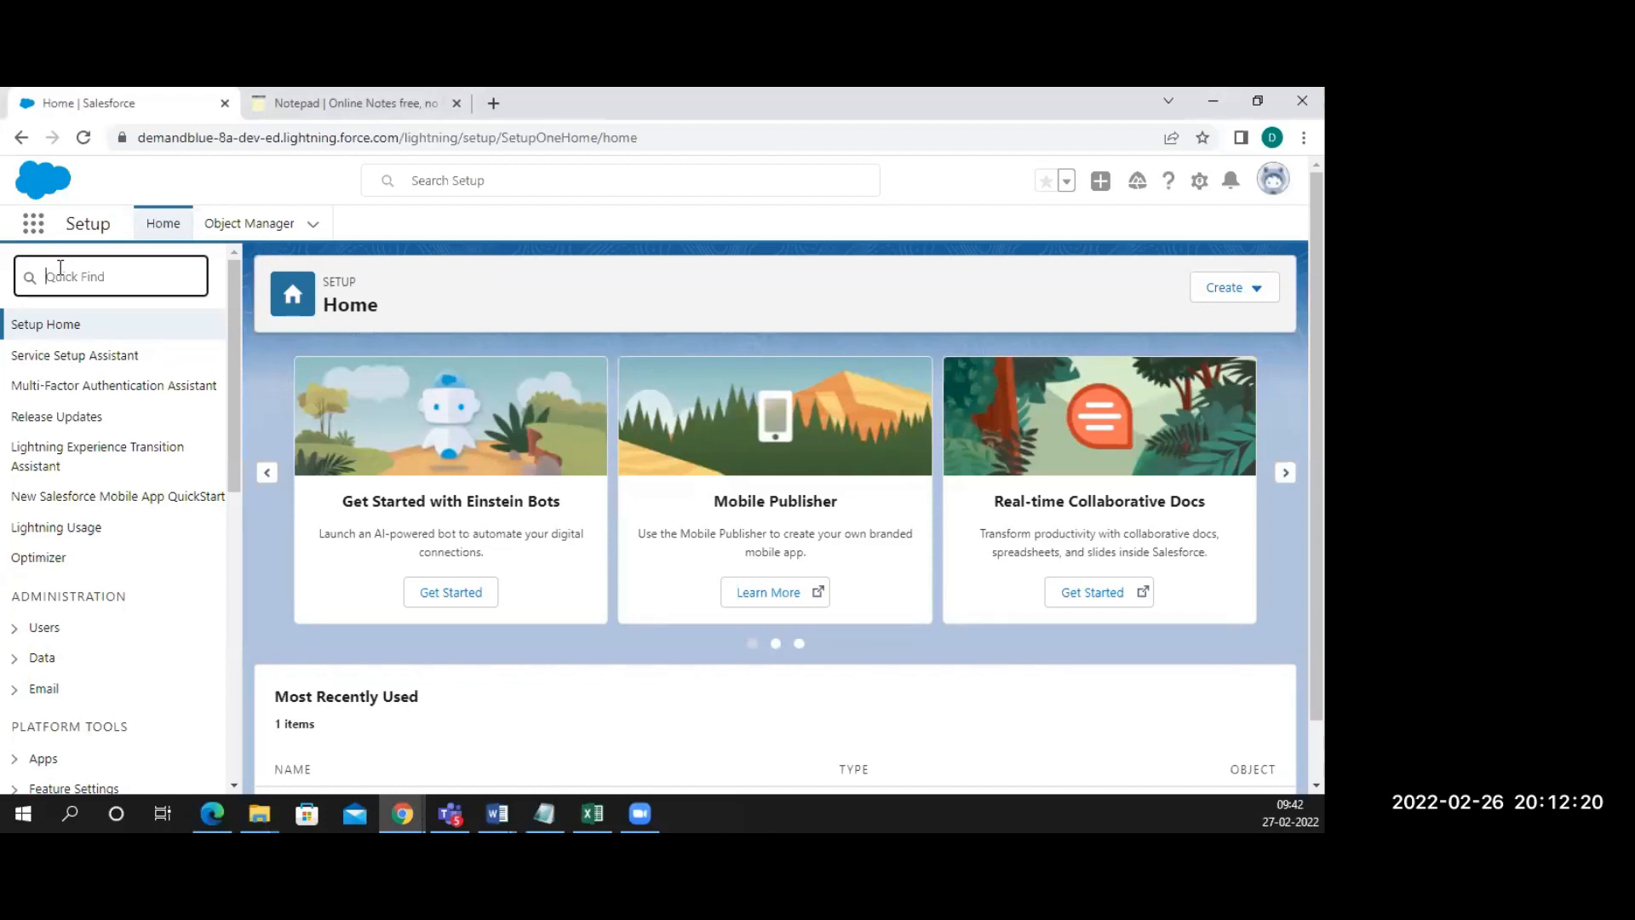
text(flows)
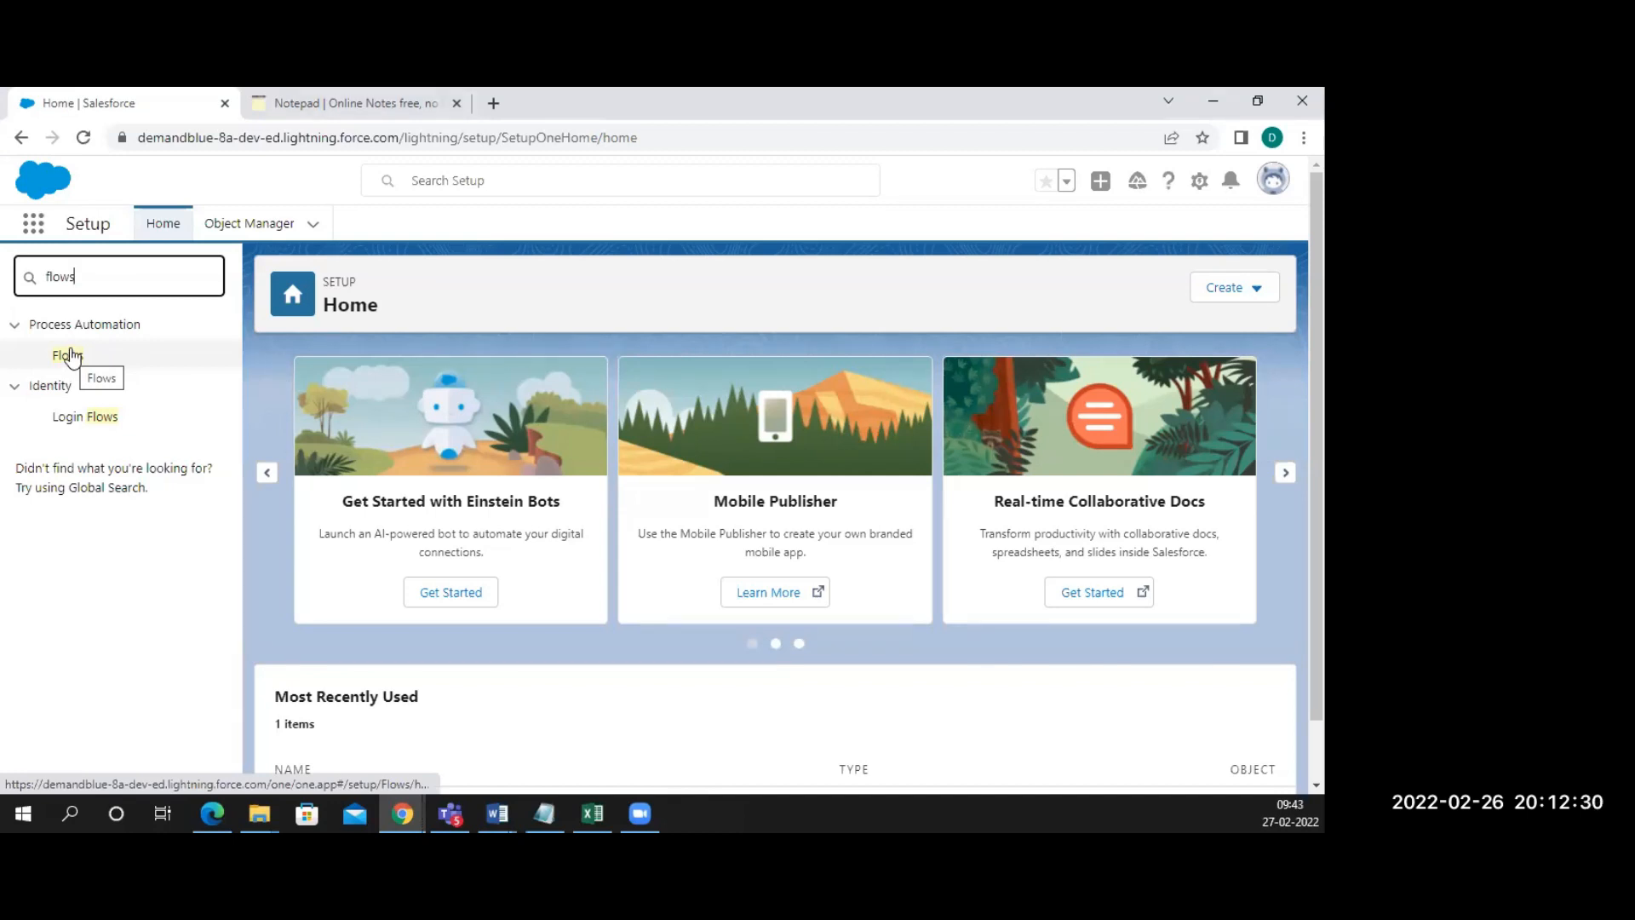
click(68, 356)
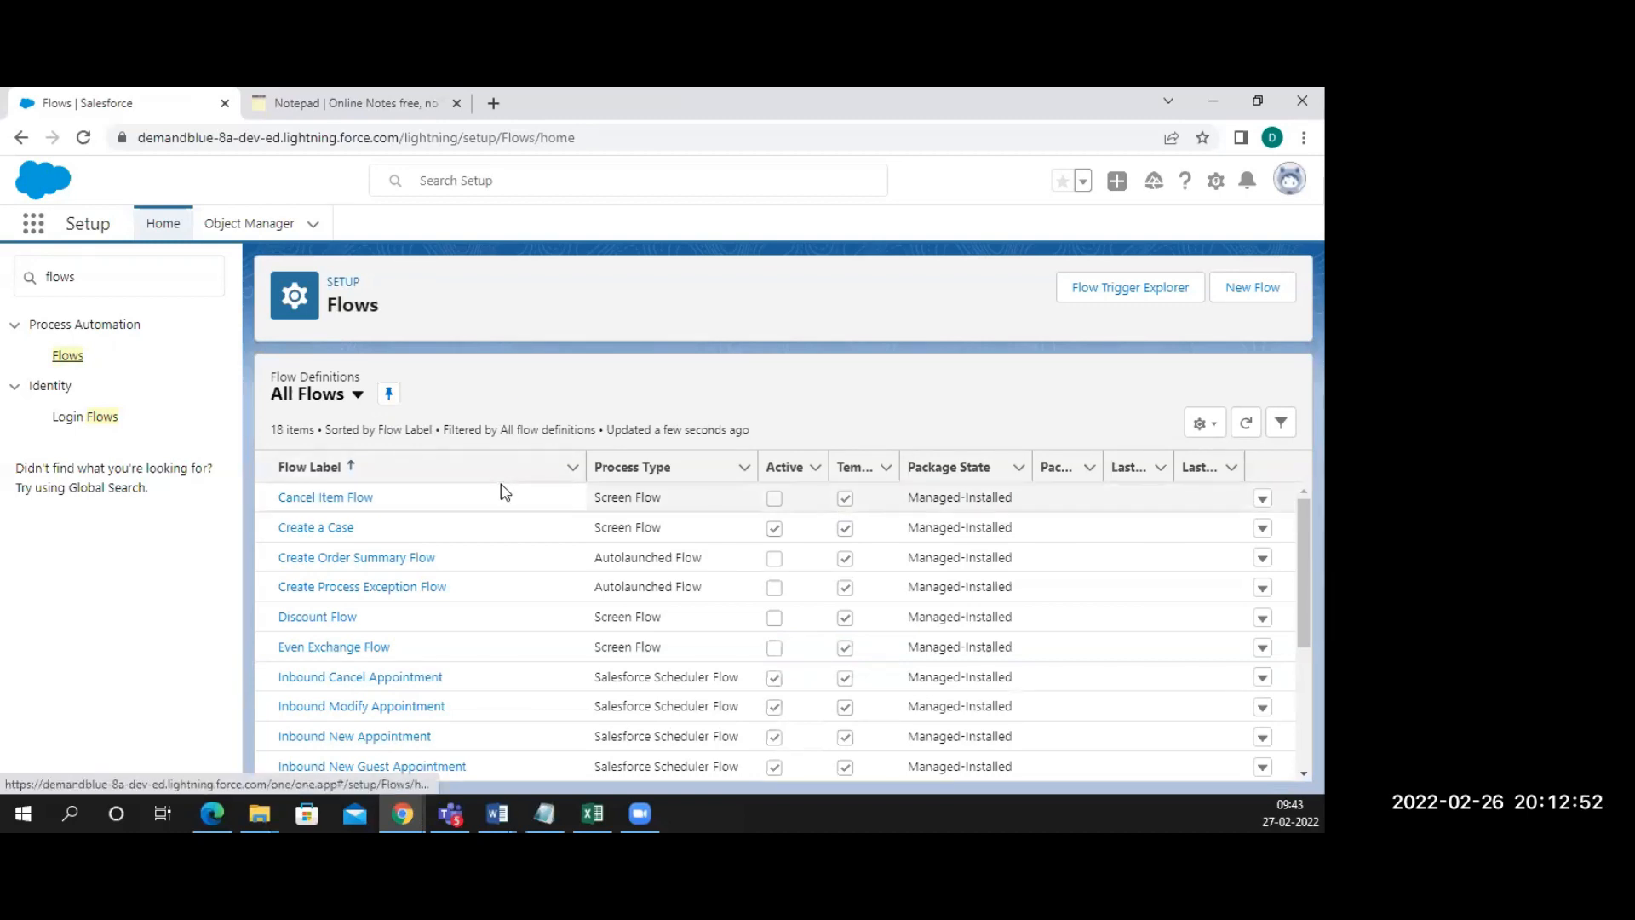
Scroll through the 18 flow definitions on the Flows page
scroll(505, 492, down, 3)
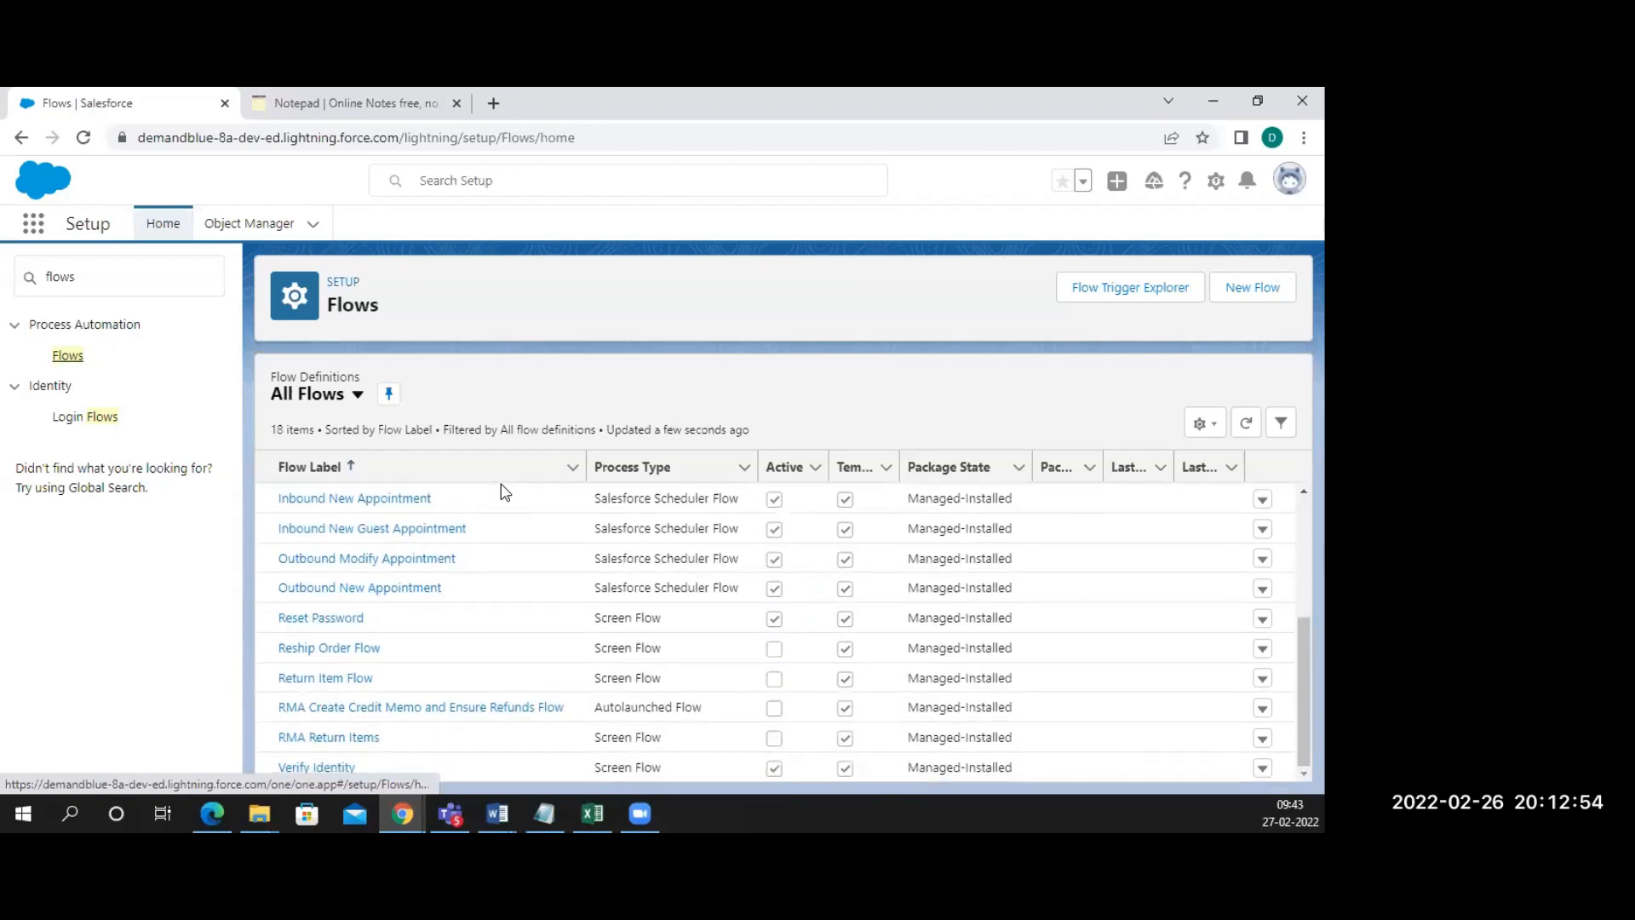
scroll(503, 569, up, 3)
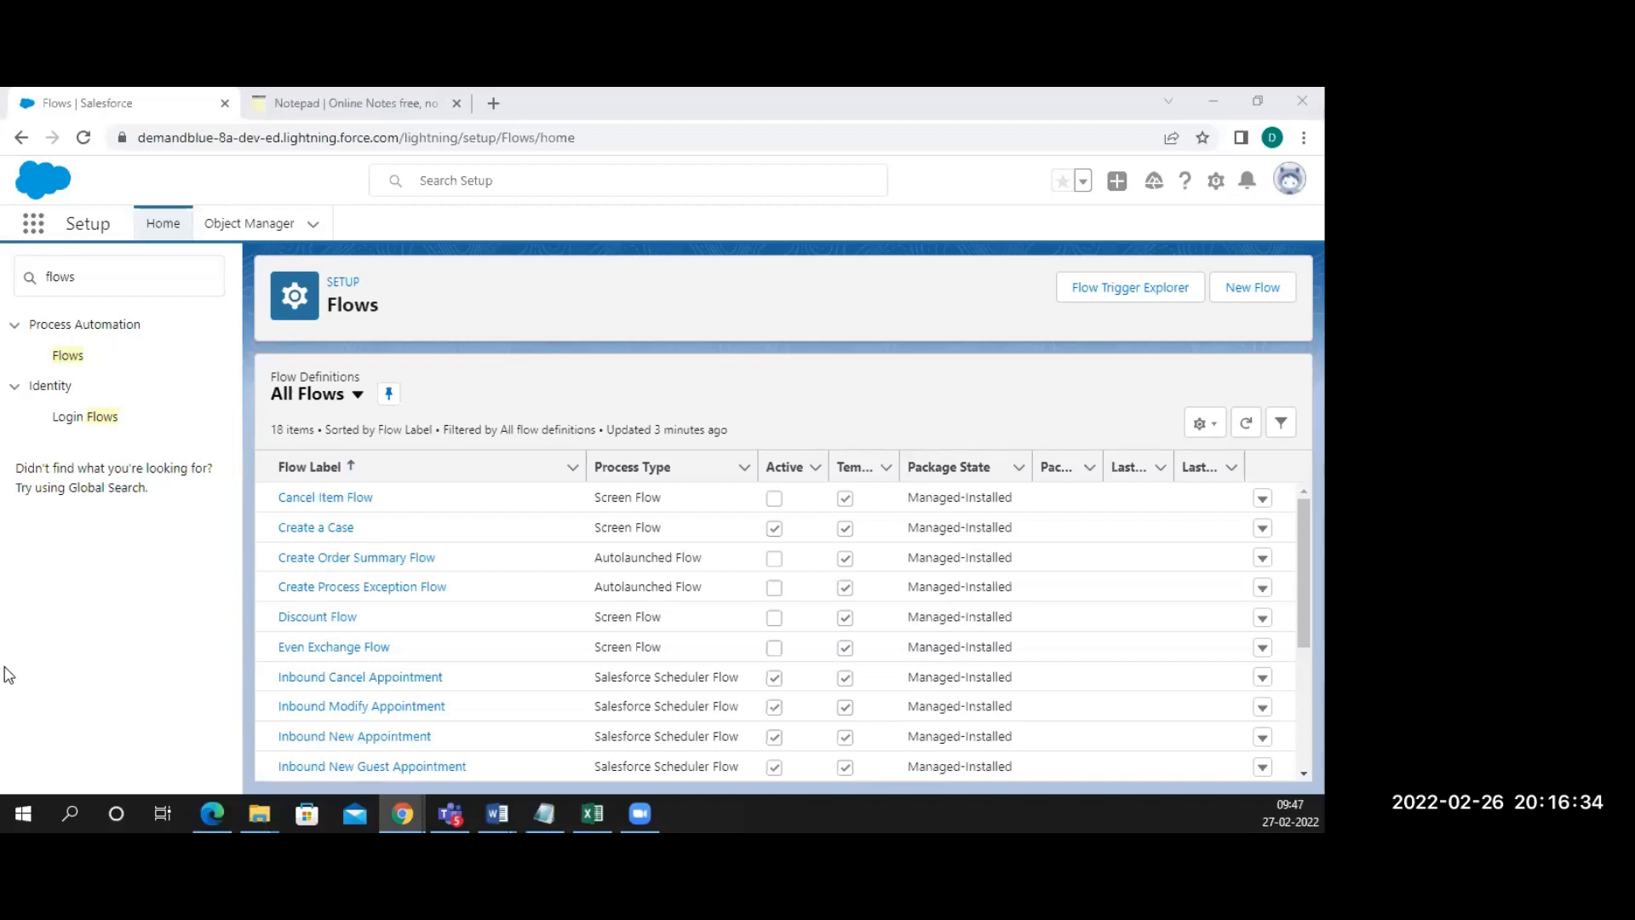
click(118, 287)
key(BackSpace)
key(BackSpace)
key(BackSpace)
key(BackSpace)
key(BackSpace)
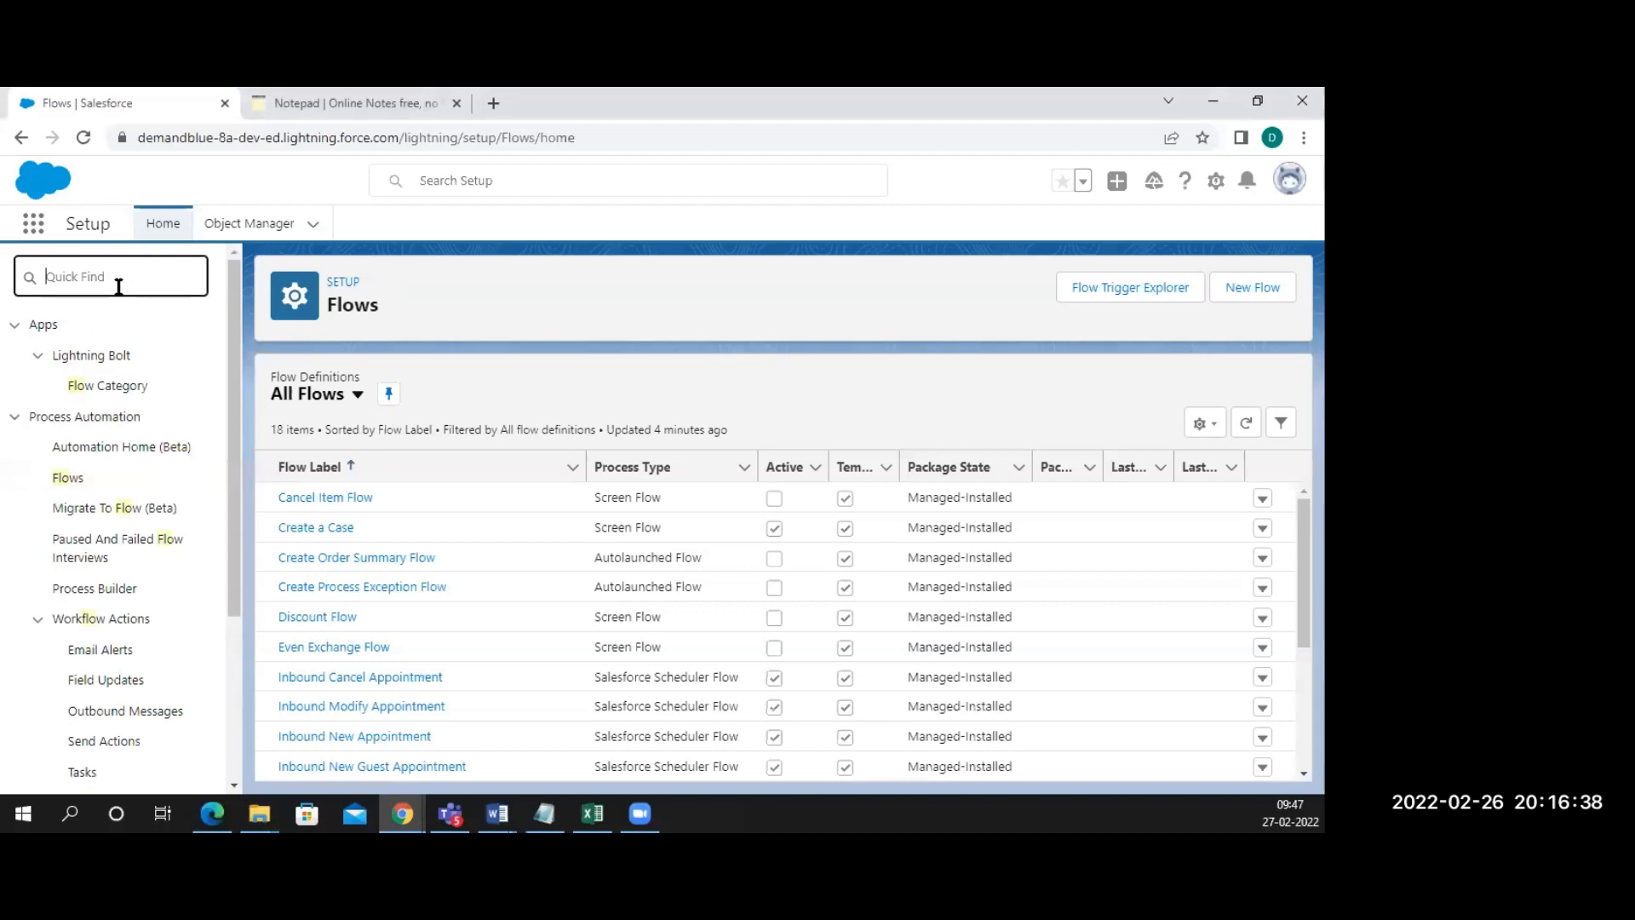
text(prco==)
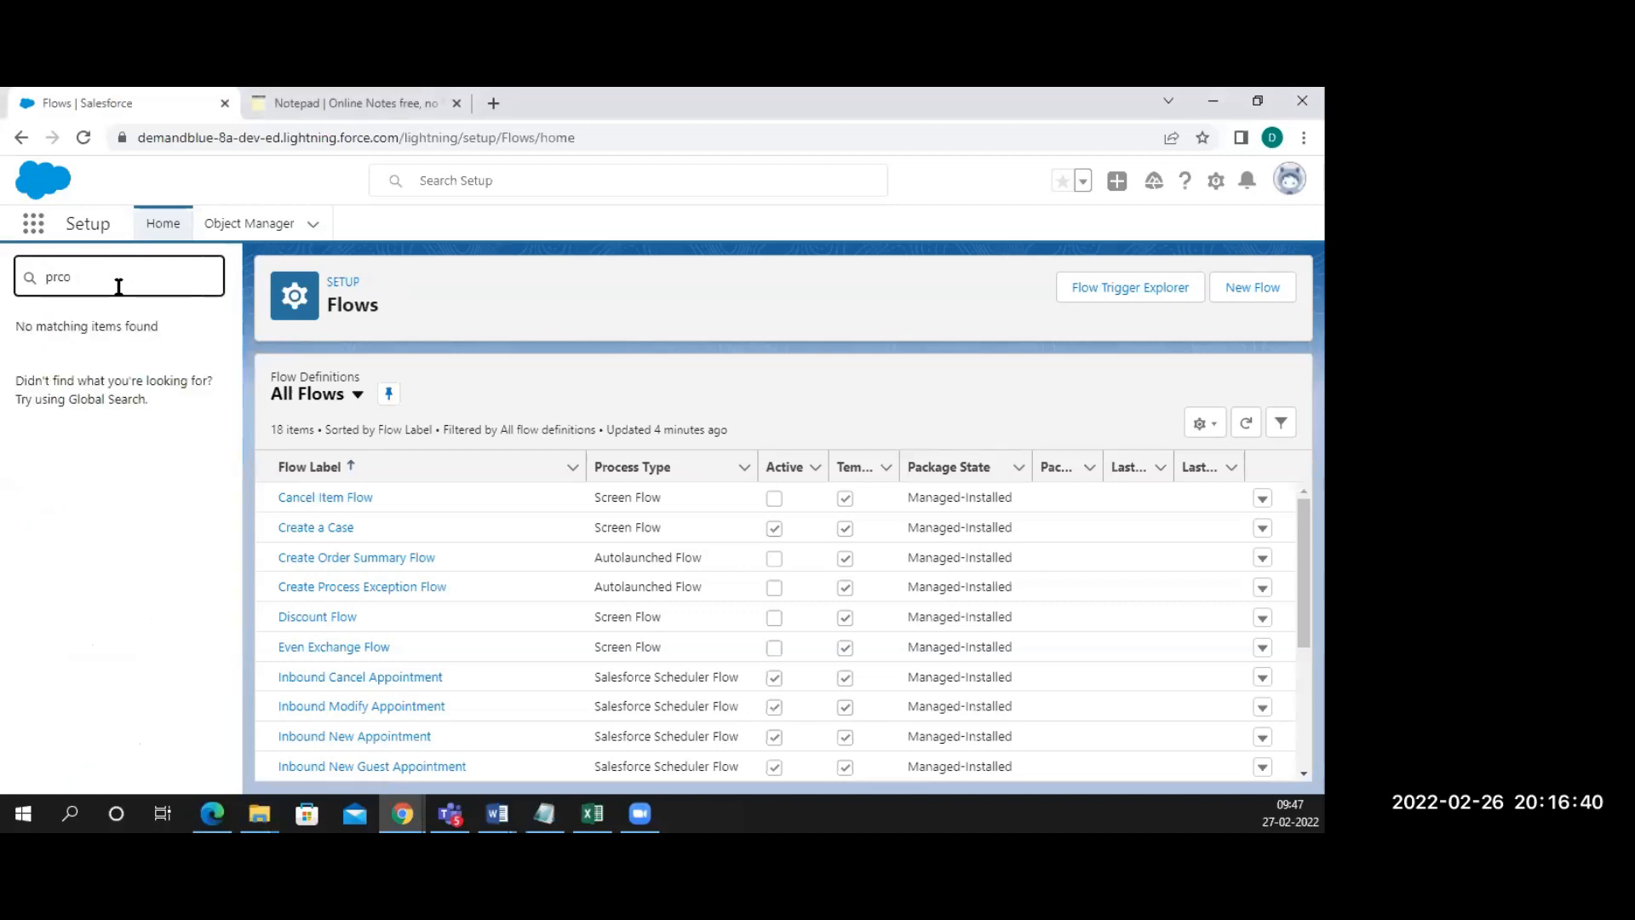
key(BackSpace)
key(BackSpace)
key(BackSpace)
key(BackSpace)
text(oce)
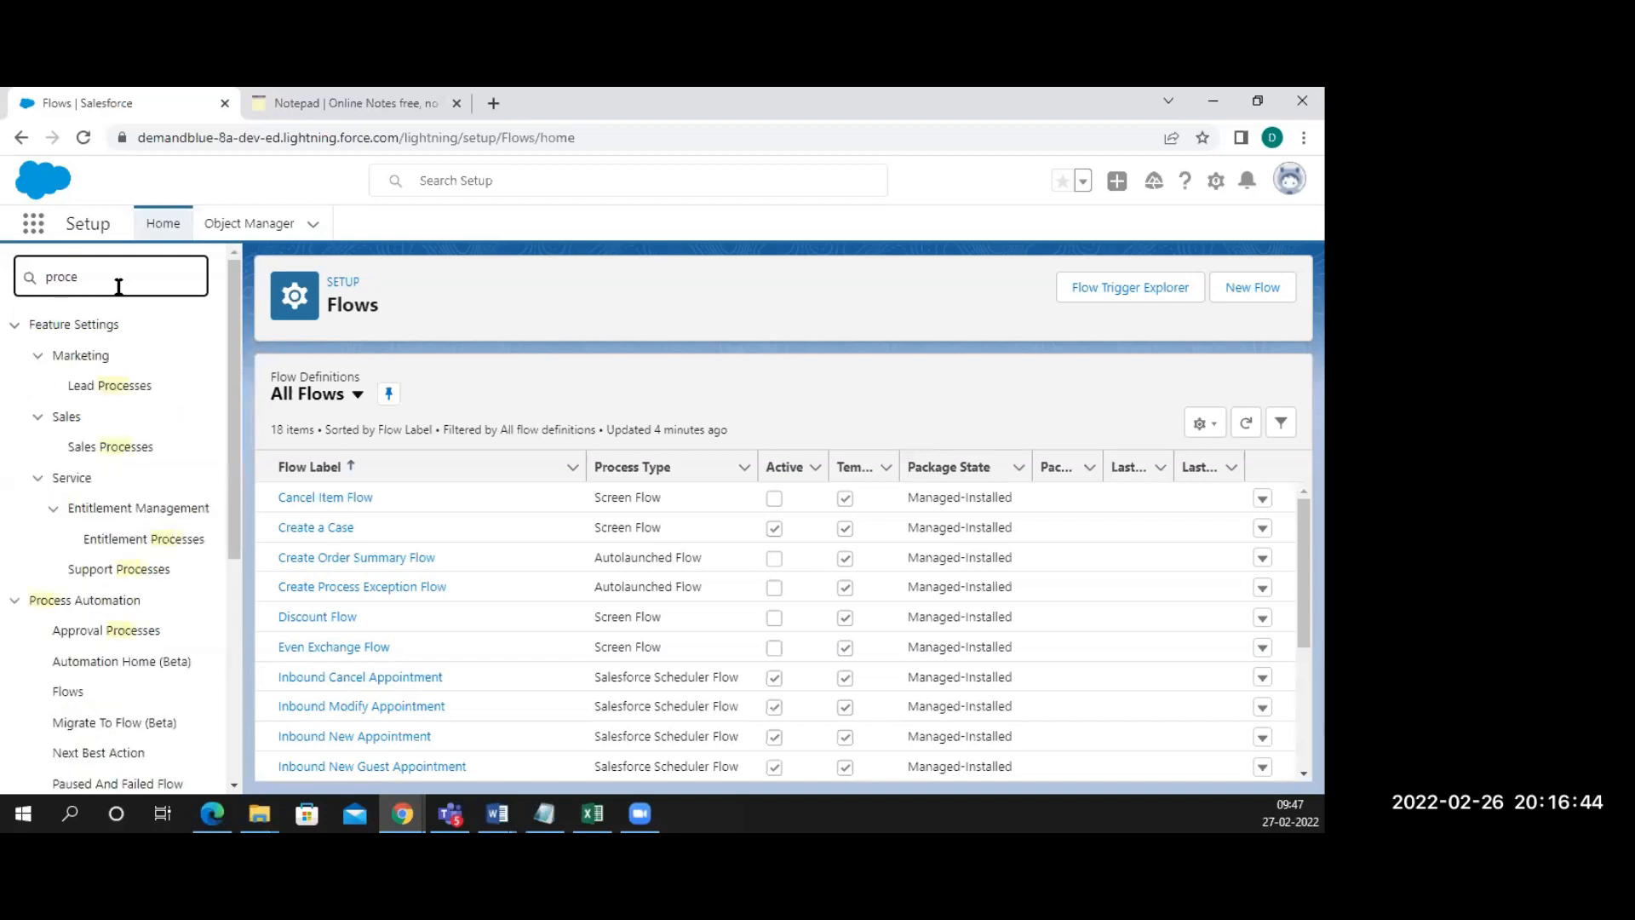
text(ss bui)
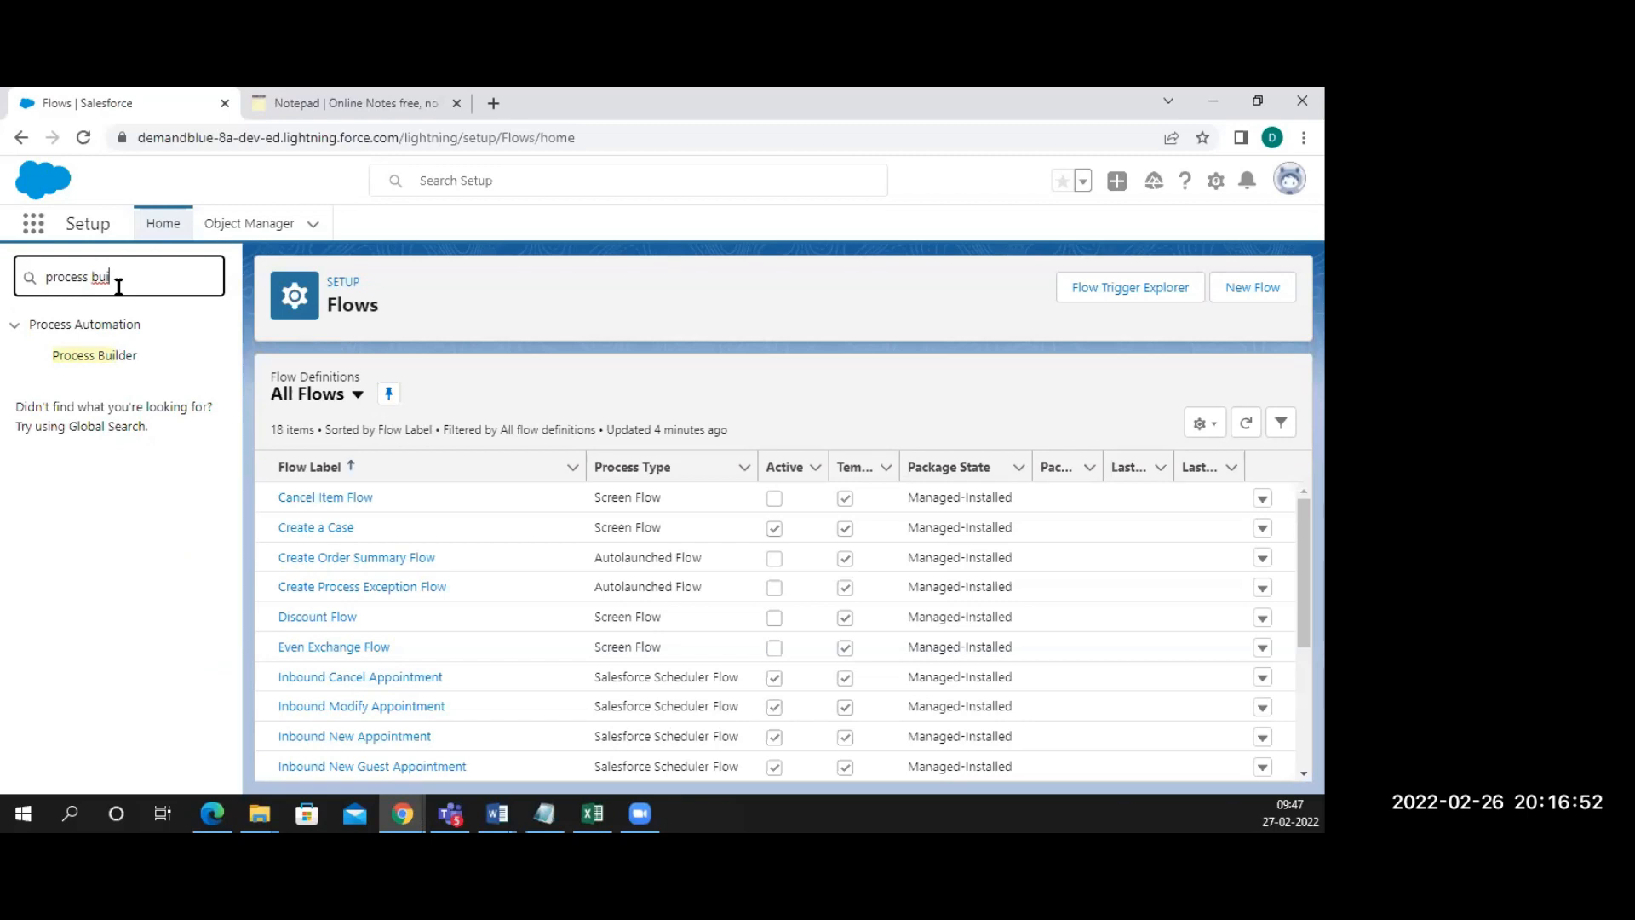
key(BackSpace)
key(BackSpace)
key(BackSpace)
key(BackSpace)
key(BackSpace)
key(BackSpace)
key(BackSpace)
key(BackSpace)
key(BackSpace)
key(BackSpace)
key(BackSpace)
text(flows)
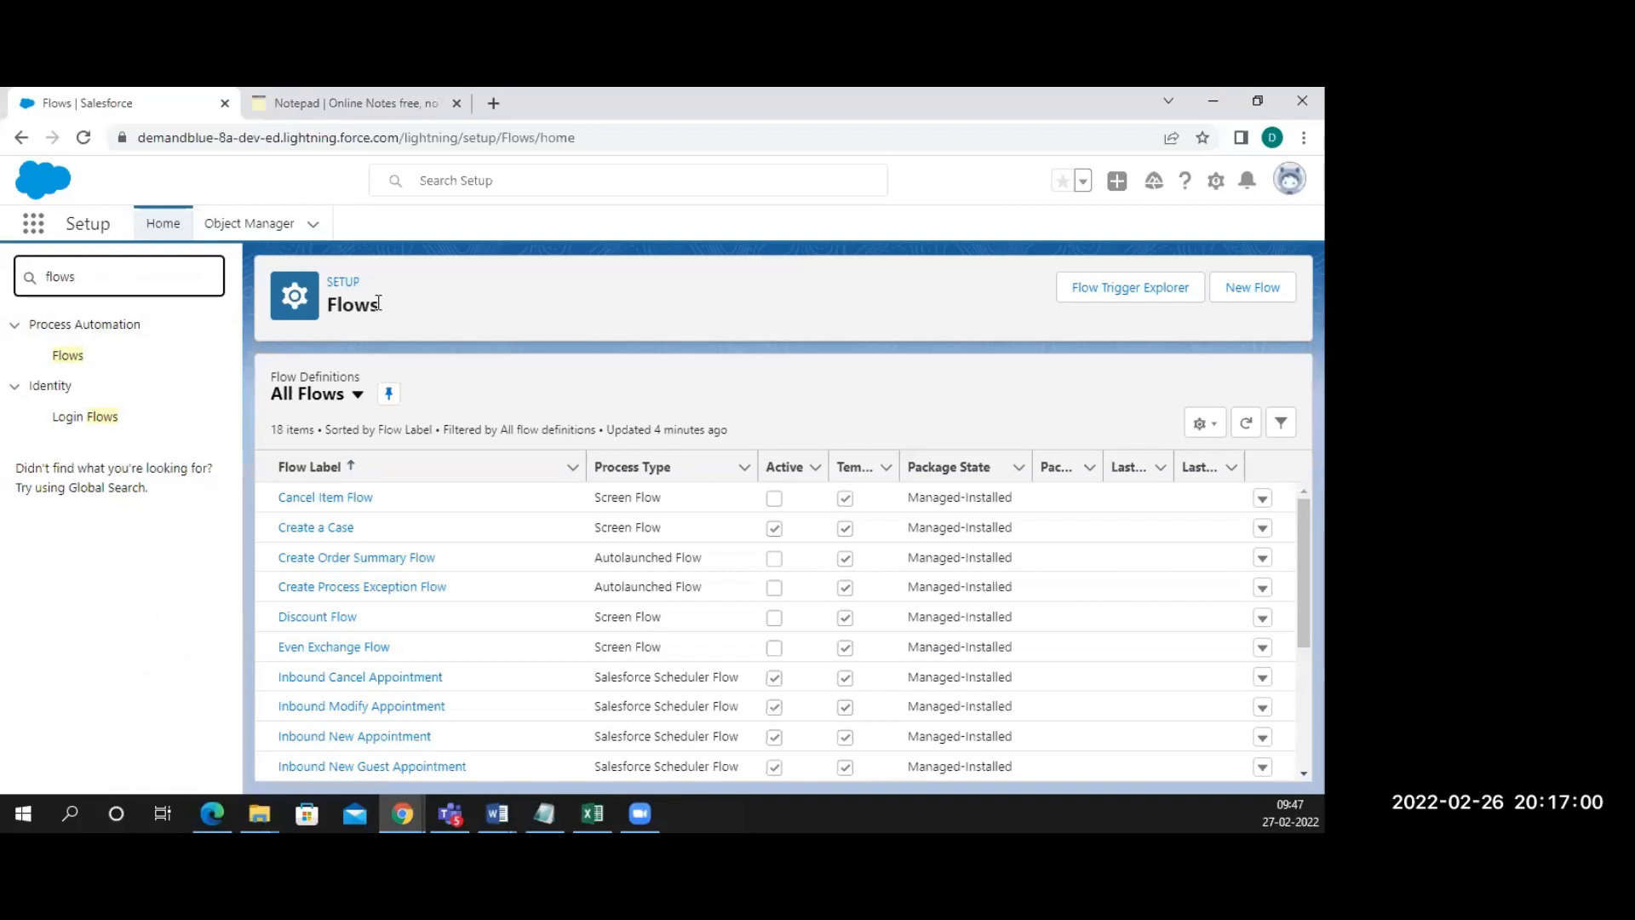
click(371, 101)
Add the note 'Flows supports DML and no code solution' below the existing notes
key(Return)
key(Return)
key(Return)
text(Flow)
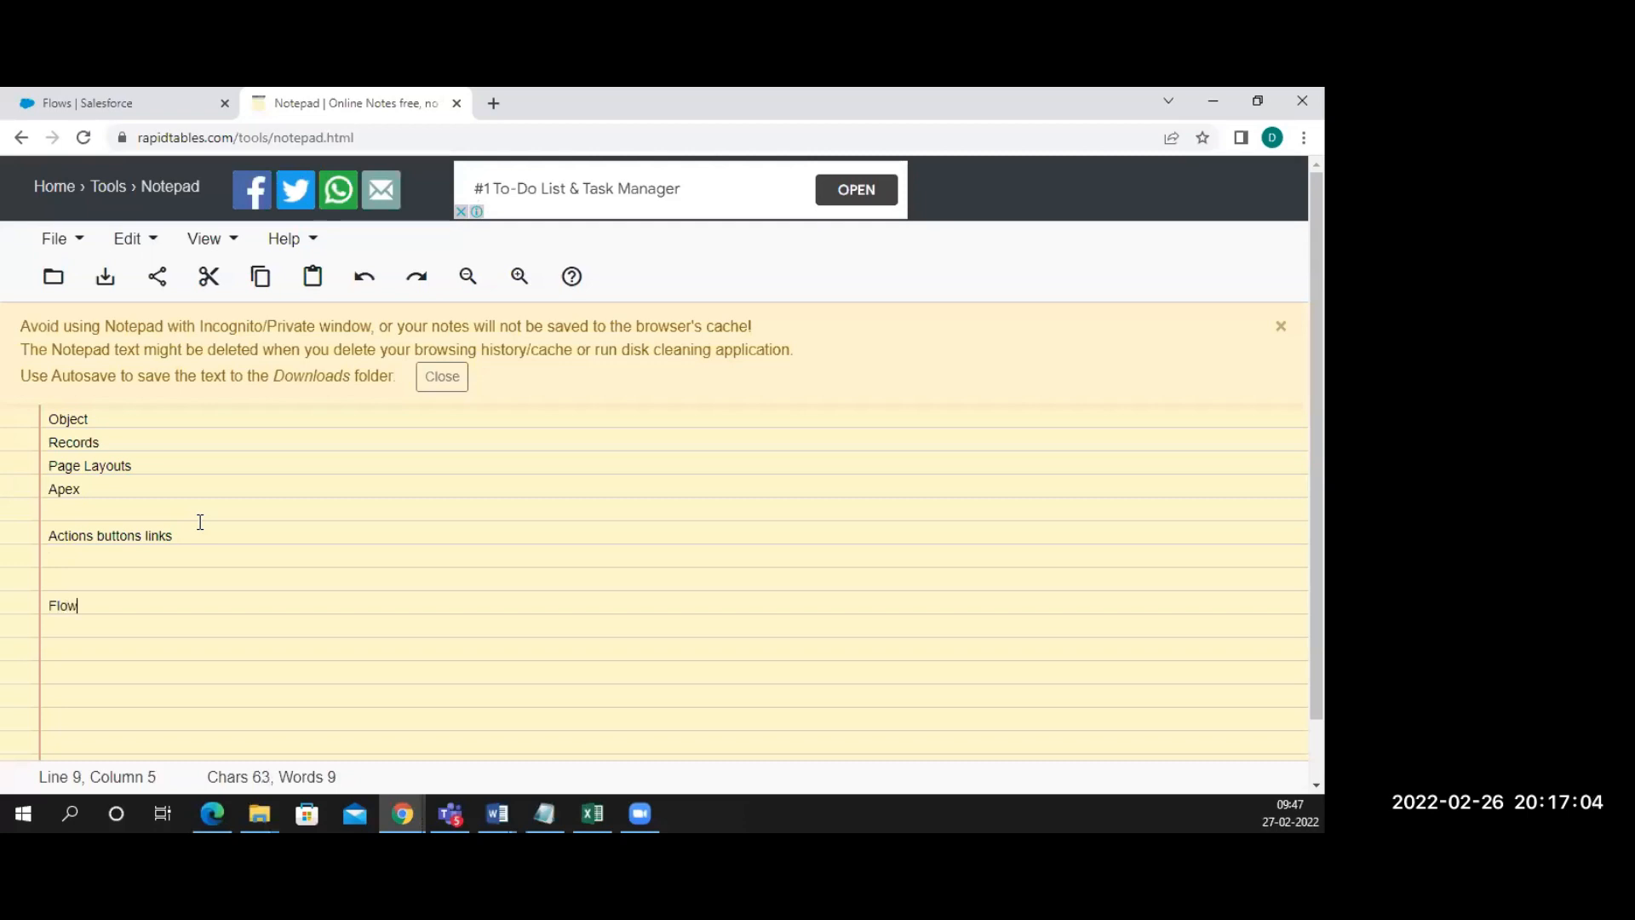
text(s support)
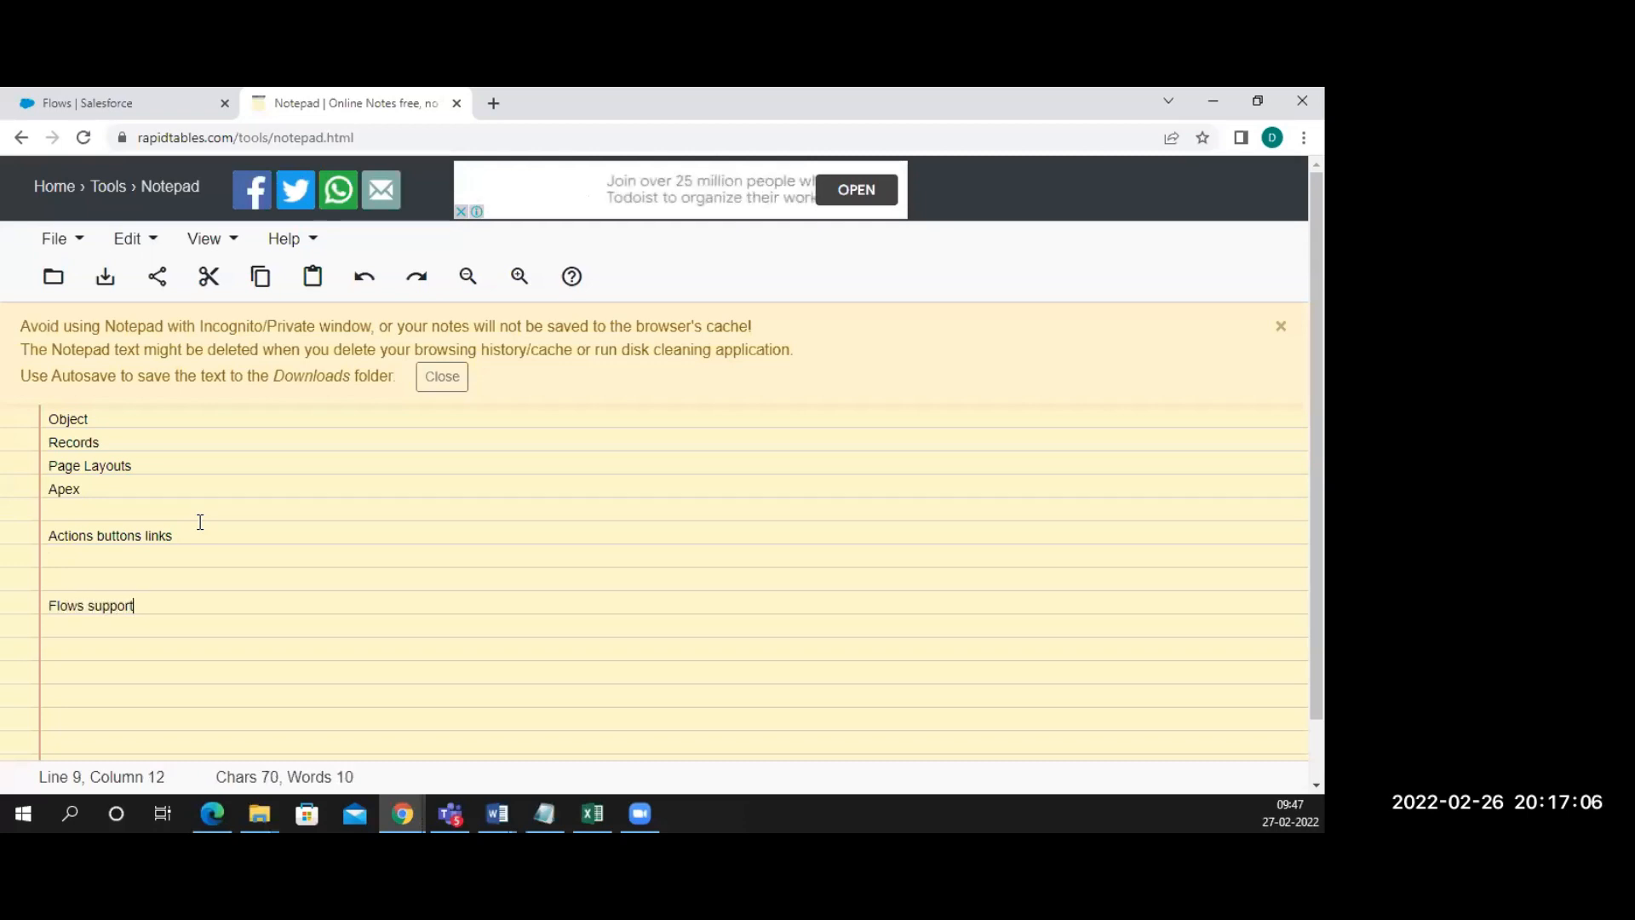
text(s DML)
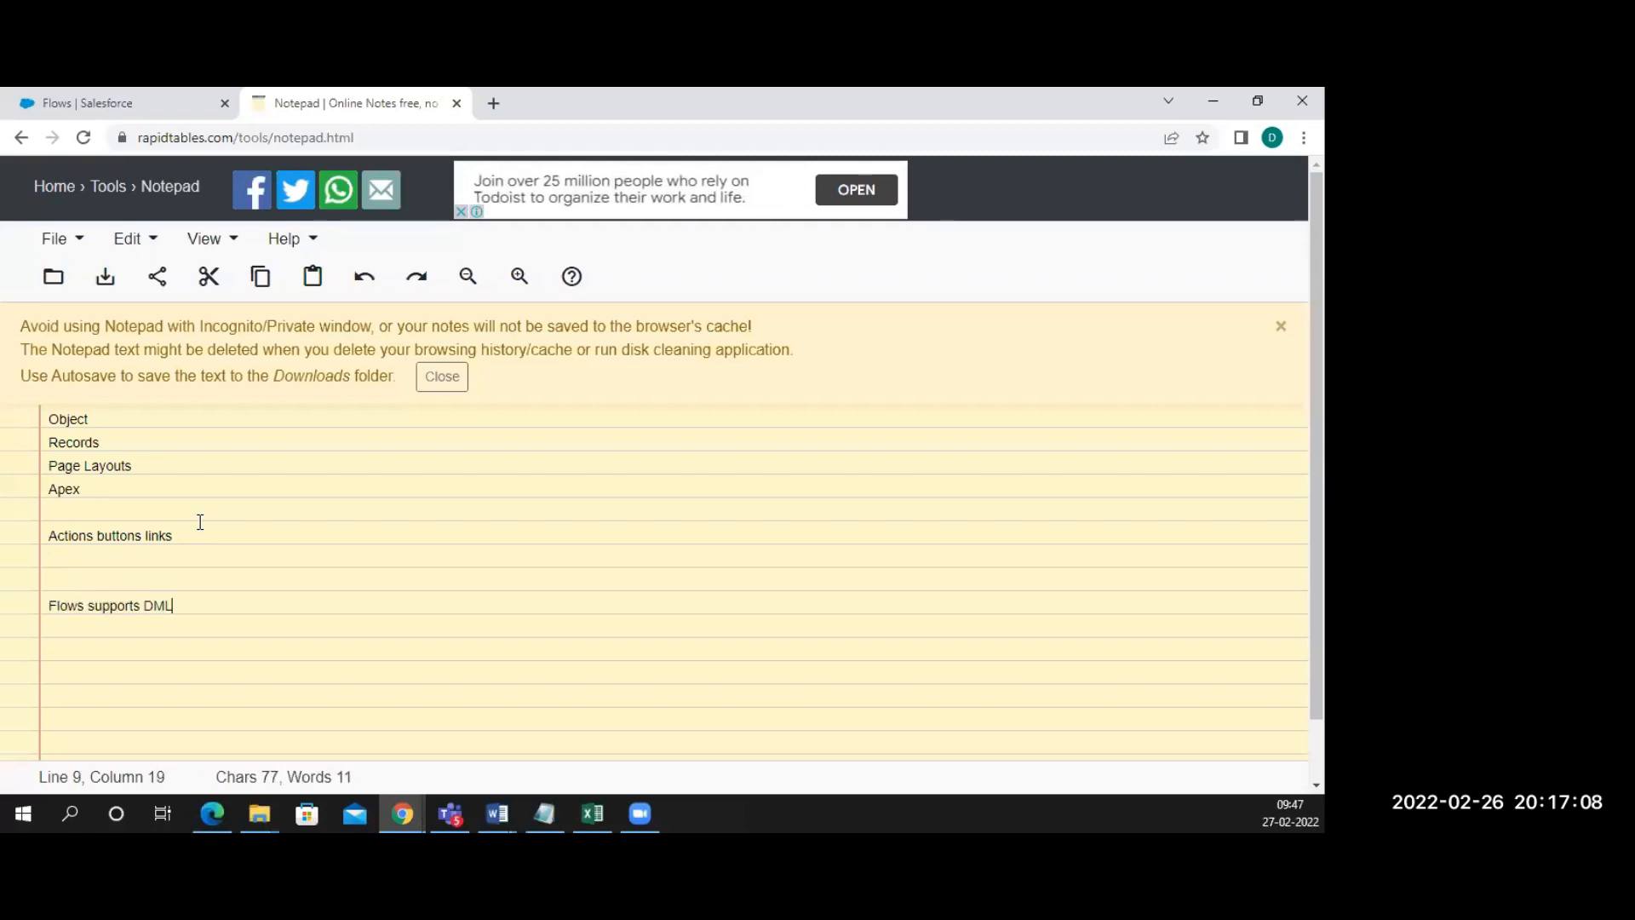
text( and )
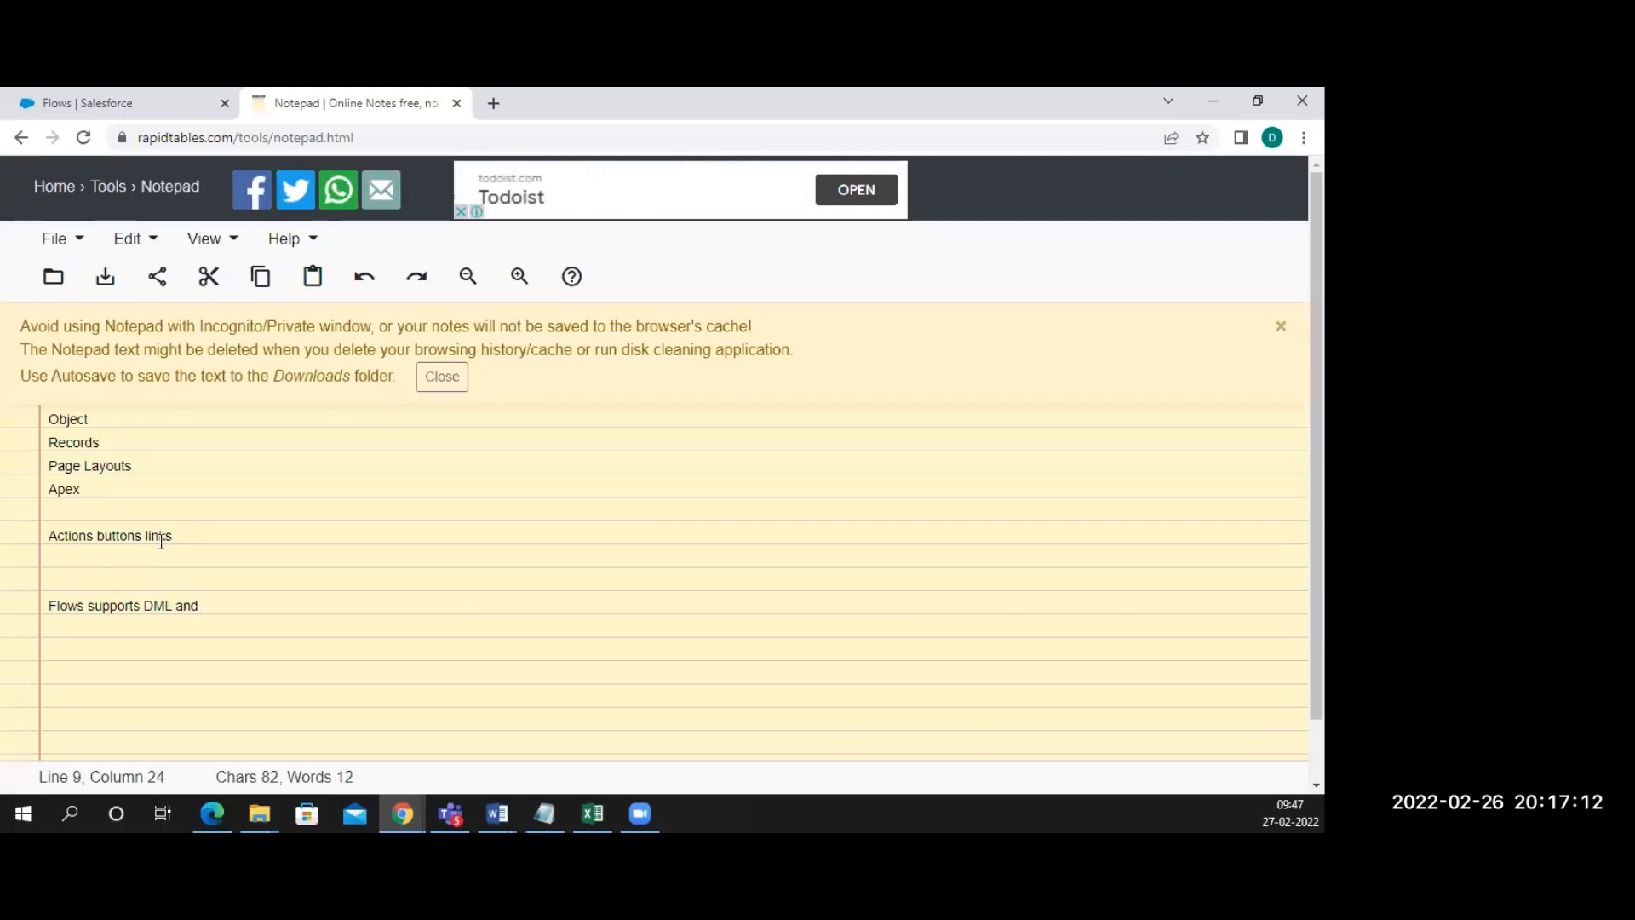
text(no code)
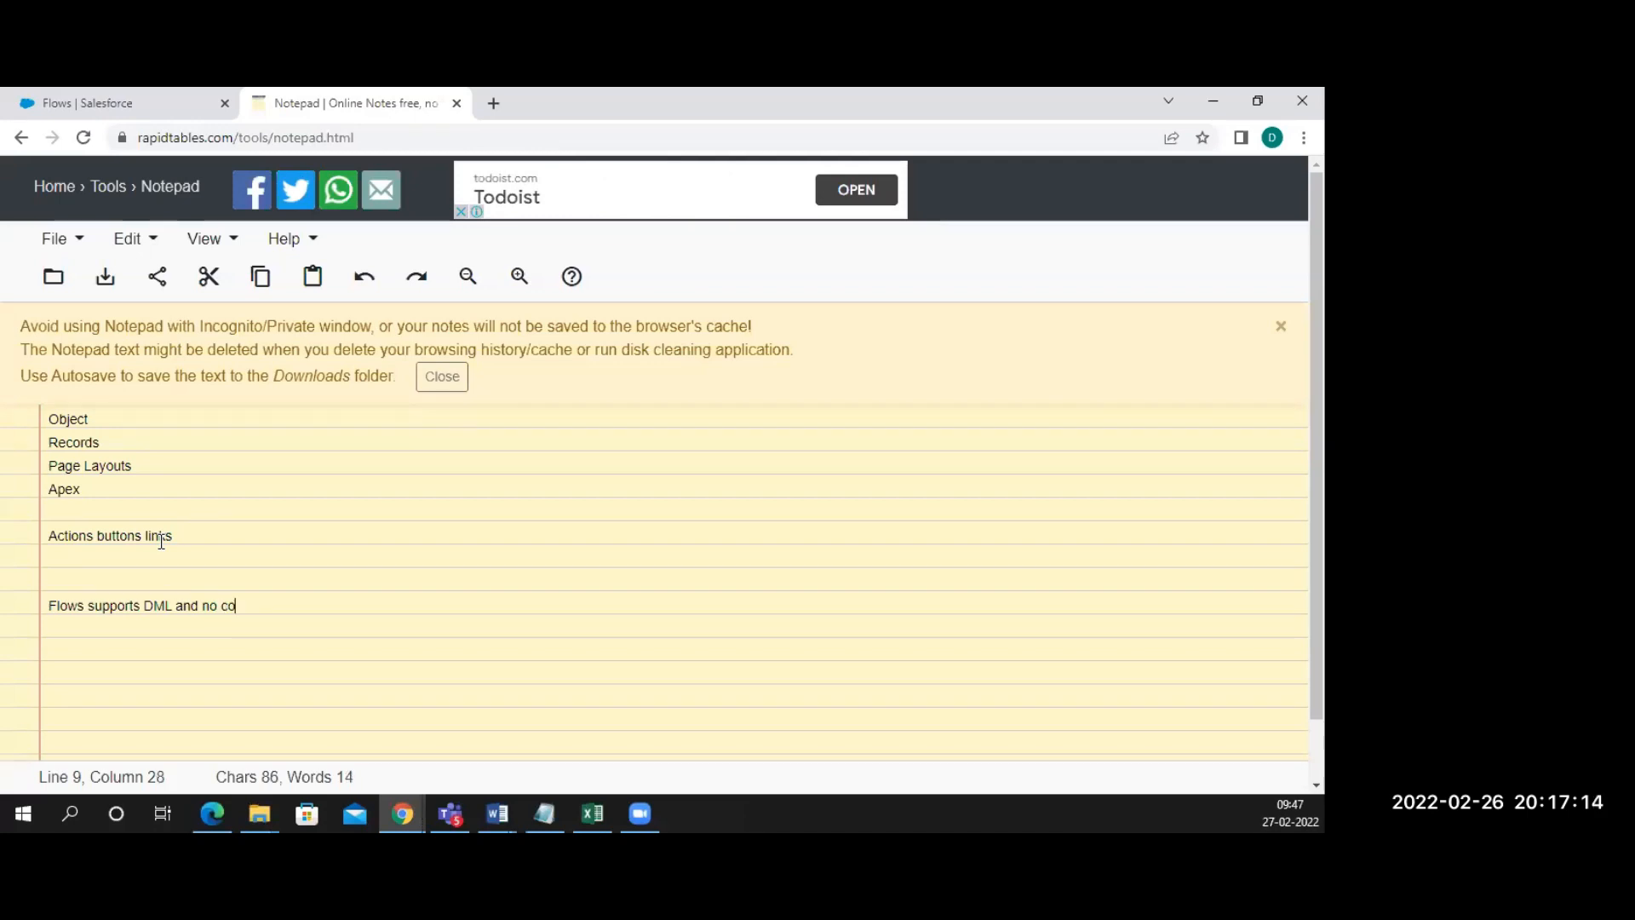
key(BackSpace)
text(e aolu)
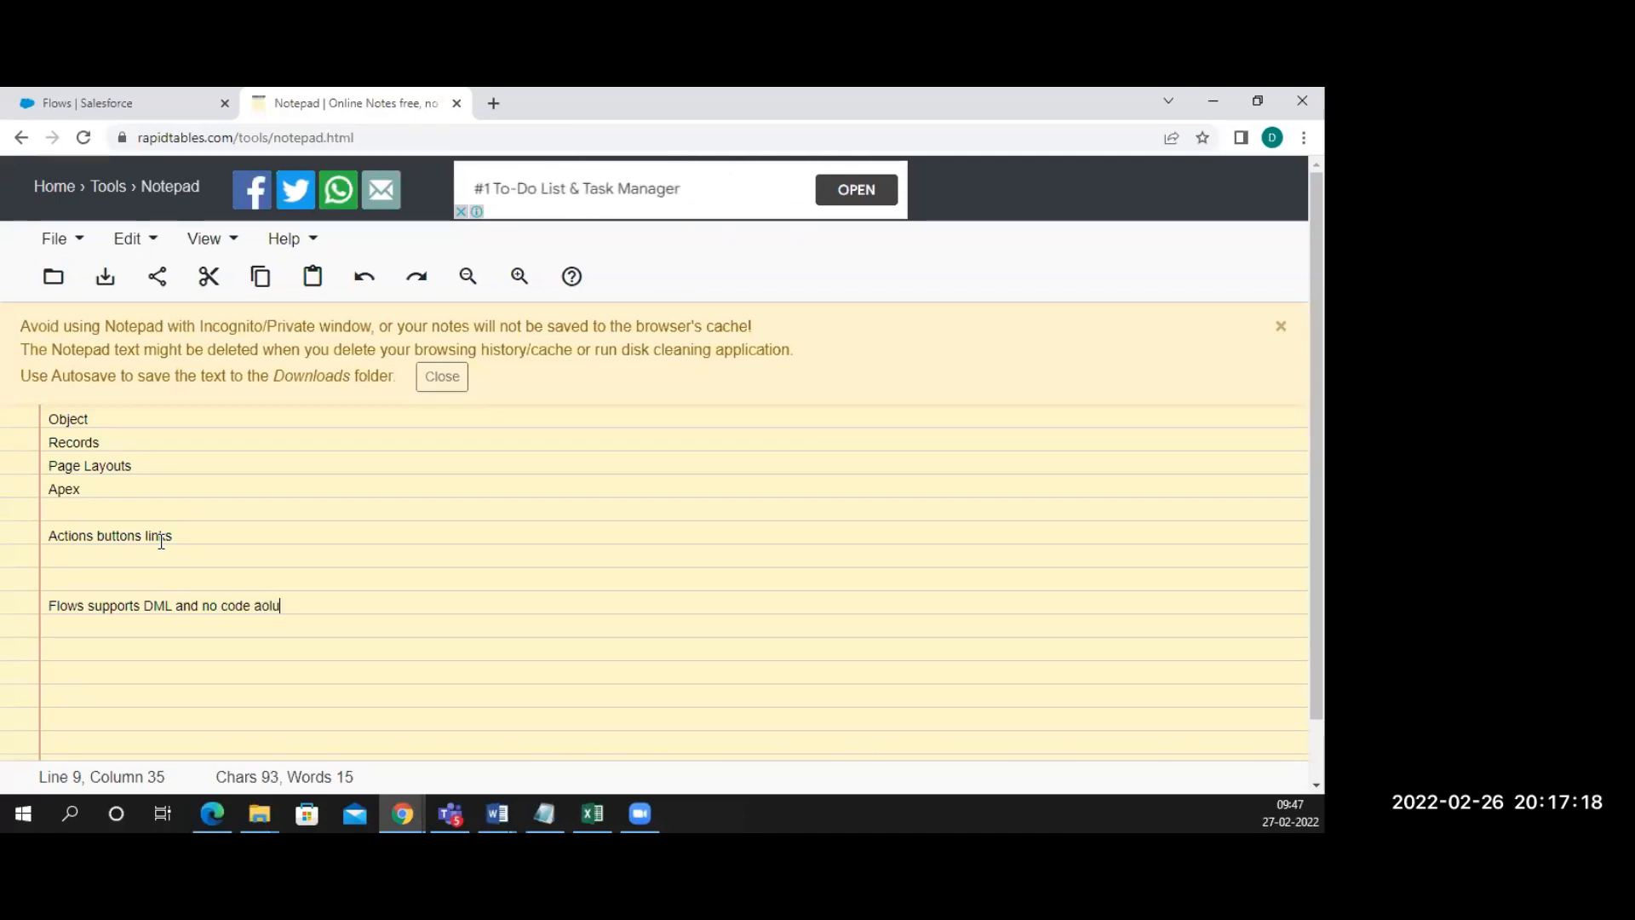
key(BackSpace)
key(BackSpace)
key(BackSpace)
key(BackSpace)
key(BackSpace)
key(BackSpace)
key(BackSpace)
key(BackSpace)
text(solution)
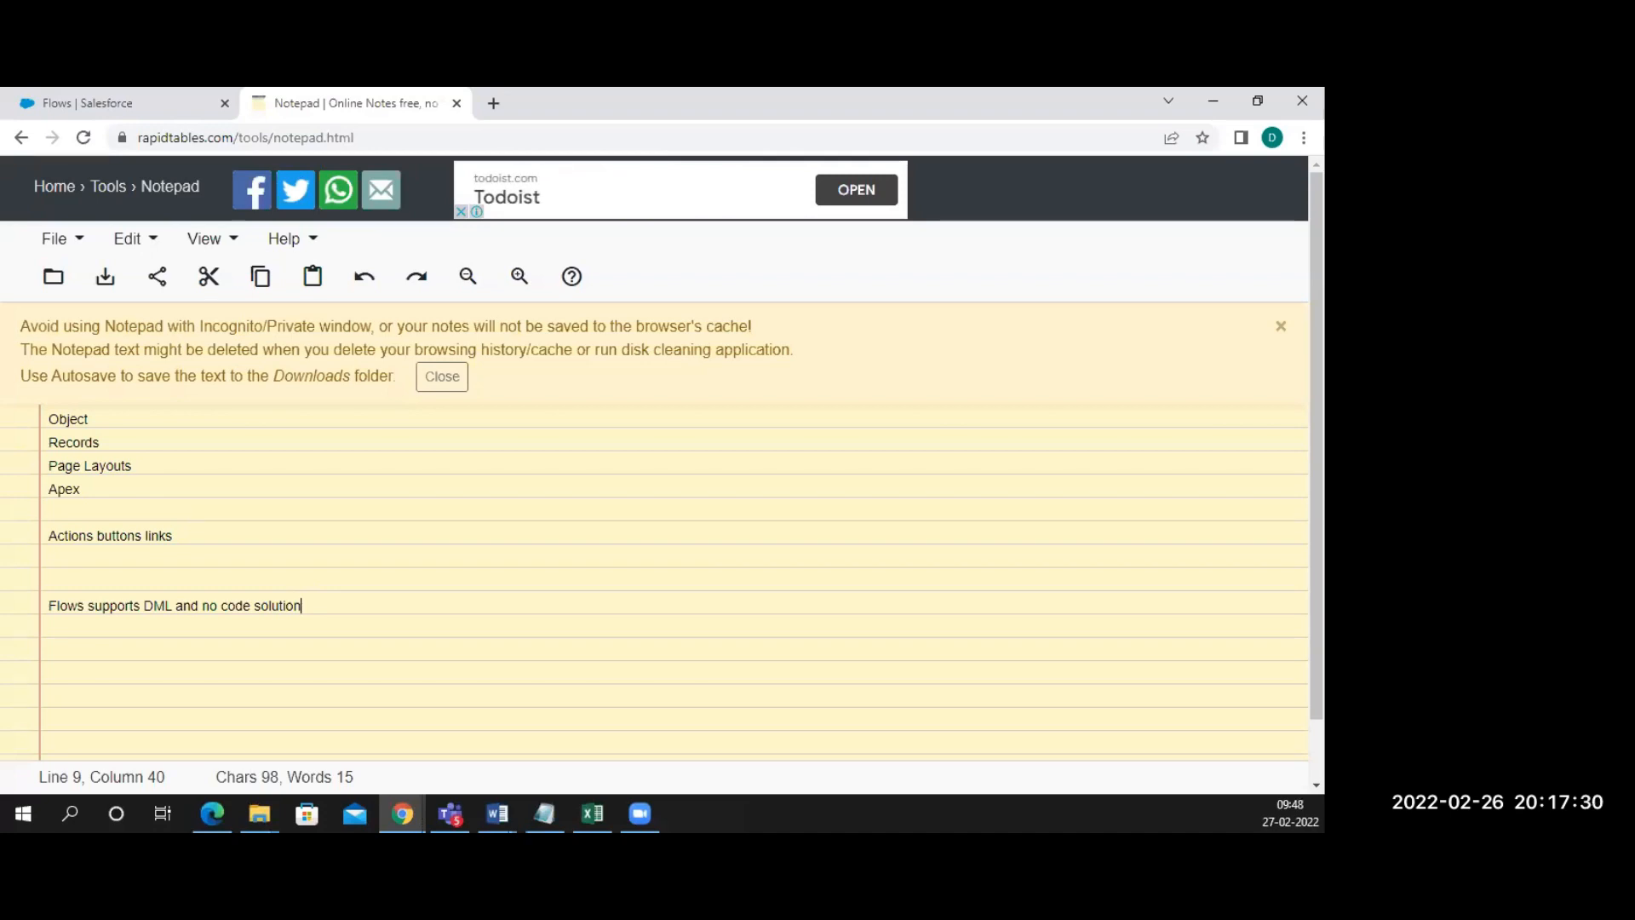
Add a 'Setup -> Process' note line and search Setup's Quick Find for 'process'
key(alt+Tab)
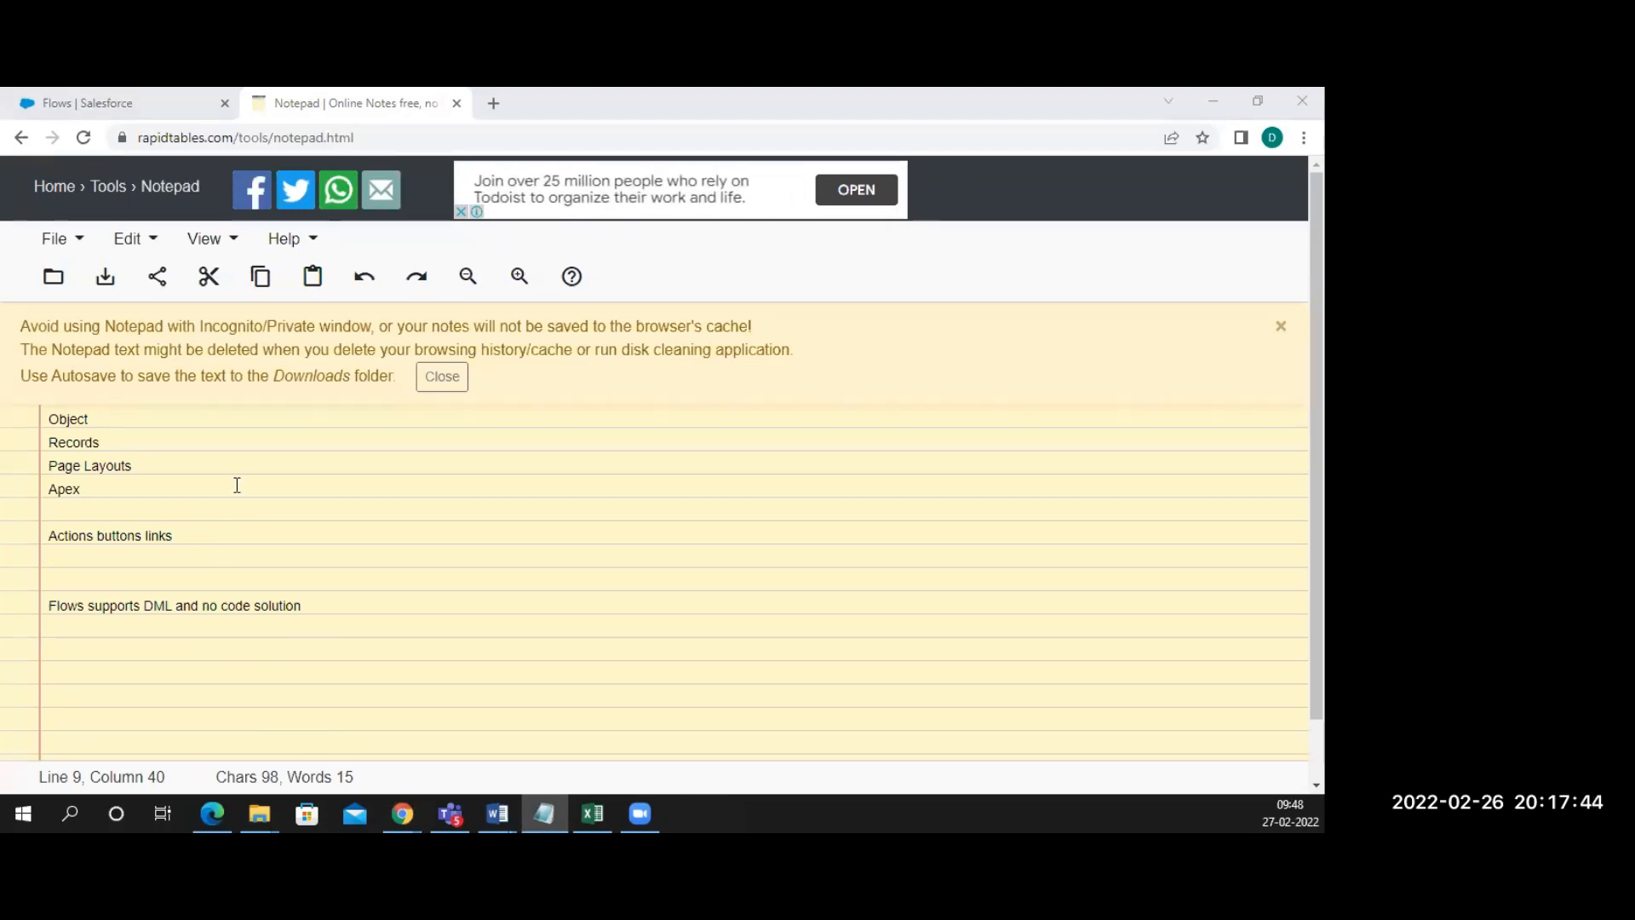
click(141, 102)
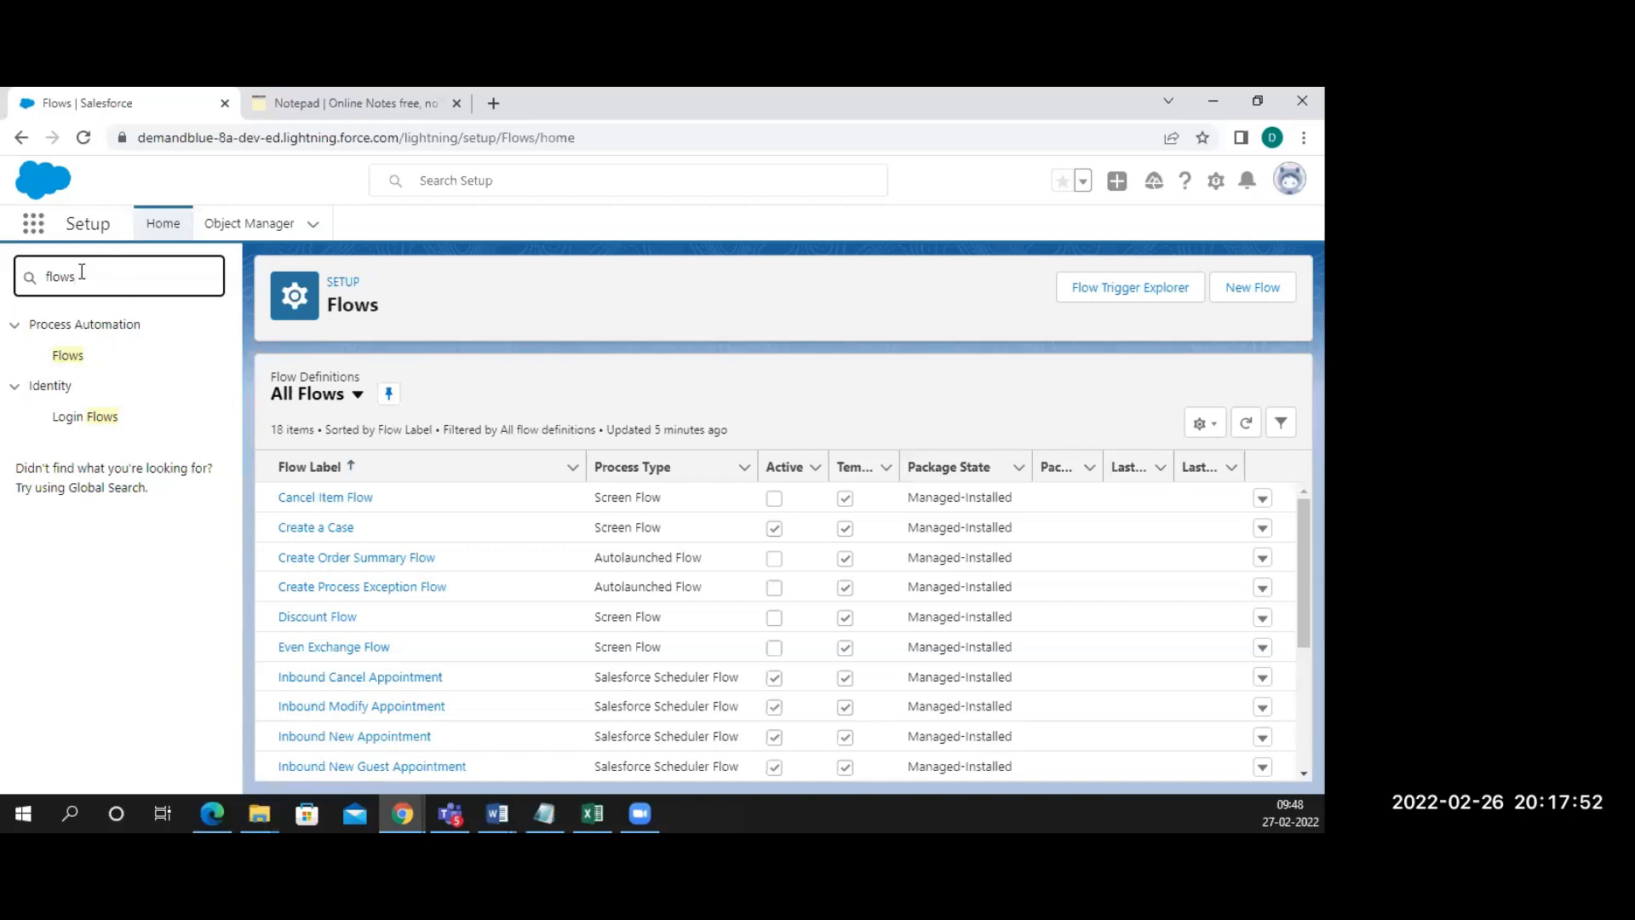
key(BackSpace)
key(BackSpace)
key(BackSpace)
key(BackSpace)
key(BackSpace)
click(279, 109)
key(Return)
key(Return)
text(Setup)
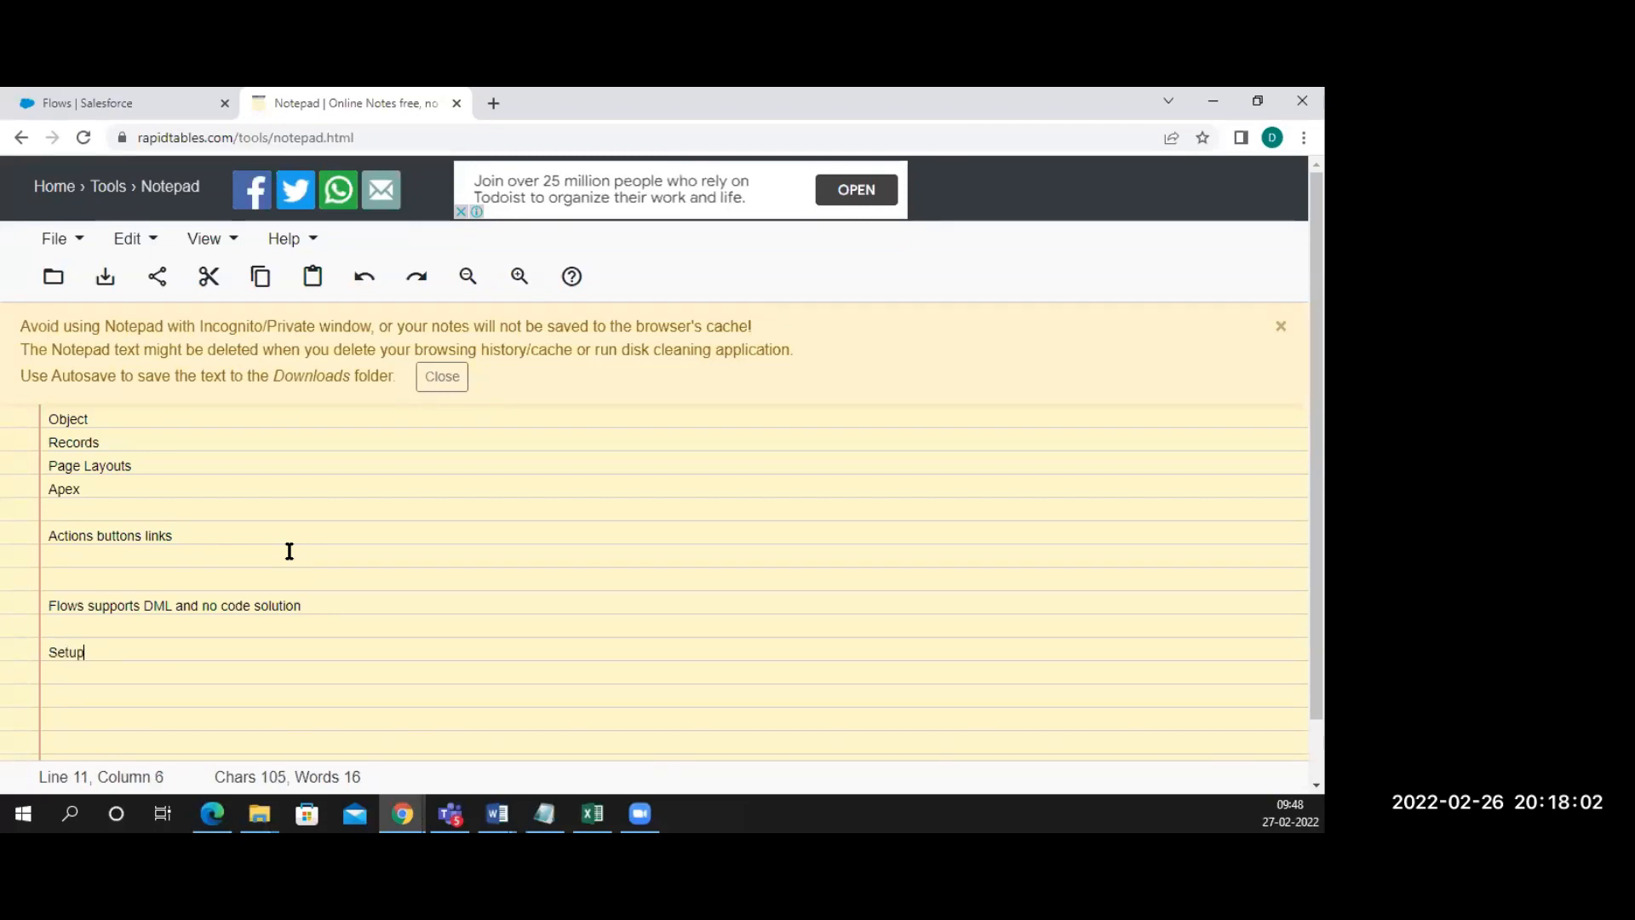
text( -> P)
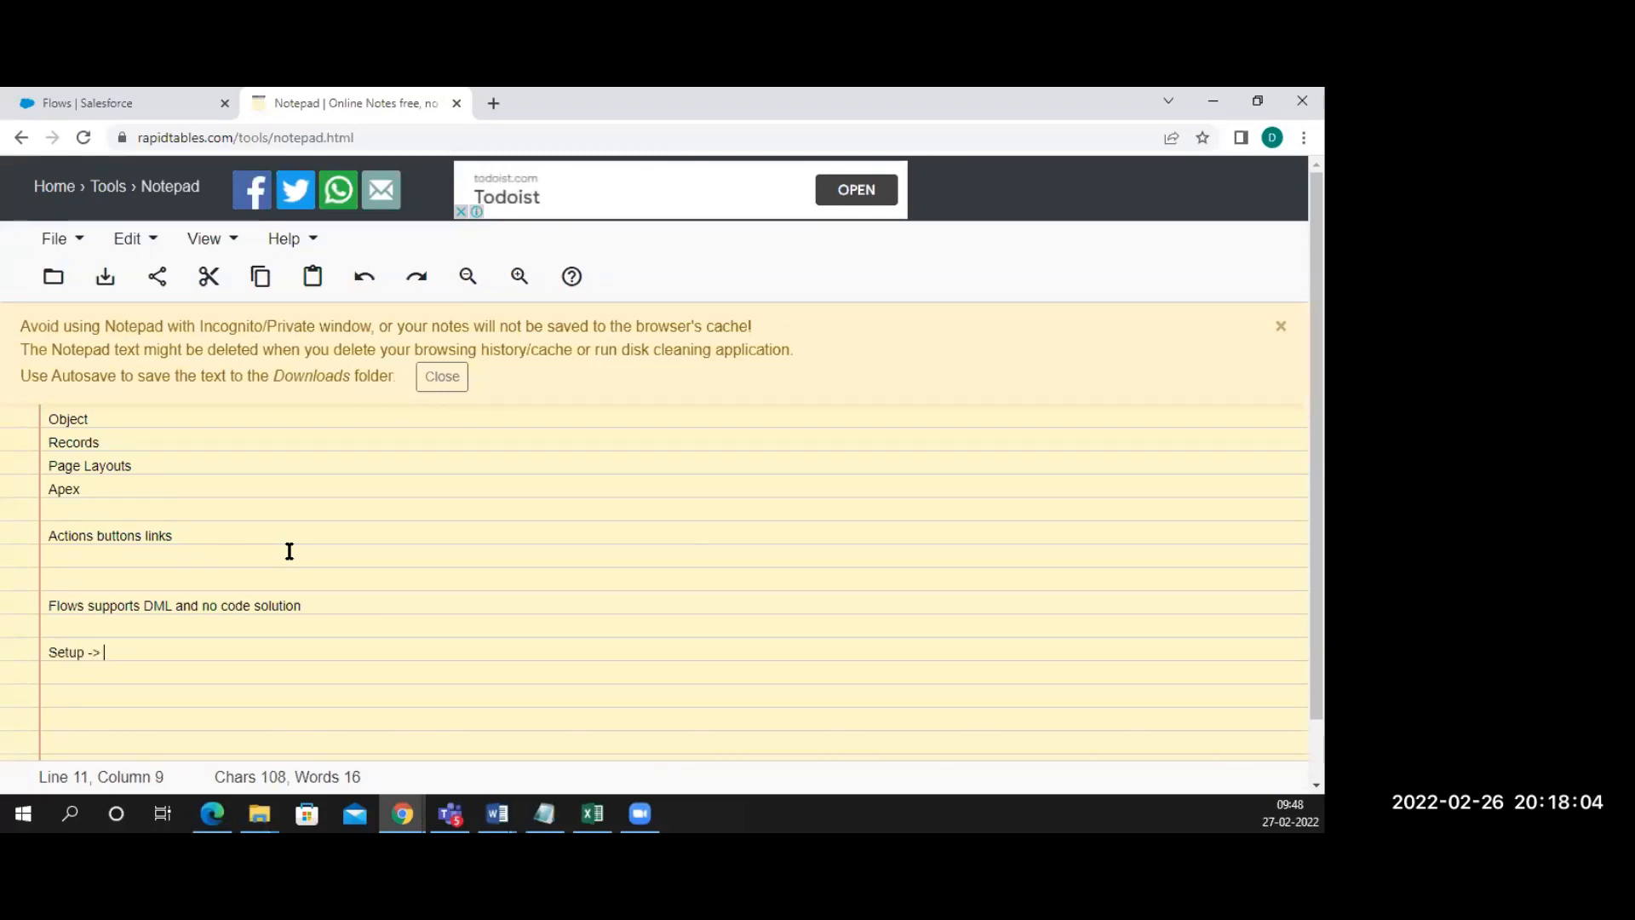
text(rocess)
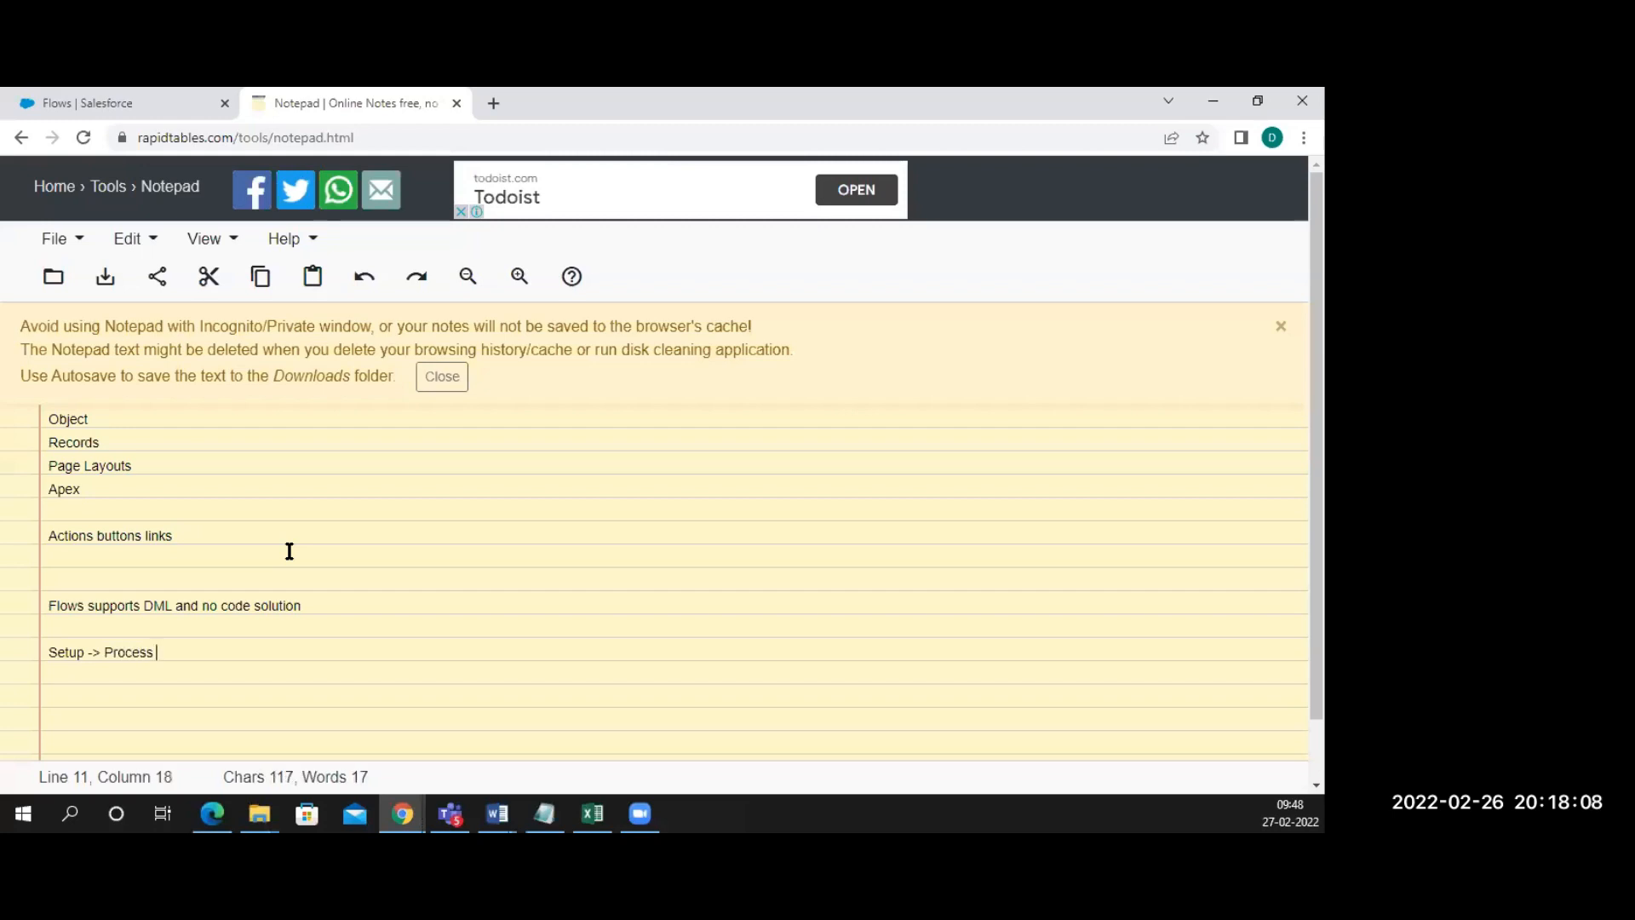
click(156, 92)
text(process)
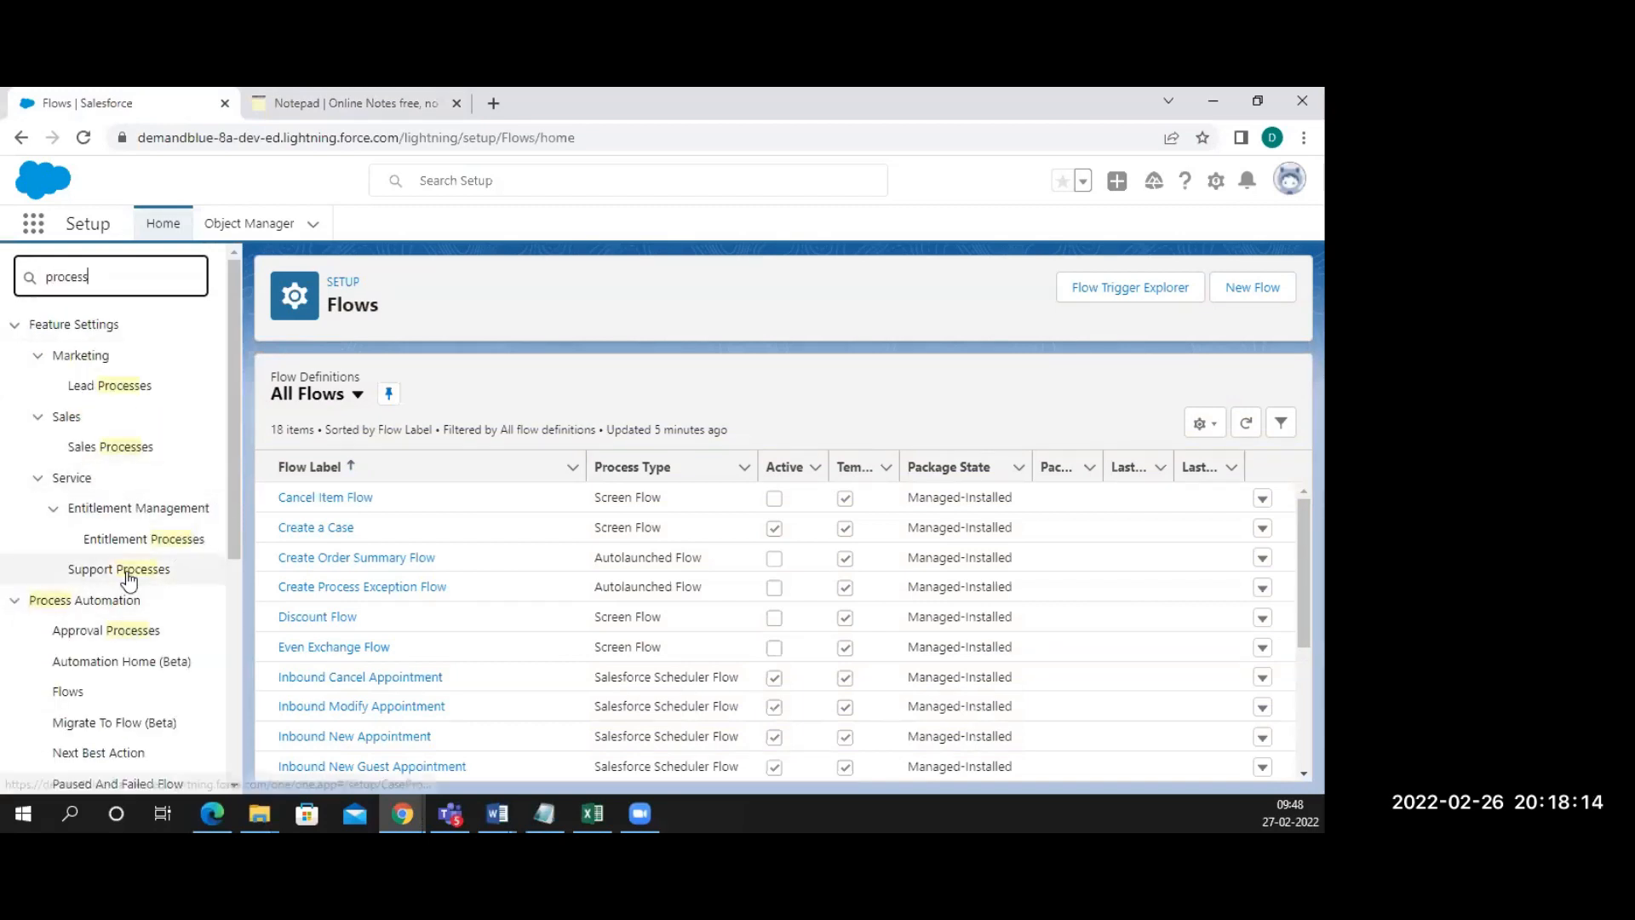
Open Process Automation Settings and paste its title into the note line, ending with '->'
scroll(140, 511, down, 5)
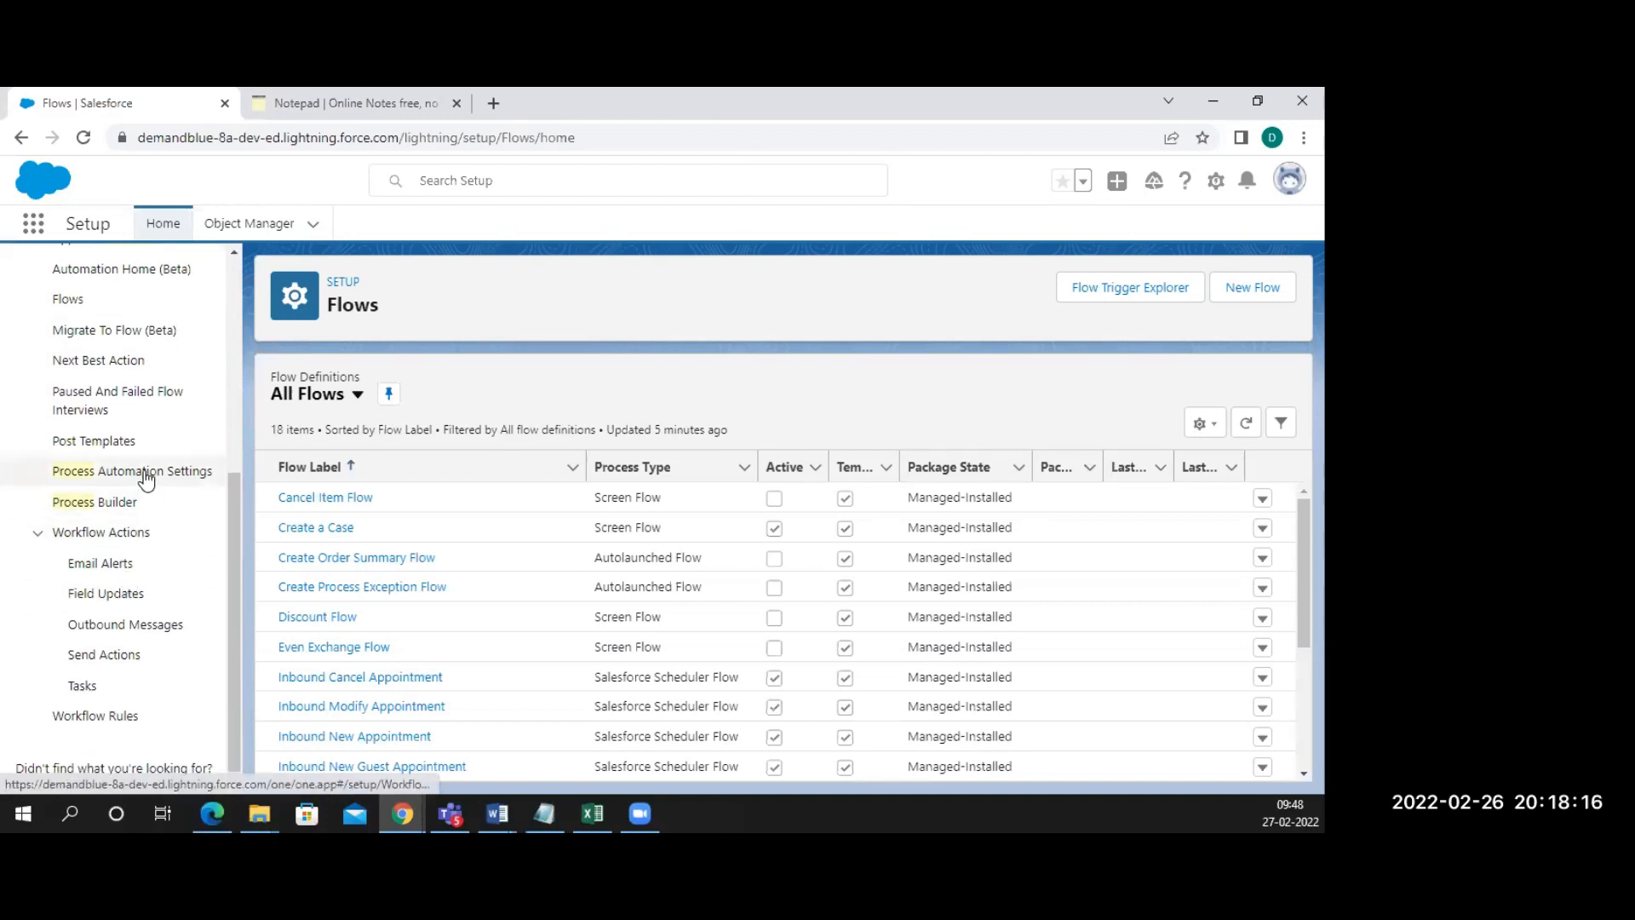
click(148, 475)
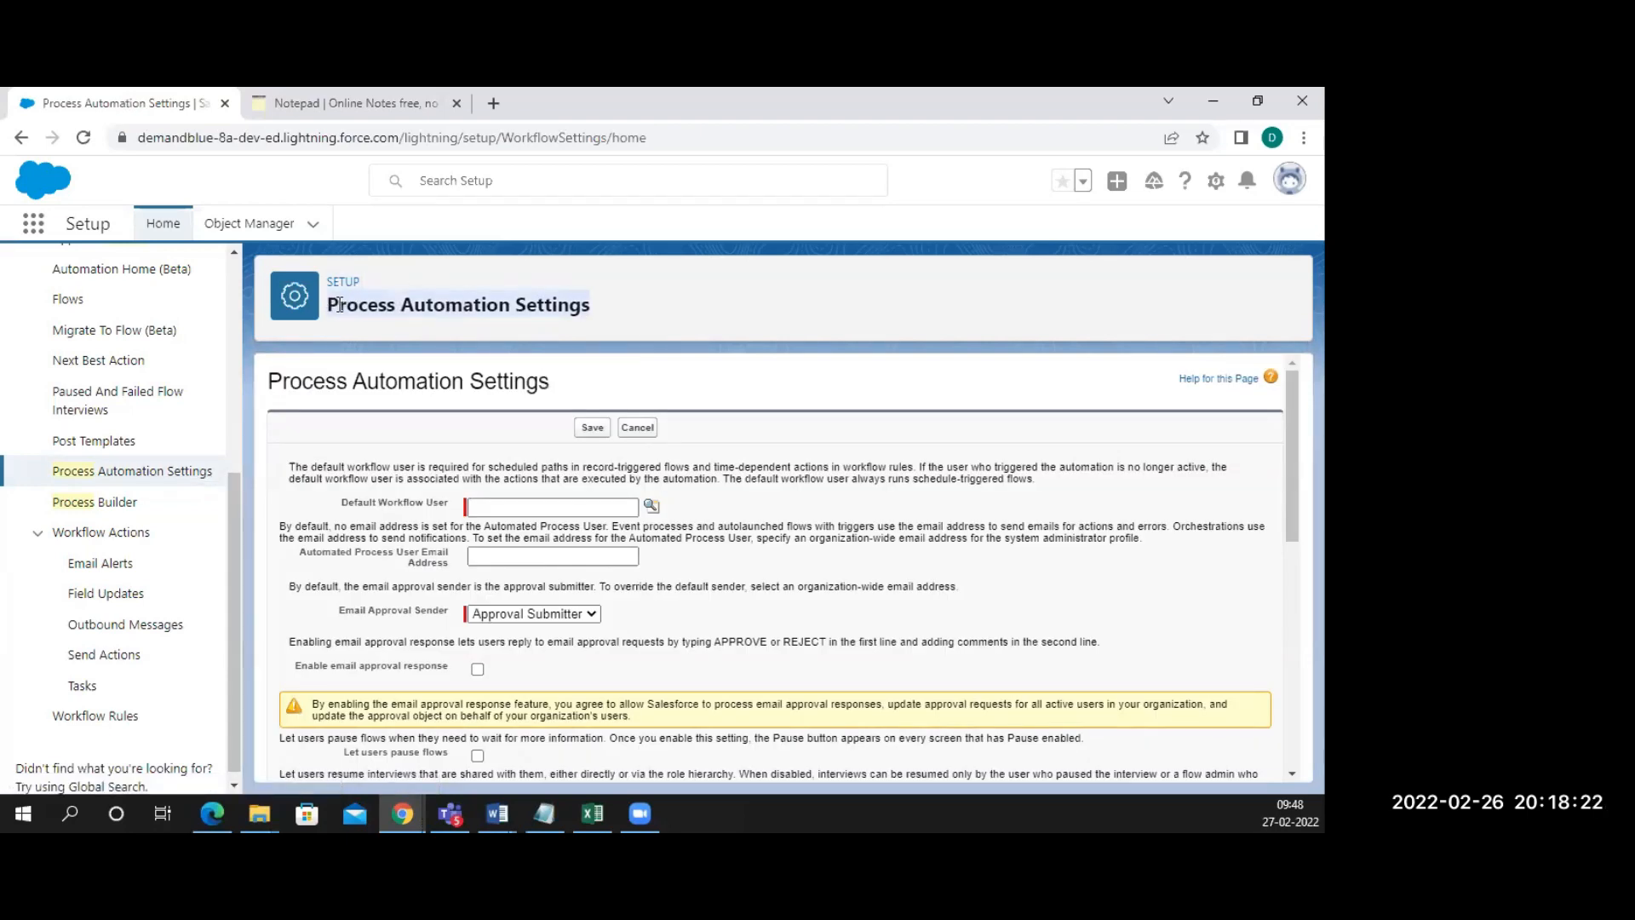
drag(330, 301, 607, 317)
key(ctrl+c)
click(353, 103)
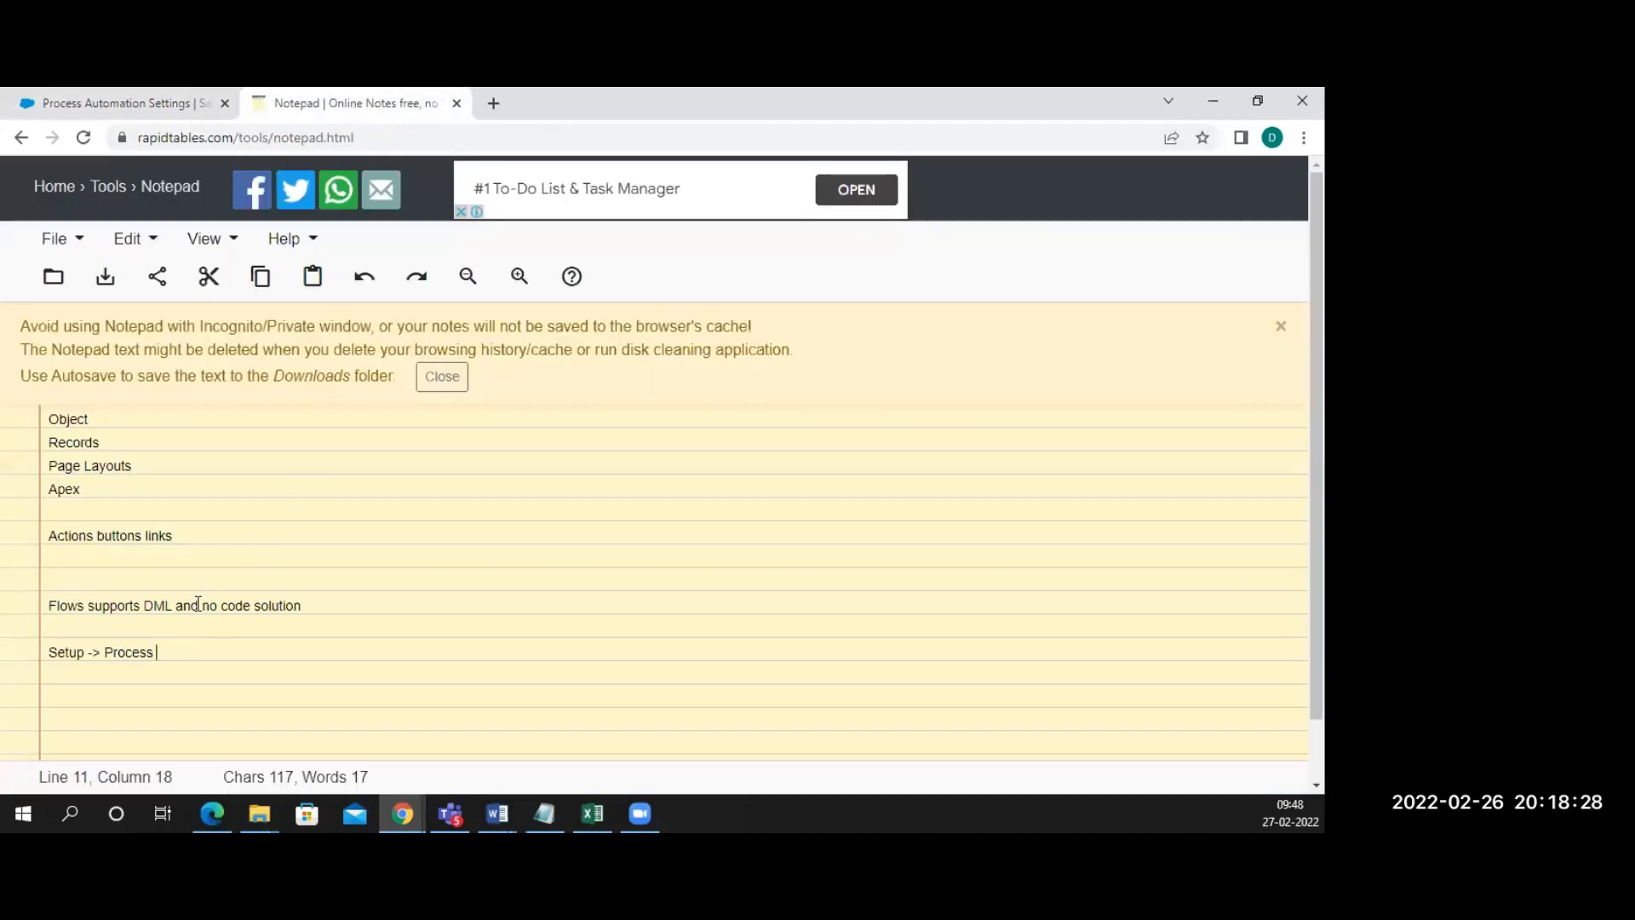
drag(104, 651, 154, 651)
key(ctrl+v)
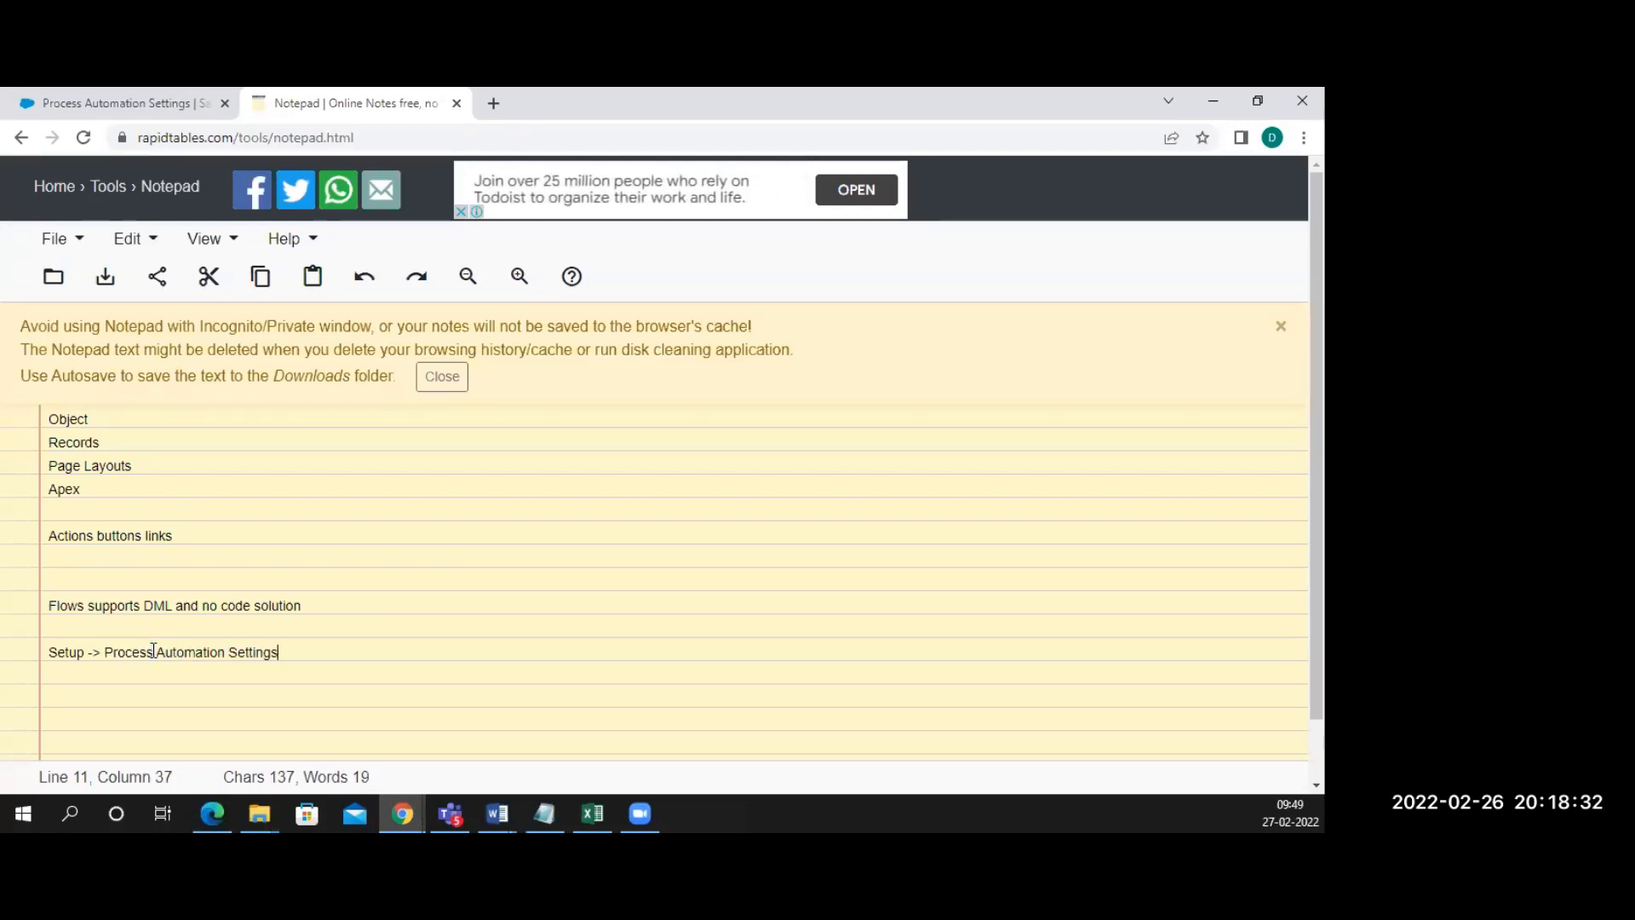
text(->)
Locate and select the 'Filter inaccessible fields from flow requests' setting label
click(163, 104)
scroll(402, 434, down, 4)
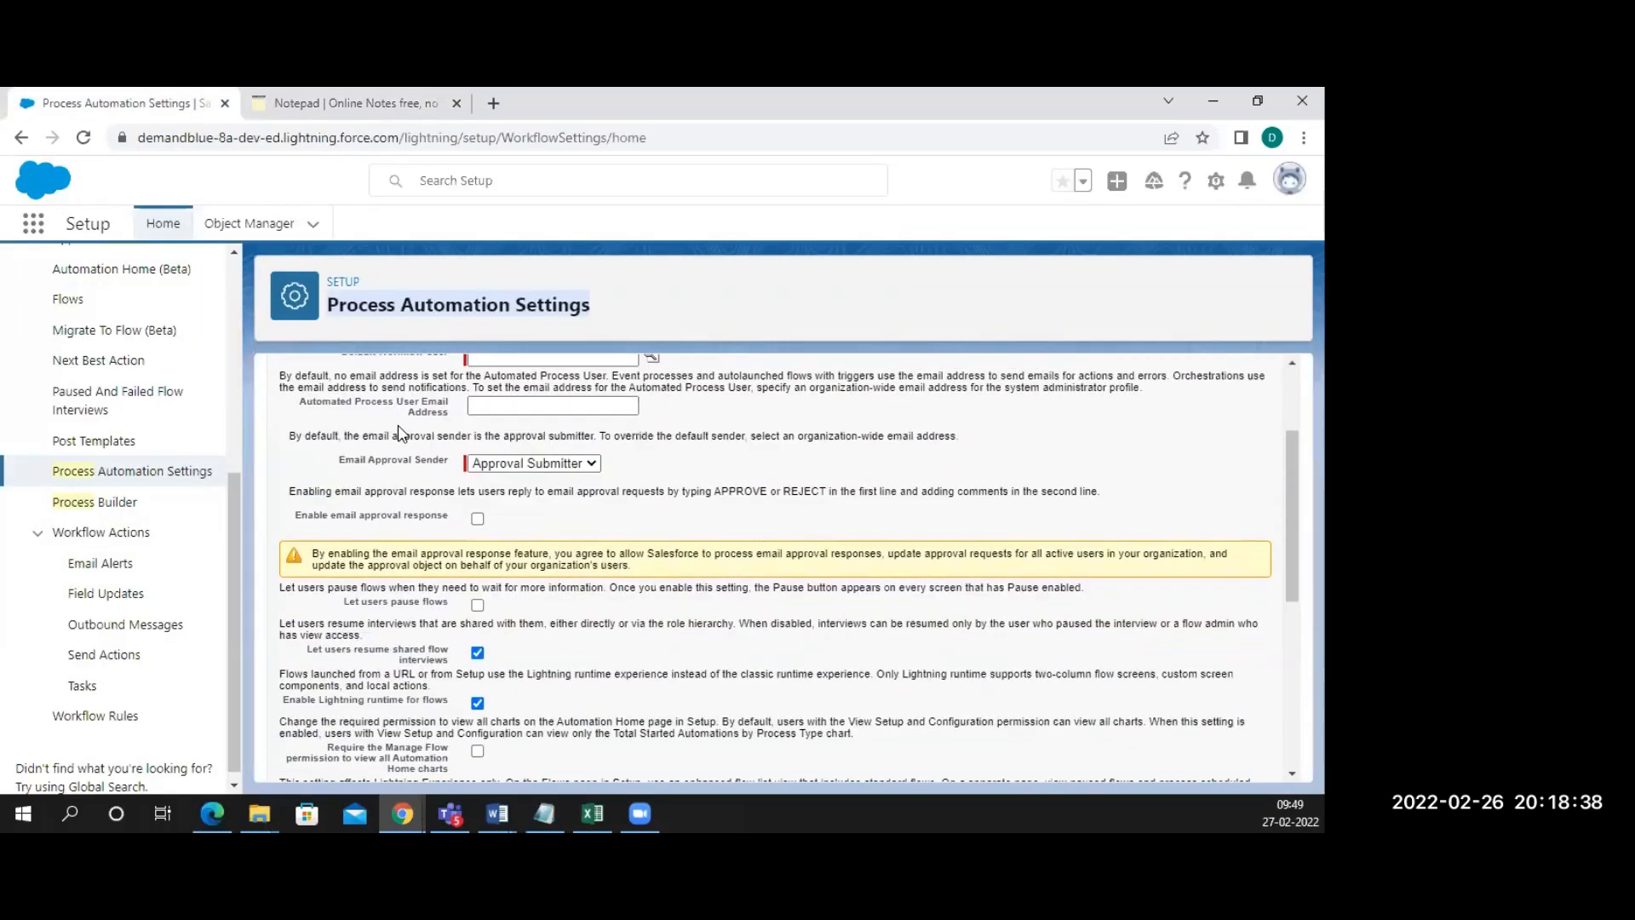
scroll(426, 515, down, 1)
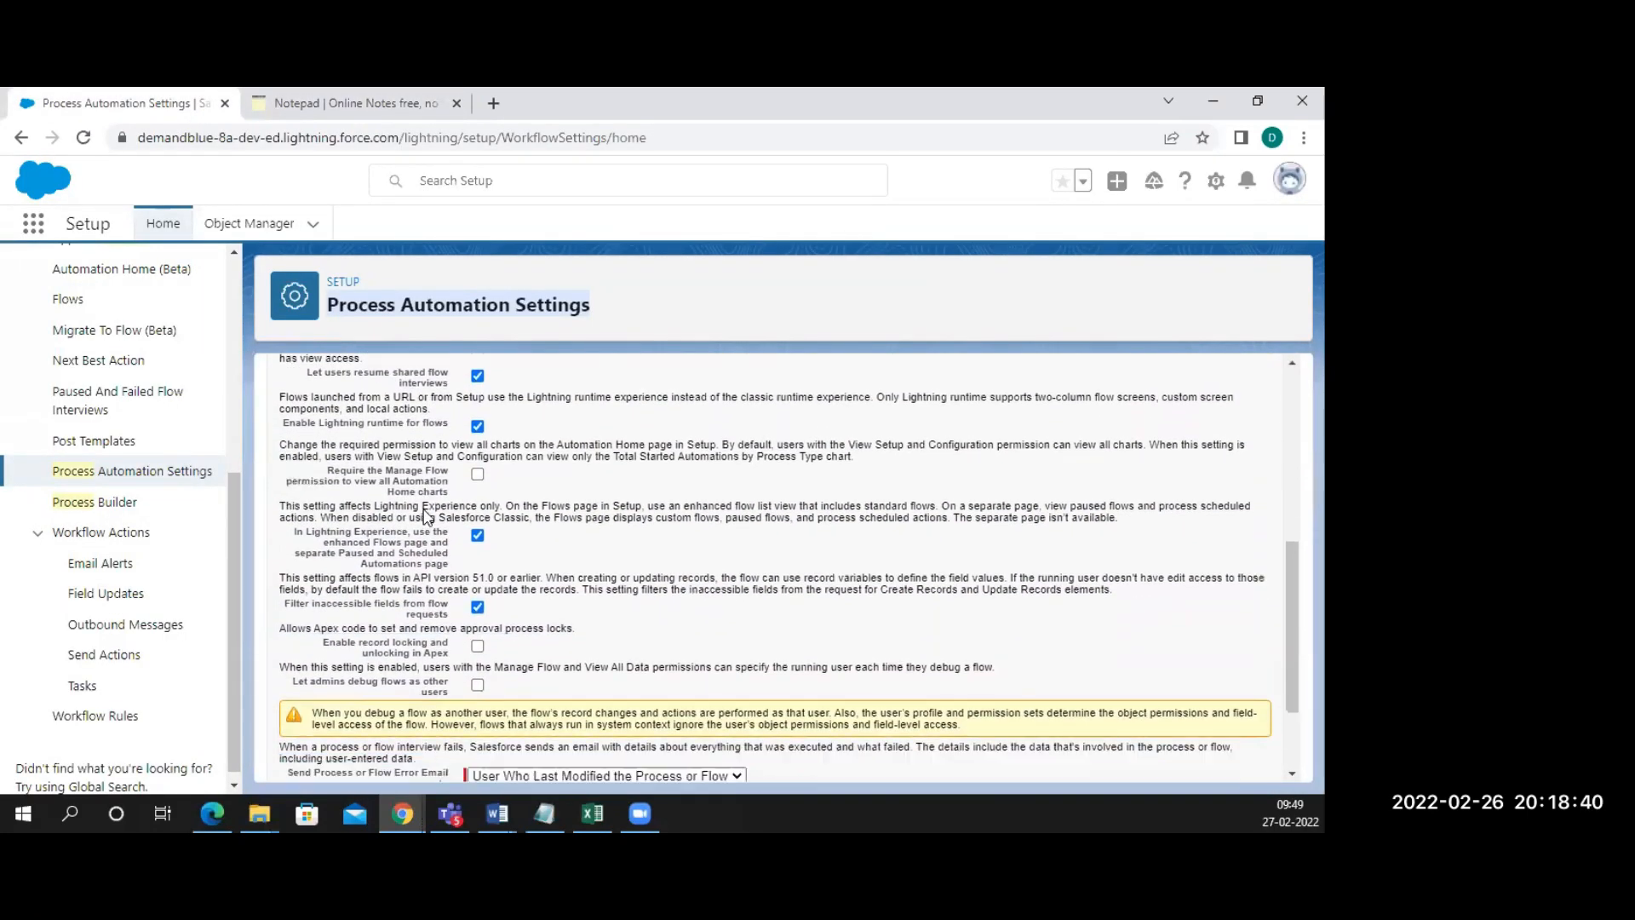
scroll(426, 516, down, 1)
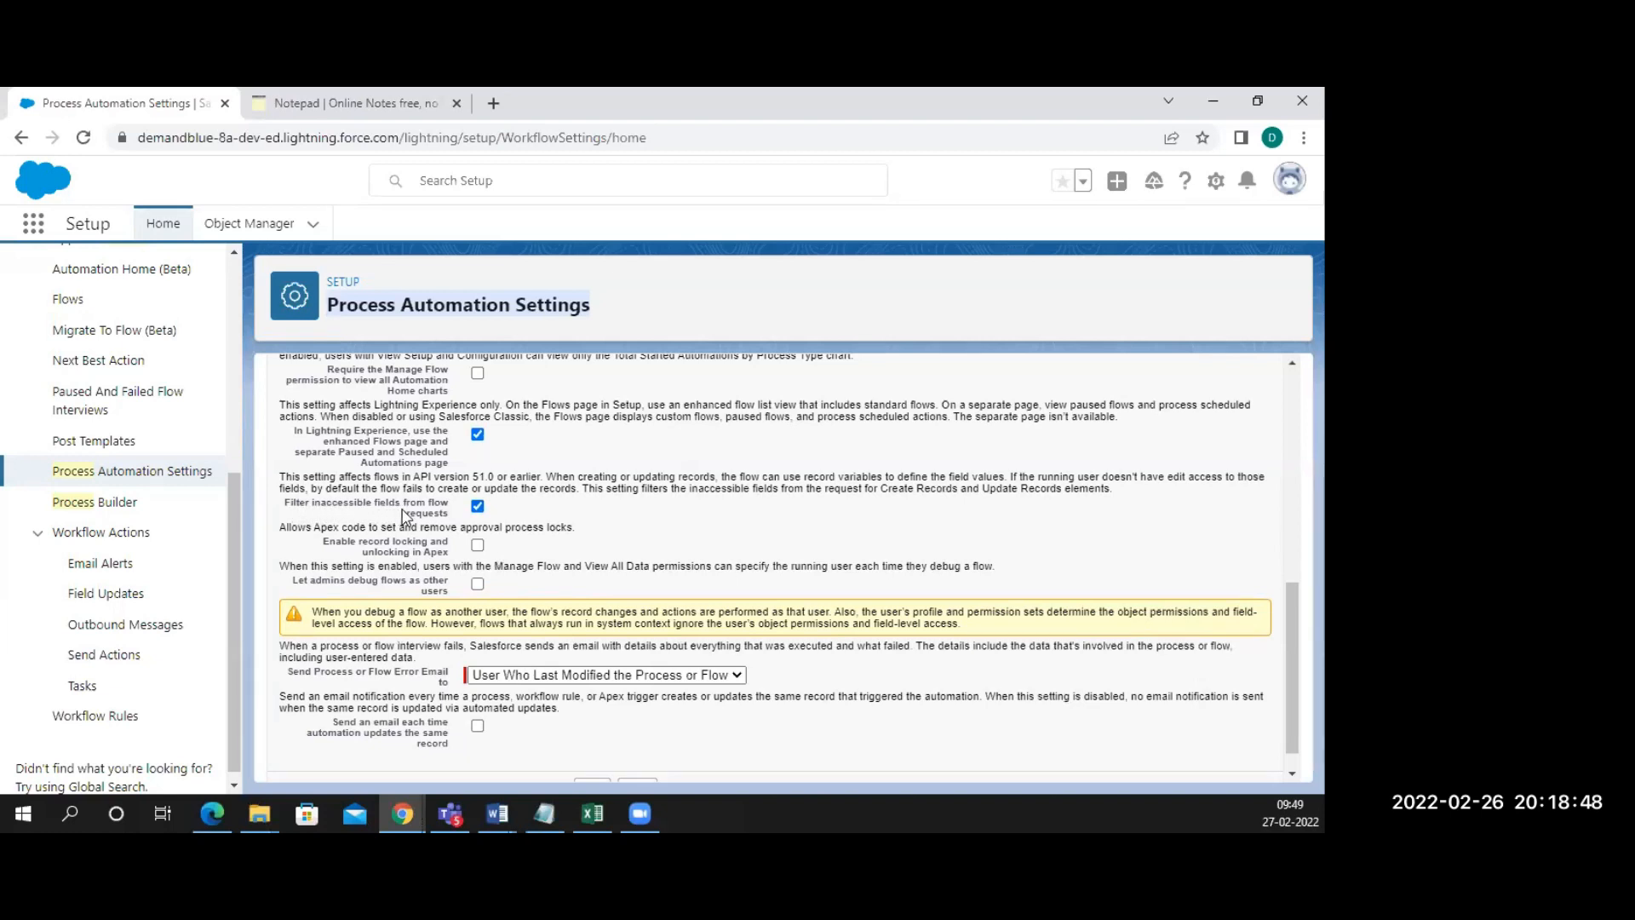
drag(448, 514, 412, 512)
drag(310, 506, 286, 509)
key(ctrl+c)
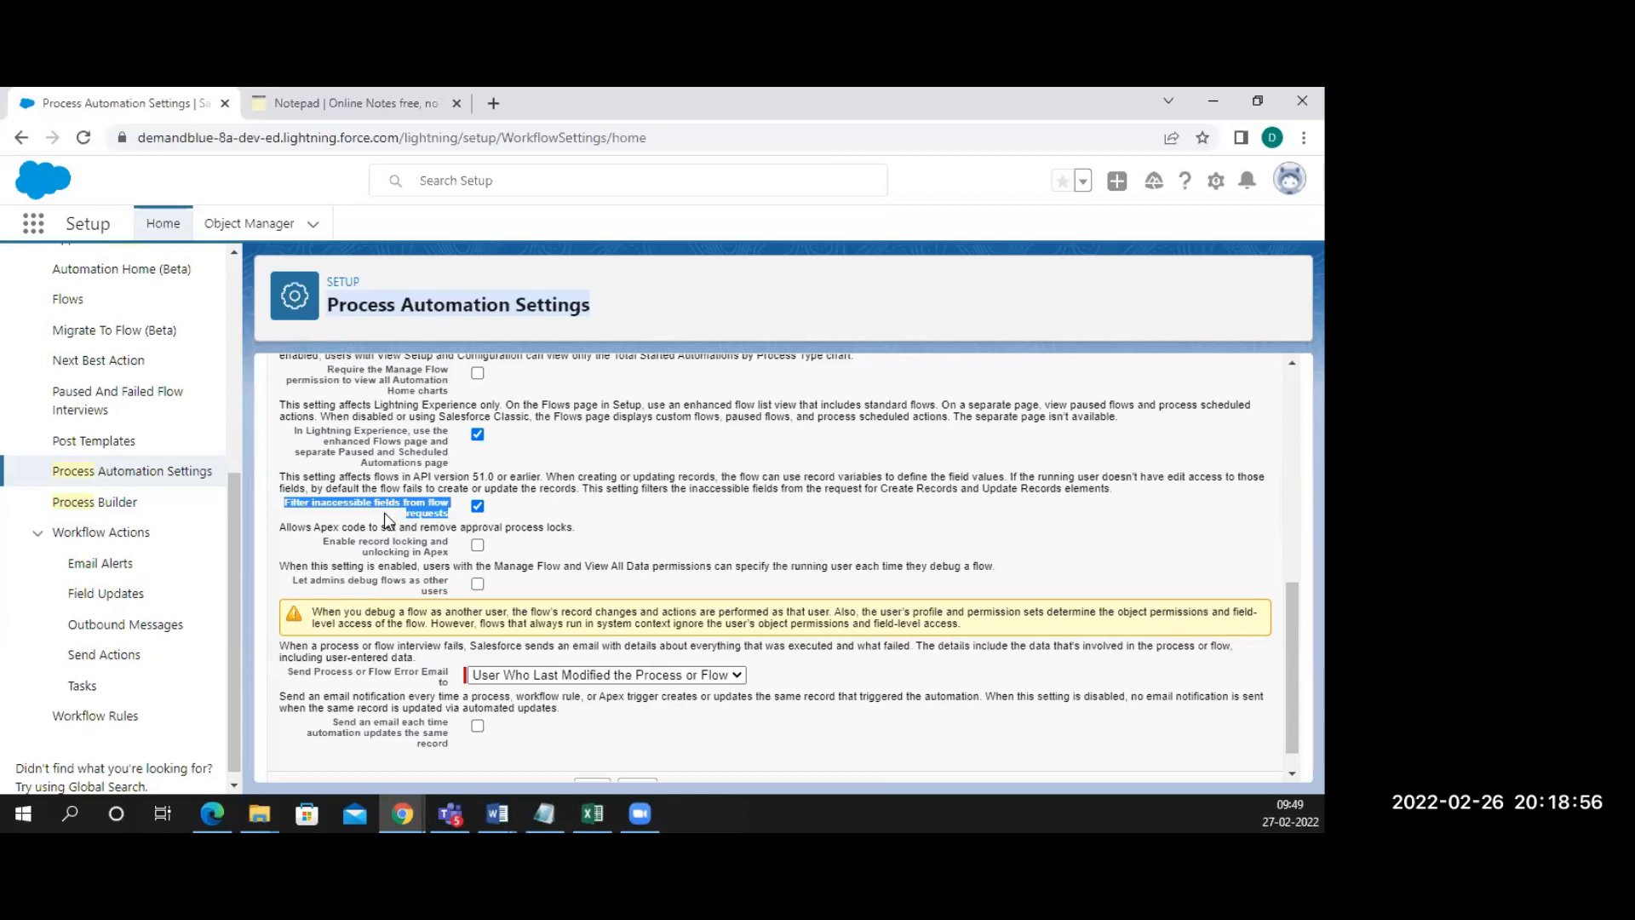
Paste the setting name into the note and finish it with '-> enable it.'
click(328, 101)
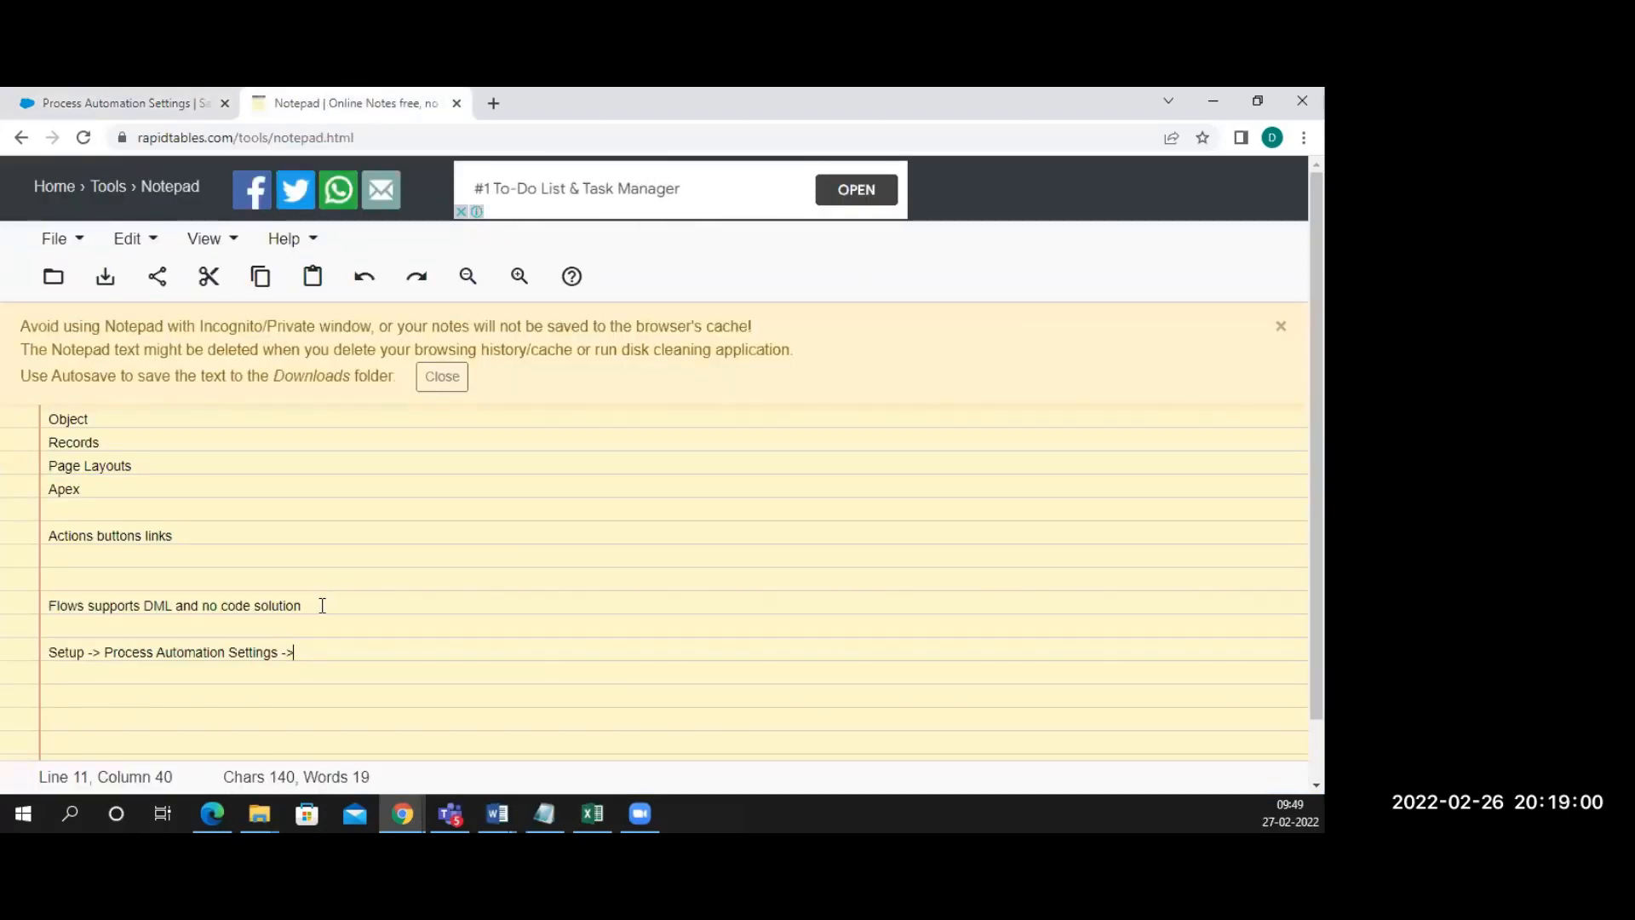
key(ctrl+v)
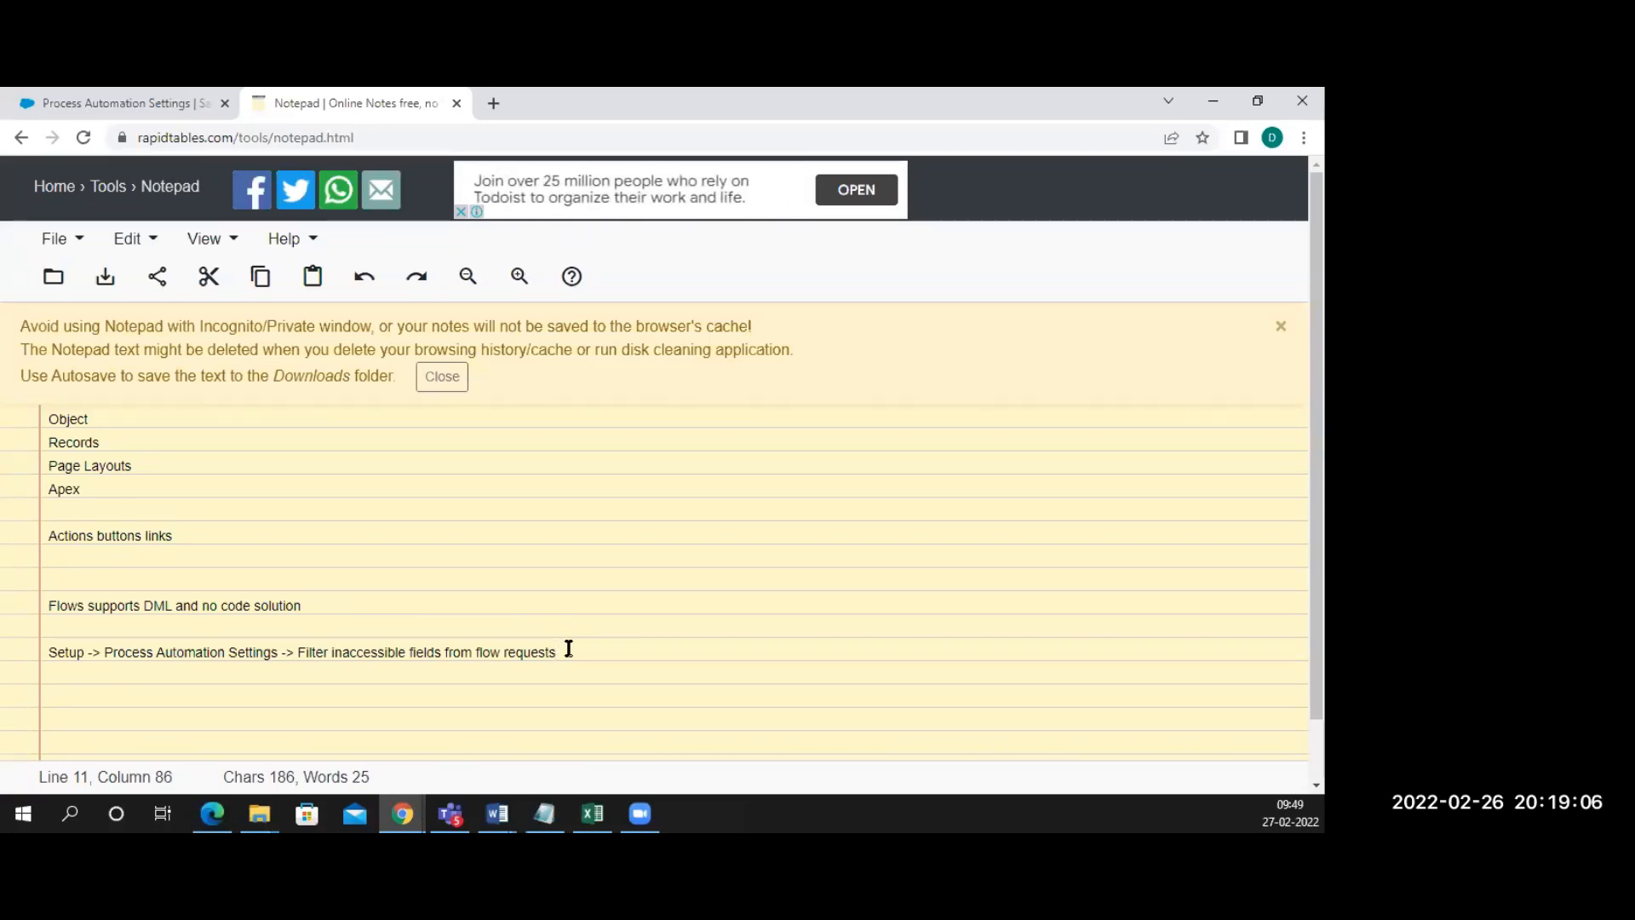
text(-> enable it.)
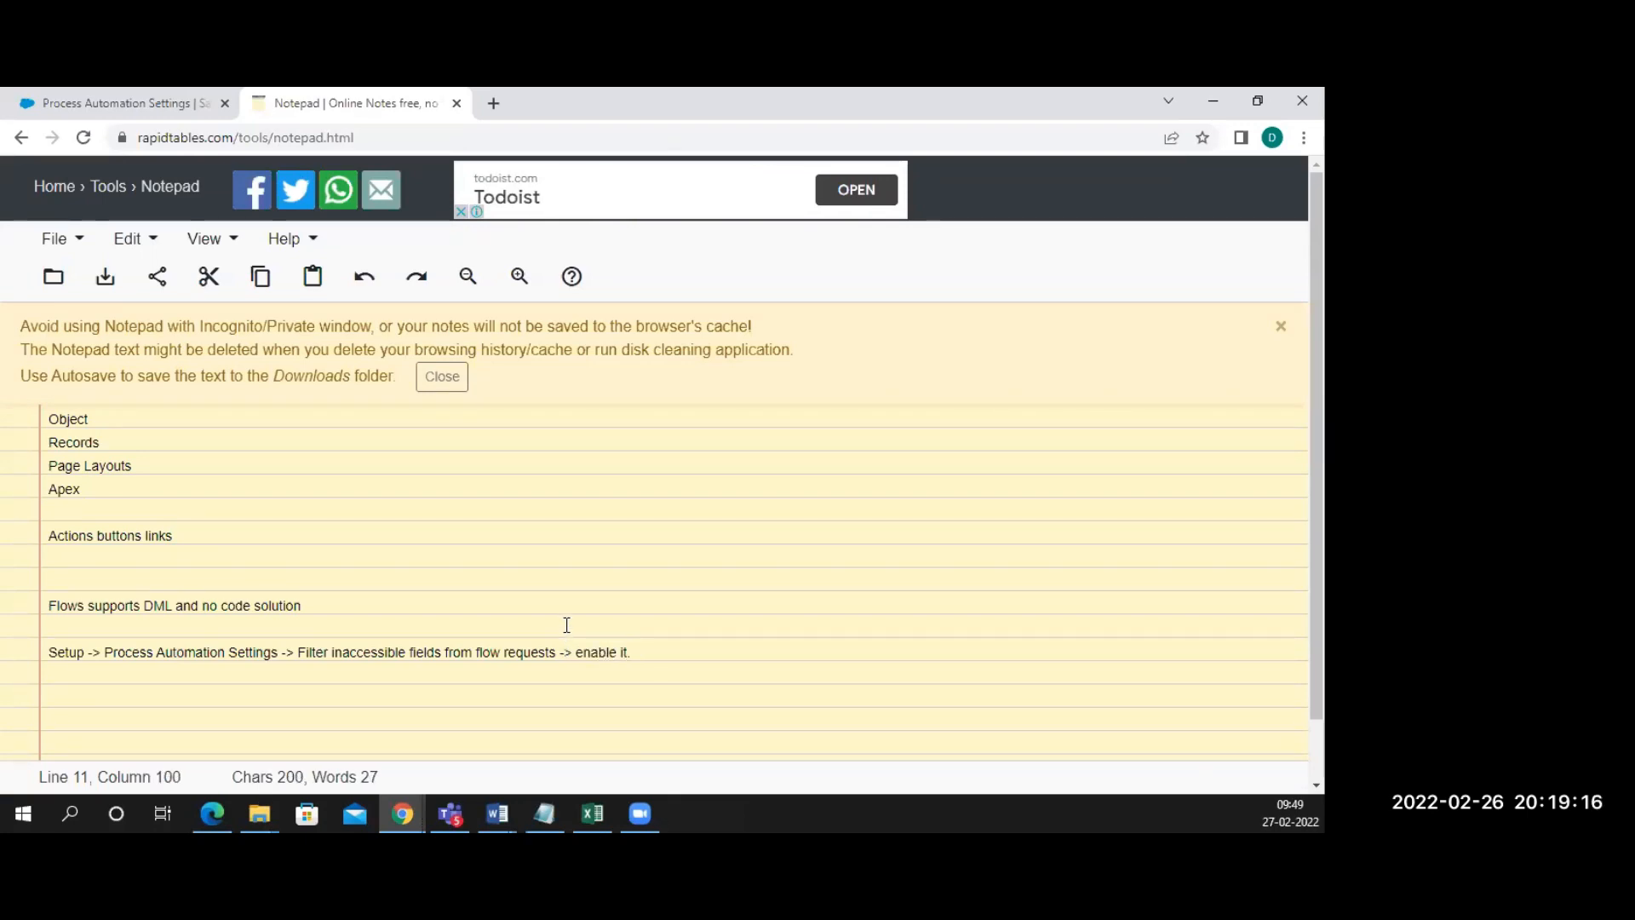
Copy the complete 'Setup -> Process Automation Settings -> ...' note line
click(168, 107)
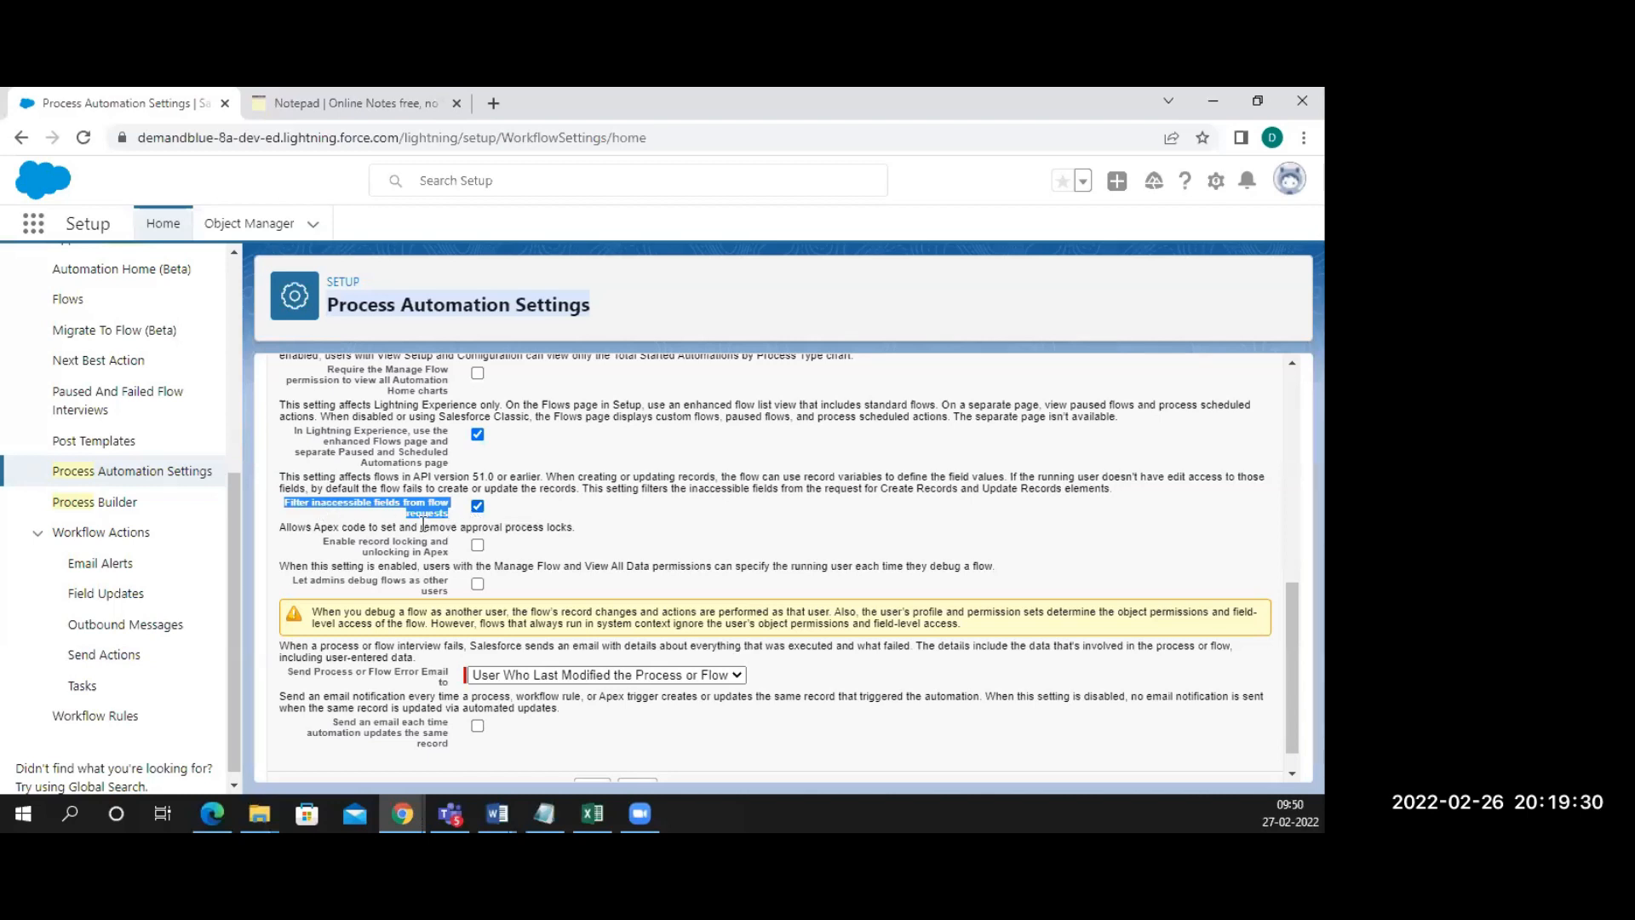
scroll(424, 524, down, 1)
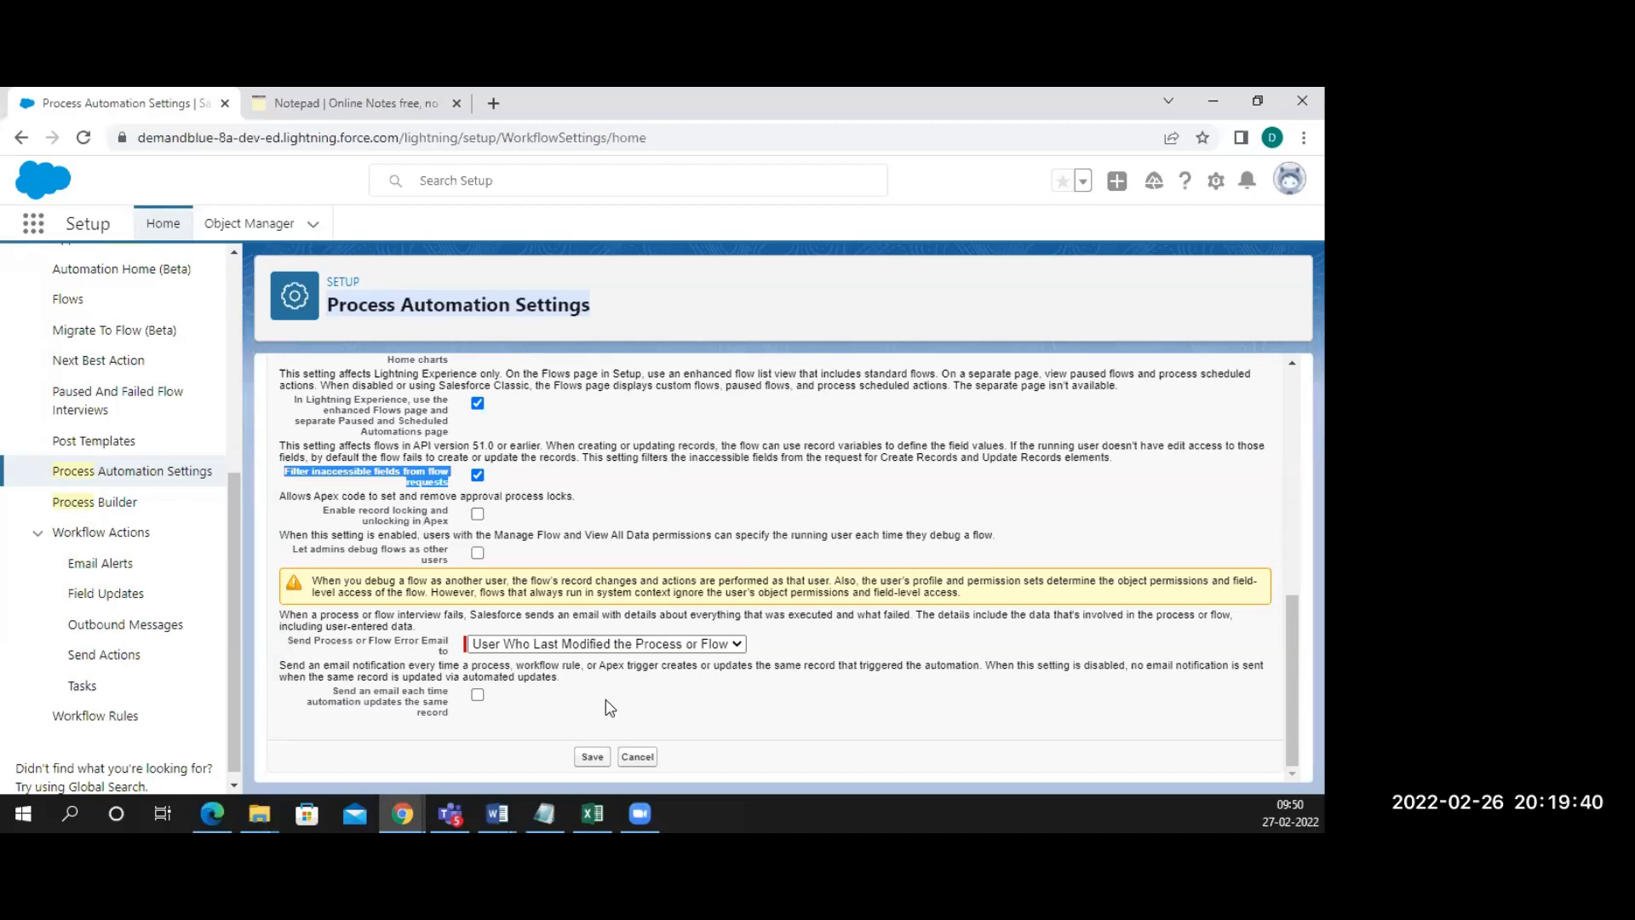
click(353, 105)
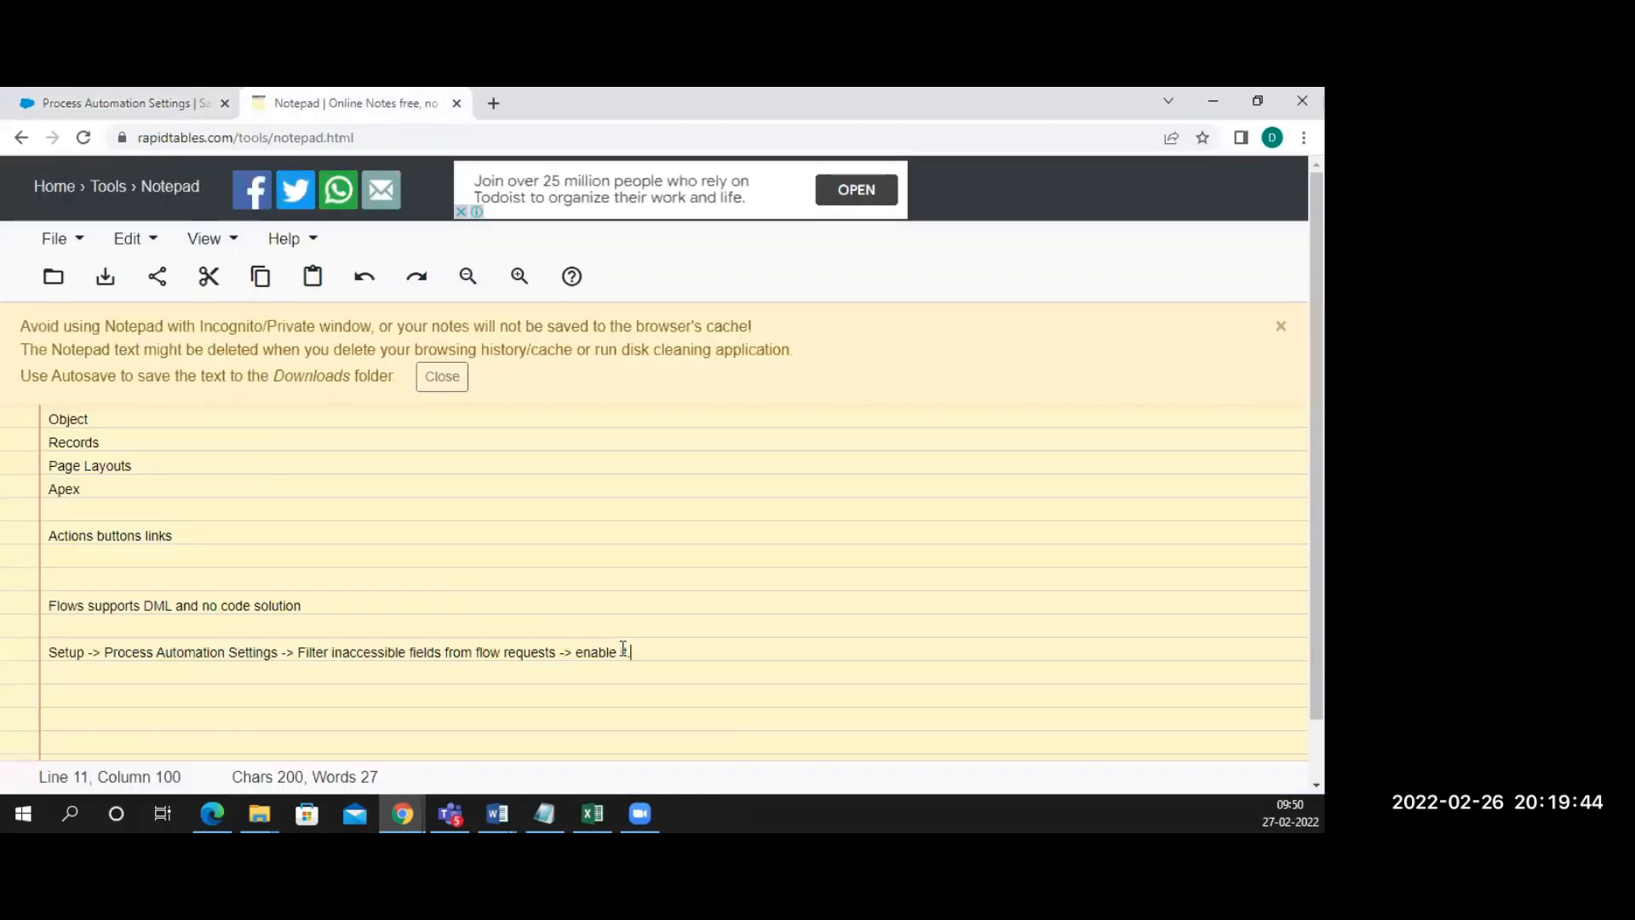
drag(654, 656, 42, 643)
key(ctrl+c)
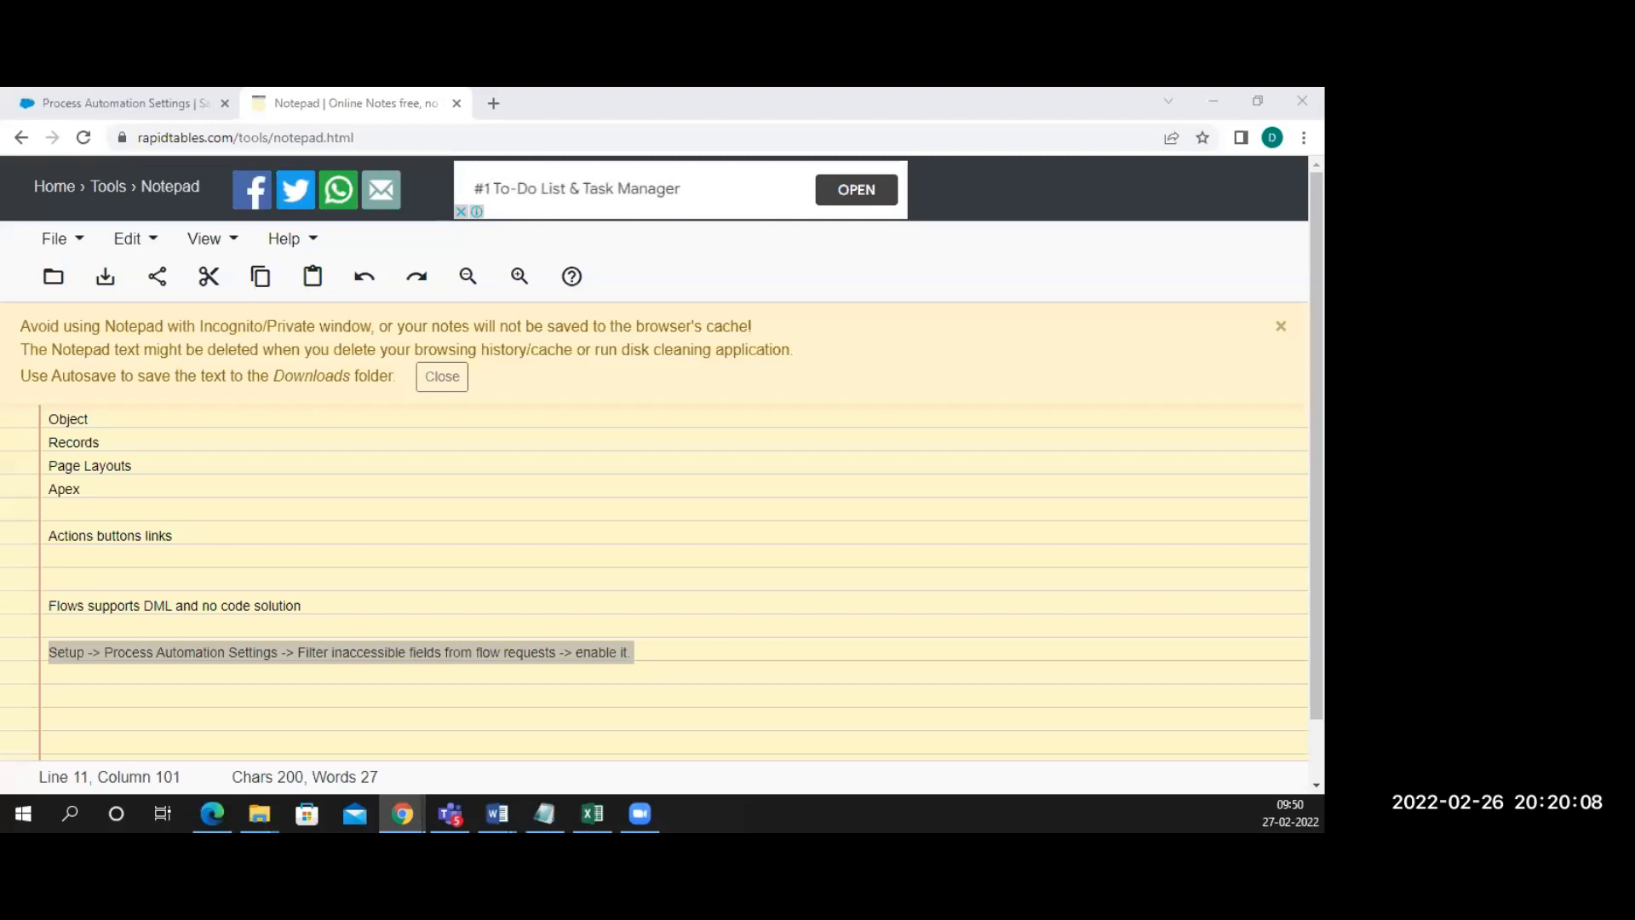
Replace the Setup search with 'flows' and open the Flows list
click(108, 103)
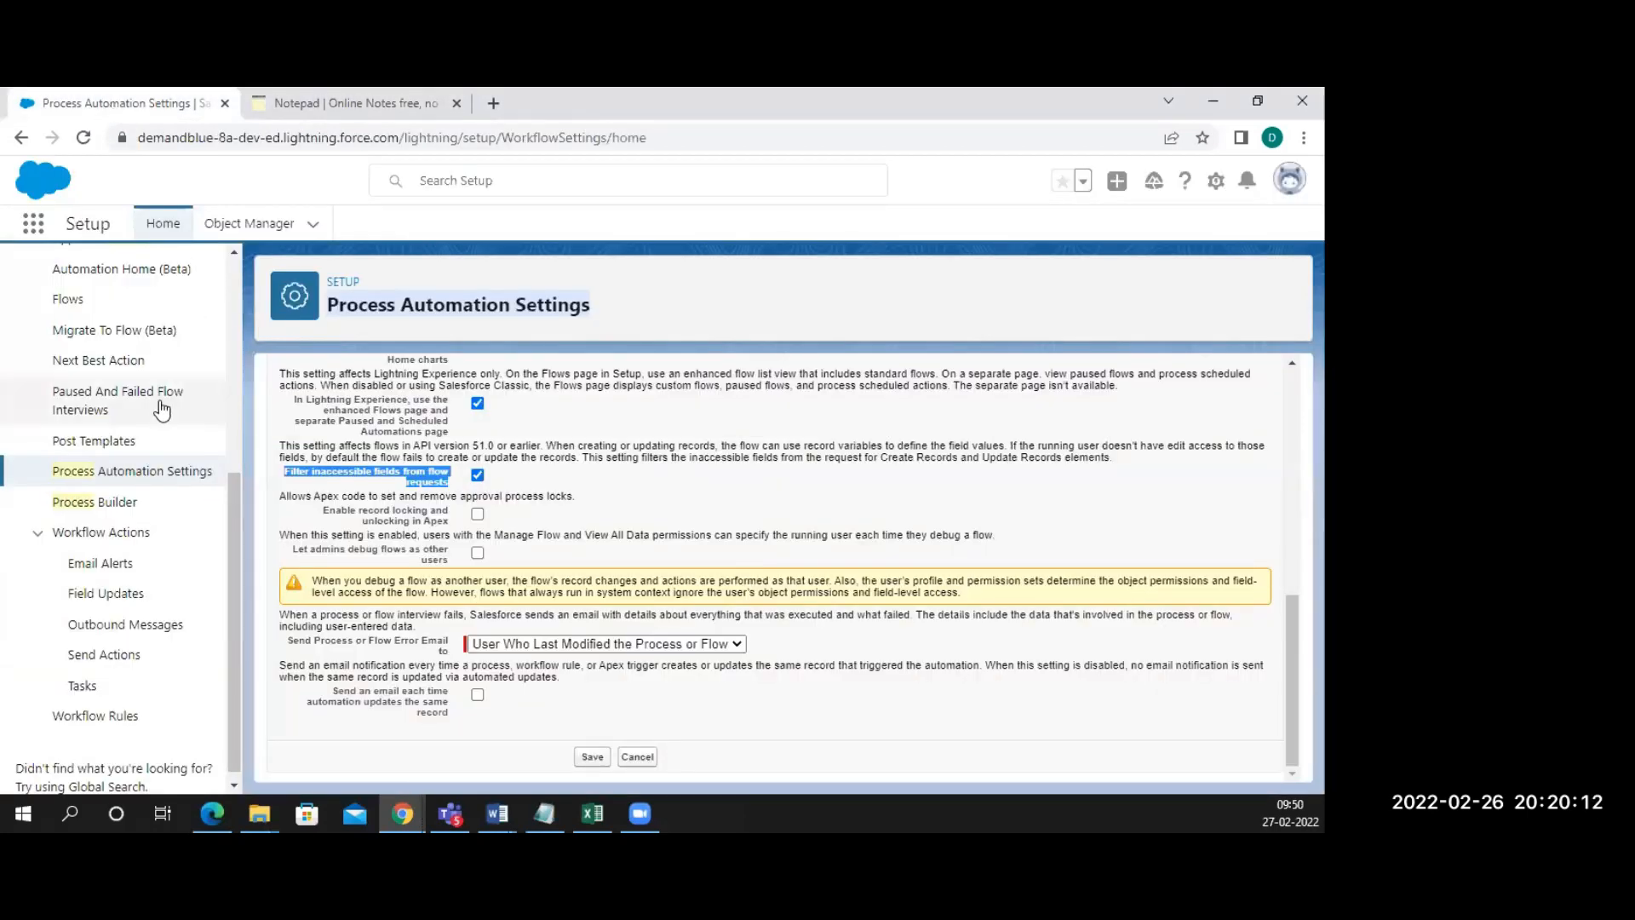
scroll(162, 410, up, 5)
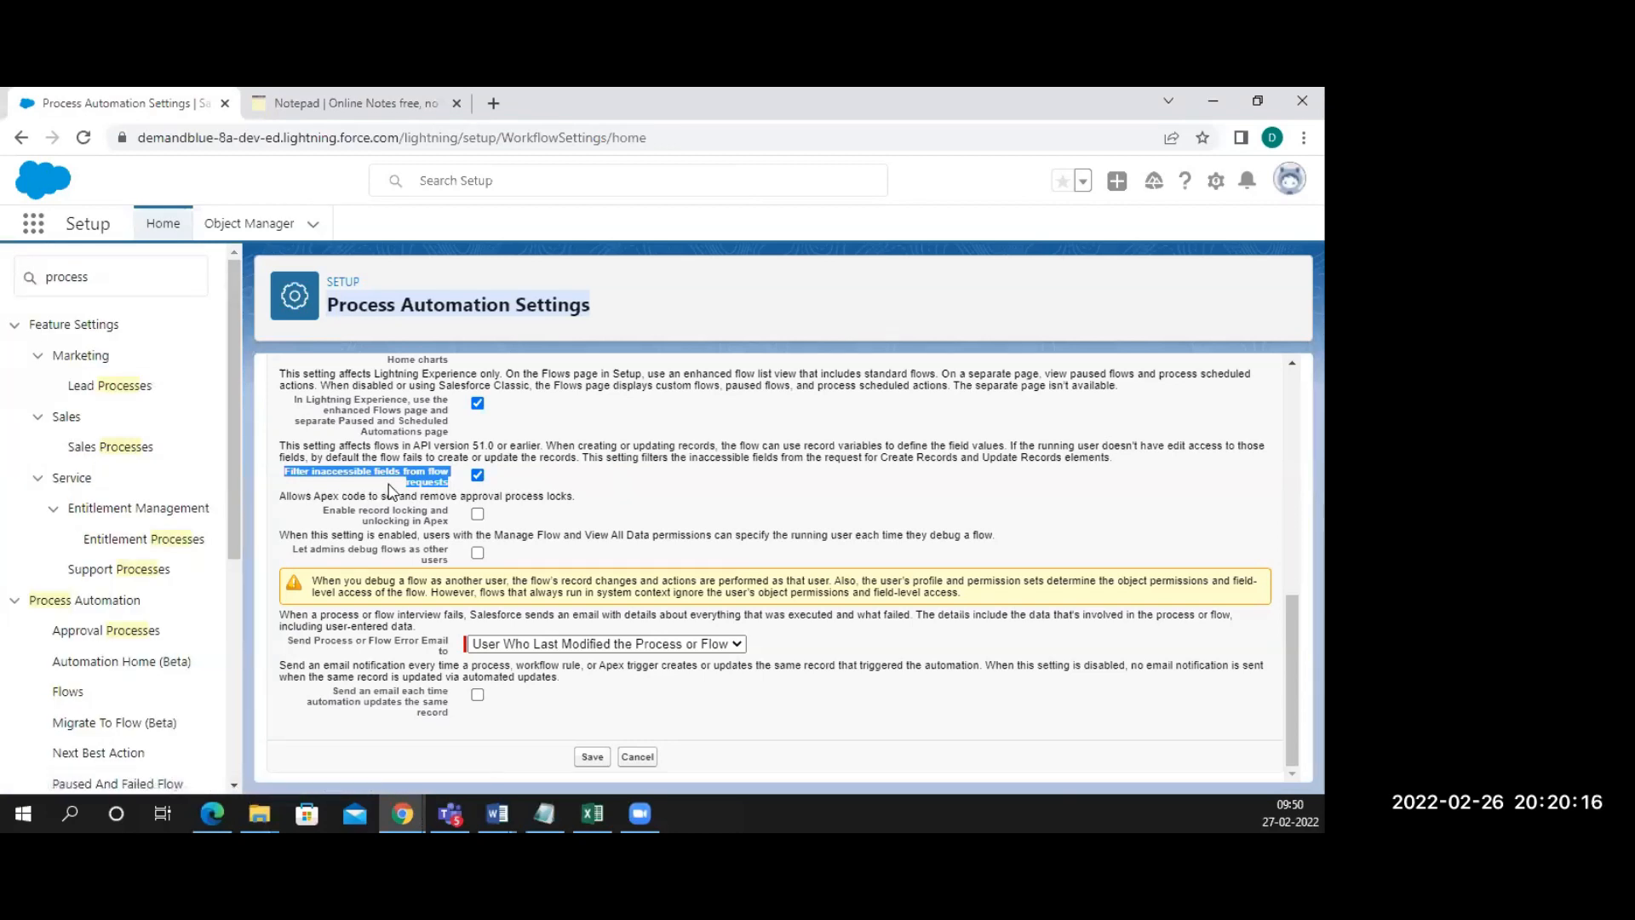
click(103, 285)
key(BackSpace)
key(BackSpace)
key(BackSpace)
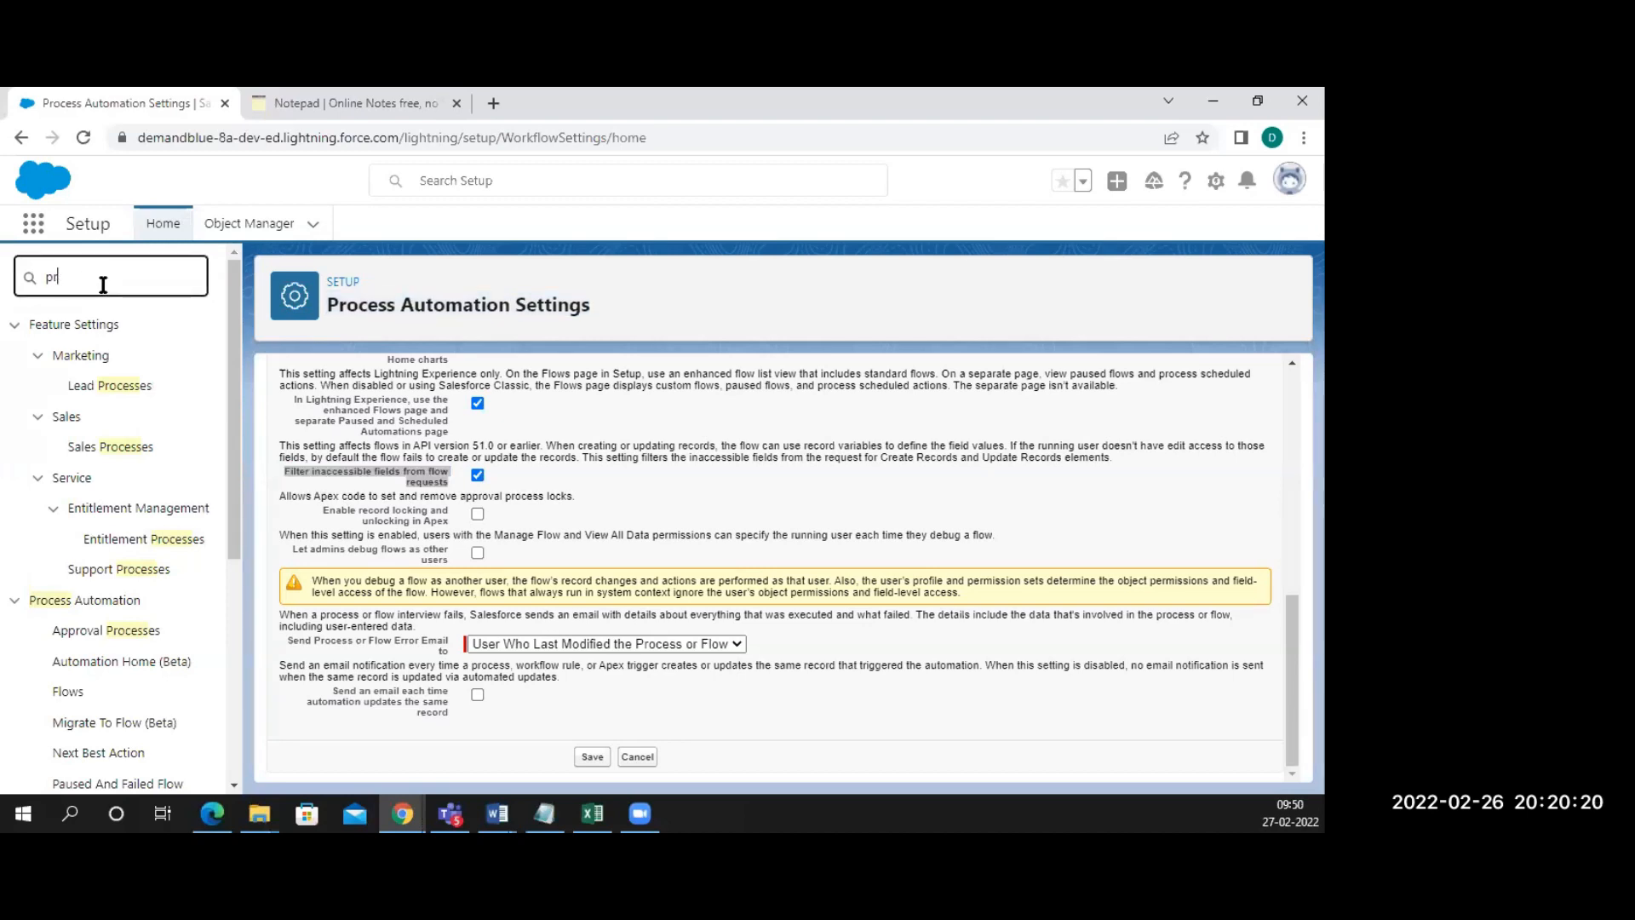
text(flows)
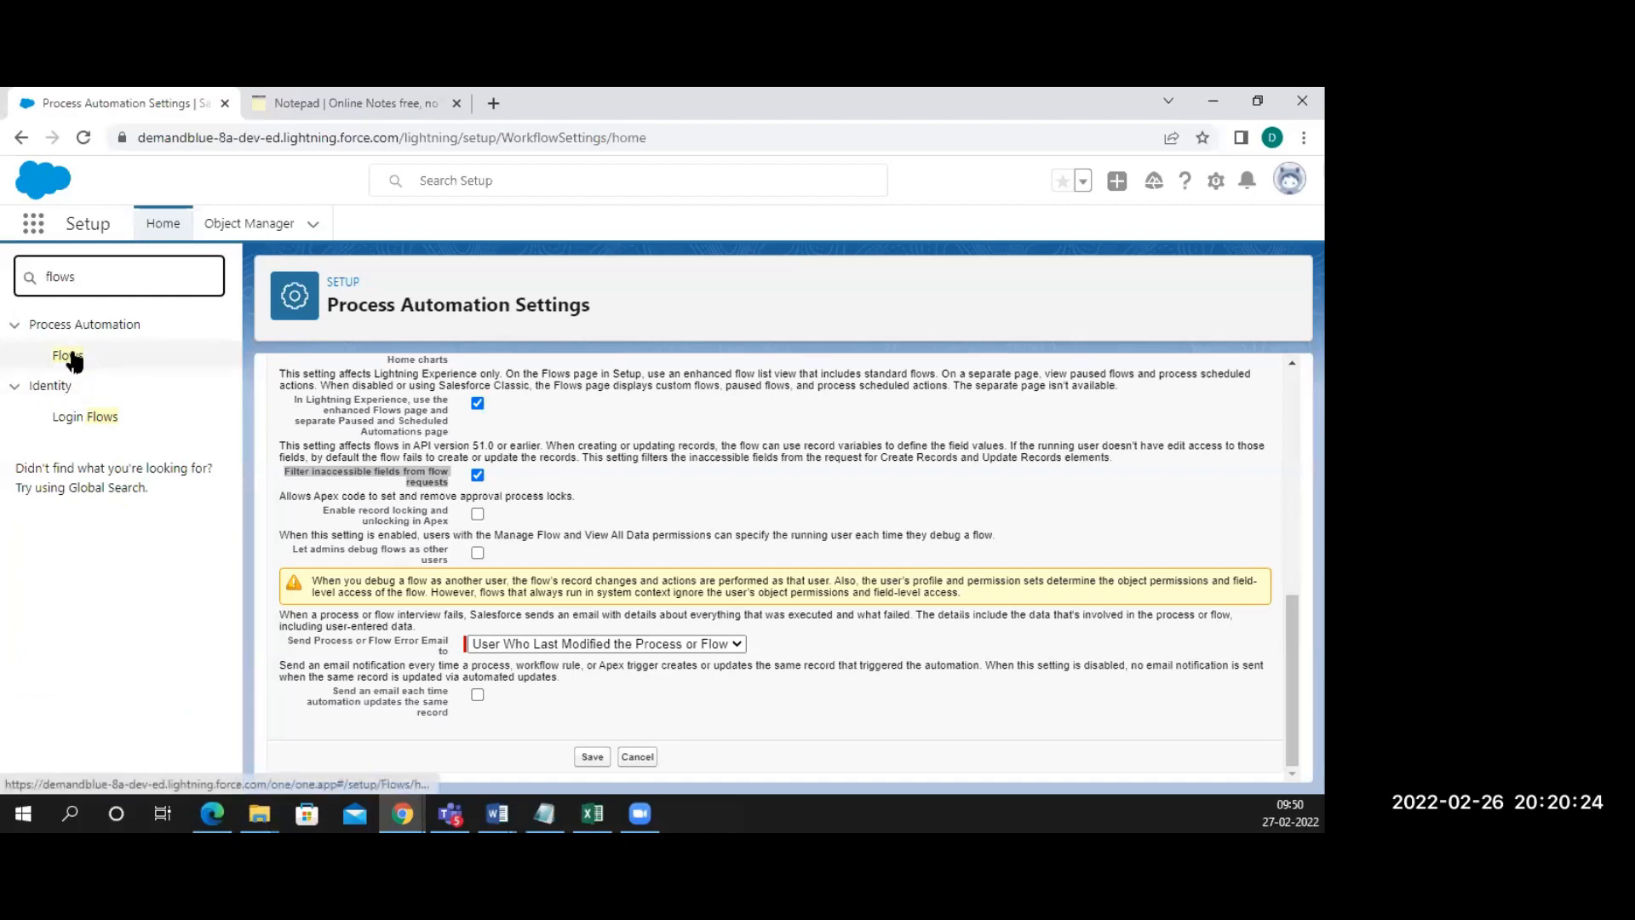
click(68, 356)
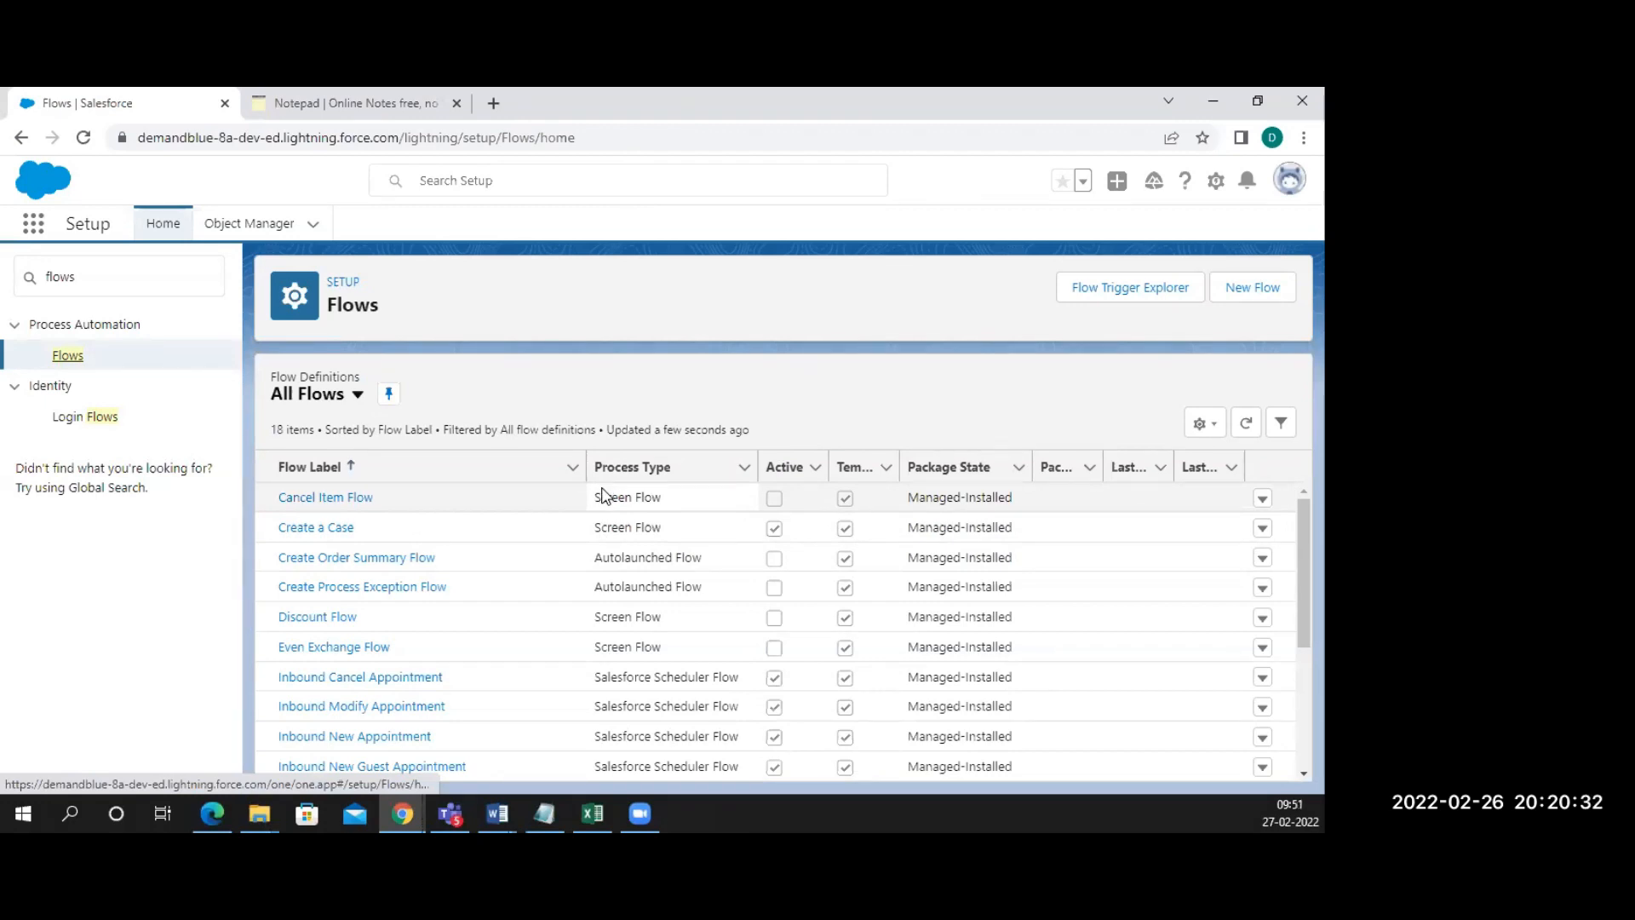
Look over the flows list and start a New Flow in Flow Builder
scroll(602, 494, down, 2)
scroll(601, 494, up, 2)
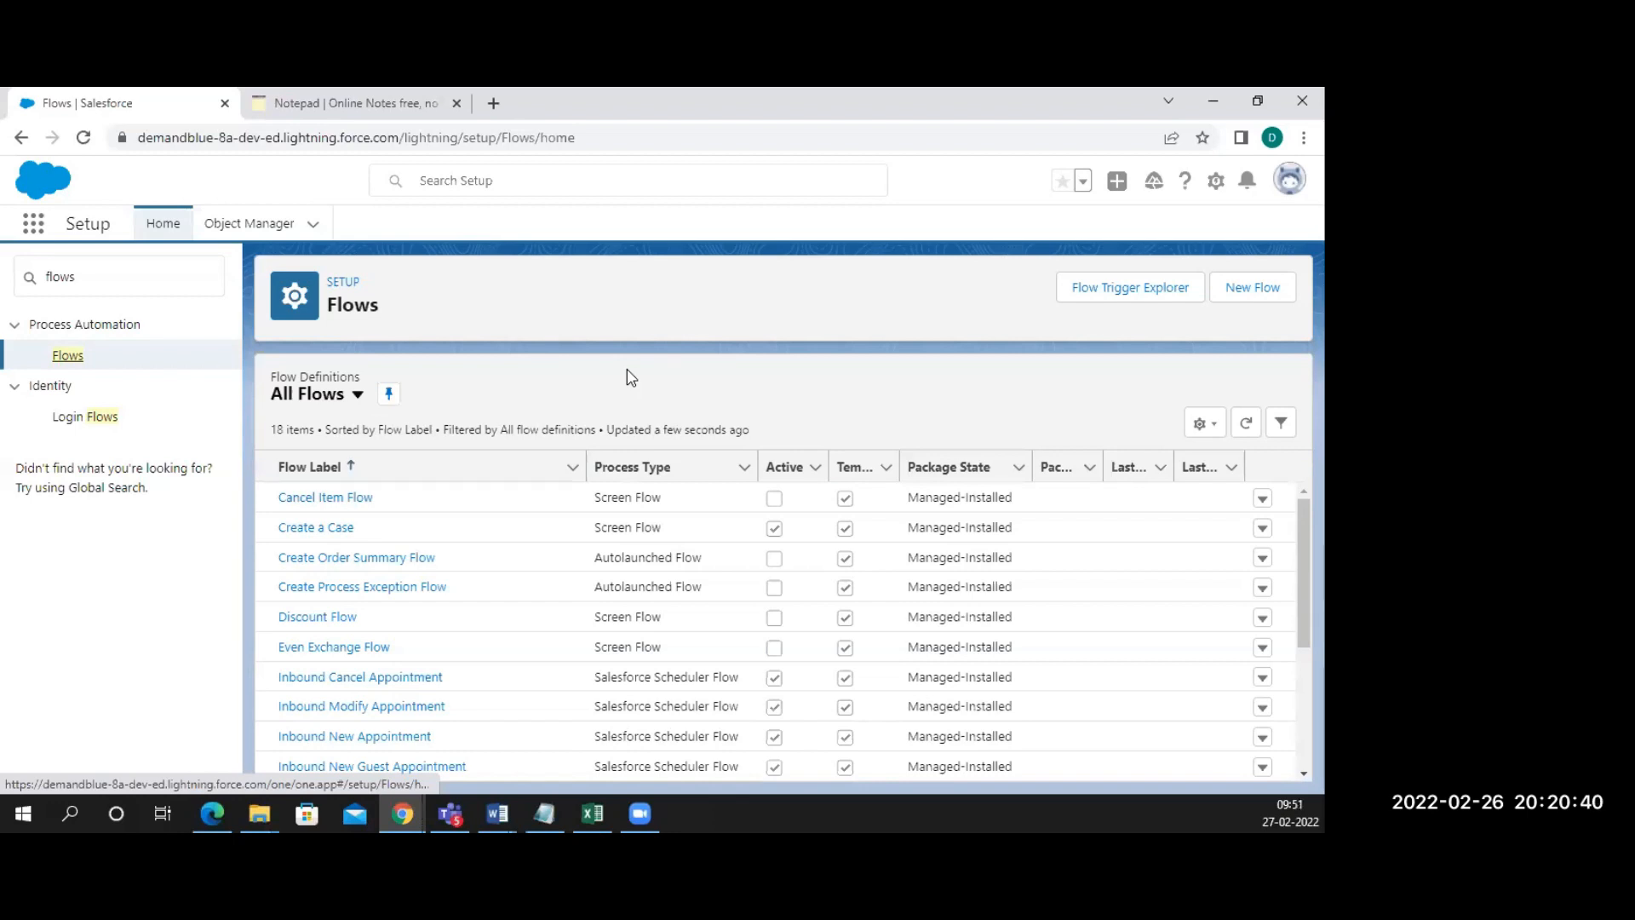
scroll(527, 606, down, 3)
scroll(526, 606, up, 3)
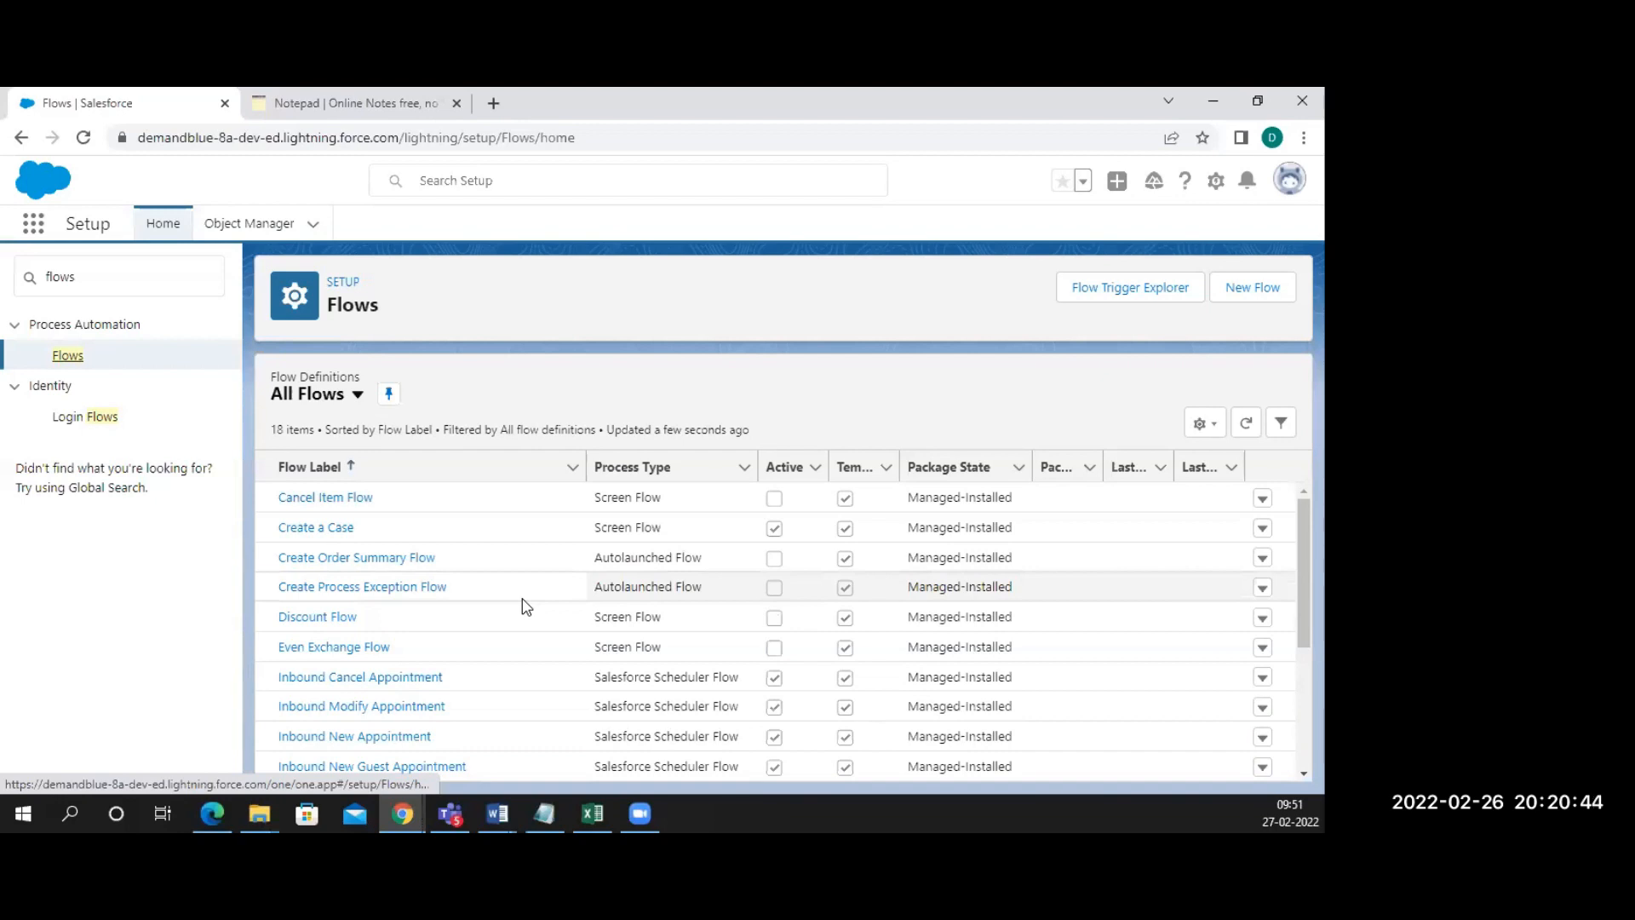
scroll(526, 606, down, 3)
scroll(526, 606, up, 3)
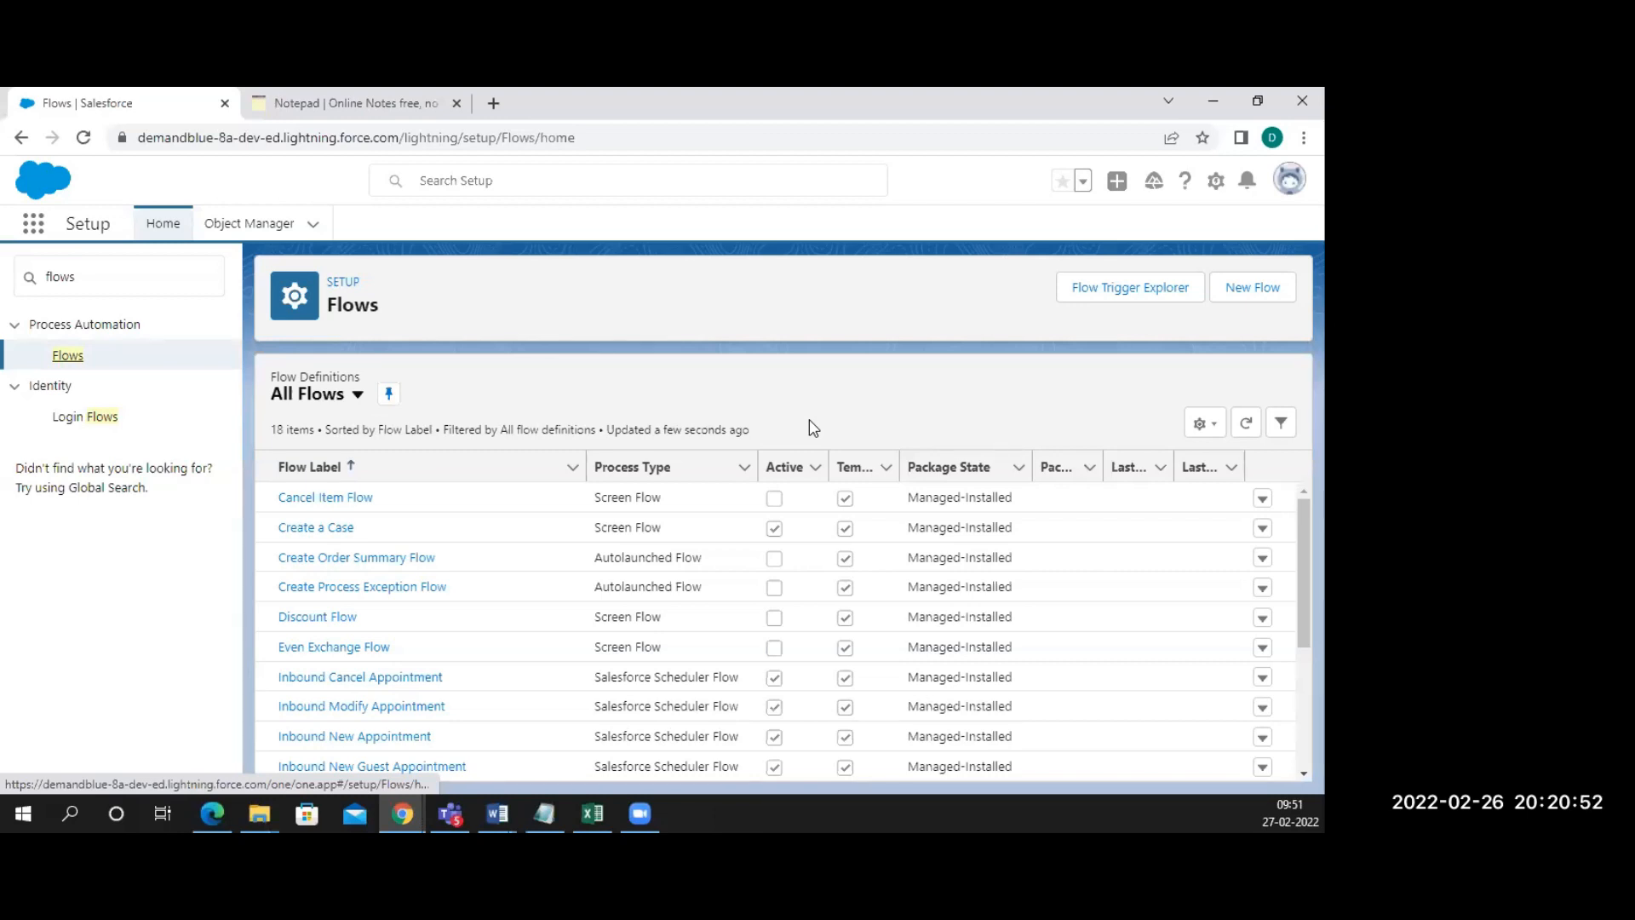
click(1271, 290)
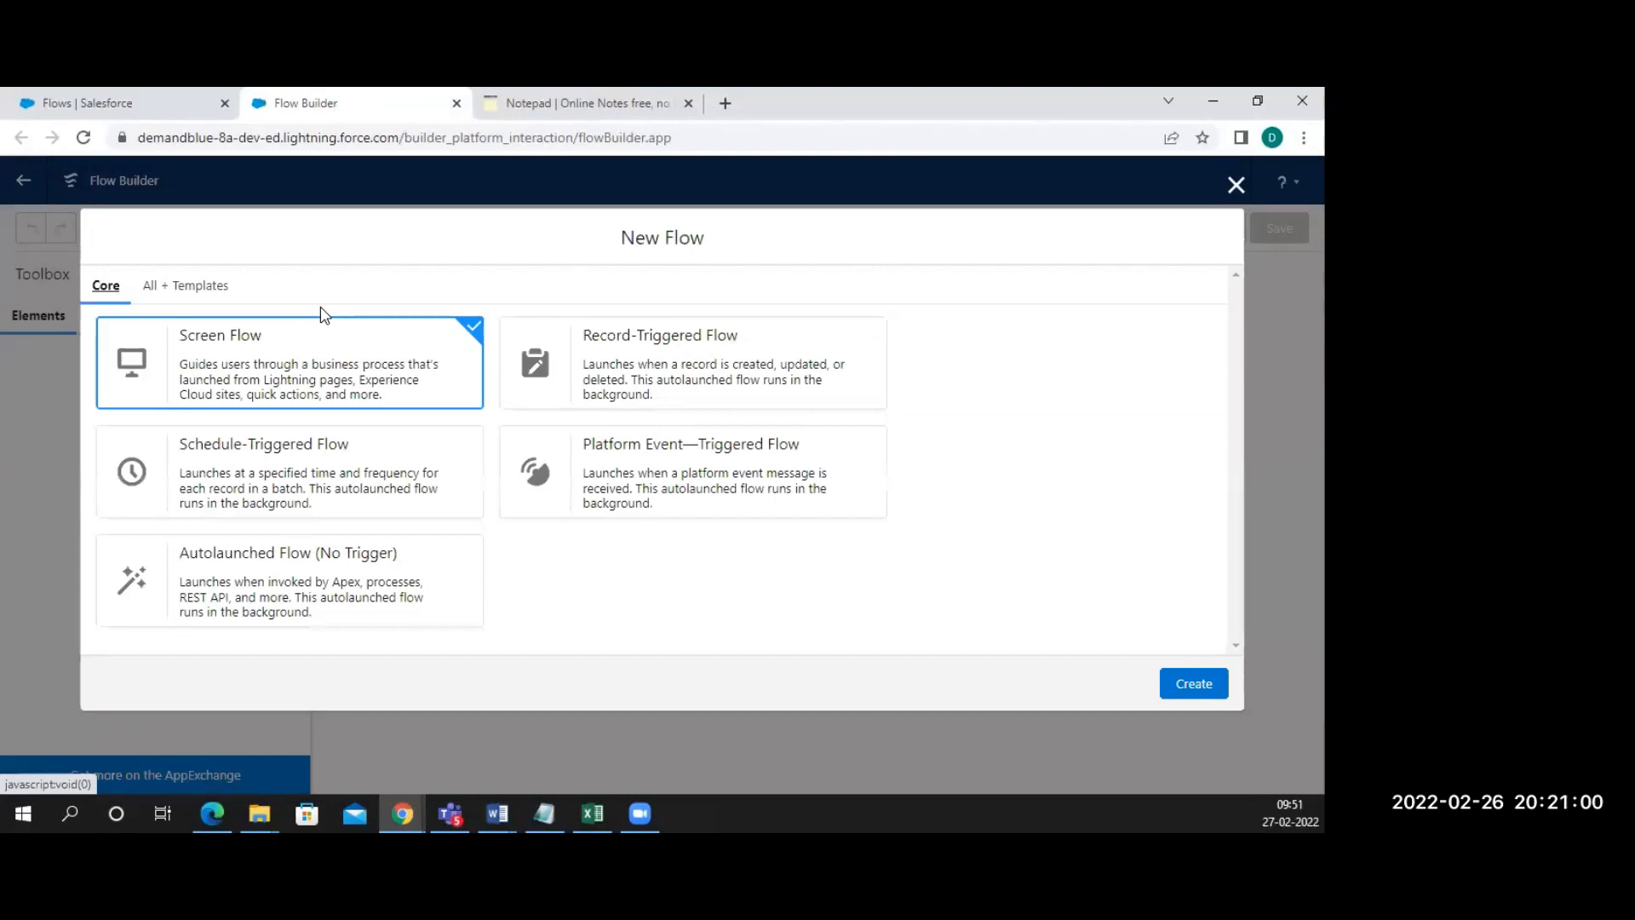
Add the note line 'Setup -> Flows -> New Flows -> Flow Builder' below the settings path
click(558, 103)
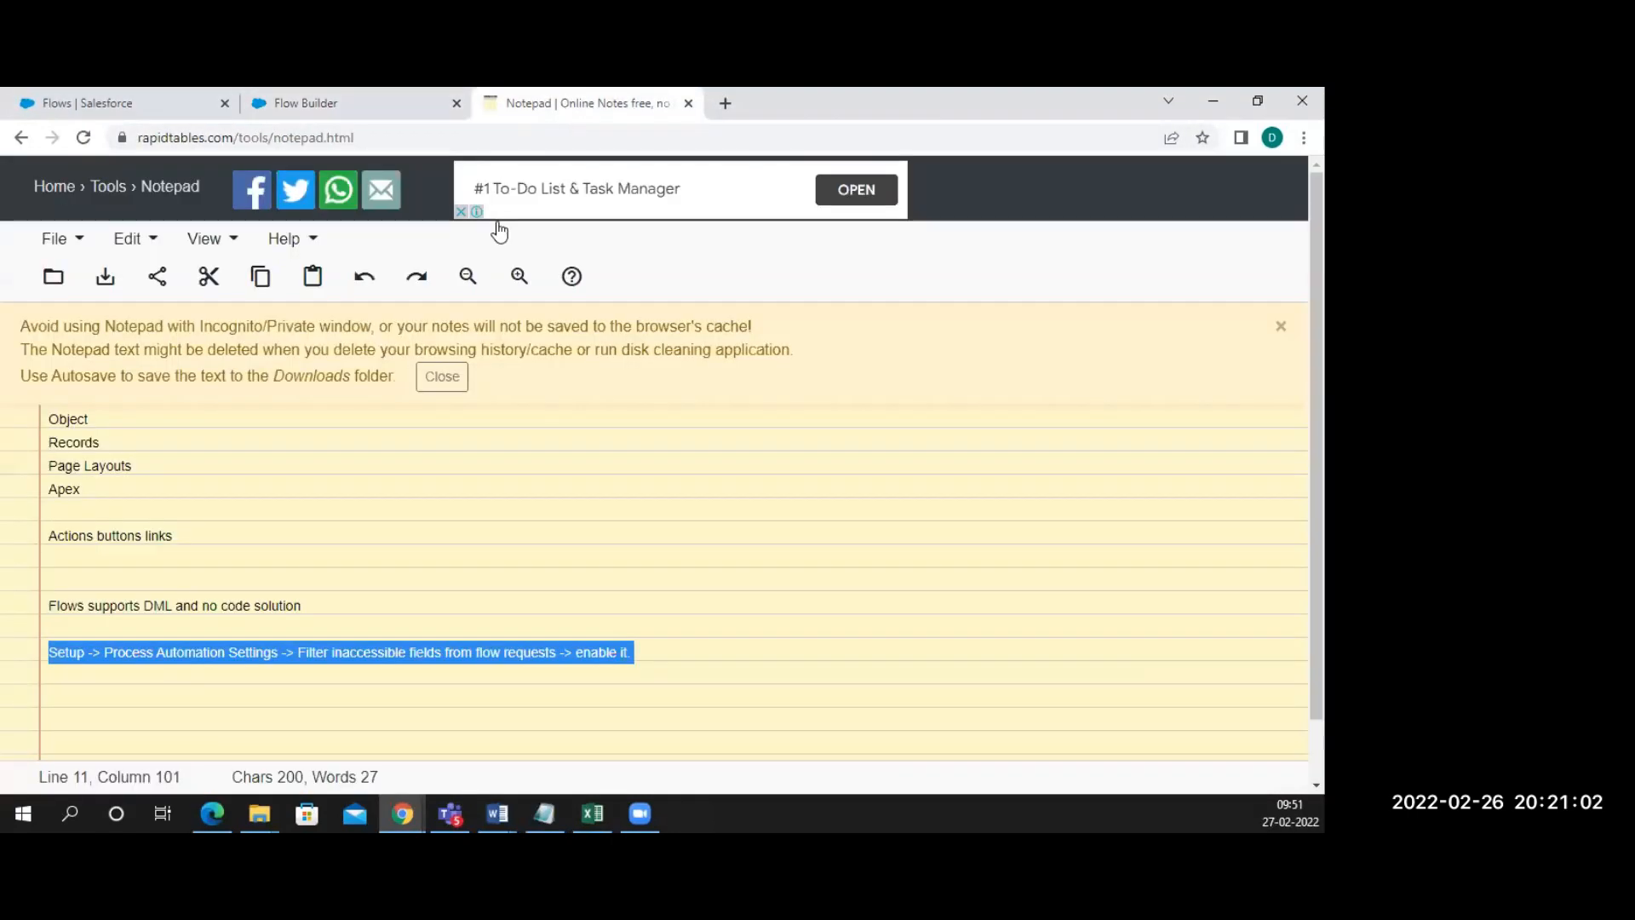
click(634, 651)
key(Return)
key(Return)
text(Set)
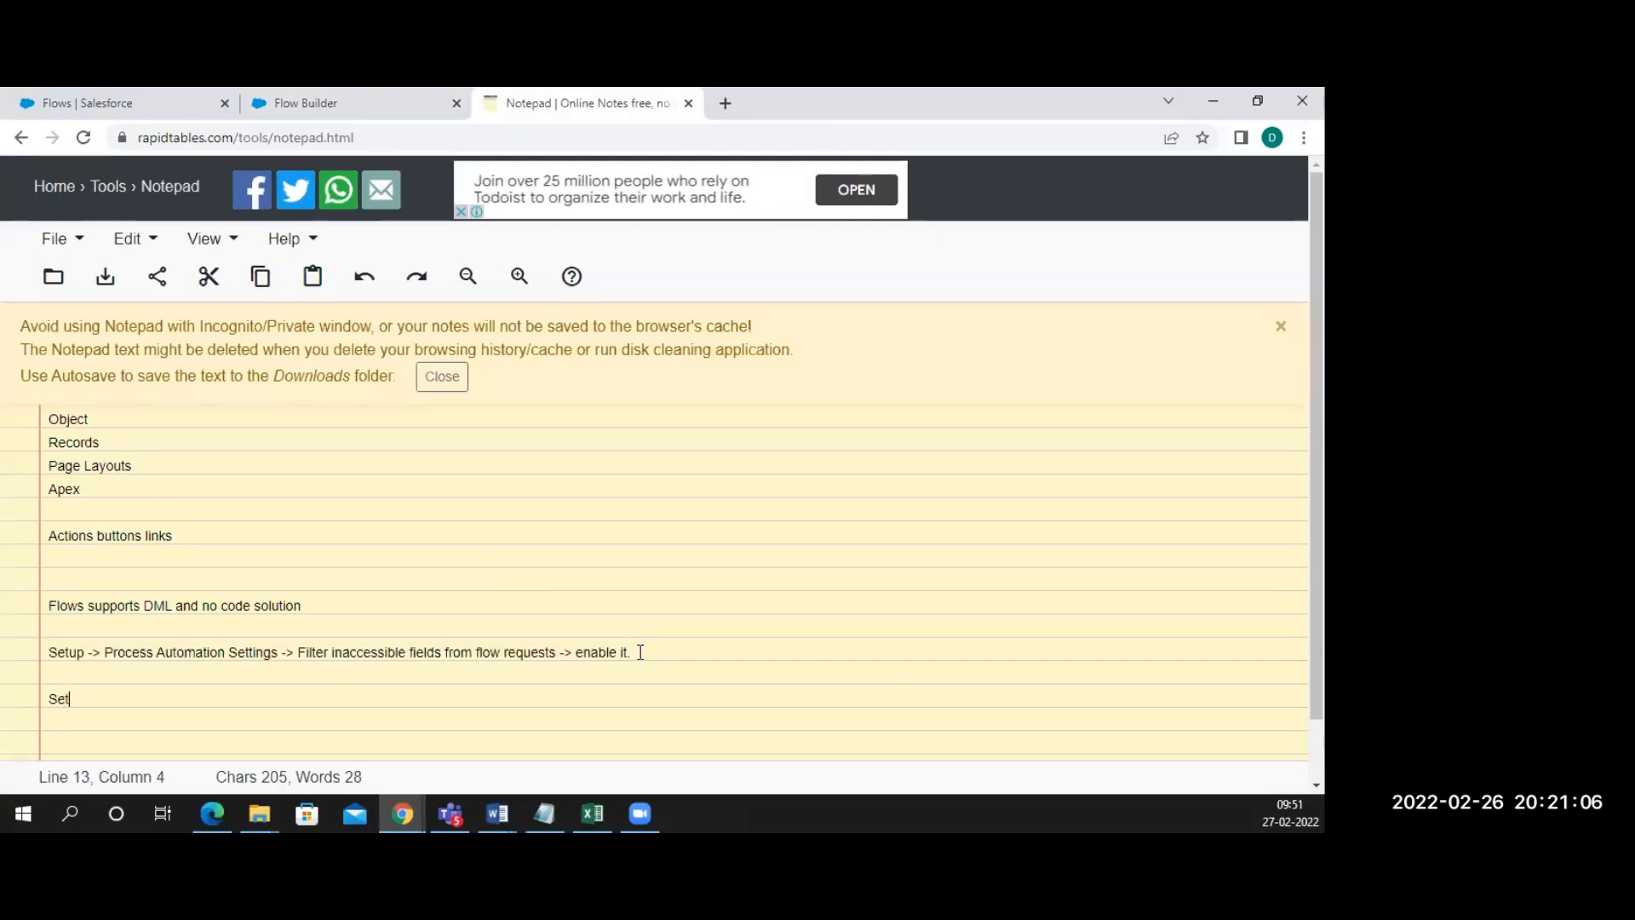
text(up -> Flows )
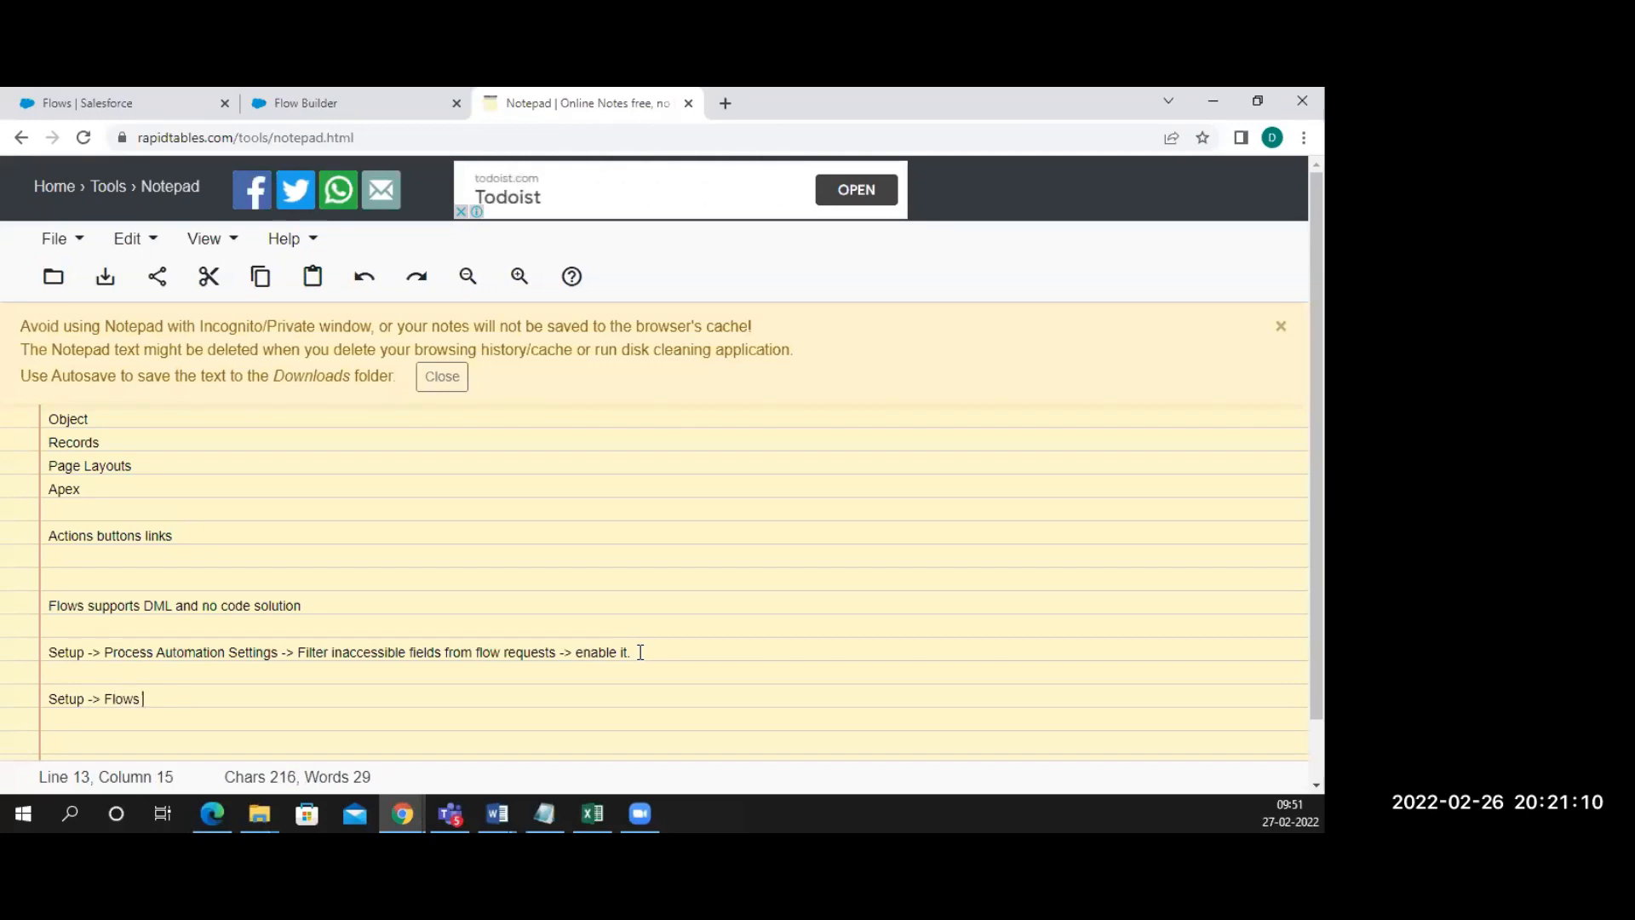
text(-)
text(> New F)
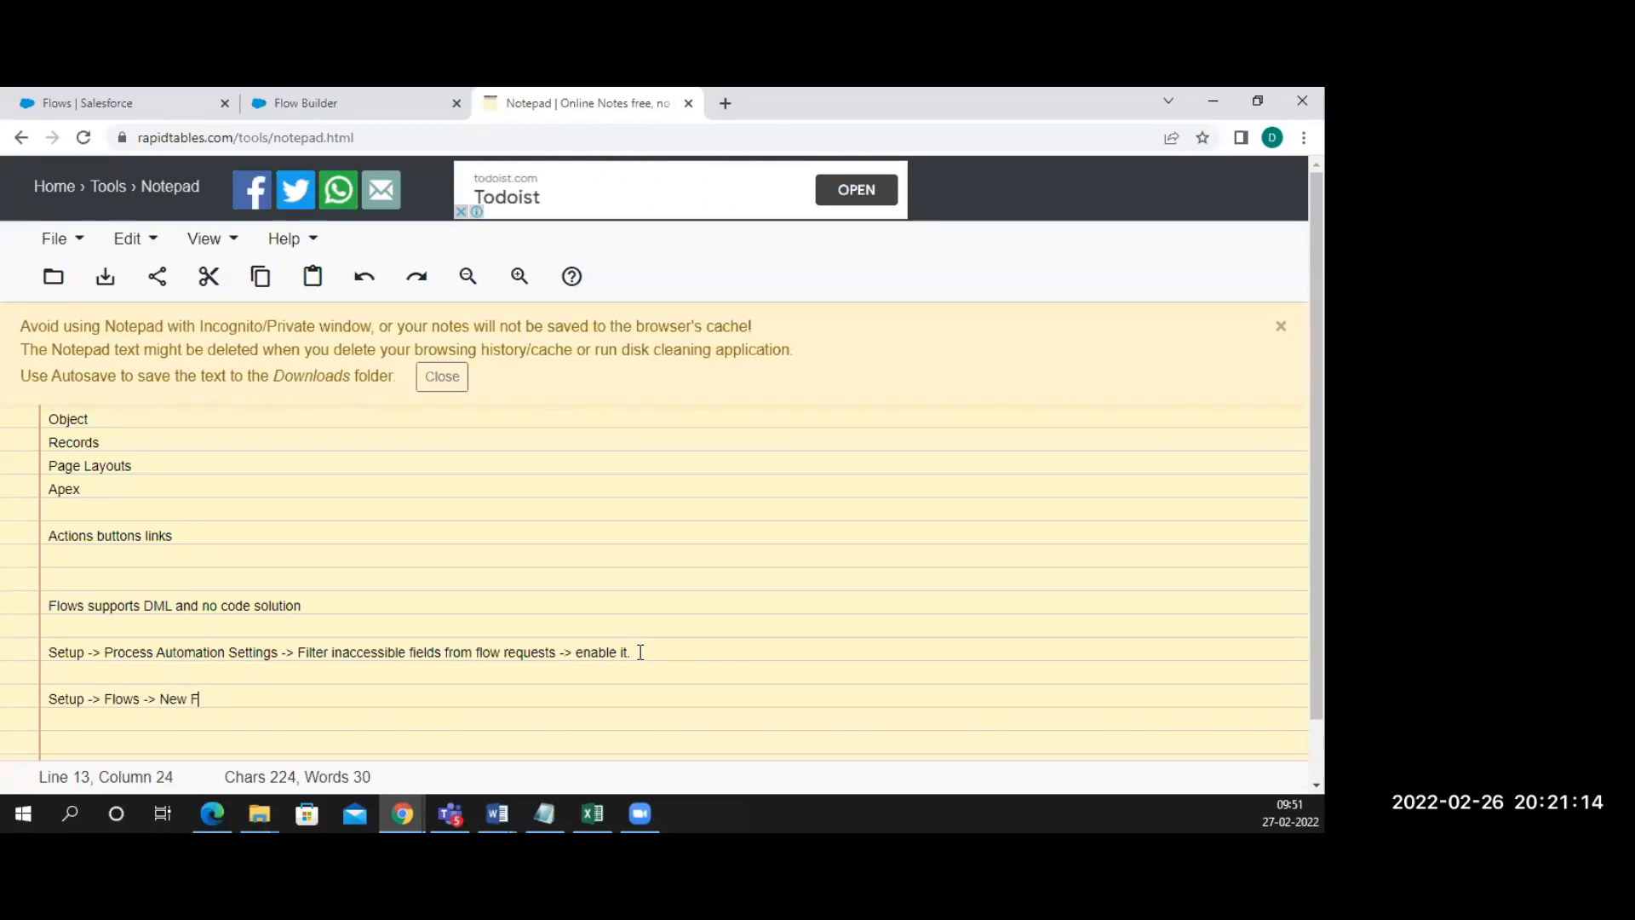
text(lows)
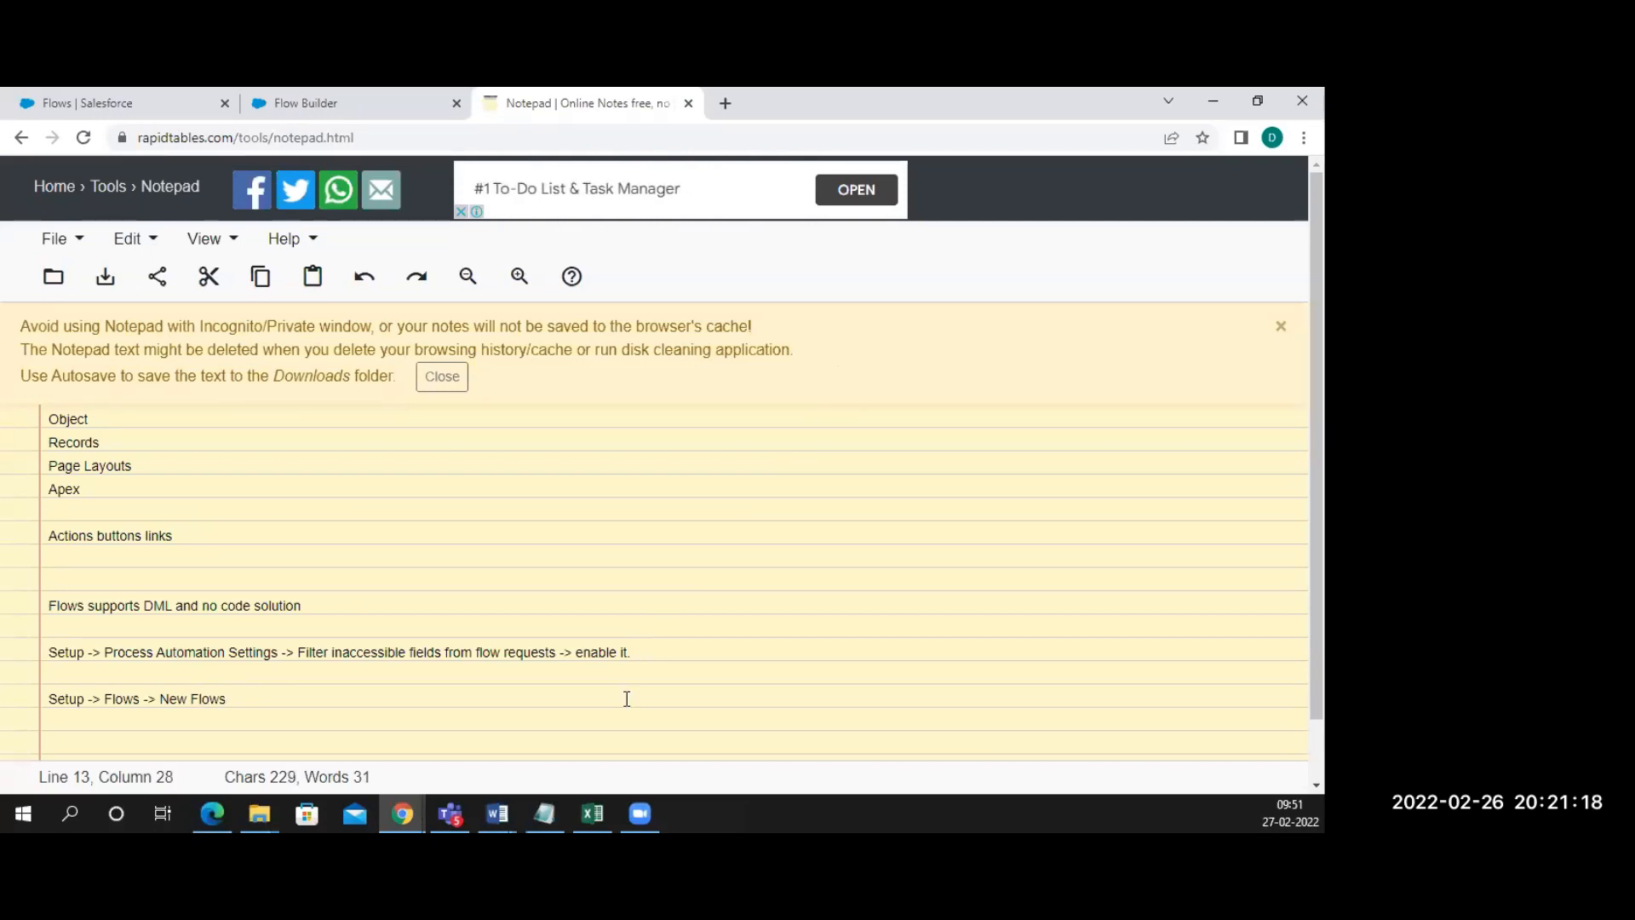
text( ->)
text( Flow )
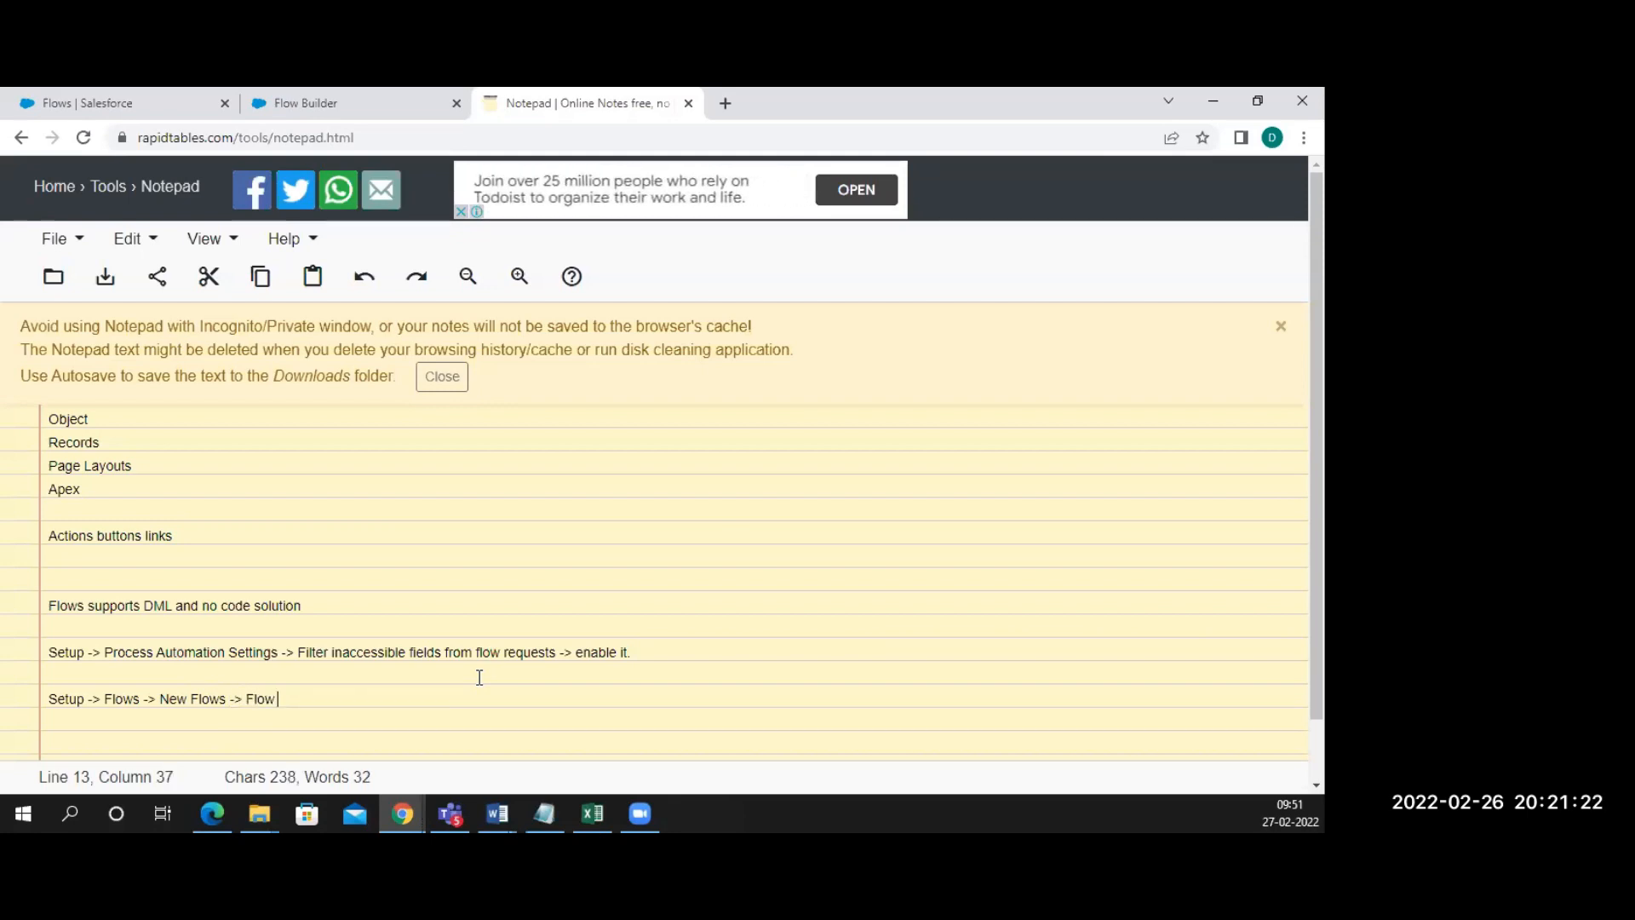
text(Builder)
click(331, 111)
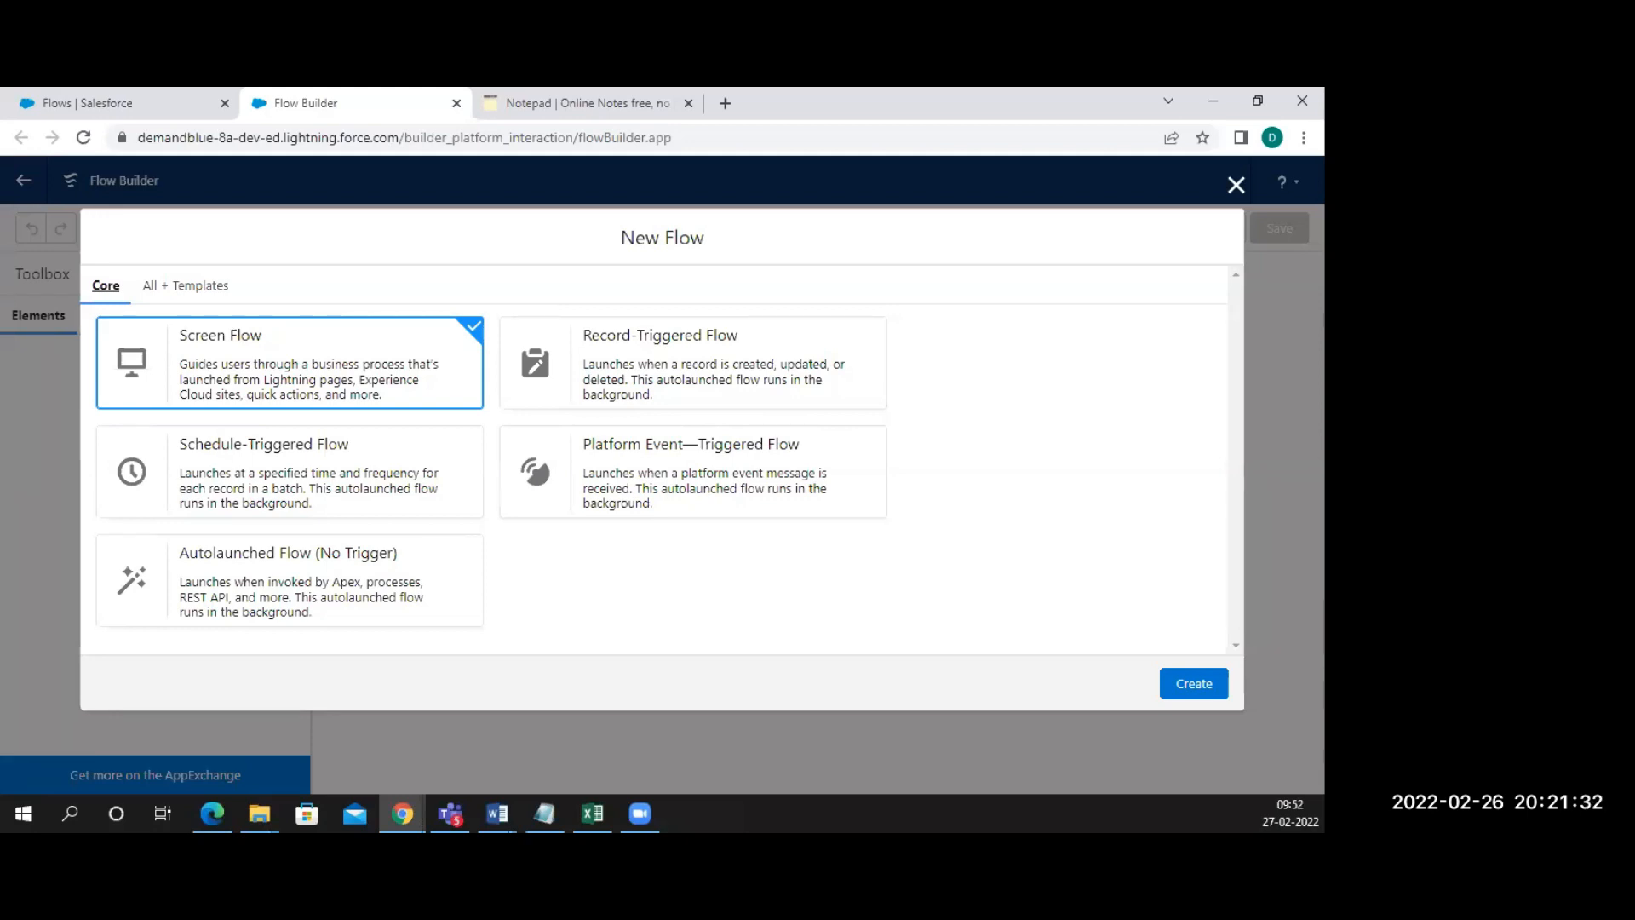
key(alt+Tab)
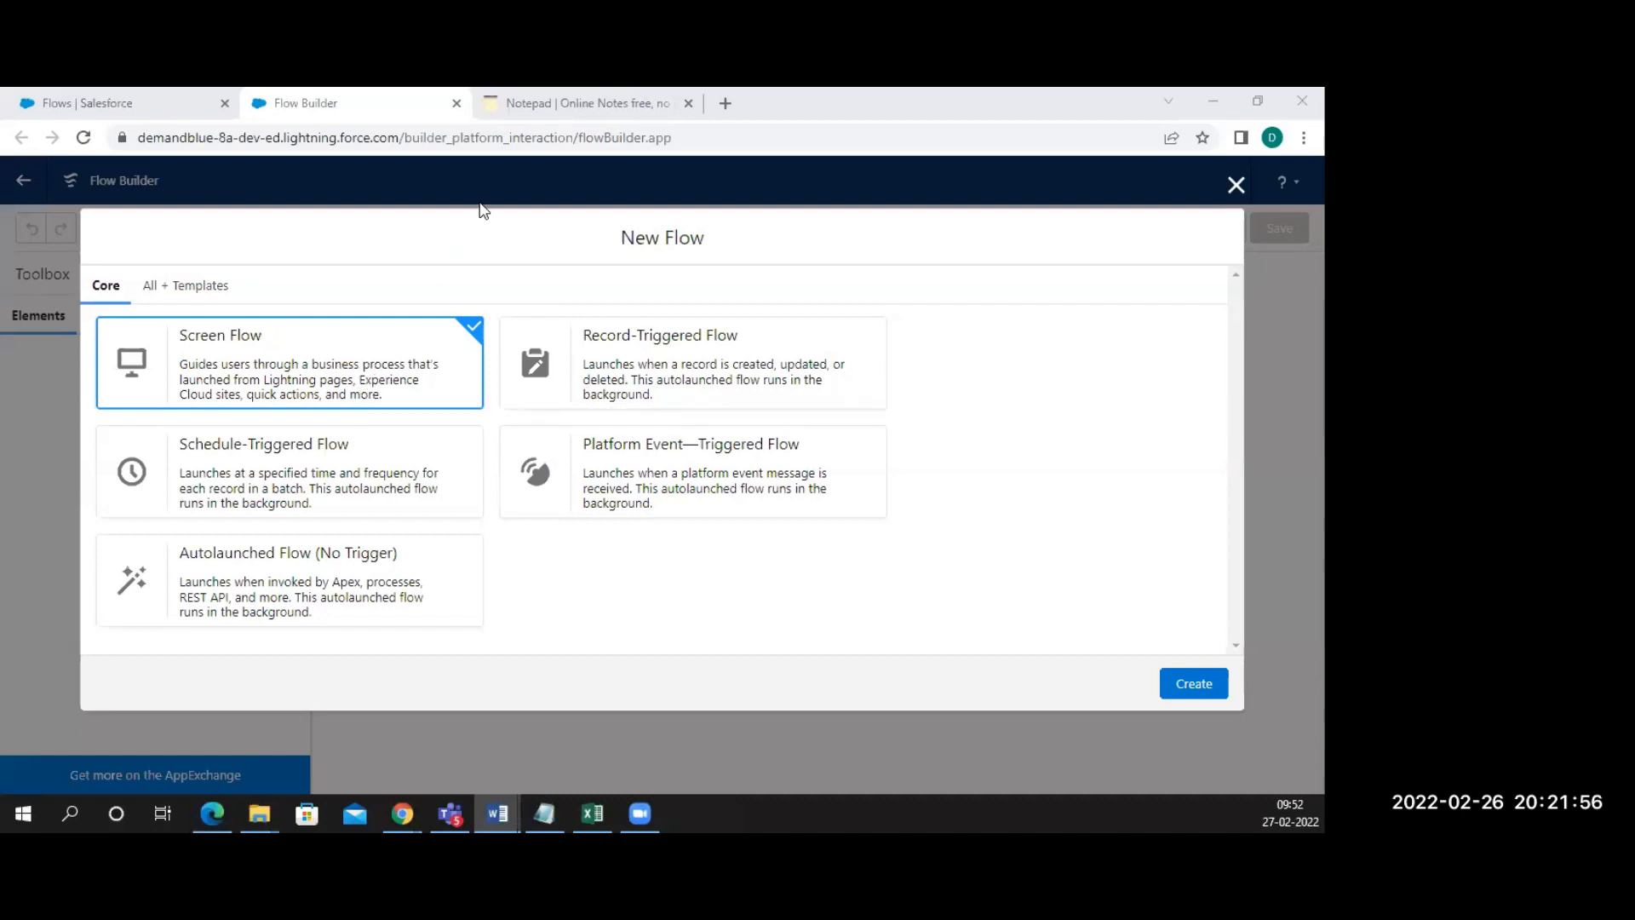
Start a 'Screen Flow ->' note line, then view the Screen Flow type description
click(536, 106)
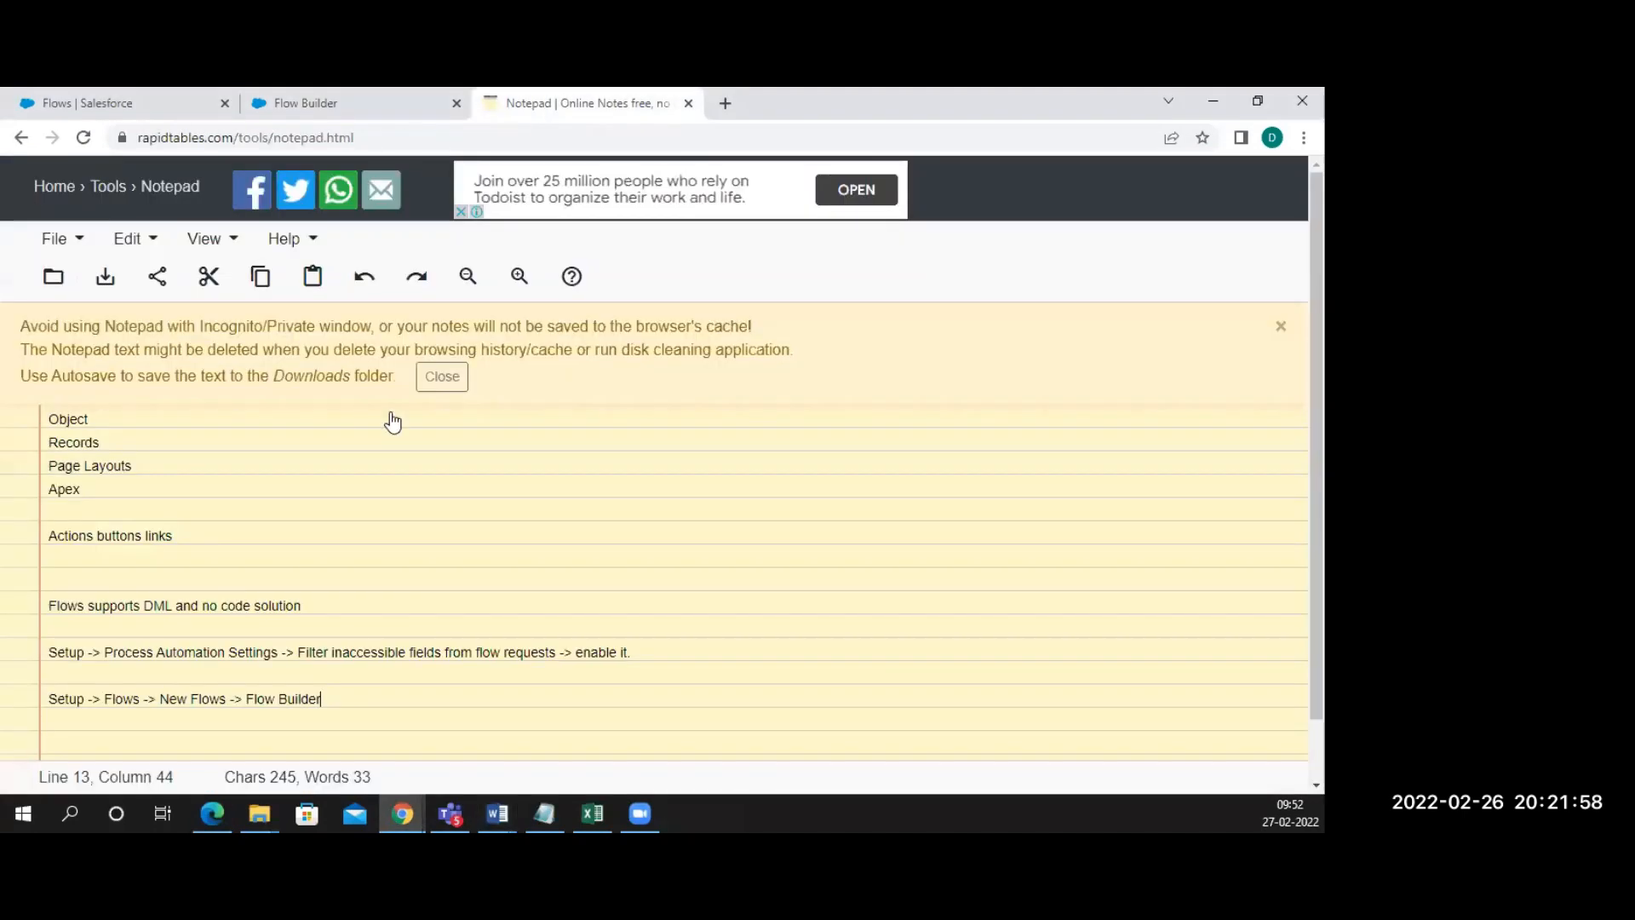
key(Return)
key(Return)
key(Return)
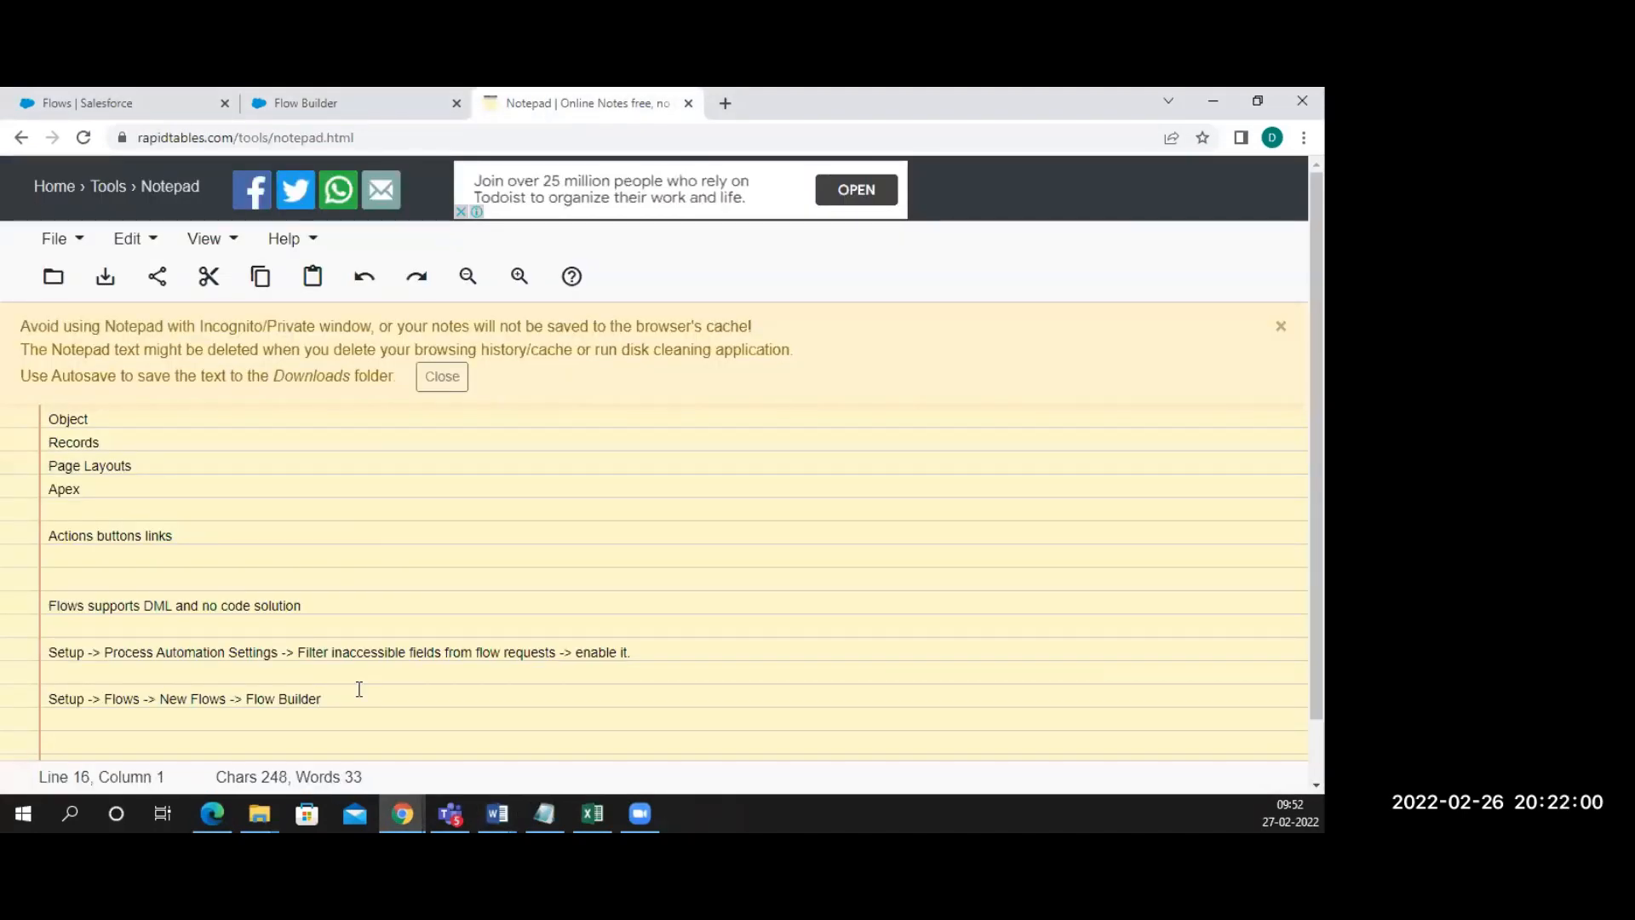
scroll(360, 689, down, 1)
text(S)
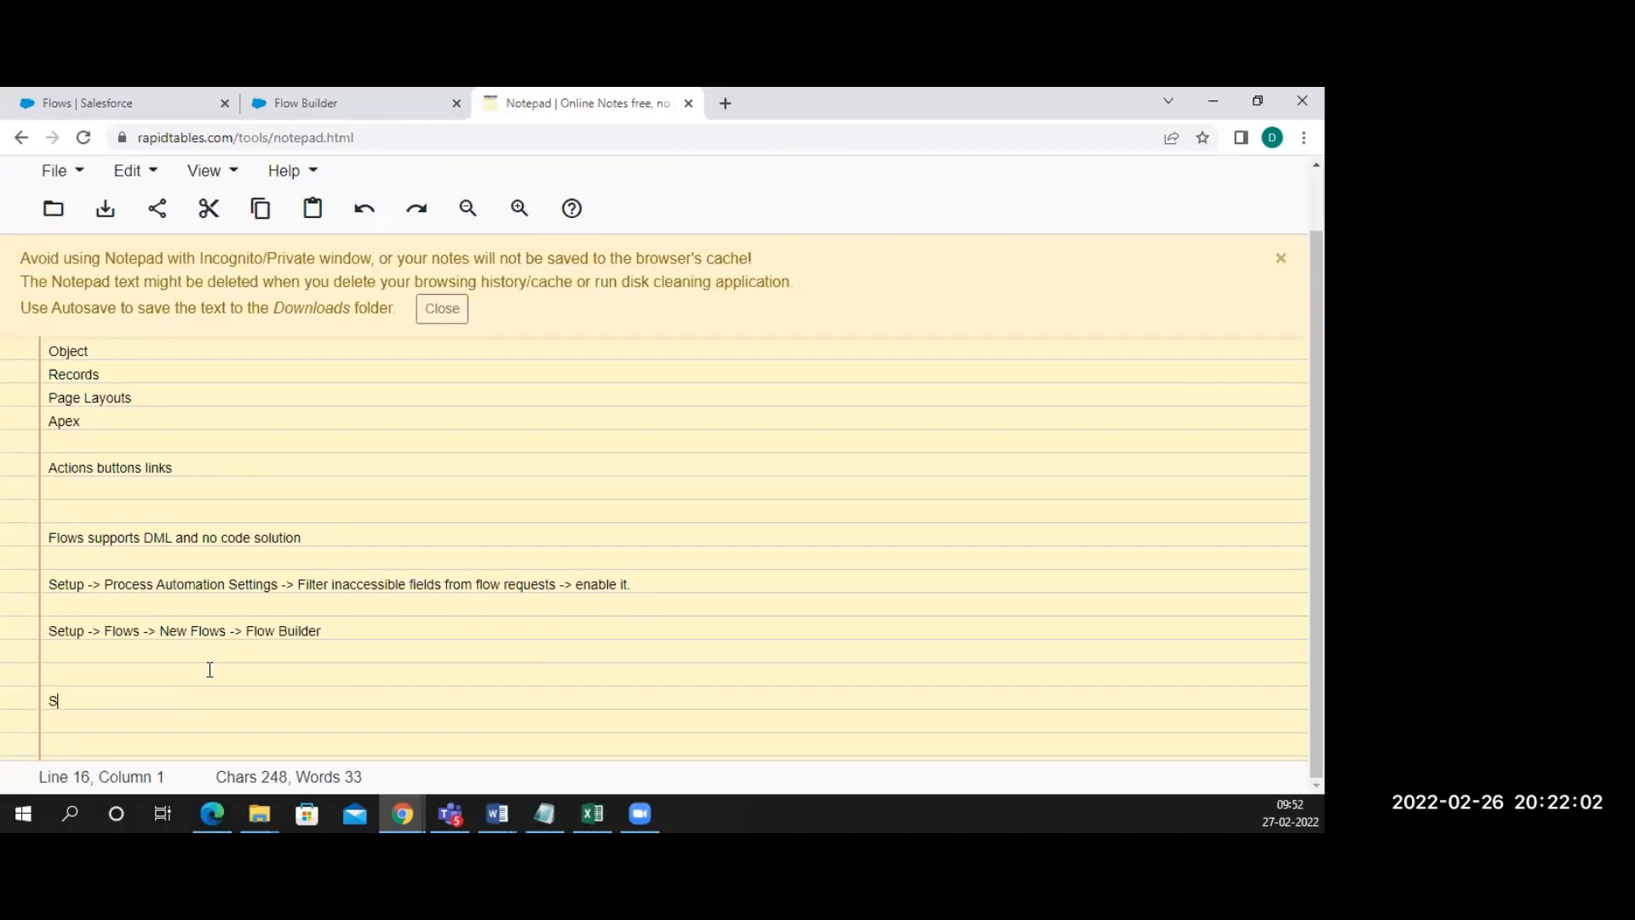
text(creen Flow )
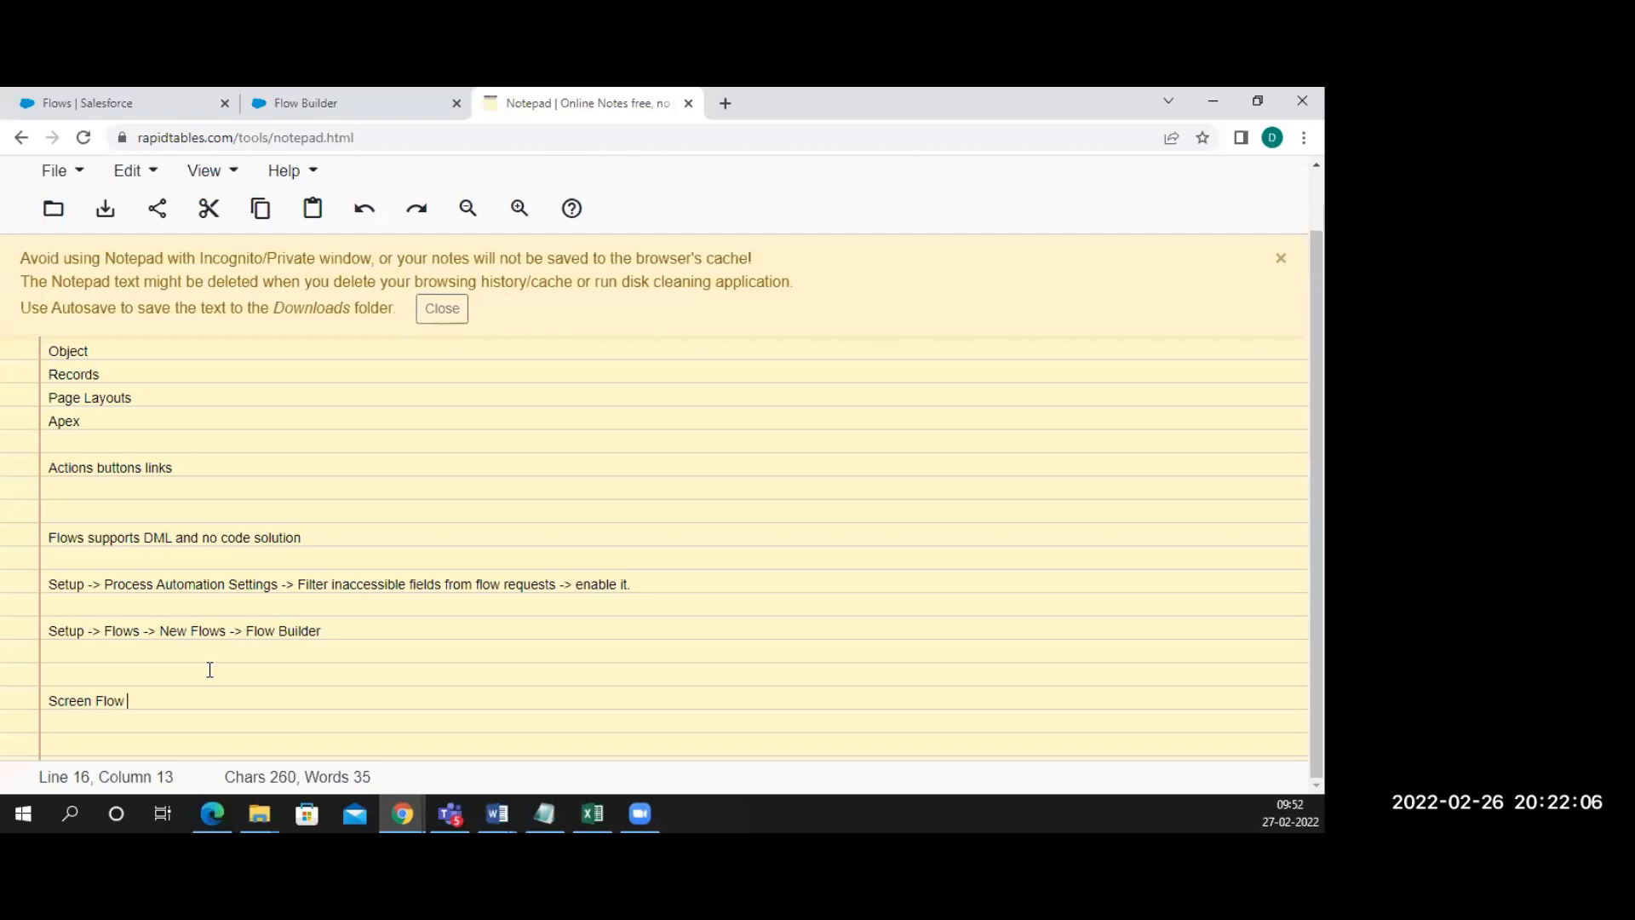
text(->)
click(364, 111)
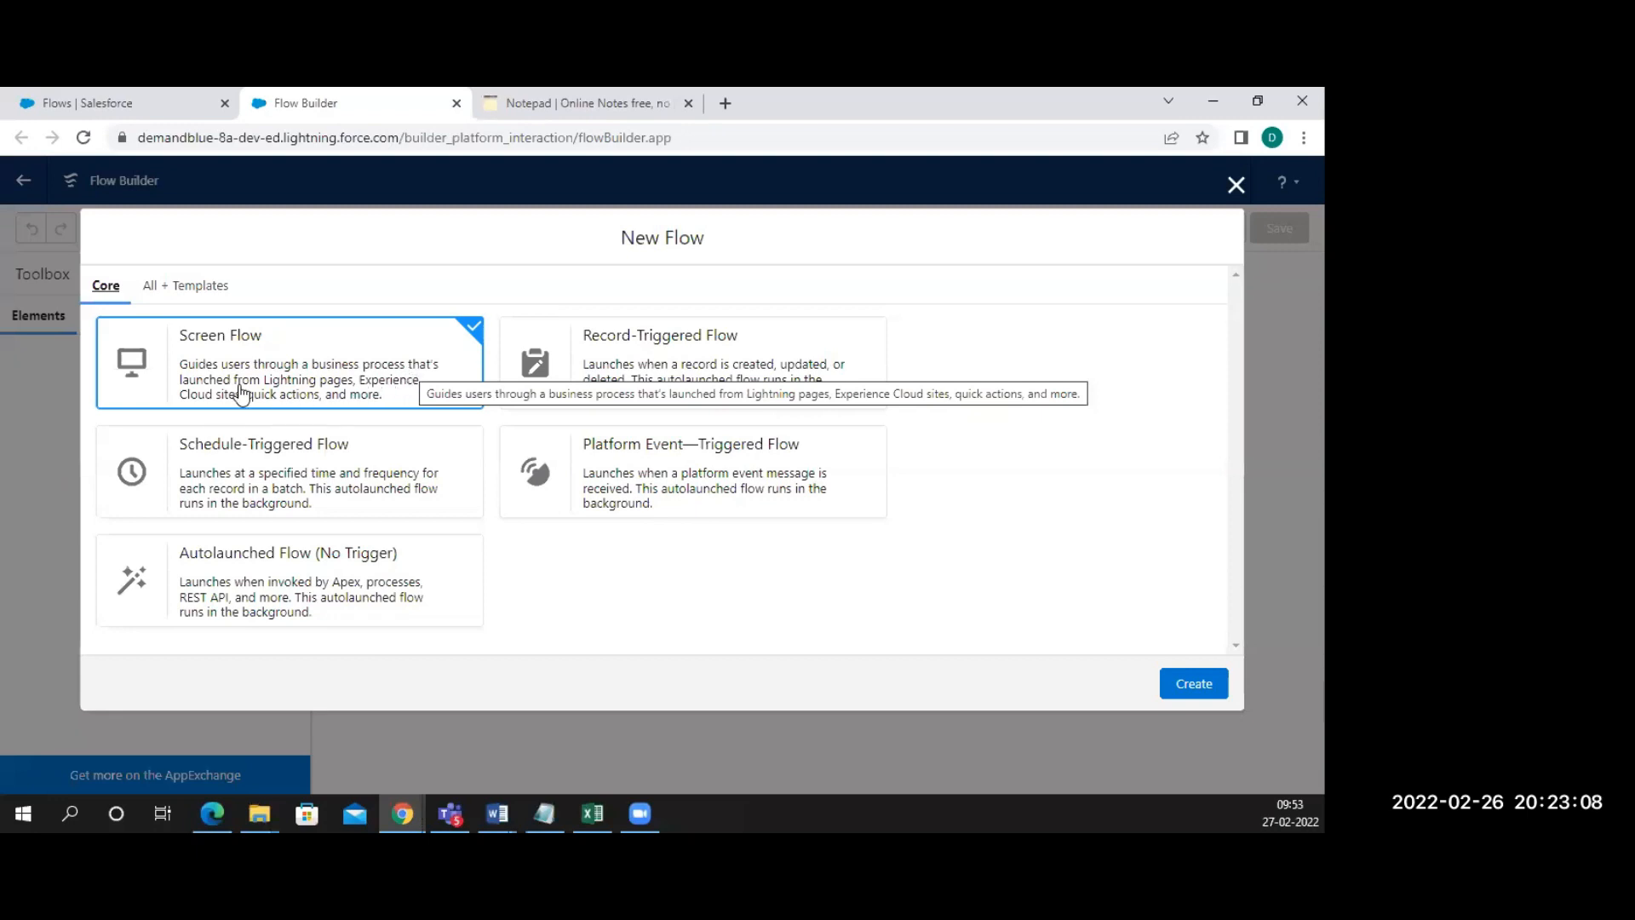
Type 'Any user interaction' after 'Screen Flow -> ' in the notes, correcting the typos
click(547, 107)
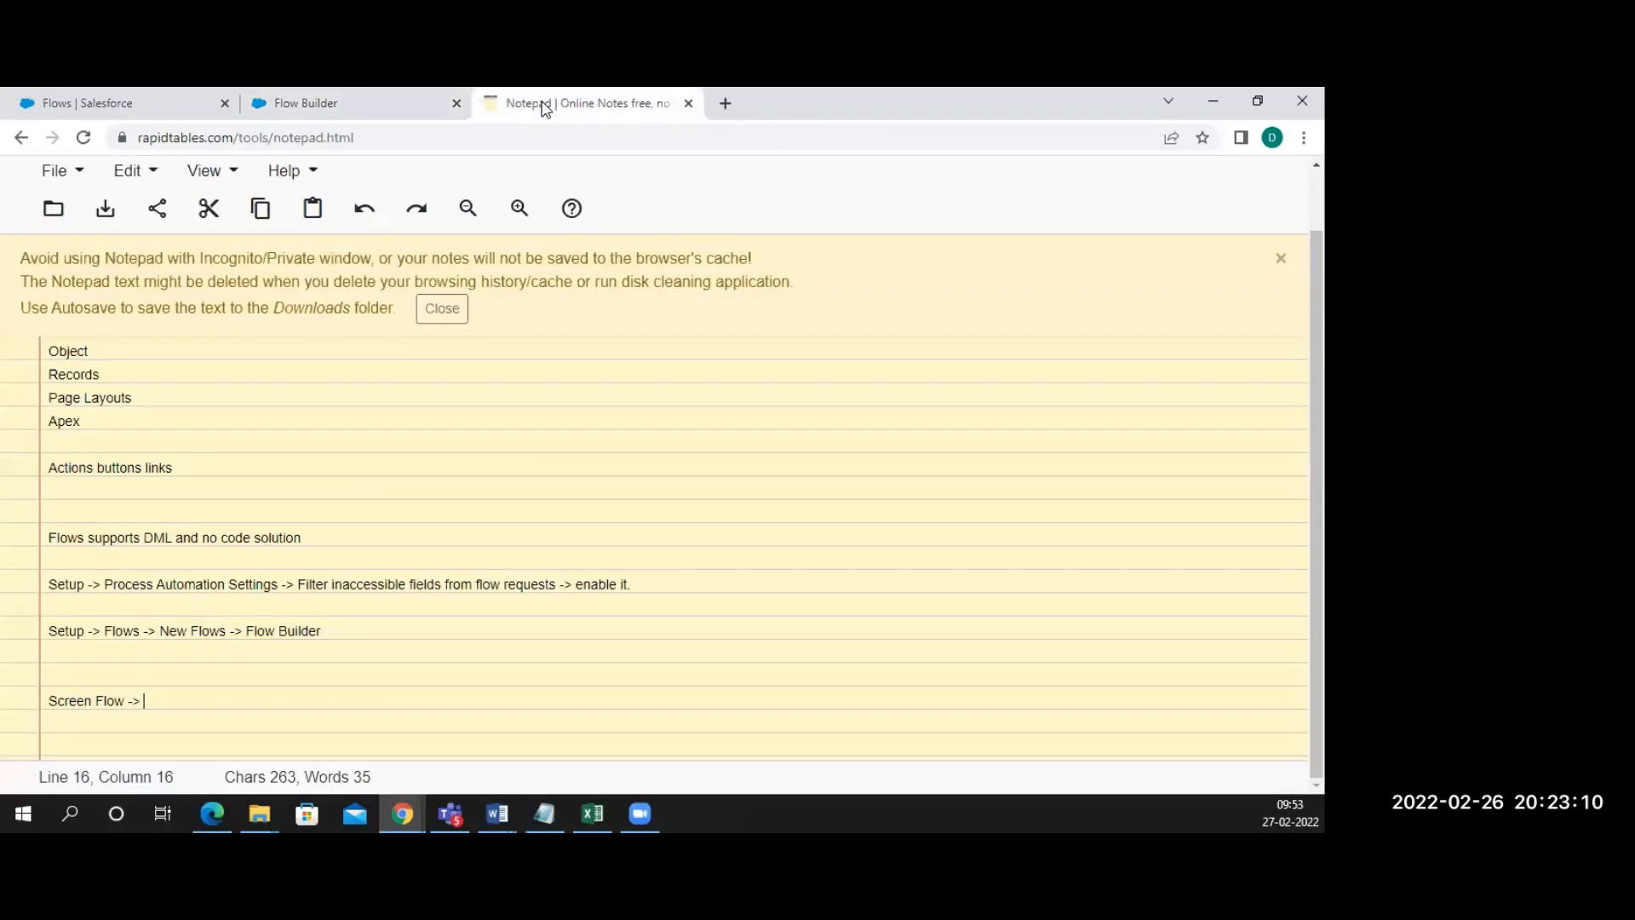
text(Any ue)
key(BackSpace)
text(ser ()
text(nteractu)
key(BackSpace)
text(ion)
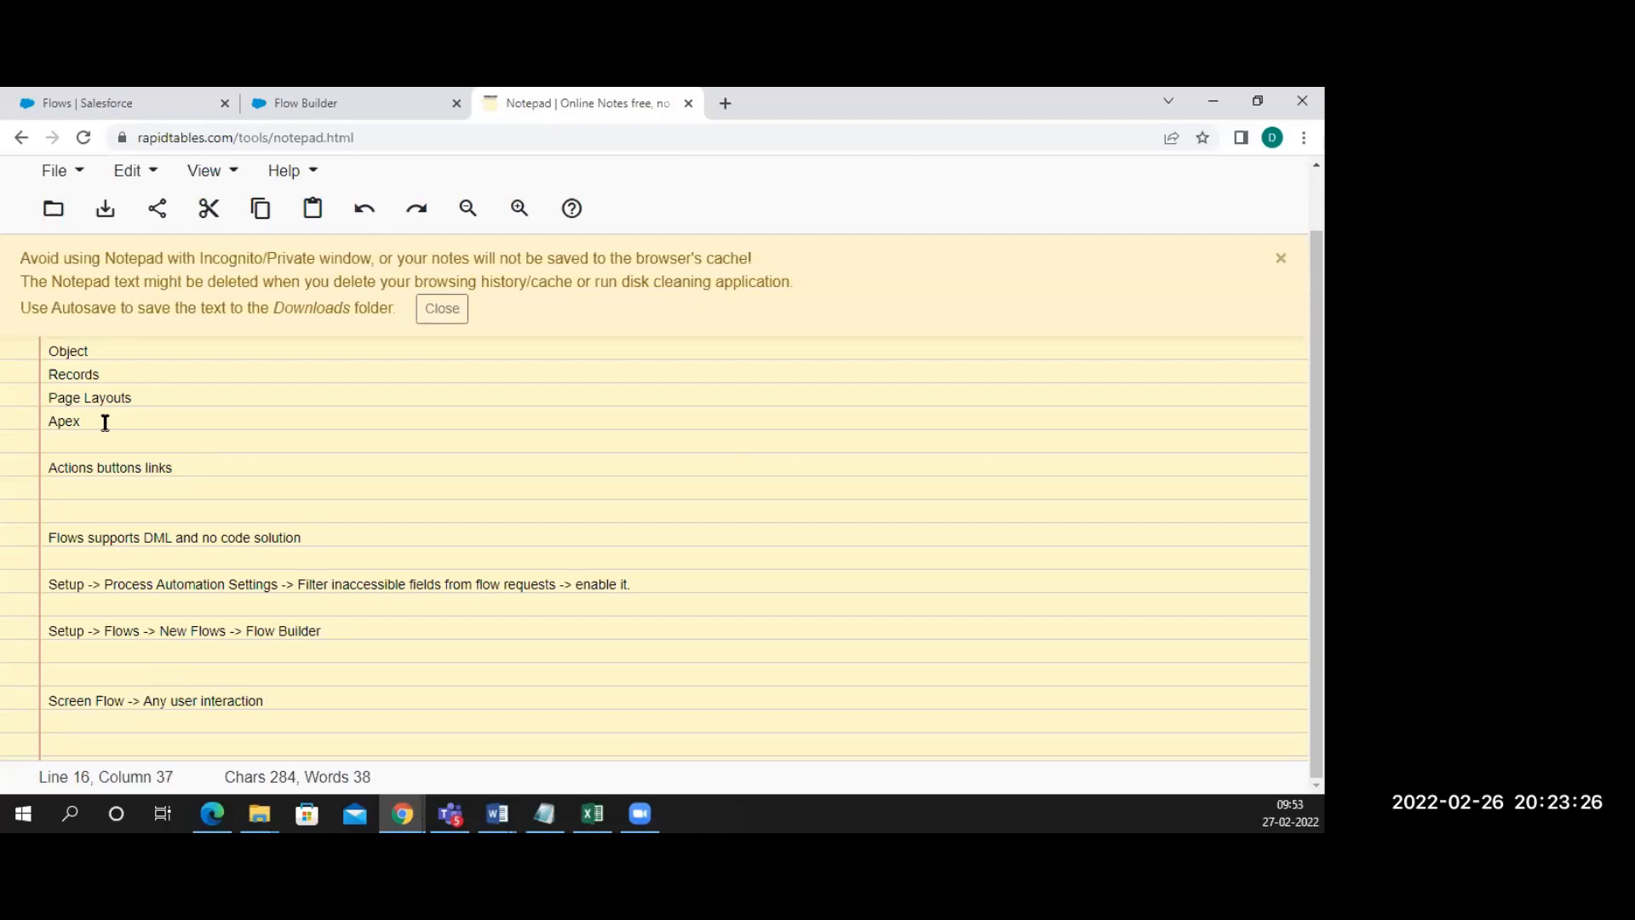
After rechecking the flow types, start a new note line reading 'Auto Lauched flows'
click(311, 114)
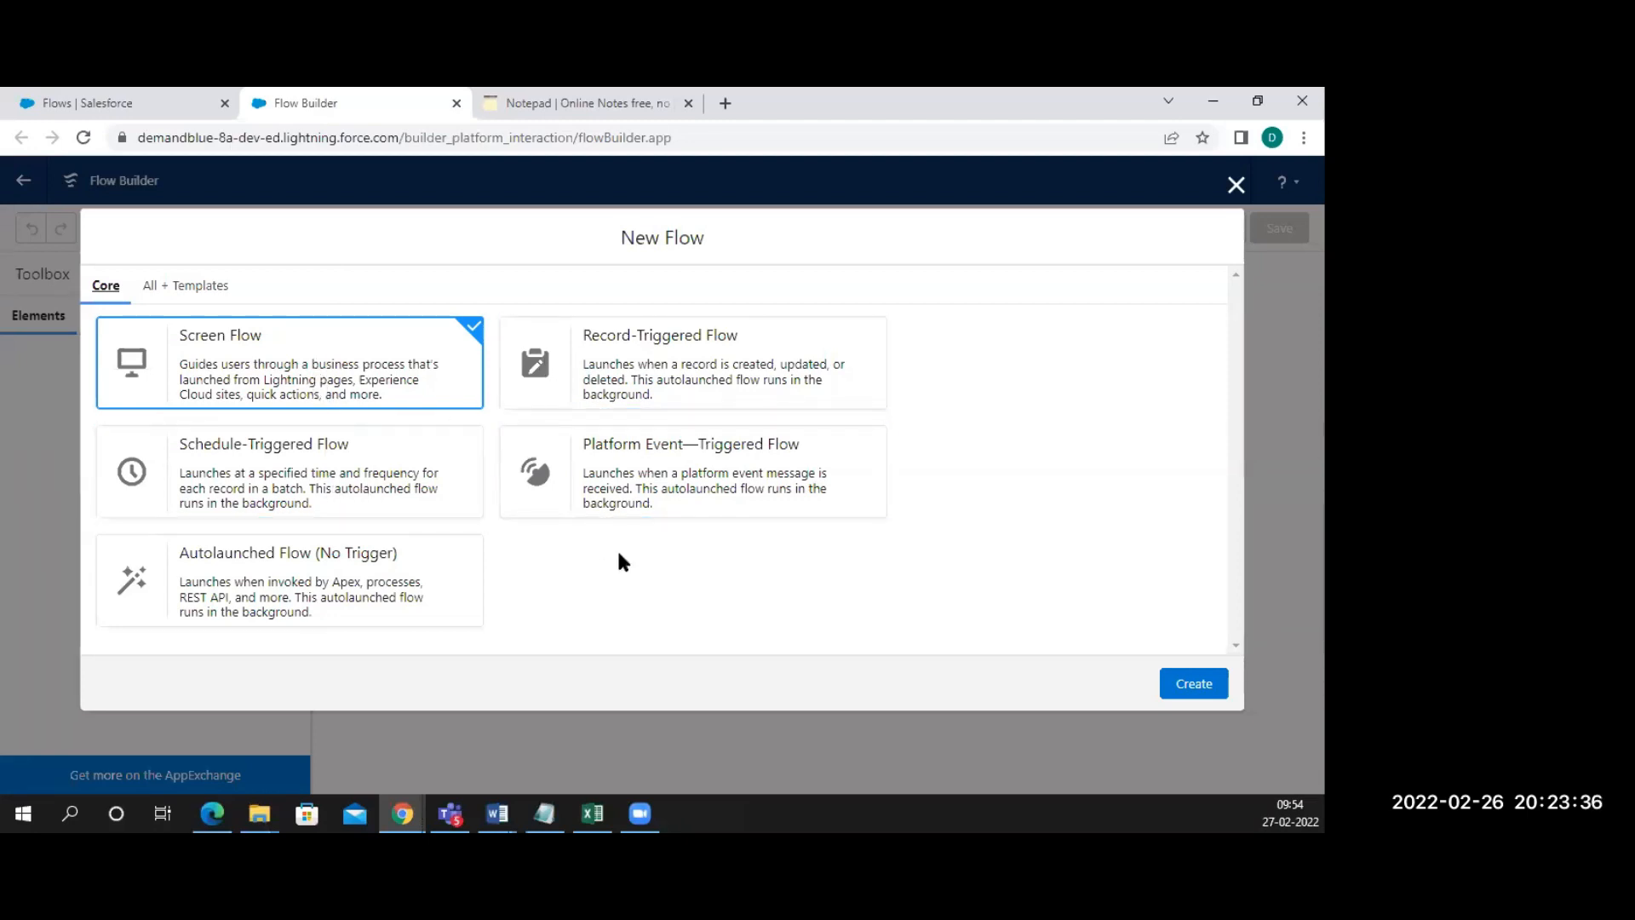
click(554, 103)
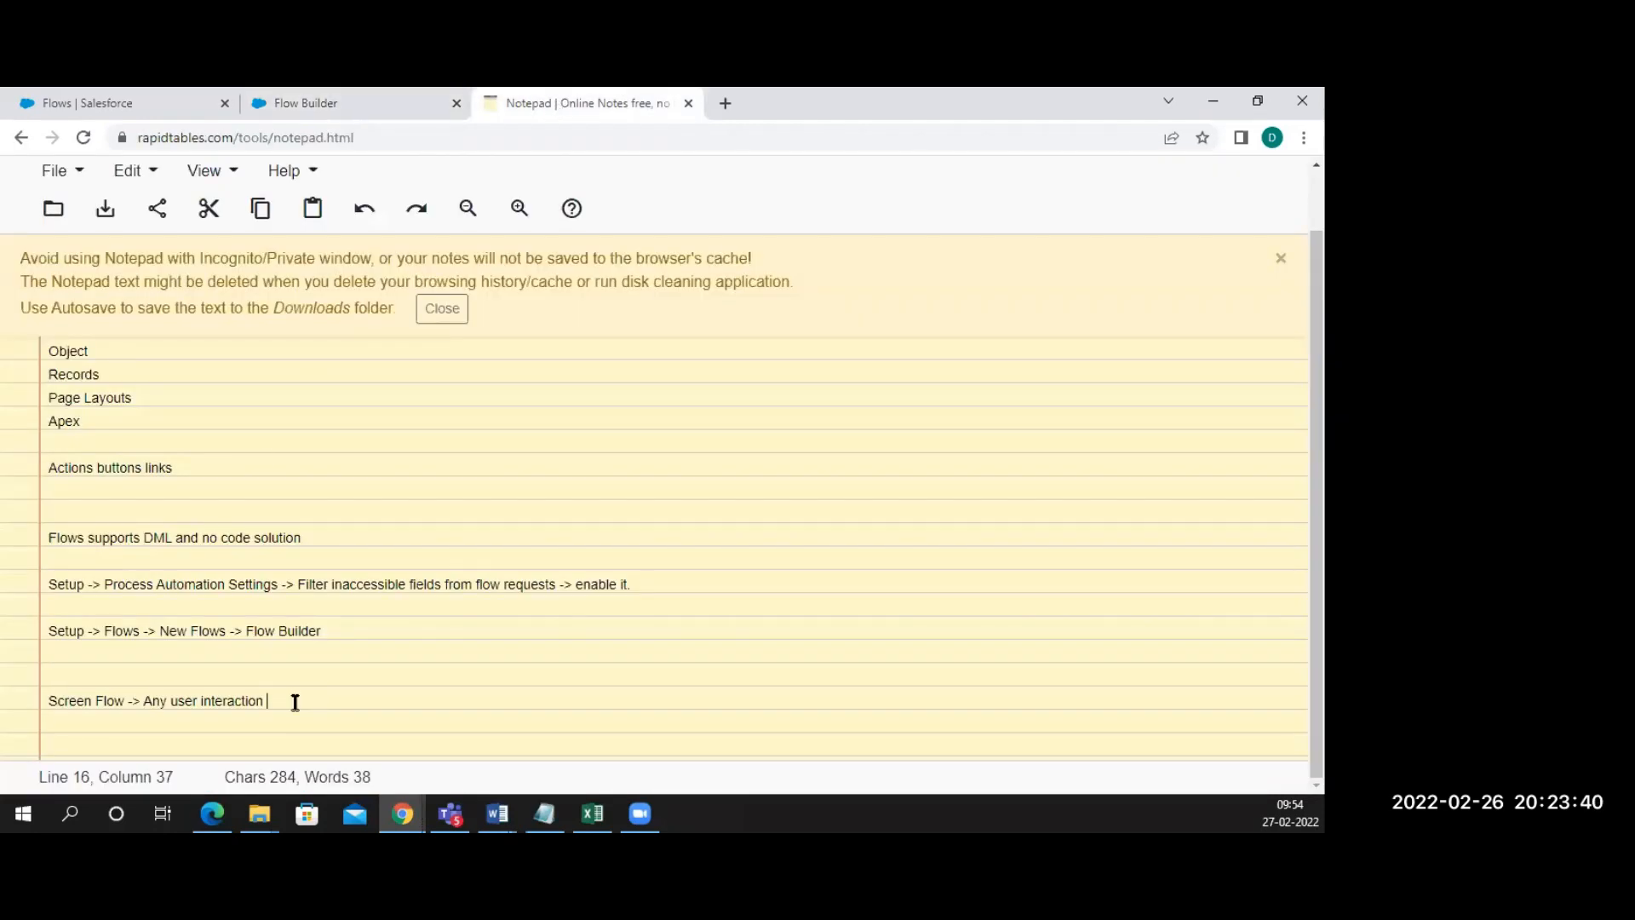
key(Return)
key(Return)
key(BackSpace)
text(Auto Laucje)
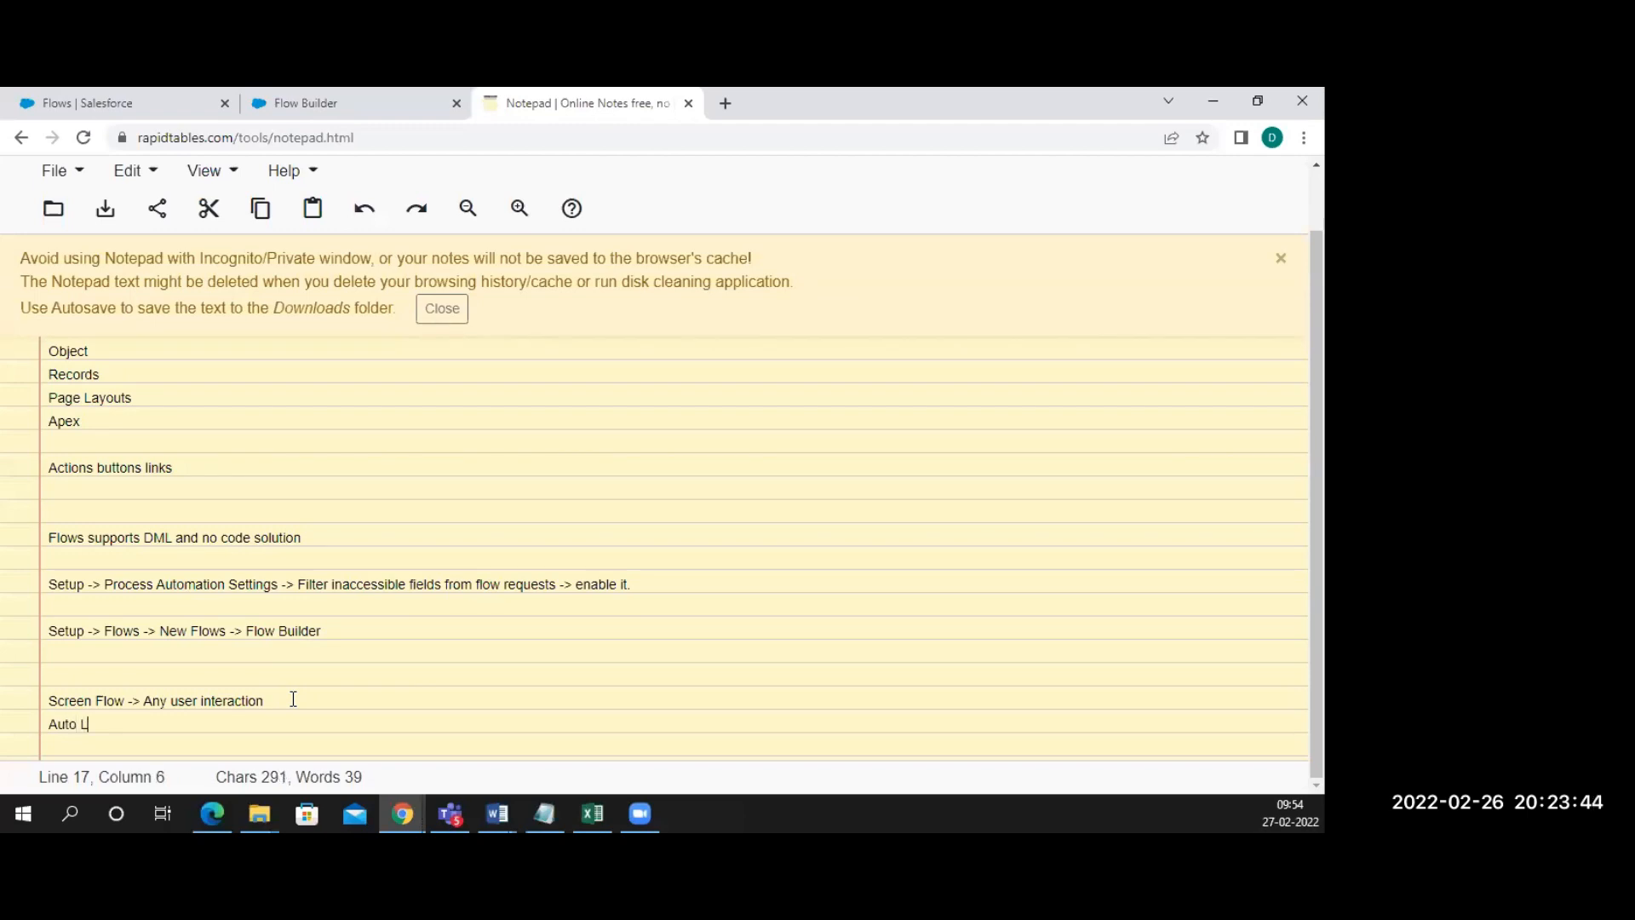
key(BackSpace)
key(BackSpace)
text(hed )
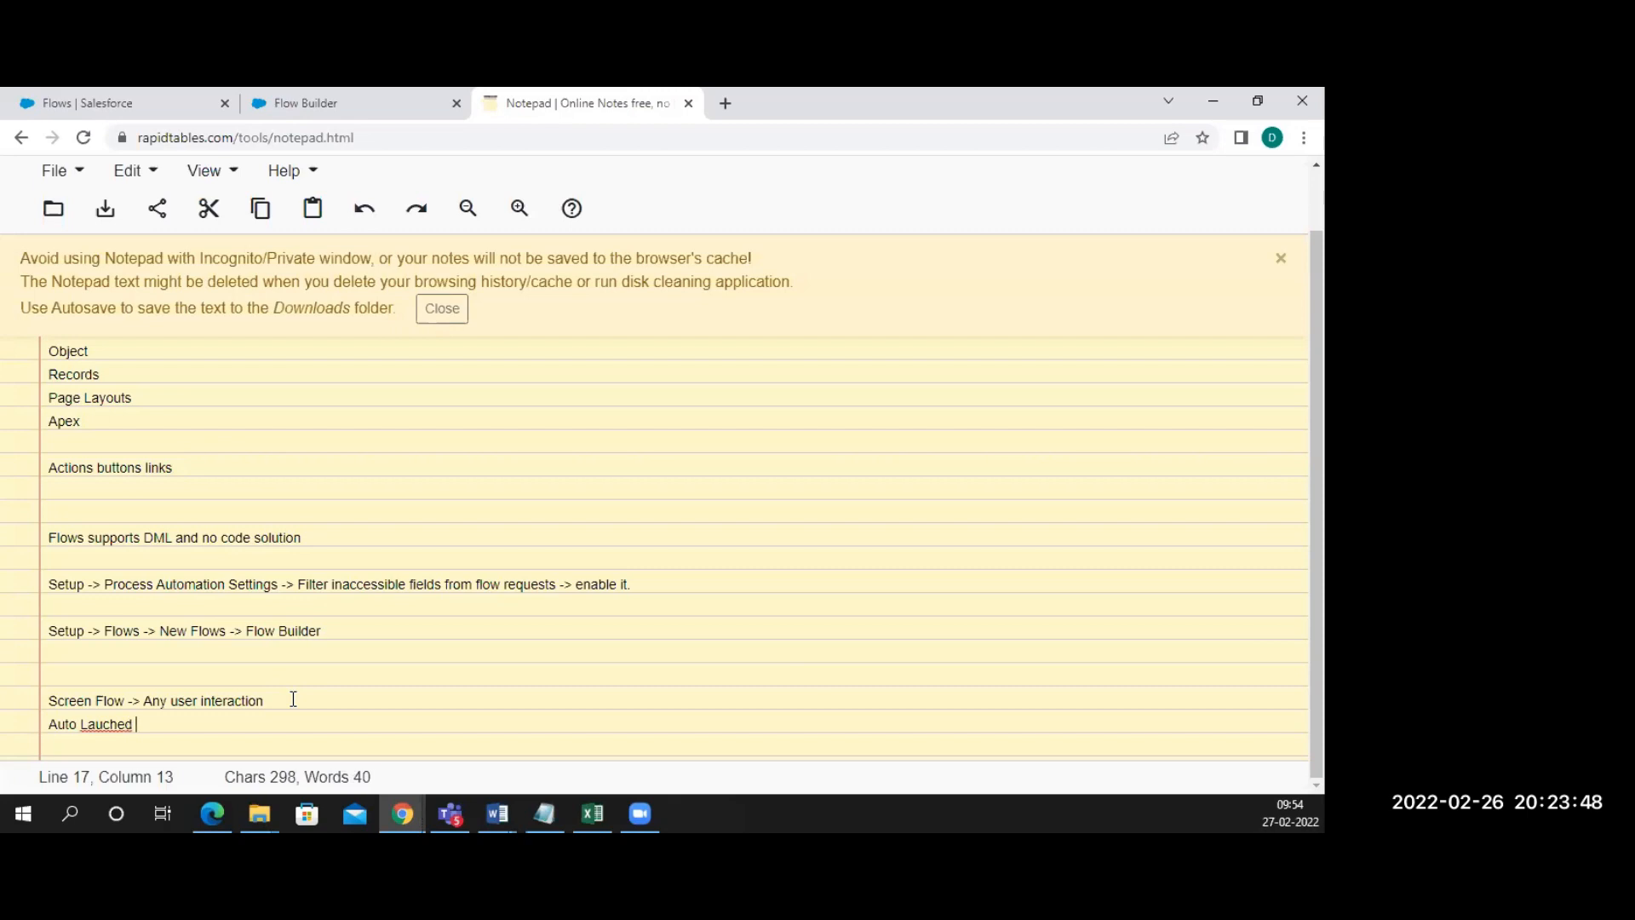
text(flows)
Correct 'Lauched' to 'Launched' via spelling suggestions and append '->' to the line
click(93, 725)
right_click(93, 725)
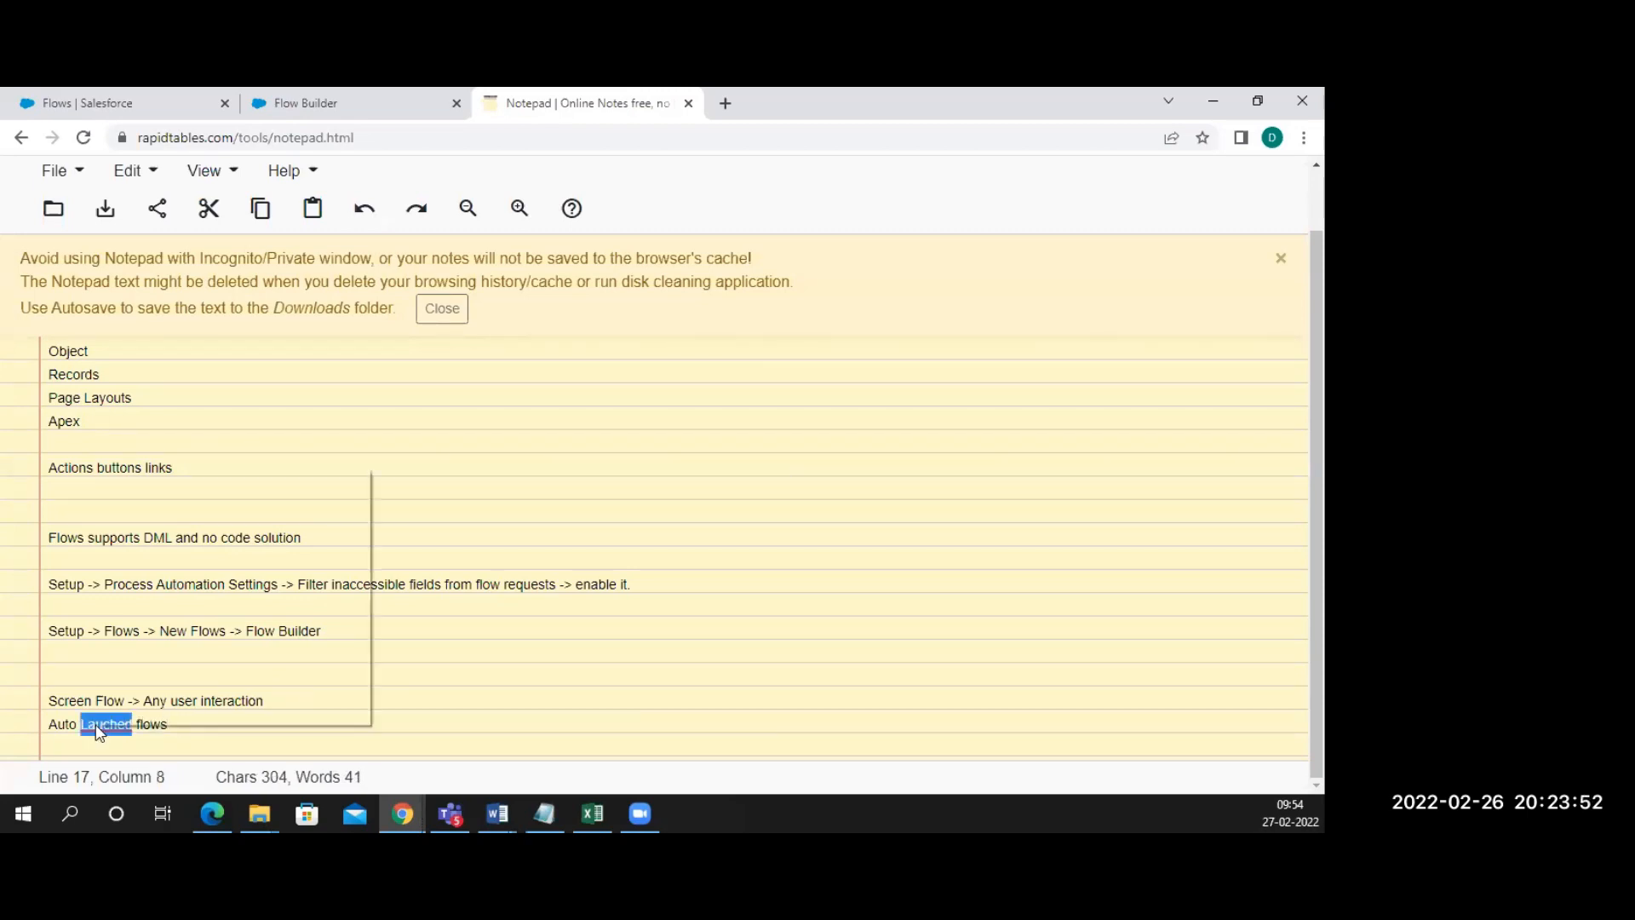
click(178, 438)
click(184, 727)
text(->)
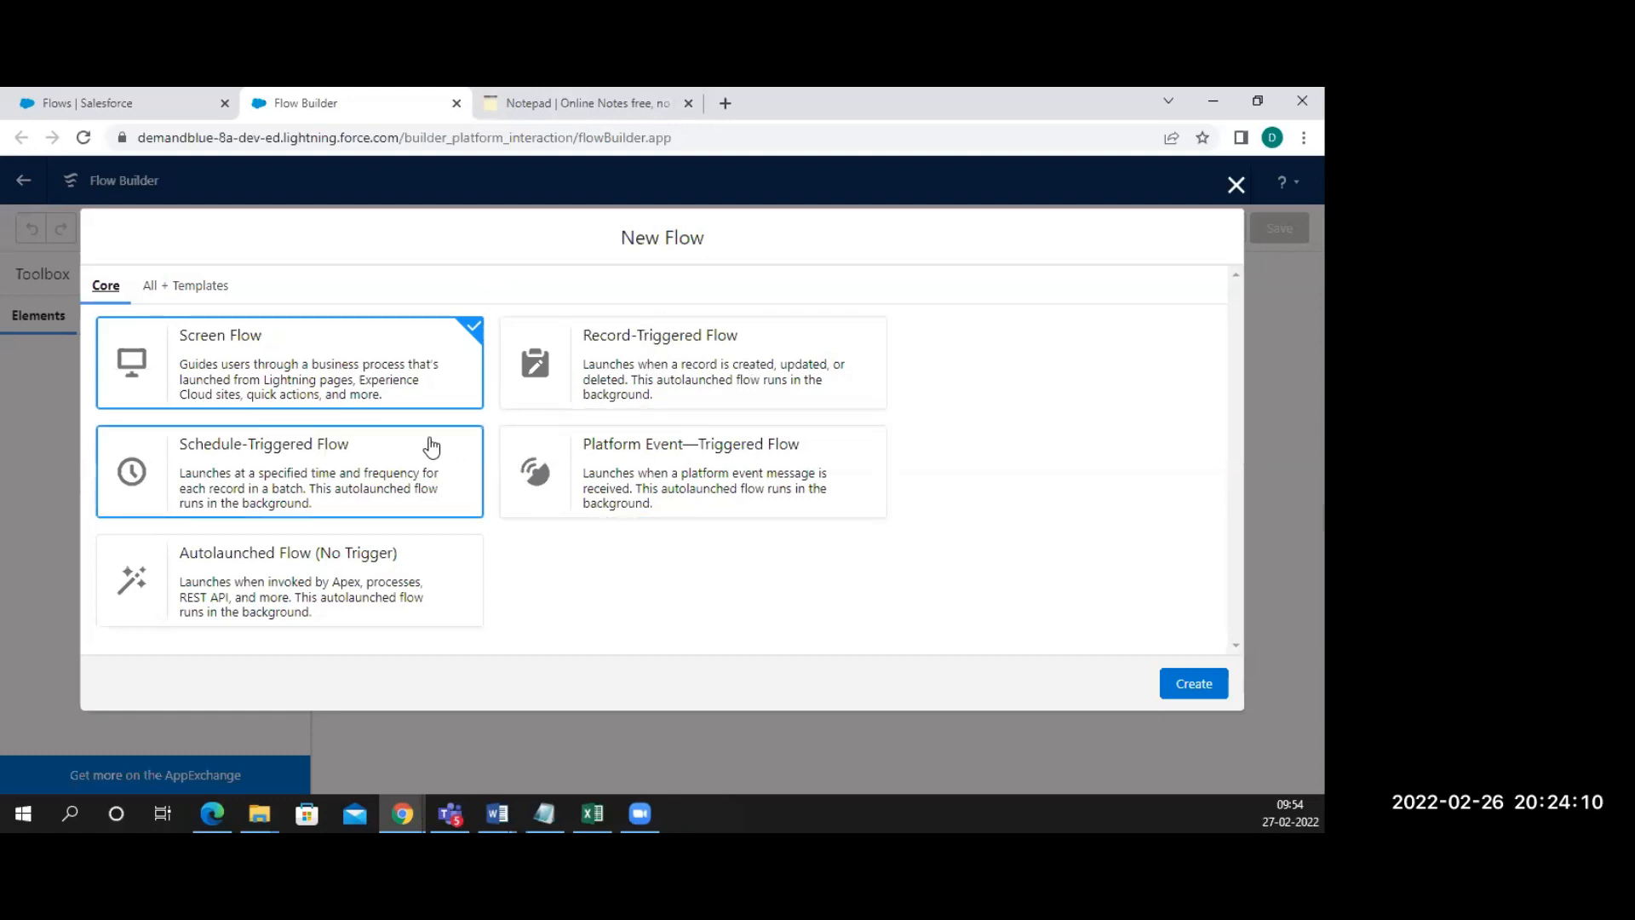
Append 'Record trigger,' after 'Auto Launched flows -> ', fixing typos along the way
click(576, 100)
text(Rec)
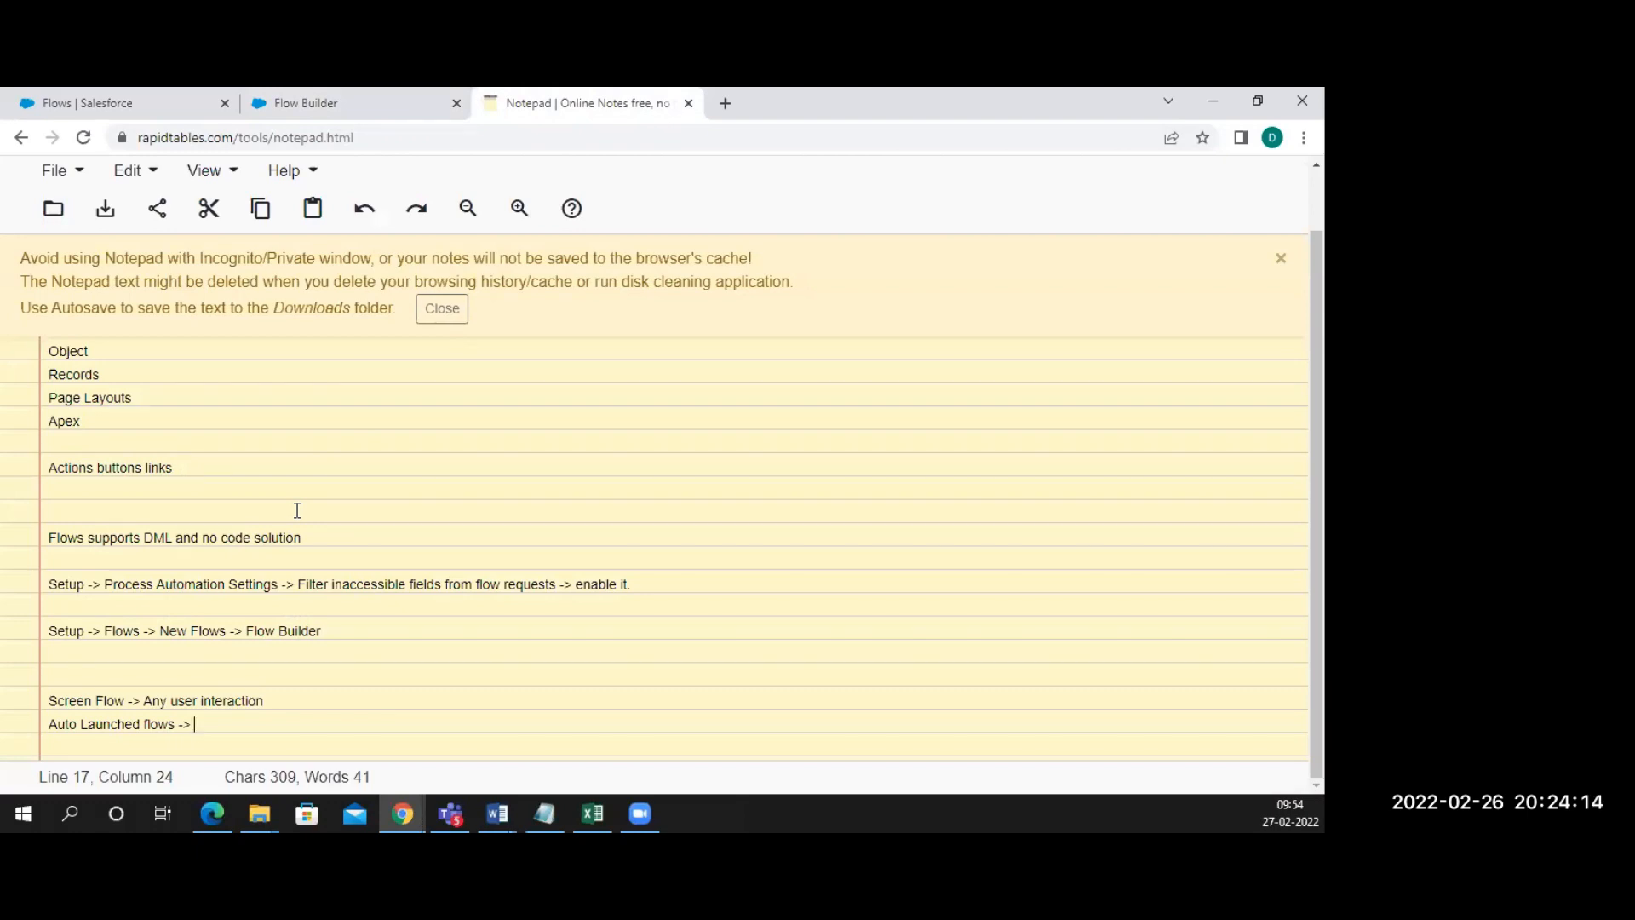
text(ord)
text(, )
text(Sceh)
key(BackSpace)
key(BackSpace)
key(BackSpace)
key(BackSpace)
key(BackSpace)
key(BackSpace)
text(trigger.)
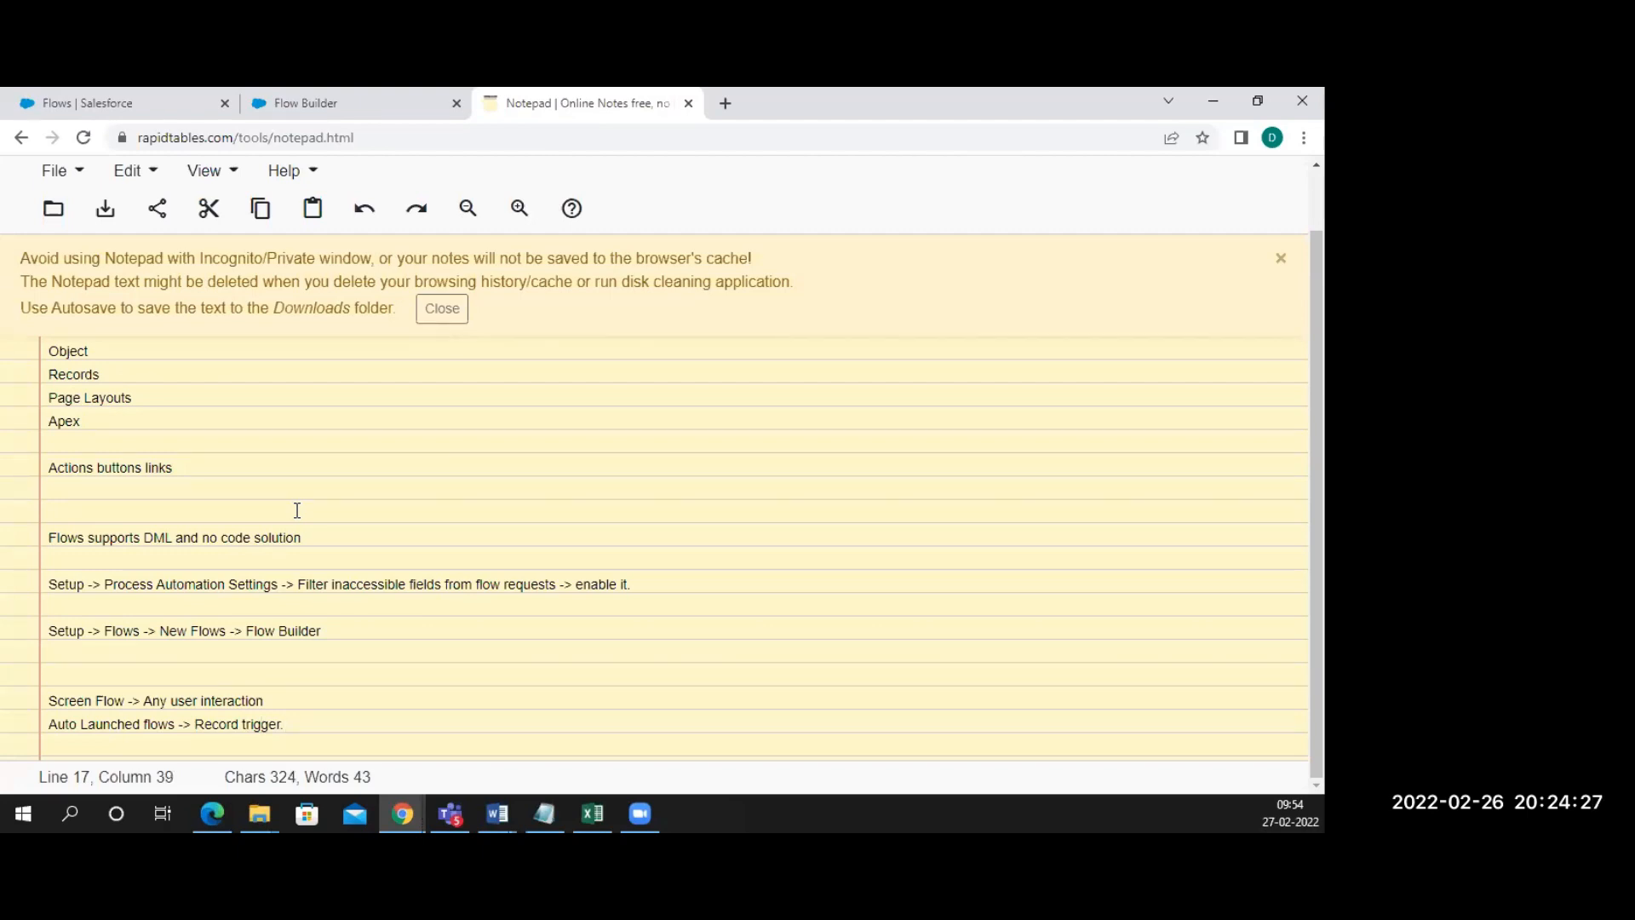
key(BackSpace)
key(BackSpace)
text(r)
Add 'schedule trigger' to the Auto Launched flows list after Record trigger
click(347, 102)
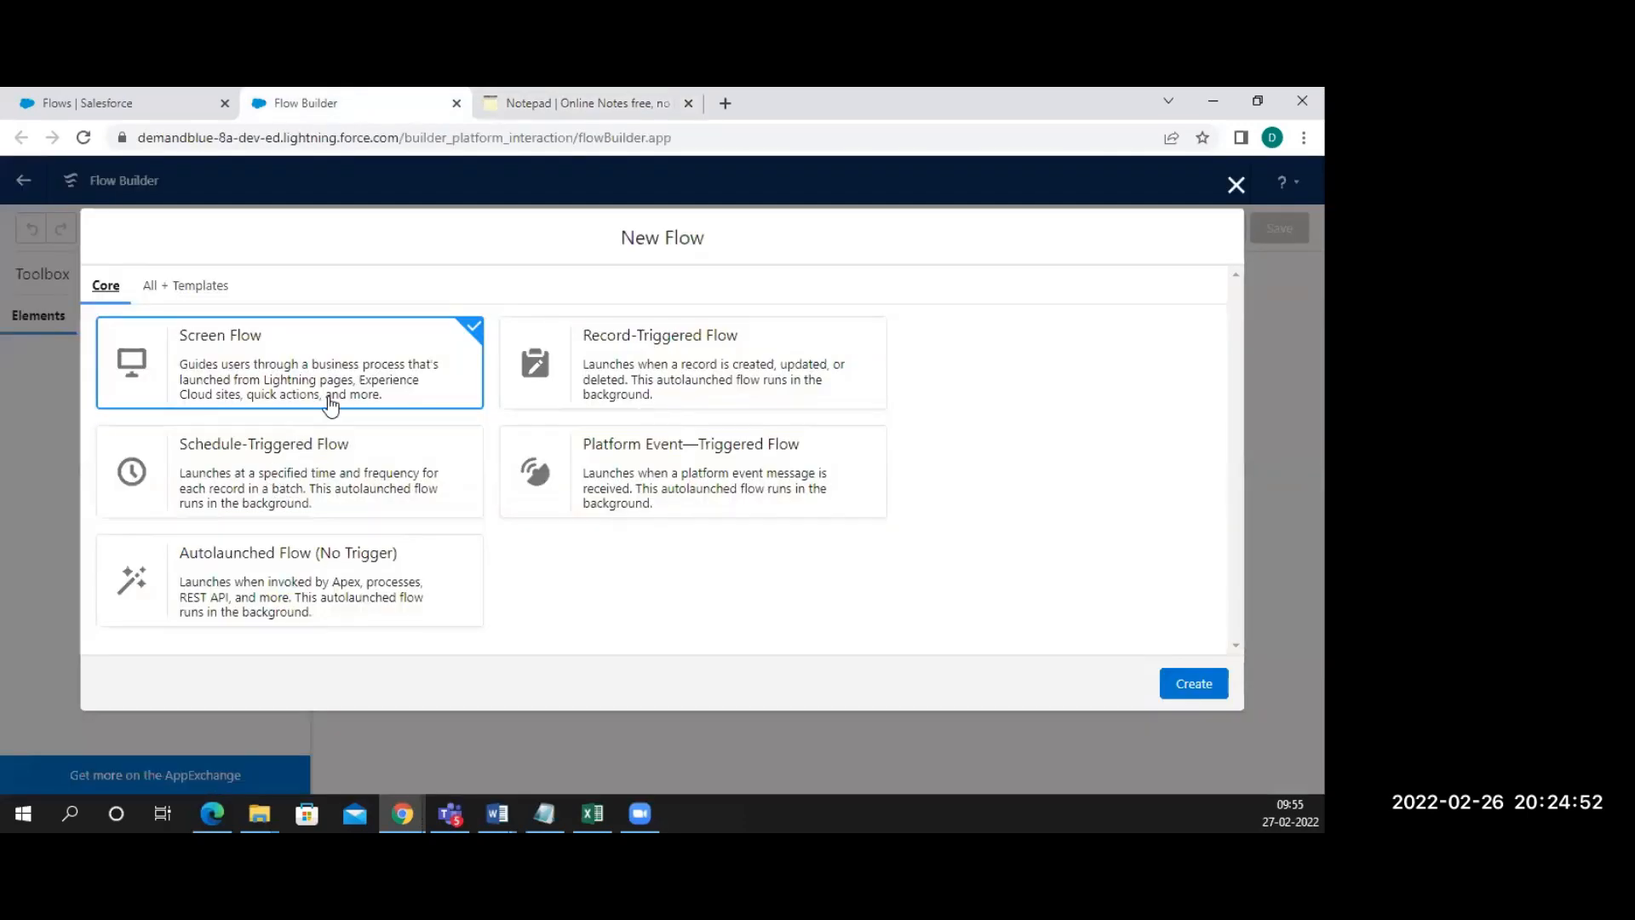
click(544, 106)
text(schedu)
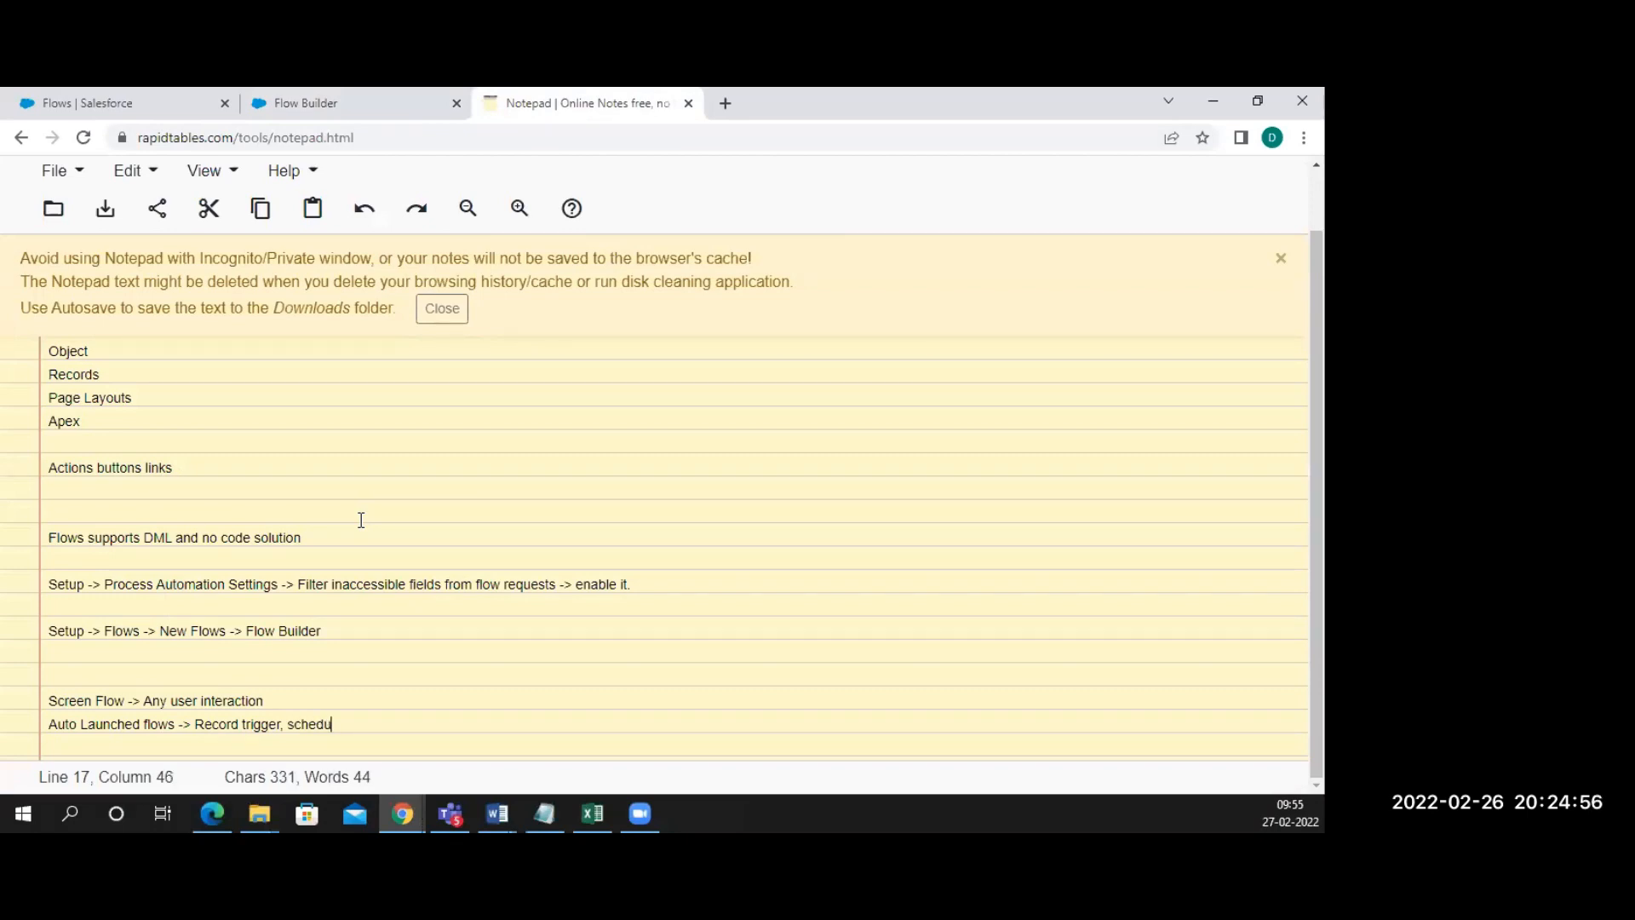
text(le trigger)
drag(263, 700, 49, 688)
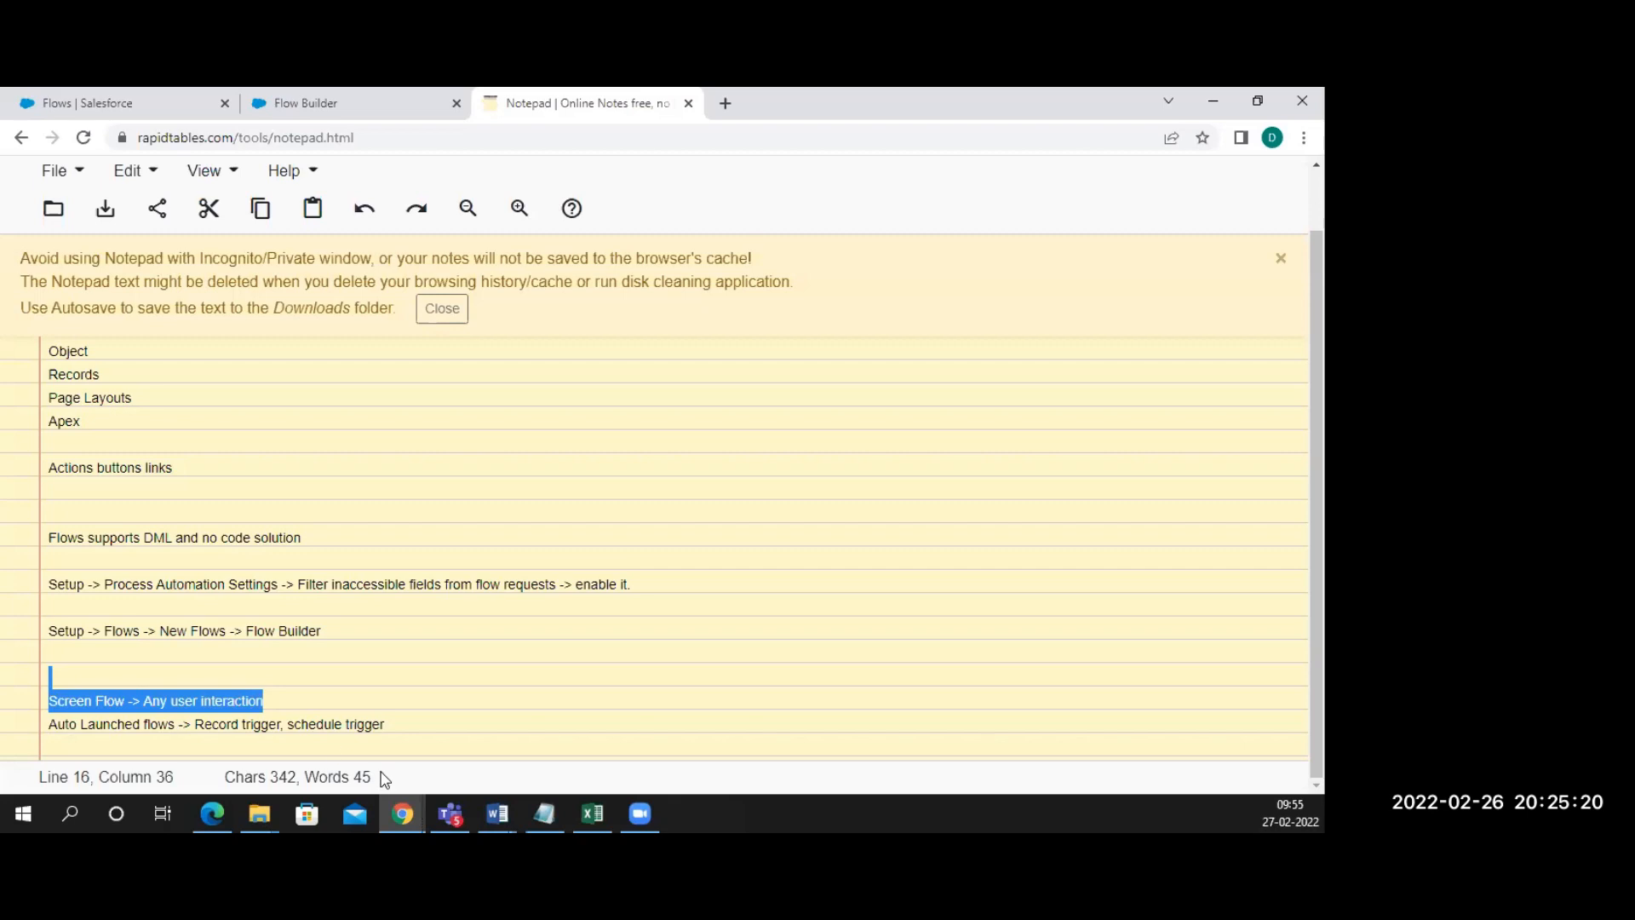
click(391, 724)
Append 'Platform event, autoluanched' and check spelling suggestions for the misspelled word
text(Pla)
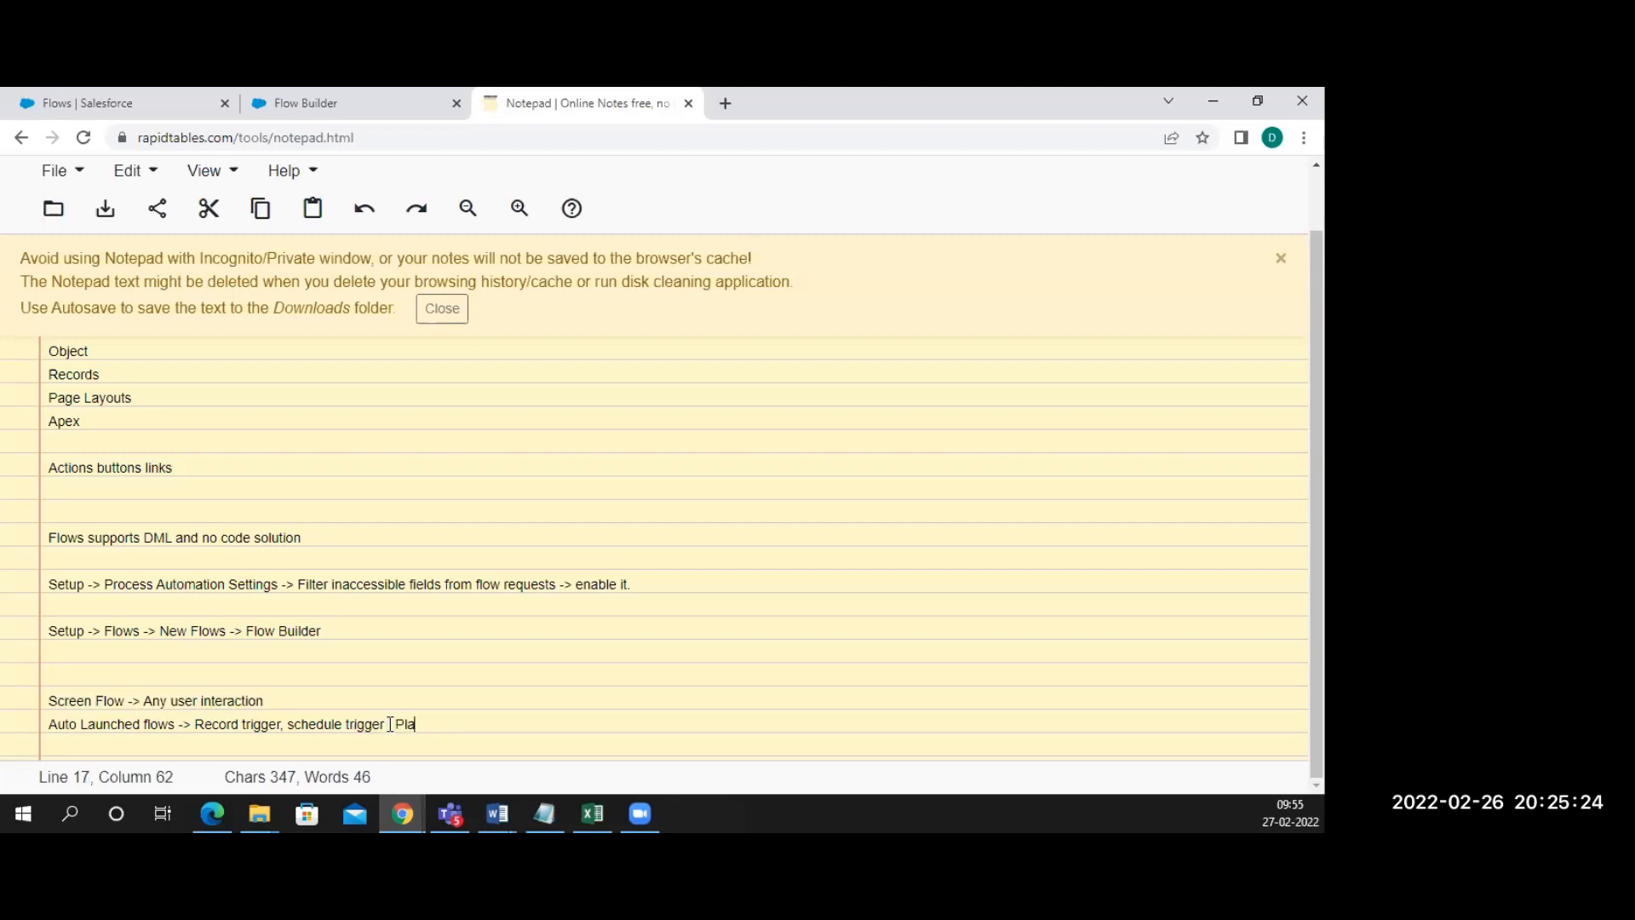
text(tform event  ,)
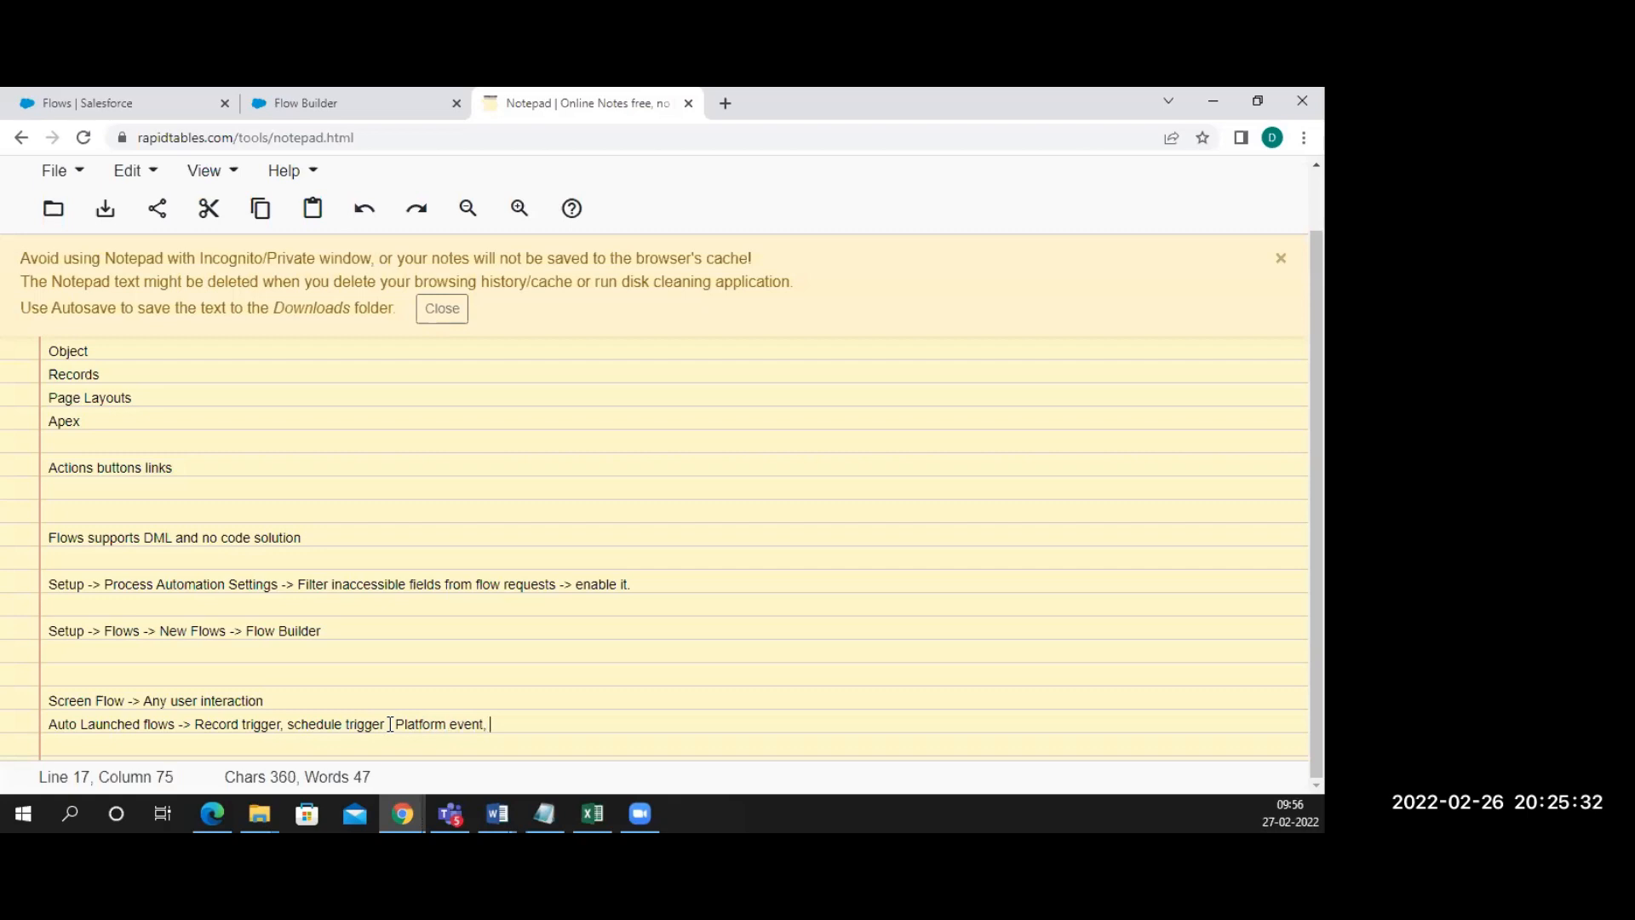
text(aut)
text(oluanched)
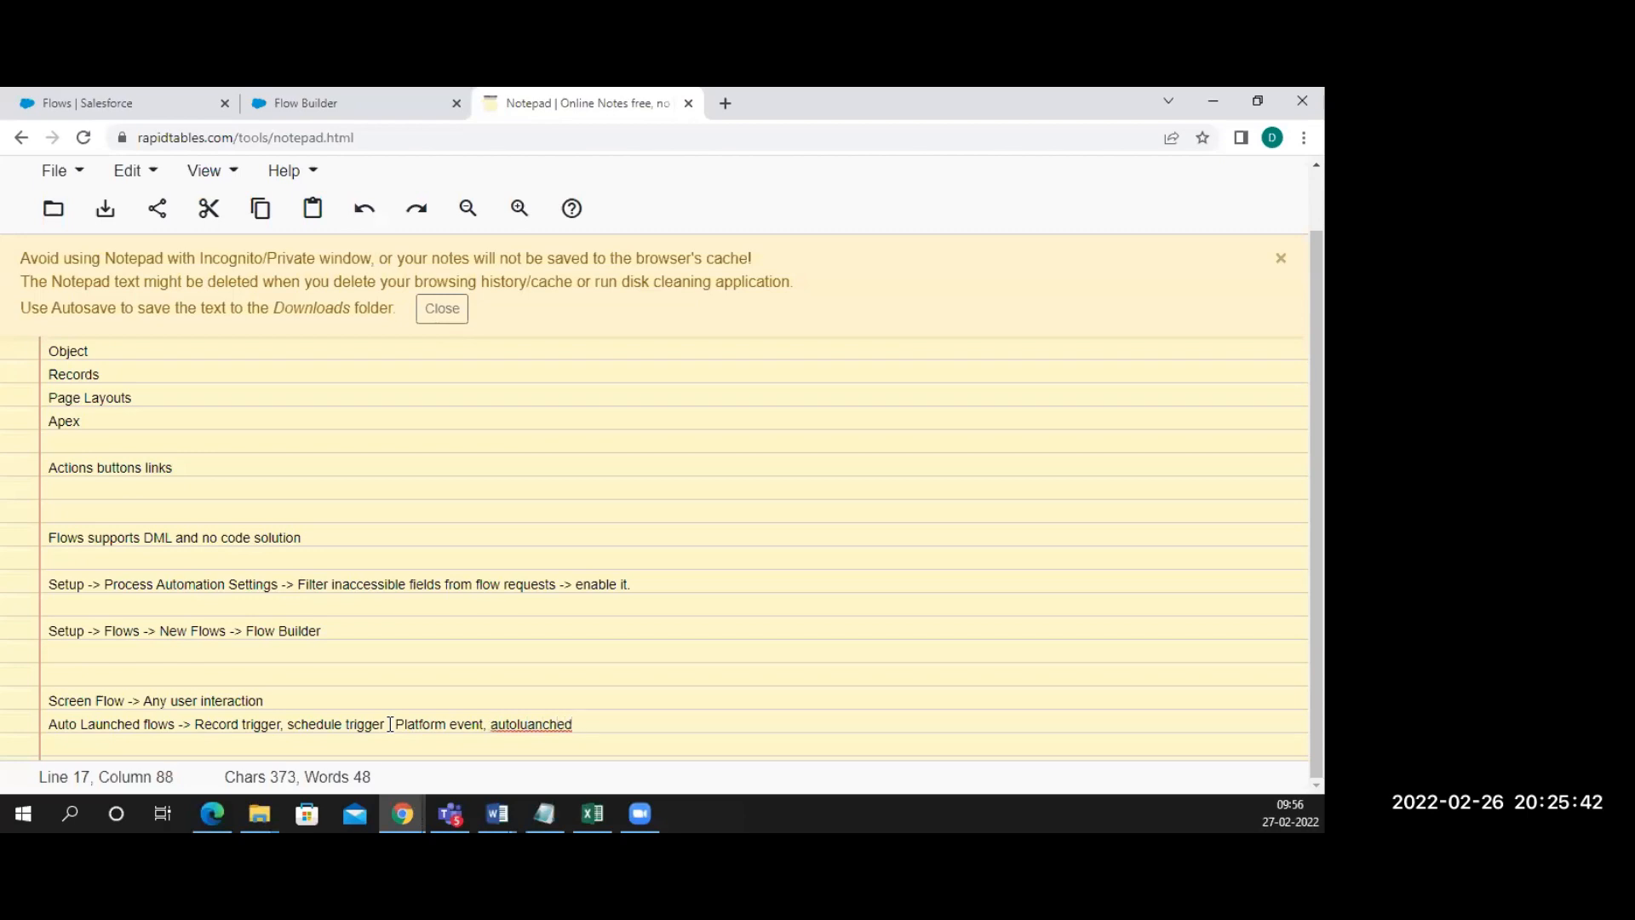
click(550, 724)
right_click(551, 724)
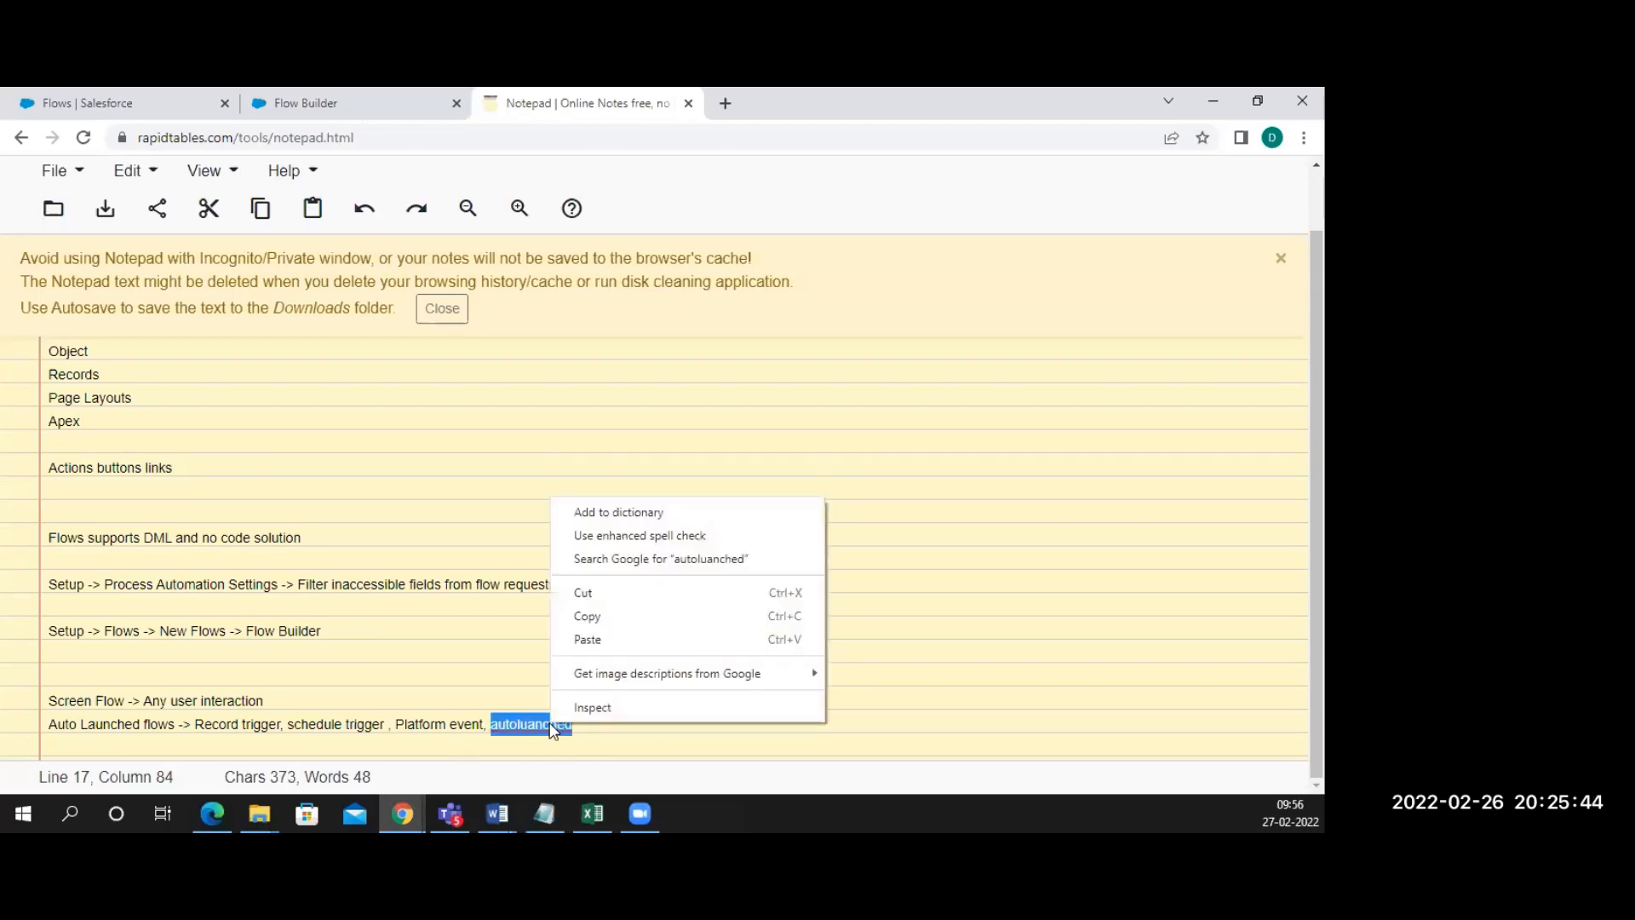
click(471, 658)
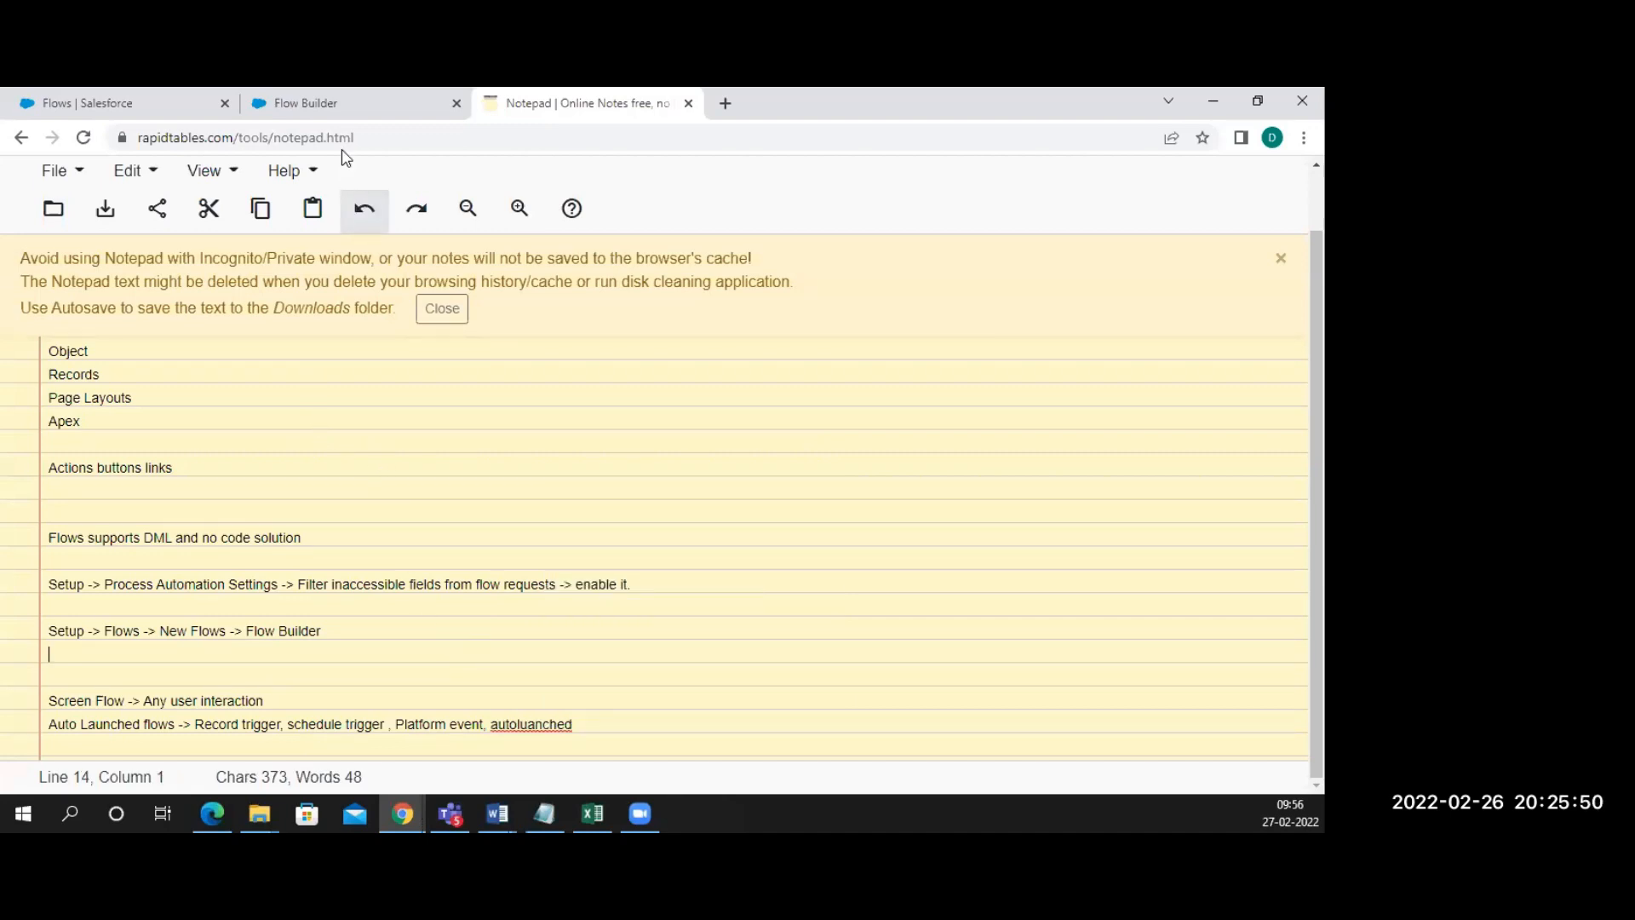
Correct 'autoluanched' to 'auto launched' and add blank lines below the Auto Launched note
click(333, 112)
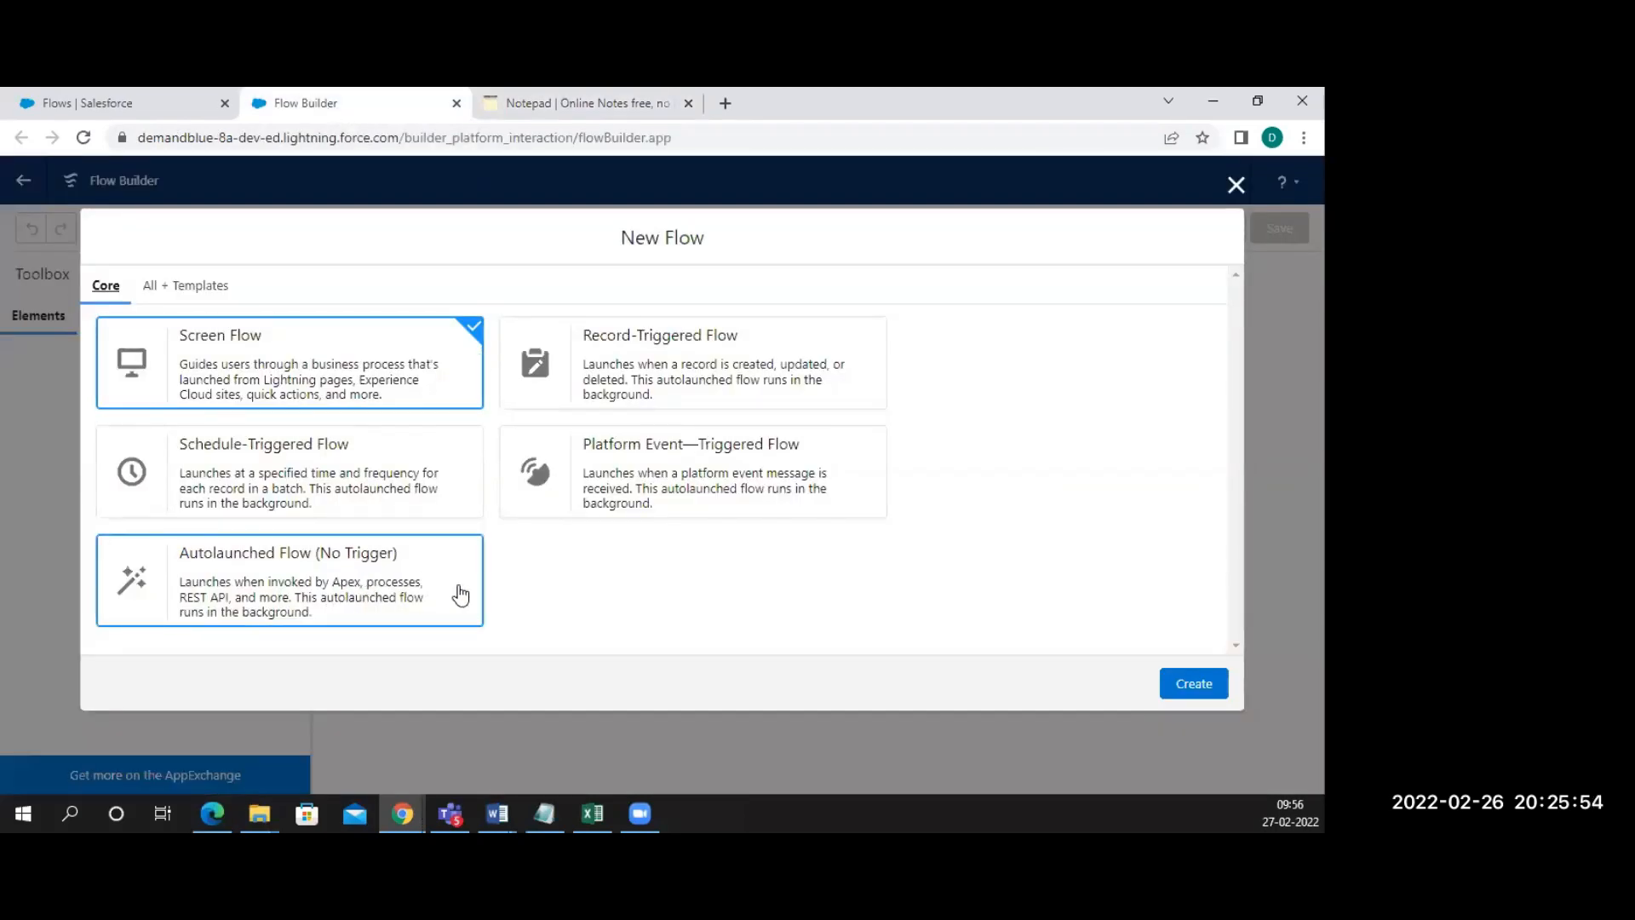
click(567, 103)
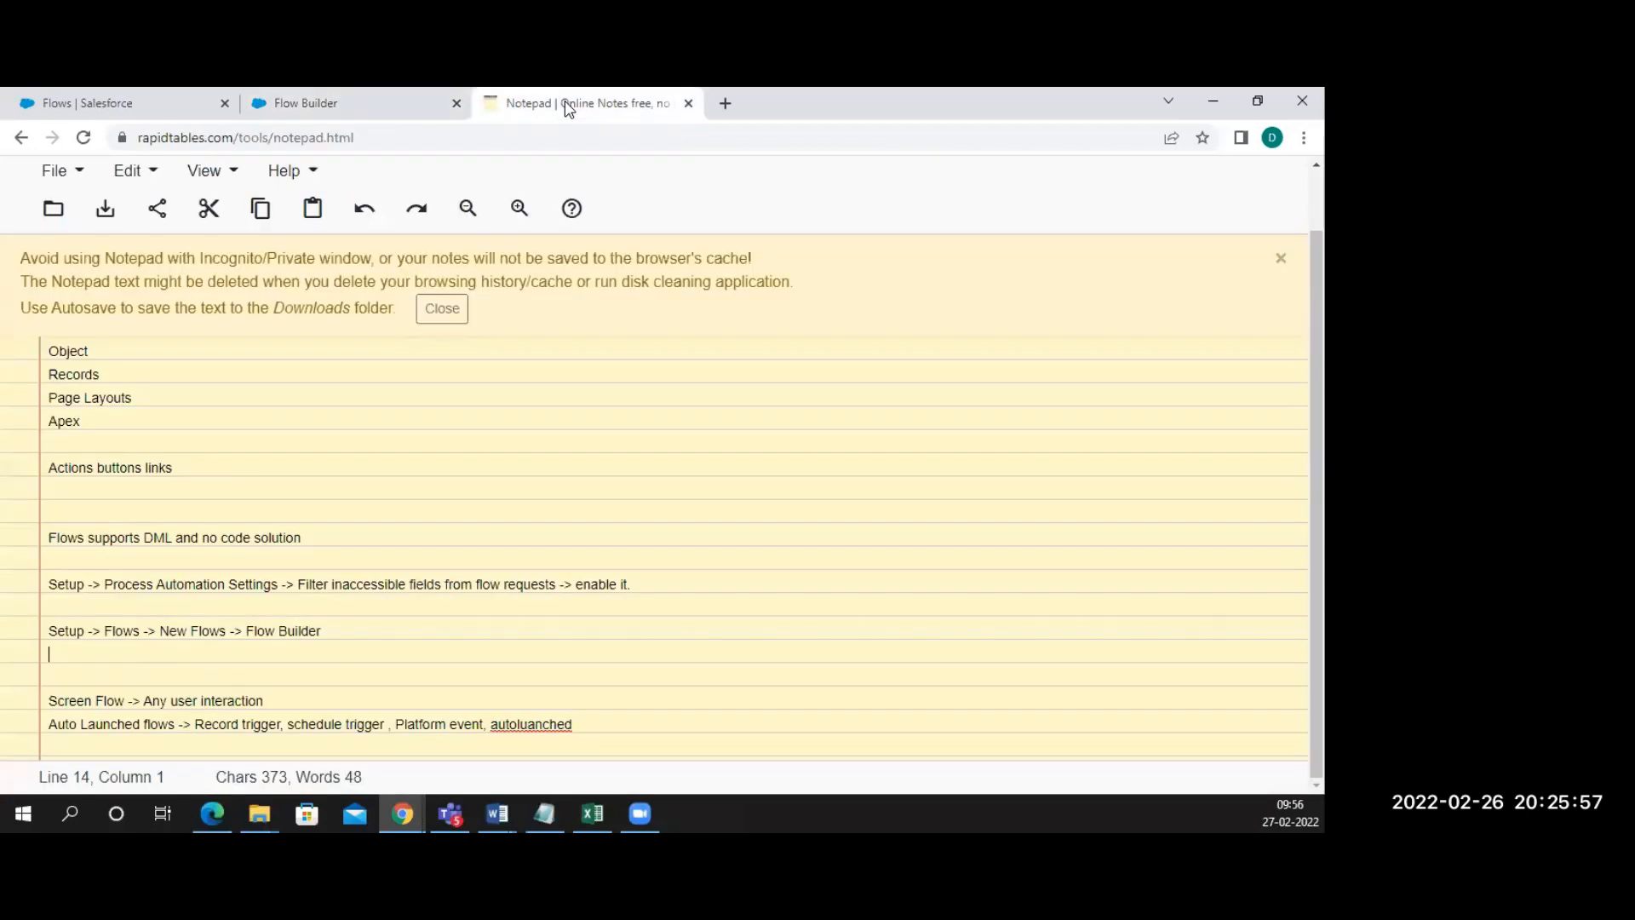
click(582, 730)
key(BackSpace)
key(BackSpace)
key(BackSpace)
key(BackSpace)
key(BackSpace)
key(BackSpace)
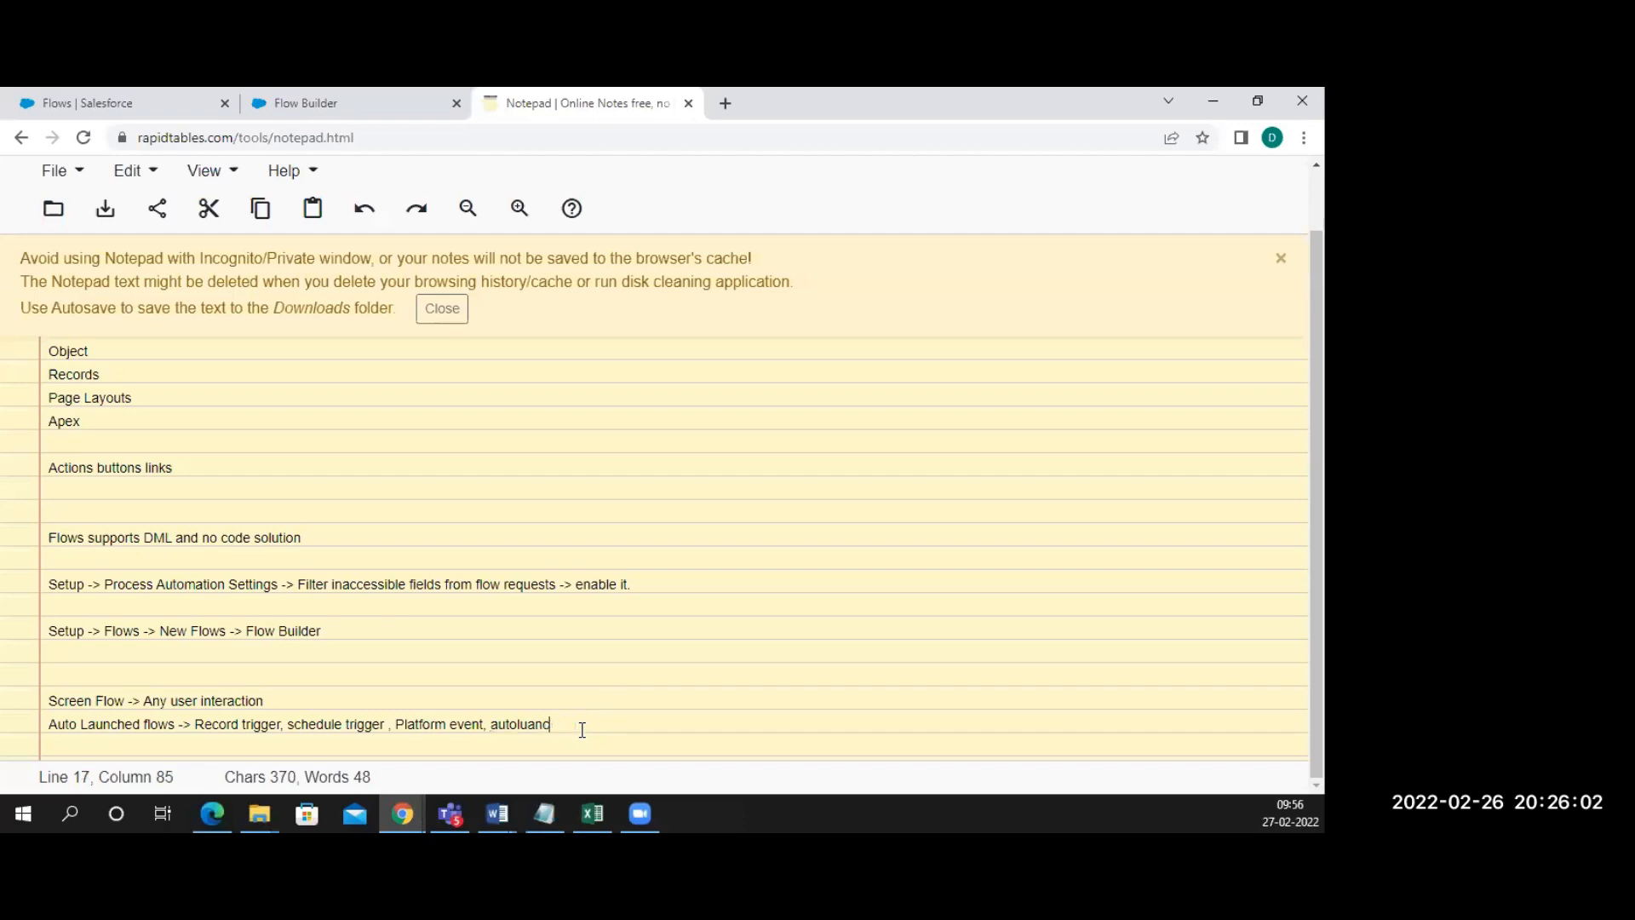
key(BackSpace)
key(BackSpace)
text(aunched)
click(518, 725)
key(Return)
key(Return)
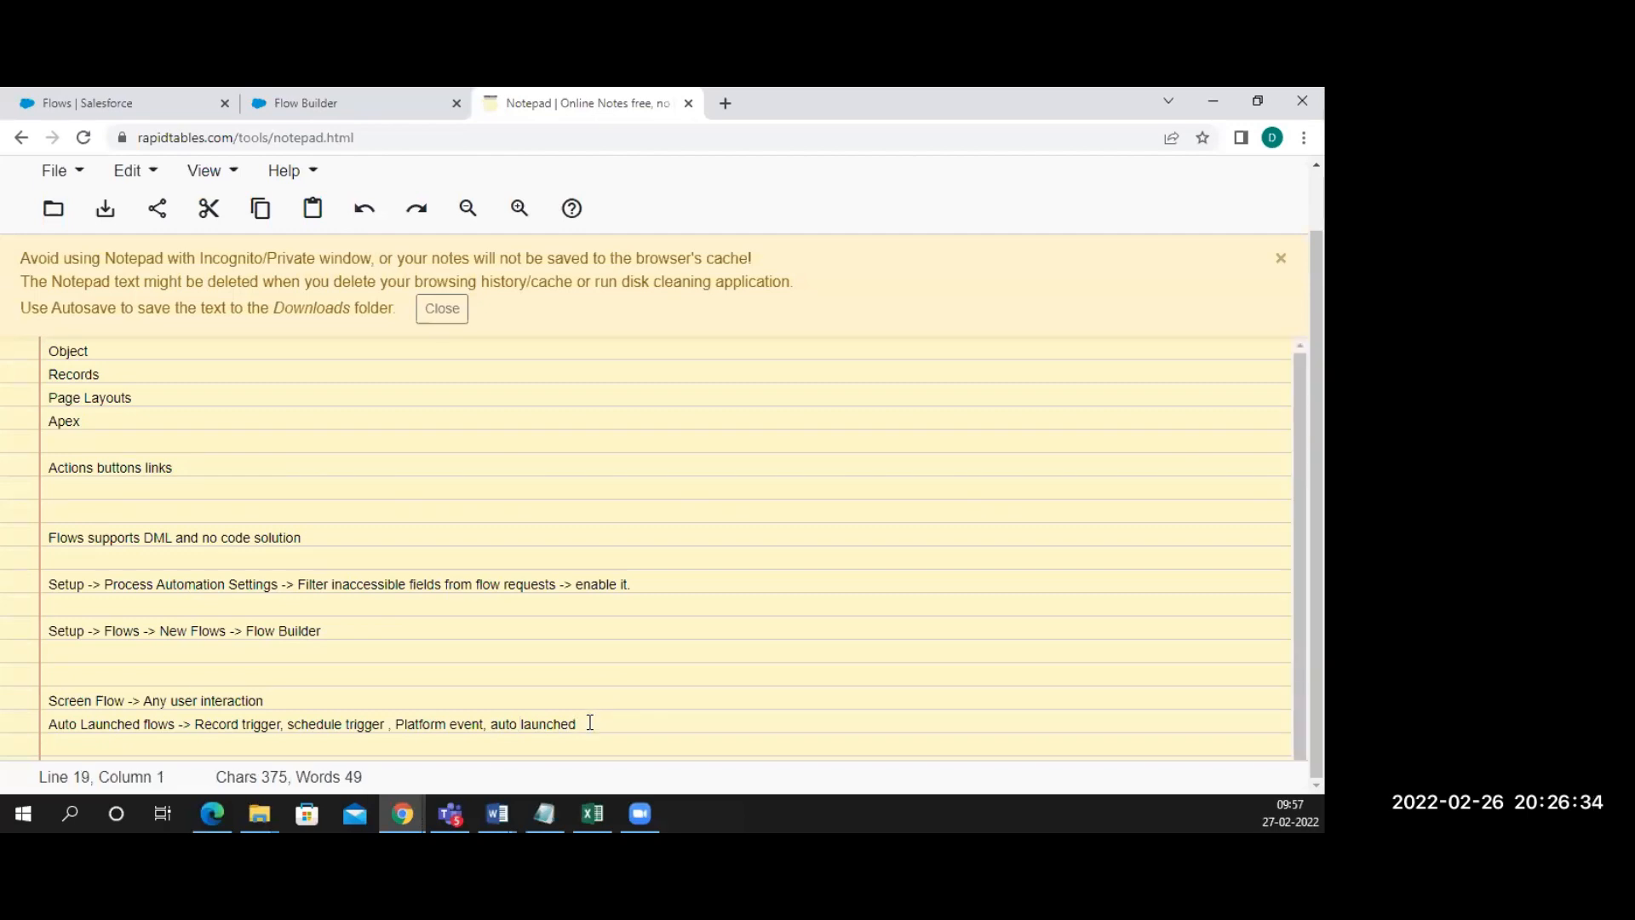
scroll(590, 722, down, 1)
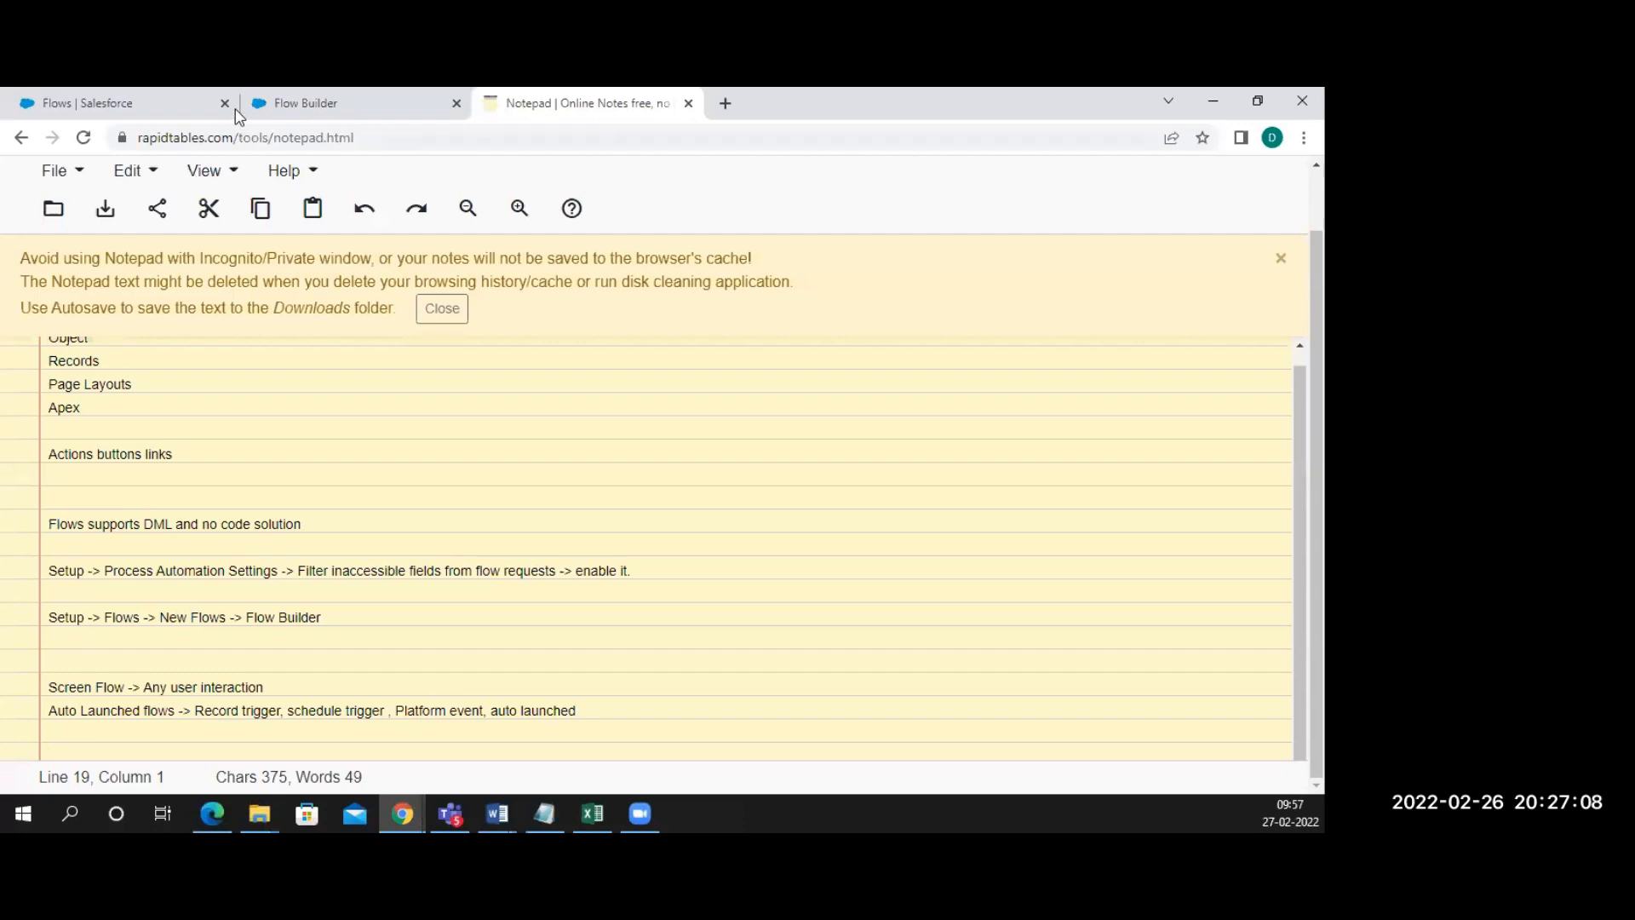
Create a new Screen Flow from the Flow Builder New Flow dialog
click(292, 105)
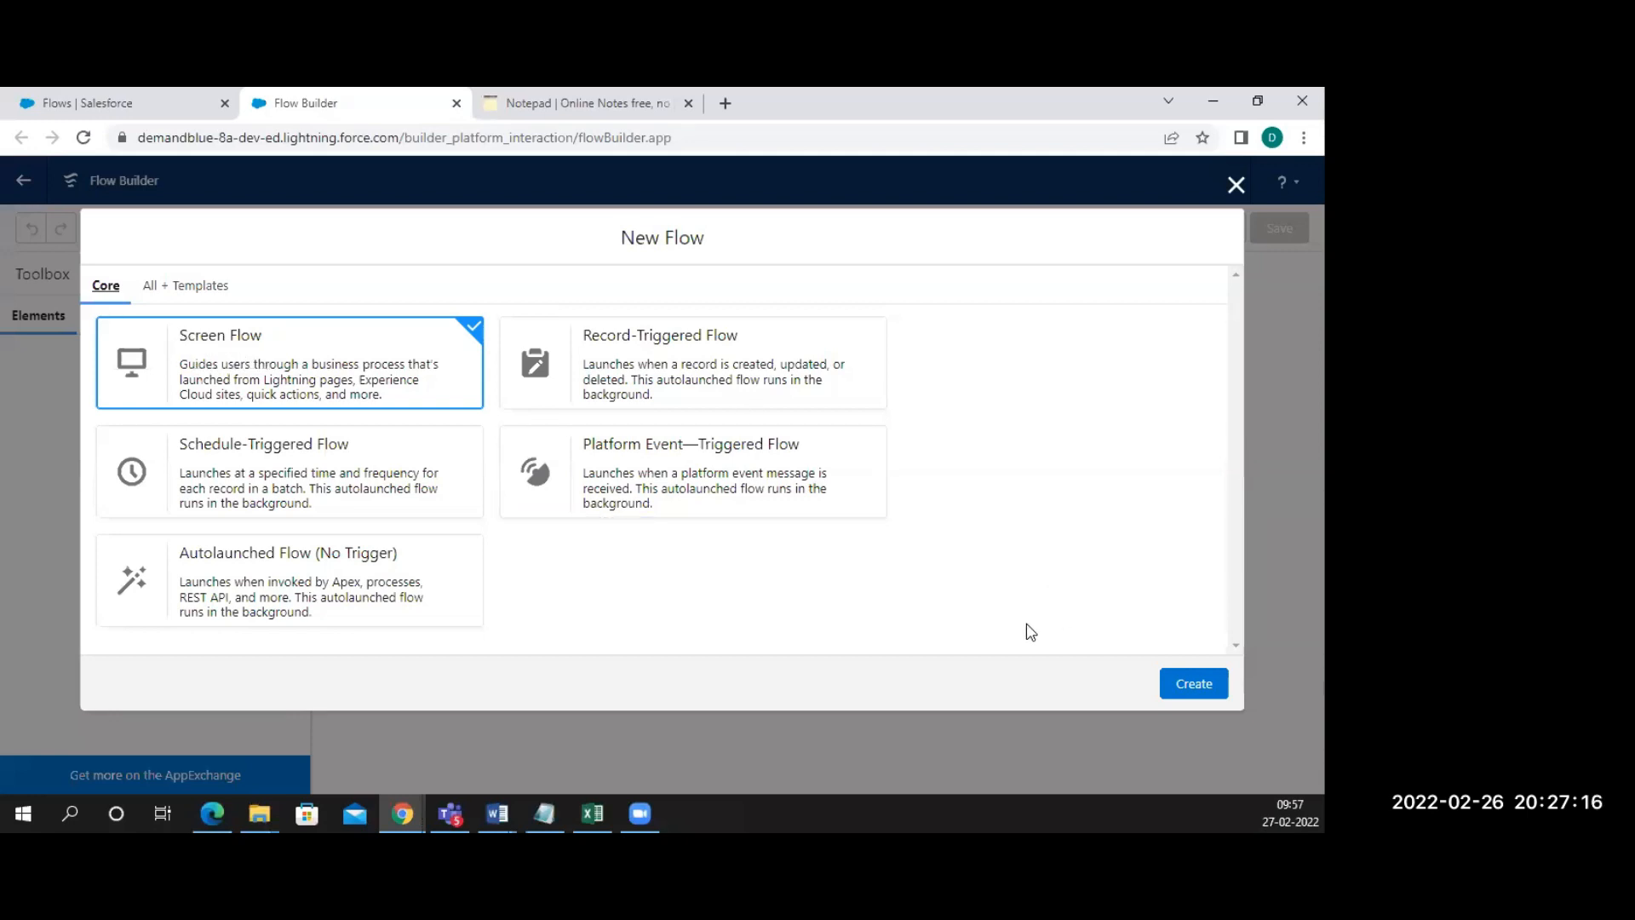
click(1181, 686)
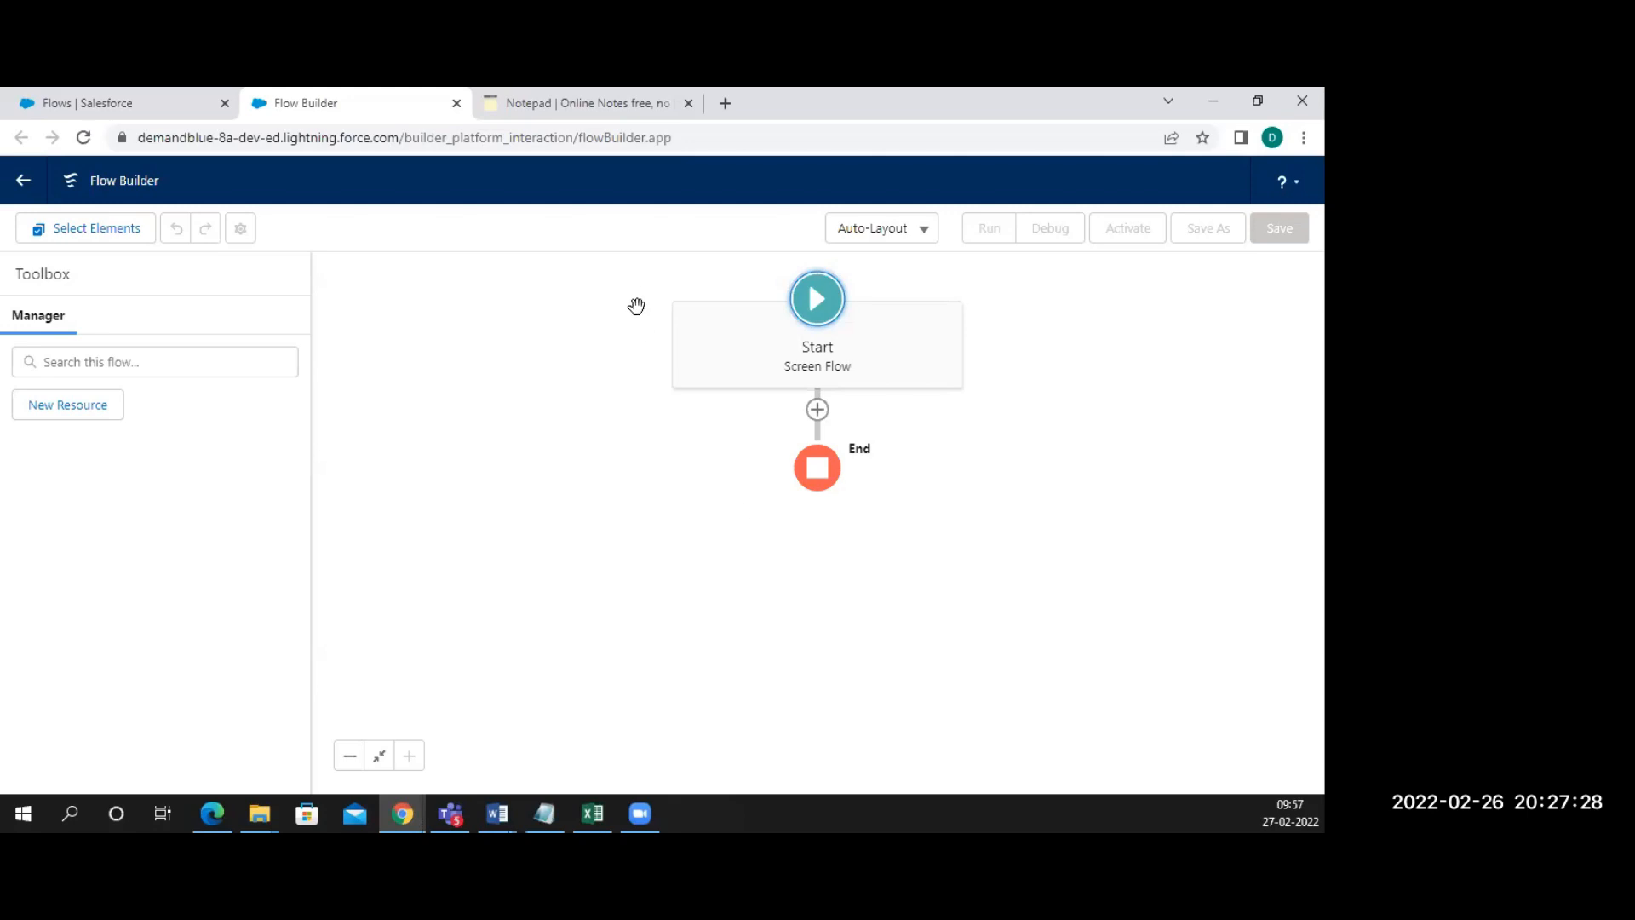
Switch back to the RapidTables Notepad tab showing the notes
click(580, 104)
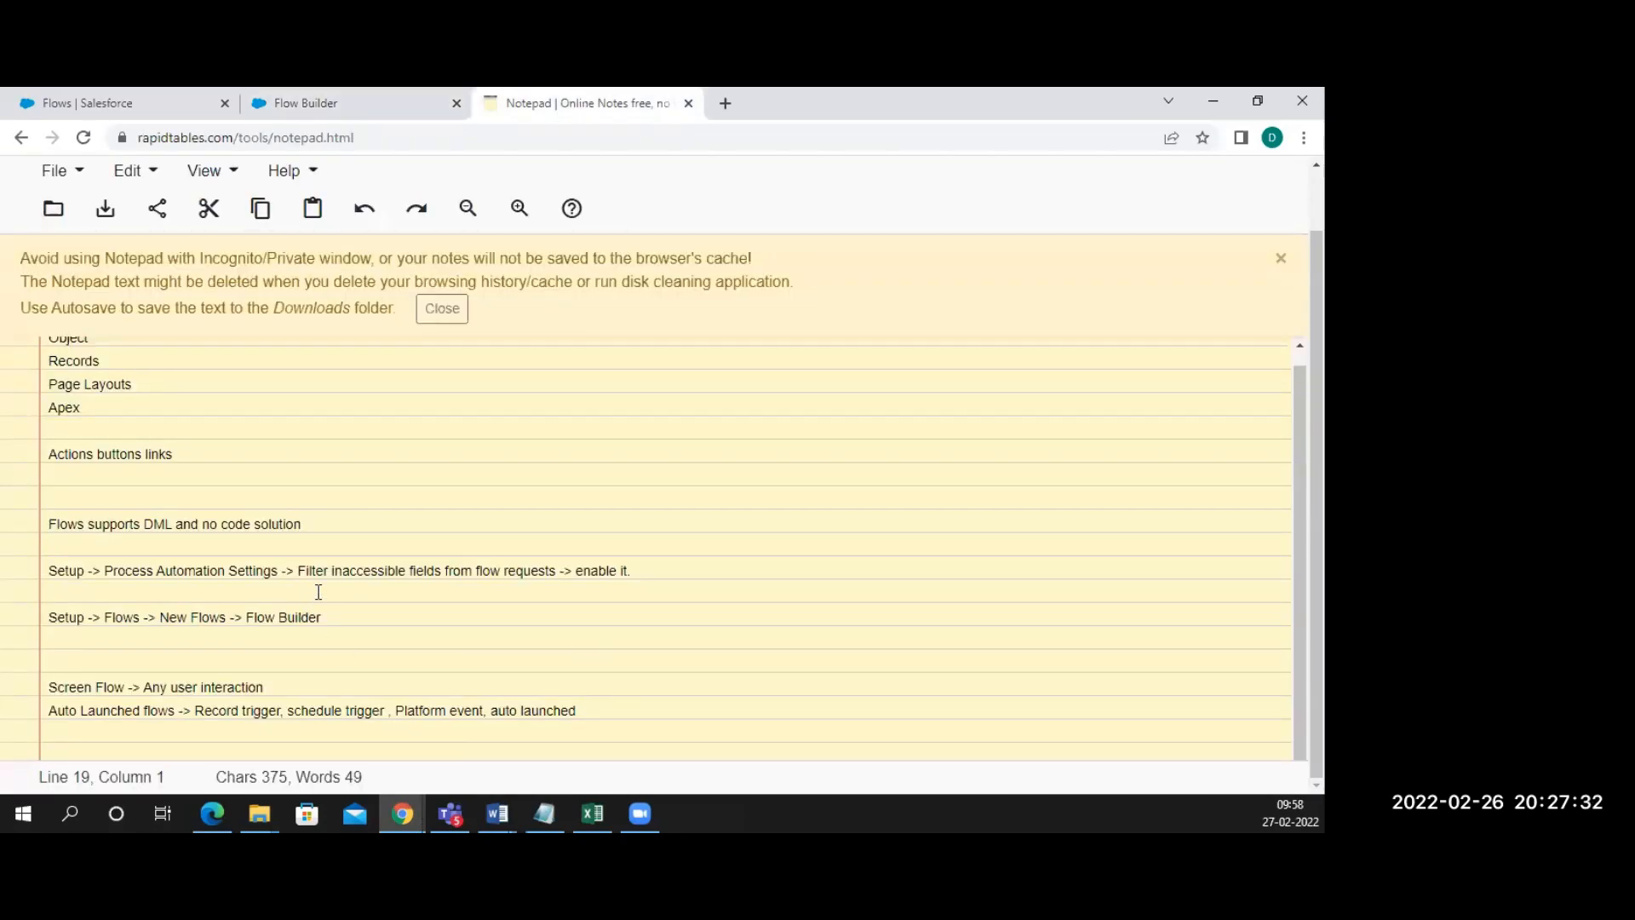
Copy the 'Setup -> Flows -> New Flows -> Flow Builder' path to a new line and append '-> Screen Flow'
drag(340, 614, 48, 620)
key(ctrl+c)
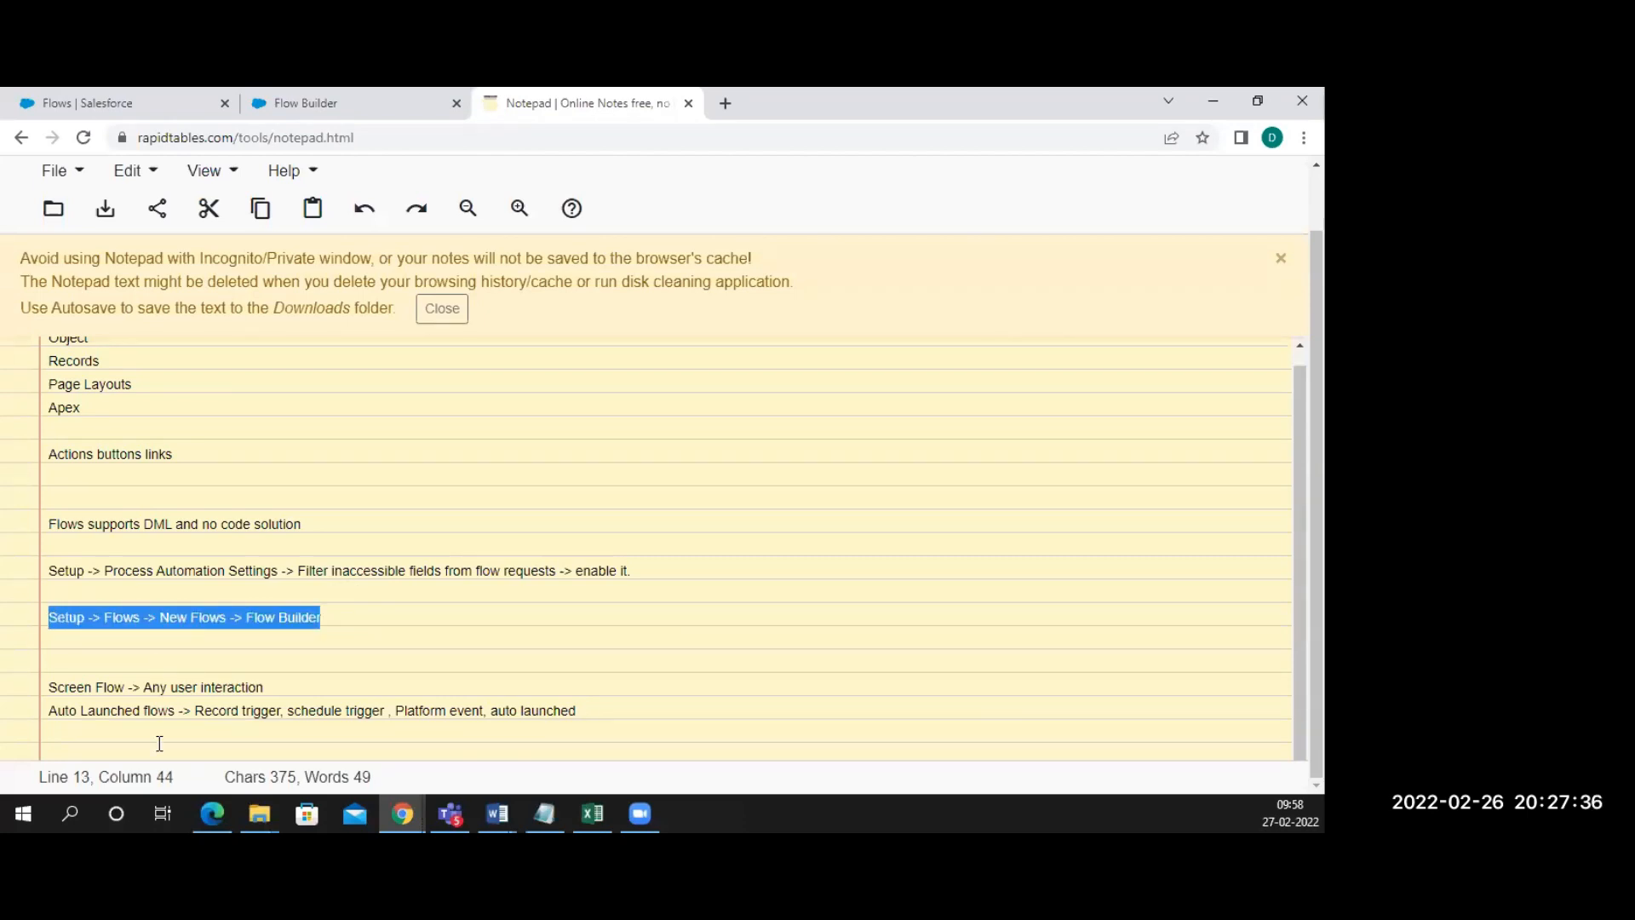
click(92, 724)
key(Return)
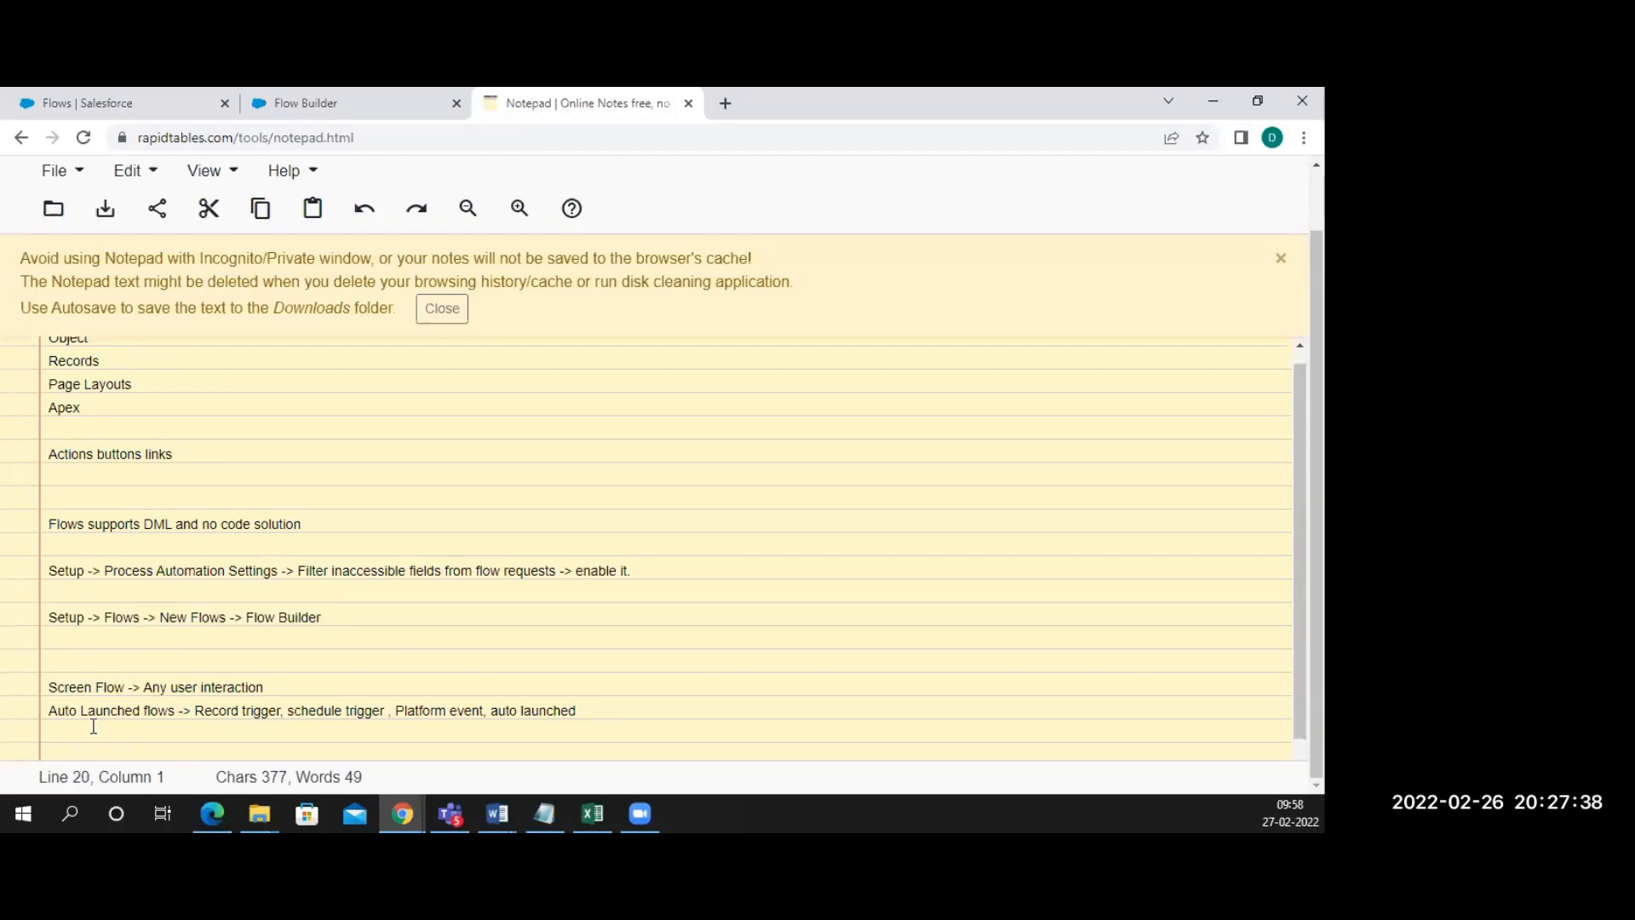
key(Return)
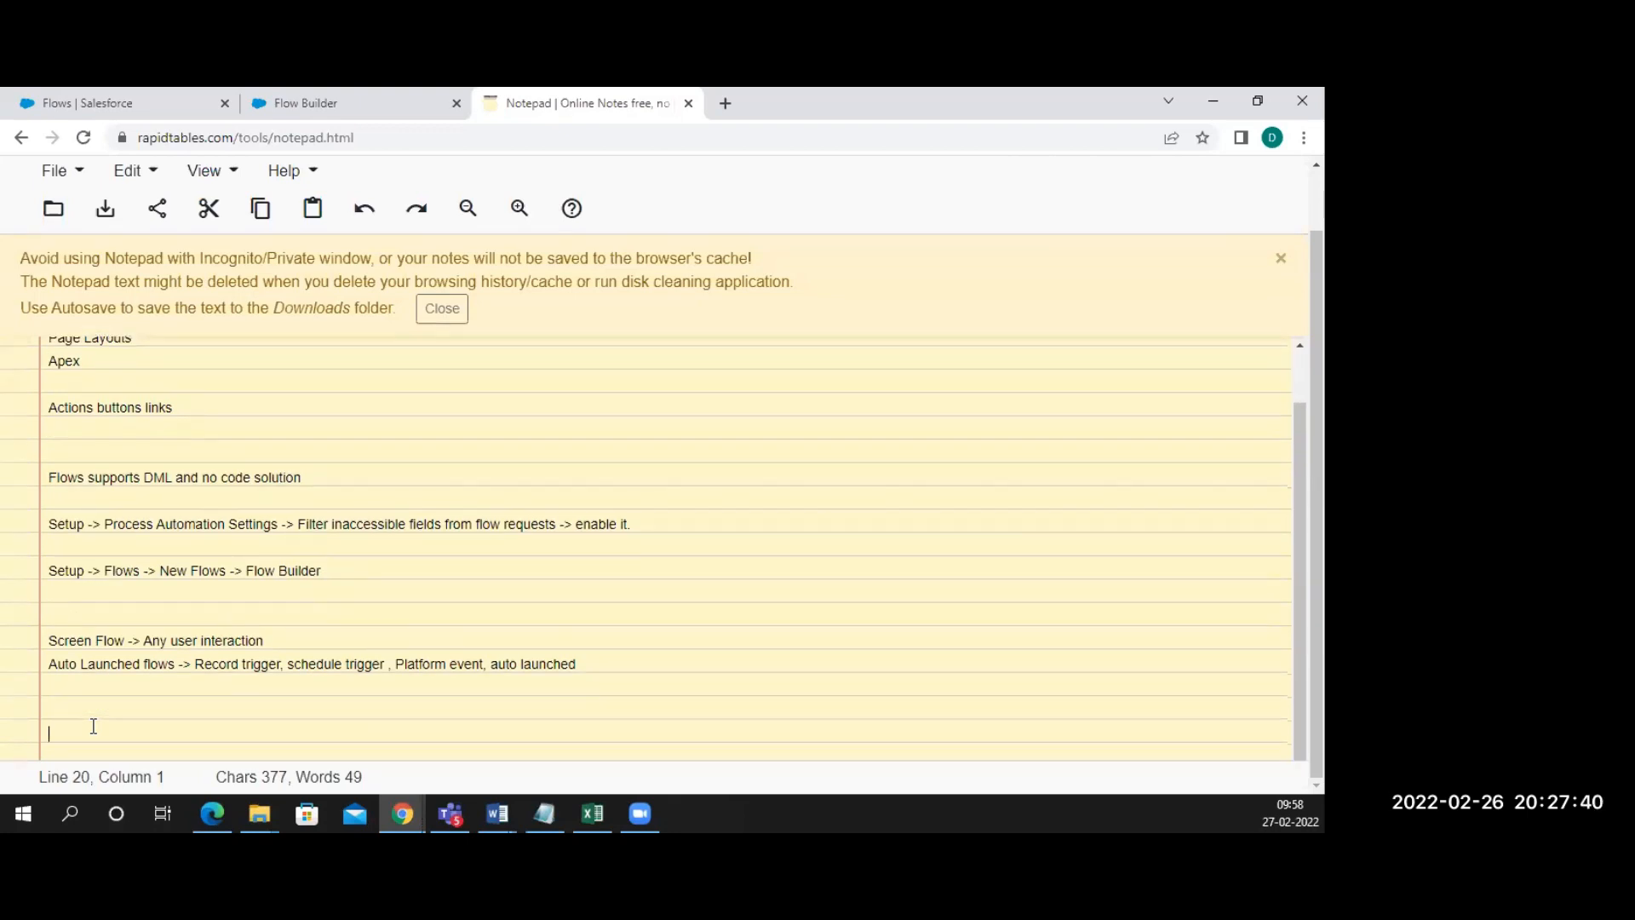
key(Return)
key(Return)
key(Return)
key(Return)
key(Return)
key(Return)
key(Return)
key(Return)
key(Return)
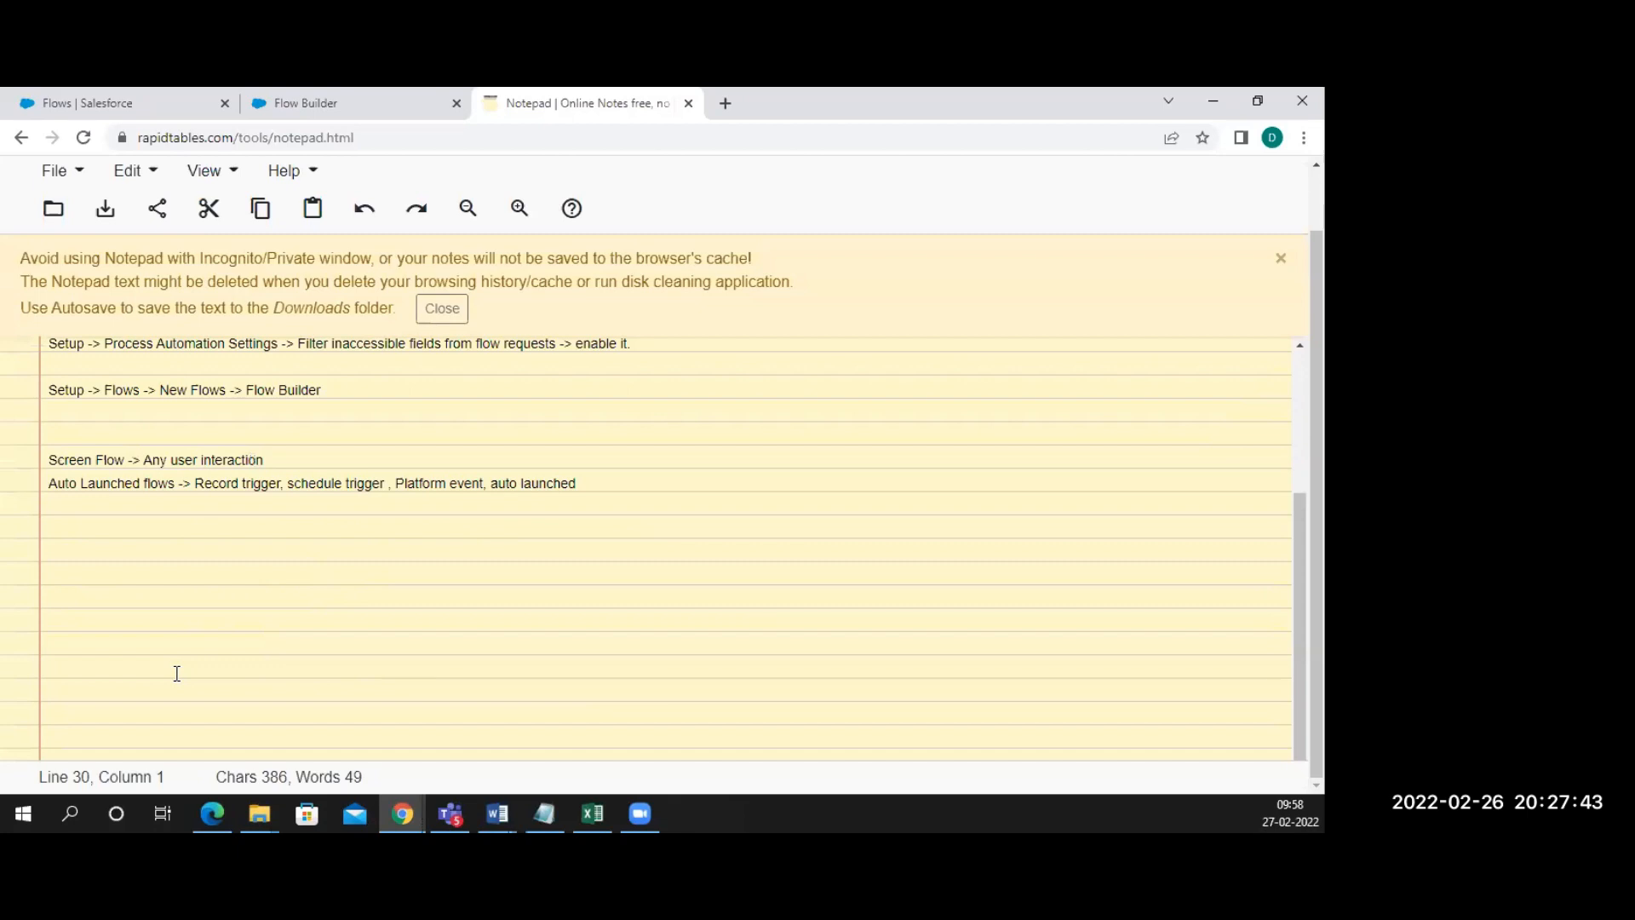
click(80, 530)
key(ctrl+v)
text(-> Scr)
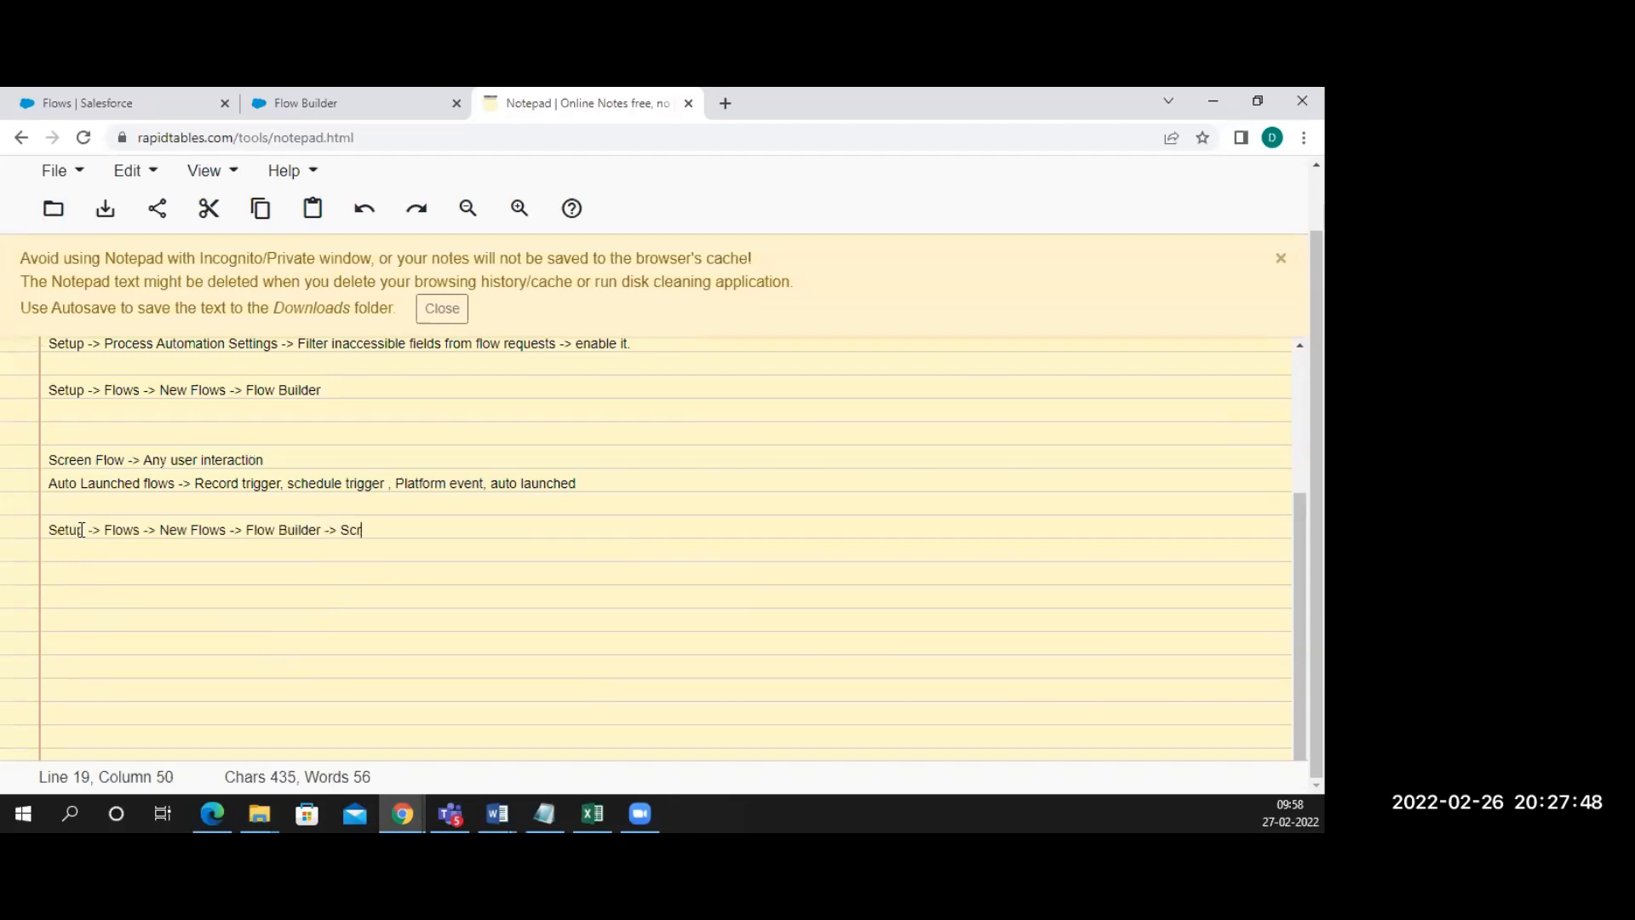
text(een Flow)
click(345, 103)
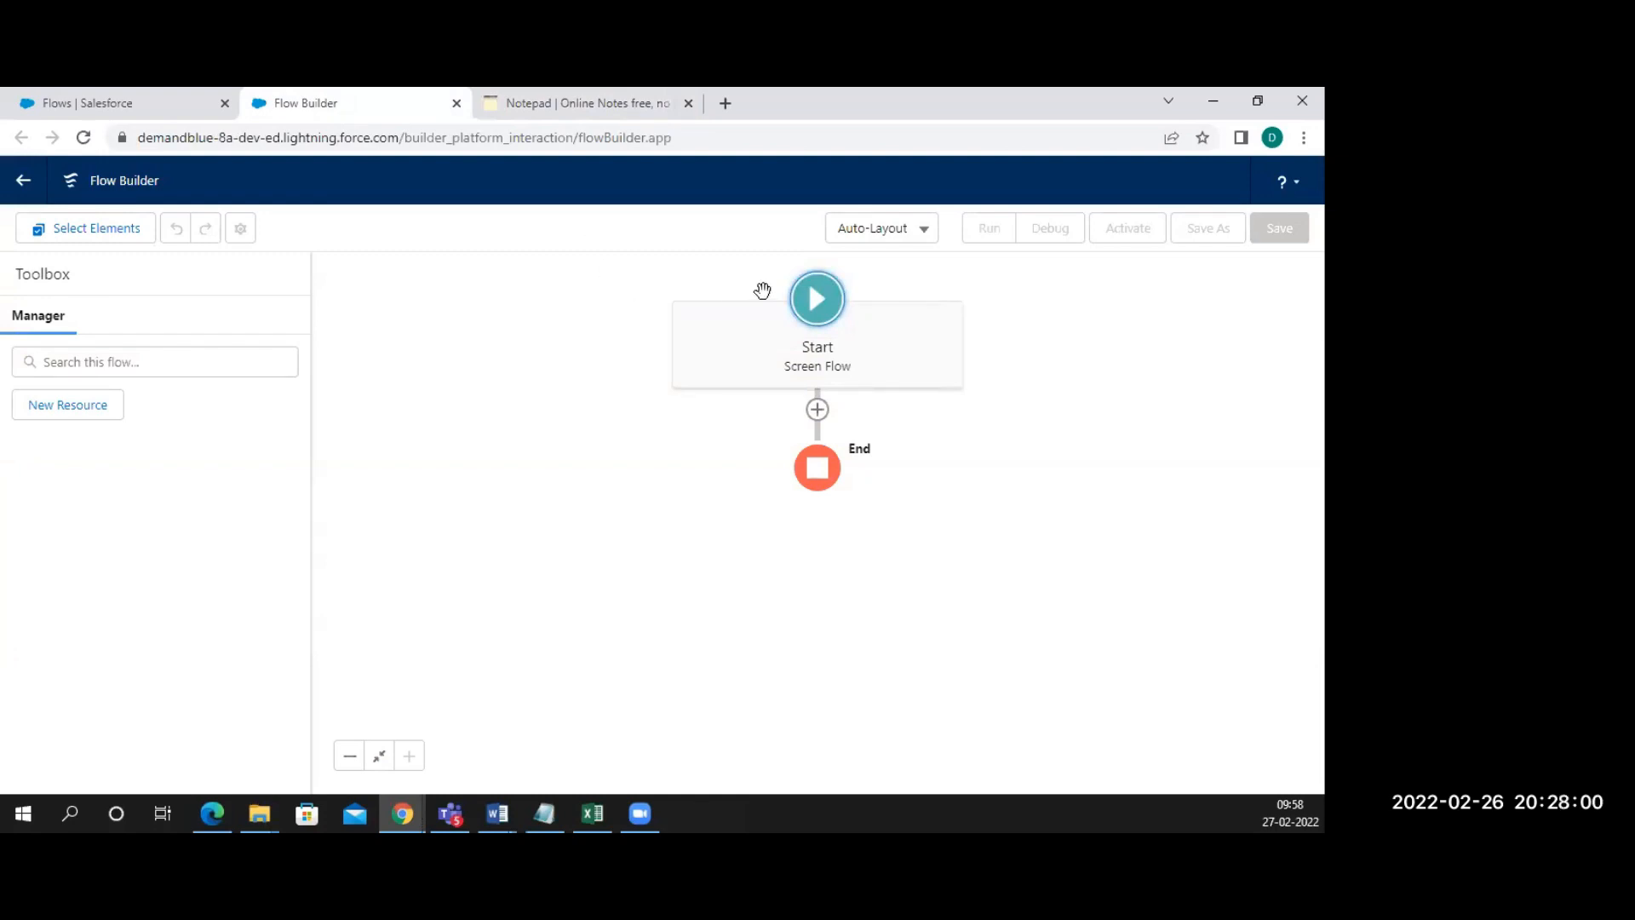
click(911, 244)
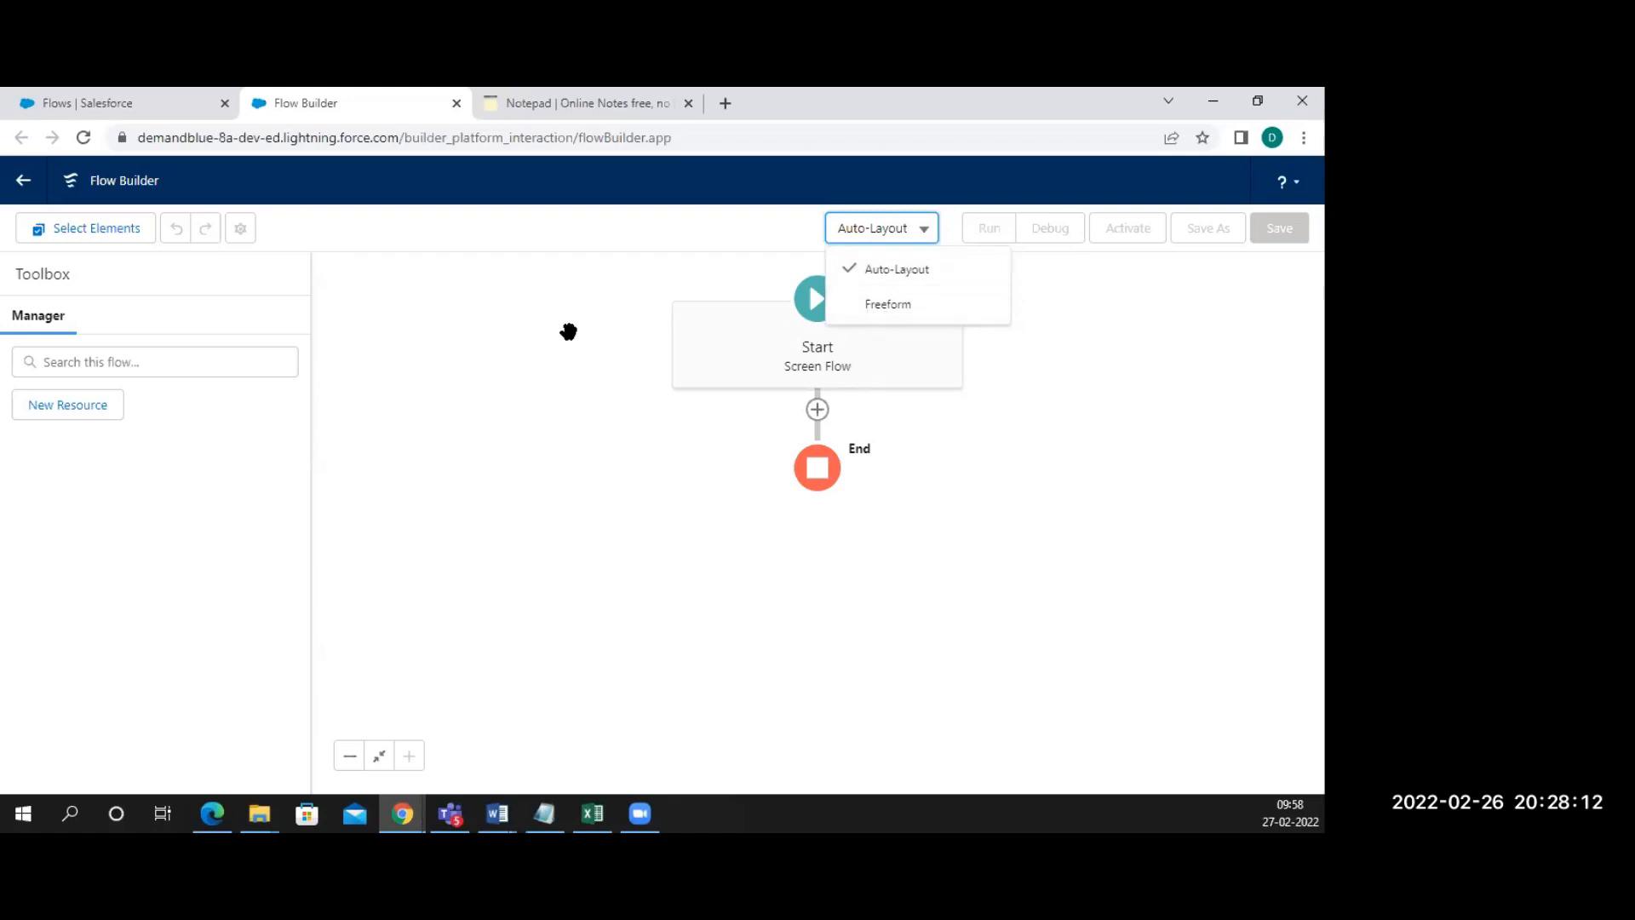
click(881, 314)
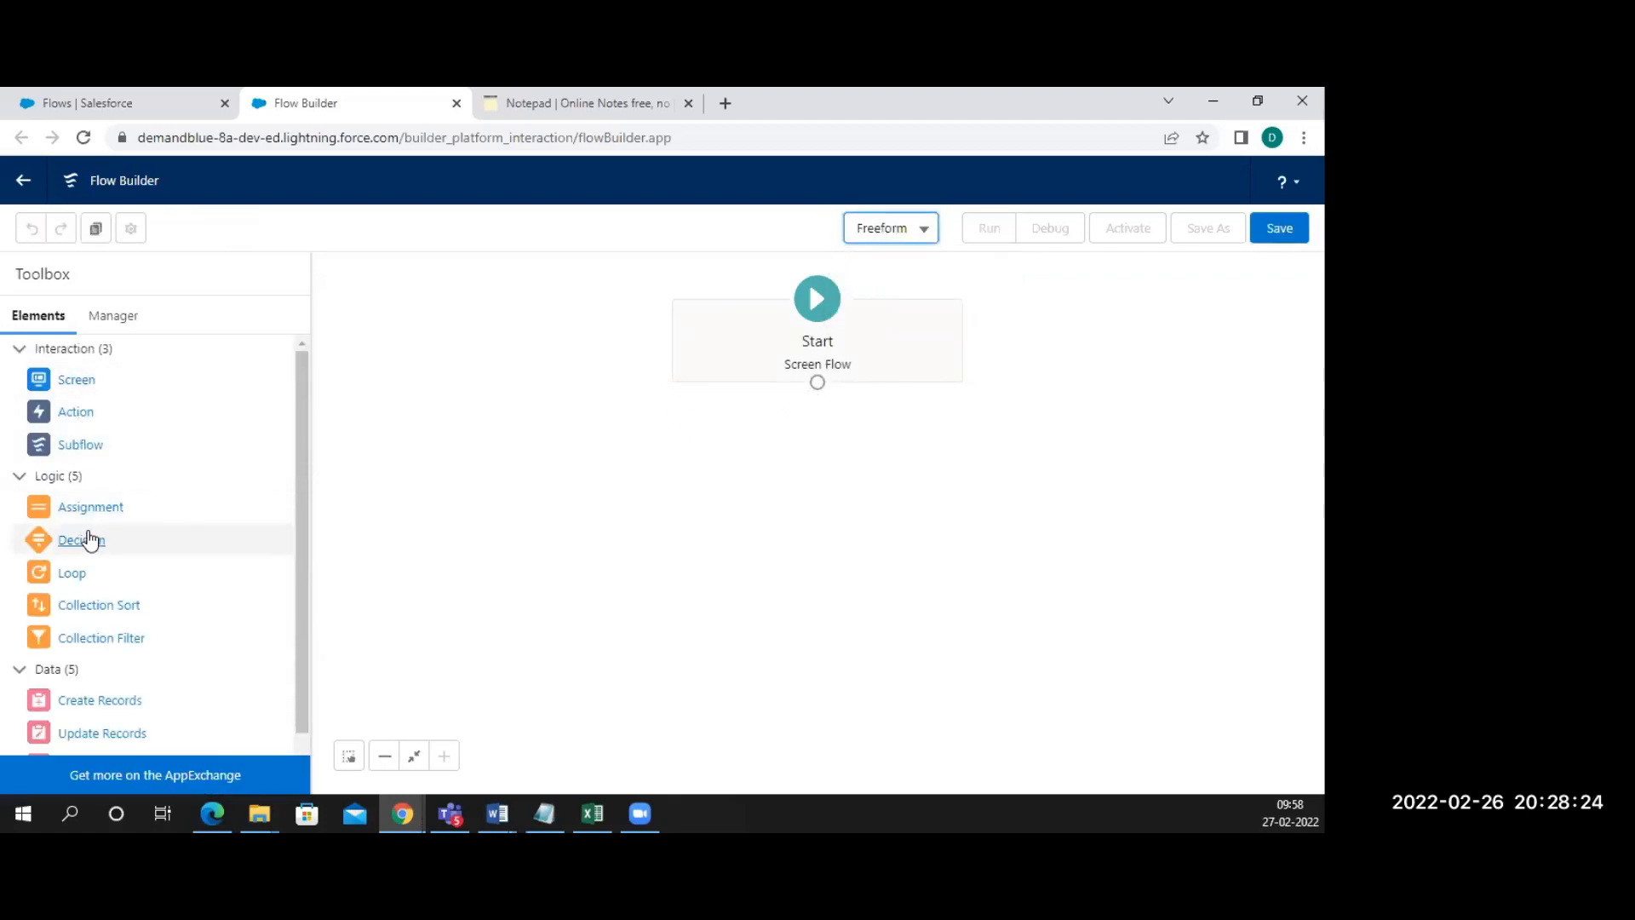
scroll(89, 540, down, 1)
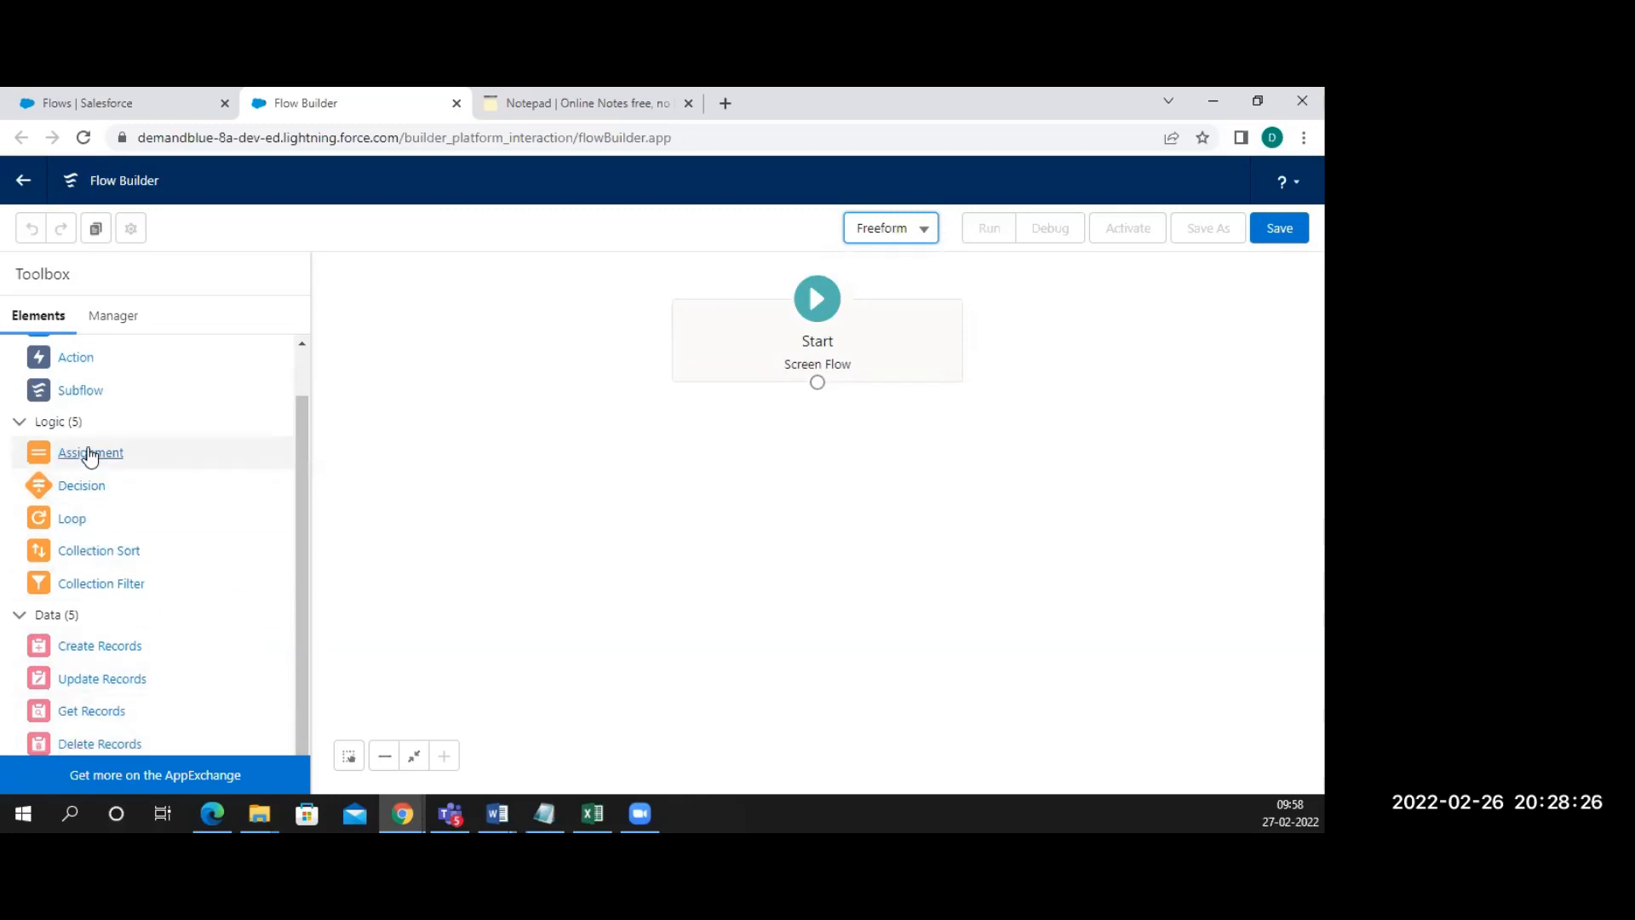
scroll(89, 456, up, 1)
click(913, 245)
click(912, 268)
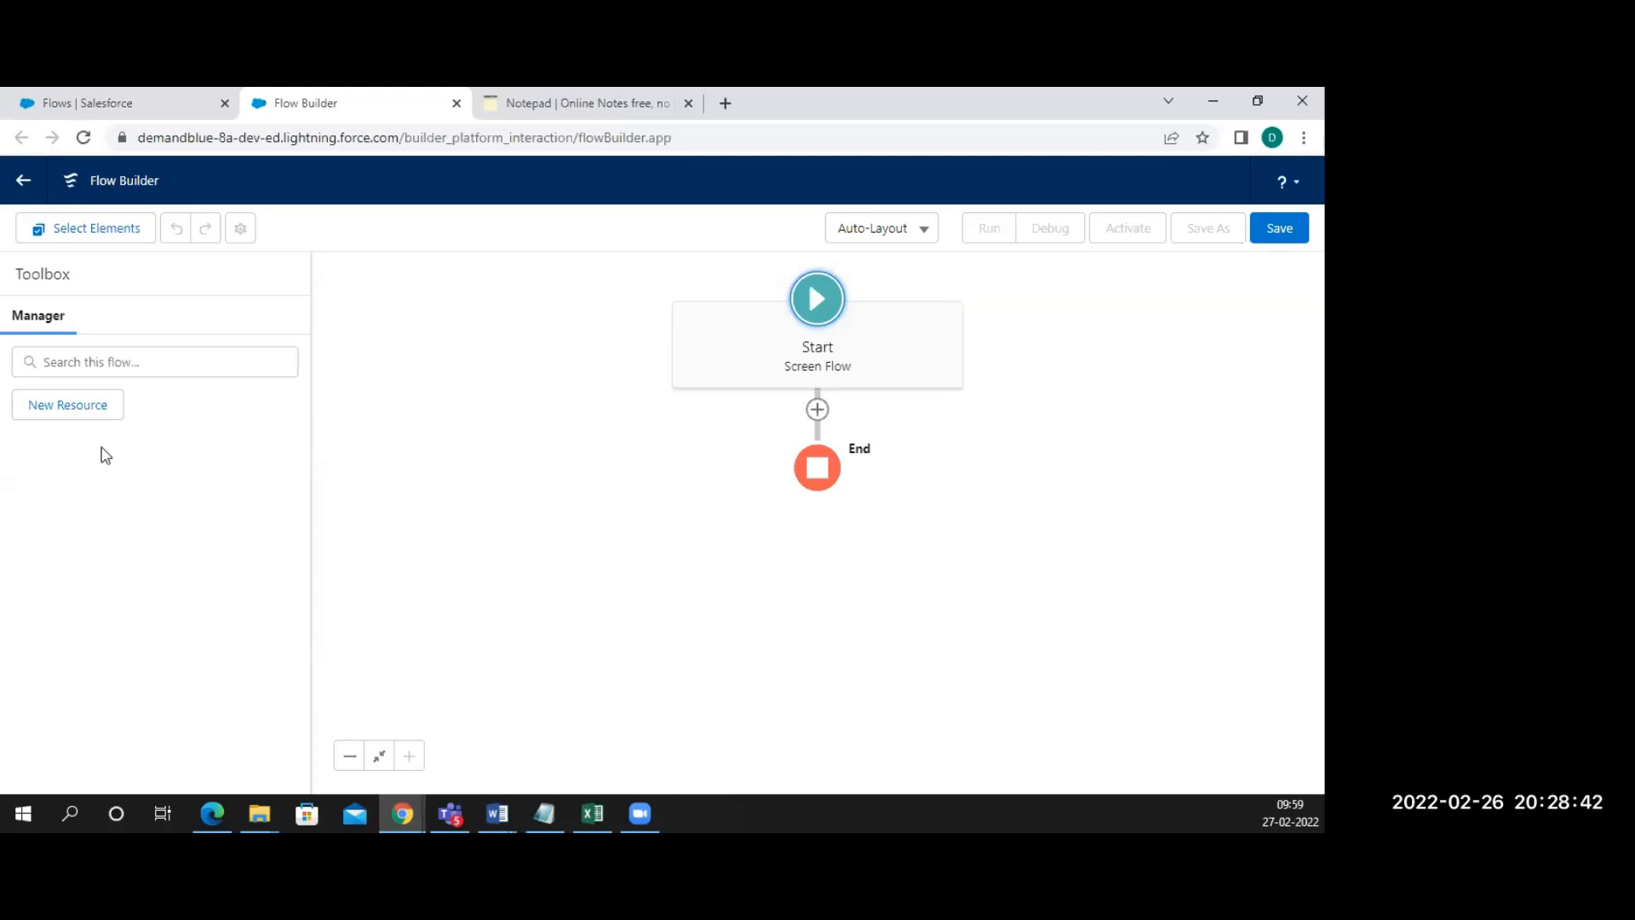
click(860, 241)
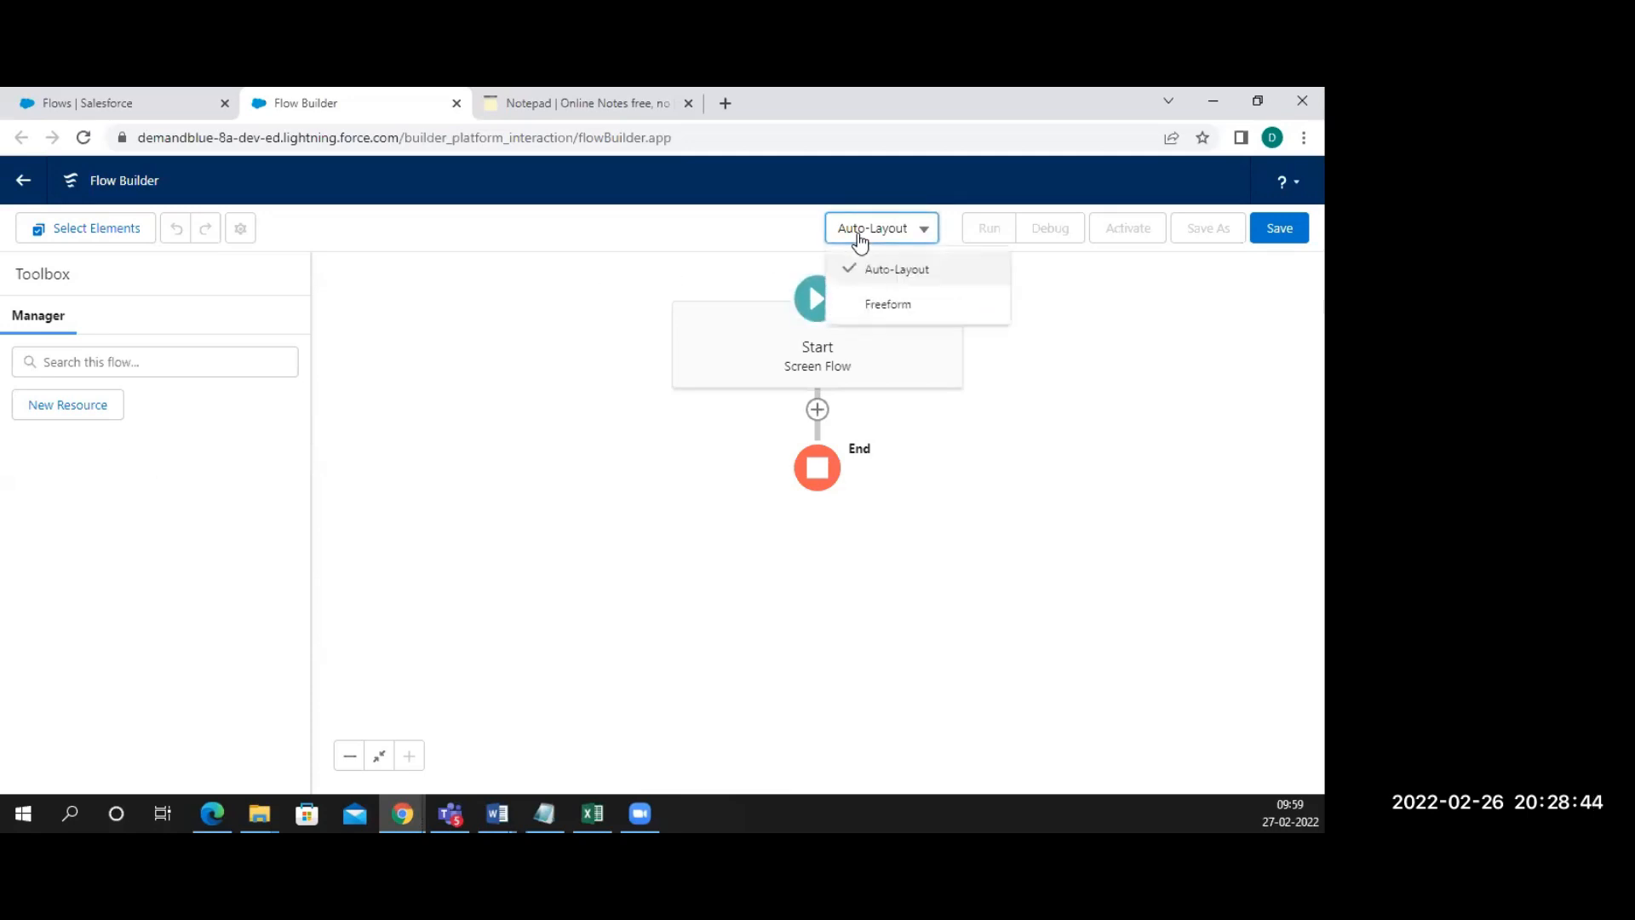
click(552, 103)
Add a note line 'Layout -> Auto Layout -> New Update'
key(Return)
key(Return)
text(La)
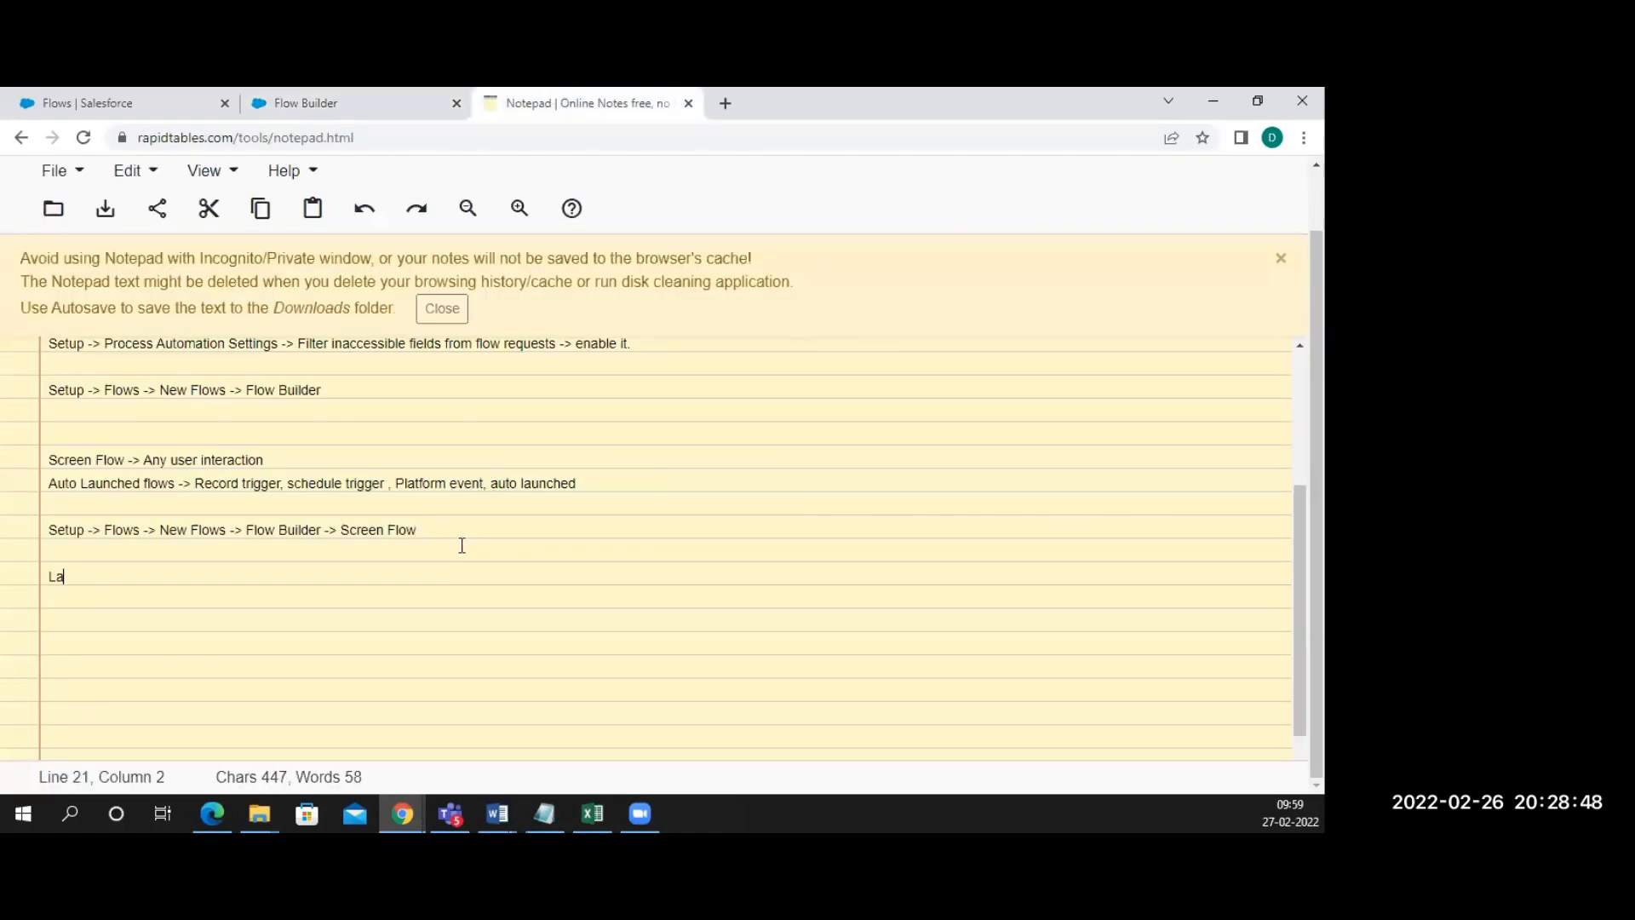
text(yout -> Aut)
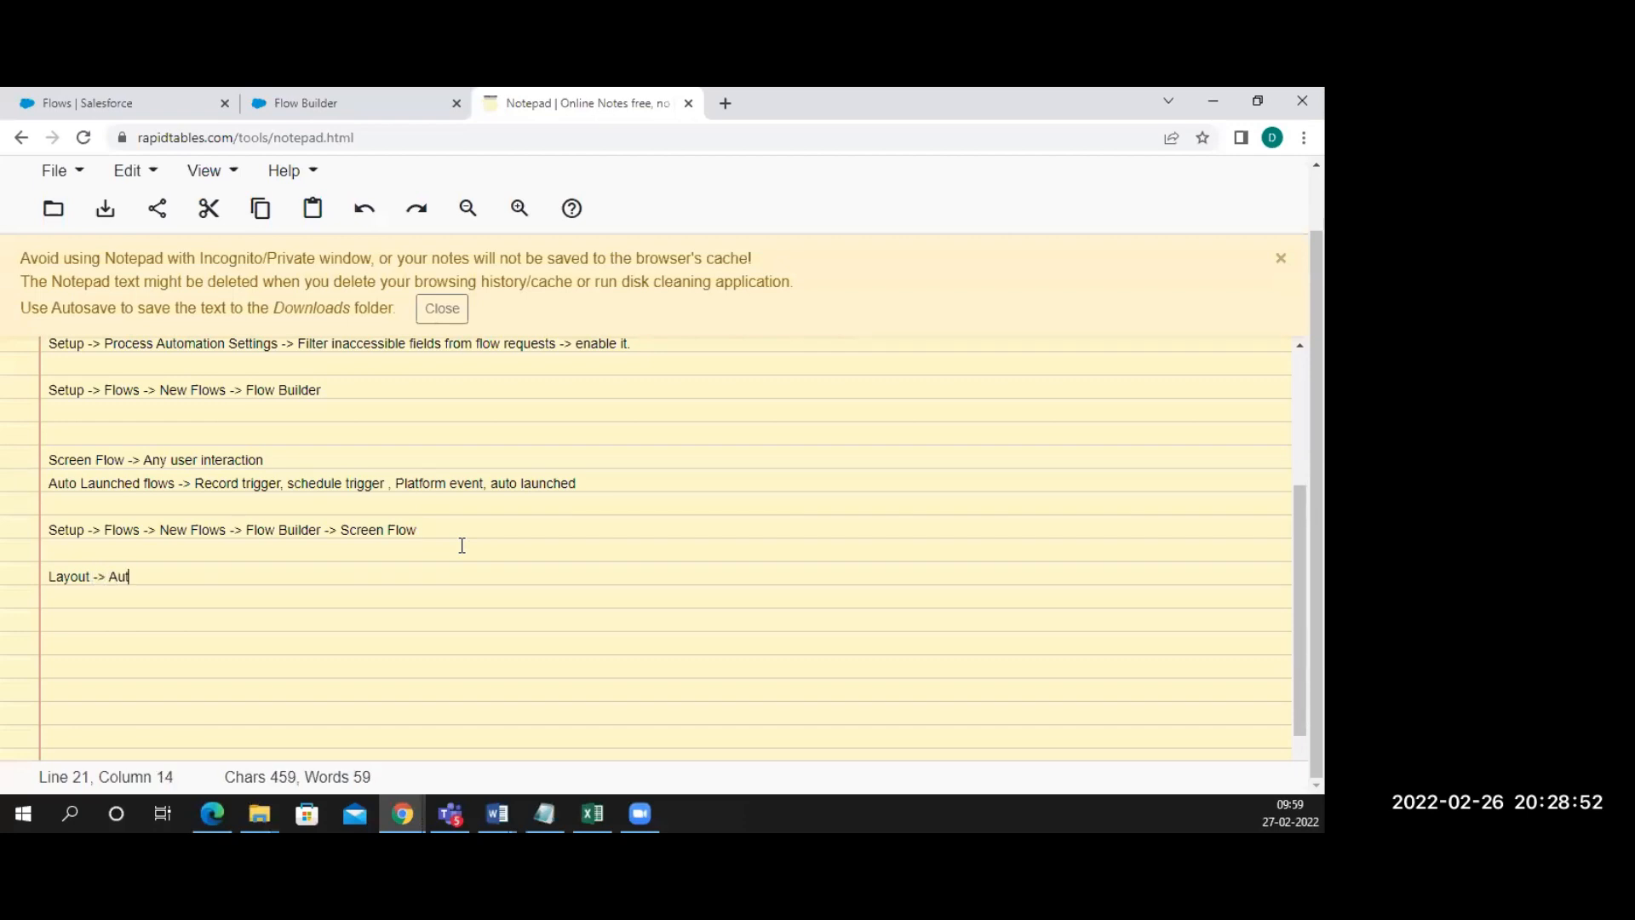
text(o Layout,)
key(BackSpace)
key(BackSpace)
text(-> New Update)
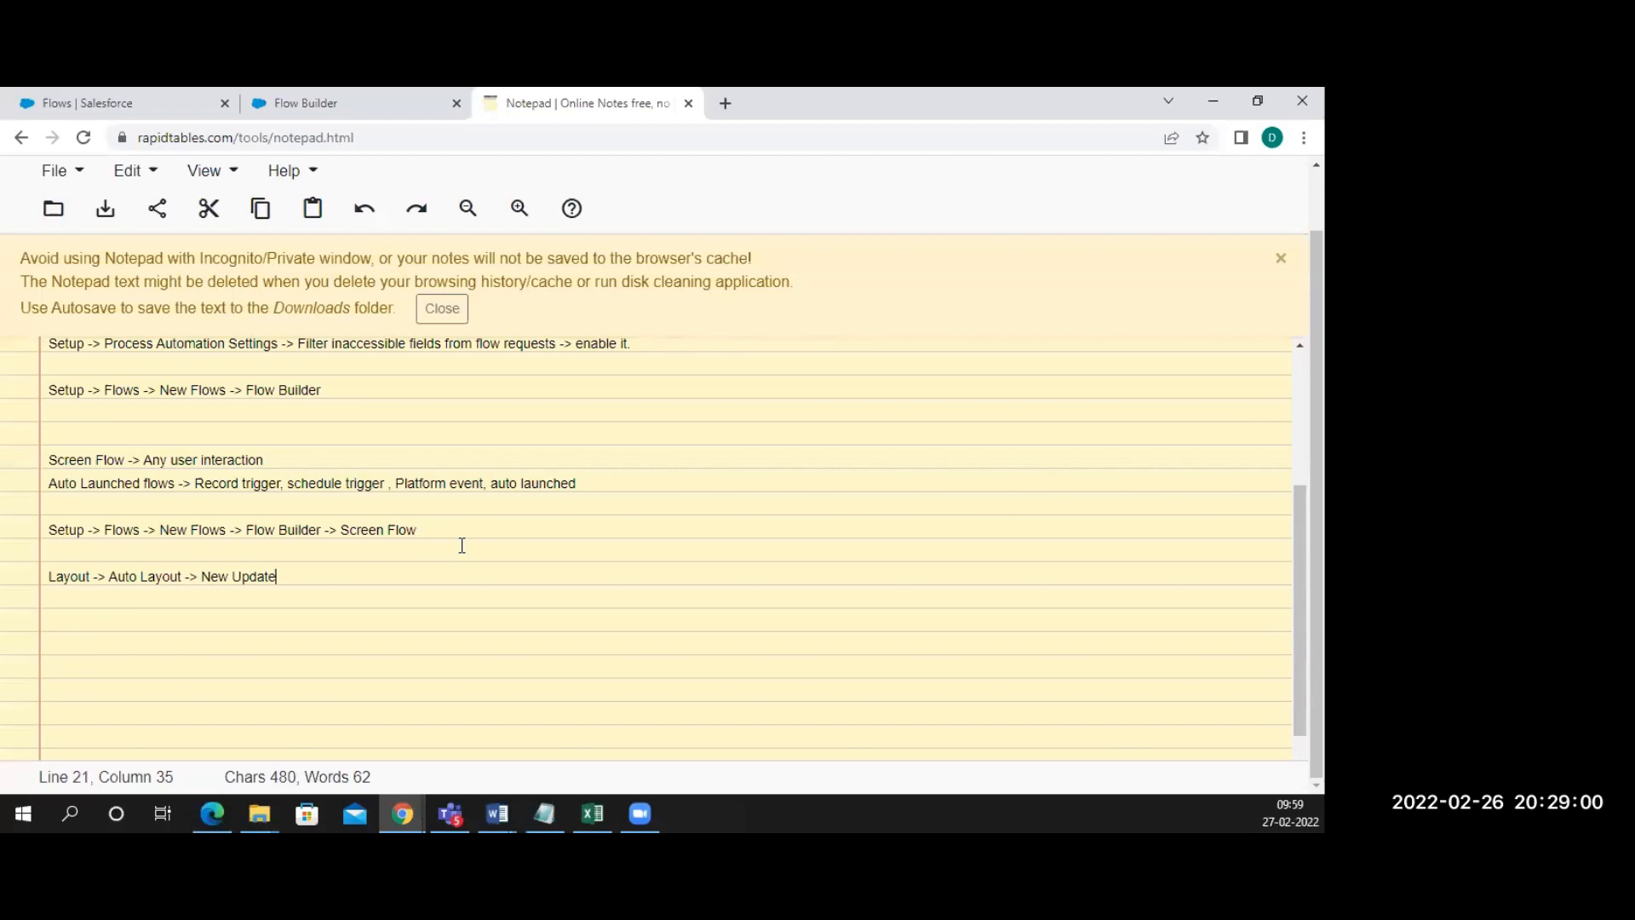
Add an indented line 'Free form -> old' beneath it, fixing typos
key(Return)
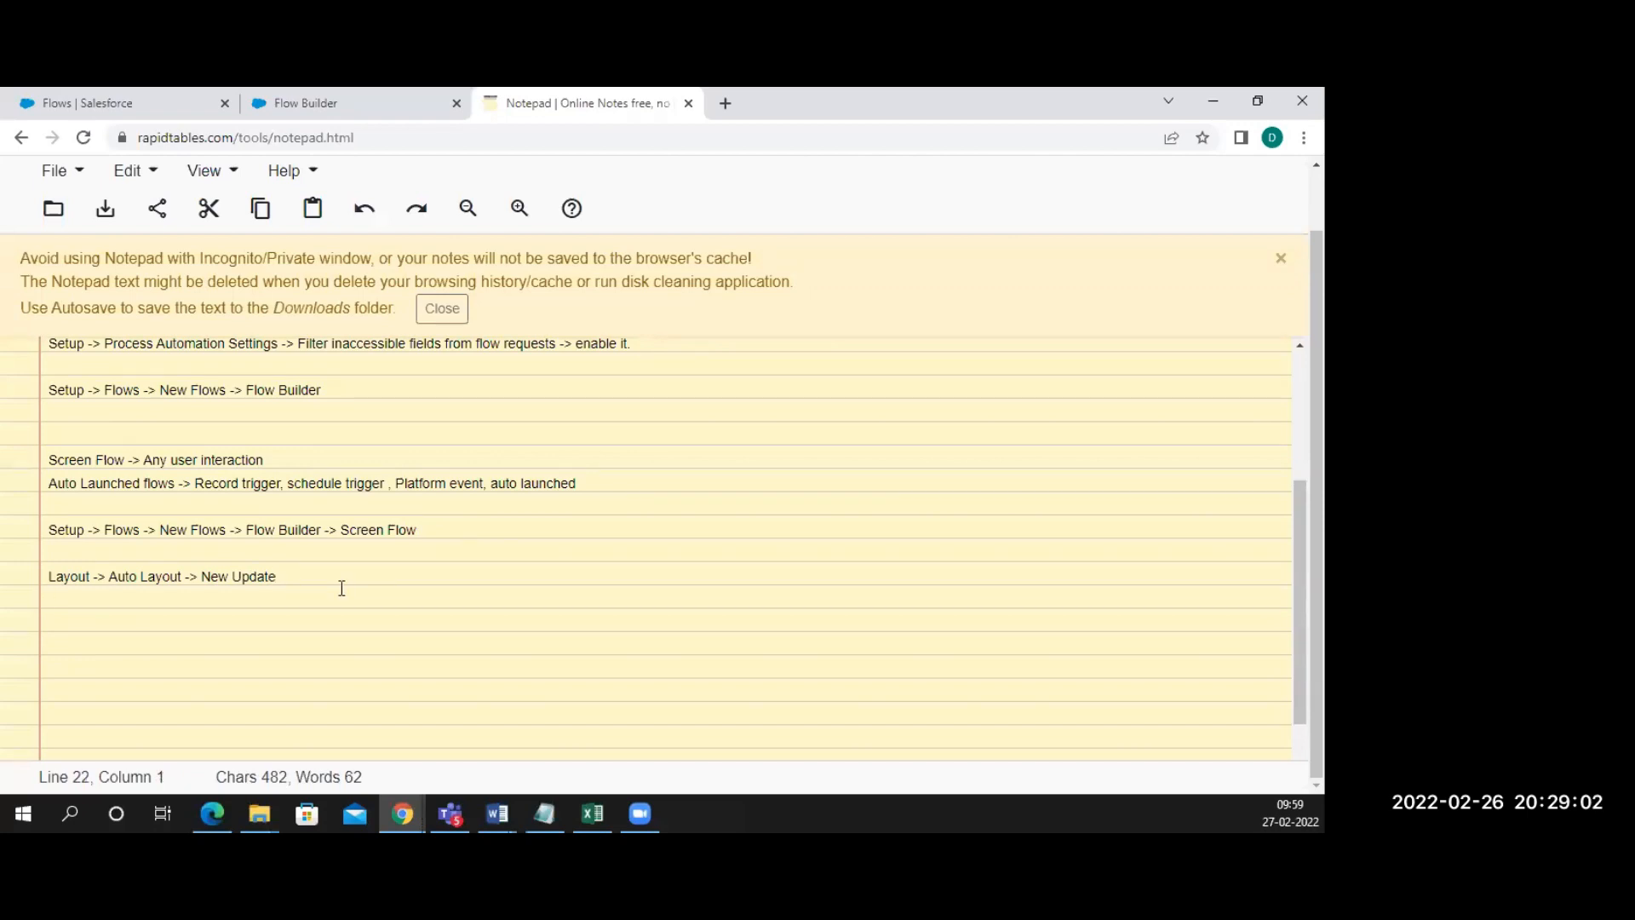
key(Tab)
text(Free fo)
text(mr)
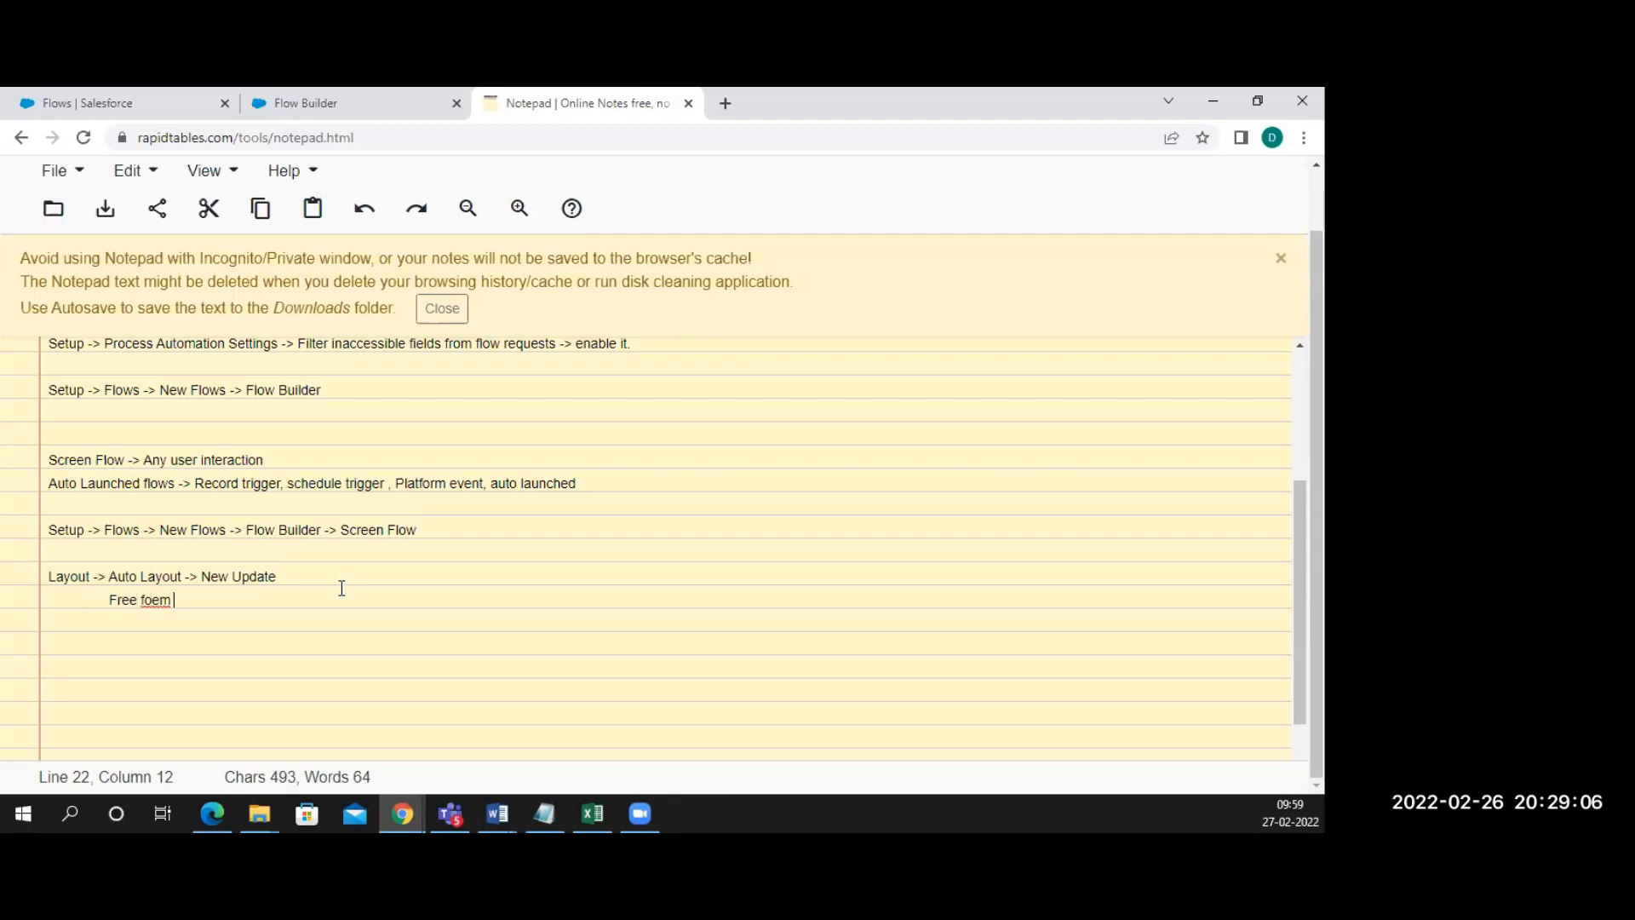
key(BackSpace)
key(BackSpace)
key(BackSpace)
text(rm -> old)
key(BackSpace)
key(Return)
key(Return)
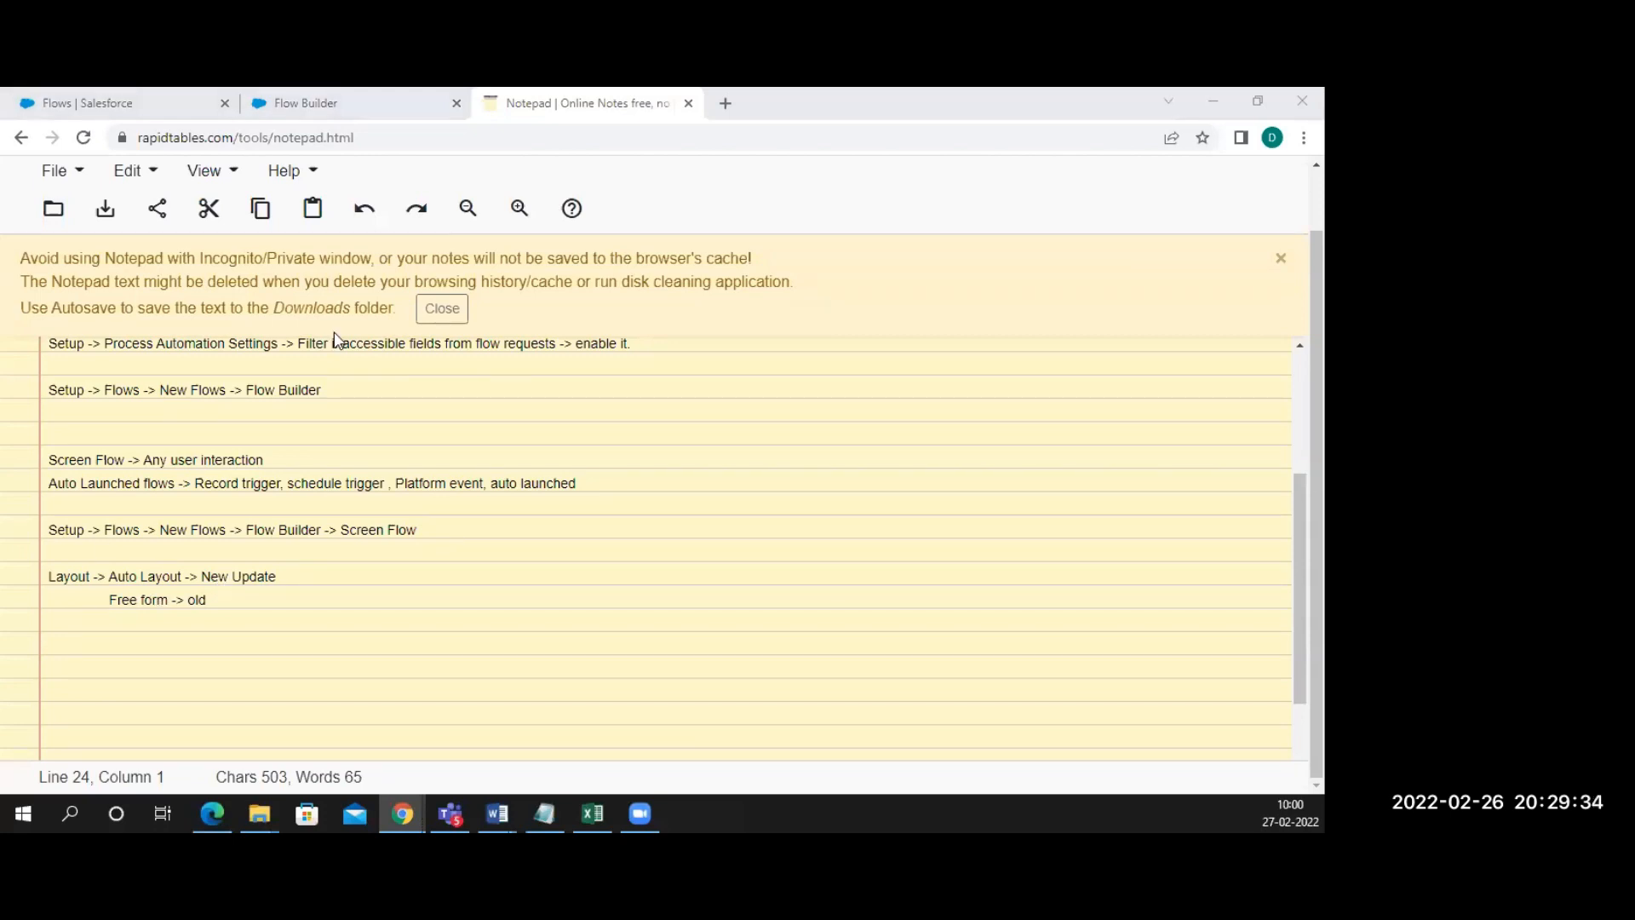
click(372, 113)
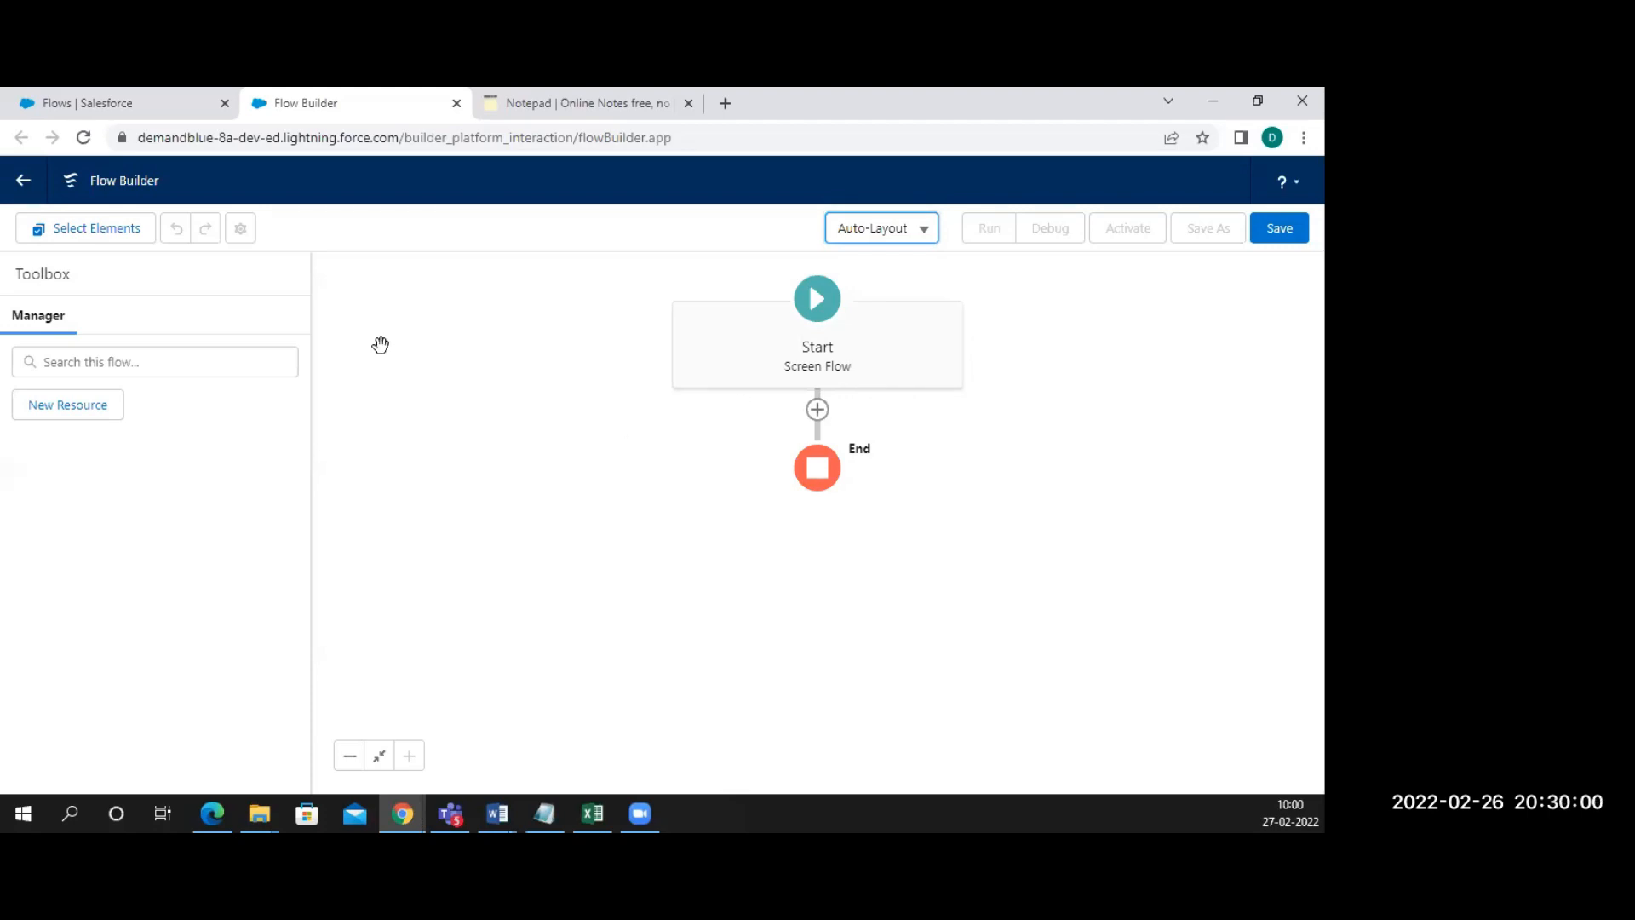
Open the add-element list between Start and End, browse it, and choose Screen
click(817, 411)
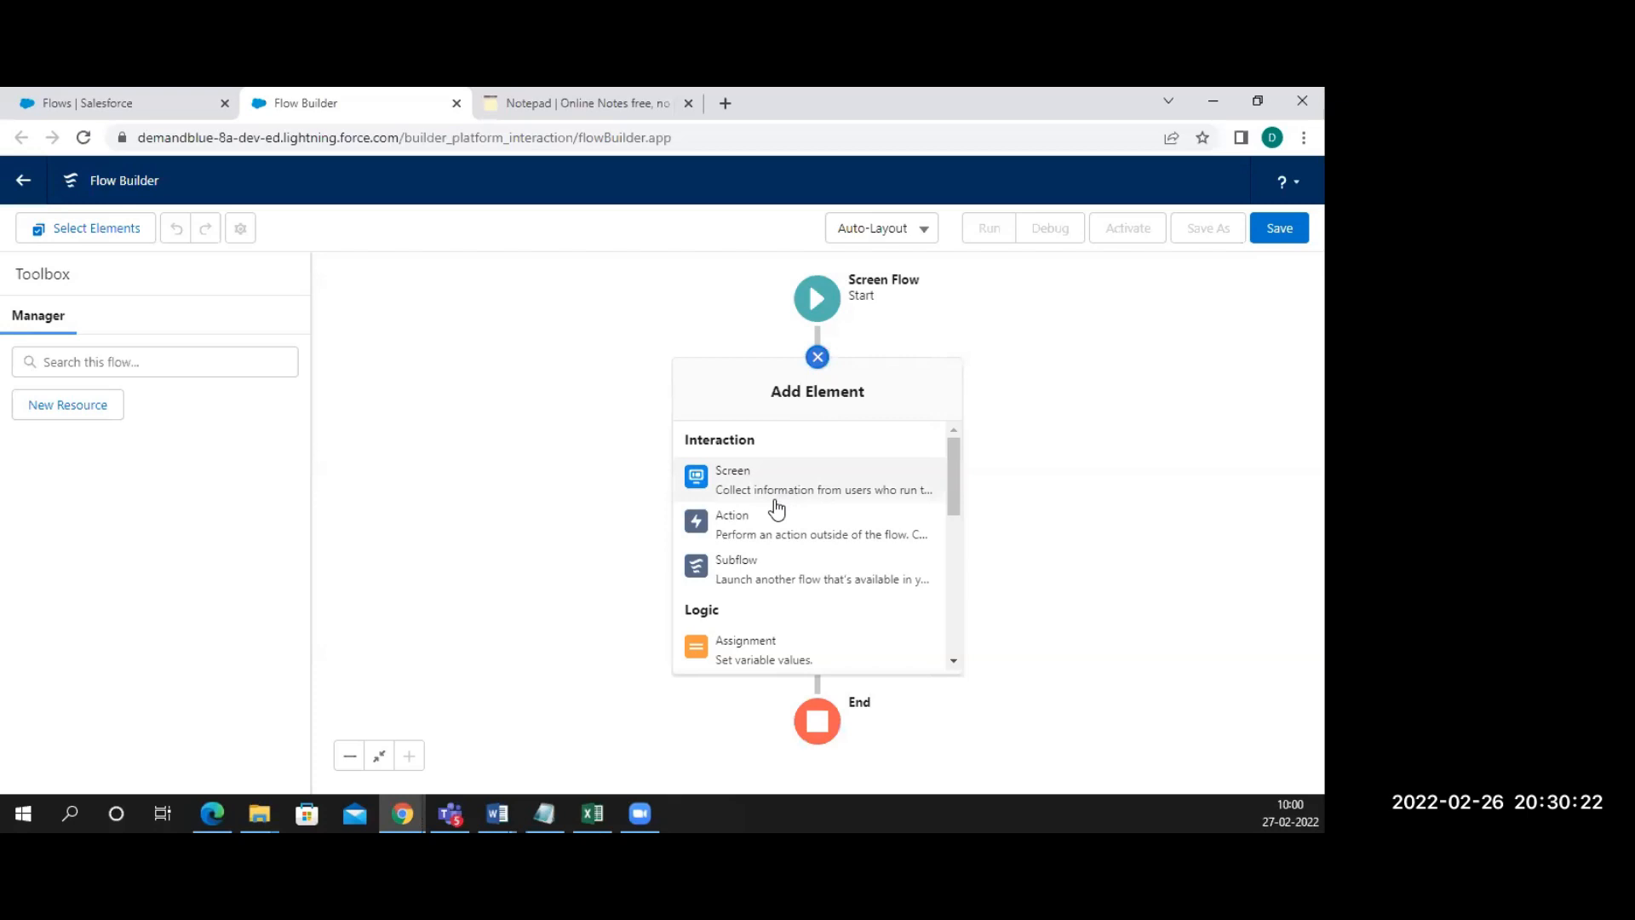
scroll(777, 508, down, 3)
scroll(777, 509, down, 6)
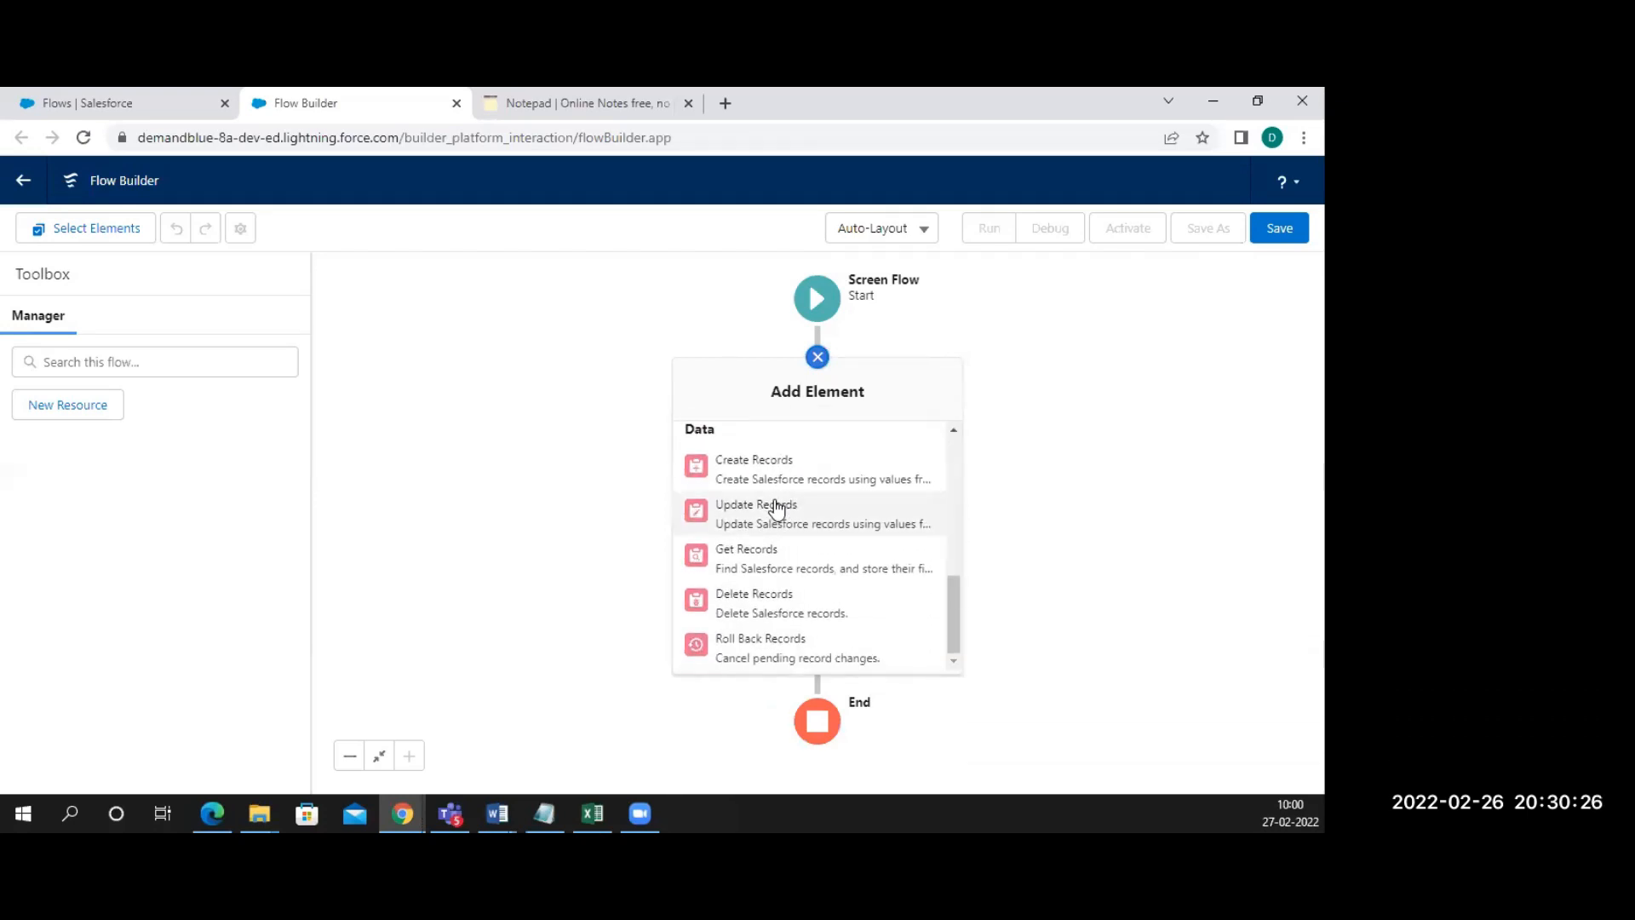
scroll(765, 507, up, 6)
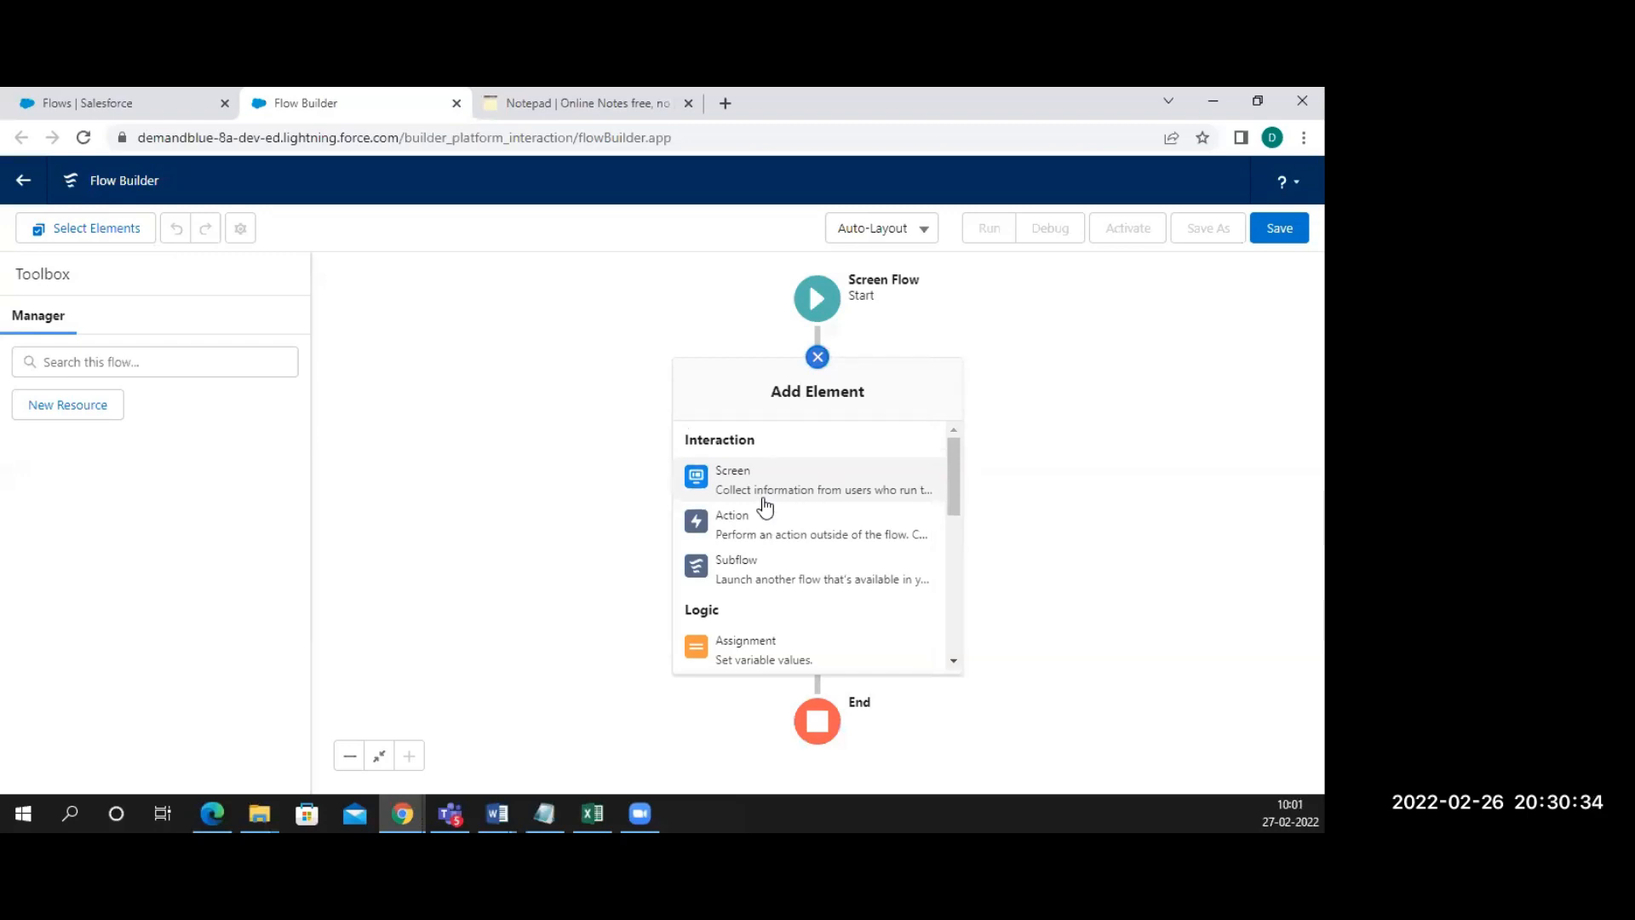
scroll(765, 507, down, 1)
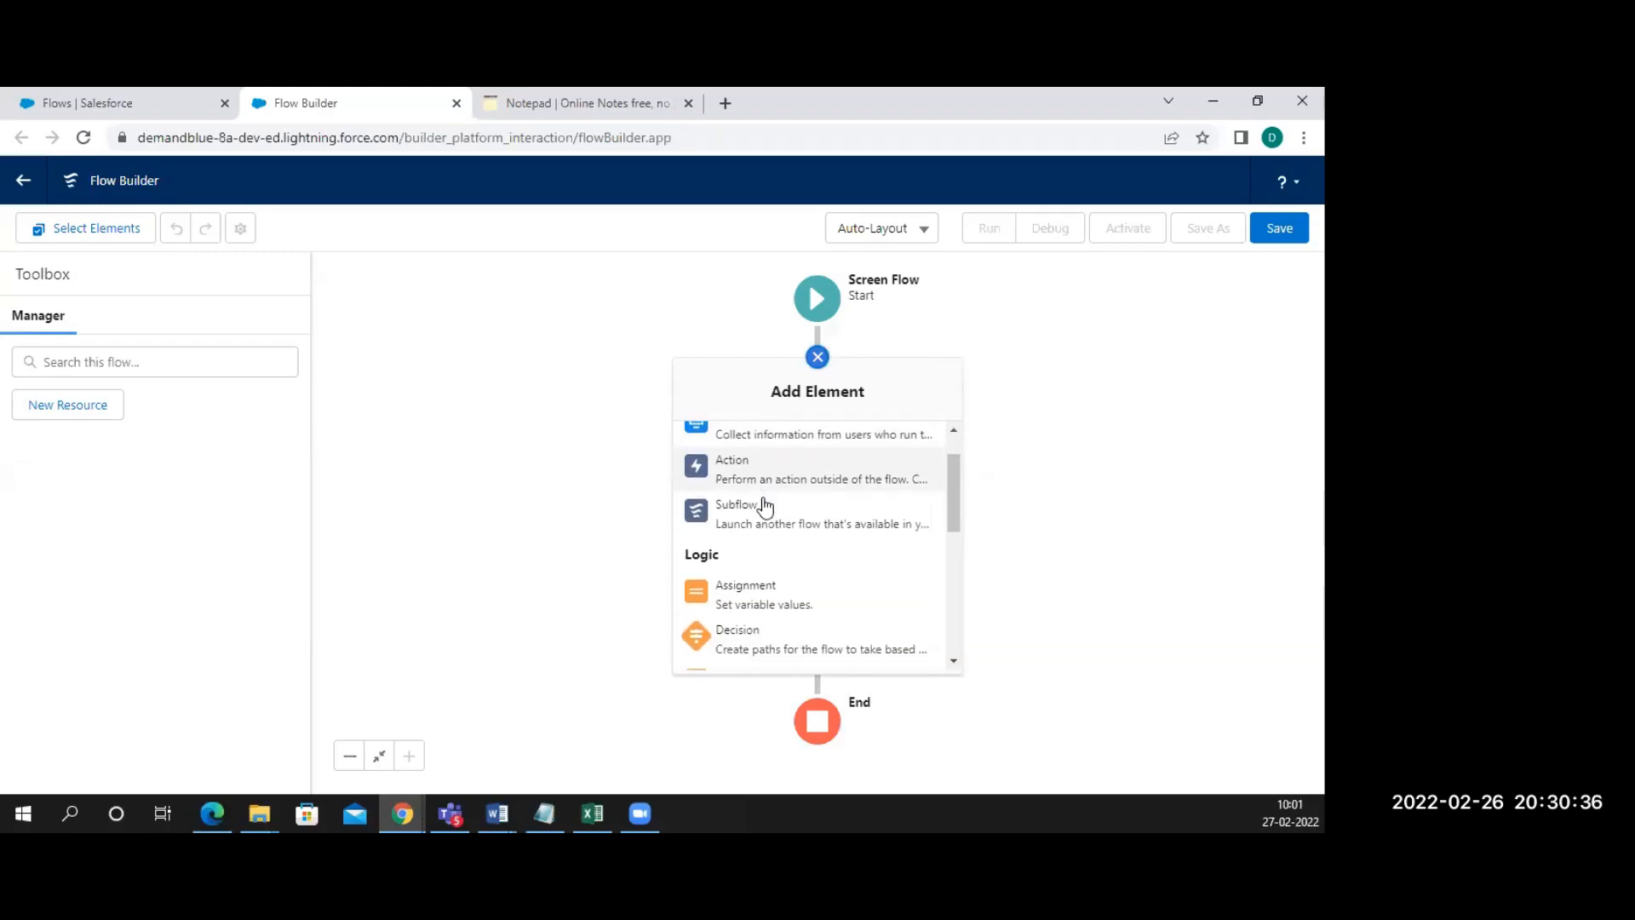
scroll(765, 507, down, 3)
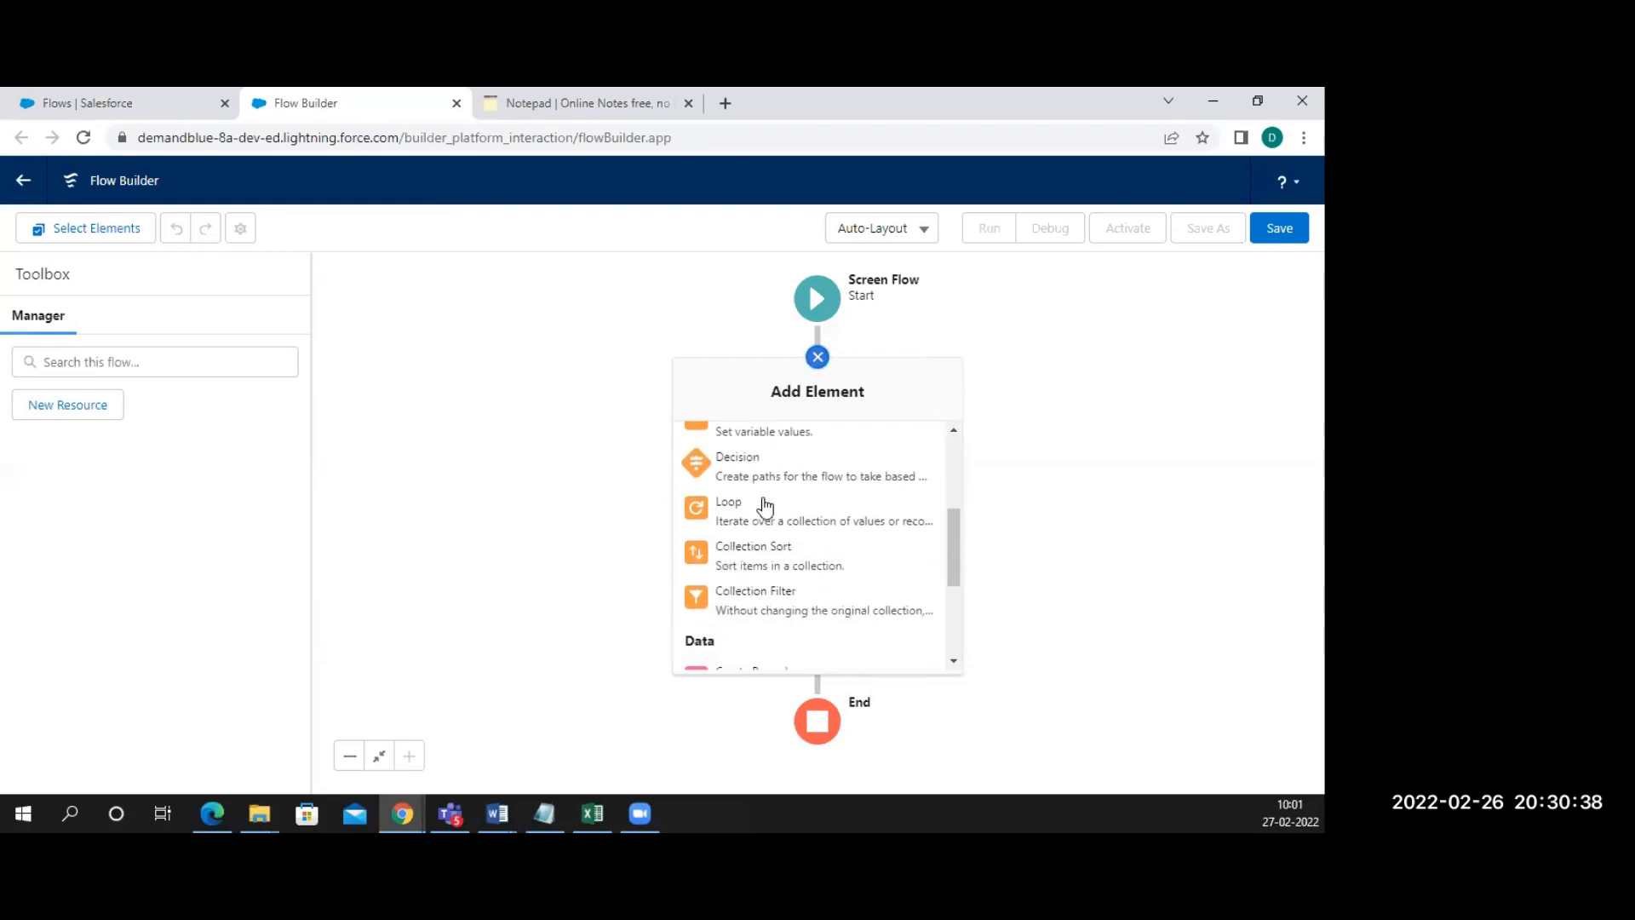
scroll(765, 506, up, 1)
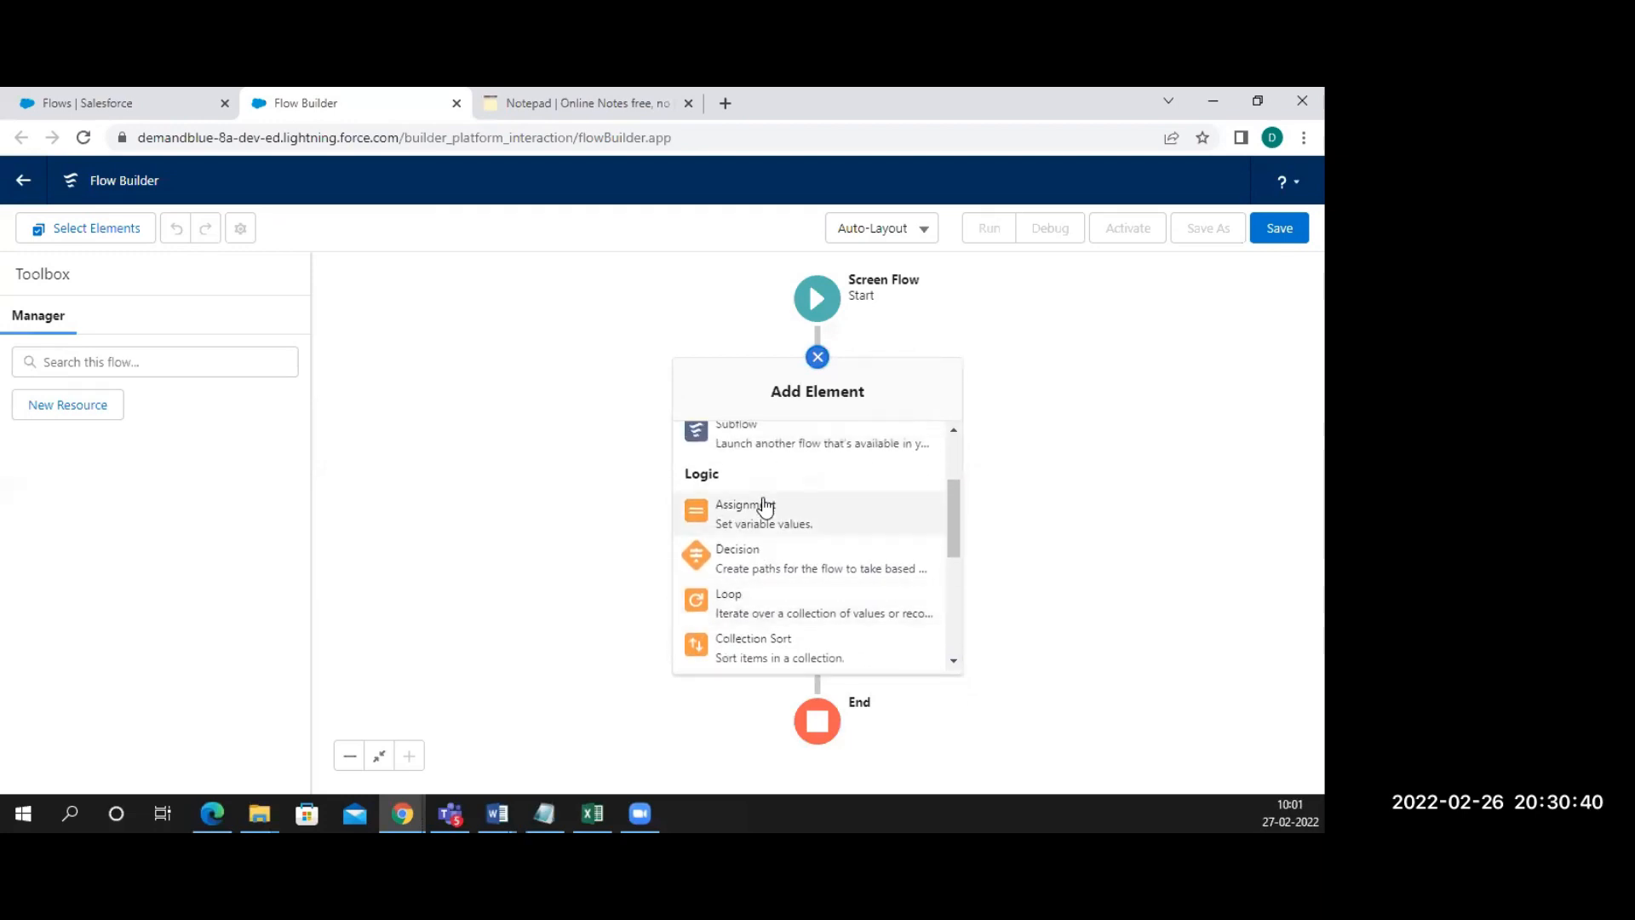
scroll(765, 506, down, 2)
scroll(765, 507, down, 5)
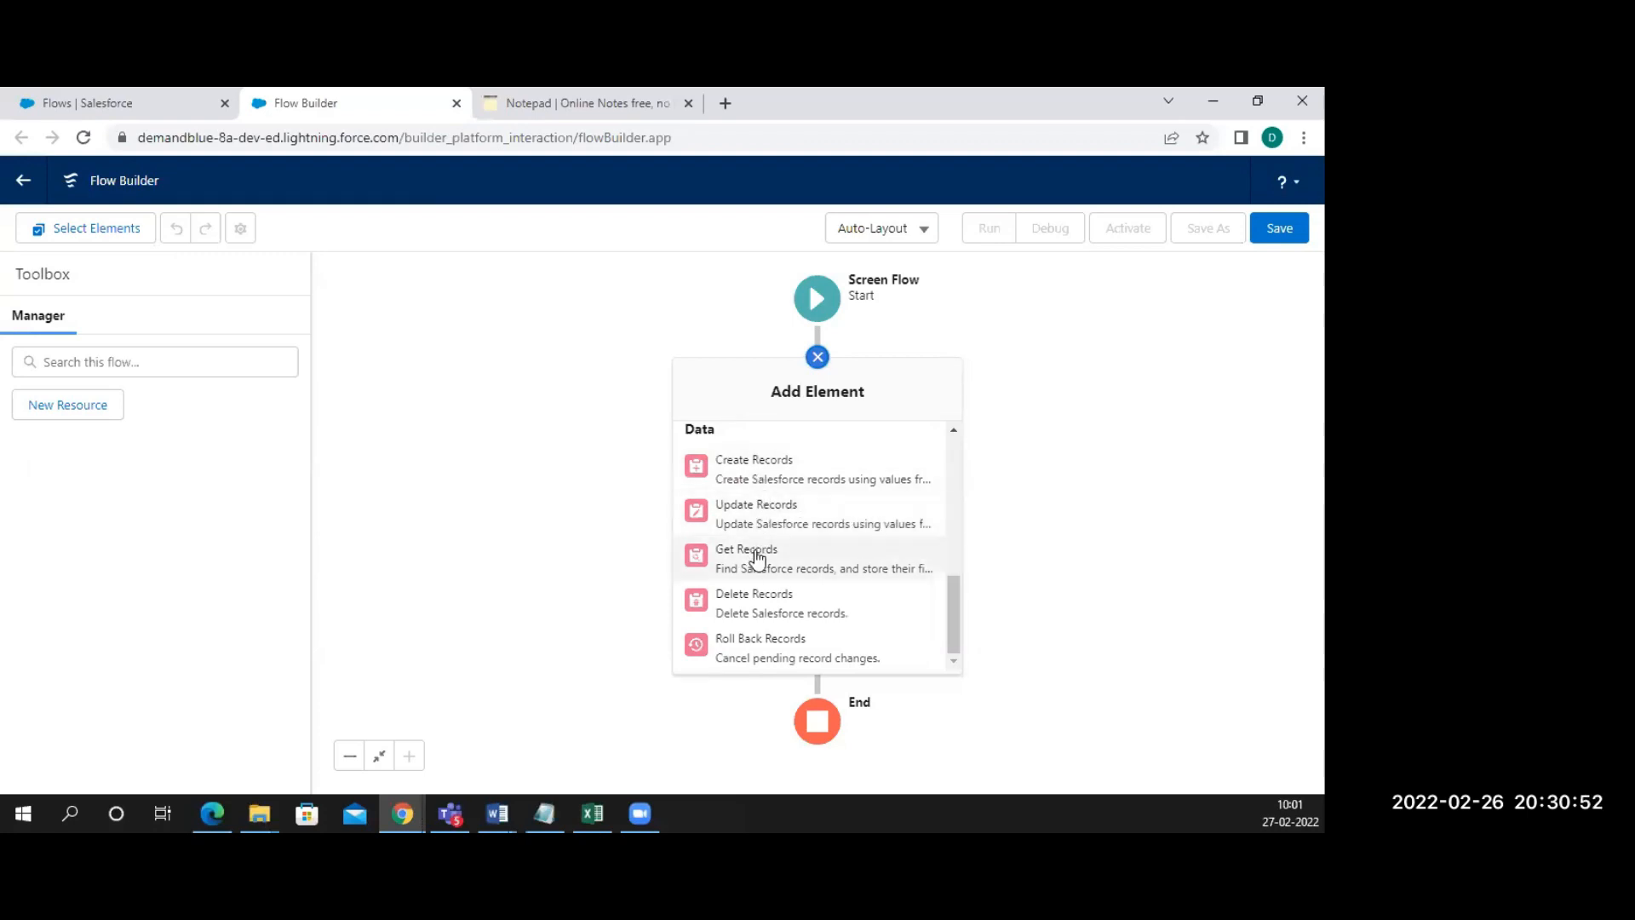
scroll(774, 573, up, 10)
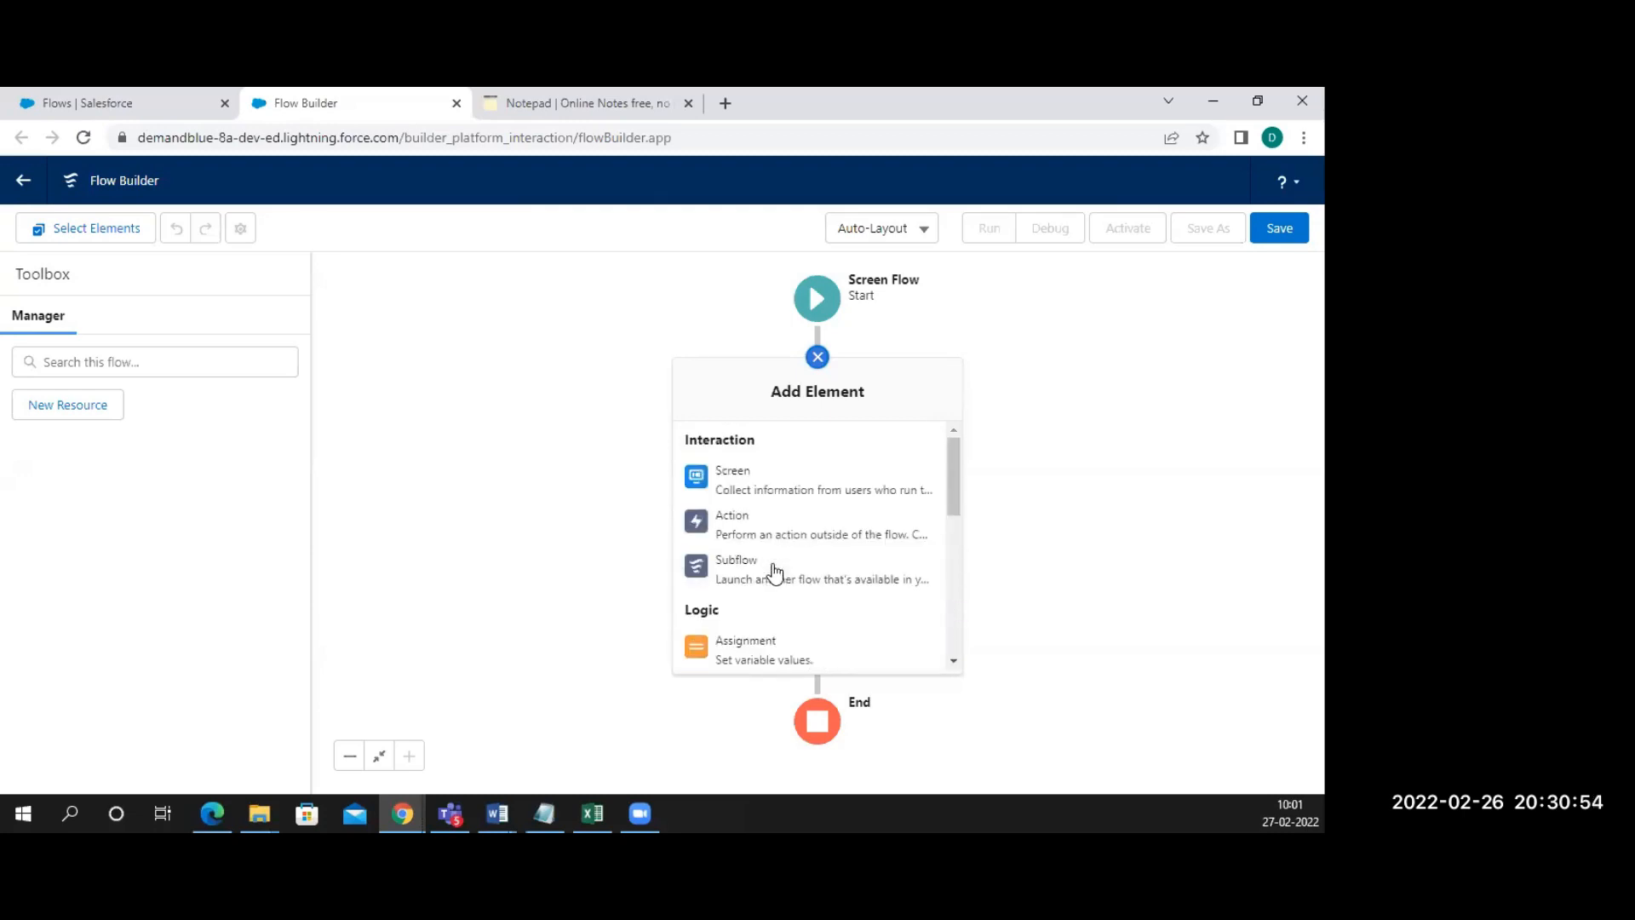
click(760, 494)
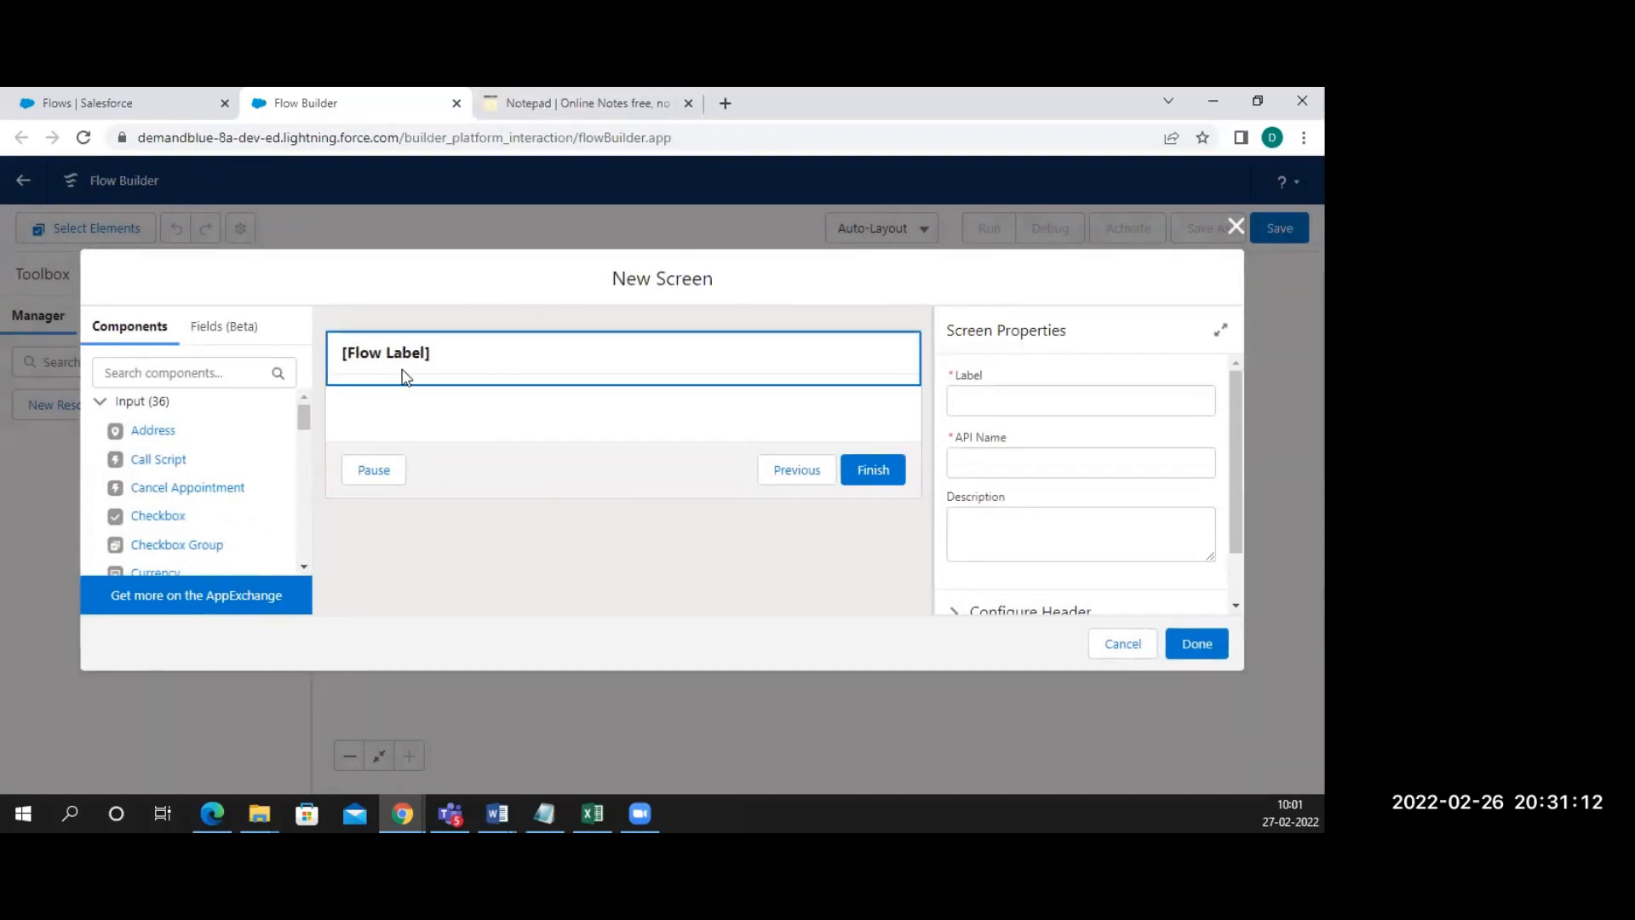
Place a Display Text component on the new screen with API name Hello
mouse_move(304, 418)
mouse_down()
mouse_move(293, 564)
mouse_move(291, 406)
mouse_up()
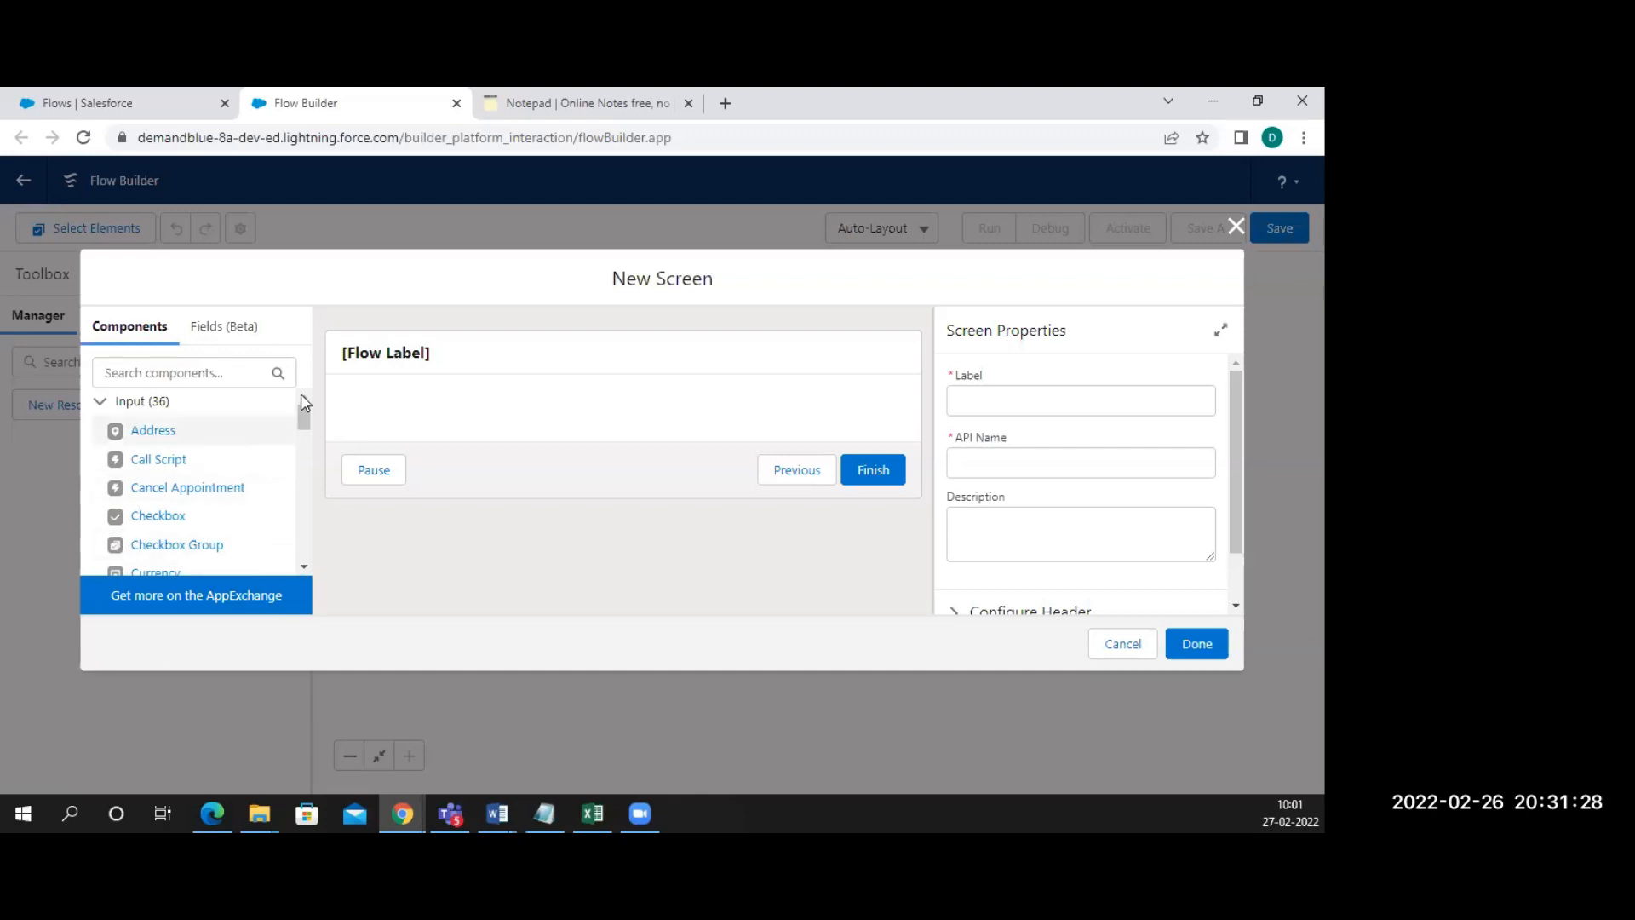
drag(307, 419, 303, 545)
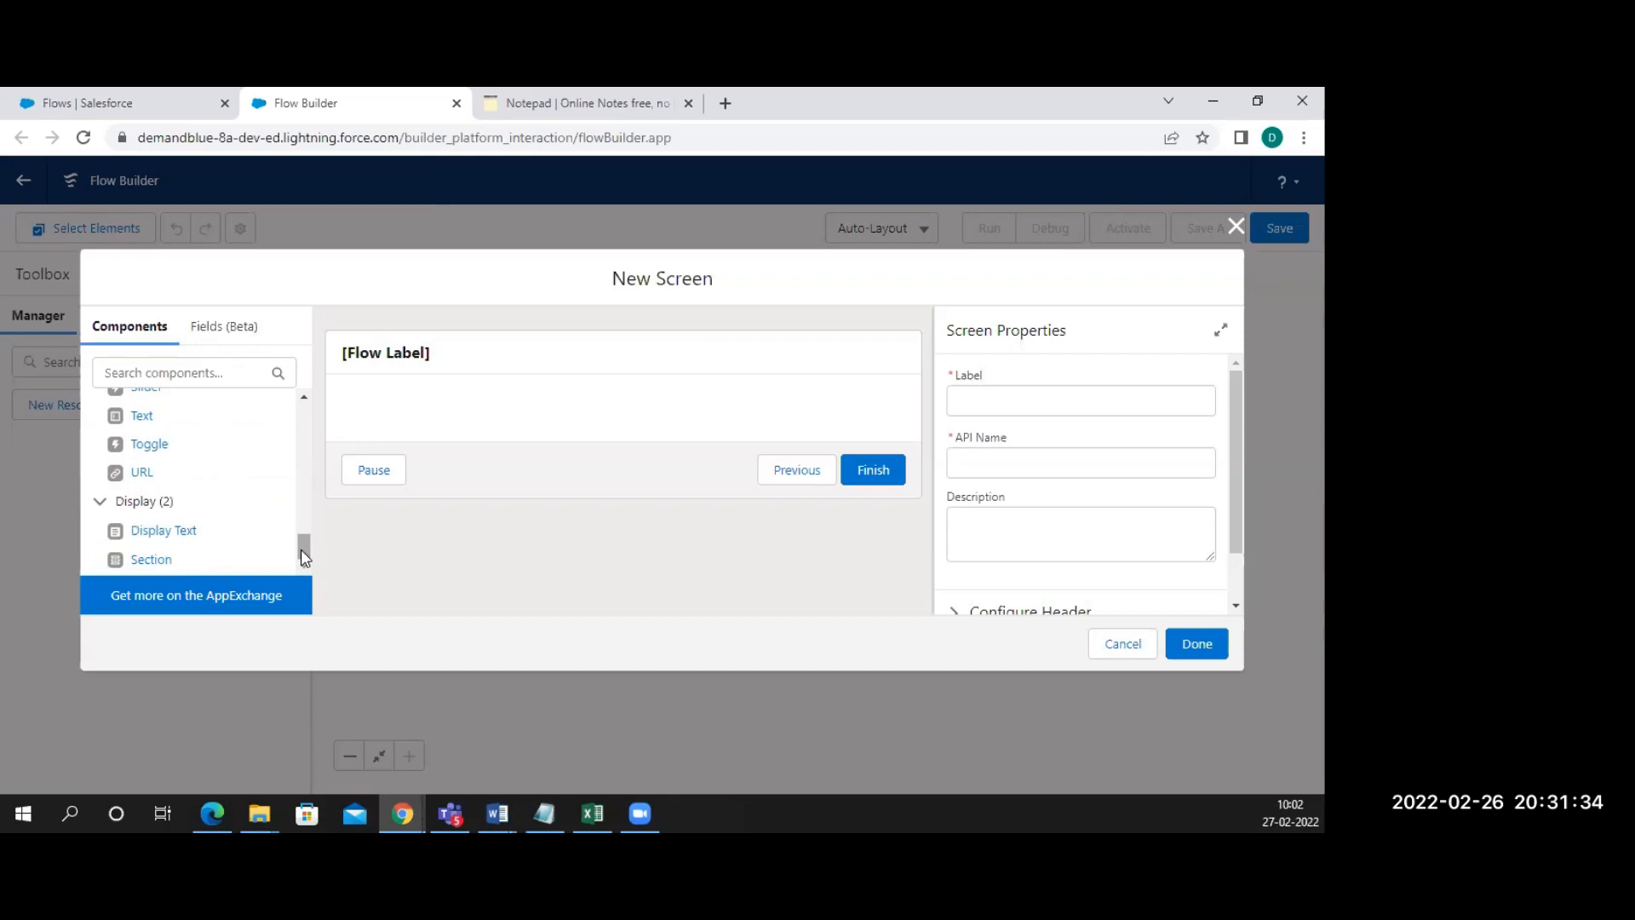
drag(150, 544, 391, 407)
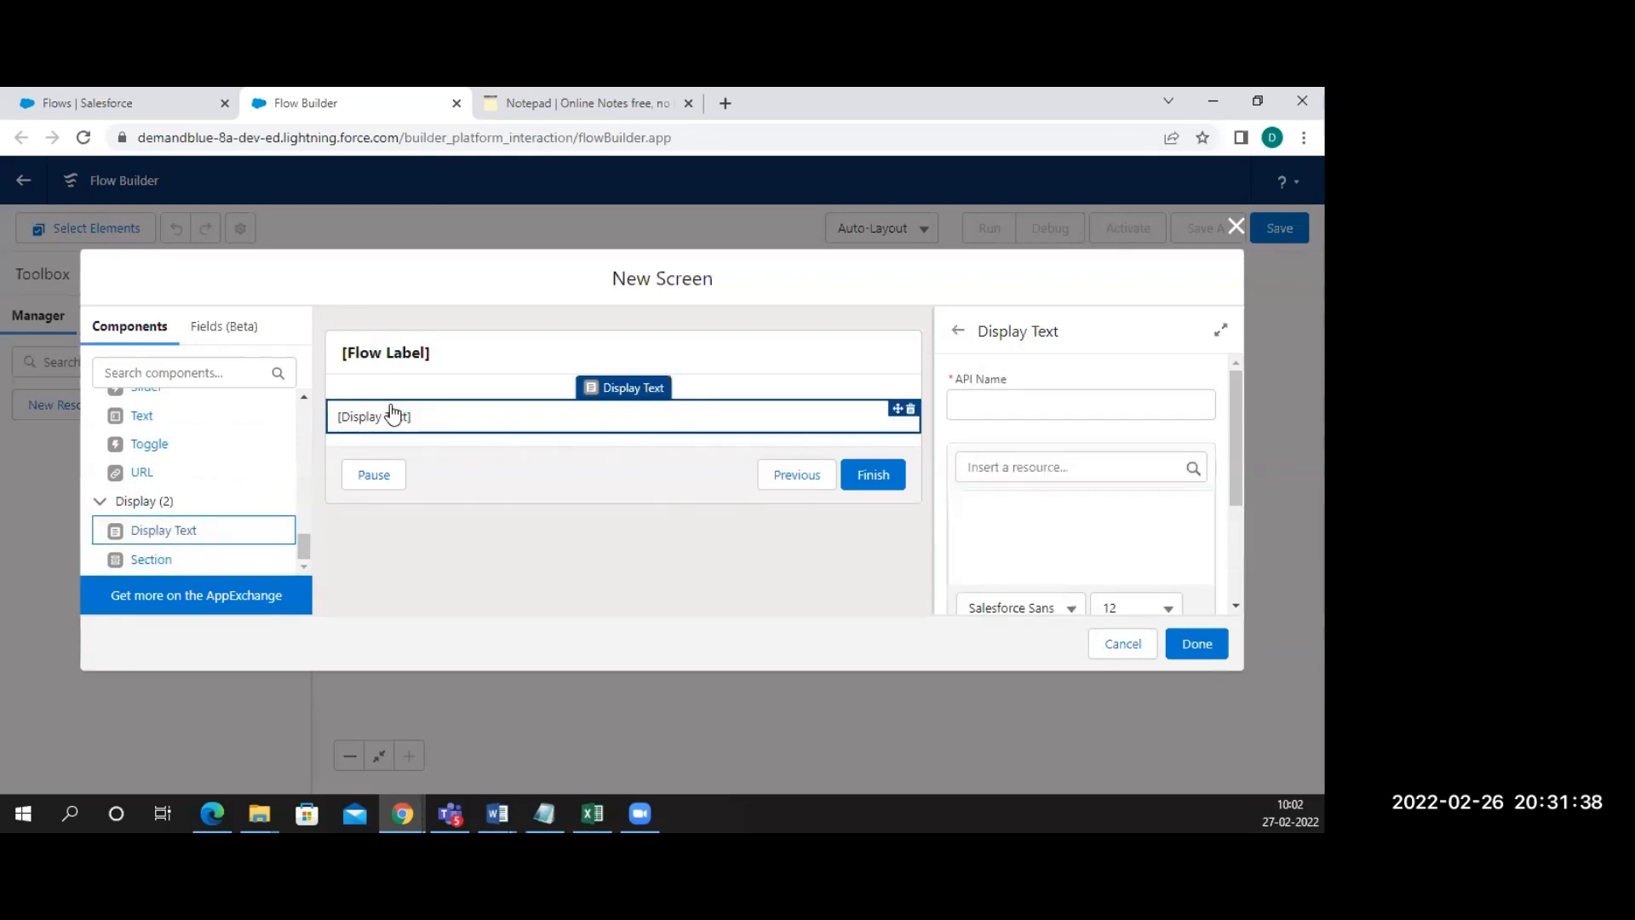
click(992, 411)
text(Hello)
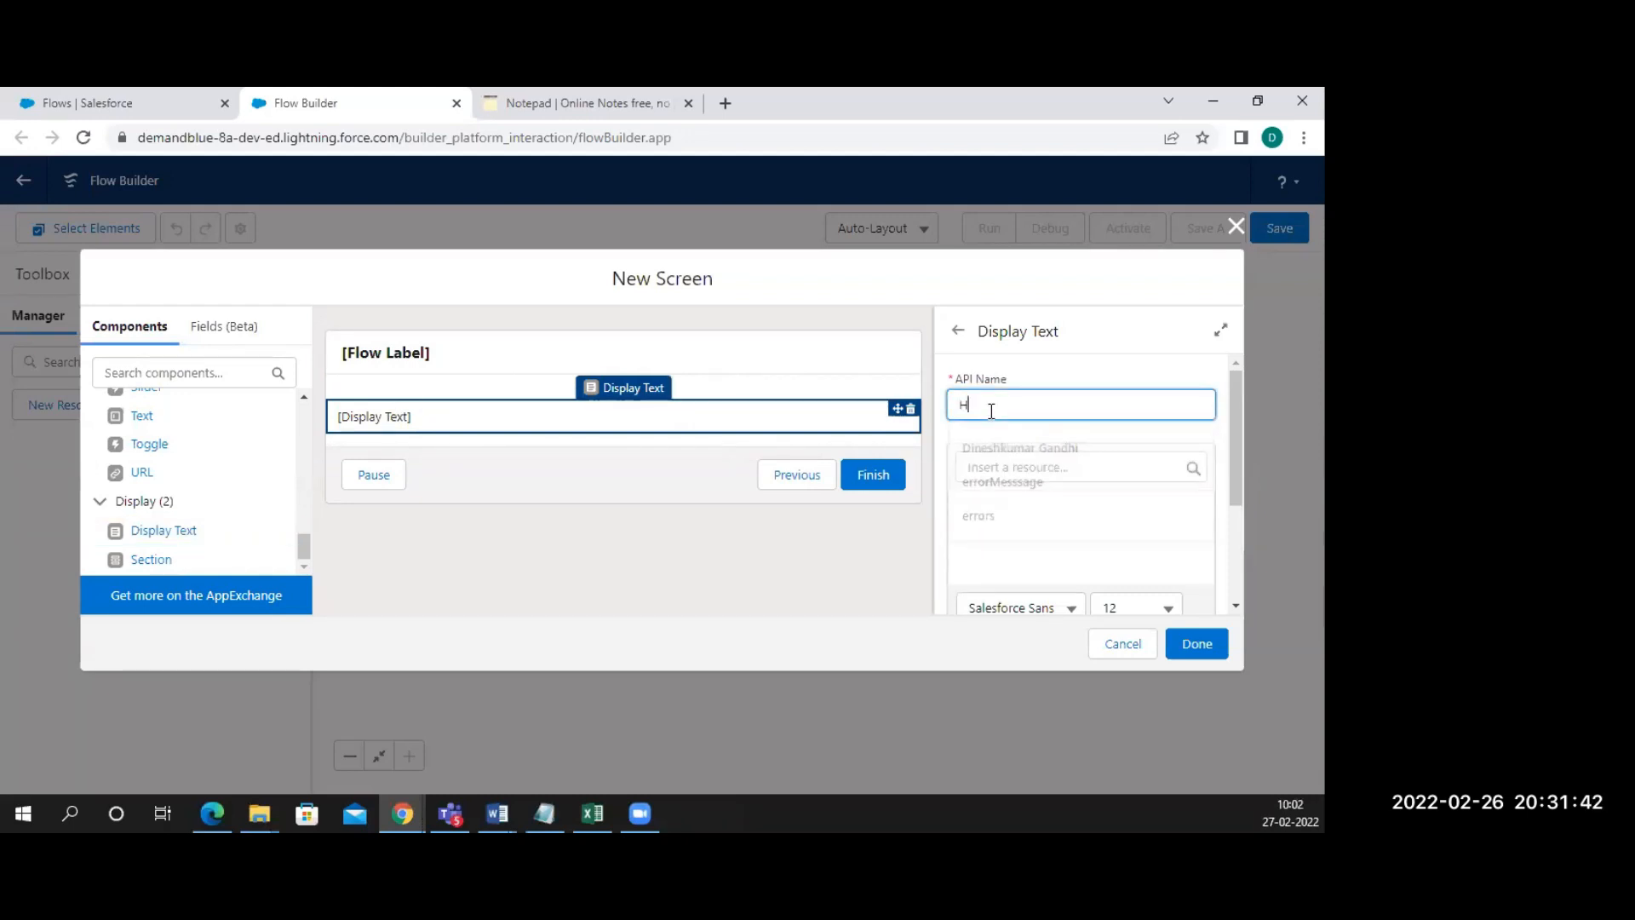
Enter 'Hello Welcome to 100 Days Training' as the displayed text
click(1006, 500)
text(Hwllo)
key(BackSpace)
key(BackSpace)
key(BackSpace)
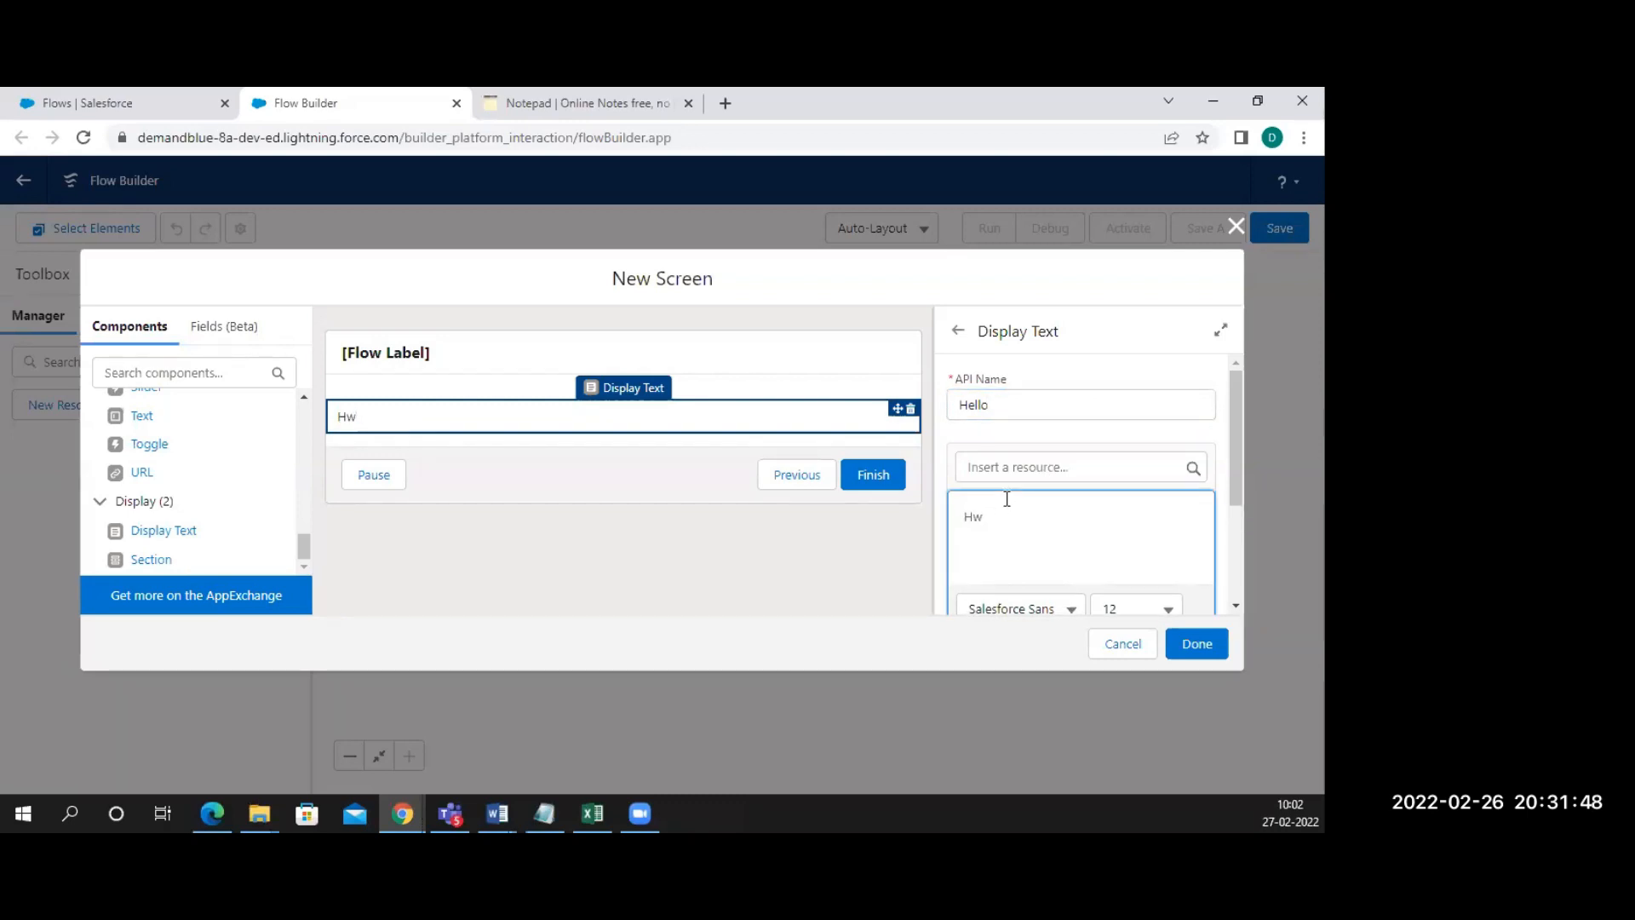
text(ello Welcome to 10)
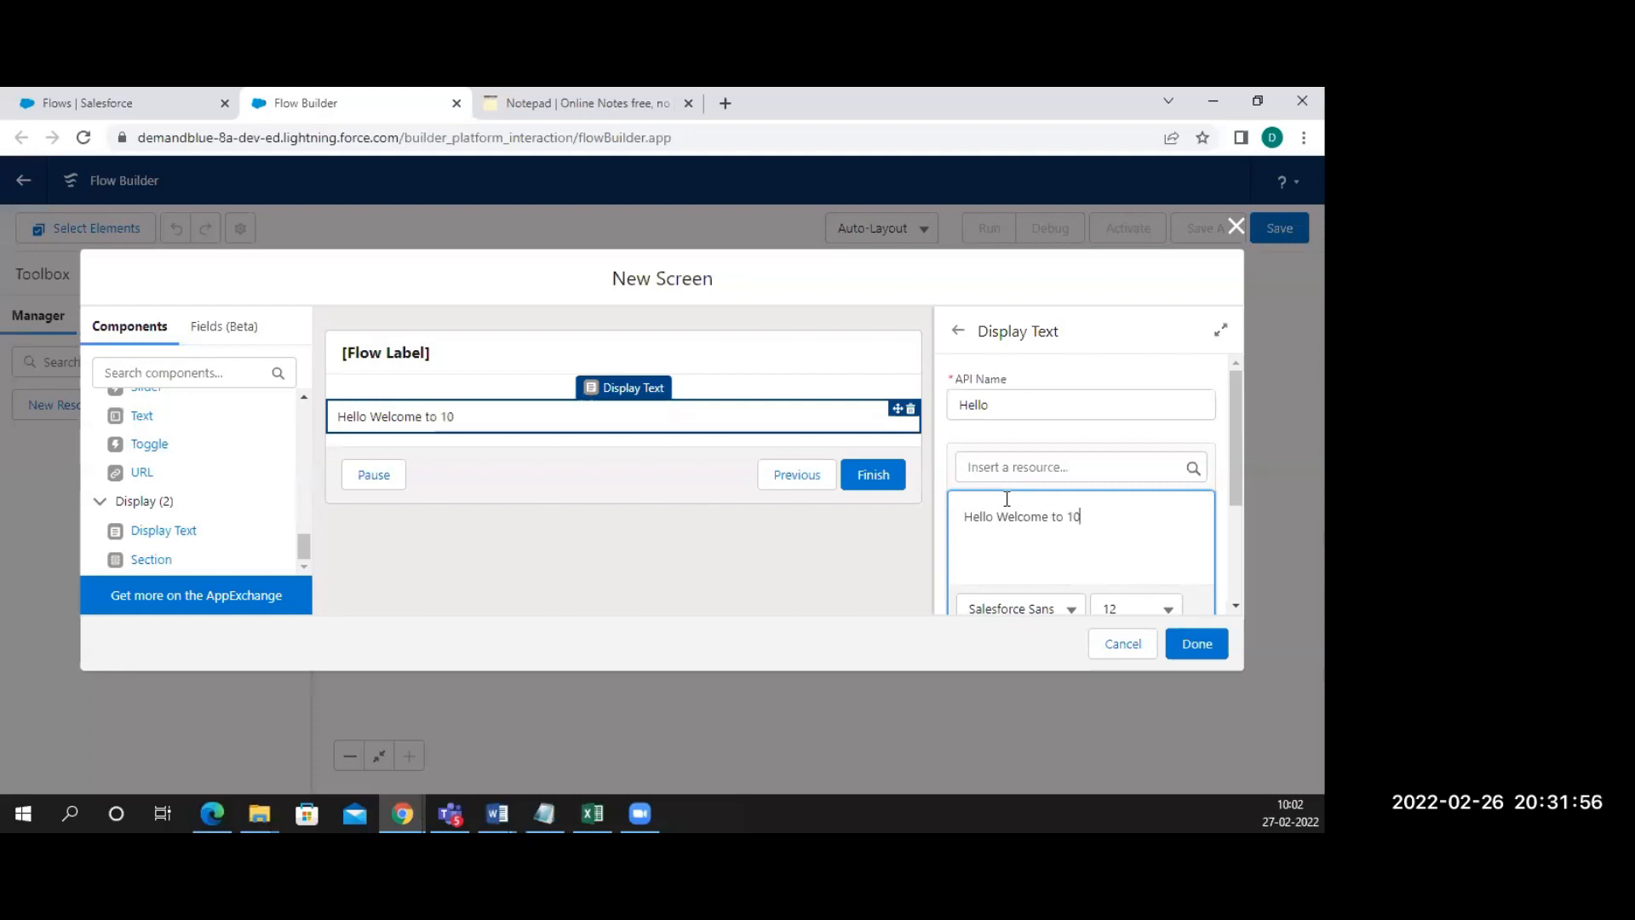
text(0 Days Trainun)
key(BackSpace)
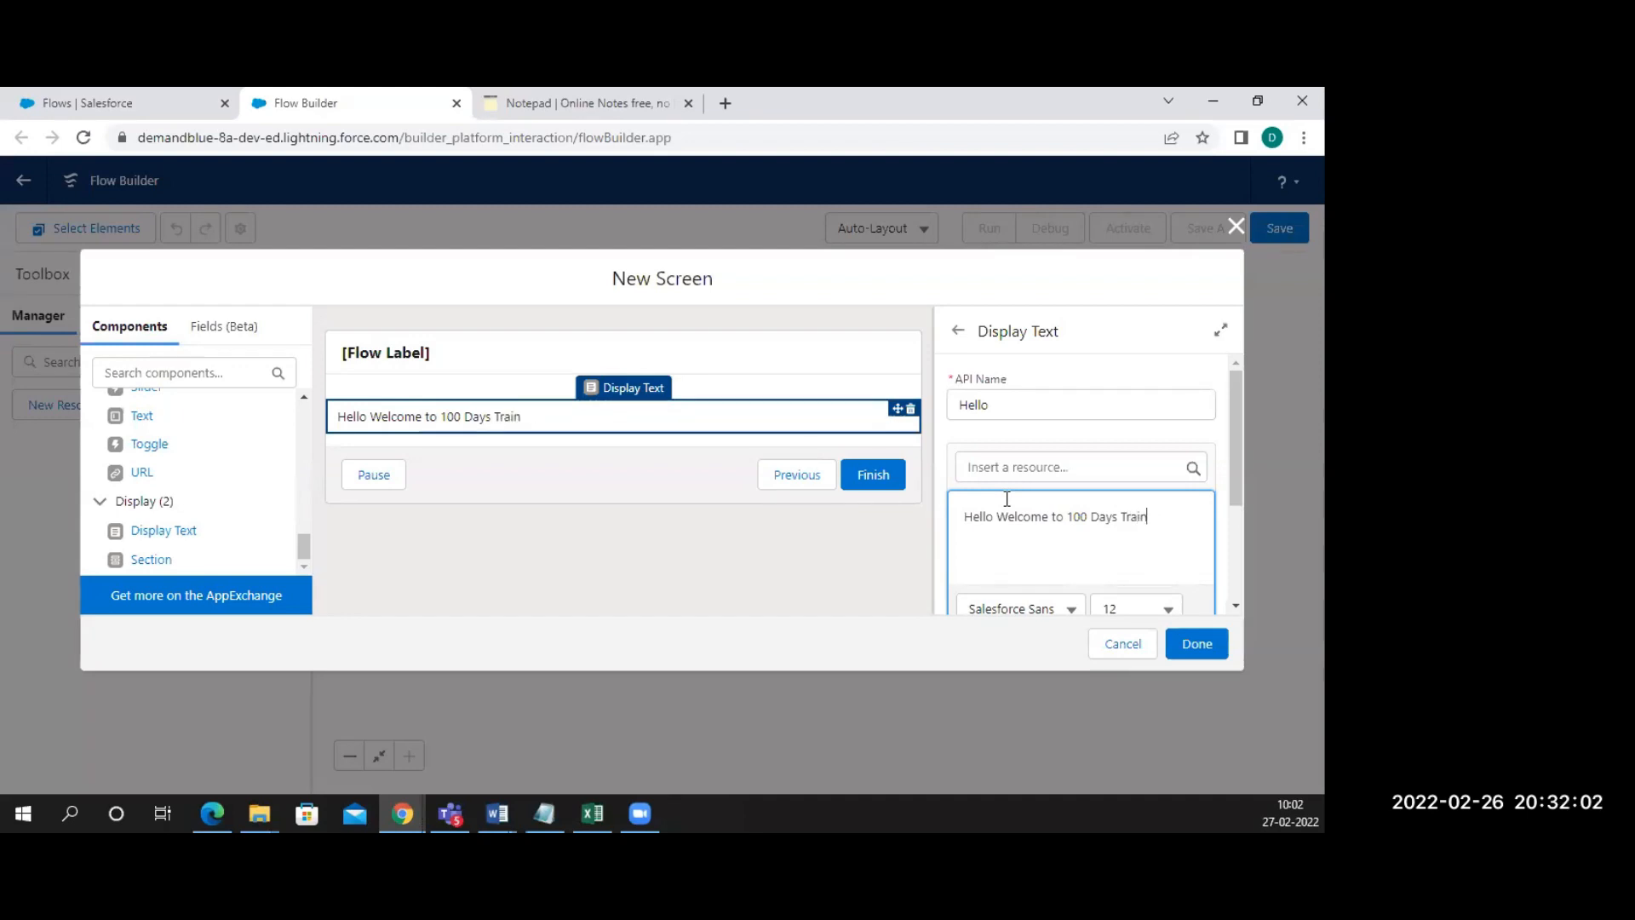
text(ing)
Note the steps: Add element -> Screen -> drag display text to canvas -> Edit the property as you want
click(582, 108)
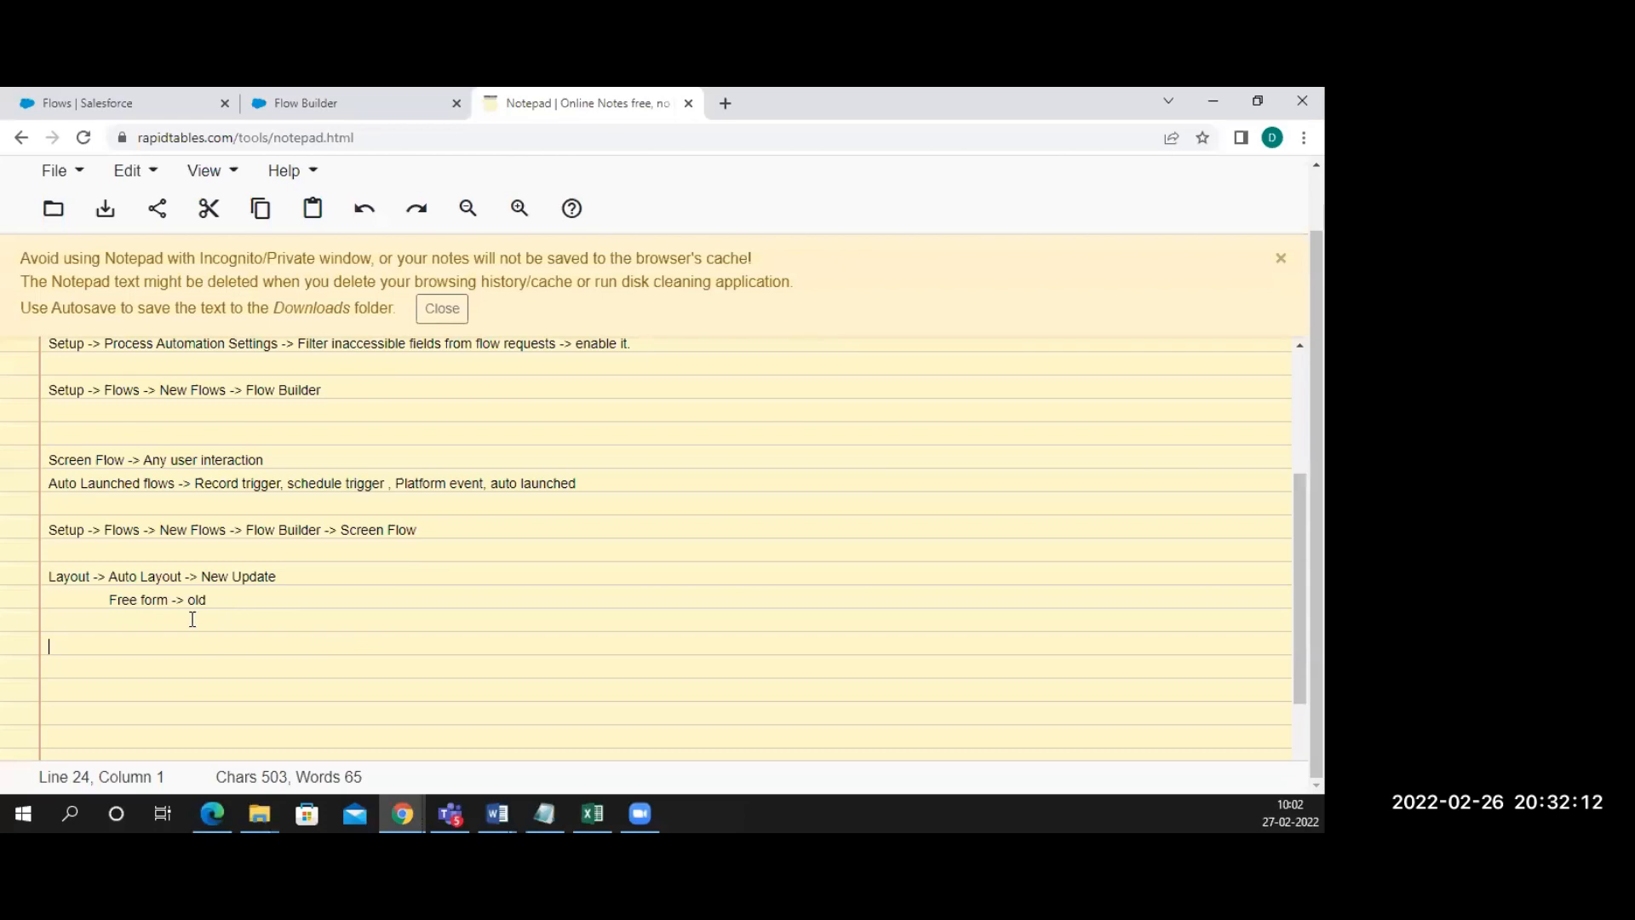
text(dd element)
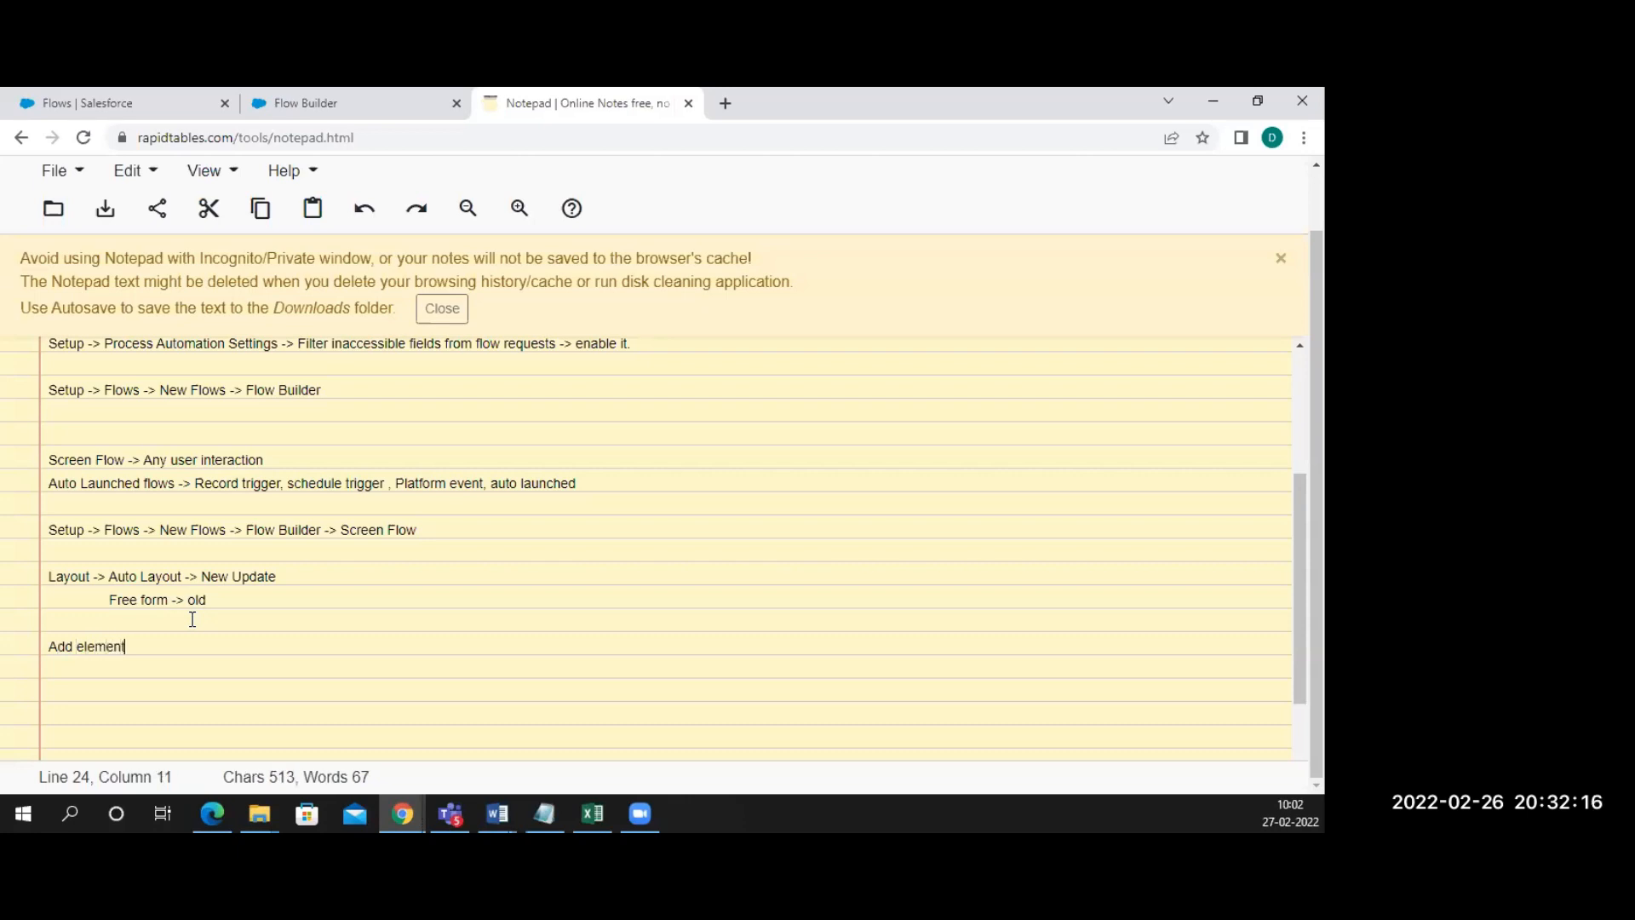
text( (c)
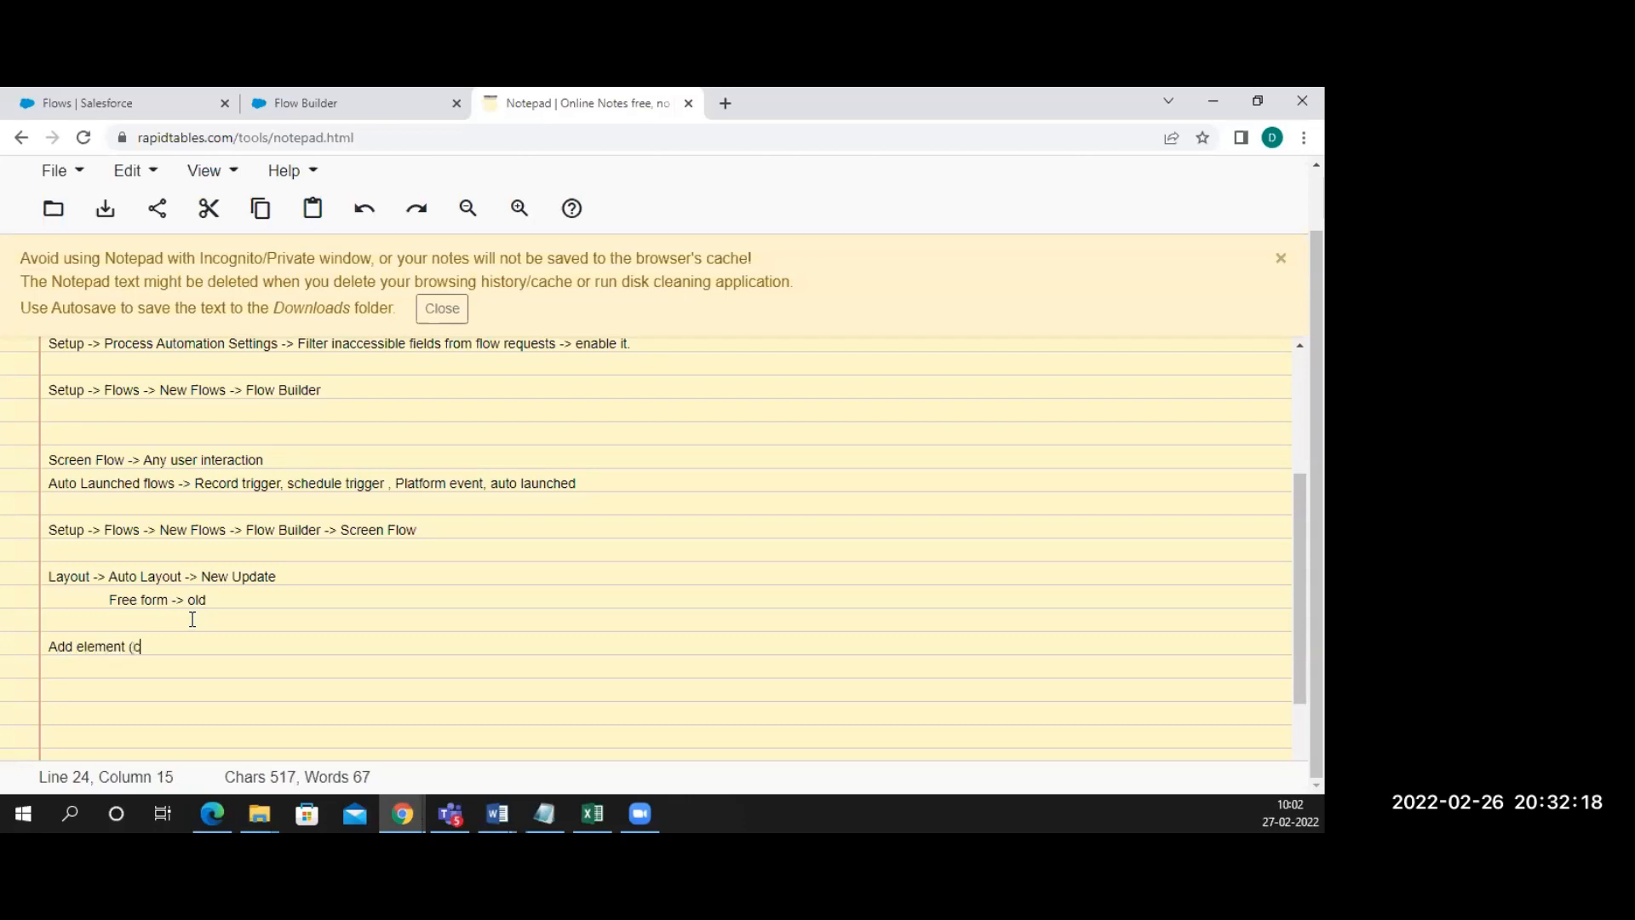
text(lick plus) -> Screen -> Darg and )
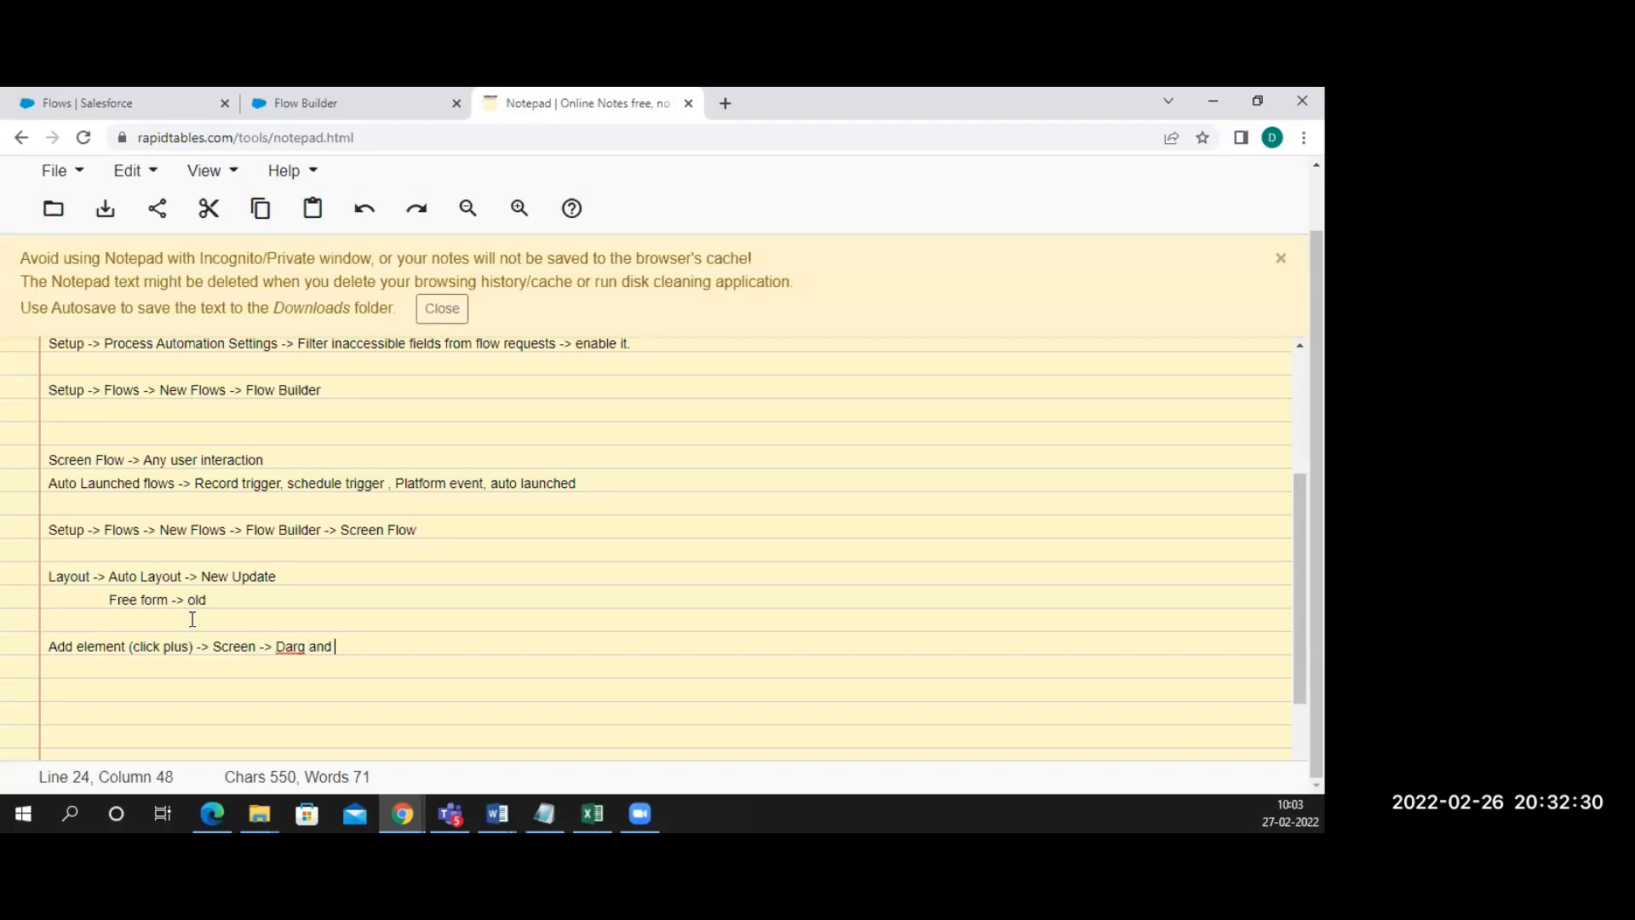
text(drop display text to can)
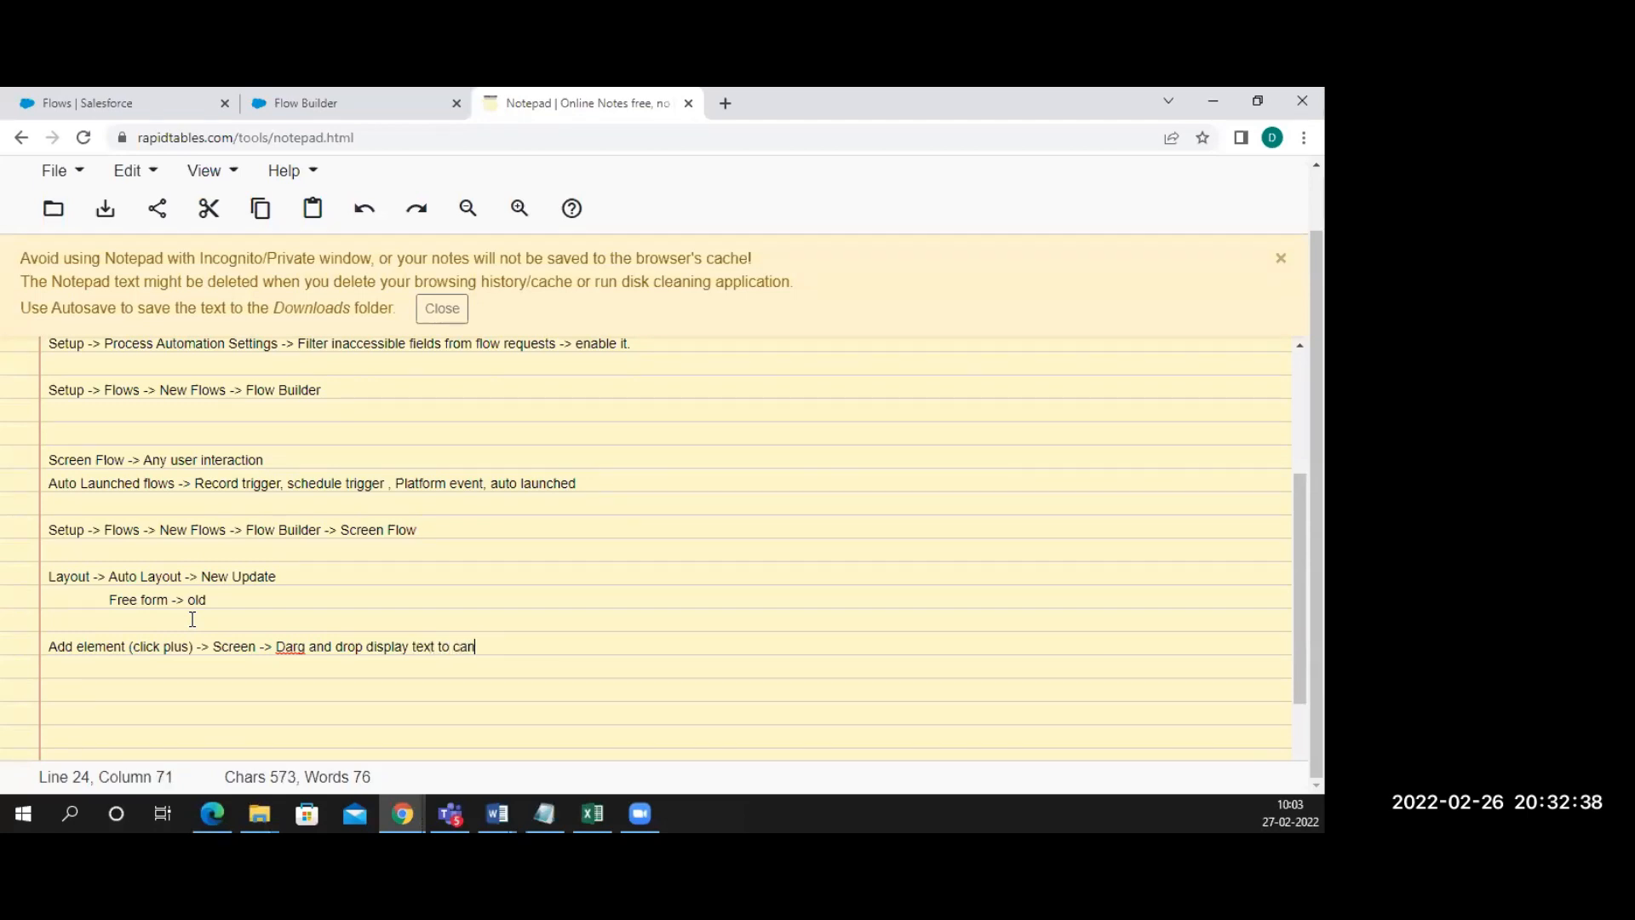
text(vas)
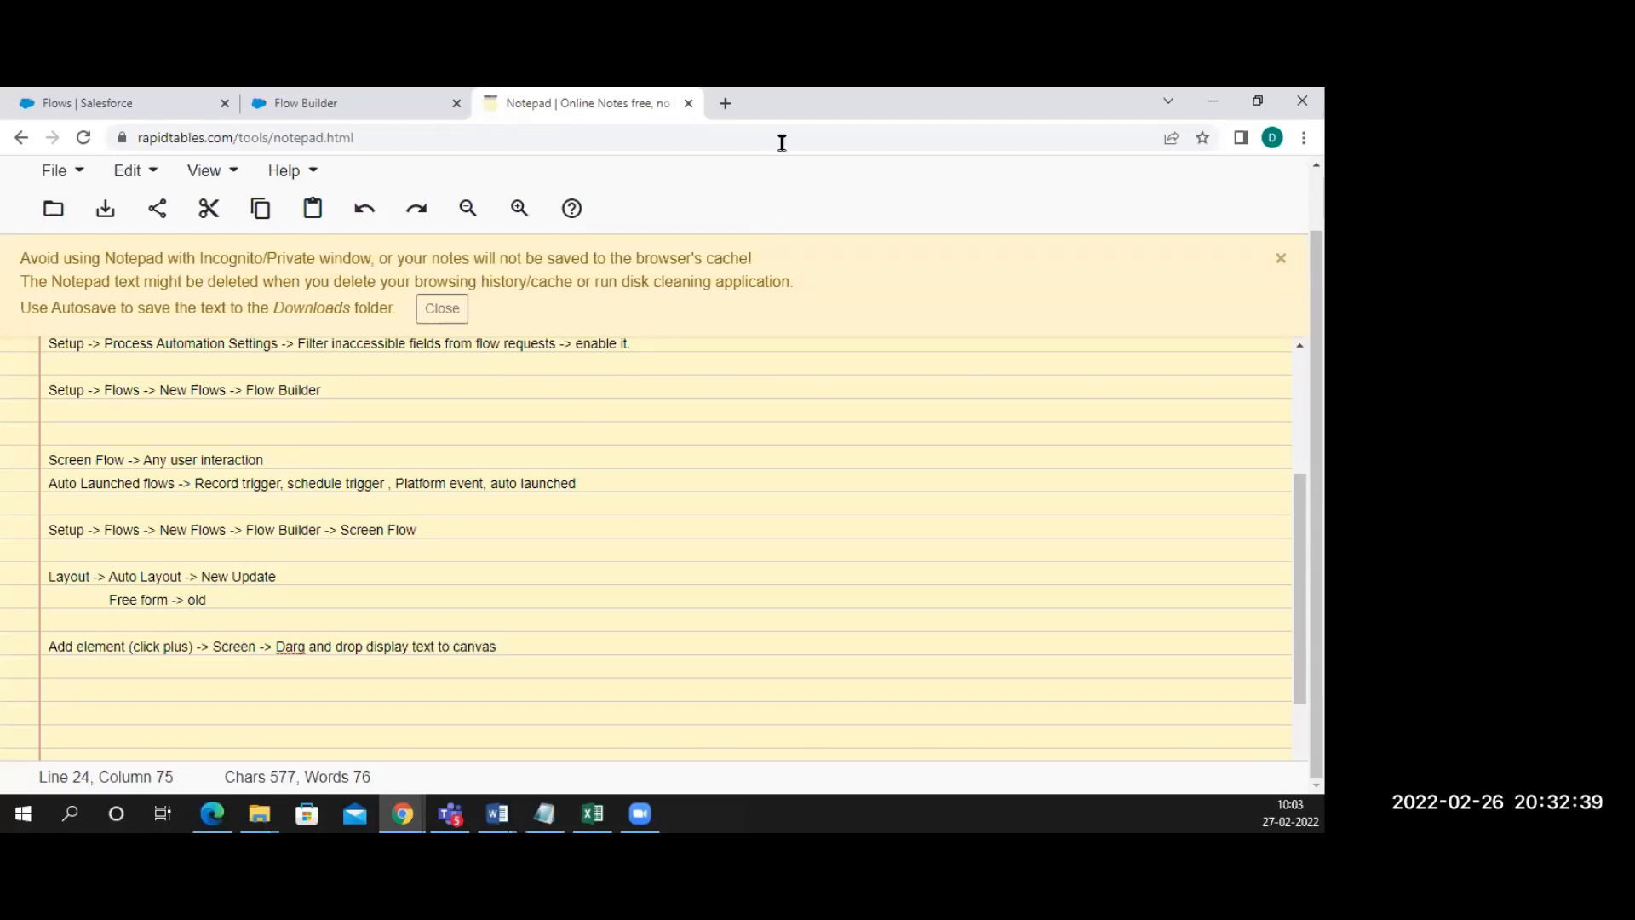
click(379, 115)
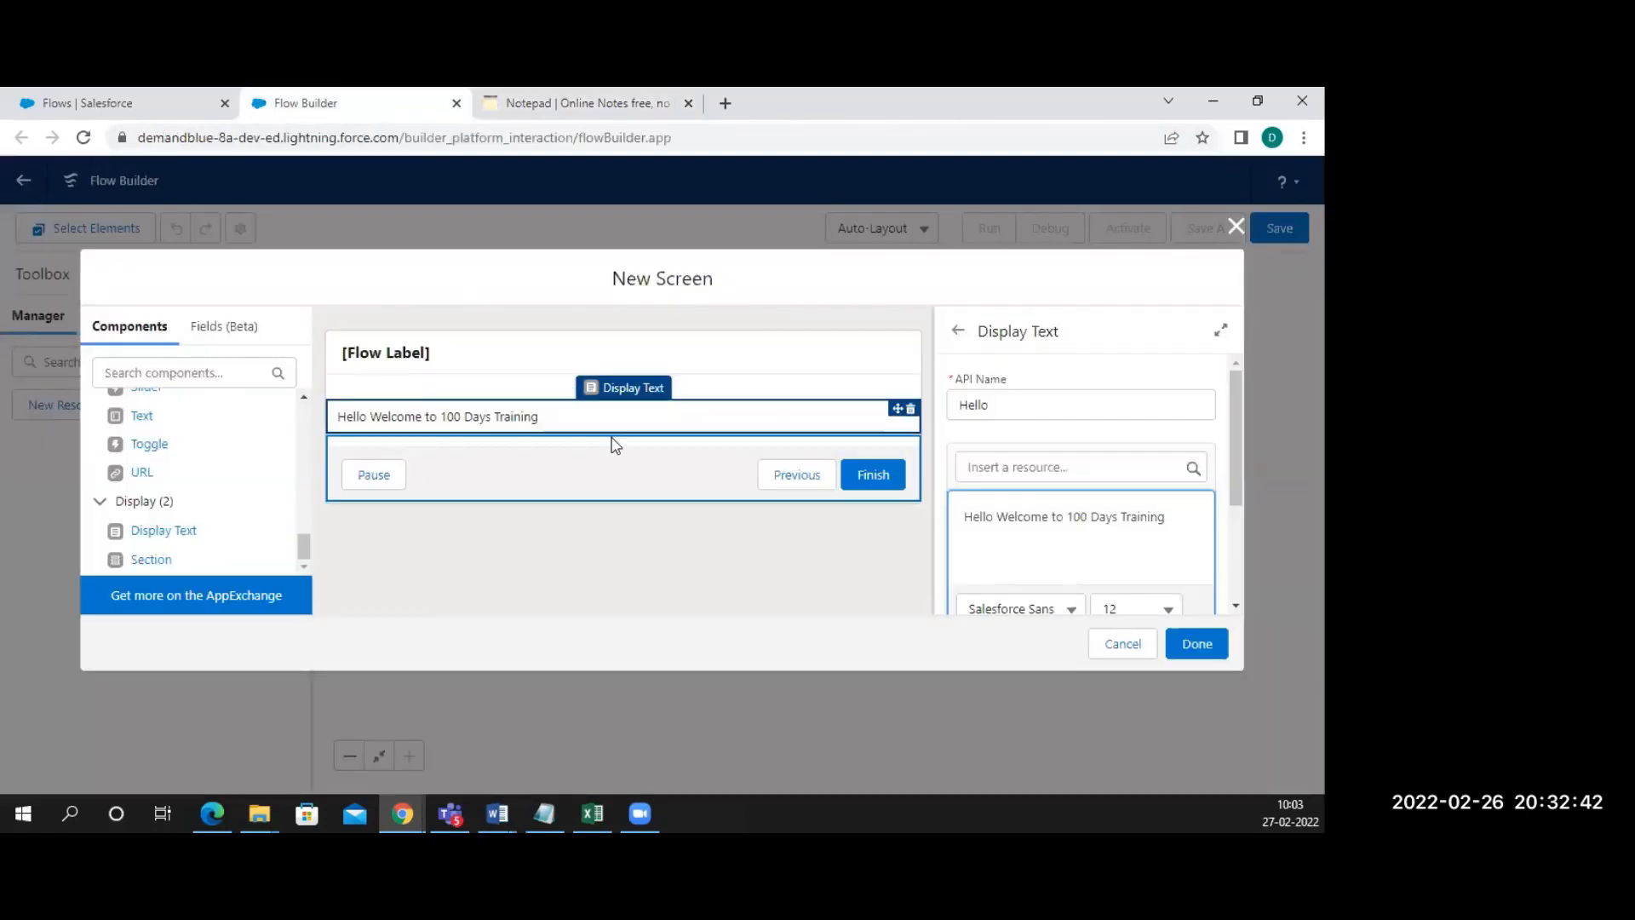
click(584, 115)
text(->)
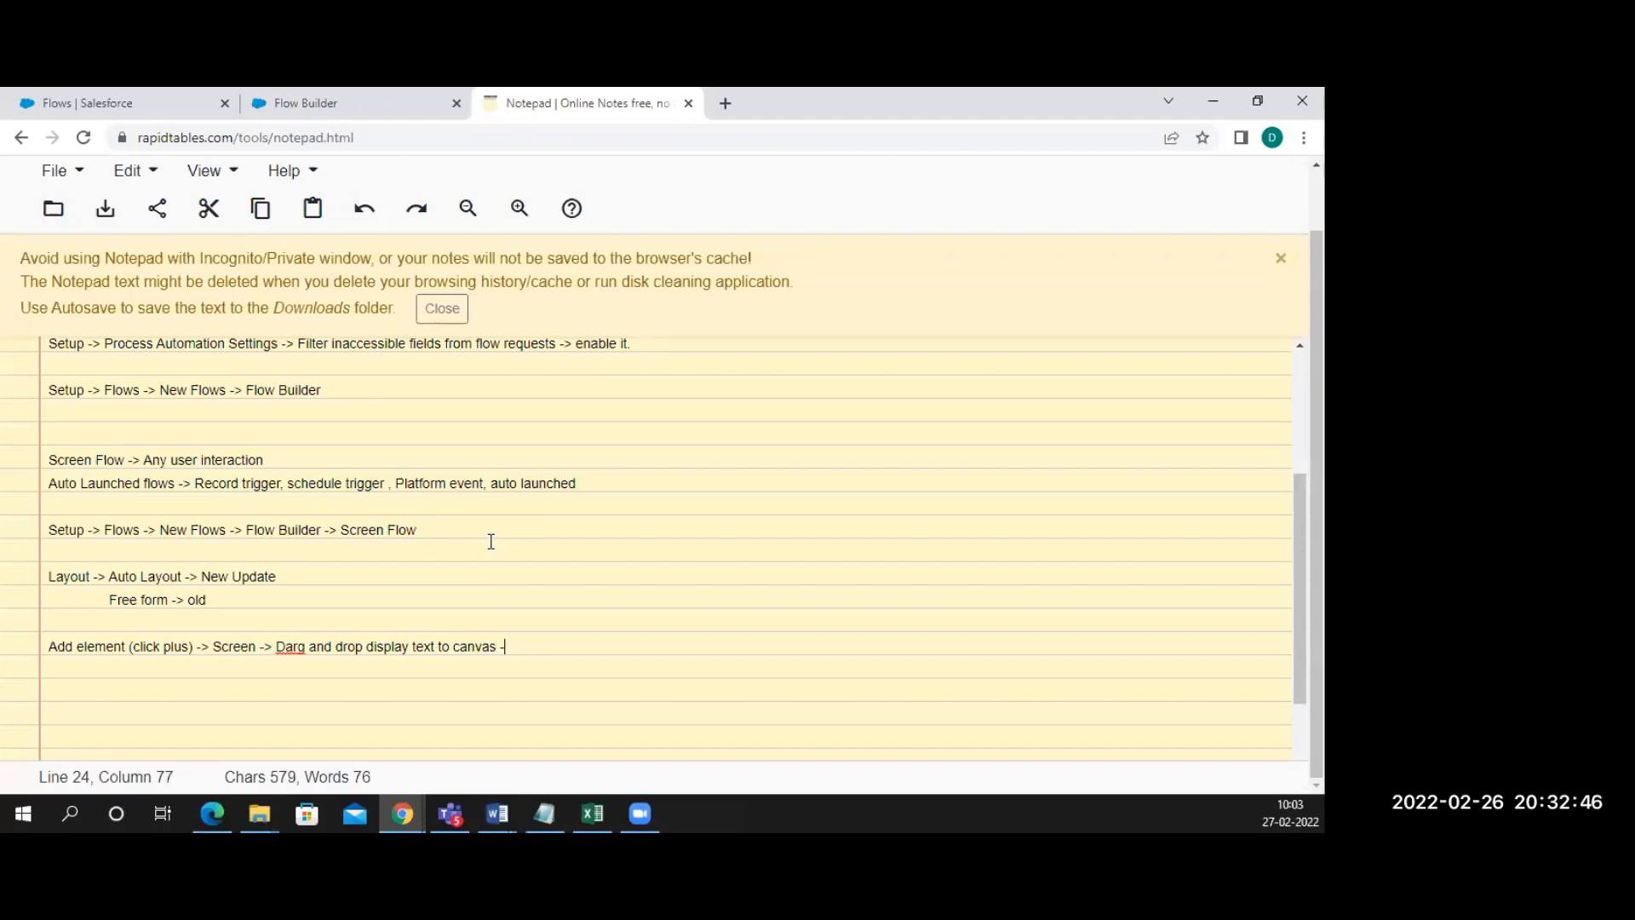
text( Edit the page)
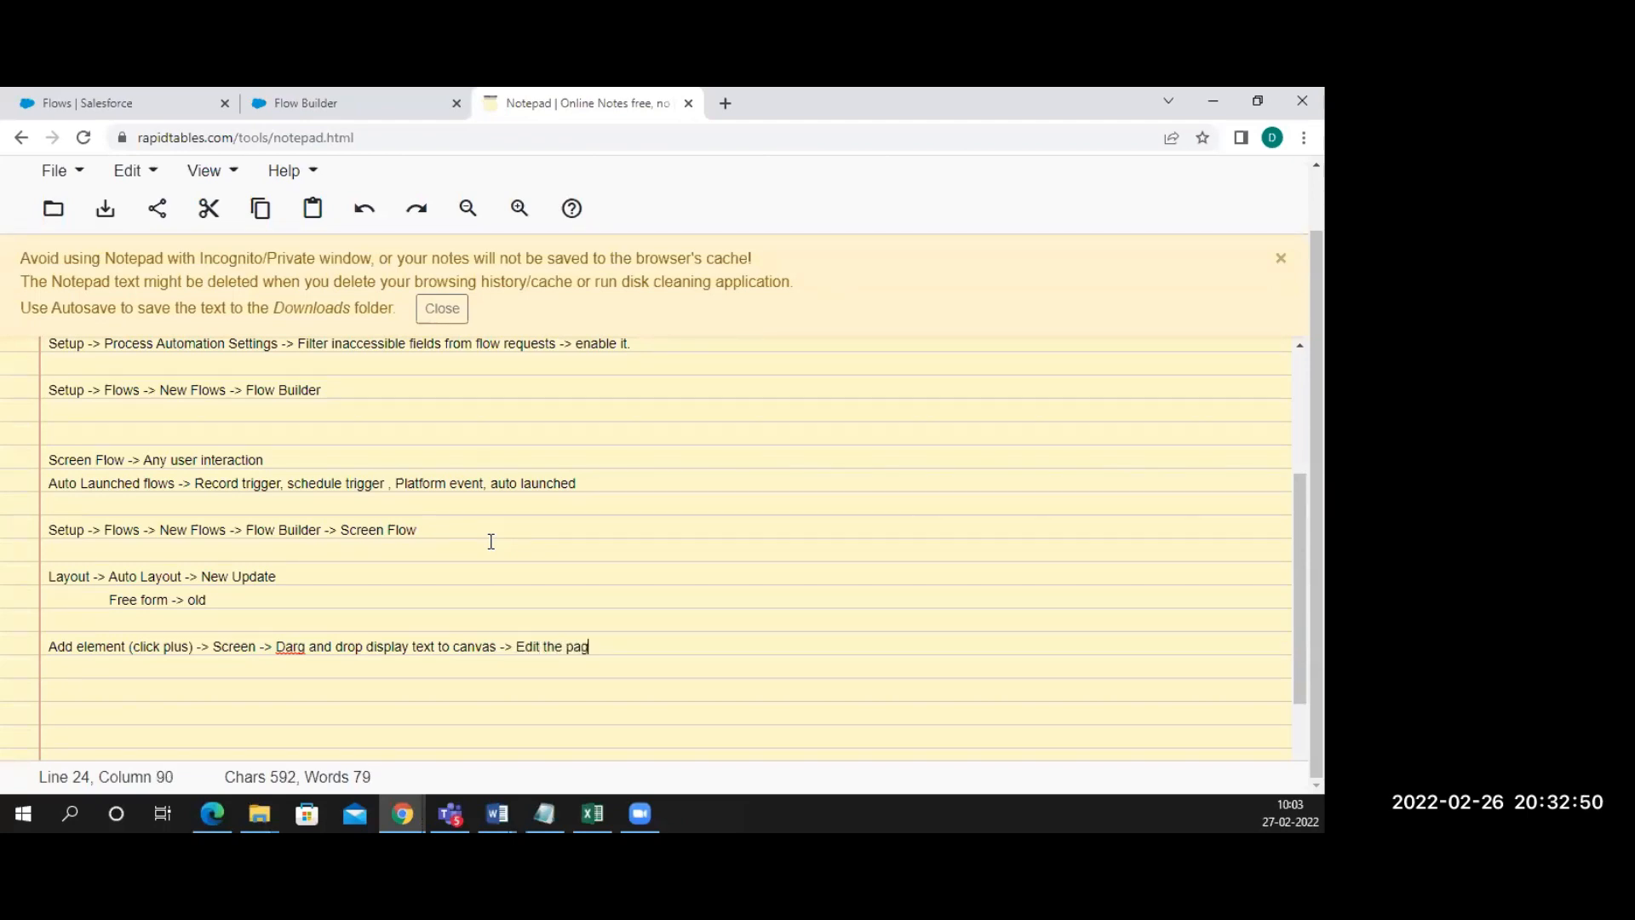
key(BackSpace)
key(BackSpace)
key(BackSpace)
key(BackSpace)
text(property as you wan)
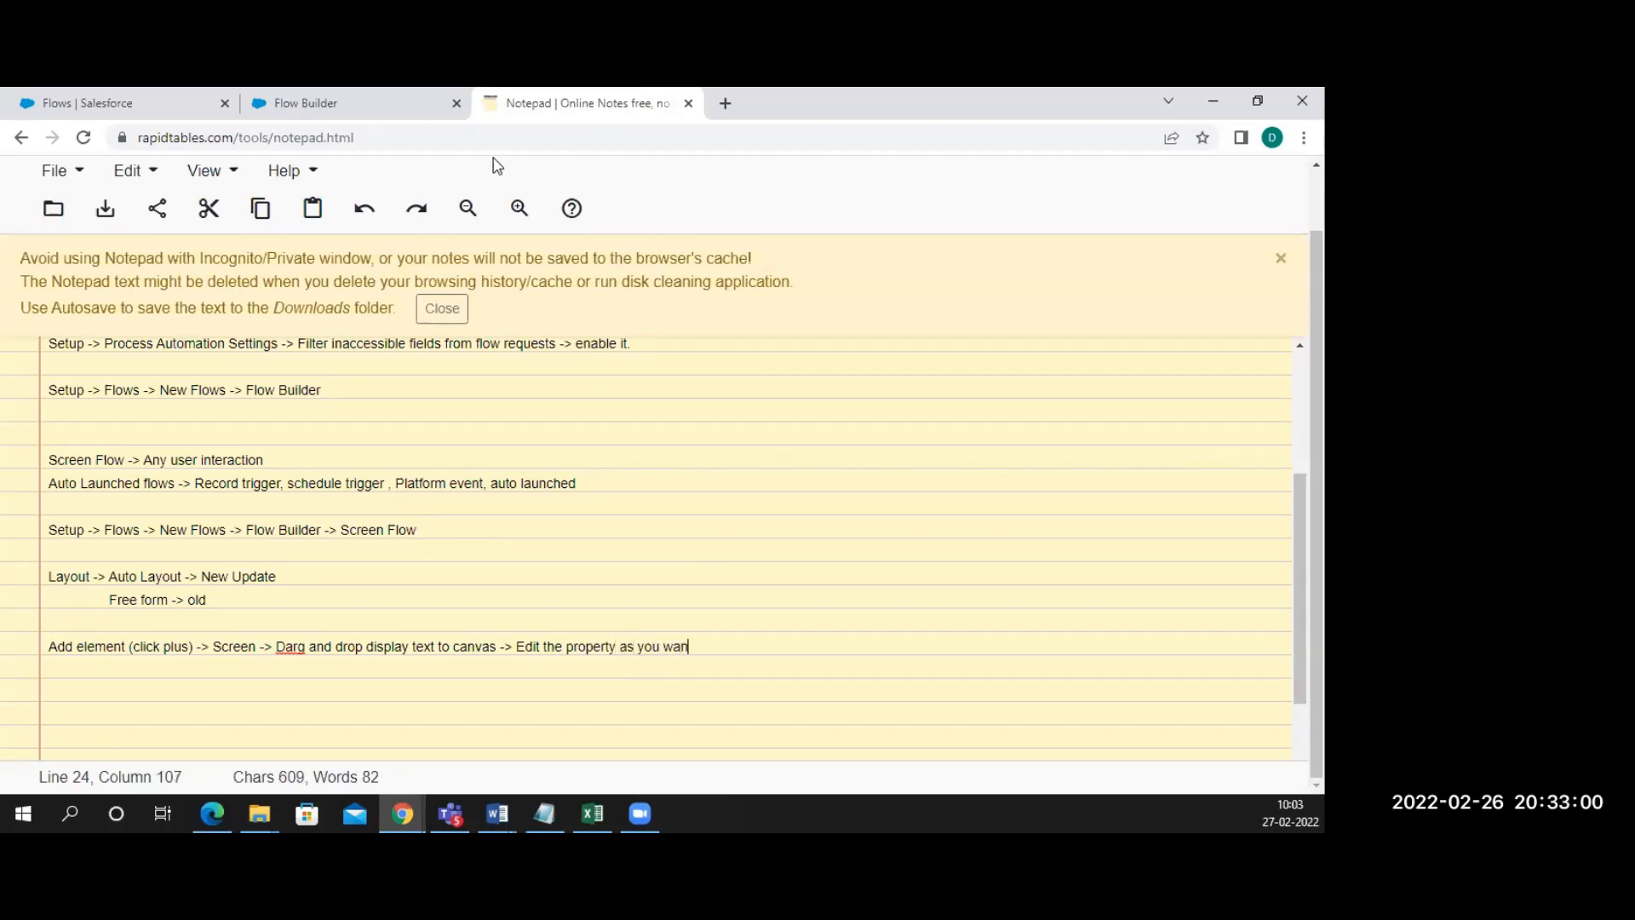
text(t.)
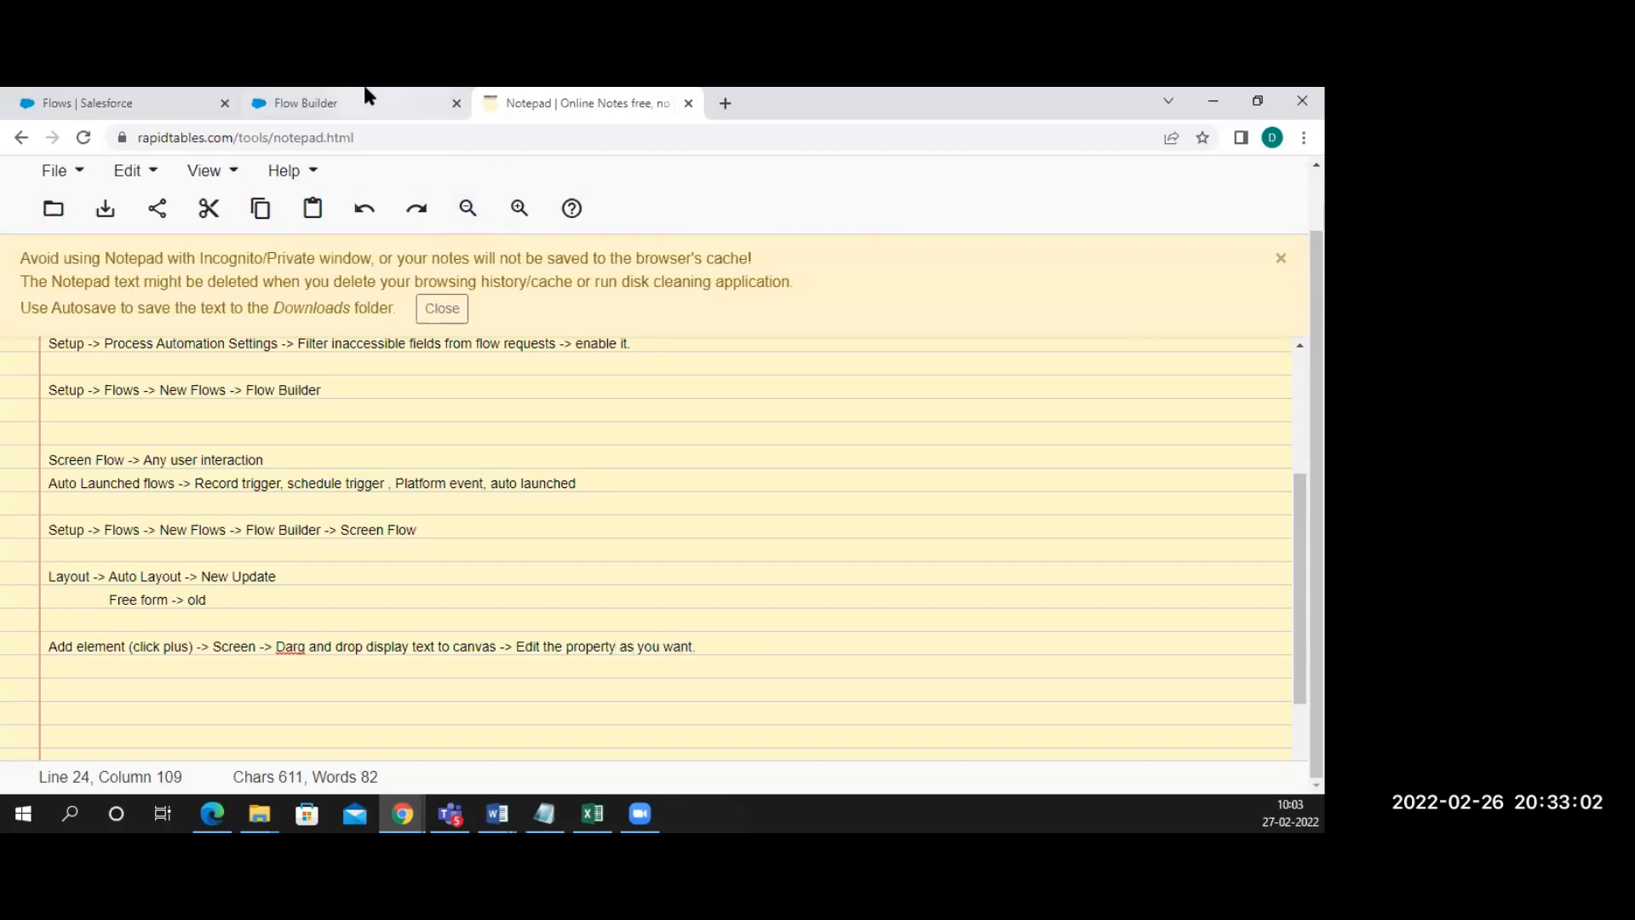
Back in Flow Builder, try closing the new screen with Done
click(326, 111)
click(1011, 411)
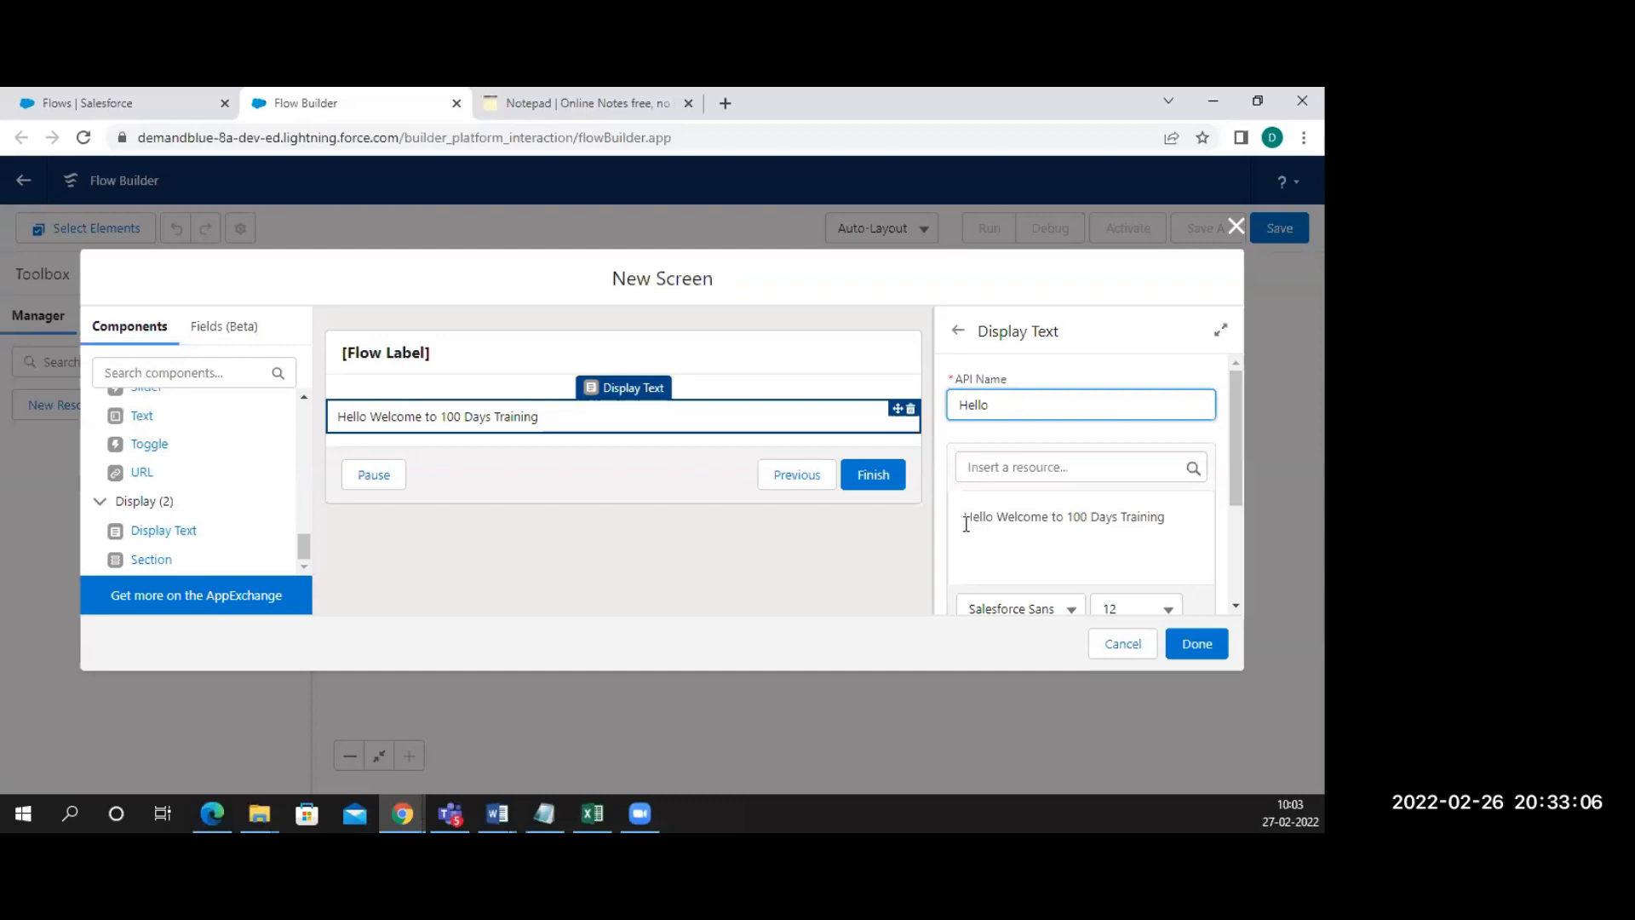
scroll(1095, 522, down, 3)
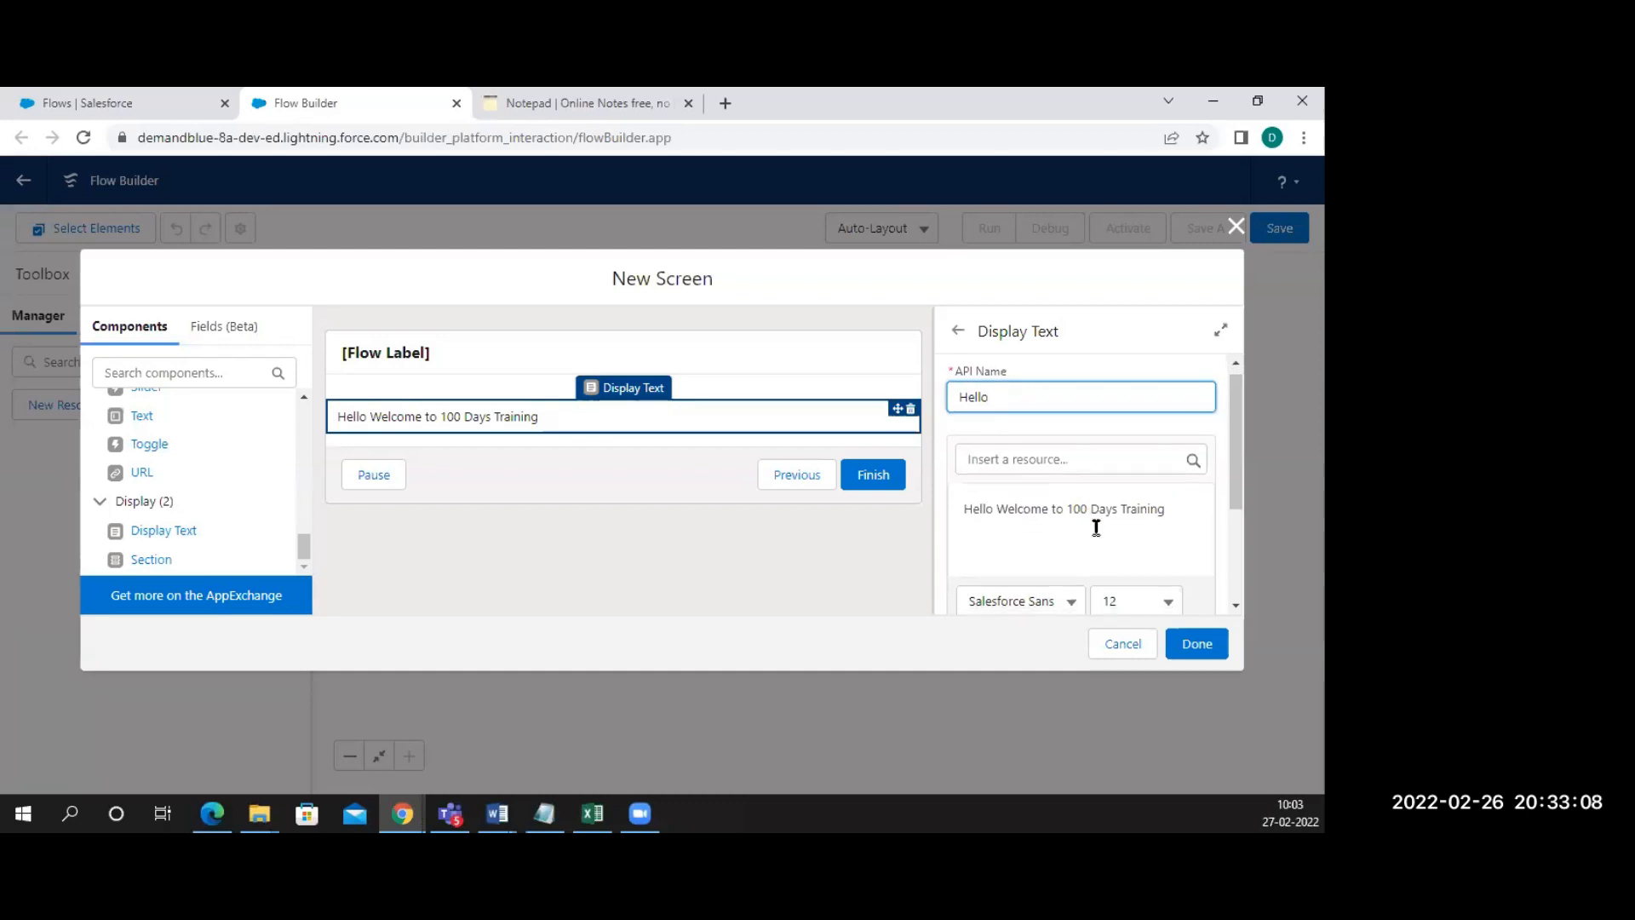
click(1188, 646)
scroll(996, 468, up, 4)
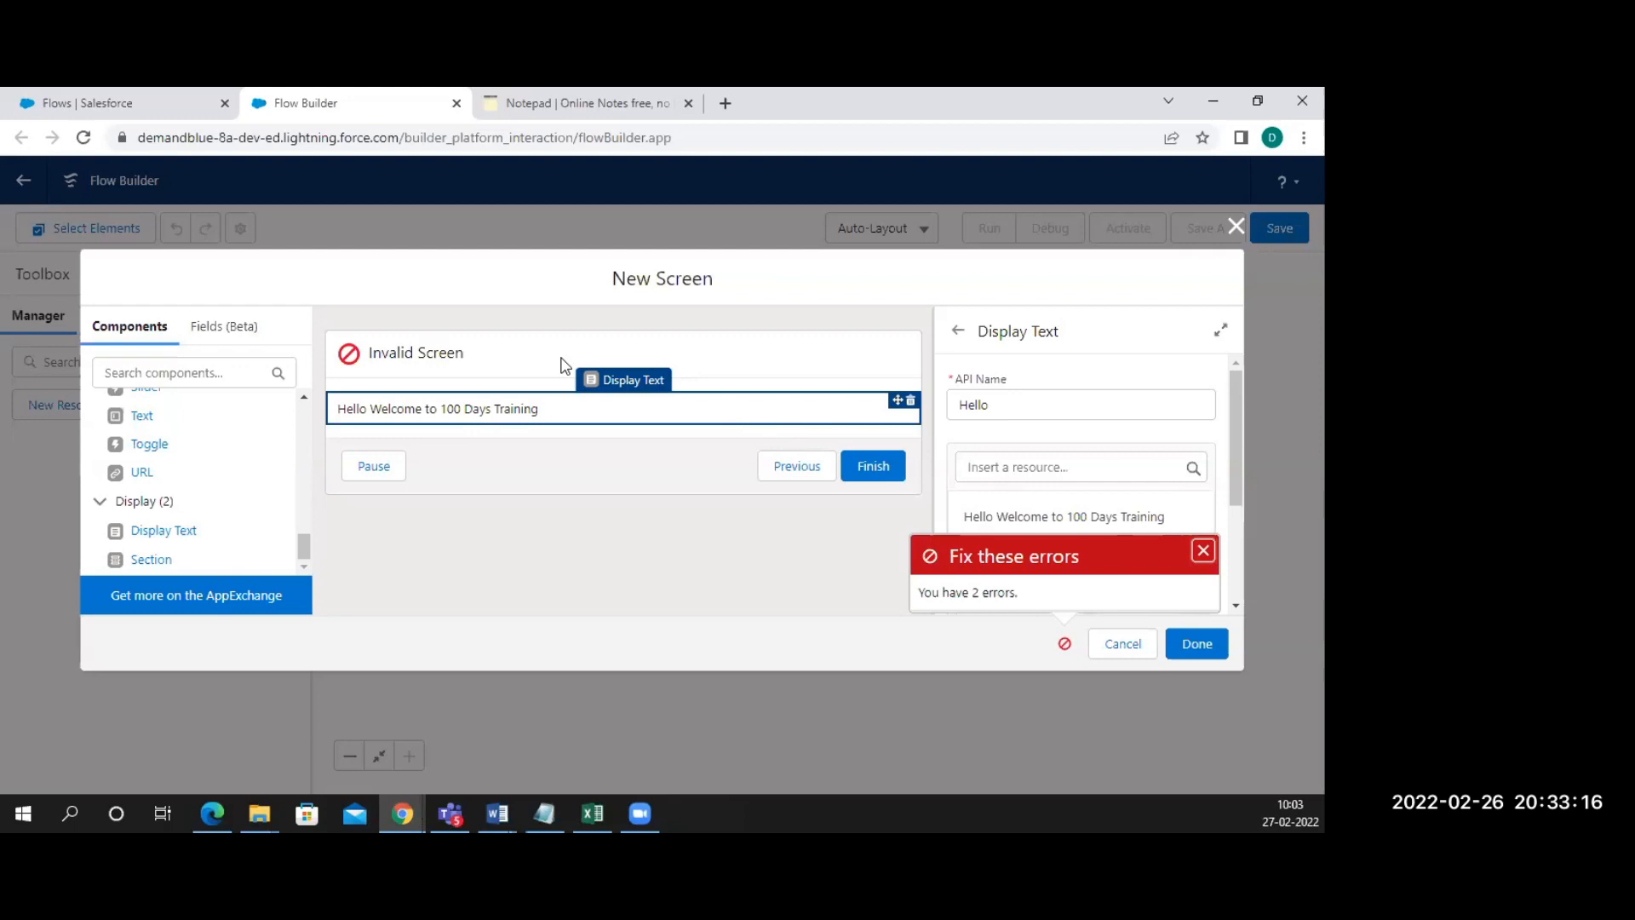
Set the screen's Label to HelloScreen and auto-fill its API Name to match
click(526, 353)
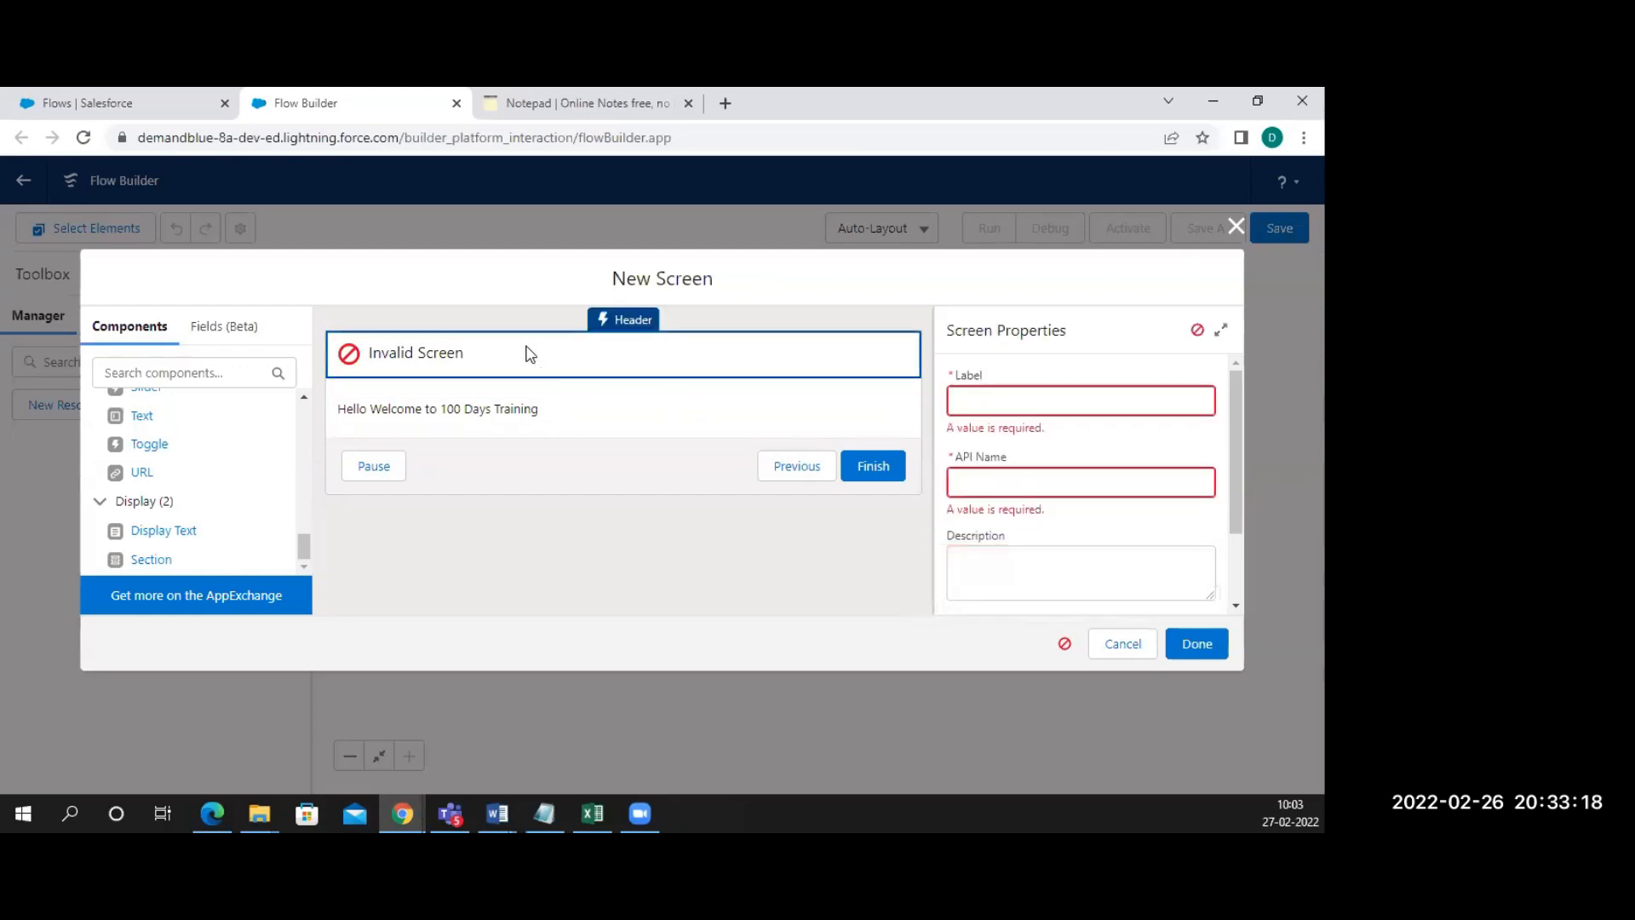
click(979, 398)
text(HelloScreen)
click(1024, 467)
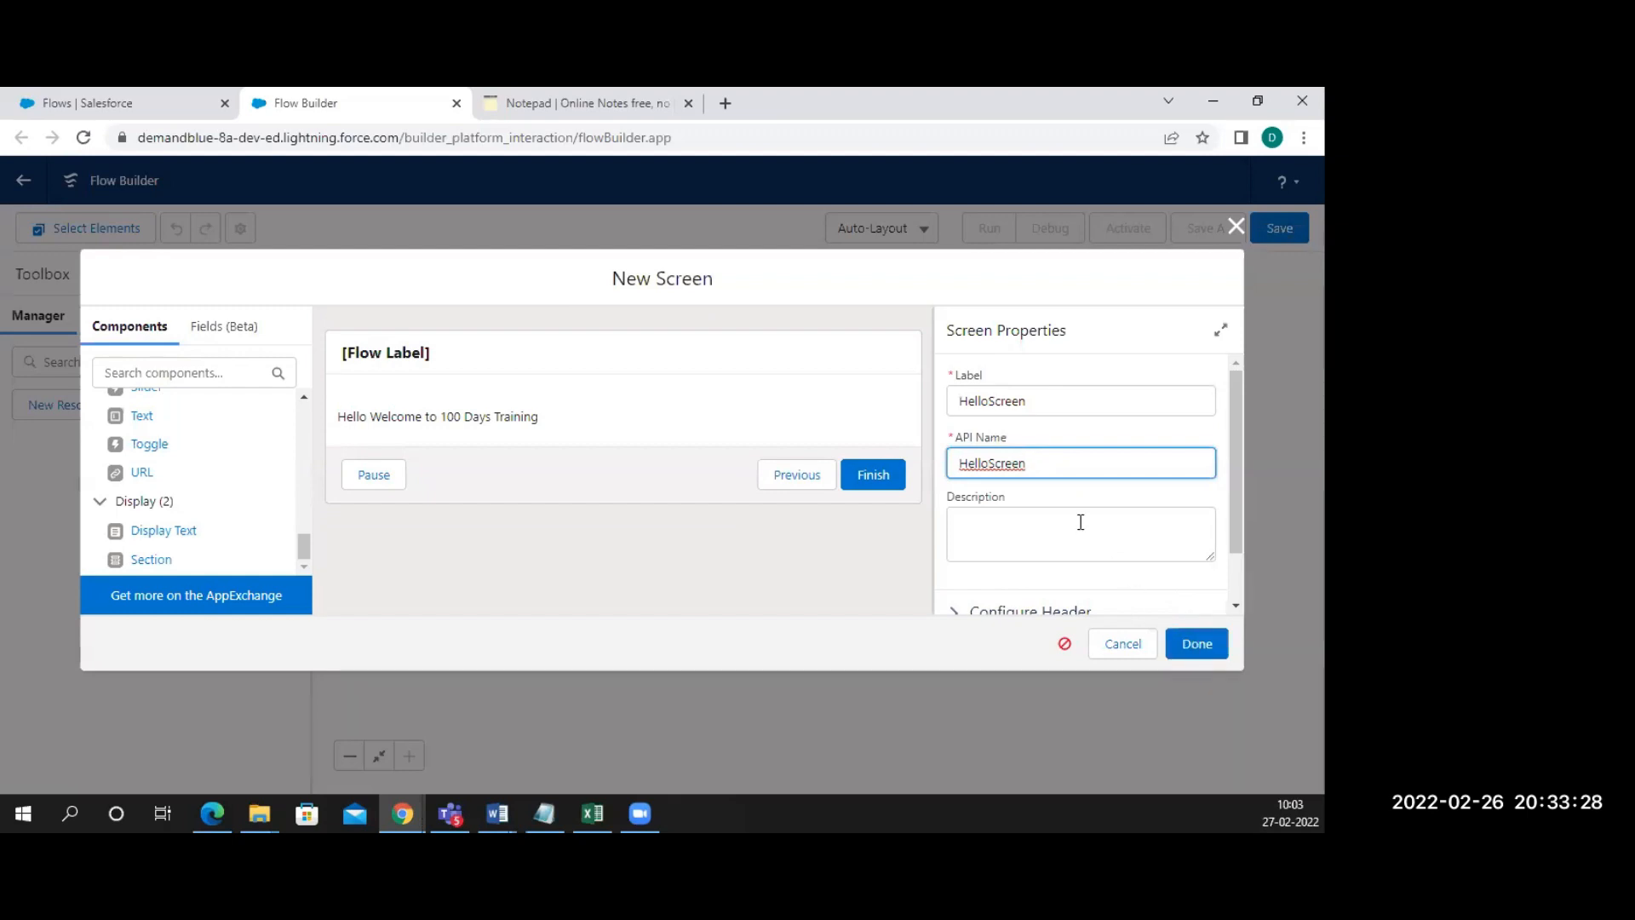
click(667, 363)
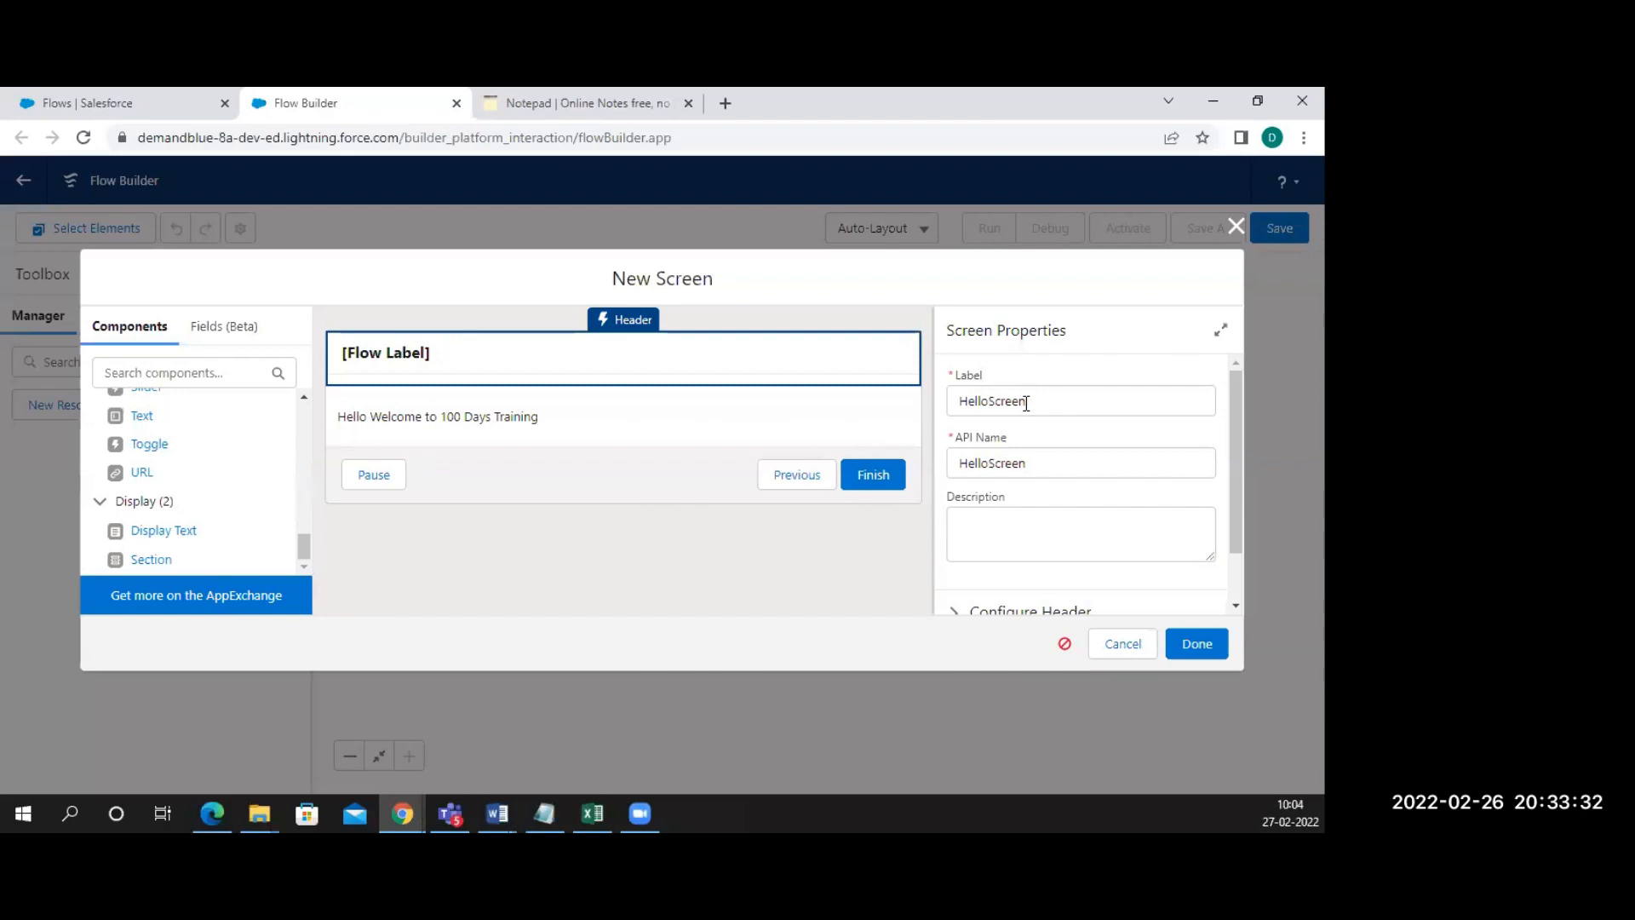
click(1027, 463)
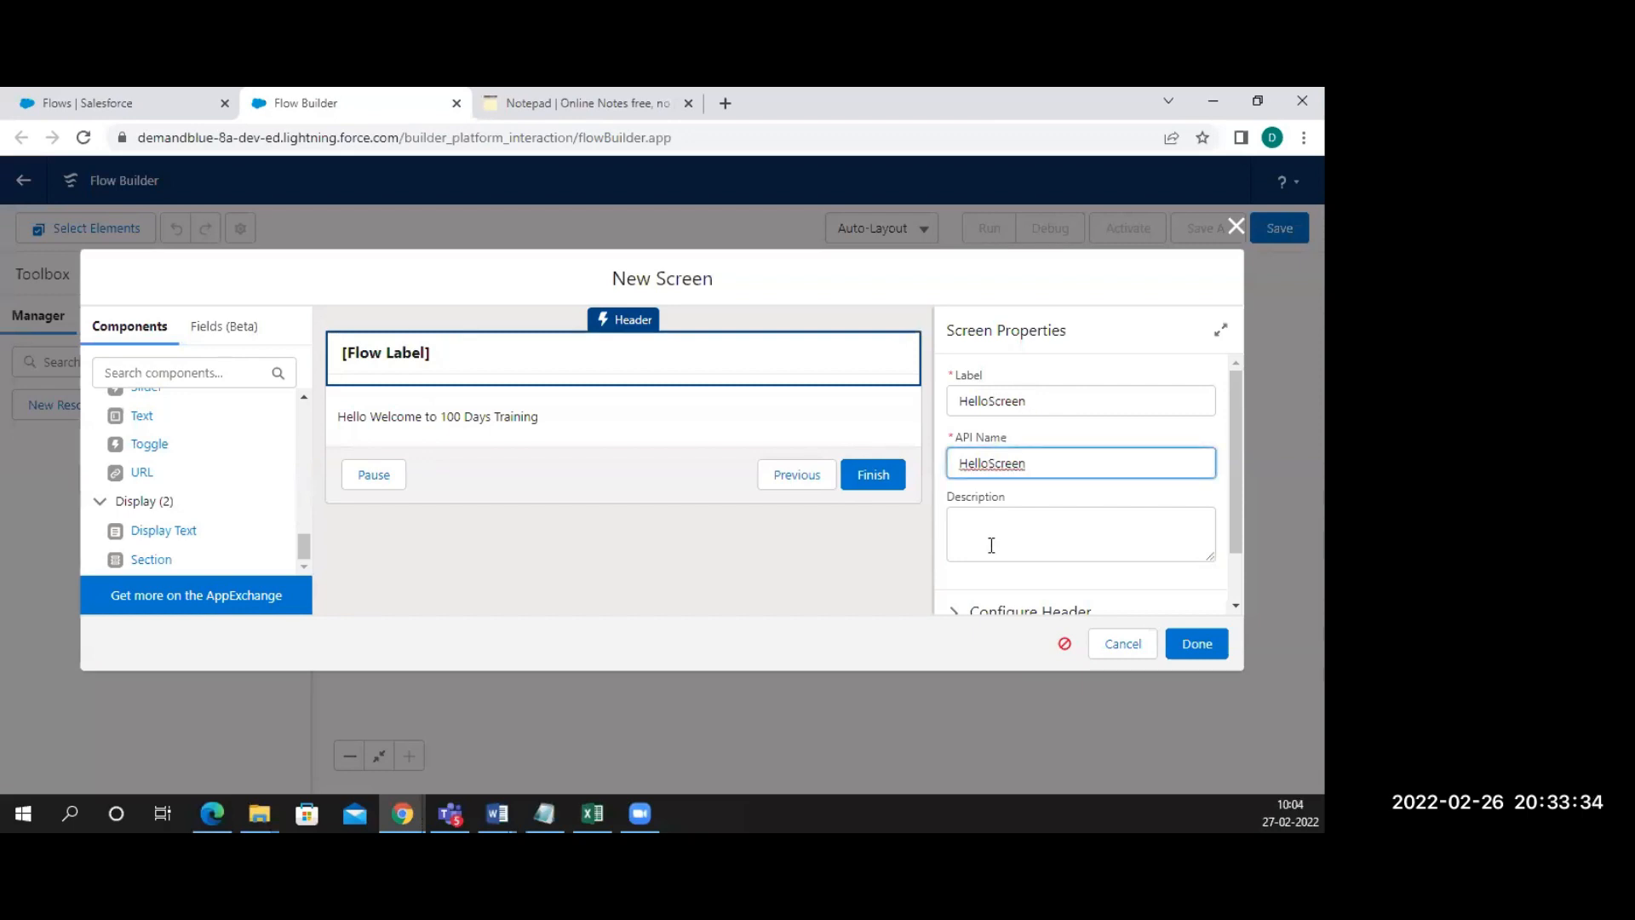
scroll(993, 545, down, 1)
click(955, 553)
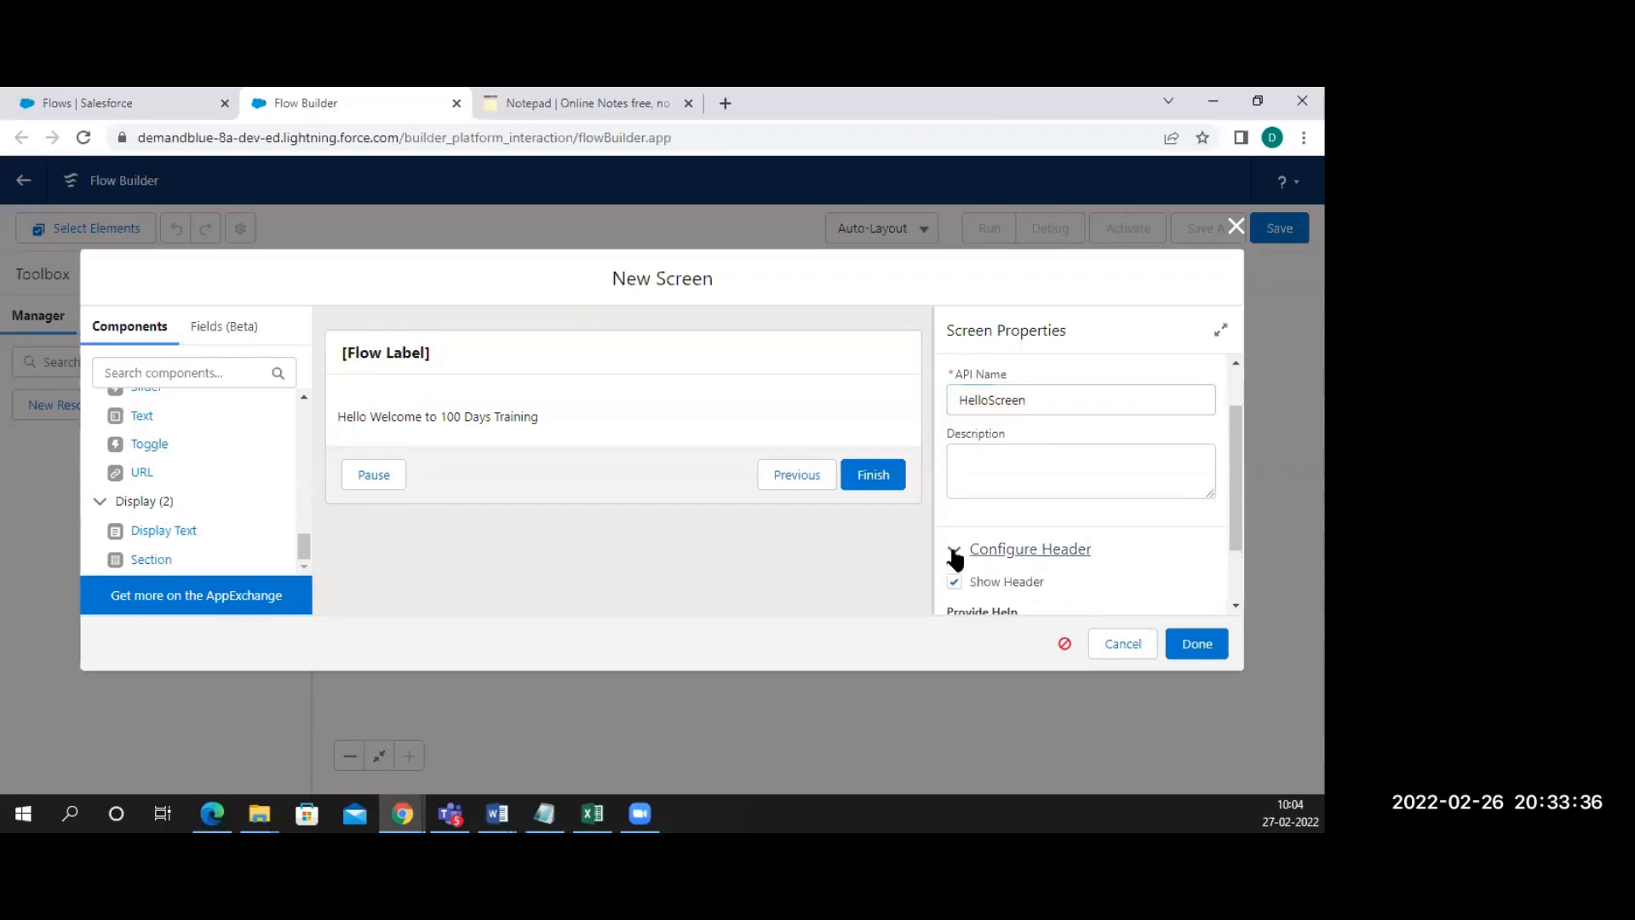
scroll(971, 545, down, 2)
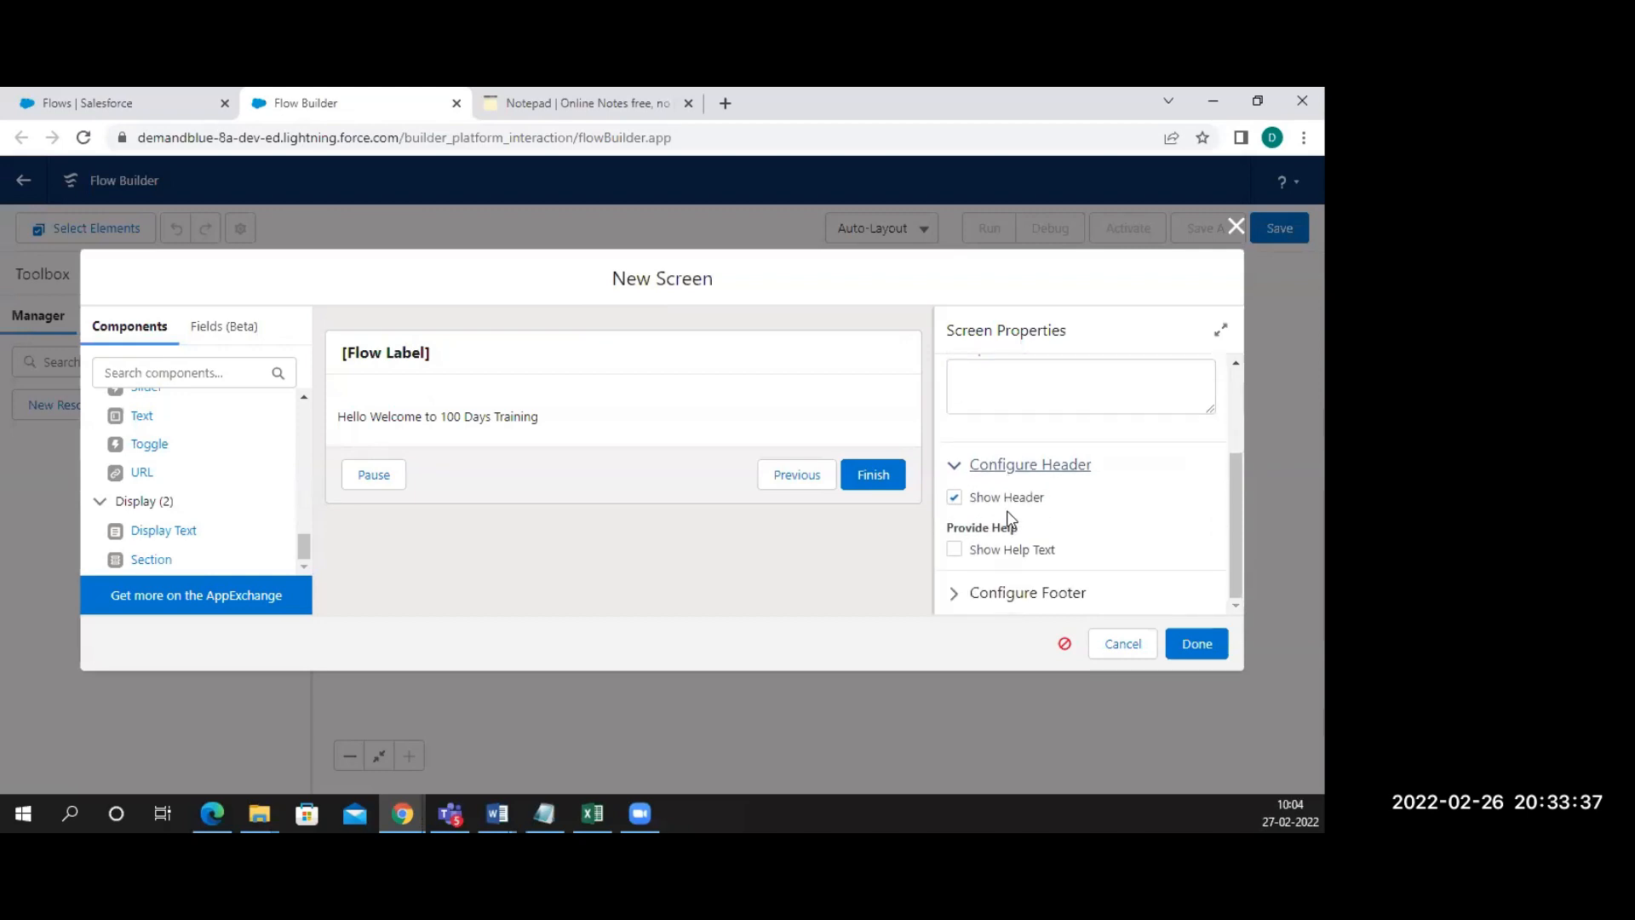
click(954, 595)
click(954, 498)
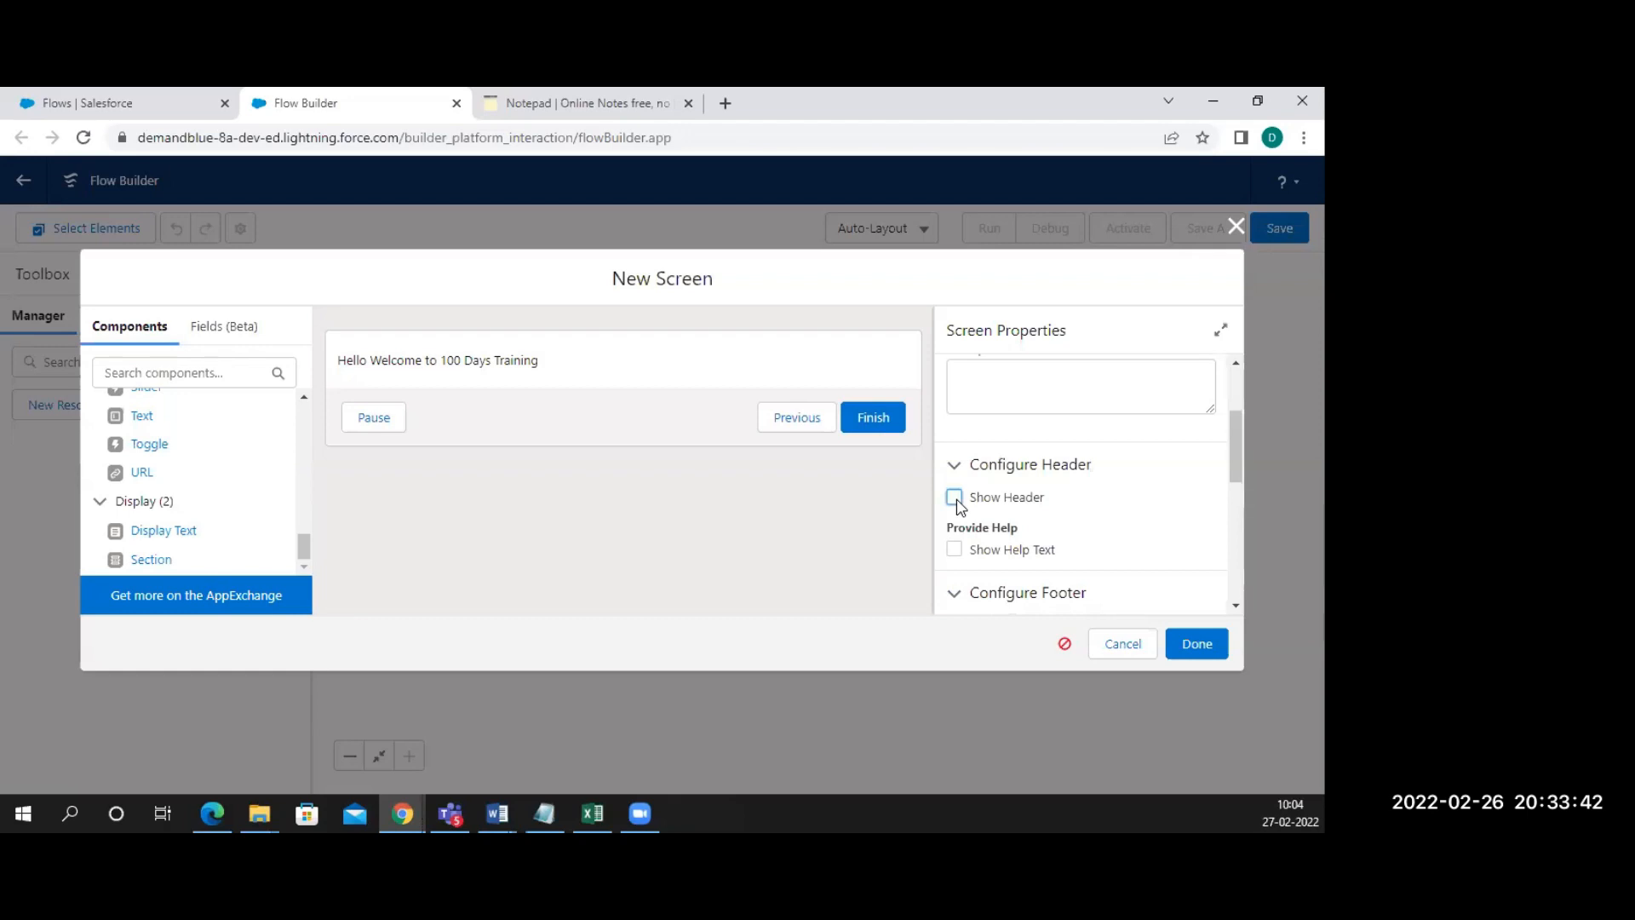
click(955, 499)
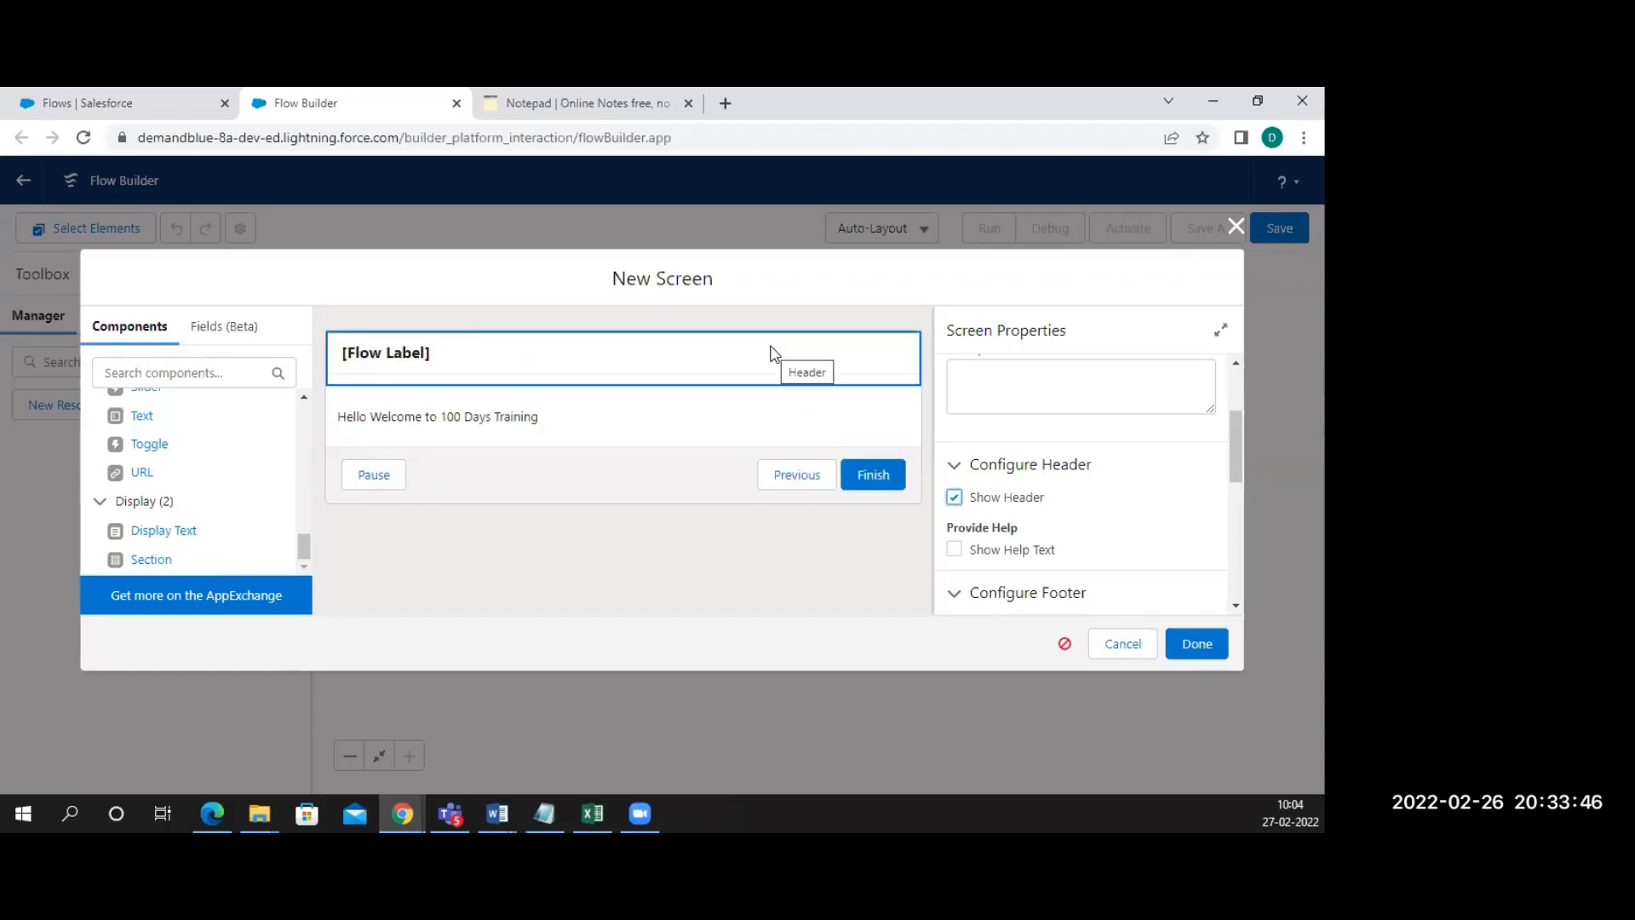
click(955, 498)
click(955, 499)
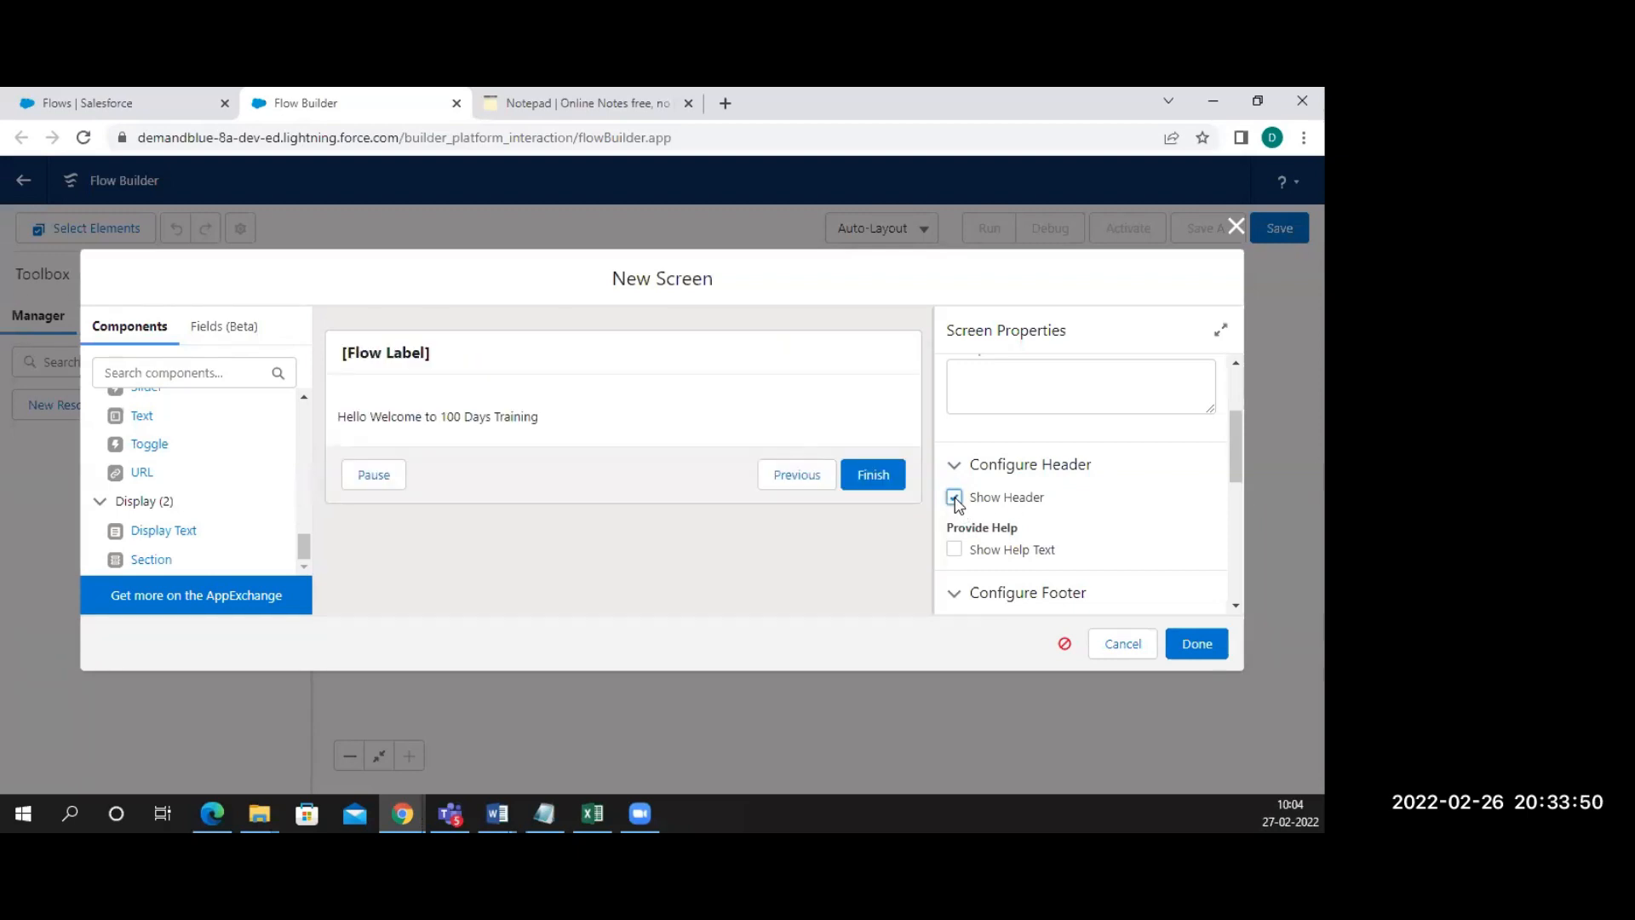
scroll(956, 502, down, 5)
scroll(993, 468, up, 1)
scroll(995, 473, up, 3)
click(954, 469)
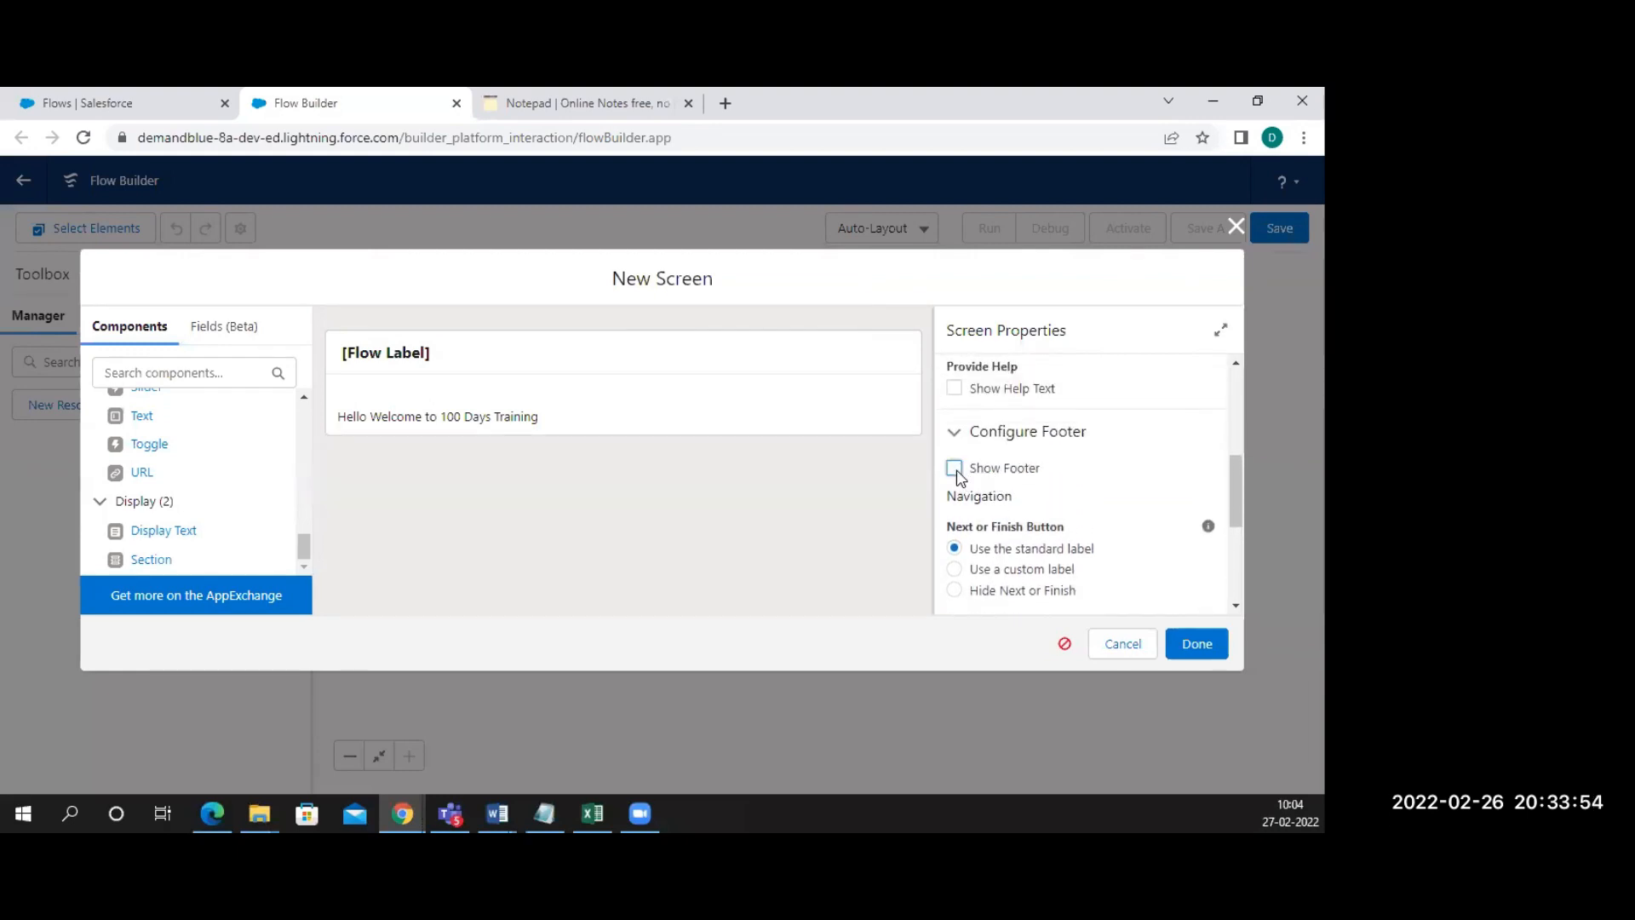
click(955, 469)
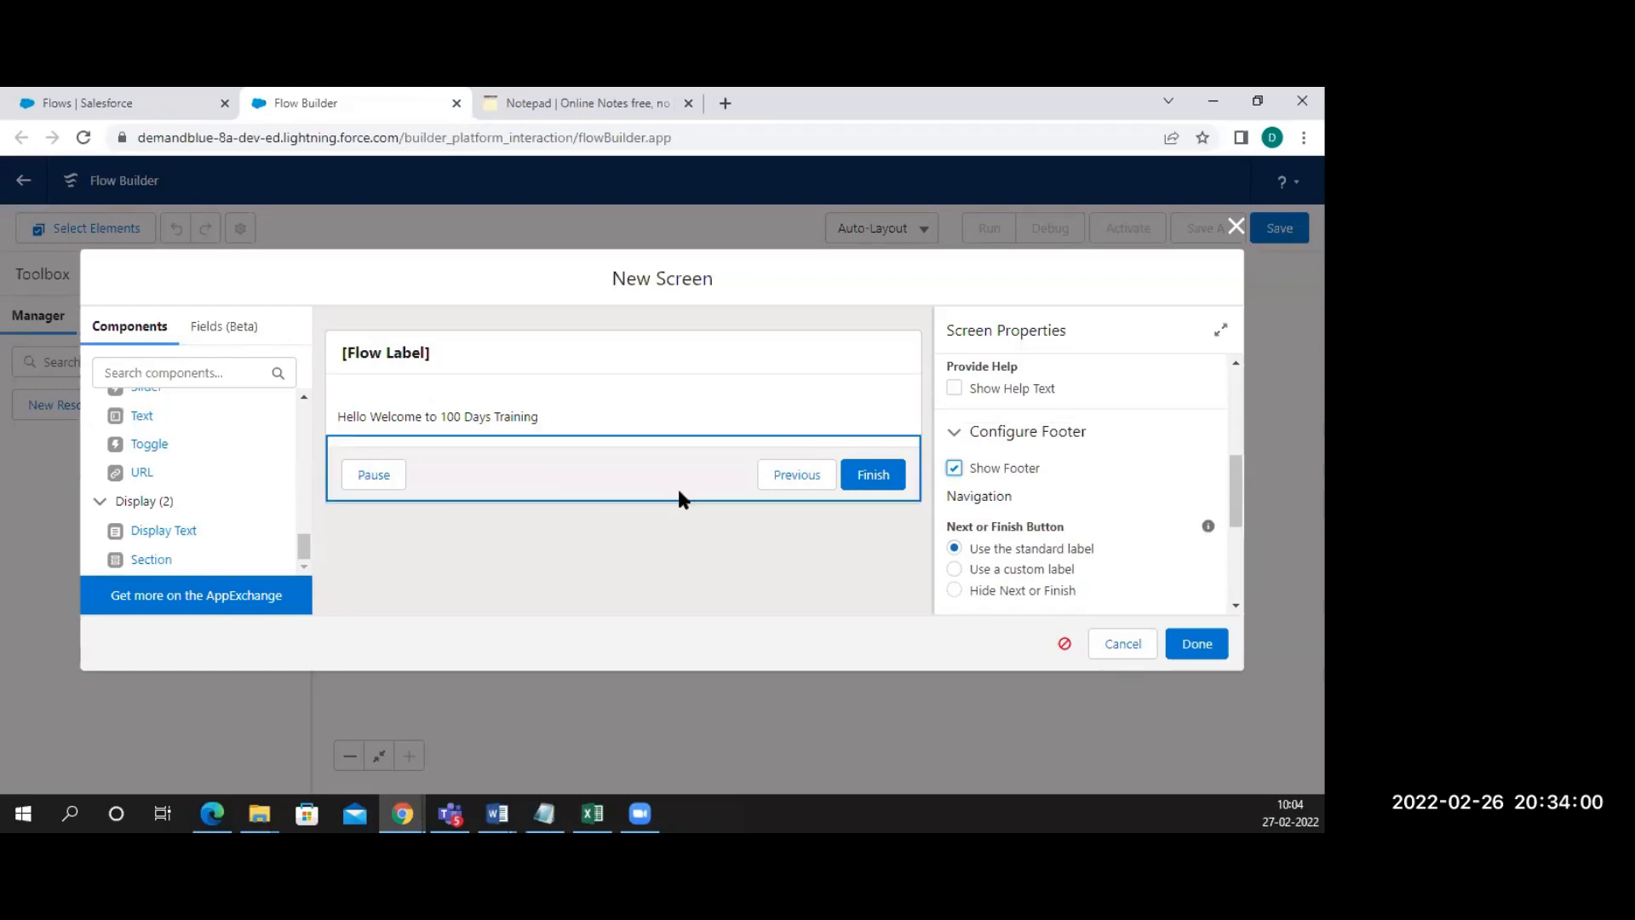
scroll(974, 504, down, 1)
scroll(975, 504, down, 3)
scroll(963, 443, up, 2)
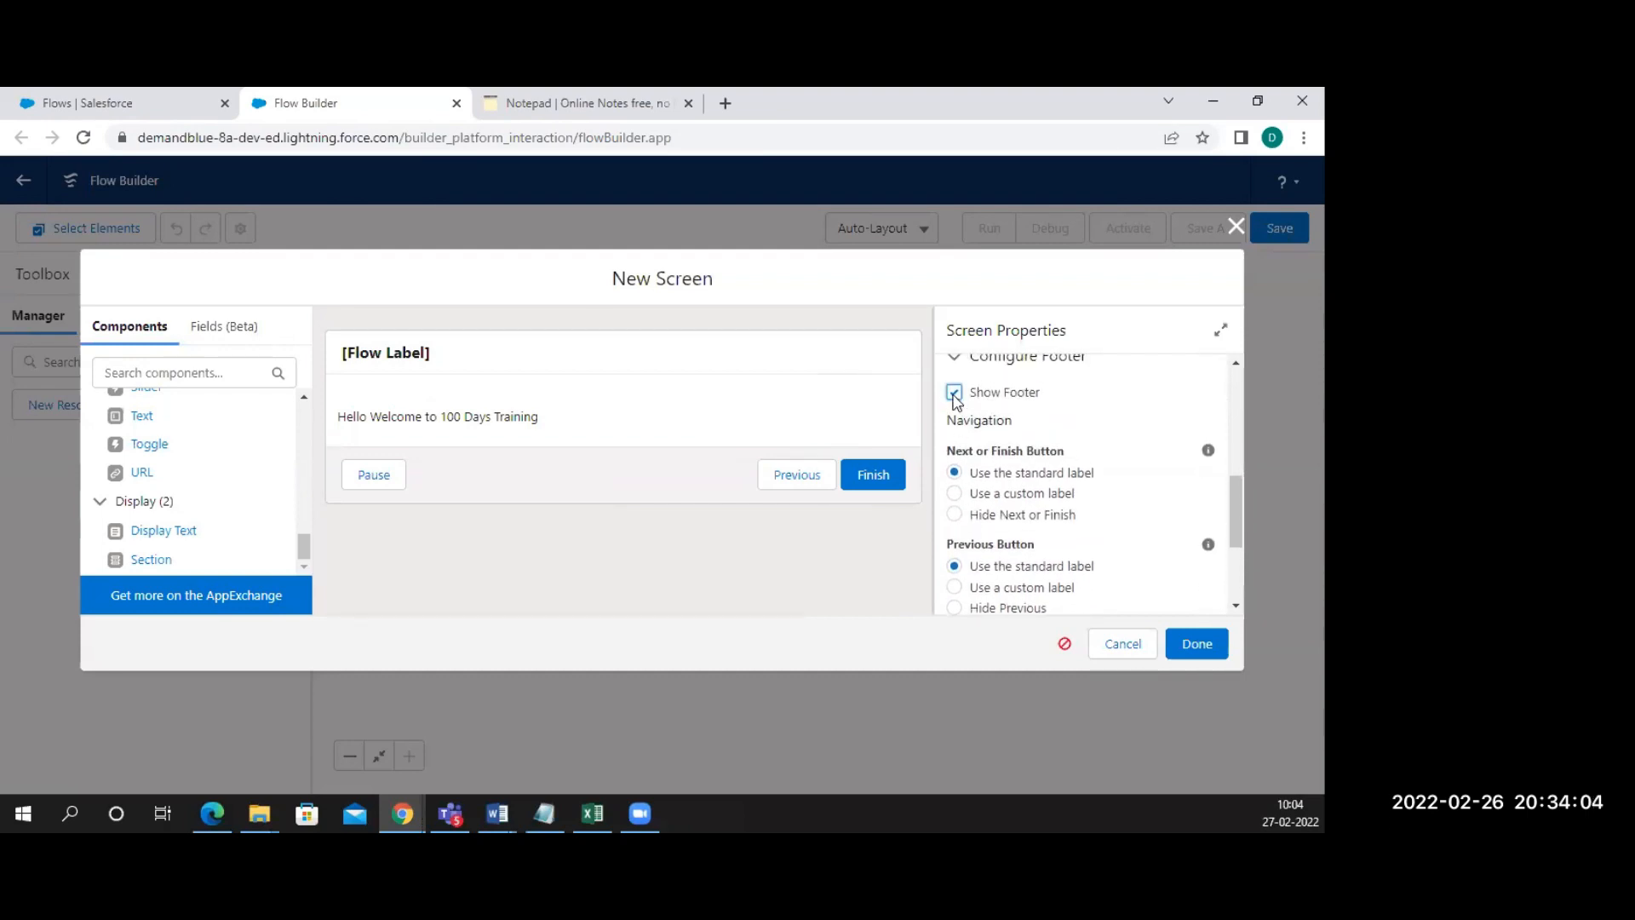
scroll(979, 413, up, 5)
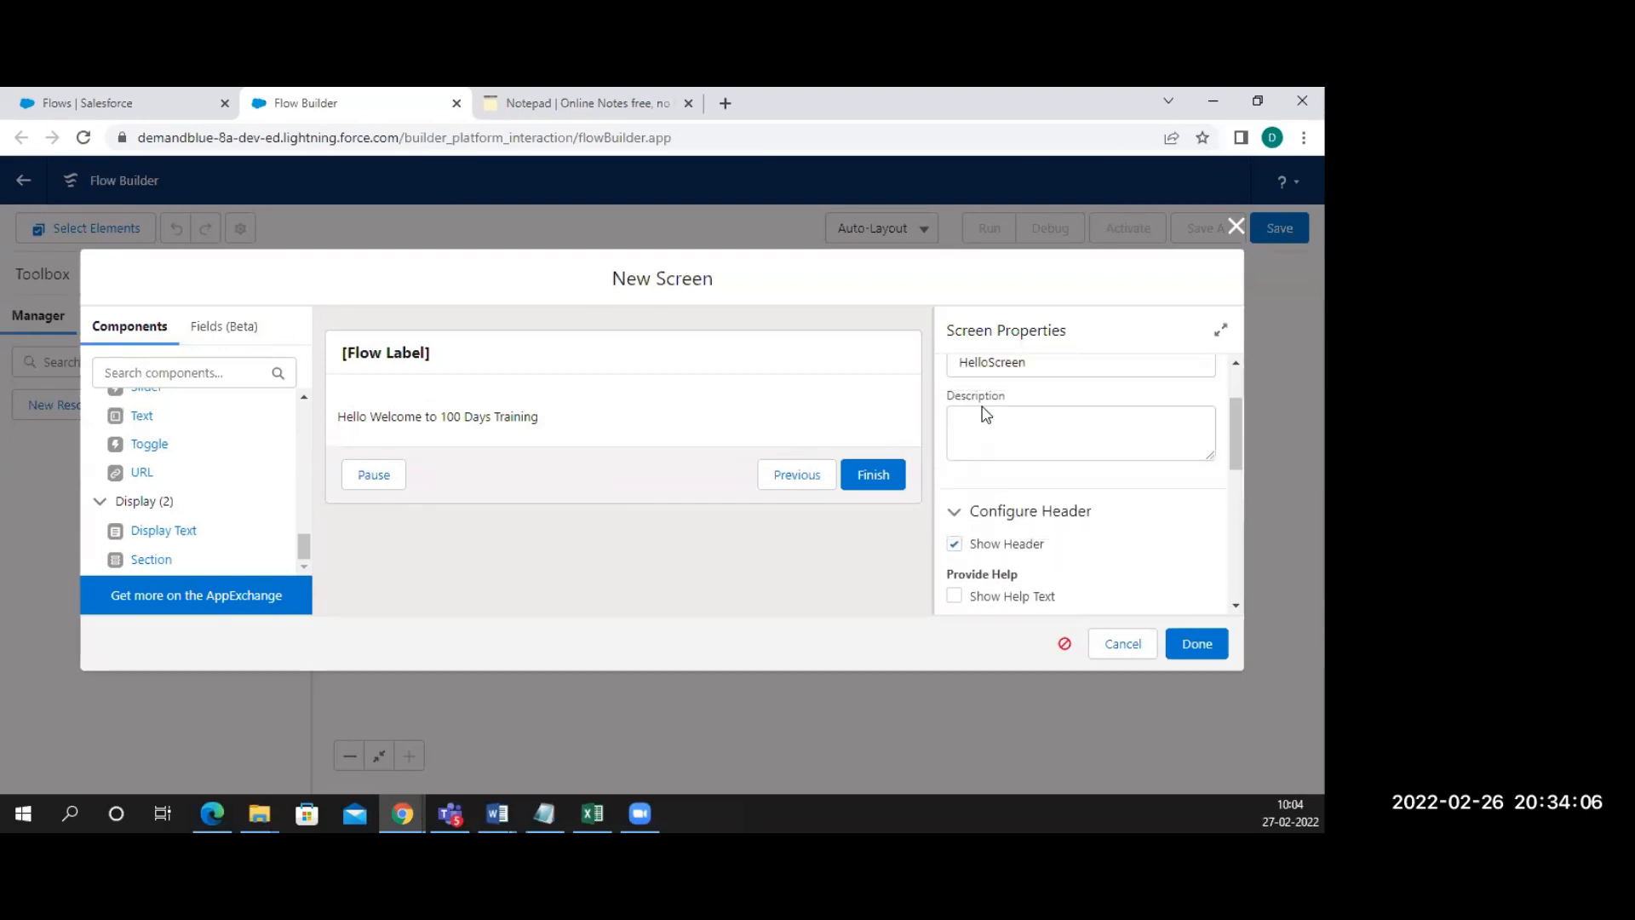
click(704, 363)
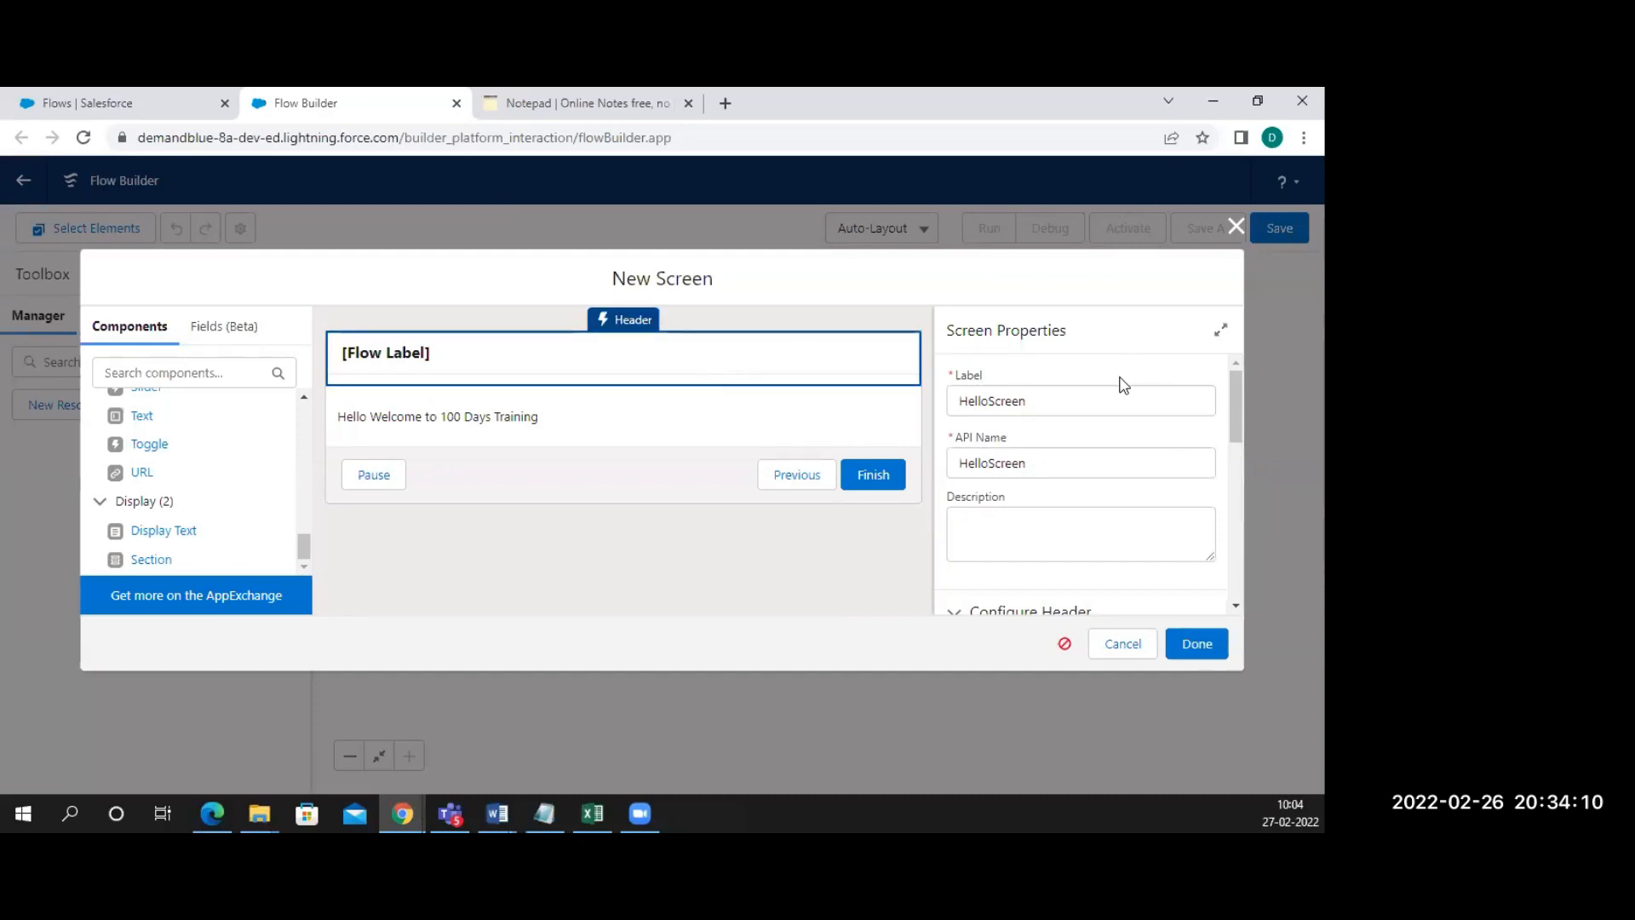
click(1047, 411)
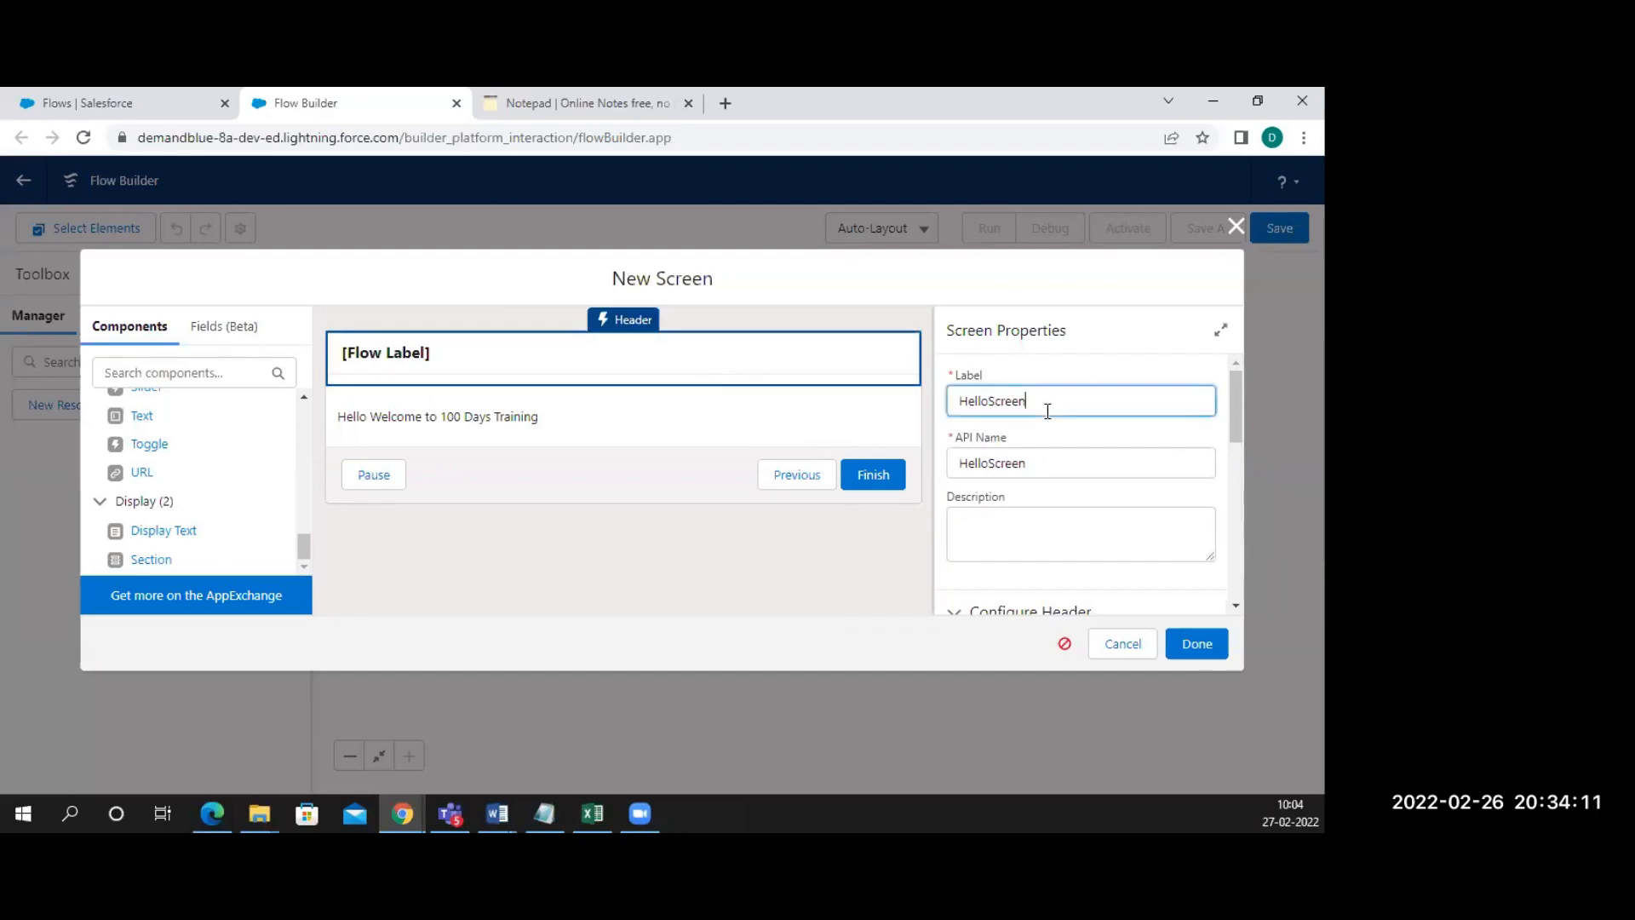
click(1064, 494)
scroll(1064, 494, down, 3)
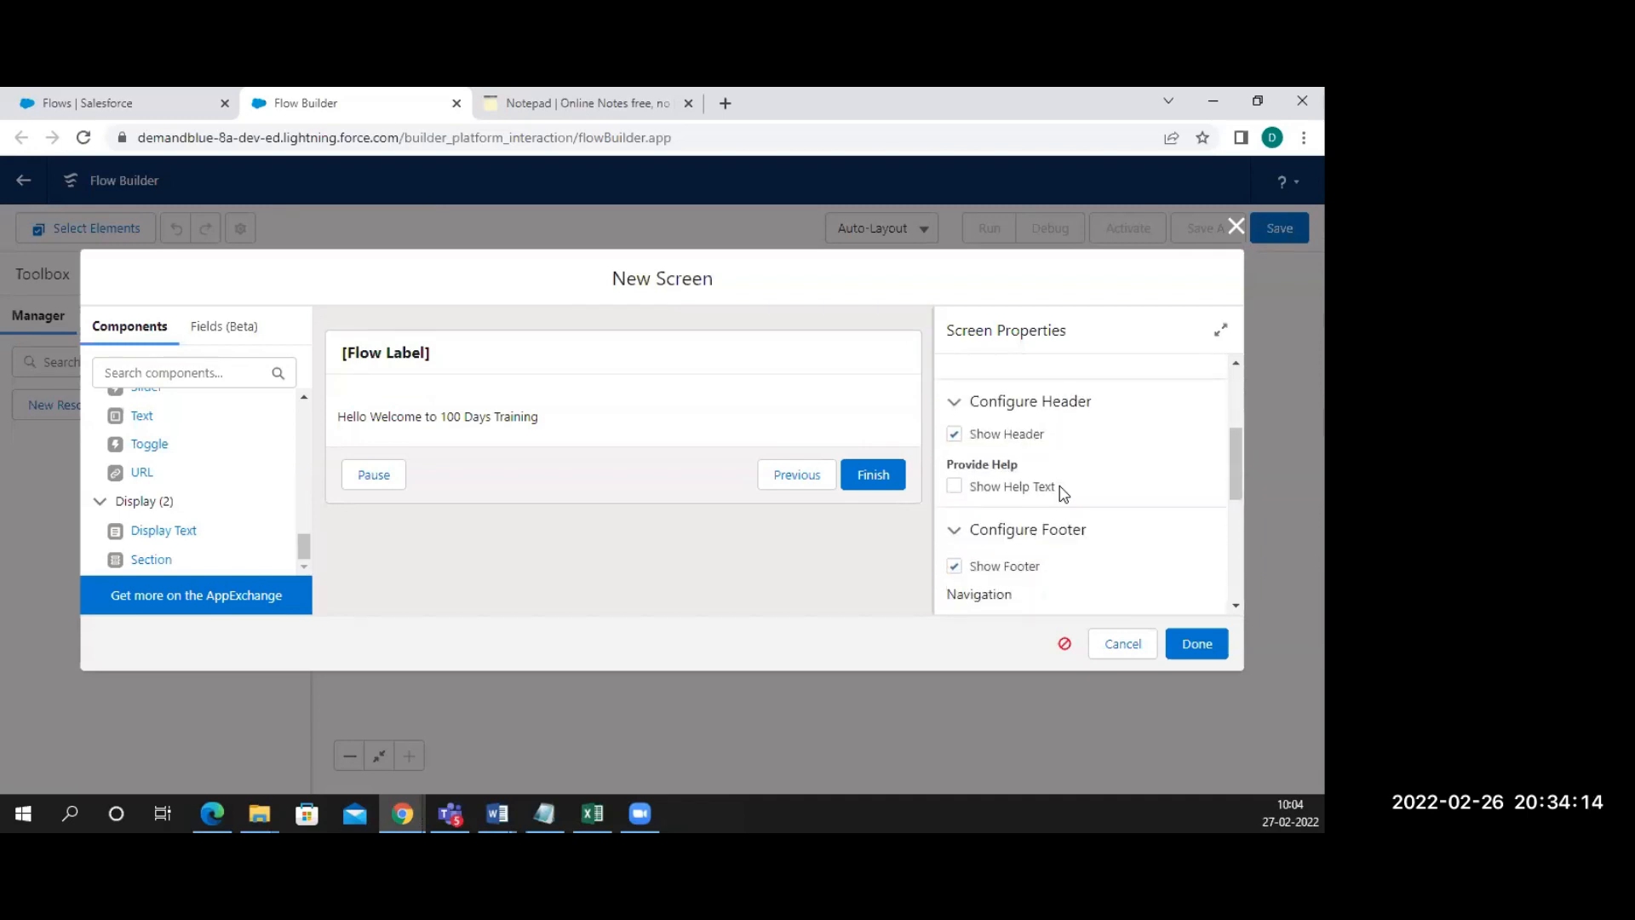
click(955, 436)
click(955, 436)
scroll(966, 441, down, 2)
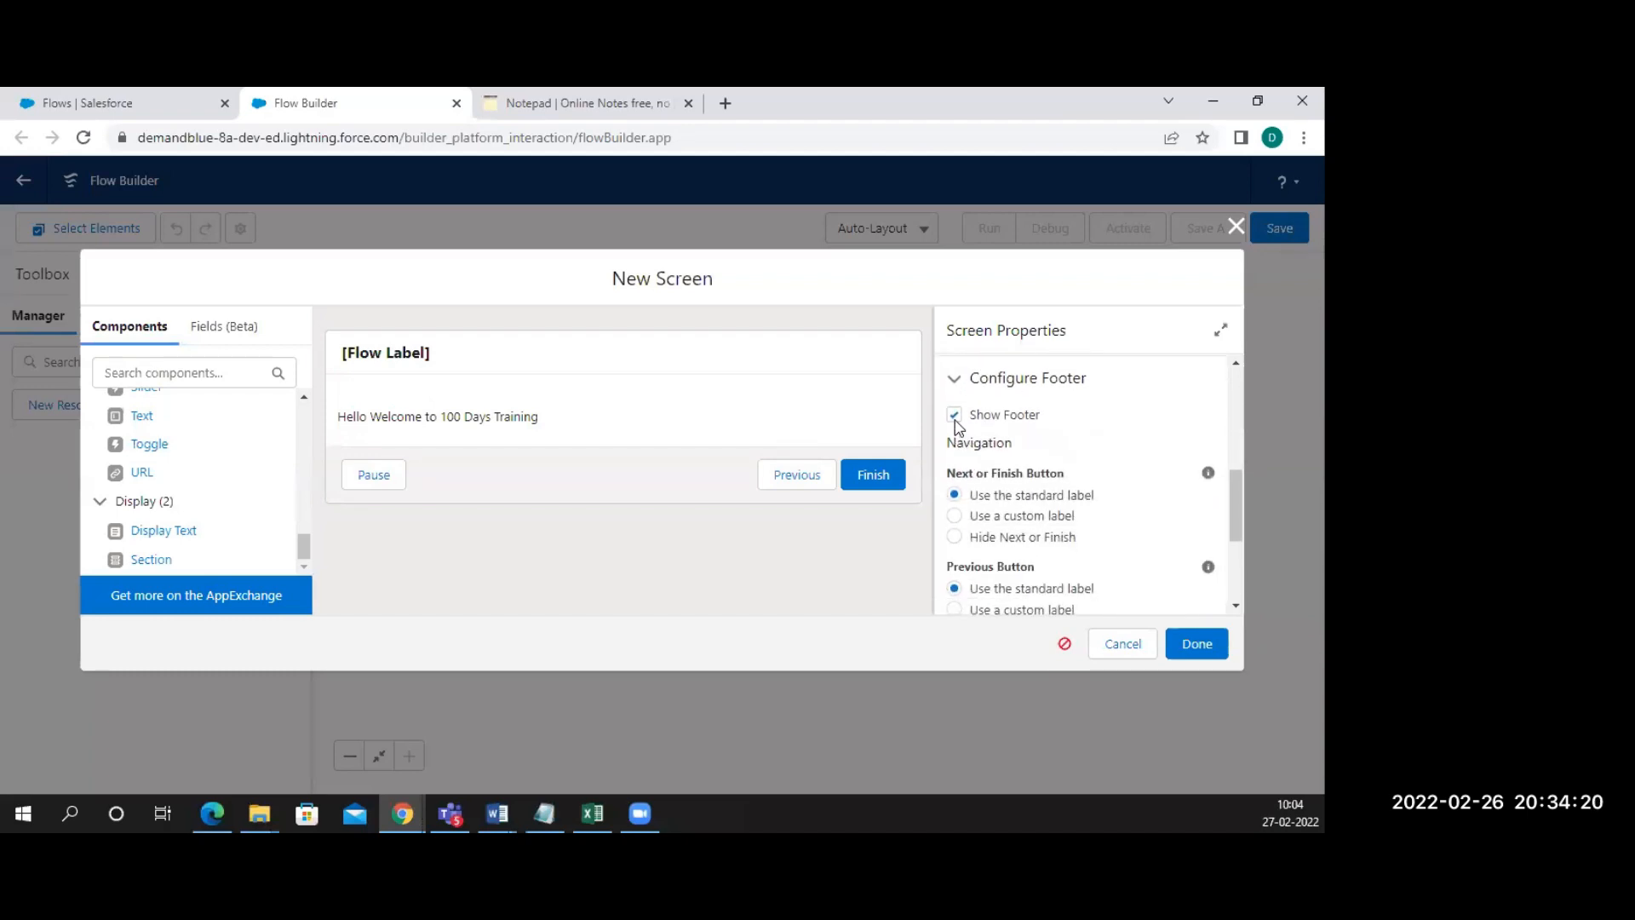
click(954, 417)
click(954, 416)
scroll(1048, 509, down, 1)
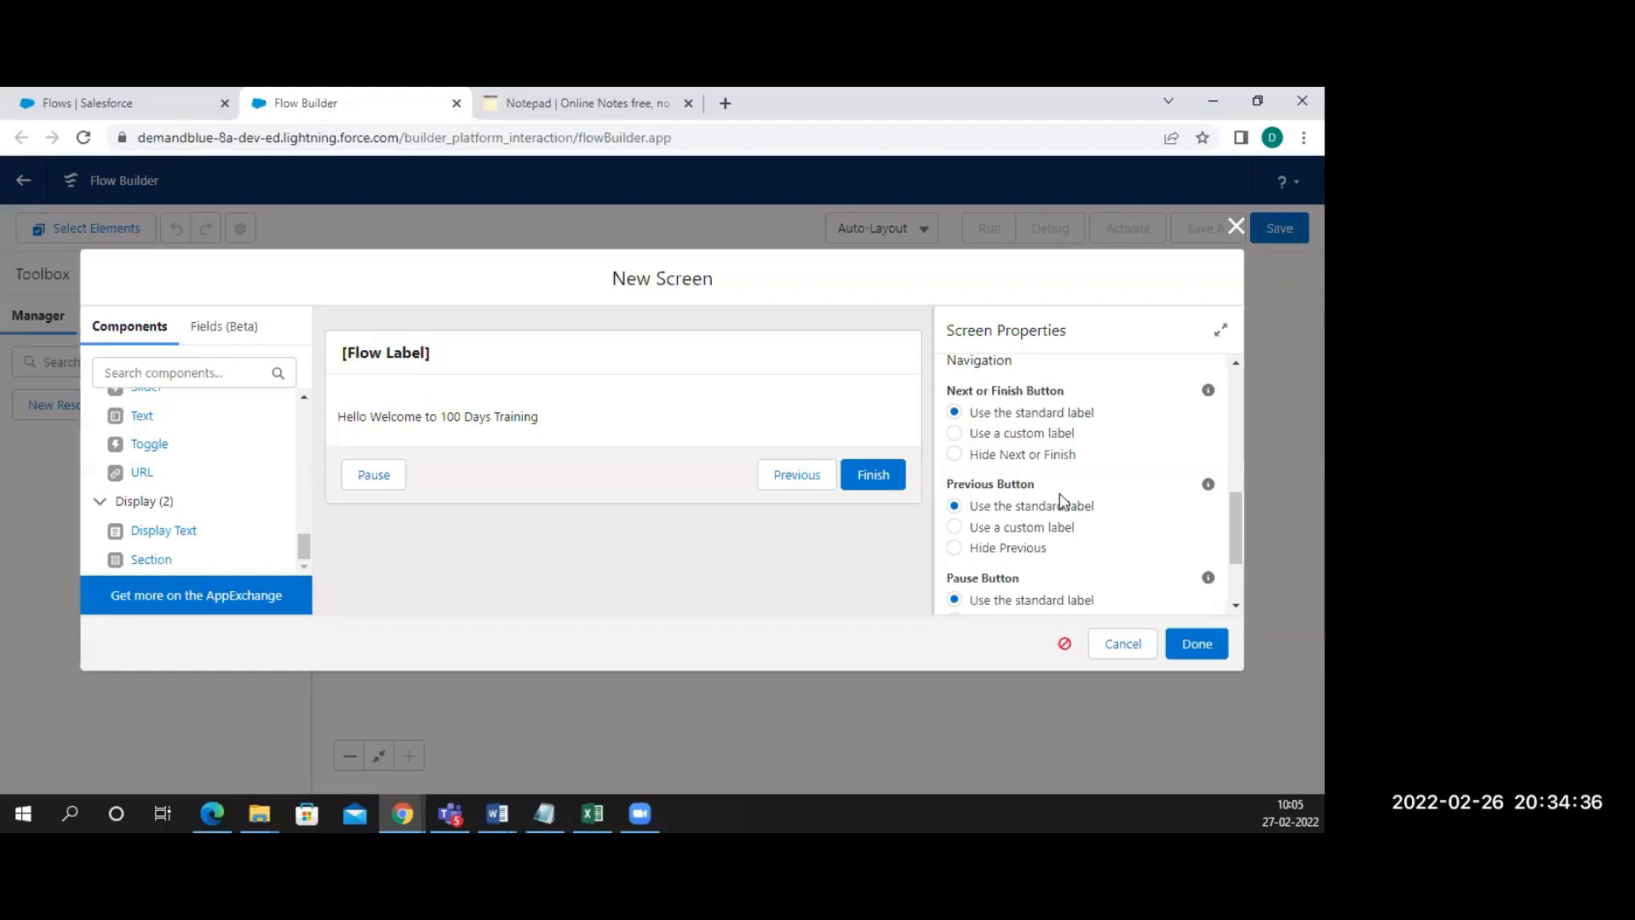
Close the dialog so HelloScreen, showing 'Hello Welcome to 100 Days Training', joins the canvas
scroll(1060, 500, up, 2)
scroll(1060, 501, down, 3)
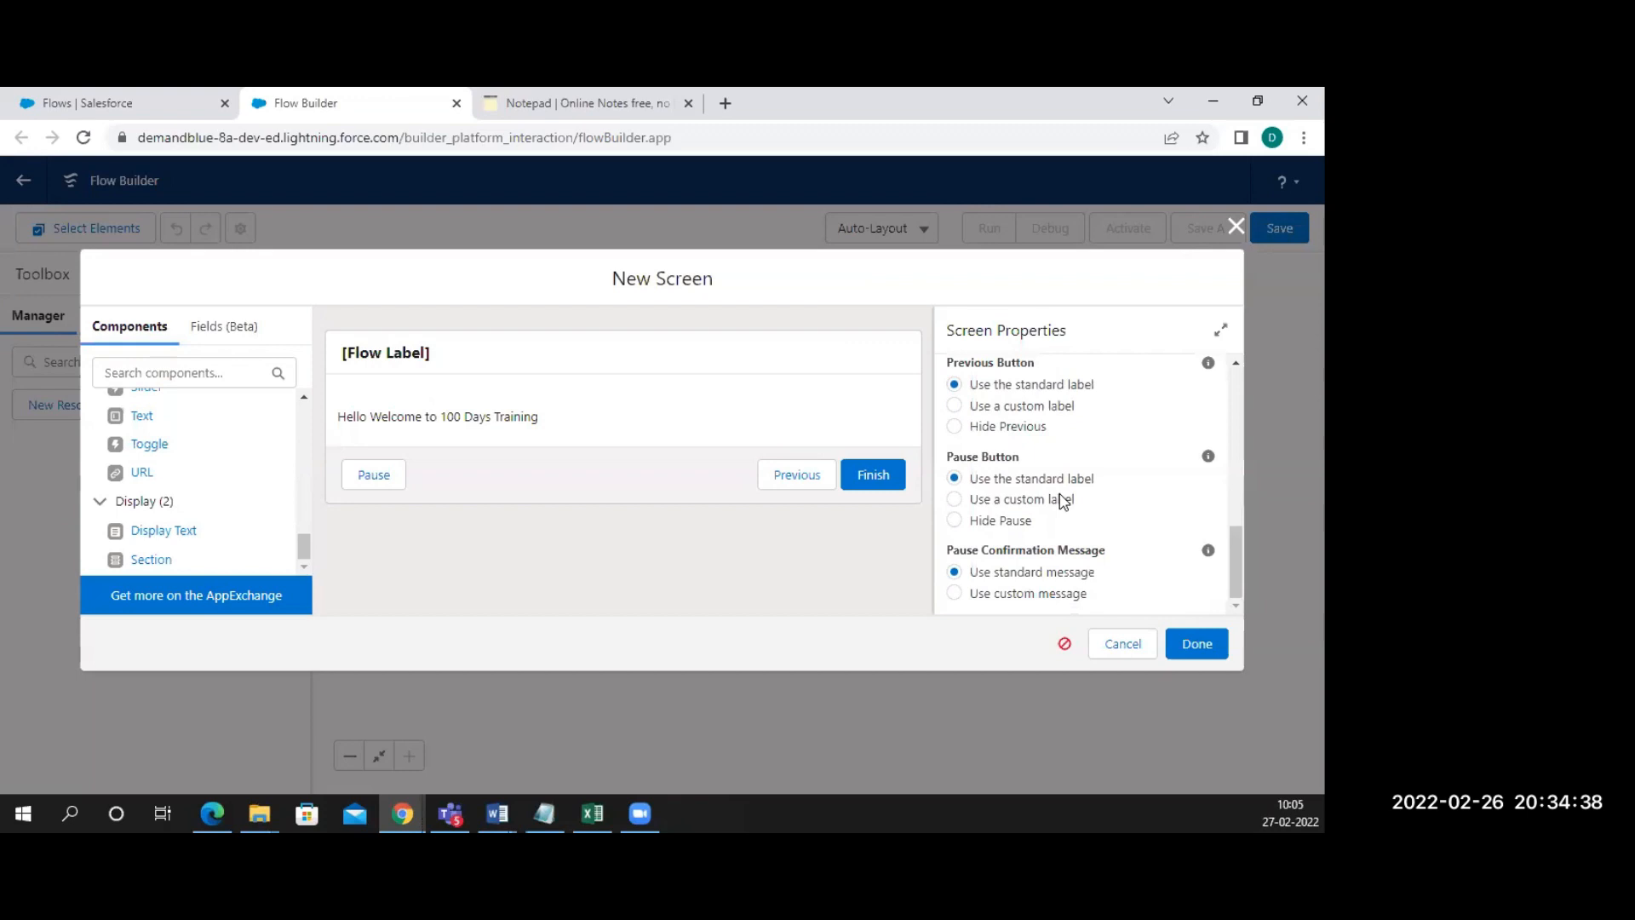
scroll(1060, 501, up, 5)
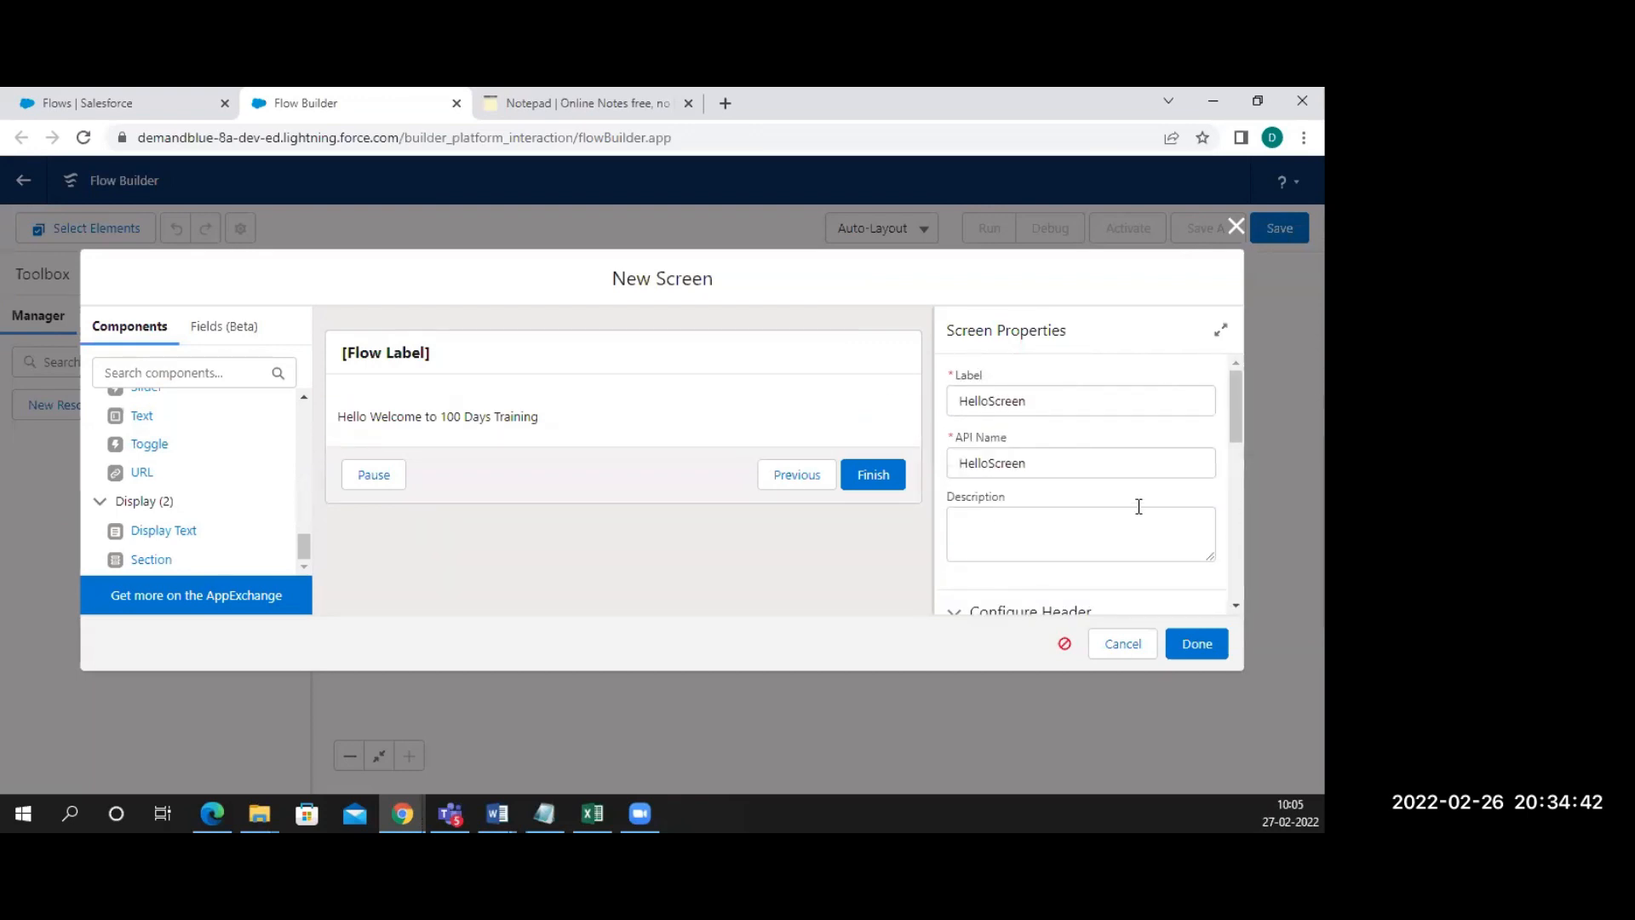
click(1198, 644)
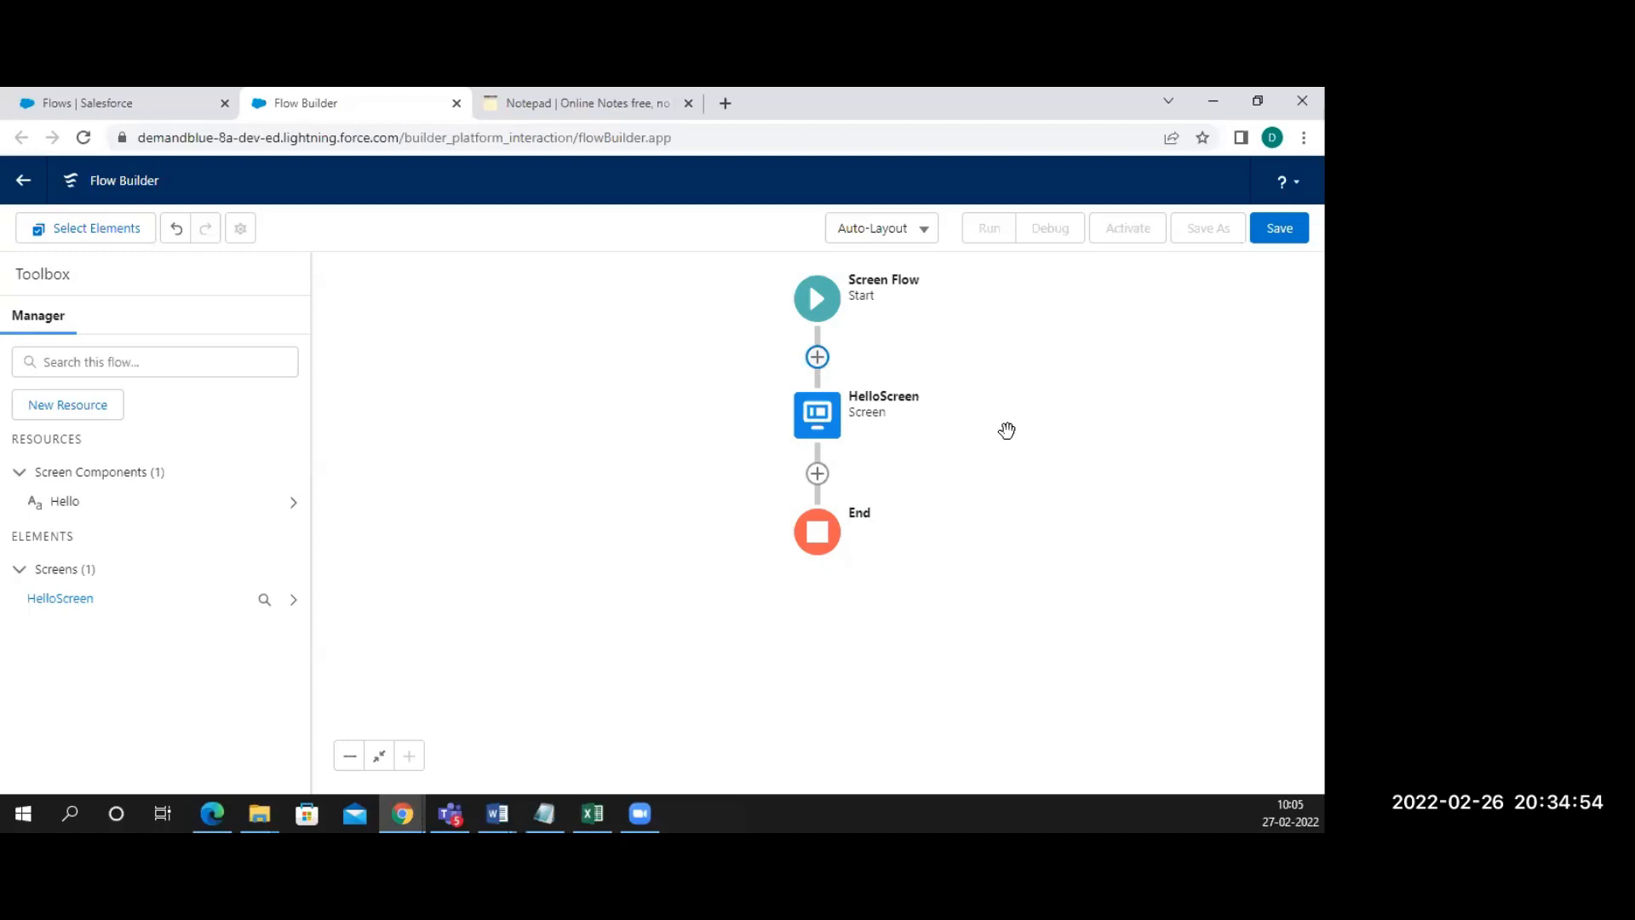
Add a new note line 'Save the flow ->' below the add-element steps
click(566, 112)
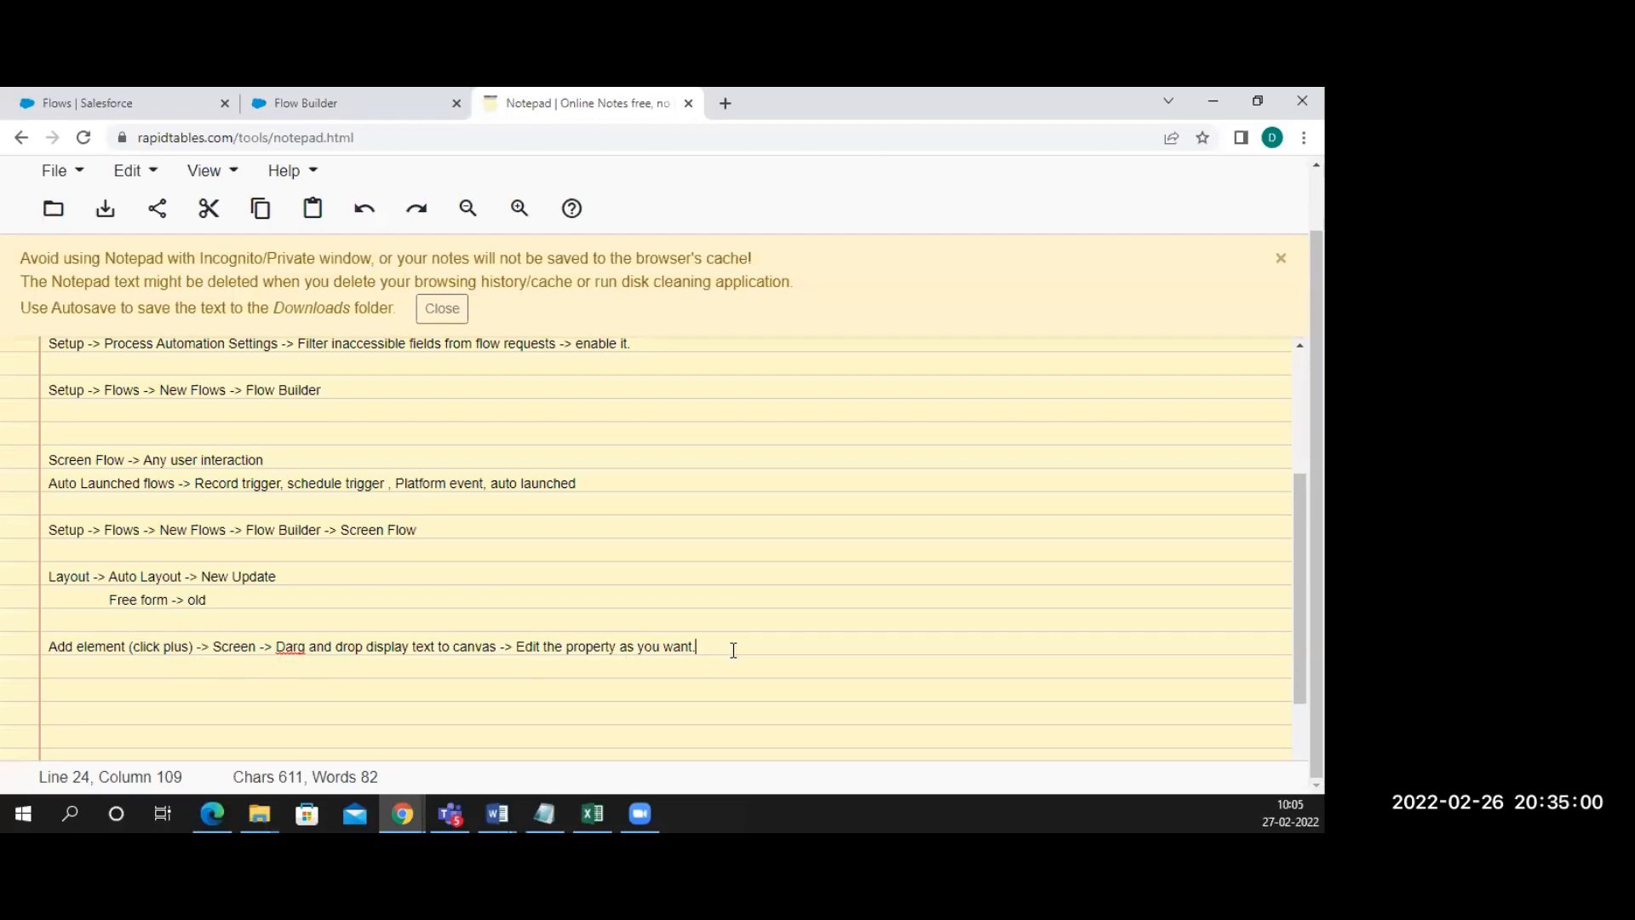
key(Return)
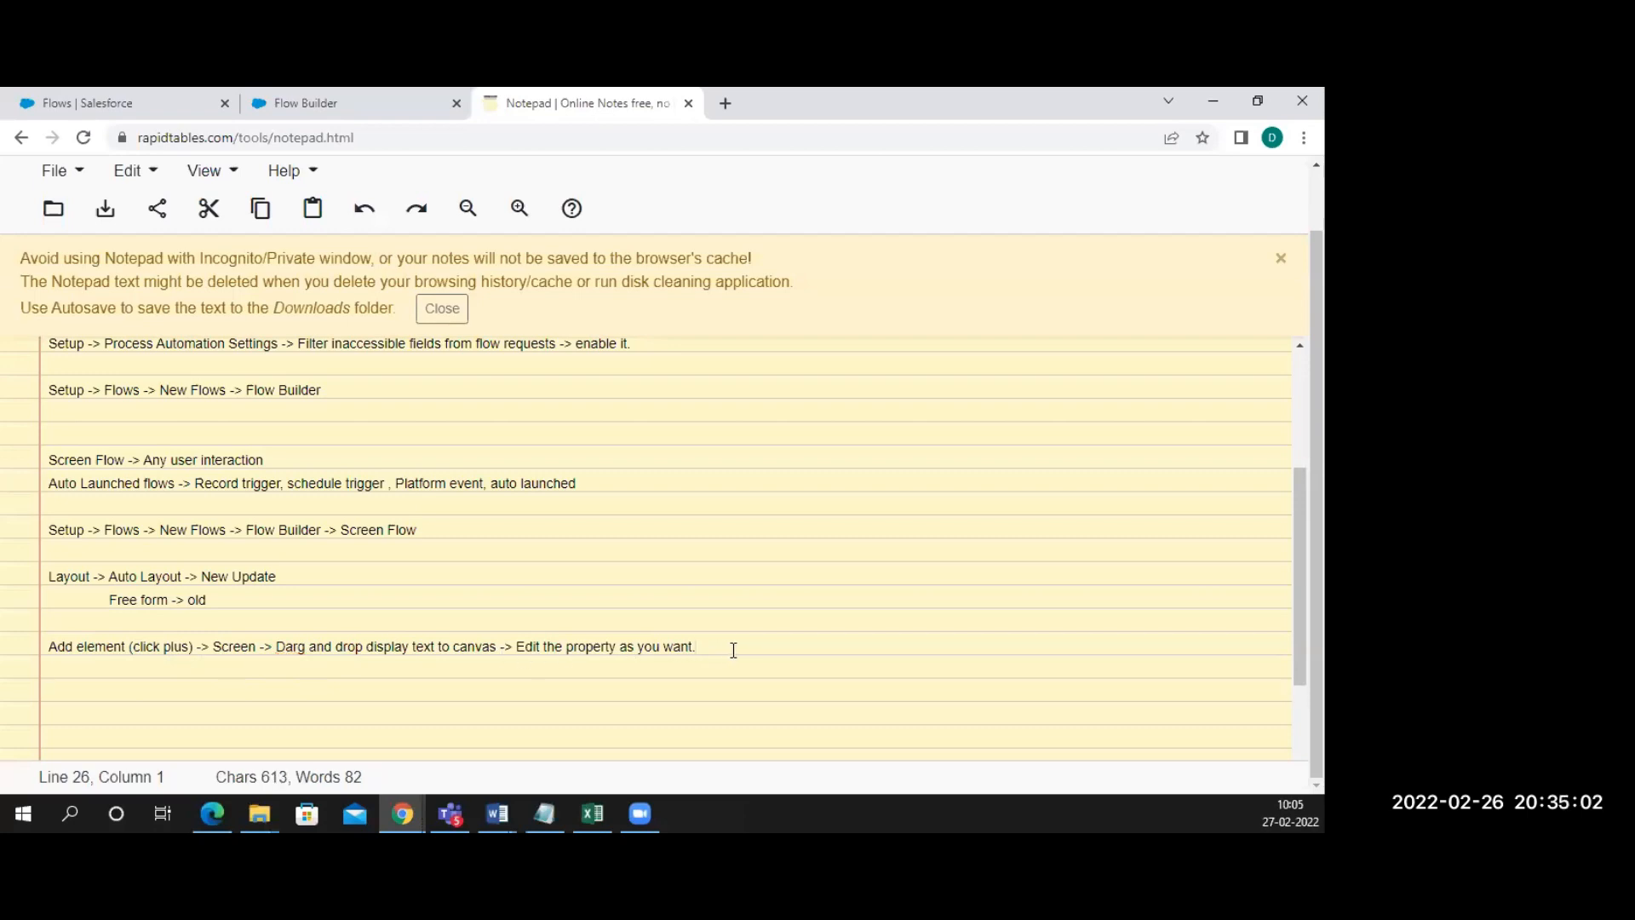
text(Save the f)
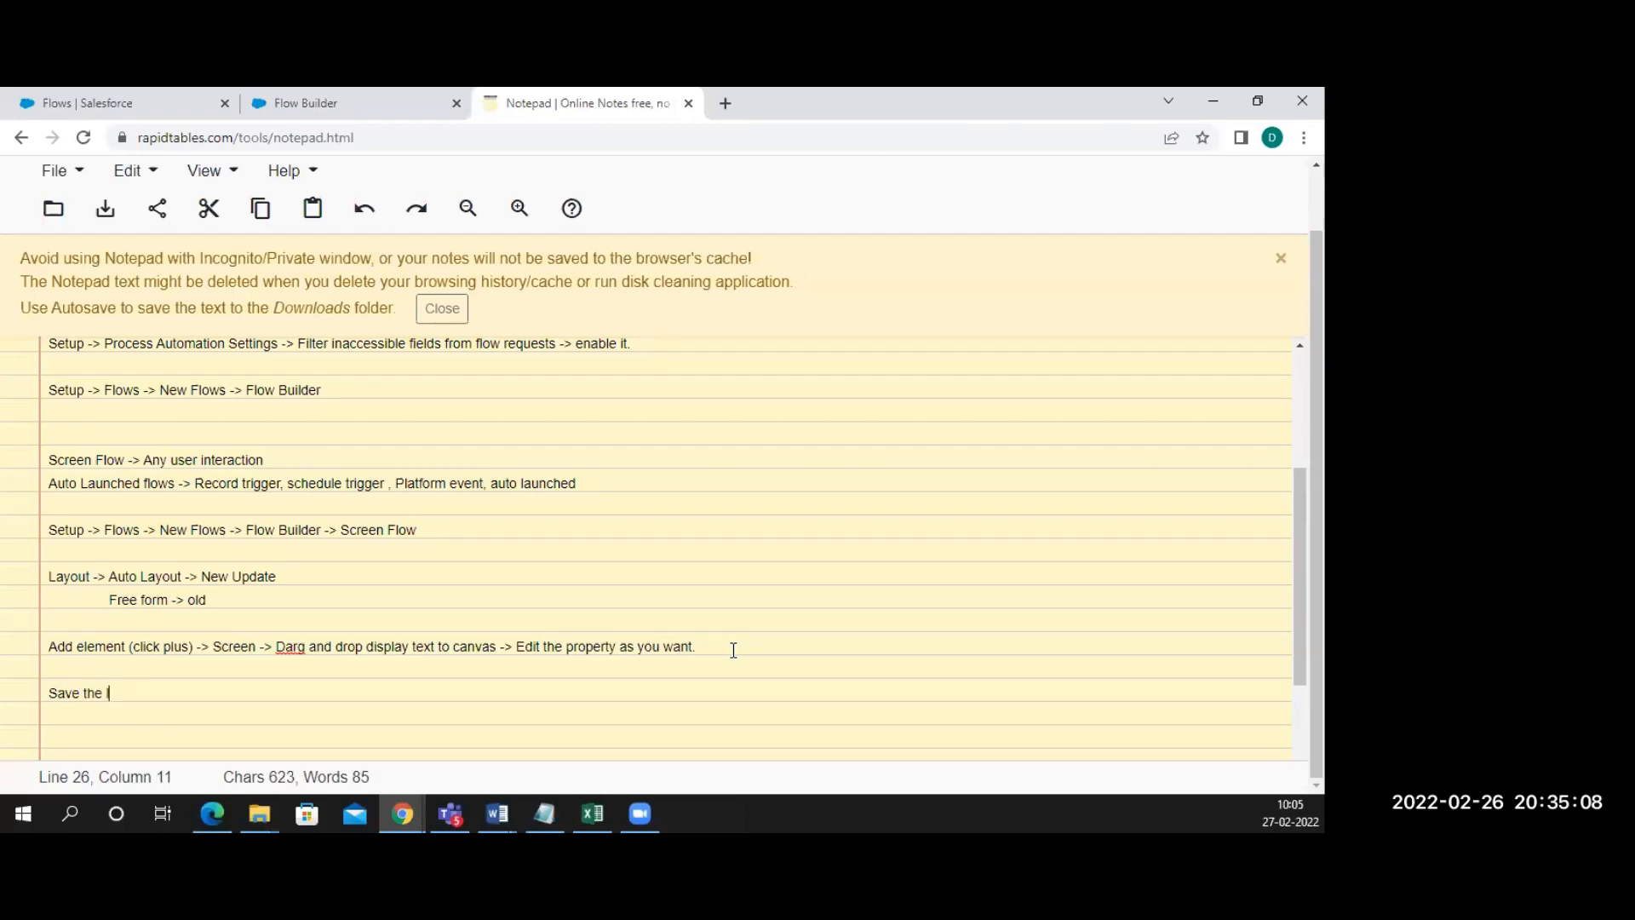
text(flow ->)
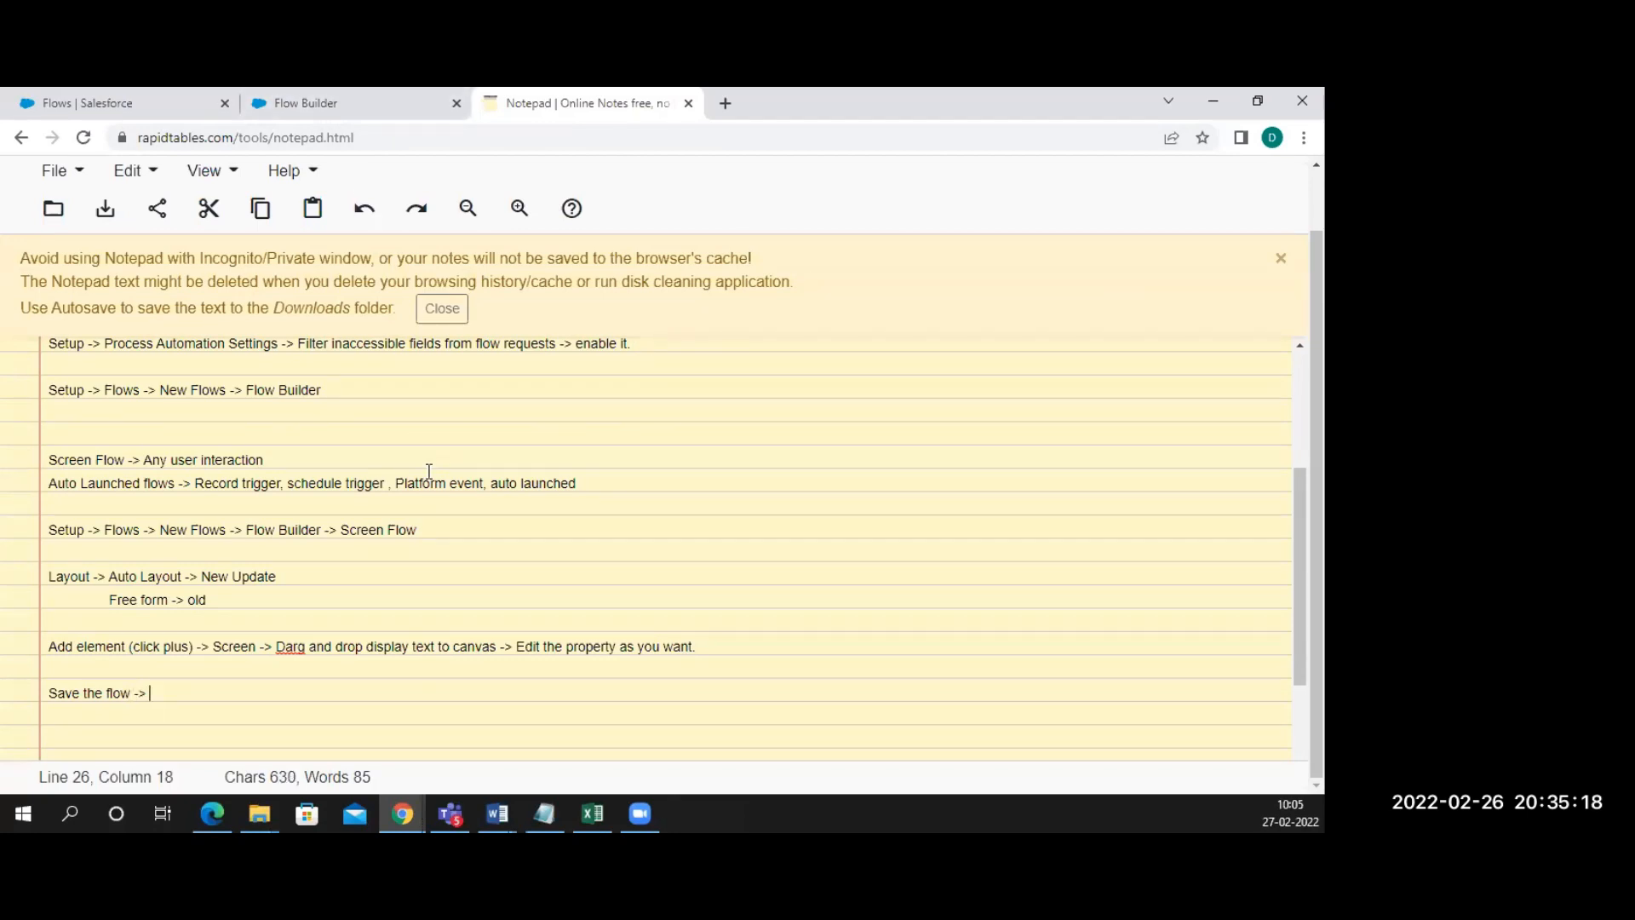
Reopen the HelloScreen element on the flow canvas for editing
click(373, 105)
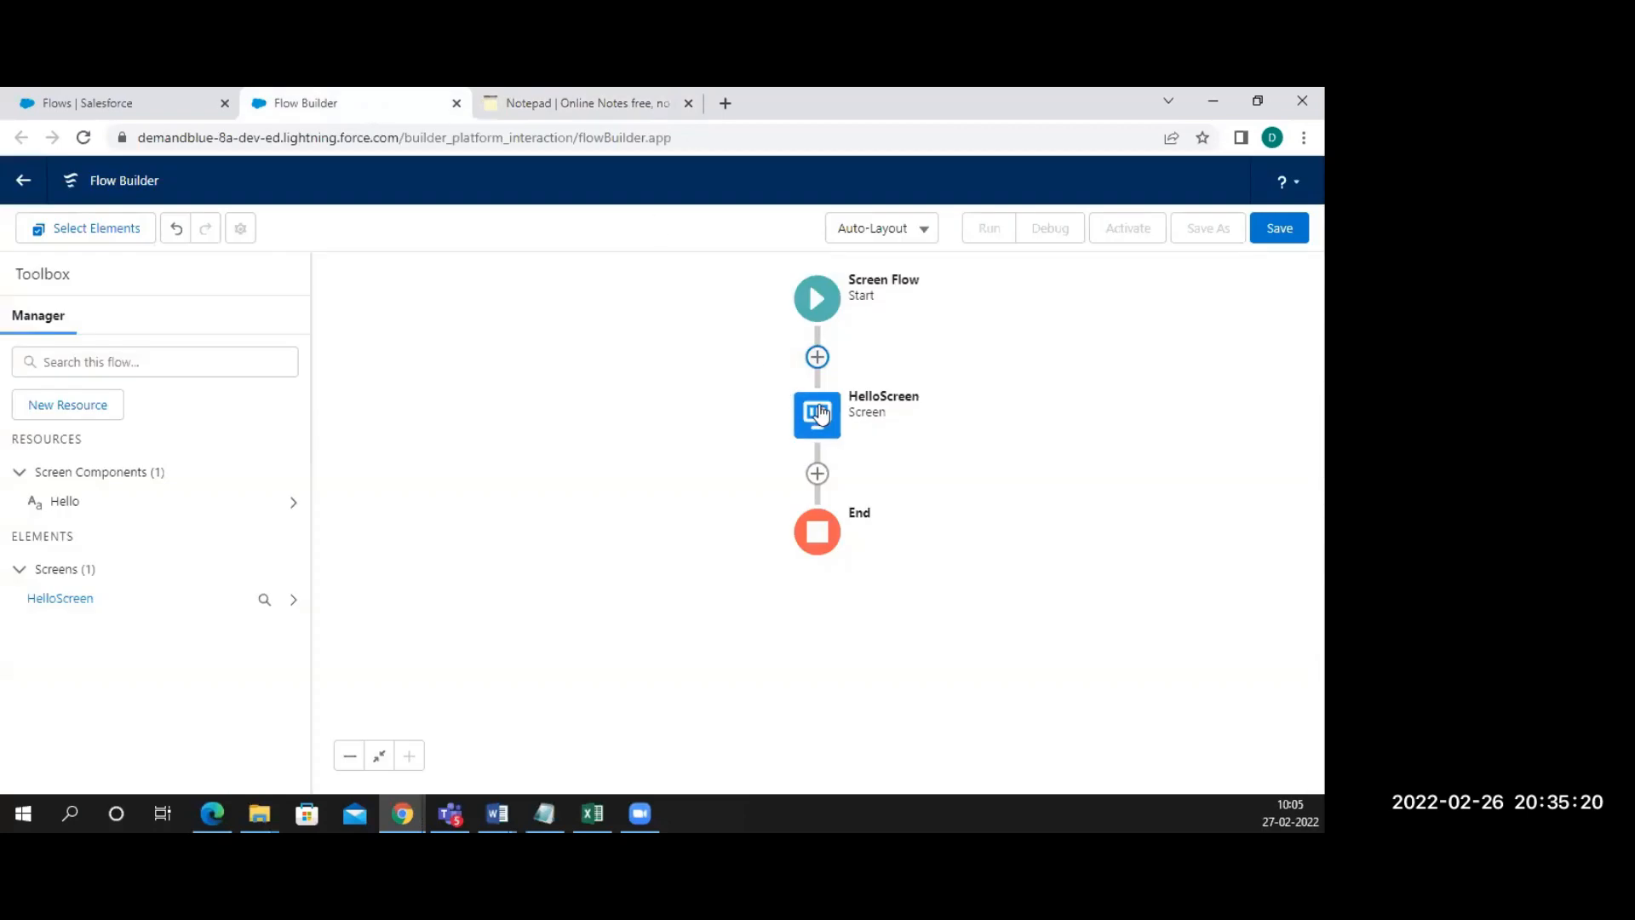
click(817, 357)
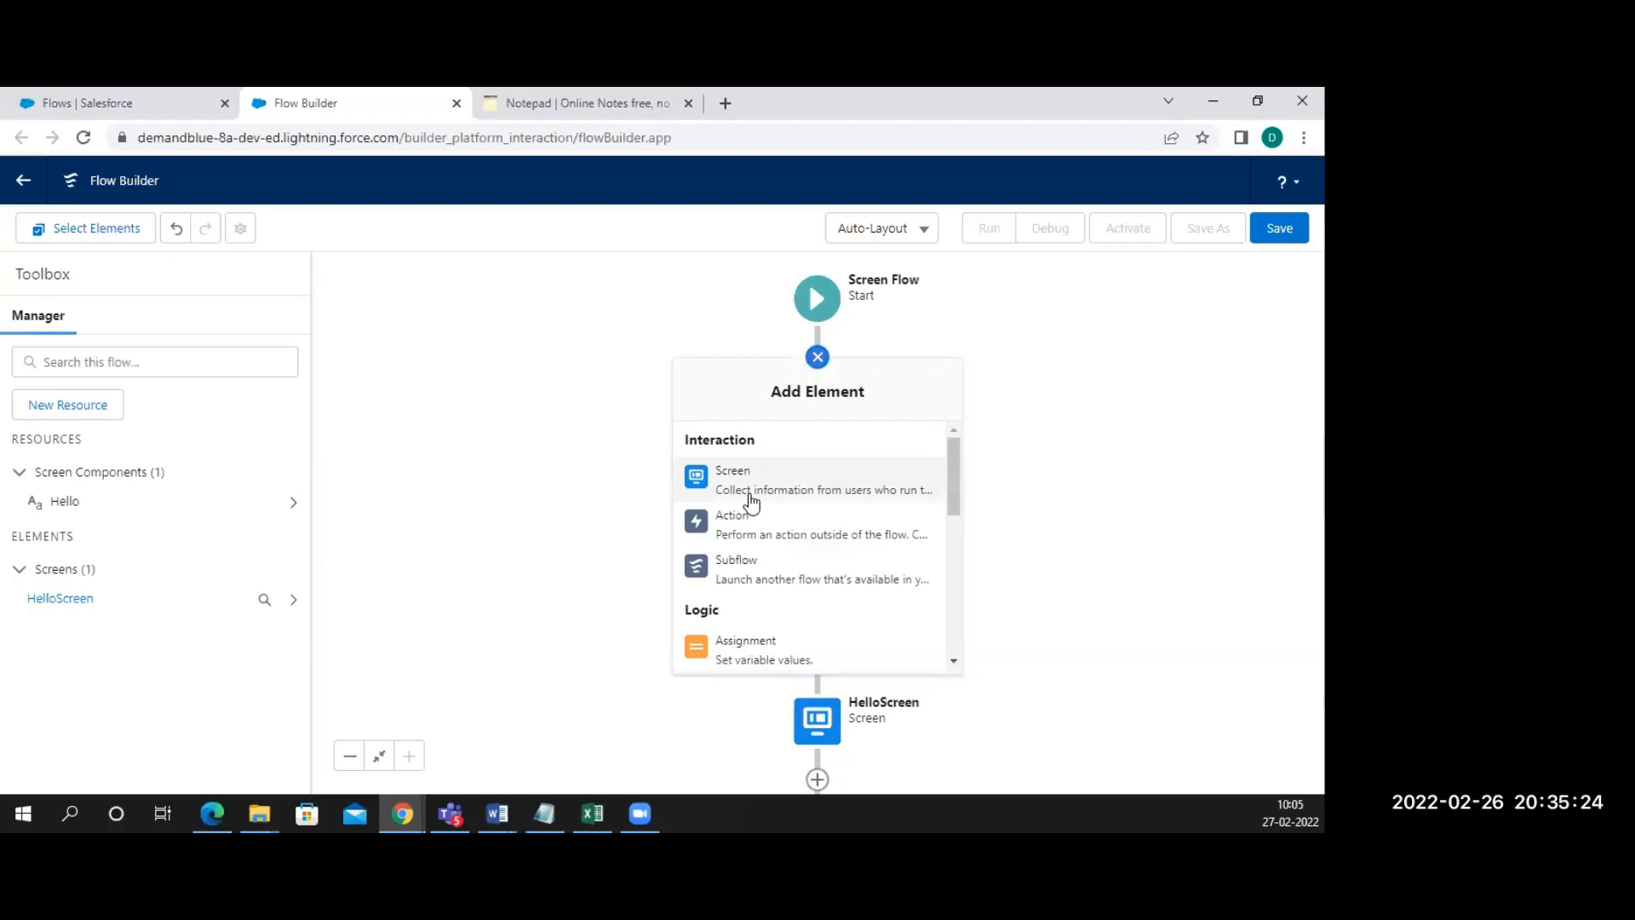
click(992, 438)
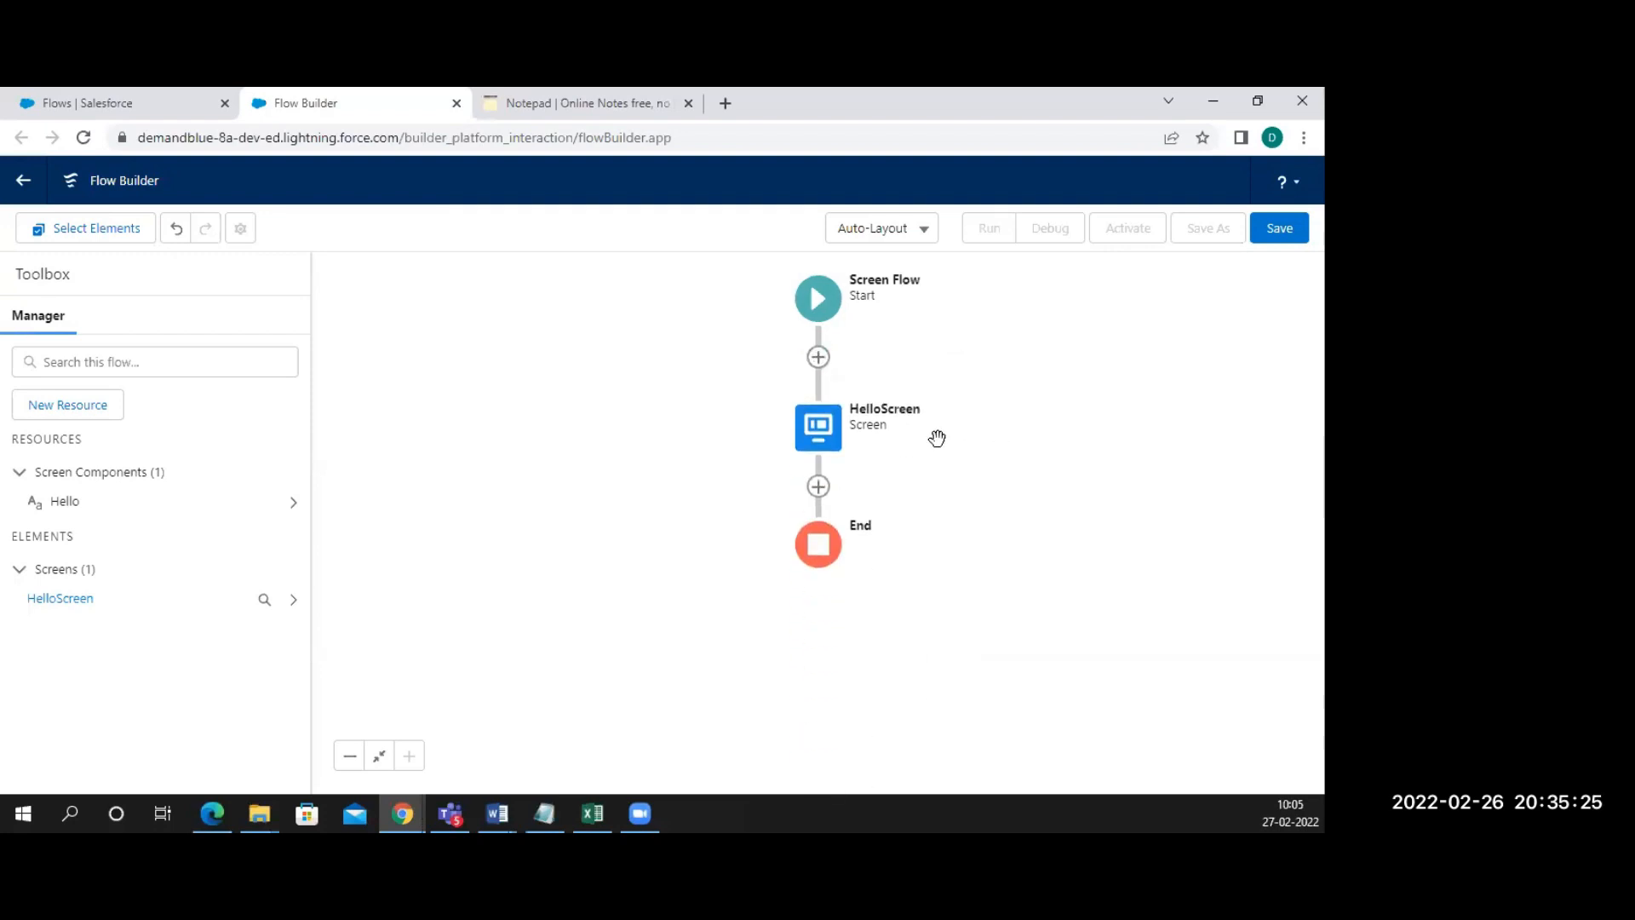
click(817, 425)
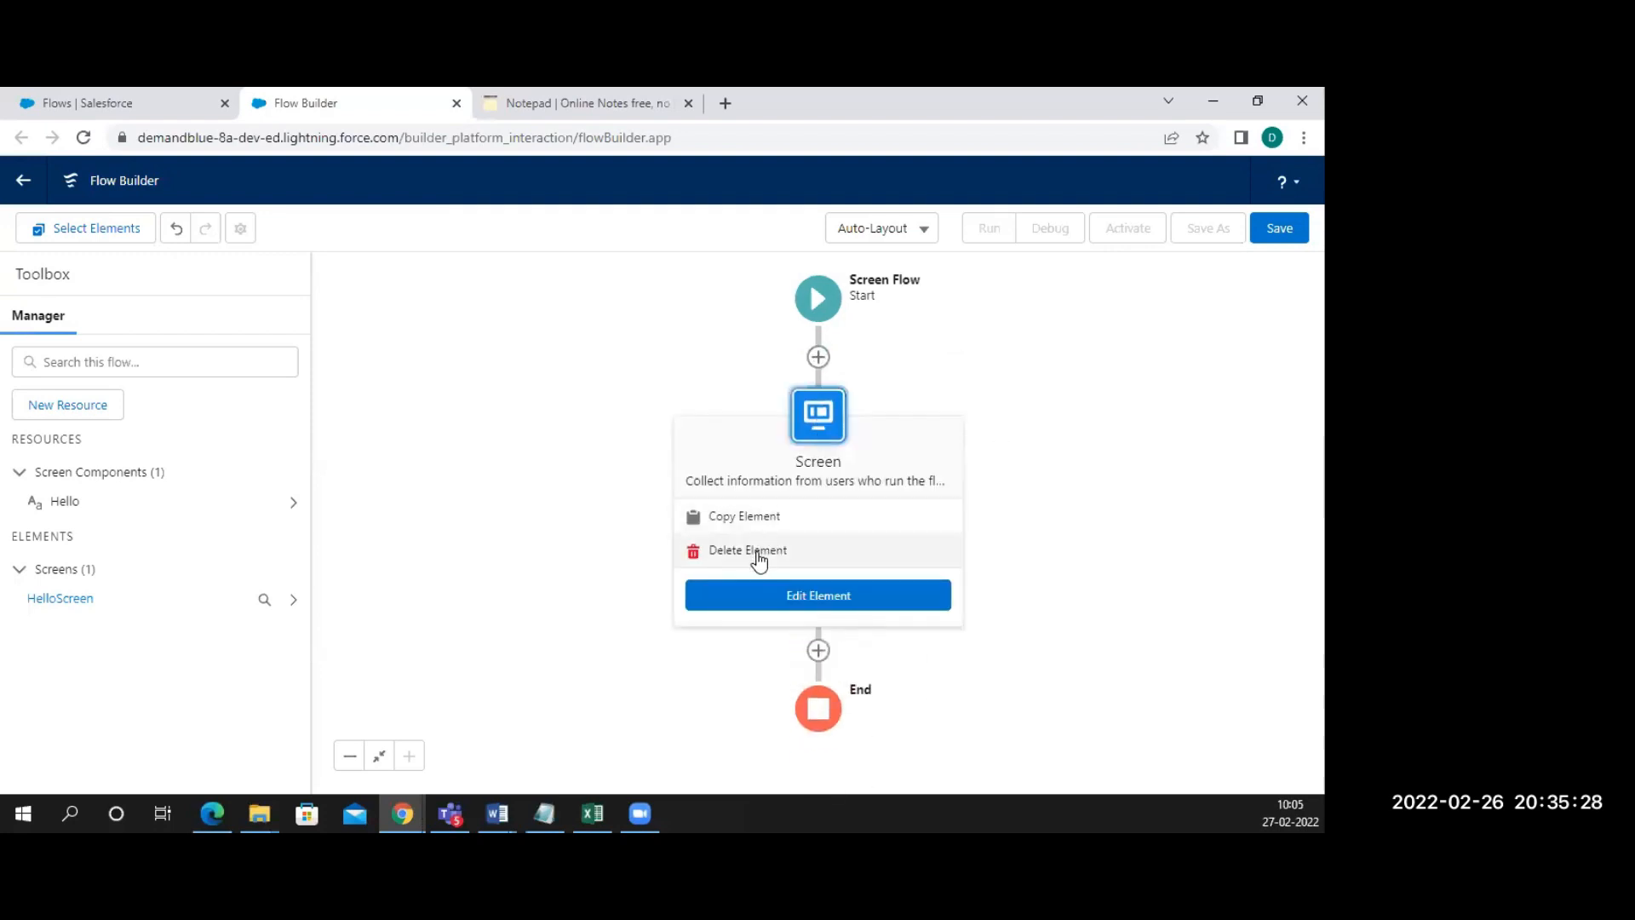
click(756, 599)
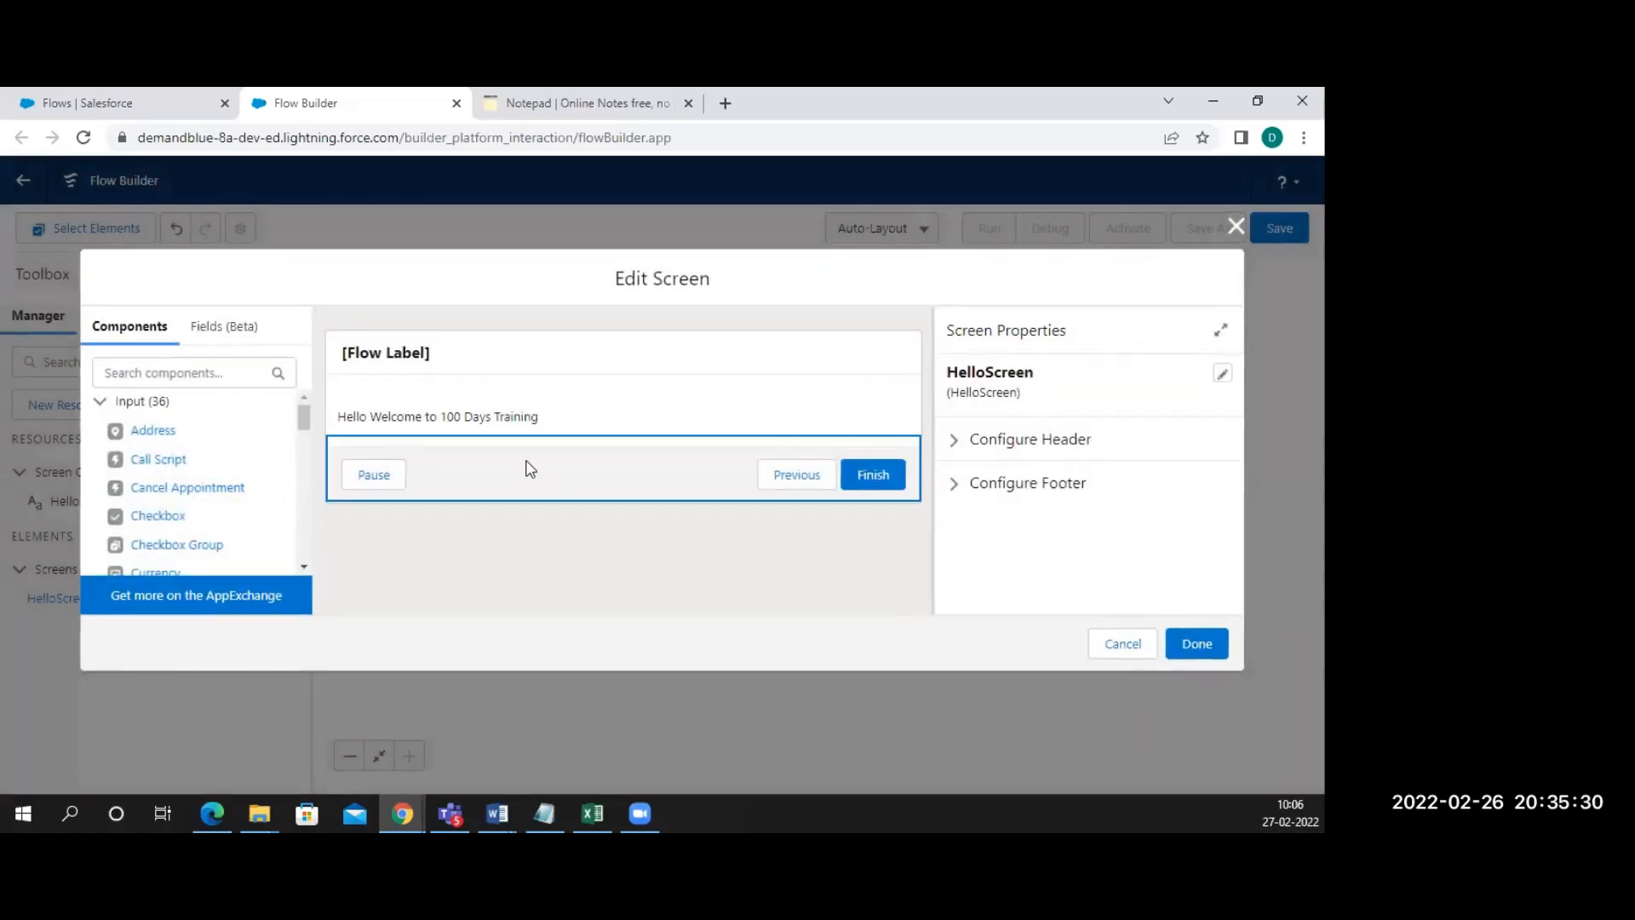
Review the screen's Label, API Name and Description fields and the welcome text's properties
click(424, 362)
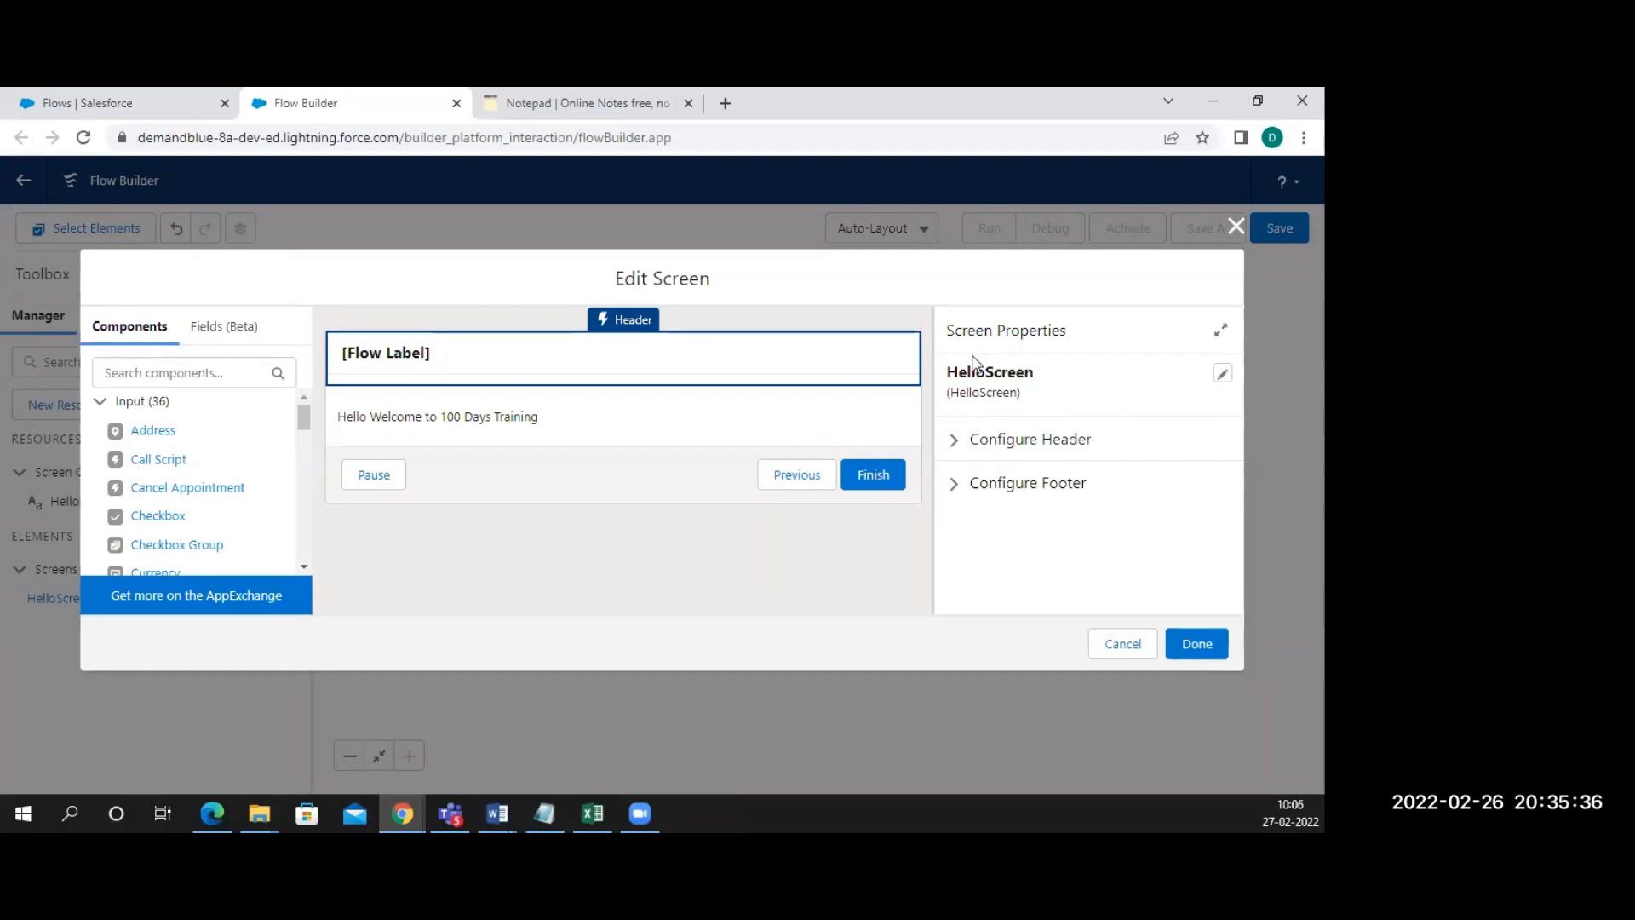
click(955, 441)
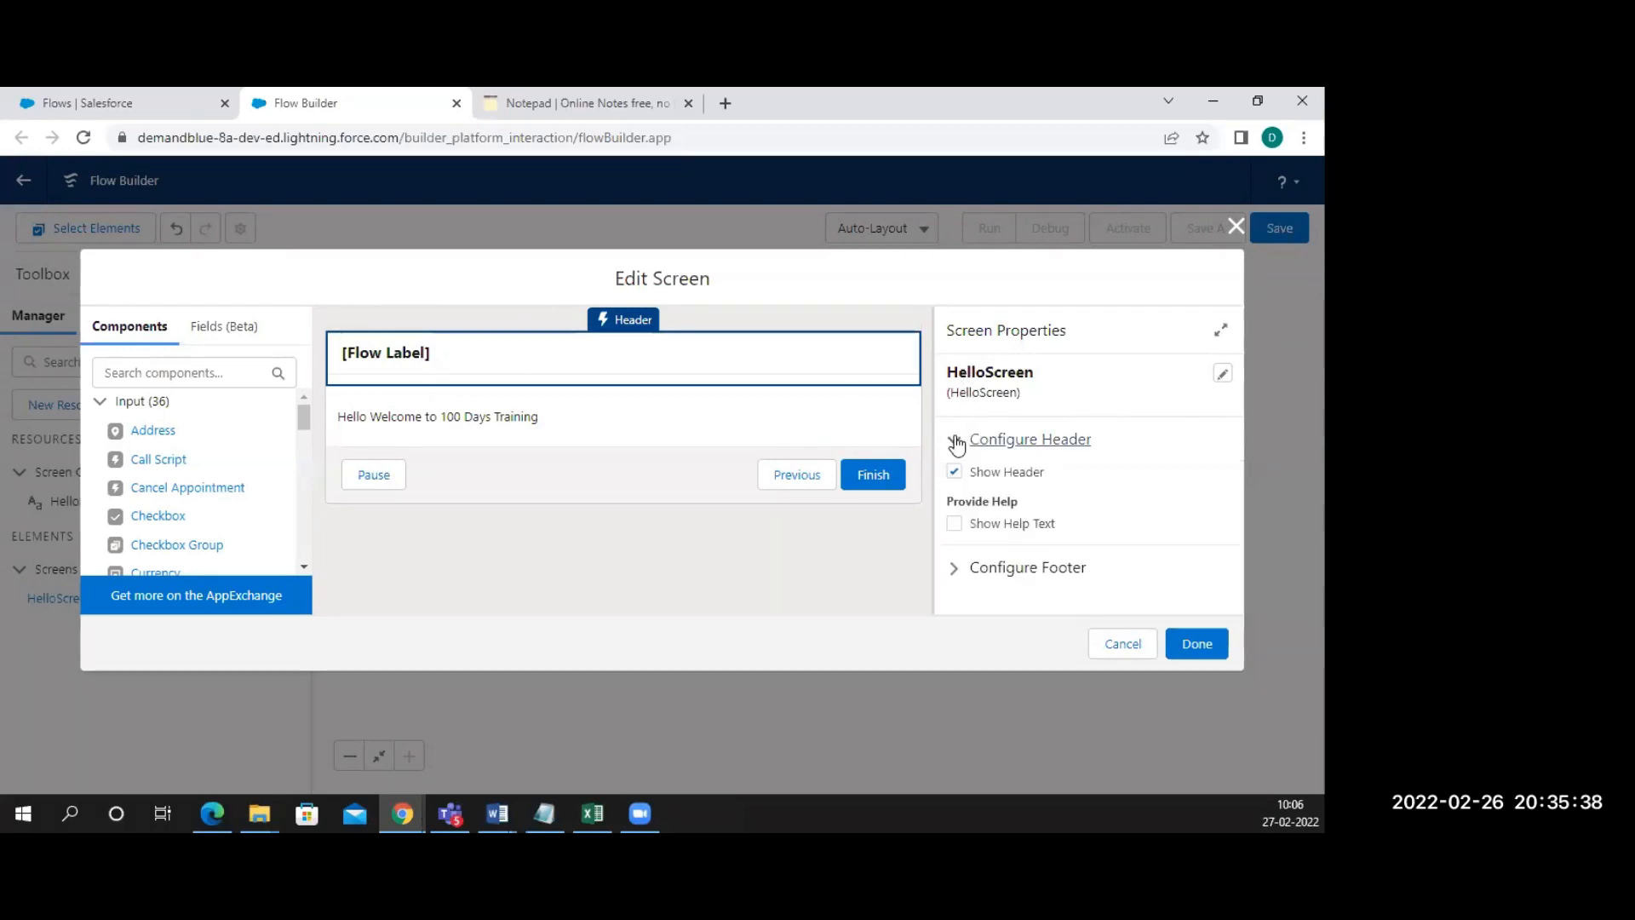
click(1223, 375)
click(1034, 402)
click(1028, 470)
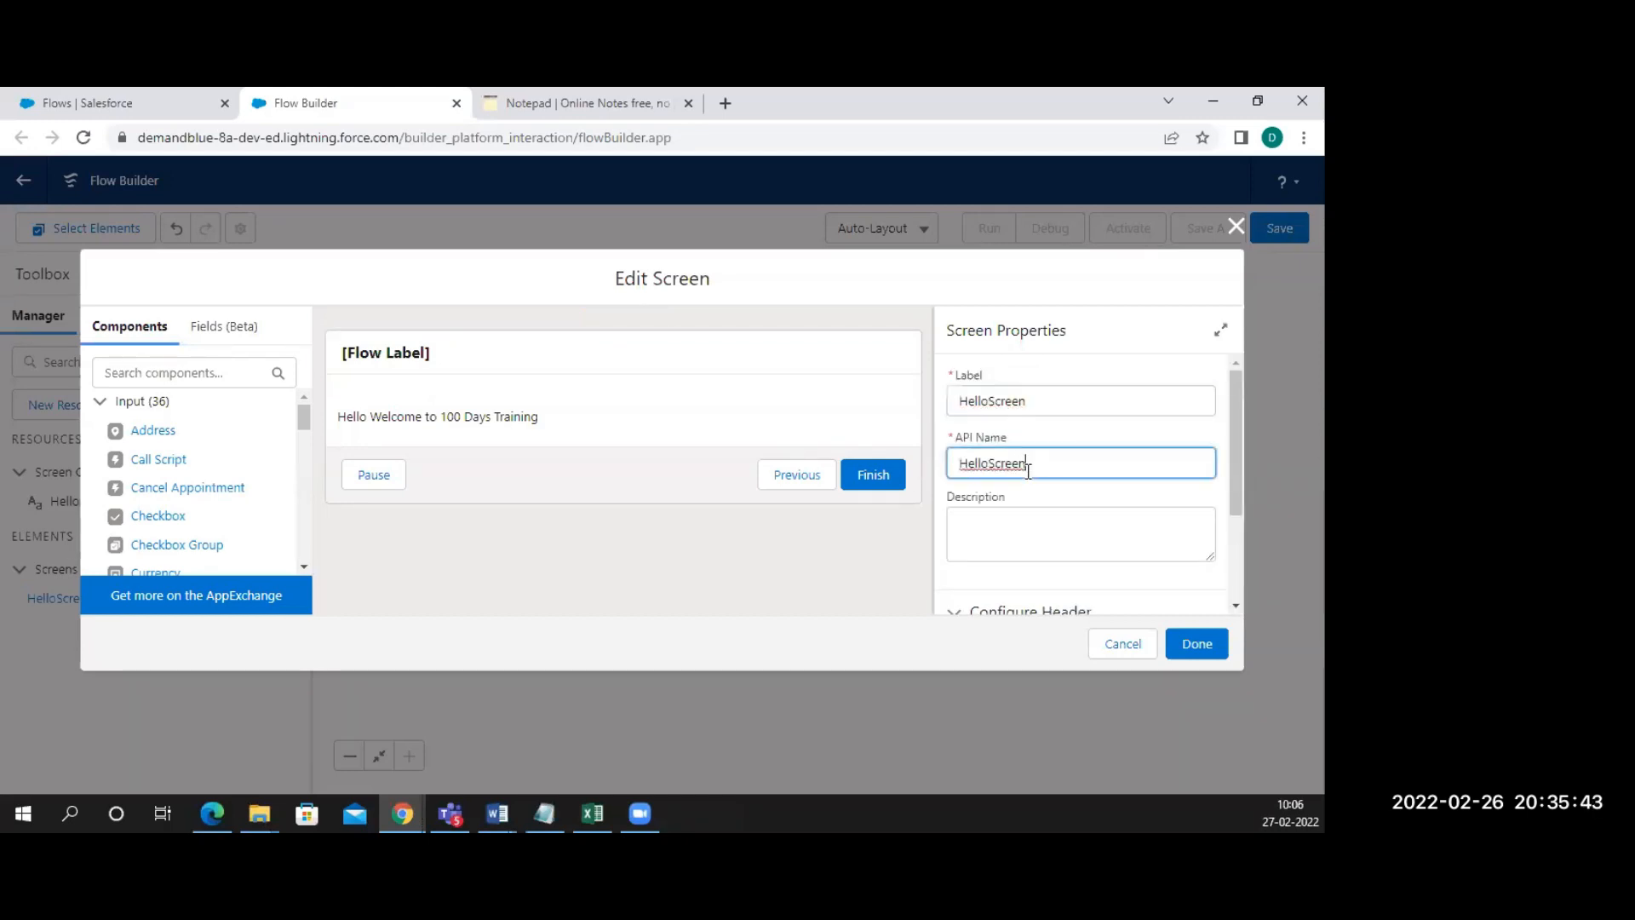
click(993, 518)
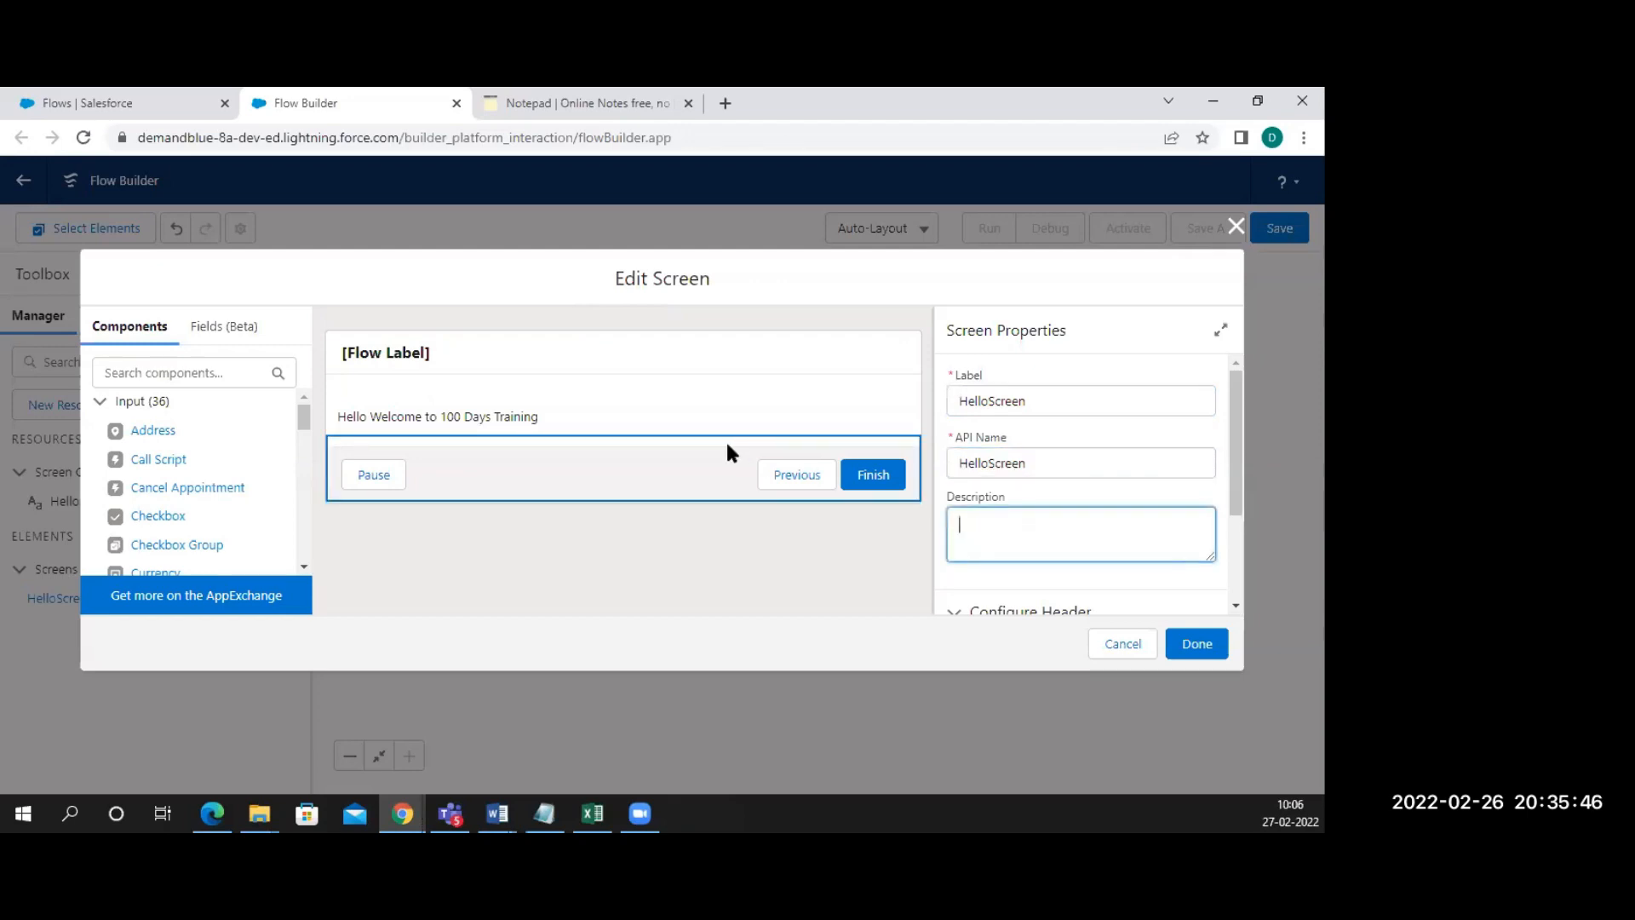
click(501, 419)
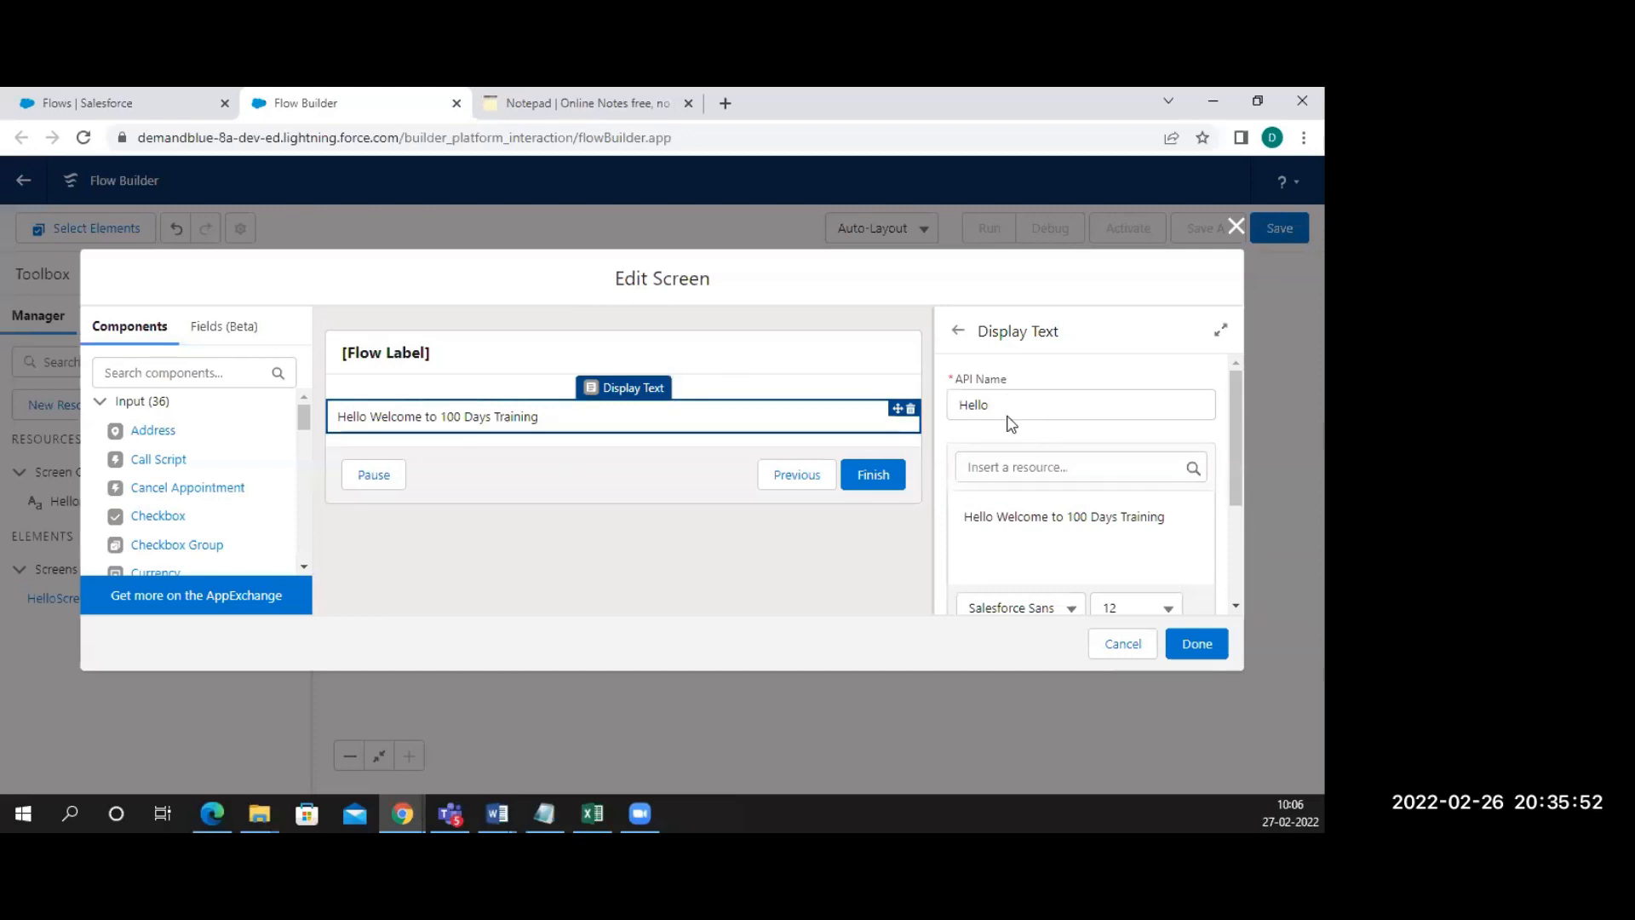
scroll(1023, 542, down, 1)
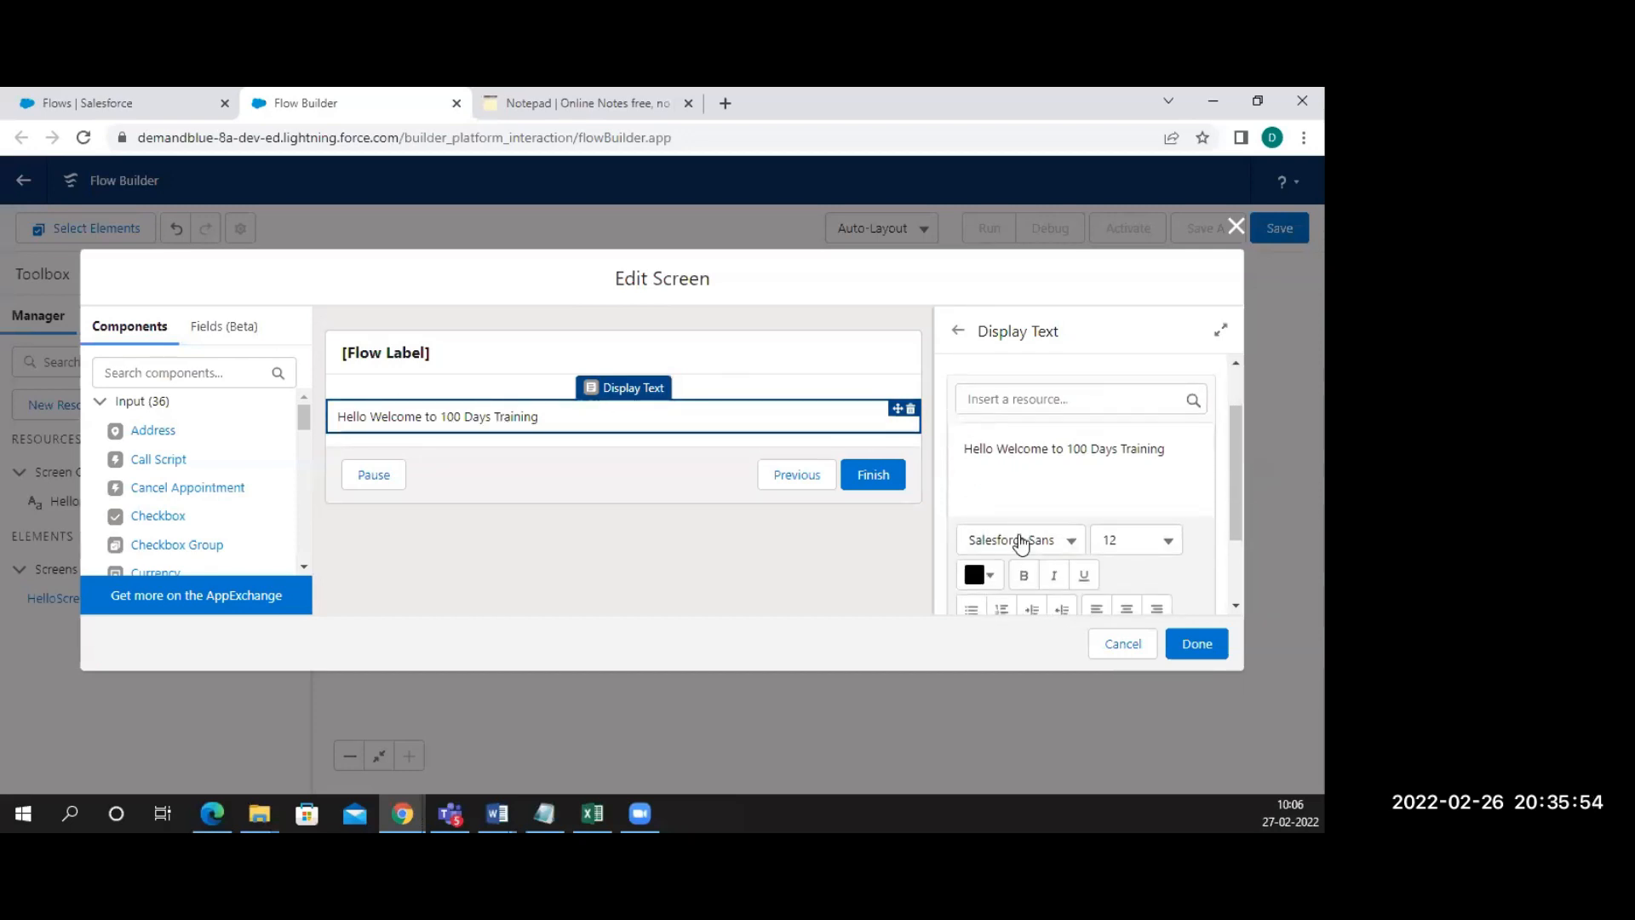
scroll(1037, 487, down, 2)
scroll(1035, 485, up, 3)
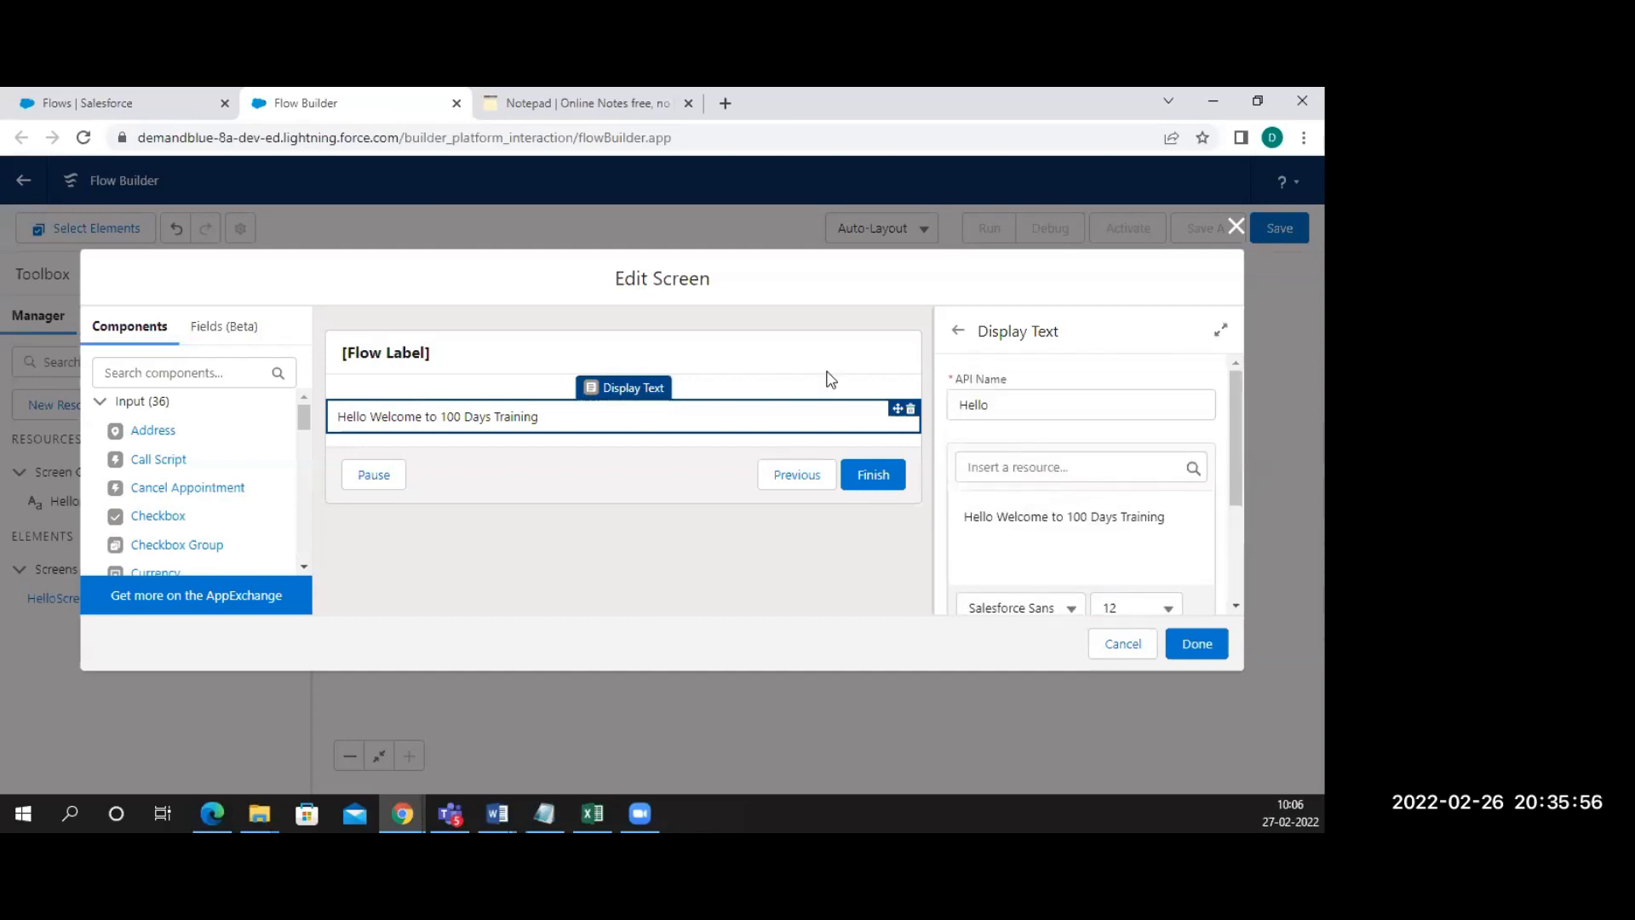
Enter the screen description 'This is to say hello'
click(698, 353)
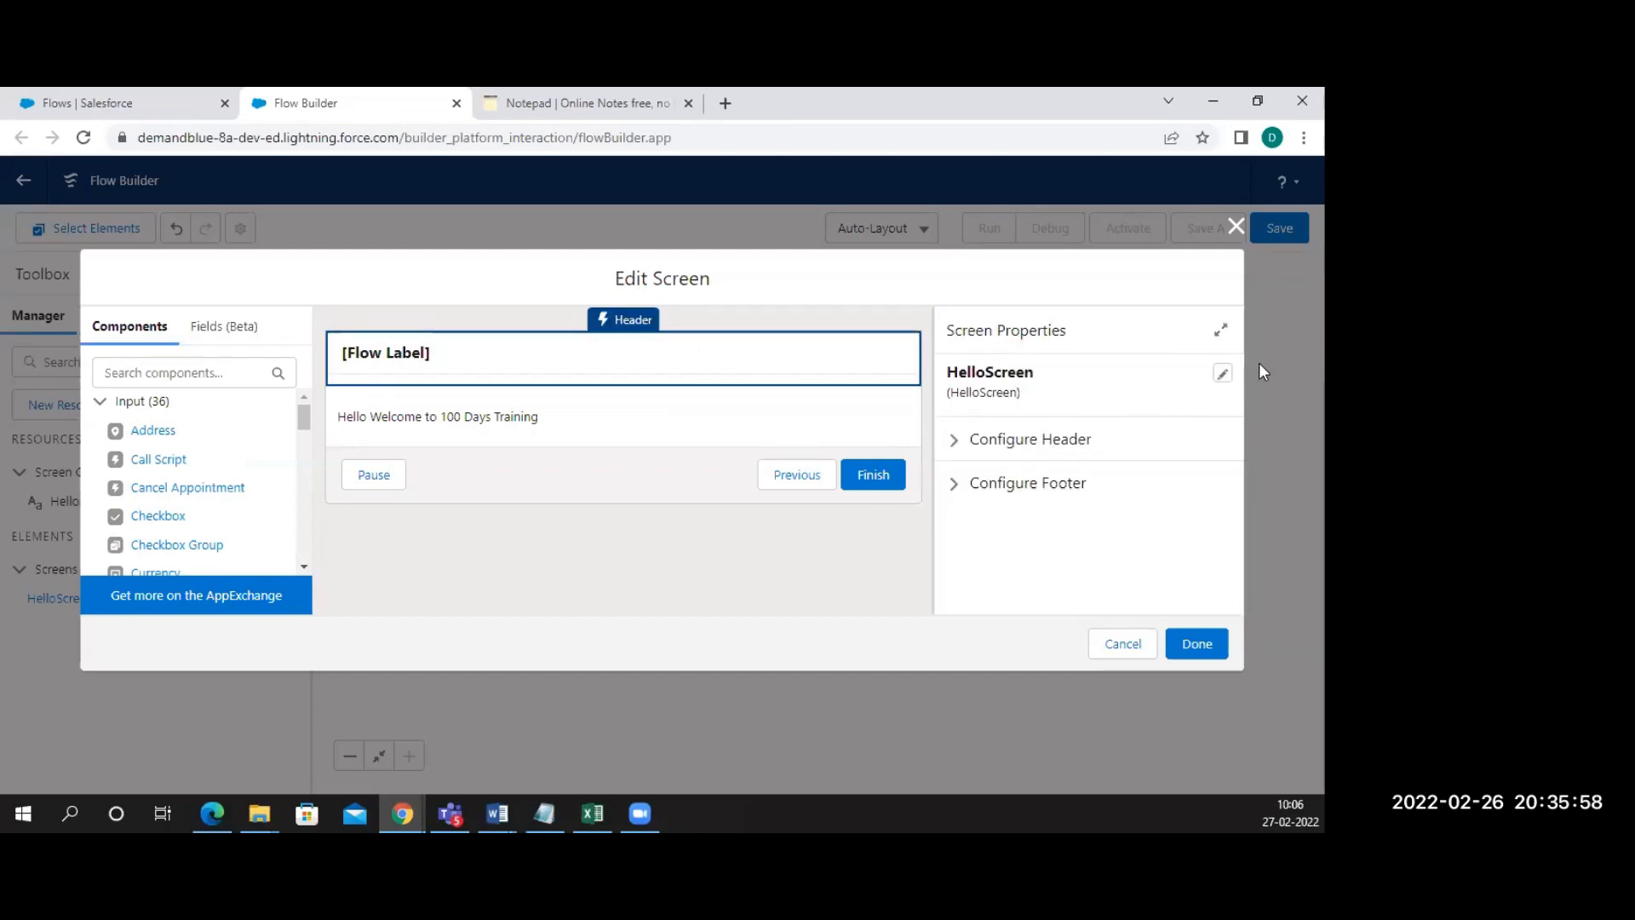
click(1222, 373)
click(960, 521)
text(This is )
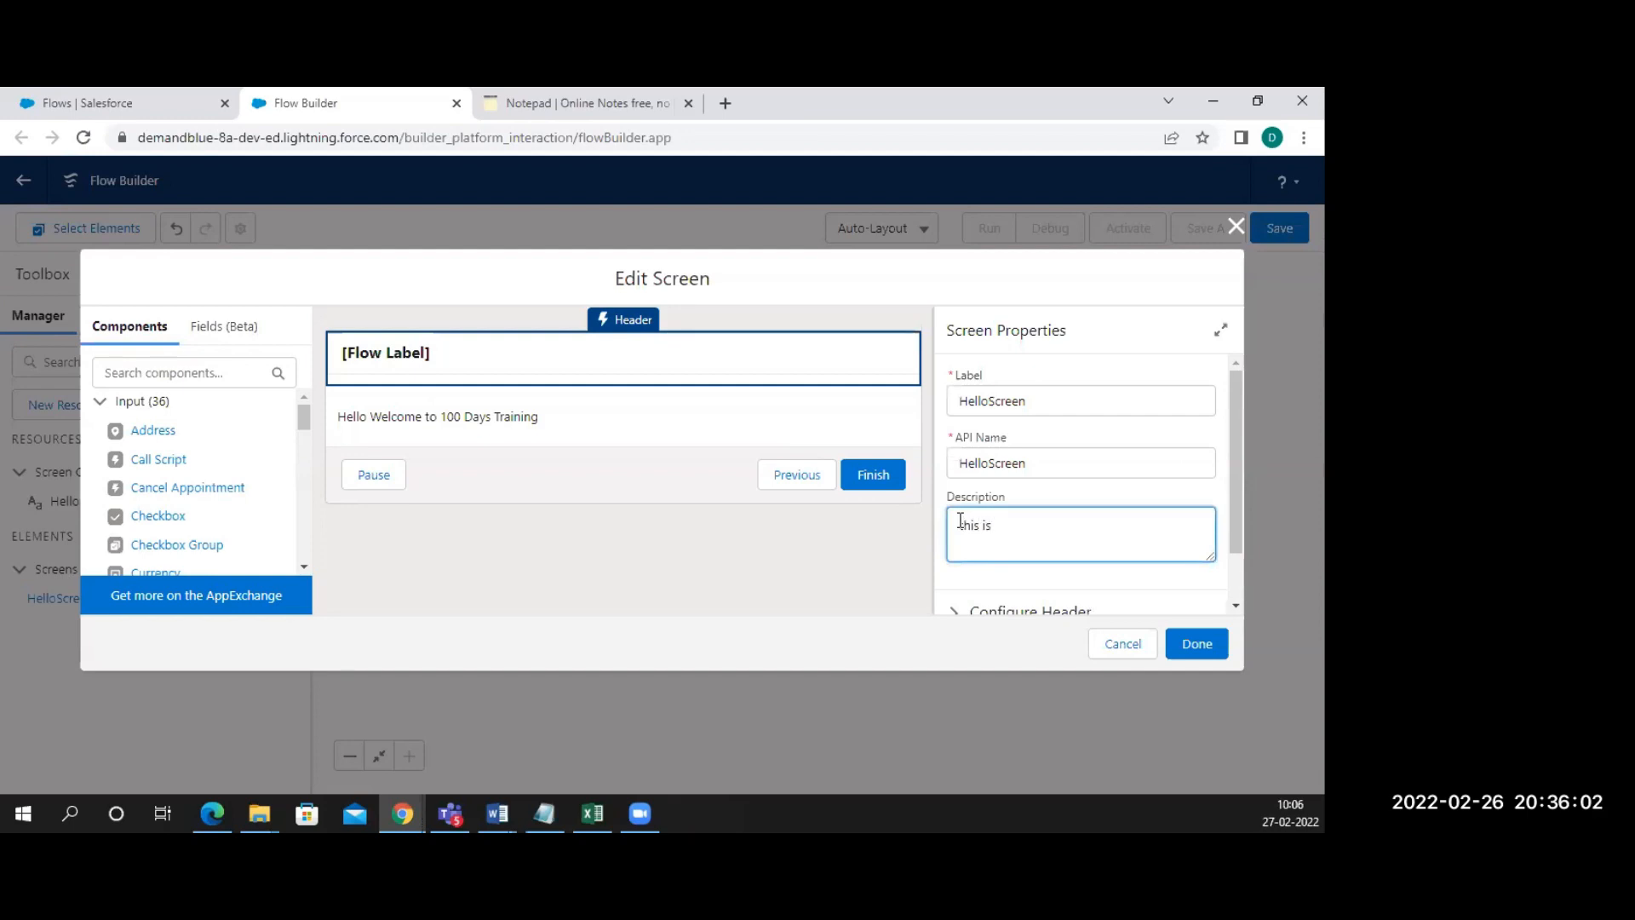
text(to say hello)
Save the flow with Flow Label and API Name 'Hello' as version Hello - V1
click(1203, 653)
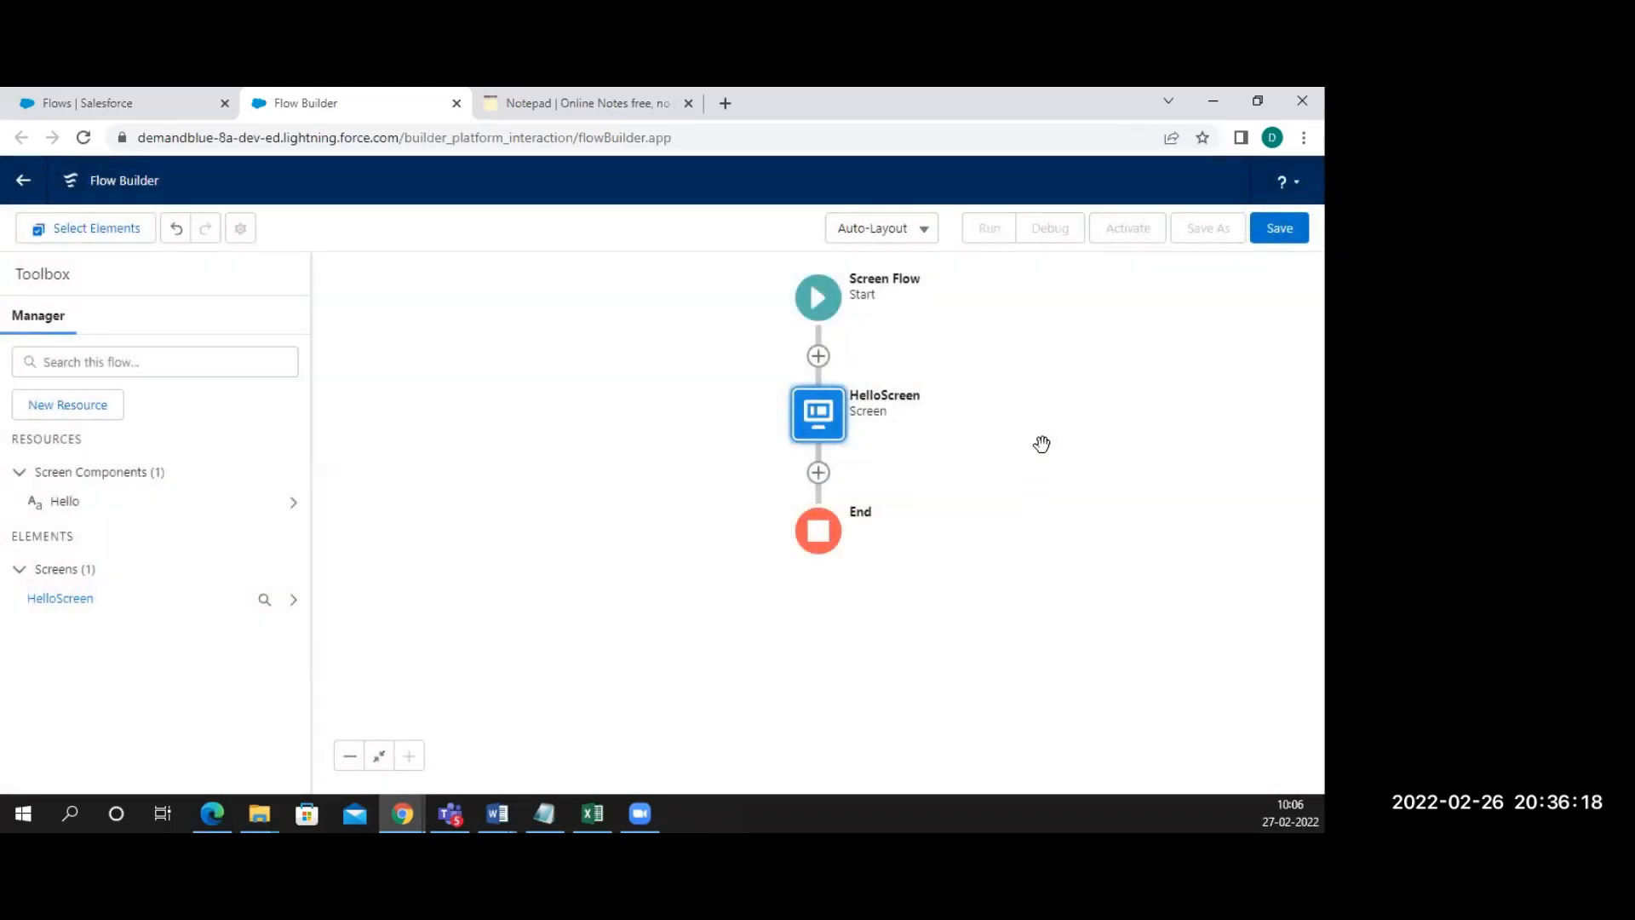
key(ctrl+s)
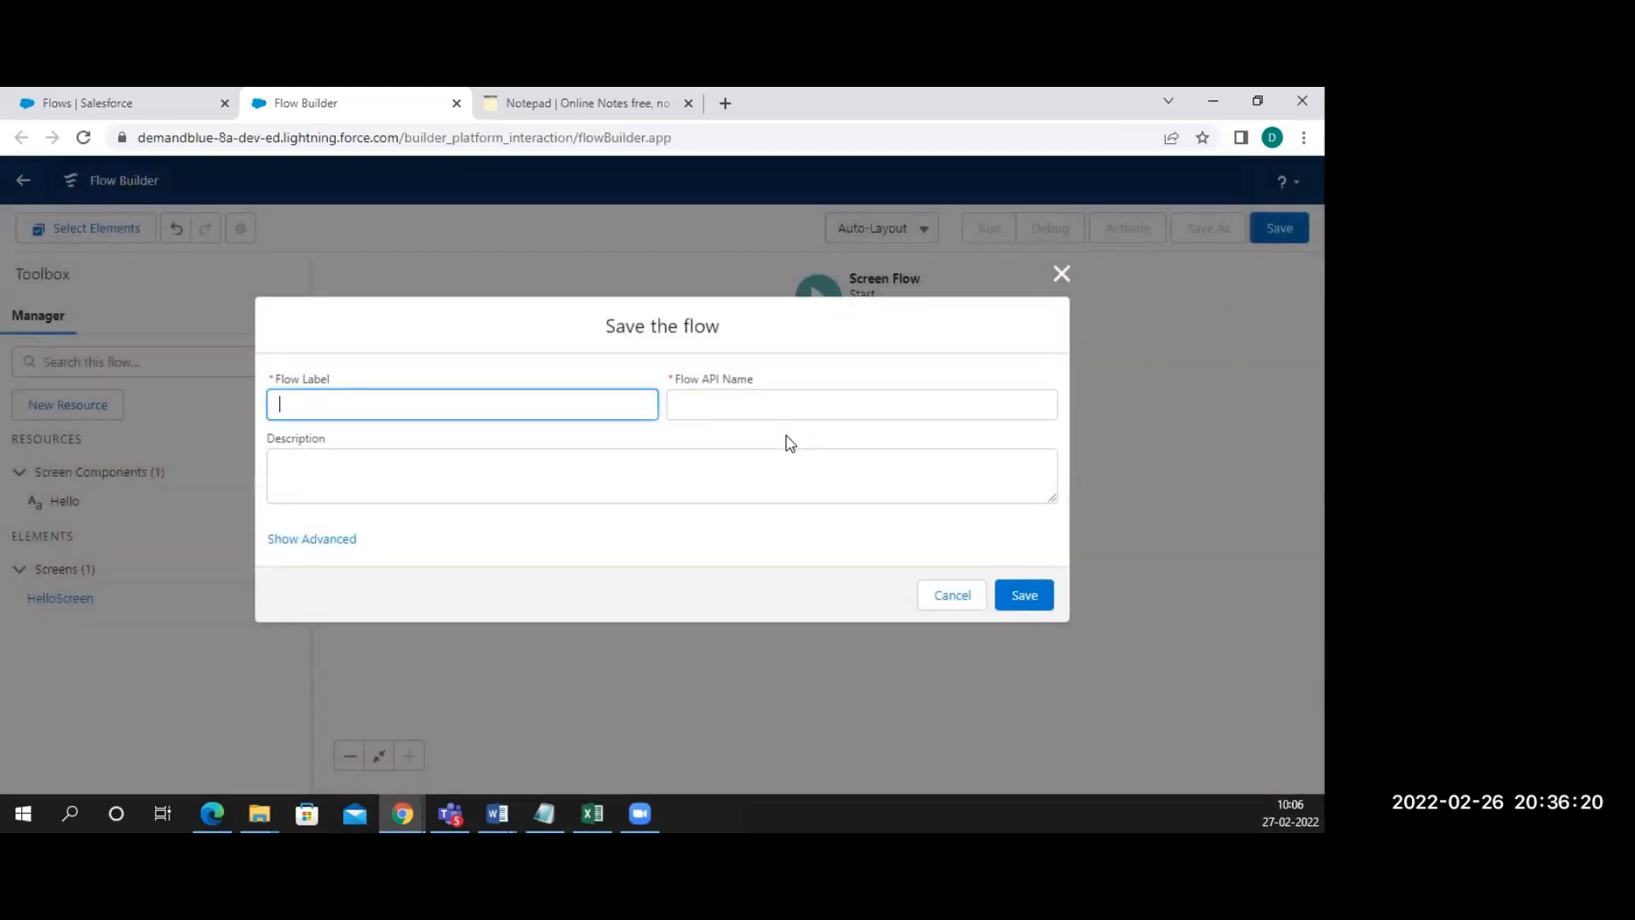
text(Hello)
click(717, 419)
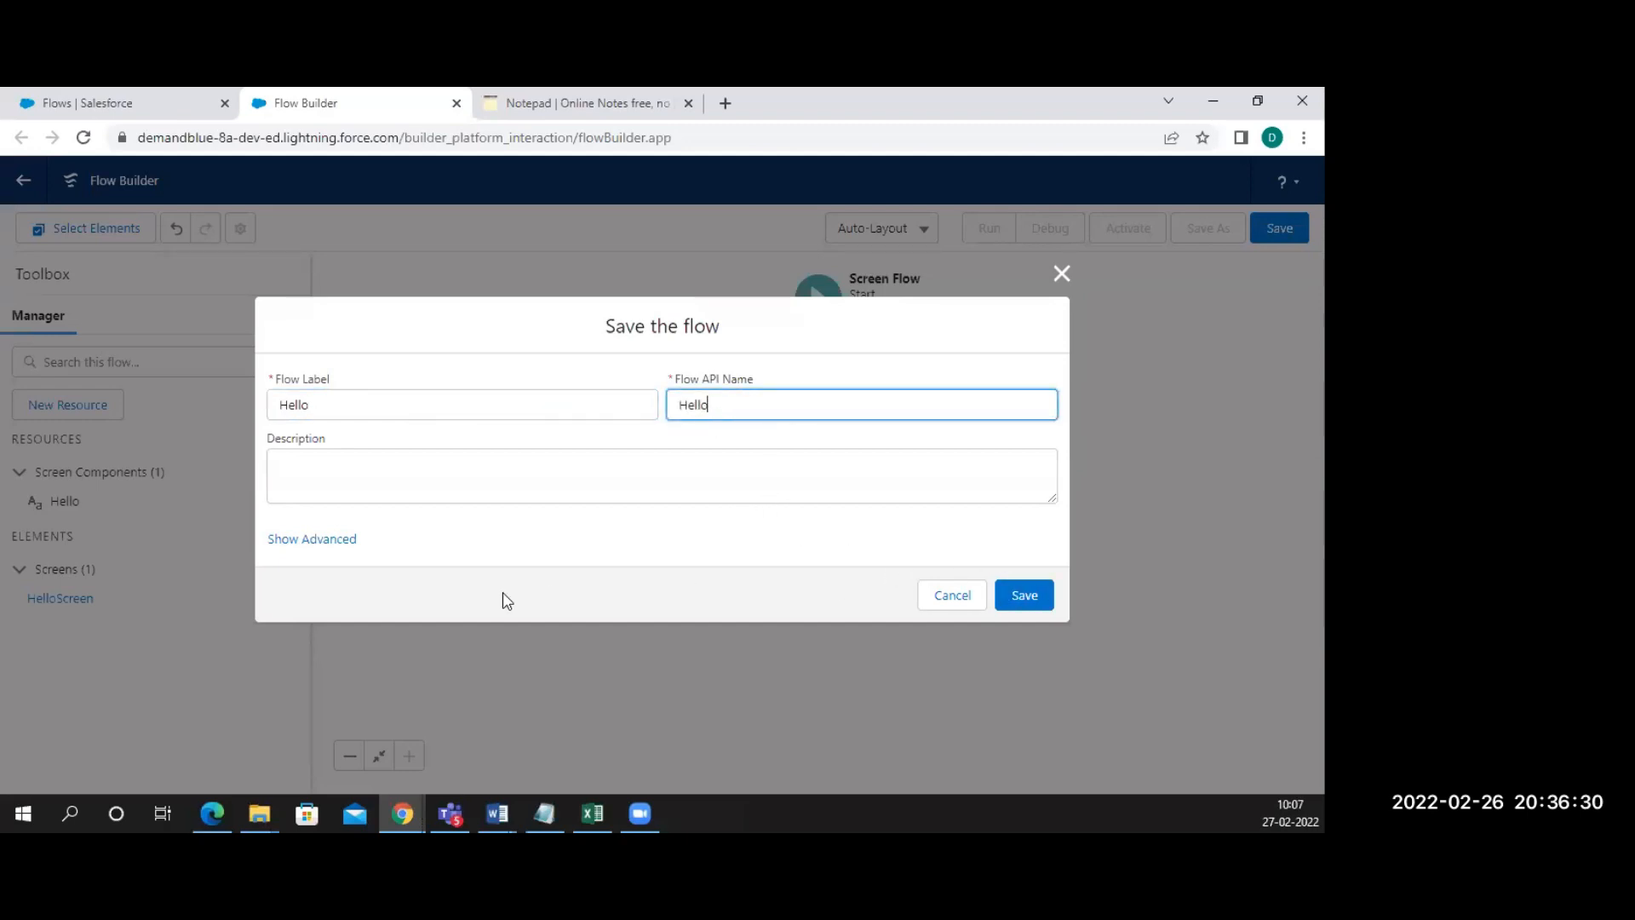
click(348, 541)
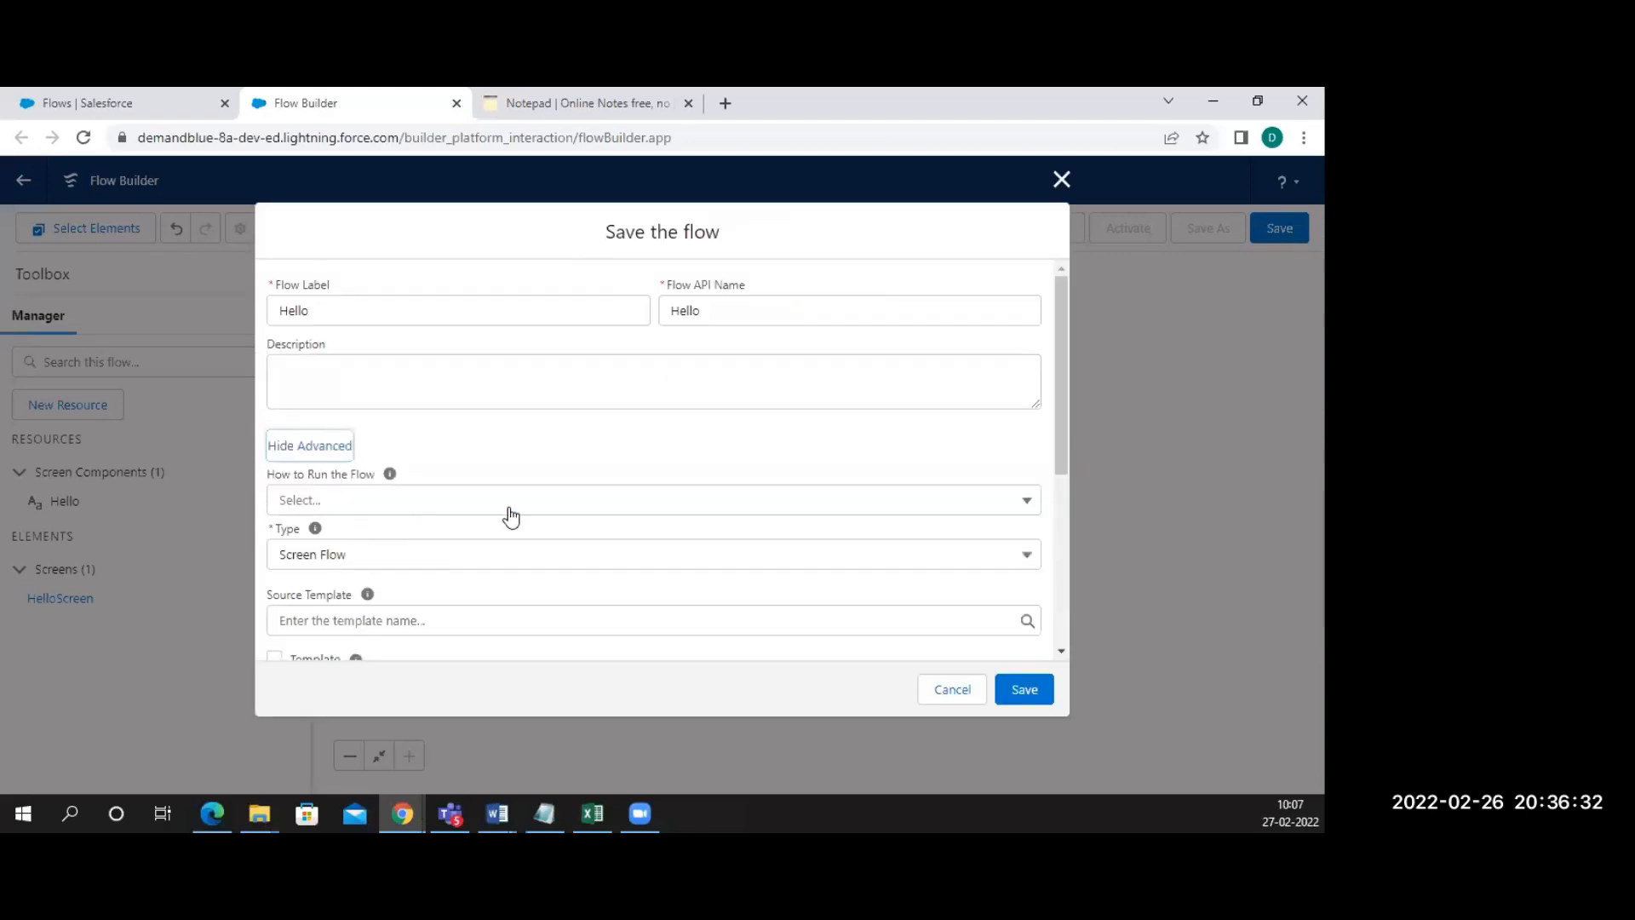
scroll(511, 515, down, 1)
click(558, 423)
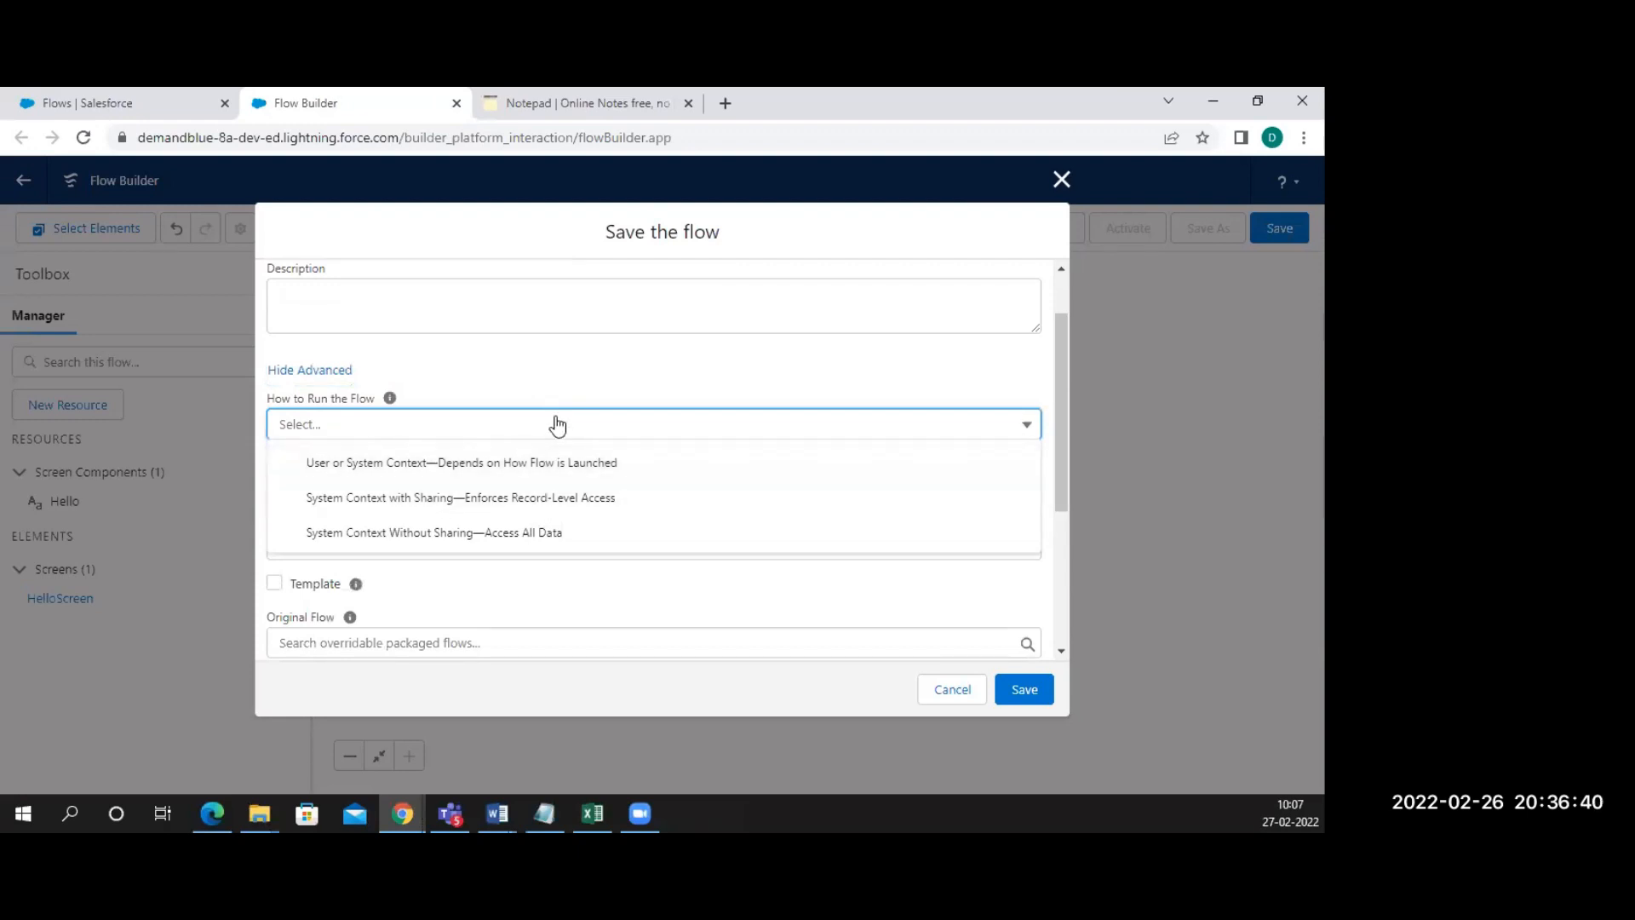
click(558, 424)
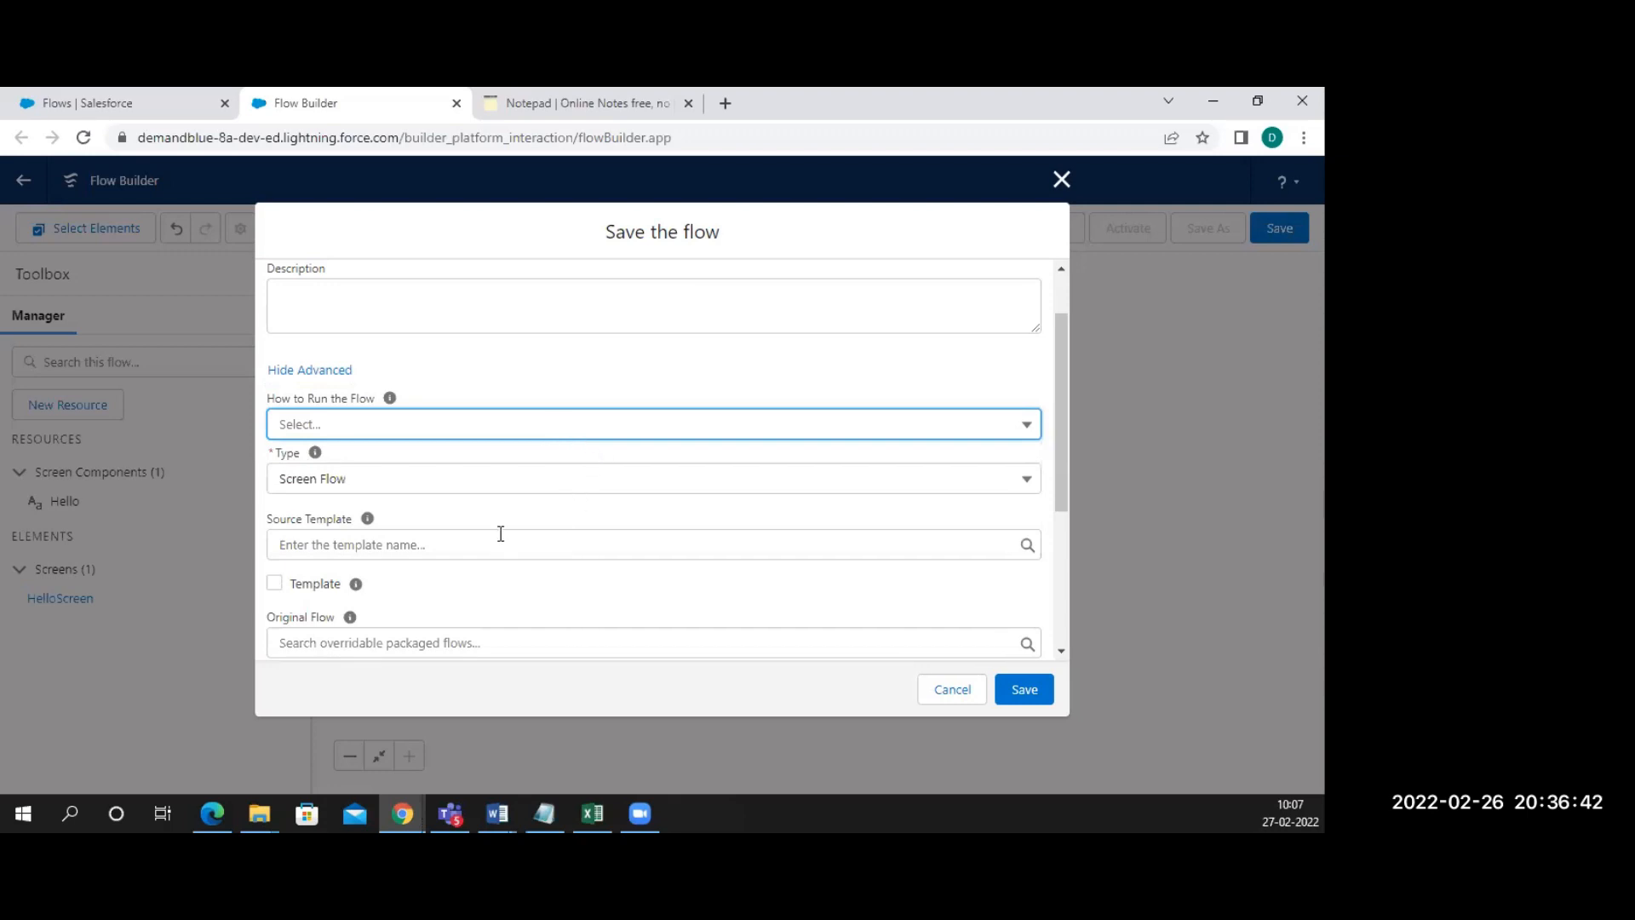
scroll(501, 533, down, 3)
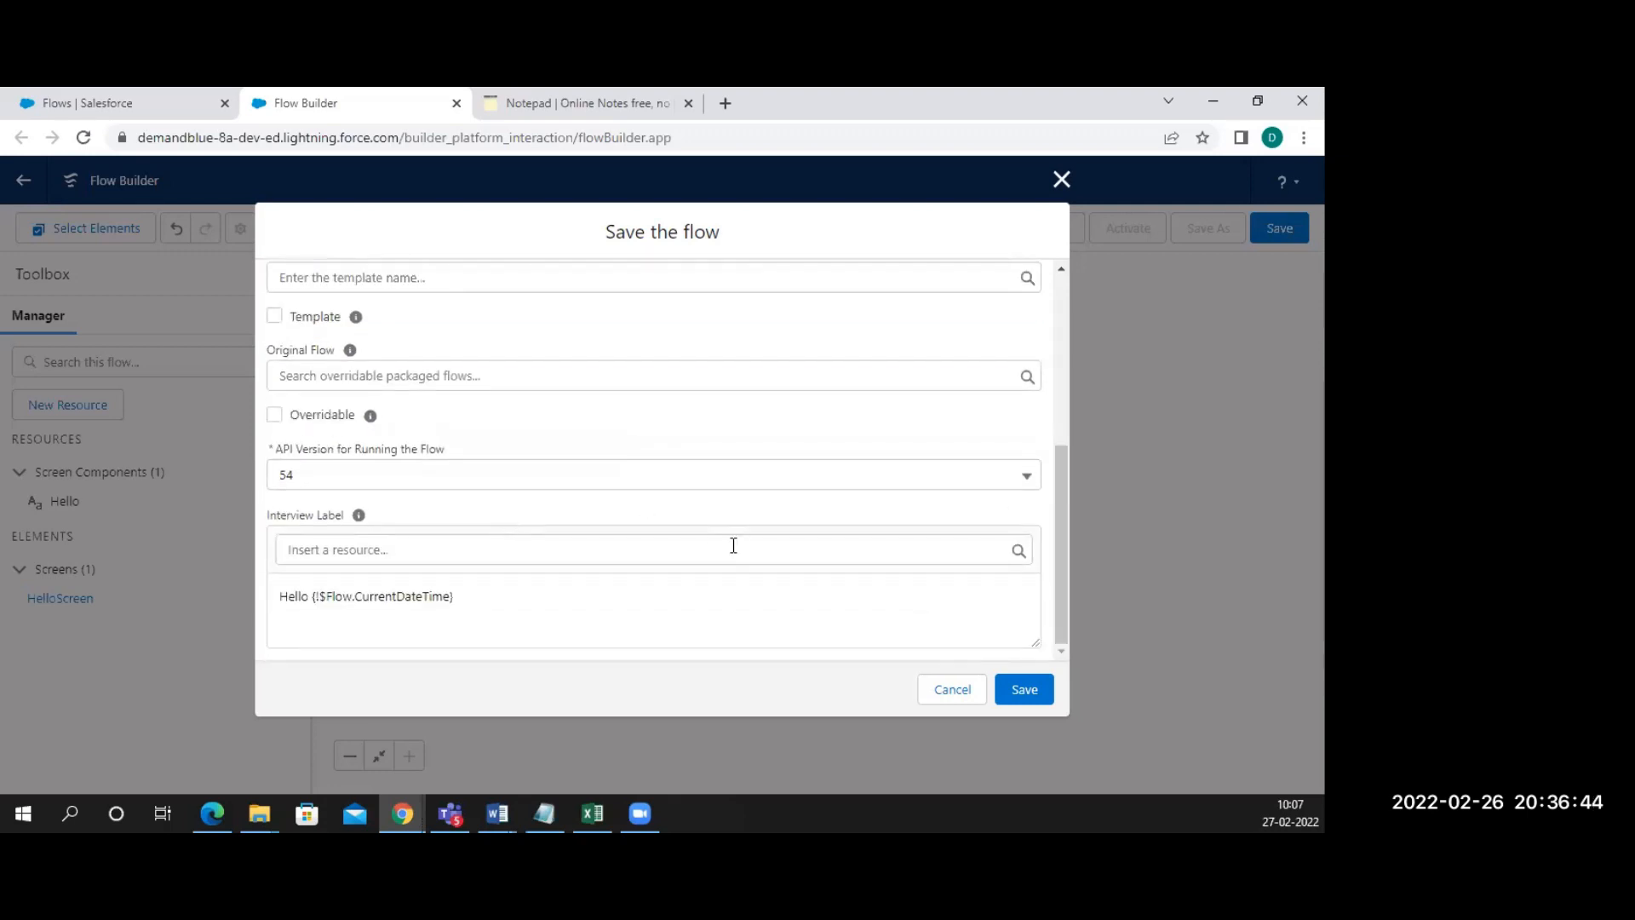
click(1021, 690)
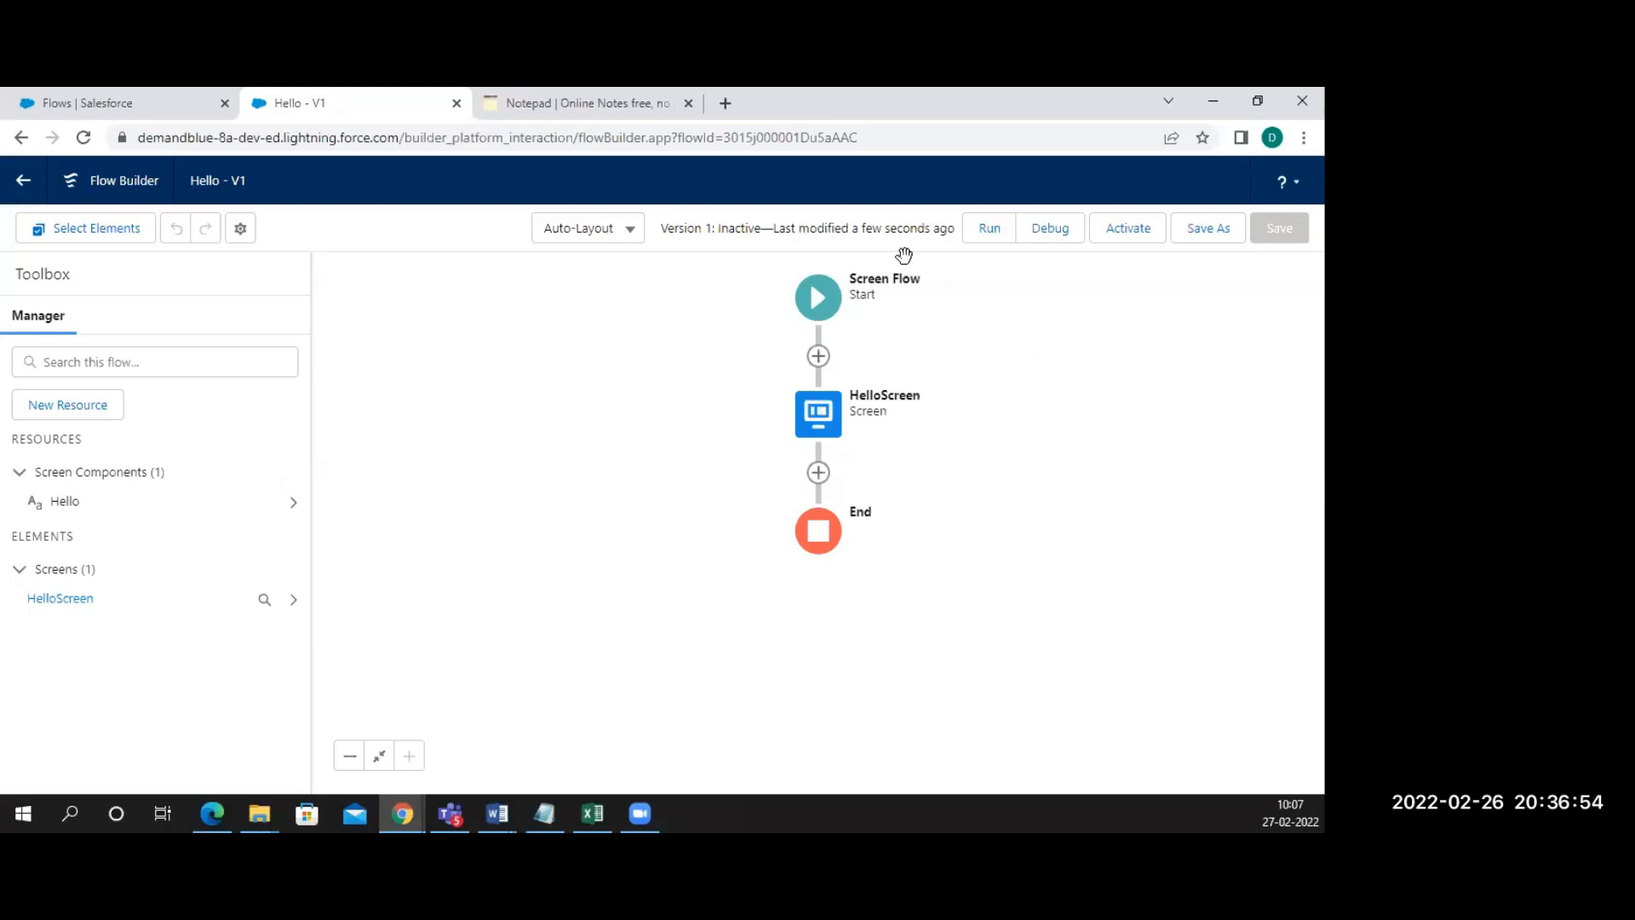
Debug-run the Hello flow and select its 'Hello Welcome to 100 Days Training' message
click(1050, 228)
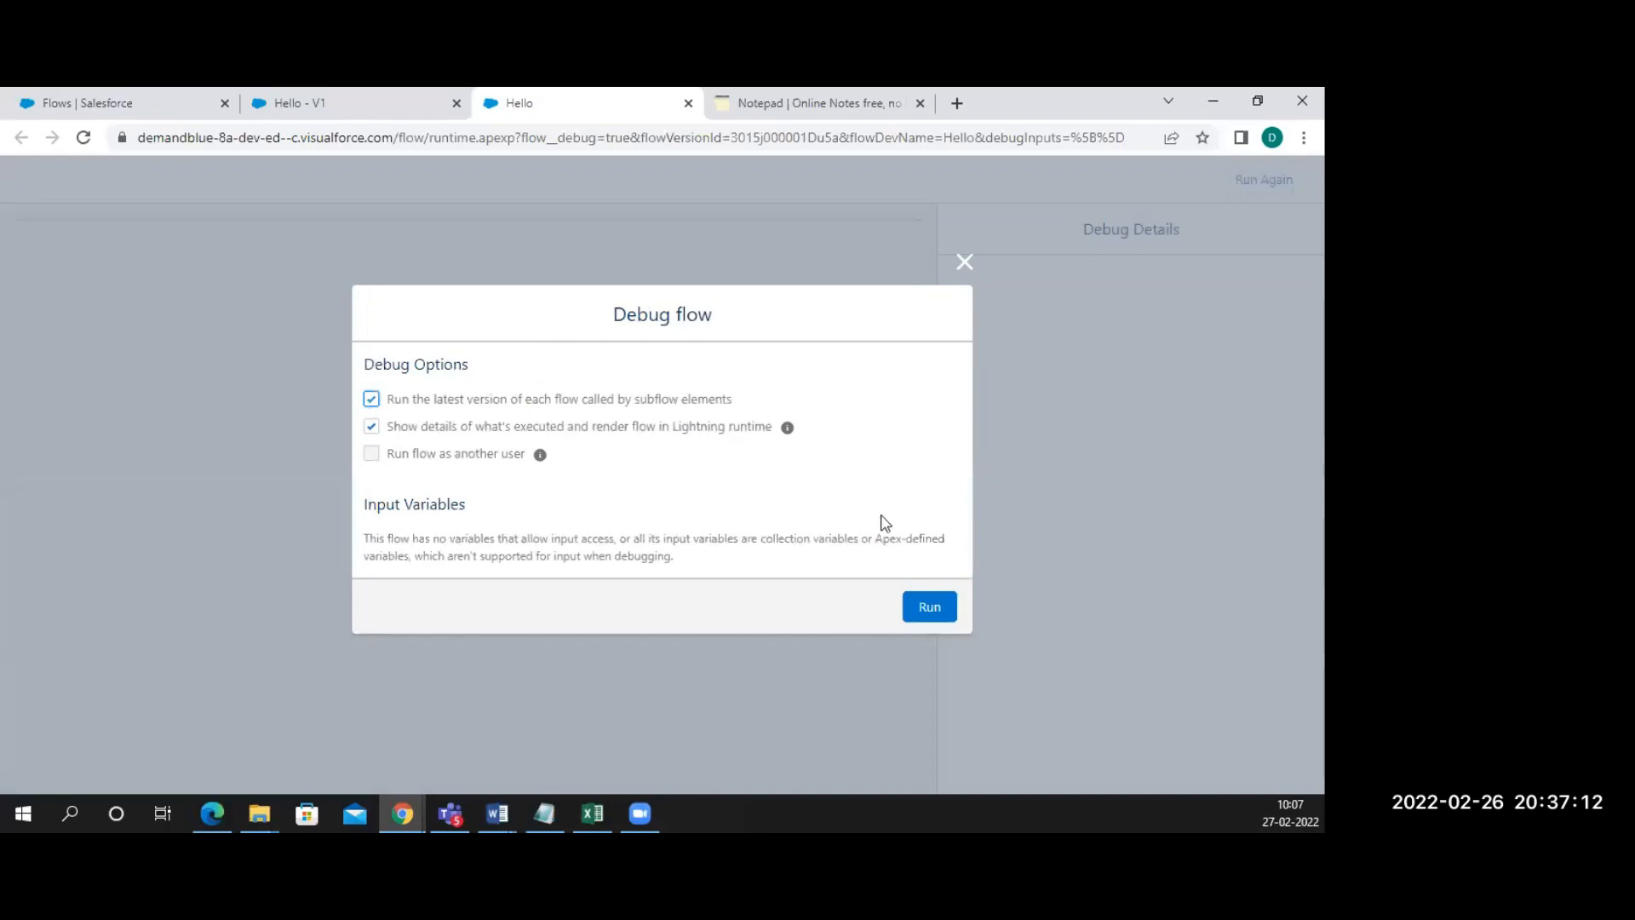
click(934, 607)
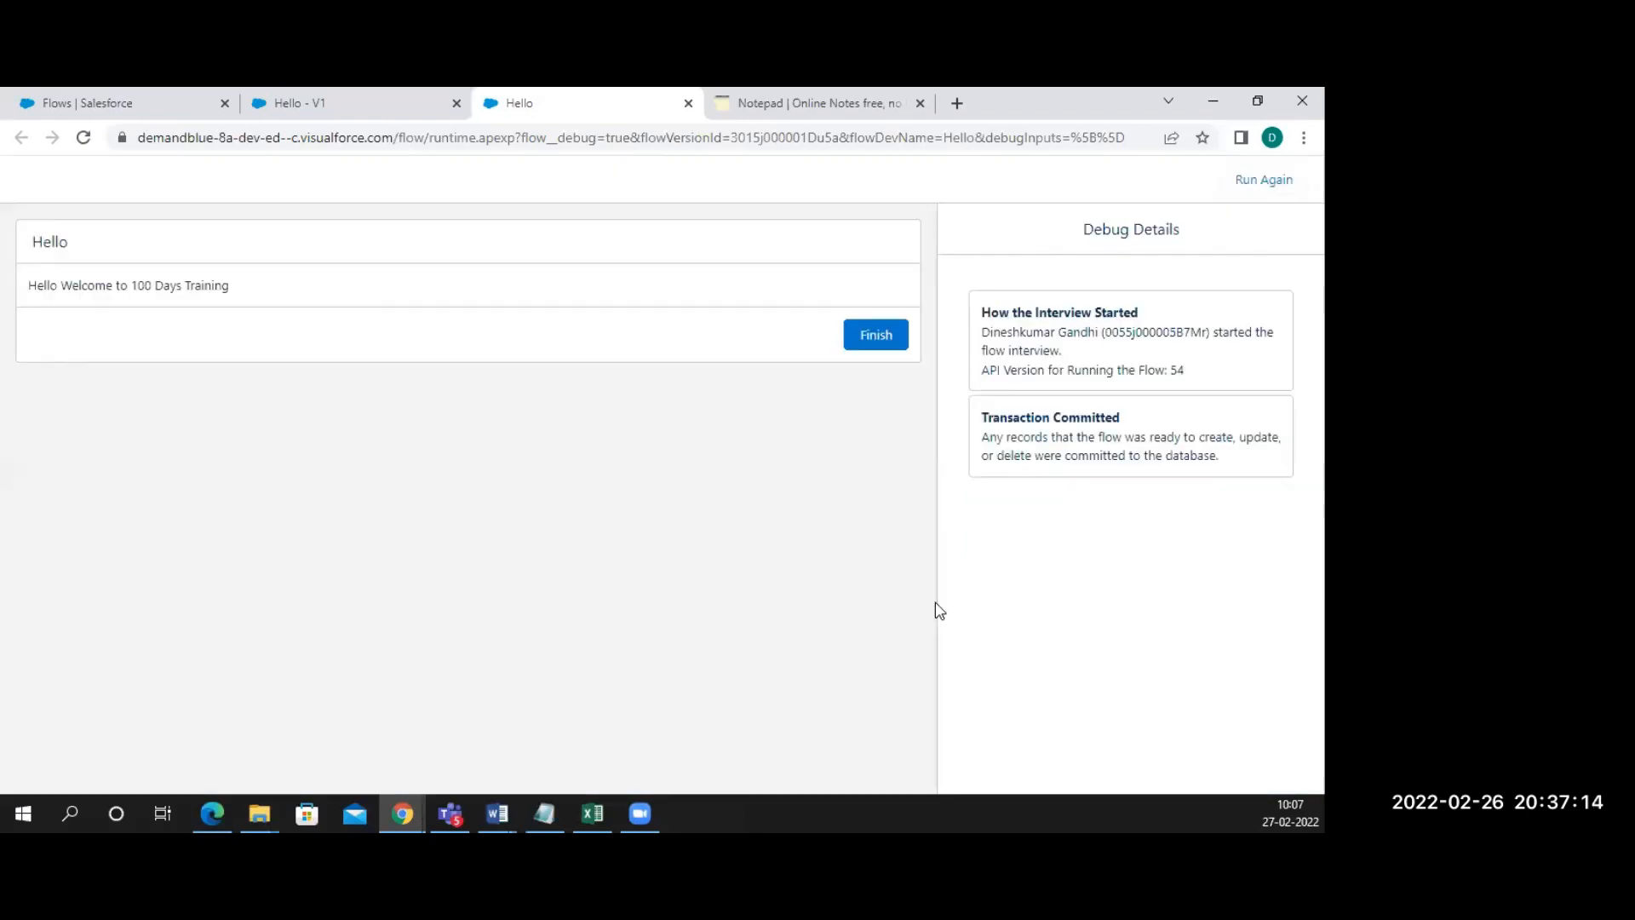
drag(245, 282, 24, 288)
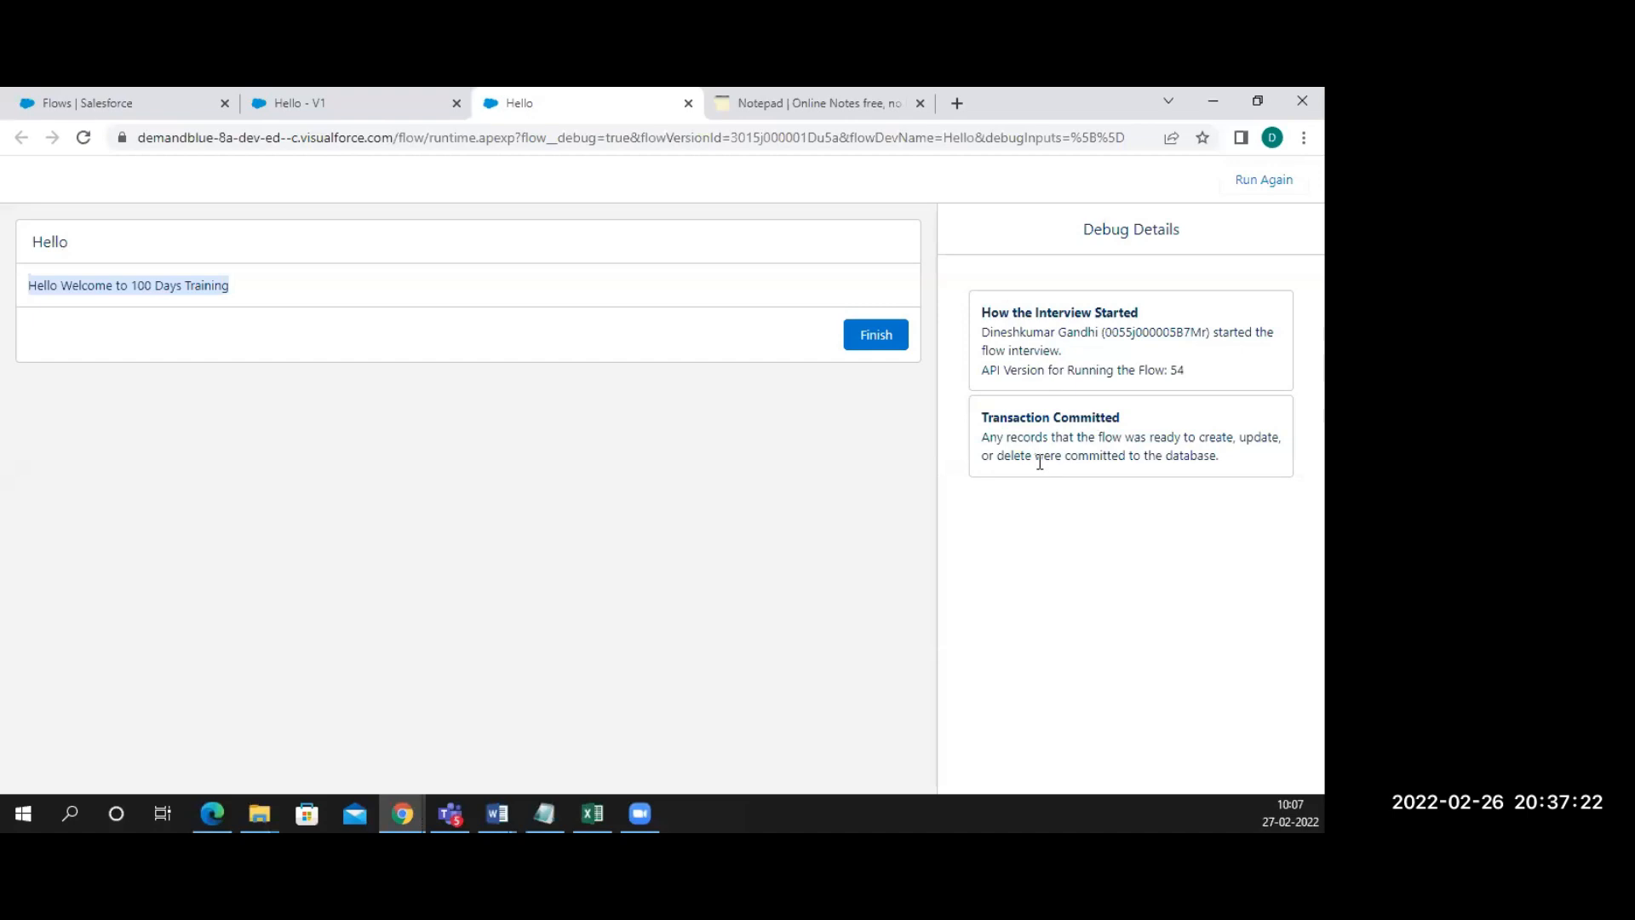
Extend the note to read 'Save the flow -> to check how its works -> debug'
click(810, 105)
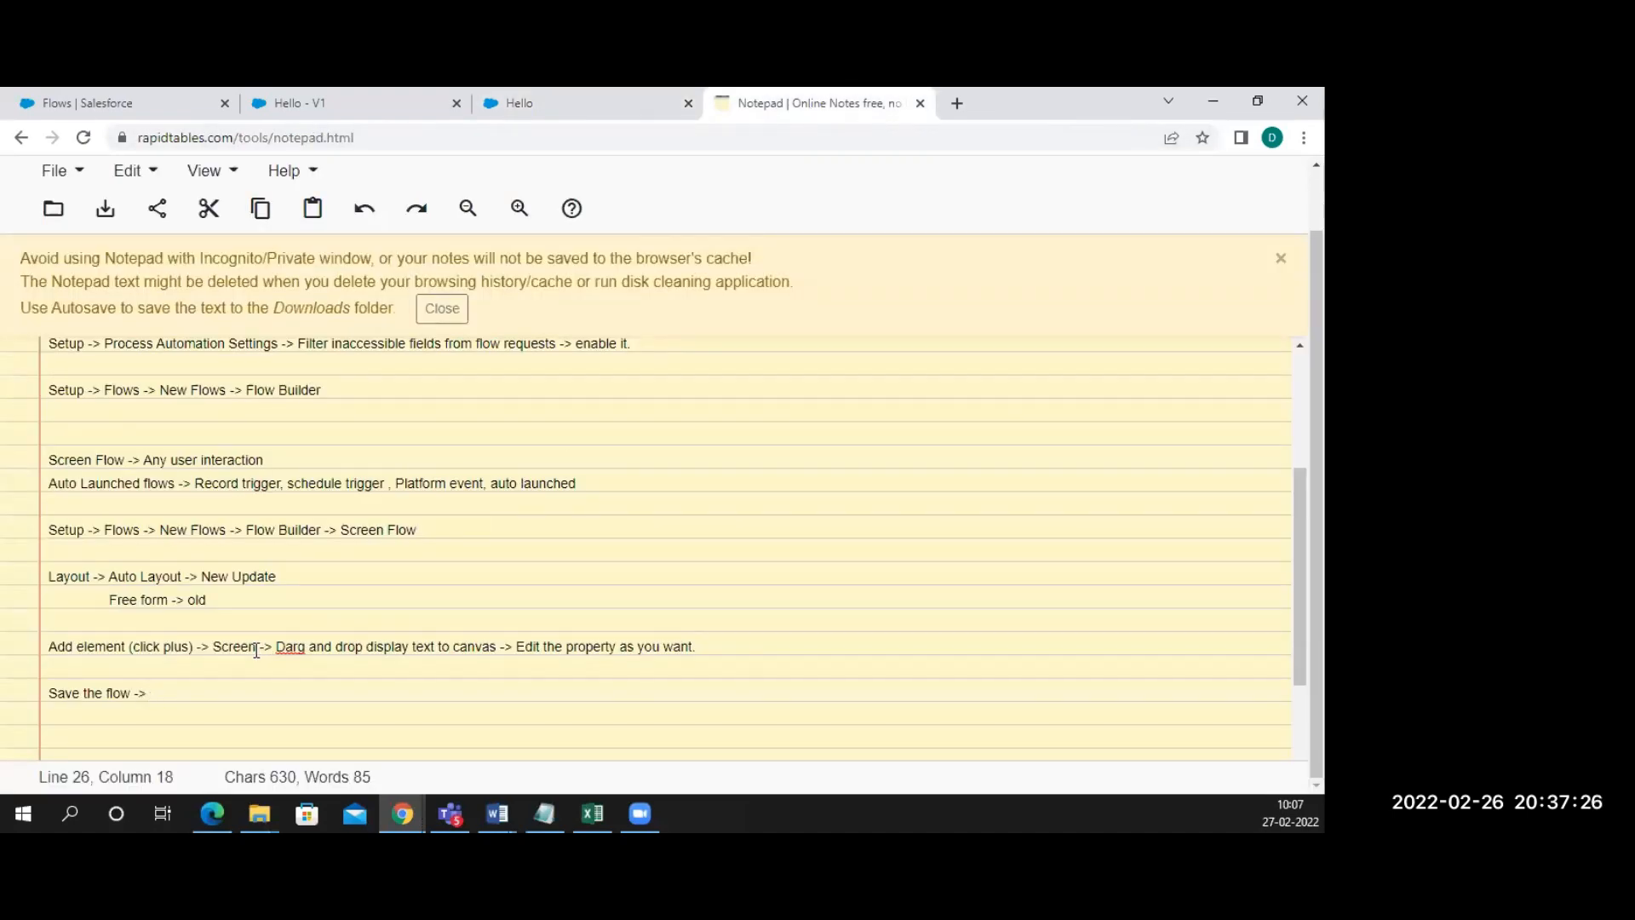
text(to check how its workd)
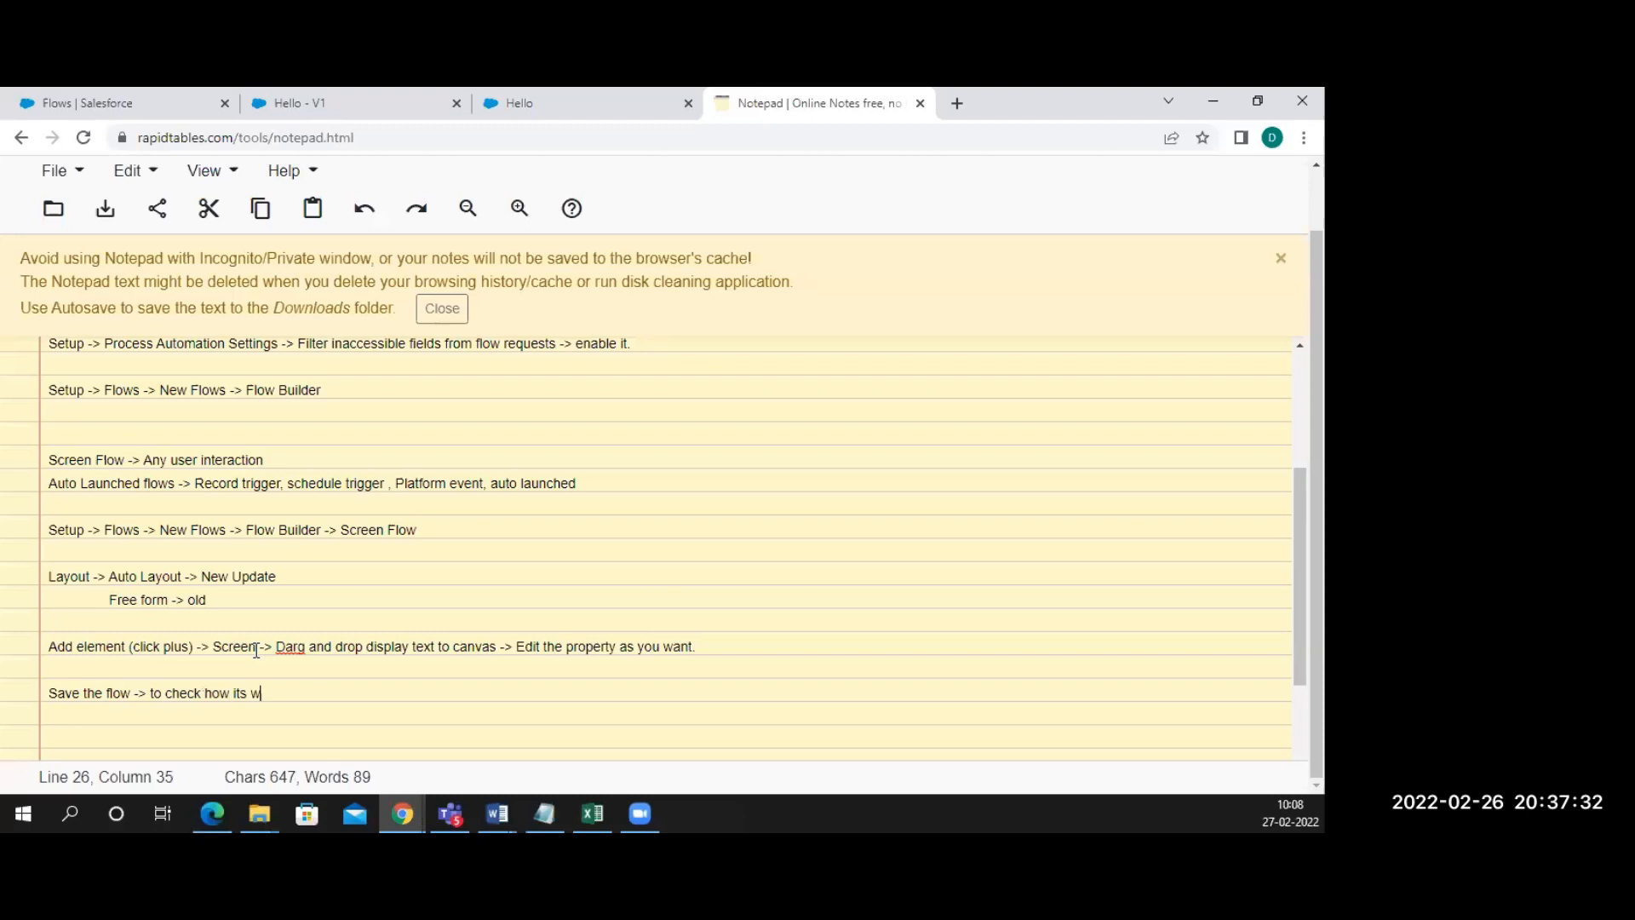
key(BackSpace)
key(BackSpace)
text(s -> debug)
key(Return)
key(Return)
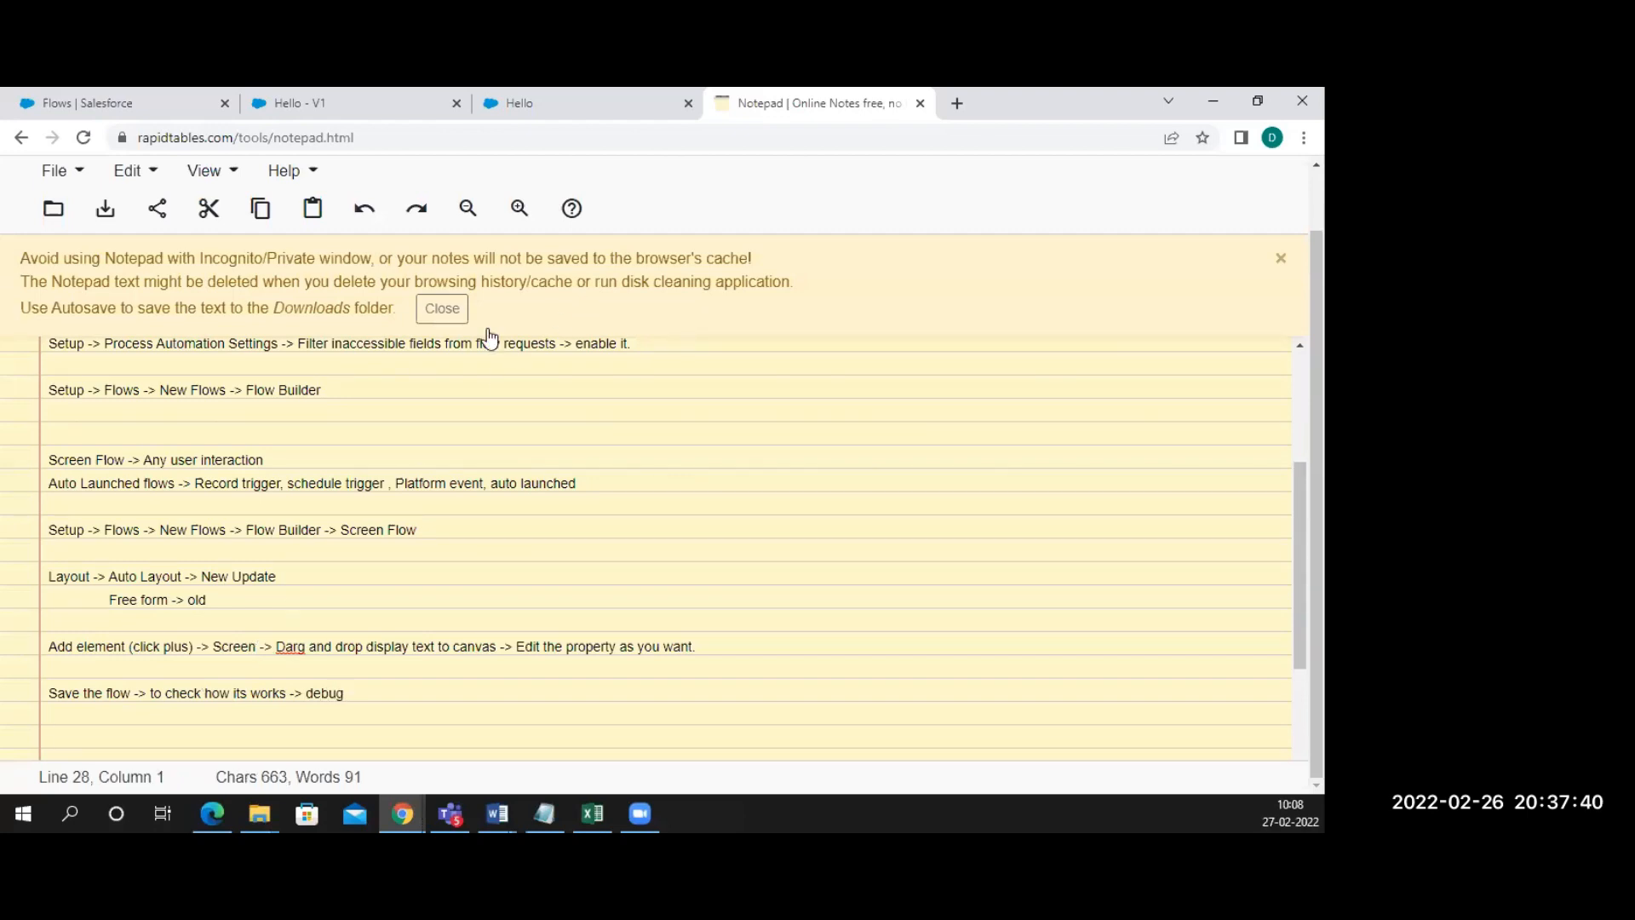
click(516, 101)
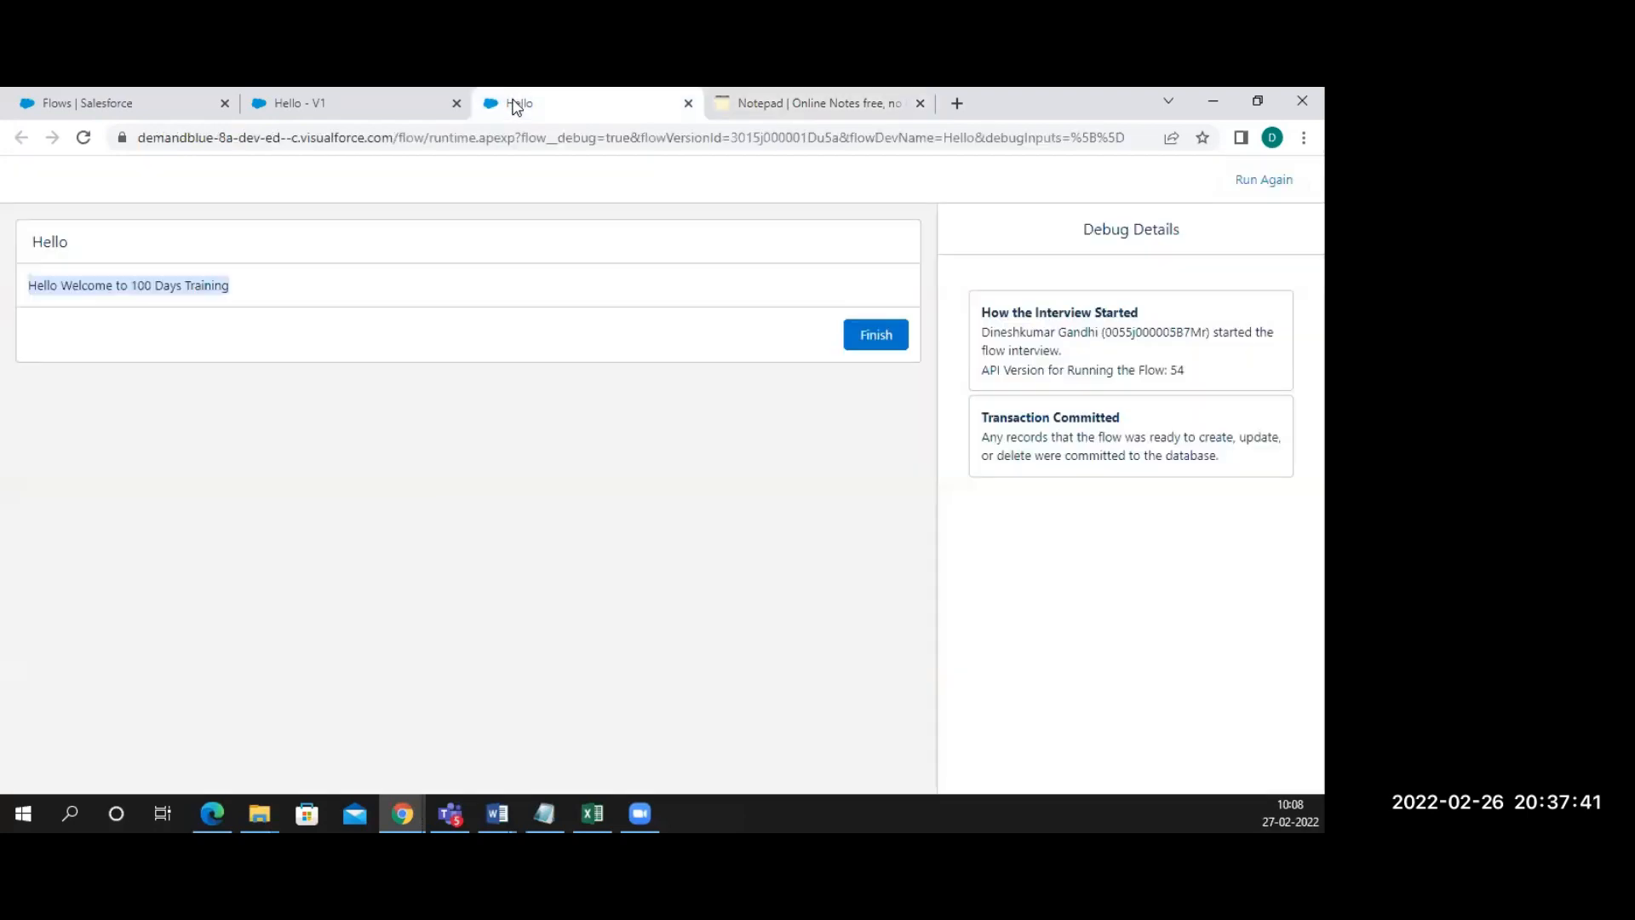
Debug the Hello flow again and select the Hello title and welcome message in the output
click(366, 109)
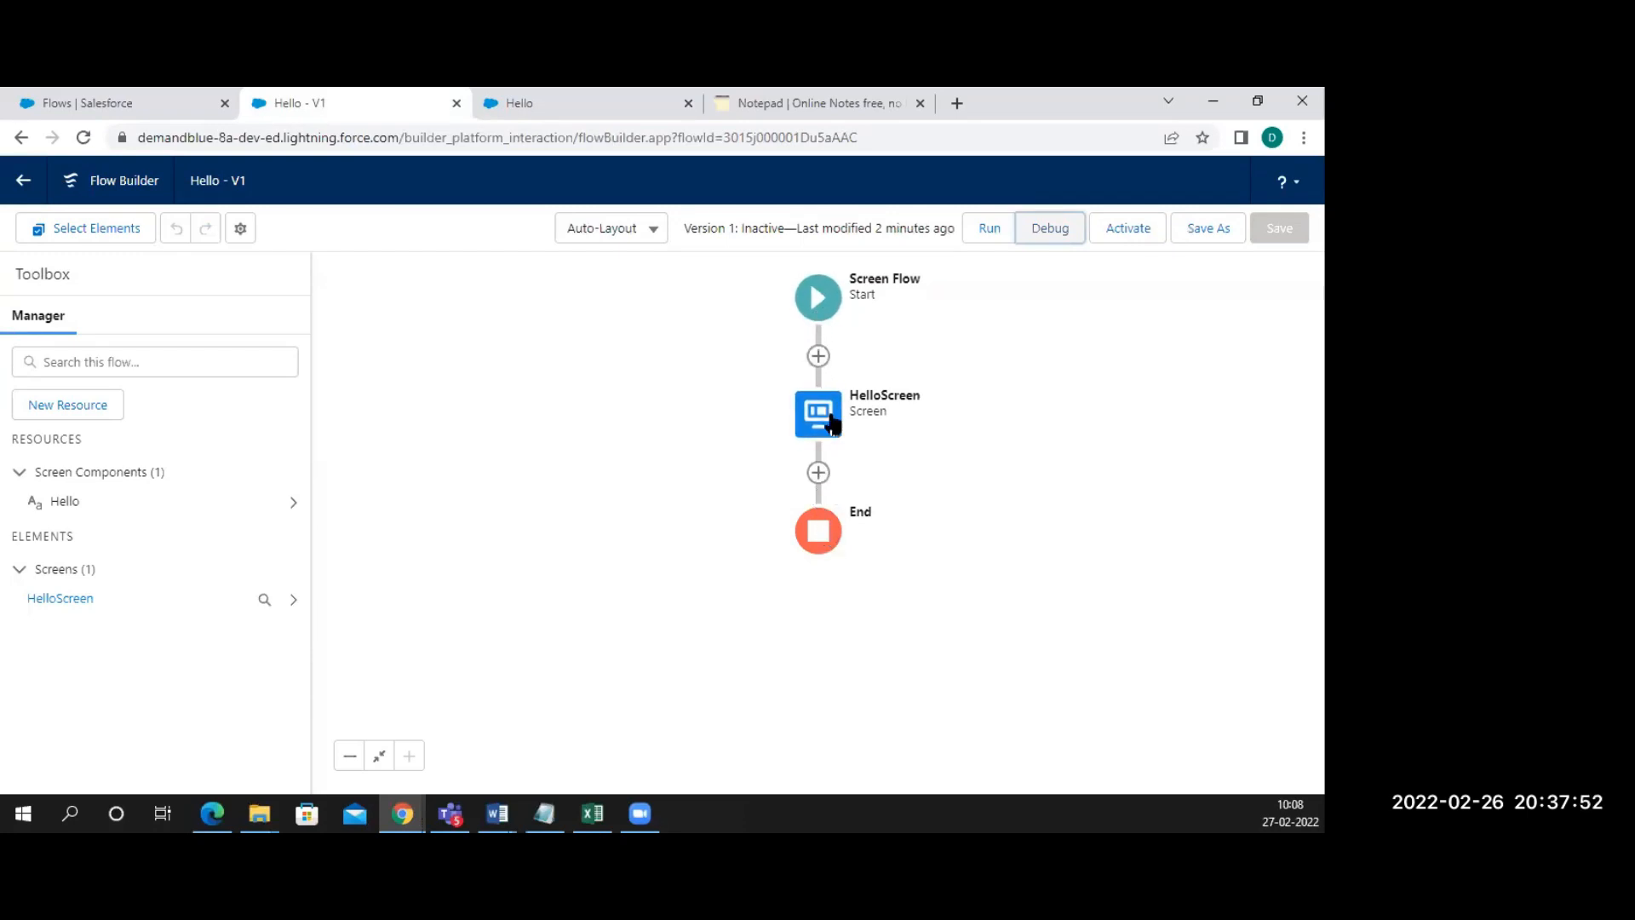
click(1061, 245)
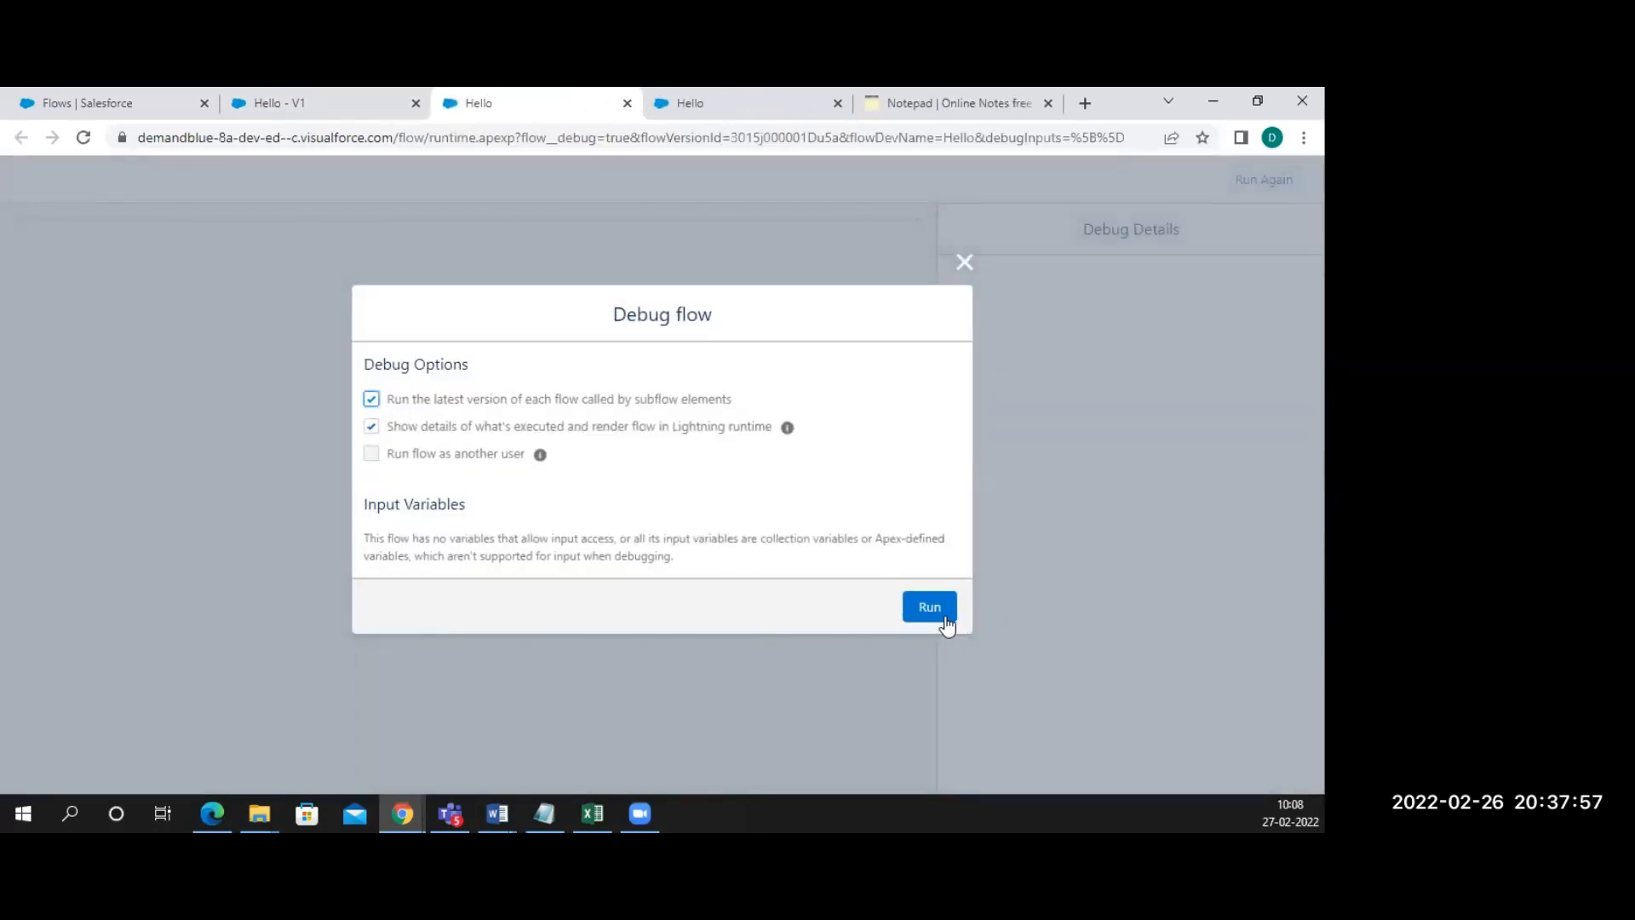
click(934, 615)
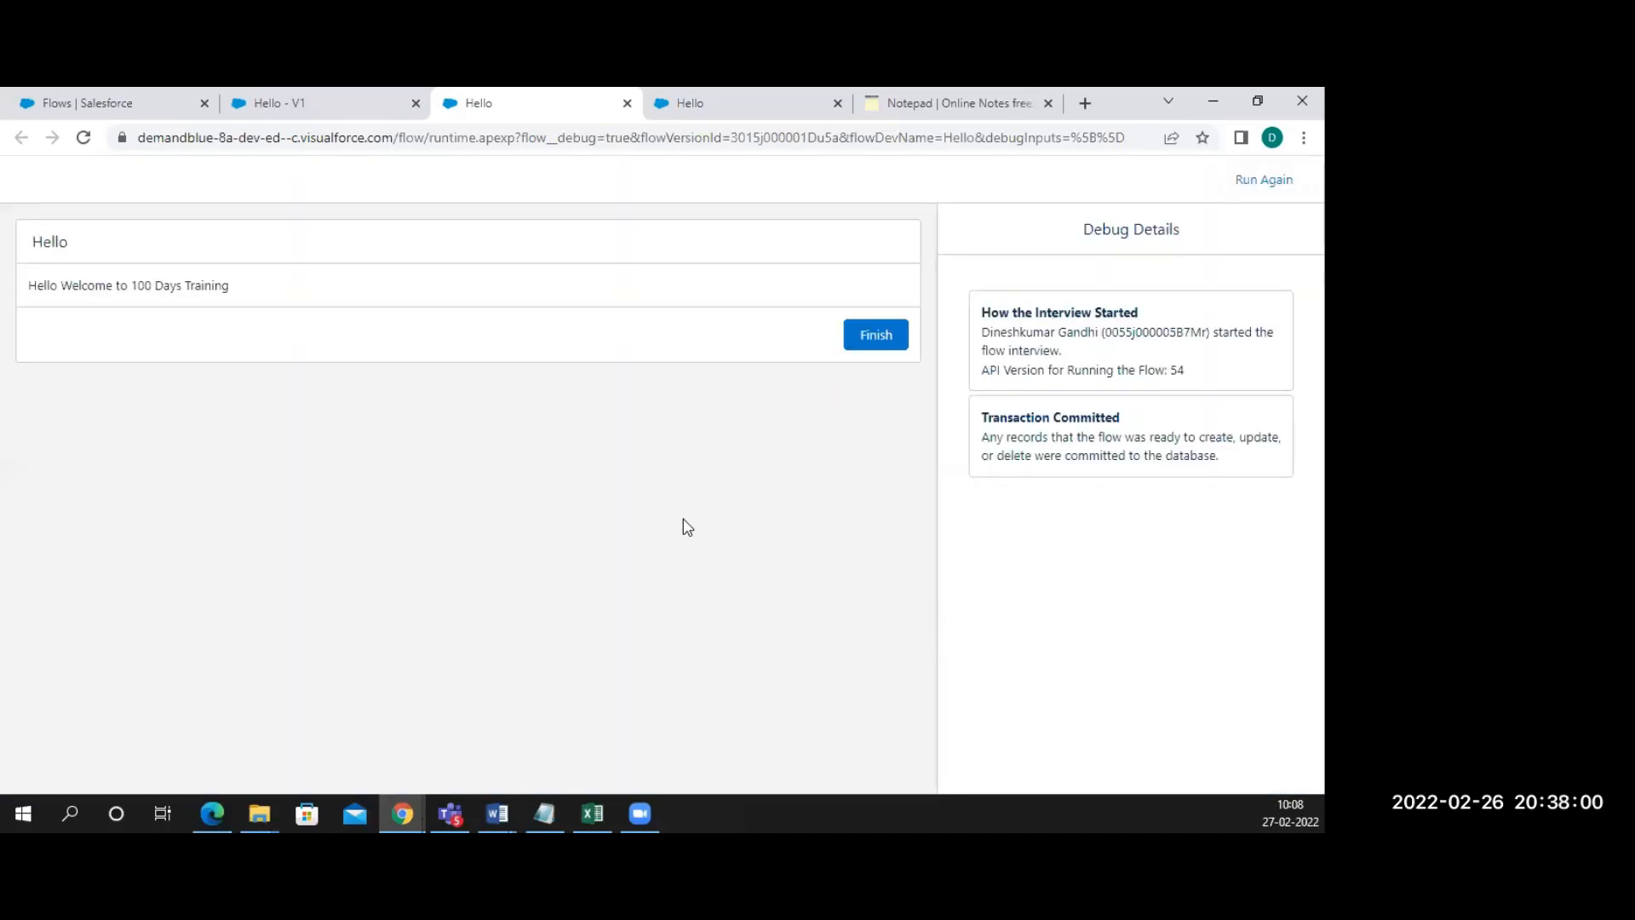
drag(246, 294, 29, 292)
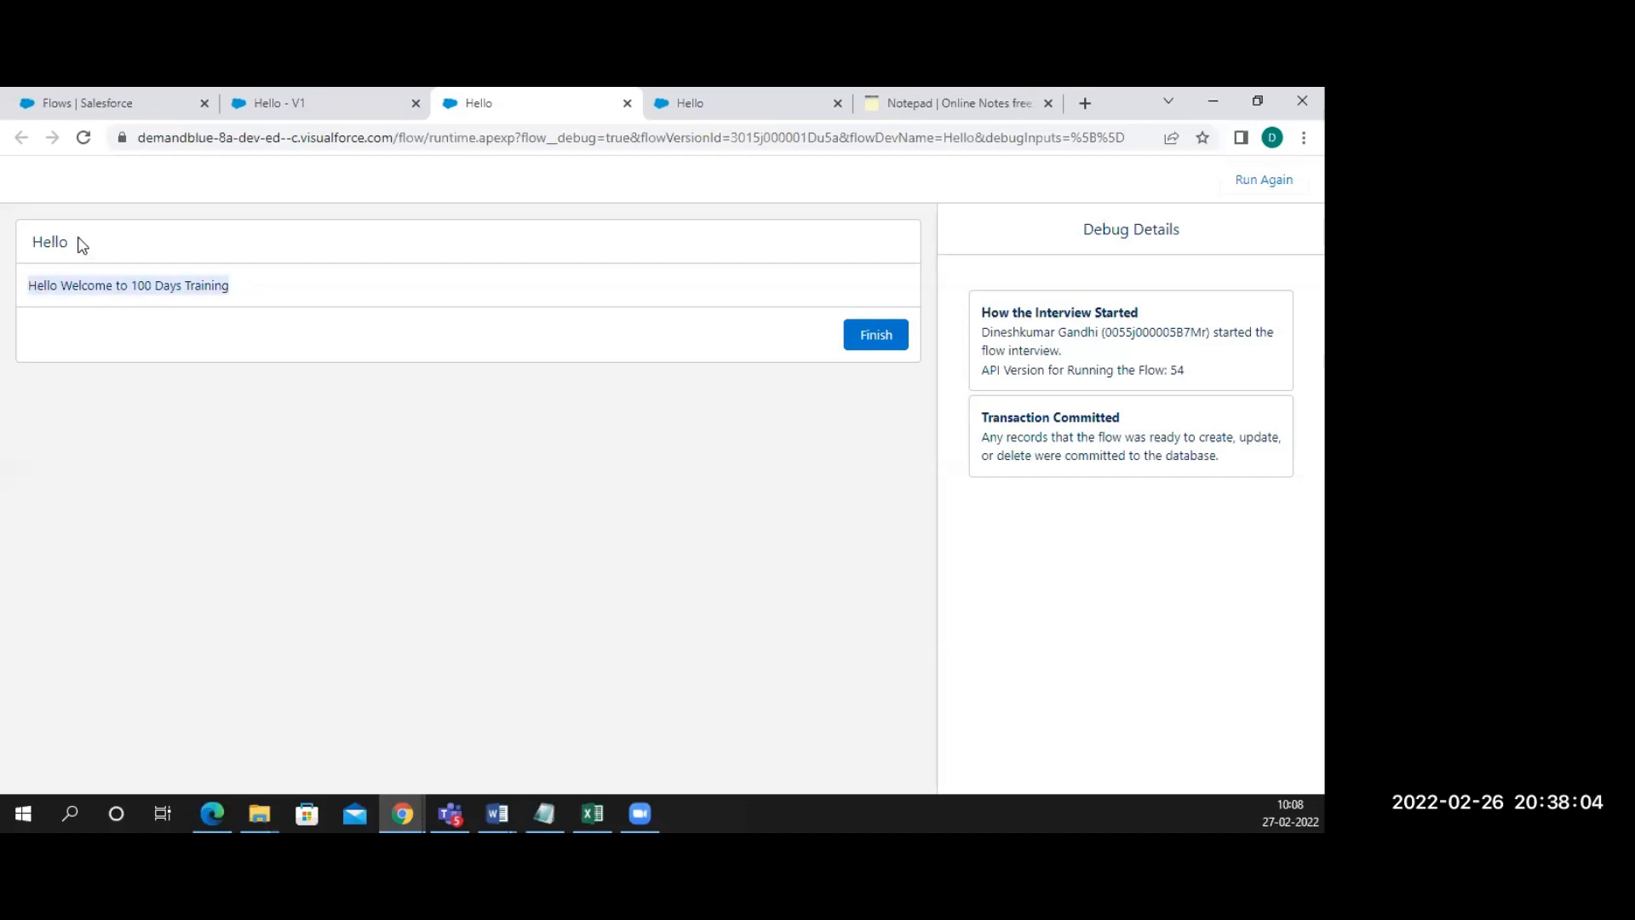
drag(80, 243, 22, 243)
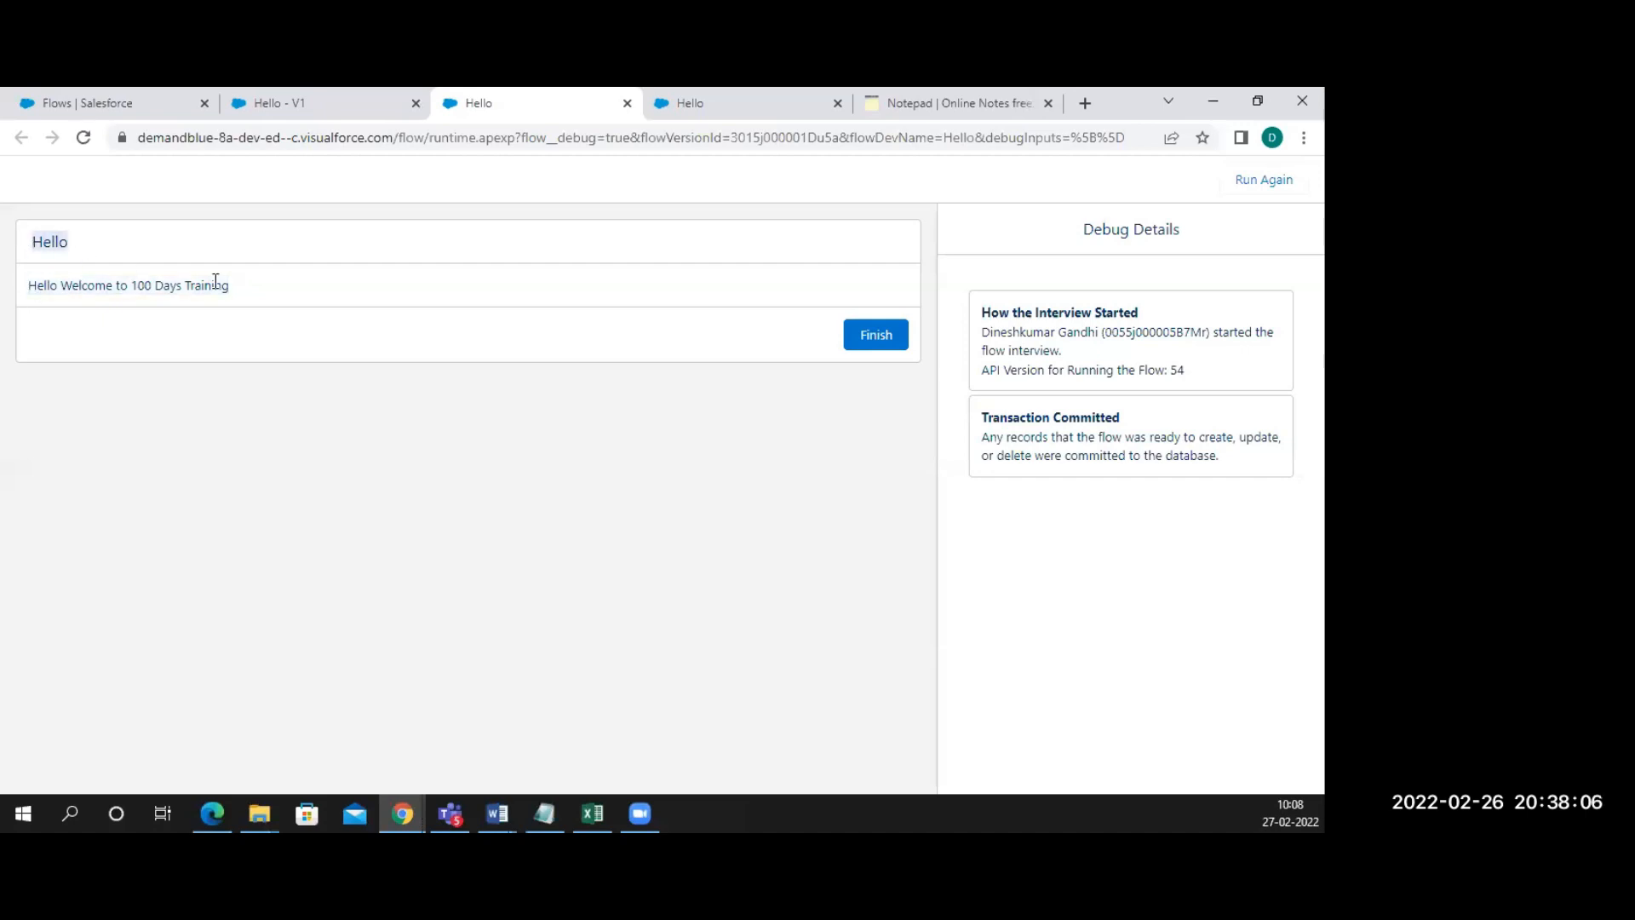
drag(255, 292, 71, 285)
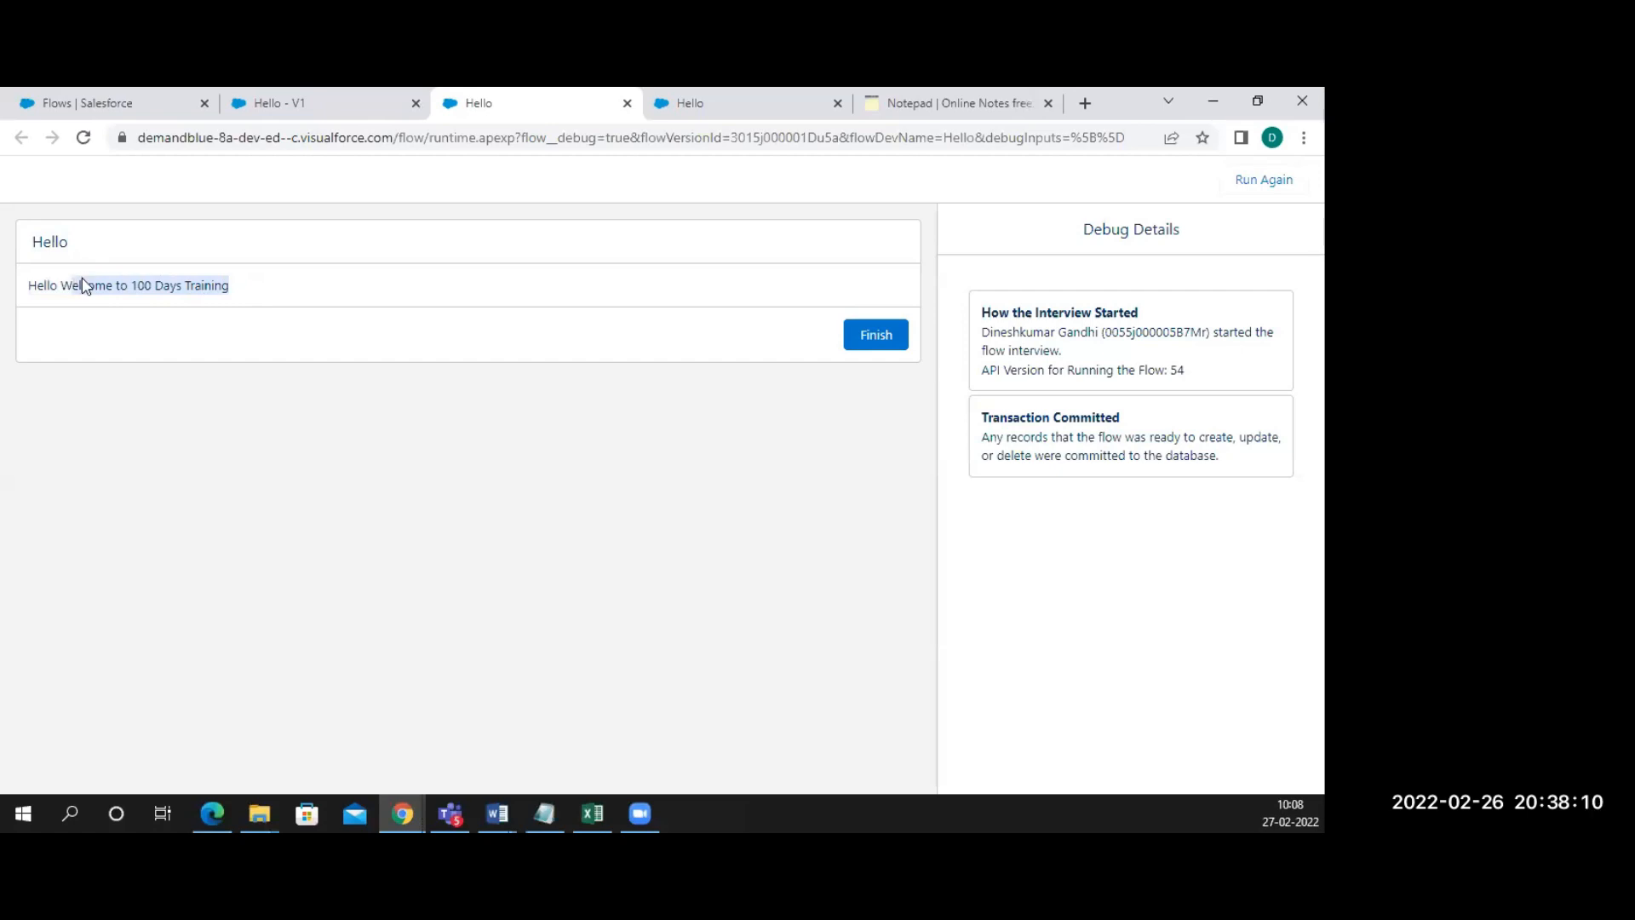
Close both debug run pages, debug once more, and return to the Hello - V1 canvas
click(626, 104)
click(627, 104)
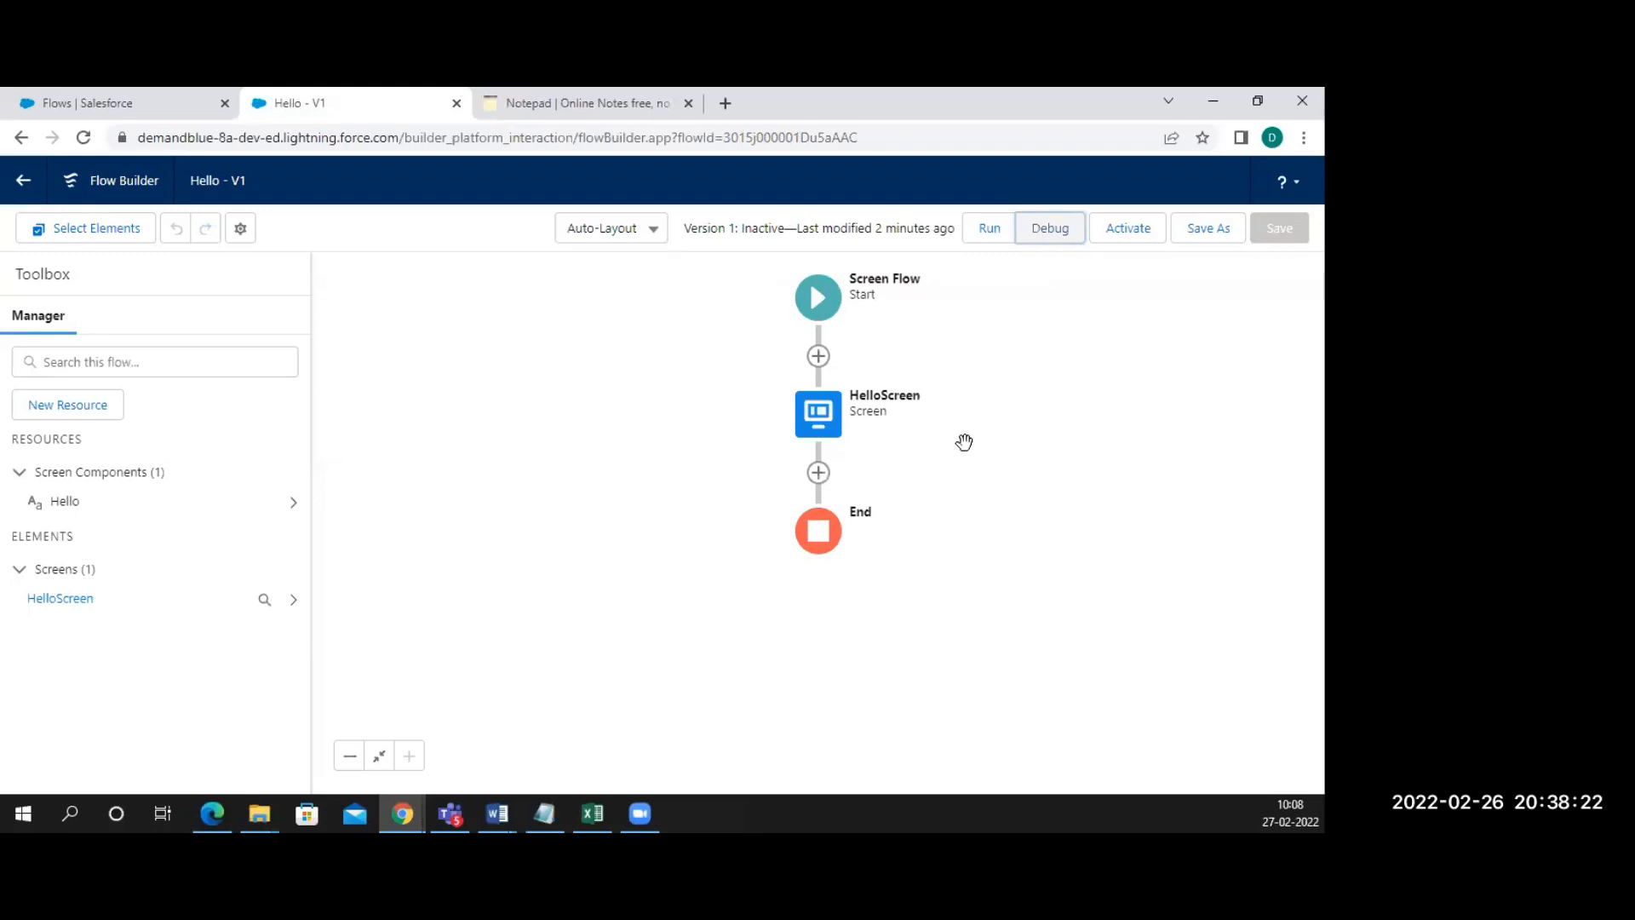
click(1040, 247)
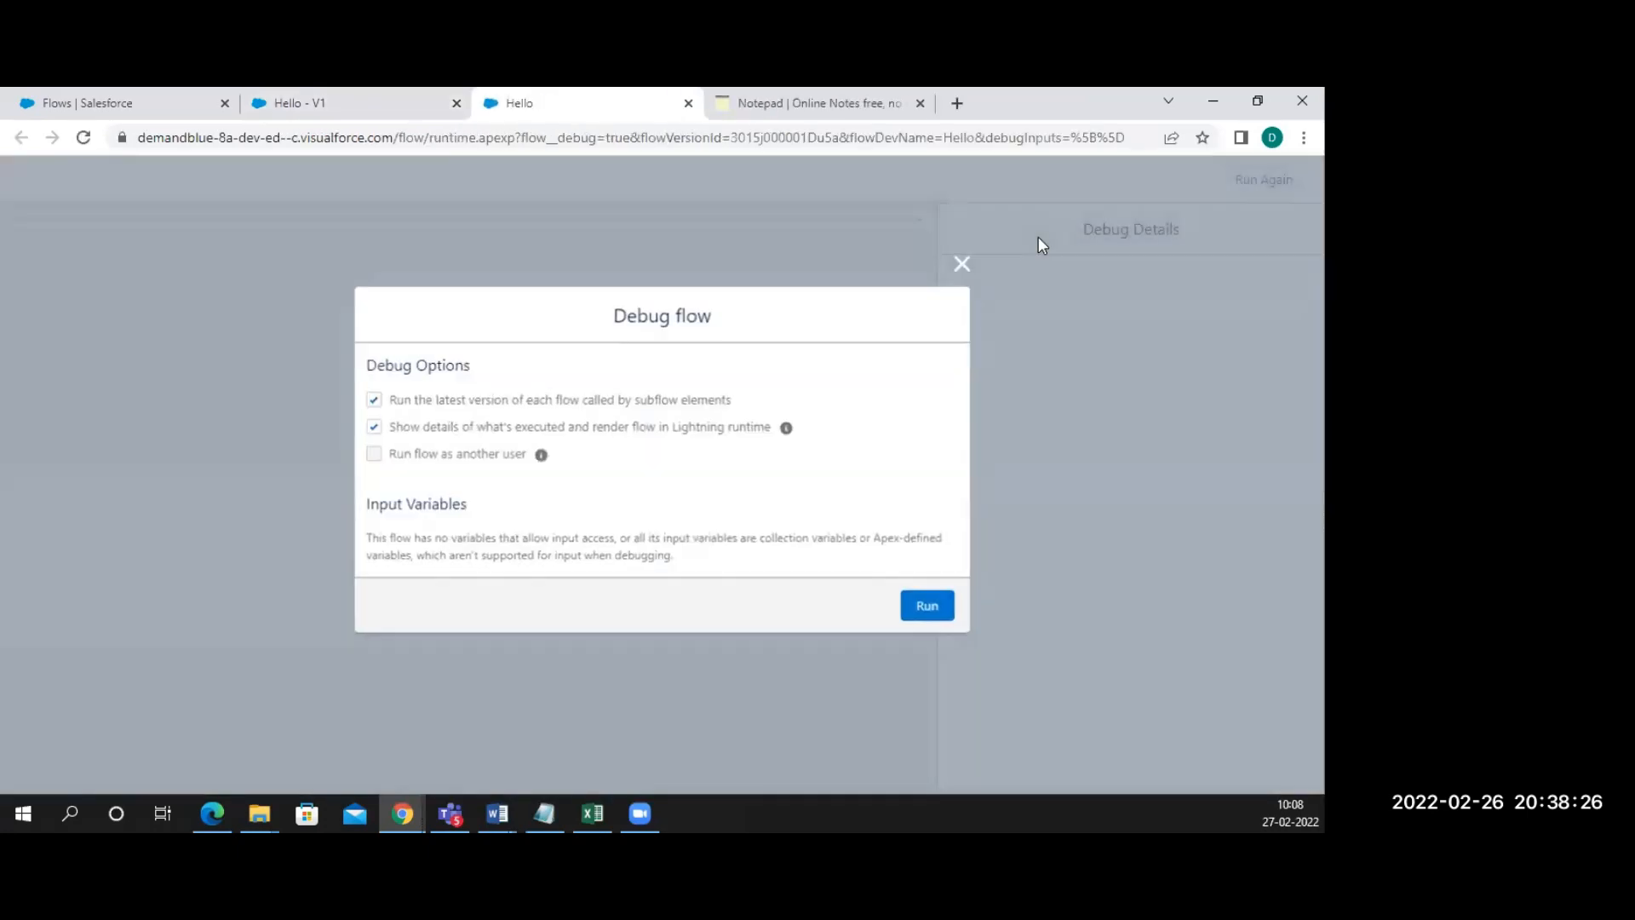
click(923, 608)
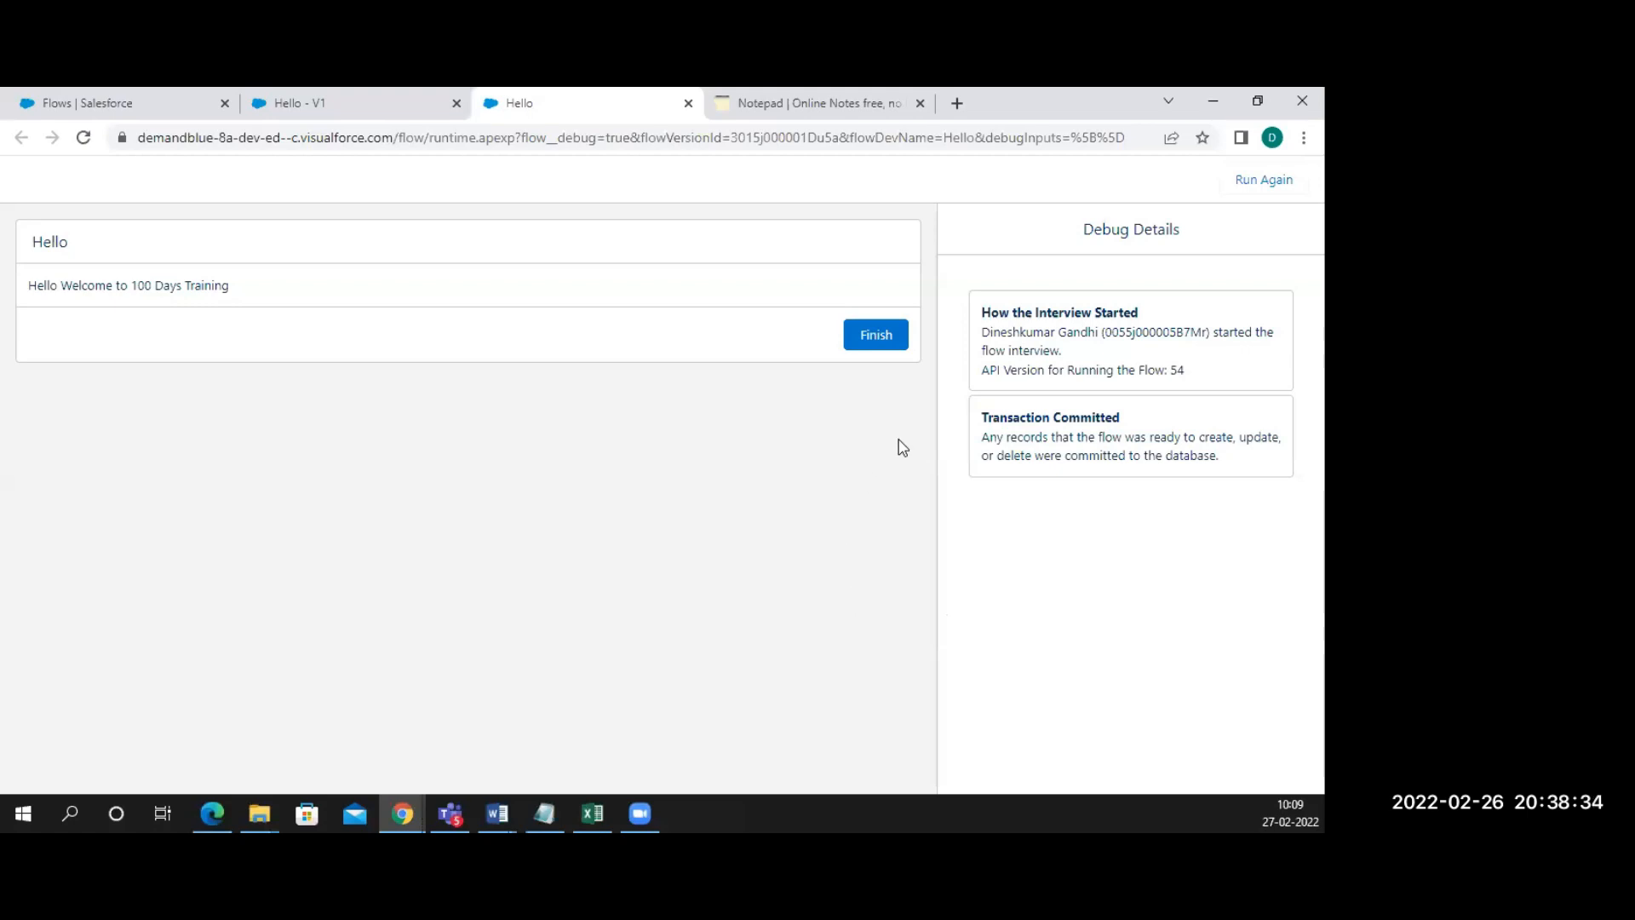
click(330, 107)
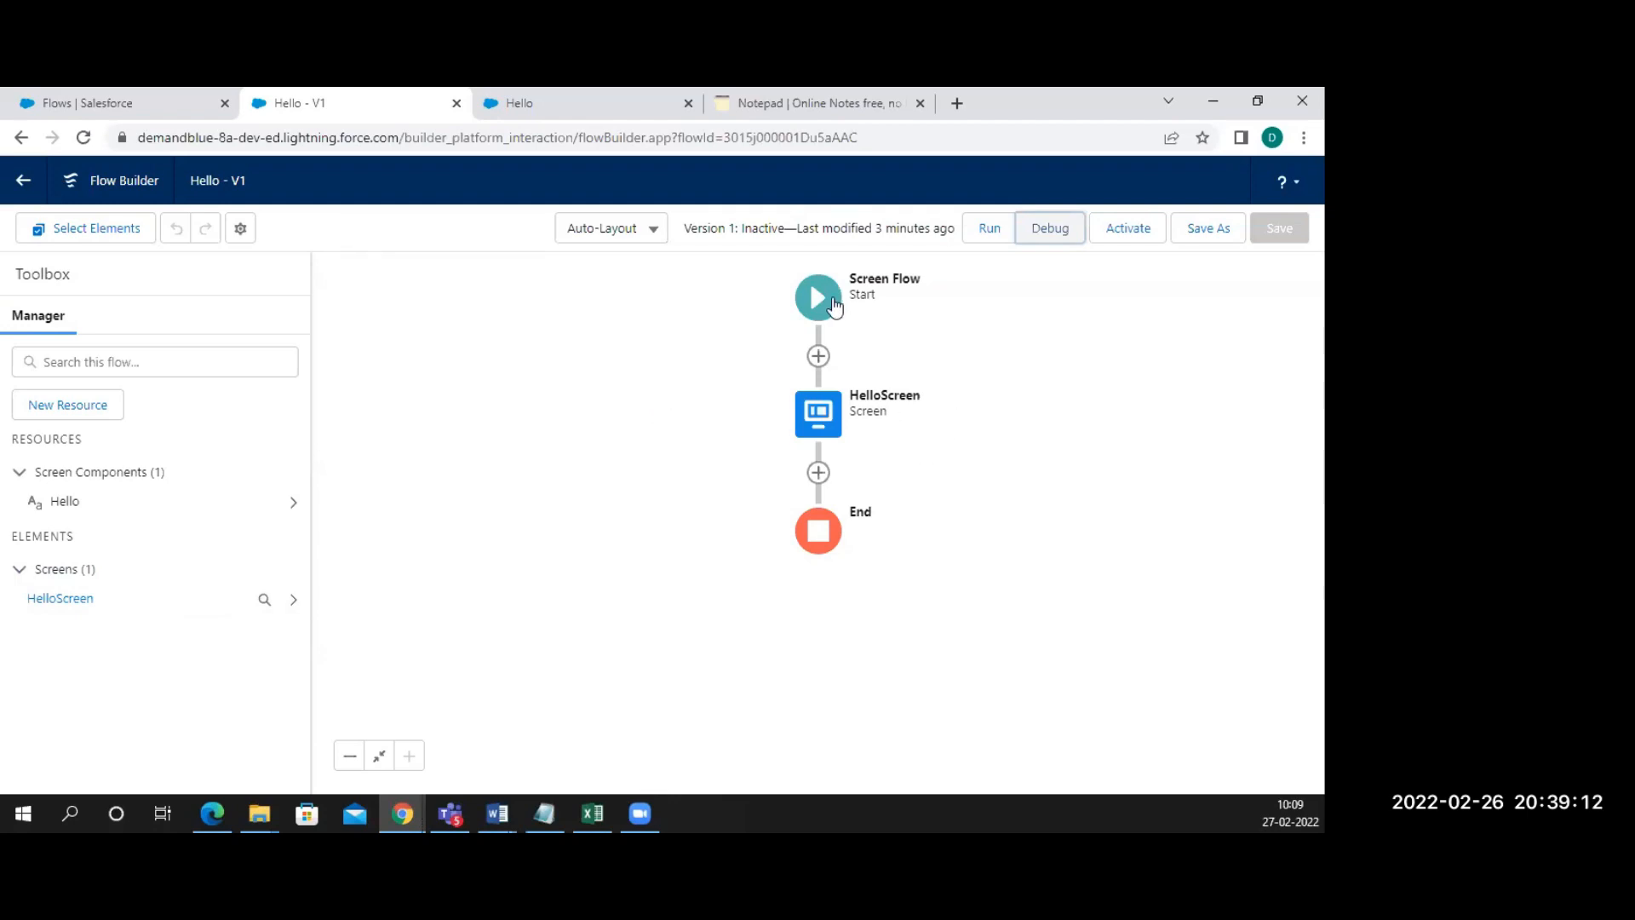
Delete HelloScreen so Start connects directly to End, and close the notepad tab
click(828, 426)
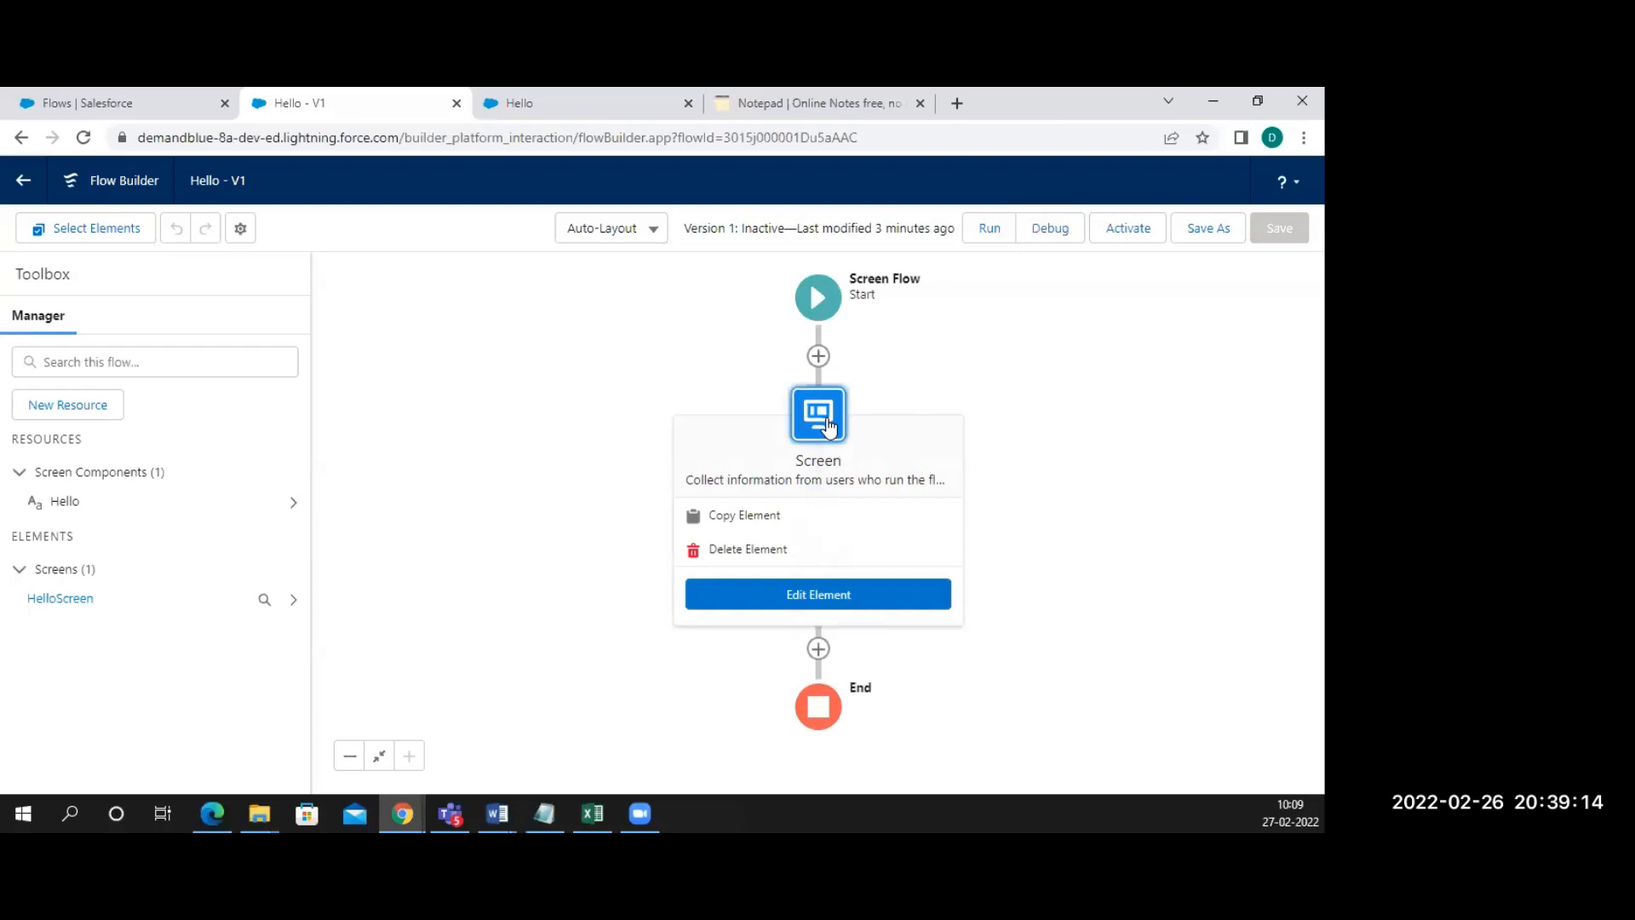
click(773, 596)
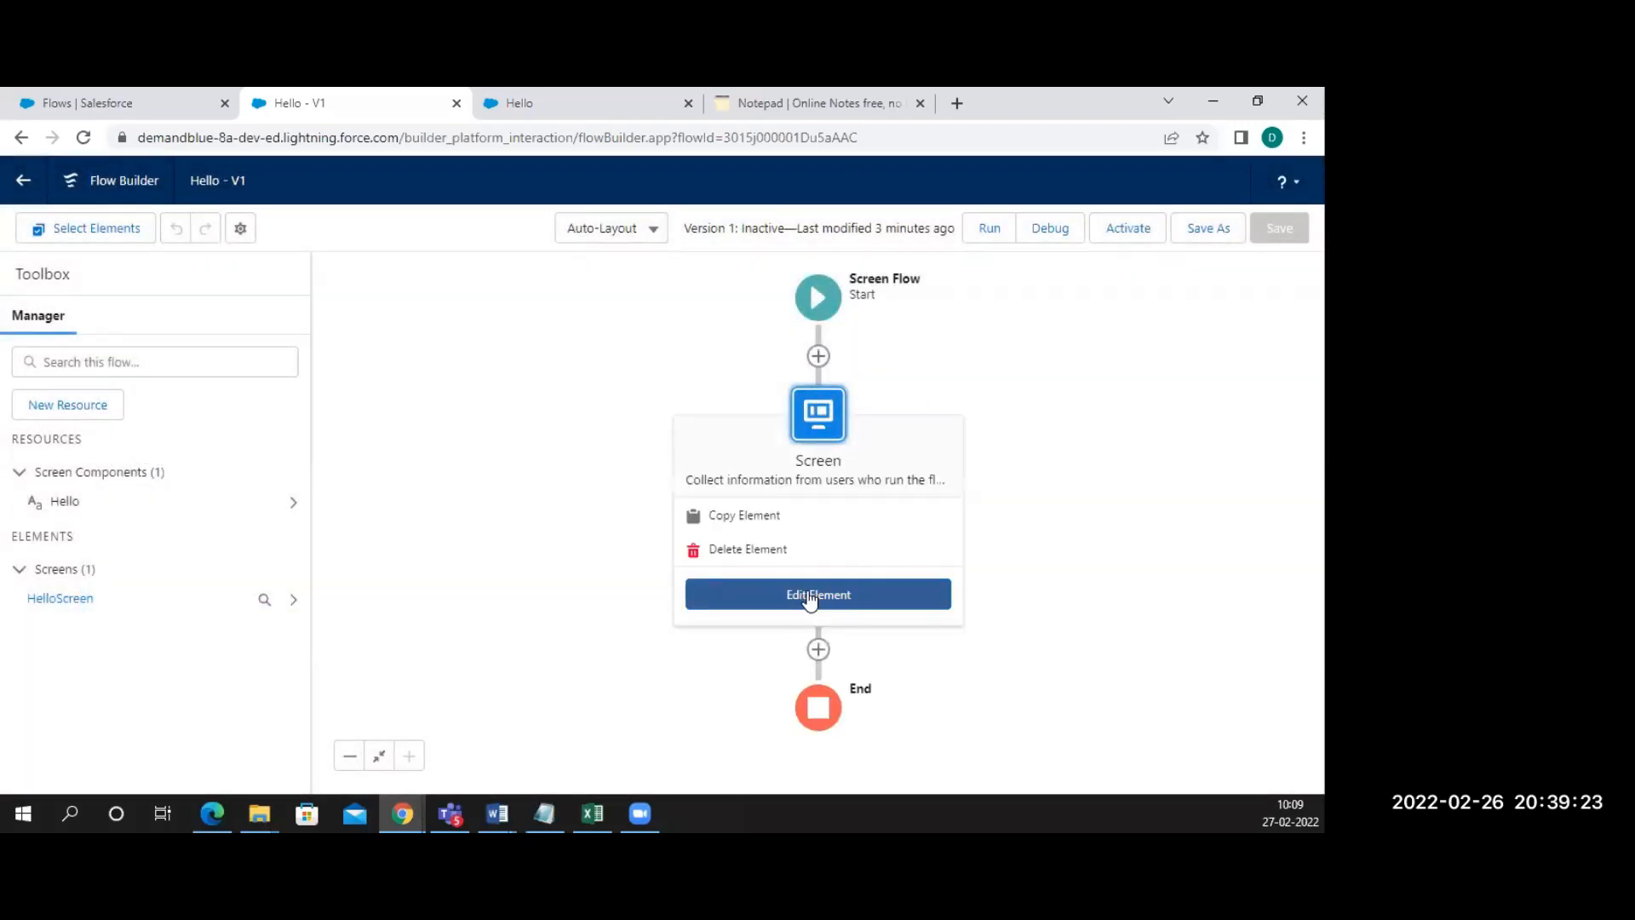
click(772, 552)
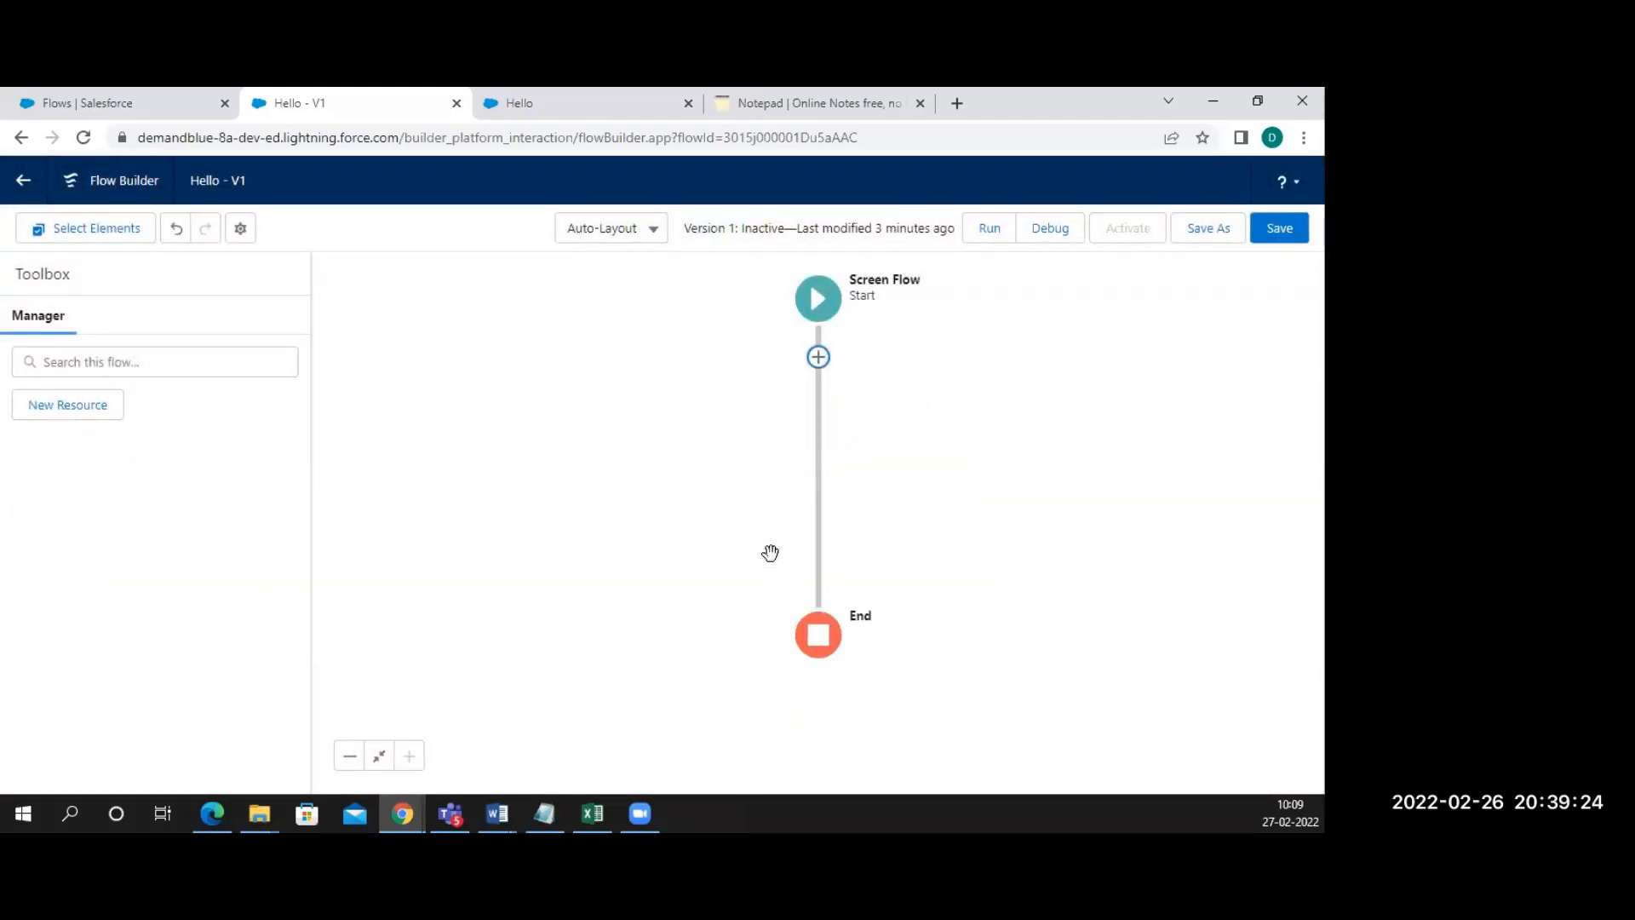
click(920, 103)
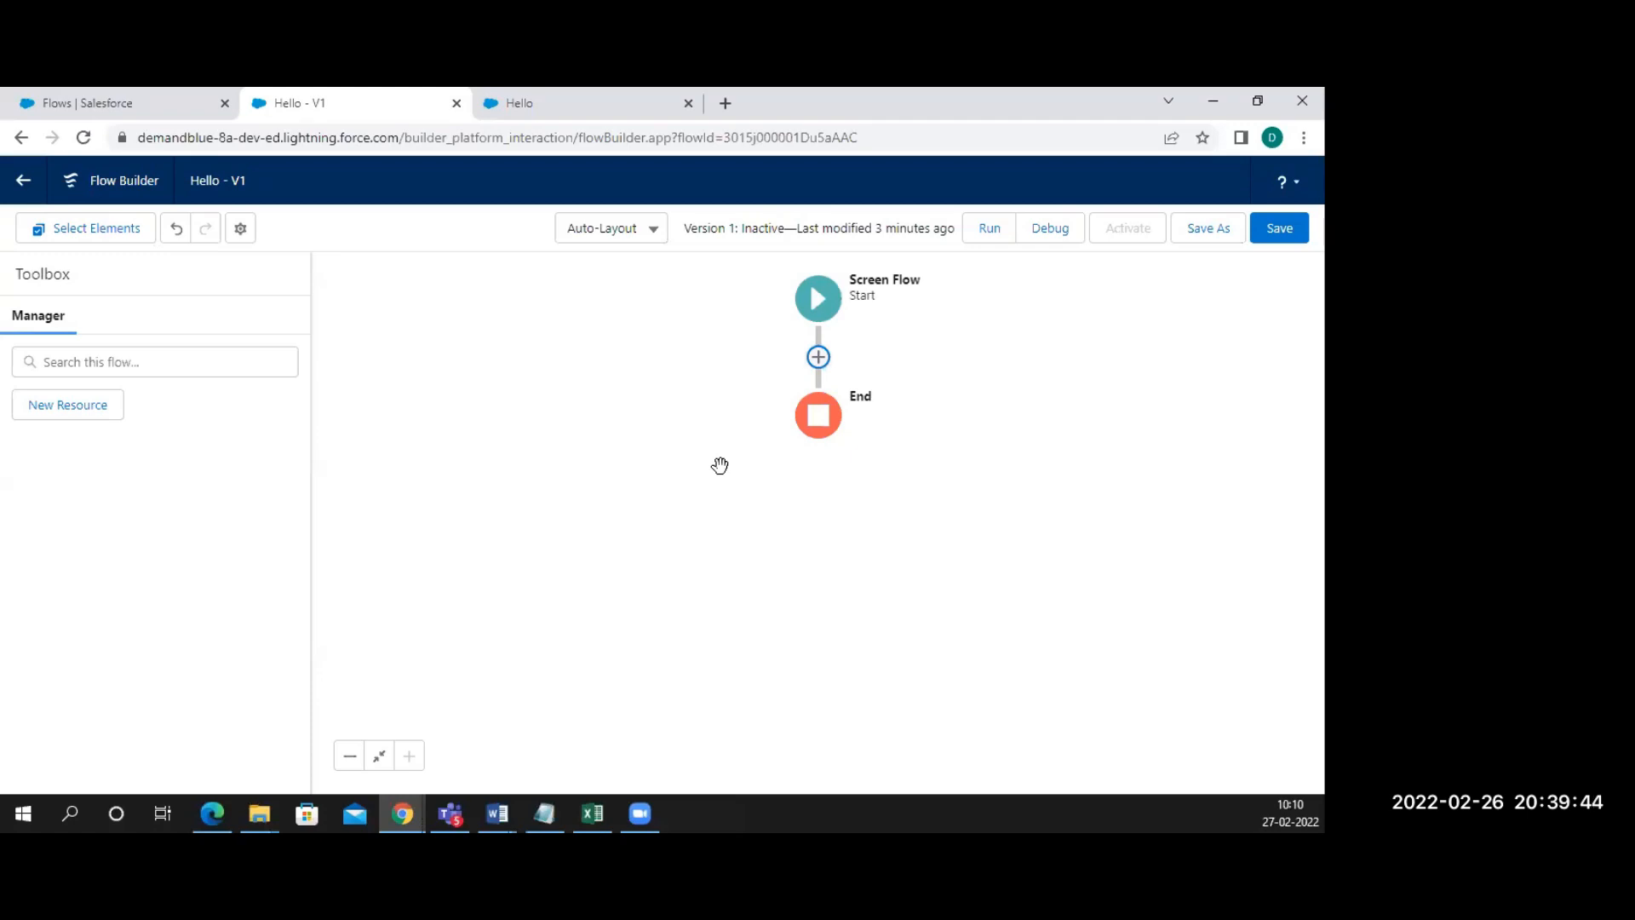
Add a new Screen between Start and End labelled HelloScreen, with matching API Name
click(818, 357)
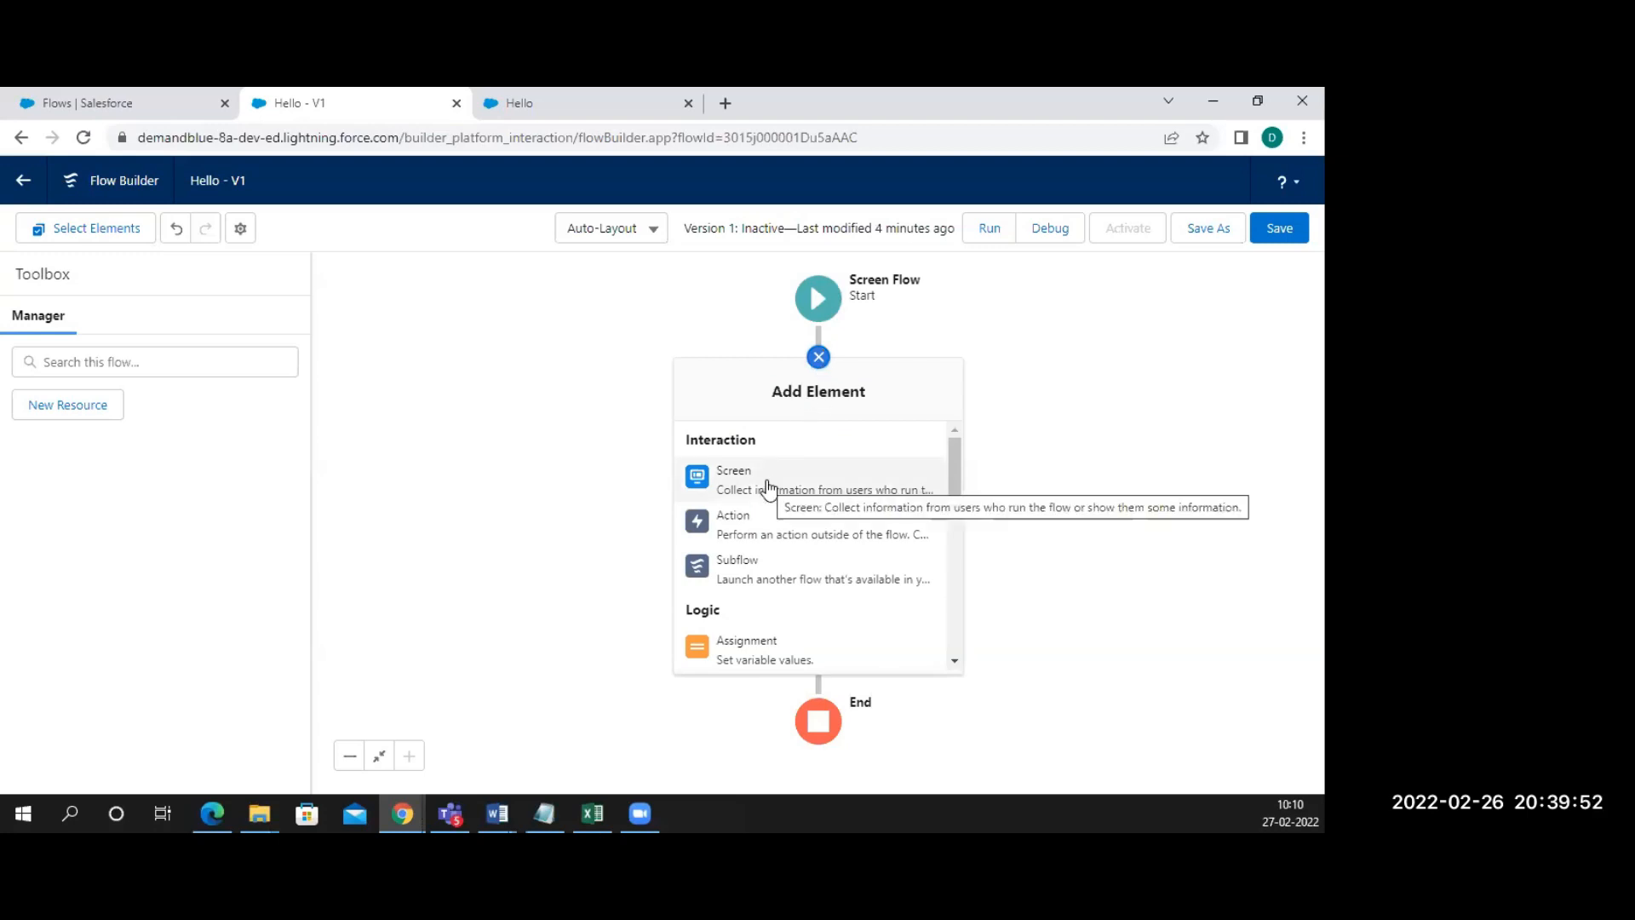
click(769, 488)
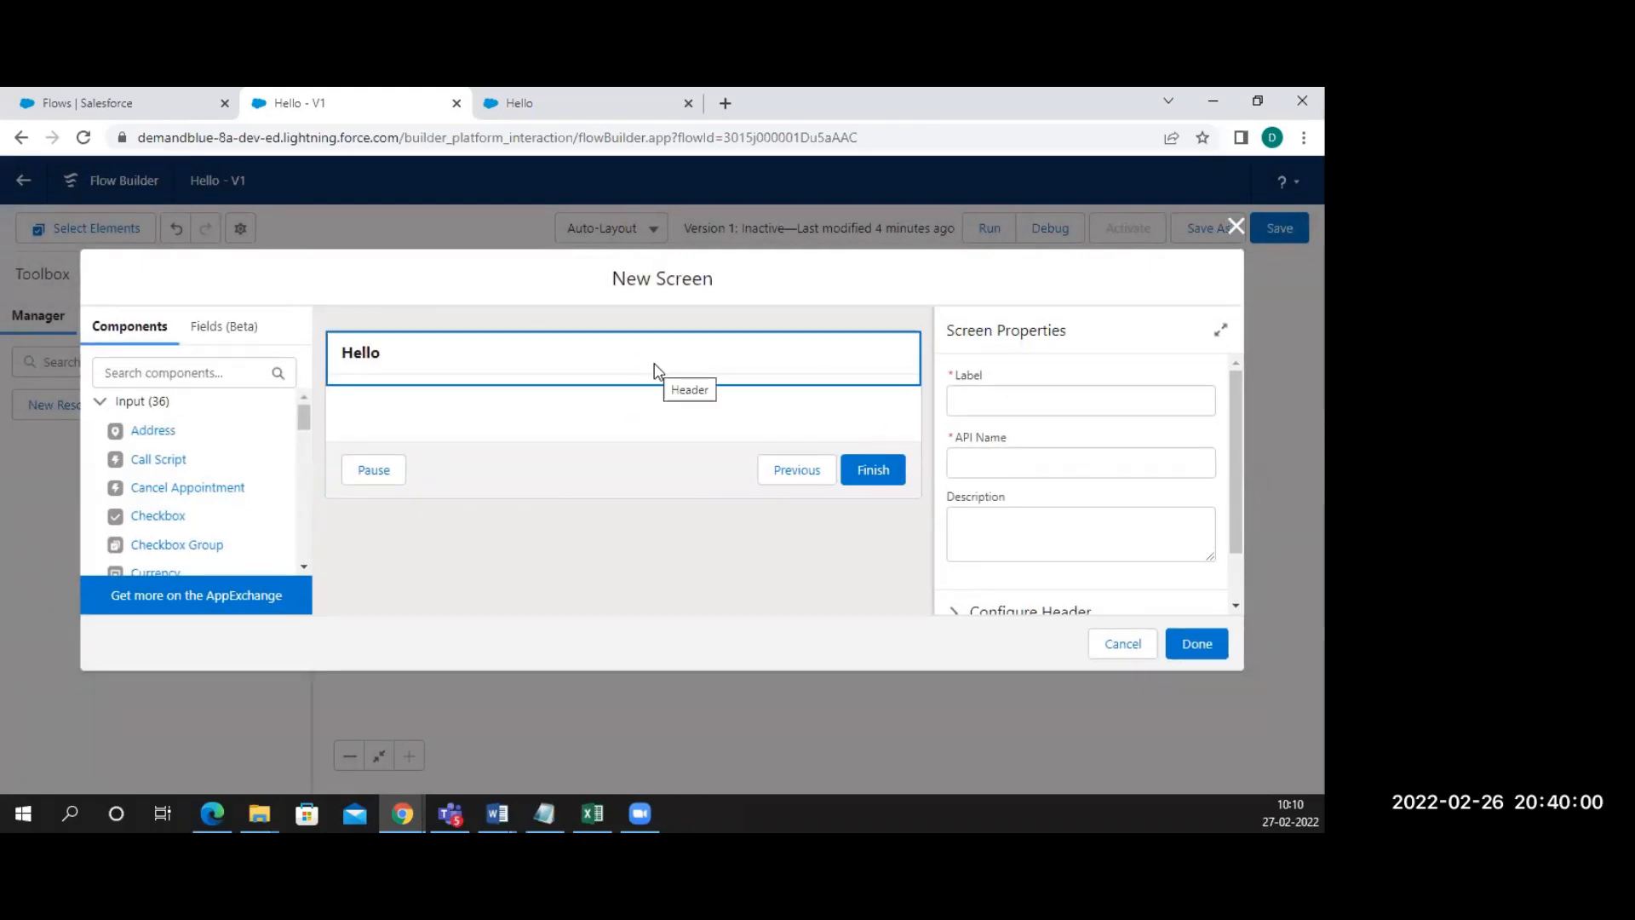
click(629, 352)
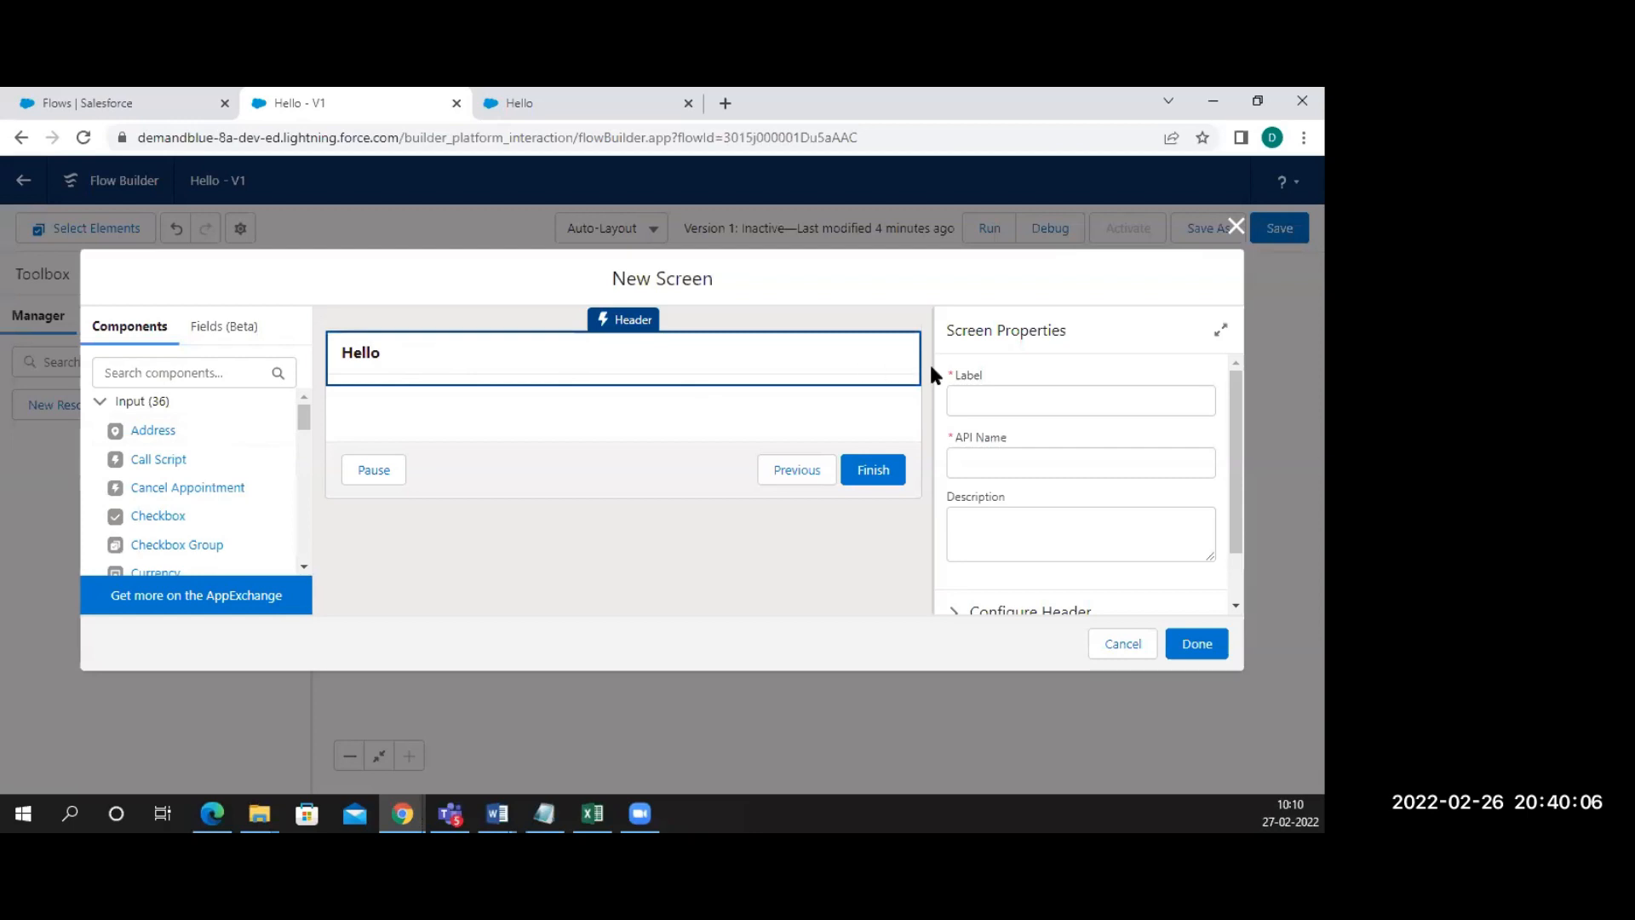
click(993, 399)
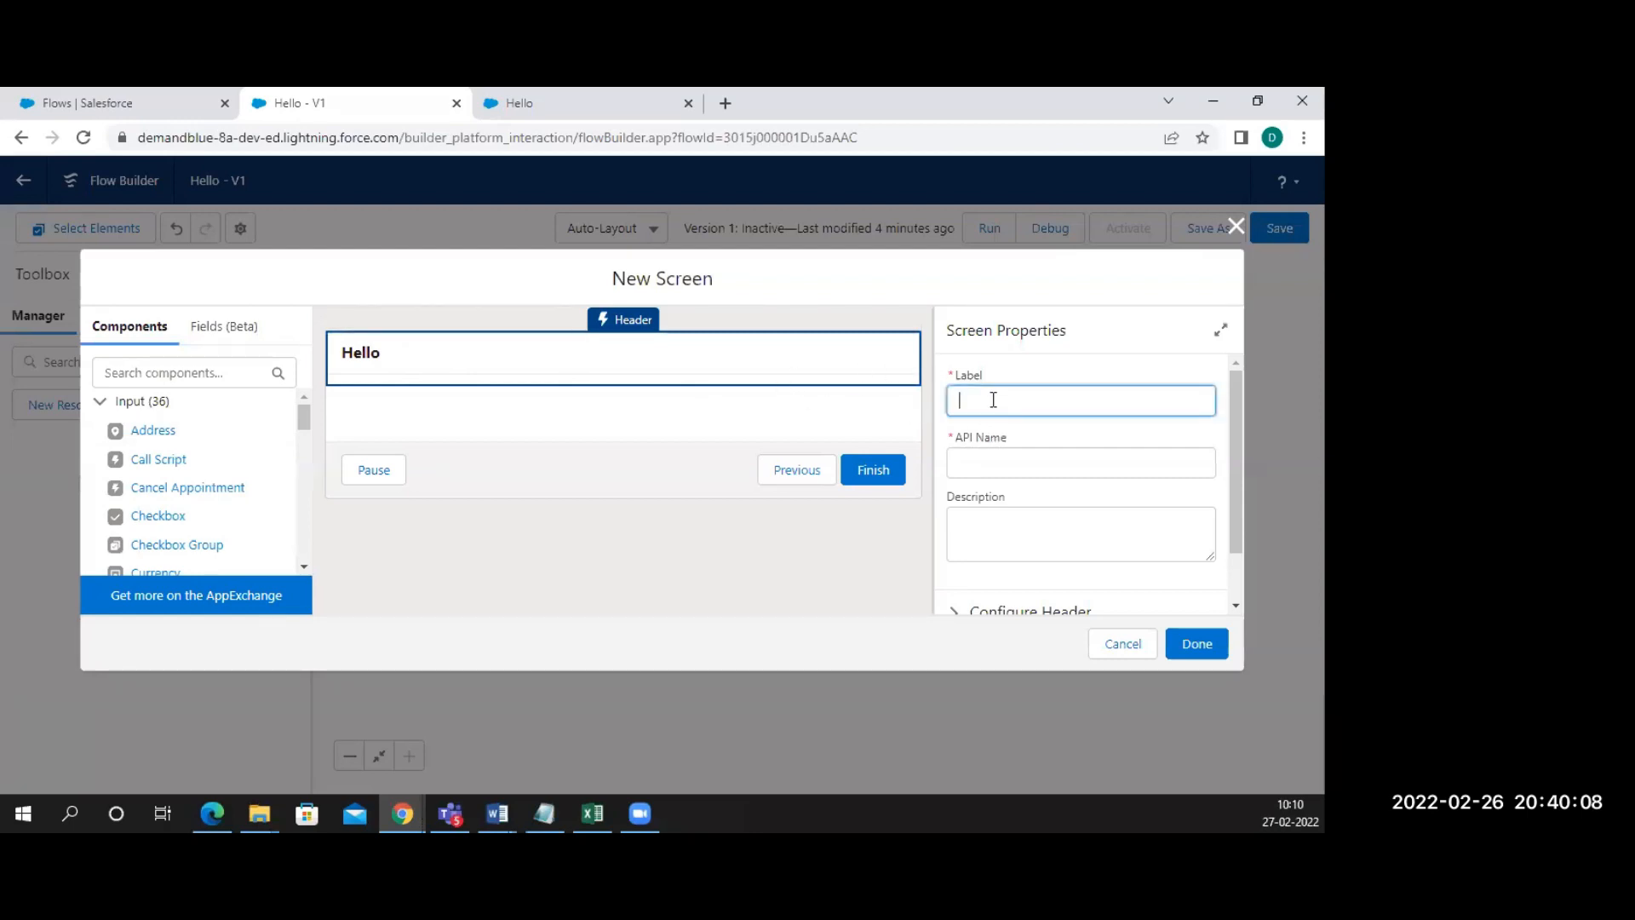
text(Hello Screen)
click(1025, 460)
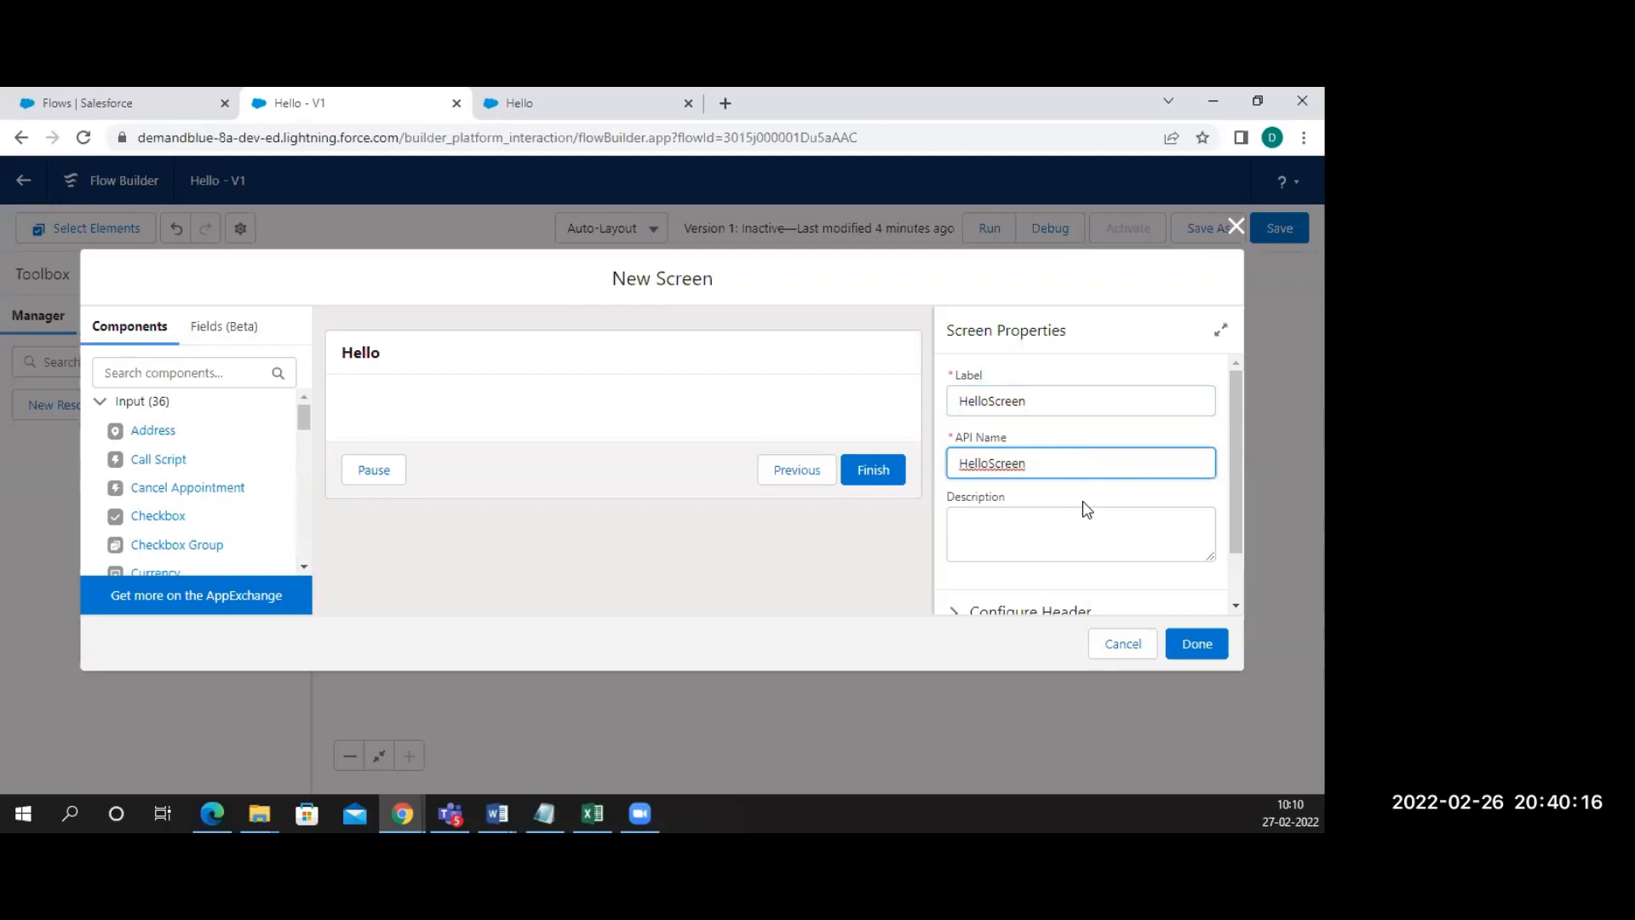
Test the header and footer show/hide toggles, leaving both visible, then scroll Components to Display Text
scroll(1085, 508, down, 2)
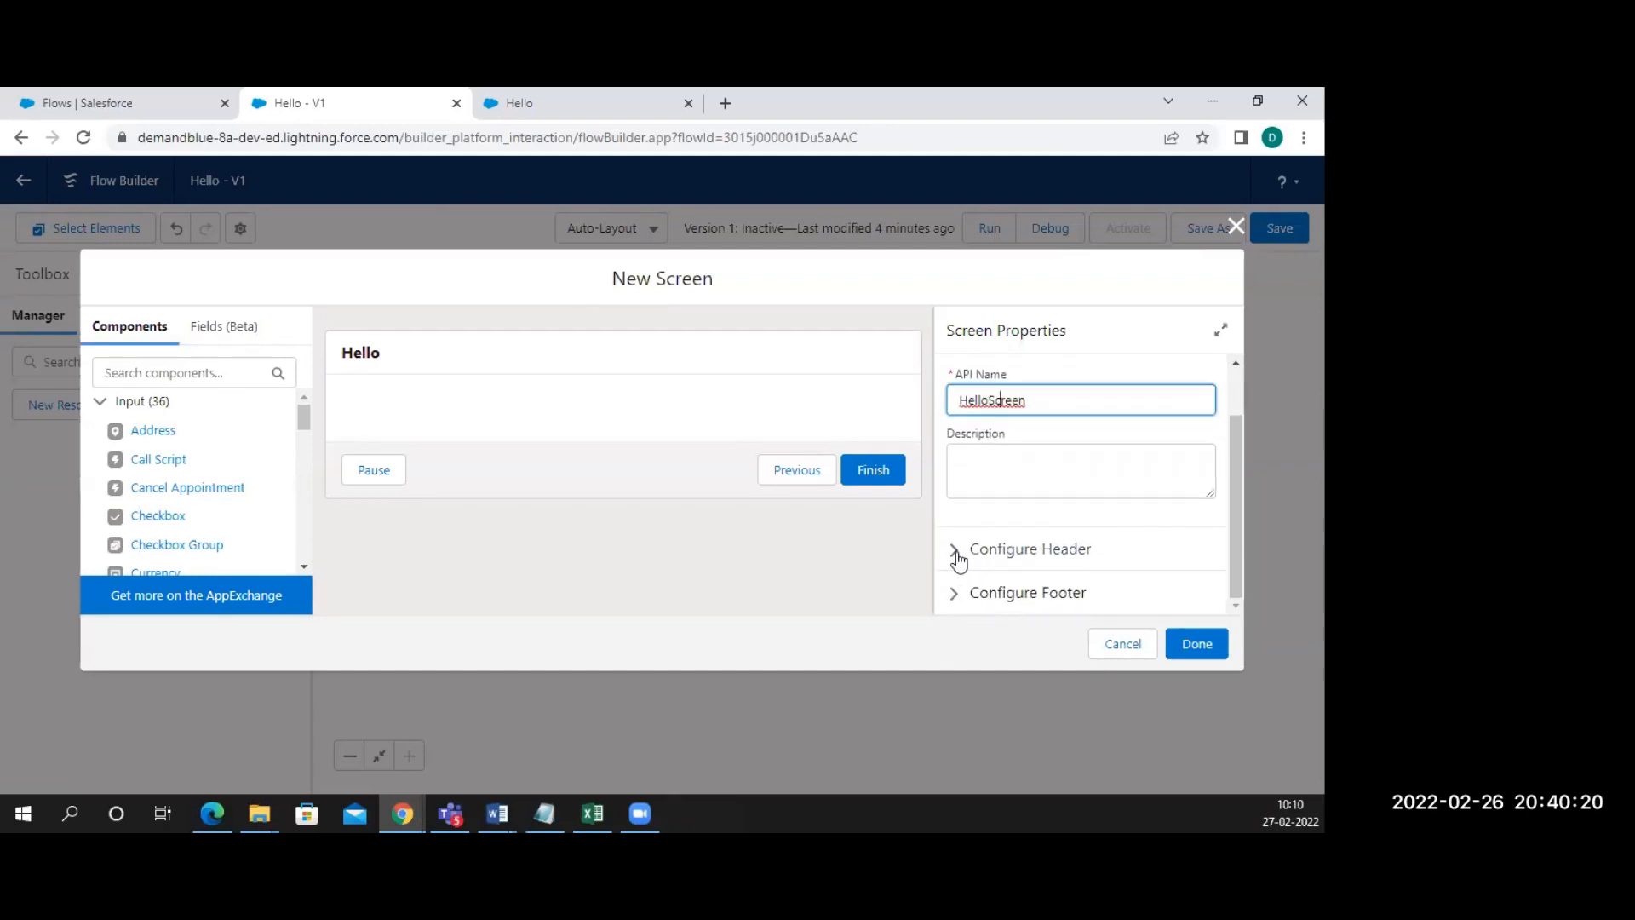
click(958, 558)
scroll(959, 586, down, 1)
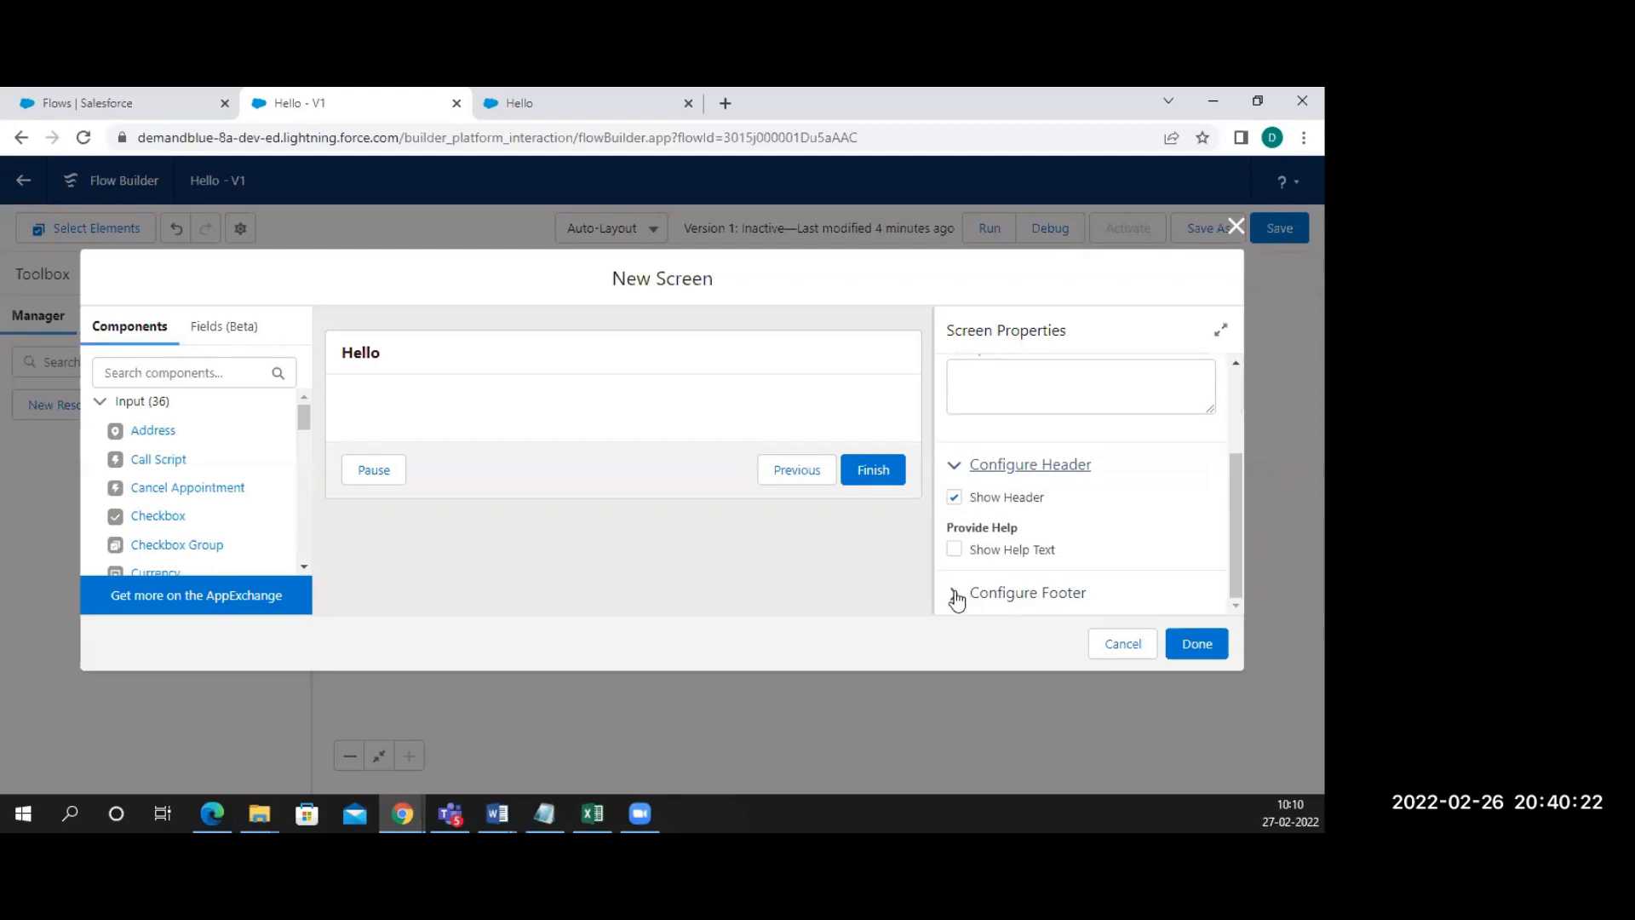
click(958, 588)
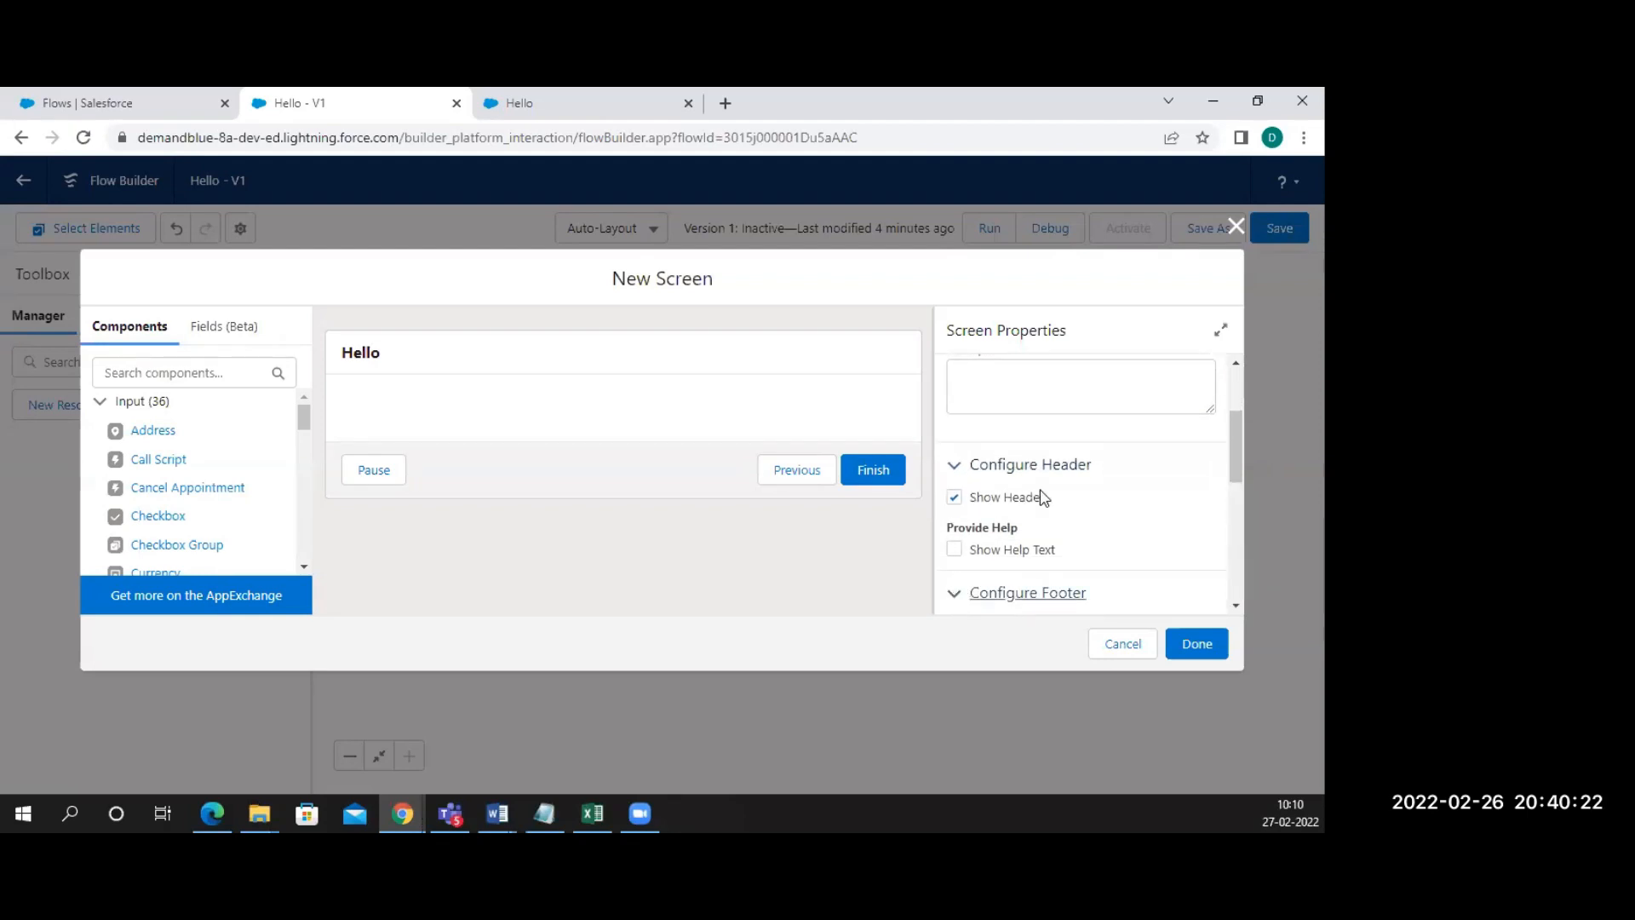
click(955, 498)
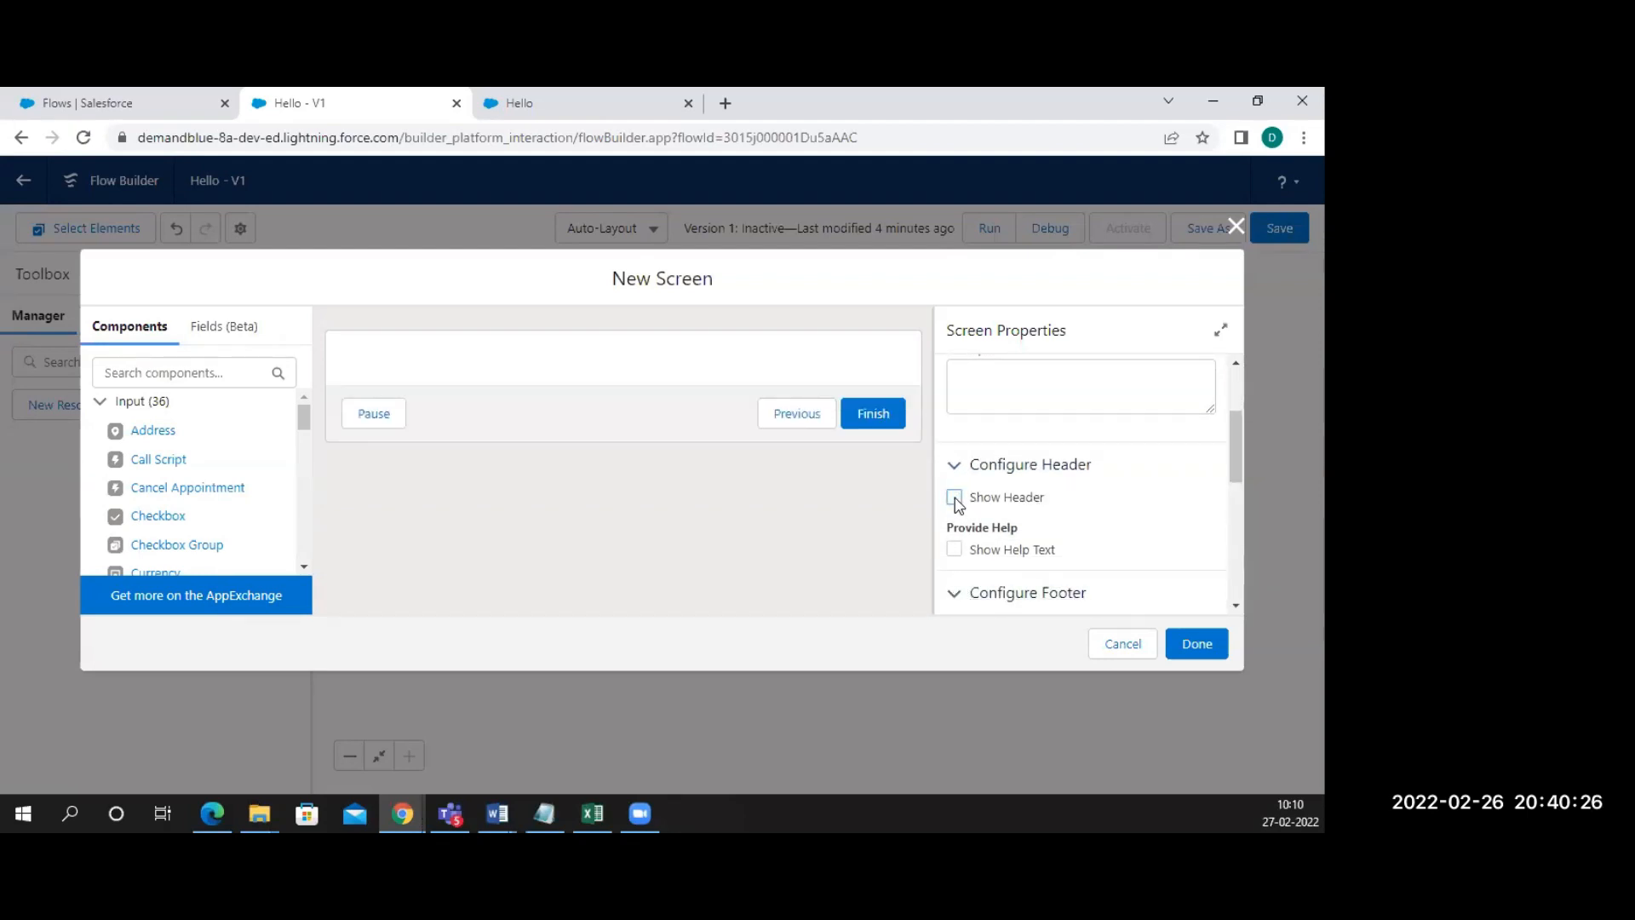
click(955, 498)
scroll(963, 500, down, 5)
scroll(986, 474, up, 3)
click(956, 462)
click(956, 463)
scroll(1022, 460, up, 2)
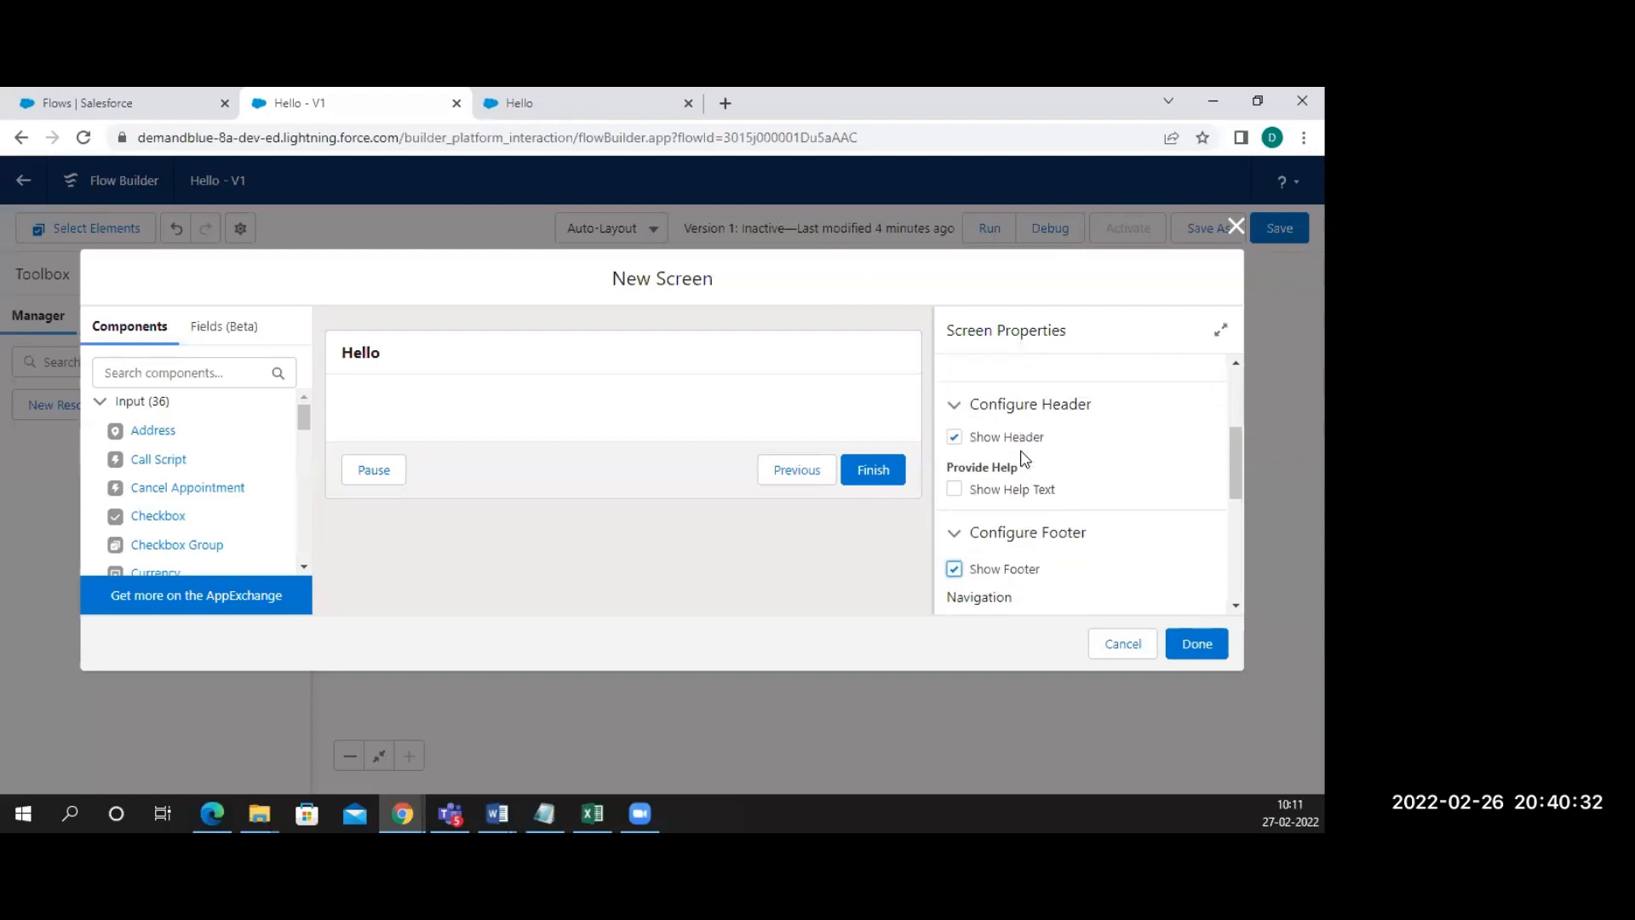
click(961, 452)
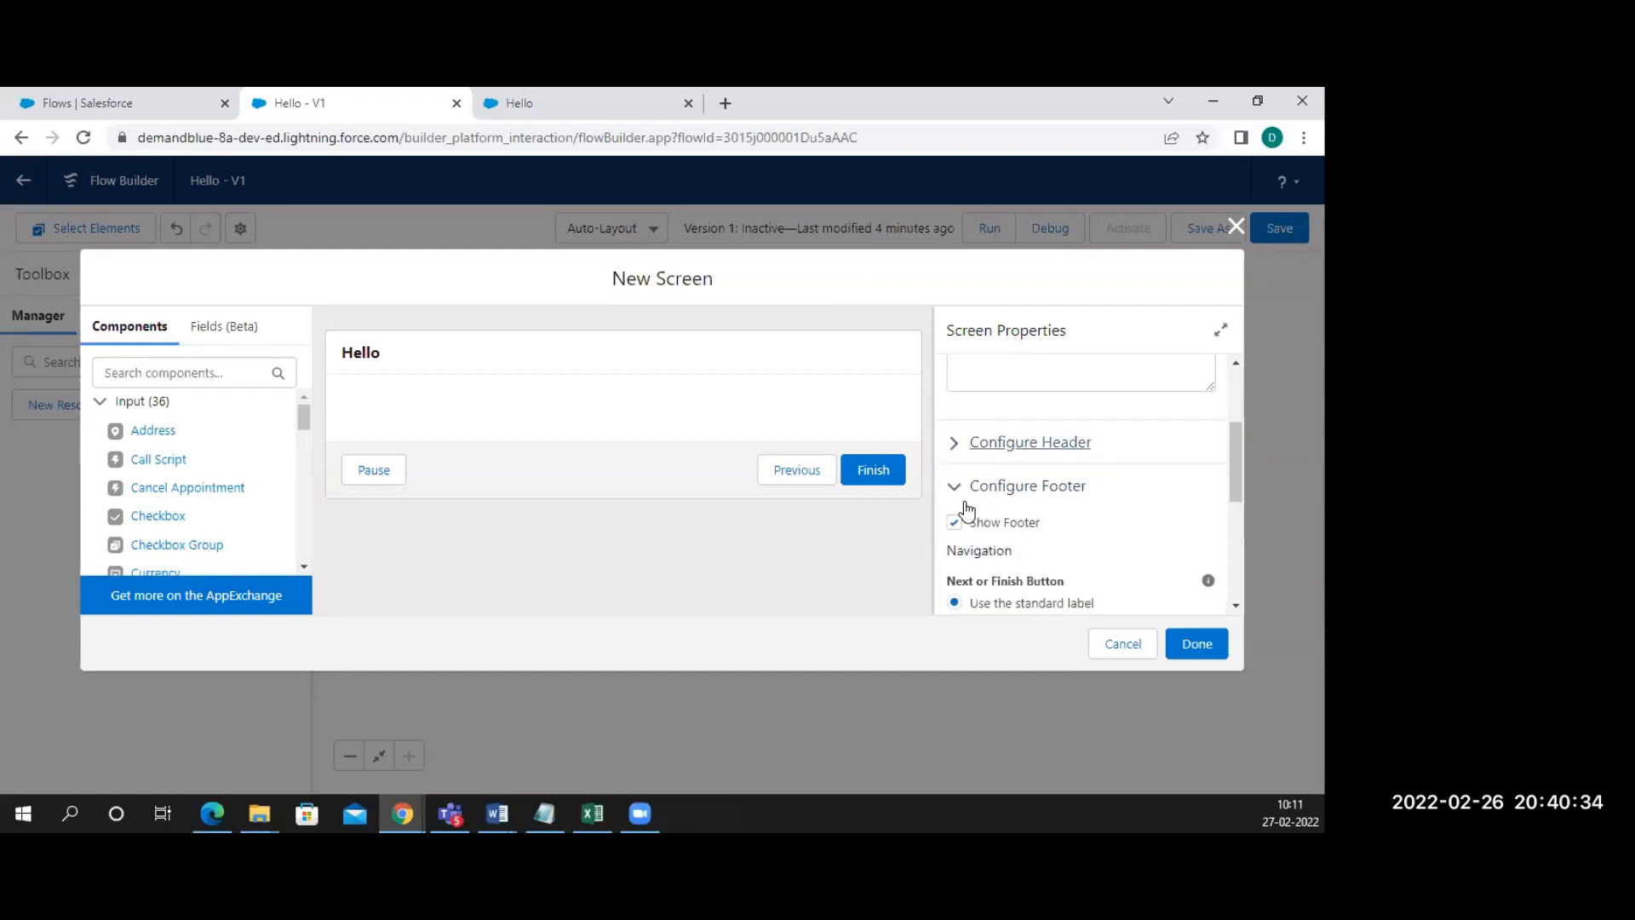
click(956, 486)
scroll(1047, 458, up, 1)
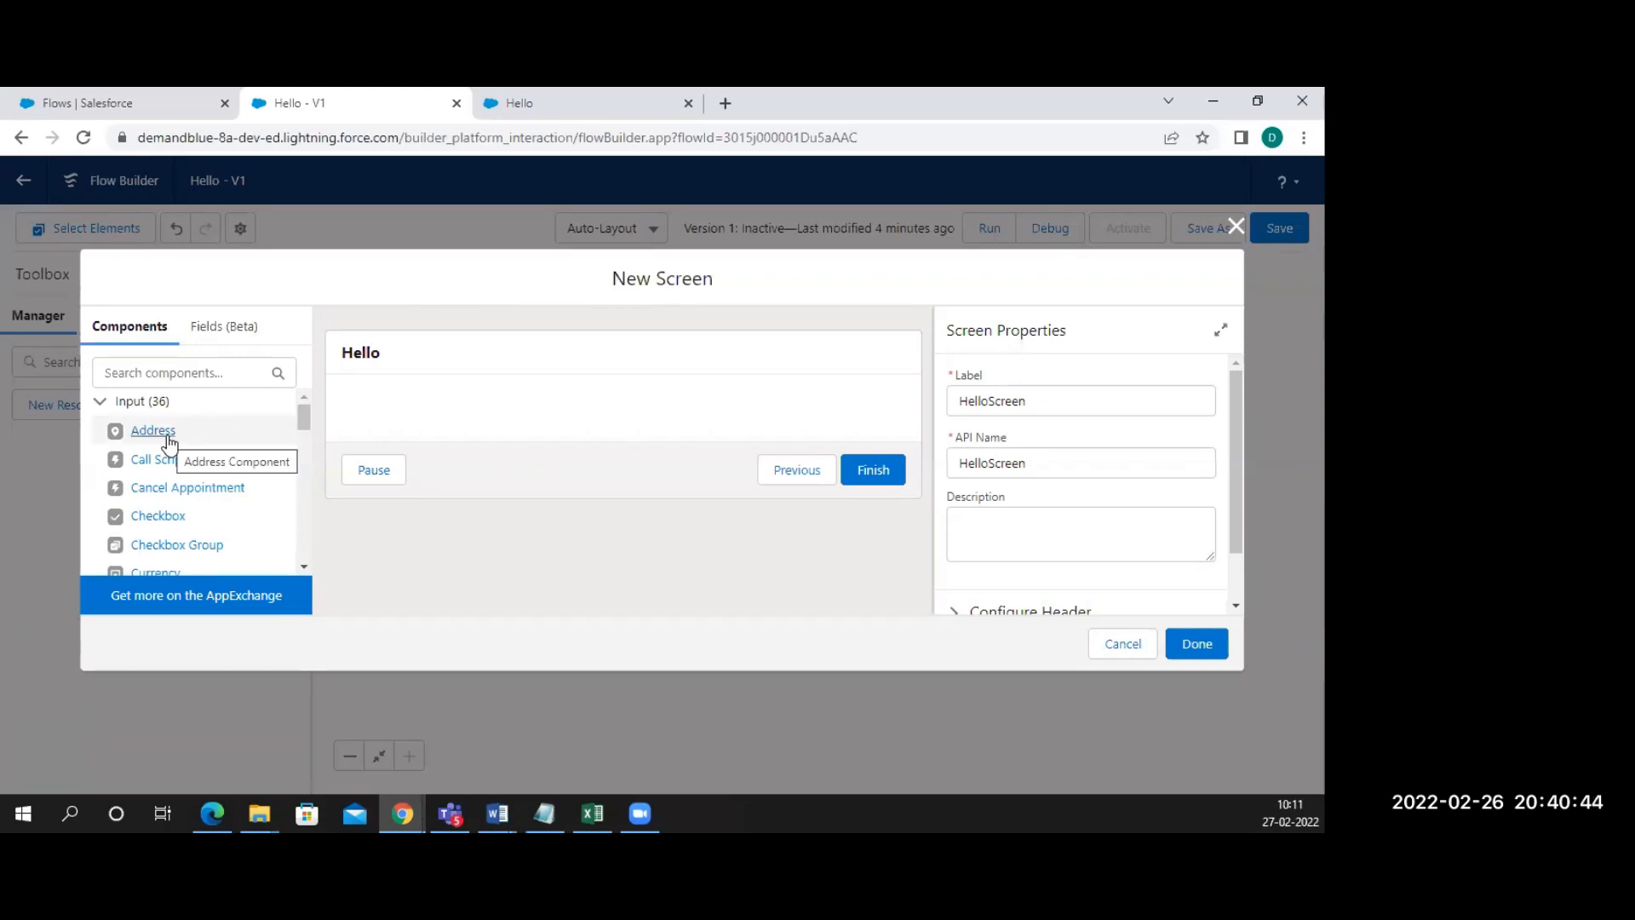
scroll(169, 441, down, 3)
scroll(169, 441, down, 10)
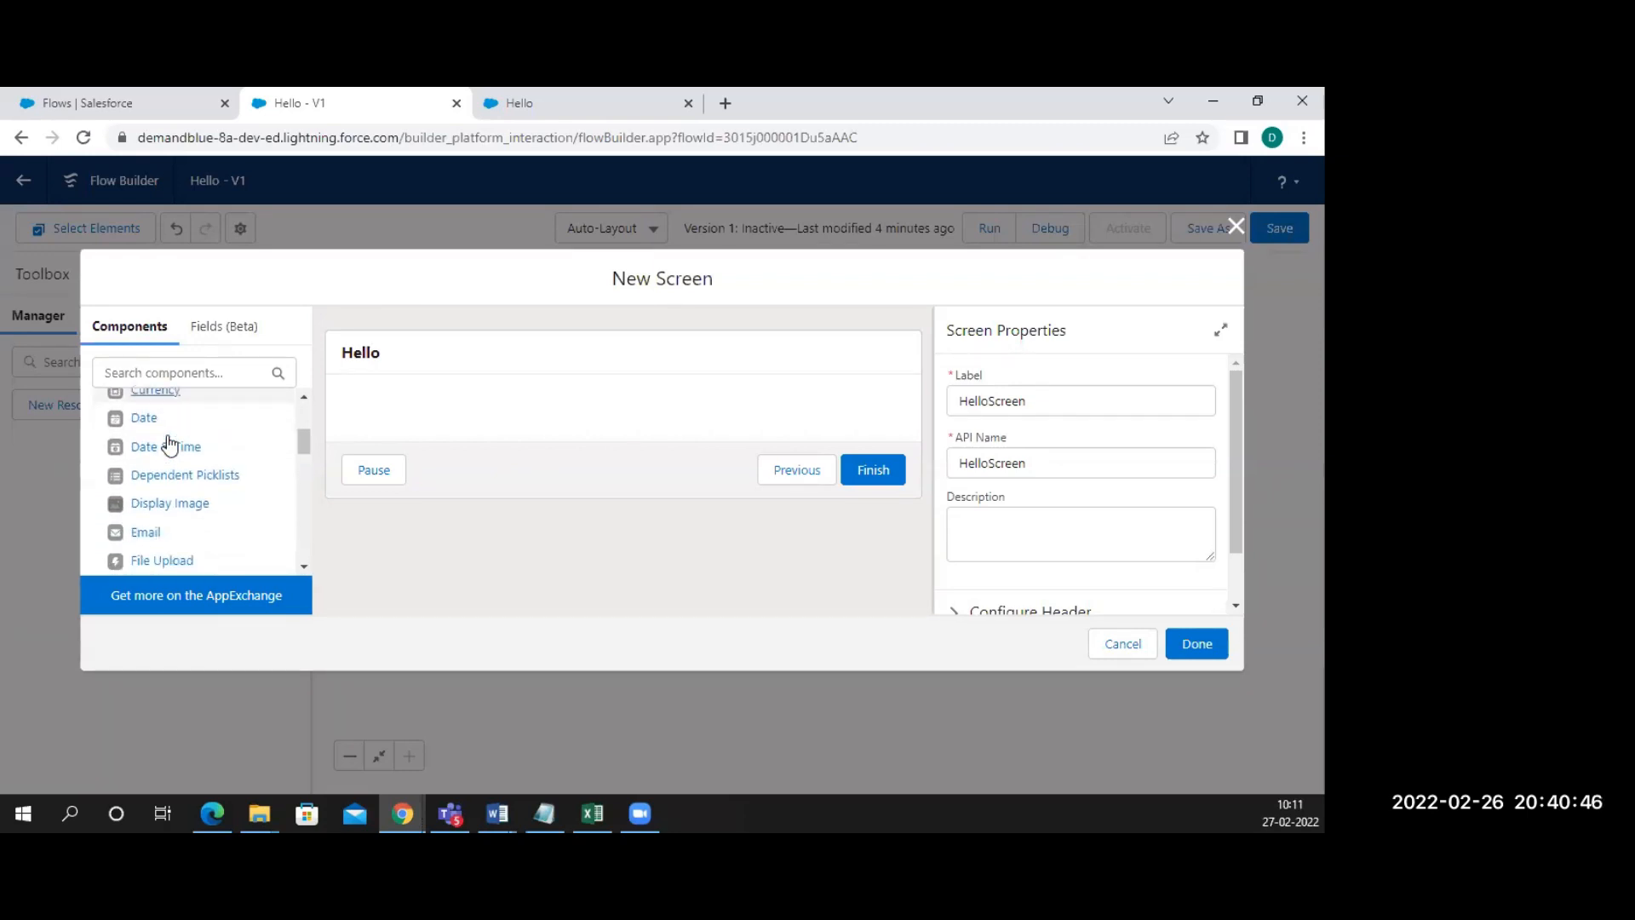
scroll(169, 441, down, 5)
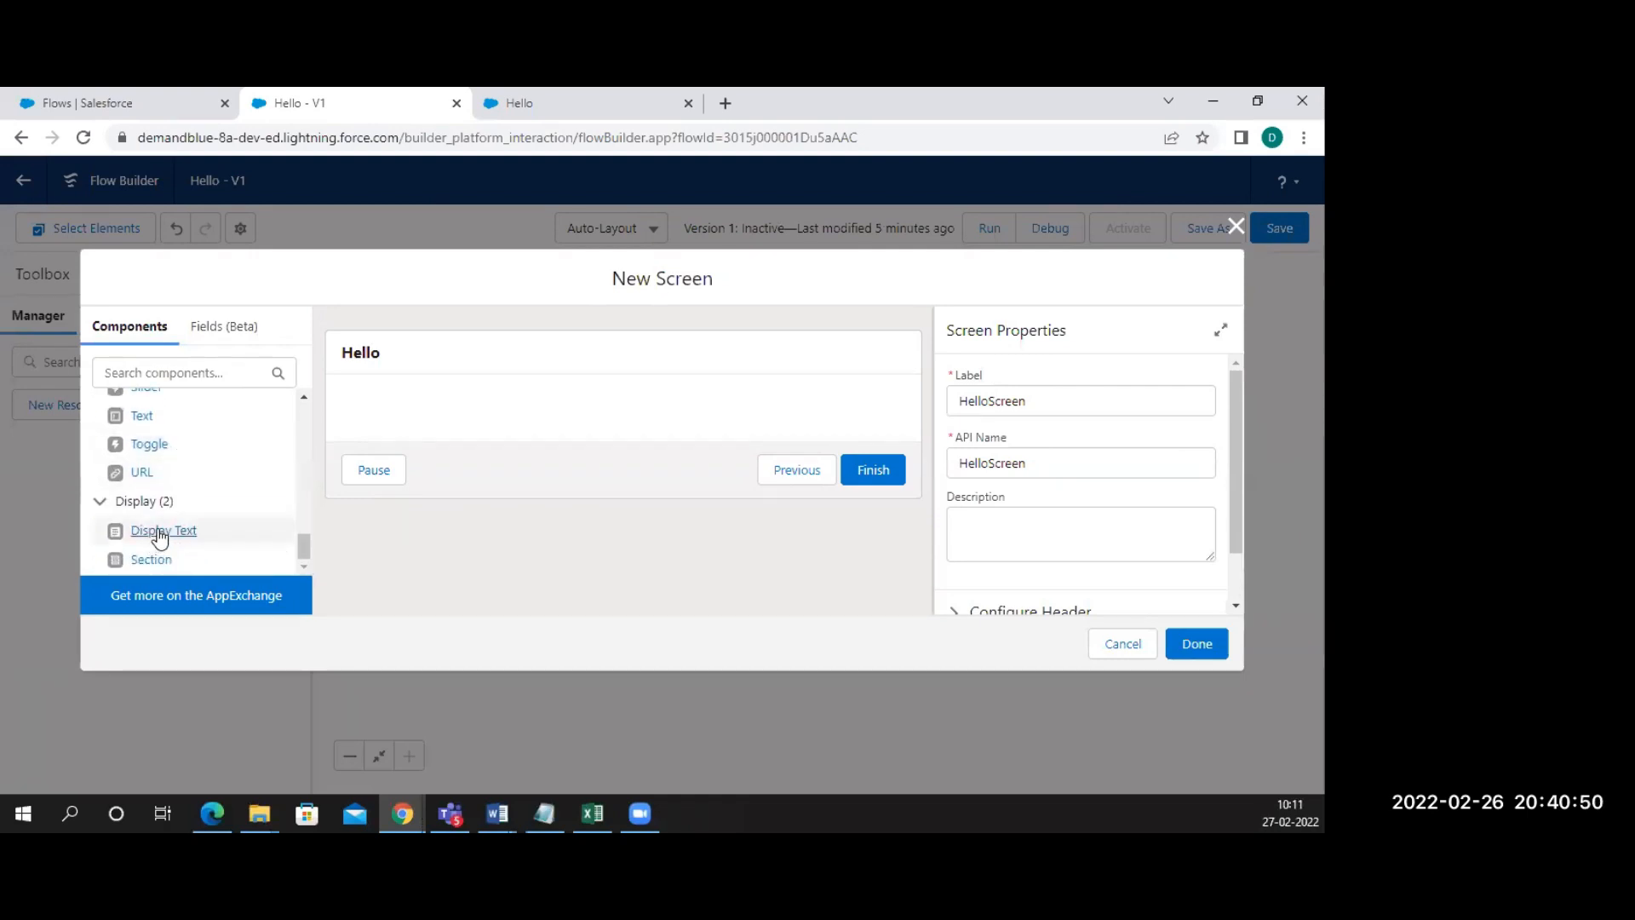
Place a Display Text component on the screen with API Name 'Hello'
drag(159, 536, 409, 416)
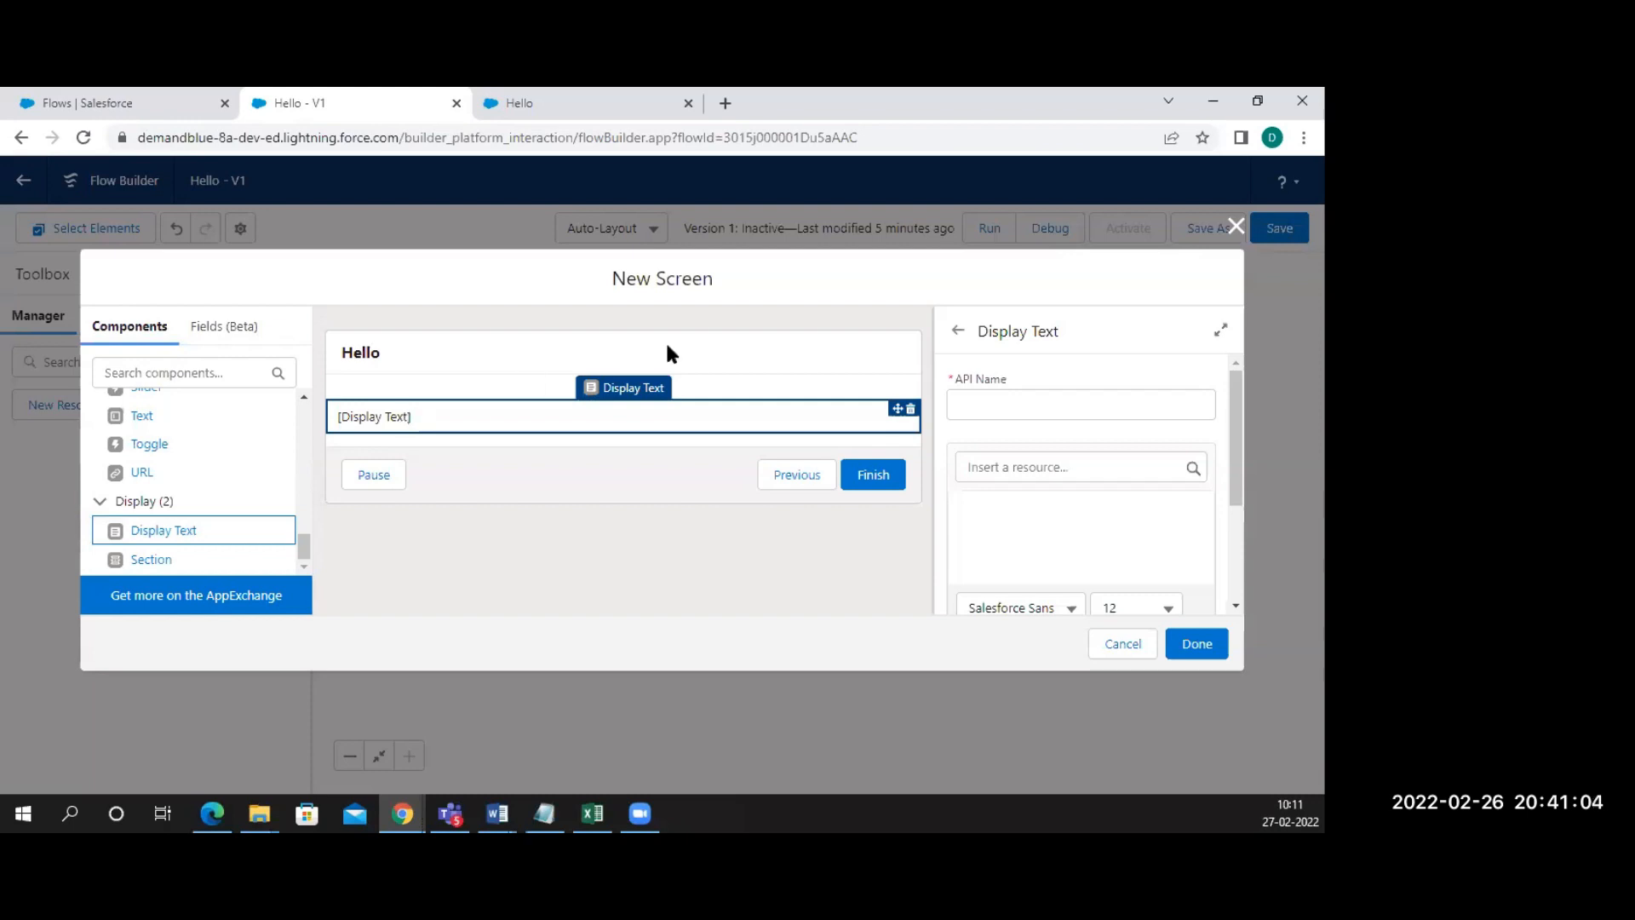
click(977, 400)
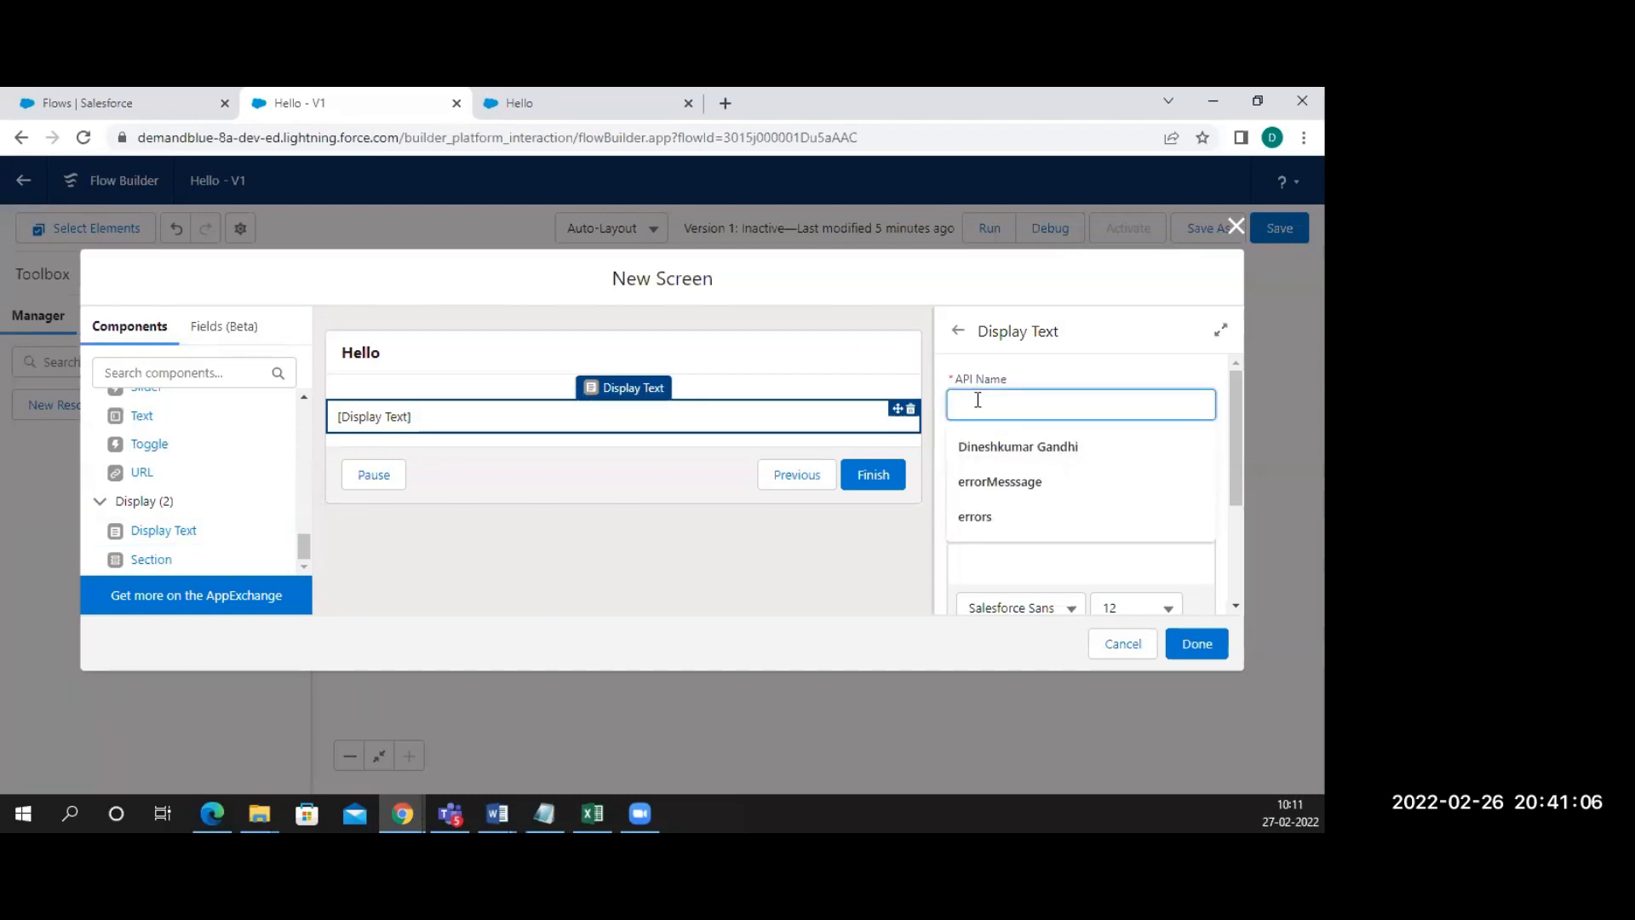
text(Hello)
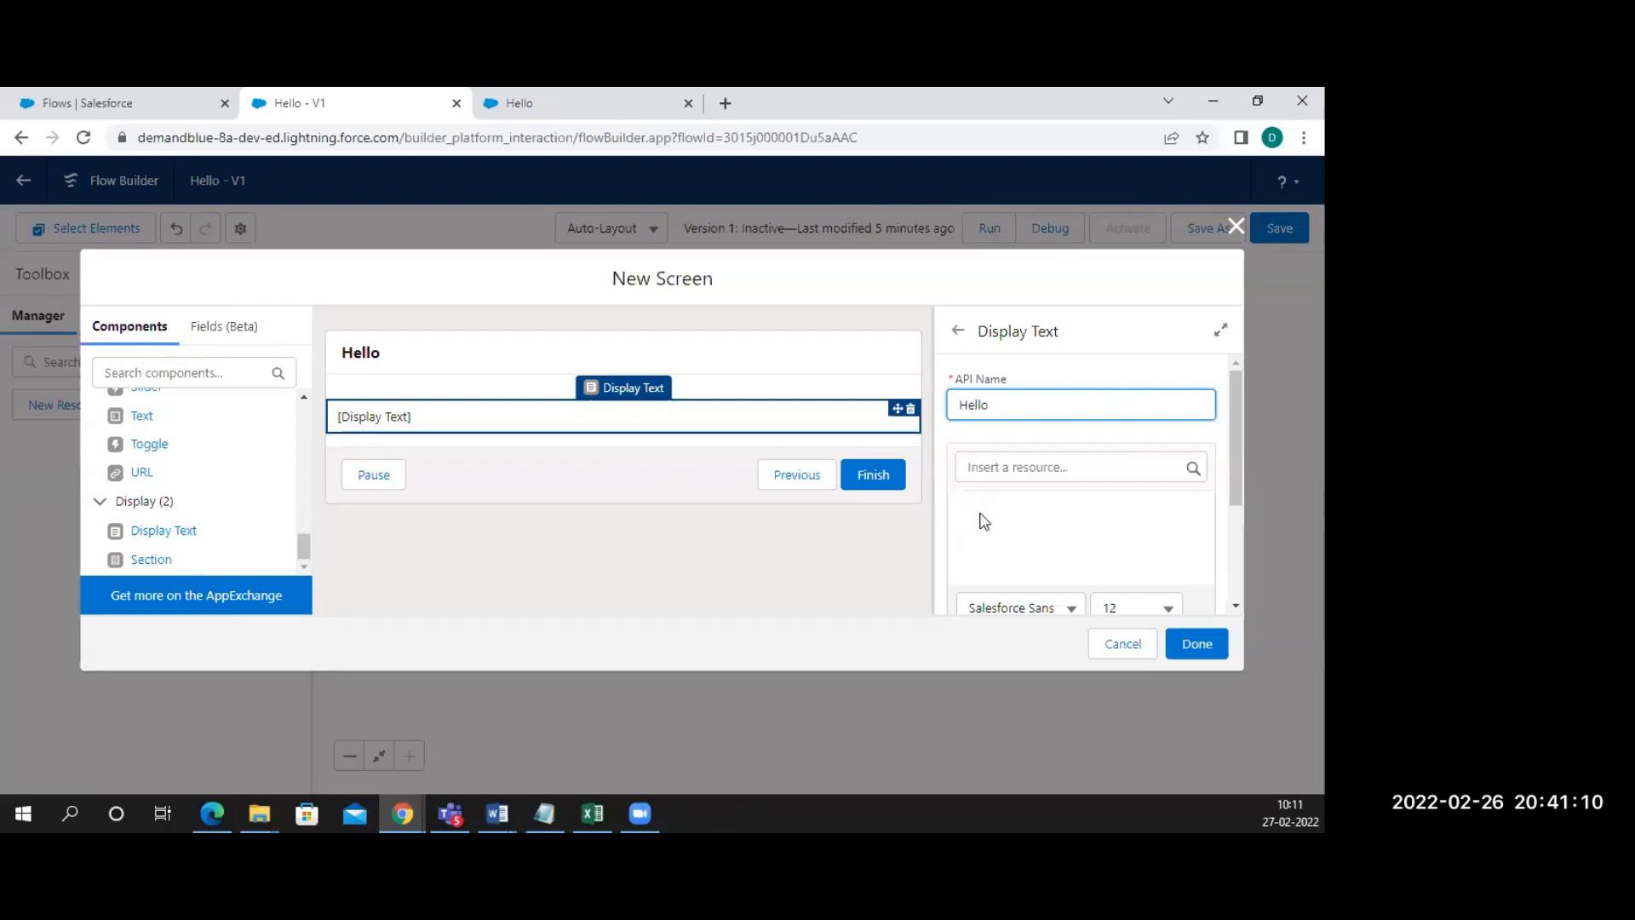
Write 'Hello Welcome All' as the displayed text and finish the screen
click(1008, 508)
text(Hello Welcome al)
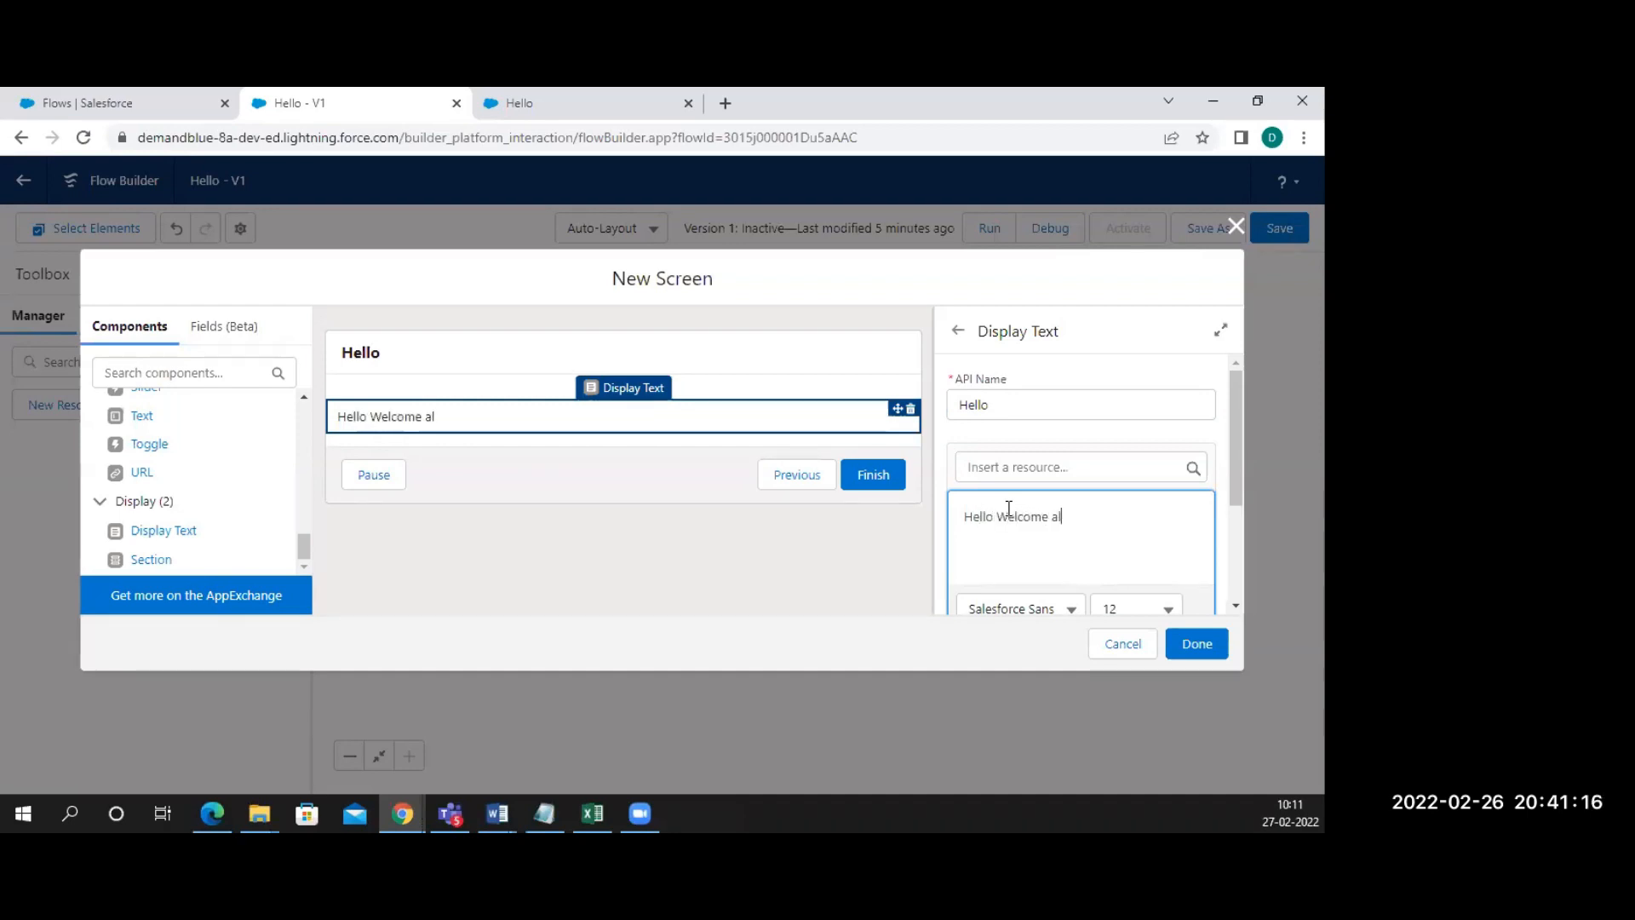
key(BackSpace)
key(BackSpace)
text(ALL)
key(BackSpace)
key(BackSpace)
text(ll)
click(1187, 646)
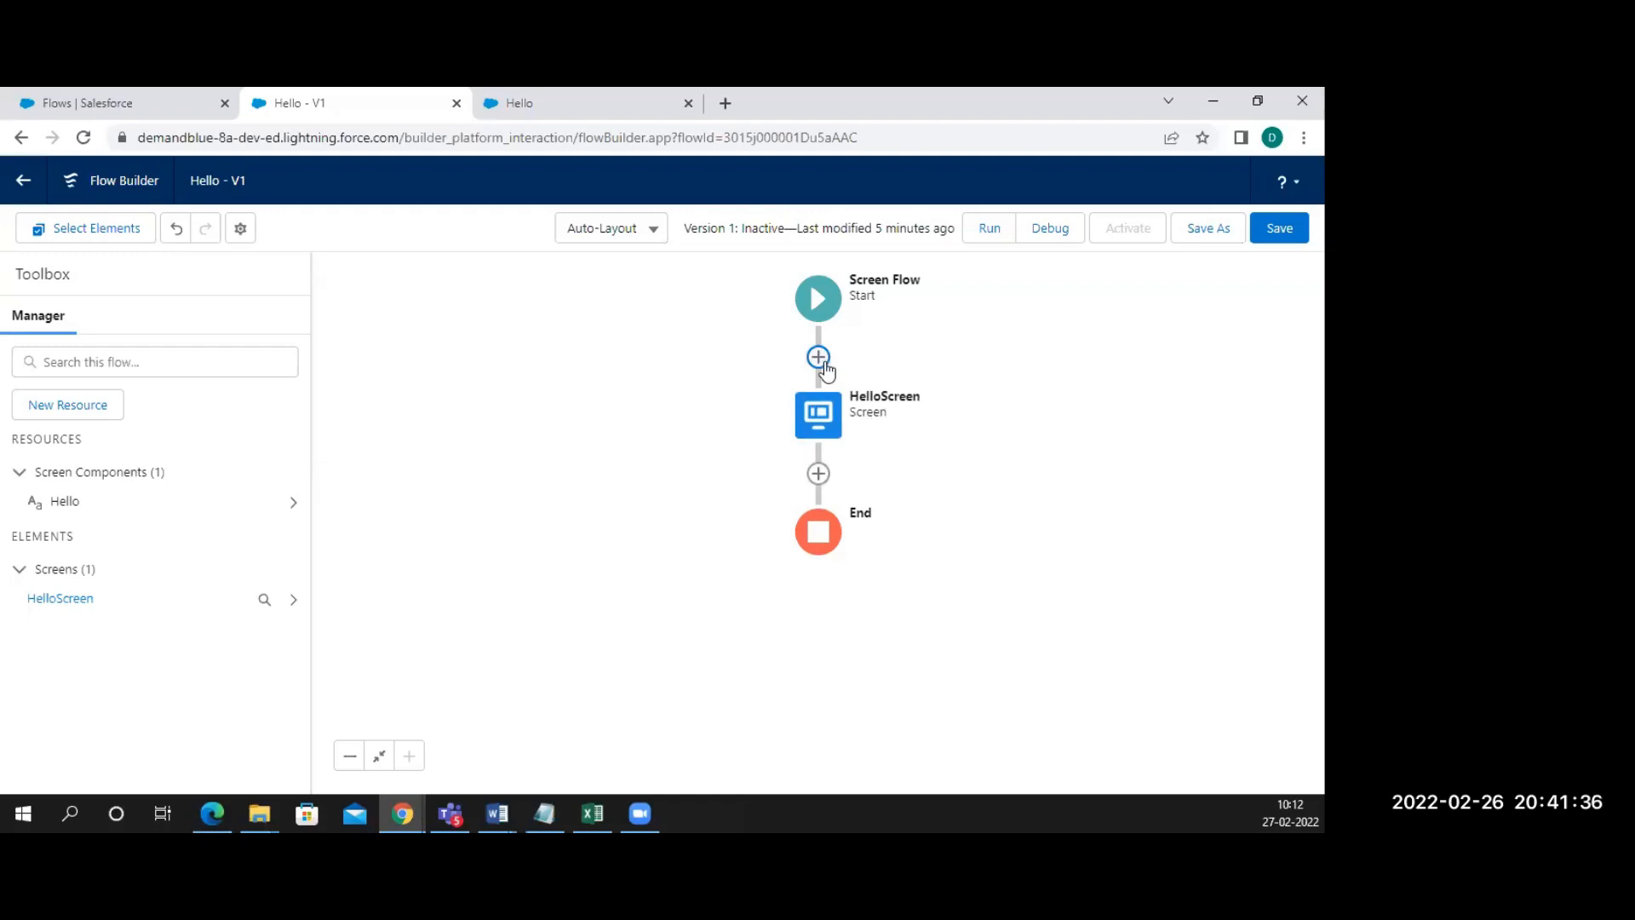
click(819, 415)
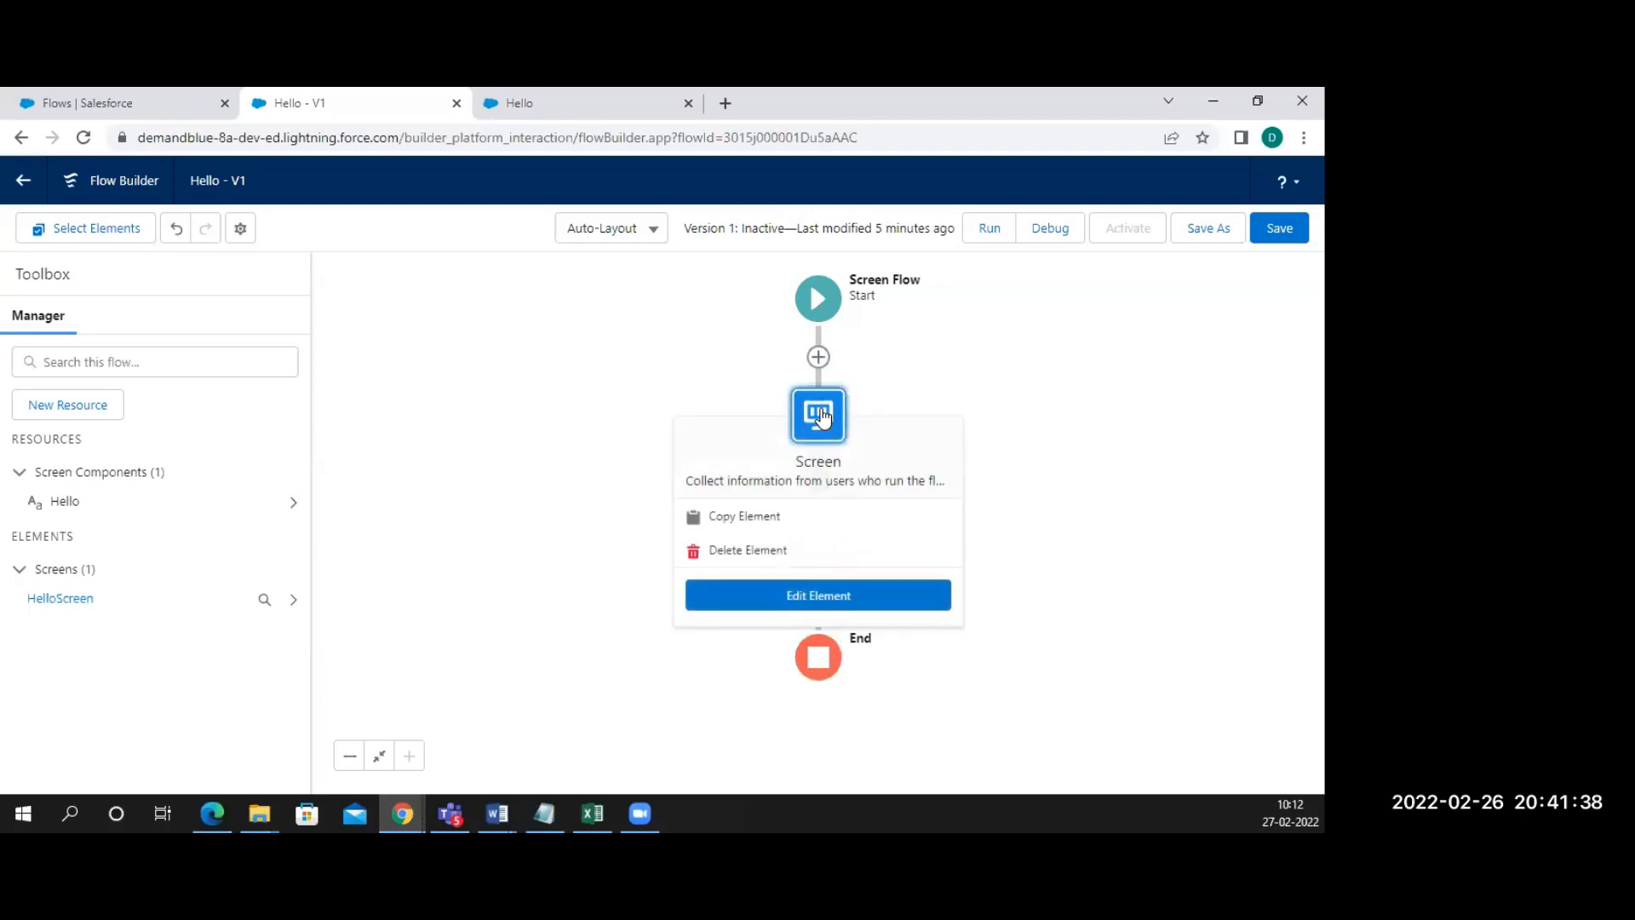
click(748, 606)
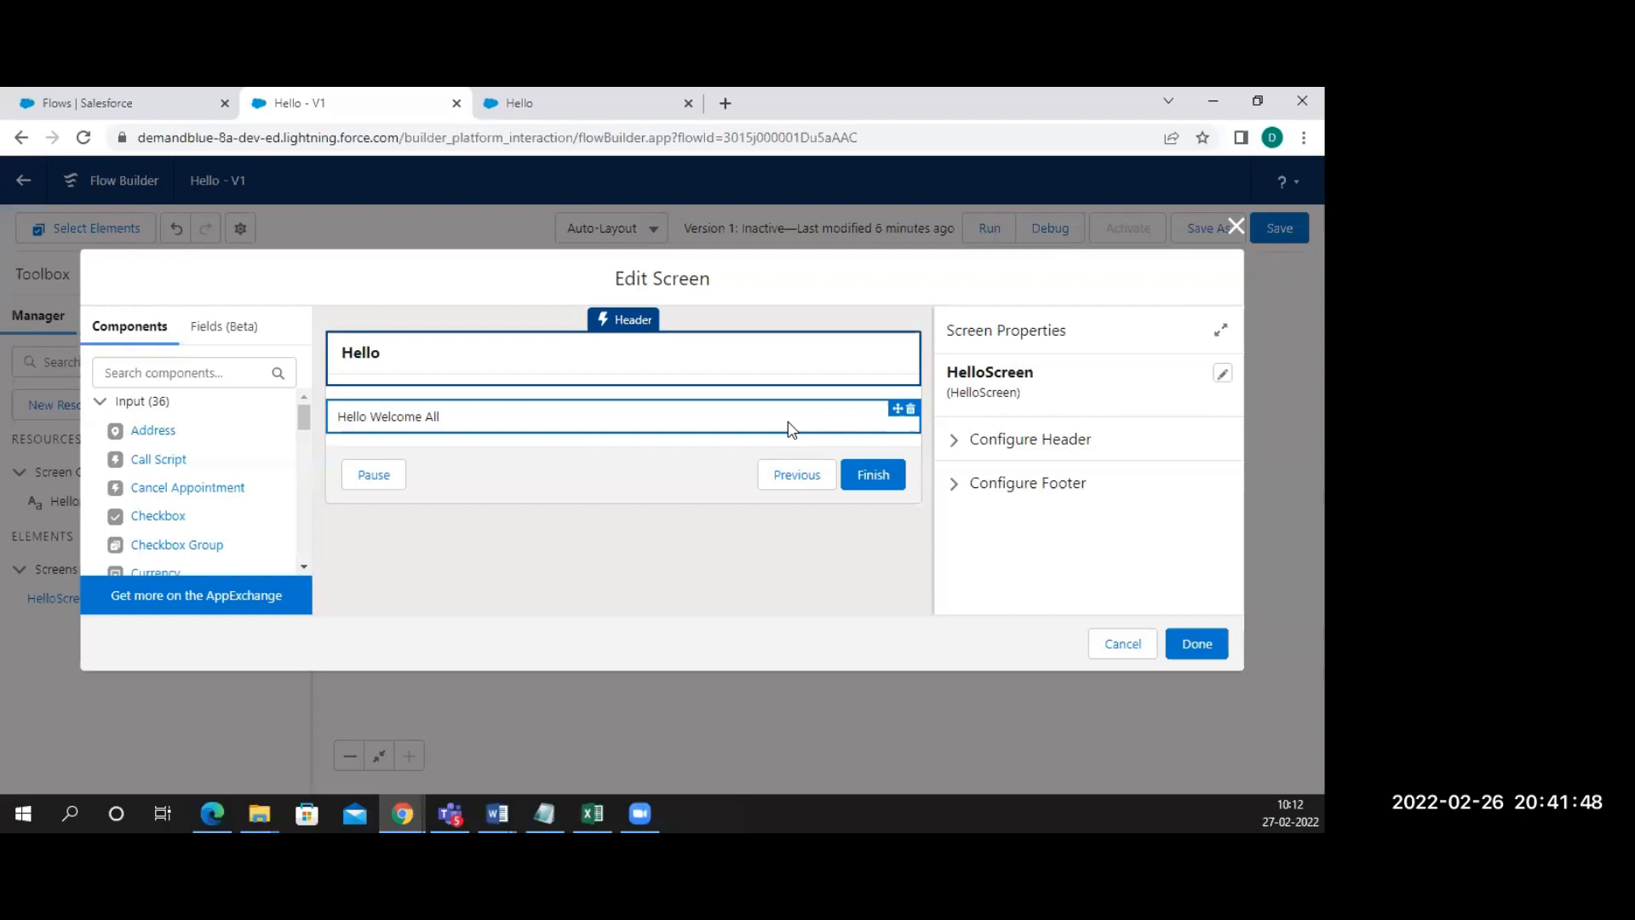
click(775, 428)
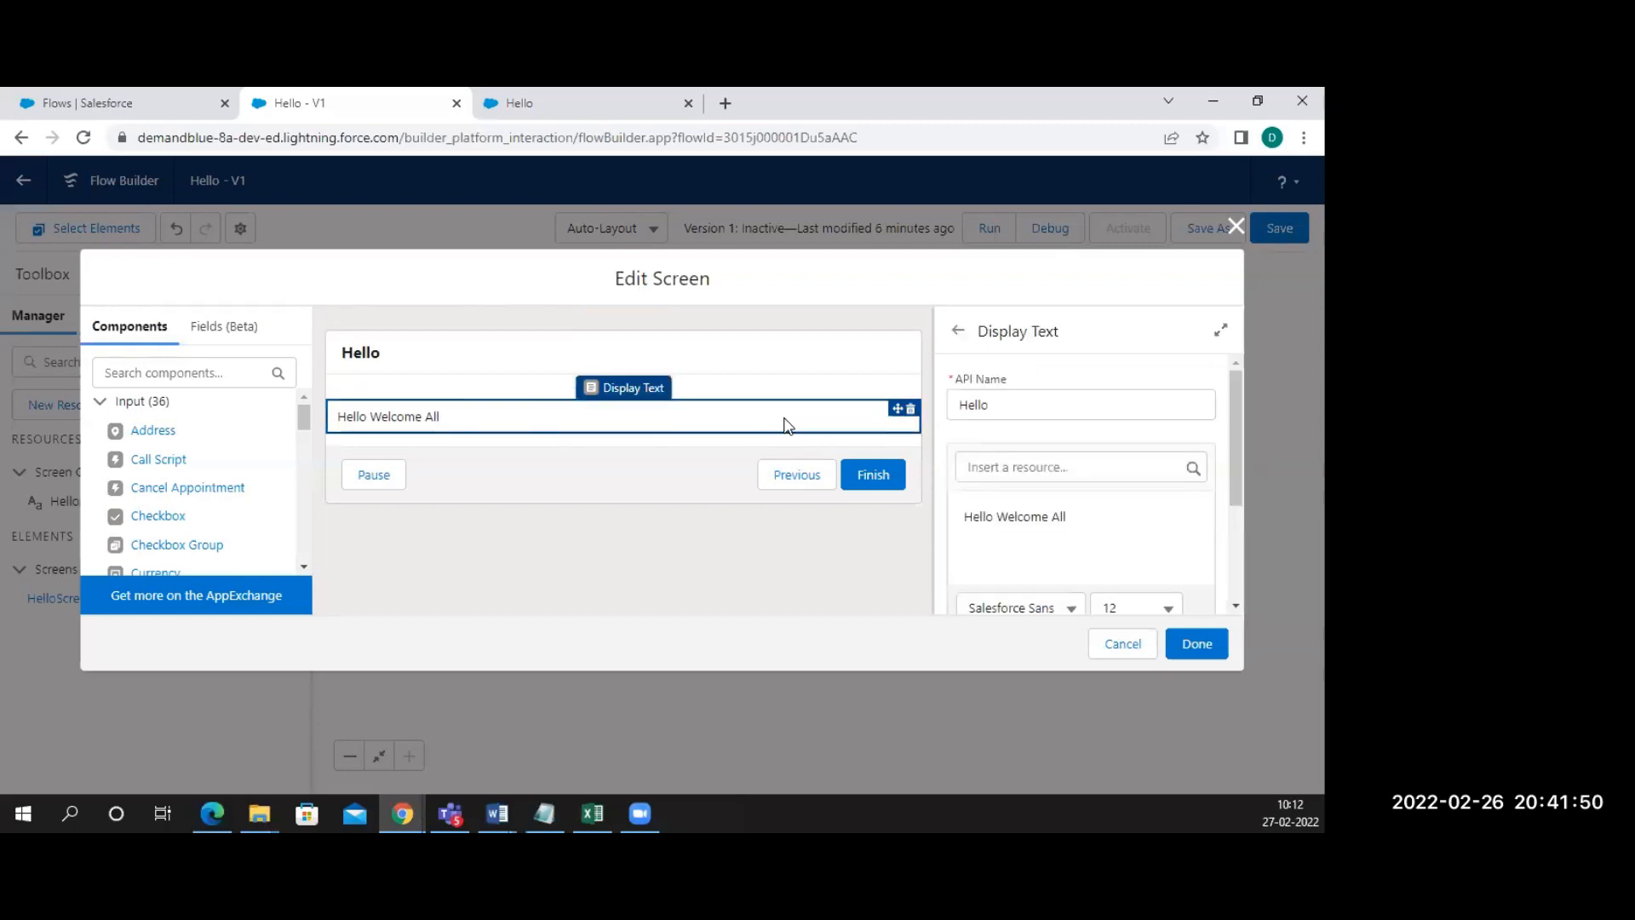
click(1025, 520)
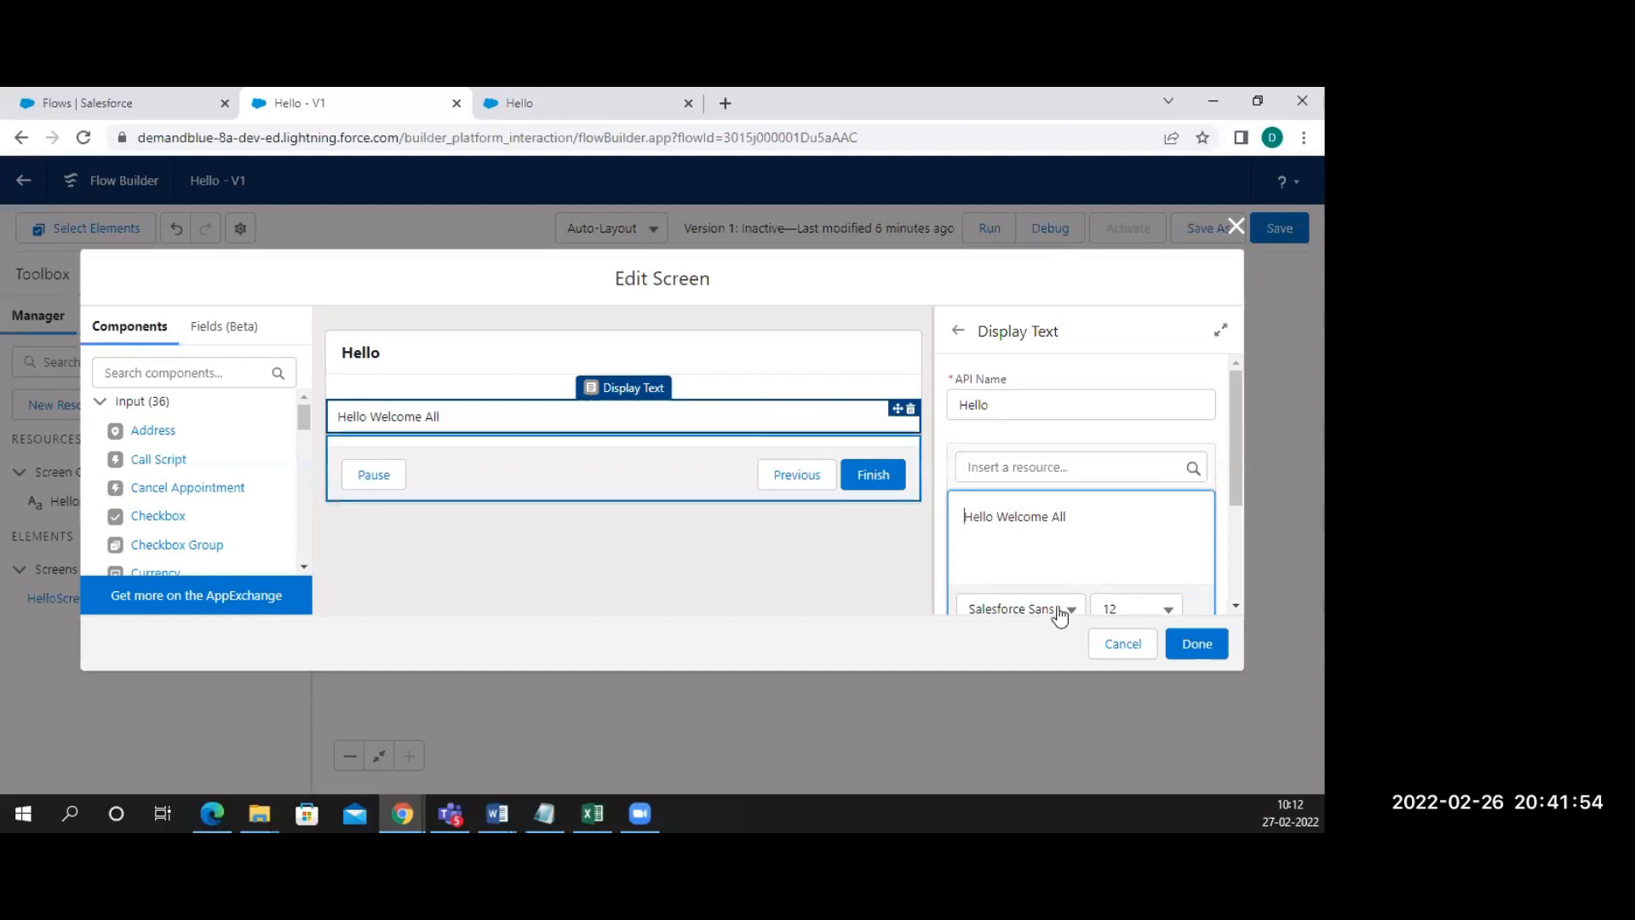
click(1197, 643)
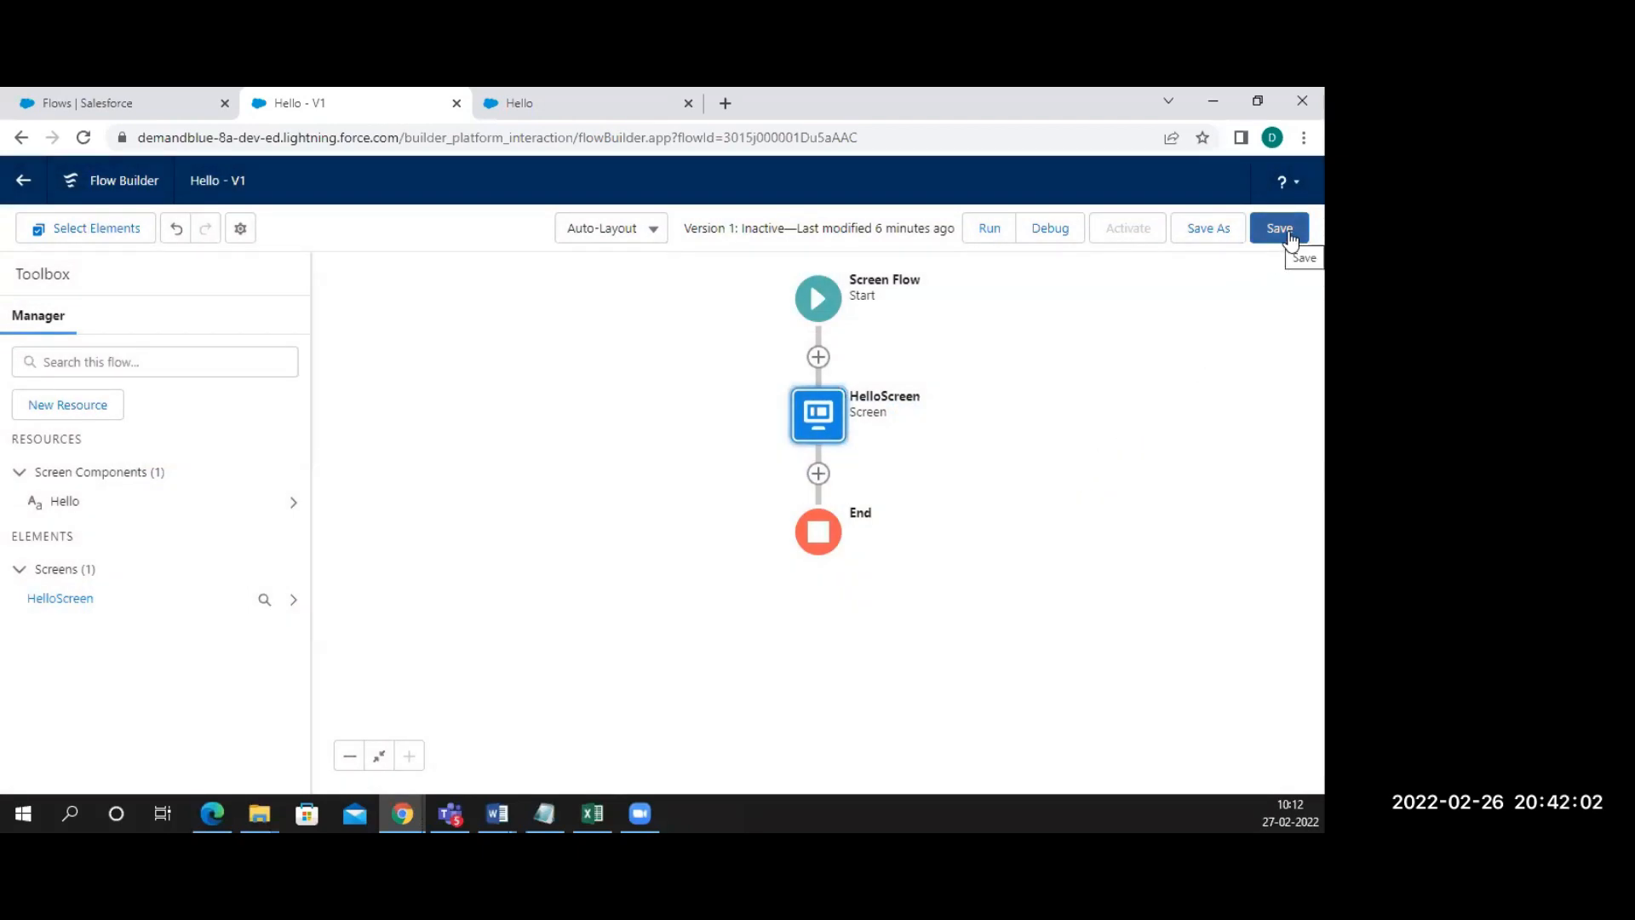
Save the Hello flow and debug-run it, confirming the output reads 'Hello Welcome All'
click(1289, 236)
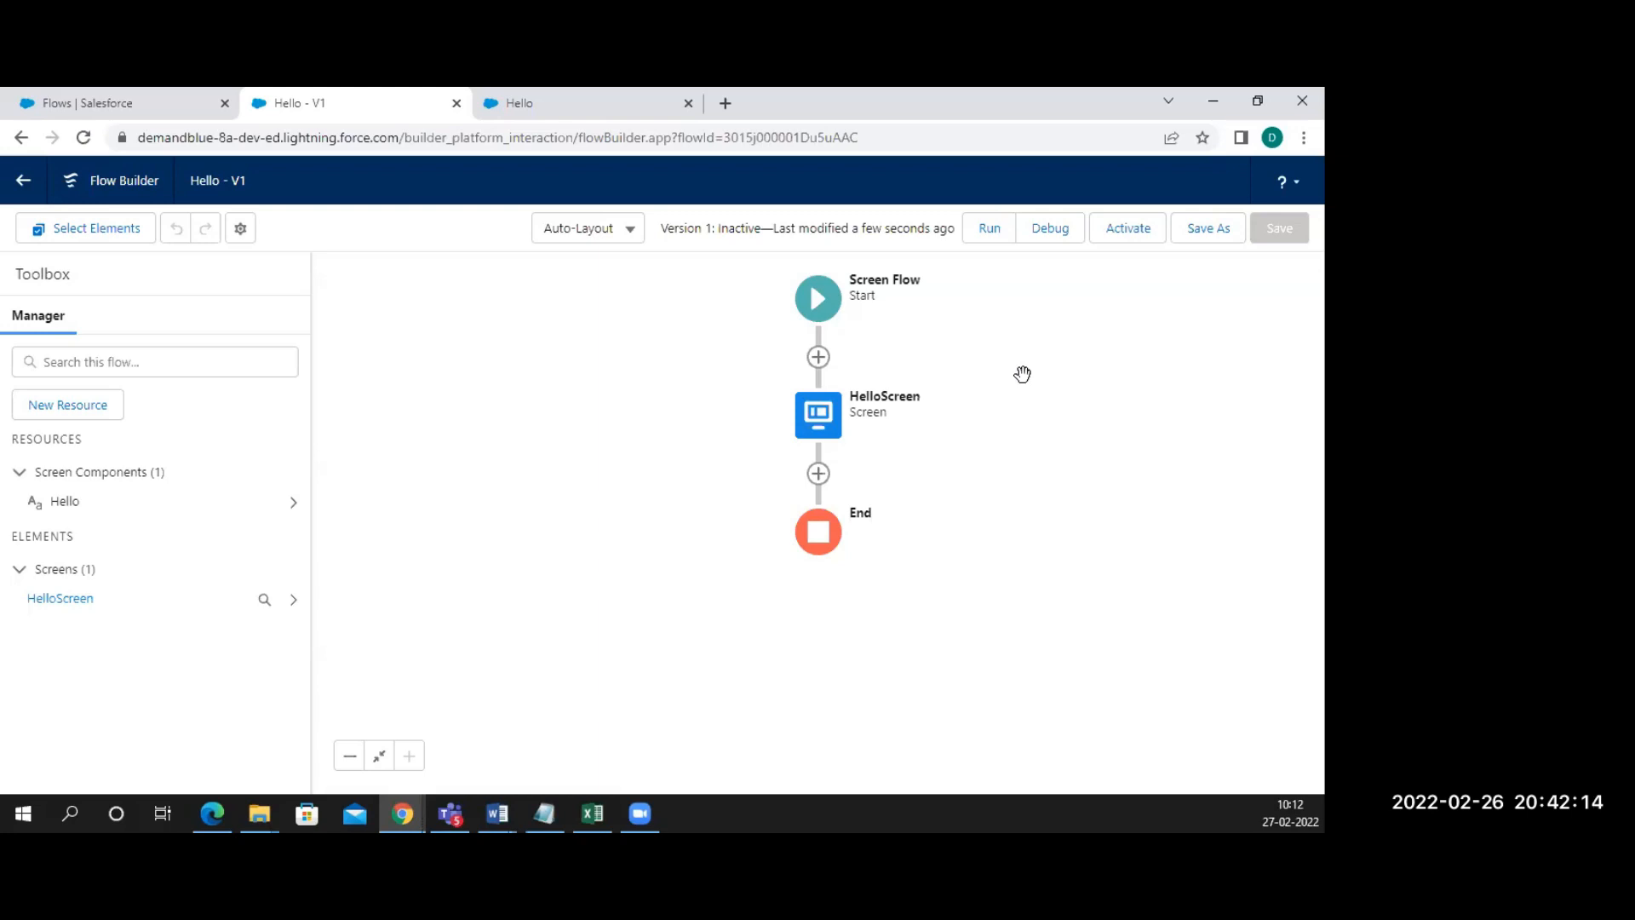
click(1056, 246)
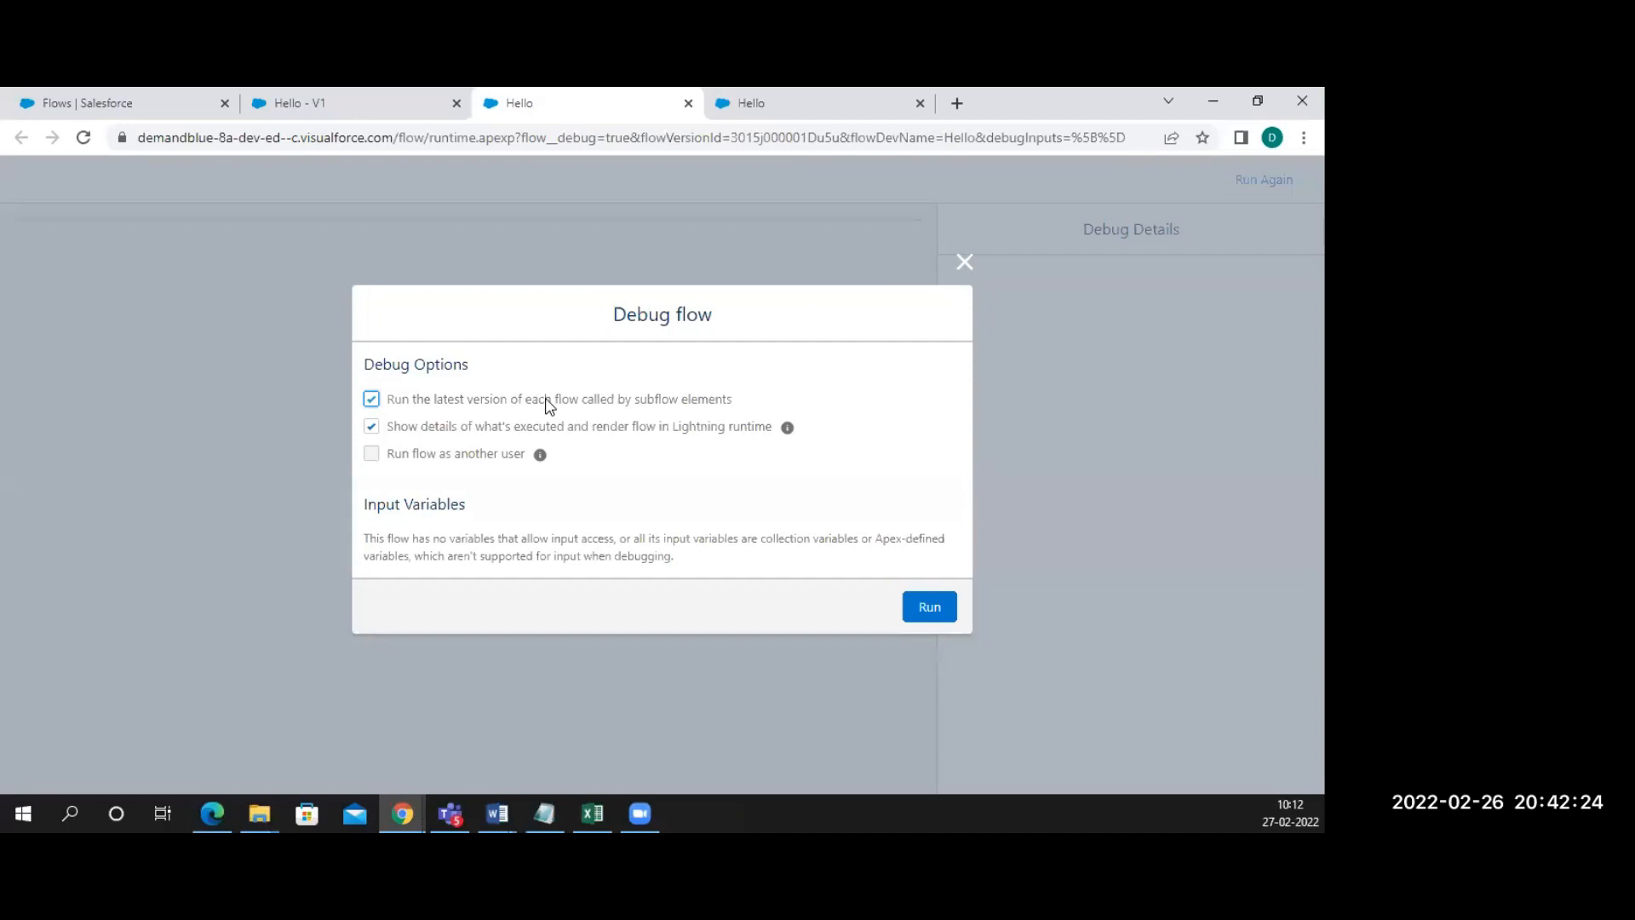
click(922, 610)
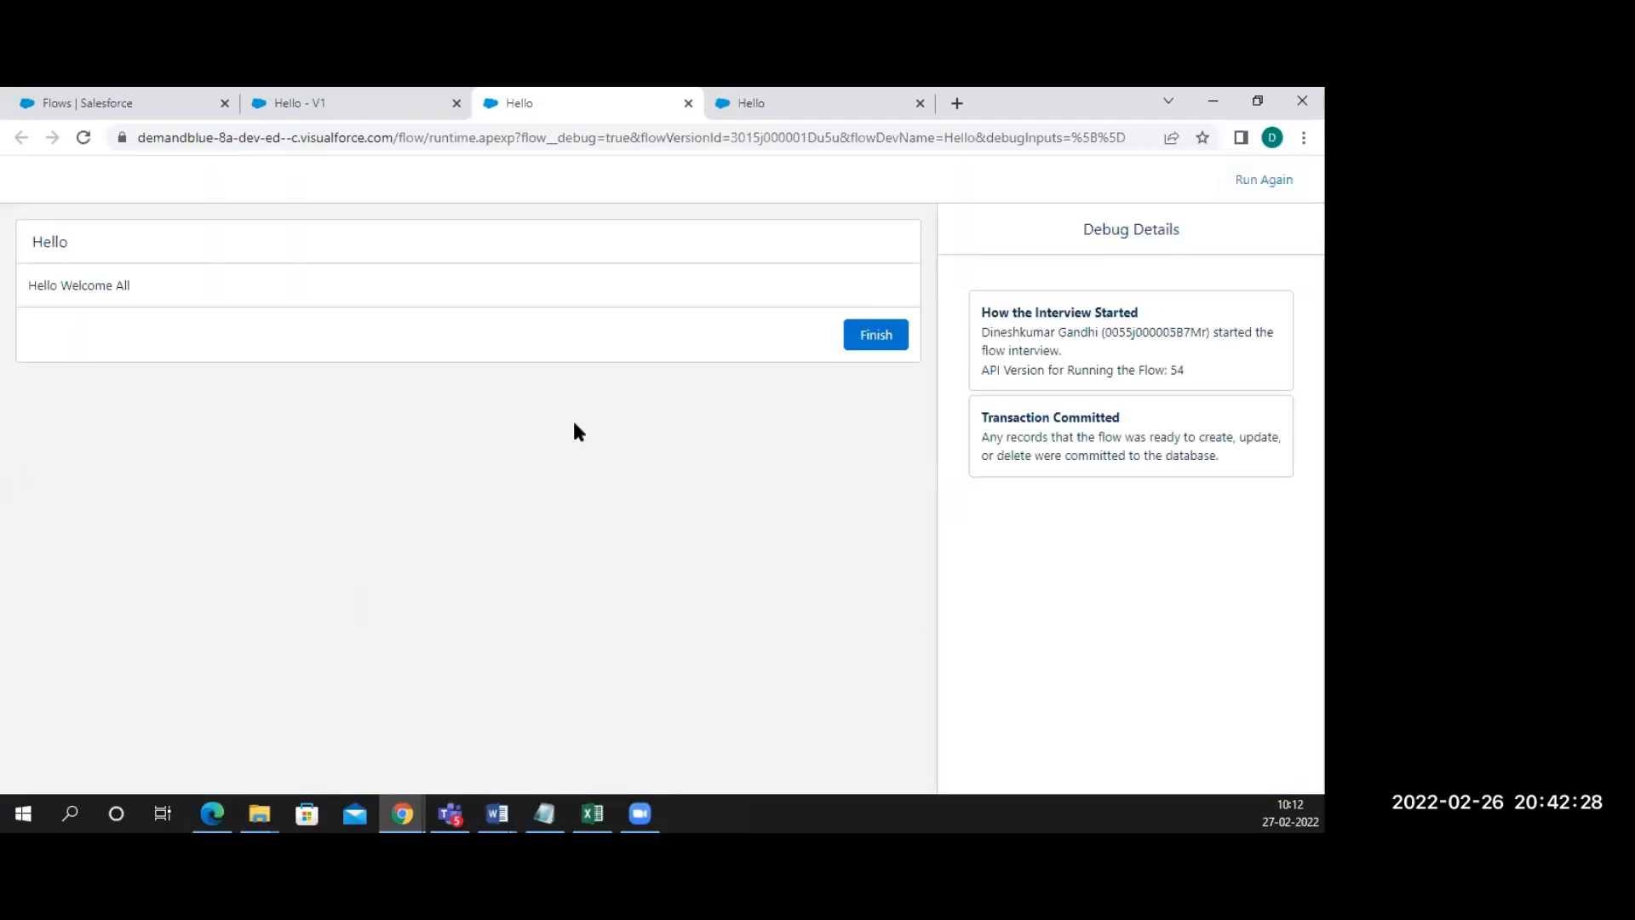
triple_click(64, 288)
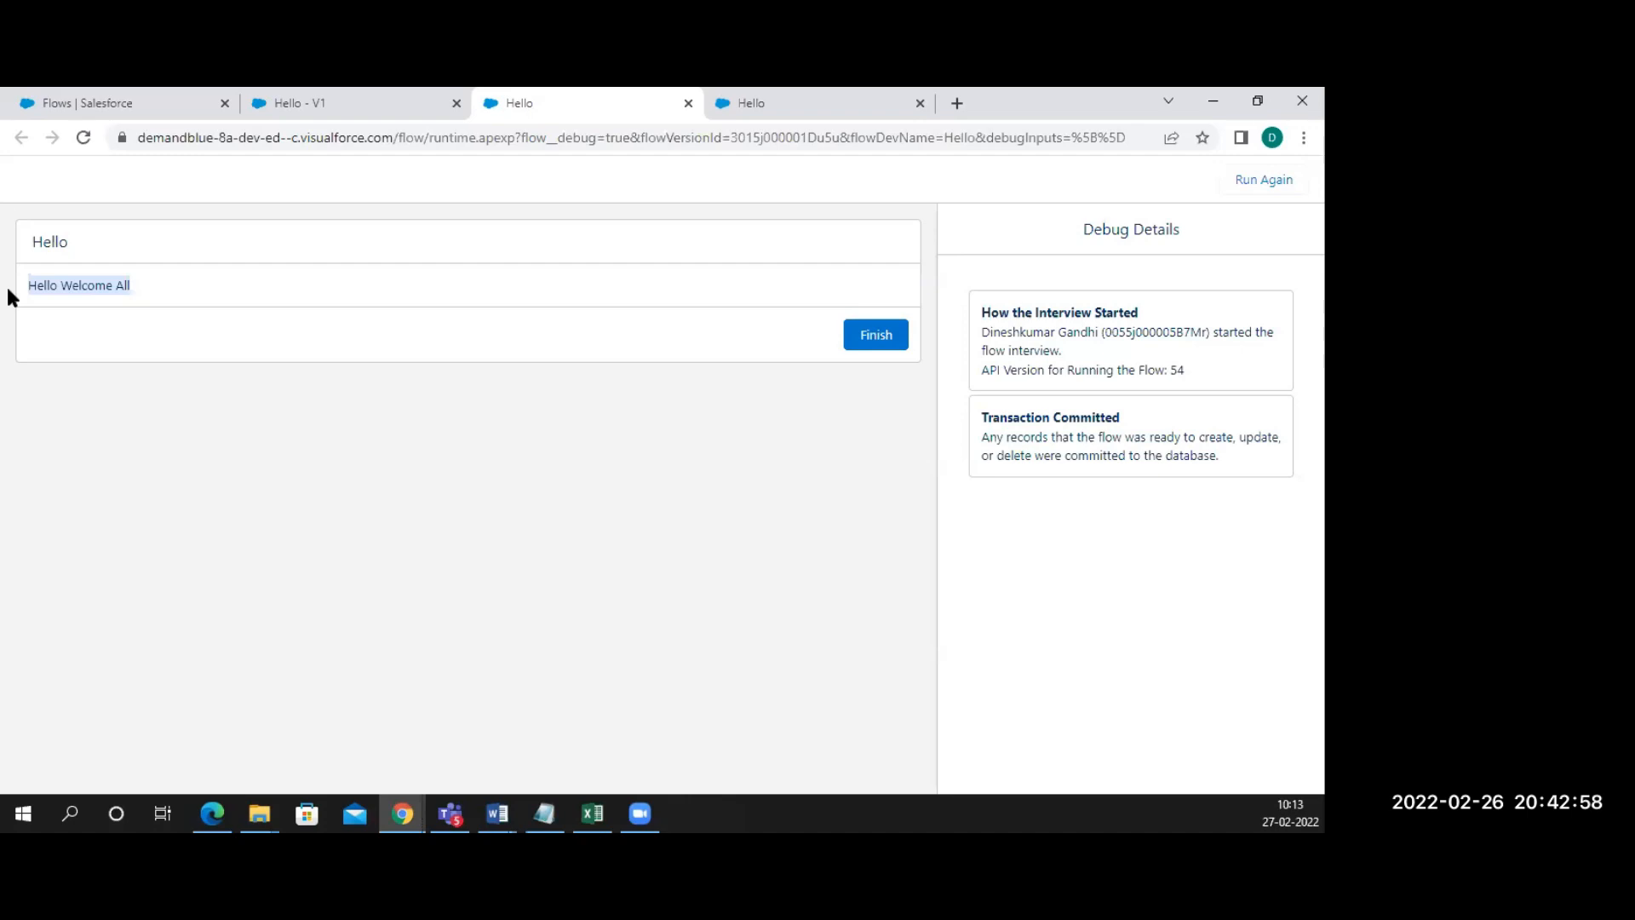
click(310, 113)
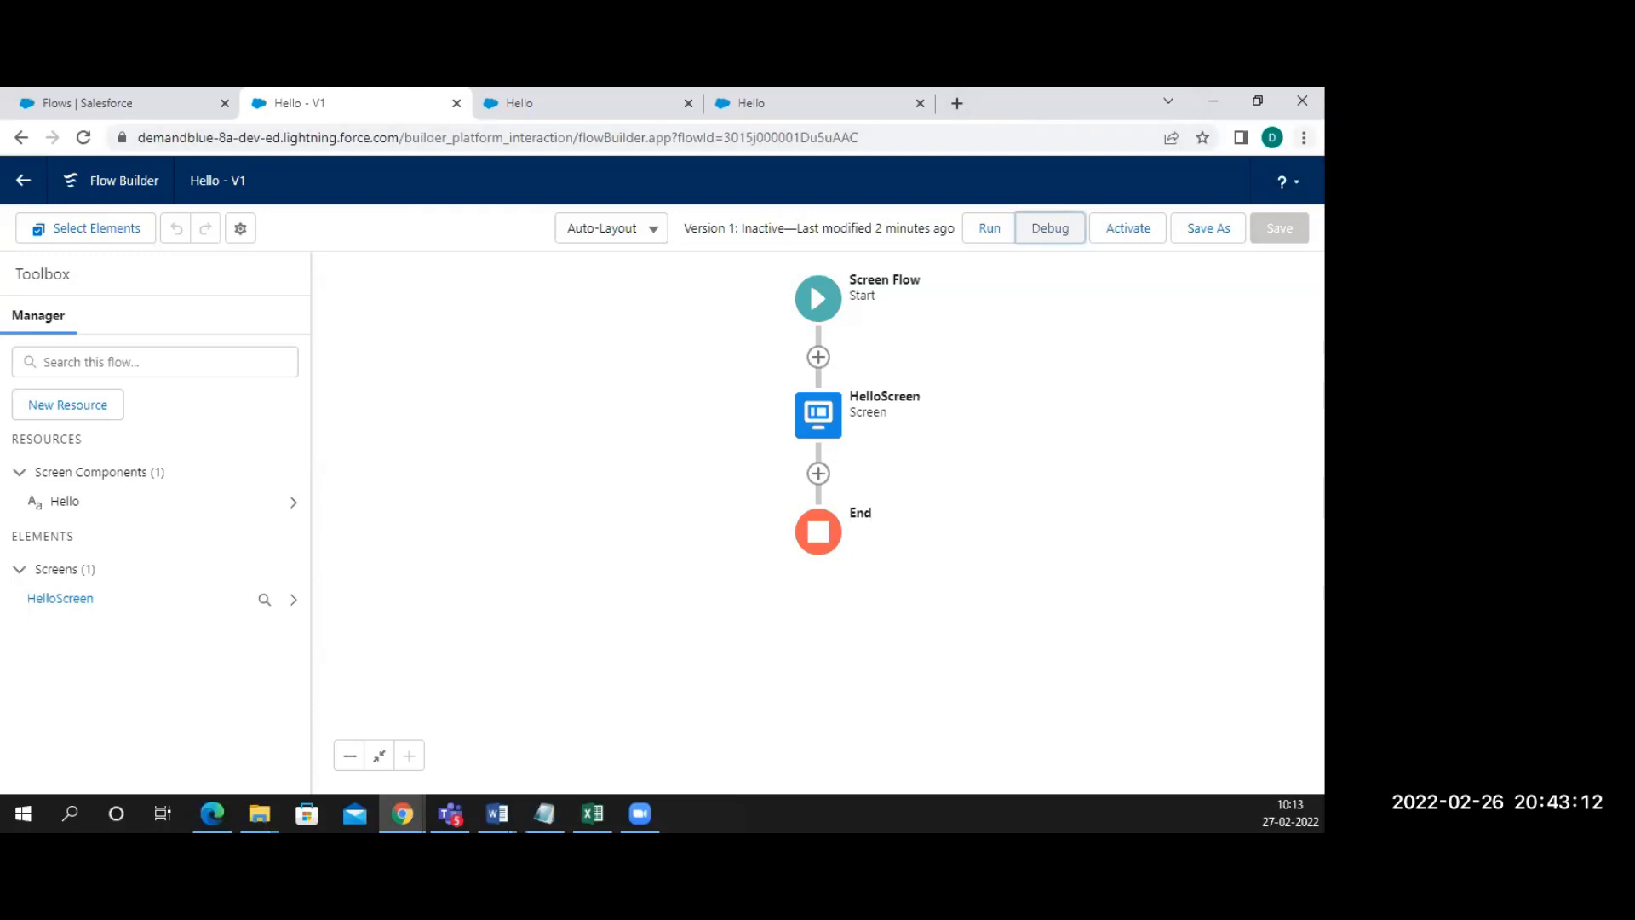
Reopen the RapidTables Online Notepad from Chrome's History under Recently closed
click(1304, 137)
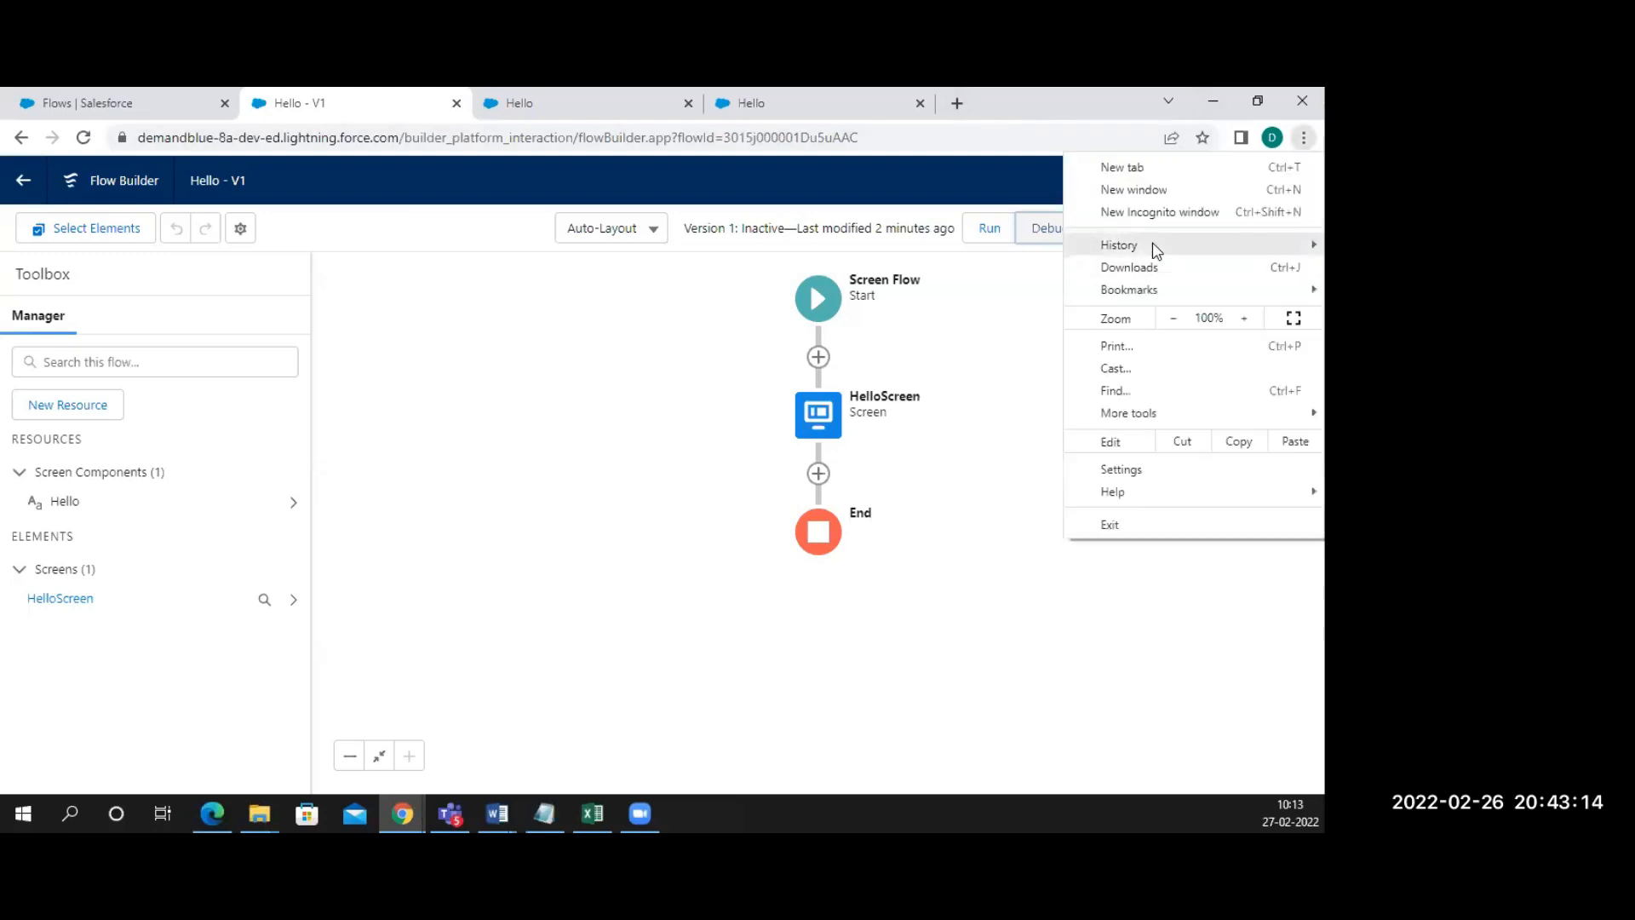
mouse_move(1150, 246)
click(881, 312)
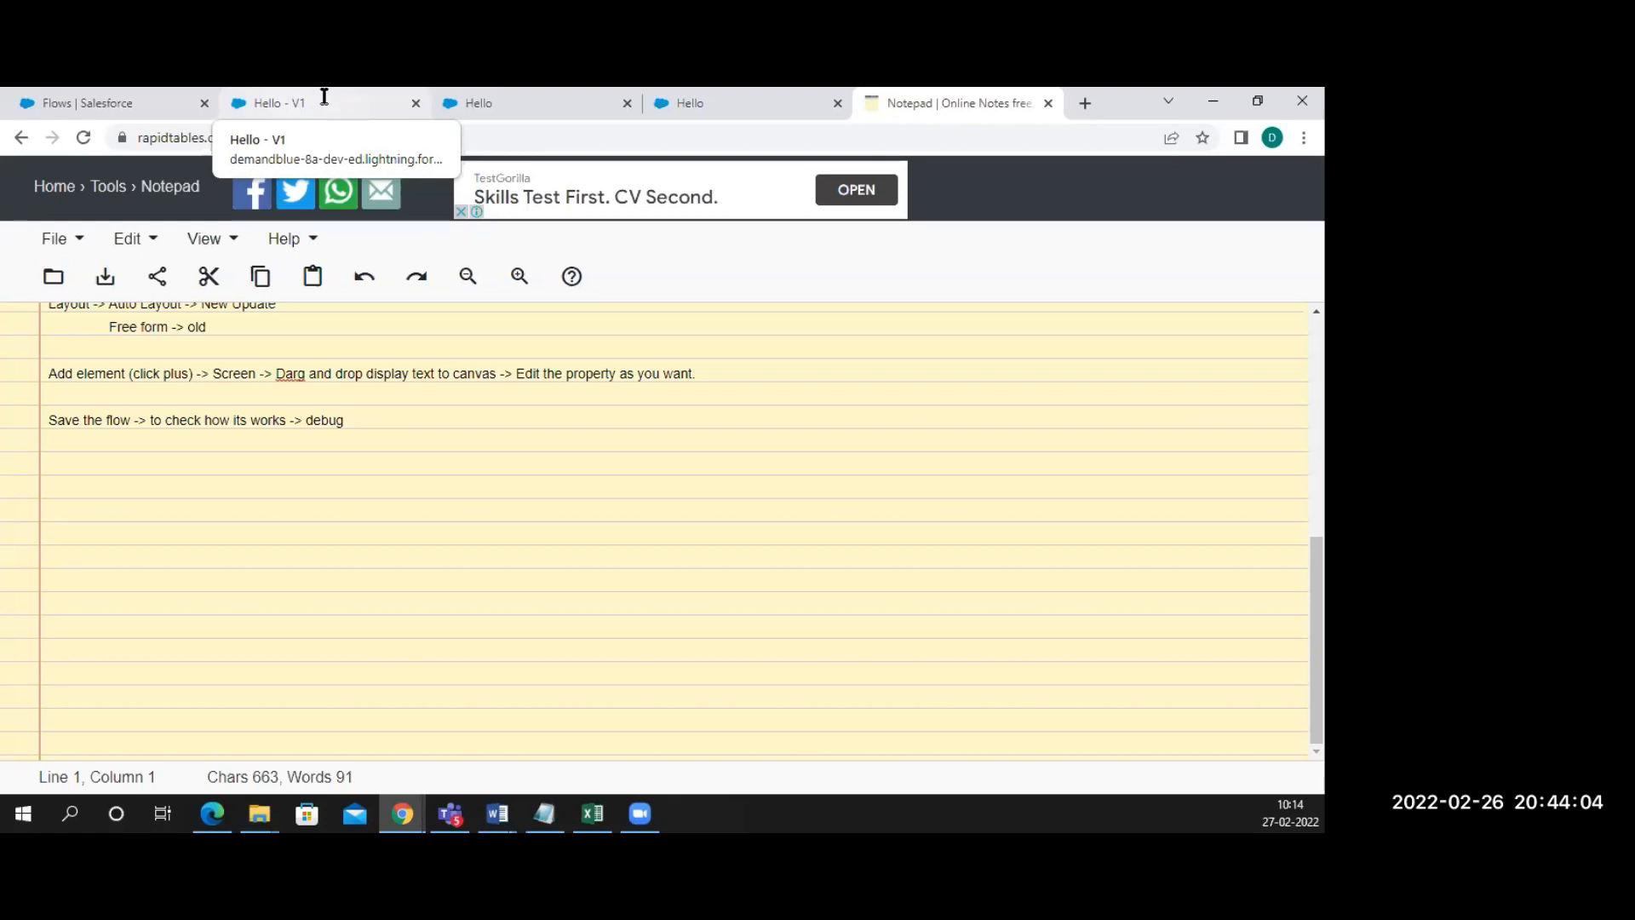
Go back to the Hello - V1 tab and activate the flow so Version 1 is Active
click(552, 107)
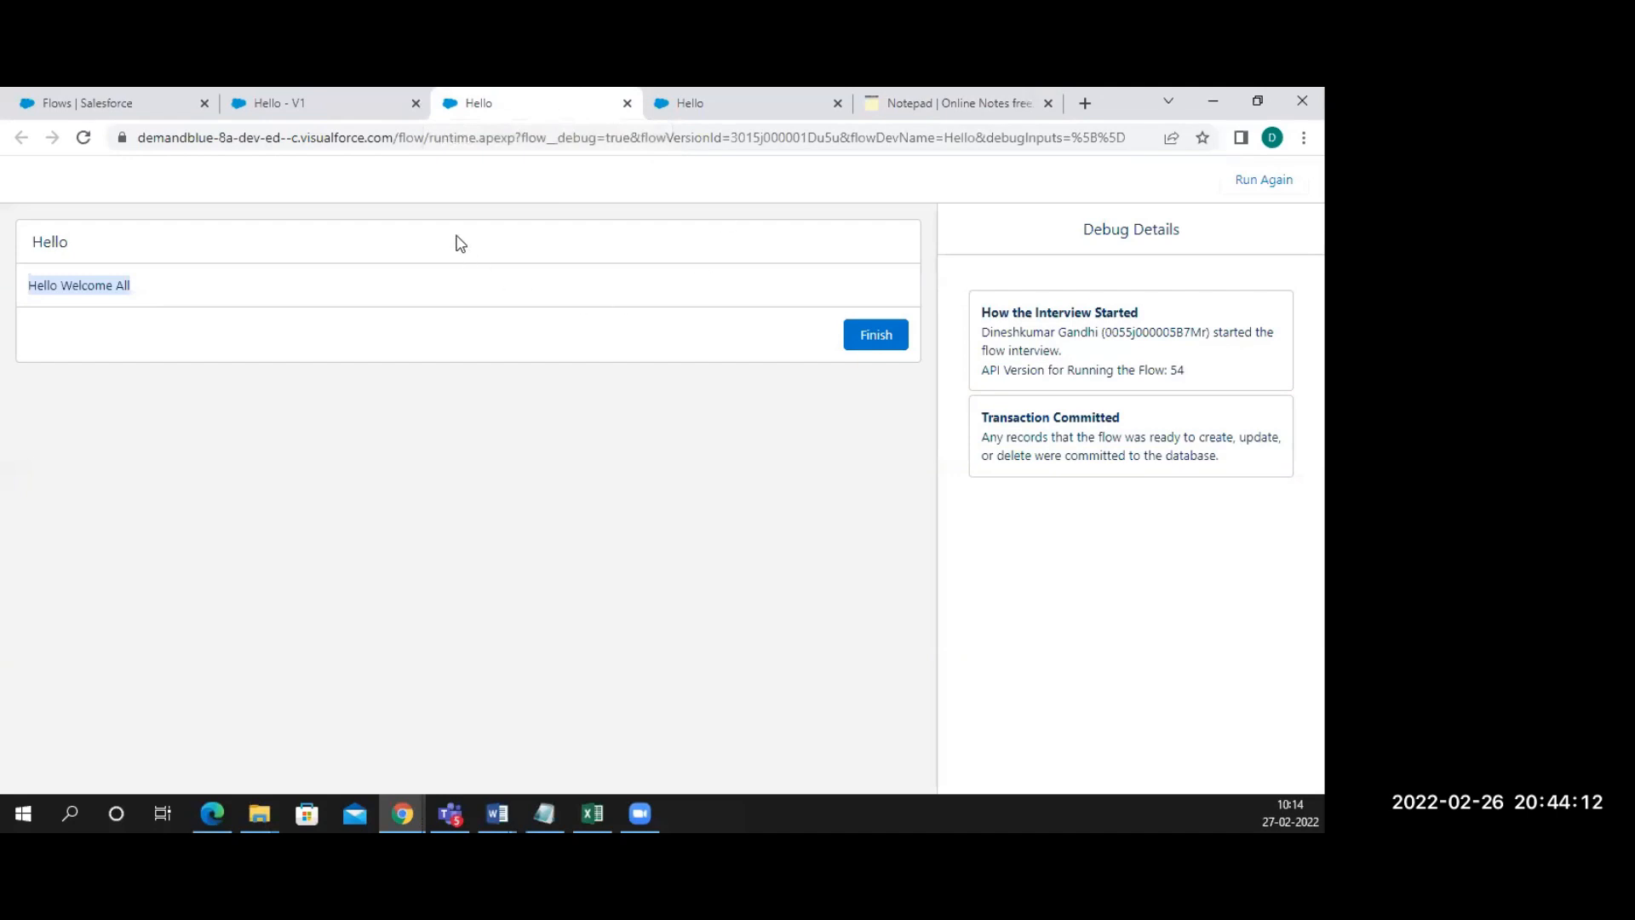
click(343, 105)
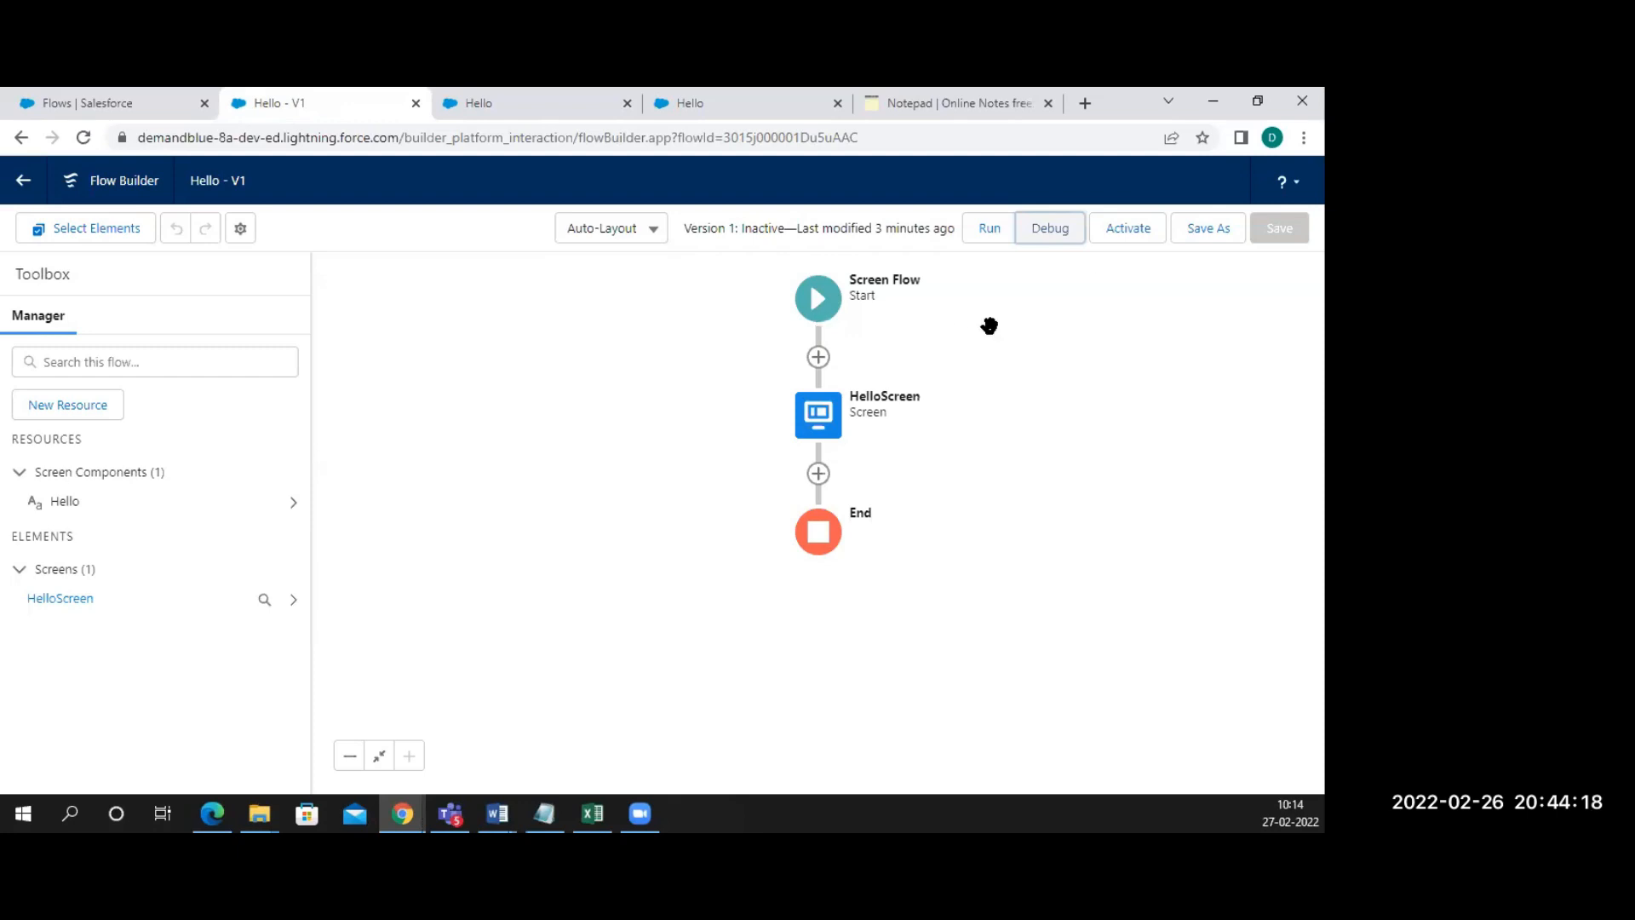
click(1136, 243)
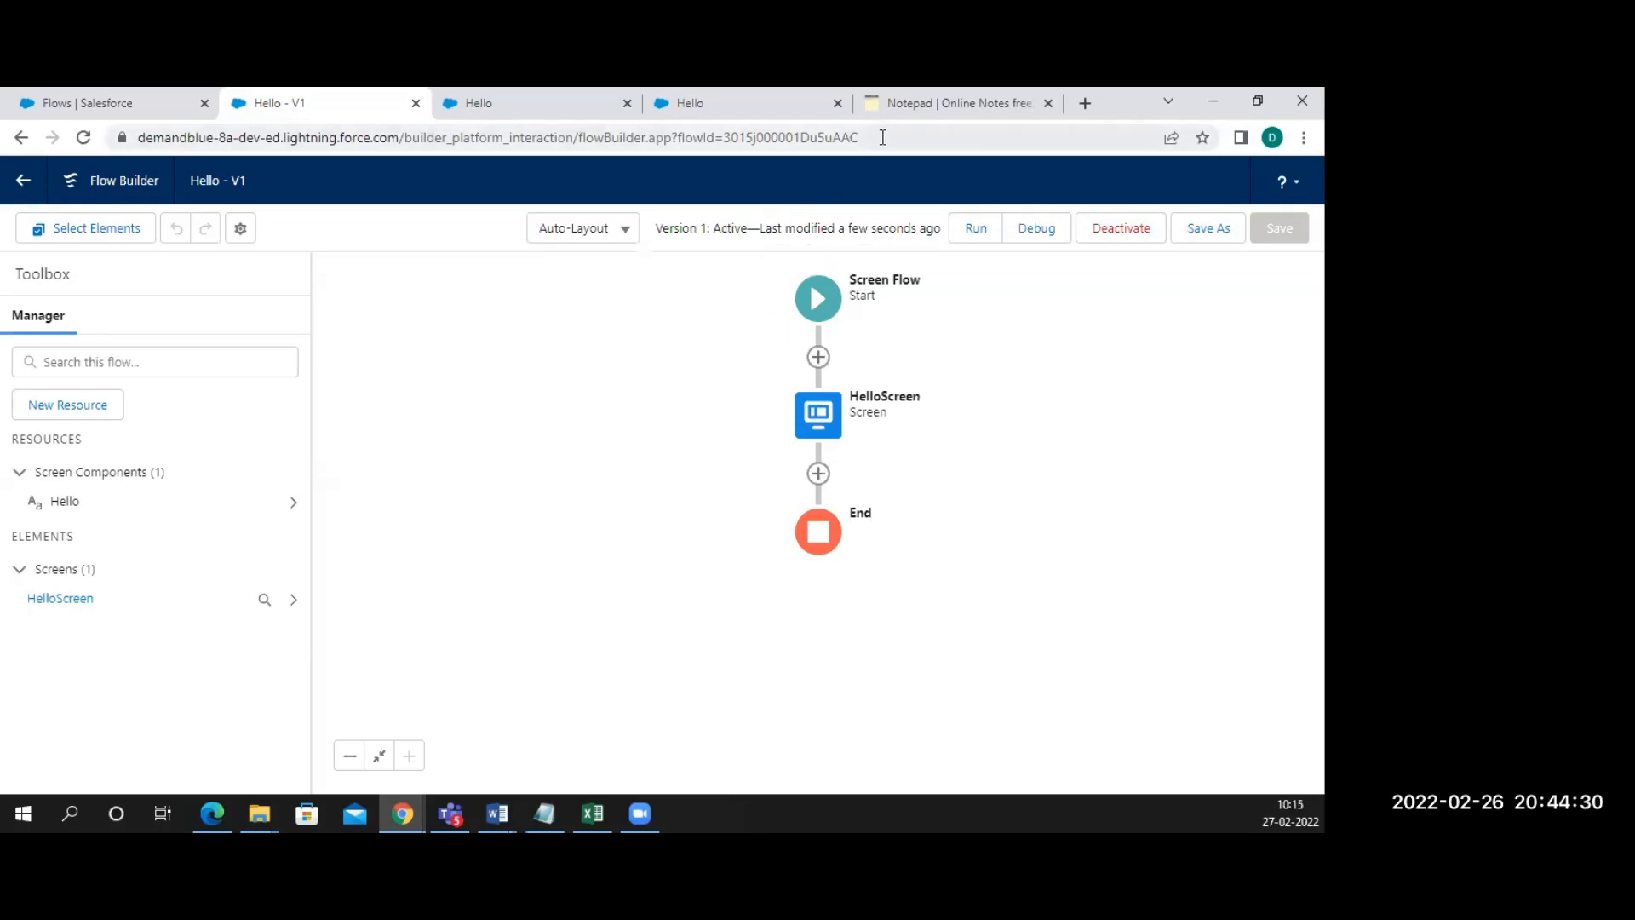
Add a new line 'Activate the flows' at the end of the Notepad notes
click(894, 106)
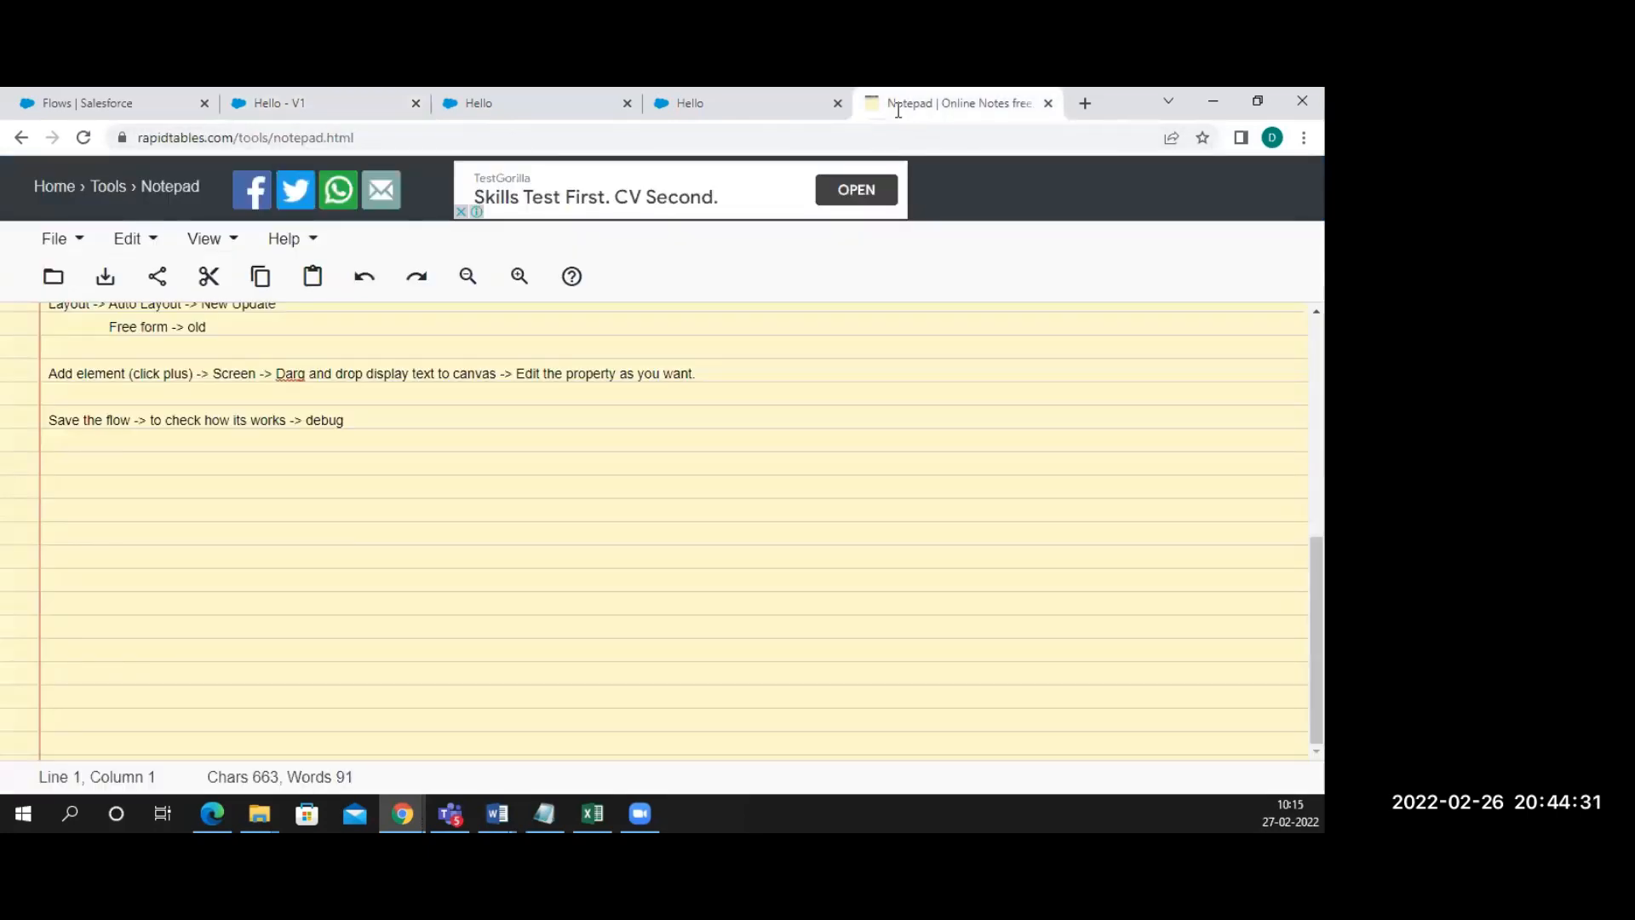
click(395, 423)
key(Return)
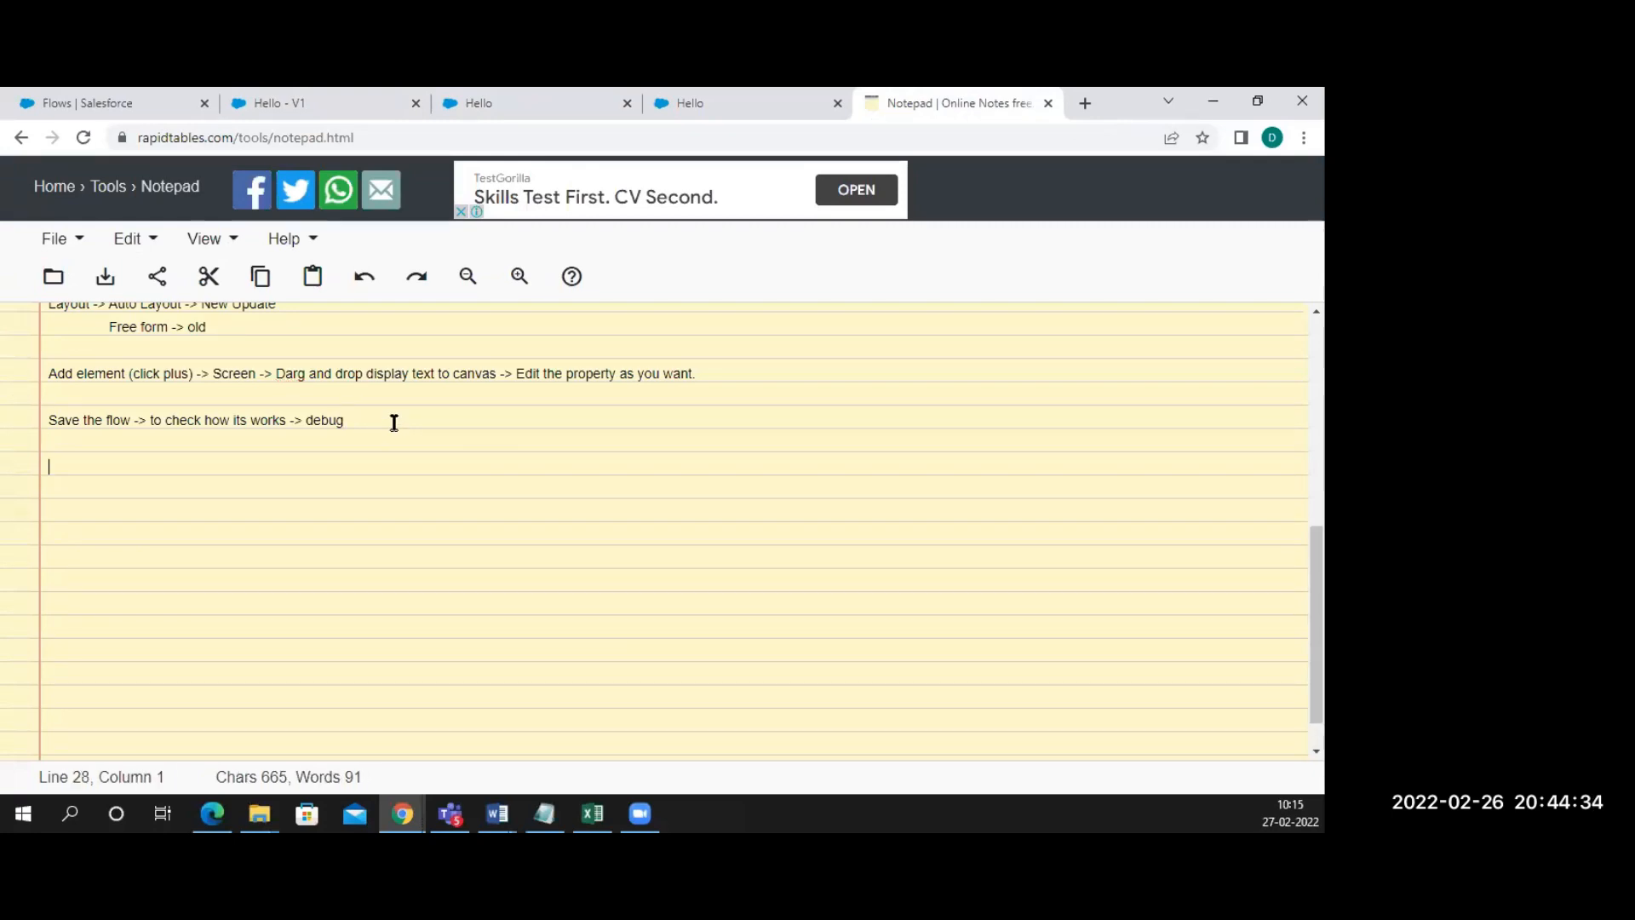
text(Activate the flows)
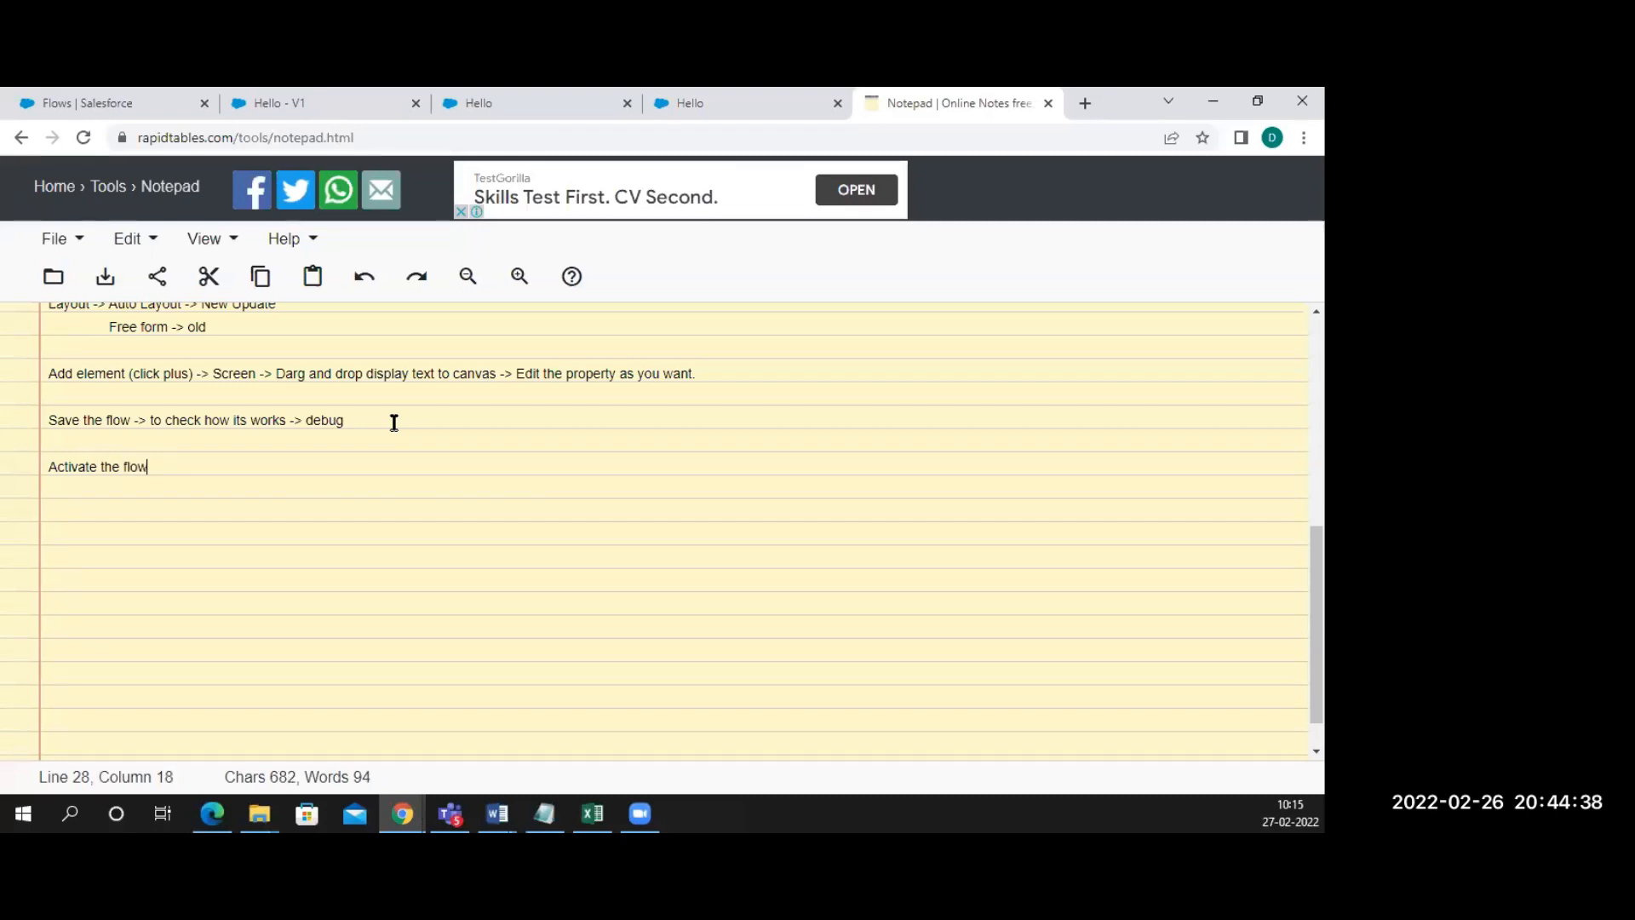
Close both Hello debug tabs, leaving the Hello - V1 Flow Builder canvas
click(675, 102)
click(558, 109)
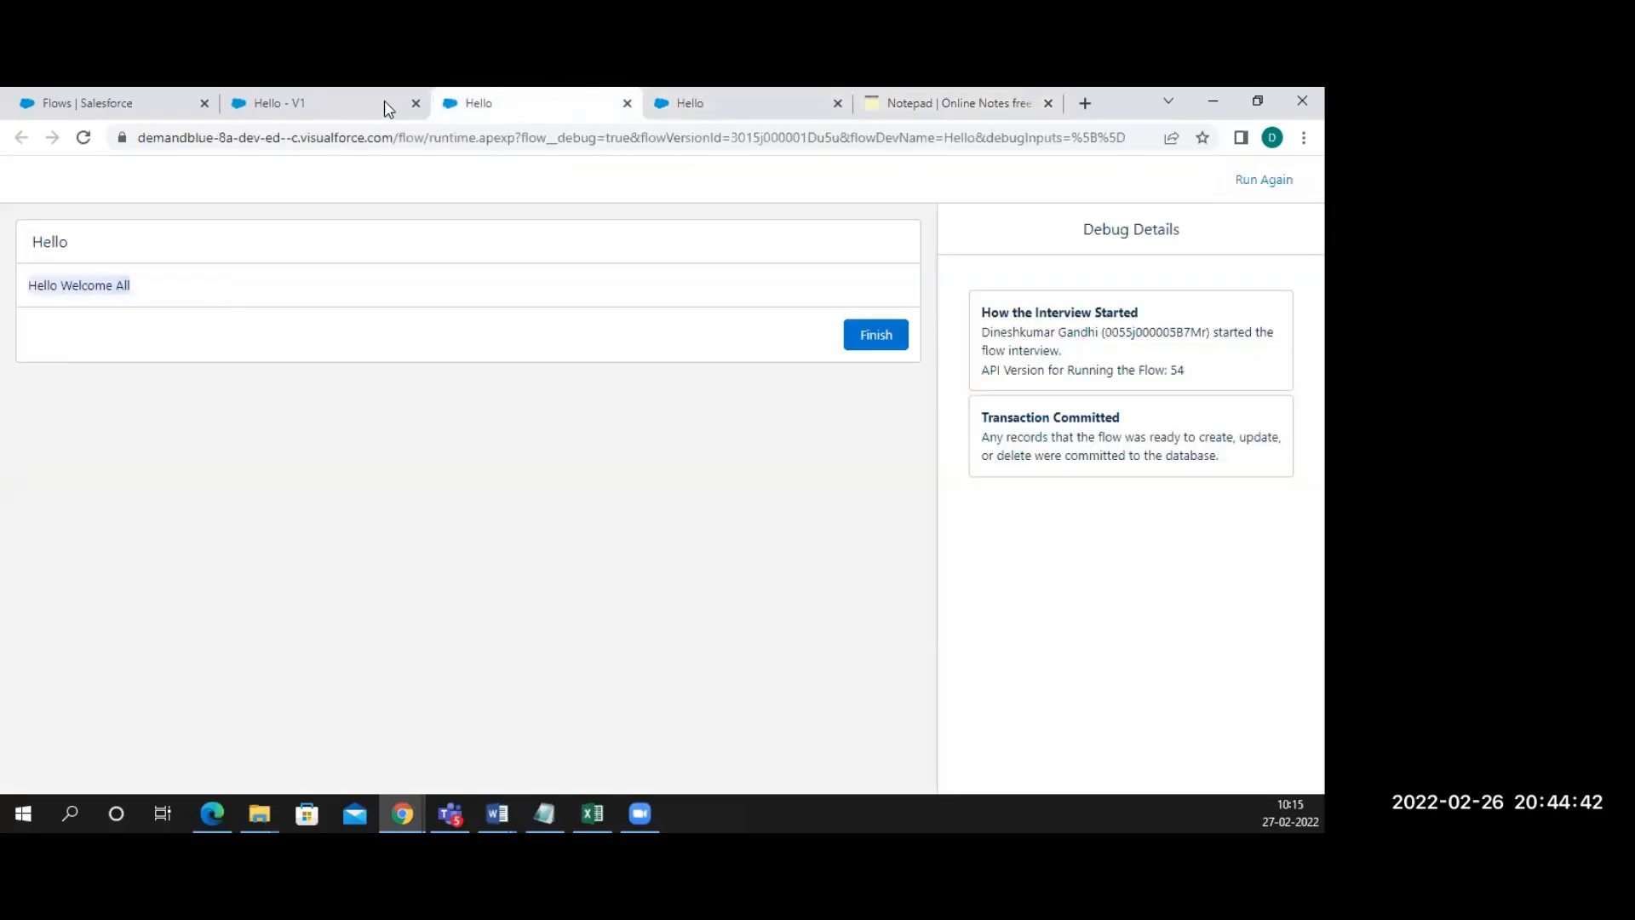
click(388, 107)
click(626, 103)
click(626, 103)
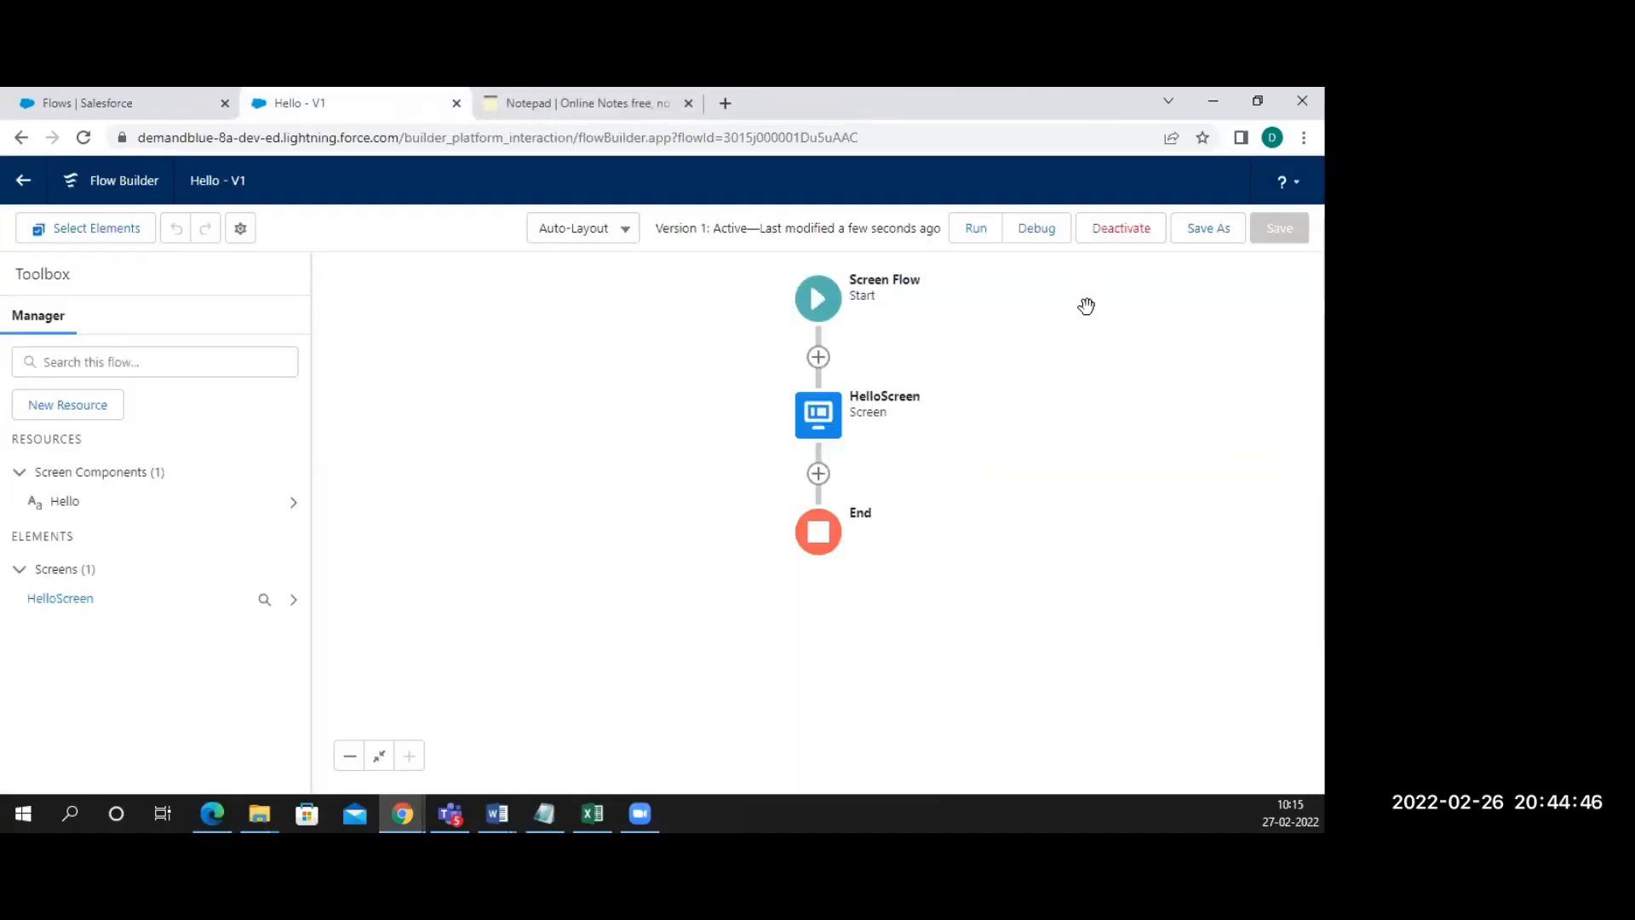
Leave Flow Builder and open the Accounts list through an 'acc' app launcher search
drag(656, 231, 943, 240)
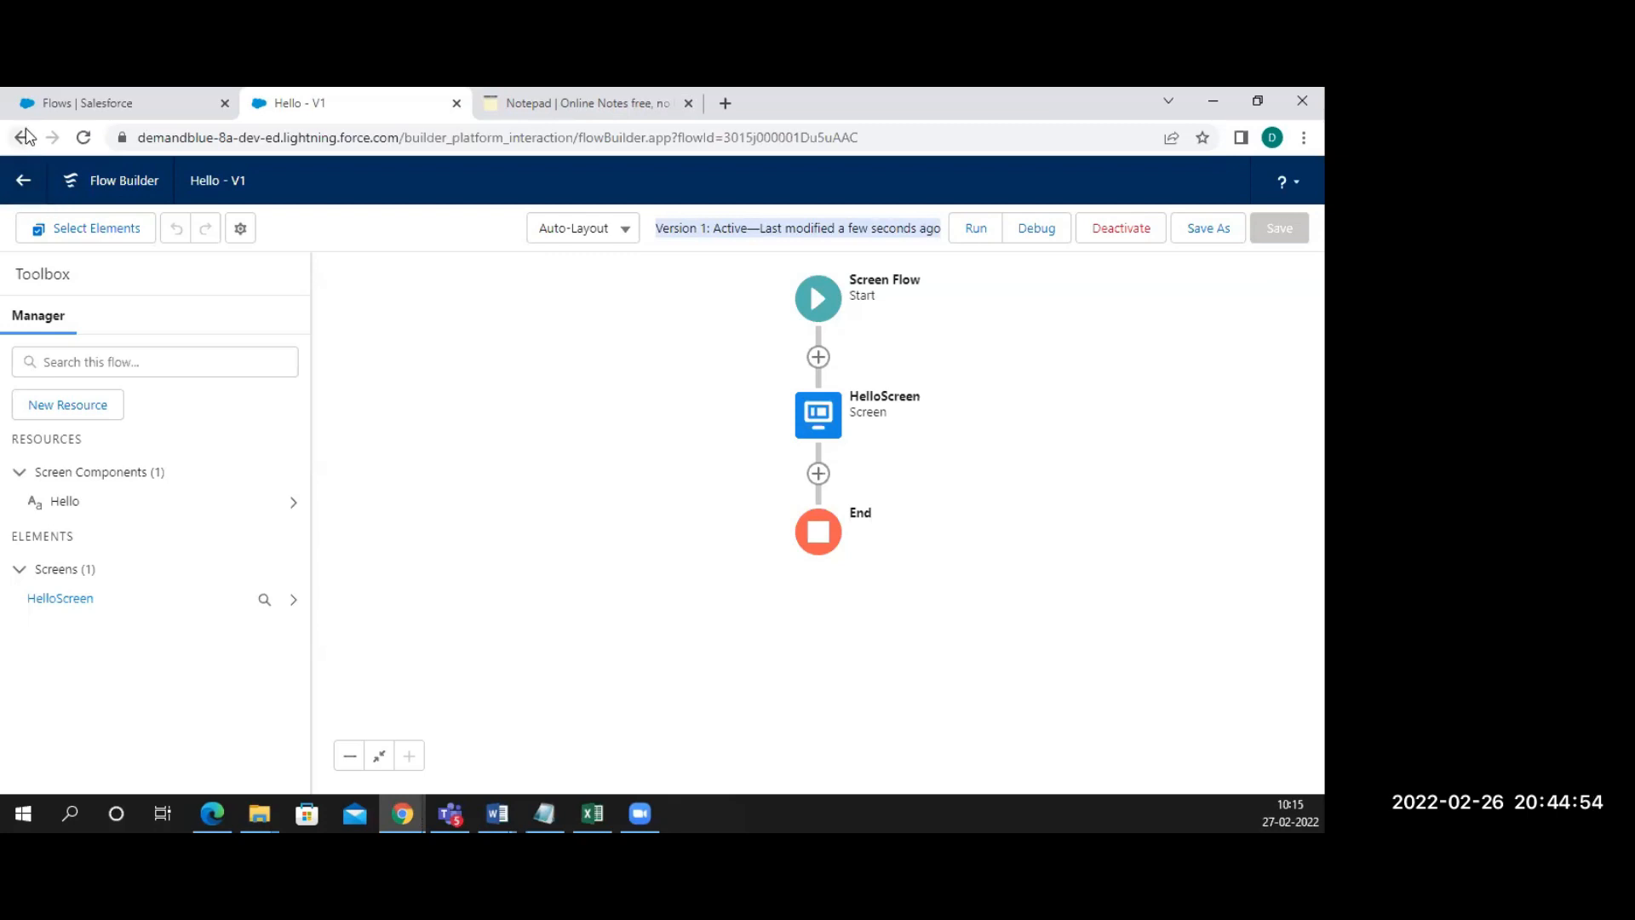
click(26, 188)
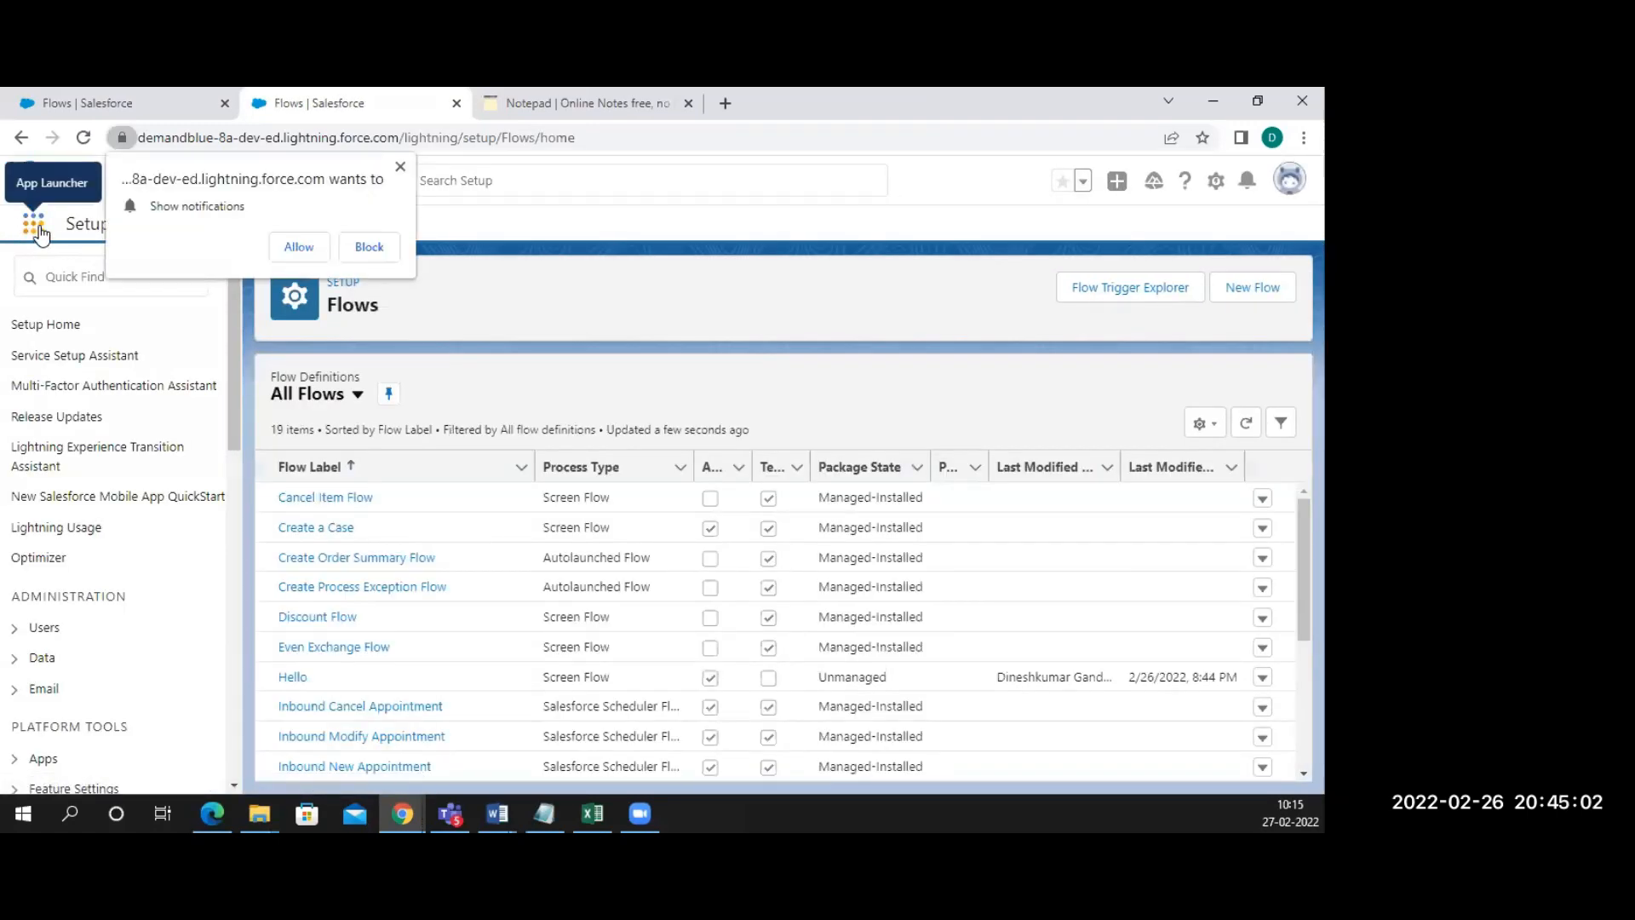
click(400, 168)
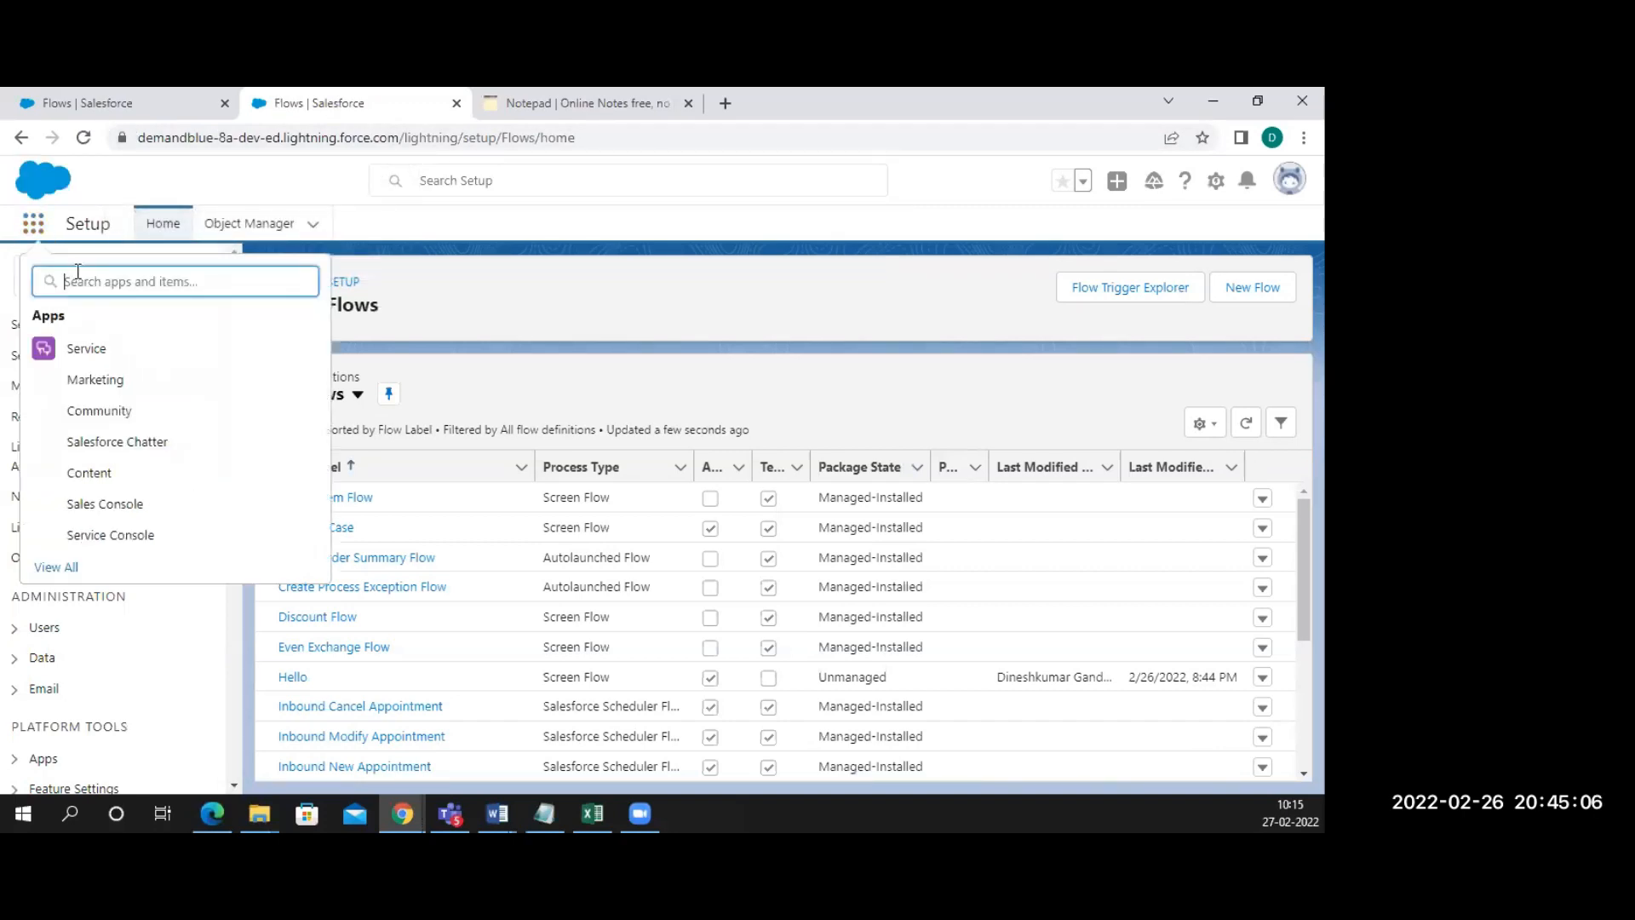
text(accounts)
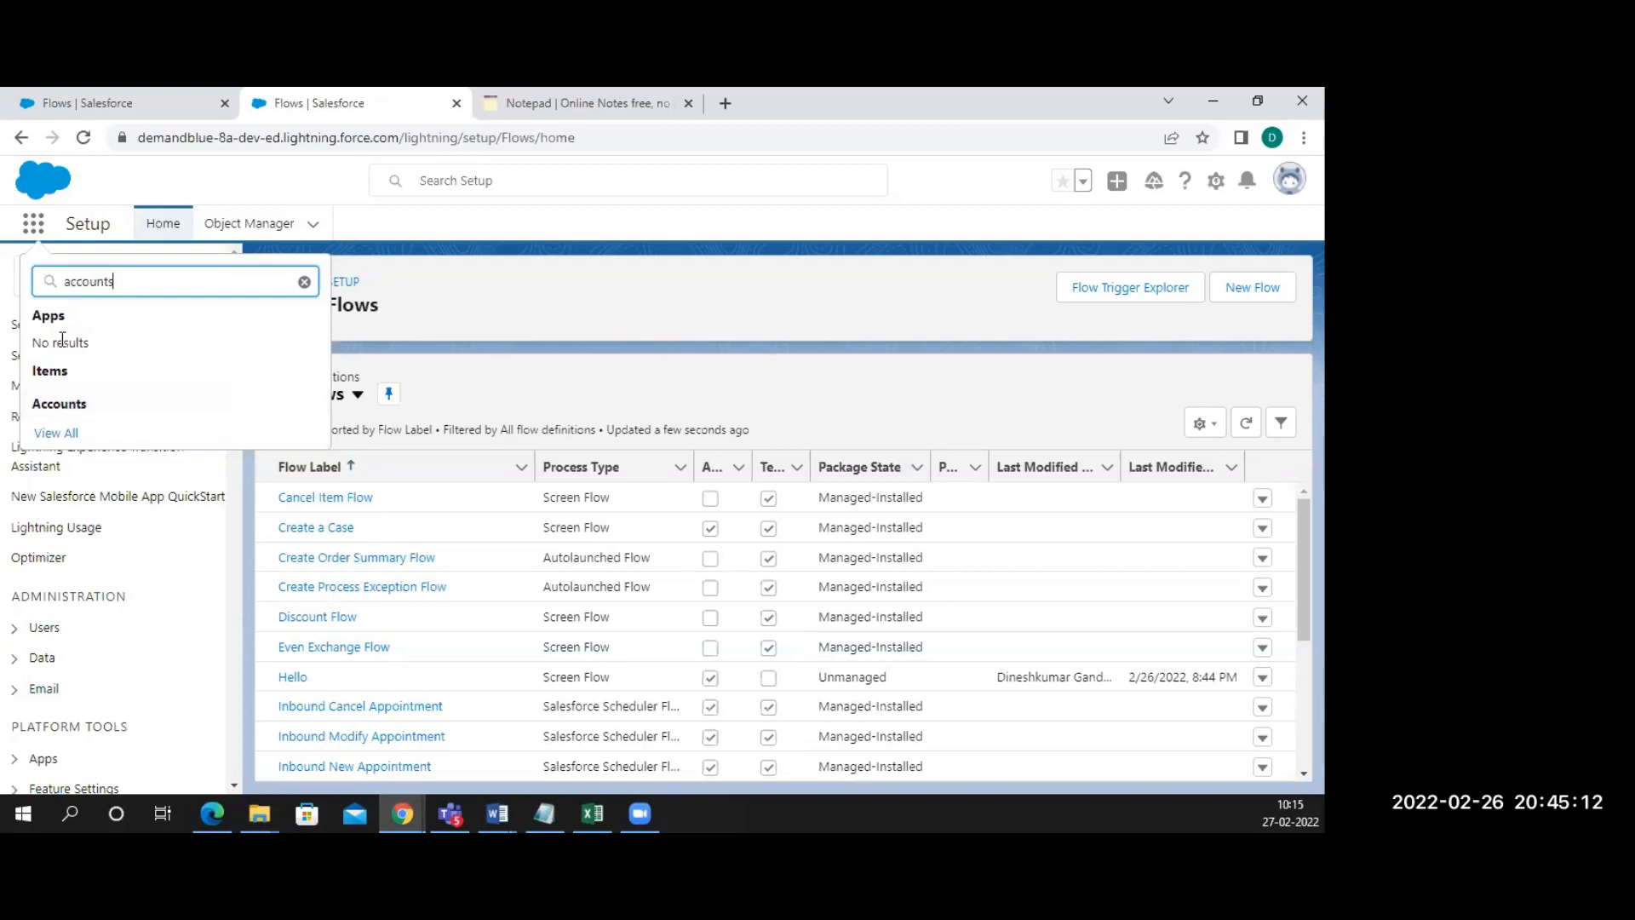
click(59, 412)
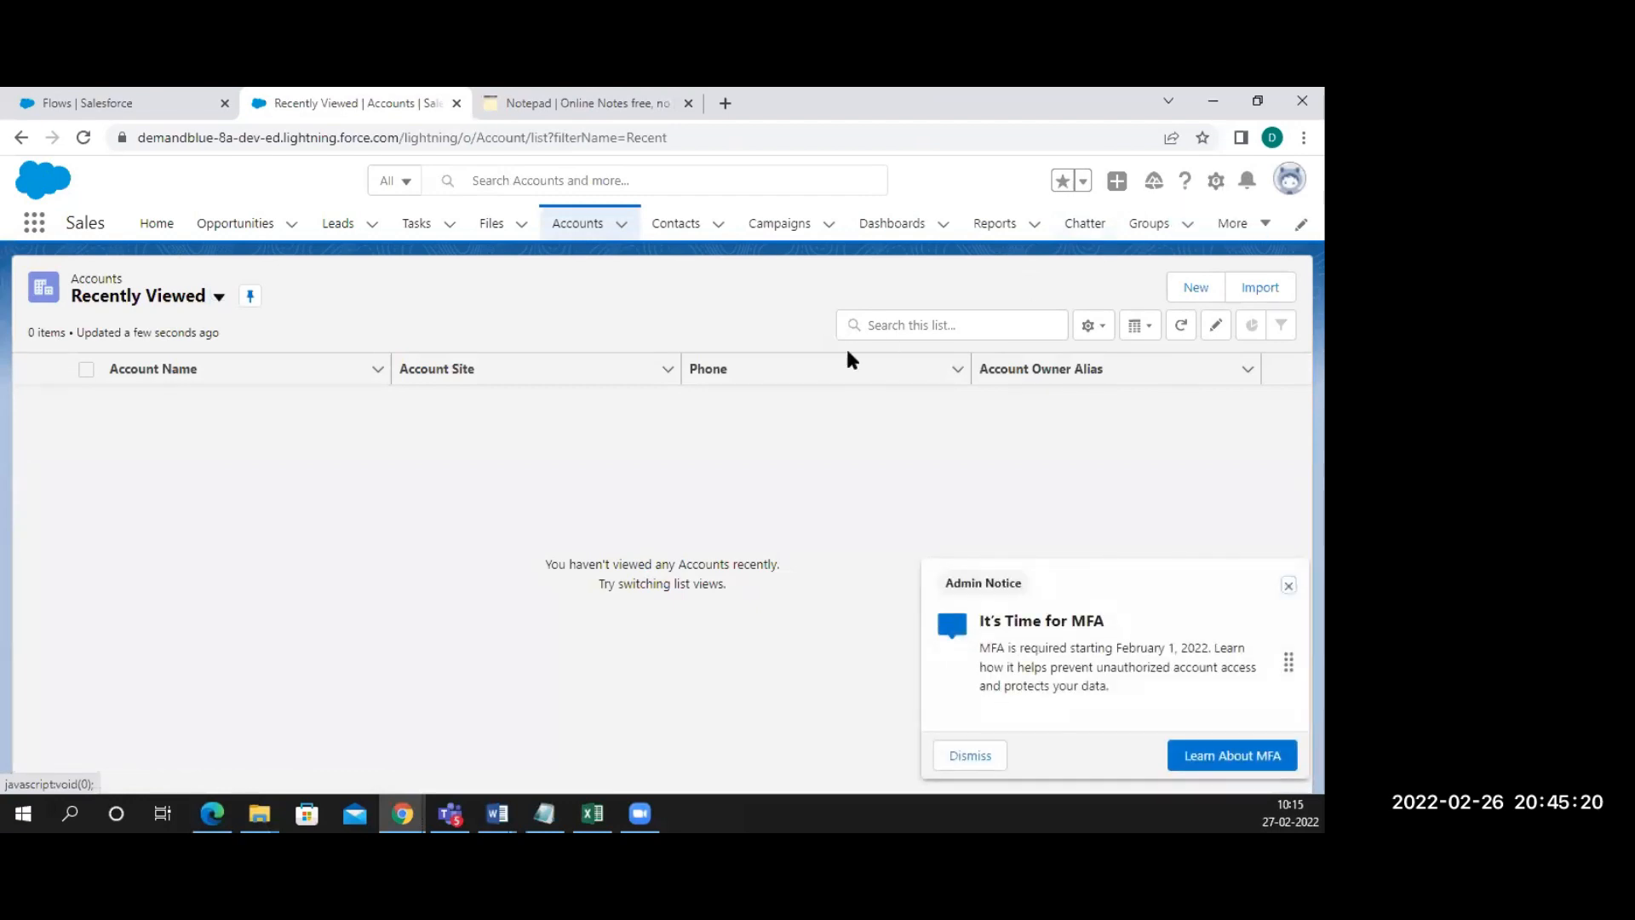
Open Burlington Textiles Corp of America from All Accounts and choose Edit Page from the gear menu
click(217, 298)
click(132, 367)
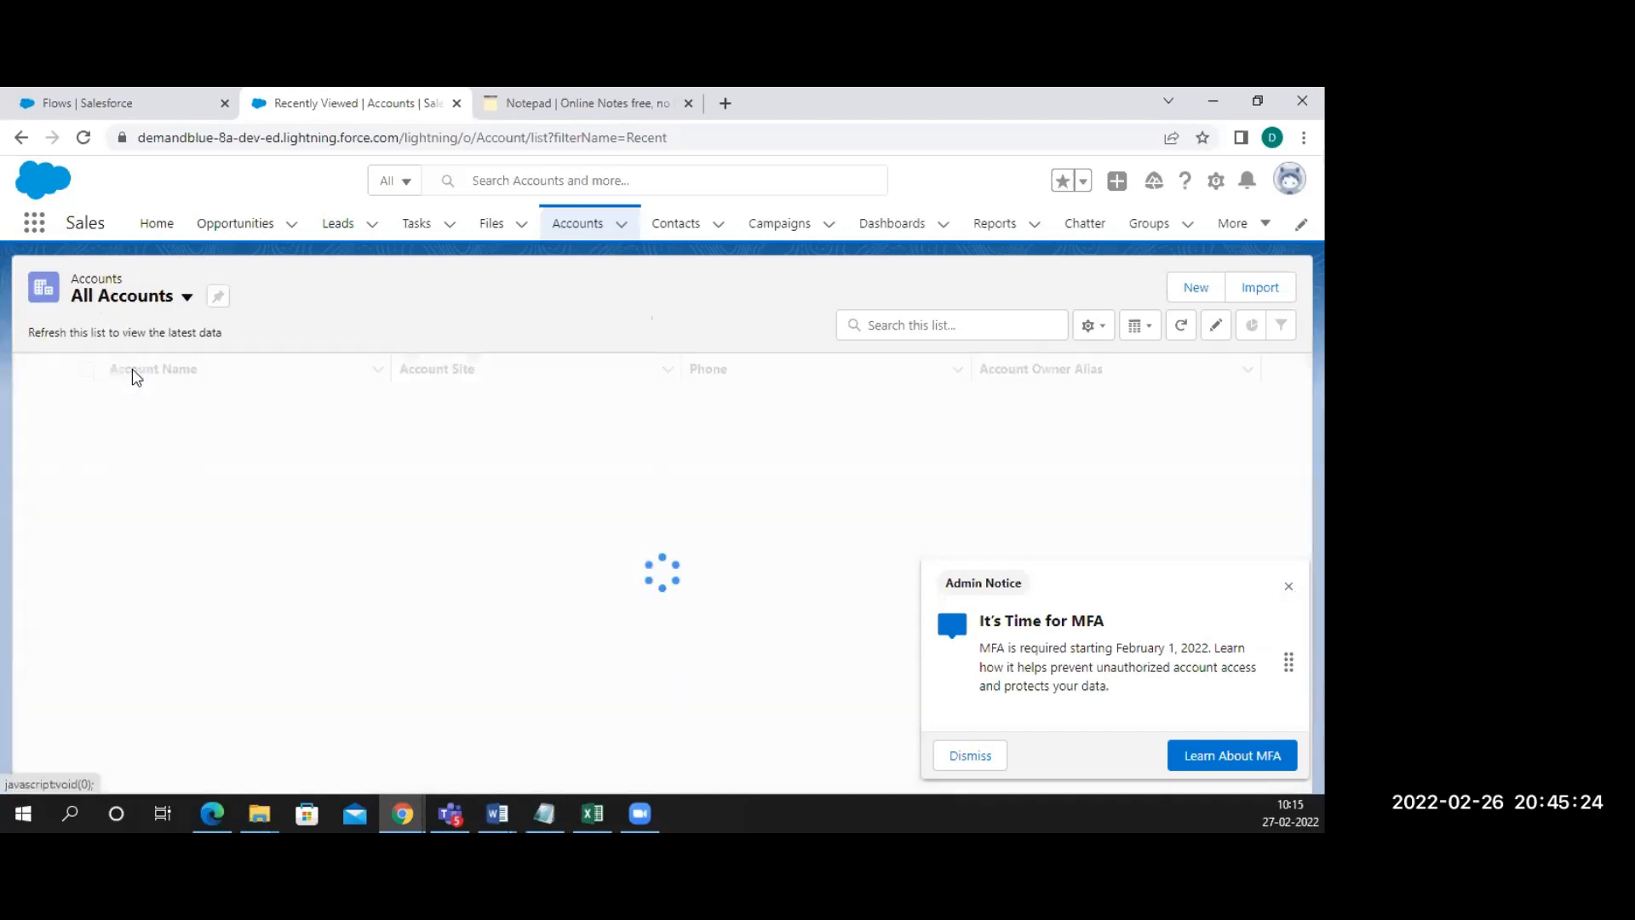
click(166, 424)
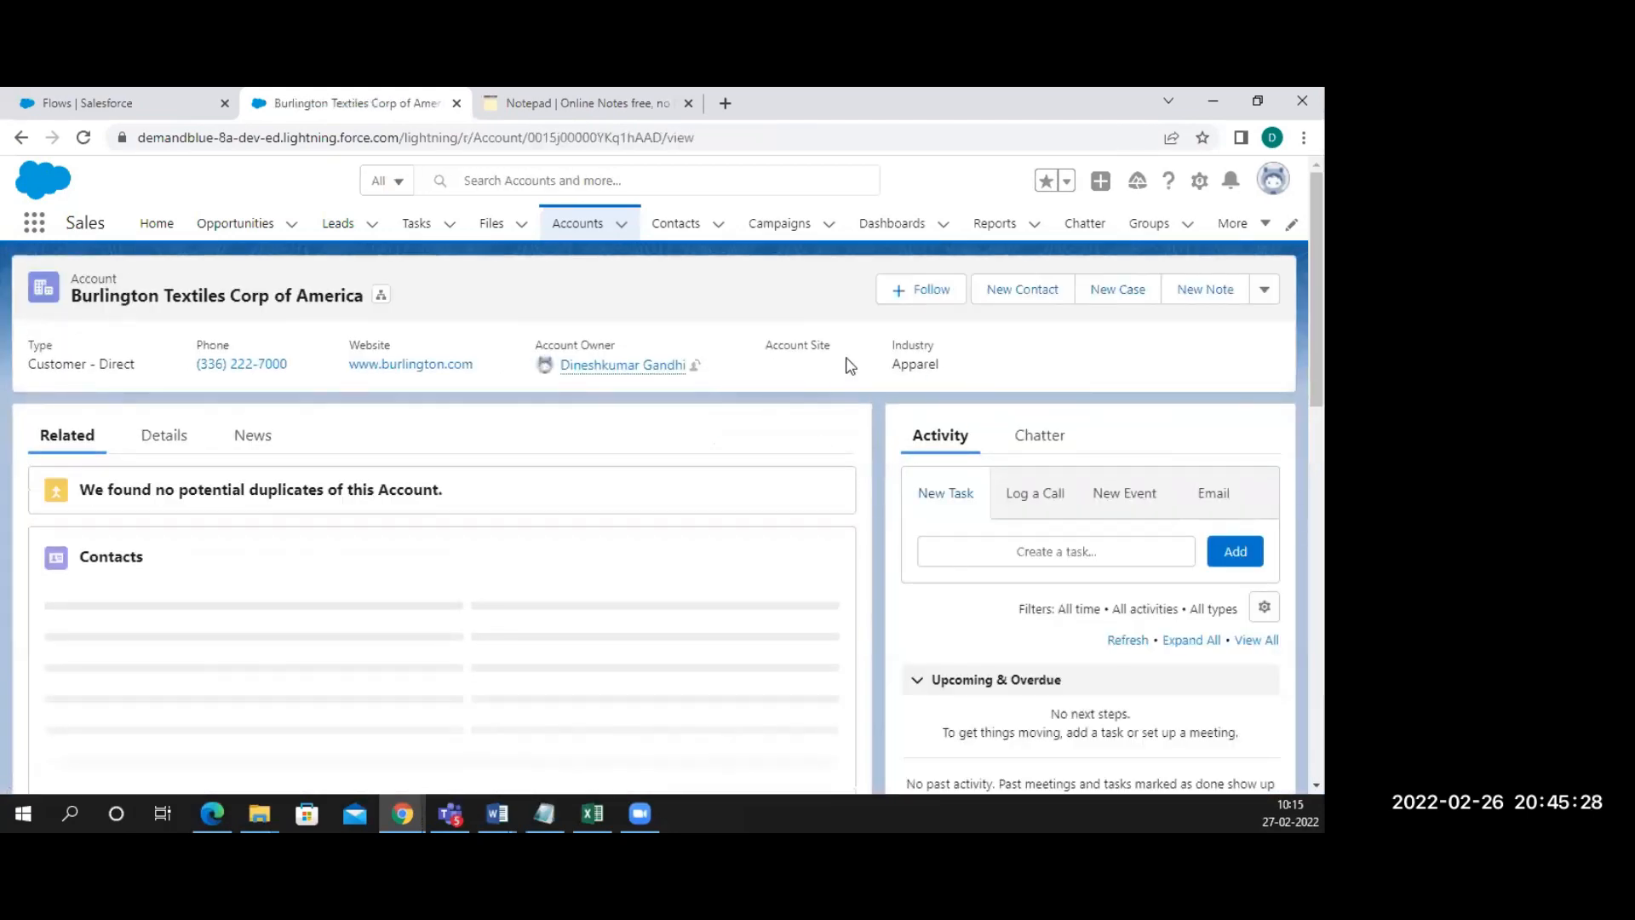
click(1199, 181)
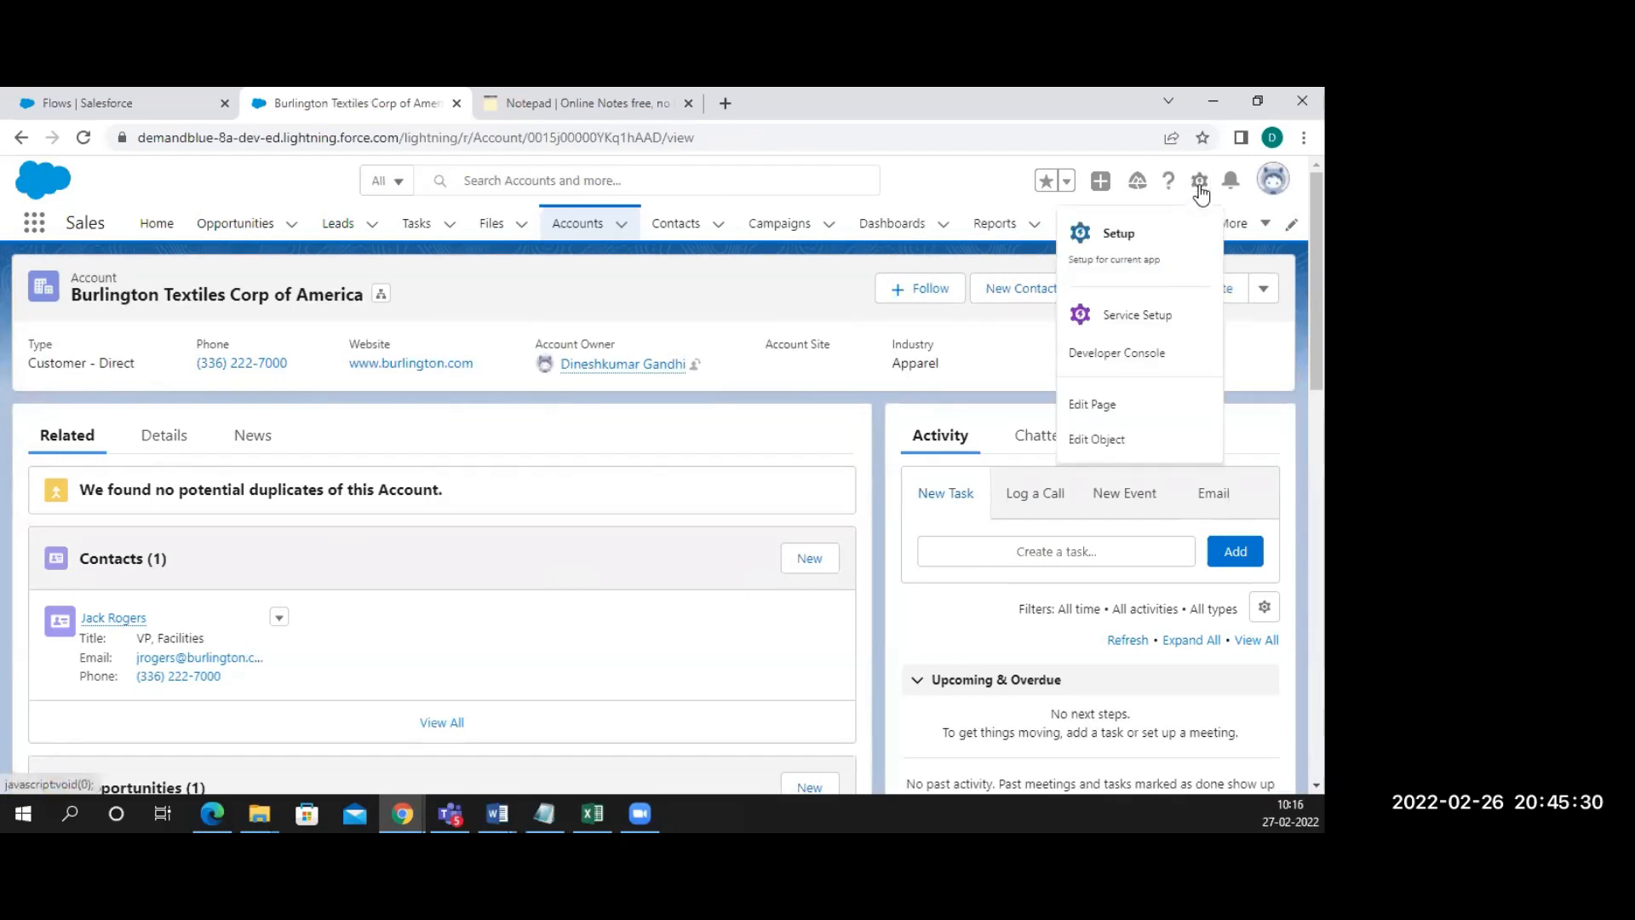
click(1098, 405)
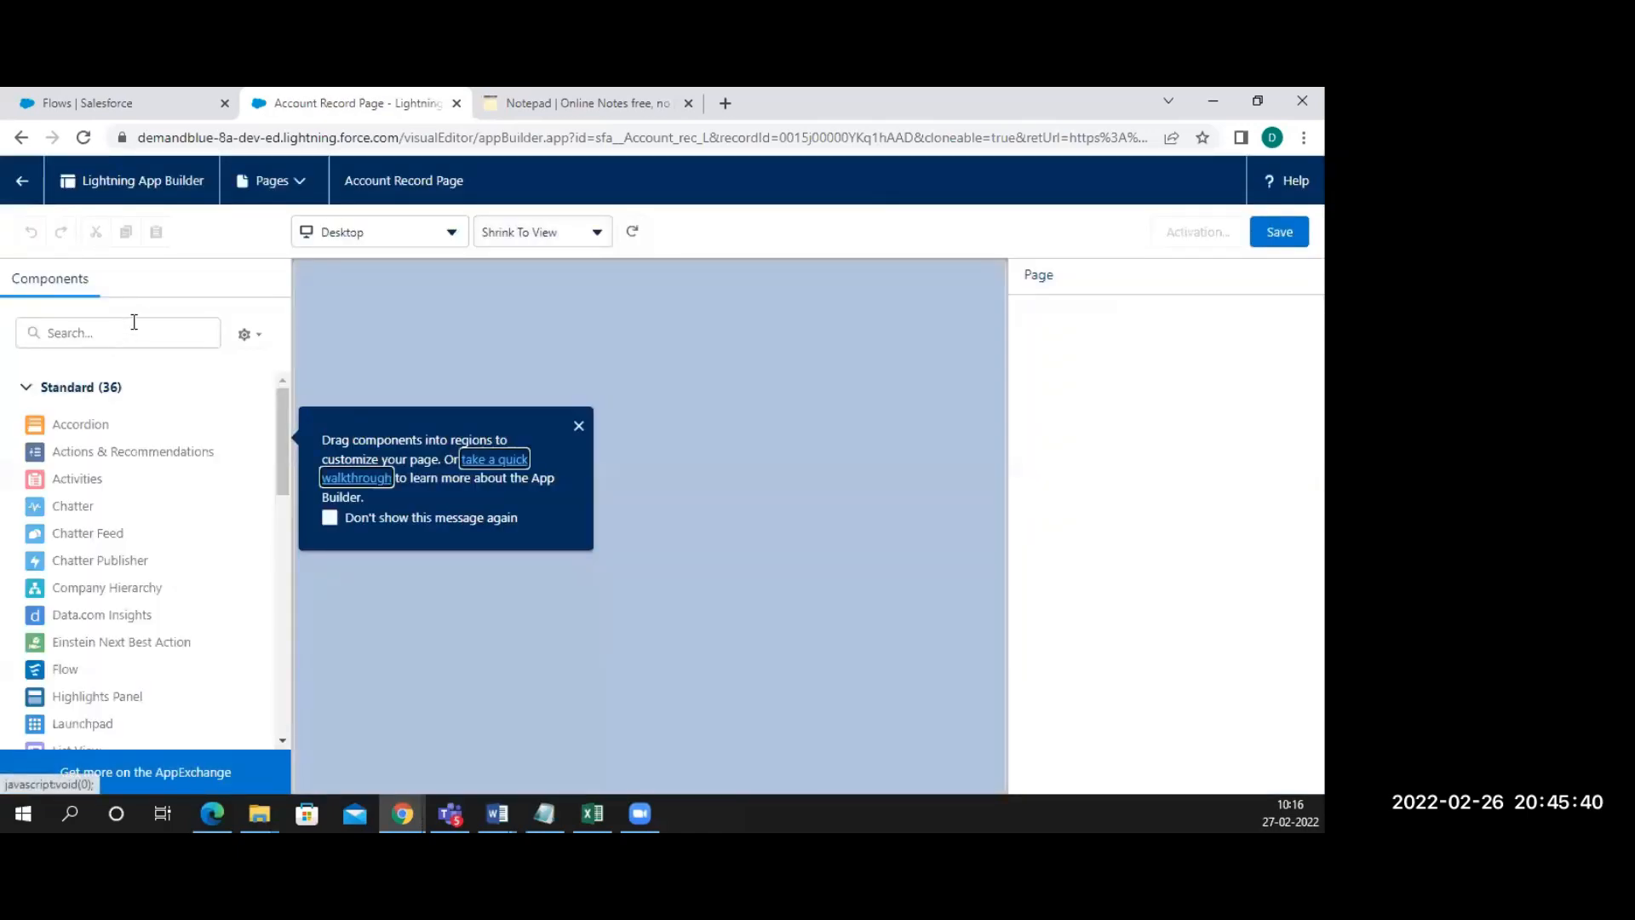
Search components for 'flow' and drag a Flow component into the right sidebar
click(133, 322)
text(fl)
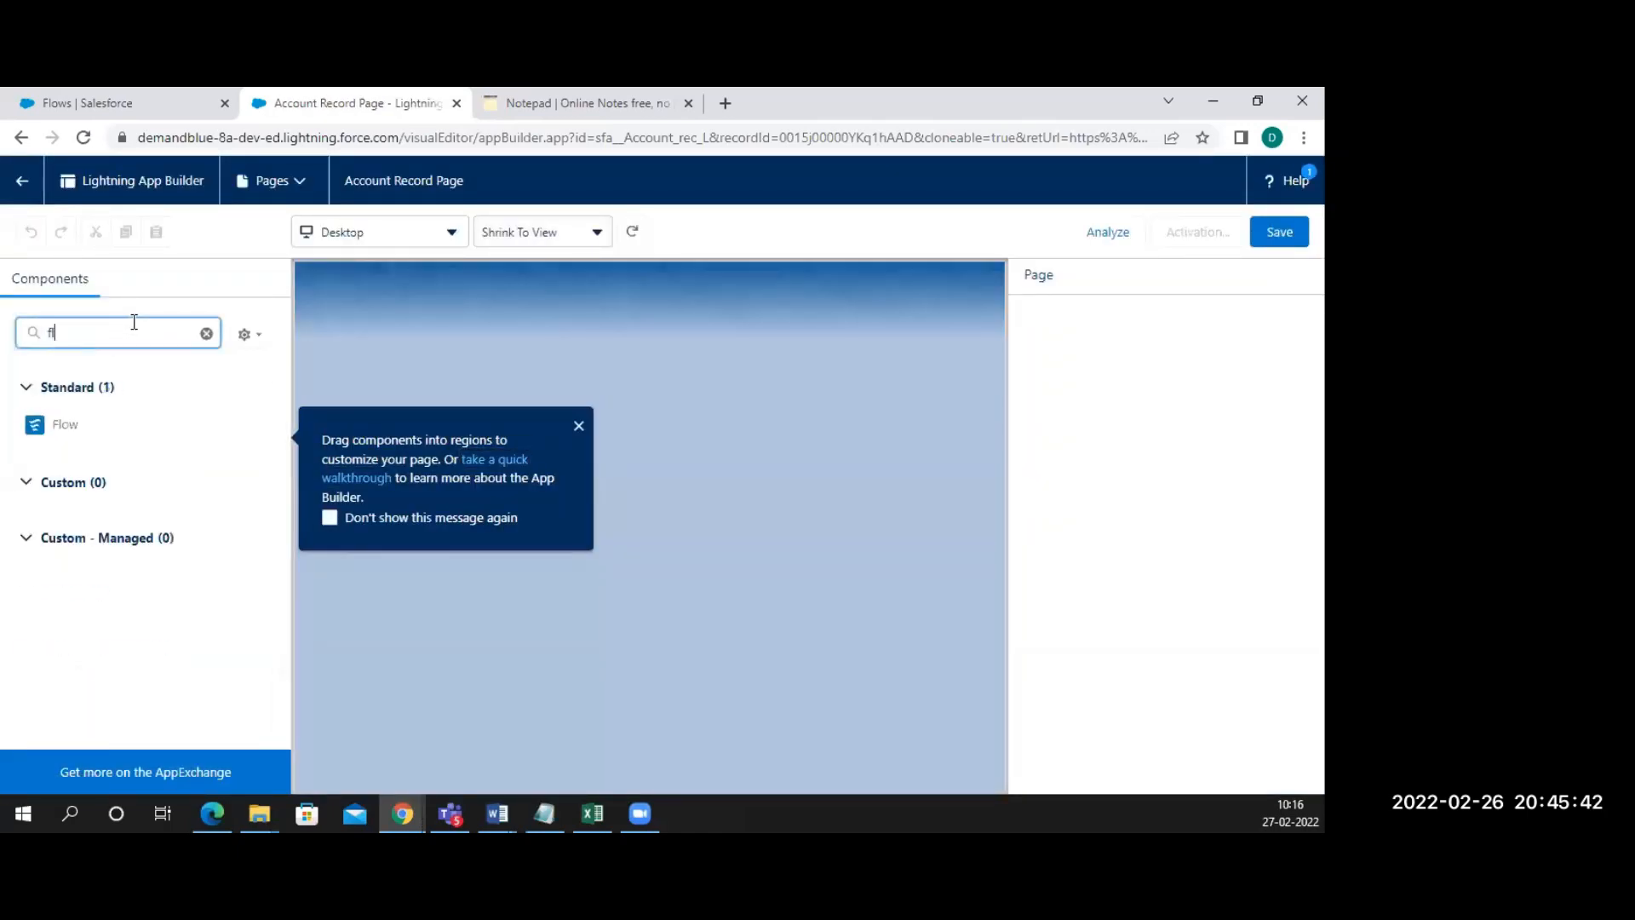
text(ow)
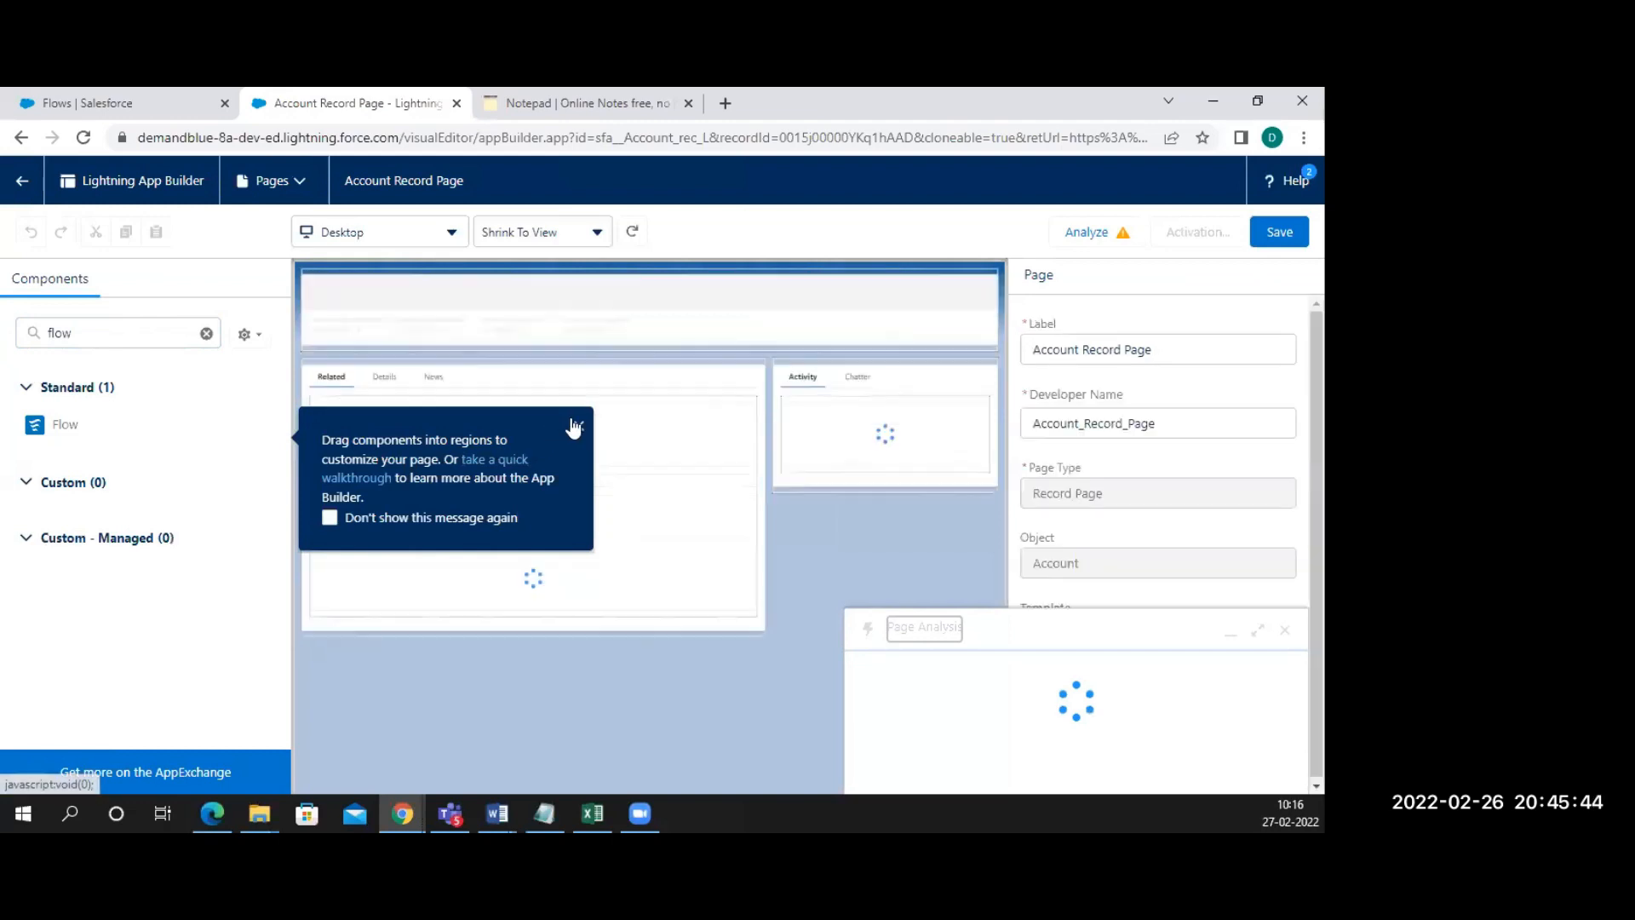
click(575, 422)
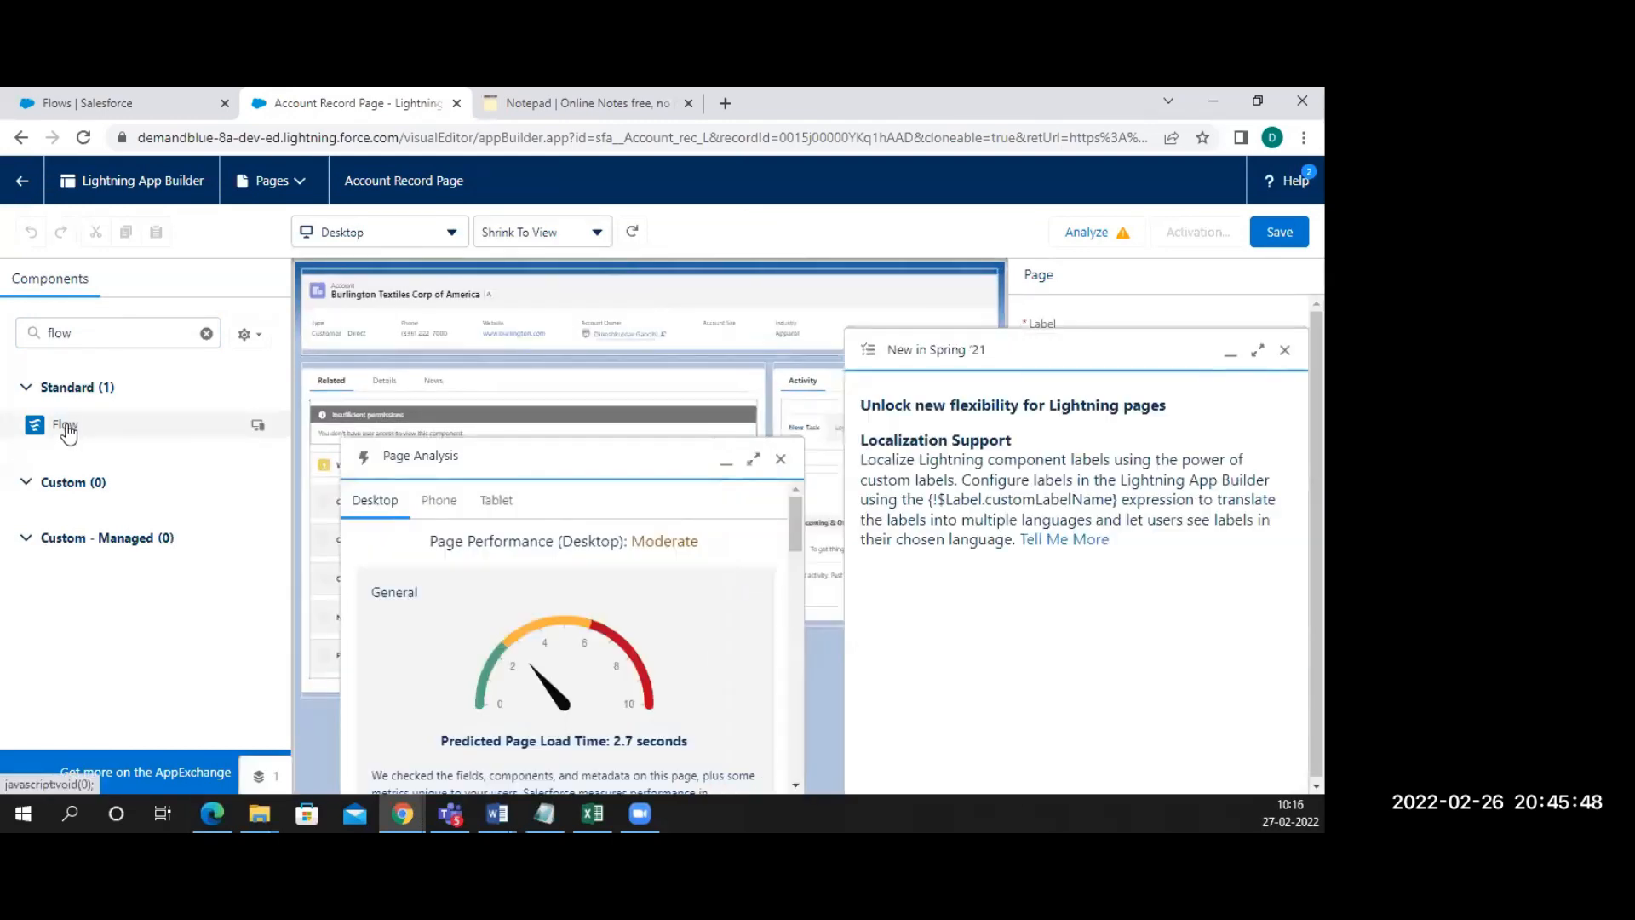
drag(135, 424, 792, 385)
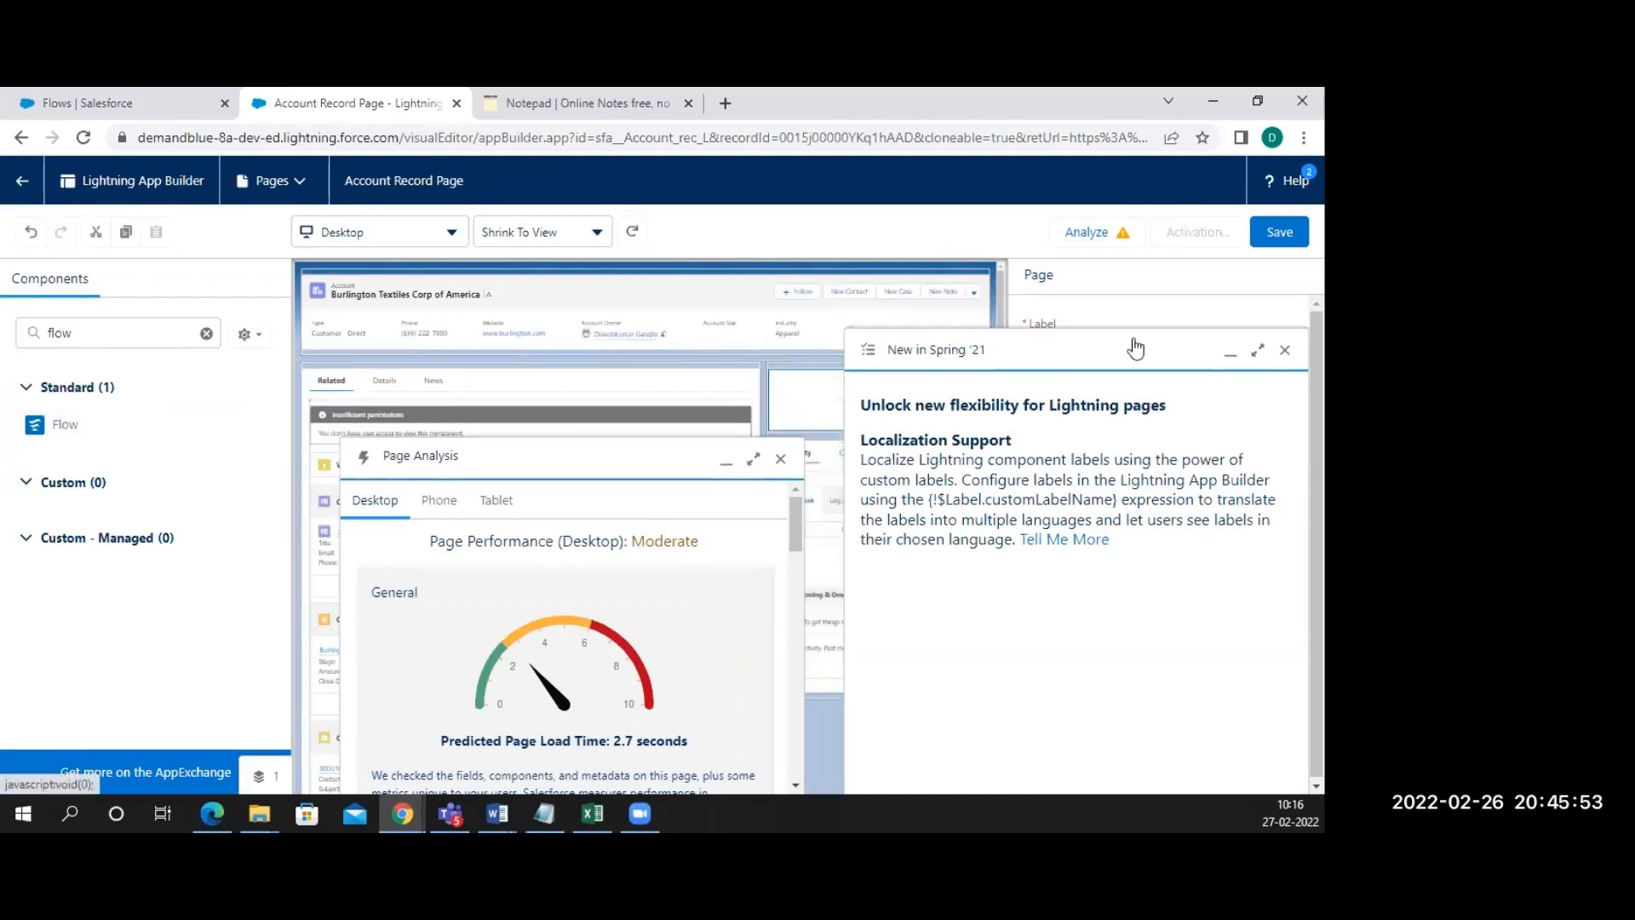
click(1283, 352)
click(782, 462)
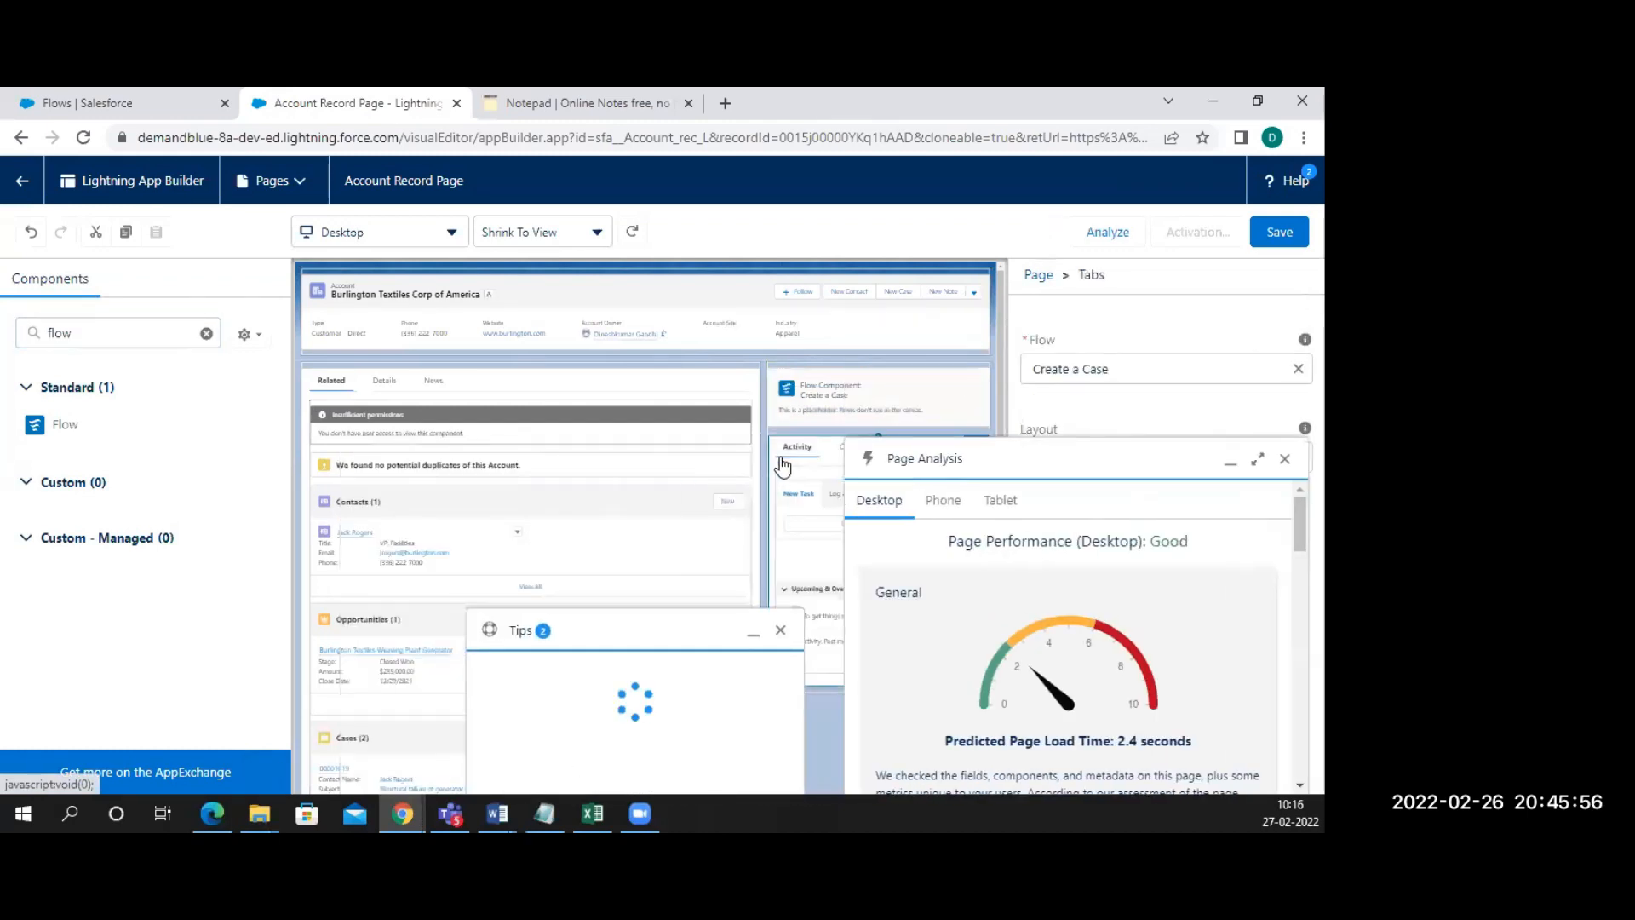
click(781, 459)
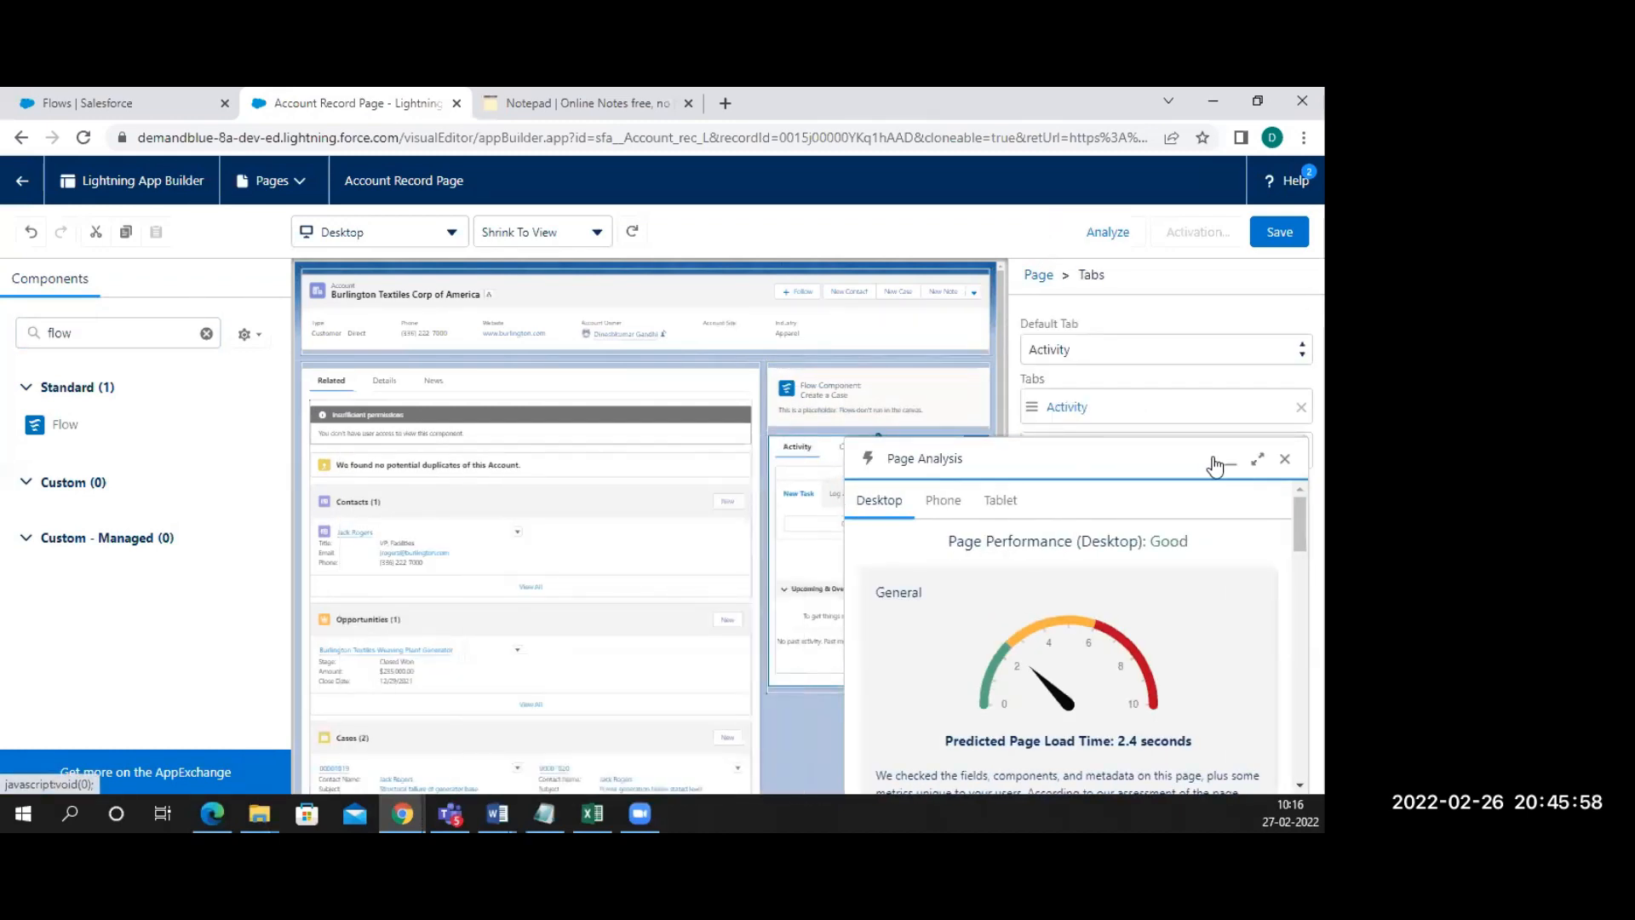
click(1285, 459)
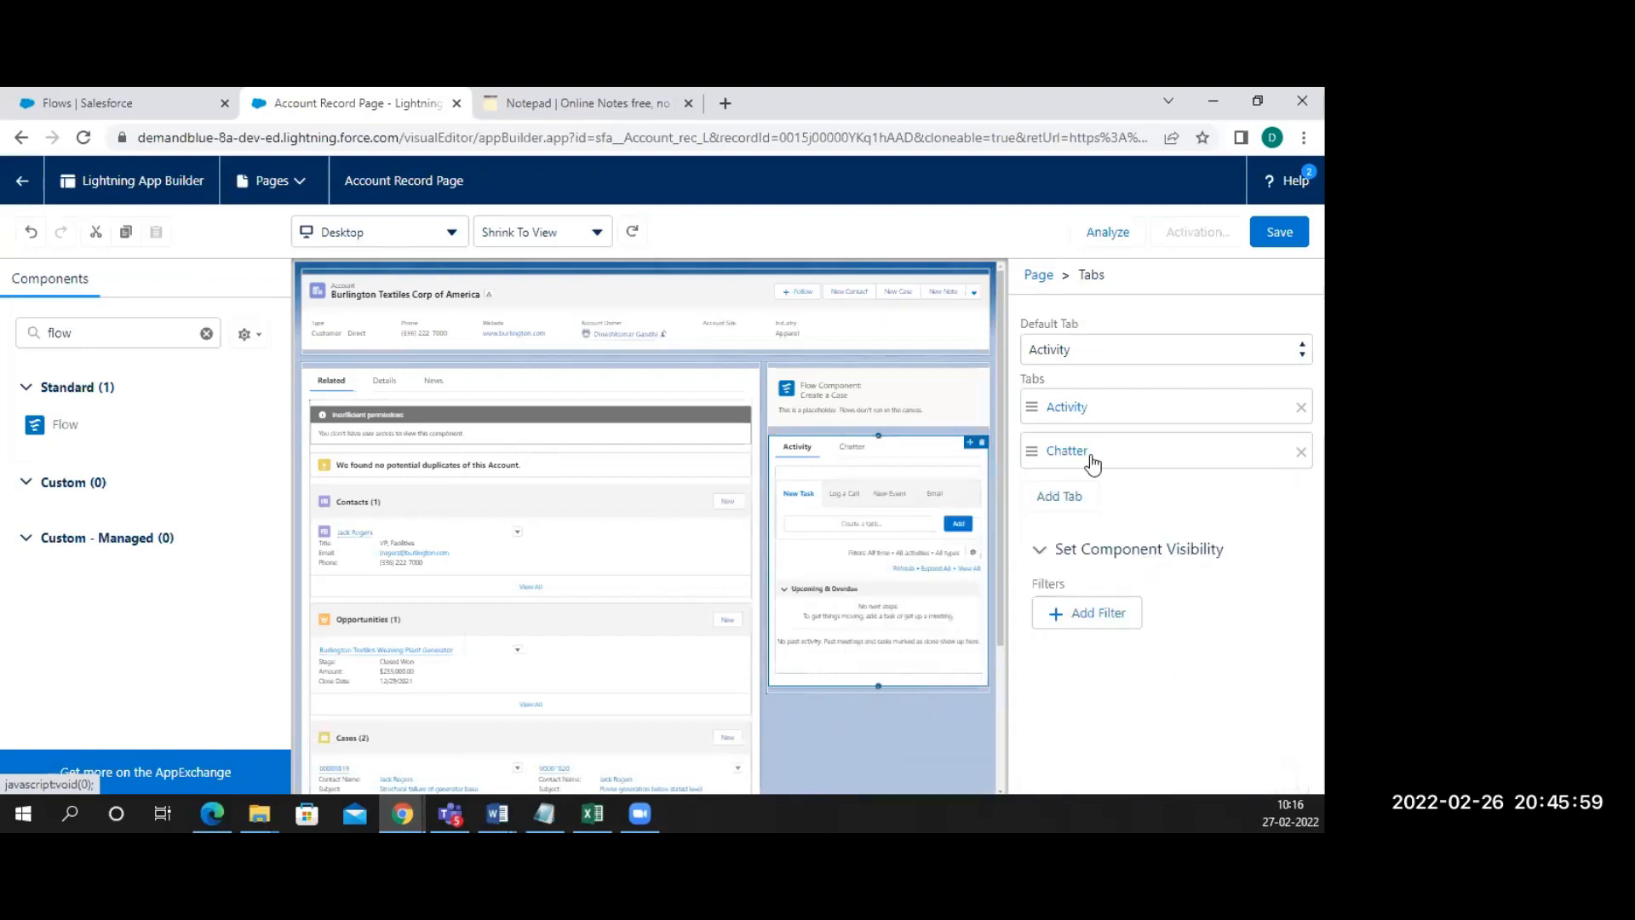
Set the Flow component's flow to Hello and save the Account Record Page
click(894, 400)
click(1124, 435)
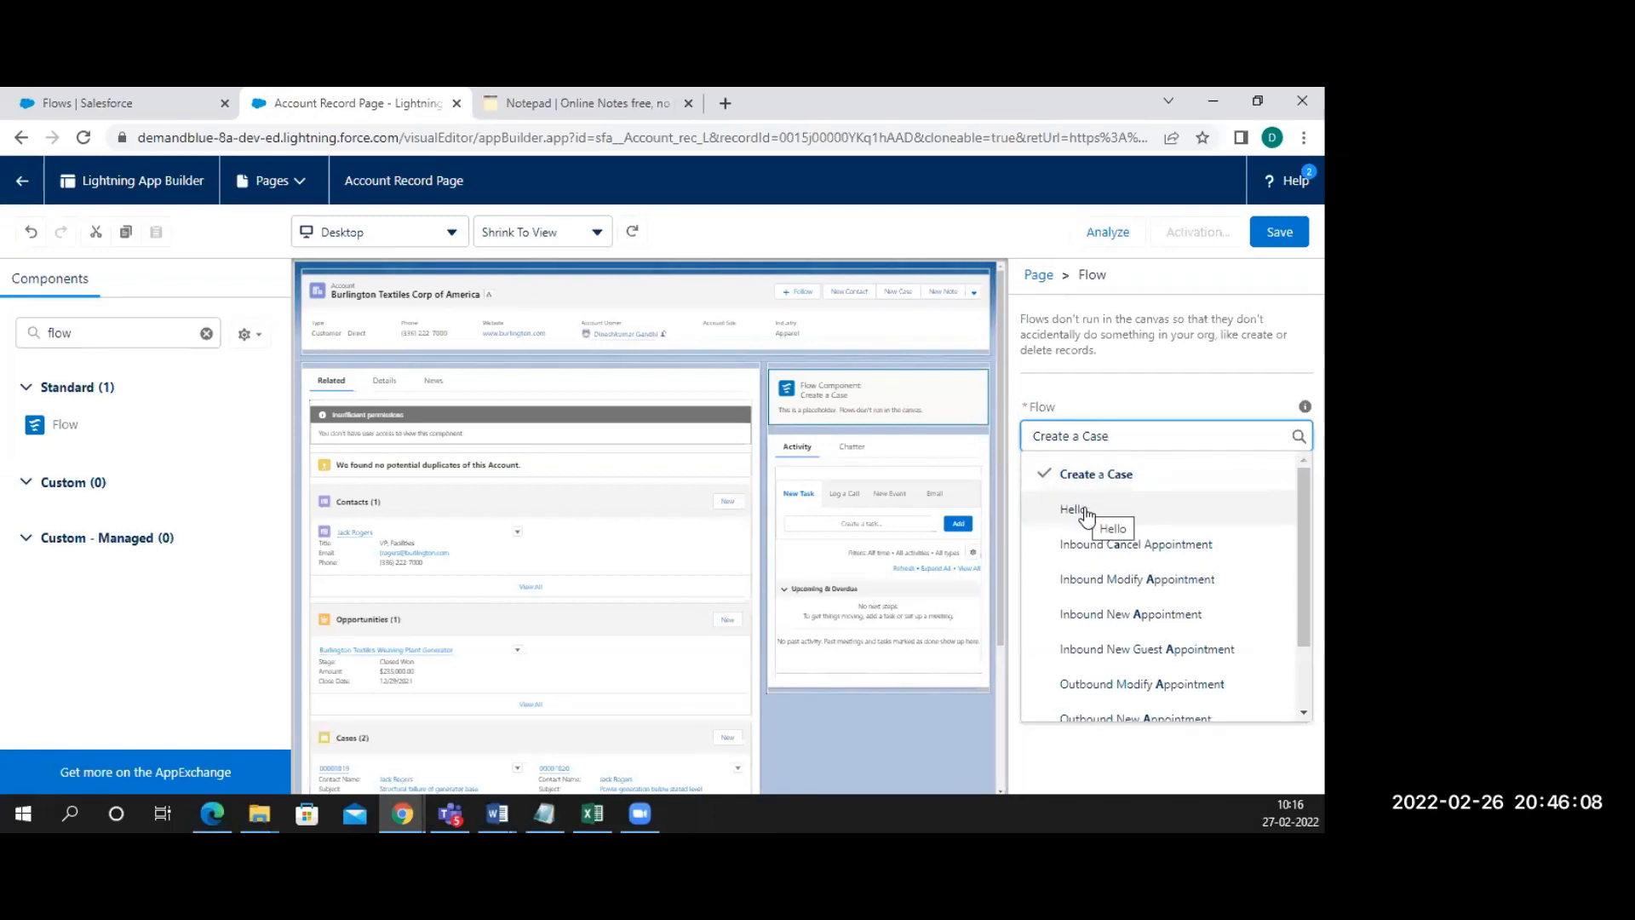
click(1082, 511)
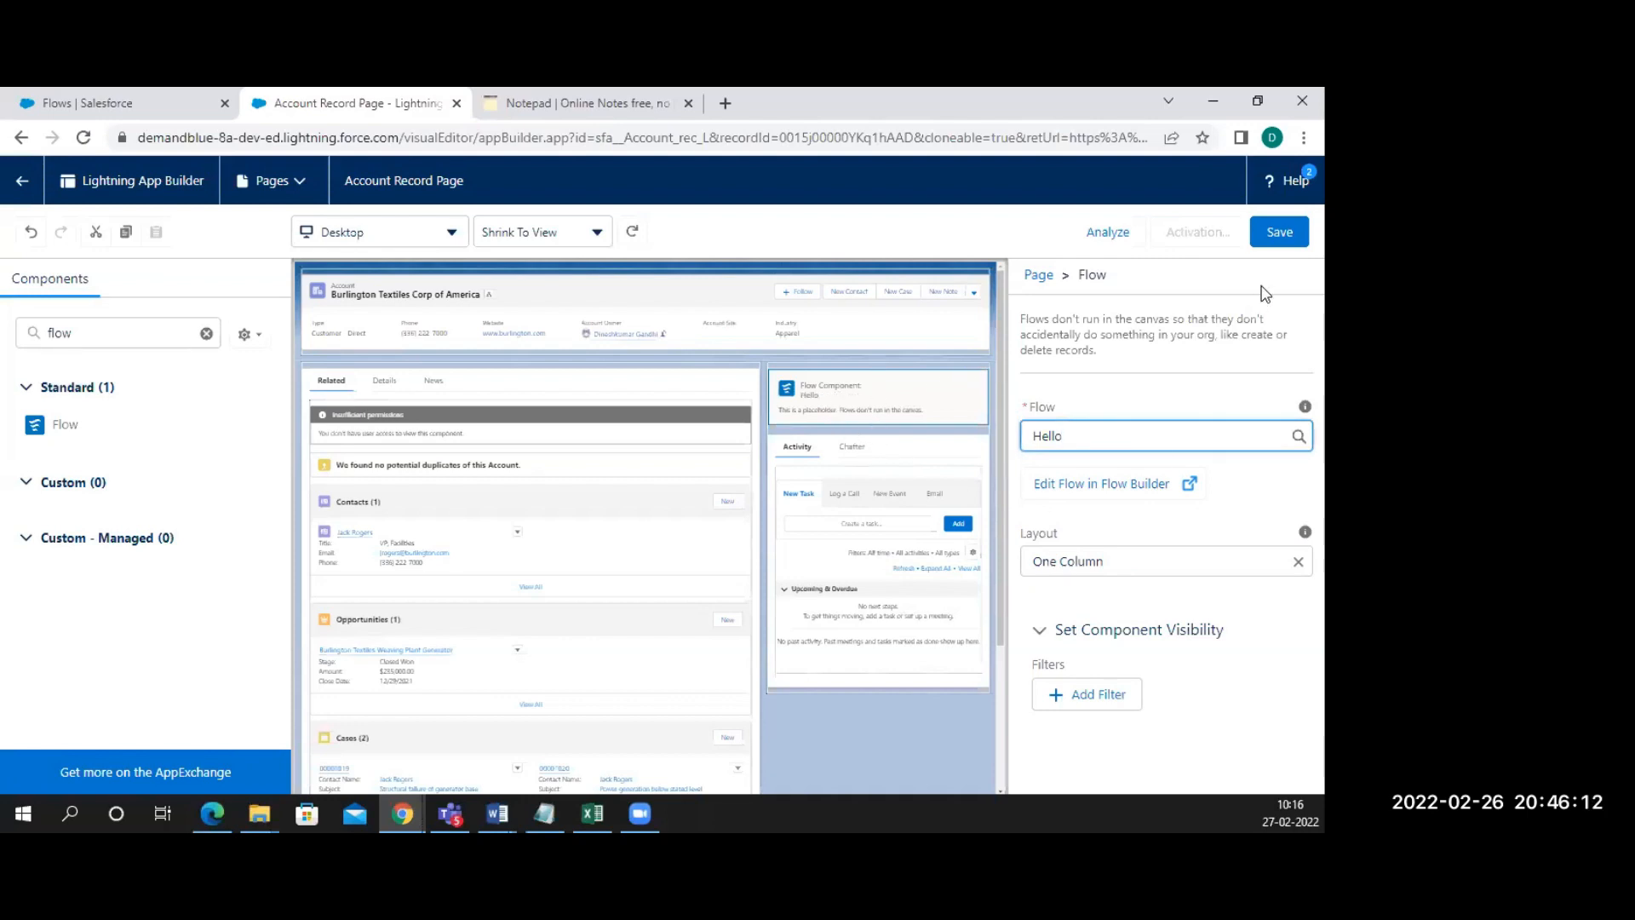
click(1280, 233)
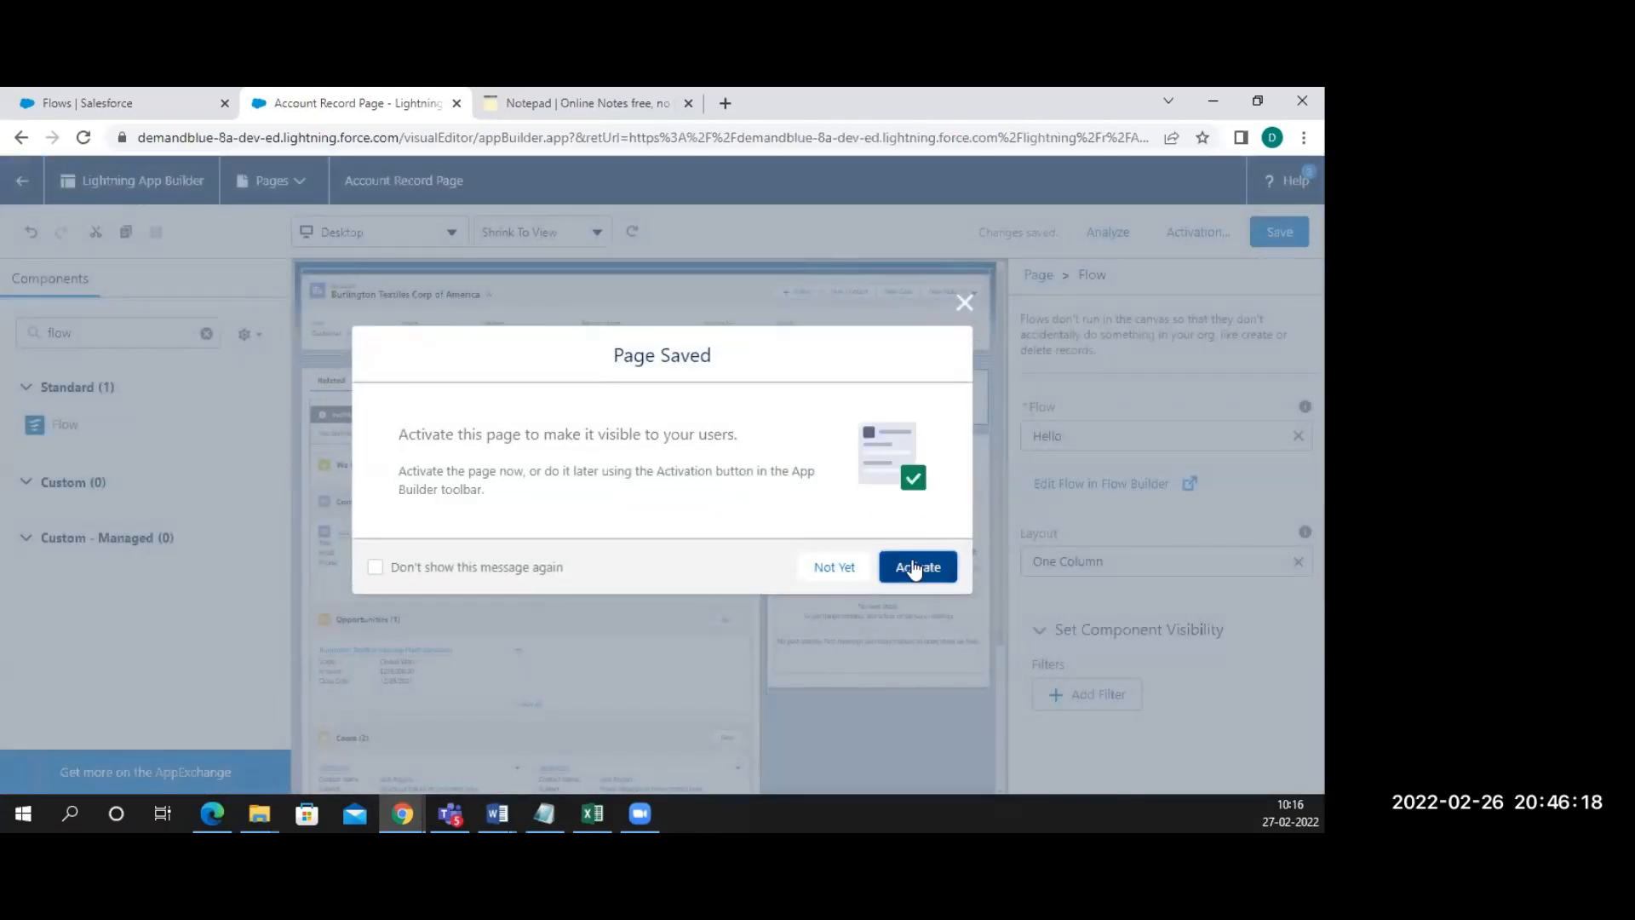
Save the page again, close Activation without assigning, and return to the Burlington Textiles account
click(914, 567)
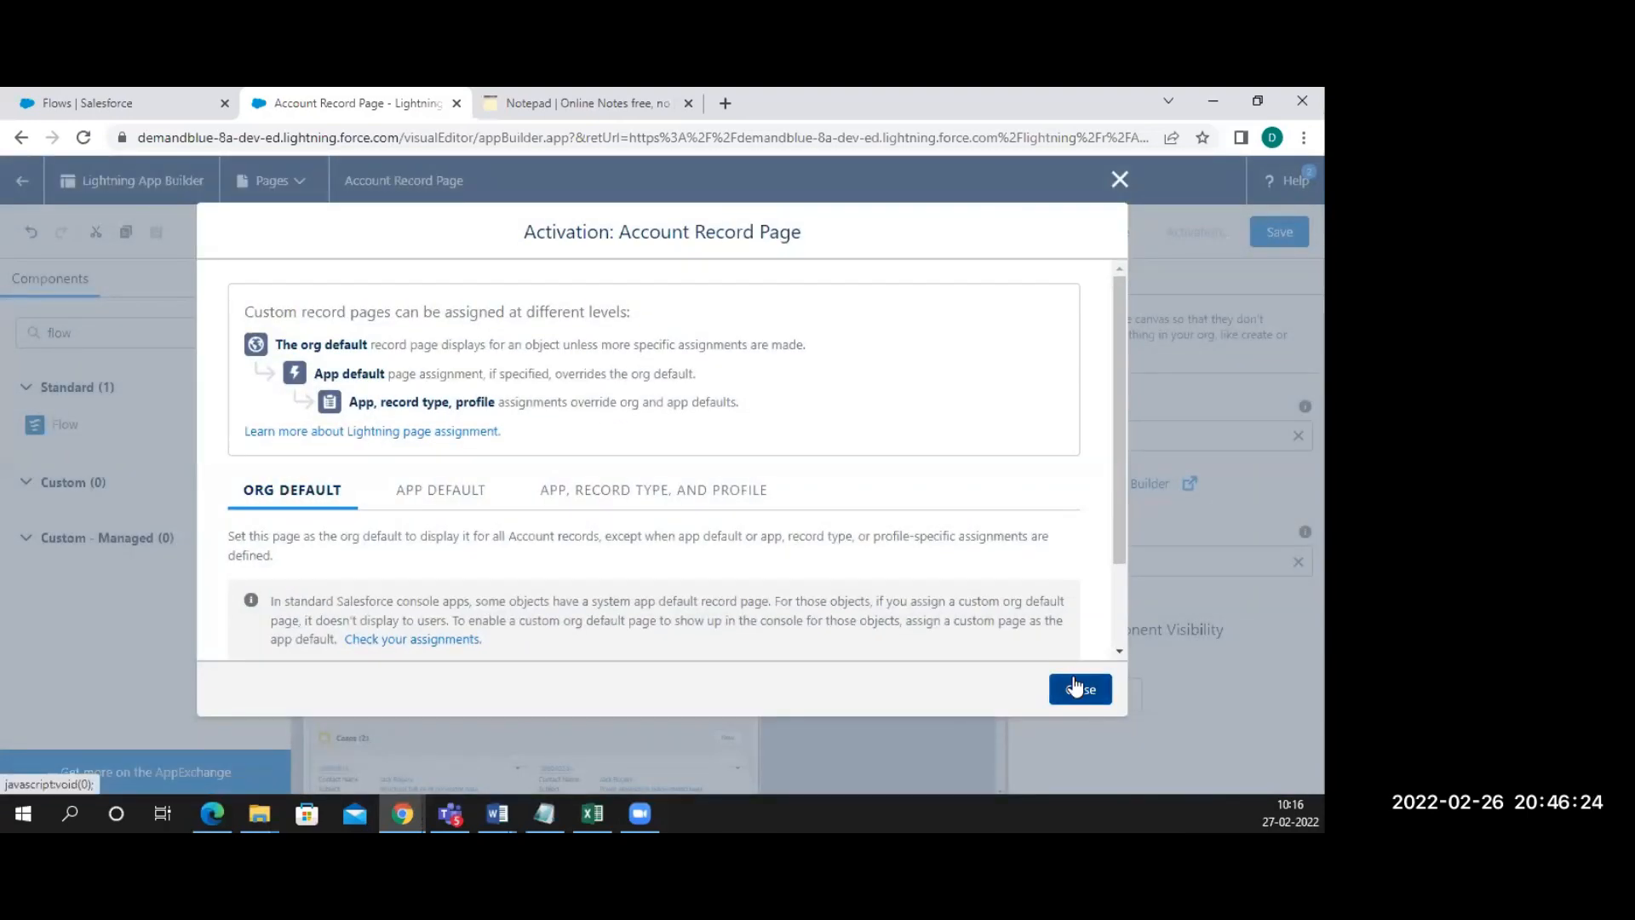
click(1076, 687)
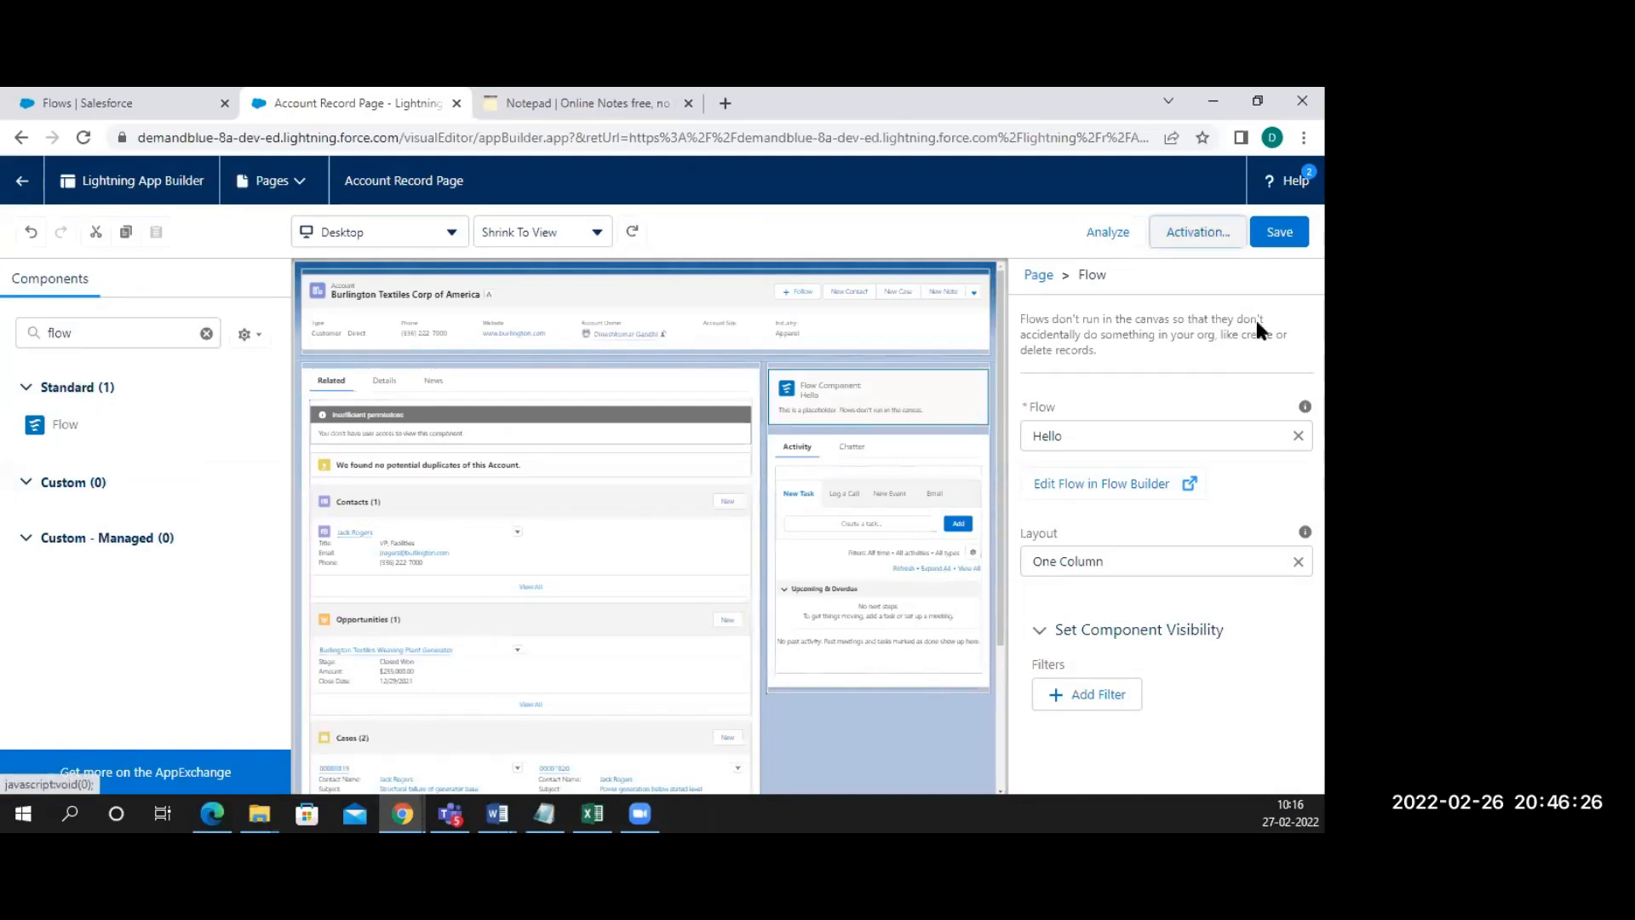
click(1279, 235)
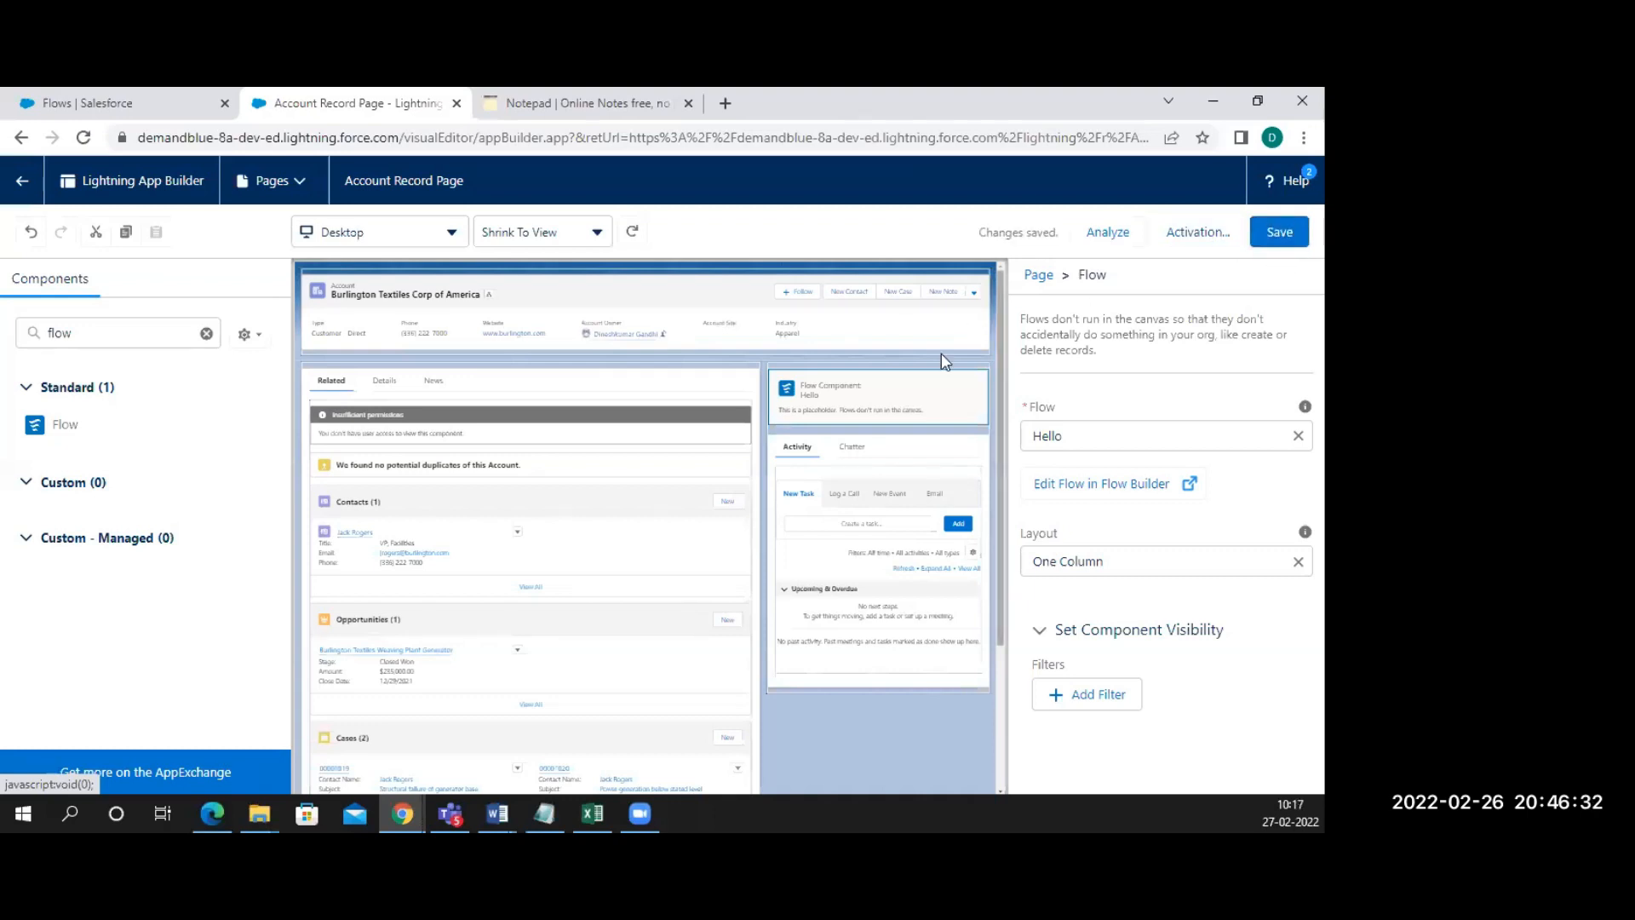
click(1202, 235)
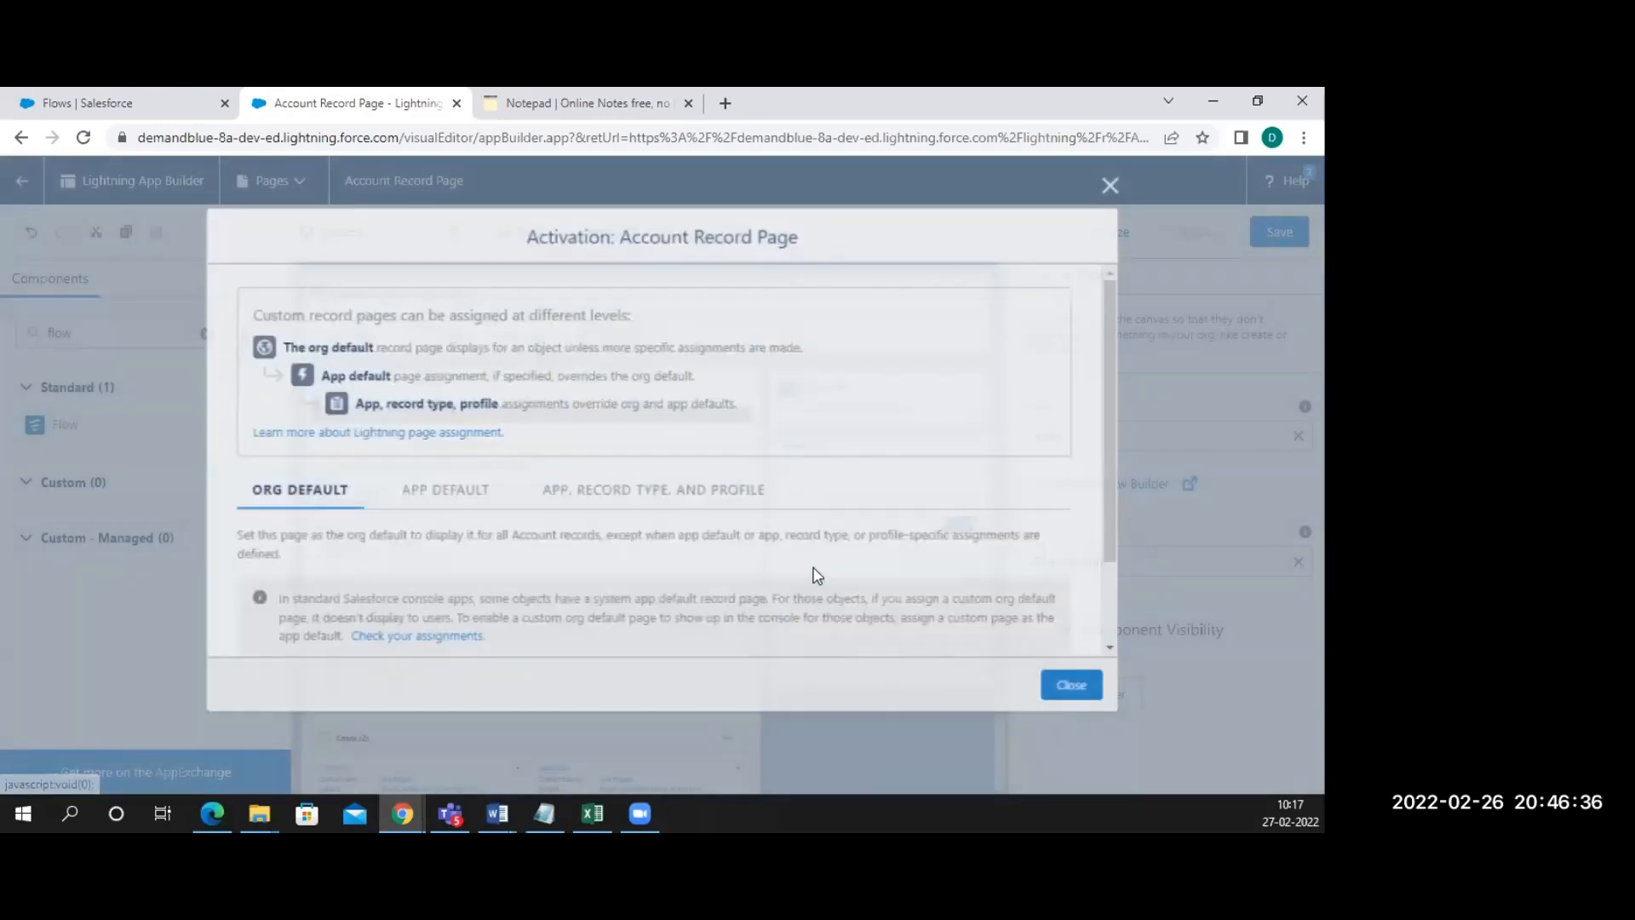
scroll(936, 609, down, 2)
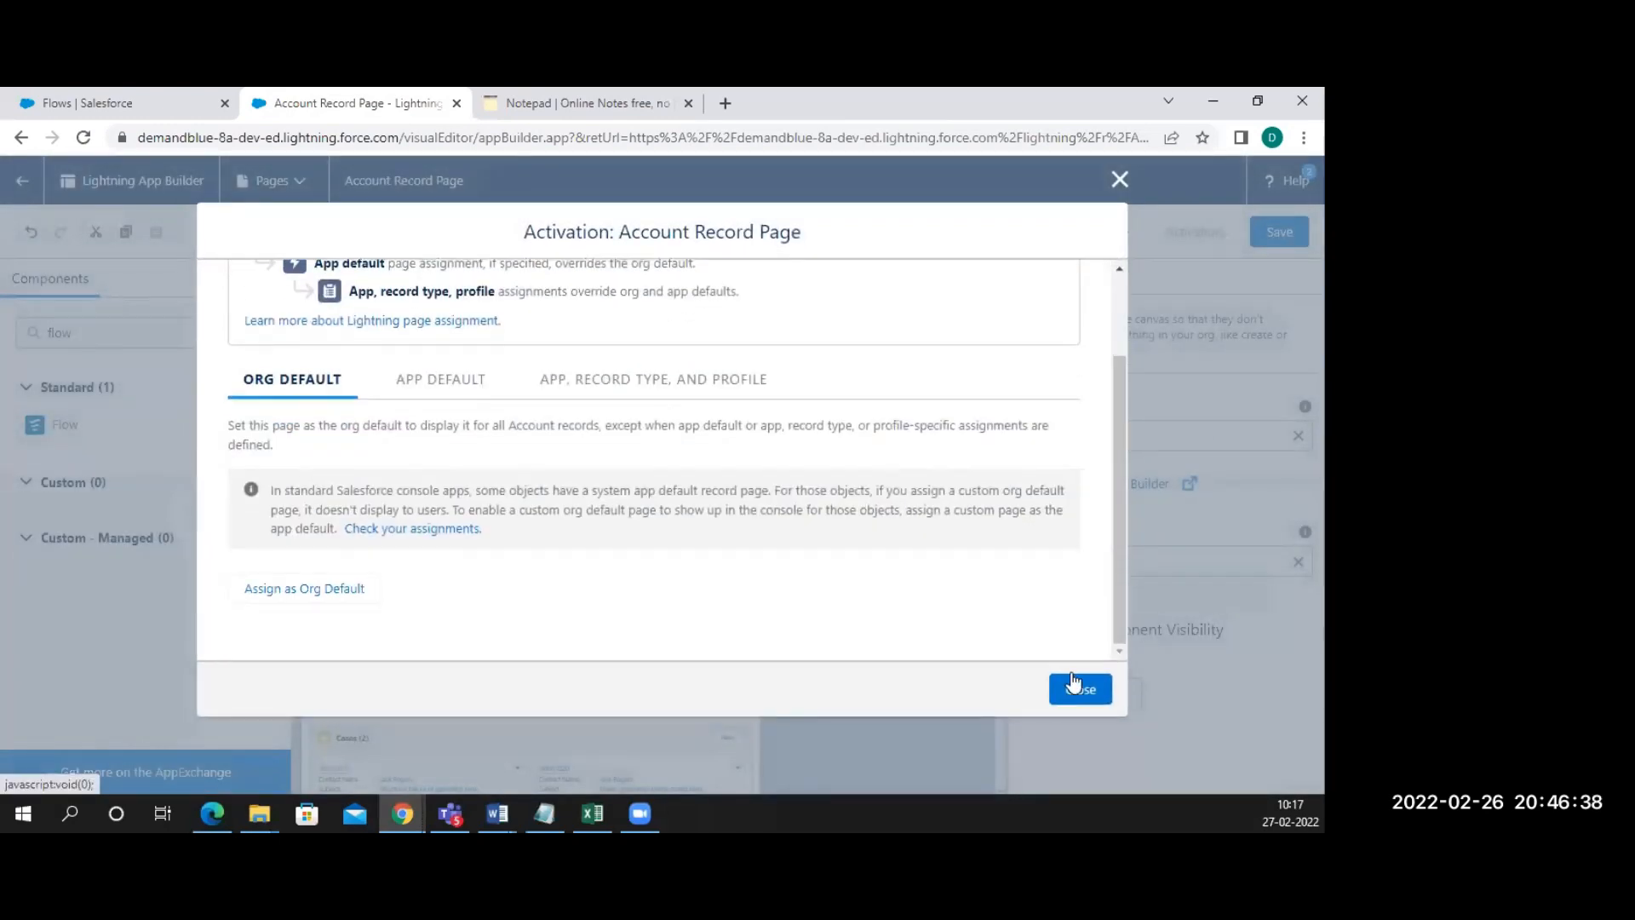
click(1065, 691)
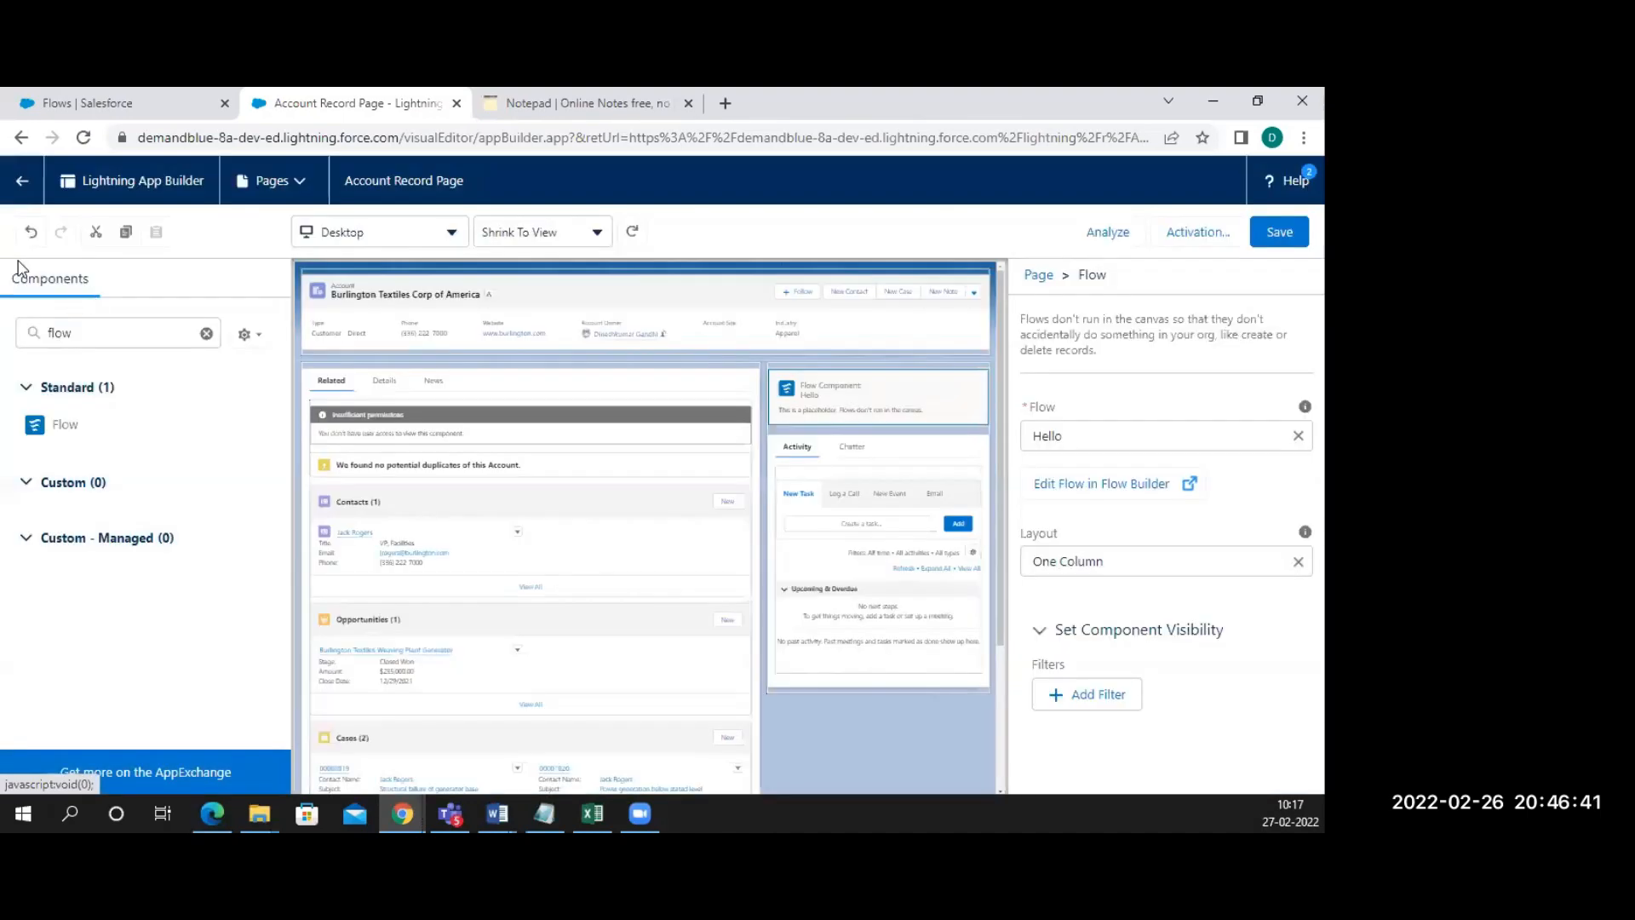
click(22, 182)
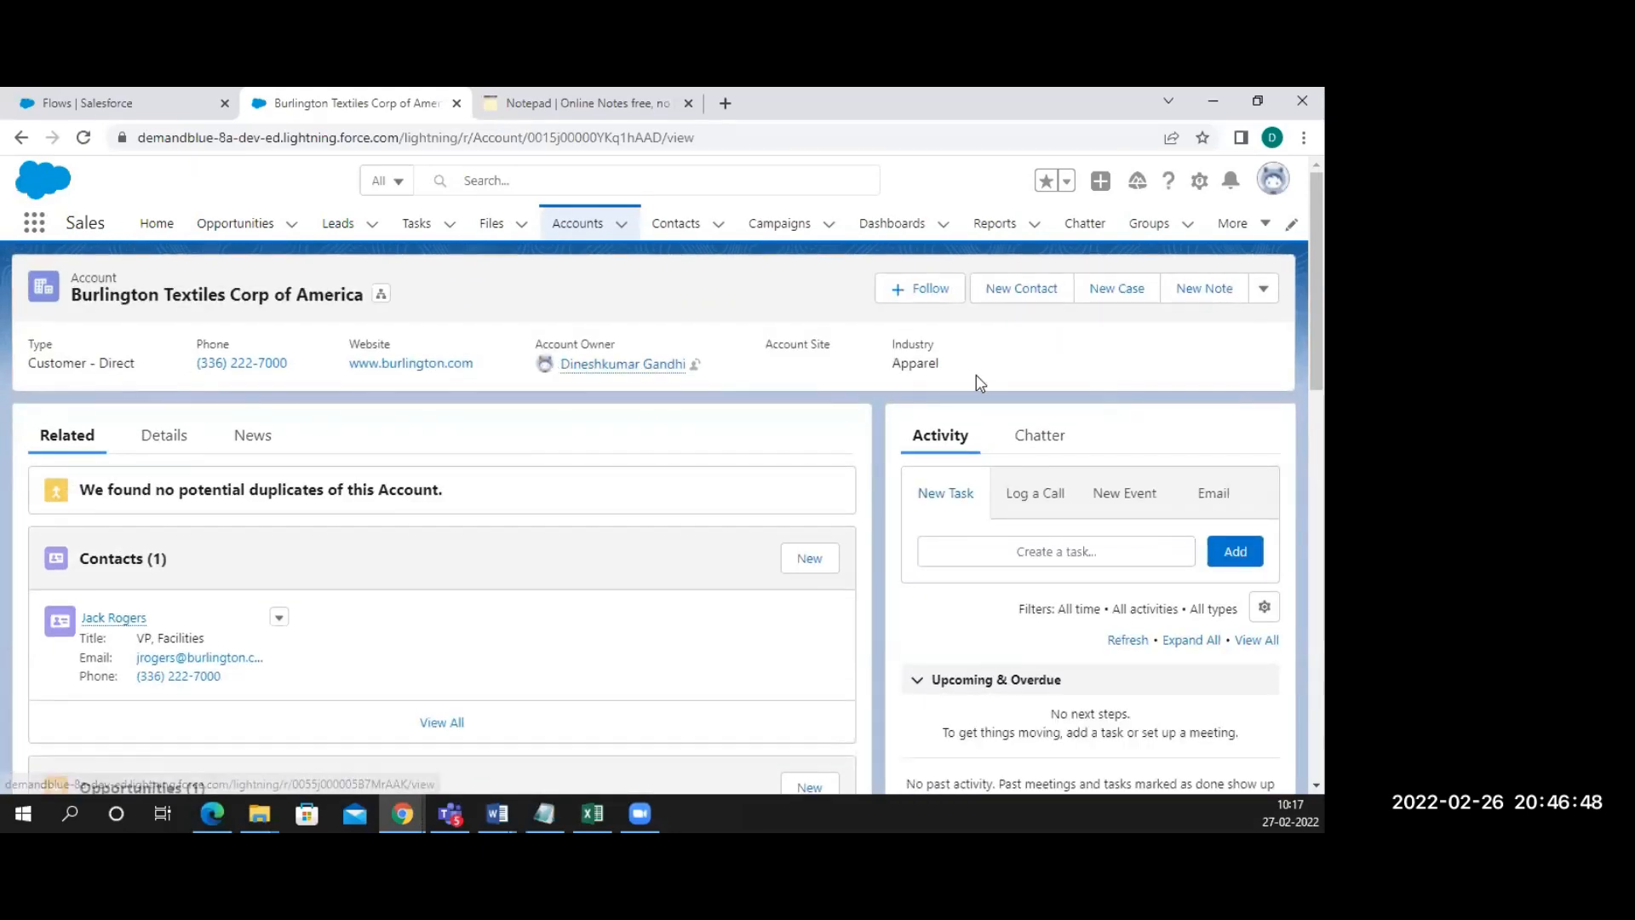
Reopen the Account Record Page via gear > Edit Page, closing the tip and Page Analysis panel
click(1199, 180)
click(1103, 407)
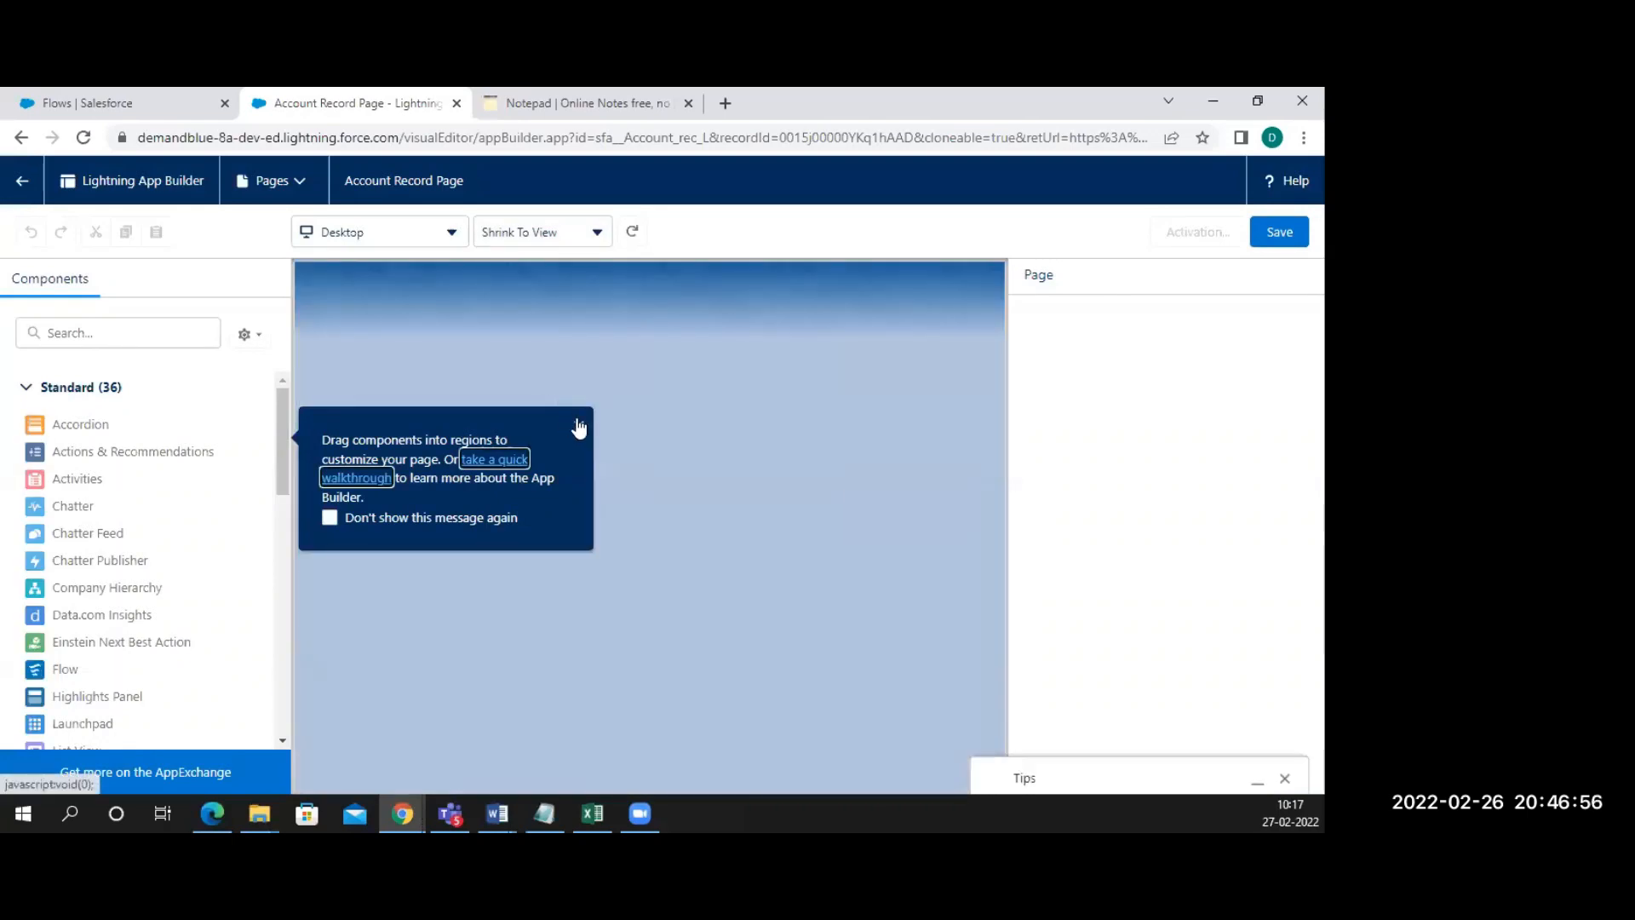
click(574, 424)
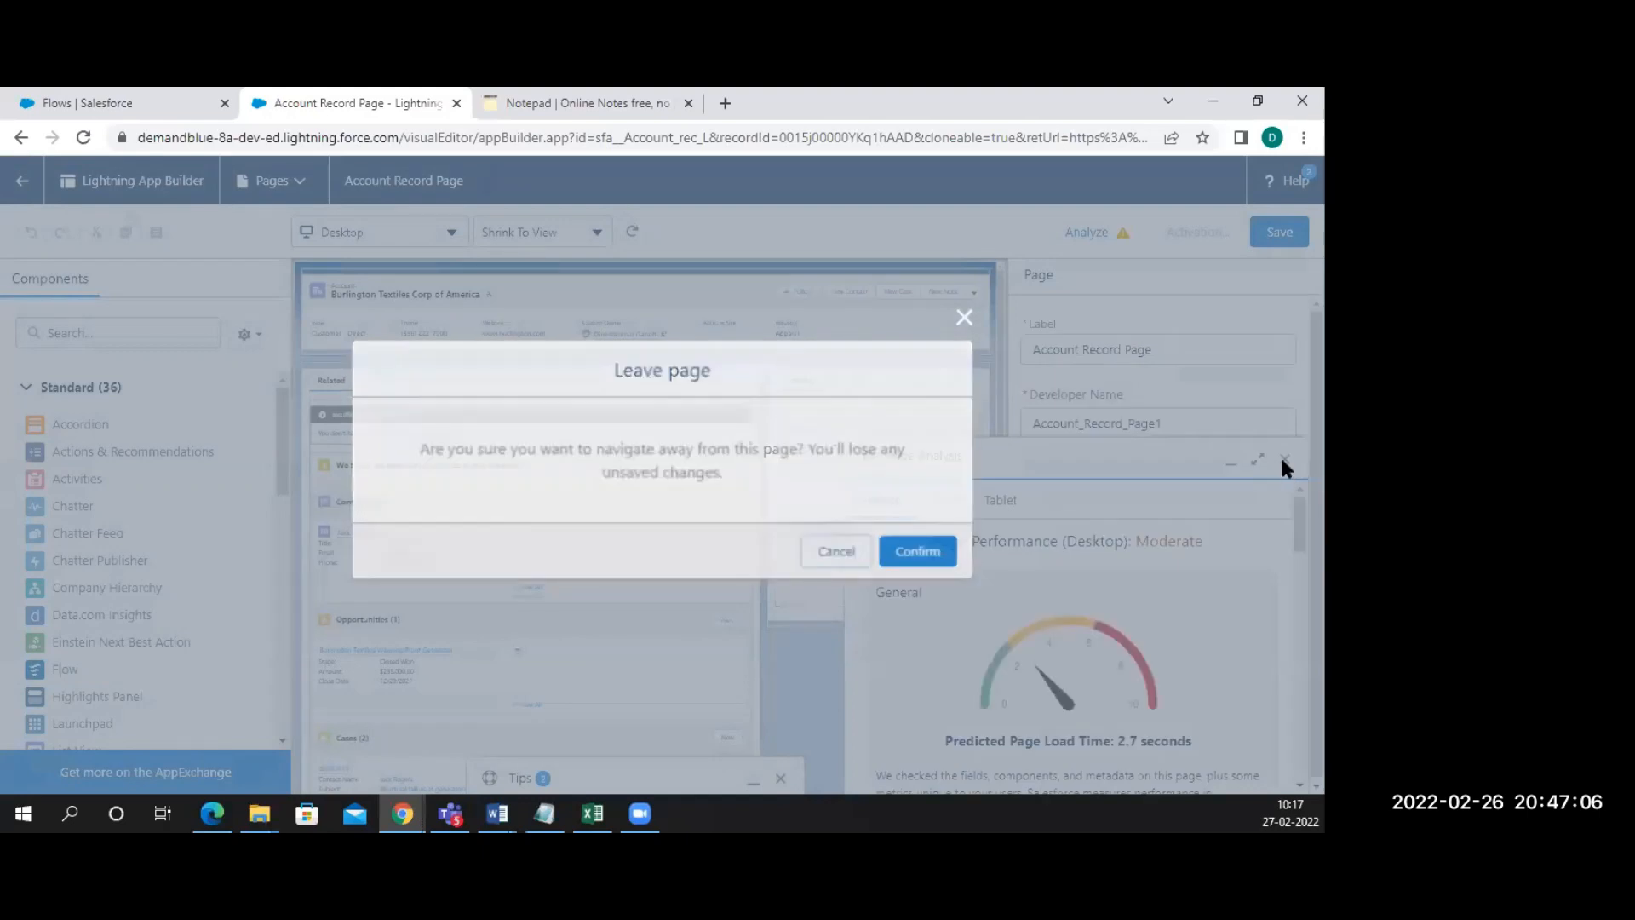
click(1281, 457)
Find the Flow component with 'fl' and drop it above the Activity panel in the right sidebar
click(104, 326)
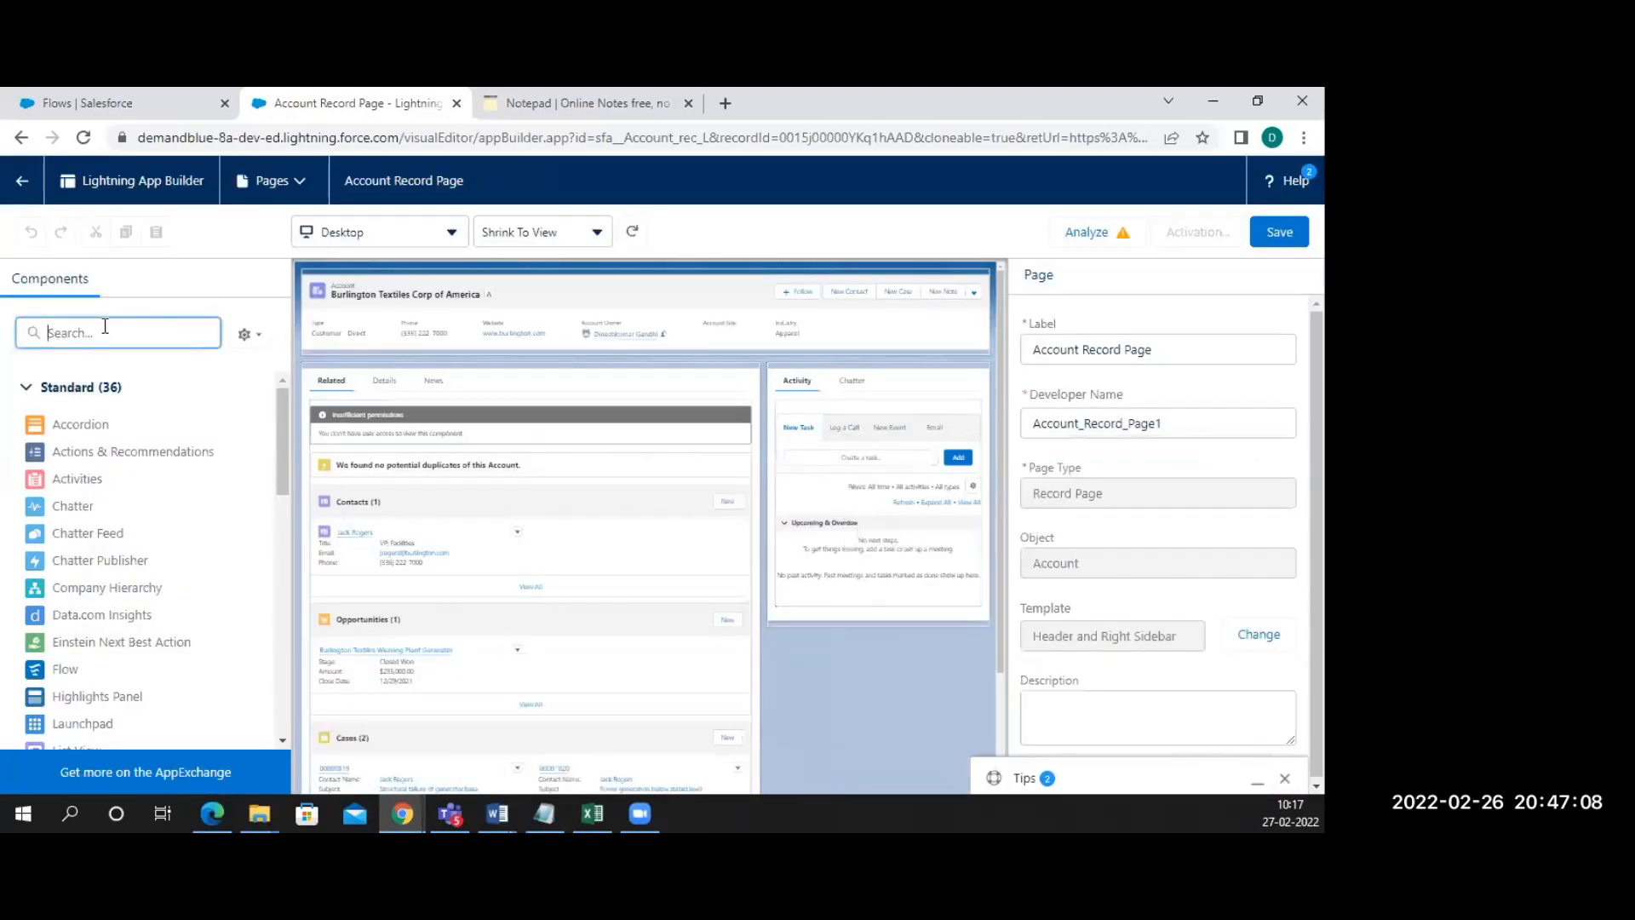
text(flow)
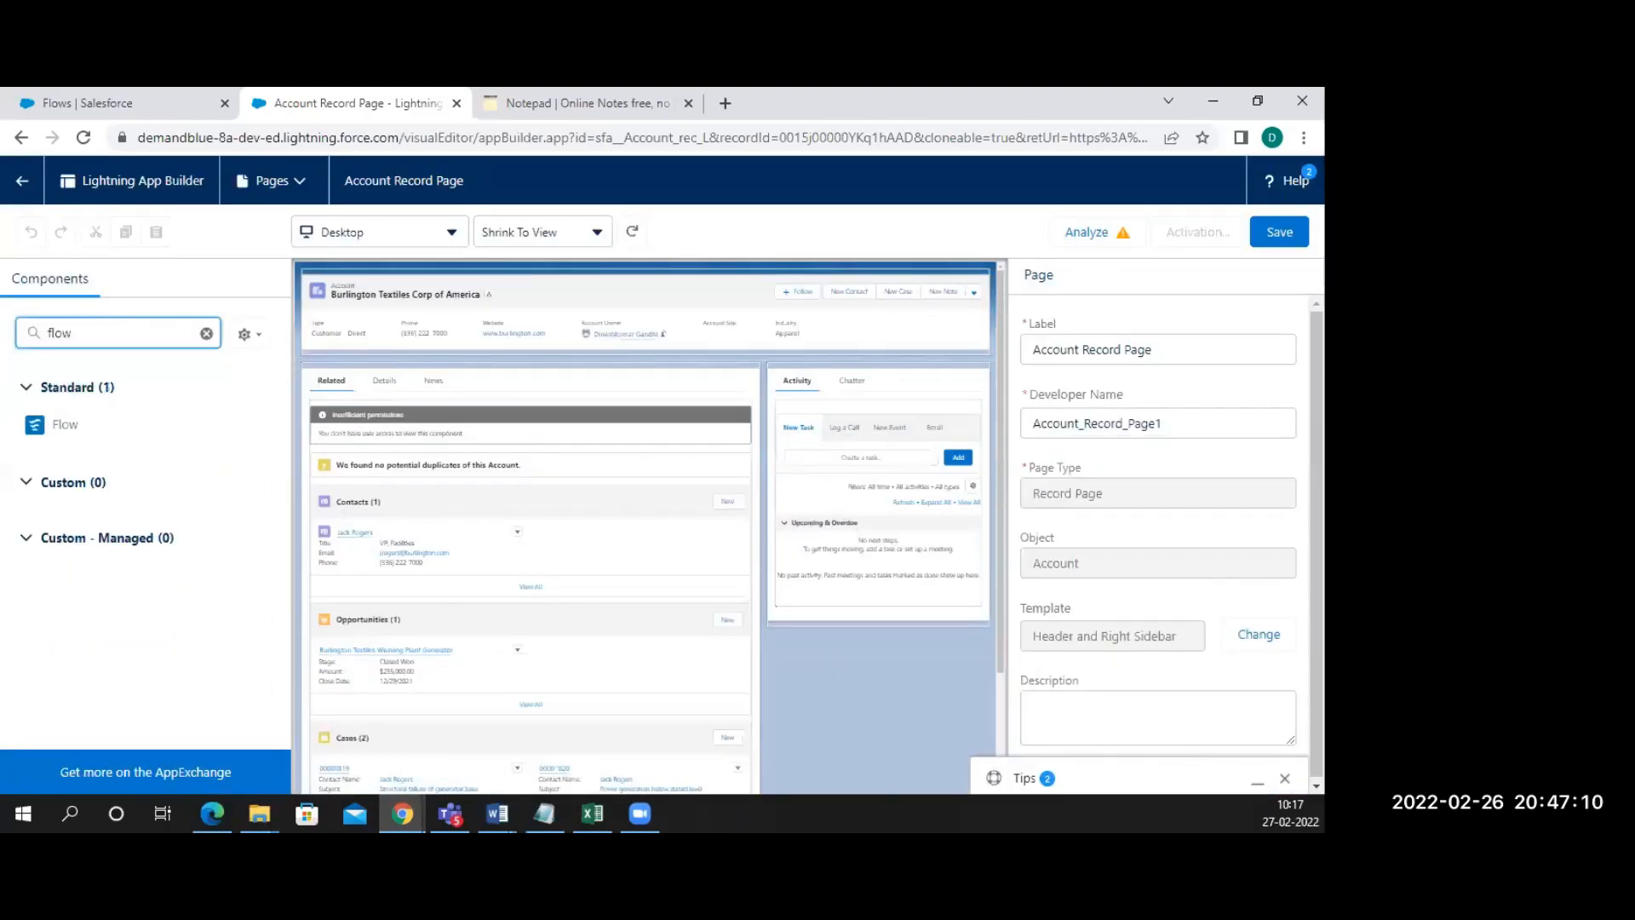
drag(62, 424, 431, 386)
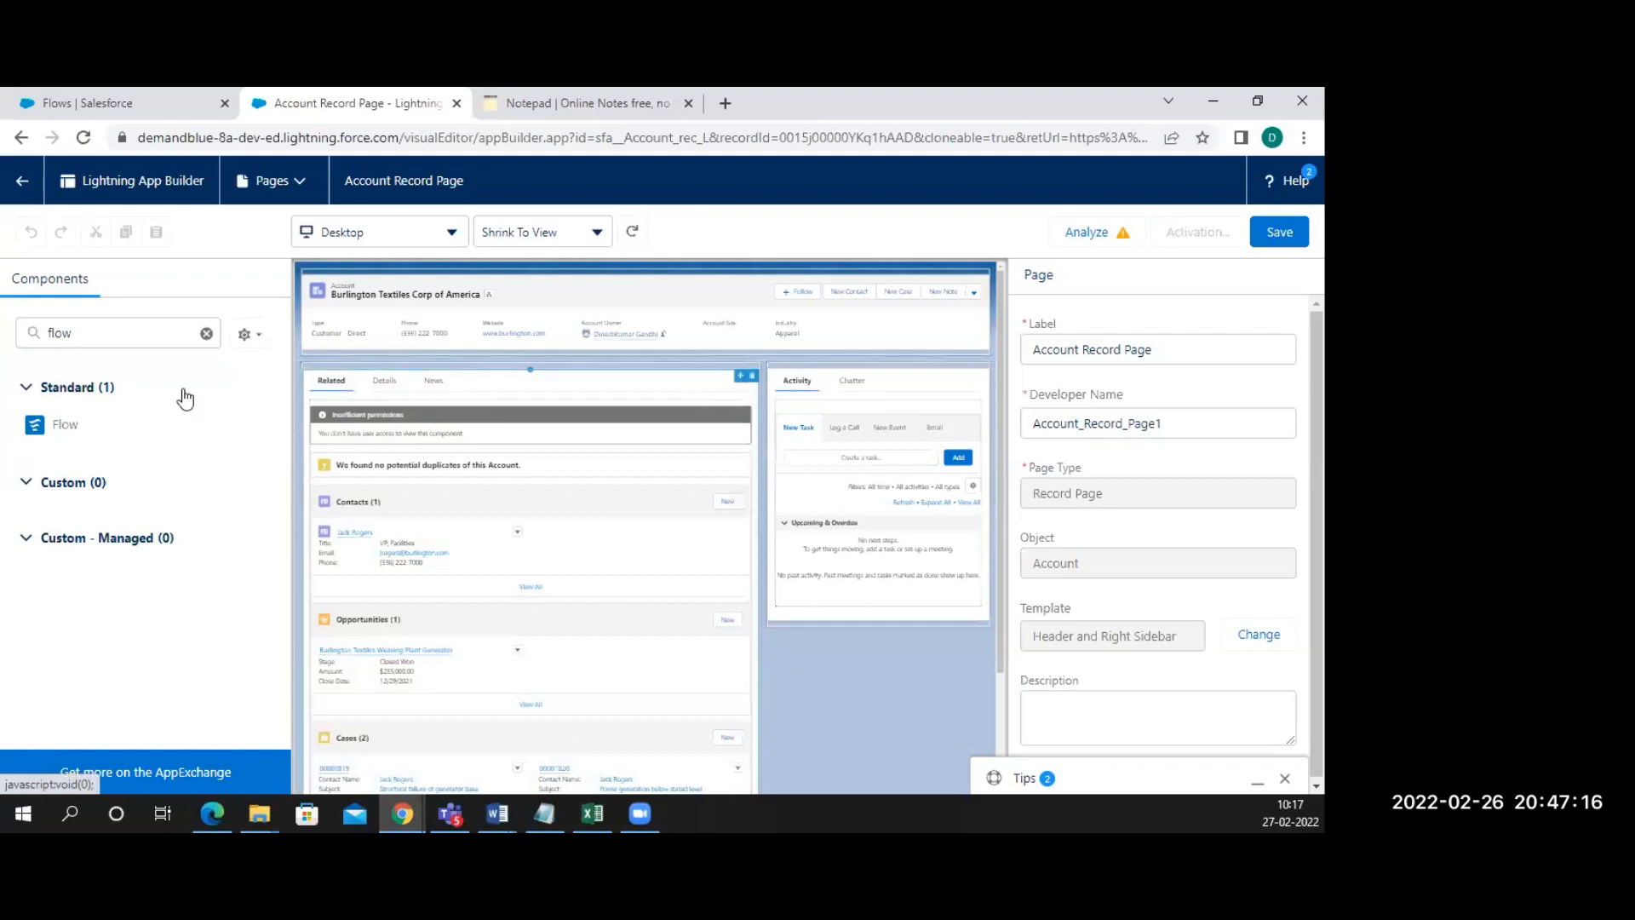
drag(64, 426, 784, 372)
drag(783, 368, 784, 374)
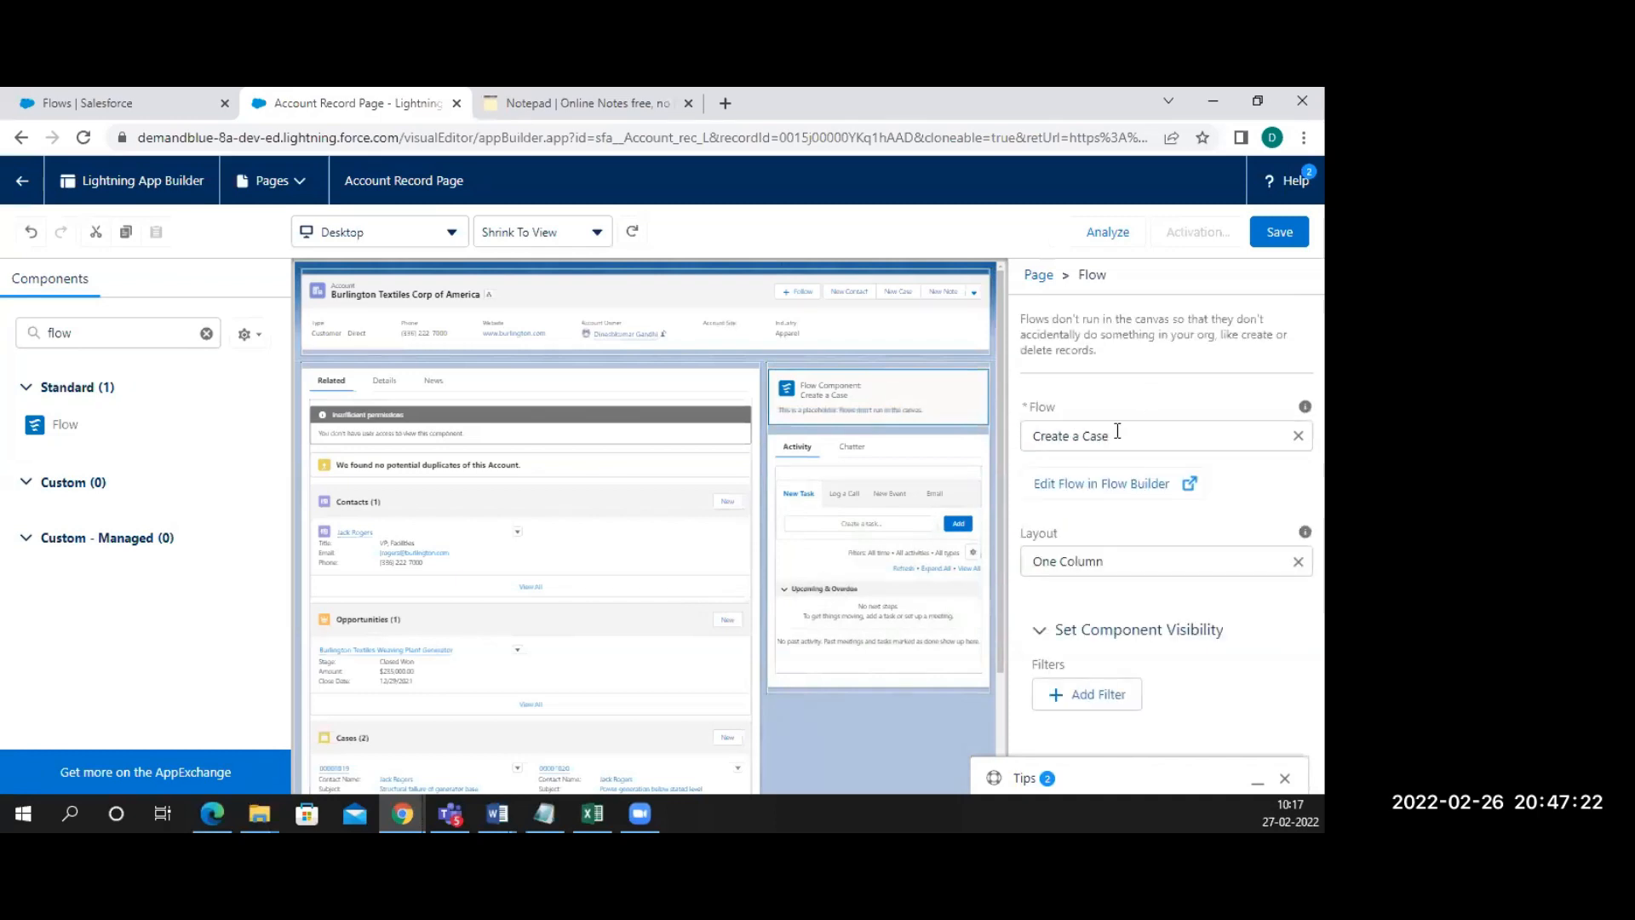
Choose Hello as the component's flow and save the page
click(1118, 434)
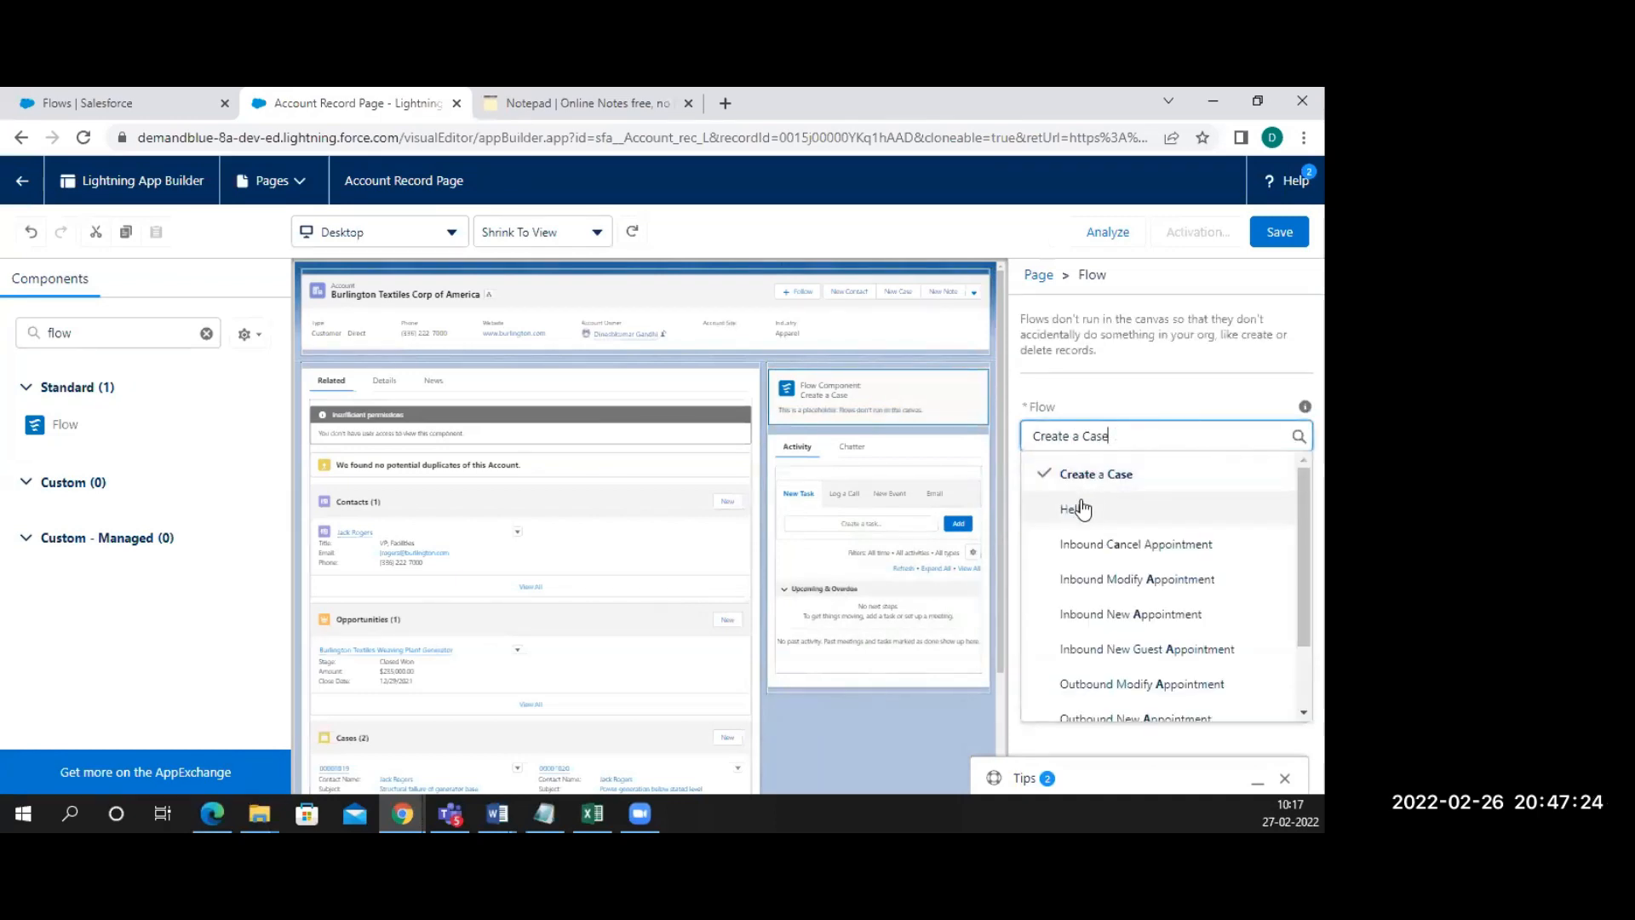
text(Hello)
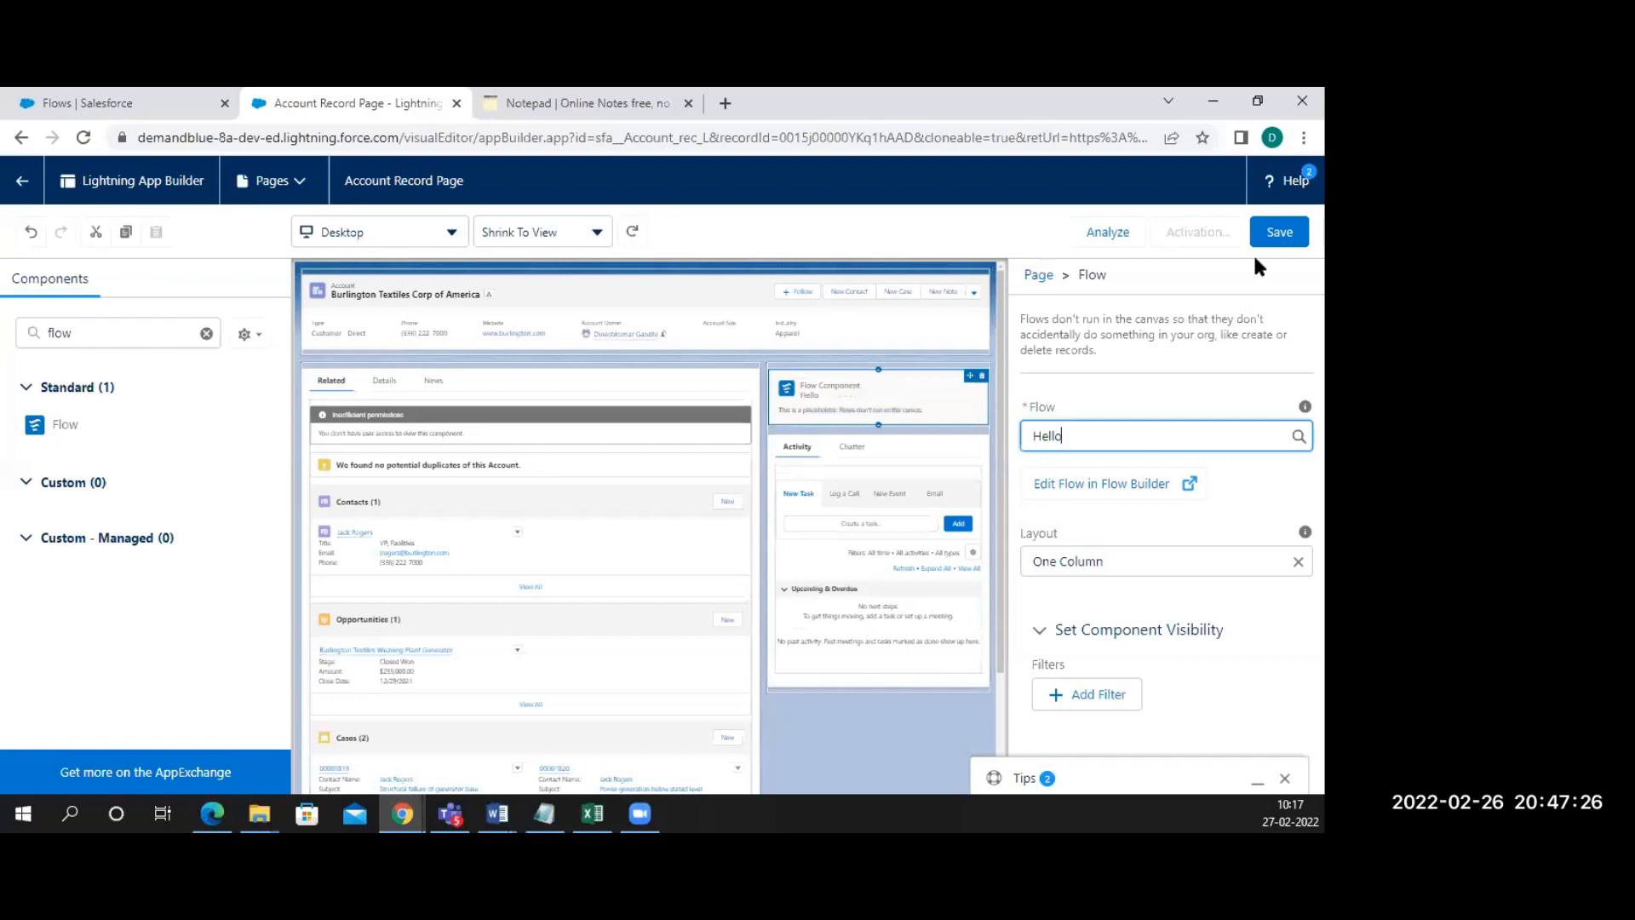
click(1278, 239)
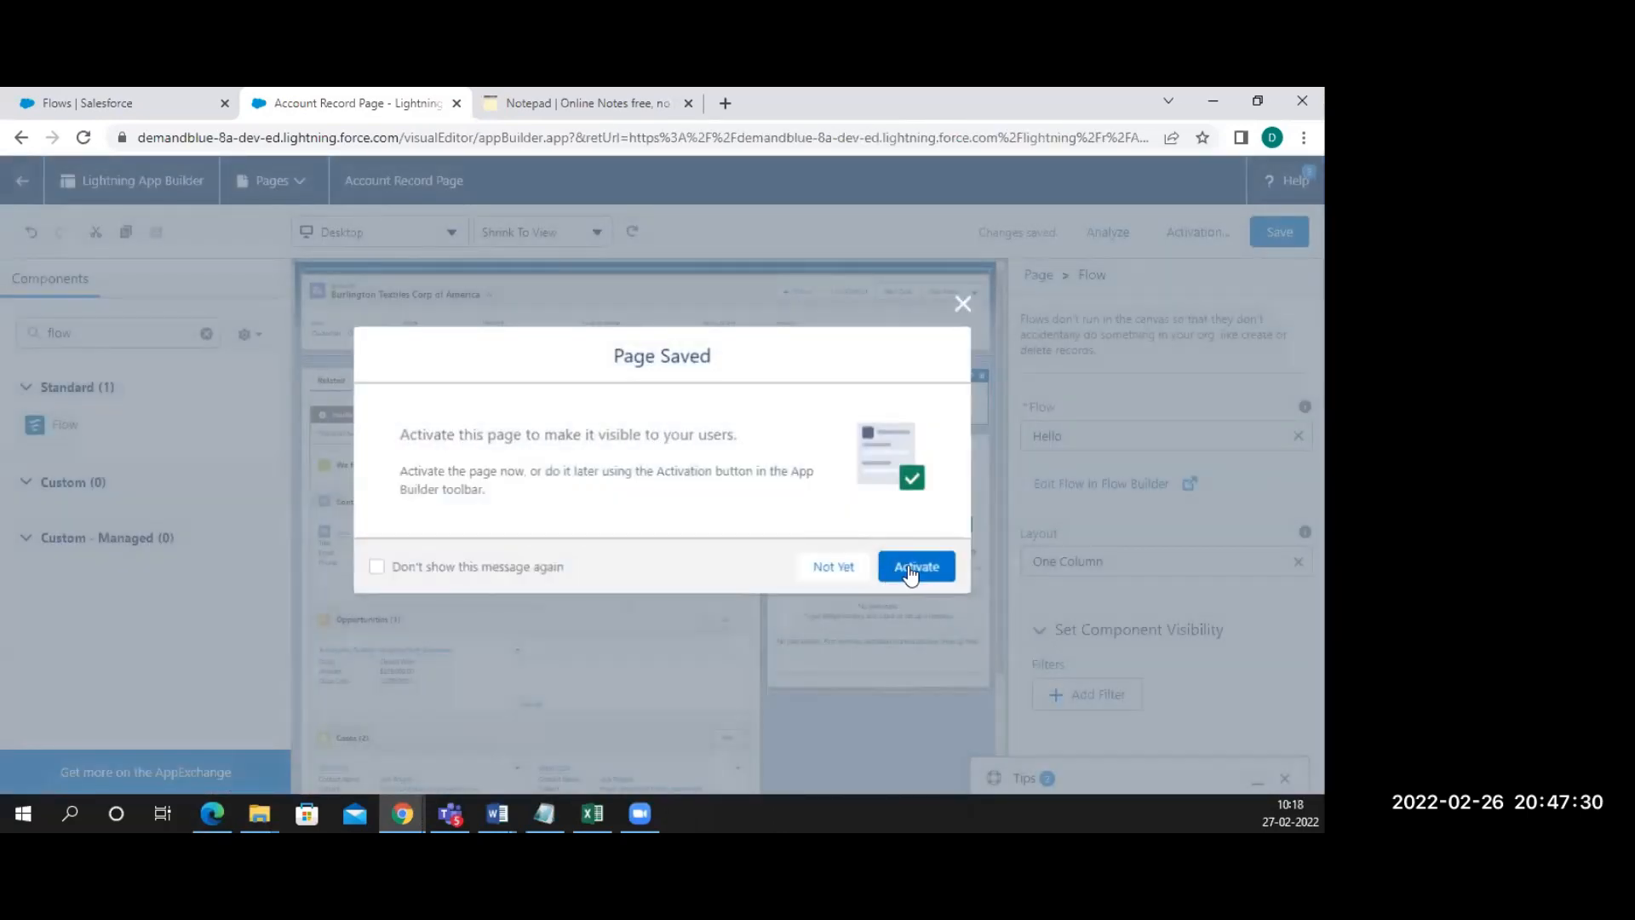
Activate the Hello account page as the Desktop org default, then exit App Builder
click(909, 569)
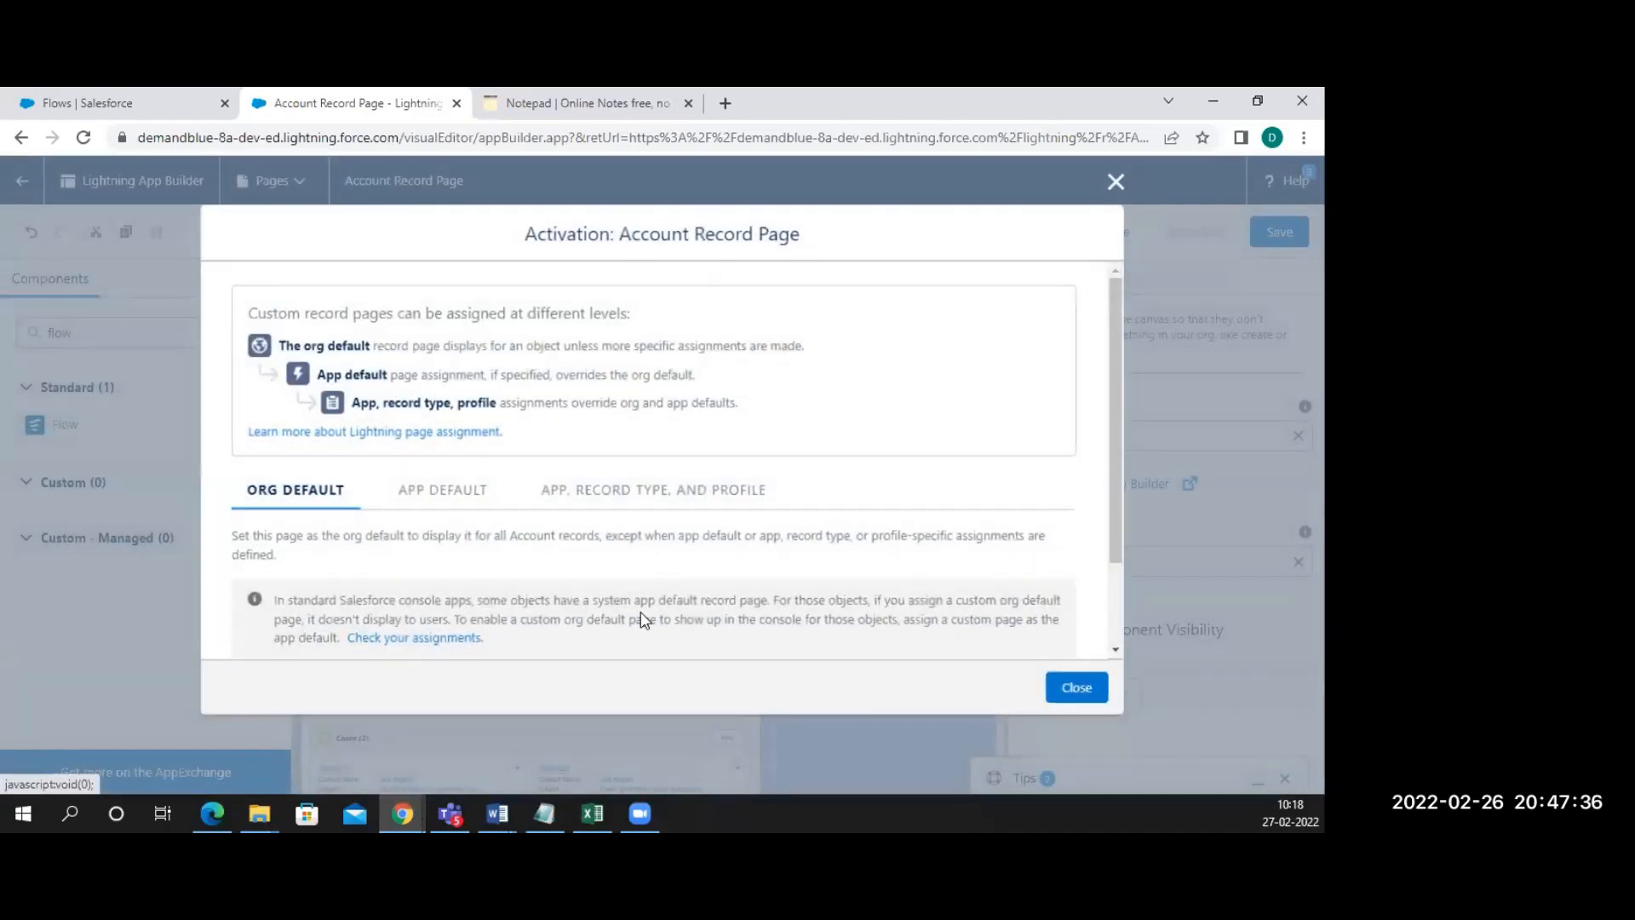
scroll(1081, 651, down, 3)
click(303, 584)
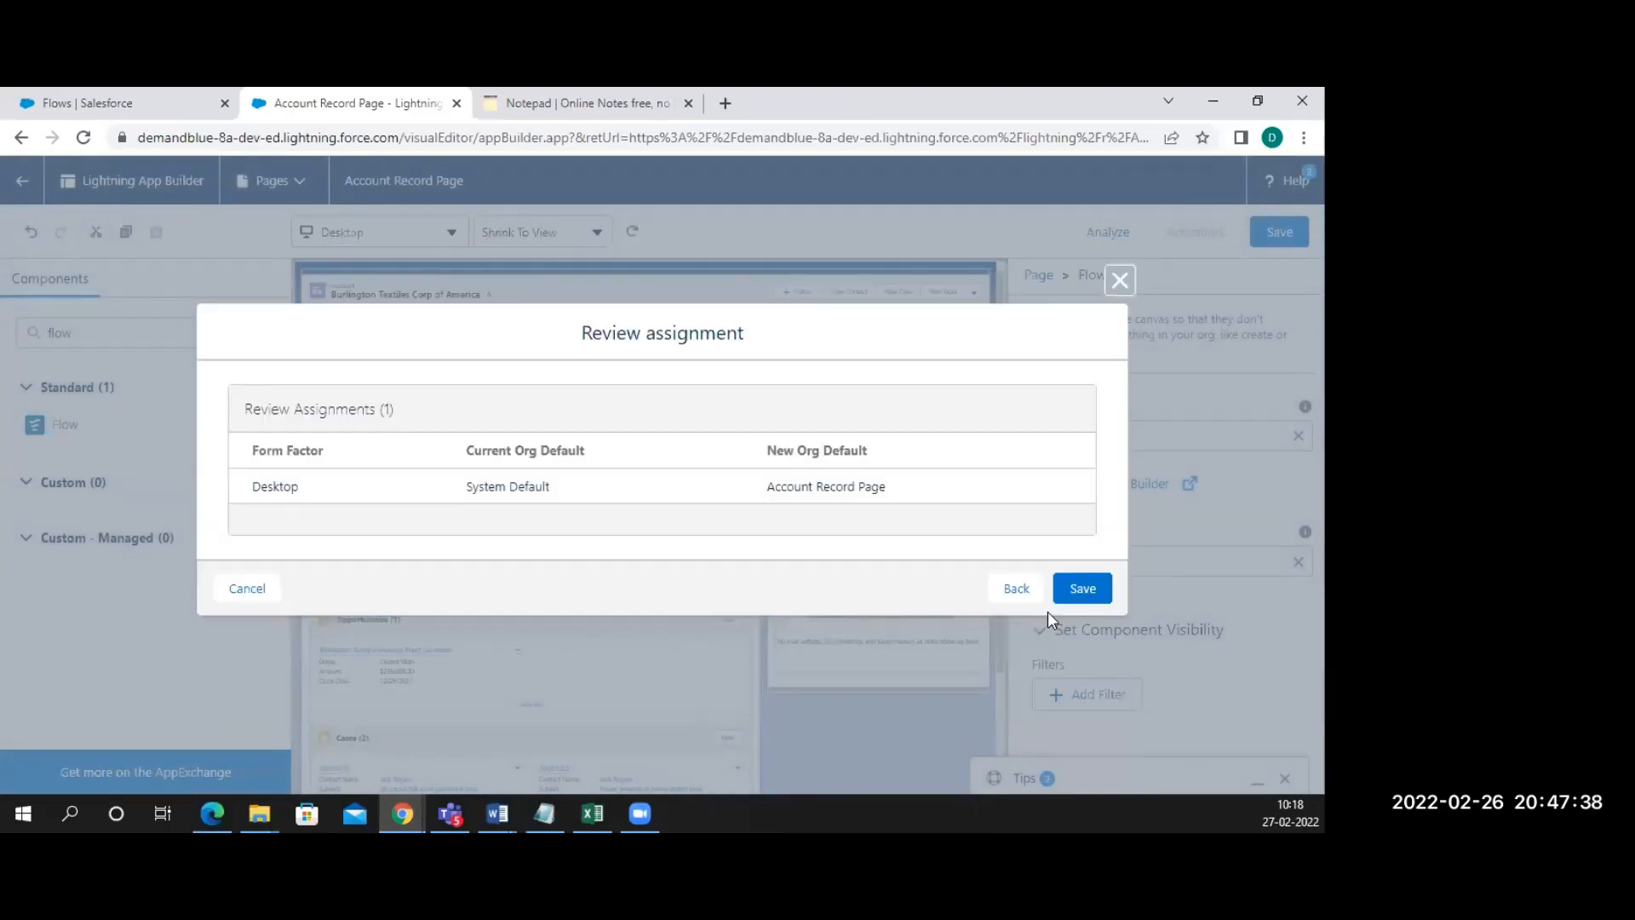
click(1082, 591)
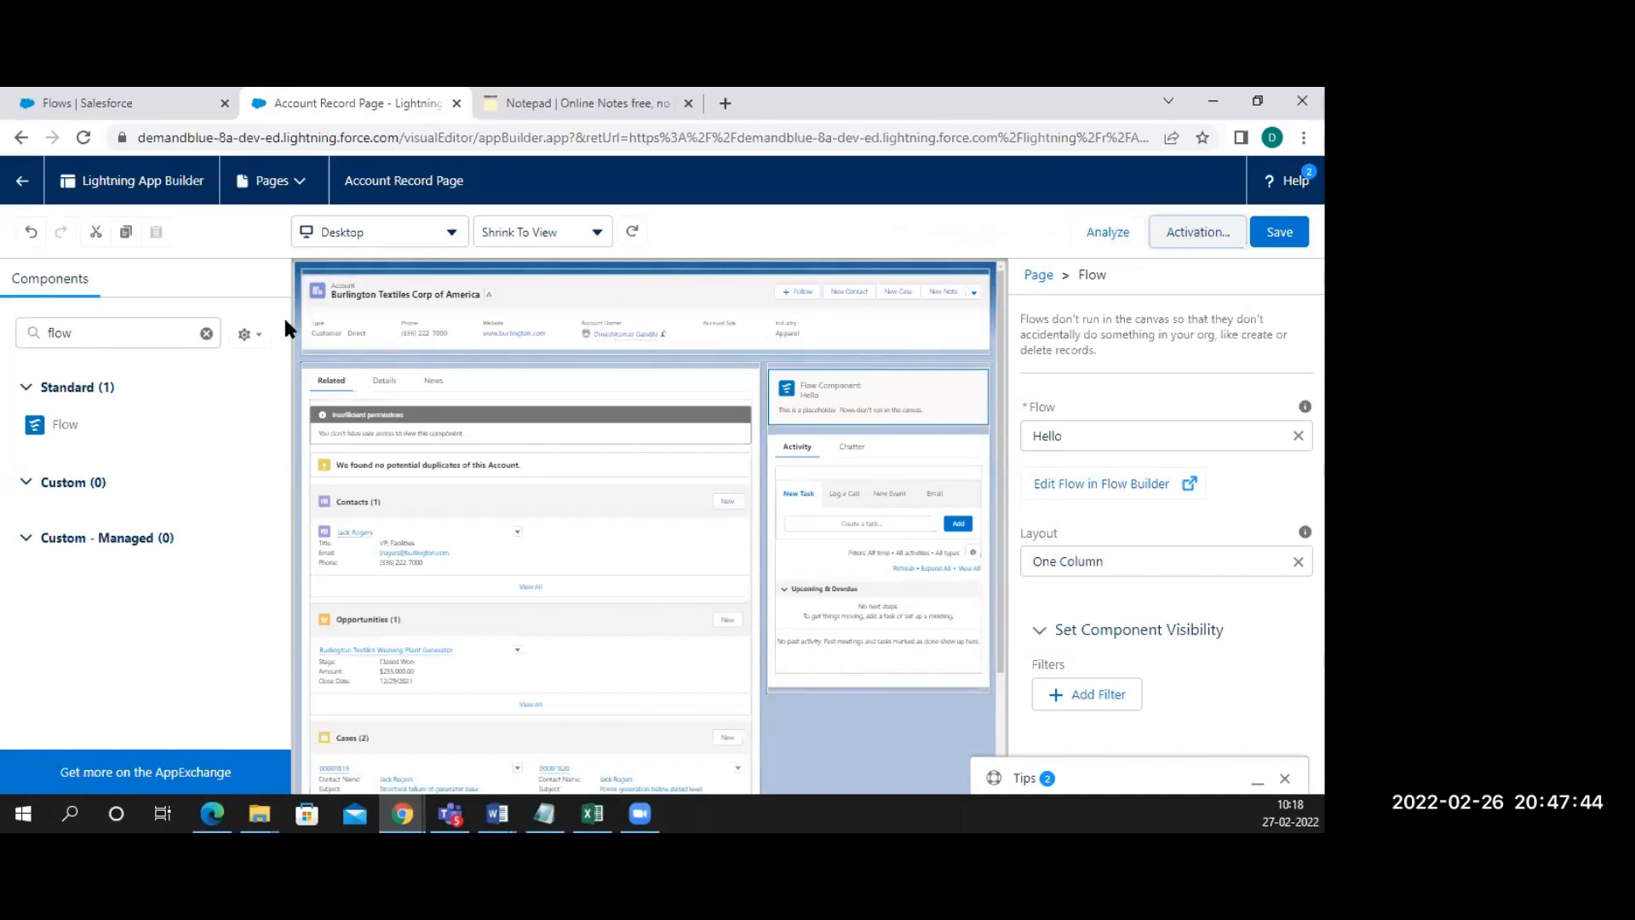
click(23, 183)
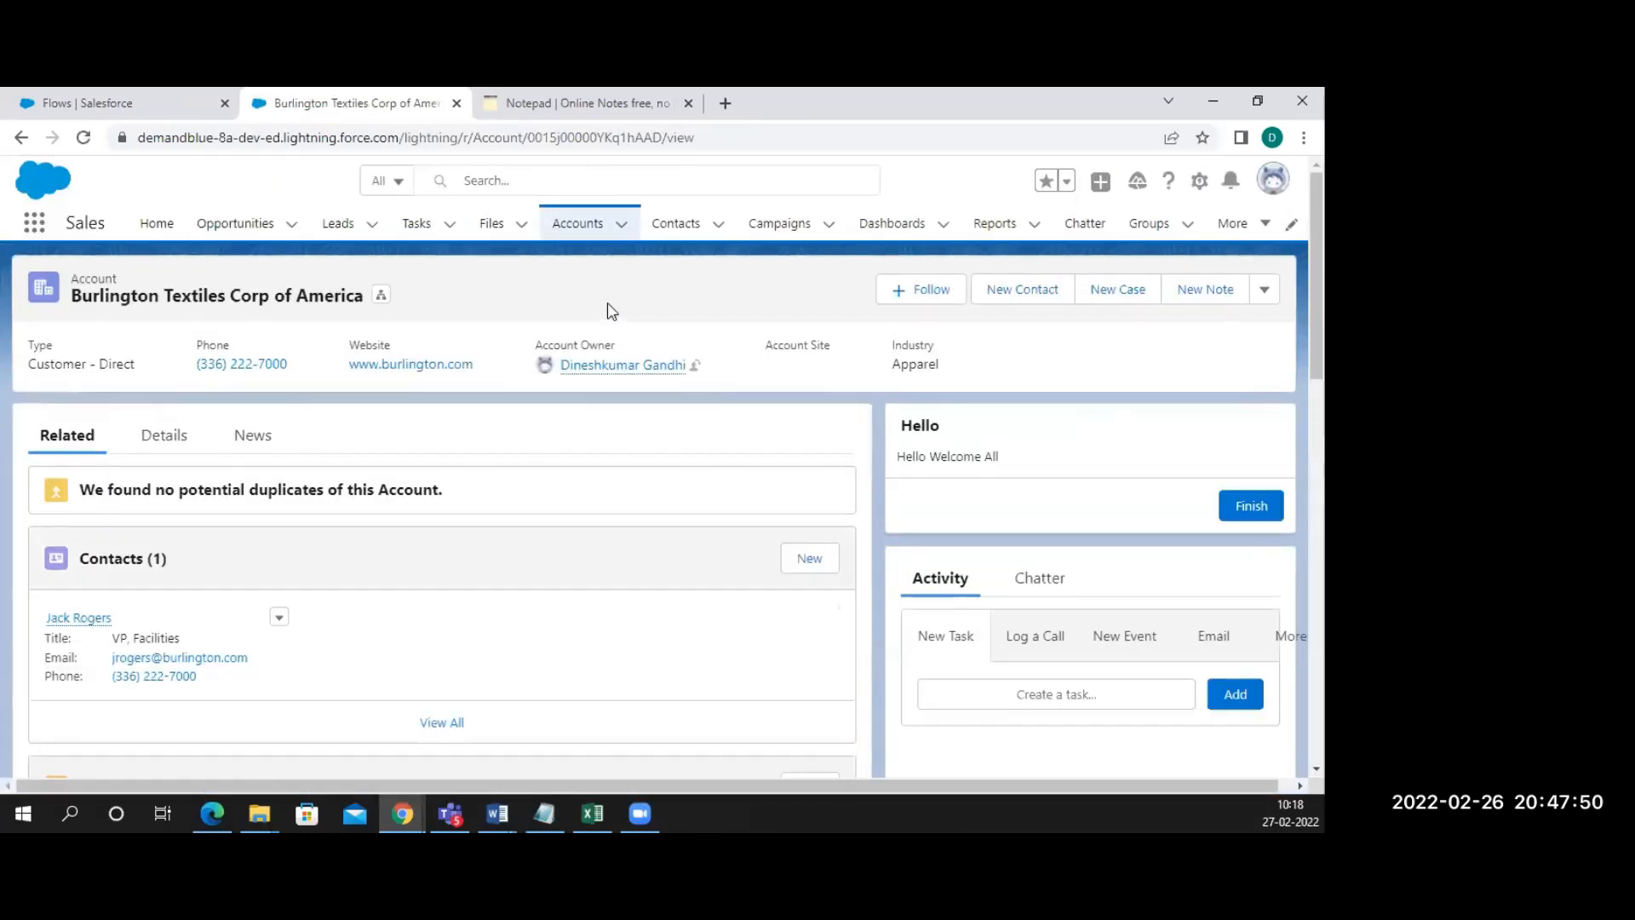
Highlight the 'Hello Welcome All' text on the Burlington Textiles account record
drag(1031, 457, 902, 419)
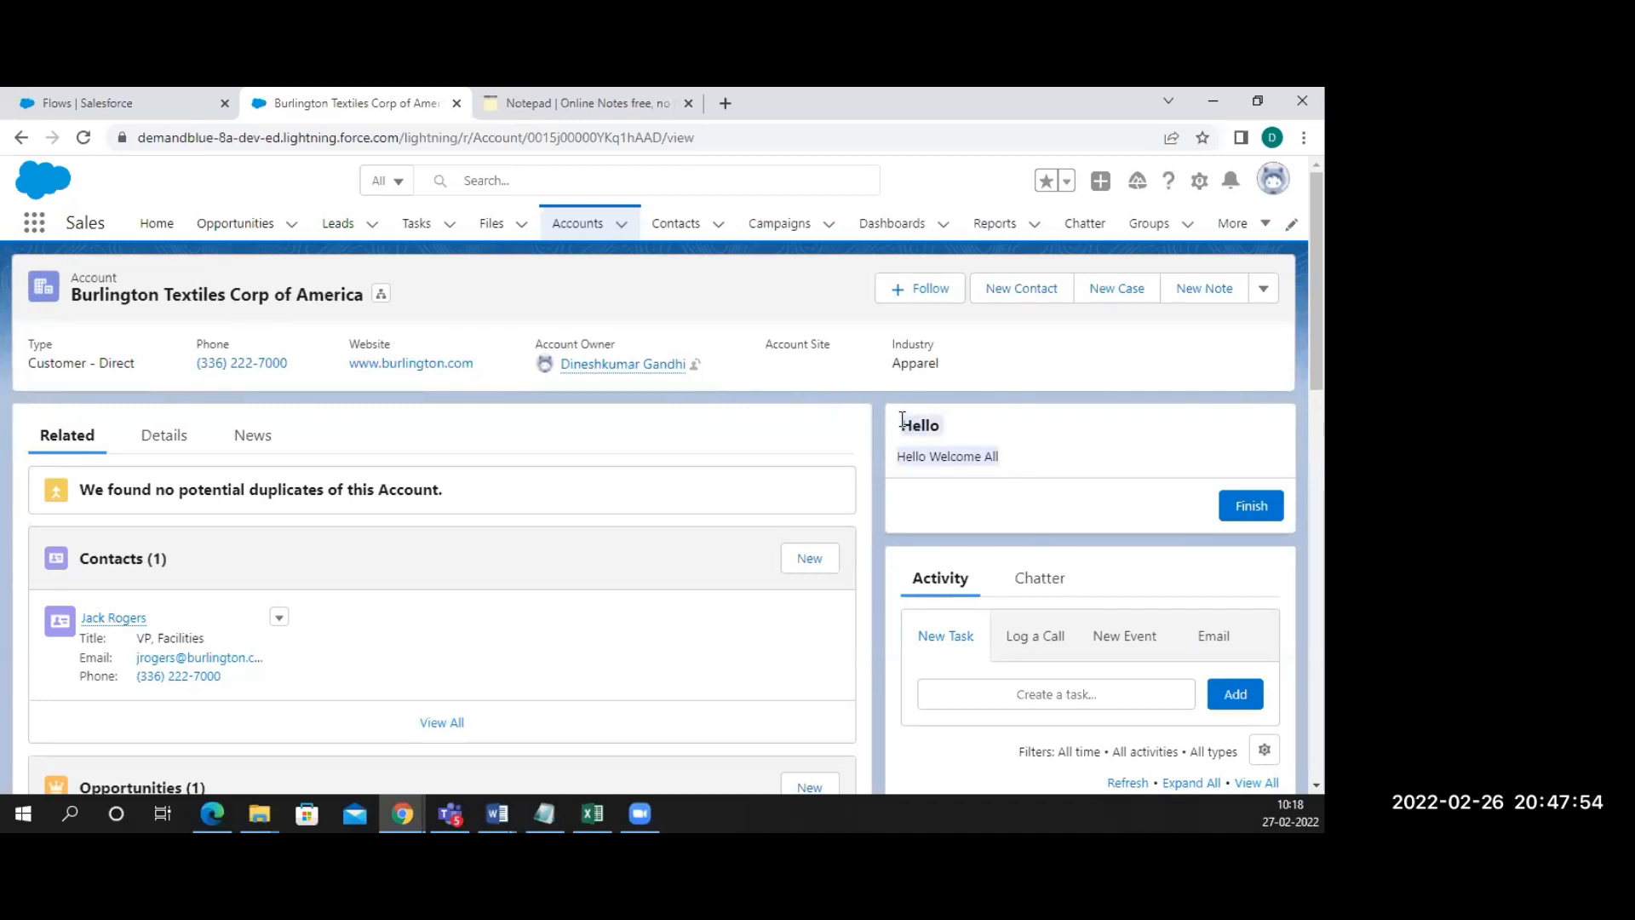
On a new notepad line, type 'Went to account record -> edit page -> add the flow components'
click(588, 103)
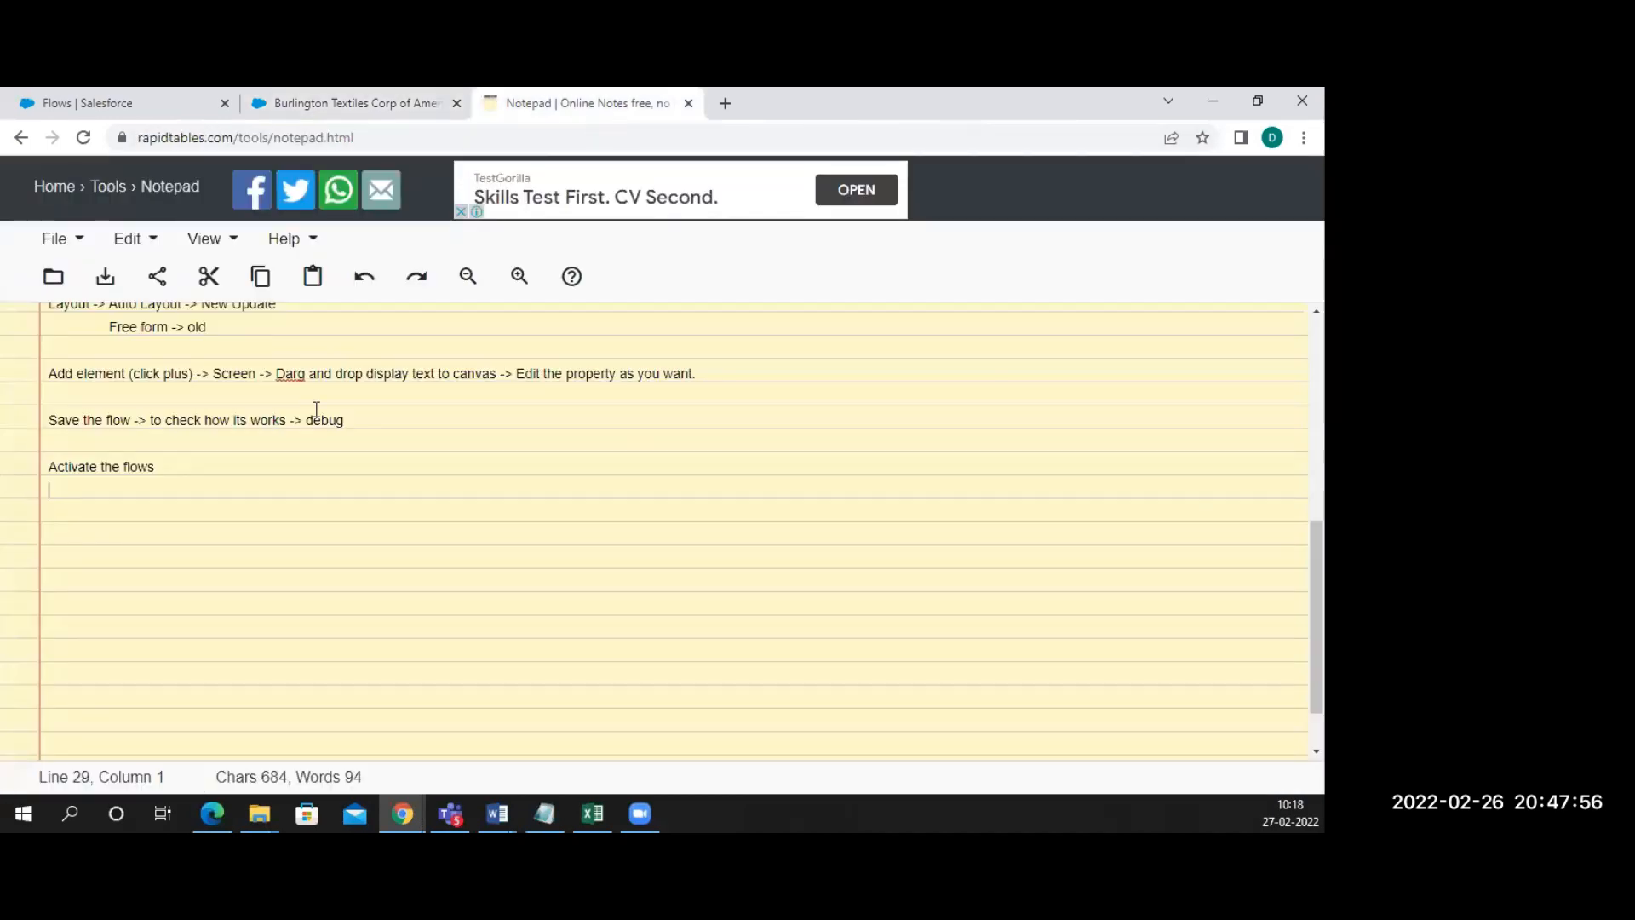
key(Return)
key(Return)
text(Went )
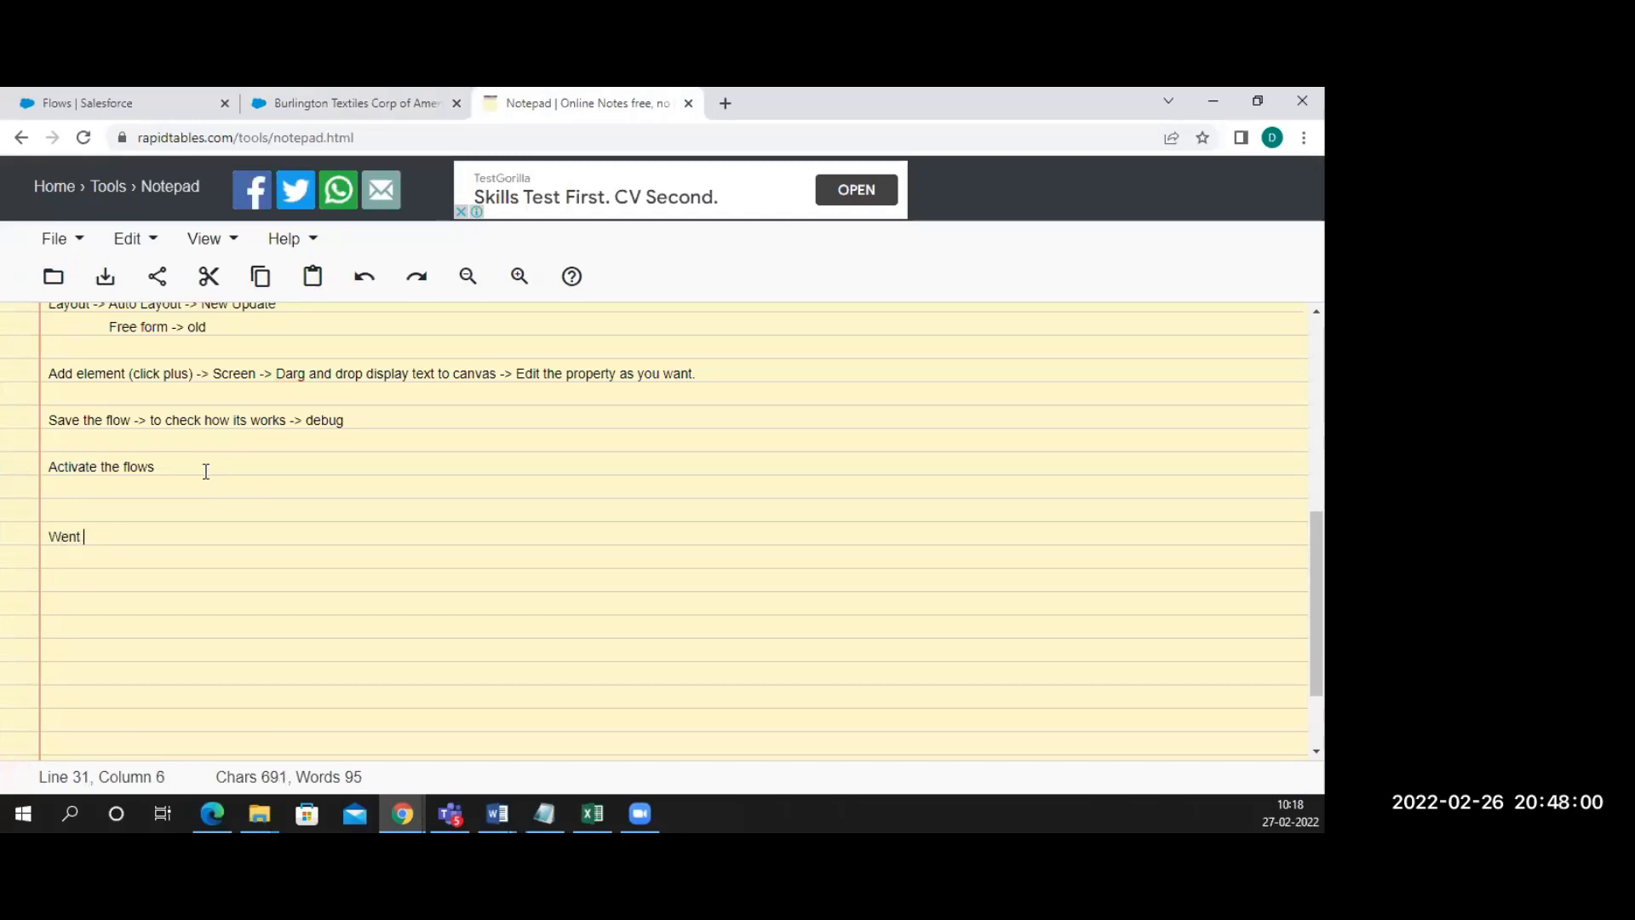
text(to account re)
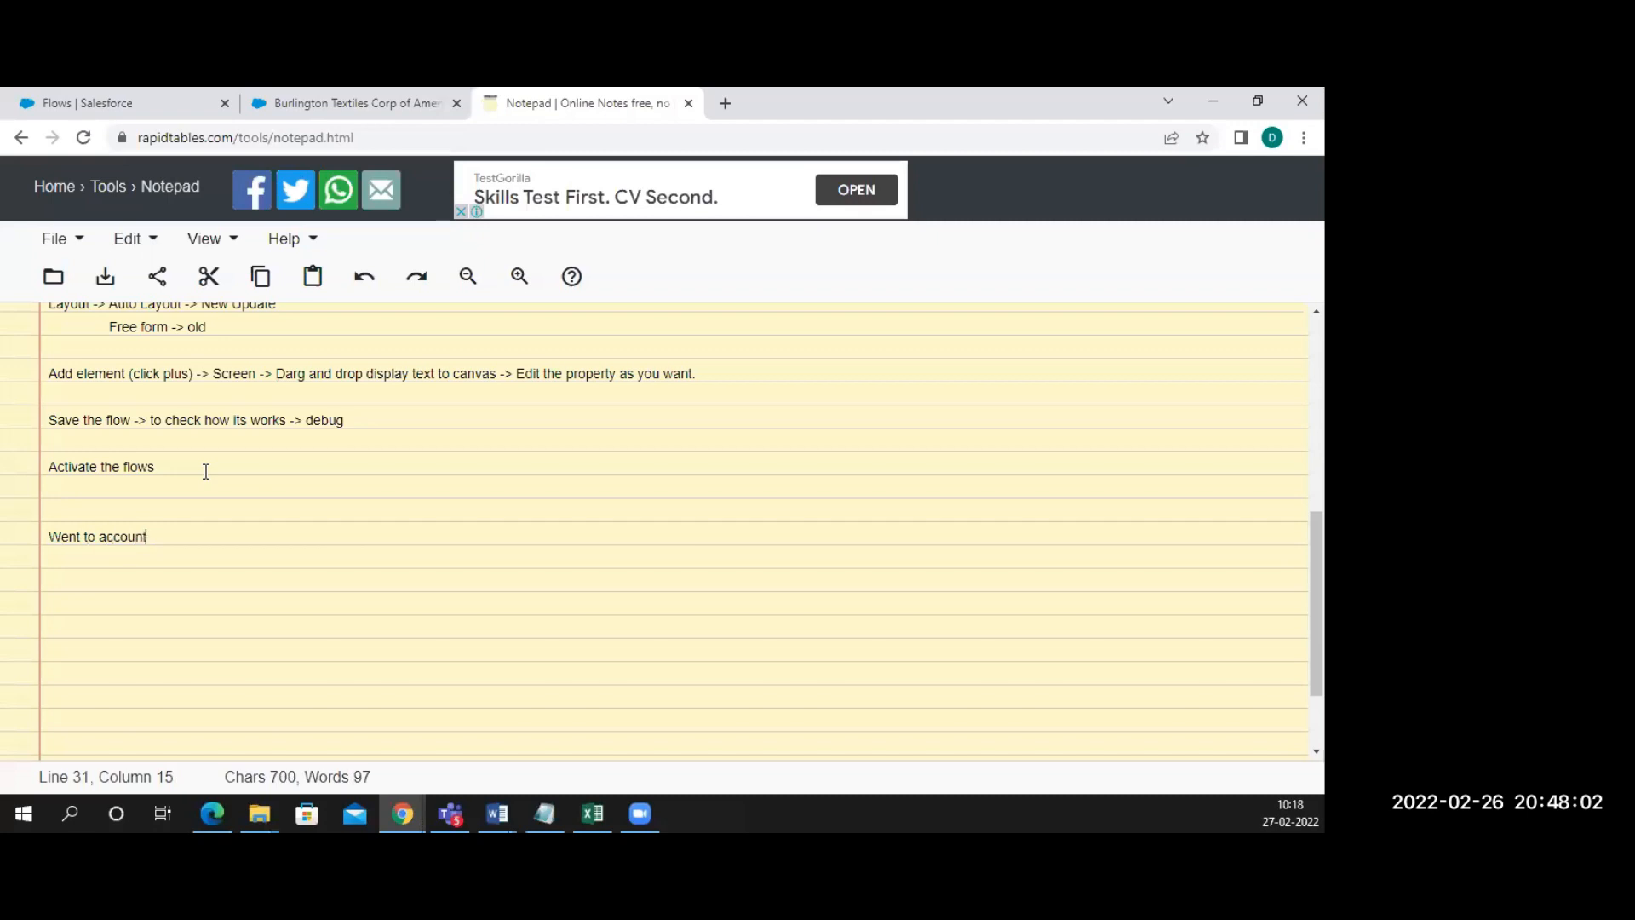
text(dcord)
key(BackSpace)
key(BackSpace)
key(BackSpace)
key(BackSpace)
key(BackSpace)
text(cord -> )
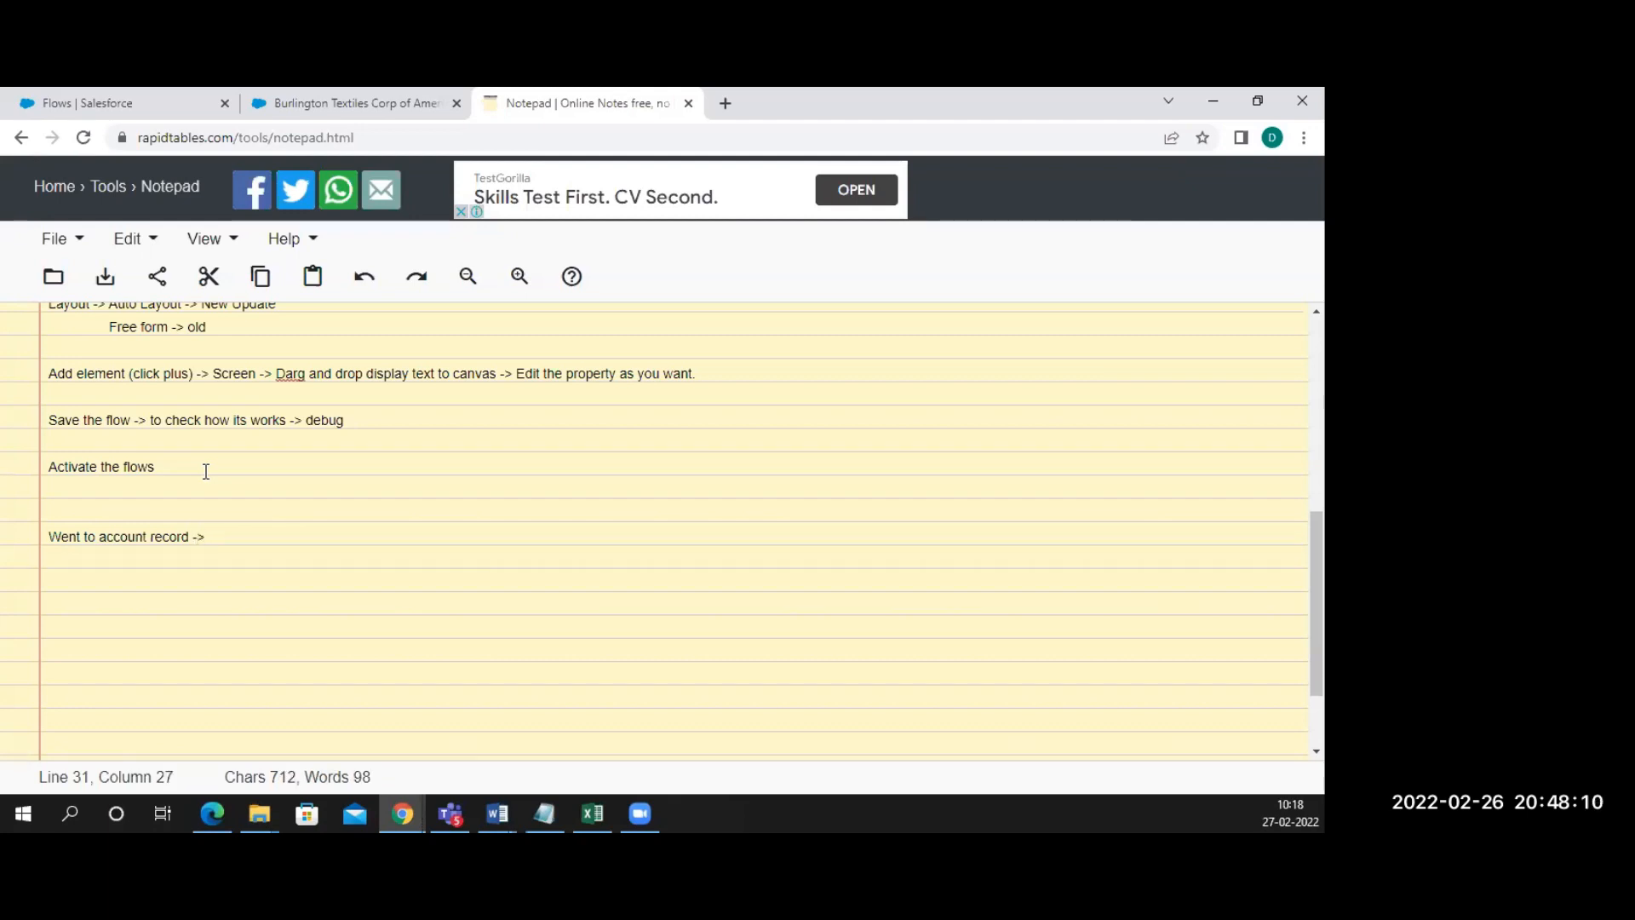
text(edit page -)
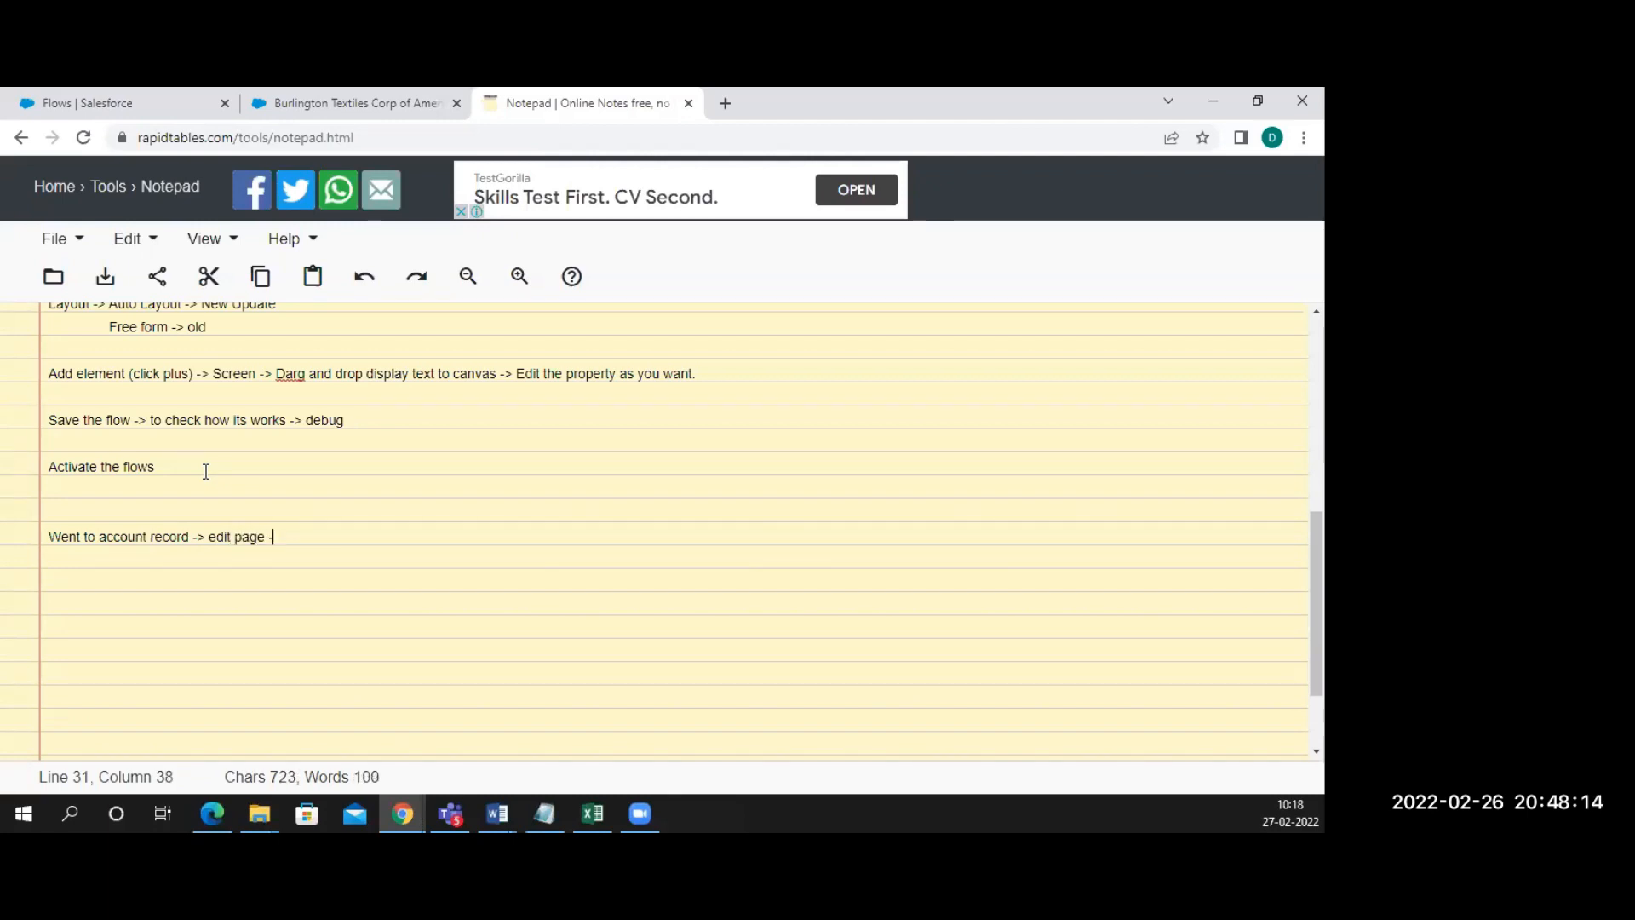
text(> add the flow connec)
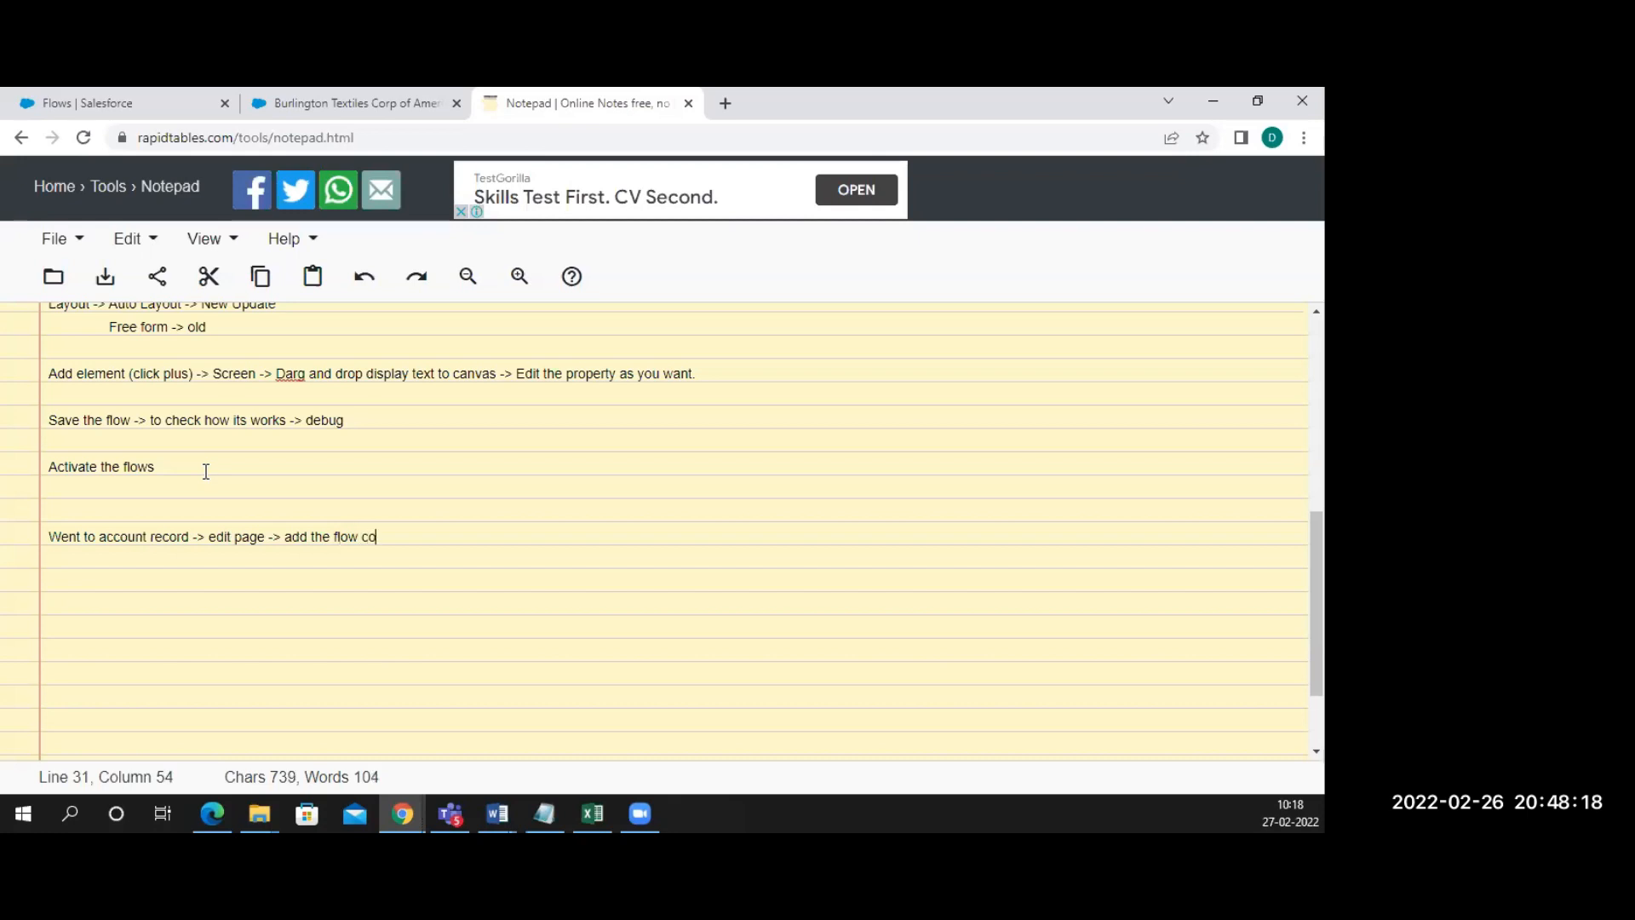
key(BackSpace)
key(BackSpace)
text(ponents)
Finish the note with 'by drag and drop -> select the flow (Right hand side)'
text(->)
key(BackSpace)
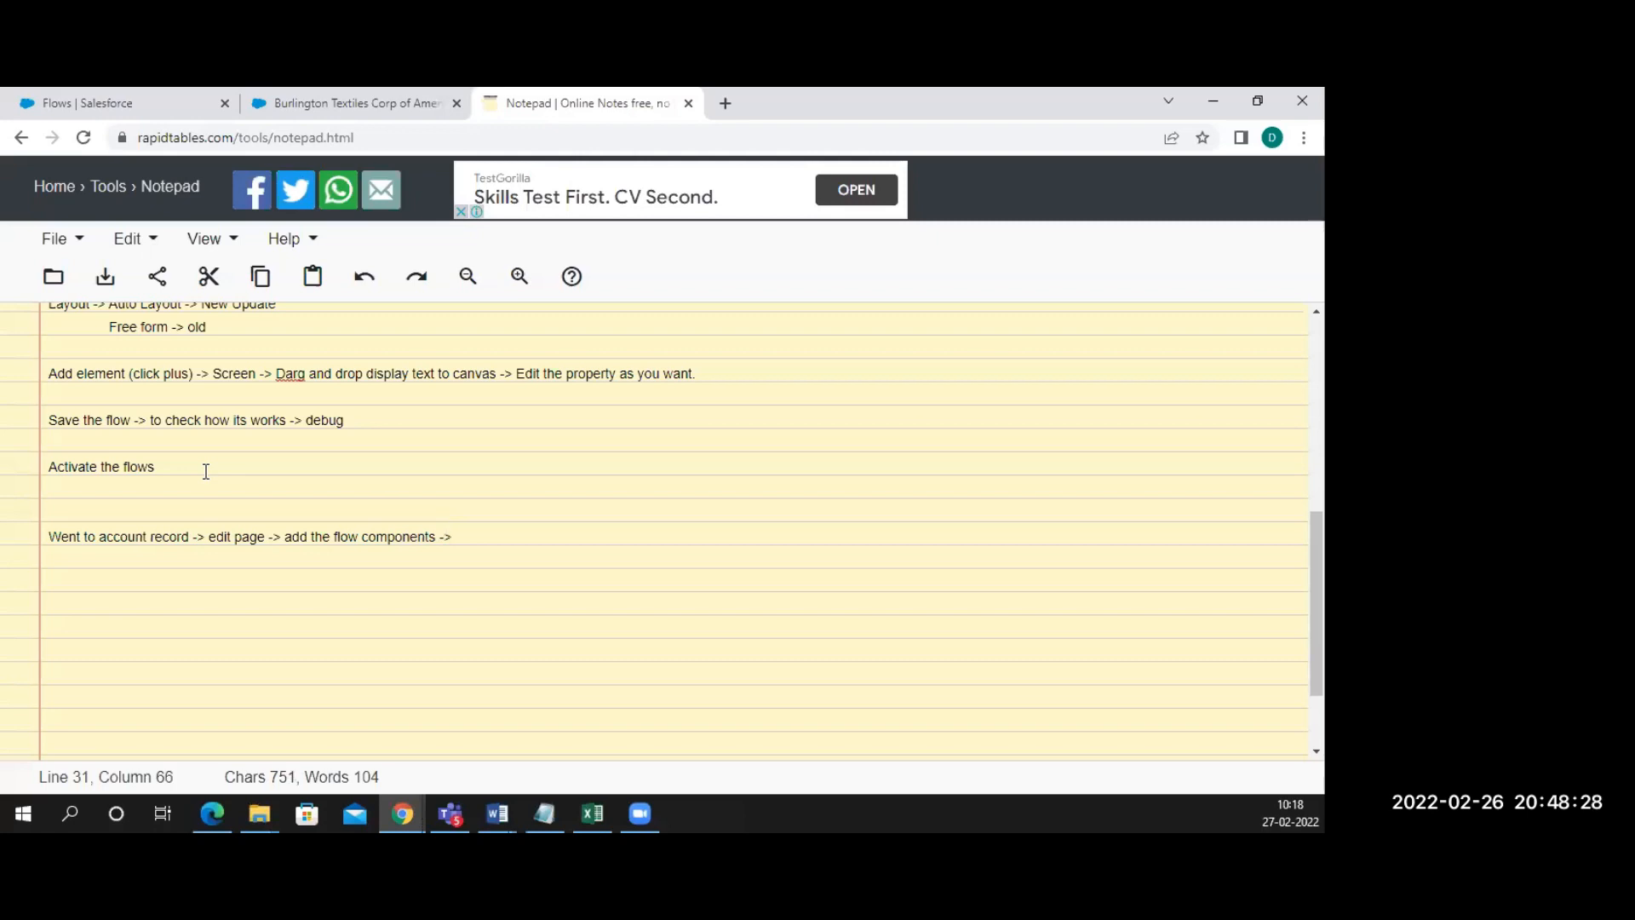
key(BackSpace)
key(BackSpace)
text(by dr)
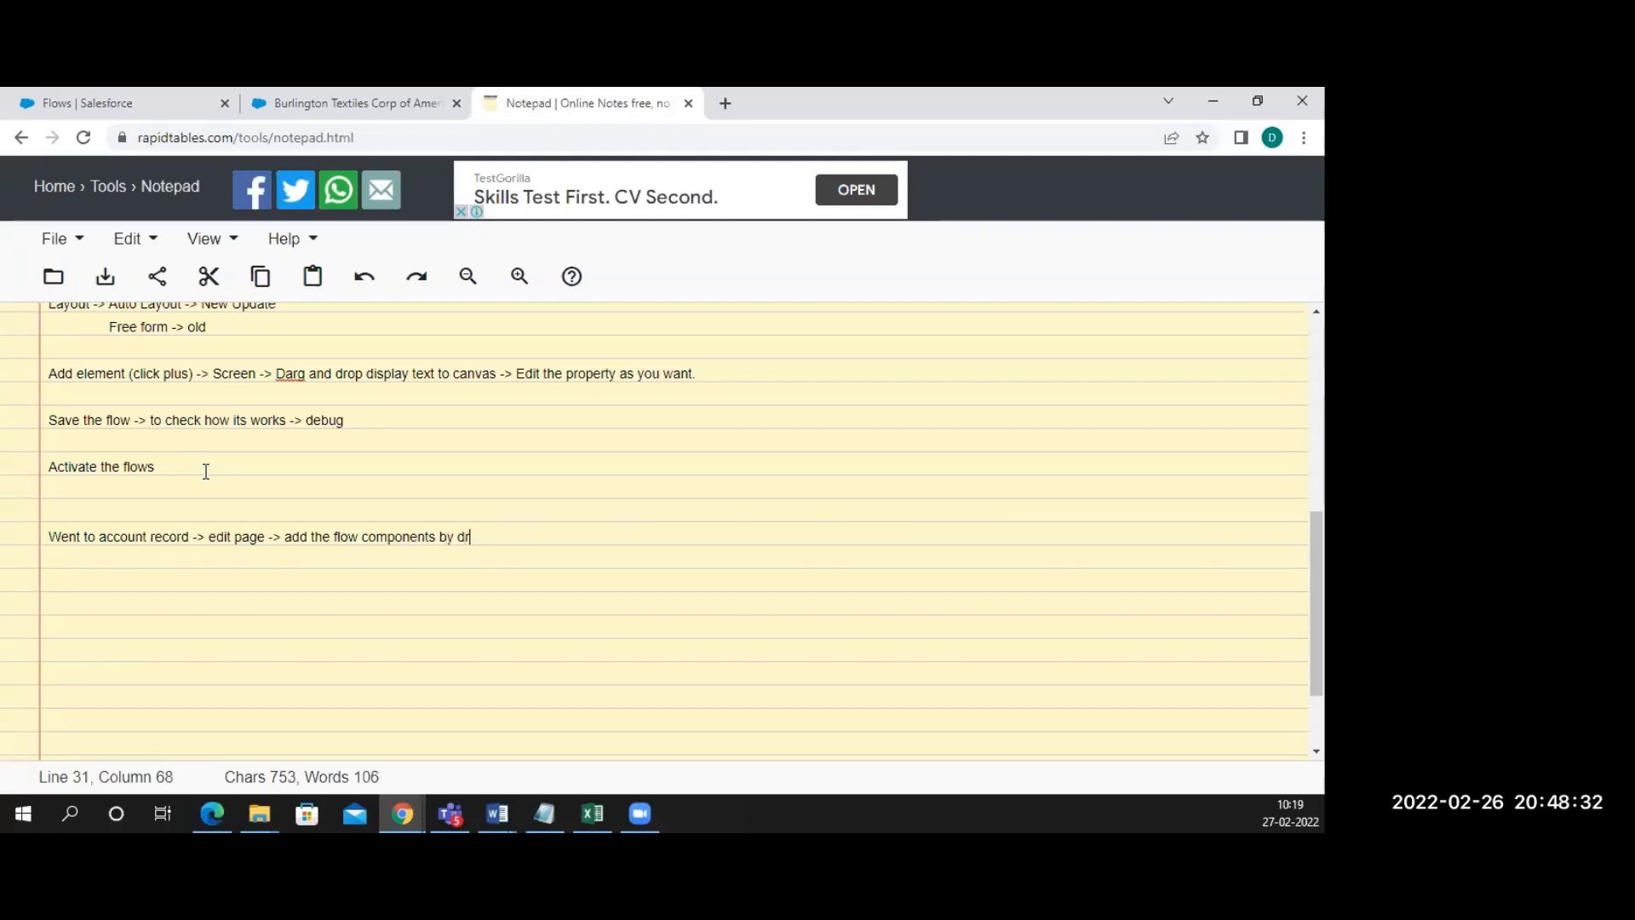
text(ag and cross)
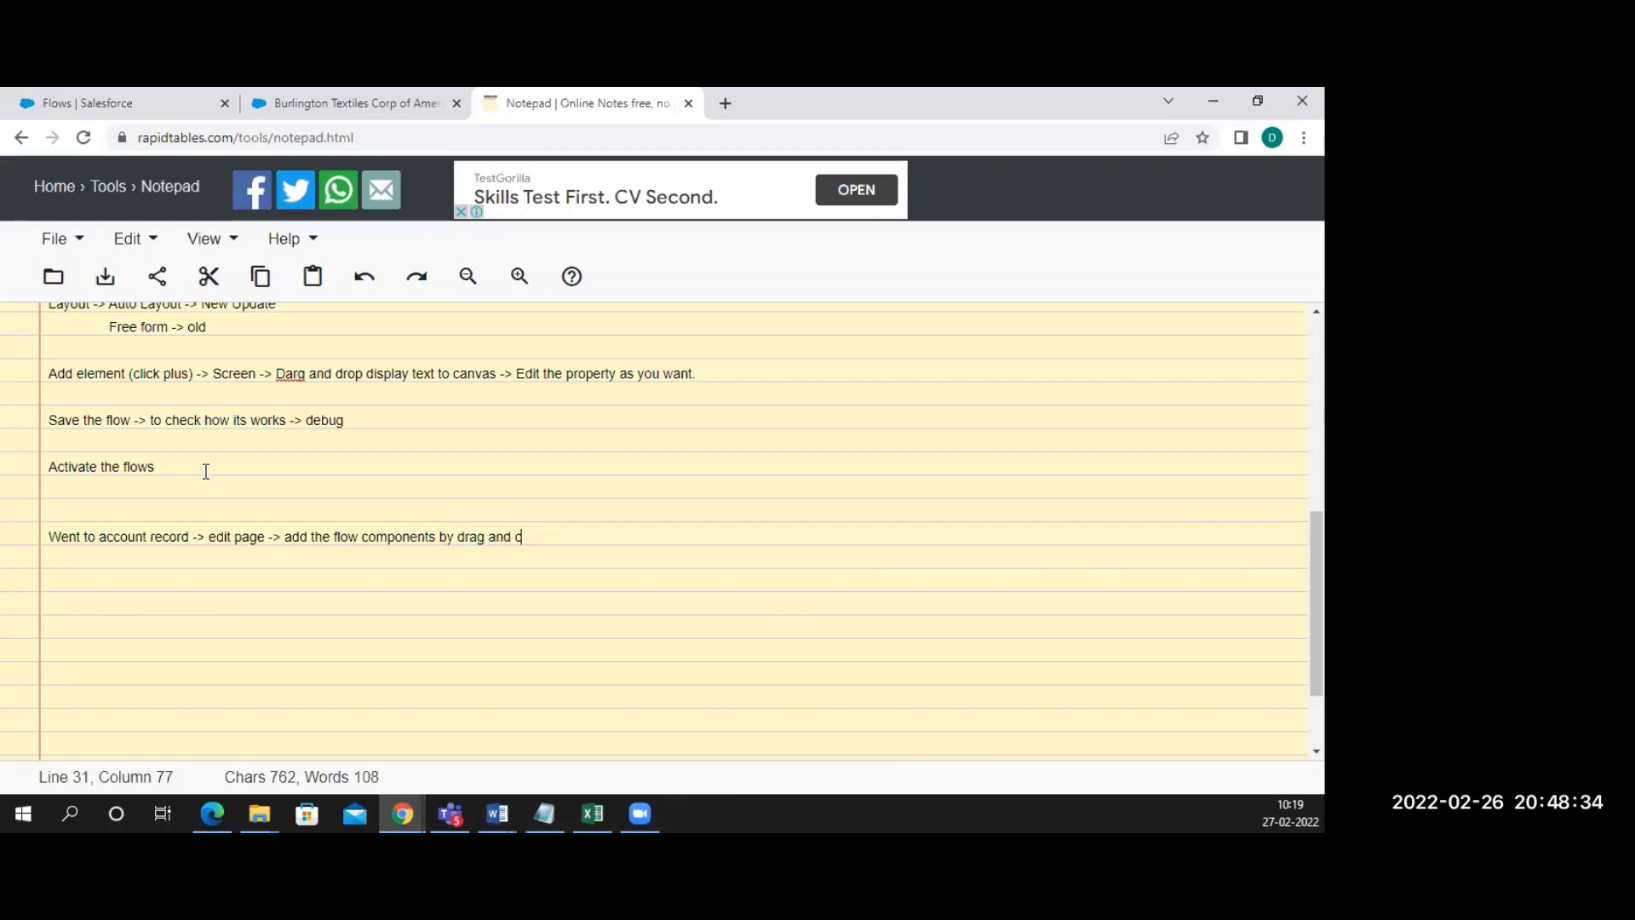
key(BackSpace)
key(BackSpace)
key(BackSpace)
key(BackSpace)
key(BackSpace)
text(drop )
text(-> sele)
text(ct the )
text(flow )
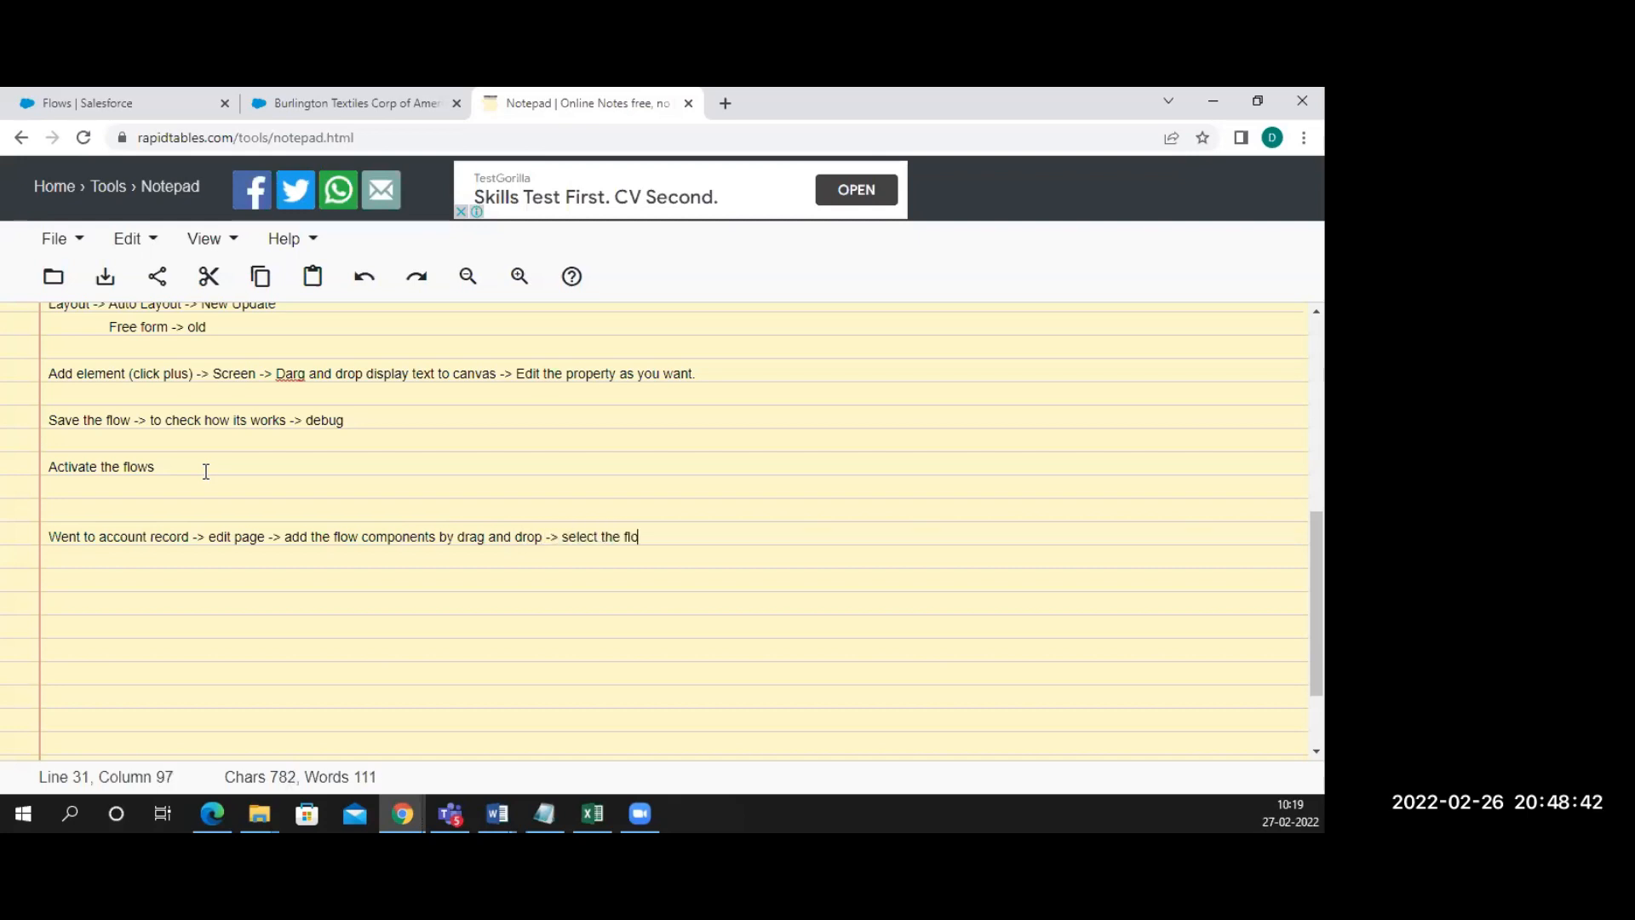
text(()
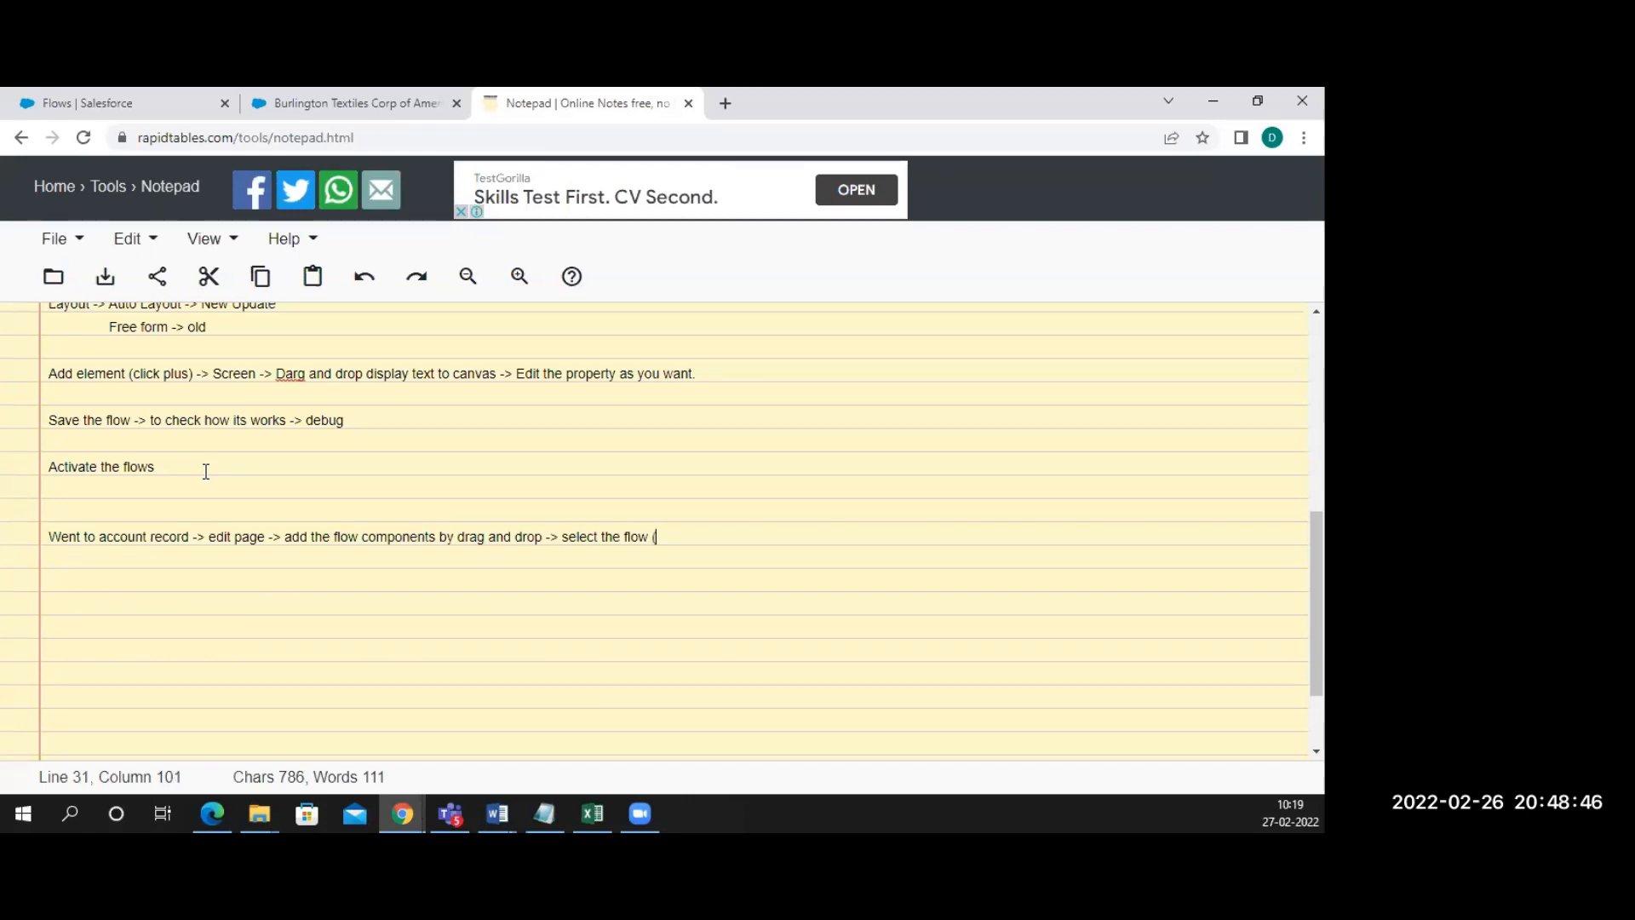
text(Rigt)
key(BackSpace)
key(BackSpace)
key(BackSpace)
text(ight hand)
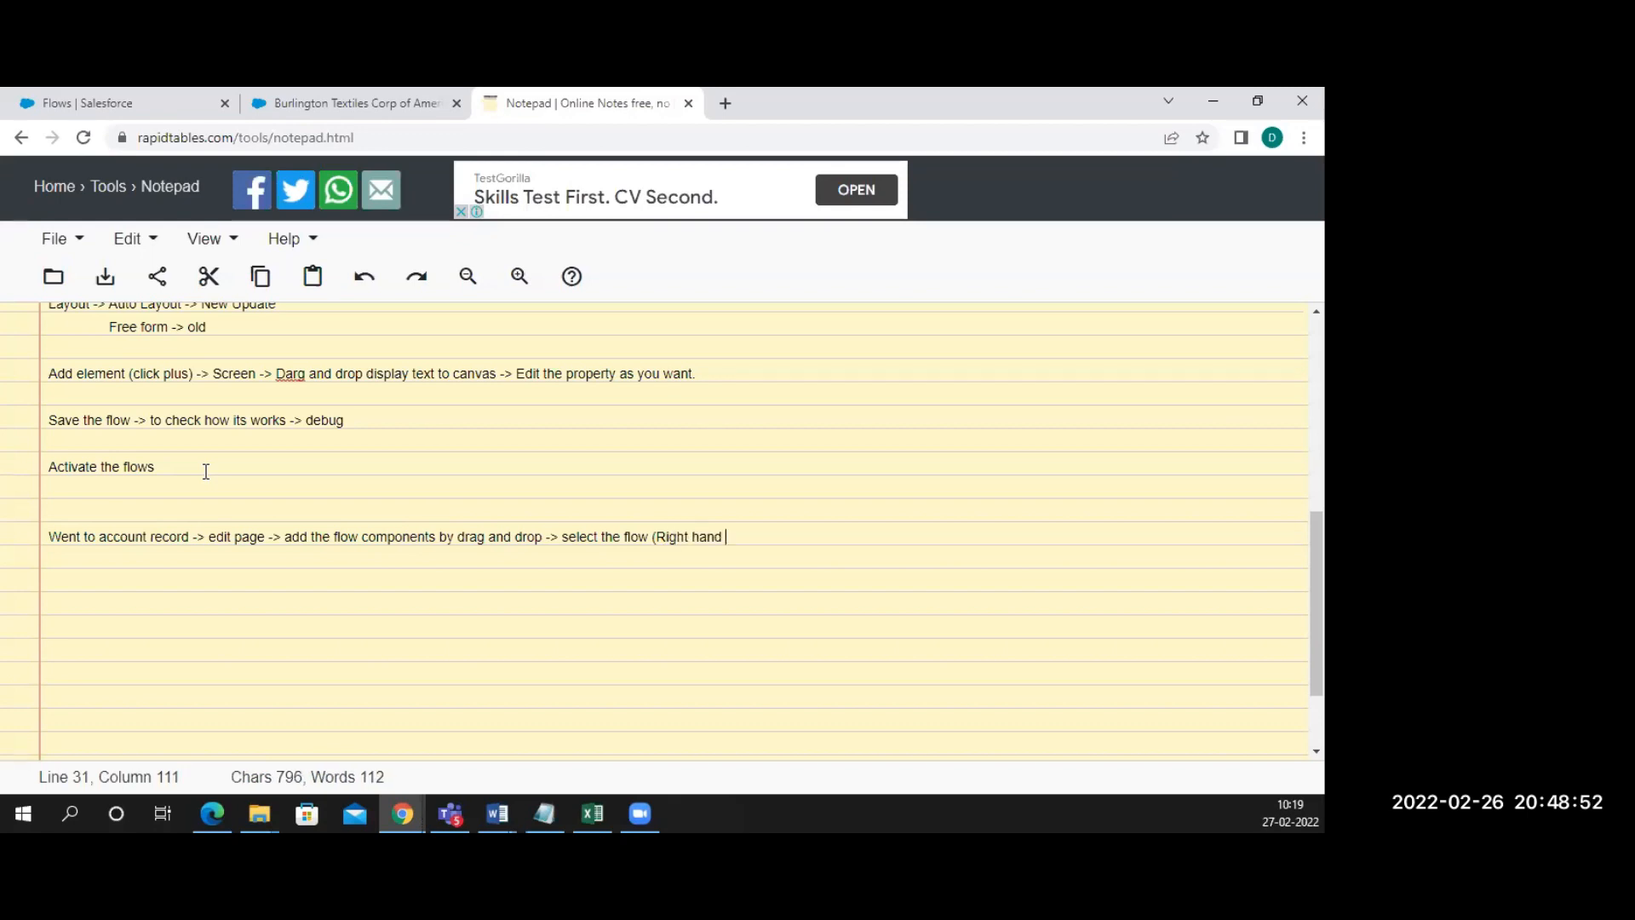
text( side))
key(Return)
key(Return)
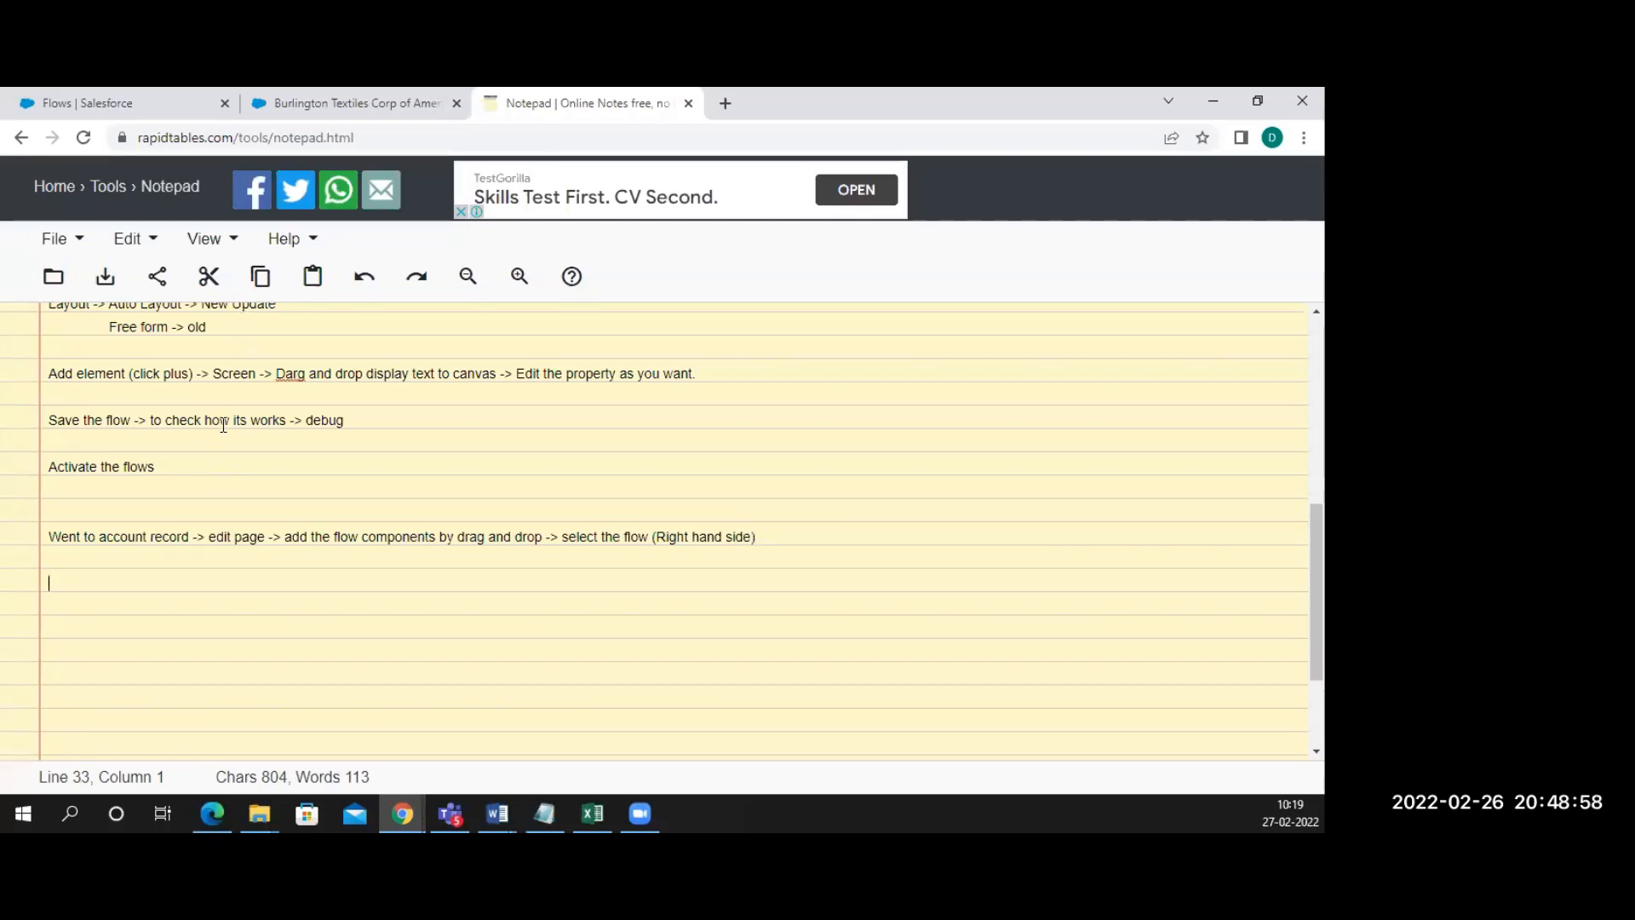
scroll(209, 469, up, 2)
scroll(216, 465, down, 1)
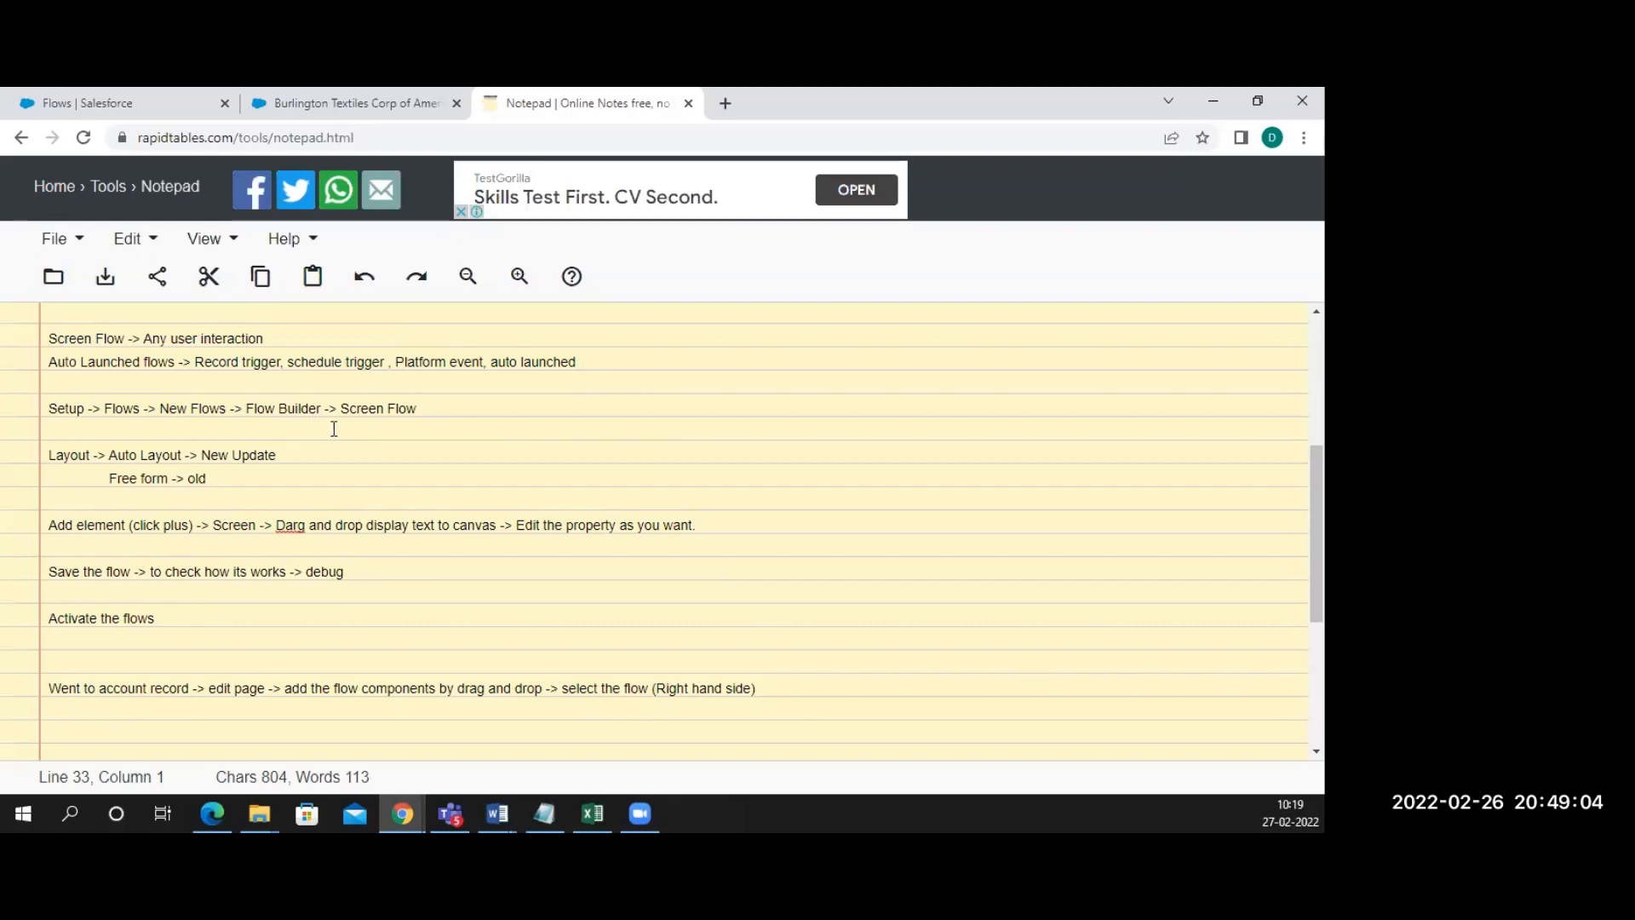
scroll(255, 516, down, 2)
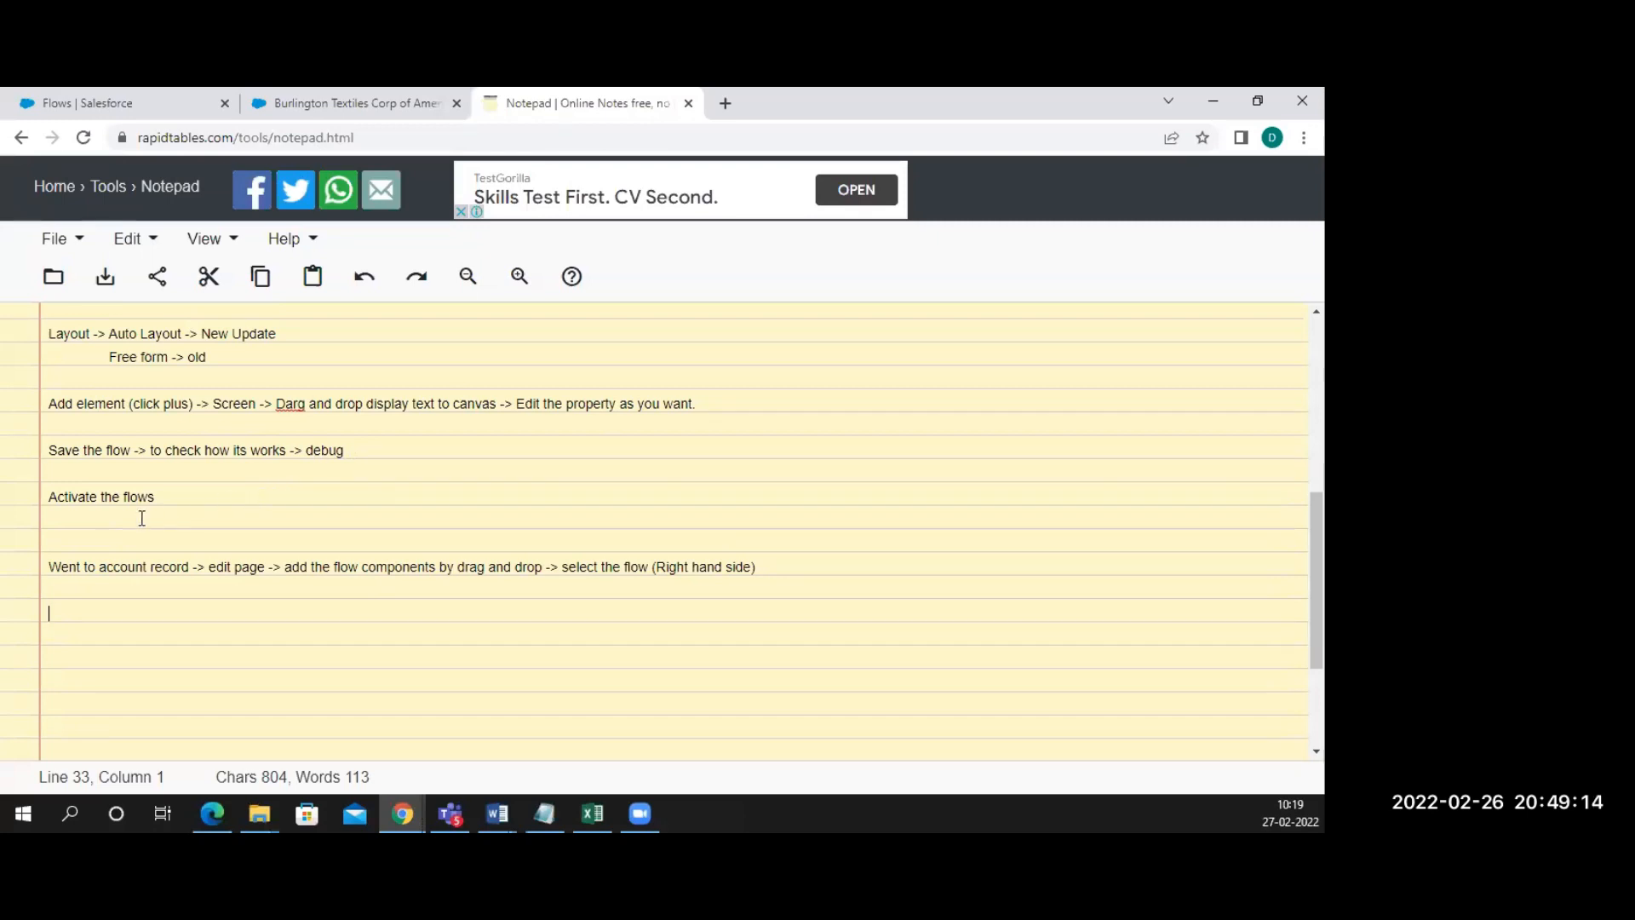
Place the cursor below the 'Activate the flows' line in the notes
click(111, 520)
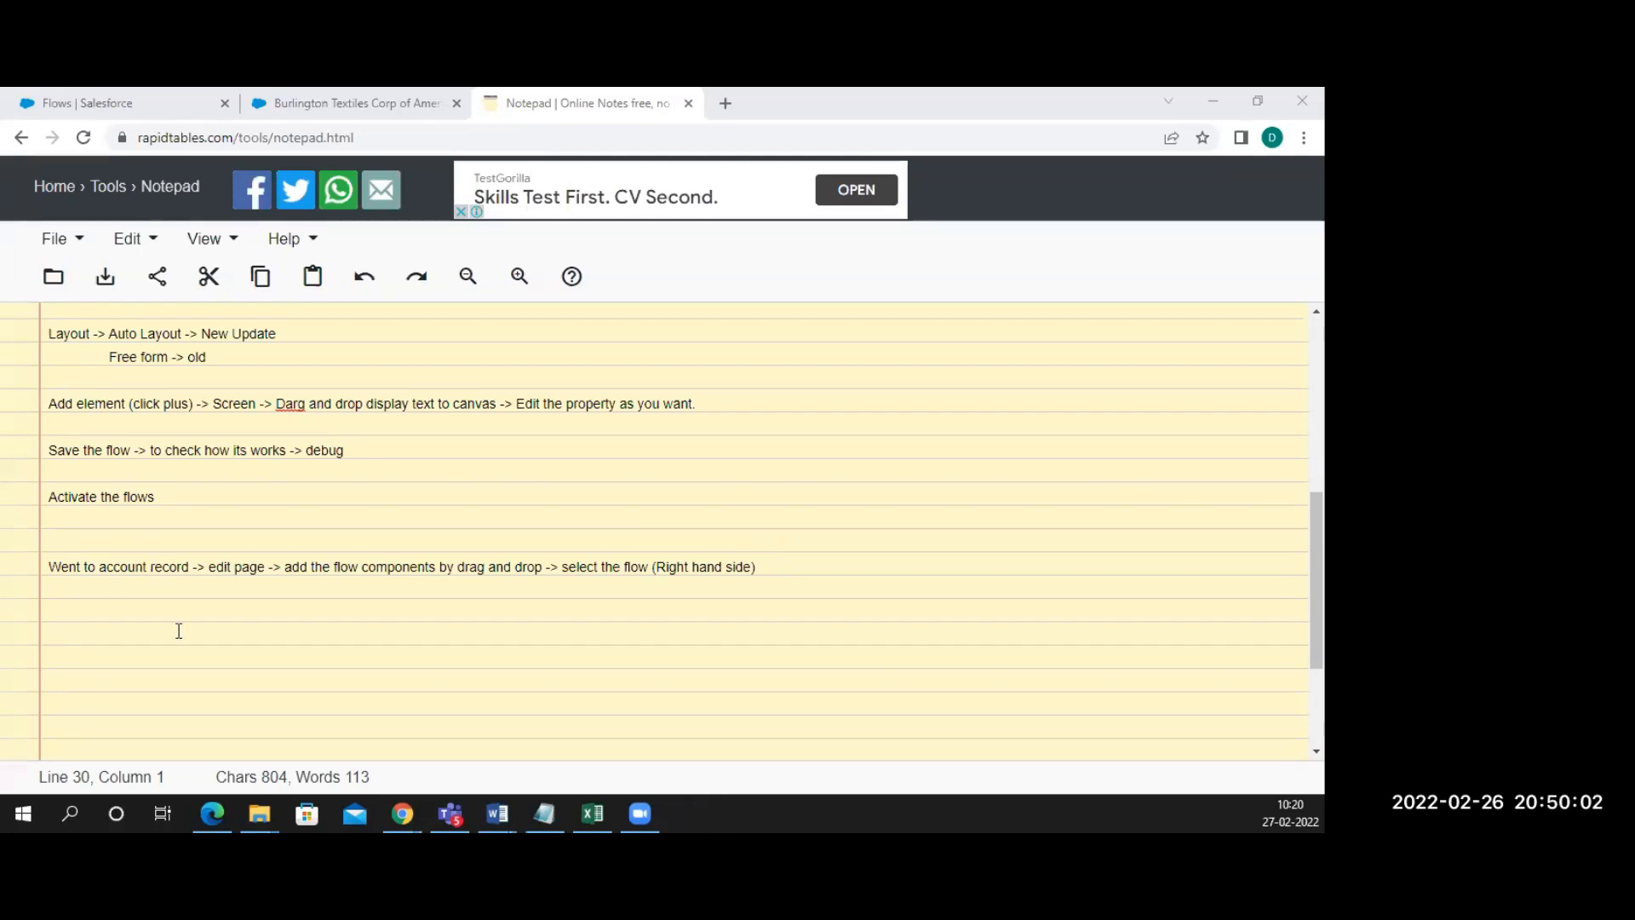
Go to the Setup Flows tab, reload the Flows list, and open the Hello flow
click(364, 102)
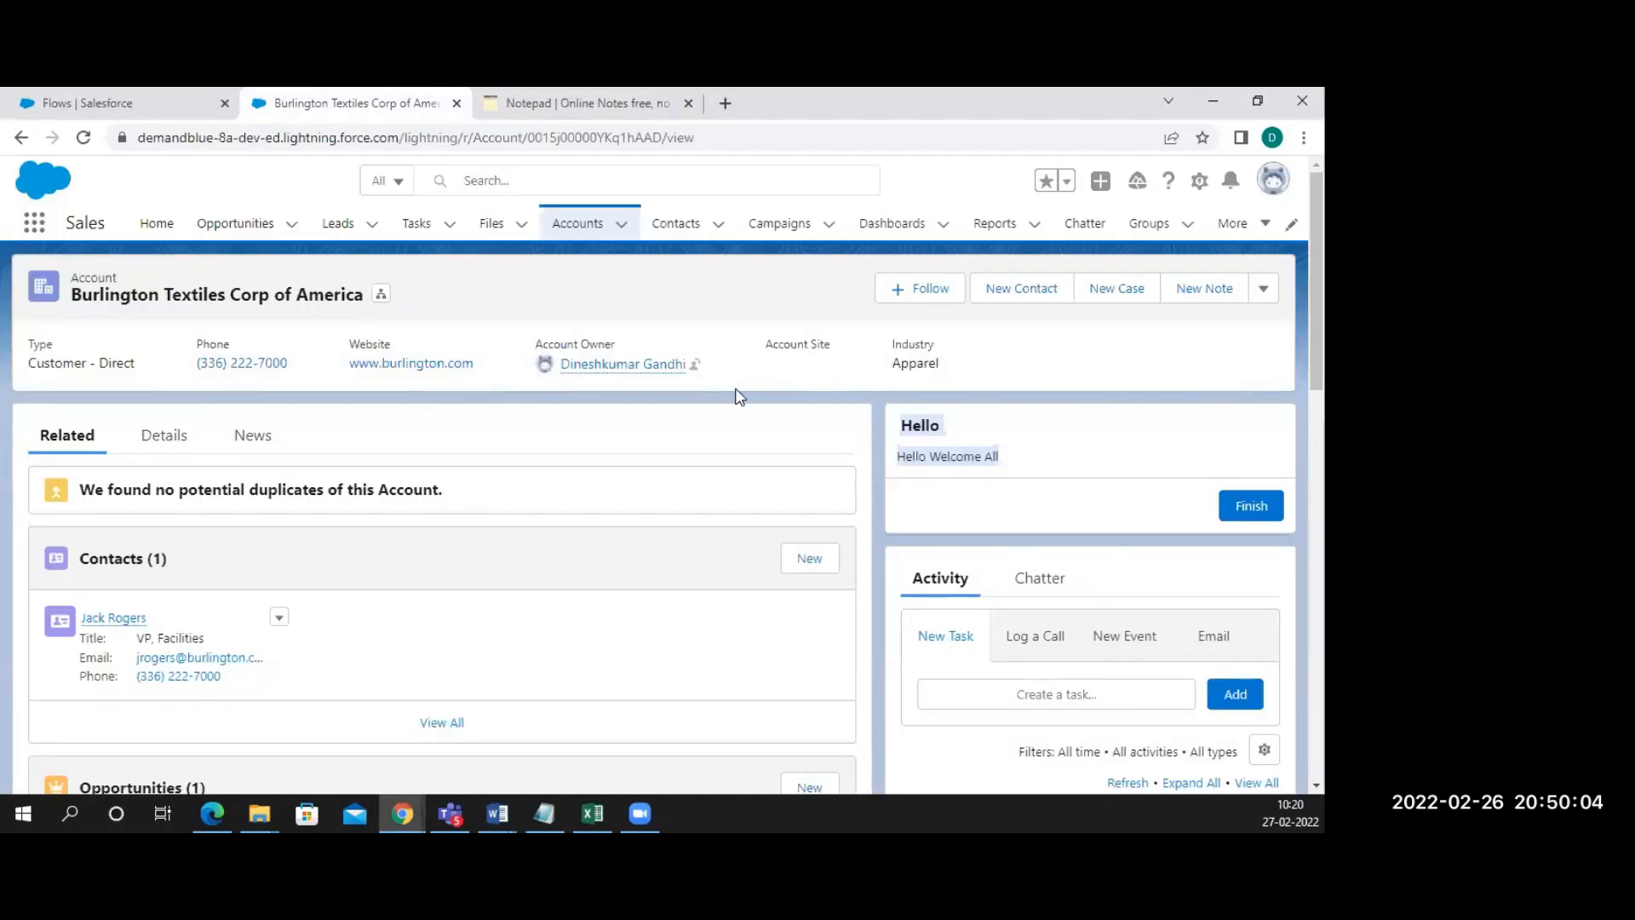
click(155, 100)
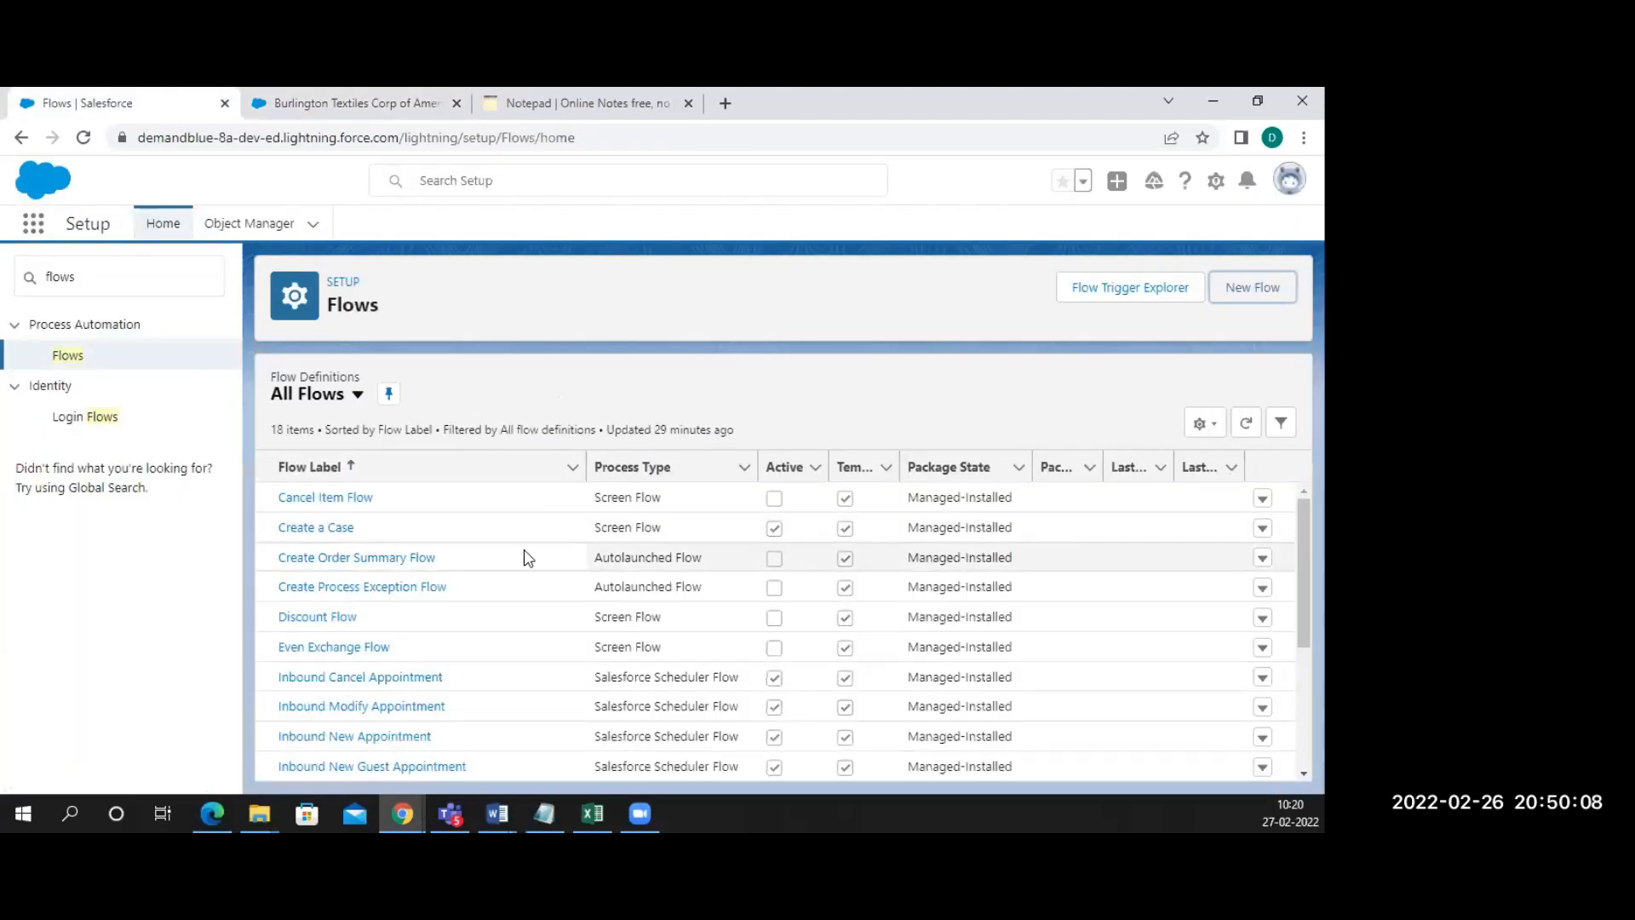
scroll(383, 587, down, 3)
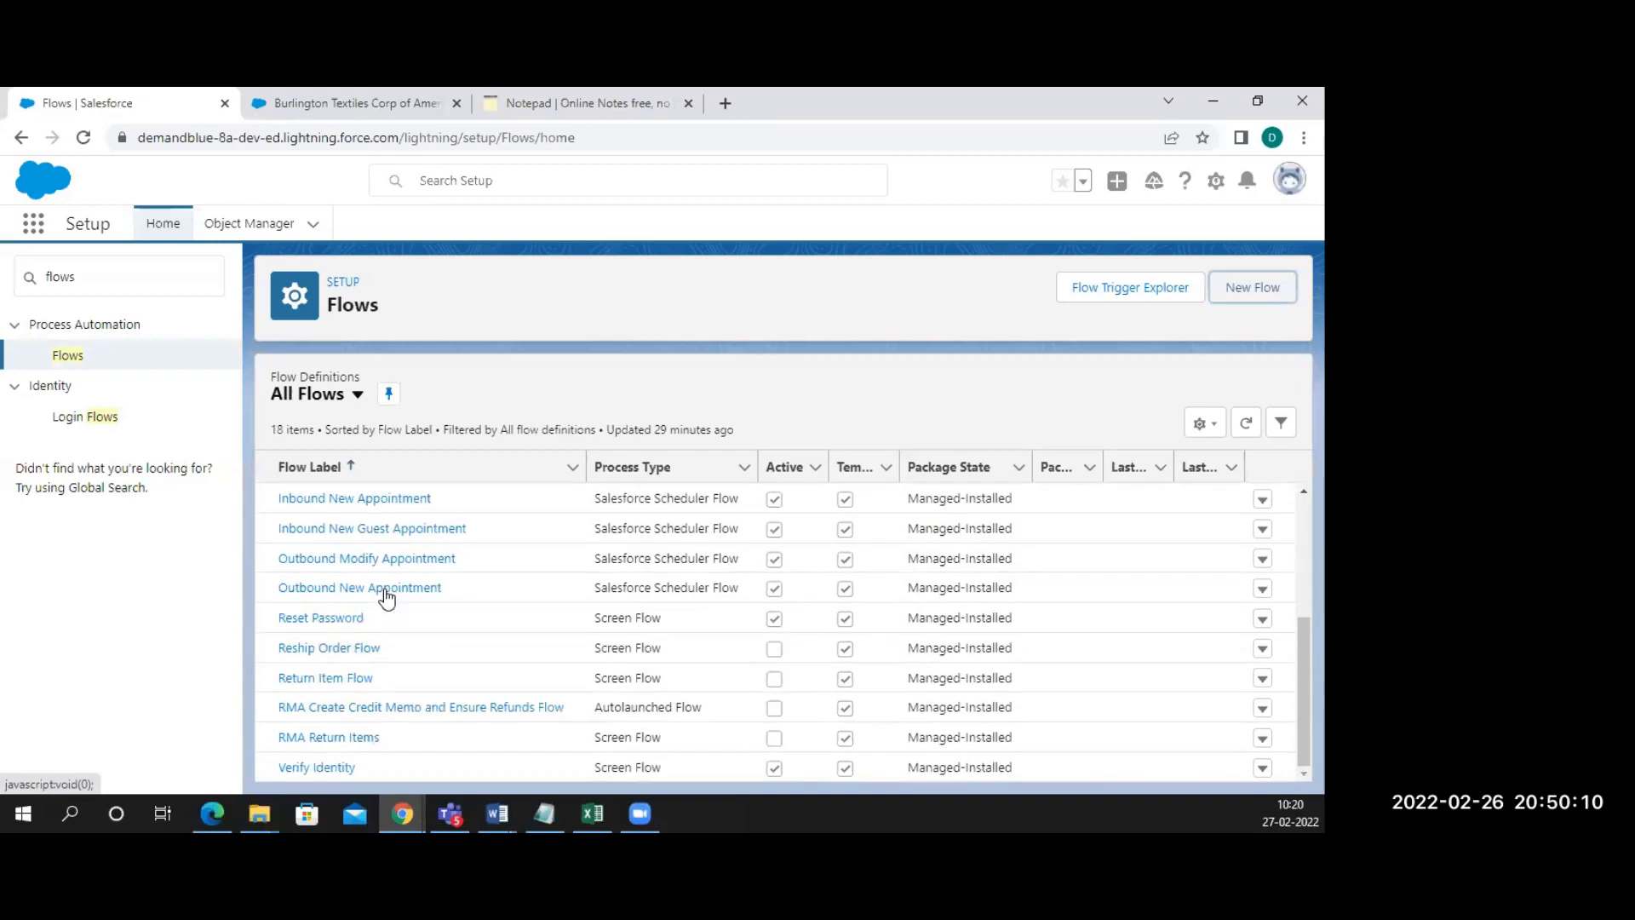
scroll(340, 605, up, 3)
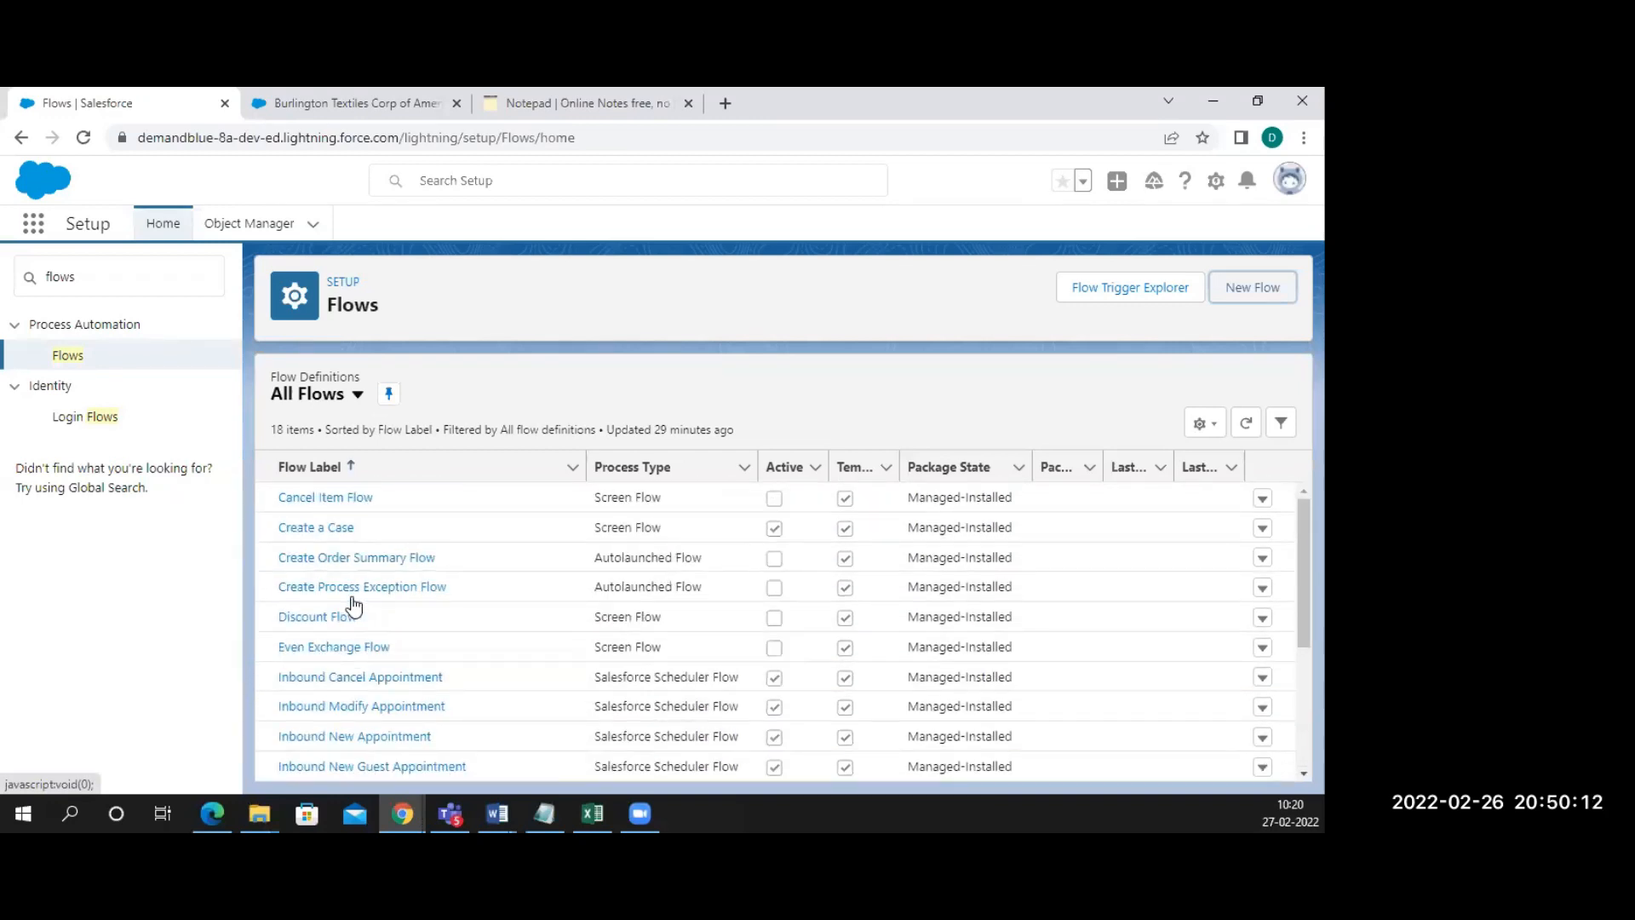
click(177, 358)
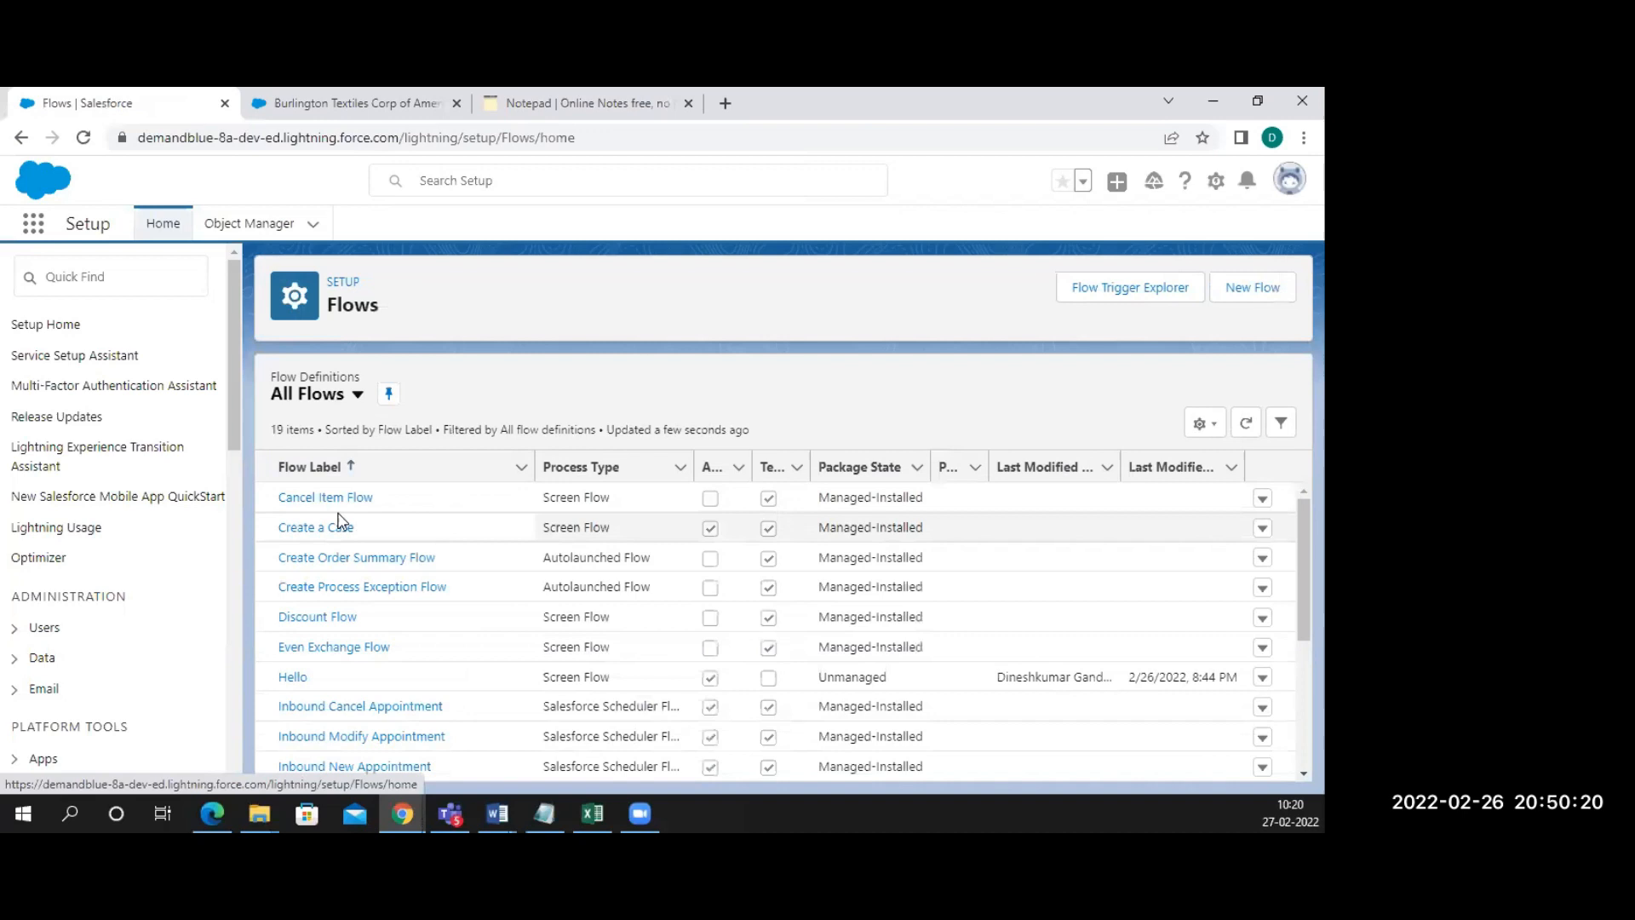
click(297, 679)
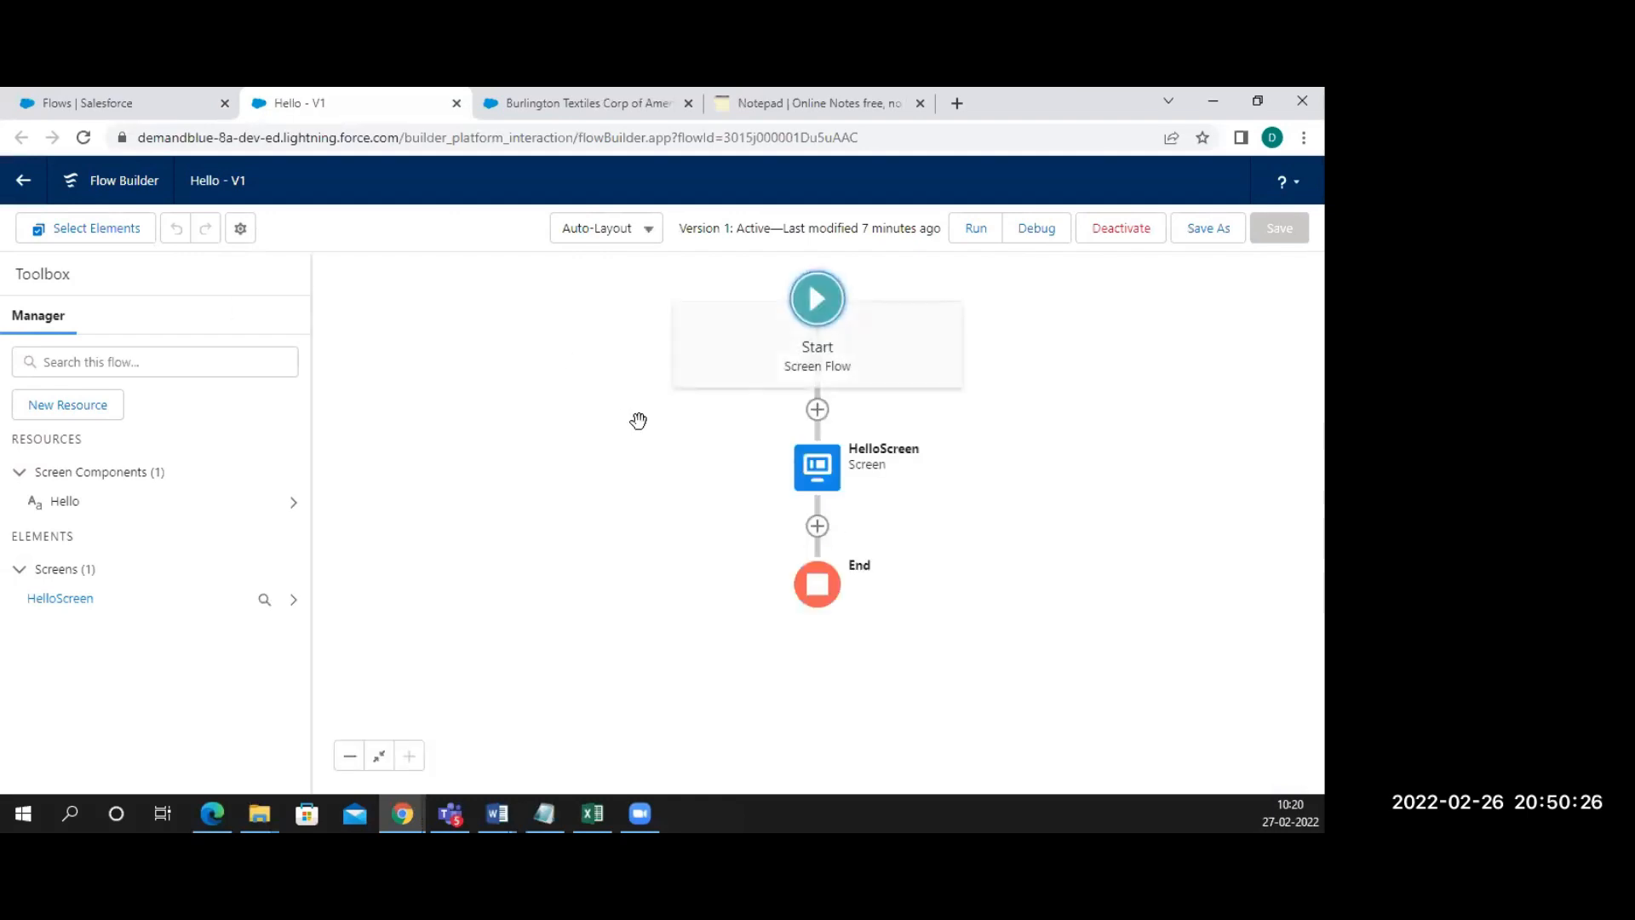
Append 'by' to the HelloScreen's 'Hello Welcome All' display text
click(815, 469)
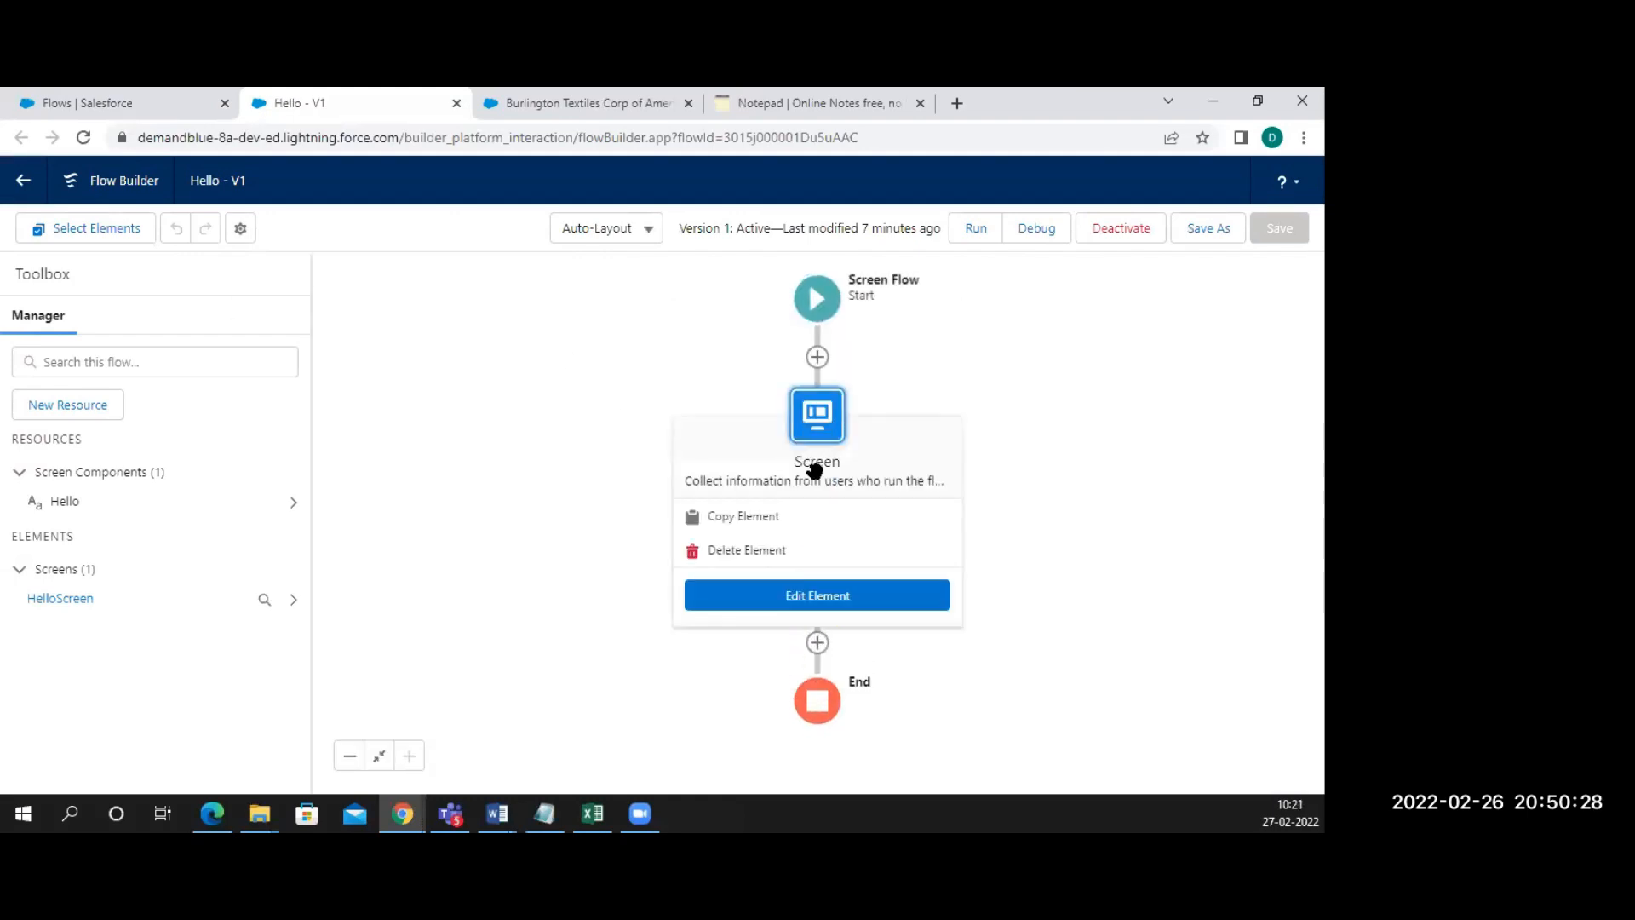
click(838, 596)
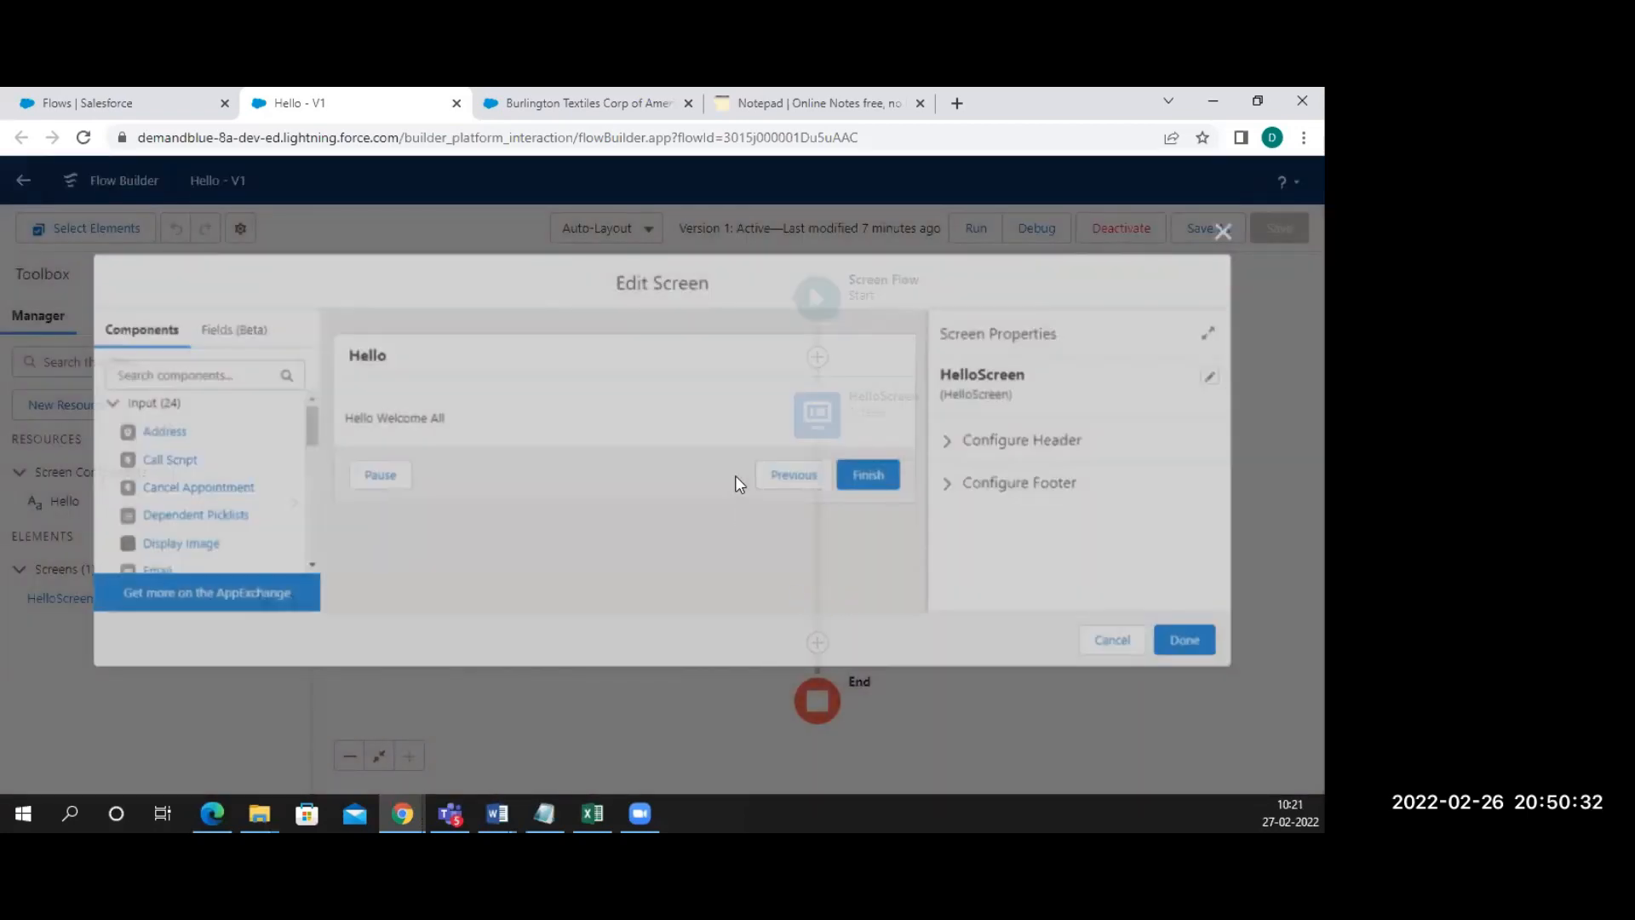
click(573, 416)
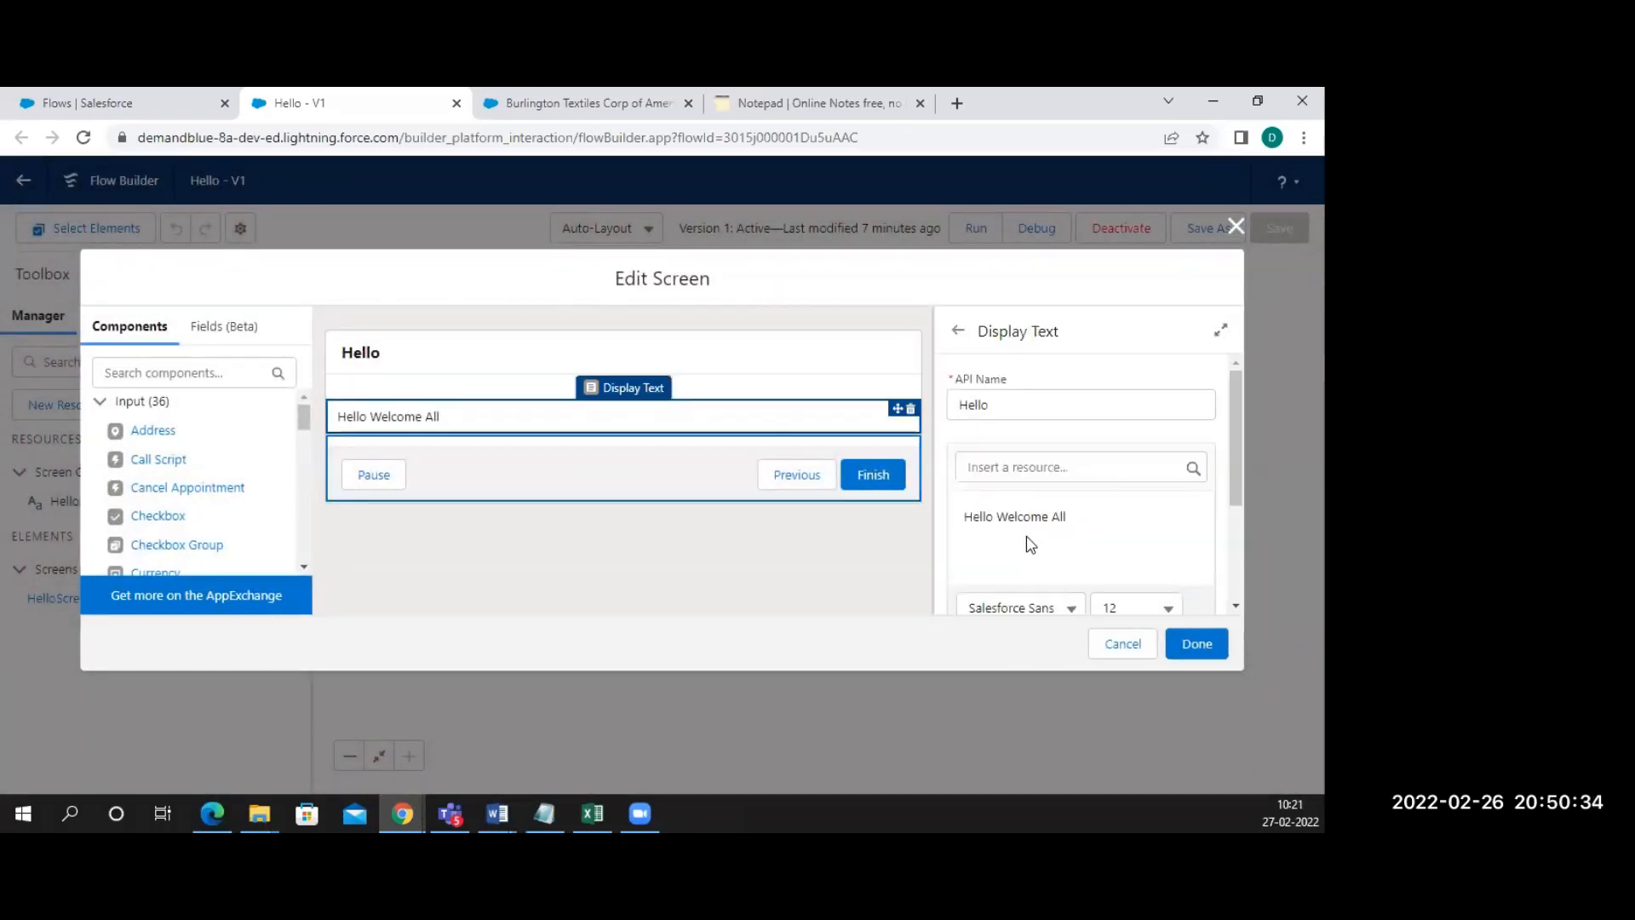
click(1081, 518)
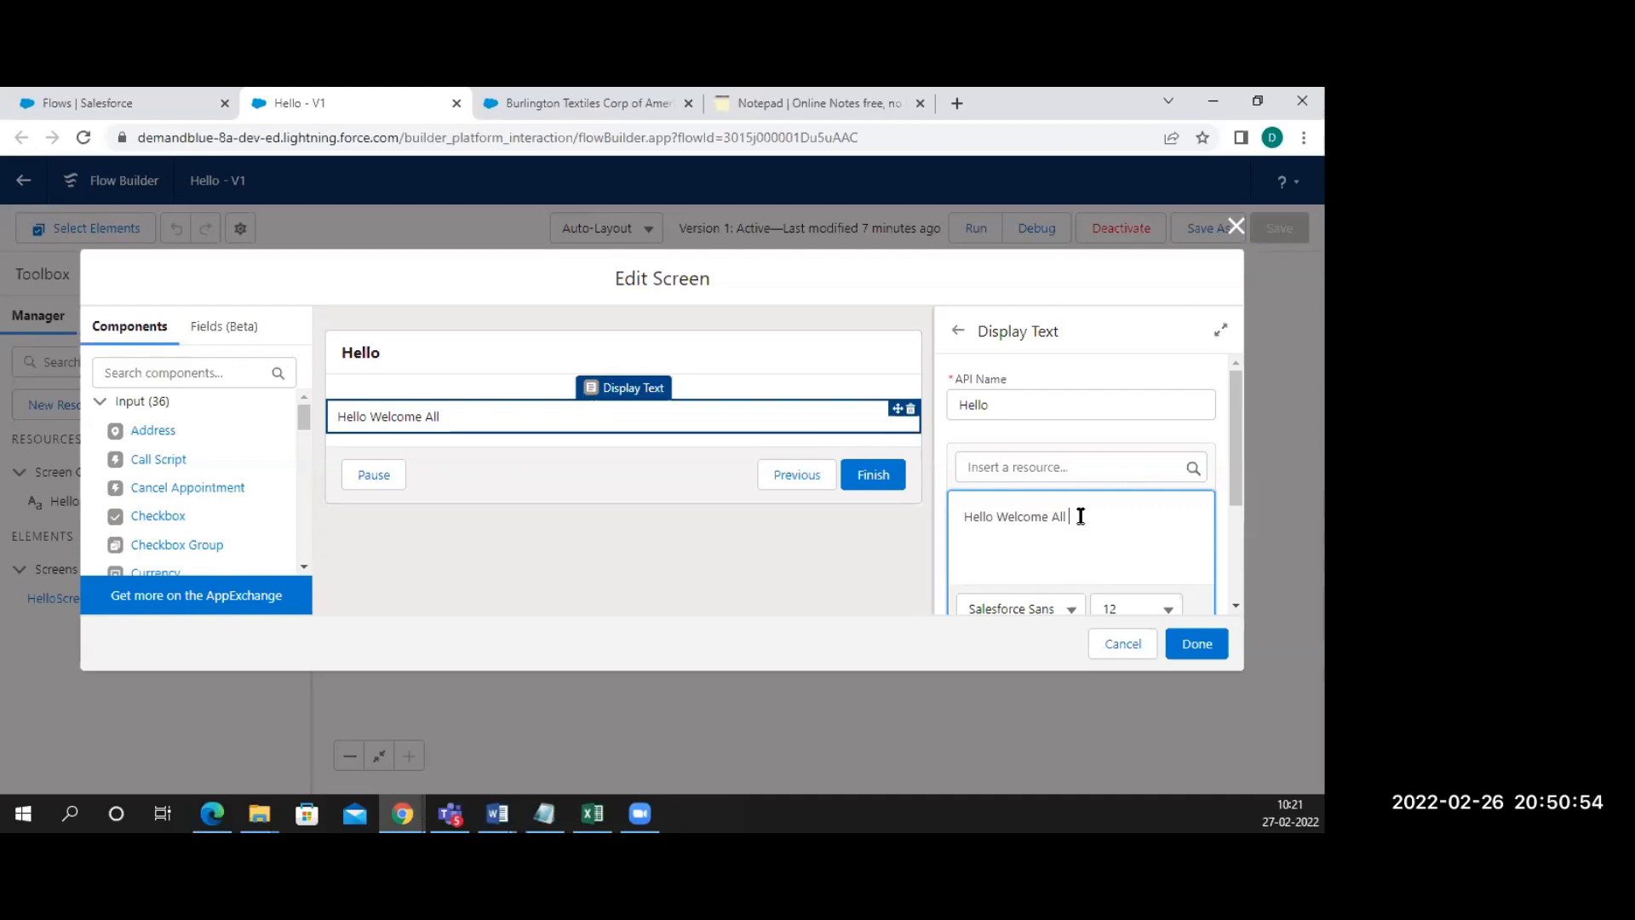
text(by)
Insert a global variable resource into the greeting, first choosing $System
click(1055, 465)
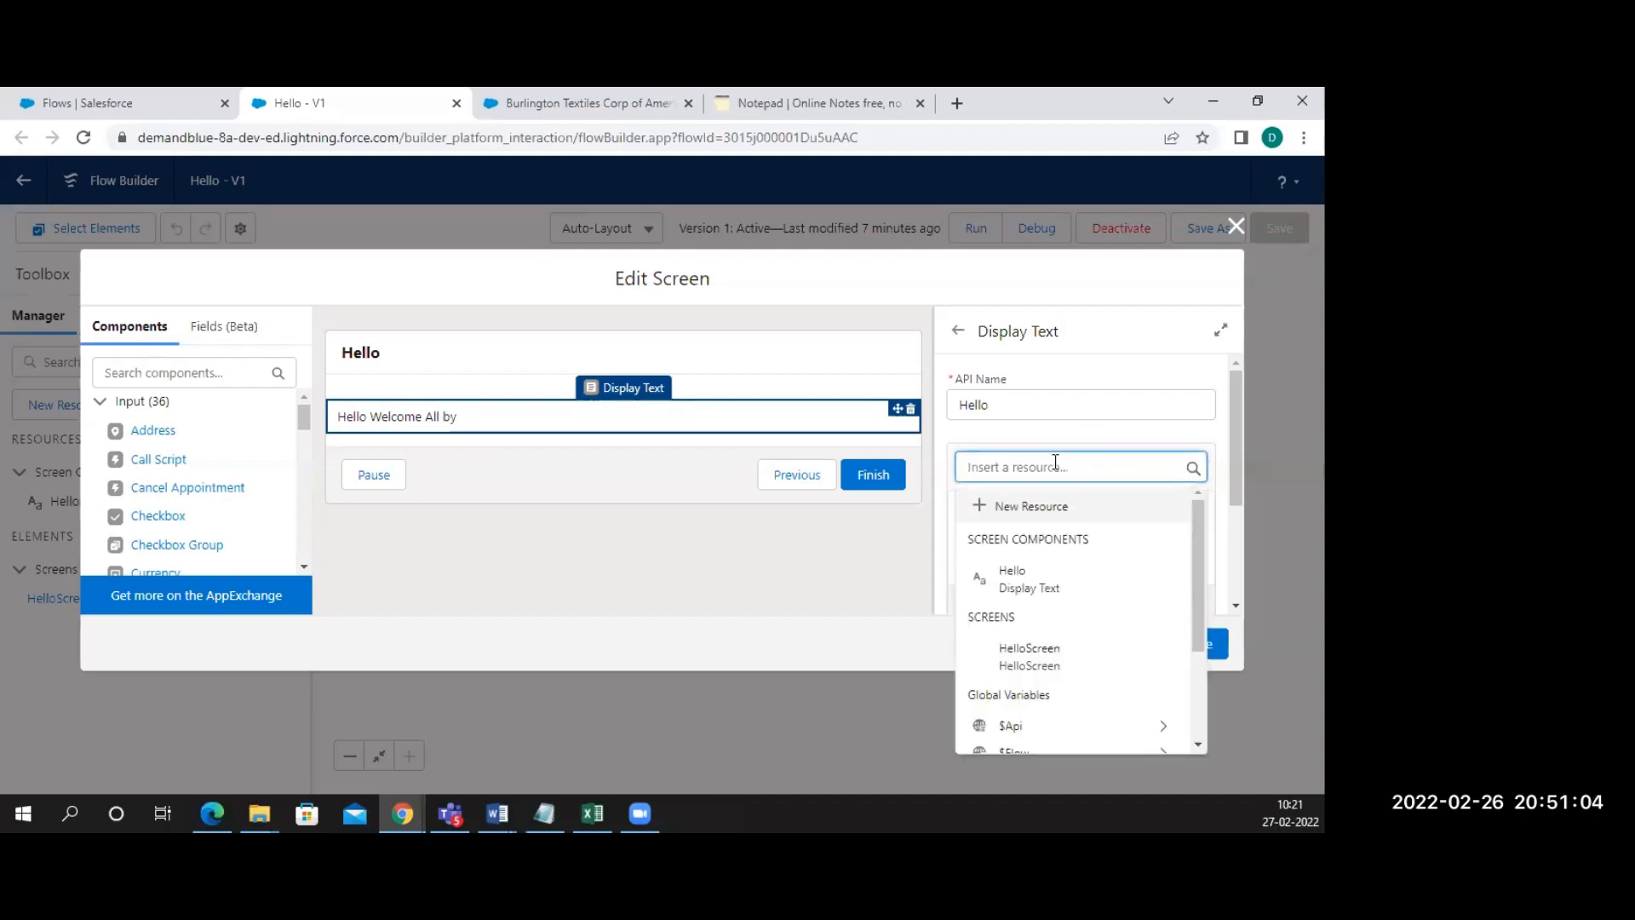
scroll(1075, 615, down, 2)
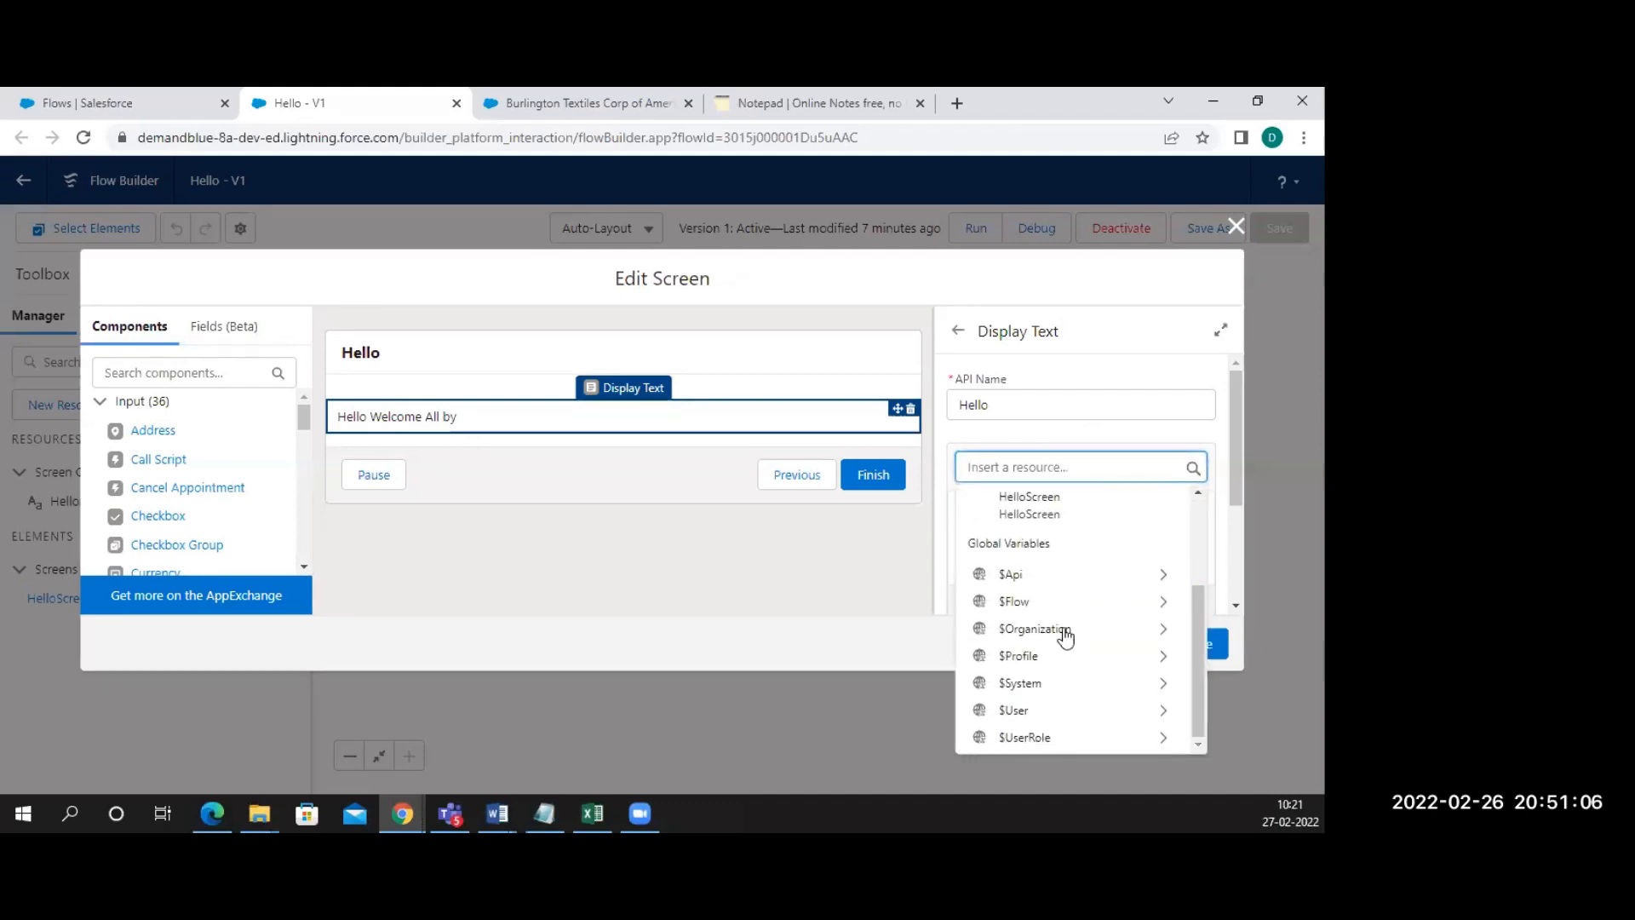
click(1044, 683)
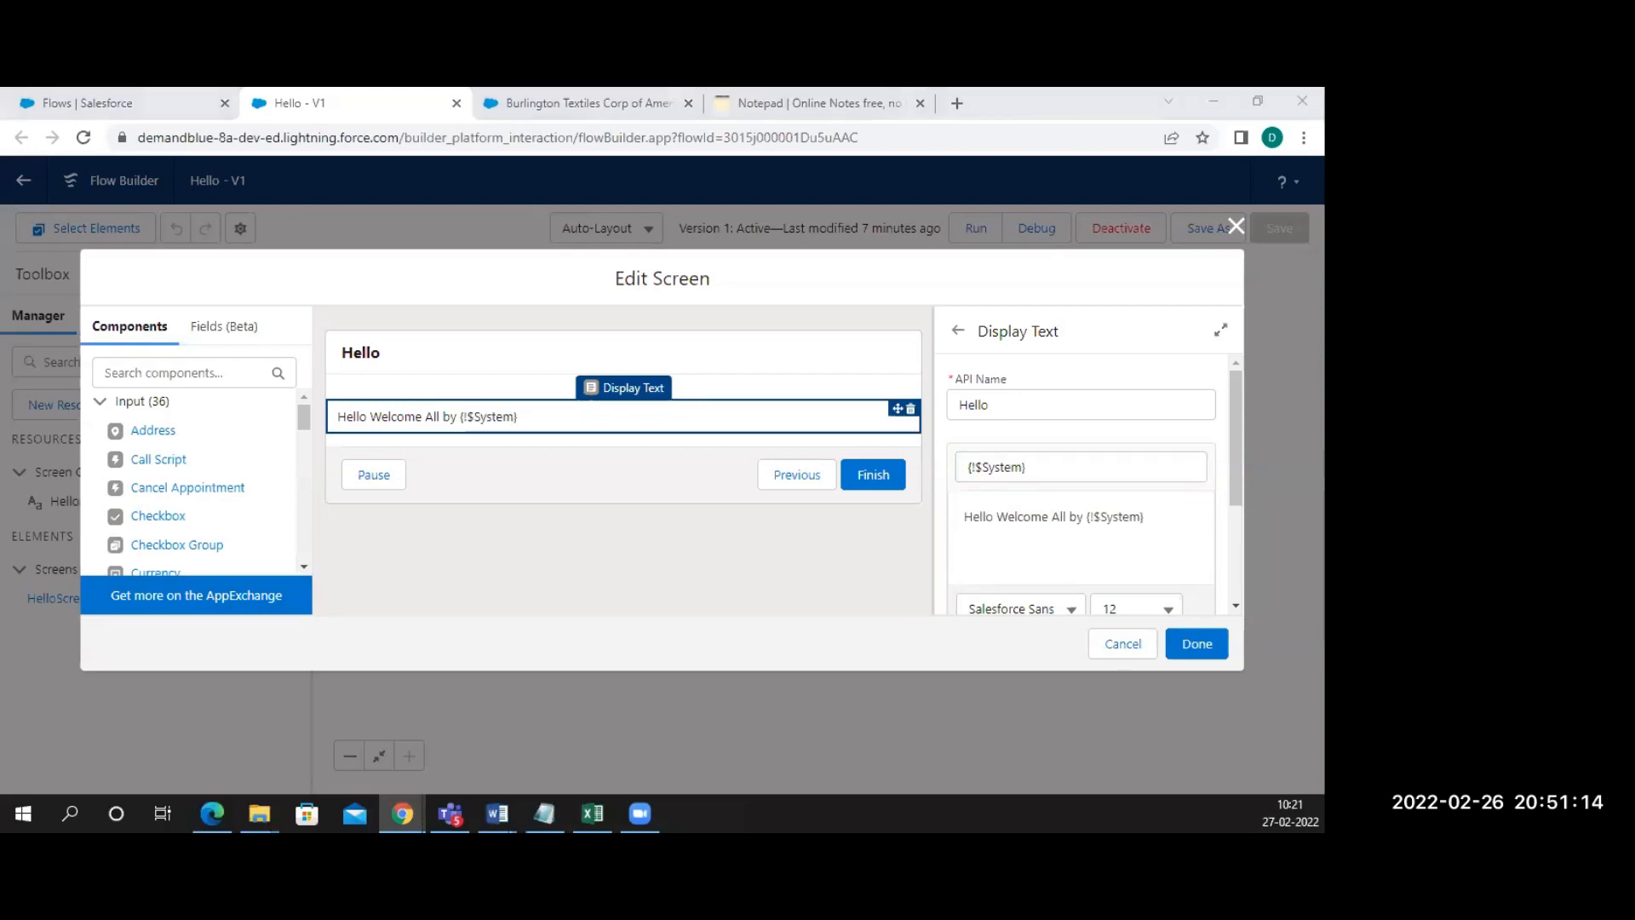
key(alt+Tab)
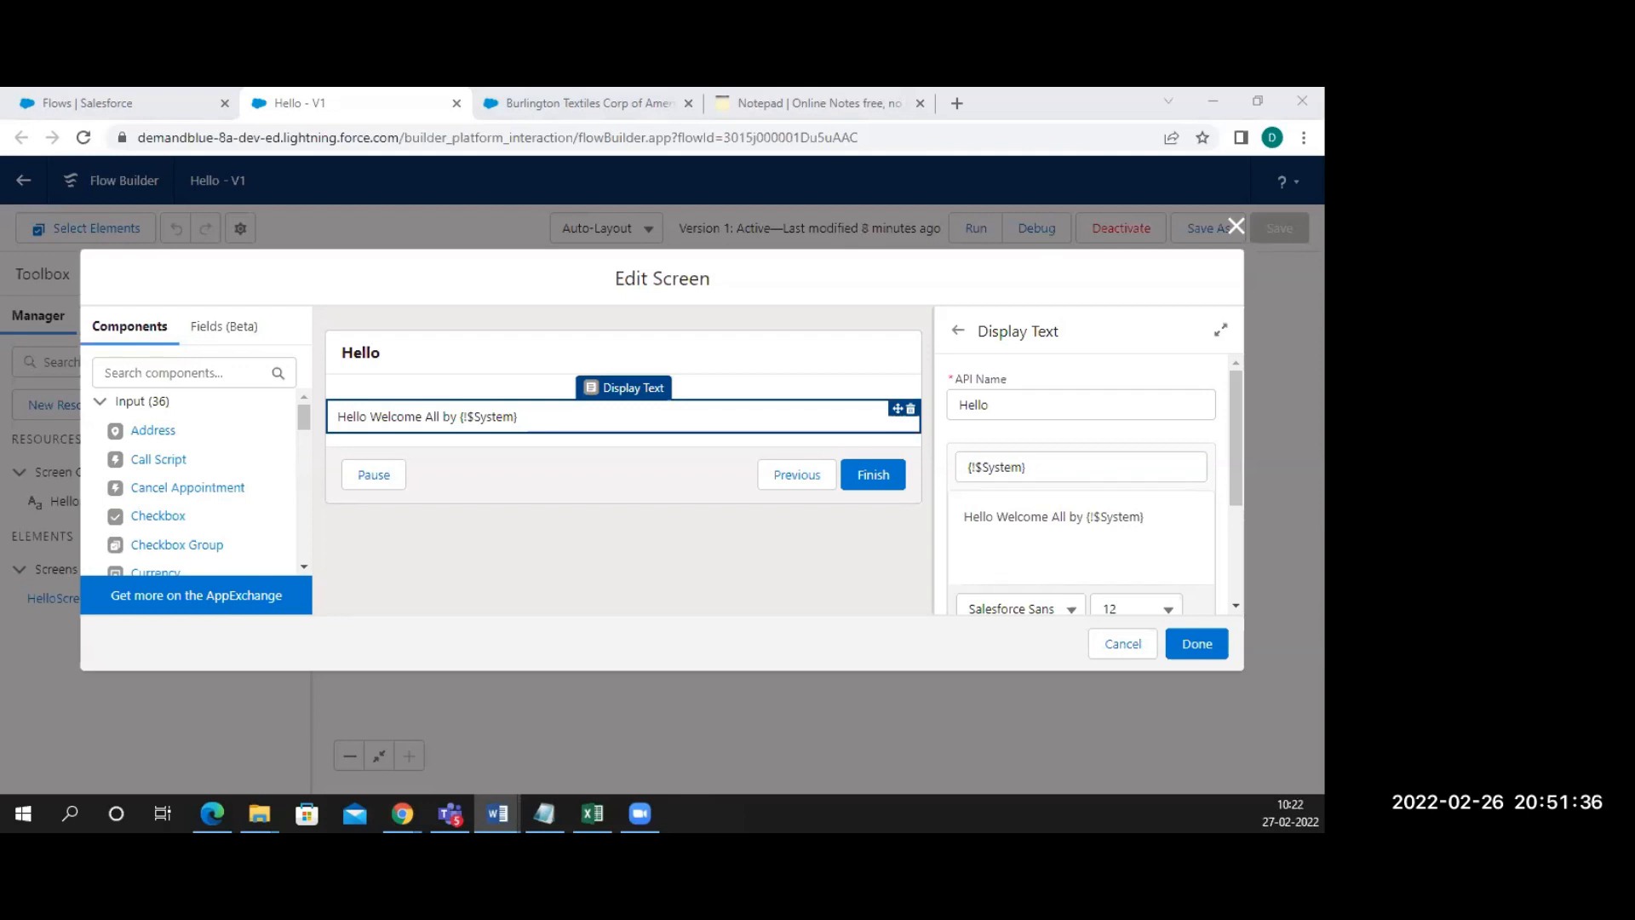
click(1023, 468)
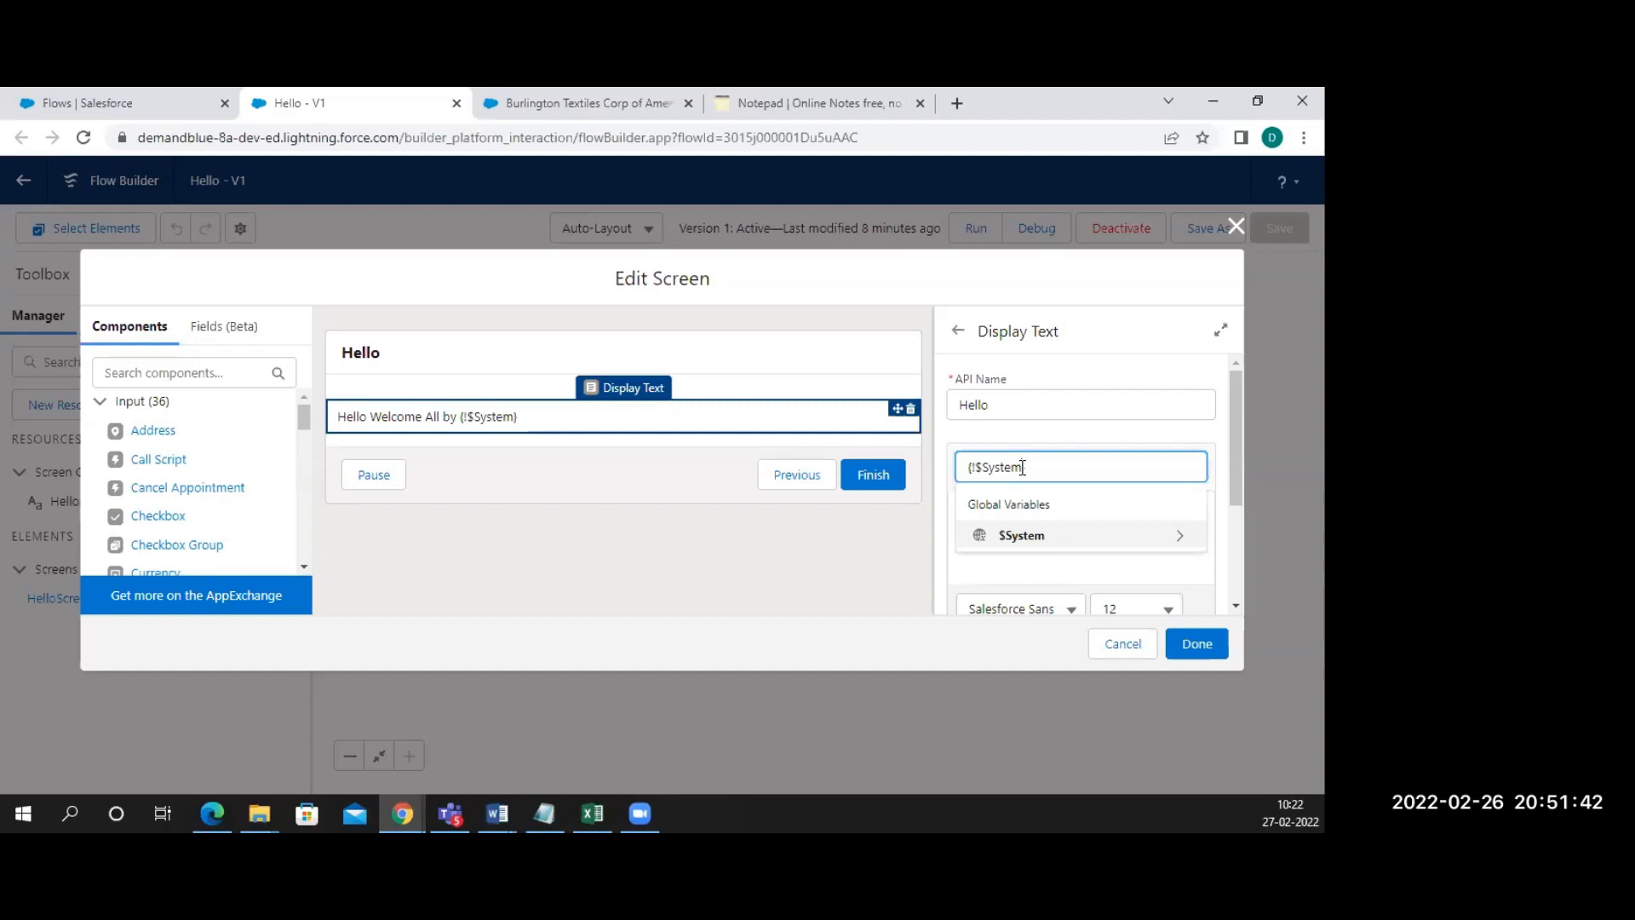
key(BackSpace)
key(BackSpace)
key(BackSpace)
key(BackSpace)
key(BackSpace)
key(BackSpace)
key(BackSpace)
key(BackSpace)
key(BackSpace)
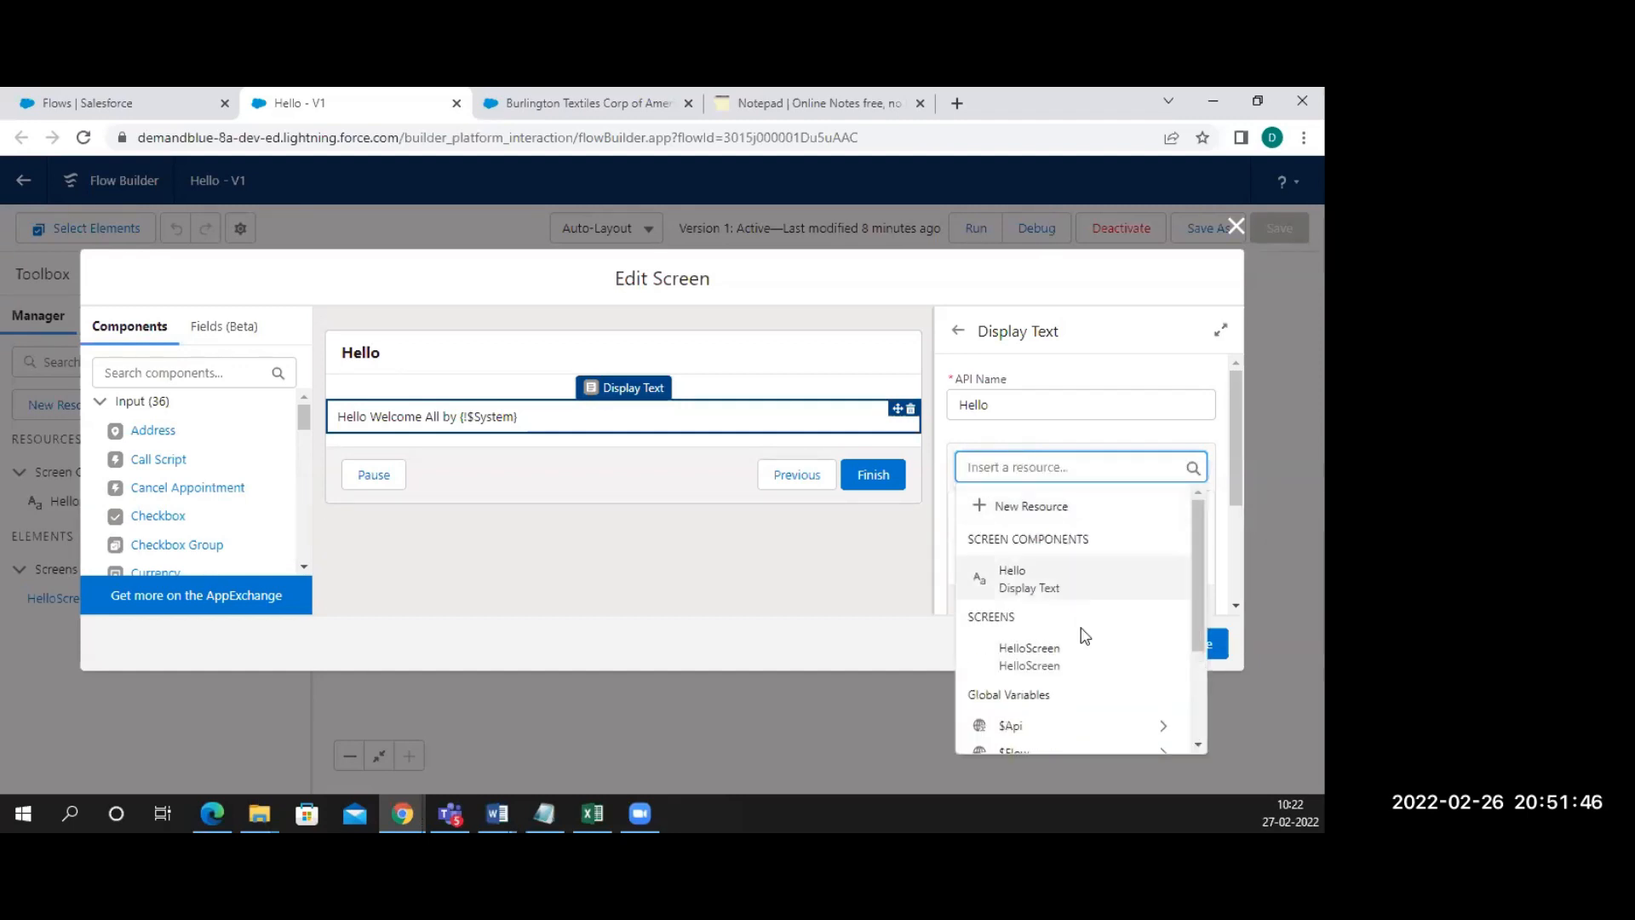
Switch the reference to $User > FirstName, delete the old $System text, and click Done
scroll(1079, 657, down, 2)
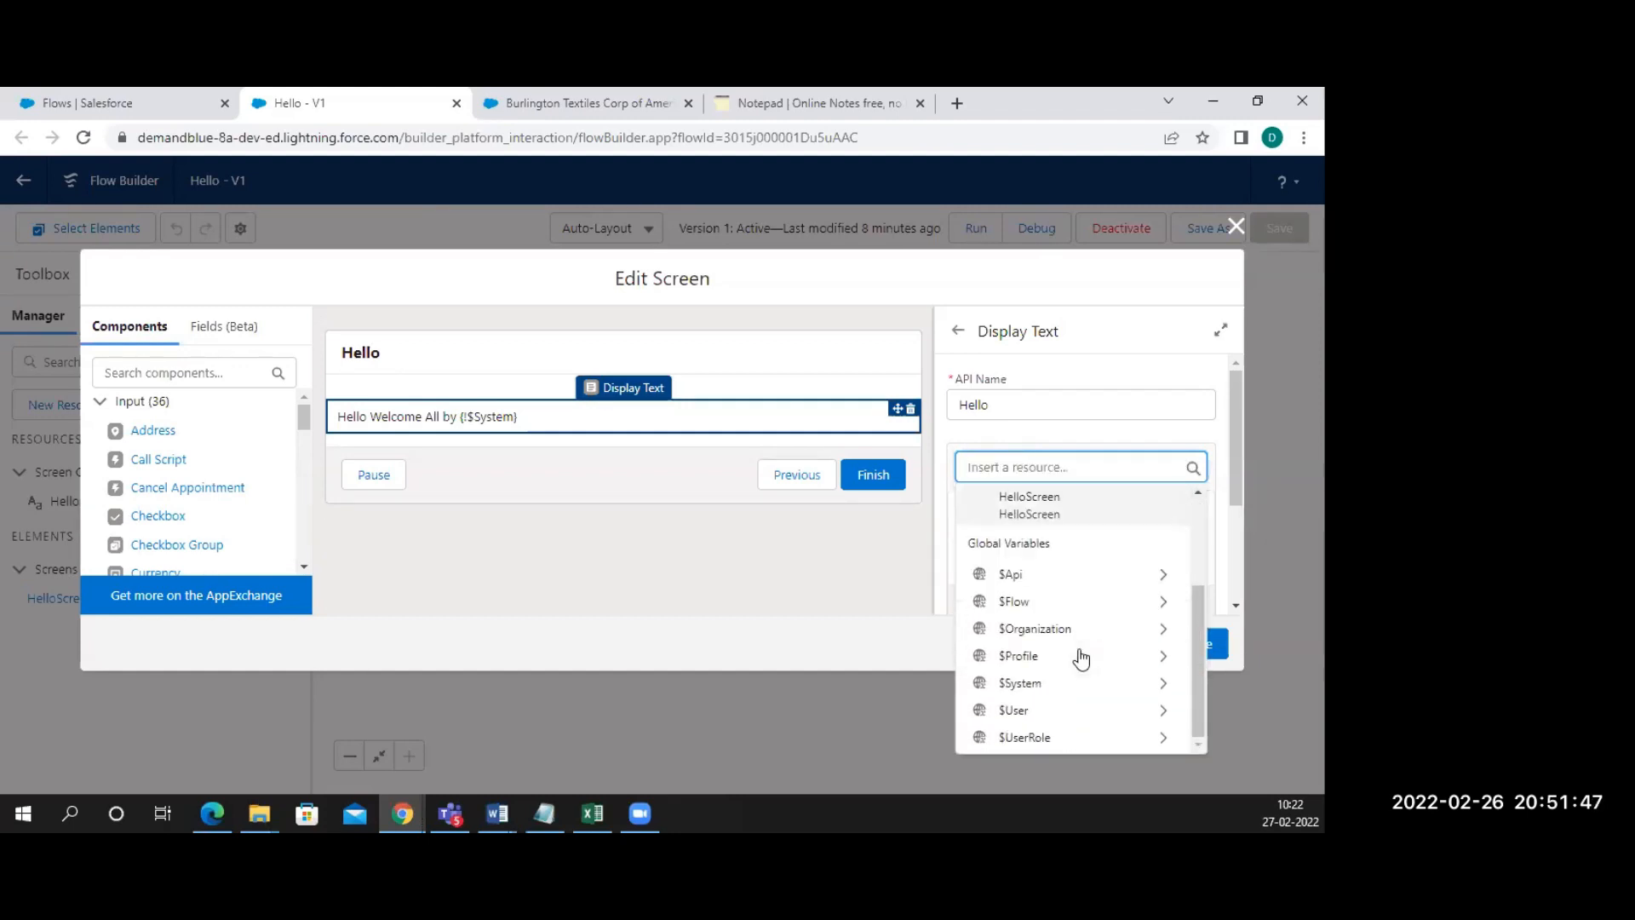
click(1038, 712)
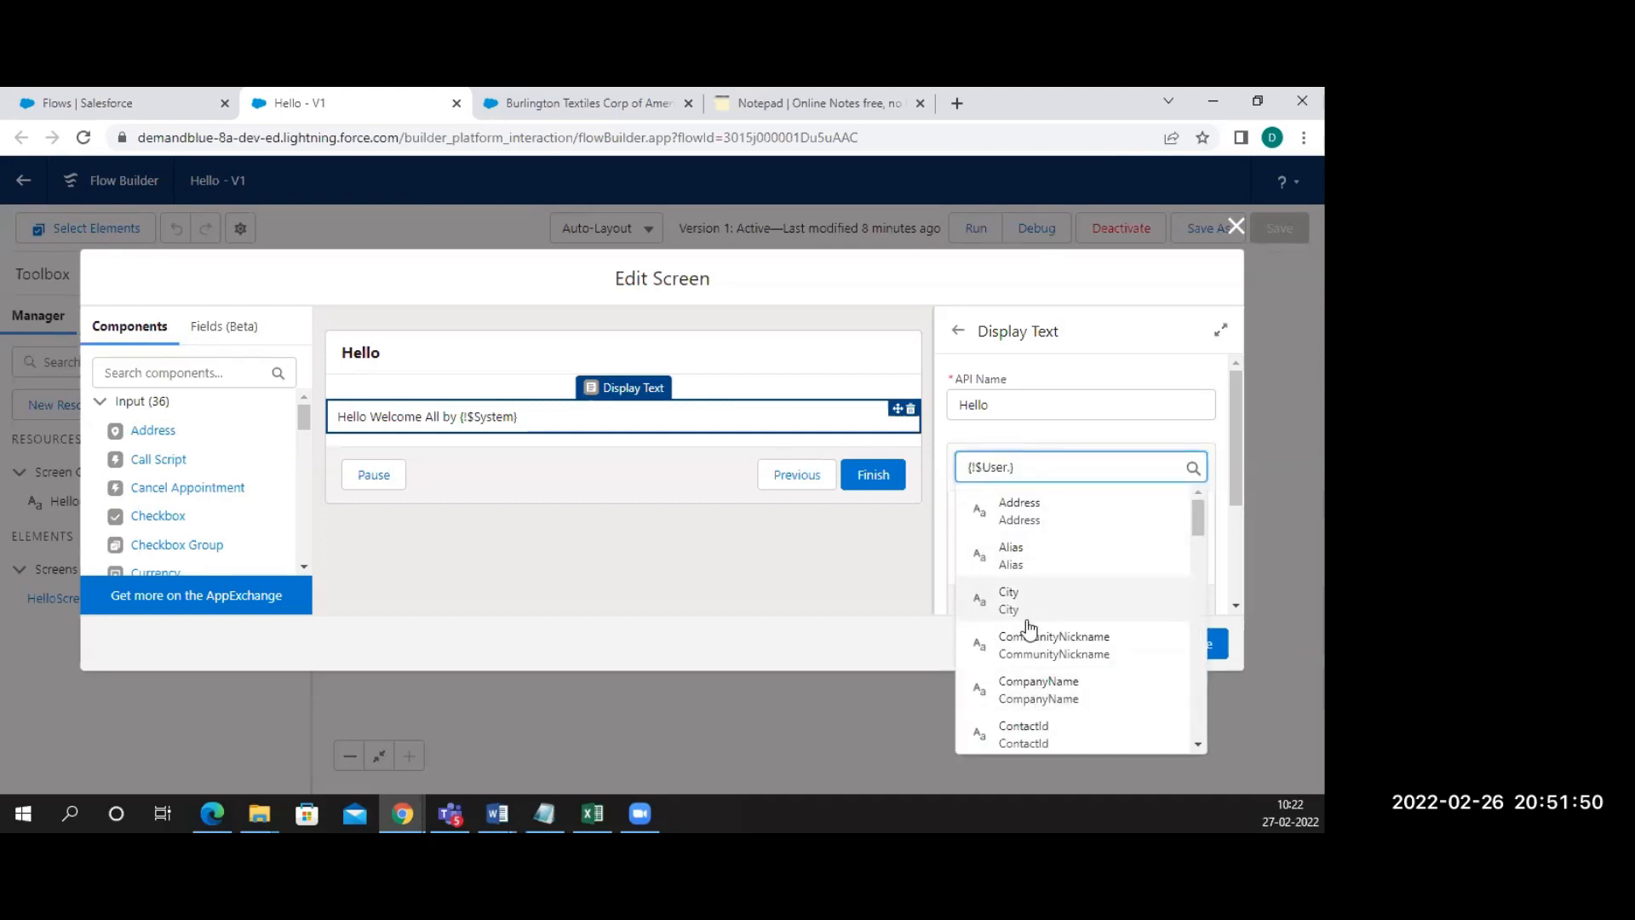
scroll(1031, 634, down, 3)
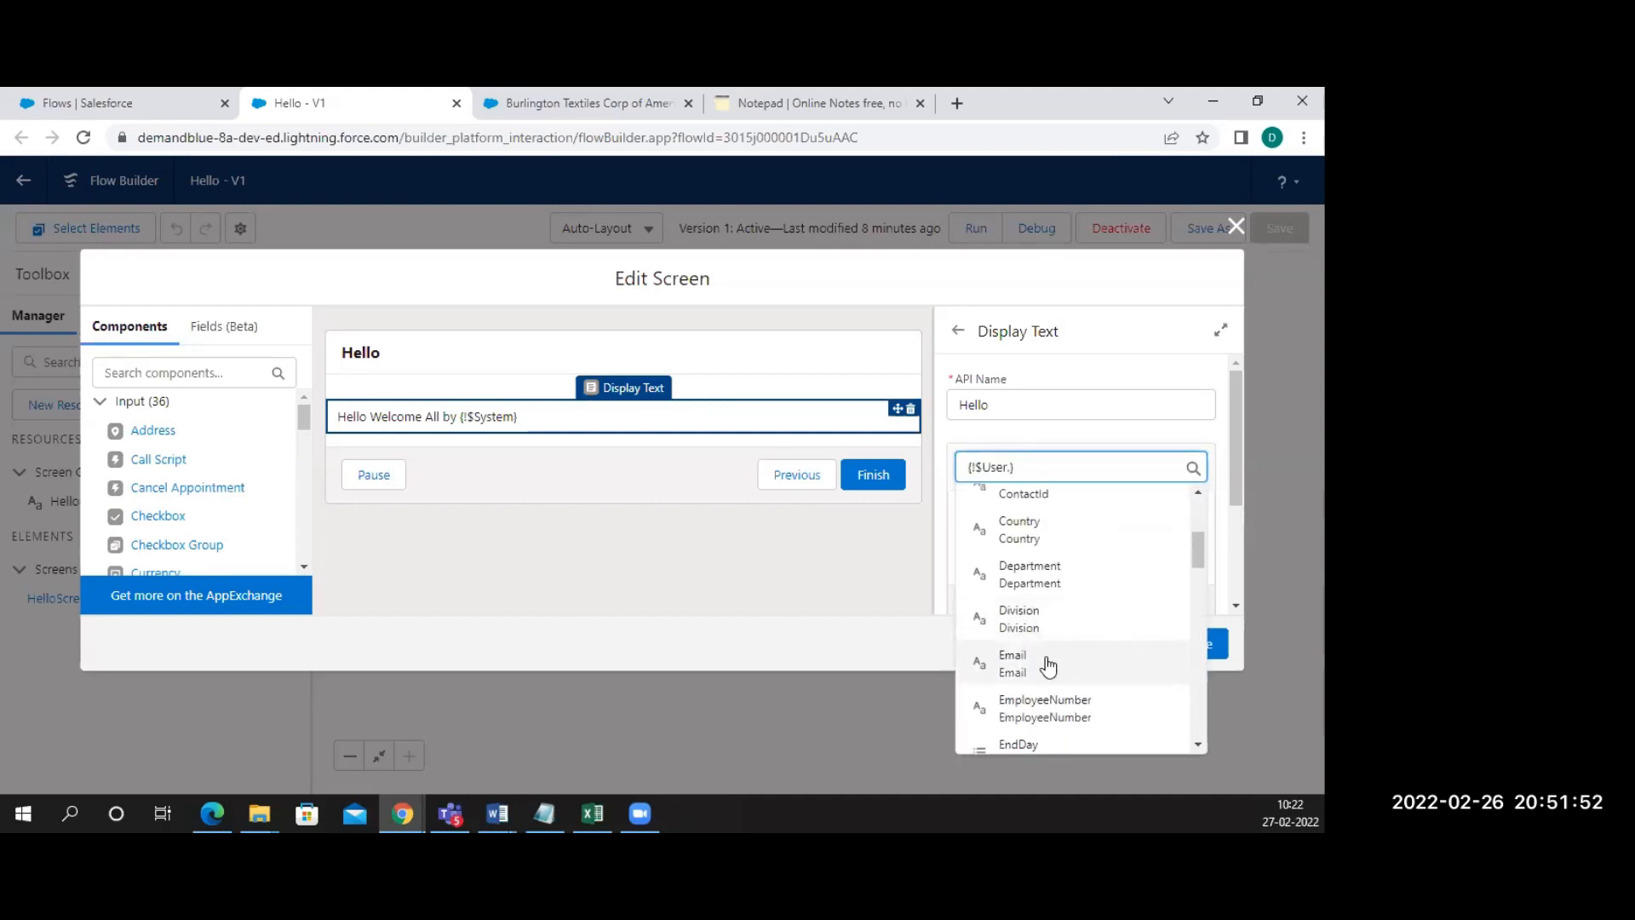
scroll(1048, 665, down, 5)
scroll(1047, 665, down, 3)
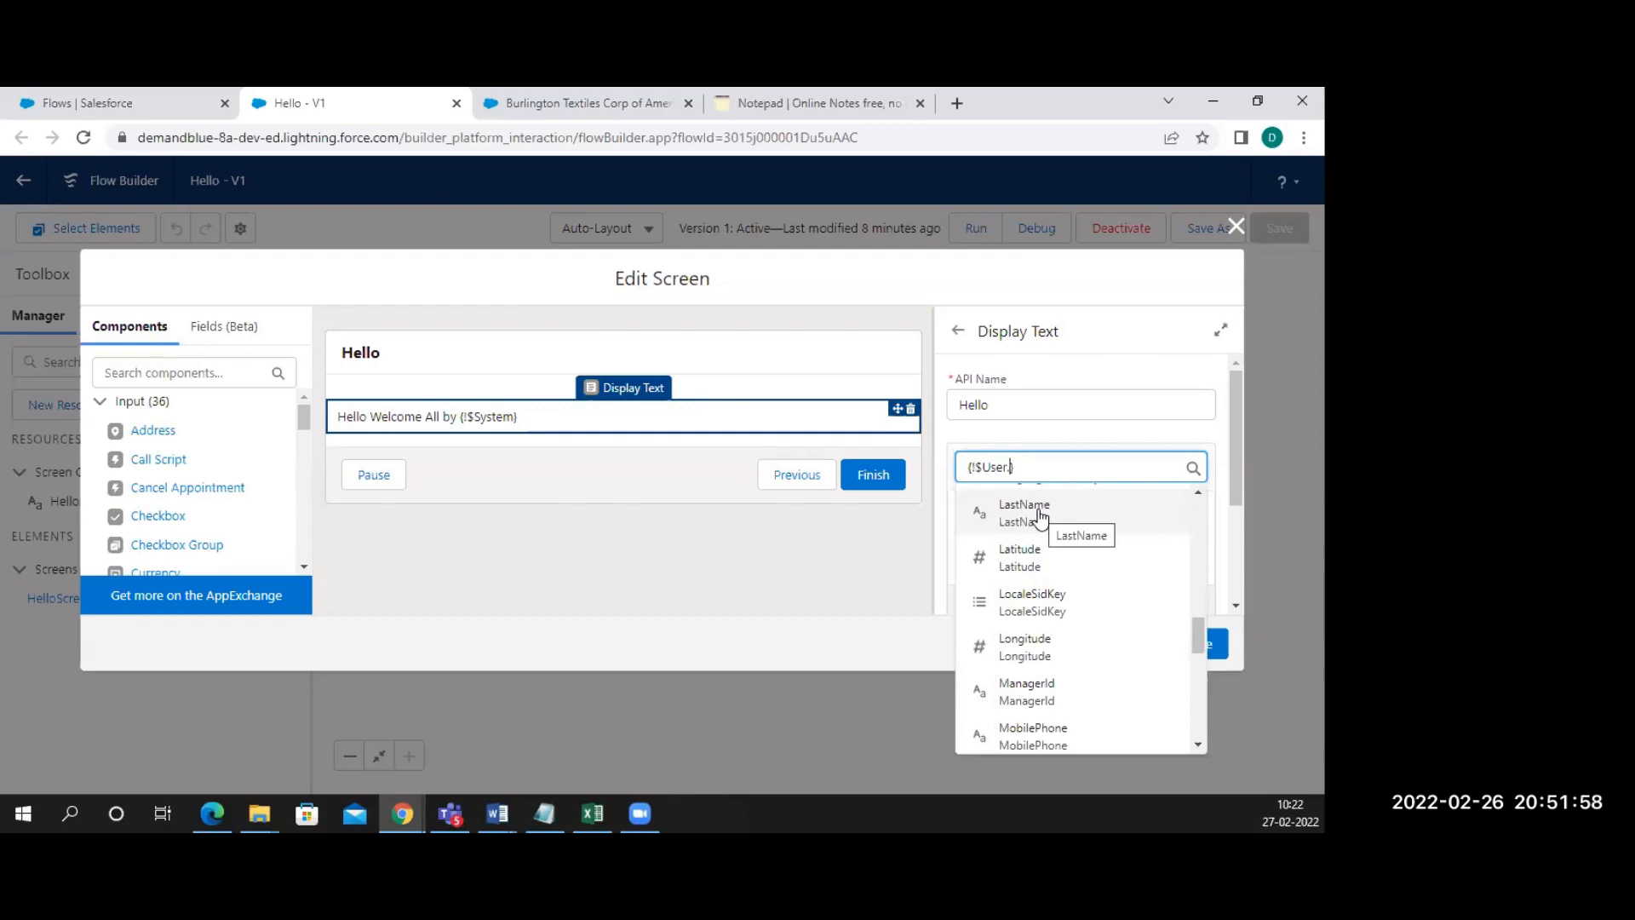
text(fi)
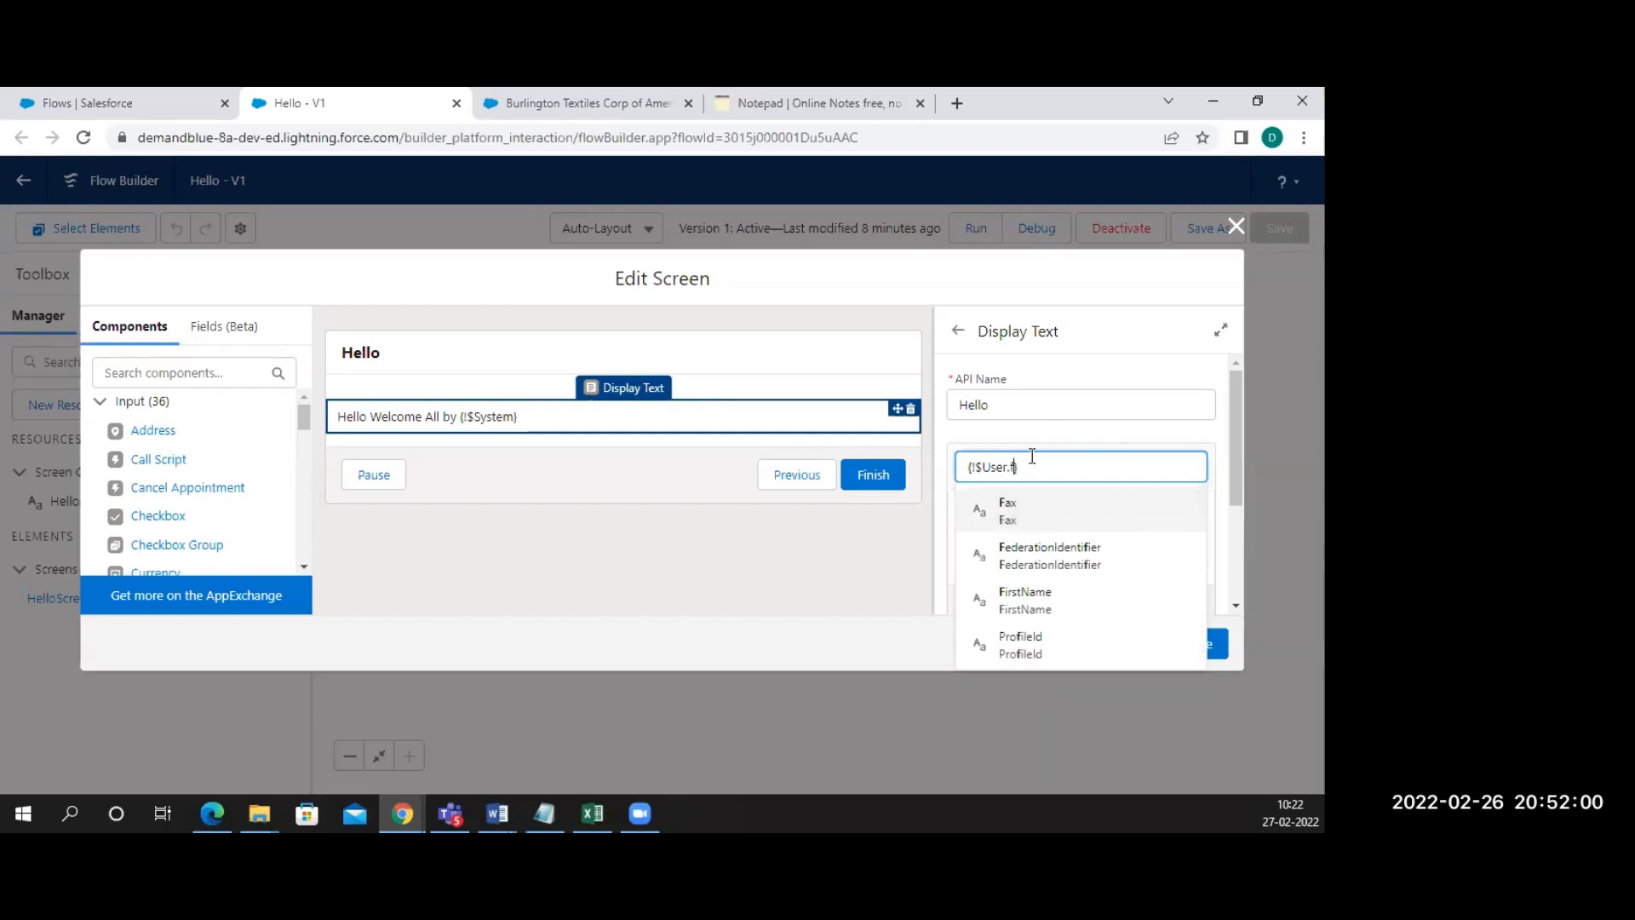
click(1029, 558)
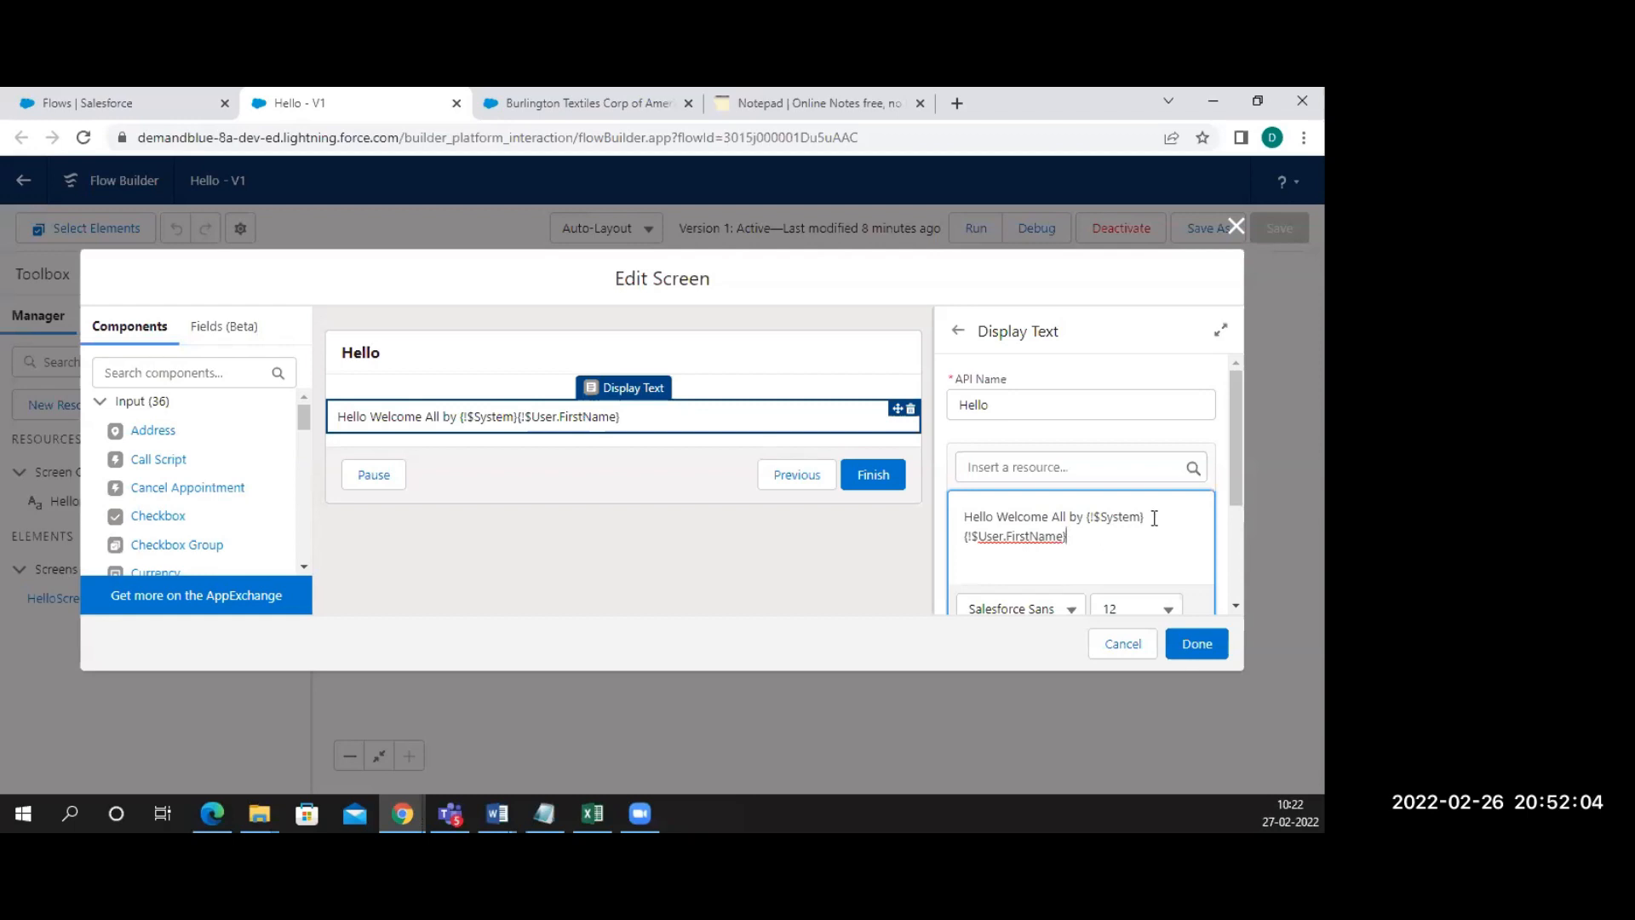
key(BackSpace)
key(BackSpace)
key(BackSpace)
key(BackSpace)
key(BackSpace)
key(BackSpace)
key(BackSpace)
key(BackSpace)
key(BackSpace)
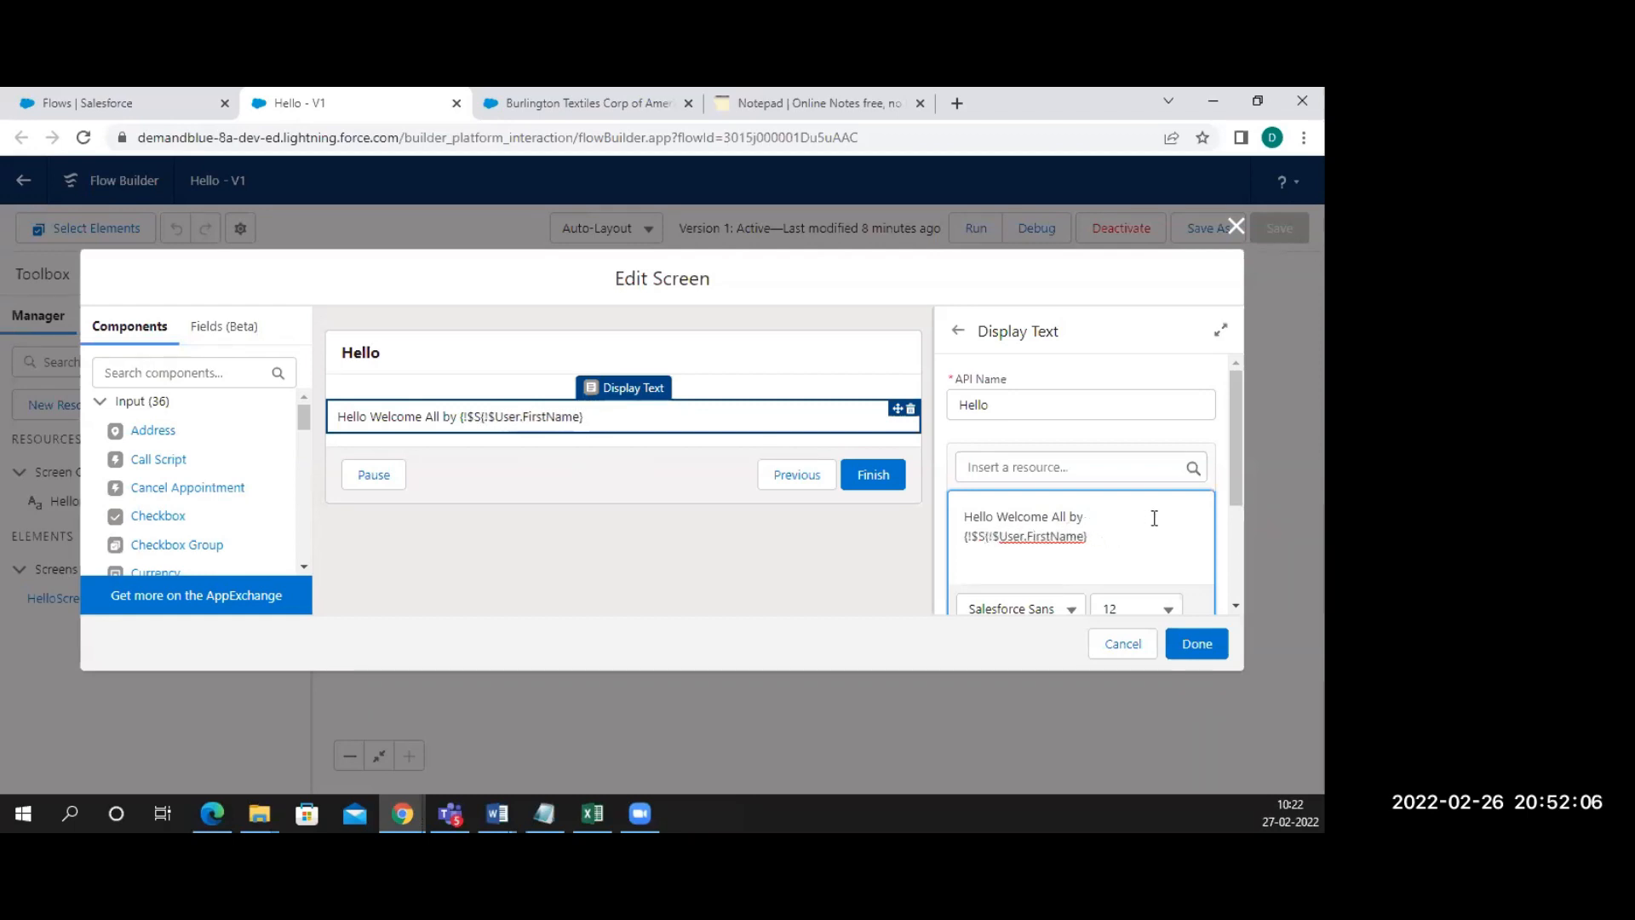
key(BackSpace)
key(BackSpace)
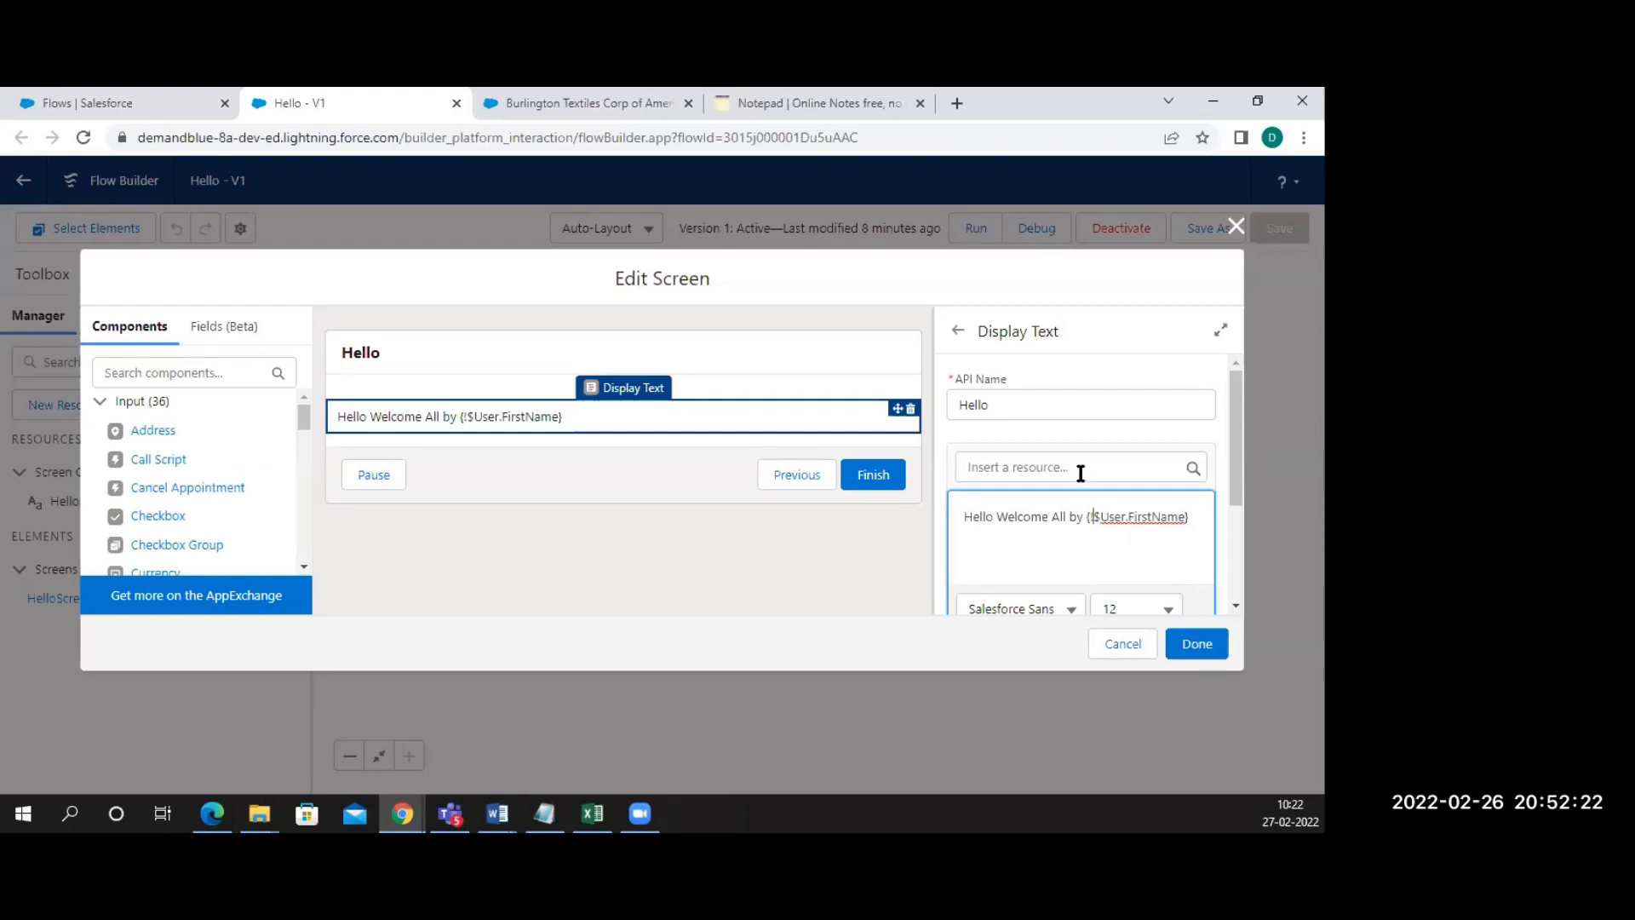
click(1195, 655)
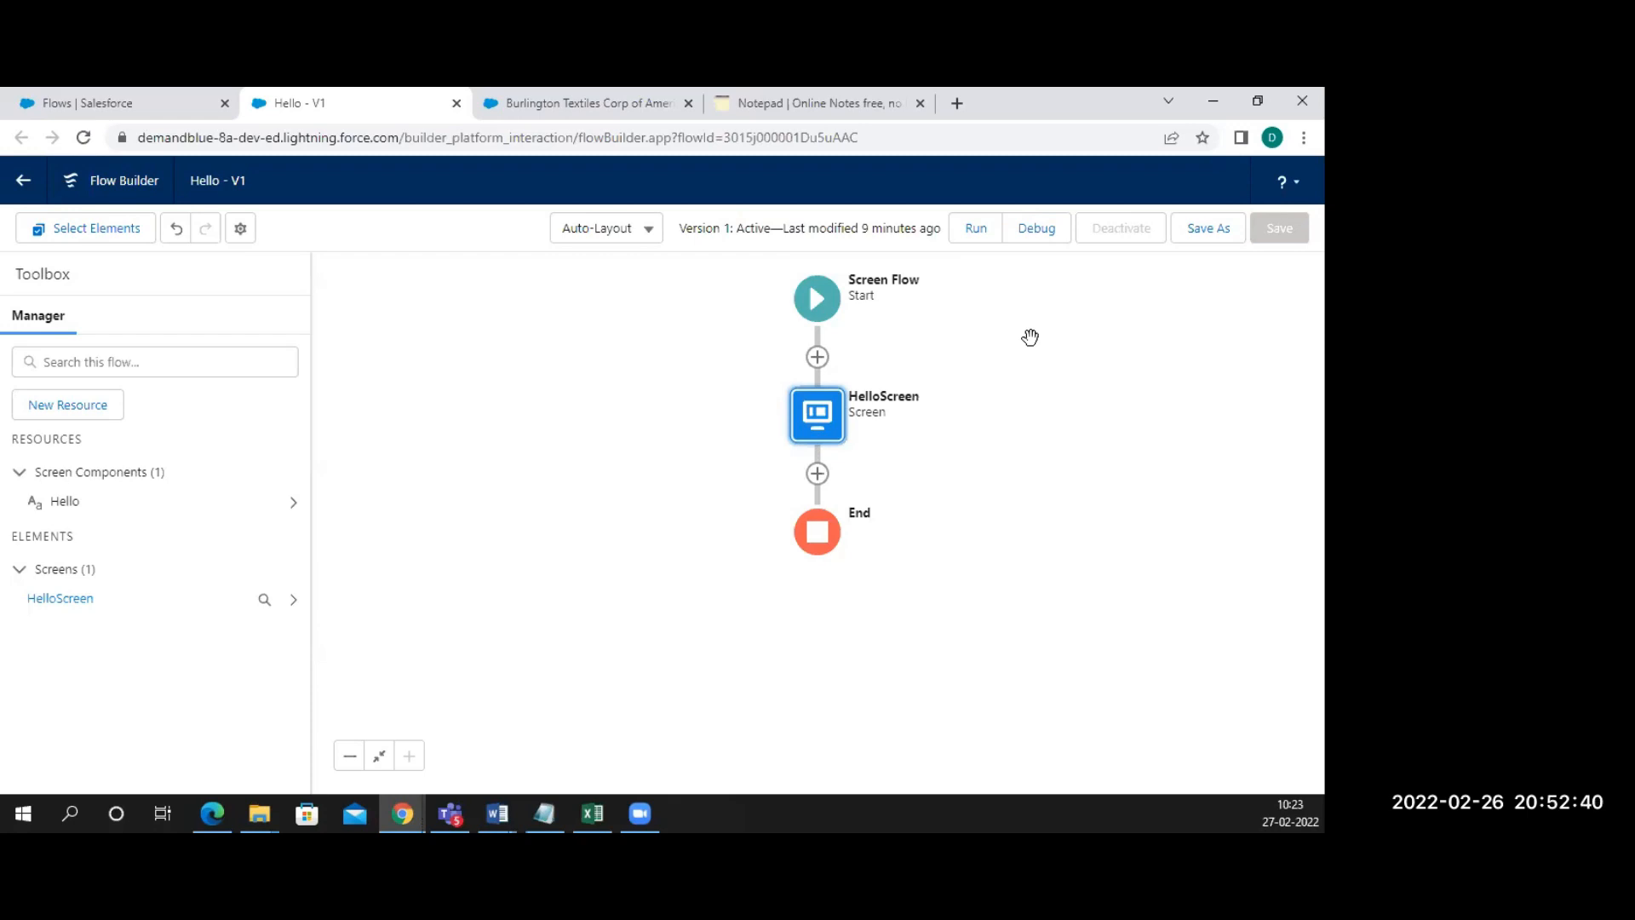
click(1201, 232)
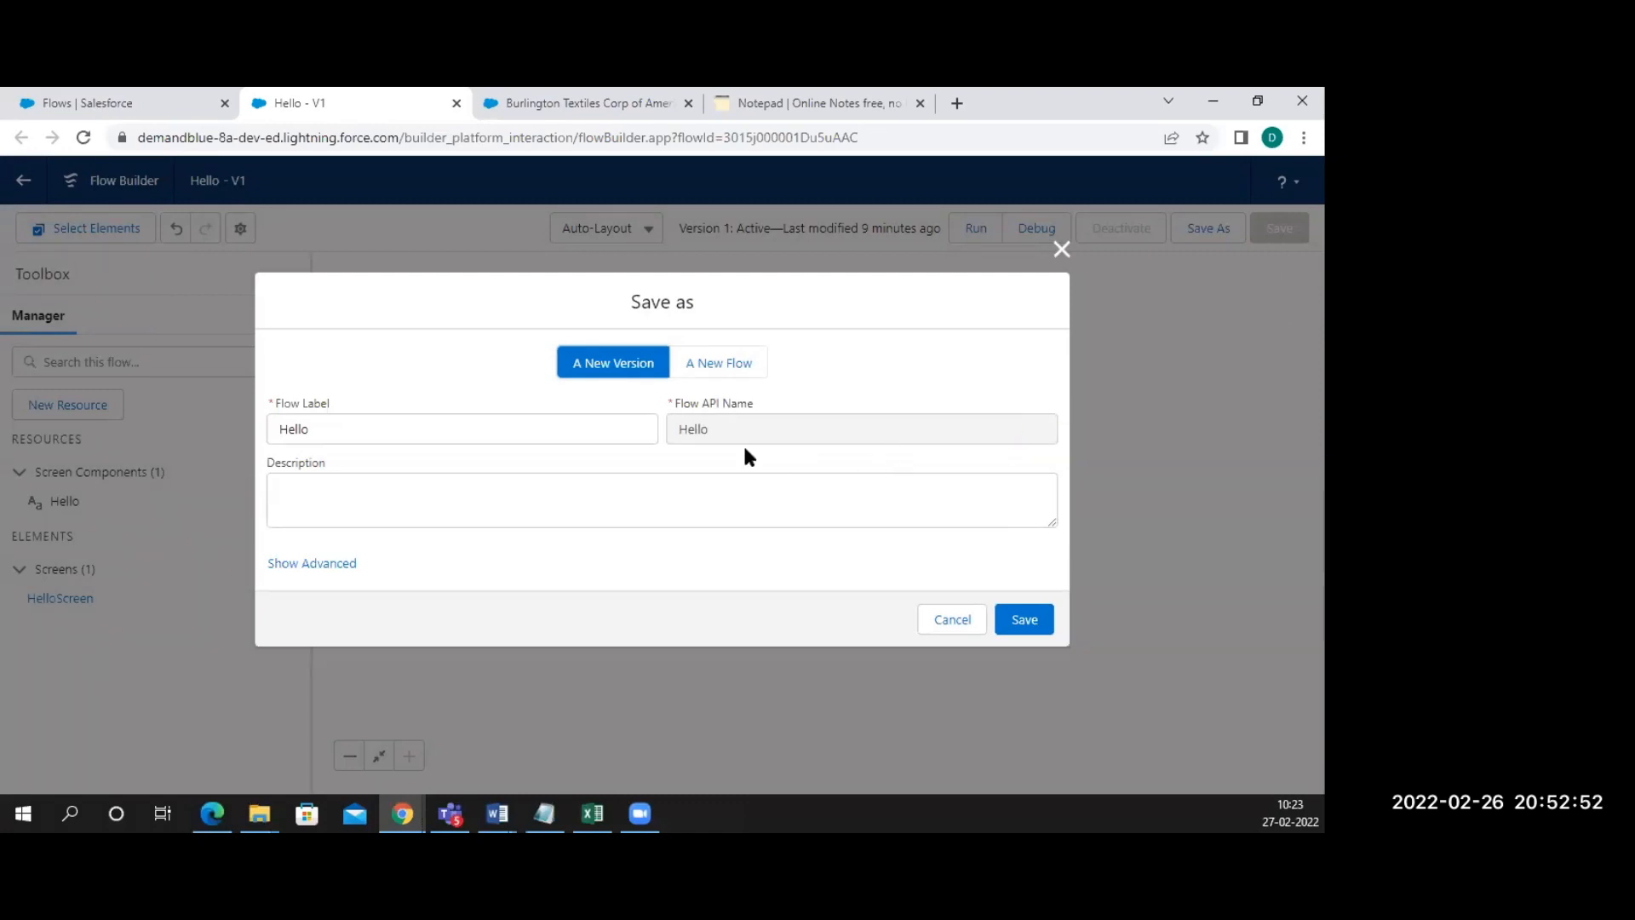
Save Hello as a new version (V2) and activate Version 2
click(1018, 622)
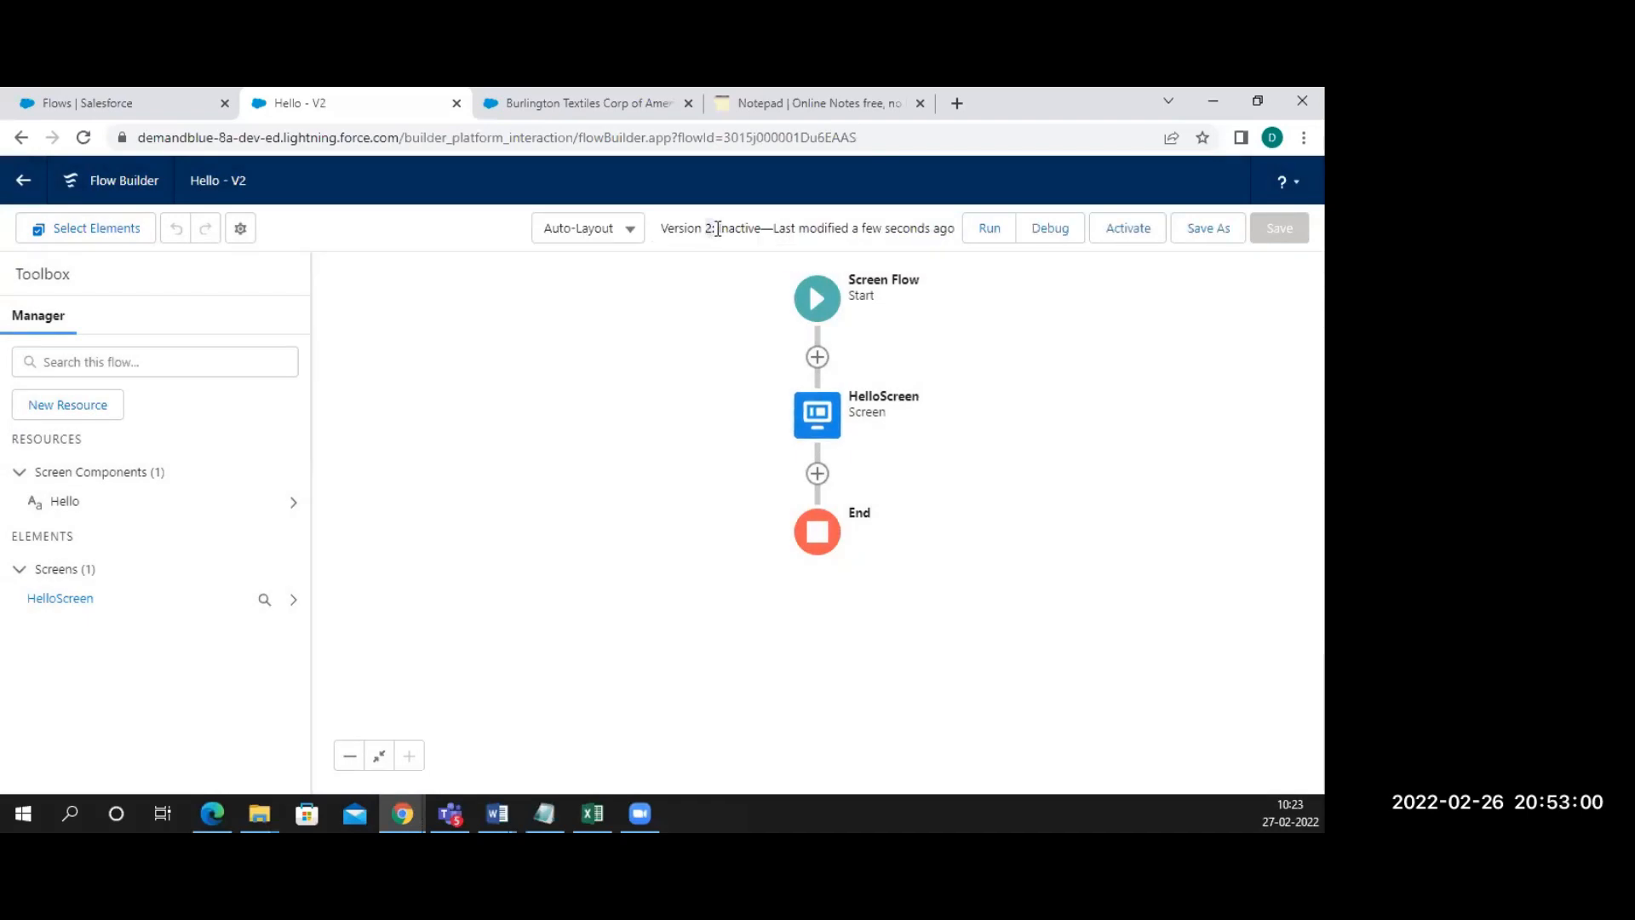
click(1117, 235)
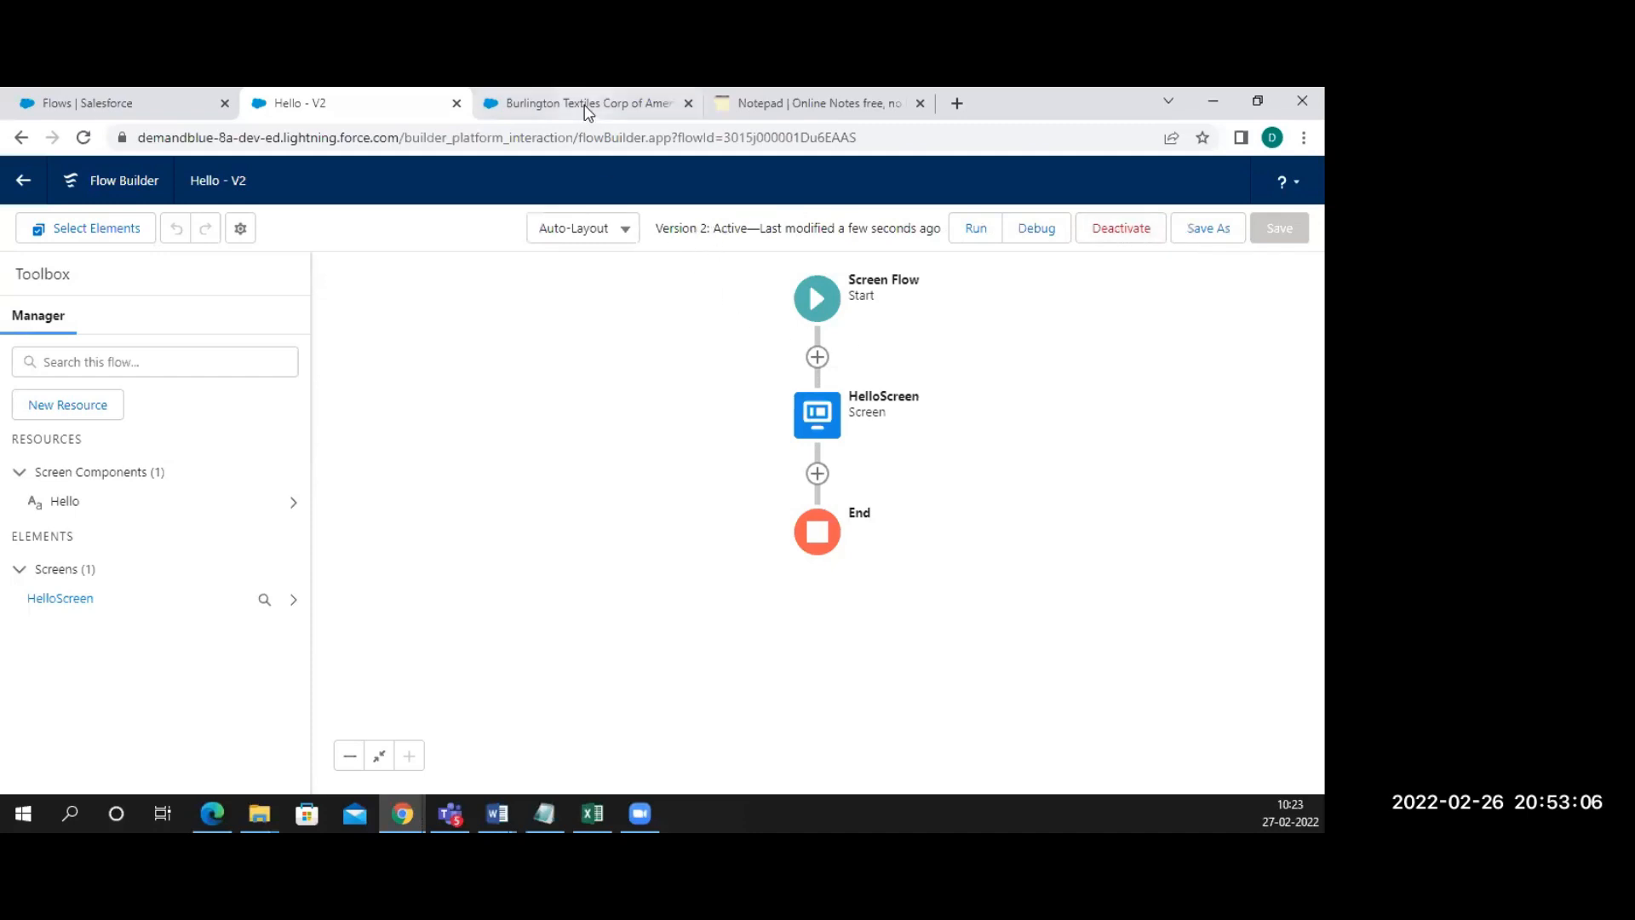
Debug-run Hello V2, check the greeting ends with the user's first name, then finish
click(1043, 238)
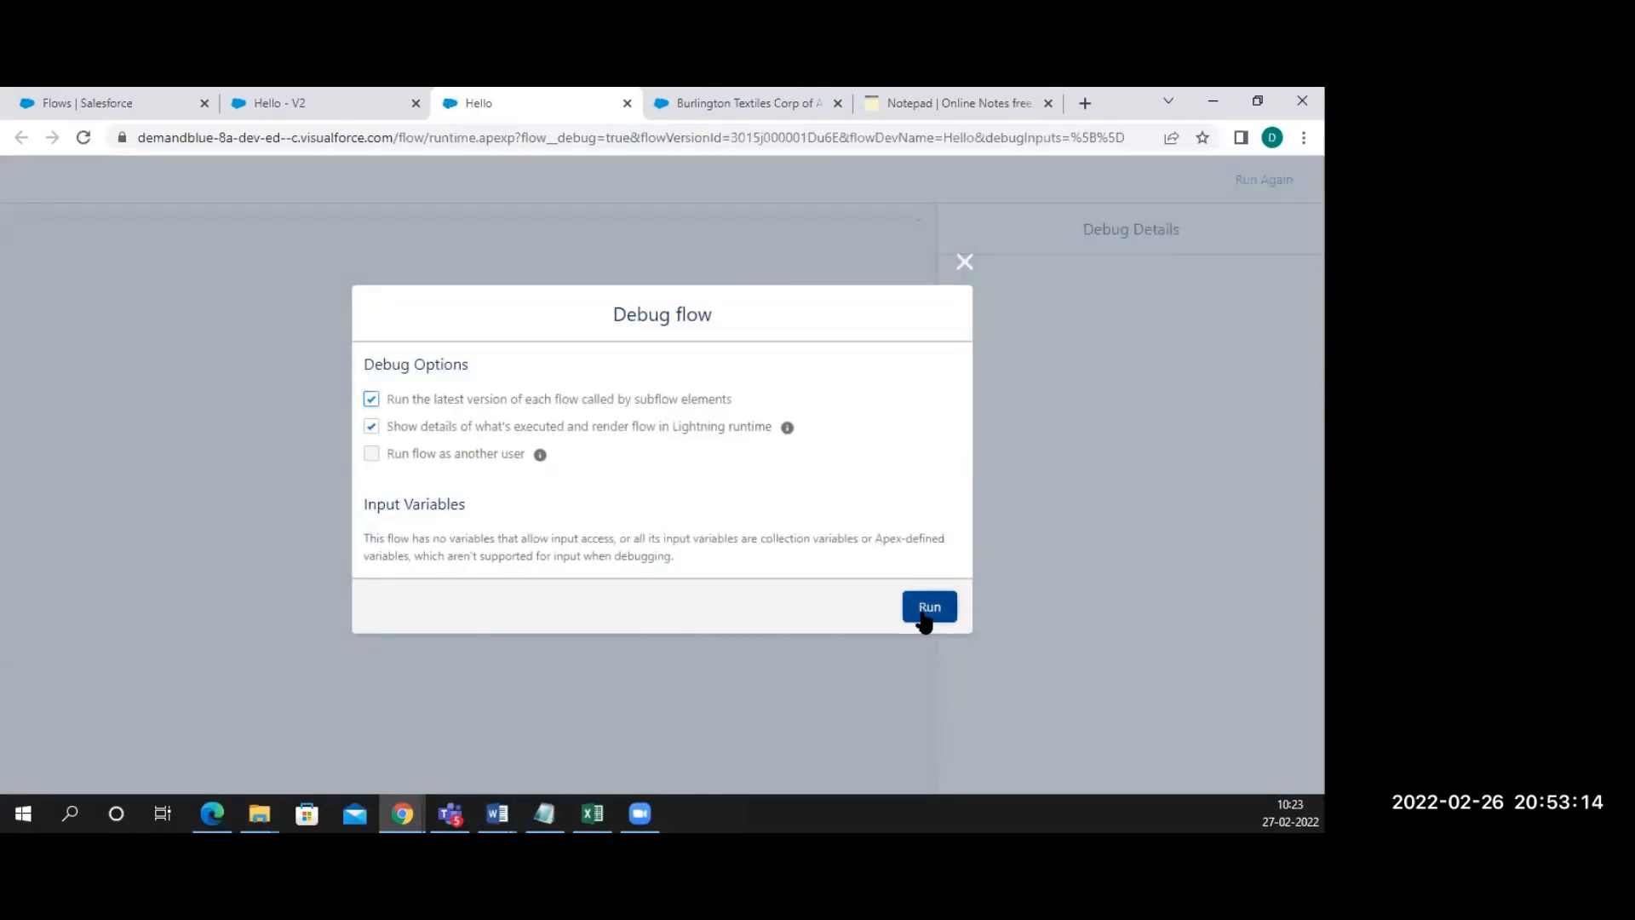
click(926, 620)
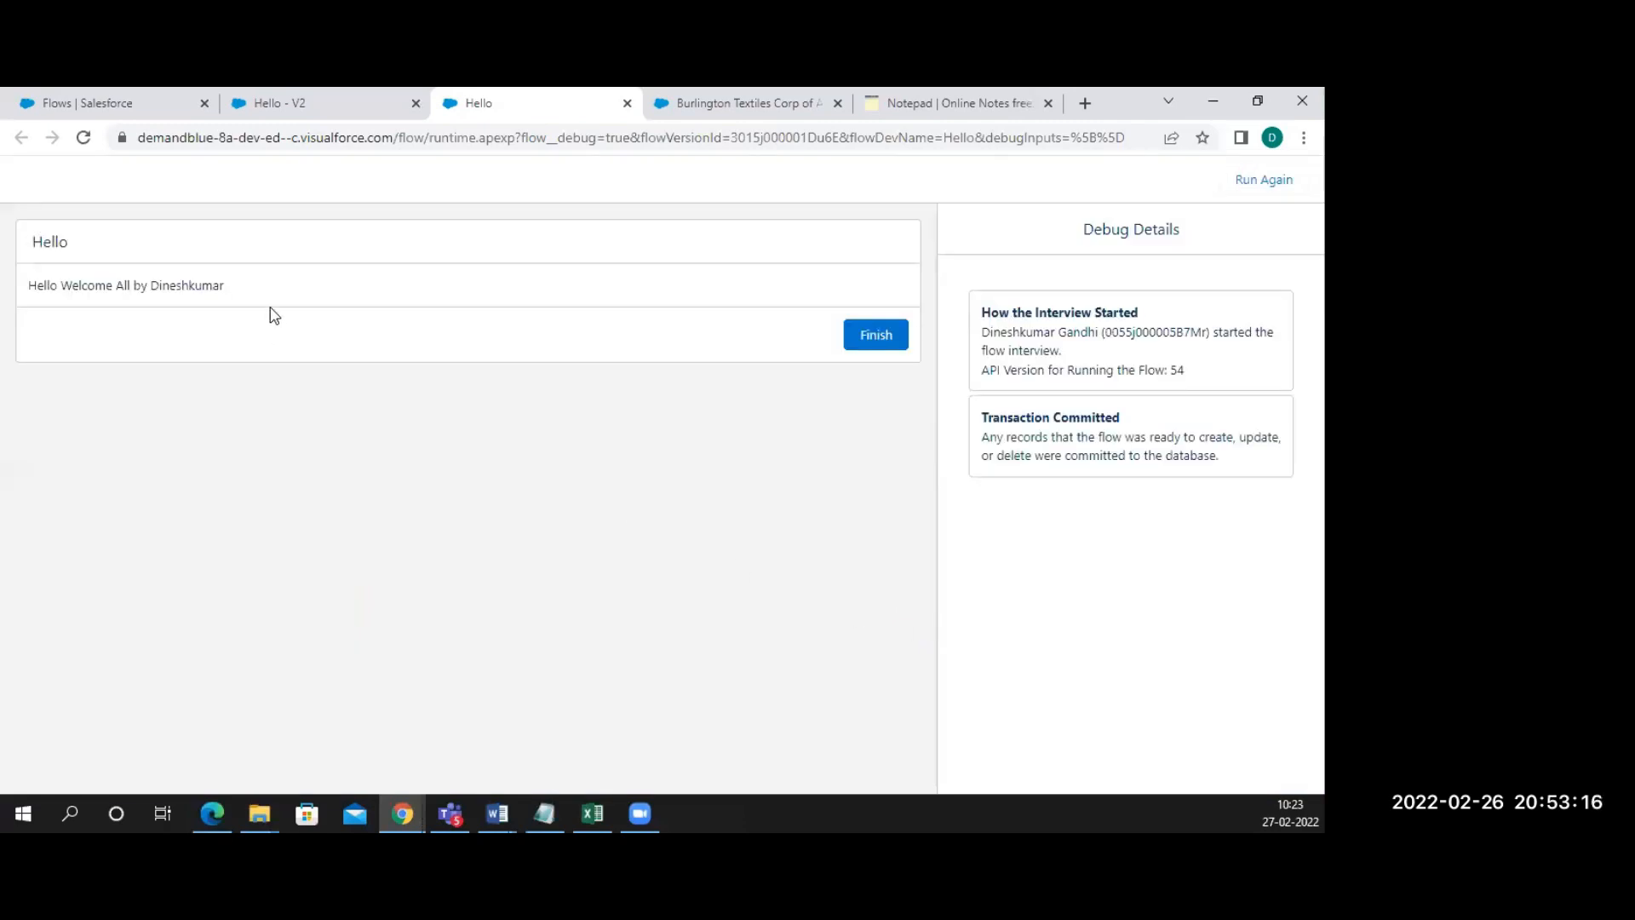
drag(228, 287, 150, 287)
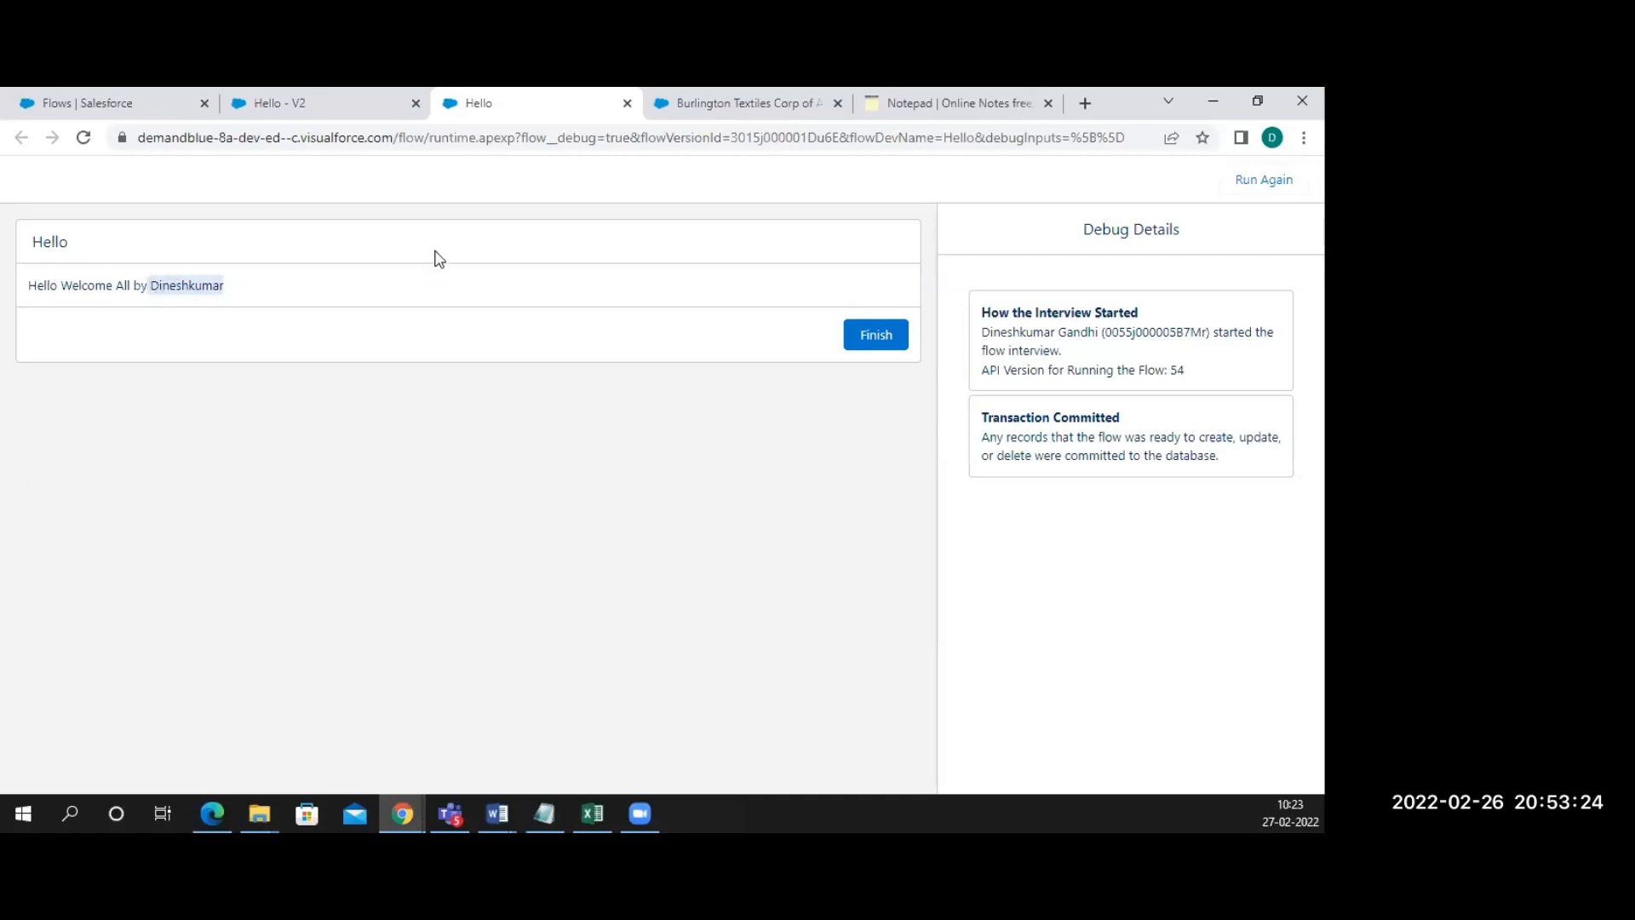
click(859, 340)
Reload the Burlington Textiles account tab and highlight the first name in the Hello greeting
click(719, 100)
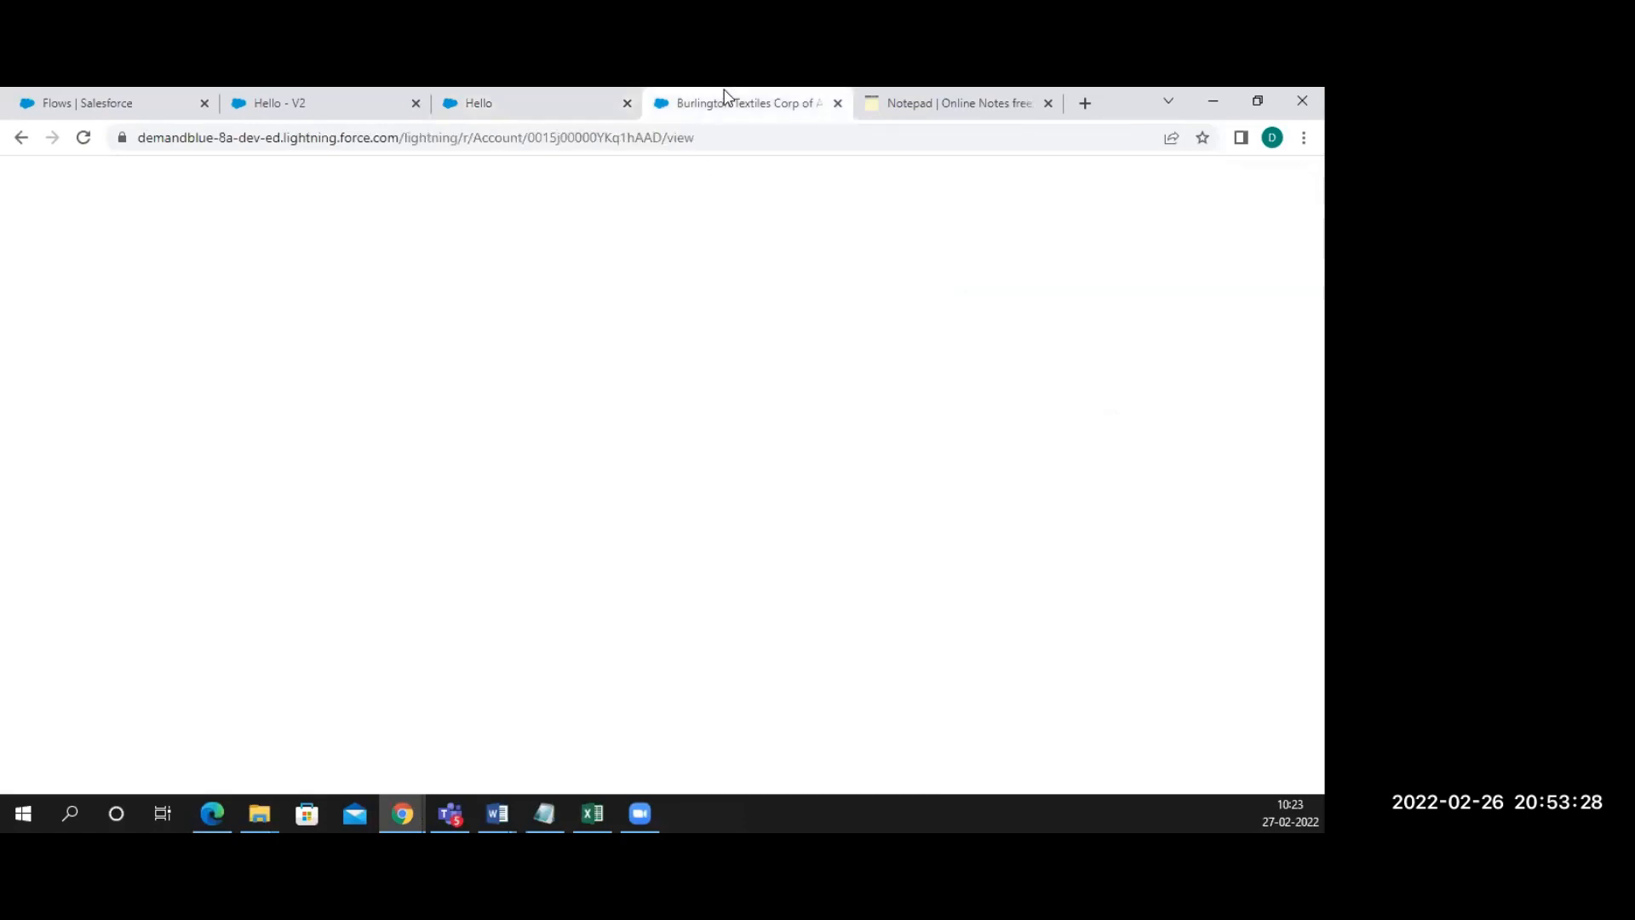
click(83, 138)
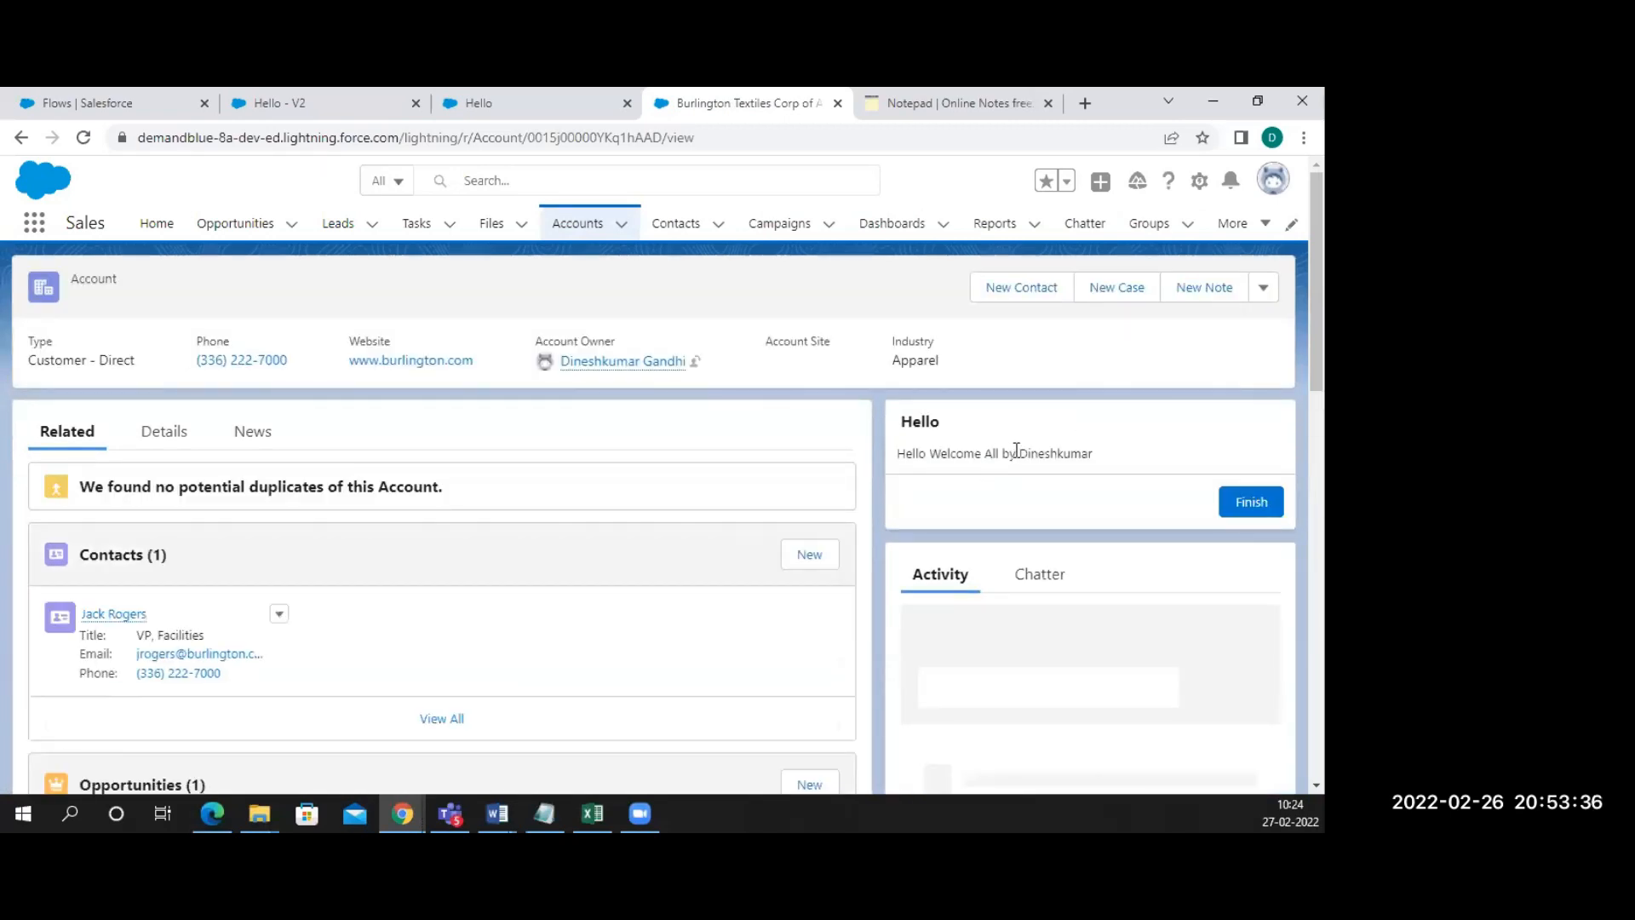
double_click(1050, 454)
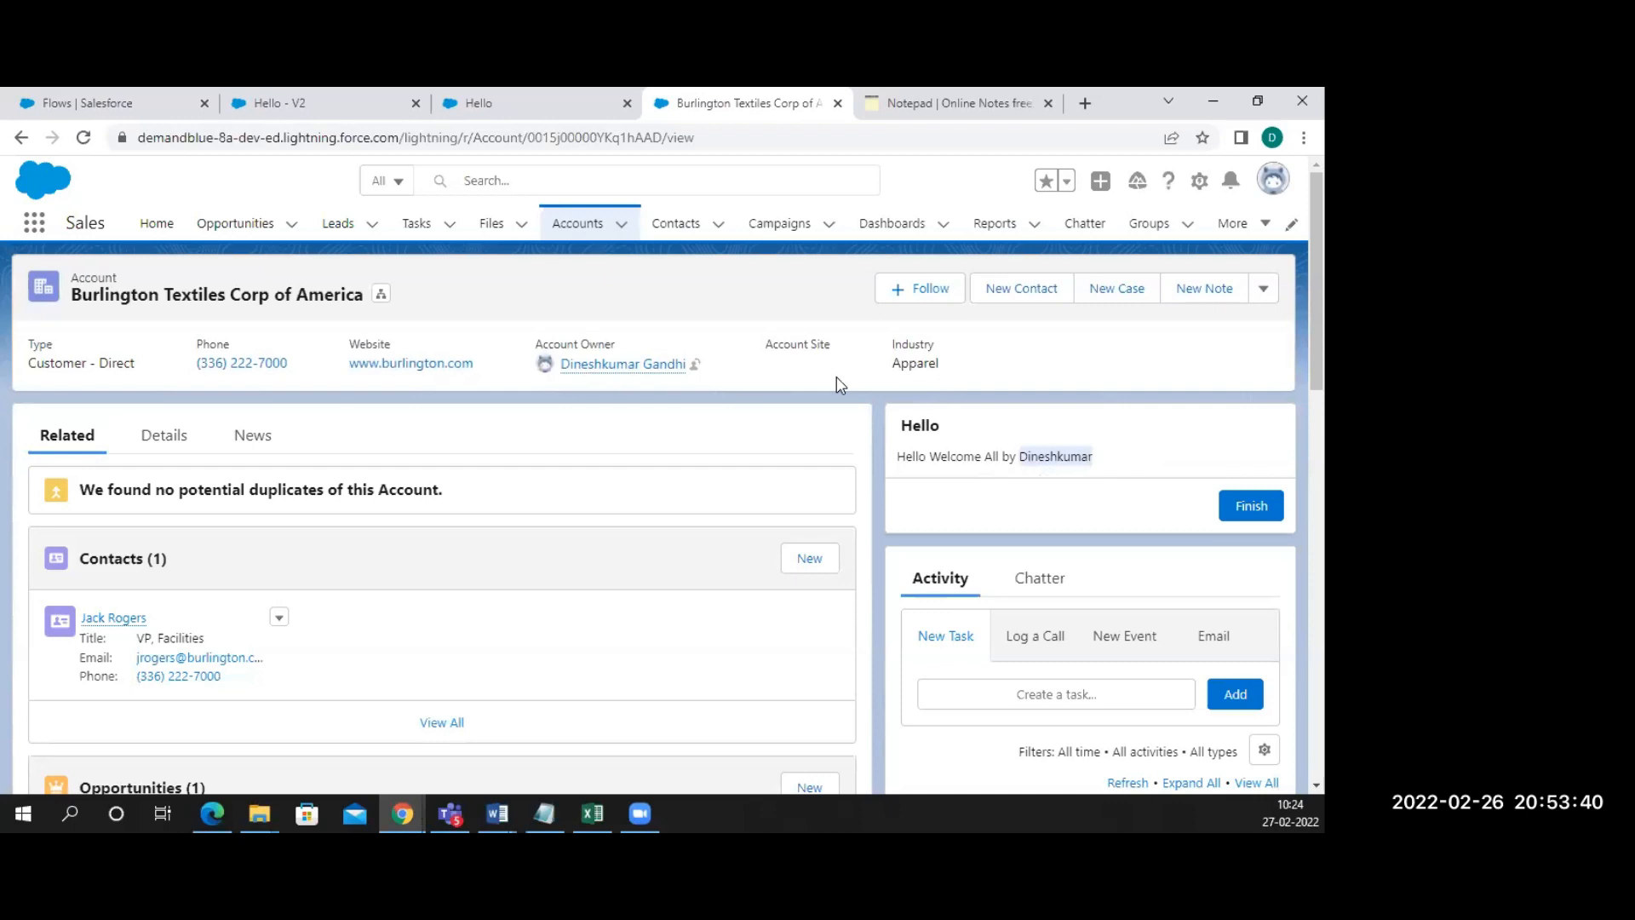
Reactivate version 1 of the Hello flow from its View Details and Versions page, then view the account
click(353, 107)
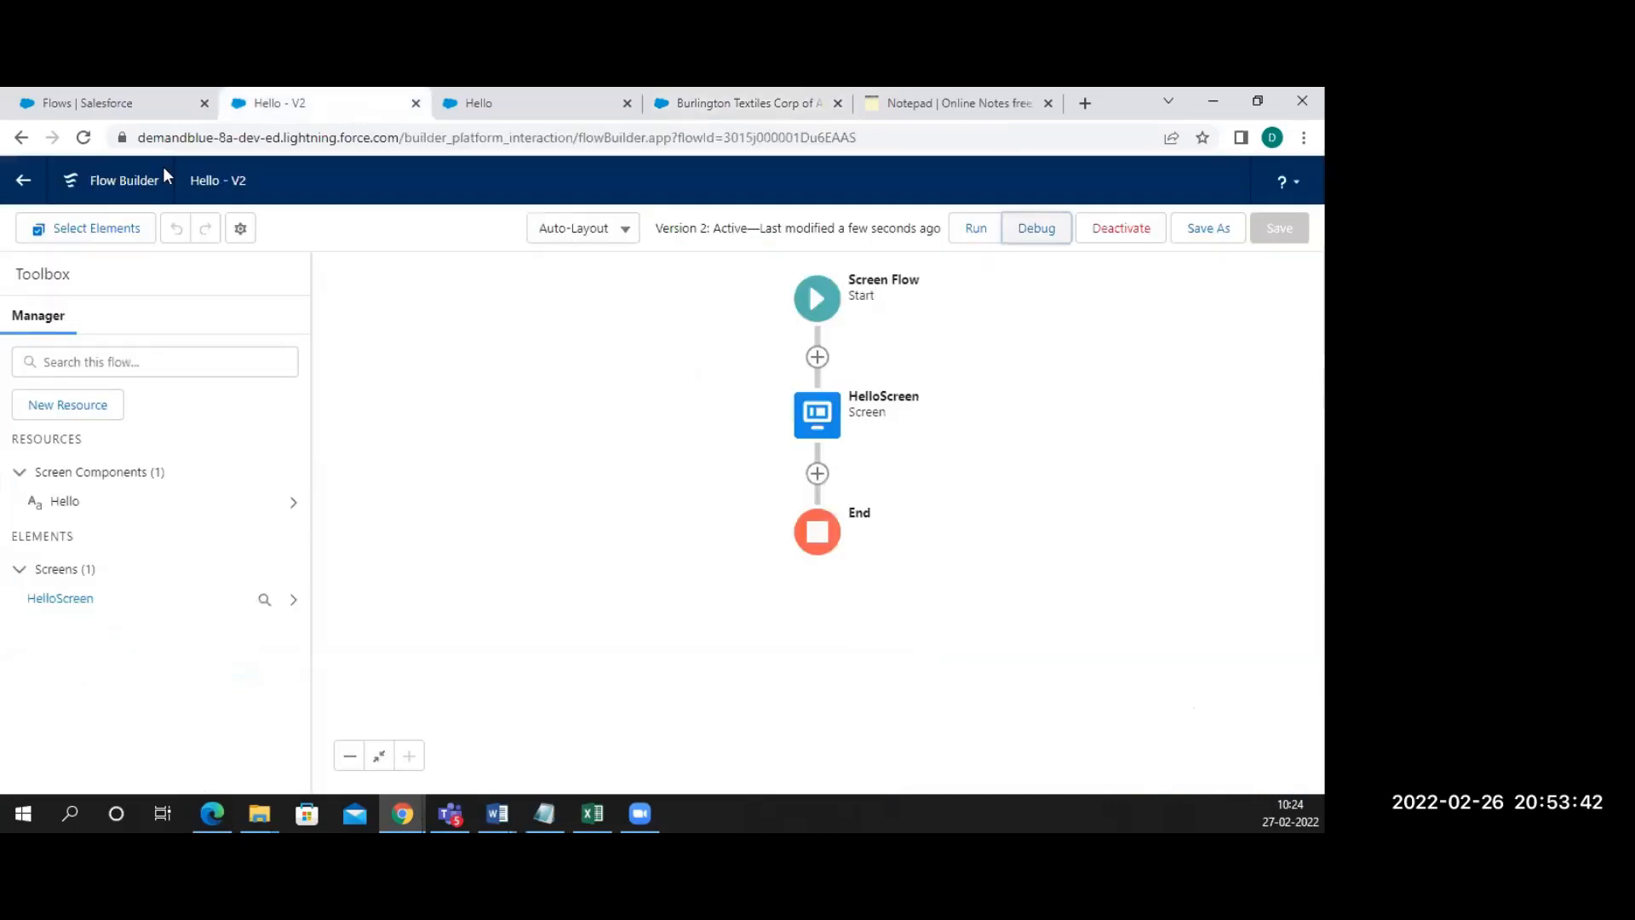
click(20, 187)
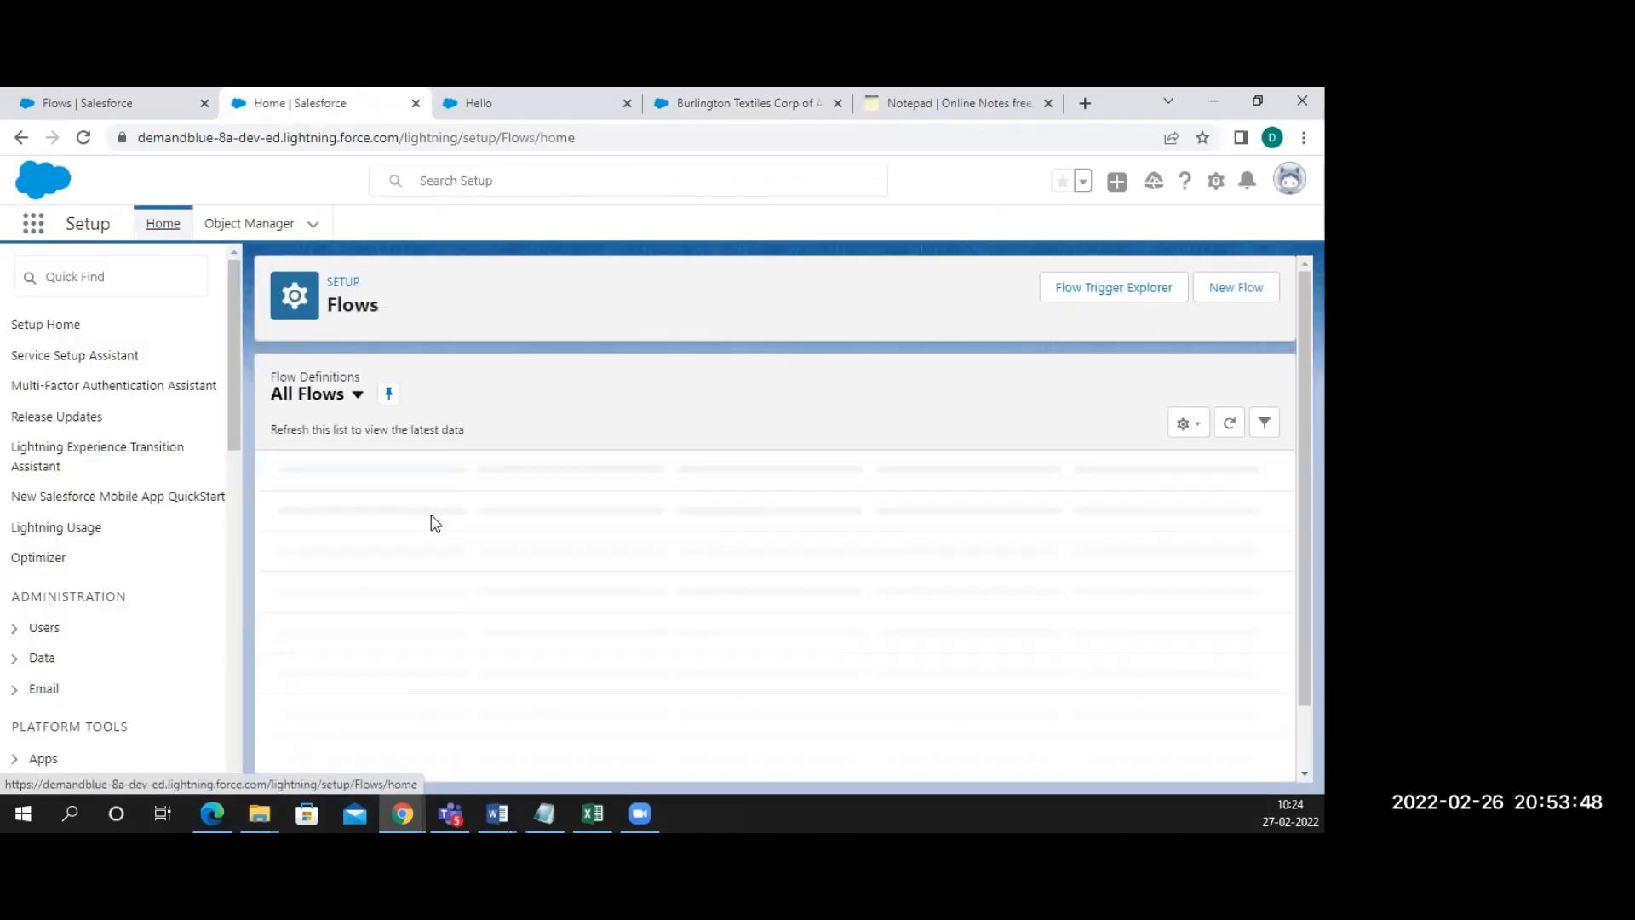
click(296, 678)
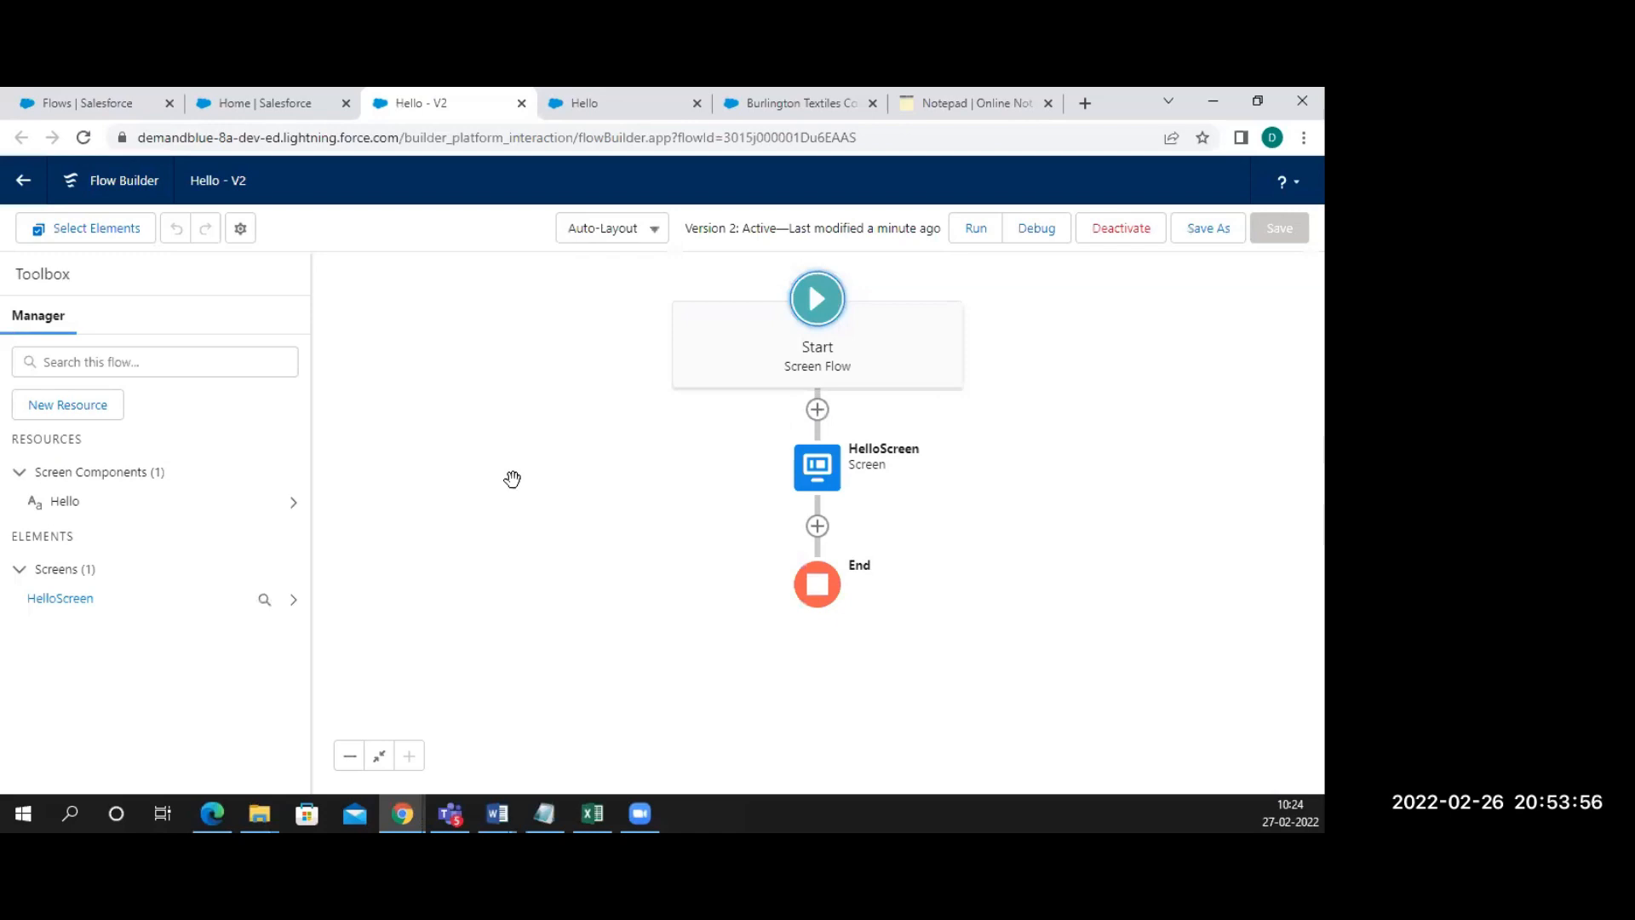
click(17, 182)
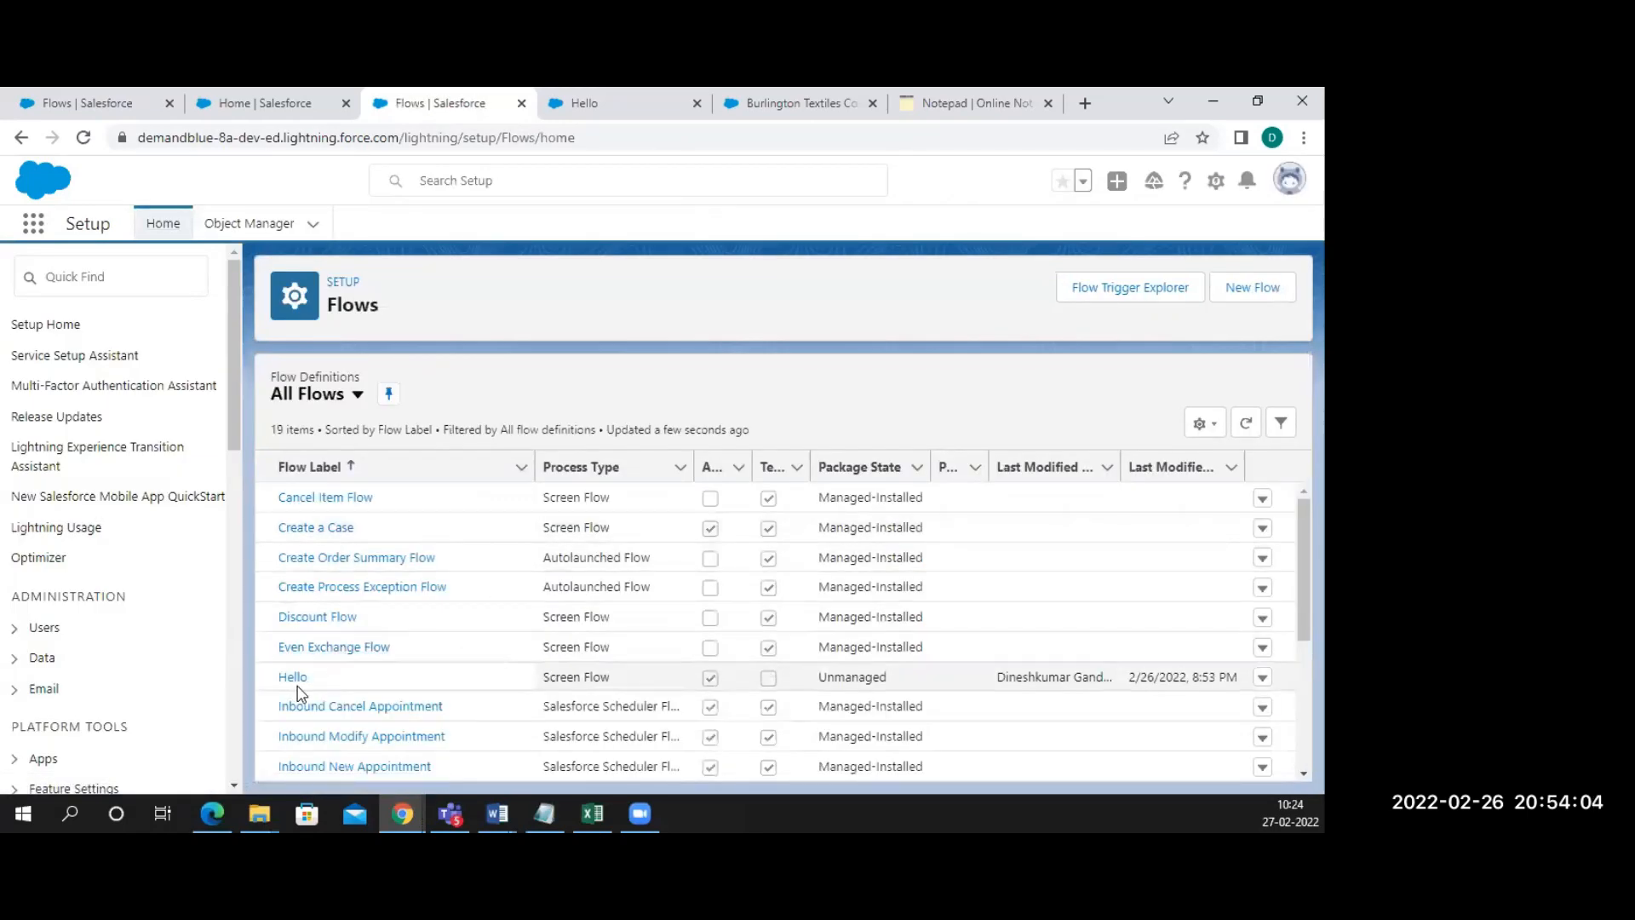
click(1264, 678)
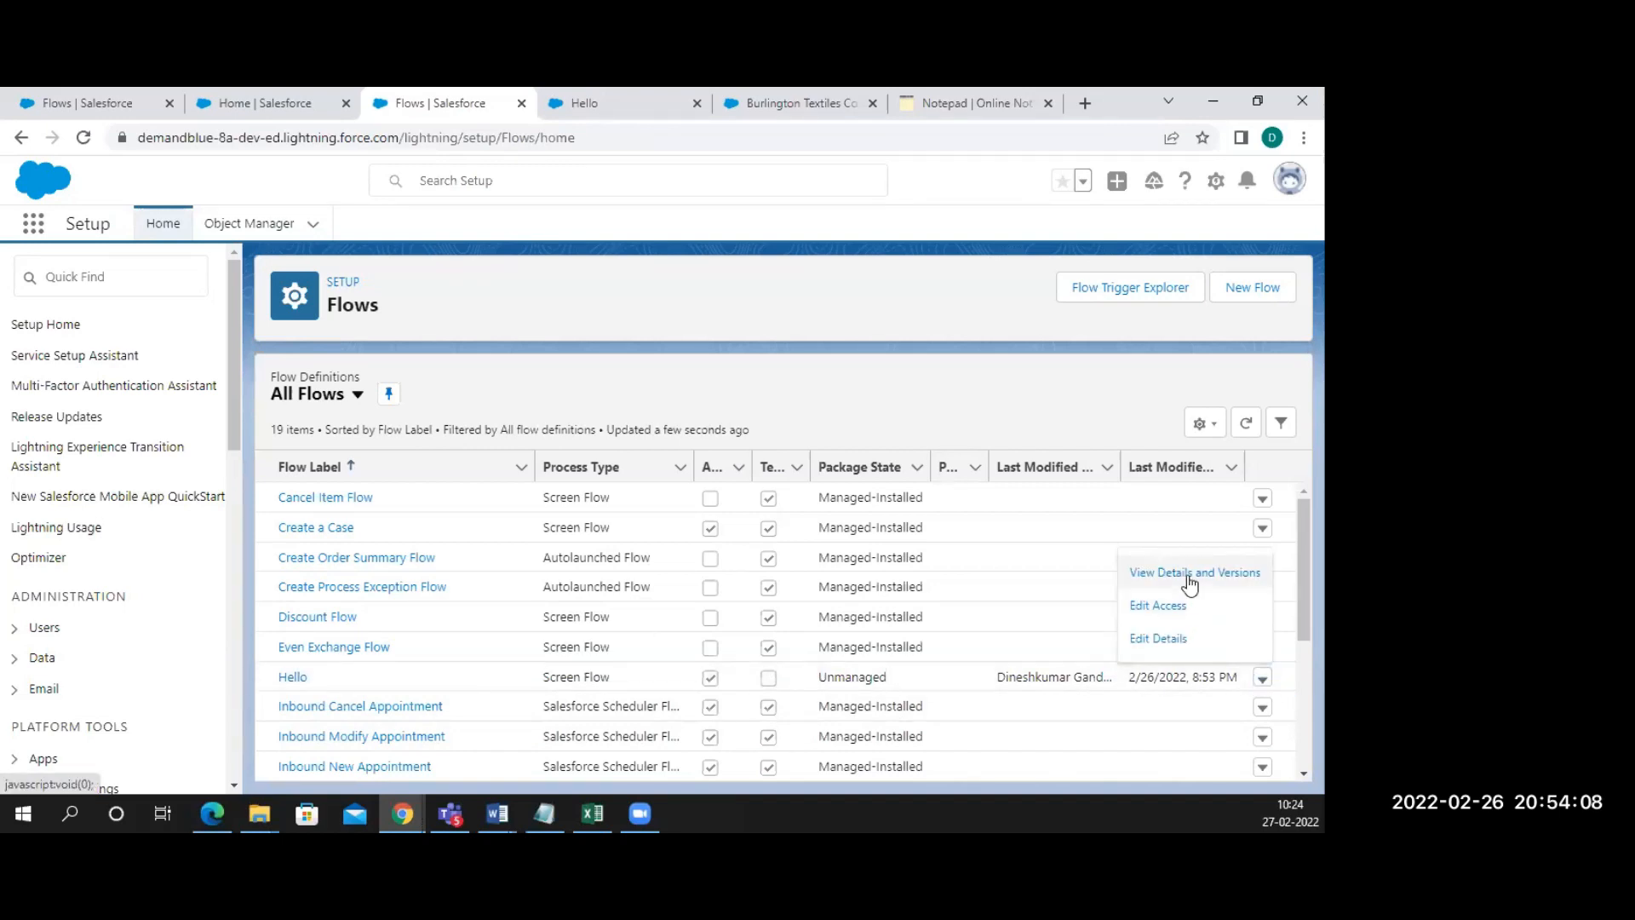
click(1218, 607)
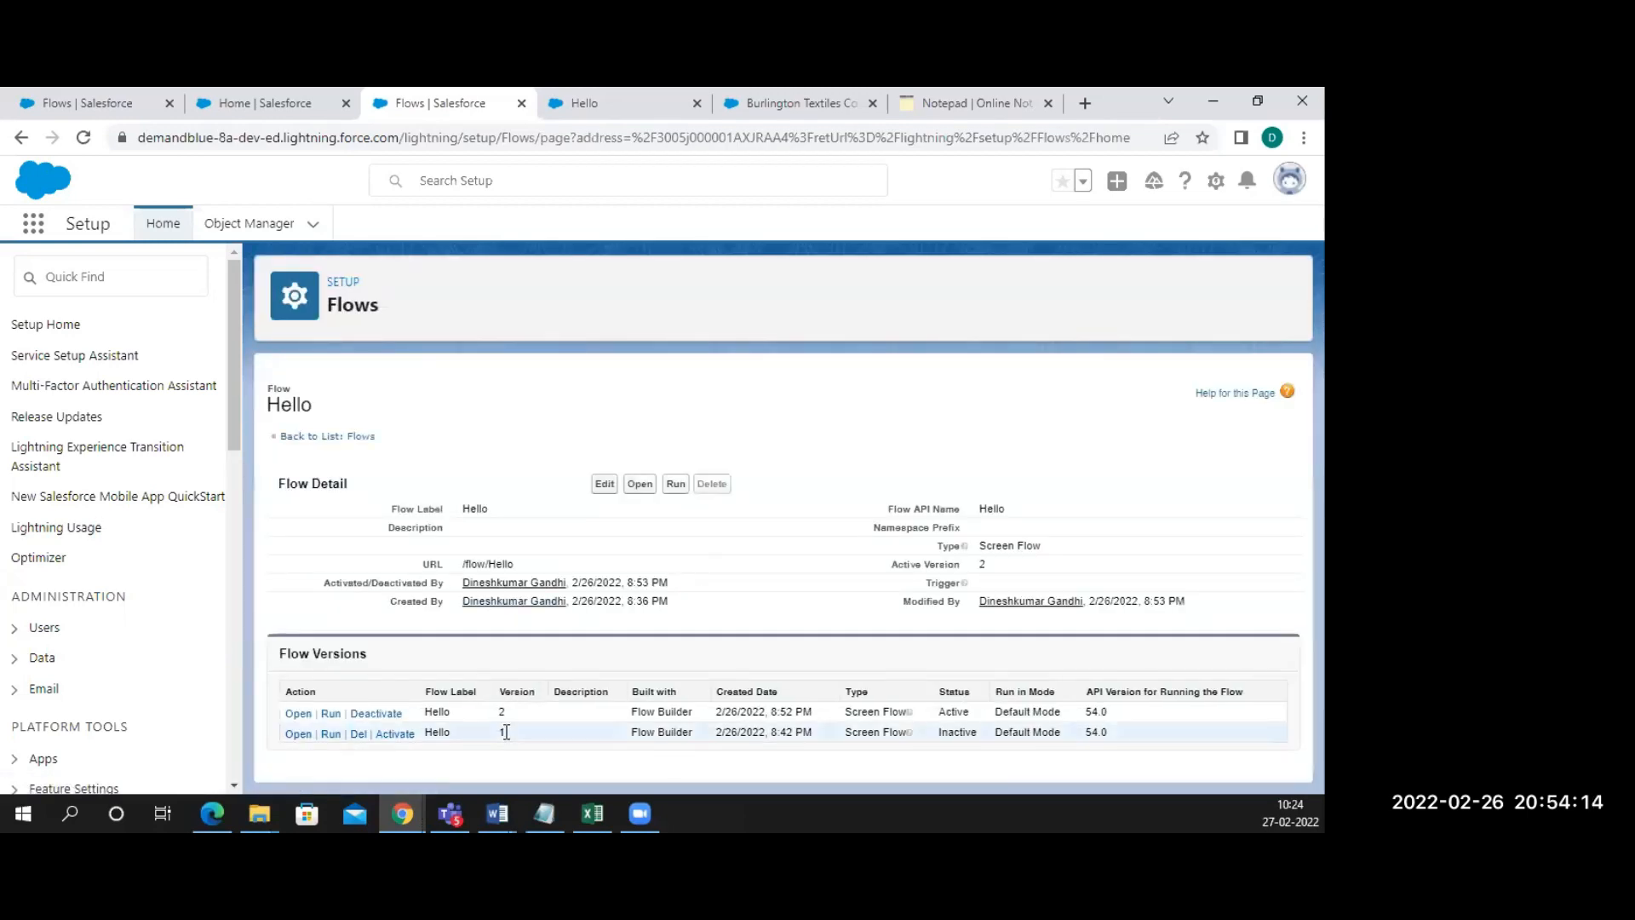
click(392, 737)
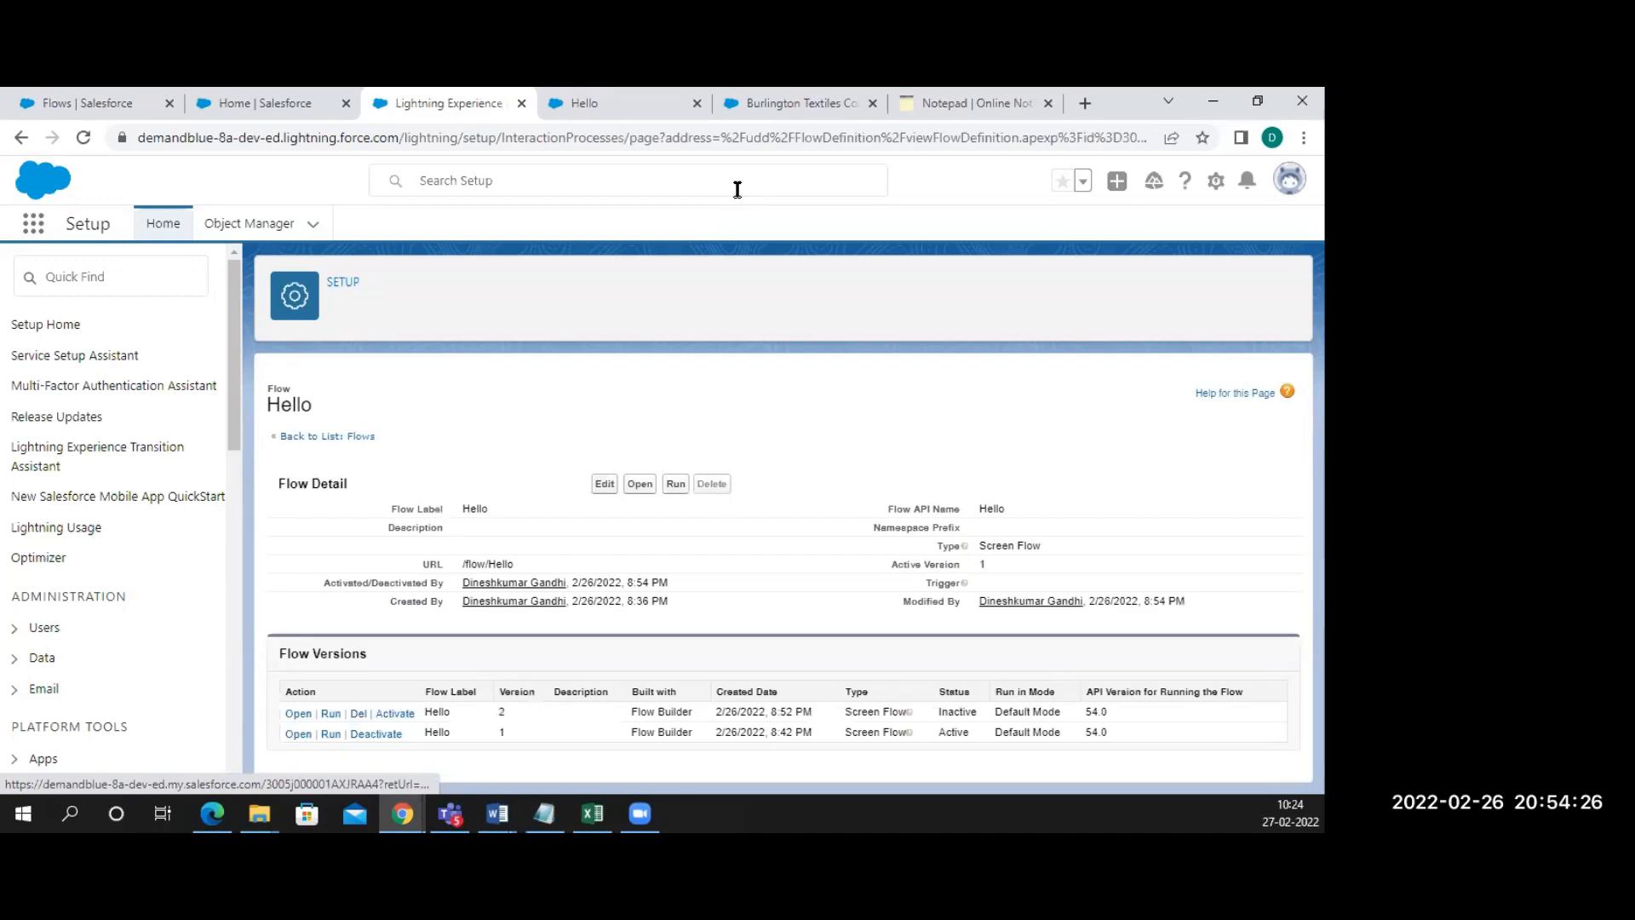
click(792, 103)
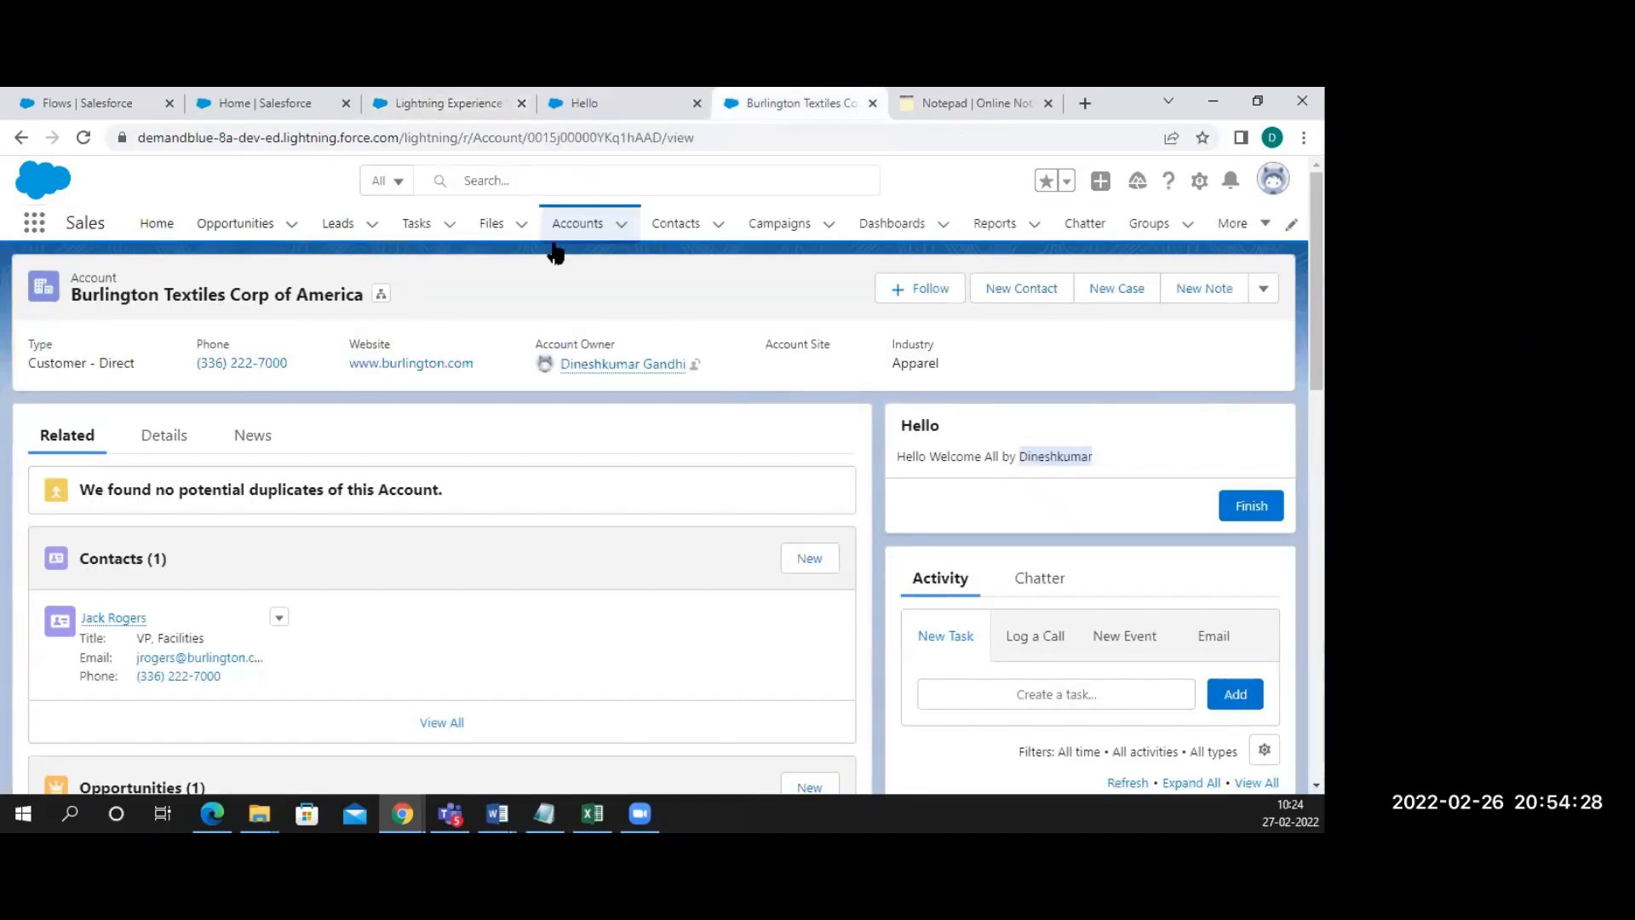
Activate version 2 of the Hello flow and check the updated greeting on the account page
click(82, 139)
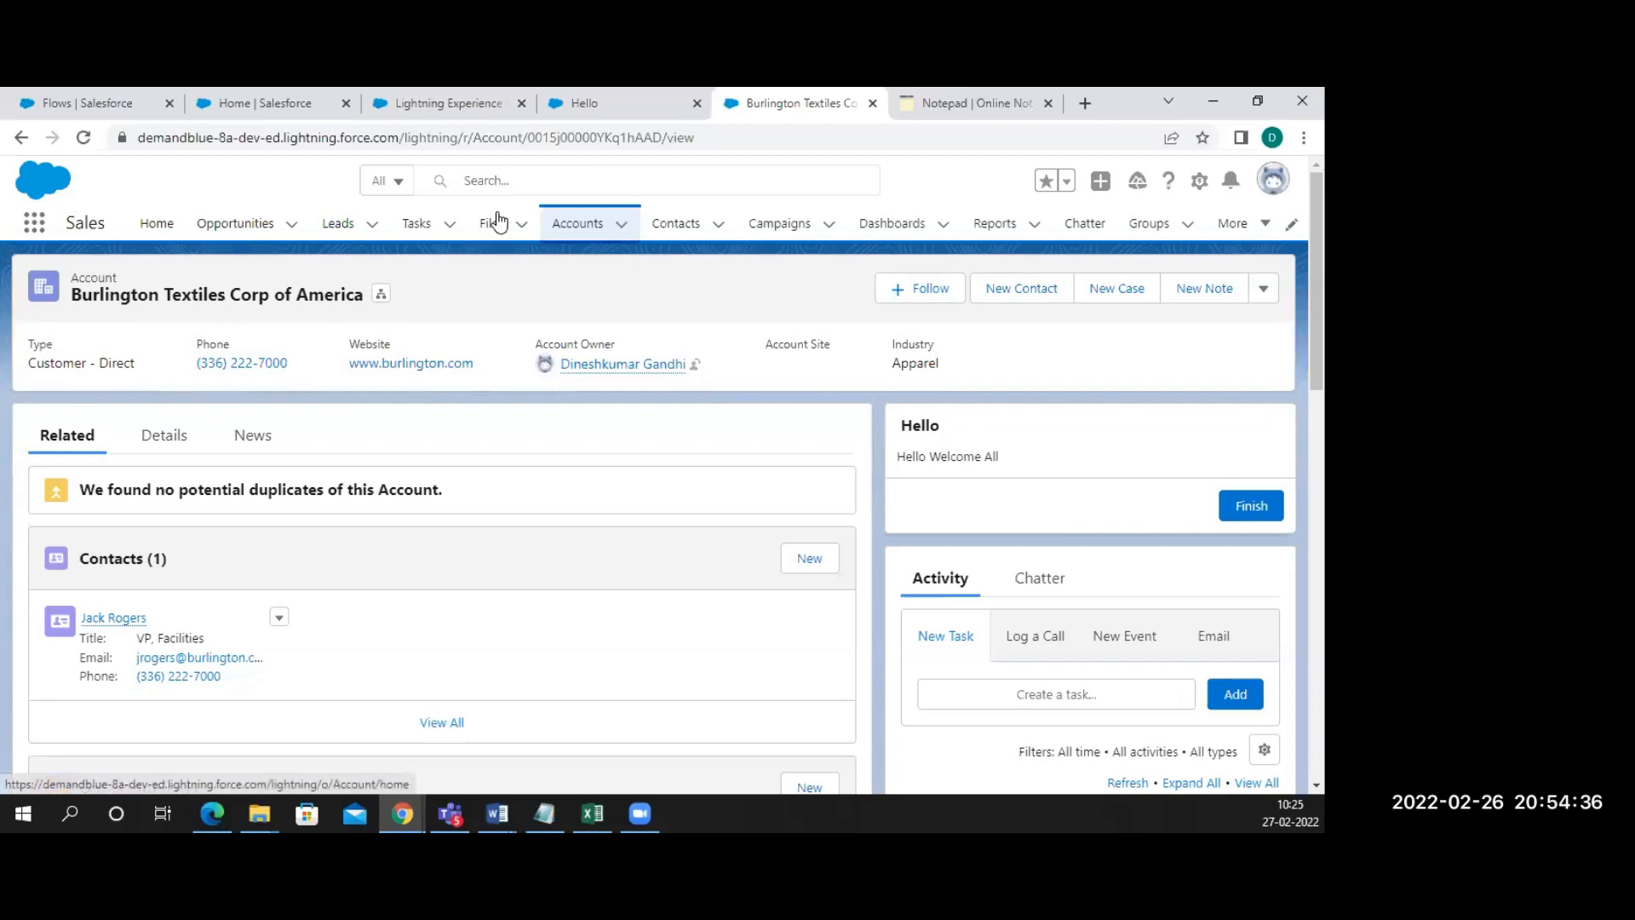
click(290, 109)
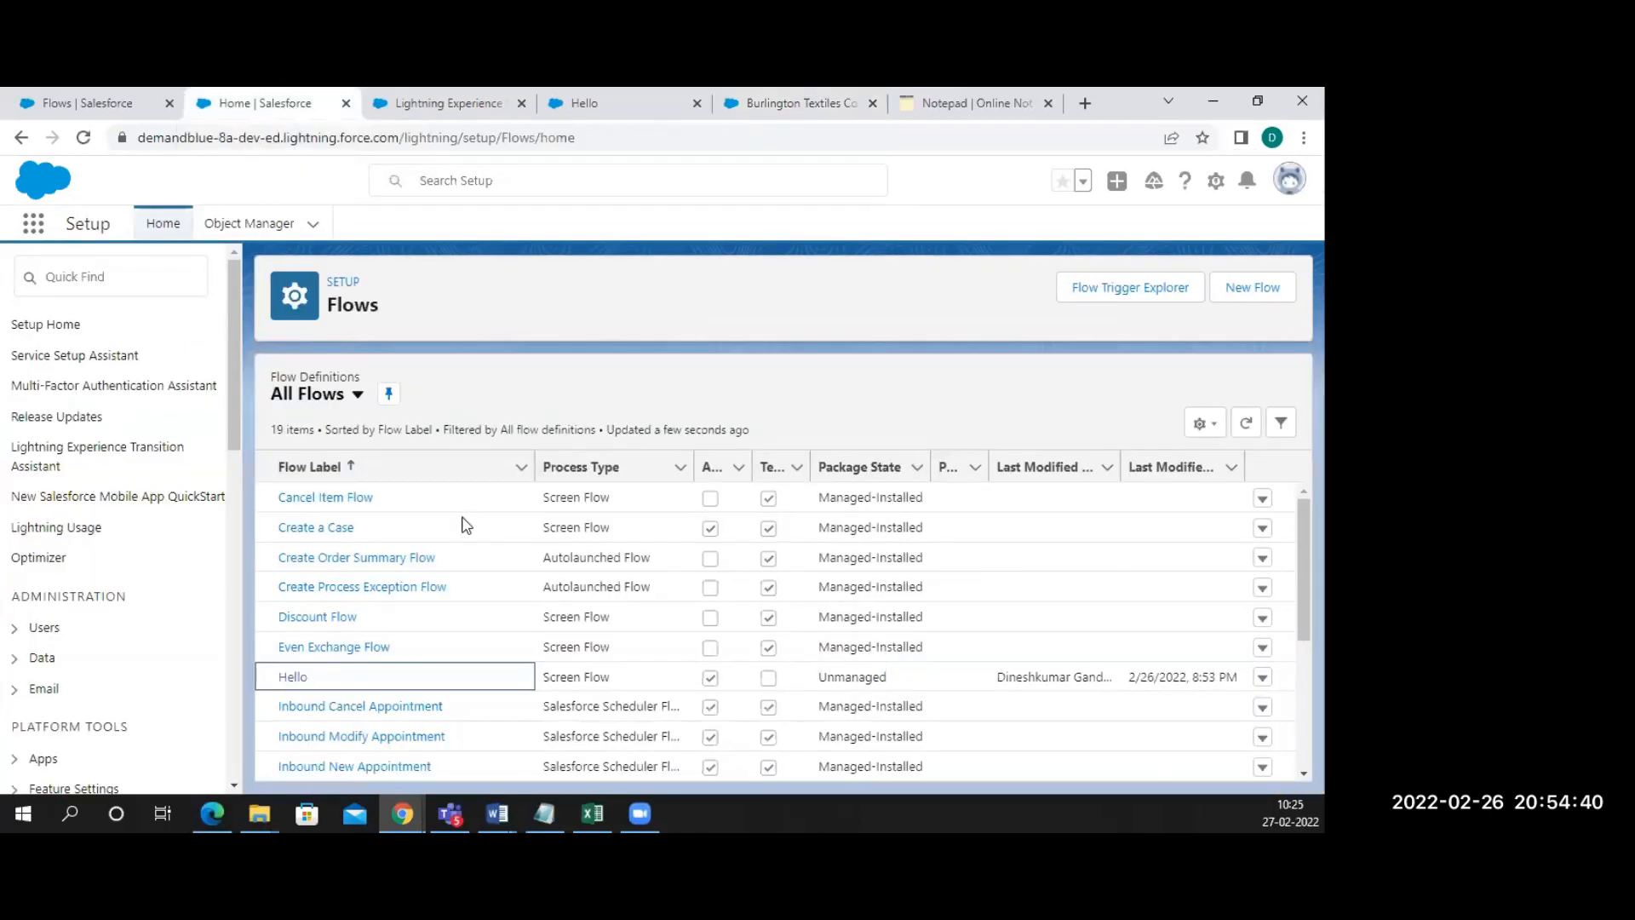
click(1260, 677)
click(1192, 572)
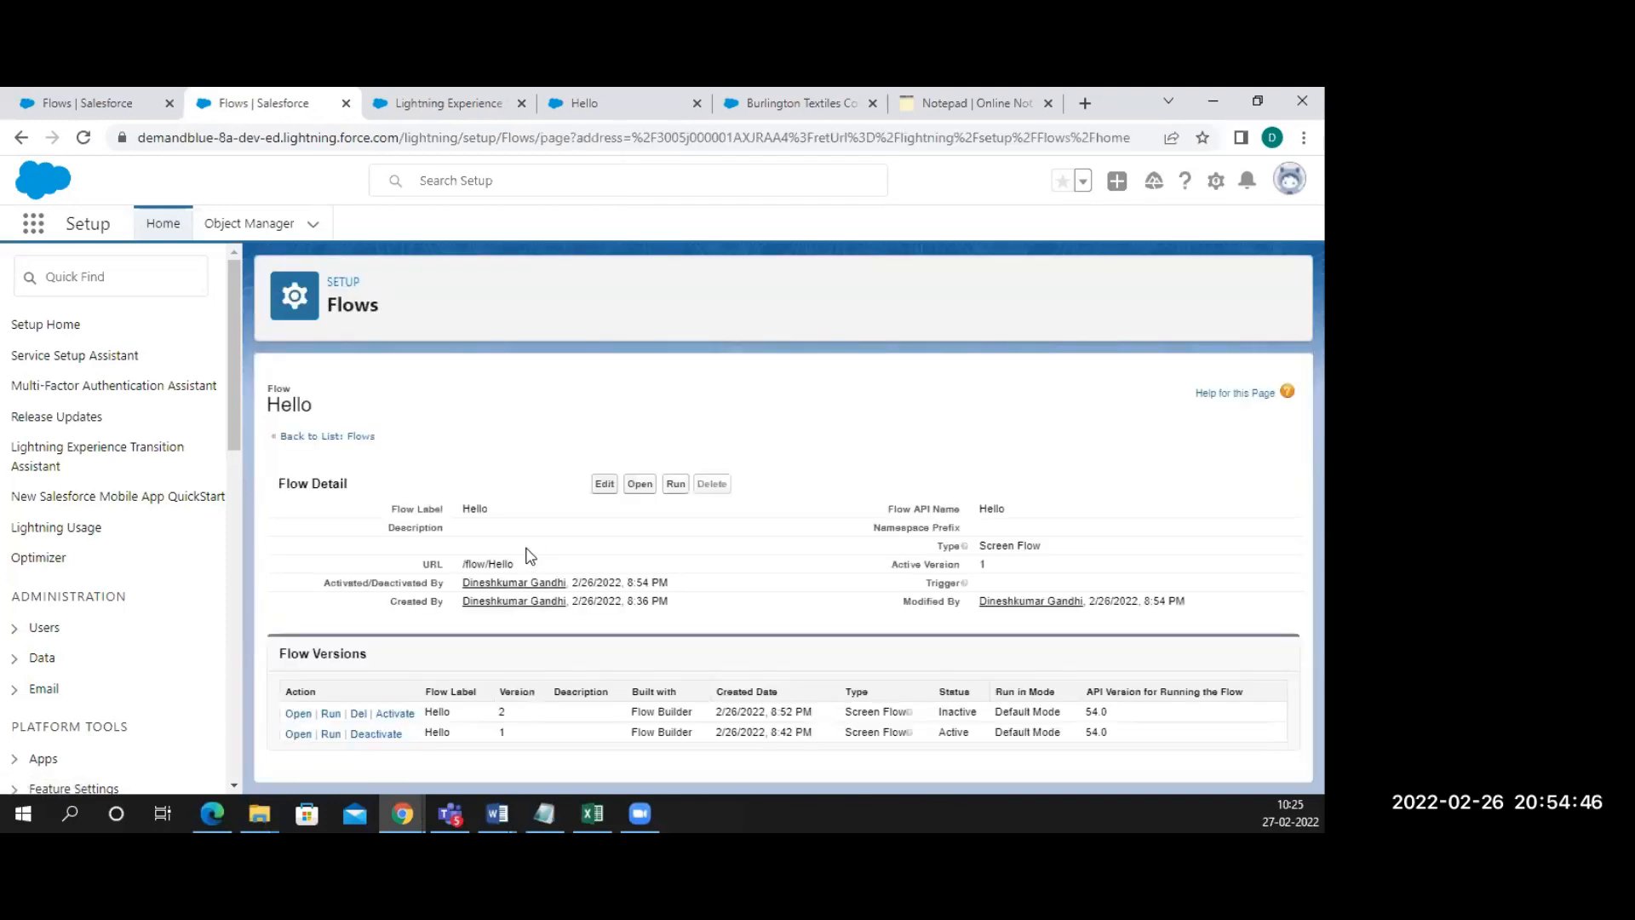
click(394, 714)
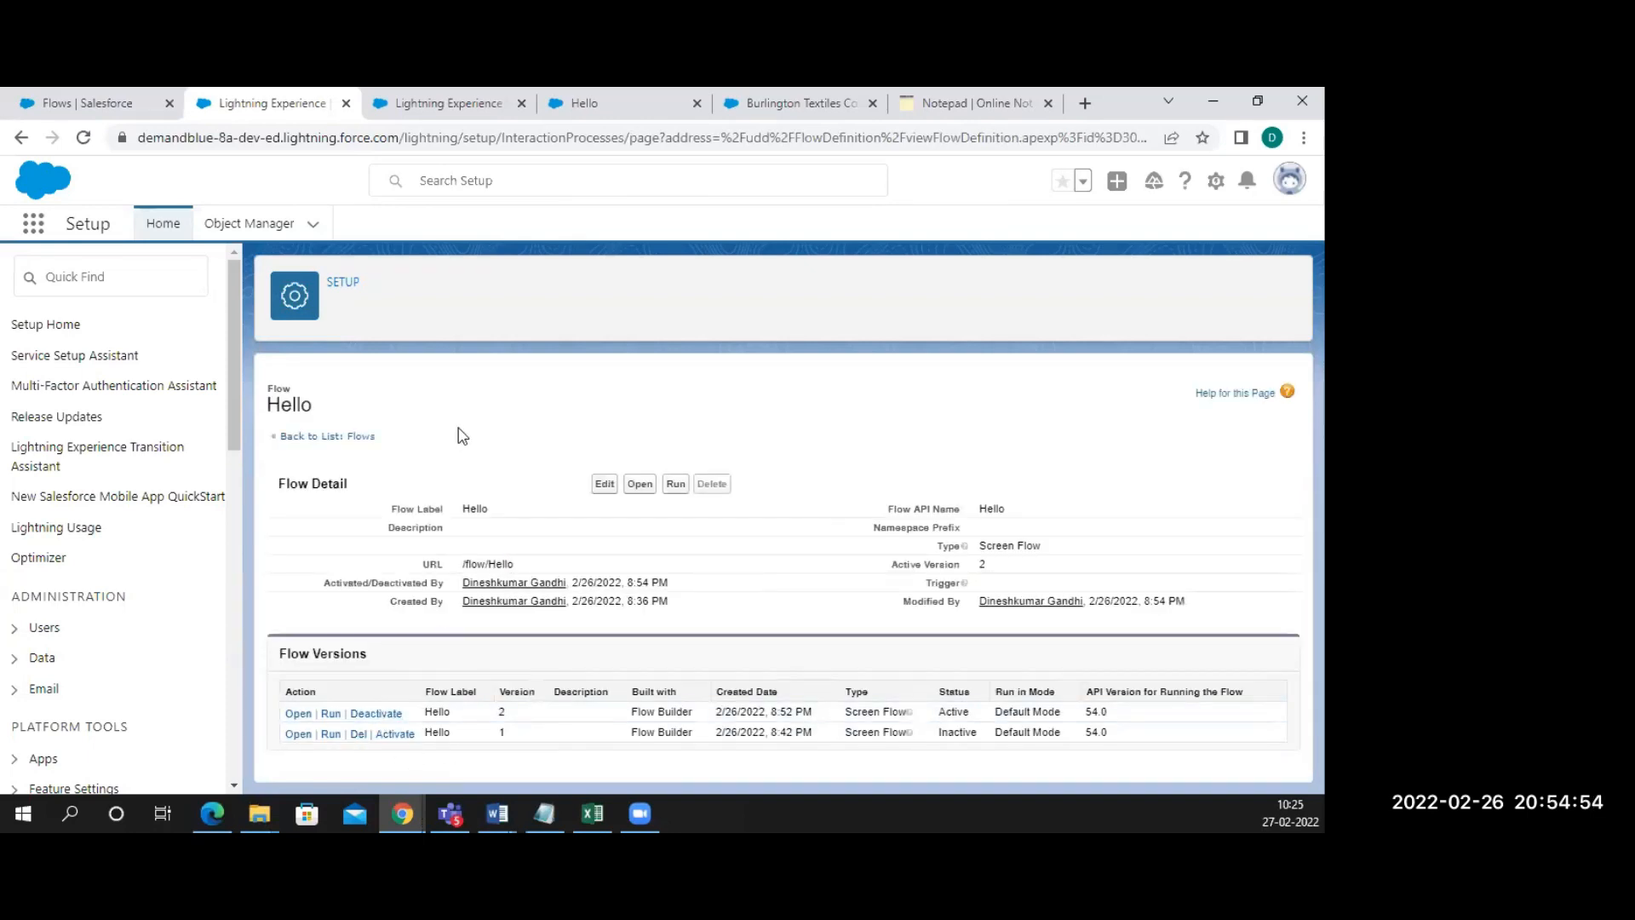
click(768, 106)
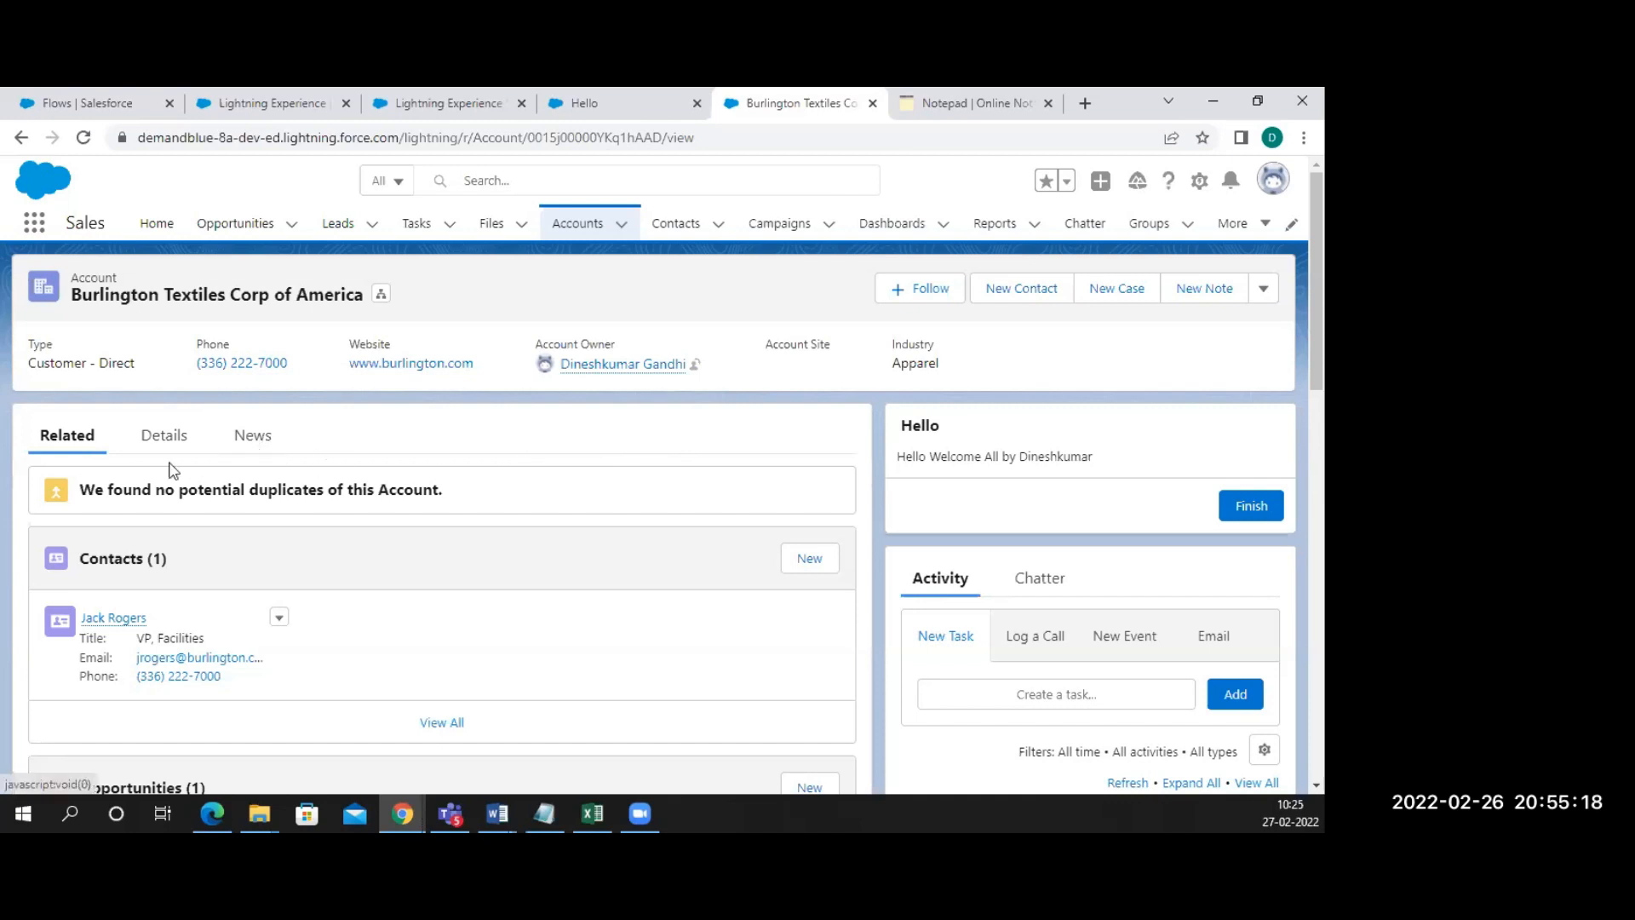
Go back through the Hello flow's detail page and the flows list to Setup Home
click(232, 100)
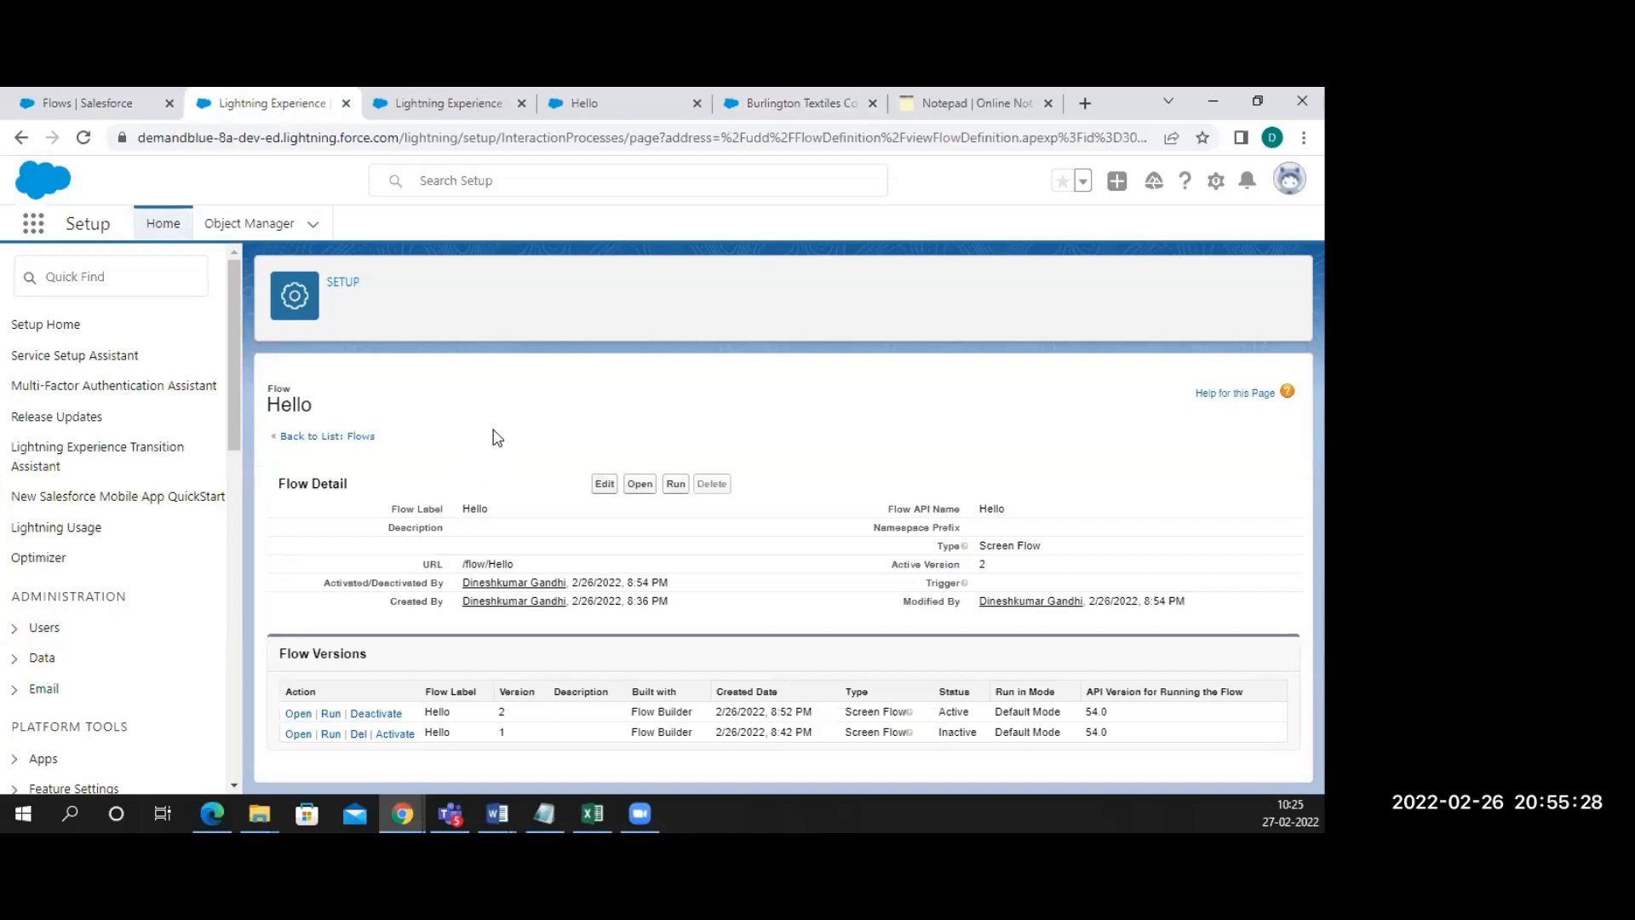
click(310, 438)
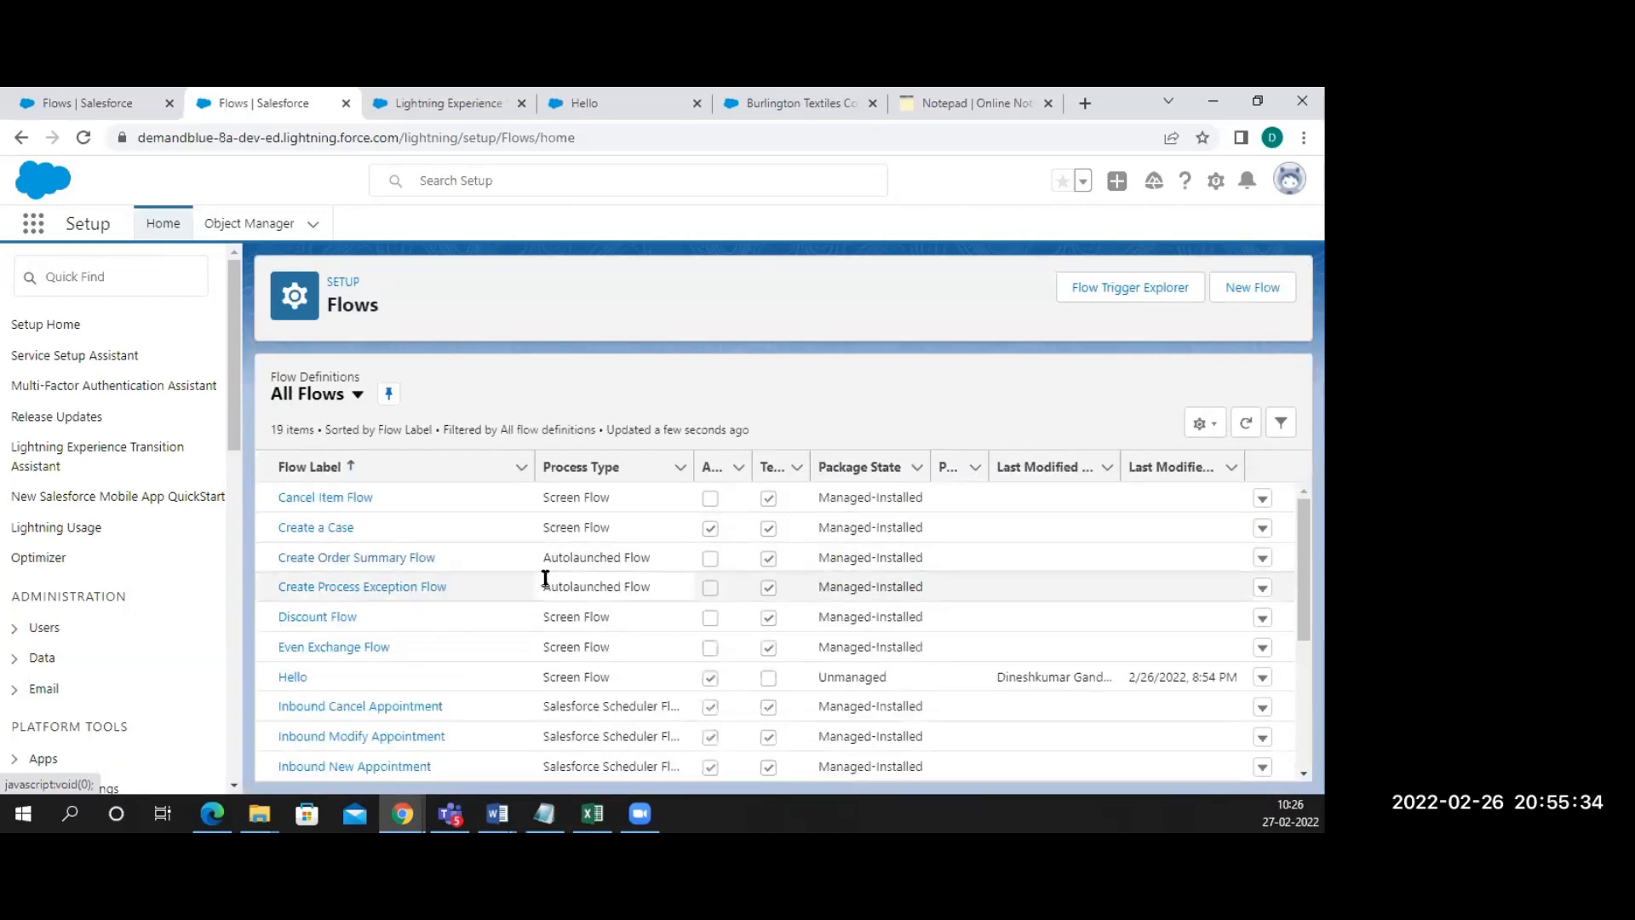
scroll(545, 578, down, 3)
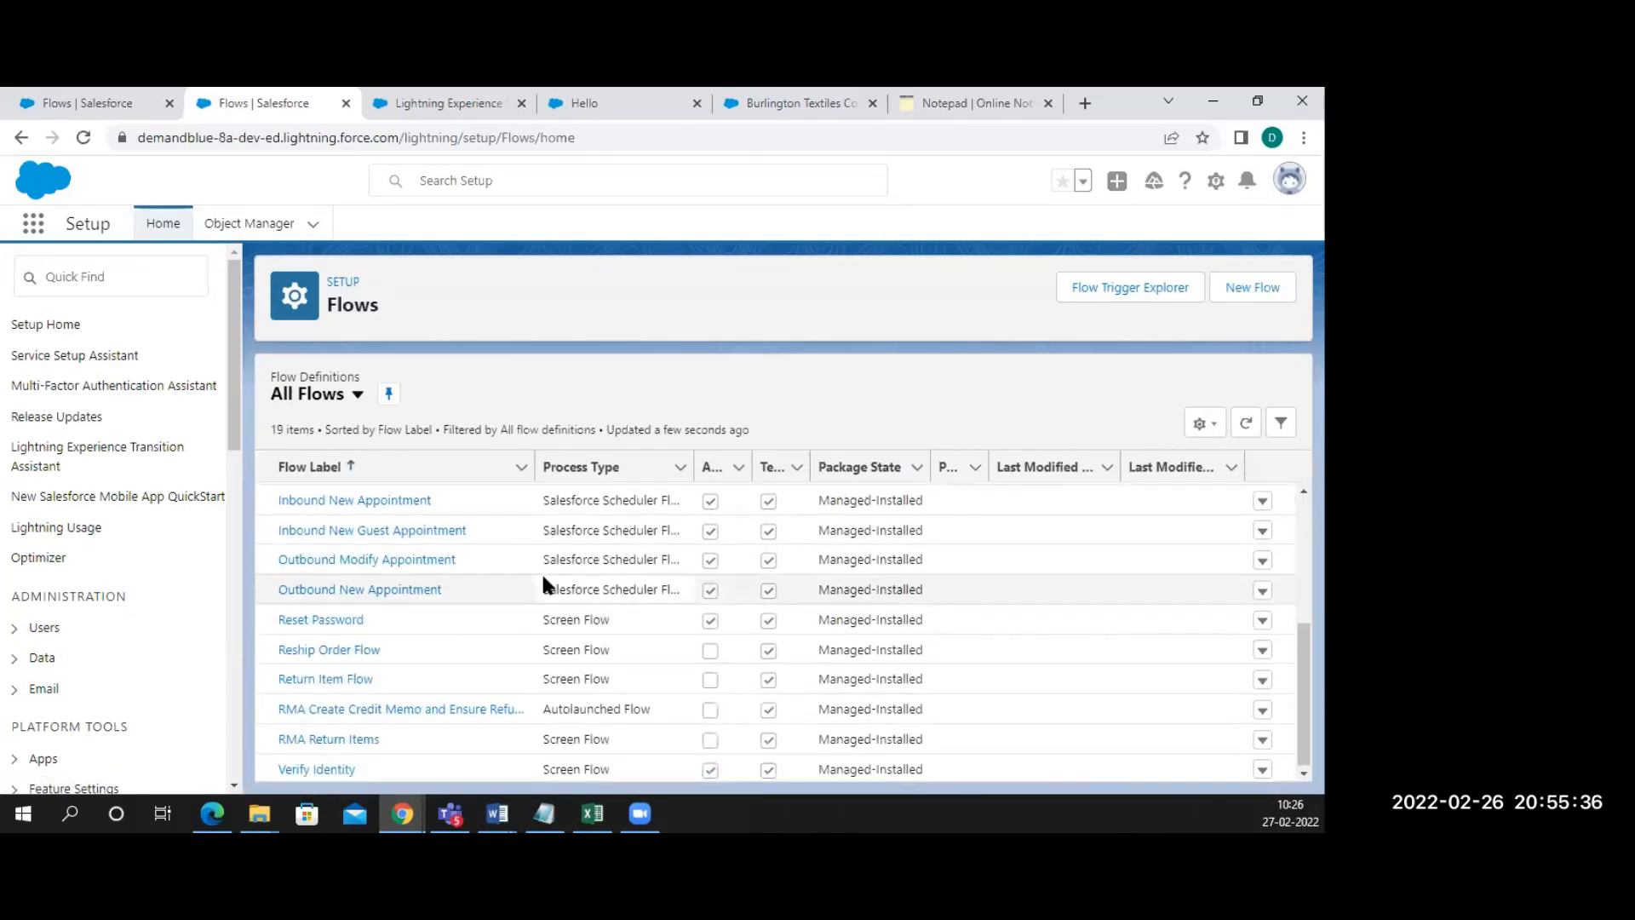
scroll(541, 571, up, 3)
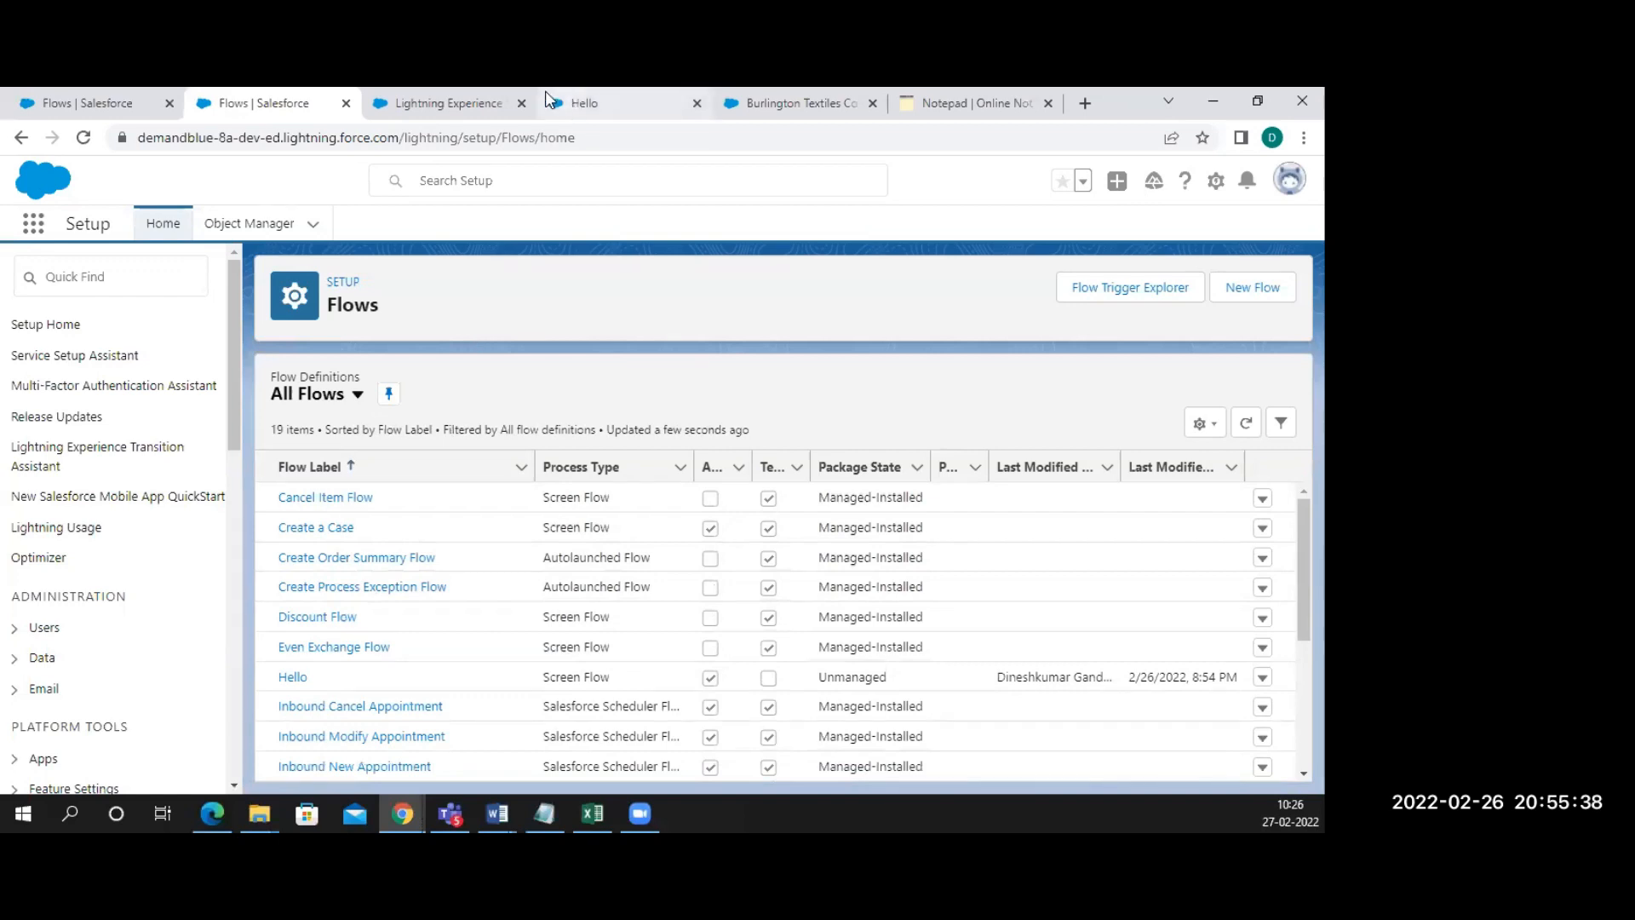
click(449, 103)
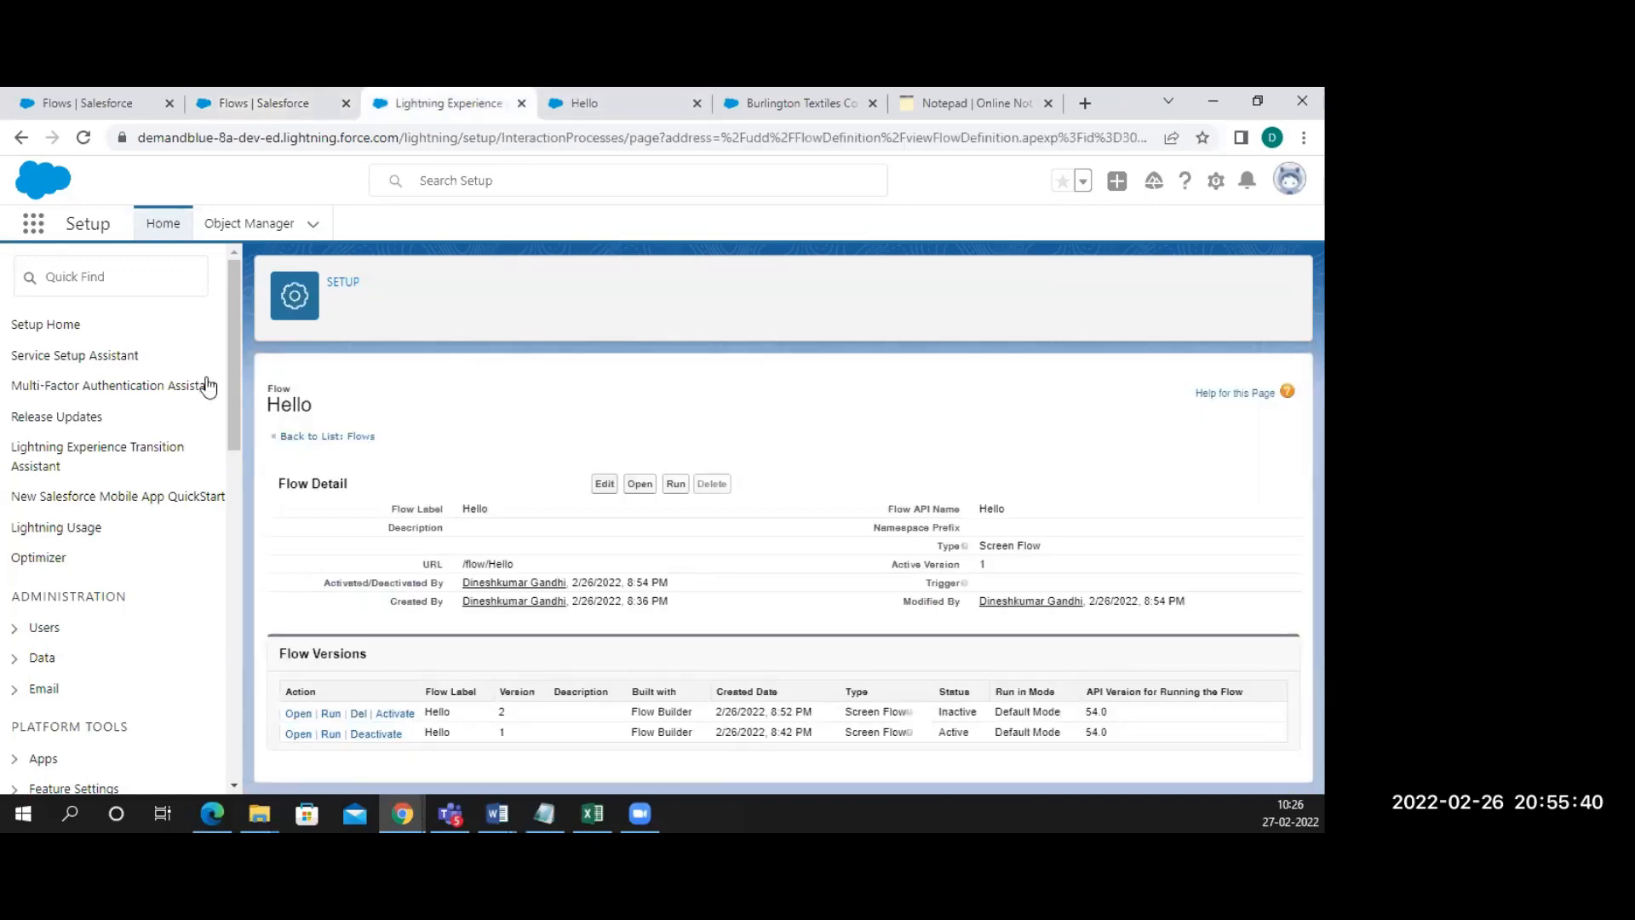
click(25, 324)
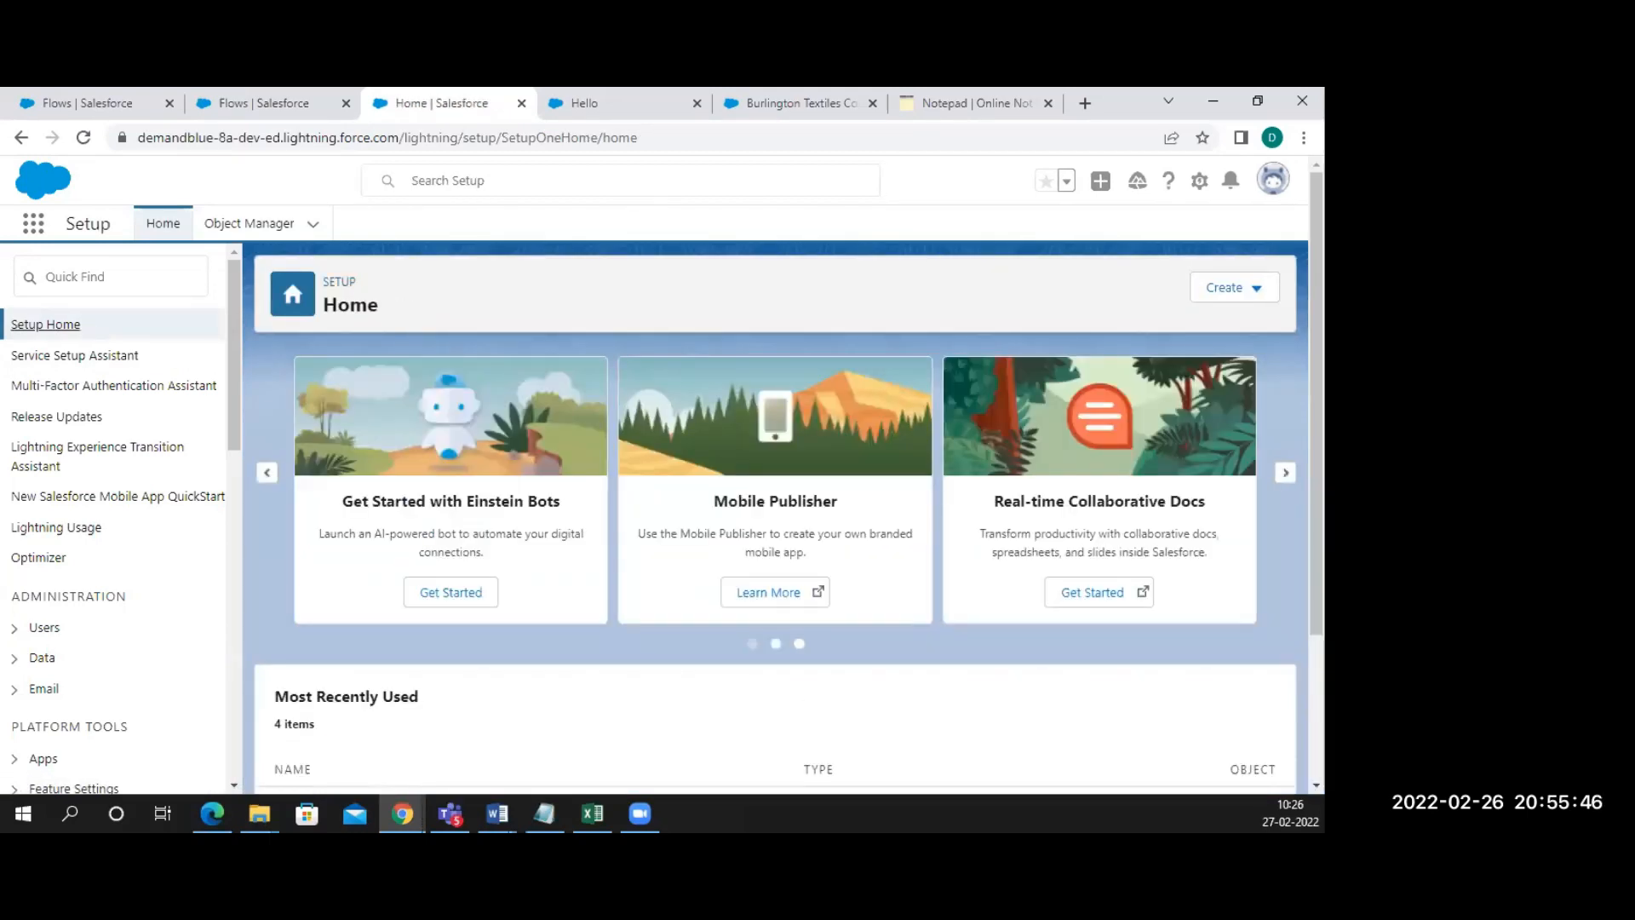
Write the note 'add changes by editing screen -> save as a new version and activate'
click(947, 105)
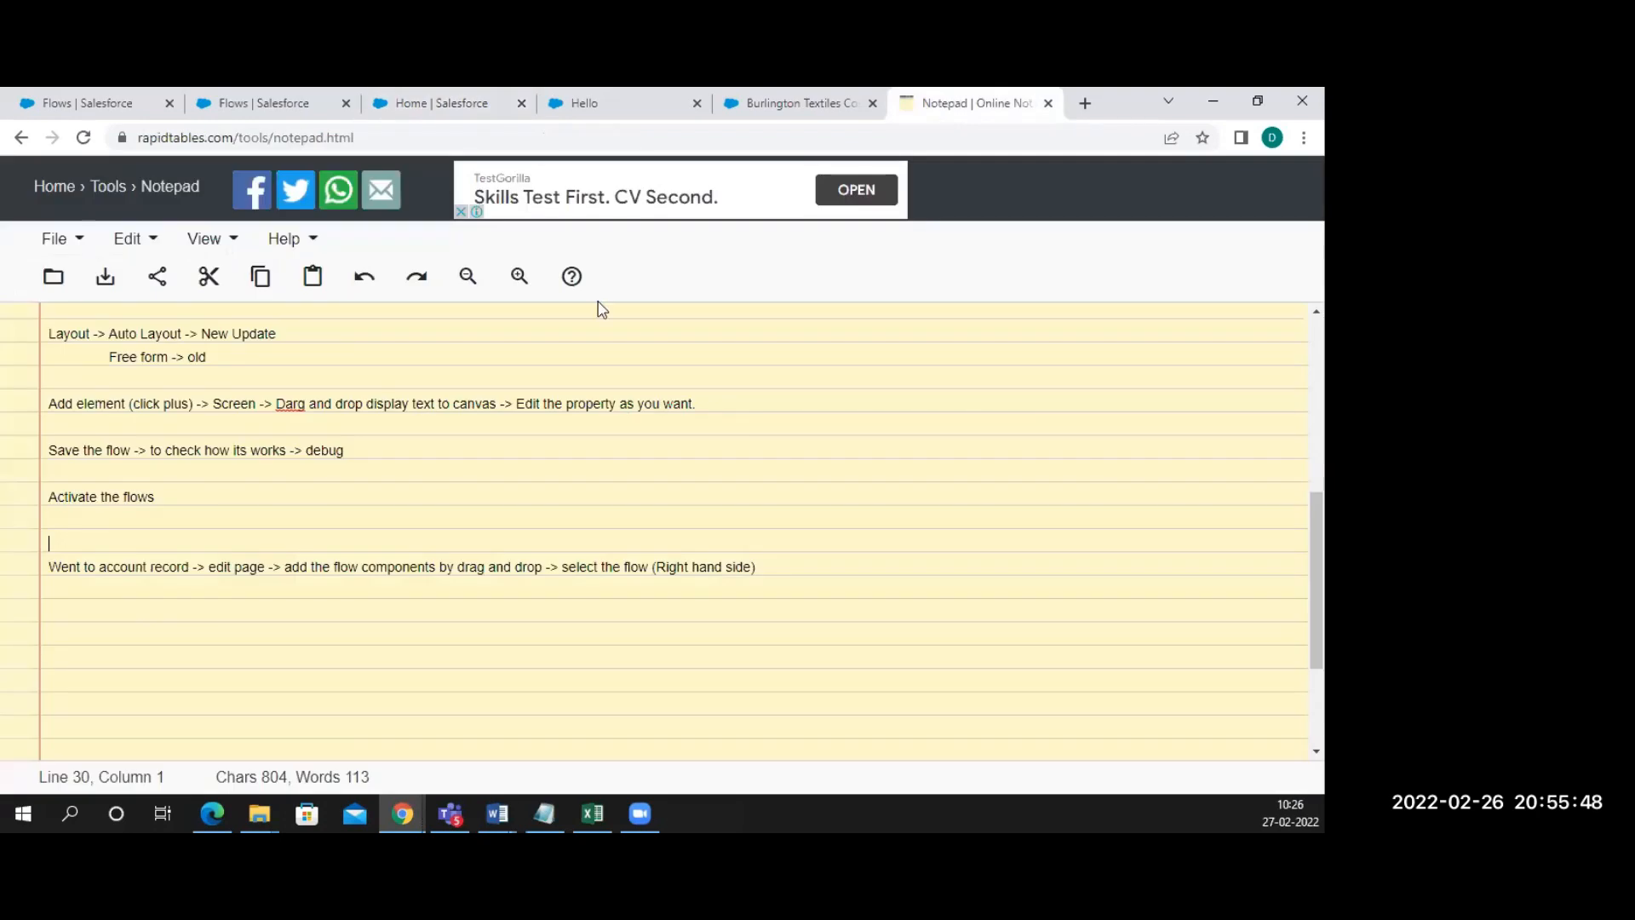
click(142, 615)
text(add changes by editing secr)
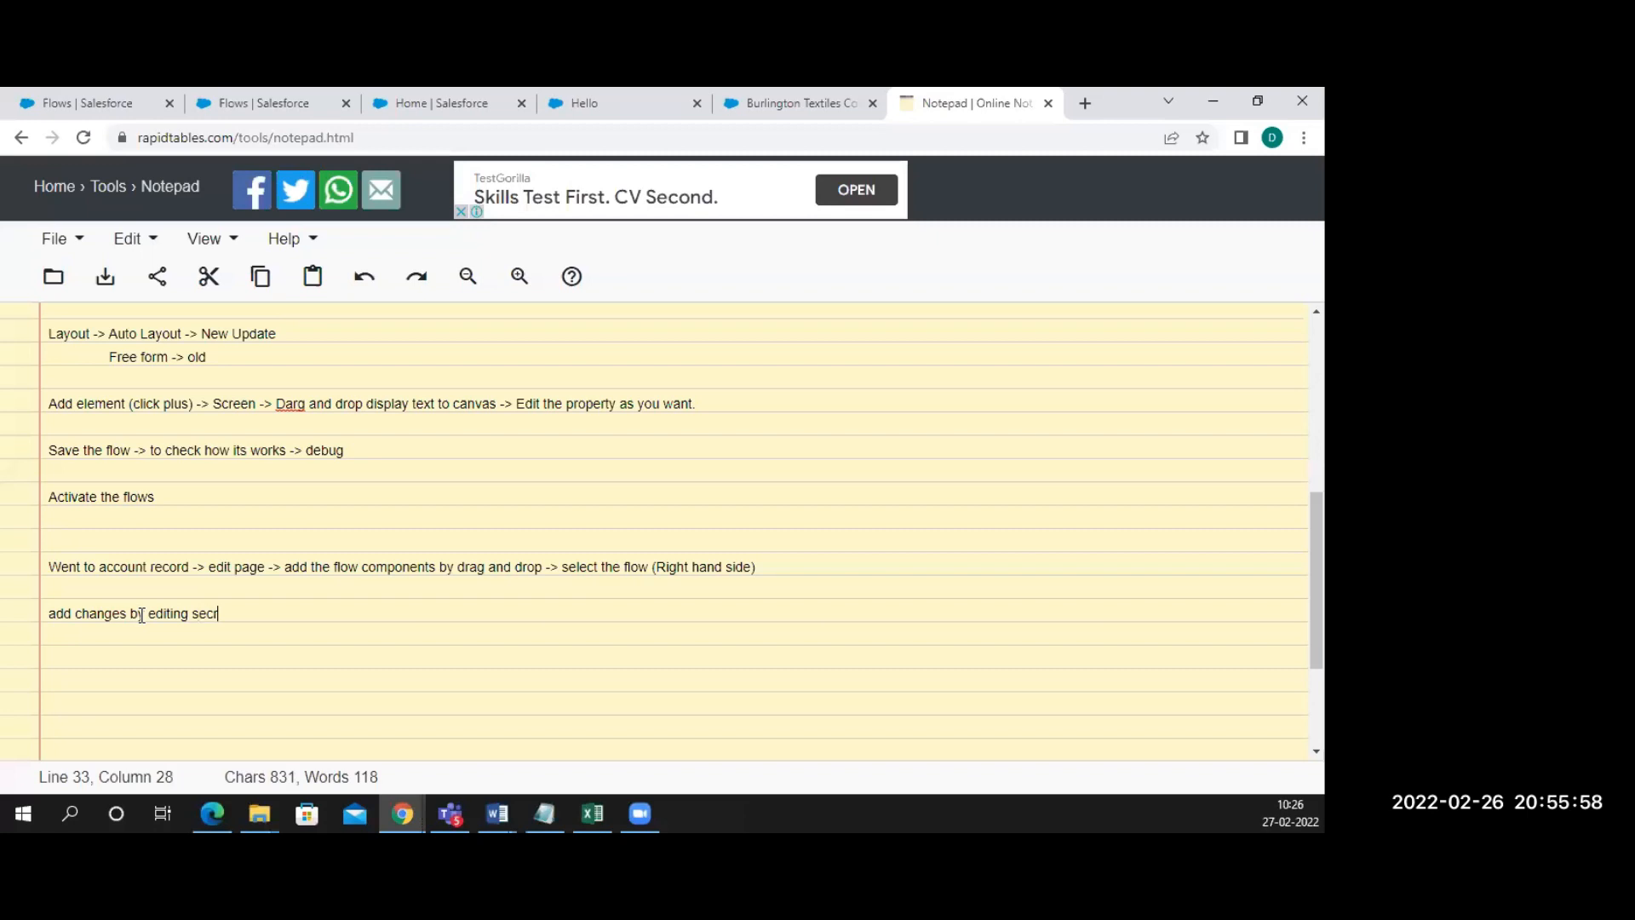
key(BackSpace)
key(BackSpace)
key(BackSpace)
text(creen -> save as a new)
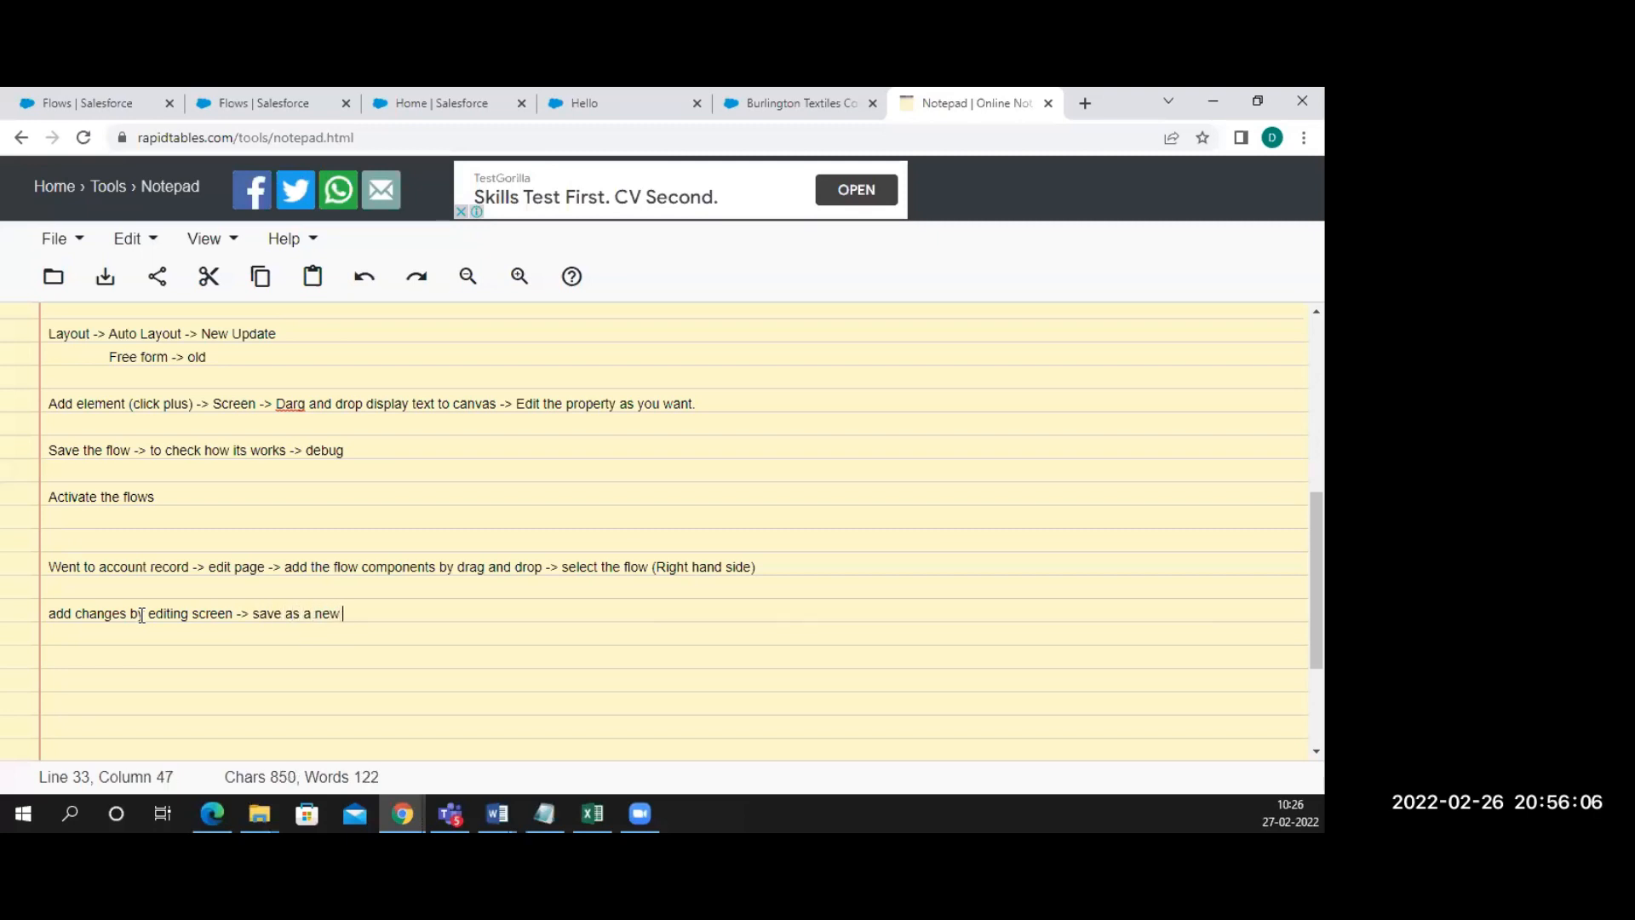
text( version  amnd act)
key(BackSpace)
key(BackSpace)
key(BackSpace)
key(BackSpace)
key(BackSpace)
key(BackSpace)
key(BackSpace)
key(BackSpace)
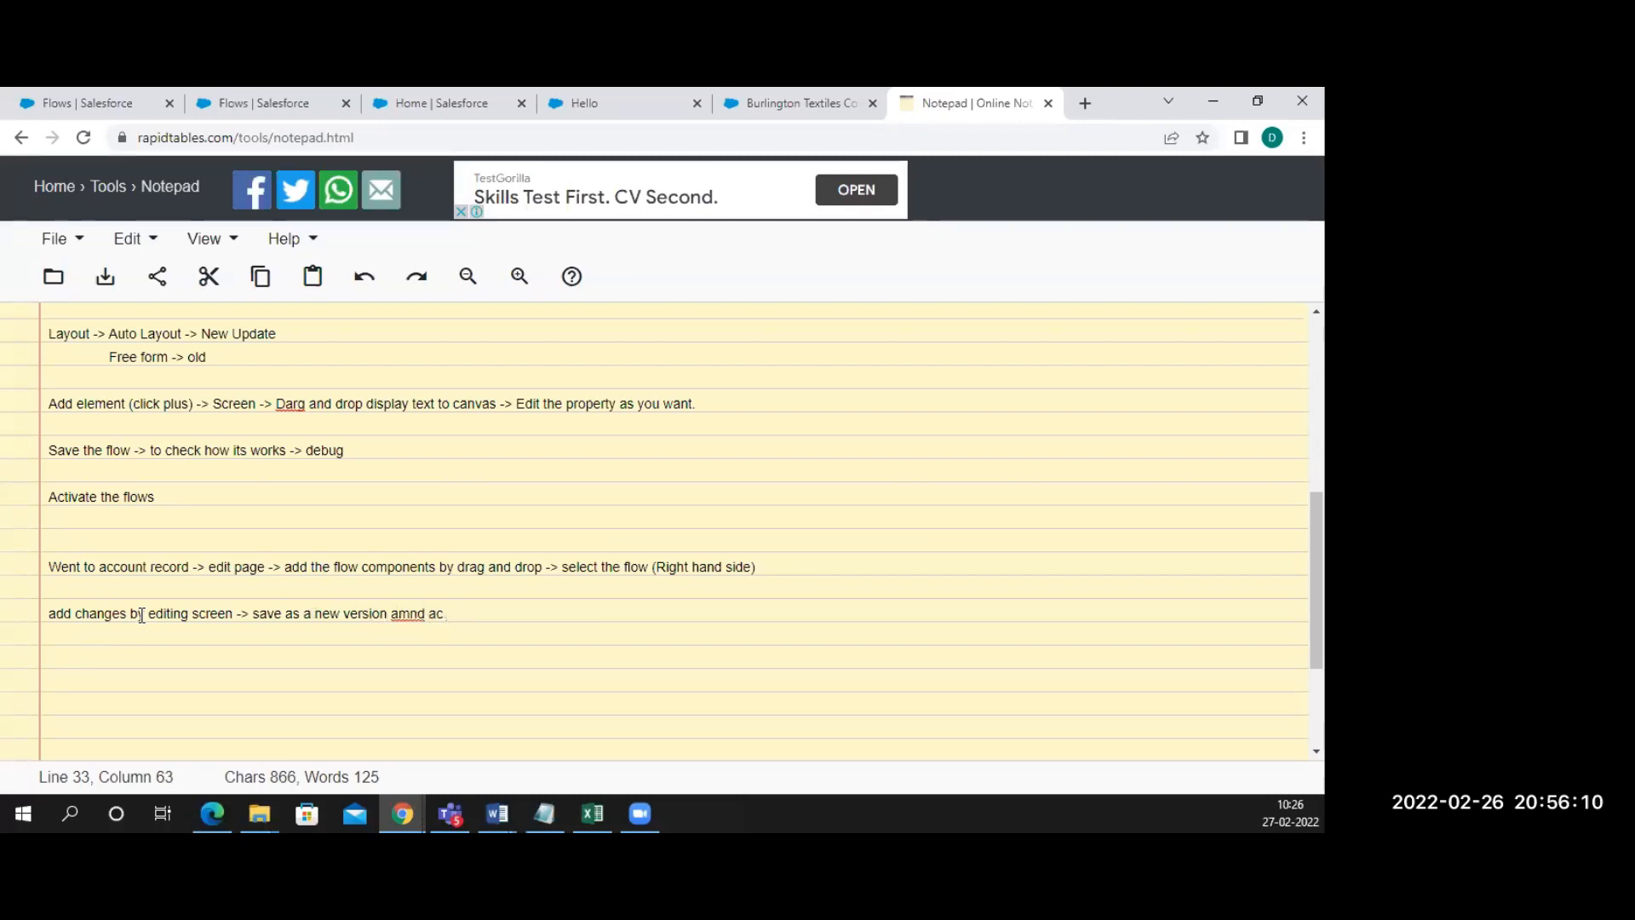
text(and ad)
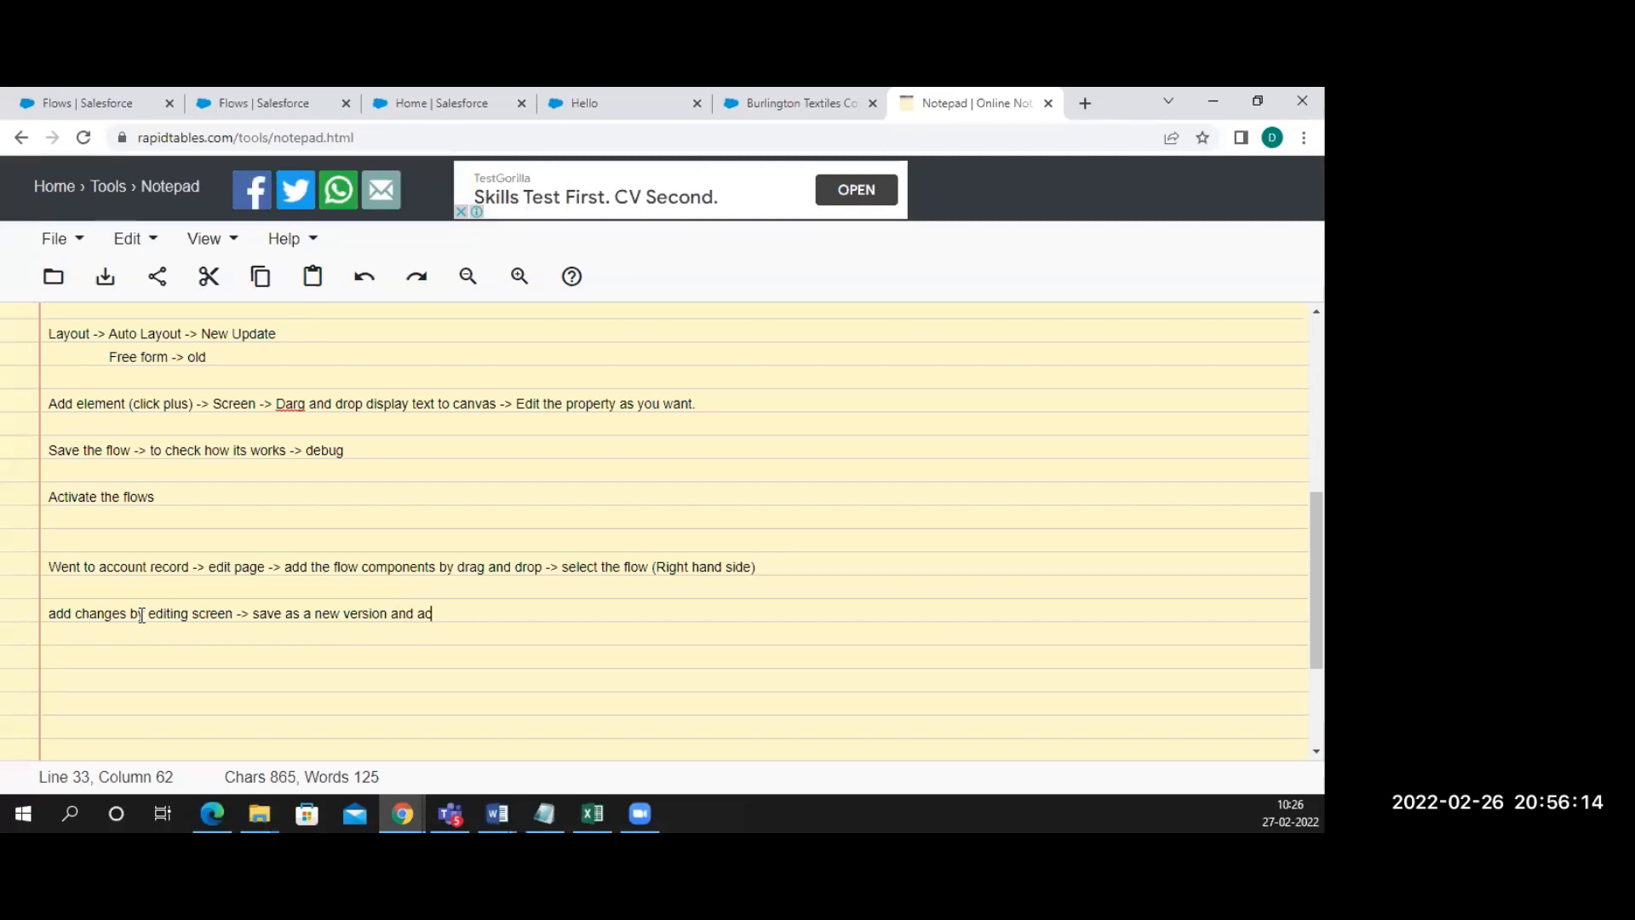
text(tivate)
key(Return)
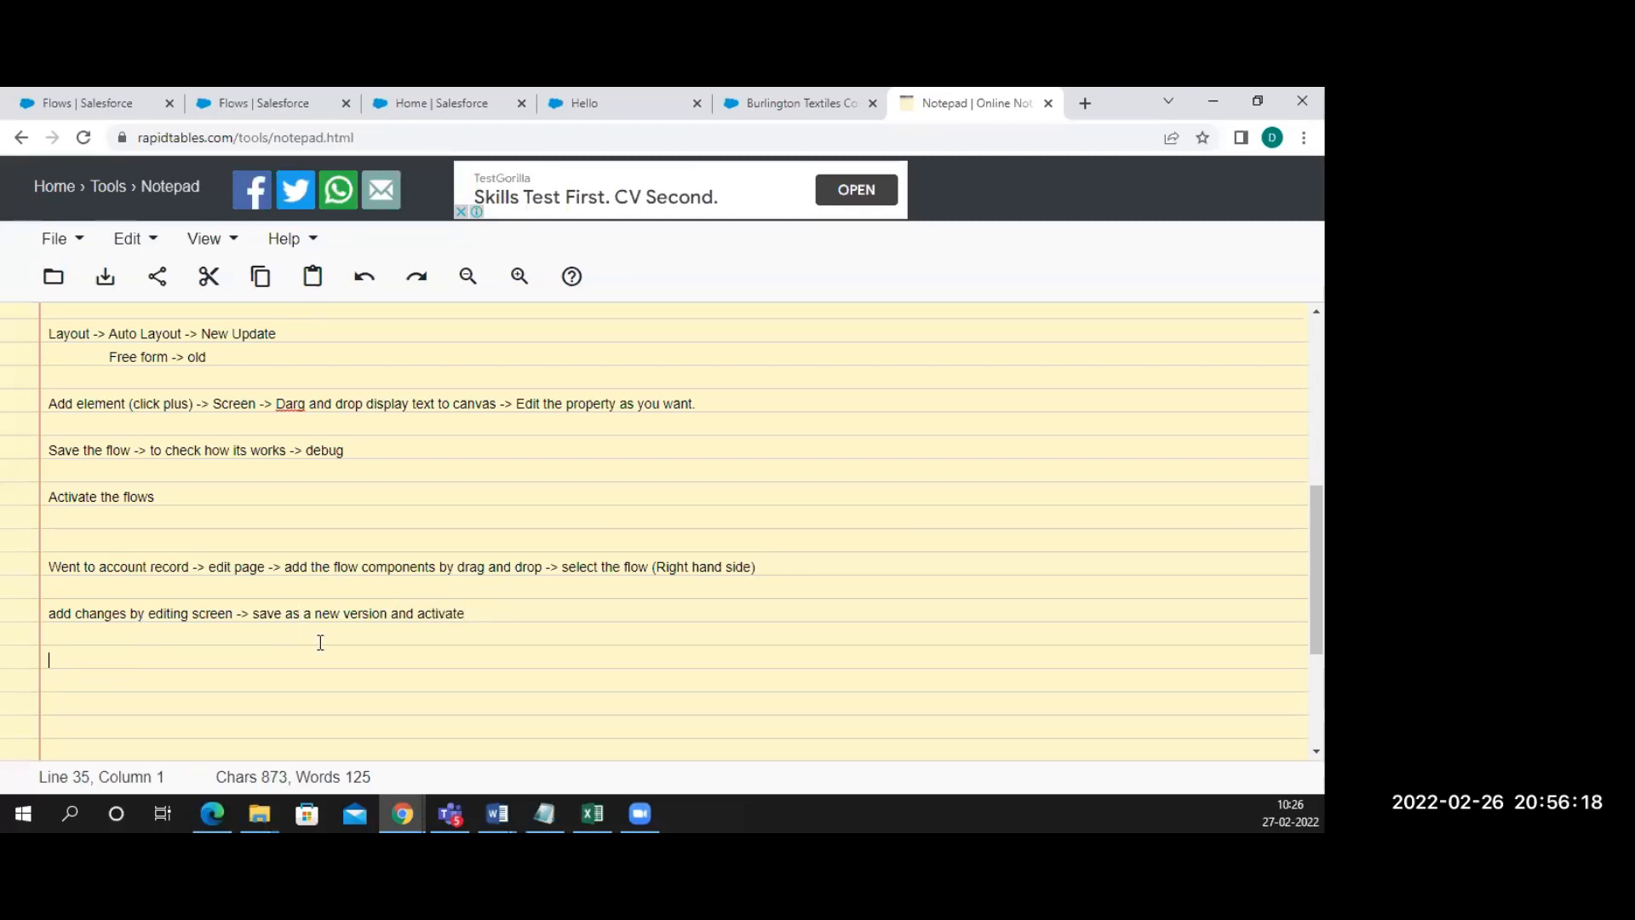
drag(507, 620, 47, 618)
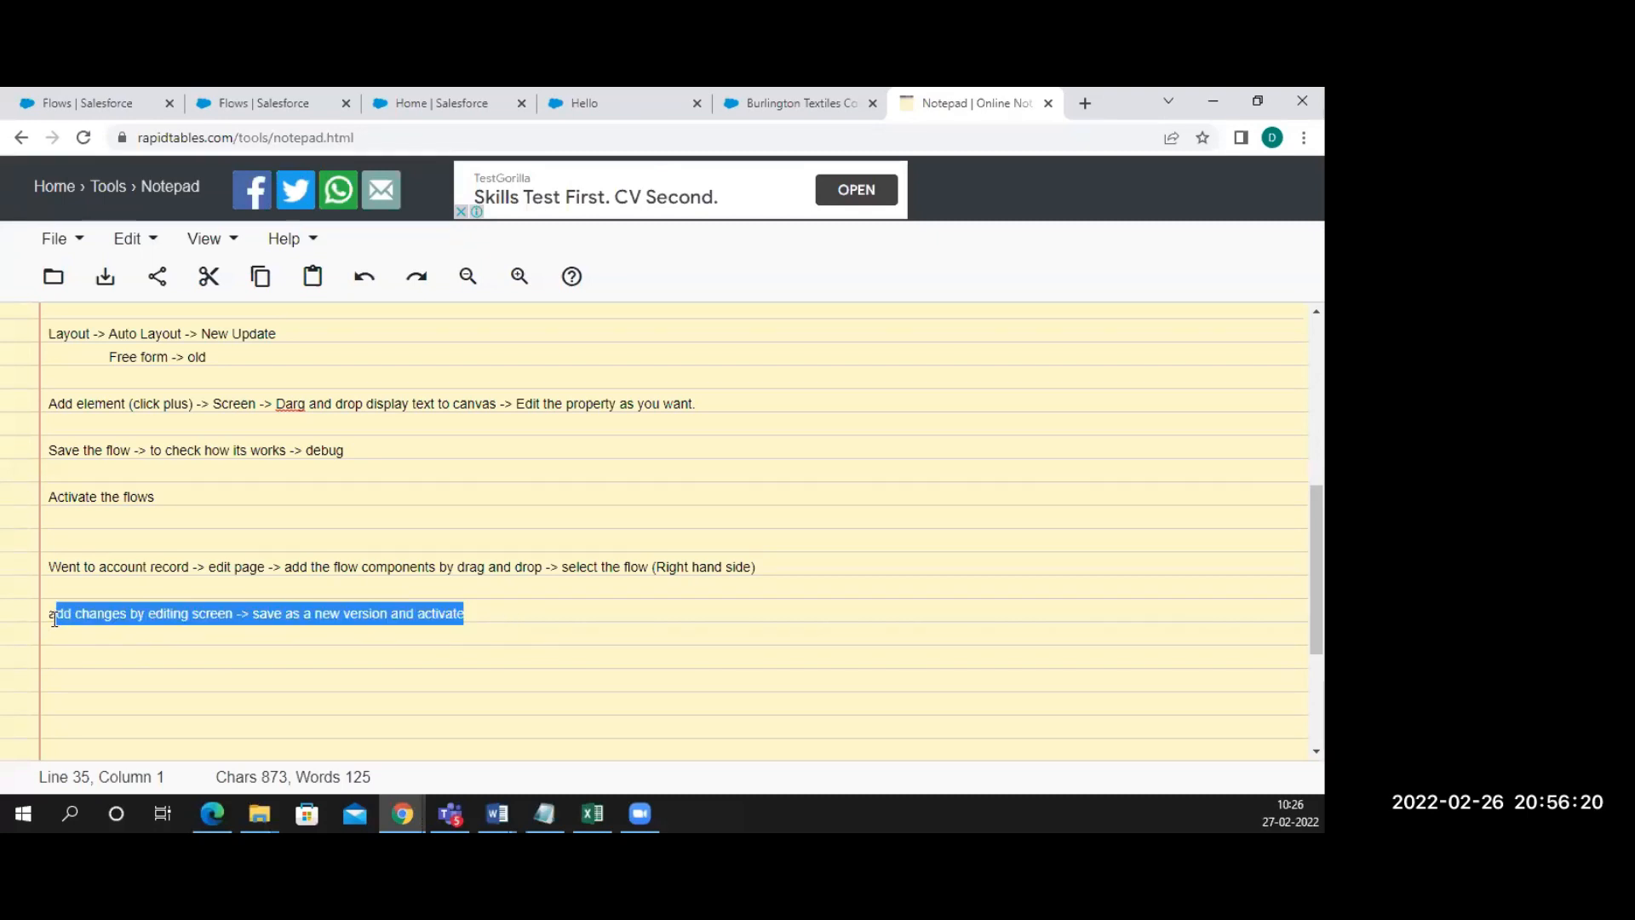
click(420, 114)
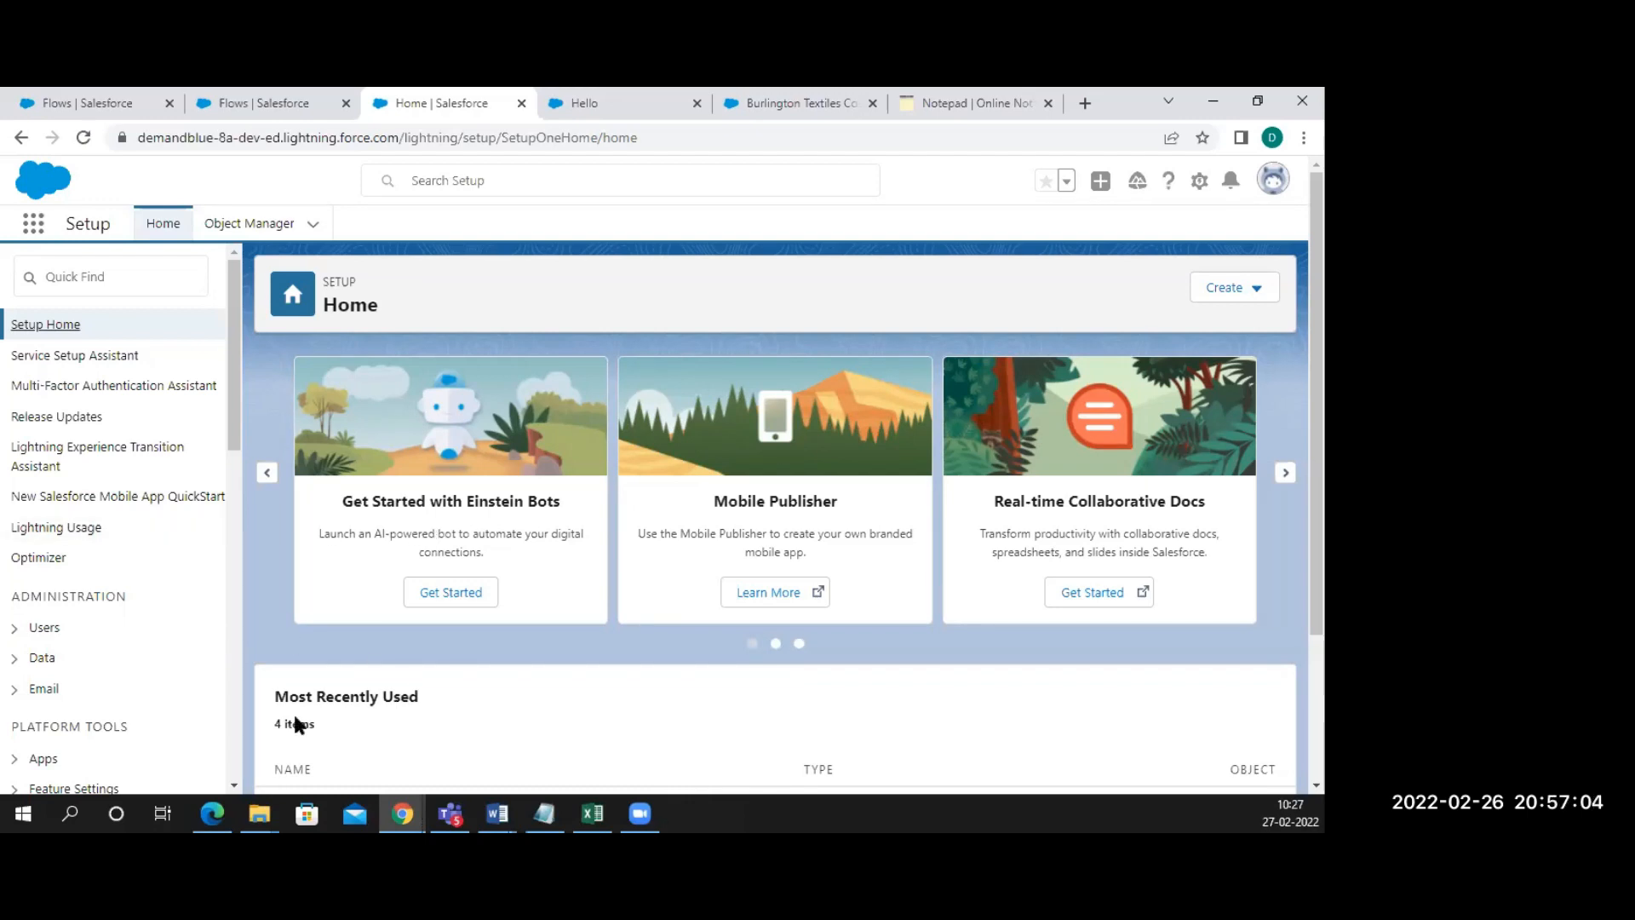
Close the Hello debug run tab, then return to Burlington Textiles via its Contacts list breadcrumb
click(635, 115)
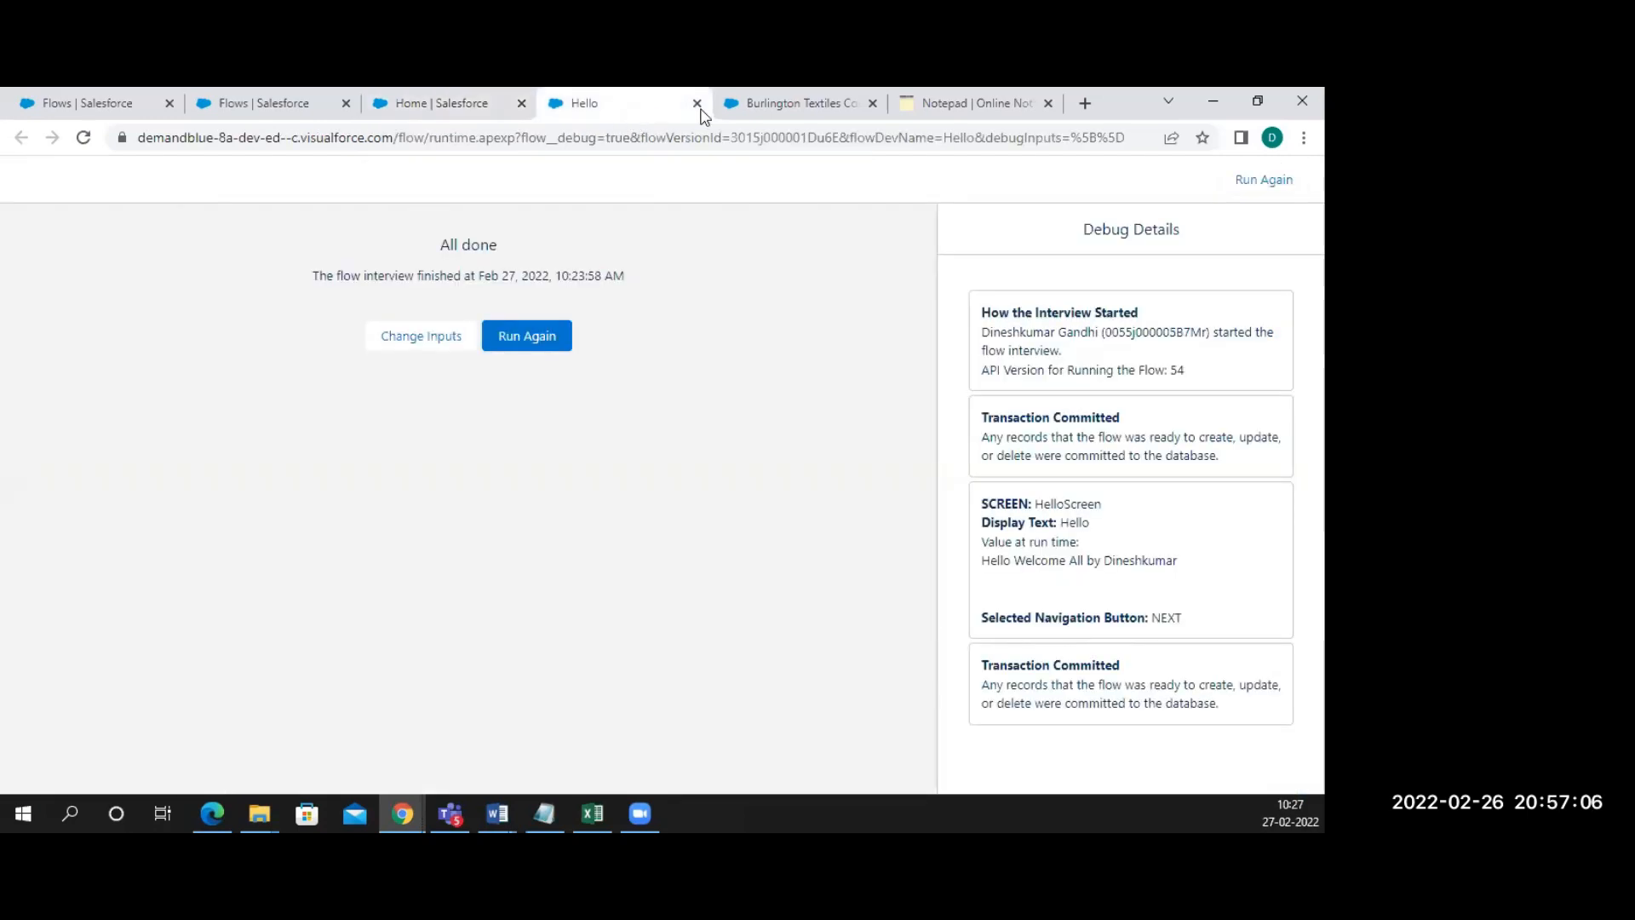
click(697, 104)
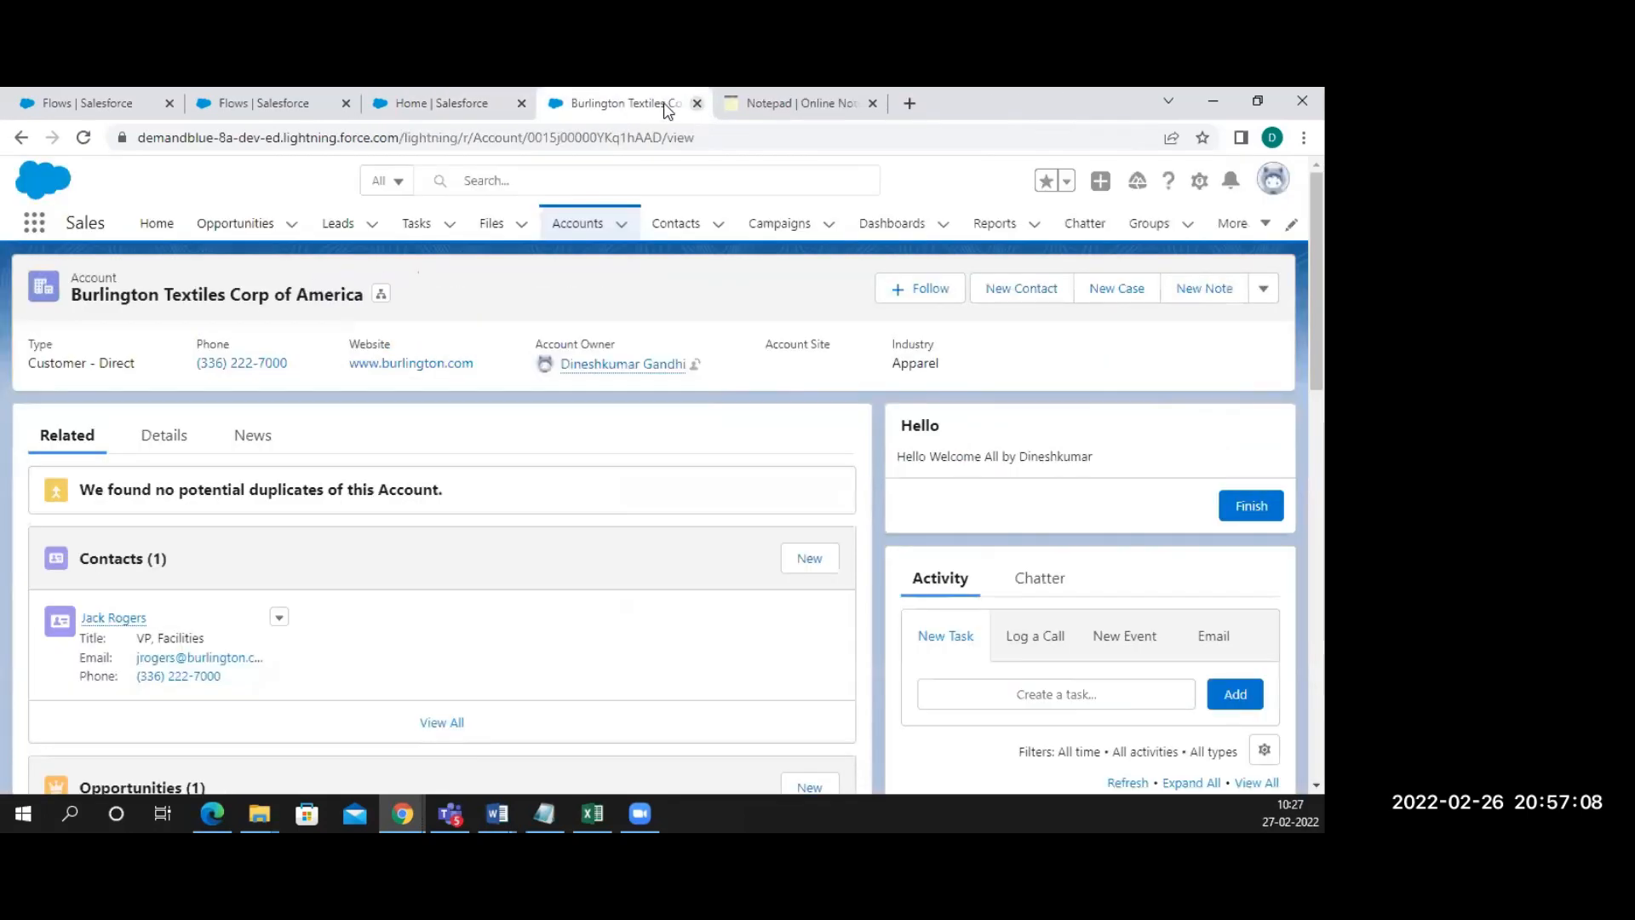
click(261, 109)
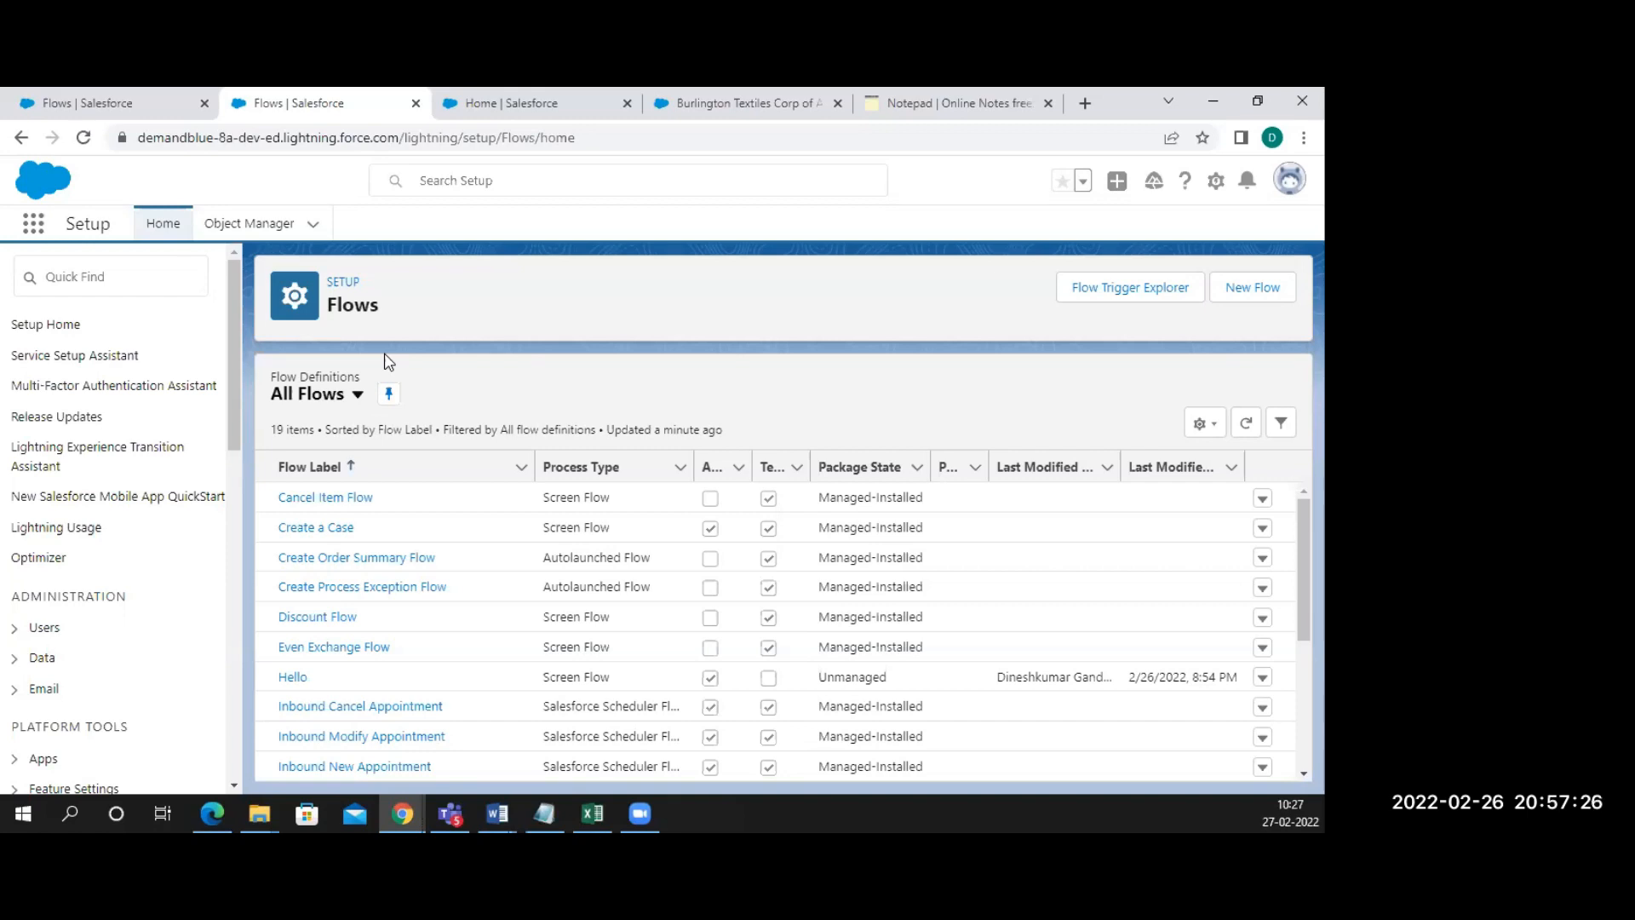
click(732, 103)
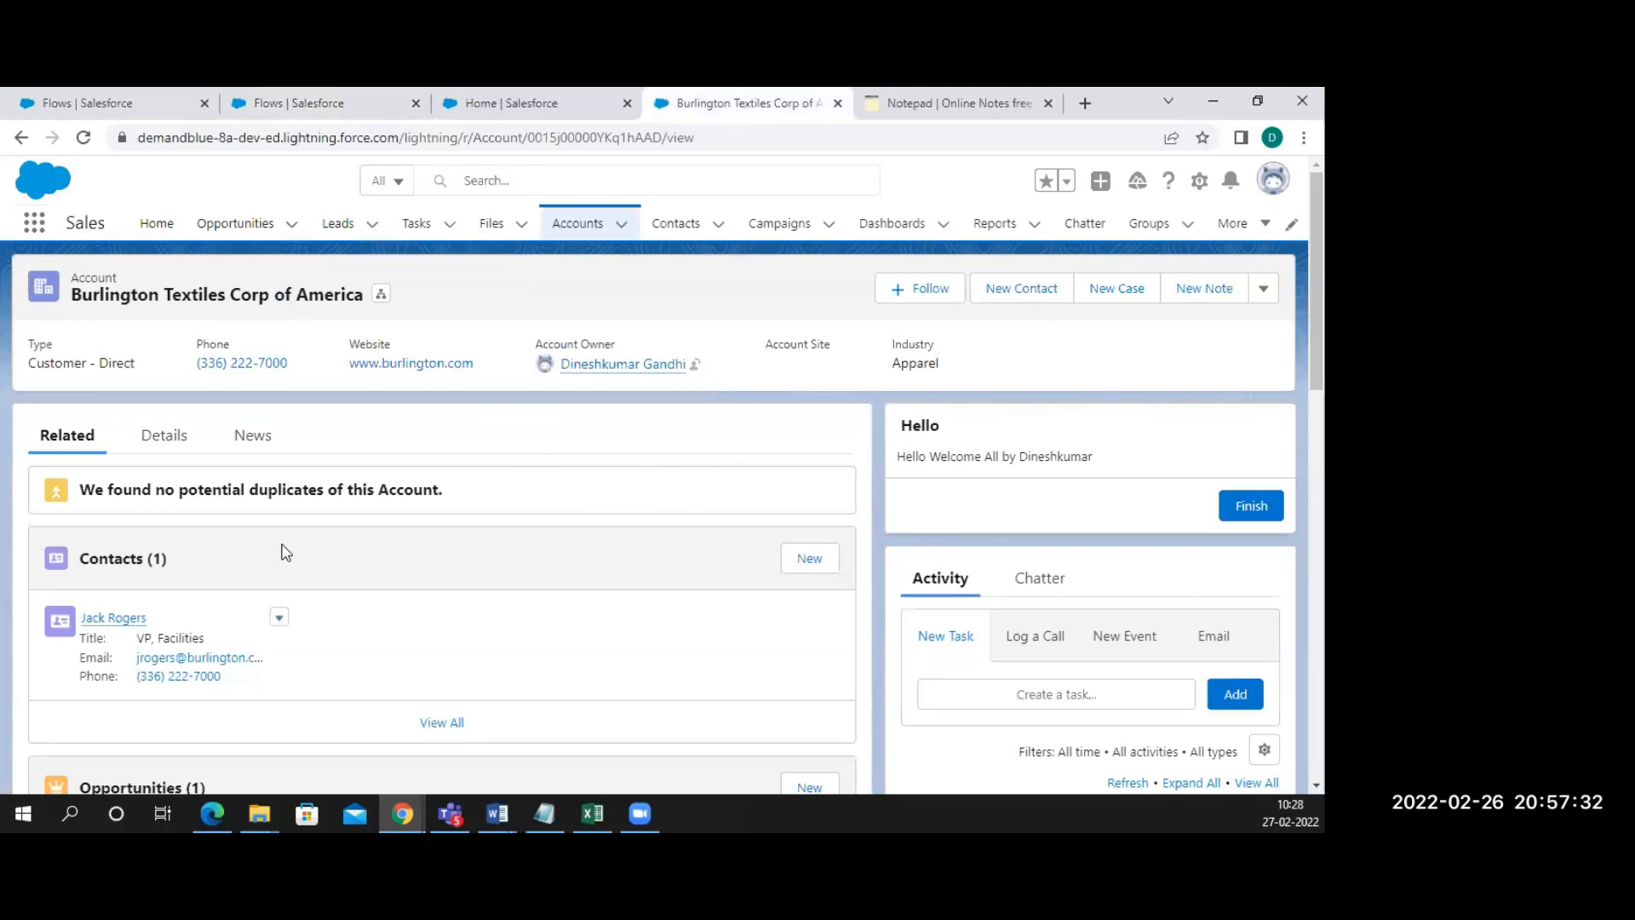
click(89, 562)
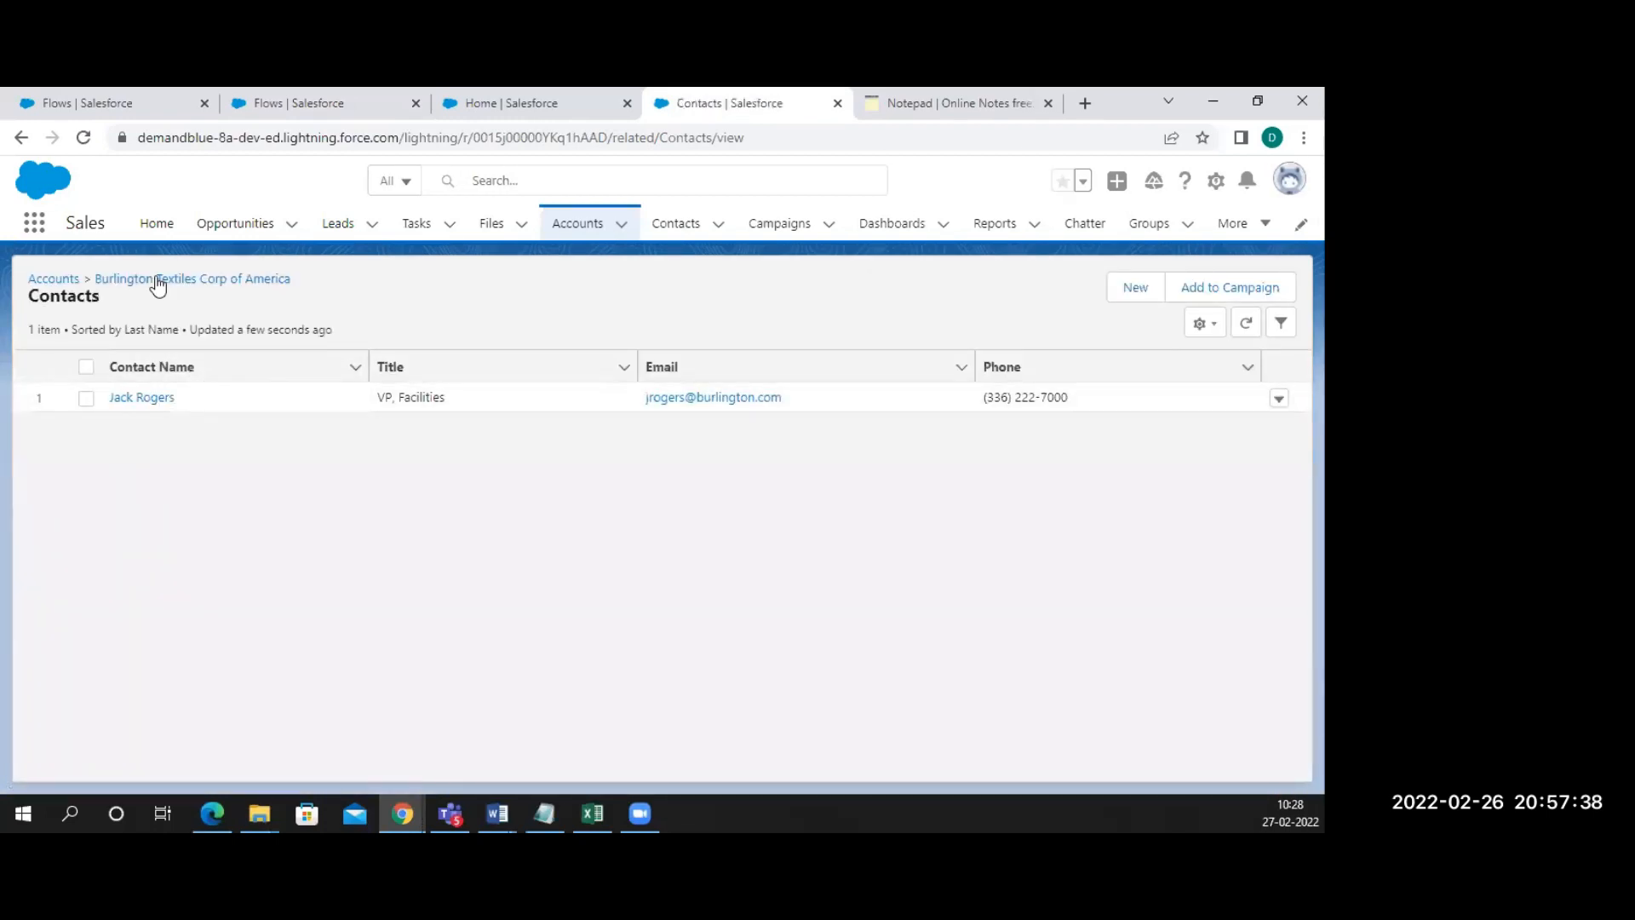
click(158, 281)
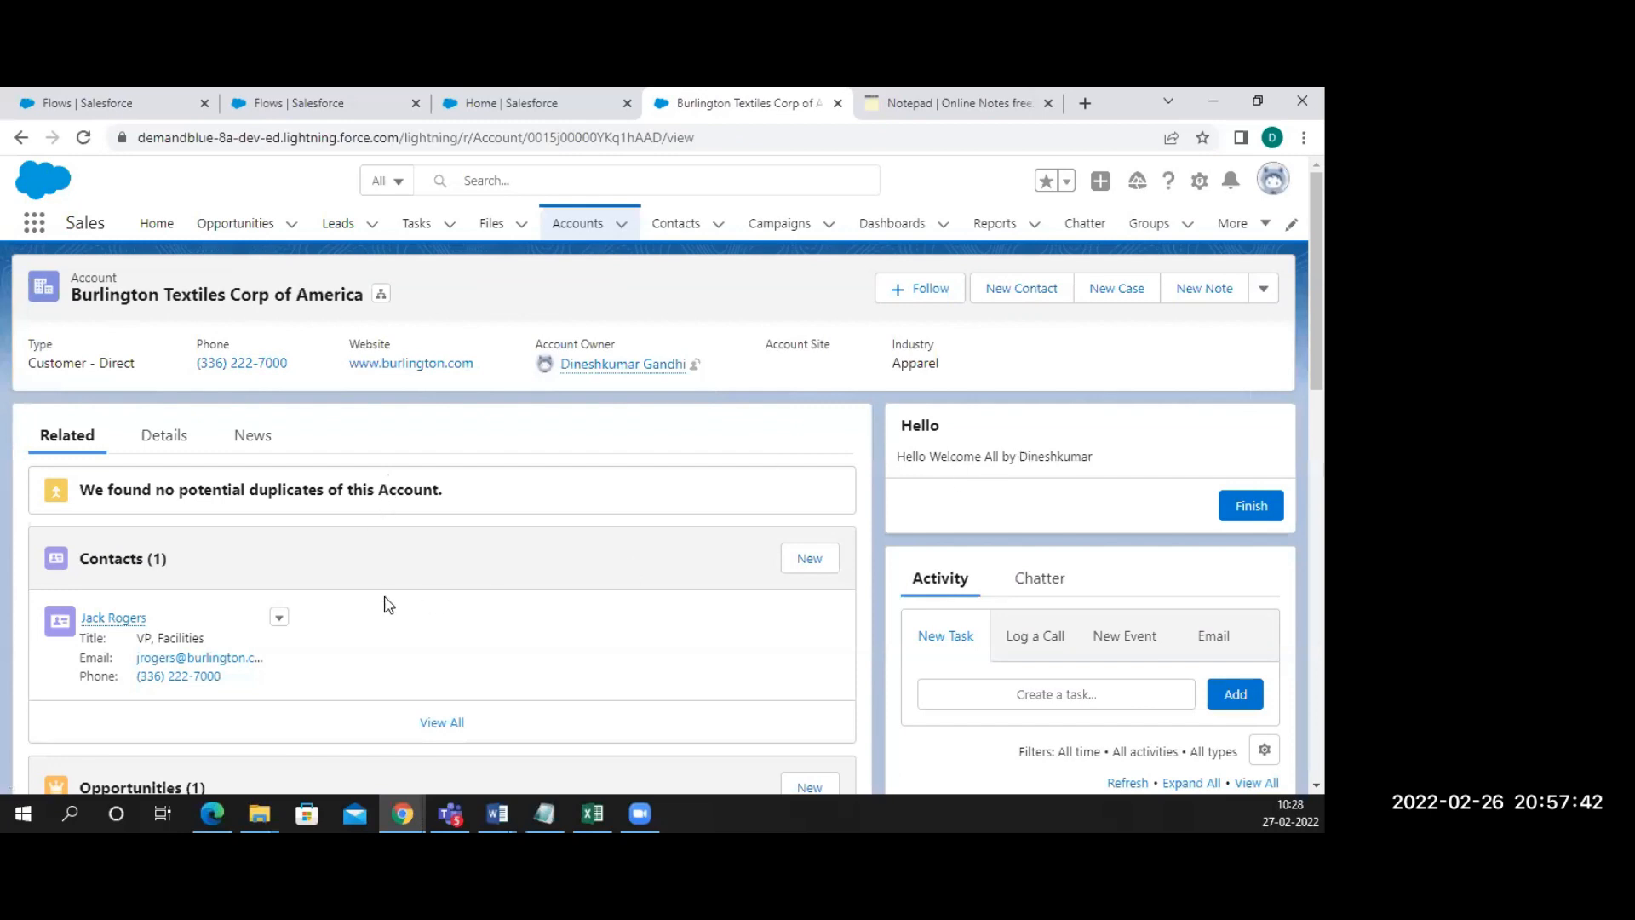
Start a new contact on the account, cancel it, and select the Hello greeting text
click(801, 556)
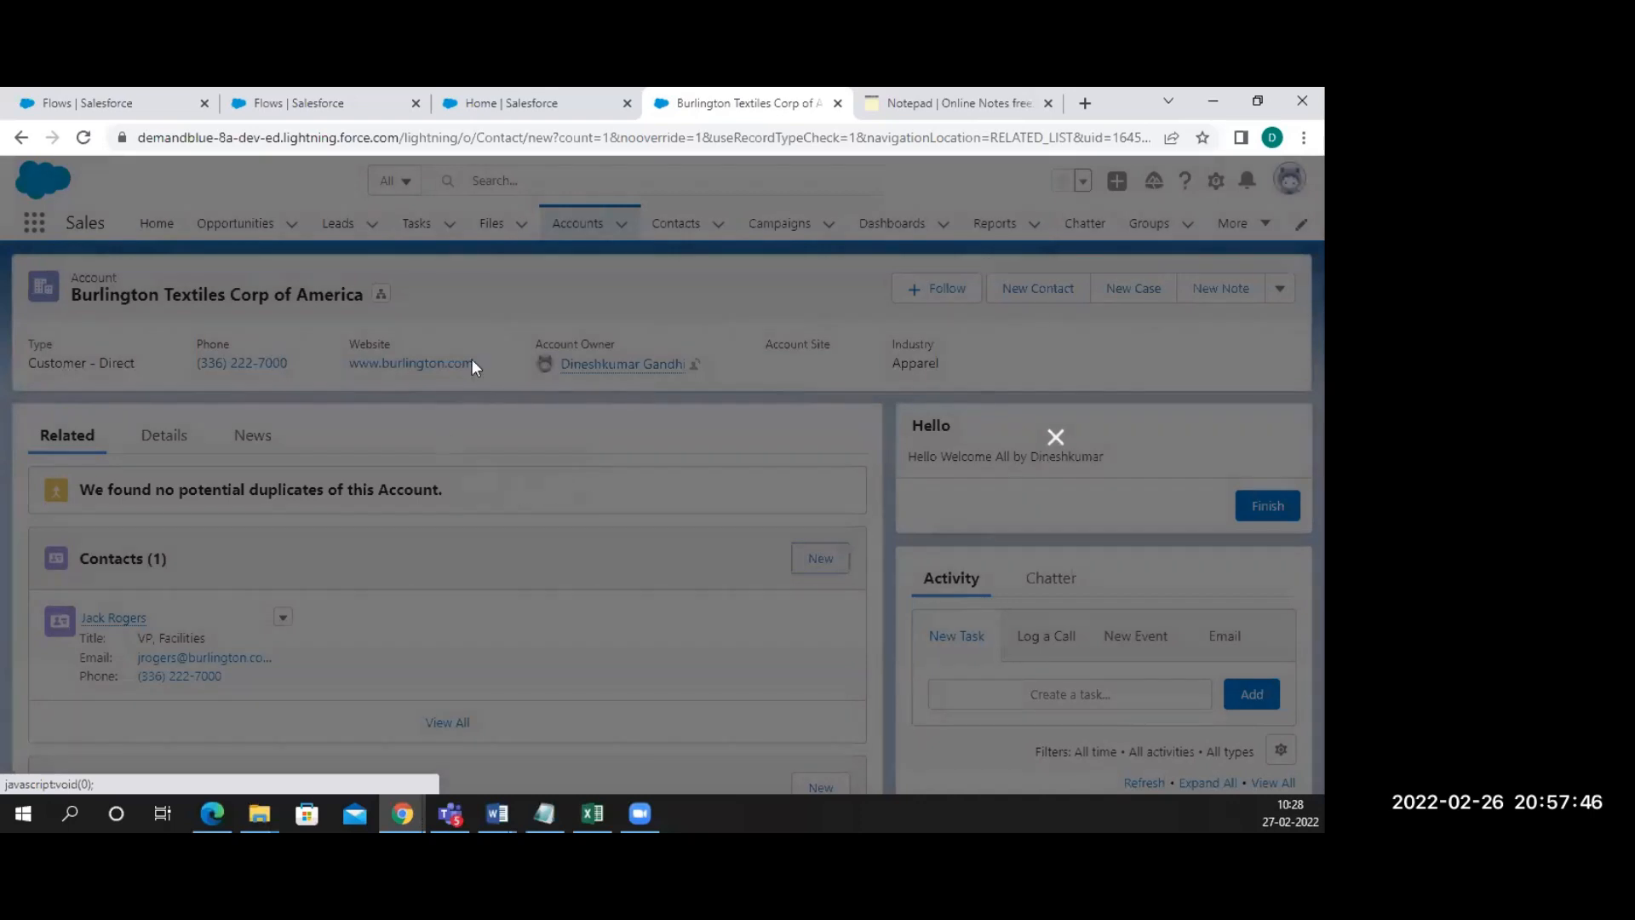
scroll(454, 547, down, 3)
scroll(454, 547, down, 5)
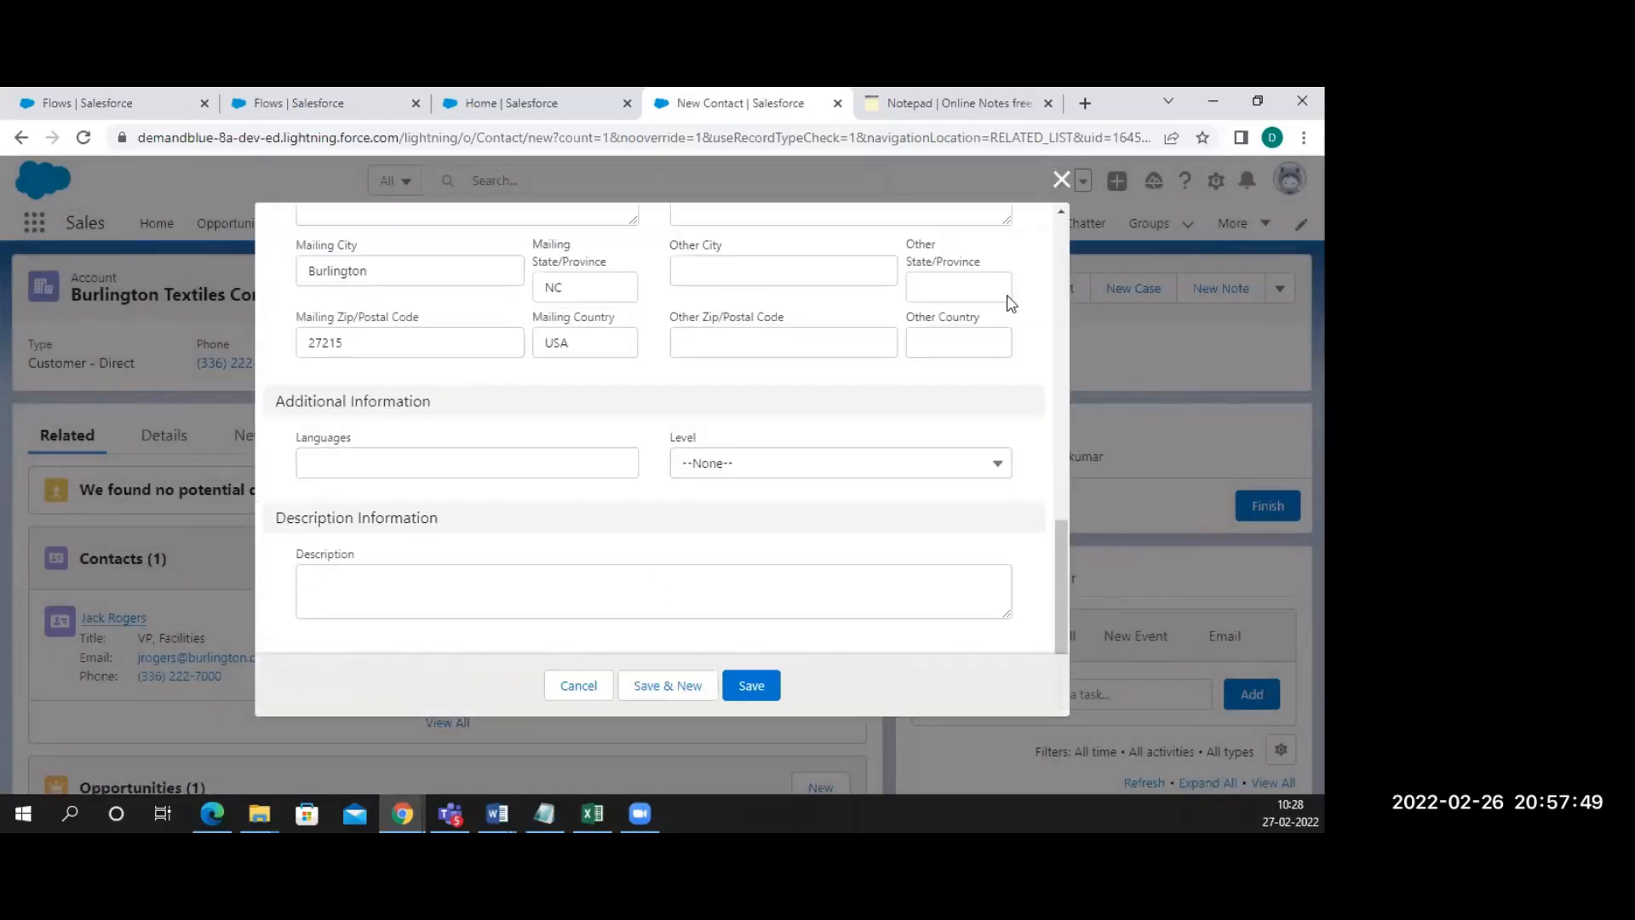
click(1062, 180)
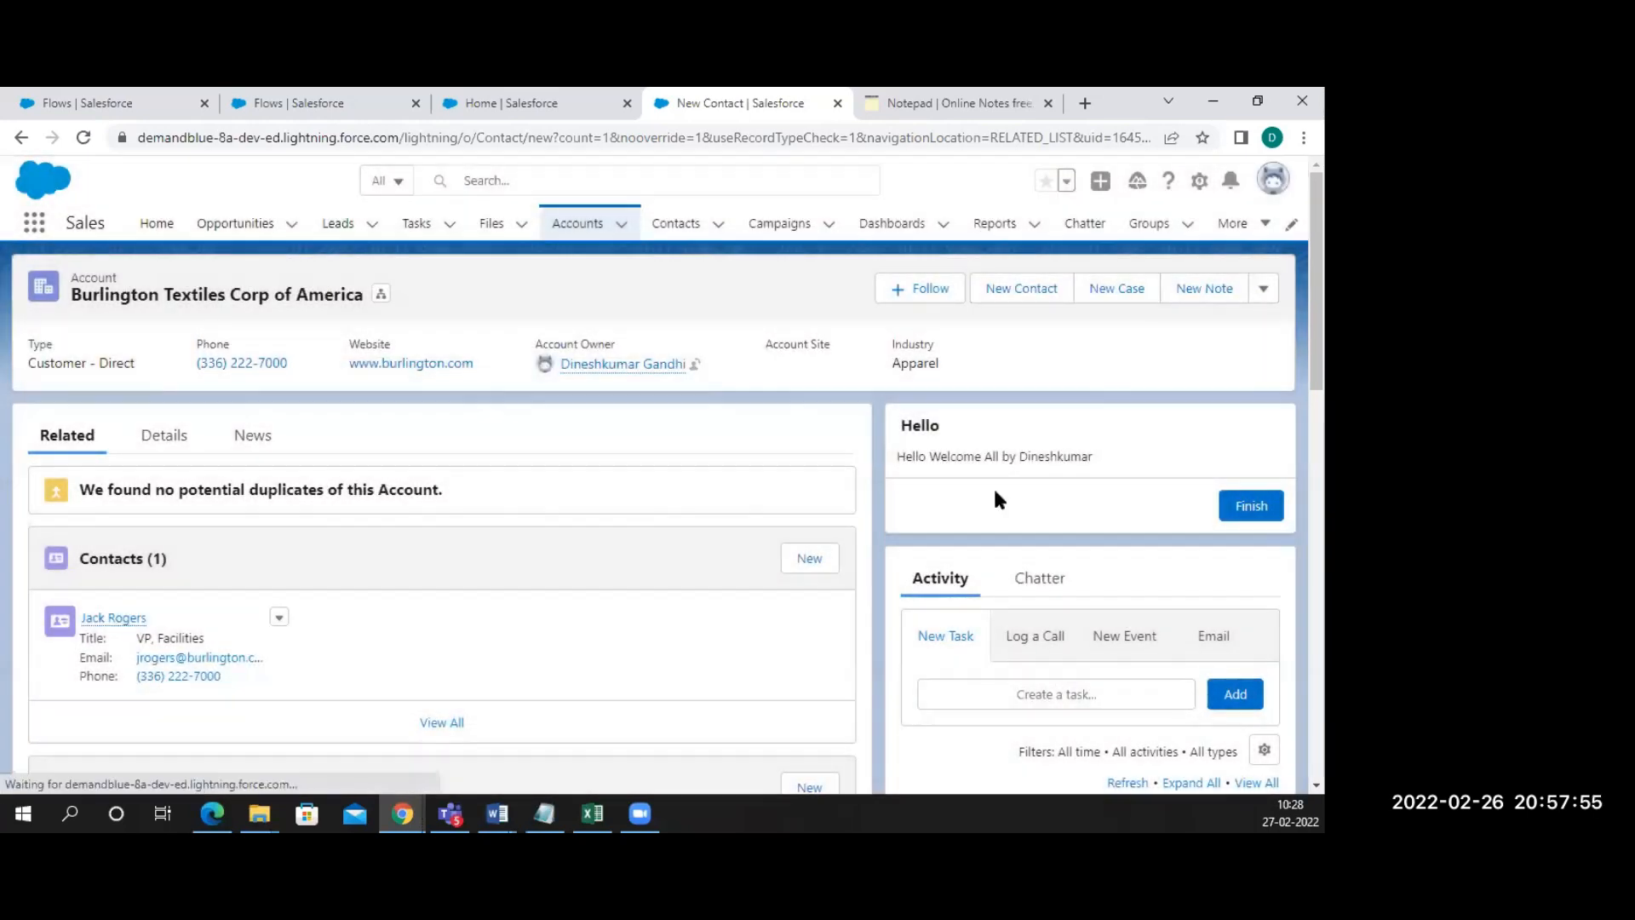
drag(992, 487, 950, 409)
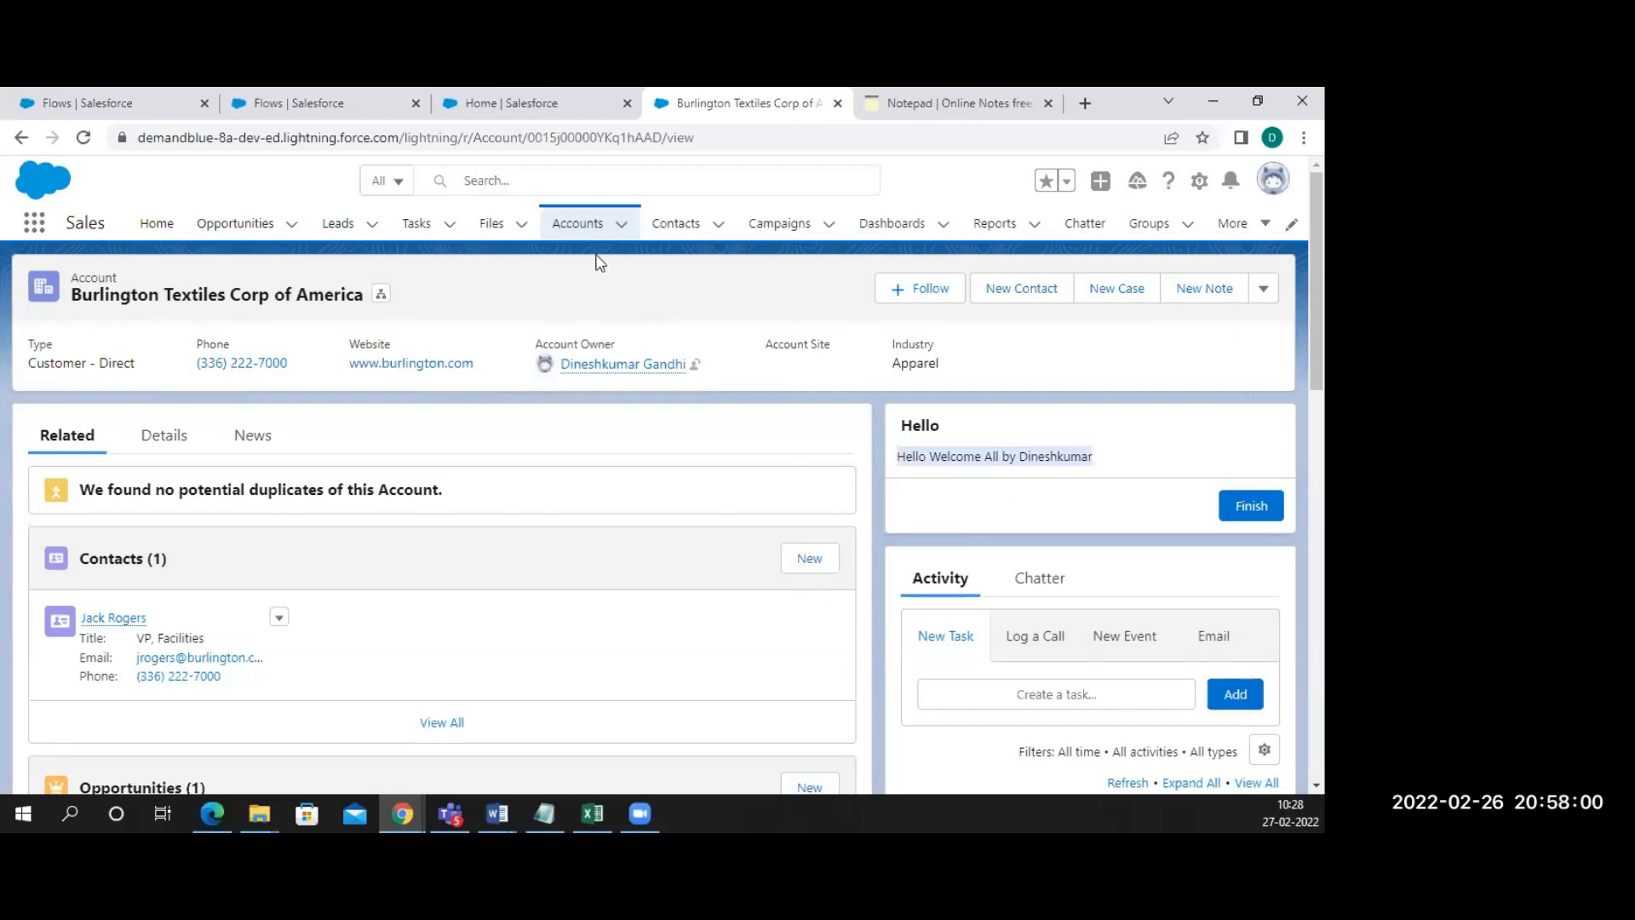
Reopen Burlington Textiles Corp of America from Recently Viewed accounts and discard another new contact
click(562, 227)
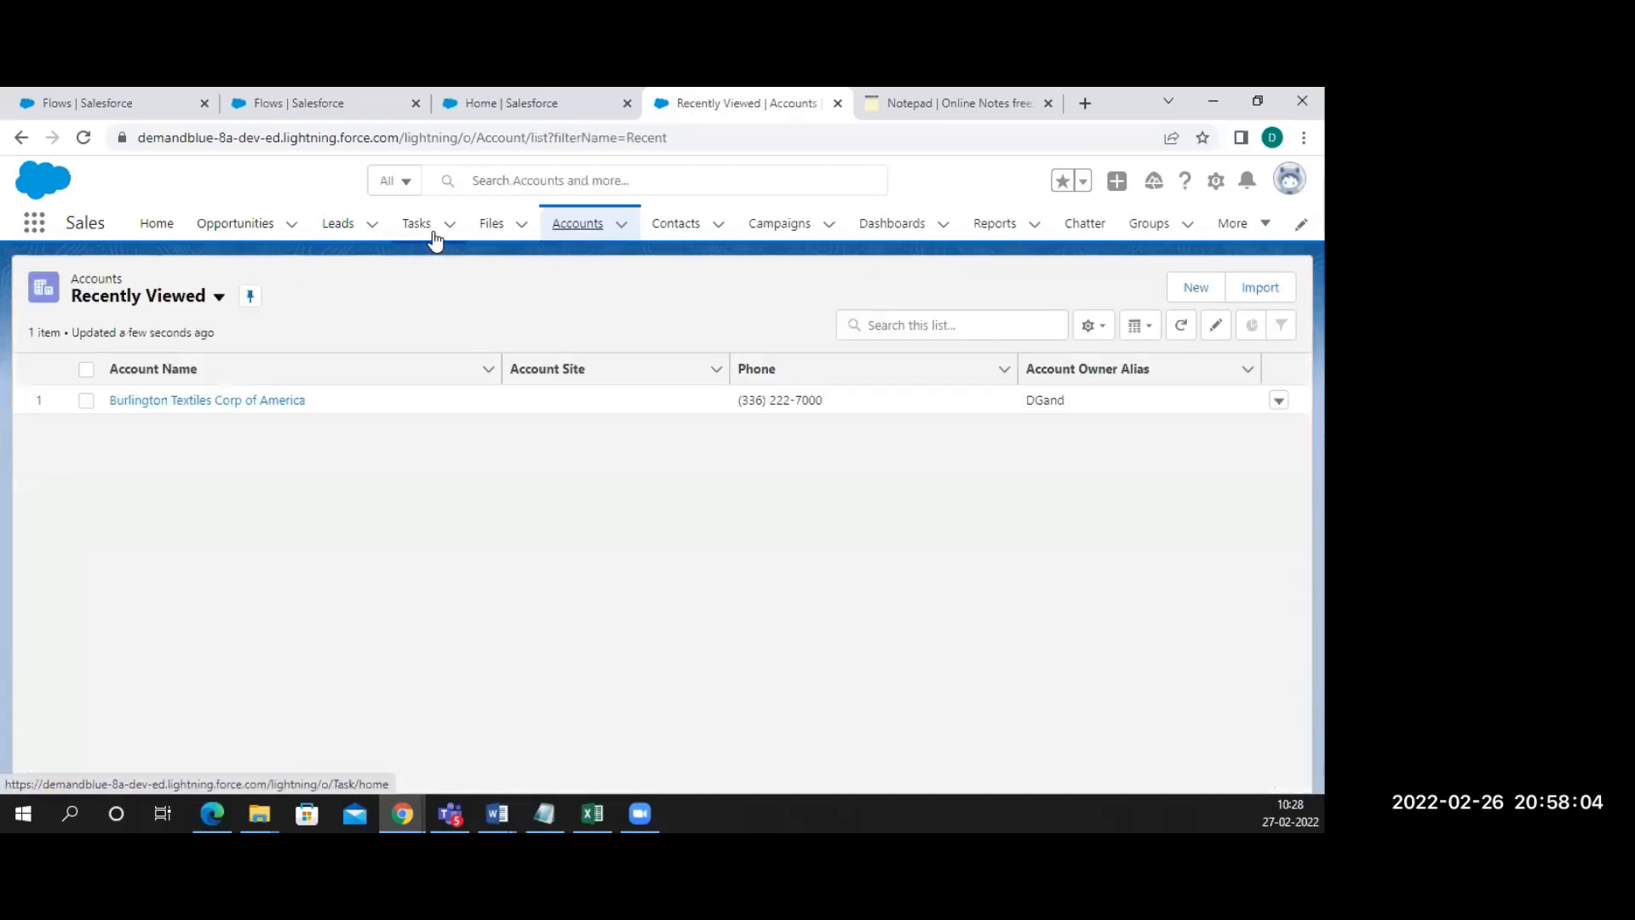
click(579, 227)
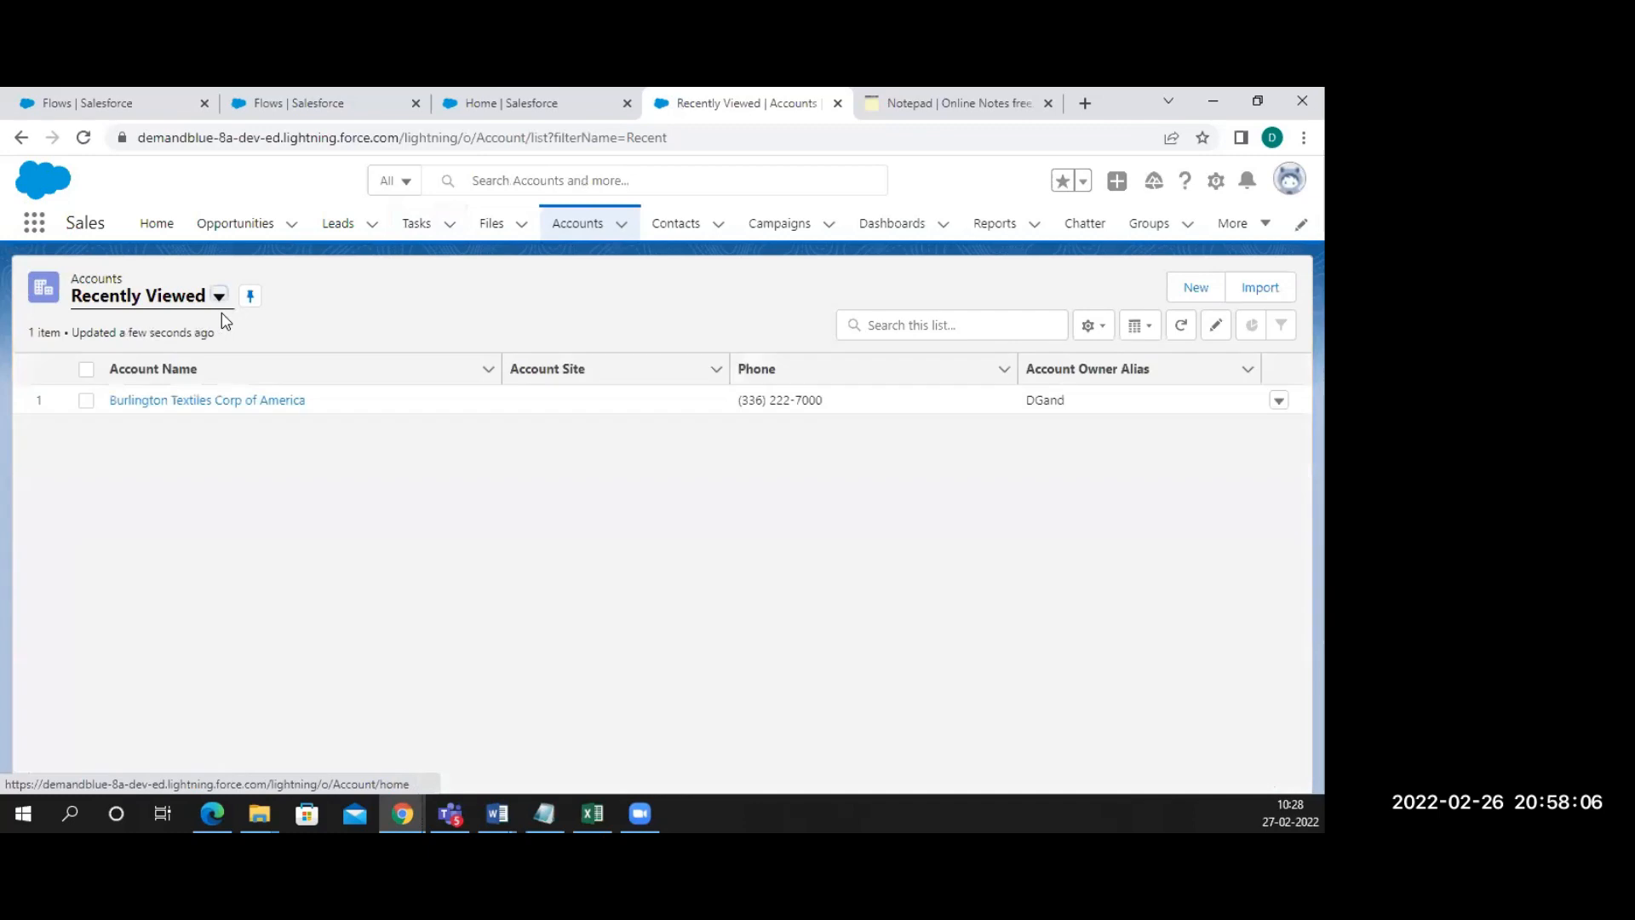
click(205, 401)
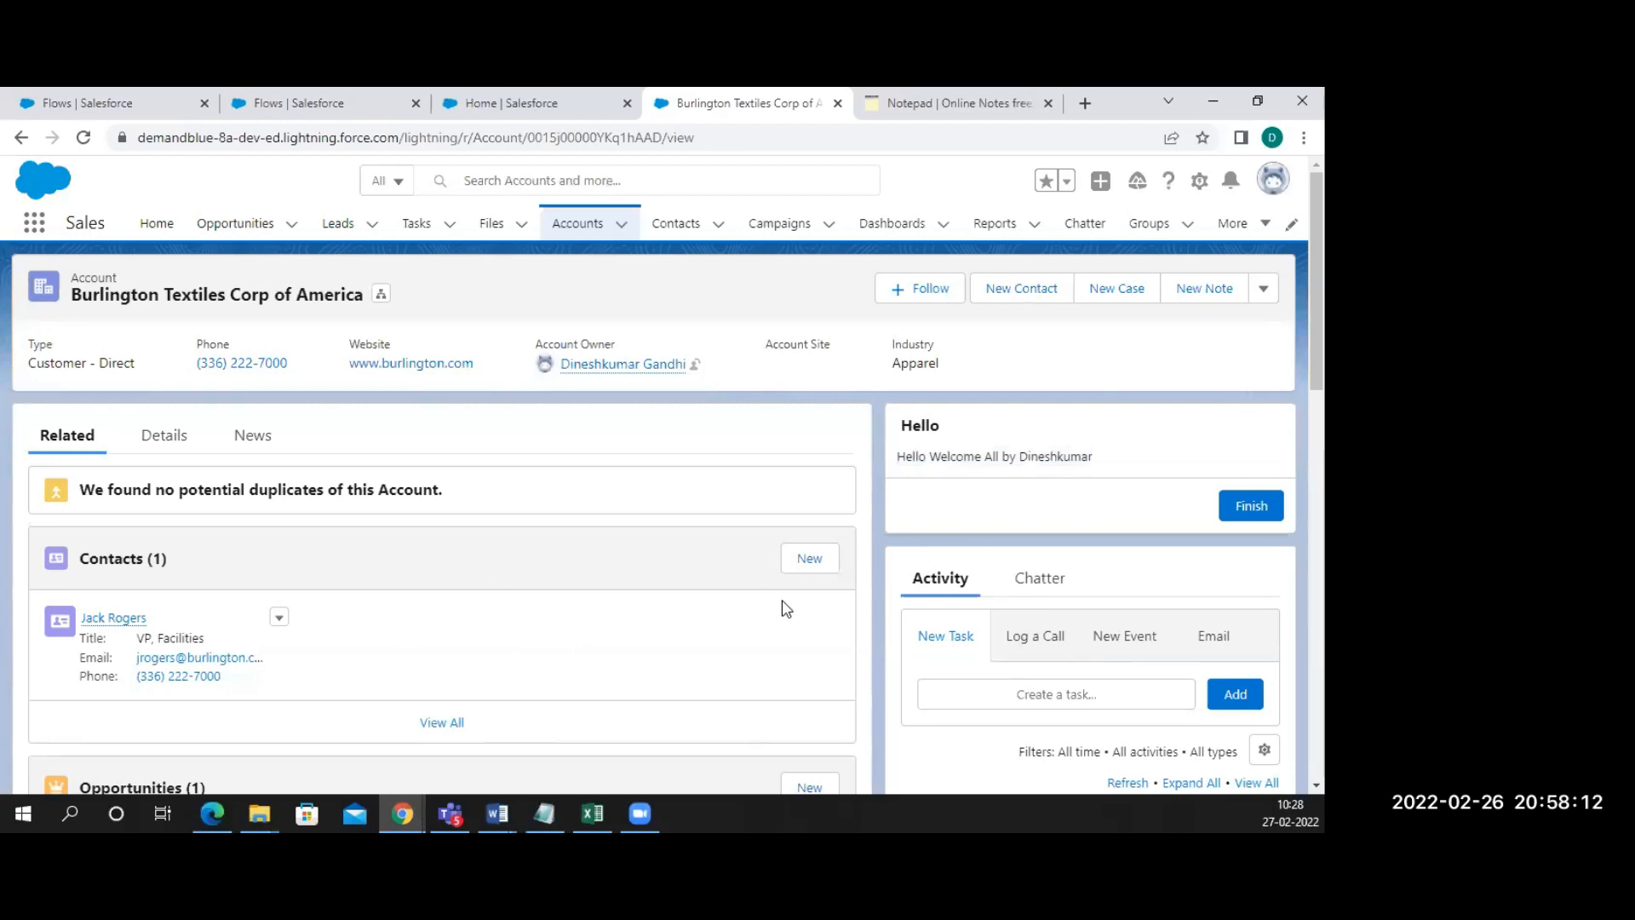
click(808, 558)
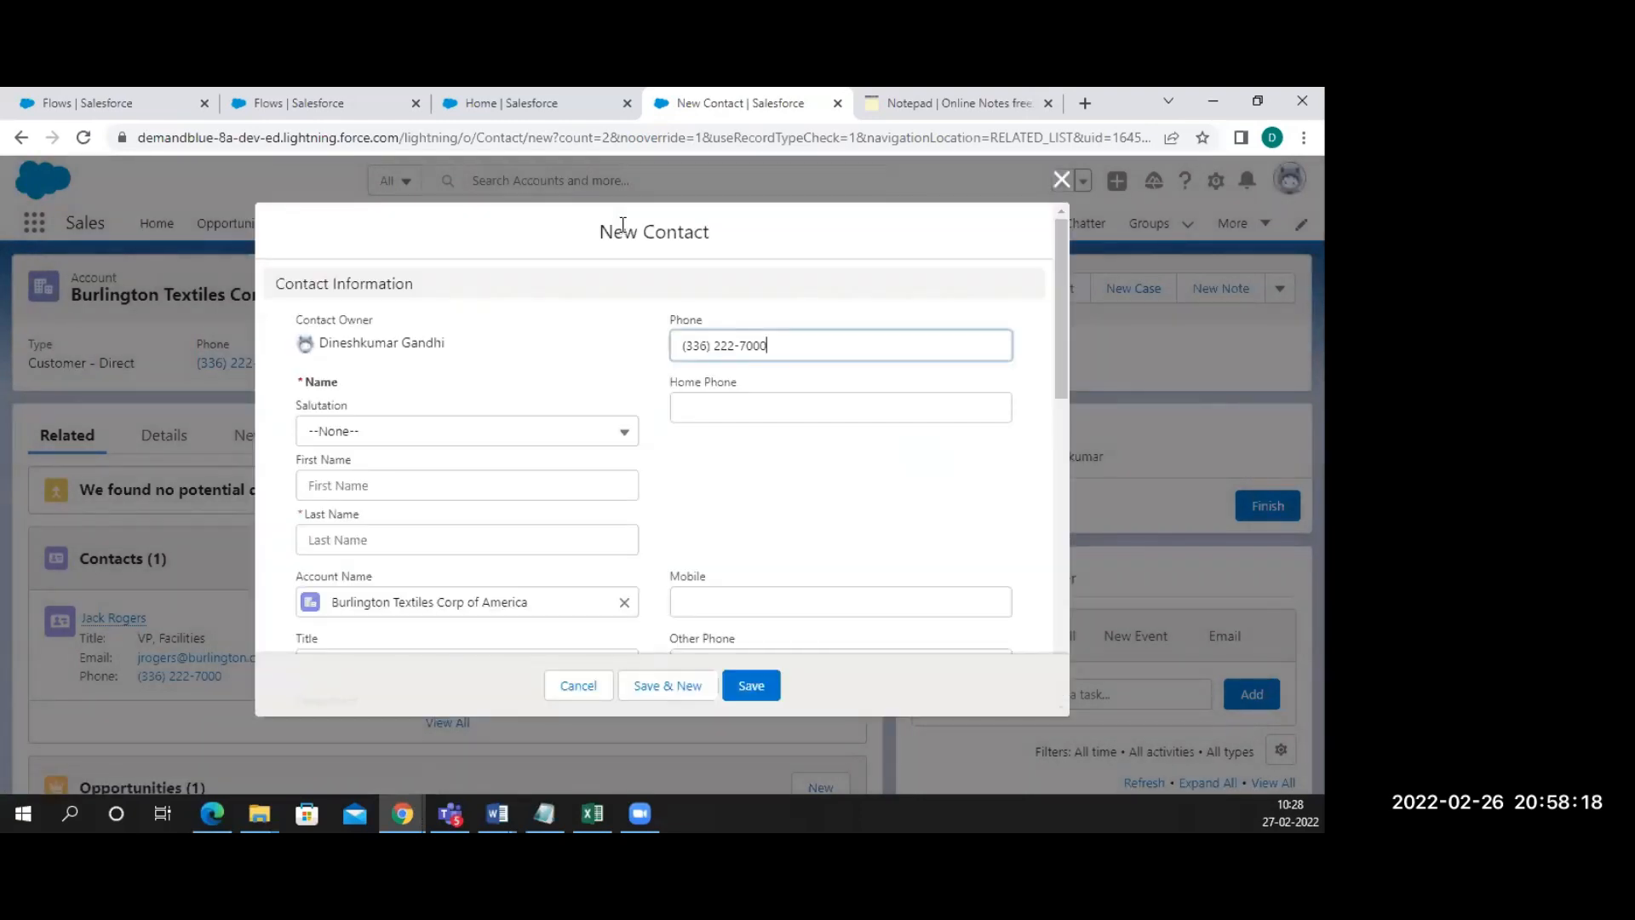
drag(566, 336, 605, 437)
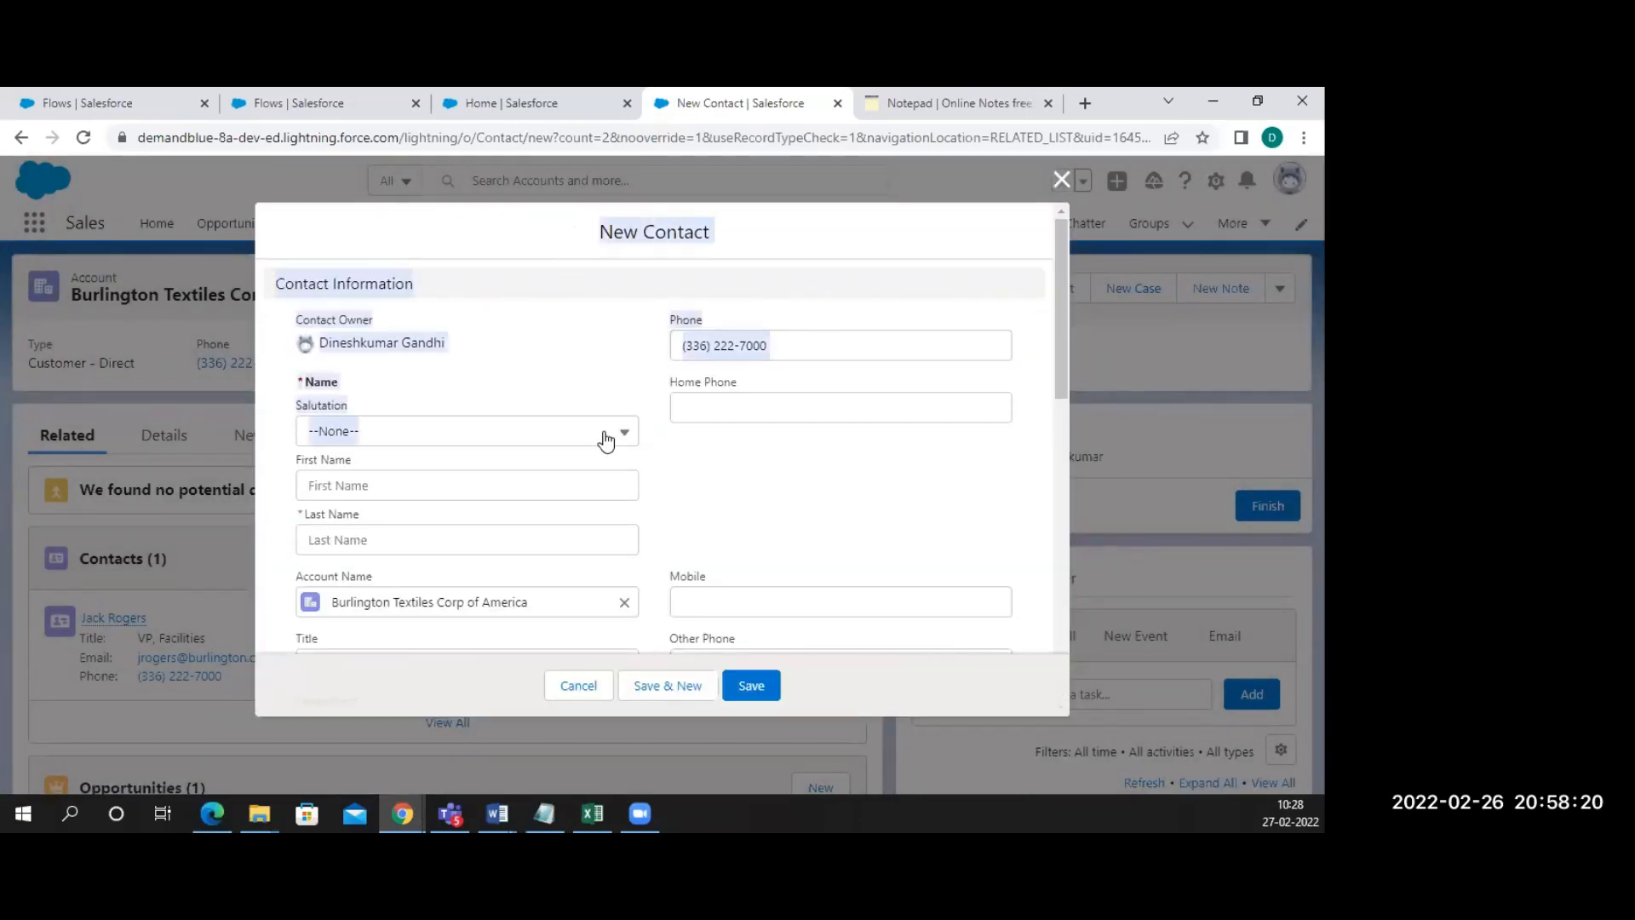
scroll(766, 463, down, 10)
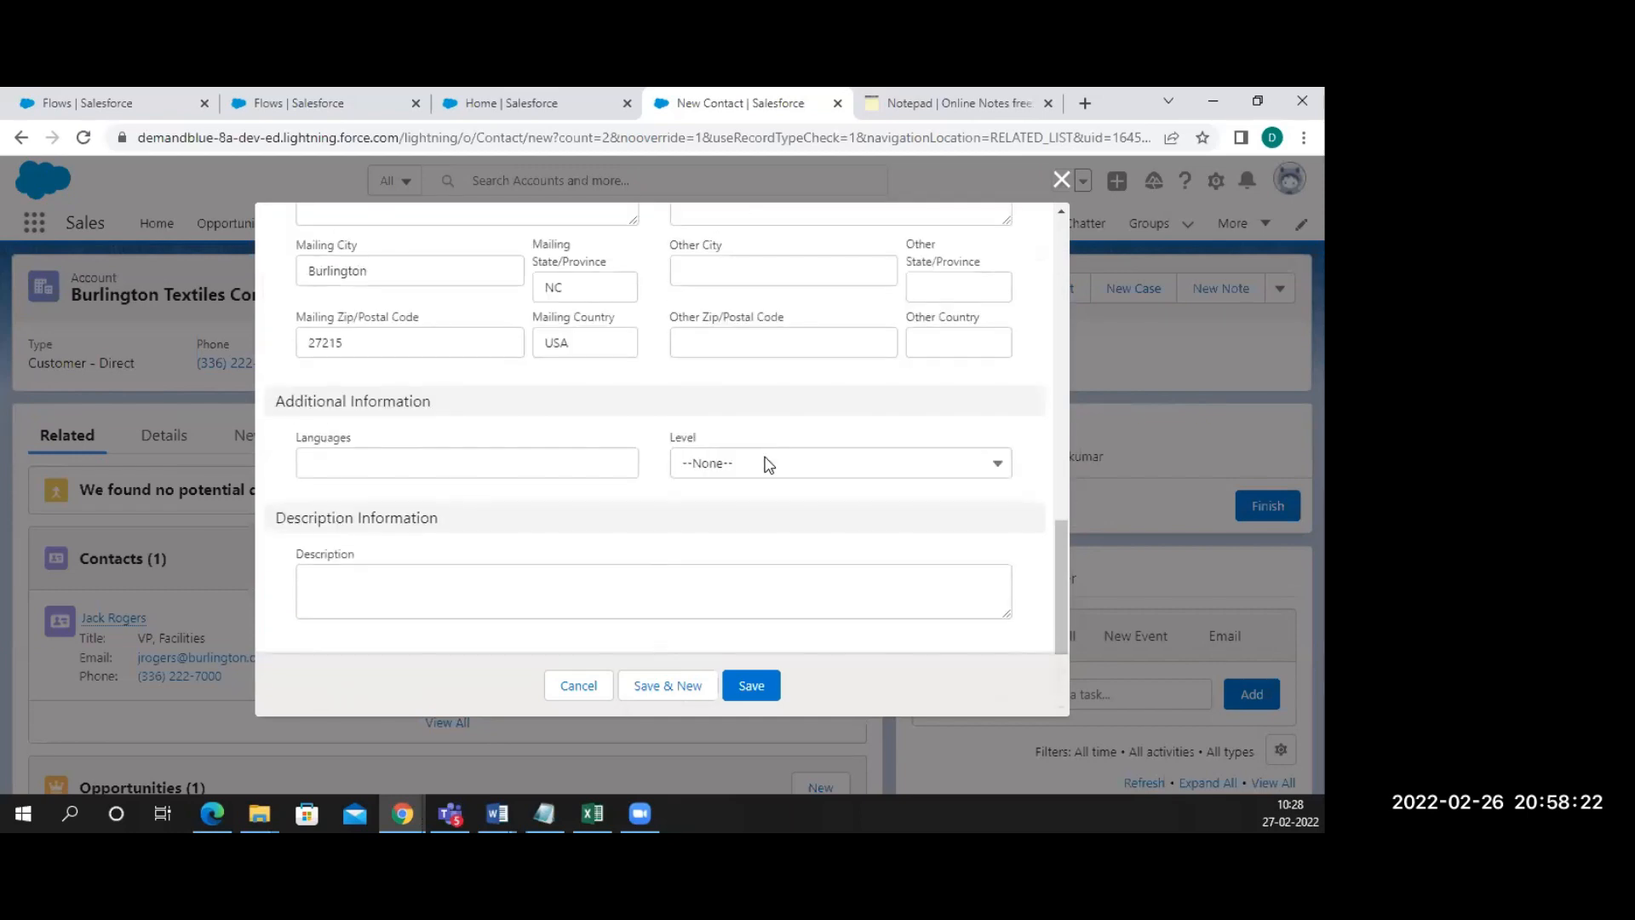
click(579, 694)
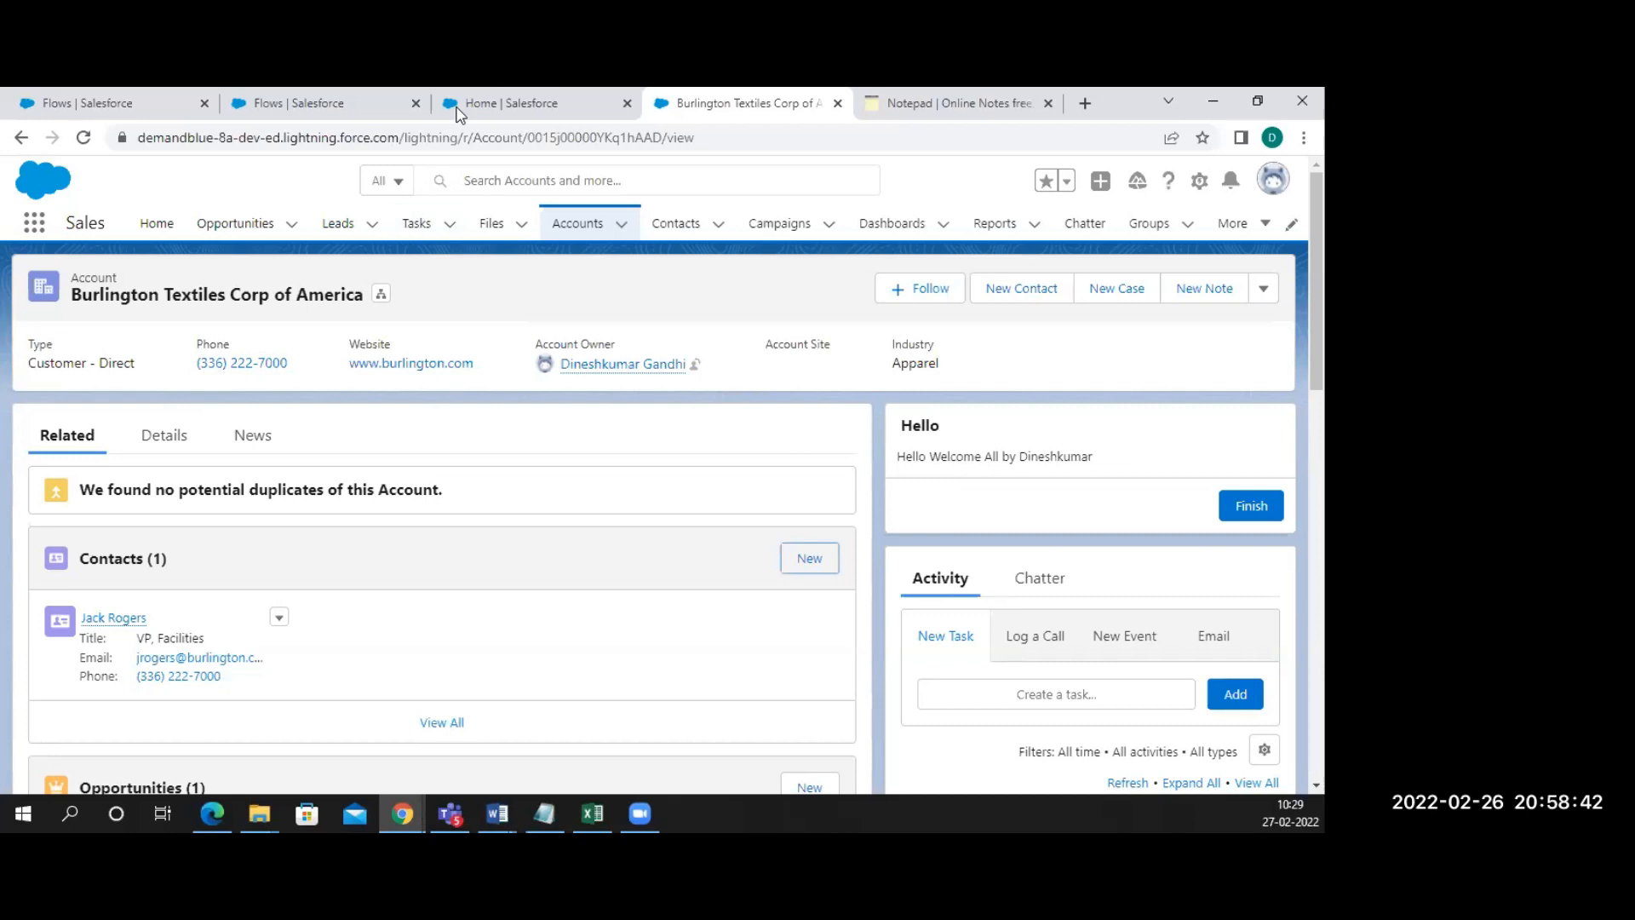
Create a new Screen Flow from Setup > Flows and bring up Add Element below Start
click(332, 106)
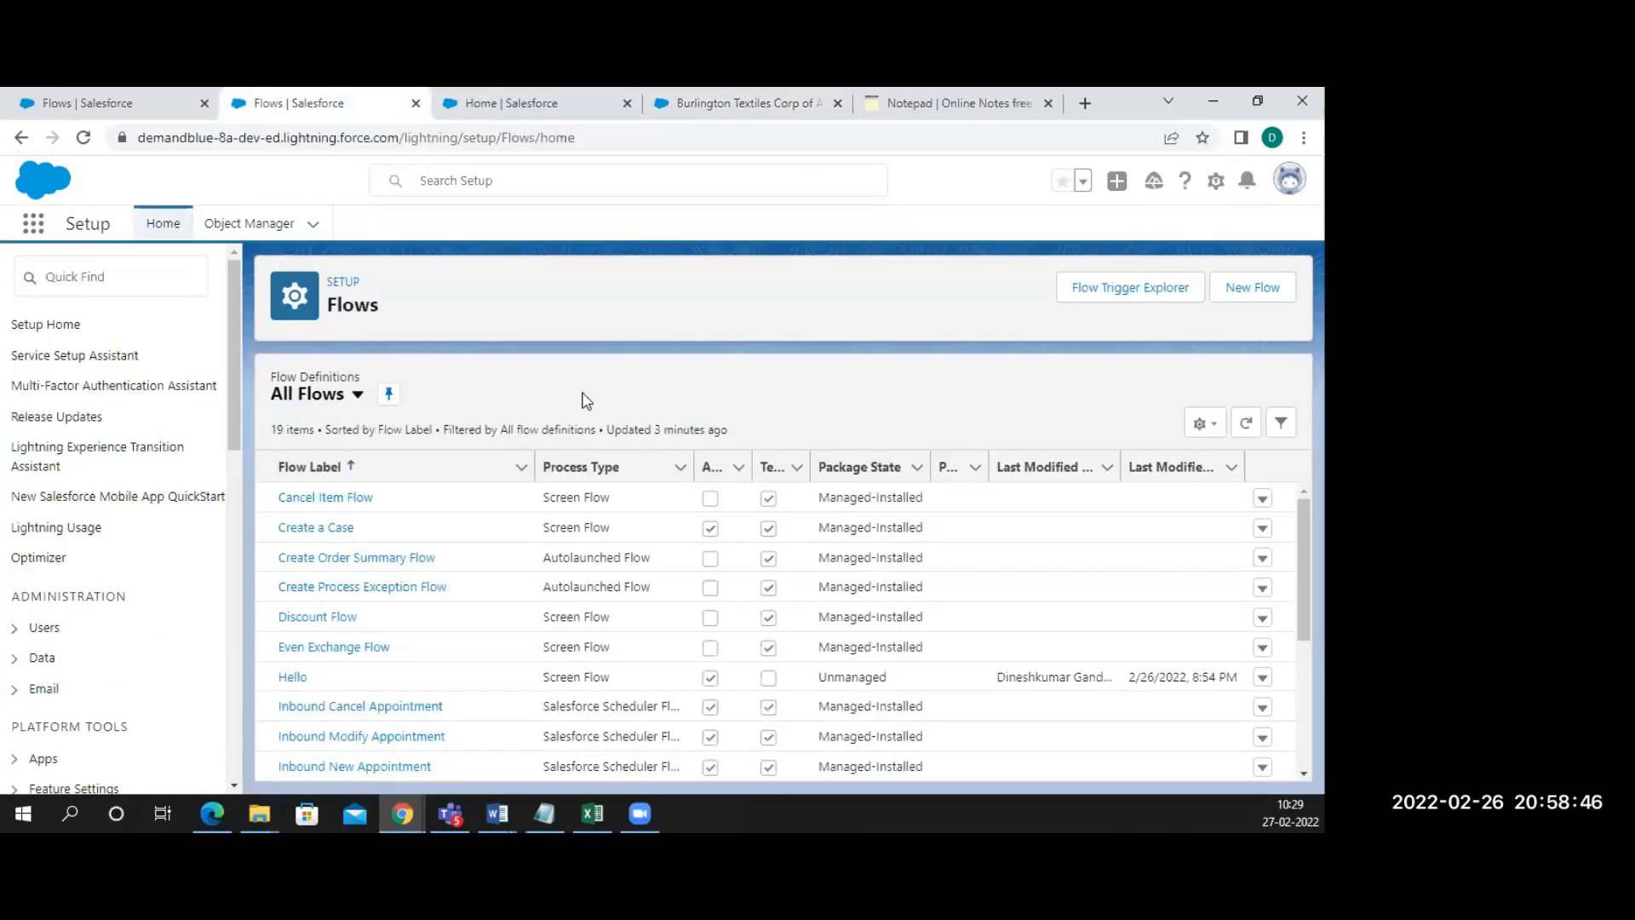
click(1251, 290)
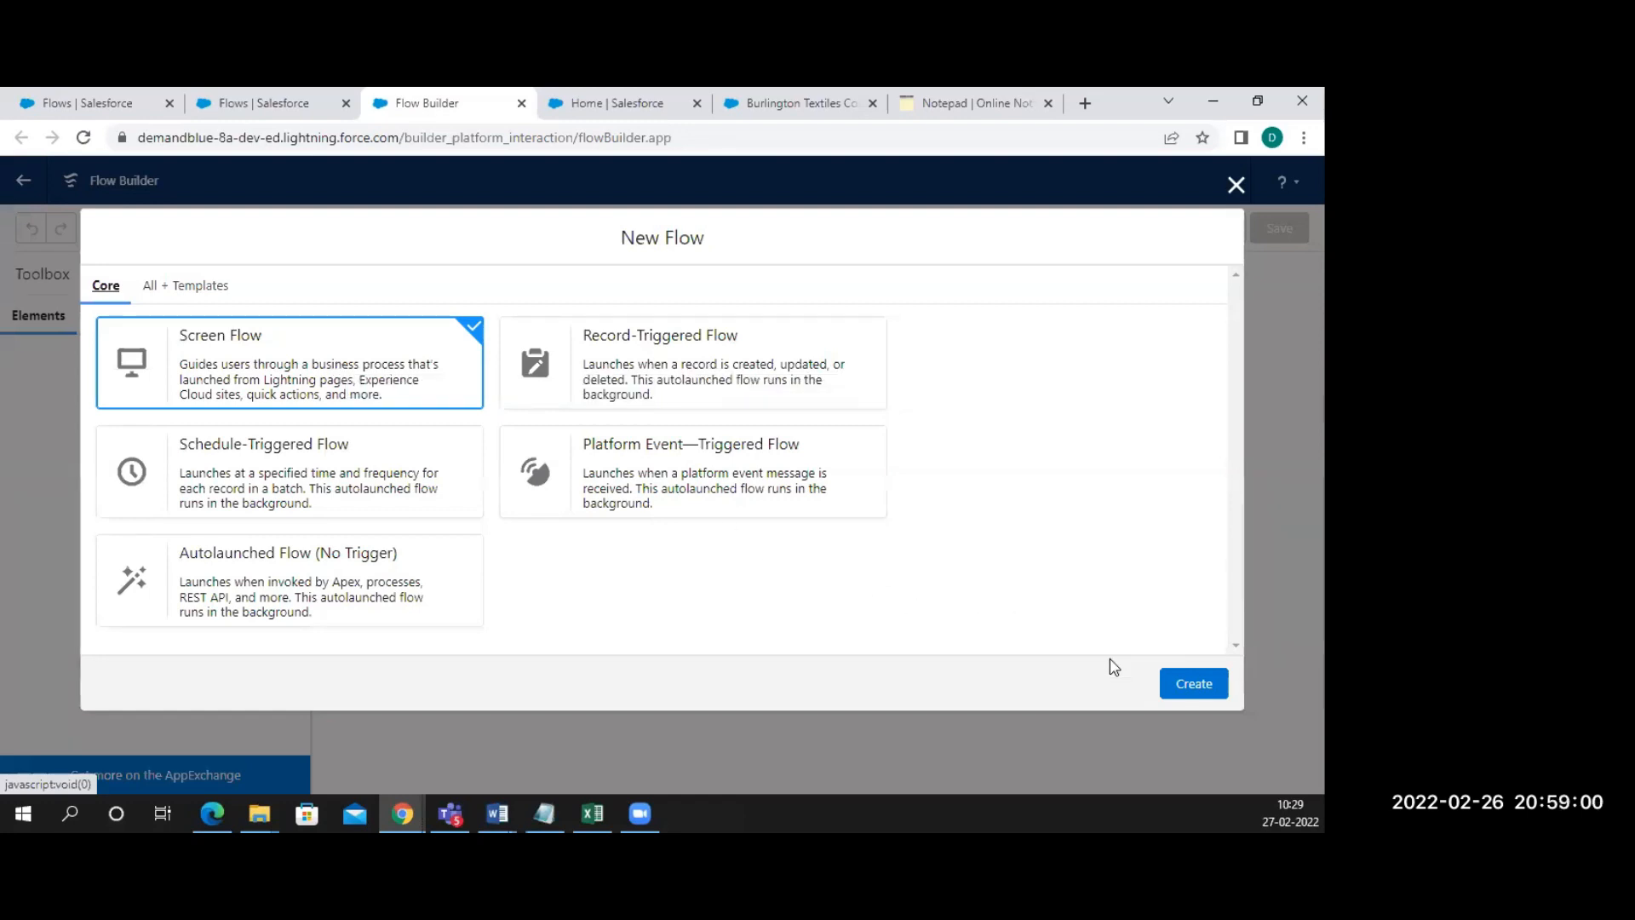
click(1183, 686)
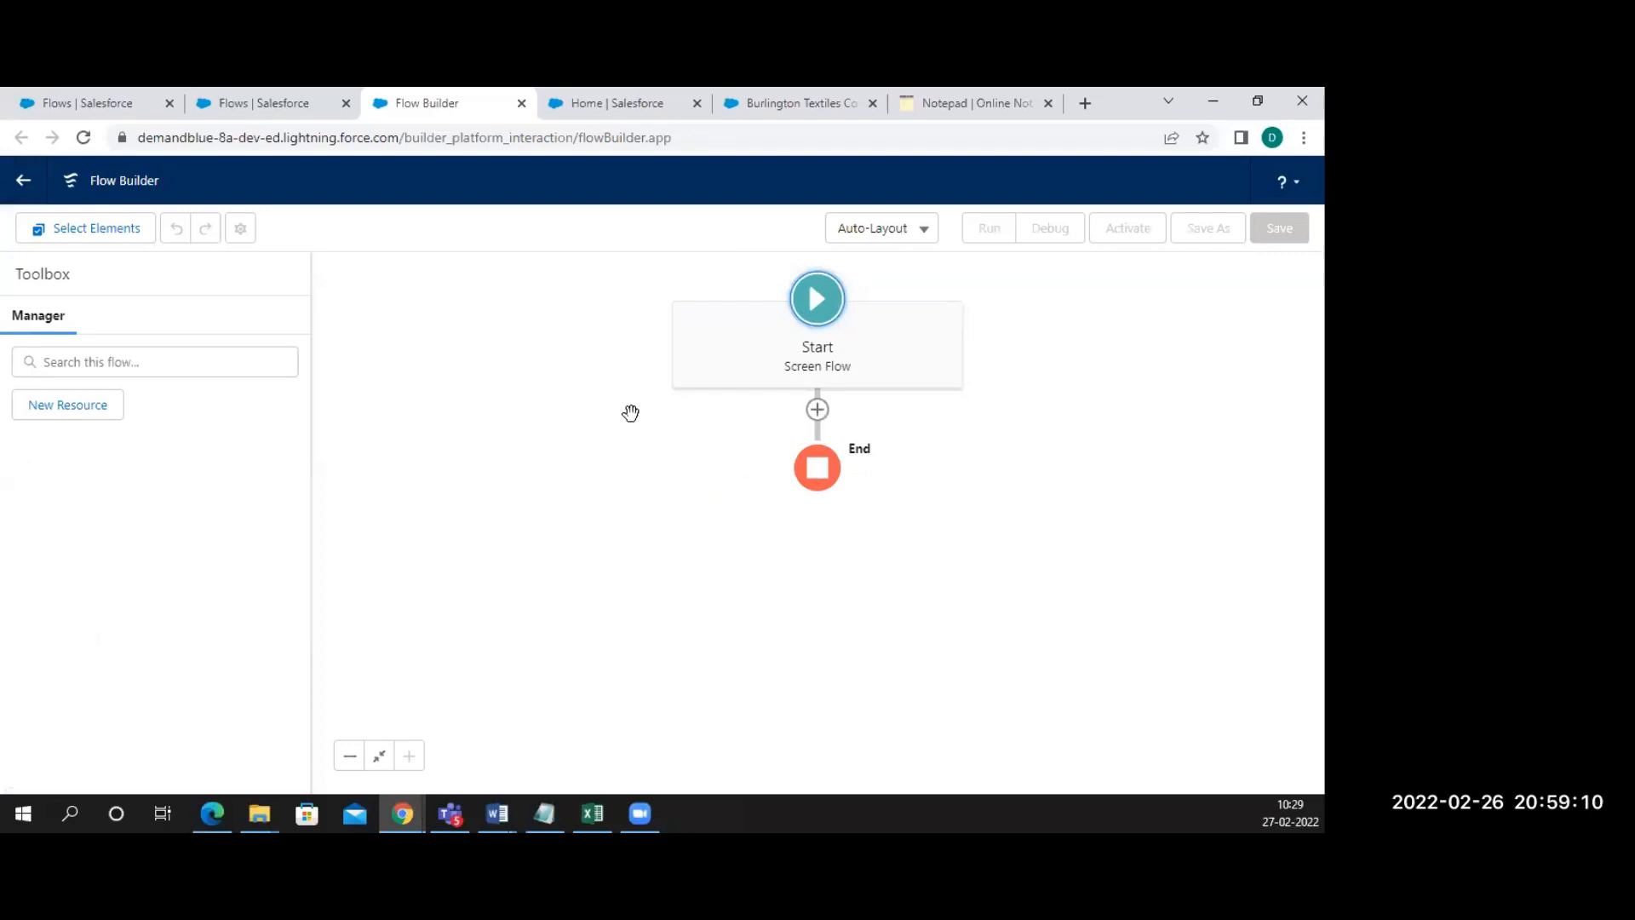
click(817, 411)
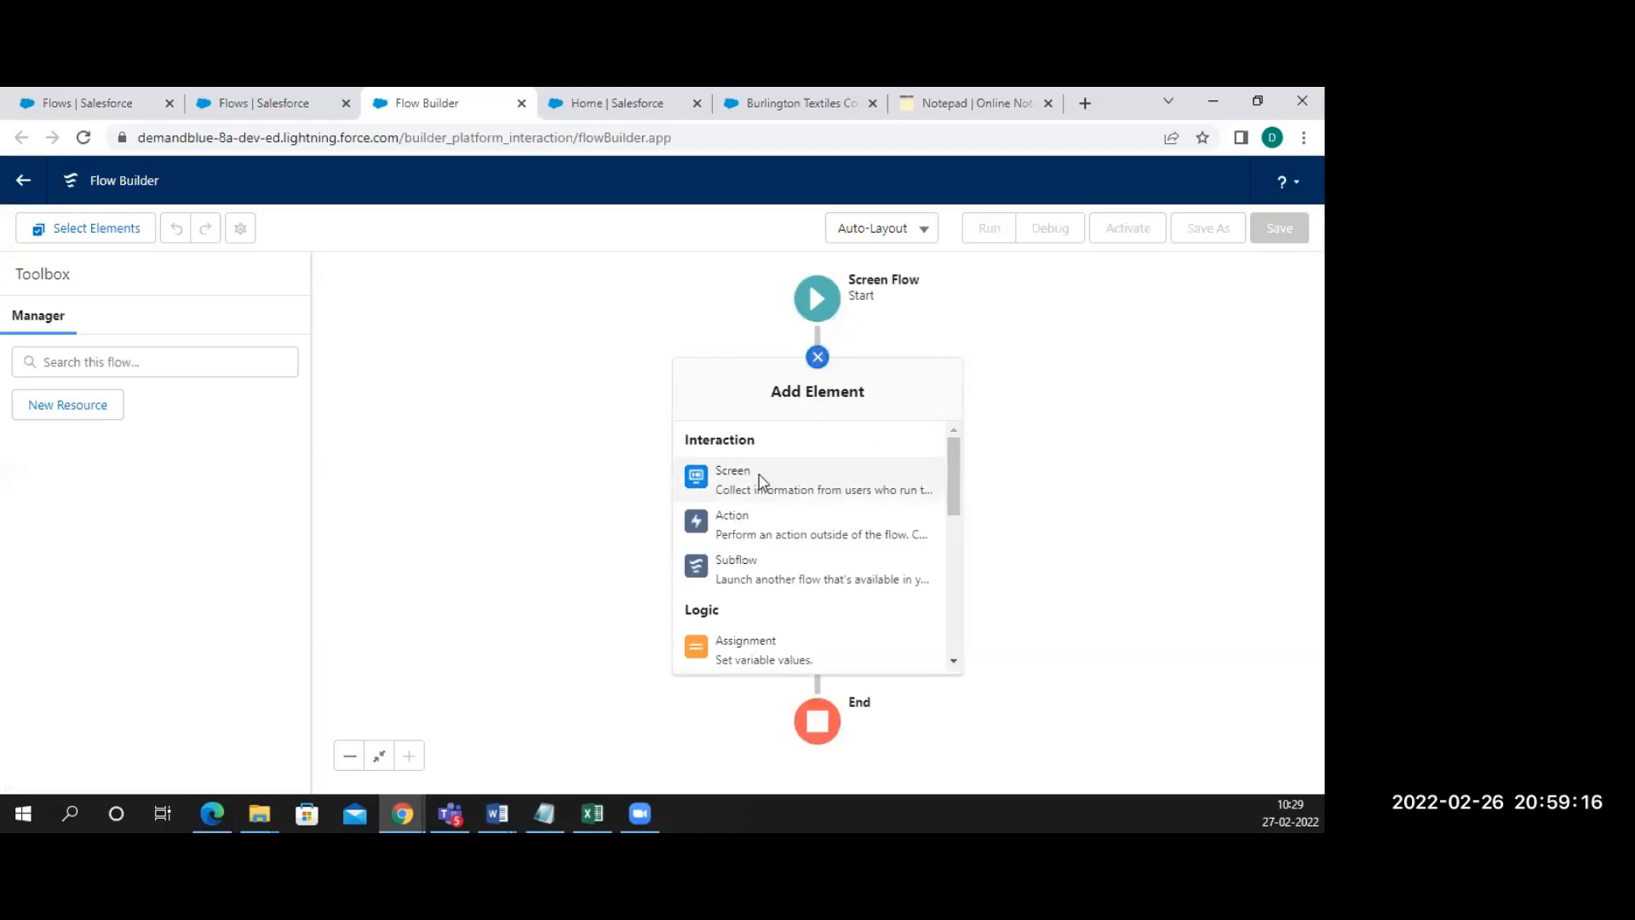
Add a Screen element labelled ContactList with API name ContactList
click(760, 482)
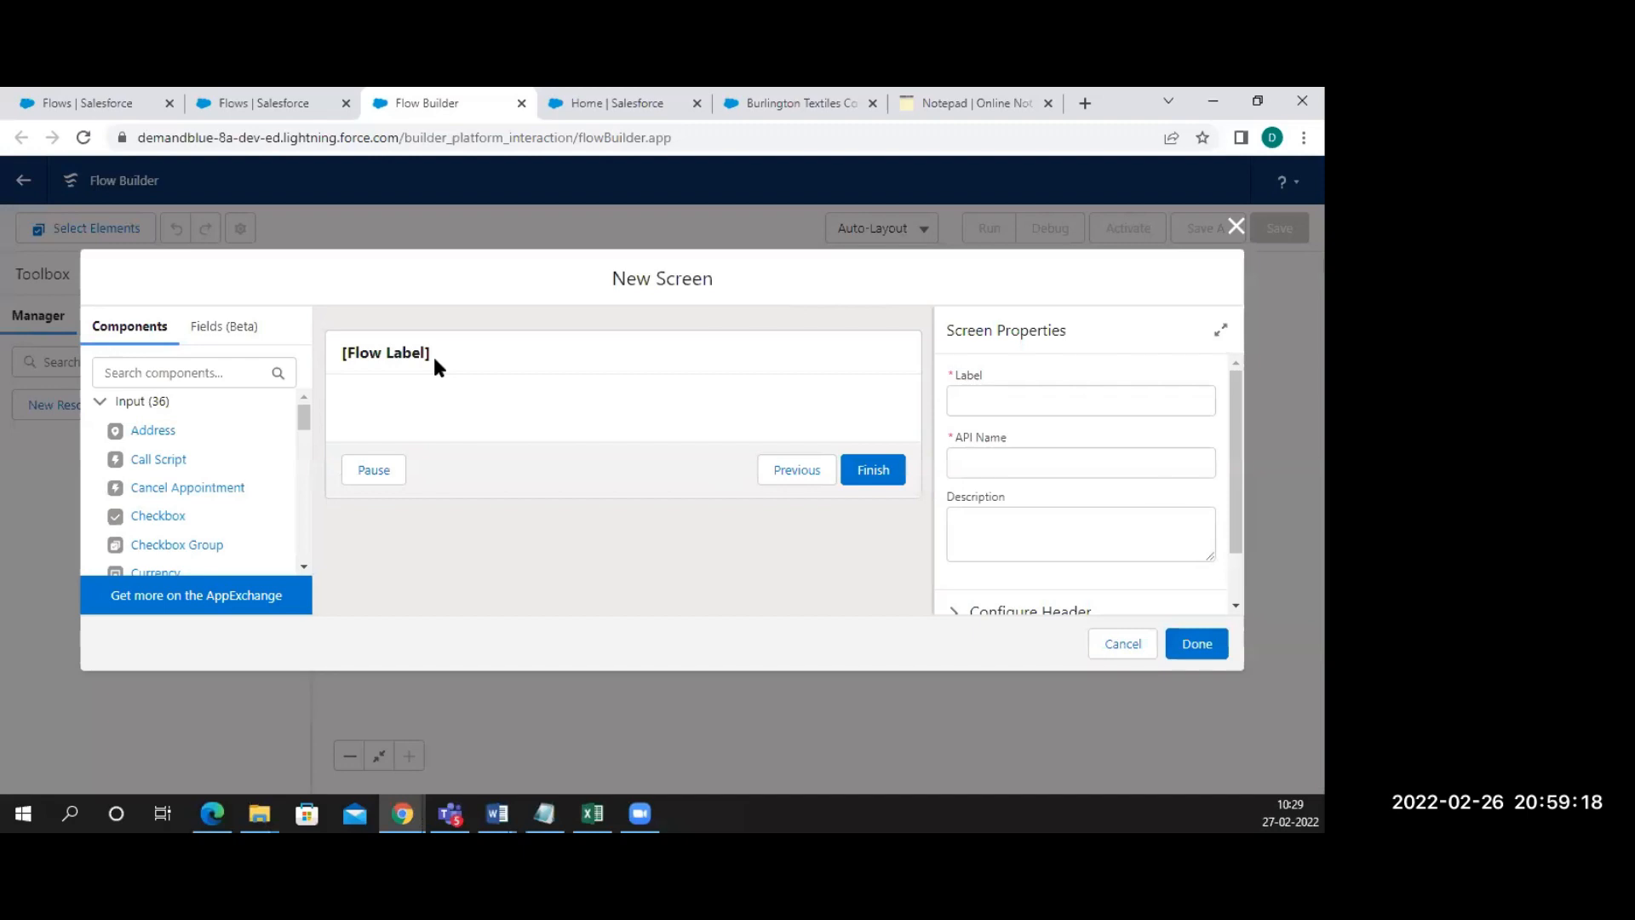
click(985, 397)
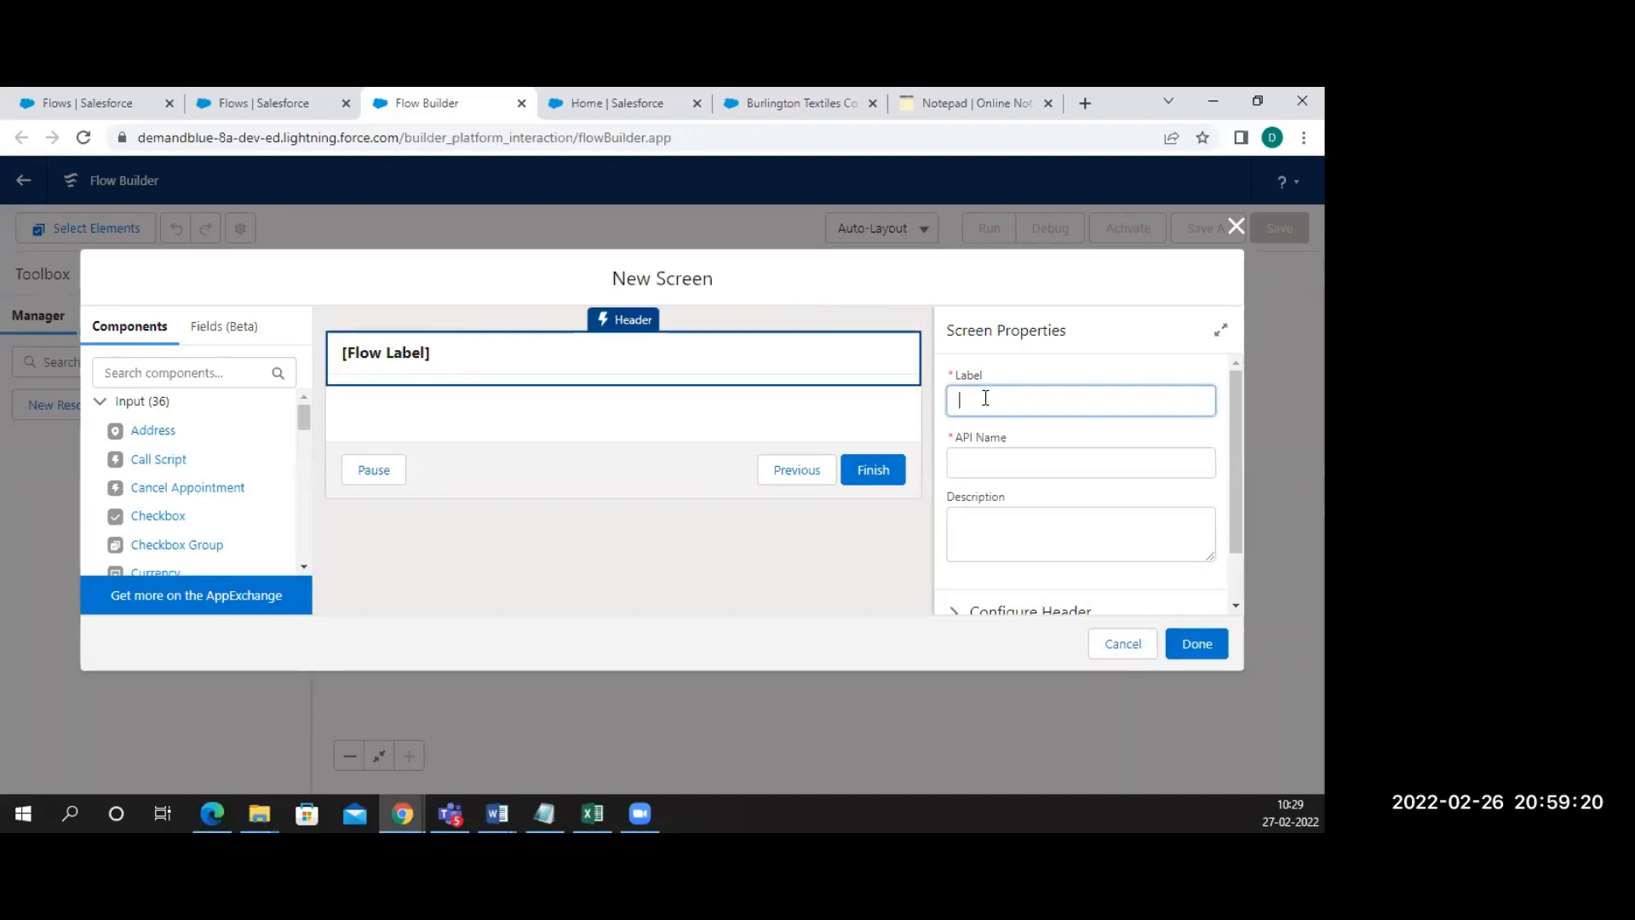
text(COntac)
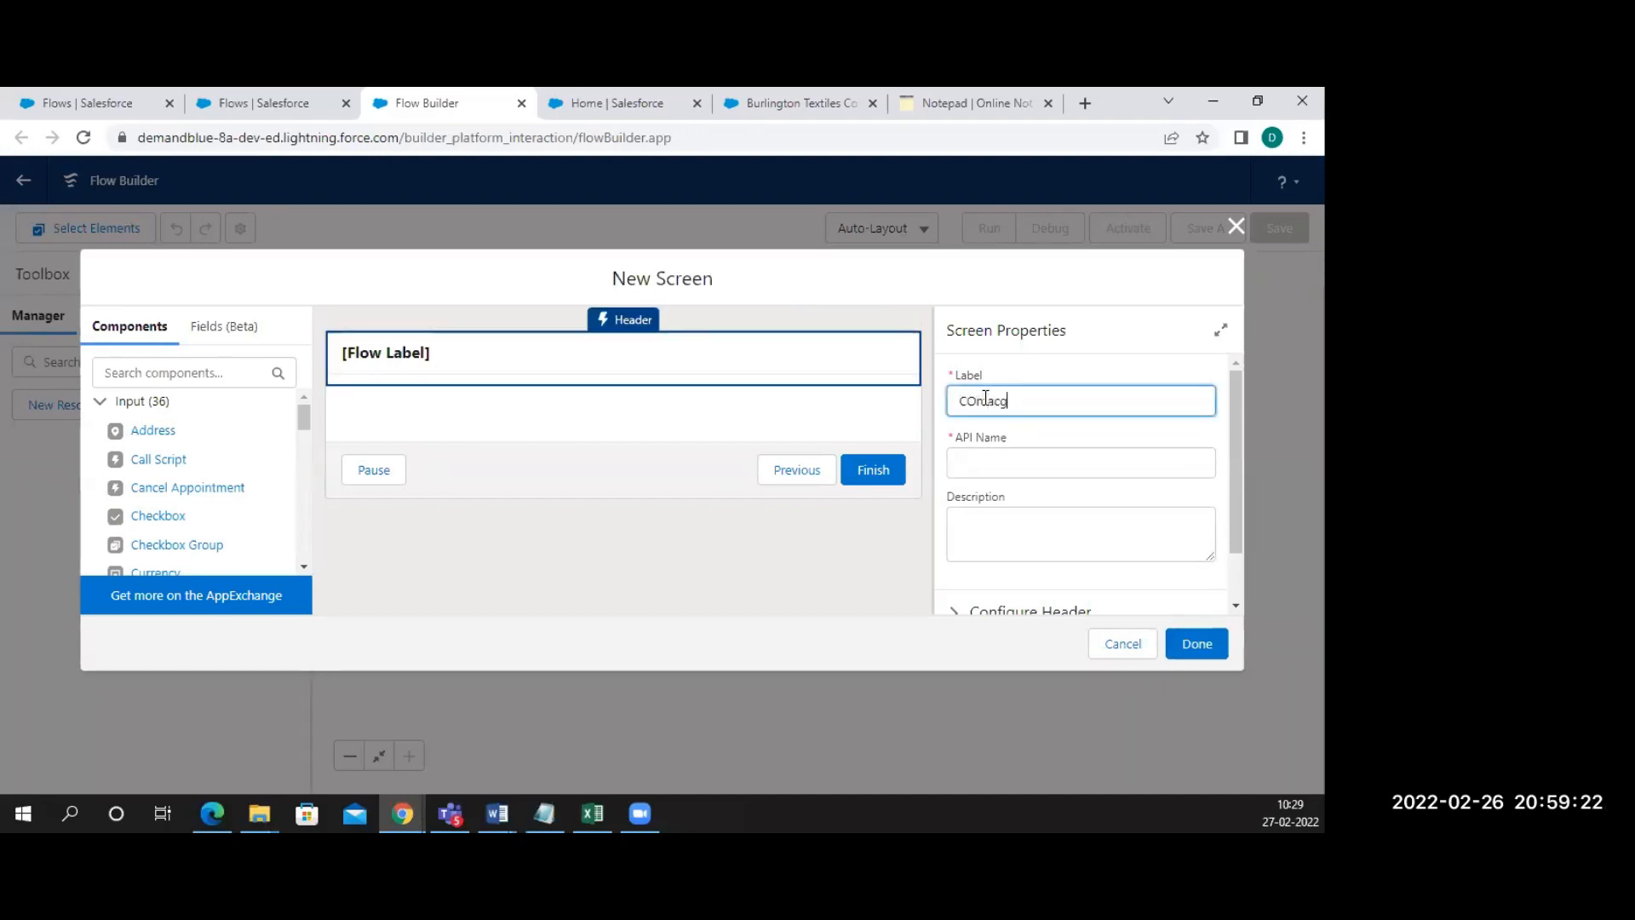
text(ontactList)
click(1016, 443)
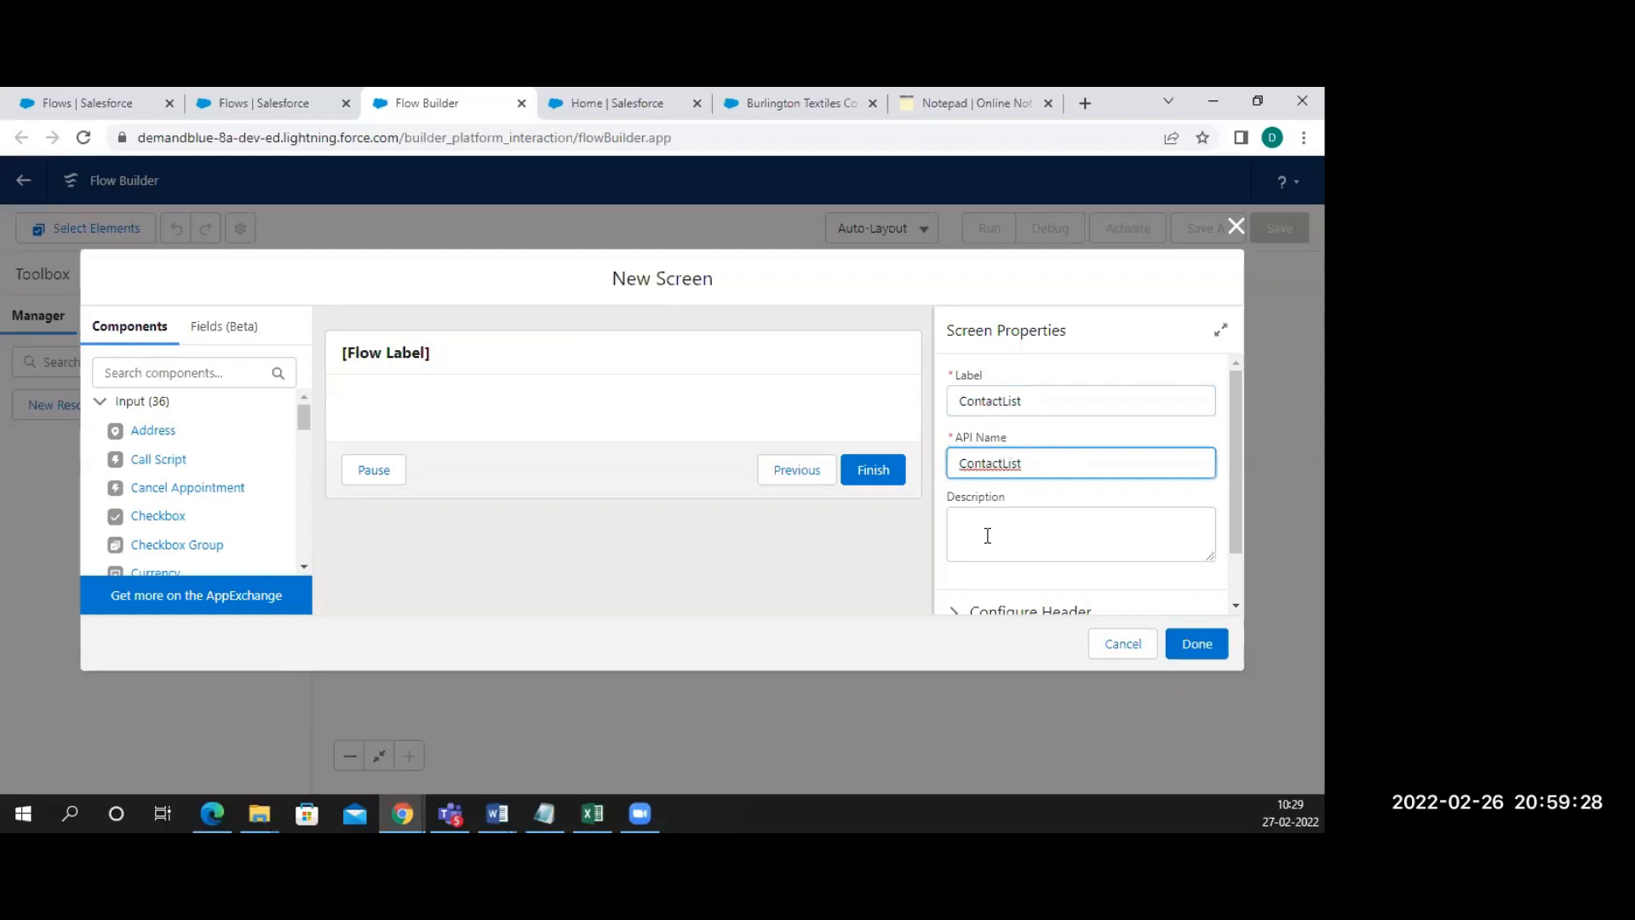
Search components for 'name' and place the Name input on the screen
scroll(988, 535, down, 1)
scroll(988, 535, down, 1)
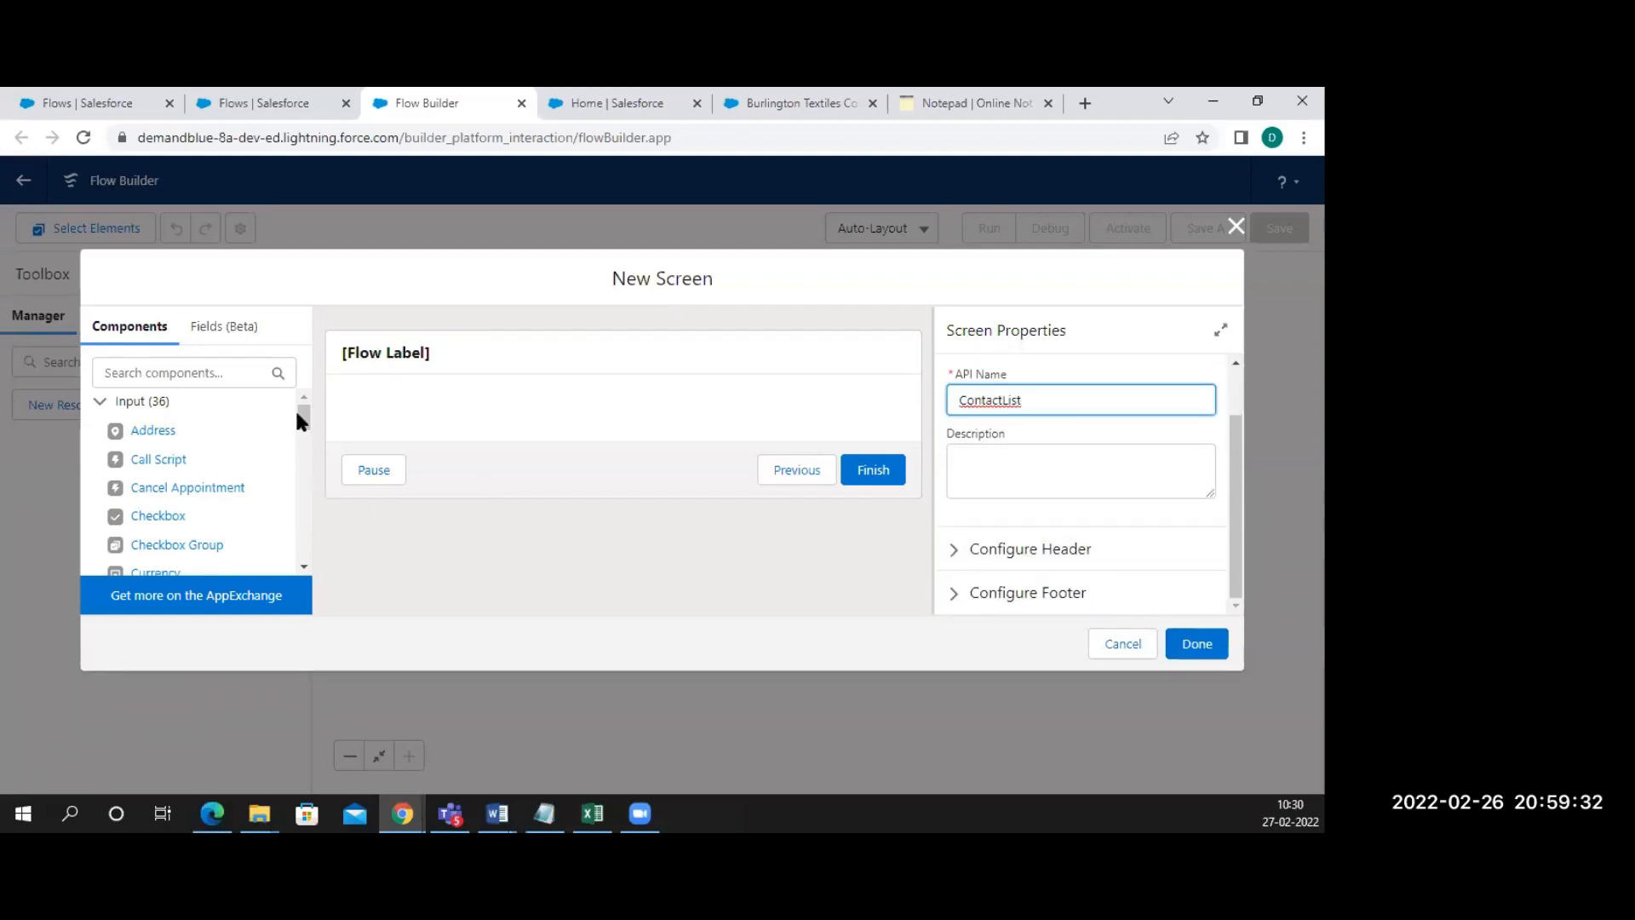
click(262, 372)
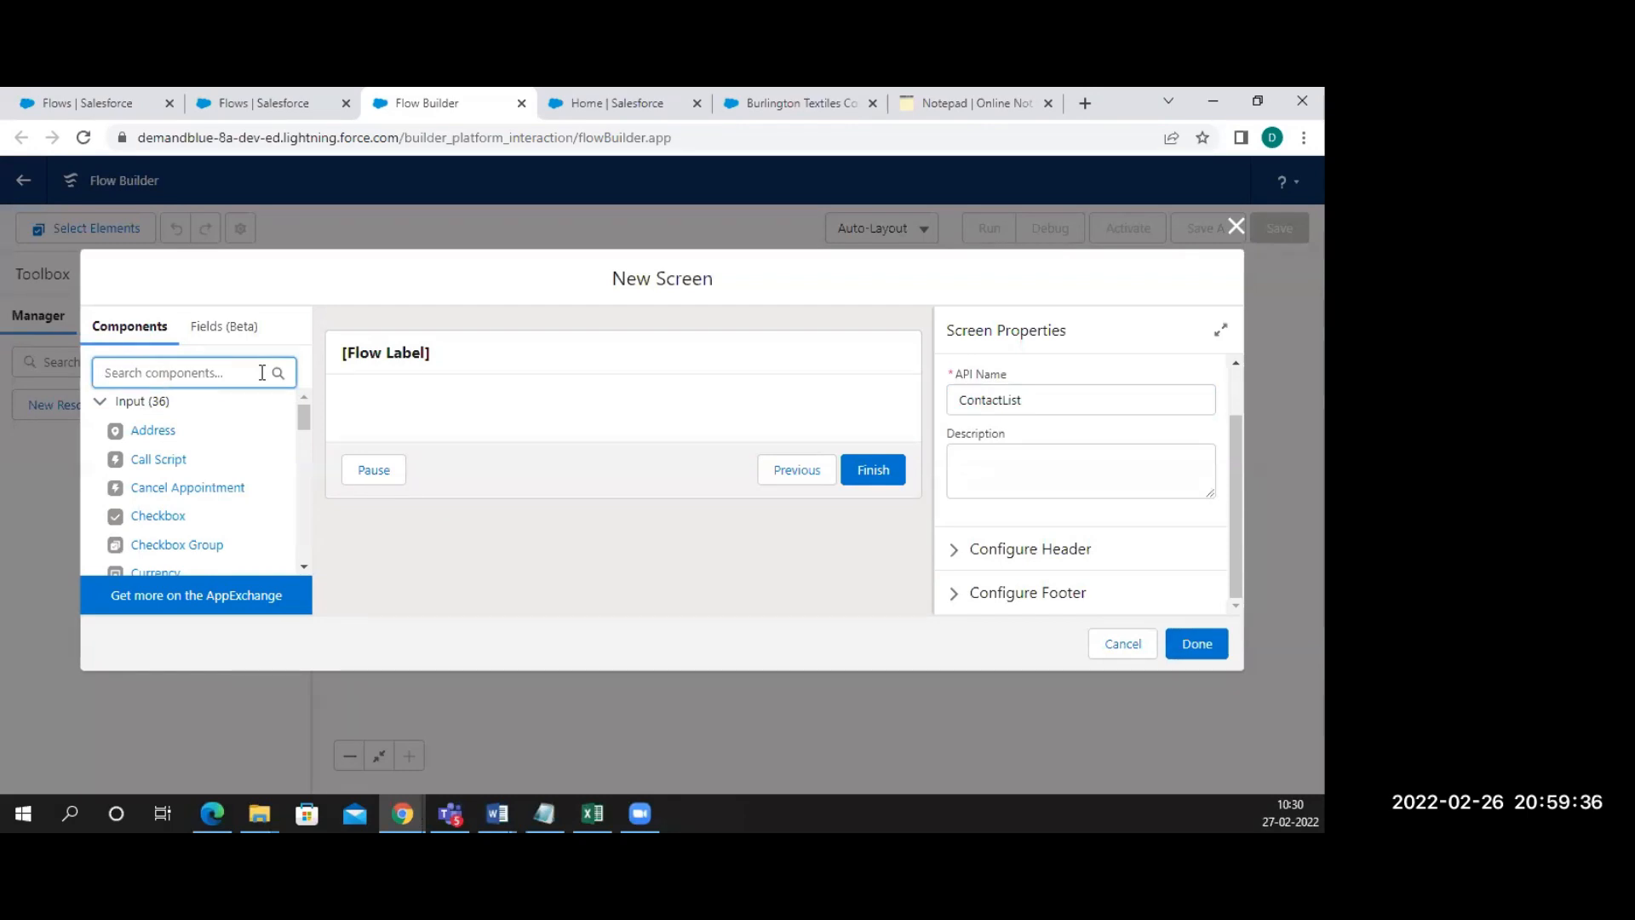
text(nam)
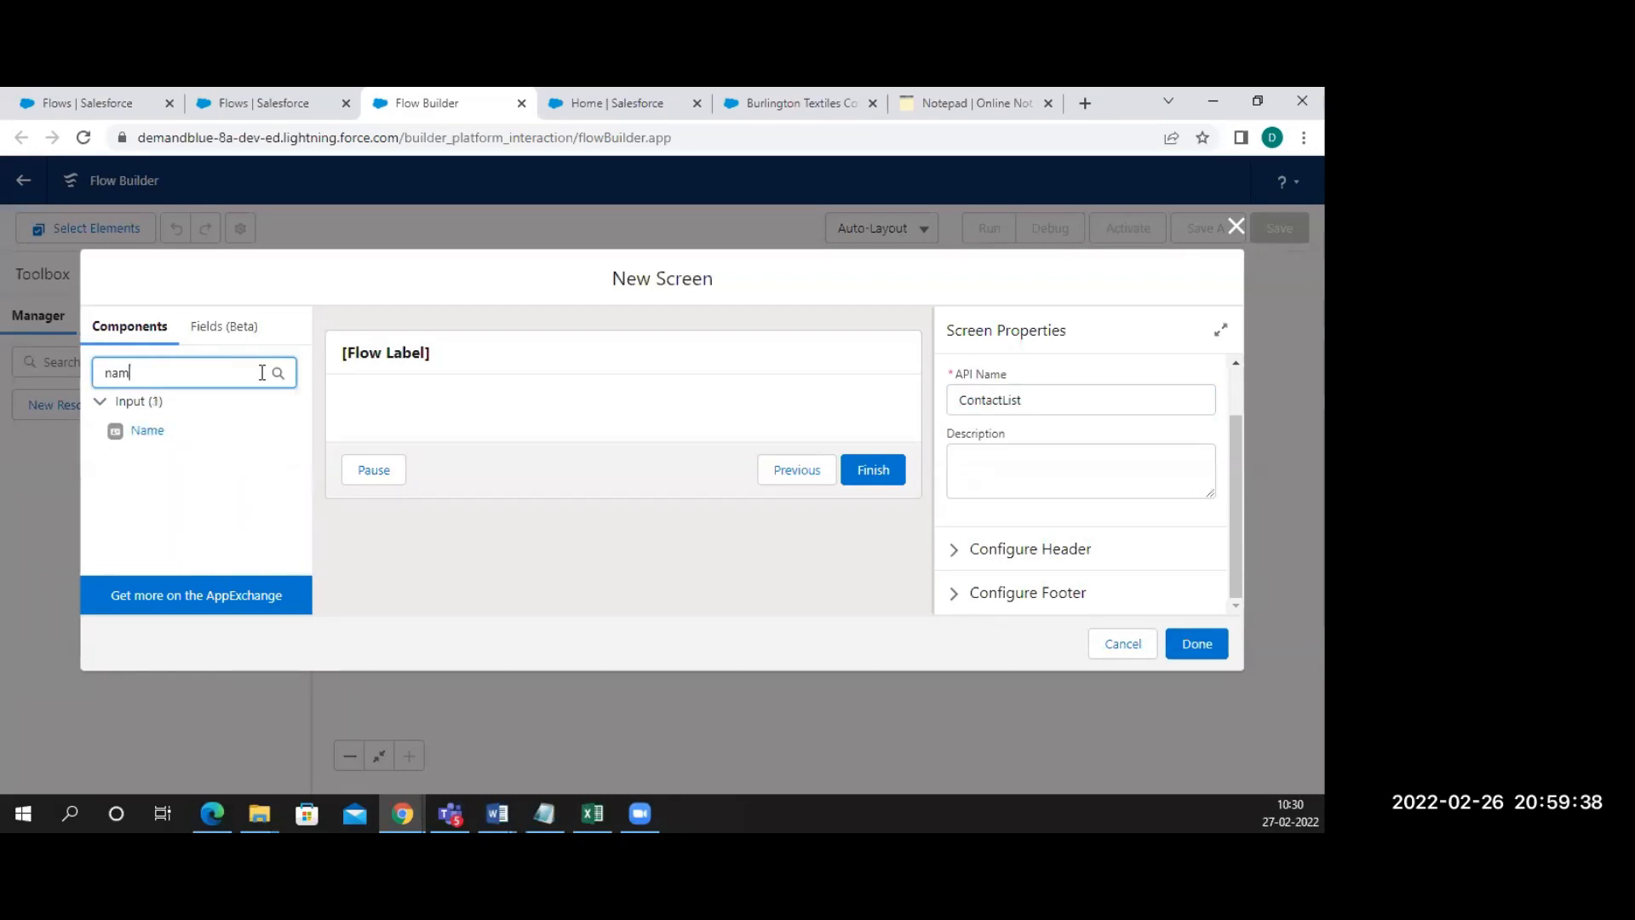
text(e)
drag(141, 432, 389, 416)
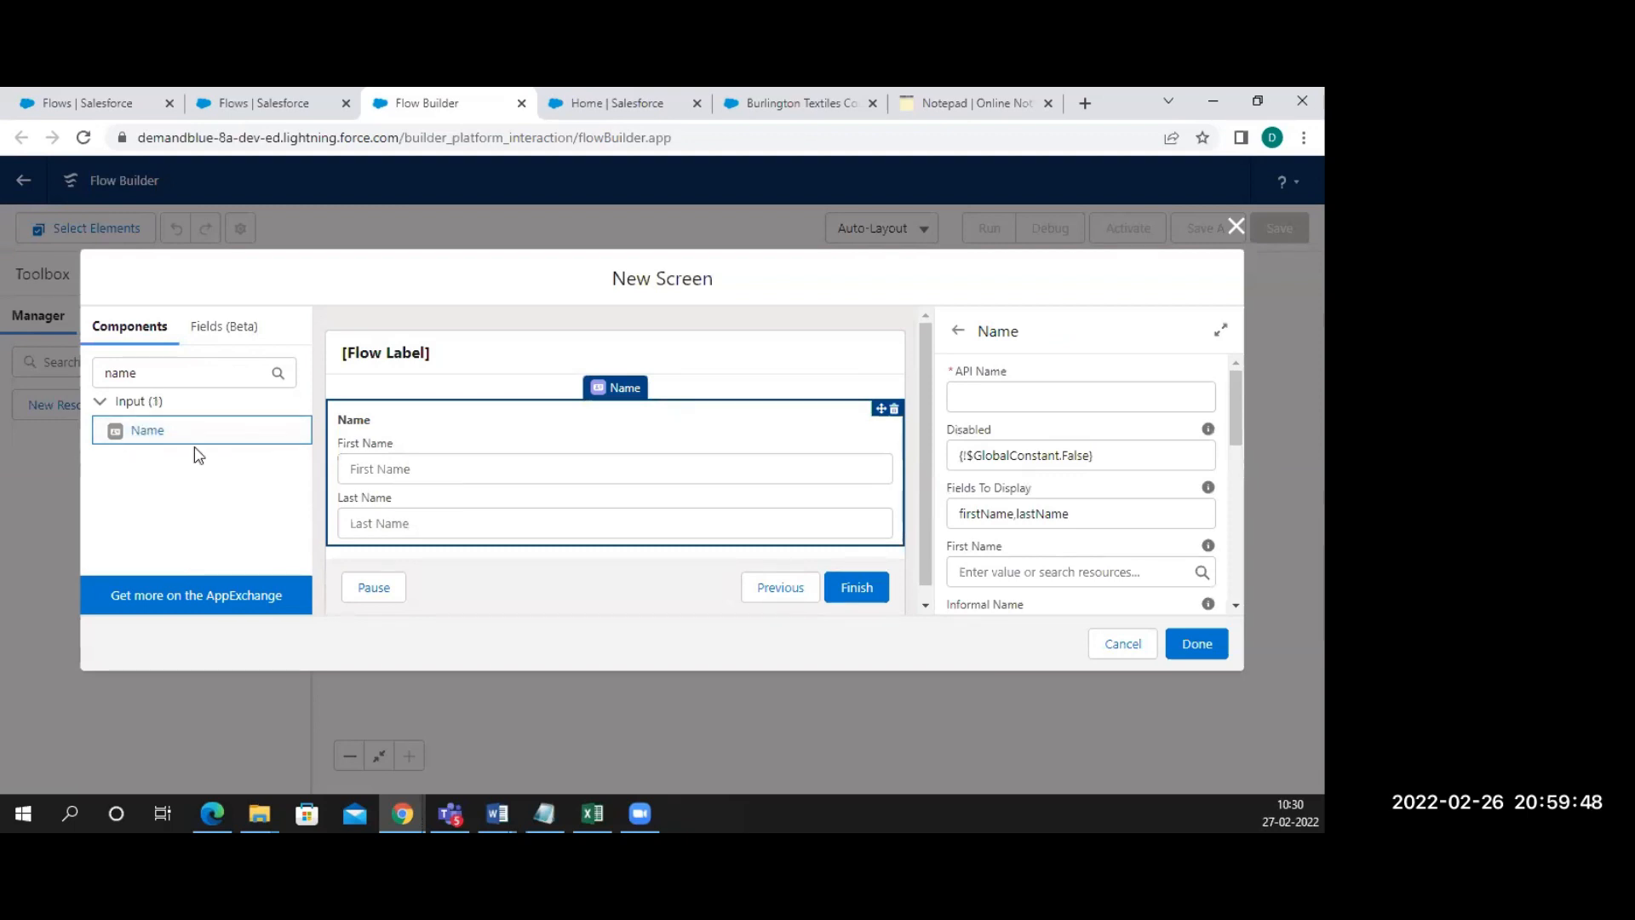
click(149, 367)
Search components for 'email' and drop the Email input below Name
key(BackSpace)
key(BackSpace)
key(BackSpace)
key(BackSpace)
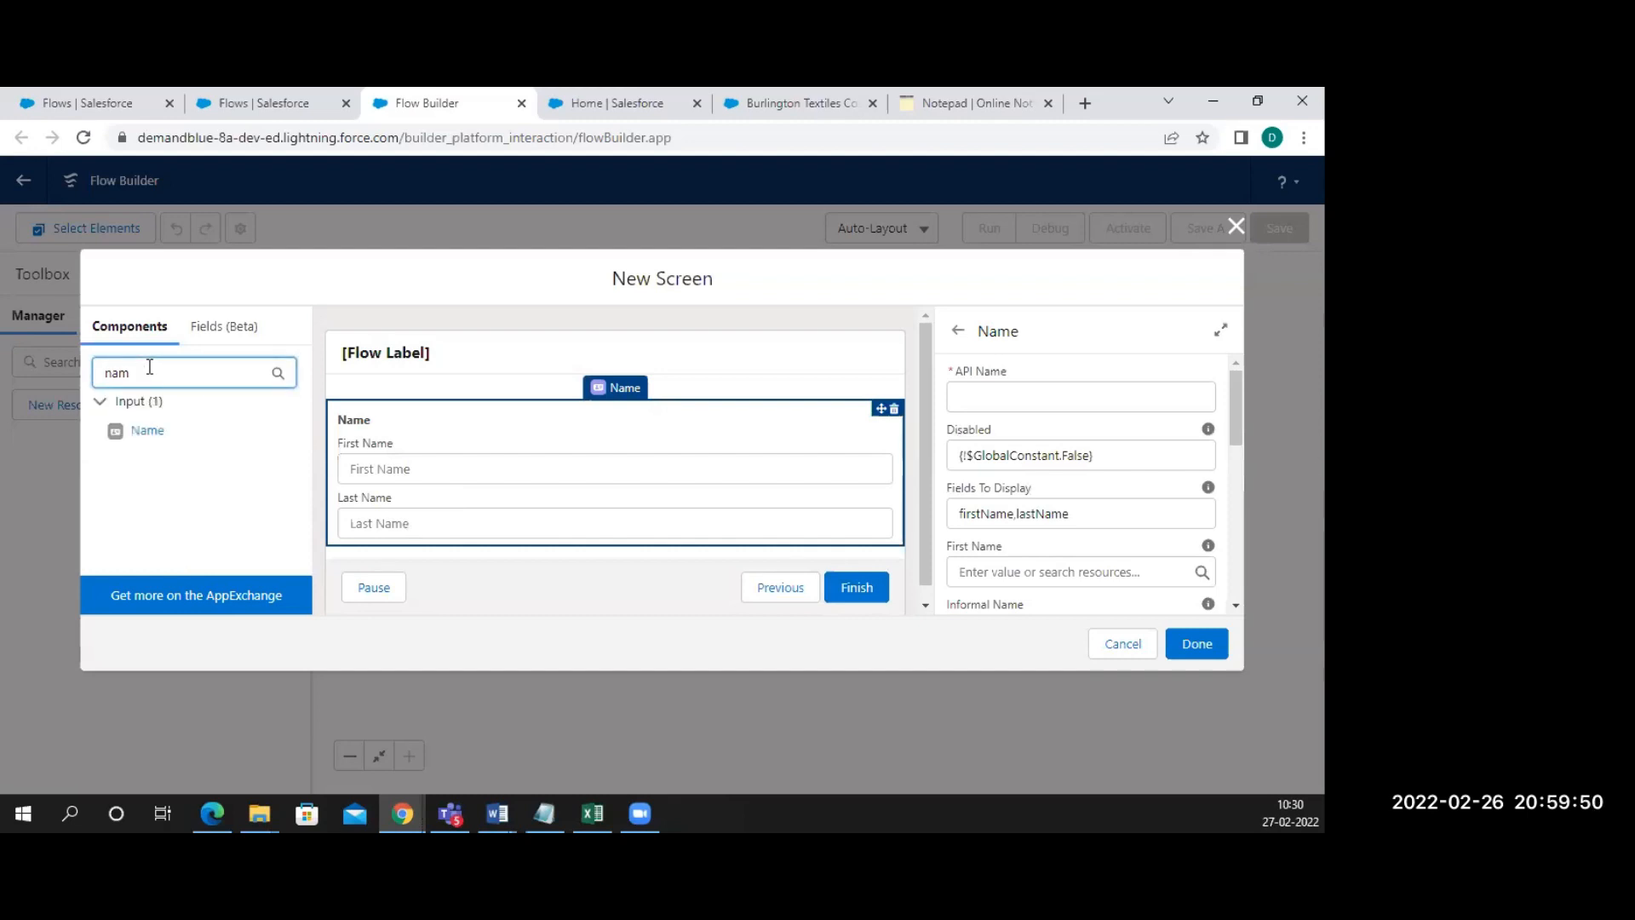
text(email)
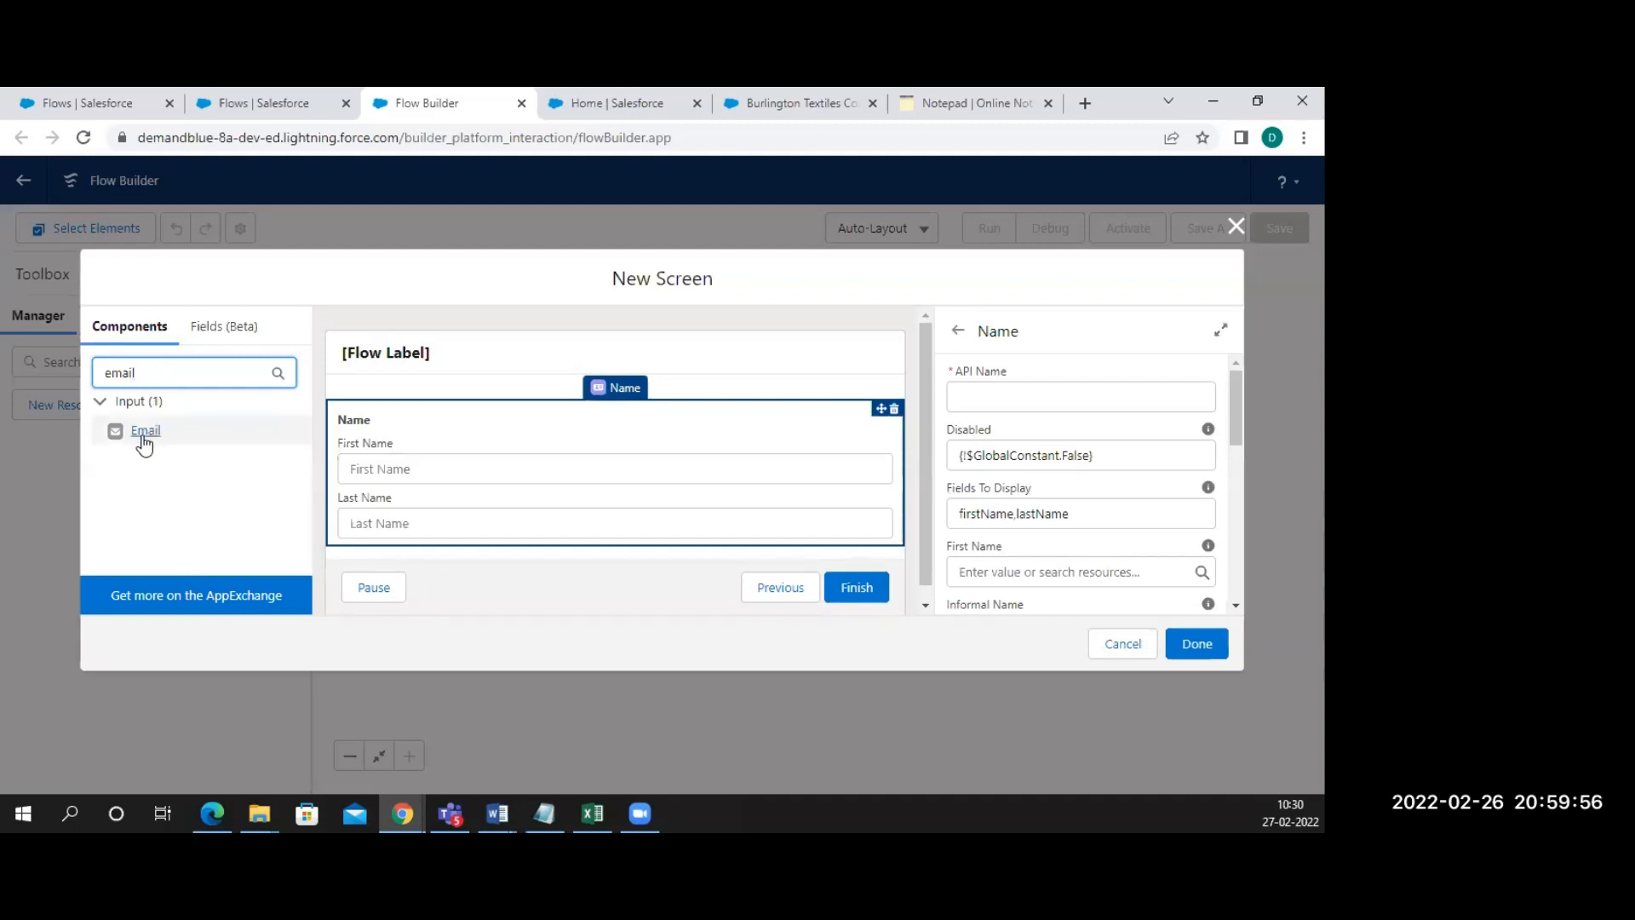
drag(141, 442, 407, 558)
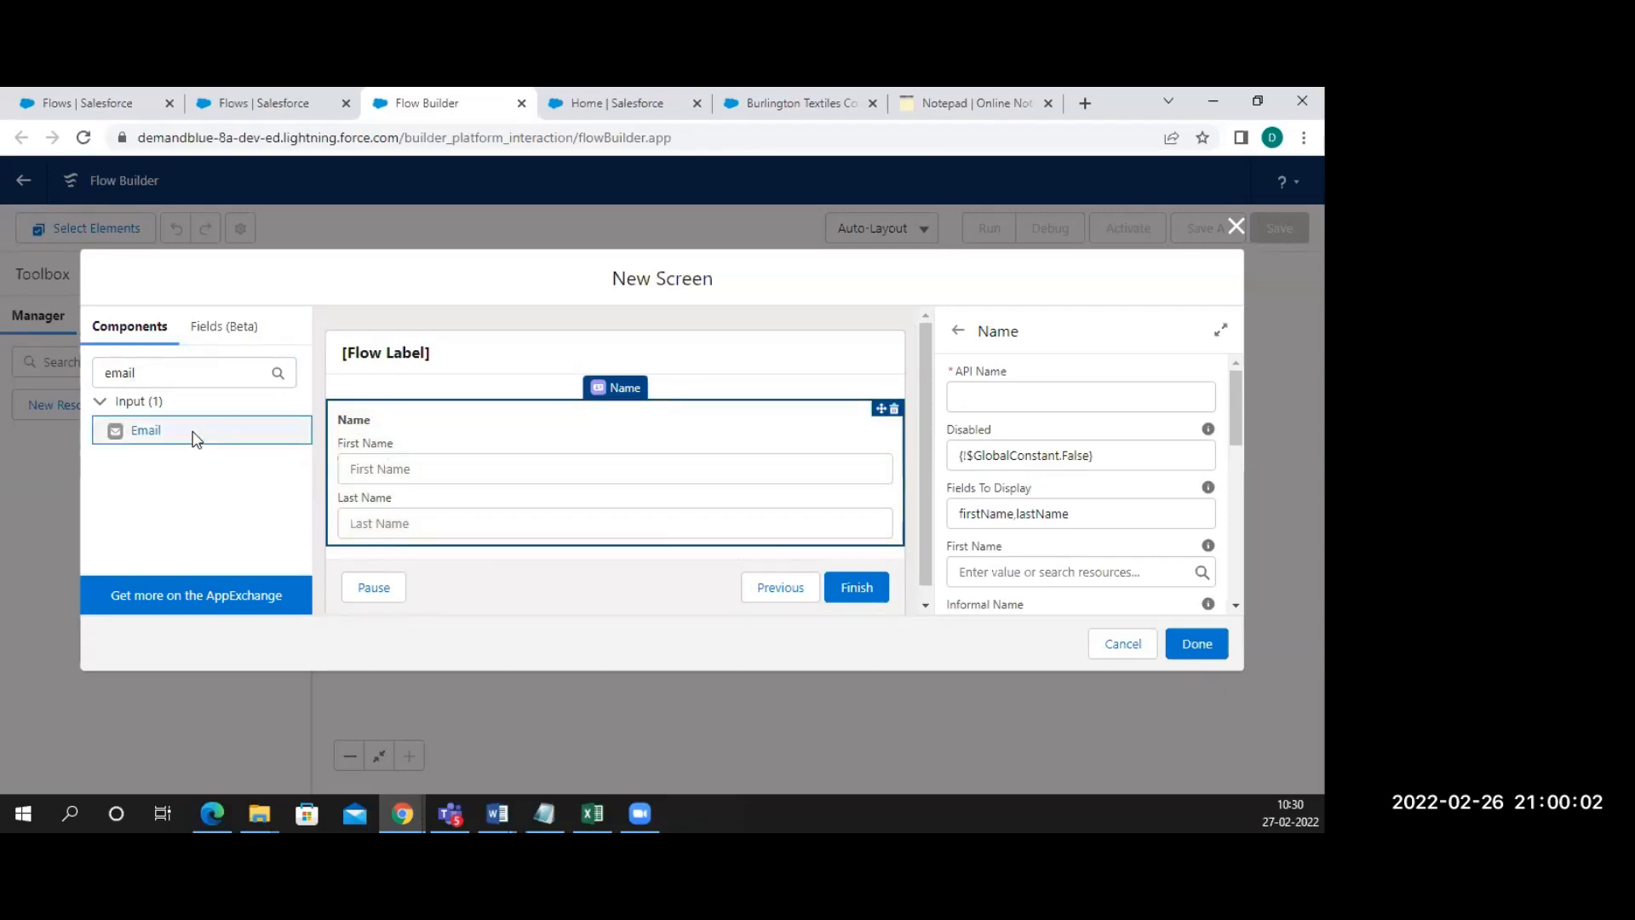
drag(150, 431, 418, 555)
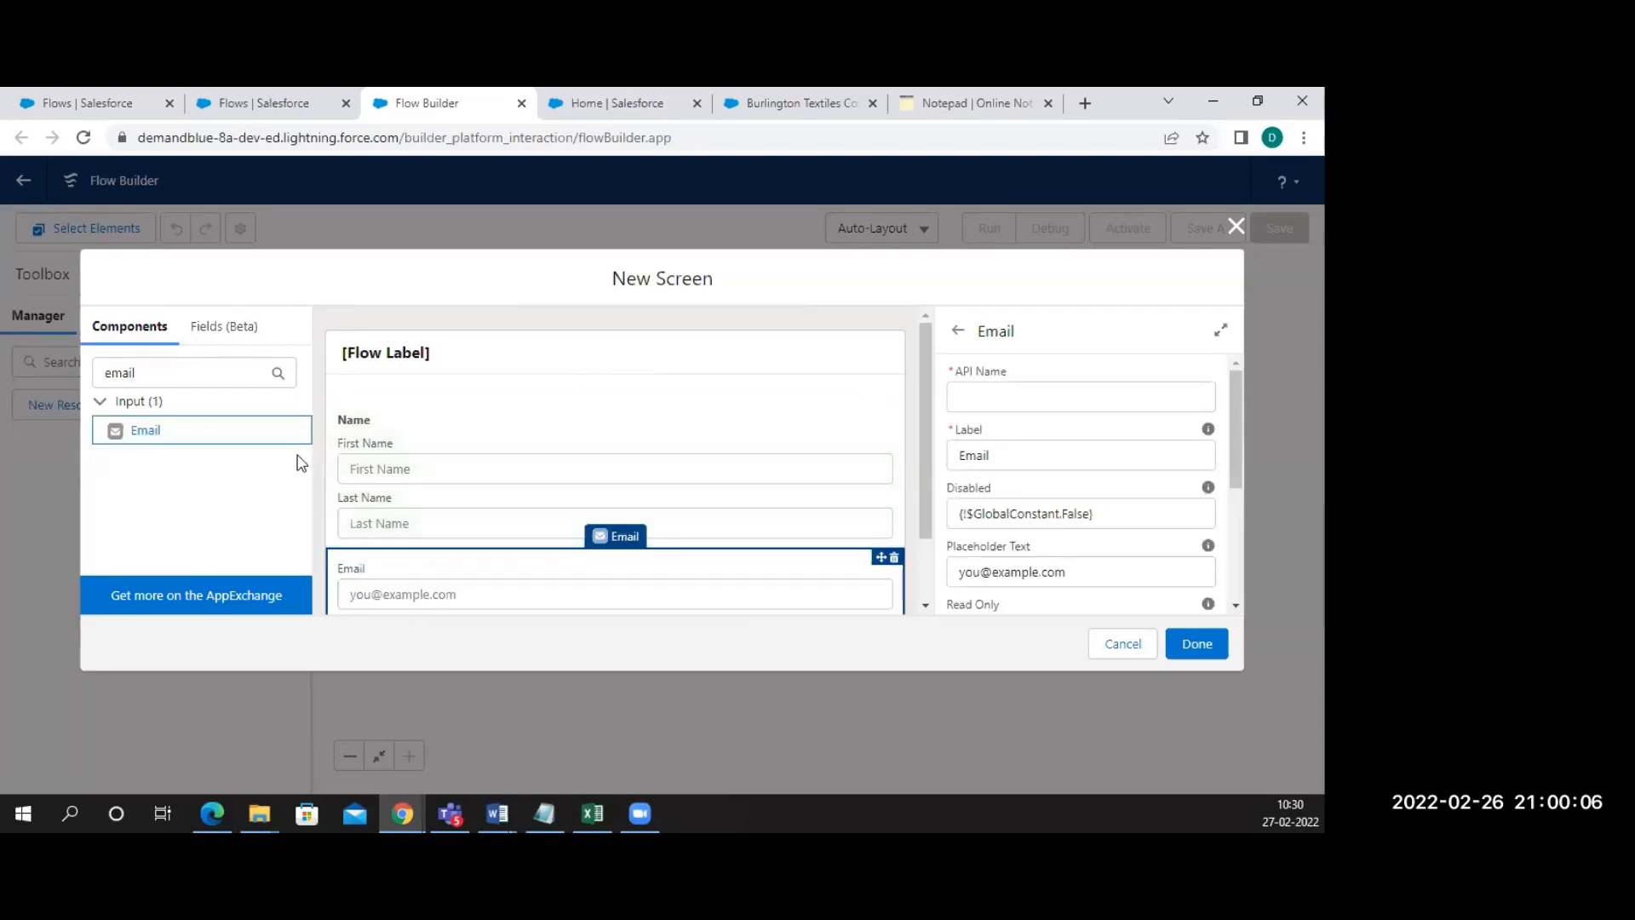
Set the Name component's API name to Name and browse resources for its First Name field
click(452, 452)
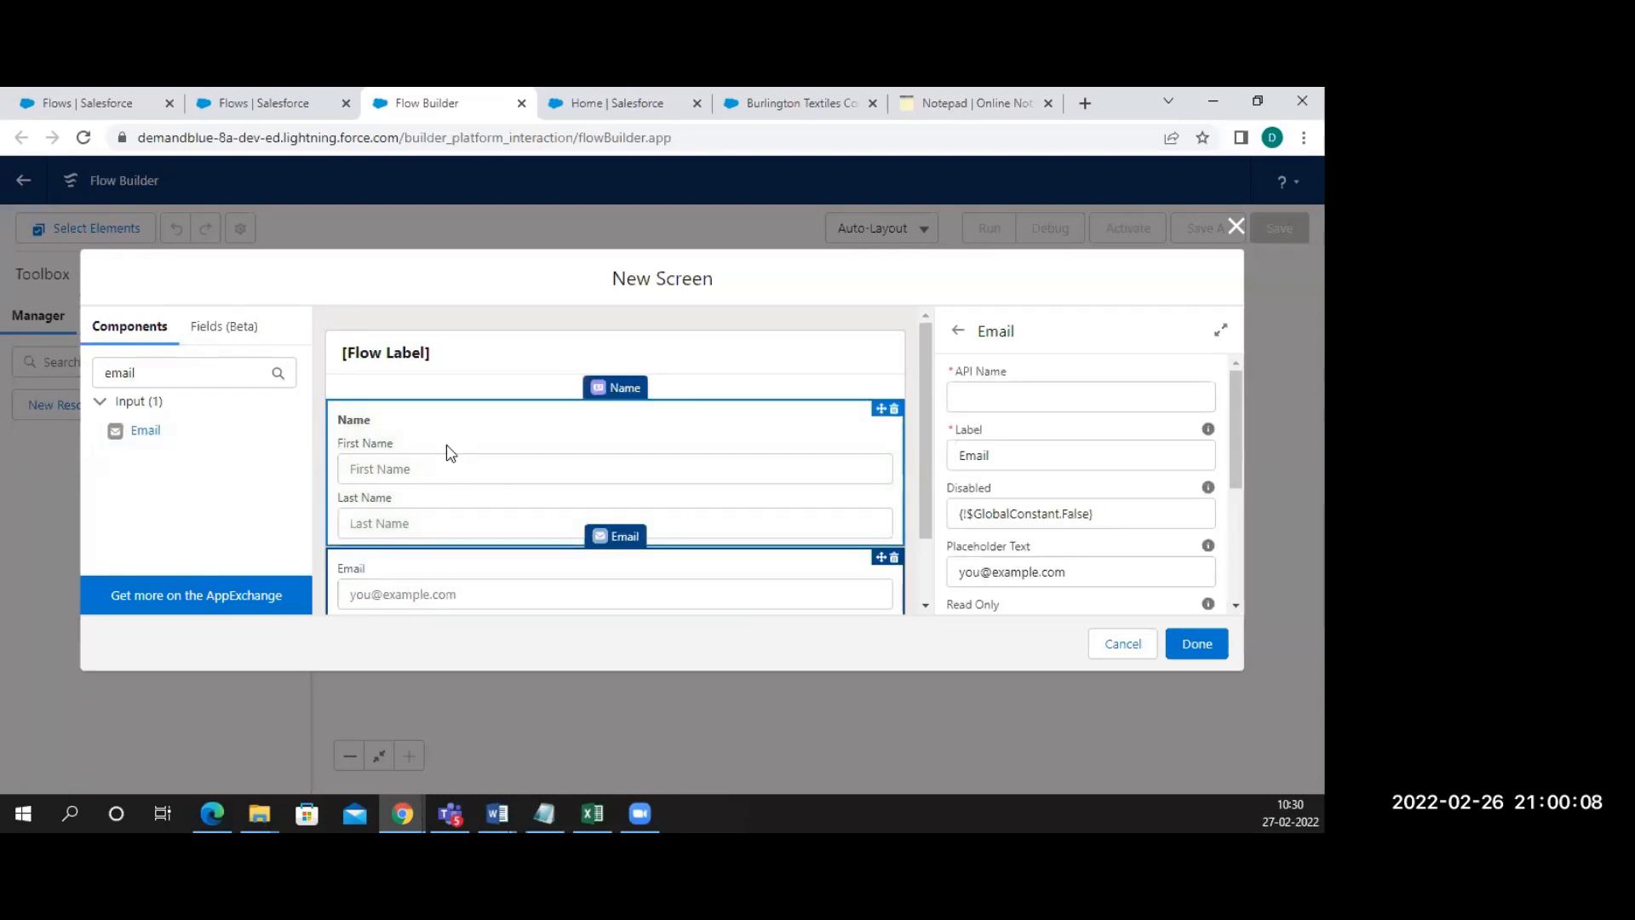
click(994, 399)
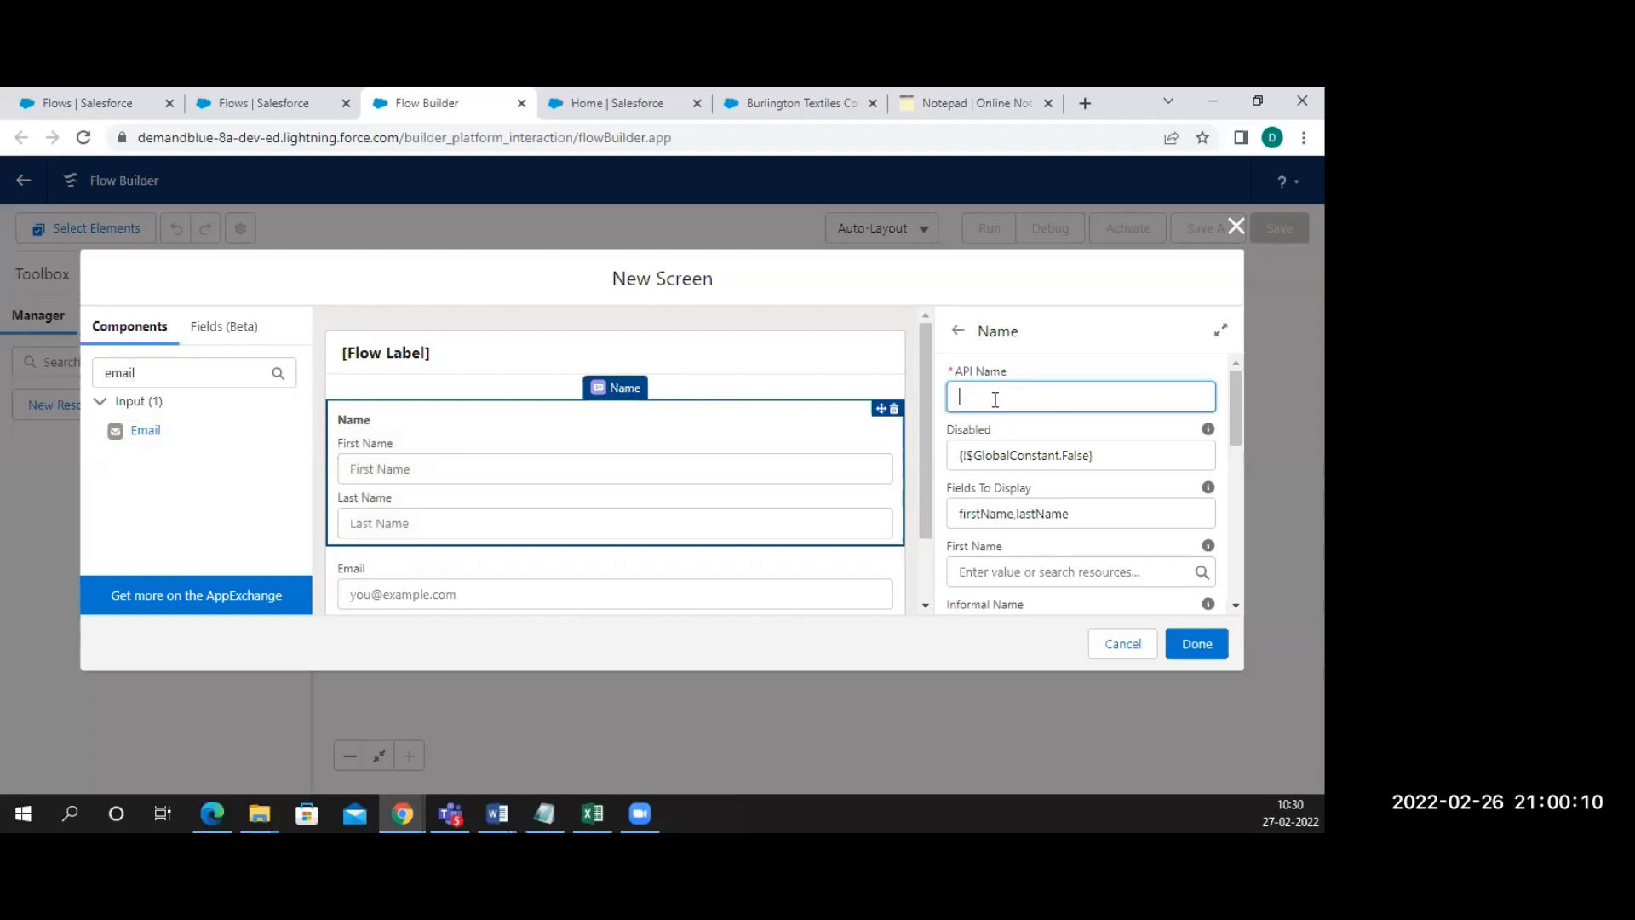
text(F)
text(irst)
text(Name)
key(BackSpace)
key(BackSpace)
key(BackSpace)
key(BackSpace)
key(BackSpace)
text(Name)
click(1094, 513)
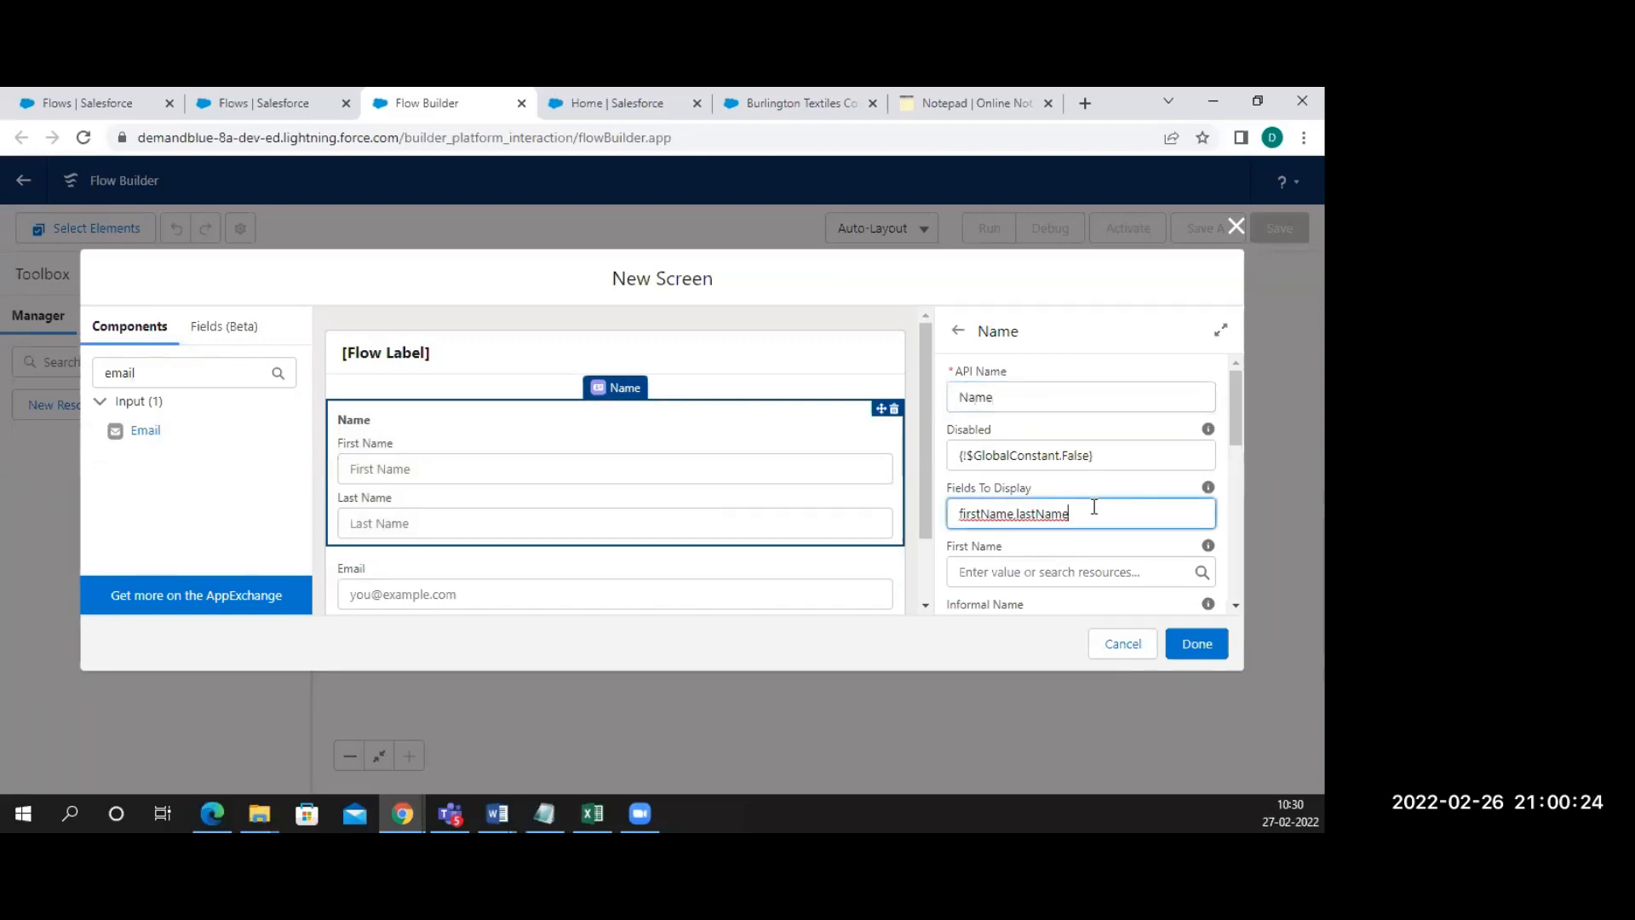
scroll(1095, 506, down, 1)
scroll(1094, 506, down, 1)
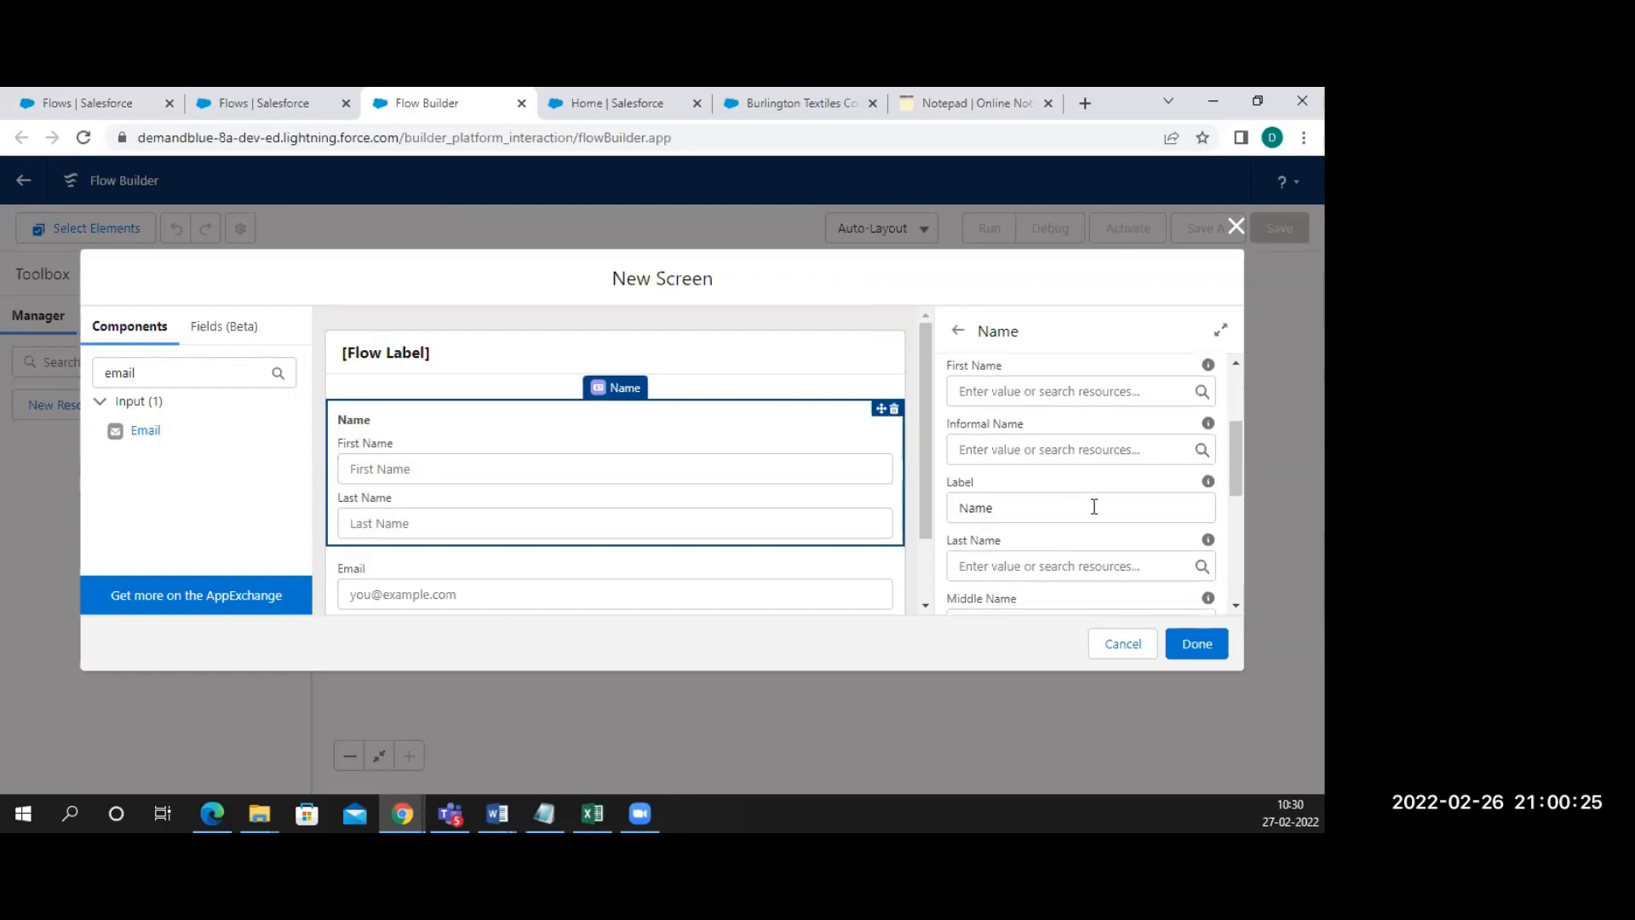
click(1035, 391)
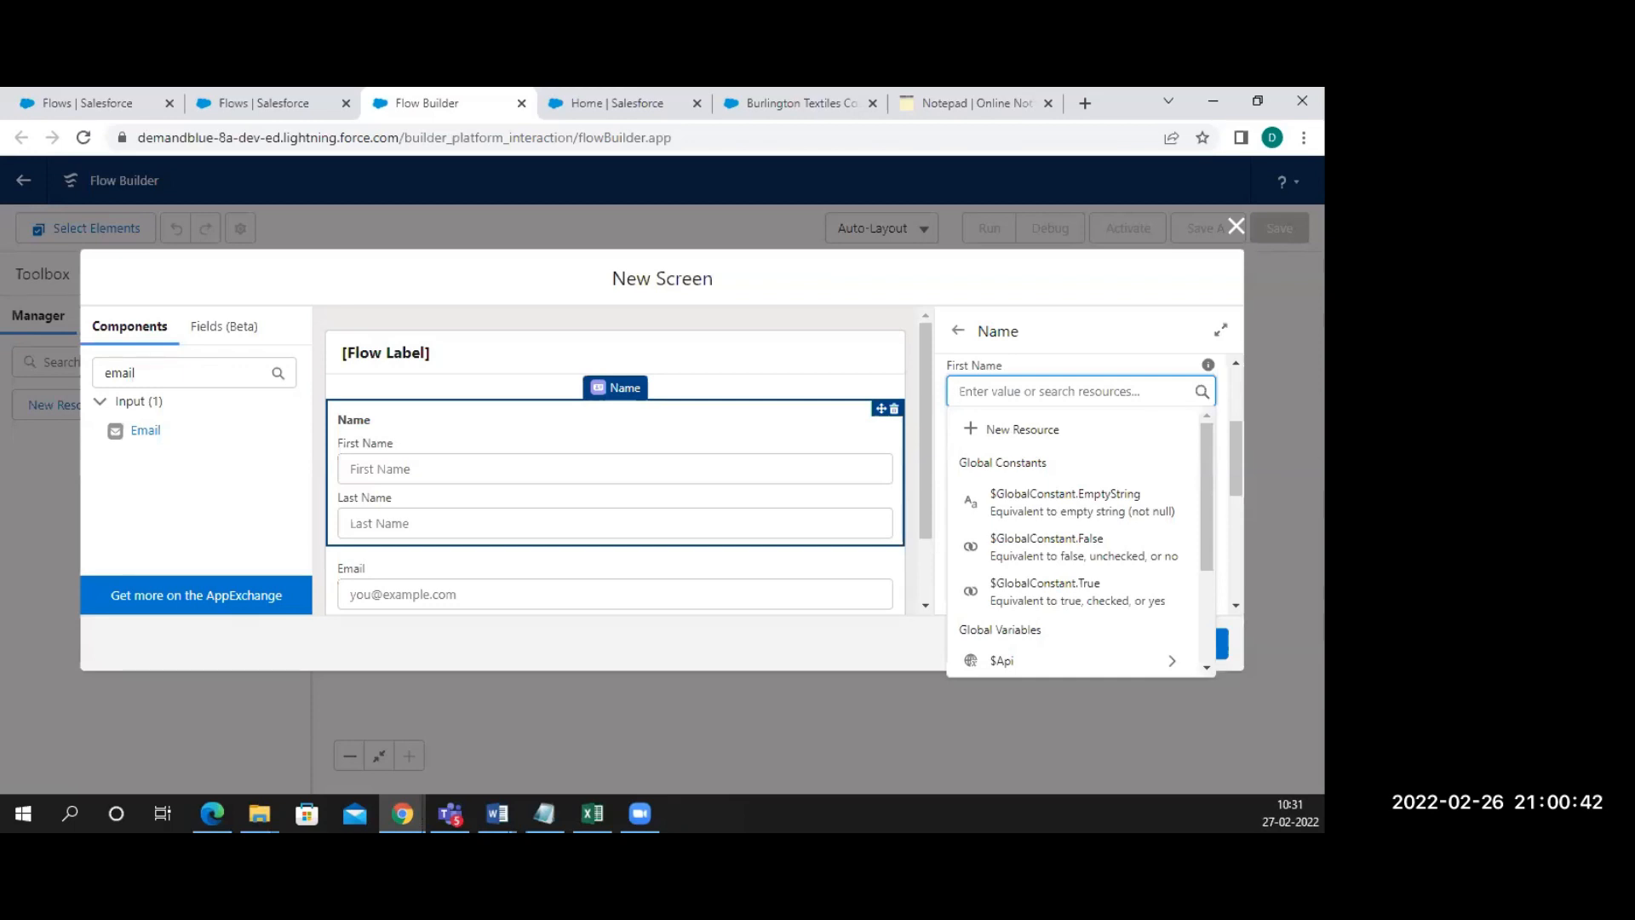
key(alt+Tab)
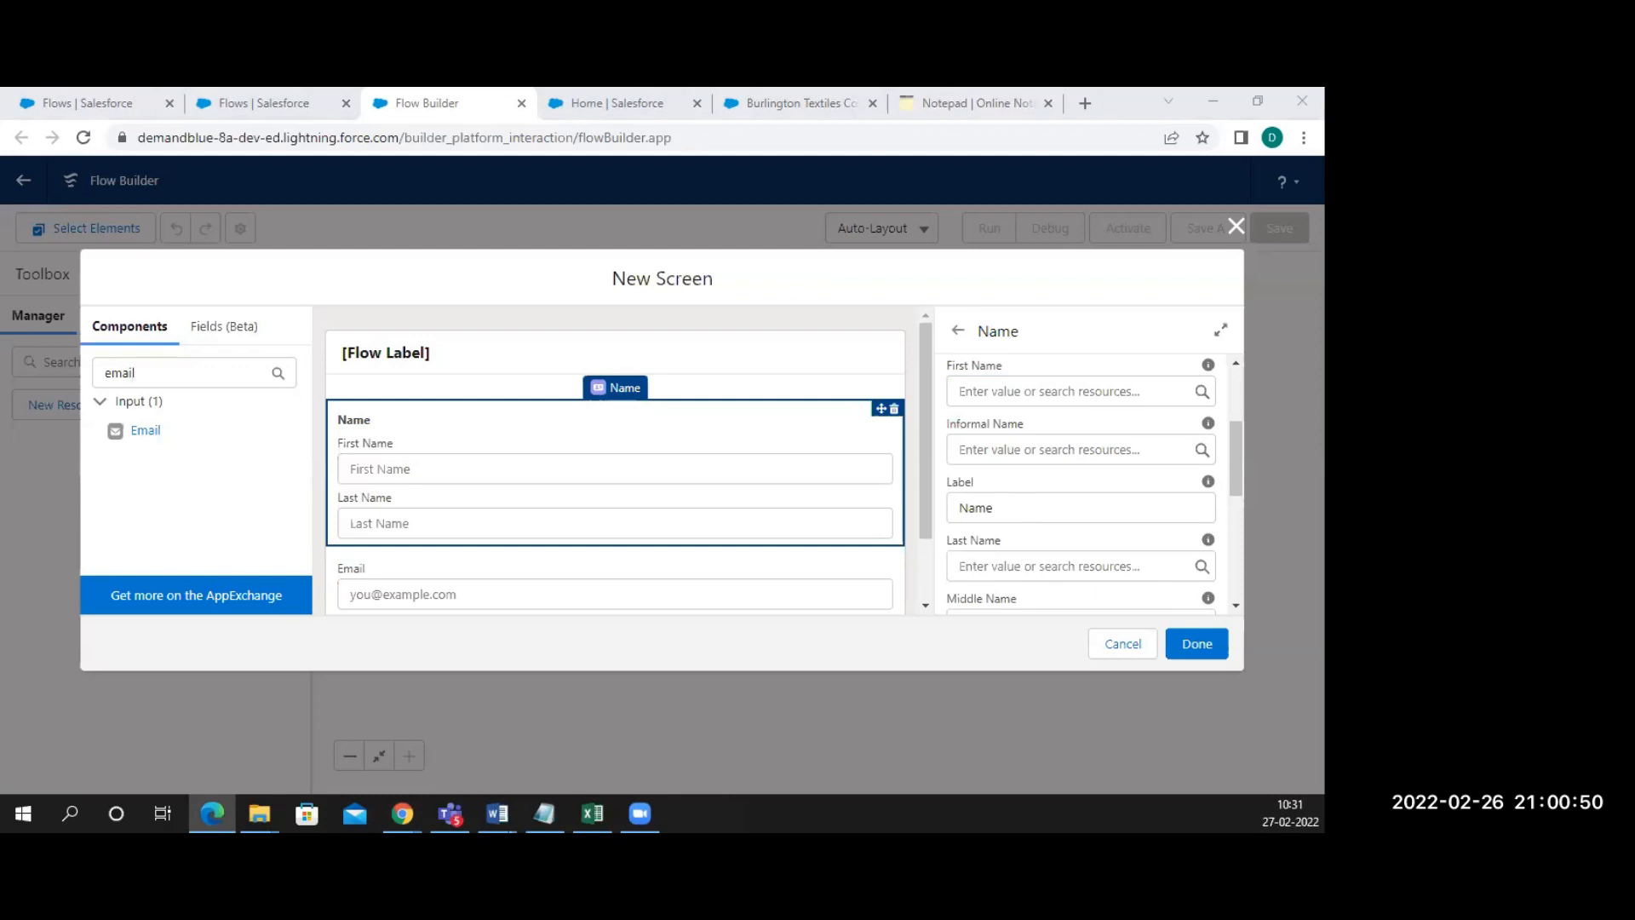
key(alt+Tab)
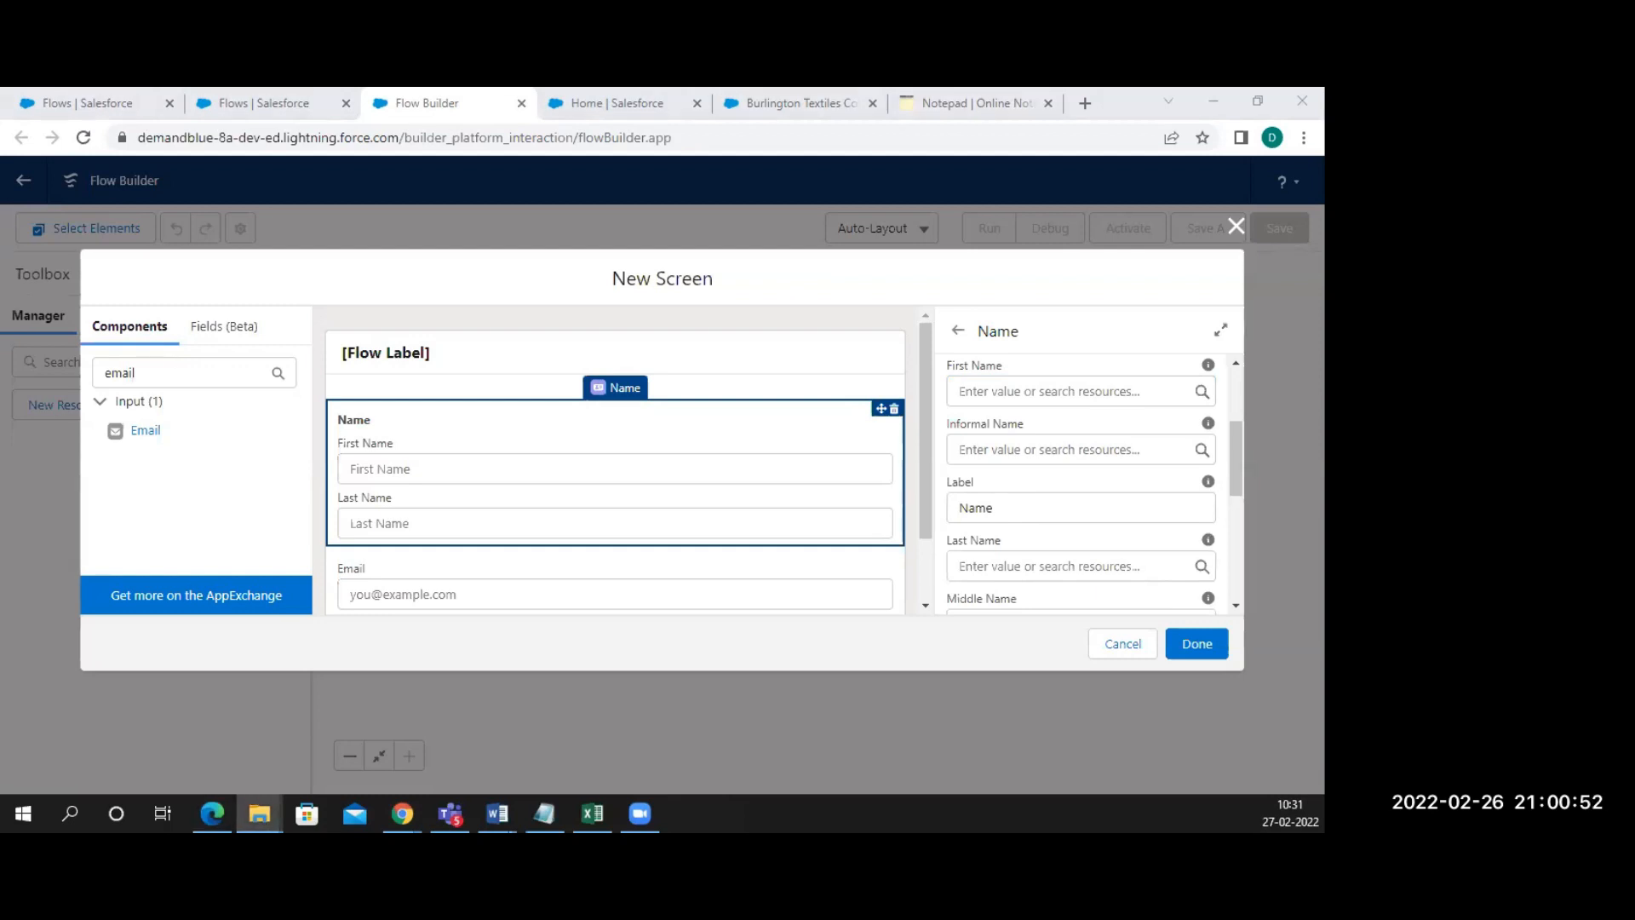
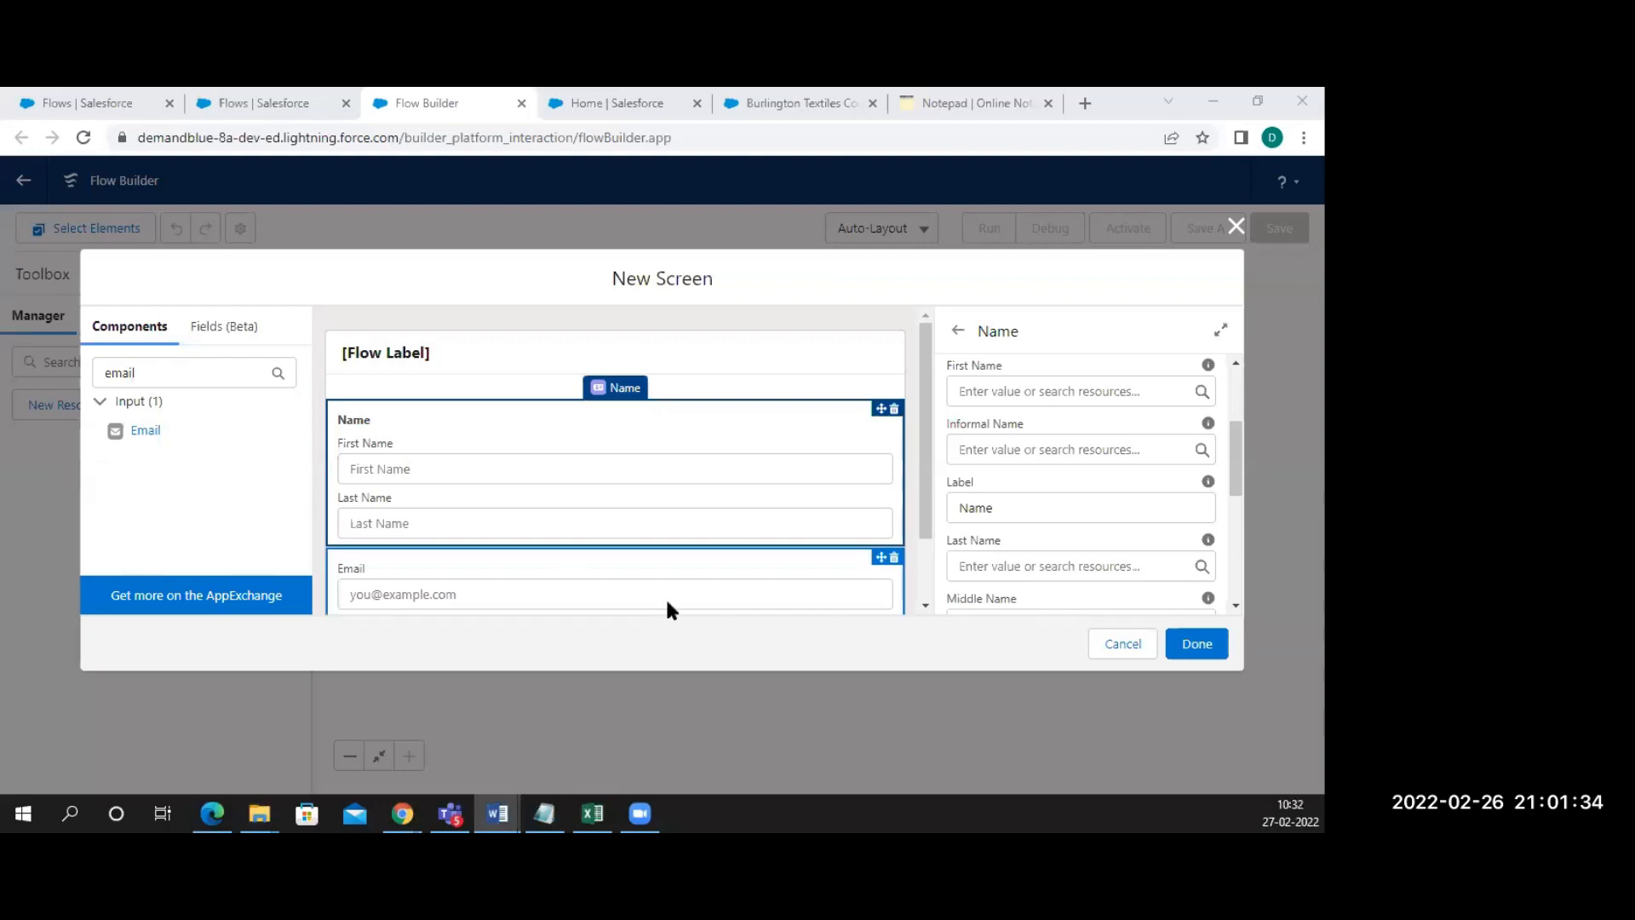
Glance at Setup Home and the Burlington Textiles account page, then return to the screen editor
click(614, 103)
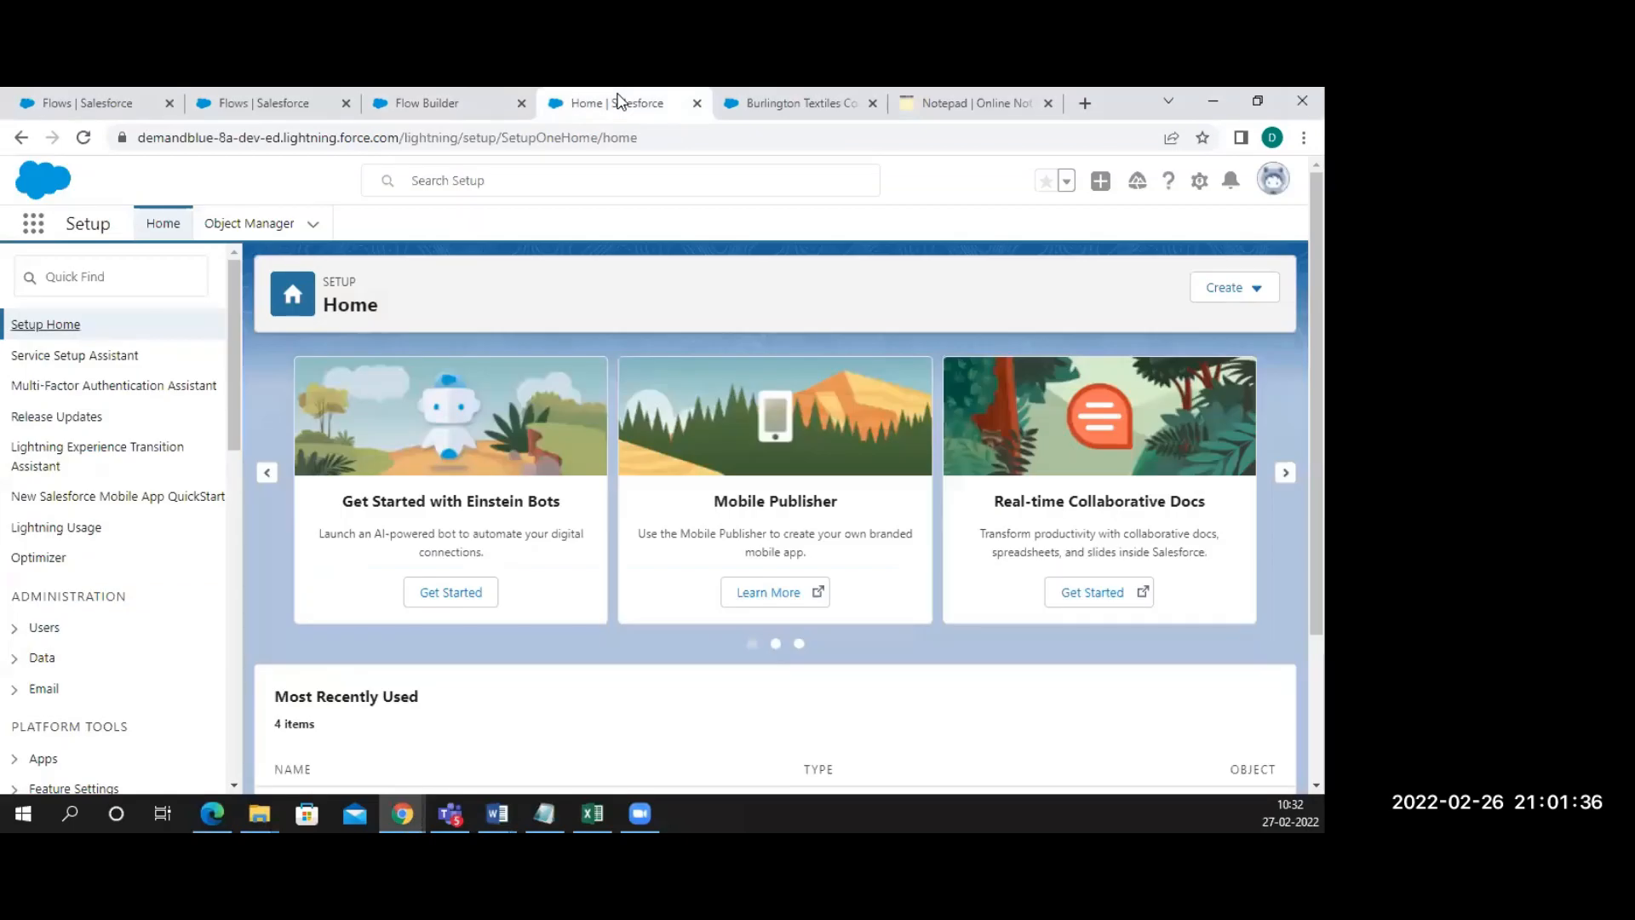
click(777, 112)
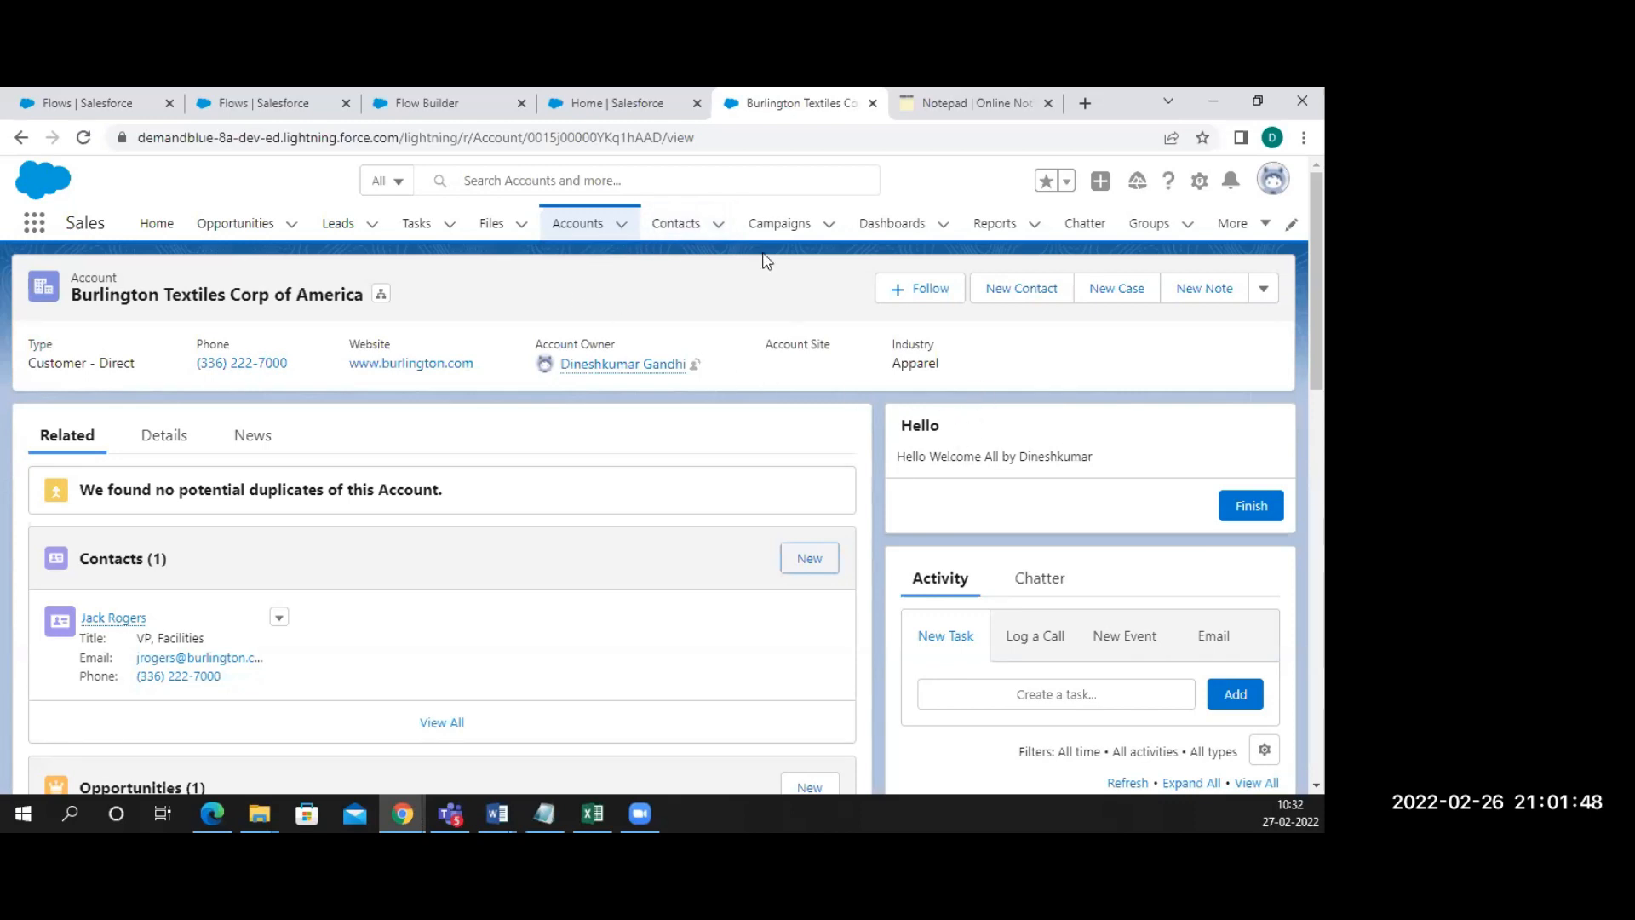
click(443, 102)
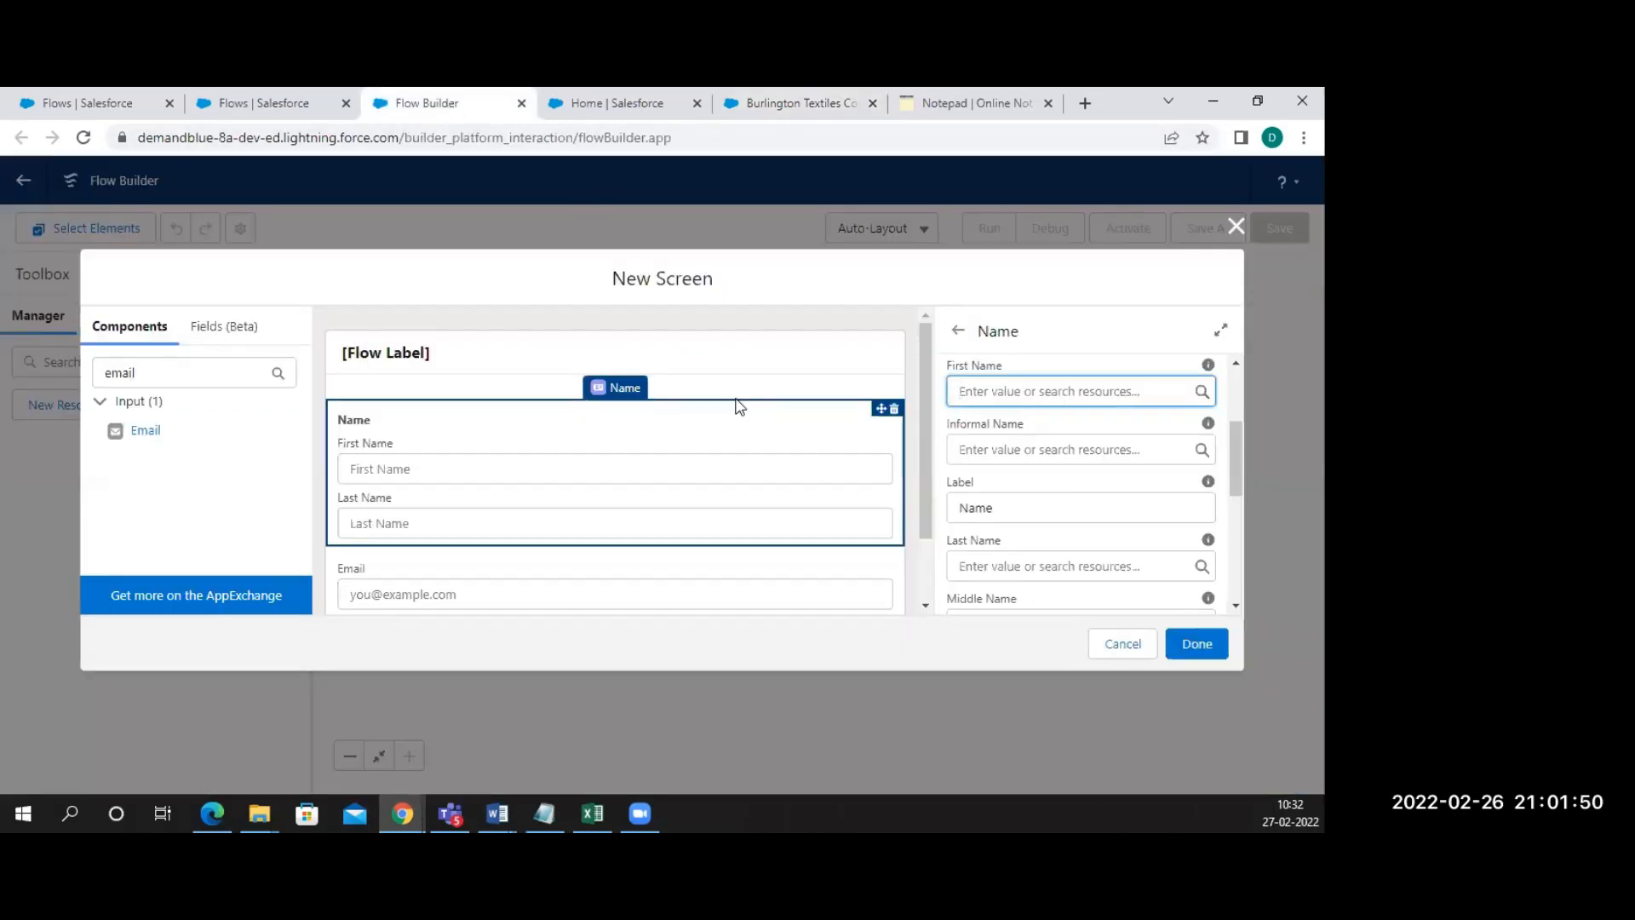
scroll(643, 502, down, 1)
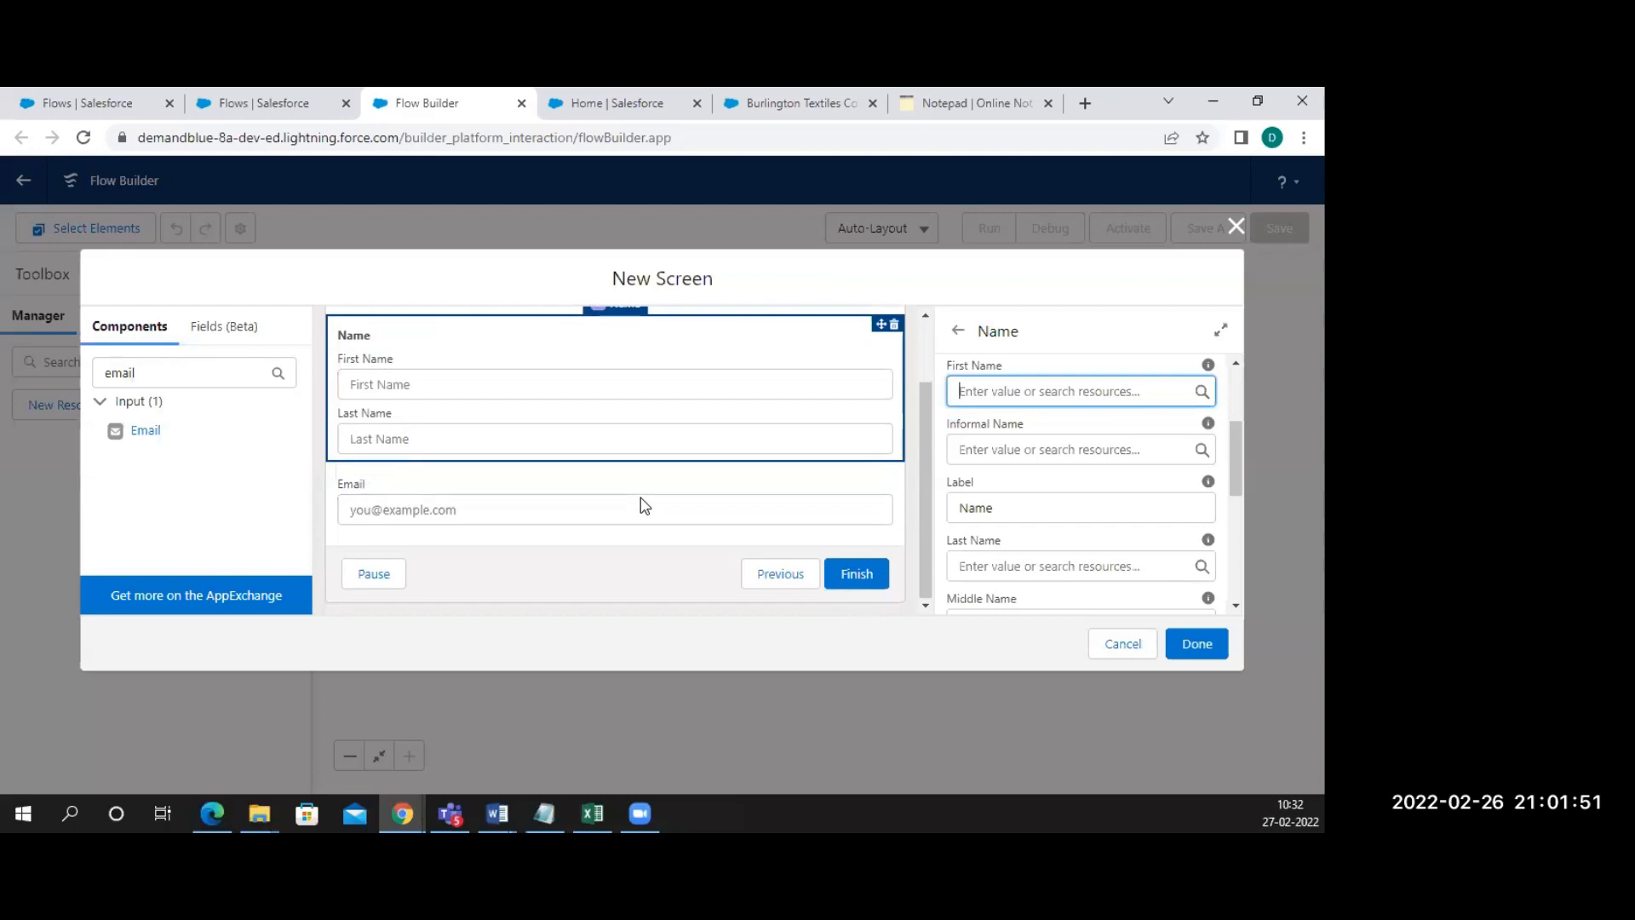
Give the Email component the API name Email and add the ContactList screen to the canvas
click(574, 496)
click(584, 394)
click(584, 522)
click(590, 394)
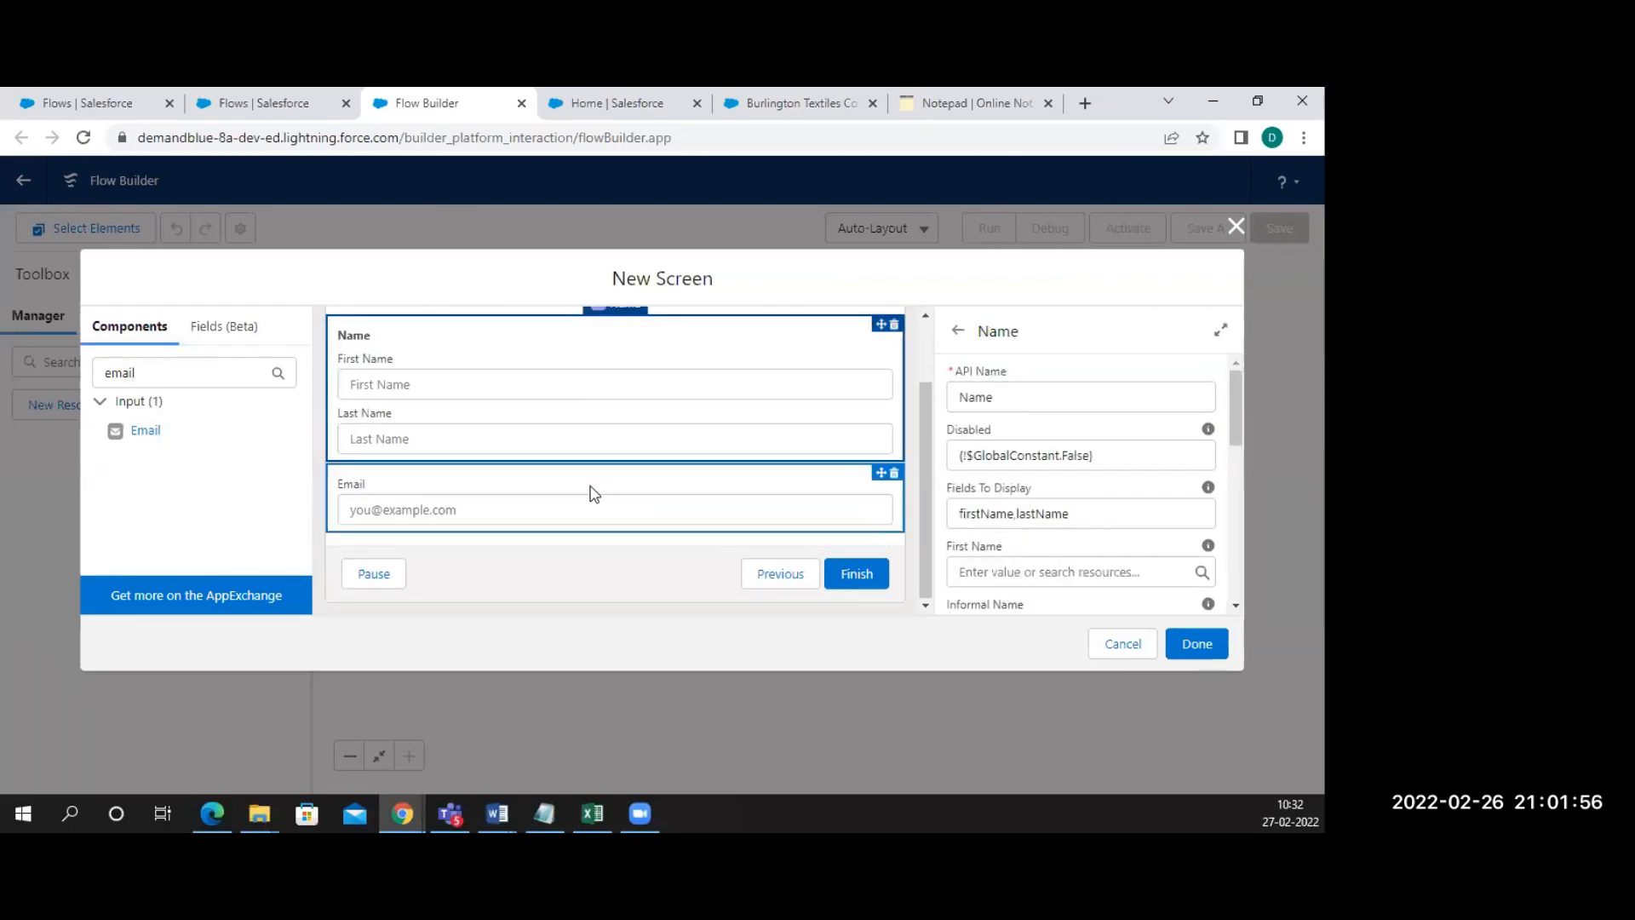
click(660, 511)
click(1015, 394)
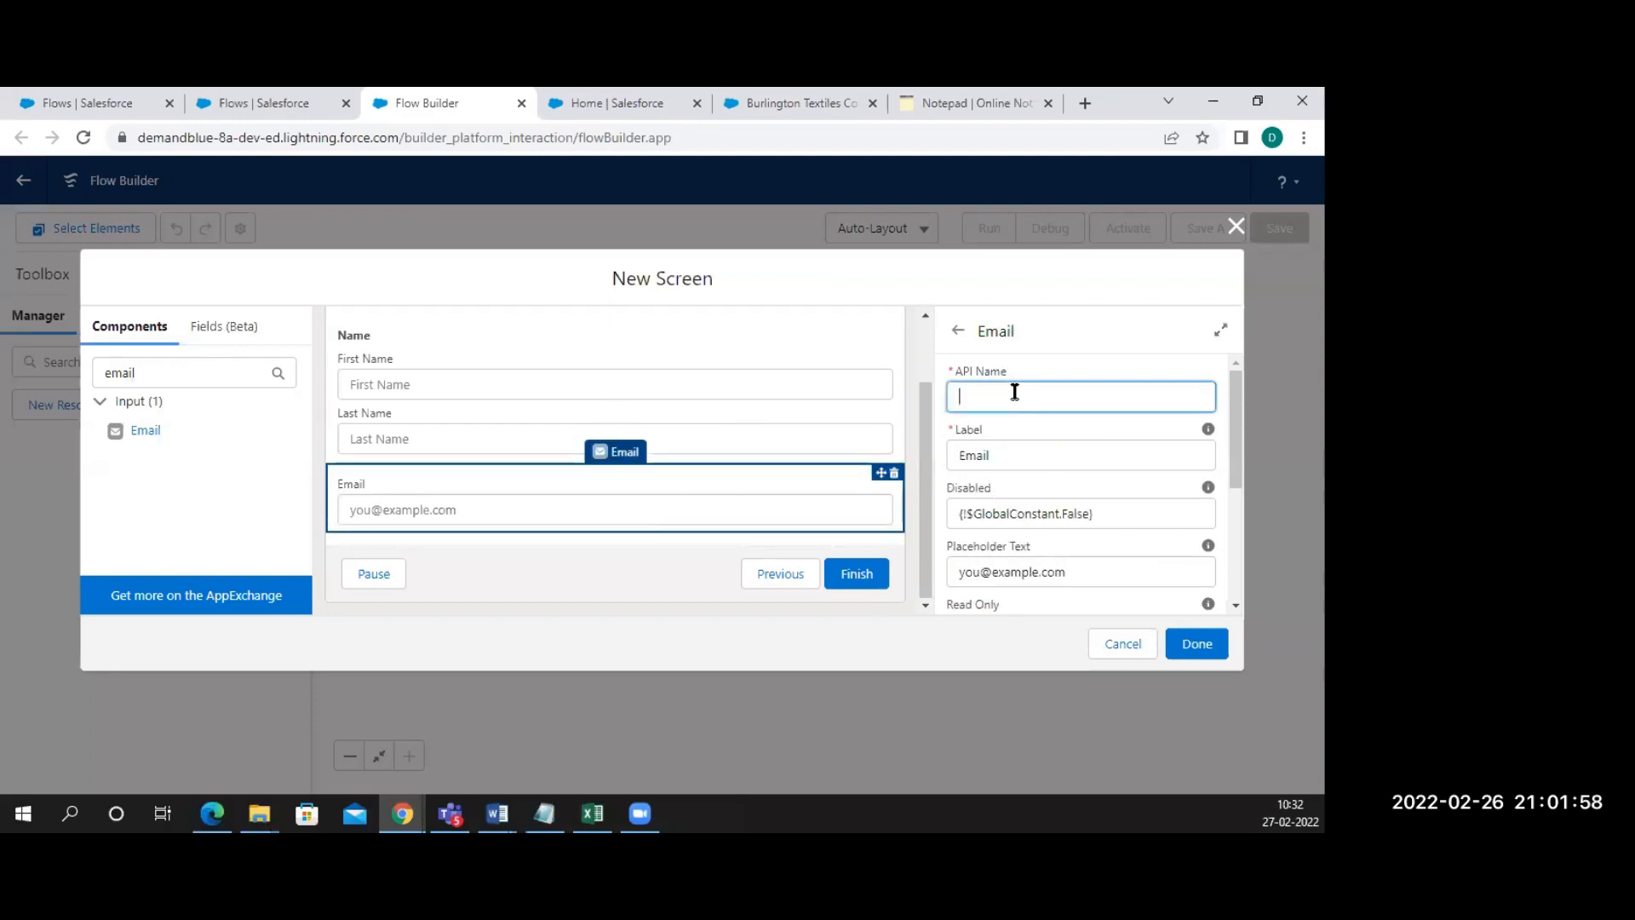
text(Email)
click(915, 646)
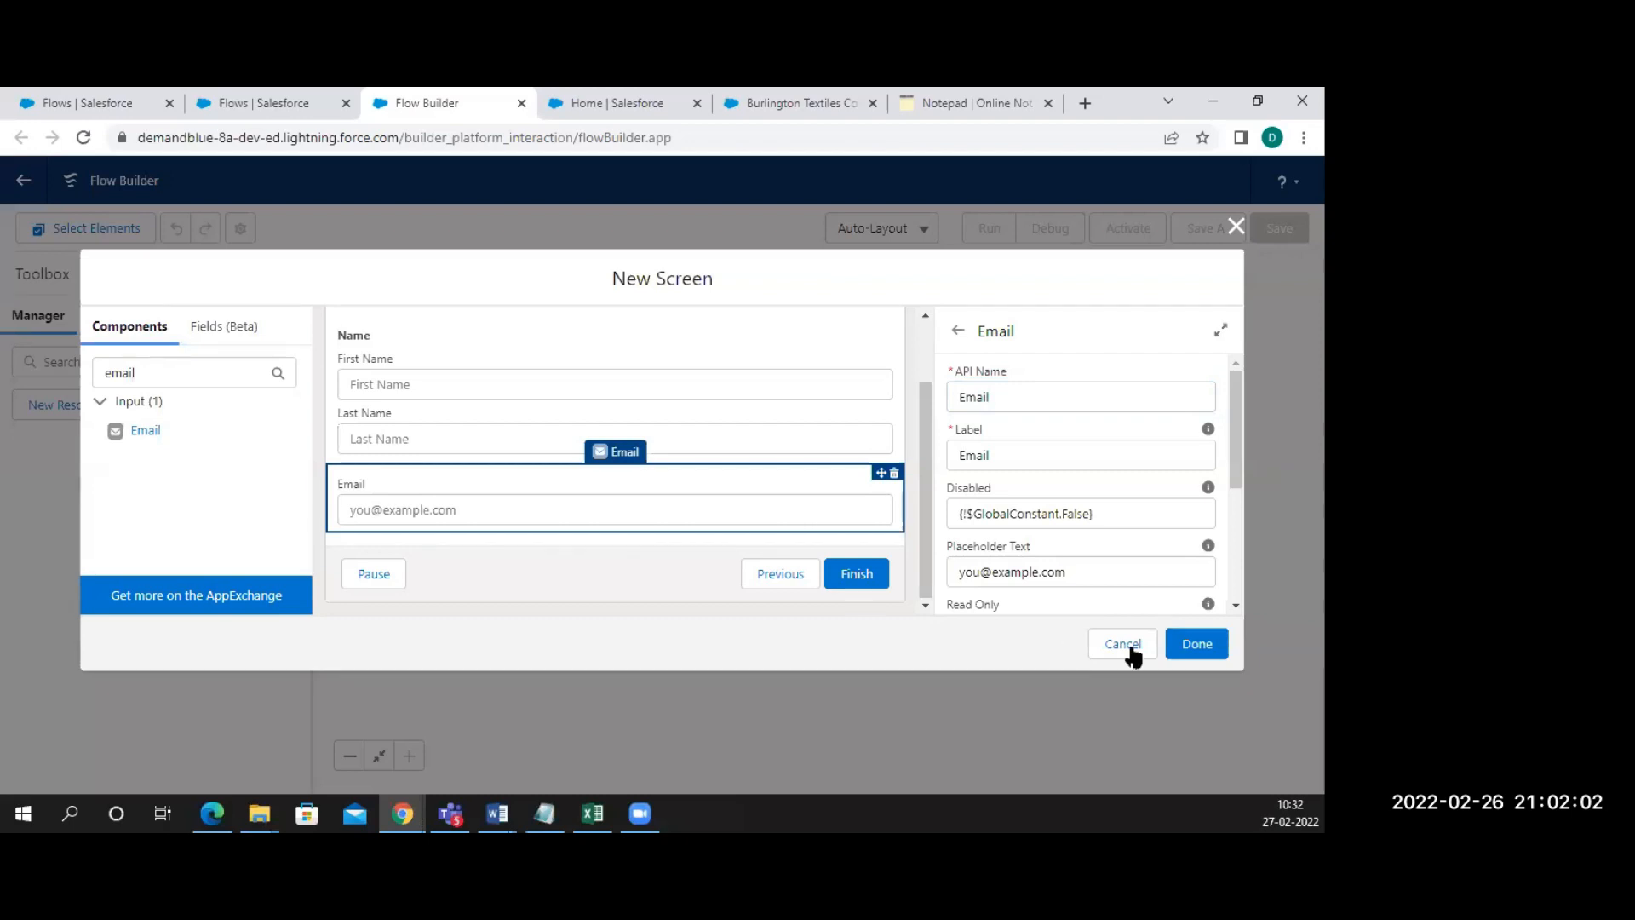
click(1191, 657)
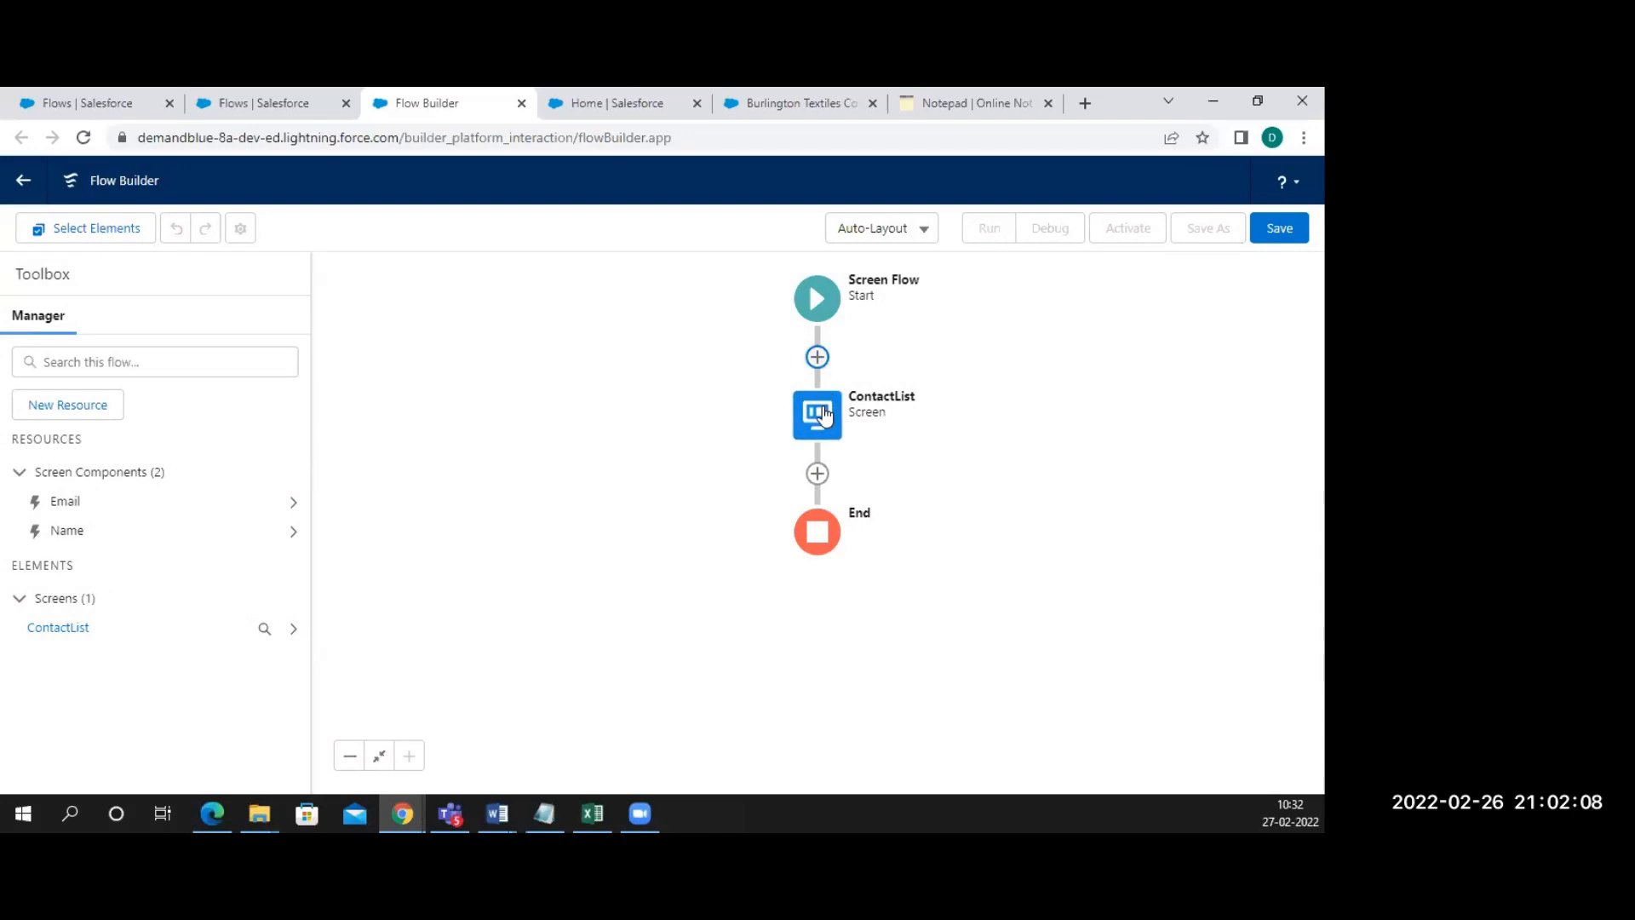
Save the flow with the label ContactList, keeping the auto-filled API name ContactList
click(1279, 227)
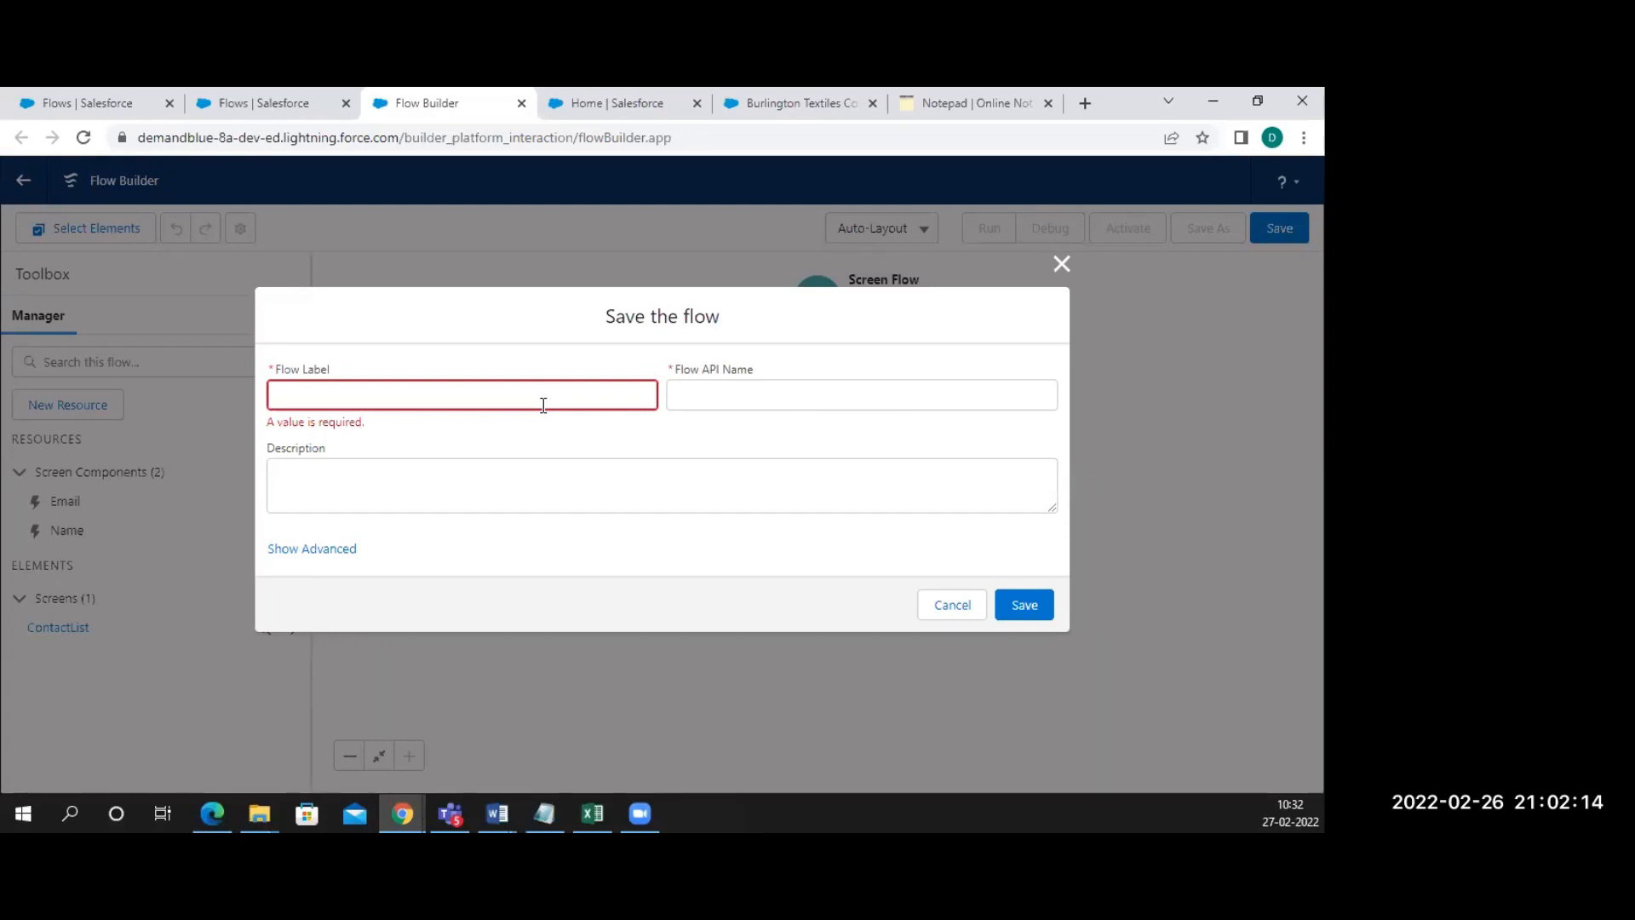
click(516, 395)
text(COntact)
key(BackSpace)
key(BackSpace)
key(BackSpace)
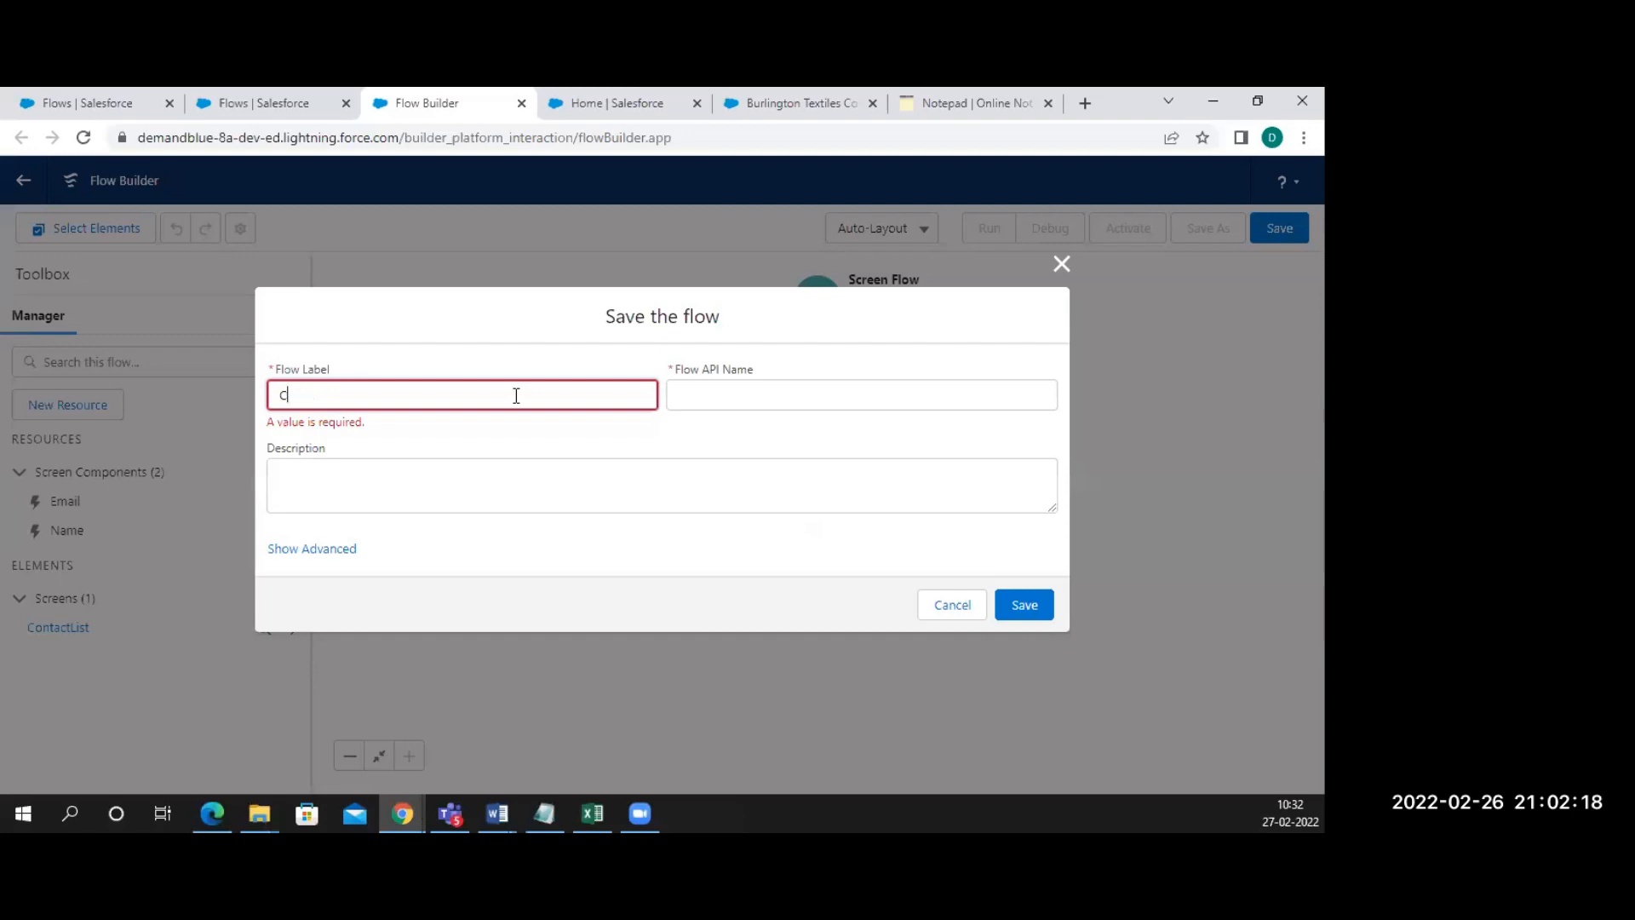
text(ontactList)
click(754, 392)
click(1022, 596)
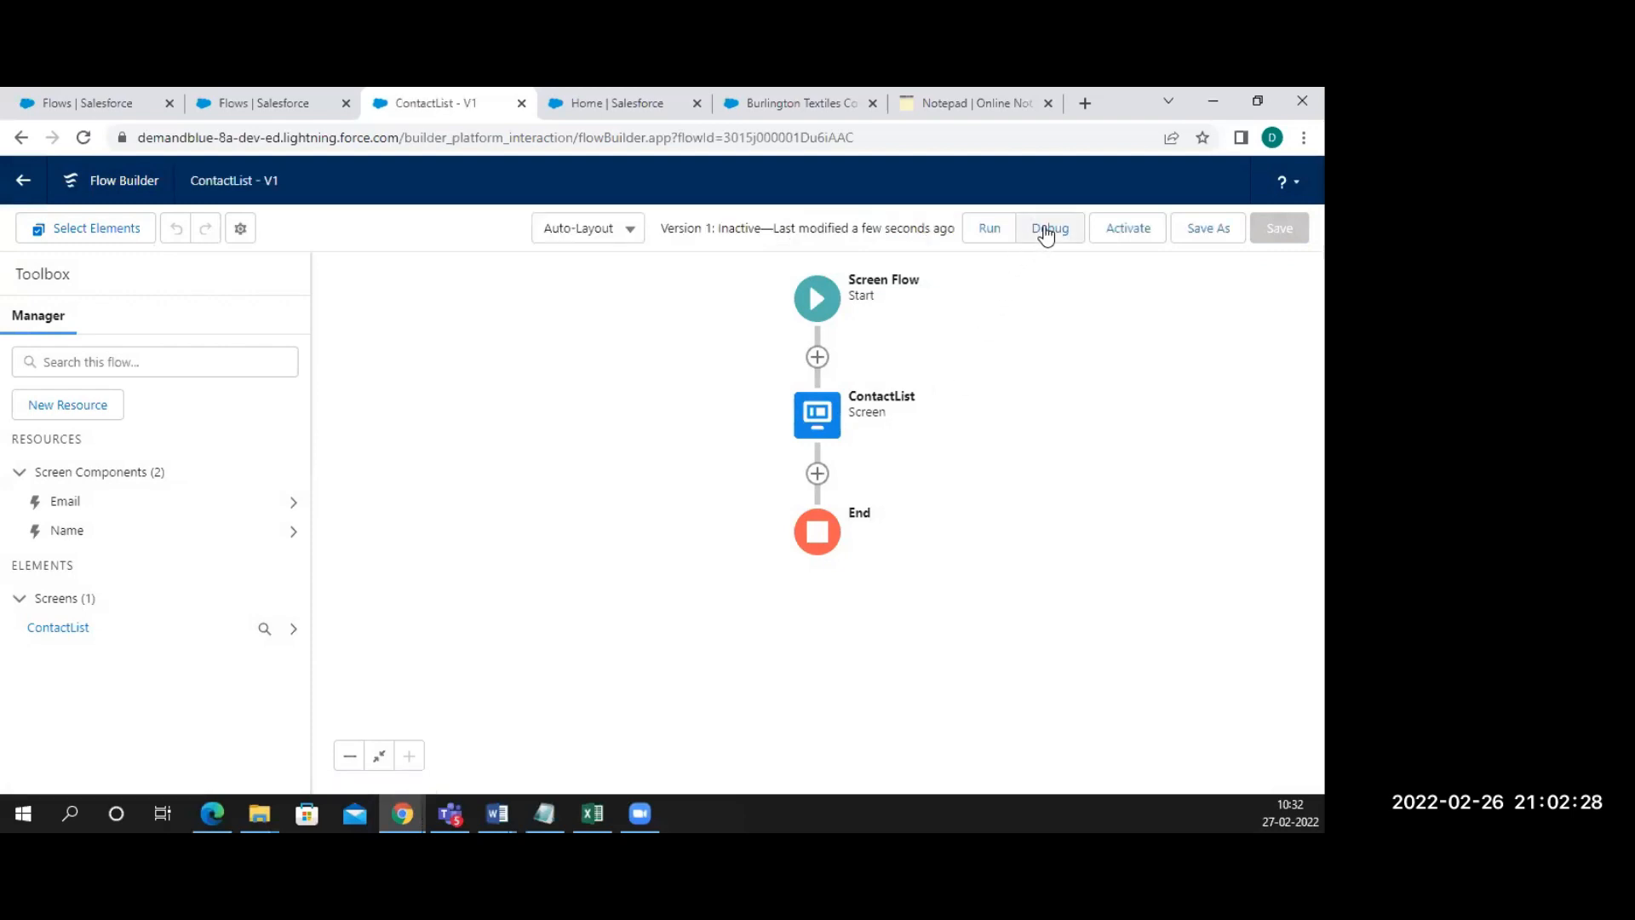
Debug-run the flow, try its First Name and Email inputs, finish, and run it again
click(1045, 228)
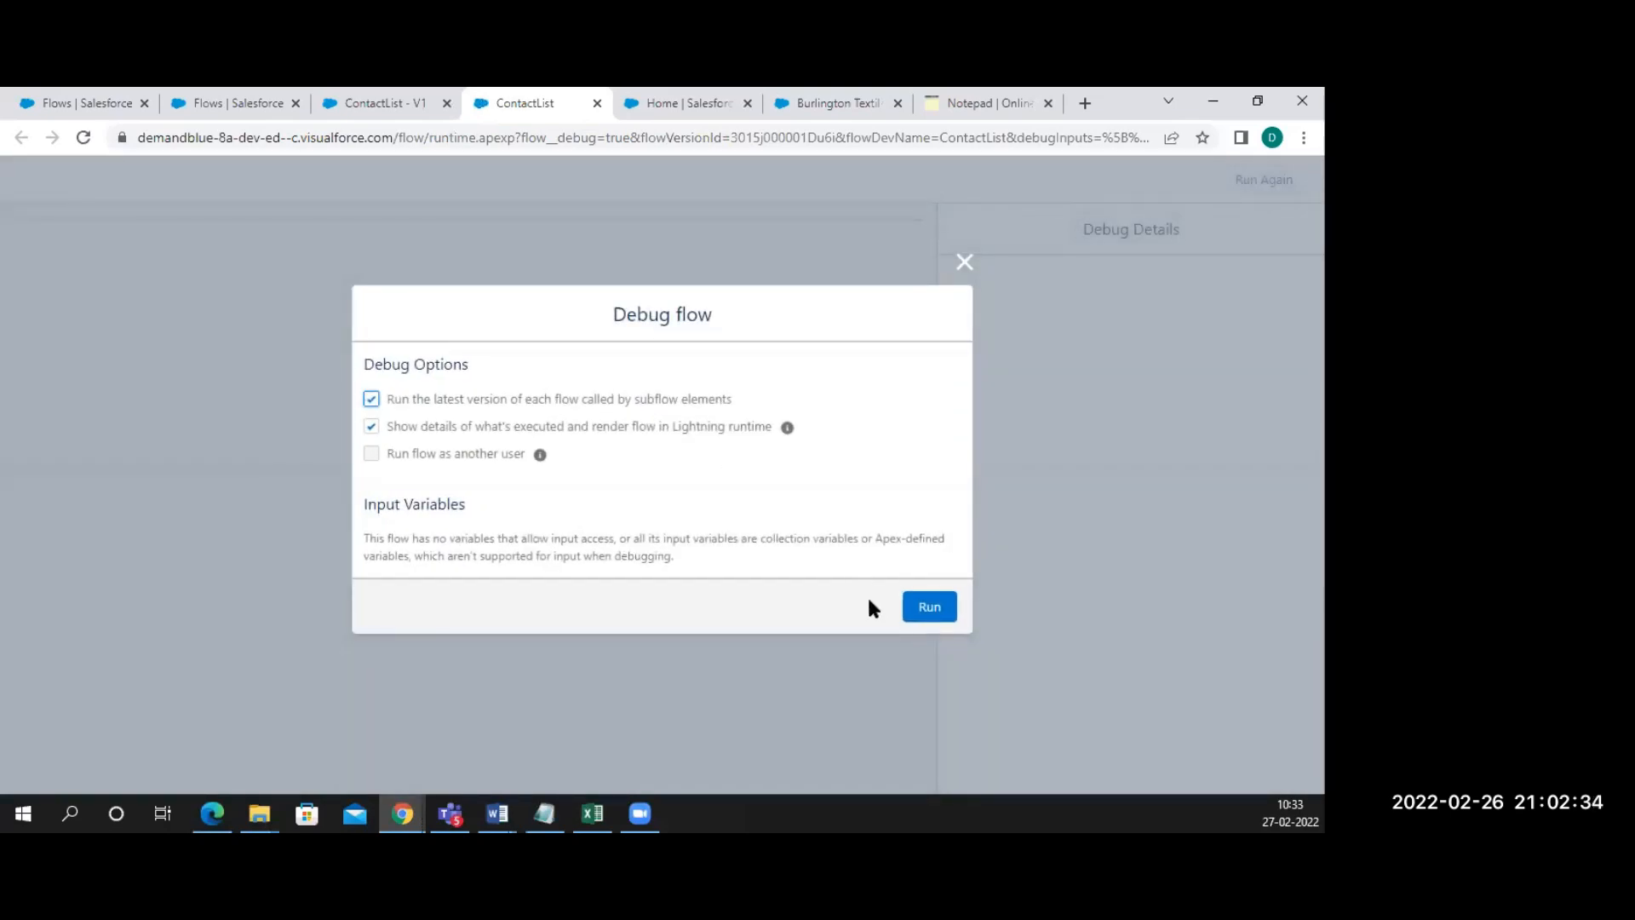
click(928, 610)
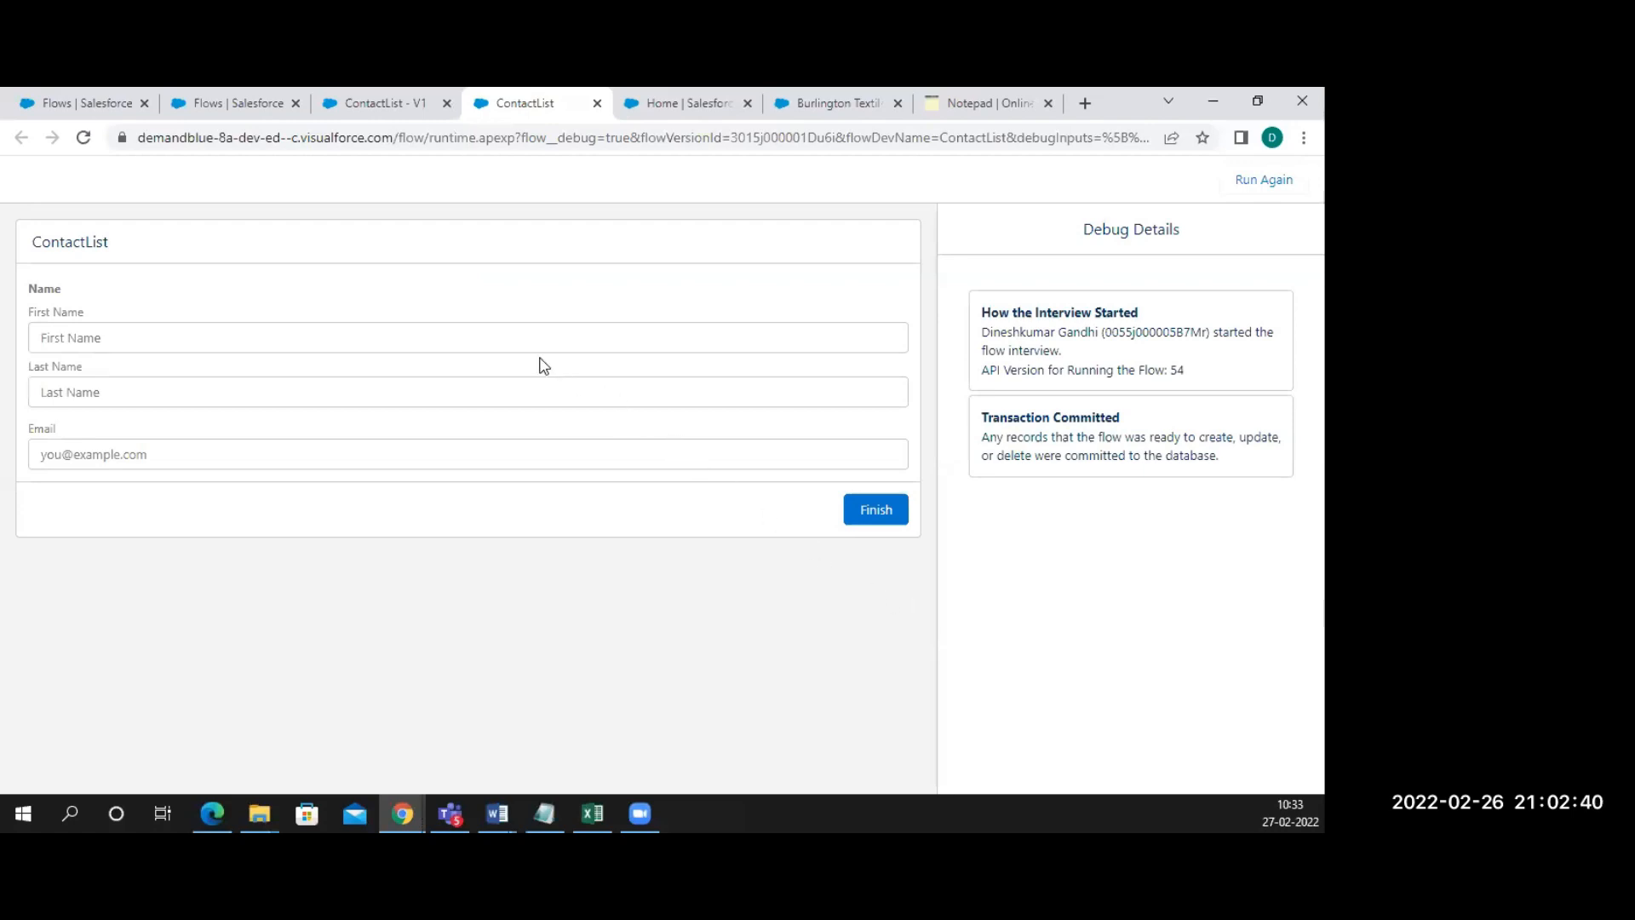
click(505, 330)
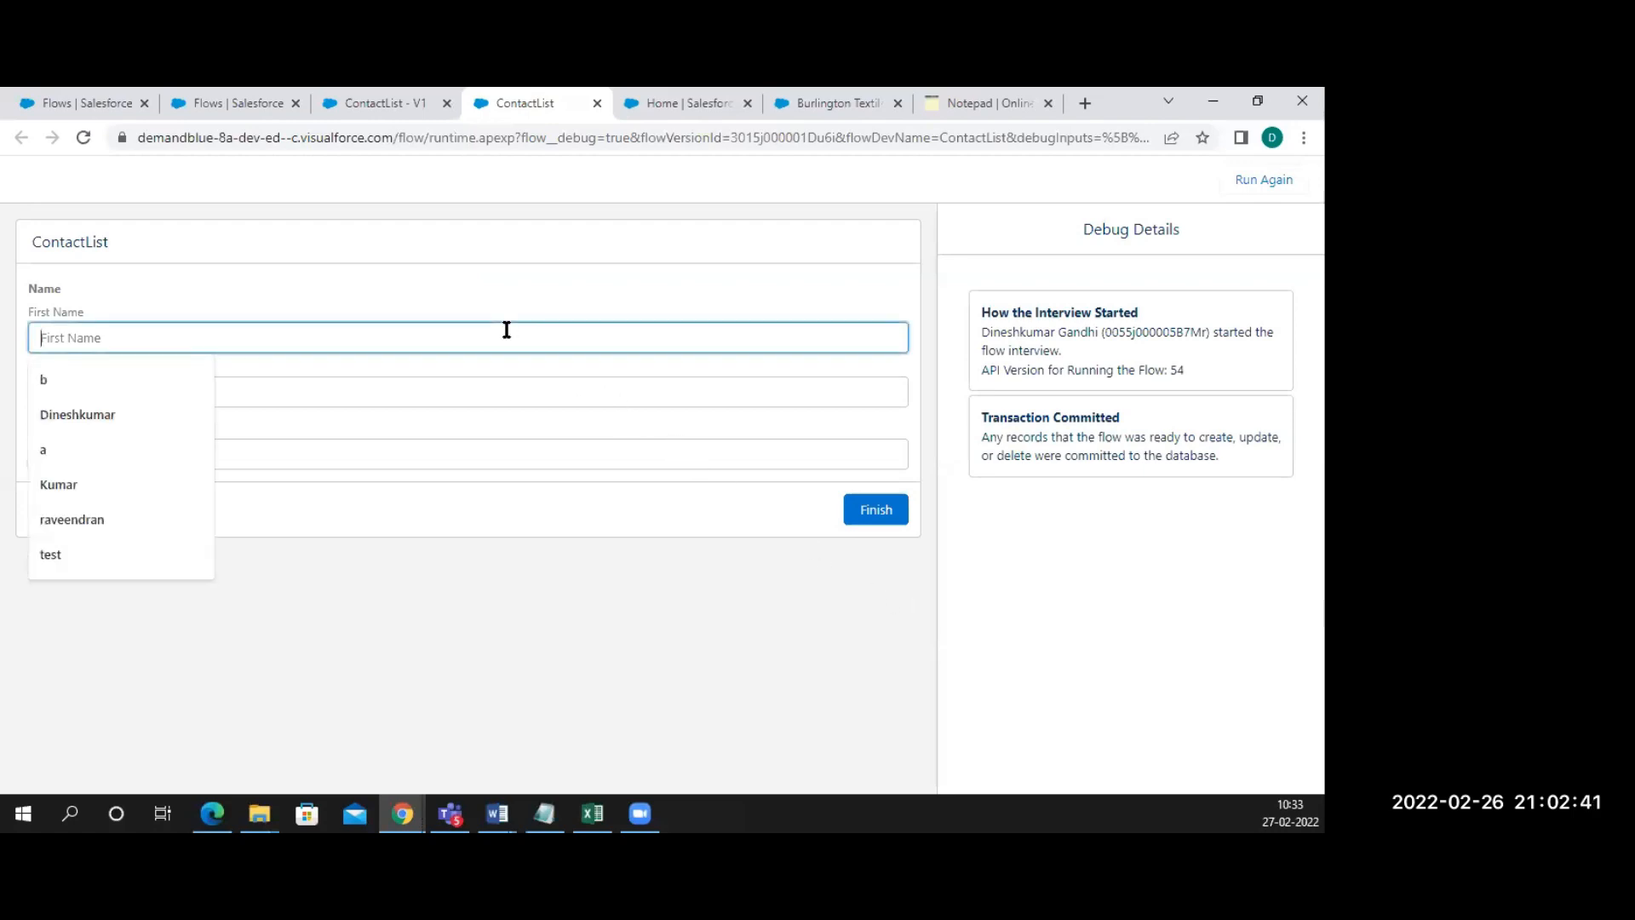
click(536, 413)
click(537, 463)
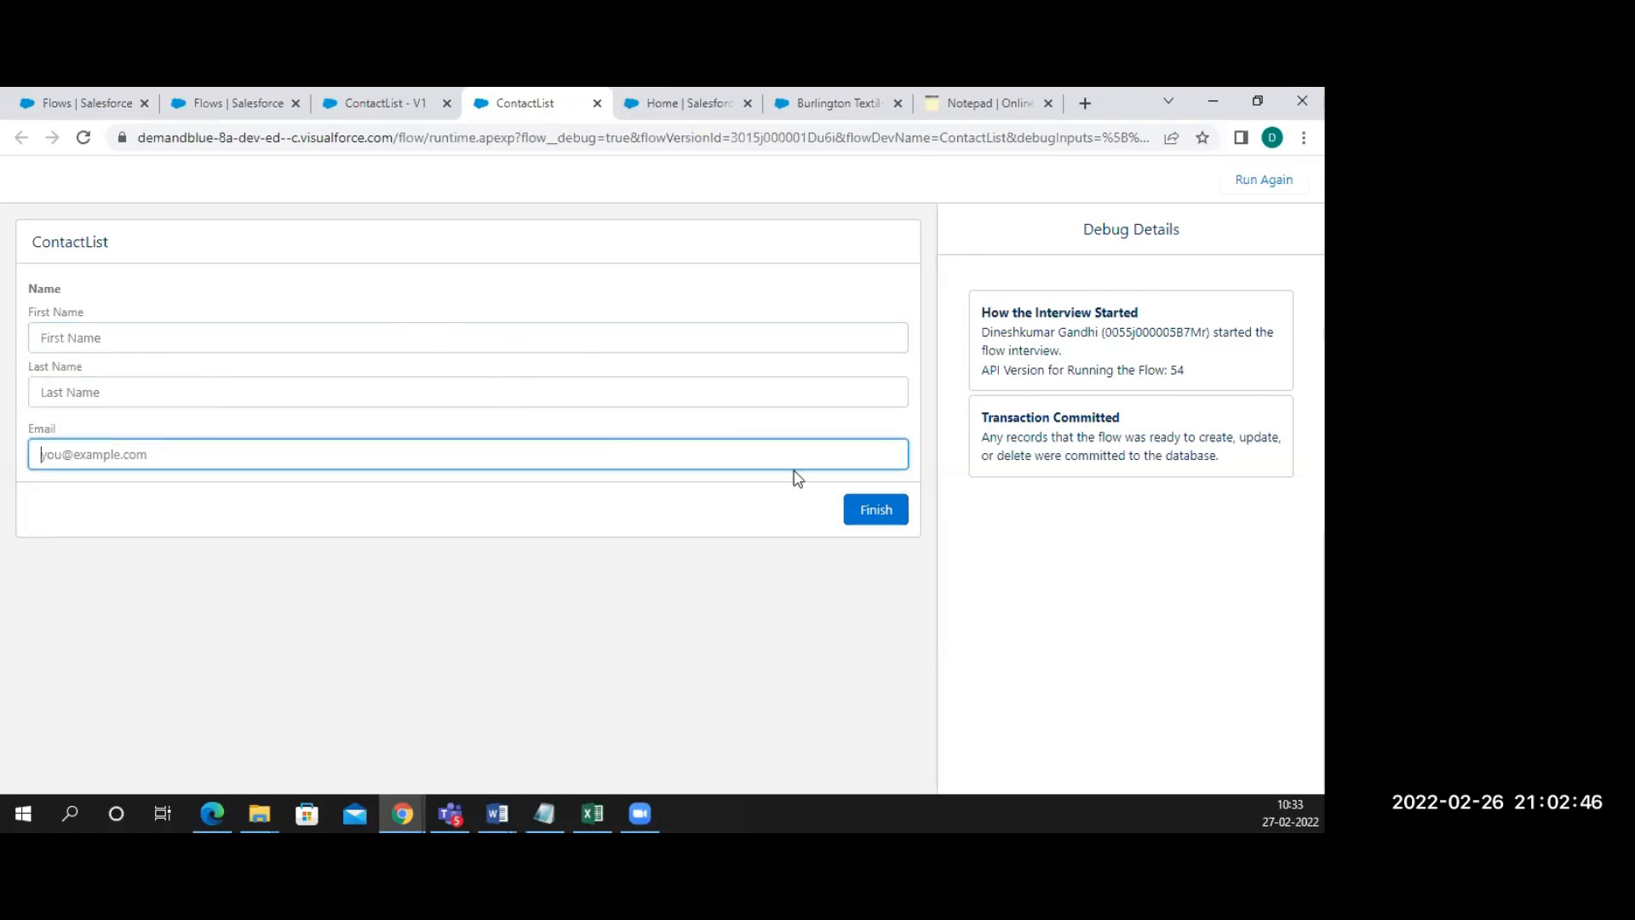
click(883, 517)
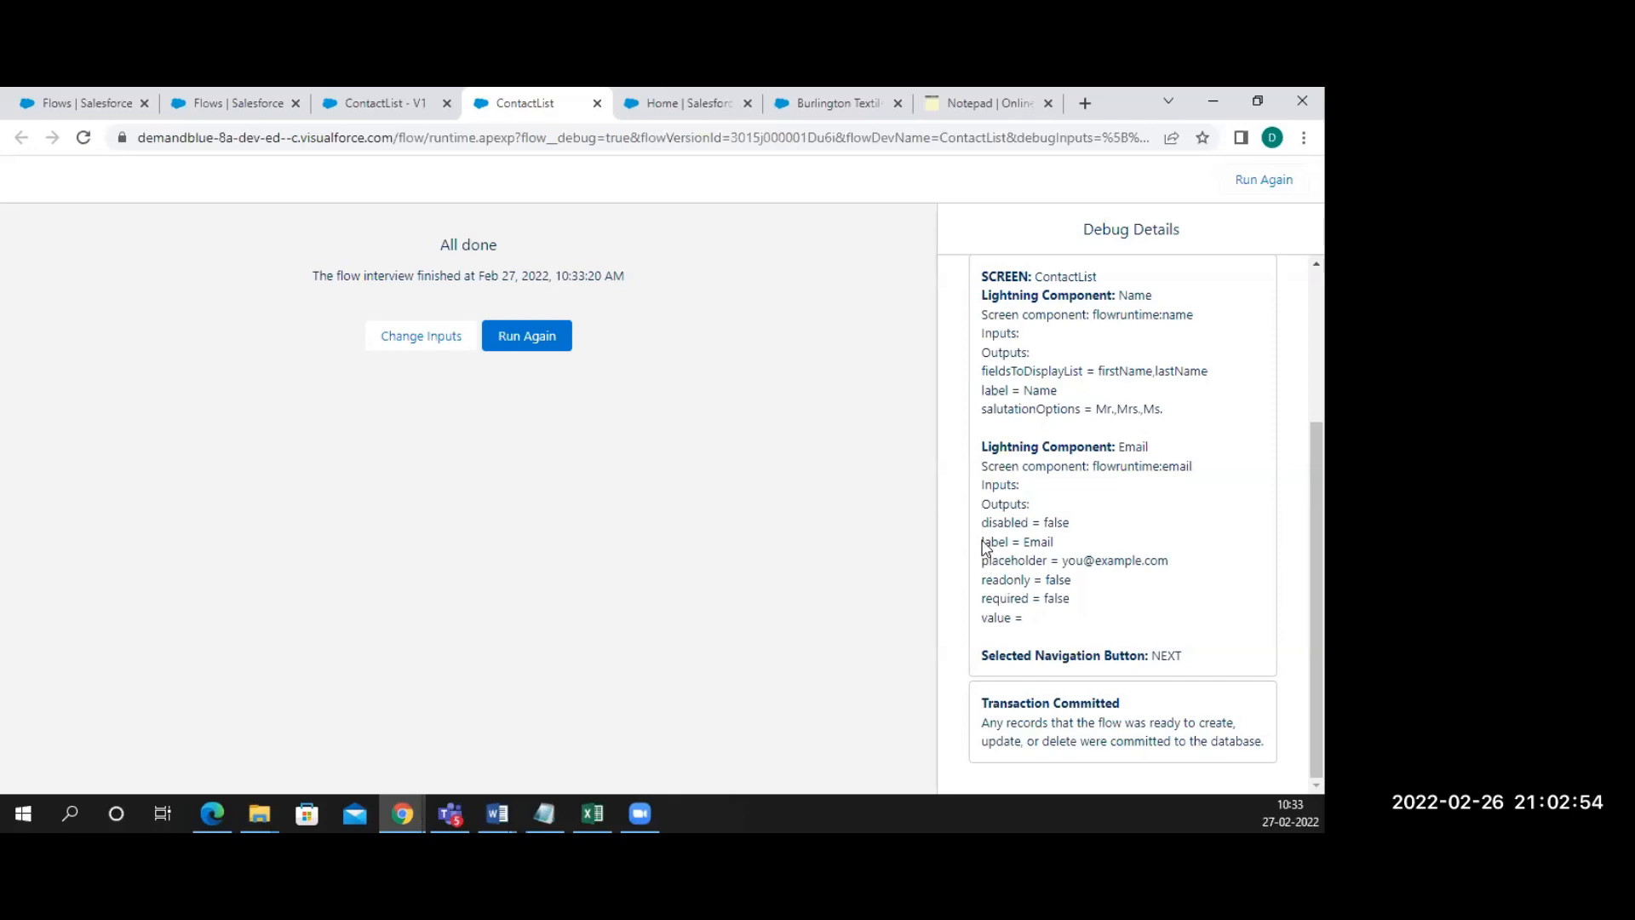
click(540, 344)
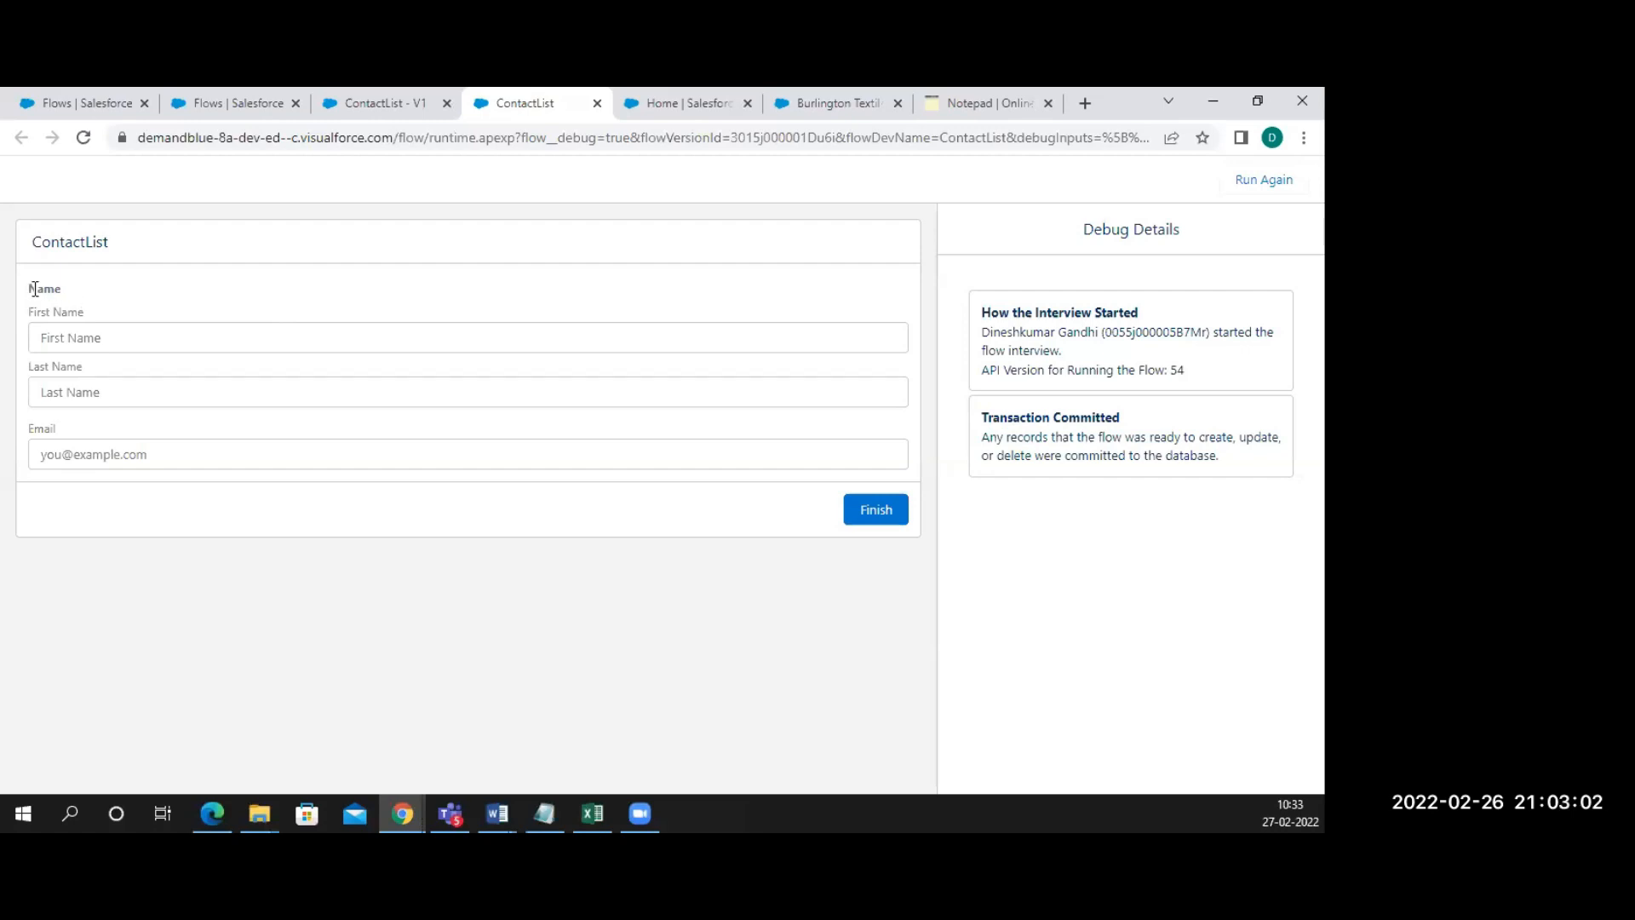
double_click(30, 290)
click(389, 111)
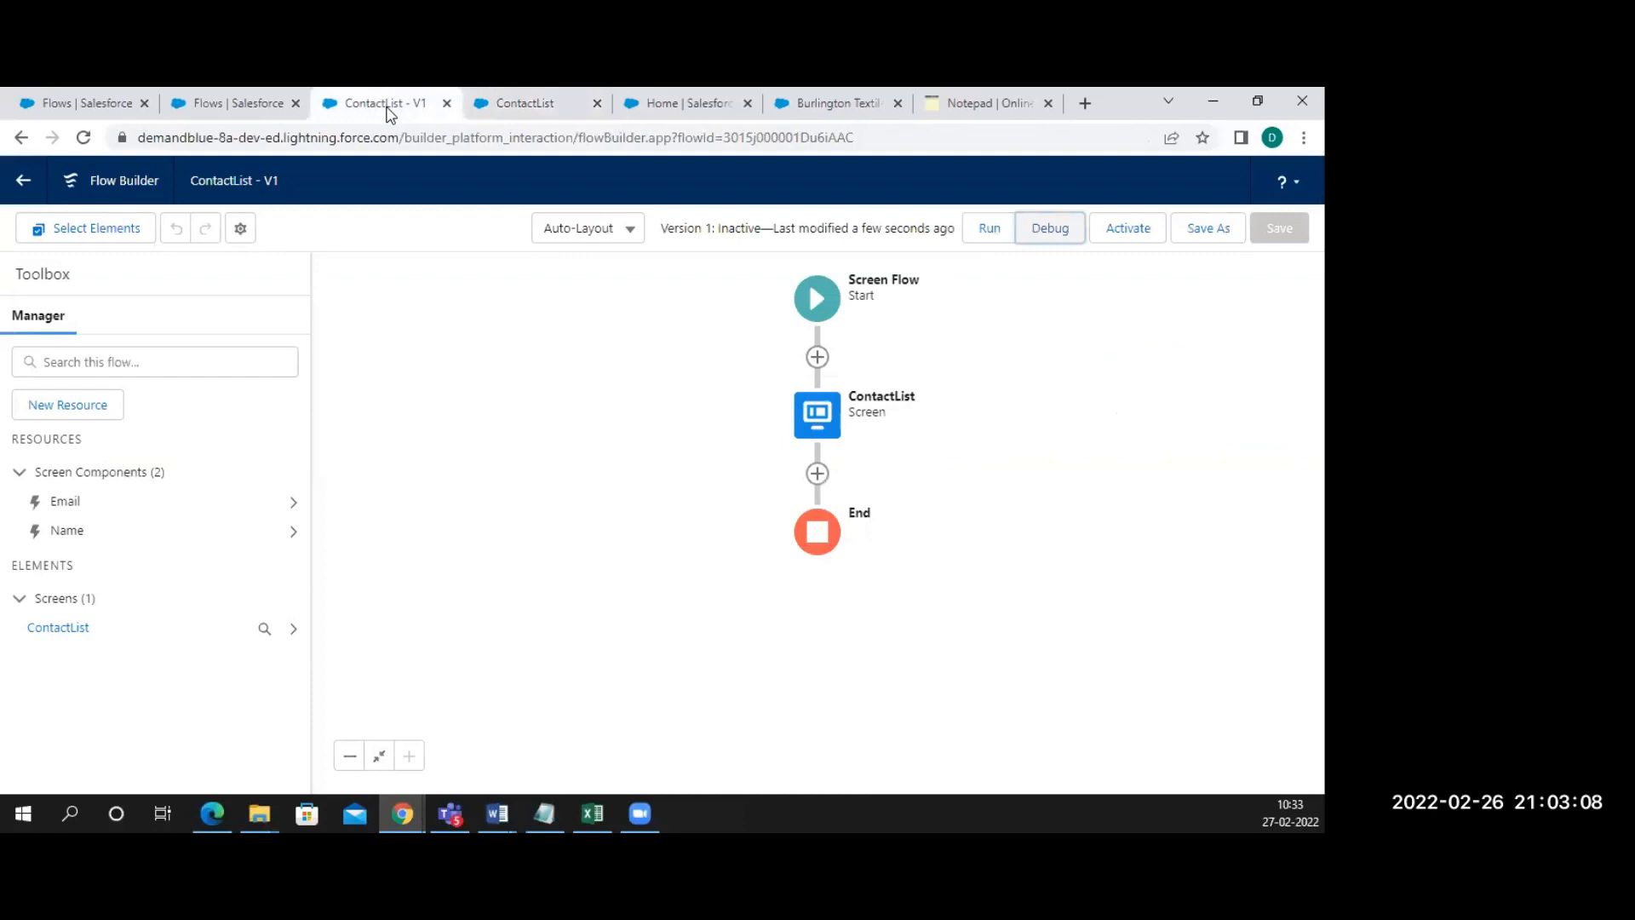
click(817, 415)
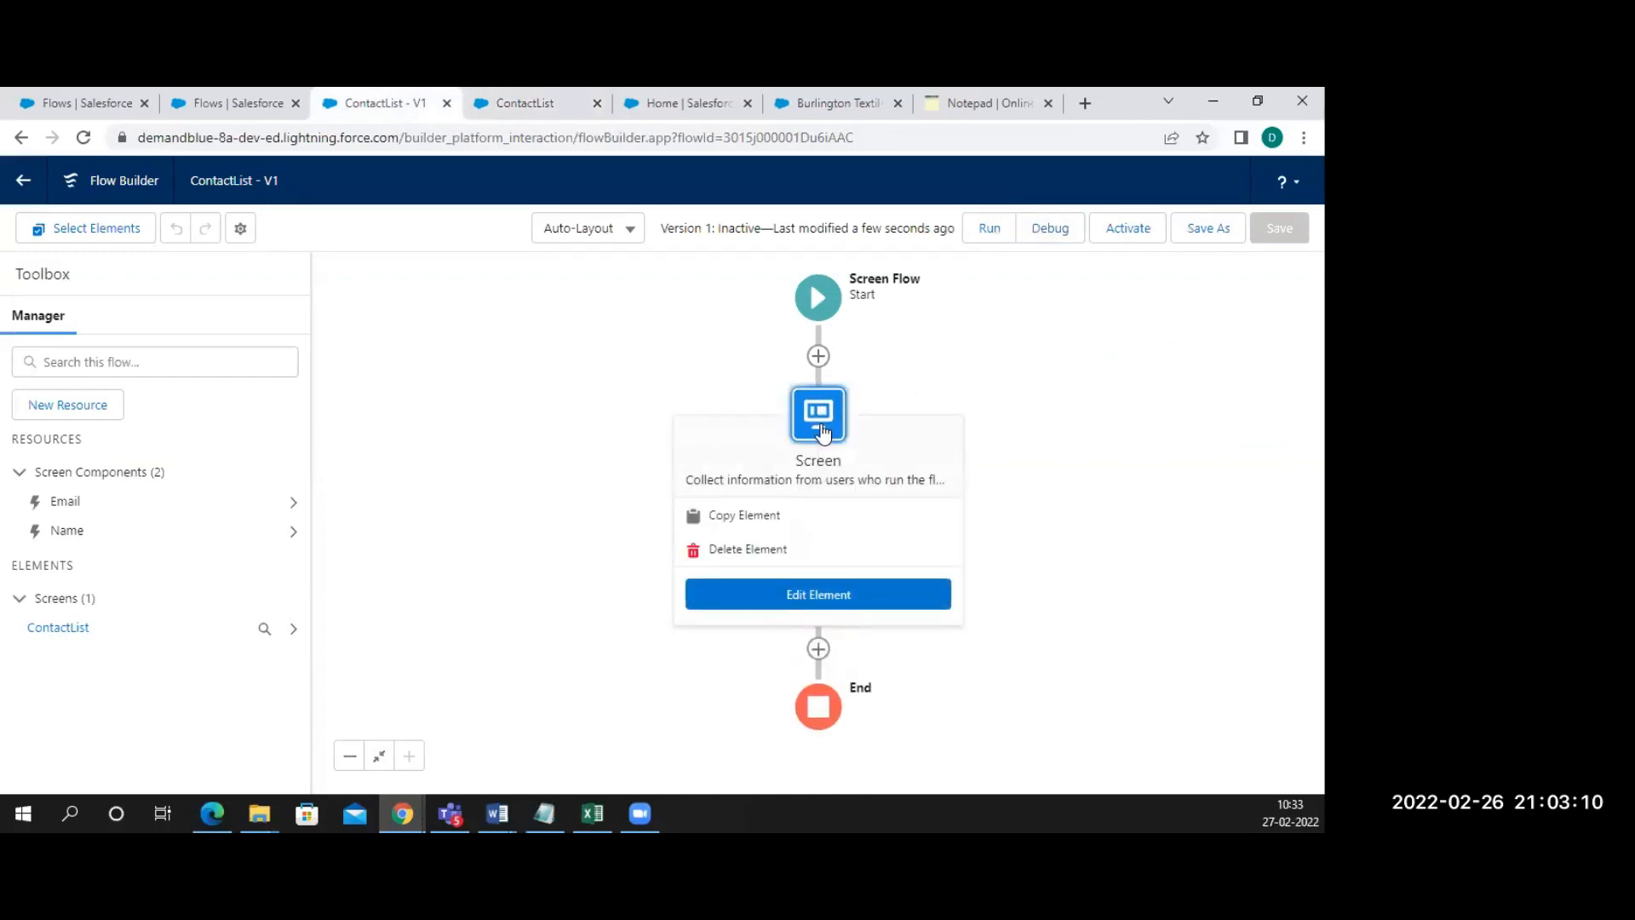
click(775, 593)
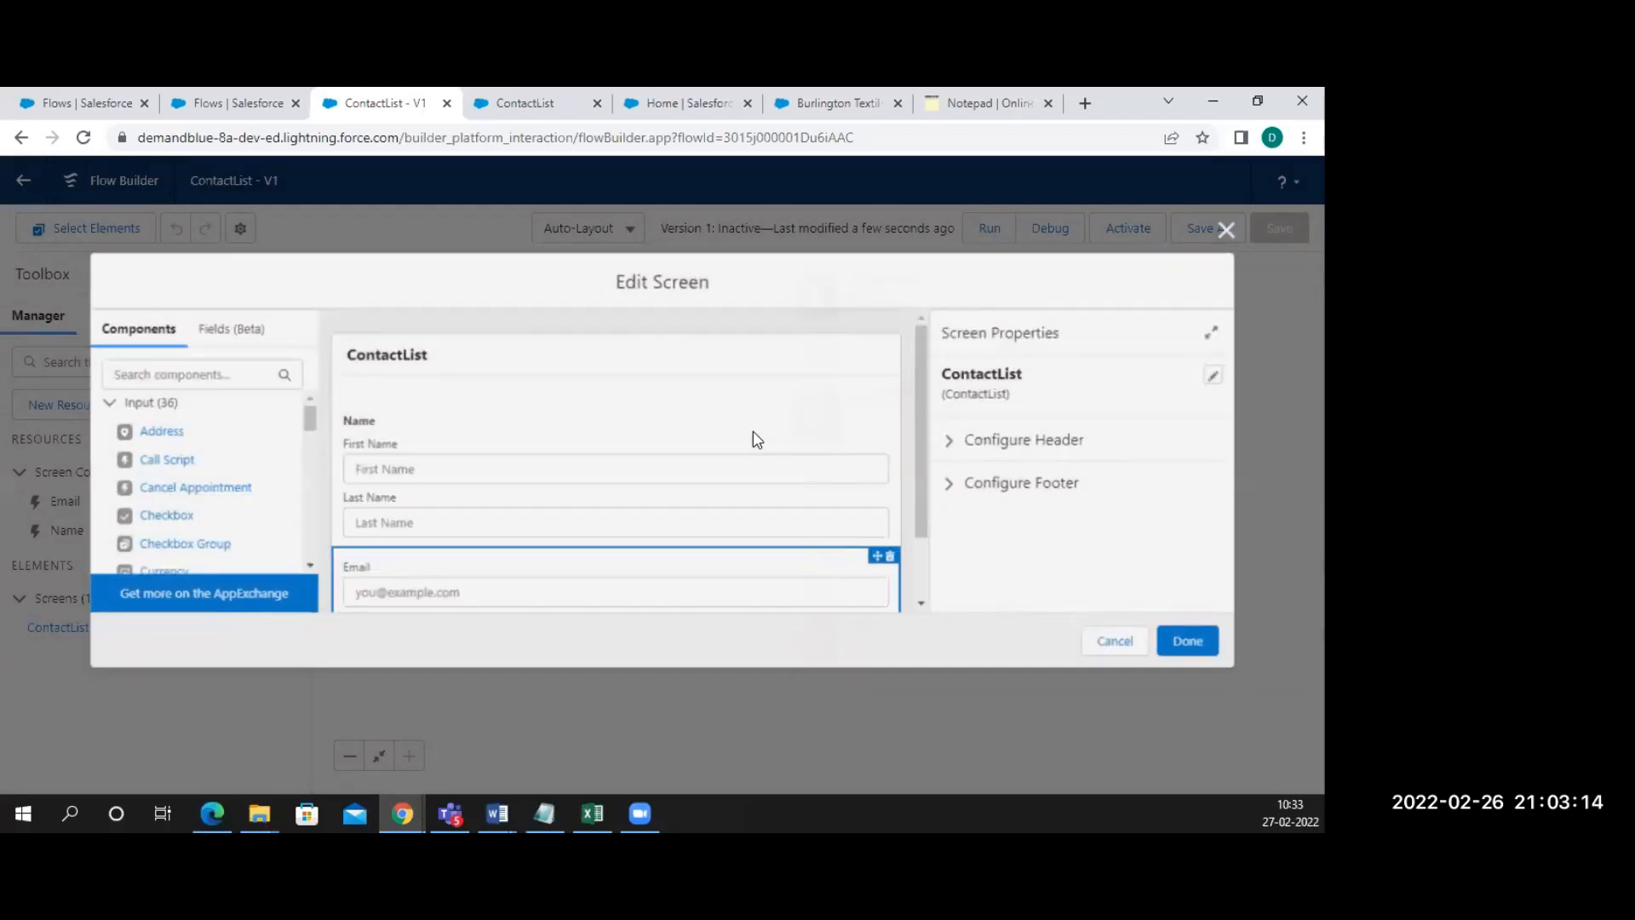
click(750, 494)
scroll(998, 459, down, 5)
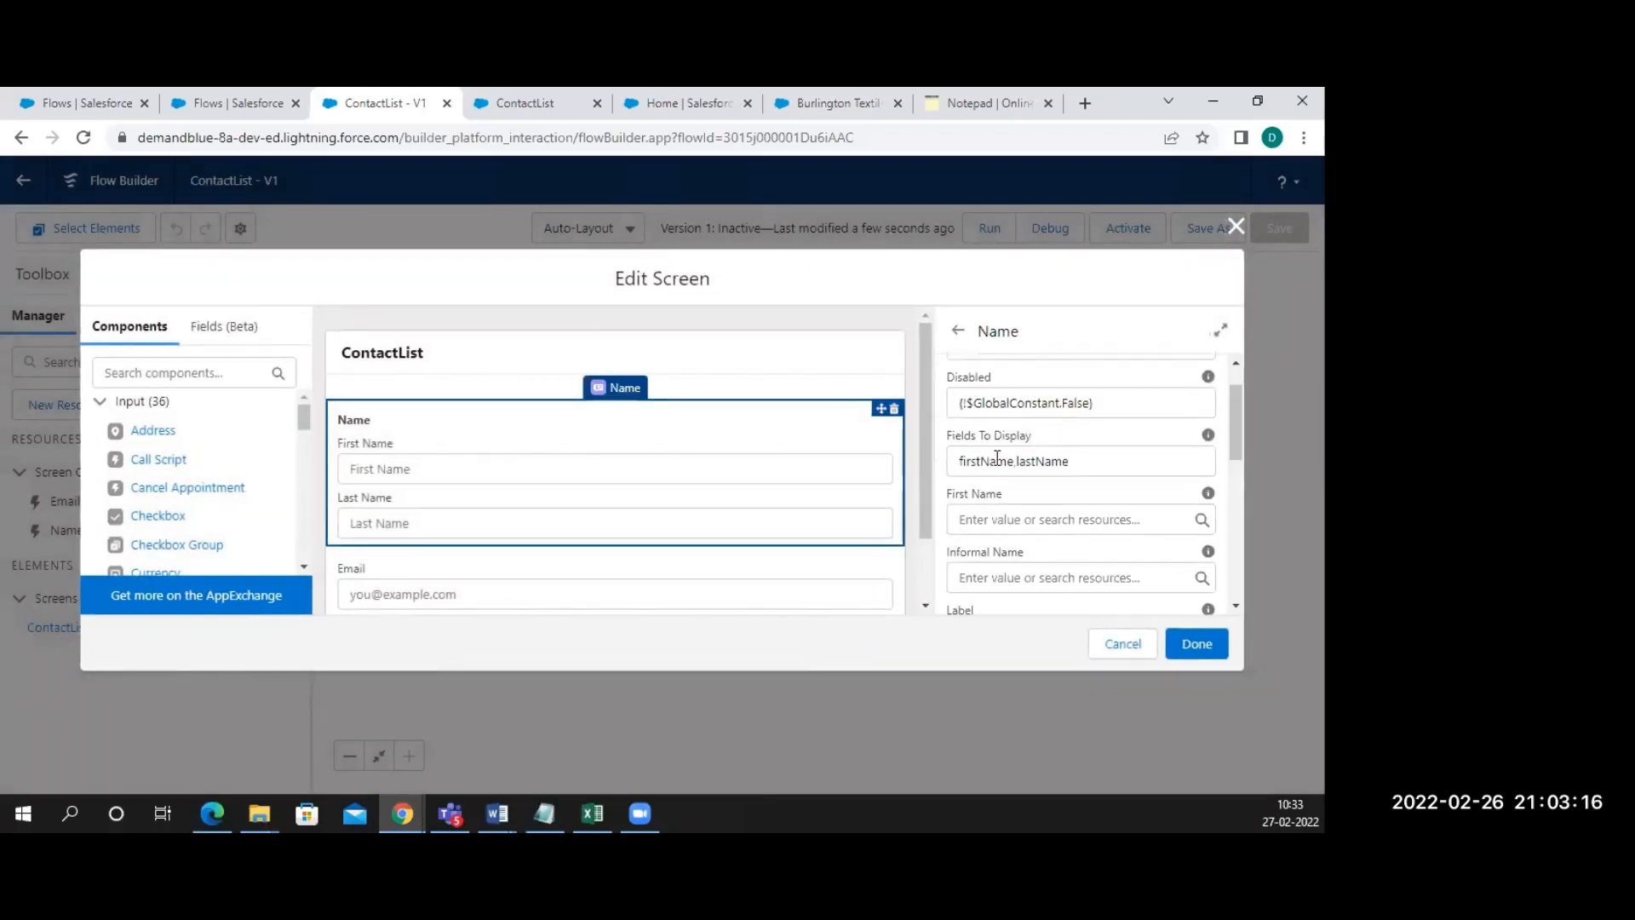
scroll(997, 458, down, 3)
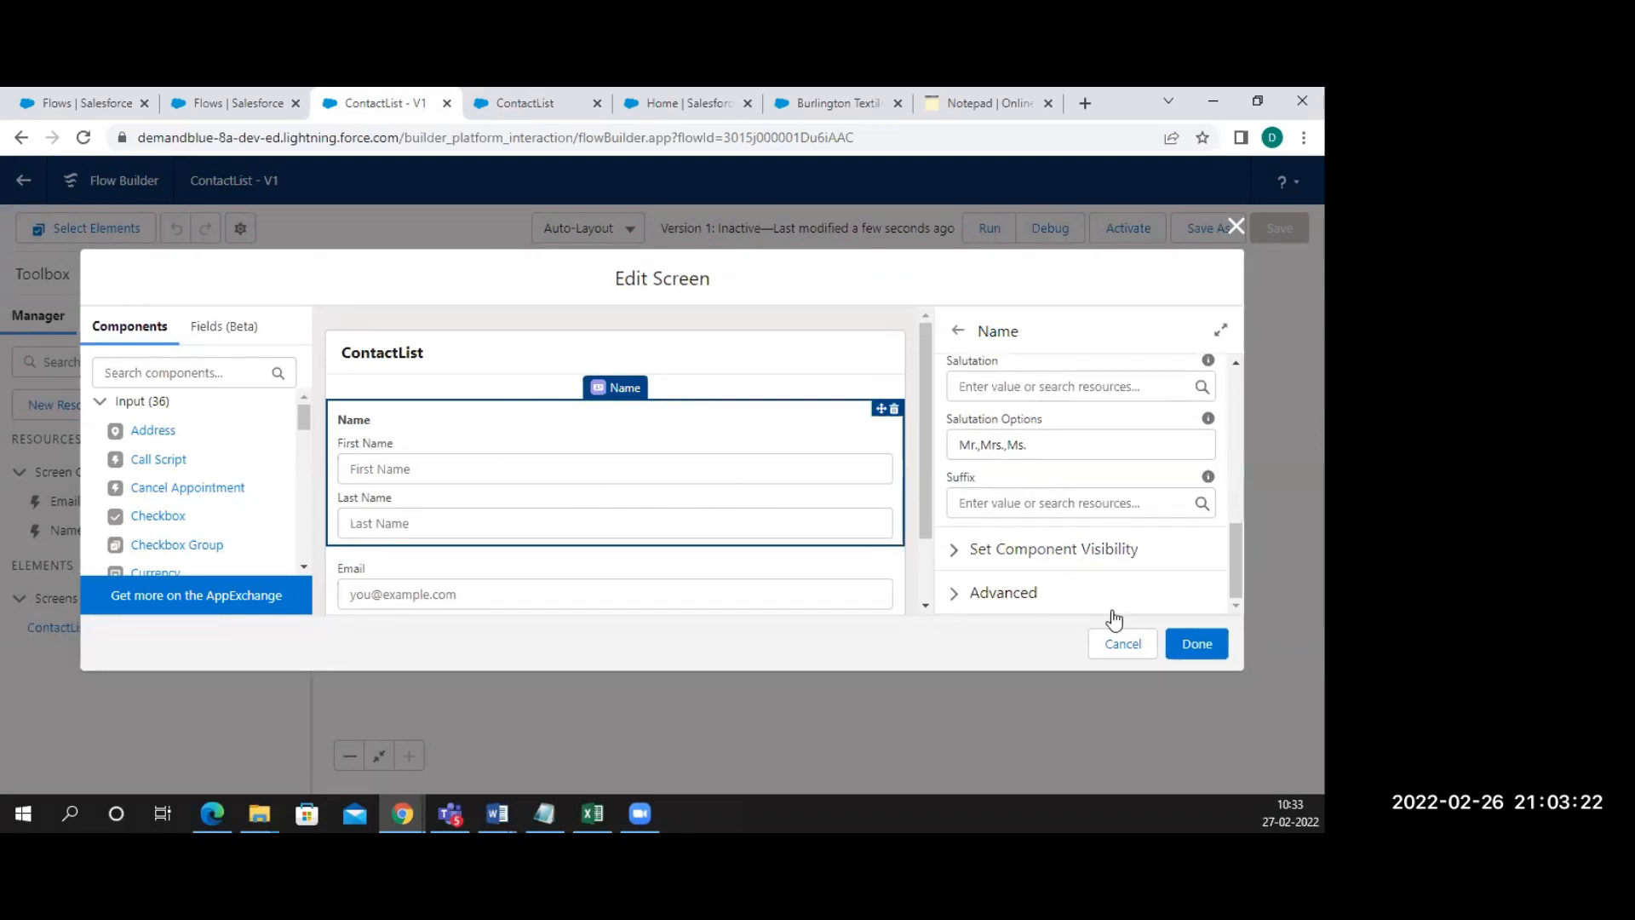
scroll(1041, 494, up, 8)
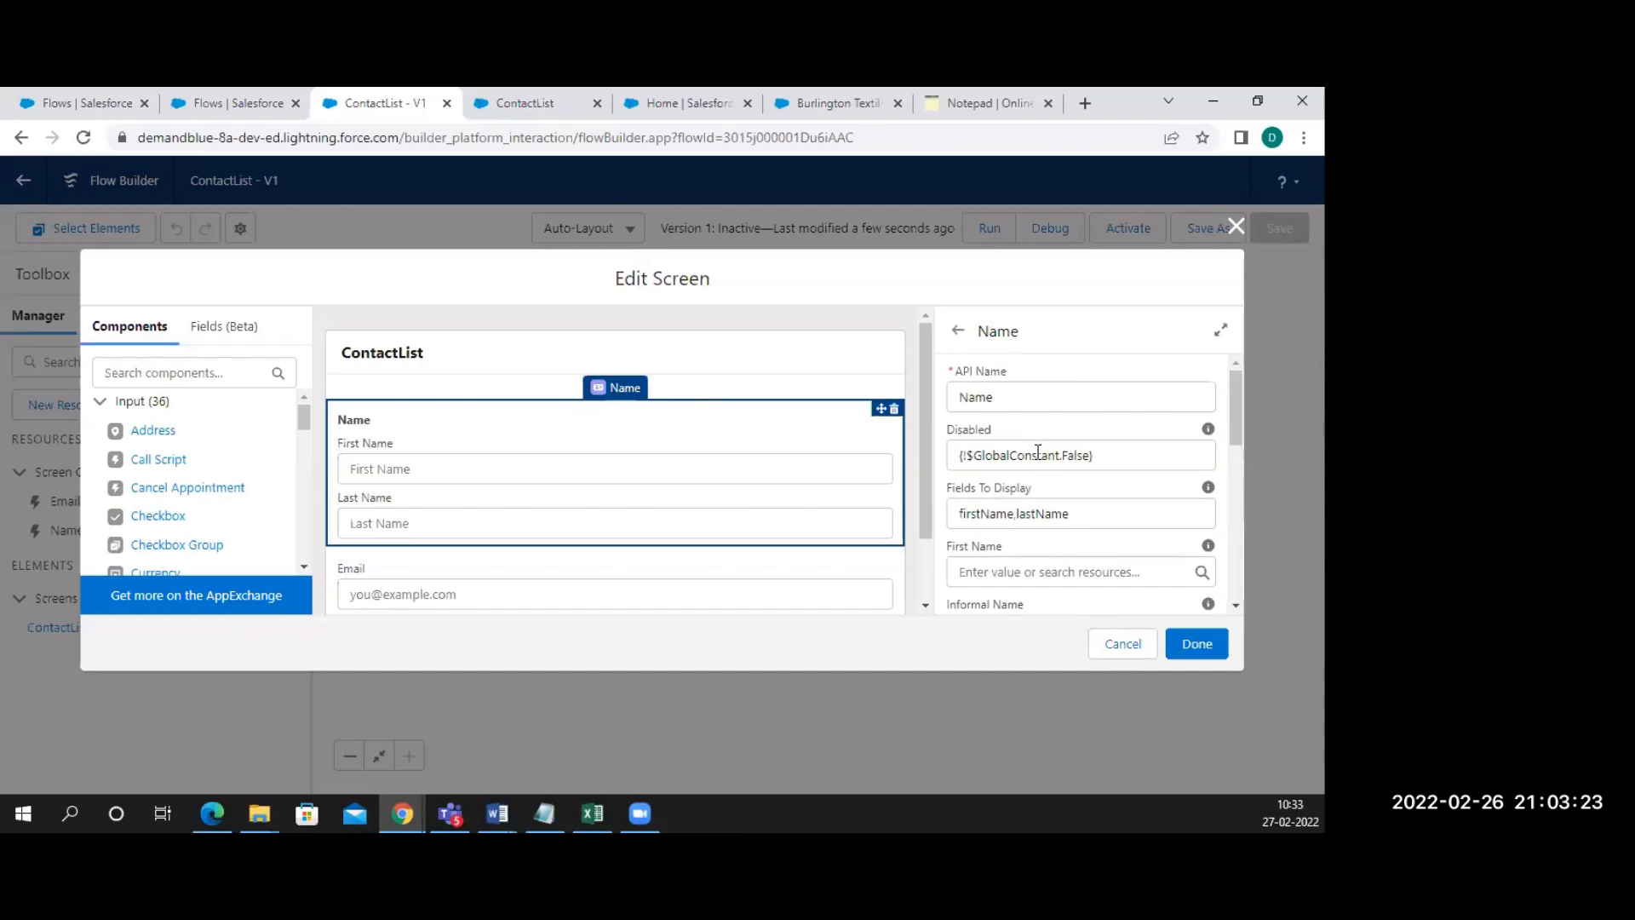
click(961, 398)
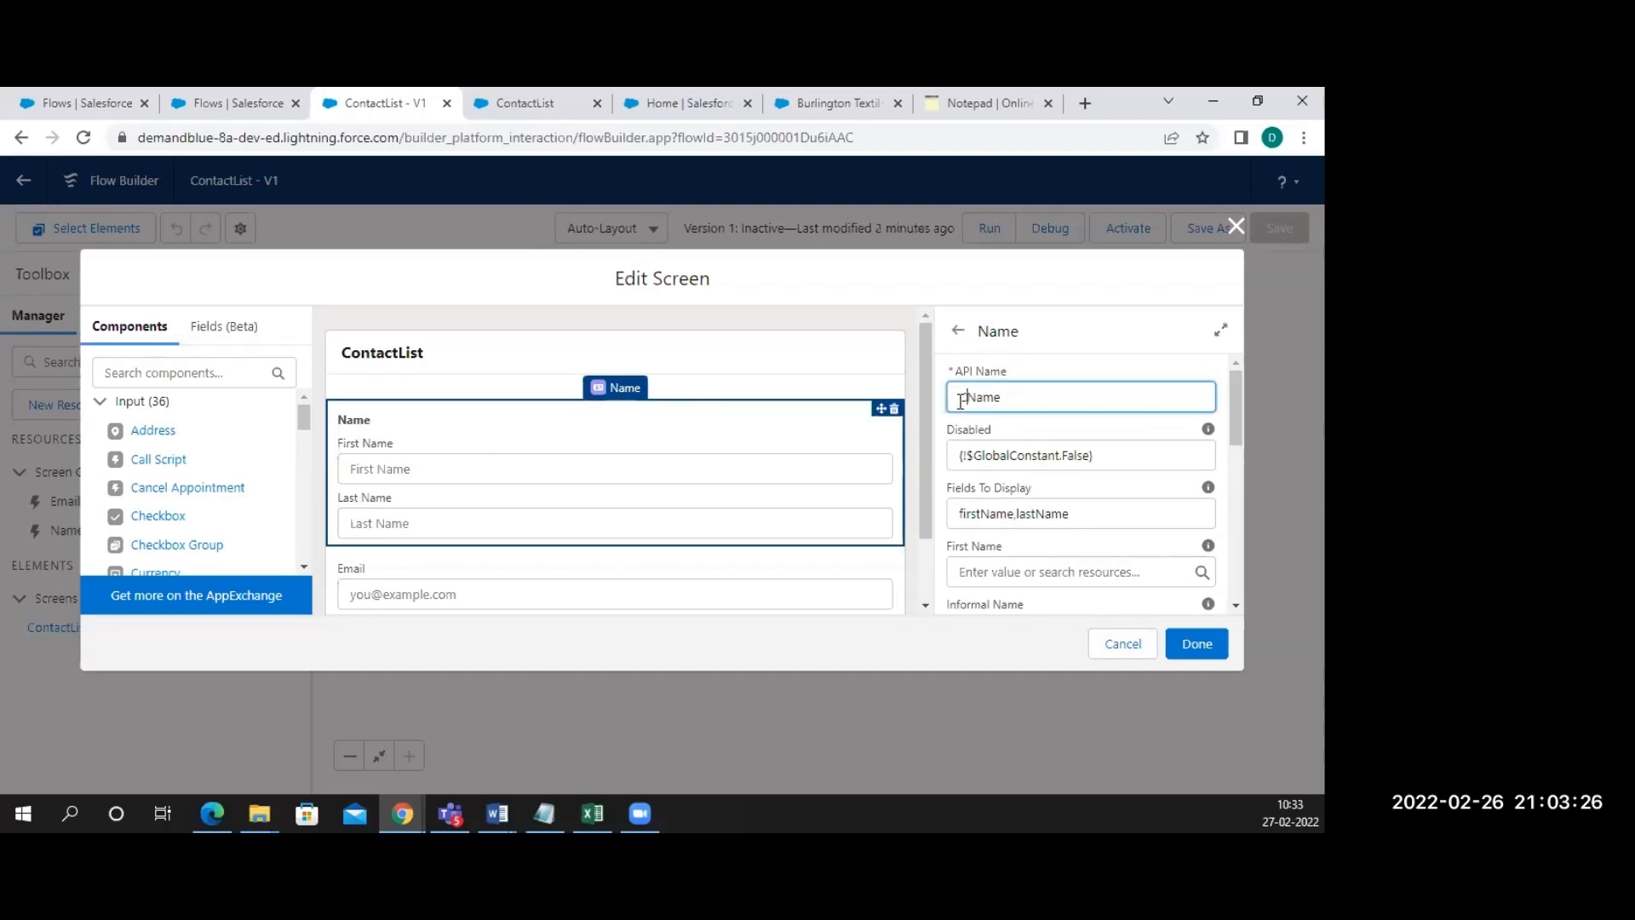
key(Right)
key(BackSpace)
key(BackSpace)
key(BackSpace)
key(BackSpace)
key(BackSpace)
text(Add a)
key(BackSpace)
key(BackSpace)
key(BackSpace)
text(Name)
click(1196, 647)
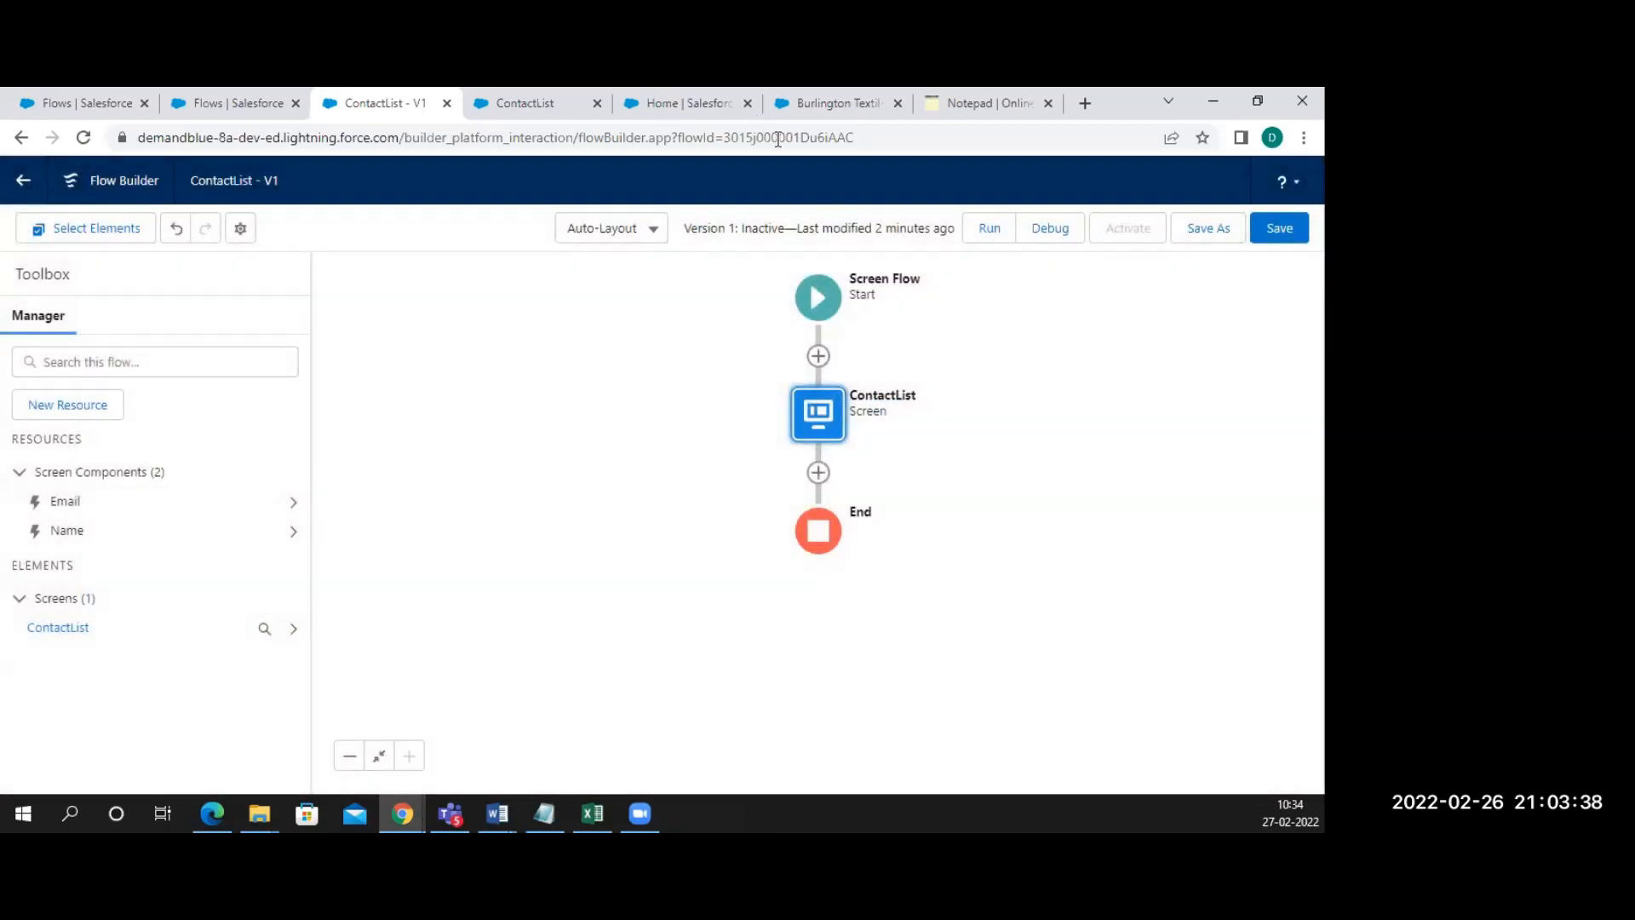
In the debug run, enter a test contact's first name, last name and e-mail, then finish
click(640, 105)
click(532, 104)
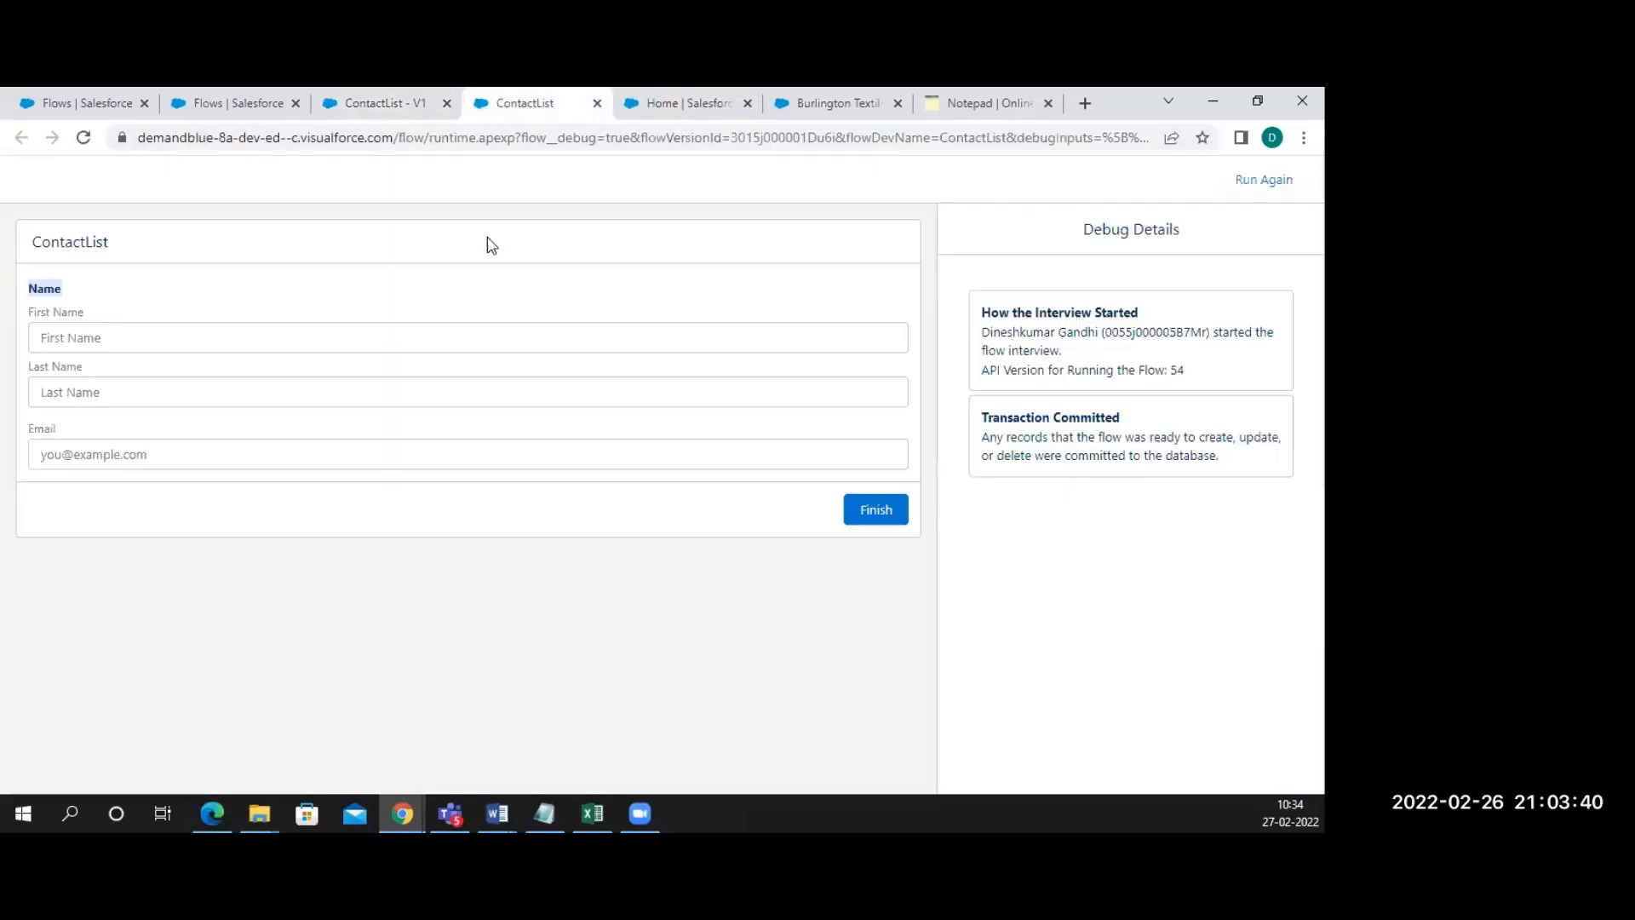
click(260, 341)
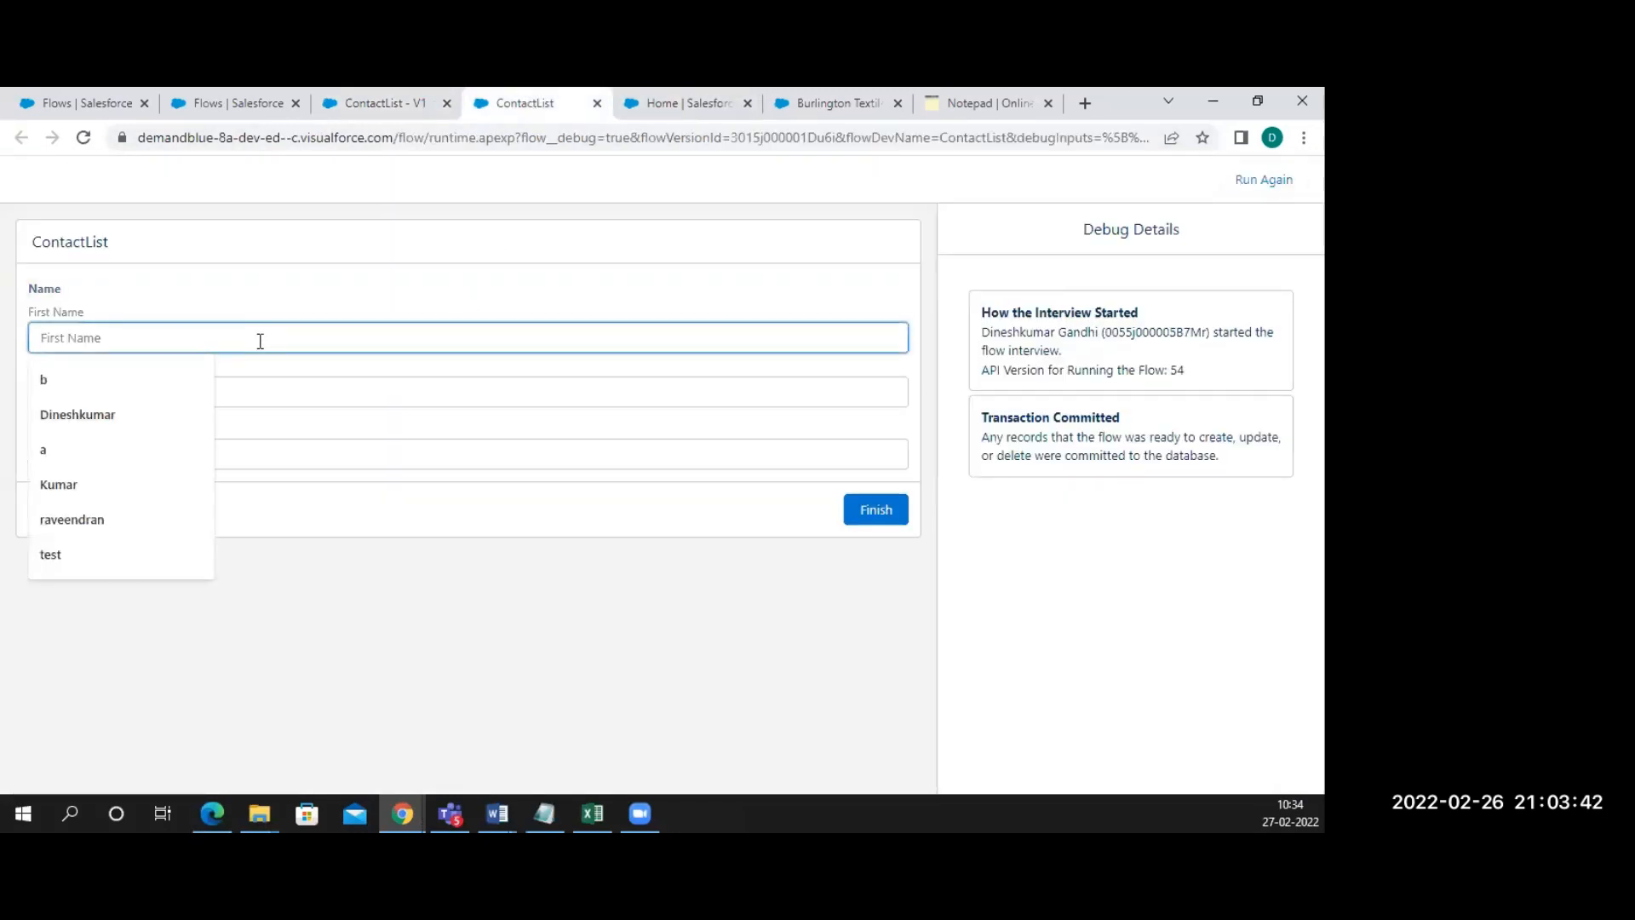
text(Dineshkumar)
click(151, 386)
click(130, 390)
text(G)
click(288, 454)
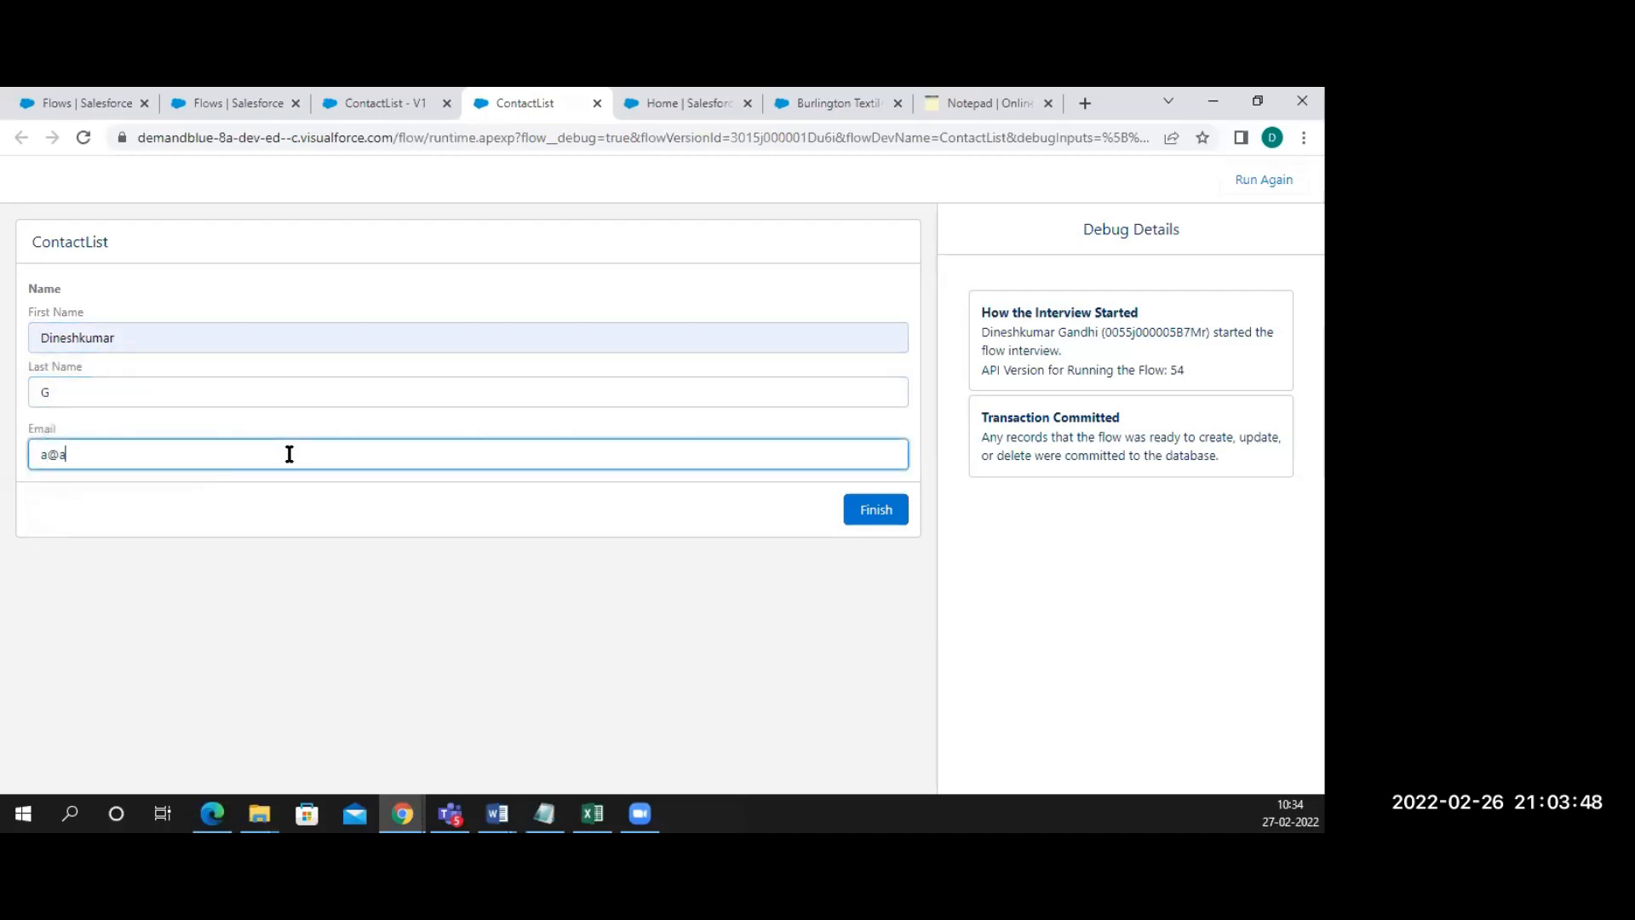
key(BackSpace)
click(874, 505)
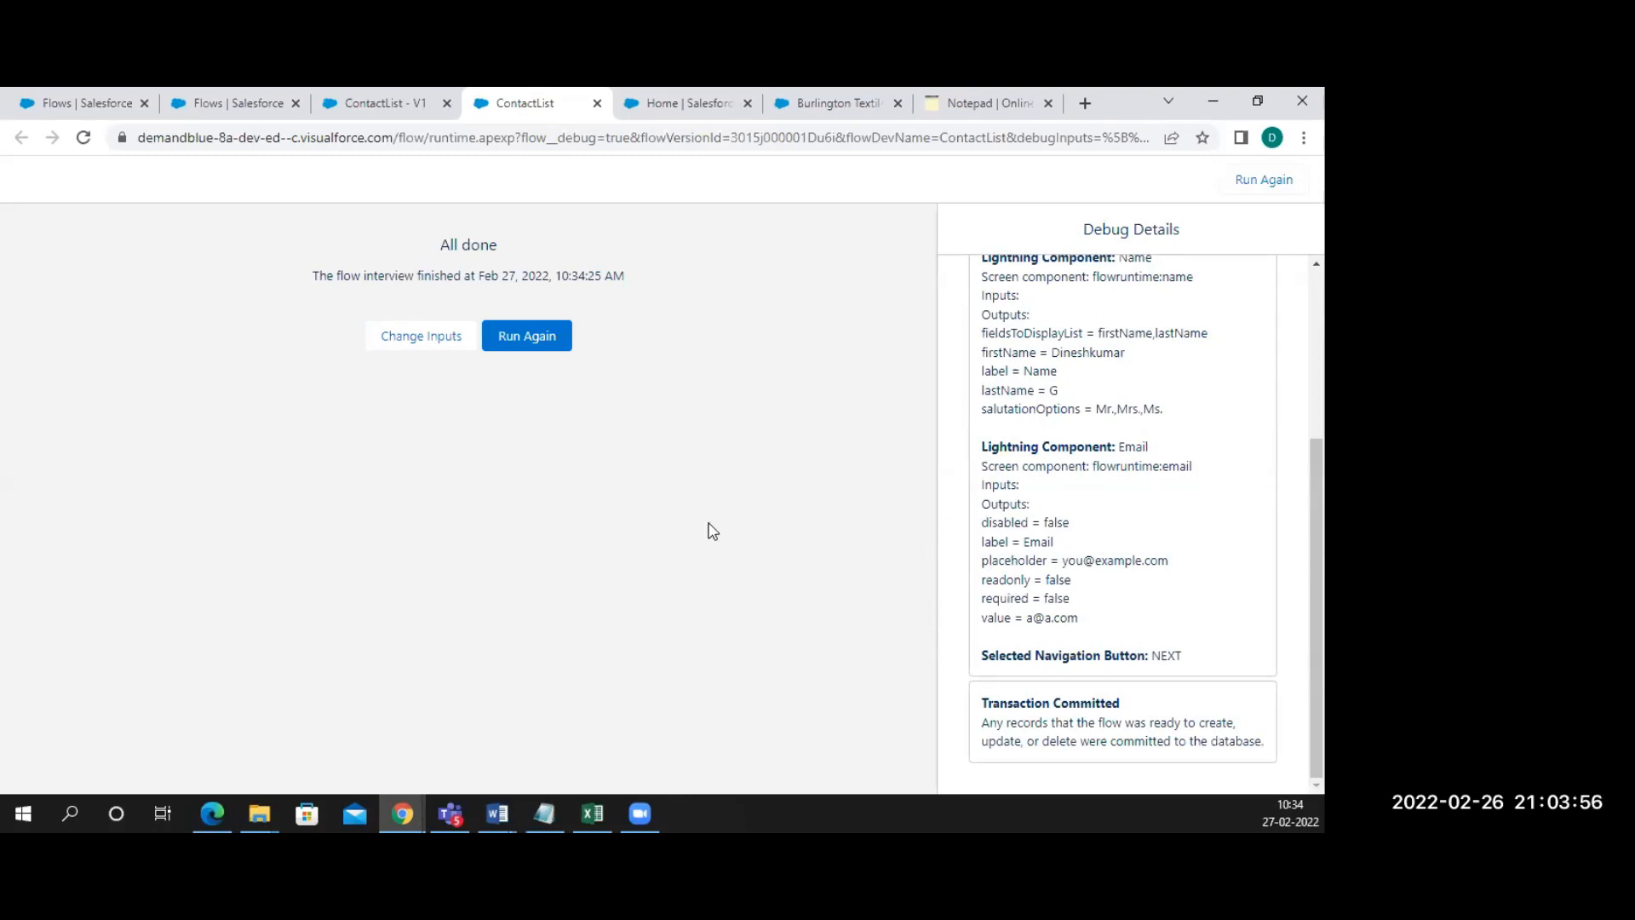
Check the recorded email in the debug details, rerun the flow, and return to editing ContactList
drag(1027, 619, 1100, 632)
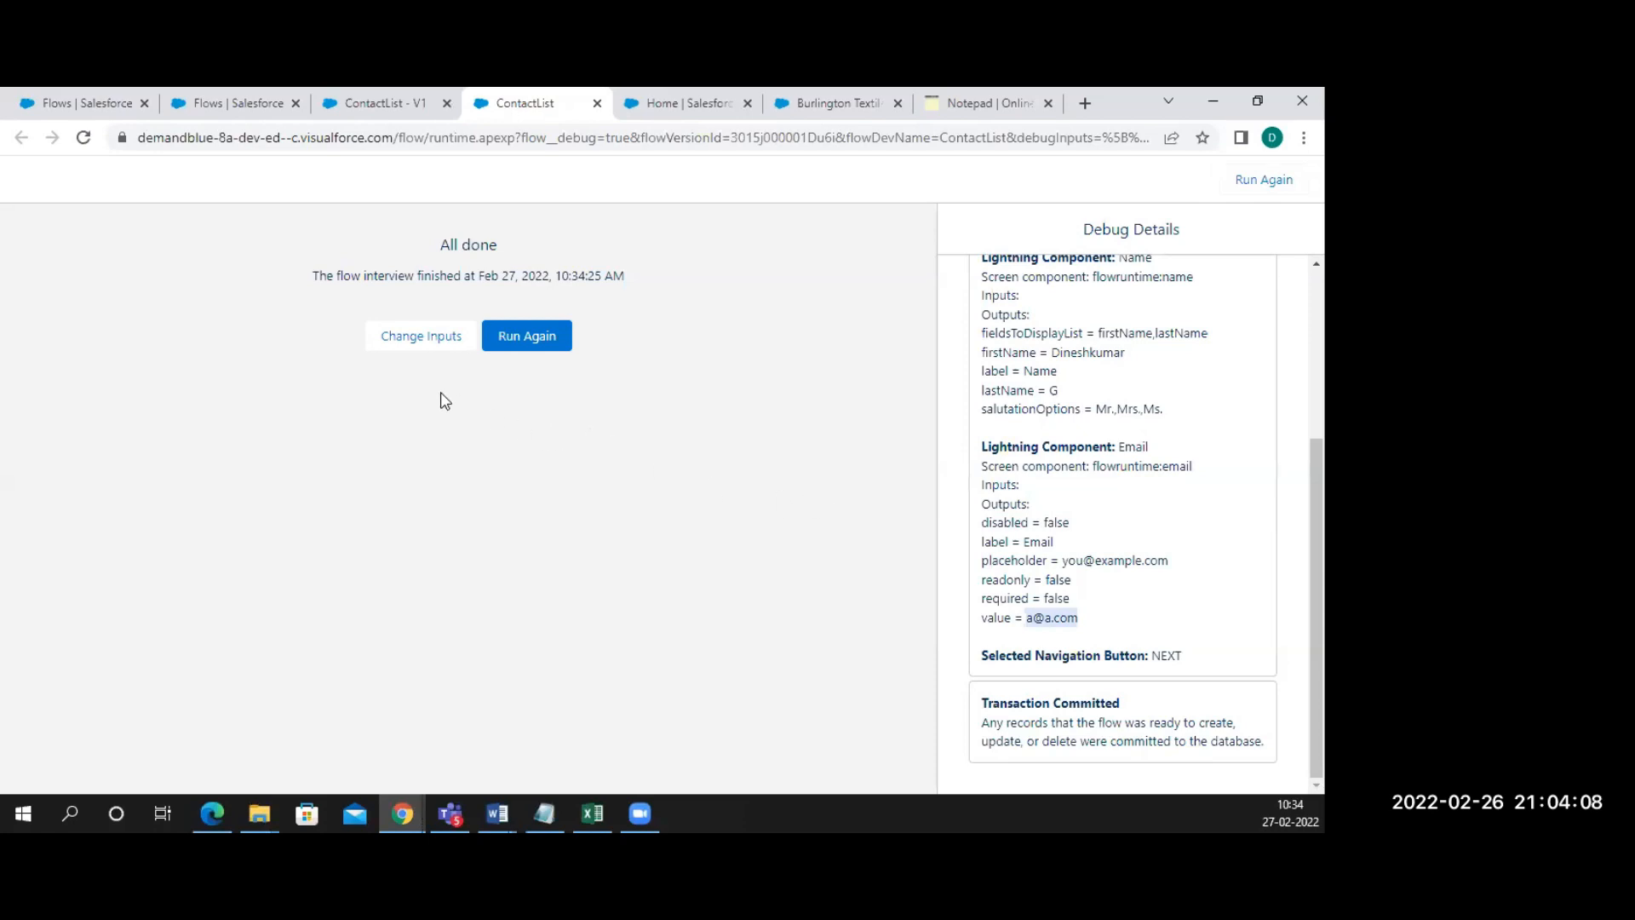
click(537, 345)
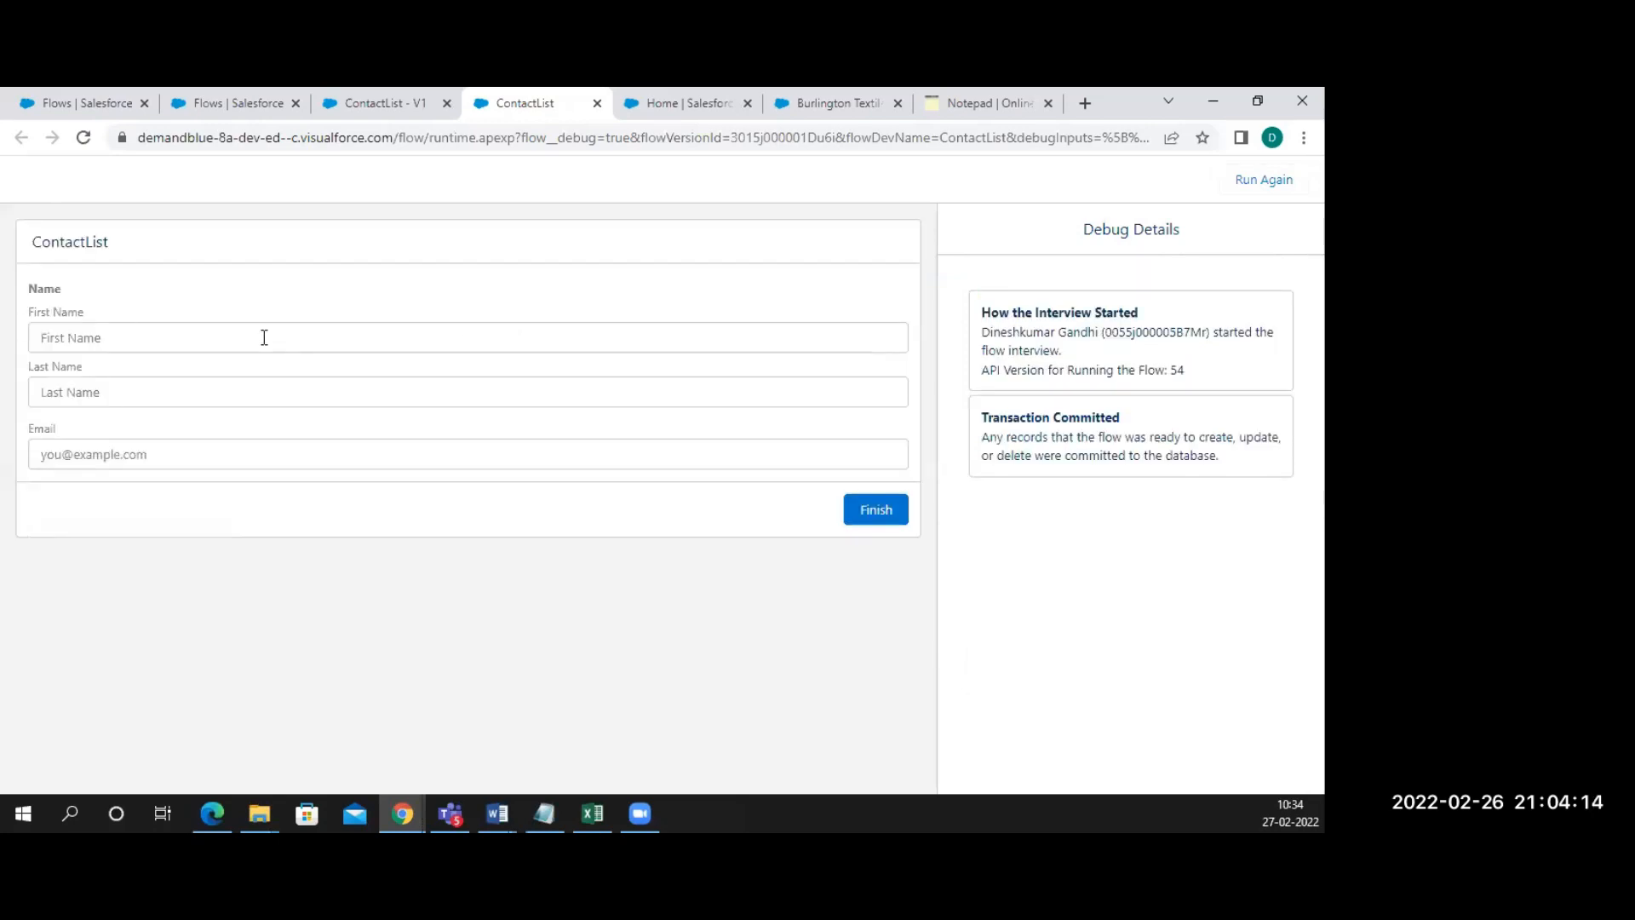
click(370, 104)
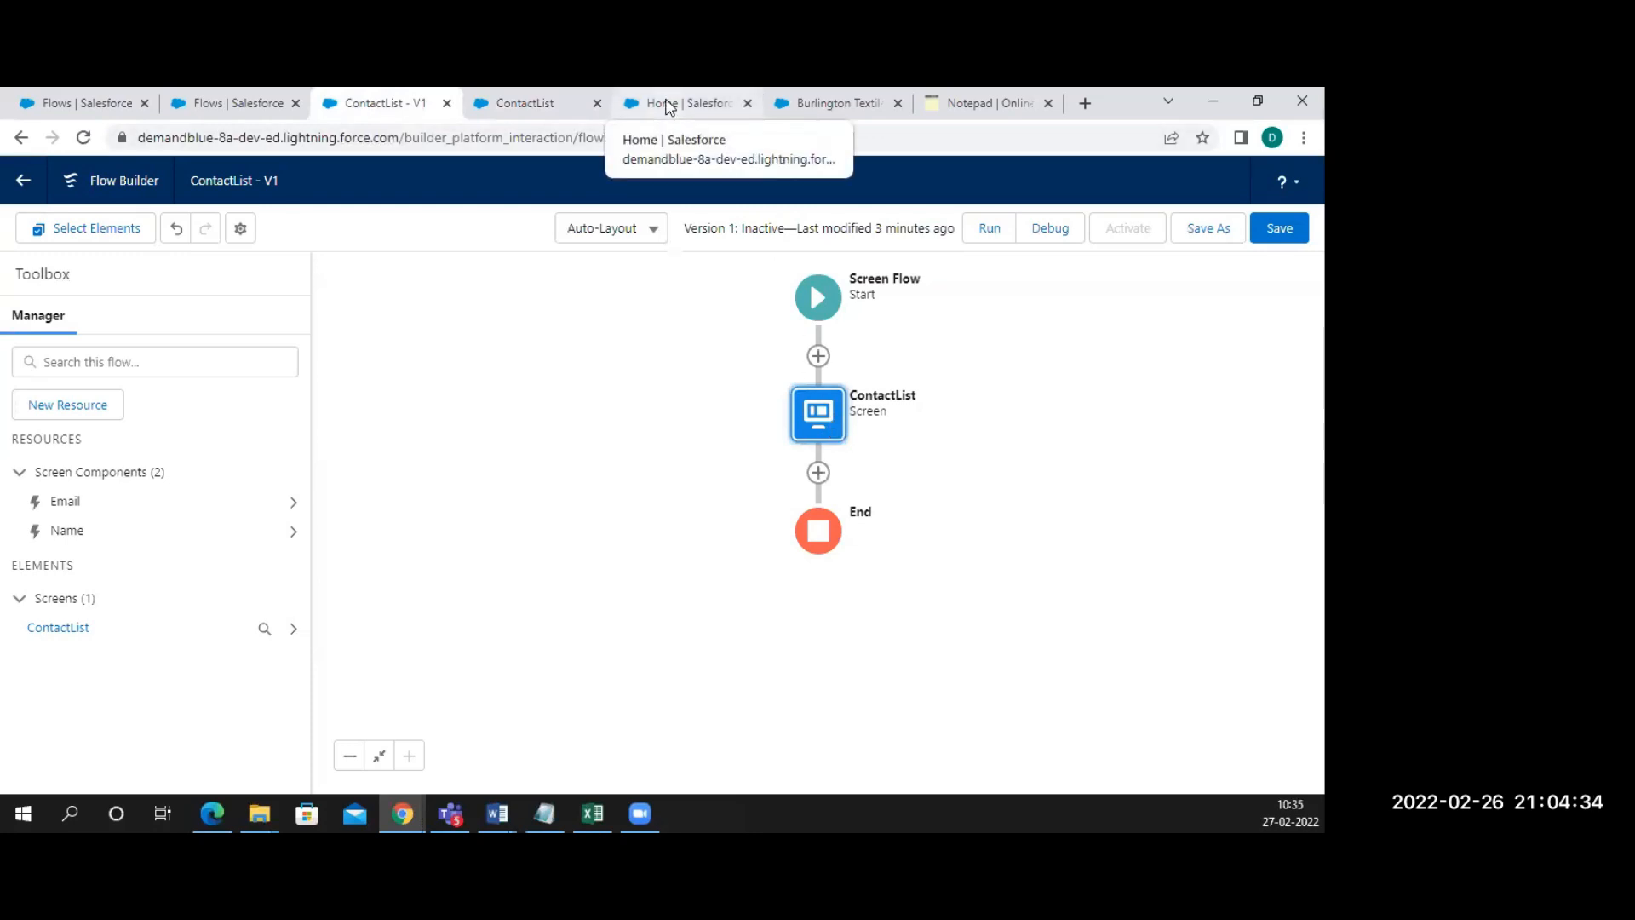
click(668, 106)
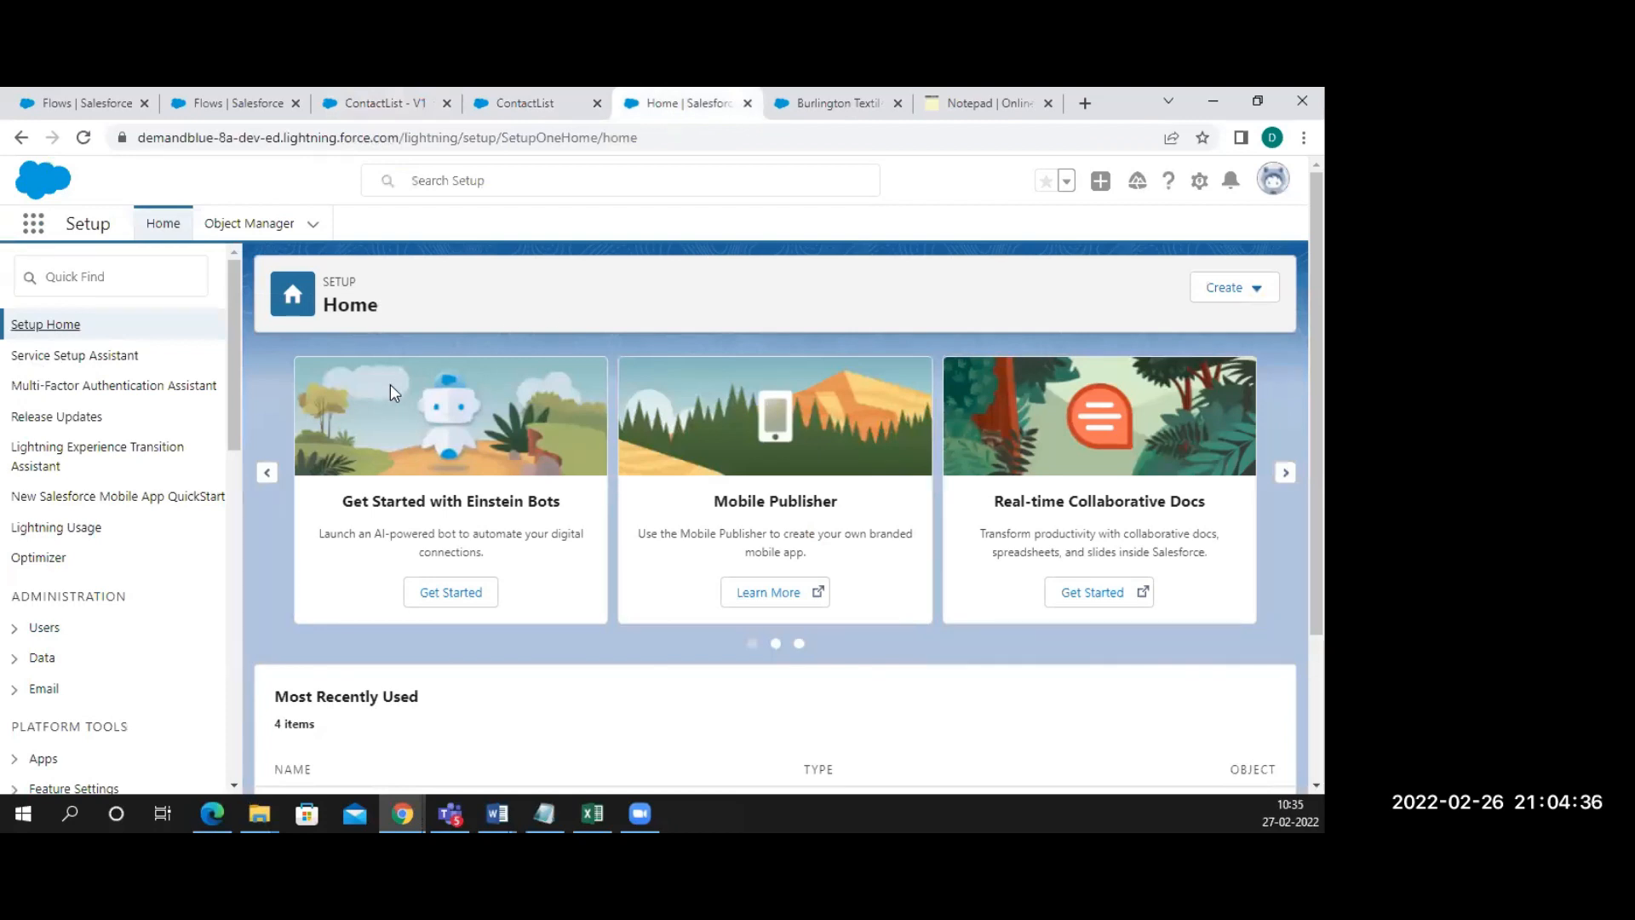
click(817, 104)
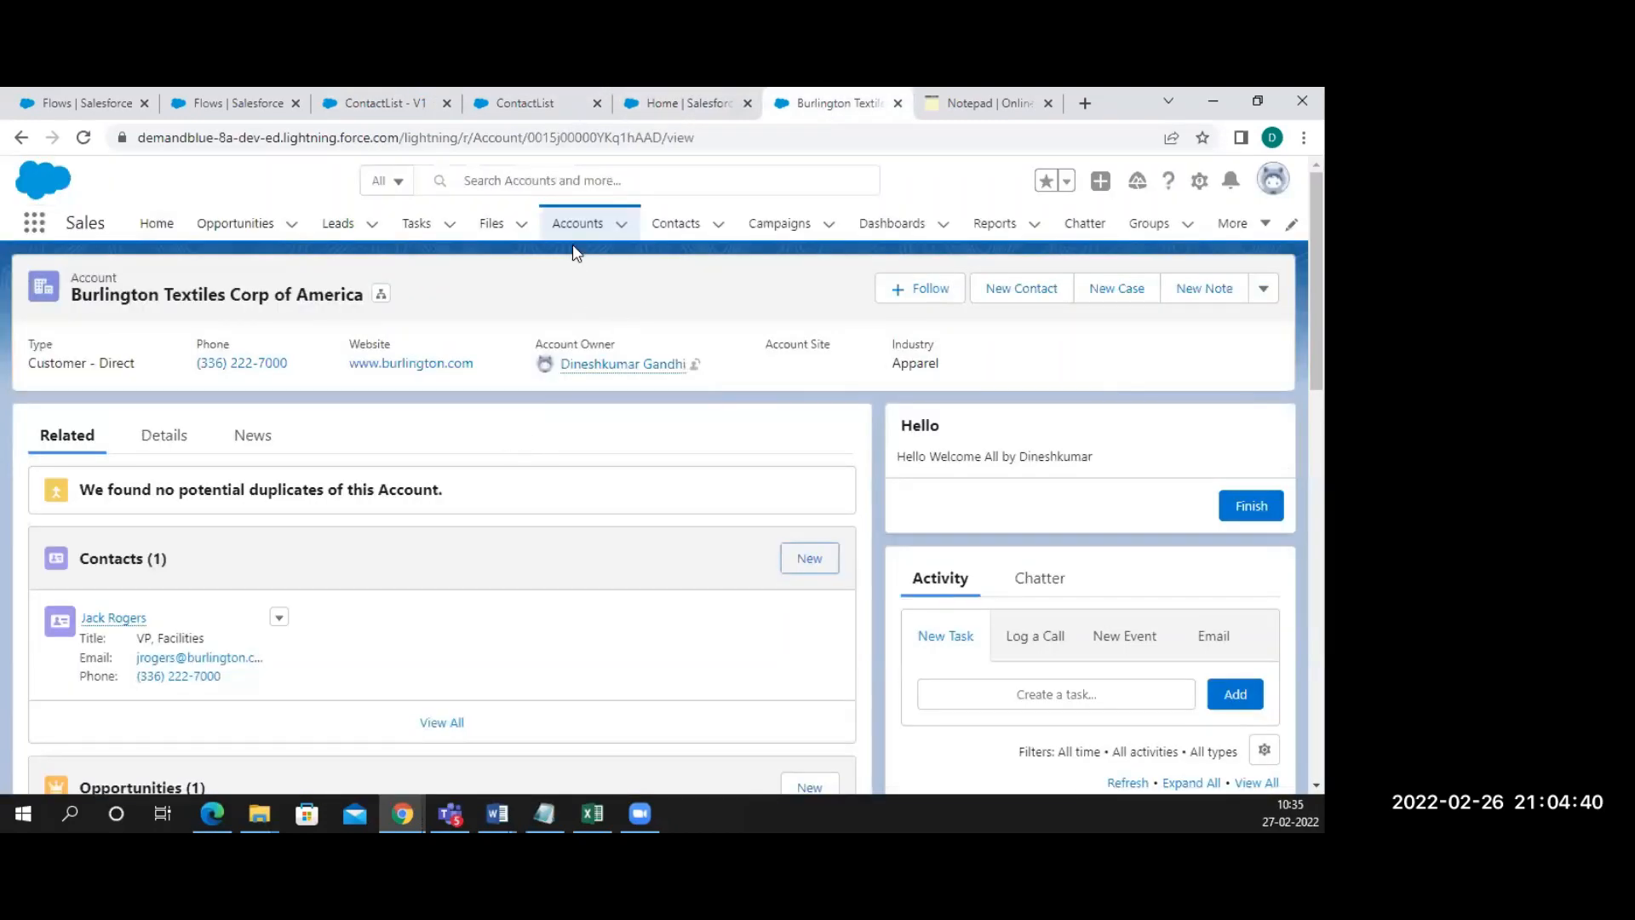
click(415, 106)
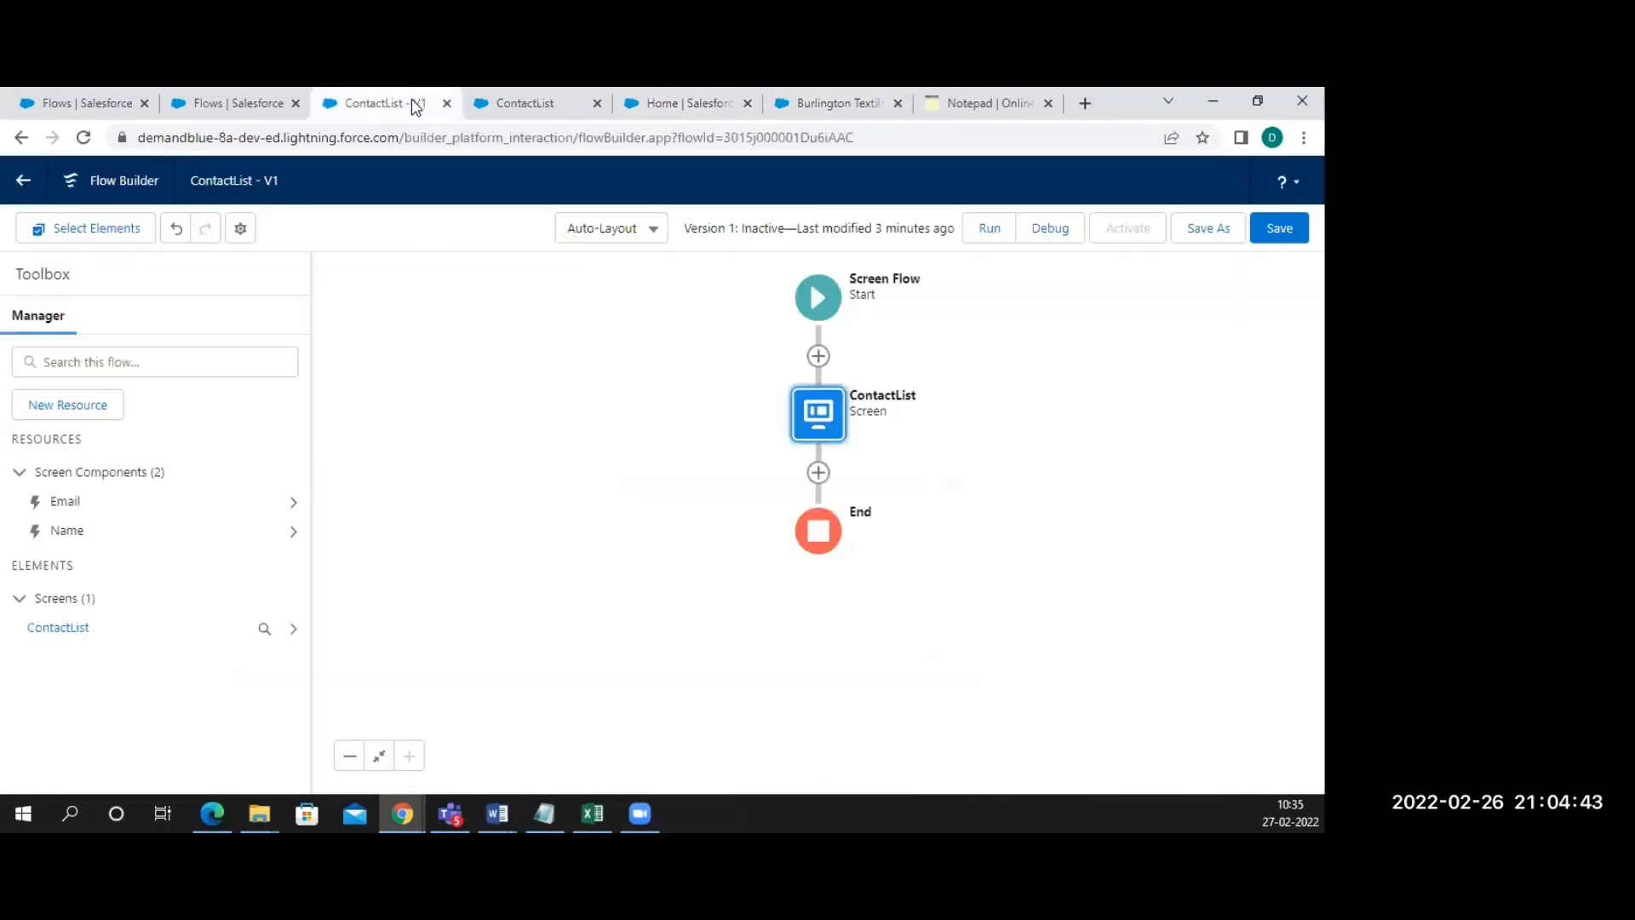
Add a Create Records element after the ContactList screen
click(819, 474)
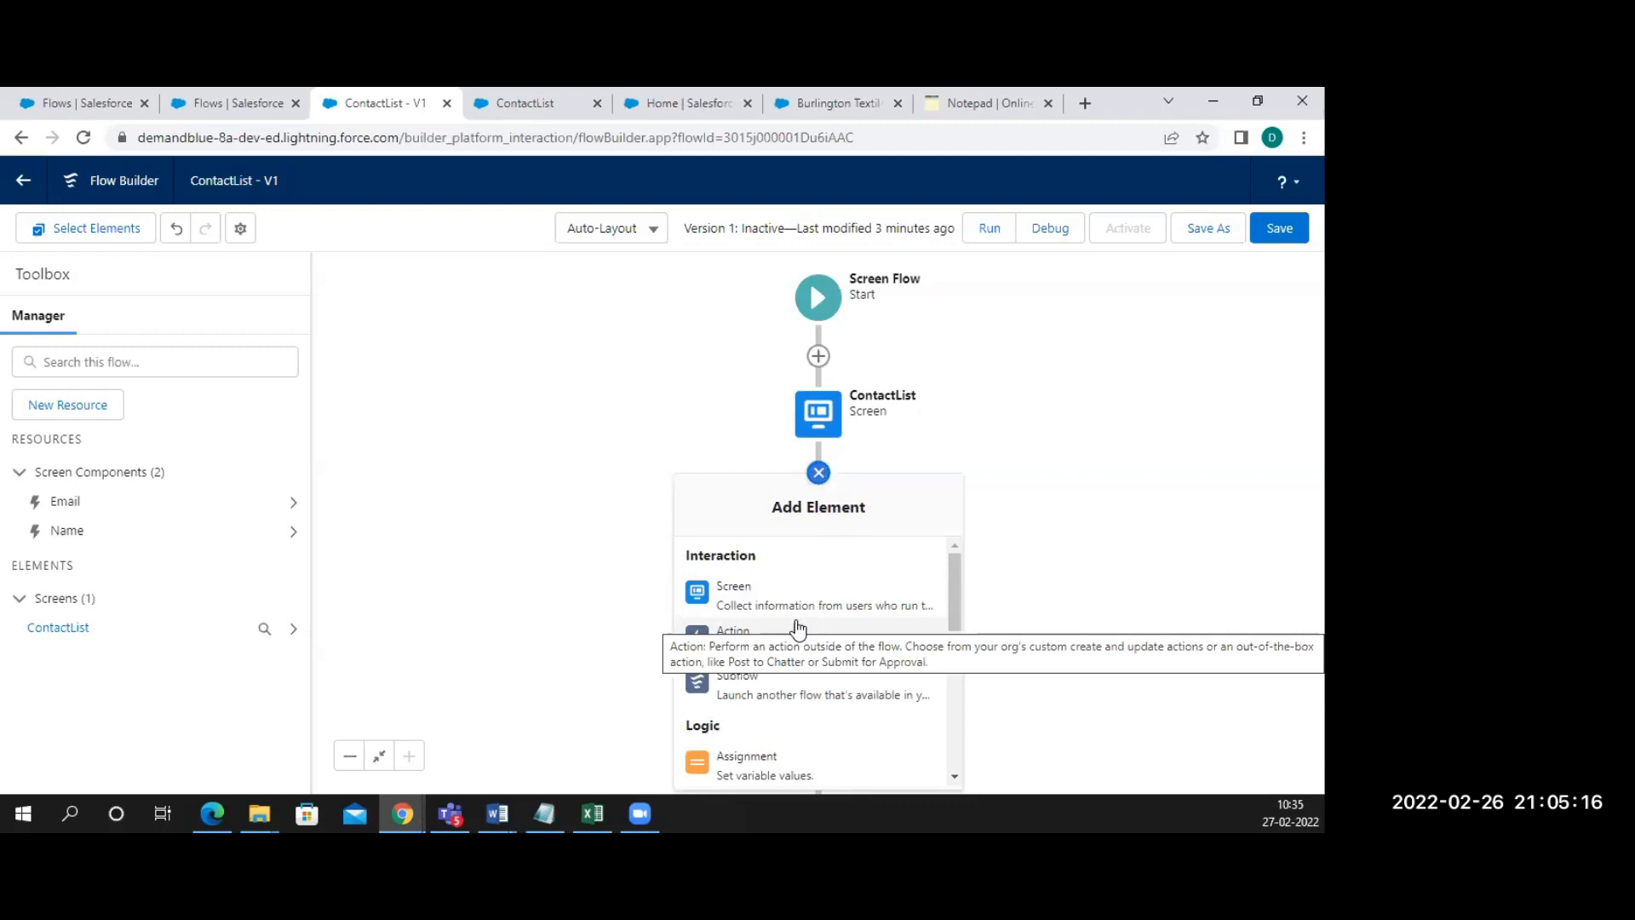
scroll(790, 599, down, 1)
scroll(791, 599, down, 5)
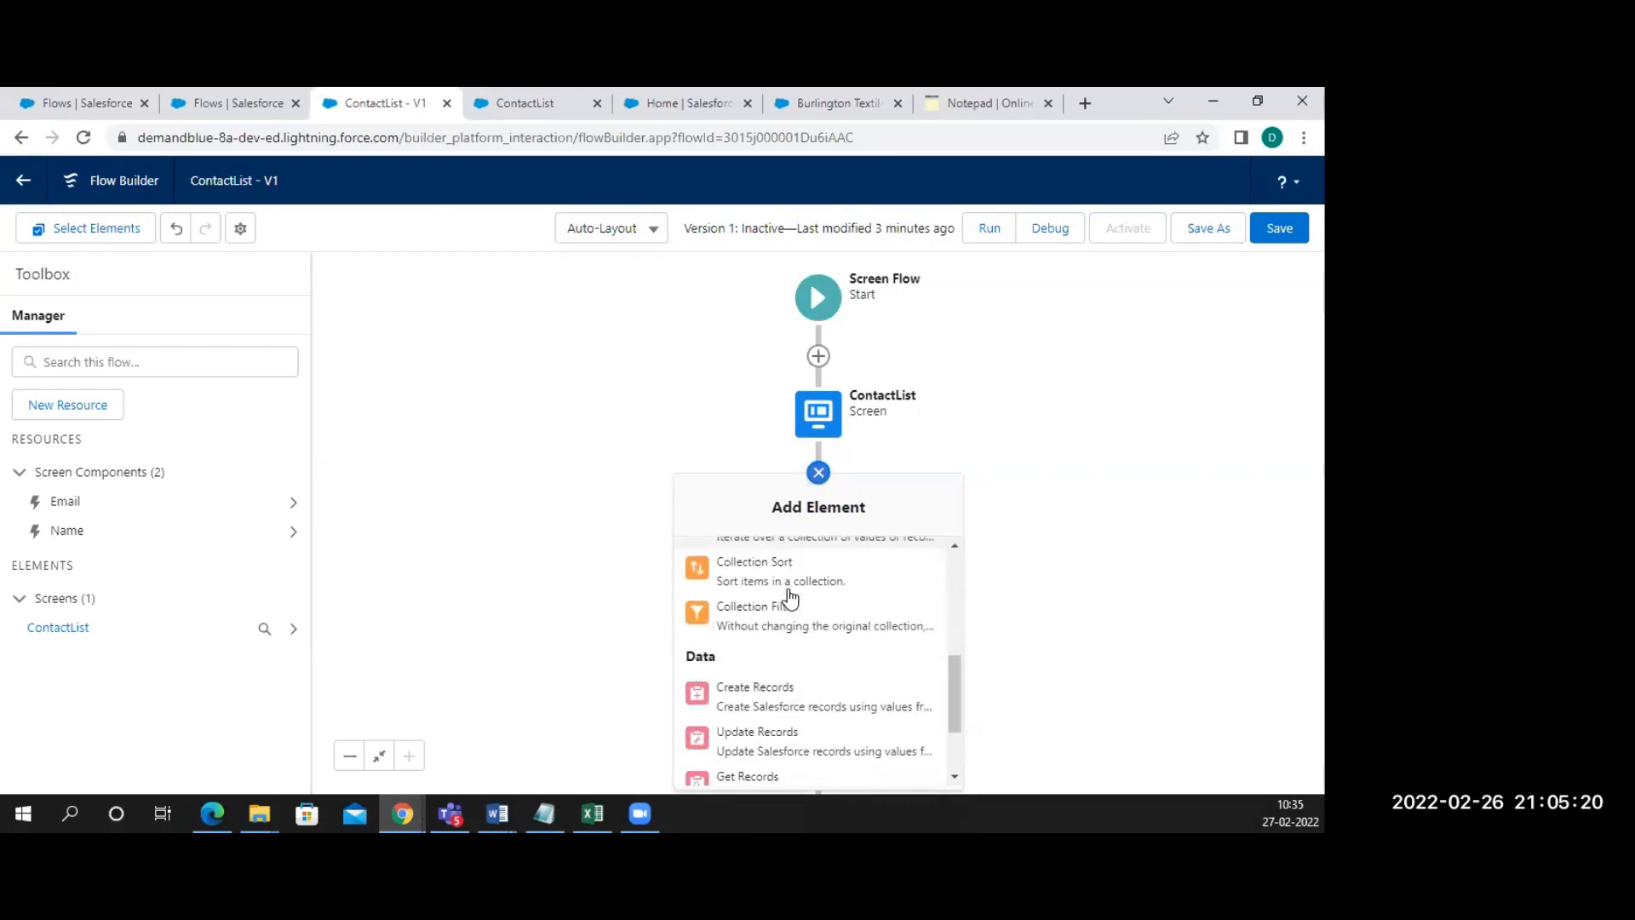
scroll(790, 599, down, 2)
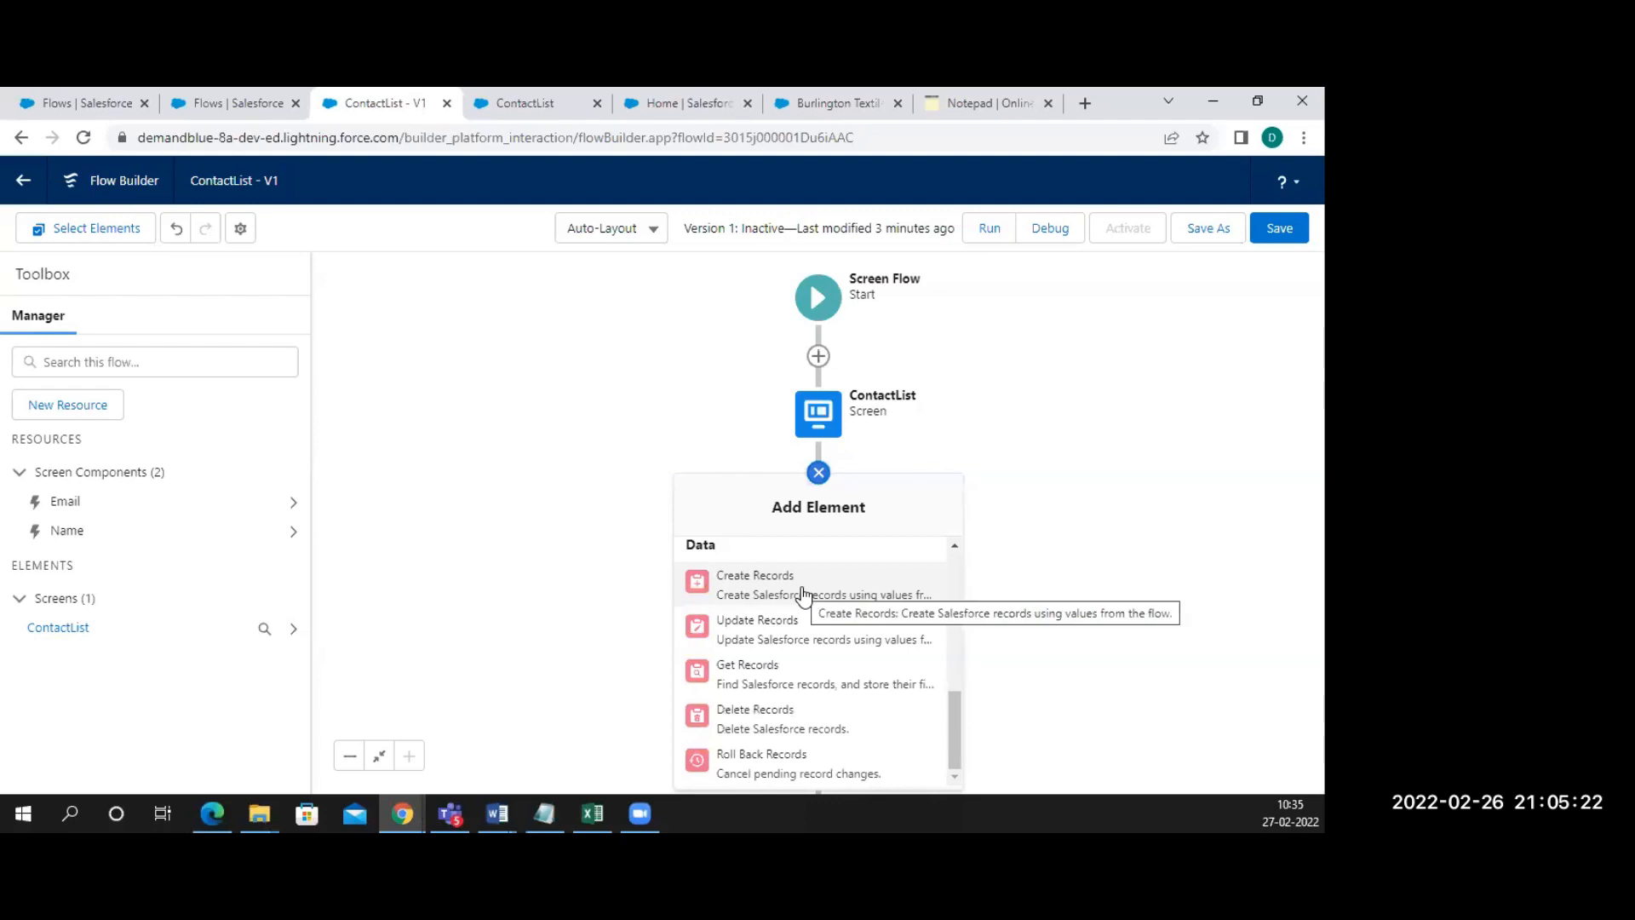
click(802, 594)
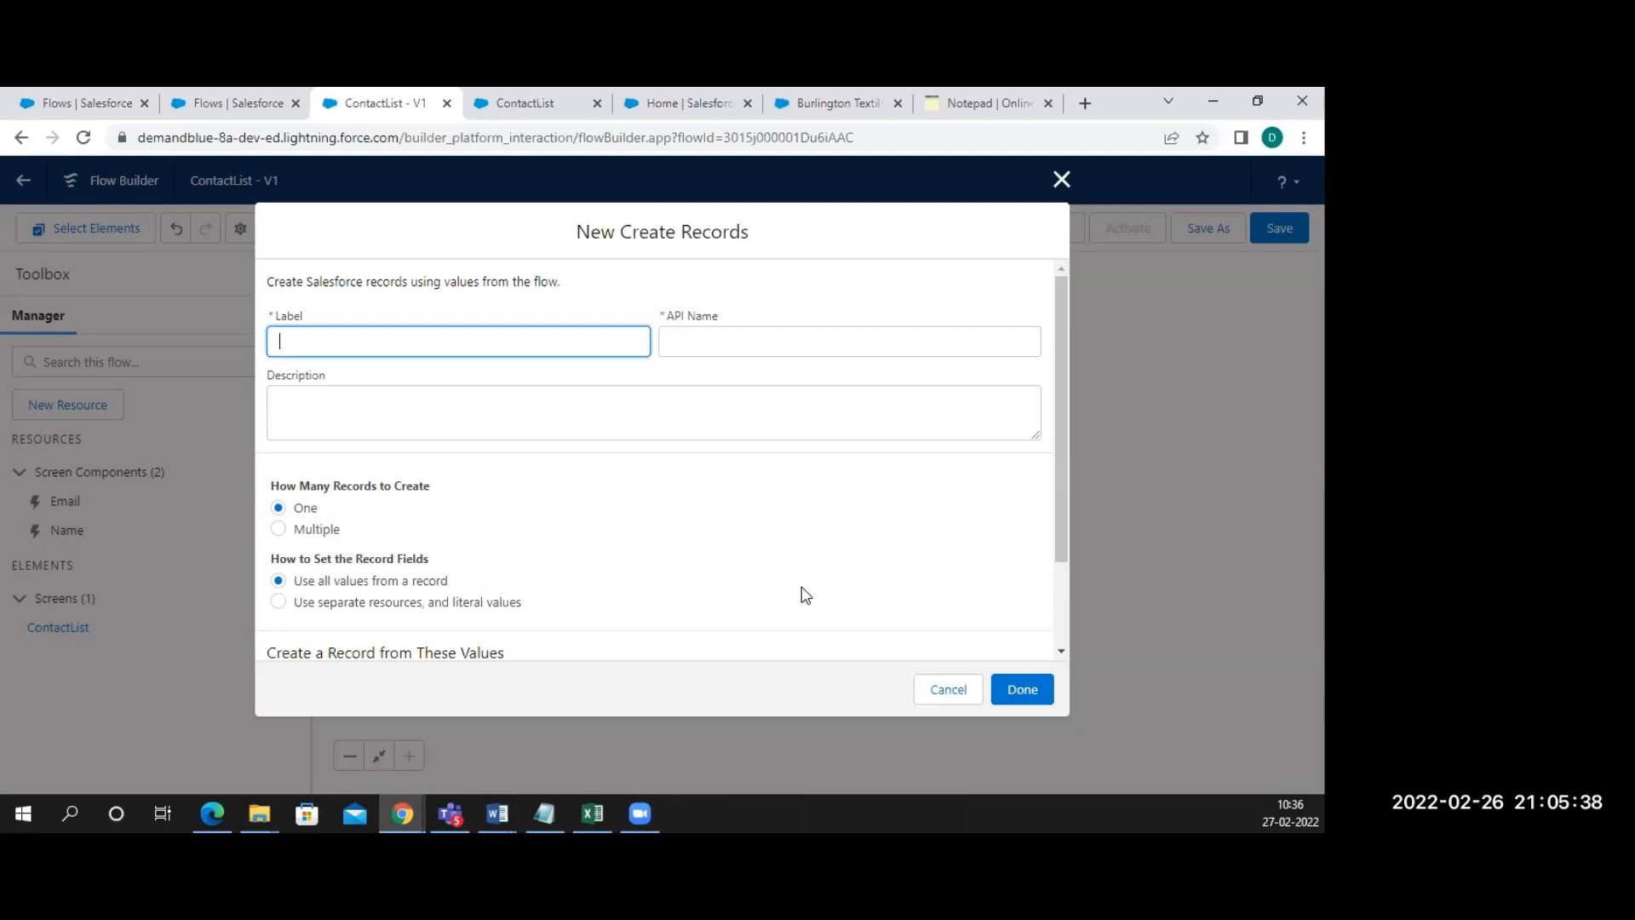
Label the element Contacts so its API name fills, then bring up the Burlington Textiles account page
text(Contacts)
click(697, 414)
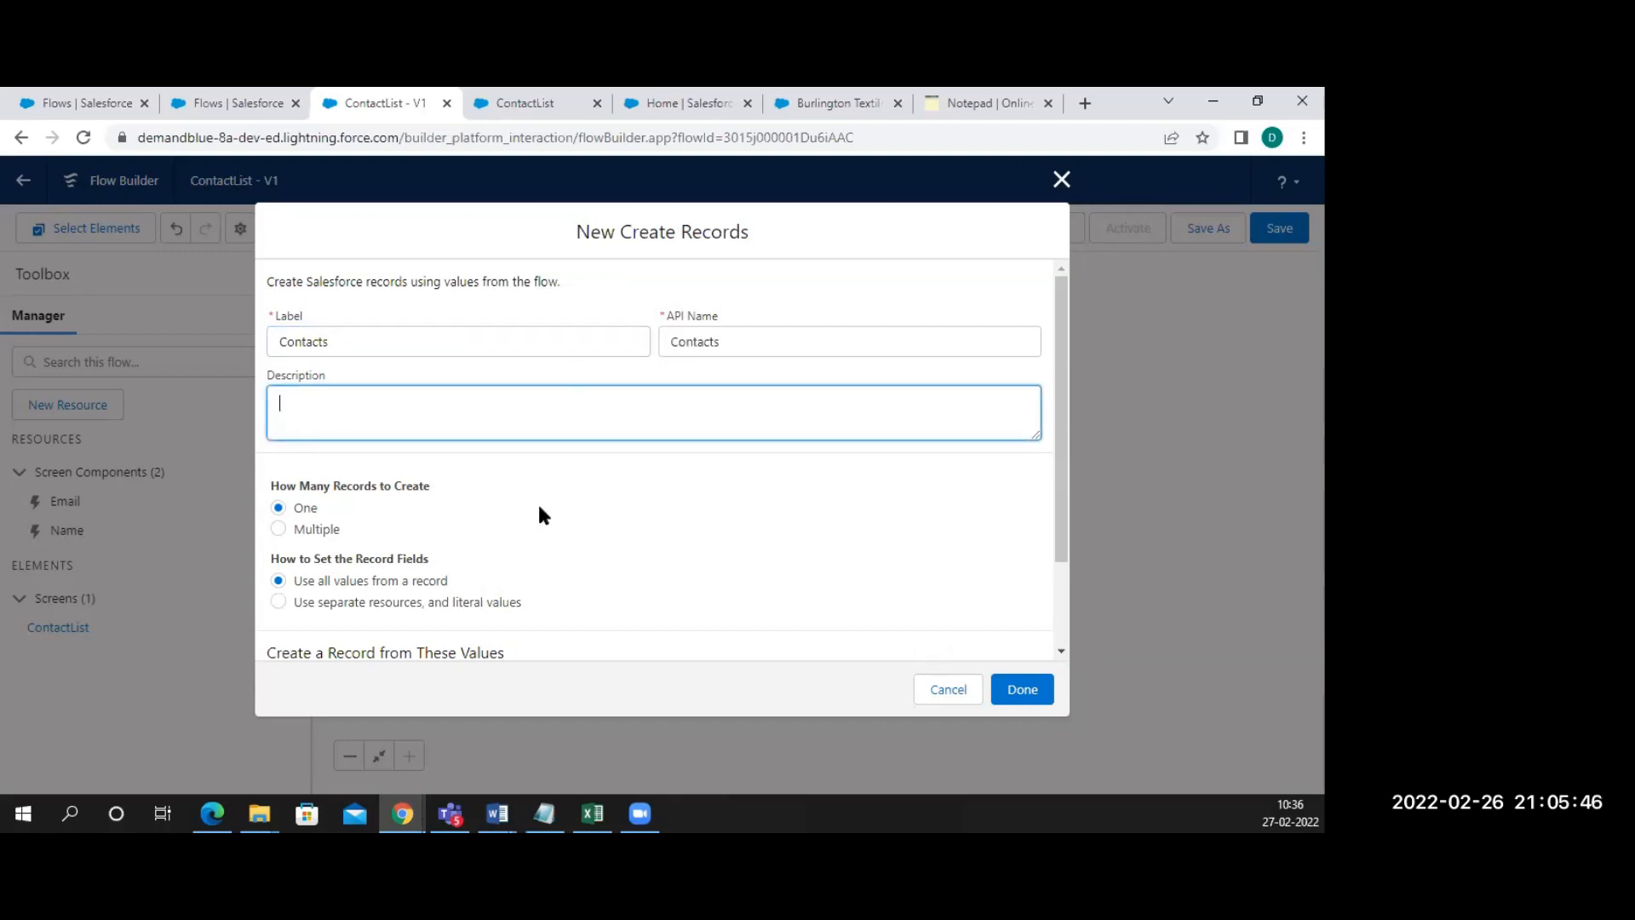
scroll(538, 515, down, 2)
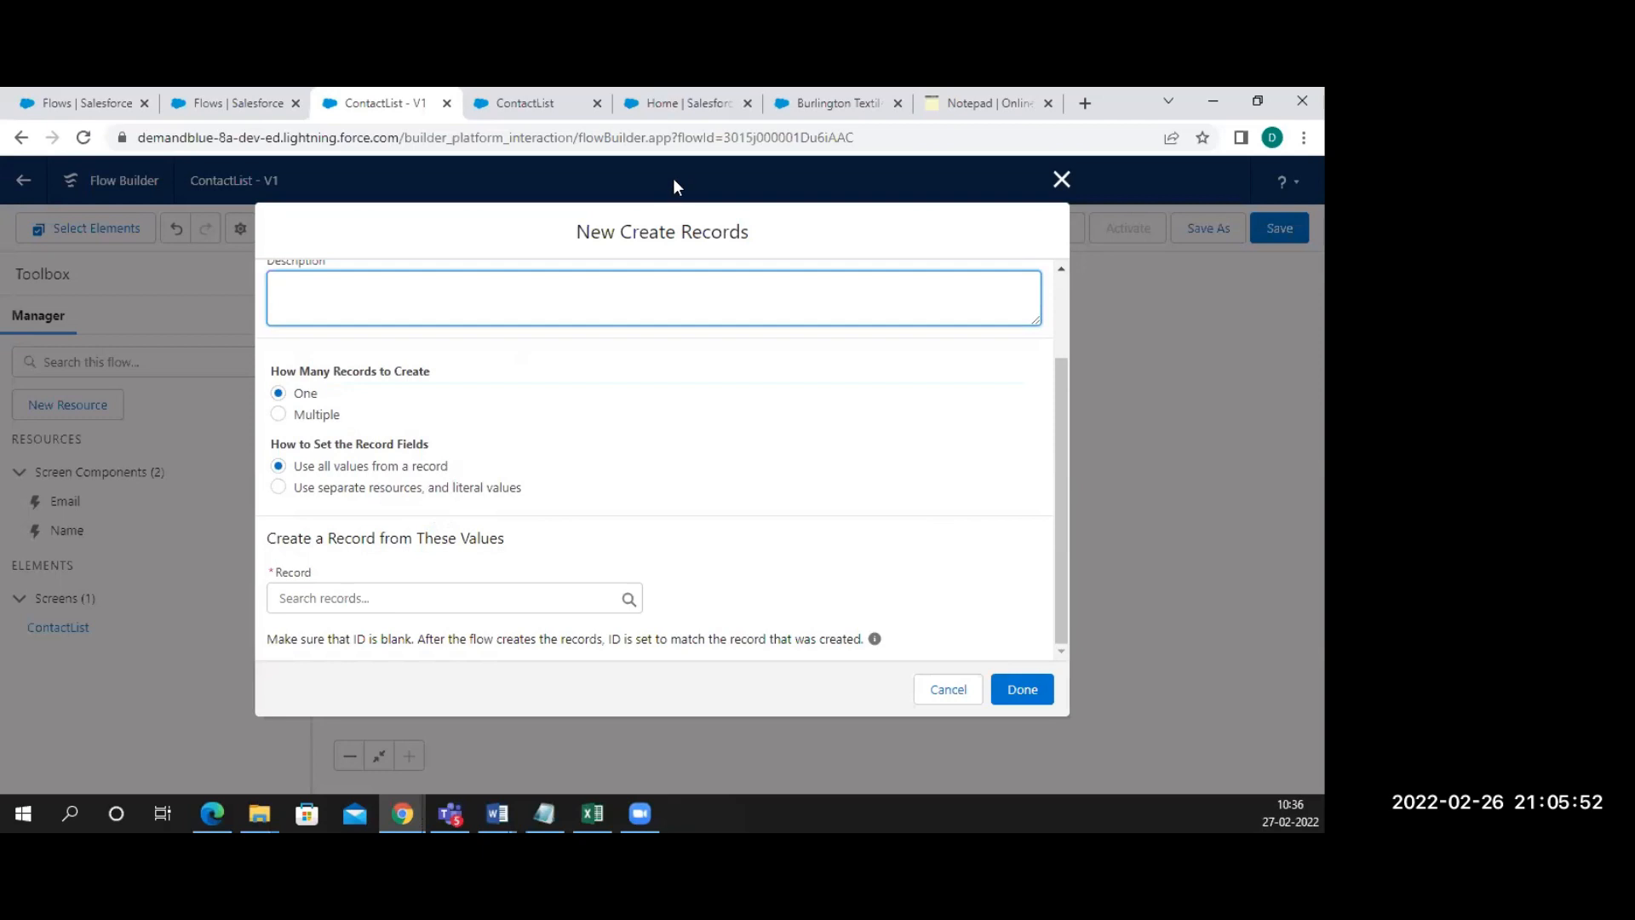
click(830, 103)
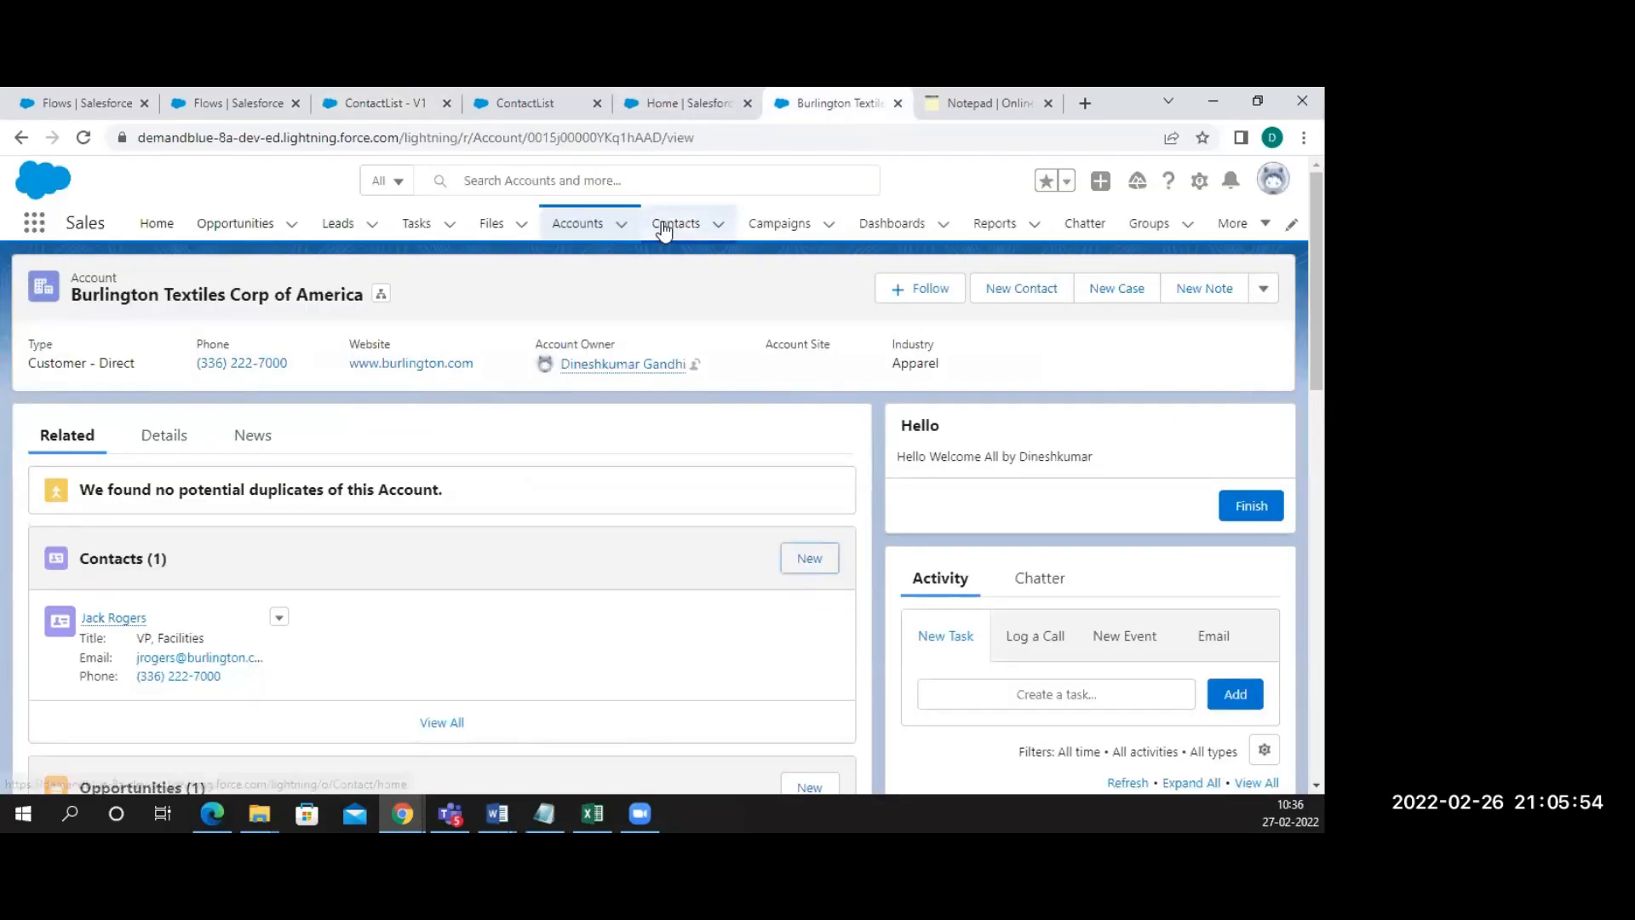
Open a New Contact form on the account, look at its Email field, and cancel without saving
click(810, 558)
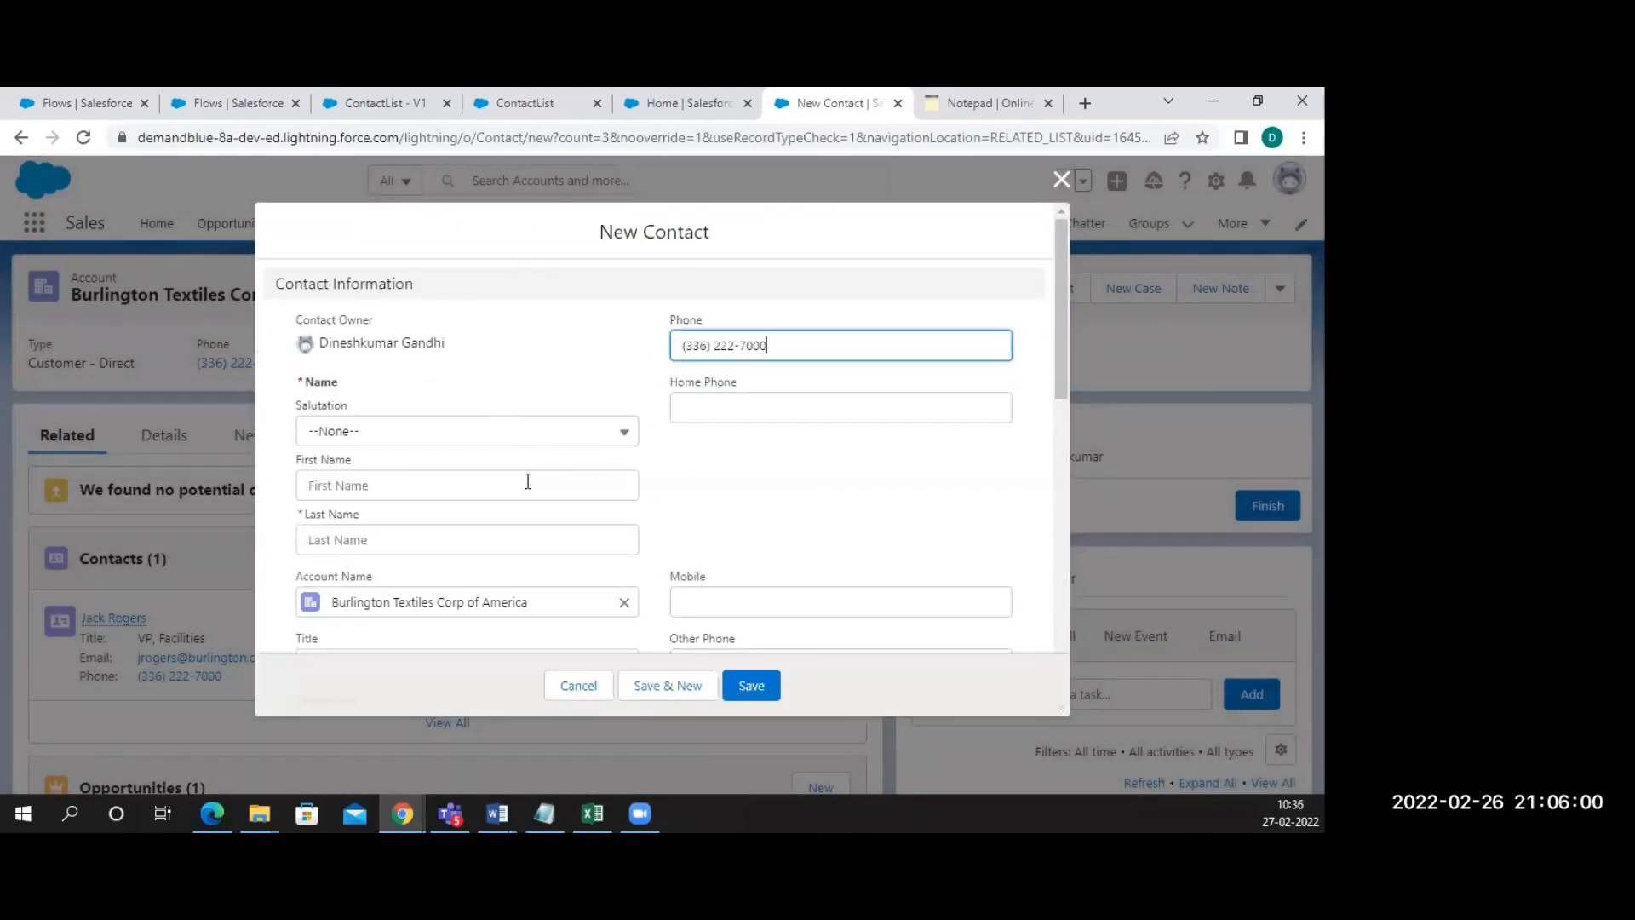
scroll(533, 496, down, 1)
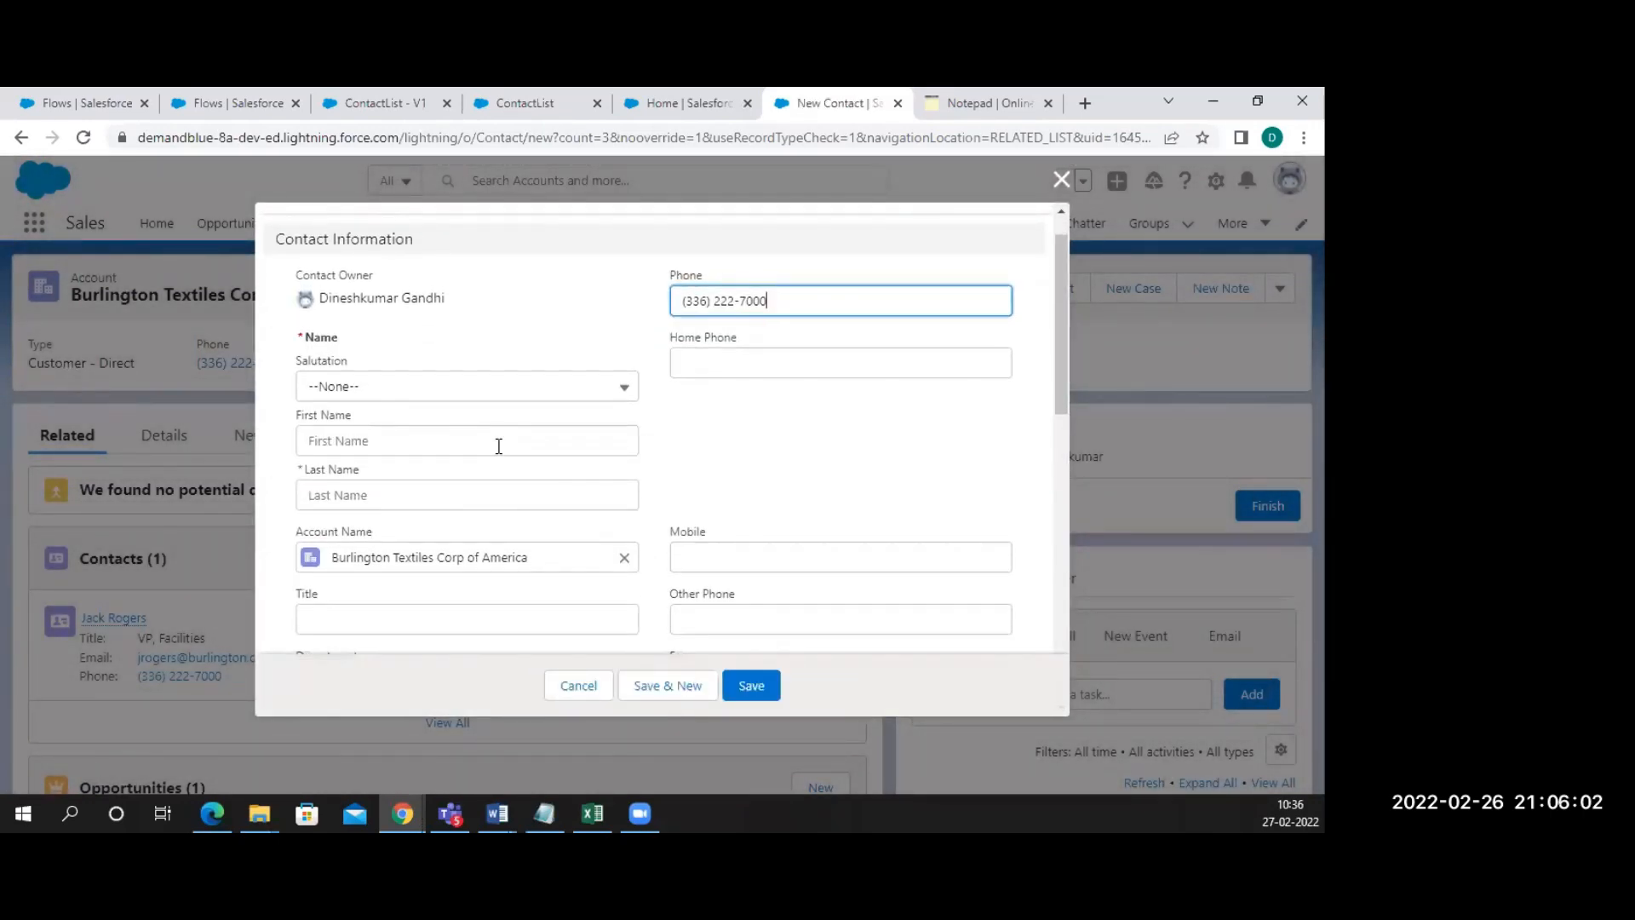
scroll(673, 500, down, 3)
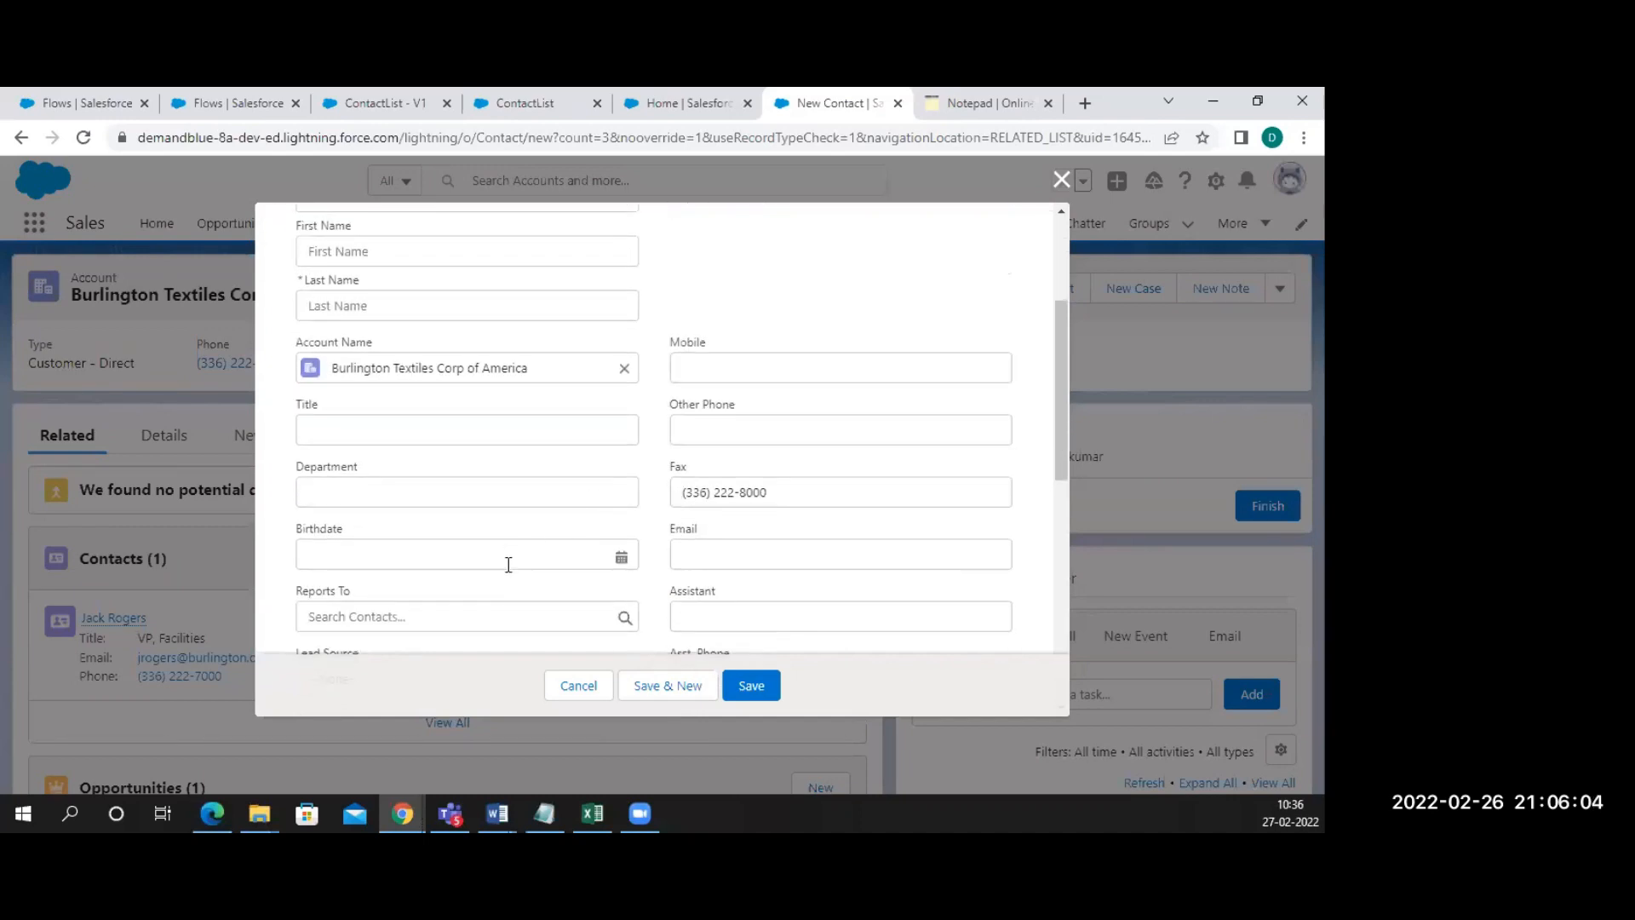
scroll(545, 554, down, 2)
click(704, 429)
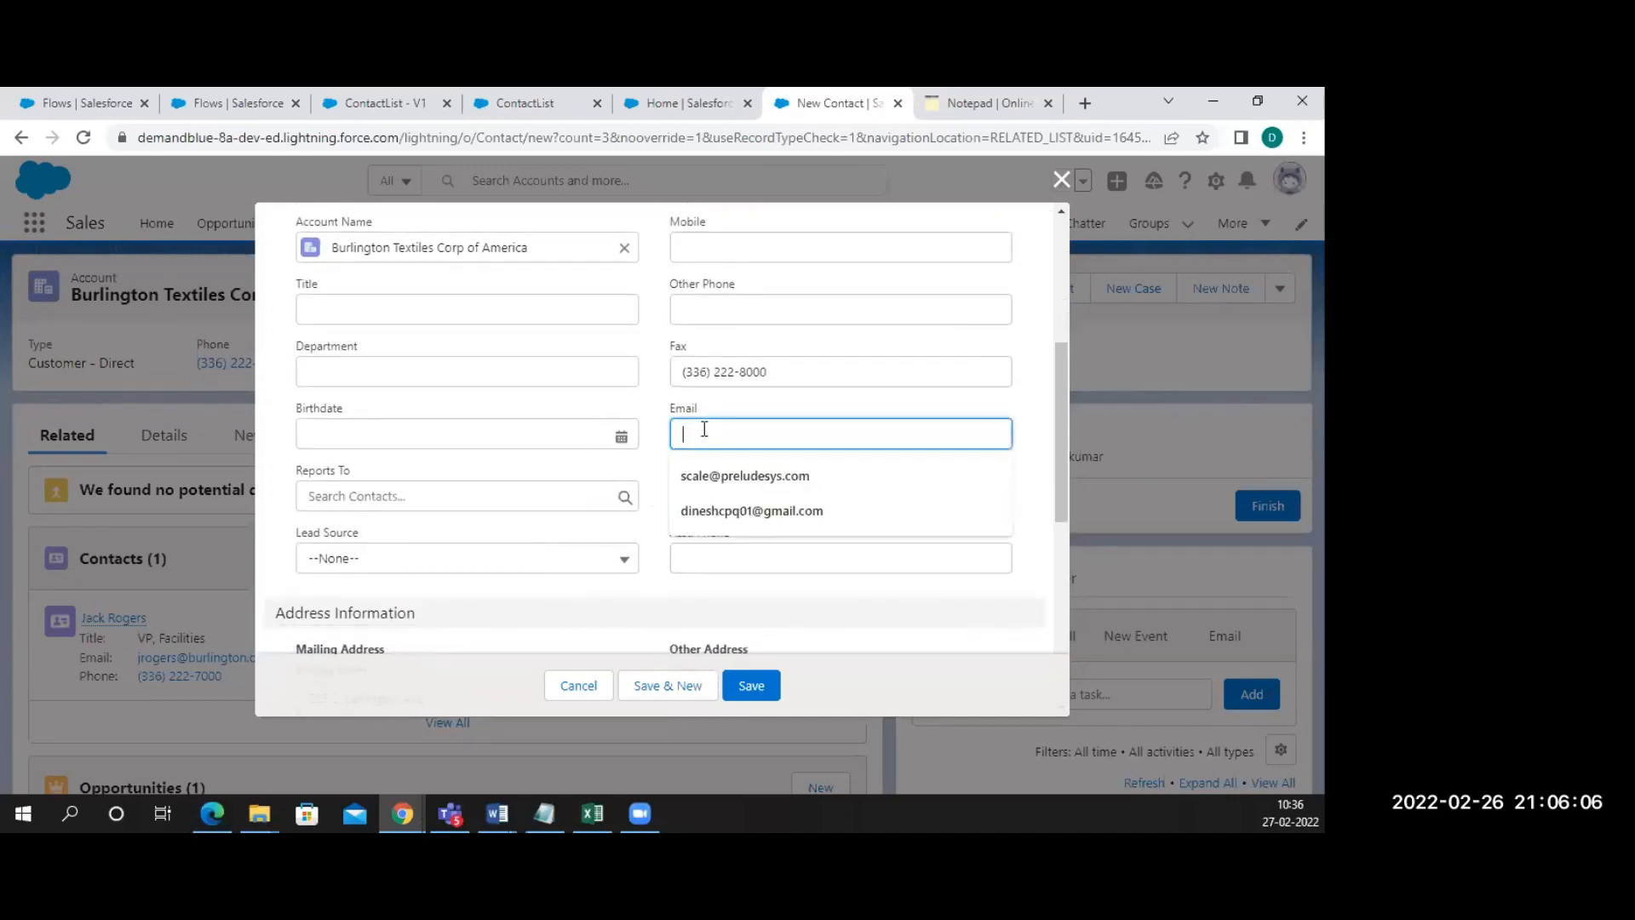
click(586, 688)
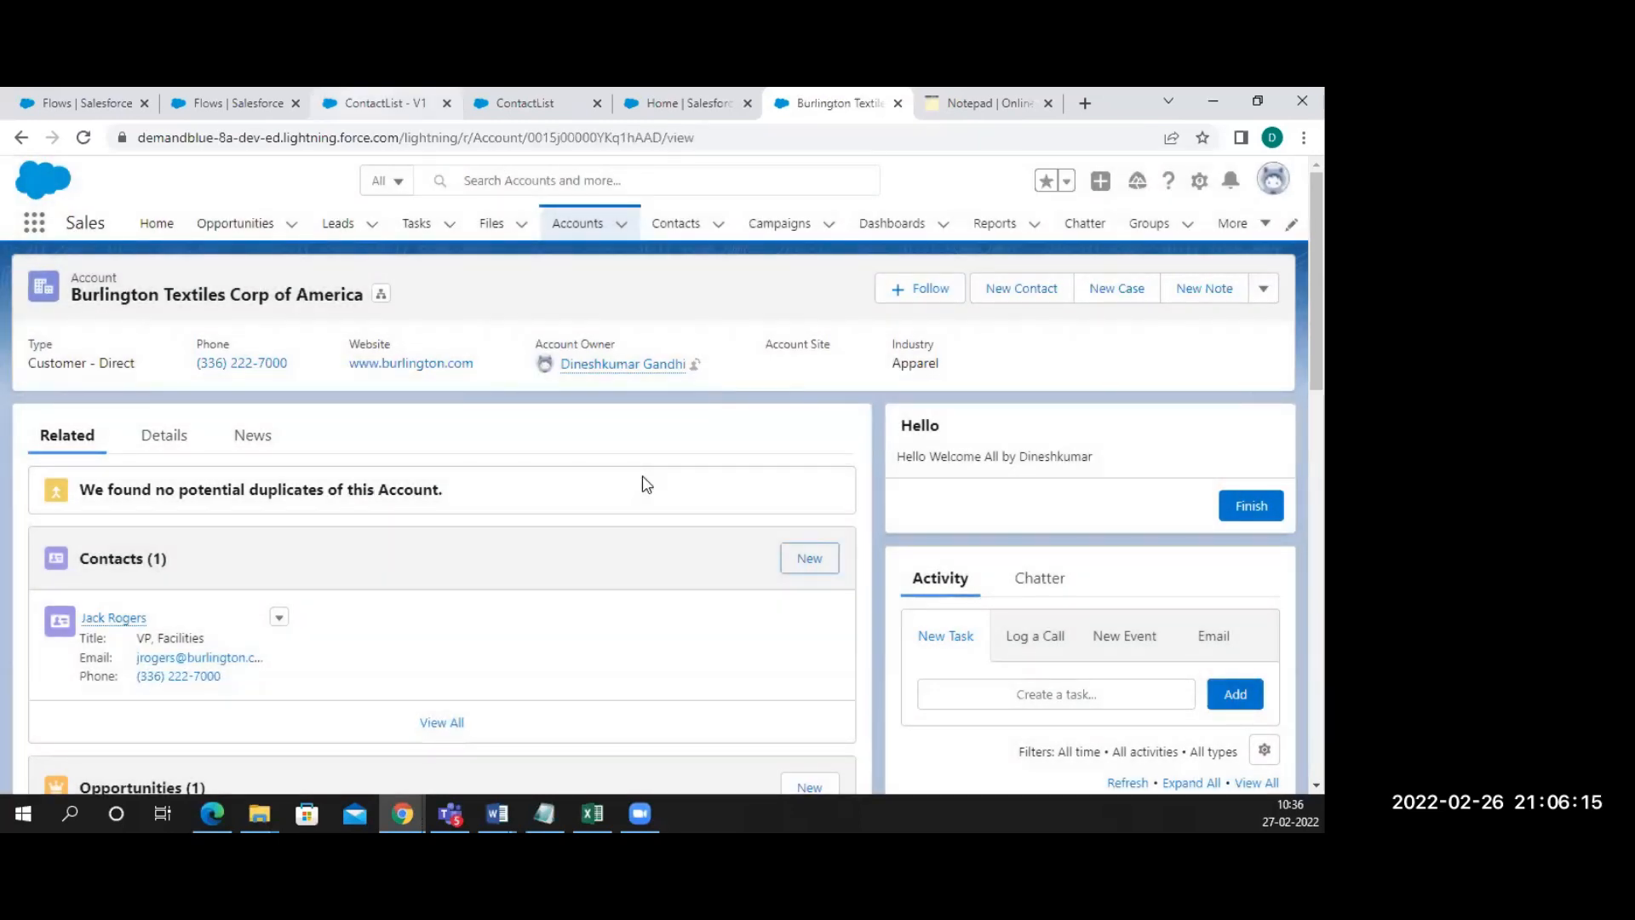
Set the Contacts step to use separate resources and literal values, with Contact as the object
click(385, 103)
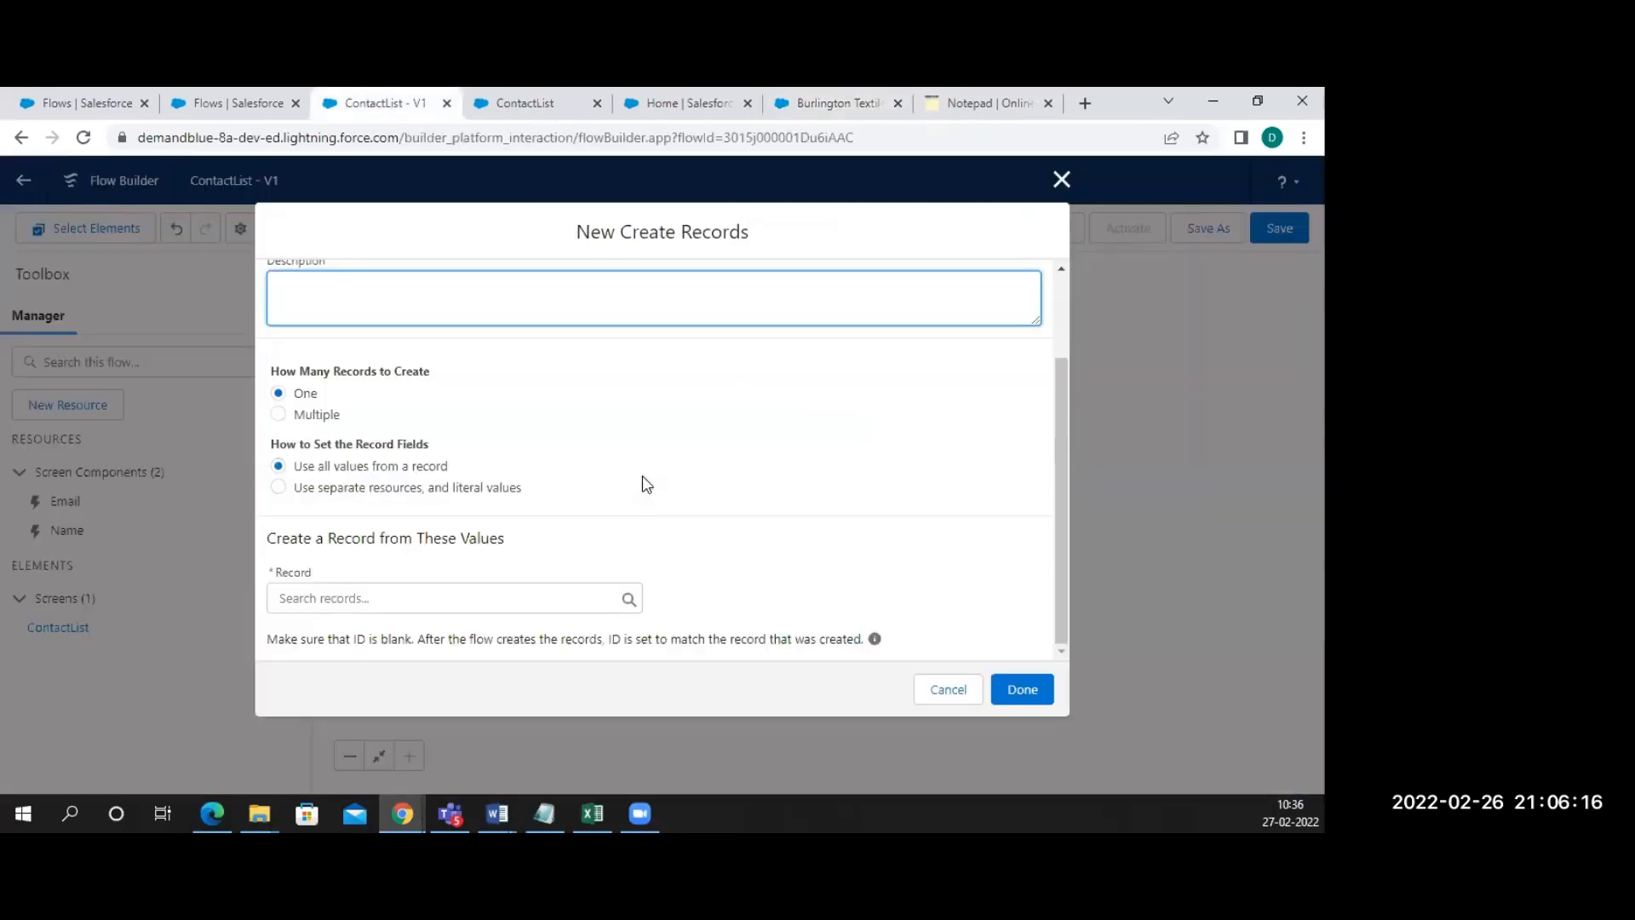
click(278, 521)
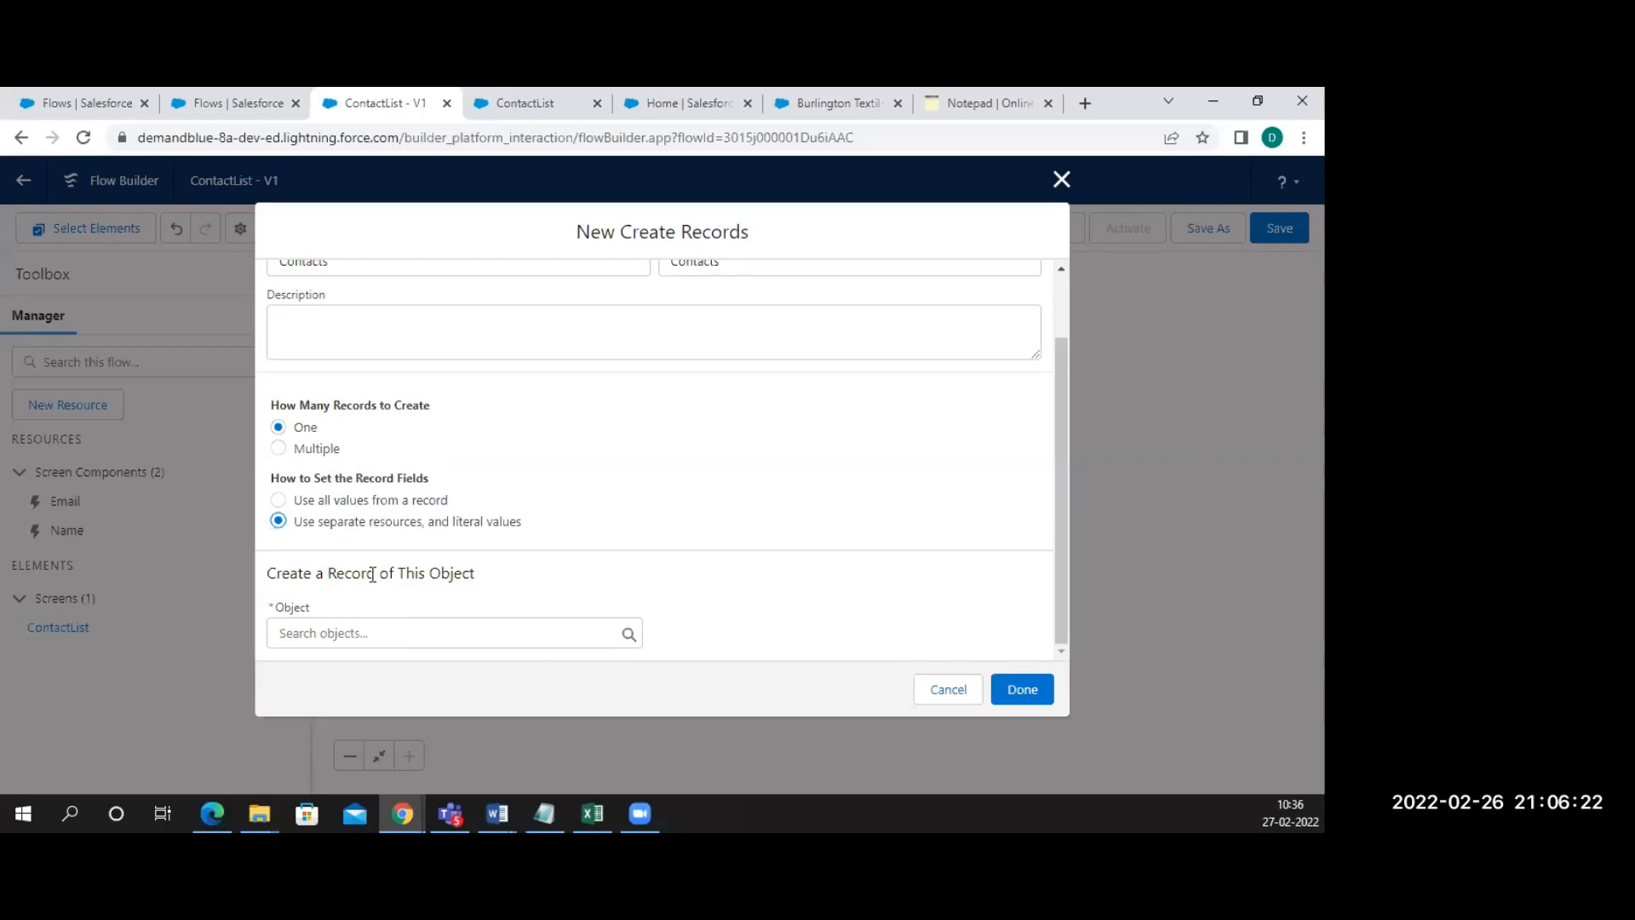
drag(369, 574, 483, 580)
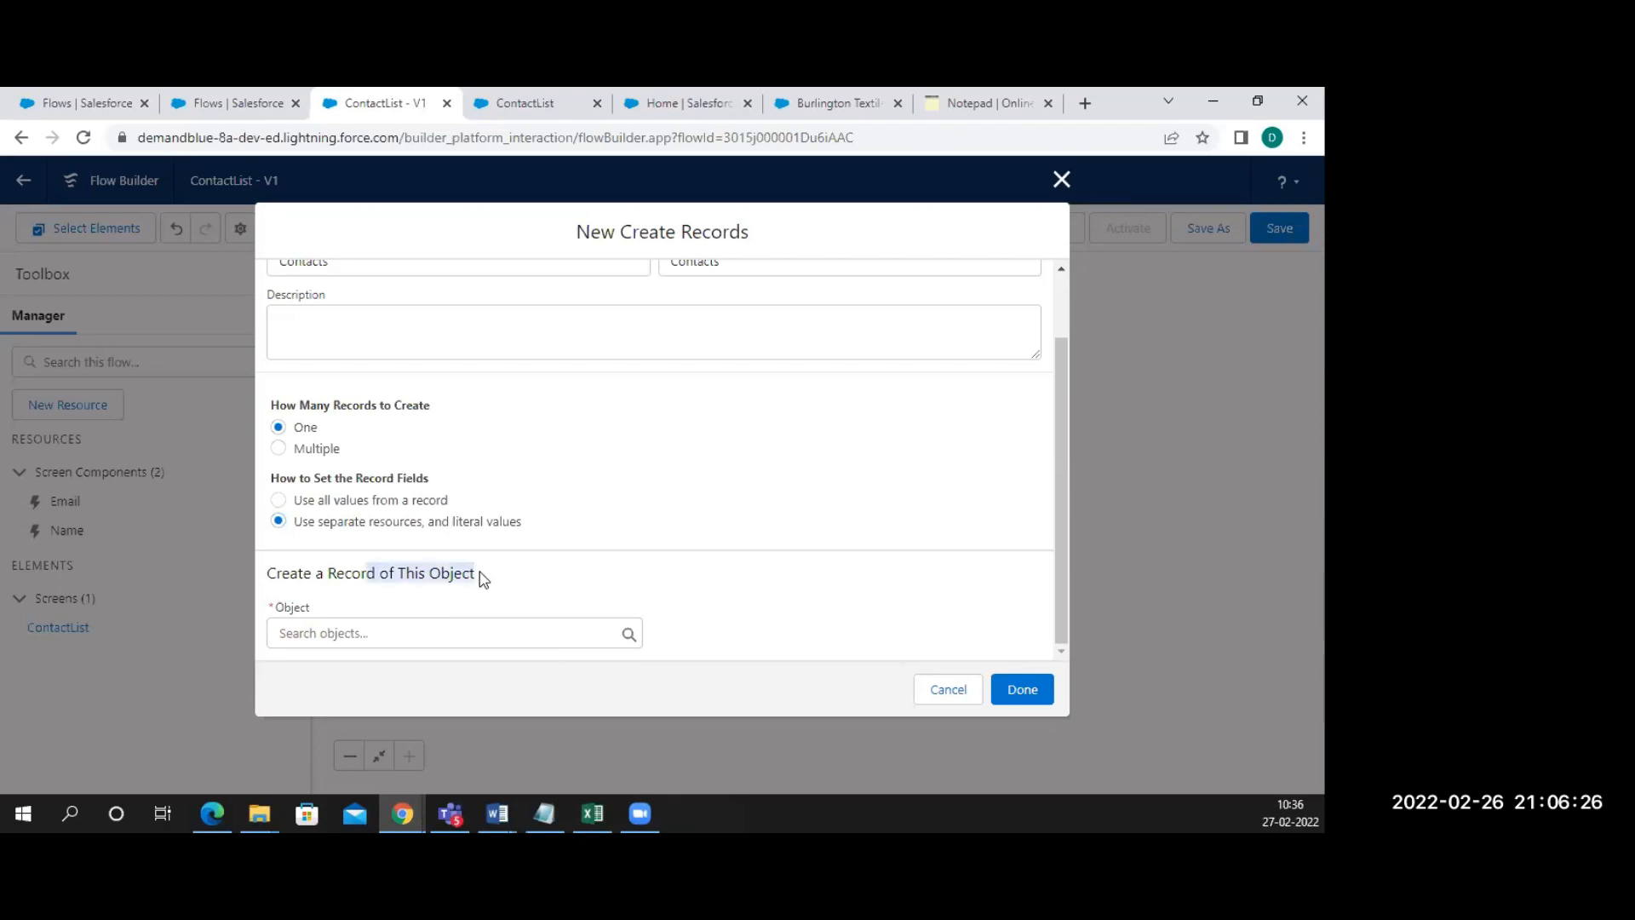
click(408, 631)
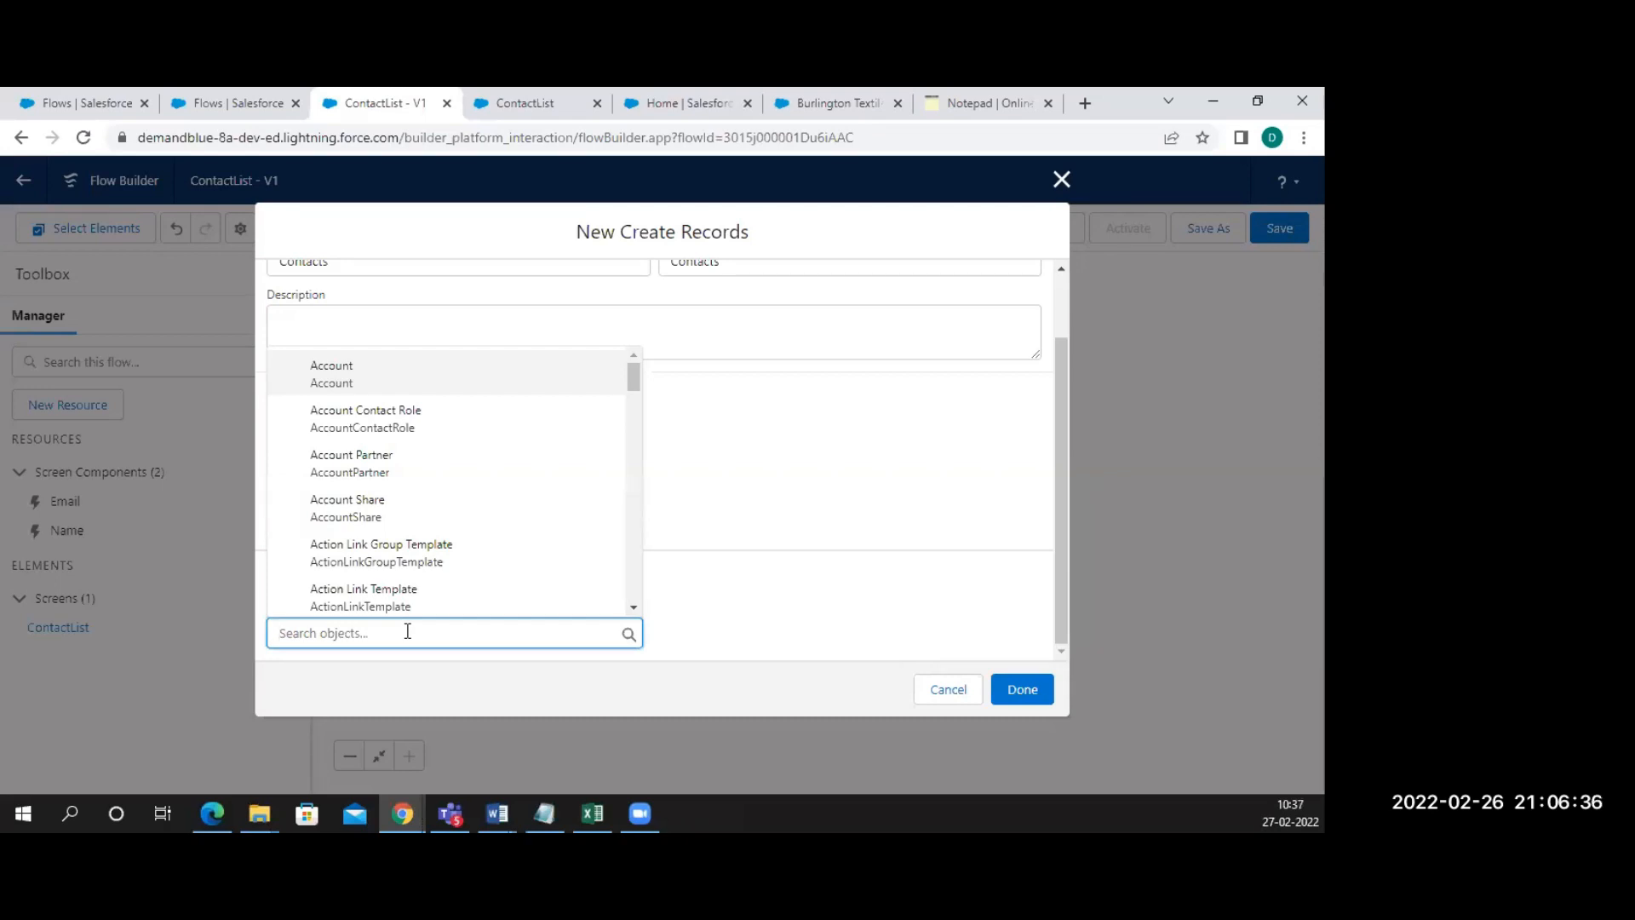
text(Con)
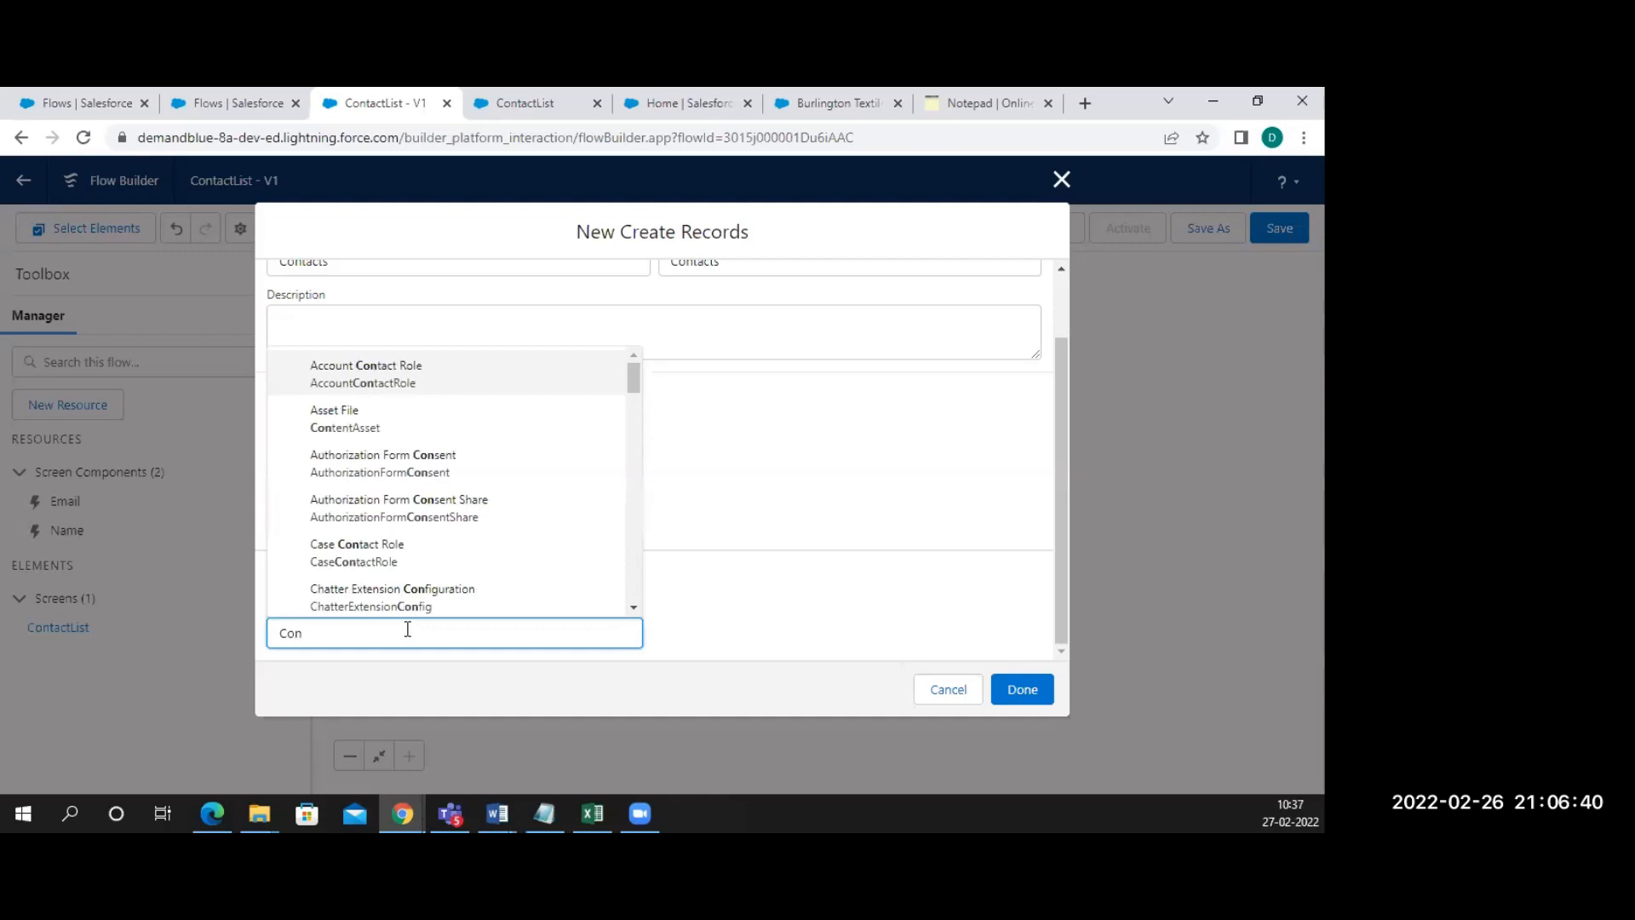
text(tac)
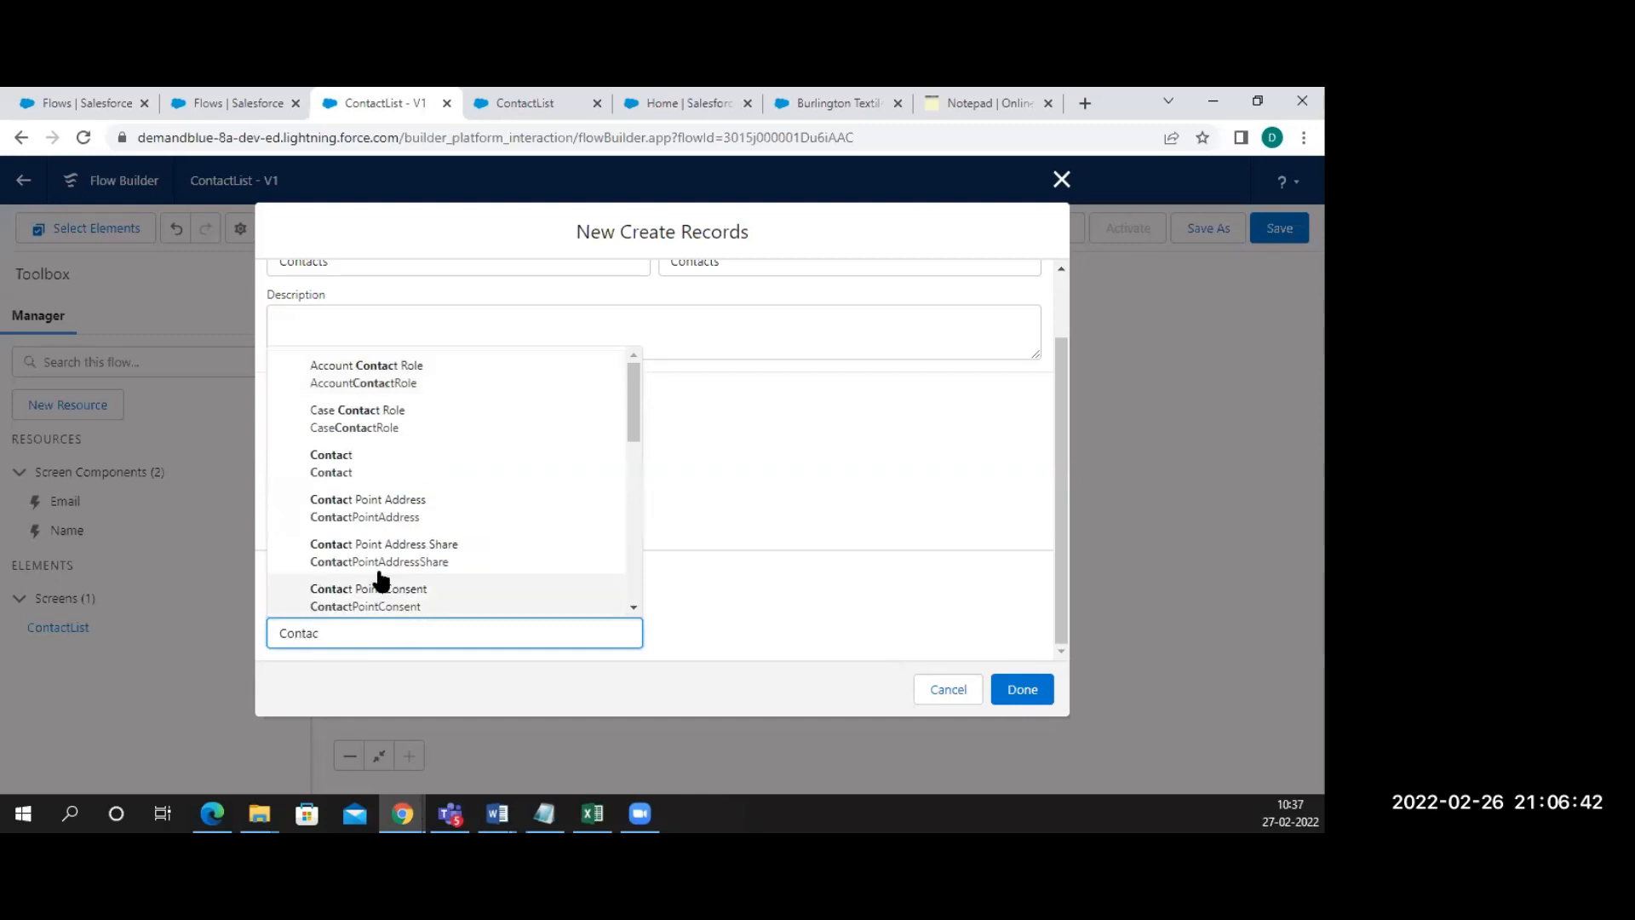
click(360, 464)
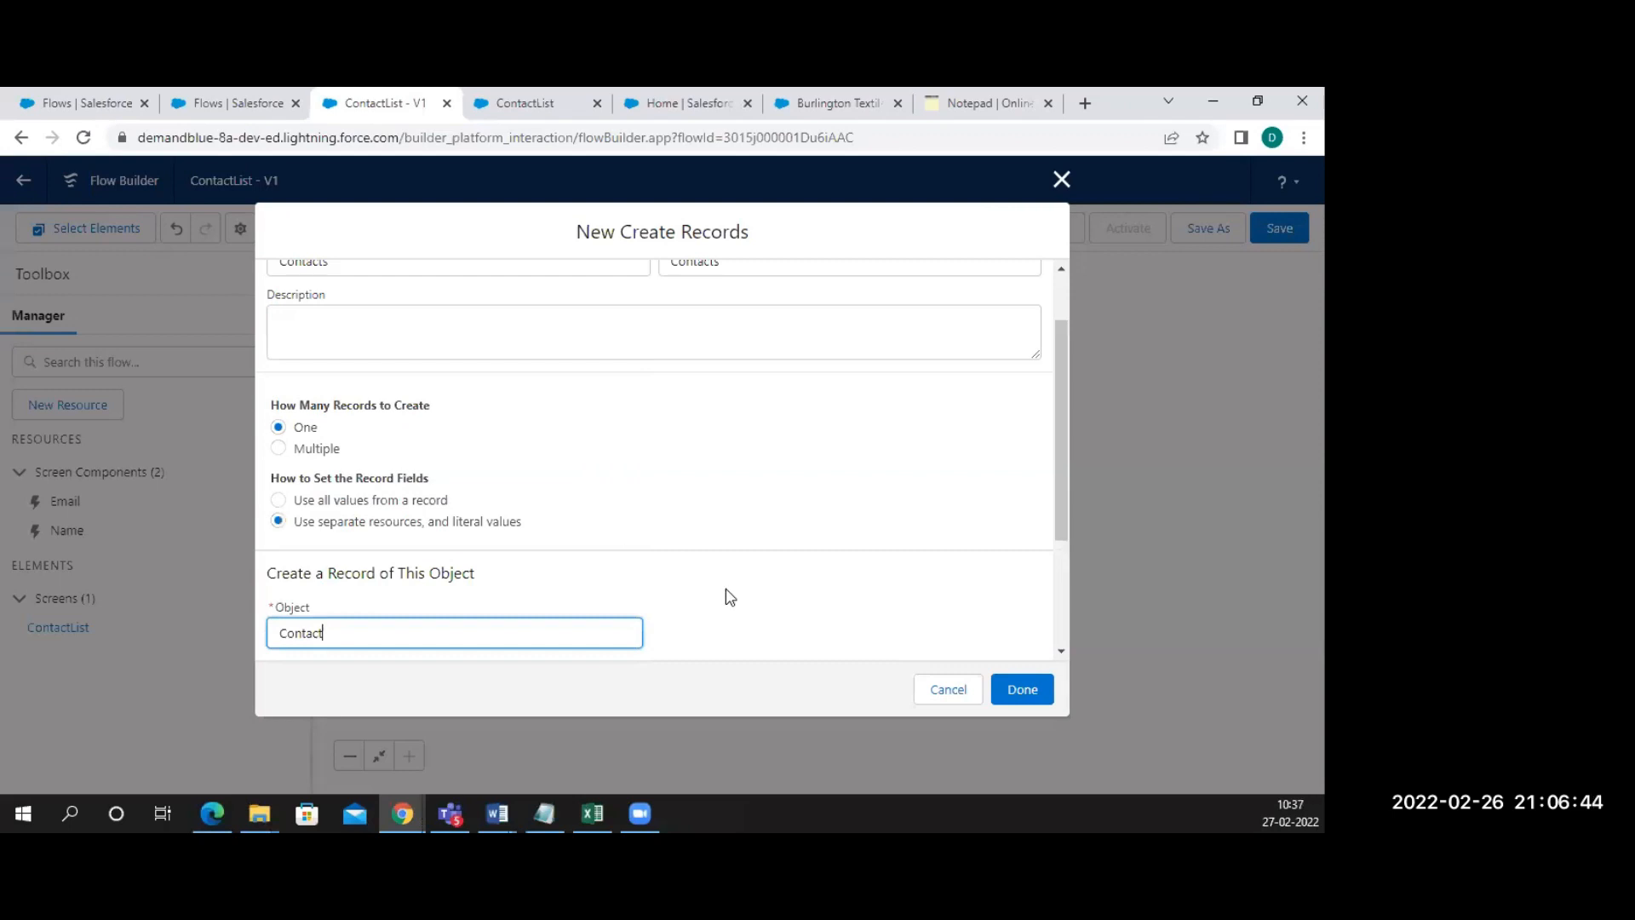
scroll(723, 595, down, 2)
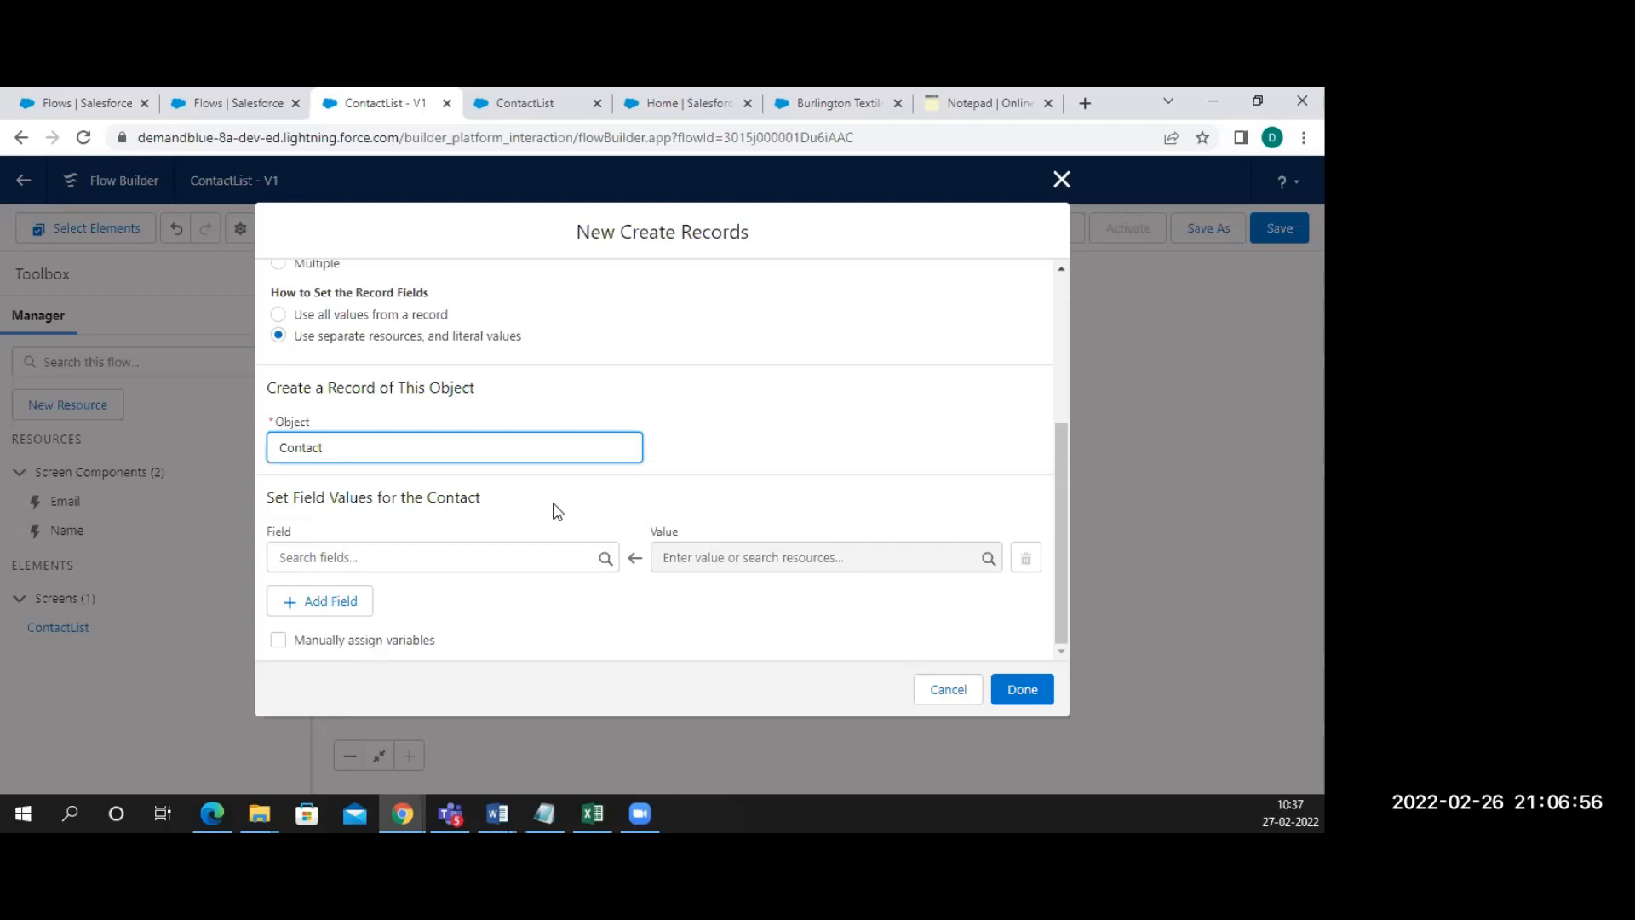
Map the Contact FirstName field to {!Name.firstName}
scroll(491, 537, up, 1)
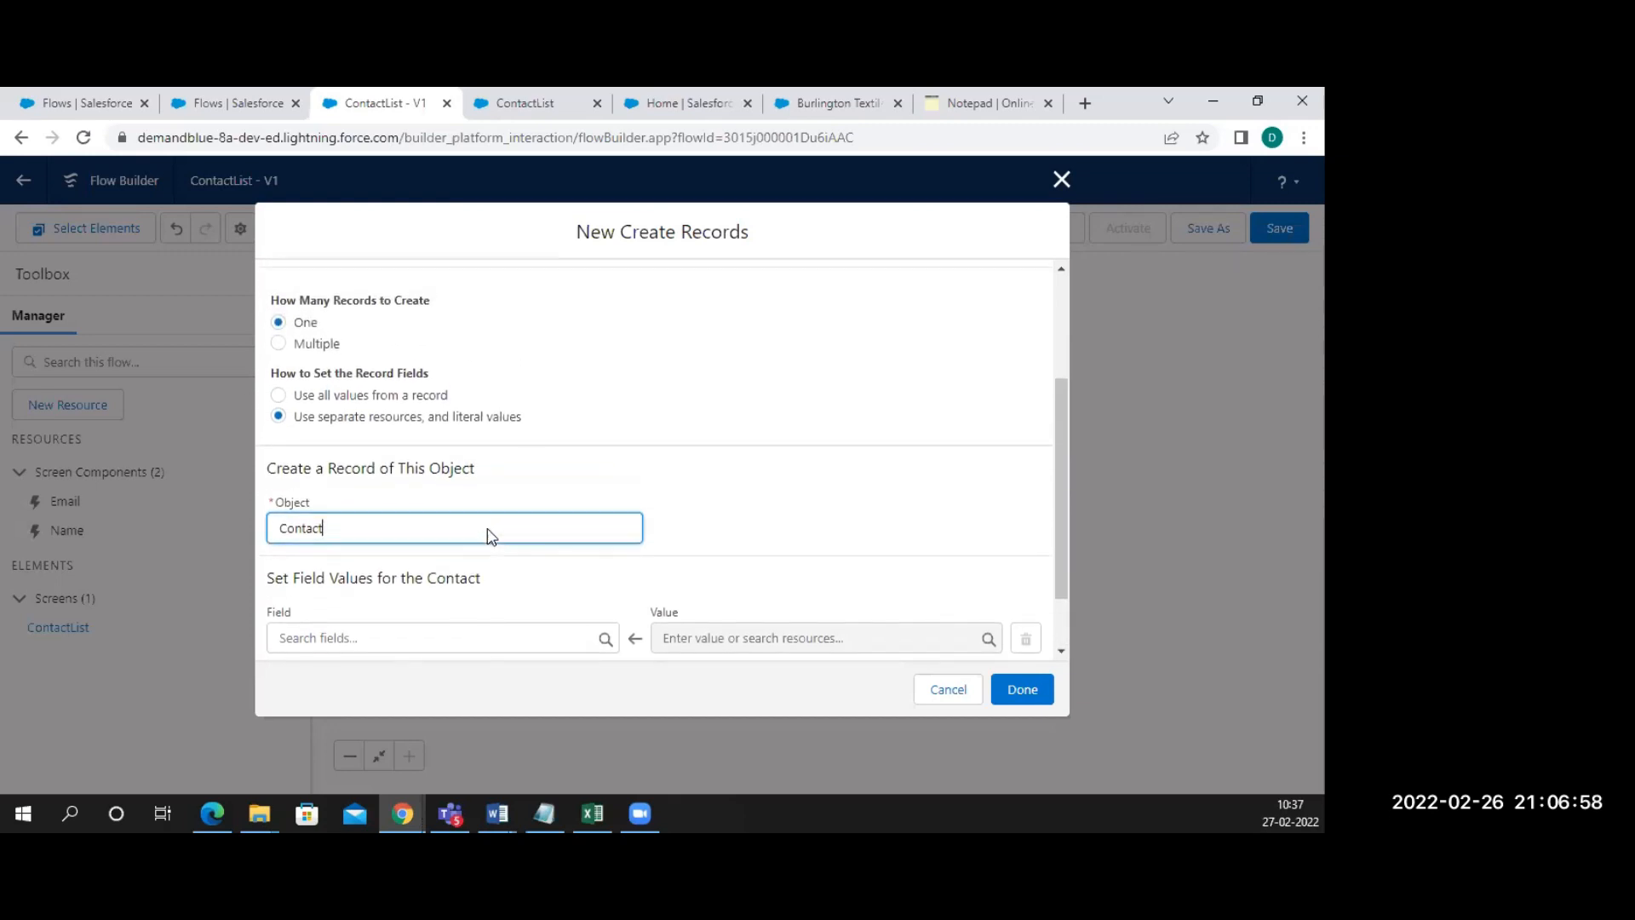
scroll(491, 536, up, 2)
scroll(485, 537, down, 3)
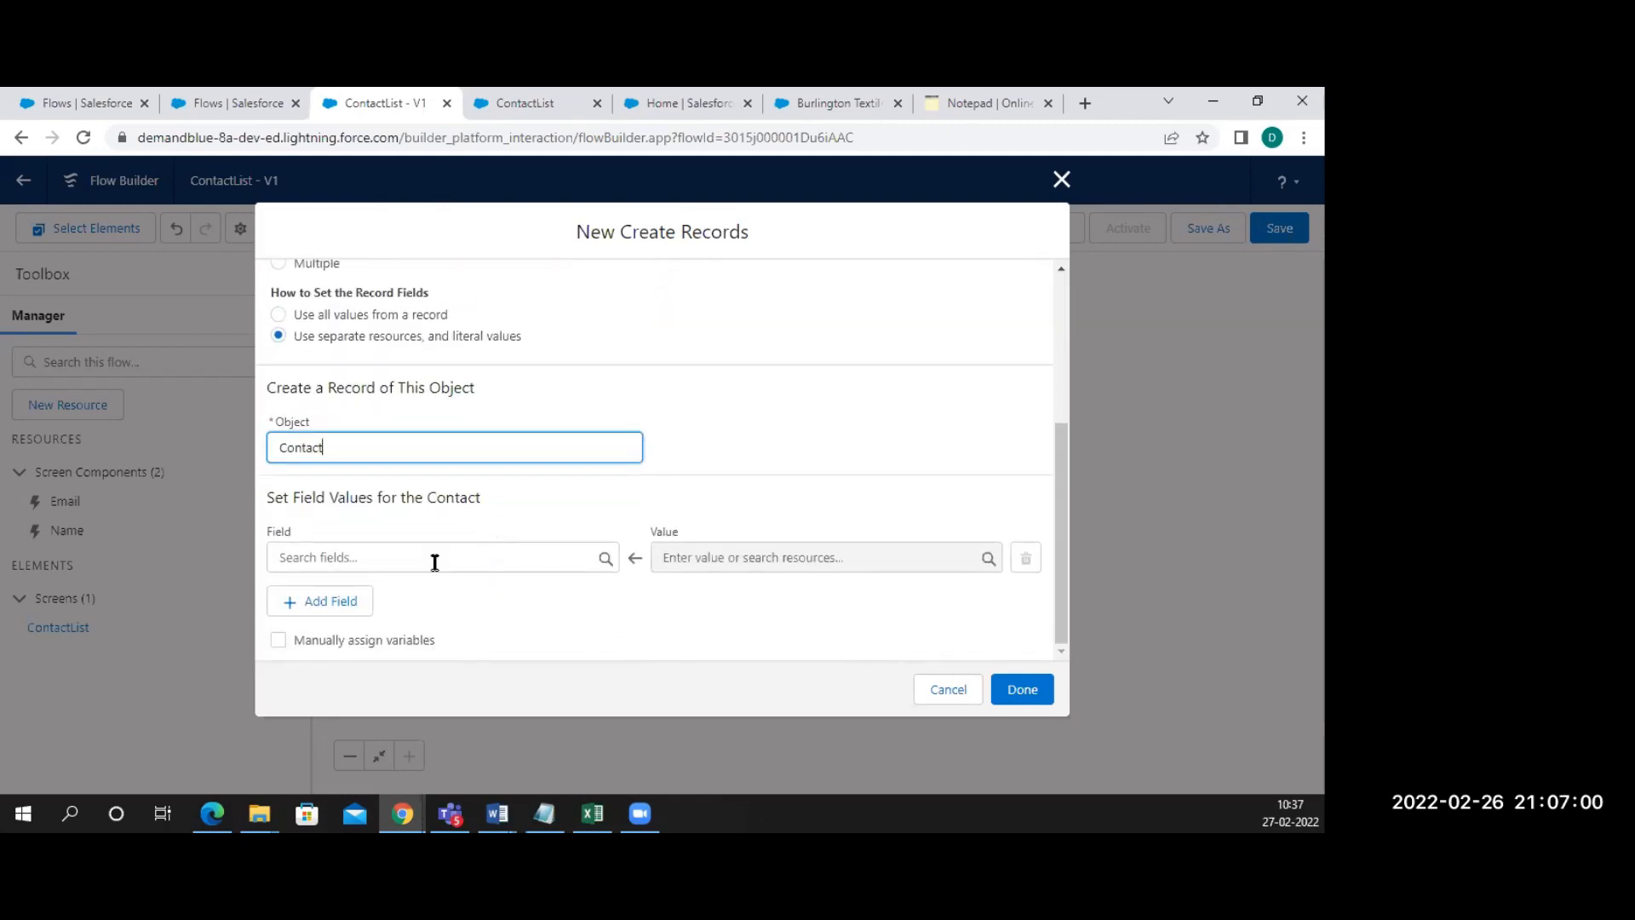
click(406, 558)
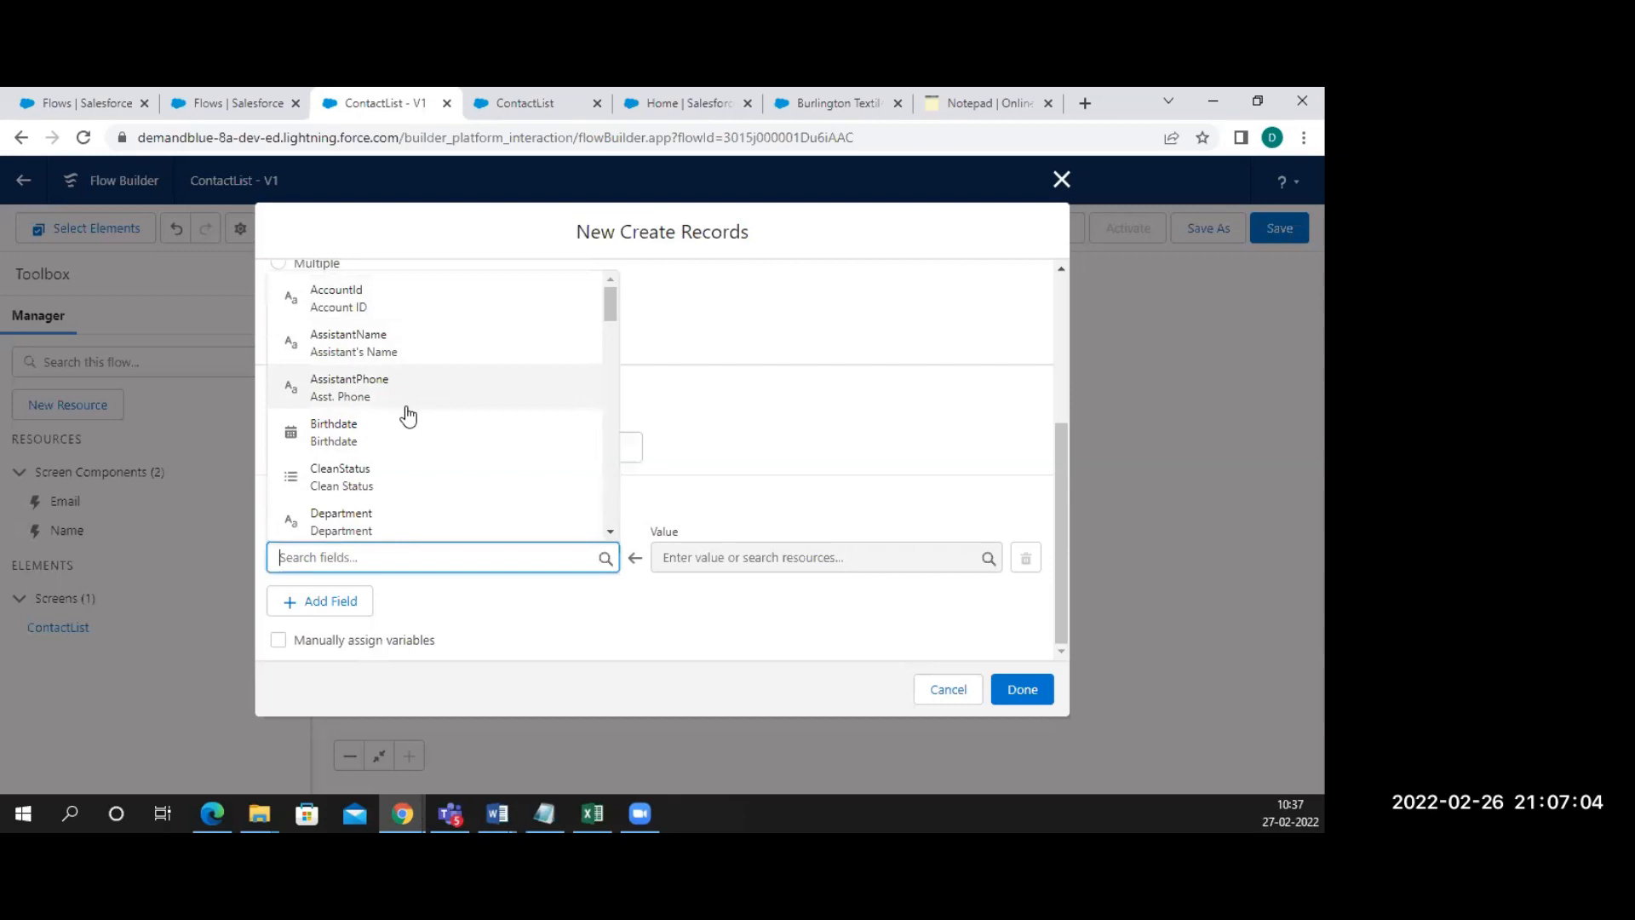
text(nam)
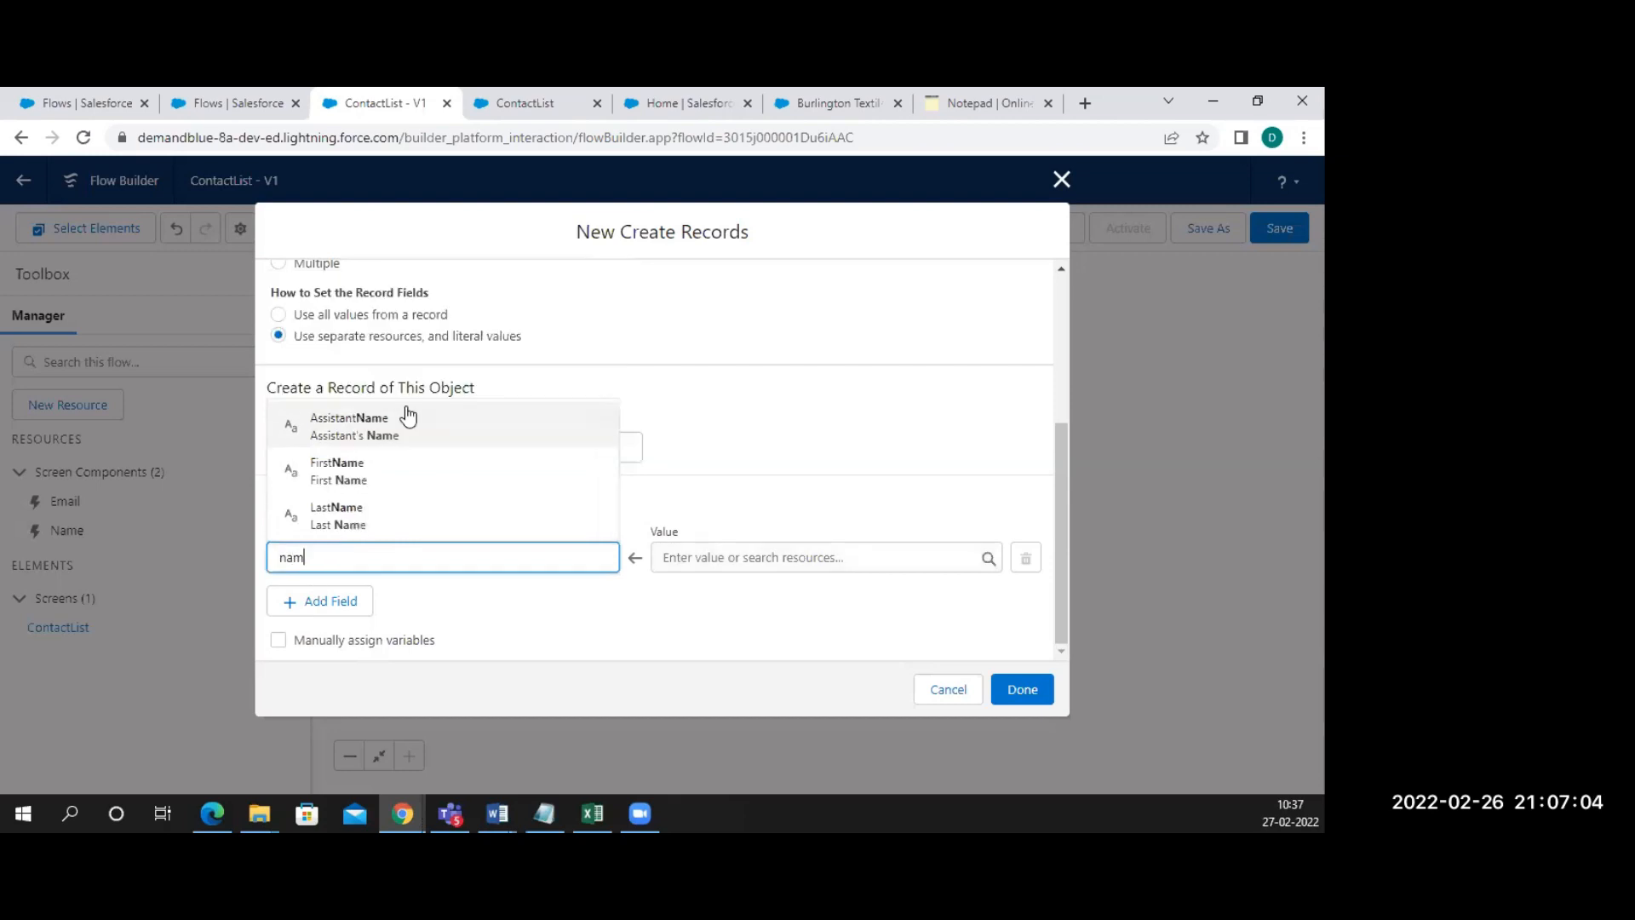
click(379, 477)
click(712, 562)
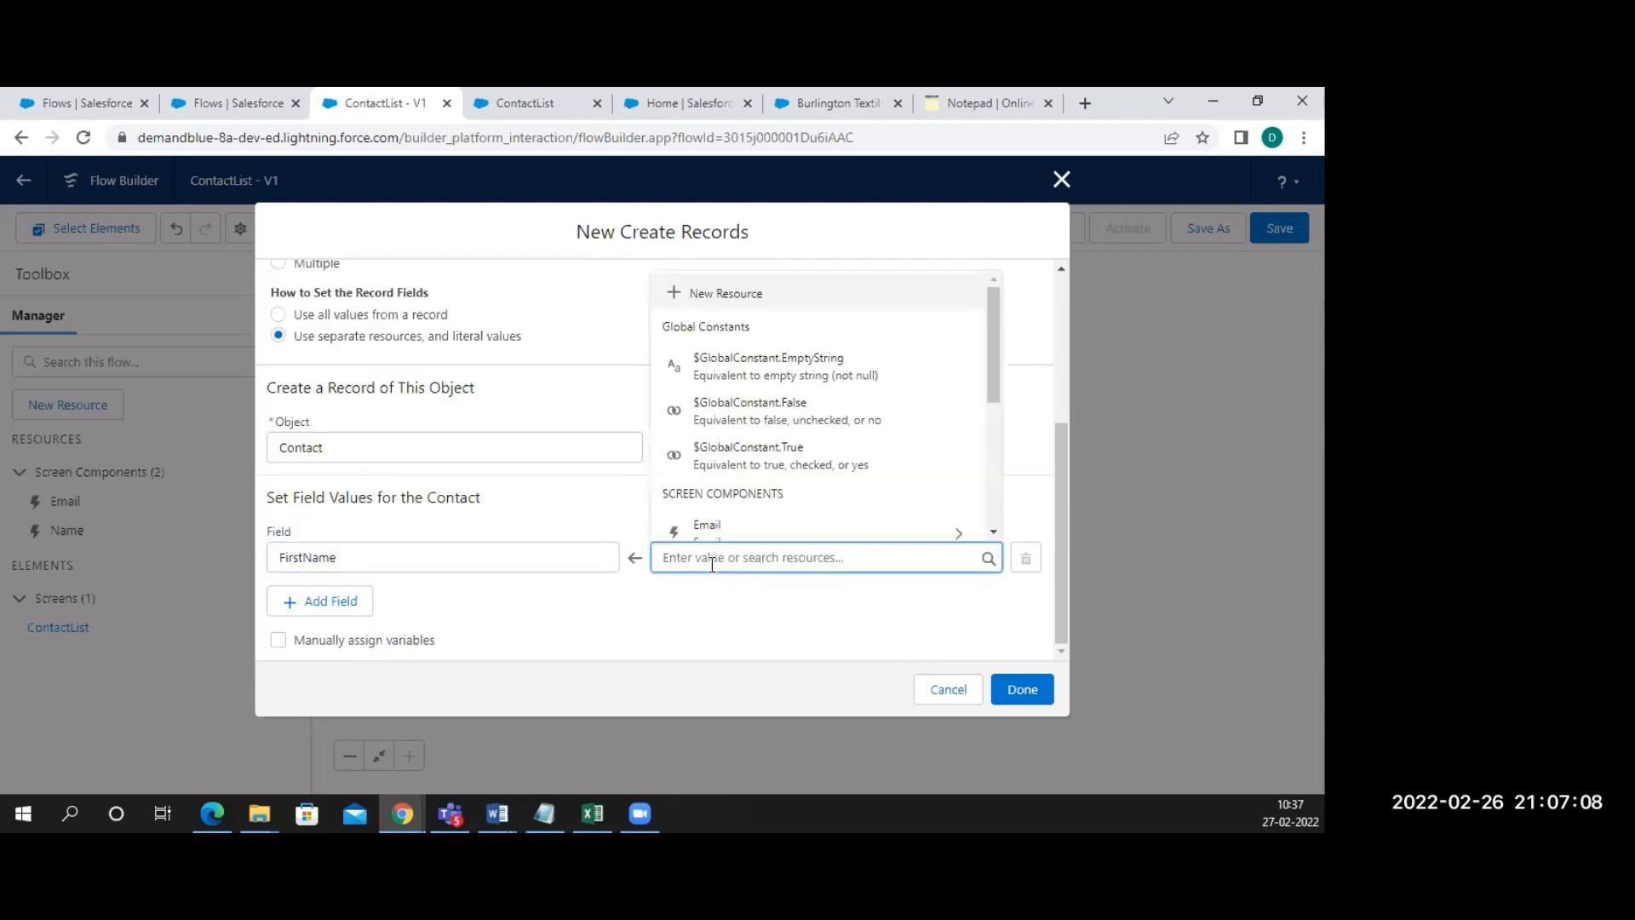
scroll(738, 503, down, 3)
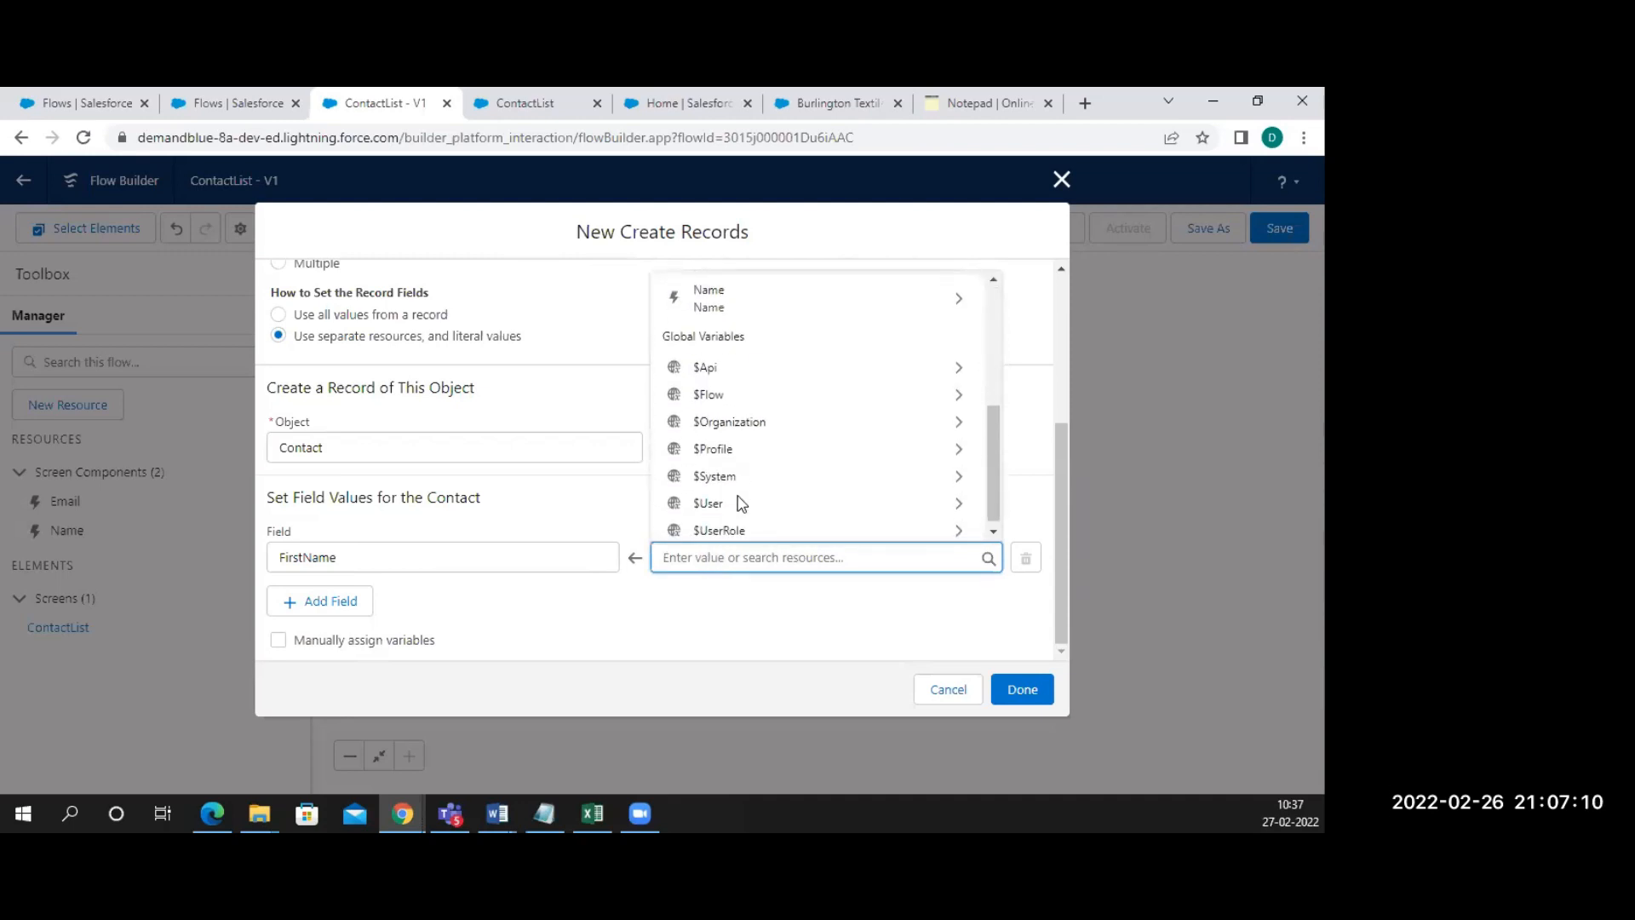
click(739, 302)
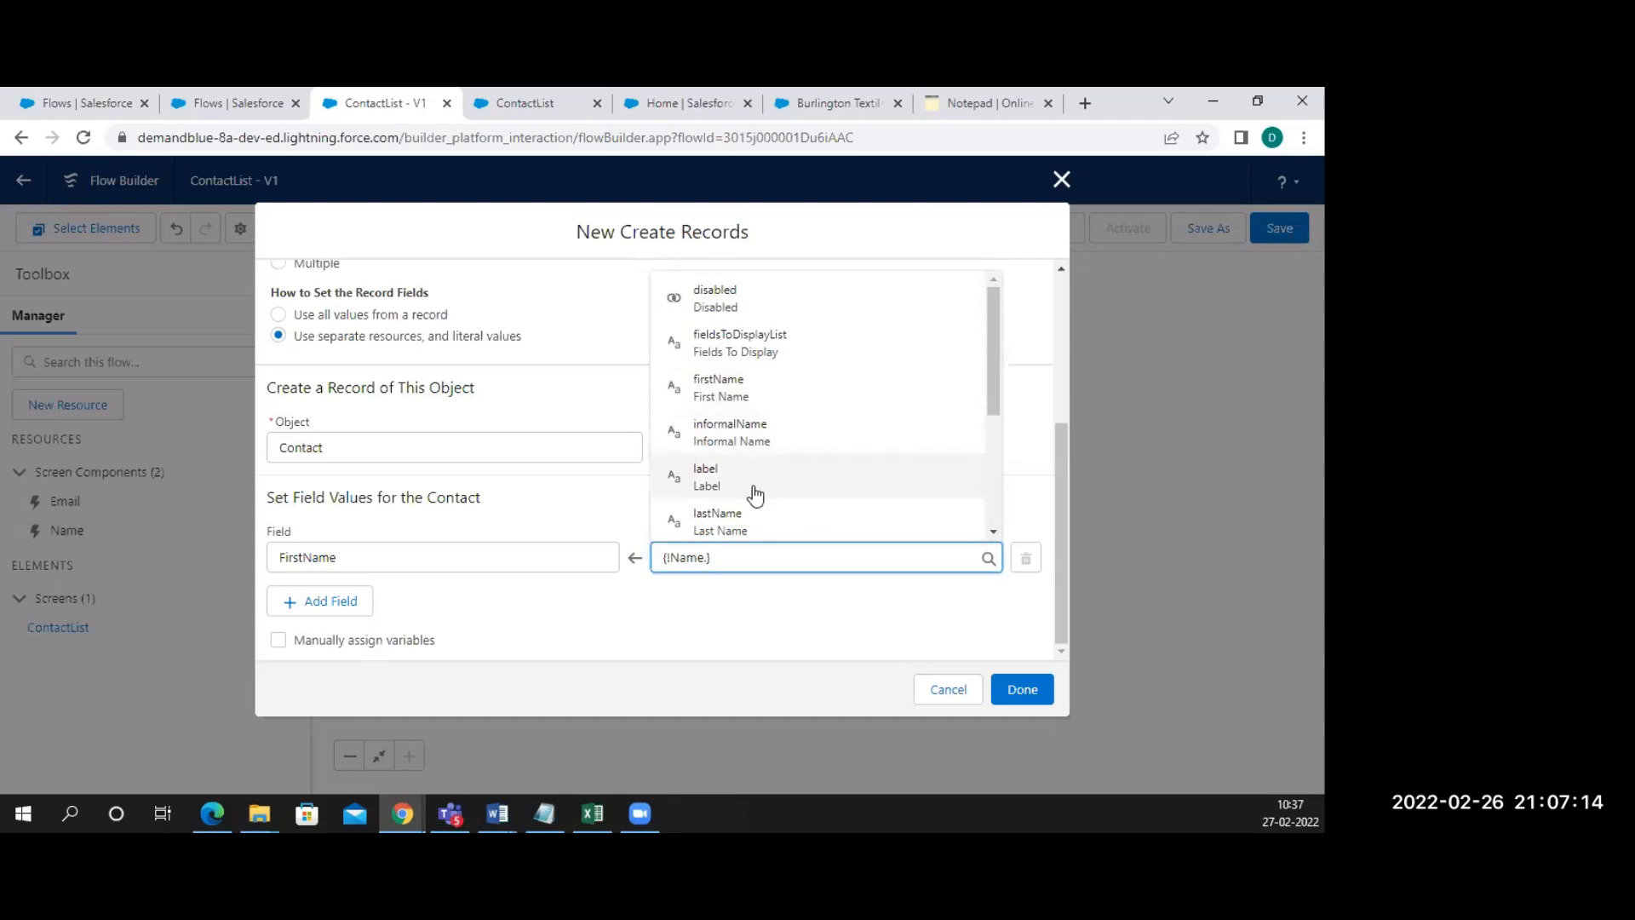
scroll(755, 494, down, 3)
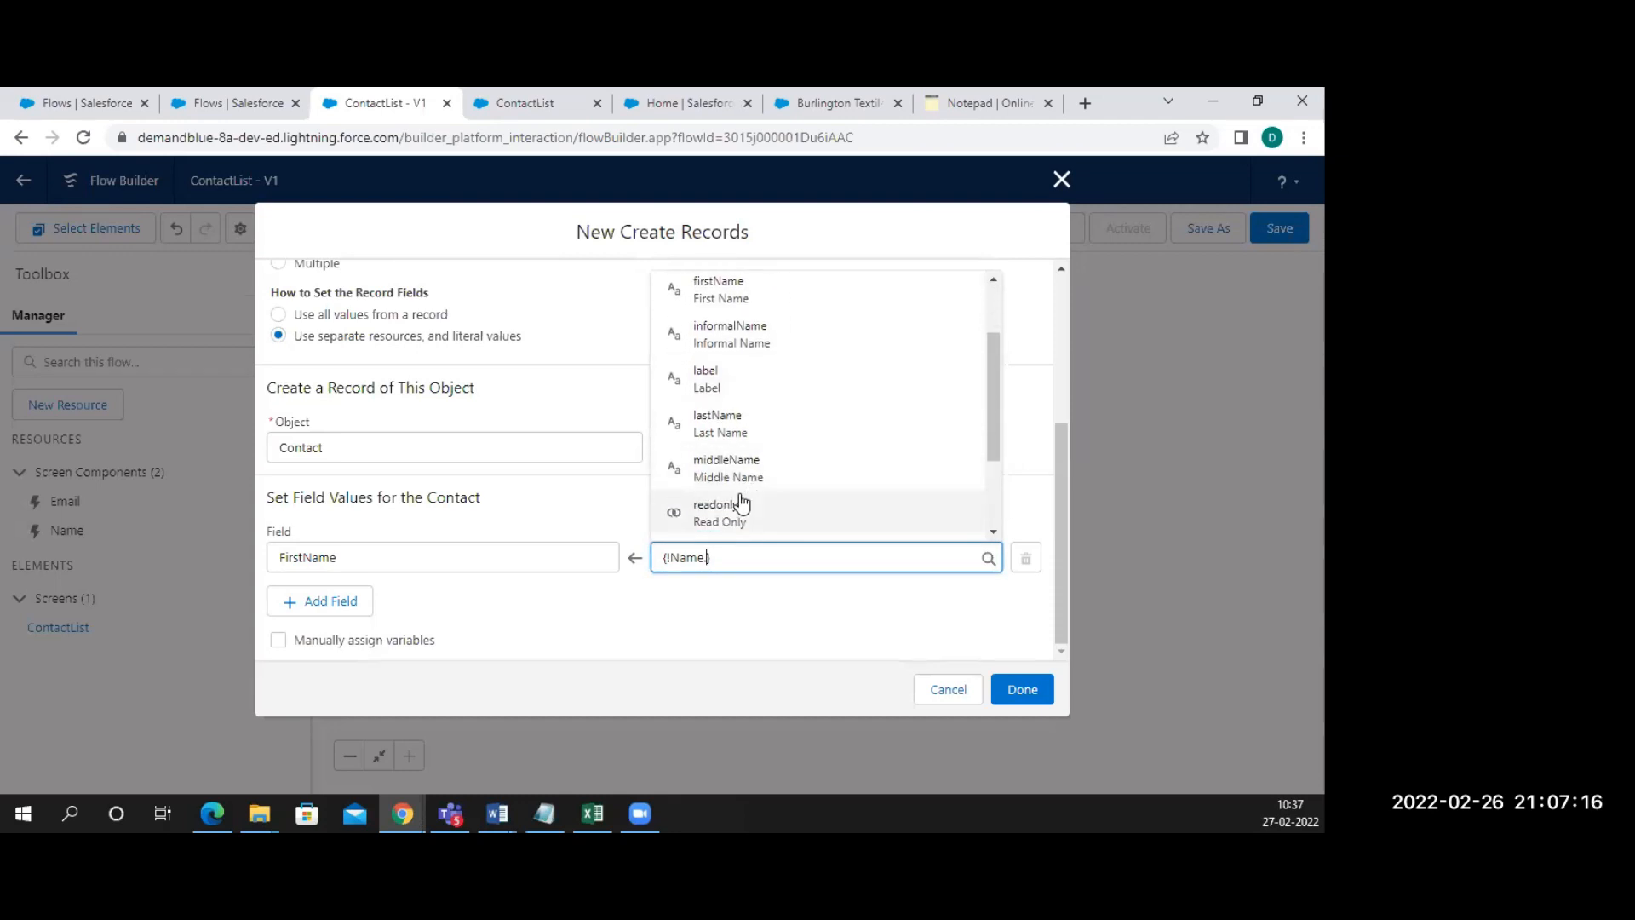
scroll(742, 502, down, 2)
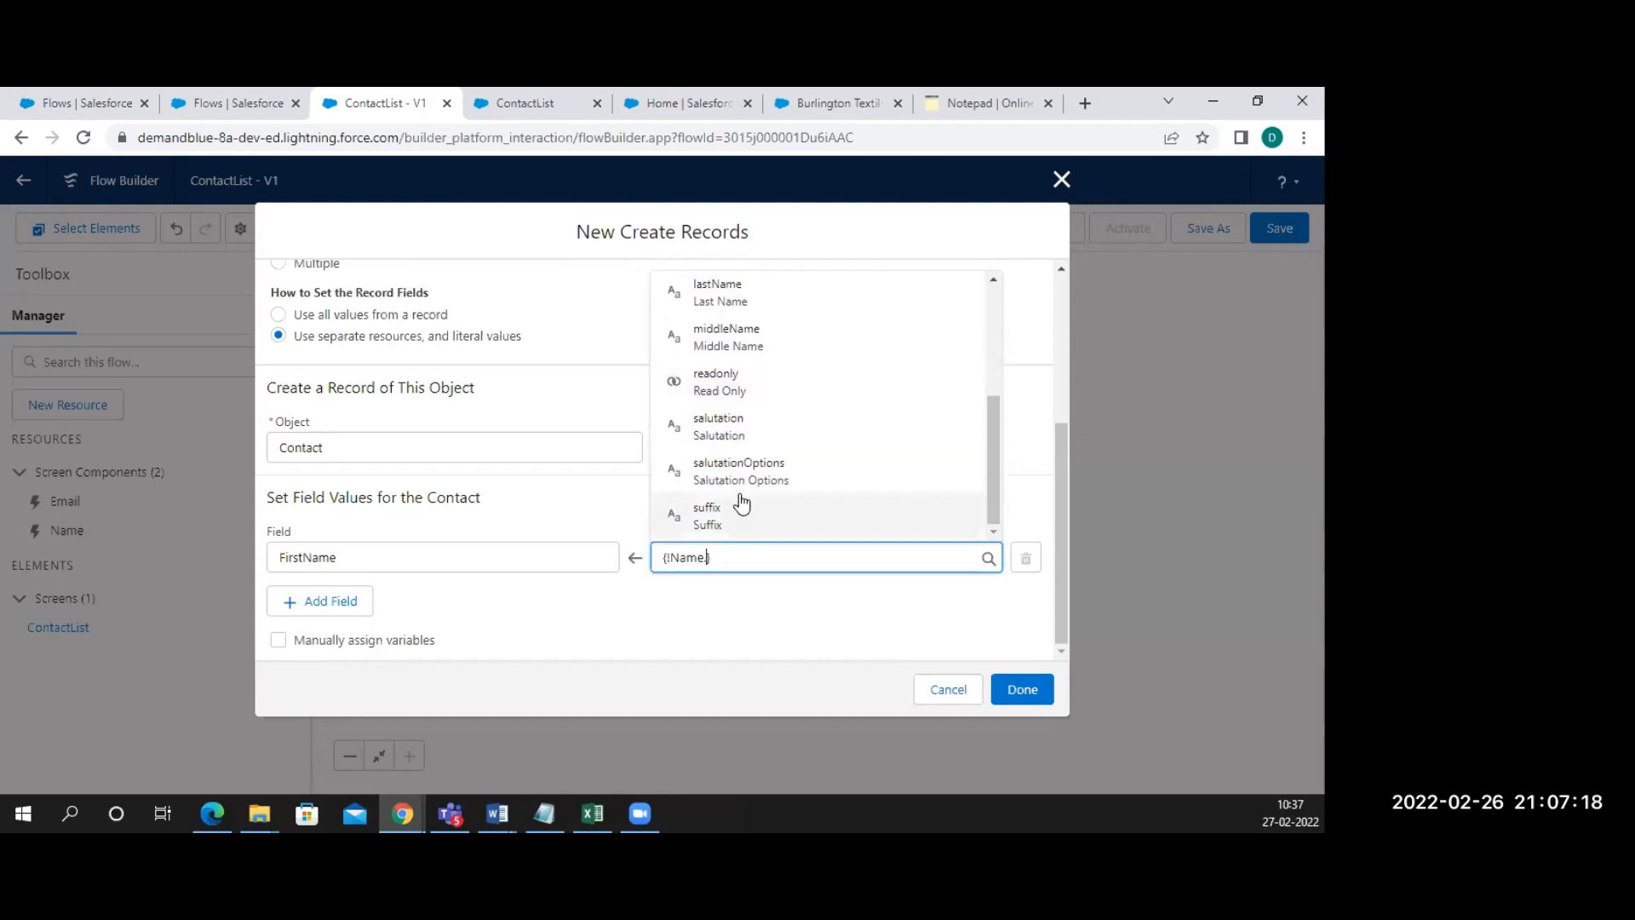
scroll(734, 438, up, 2)
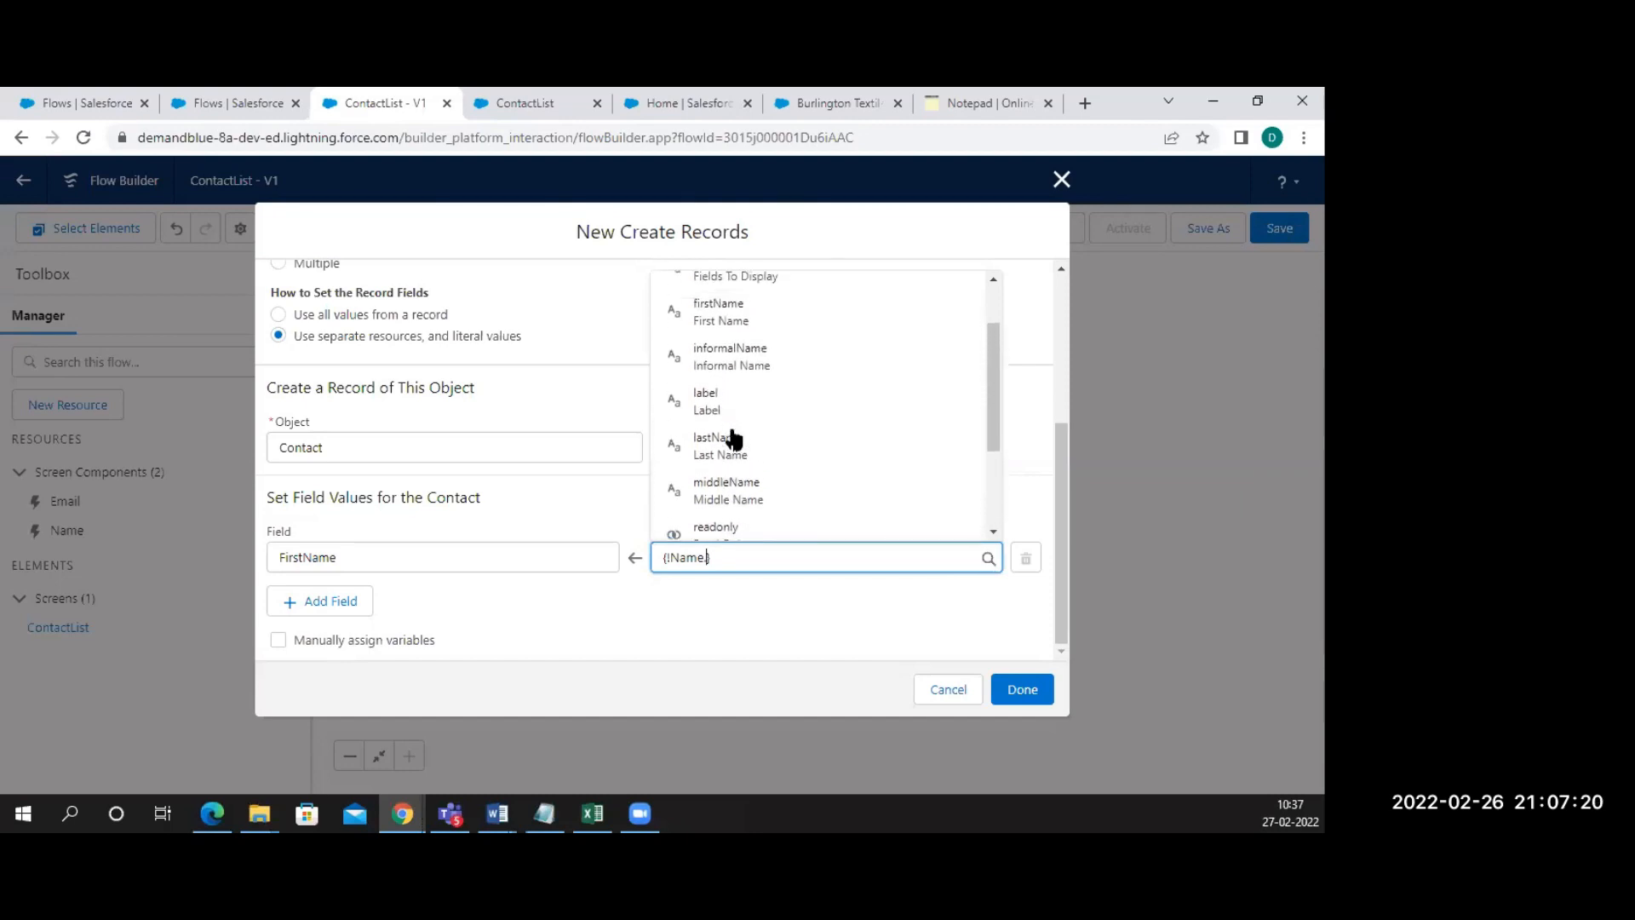
click(720, 400)
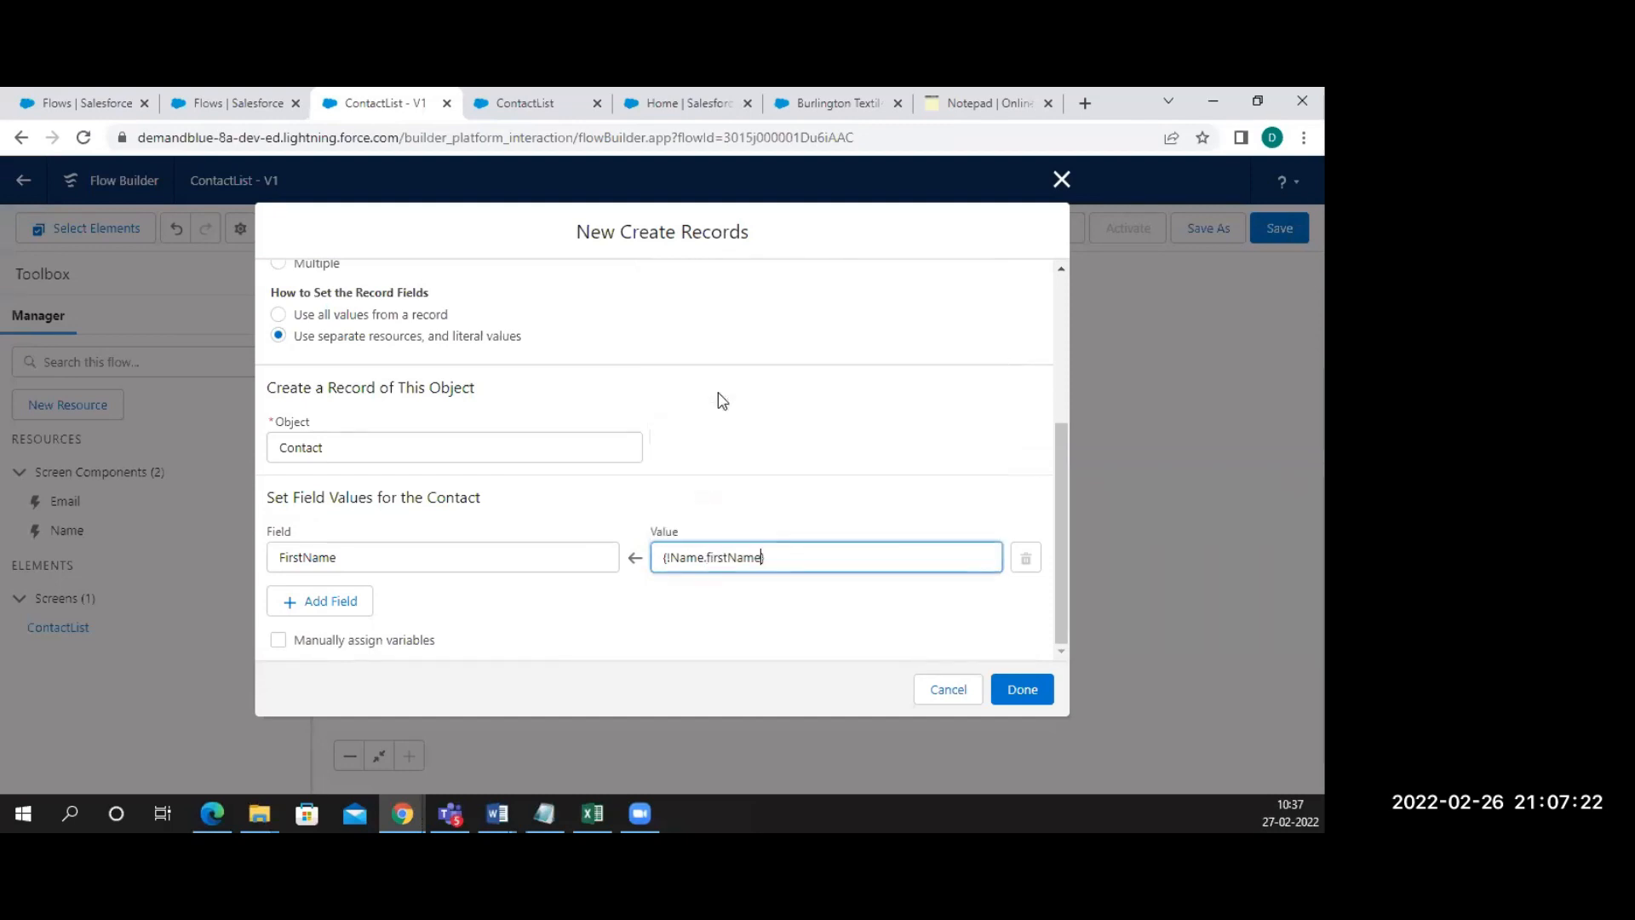
Add a second mapping: LastName to {!Name.lastName}
click(349, 609)
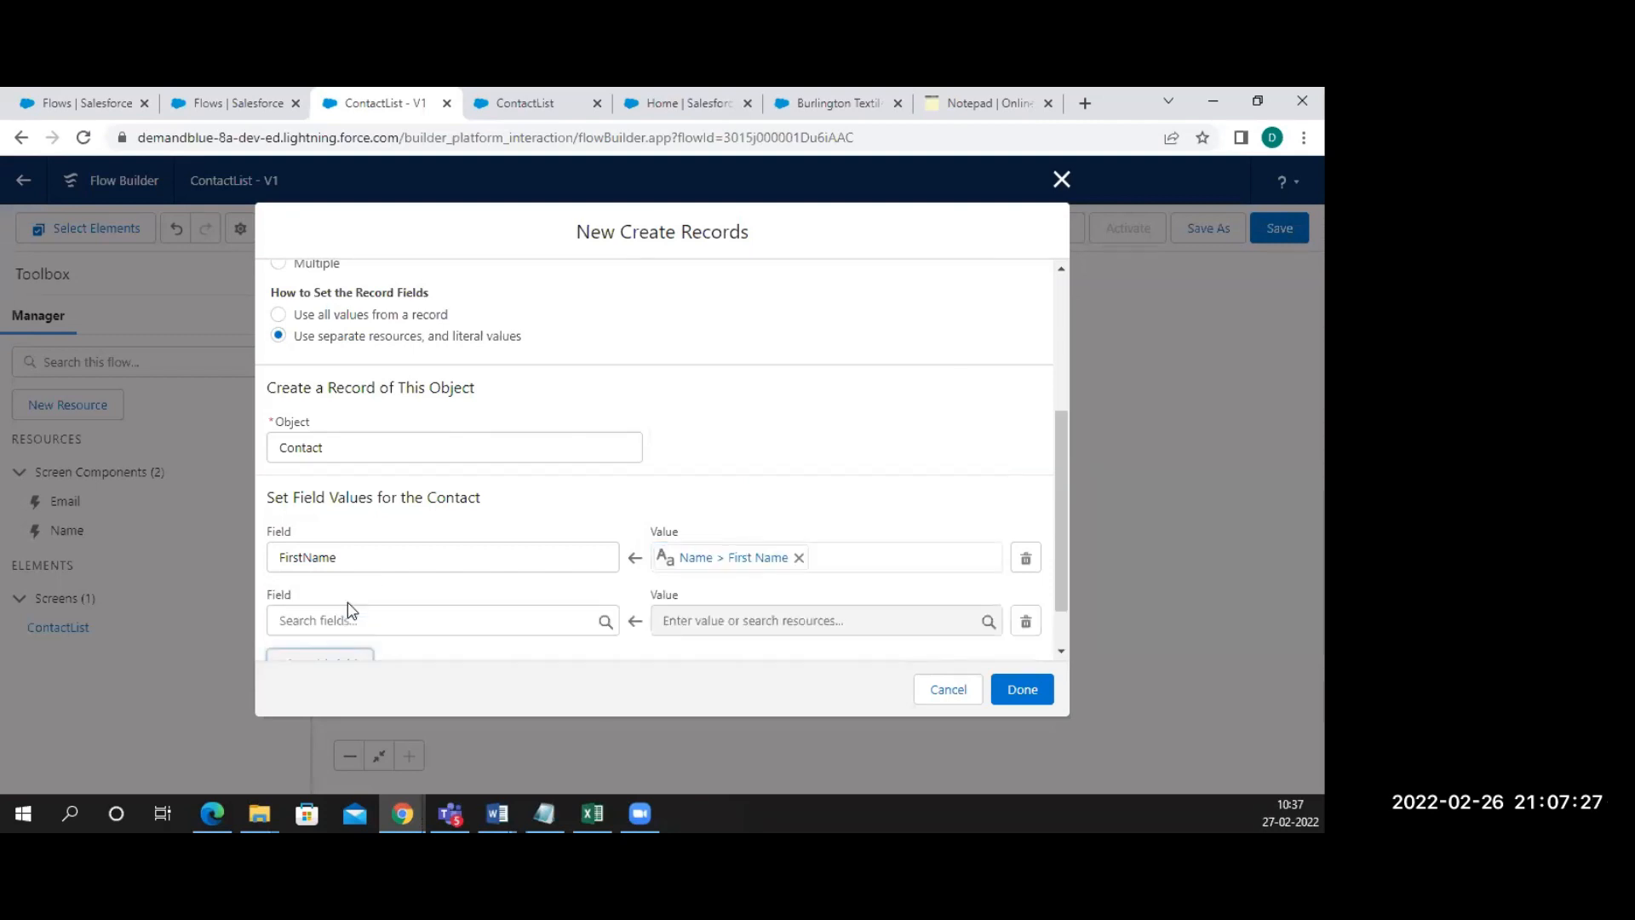
click(445, 617)
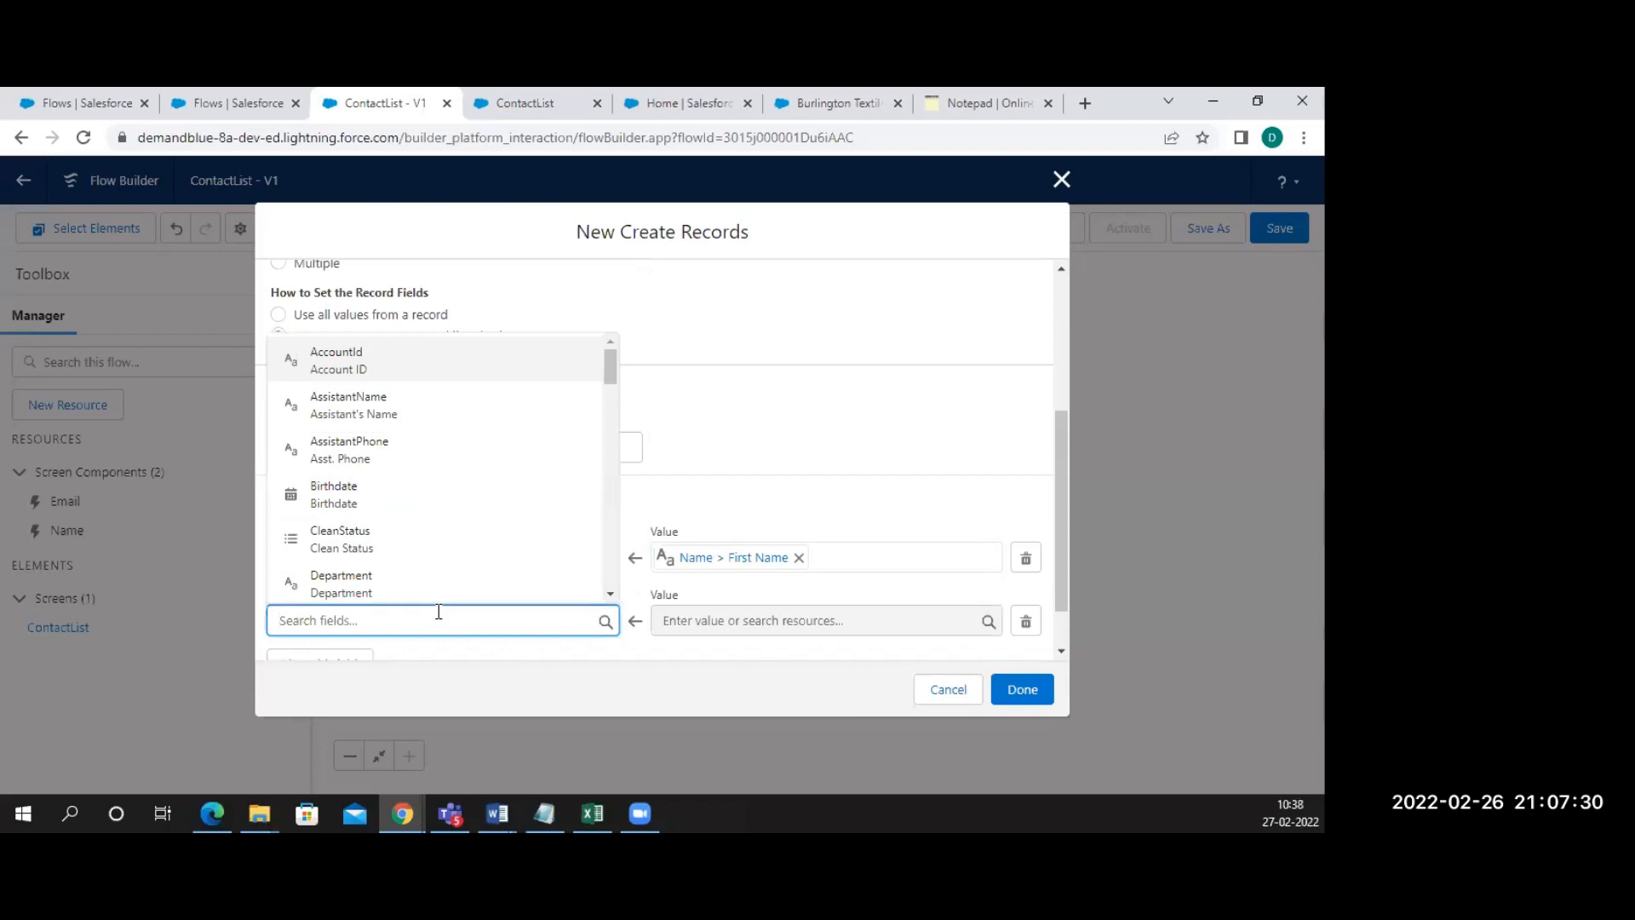
text(last)
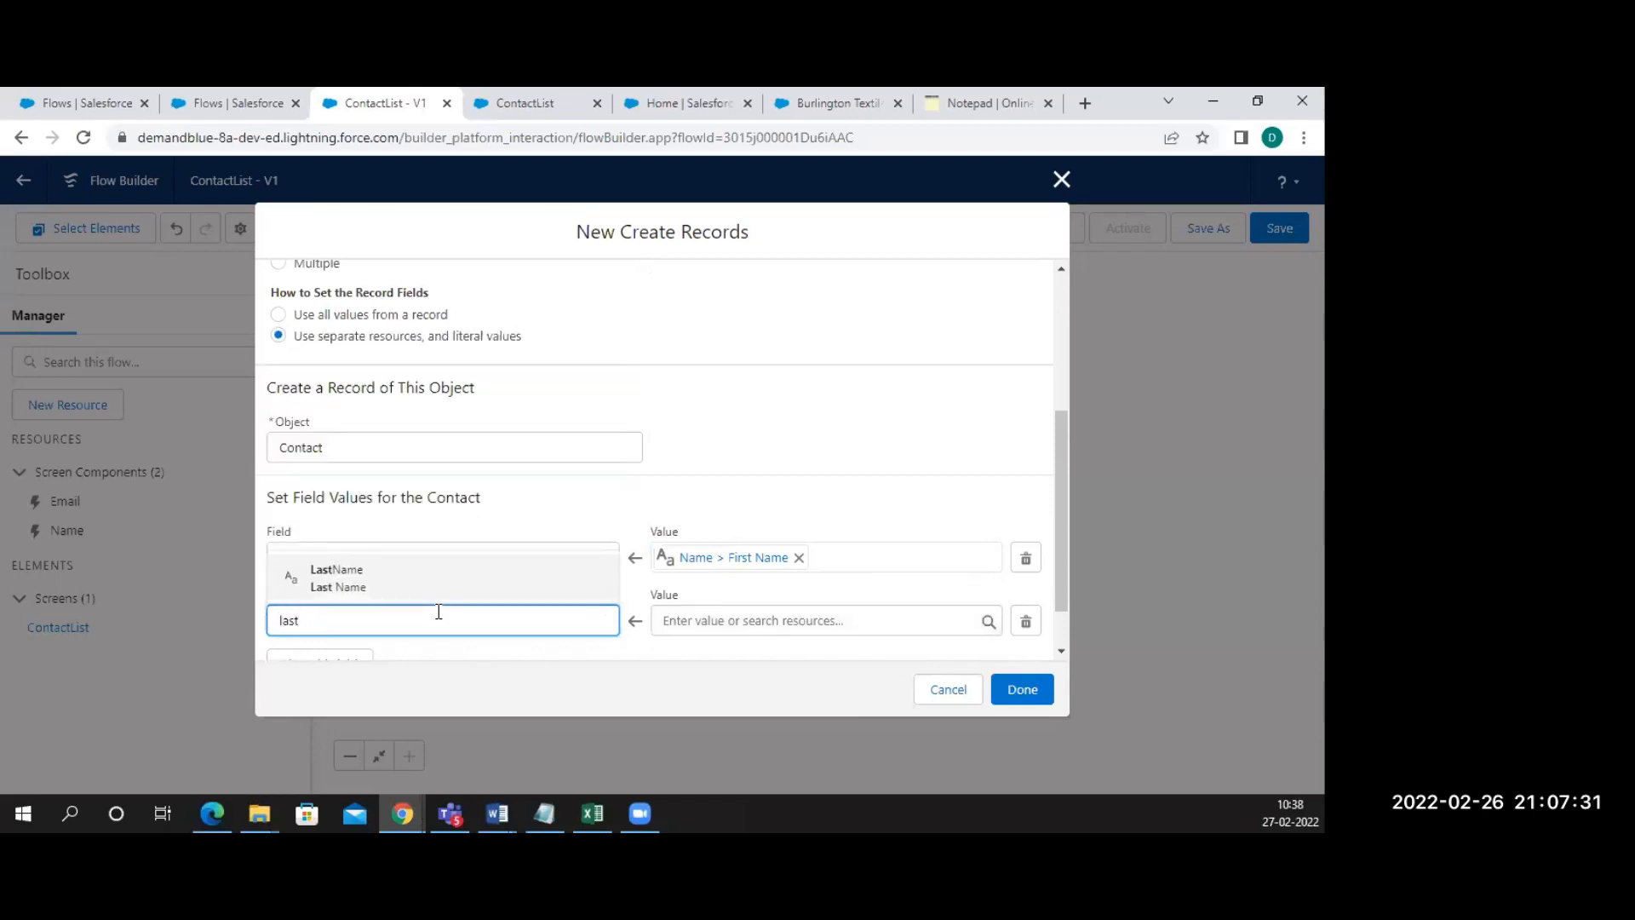
click(372, 565)
click(727, 631)
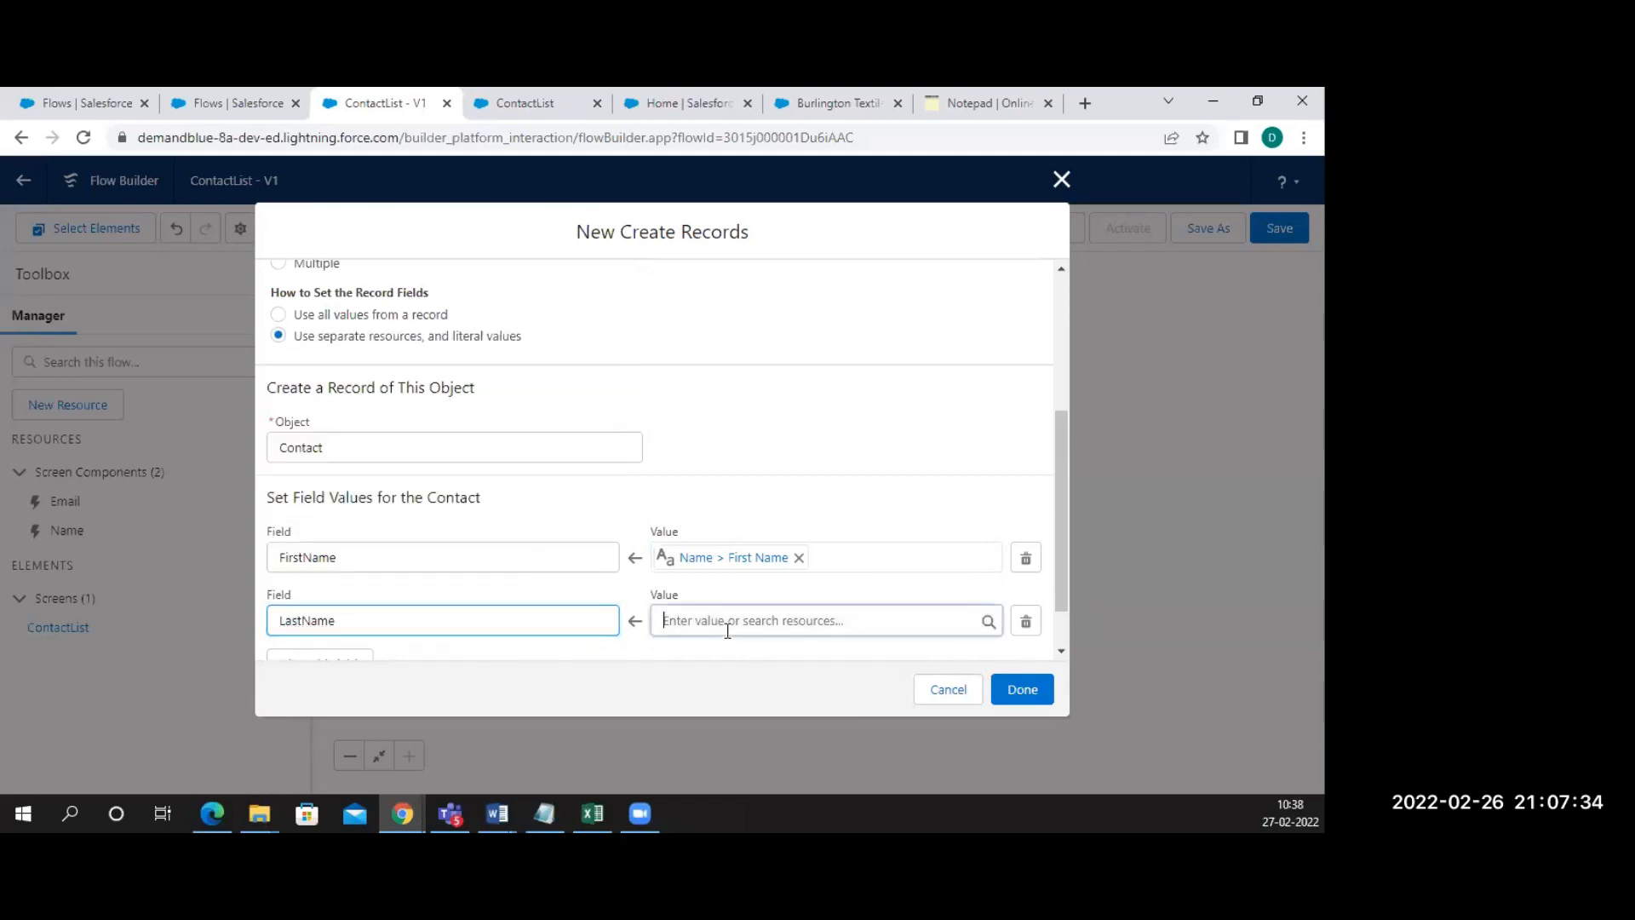
text(nam)
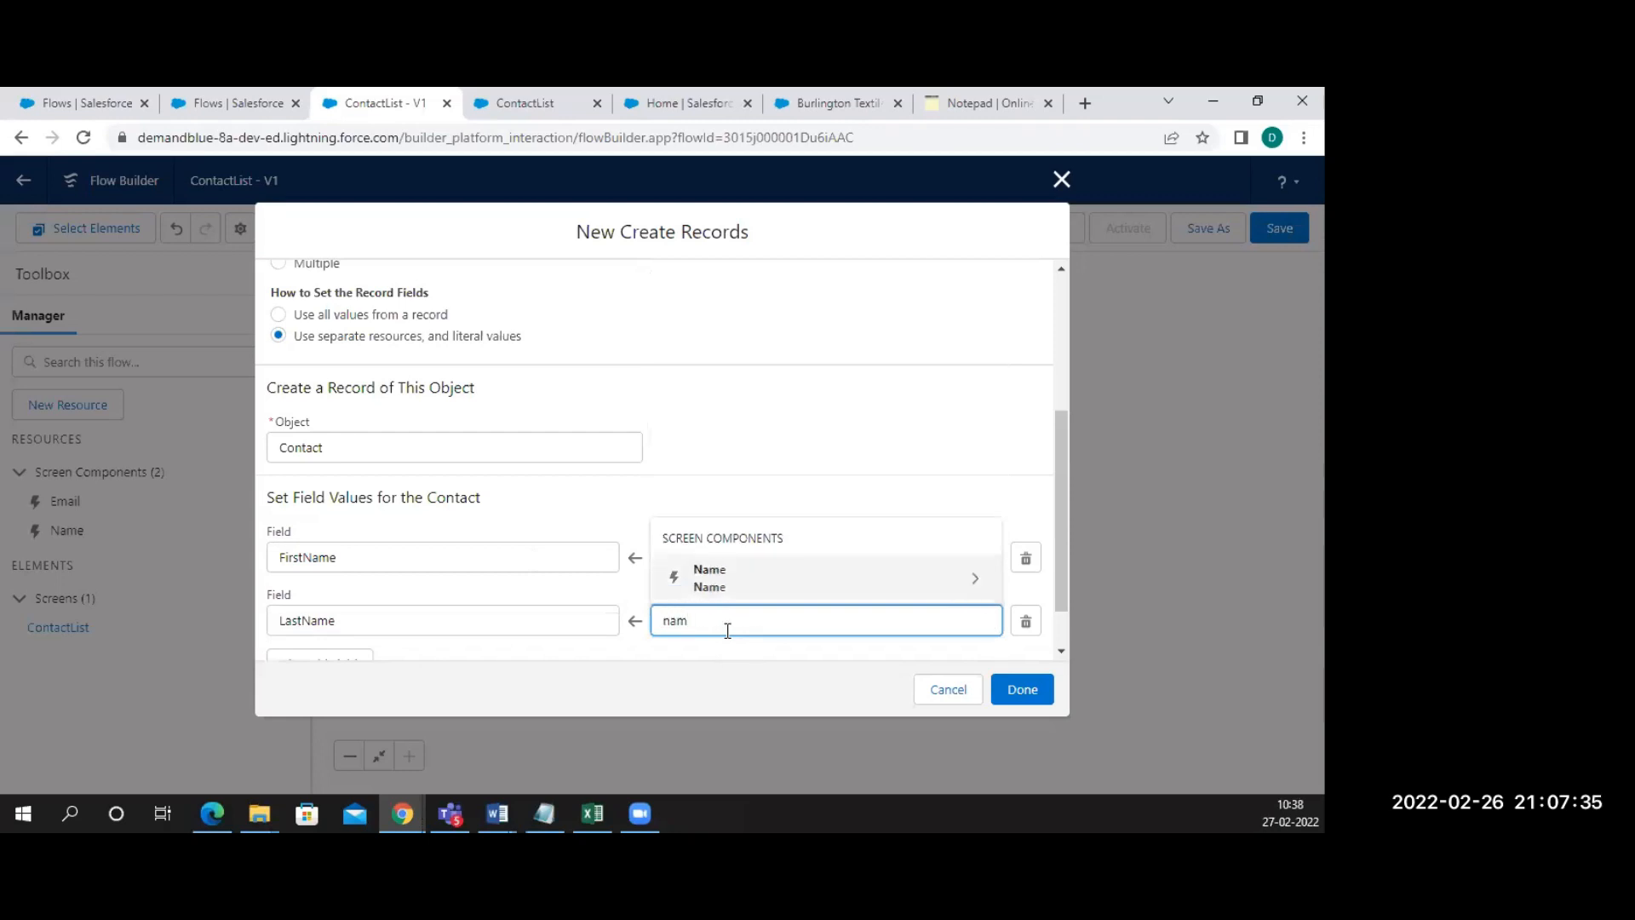
click(739, 579)
click(744, 579)
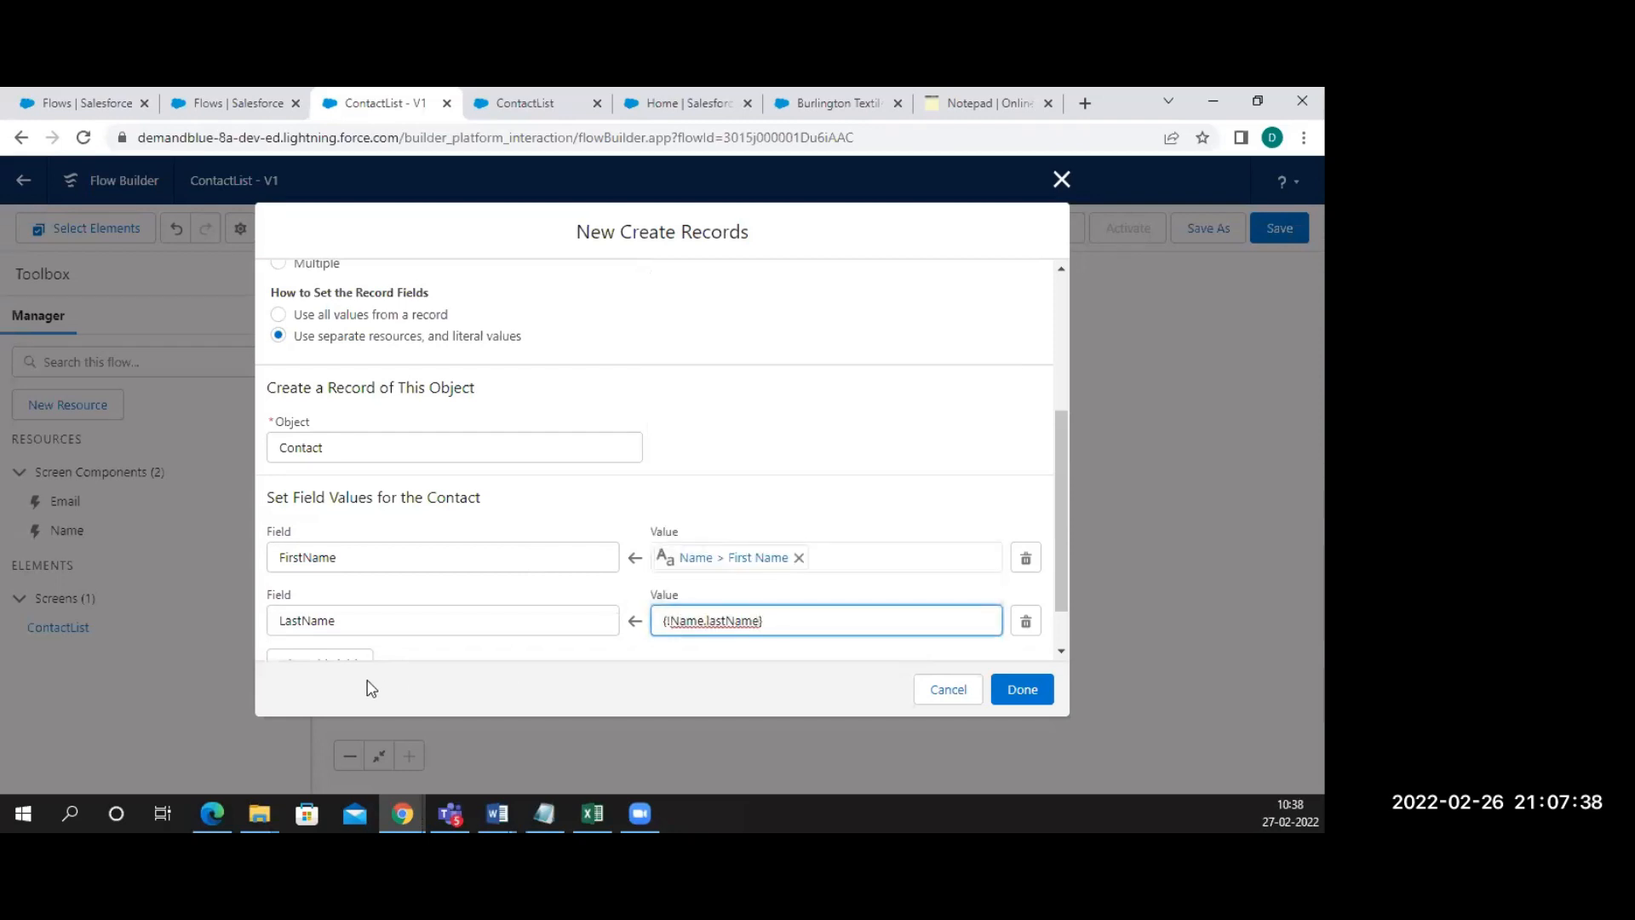
Add a third mapping: Email to {!Email.value}
click(349, 660)
scroll(413, 590, down, 2)
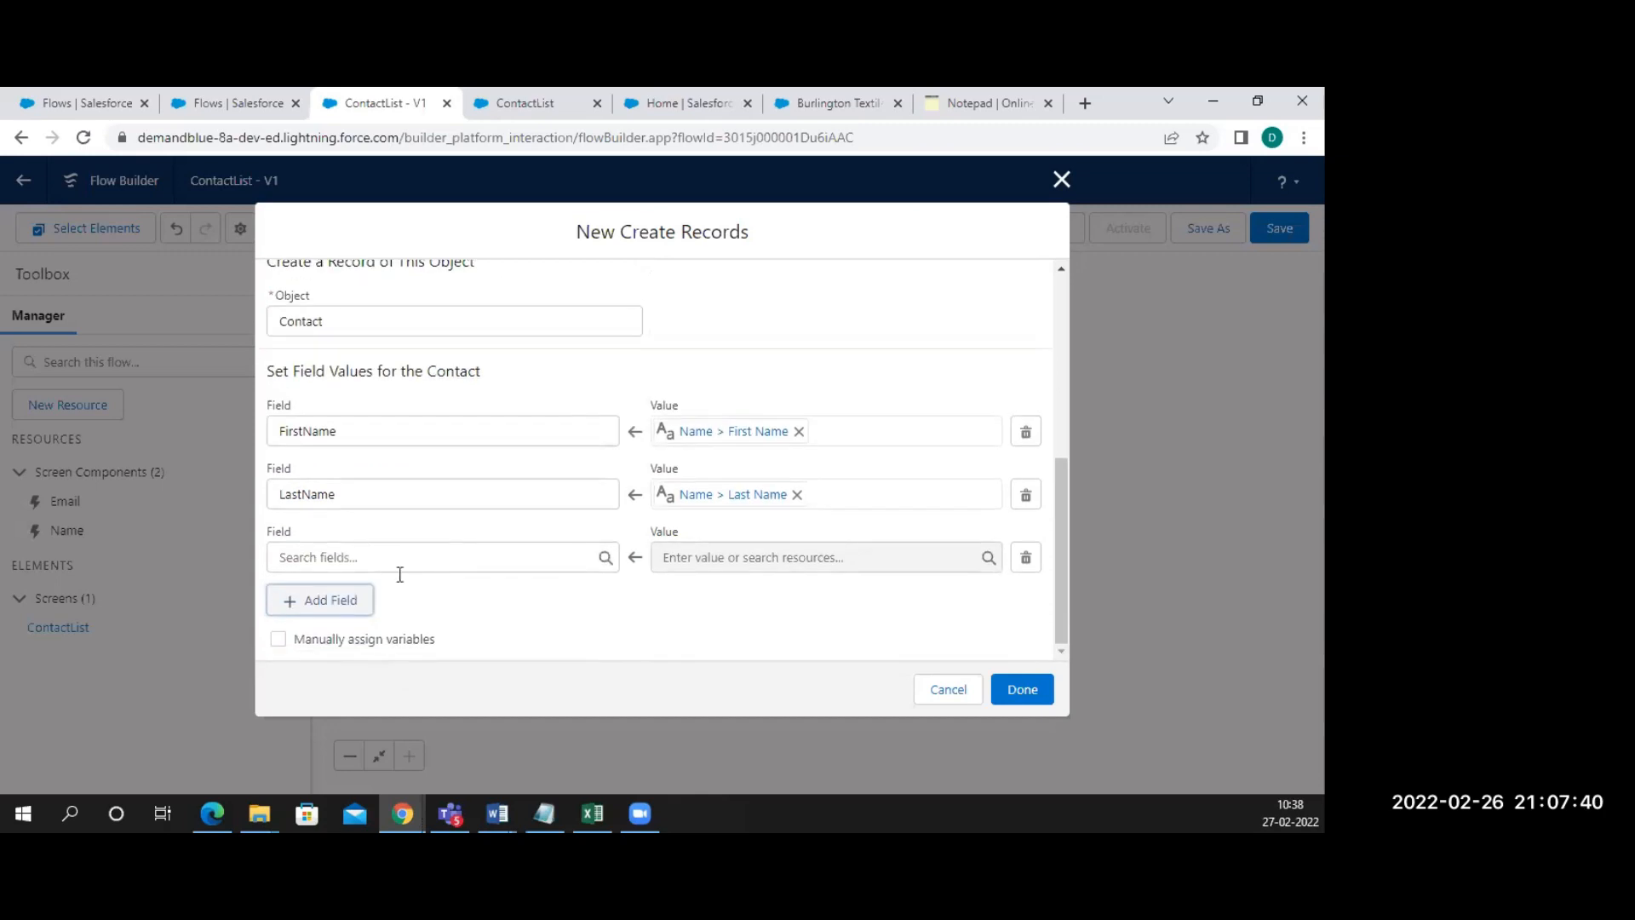
click(341, 552)
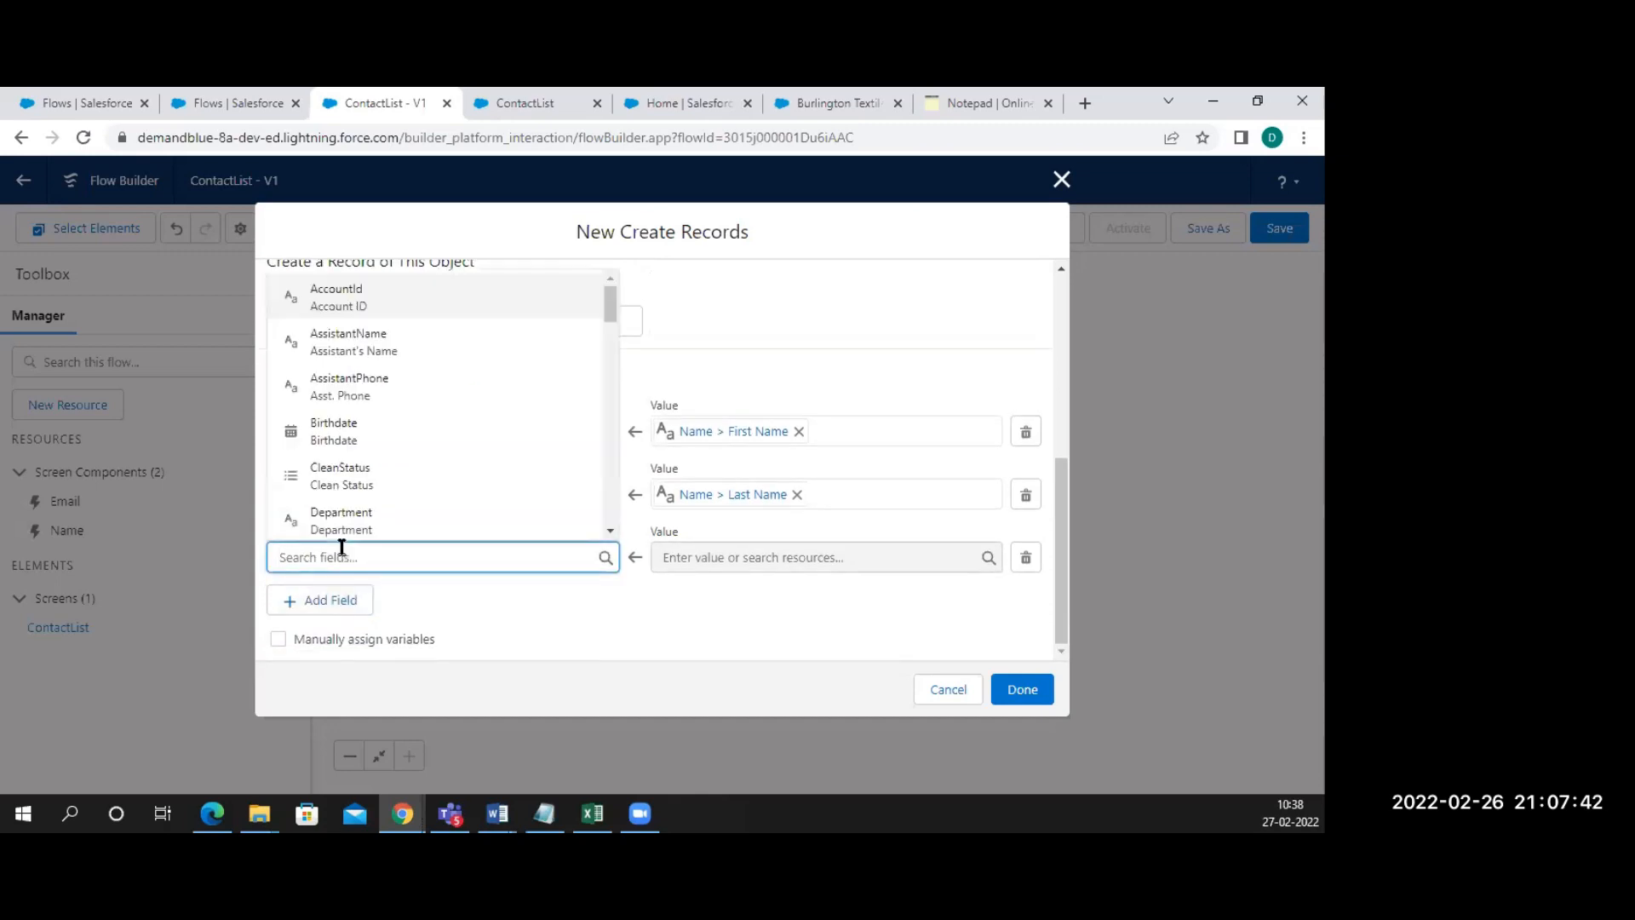
text(email)
click(351, 423)
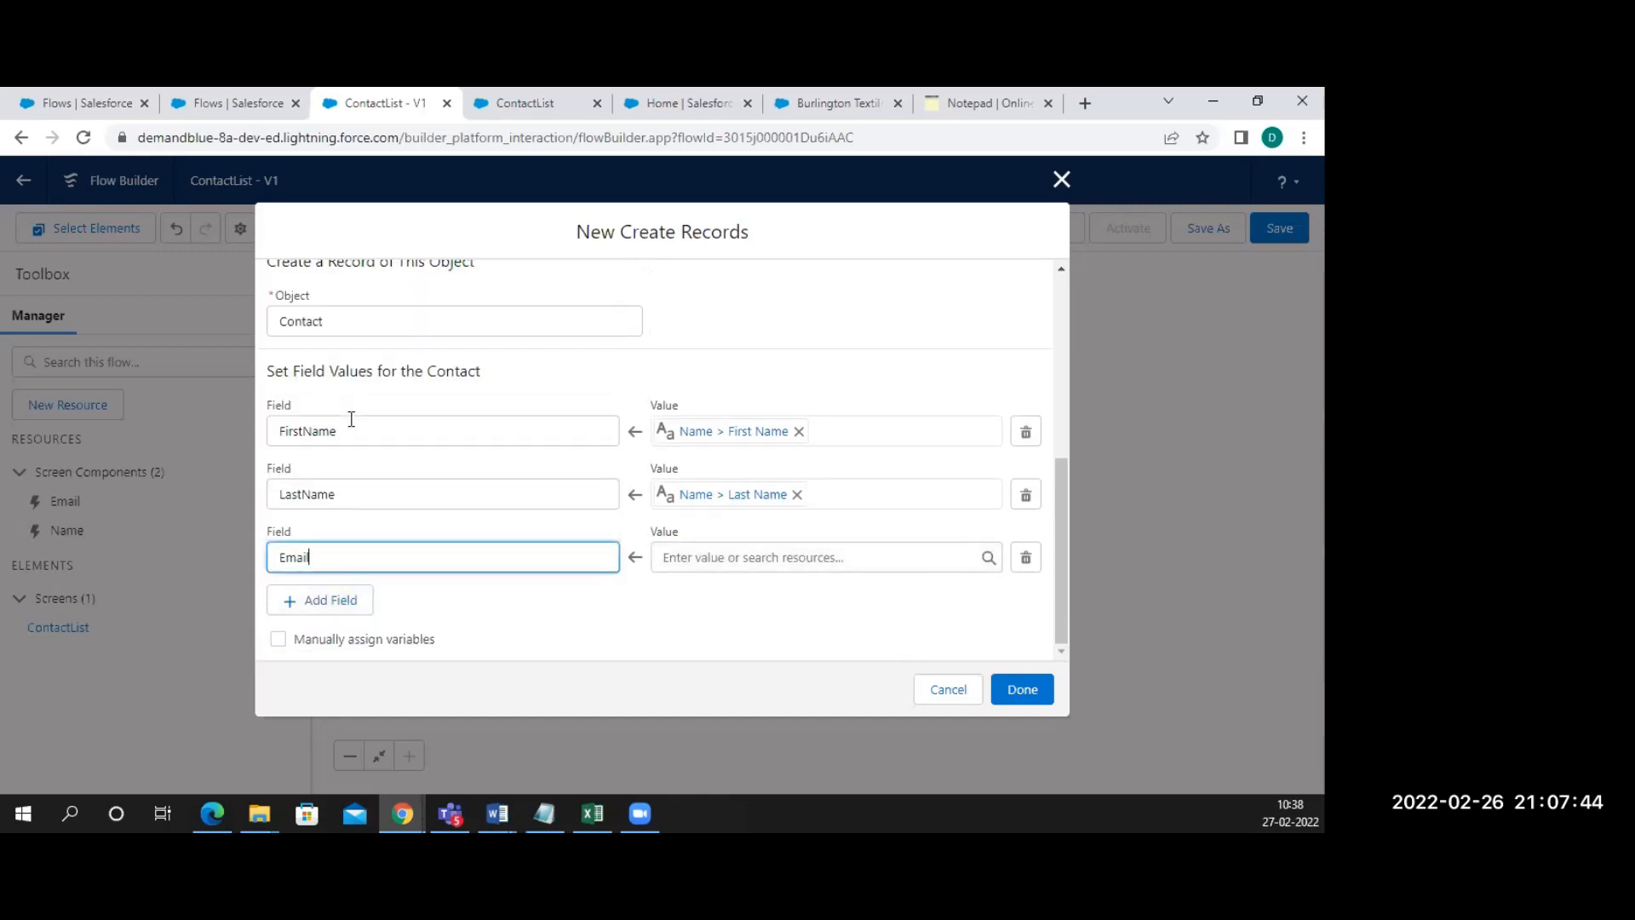
click(686, 552)
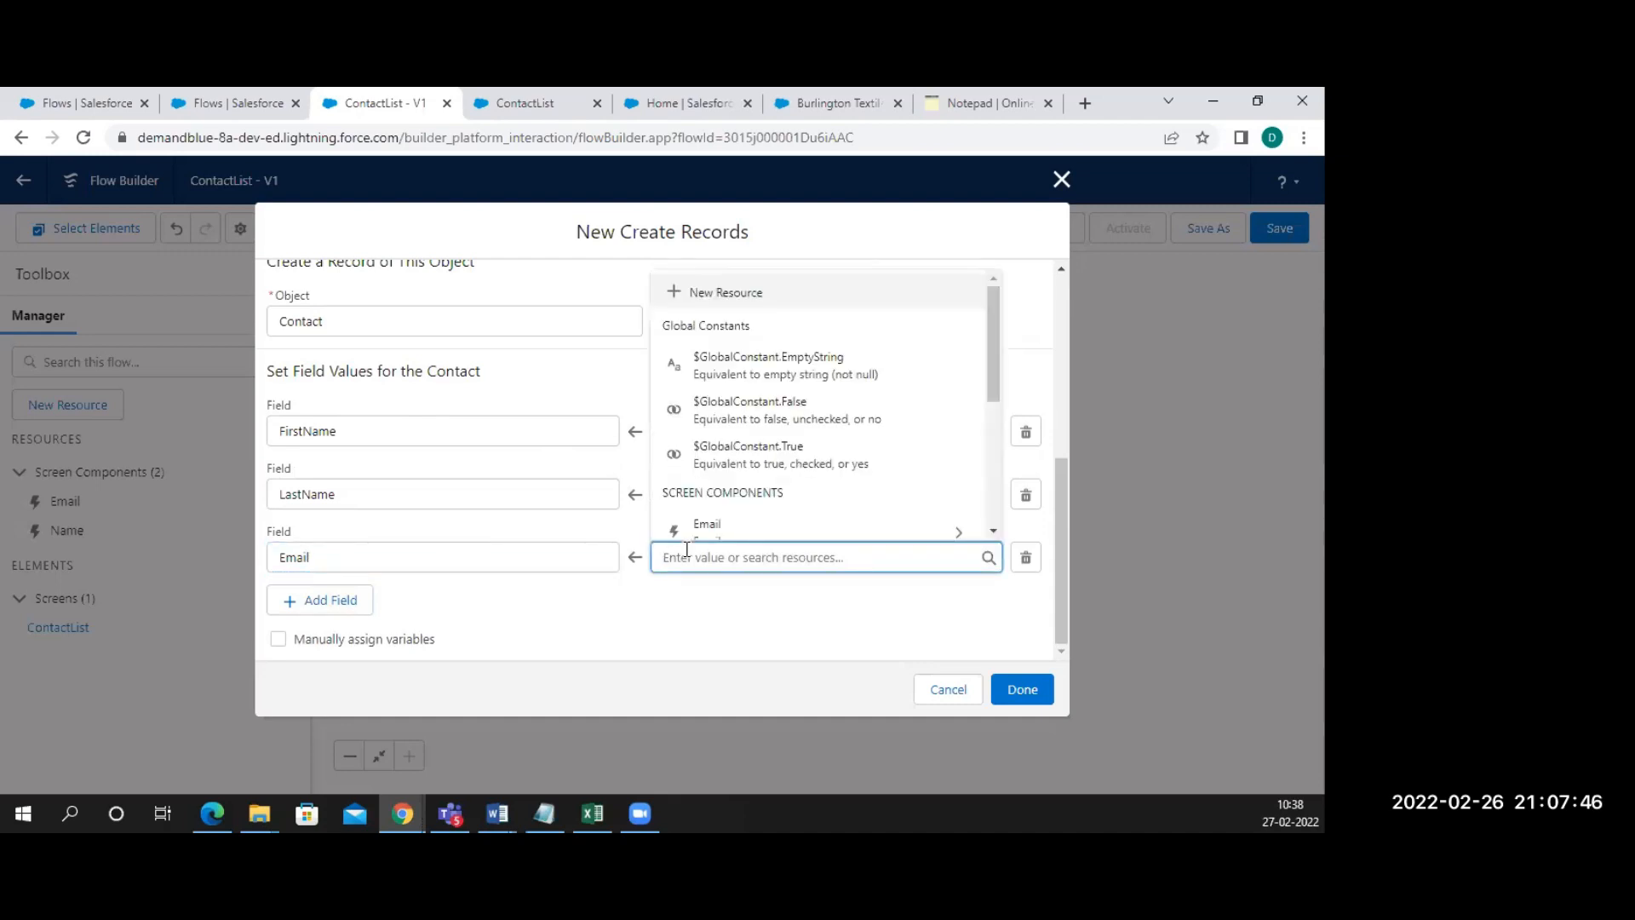
click(730, 524)
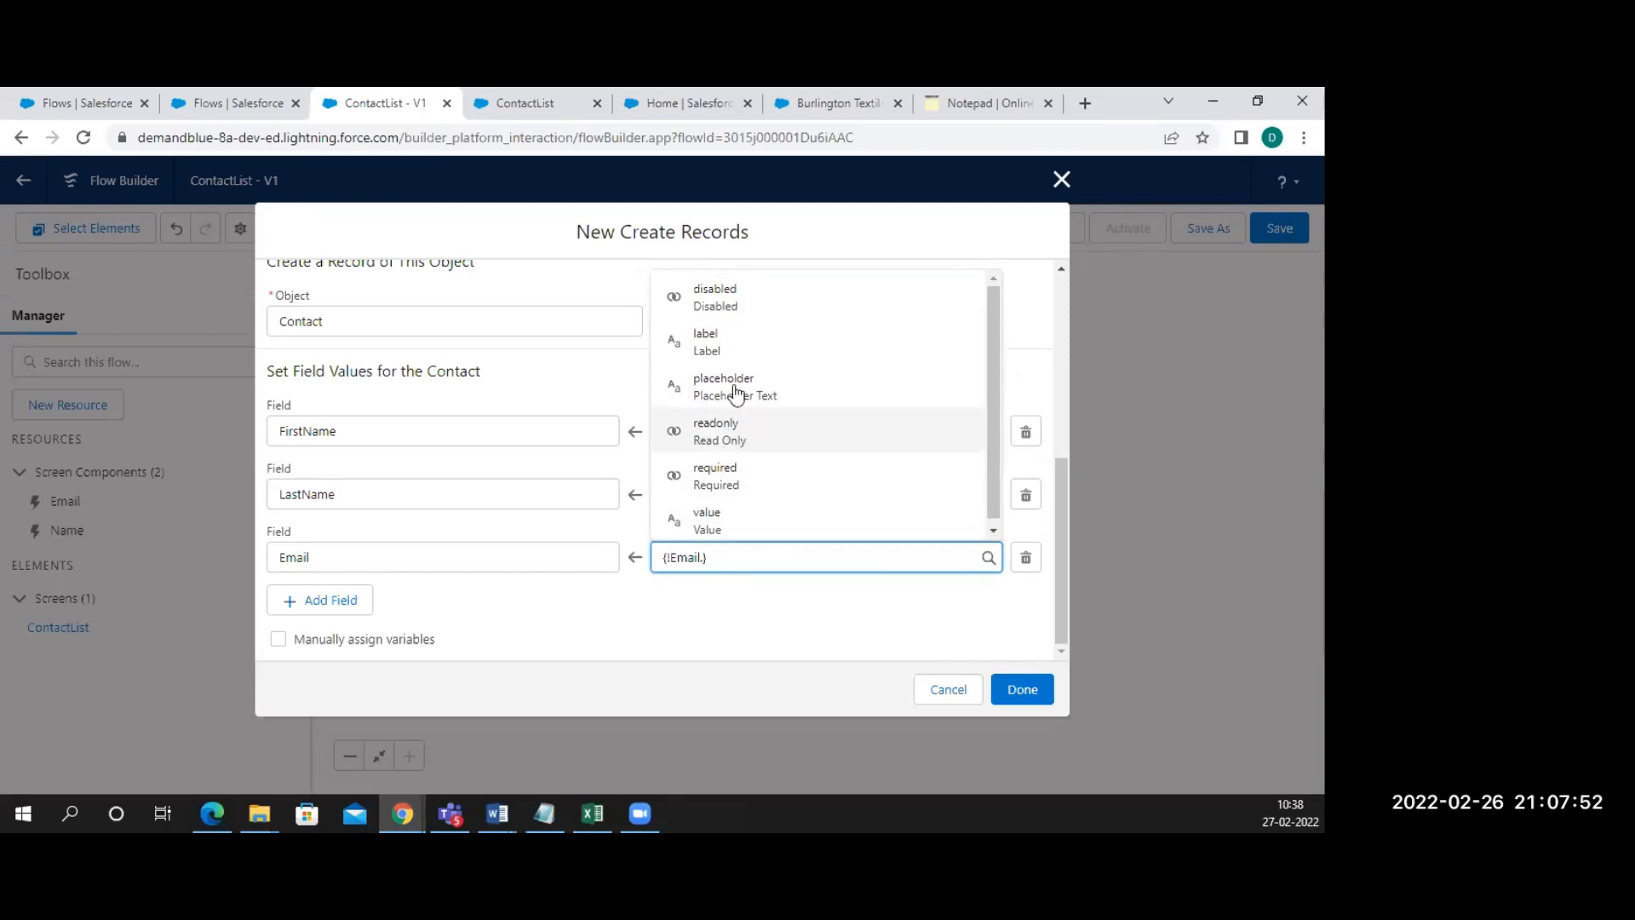
click(721, 344)
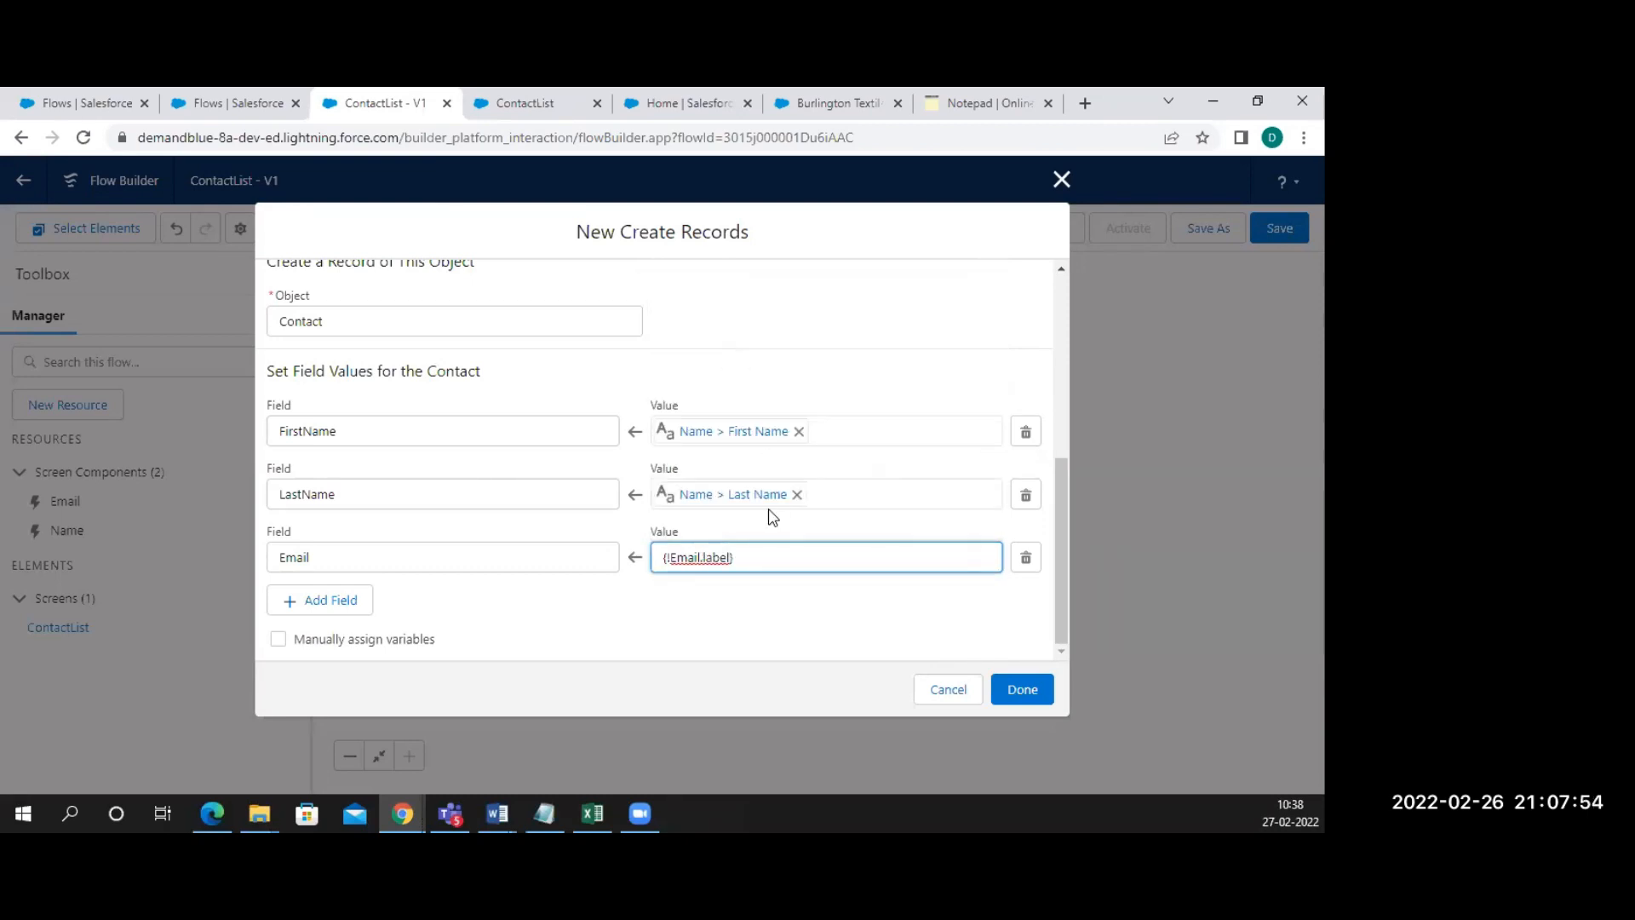
key(BackSpace)
key(BackSpace)
key(BackSpace)
text(va)
click(721, 606)
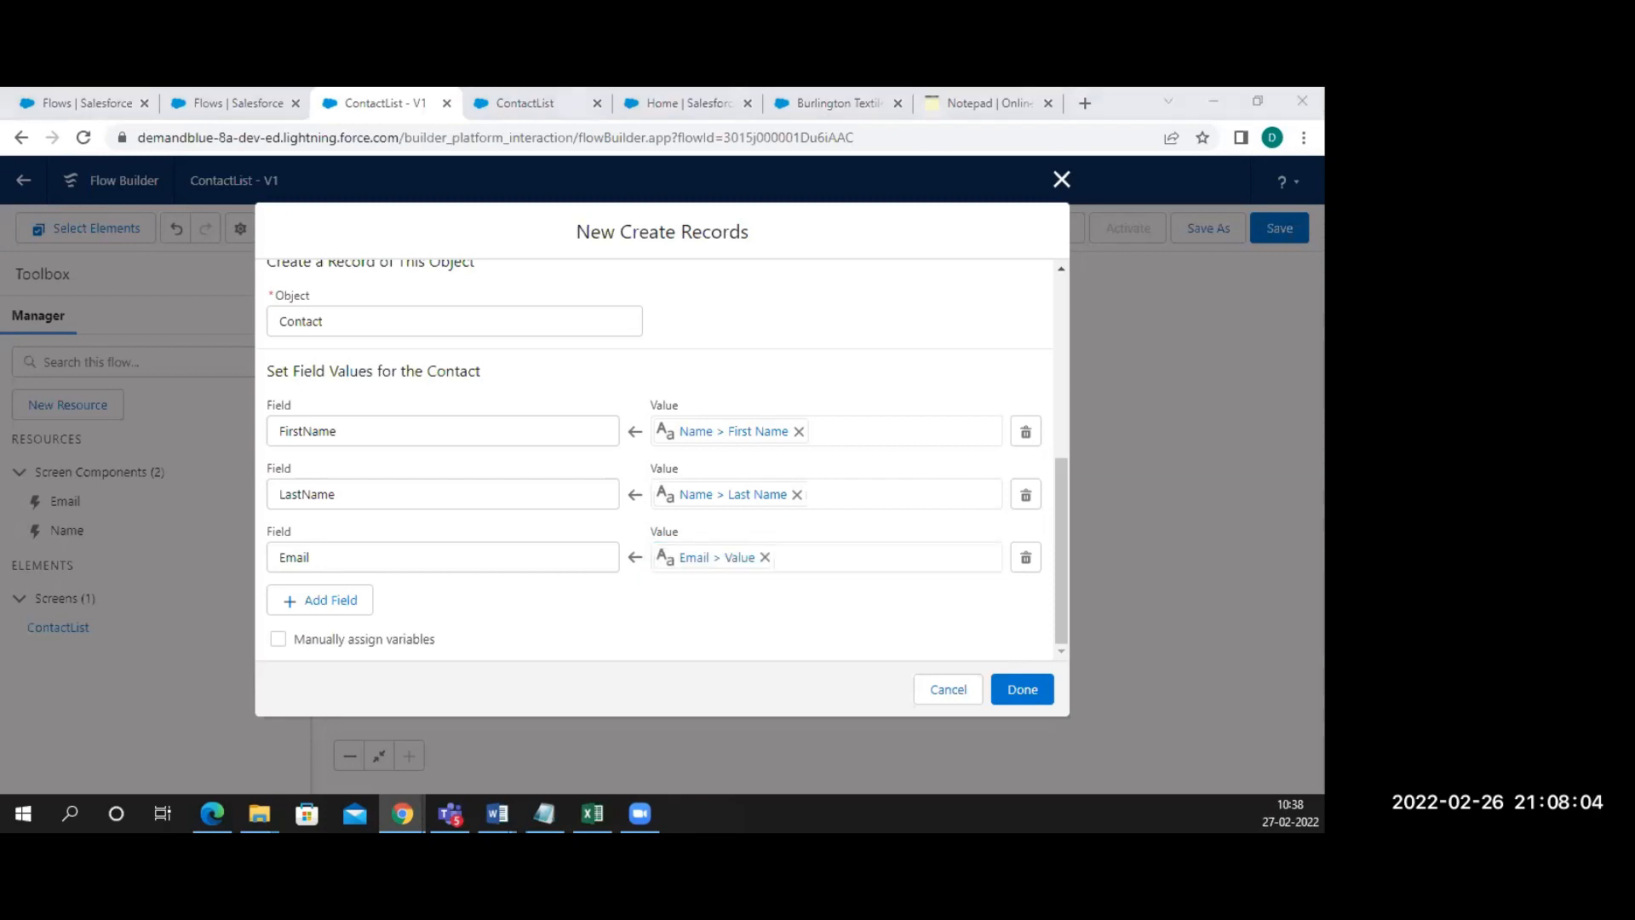
key(alt+Tab)
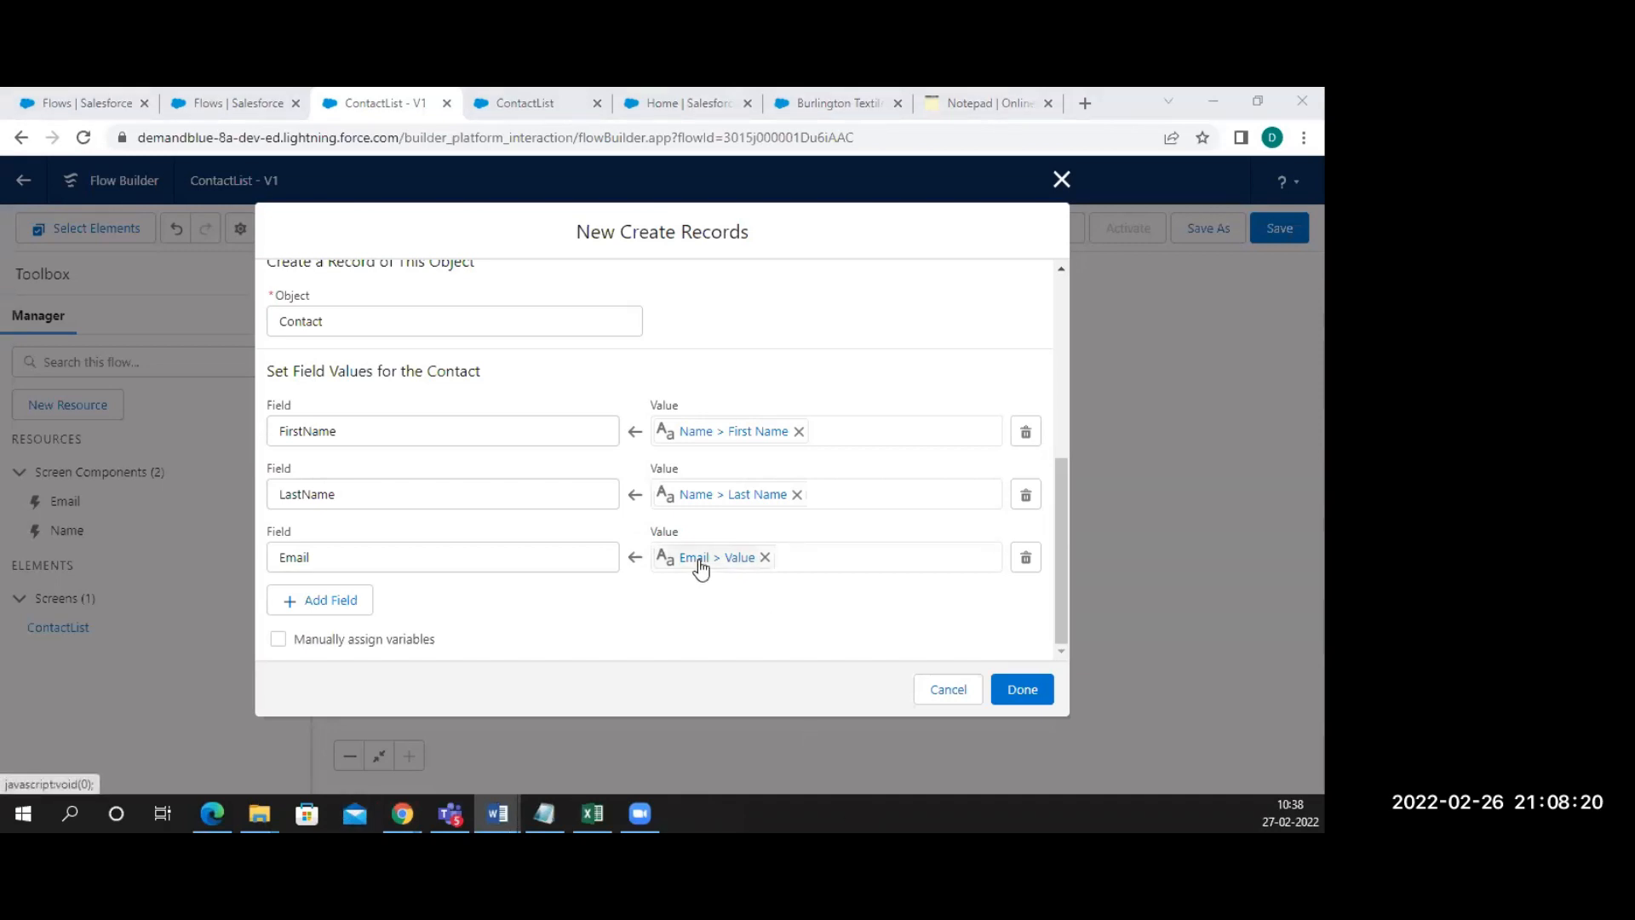
Save the Contacts step onto the canvas and select the ContactList screen
click(1022, 690)
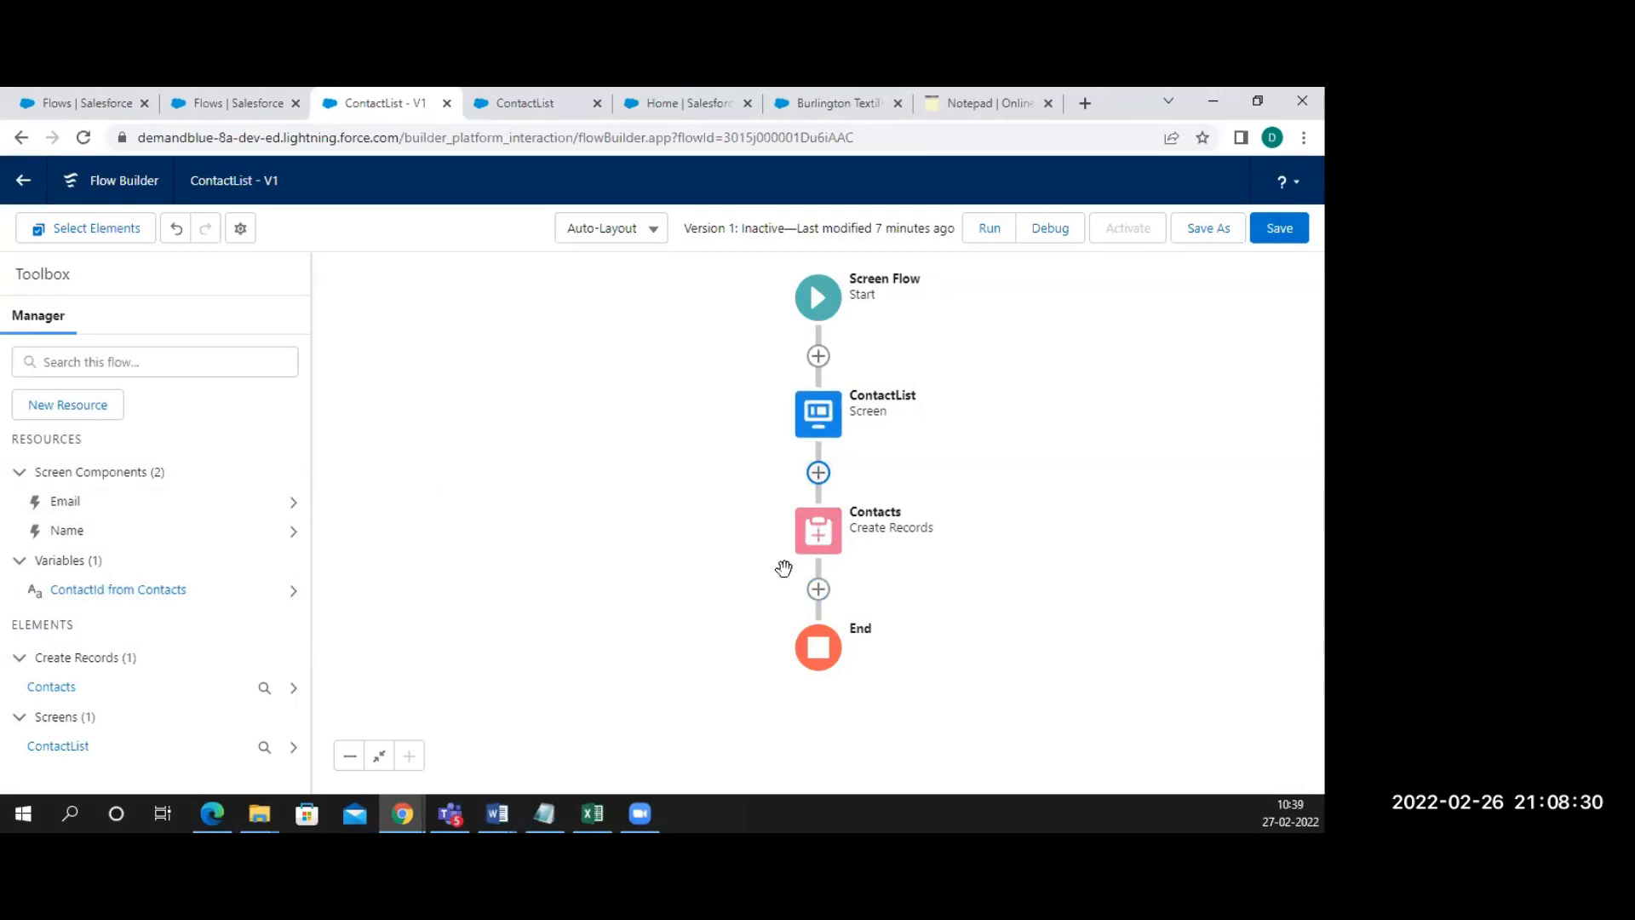
click(828, 415)
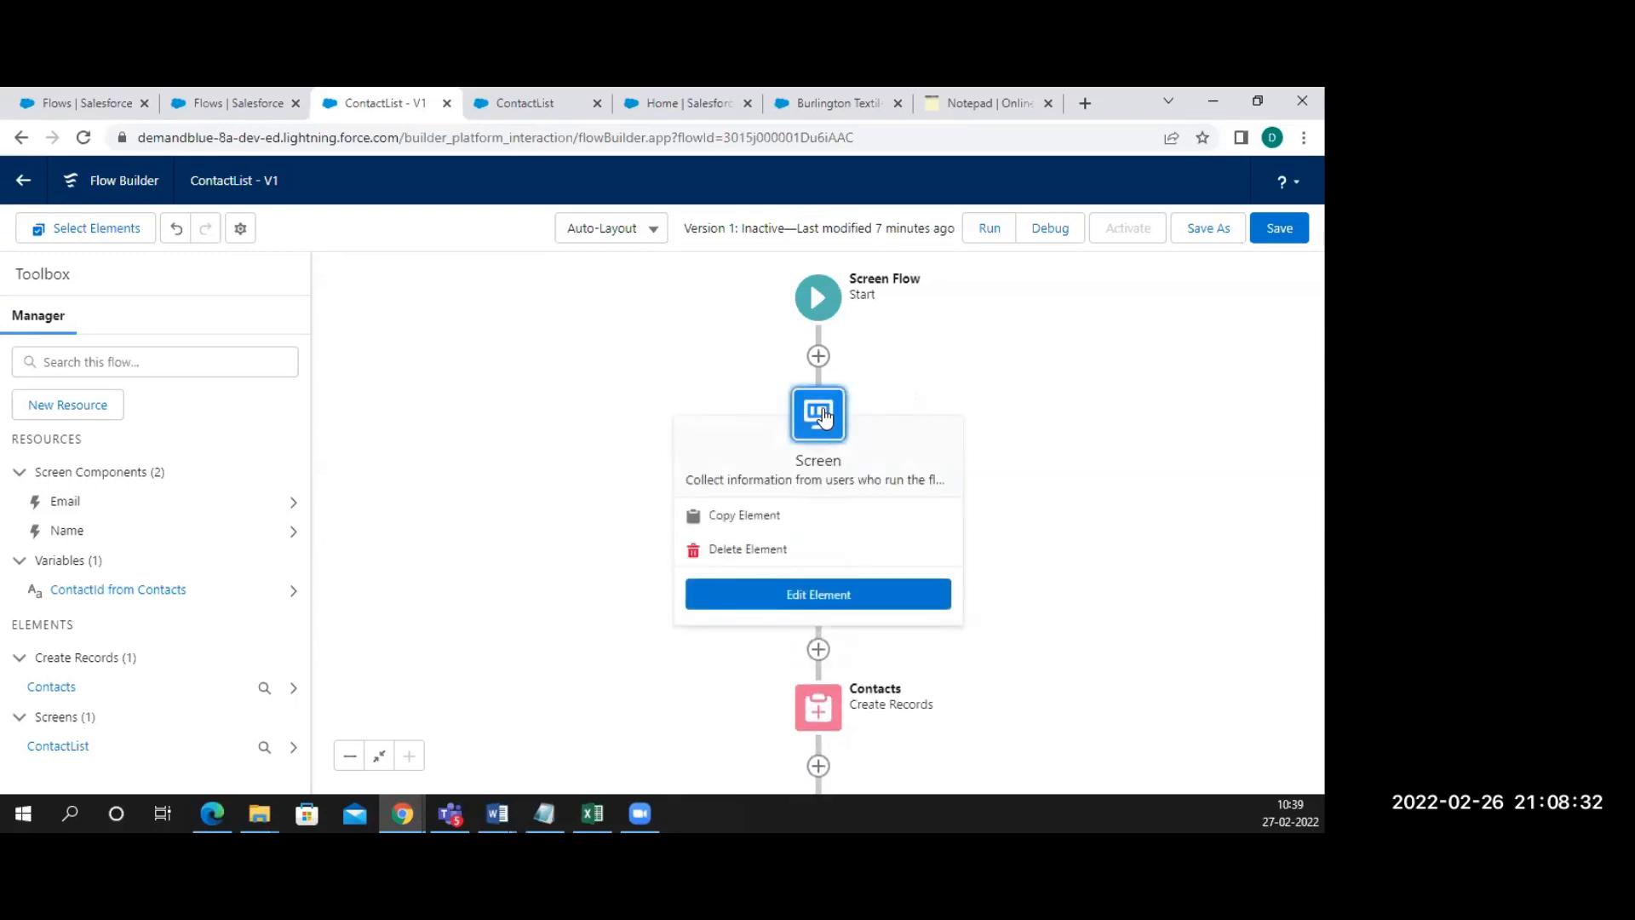
click(788, 588)
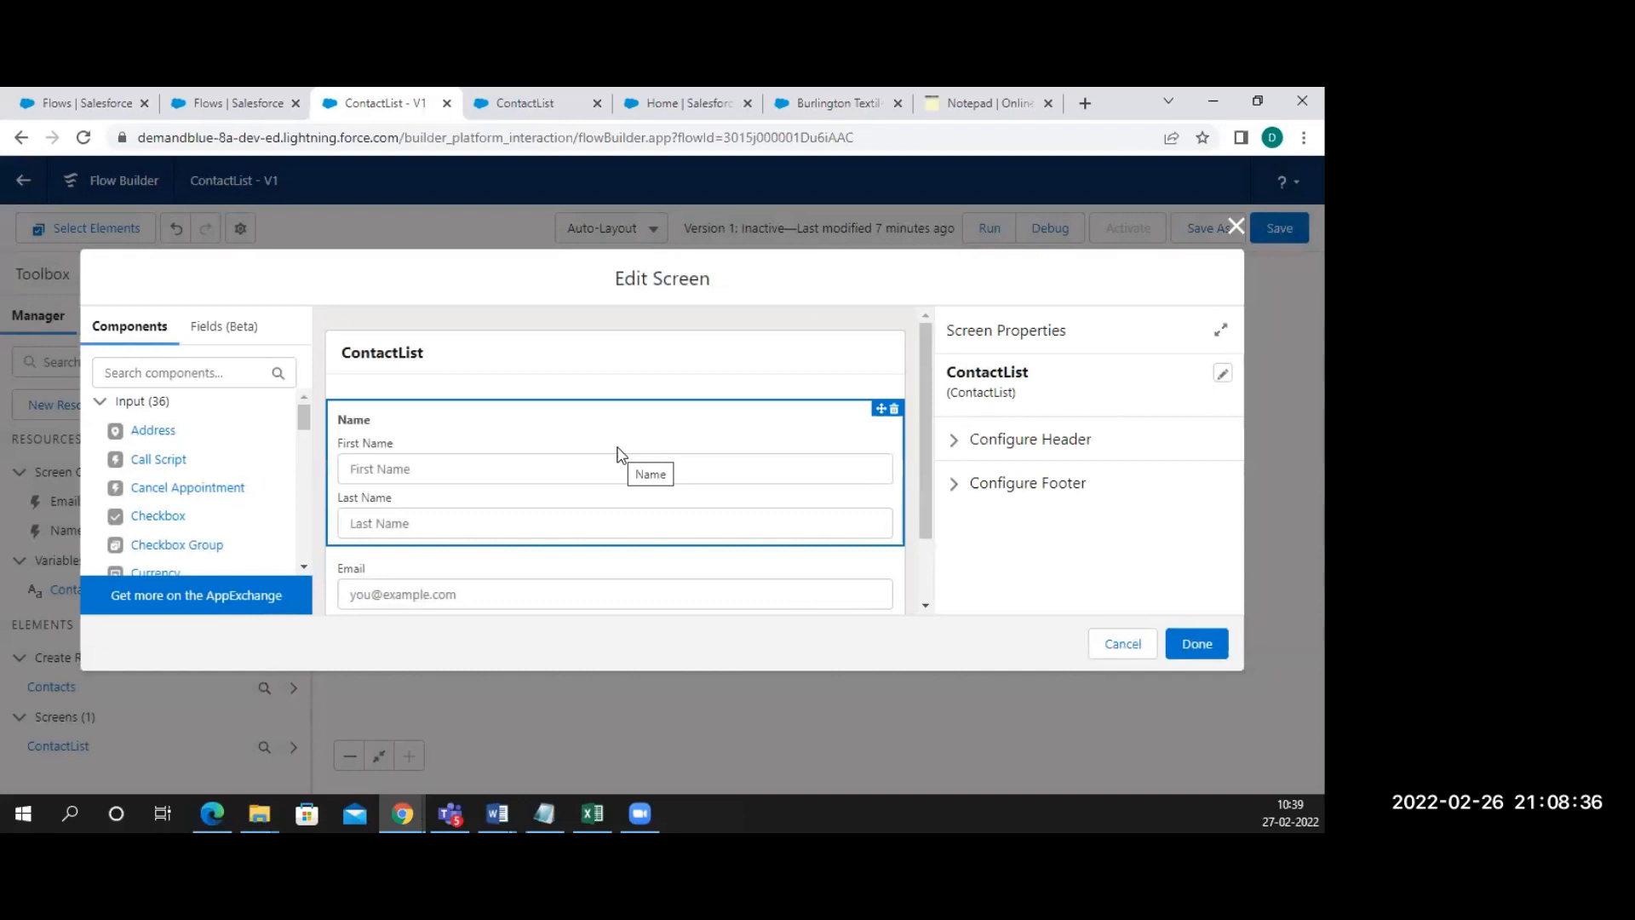
click(524, 585)
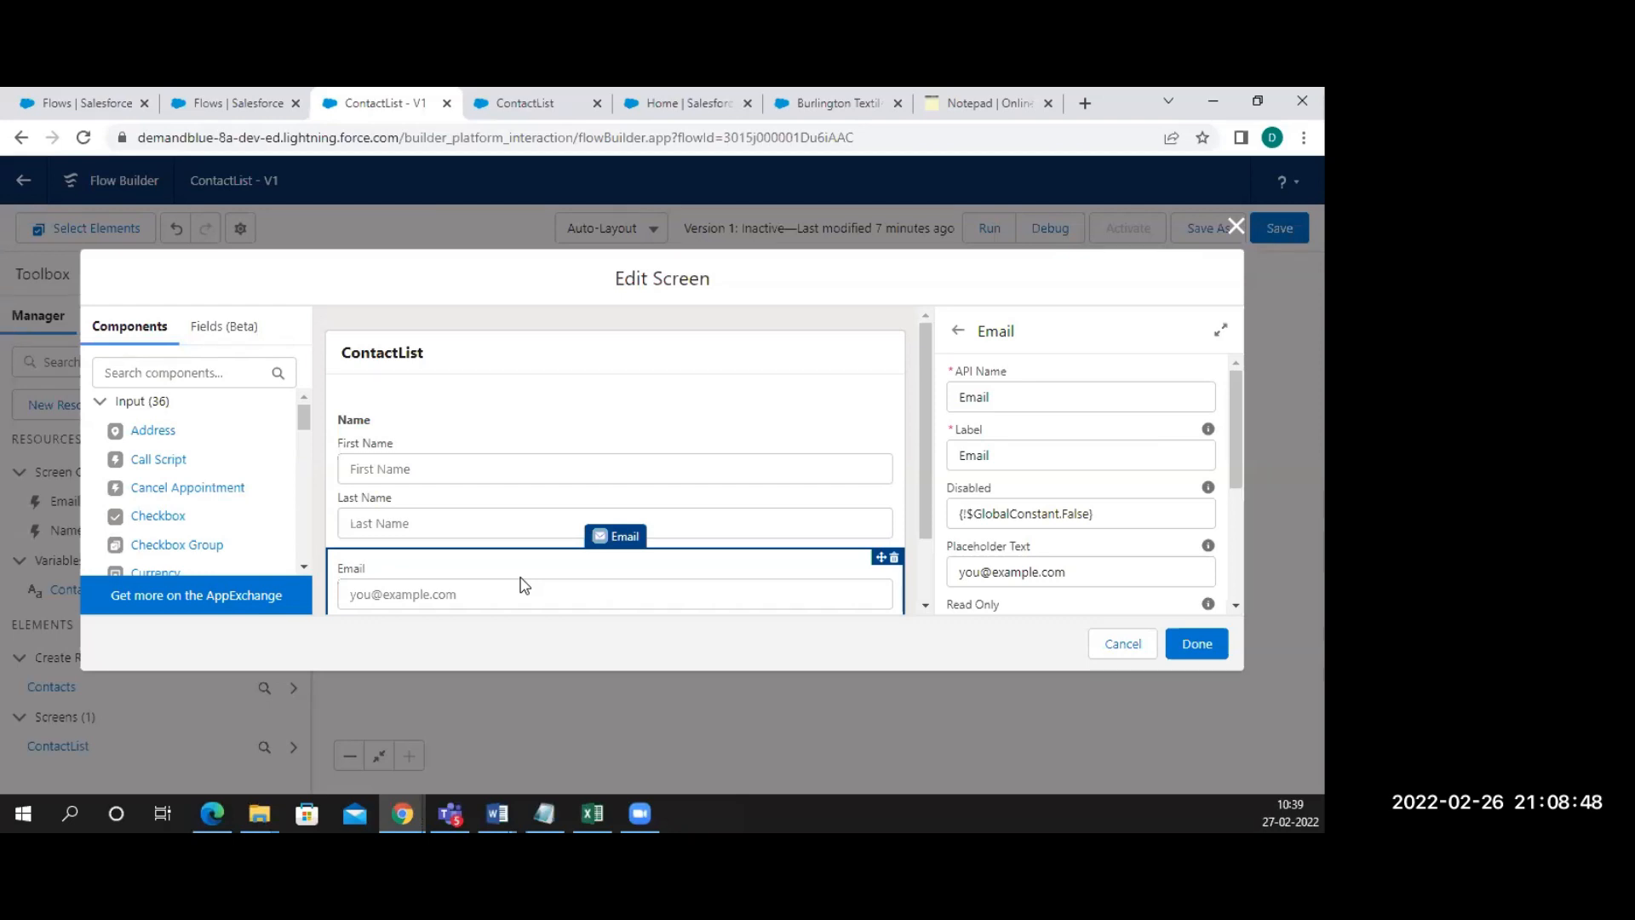
click(559, 465)
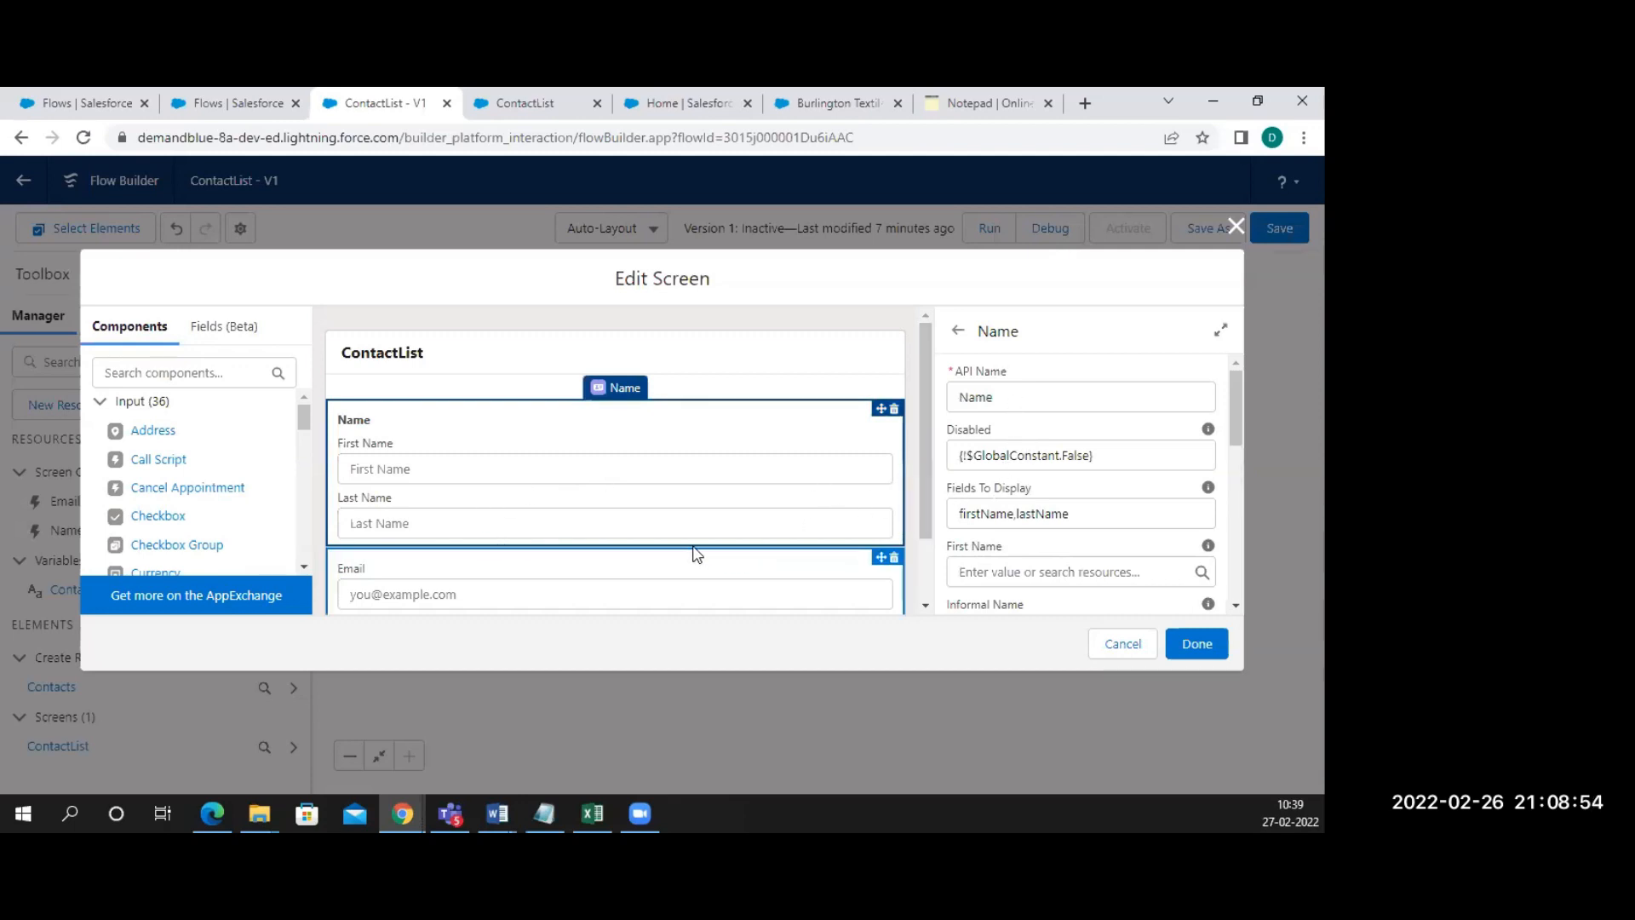
click(638, 577)
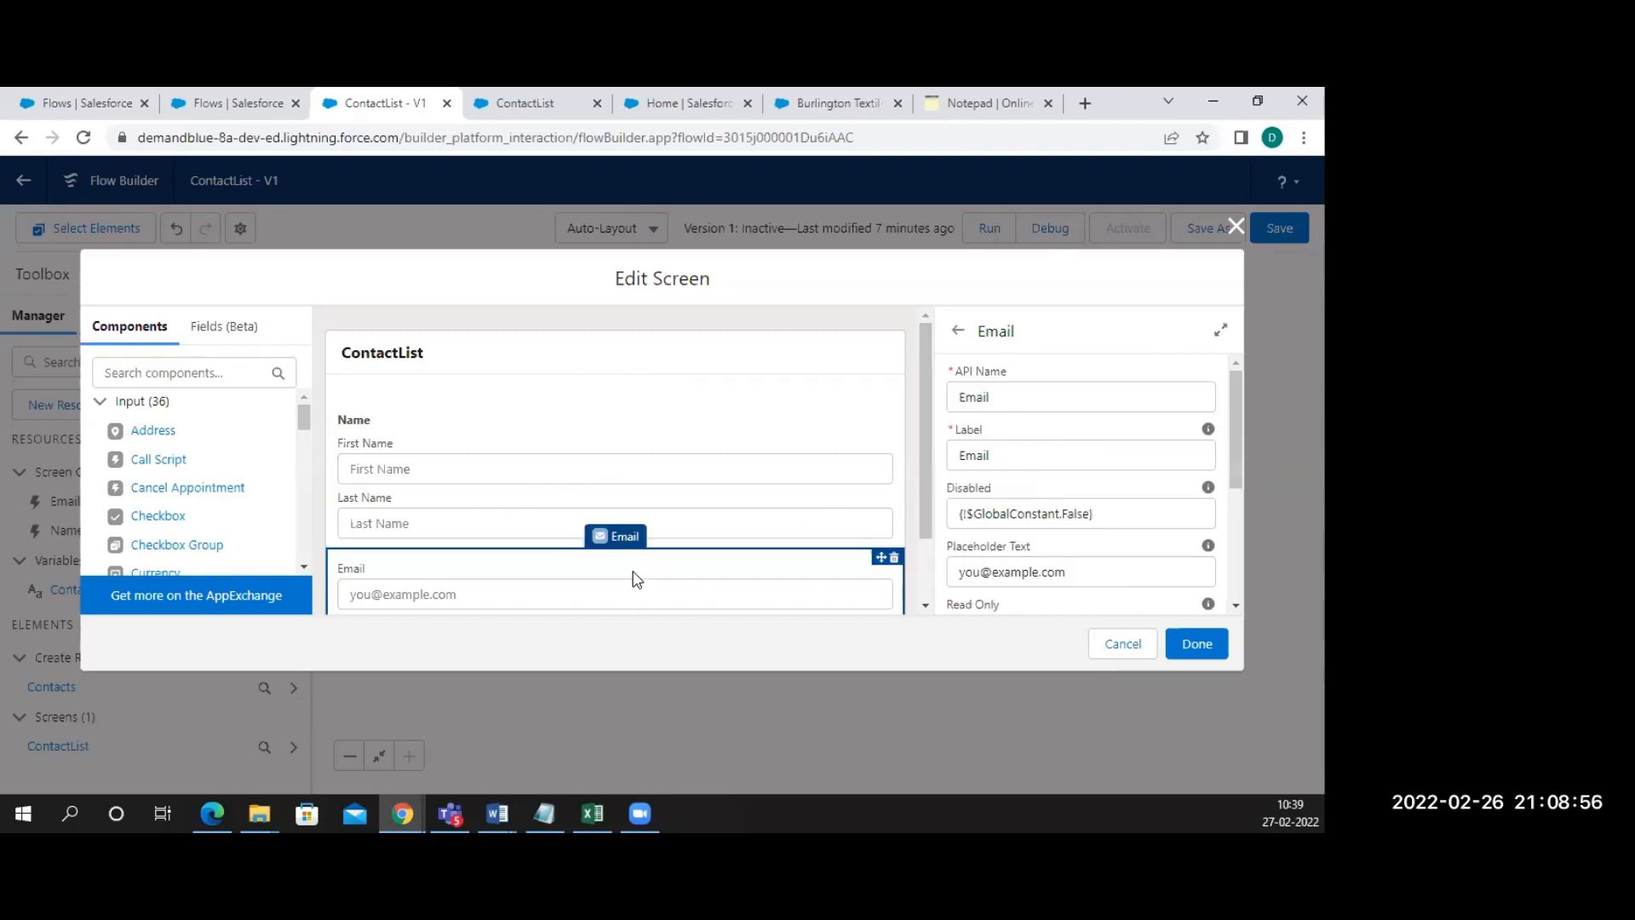
scroll(1034, 558, down, 3)
scroll(1033, 557, up, 3)
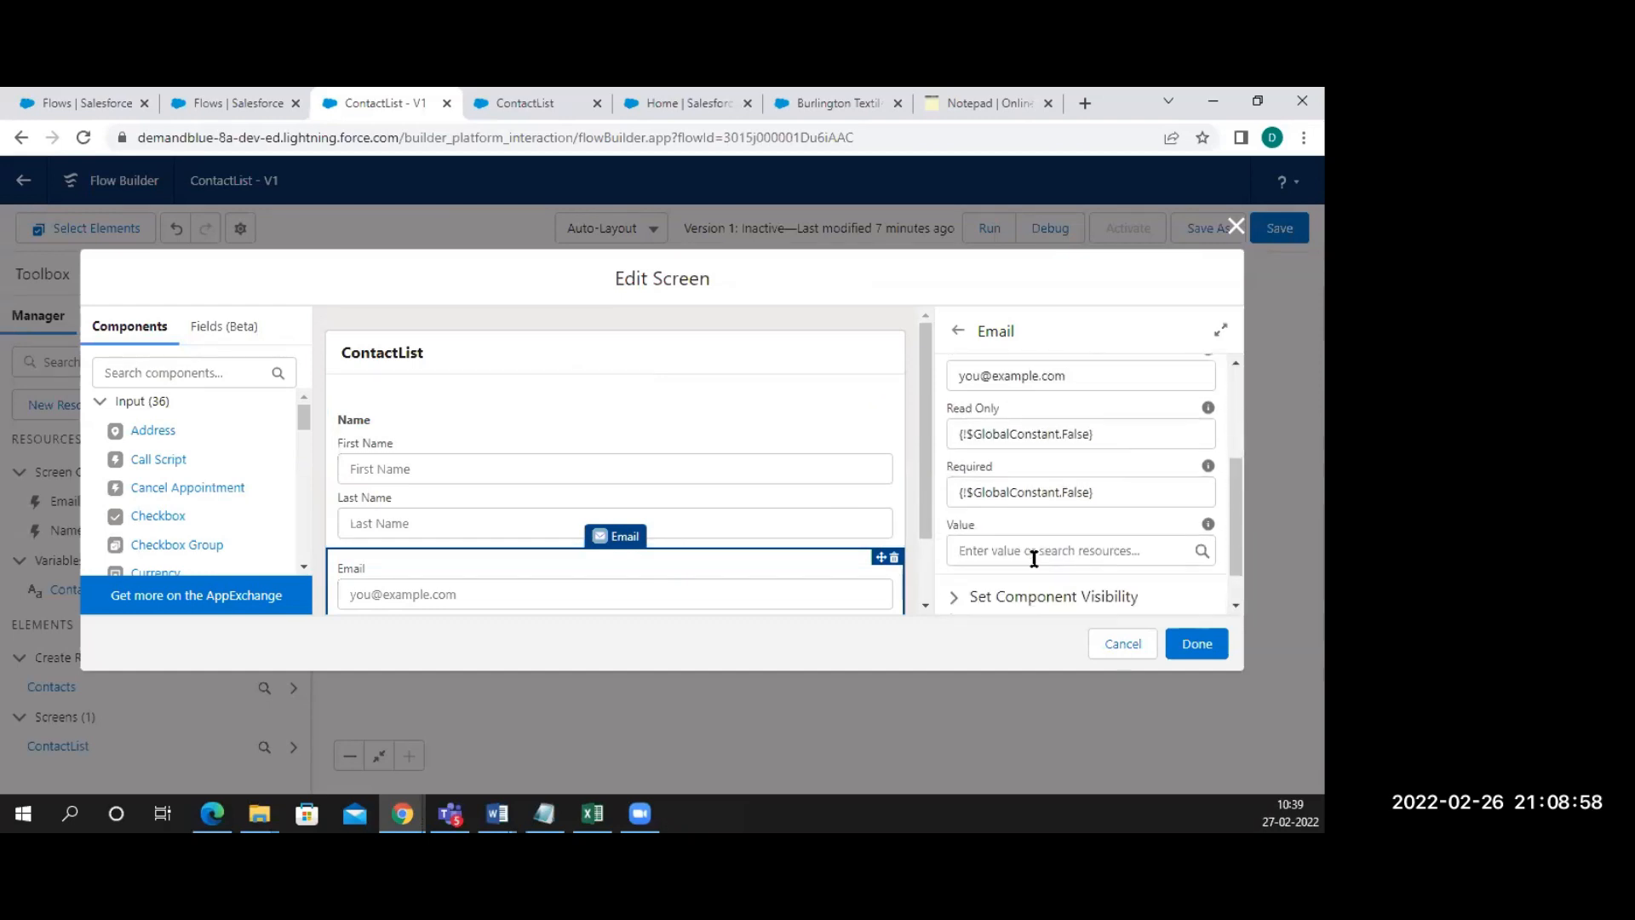
click(769, 508)
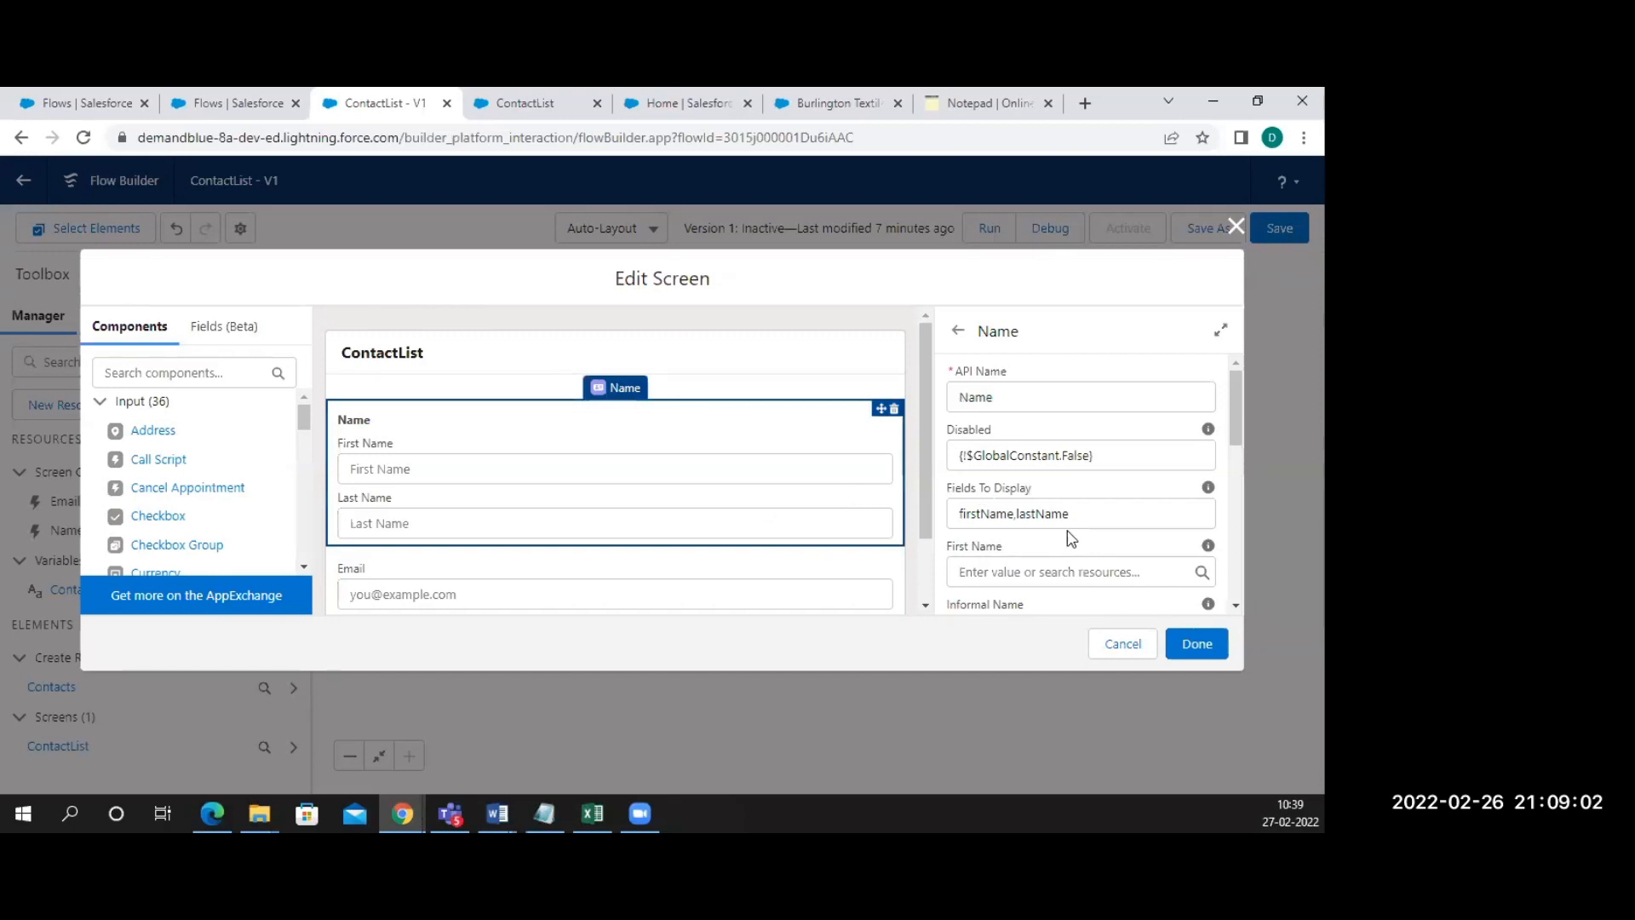
scroll(1071, 538, down, 10)
click(1195, 647)
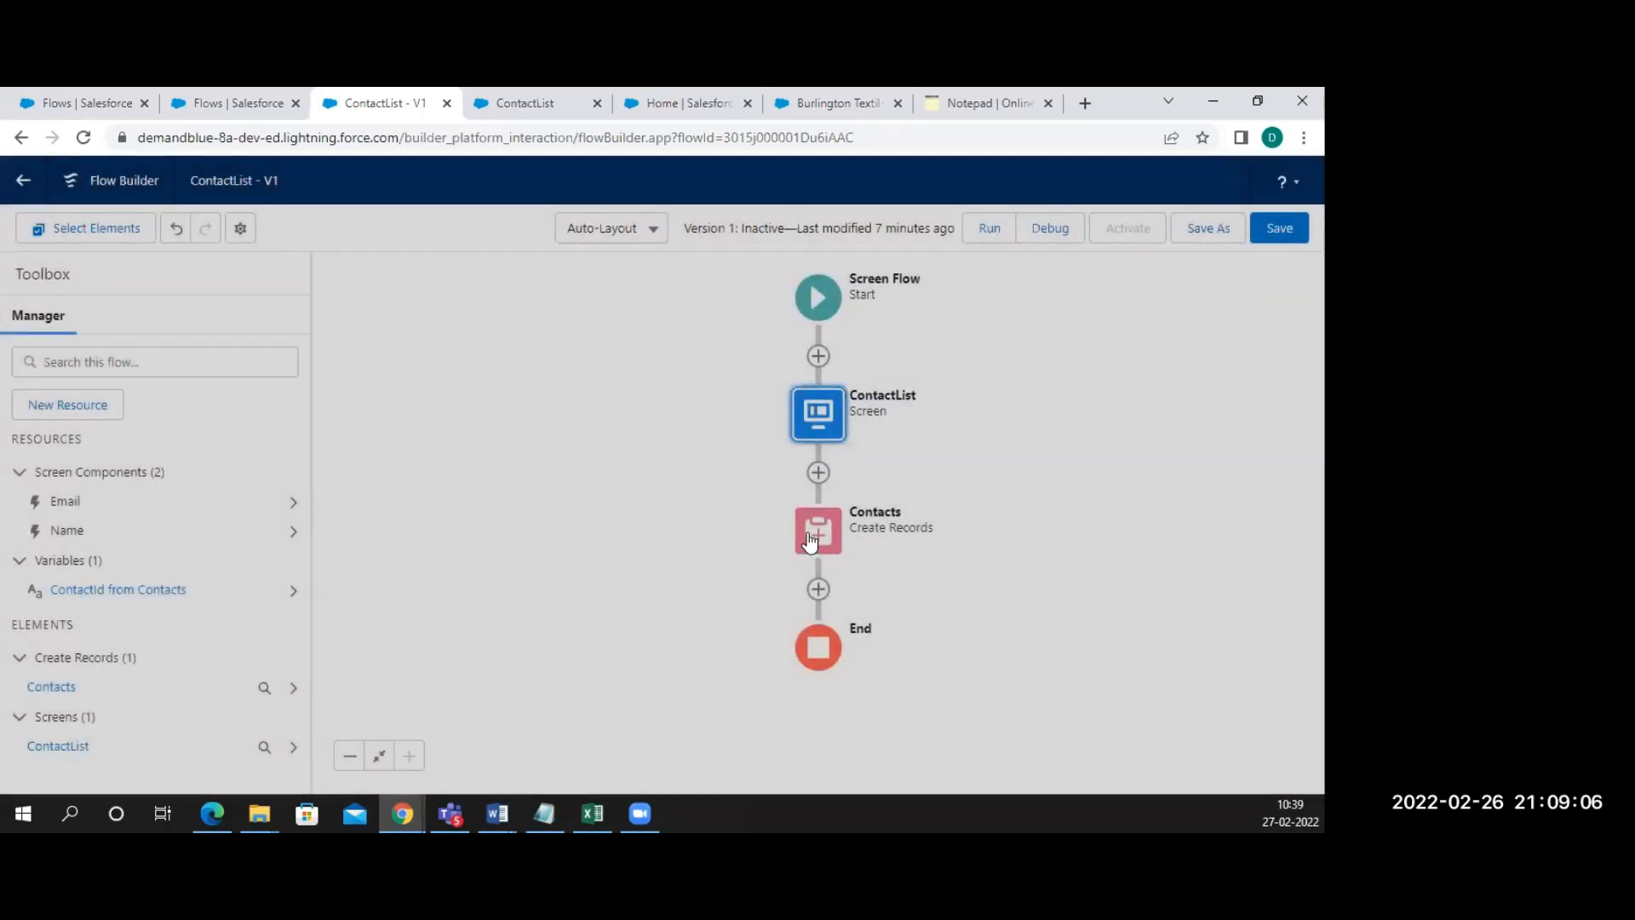
click(810, 539)
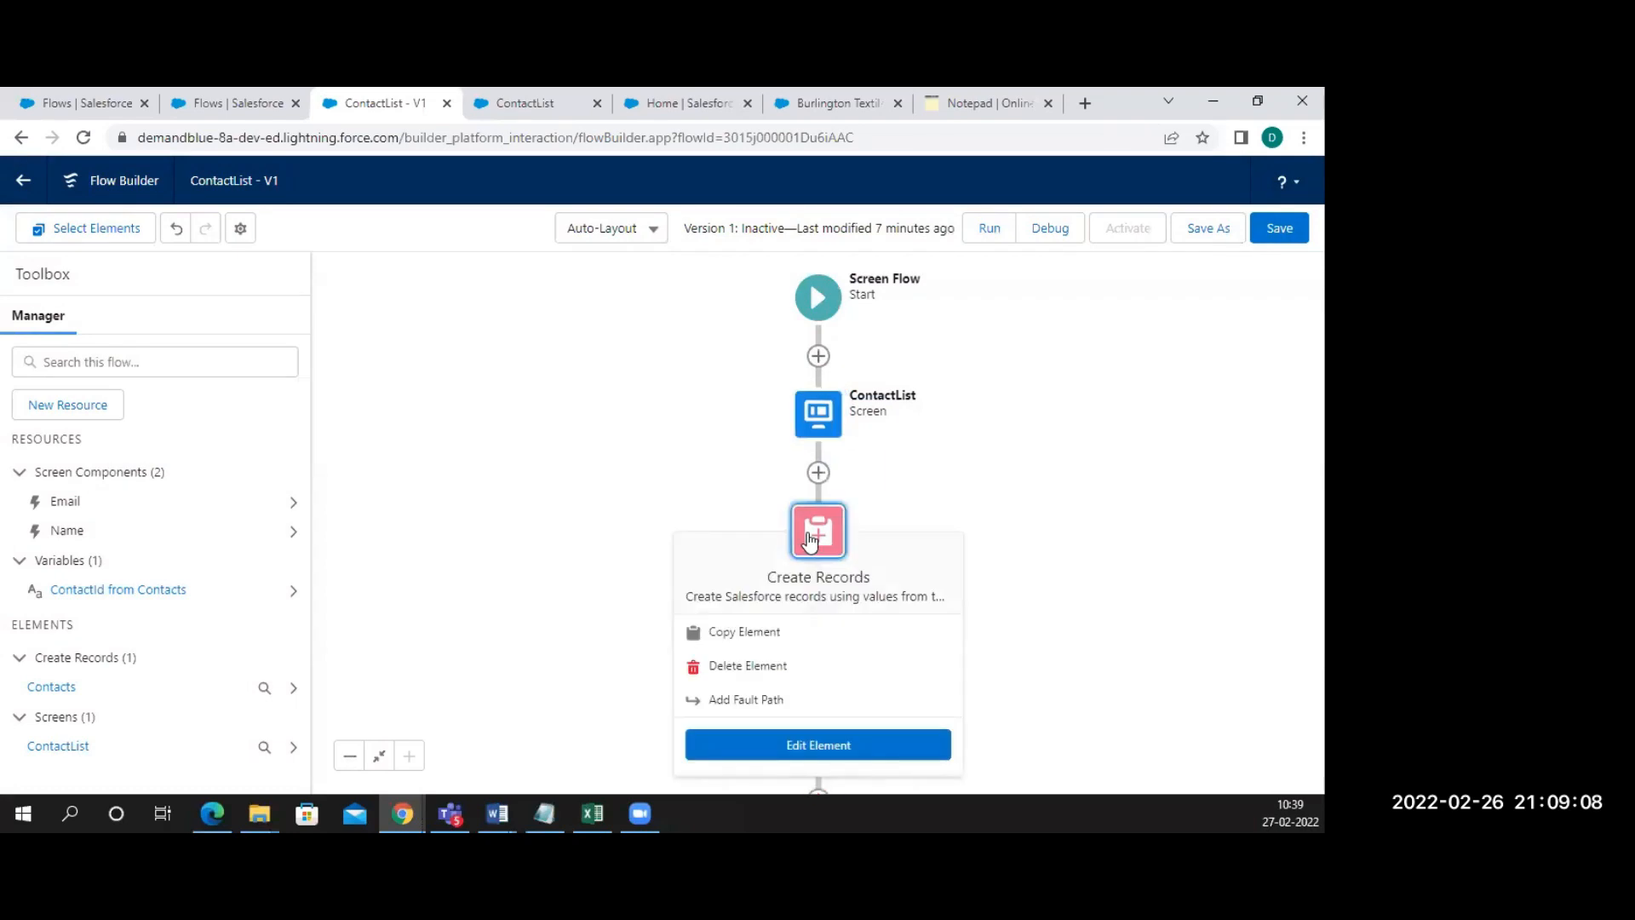
click(780, 737)
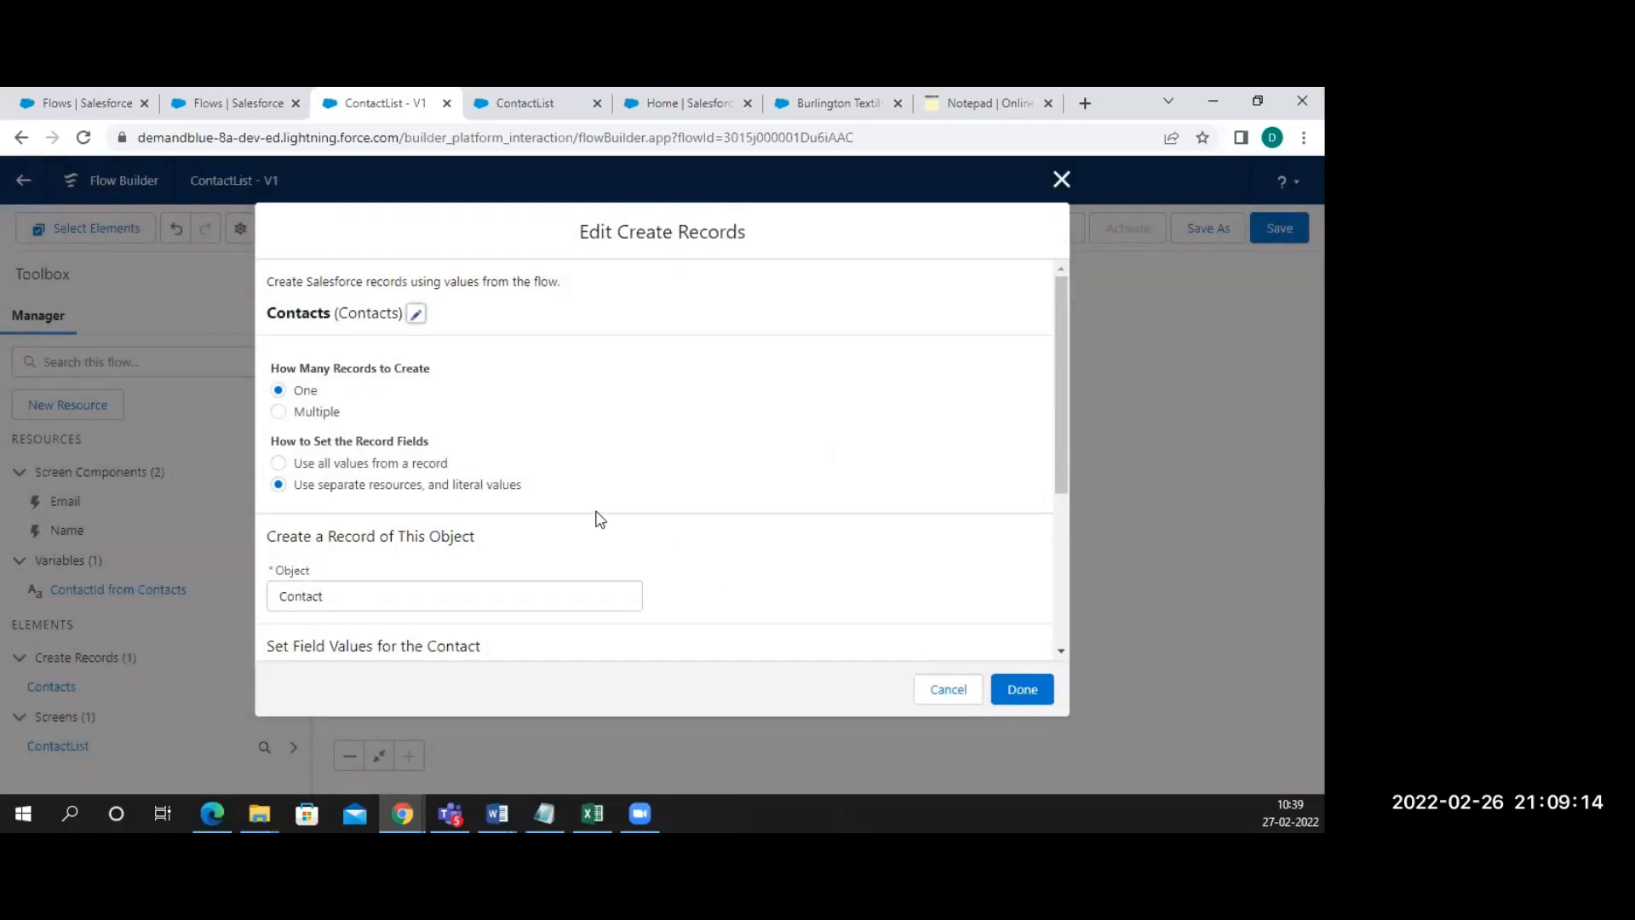
scroll(600, 519, down, 3)
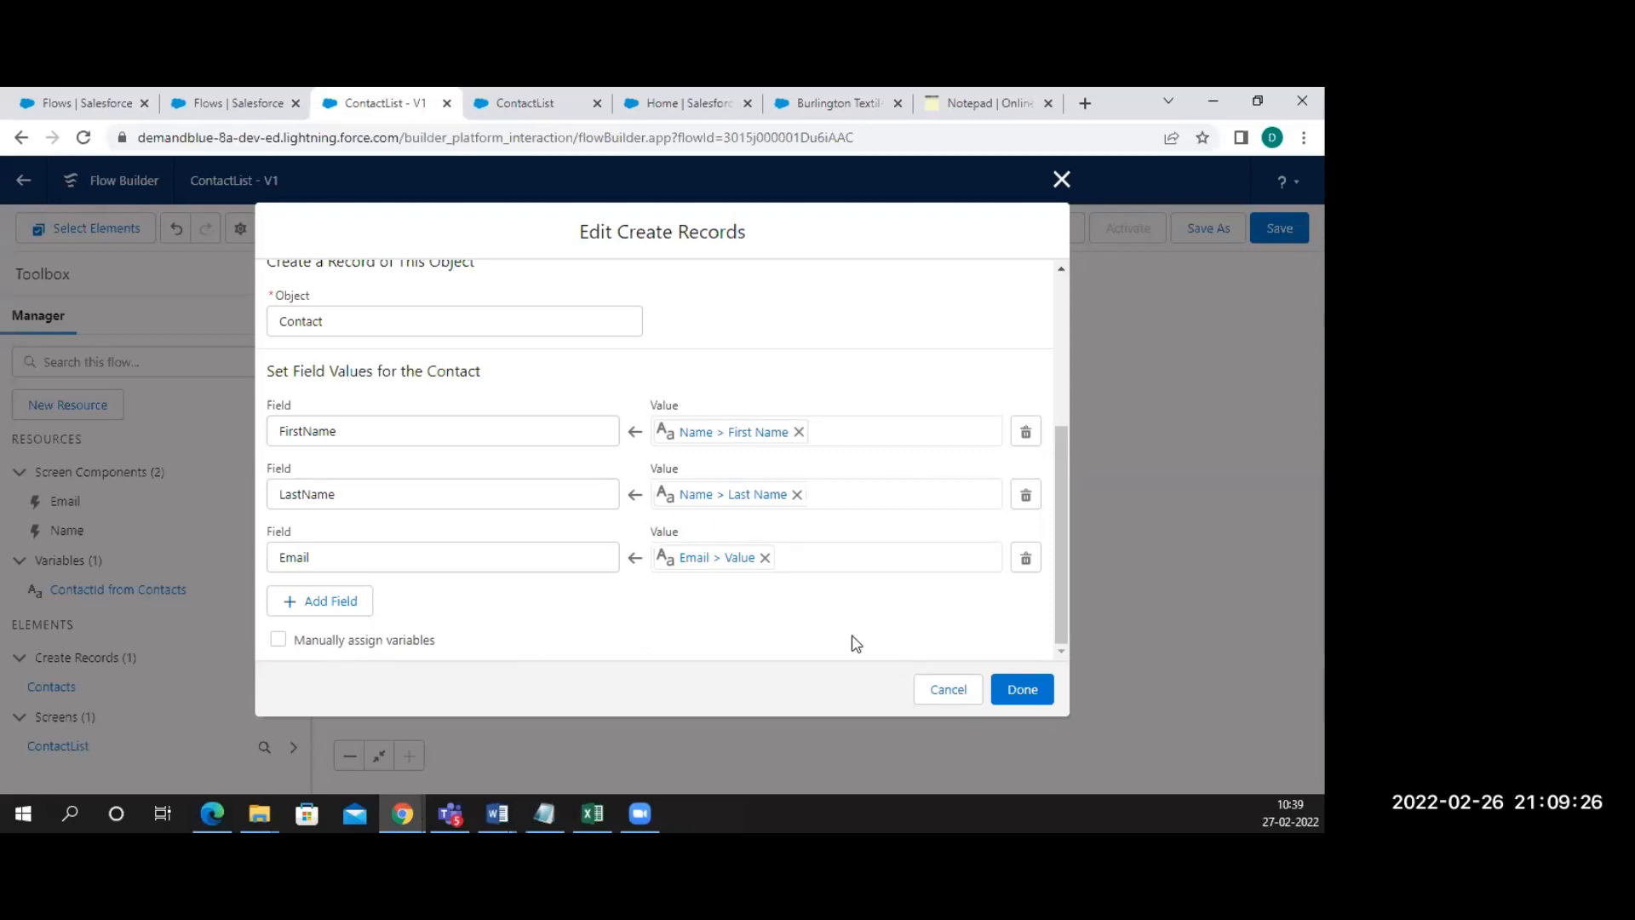
click(1041, 689)
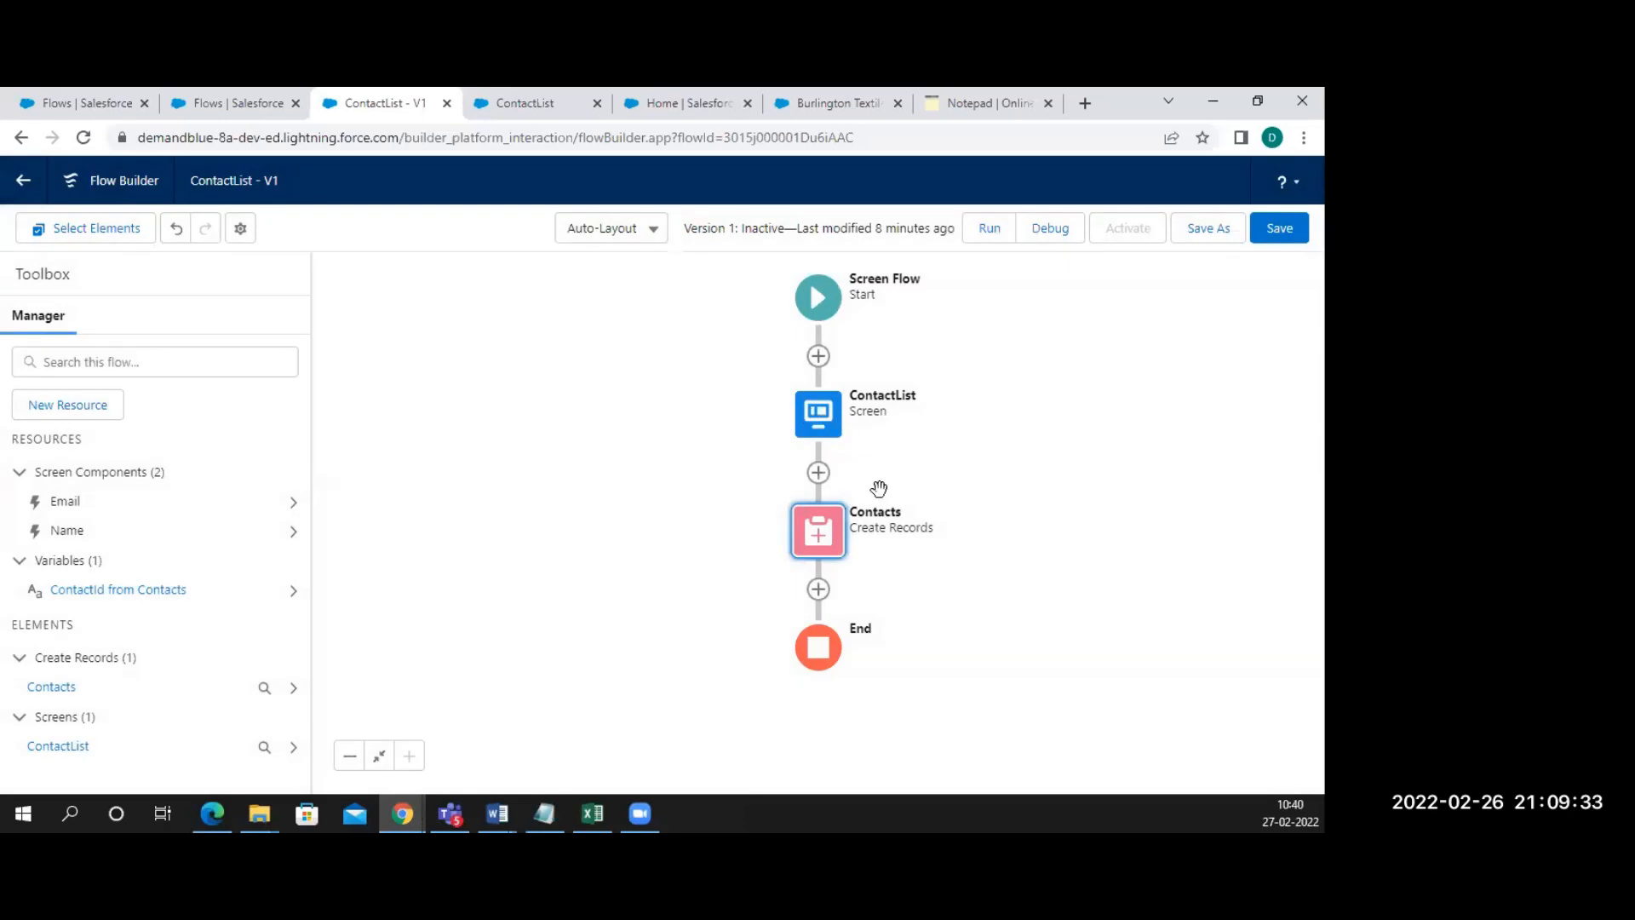
click(820, 415)
click(821, 597)
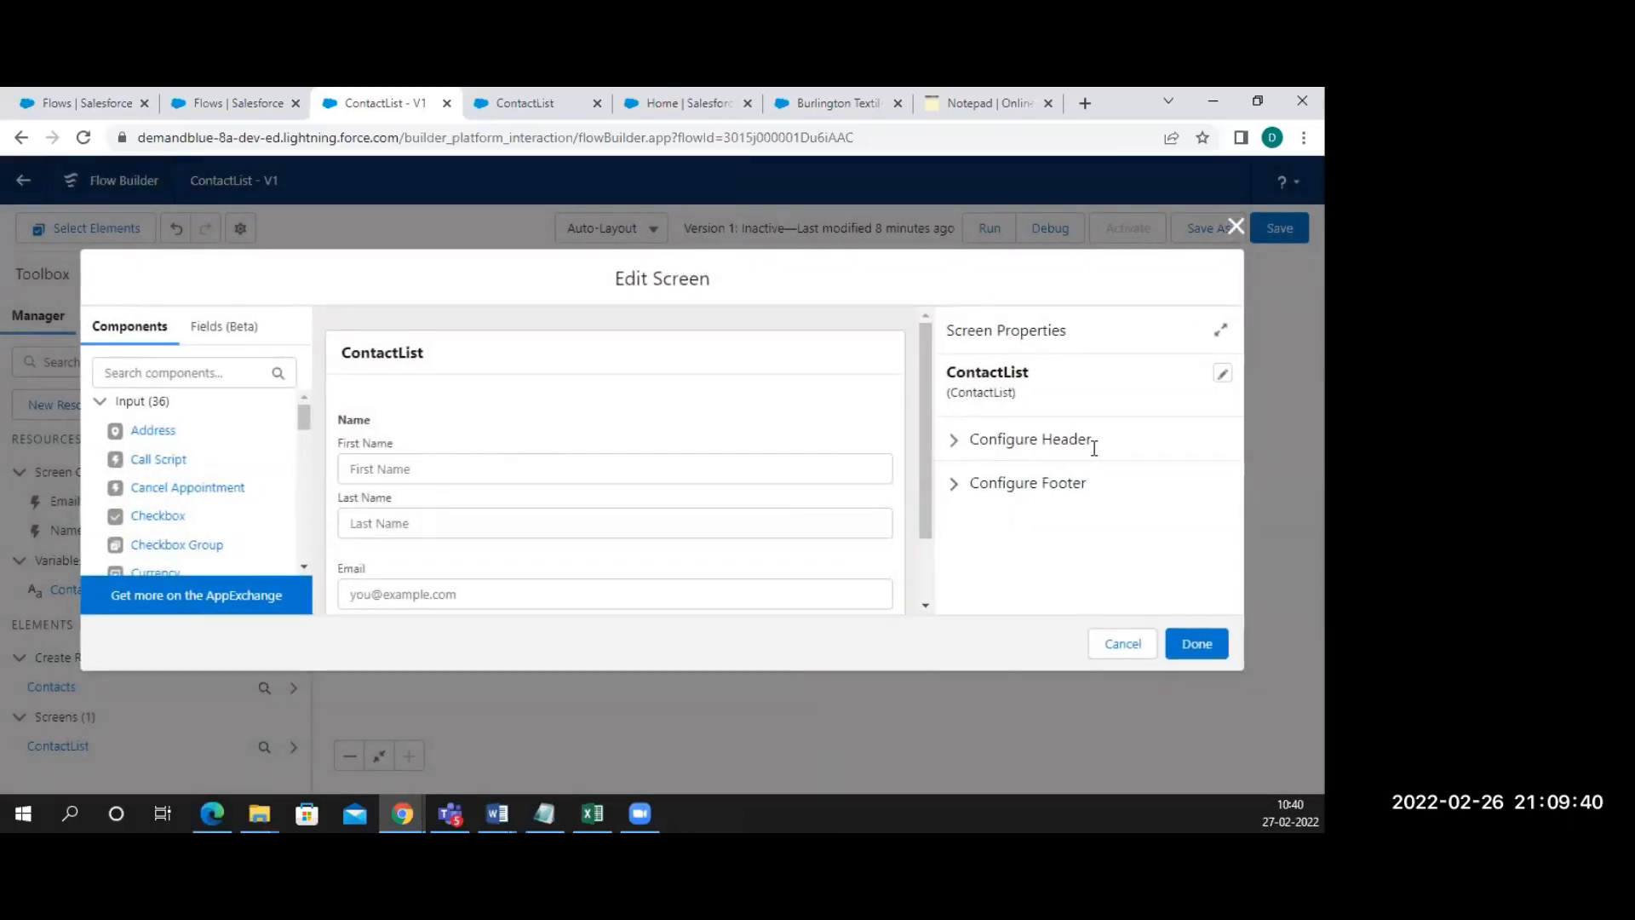
click(1095, 448)
key(BackSpace)
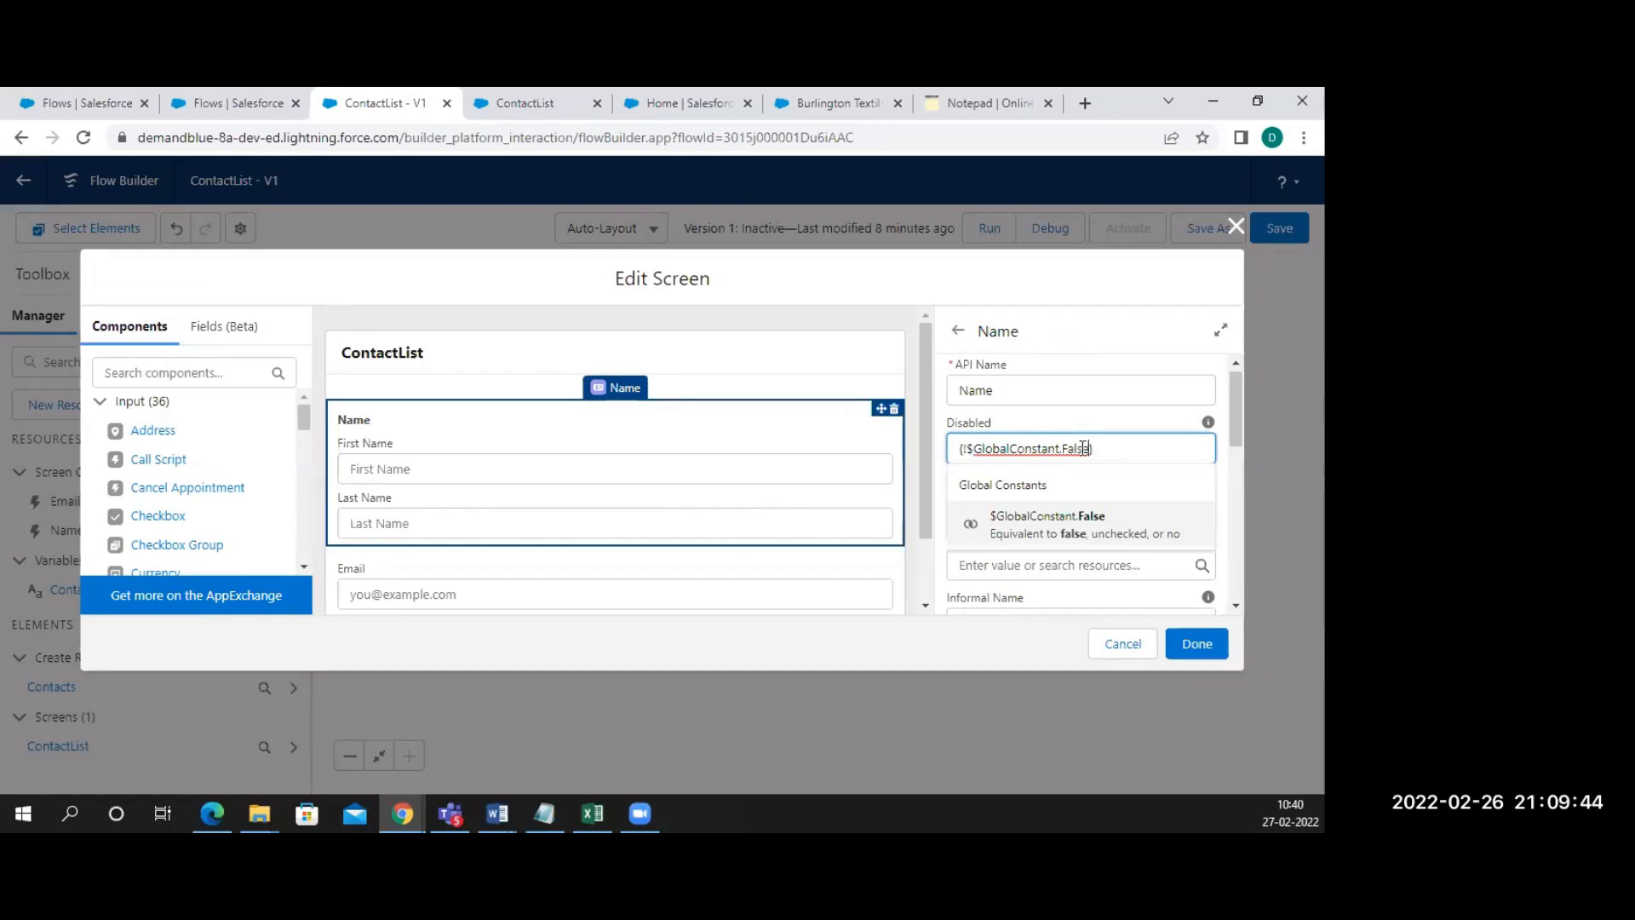
click(1120, 650)
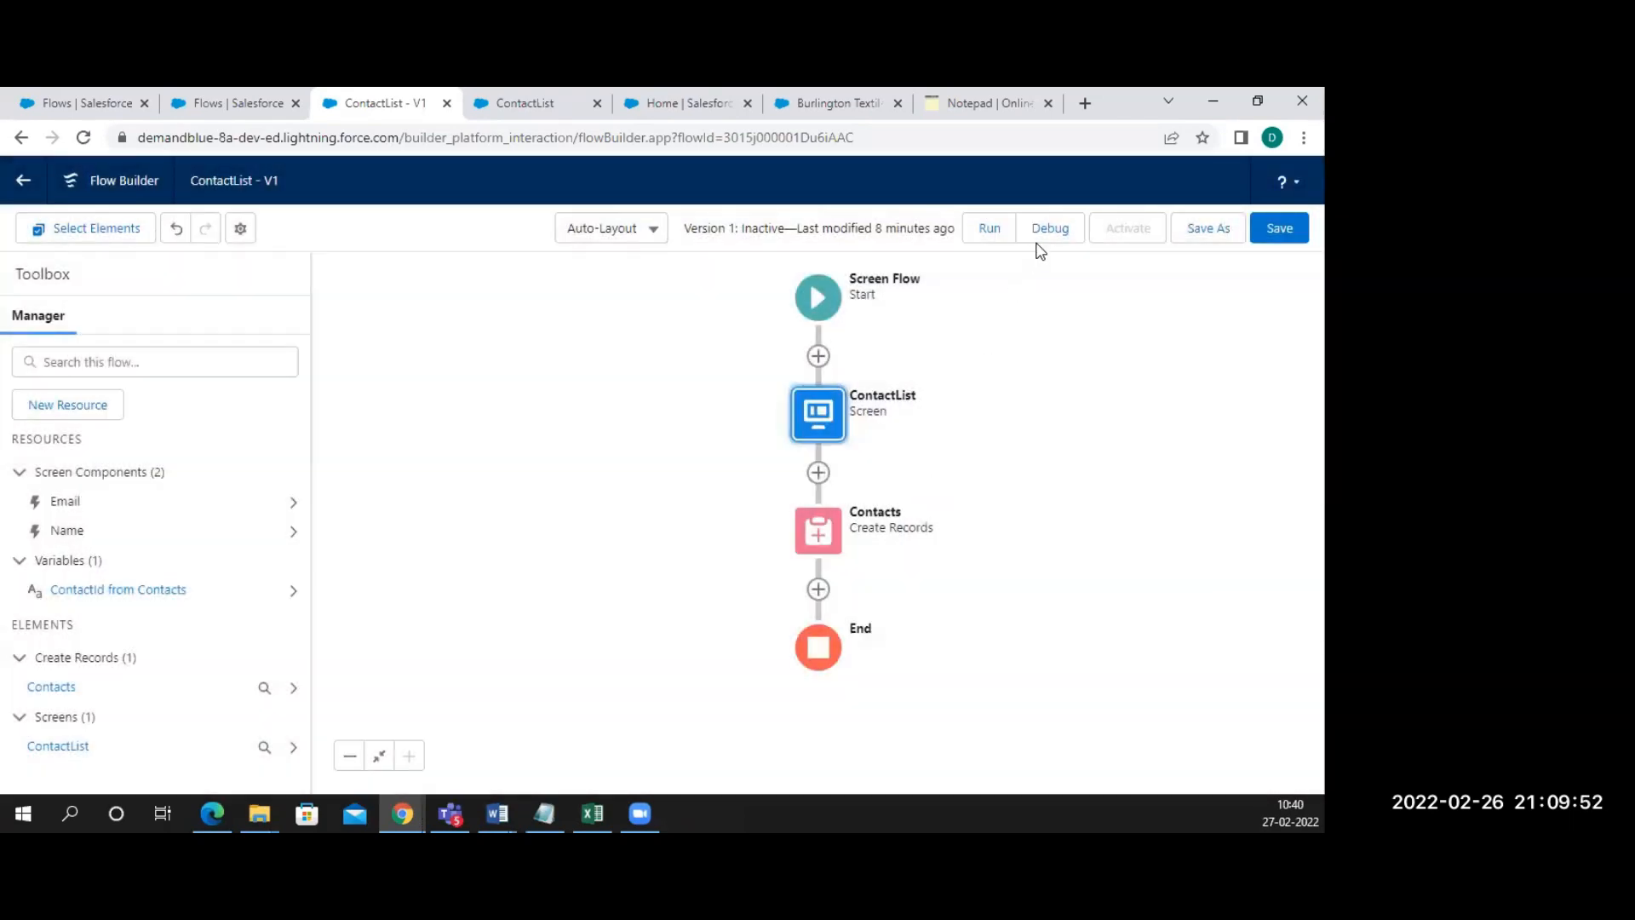
Debug-run ContactList with a test contact's first name, last name and e-mail, finish, then go to Setup Home
click(1050, 228)
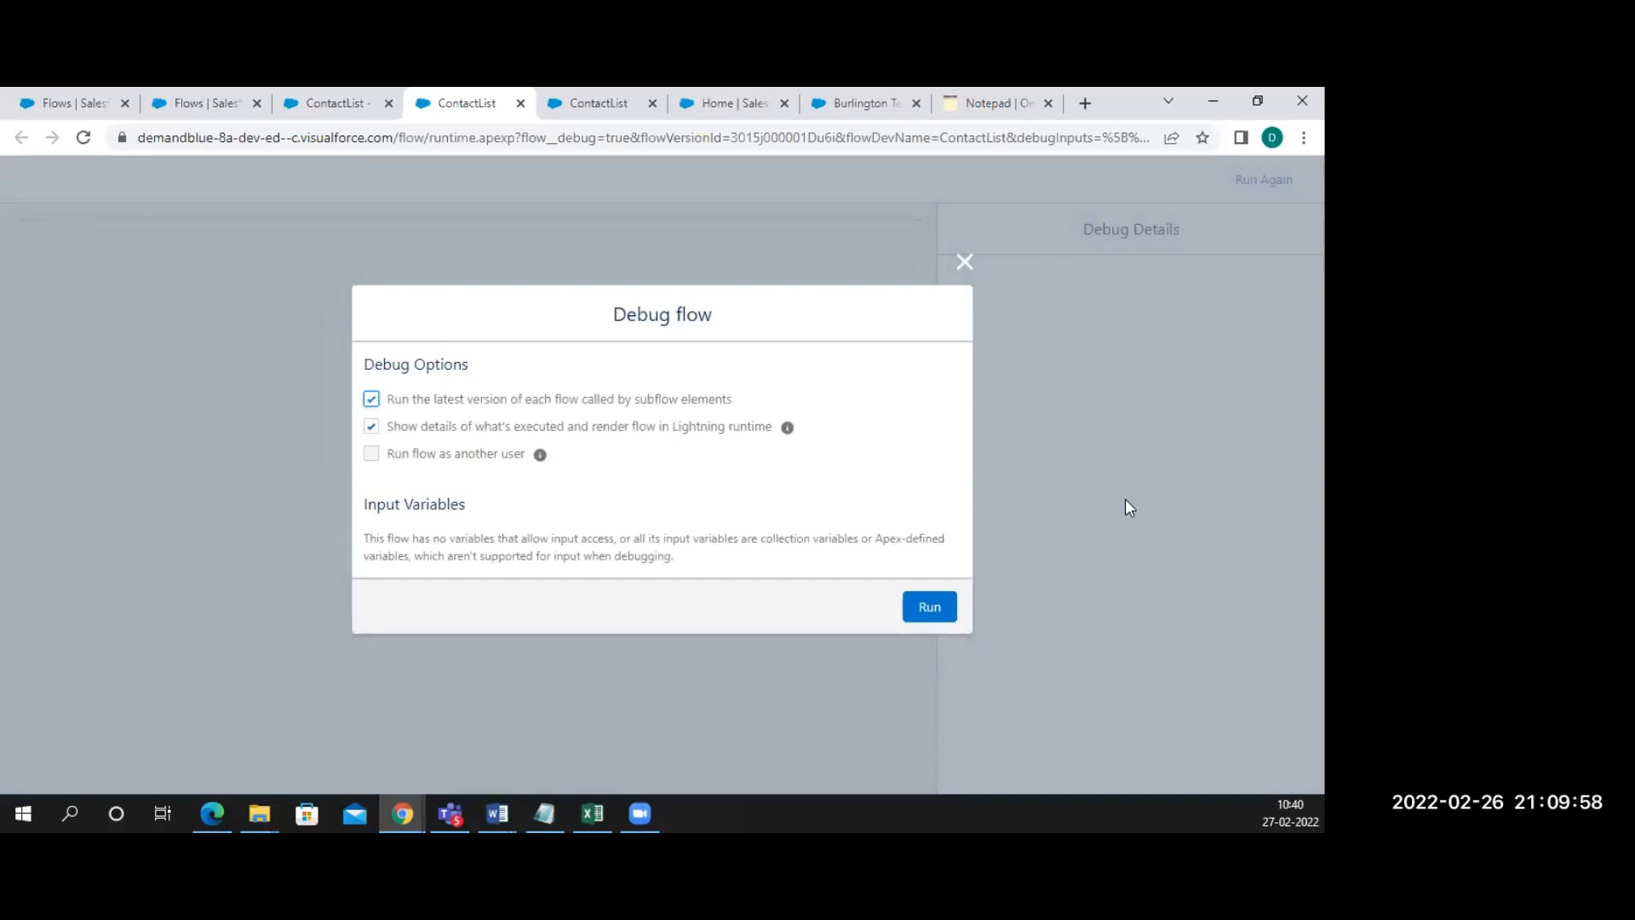
click(931, 619)
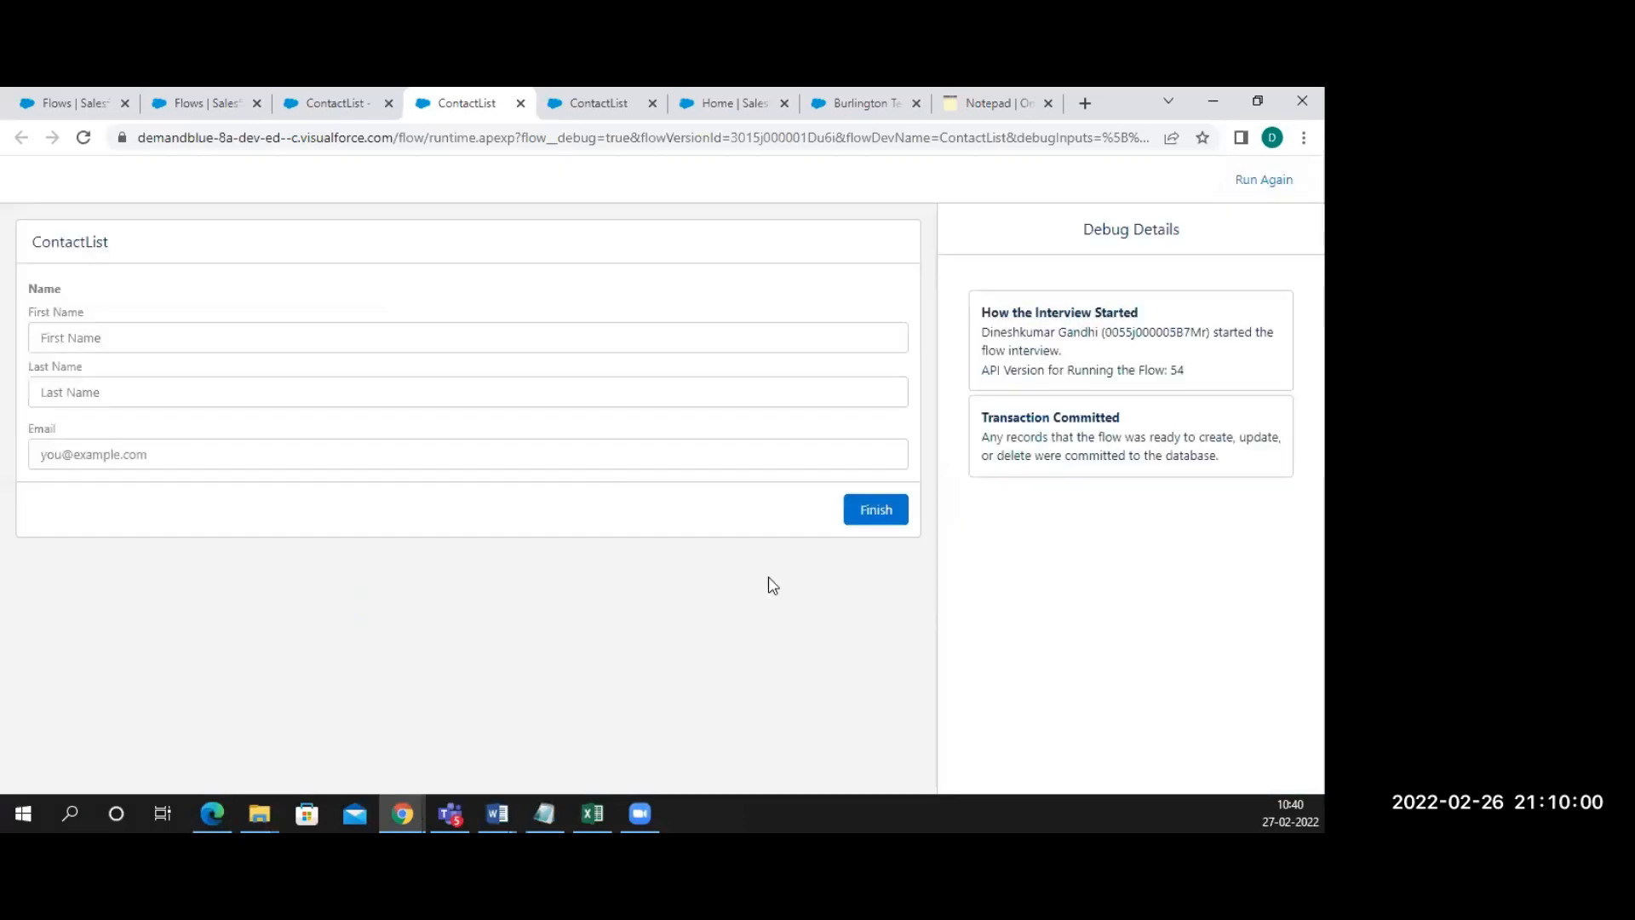
click(333, 332)
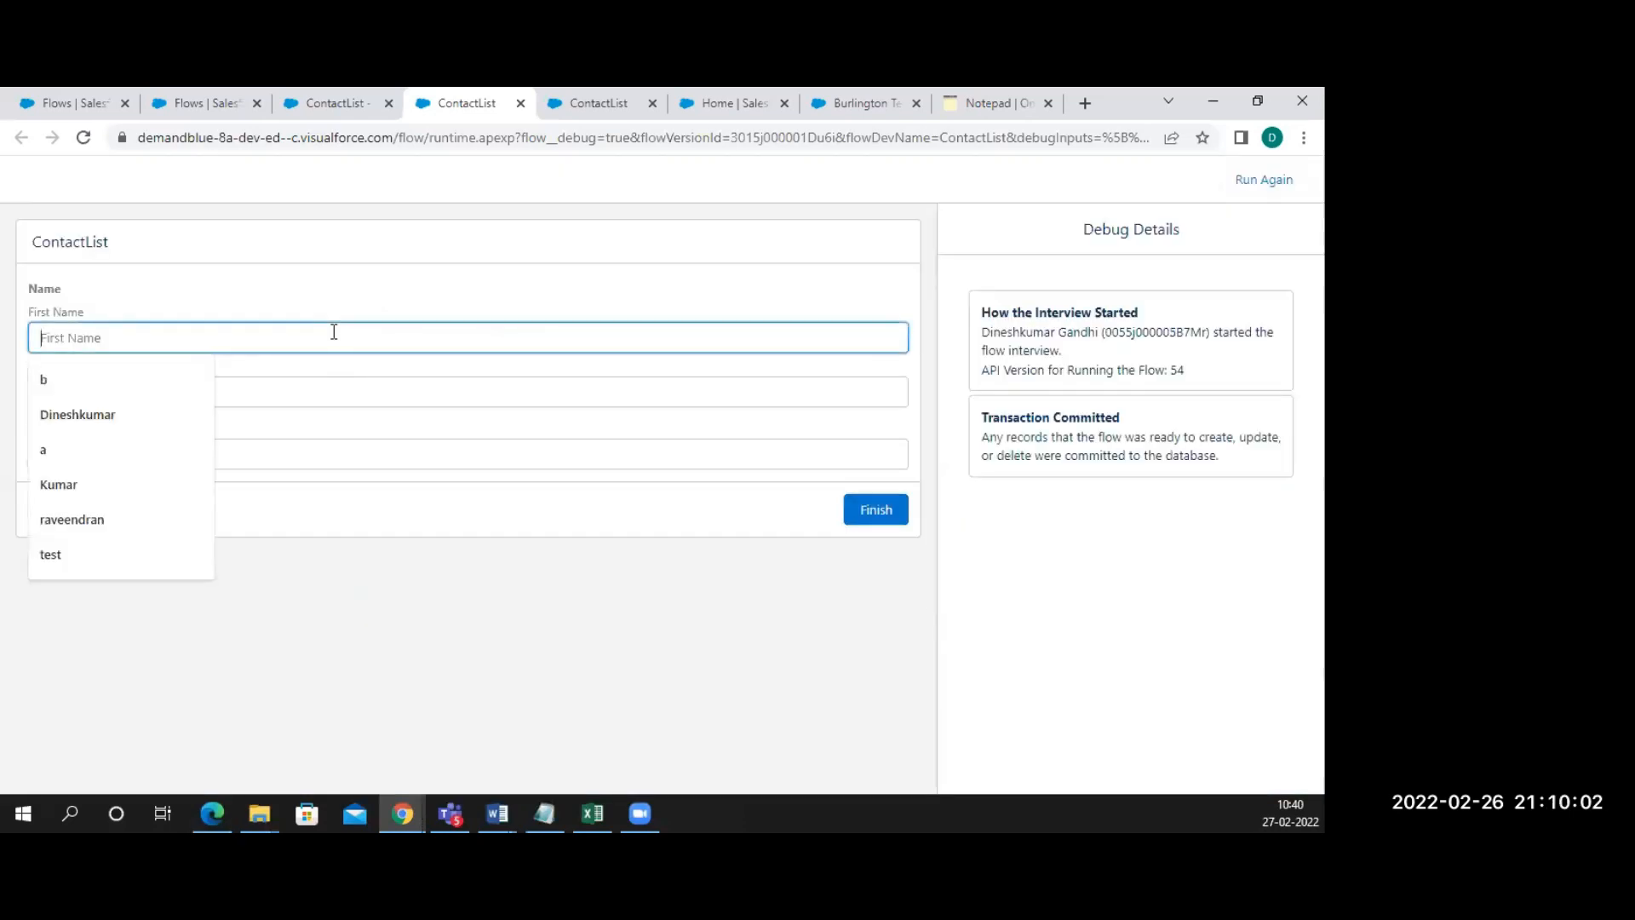
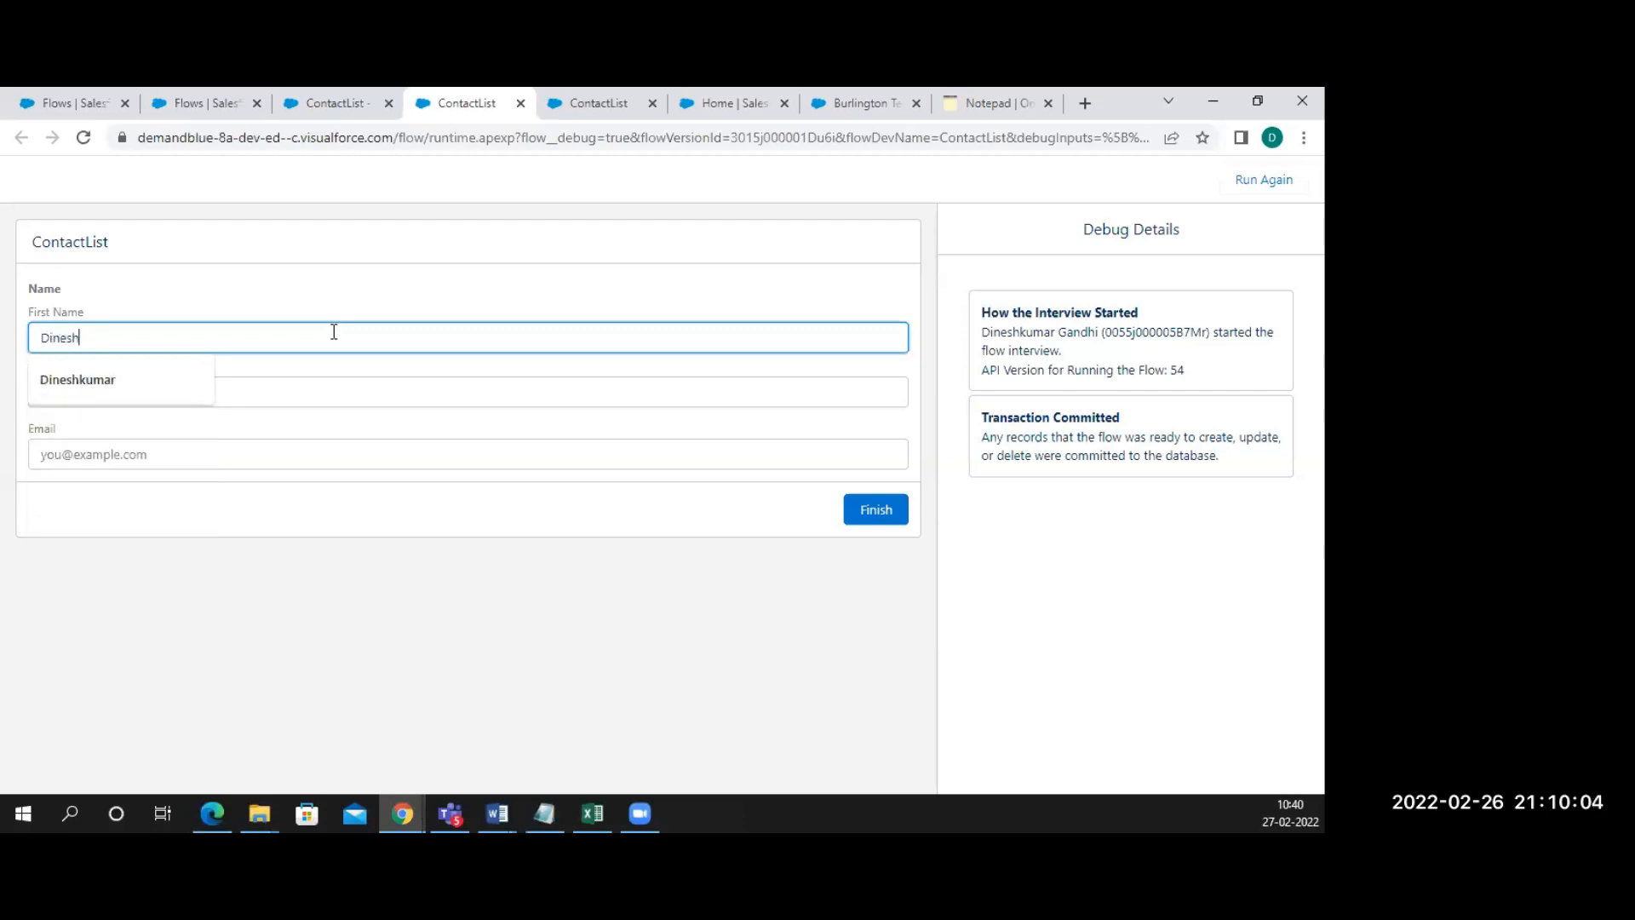
click(367, 380)
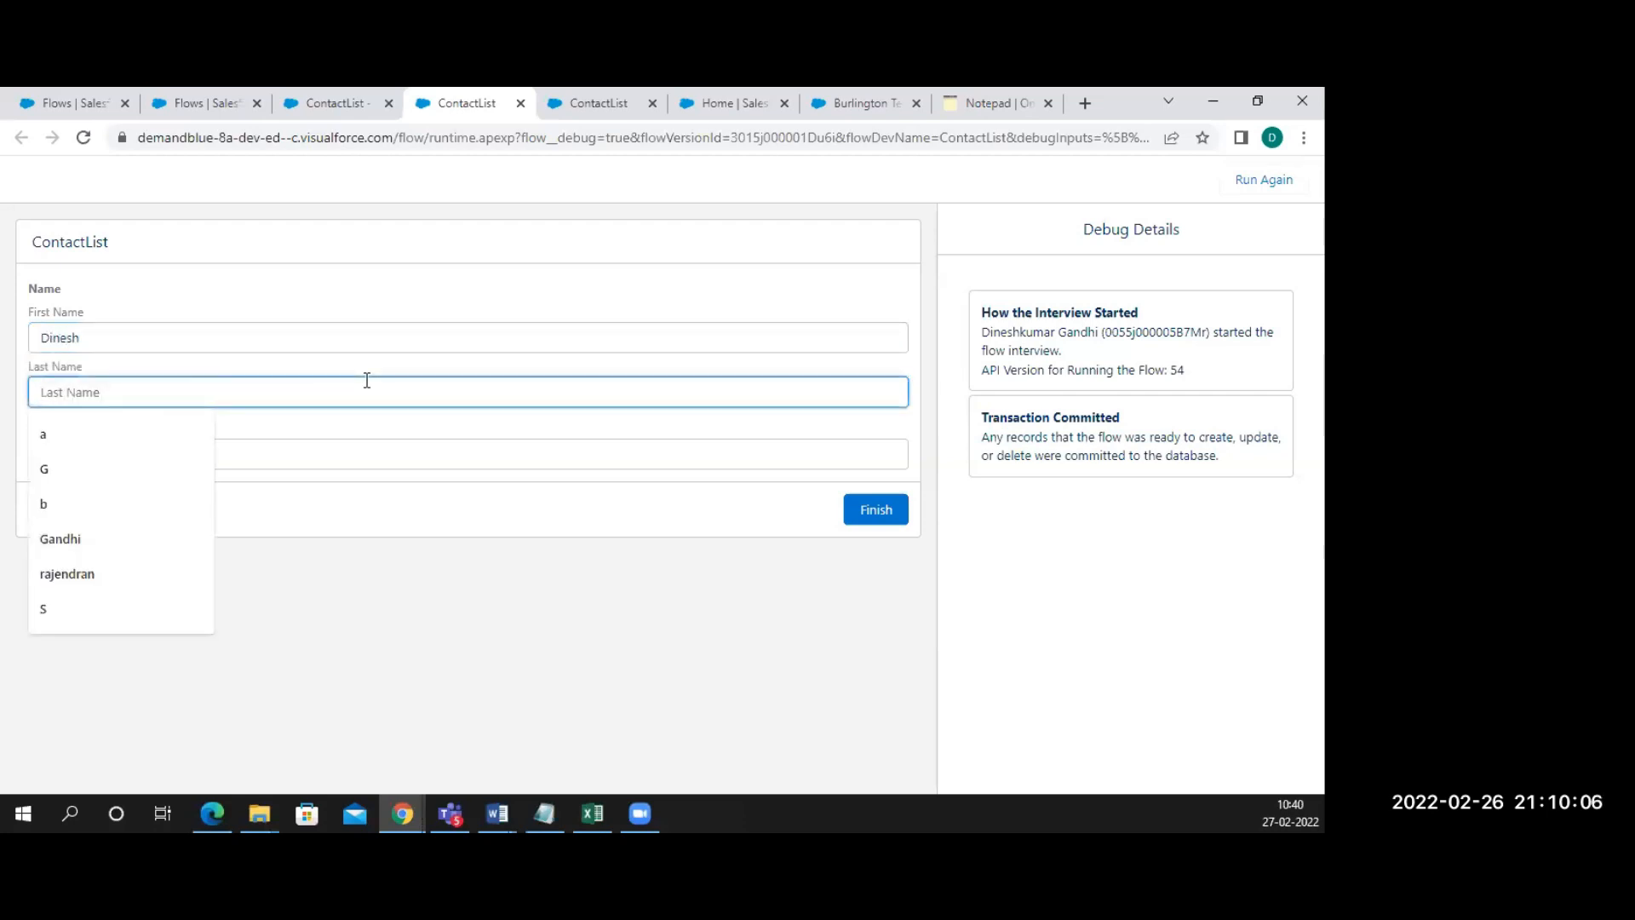
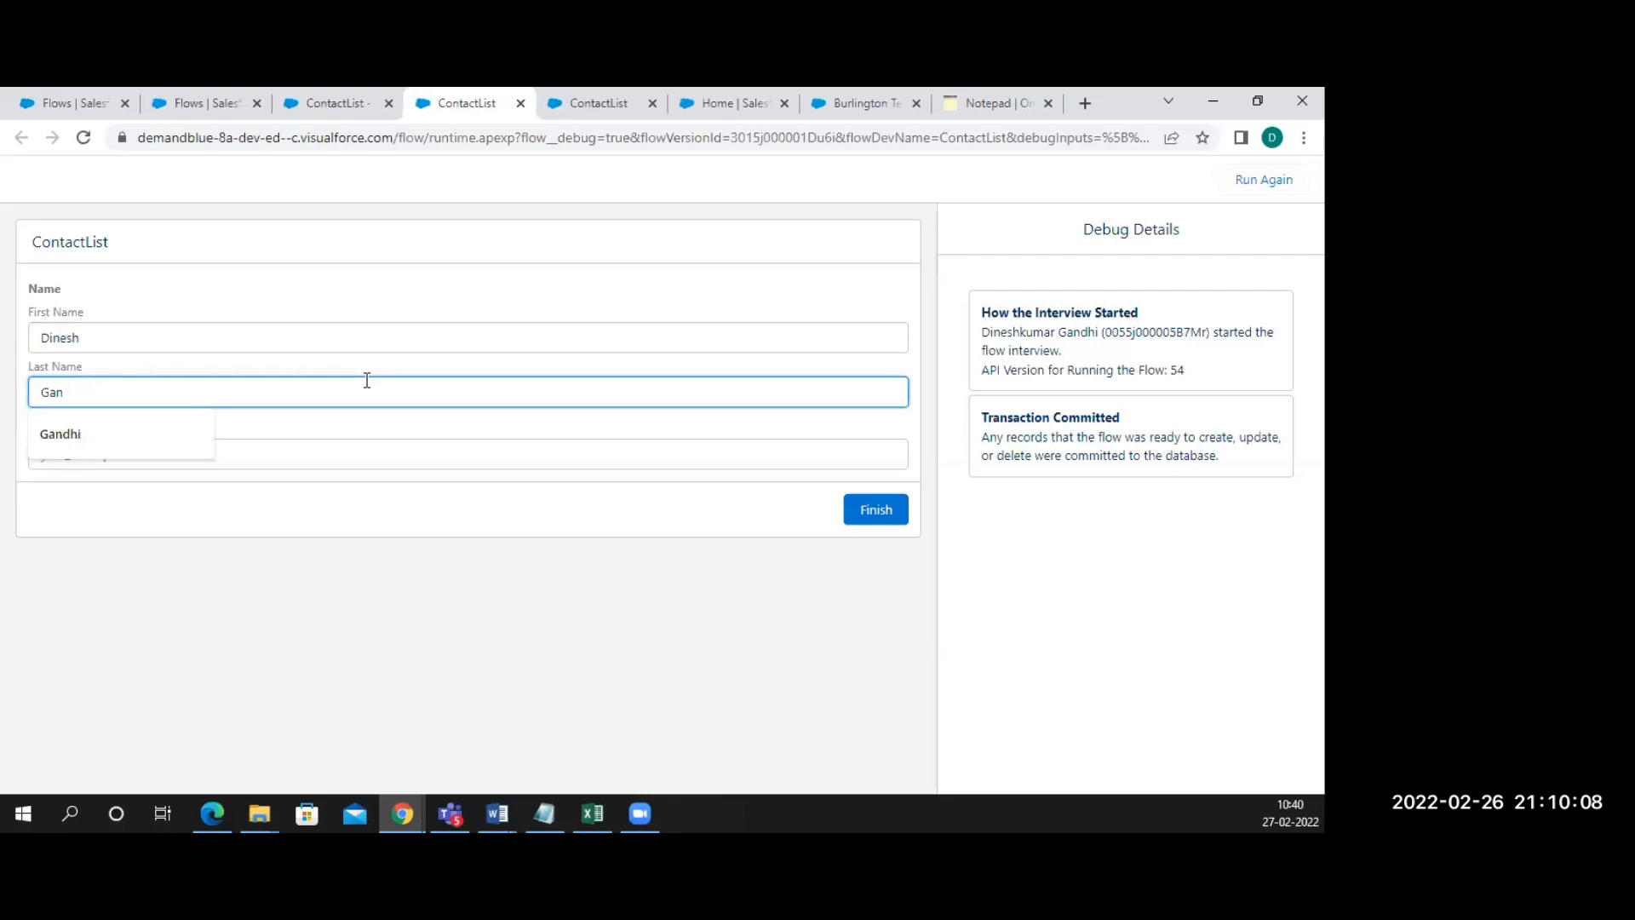
click(300, 453)
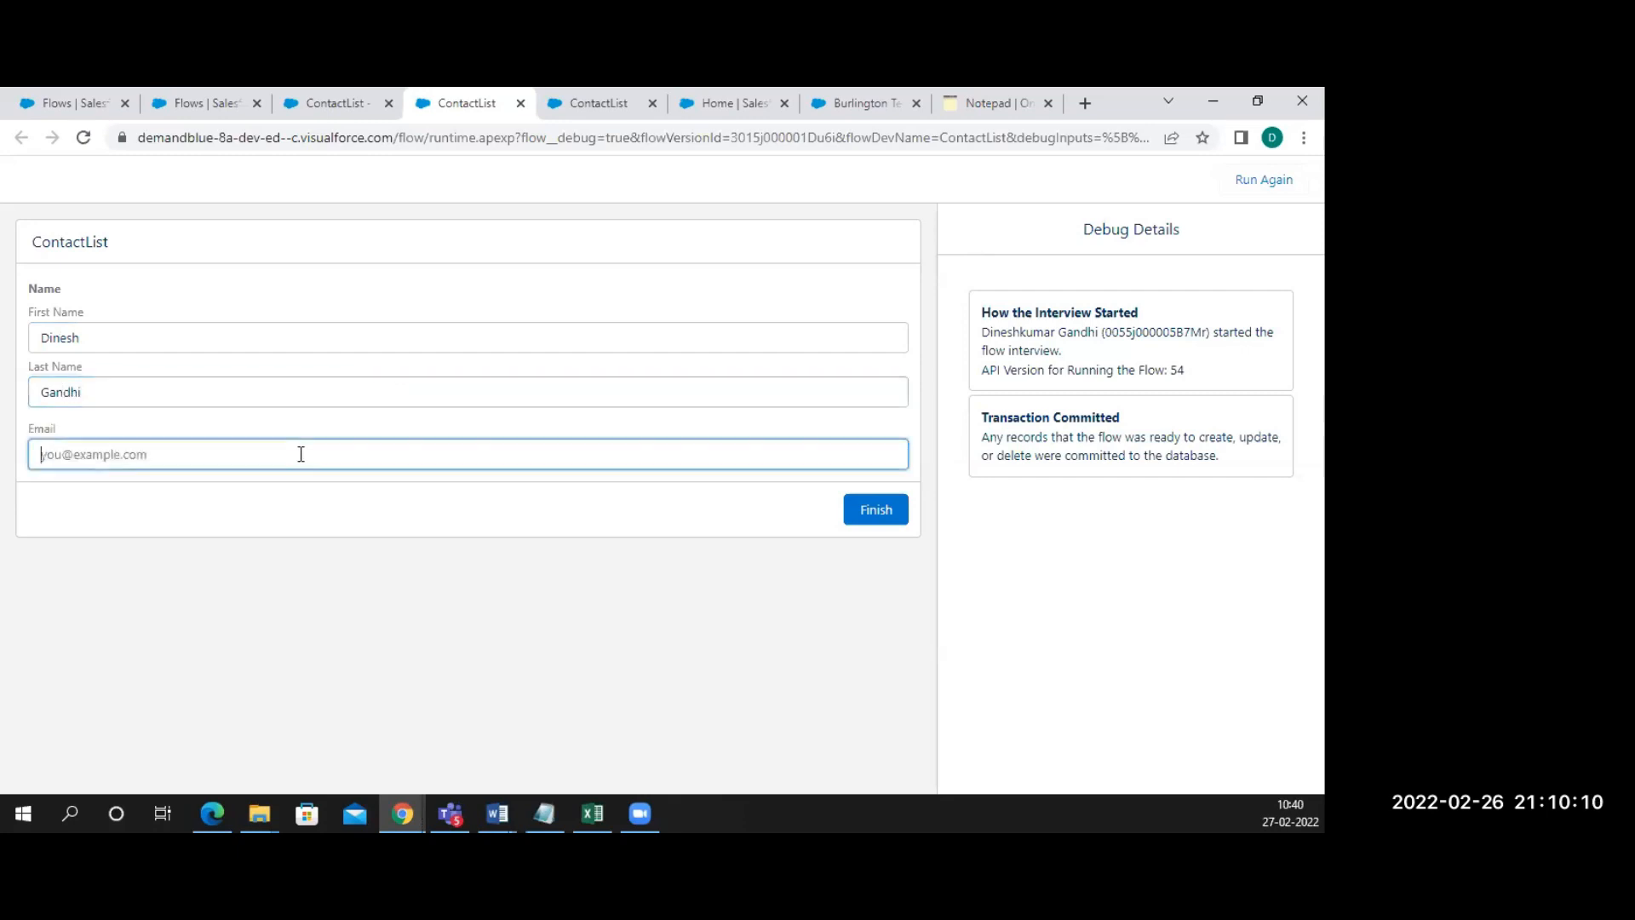
text(A@a.com)
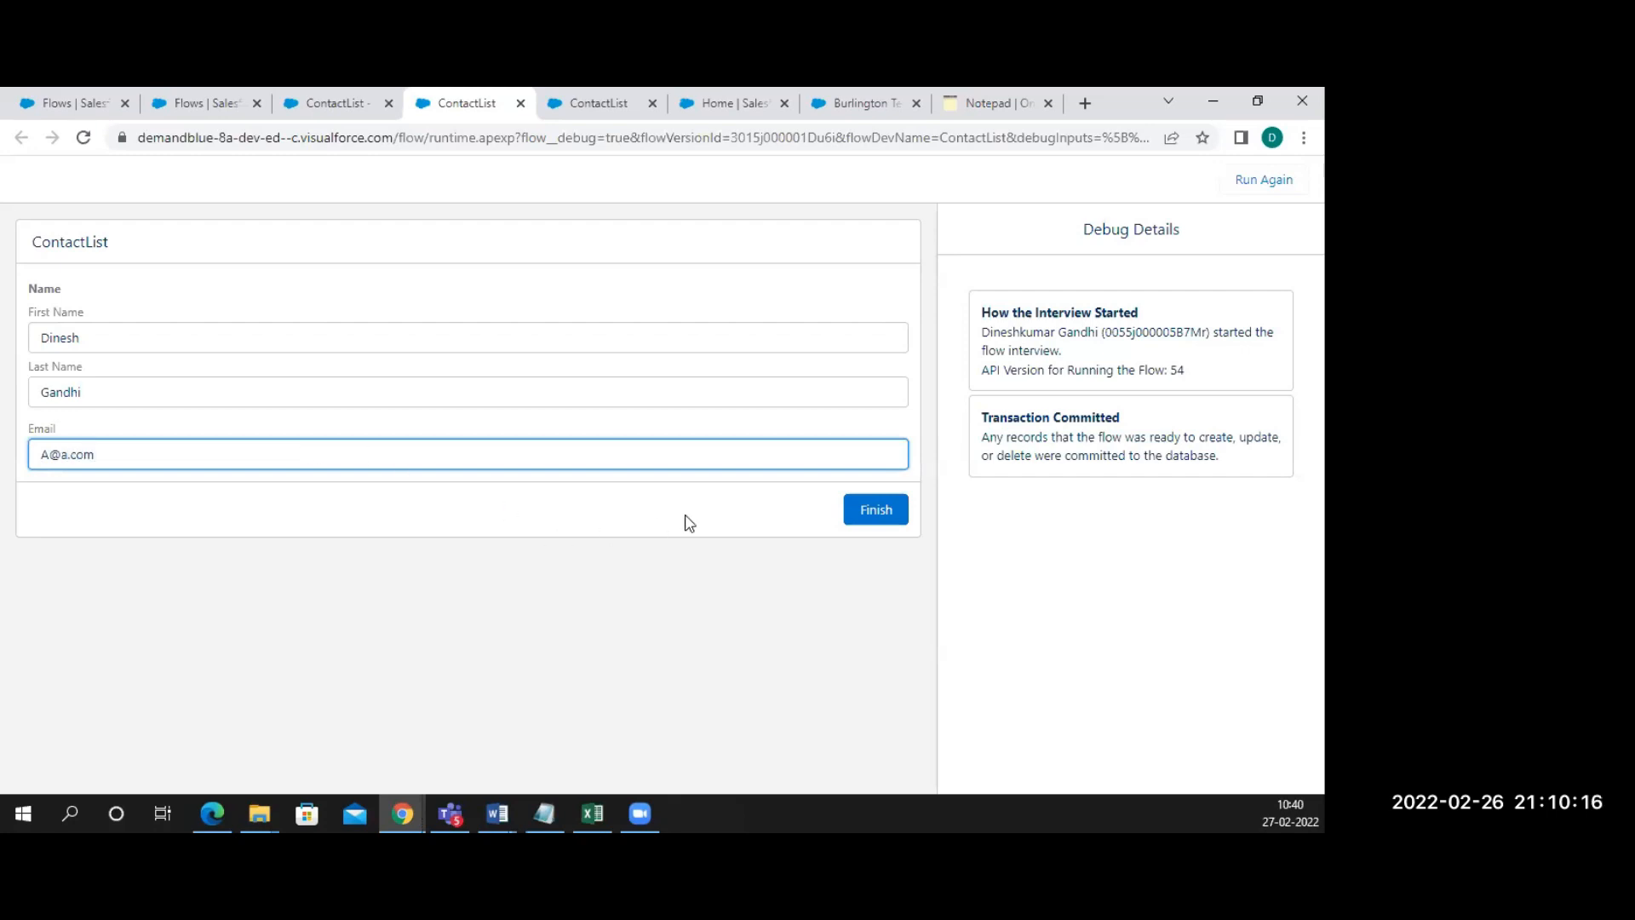
click(863, 521)
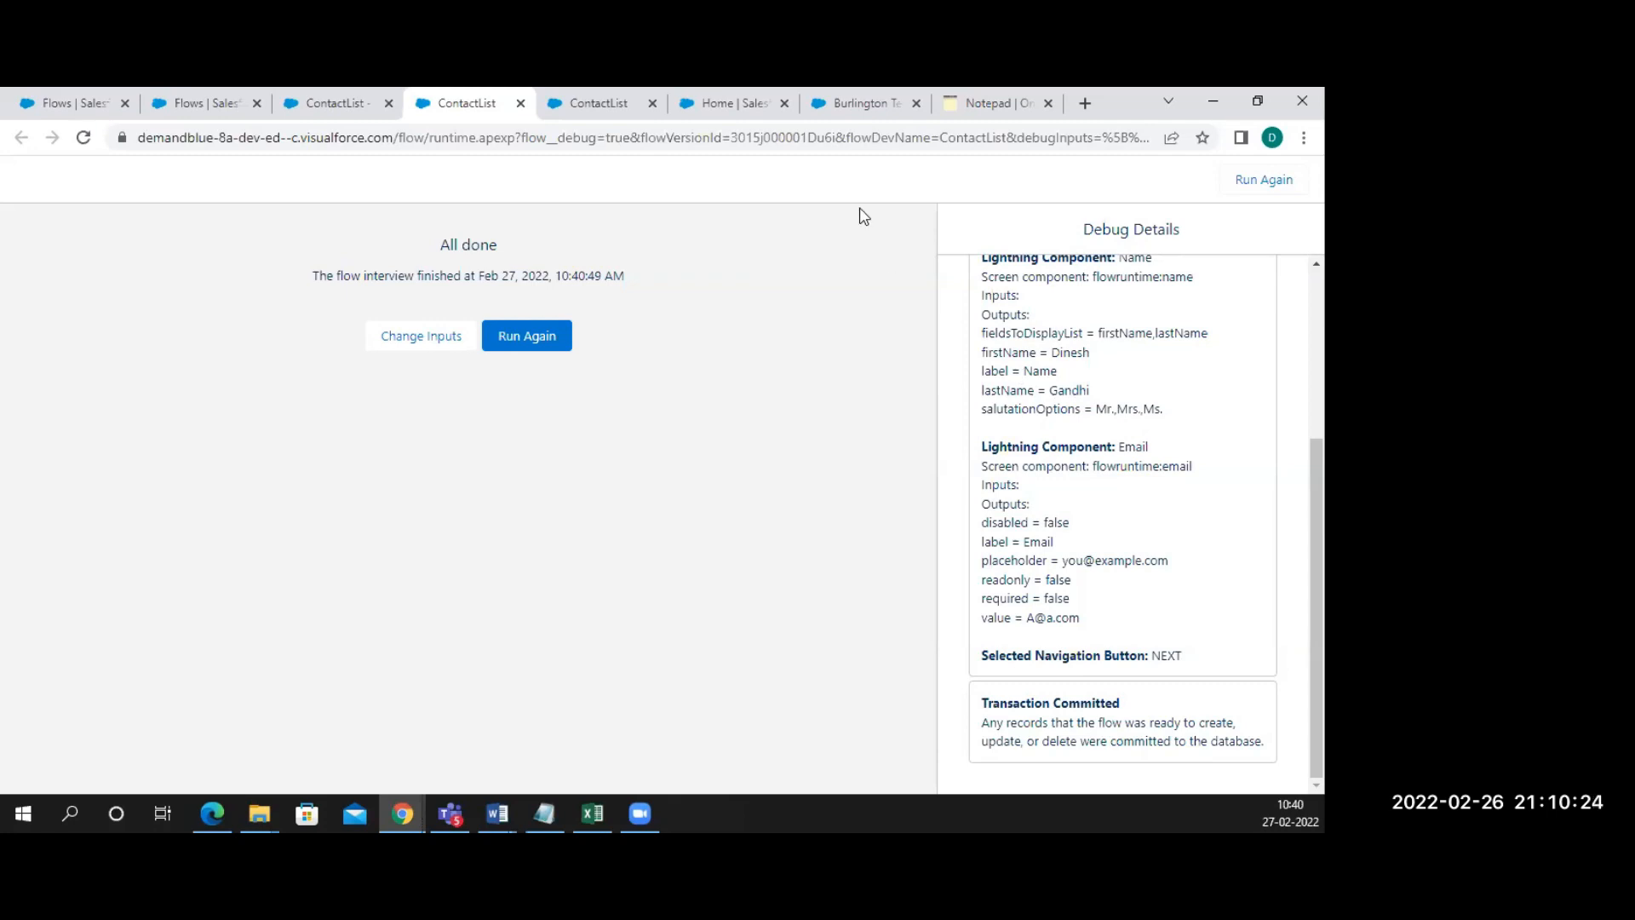
click(729, 113)
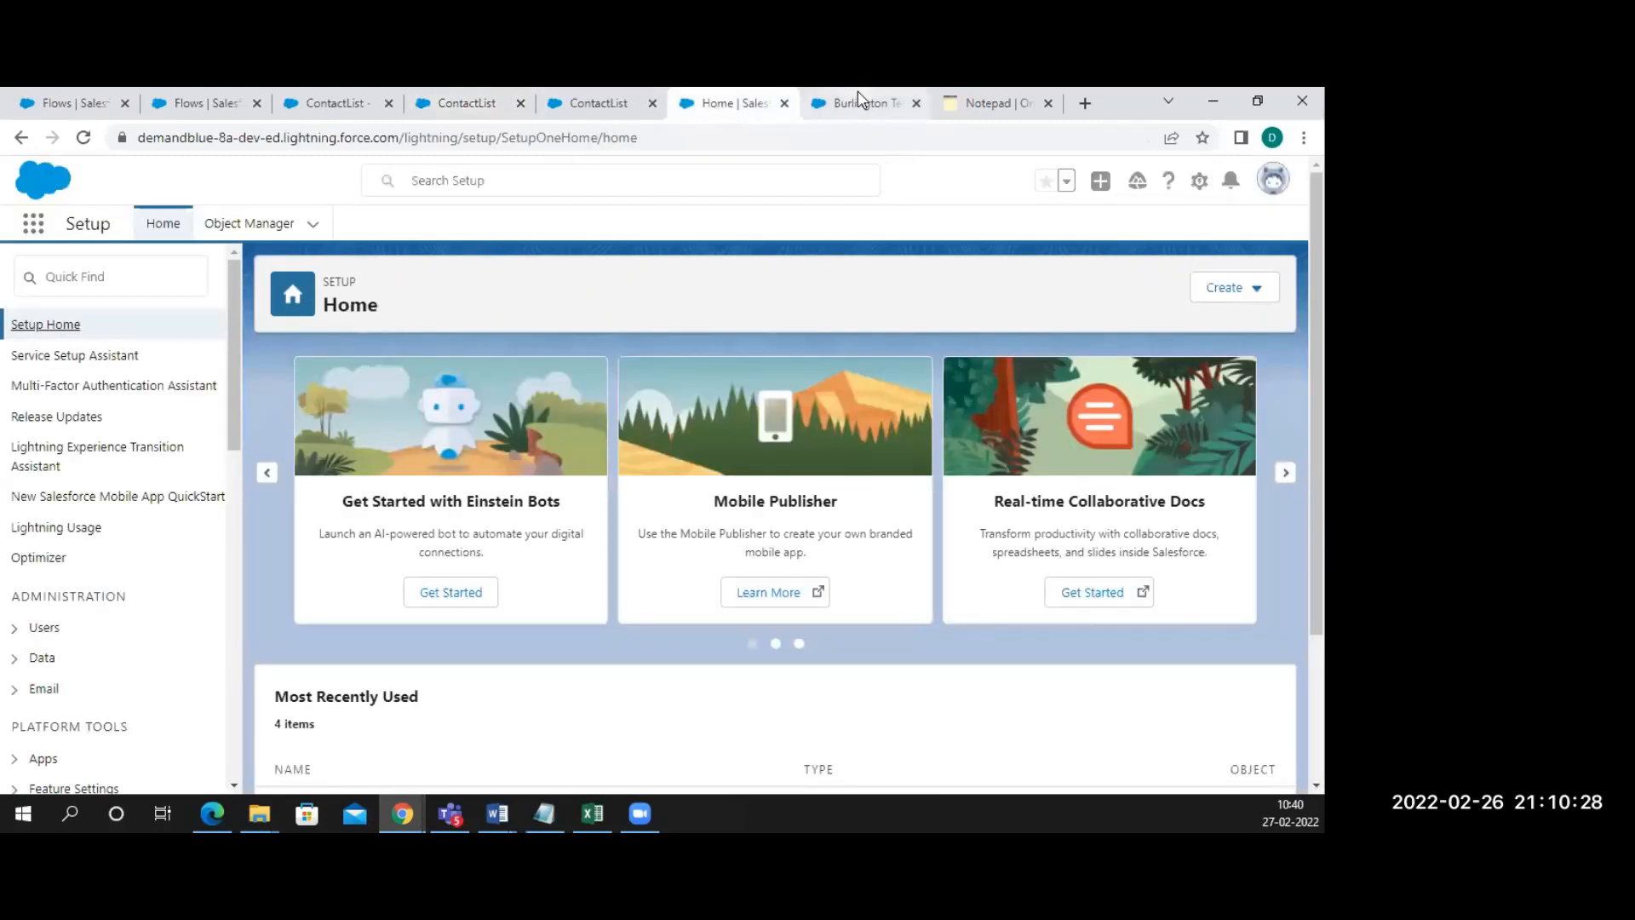
Go to the Contacts tab and switch the list view to All Contacts
click(860, 101)
click(675, 241)
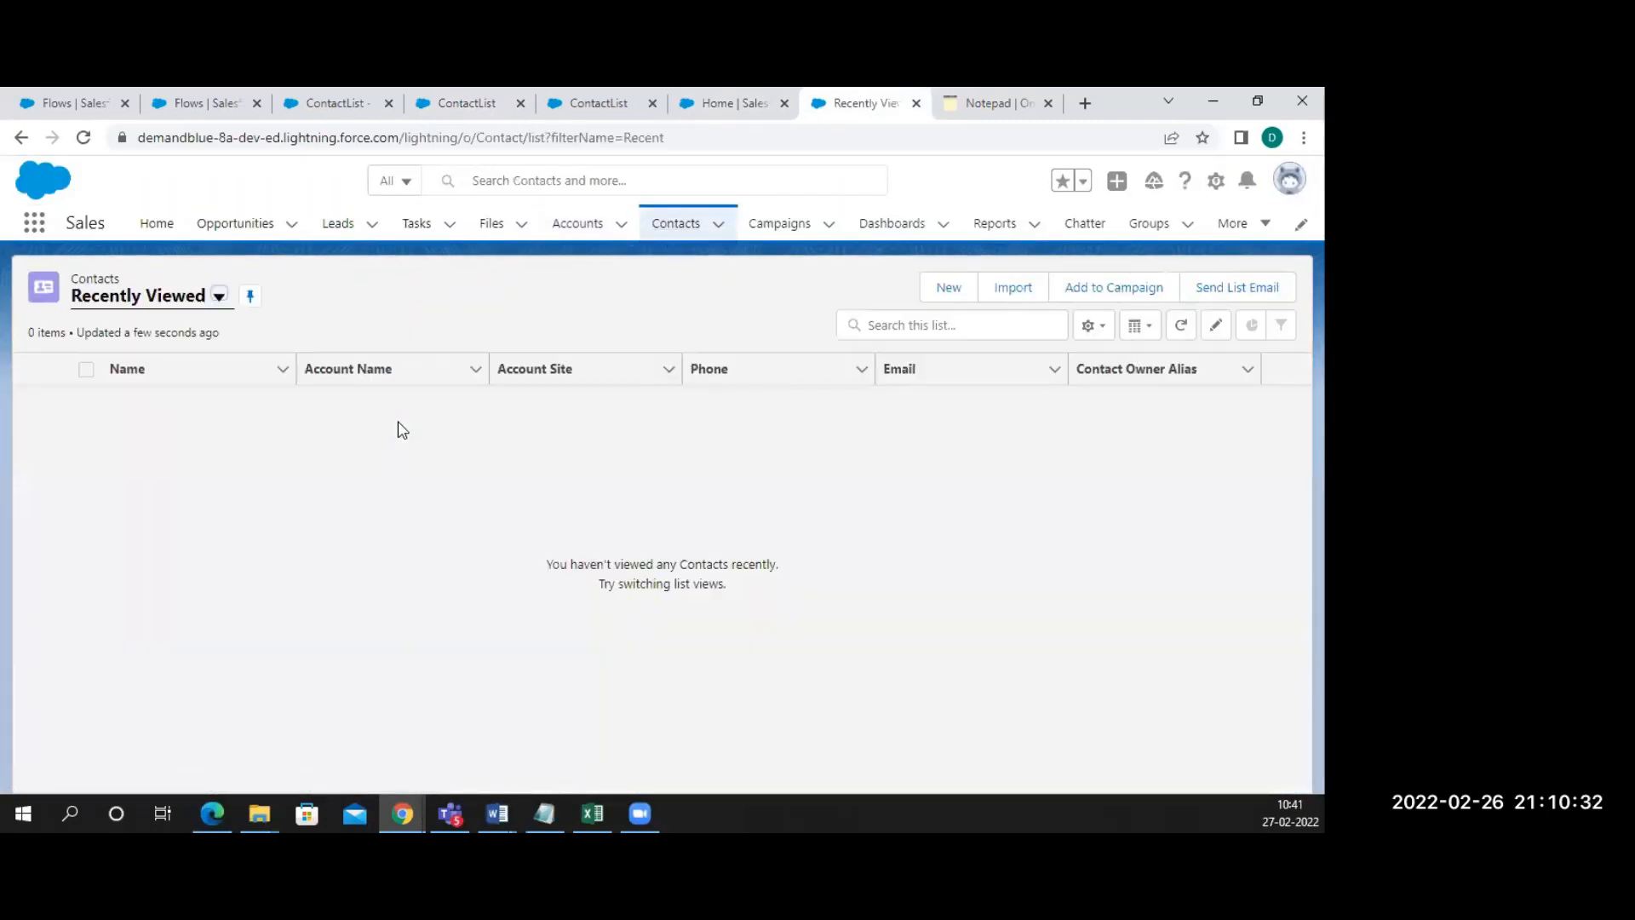
click(219, 298)
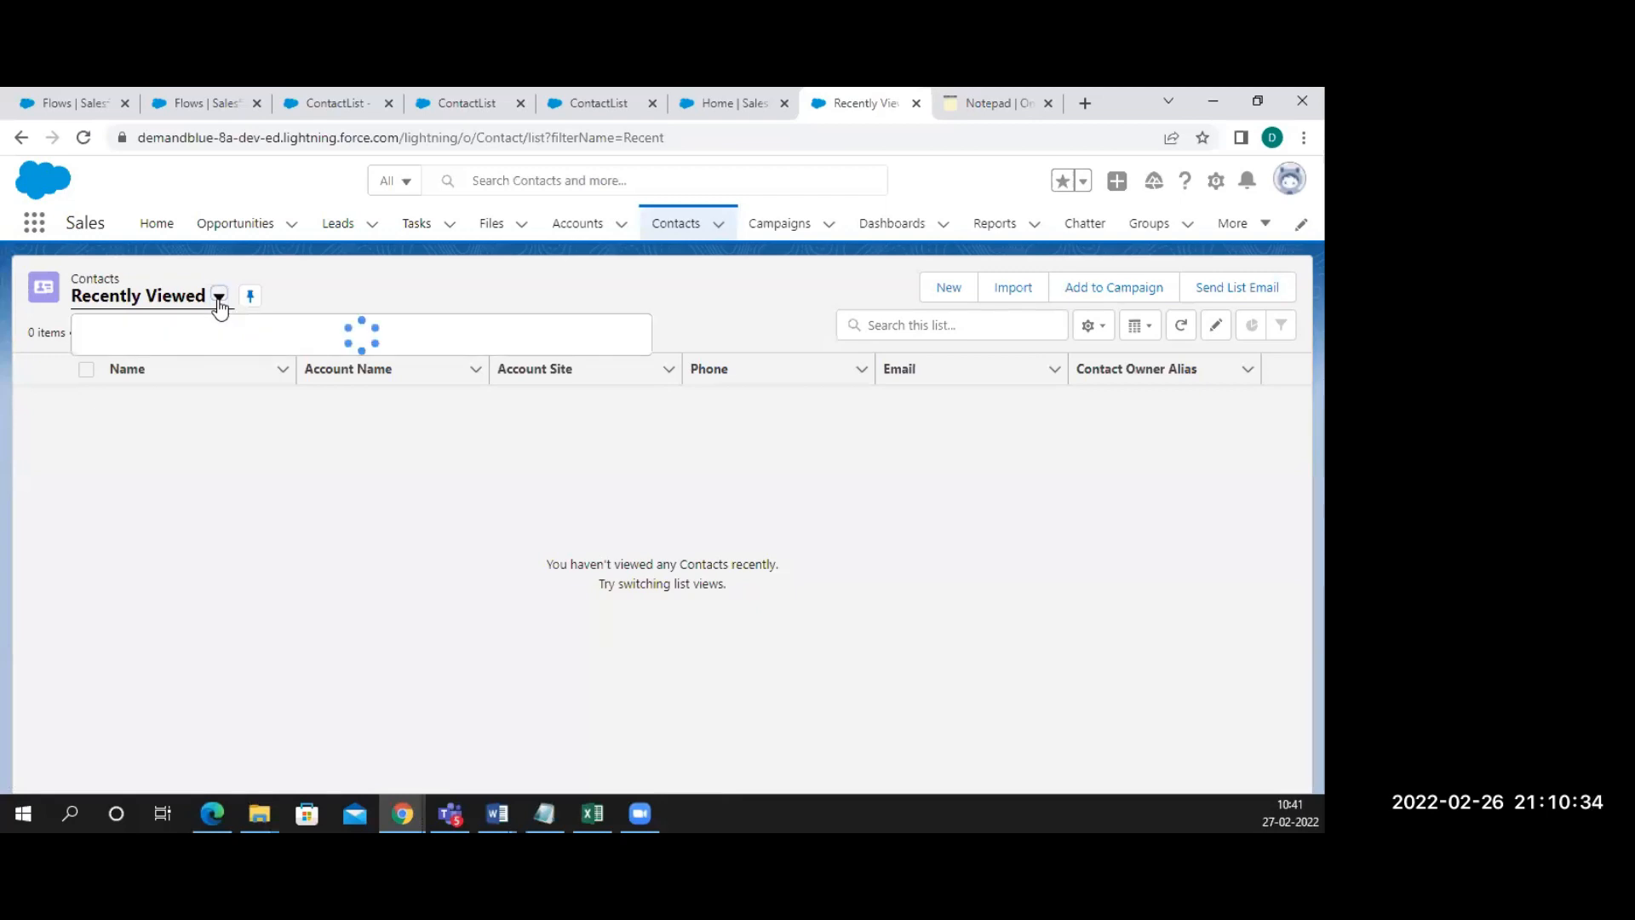
click(149, 367)
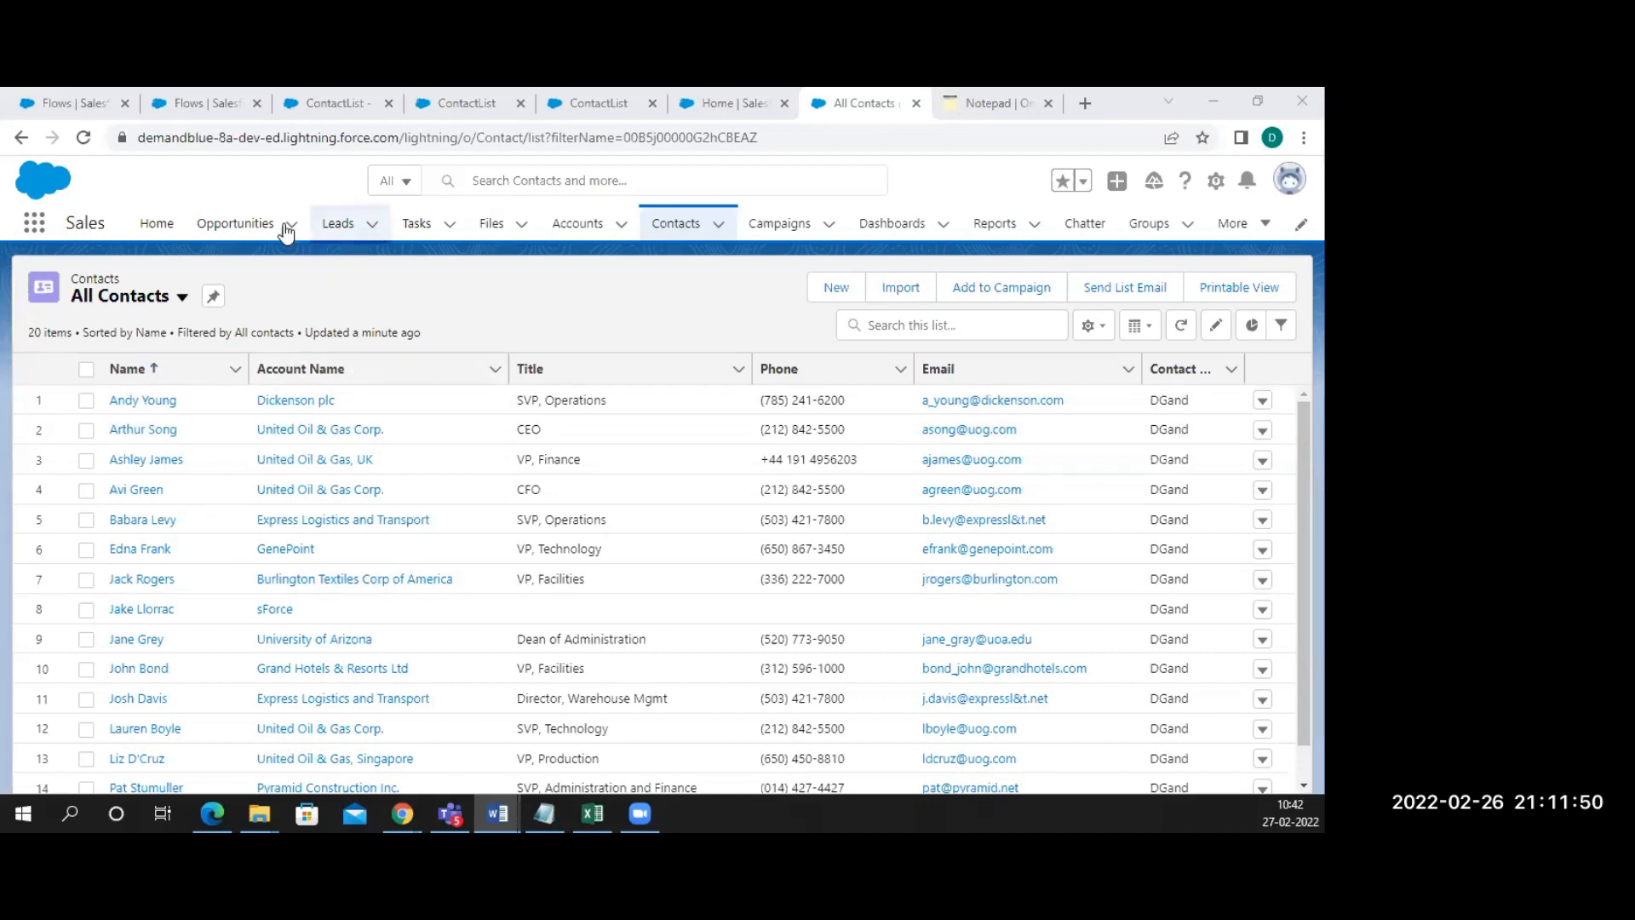
Look over the setup Flows list, then go back to the ContactList flow in Flow Builder
click(208, 103)
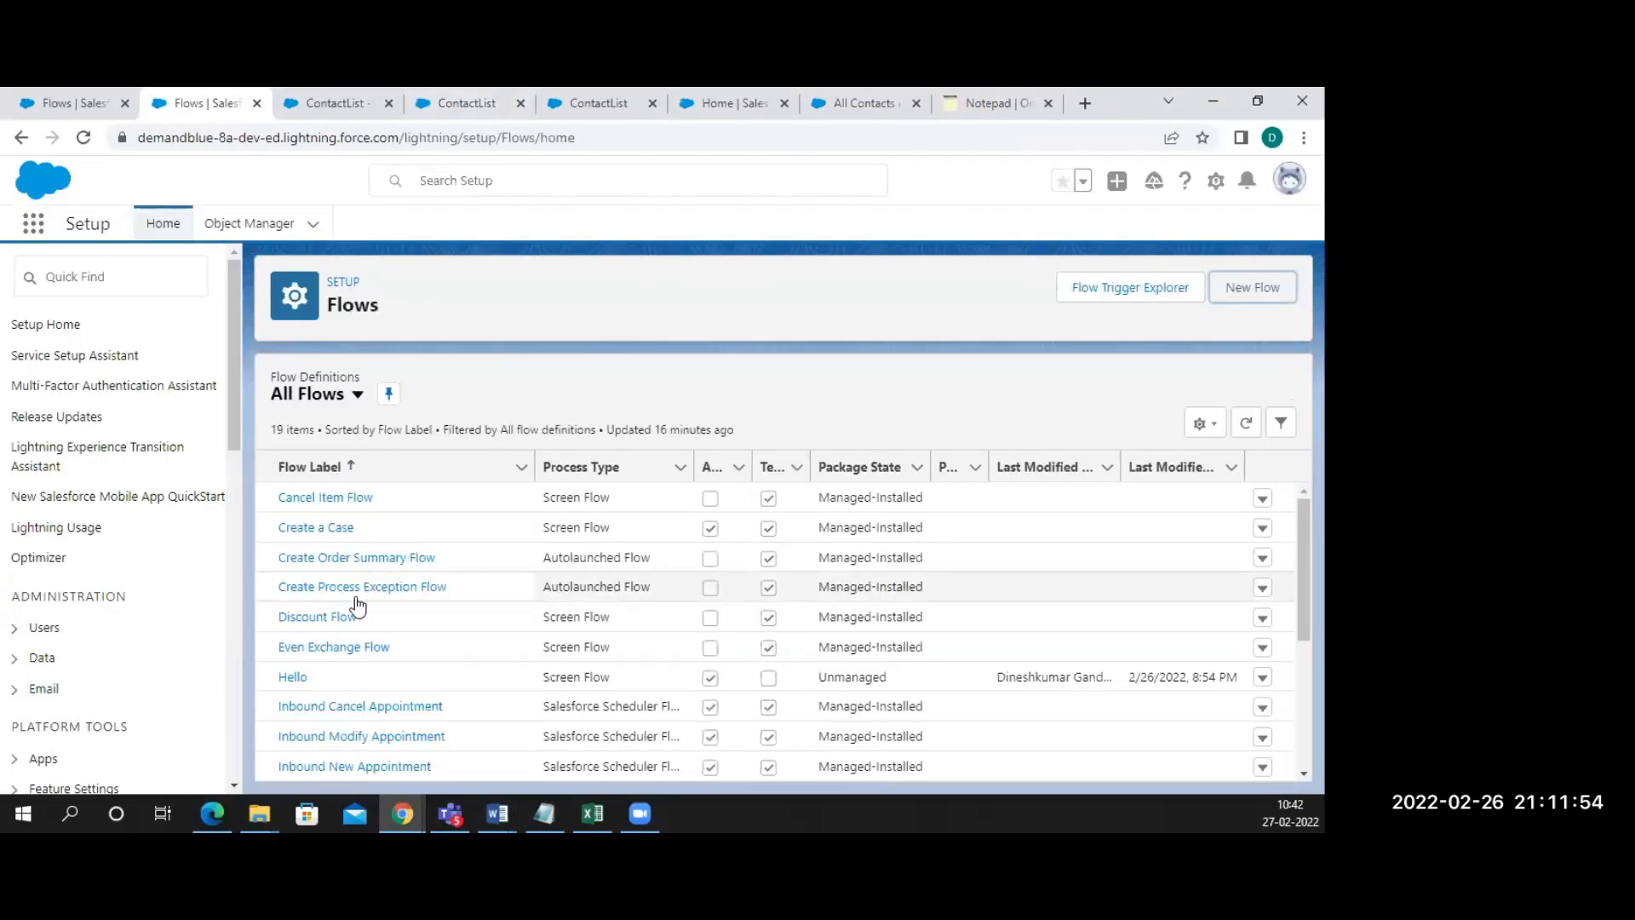
scroll(341, 662, down, 3)
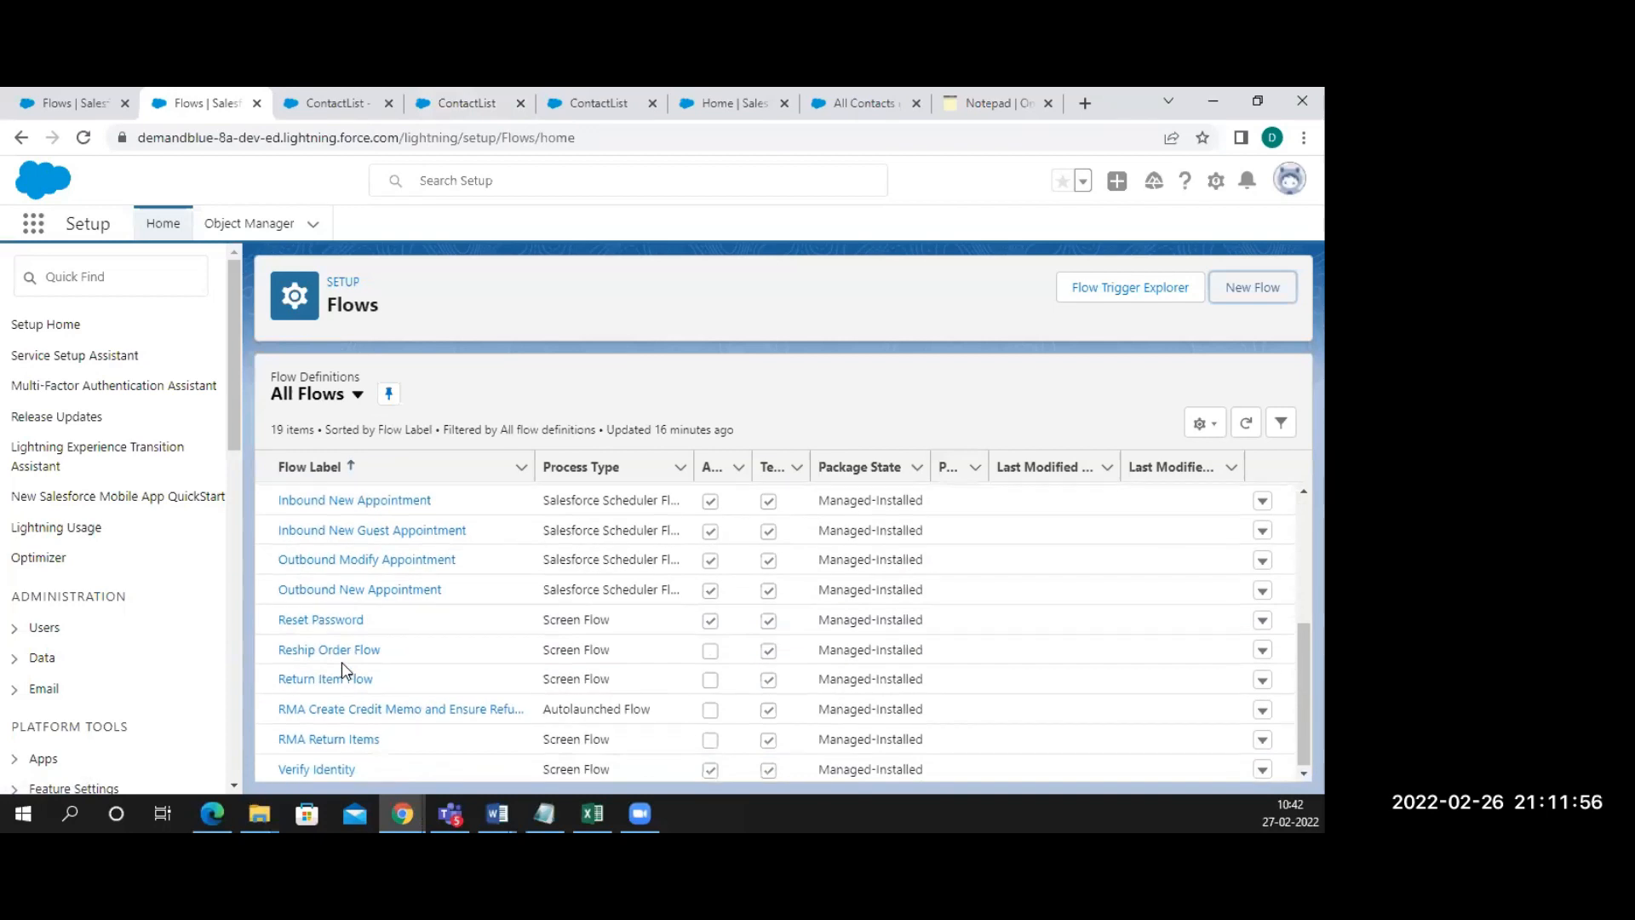
scroll(340, 662, up, 3)
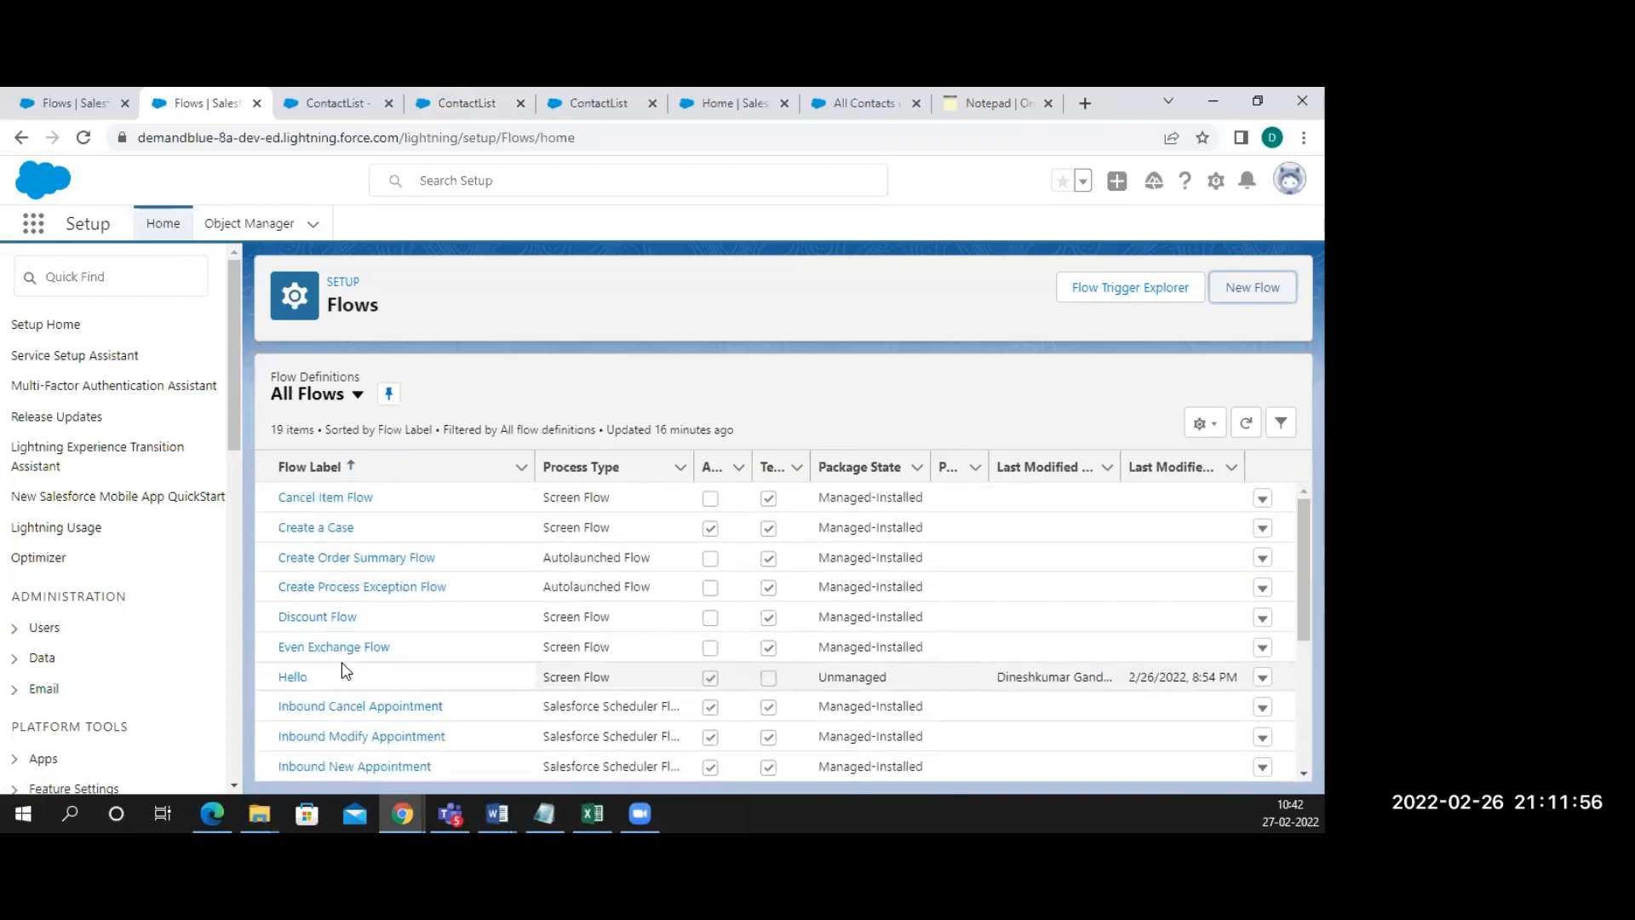
click(335, 103)
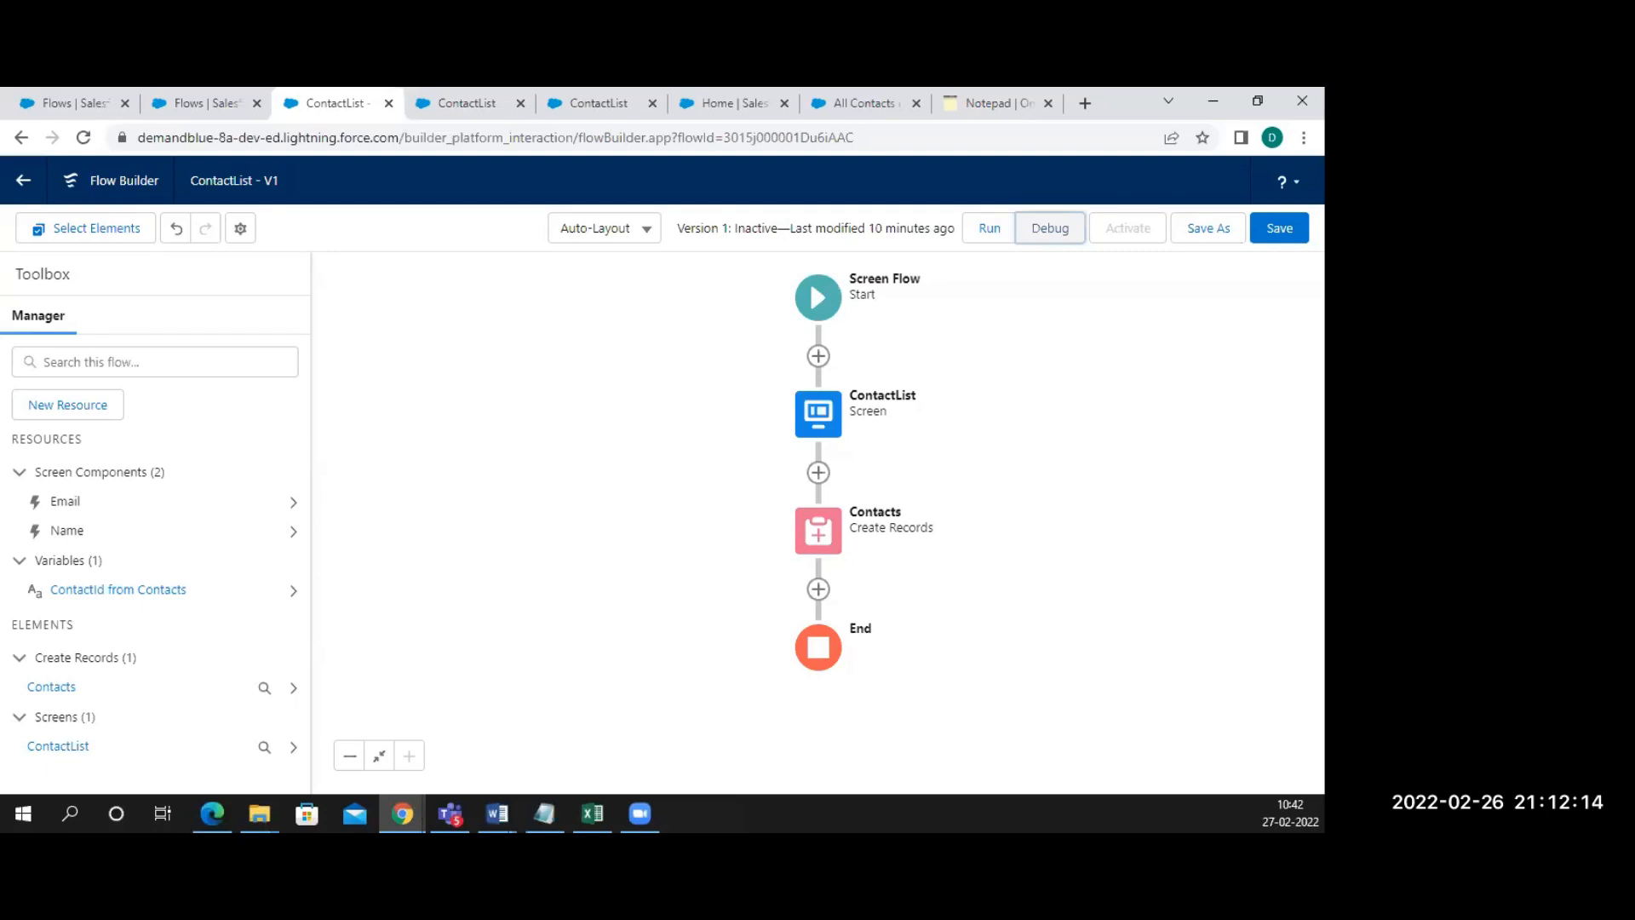
Save the ContactList flow and launch a debug run to show the Debug flow options
click(820, 539)
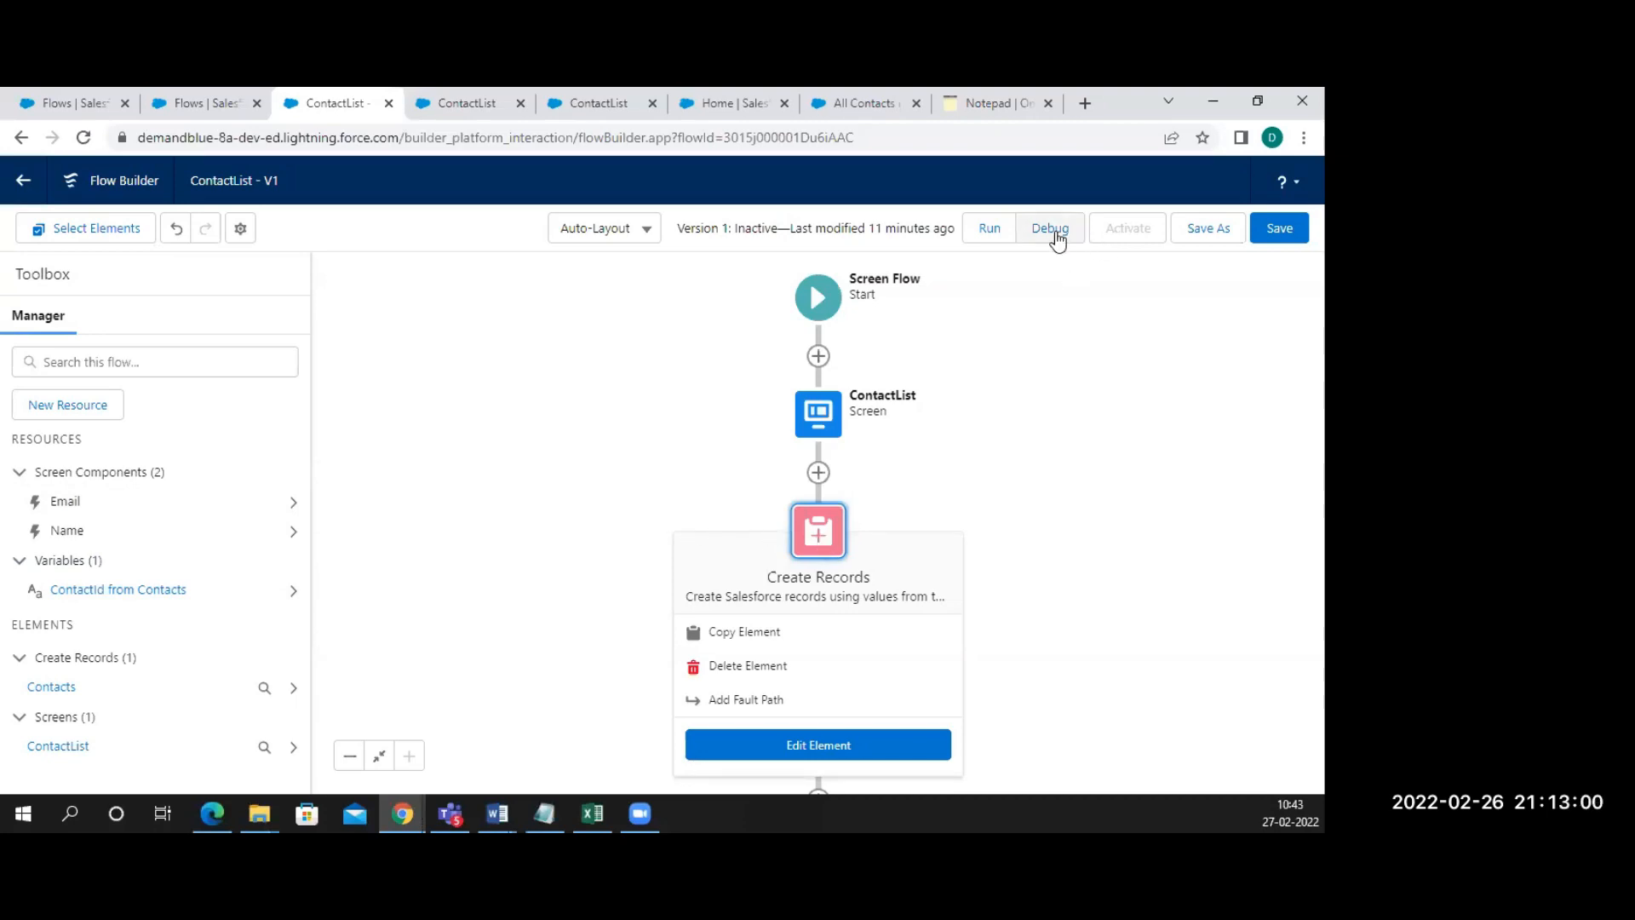
click(1279, 229)
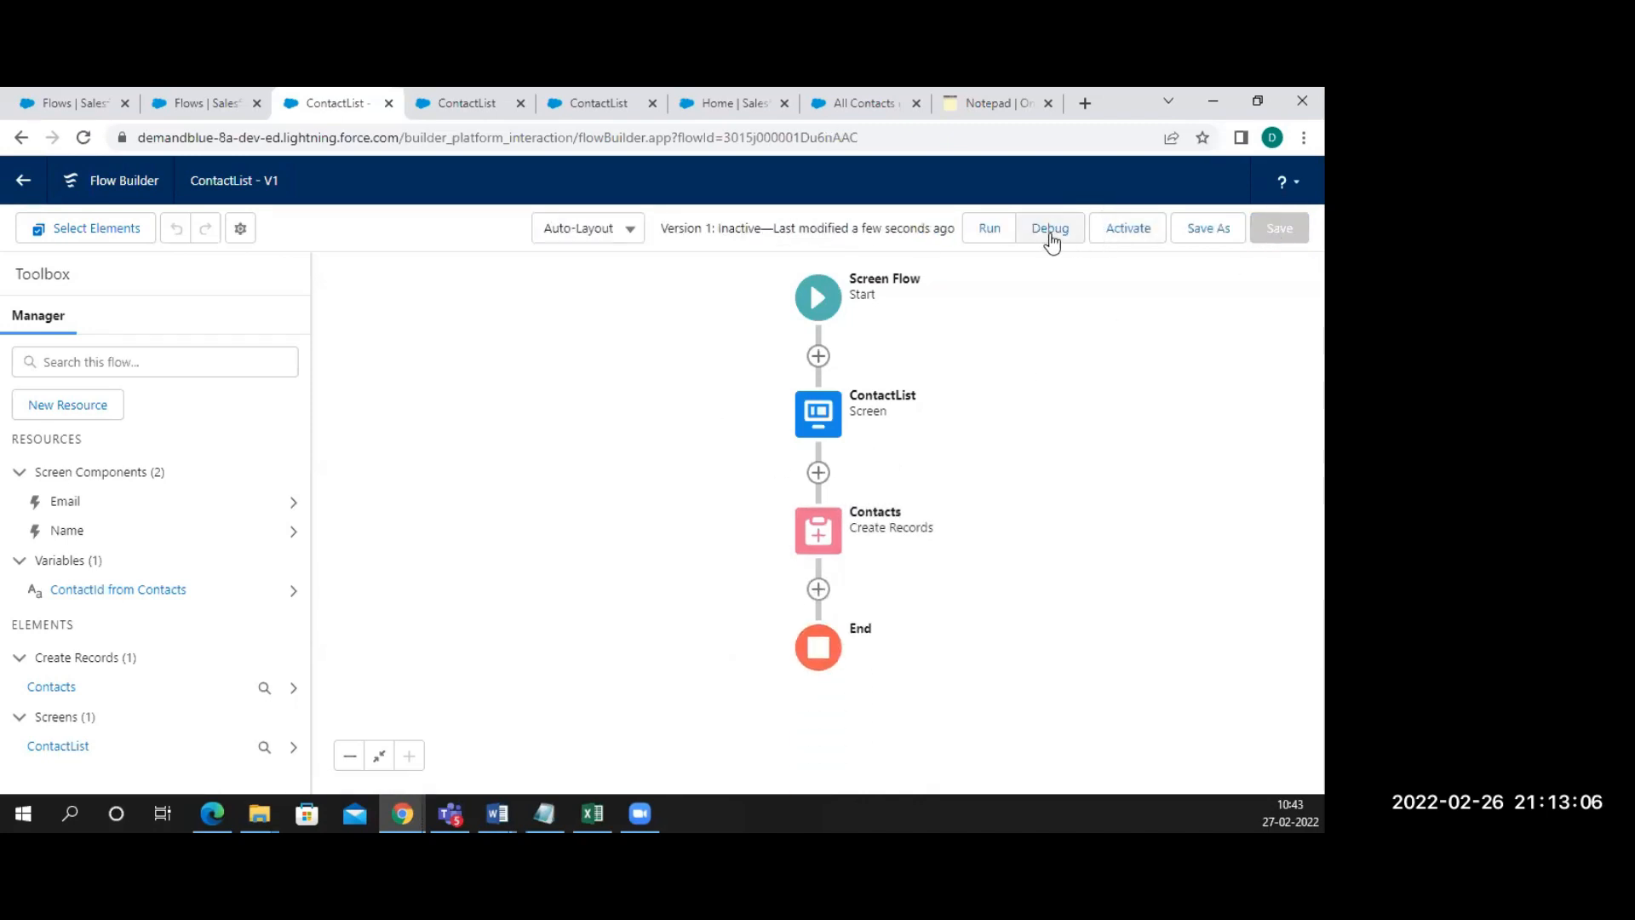
click(1051, 230)
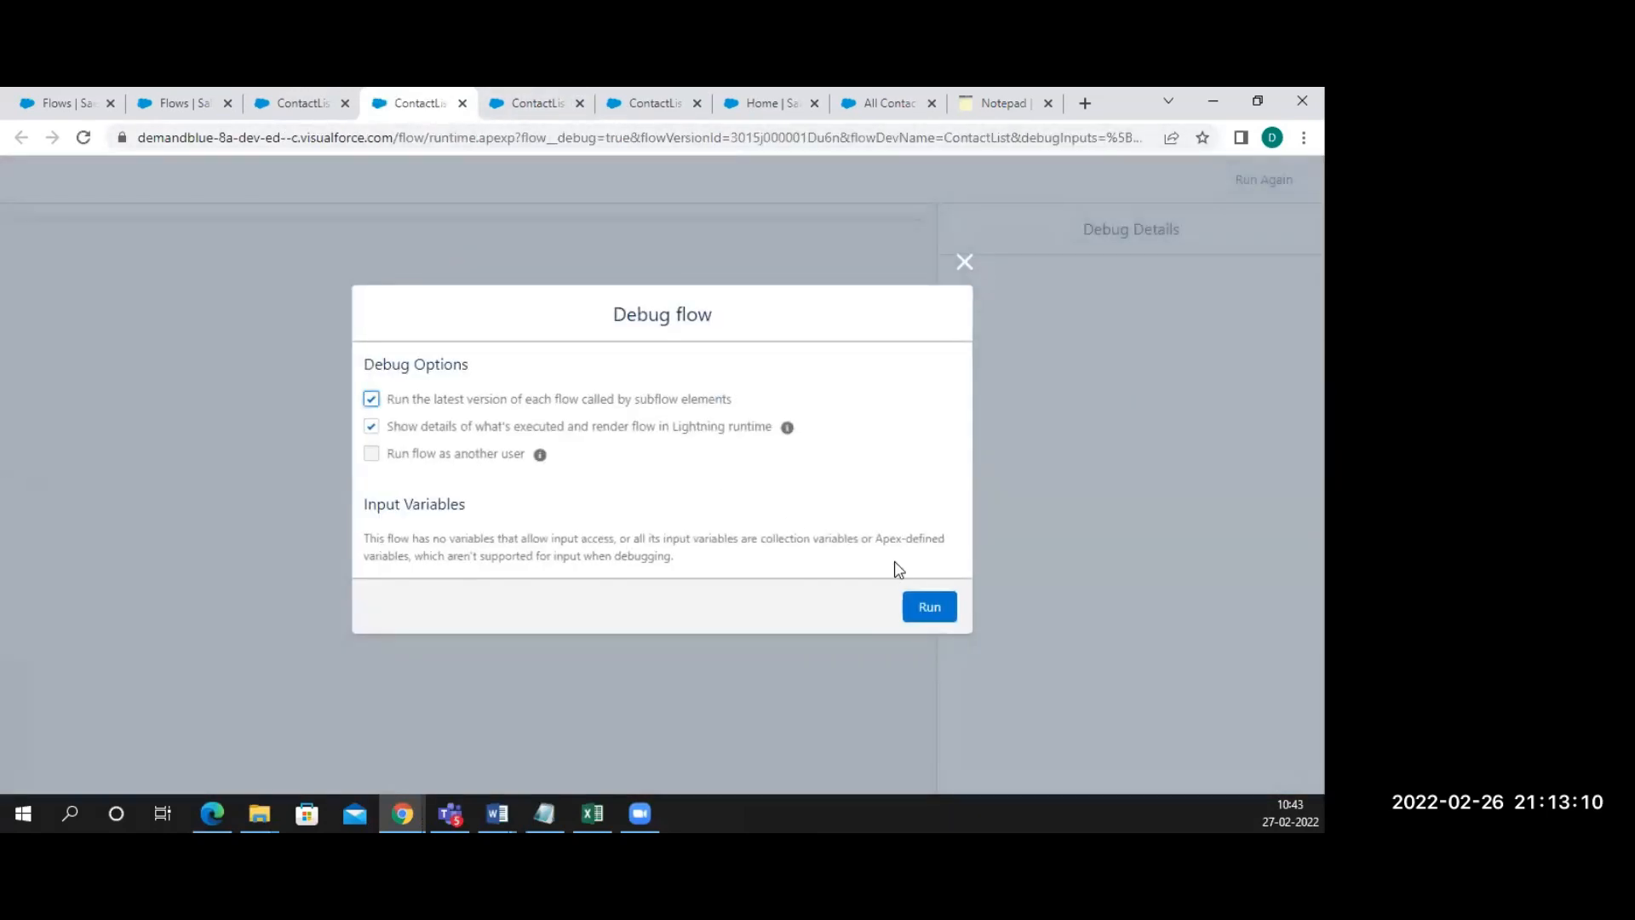
Run the debug and fill in First Name and Last Name from the field suggestions
click(928, 607)
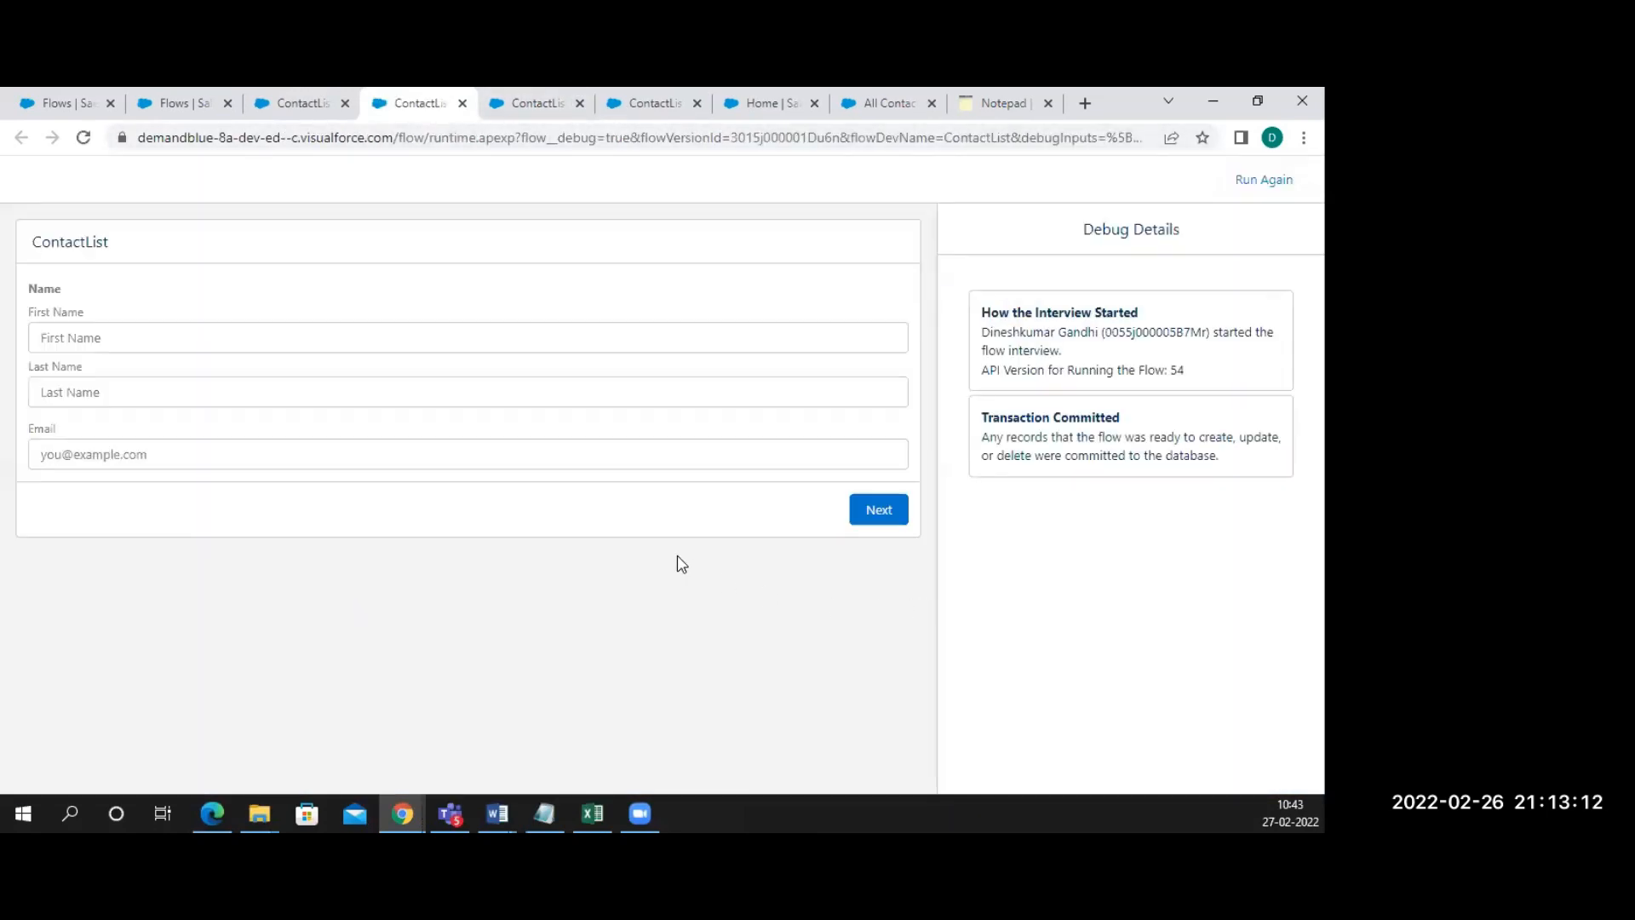
click(357, 339)
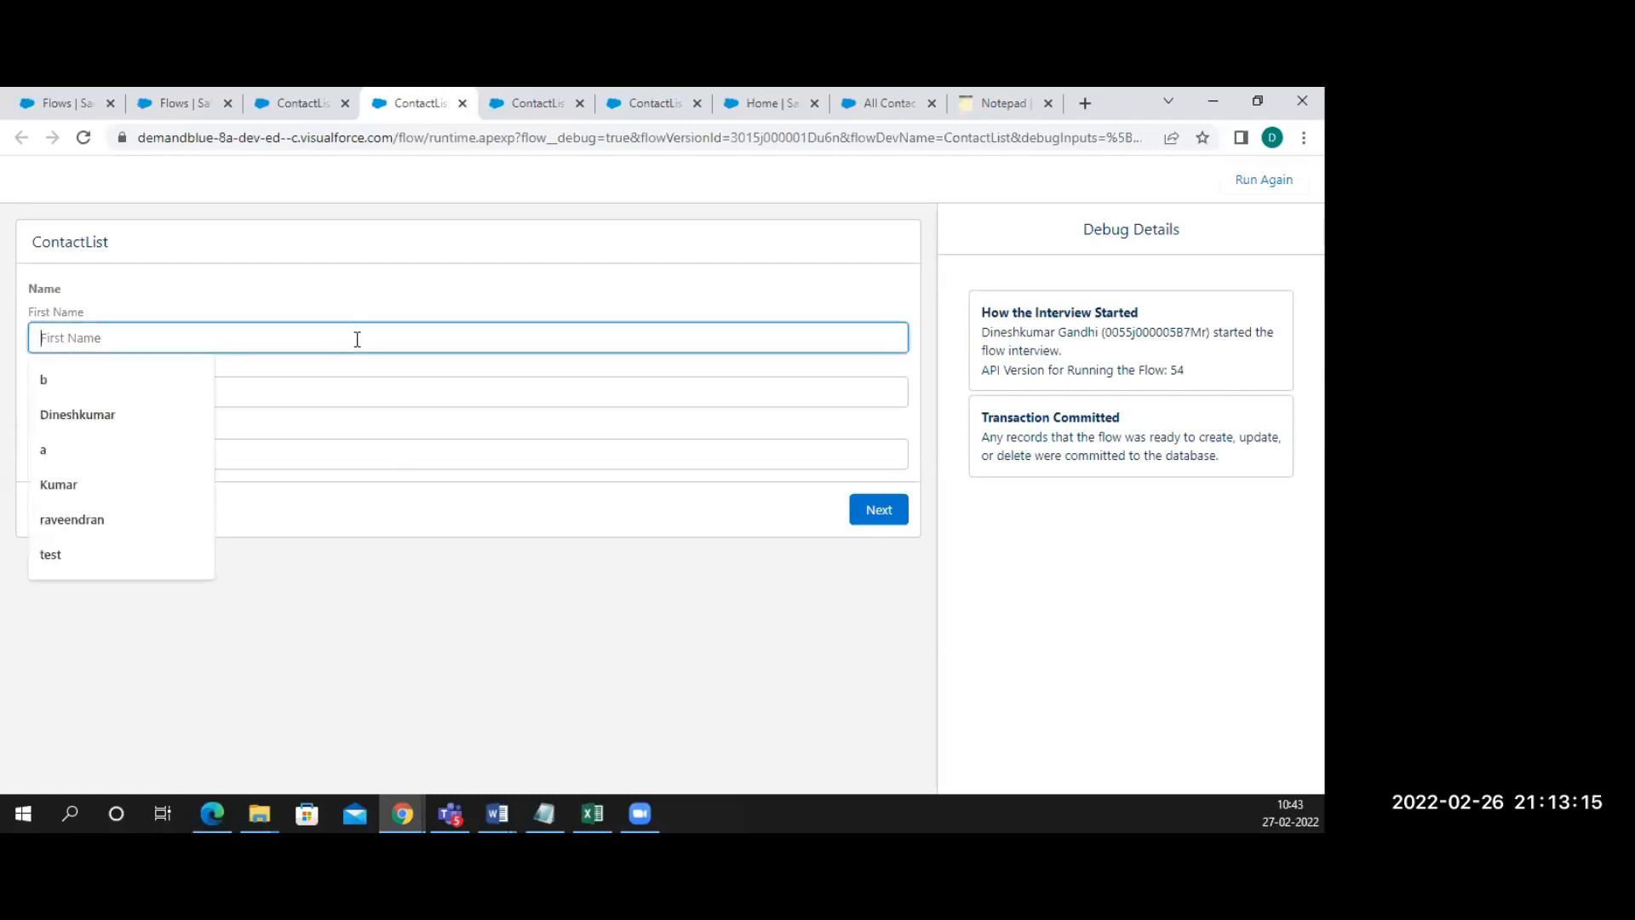
click(131, 431)
click(156, 390)
click(120, 435)
click(109, 460)
text(a@a/)
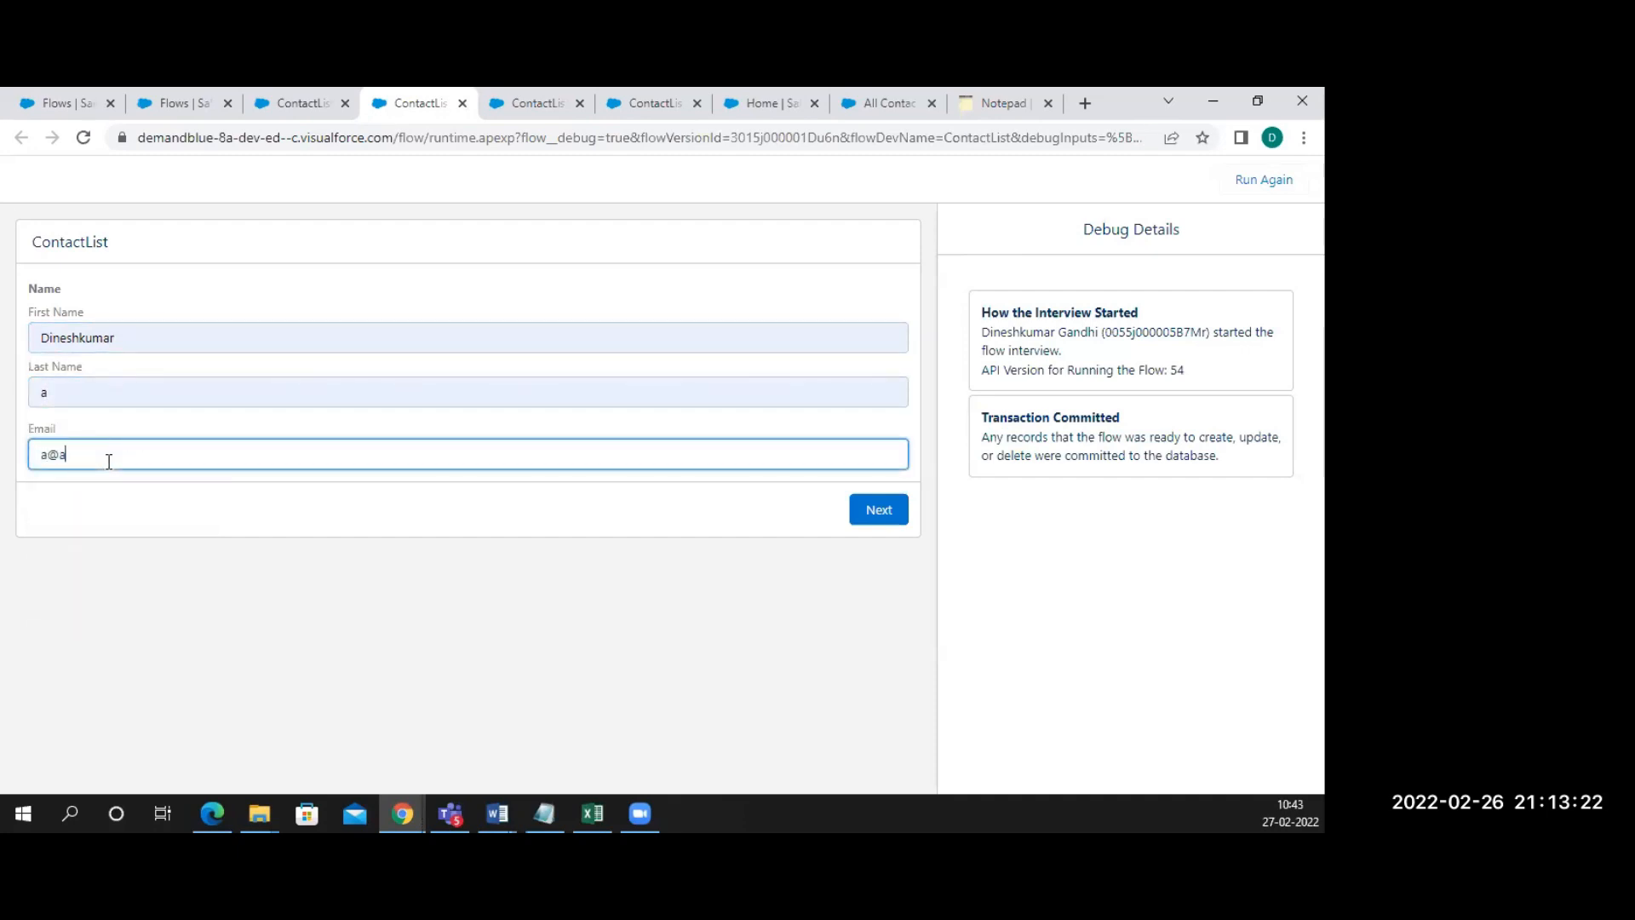
key(BackSpace)
text(.cim)
key(BackSpace)
key(BackSpace)
text(om)
click(882, 522)
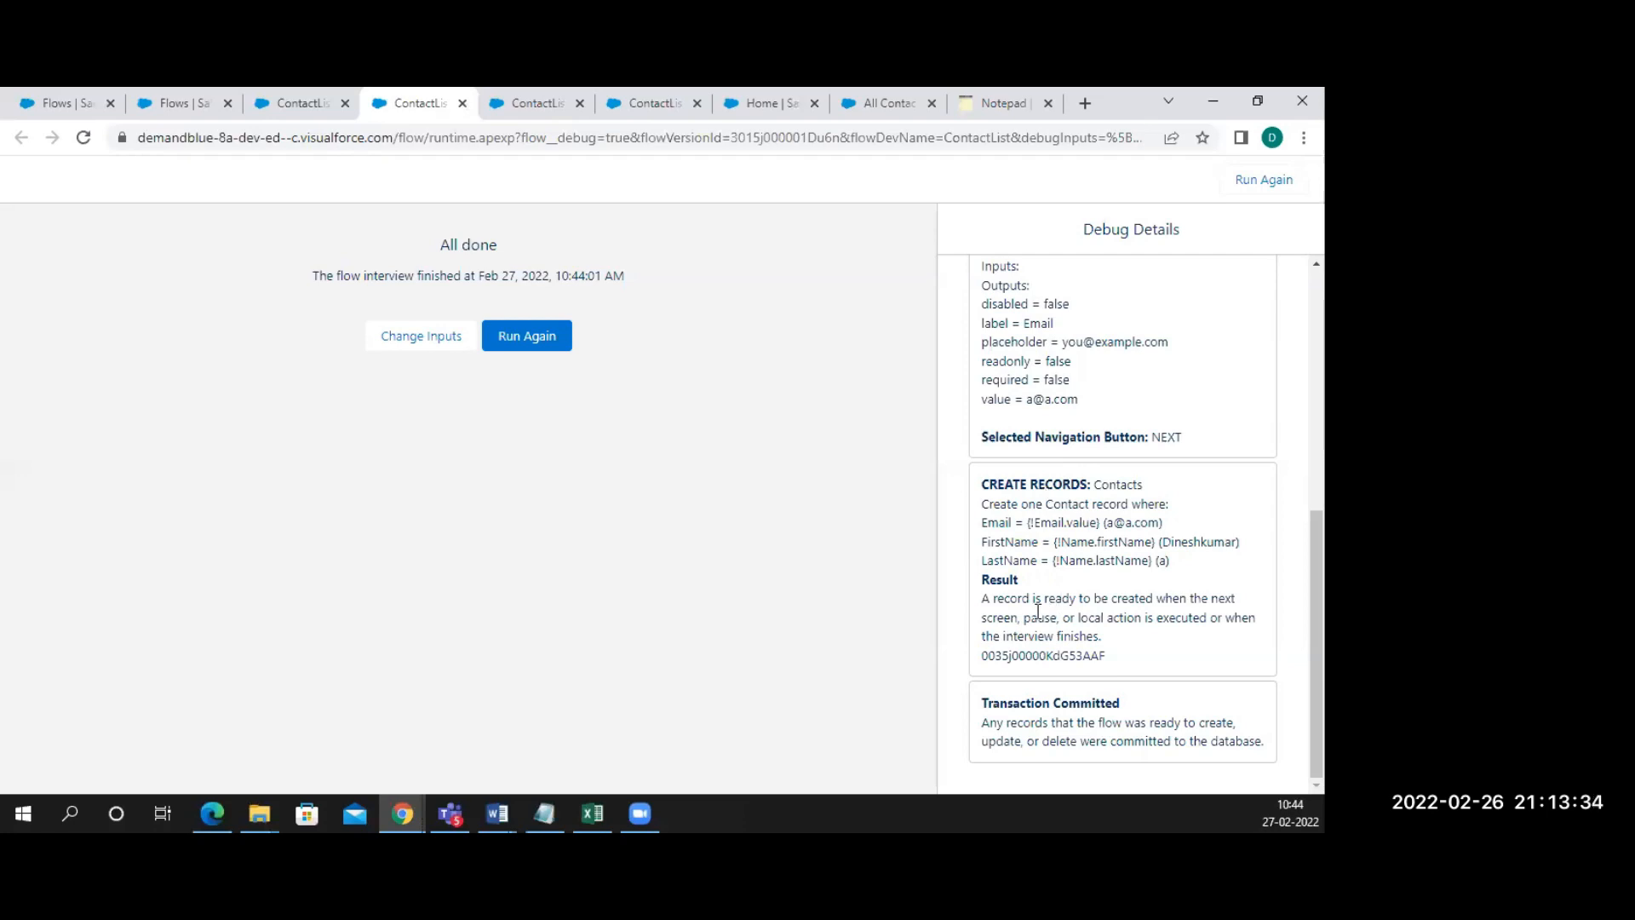
drag(979, 605, 1120, 643)
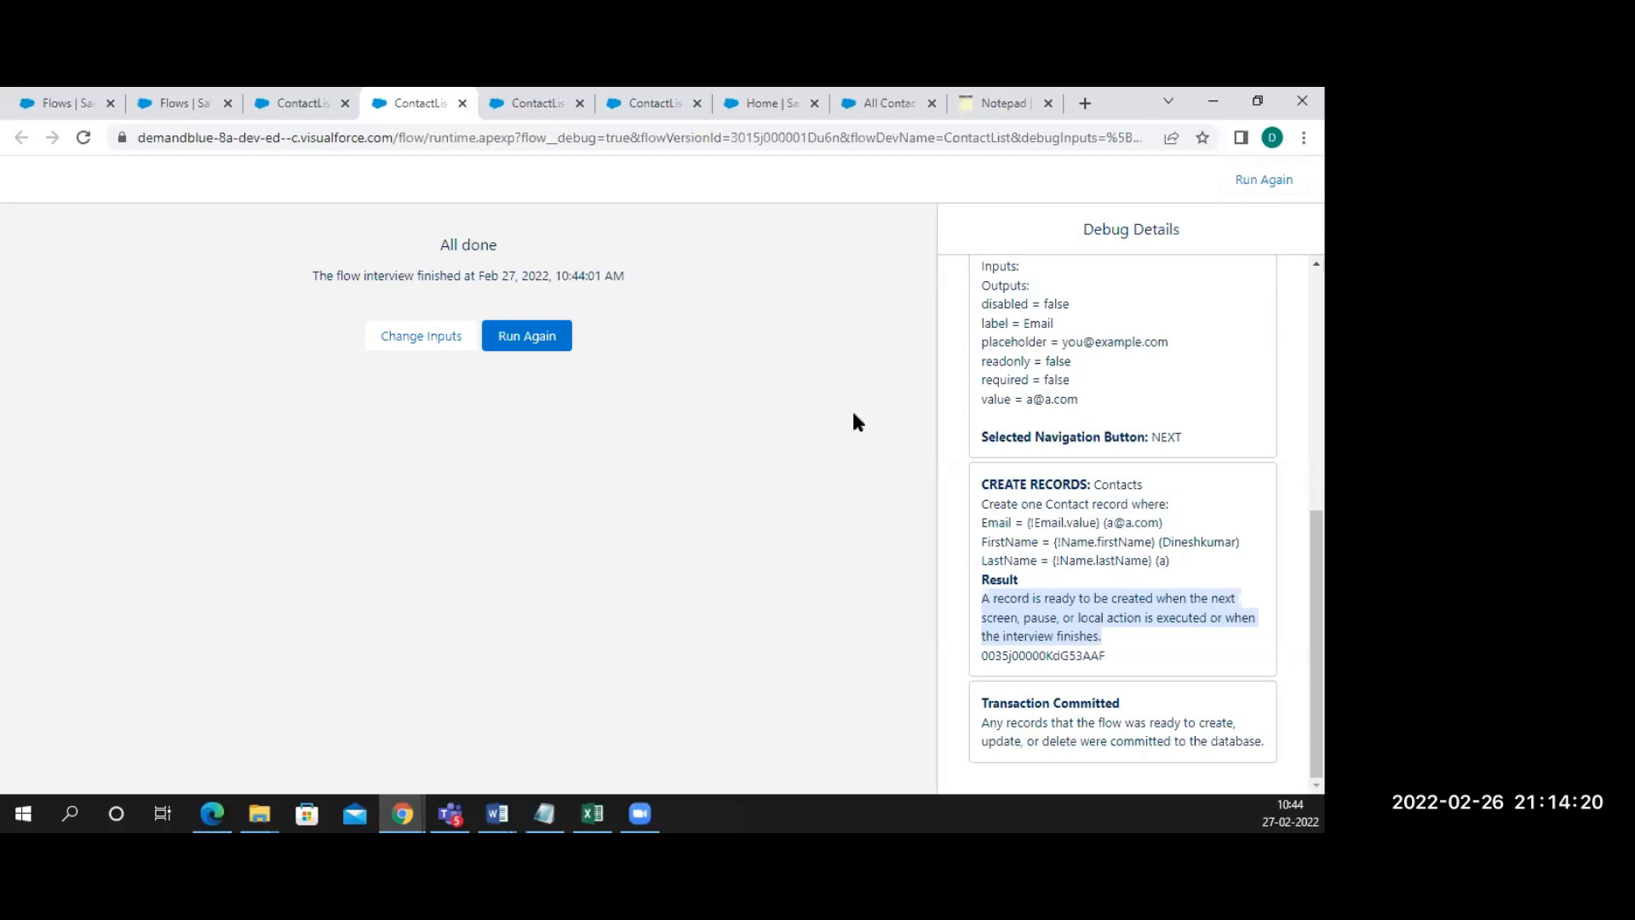
click(644, 101)
Refresh the contacts list, then switch to Recently Viewed Contacts to show the new contact
click(890, 103)
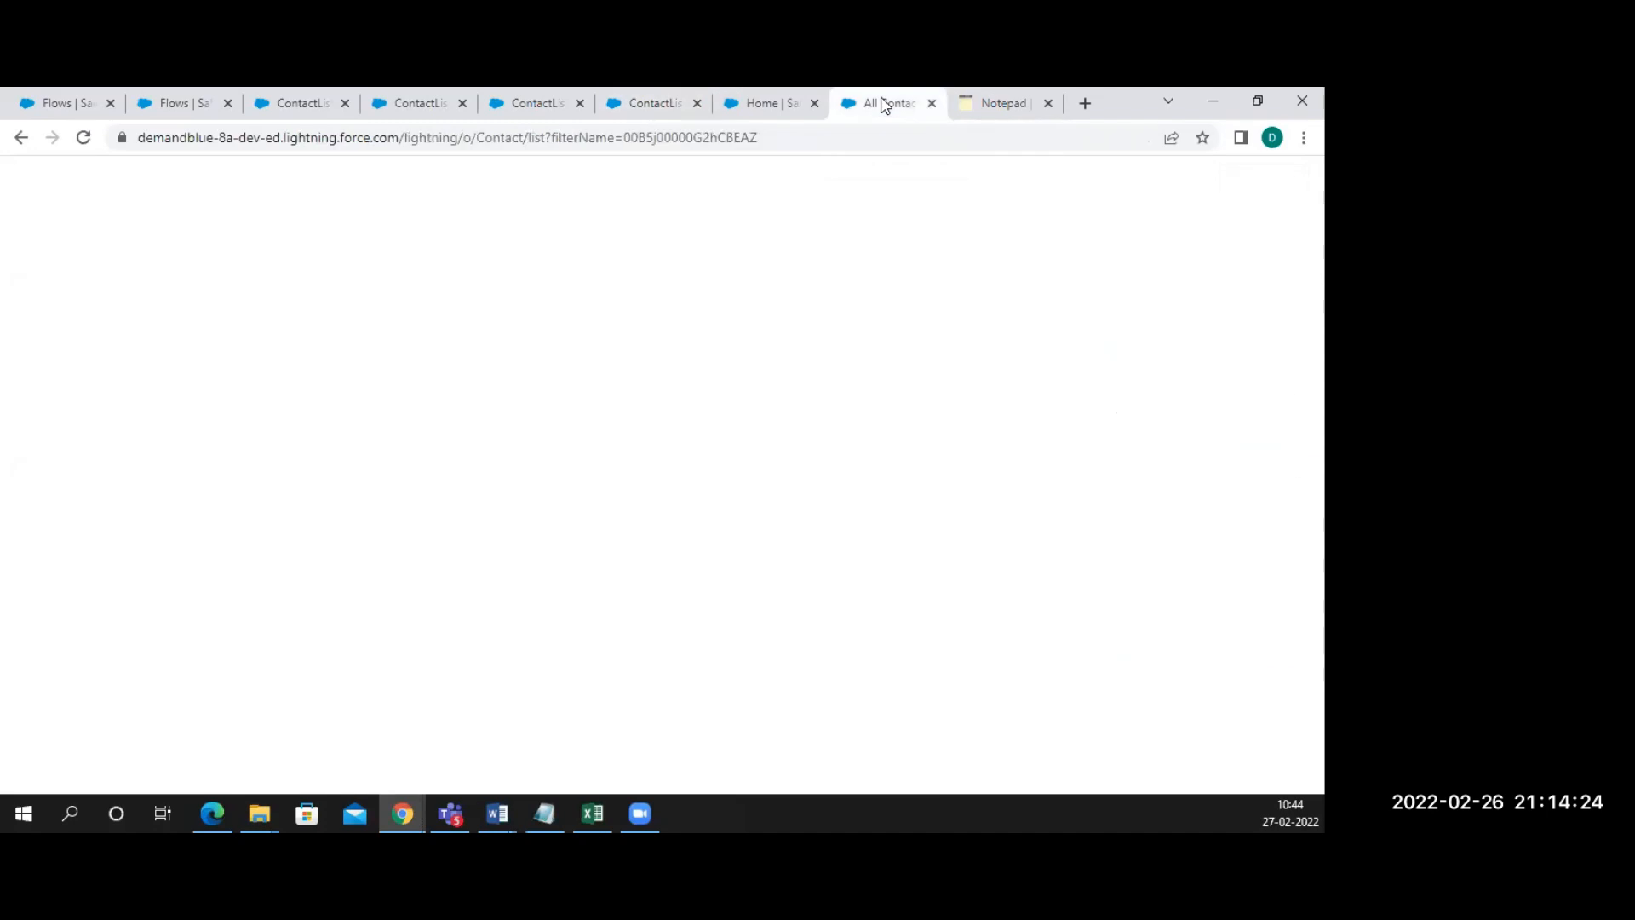
click(83, 137)
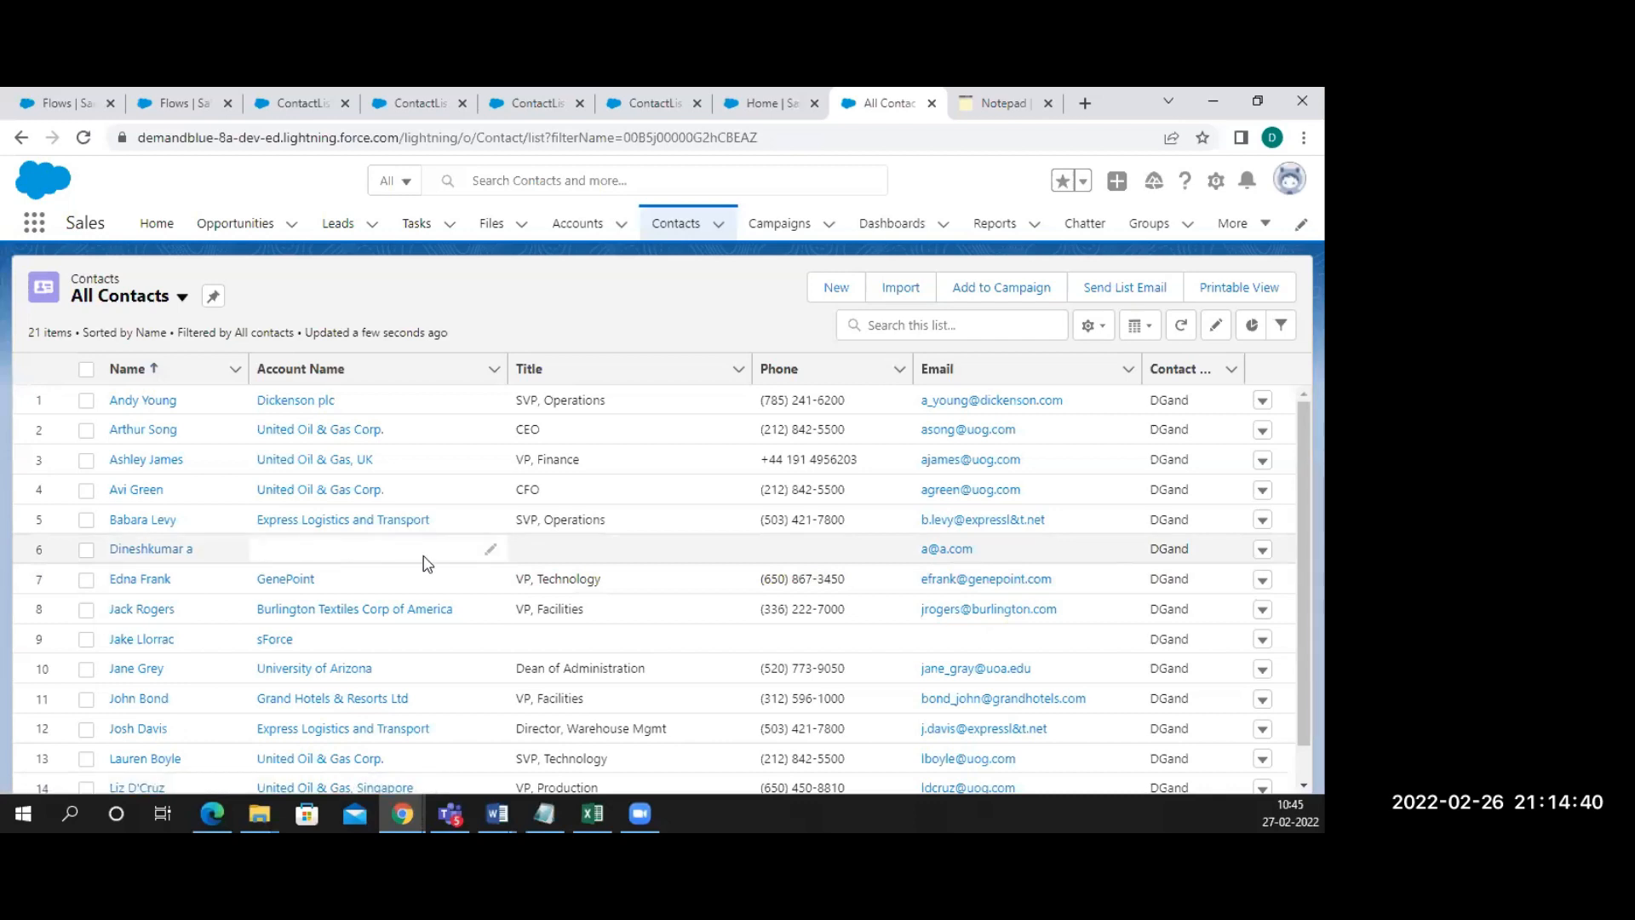
scroll(705, 530, down, 1)
scroll(705, 530, up, 1)
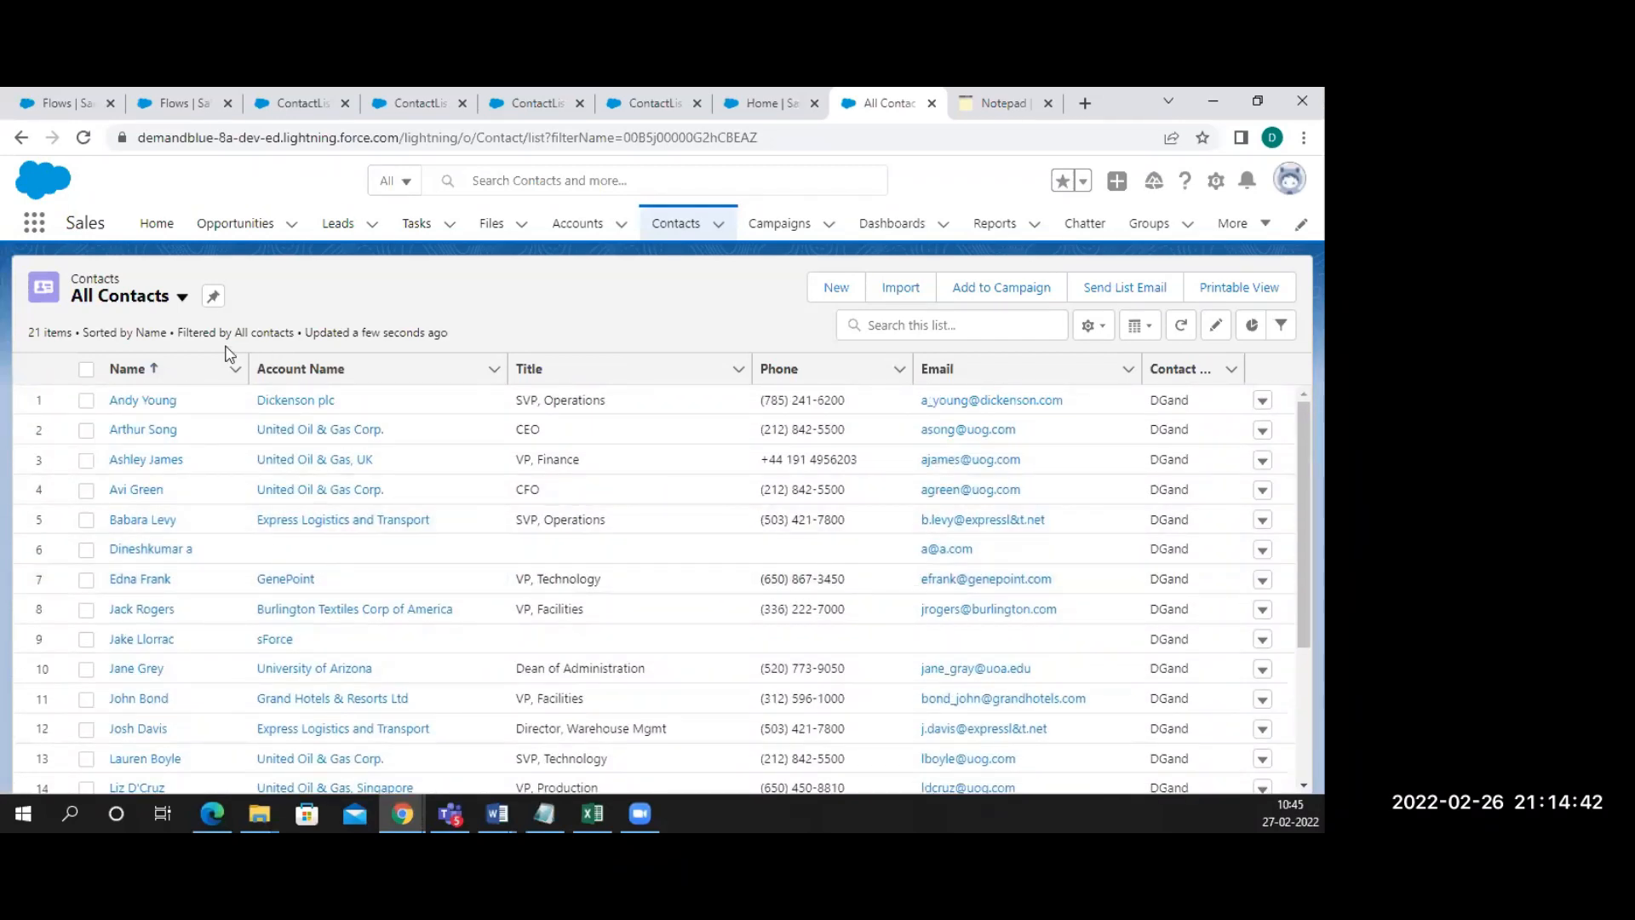
click(146, 303)
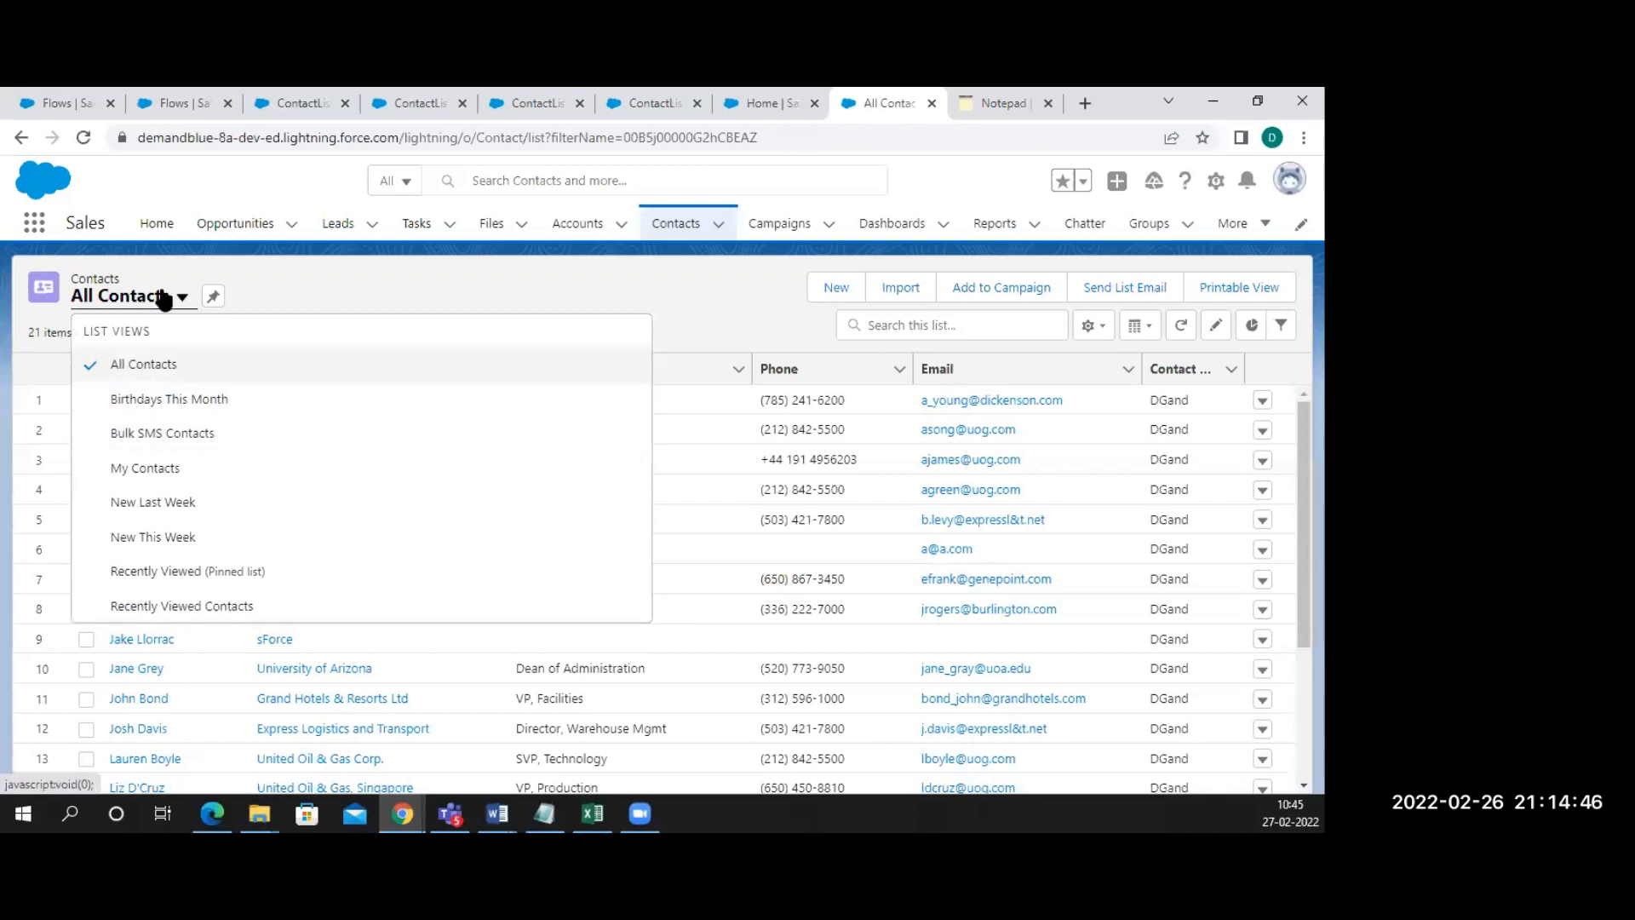
click(164, 607)
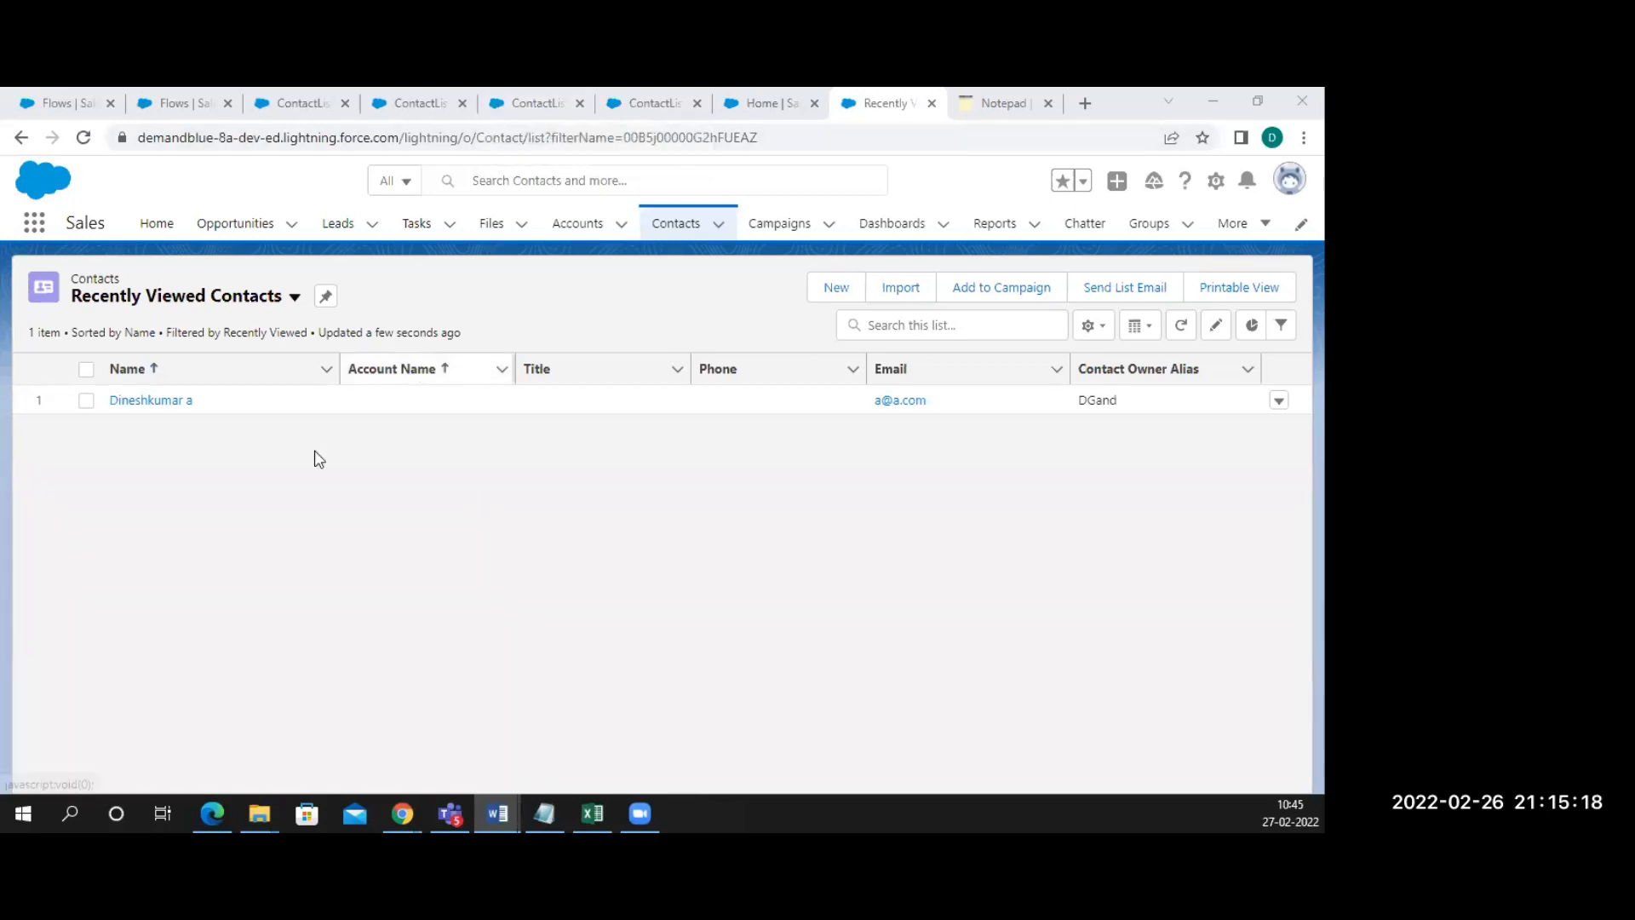
Return to the ContactList flow and start a debug run with default options
click(307, 103)
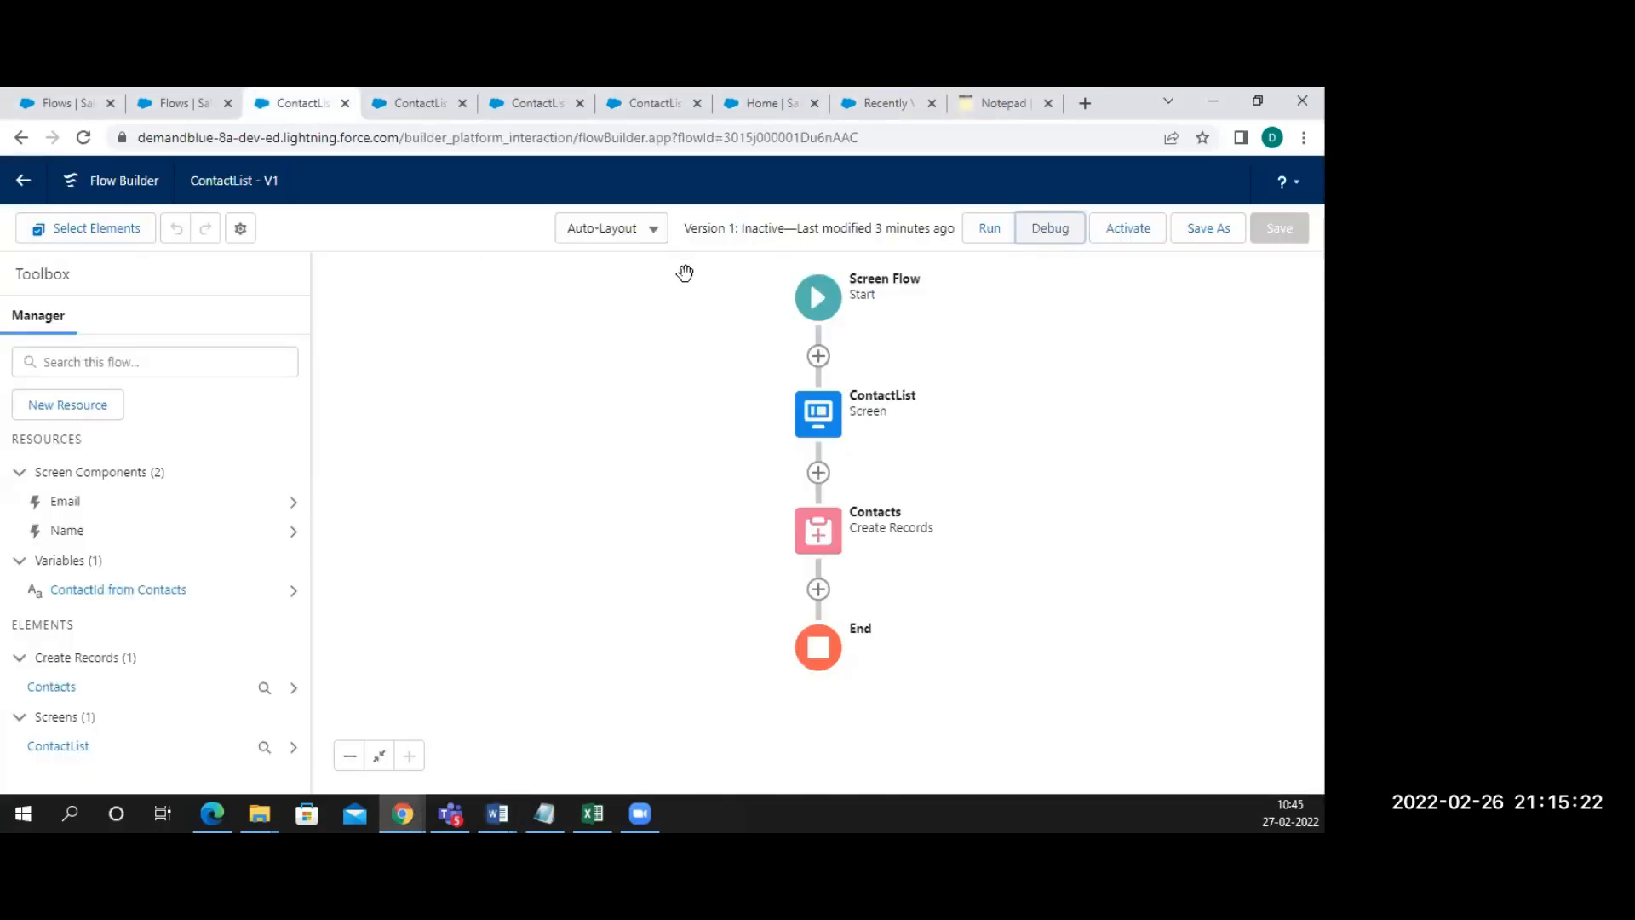
click(1046, 230)
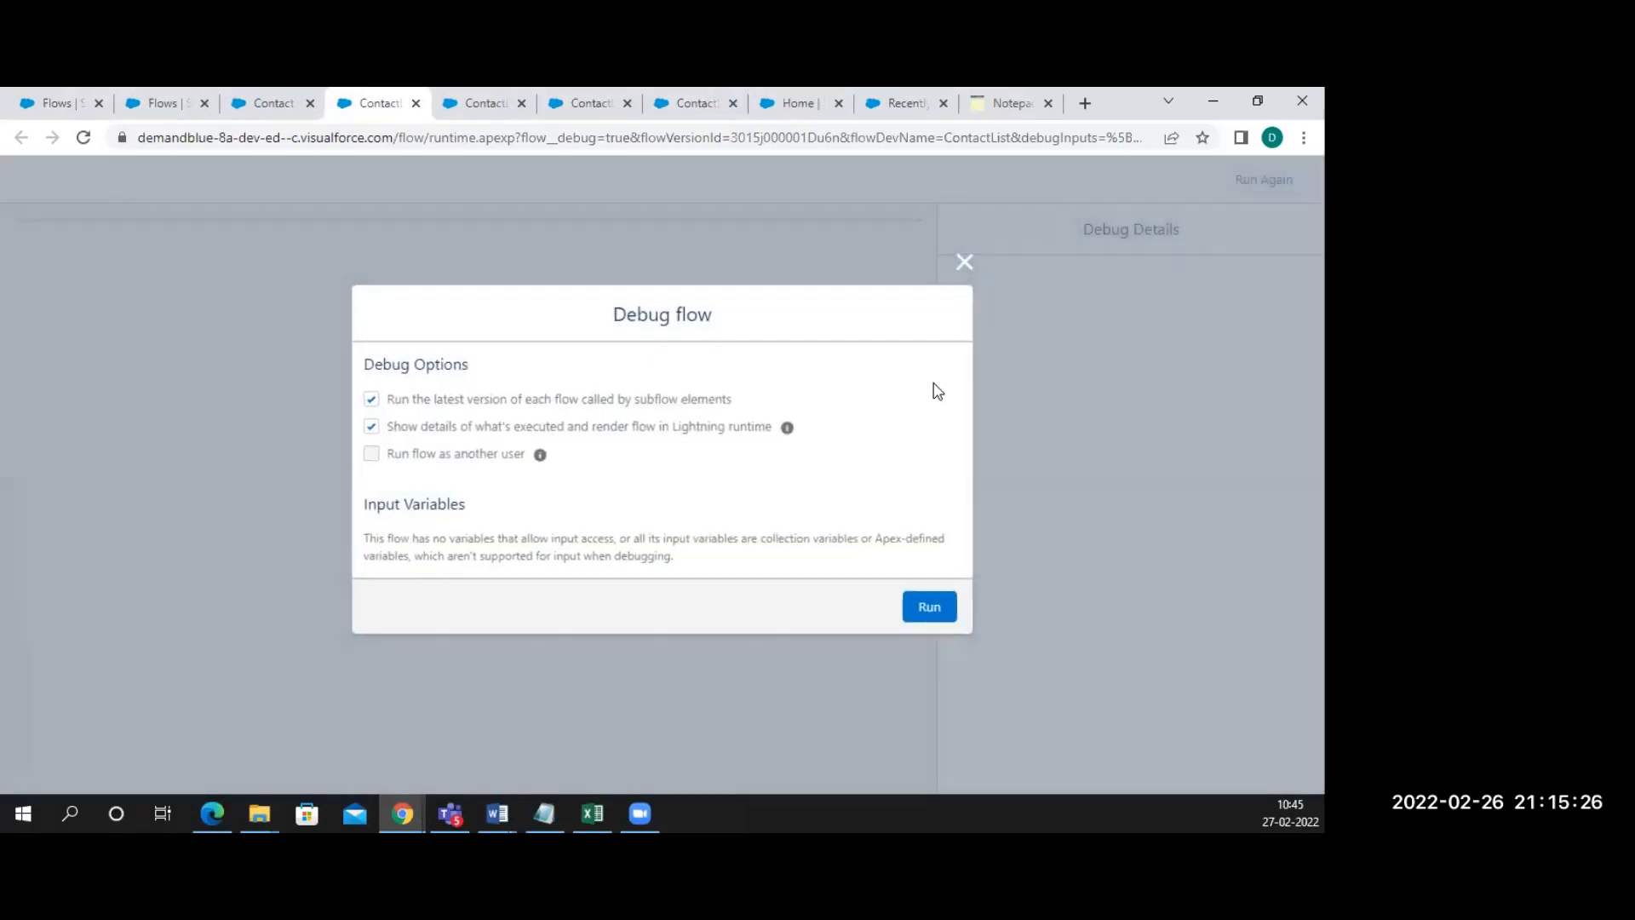
click(929, 606)
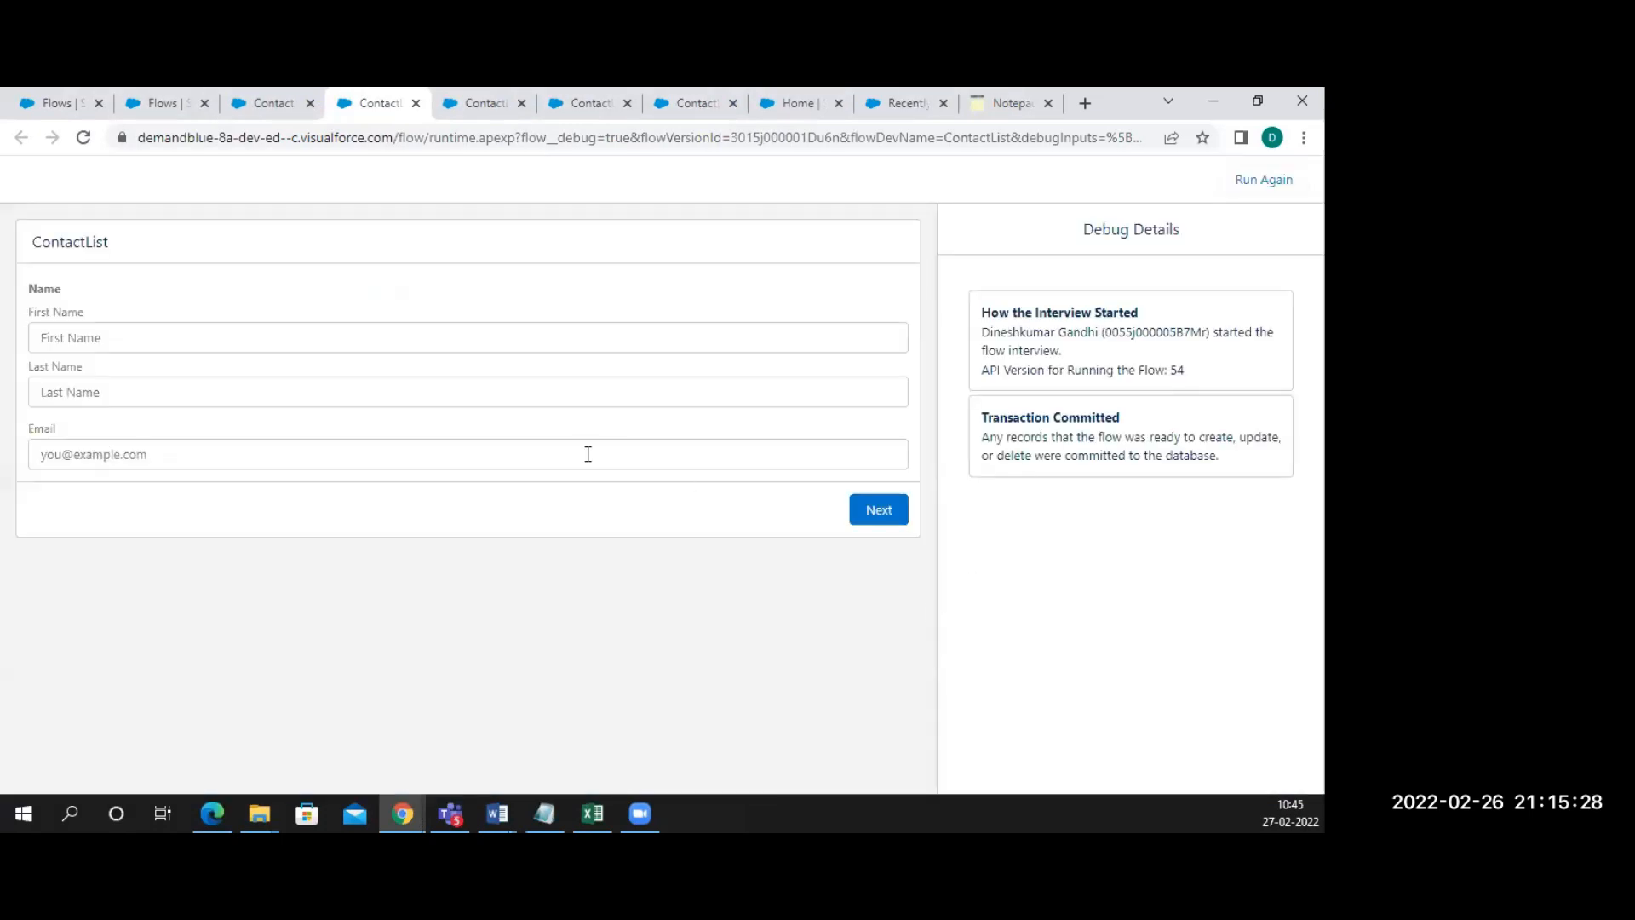
click(409, 339)
text(a)
click(322, 394)
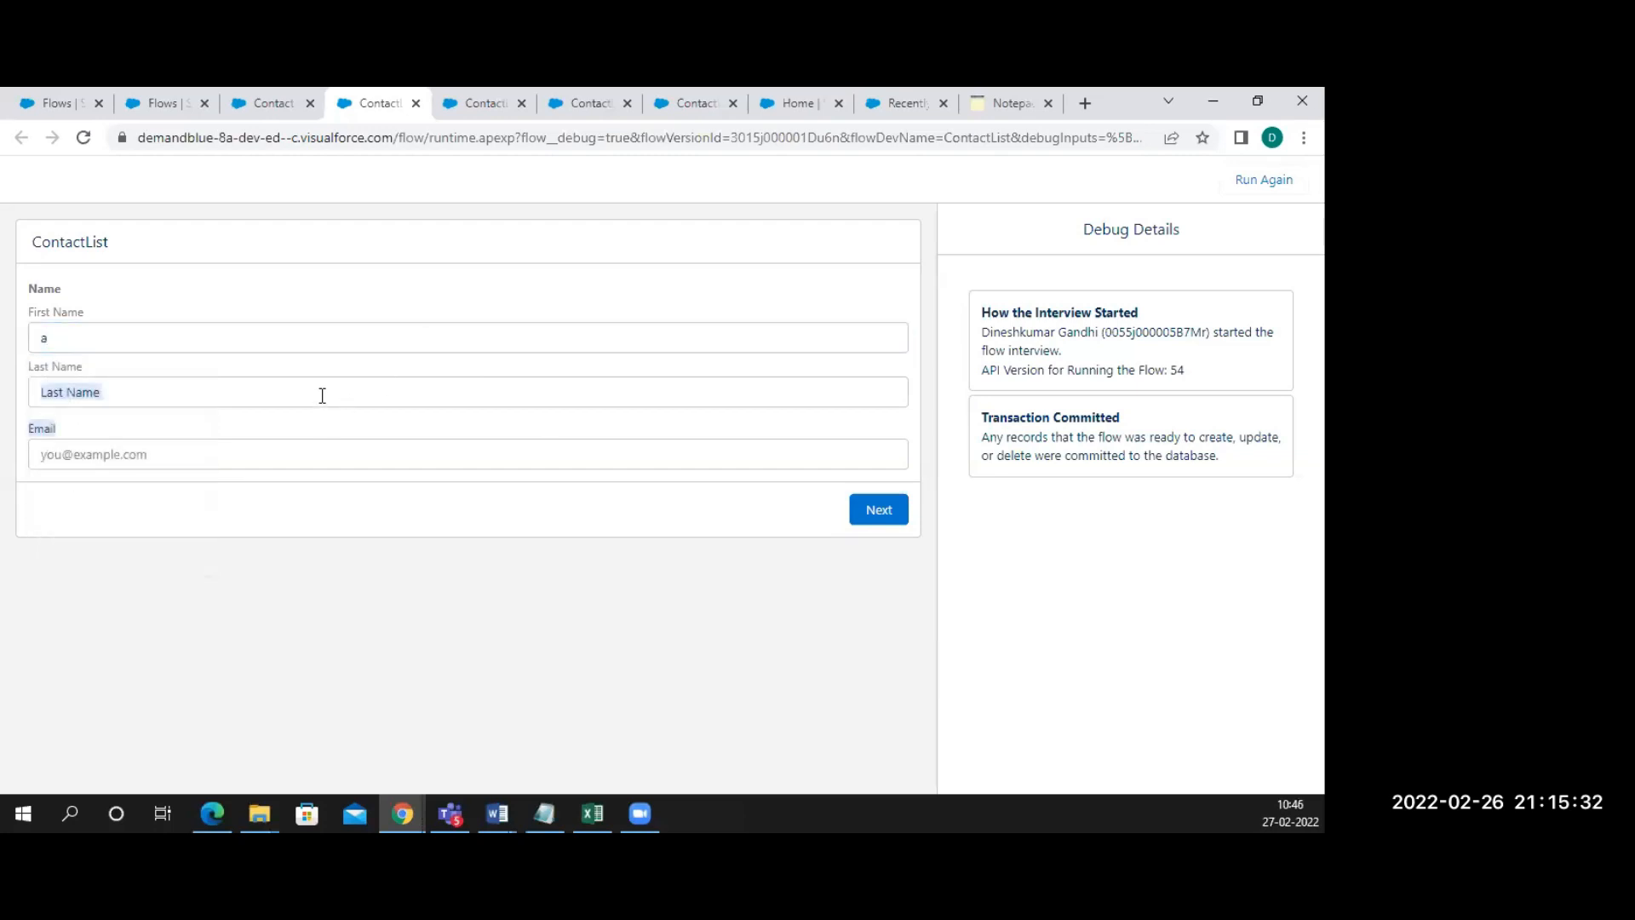
text(a)
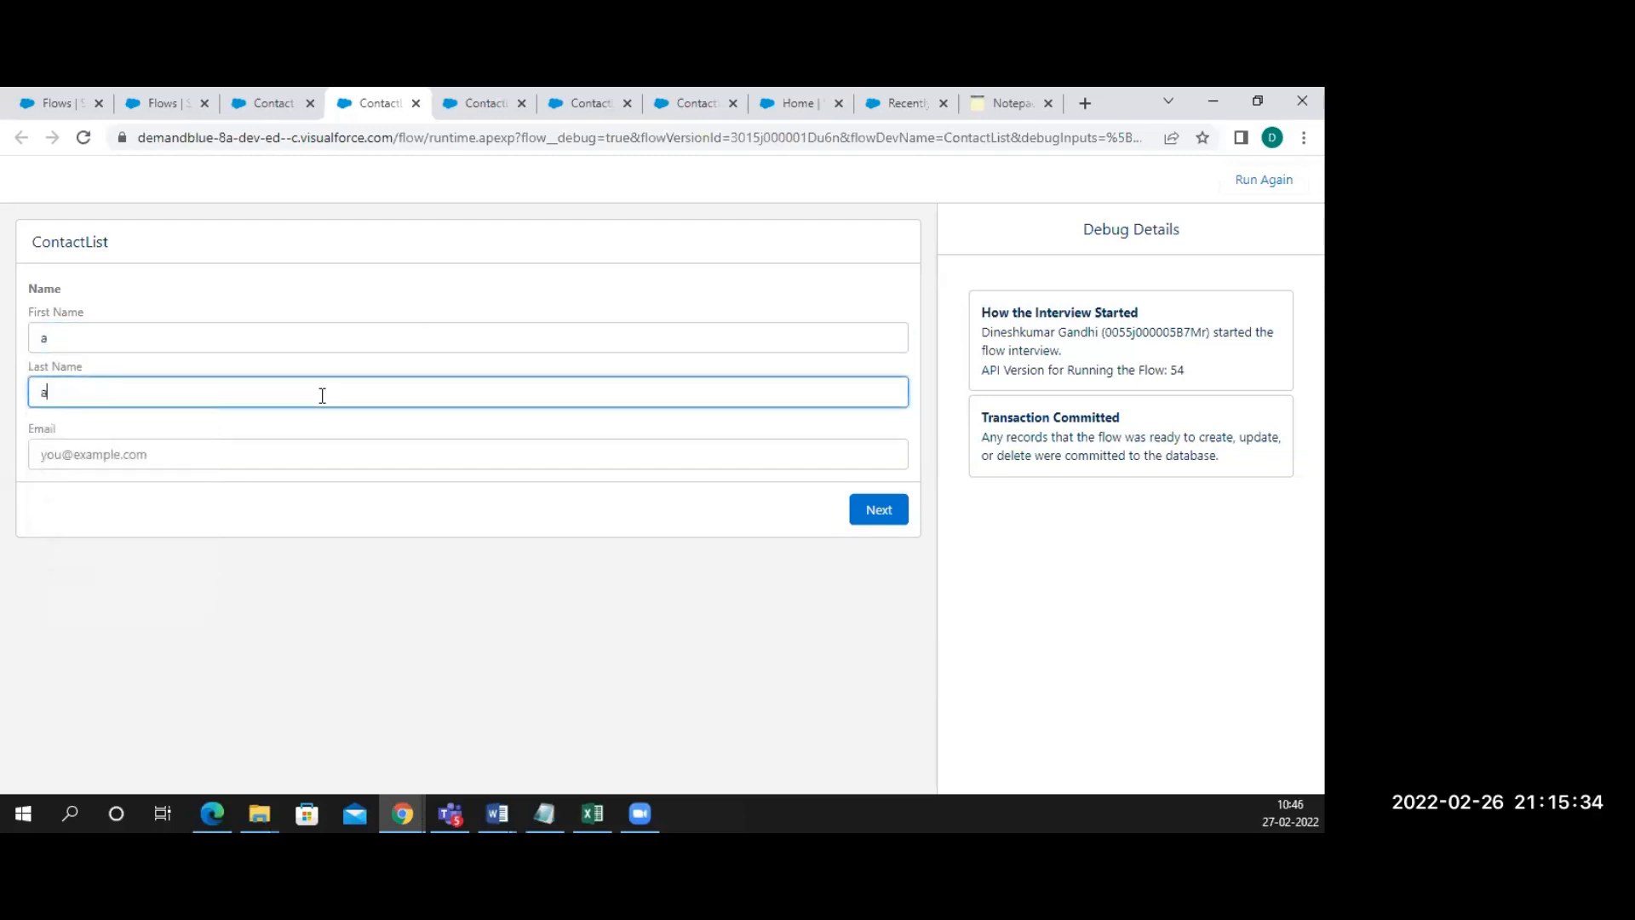
click(179, 452)
text(a)
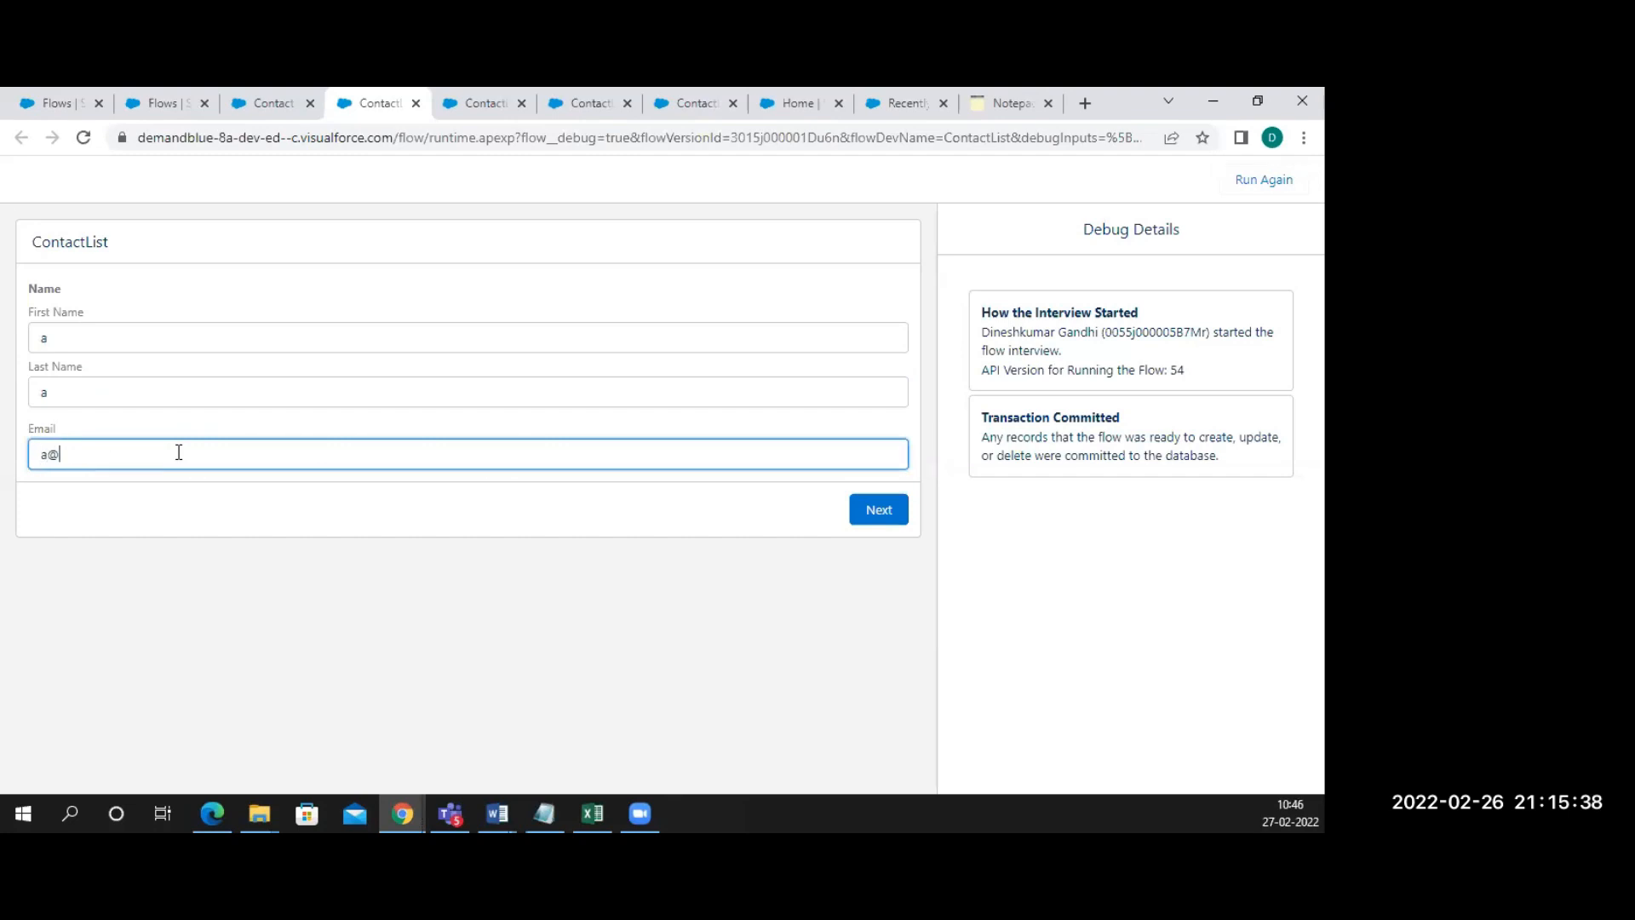
text(@a.com)
click(884, 513)
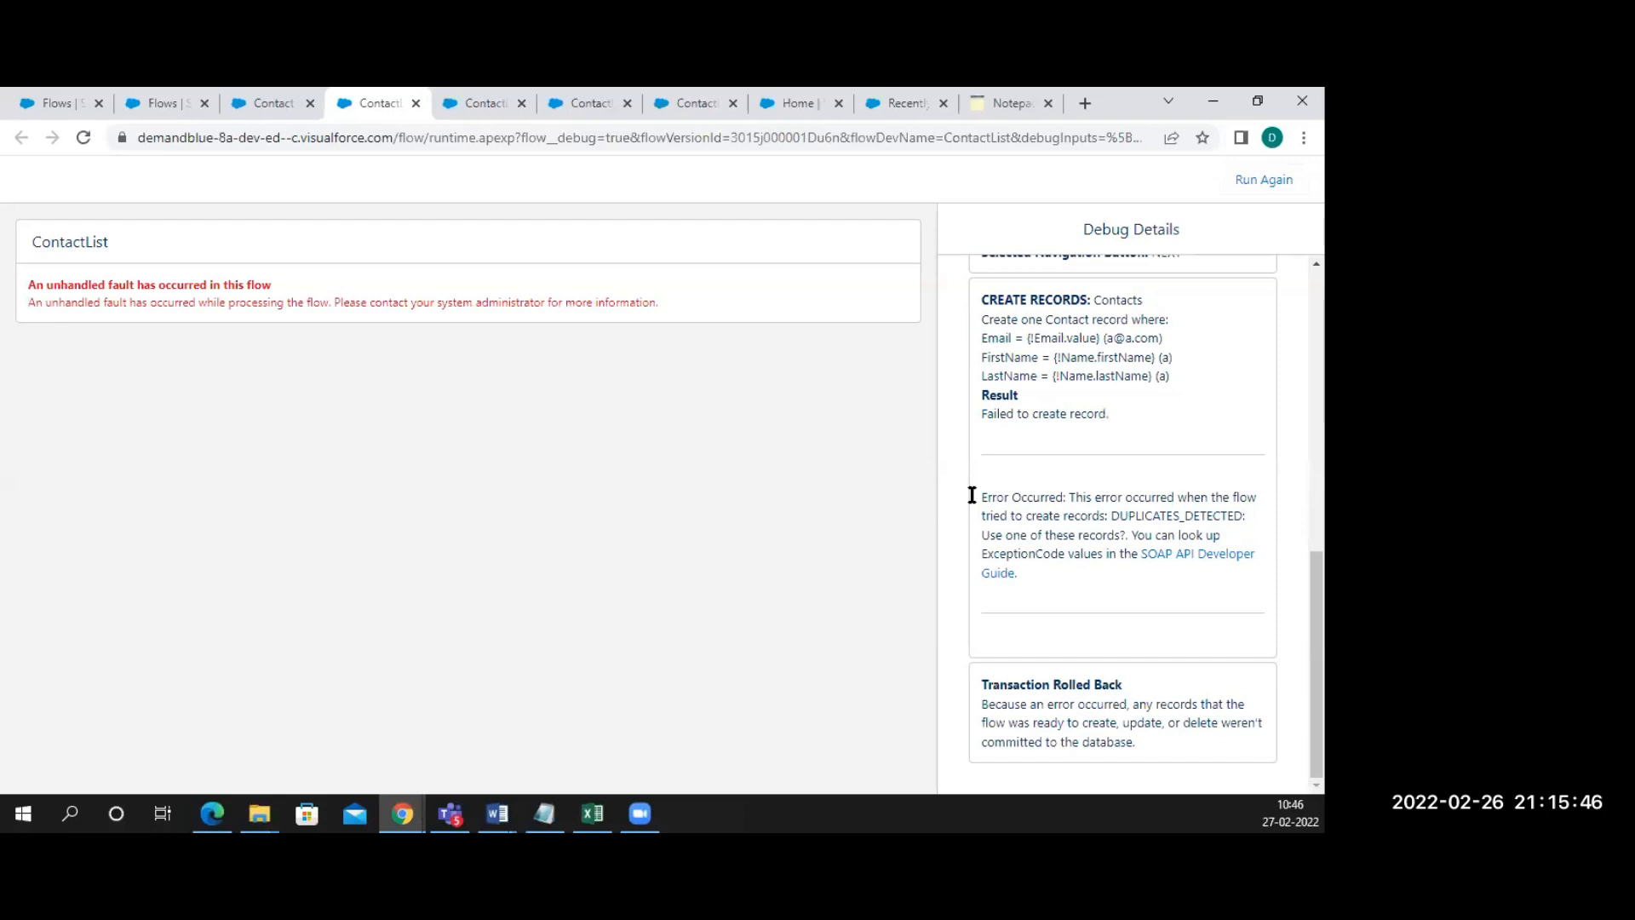
drag(1106, 512, 1193, 536)
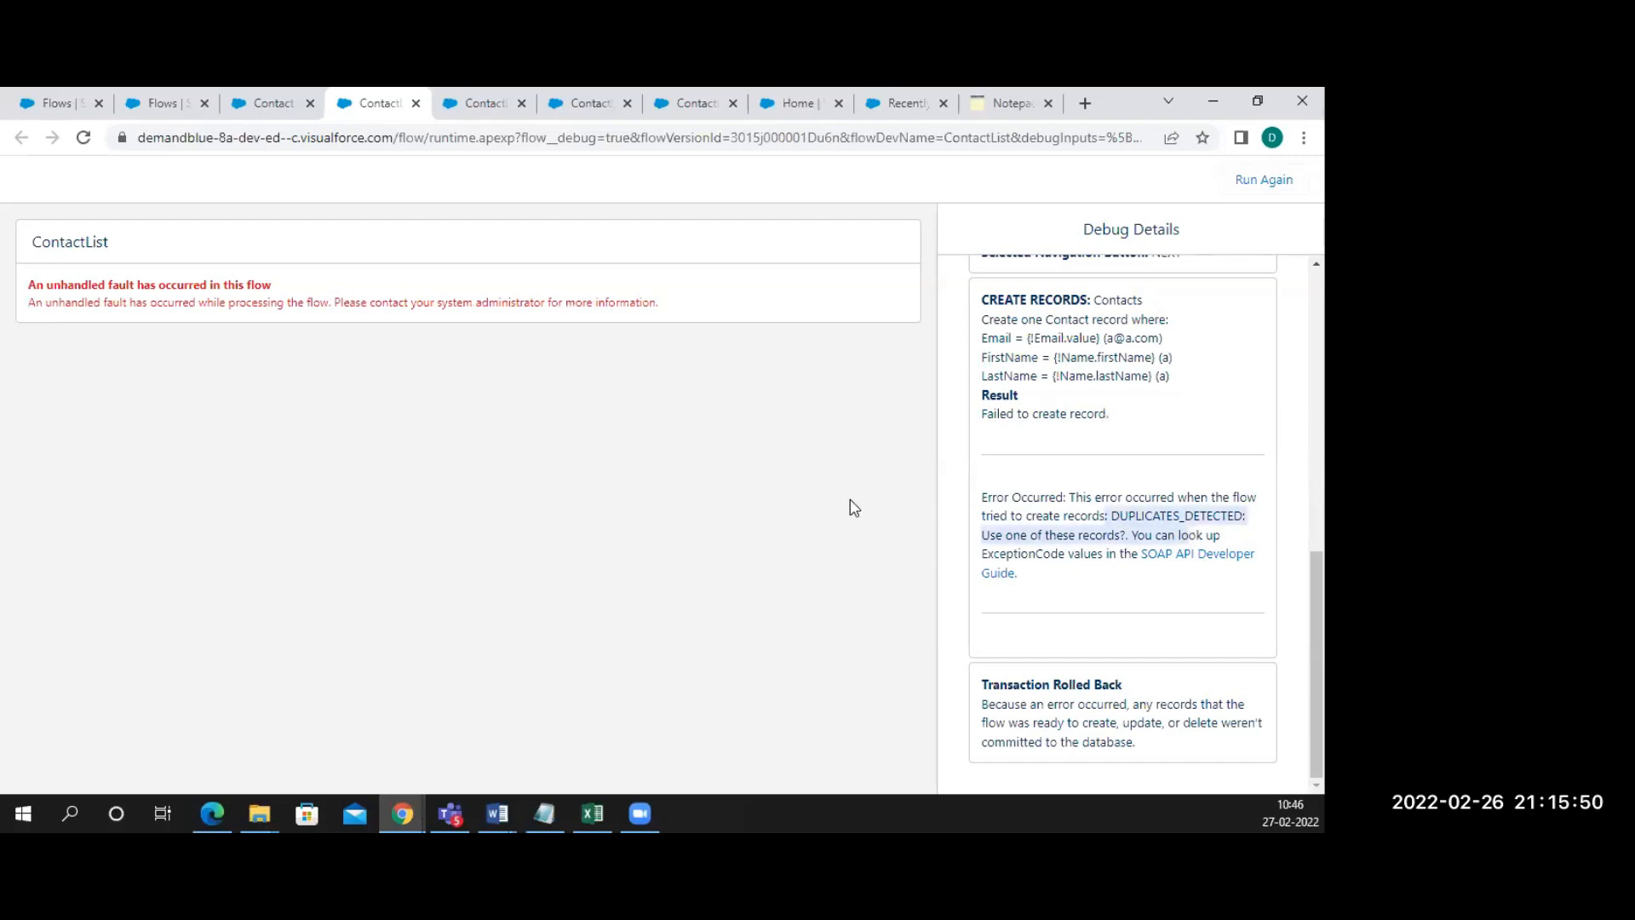
click(83, 137)
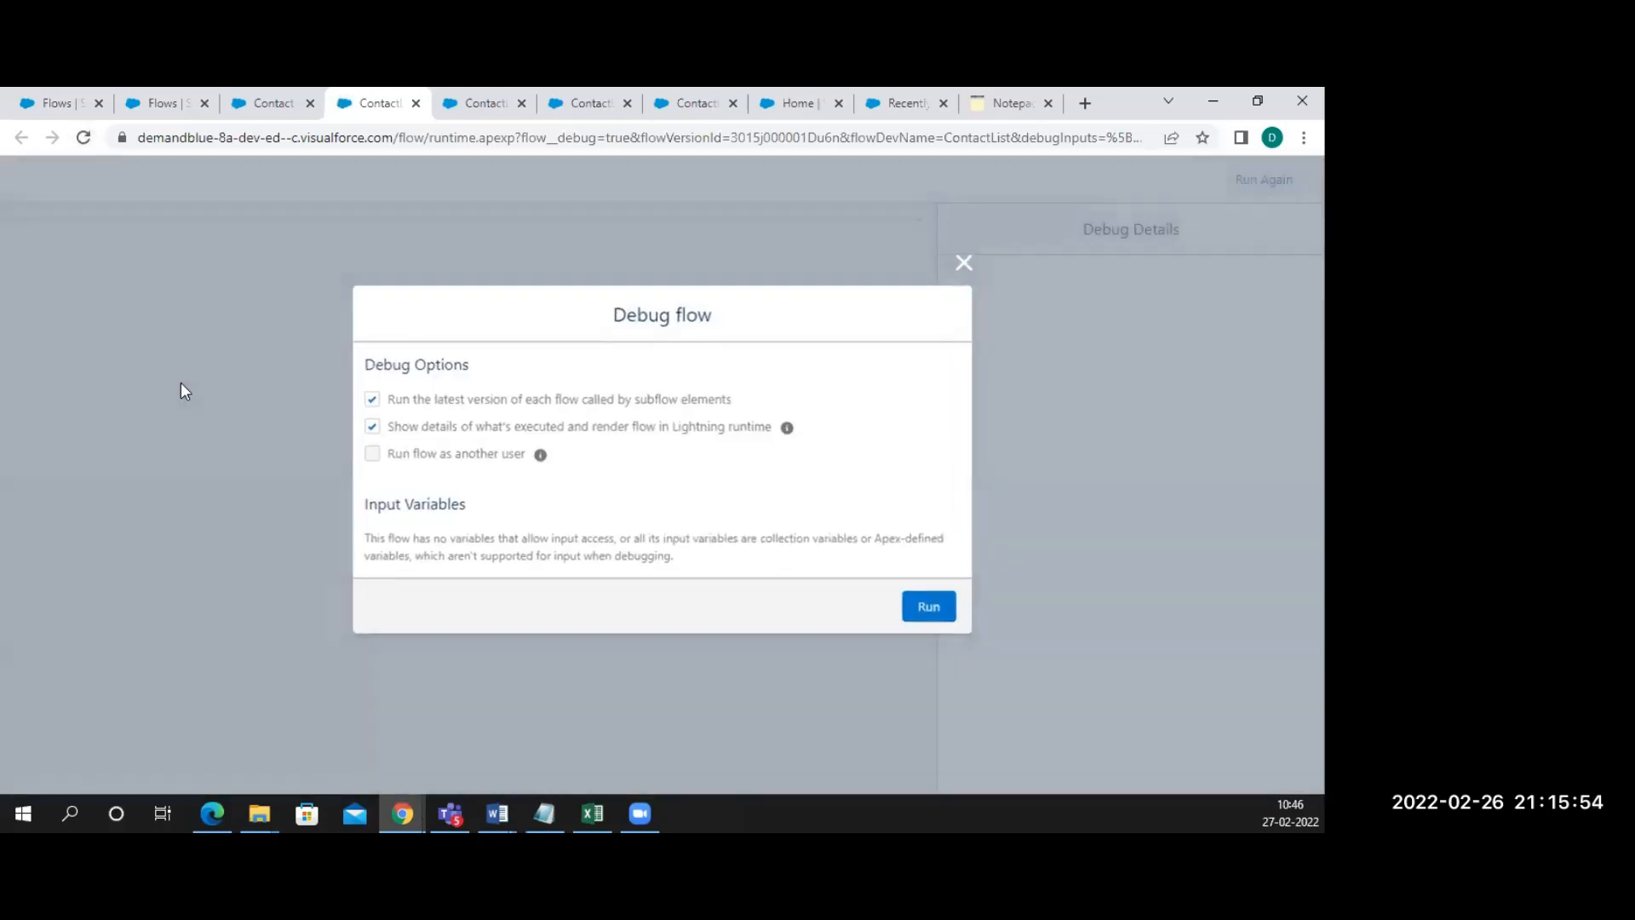
click(924, 606)
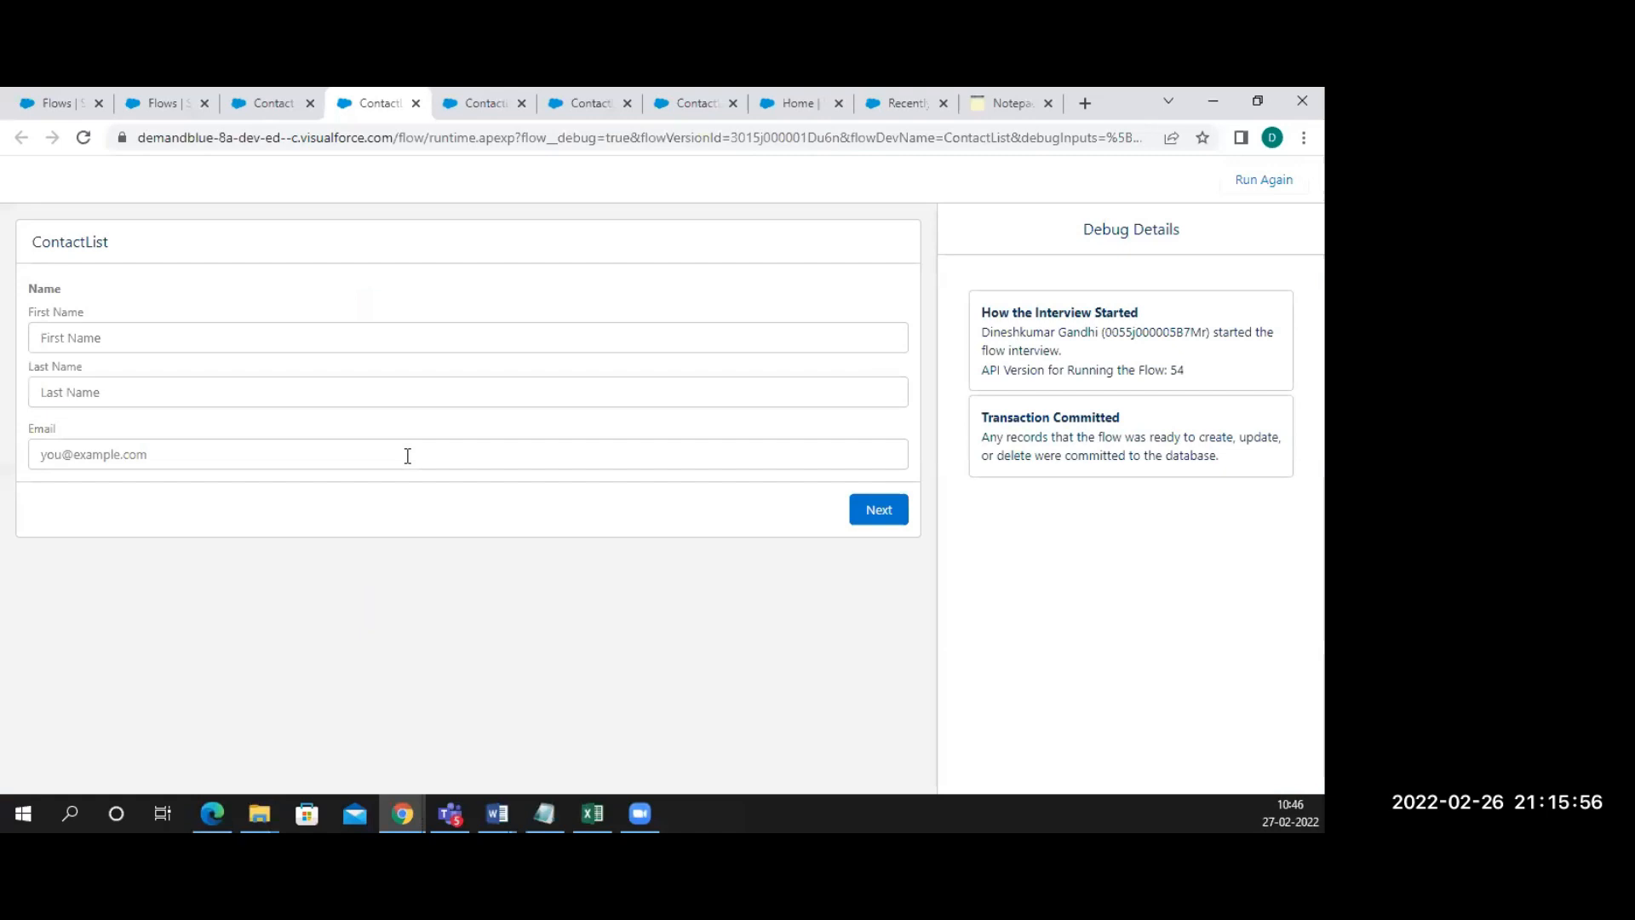
click(130, 335)
click(80, 382)
click(68, 394)
click(54, 435)
click(48, 457)
text(a)
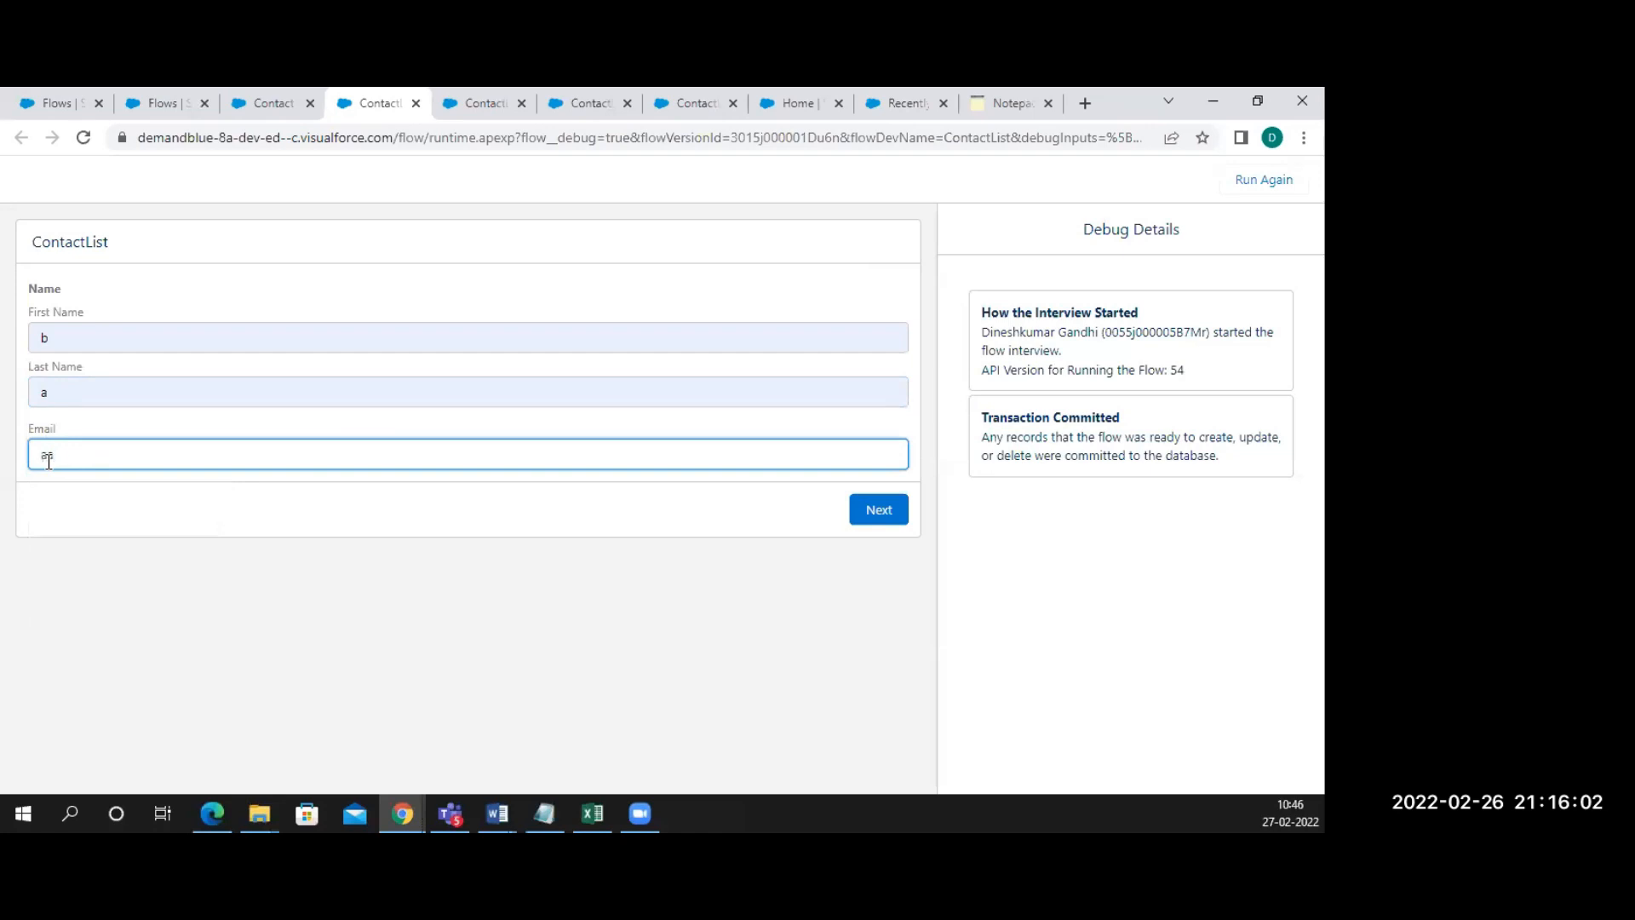
text(a@a.com)
click(872, 511)
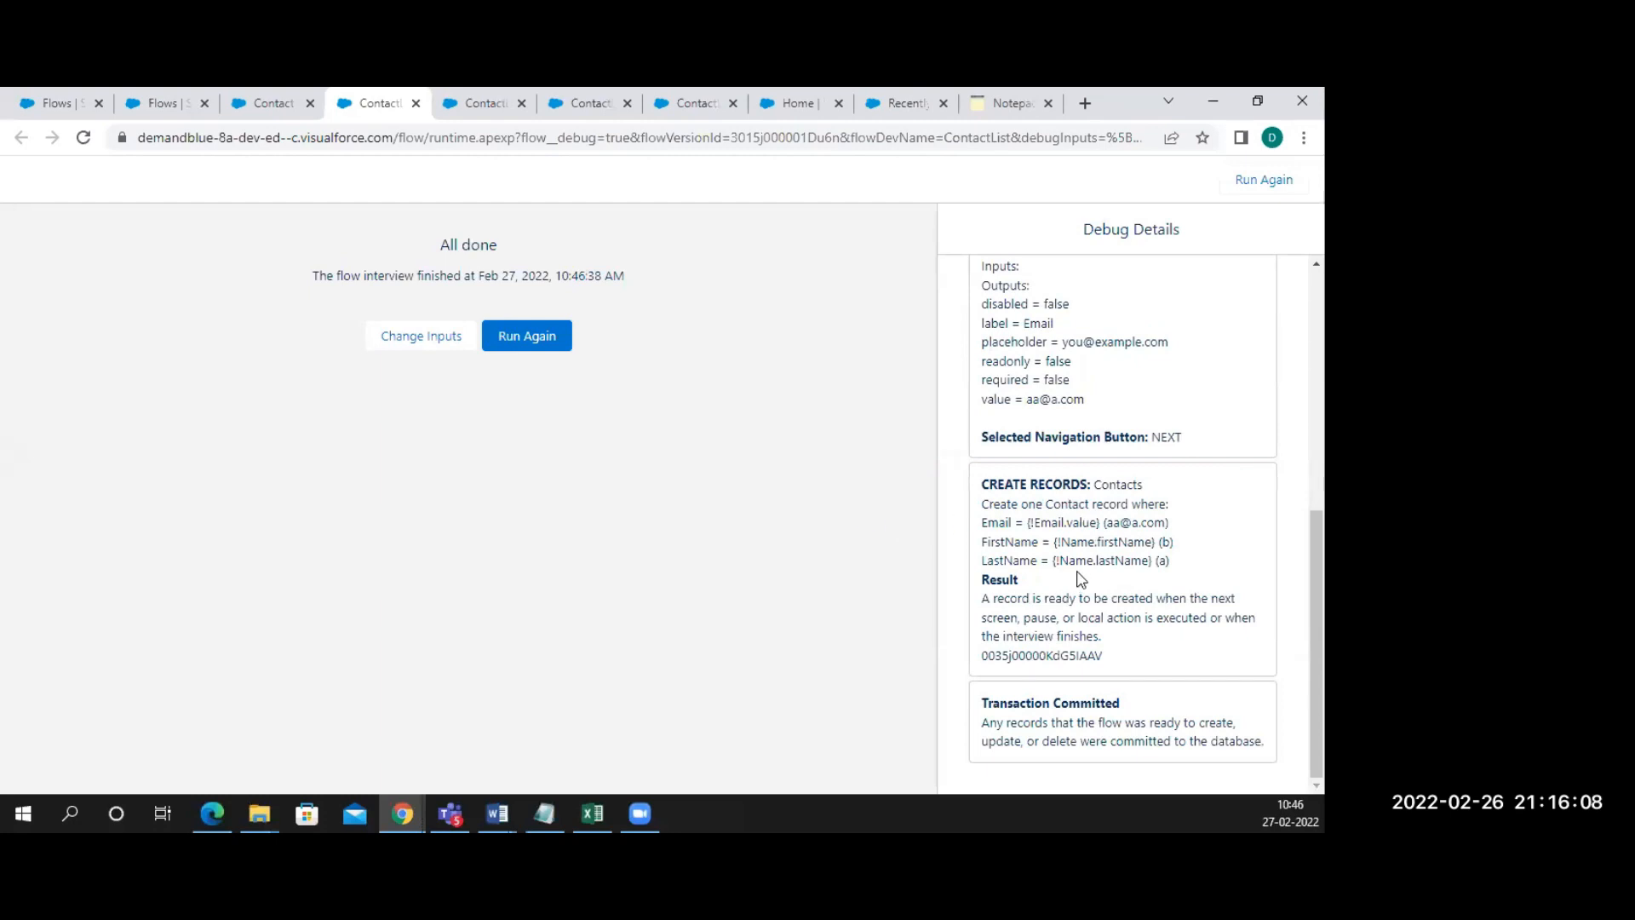
drag(991, 598, 1116, 643)
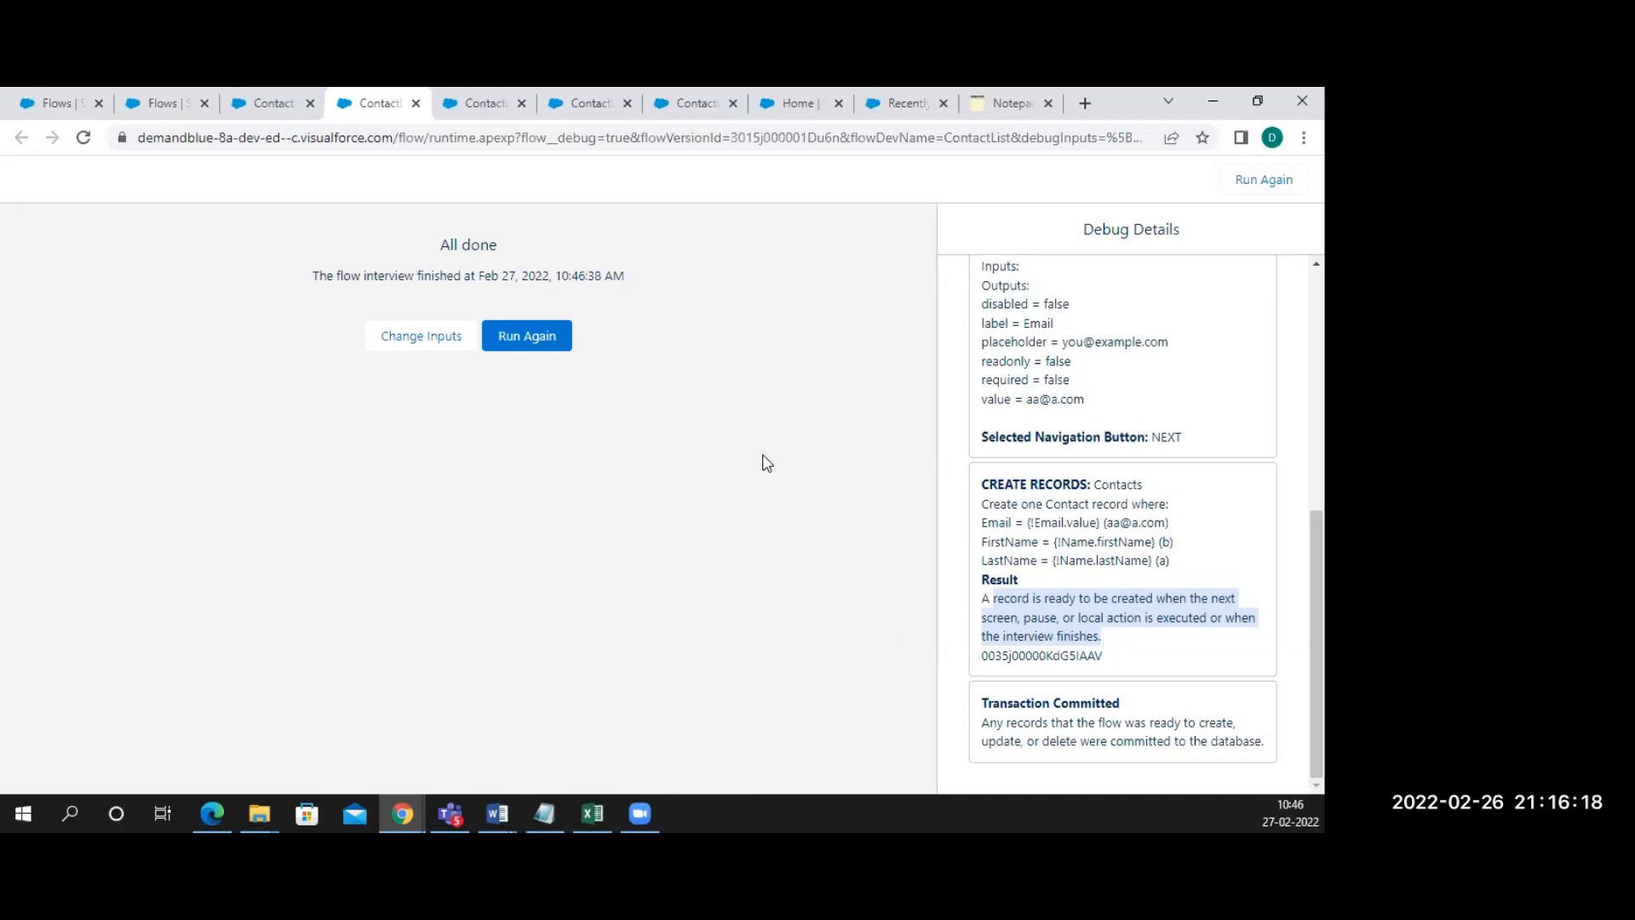
Activate the ContactList flow and close the leftover ContactList debug tabs
click(416, 103)
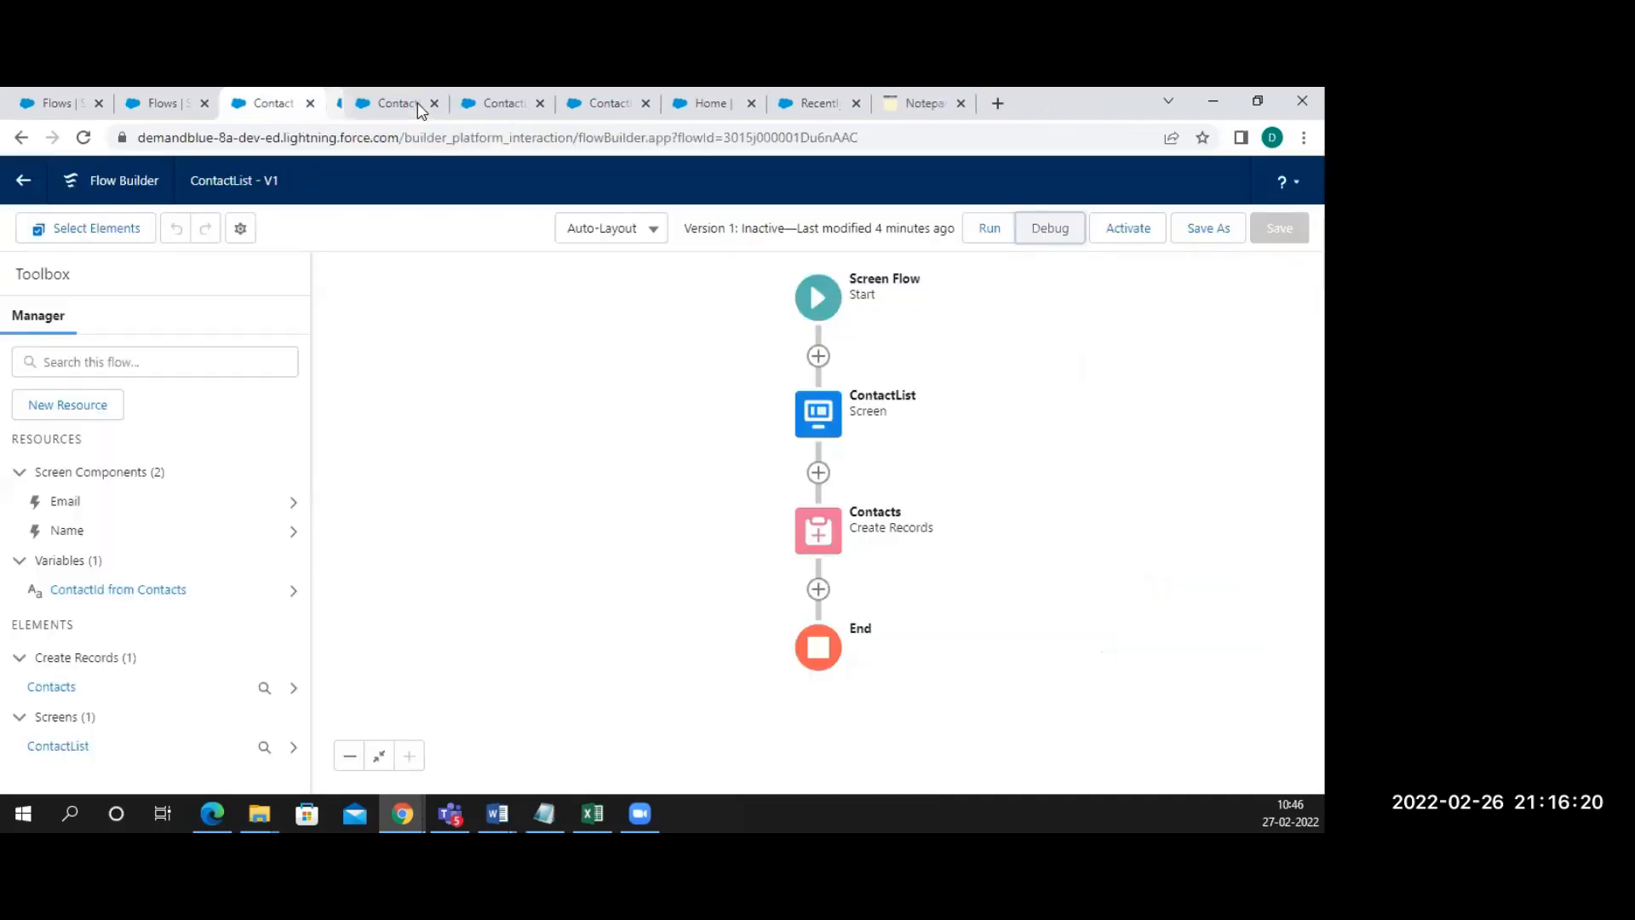
click(1131, 228)
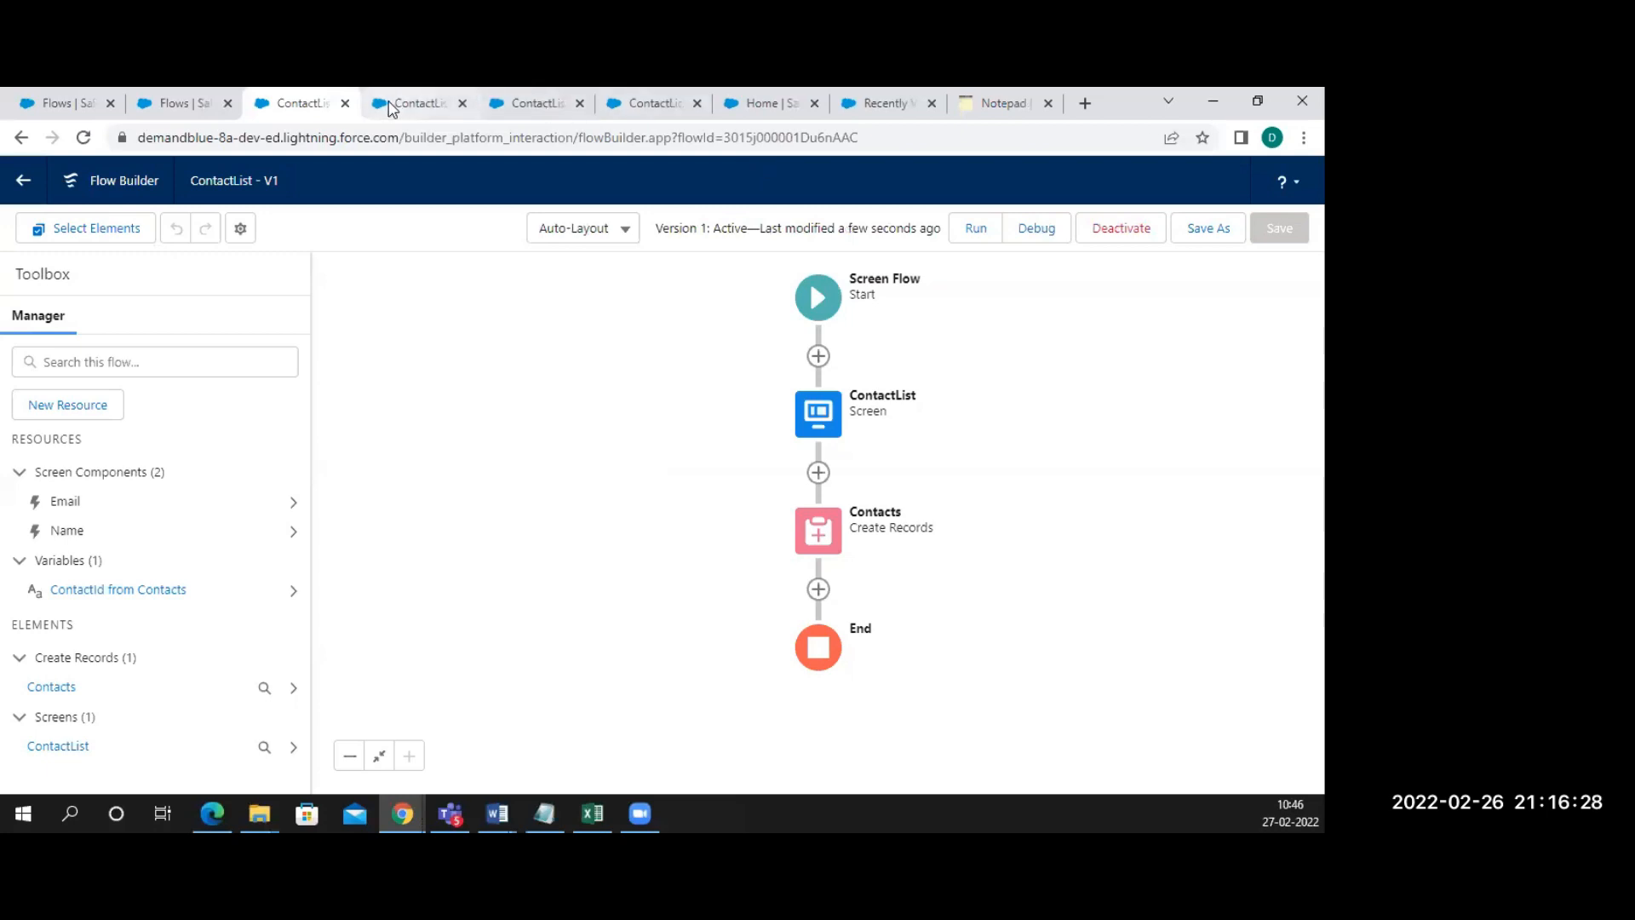
click(177, 103)
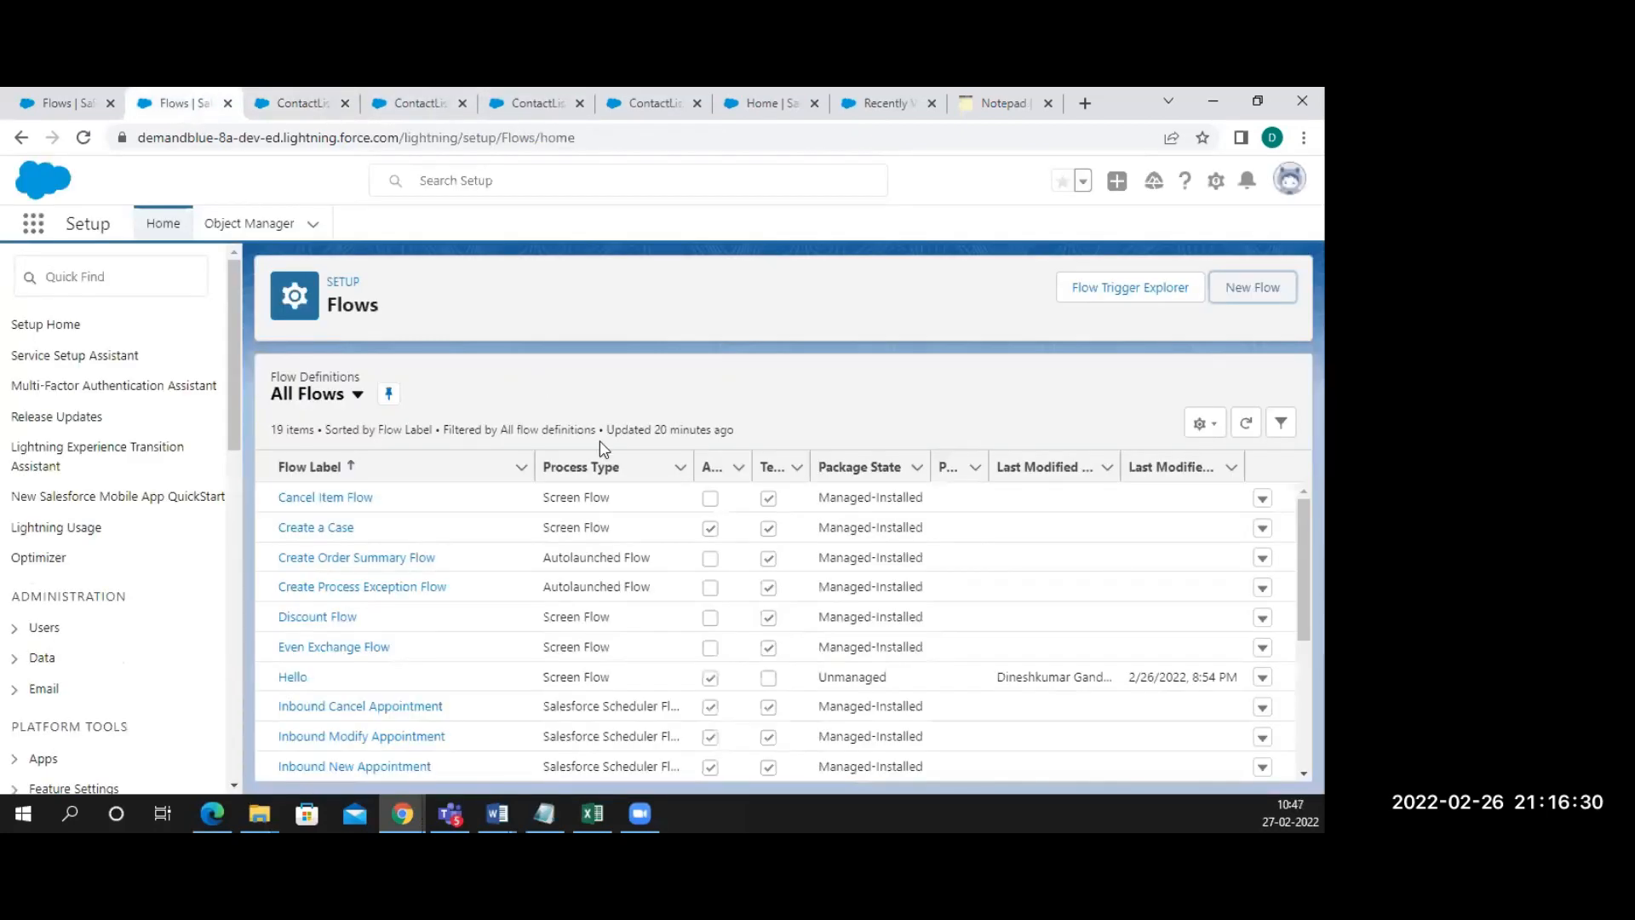
click(650, 103)
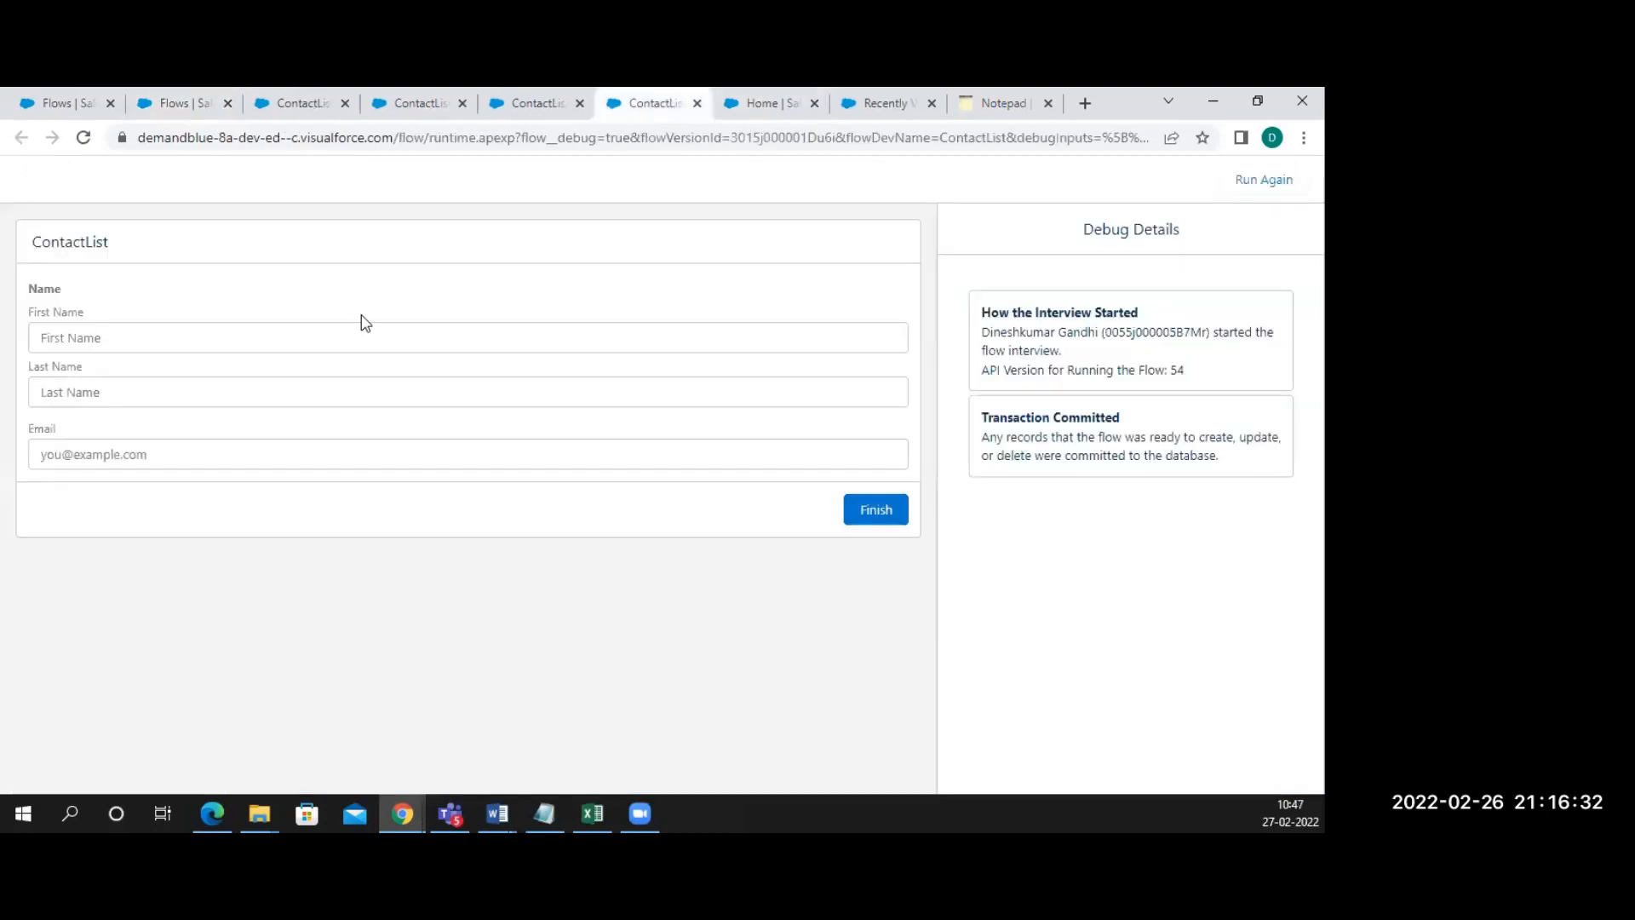
click(463, 103)
click(462, 103)
click(463, 103)
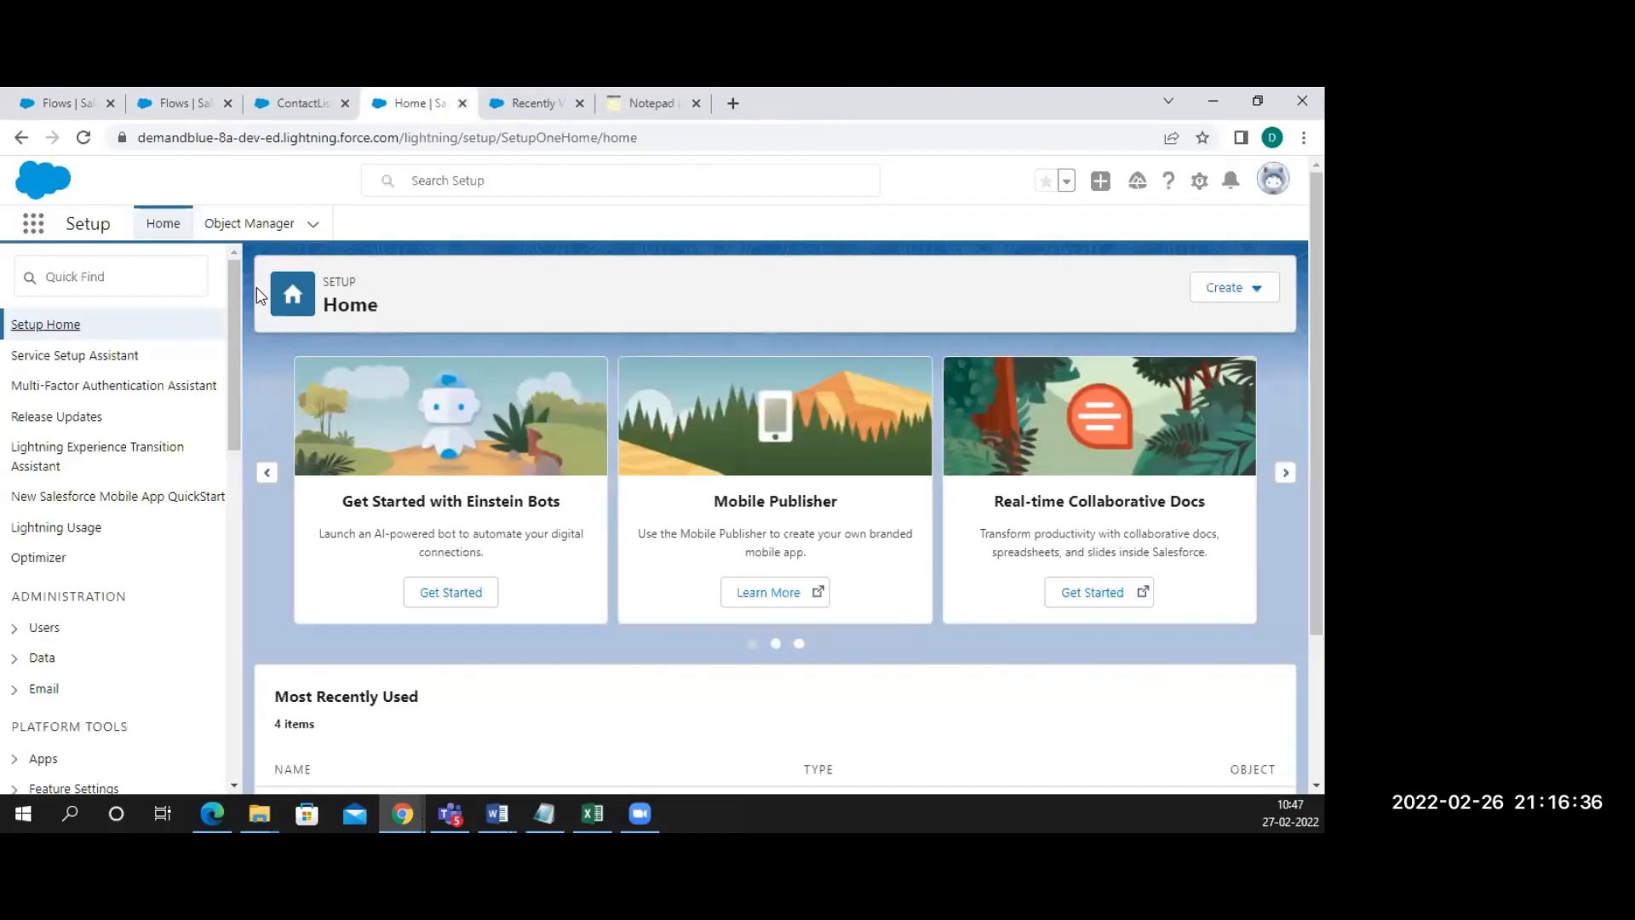
click(766, 103)
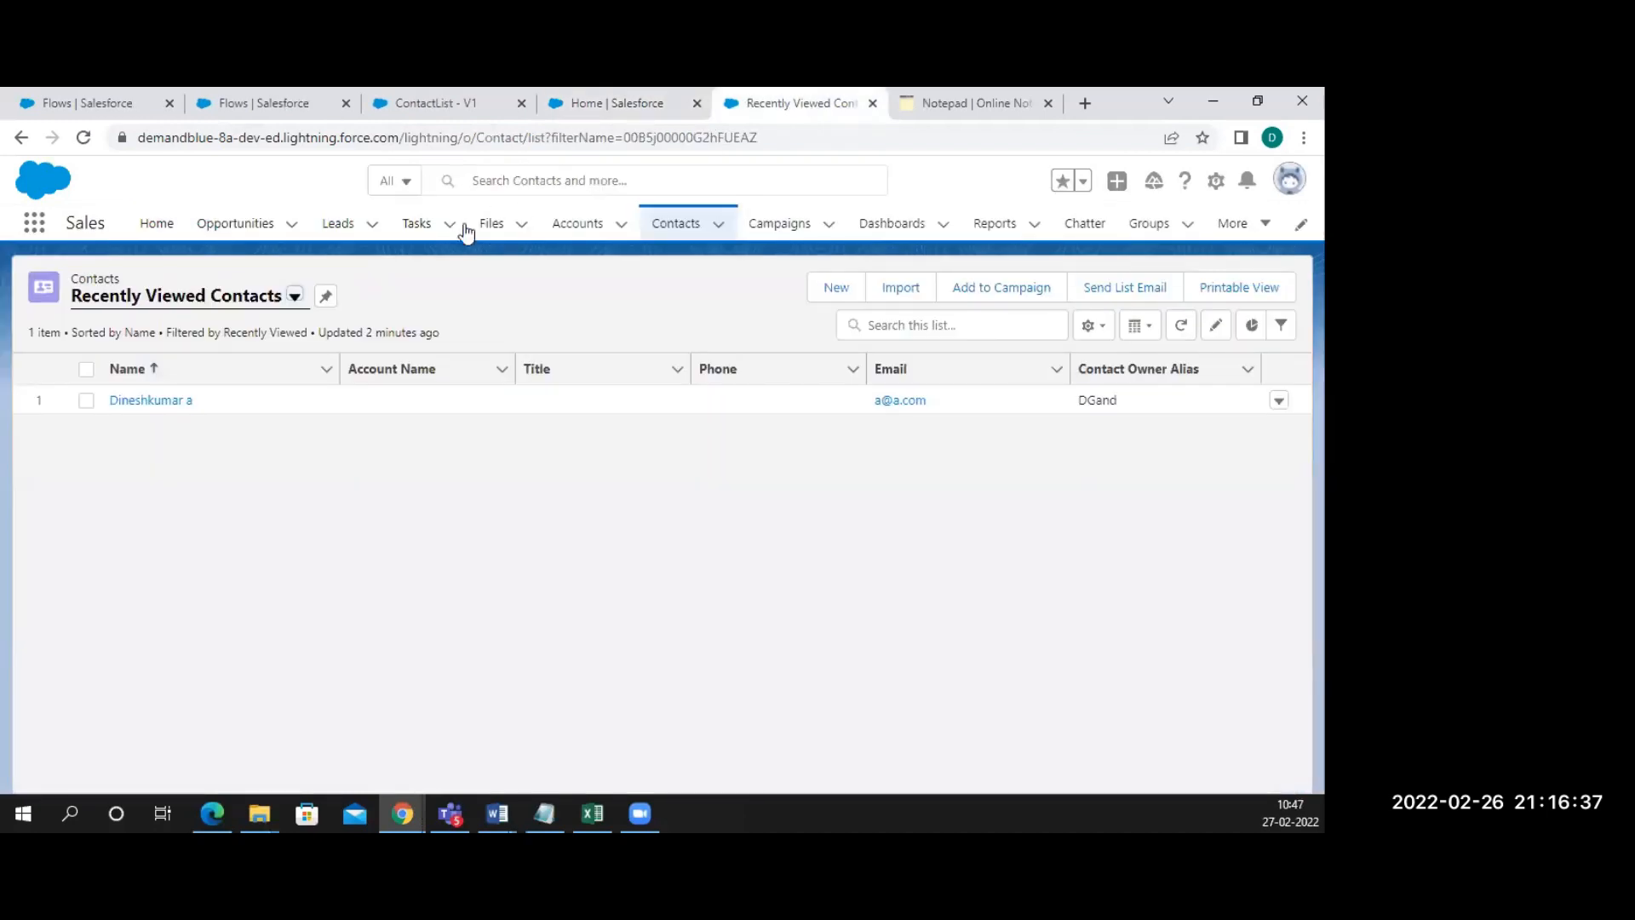
Open the Burlington Textiles Corp of America account and choose Edit Page from the gear menu
click(574, 226)
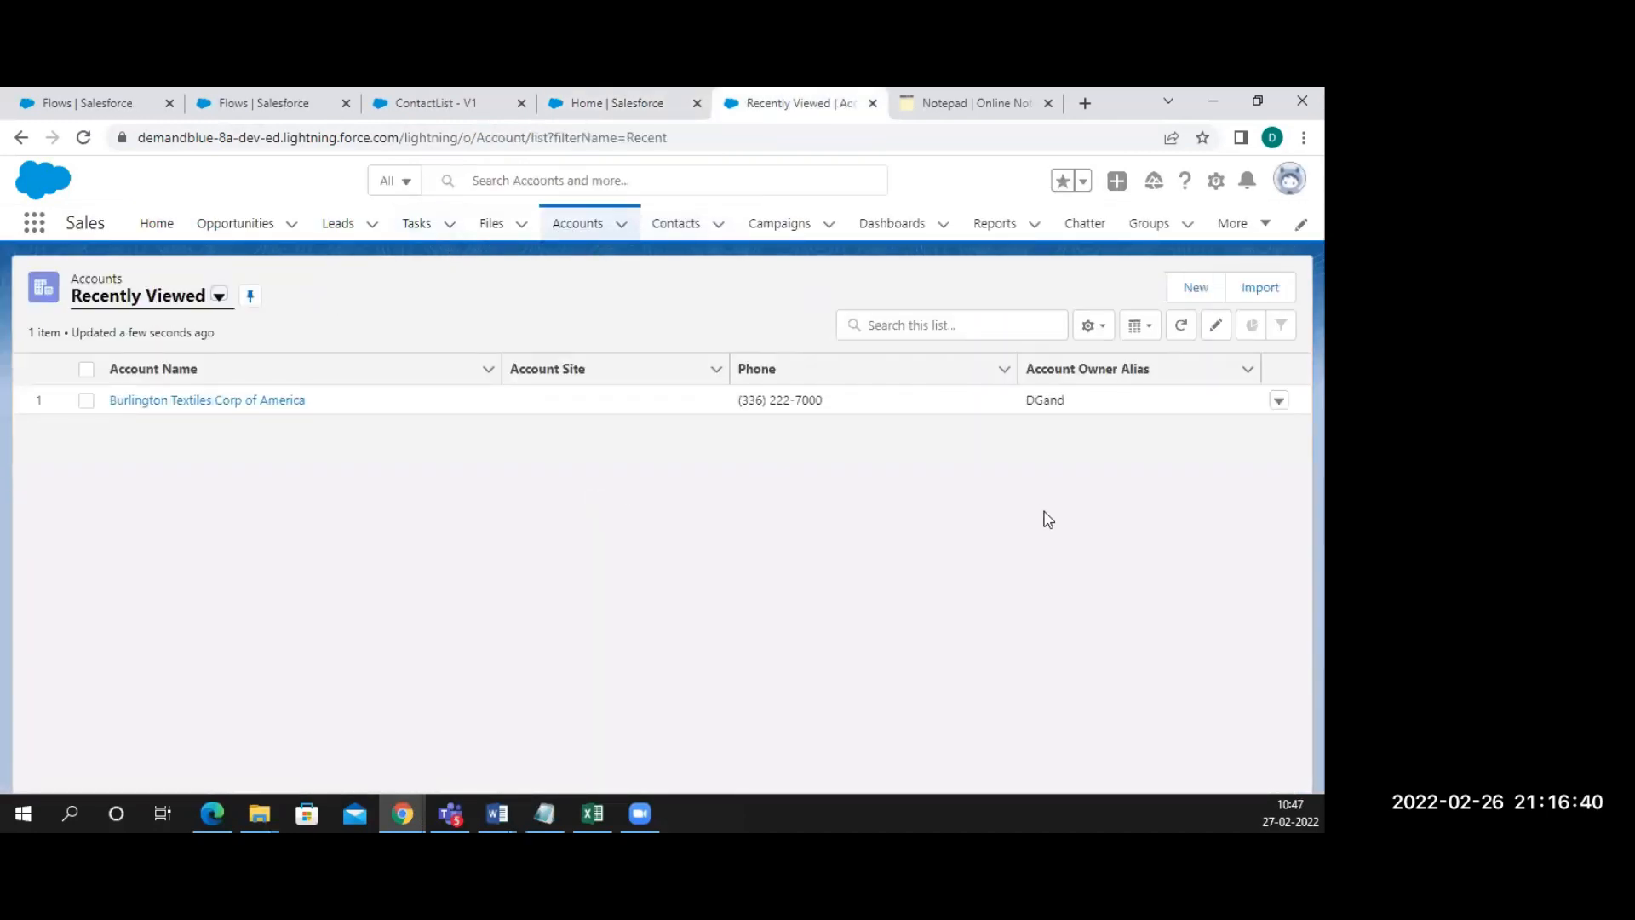
click(229, 400)
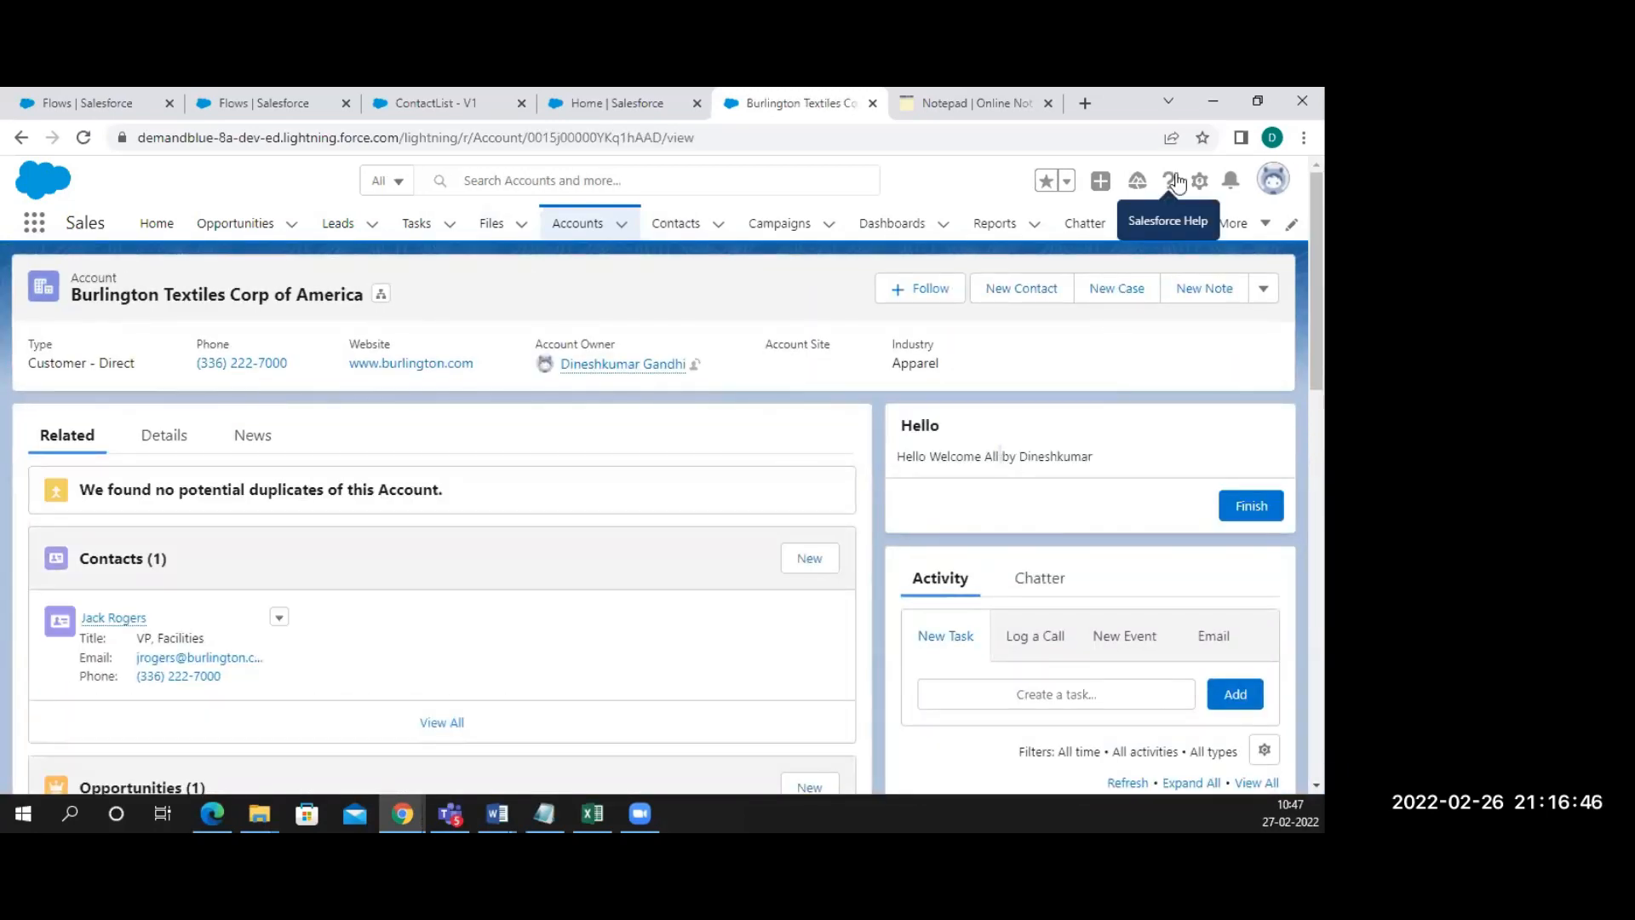
click(1198, 189)
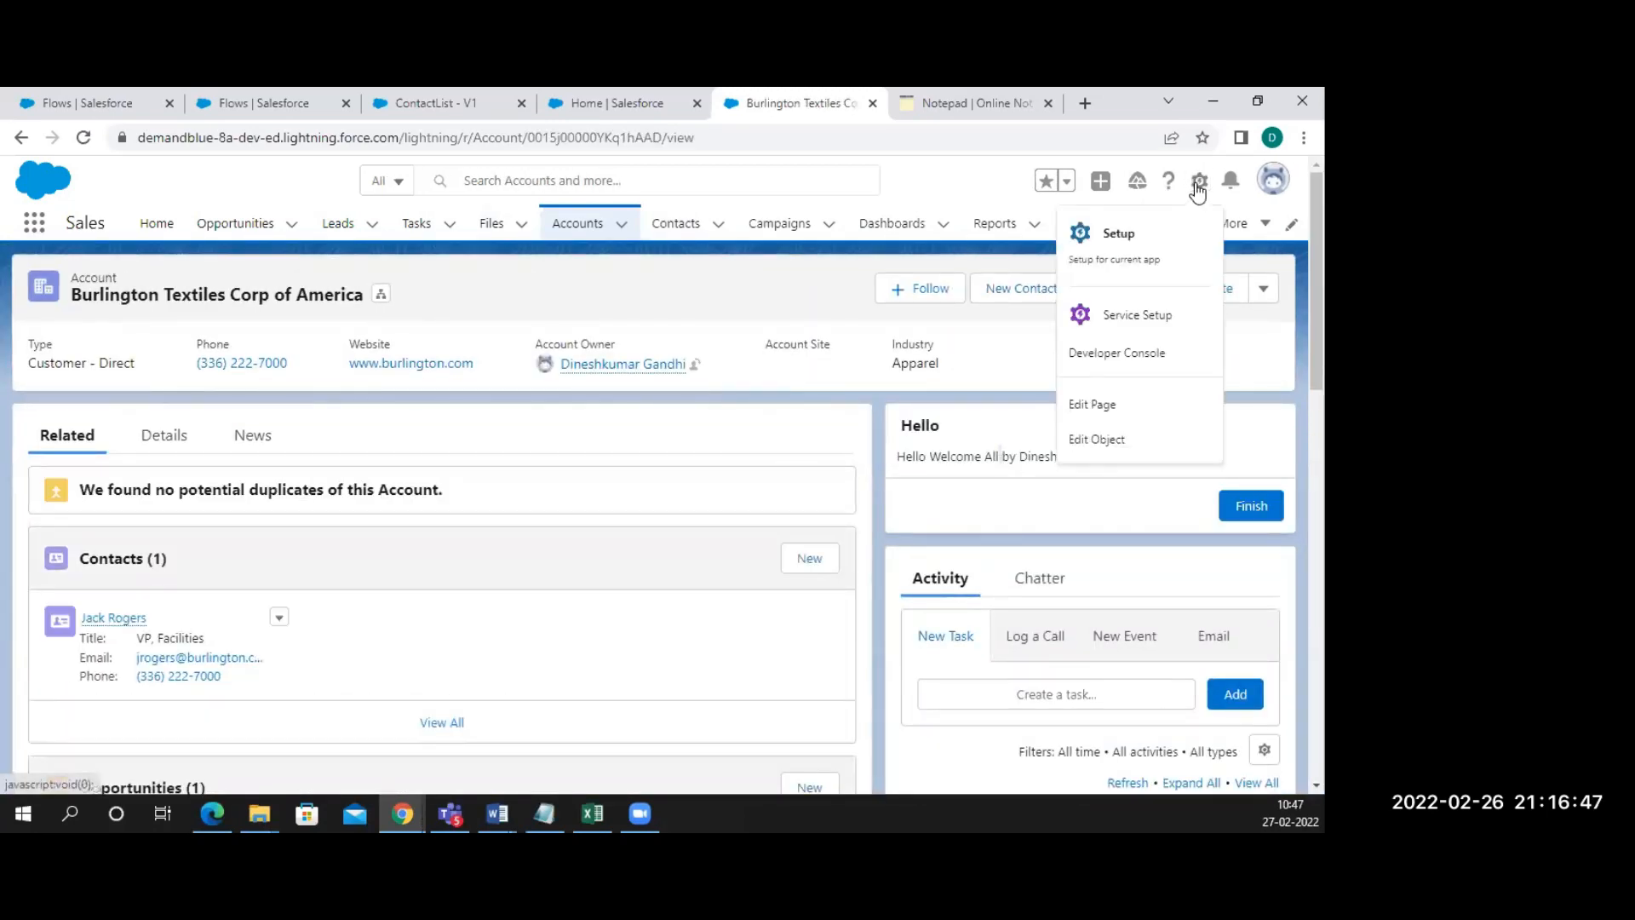
click(1096, 411)
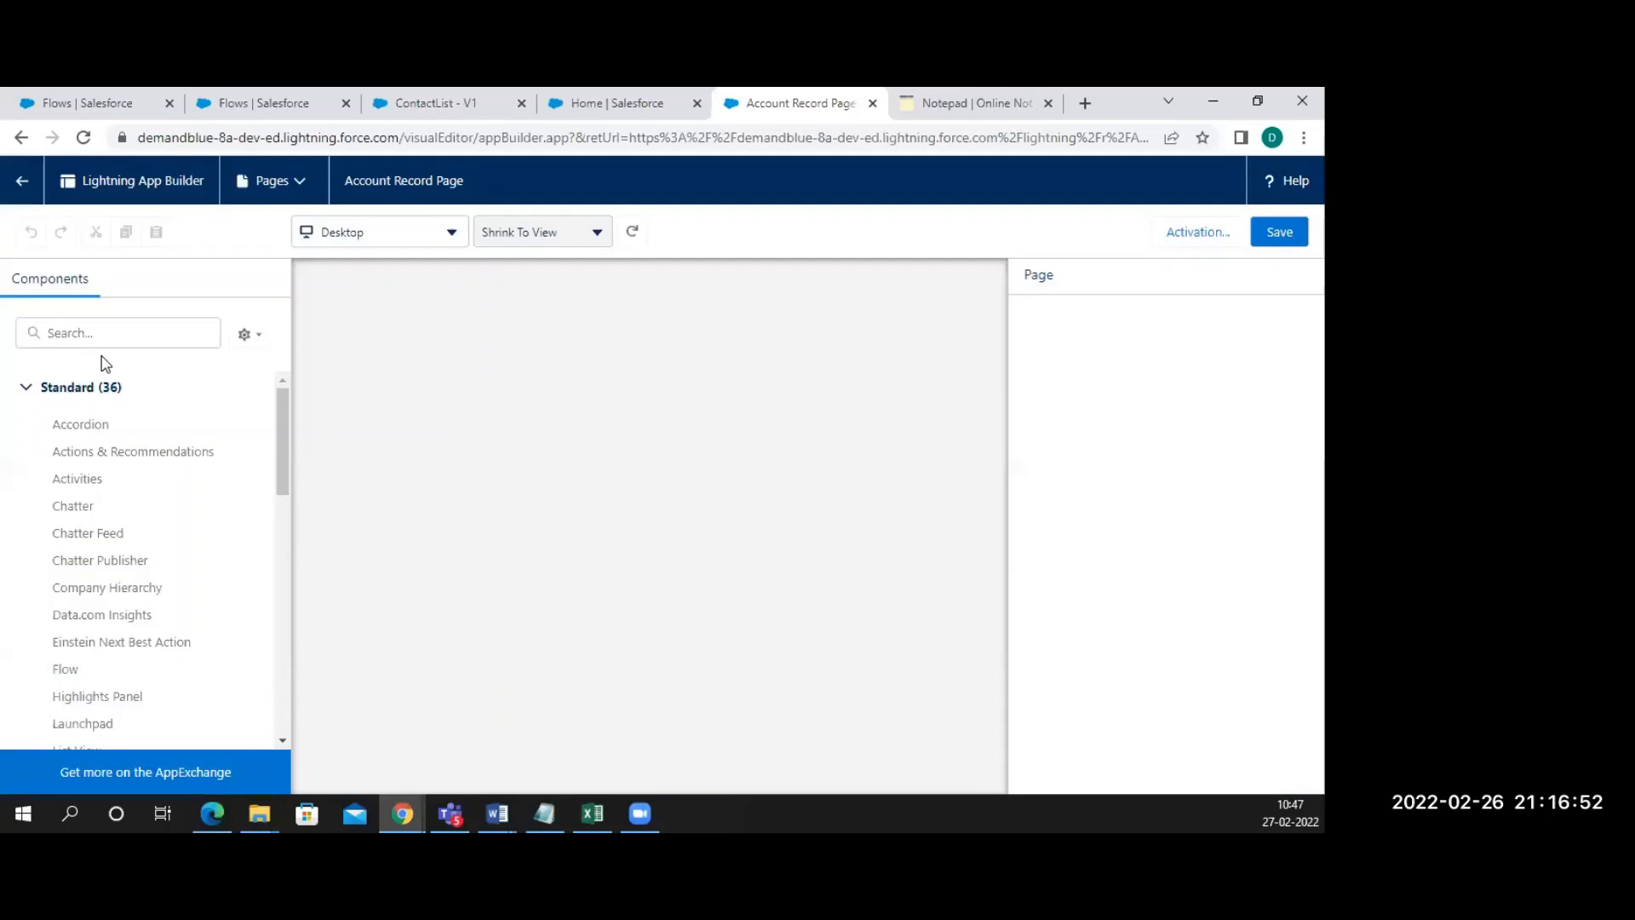
Place a Flow component running ContactList atop the main column and save the Account Record Page
click(118, 330)
text(flows)
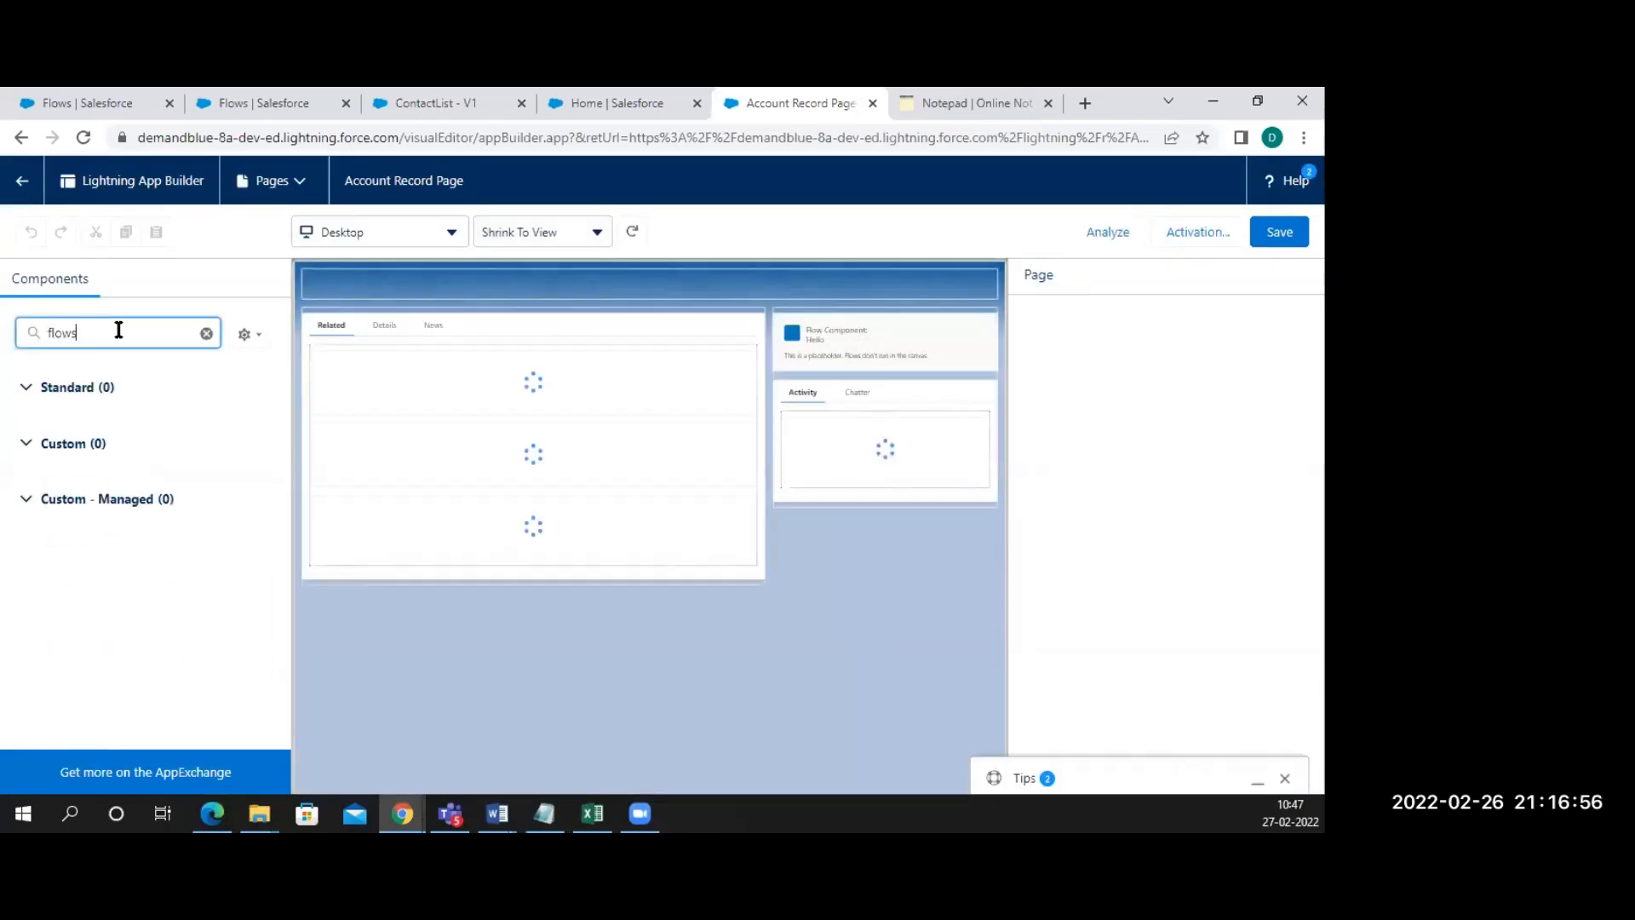
key(BackSpace)
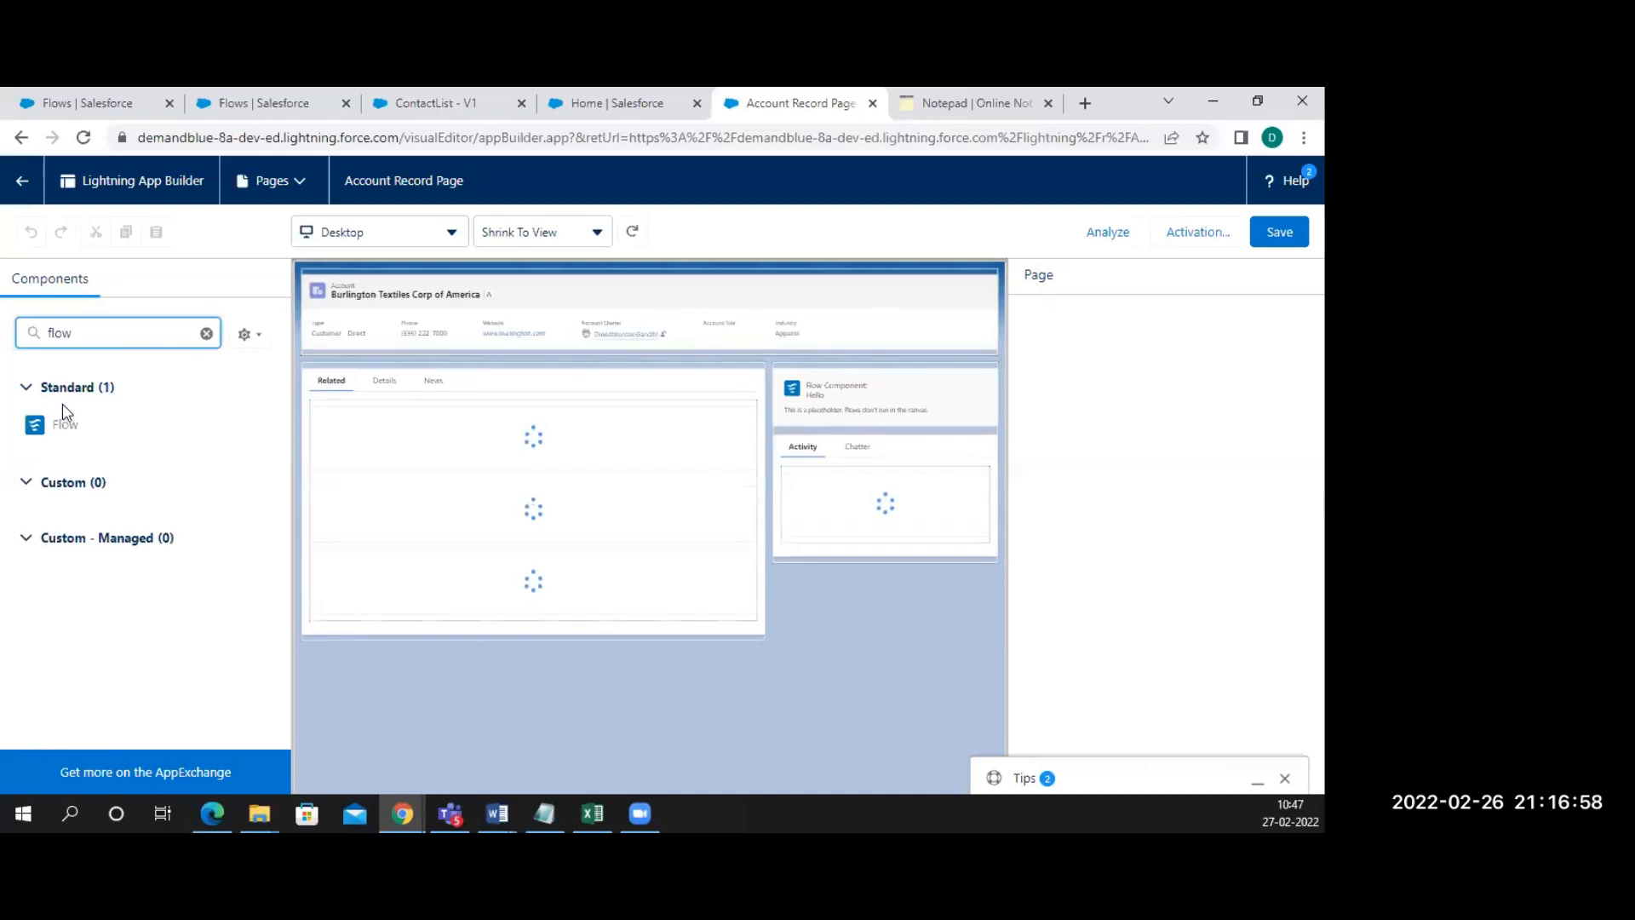
drag(356, 390, 320, 377)
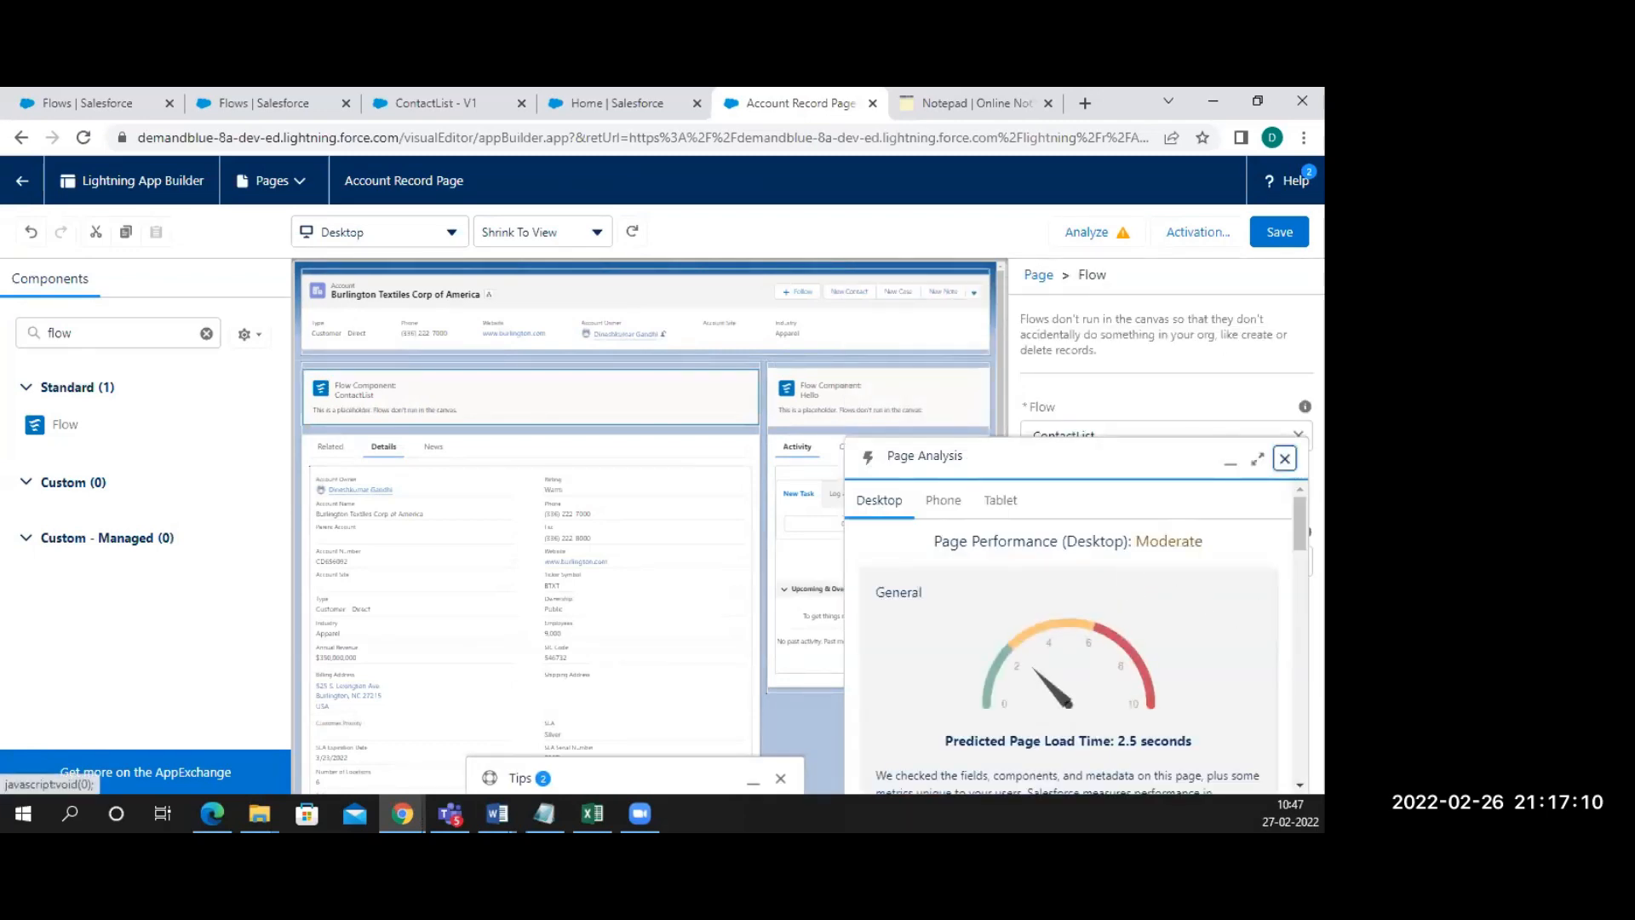
click(1286, 460)
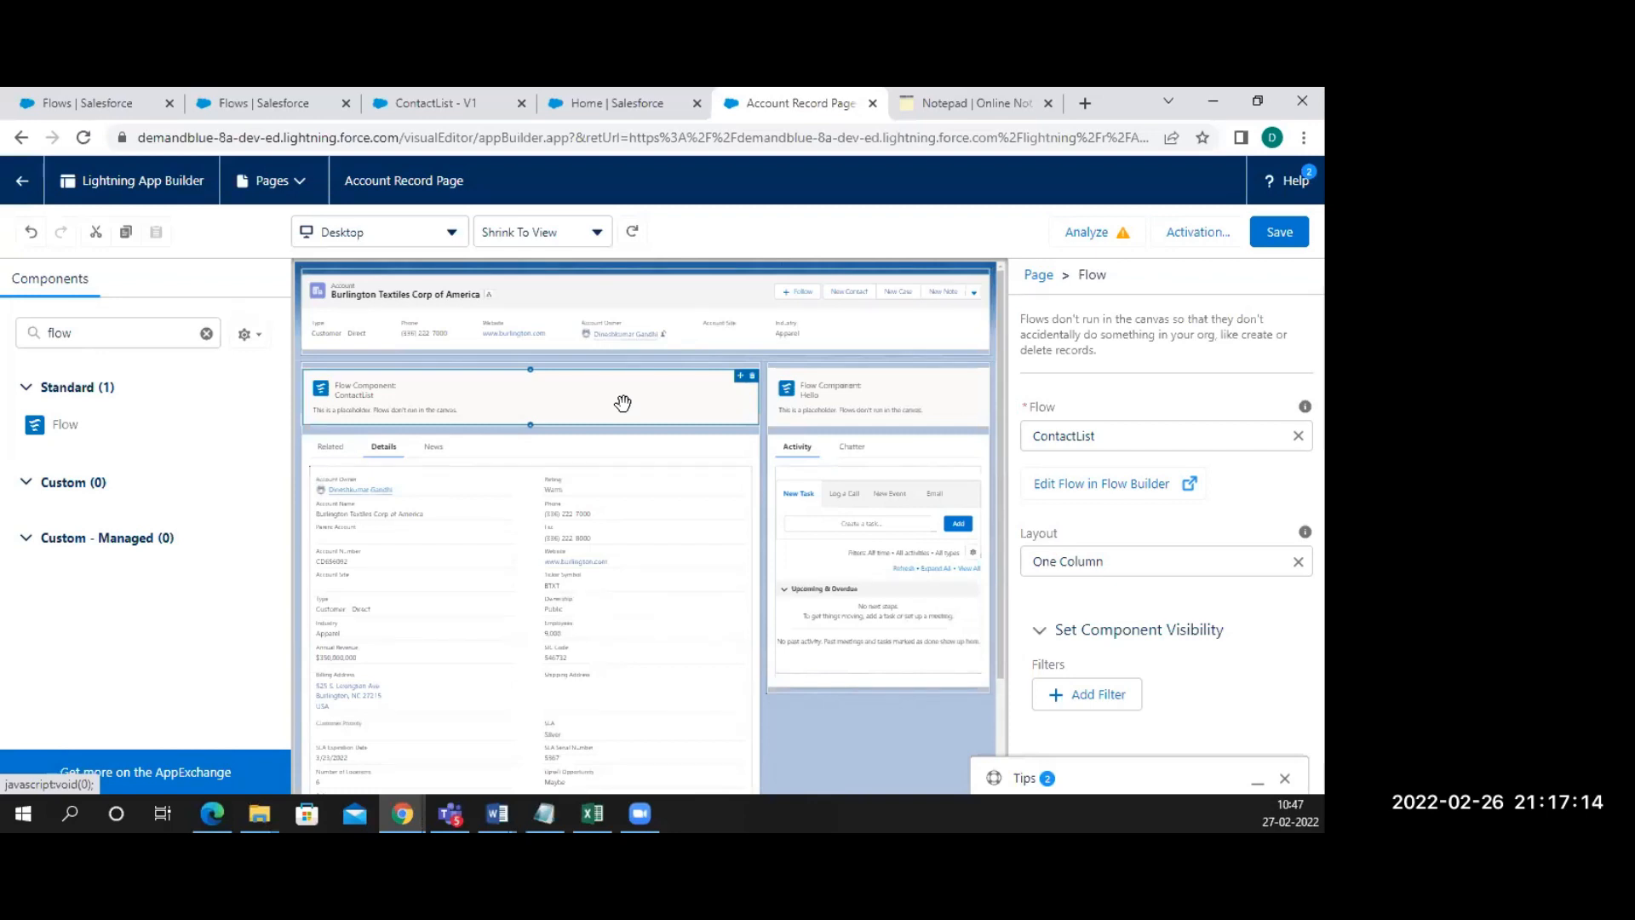
click(1284, 238)
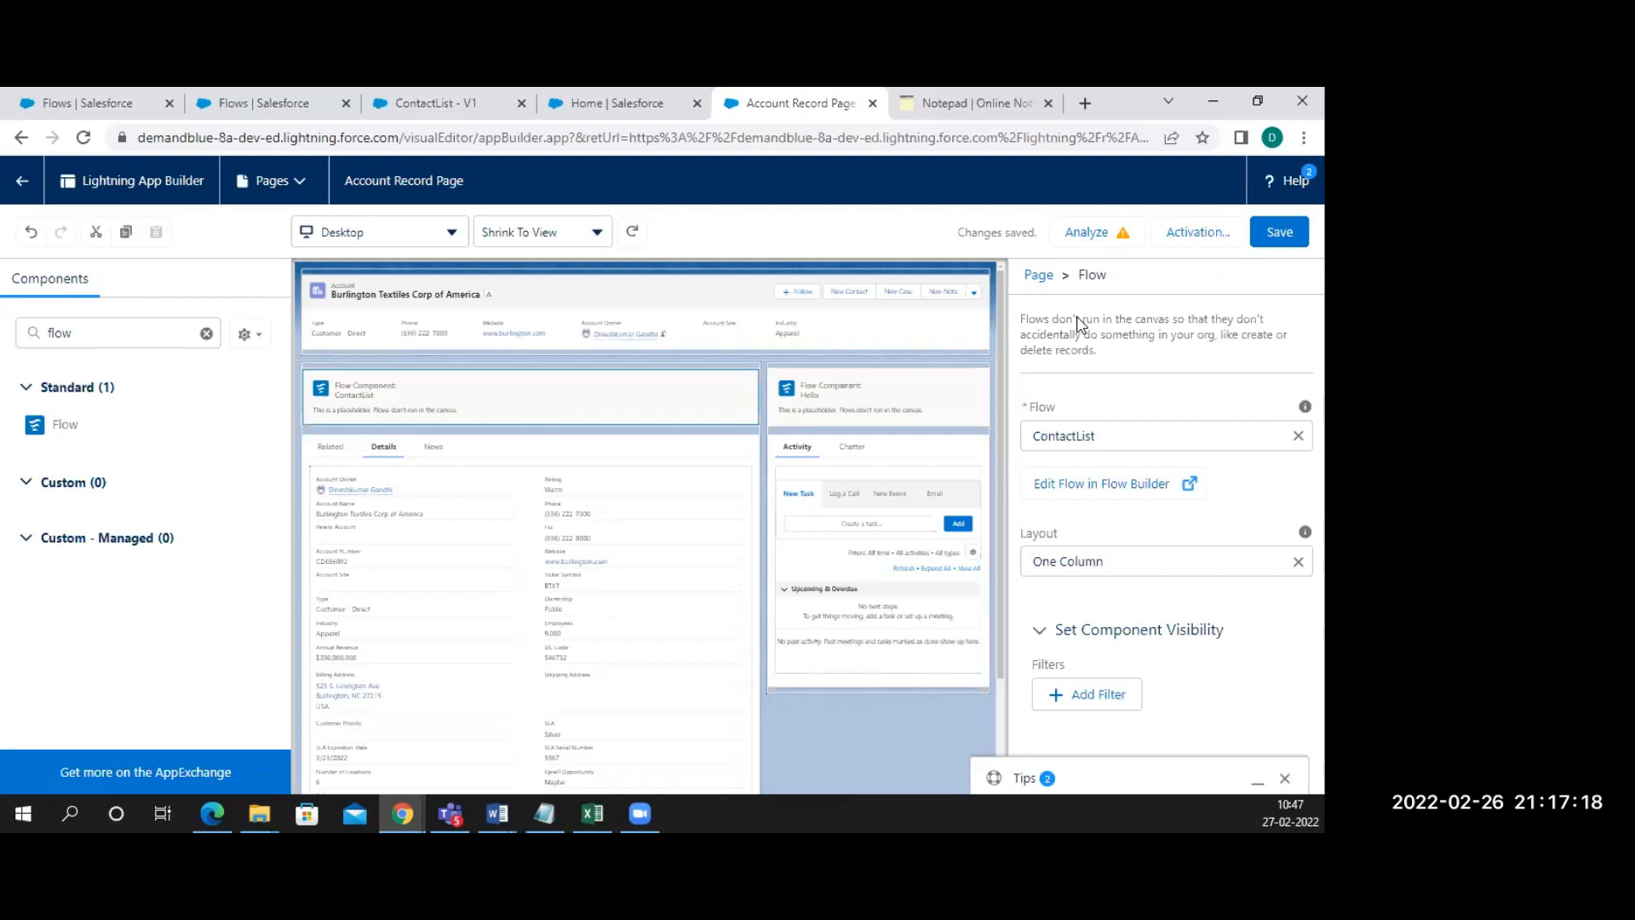
click(1183, 243)
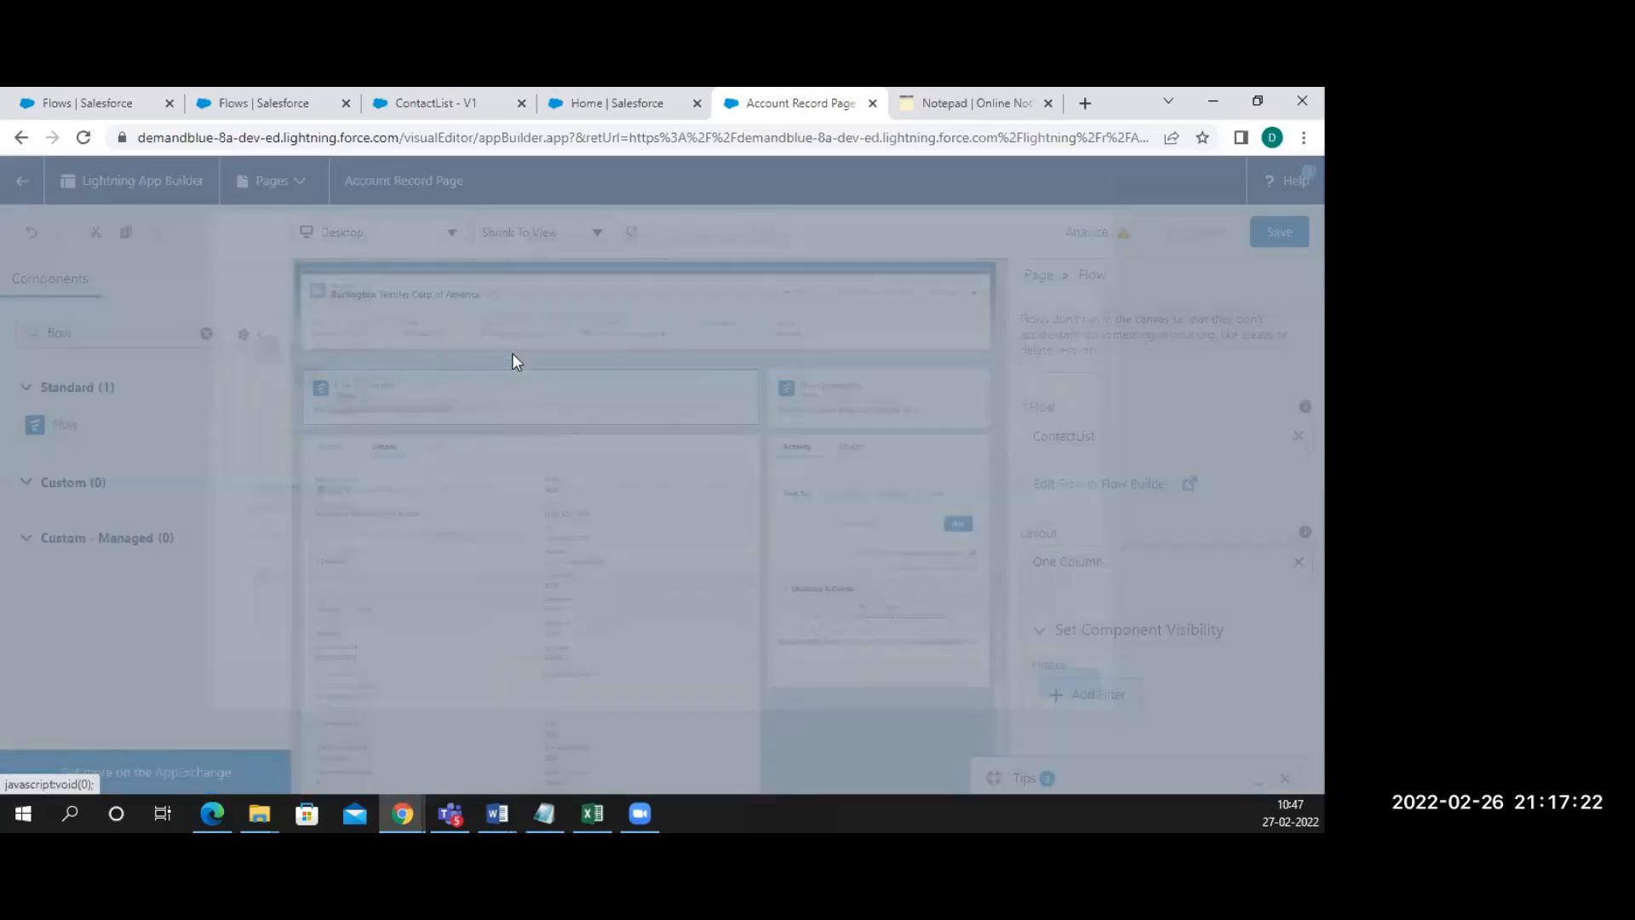
Add Phone as another form factor so the page is org default on phone and desktop
scroll(548, 596, down, 2)
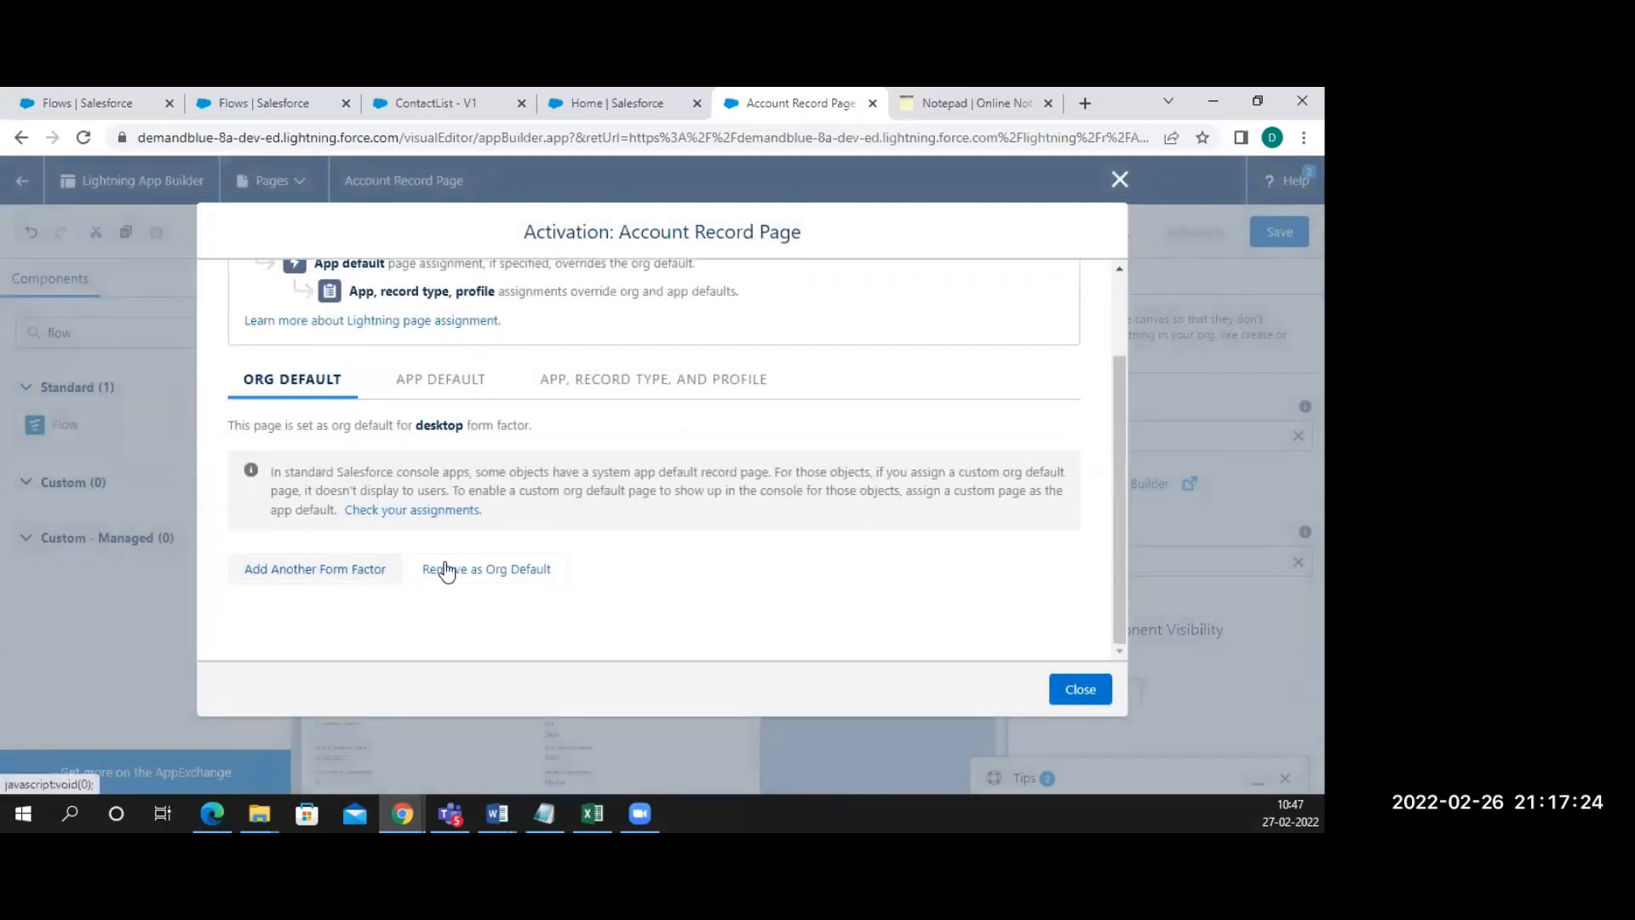
click(484, 575)
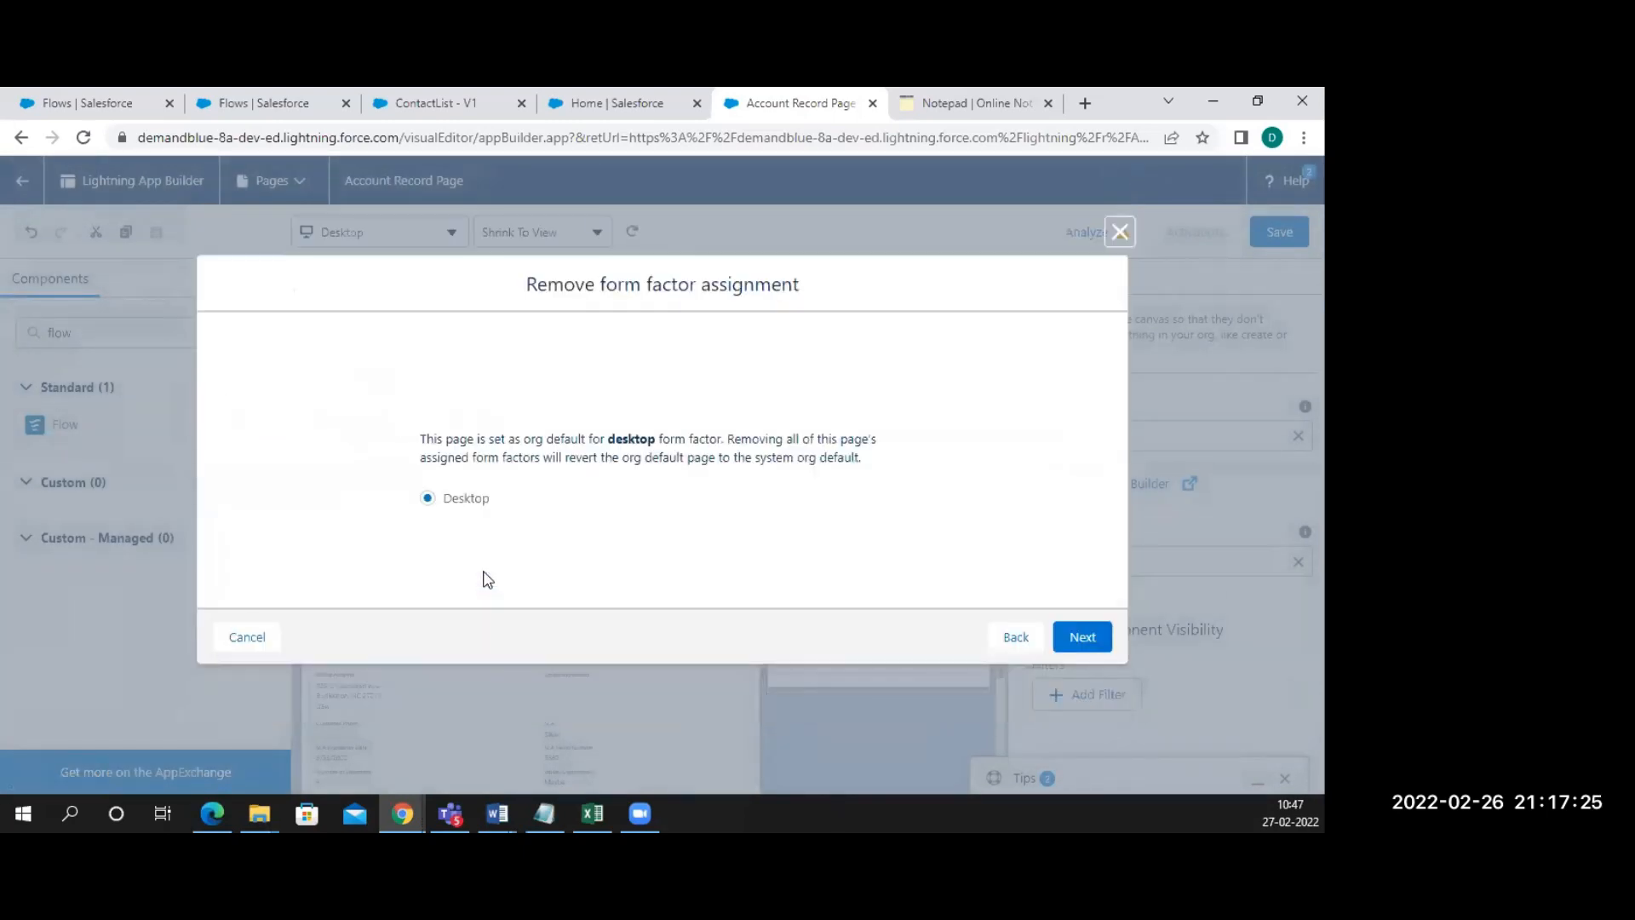
click(251, 638)
click(1196, 242)
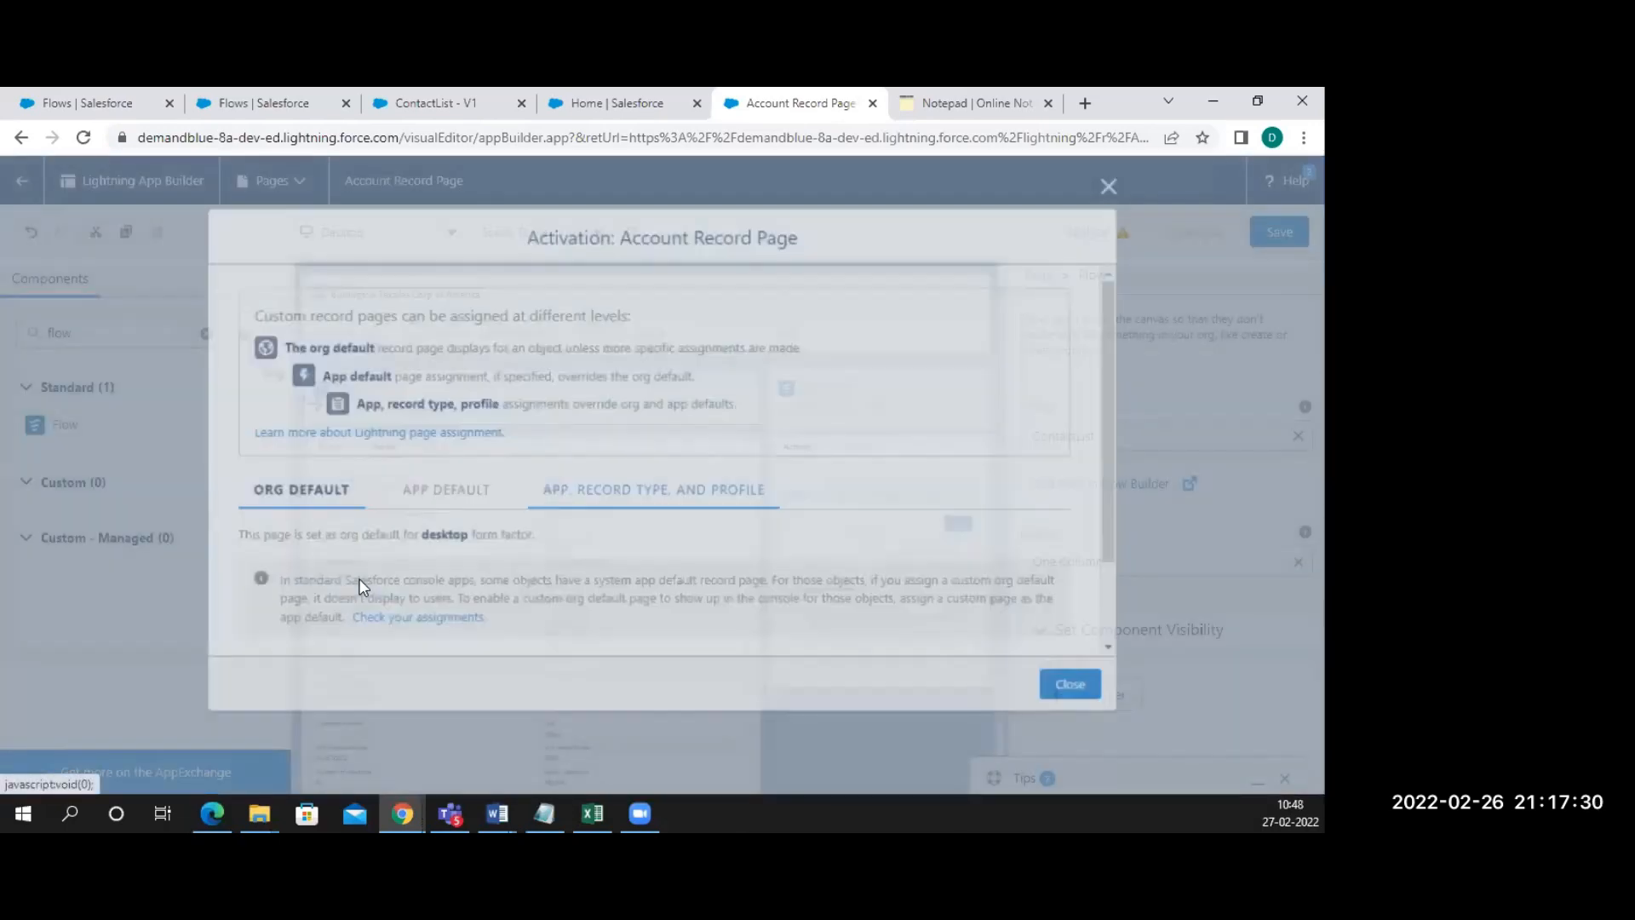
scroll(341, 581, down, 3)
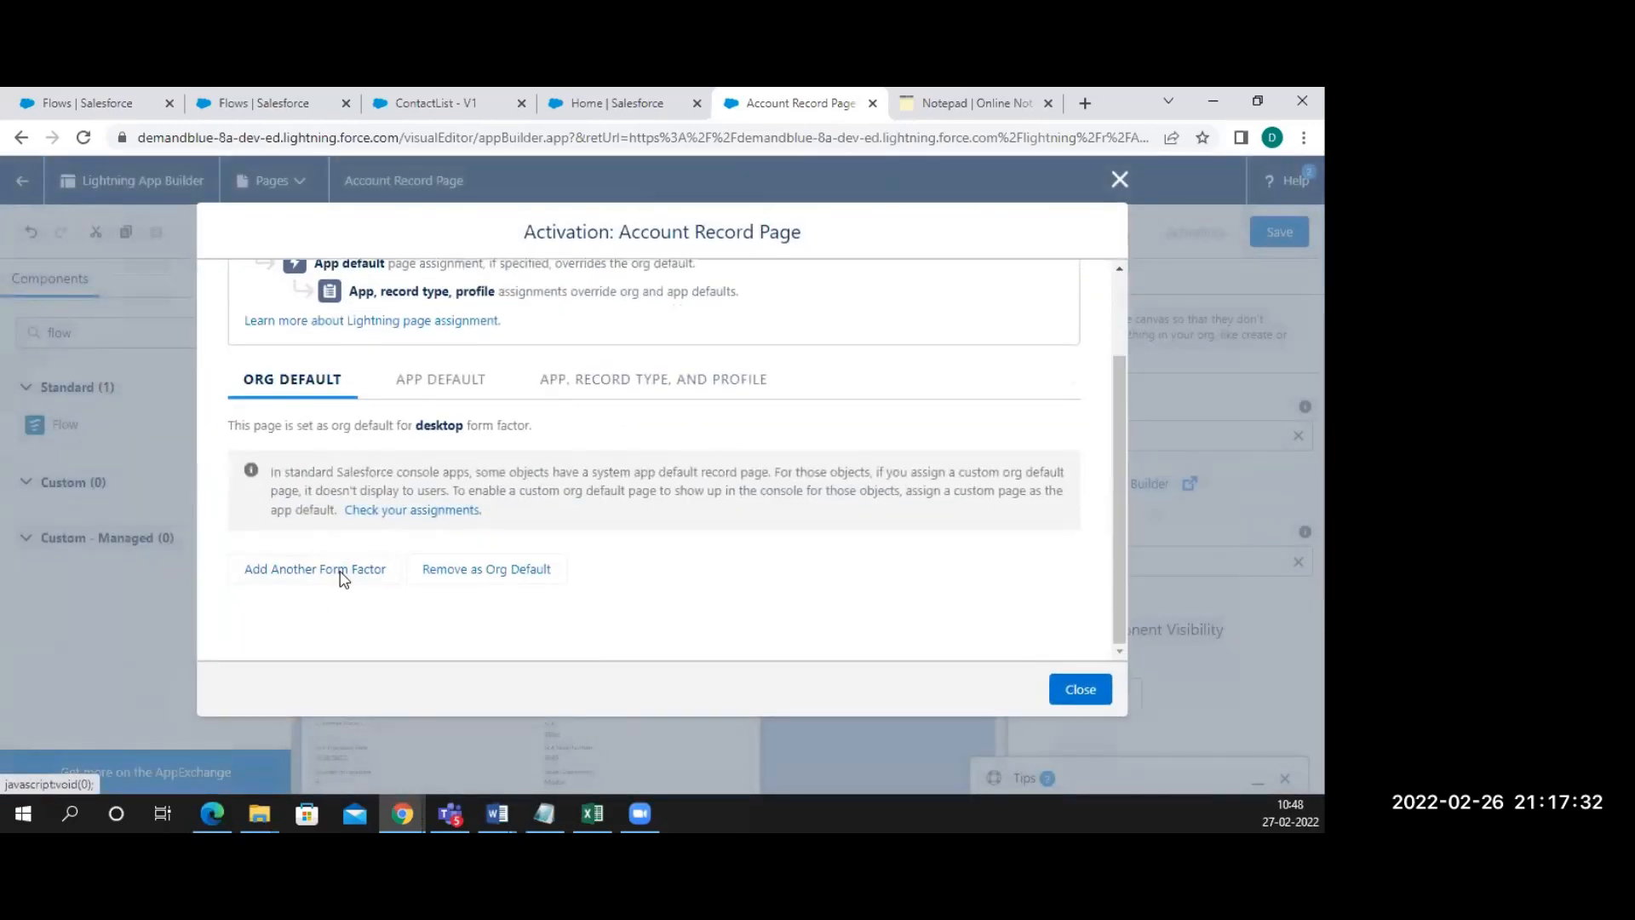
click(343, 571)
click(1082, 631)
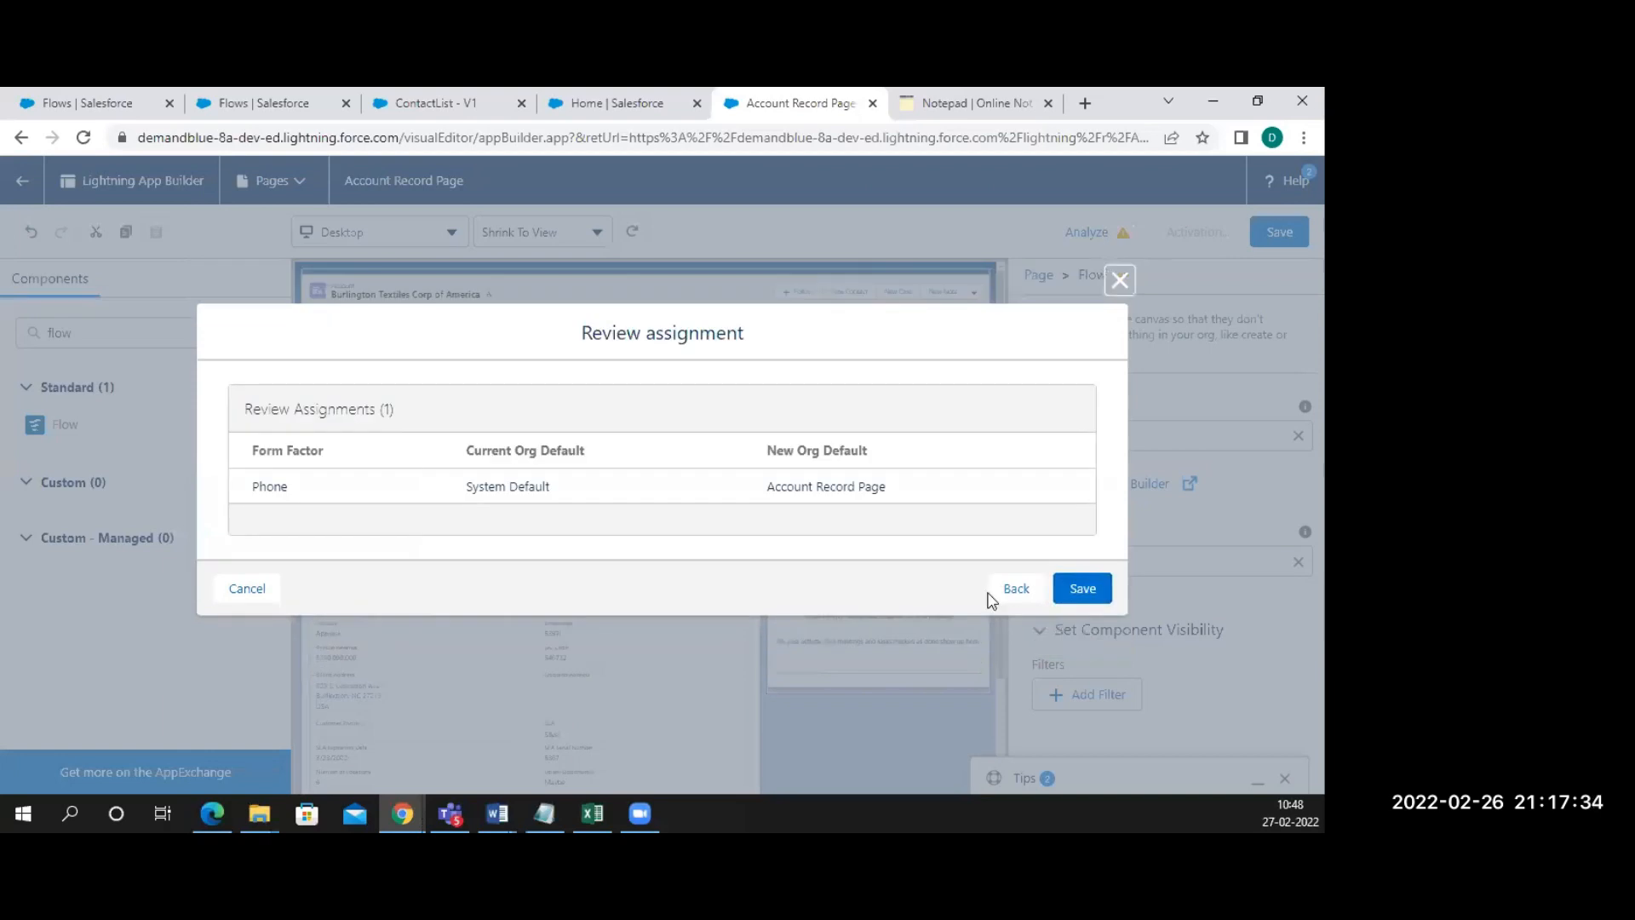
click(1080, 583)
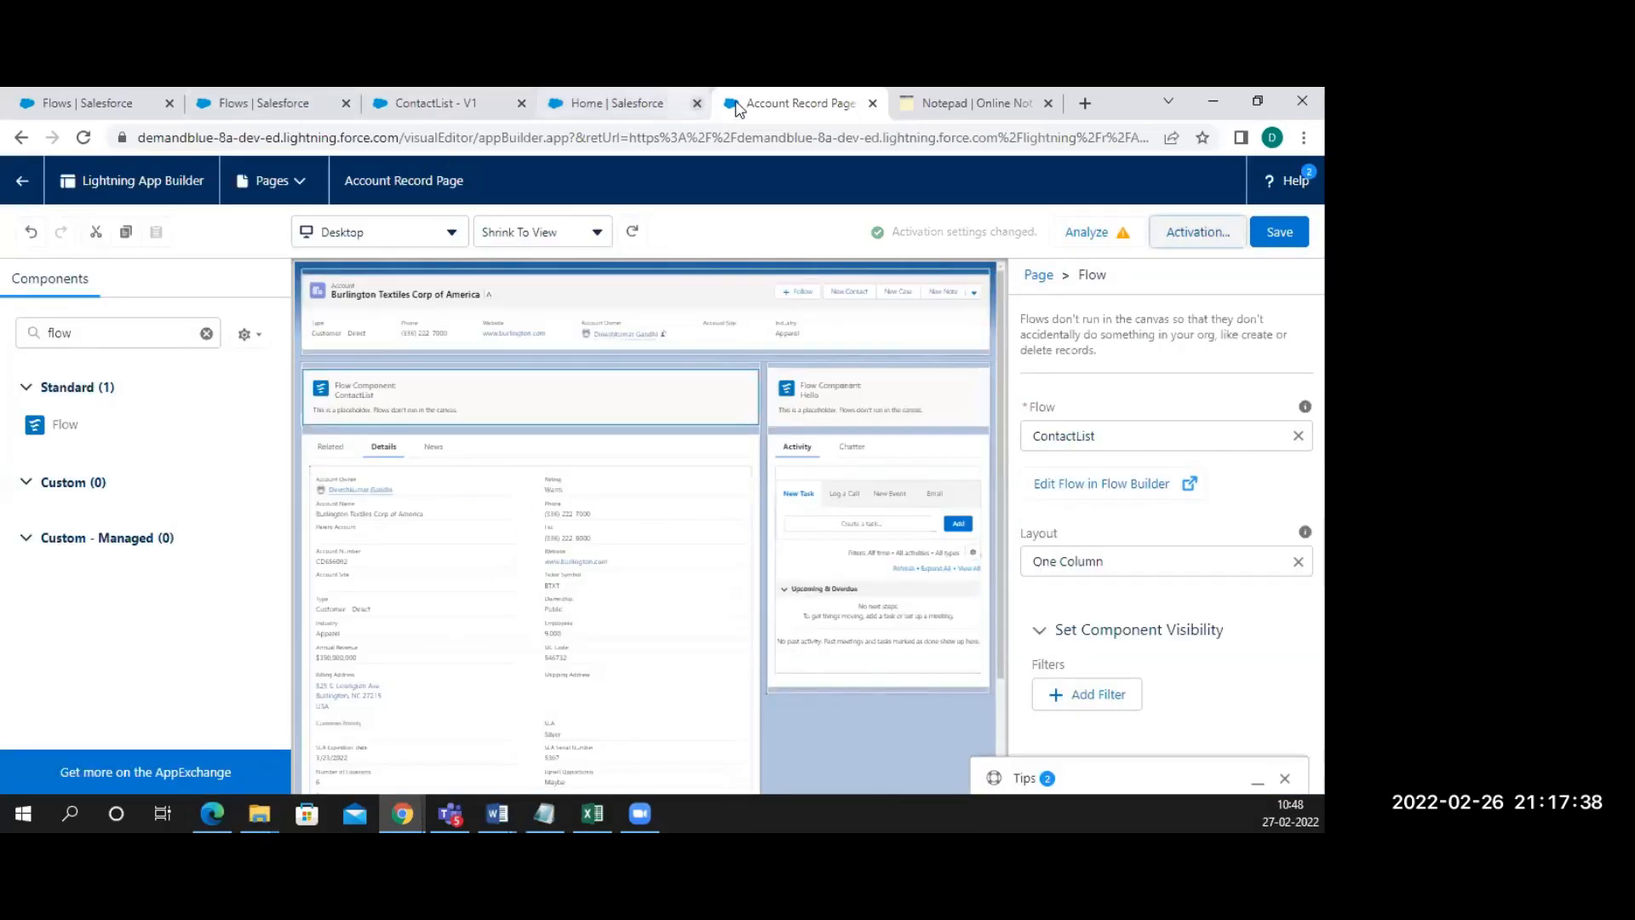
Leave the builder for the Burlington Textiles account page showing the ContactList form
click(628, 102)
click(754, 109)
click(24, 182)
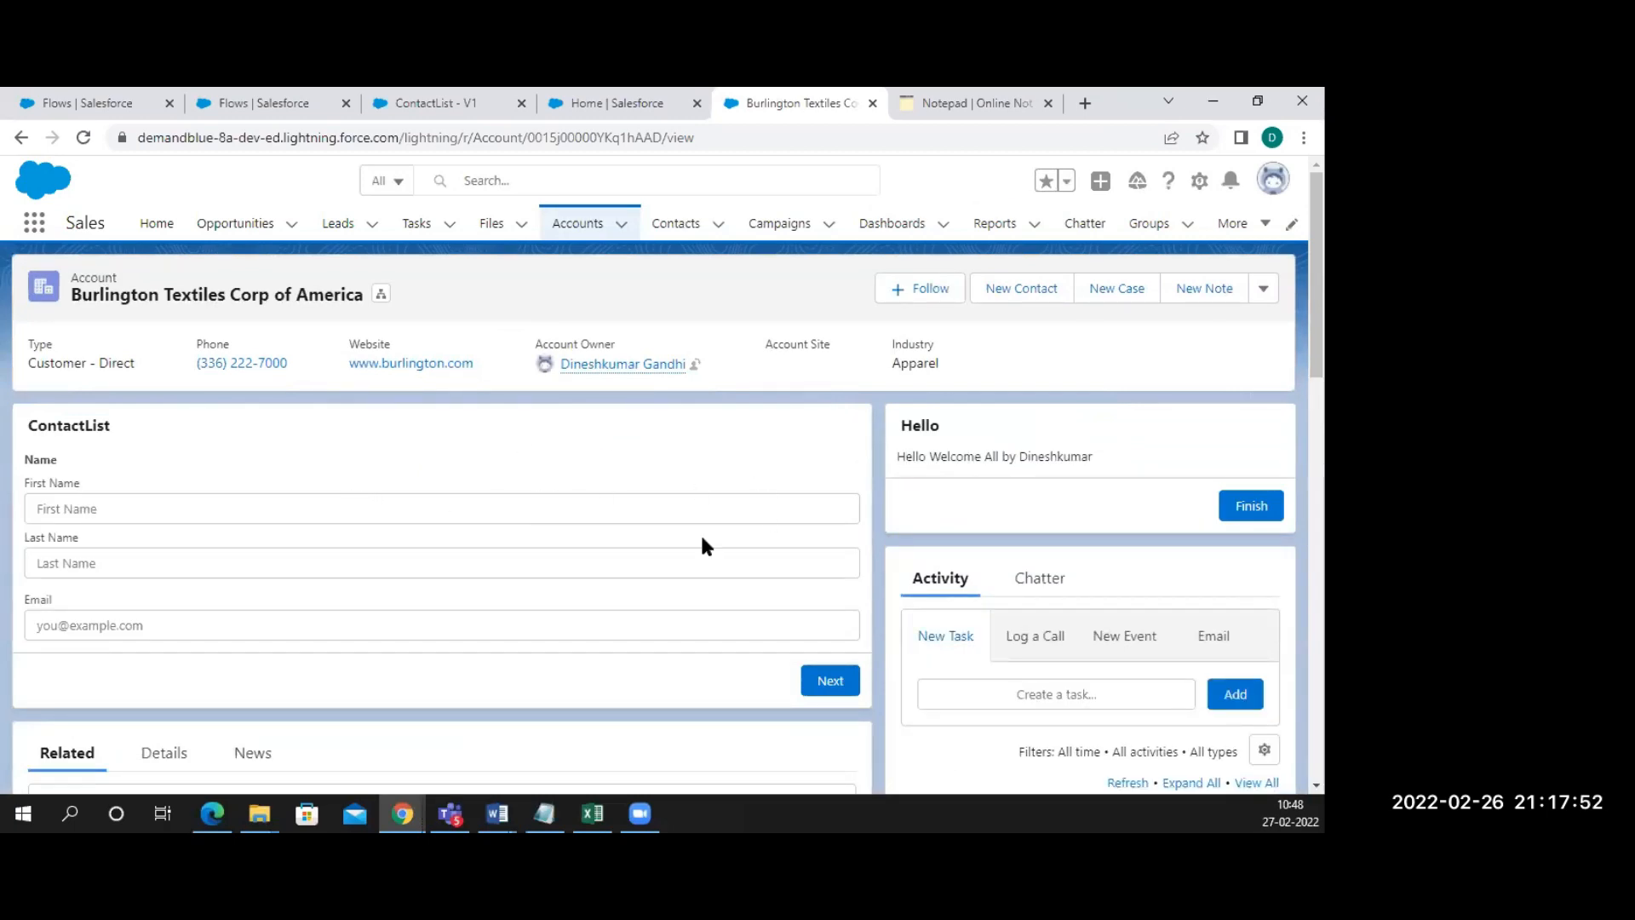
Fill the ContactList form with a test first name, last name and email, and submit it
click(452, 504)
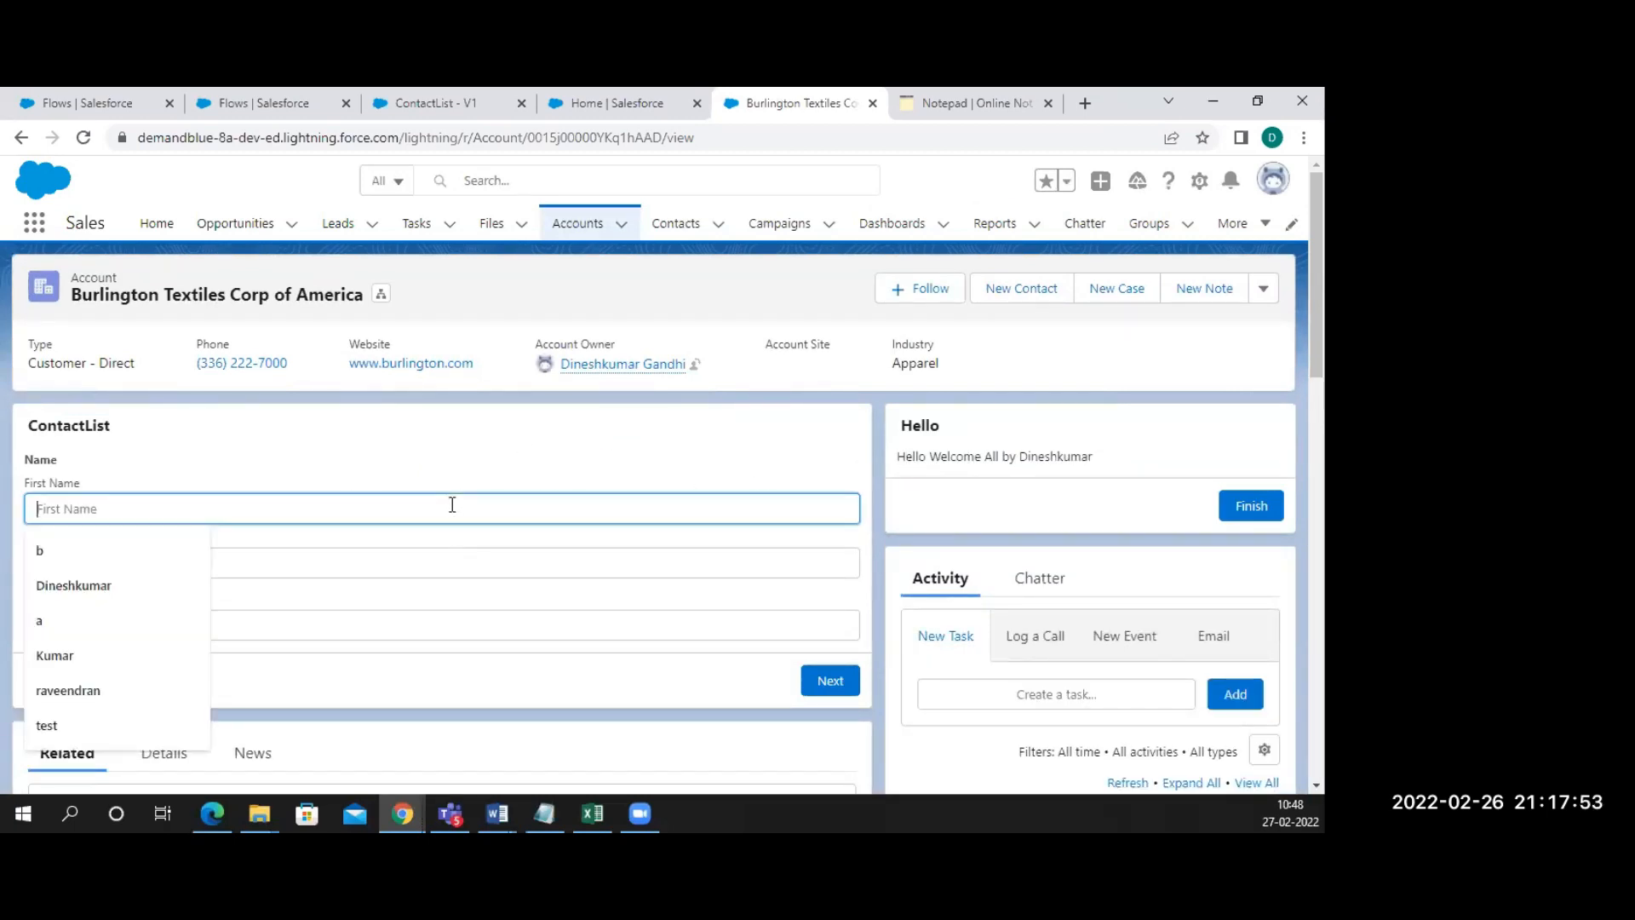
click(150, 551)
click(94, 566)
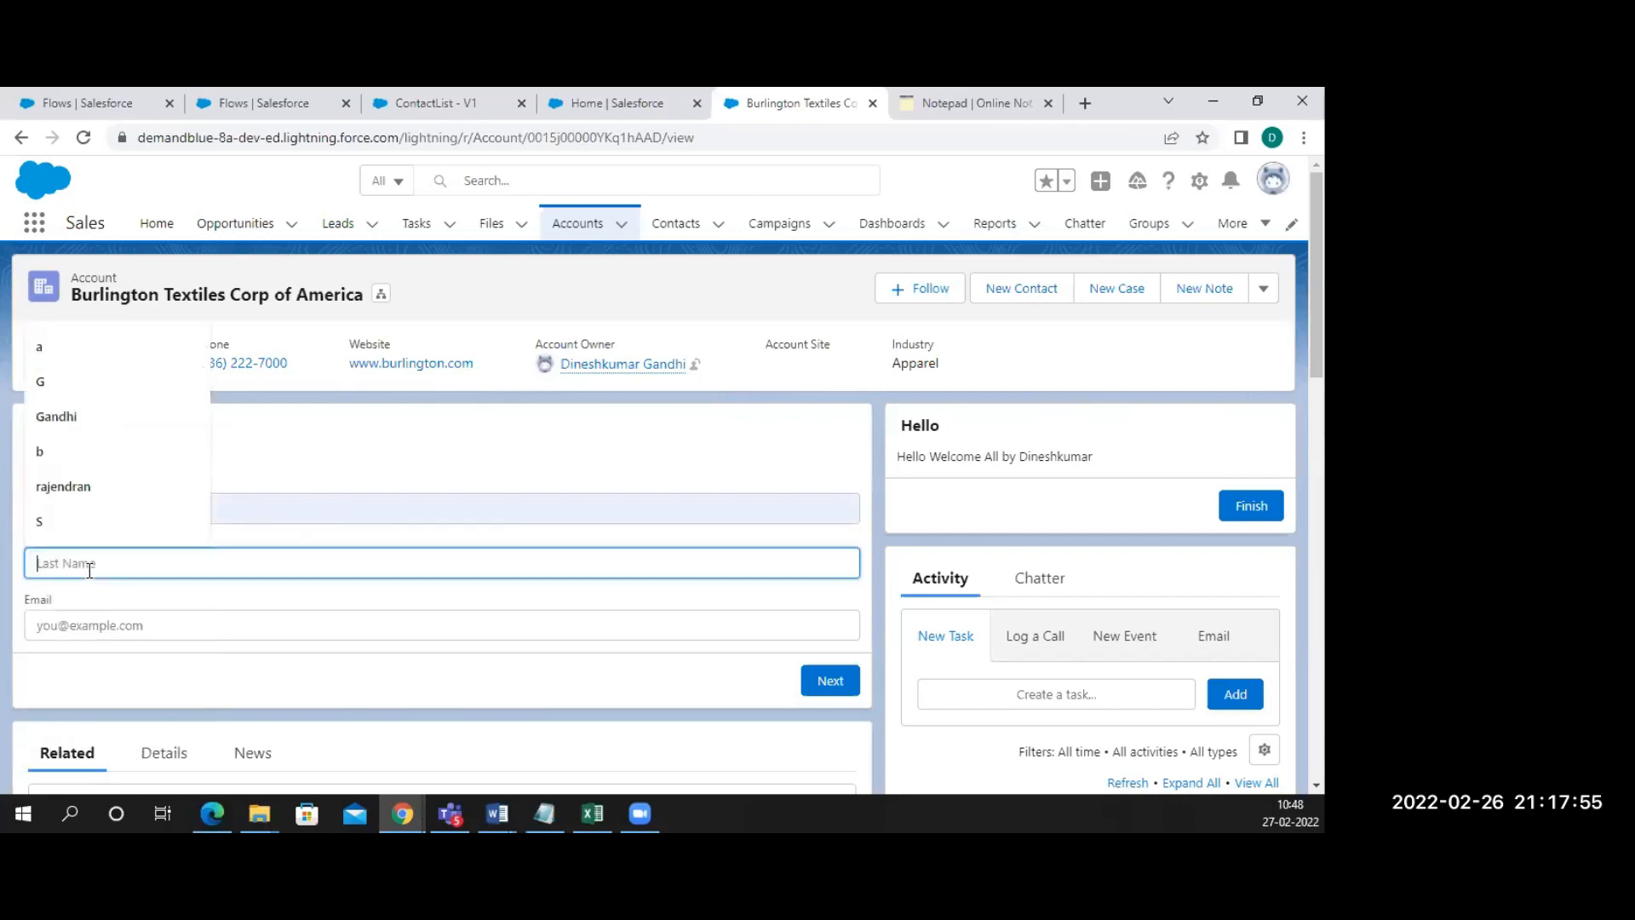
click(43, 353)
click(54, 629)
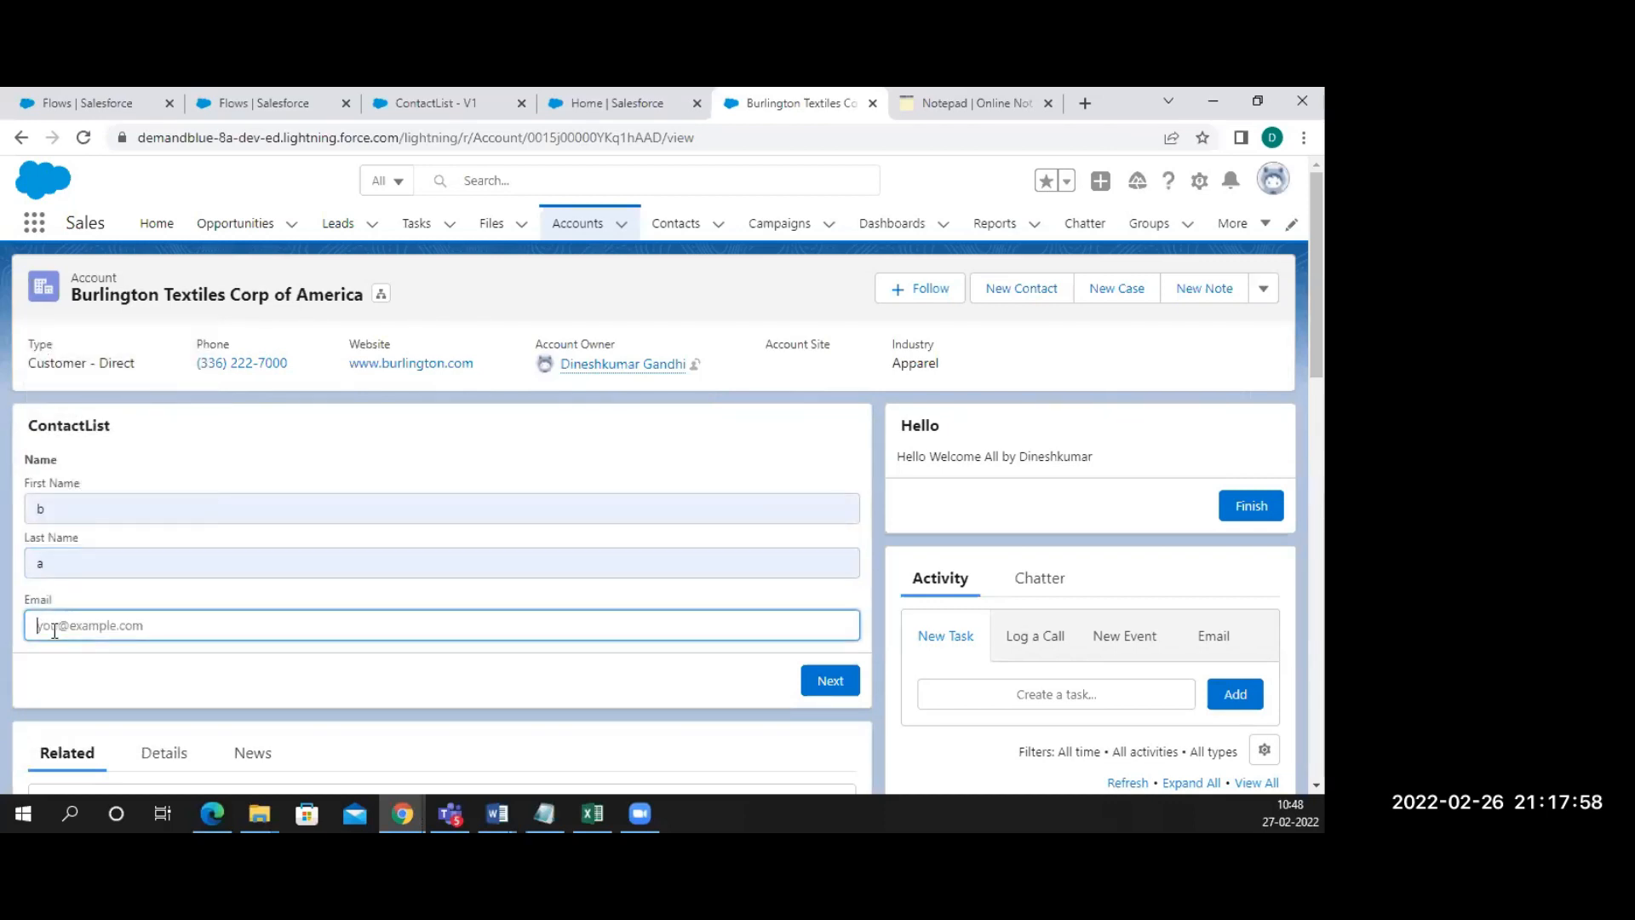
text(a@aa.com)
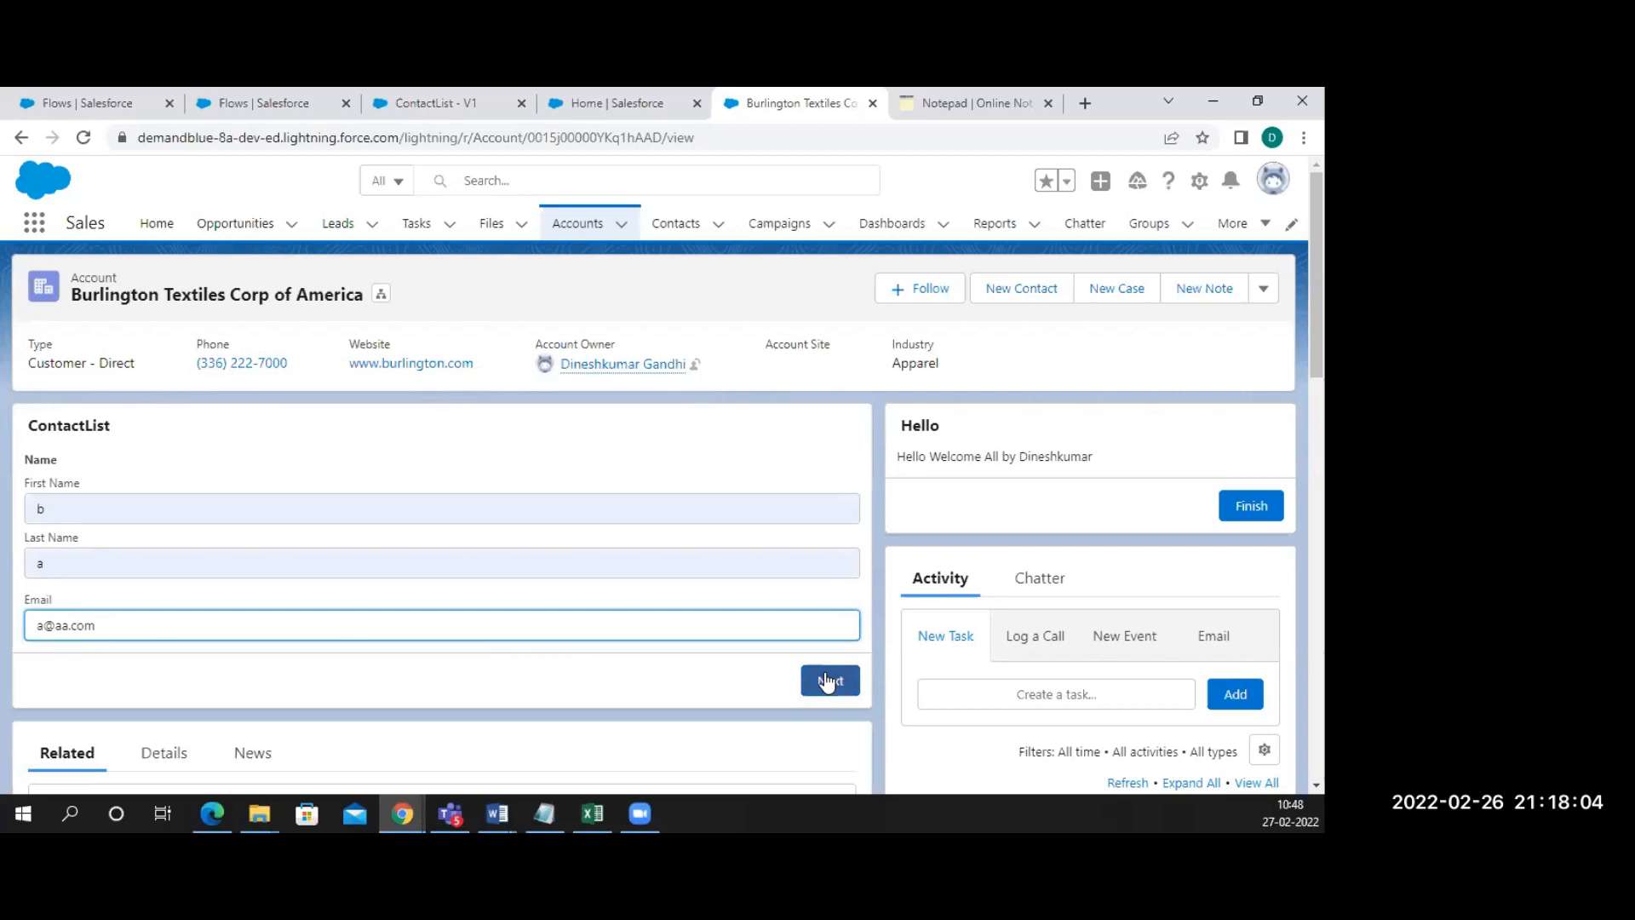
click(825, 680)
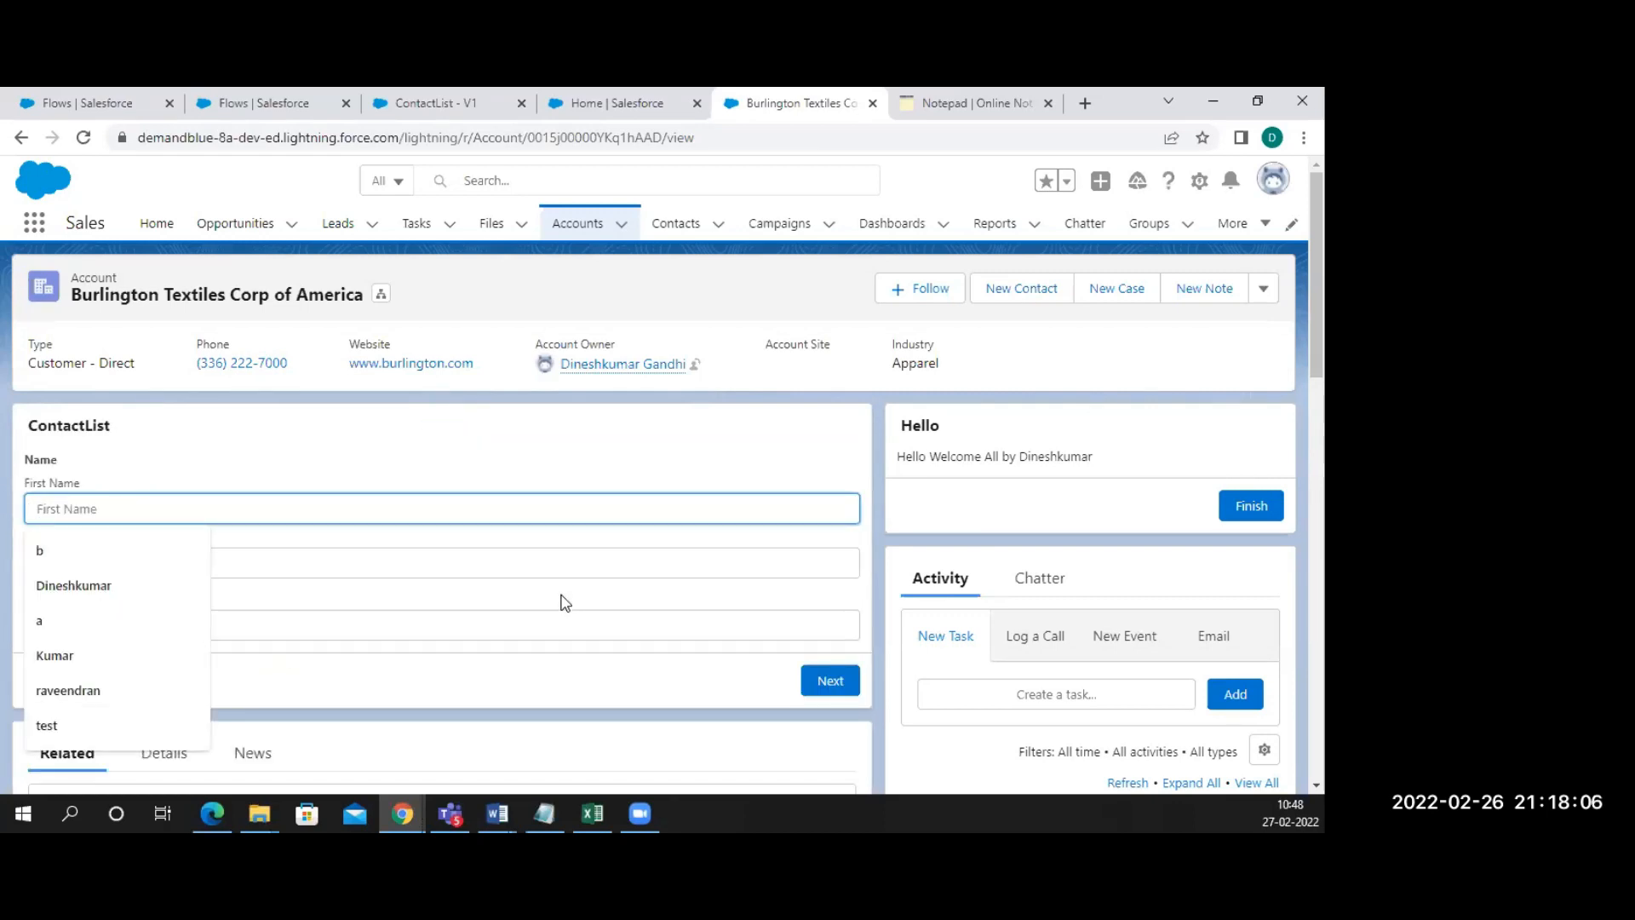
Confirm the new contact in the recent Contacts list, then go to the Accounts list
scroll(562, 602, down, 8)
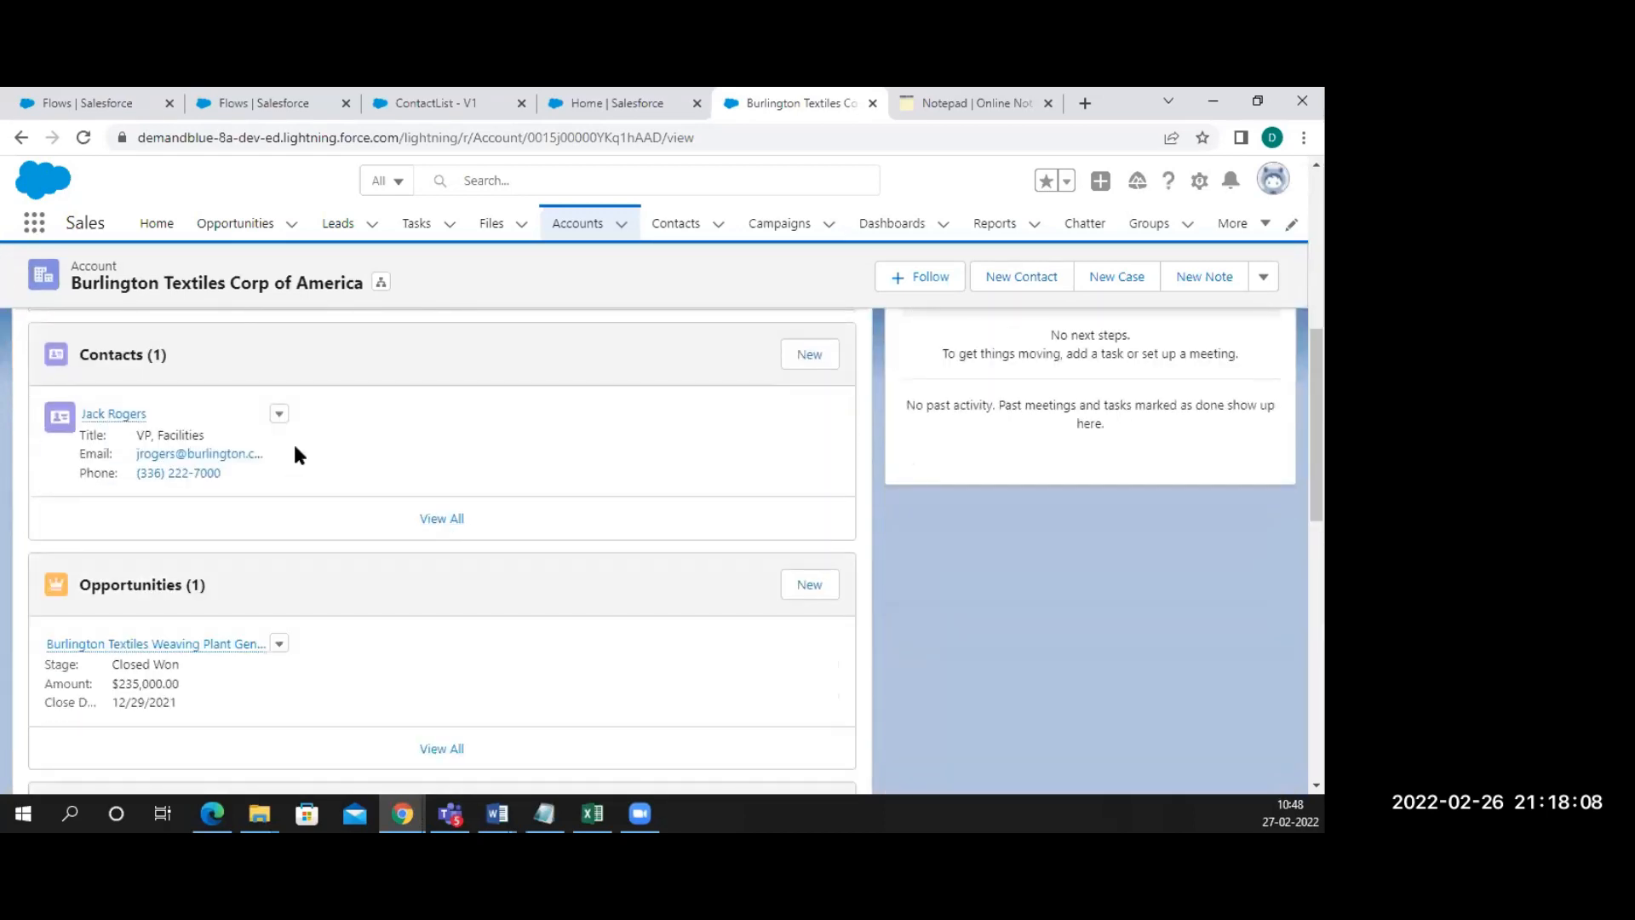
click(687, 226)
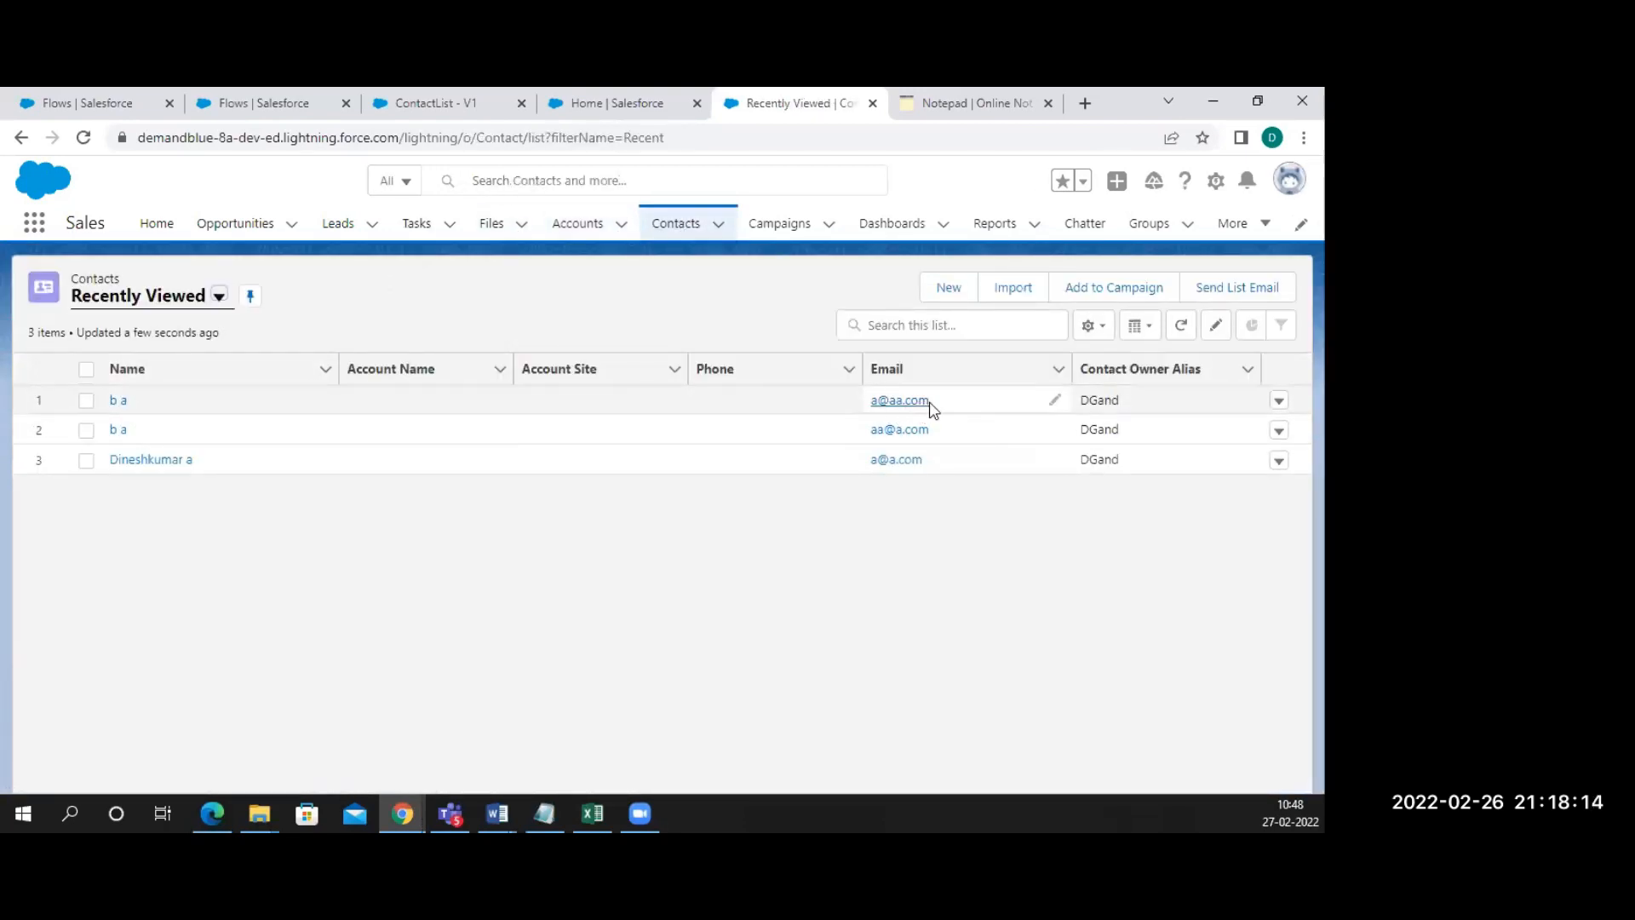
click(599, 237)
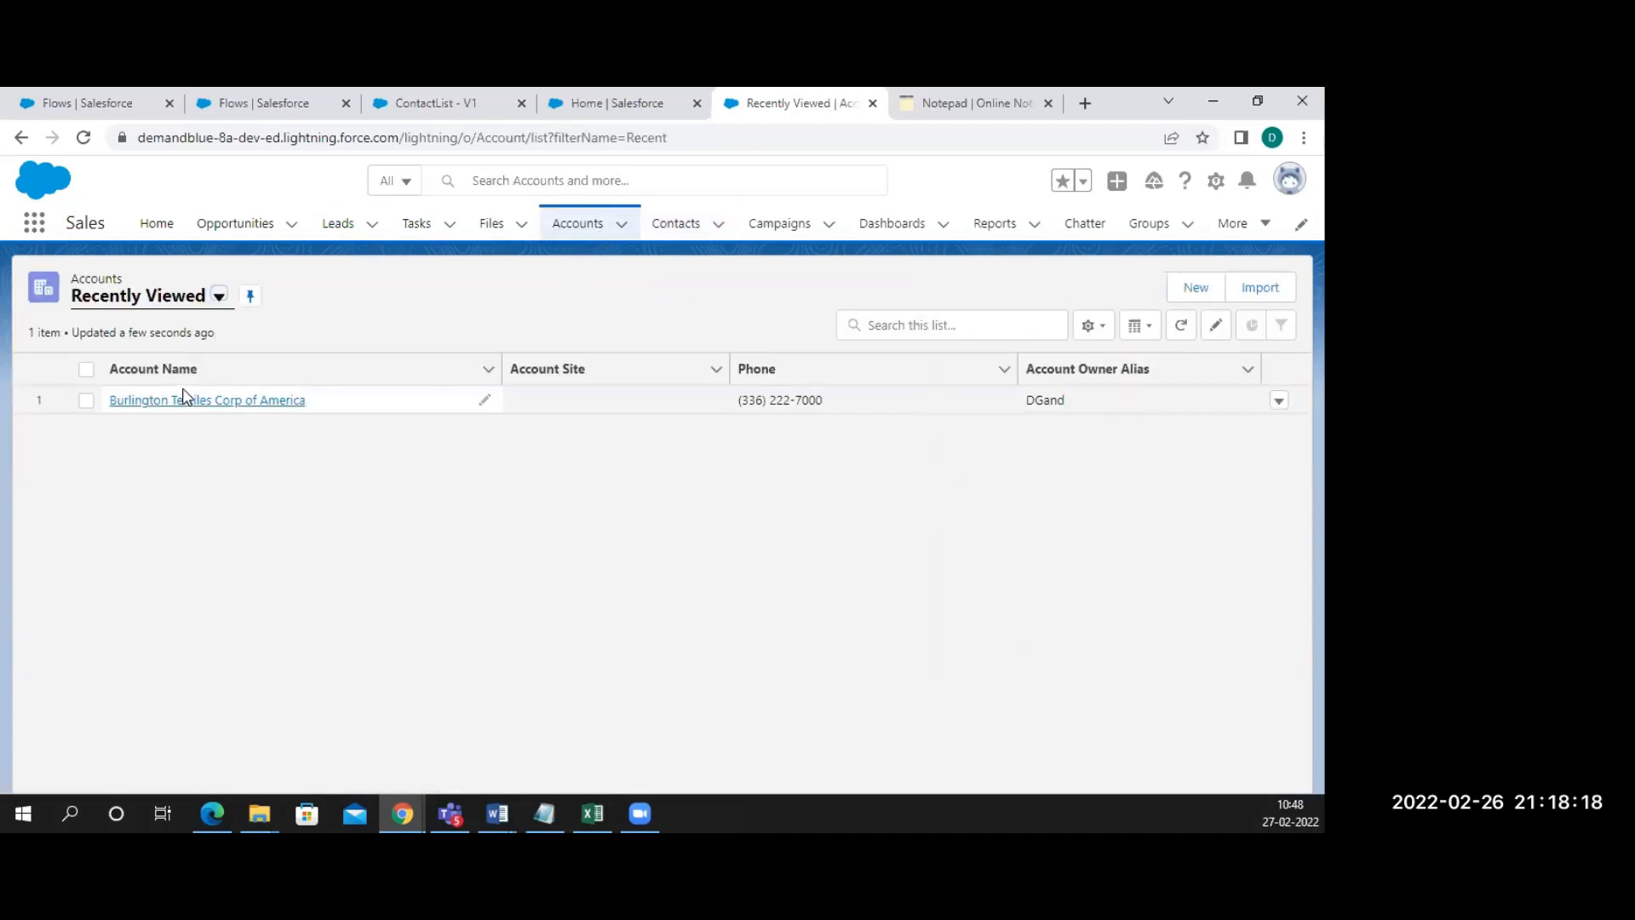
Open Burlington Textiles and submit a placeholder first name, last name and email through ContactList
click(180, 400)
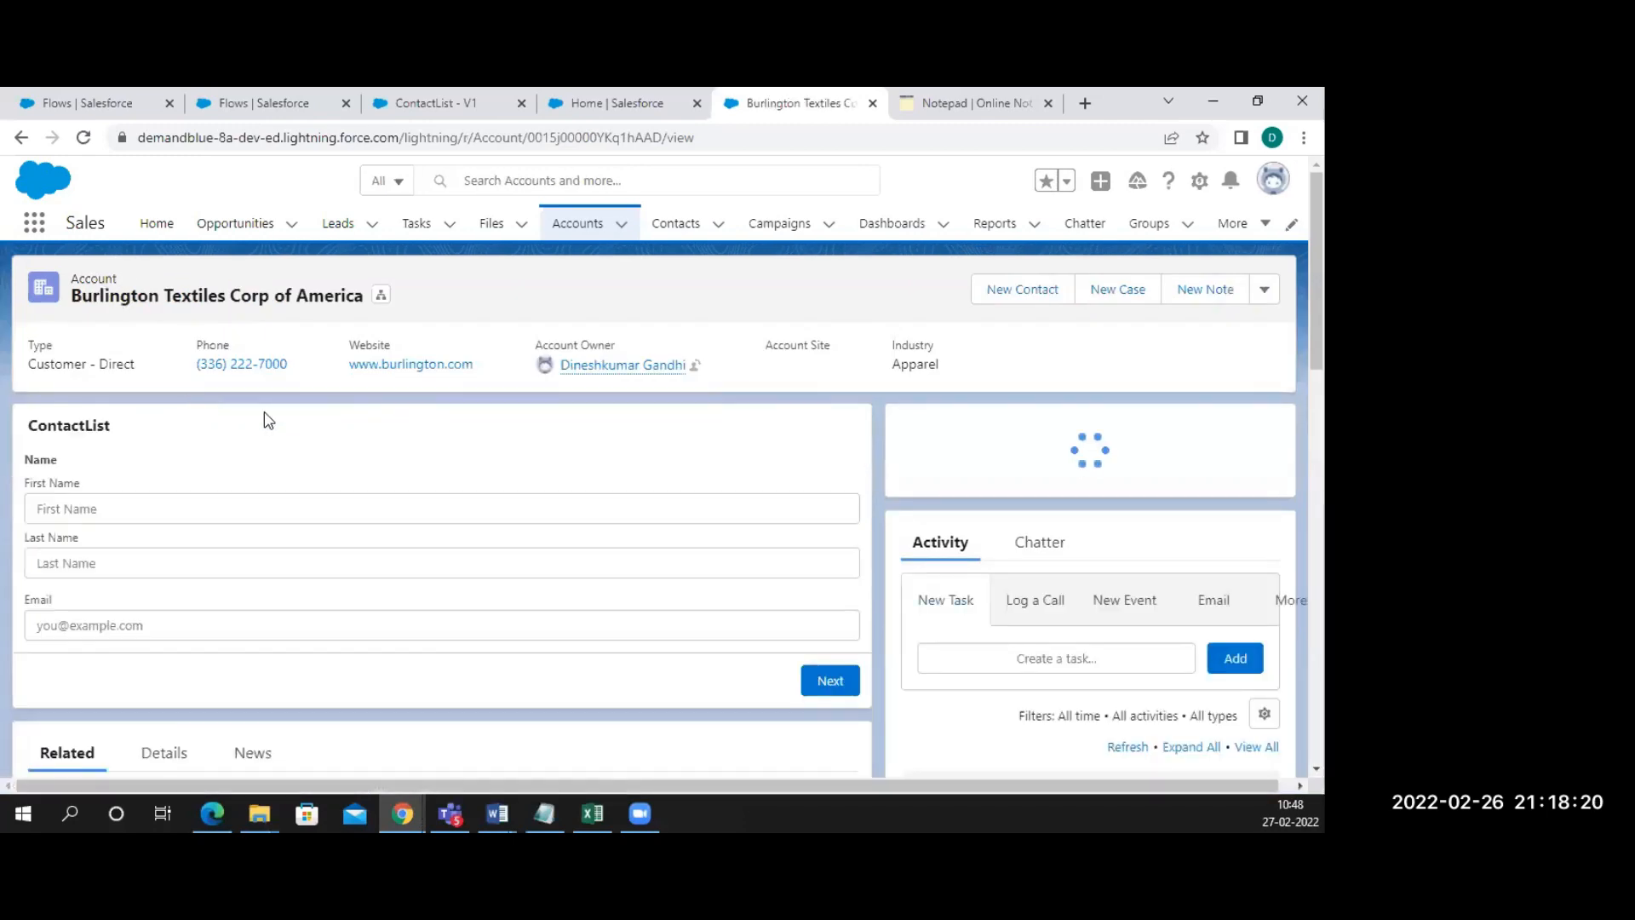
click(100, 505)
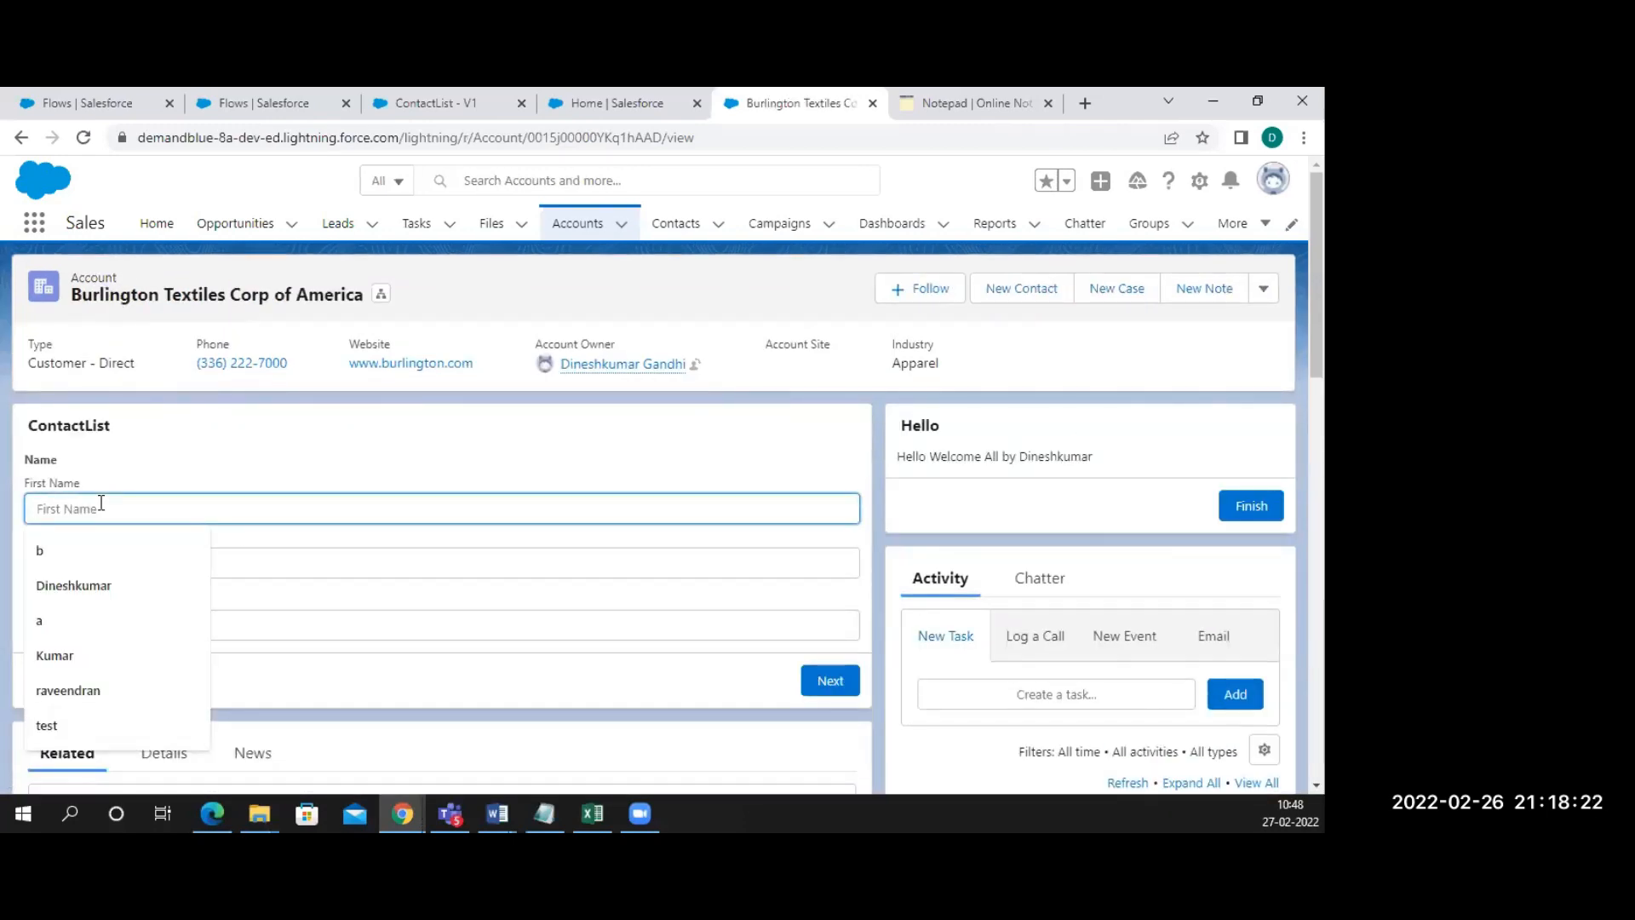
text(aa)
click(83, 557)
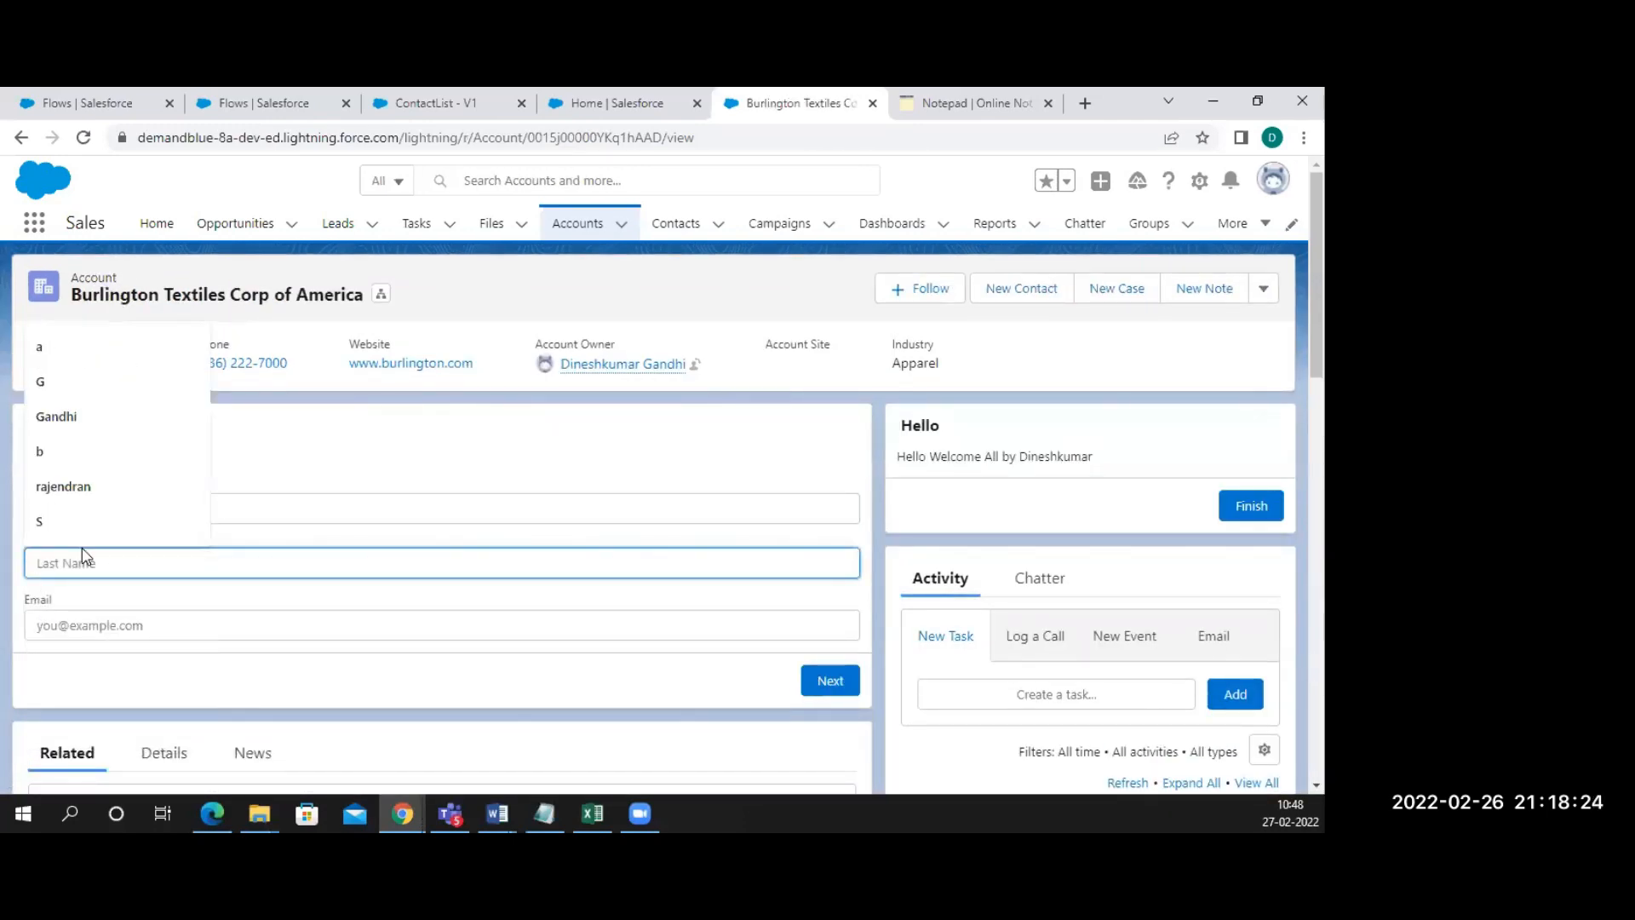
text(bb)
click(68, 616)
text(aa)
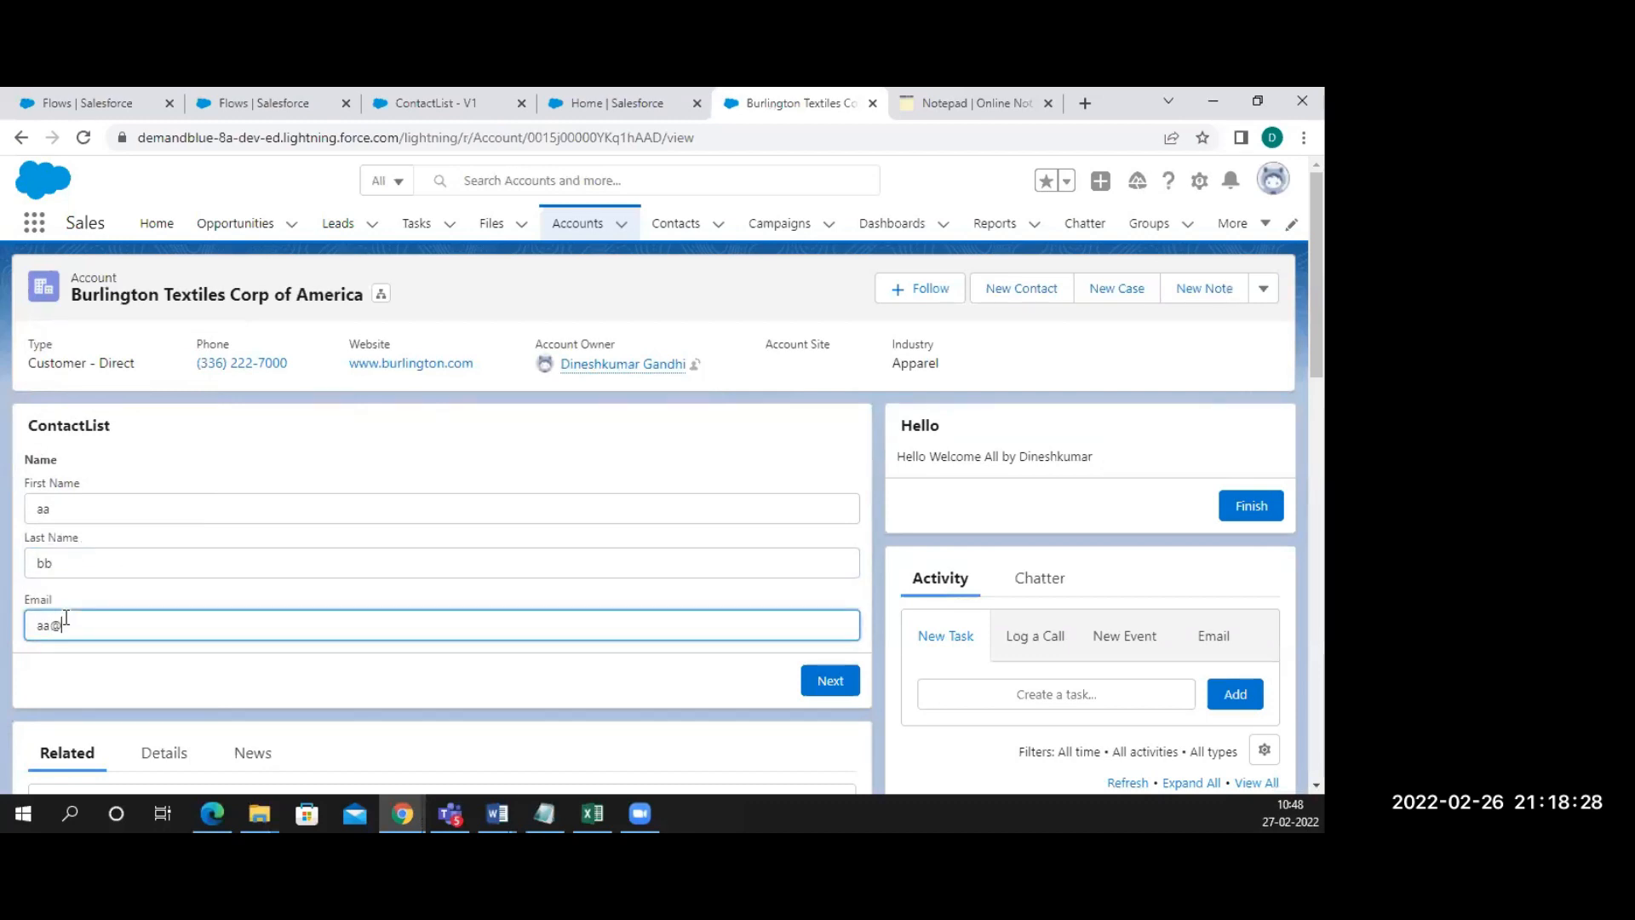
text(@aa.aa)
click(828, 681)
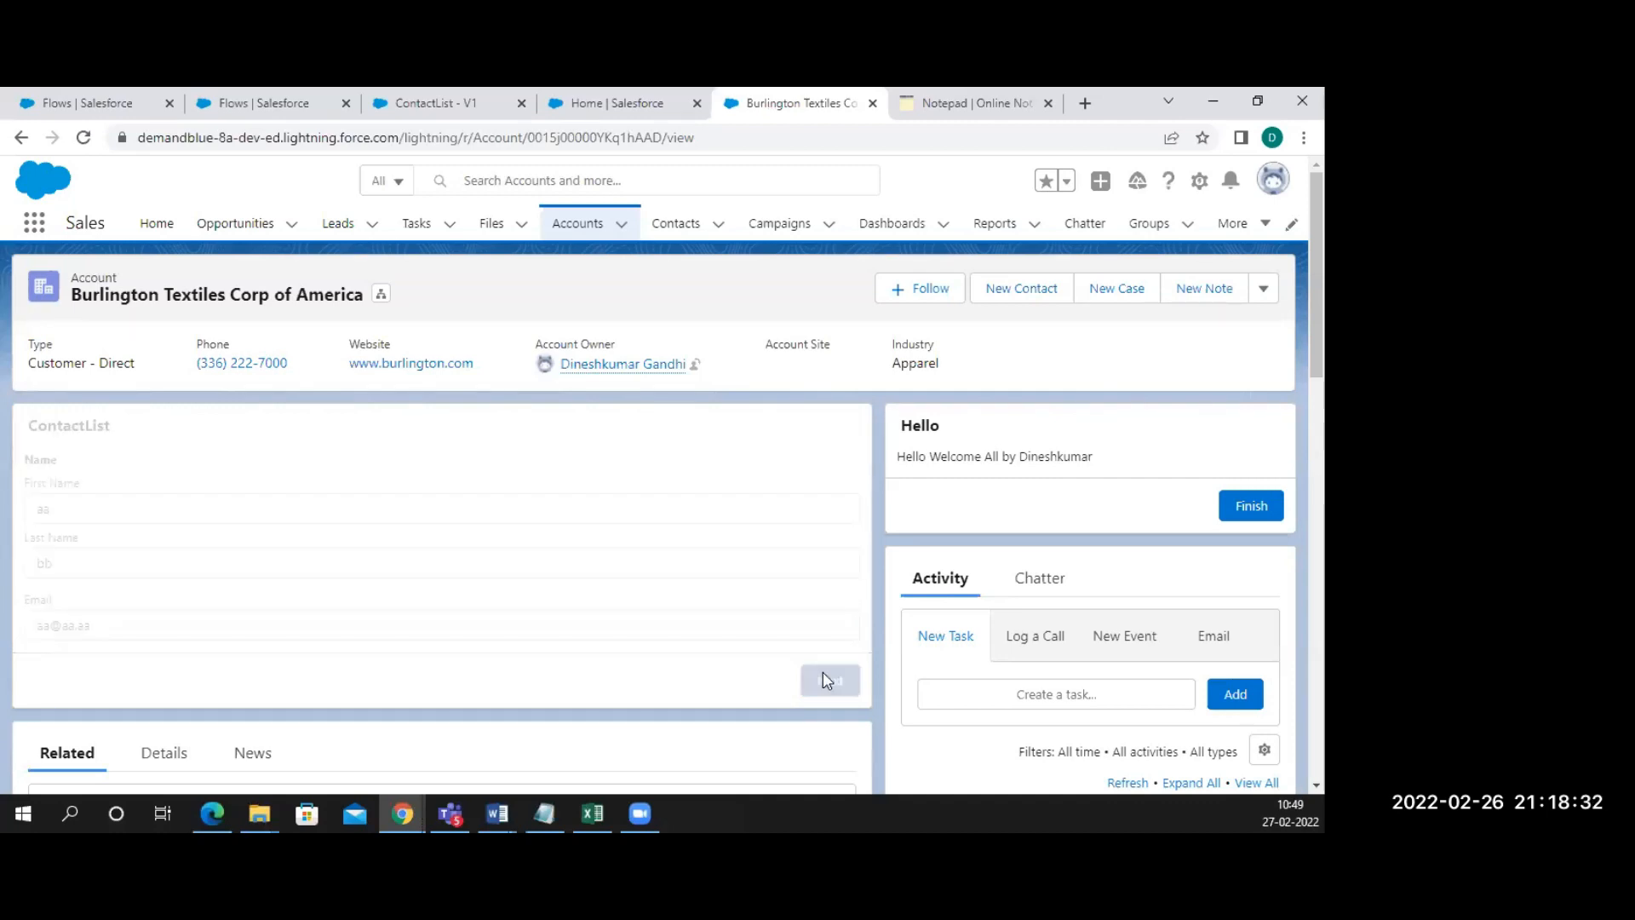
Open the Contacts list to verify the newly created contact
scroll(511, 595, down, 8)
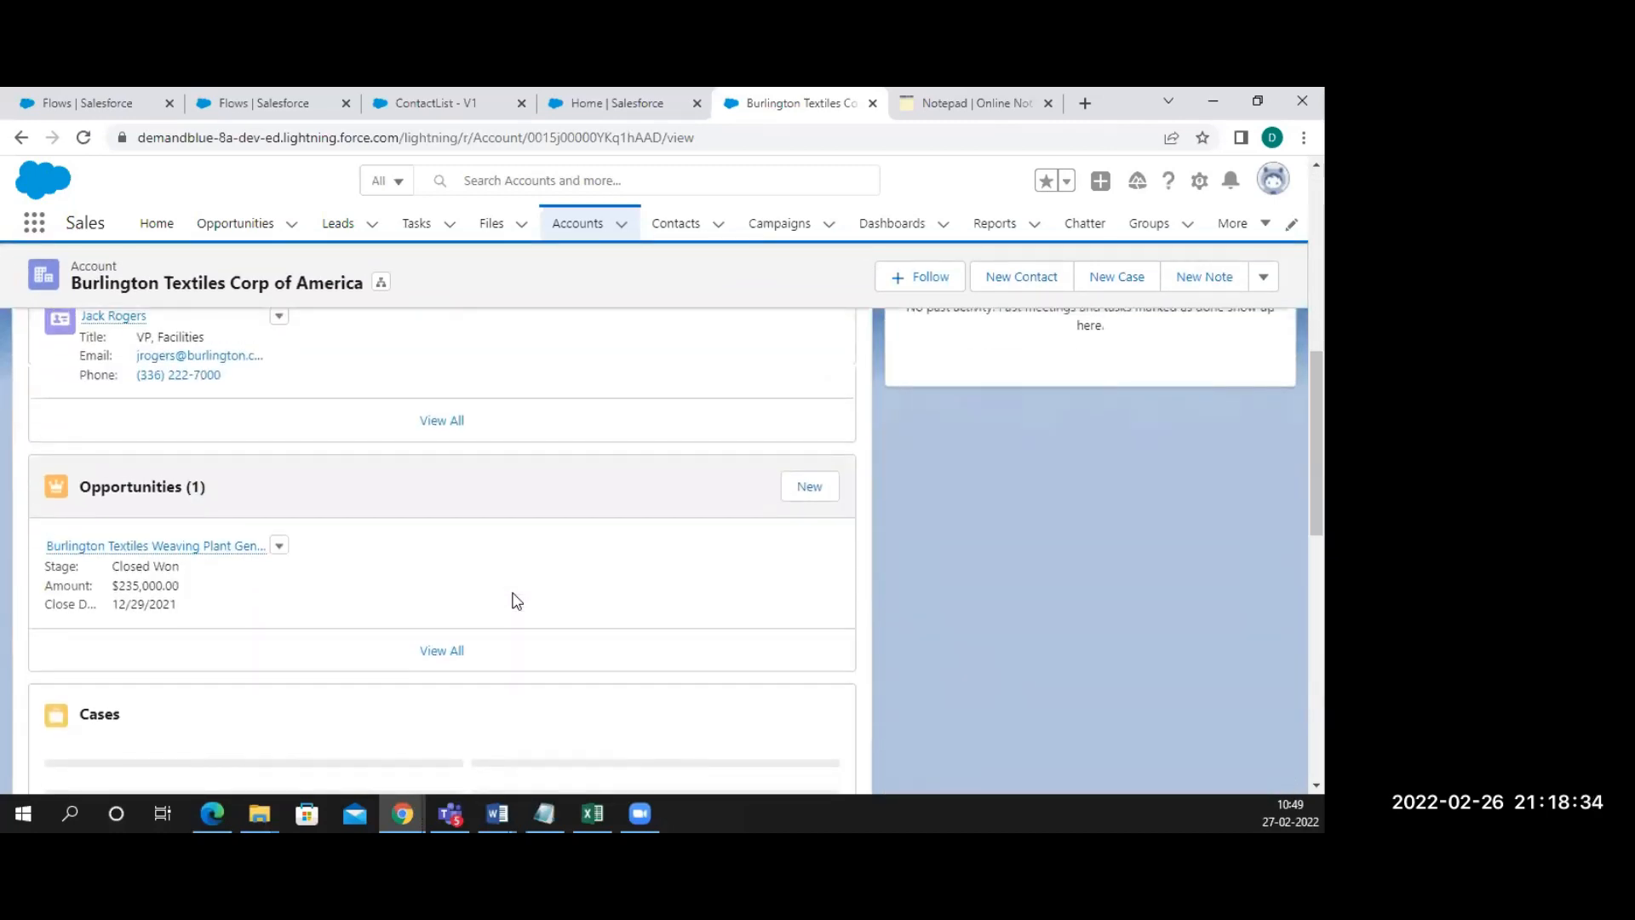
scroll(381, 486, up, 4)
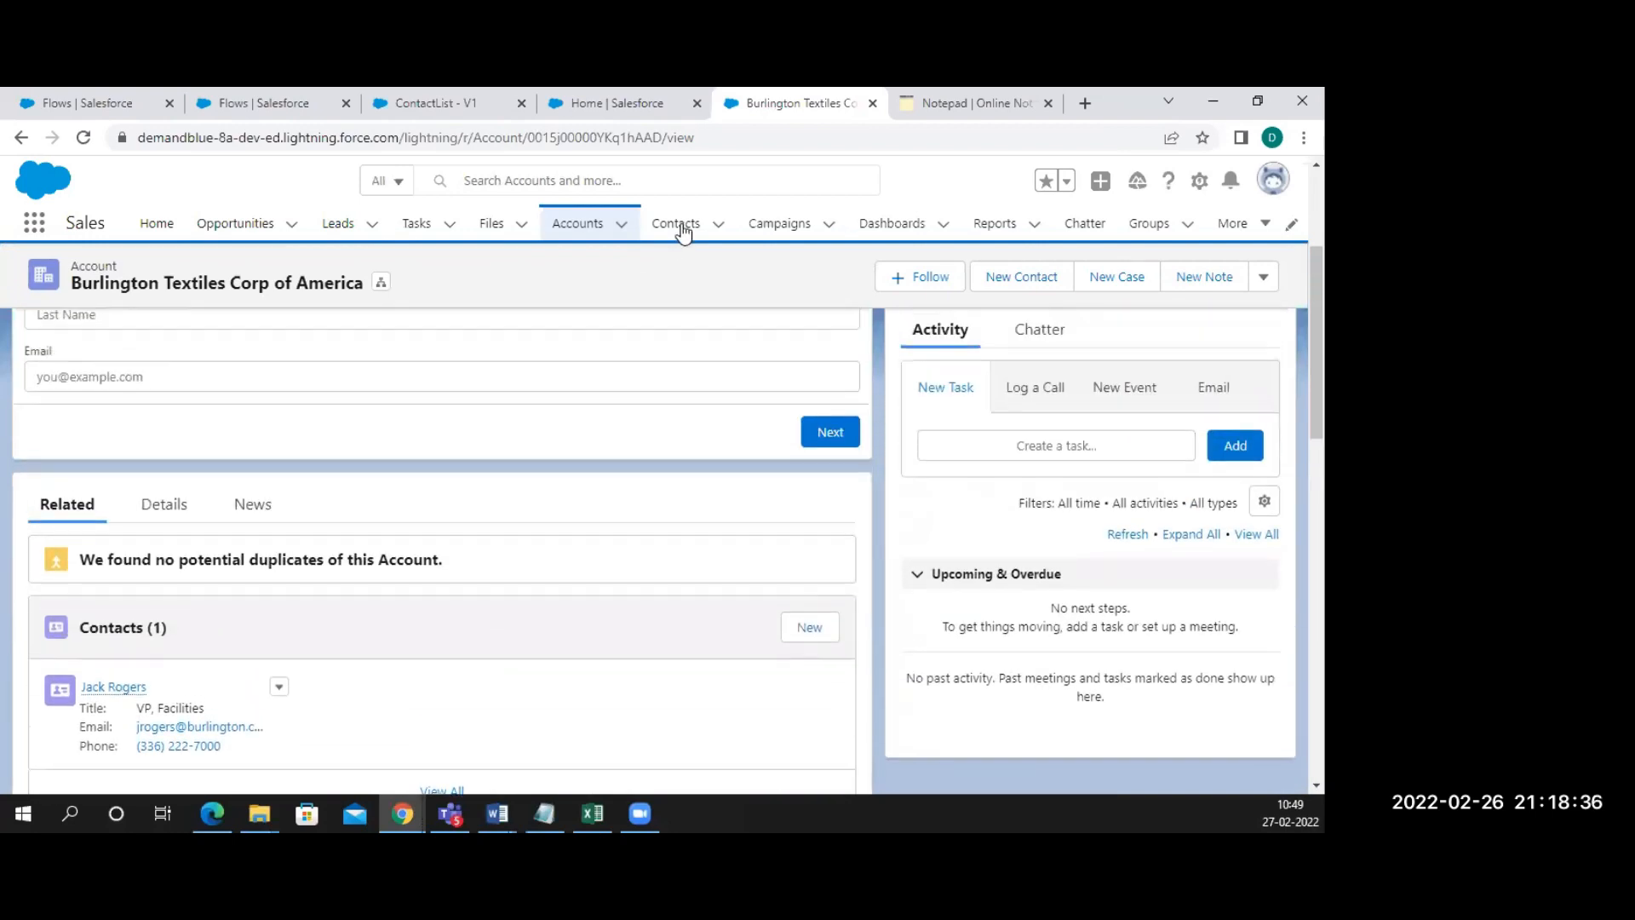
click(678, 225)
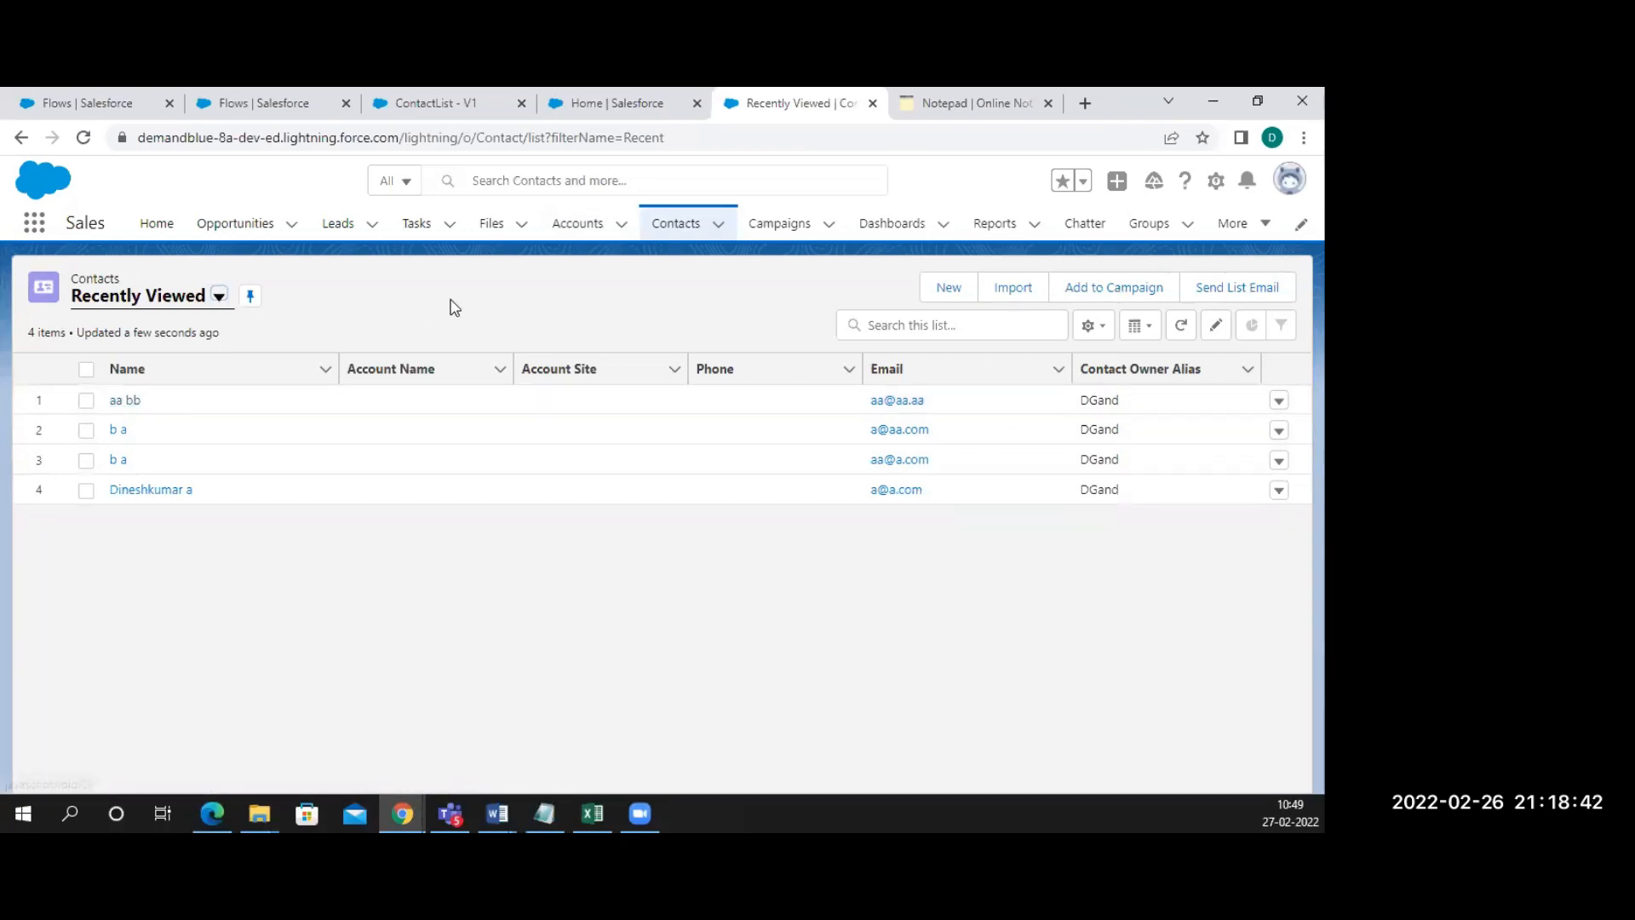
Open Burlington Textiles from Accounts, check its one related contact, and return to ContactList
click(576, 228)
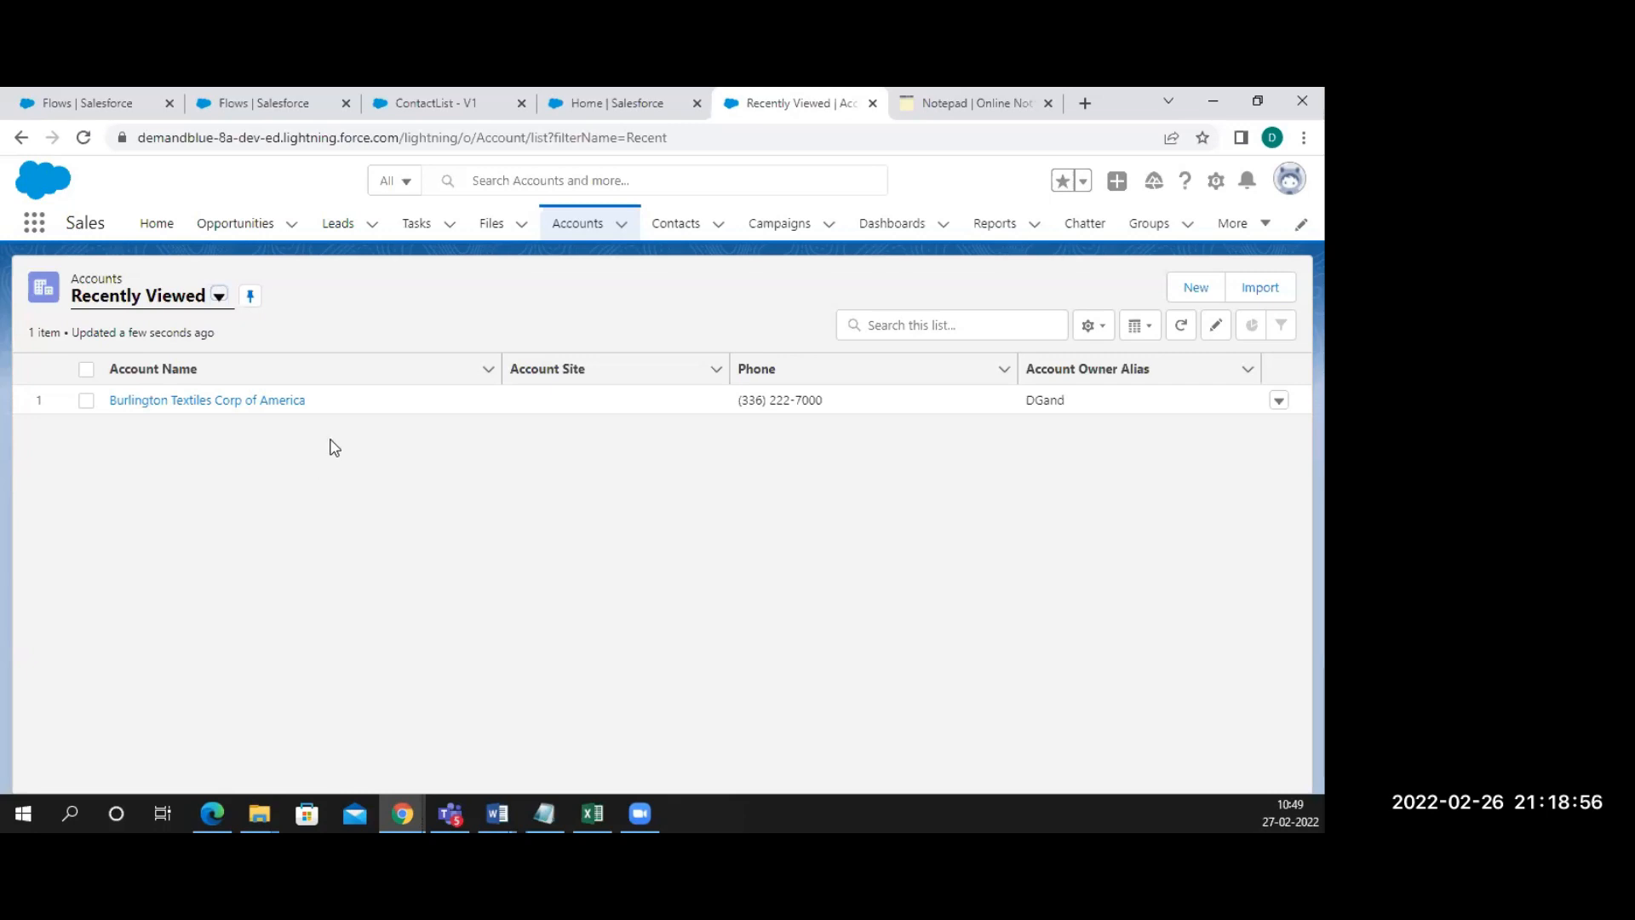
click(244, 410)
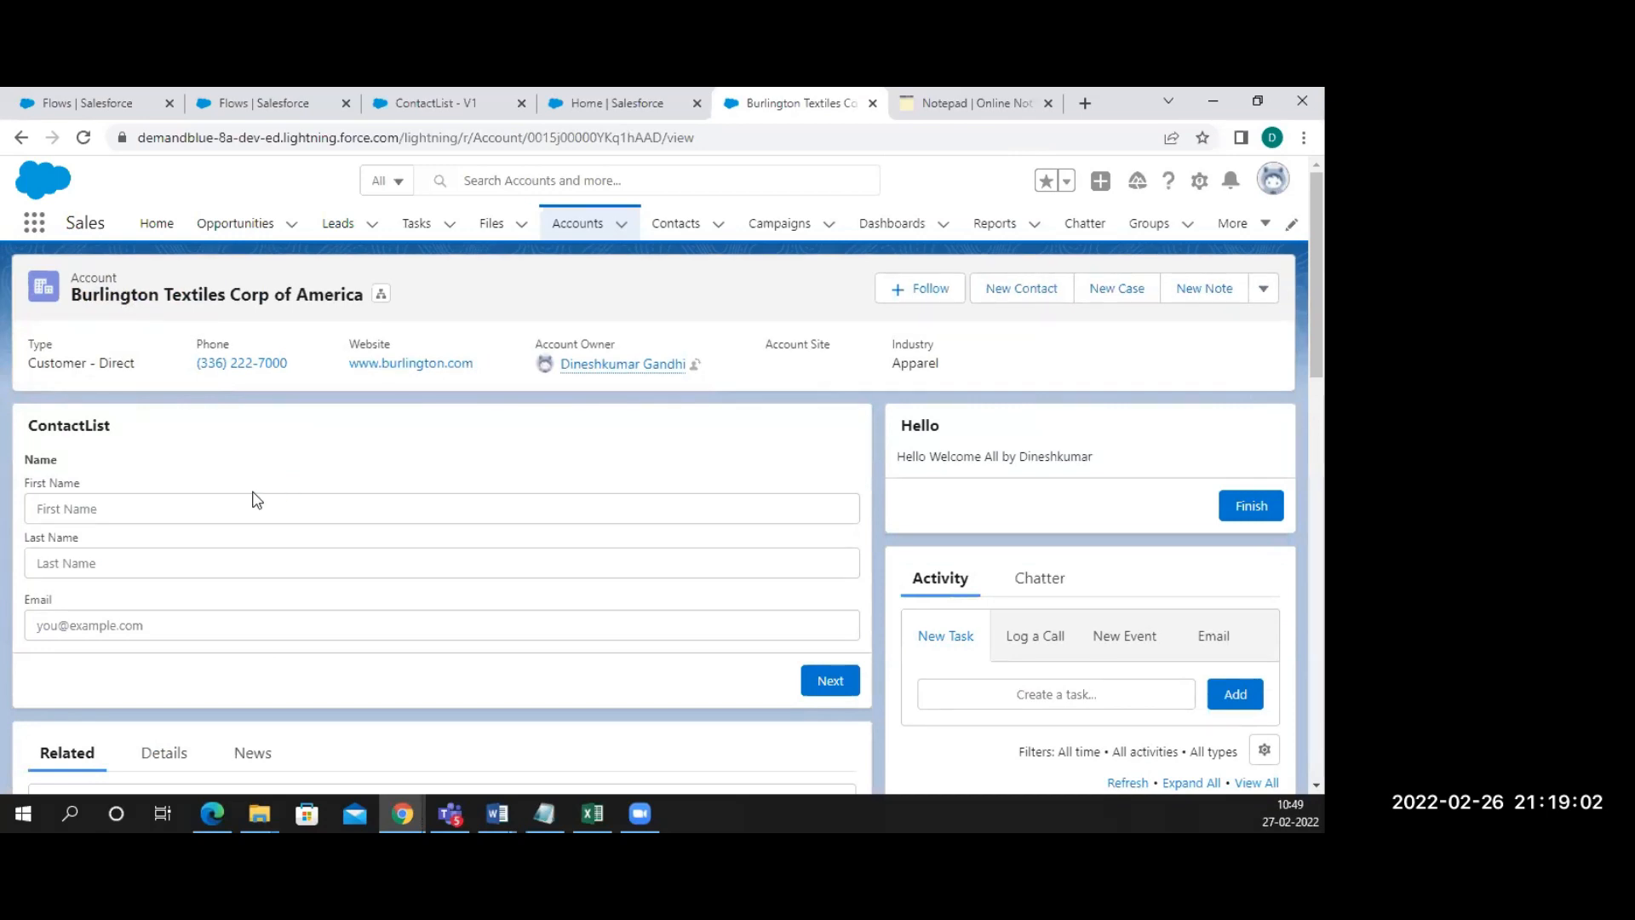
scroll(256, 500, down, 2)
scroll(256, 500, up, 2)
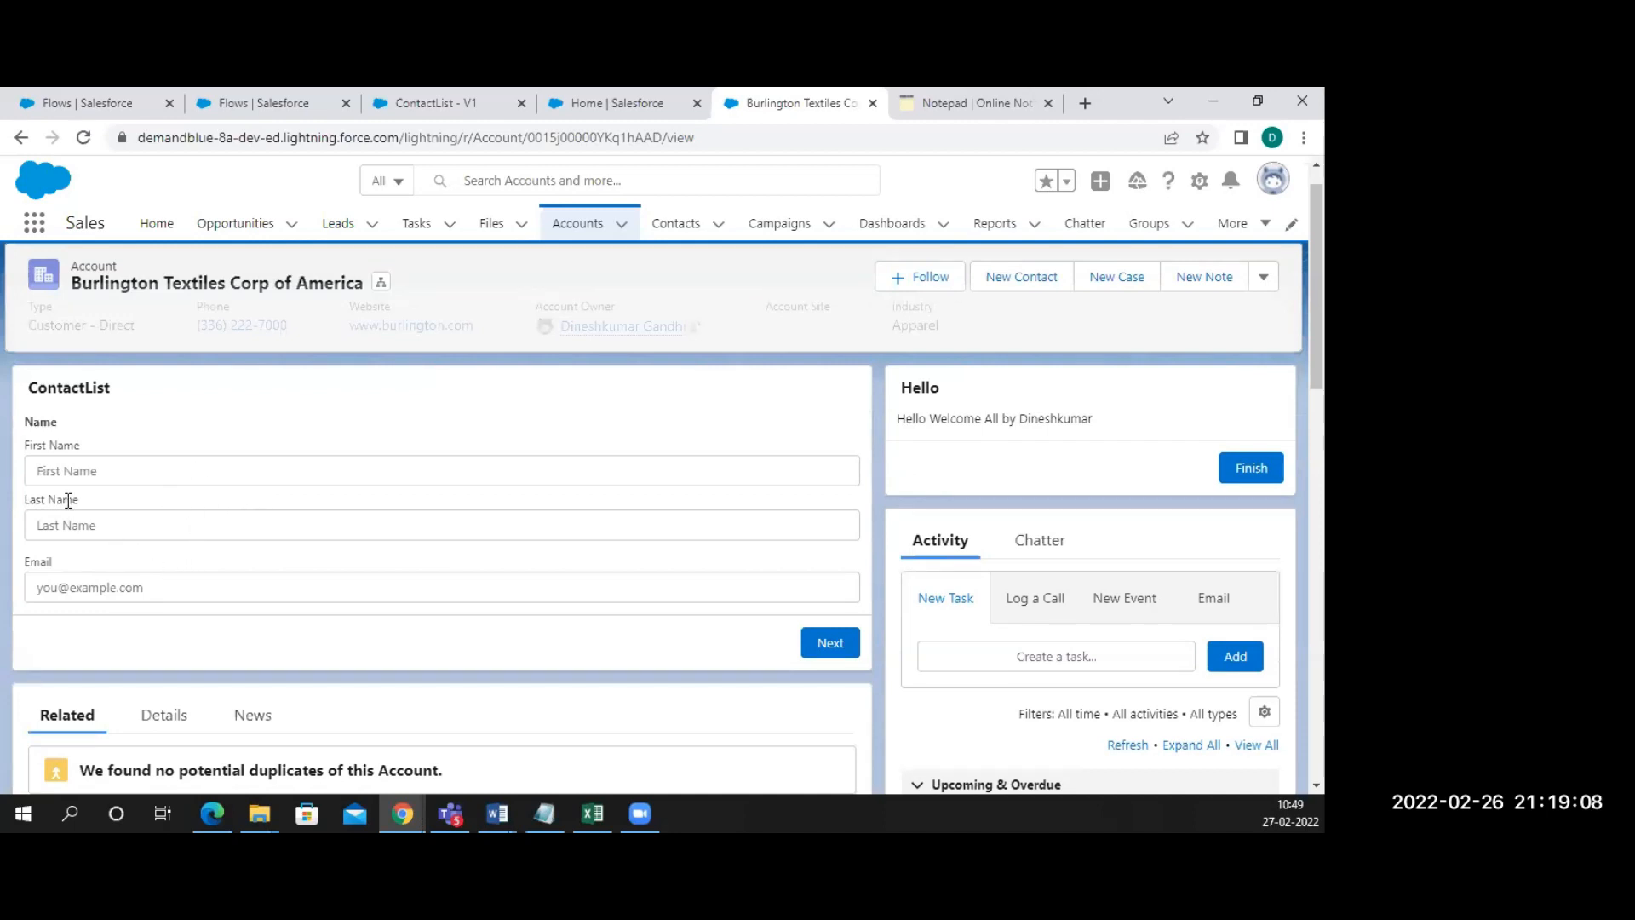
scroll(289, 506, down, 5)
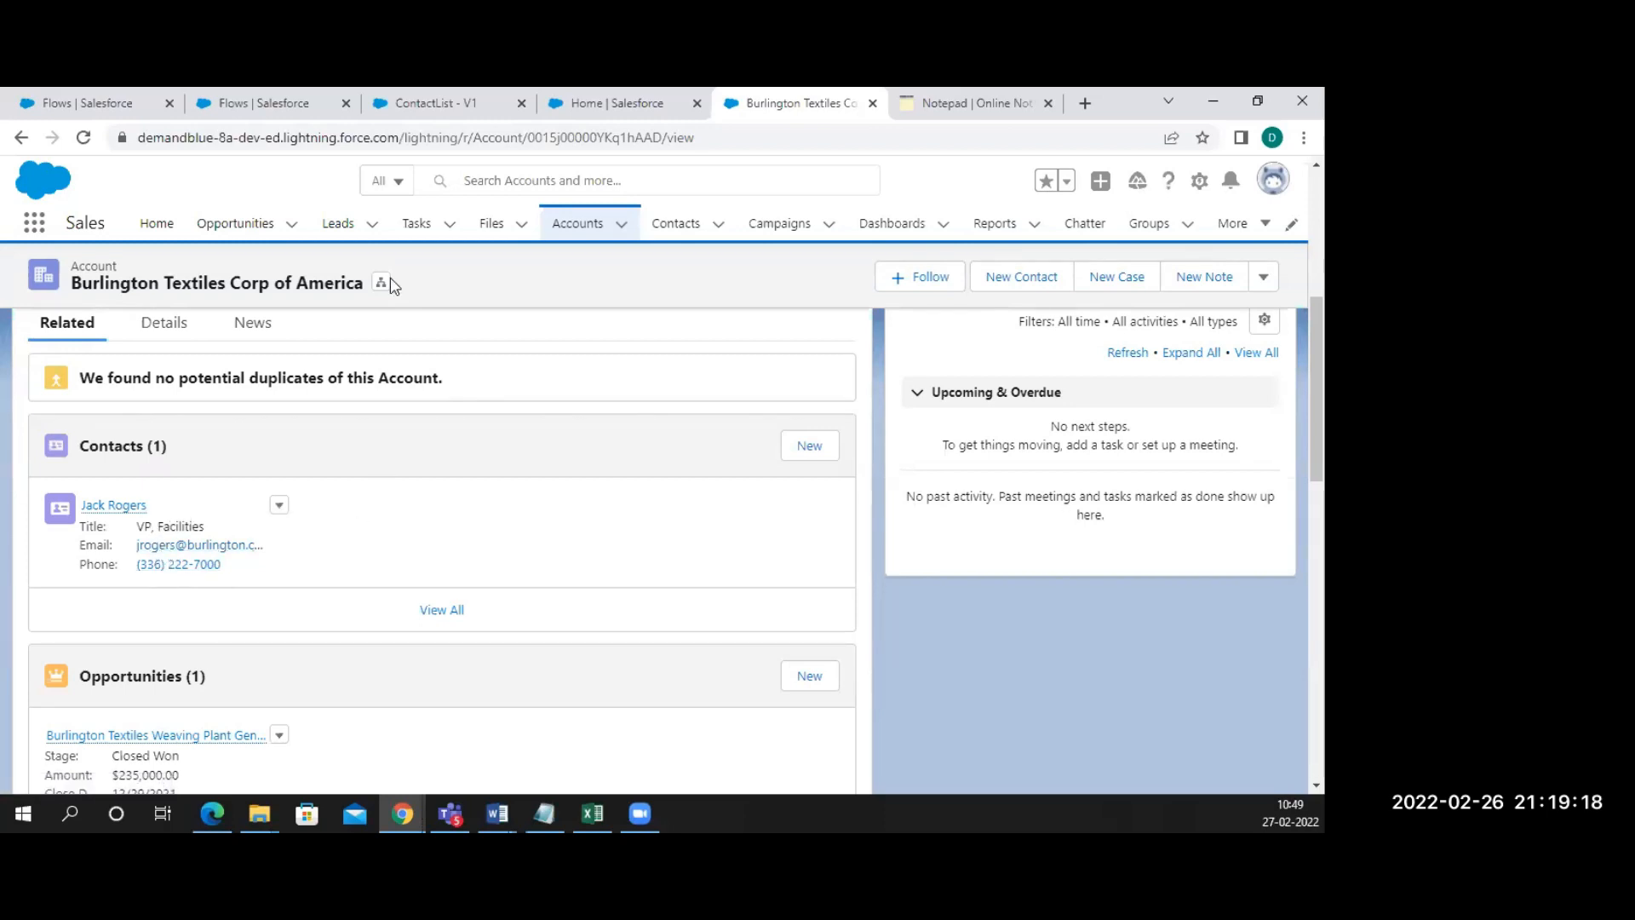
click(413, 96)
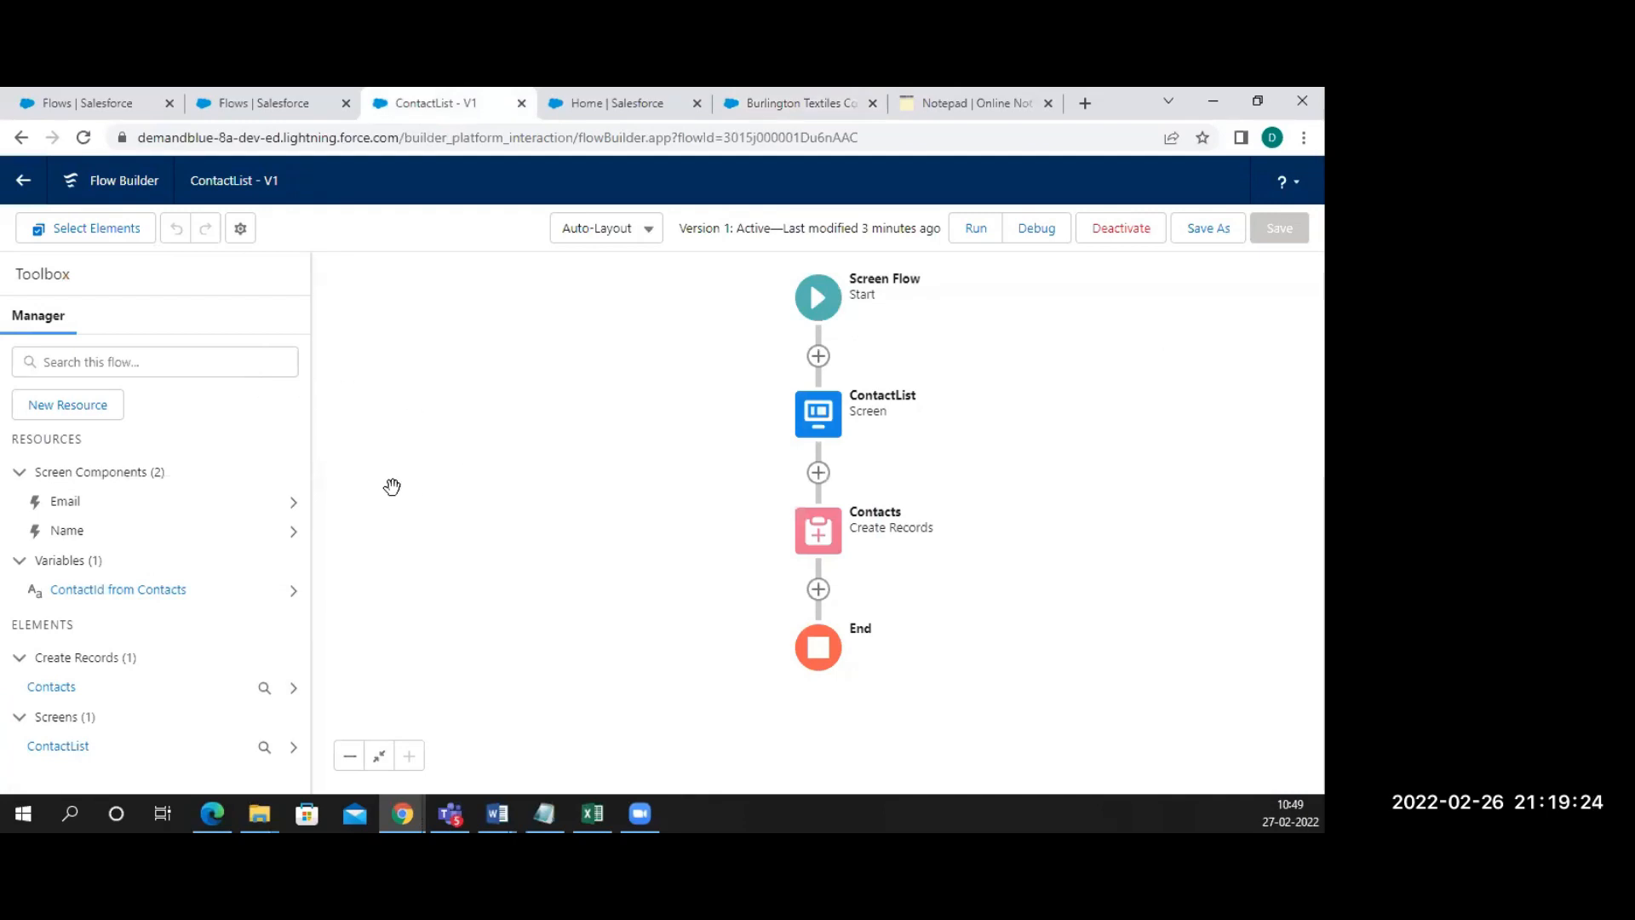
Create a new Variable resource named recordId
click(85, 409)
click(368, 395)
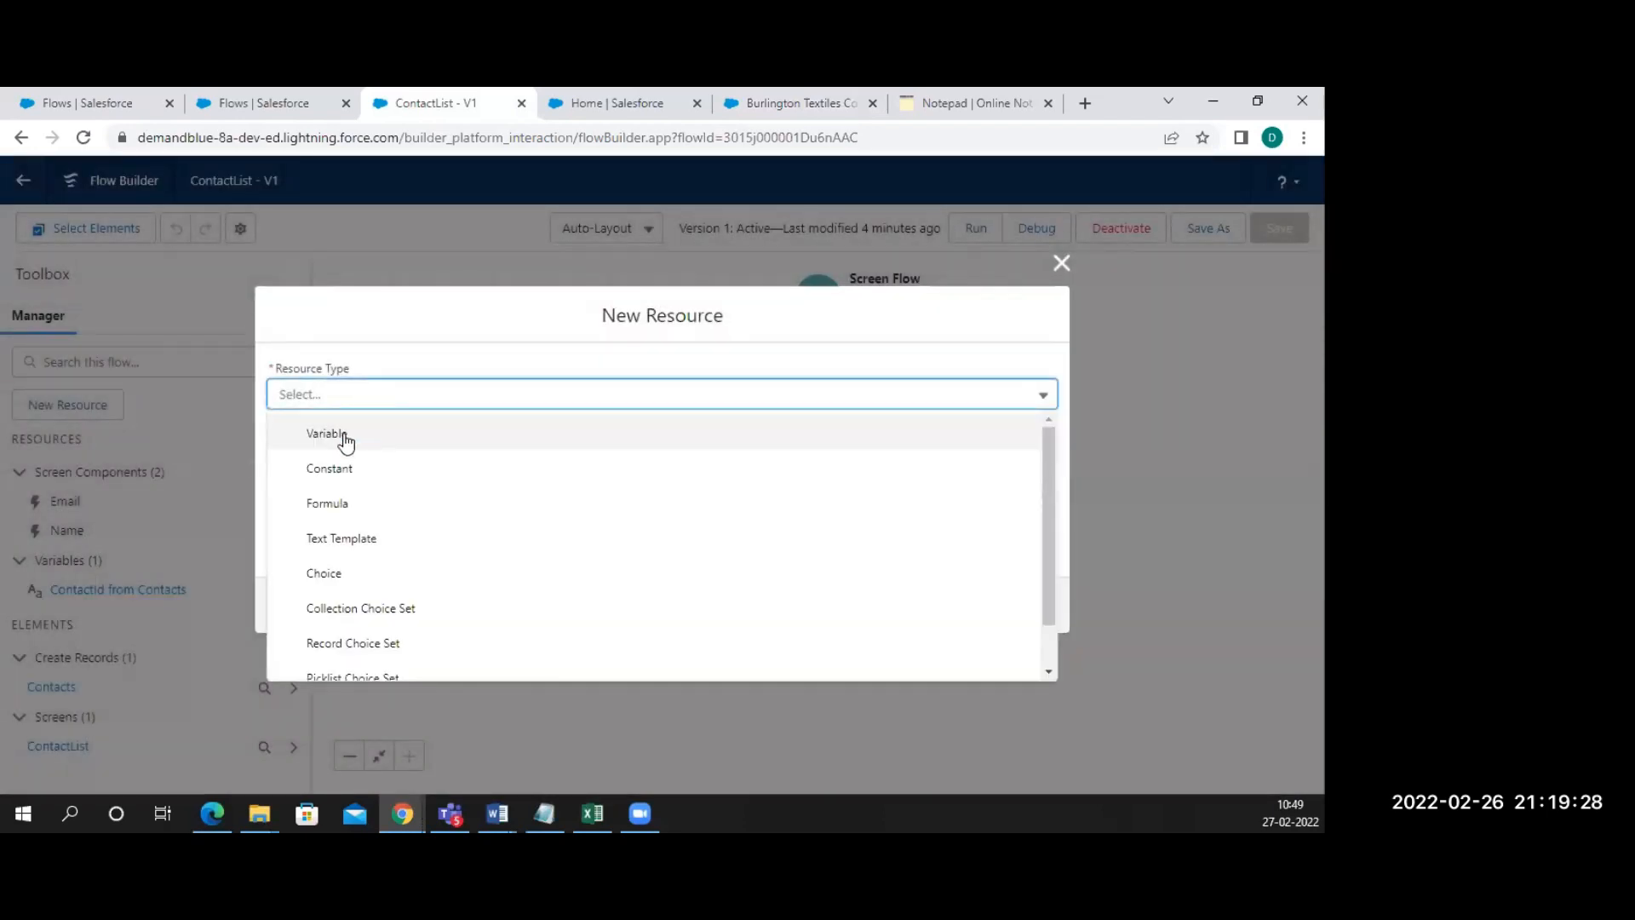
click(342, 433)
click(353, 432)
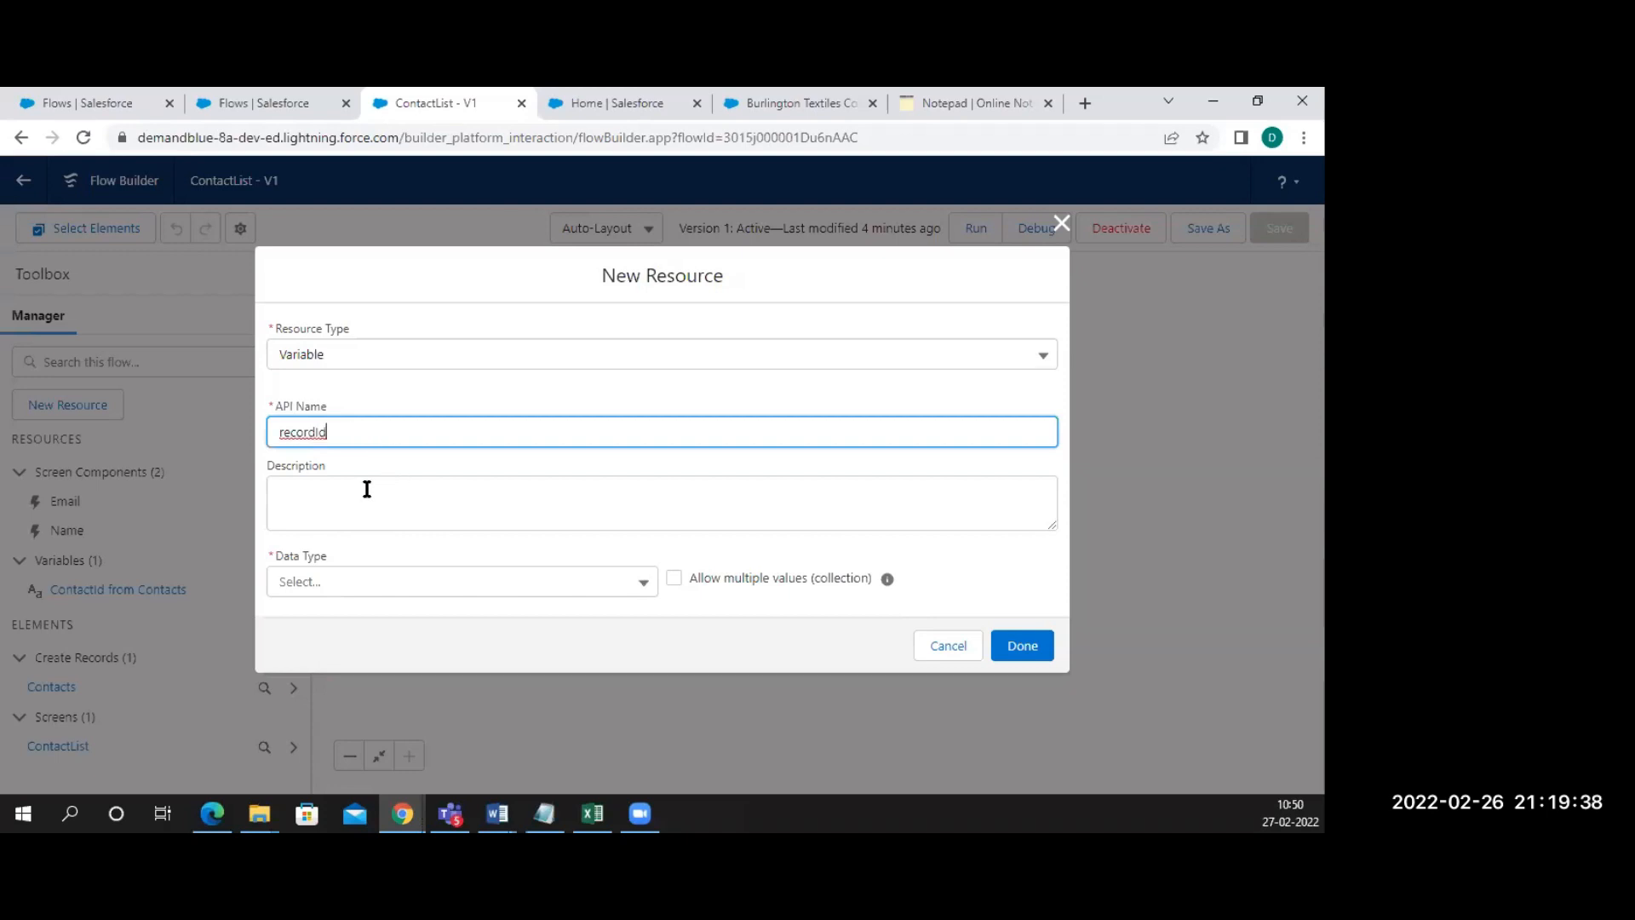
Make recordId a Record of the Account object, available for input, and finish it
click(490, 583)
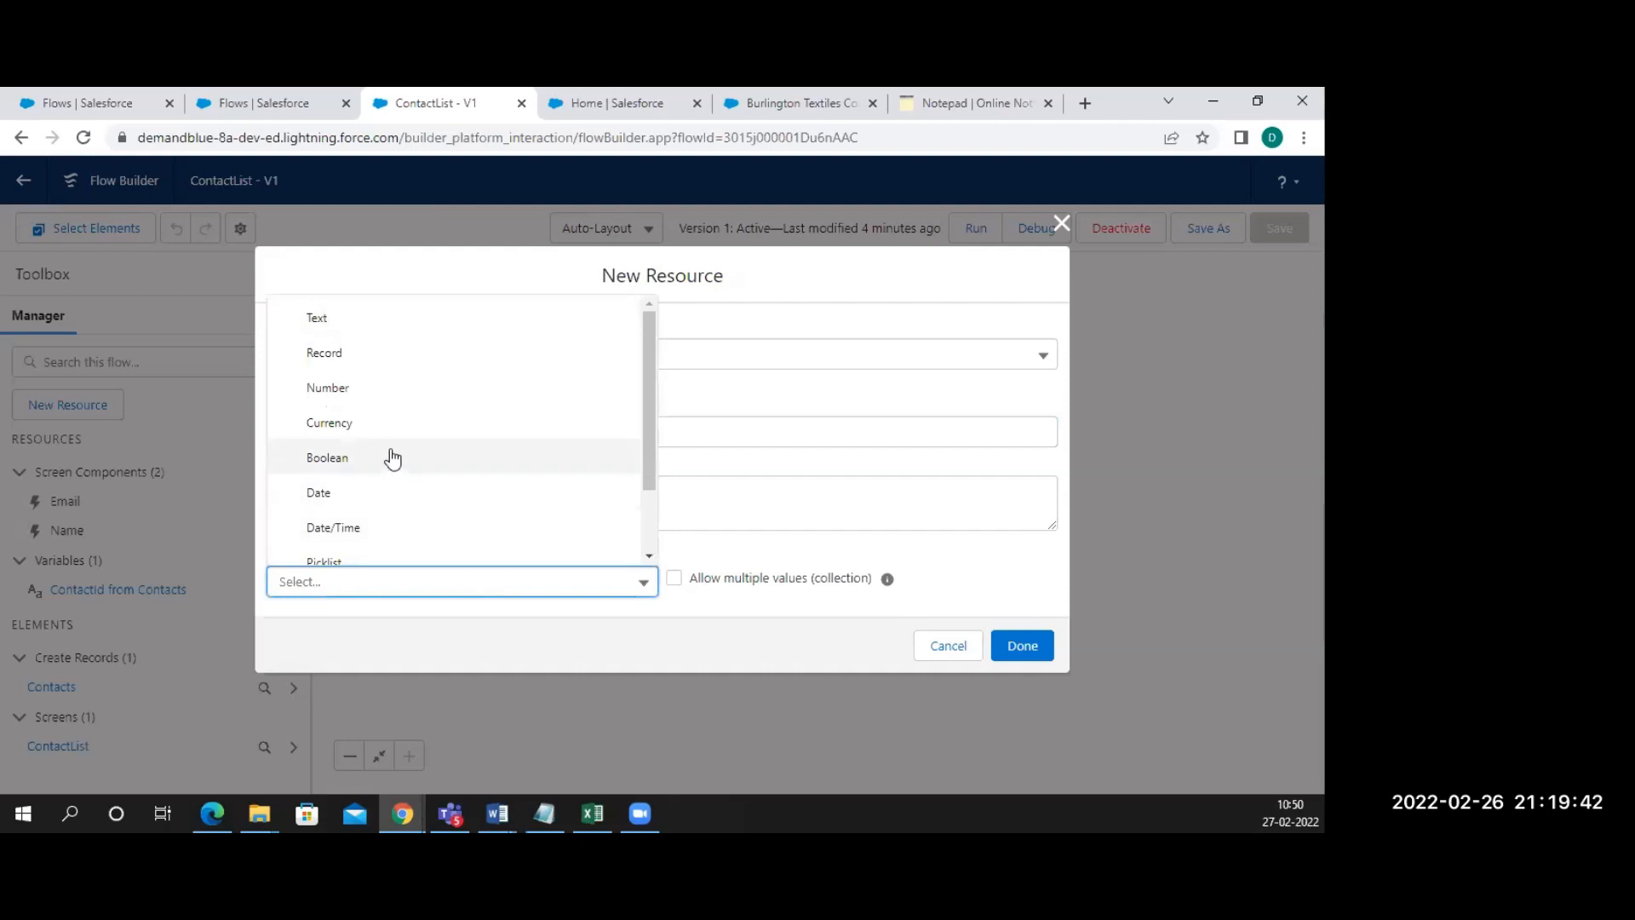
scroll(376, 487, down, 1)
scroll(449, 459, up, 1)
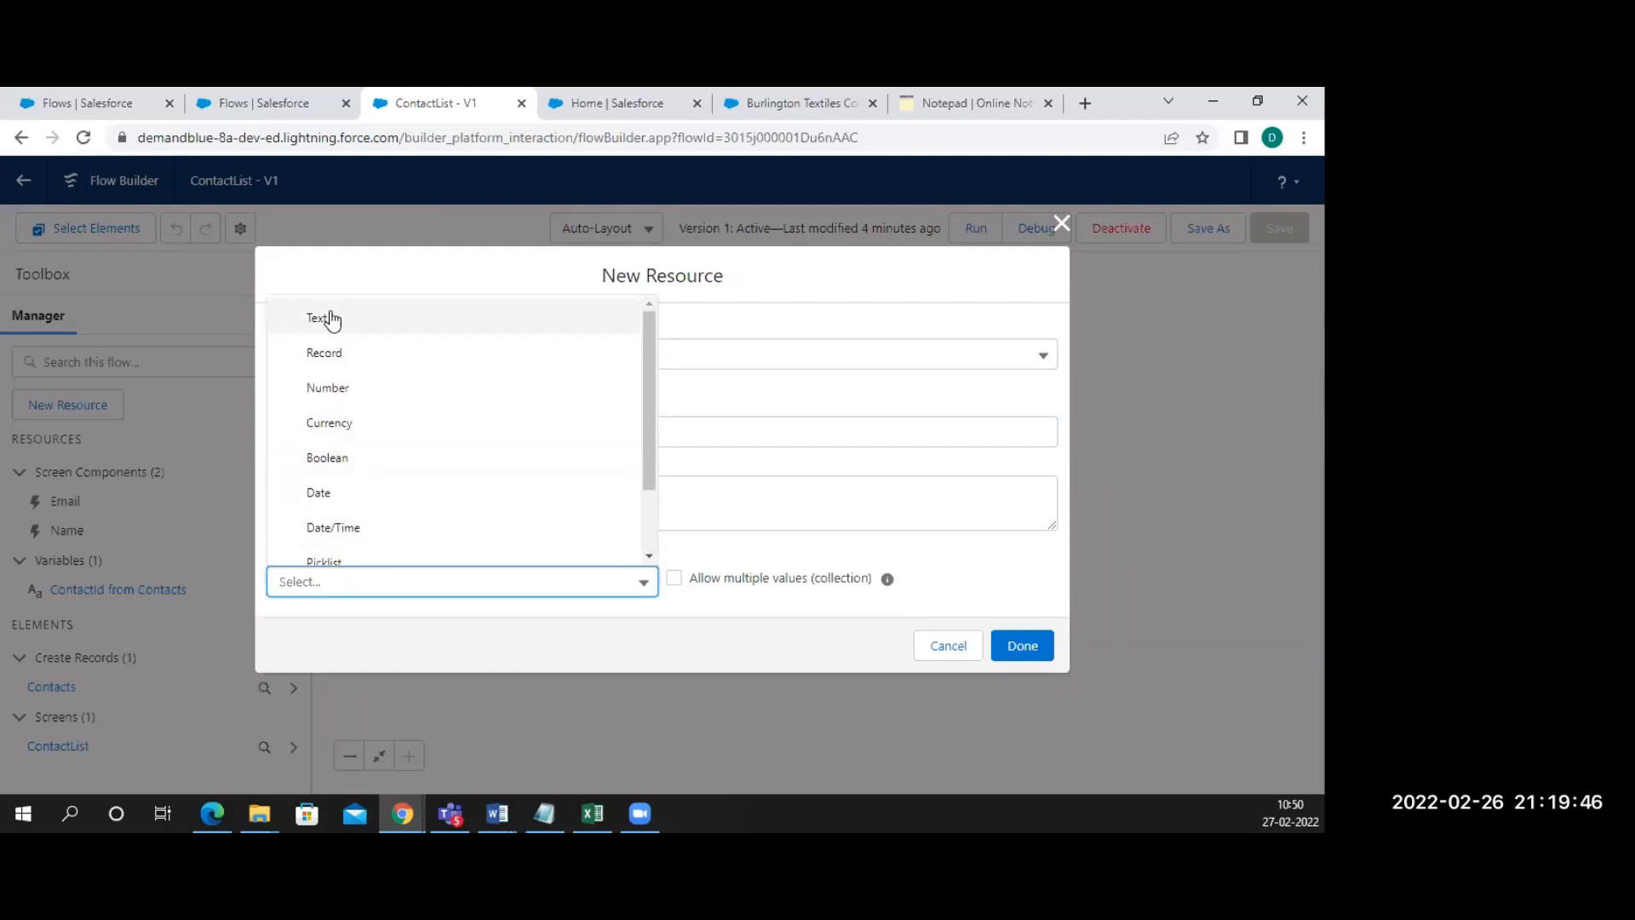
click(326, 362)
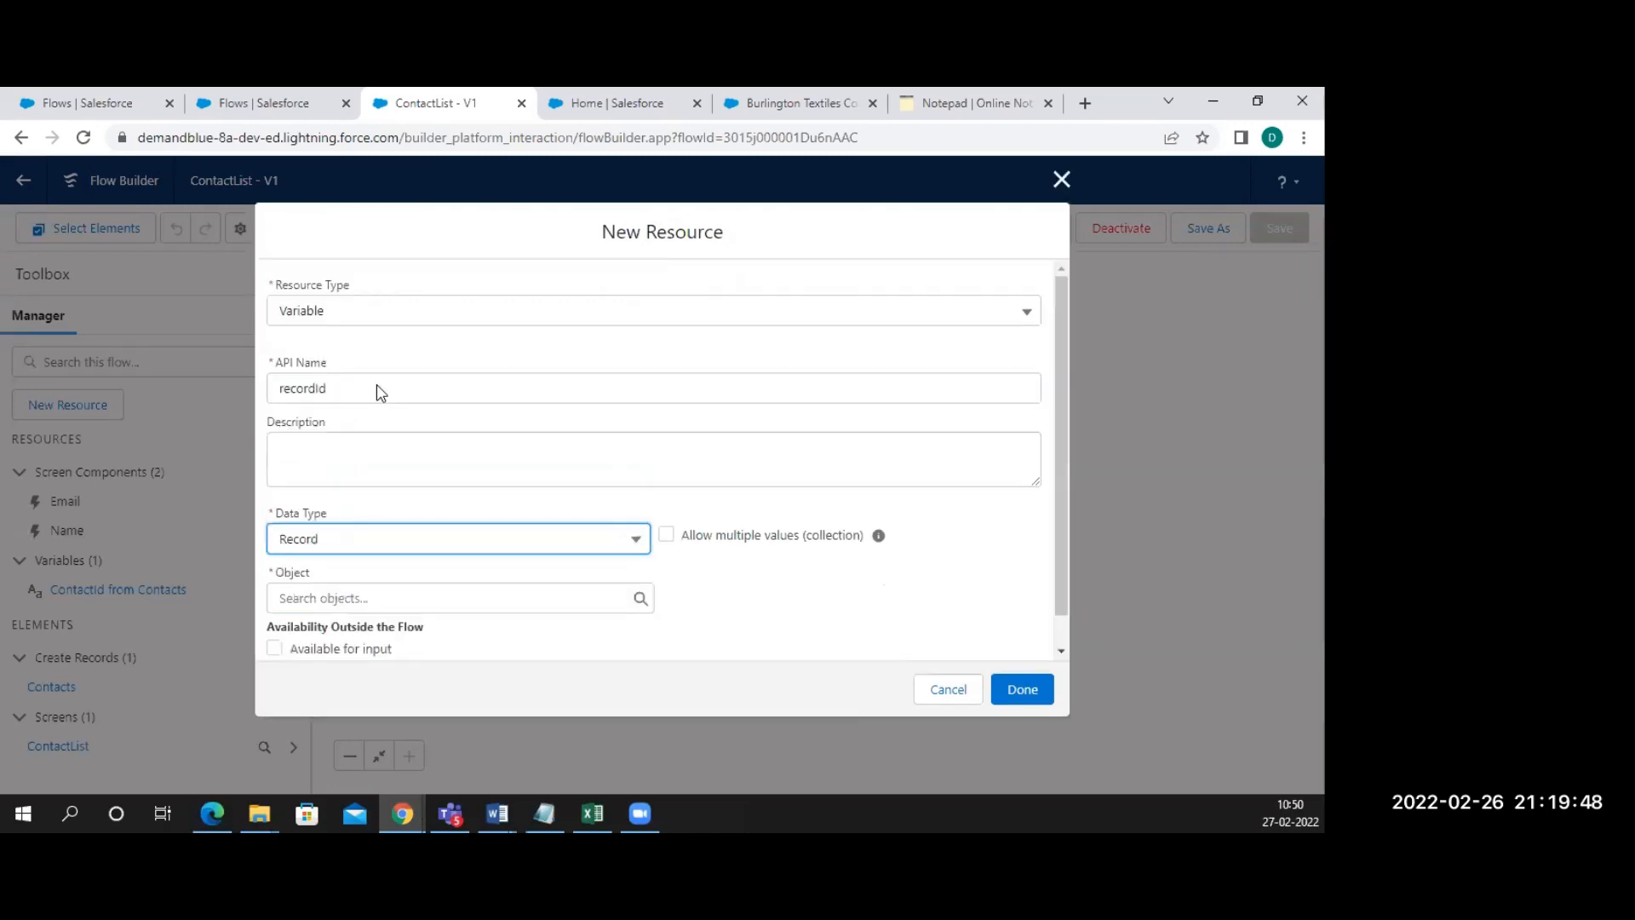
click(367, 596)
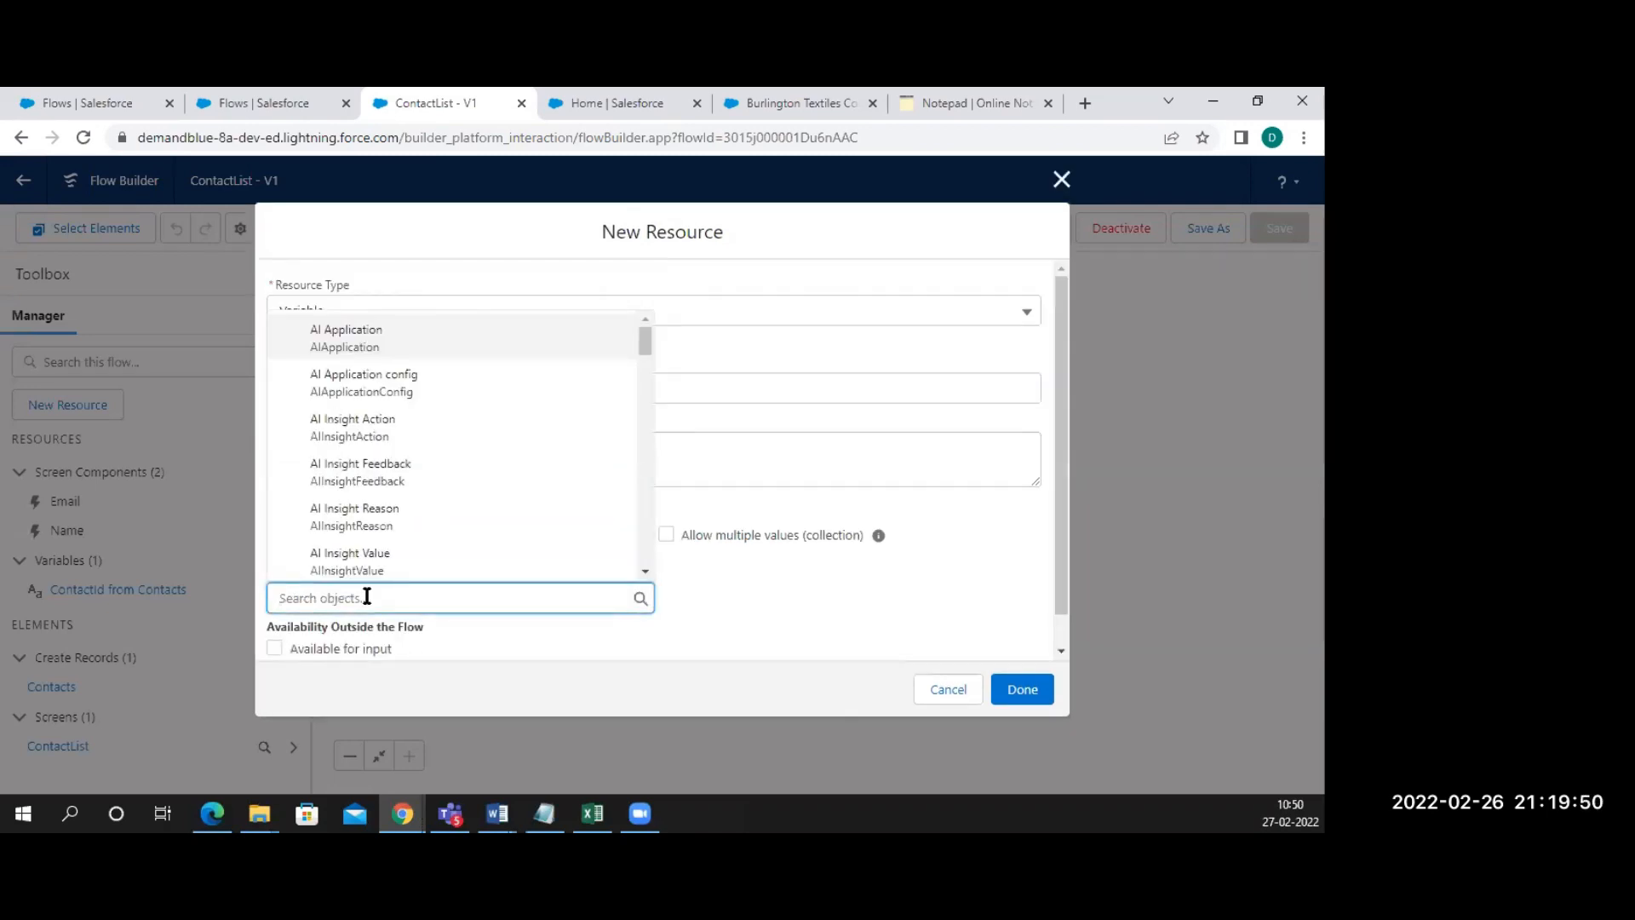
text(acc)
click(356, 379)
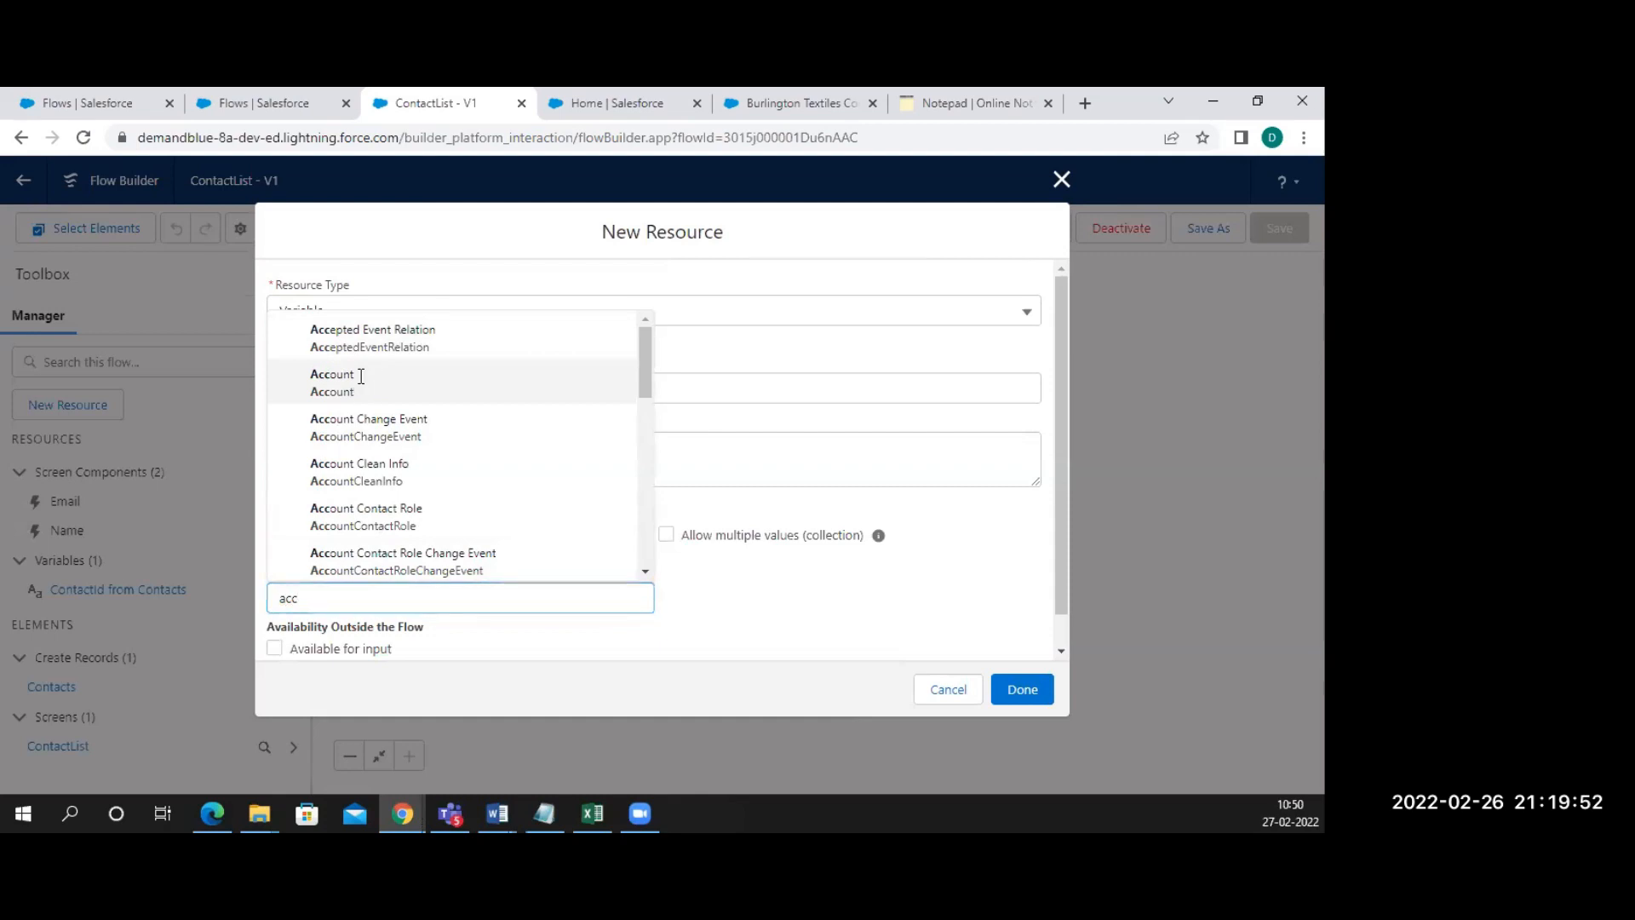
scroll(515, 554, down, 1)
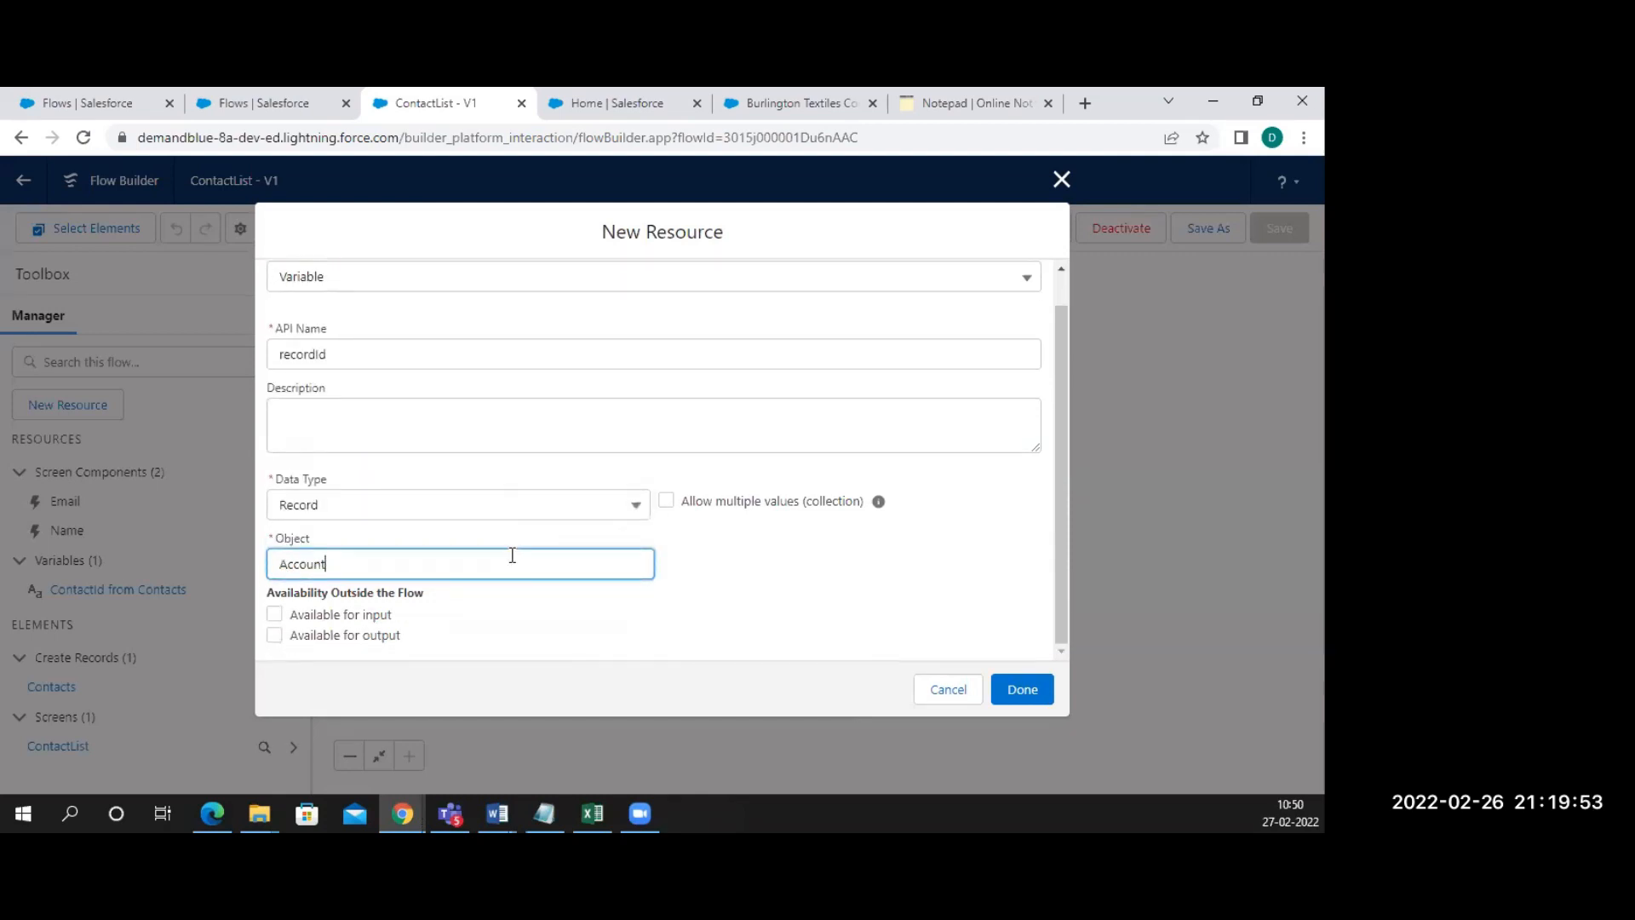
click(333, 617)
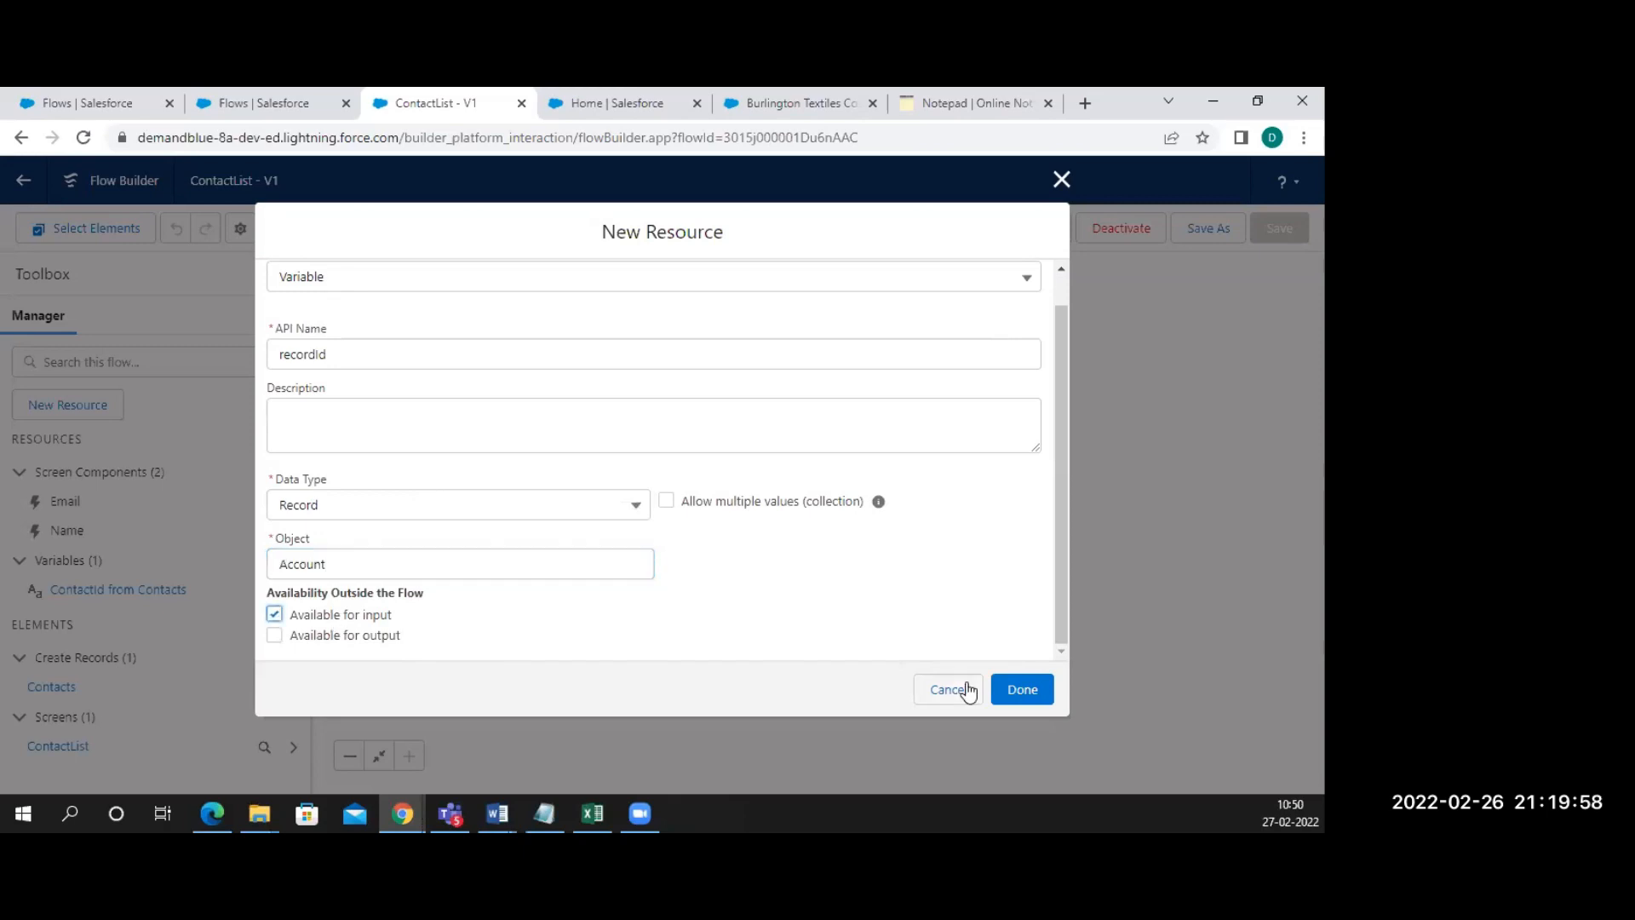
scroll(934, 609, up, 1)
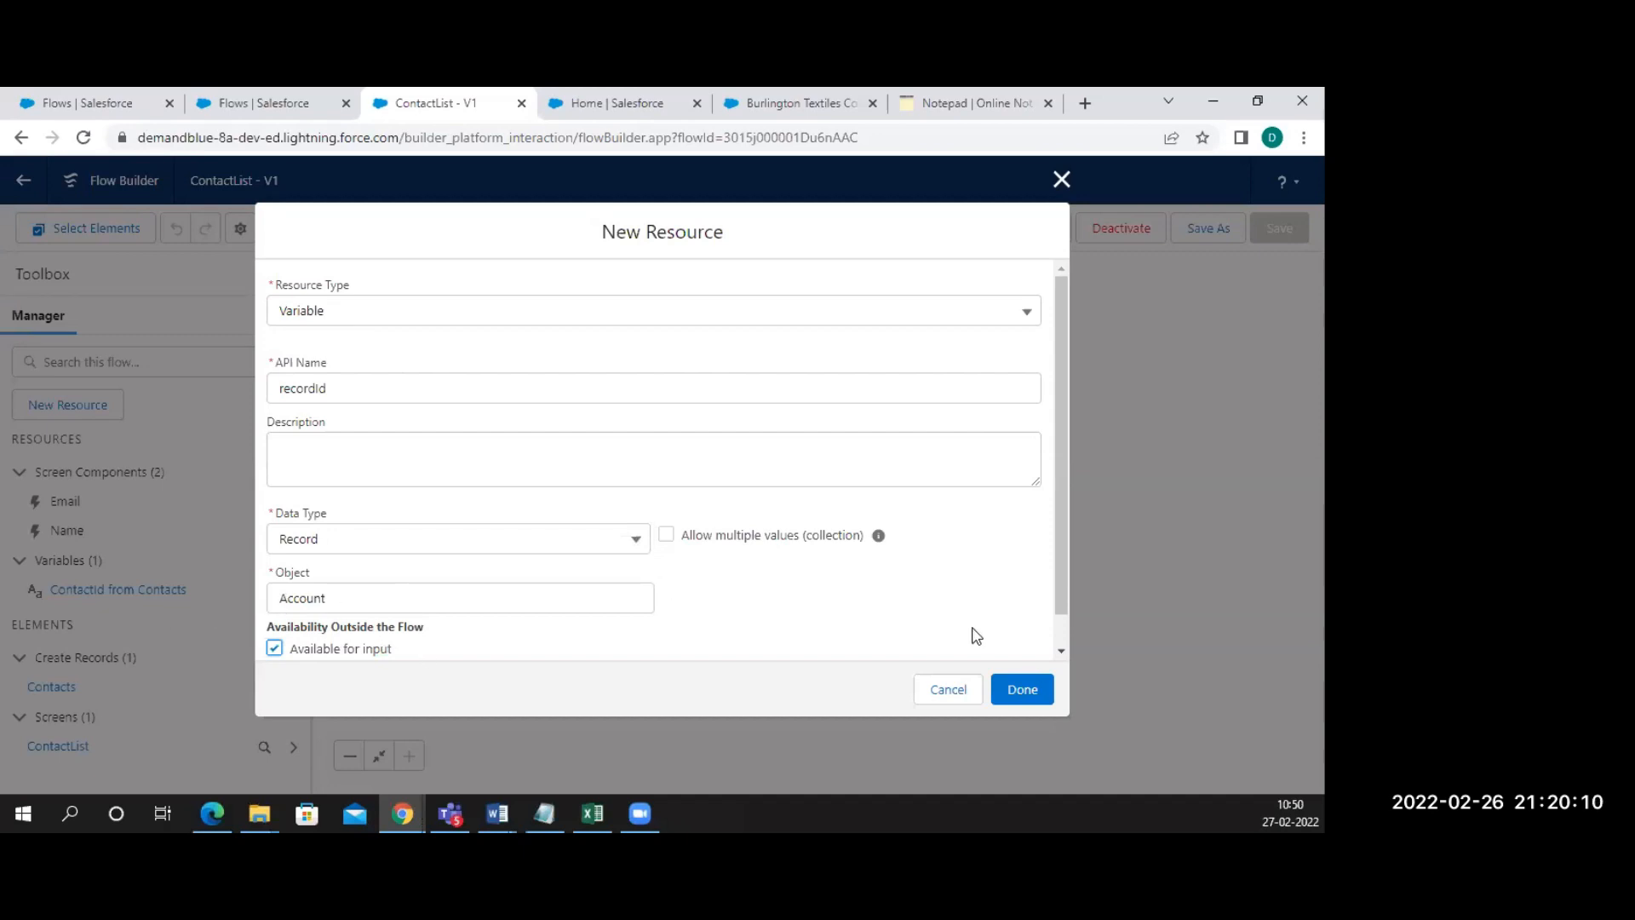
click(1014, 688)
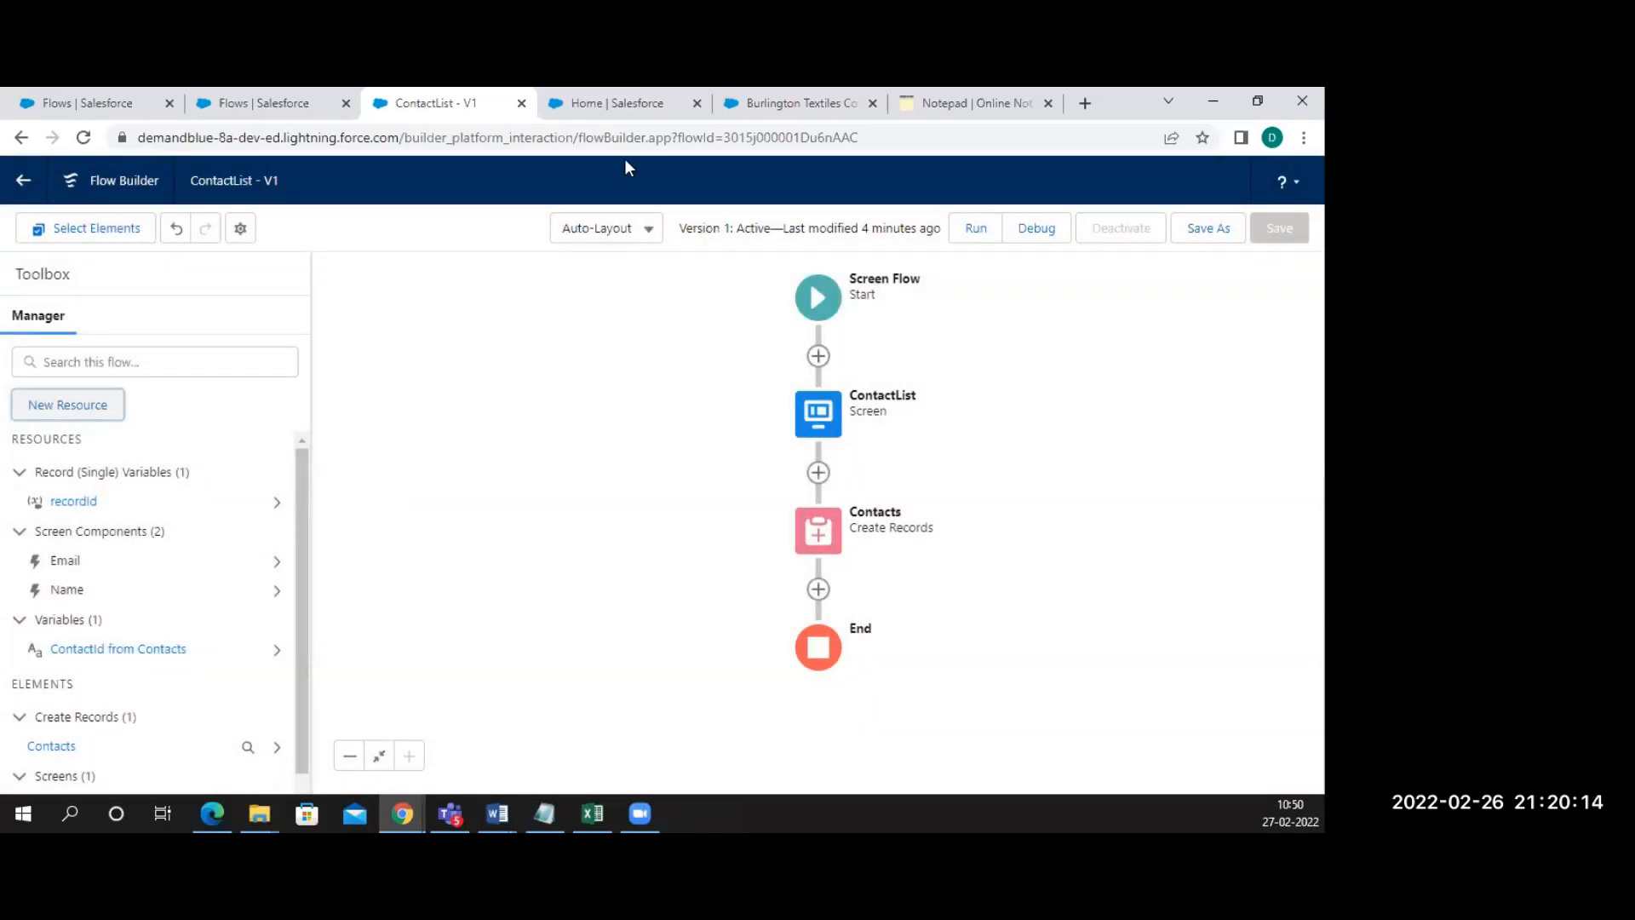
Open the Burlington Textiles Account Record Page in Lightning App Builder
click(813, 109)
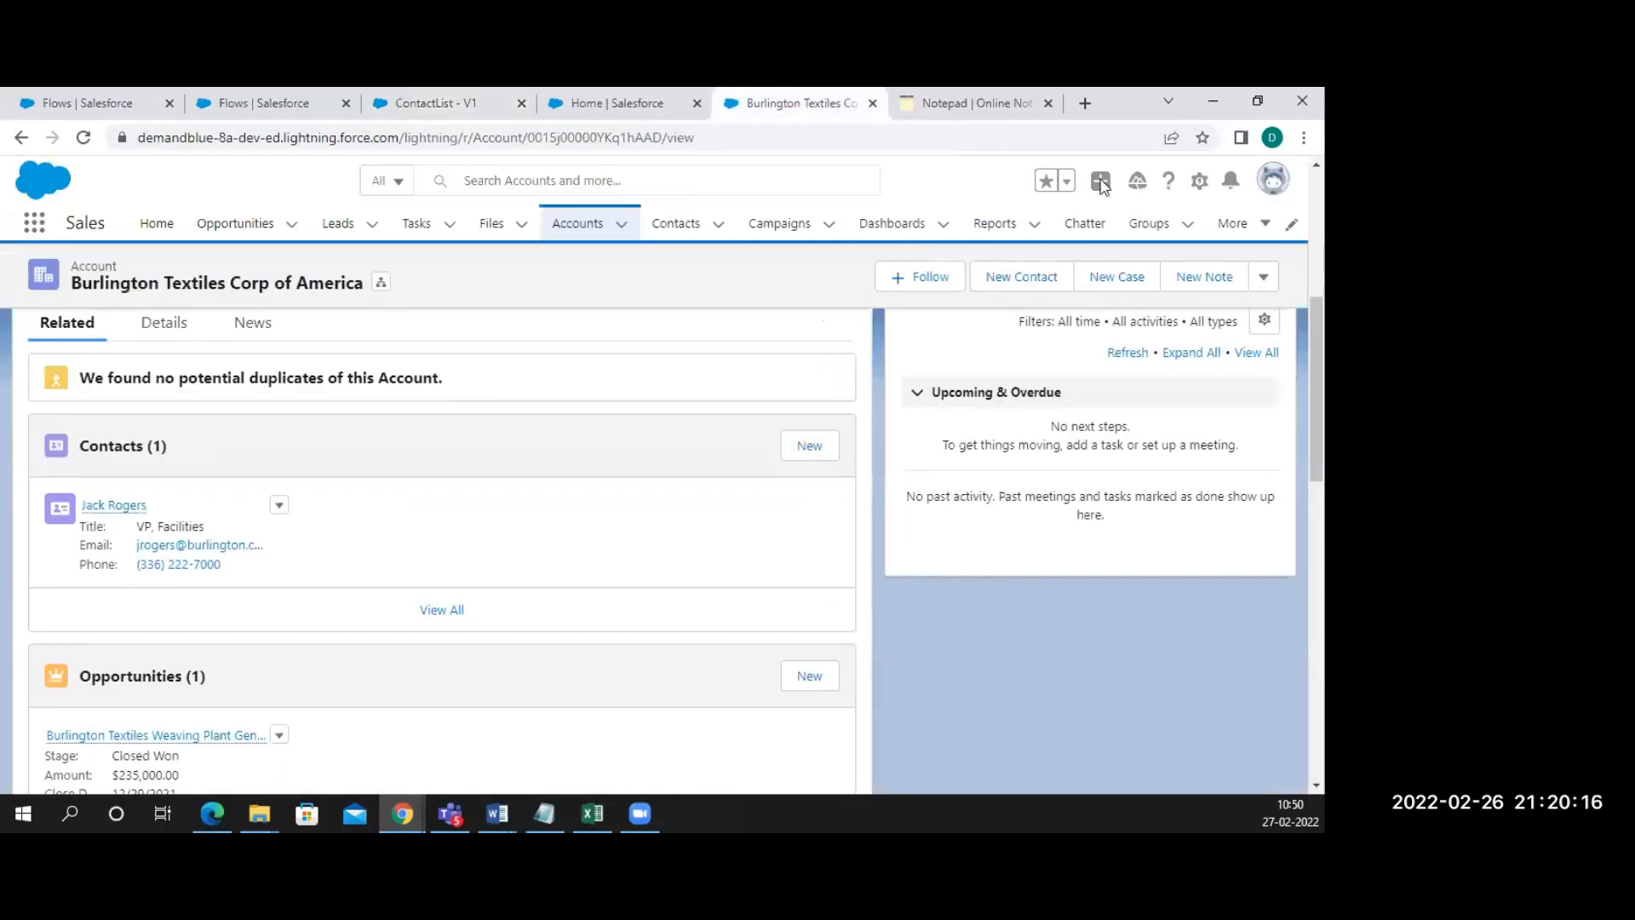
click(1200, 181)
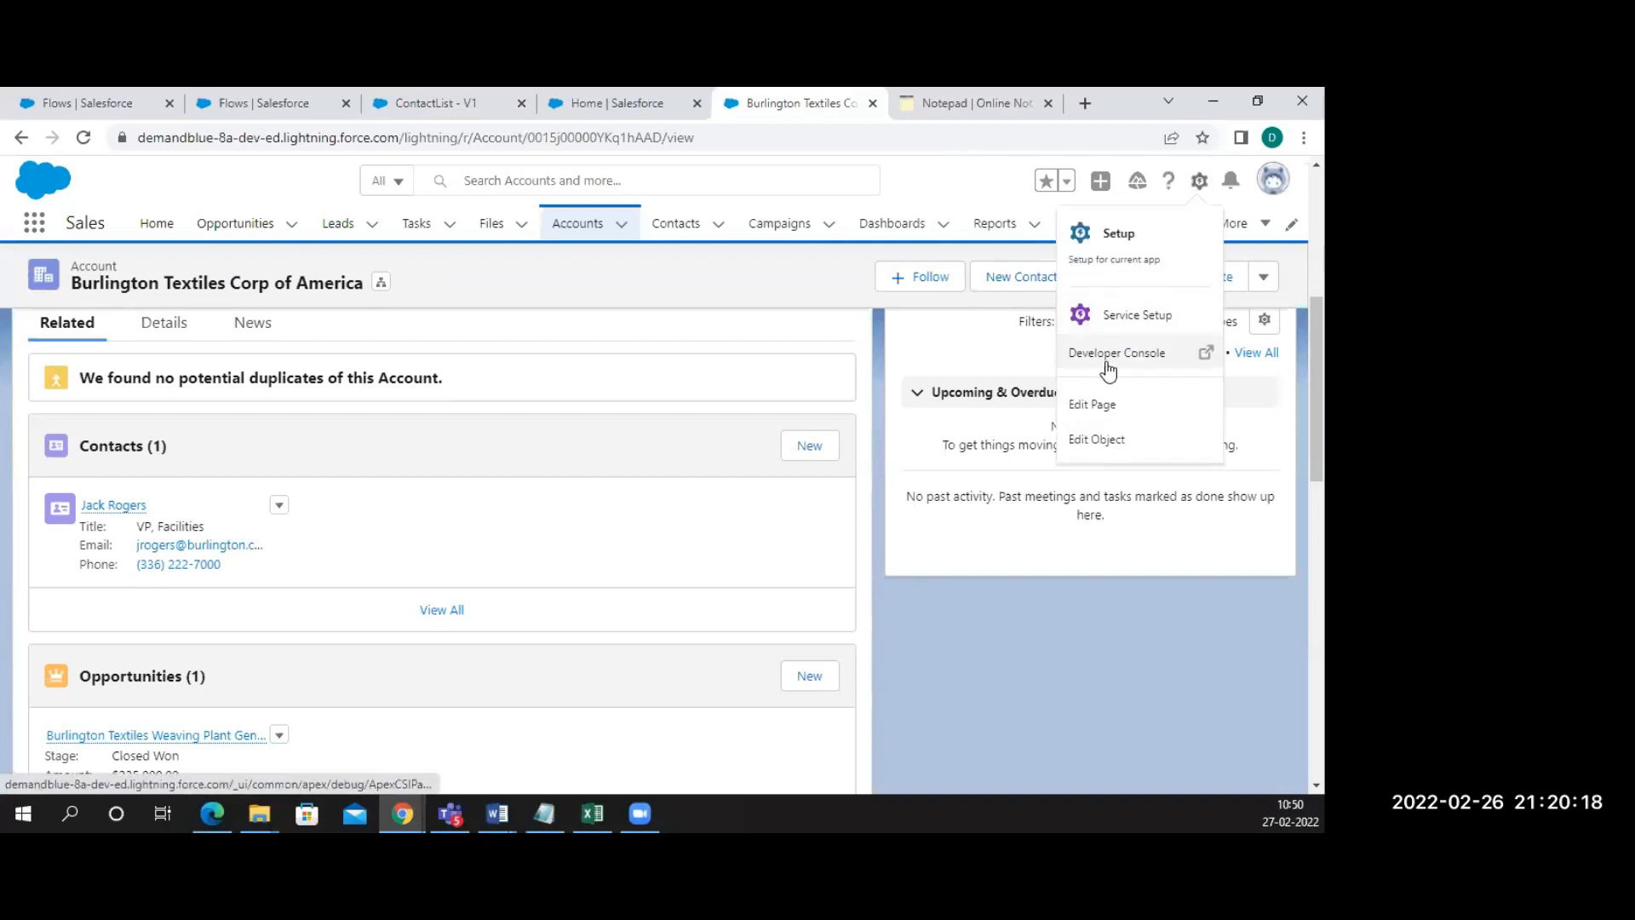
click(1098, 408)
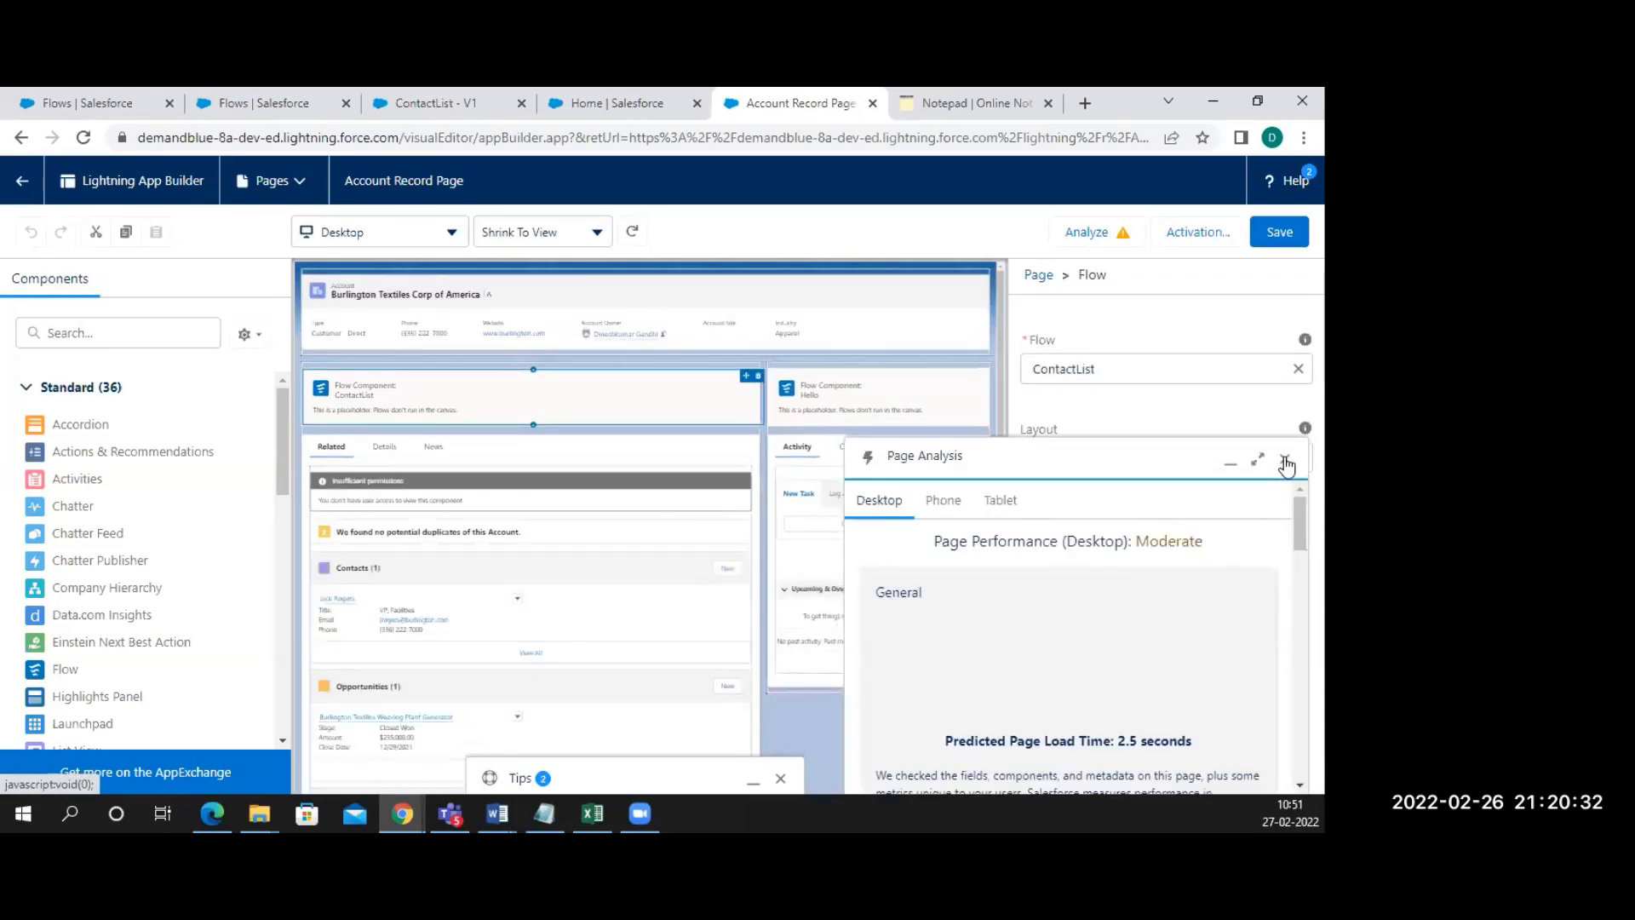
click(1286, 464)
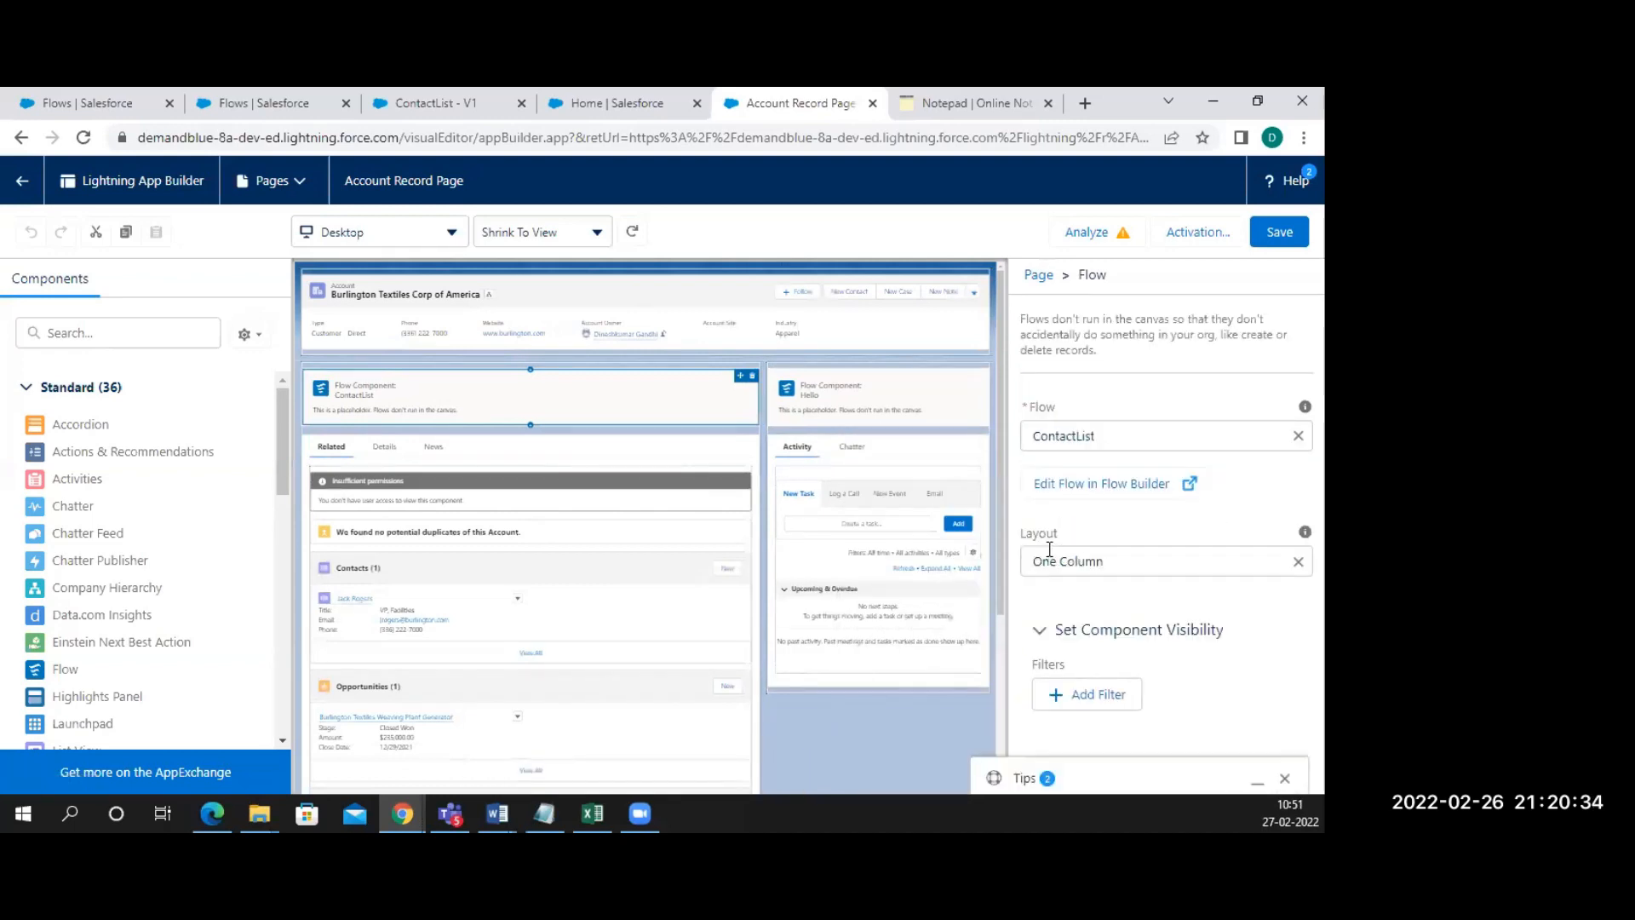
Review the ContactList component's visibility settings, then return to the ContactList flow
click(1042, 634)
click(1062, 635)
click(1093, 694)
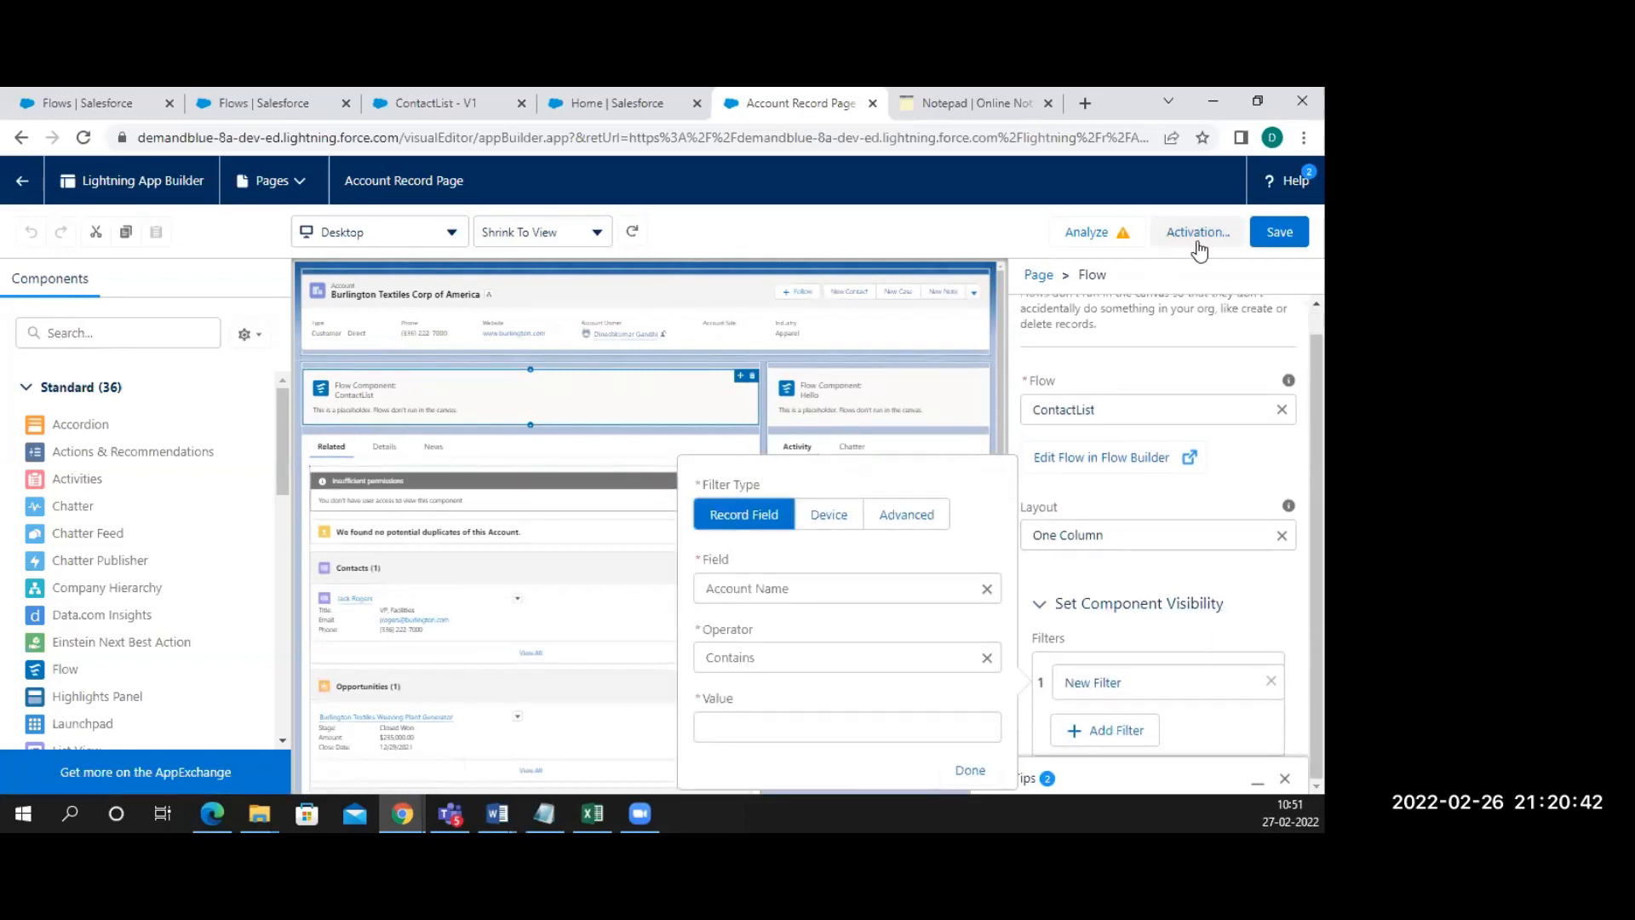
click(433, 94)
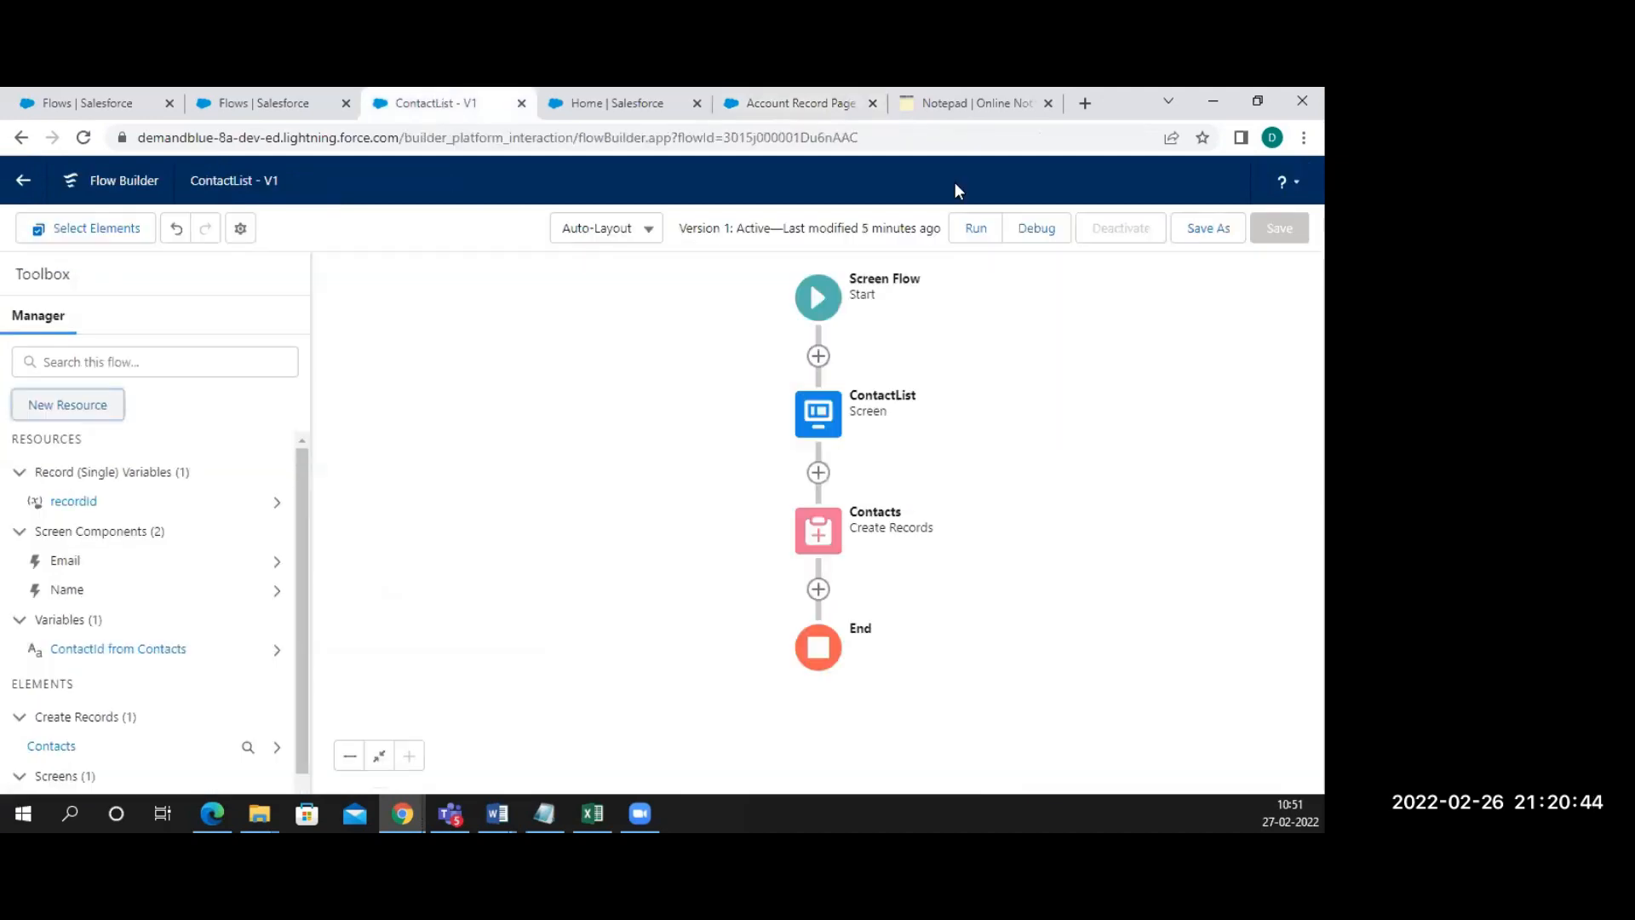
Save ContactList as new Version 2, activate it, and go to the Setup home page
click(1212, 242)
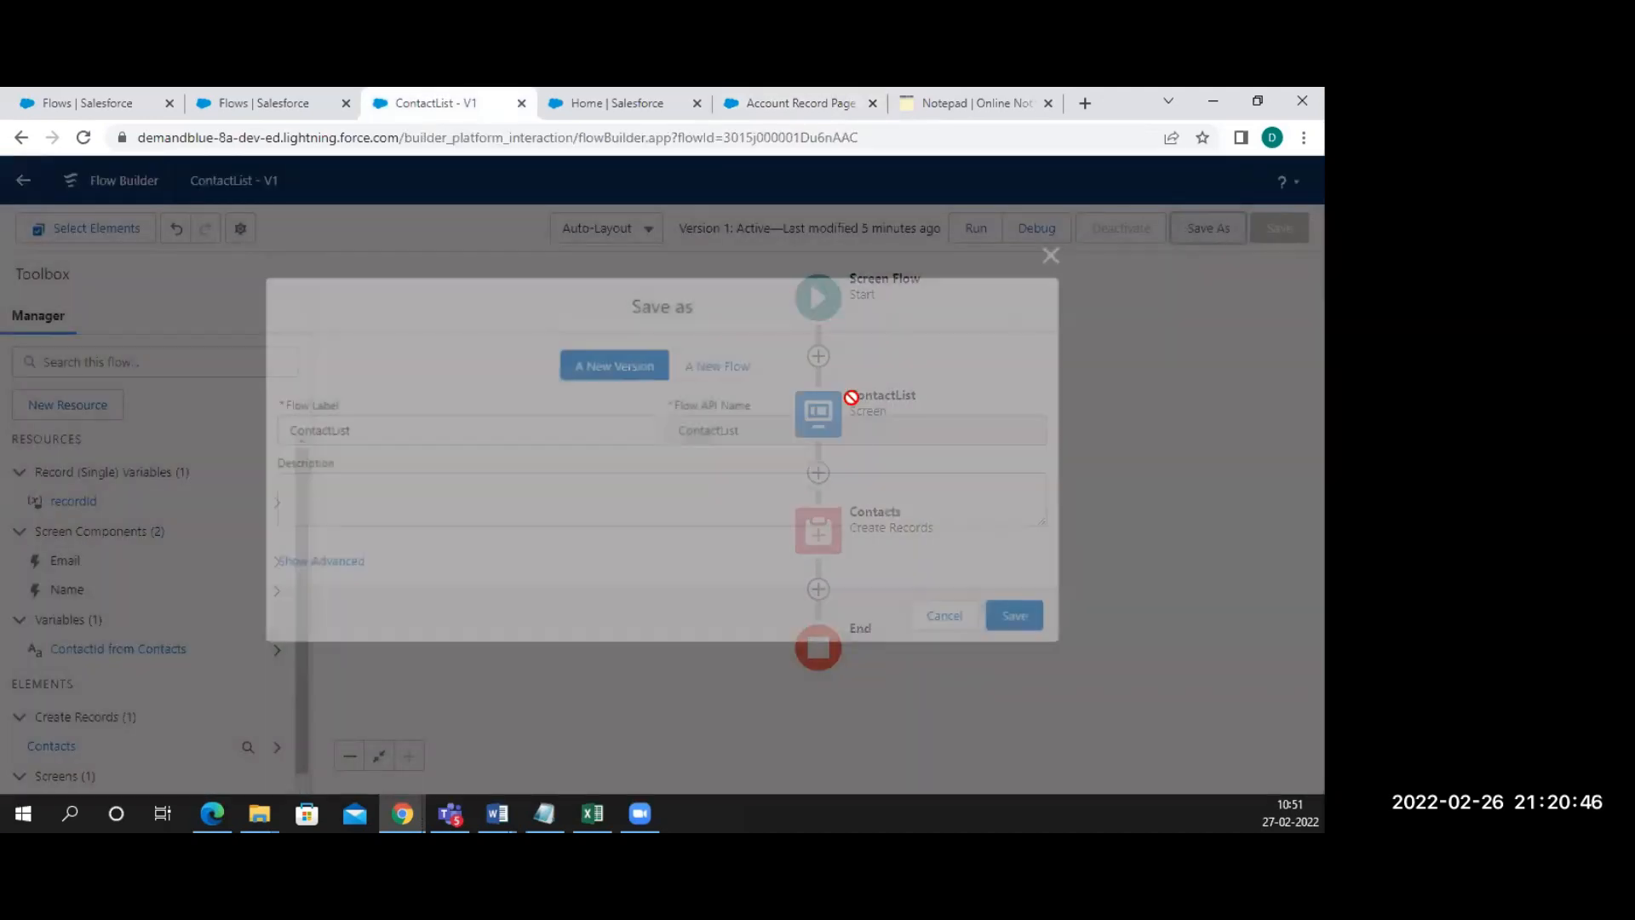
click(1013, 610)
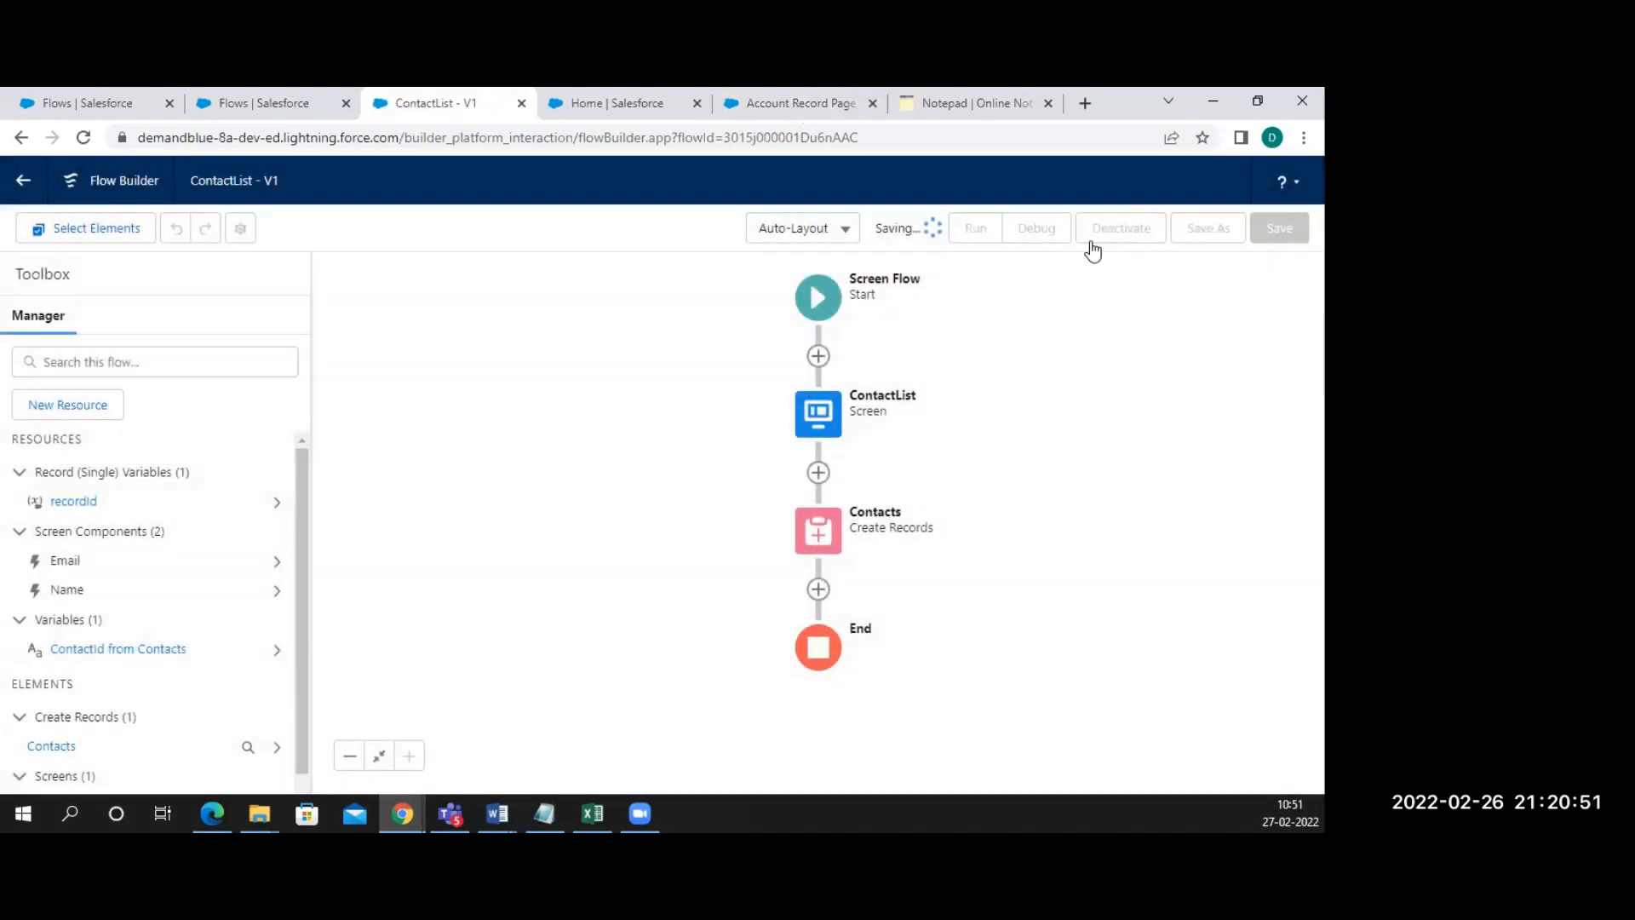
click(1121, 230)
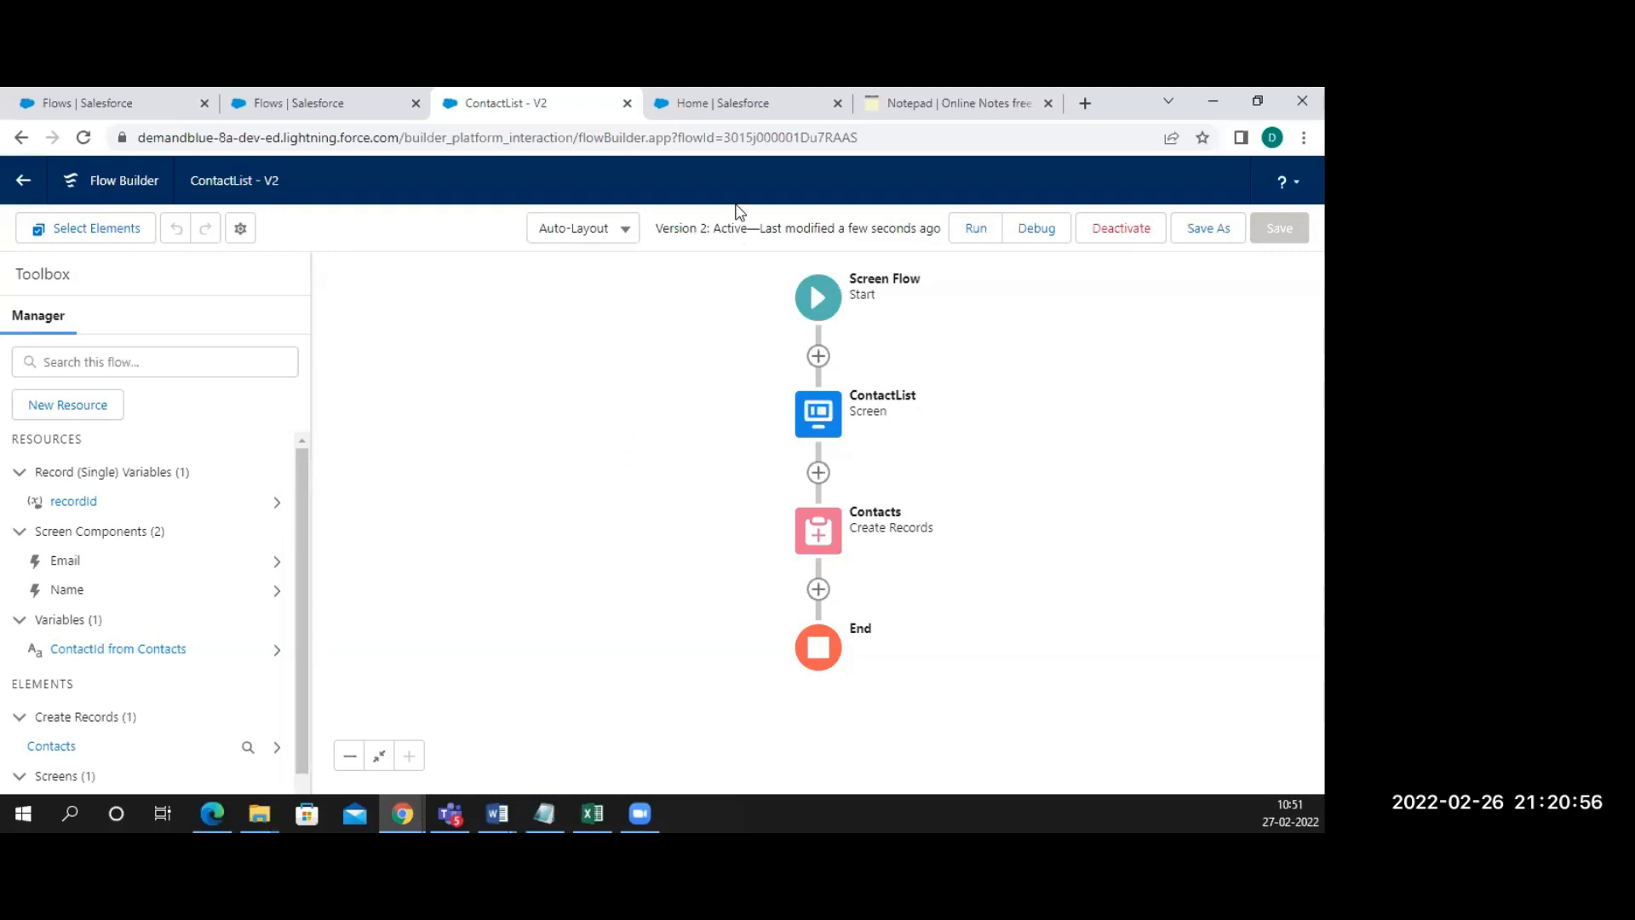
click(721, 109)
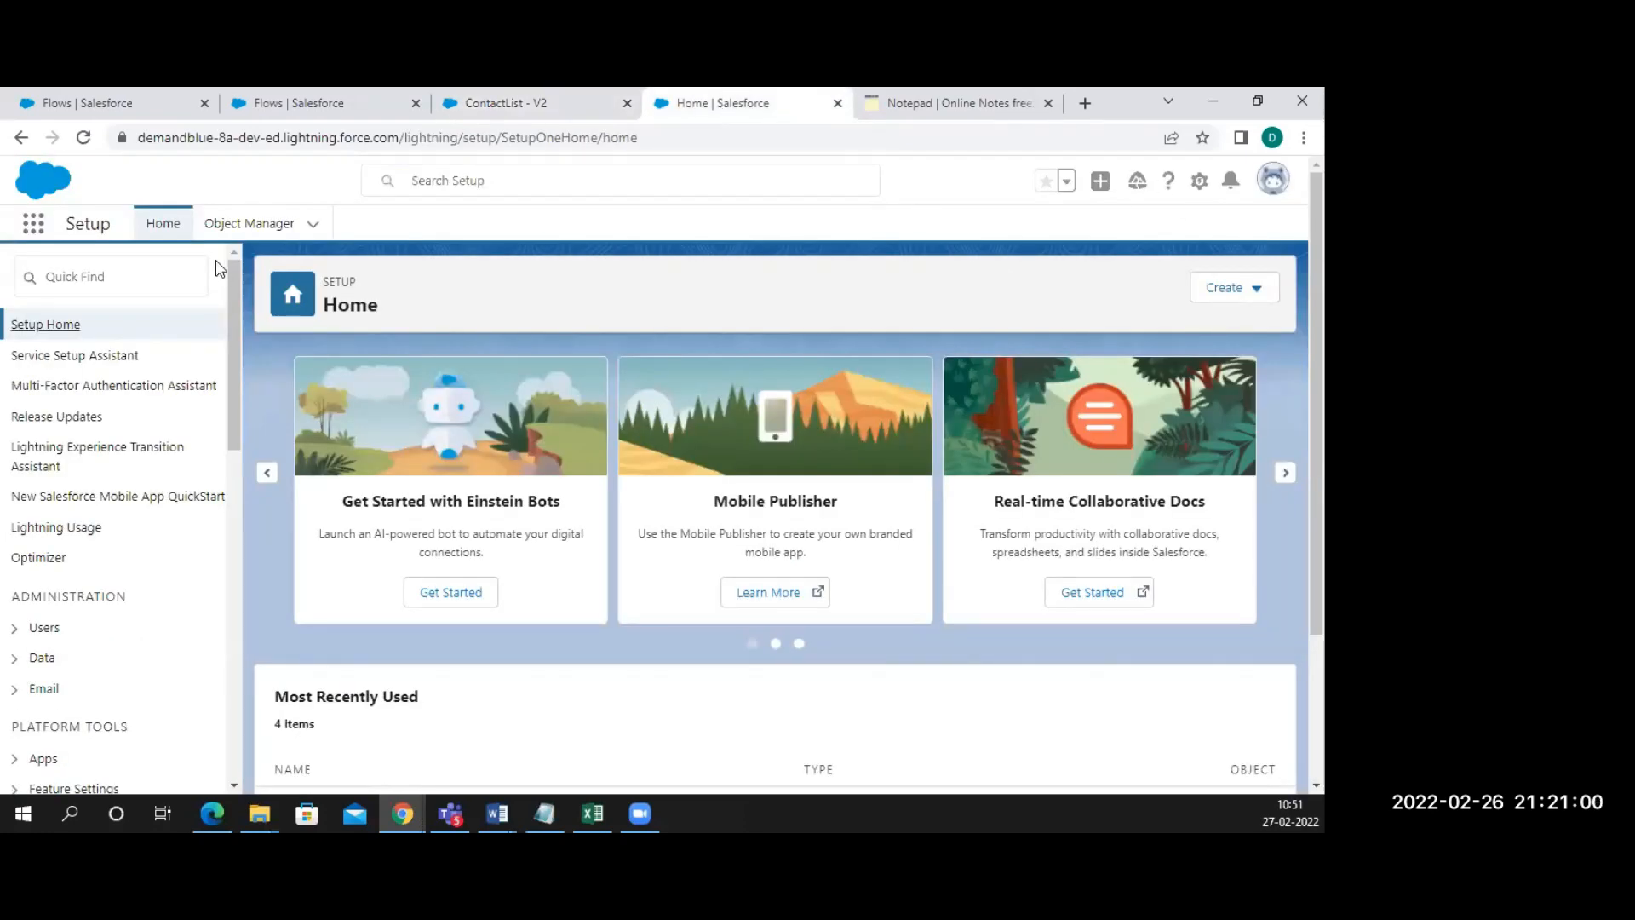
click(33, 223)
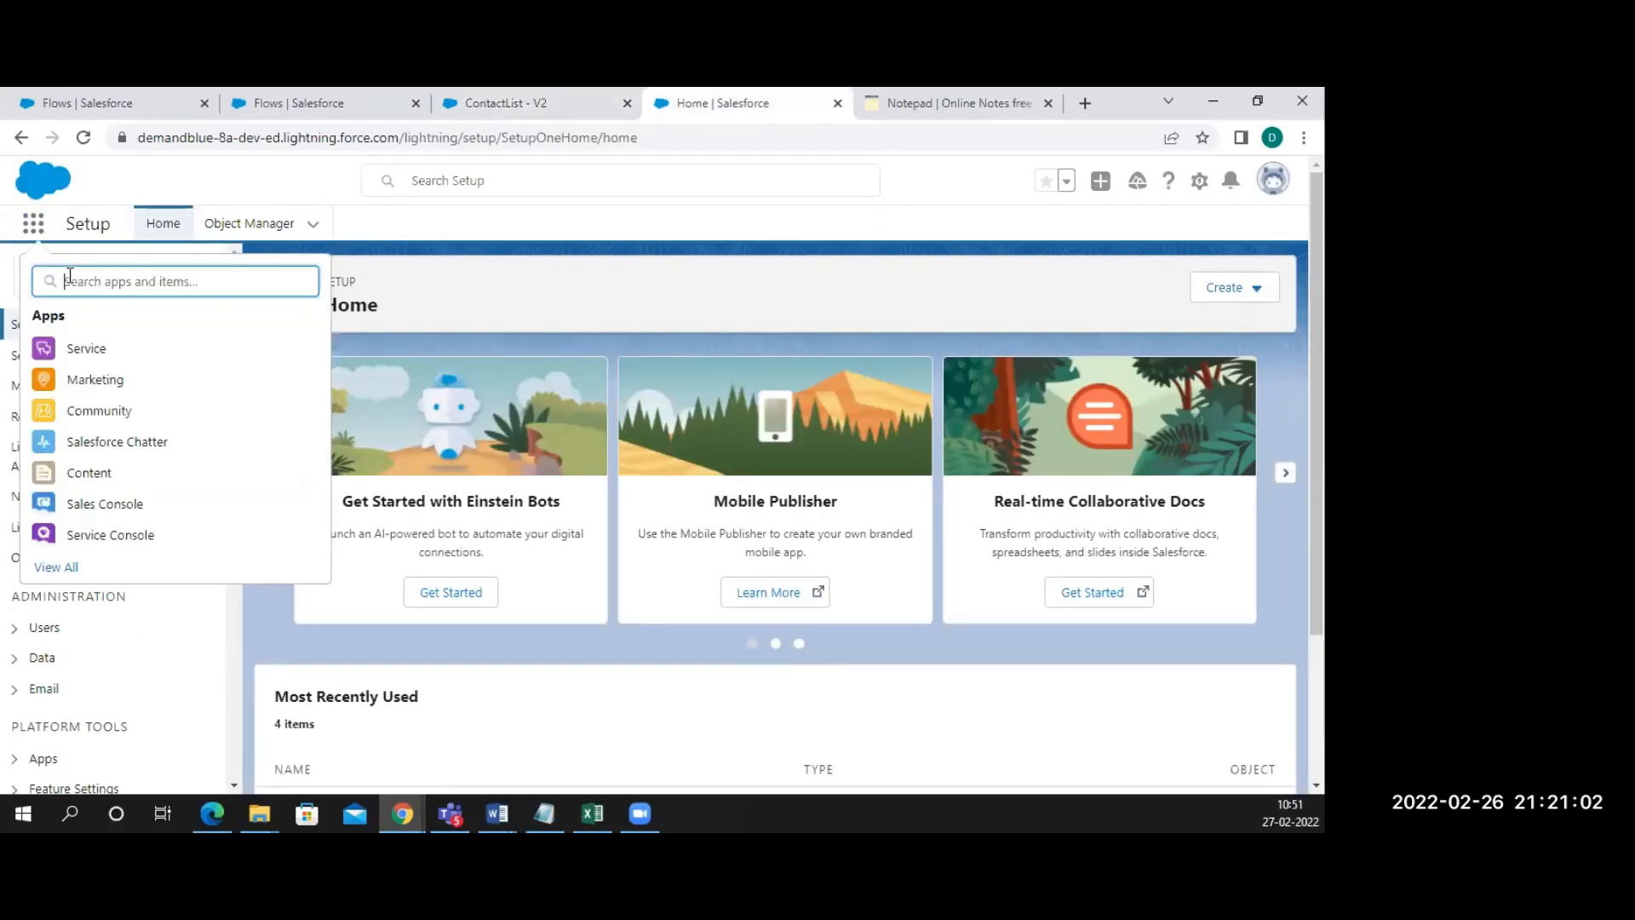
Search 'acco' to reach Accounts and open Burlington Textiles Corp of America
text(accou)
click(57, 405)
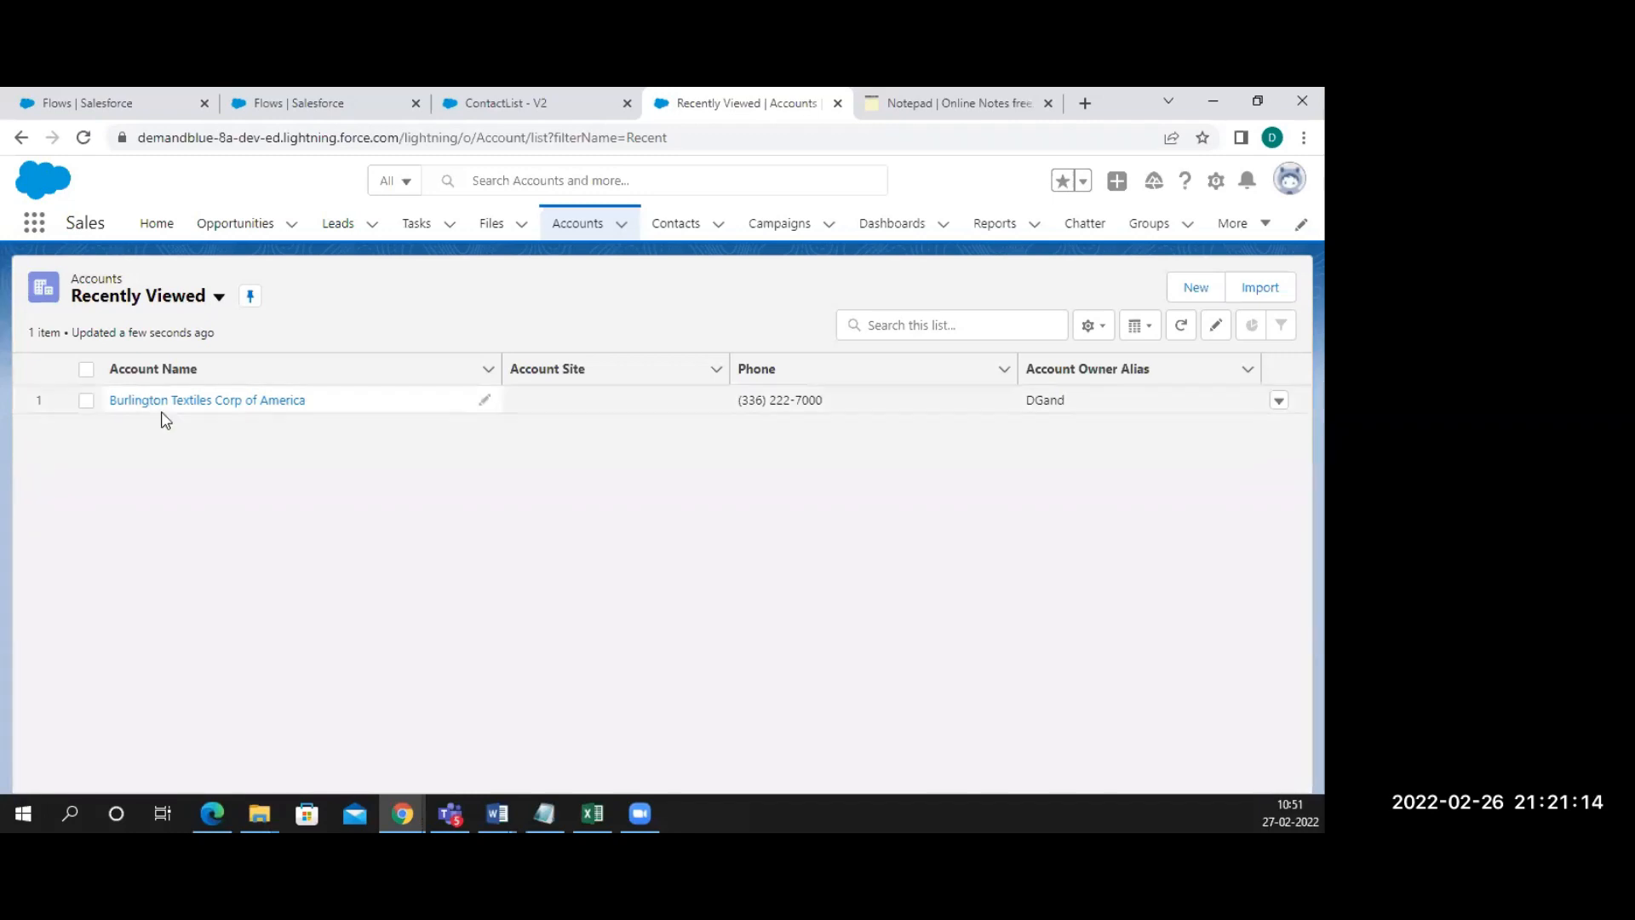
click(197, 401)
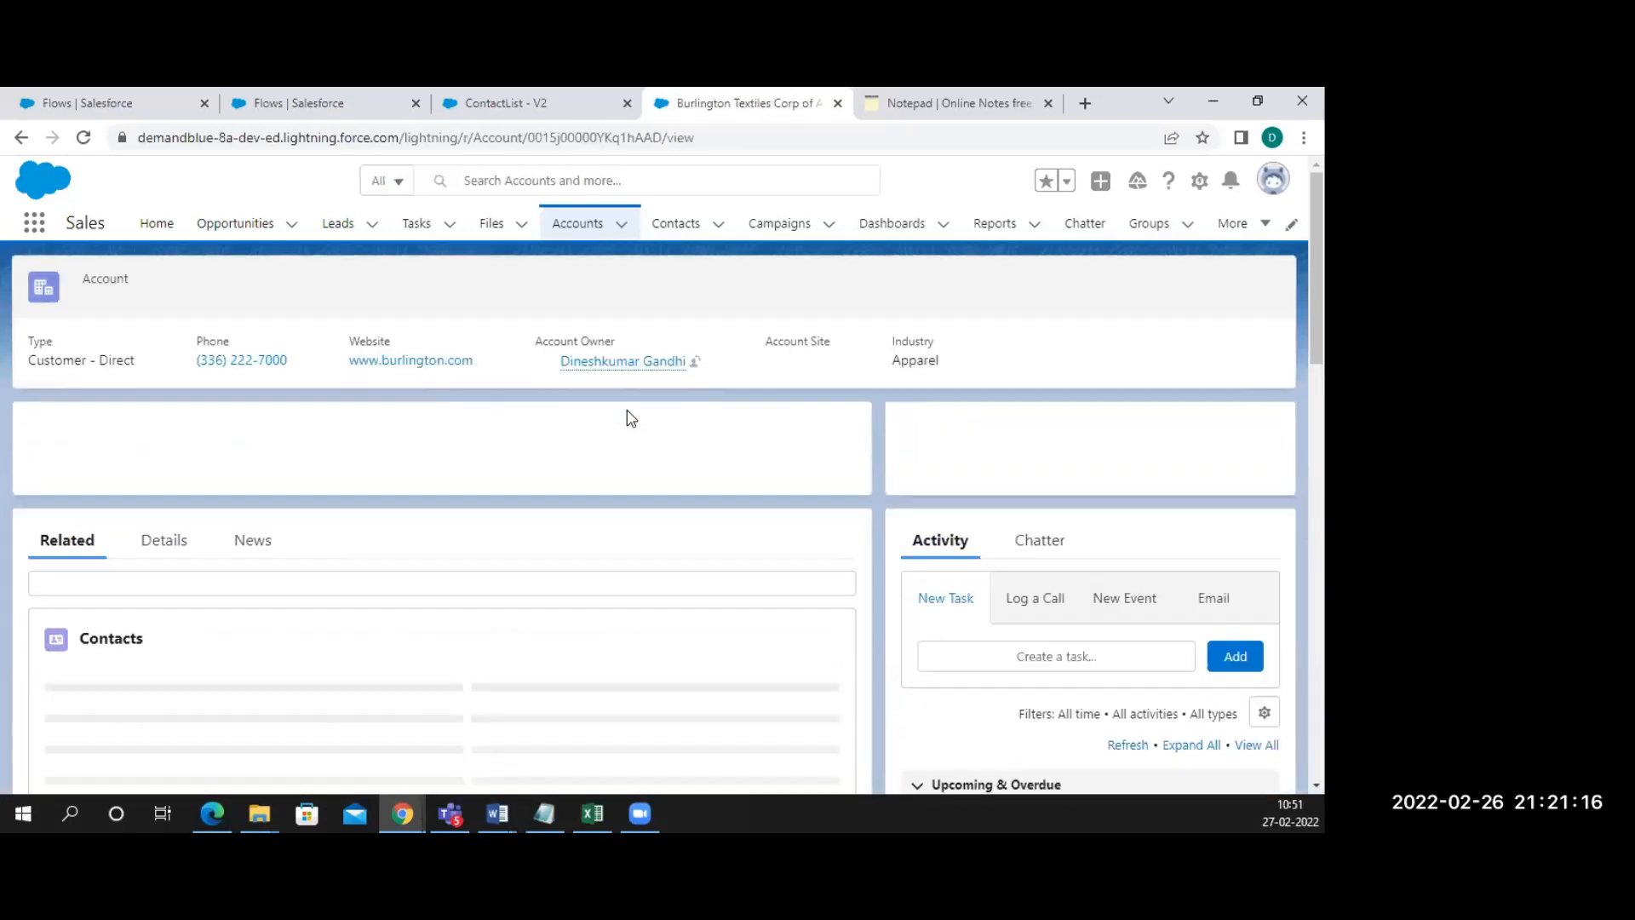
click(1200, 181)
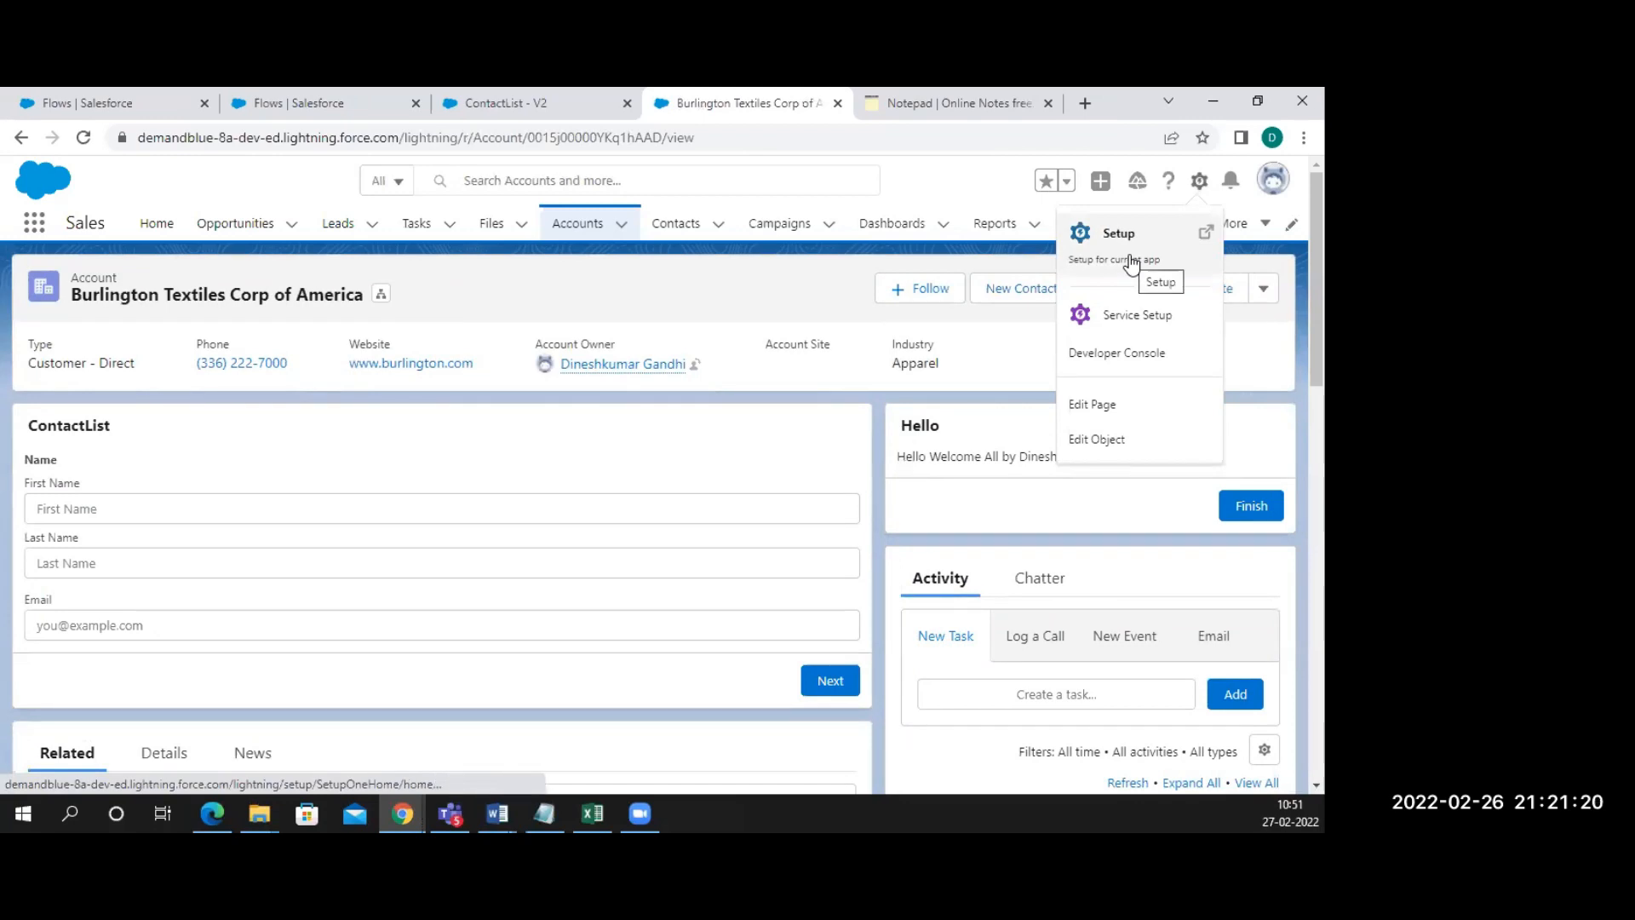
On the Account Record Page, make the ContactList component pass all field values into recordId
click(1105, 400)
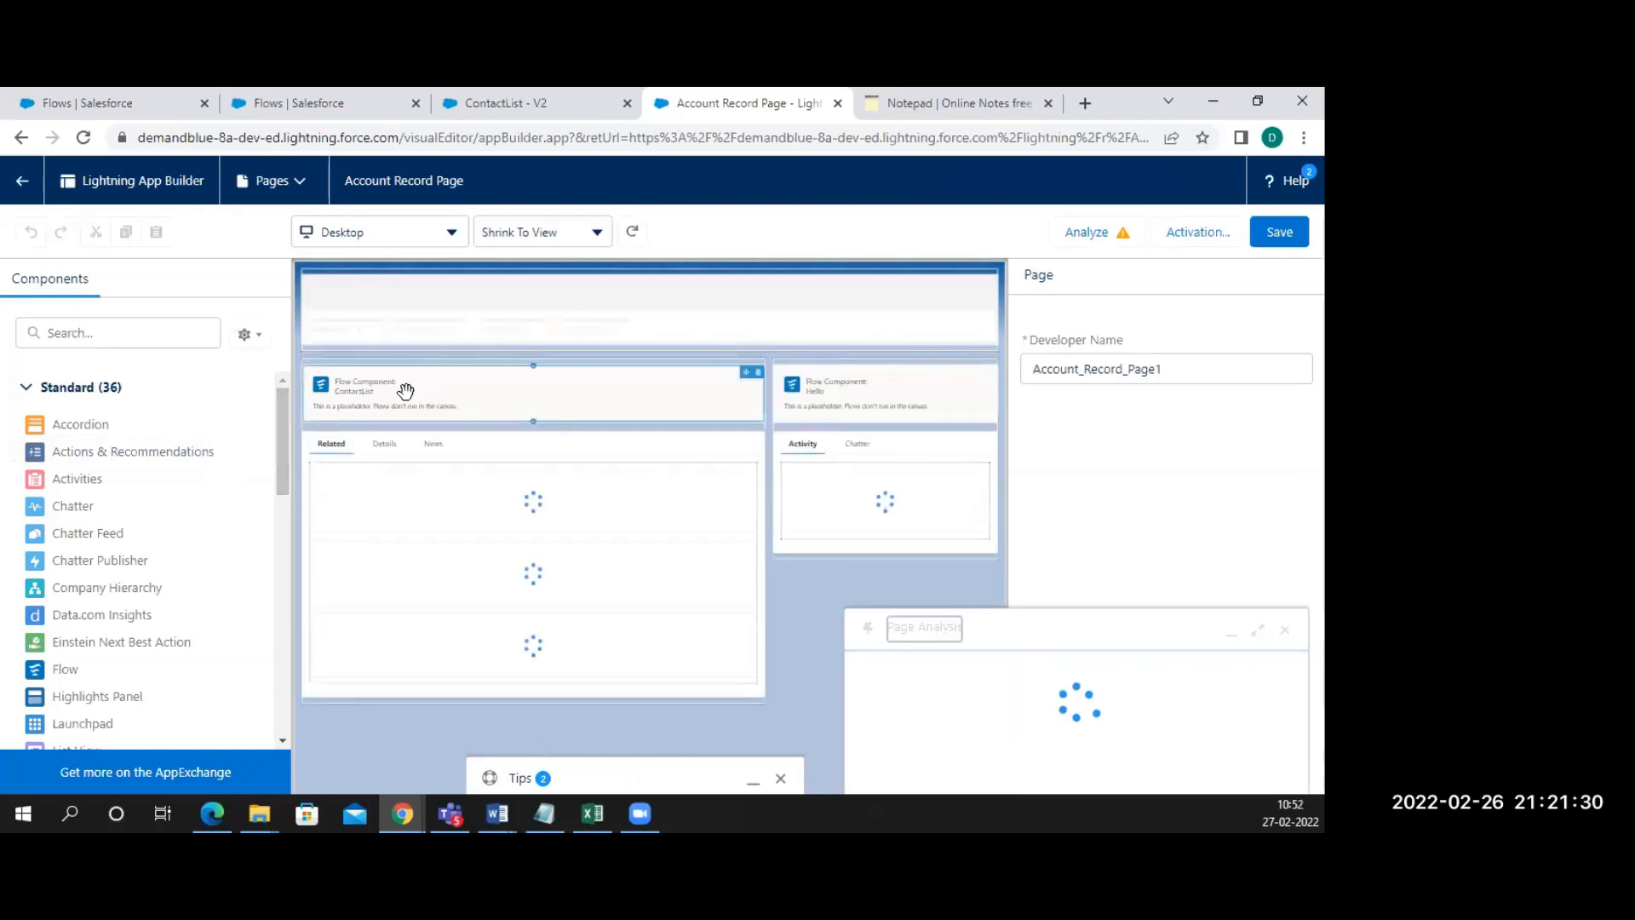
click(405, 391)
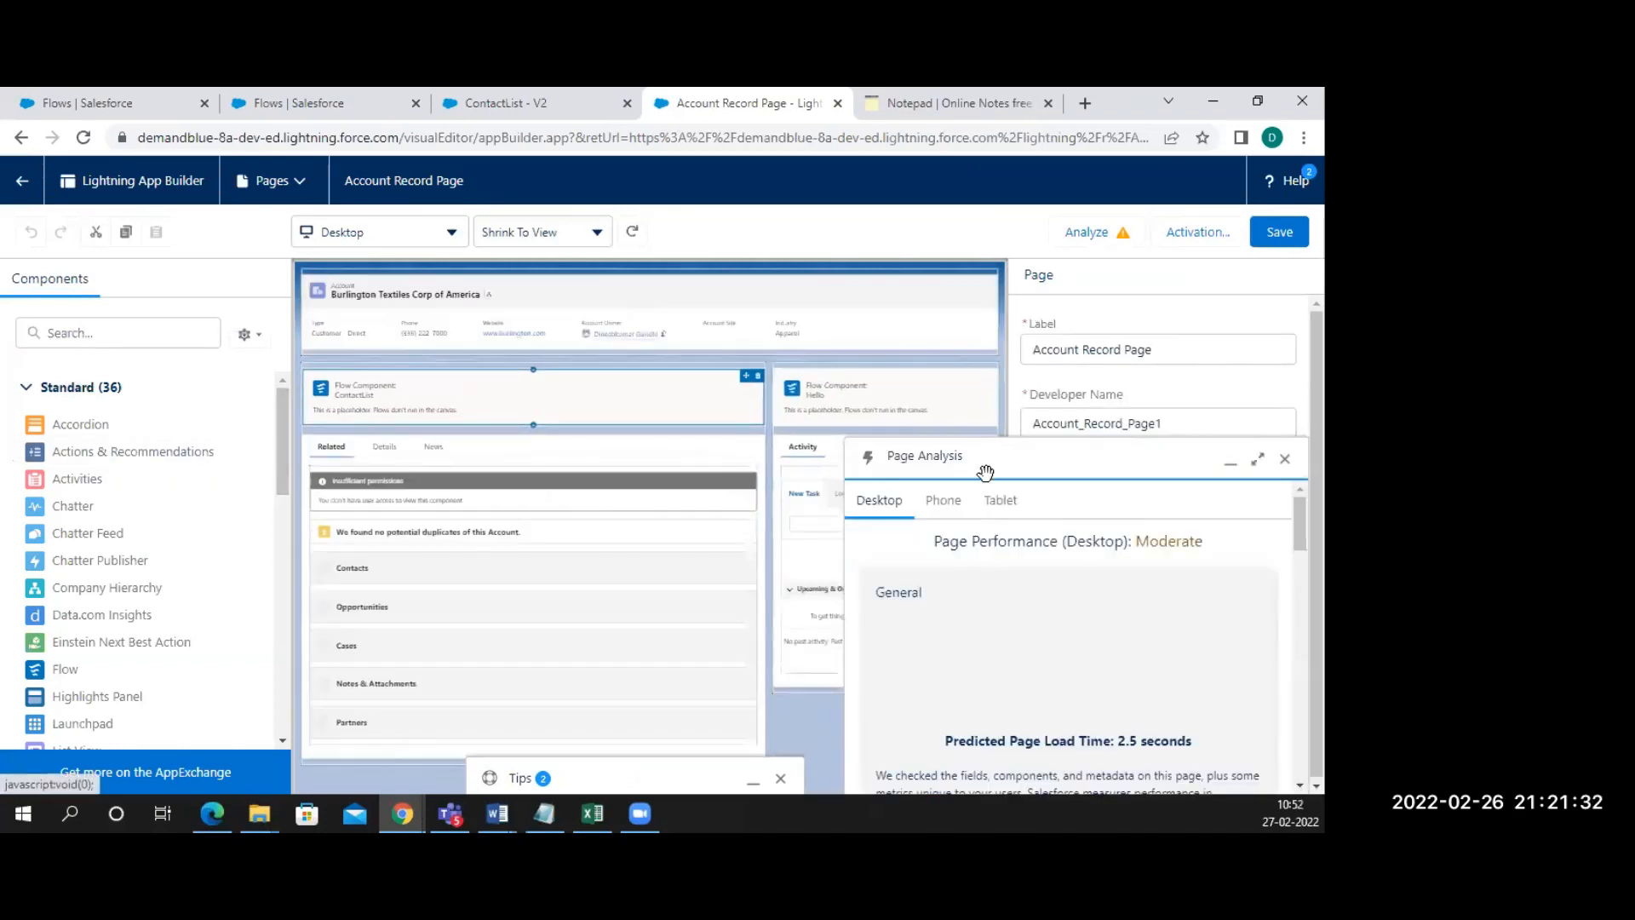
click(1283, 461)
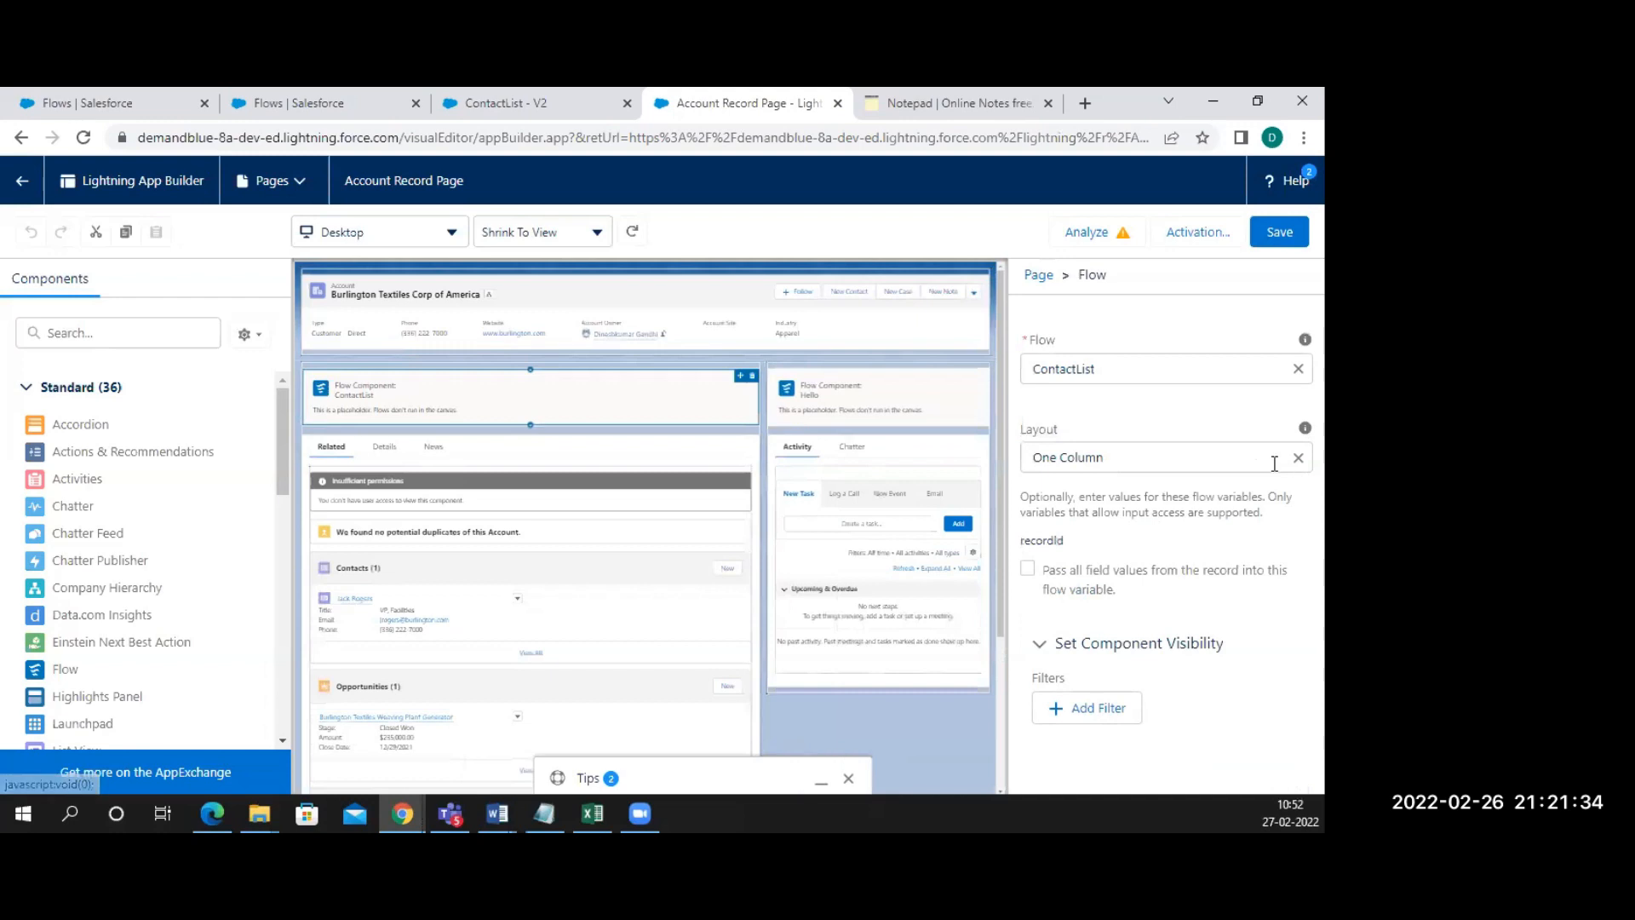
scroll(1069, 605, down, 1)
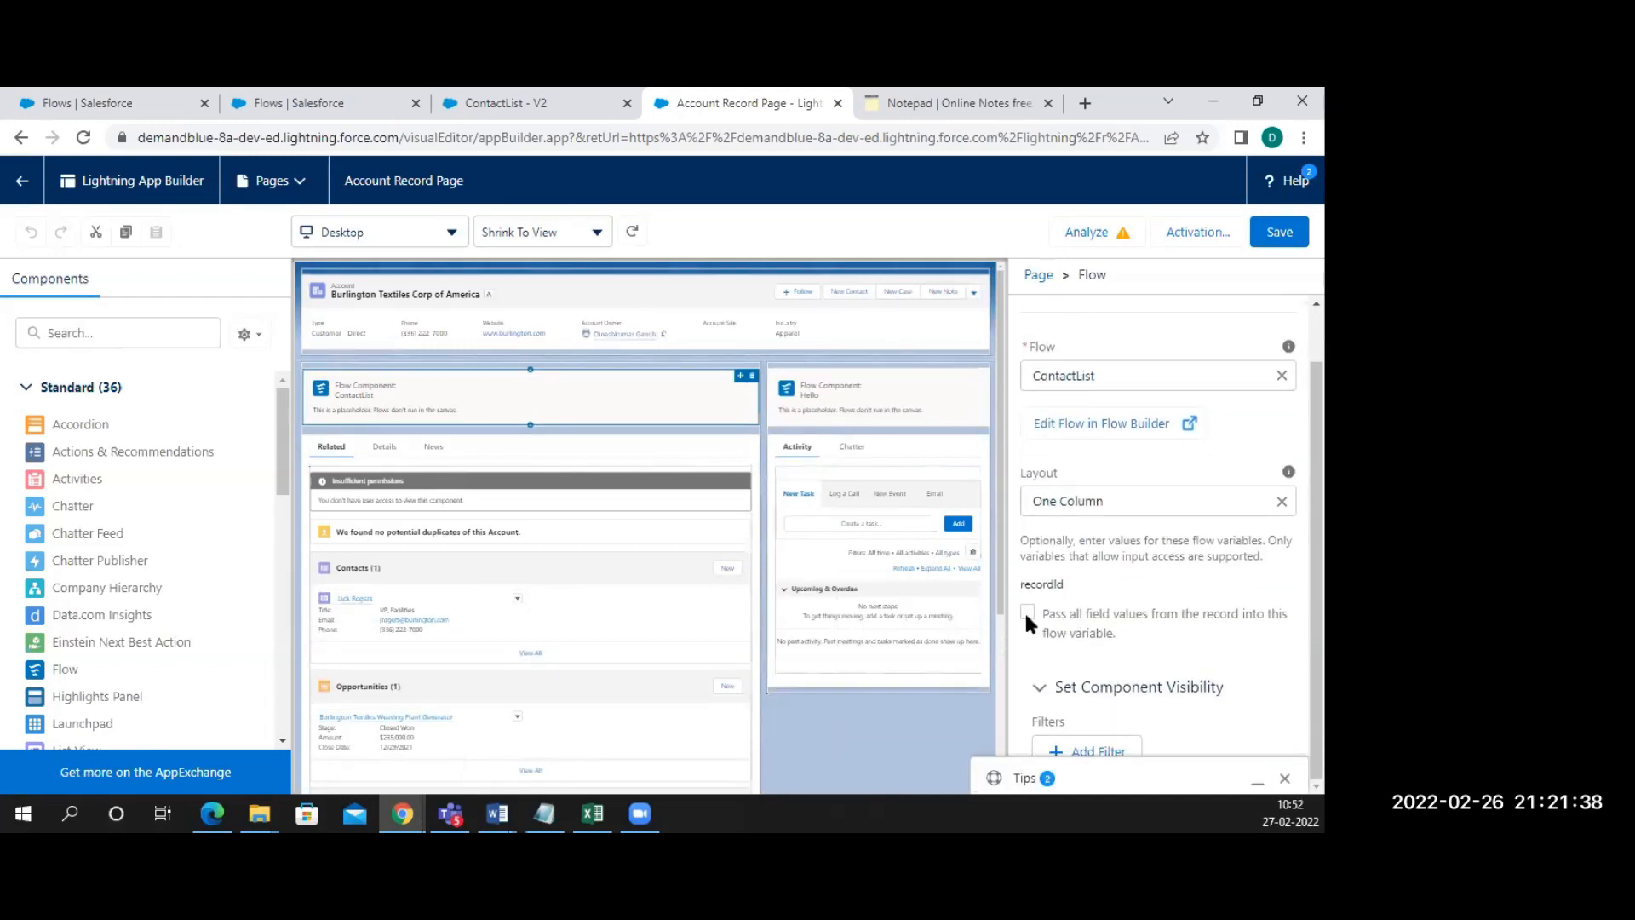
click(1028, 614)
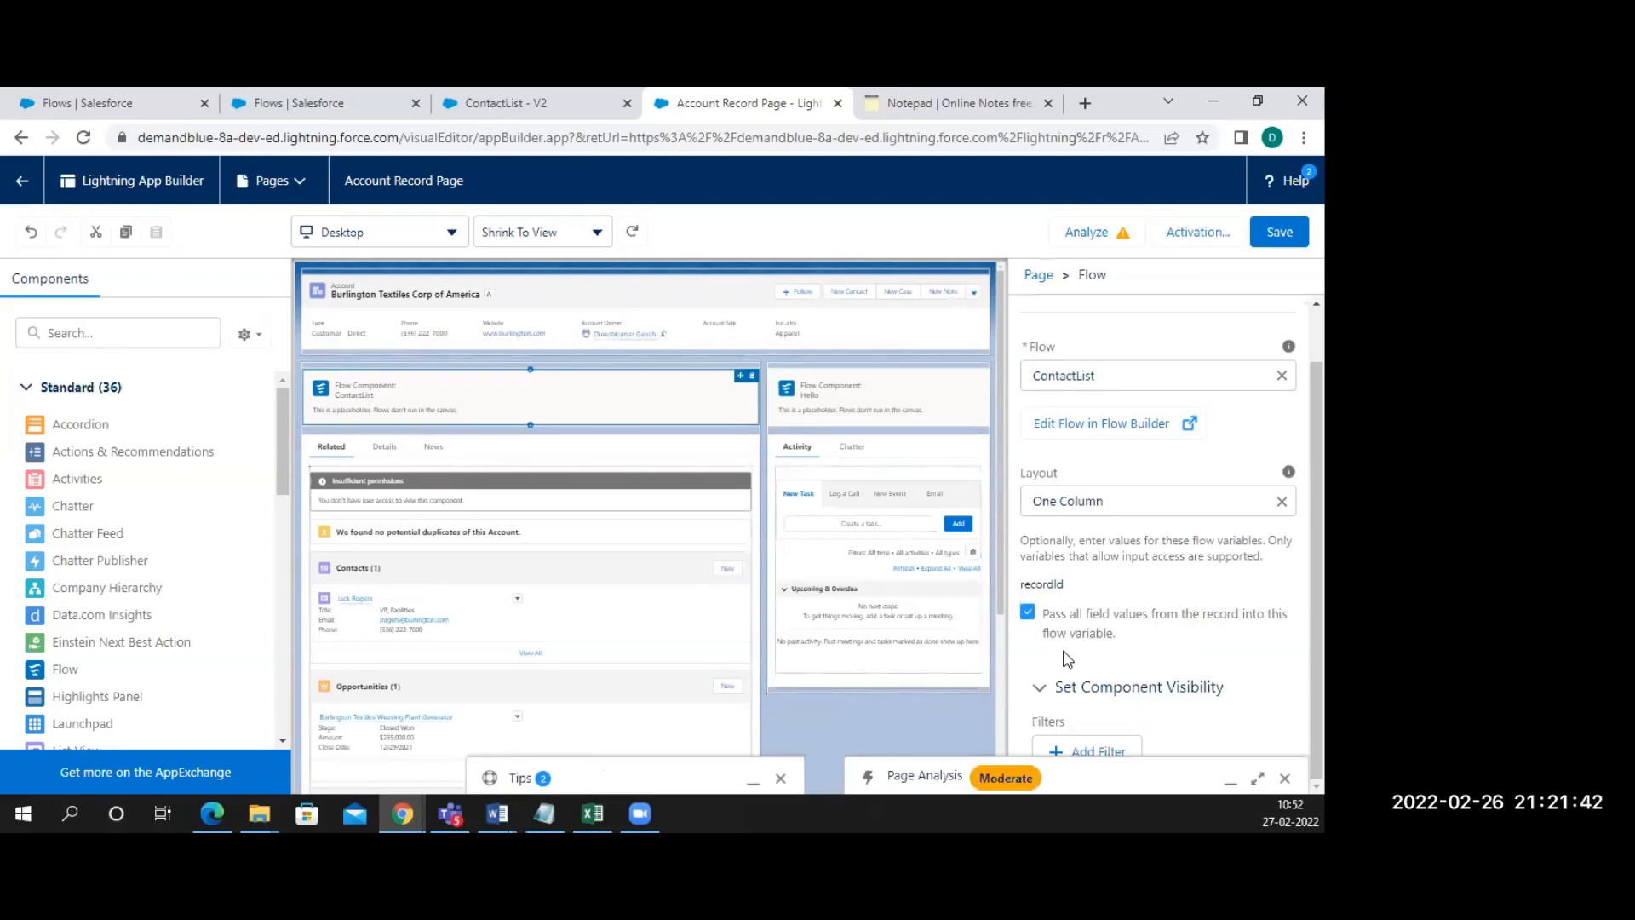
Save the record page, dismiss the activation settings, and return to the account
click(1277, 232)
click(1278, 231)
click(1211, 235)
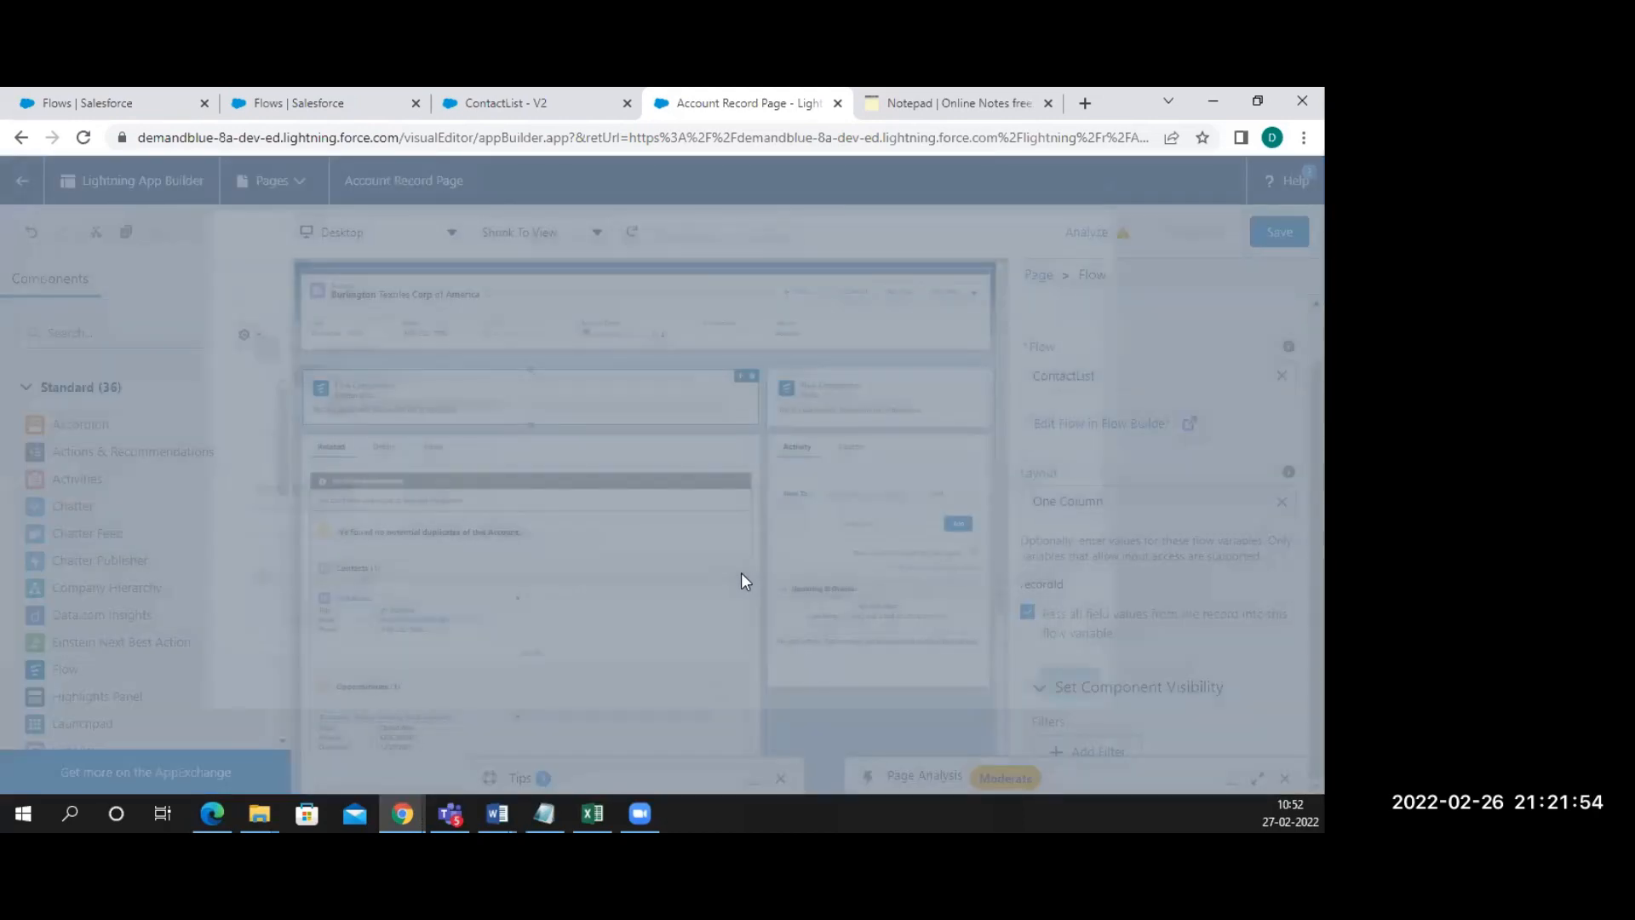
click(1077, 695)
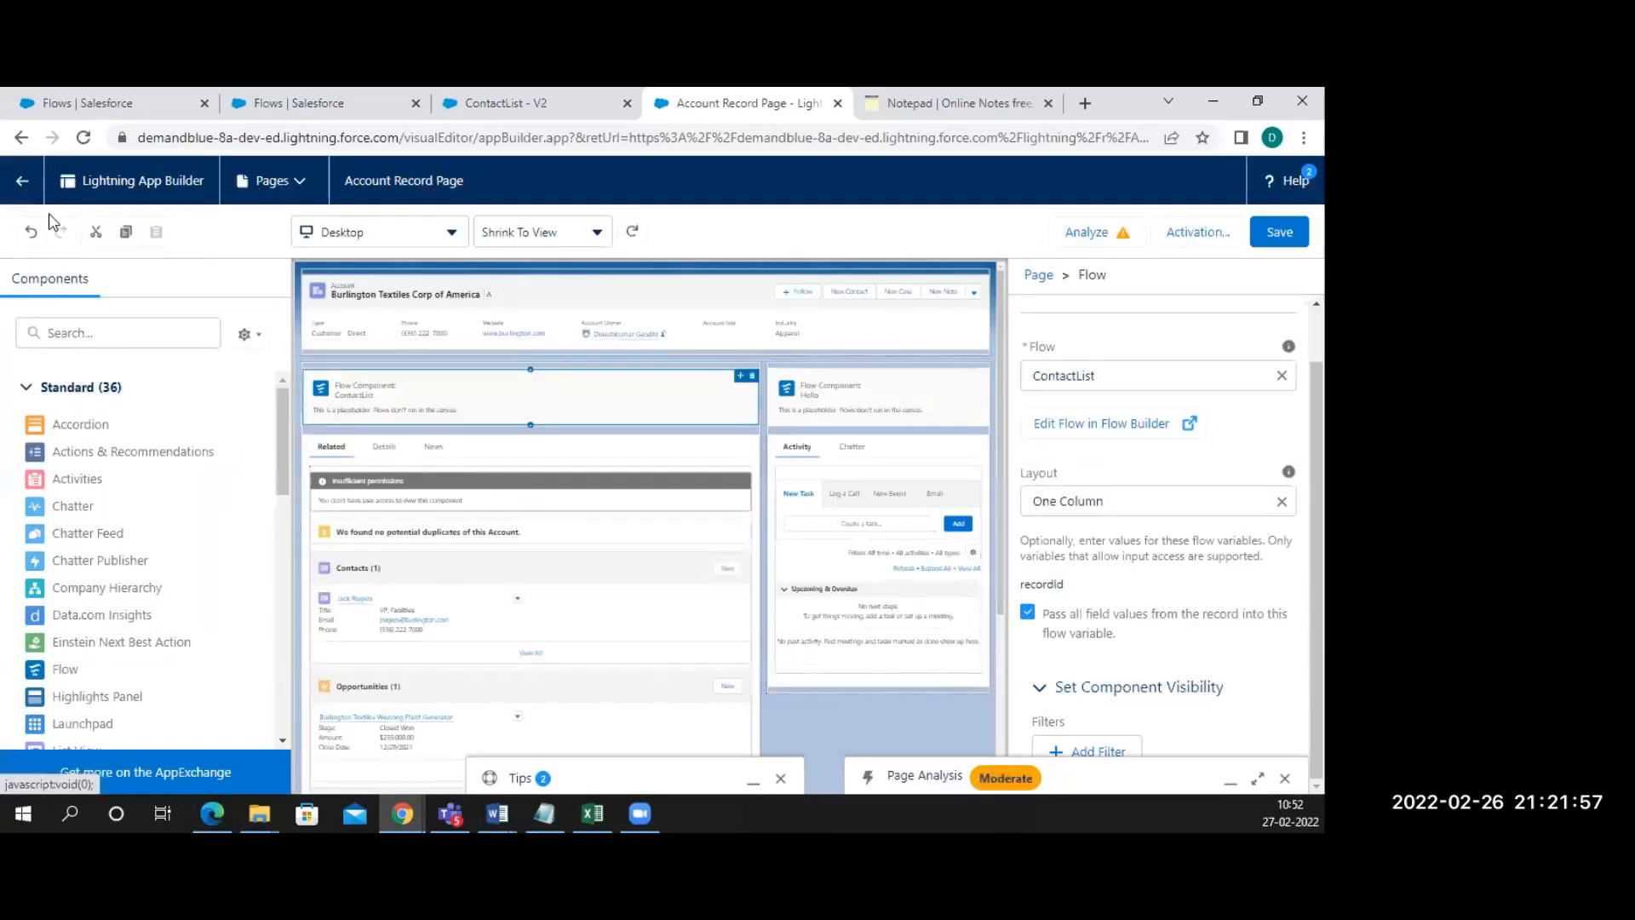
click(21, 183)
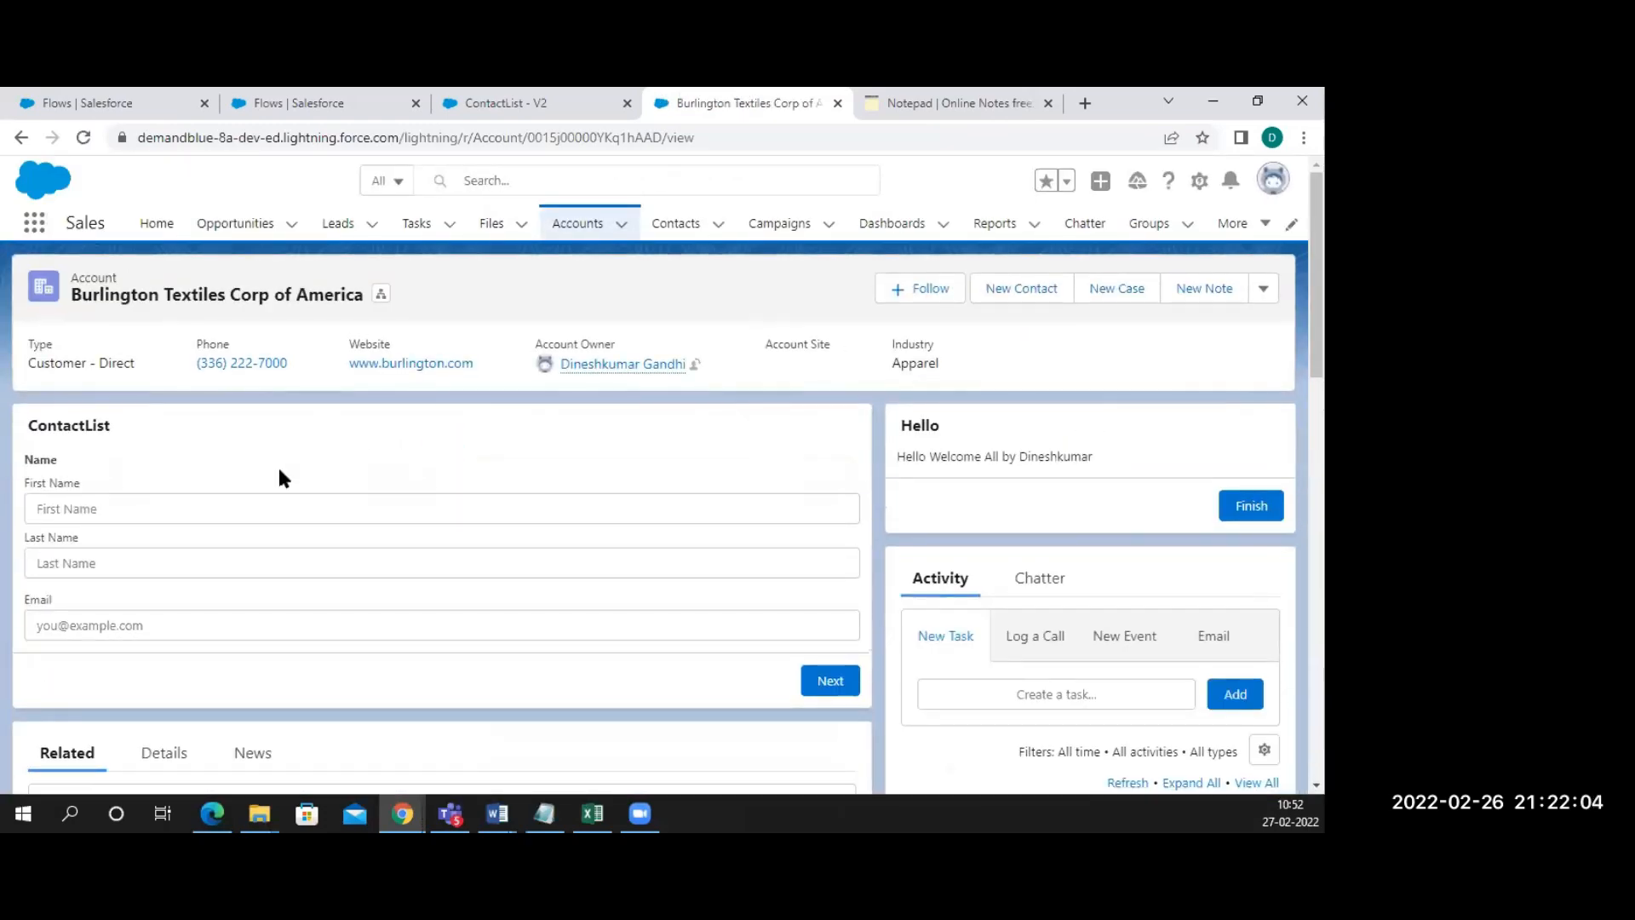
Submit a sample contact's first name, last name and email through the ContactList form
scroll(183, 416, down, 2)
click(107, 389)
text(Sample)
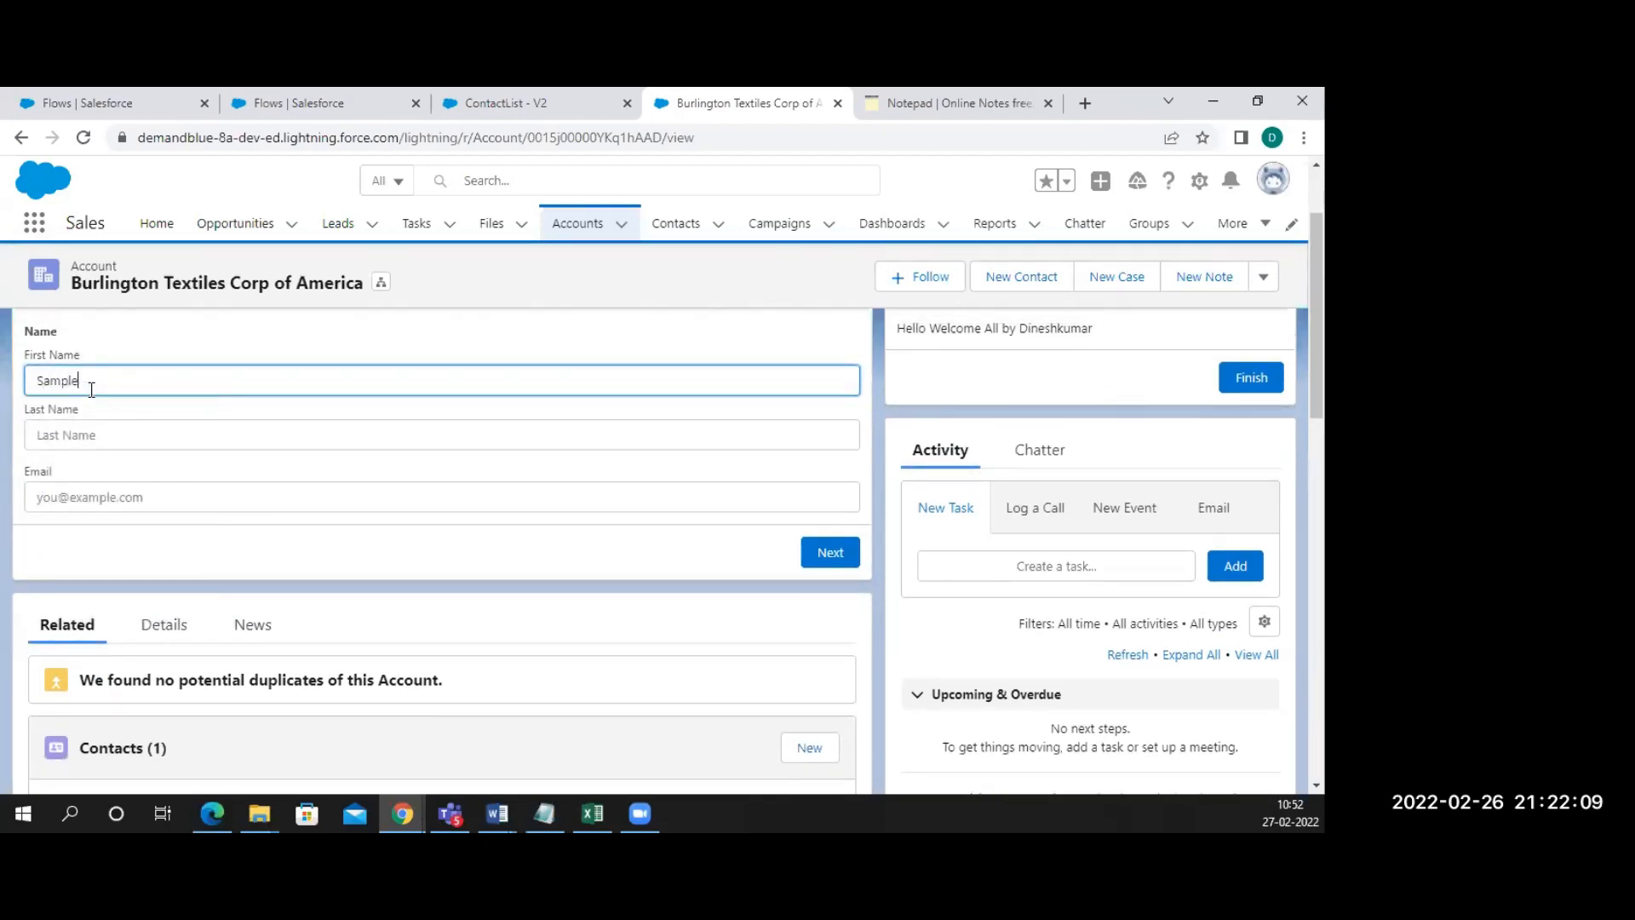
click(37, 433)
text(Nam)
click(53, 494)
text(samplemail@)
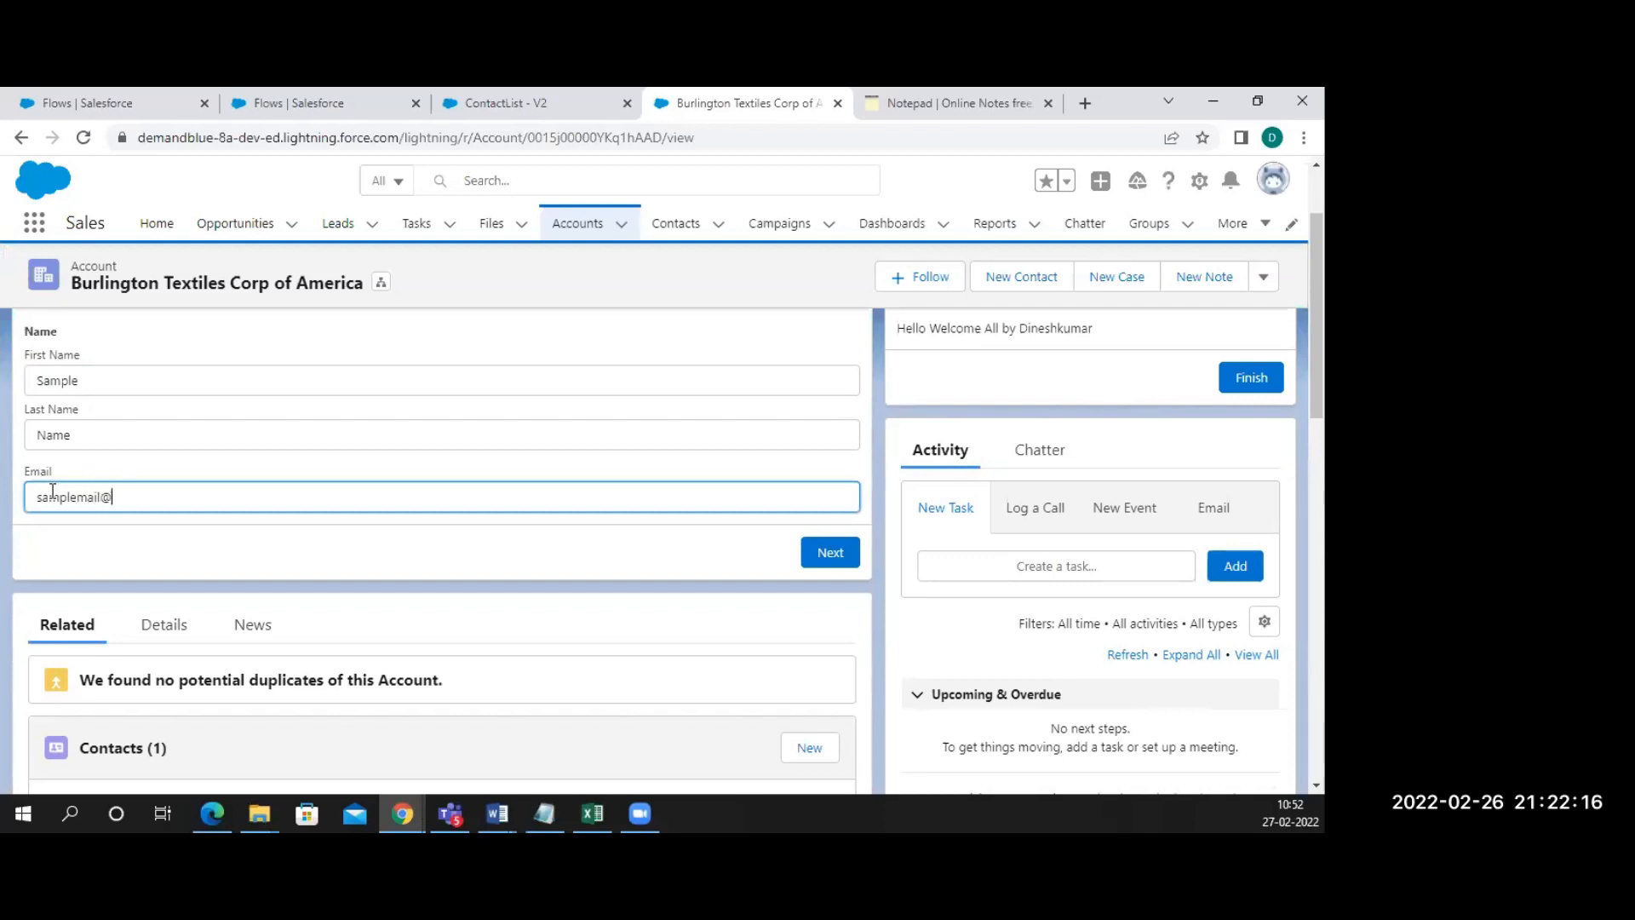
text(a.)
key(BackSpace)
click(825, 551)
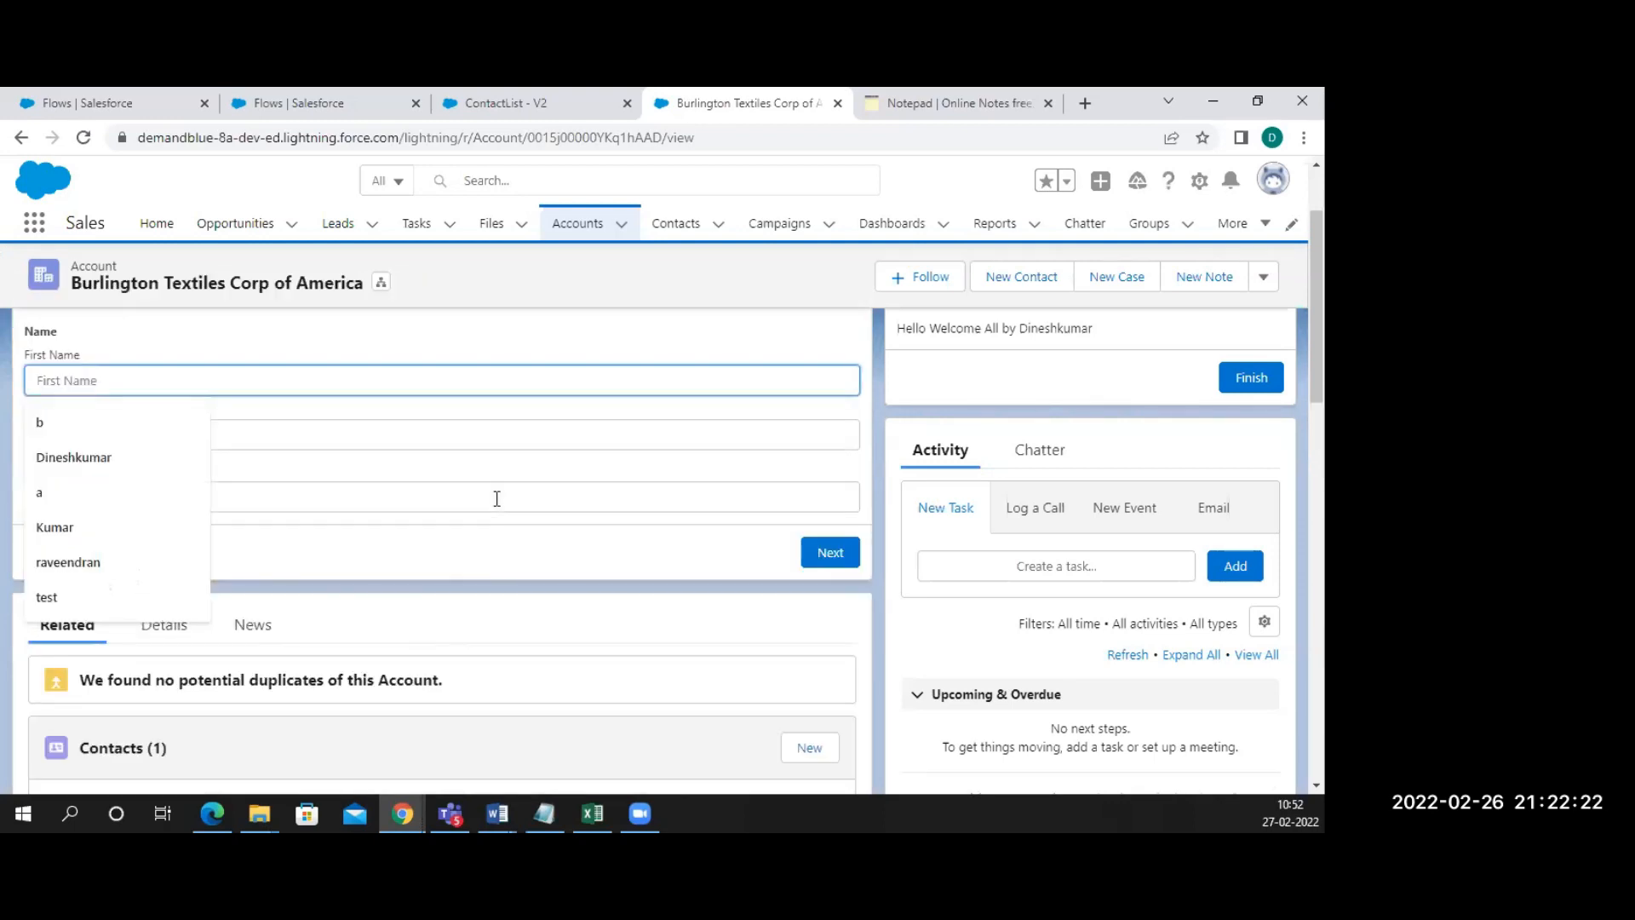
Reload the account, check the Contacts list for the sample contact, then open Accounts
scroll(496, 499, down, 3)
click(84, 143)
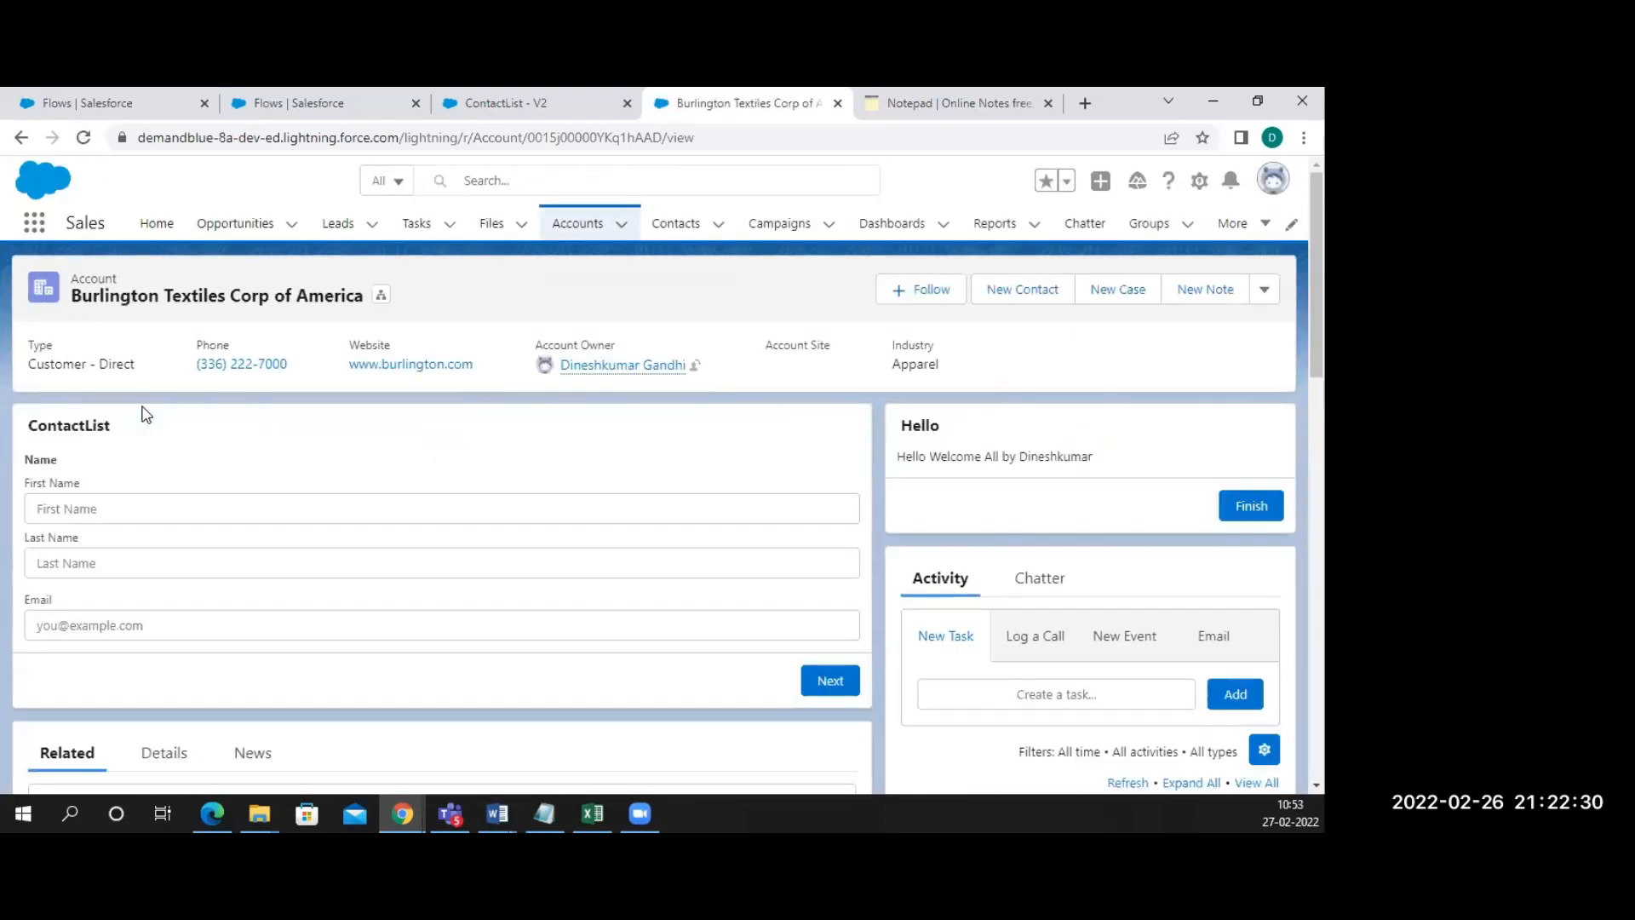
scroll(237, 539, down, 4)
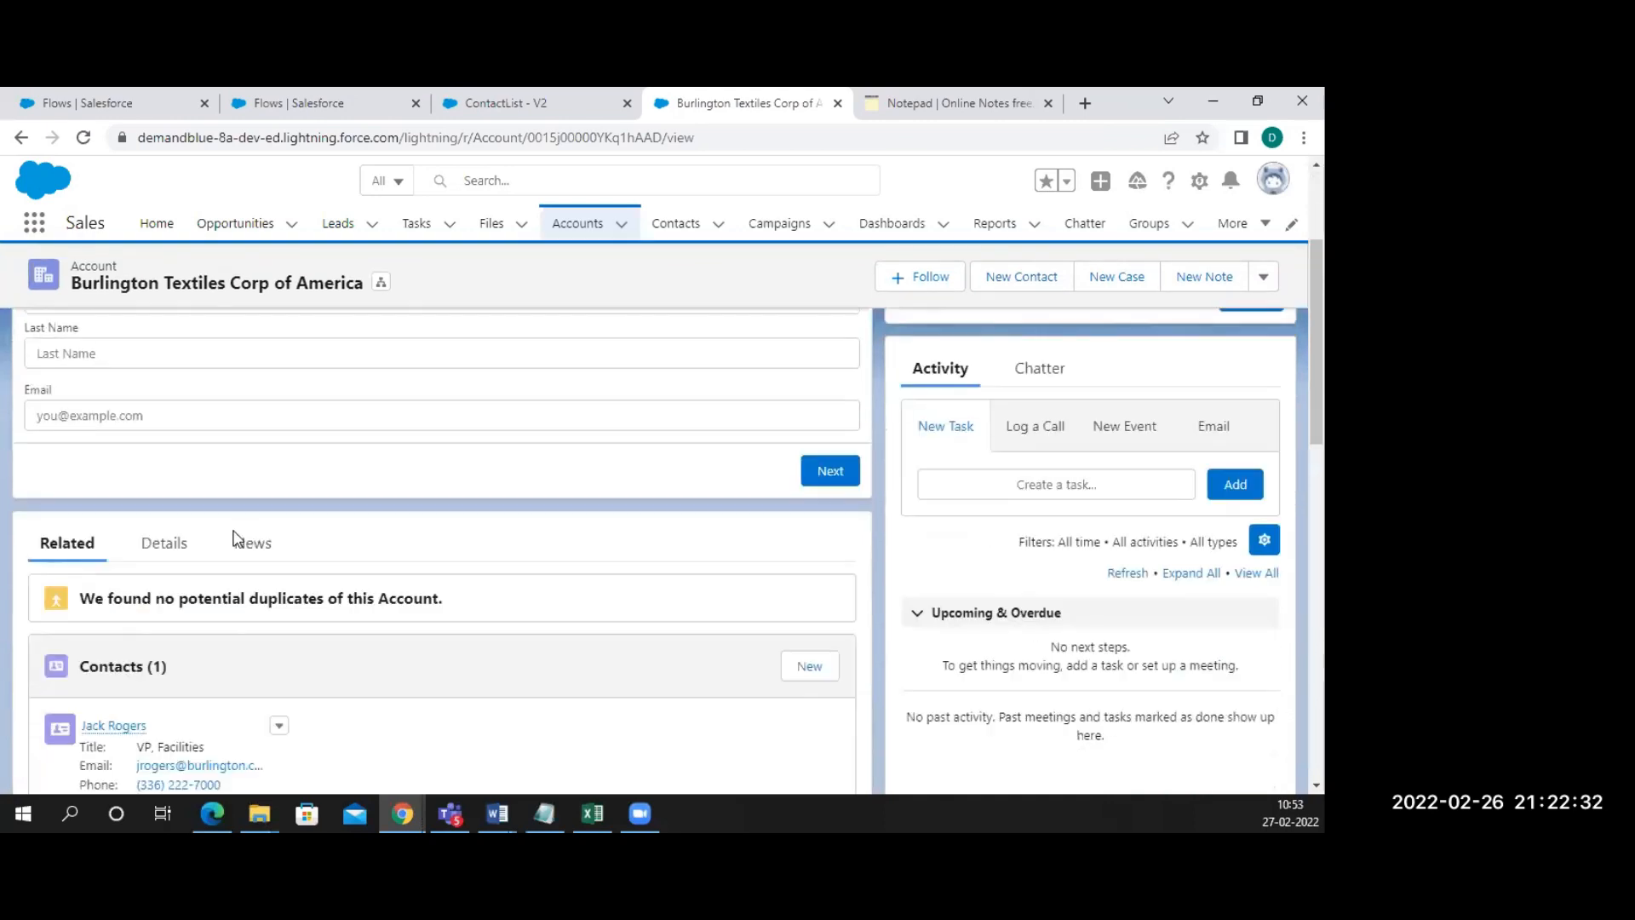
click(674, 227)
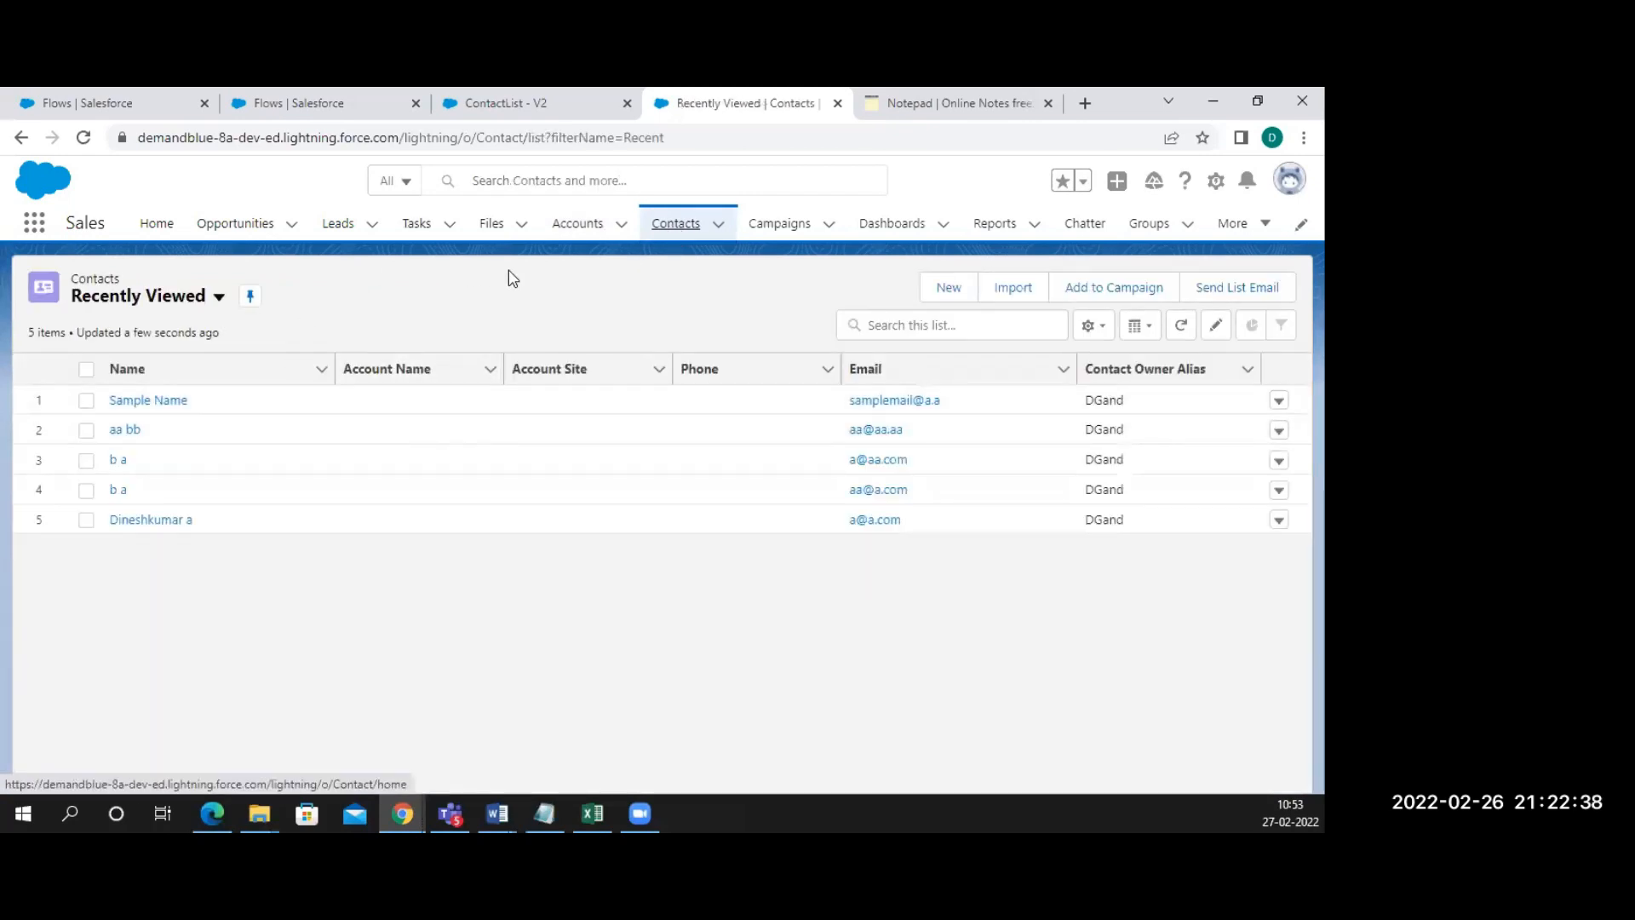
click(575, 228)
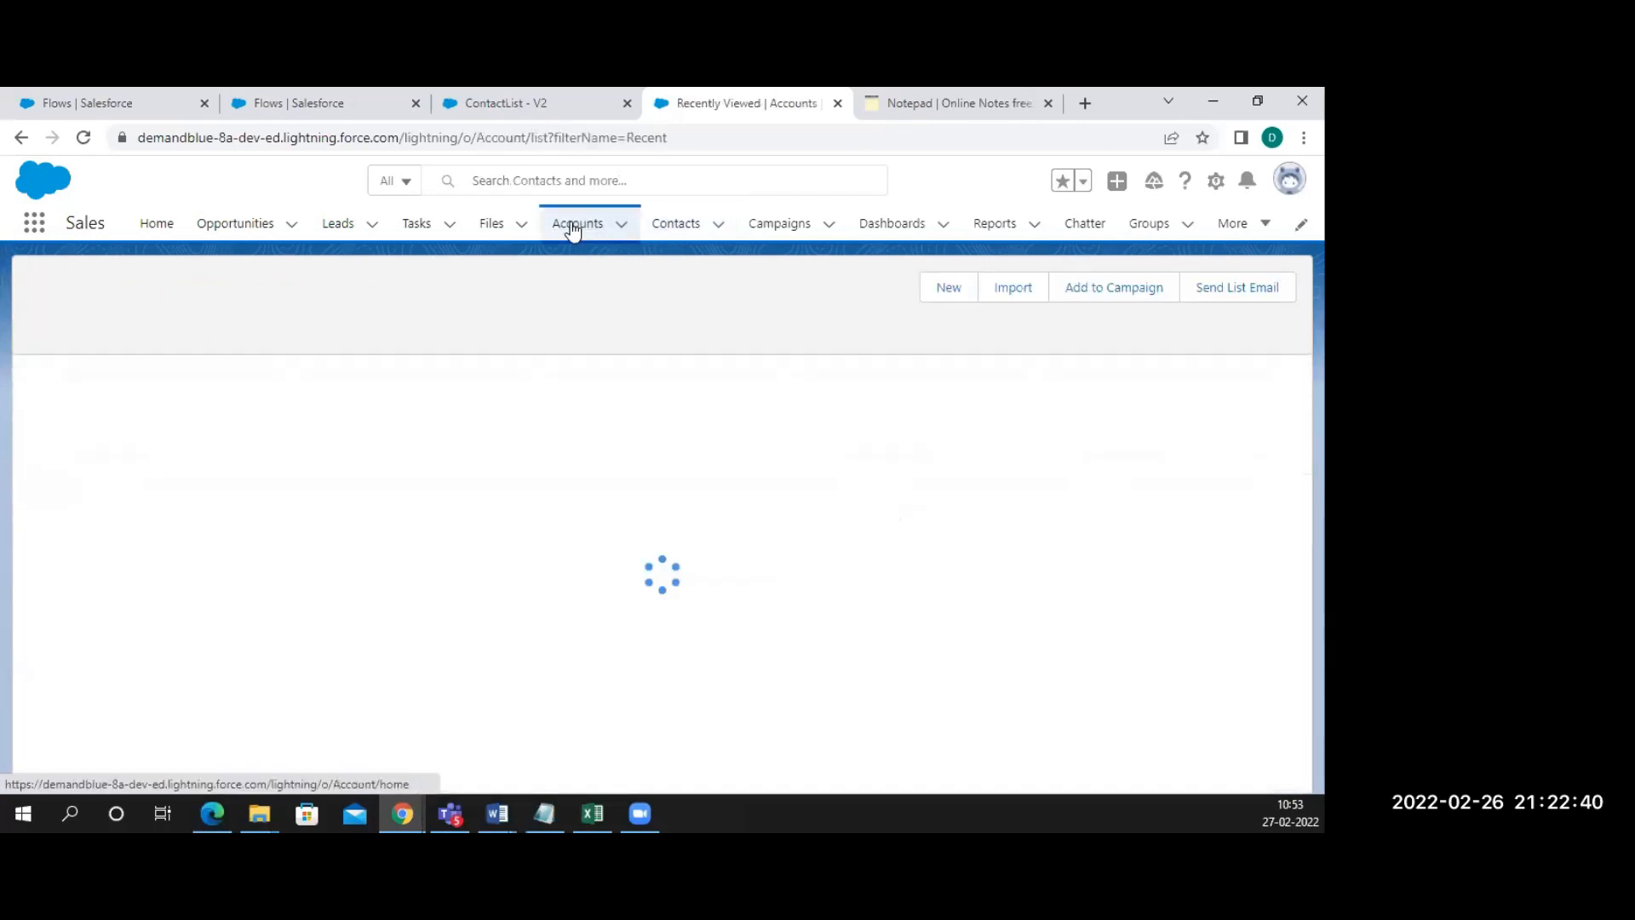
In ContactList, inspect the recordId Account variable's API name and description, then cancel the edit
click(546, 112)
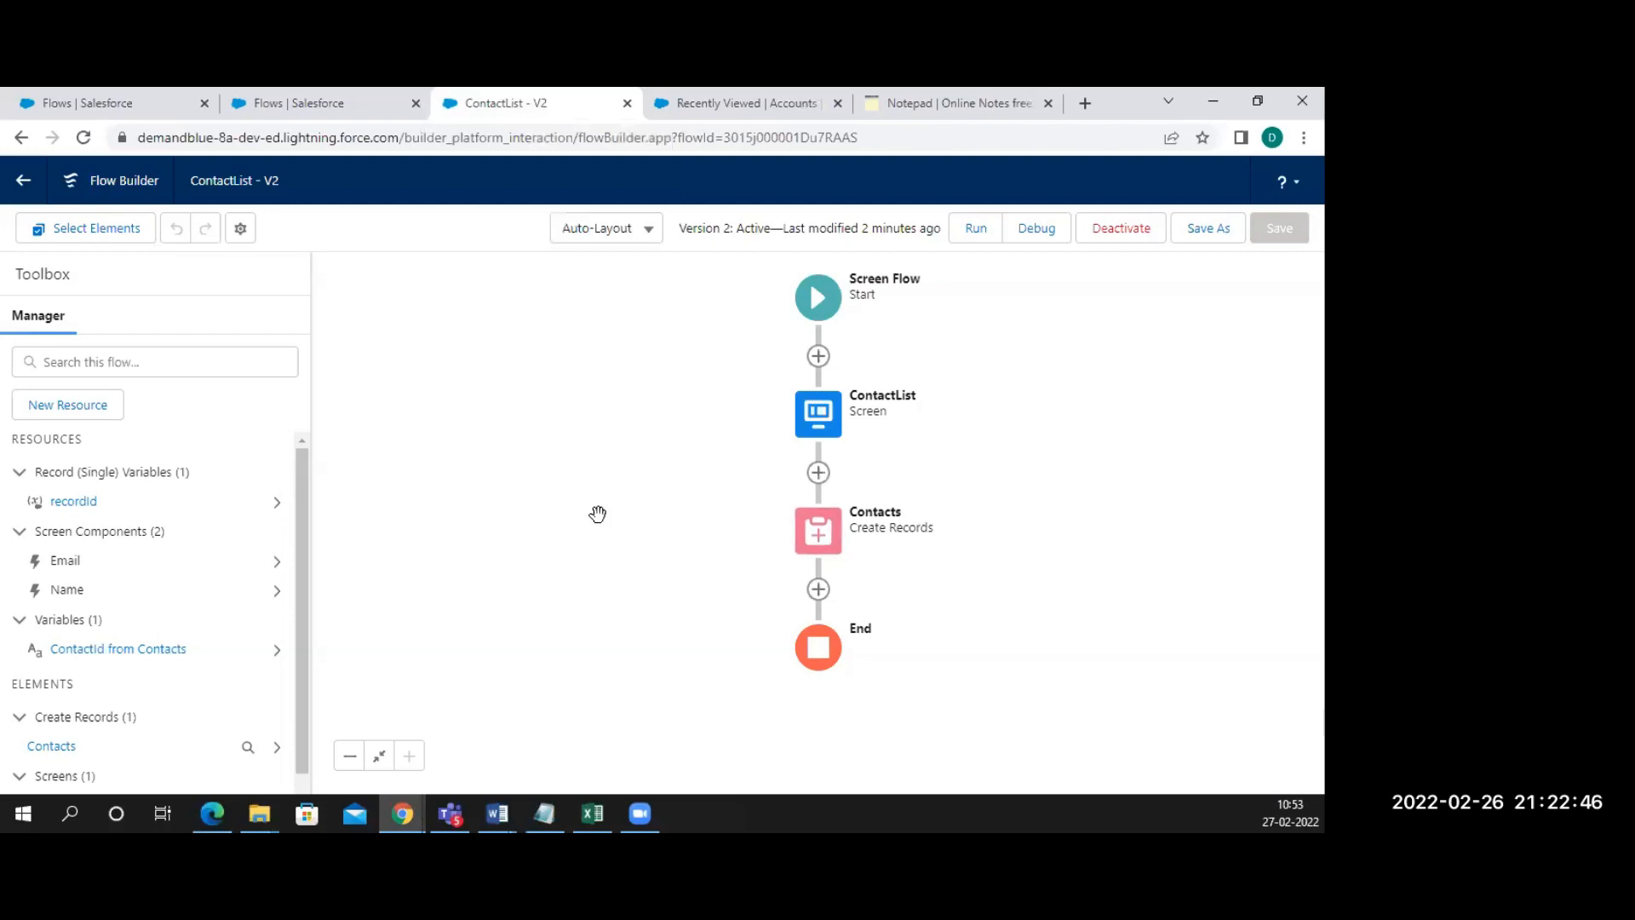
click(275, 505)
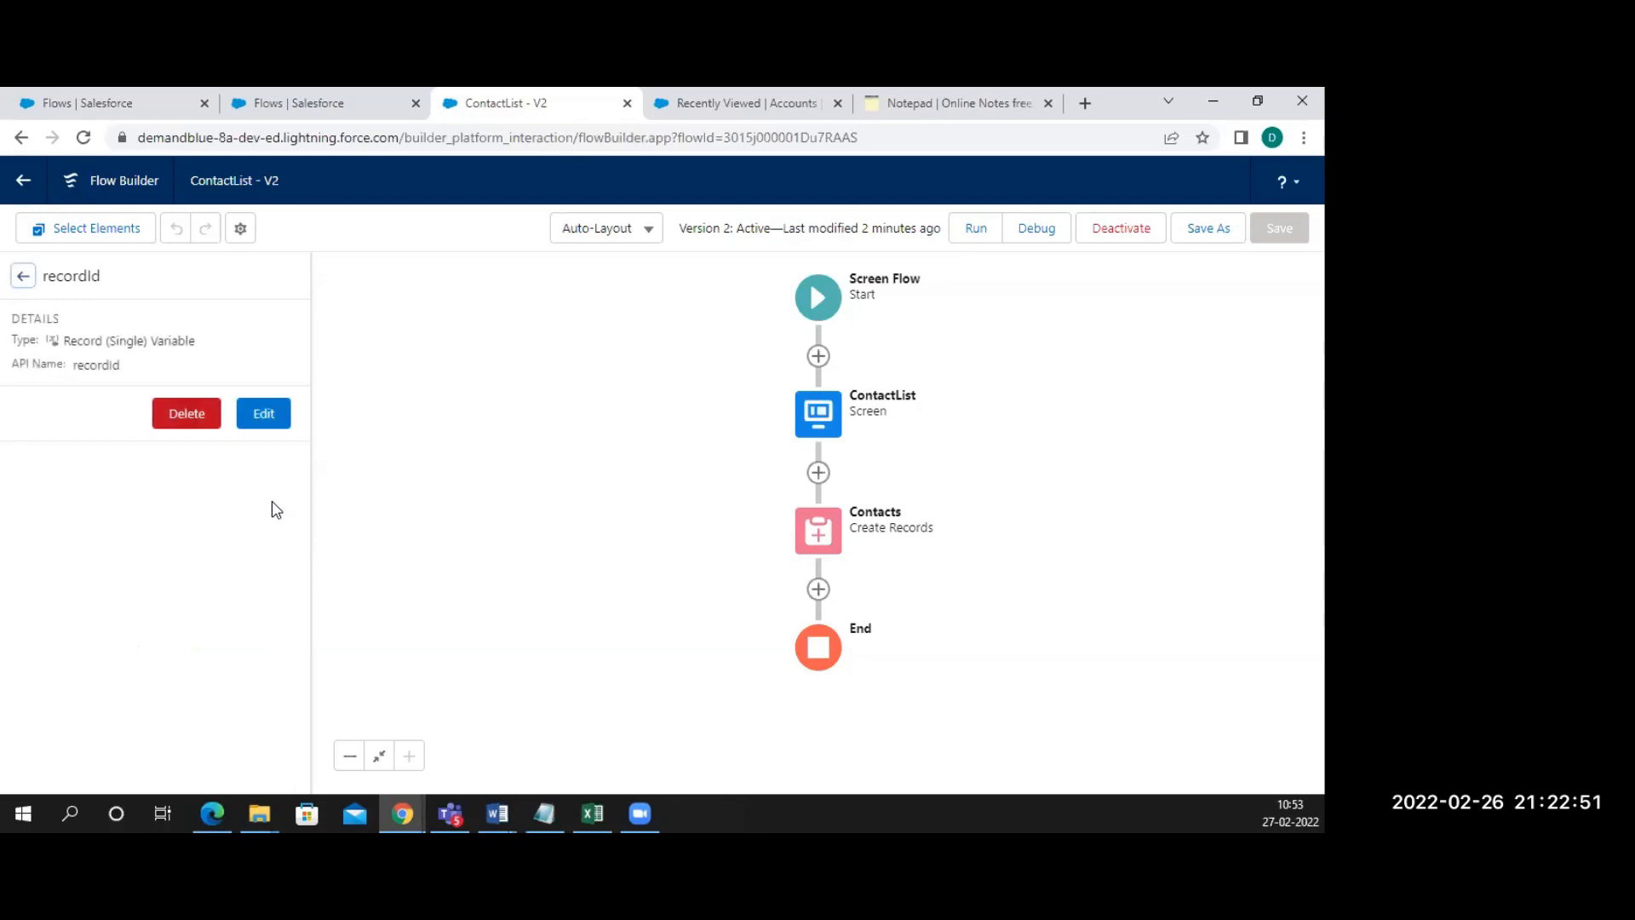
click(267, 419)
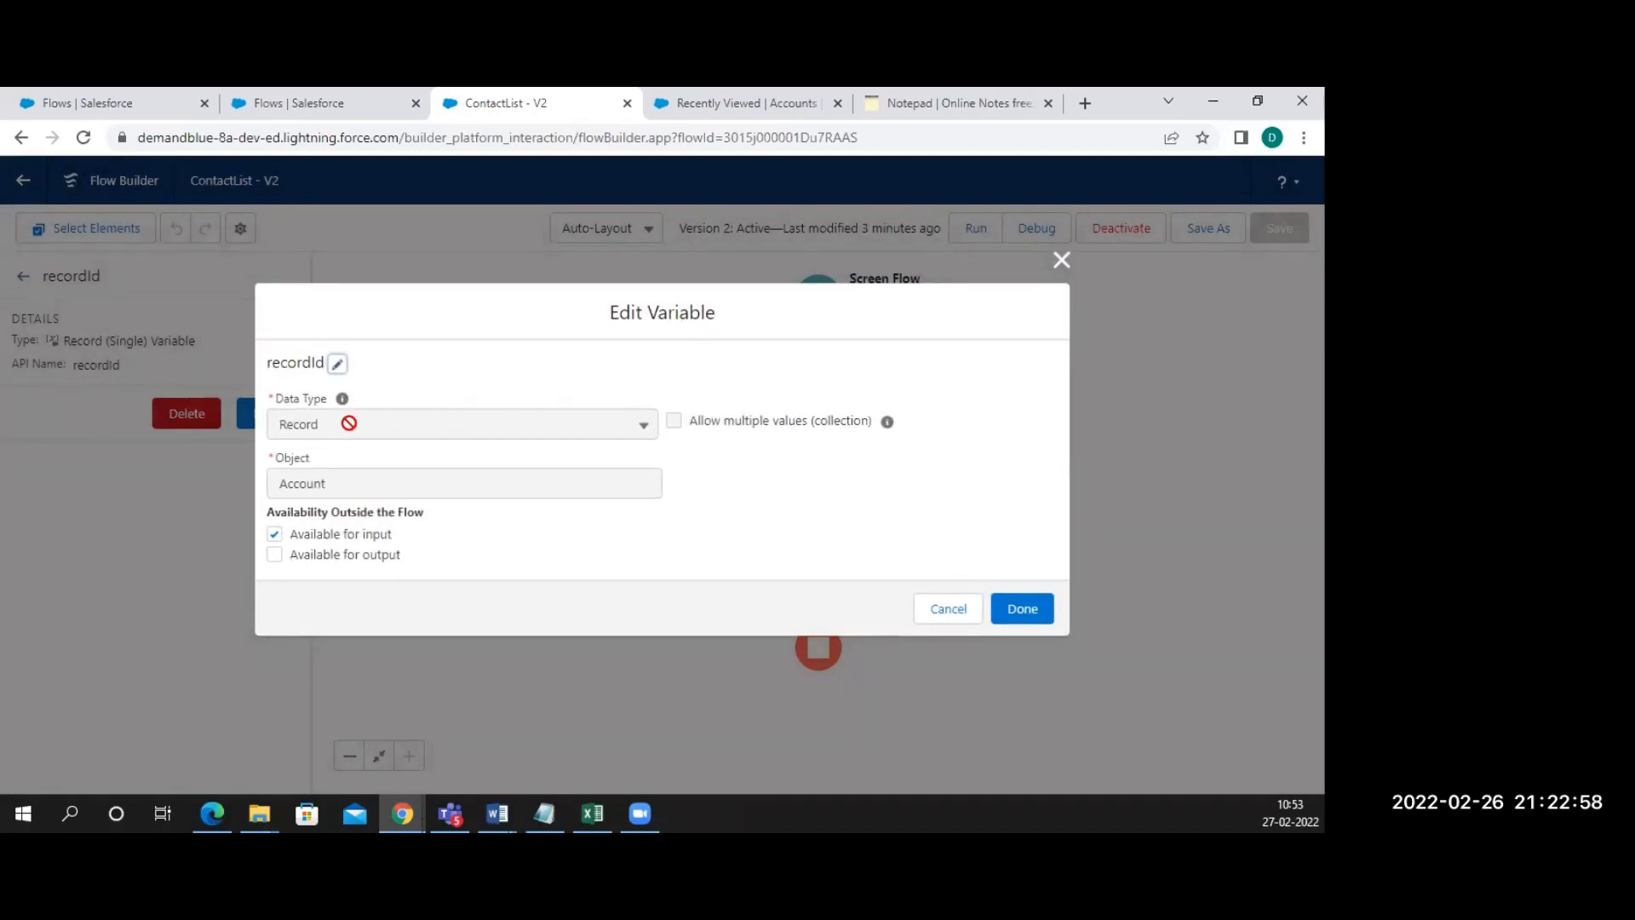
click(338, 366)
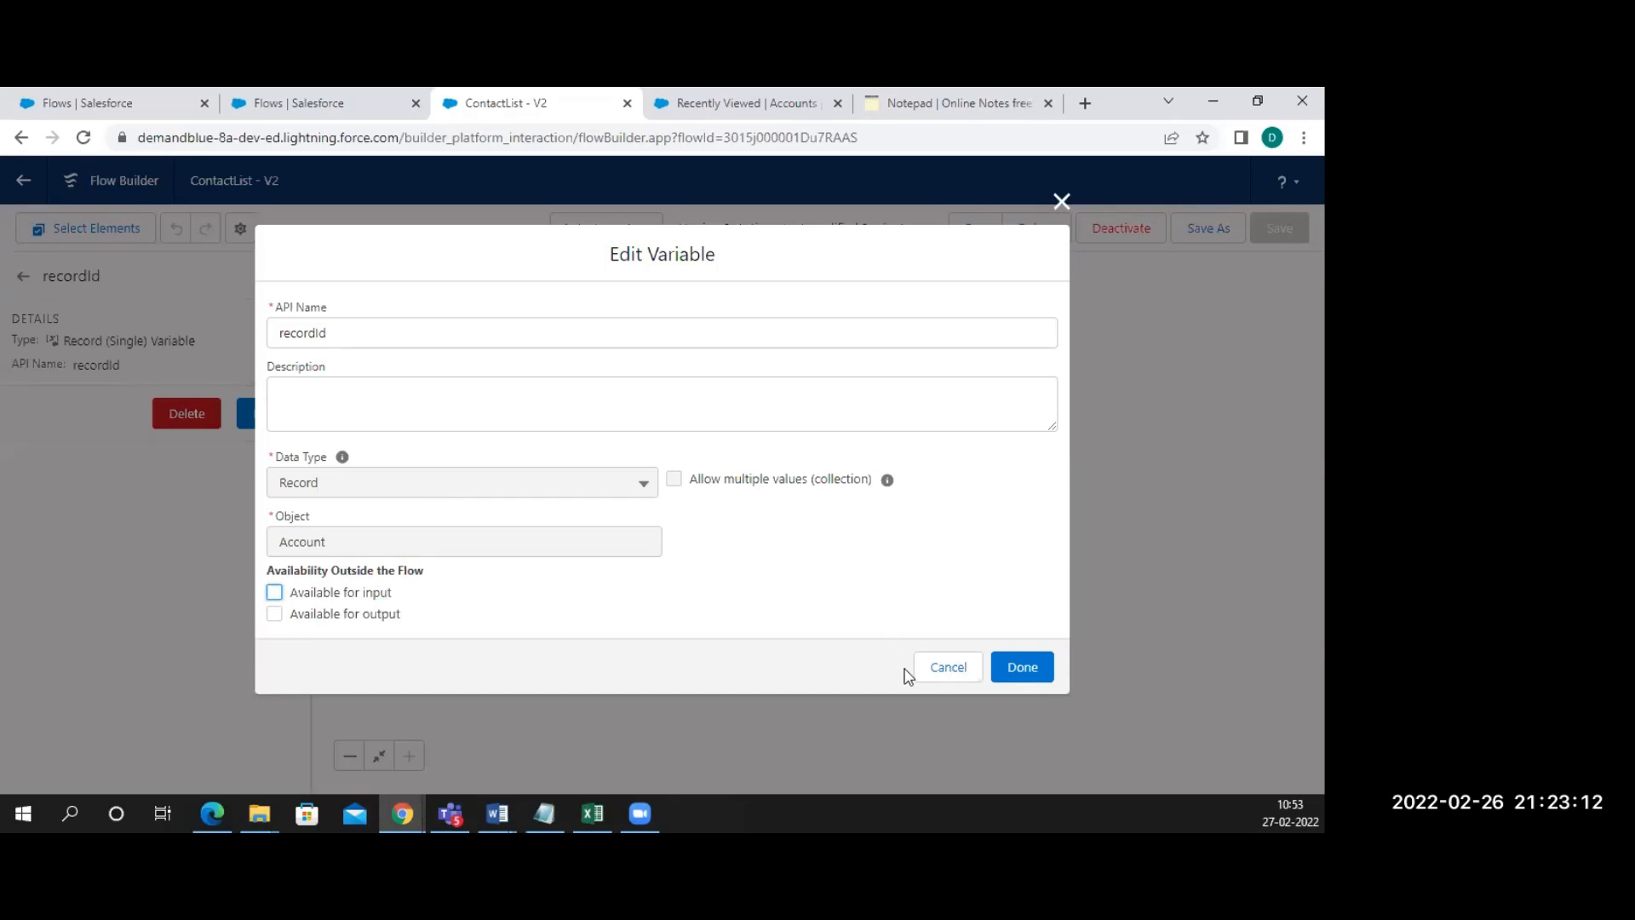
click(947, 668)
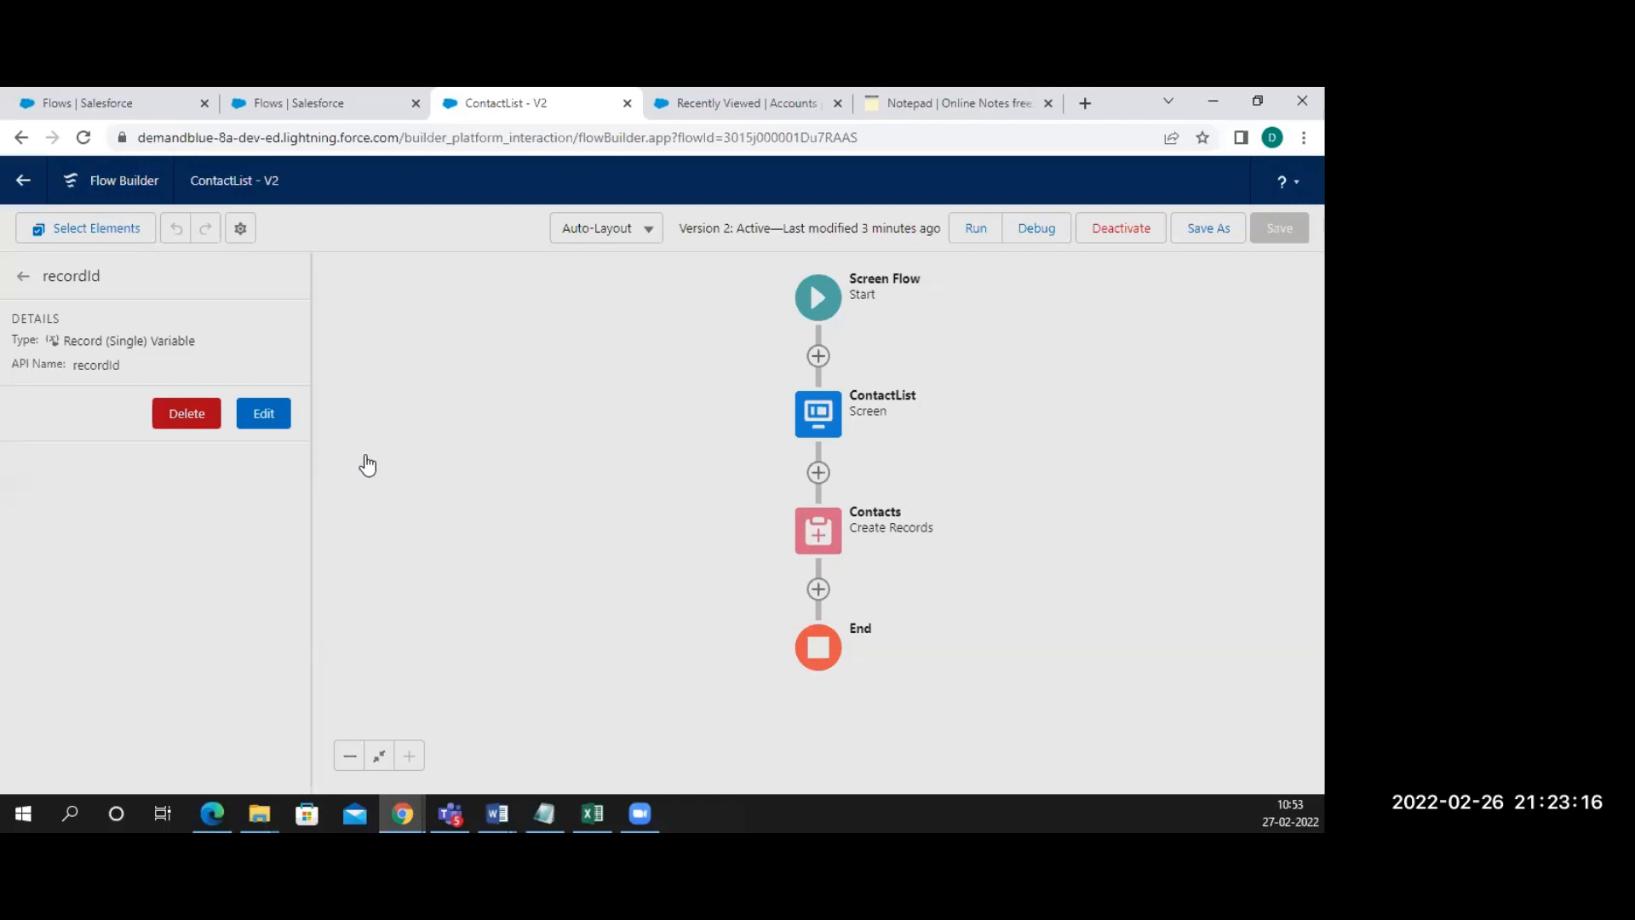
Delete the recordId variable and begin a new Text variable with API name recordId
click(186, 413)
click(68, 406)
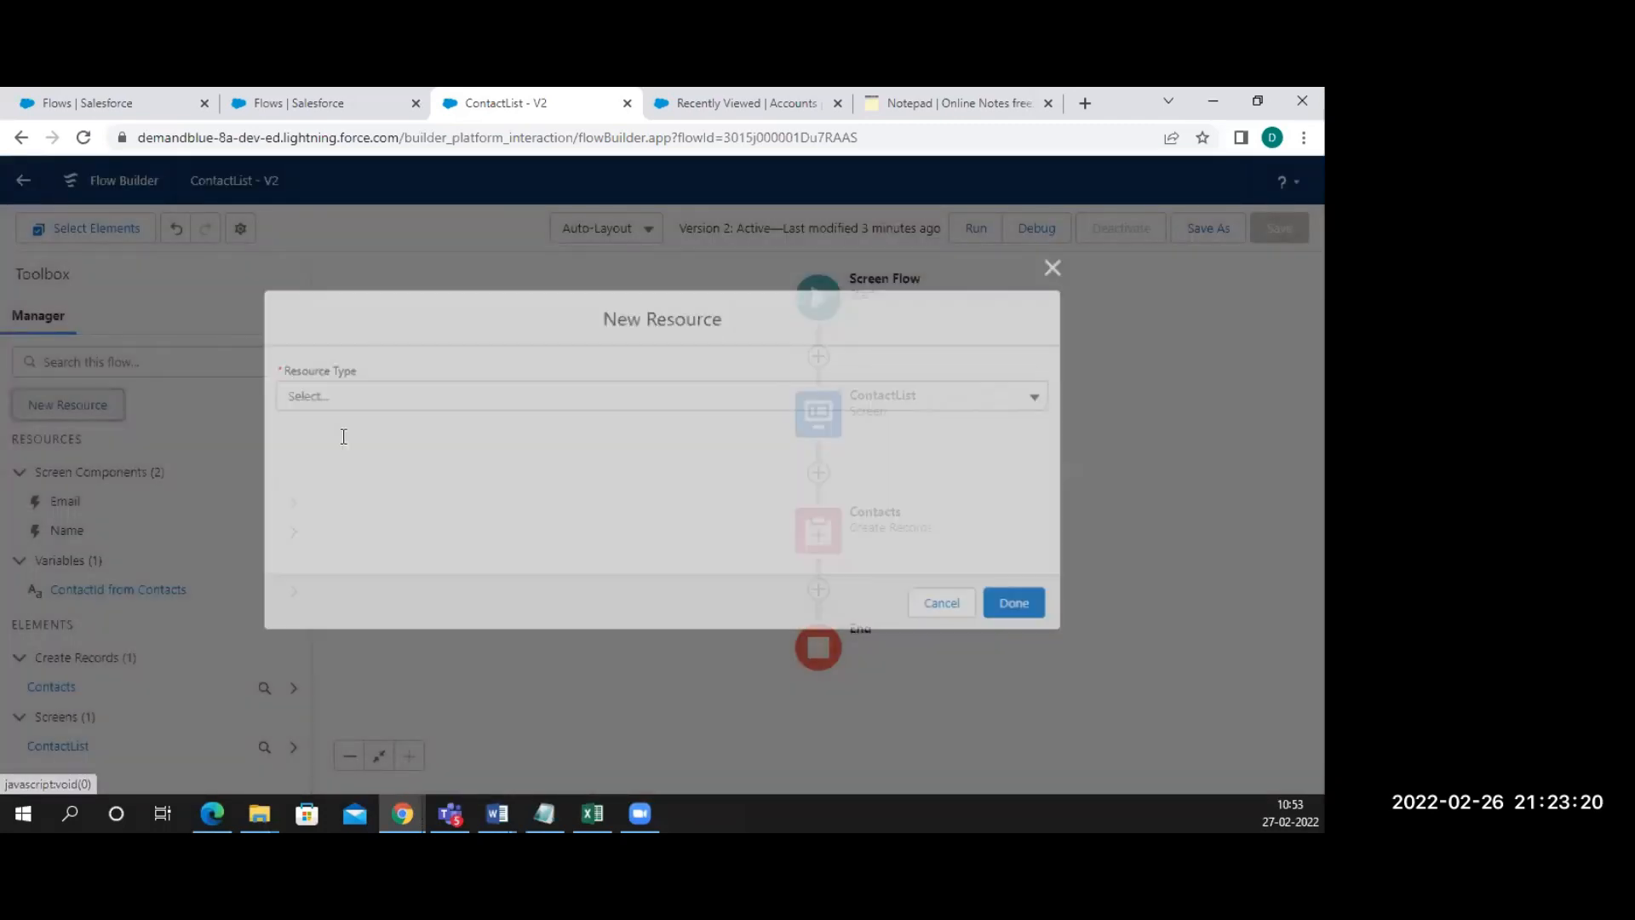
click(343, 436)
text(recordId)
click(375, 586)
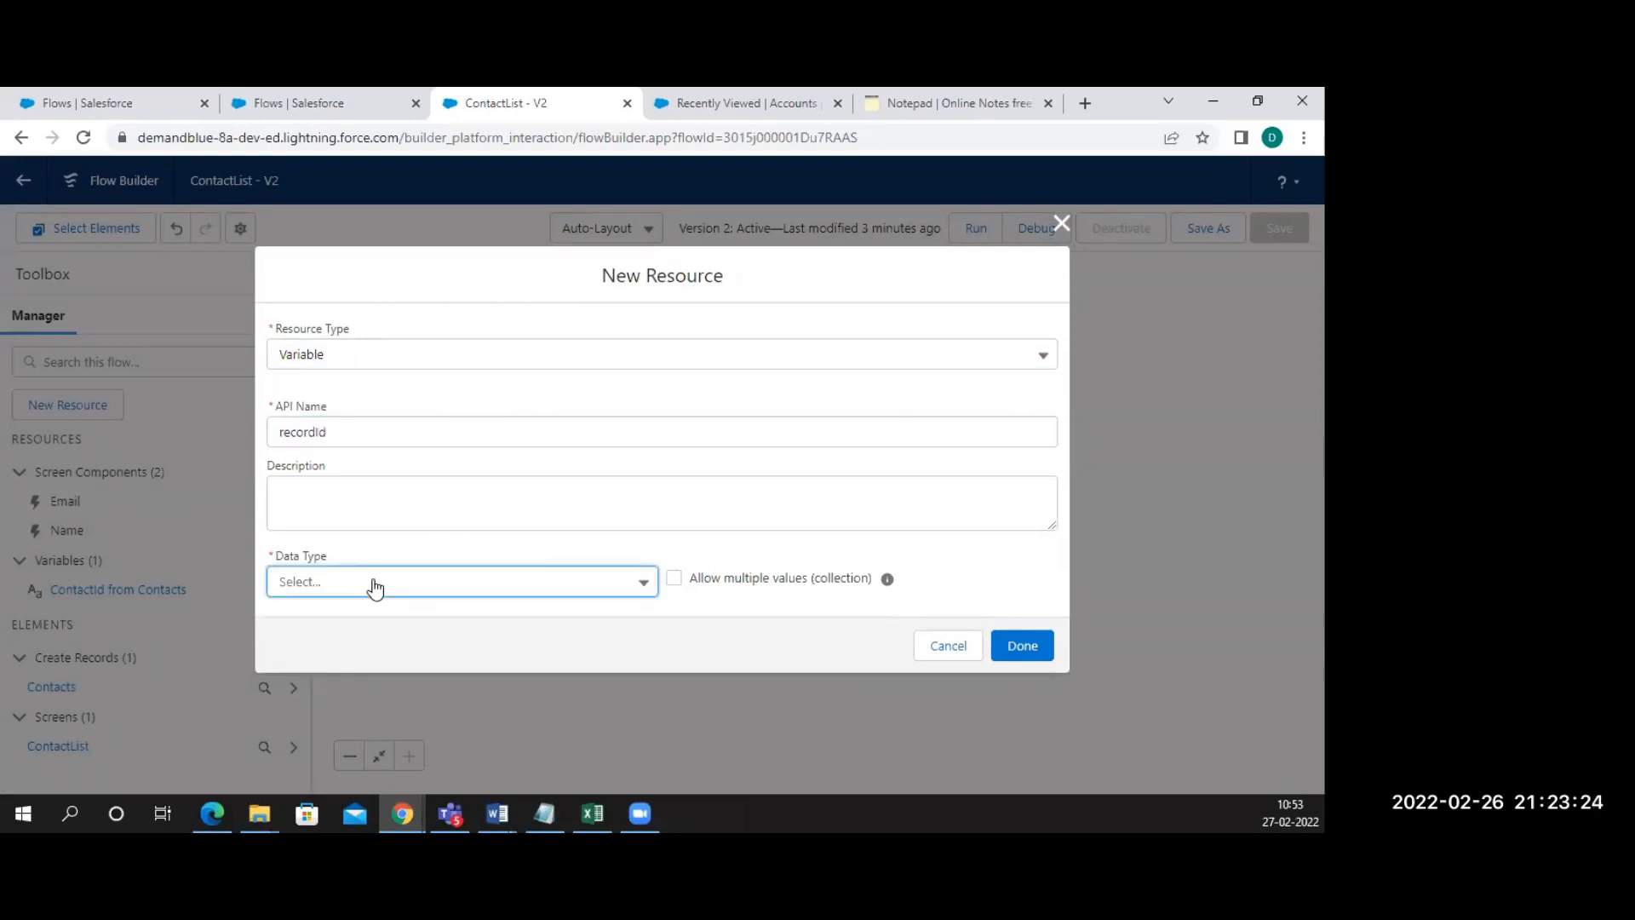
click(325, 323)
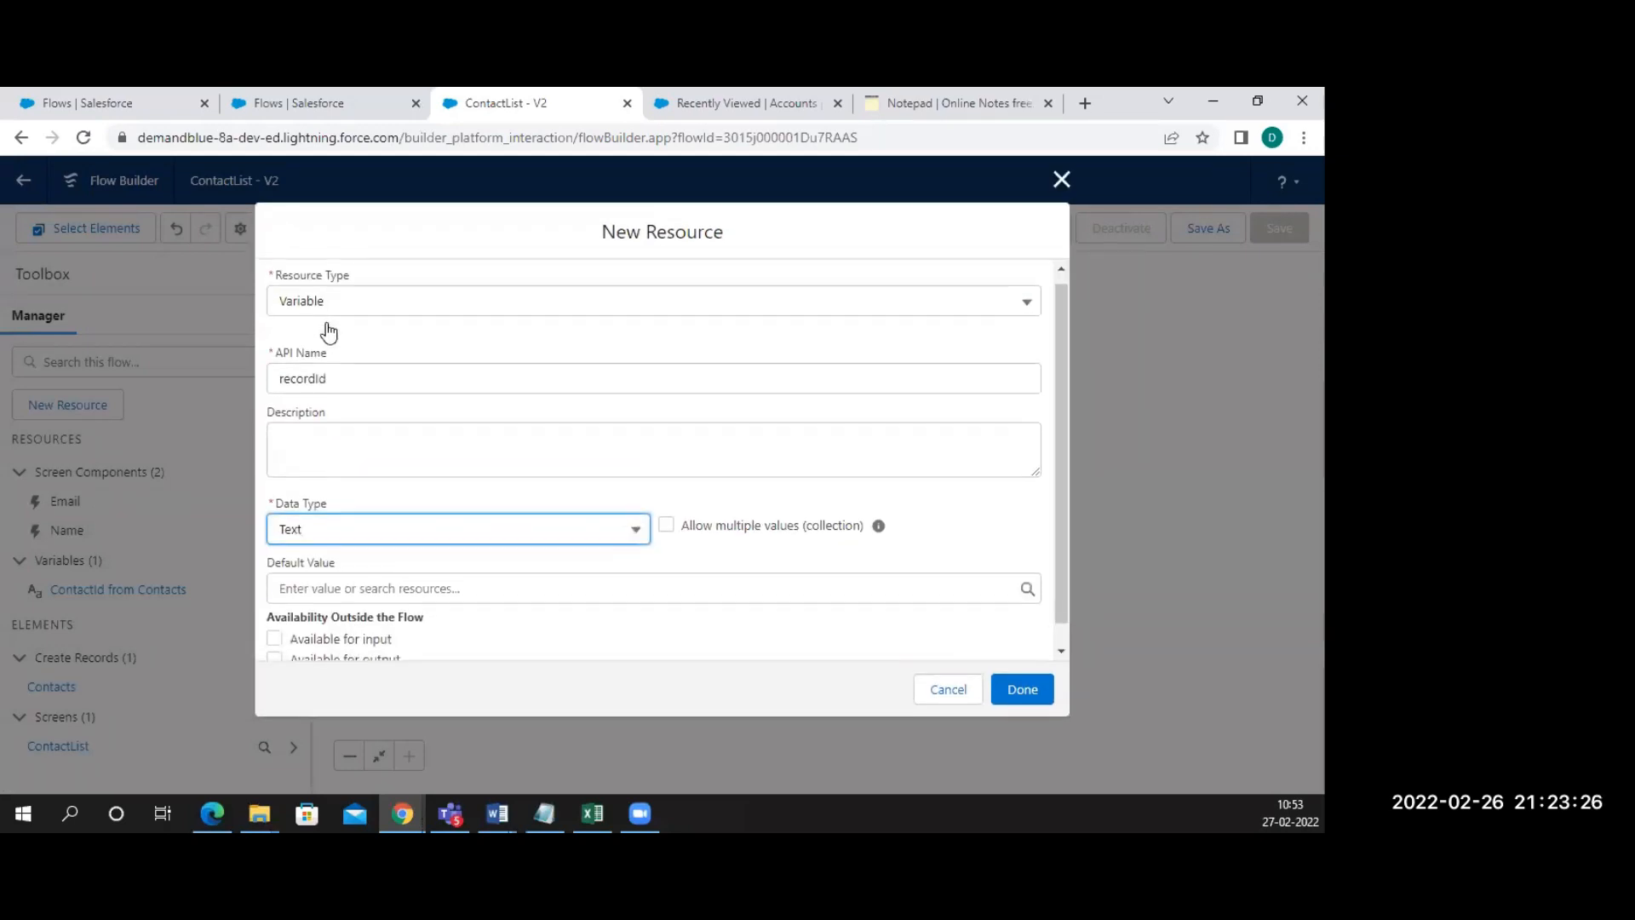
Review the data type choices and default-value resources, then cancel the new resource unsaved
scroll(464, 558, down, 1)
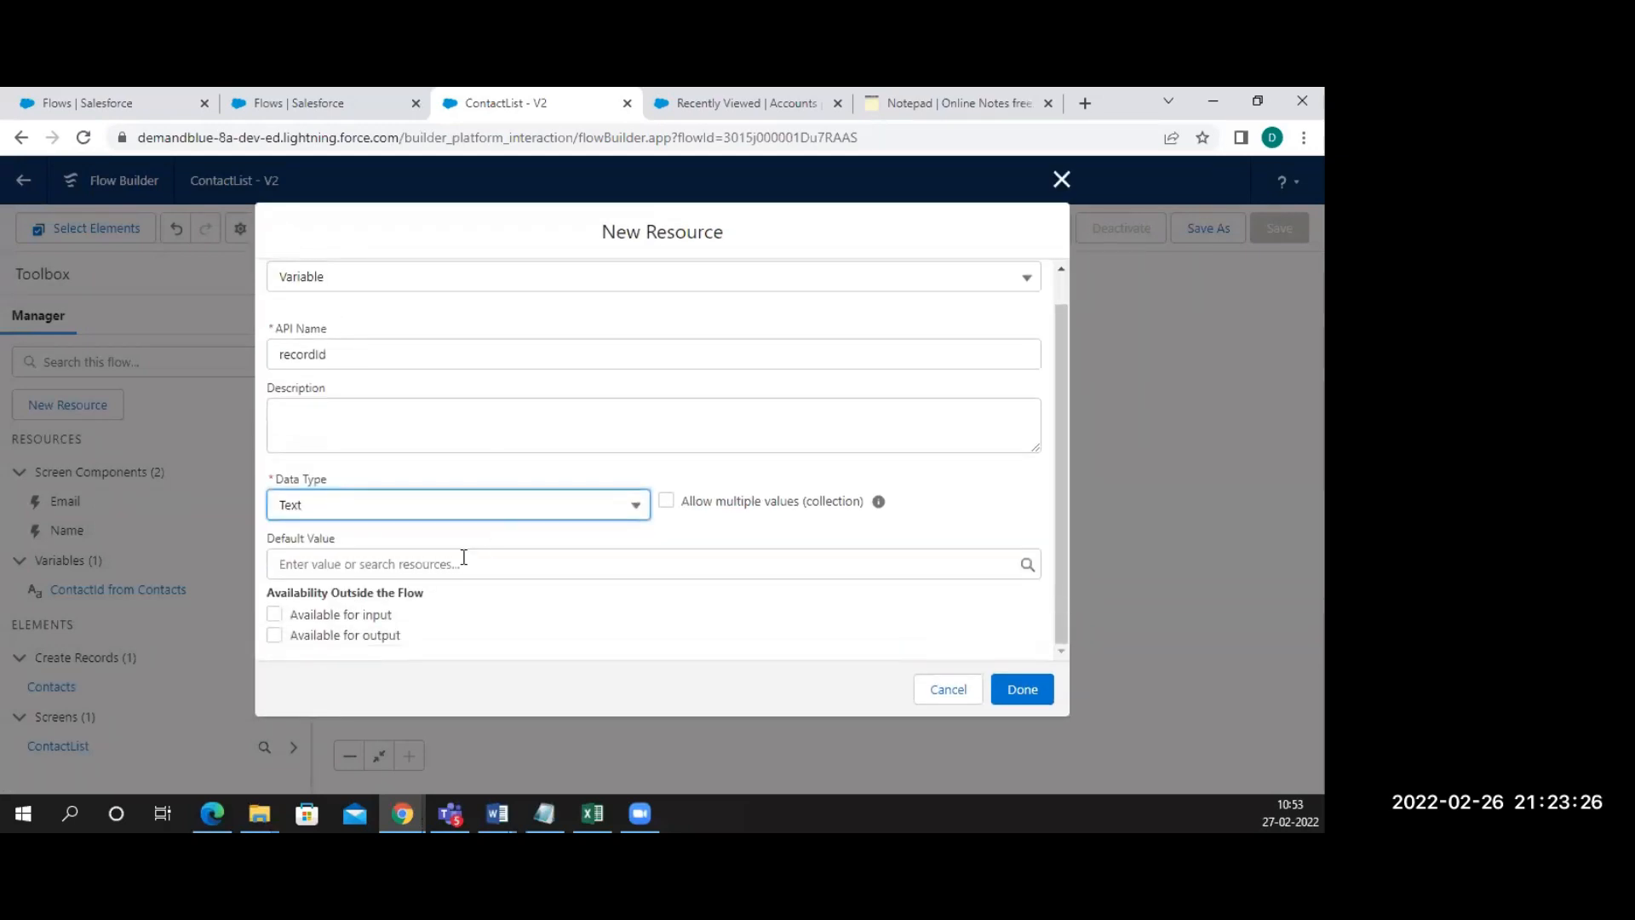
click(532, 511)
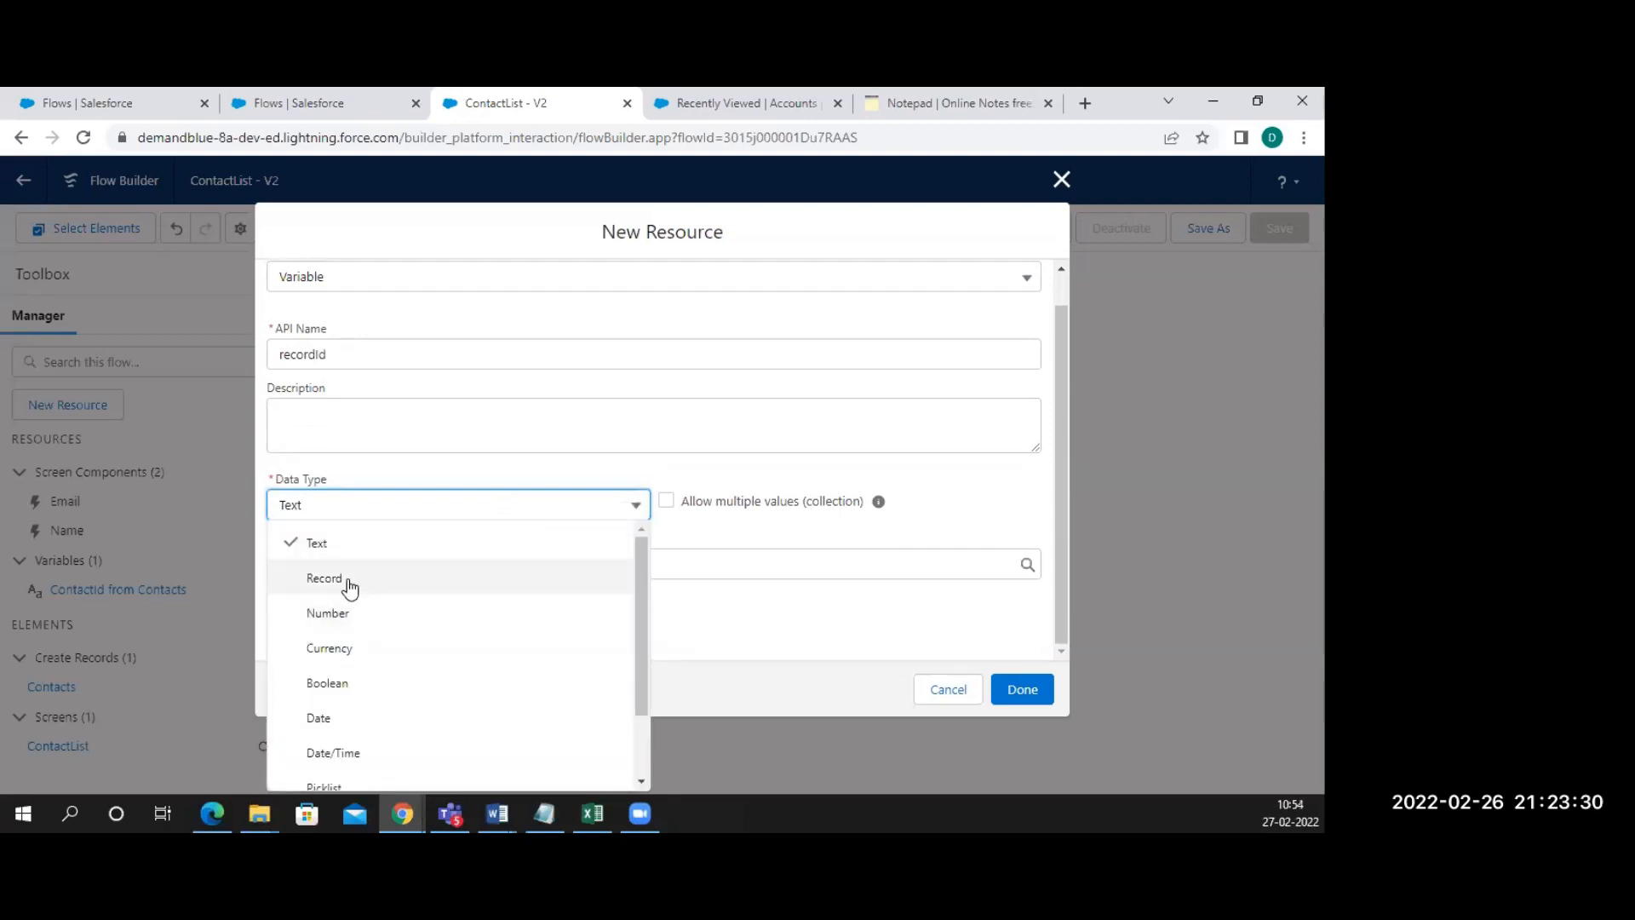
scroll(349, 586, down, 1)
scroll(349, 586, up, 1)
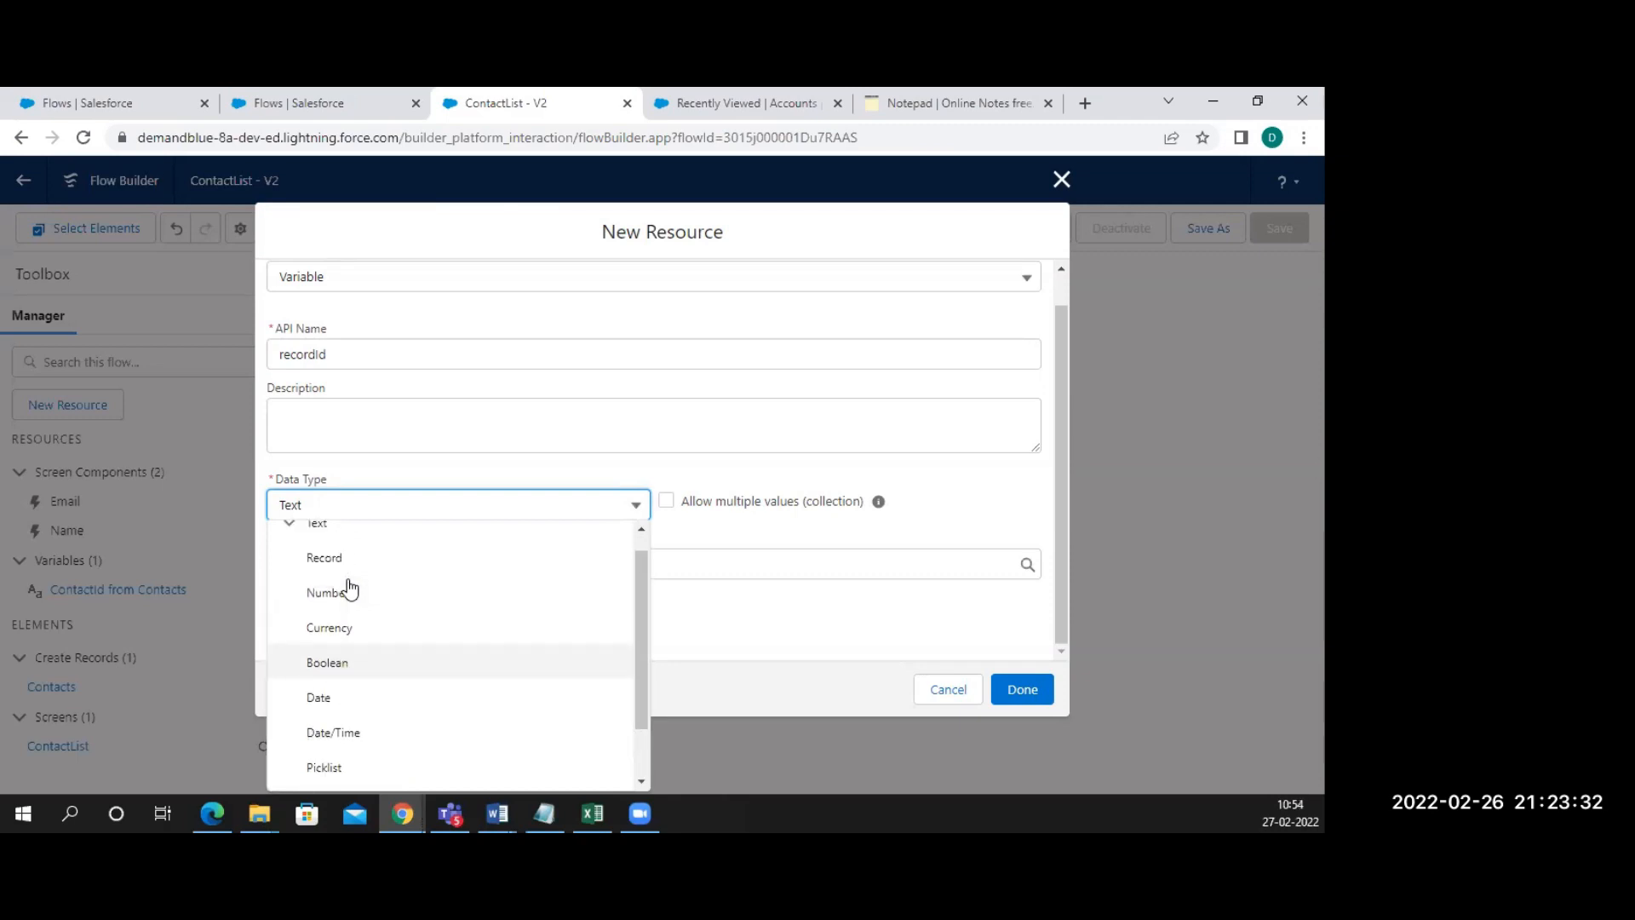
click(714, 563)
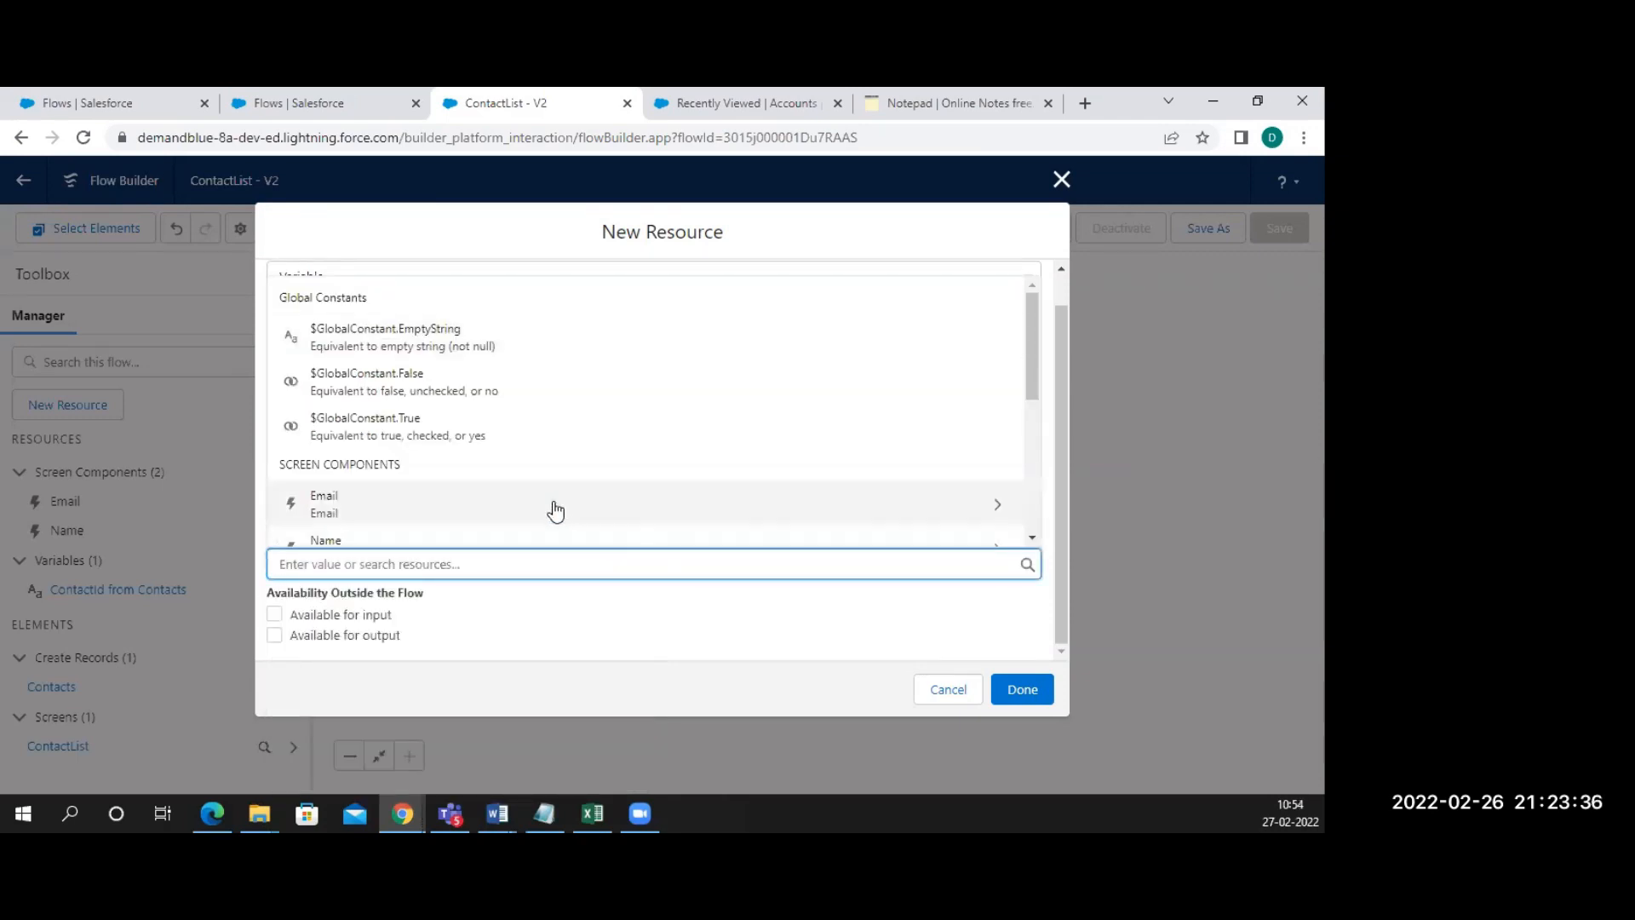
scroll(558, 511, down, 4)
scroll(555, 511, up, 1)
scroll(556, 511, down, 1)
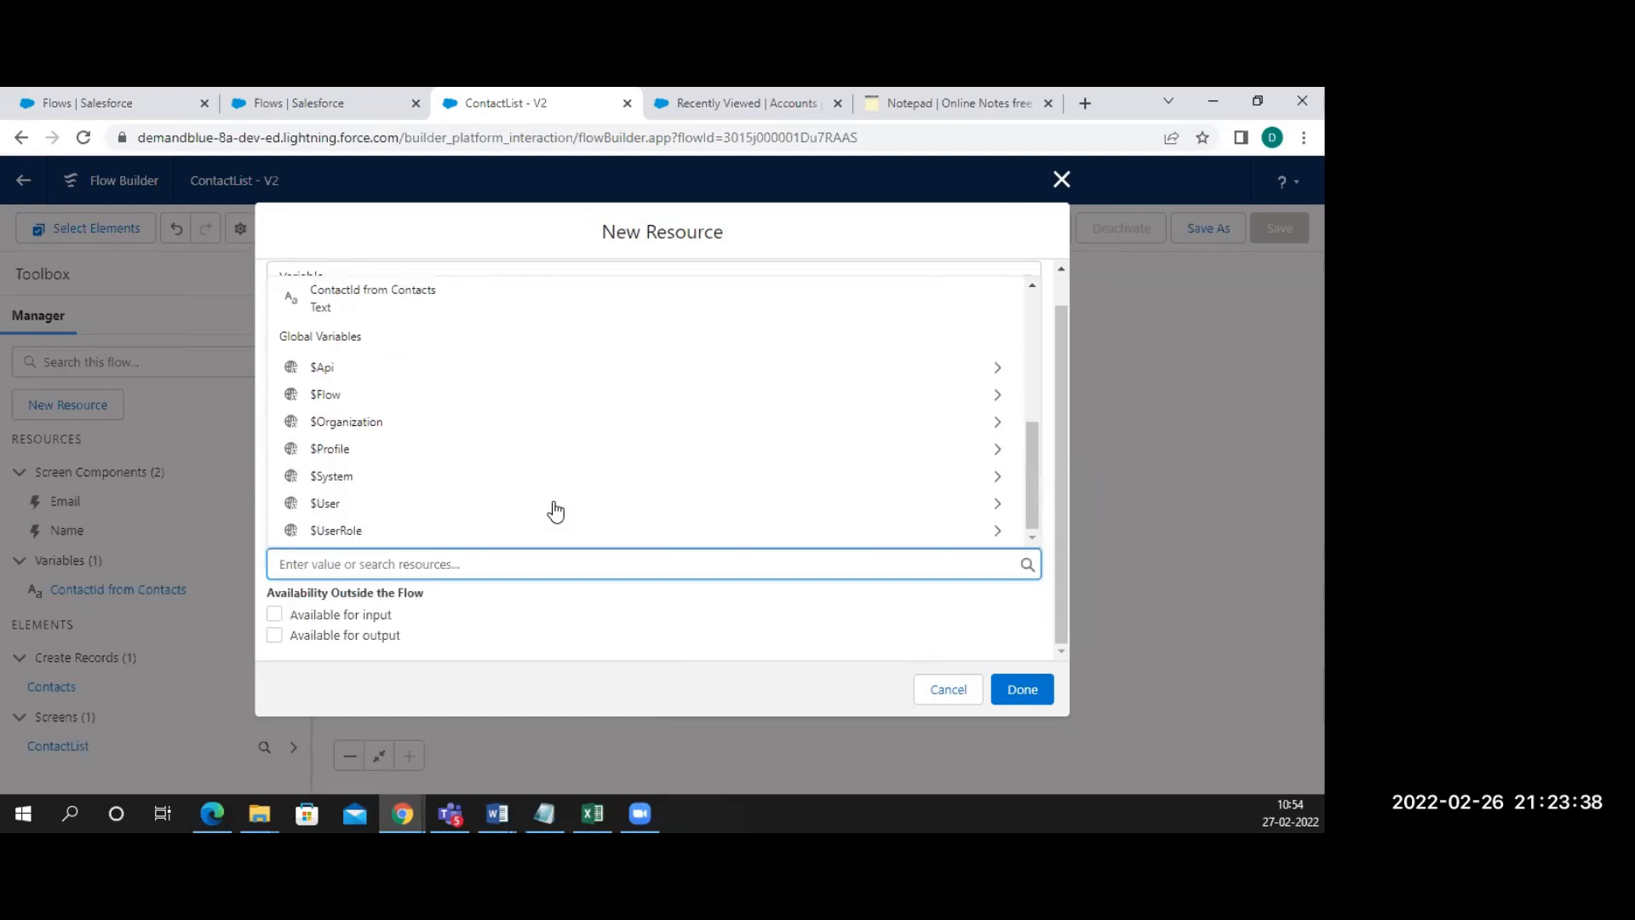
scroll(555, 509, up, 3)
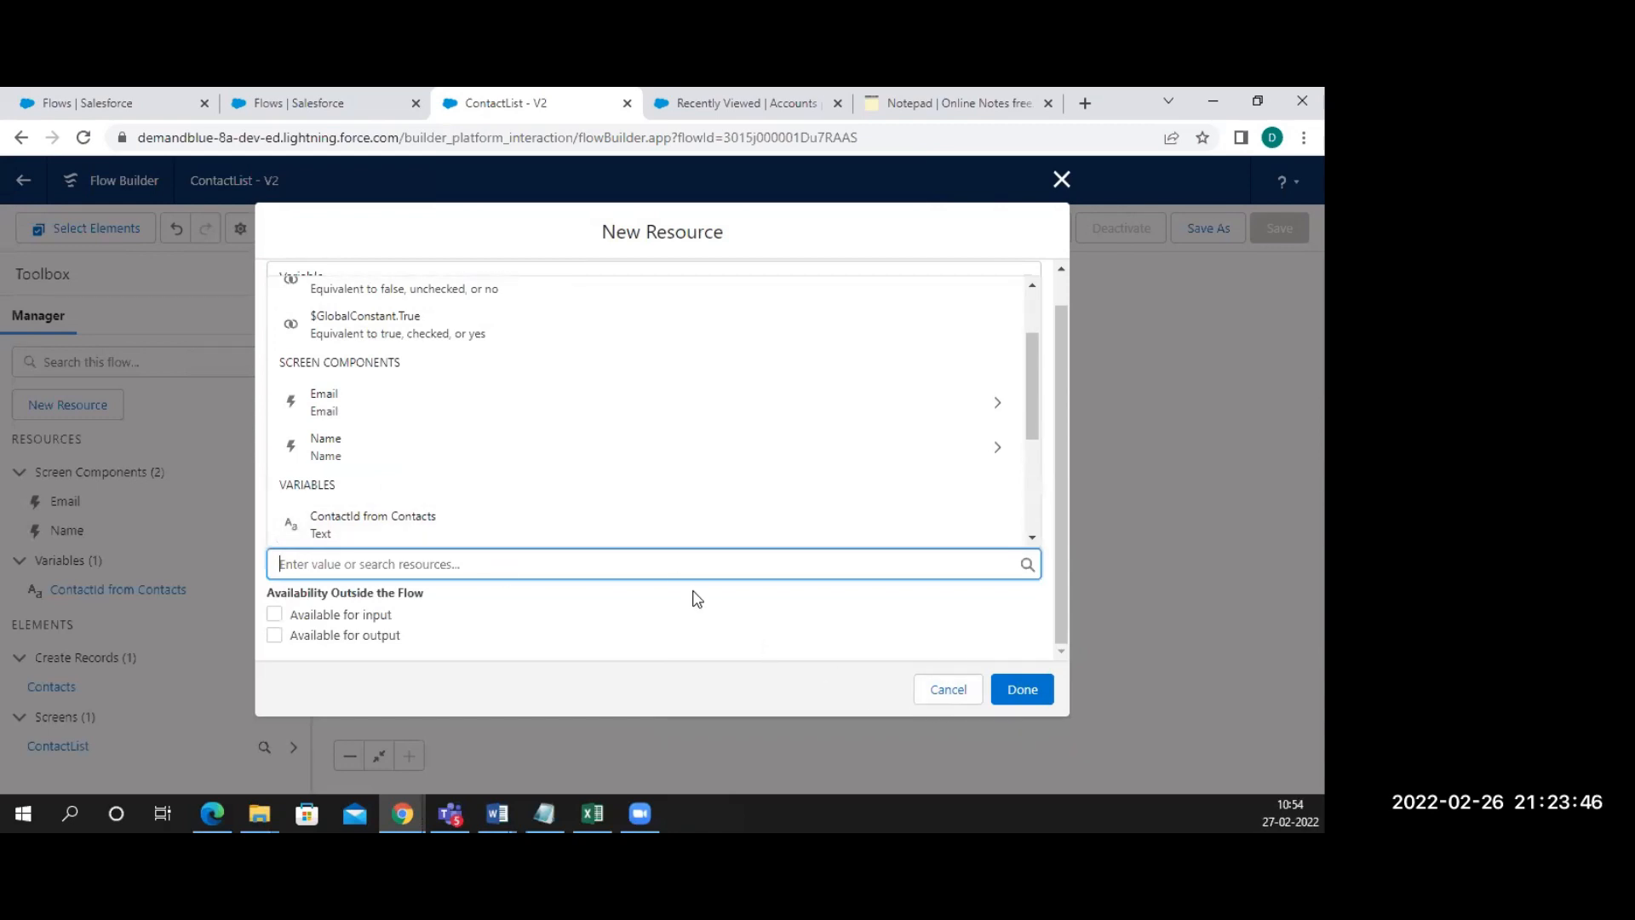
click(340, 451)
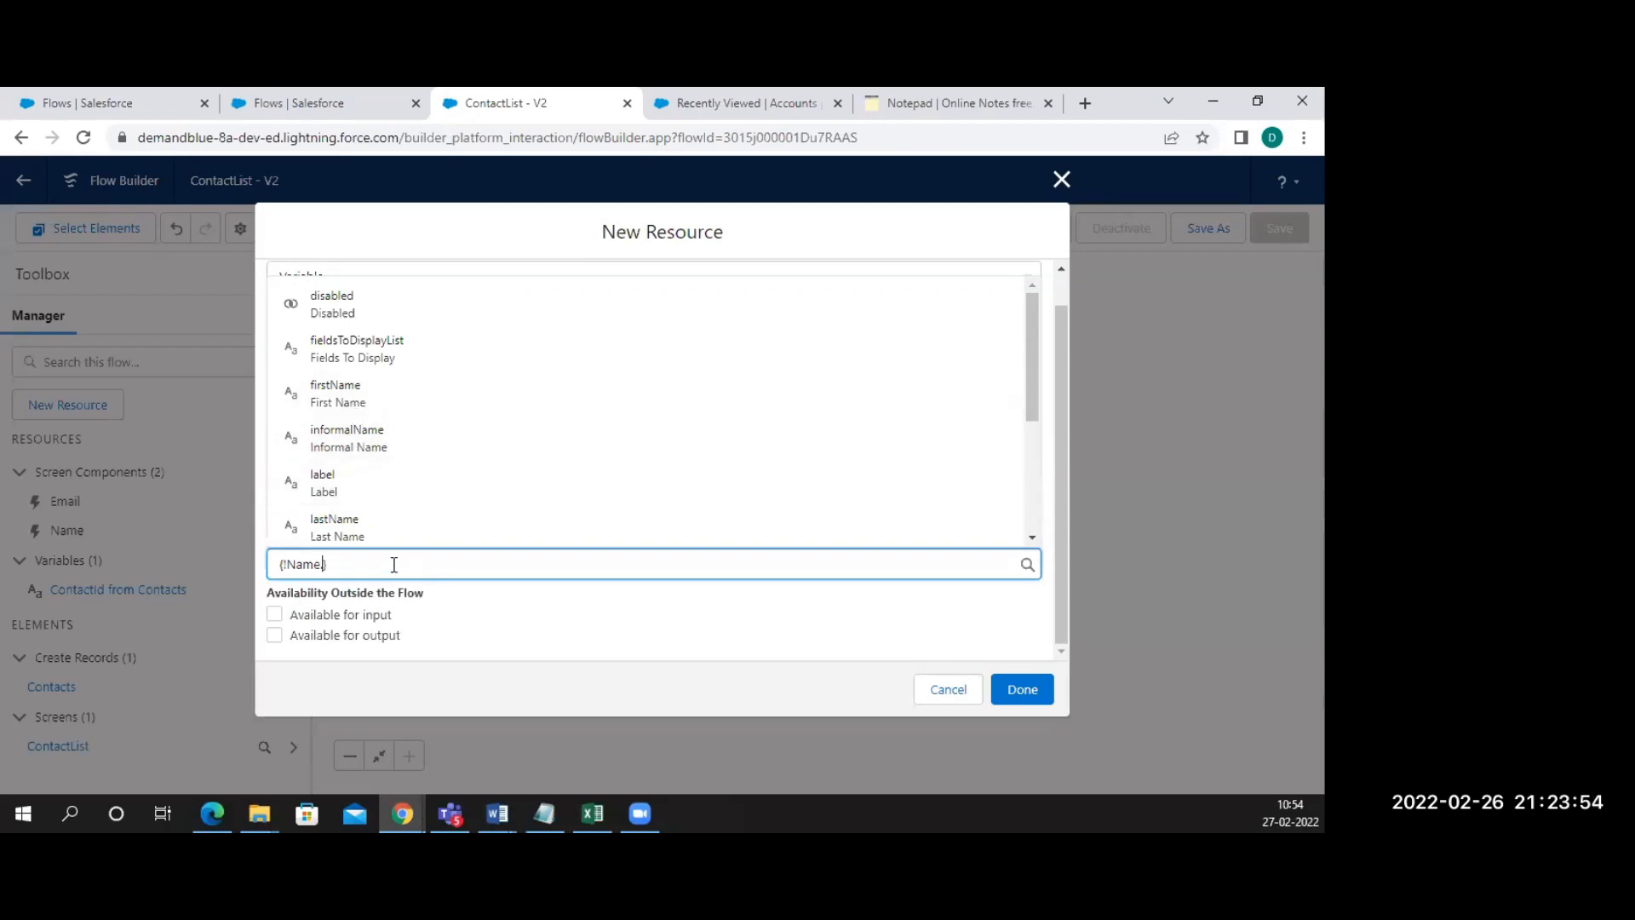
key(BackSpace)
key(BackSpace)
key(BackSpace)
key(BackSpace)
key(BackSpace)
key(BackSpace)
key(BackSpace)
key(BackSpace)
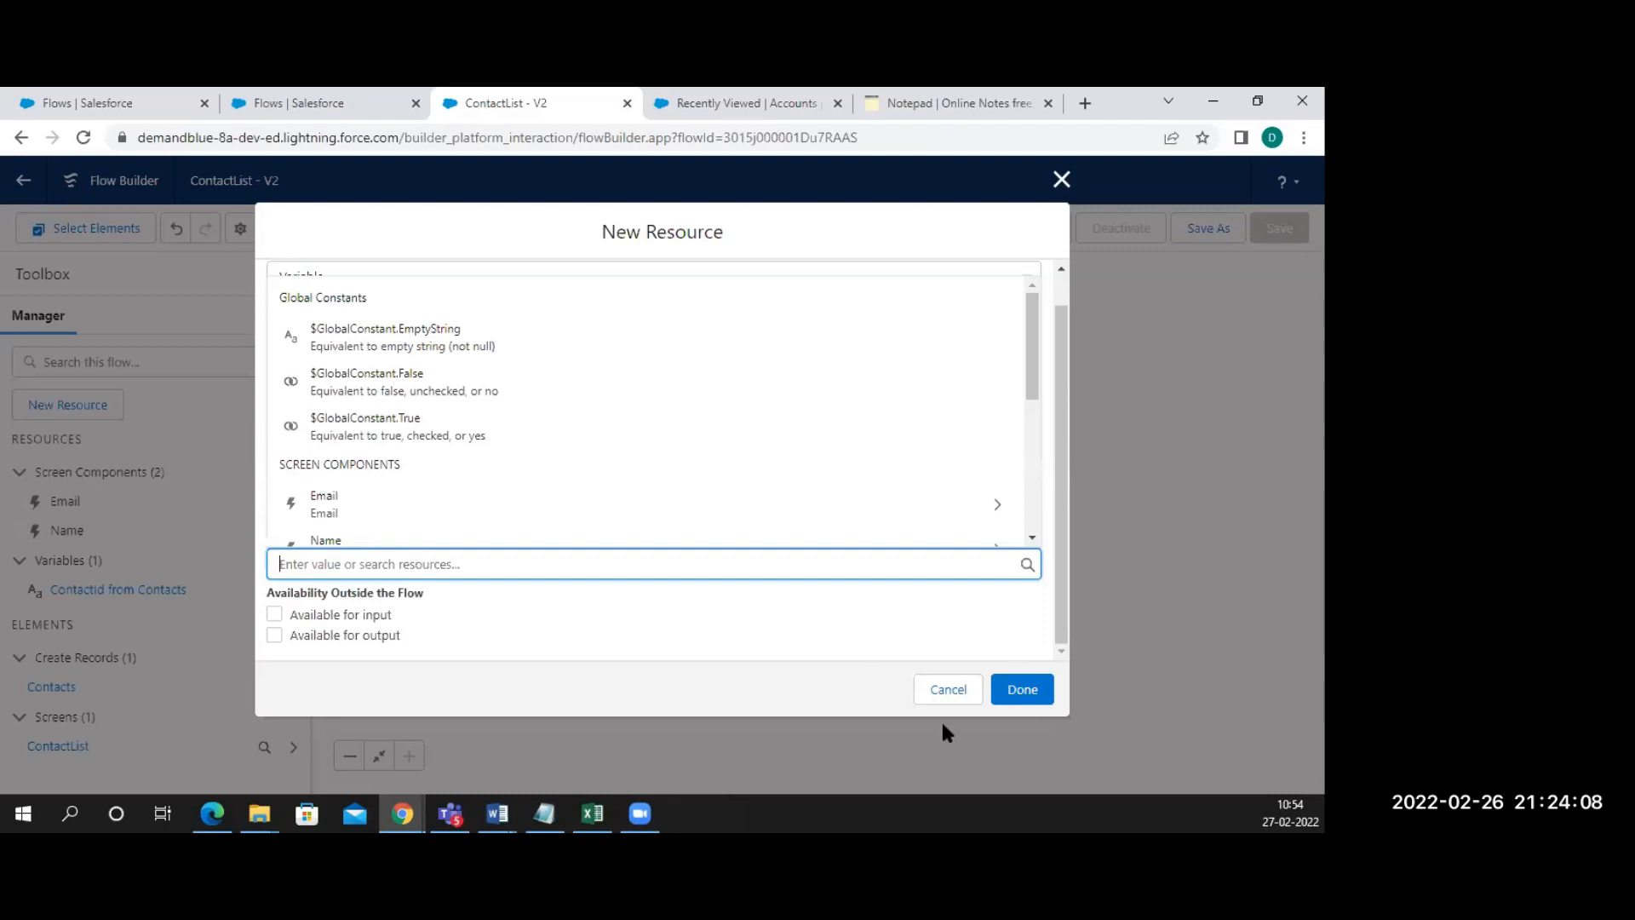
click(949, 692)
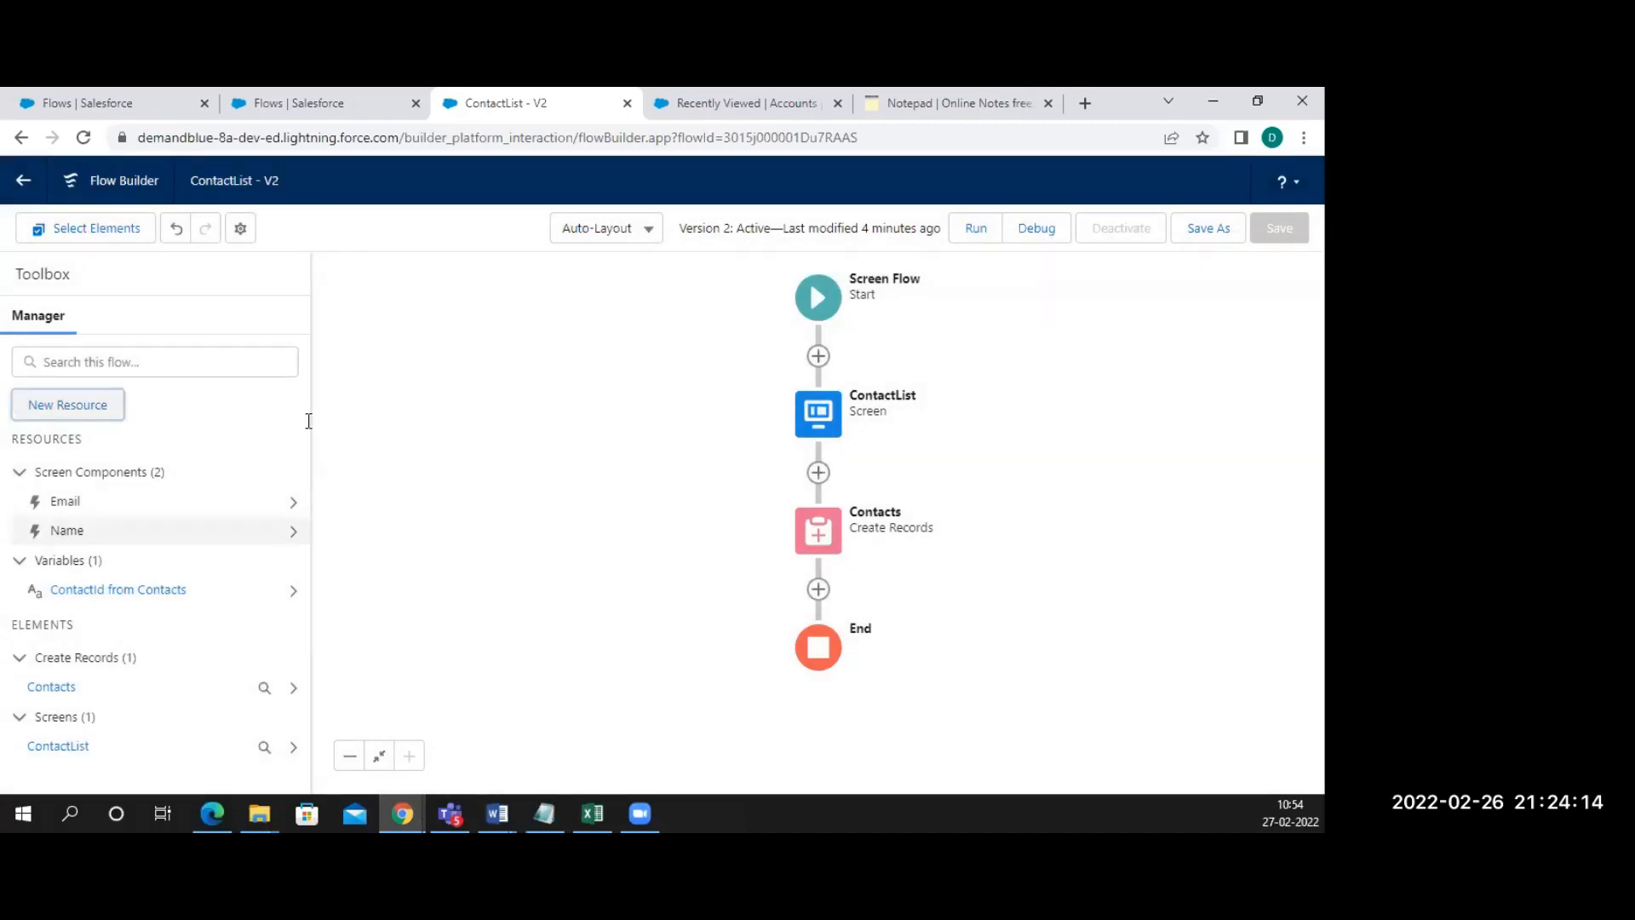
Start a new Variable resource with API name recordId and show its Data Type choices
key(Return)
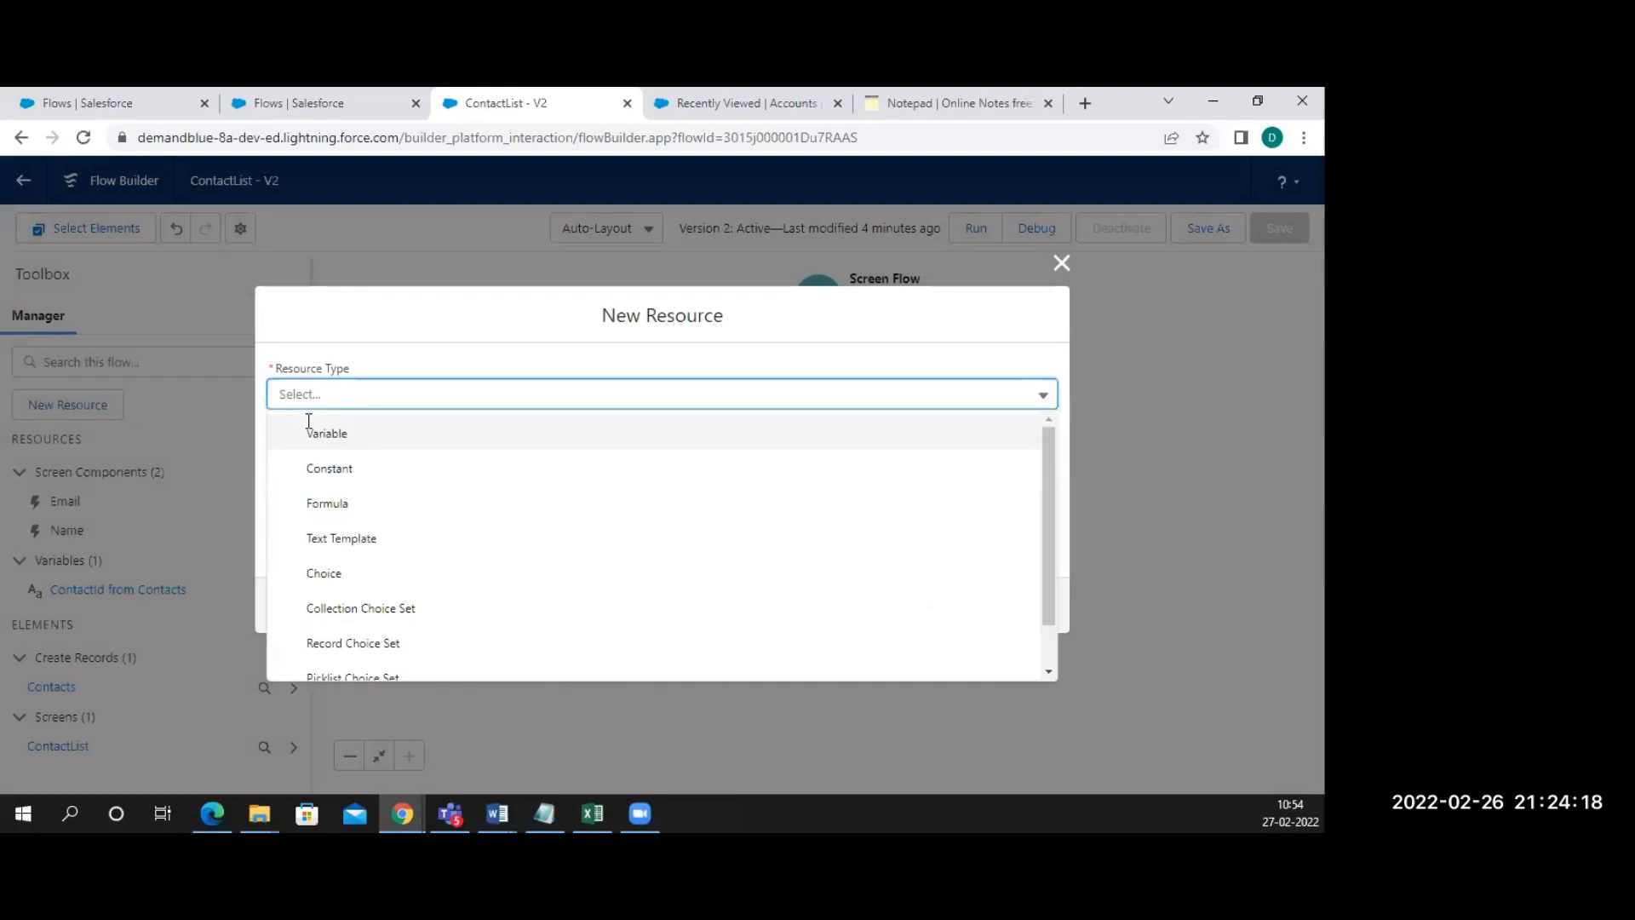
click(308, 420)
text(record)
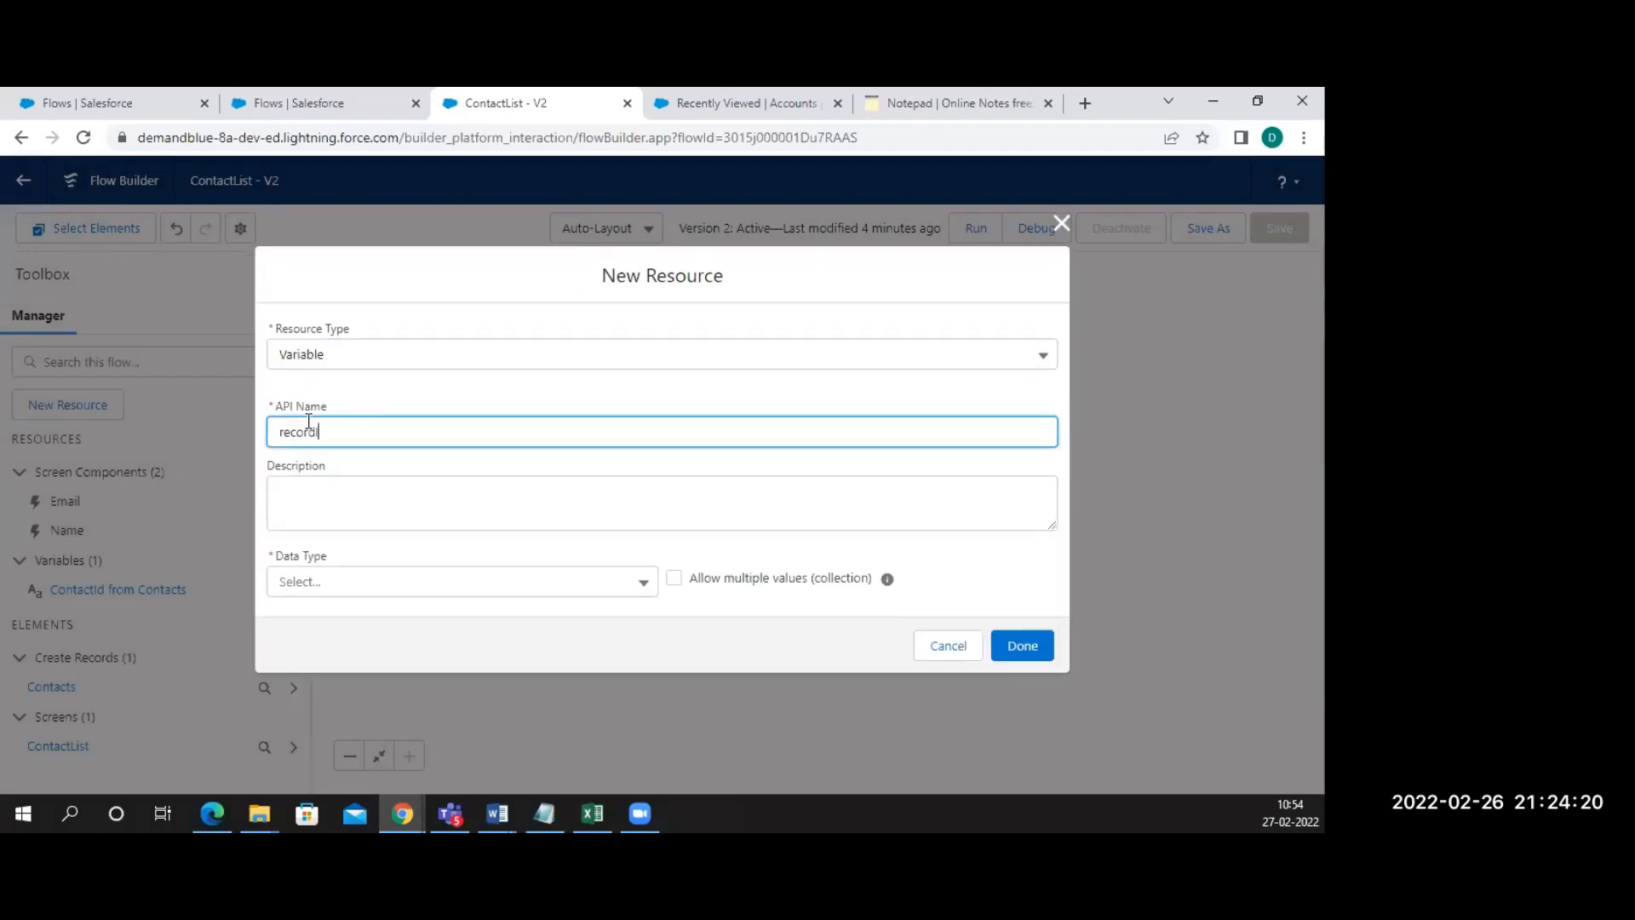
text(Id)
click(349, 582)
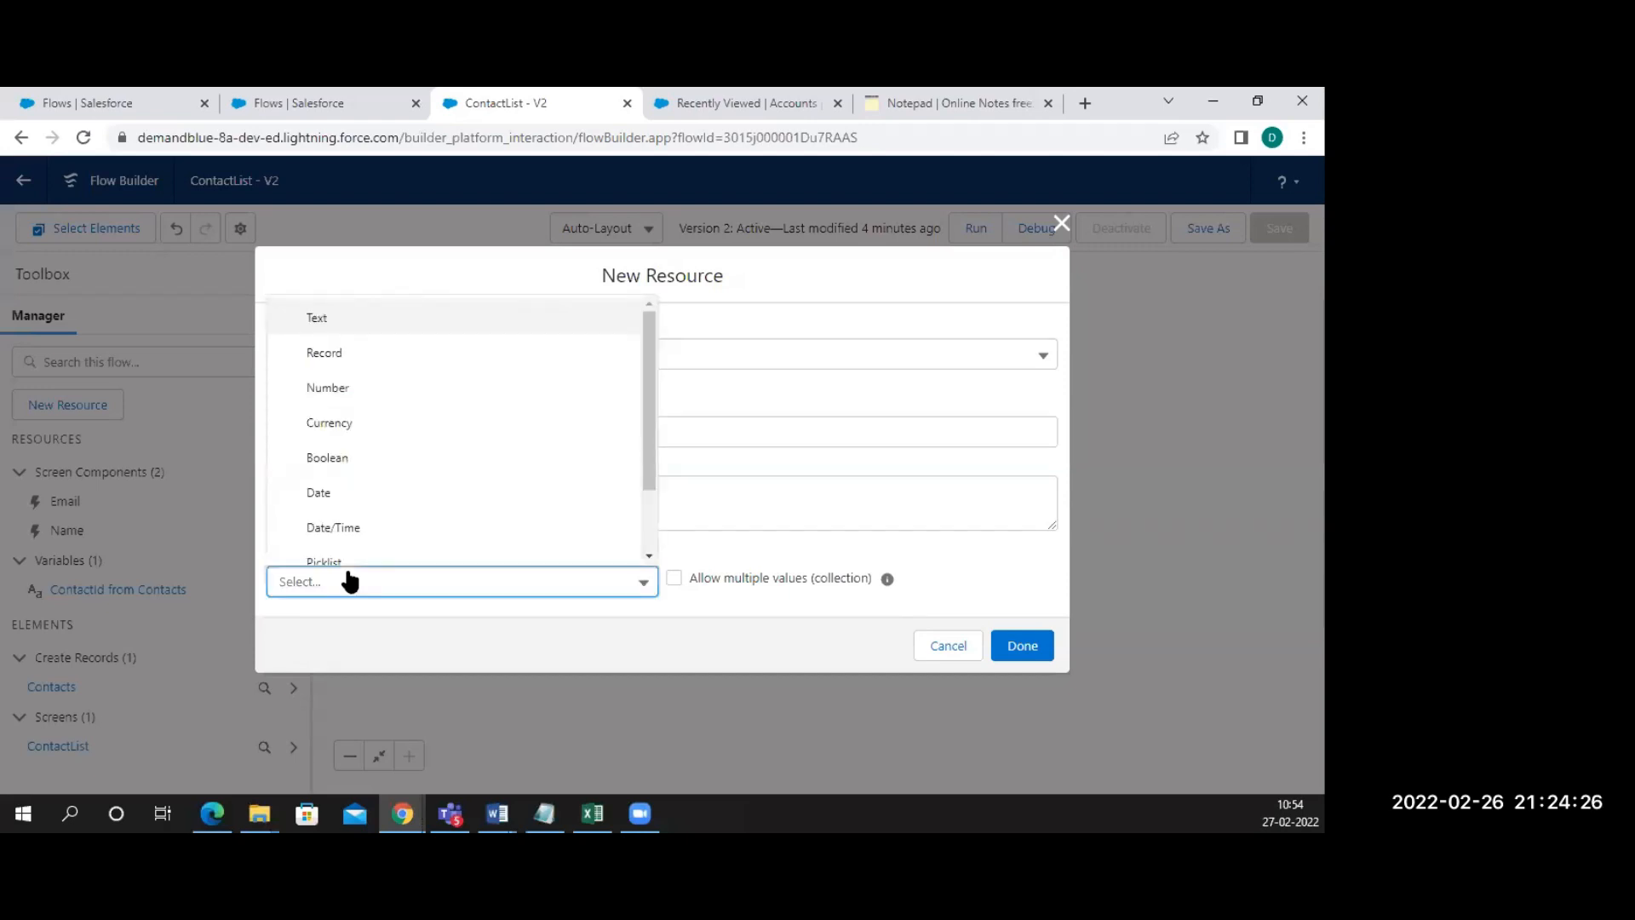
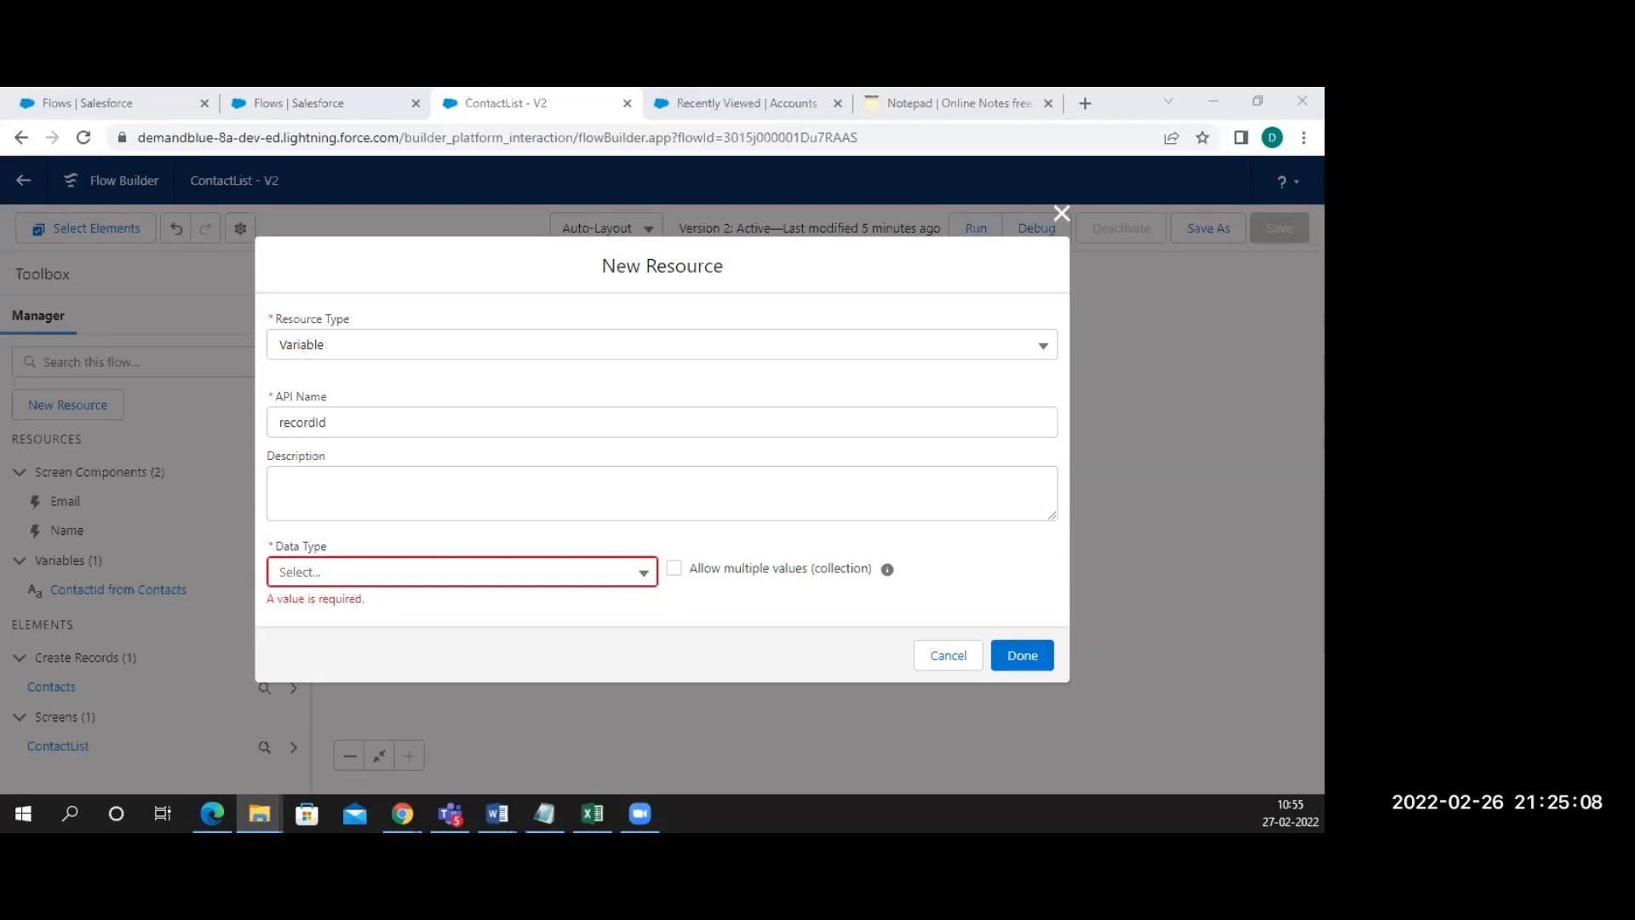
Set recordId's data type to Text, browse the Default Value resources, then reopen the Data Type list
click(478, 578)
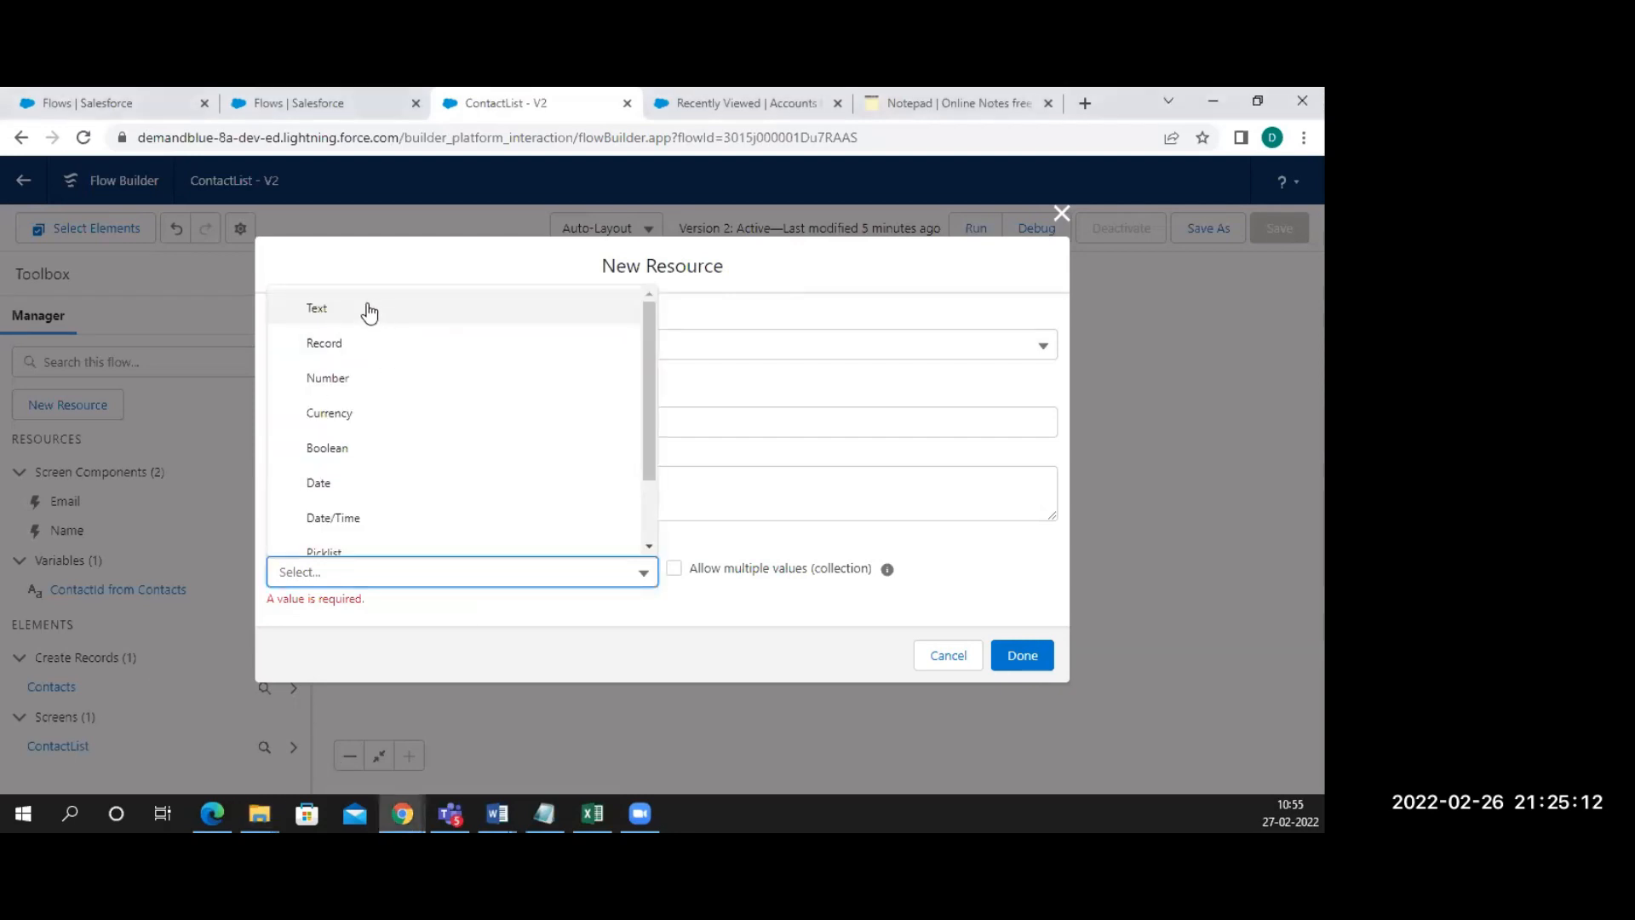
key(Return)
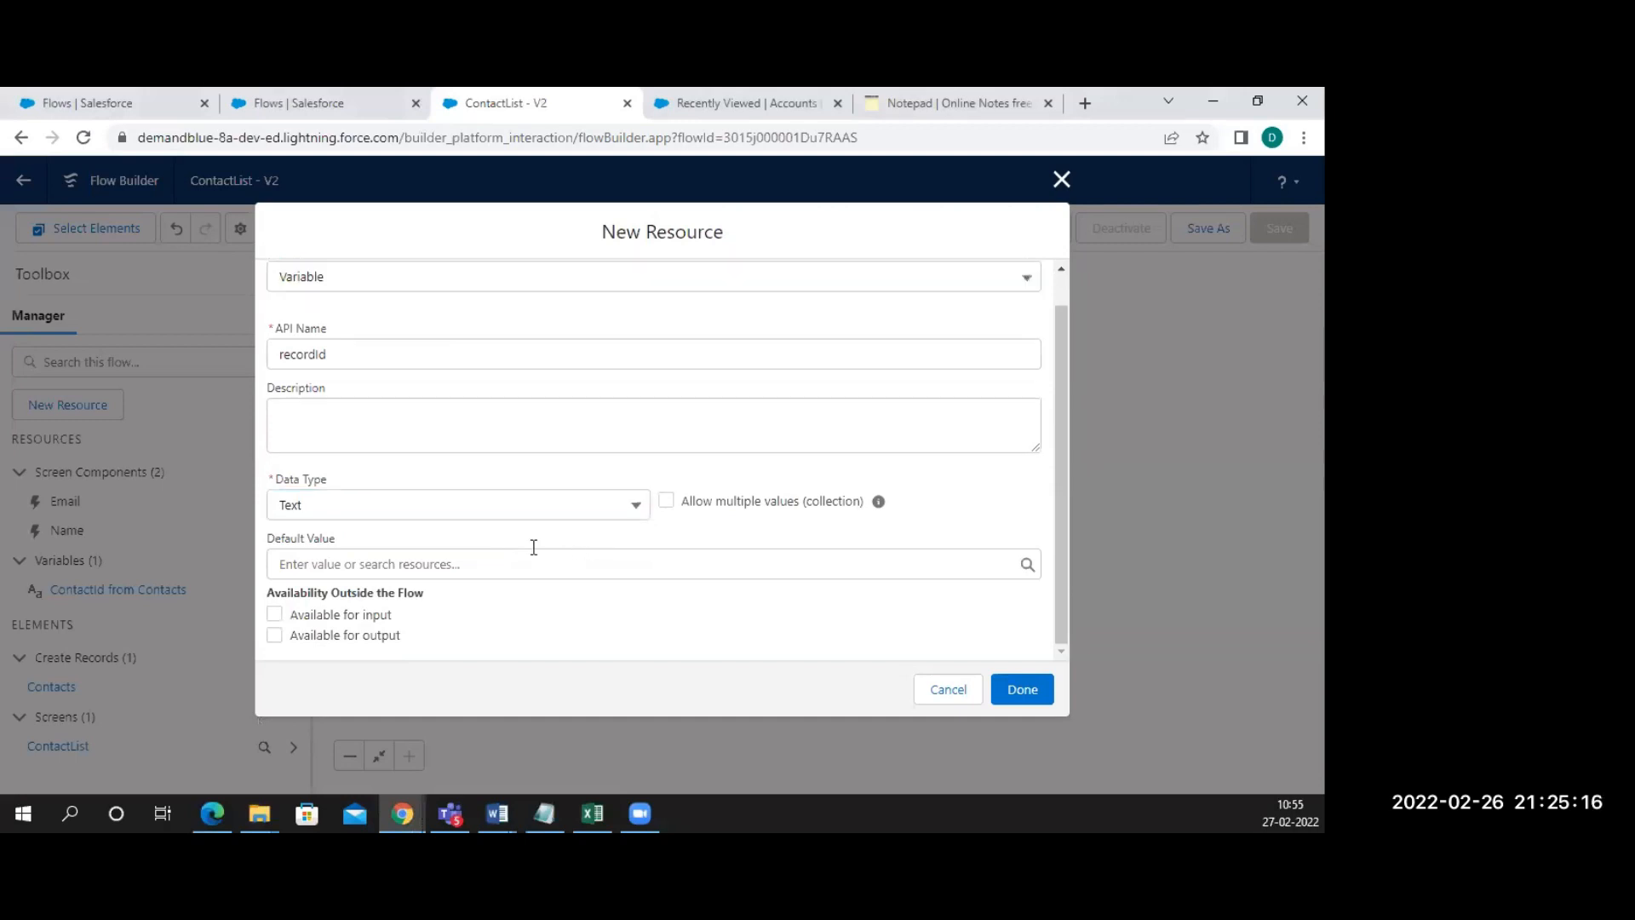
click(502, 562)
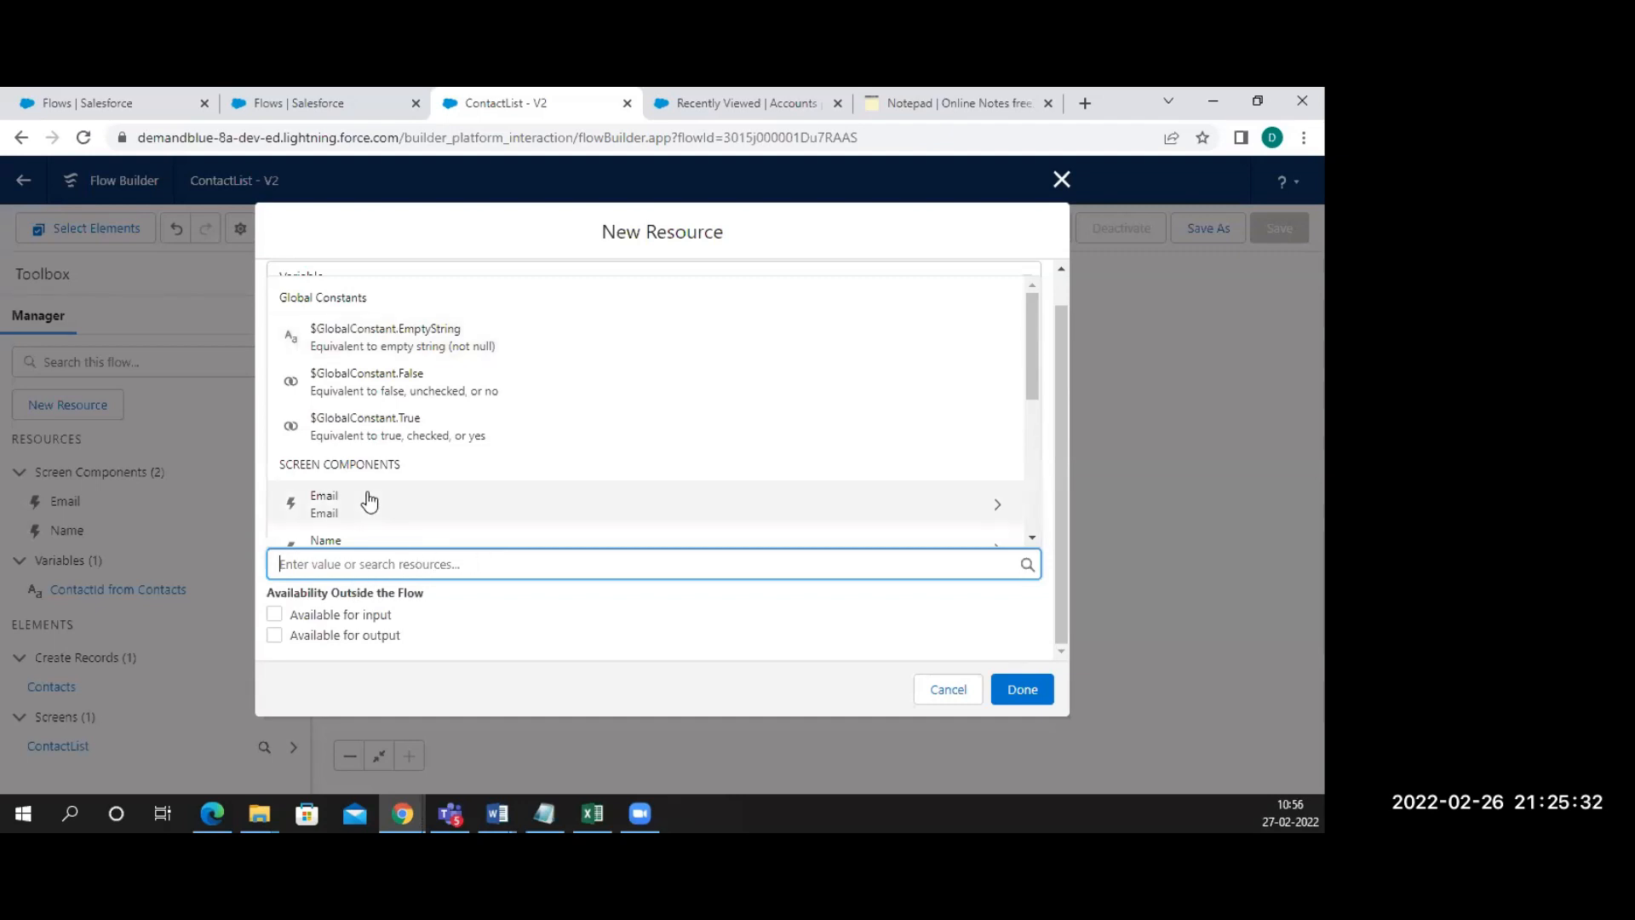
scroll(369, 502, down, 3)
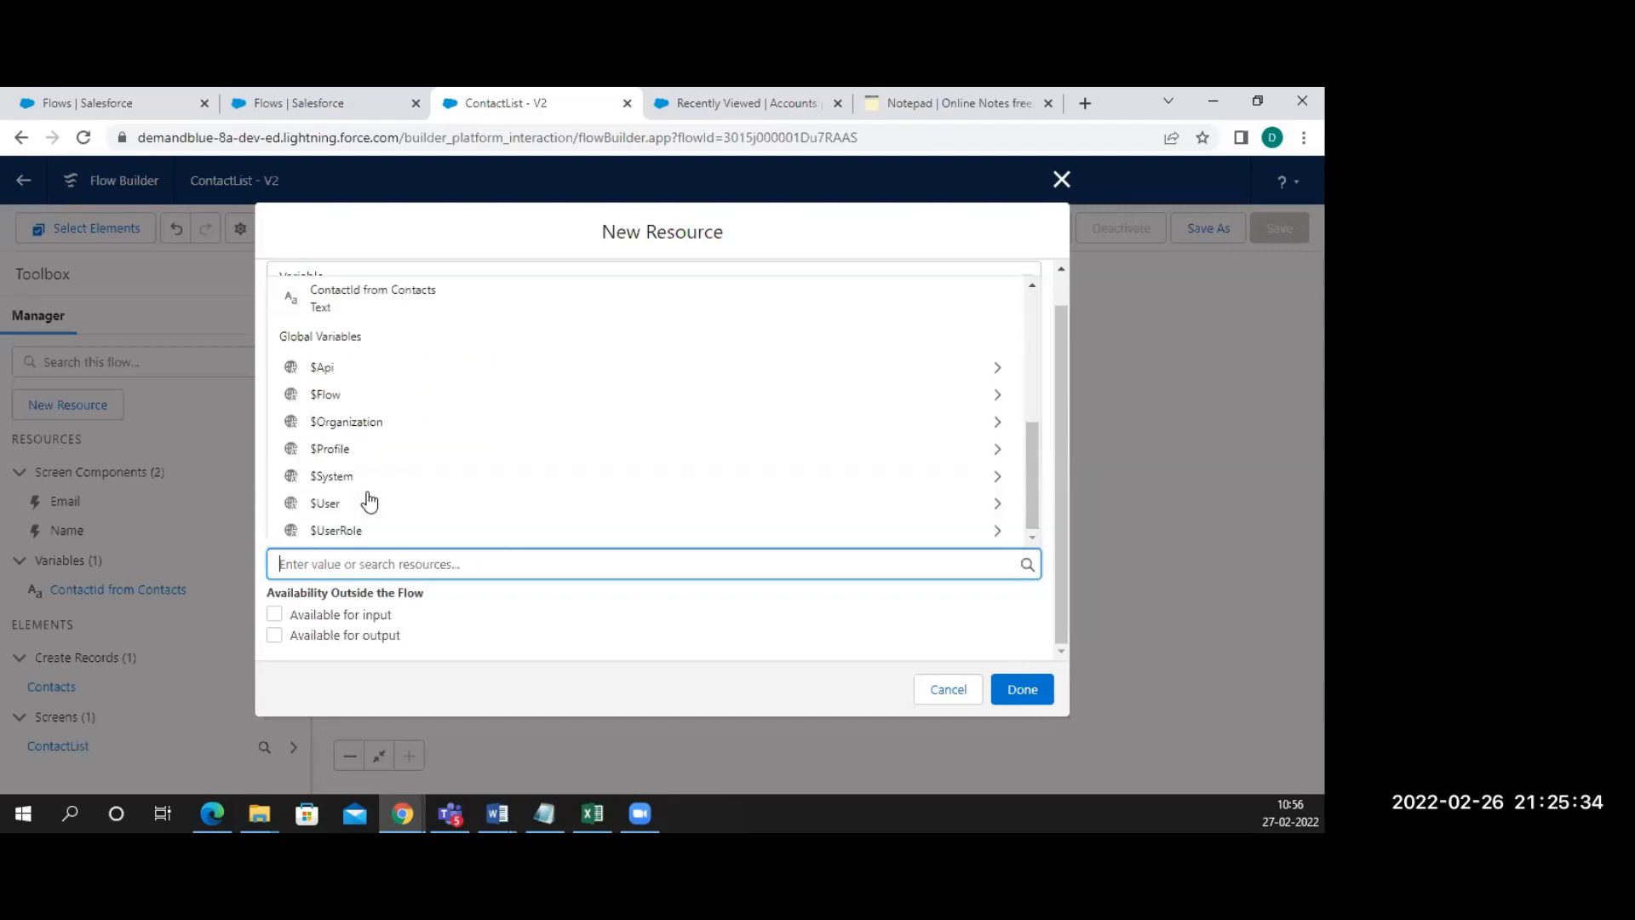
scroll(1038, 339, up, 3)
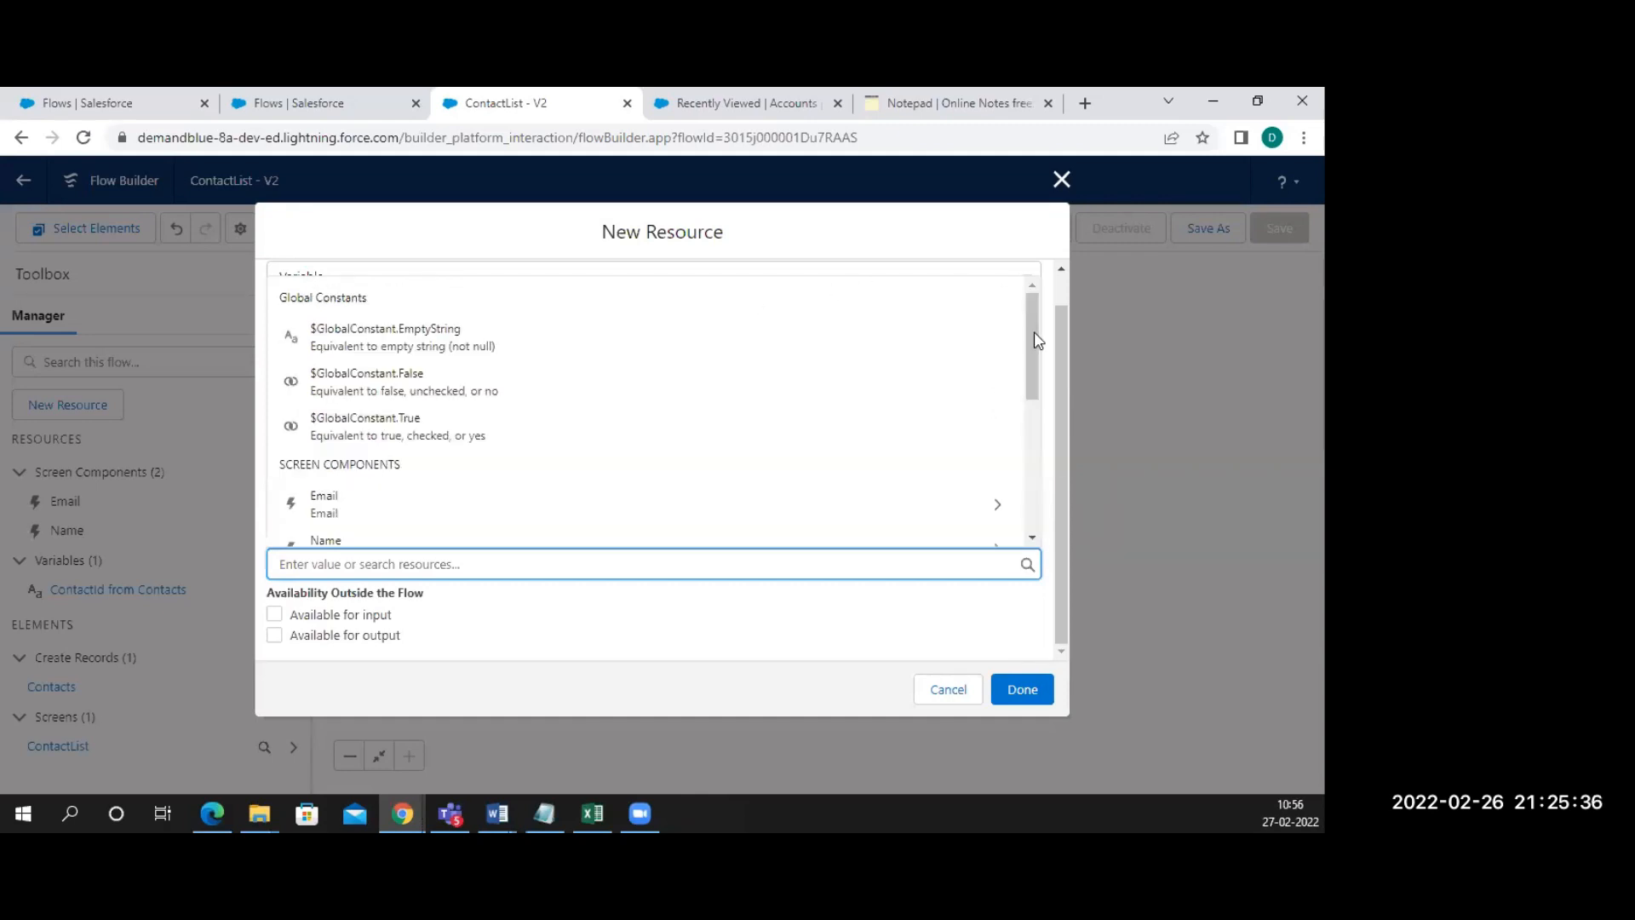
click(663, 640)
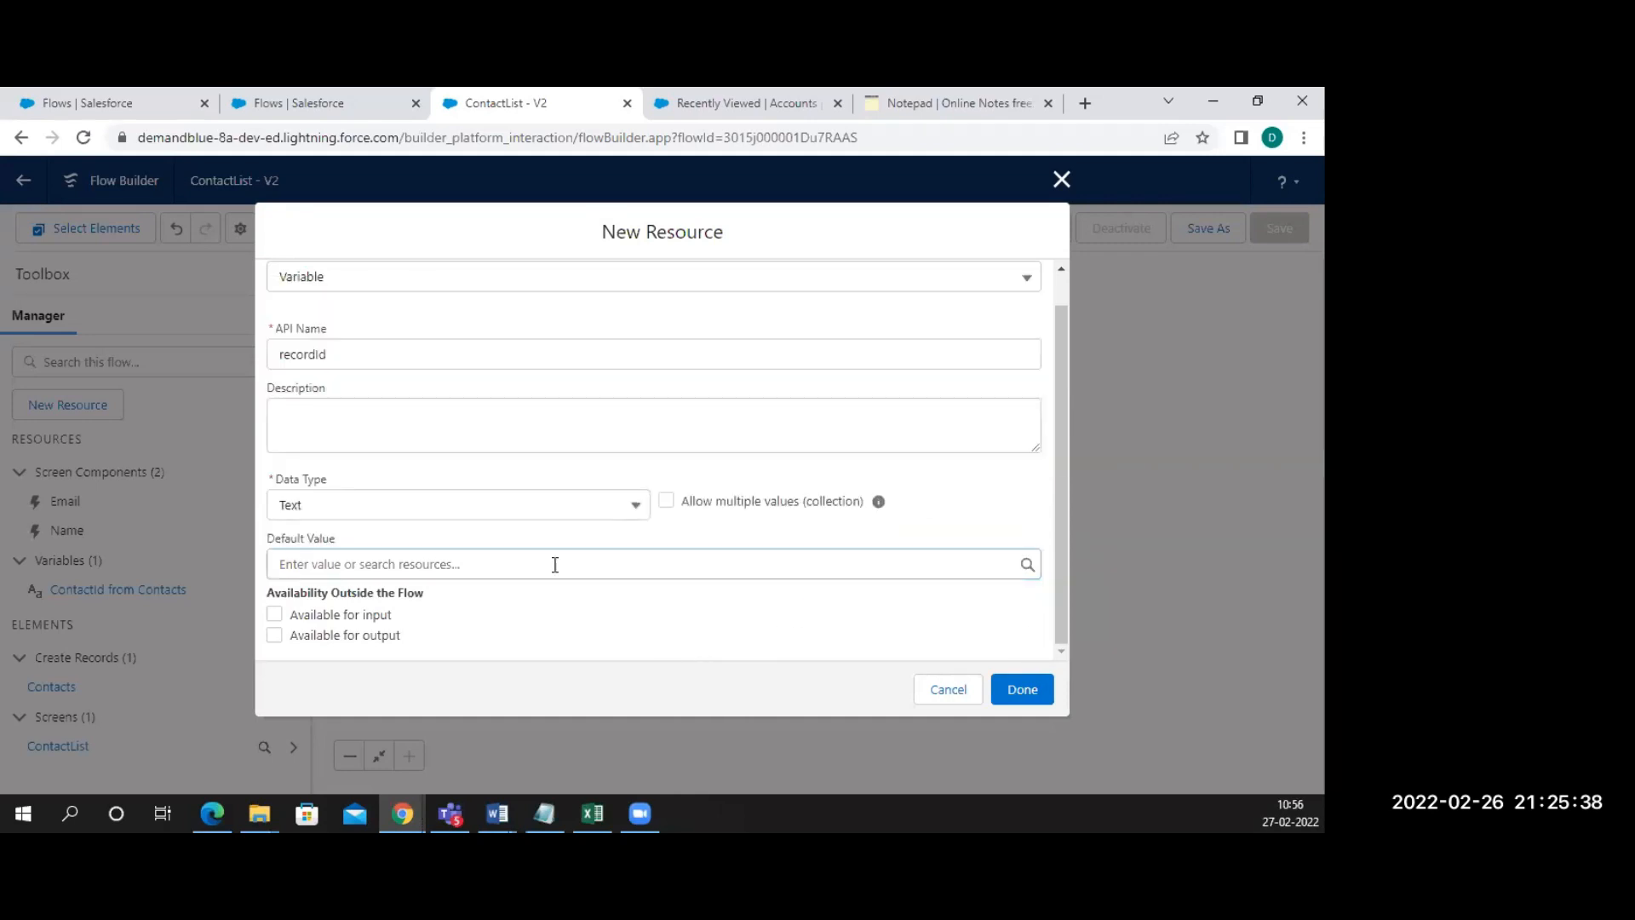
click(520, 509)
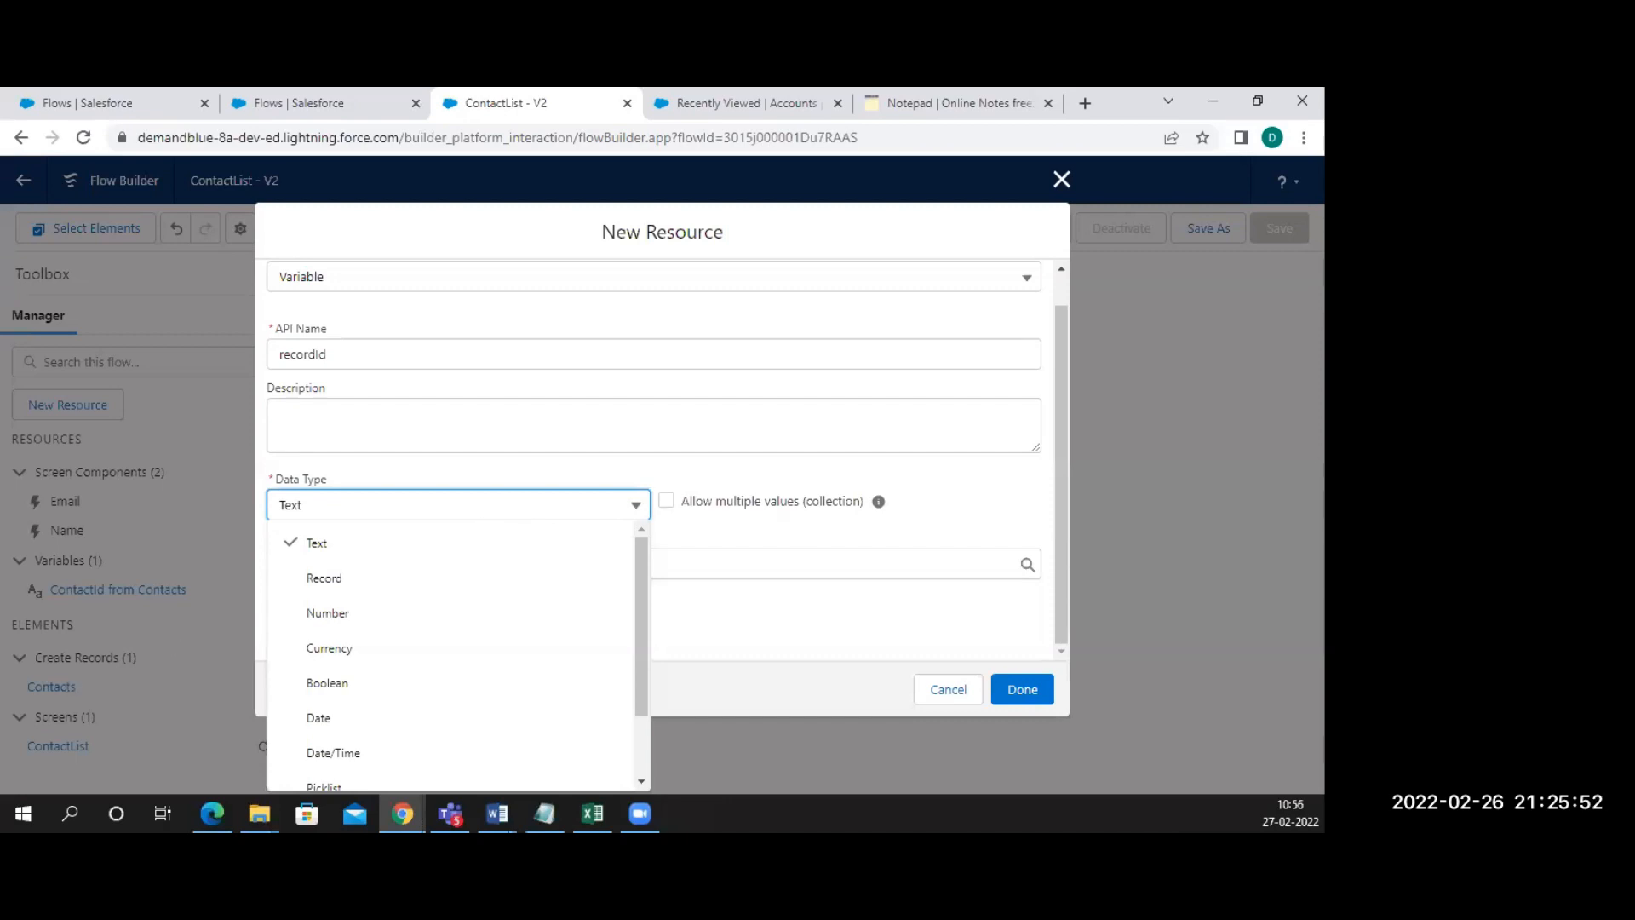
Make recordId a Record variable on the Account object, available for input, and save it
click(333, 578)
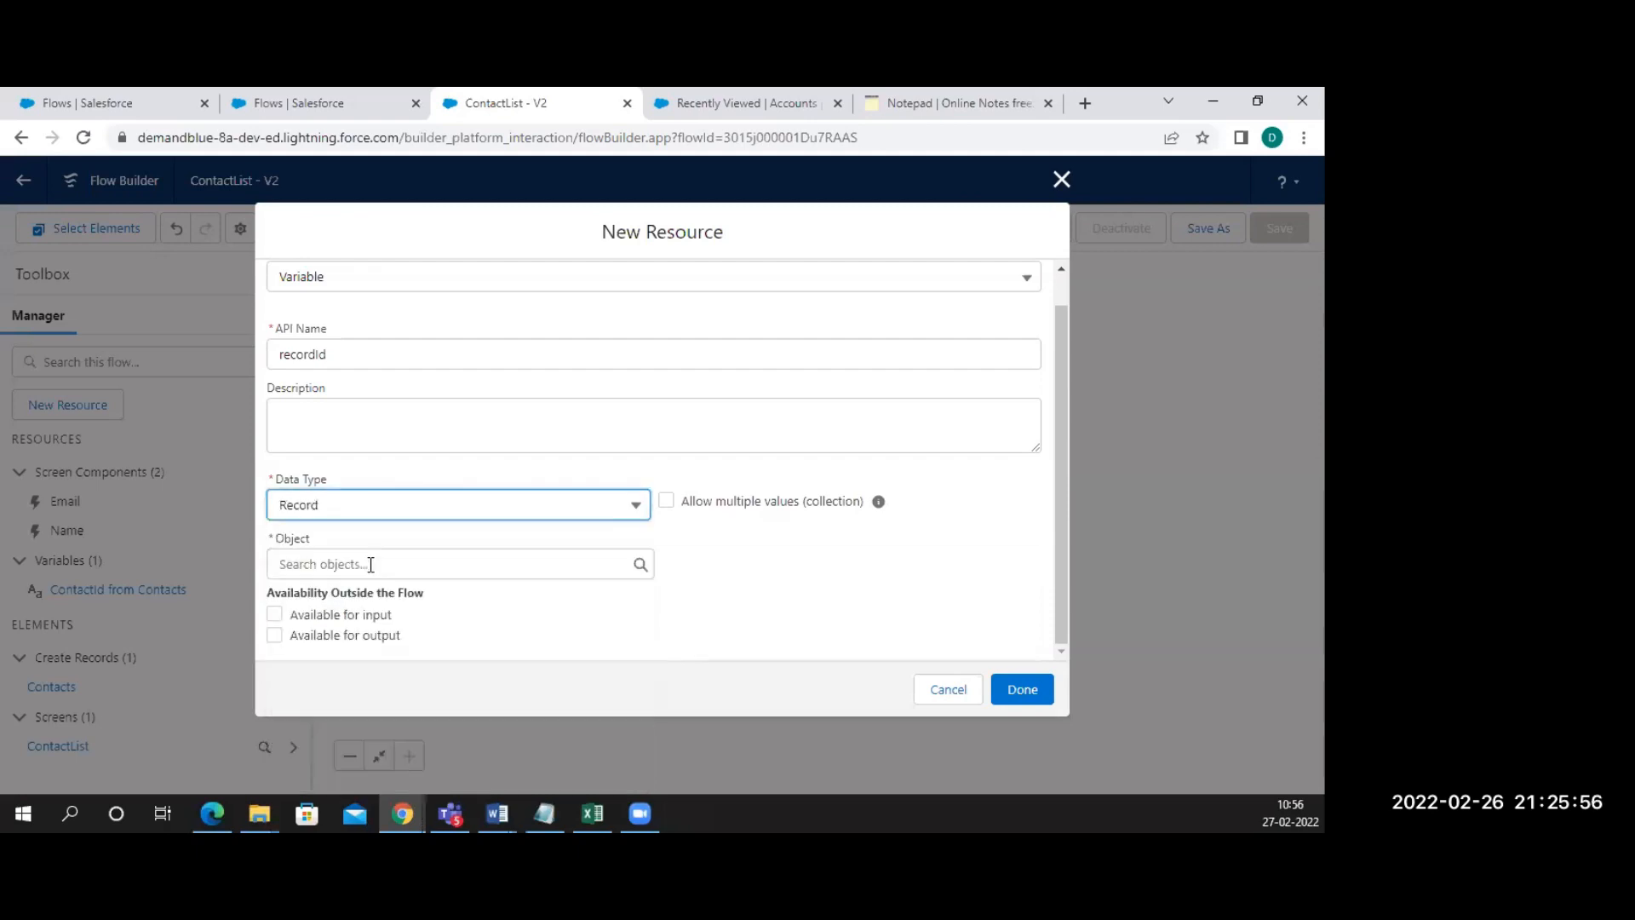
click(370, 565)
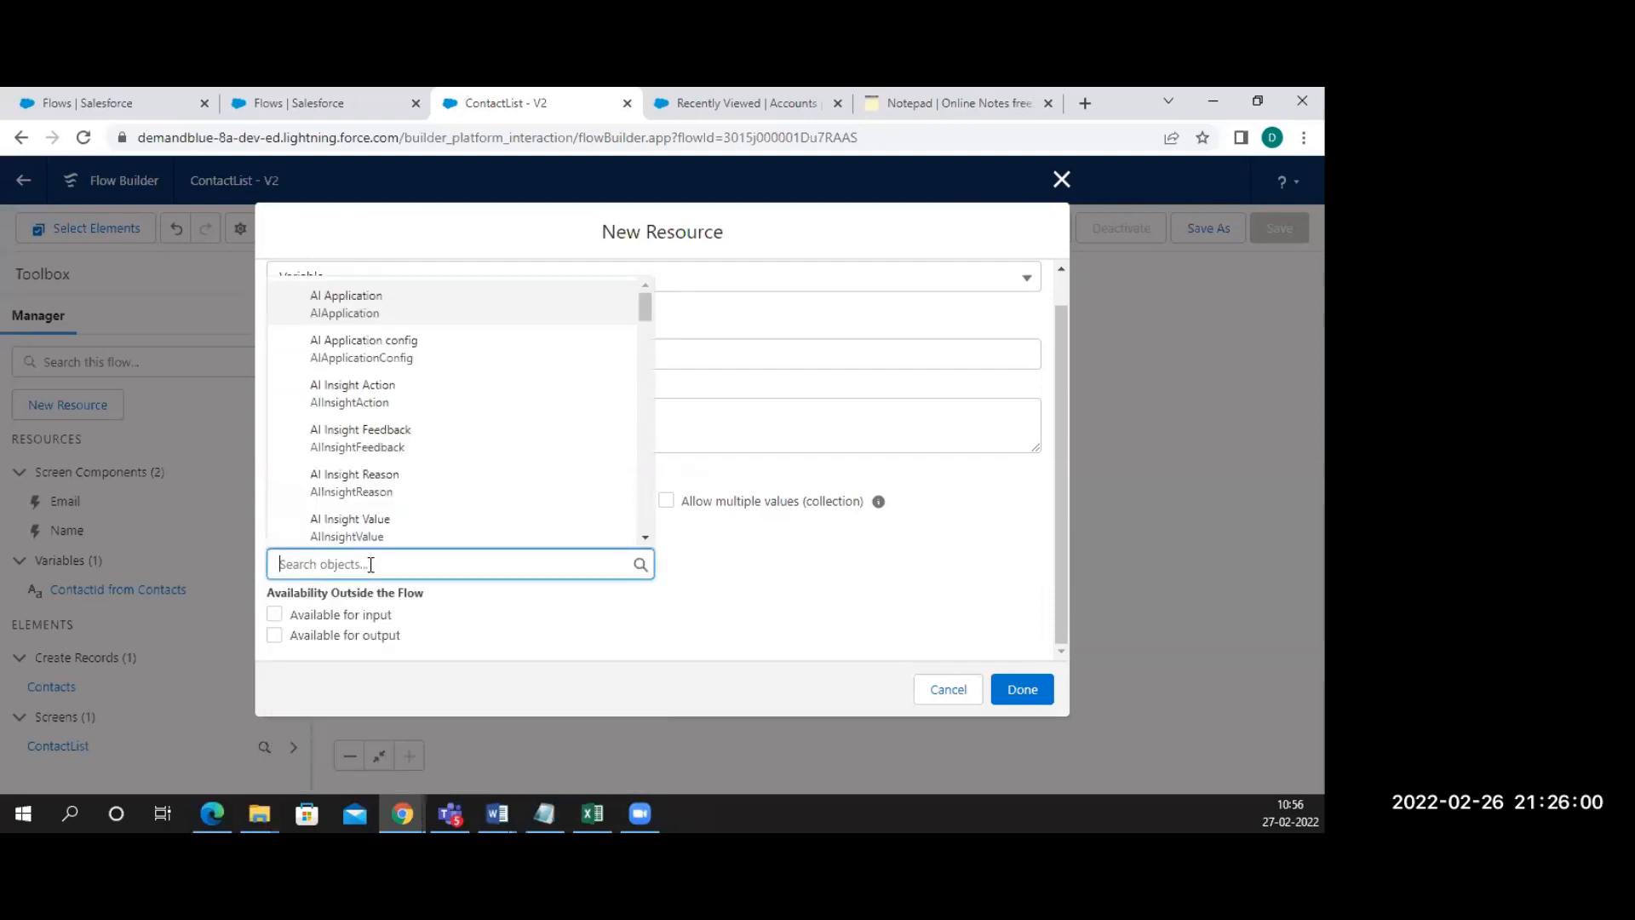
text(a)
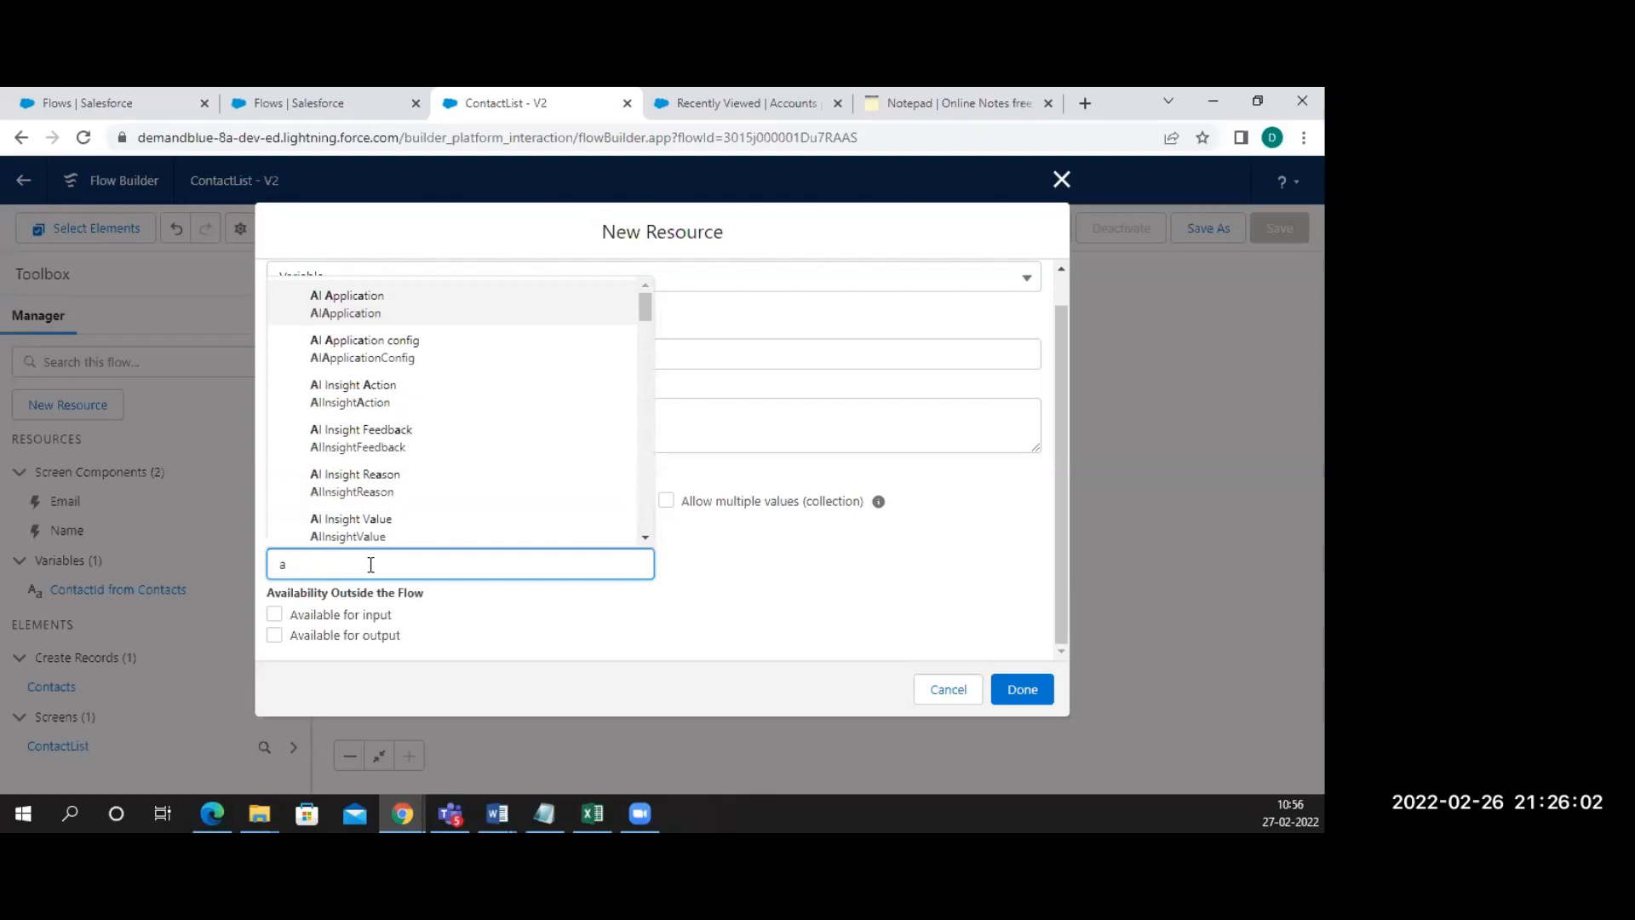
text(cc)
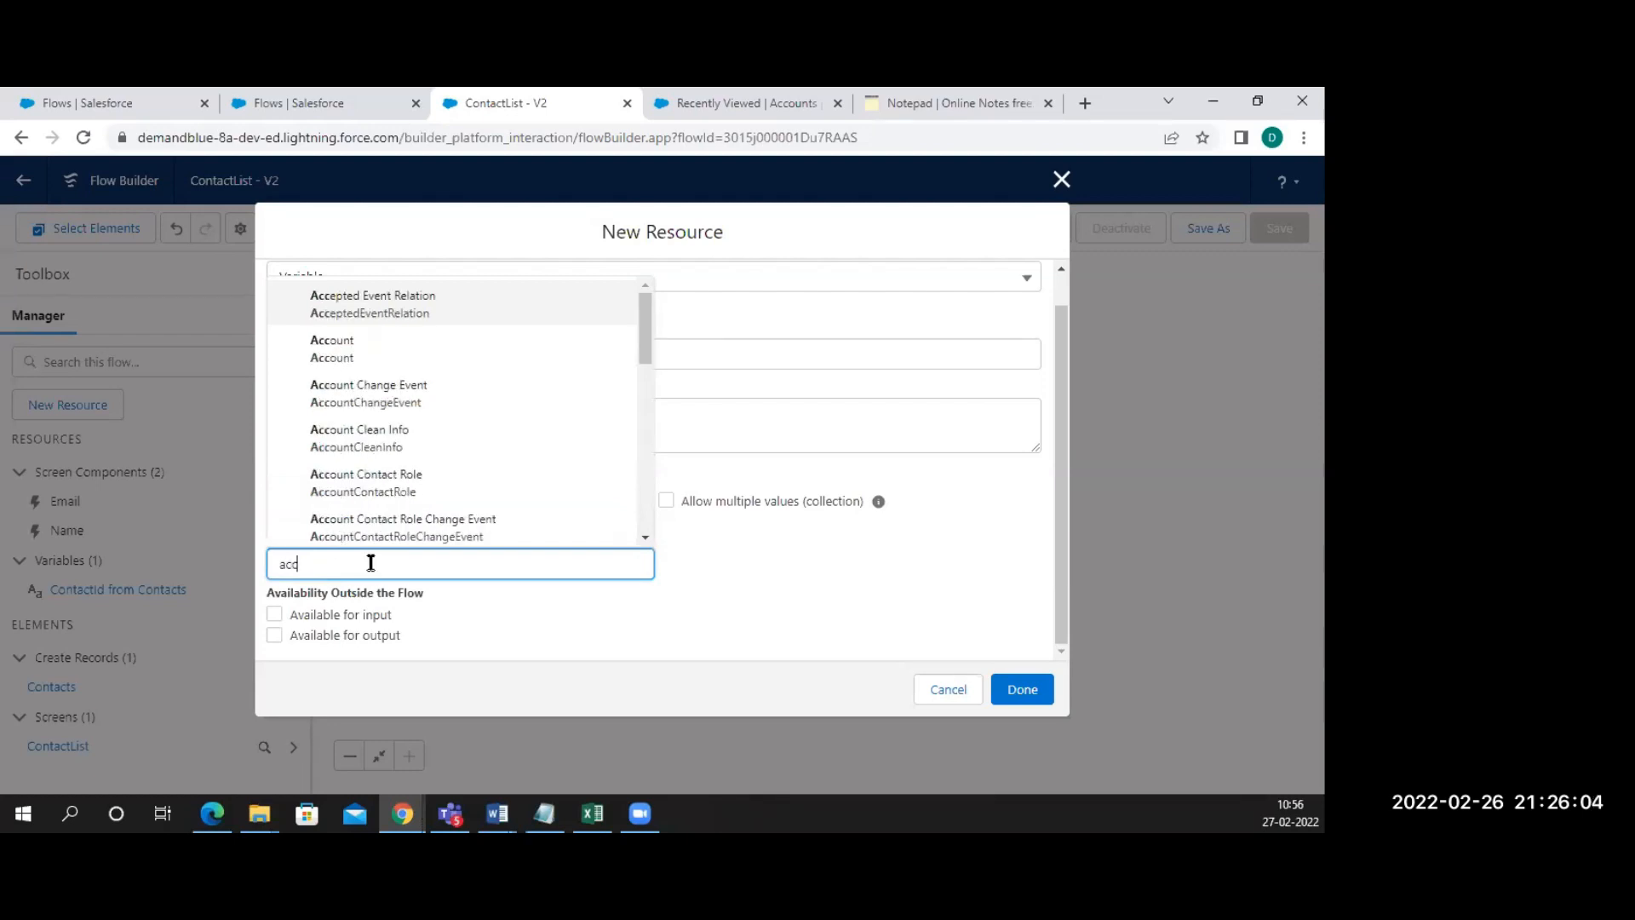
click(358, 353)
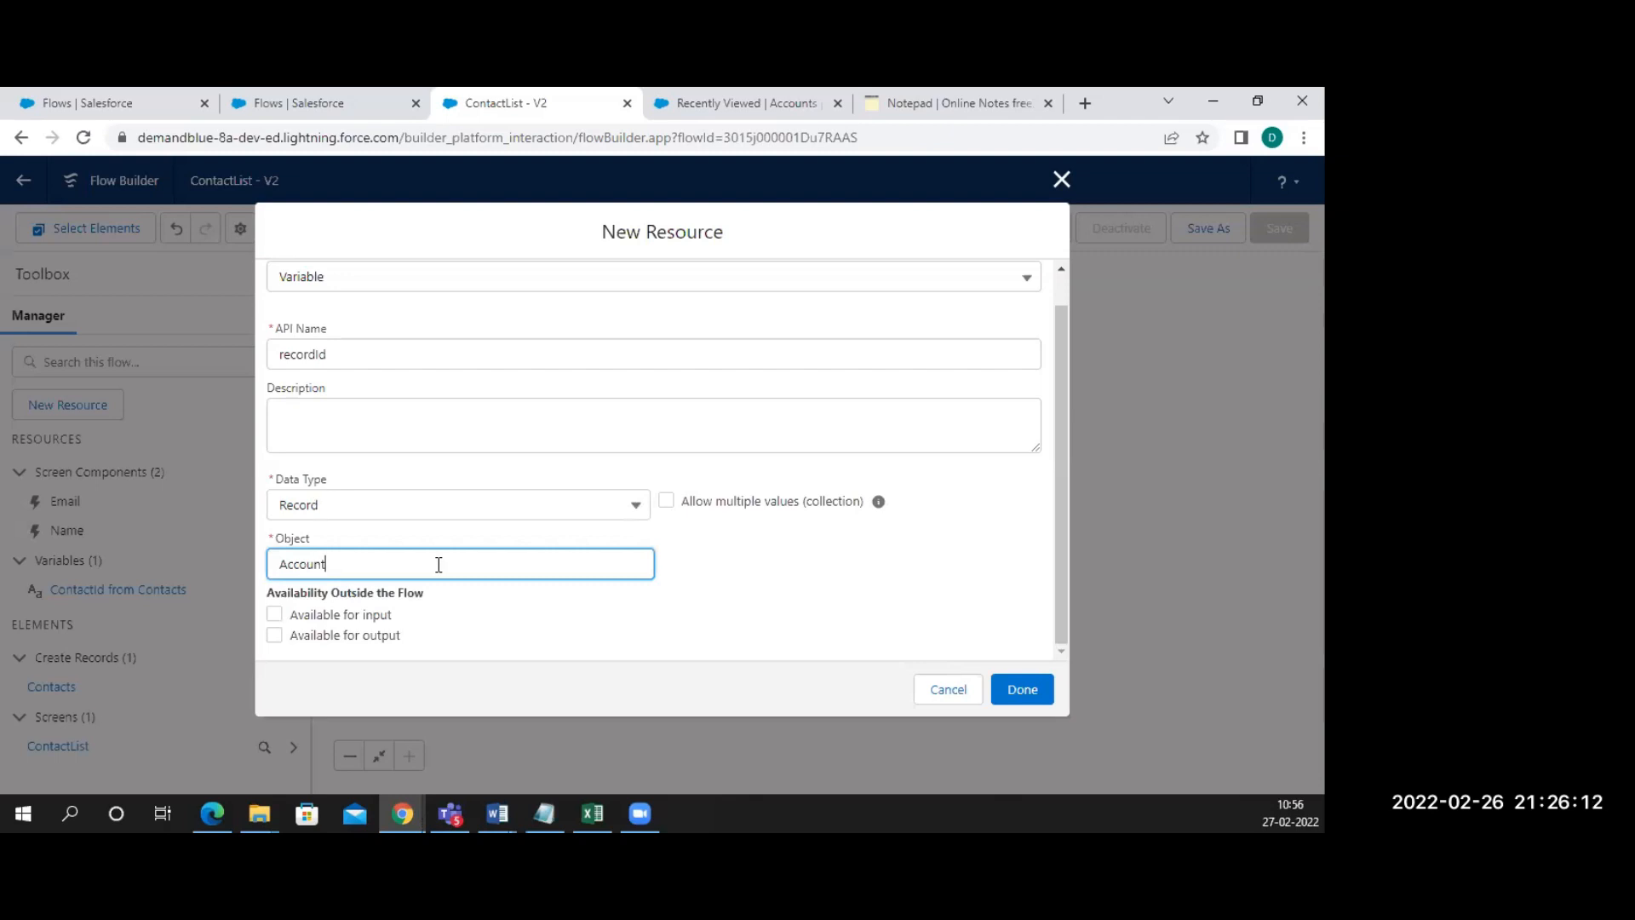
click(275, 614)
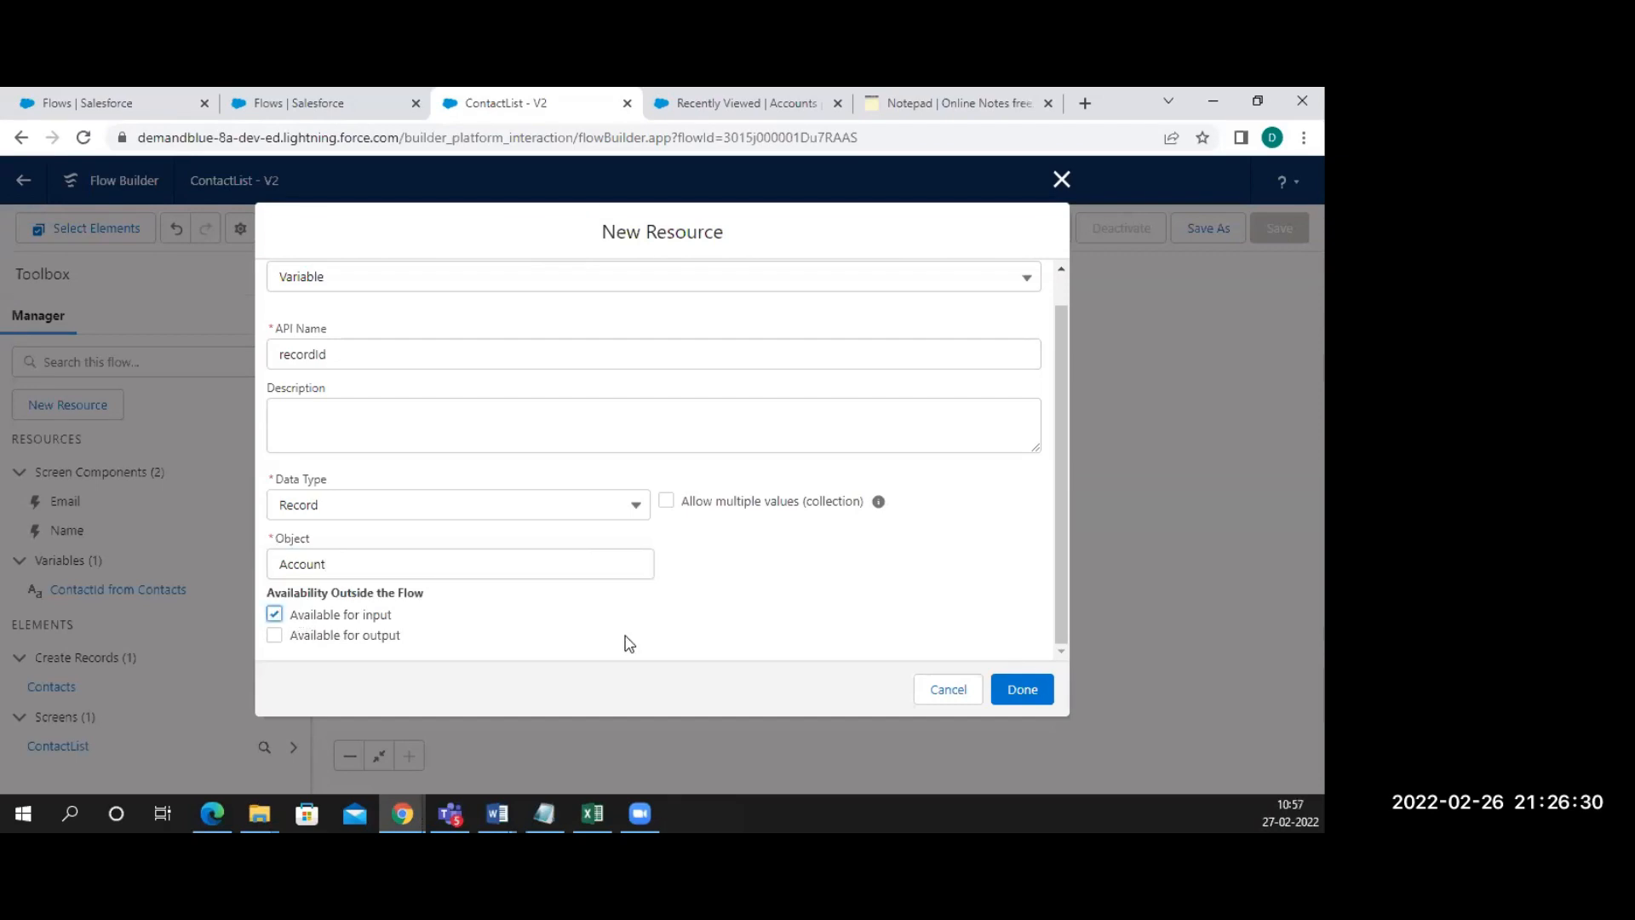
click(1021, 689)
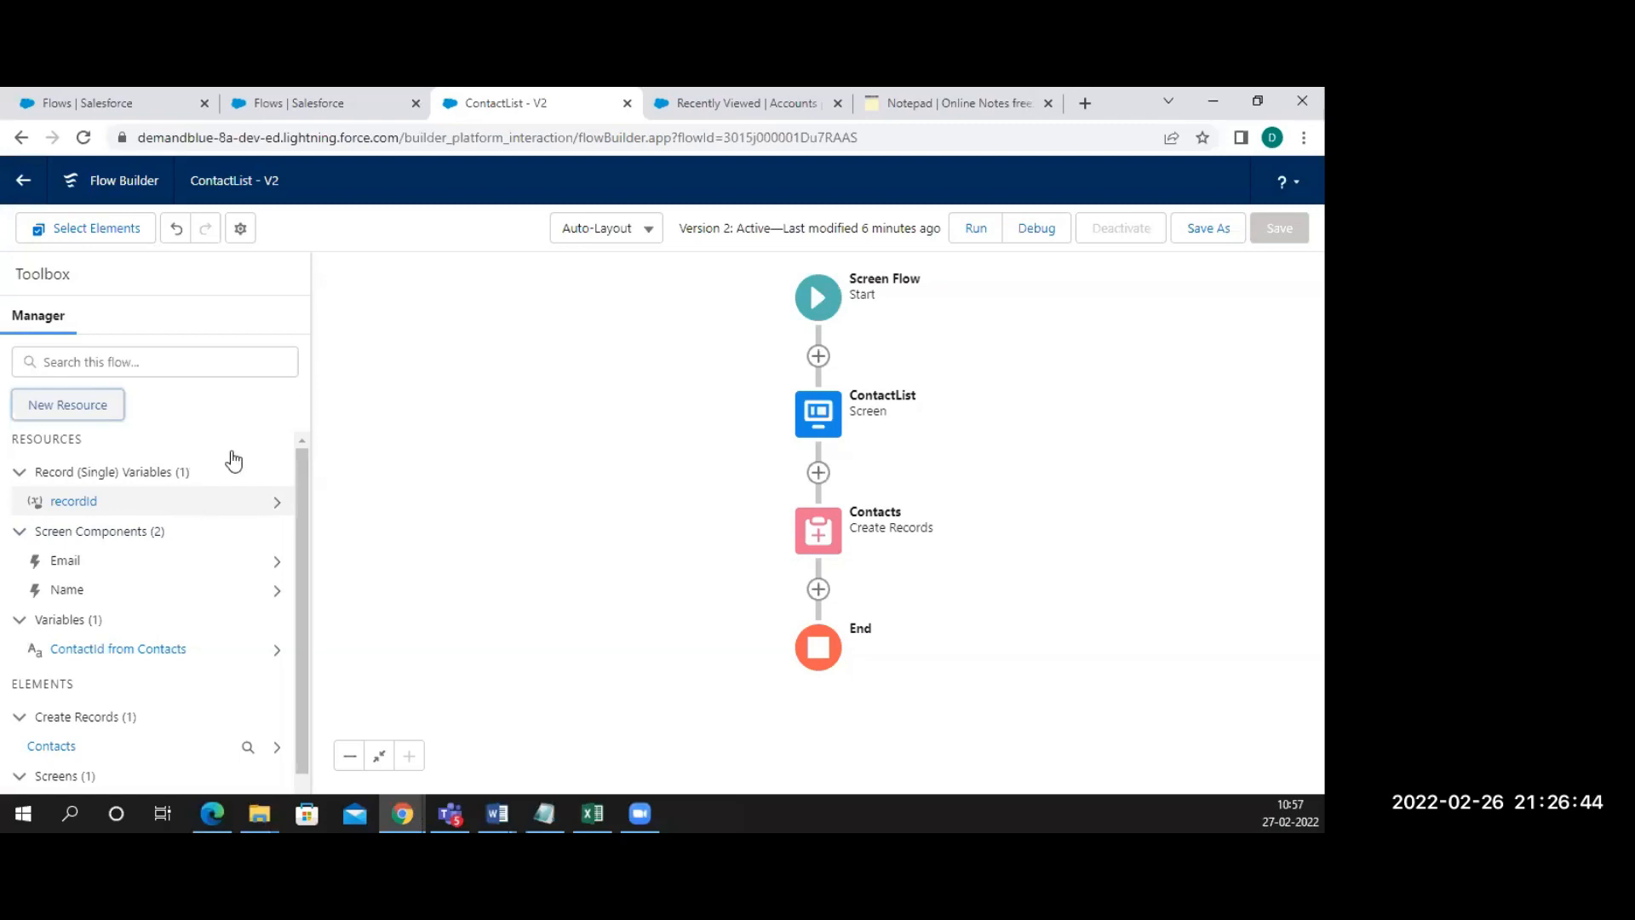
click(802, 419)
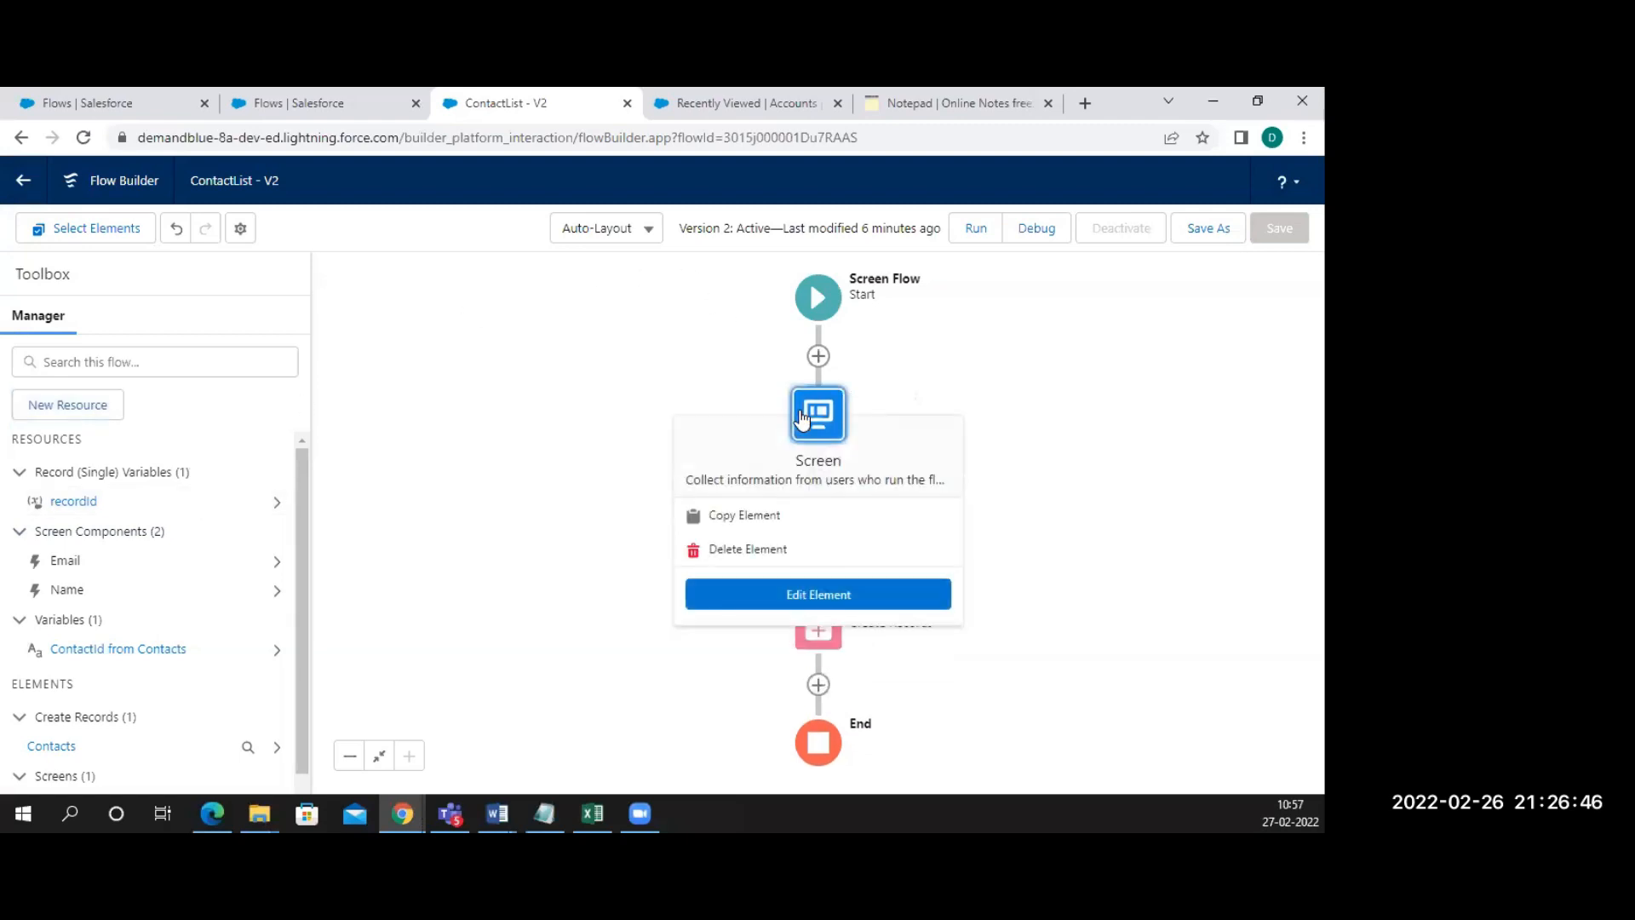
click(741, 587)
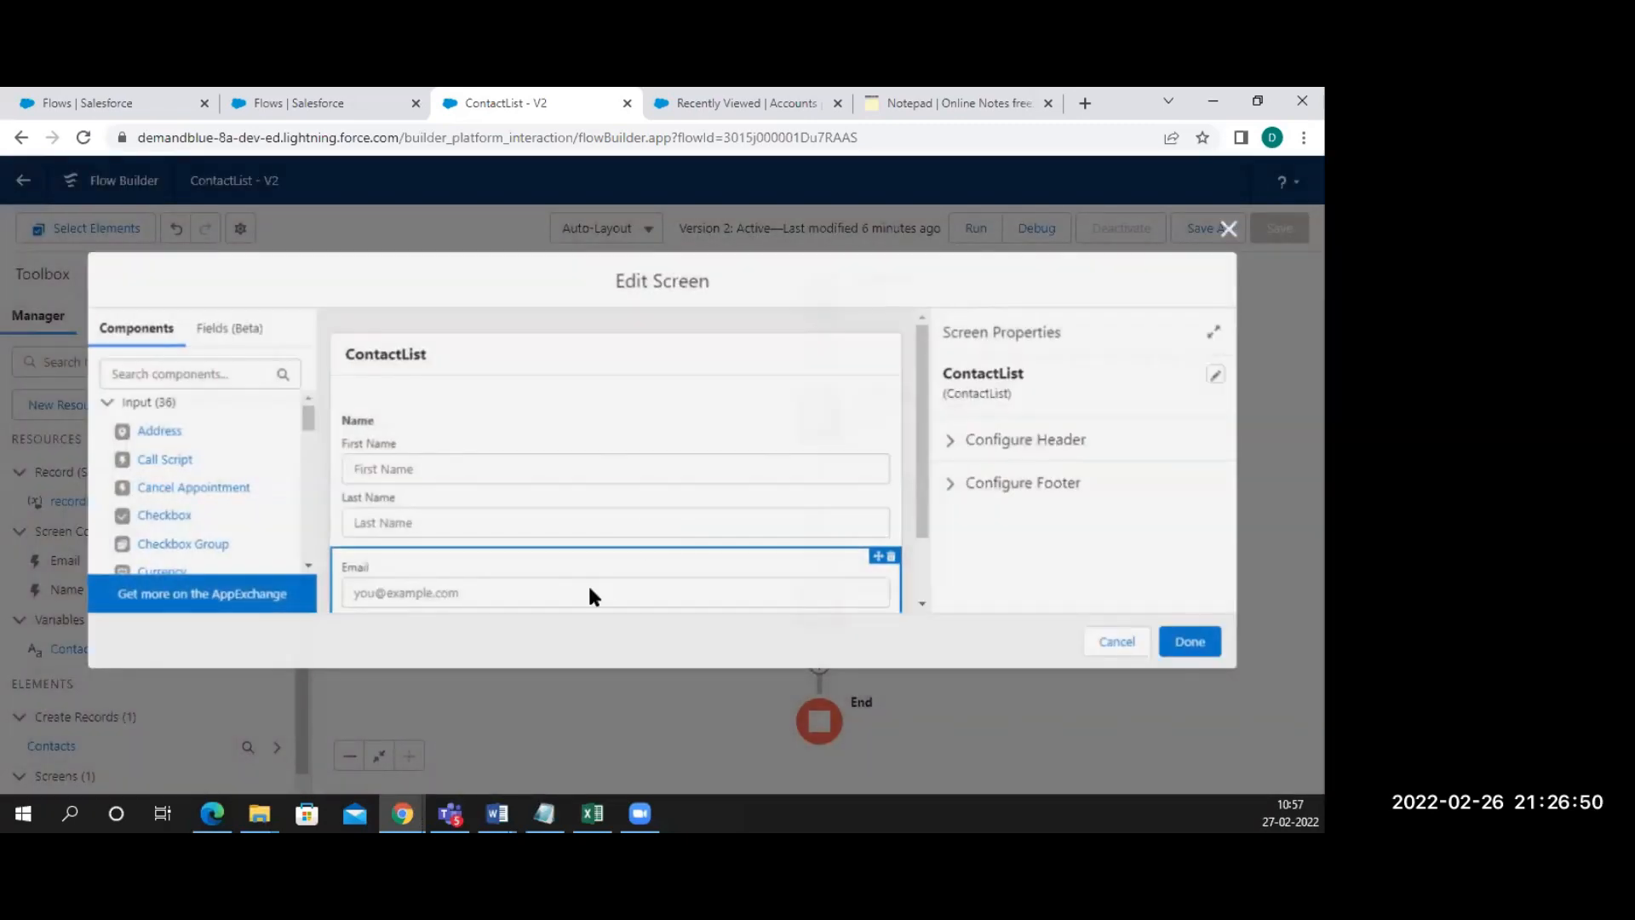
click(541, 596)
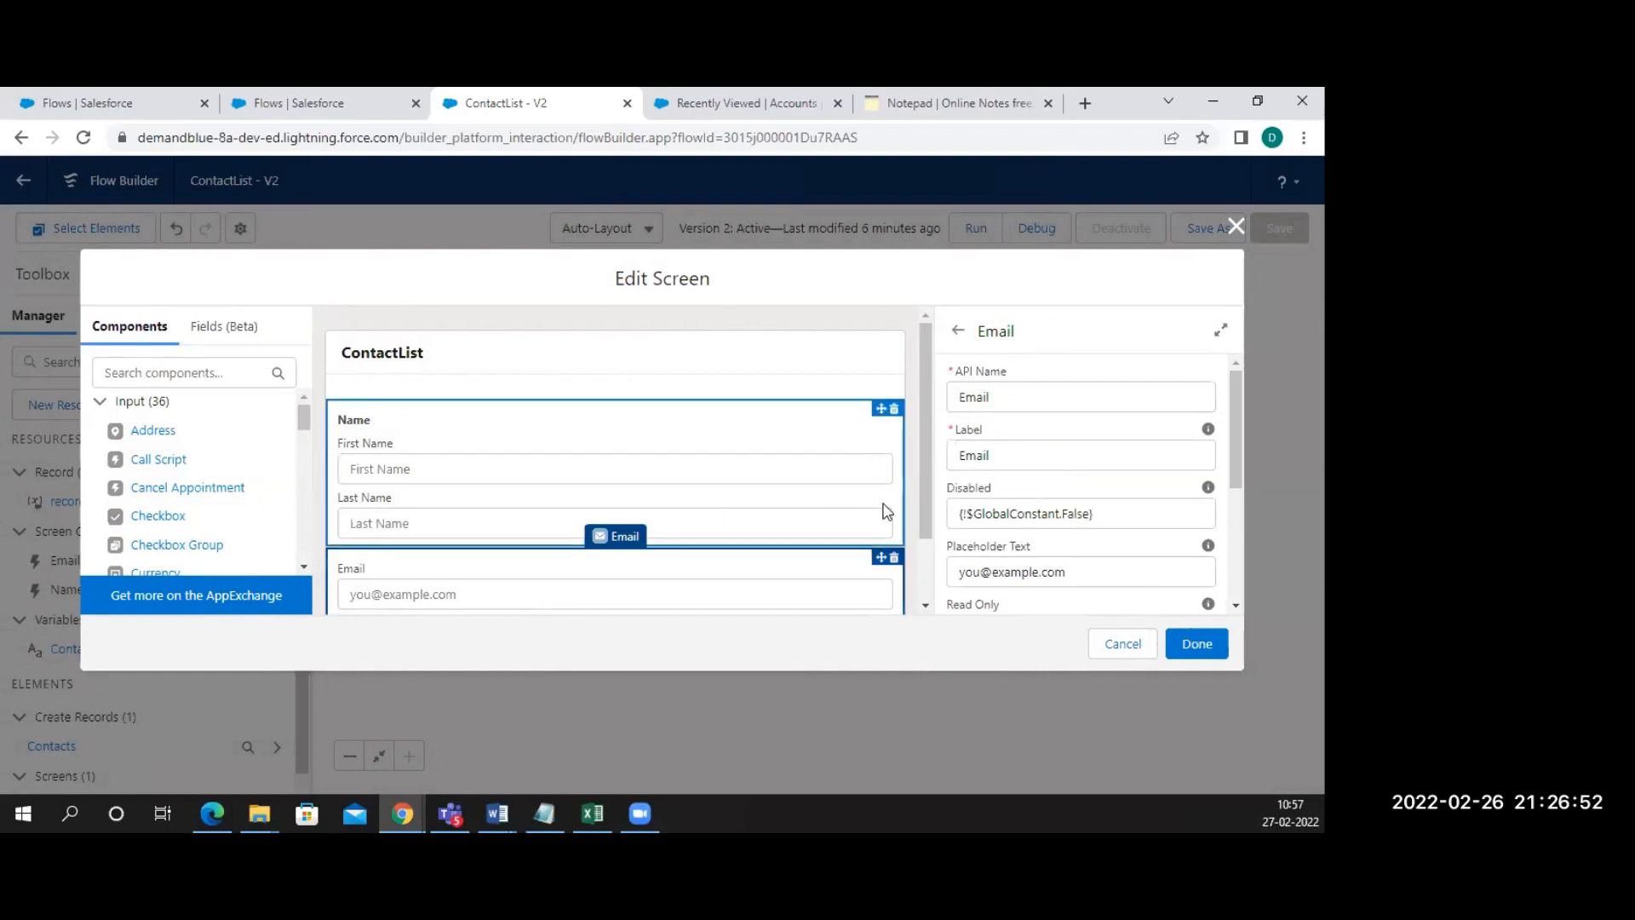
click(652, 460)
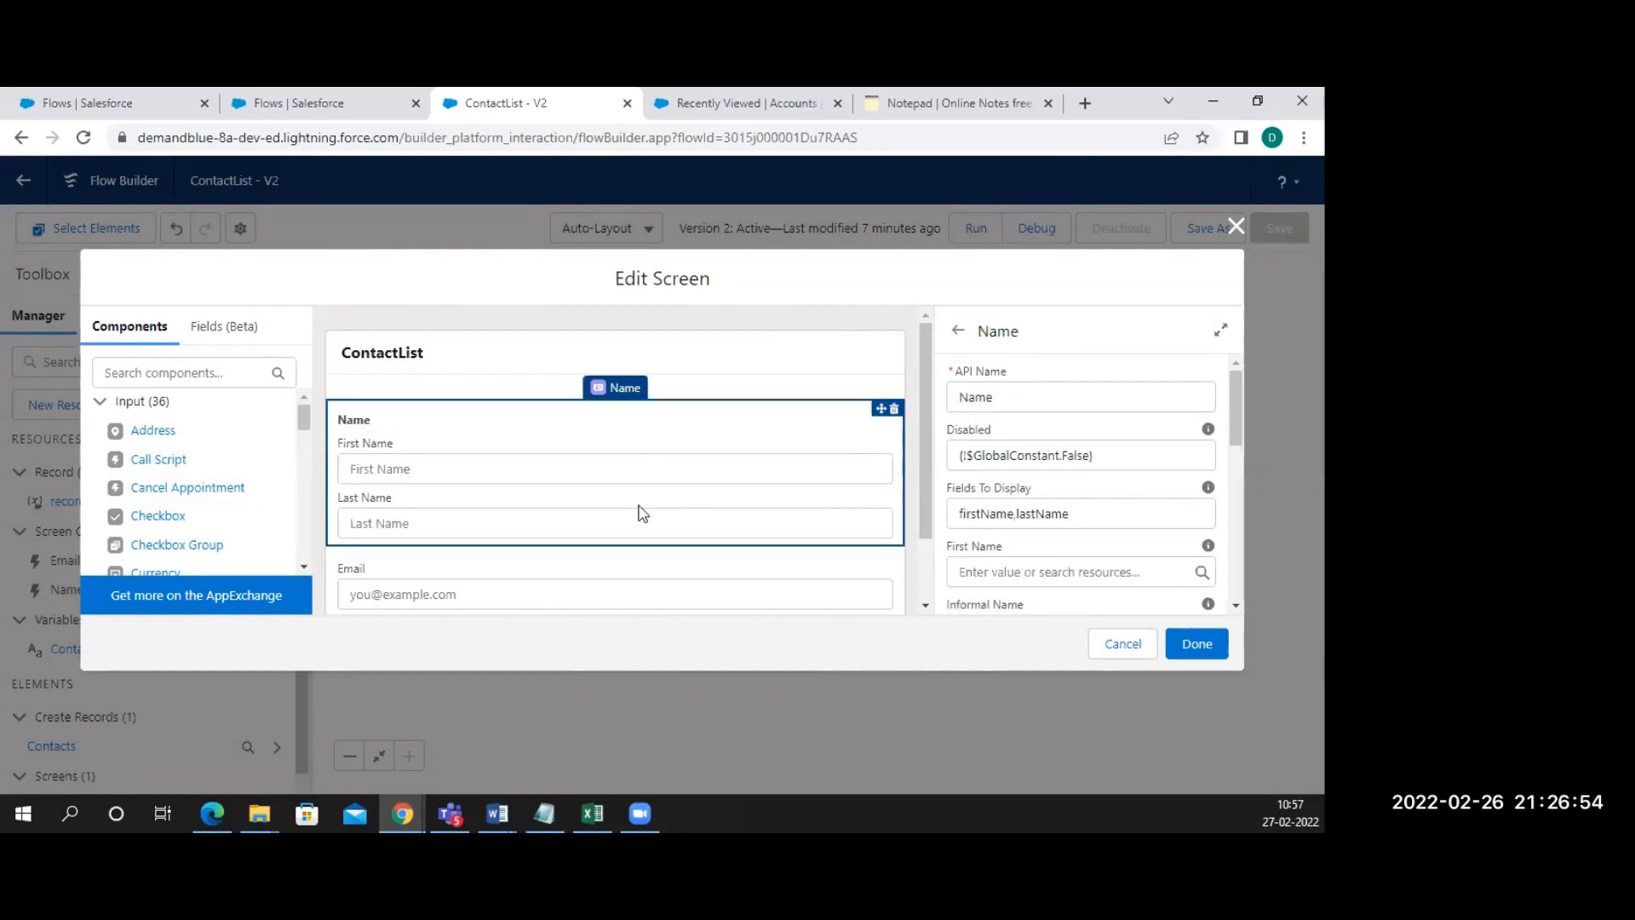
scroll(1061, 512, down, 4)
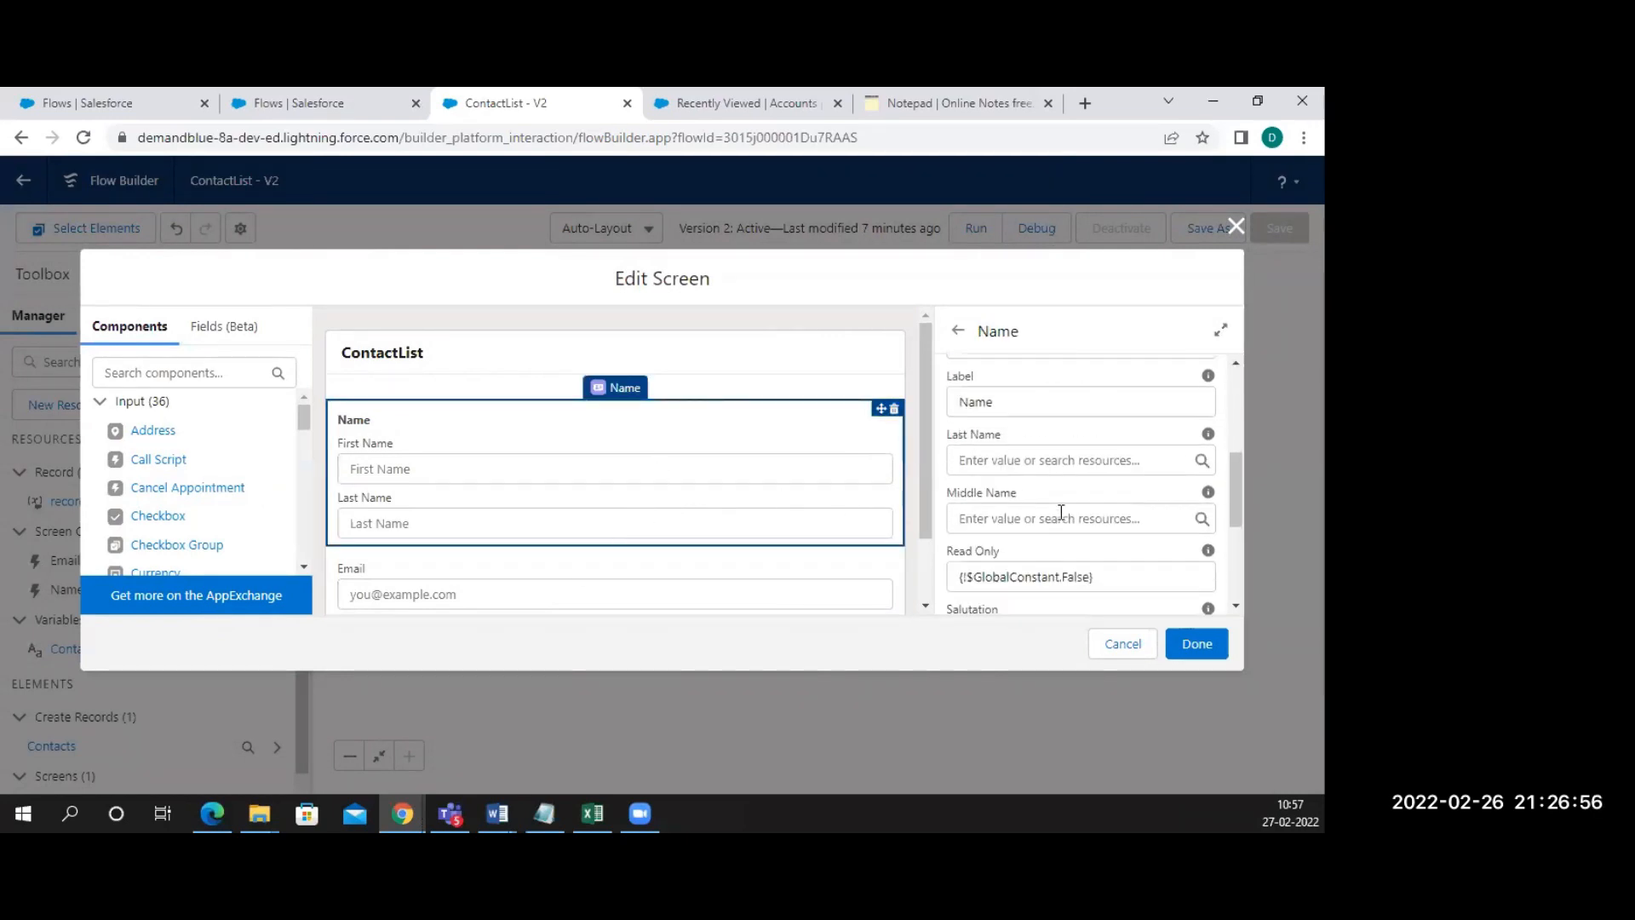
click(748, 571)
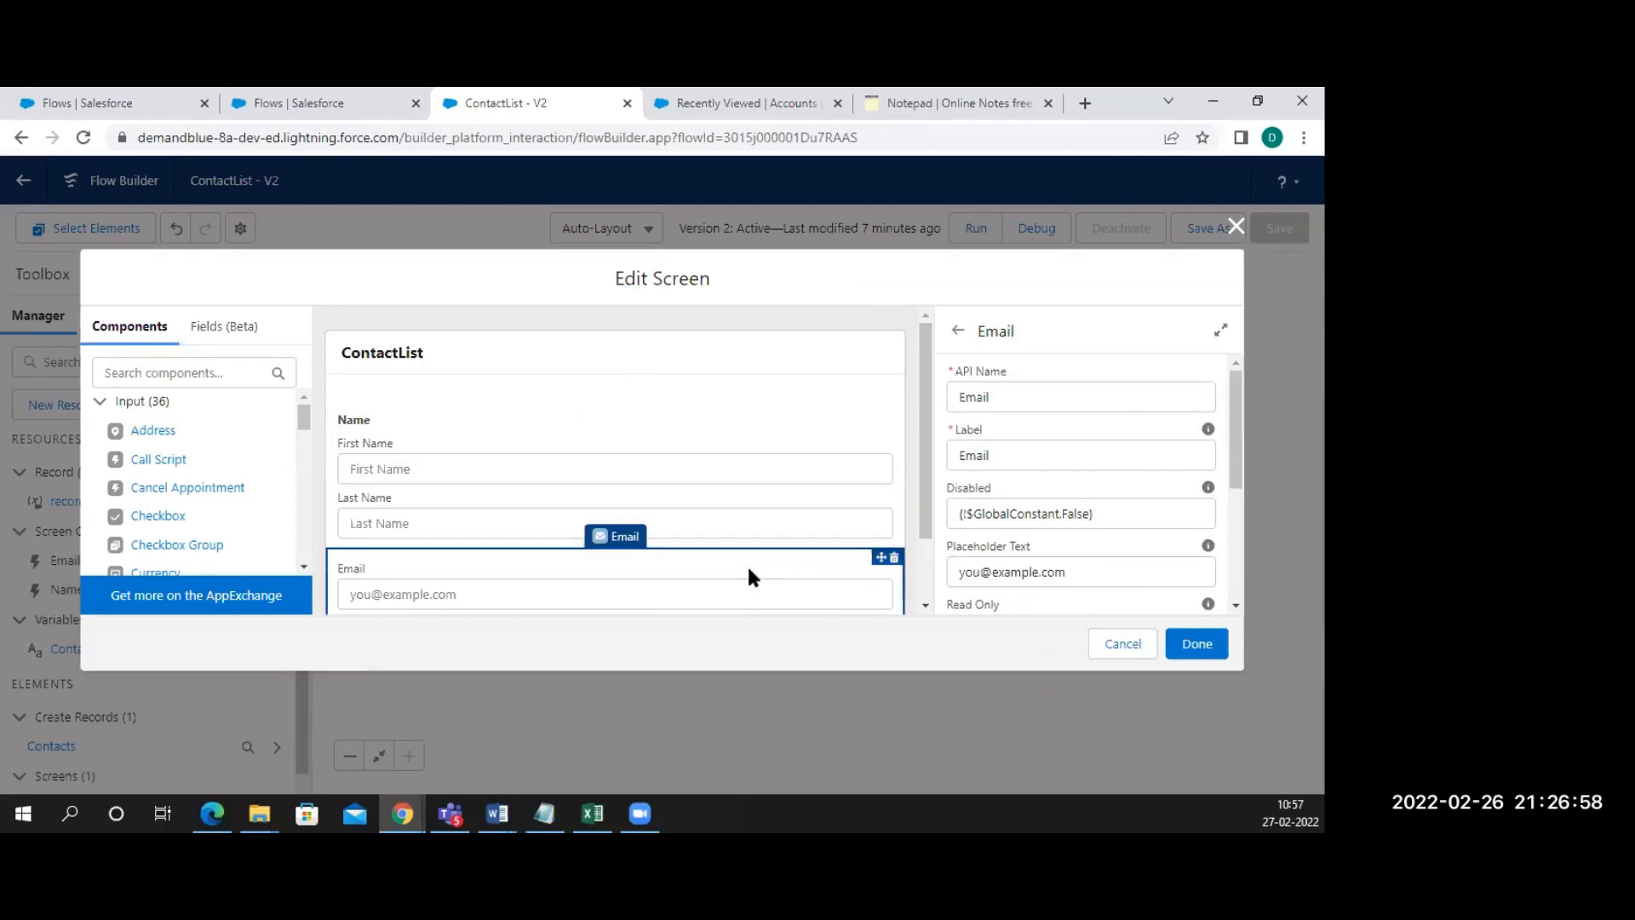
click(1122, 644)
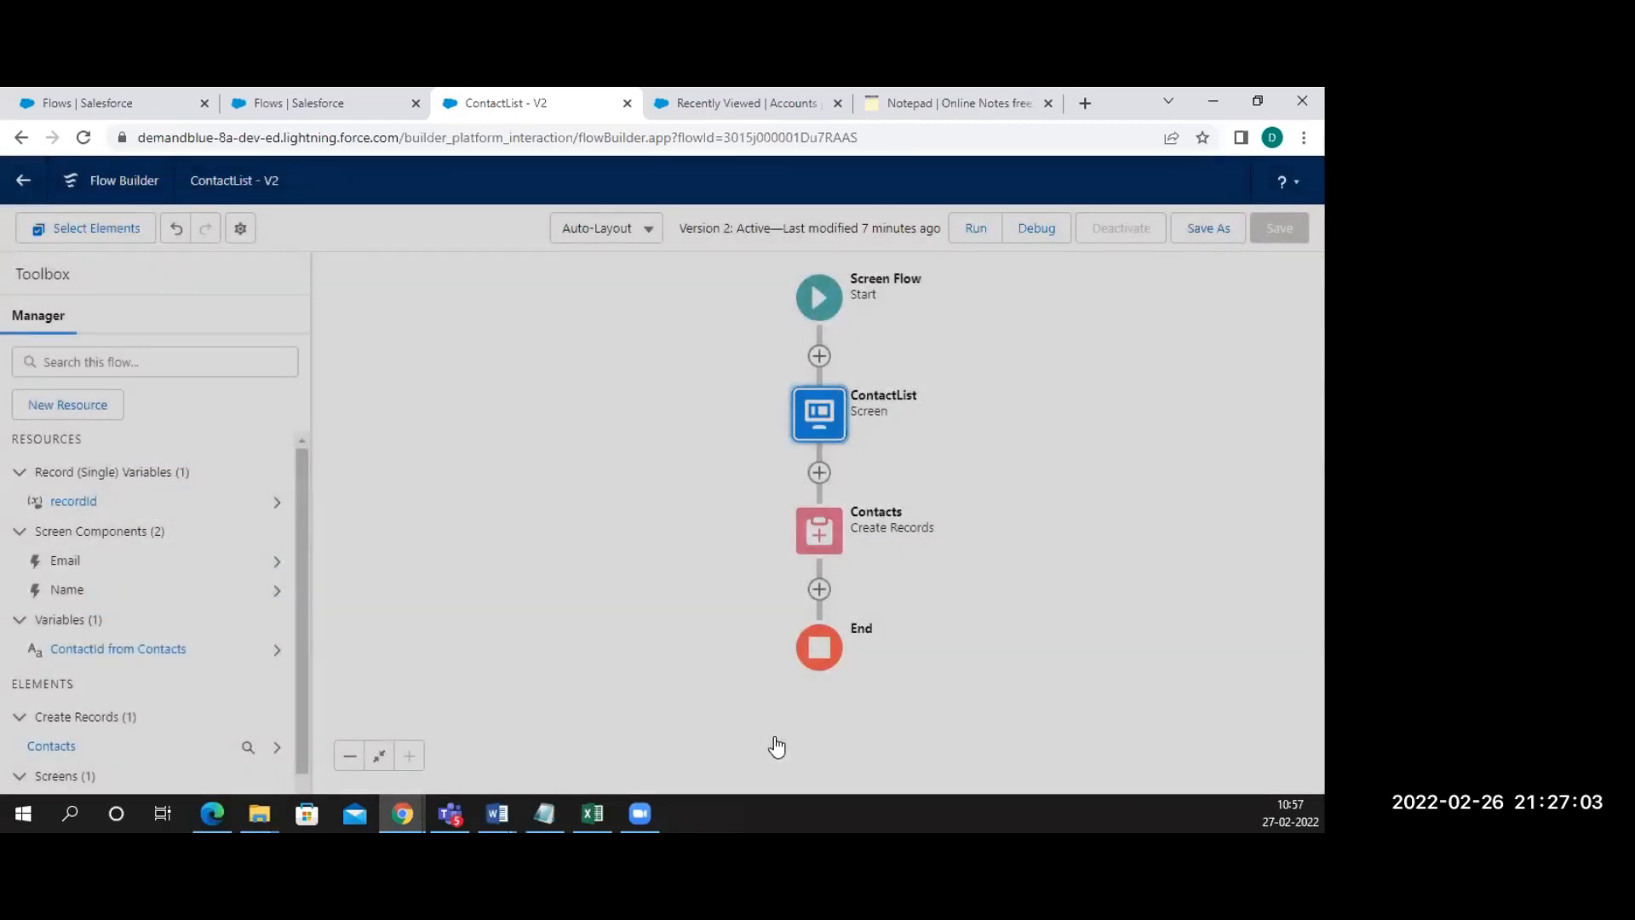
In the Contacts create-records step, add a field assignment for AccountId
click(819, 530)
click(774, 736)
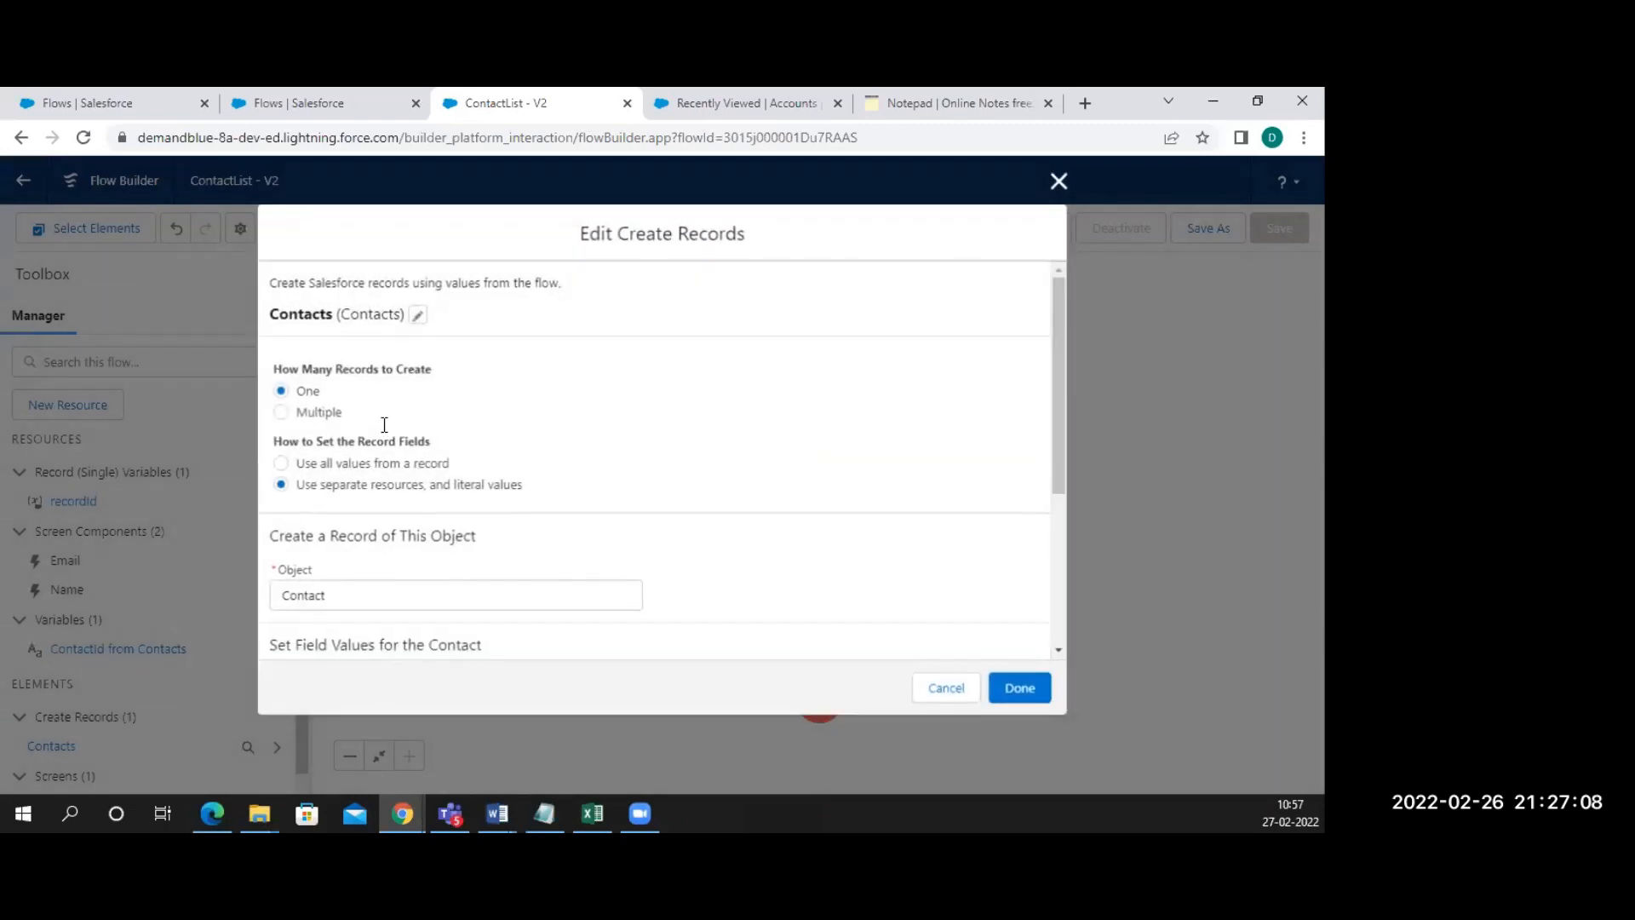
scroll(376, 500, down, 3)
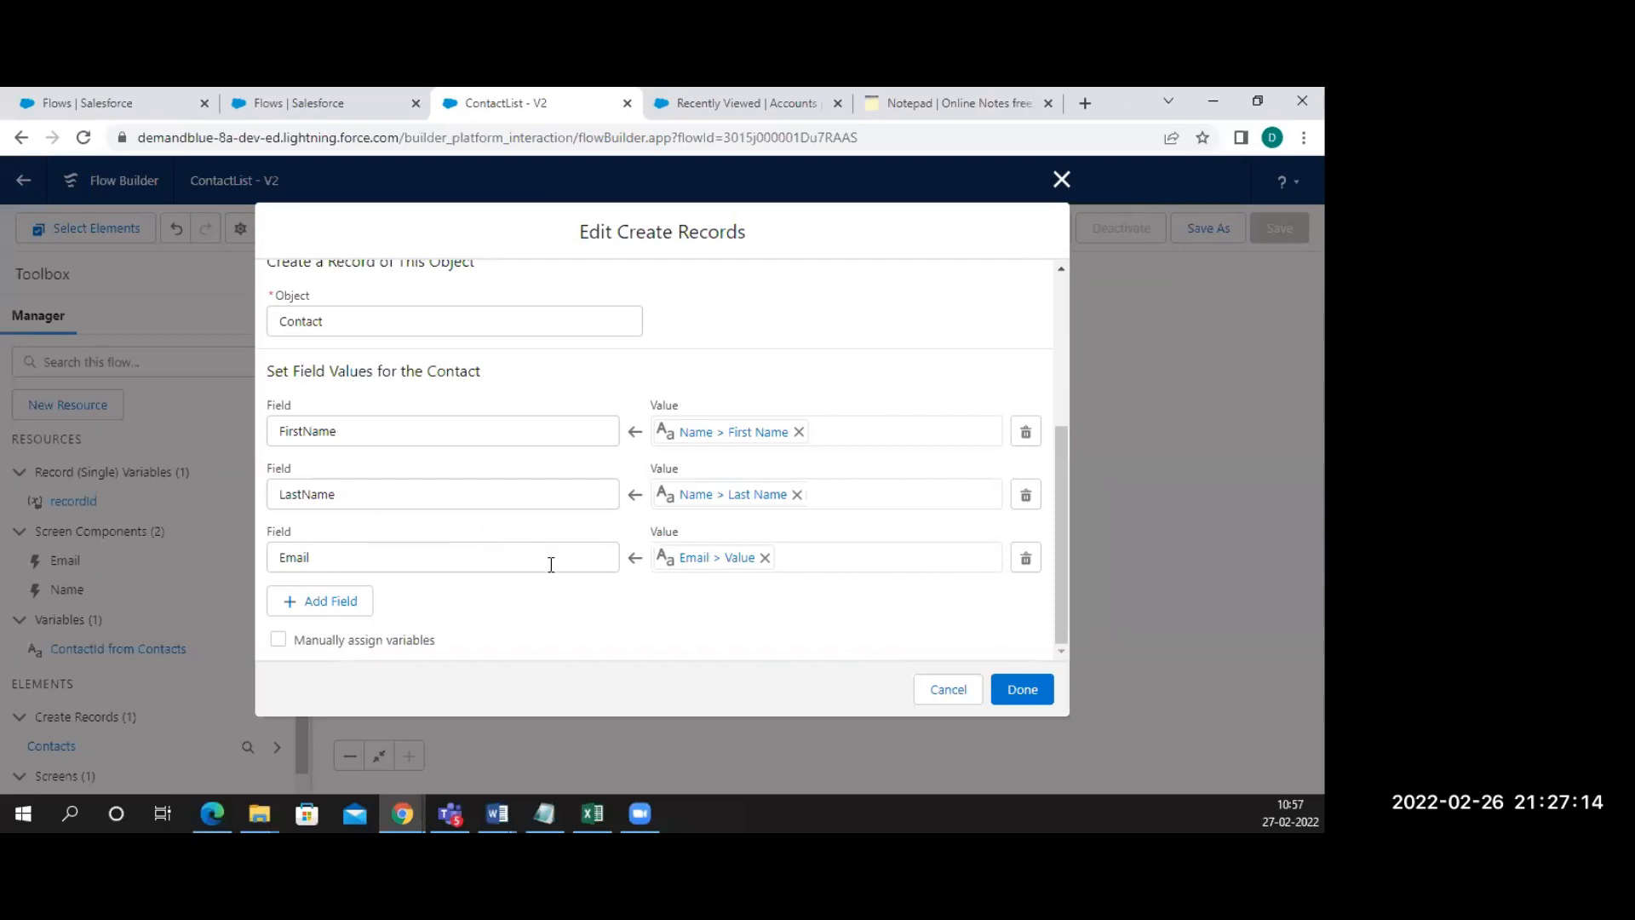
click(340, 604)
click(324, 619)
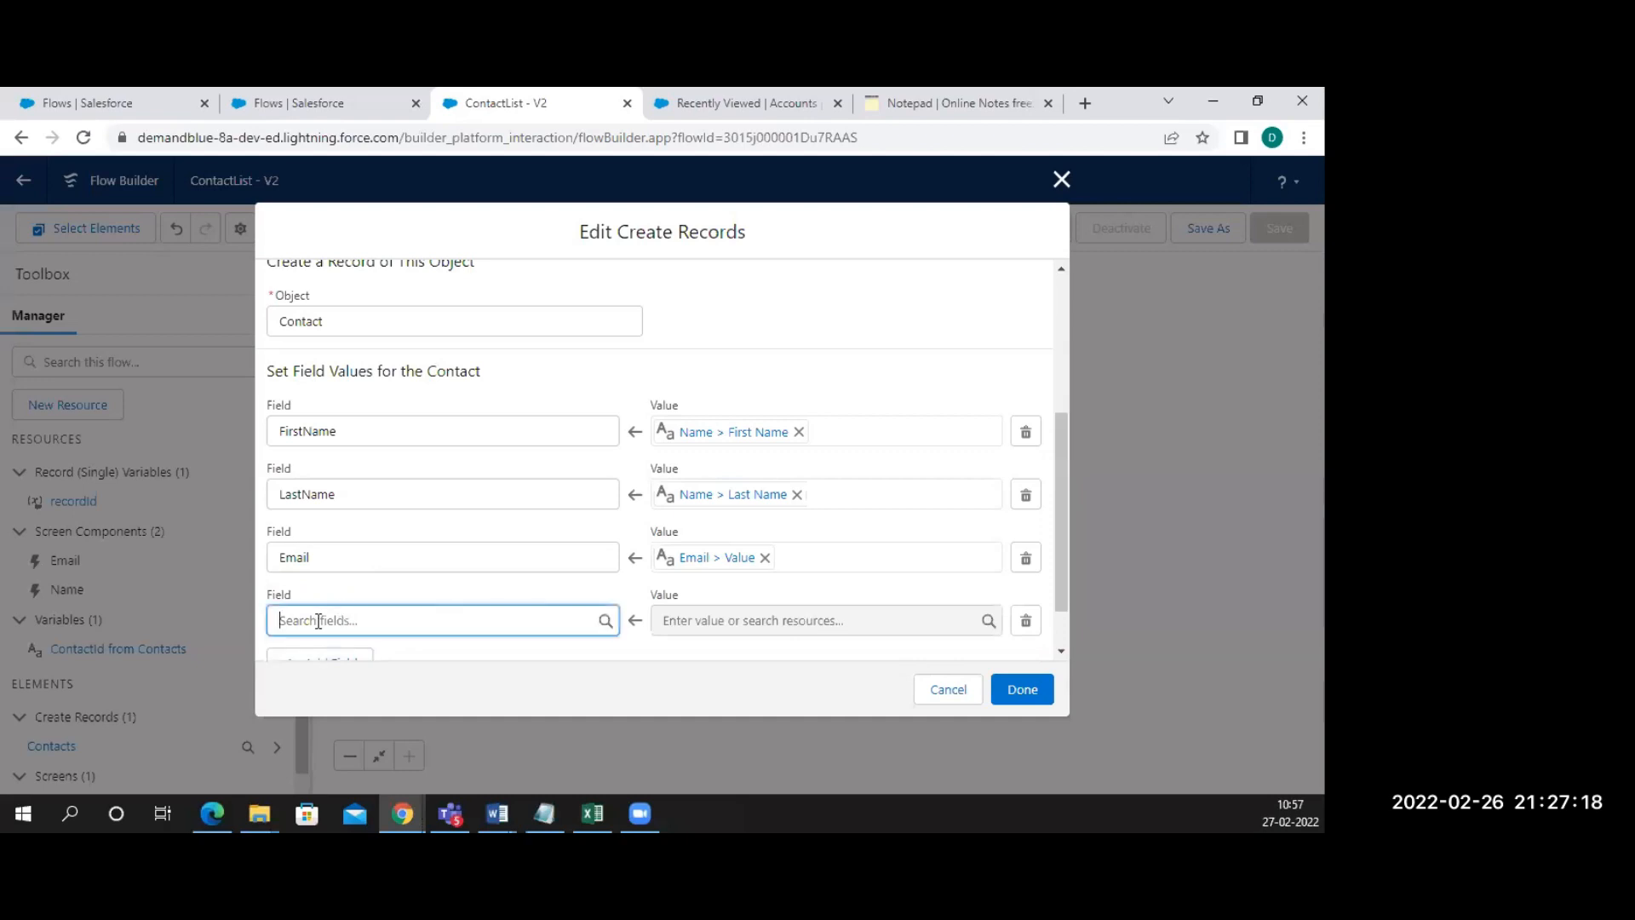
text(rec)
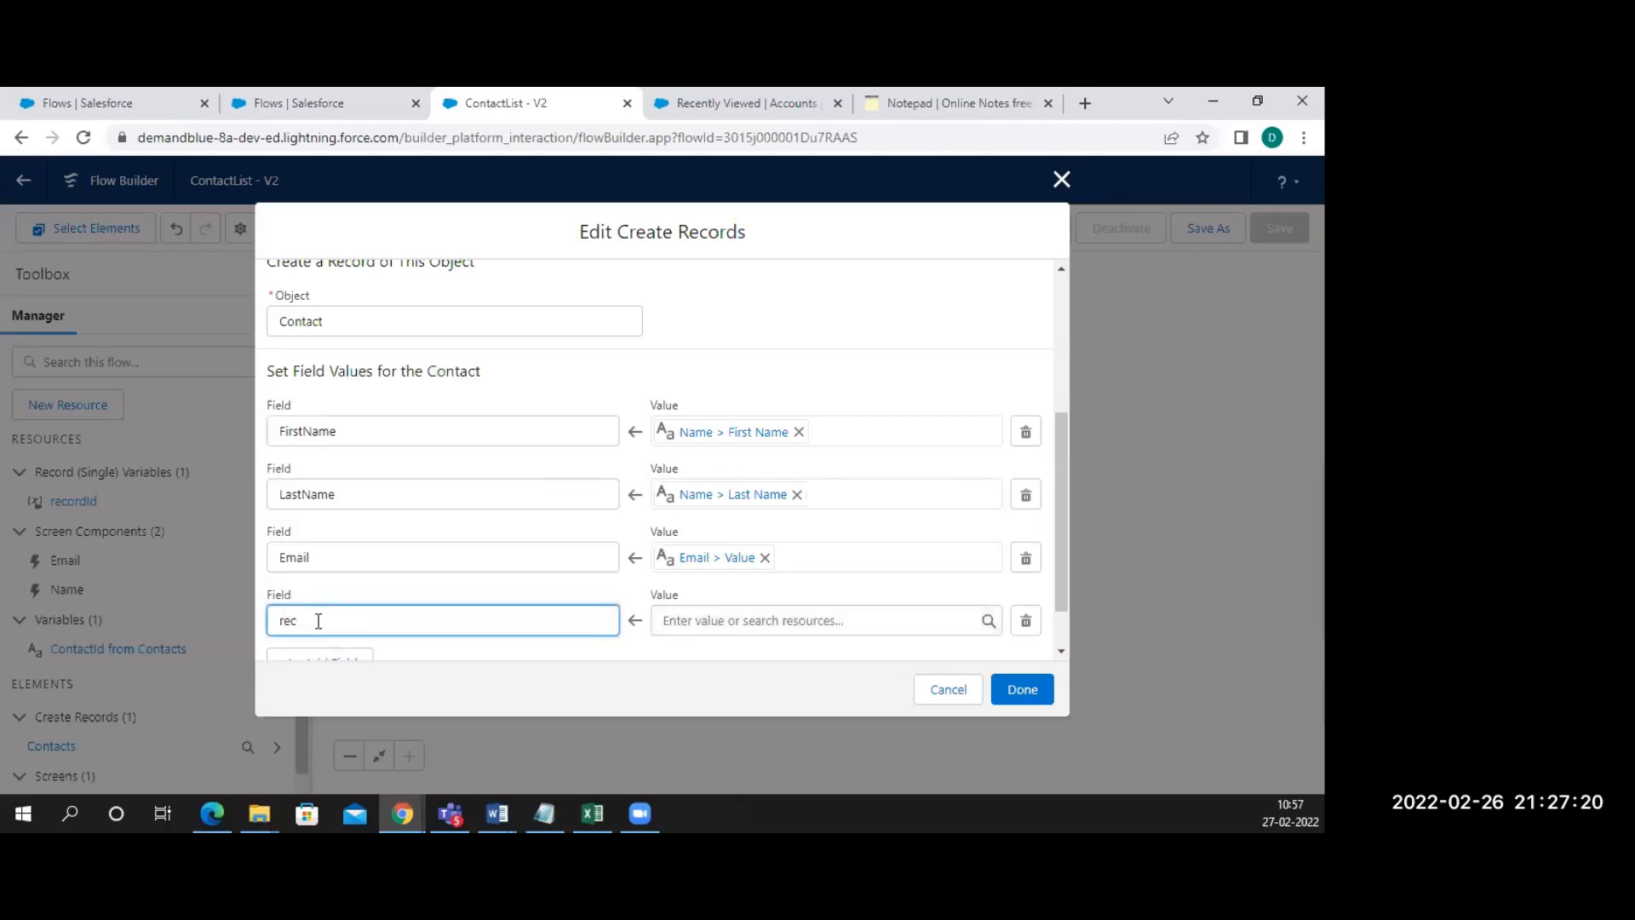
key(BackSpace)
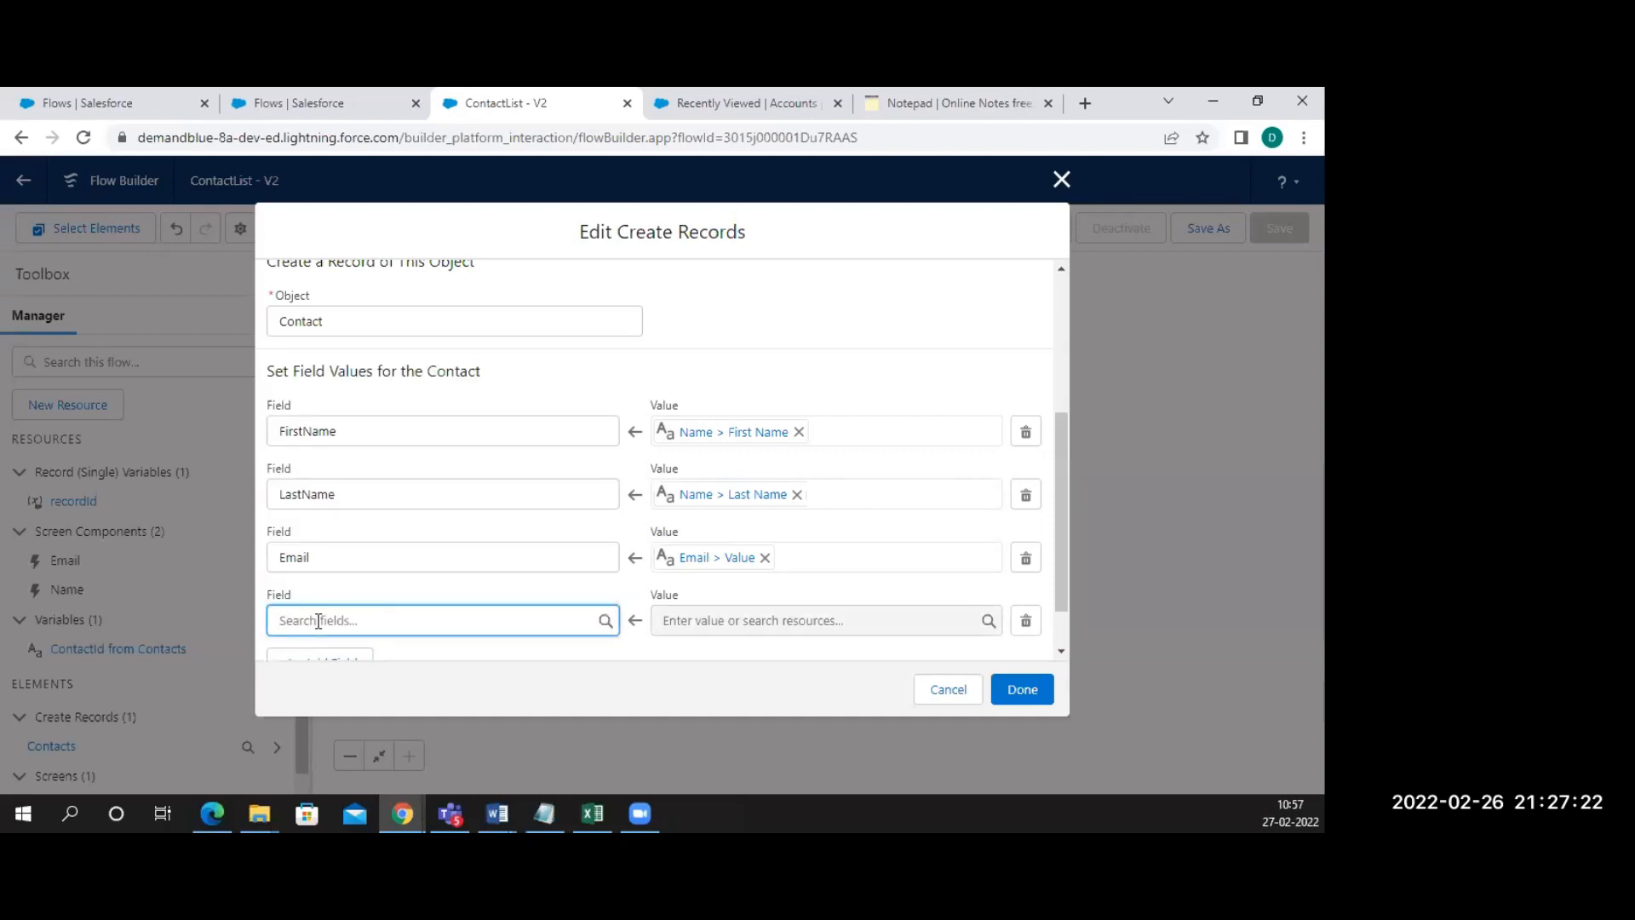
text(re)
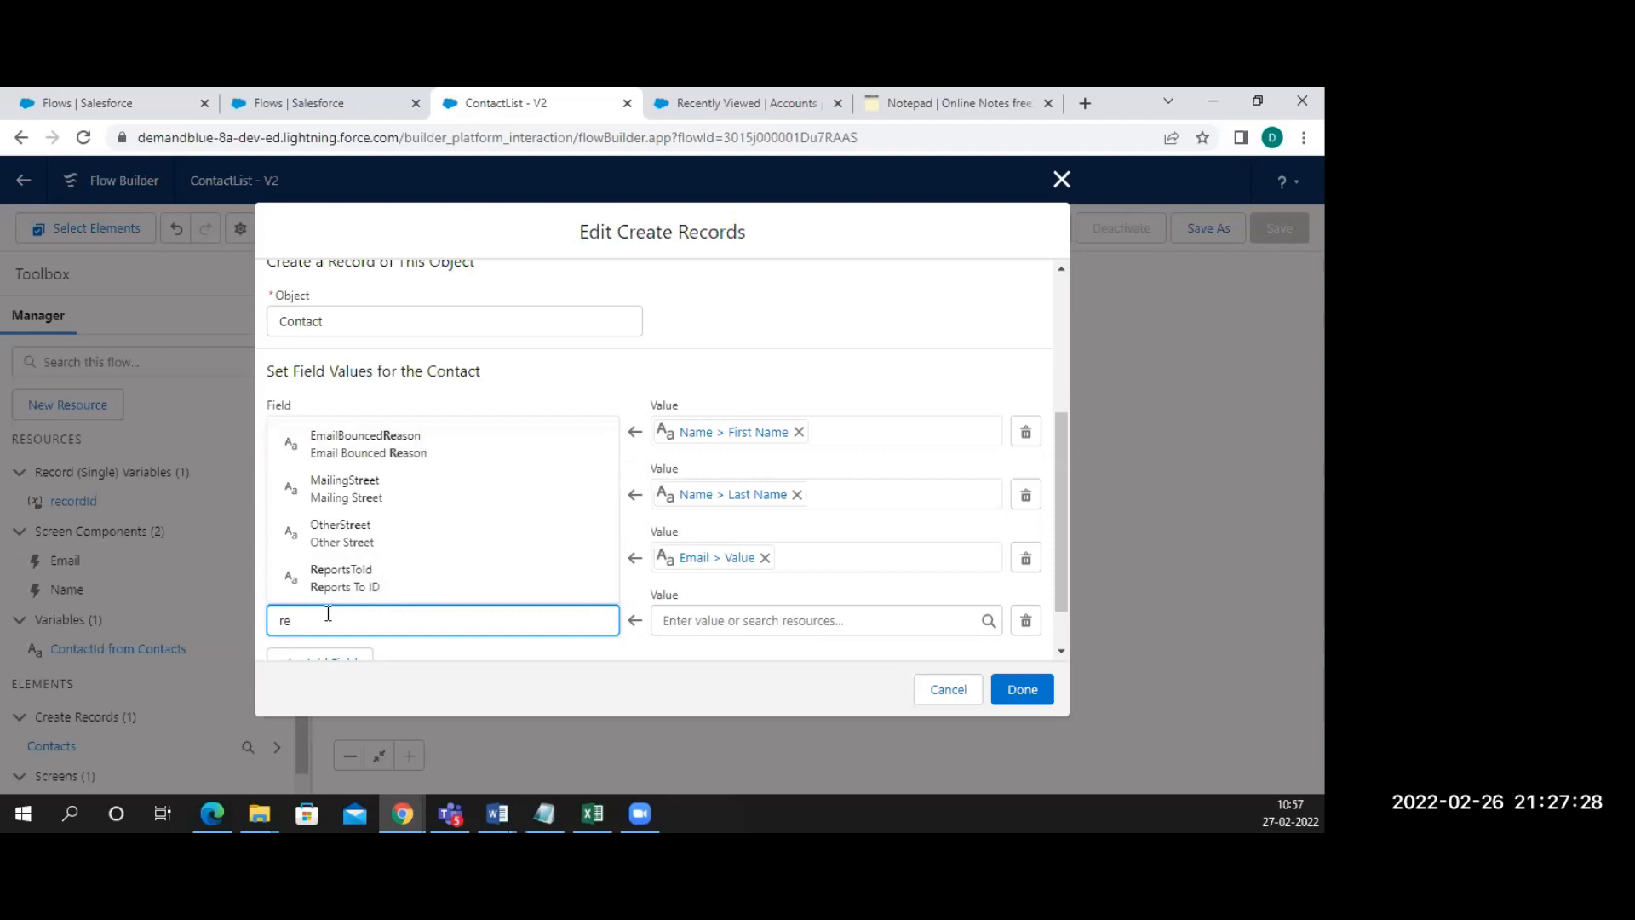
key(BackSpace)
key(BackSpace)
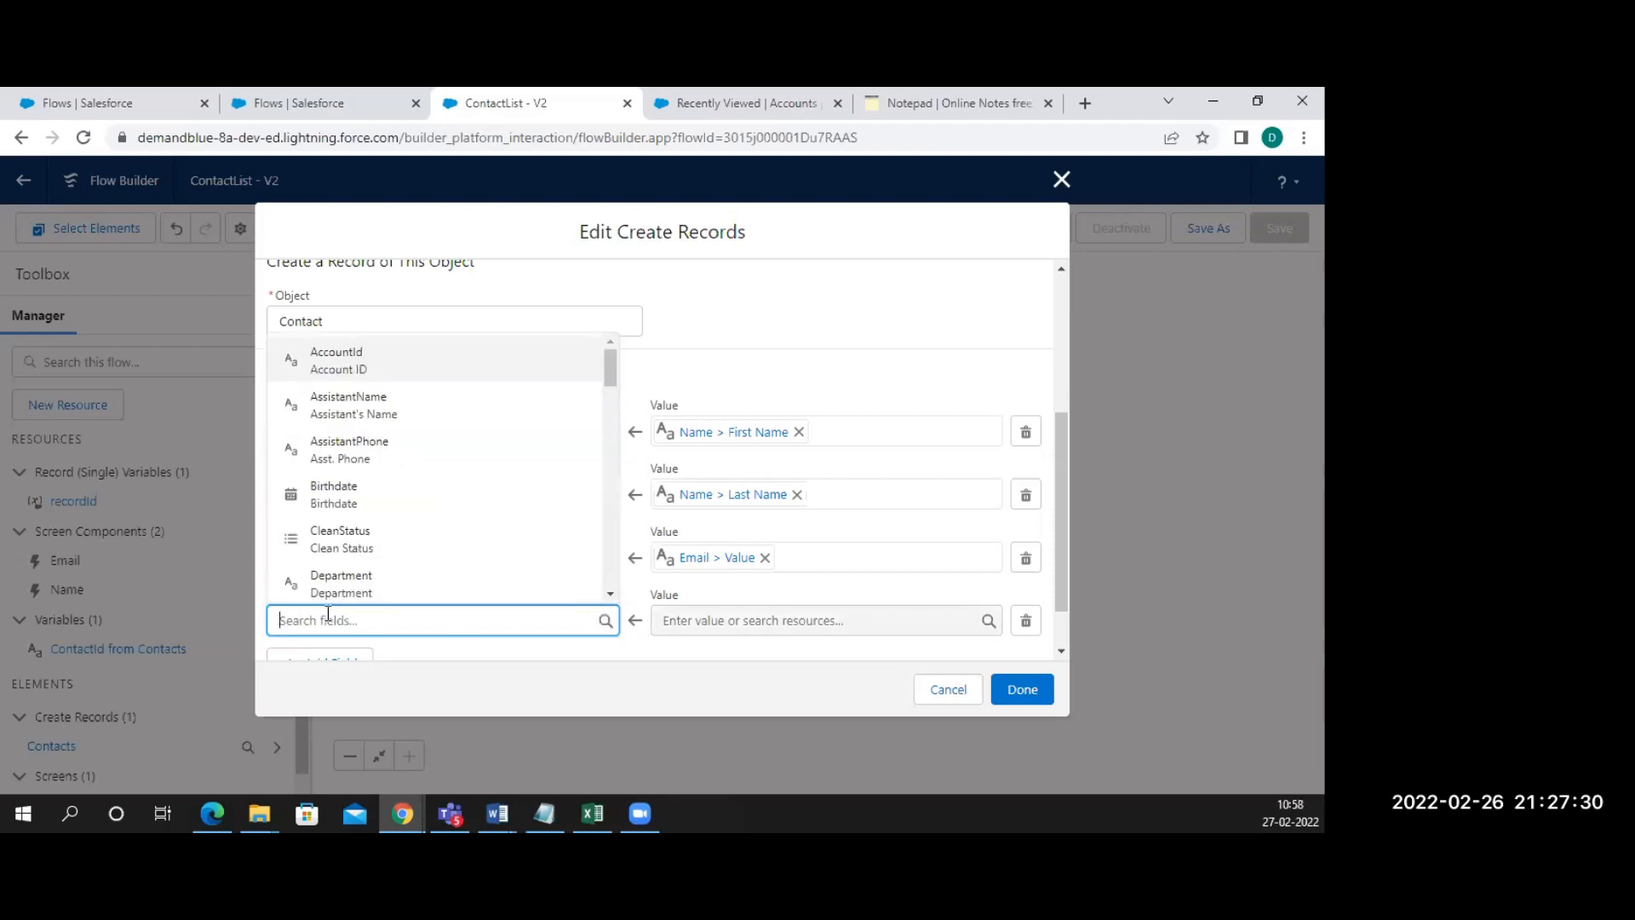
click(337, 360)
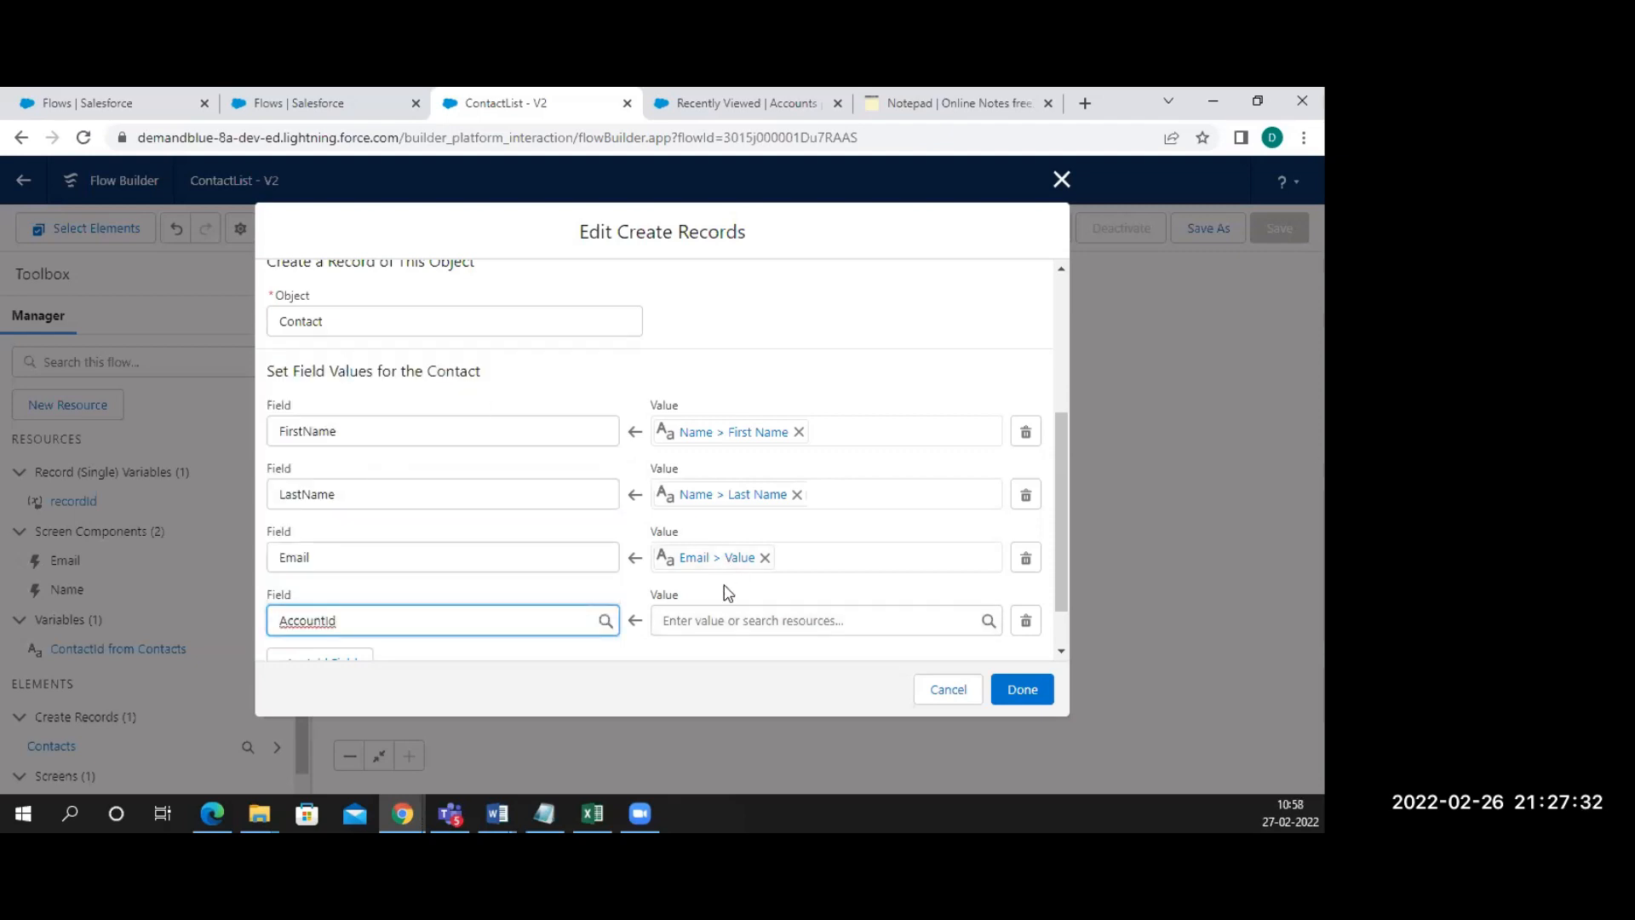
Set AccountId's value to recordId > Id ({!recordId.Id}) and confirm the step
click(683, 621)
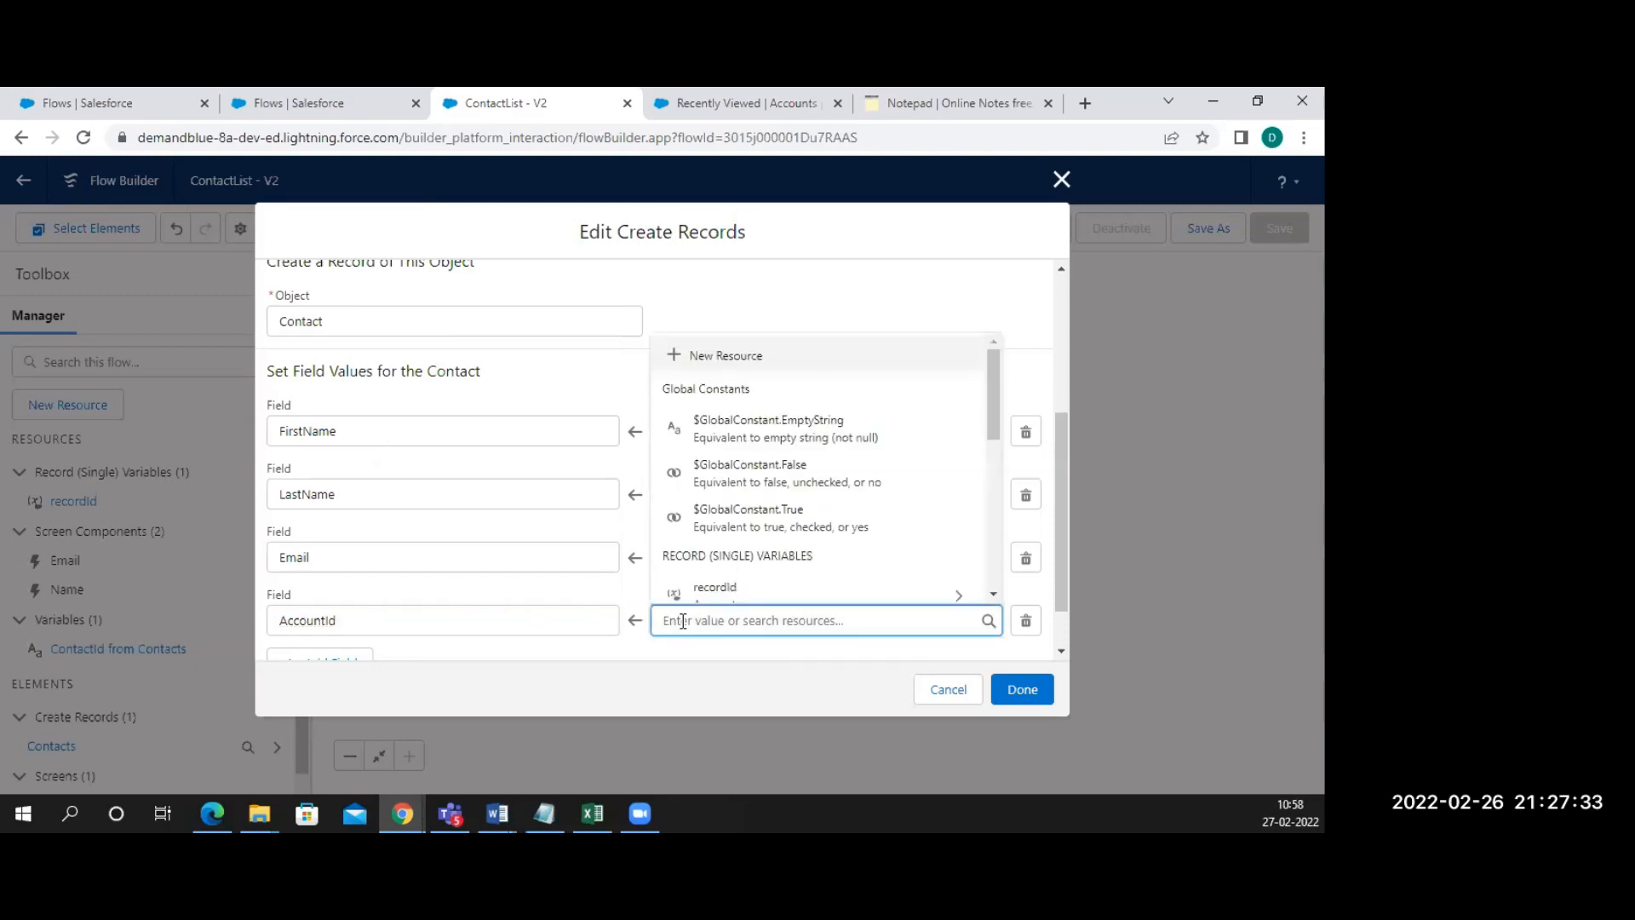
click(723, 585)
scroll(728, 547, down, 3)
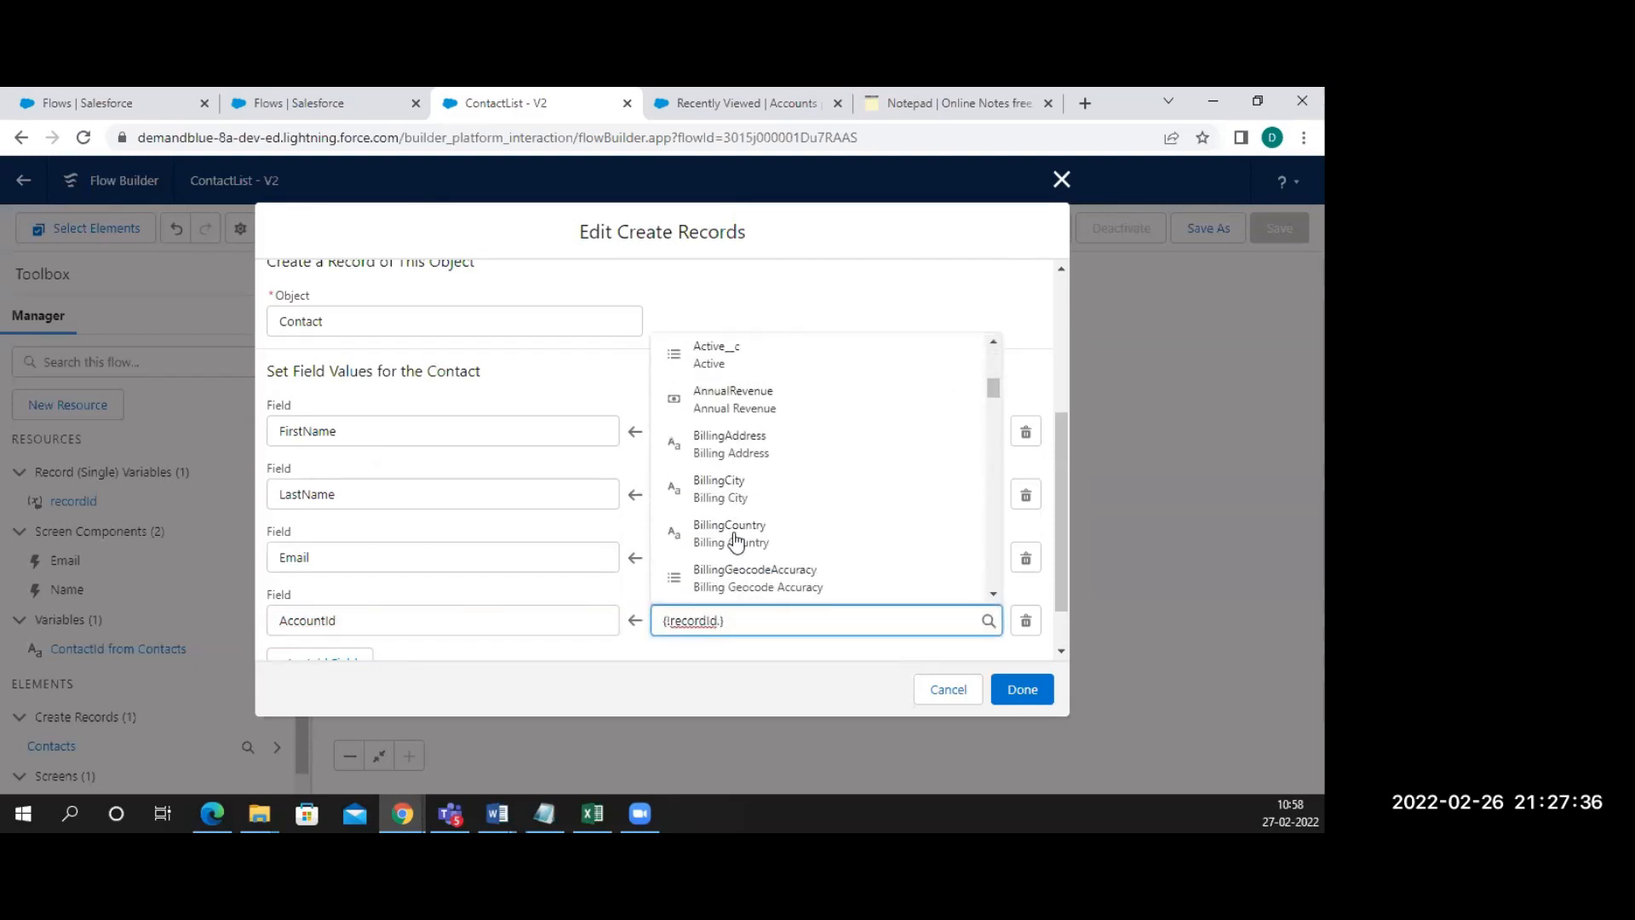
scroll(706, 490, up, 3)
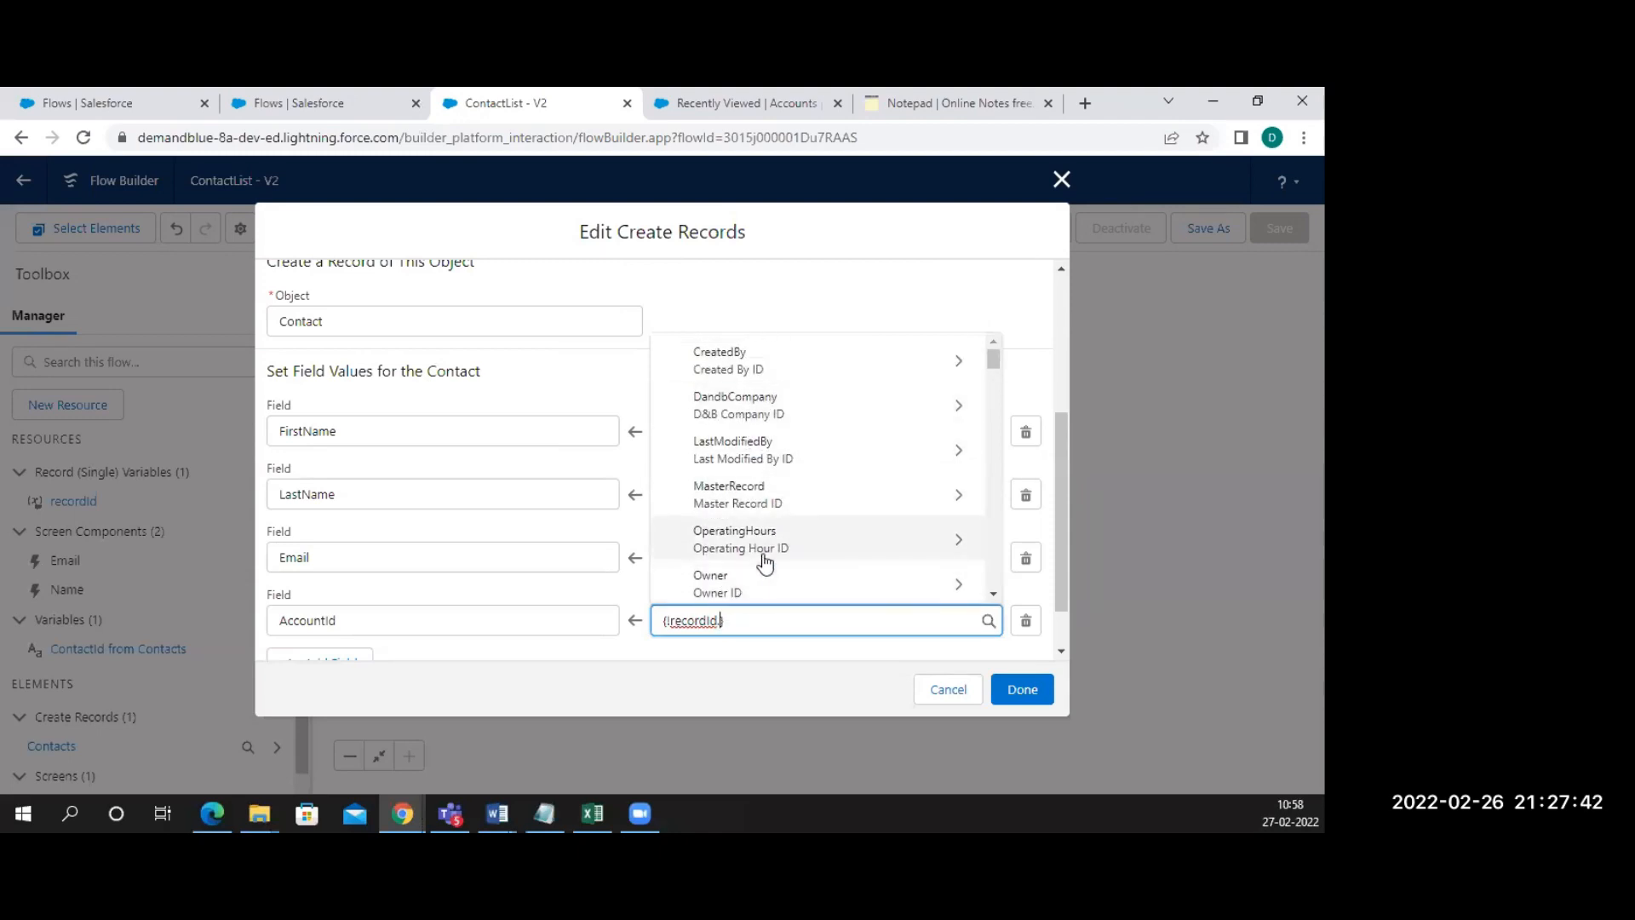
scroll(766, 564, down, 1)
scroll(765, 563, down, 5)
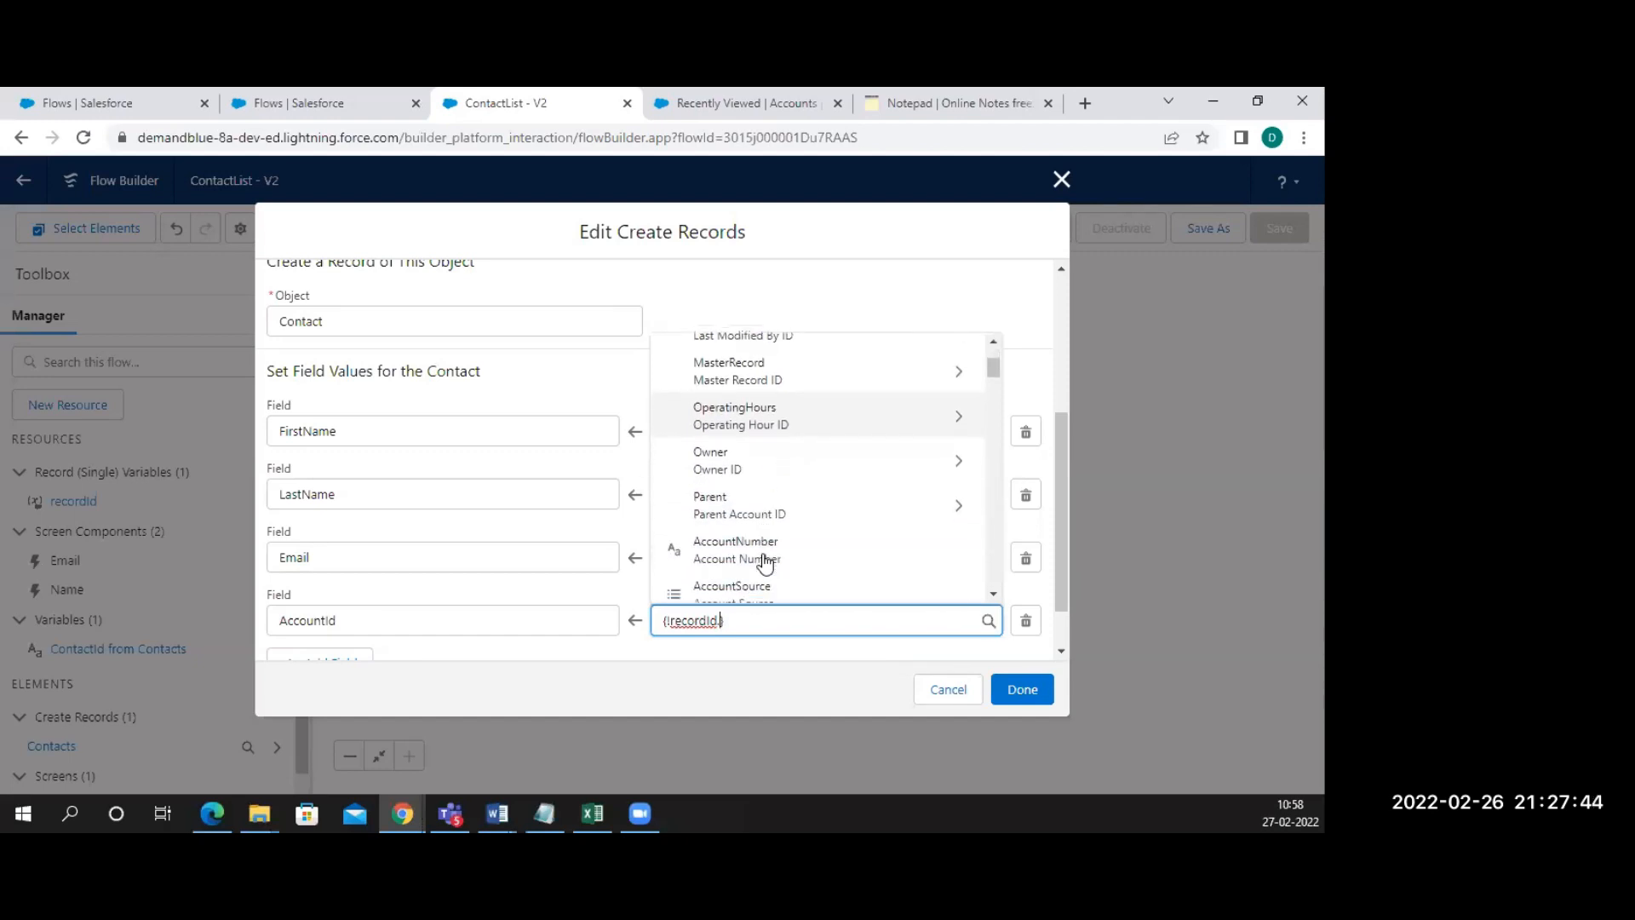
scroll(765, 563, down, 5)
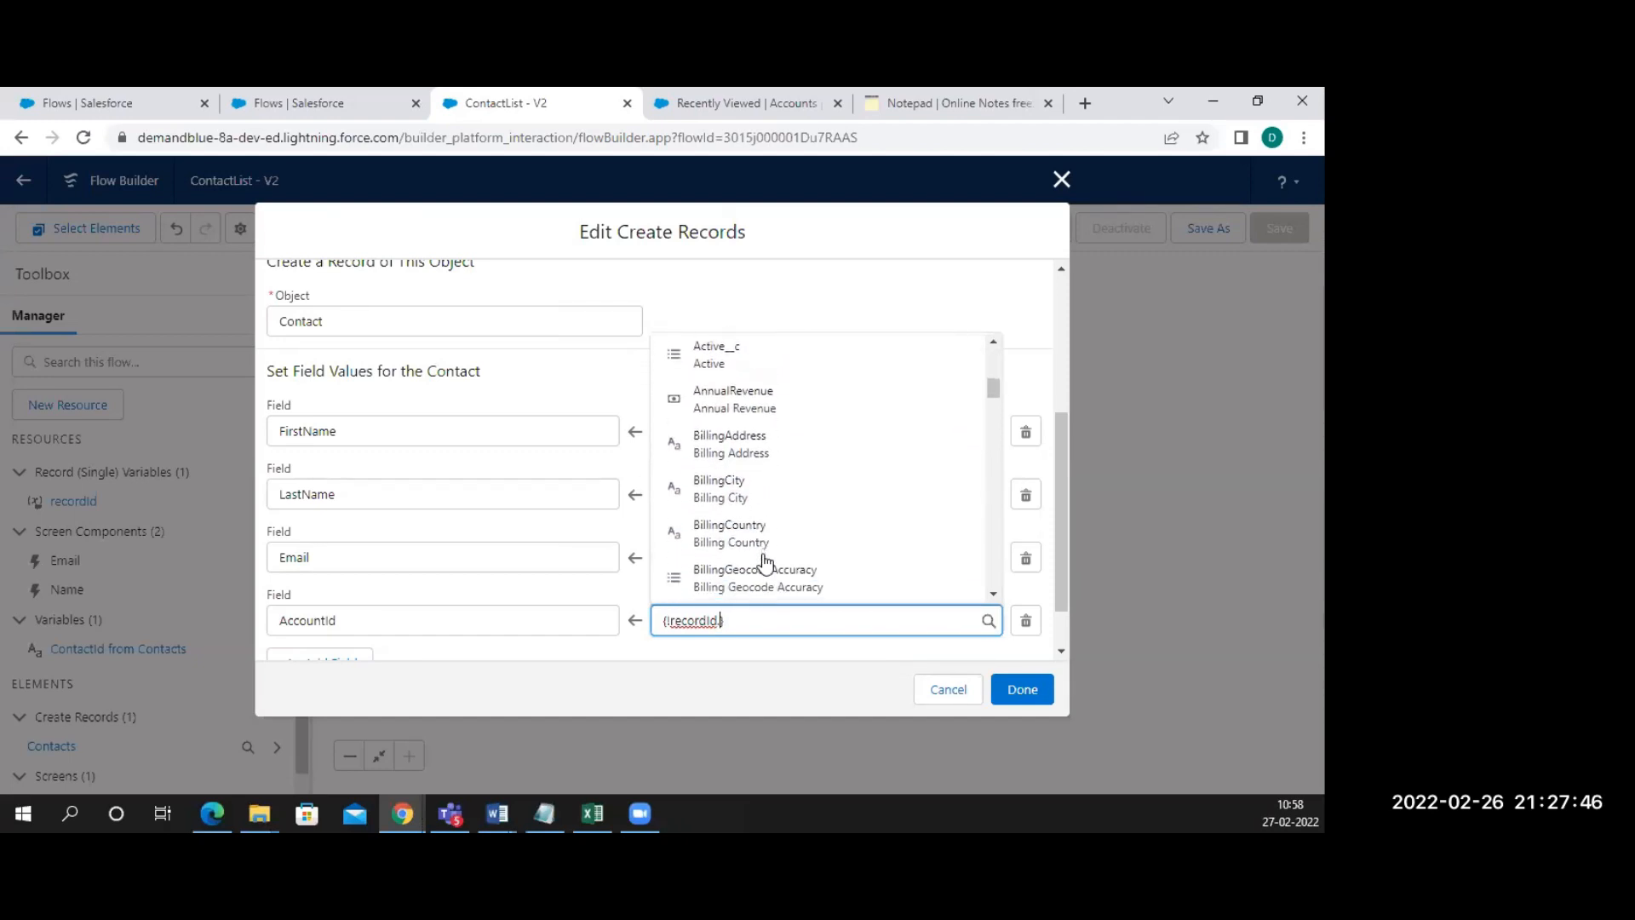
scroll(766, 564, down, 5)
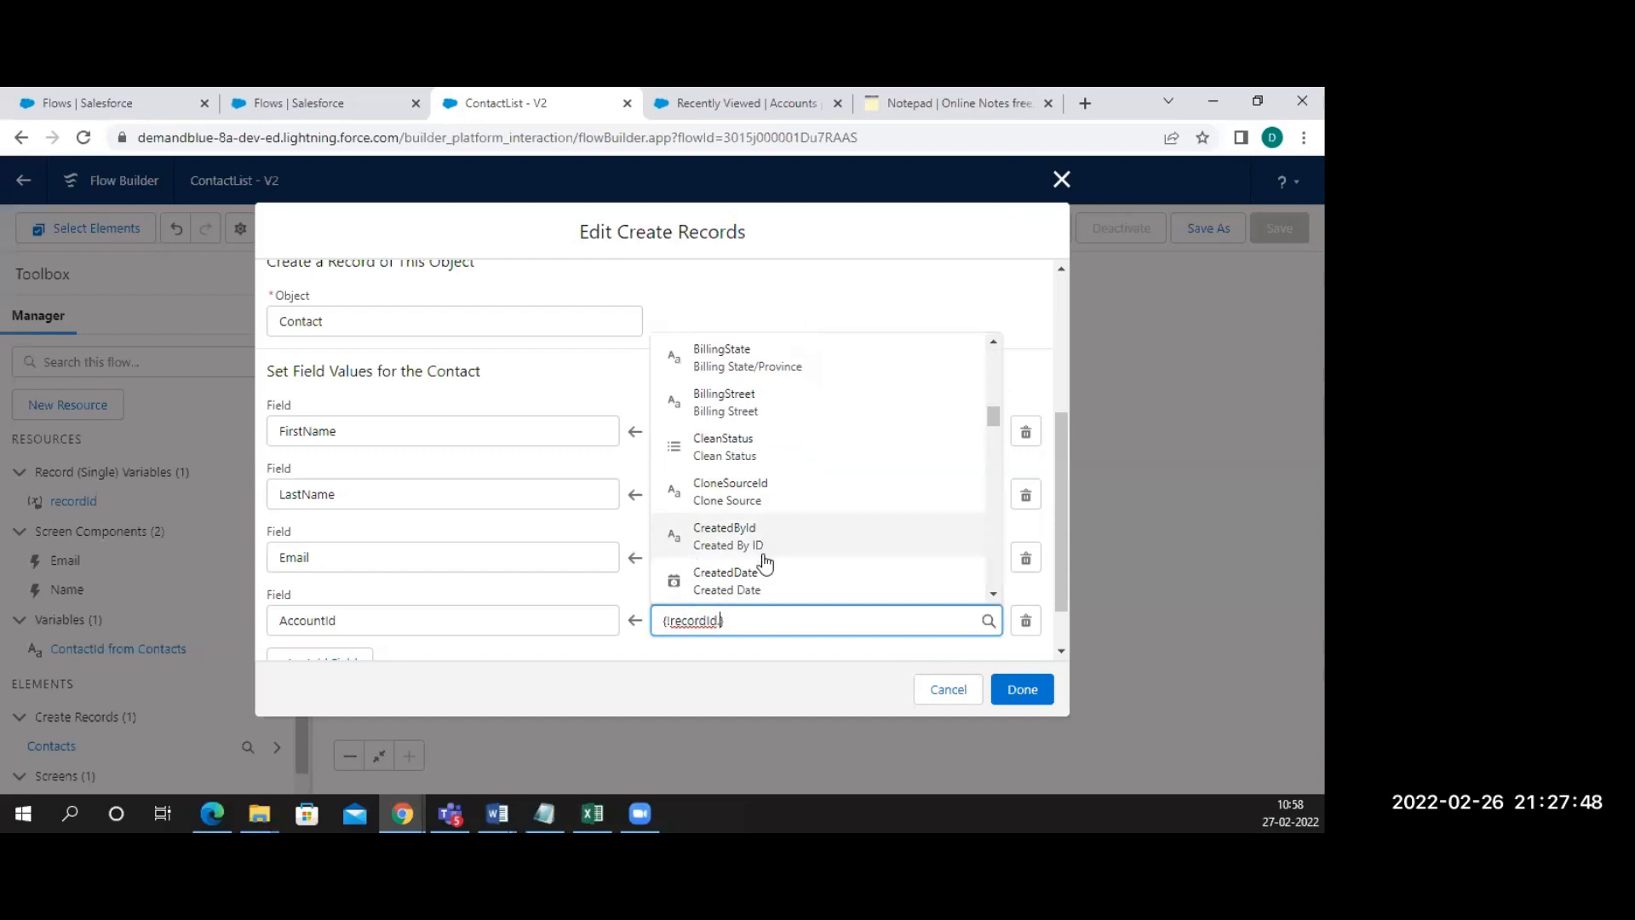
scroll(766, 564, down, 2)
click(720, 521)
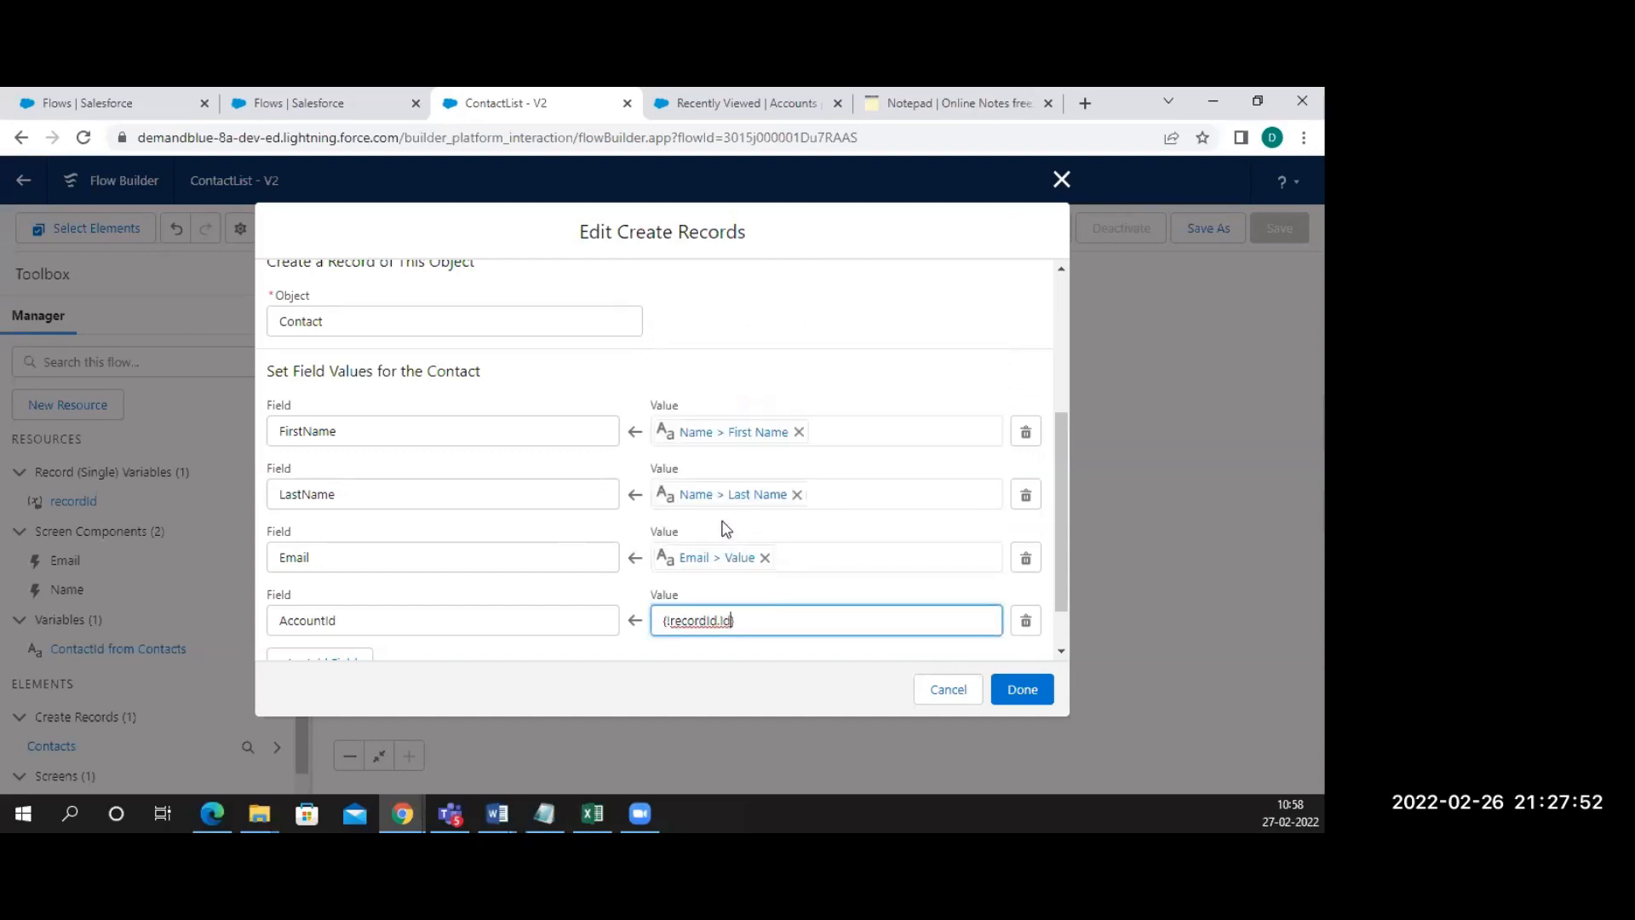
click(1021, 690)
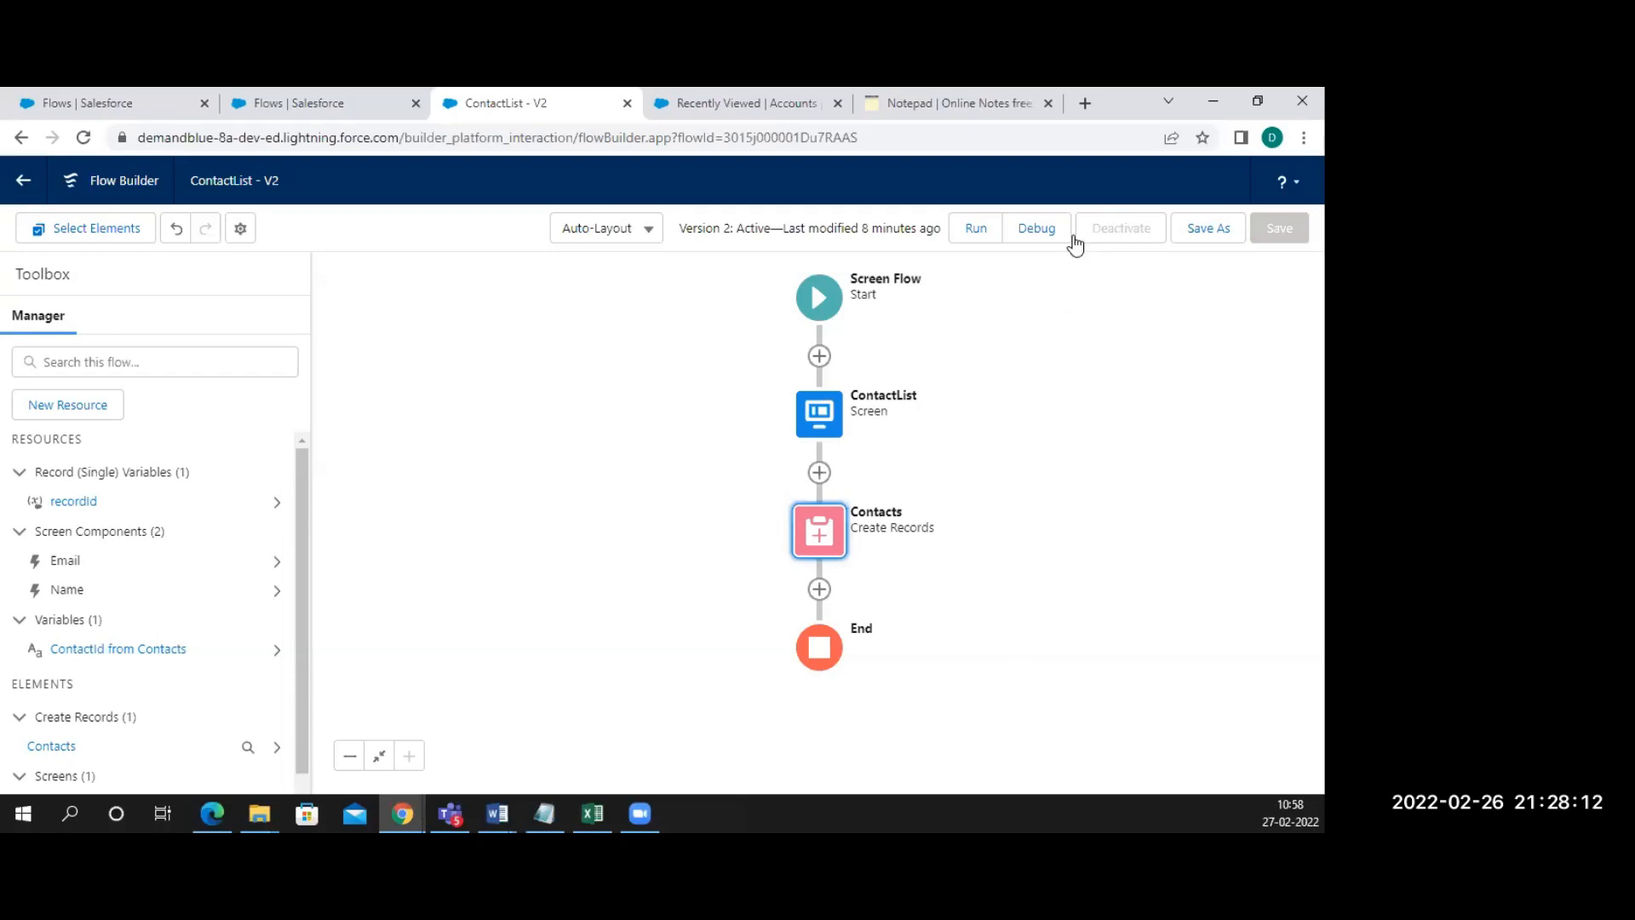
Save the flow as a new version 3 and start a debug run
click(1205, 230)
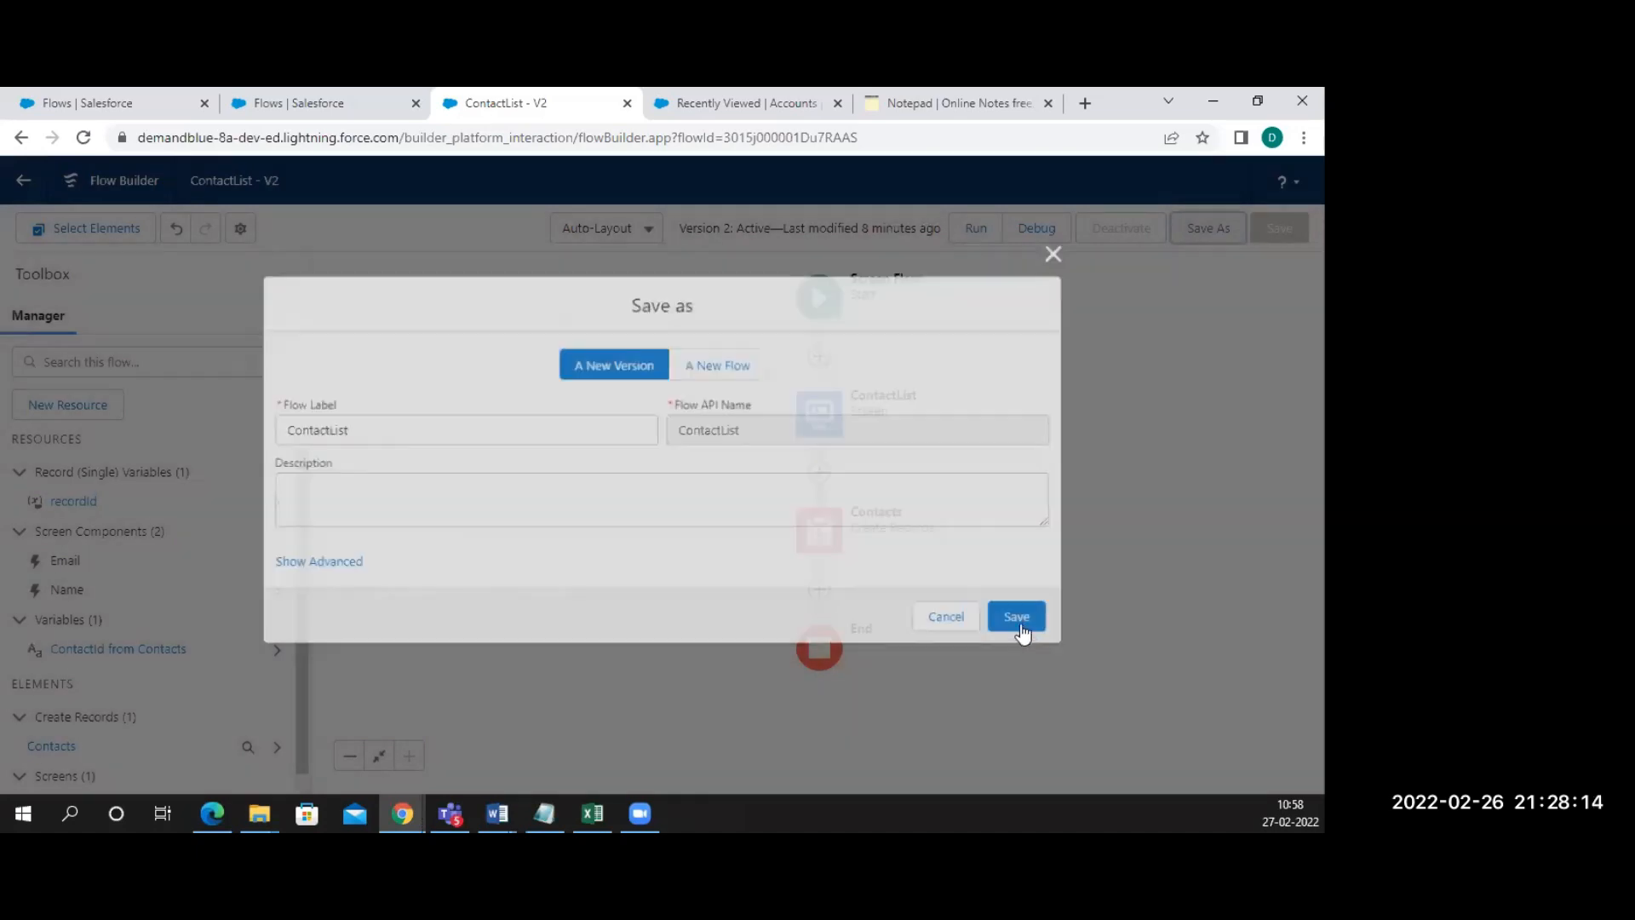
click(1023, 622)
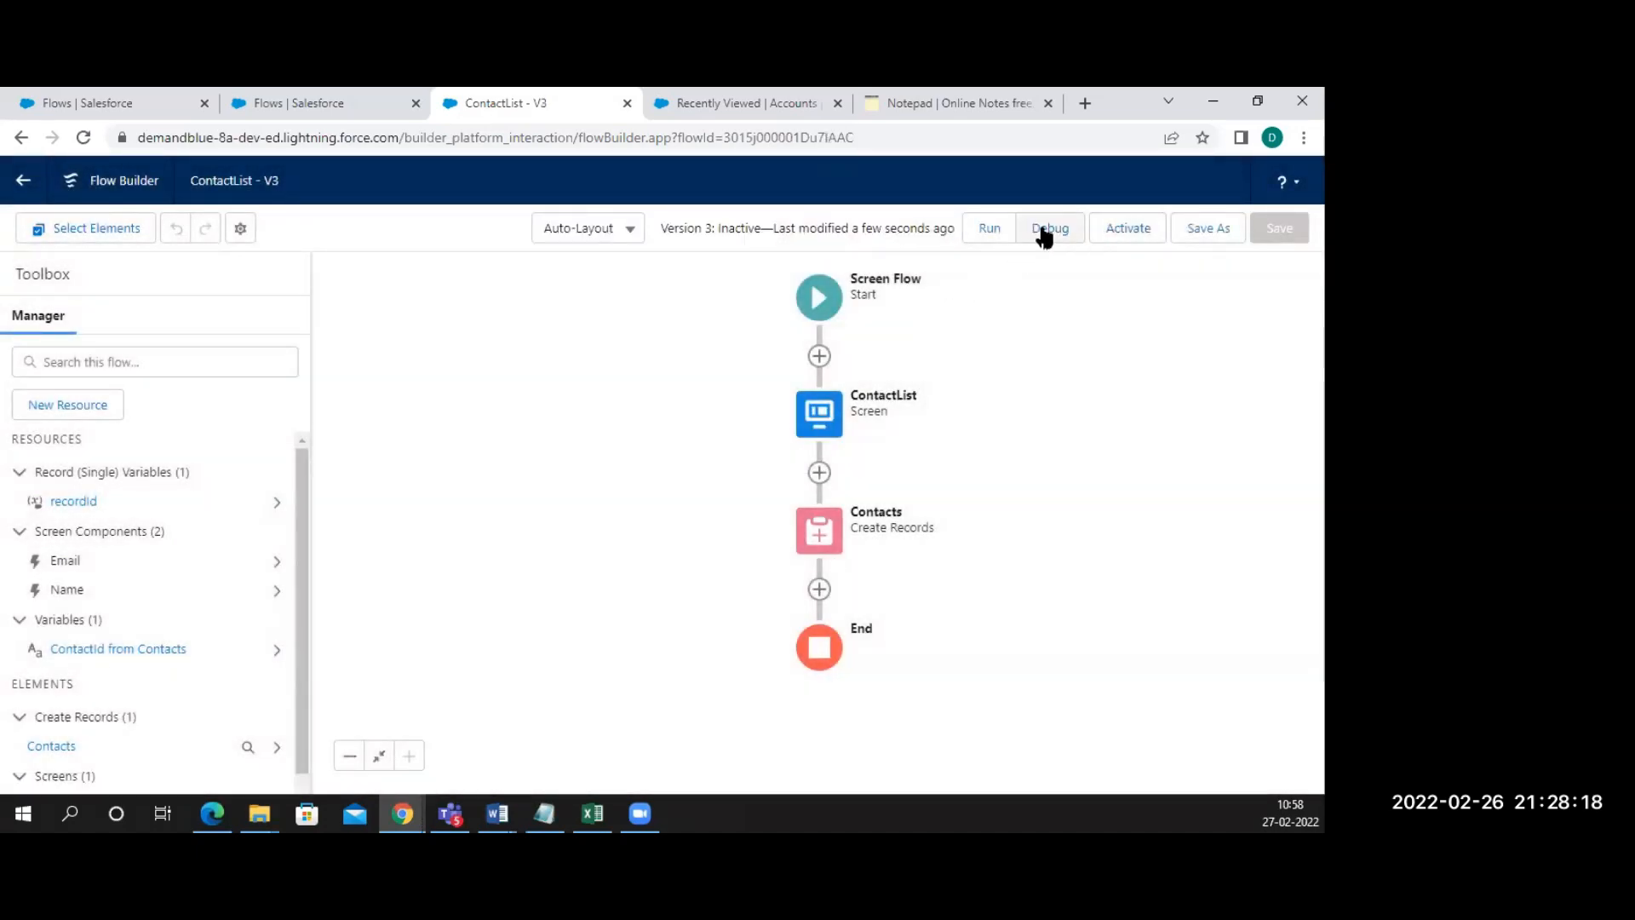
click(1043, 230)
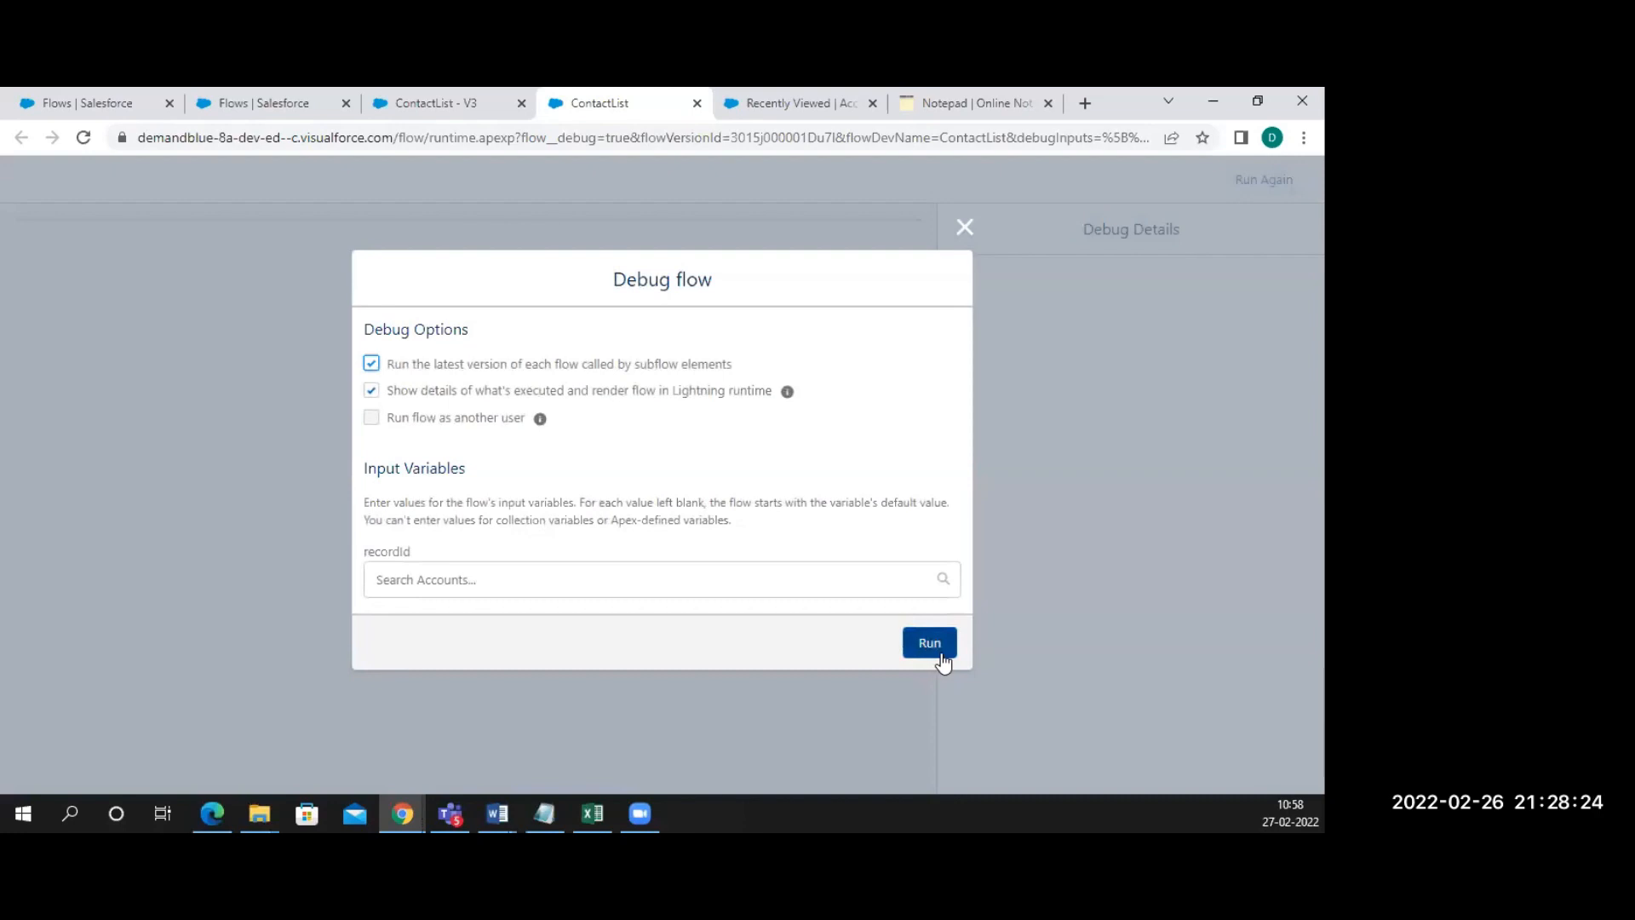
click(937, 652)
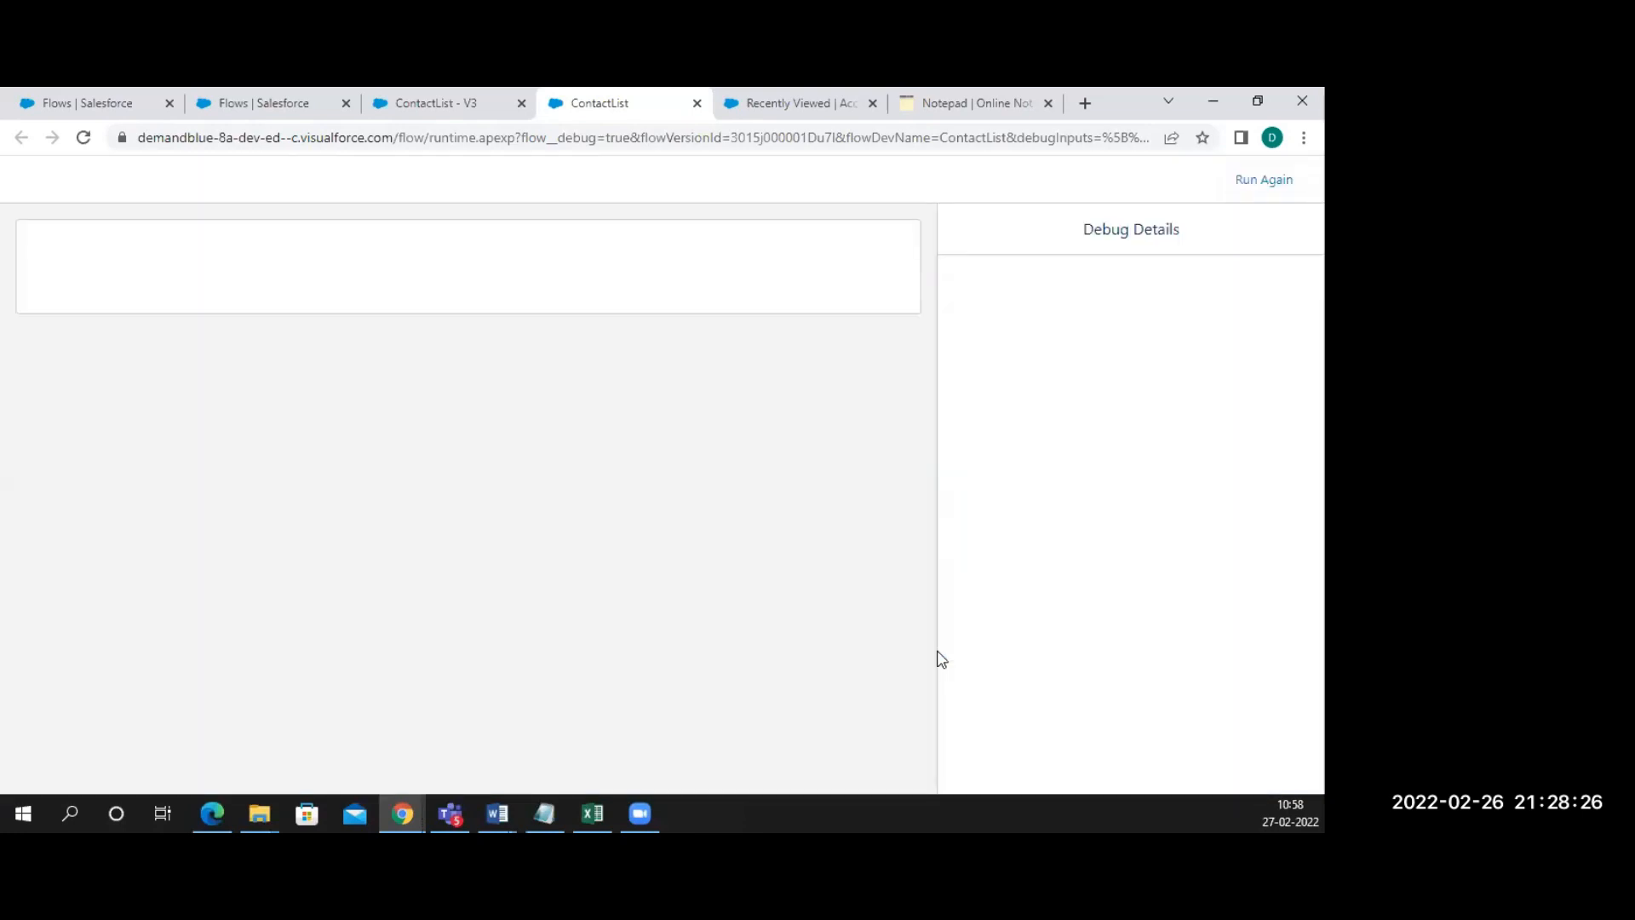
Enter SampleAfter as the first name in the debug form
click(112, 337)
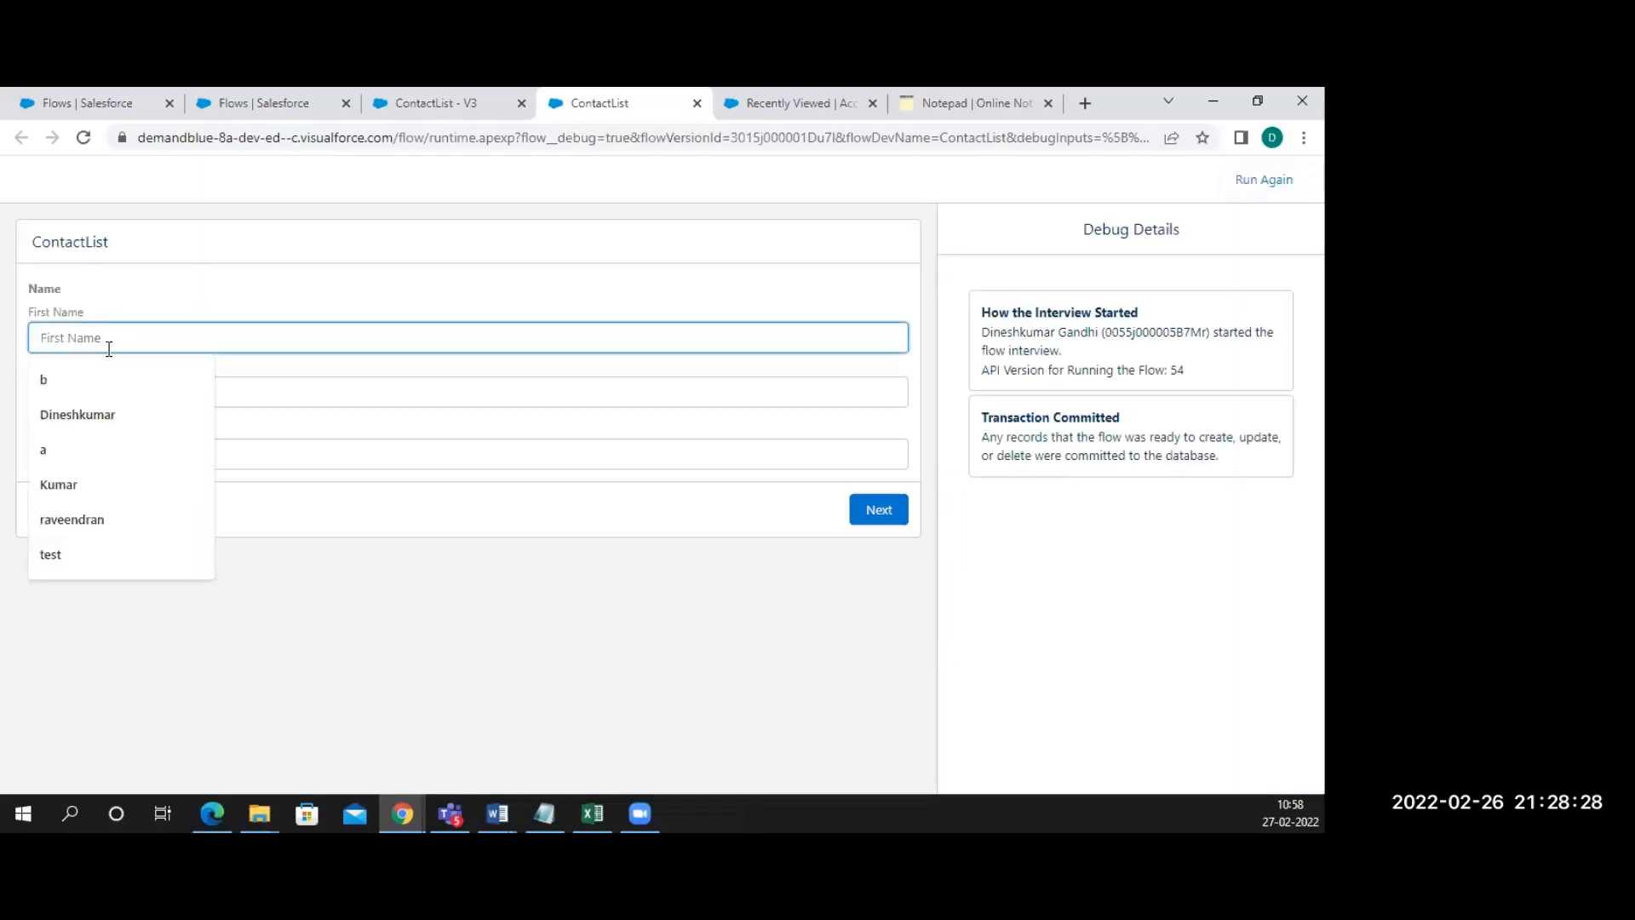
click(83, 376)
click(72, 393)
click(60, 436)
click(70, 336)
key(BackSpace)
text(Smar)
key(BackSpace)
key(BackSpace)
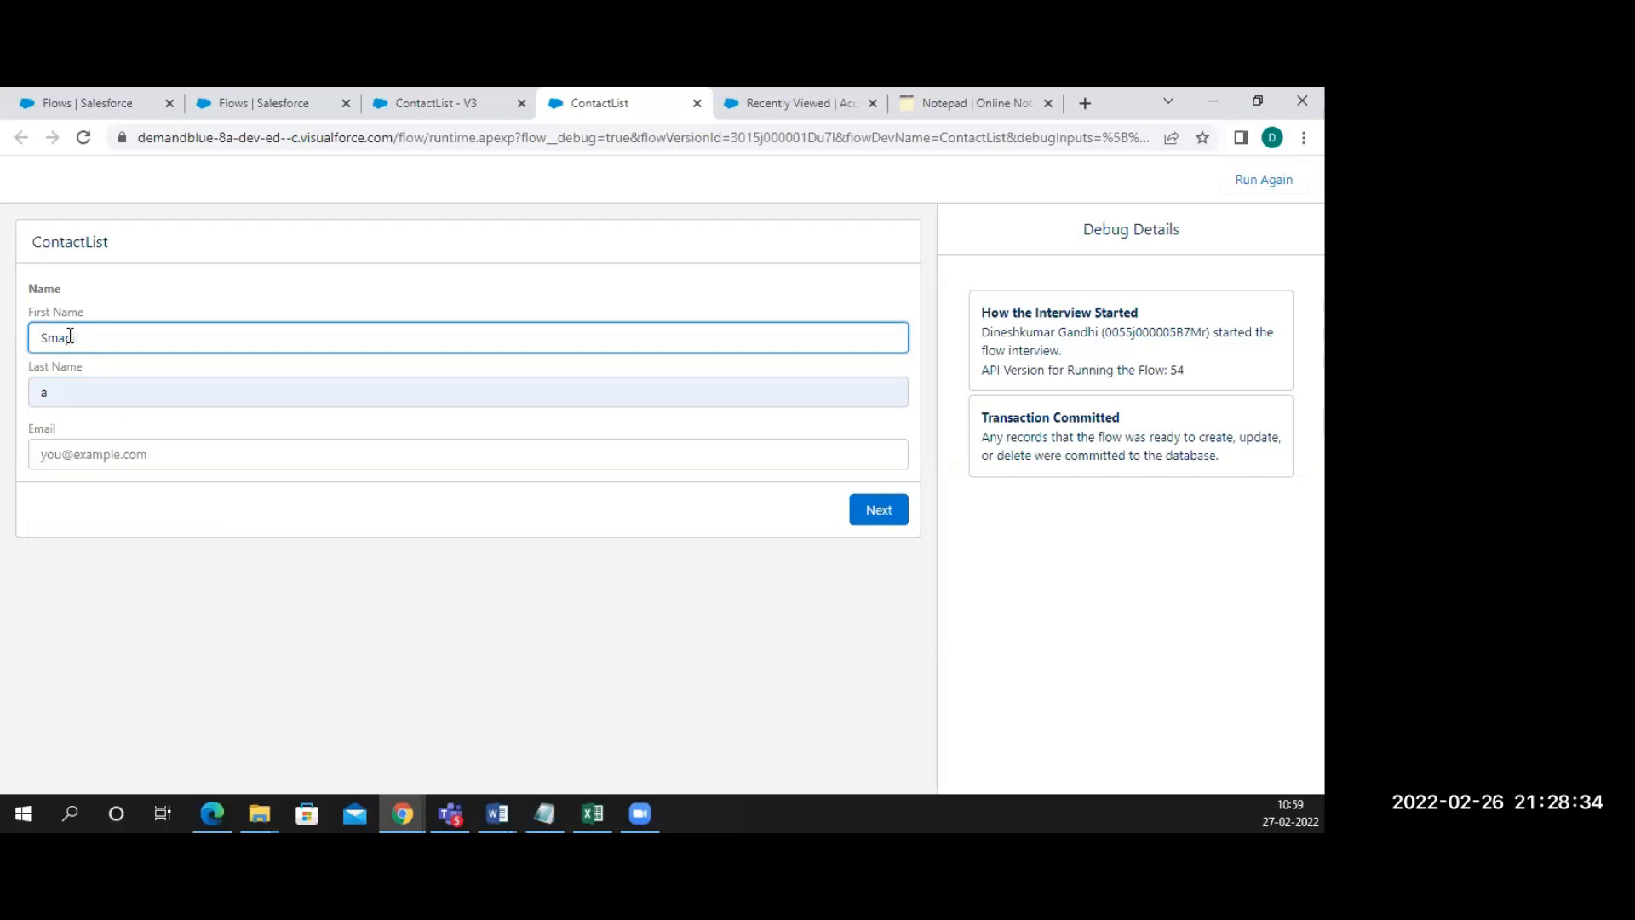
text(k)
text(ter)
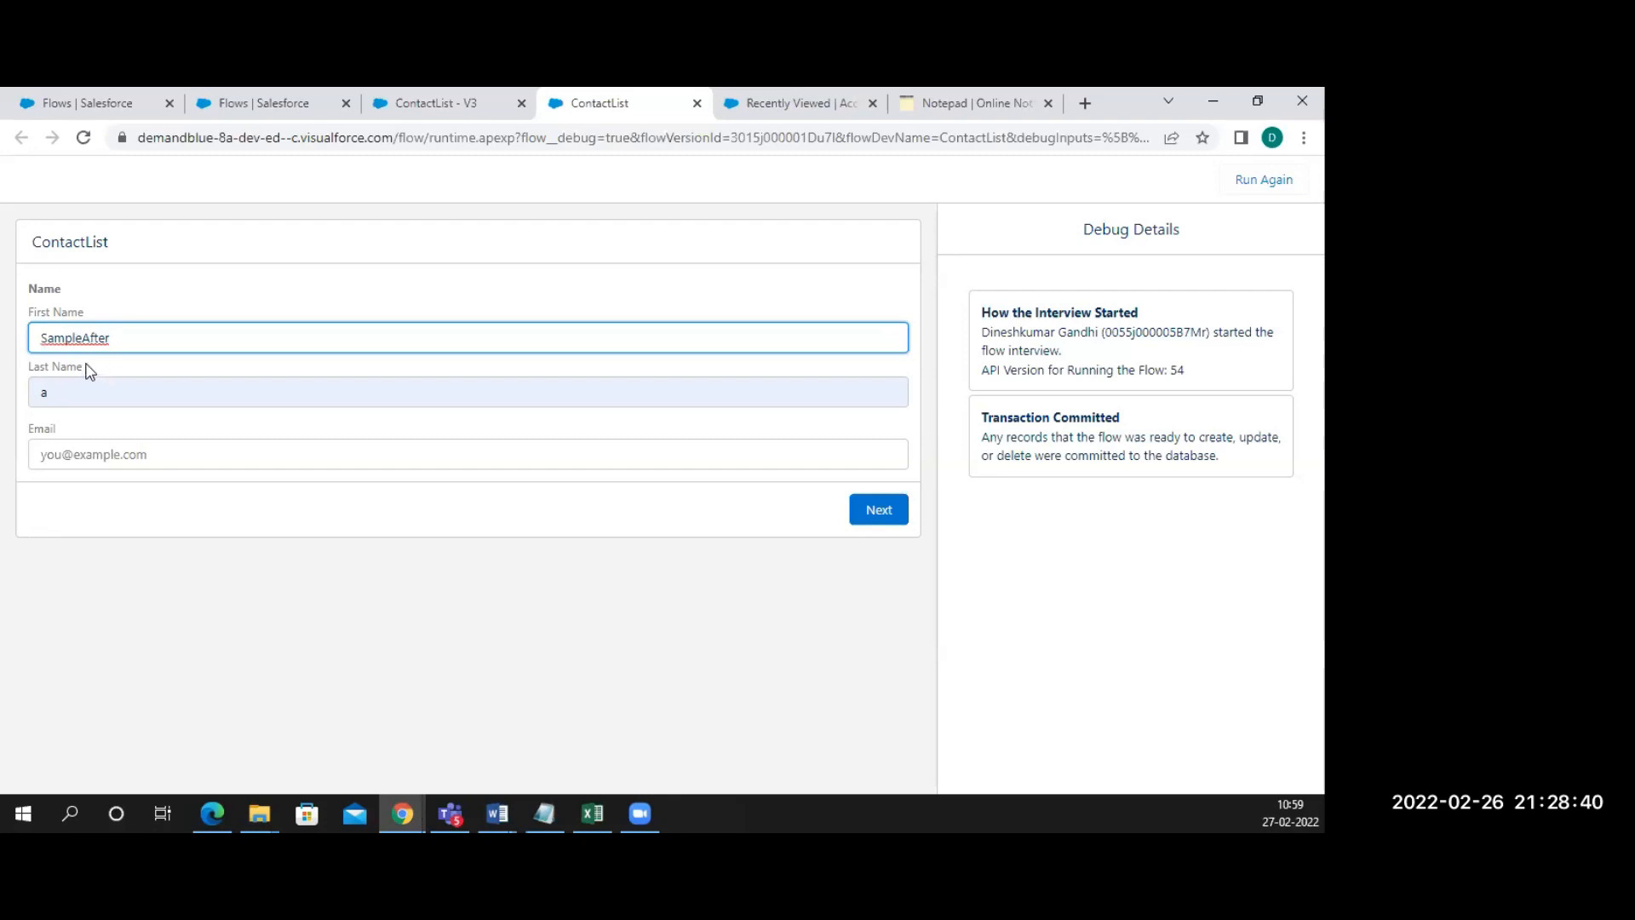
Set last name S and a test e-mail, then submit to create the contact
click(76, 397)
key(BackSpace)
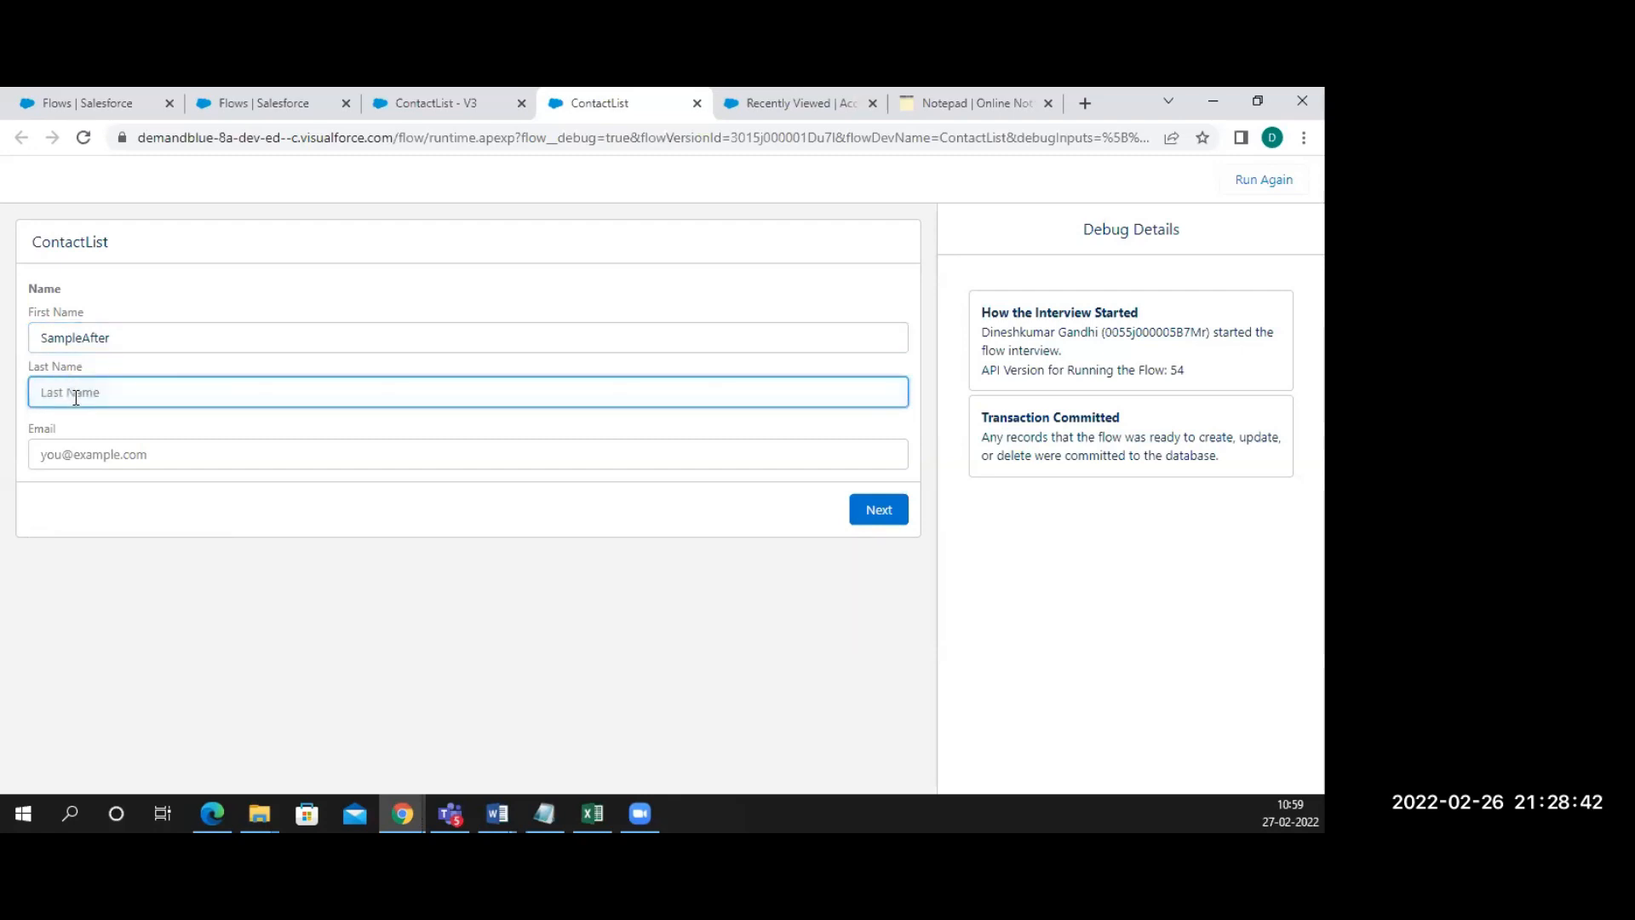
text(S)
click(52, 456)
text(a)
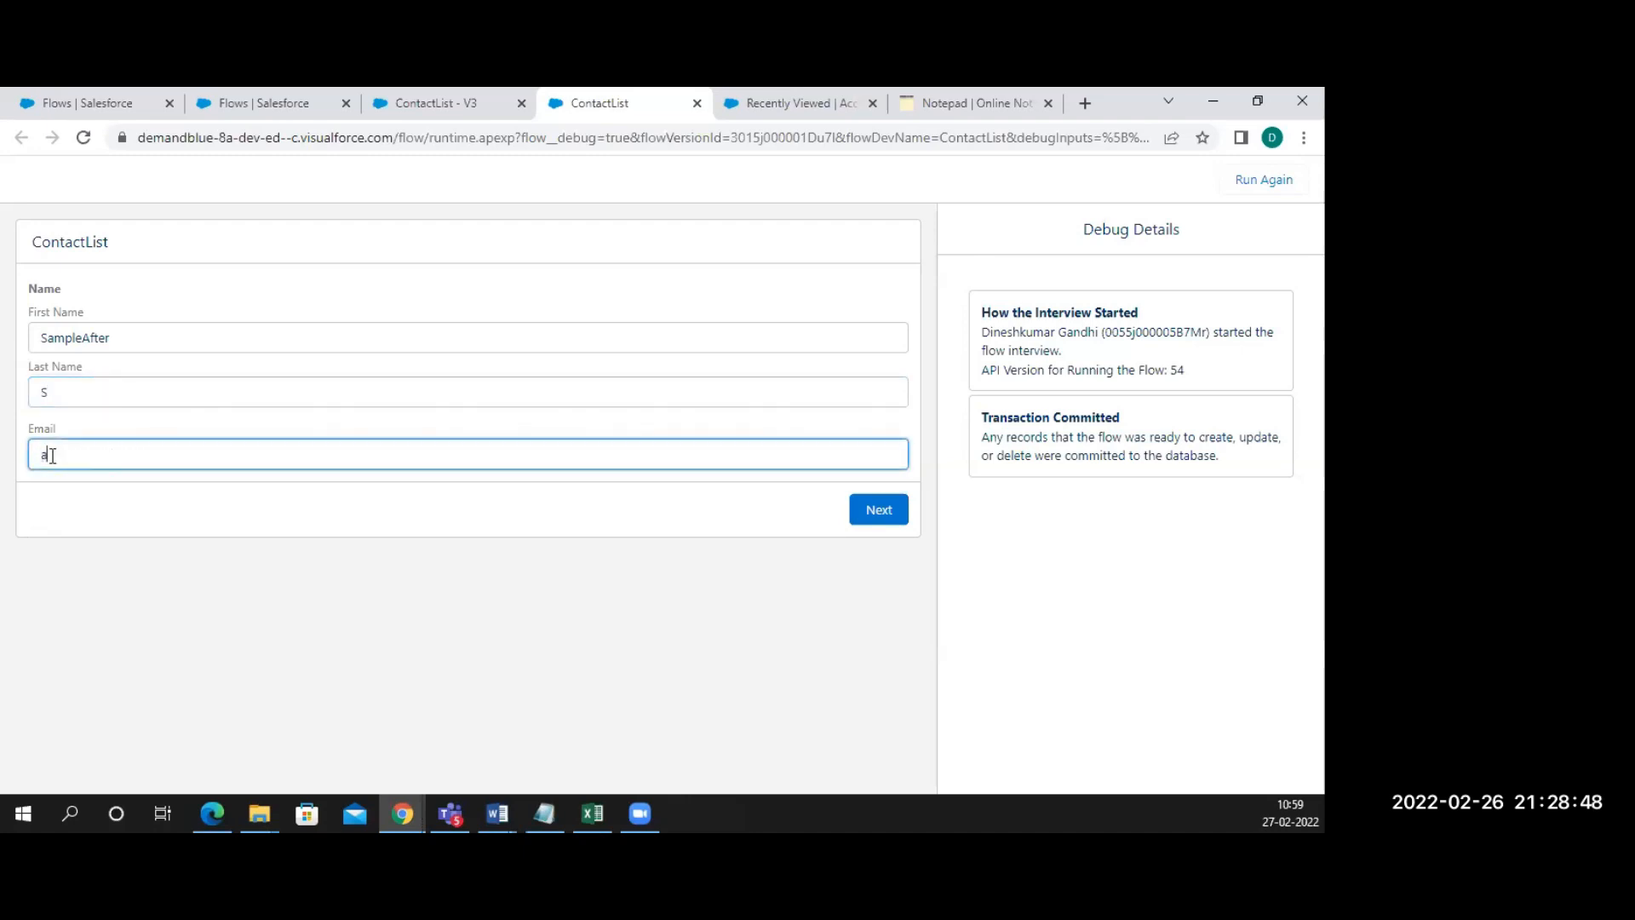
text(@a.com)
click(877, 510)
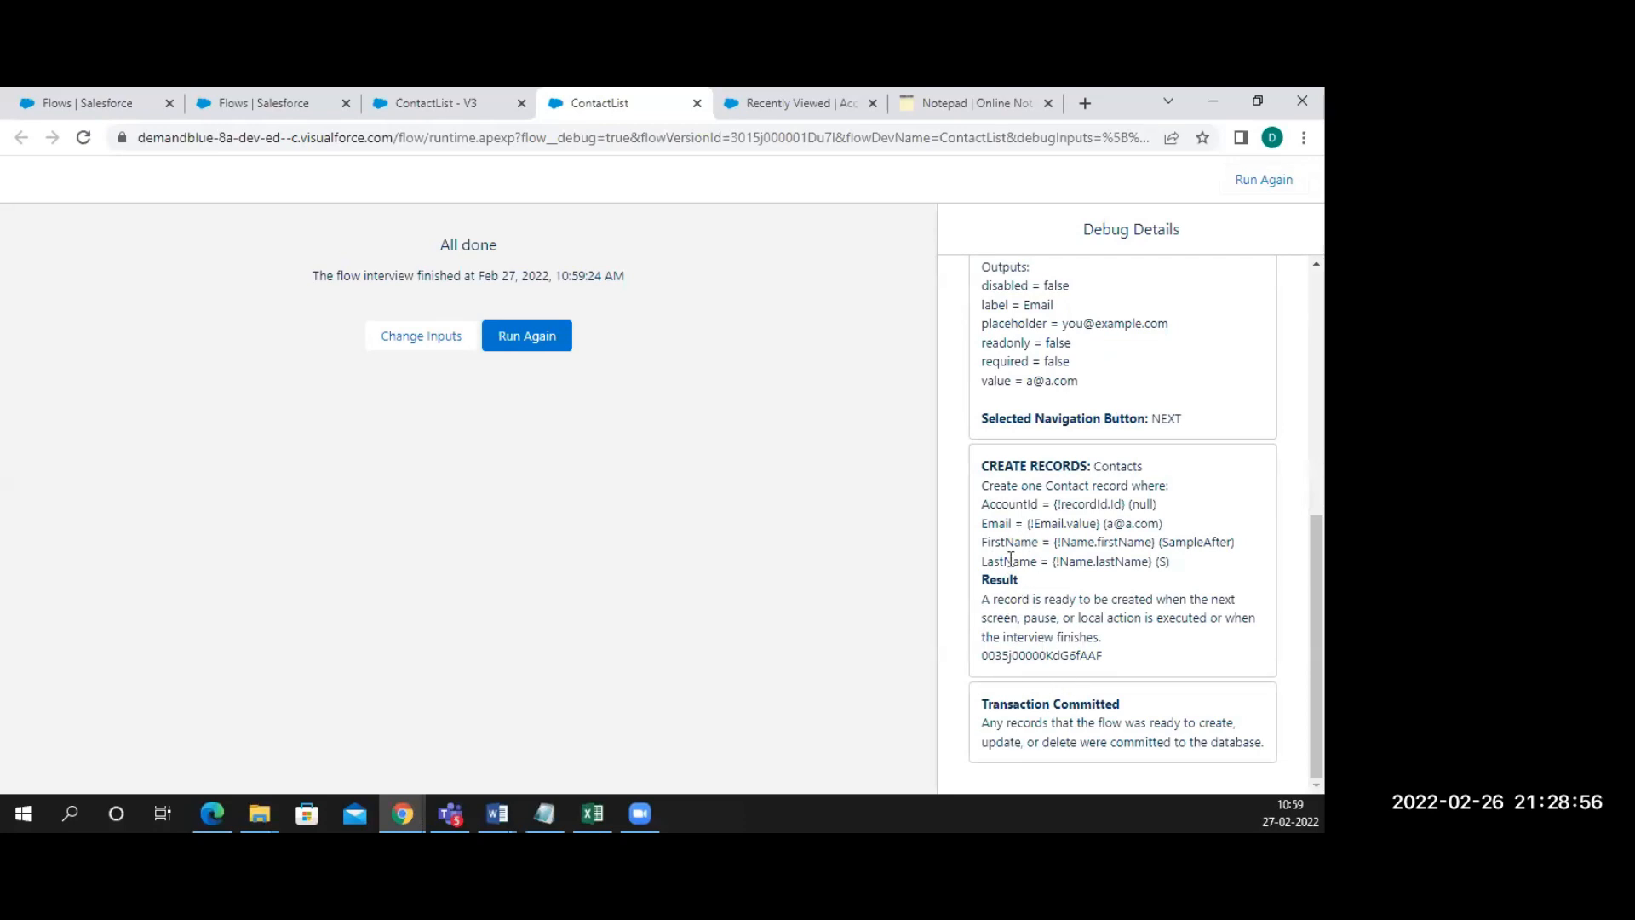
Activate version 3 of the flow and open the Burlington Textiles Corp of America account
click(403, 102)
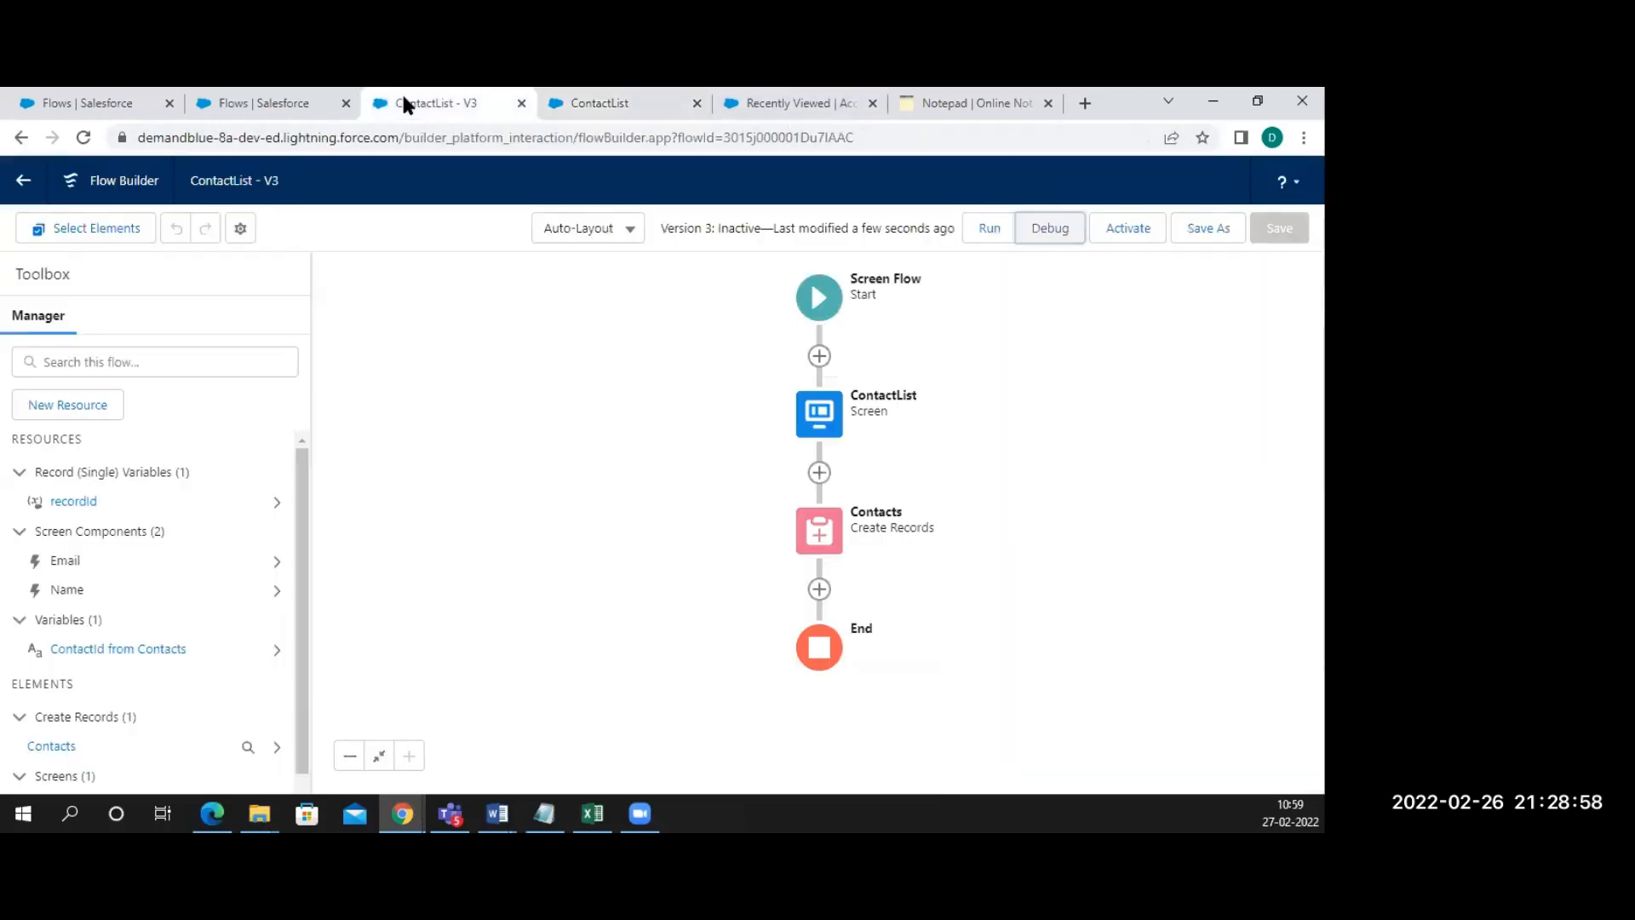
click(1115, 232)
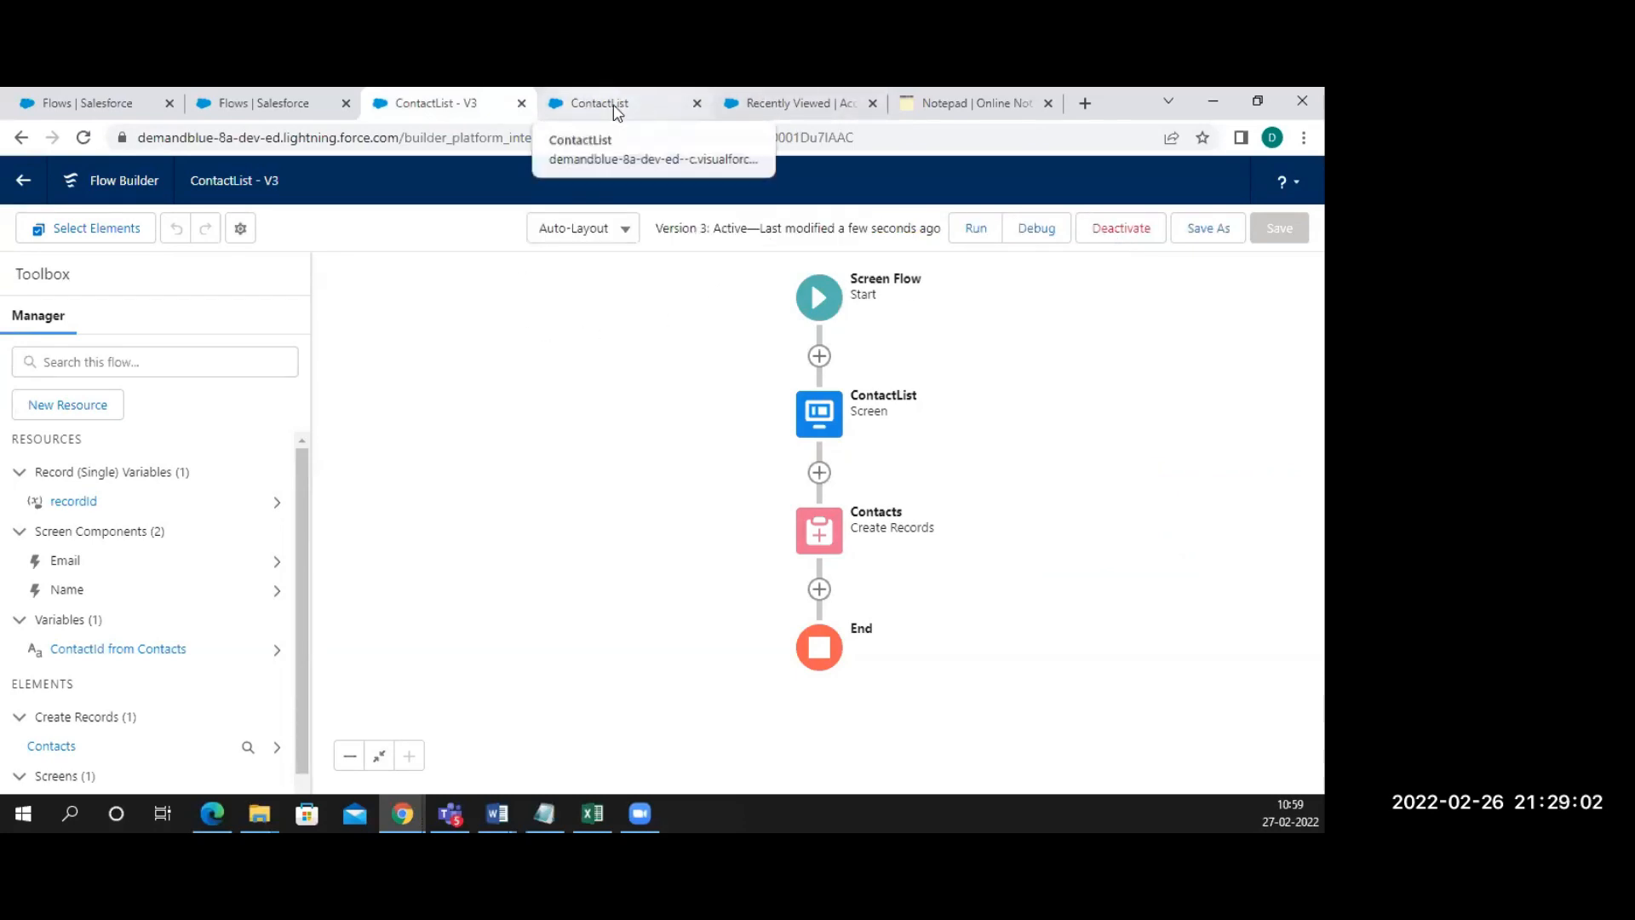
click(775, 103)
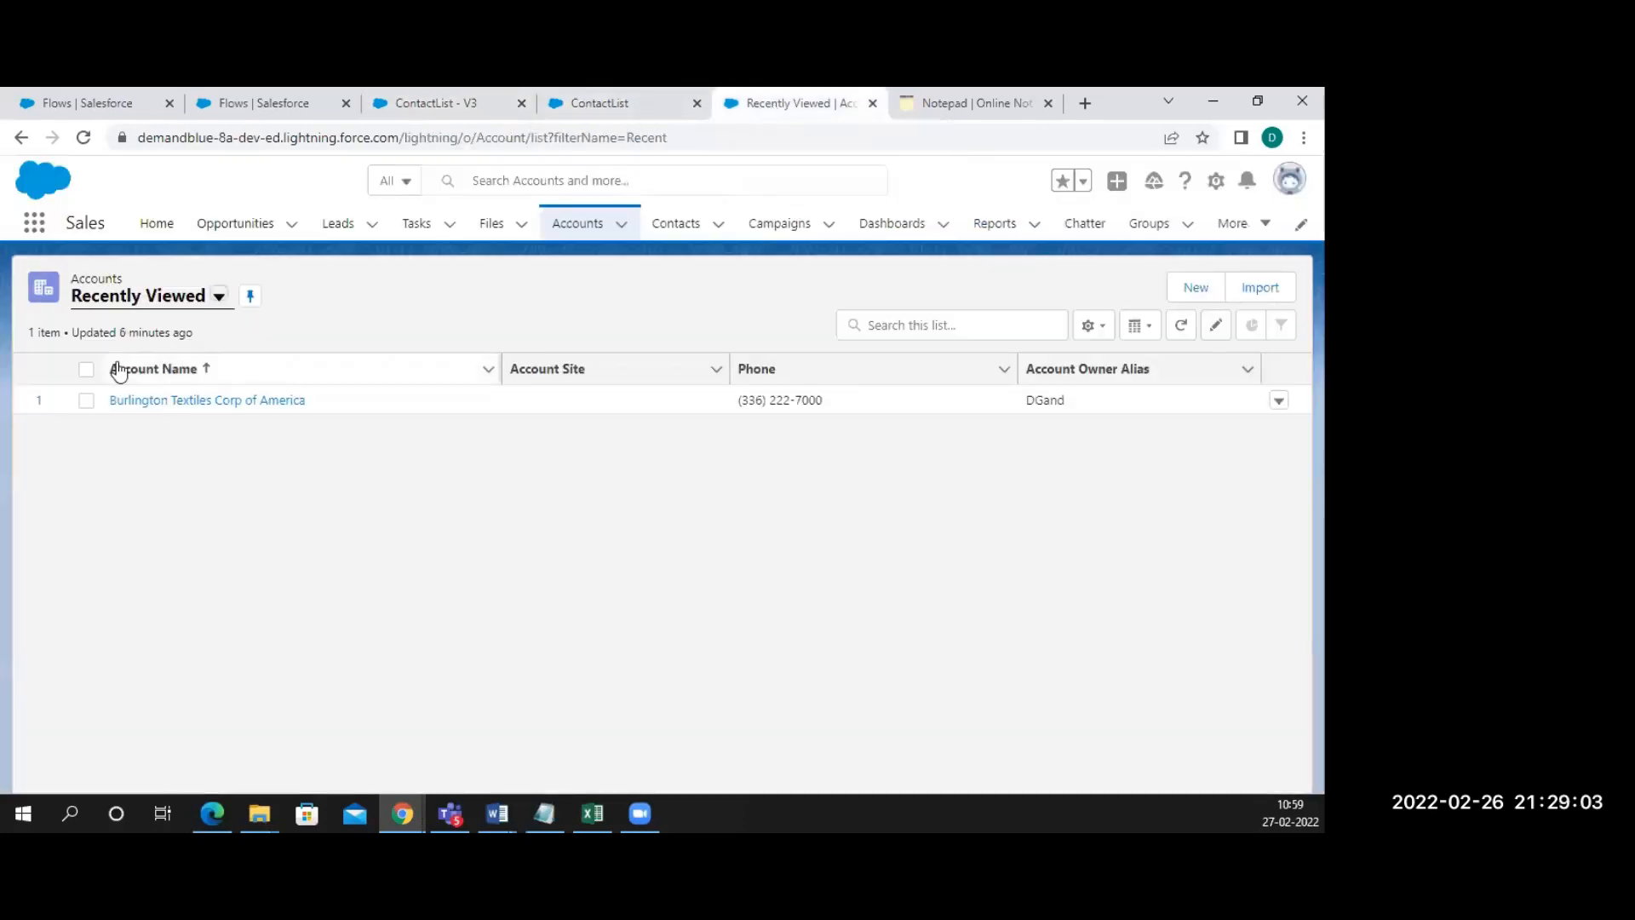
click(175, 400)
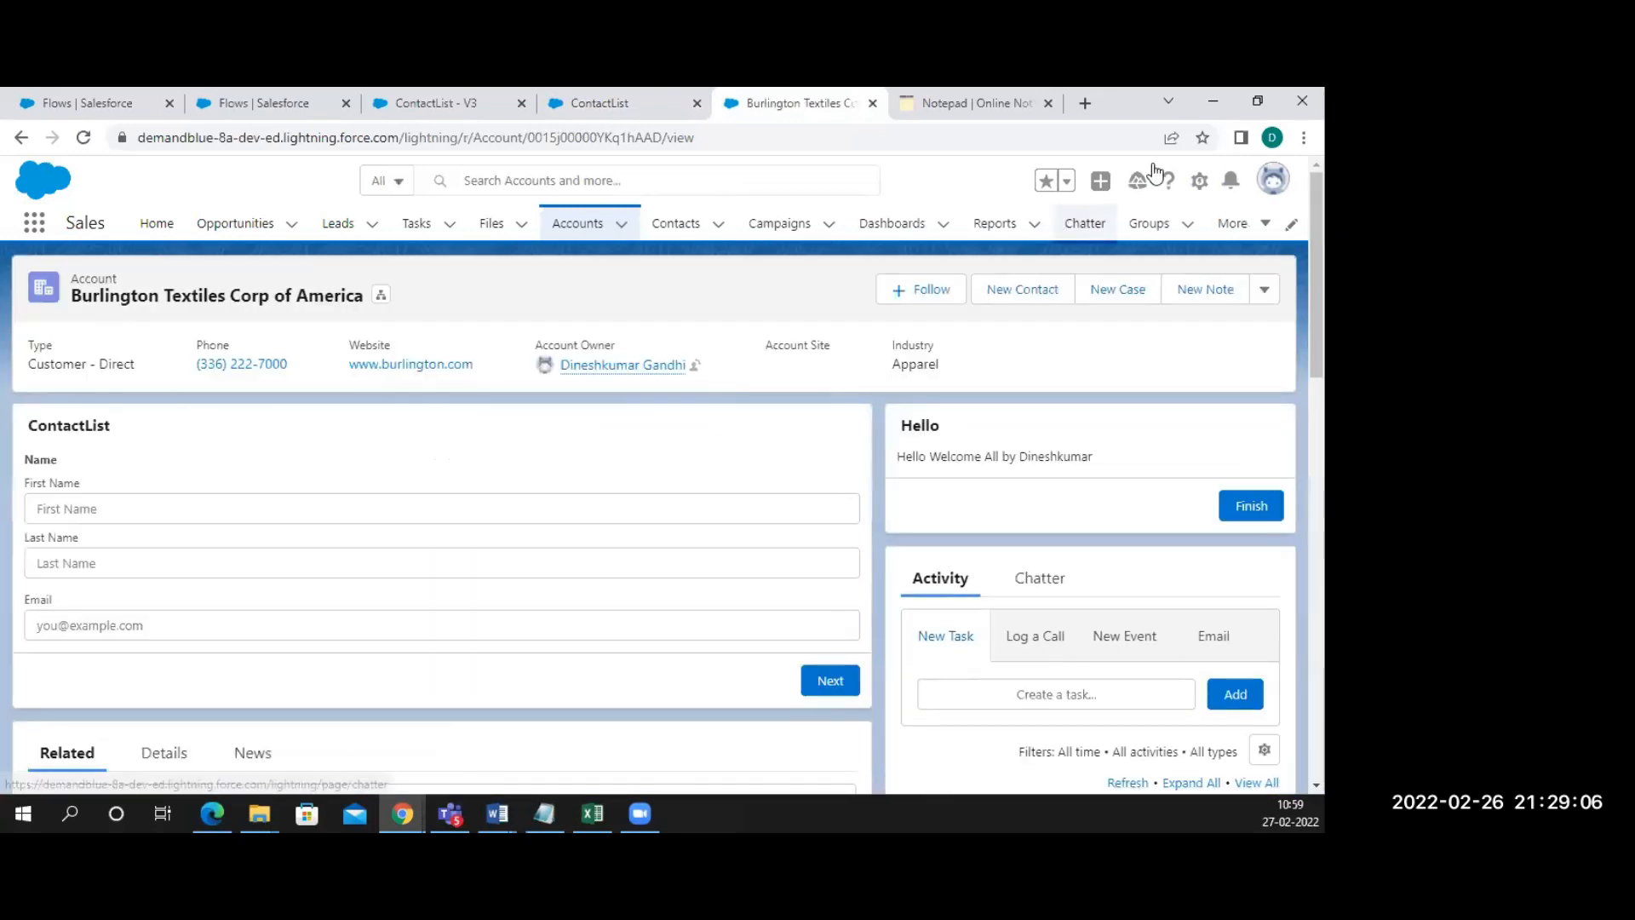
Check the ContactList flow component in the account page editor, then return to the record page
click(1199, 180)
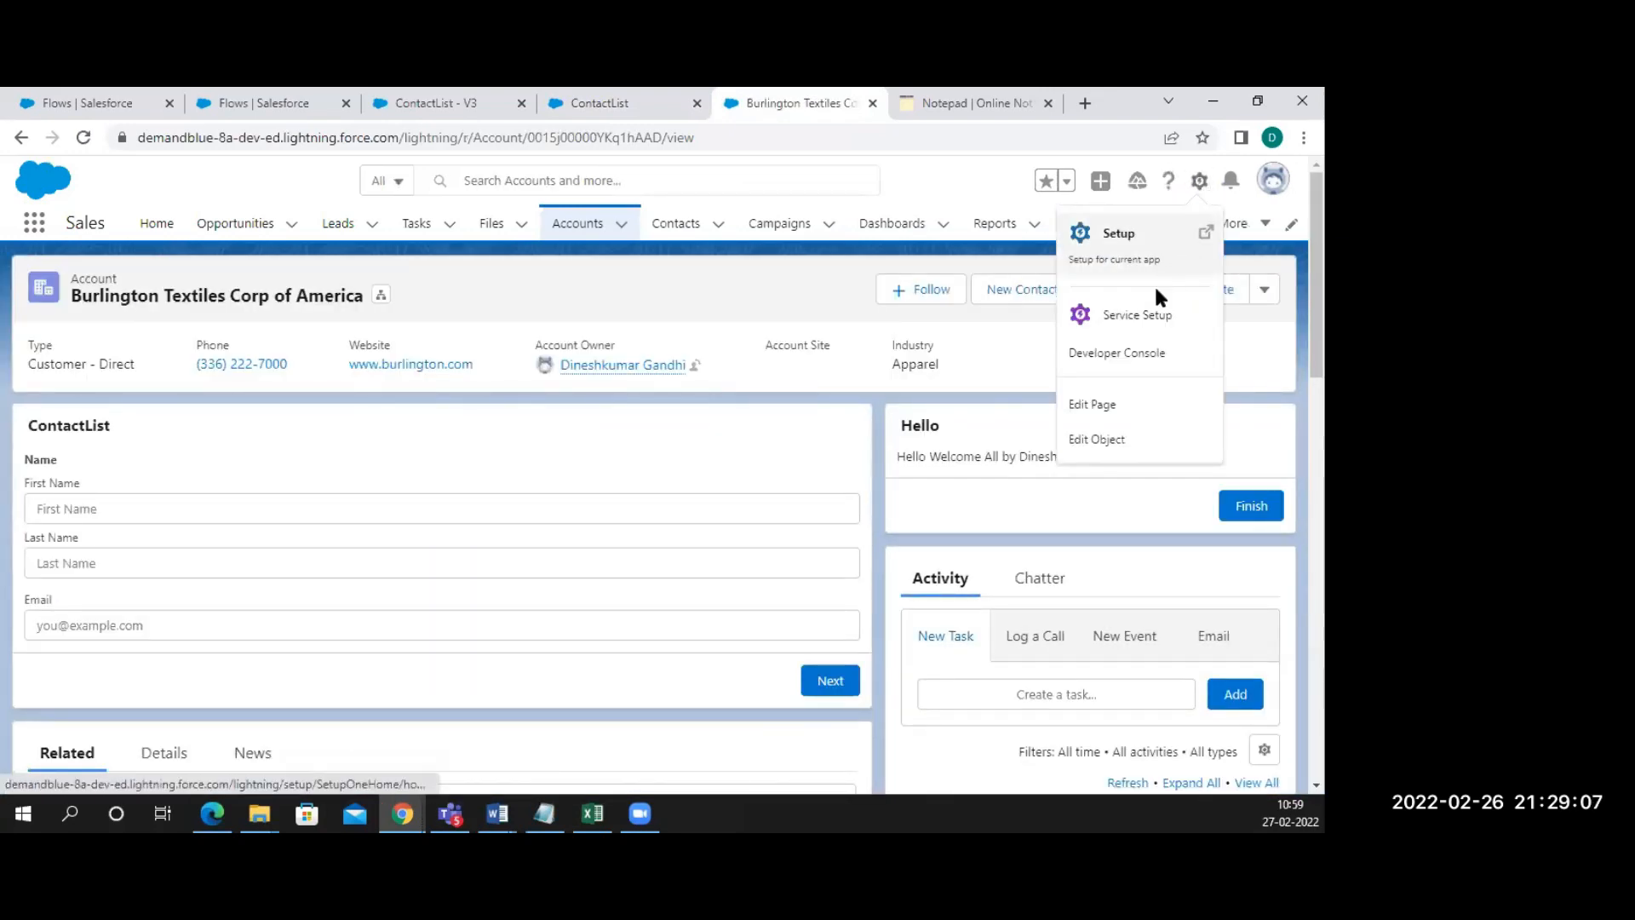
click(1112, 407)
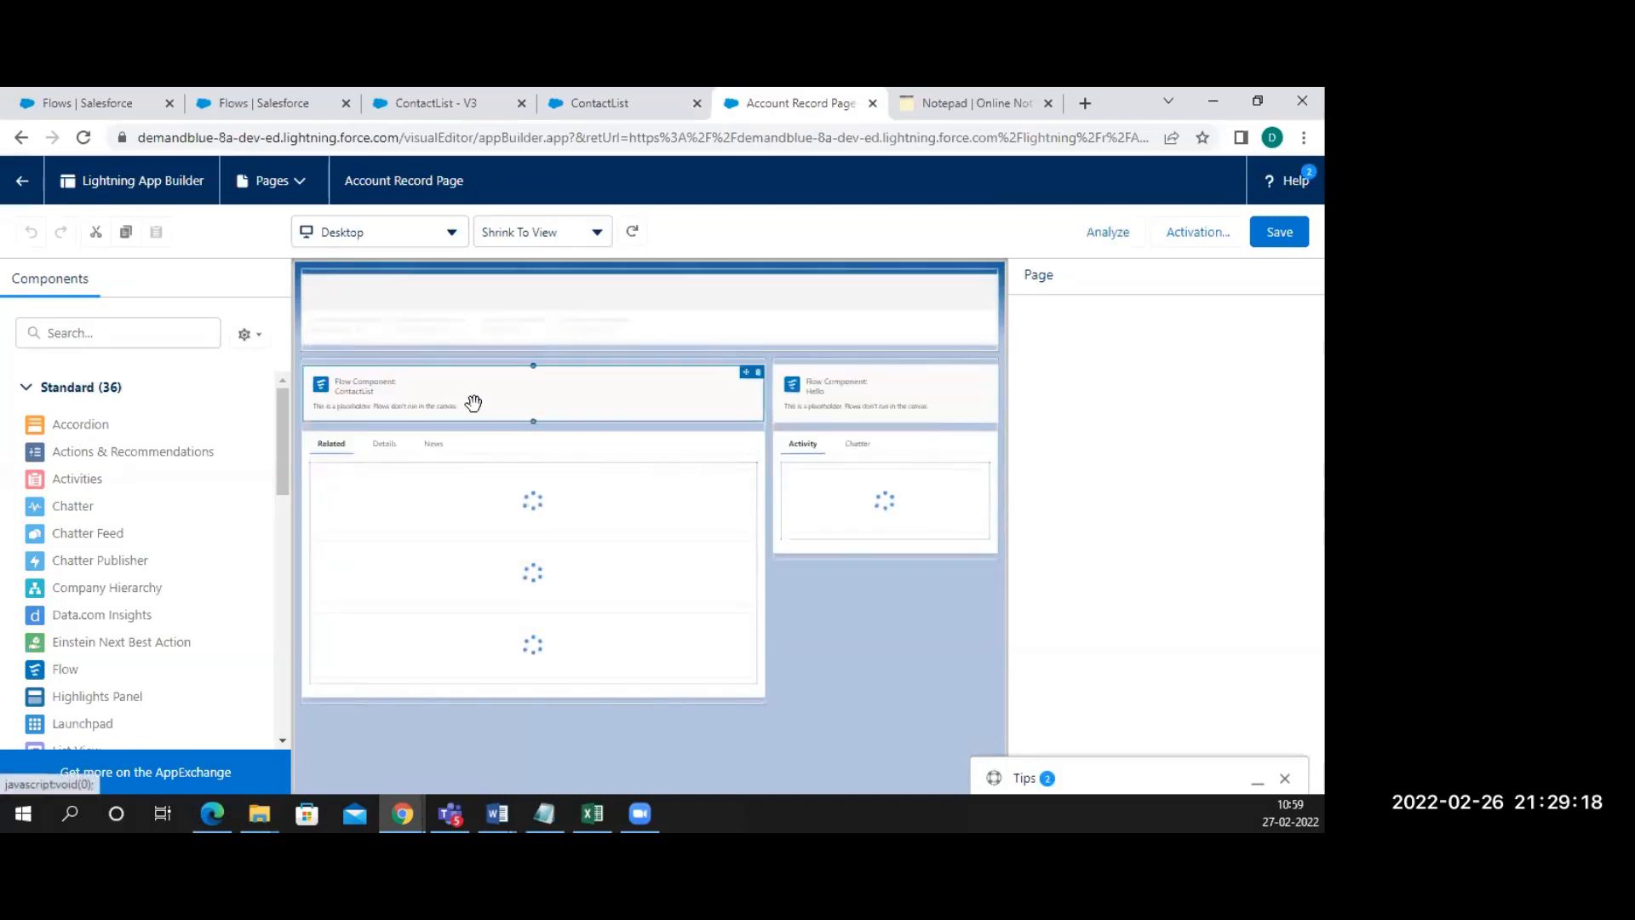
click(473, 402)
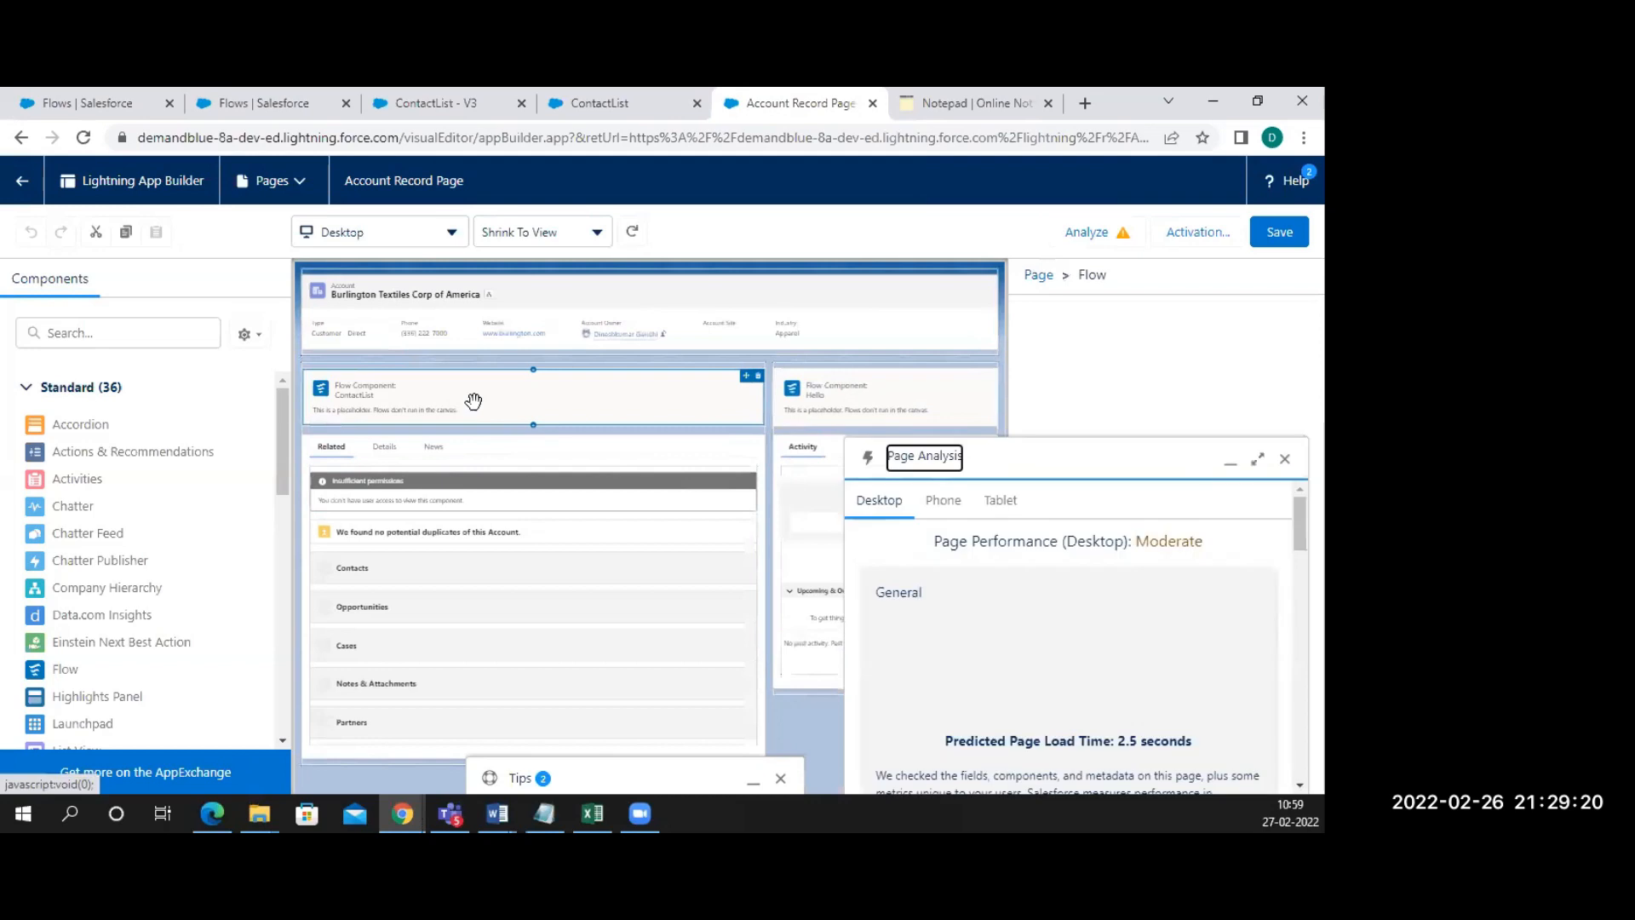
click(1286, 461)
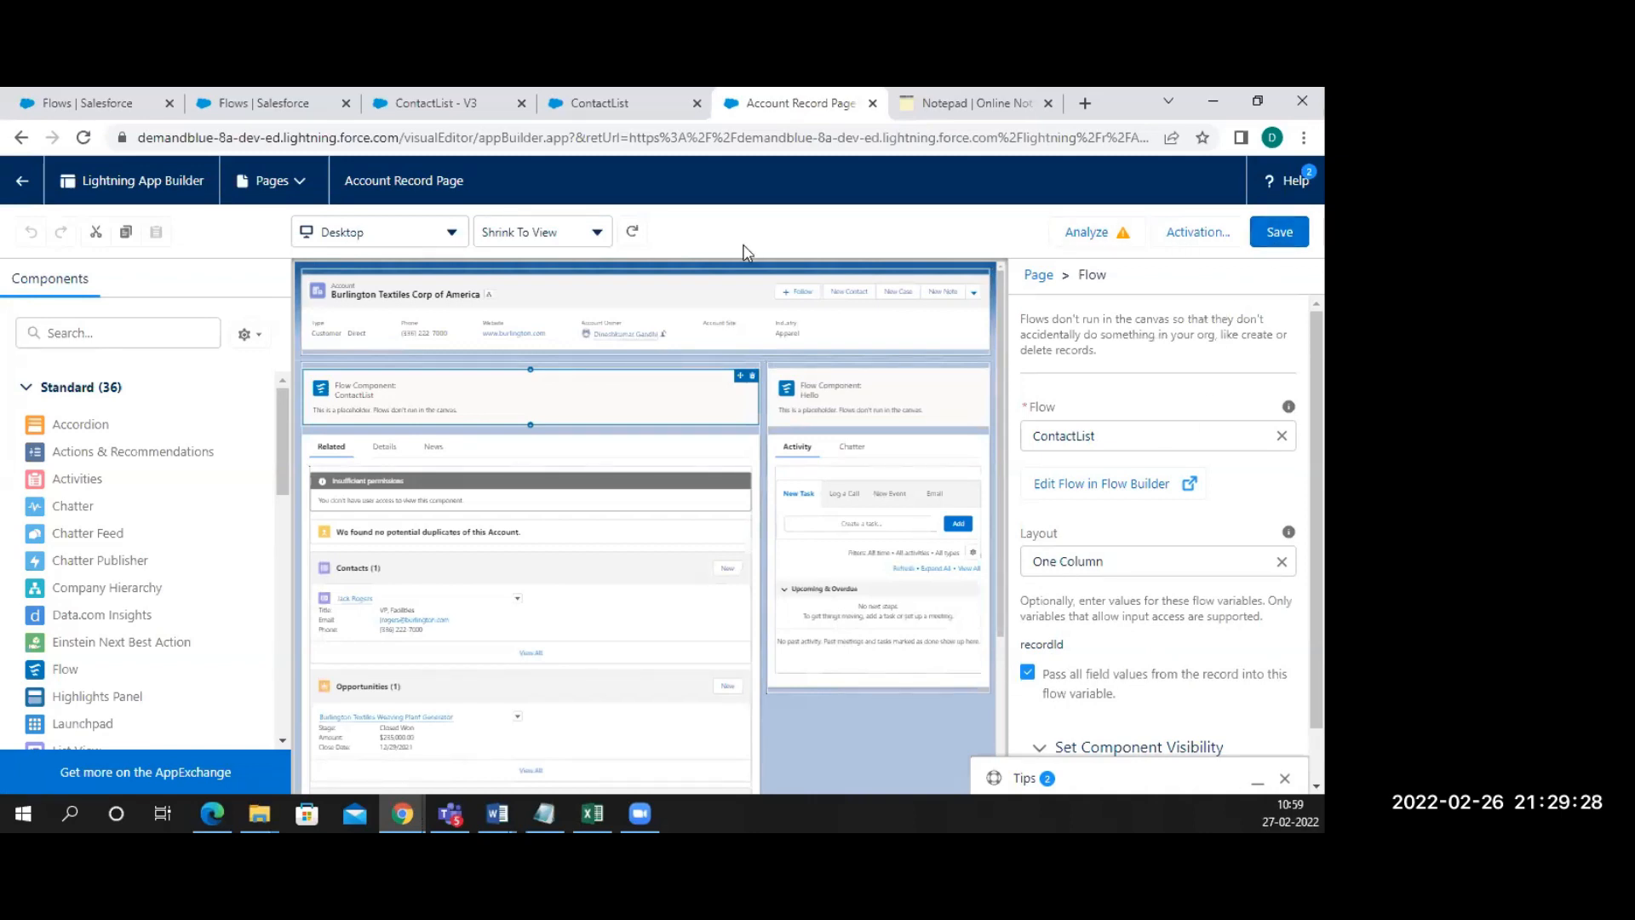
click(7, 181)
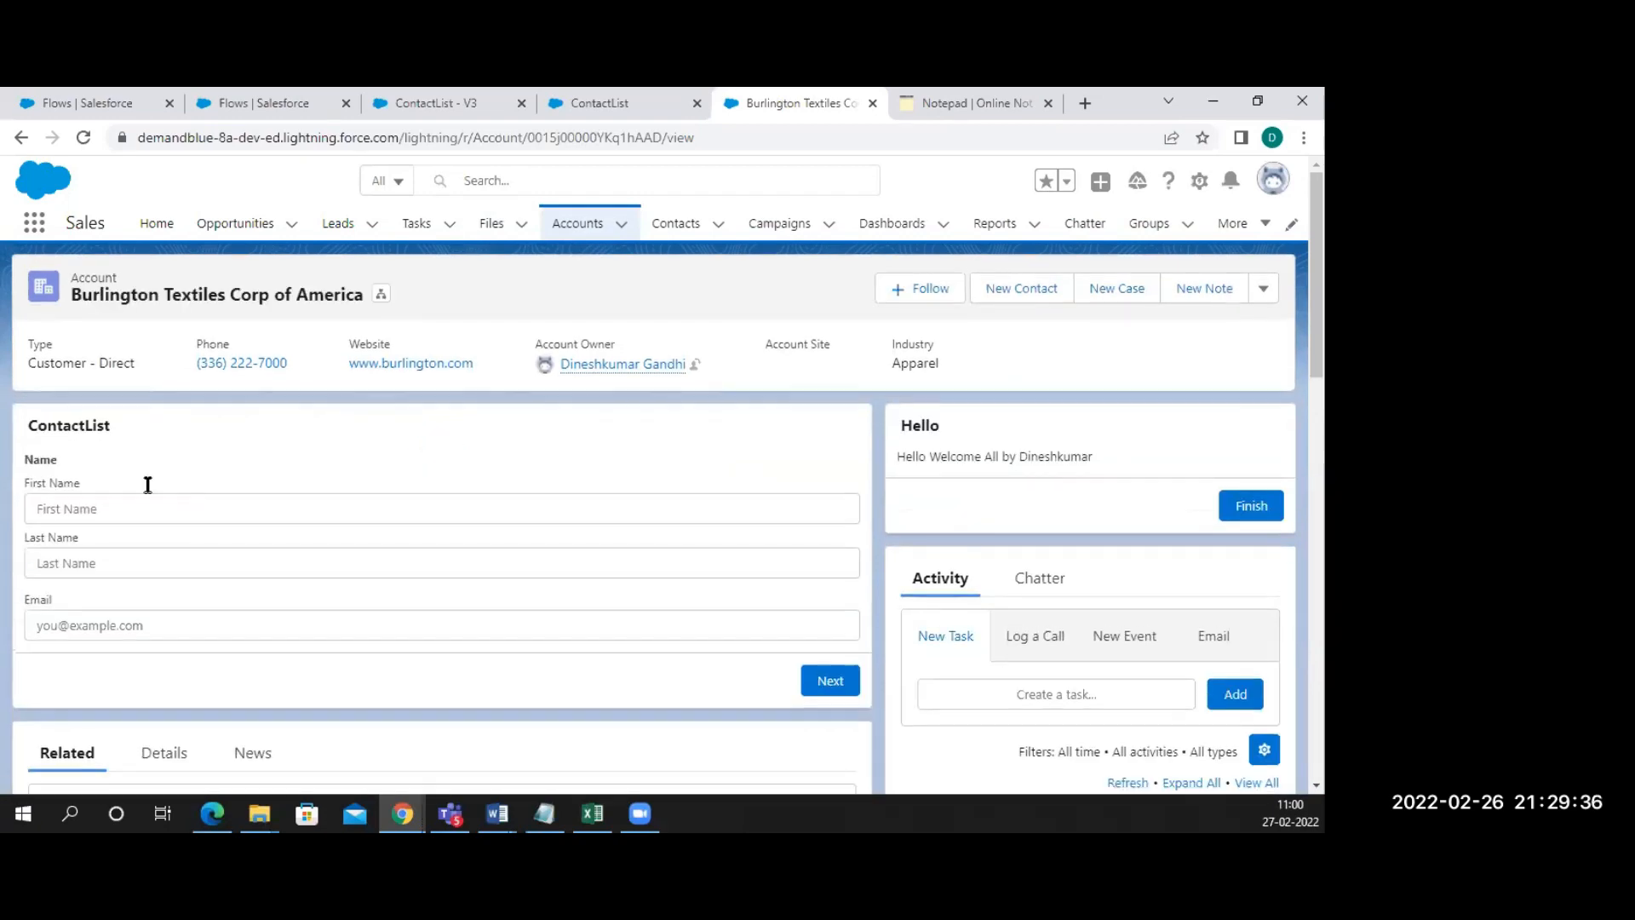
Enter the contact's first name, last name 'name' and a test e-mail in the ContactList form
click(77, 516)
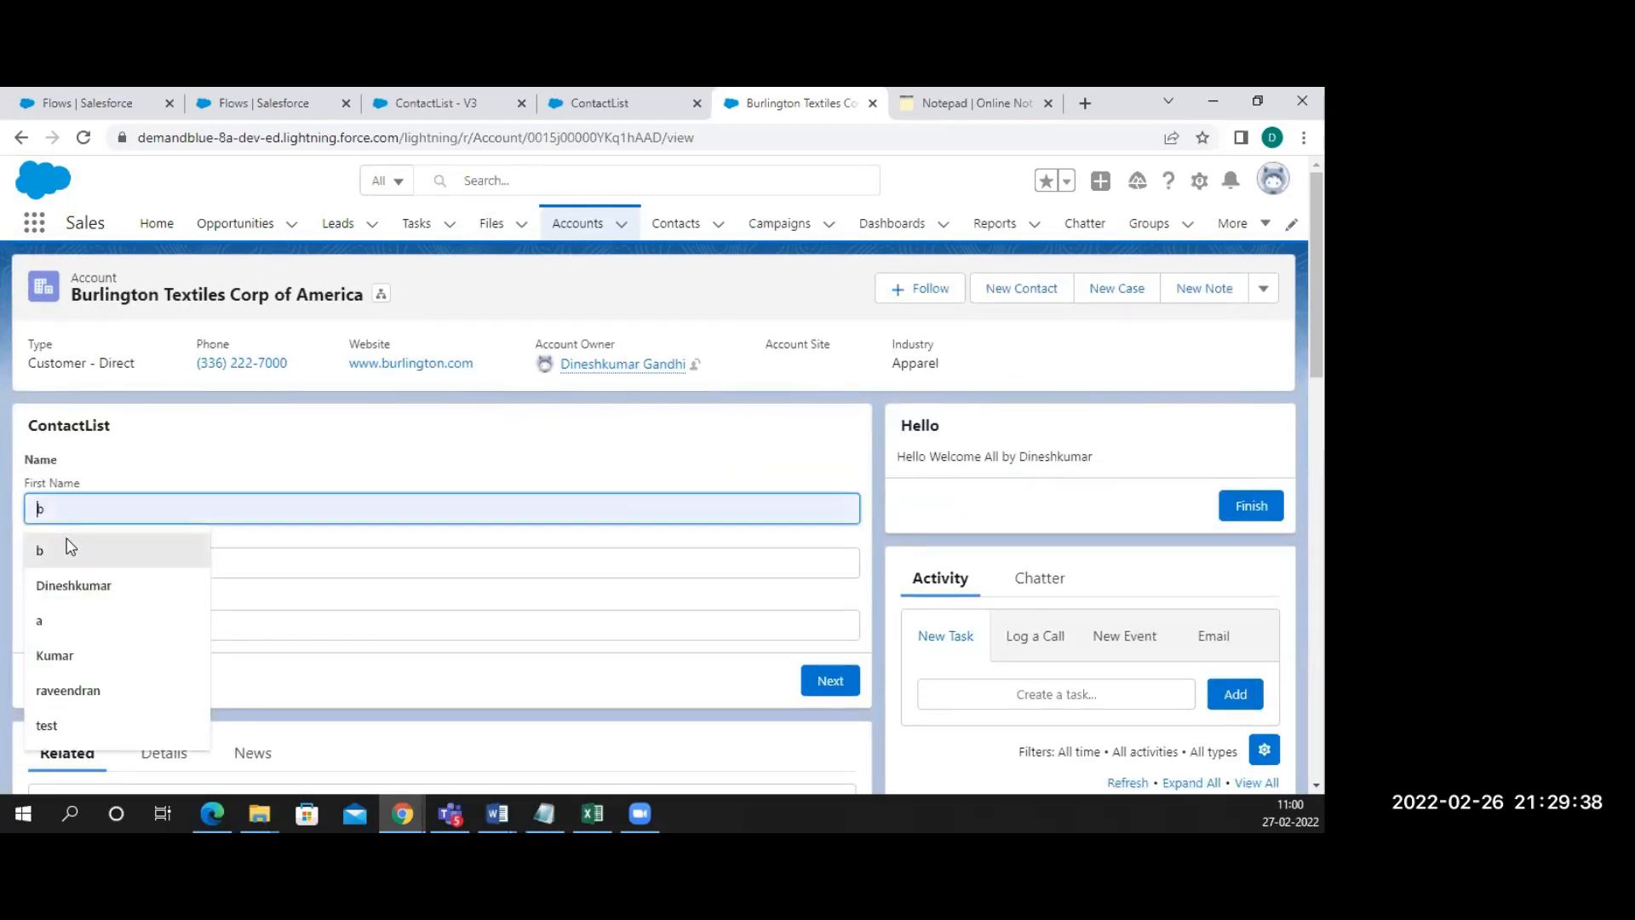
text(Dinesh)
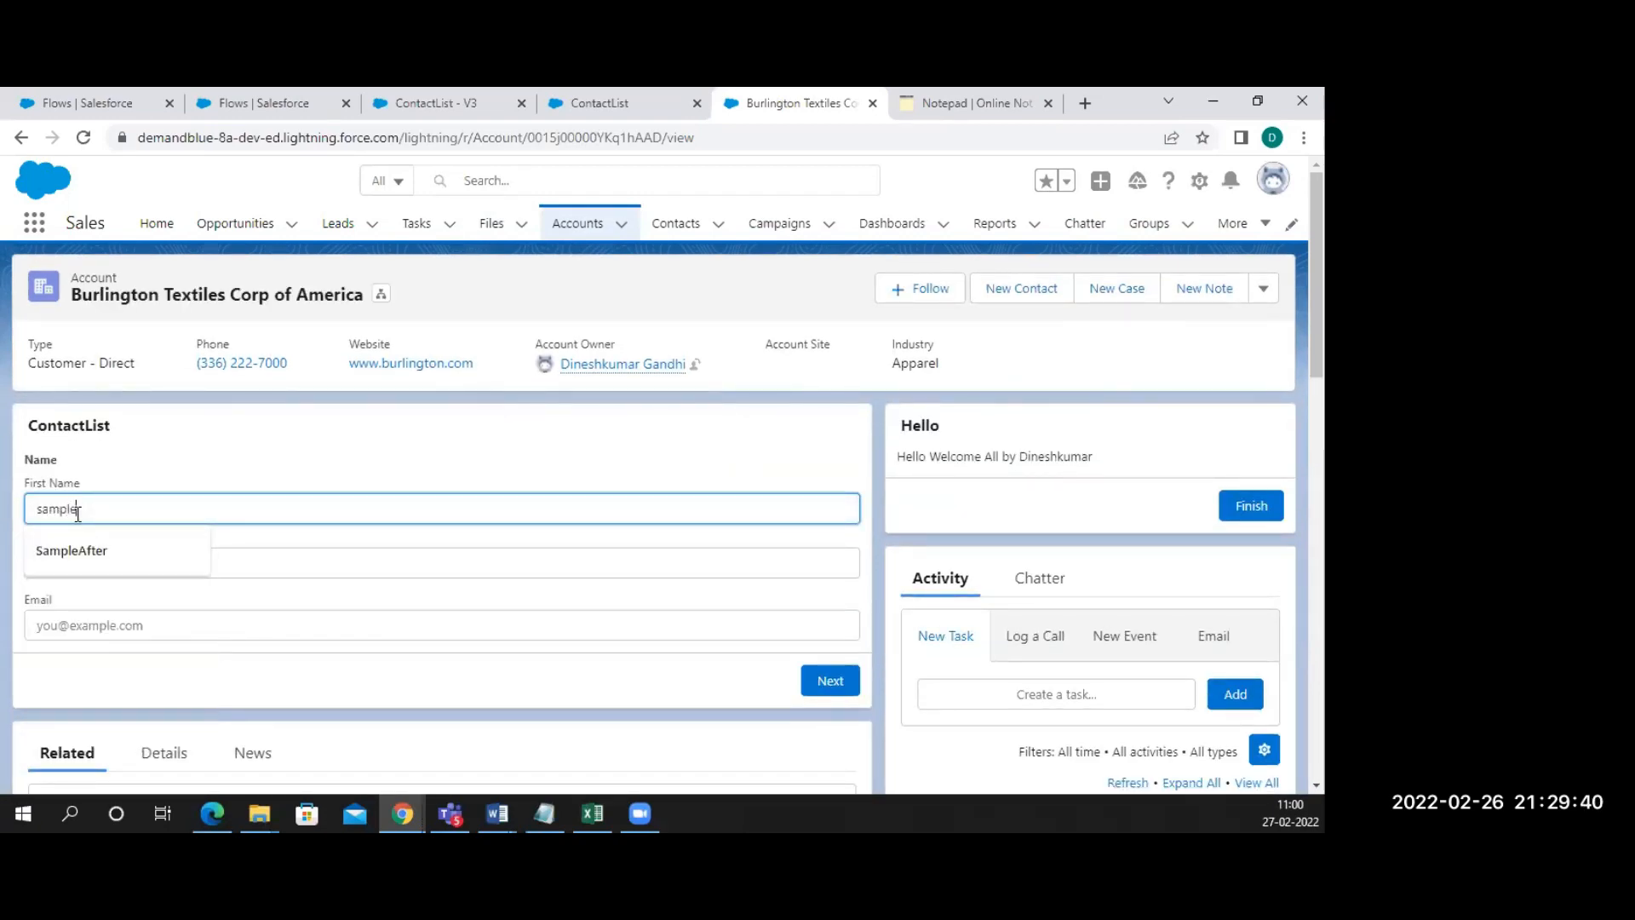
key(Tab)
text(na)
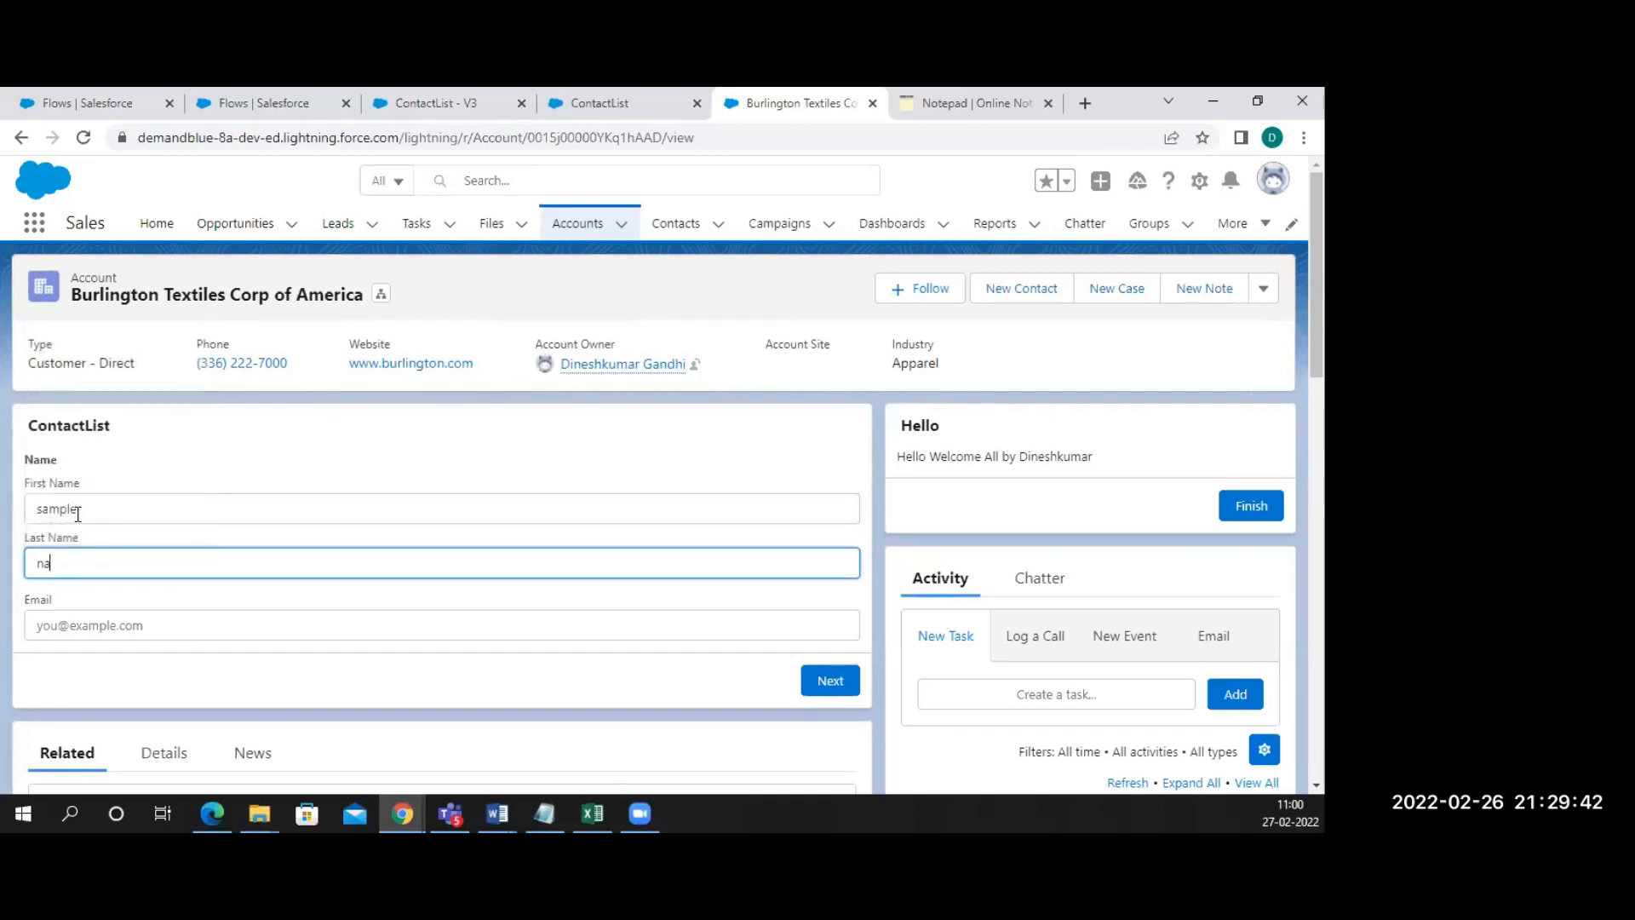
key(BackSpace)
key(BackSpace)
key(BackSpace)
text(name)
click(105, 626)
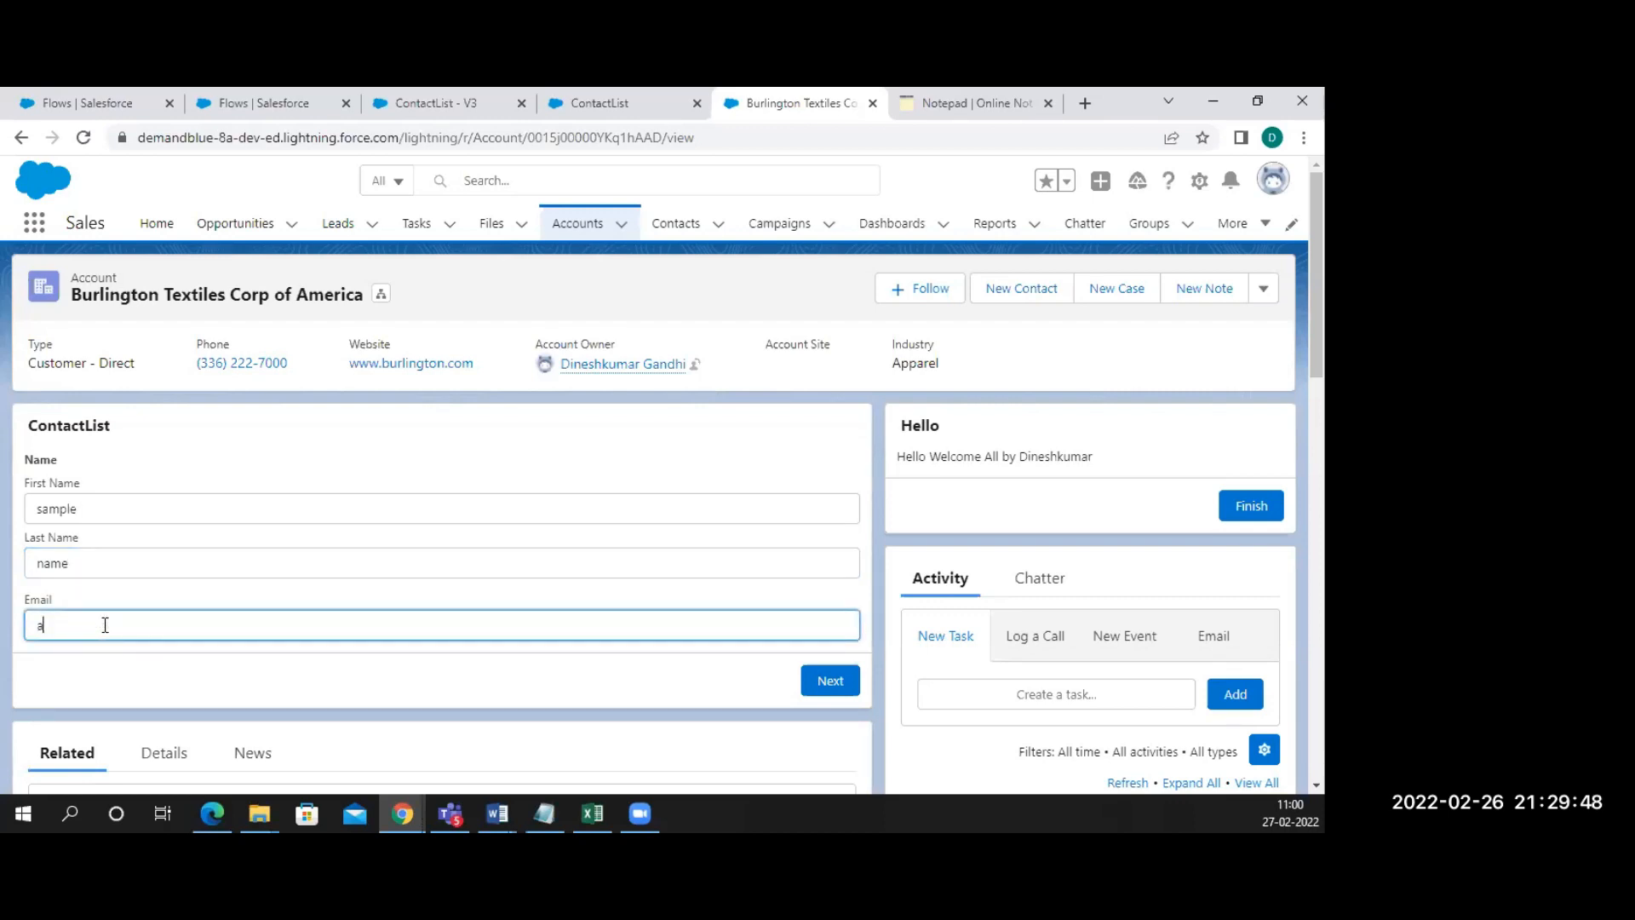
Submit the form, check the new contact under Contacts, and return to the ContactList - V3 flow
click(830, 684)
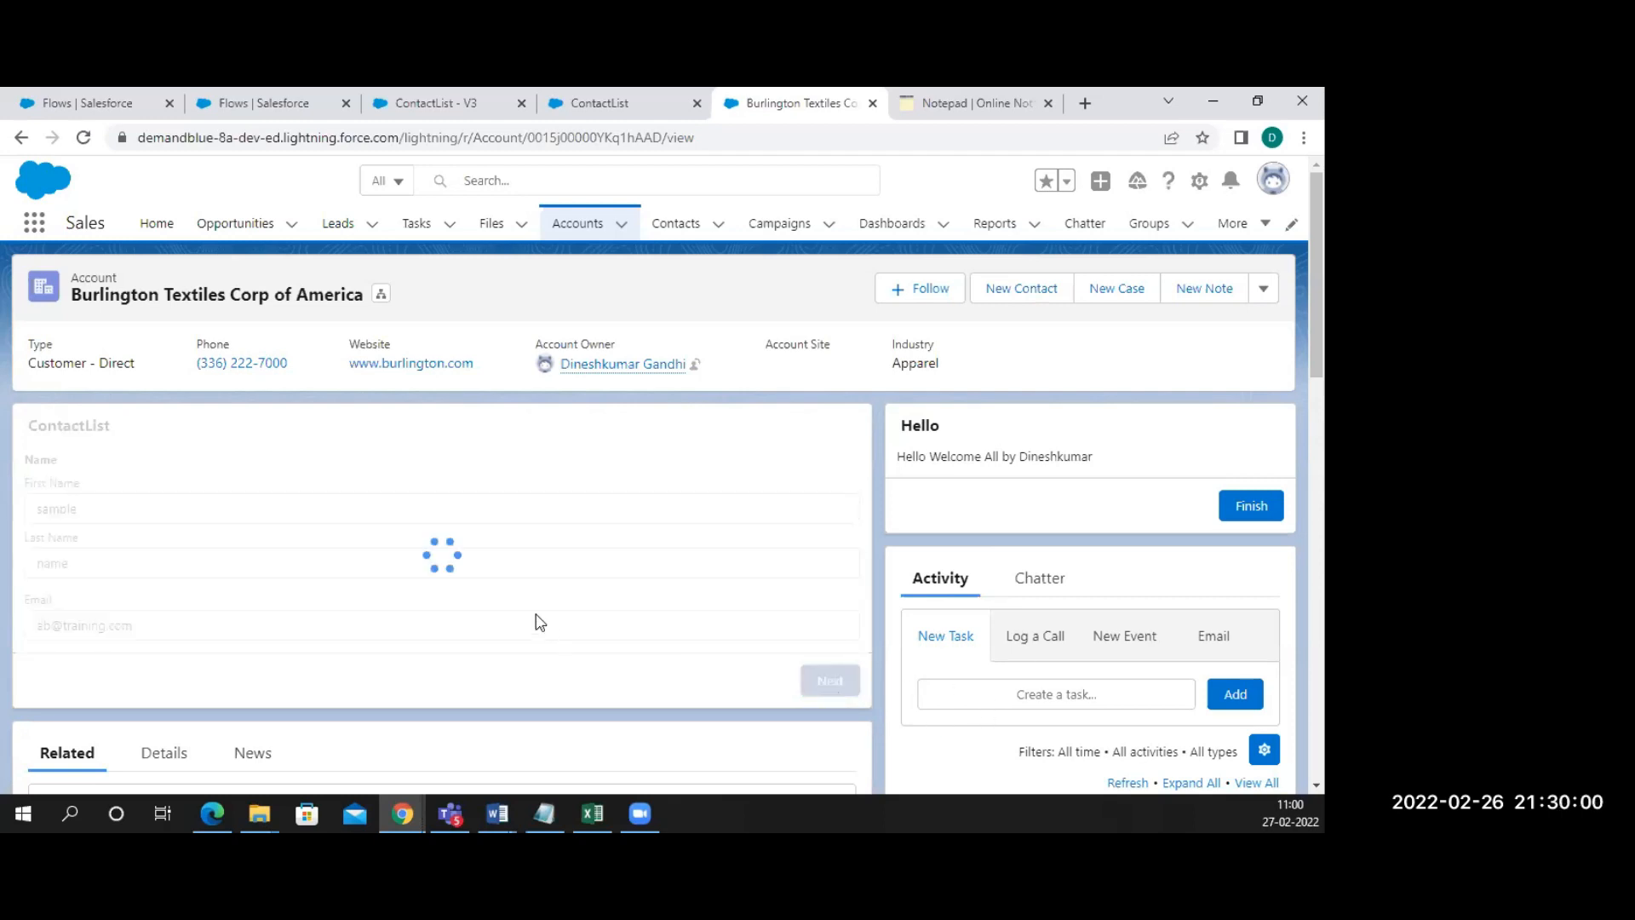
scroll(540, 623, down, 5)
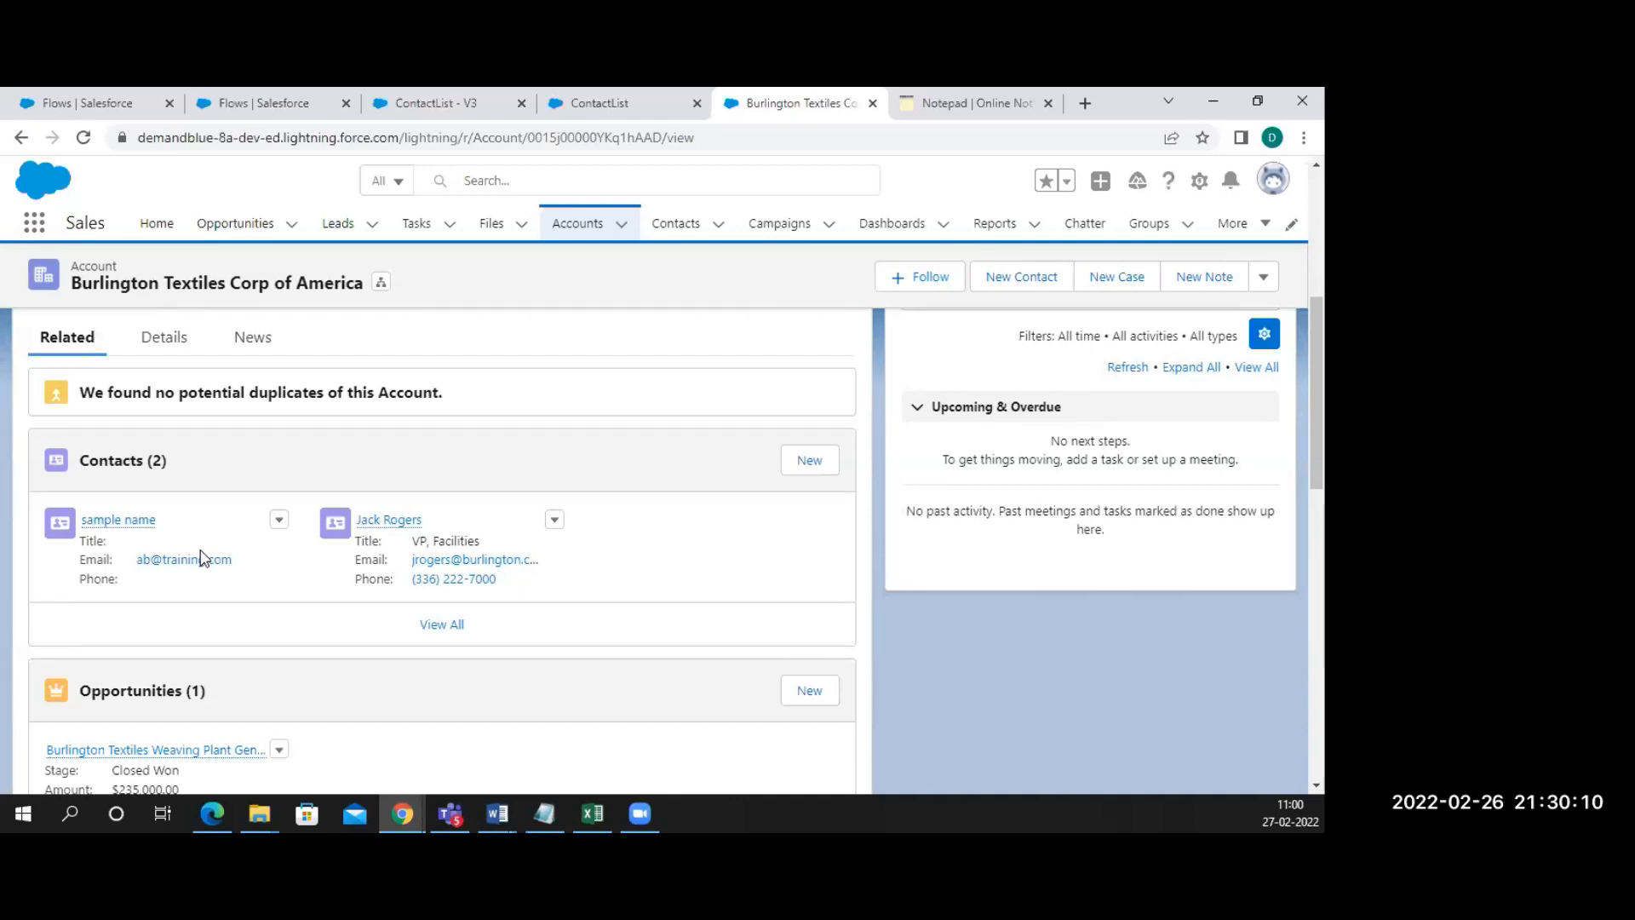
click(417, 106)
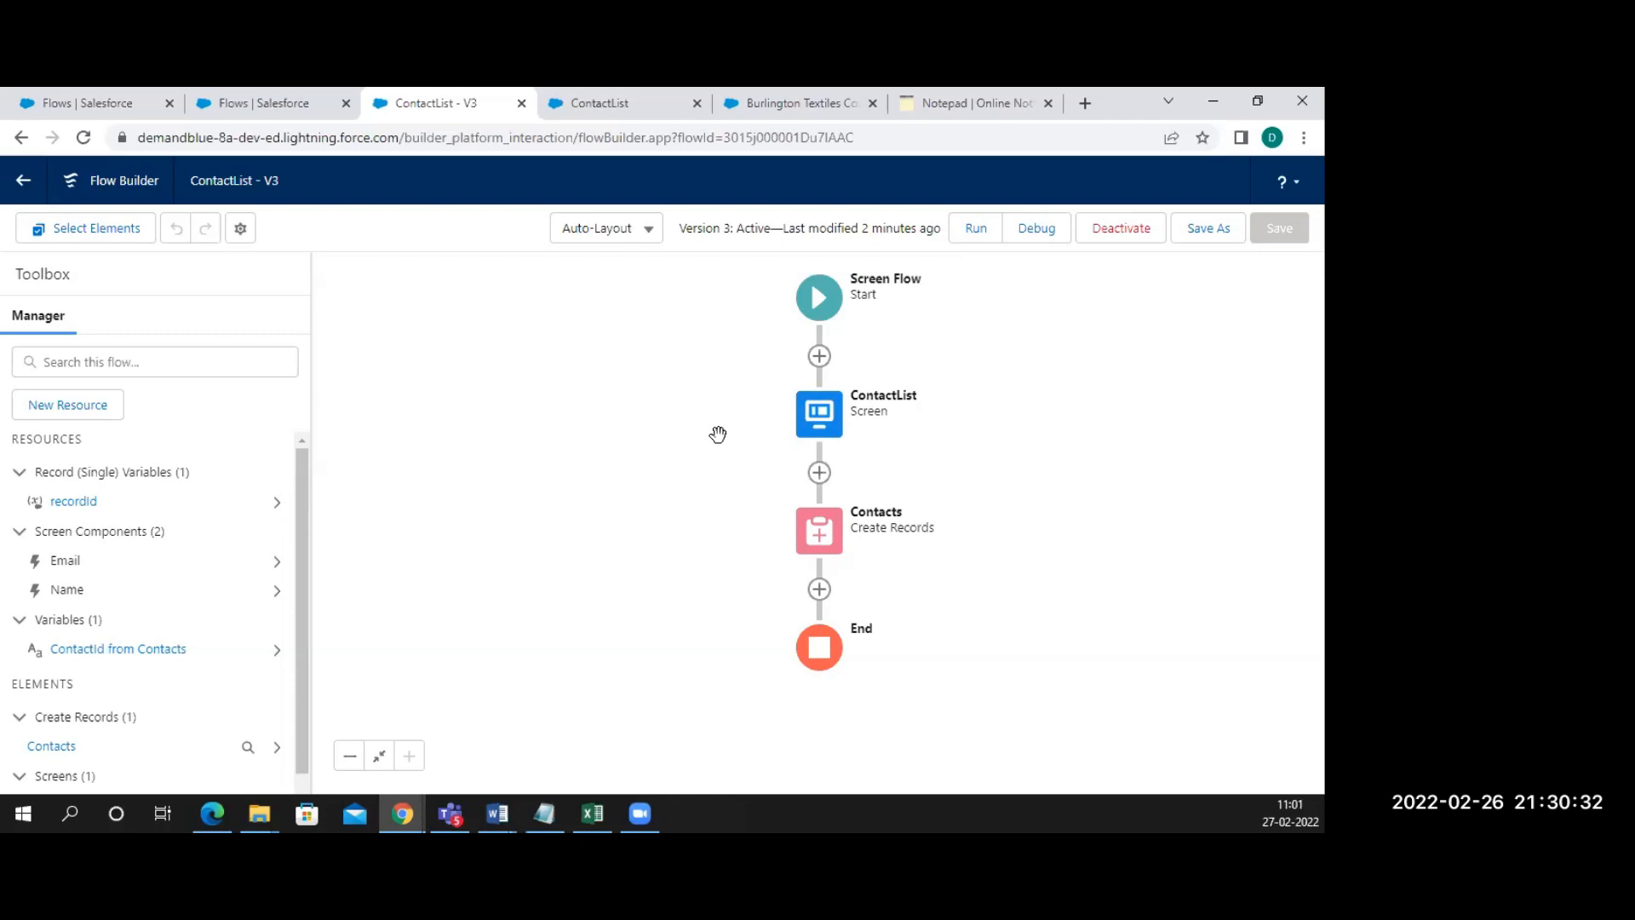
Inspect the Name and Email inputs of the ContactList screen, then close the editor
click(822, 426)
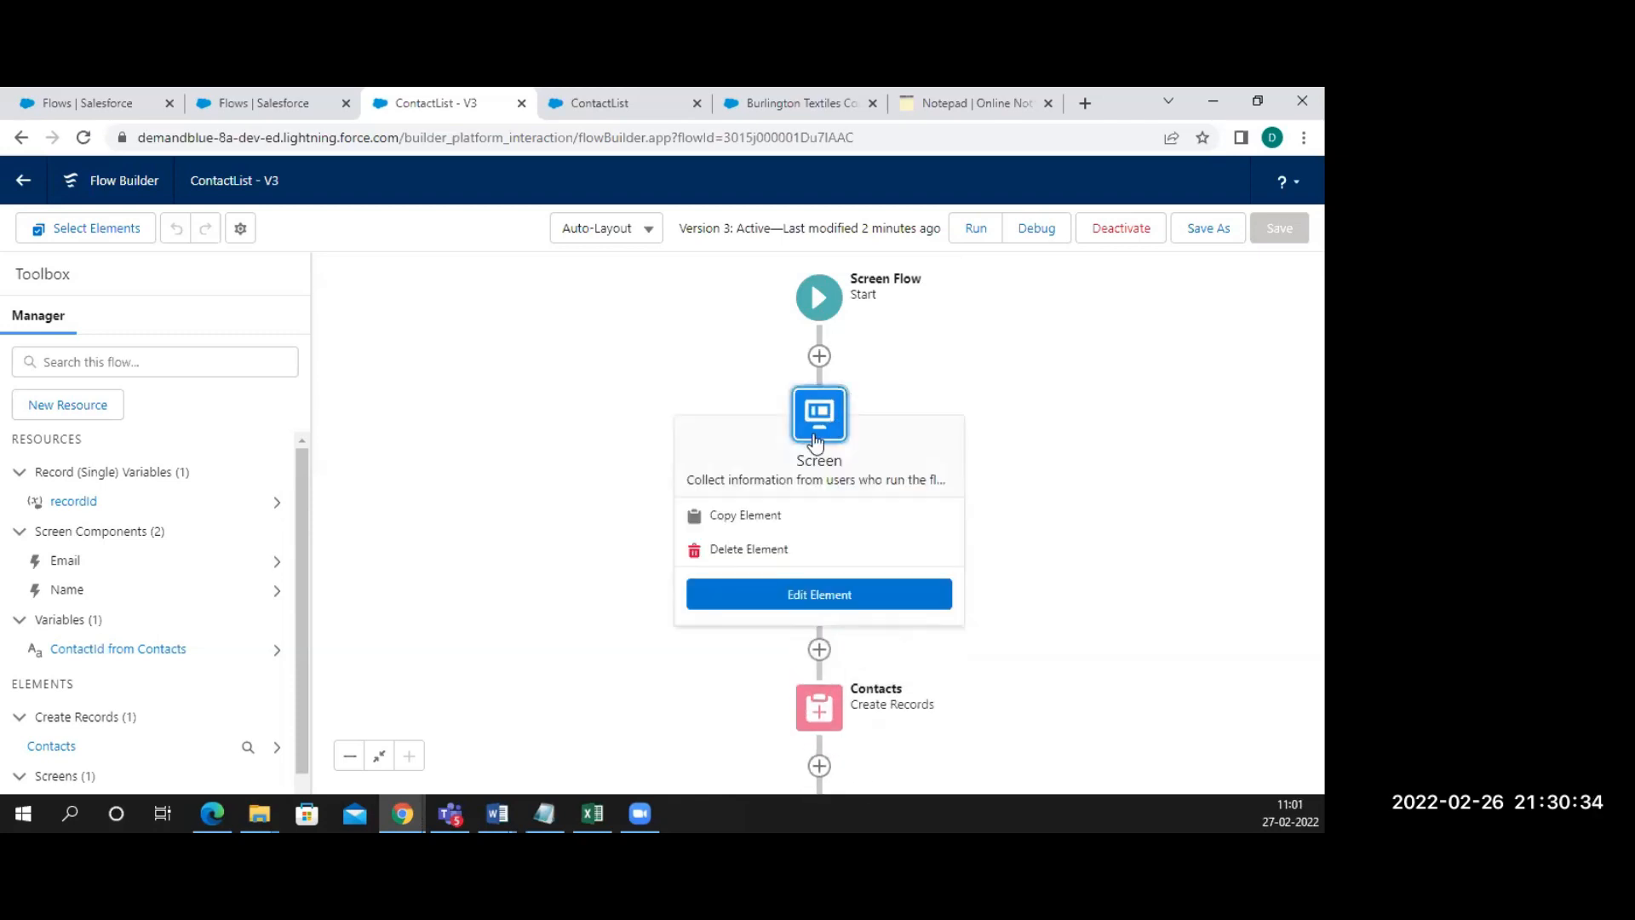
click(780, 596)
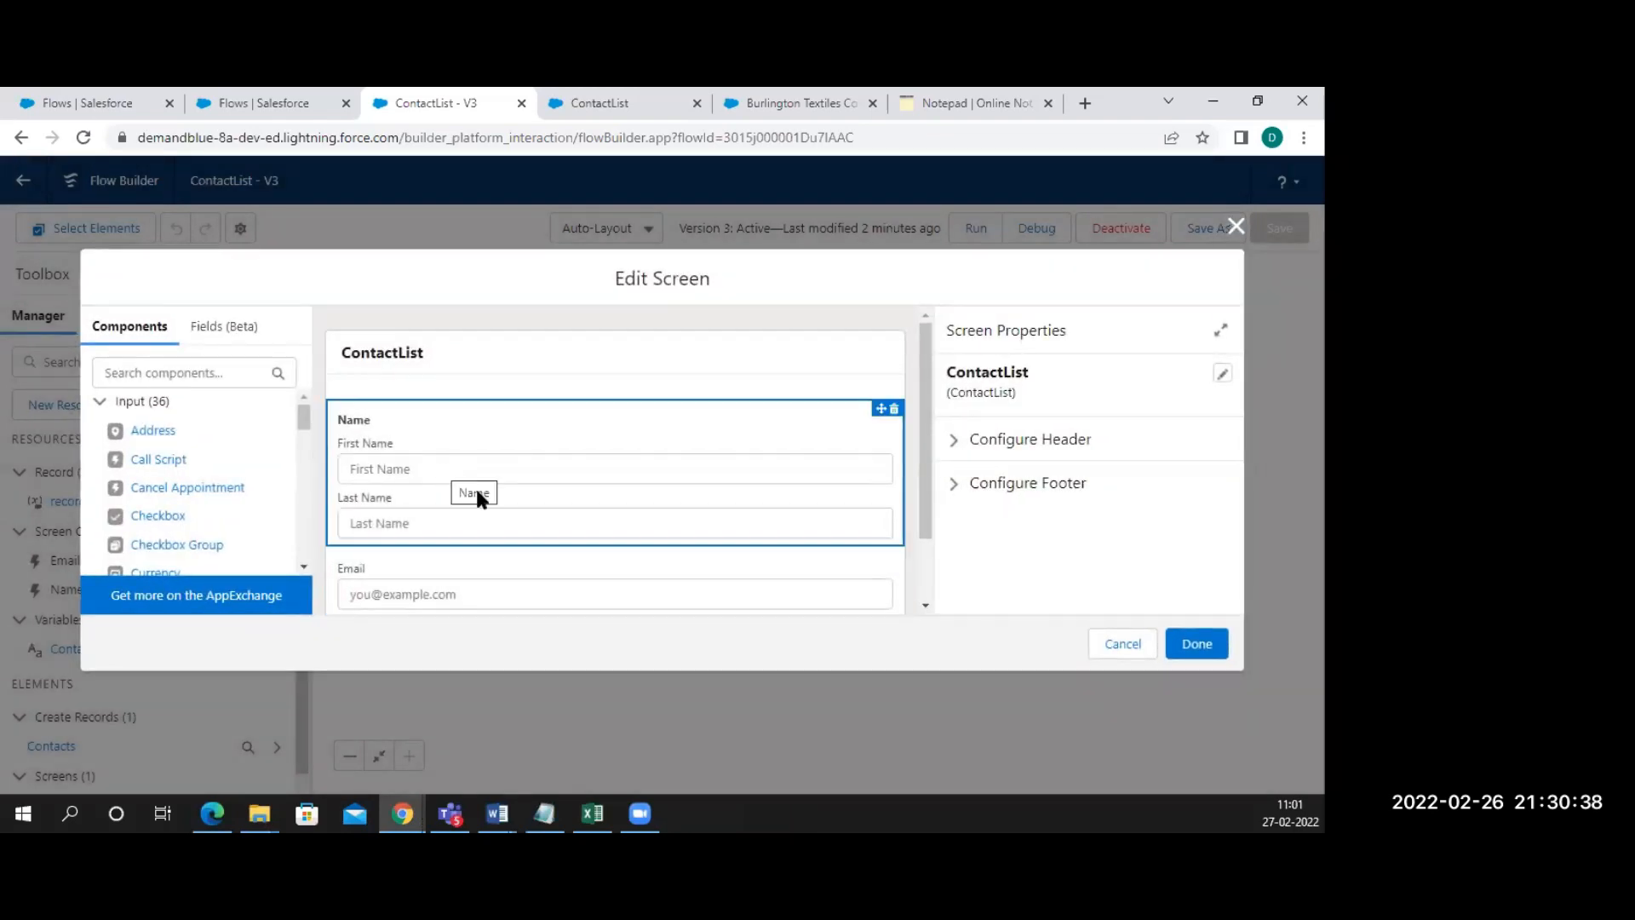
scroll(476, 498, down, 1)
click(474, 509)
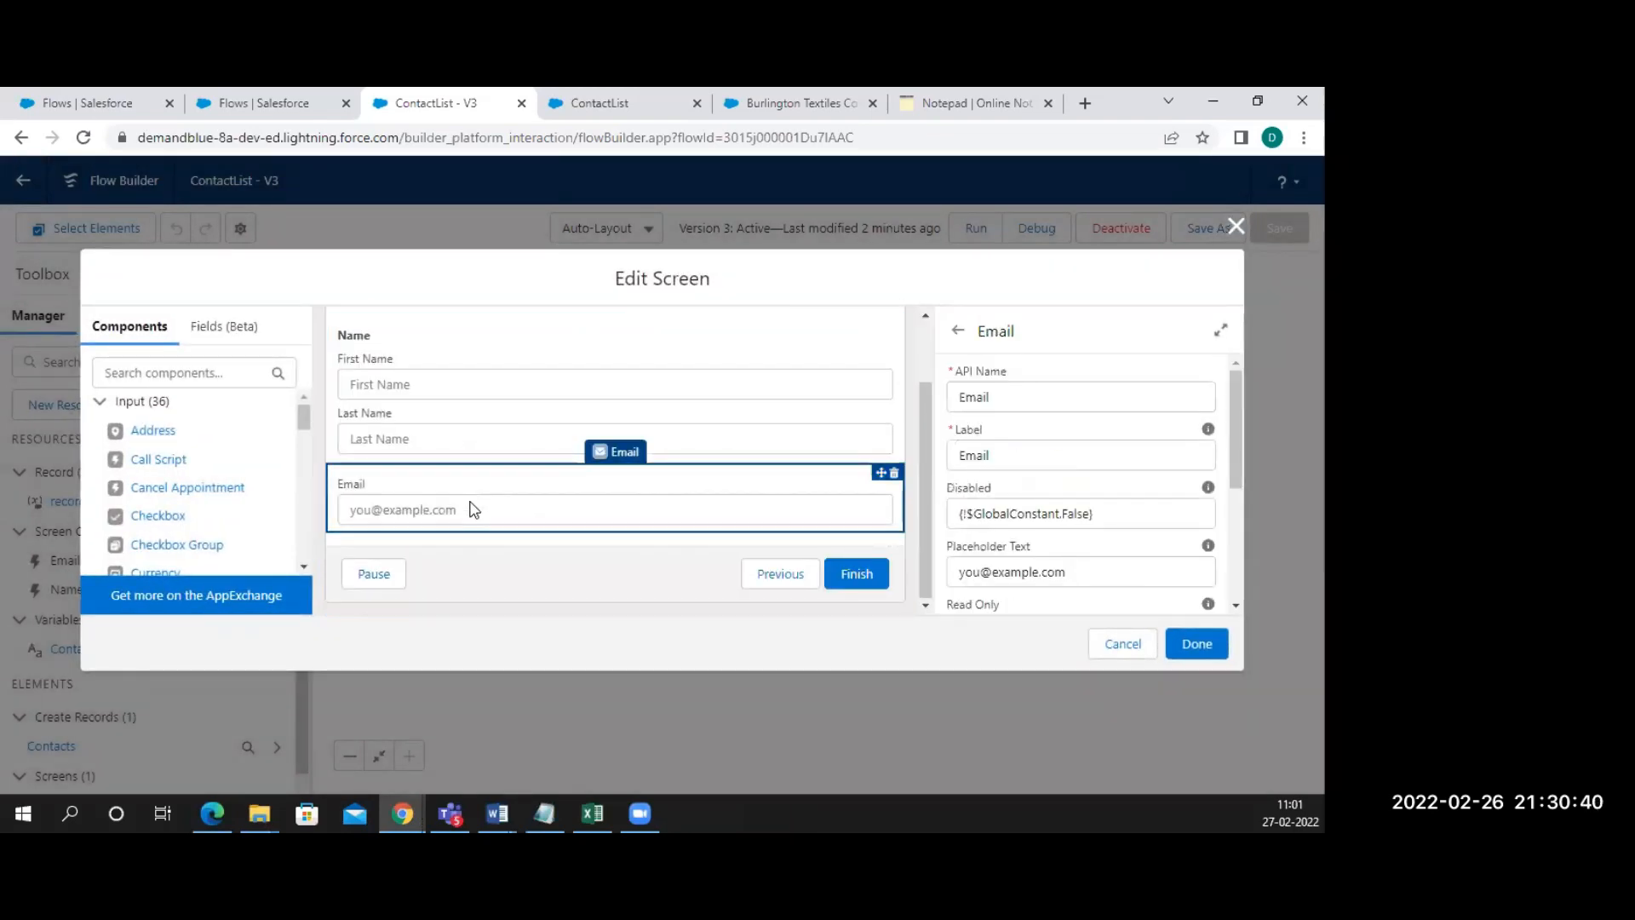
click(469, 407)
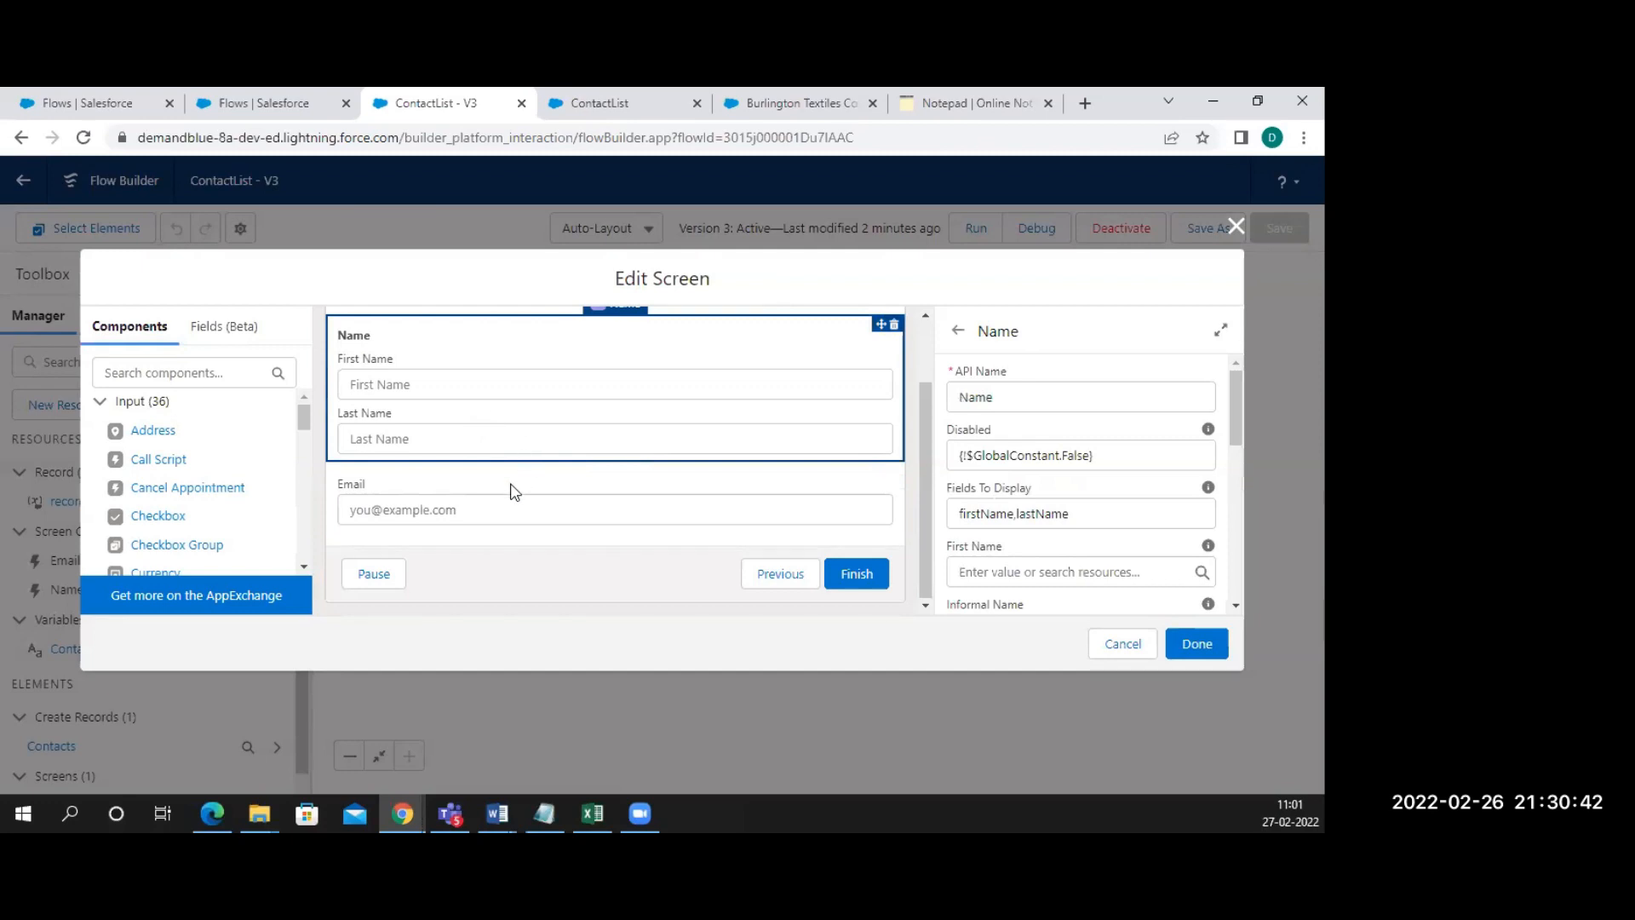
click(467, 503)
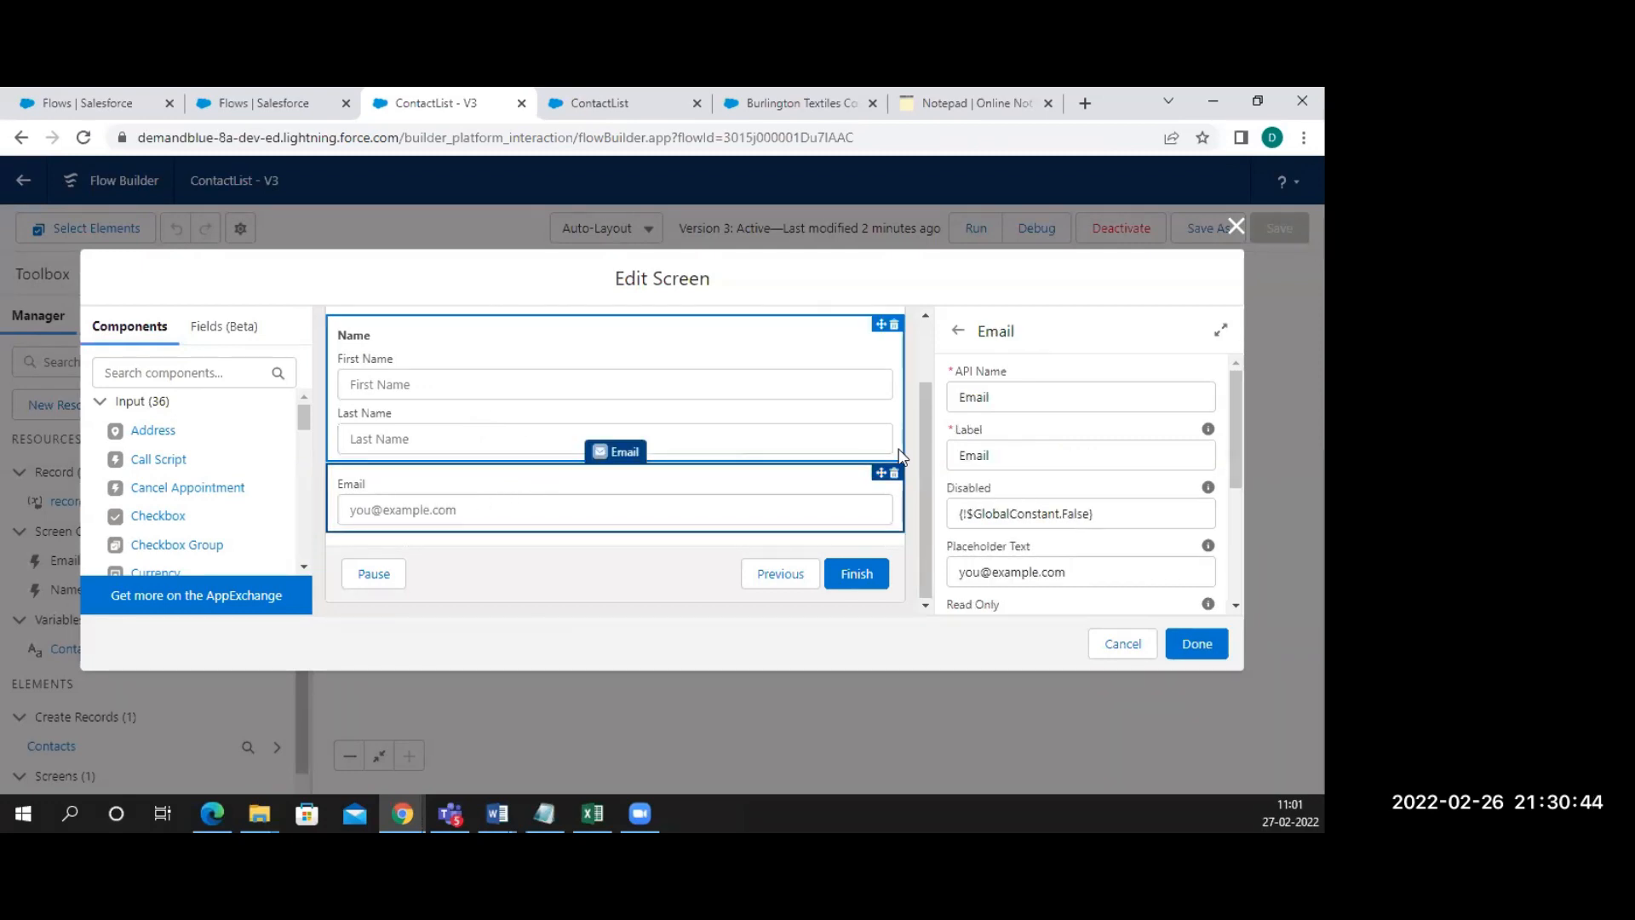
click(1196, 645)
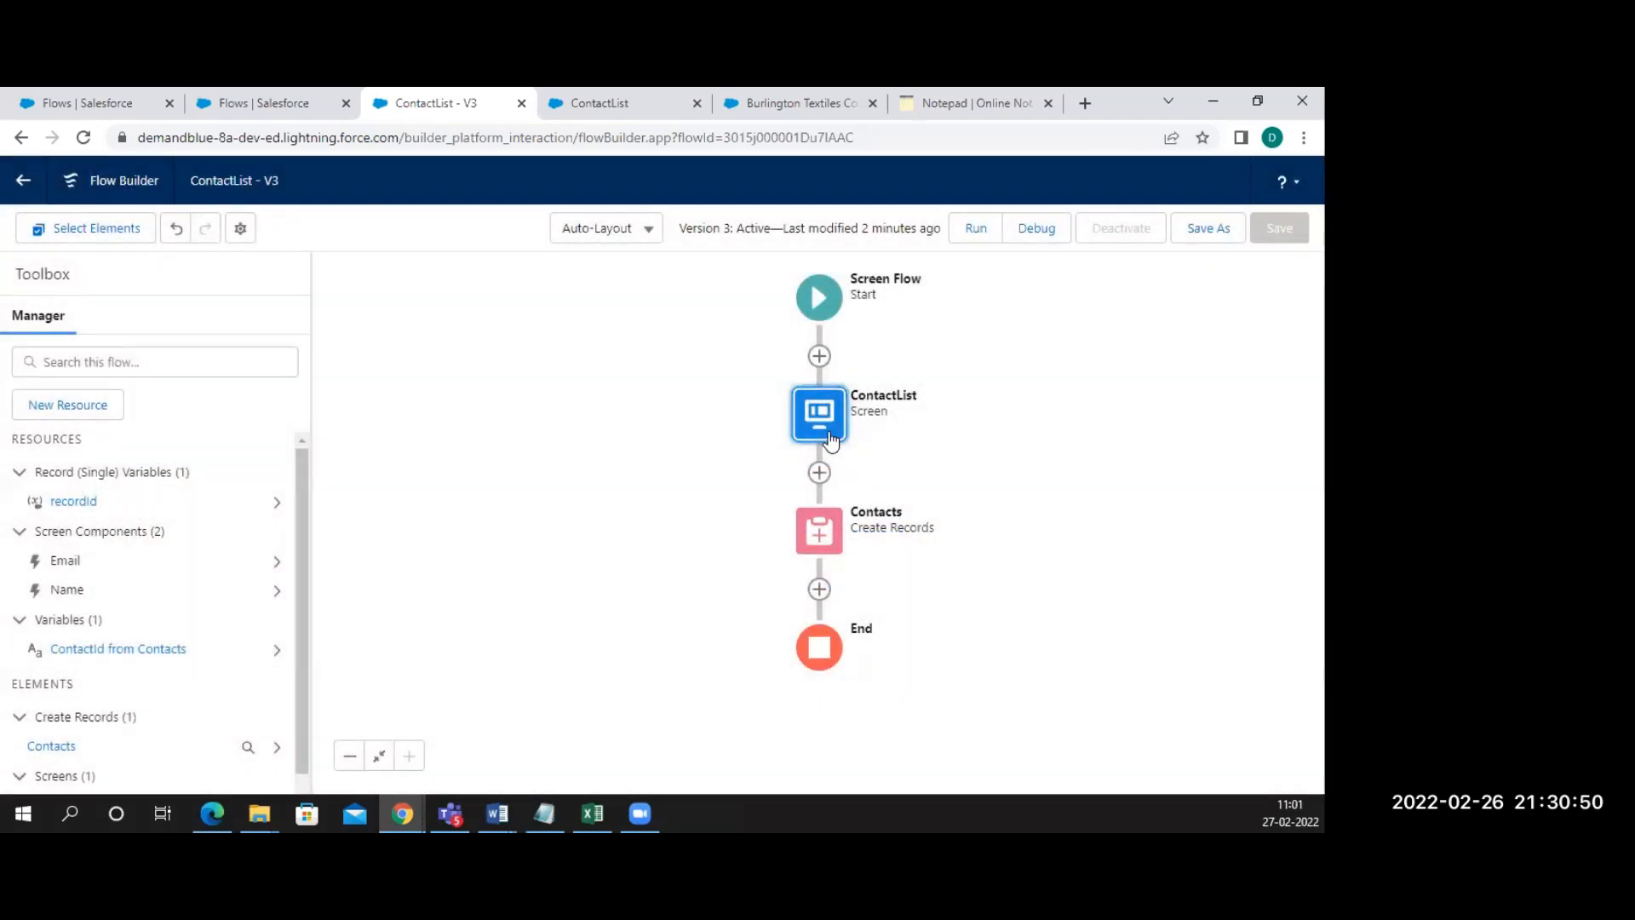
Review the Contacts field mappings, including AccountId from recordId, then go to the Burlington Textiles page
click(818, 542)
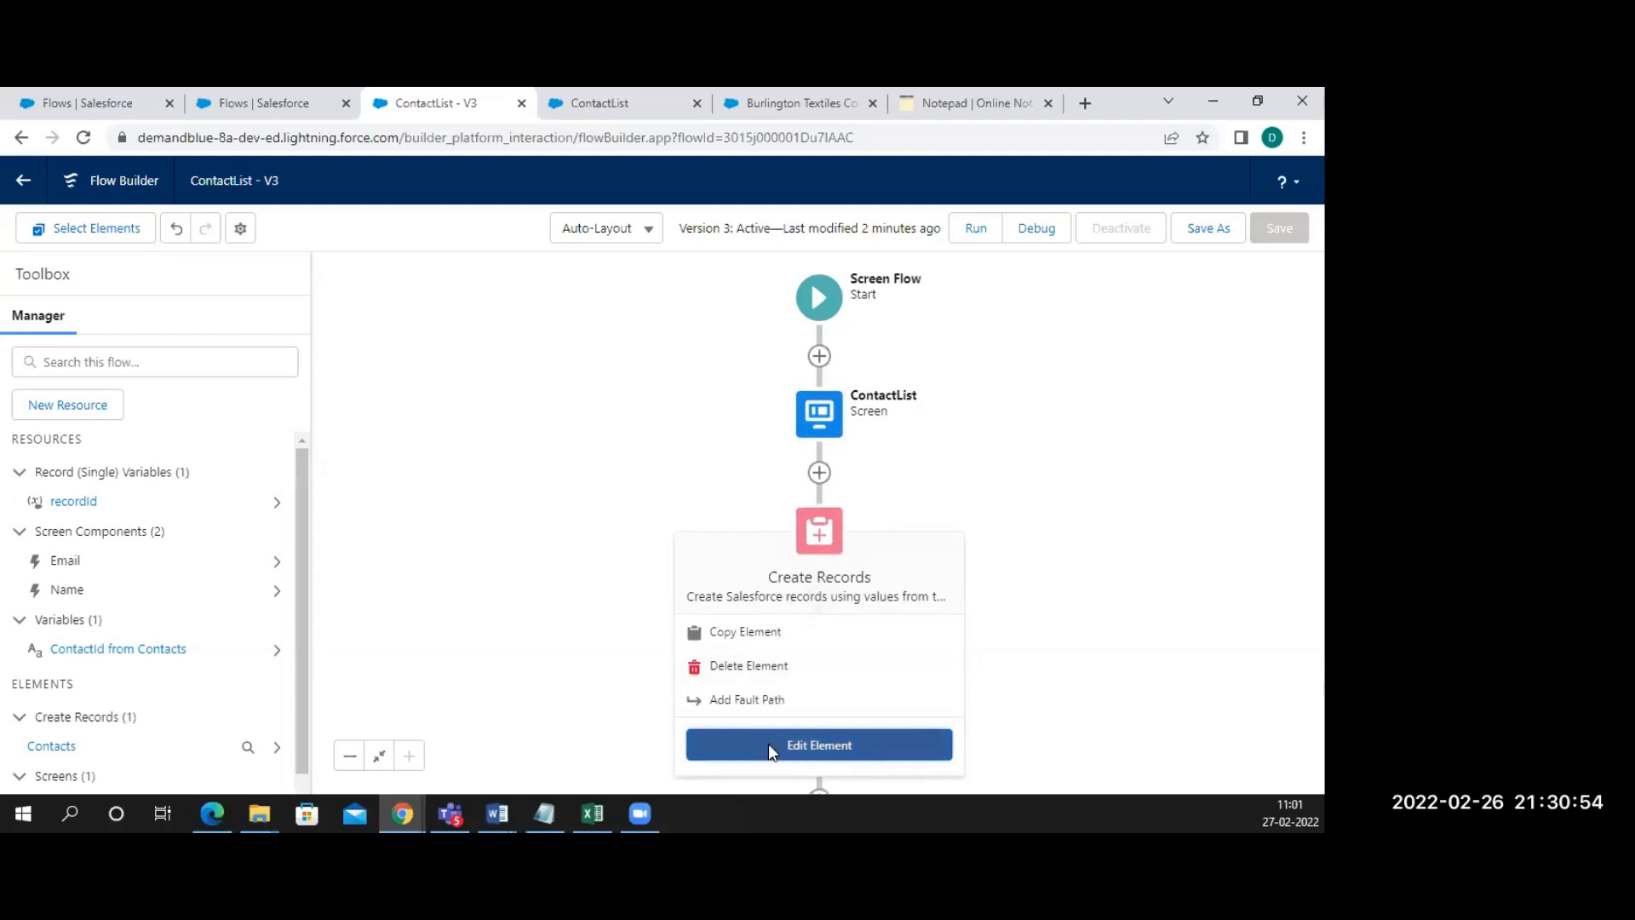
click(769, 744)
scroll(413, 477, down, 3)
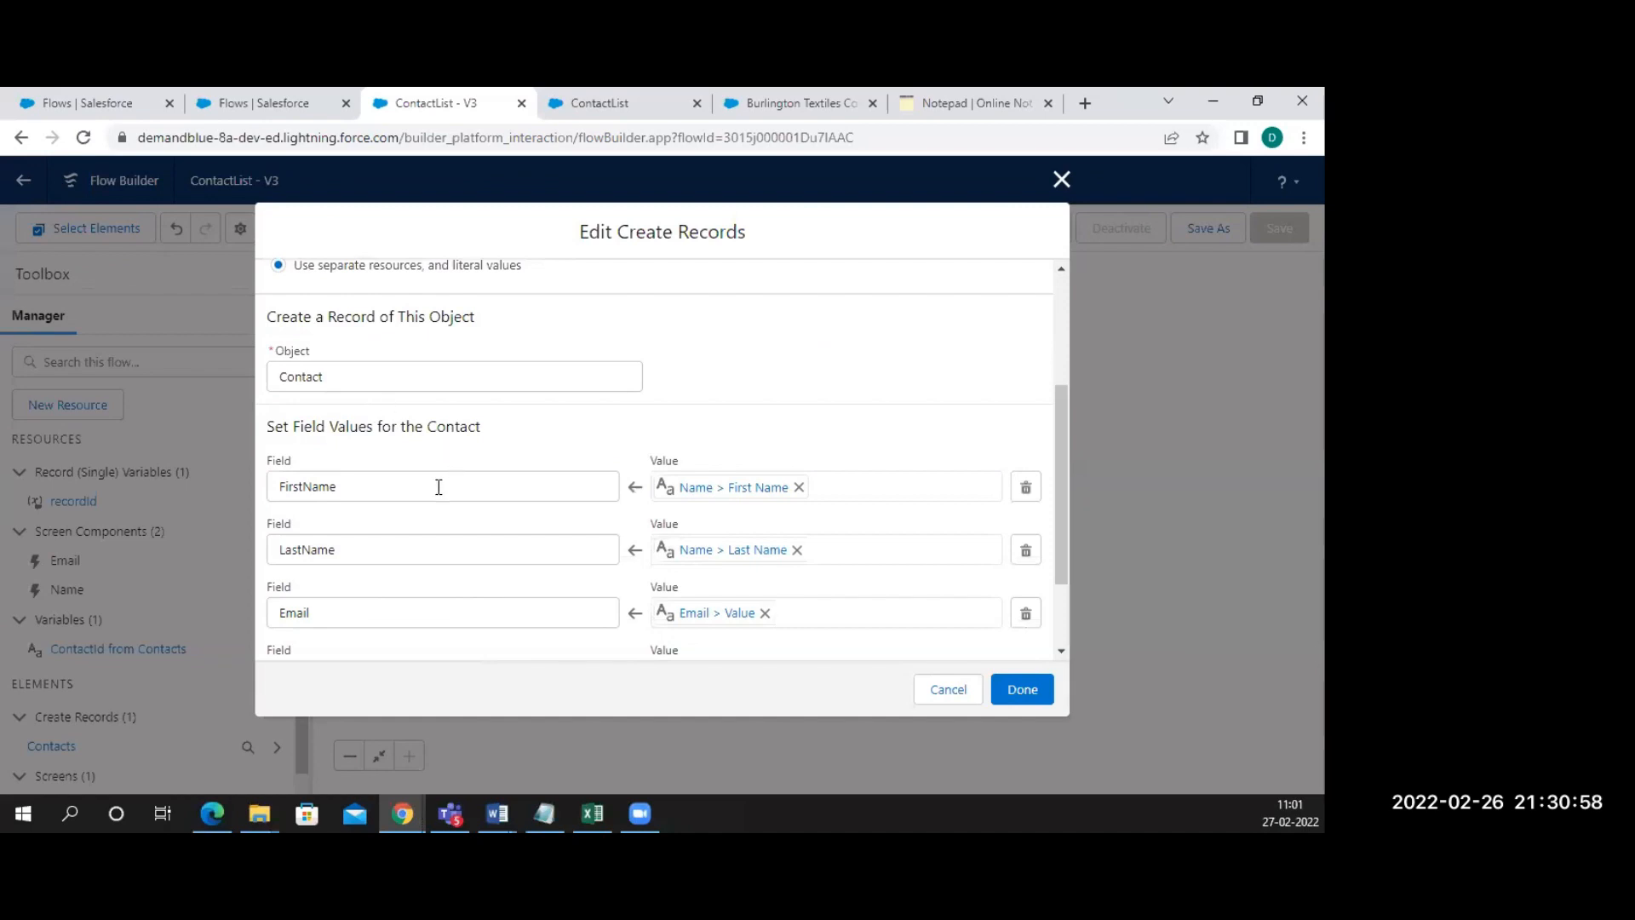
scroll(406, 495, down, 2)
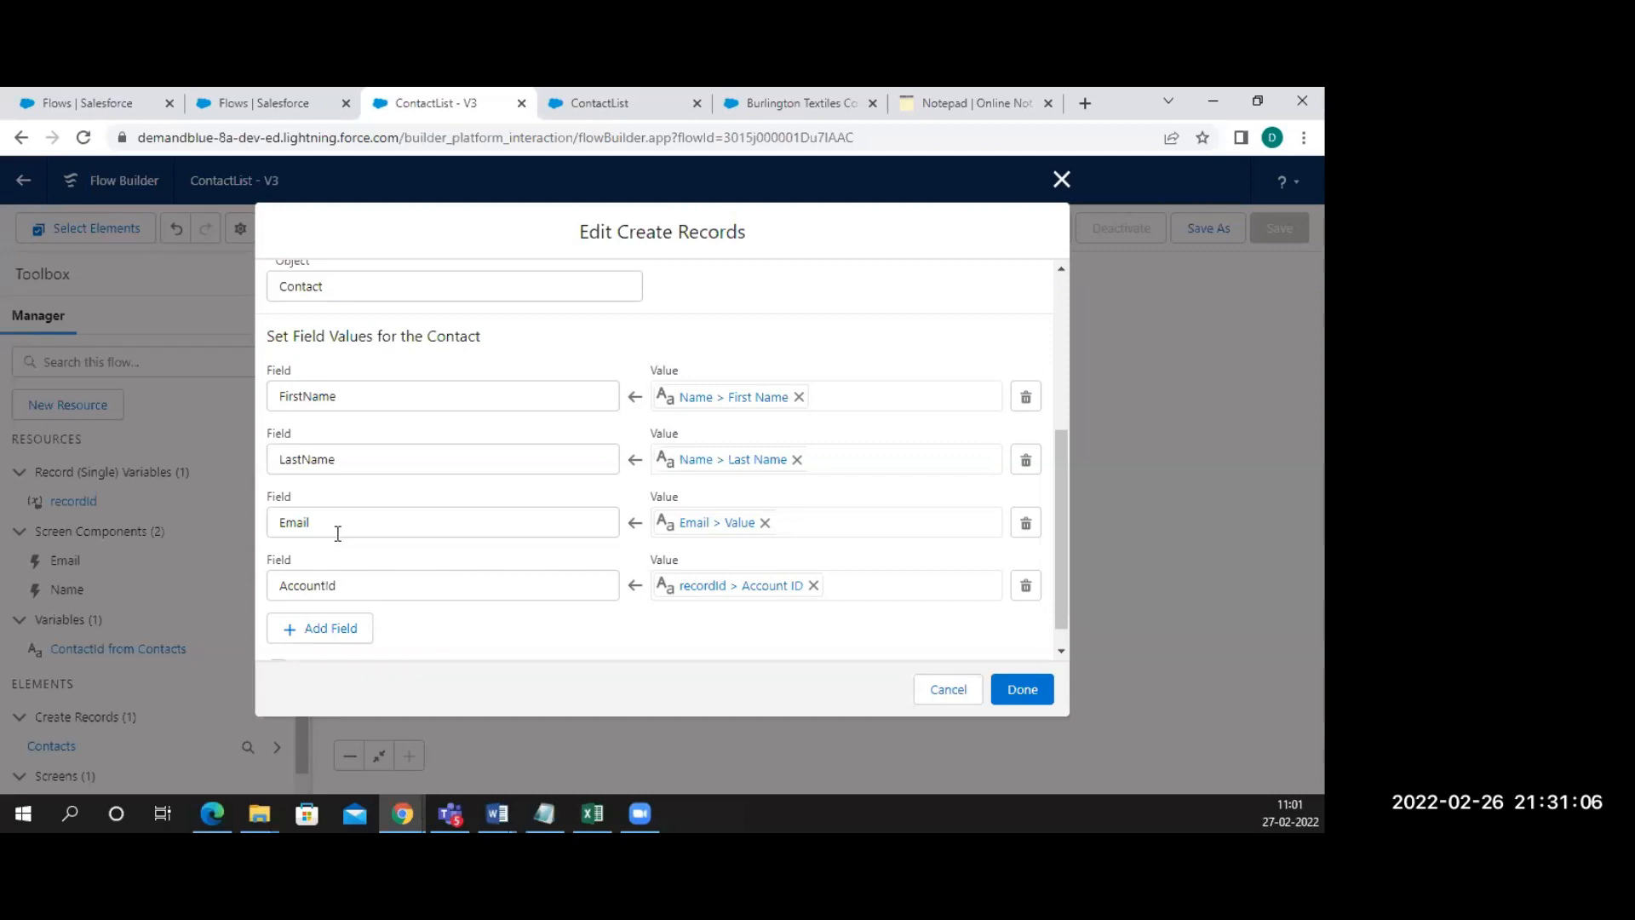
click(799, 101)
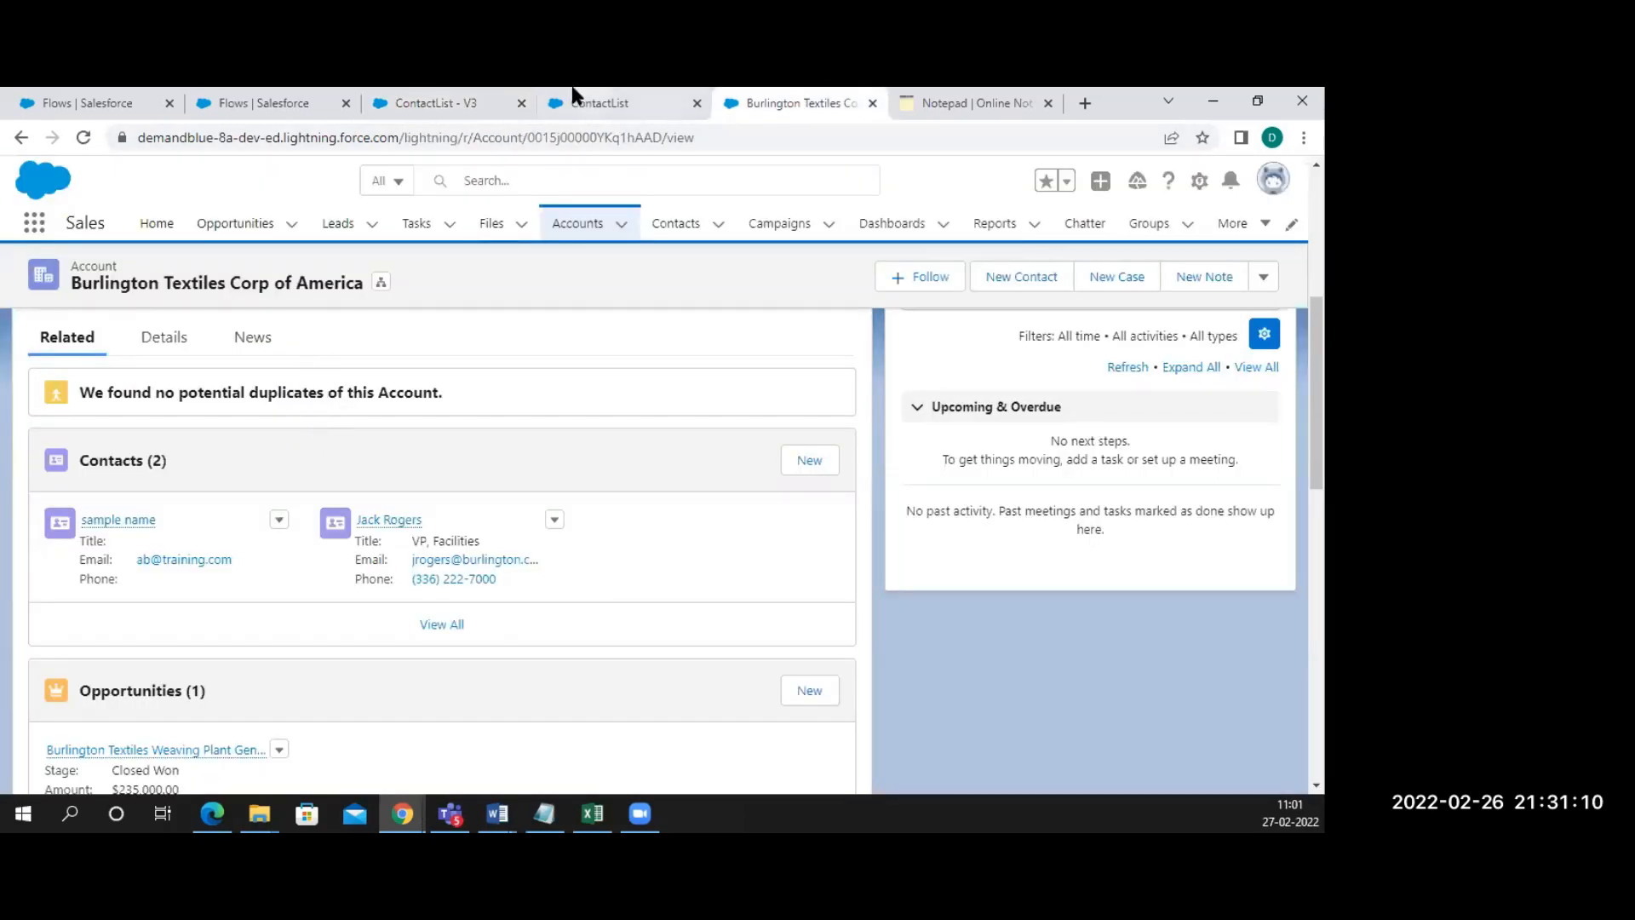
Return to the ContactList - V3 flow's Create Records settings
click(453, 105)
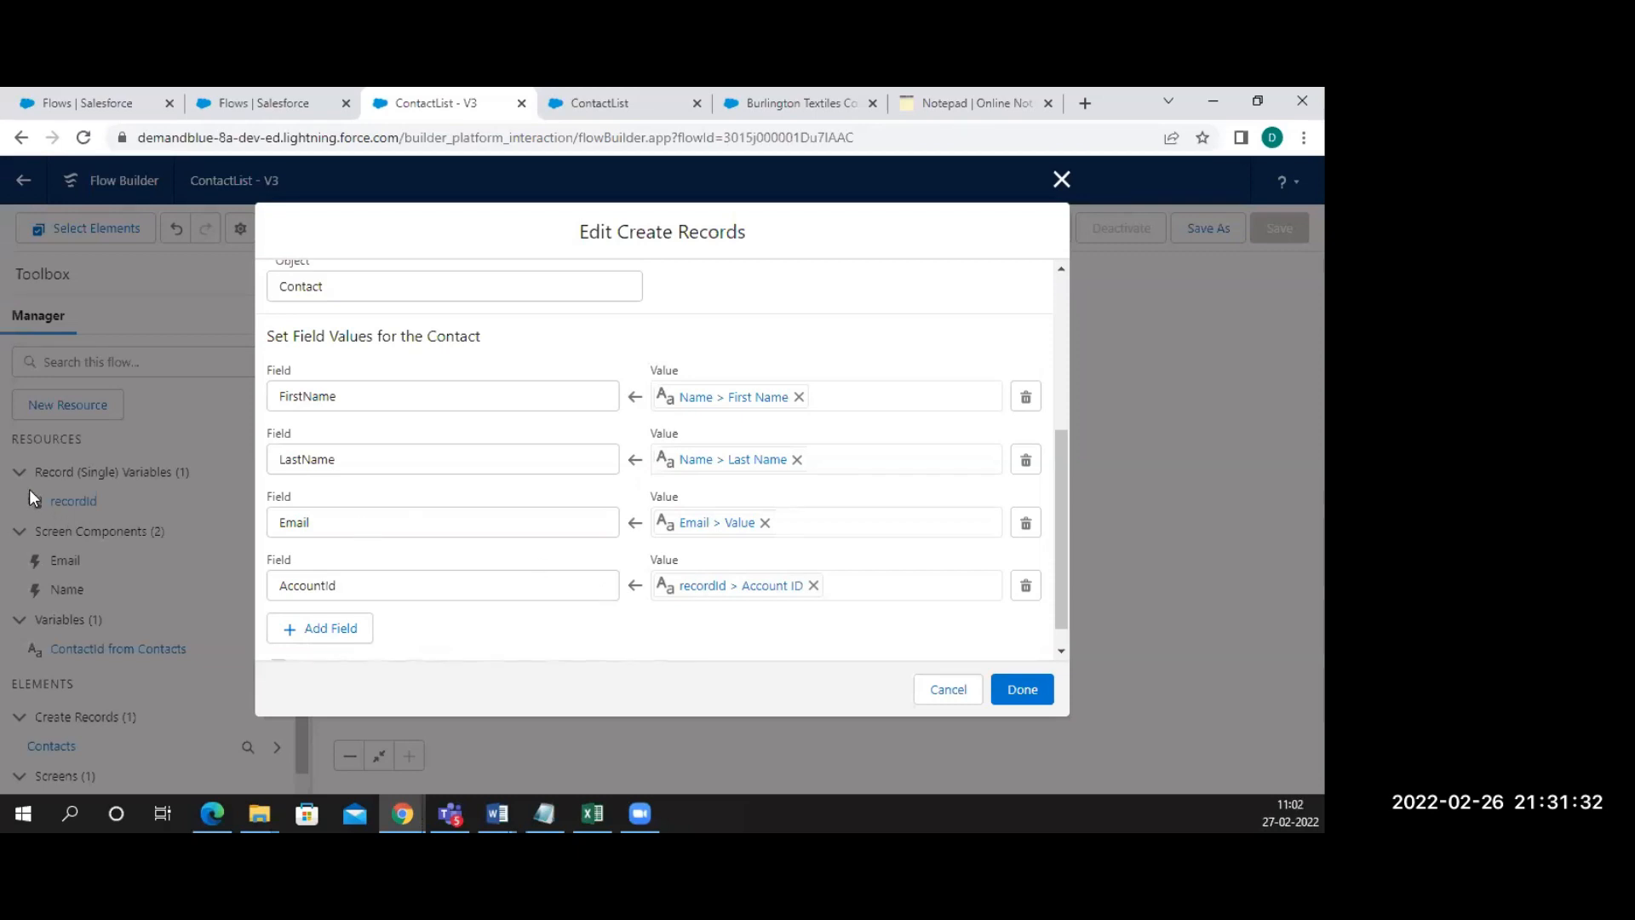
click(943, 689)
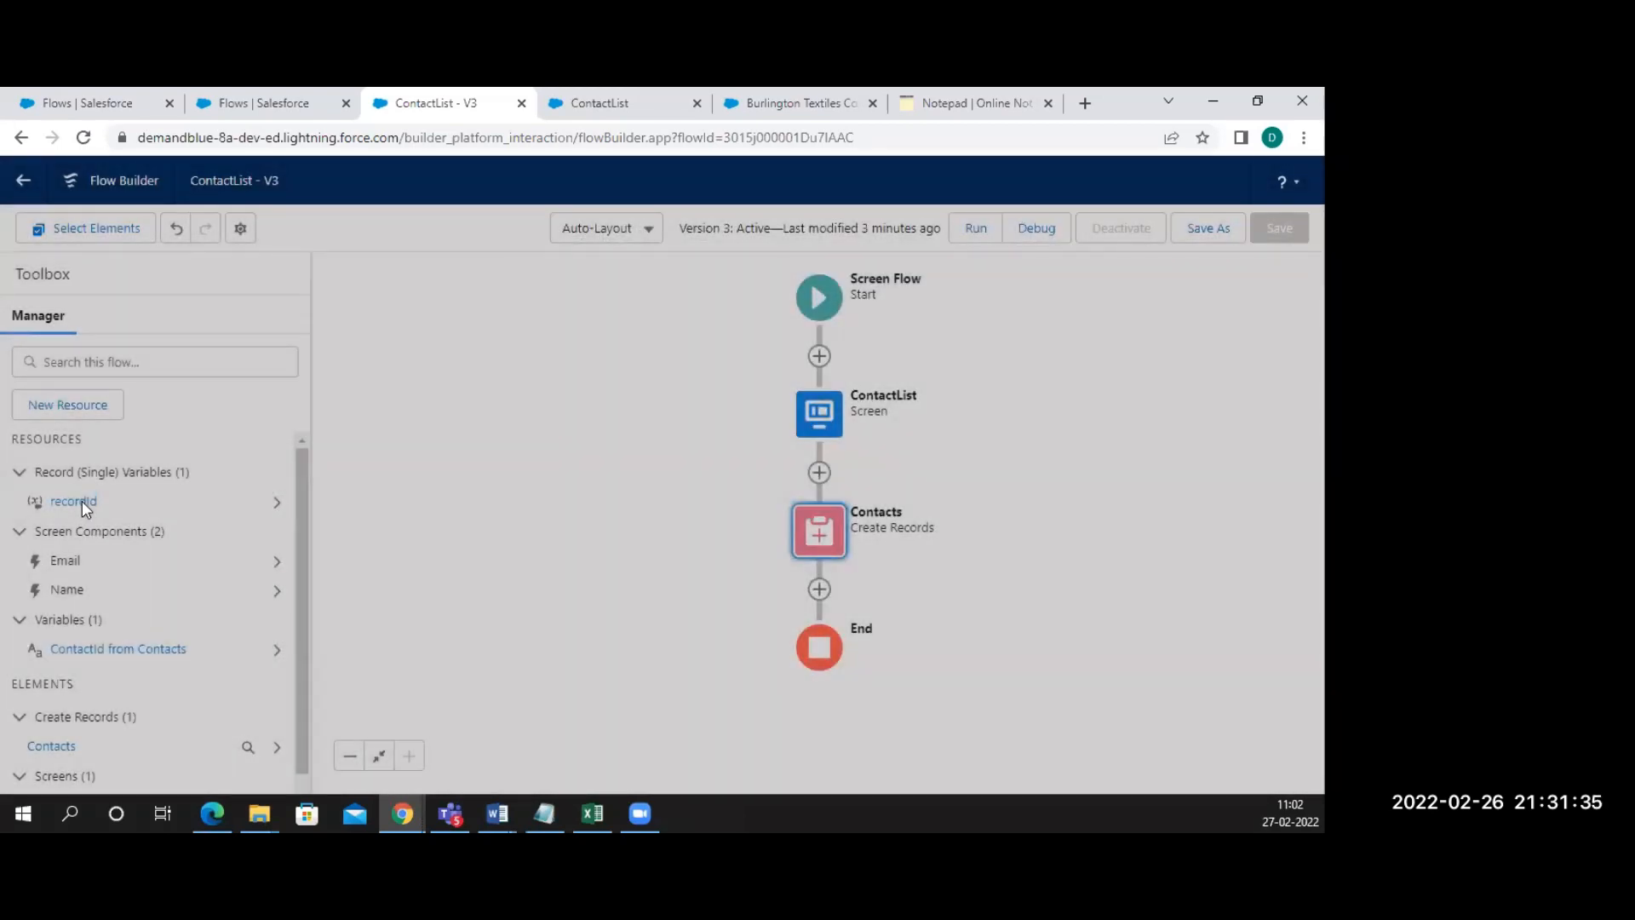
drag(82, 501, 397, 453)
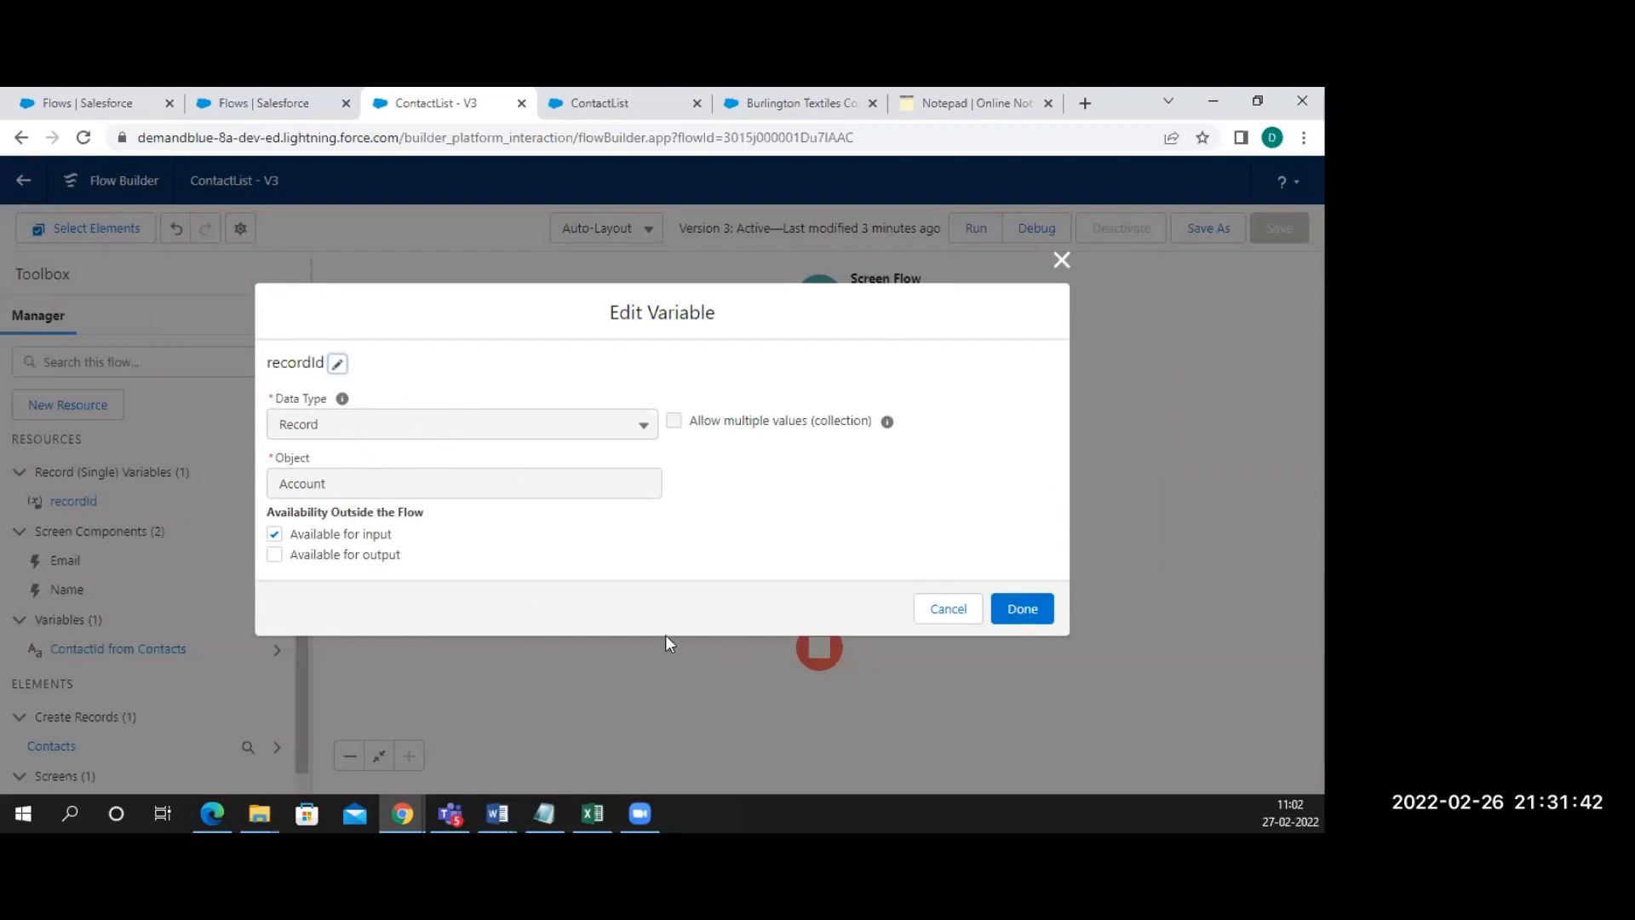
click(946, 608)
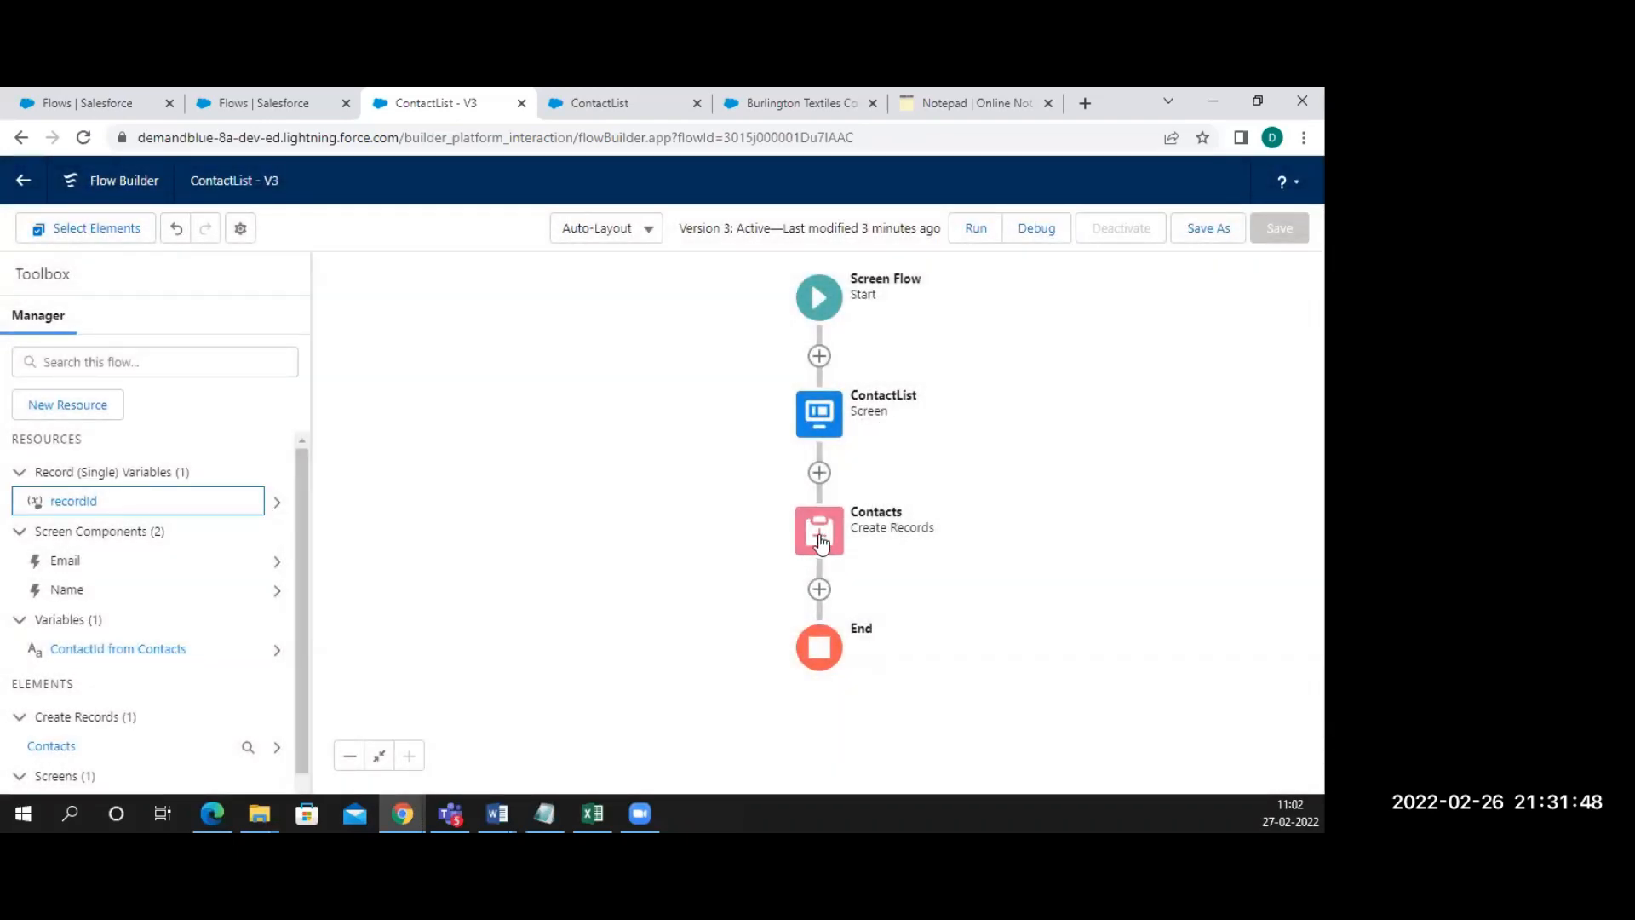
click(821, 543)
click(750, 746)
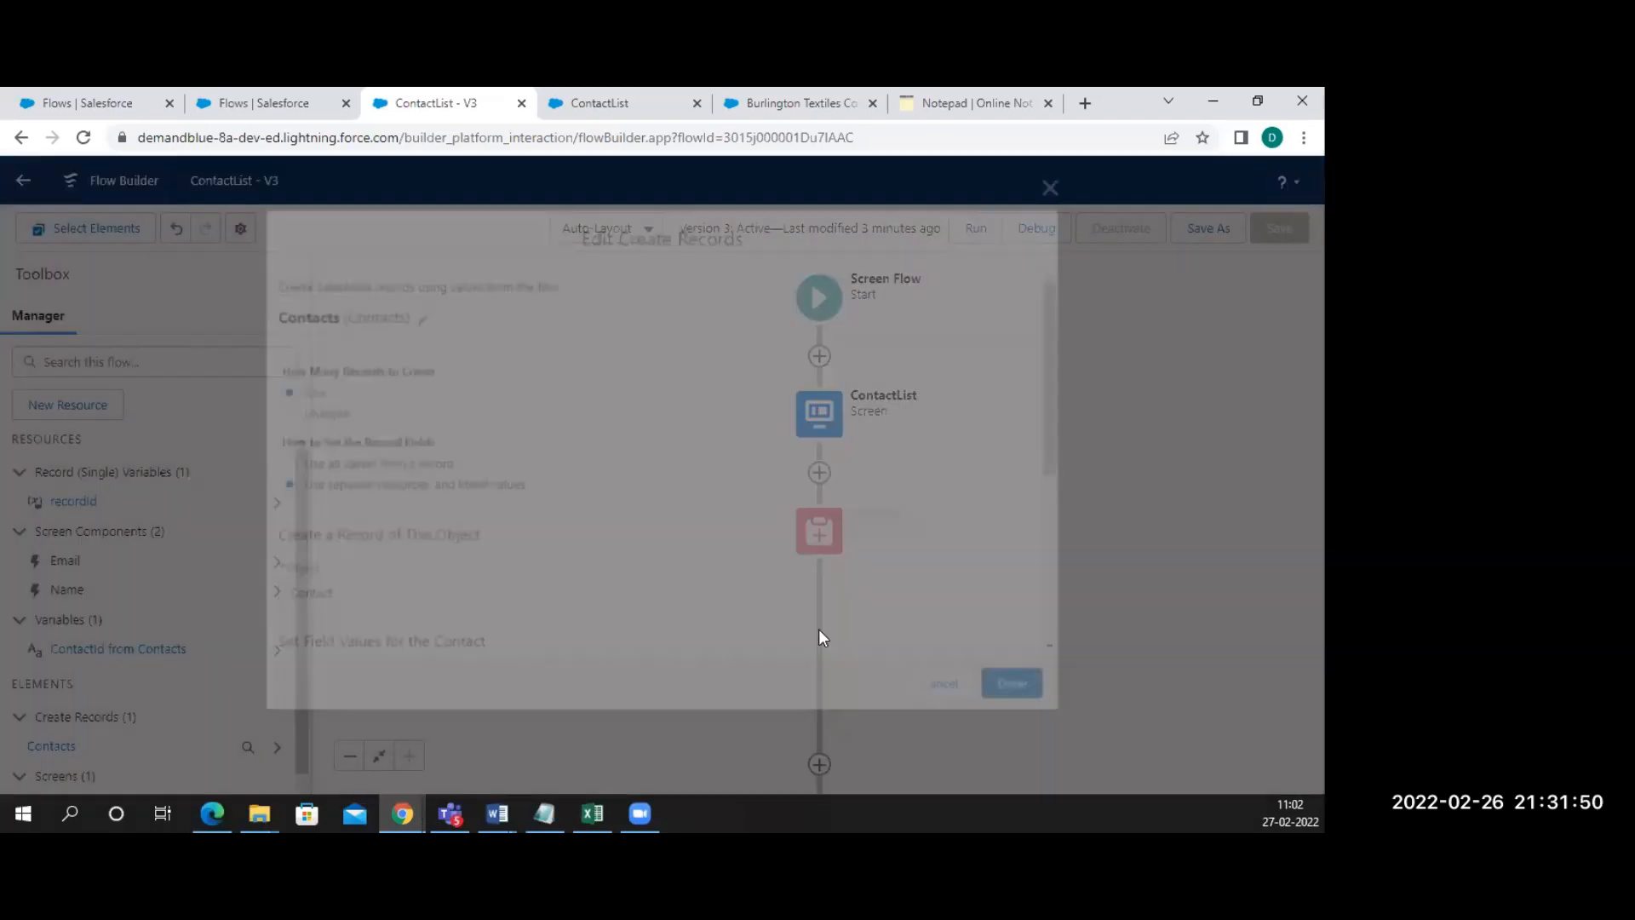
scroll(861, 606, down, 4)
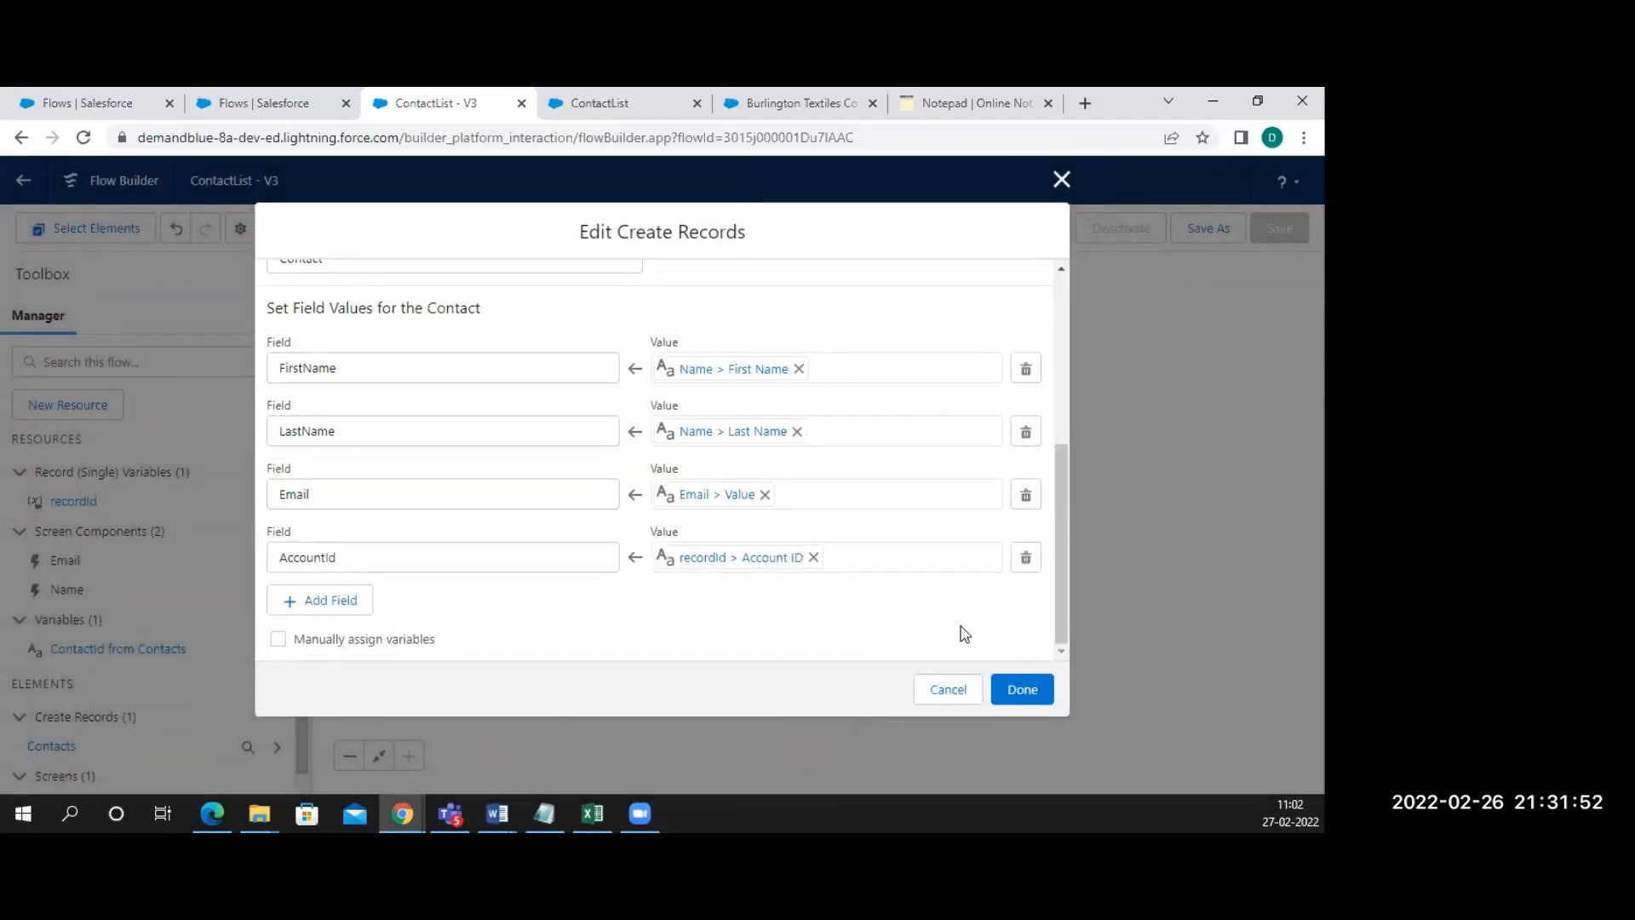
click(1018, 686)
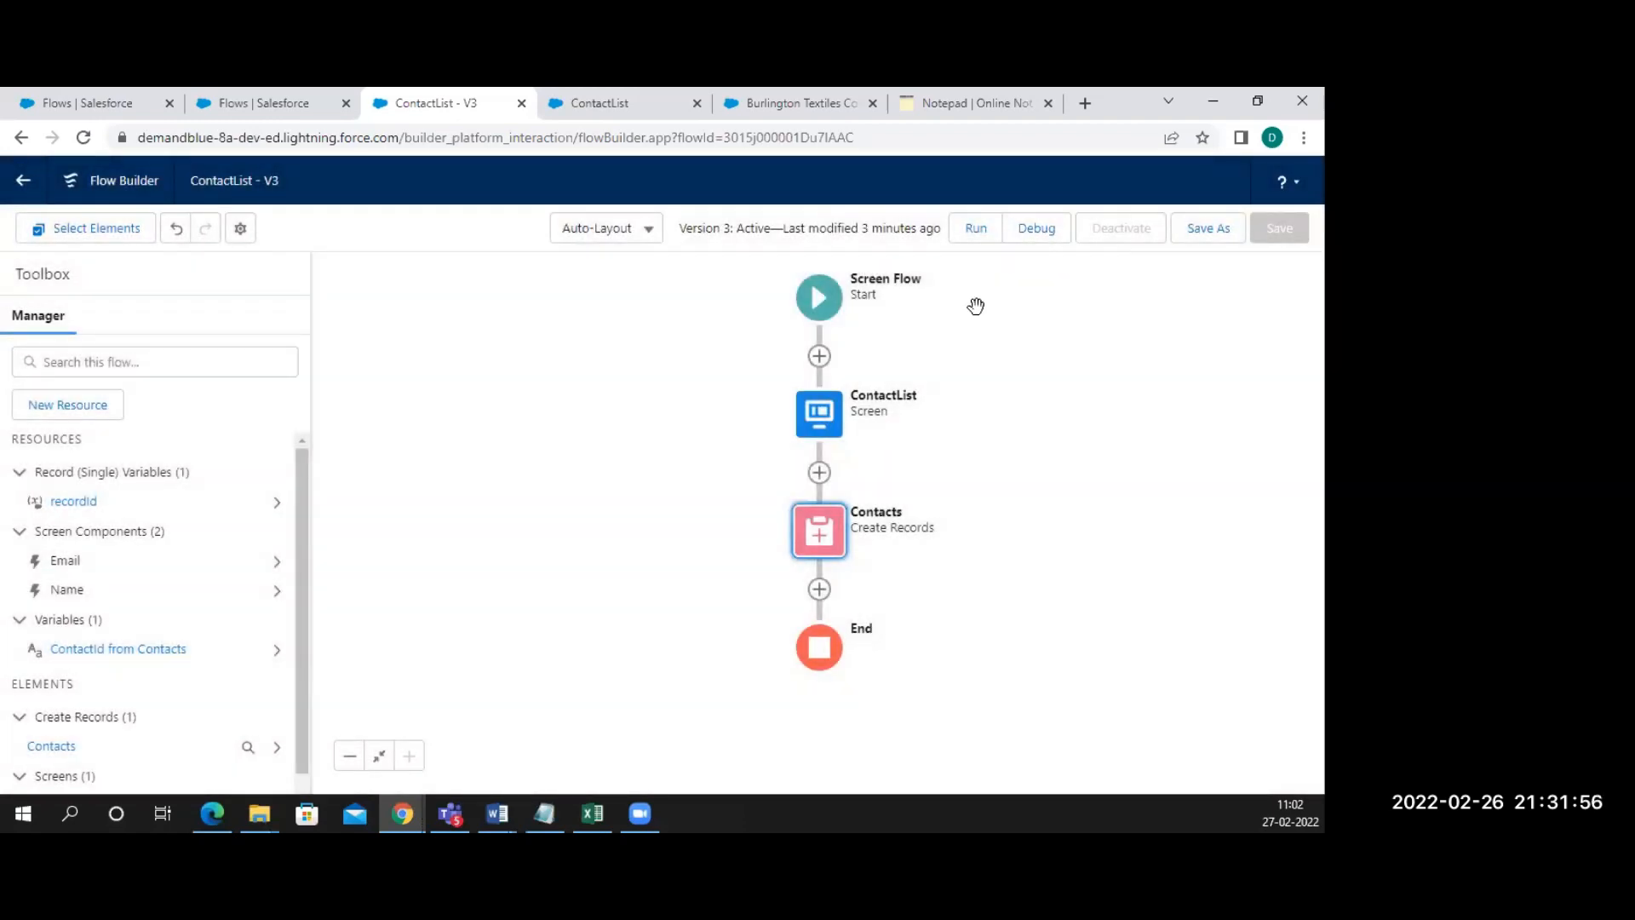
Save the ContactList flow as version 4, then reload the Burlington Textiles account page
click(1203, 230)
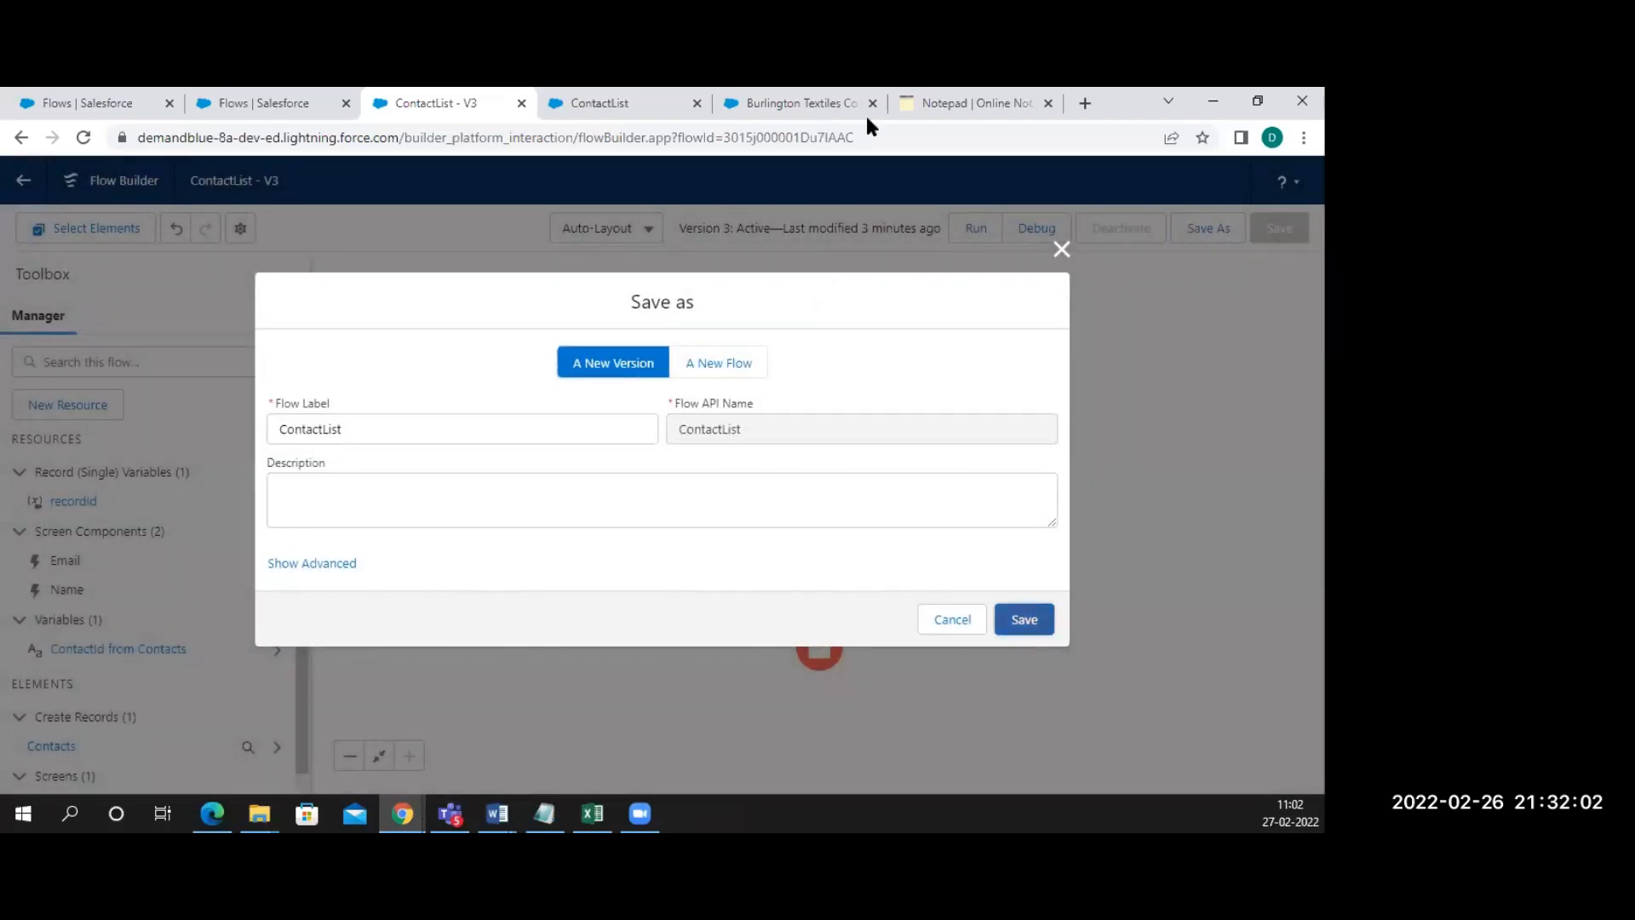
key(Return)
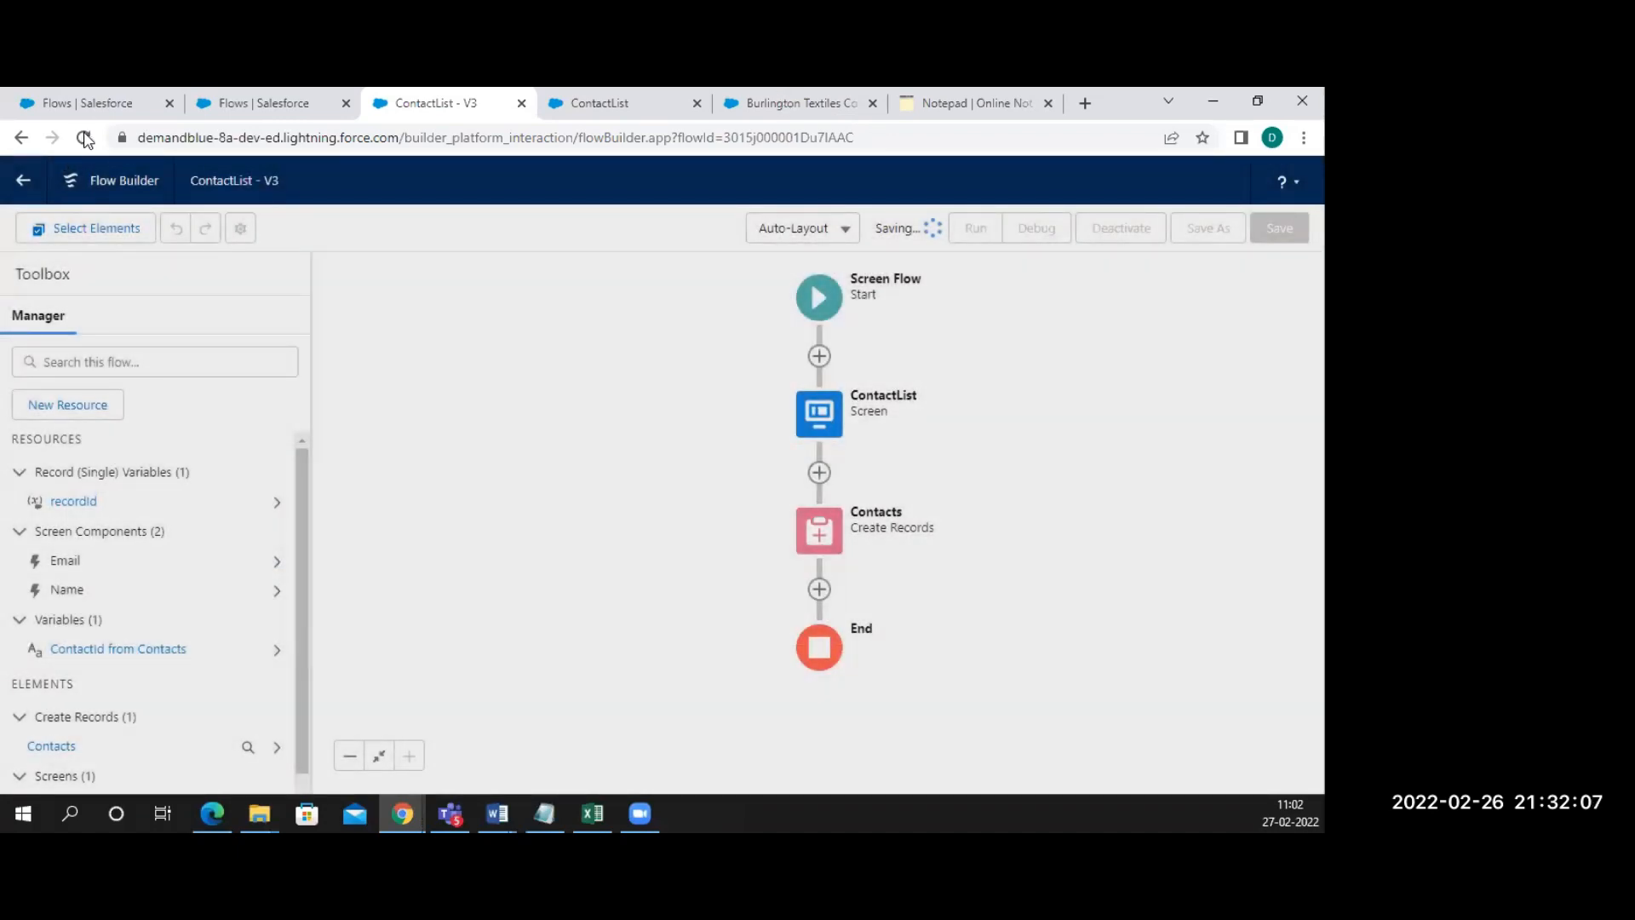
click(796, 103)
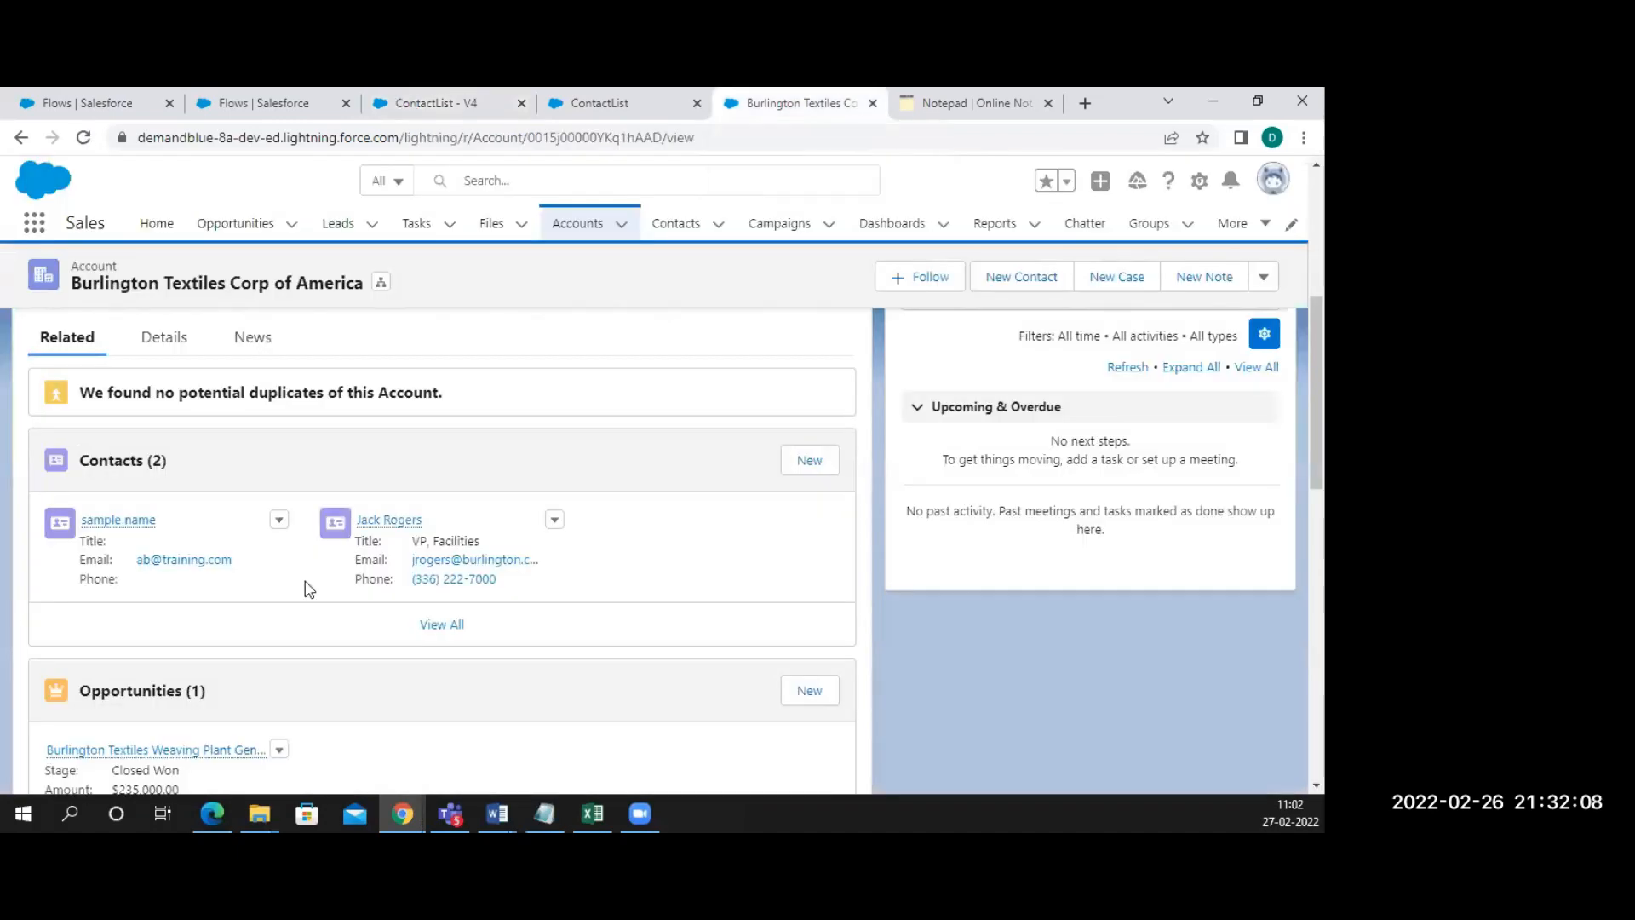
key(F5)
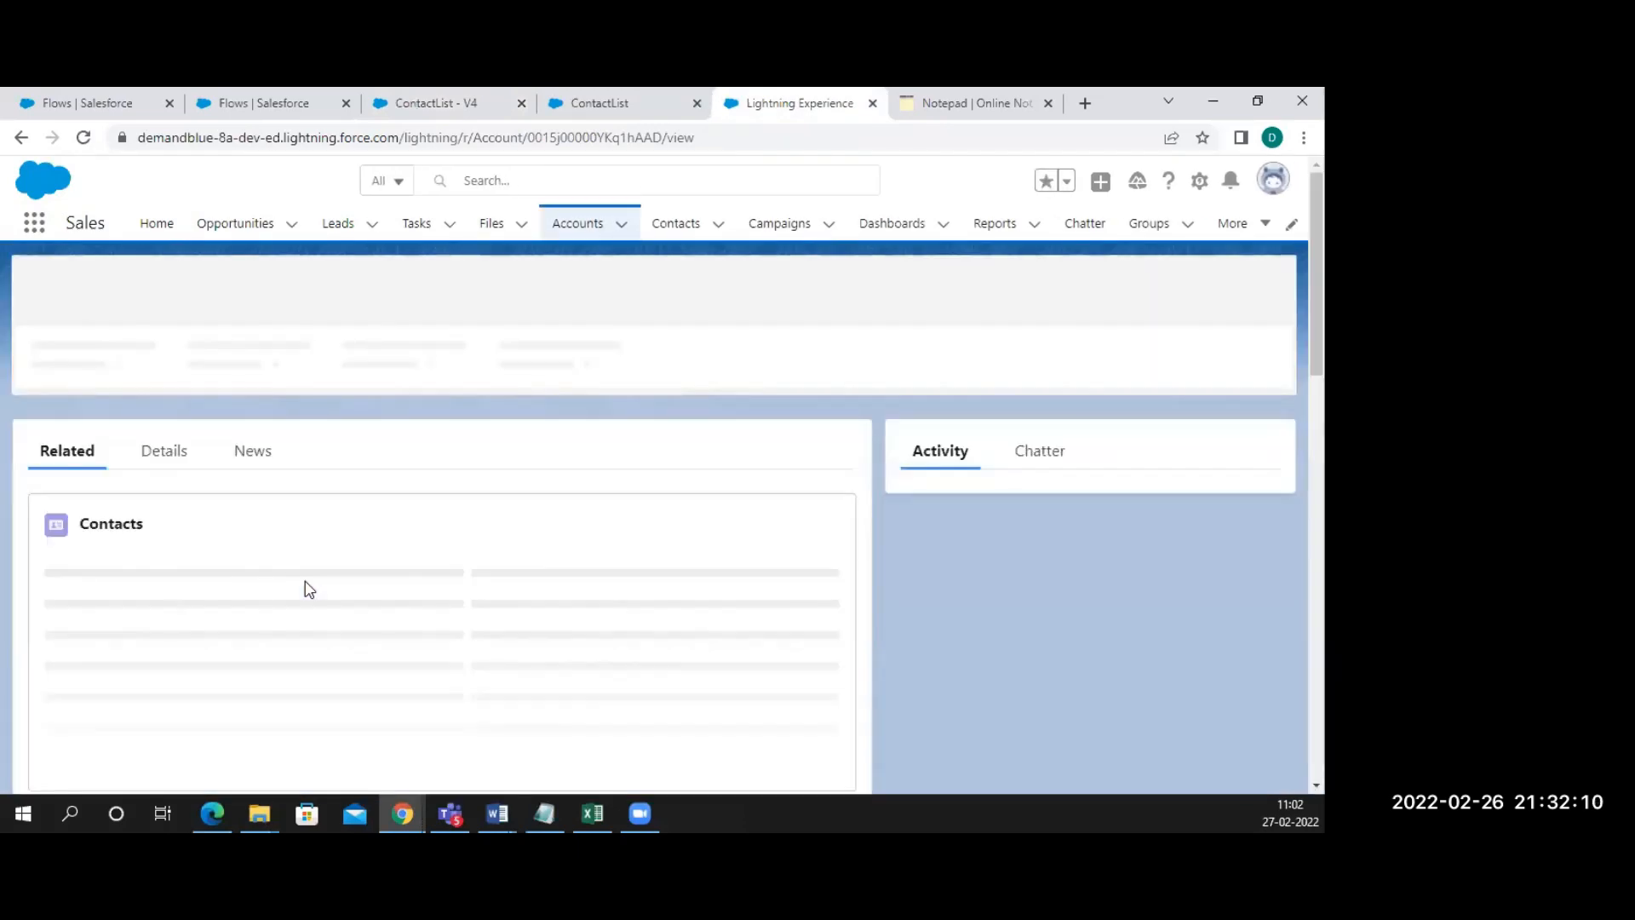
Fill the ContactList form with first name sample, last name training and a corrected test e-mail
scroll(307, 584, down, 1)
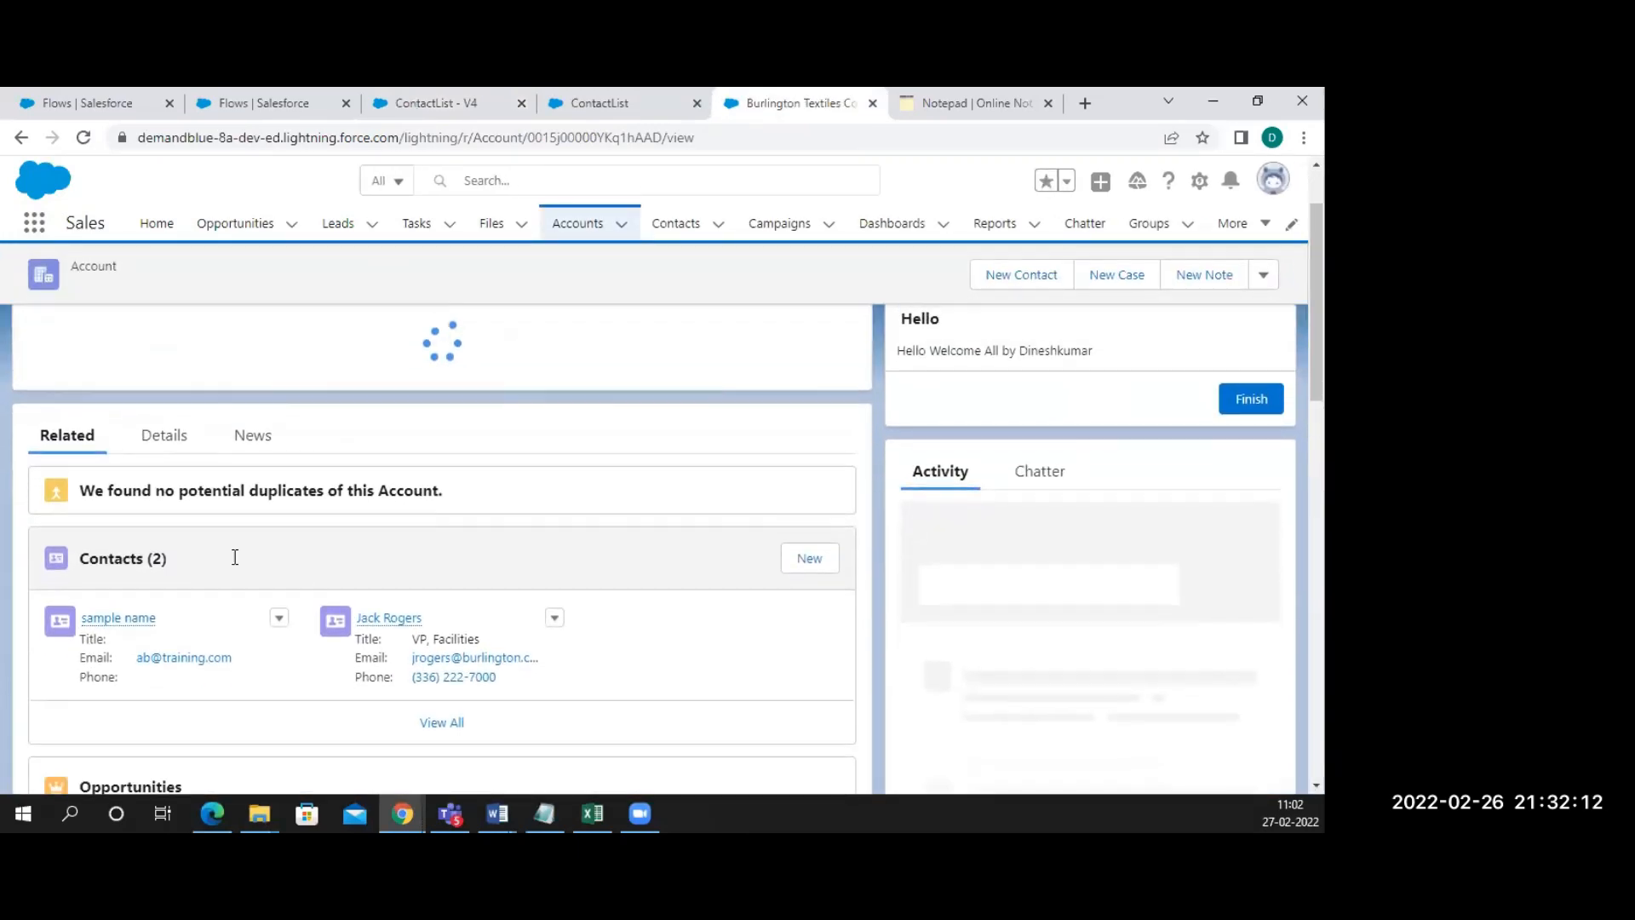
click(152, 509)
text(sample)
key(Tab)
text(training)
click(85, 613)
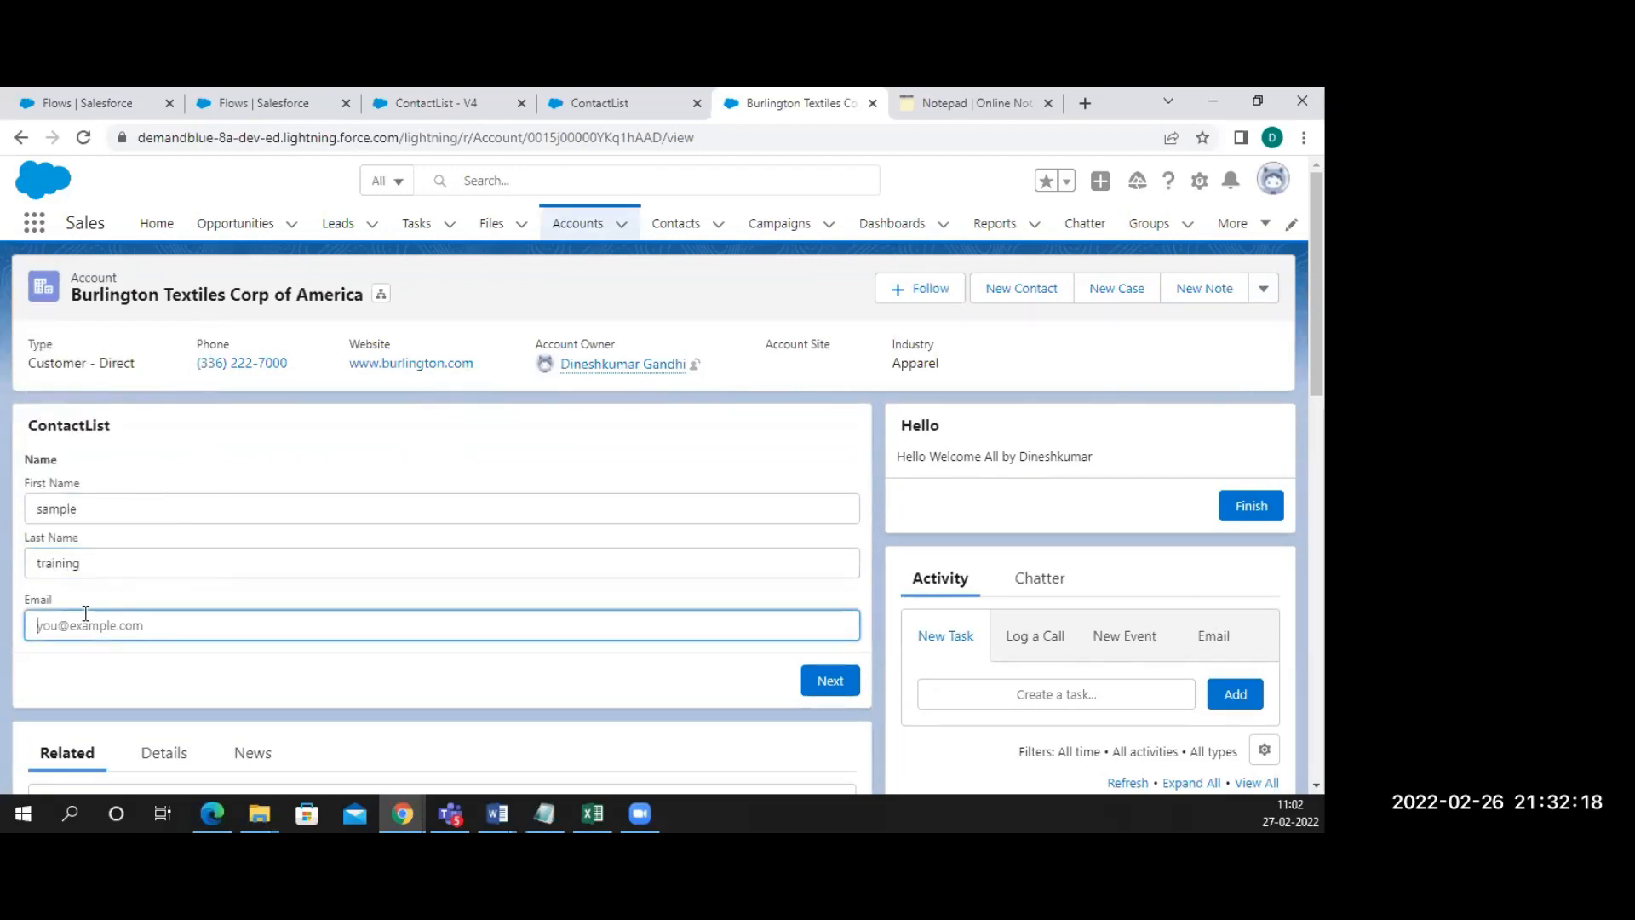
text(a@a.com)
click(40, 632)
text(a)
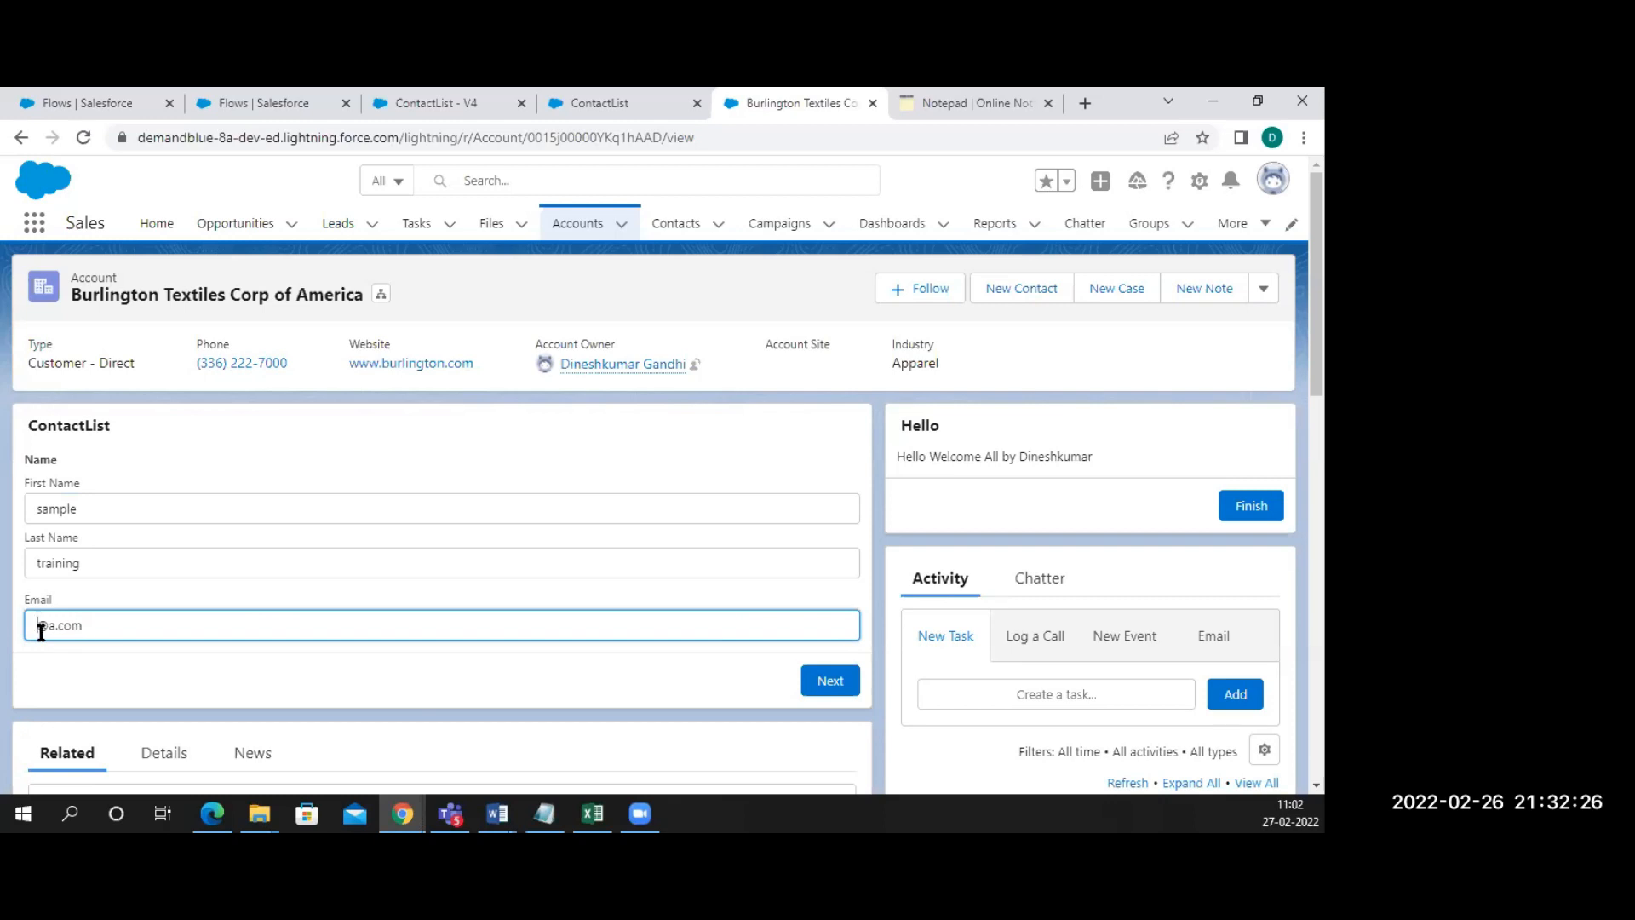
click(64, 628)
text(aa@aa)
Submit the contact to the account, then return to the ContactList - V4 flow
click(828, 681)
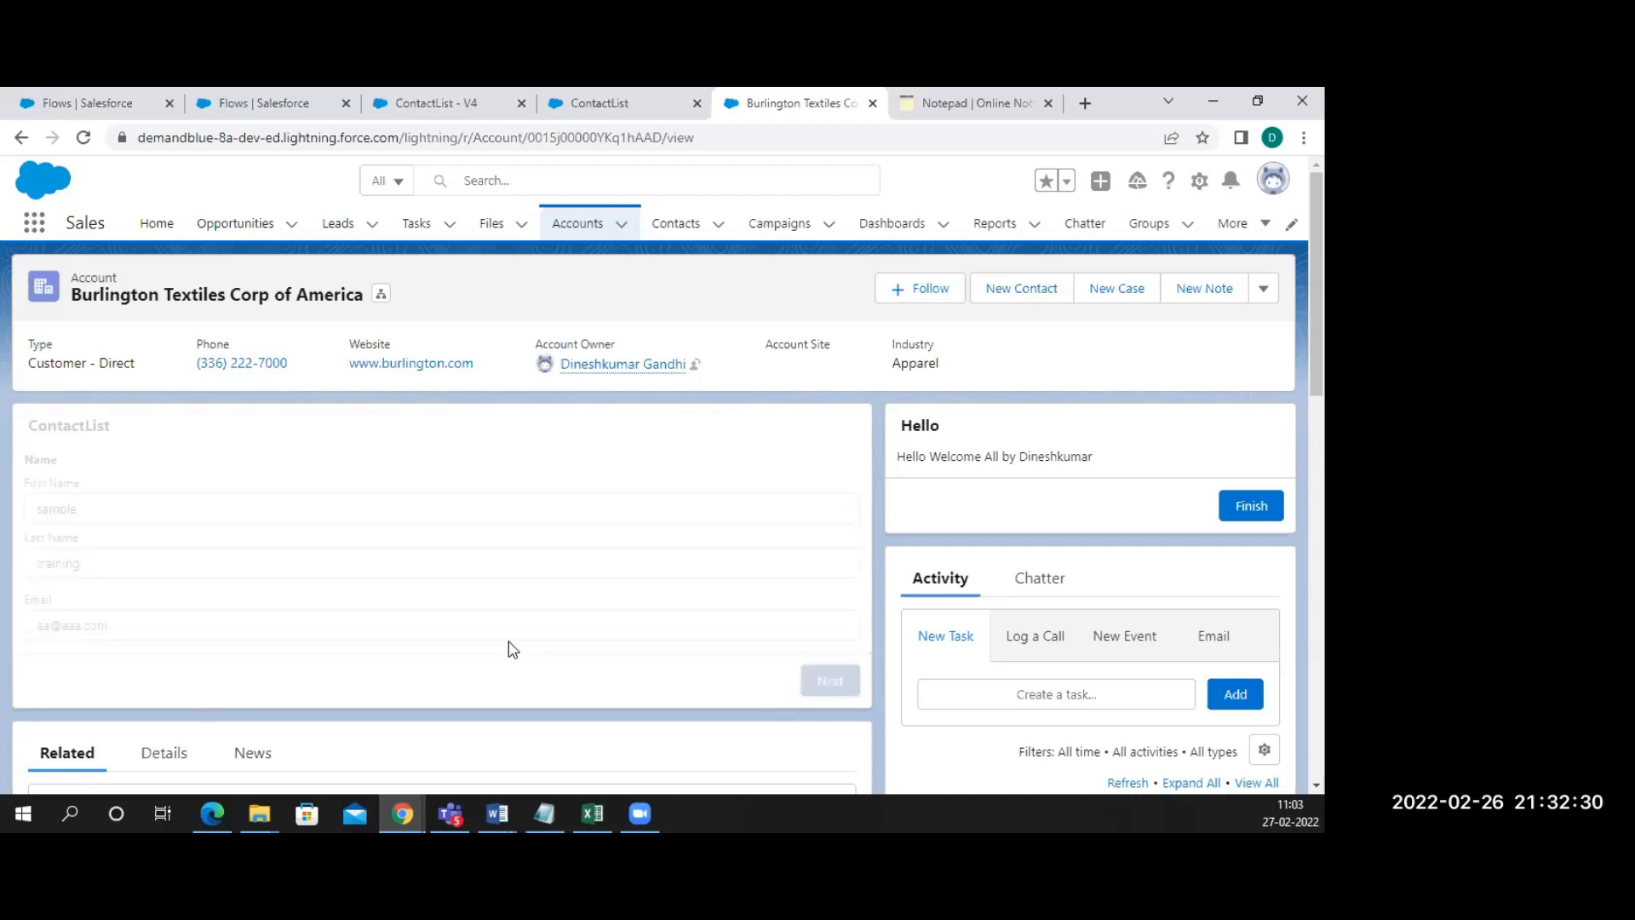
scroll(468, 638, down, 4)
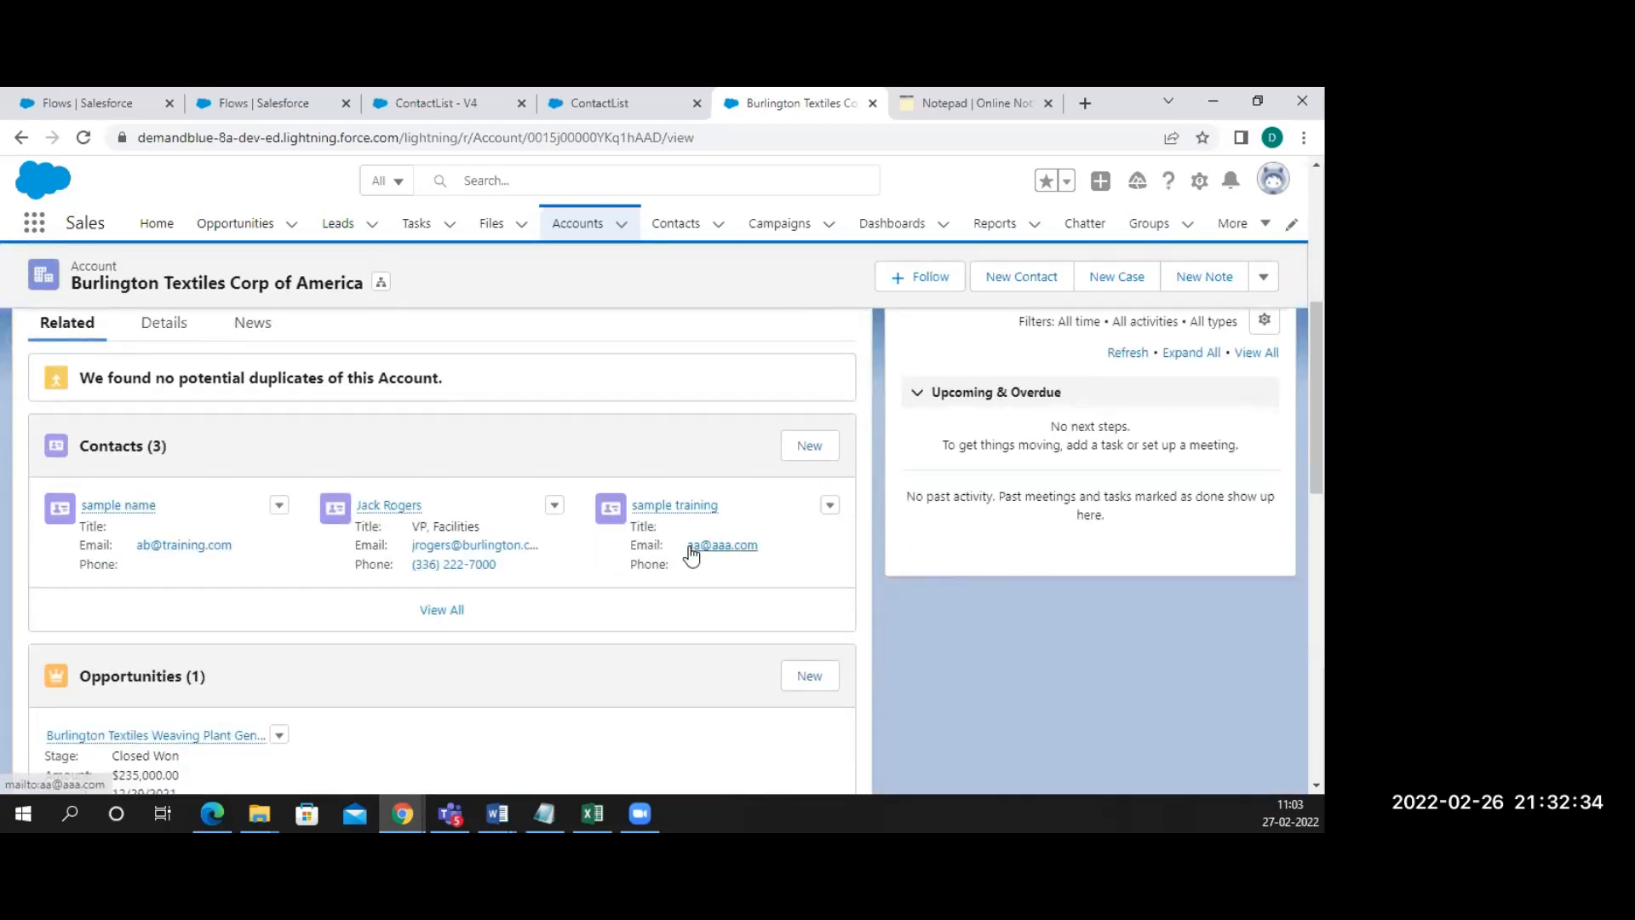
click(621, 103)
click(438, 103)
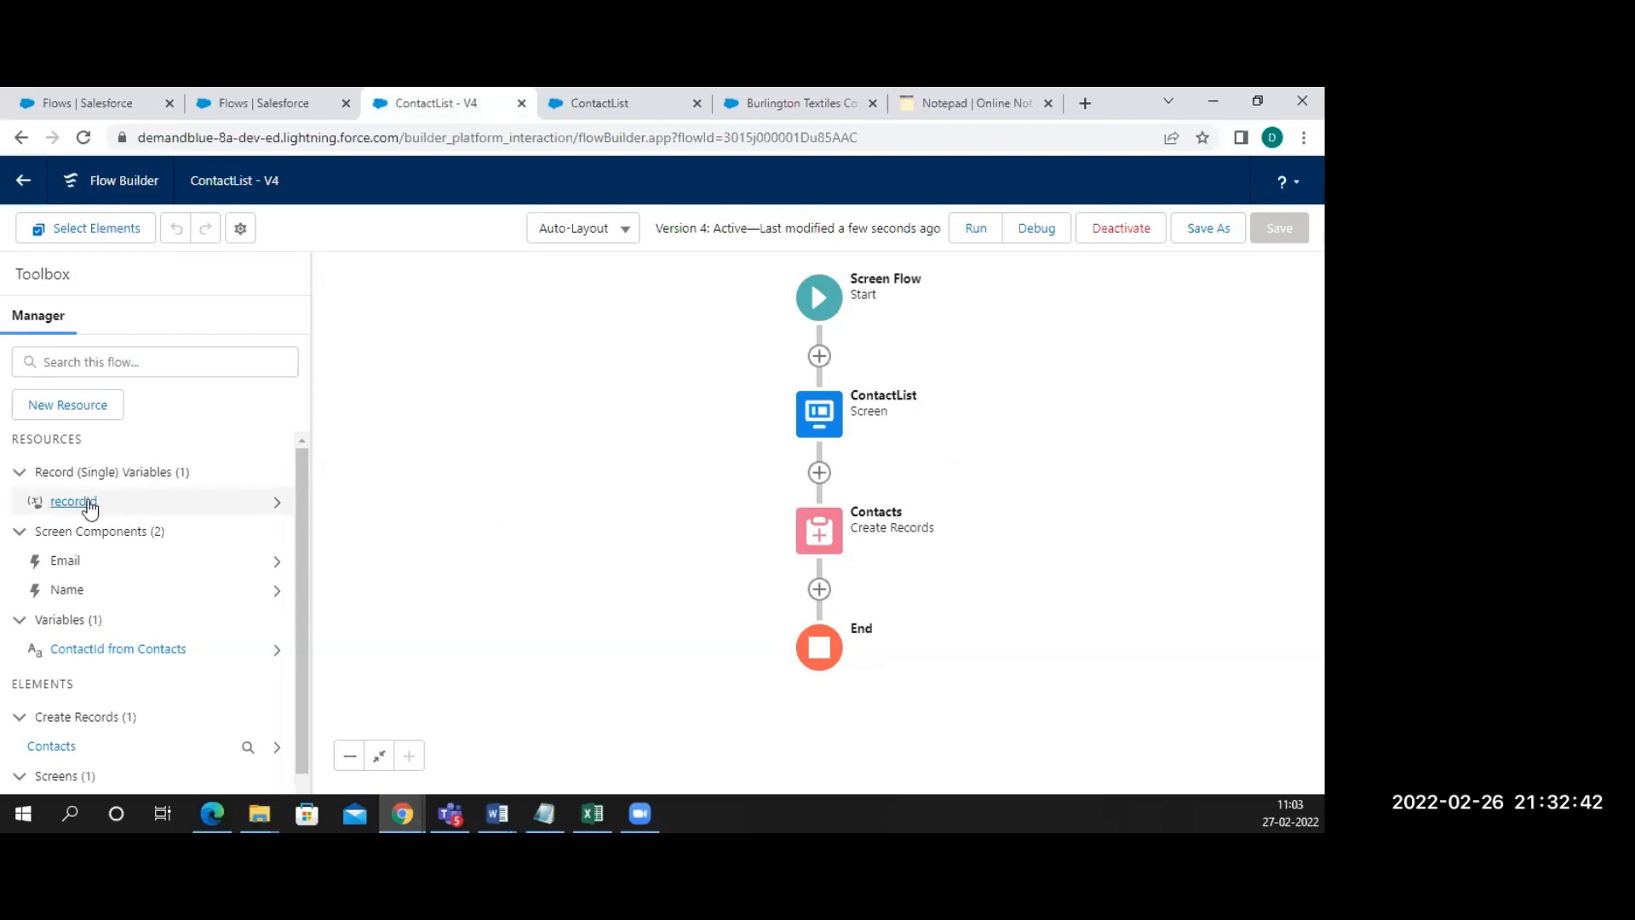
Check where the recordId variable is used, then return to the Burlington Textiles account tab
click(276, 504)
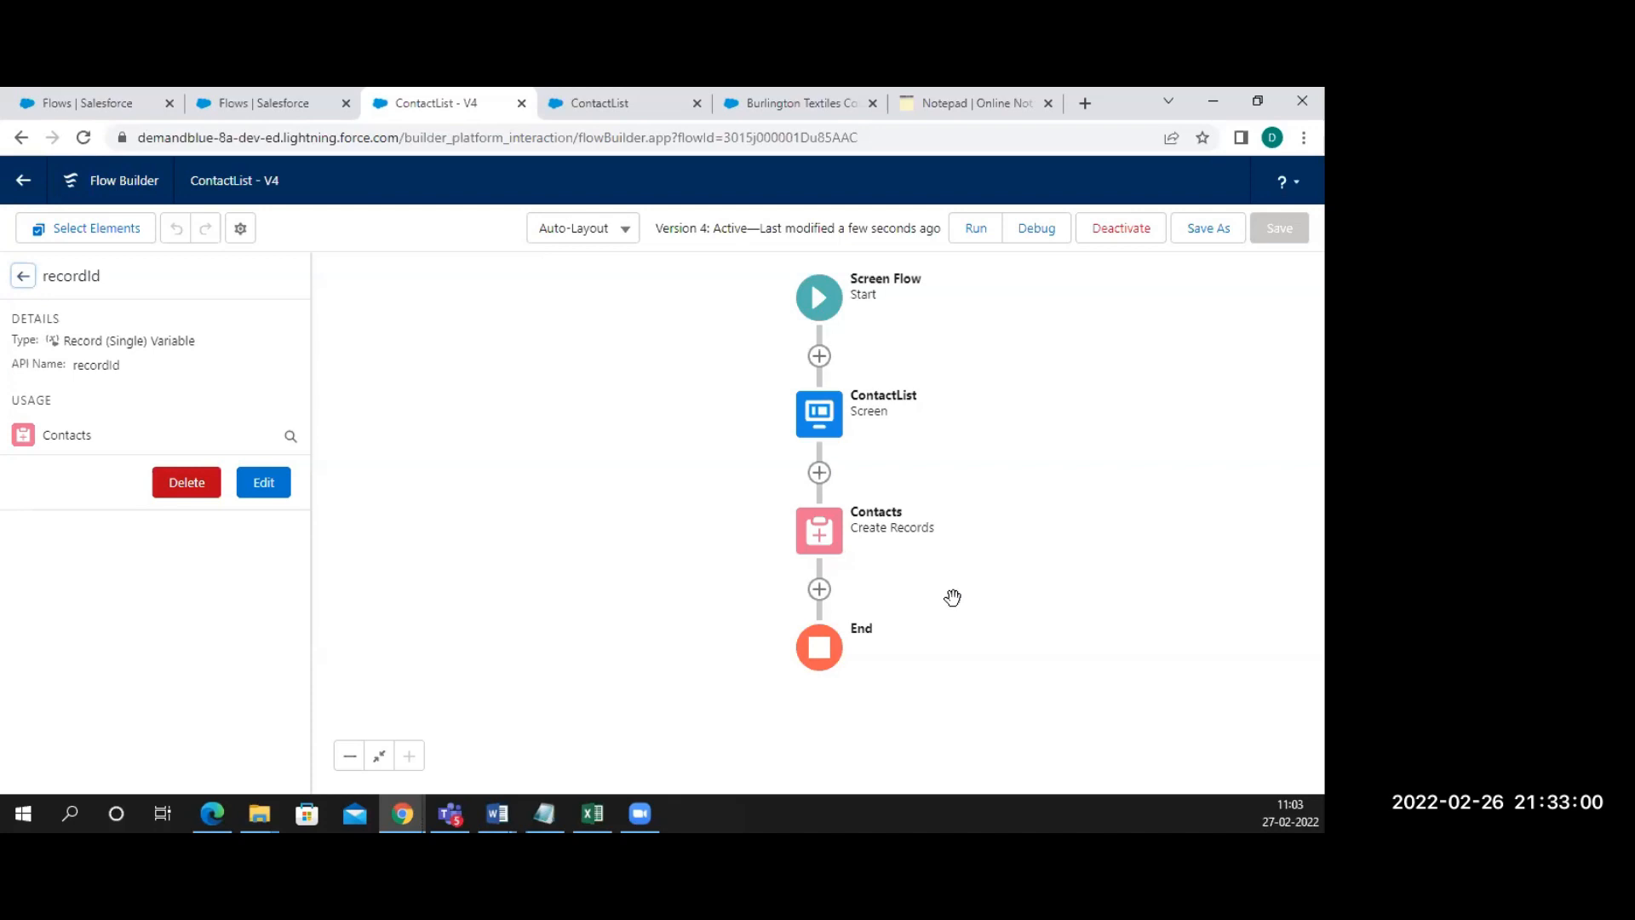
click(804, 107)
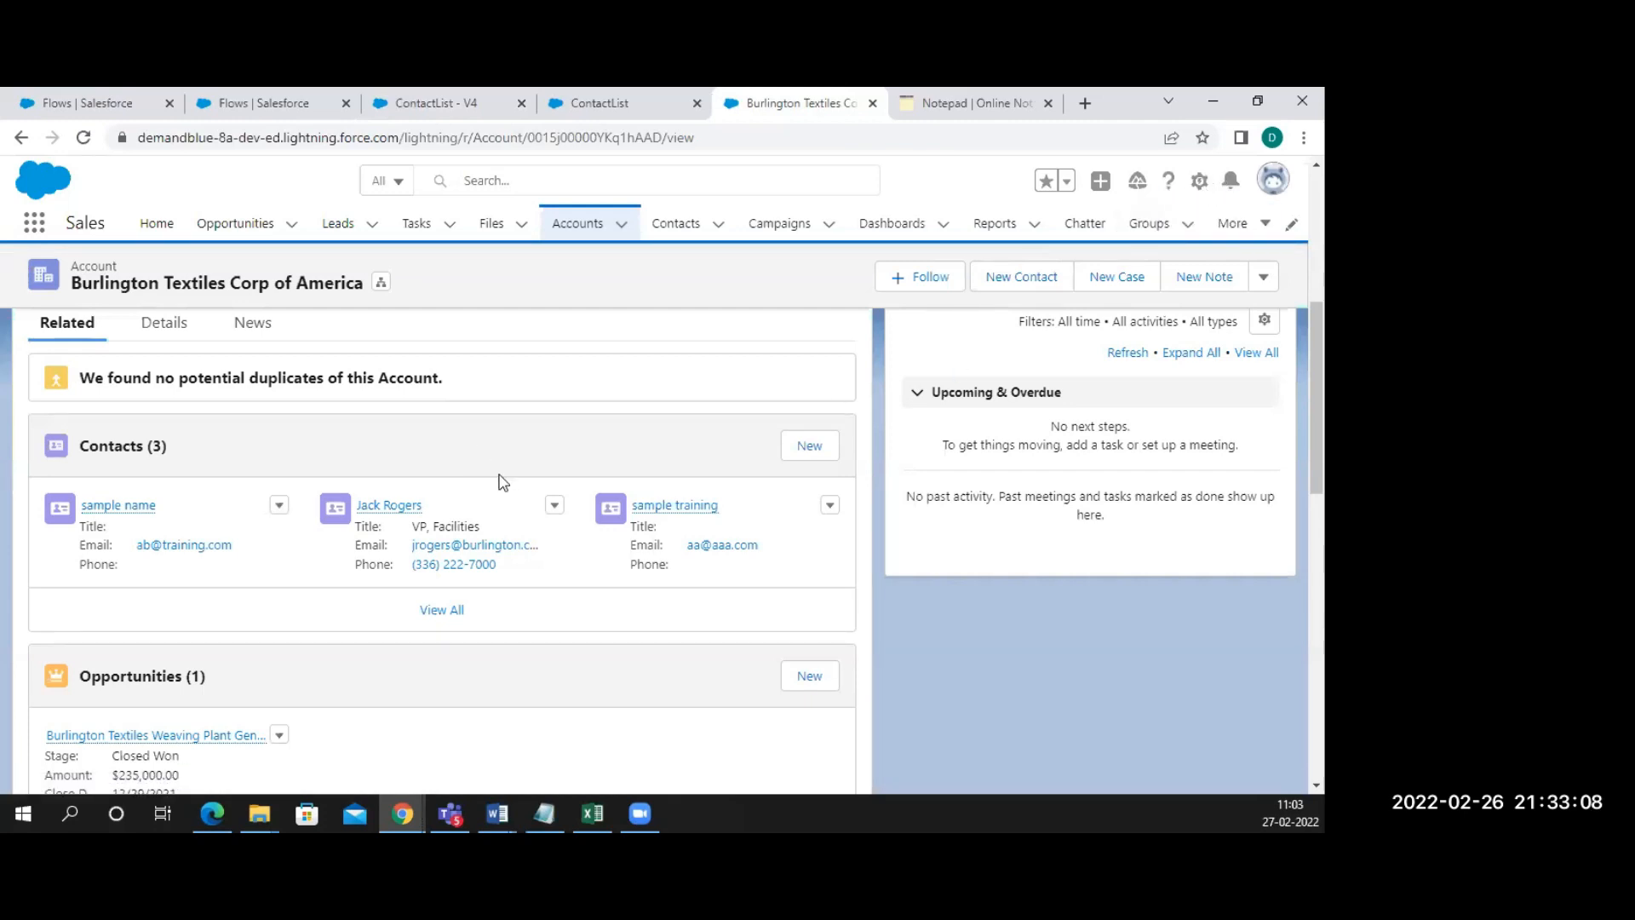
Open the Burlington Textiles account record page in Lightning App Builder through Edit Page
scroll(504, 483, up, 5)
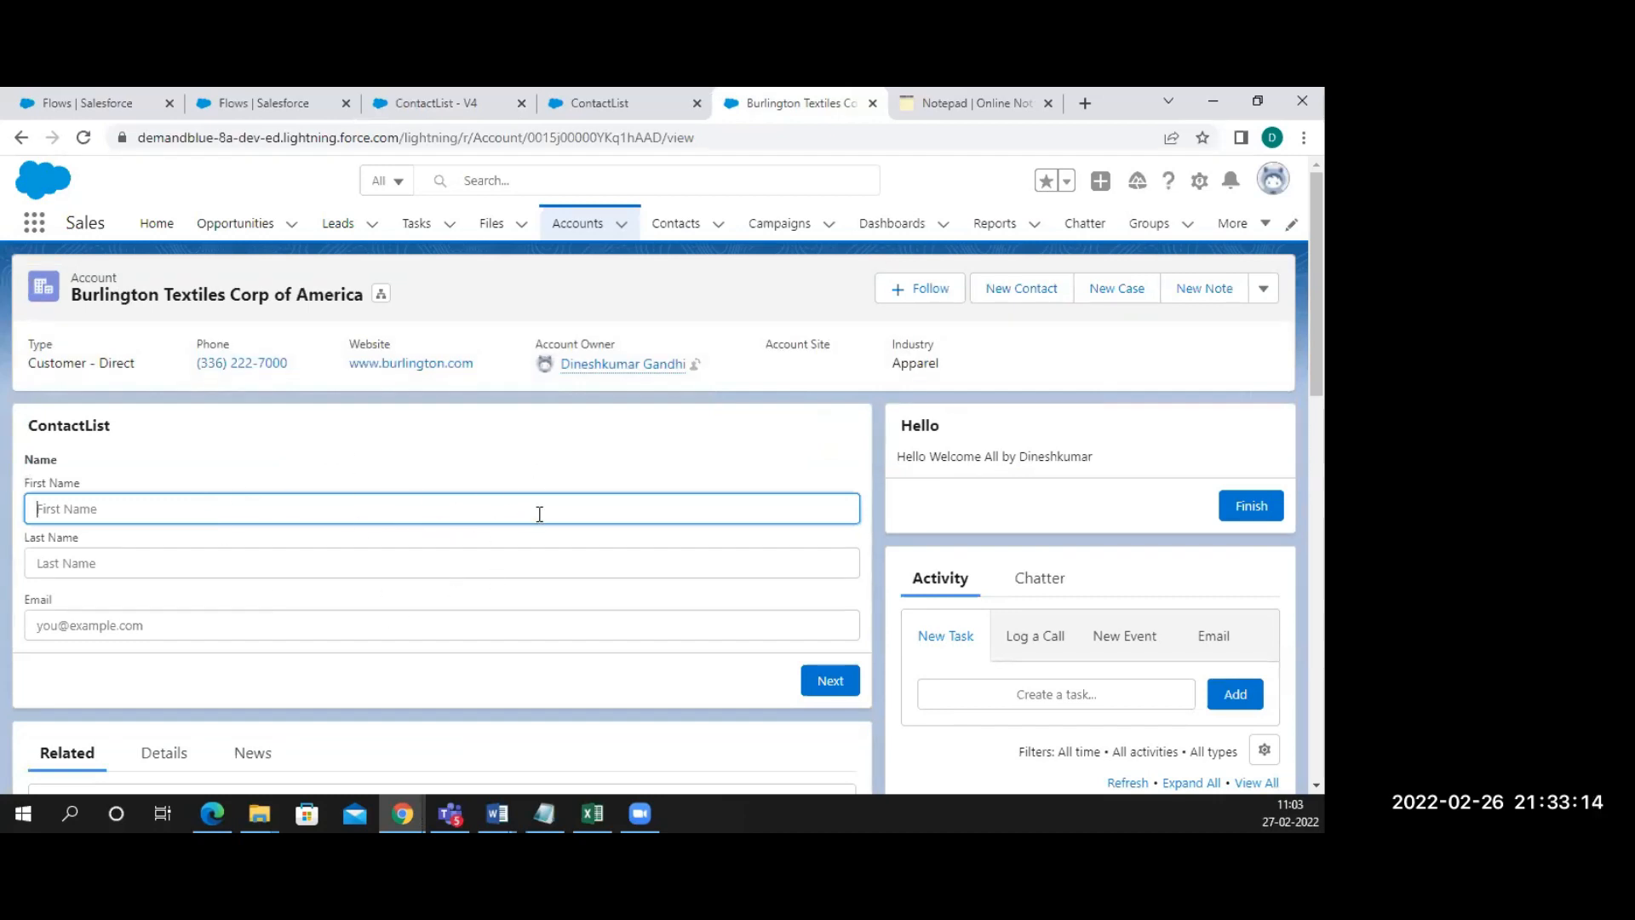
click(1200, 182)
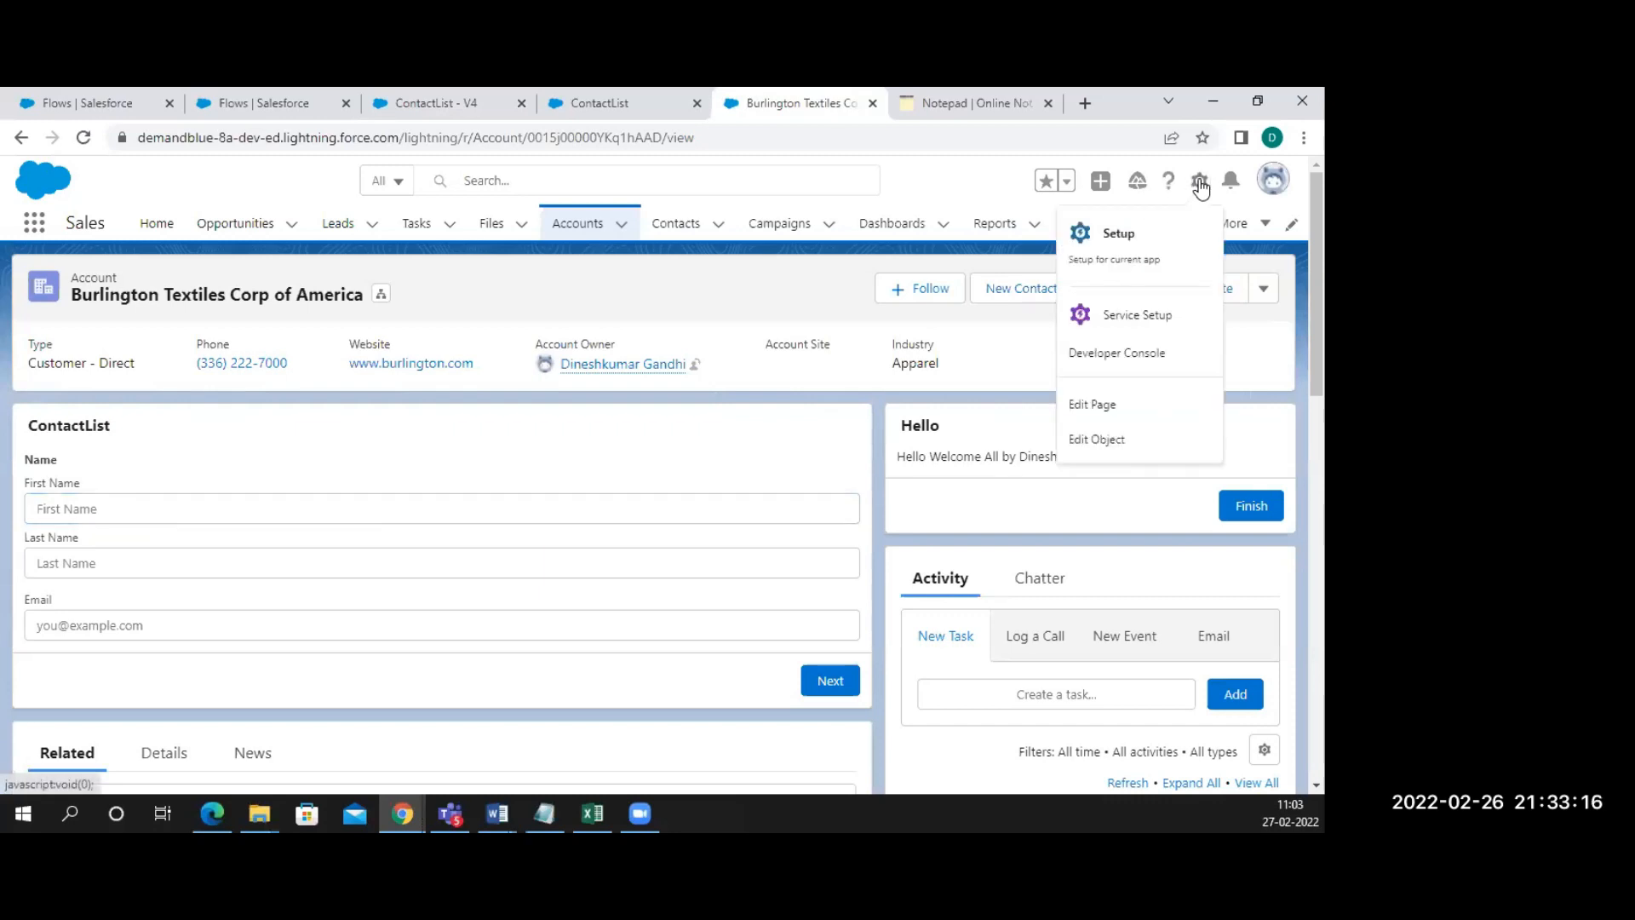
click(1106, 411)
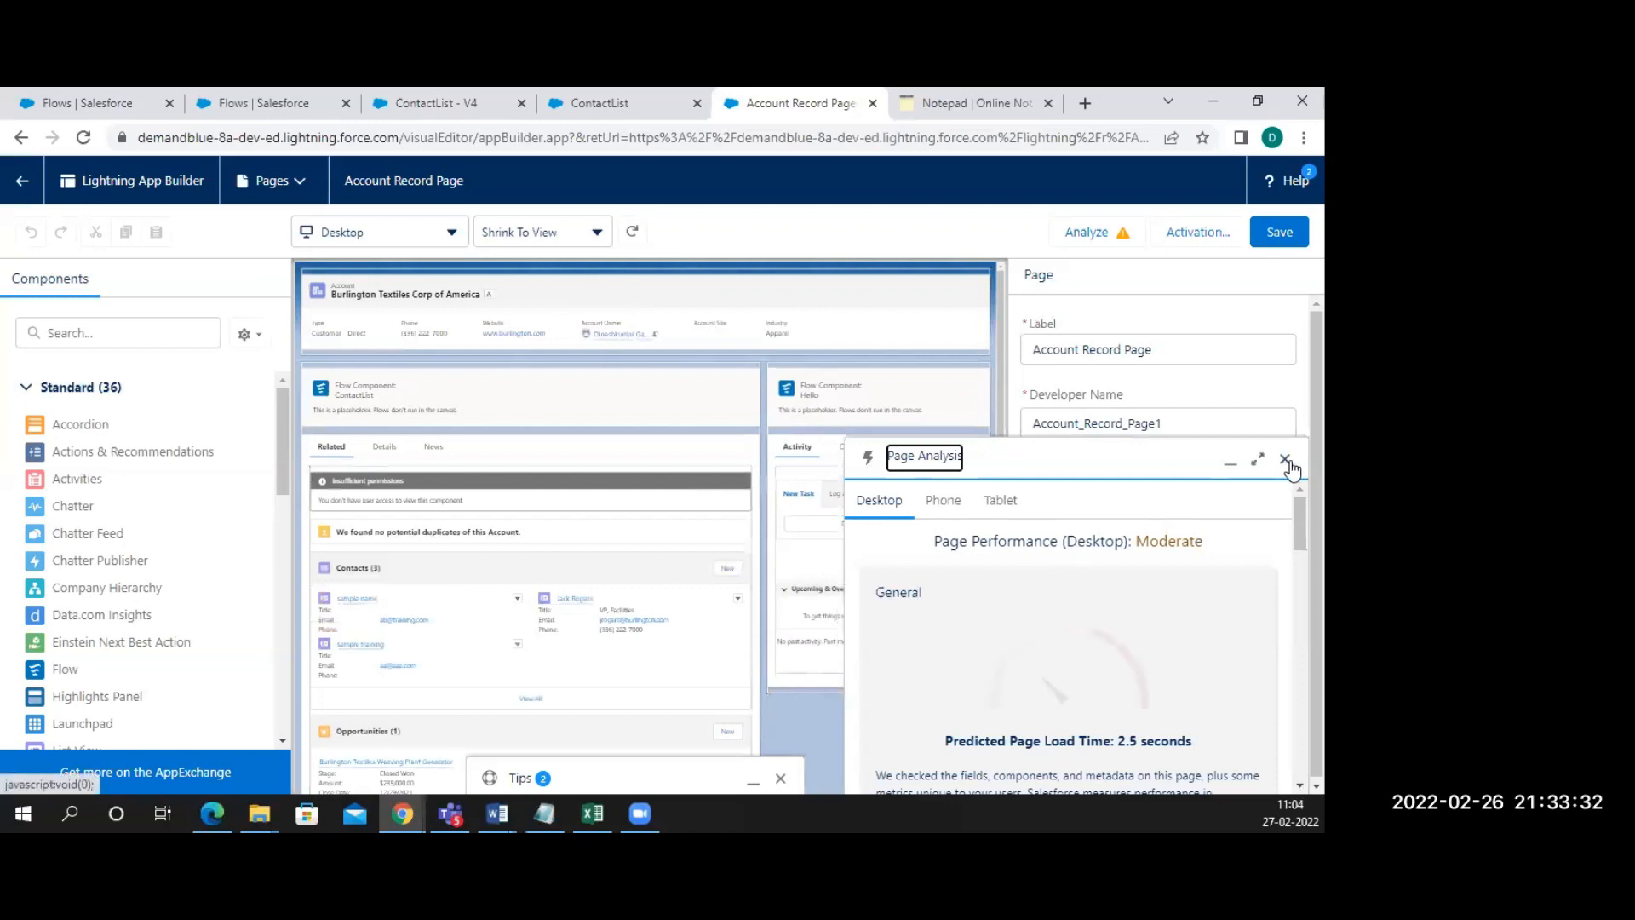
Close Page Analysis, review the ContactList component's recordId setting, and return to the account page
click(1283, 464)
click(1284, 777)
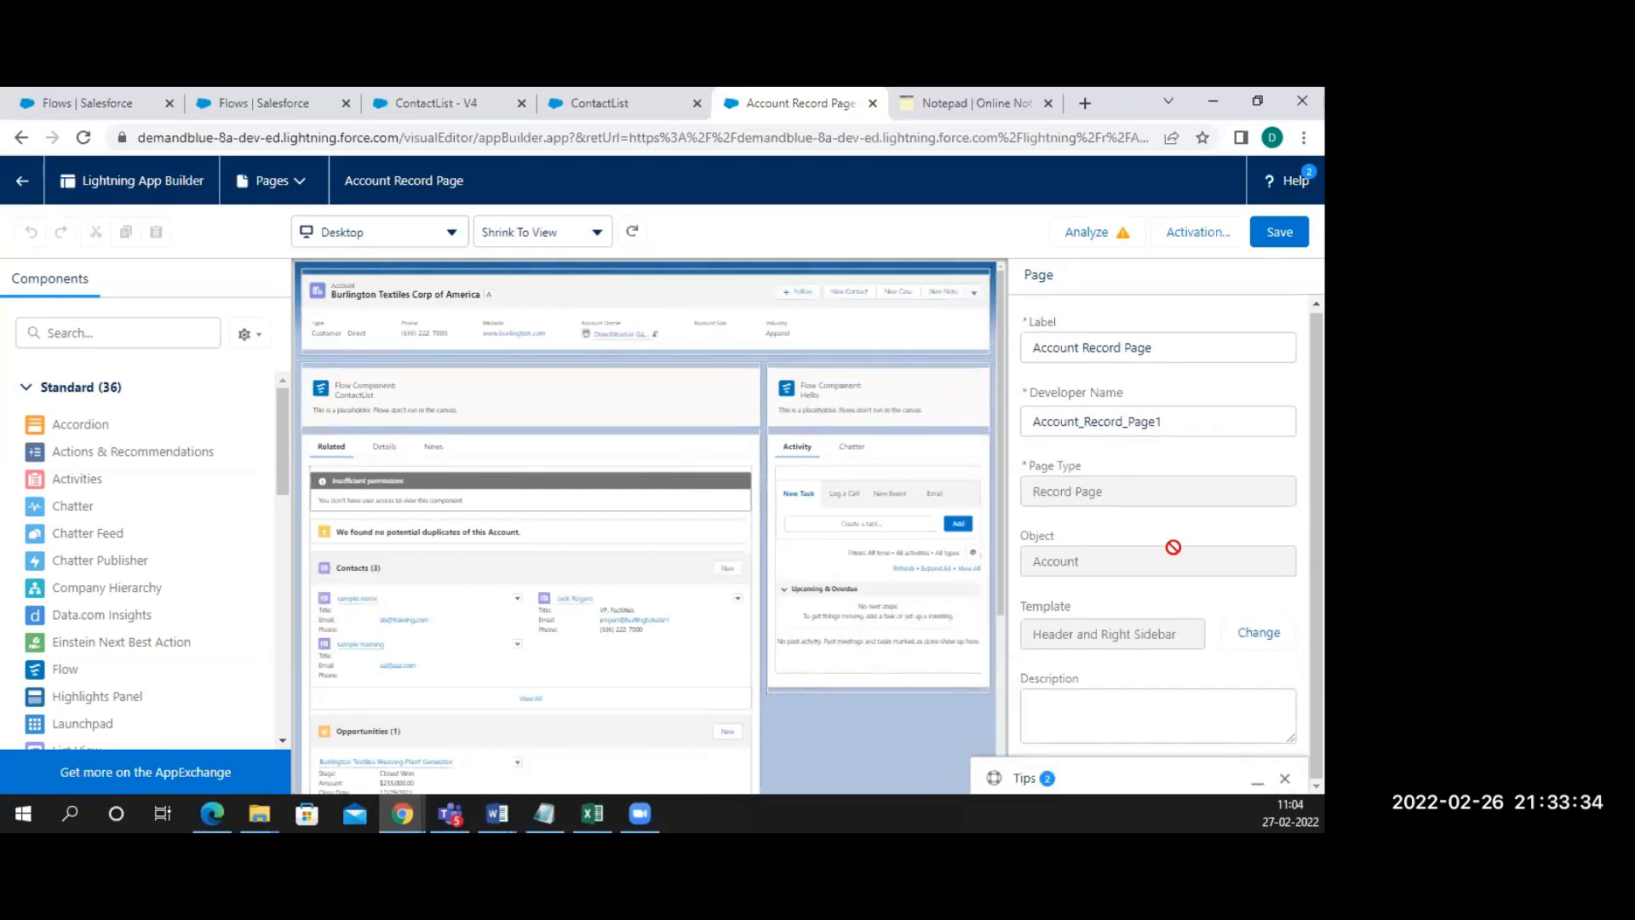
click(516, 404)
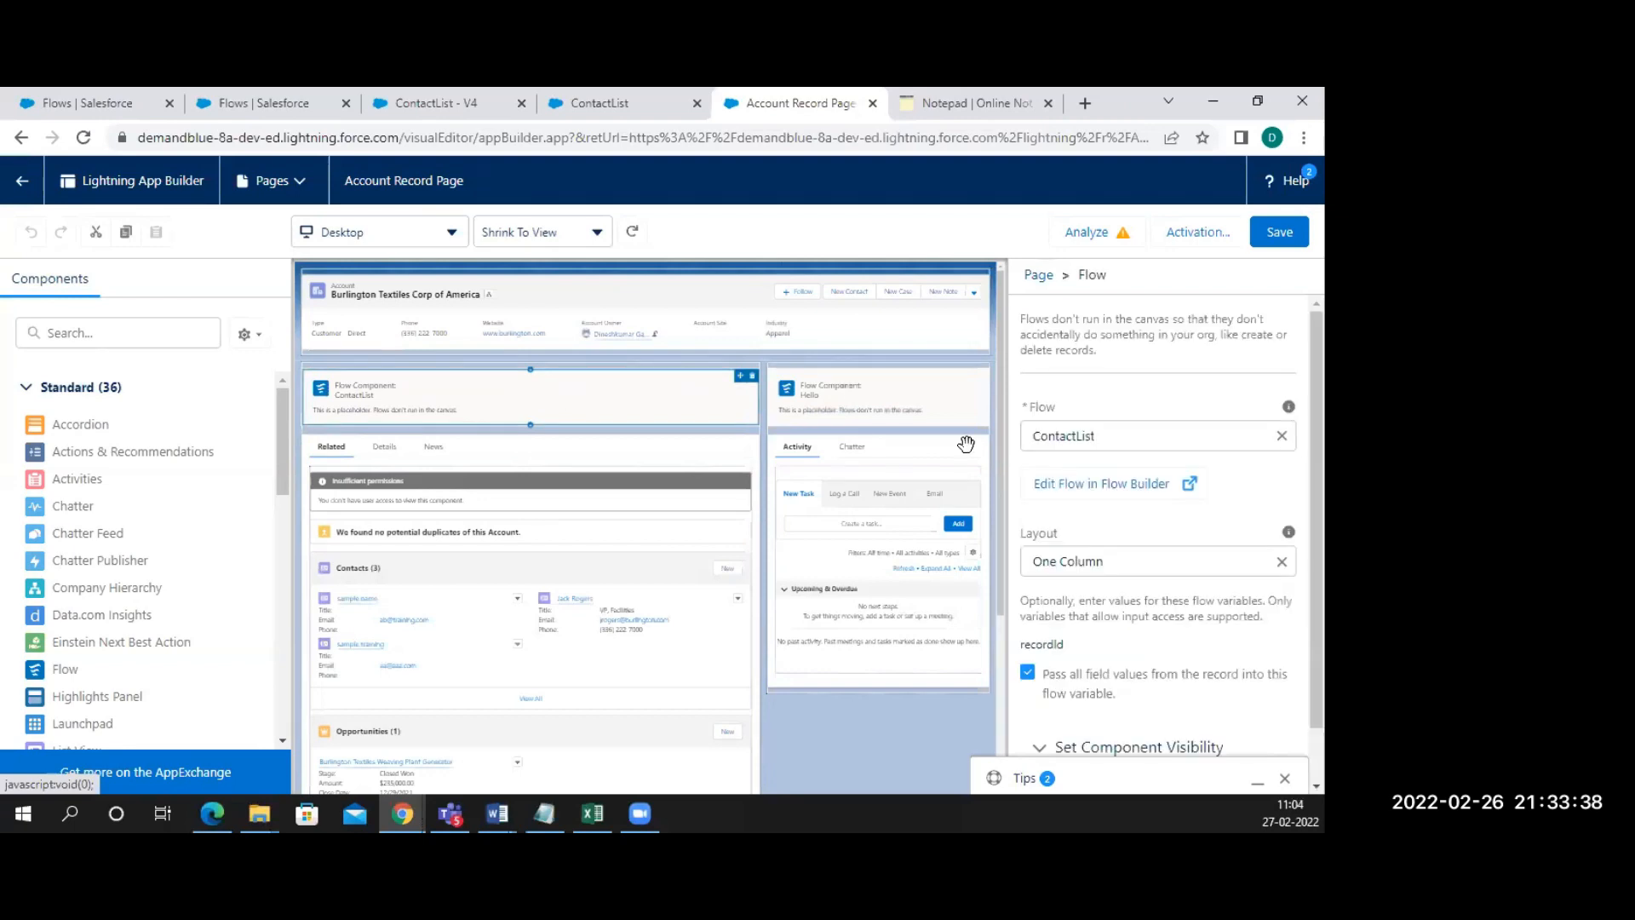
scroll(1146, 565, down, 1)
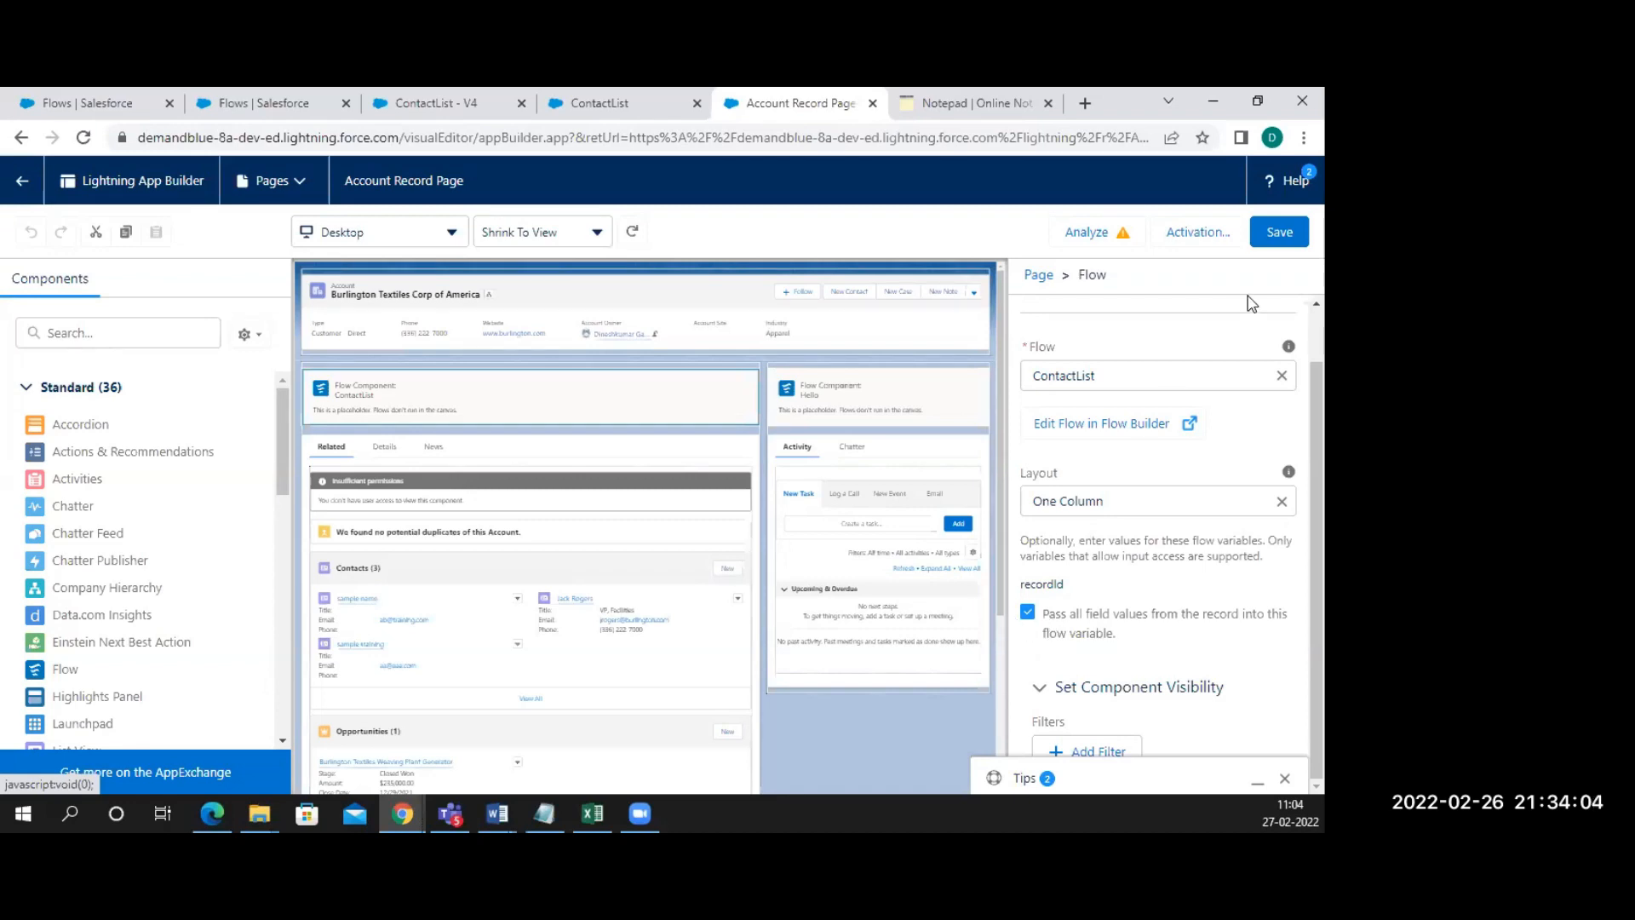
click(25, 180)
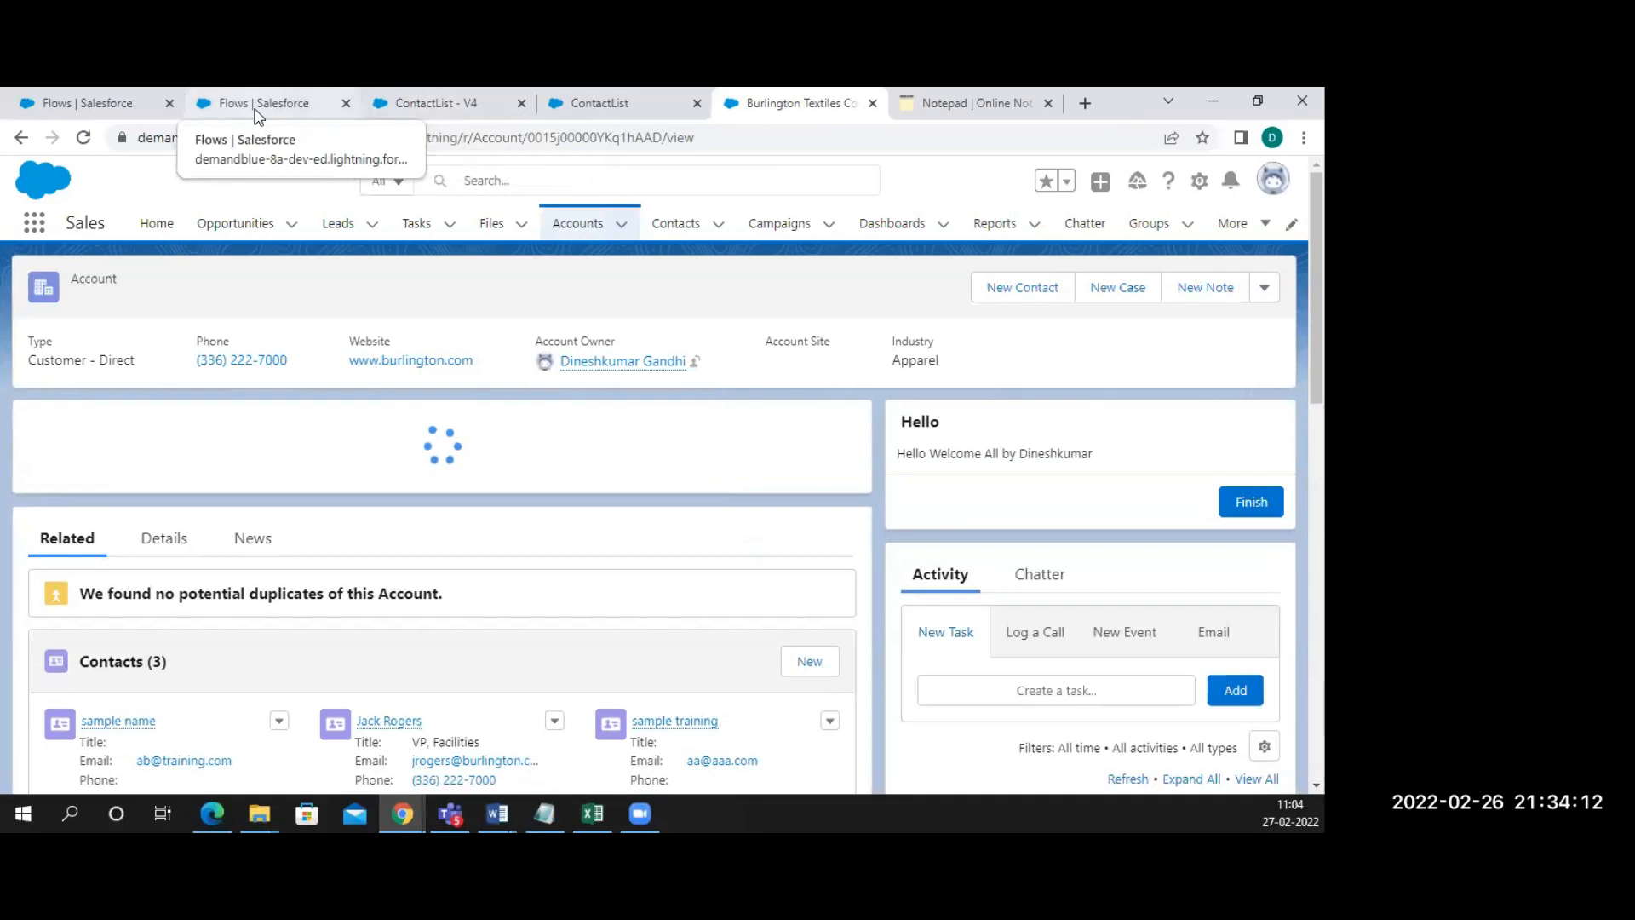
In the ContactList - V4 flow, review the recordId variable's API name and return to the resource list
click(256, 108)
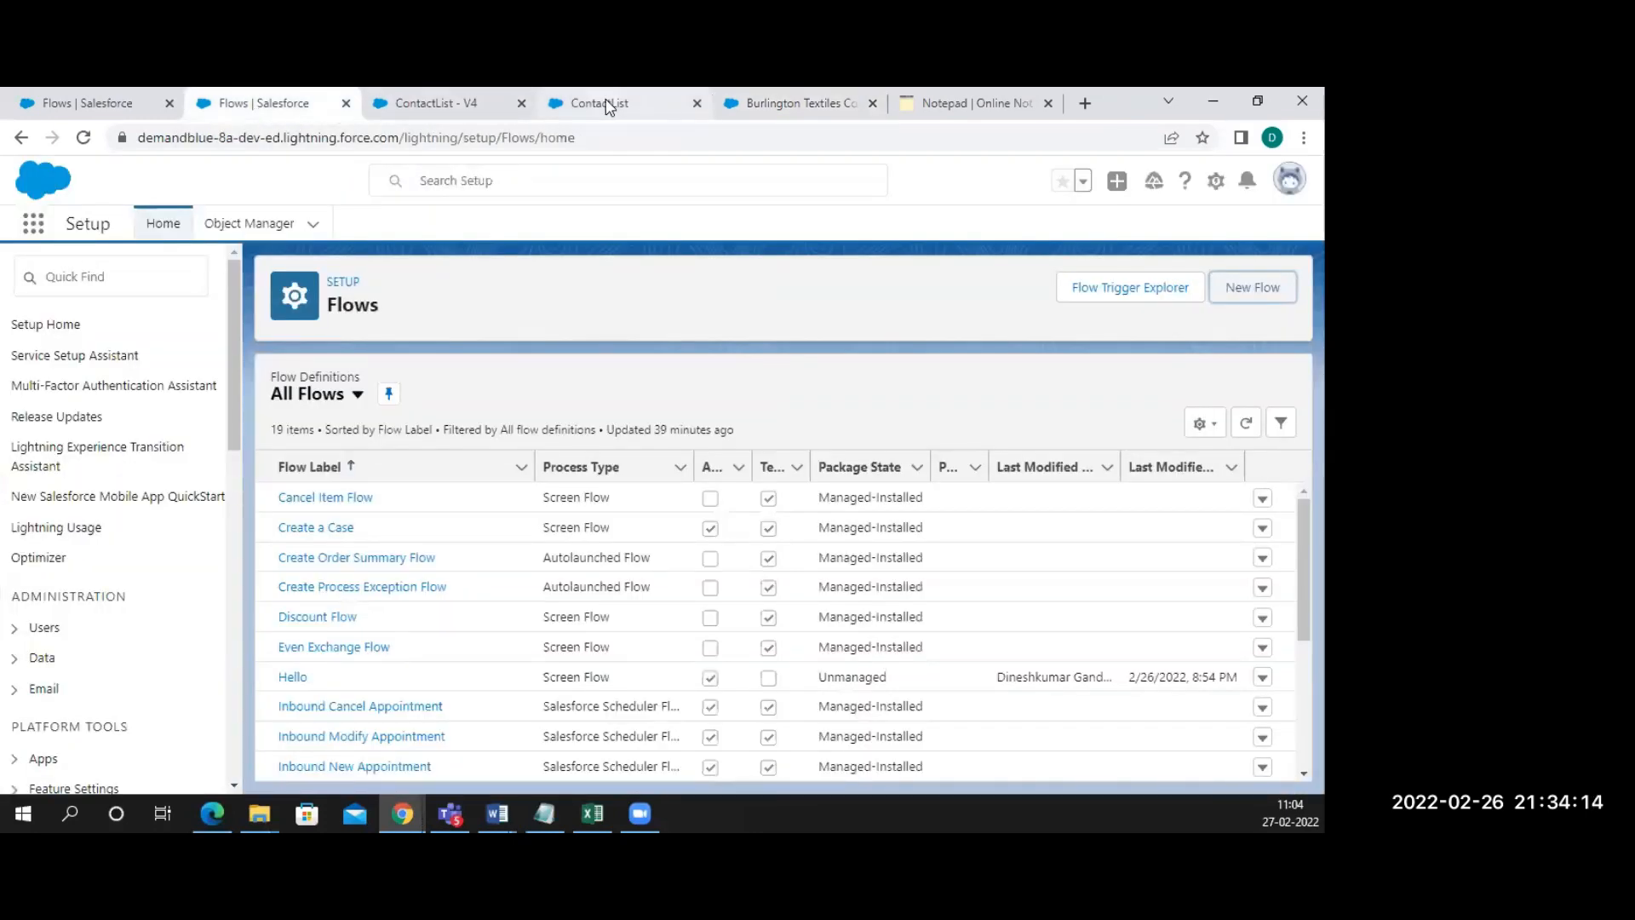
click(601, 105)
click(461, 110)
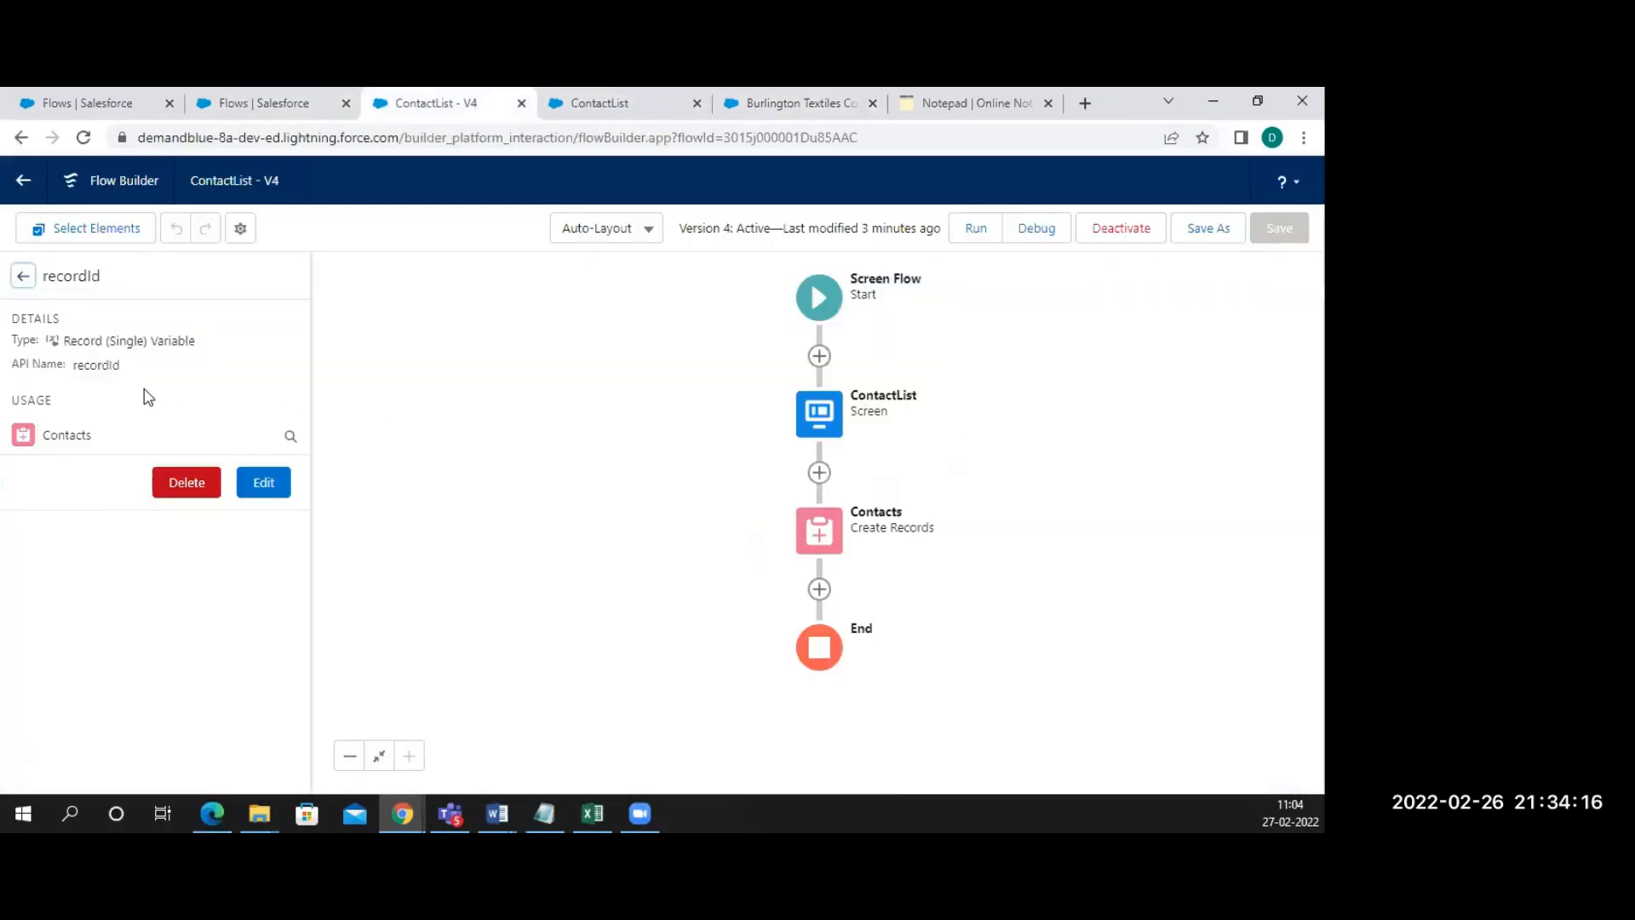
double_click(75, 364)
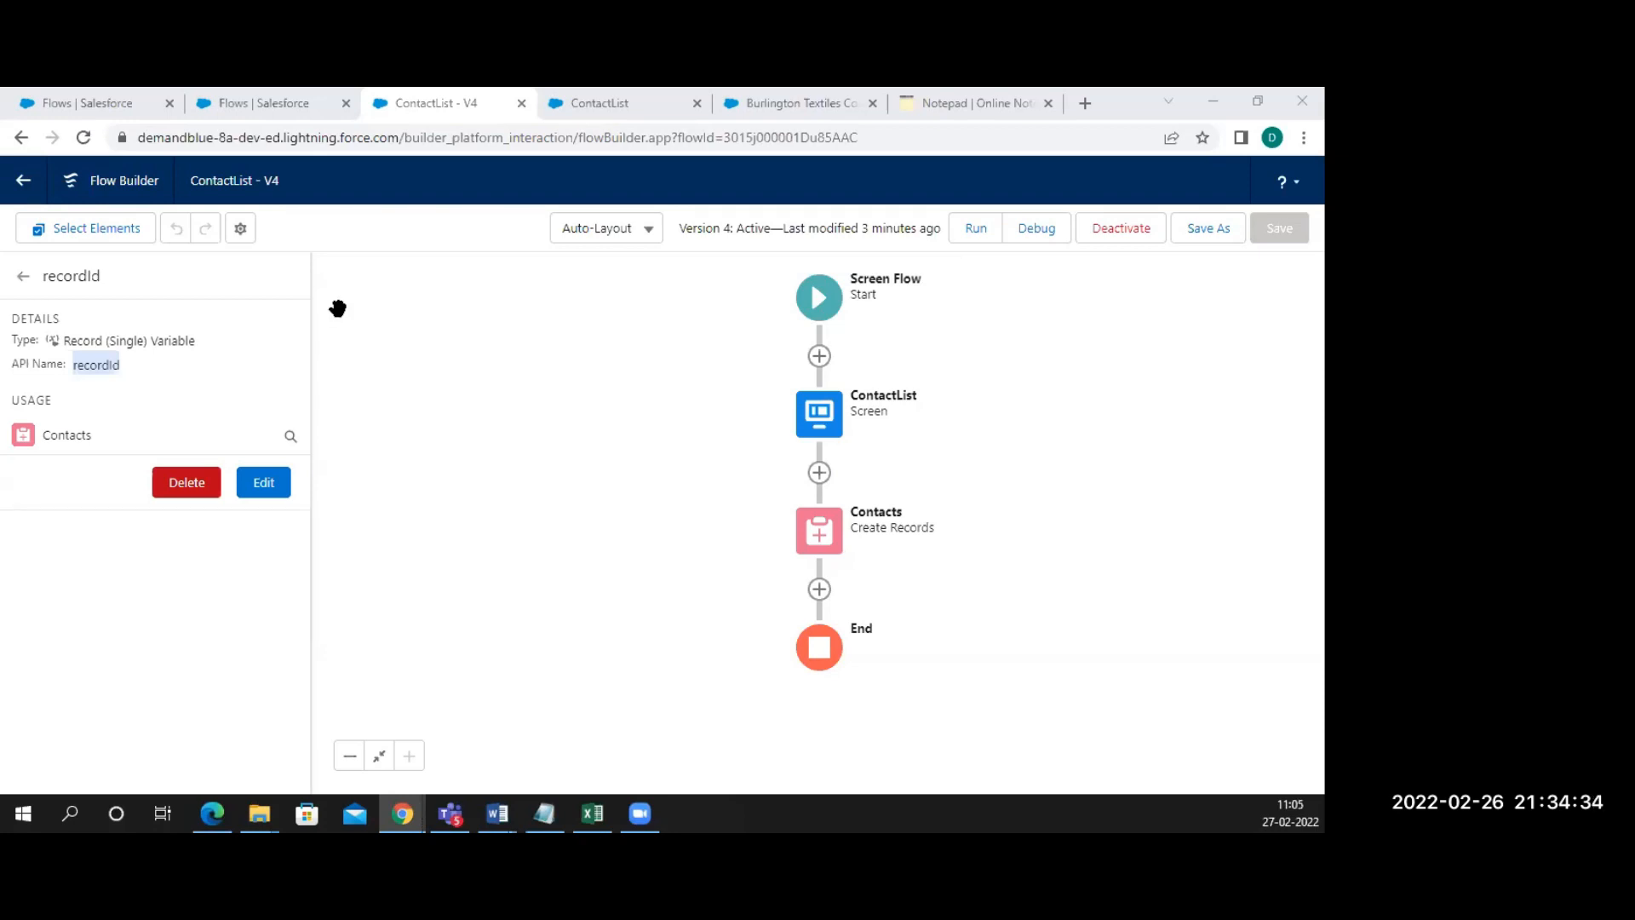
click(21, 277)
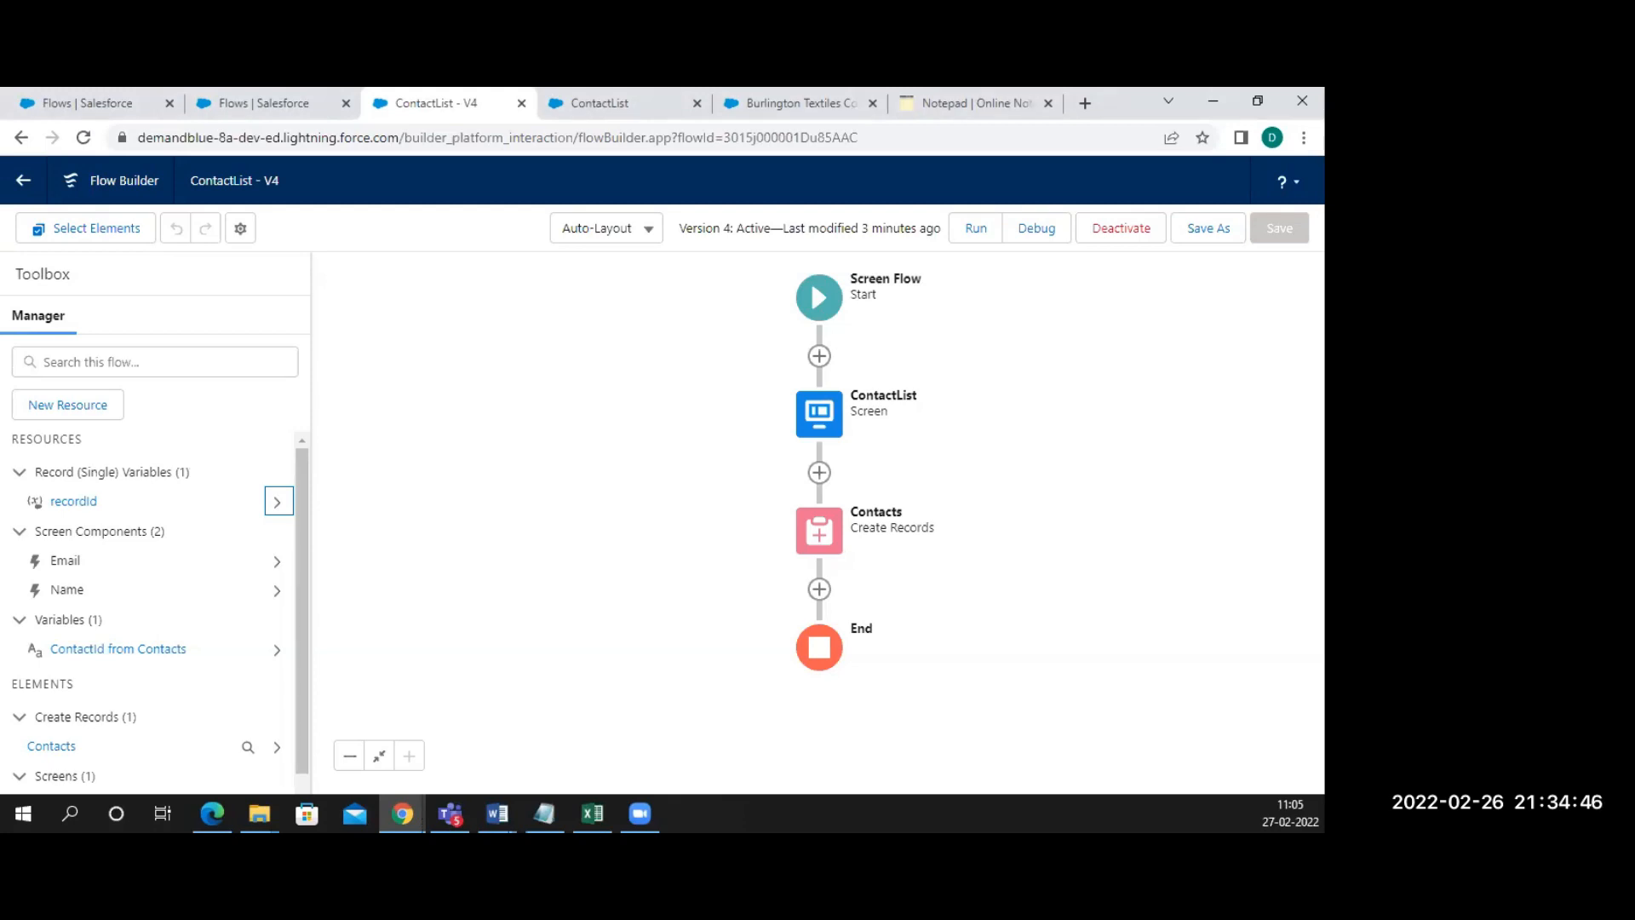
key(alt+Tab)
key(alt+Tab)
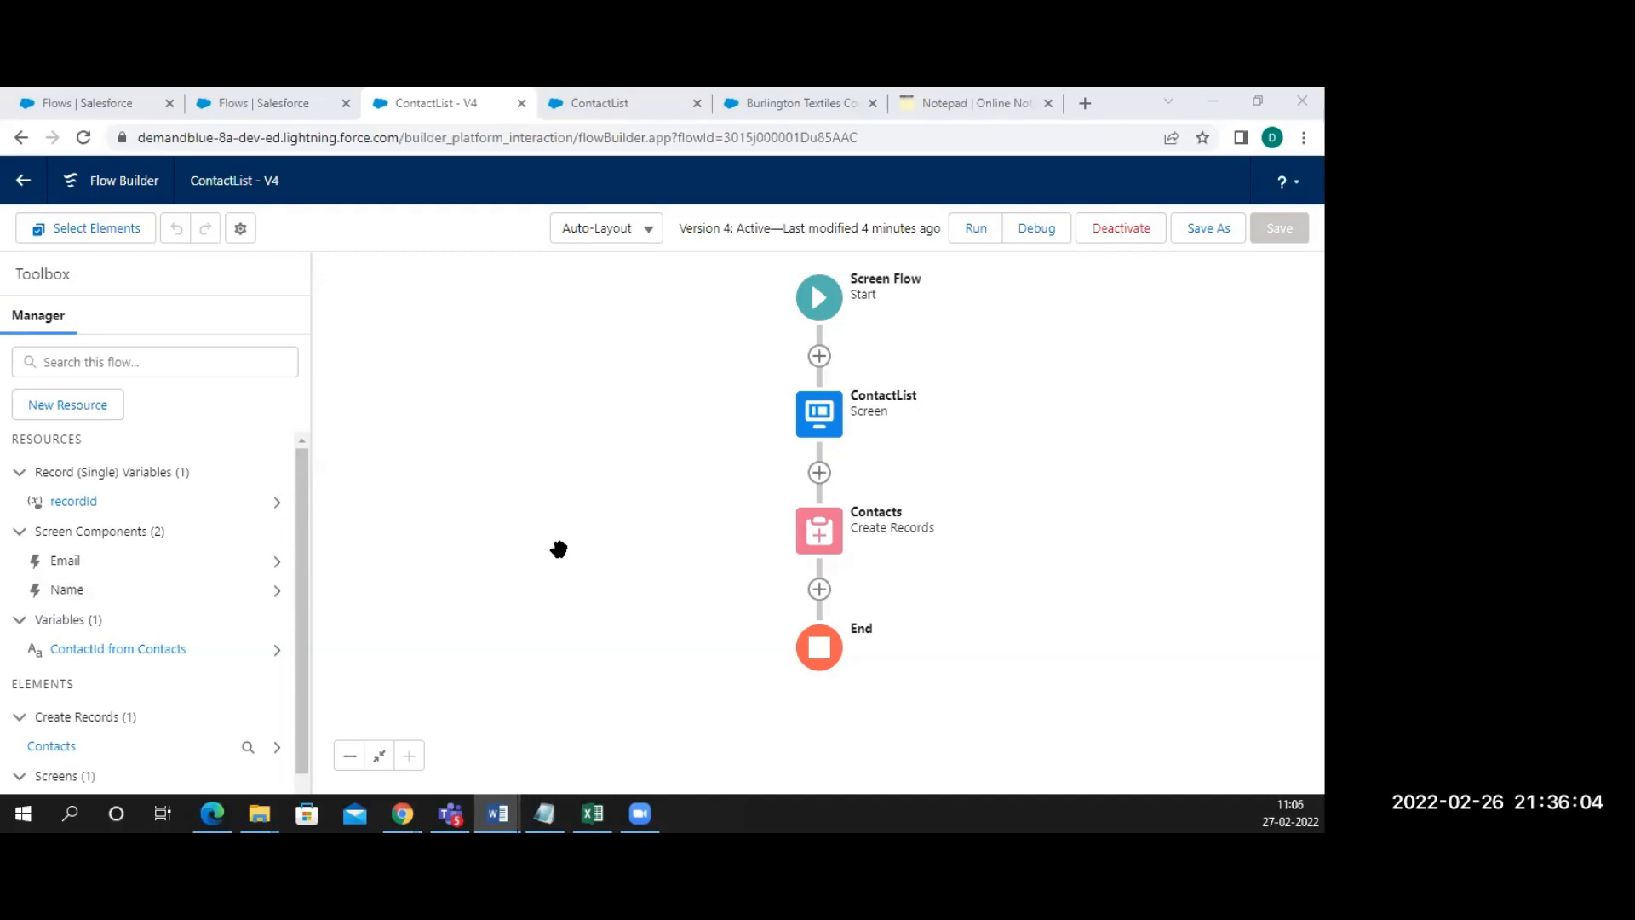
Review the ContactList screen's Name and Email inputs, closing the editor without changes
click(816, 414)
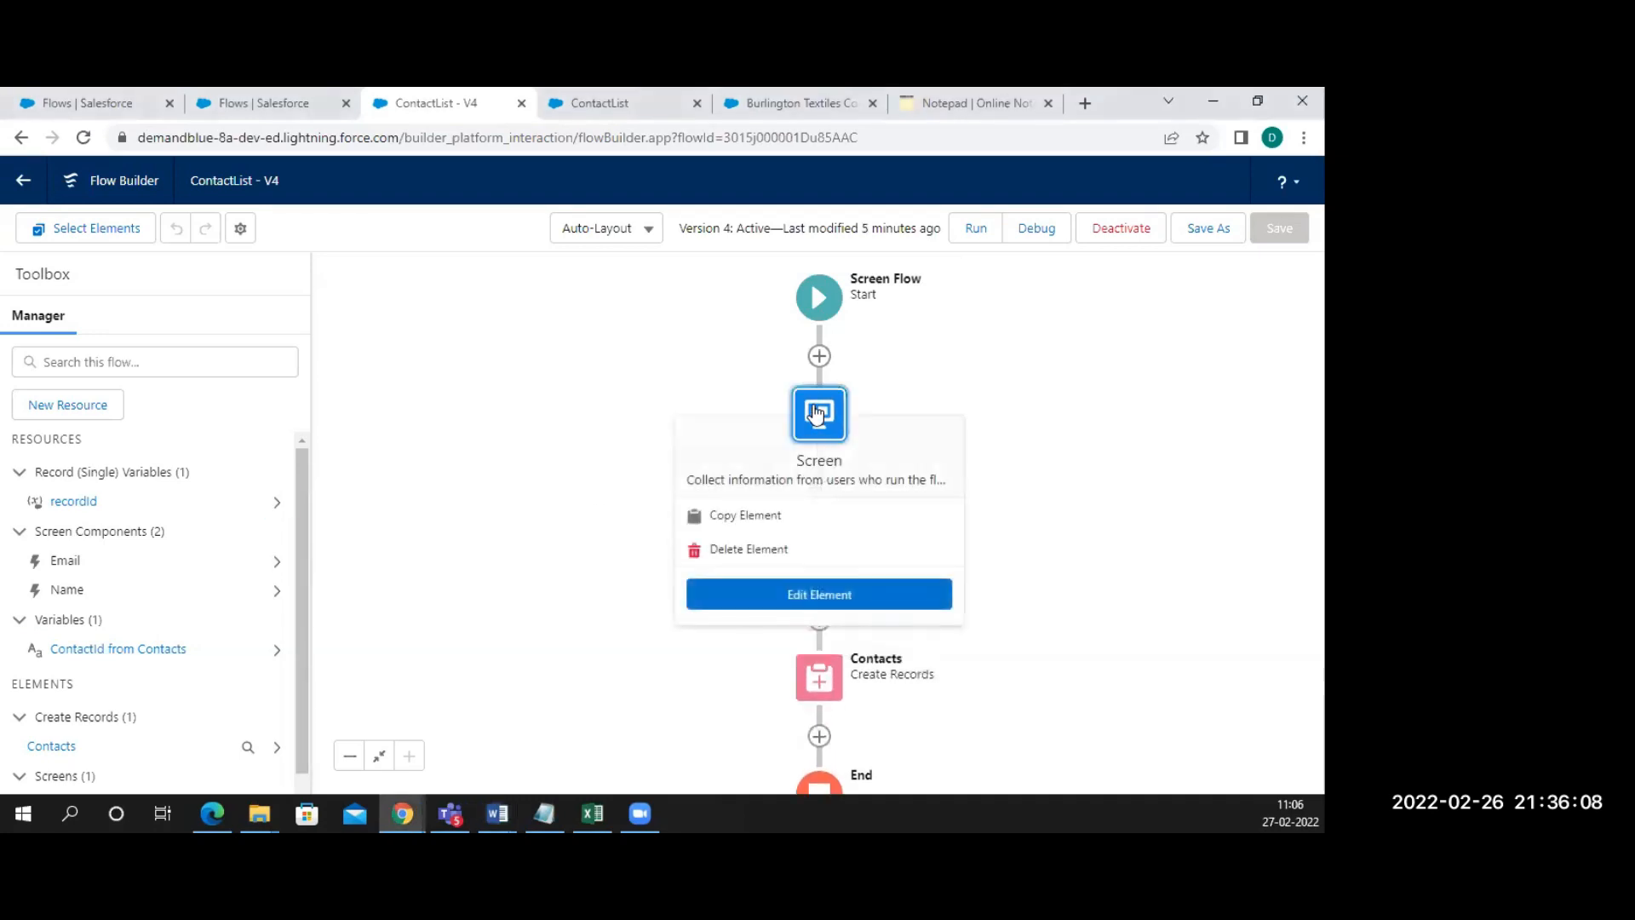
click(803, 600)
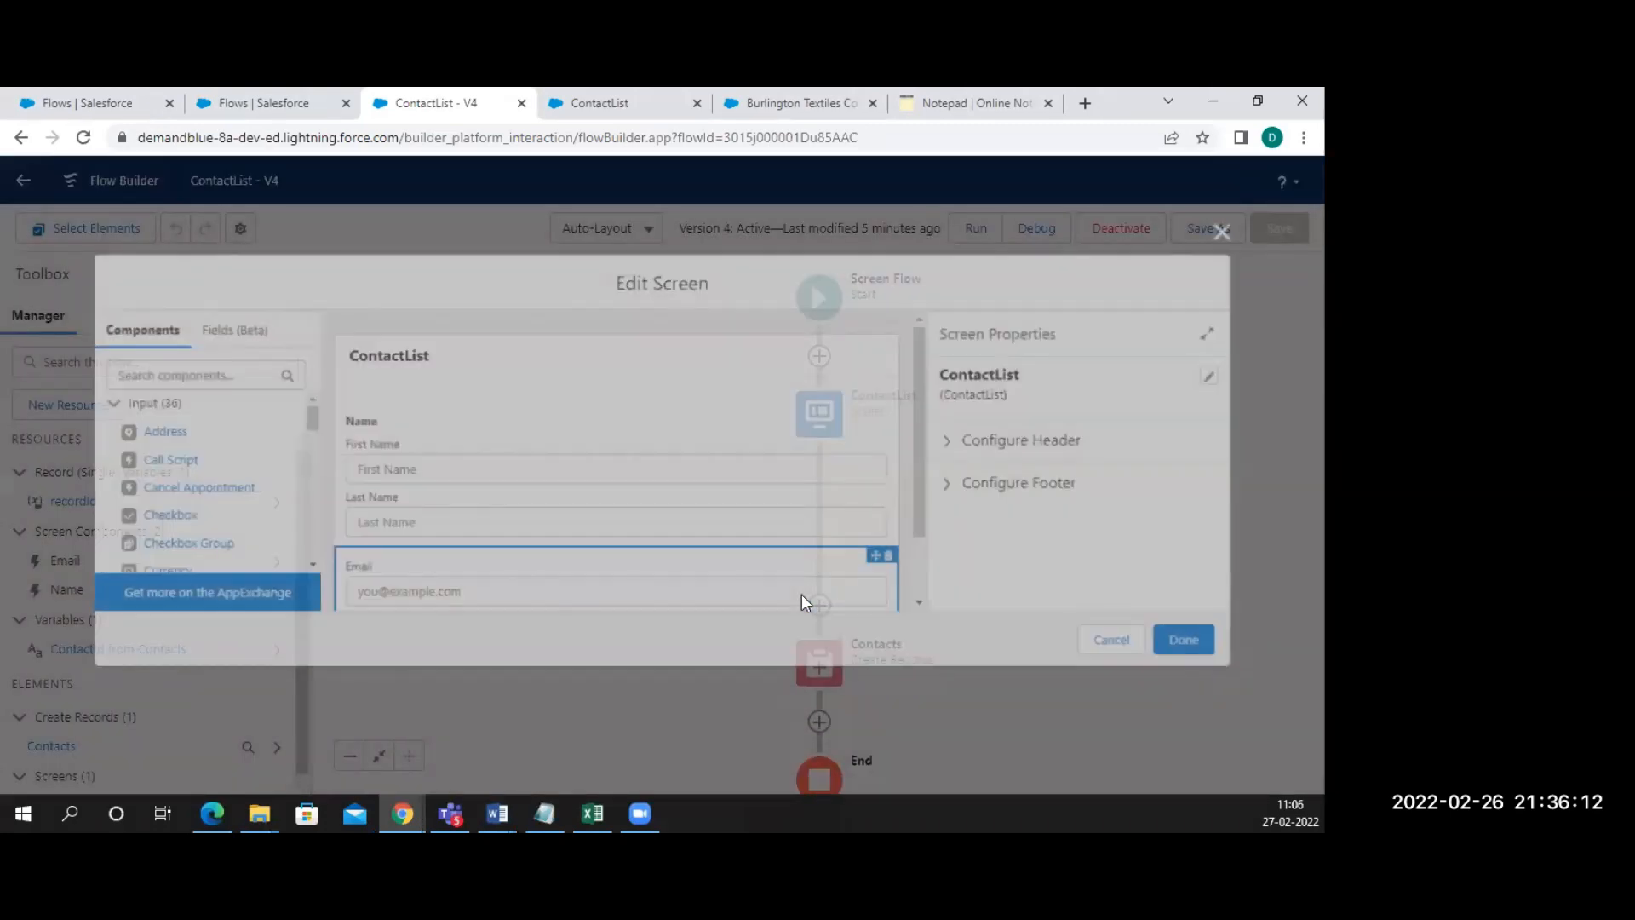
scroll(661, 505, down, 1)
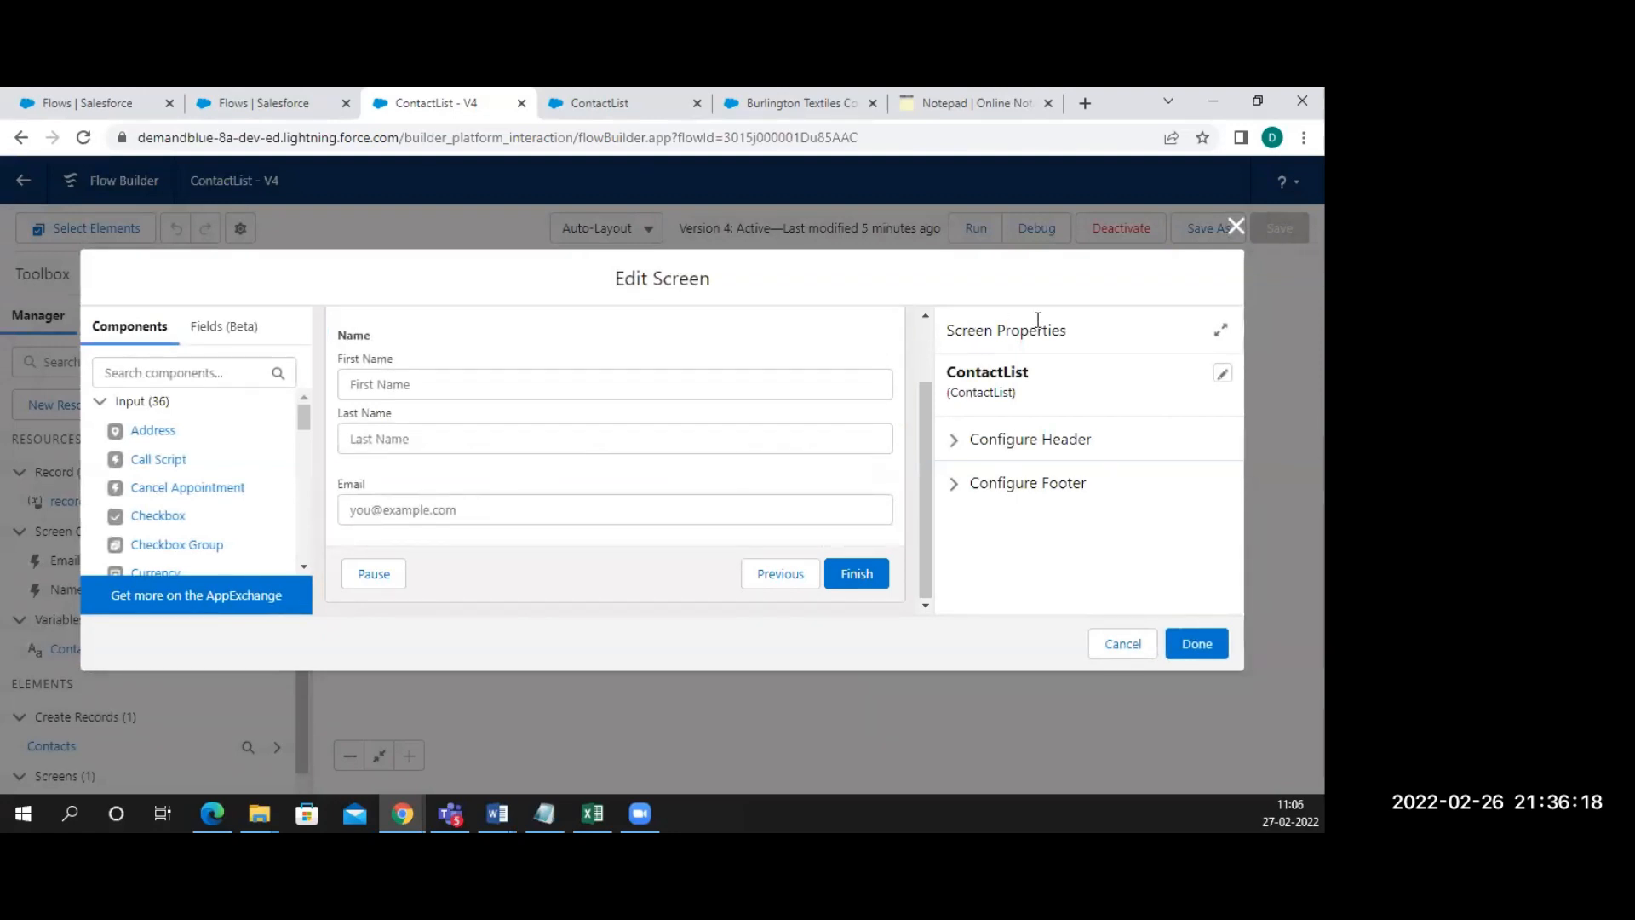
click(1236, 225)
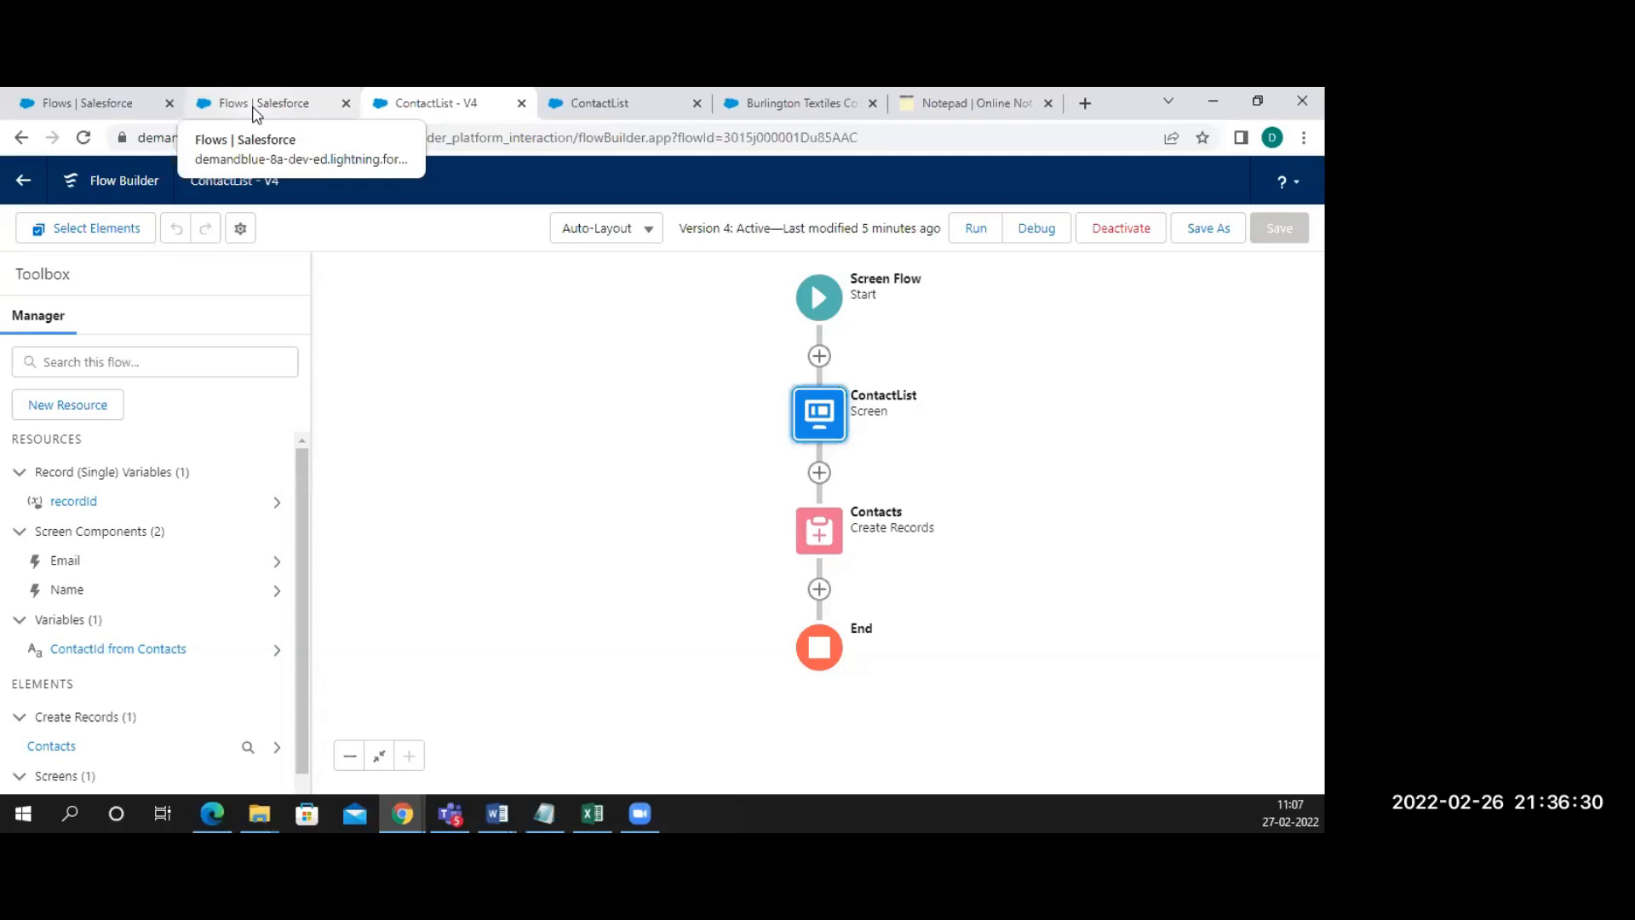
click(440, 356)
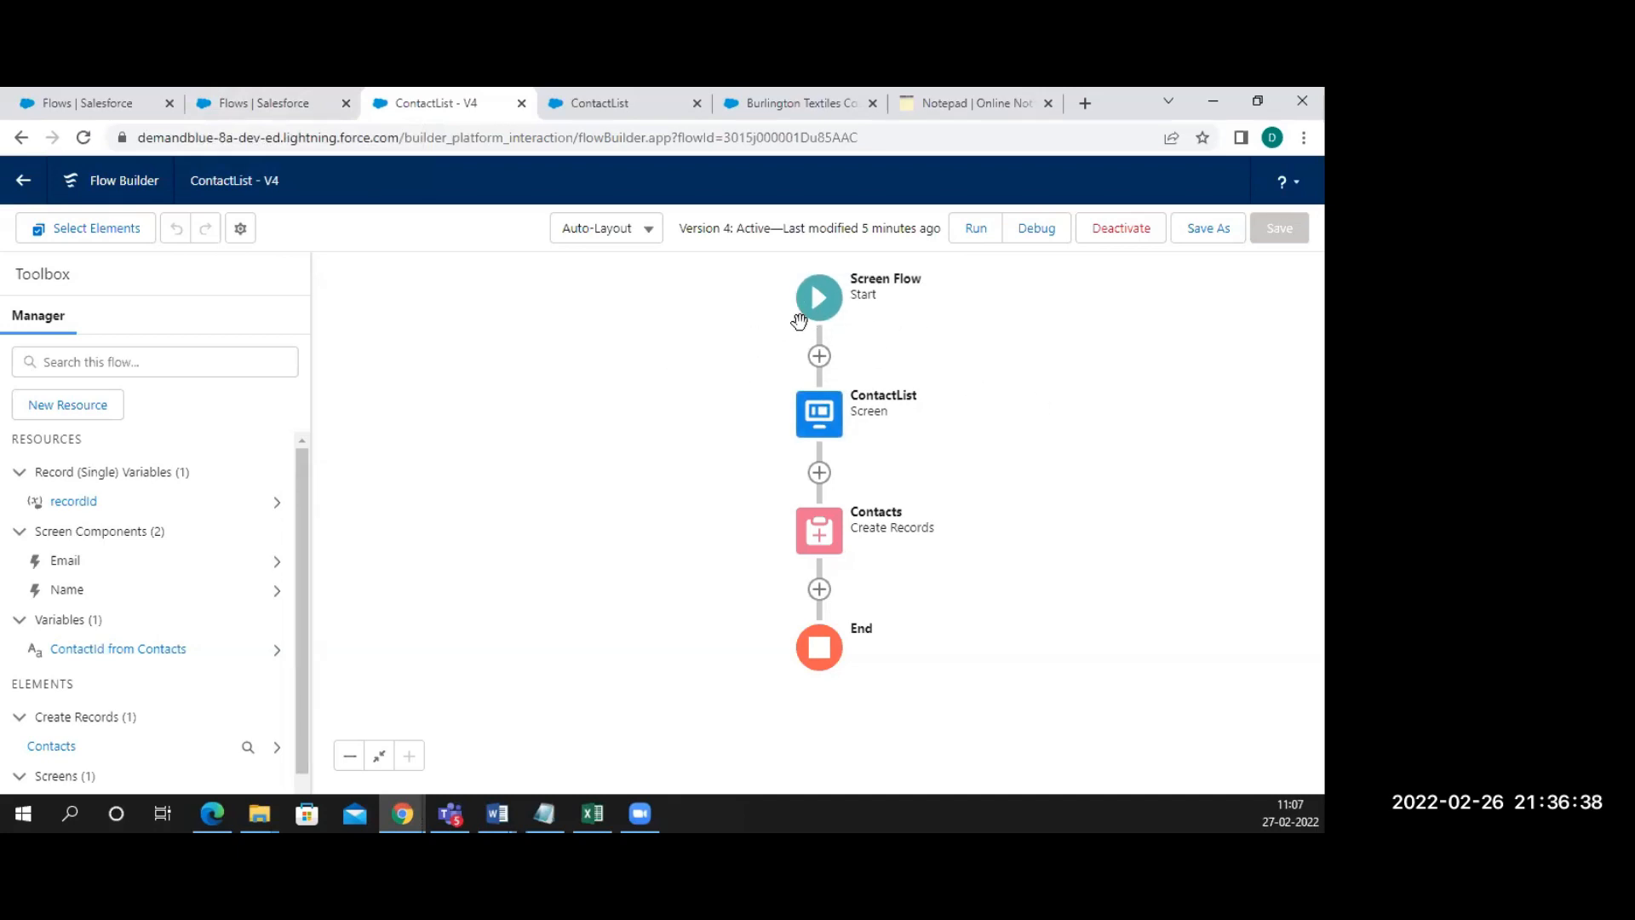
click(828, 420)
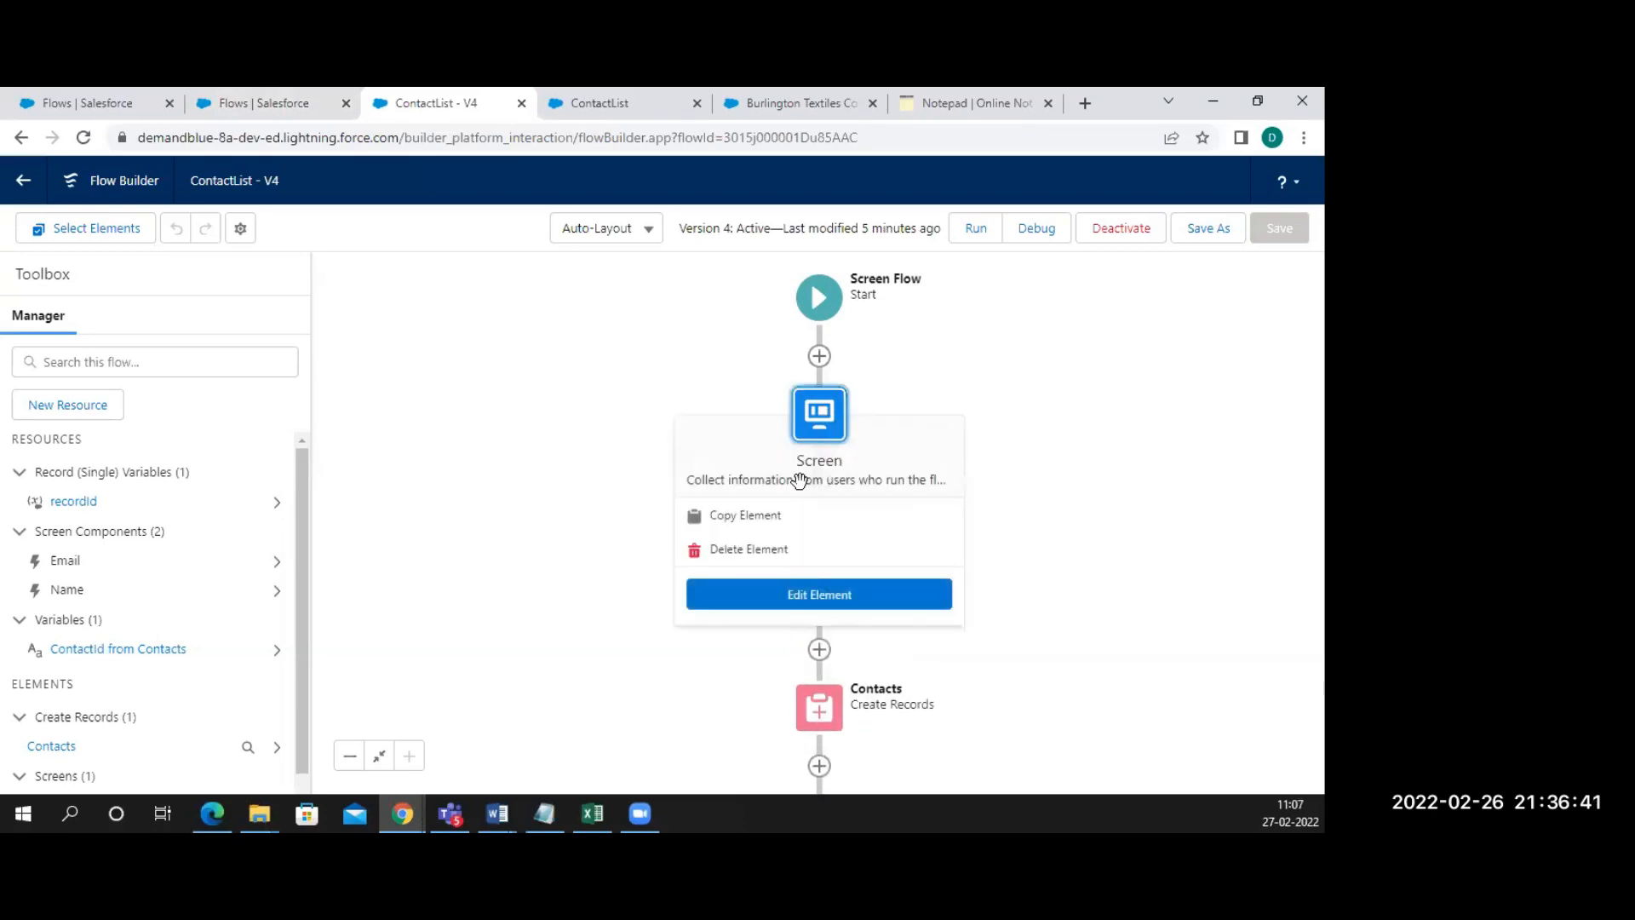
click(785, 590)
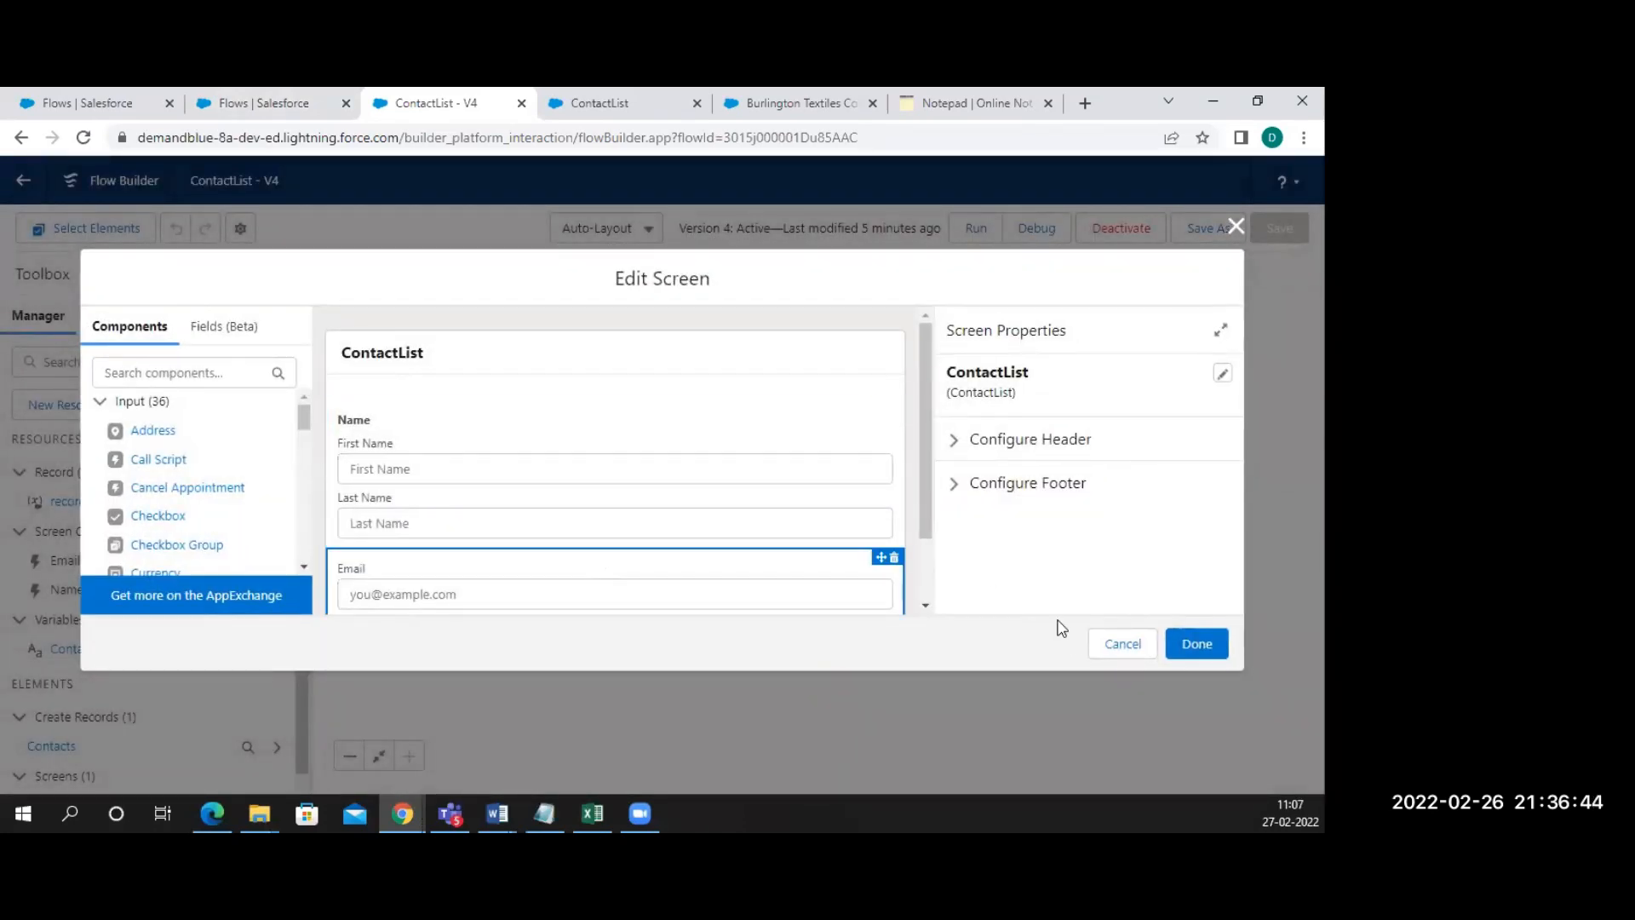
click(1111, 649)
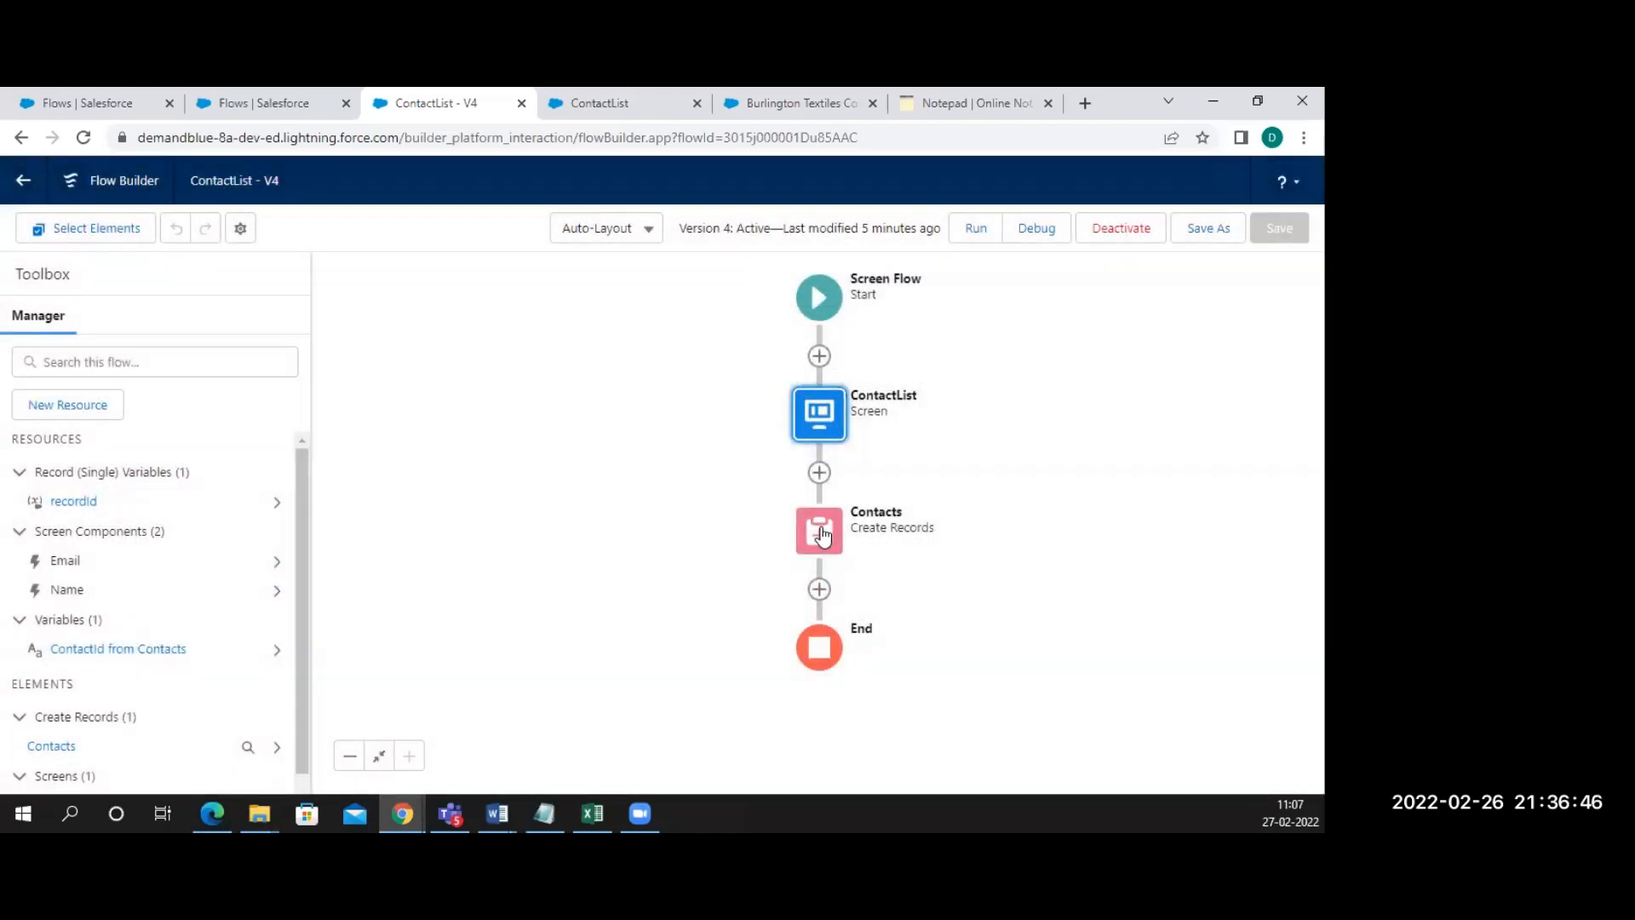
Confirm the Contacts create-records step maps AccountId from recordId, closing it unchanged
click(816, 544)
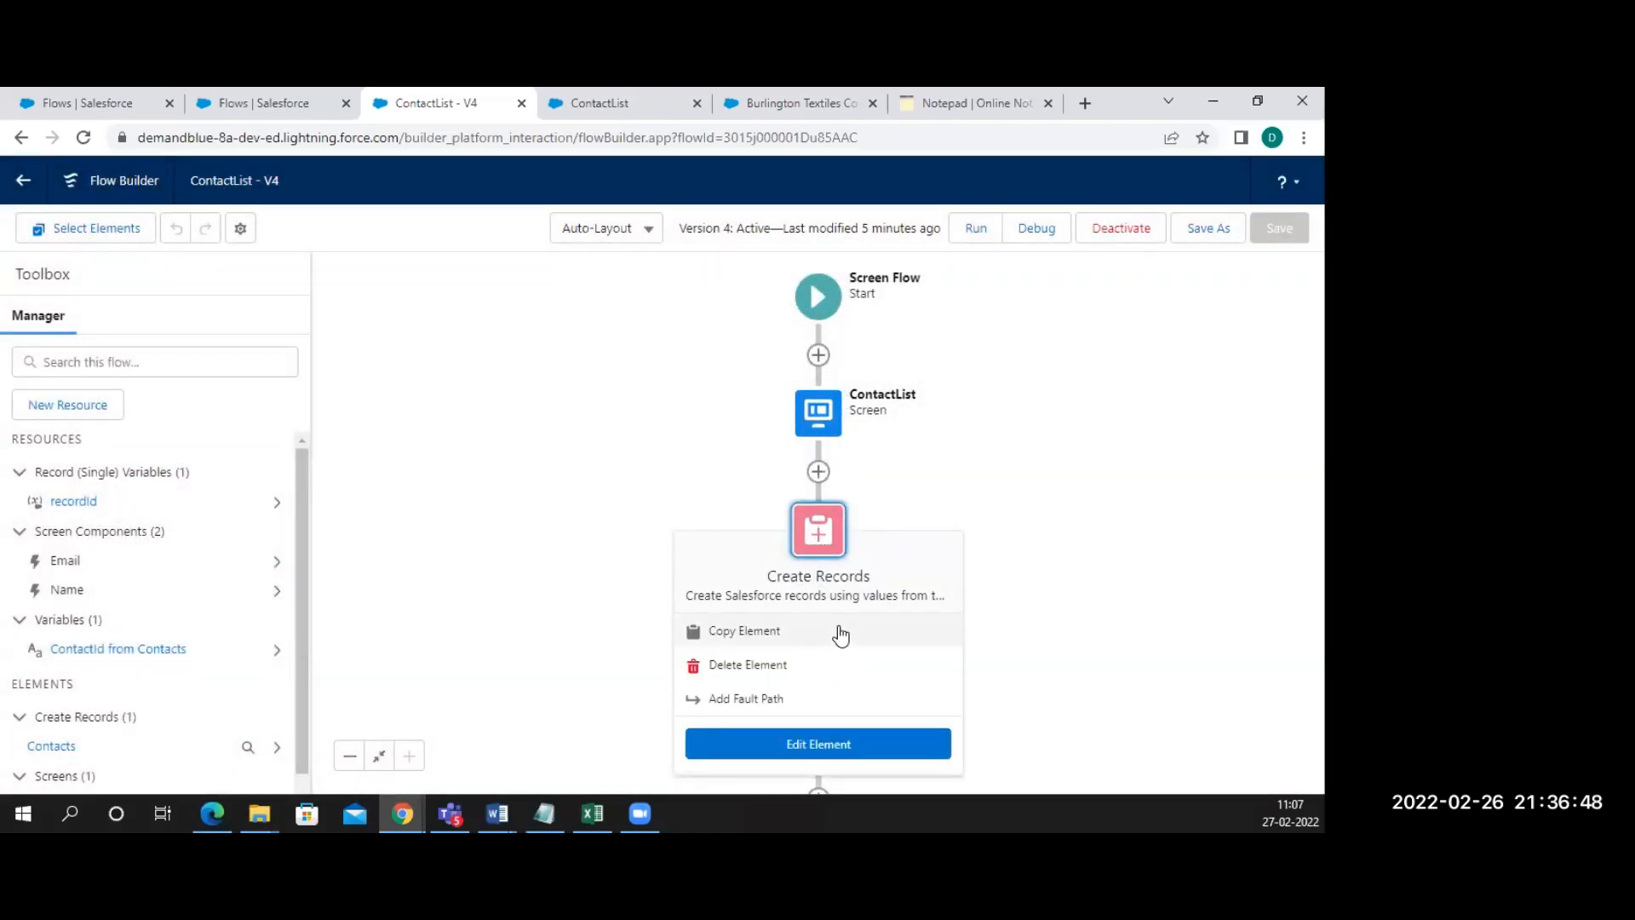
click(811, 747)
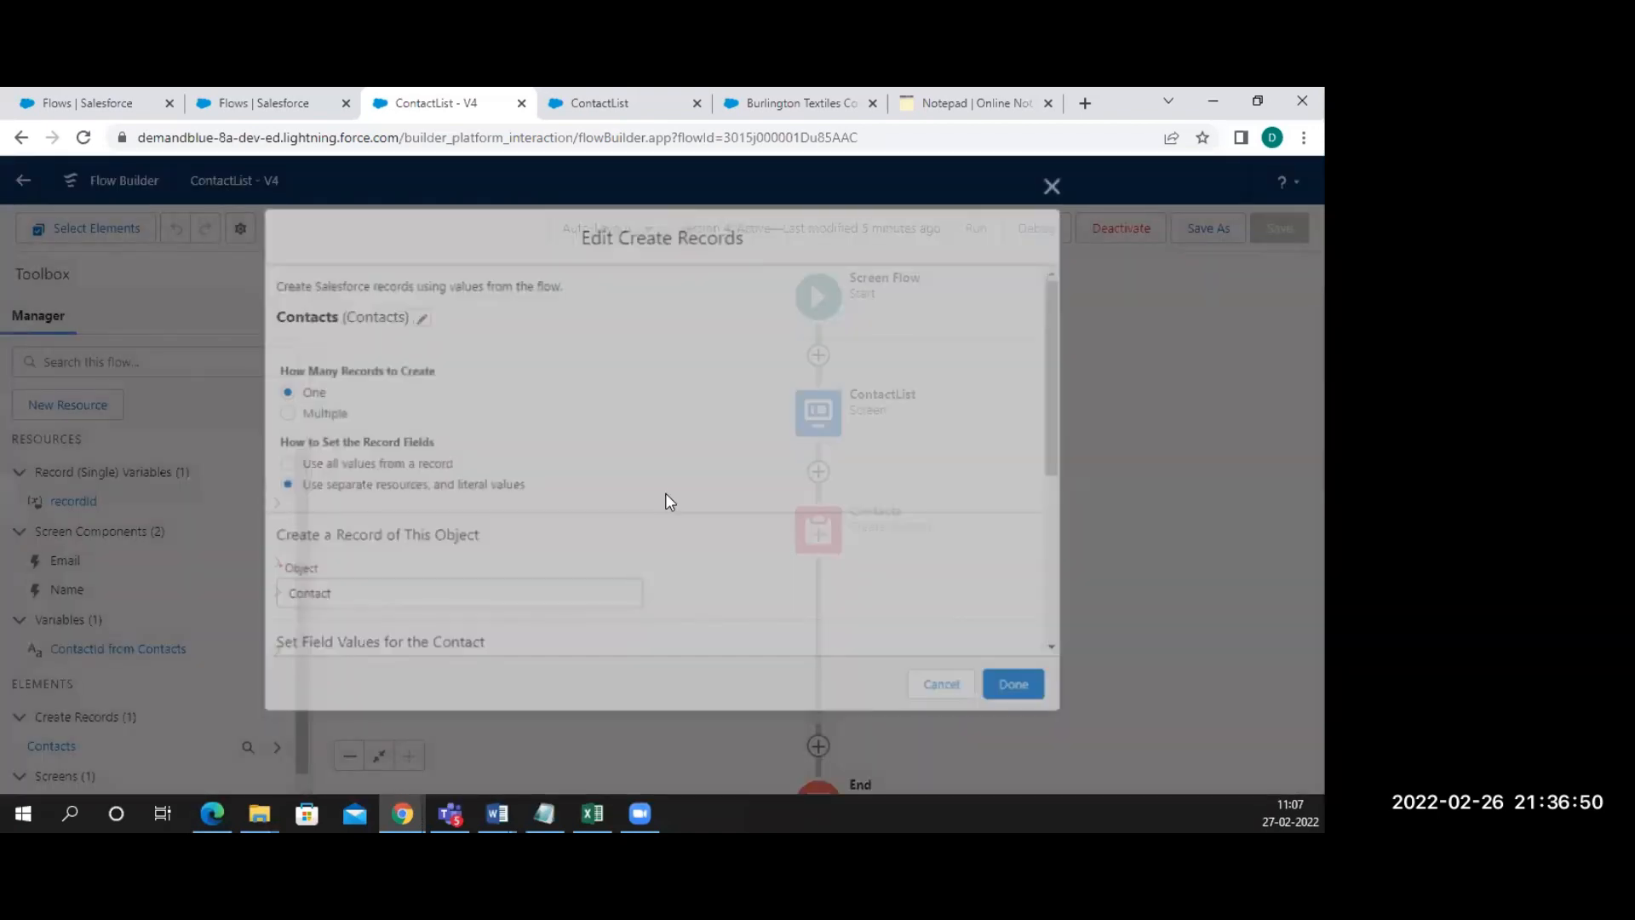
scroll(500, 431, down, 4)
scroll(500, 431, up, 4)
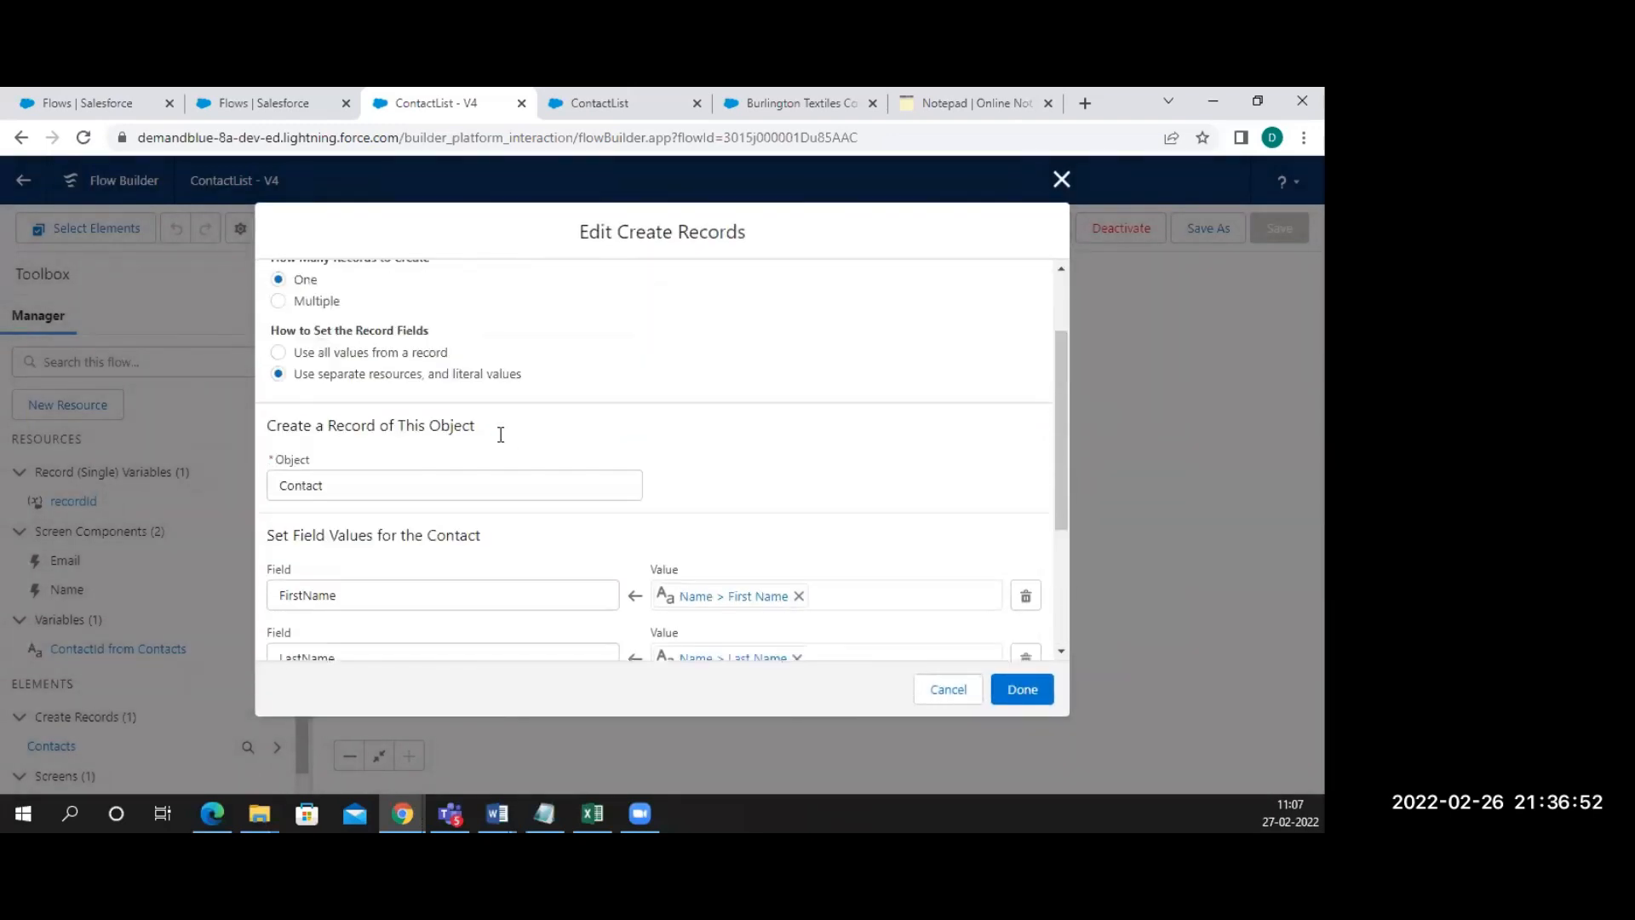
scroll(489, 466, down, 4)
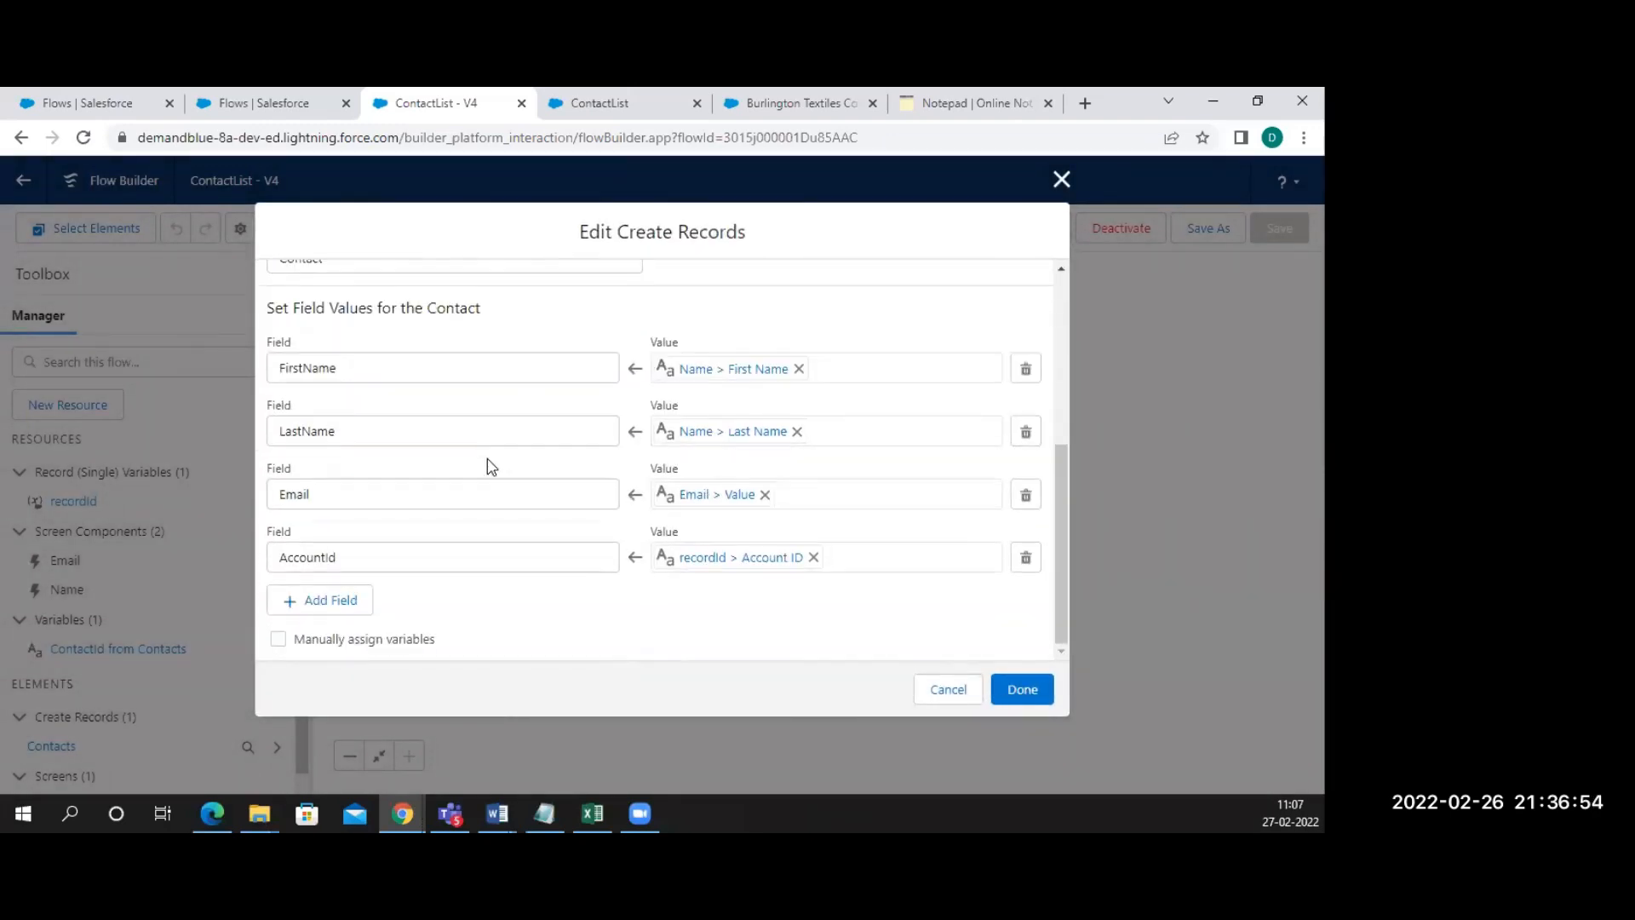
click(469, 555)
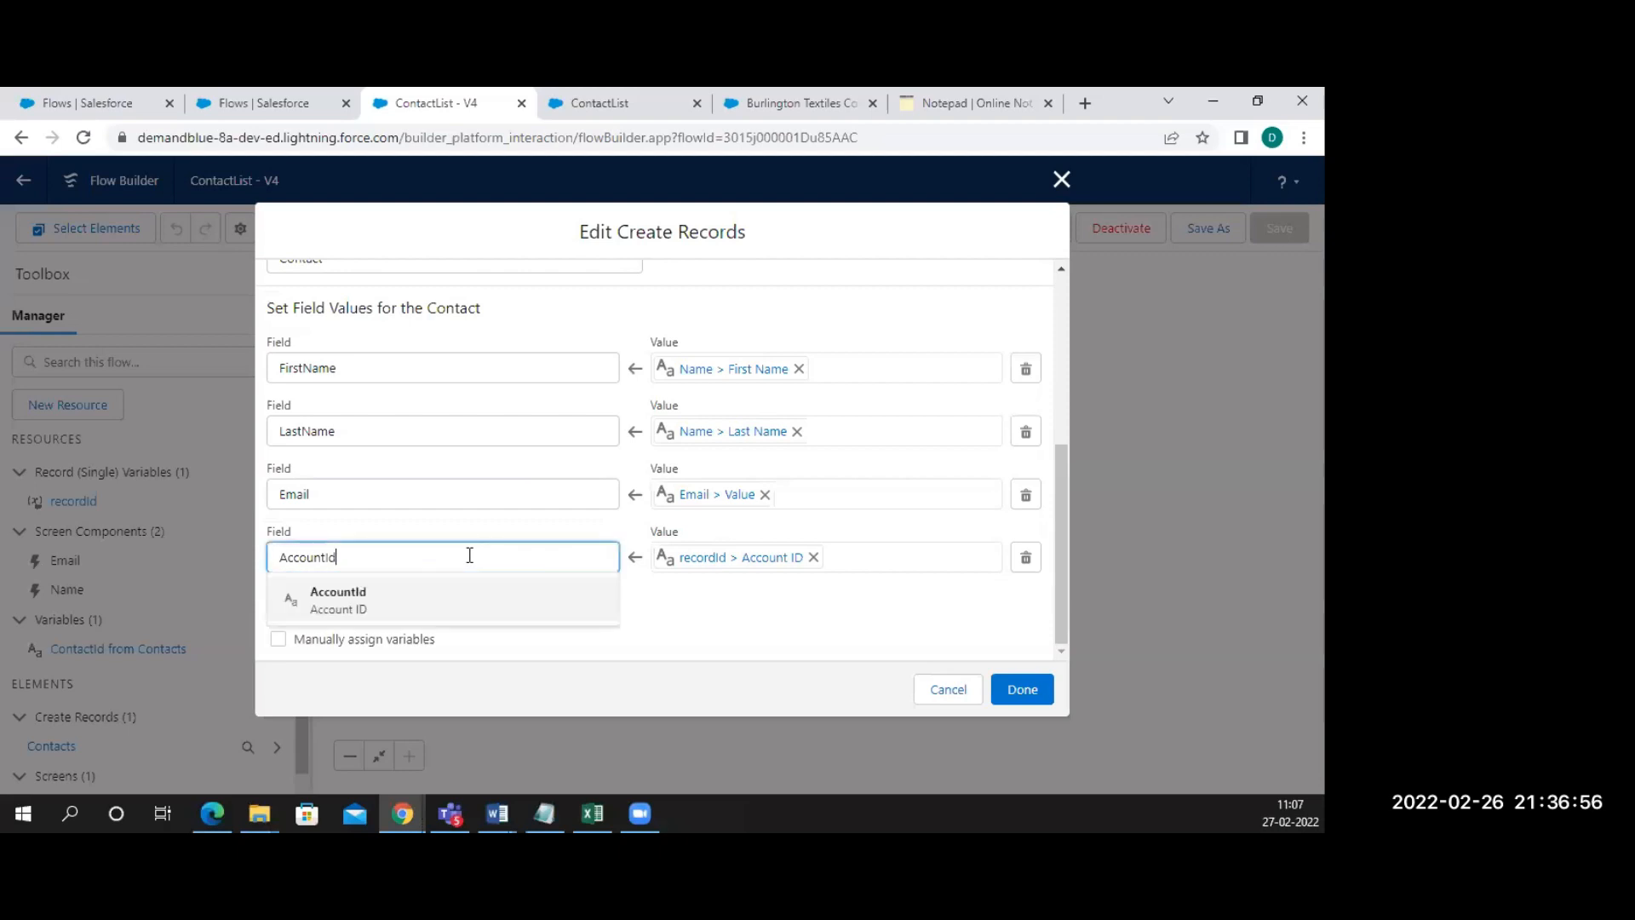
click(761, 630)
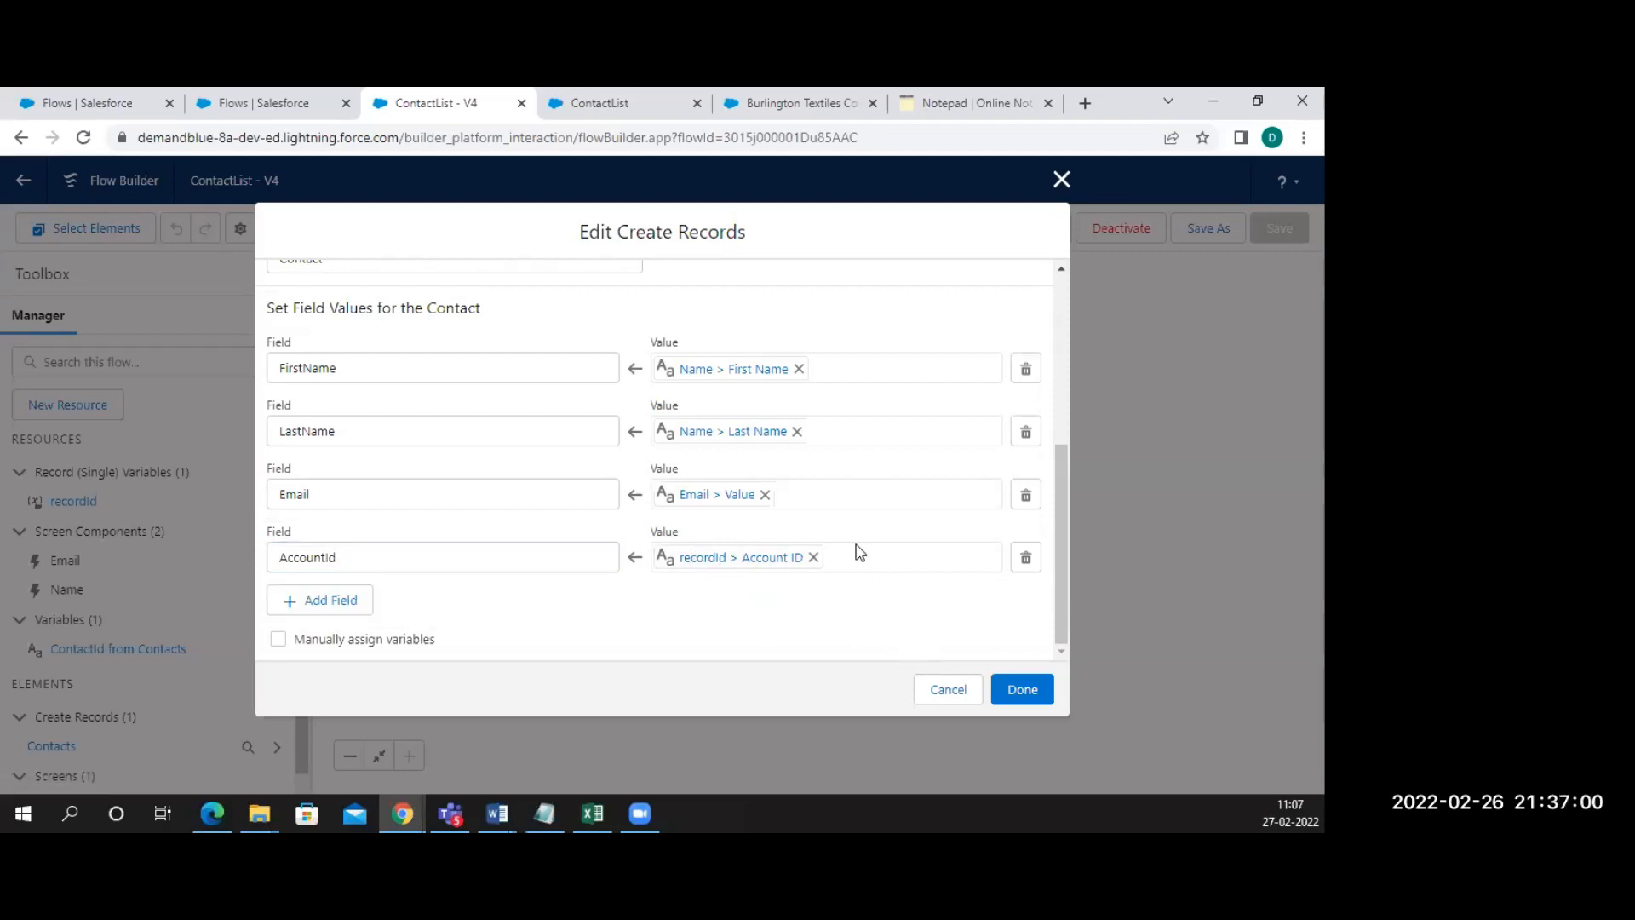
click(950, 691)
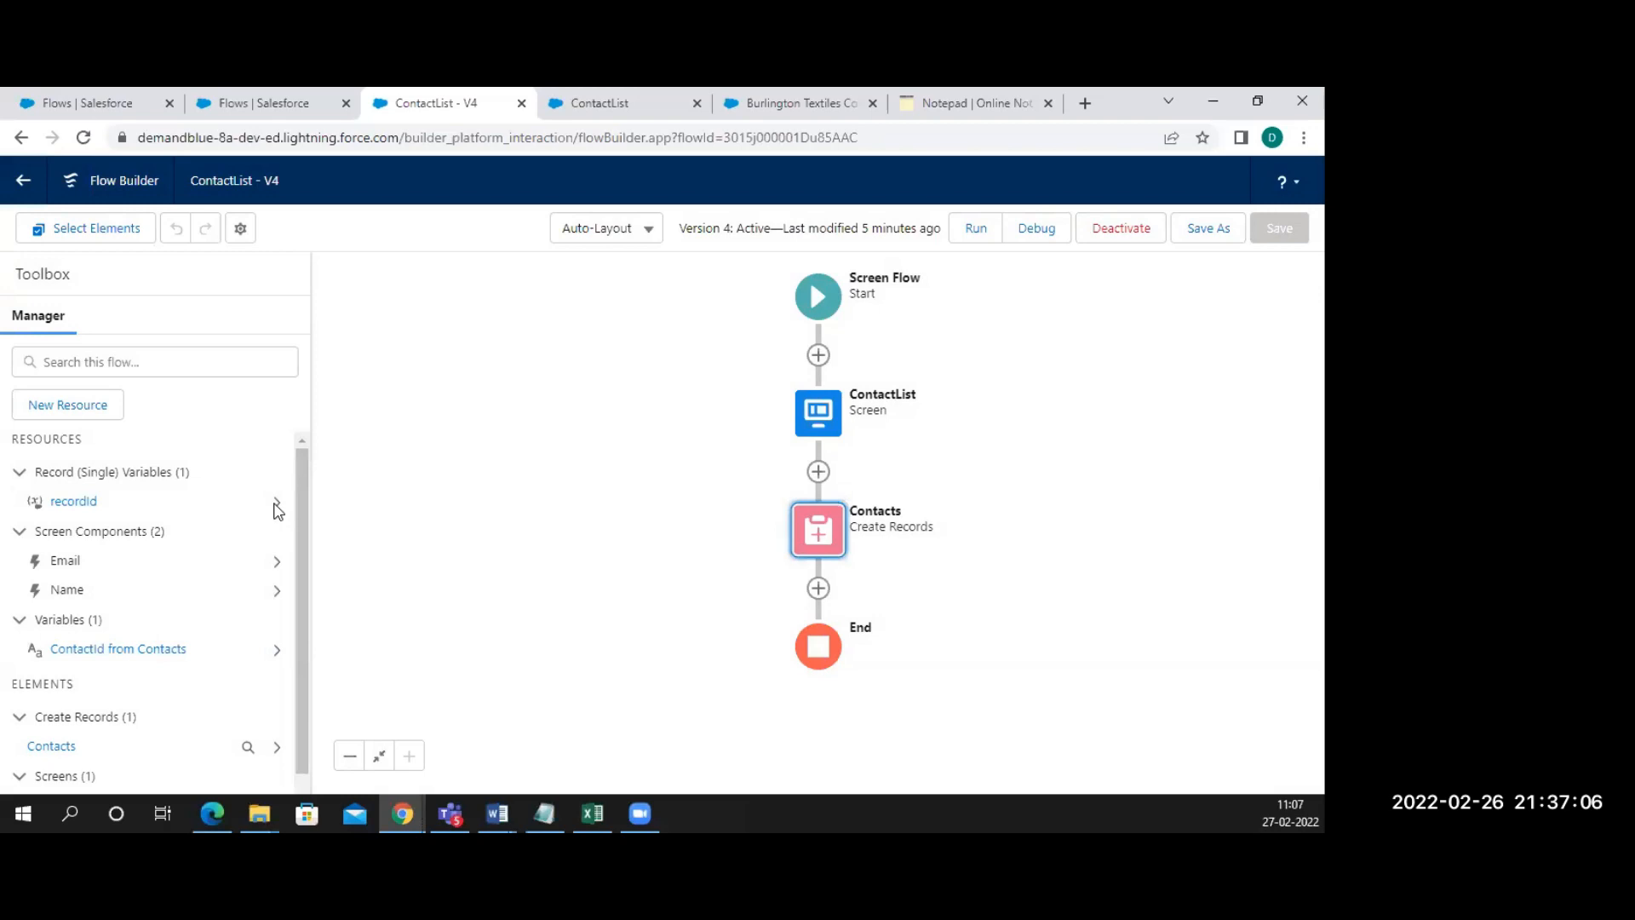
Inspect the recordId variable's settings and close them without changes
click(276, 502)
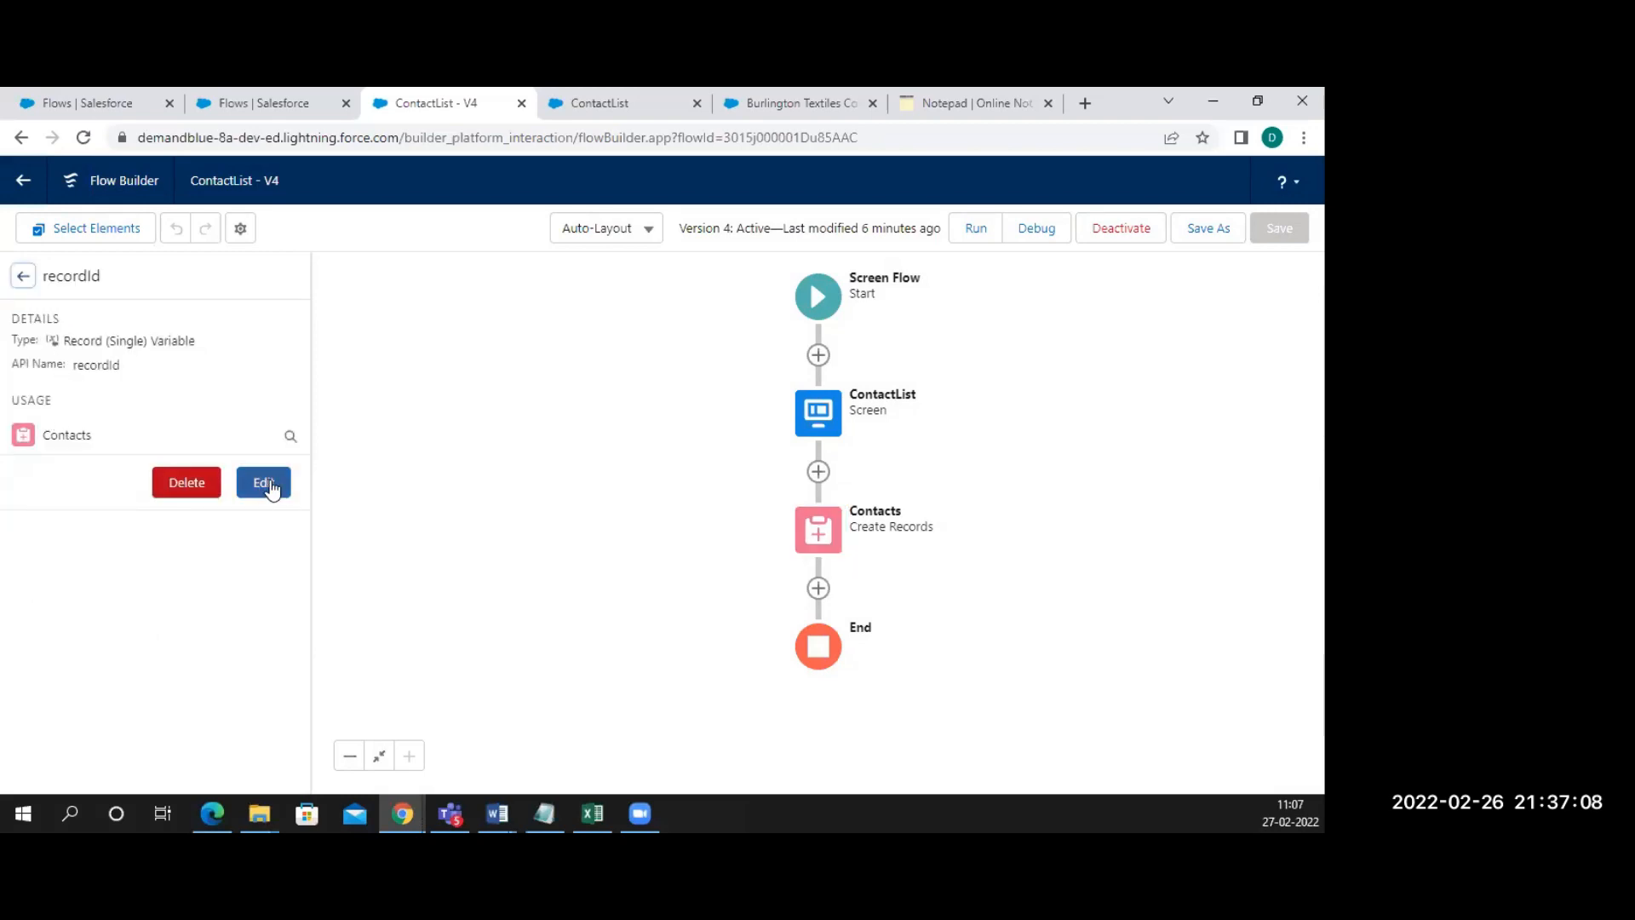
click(266, 484)
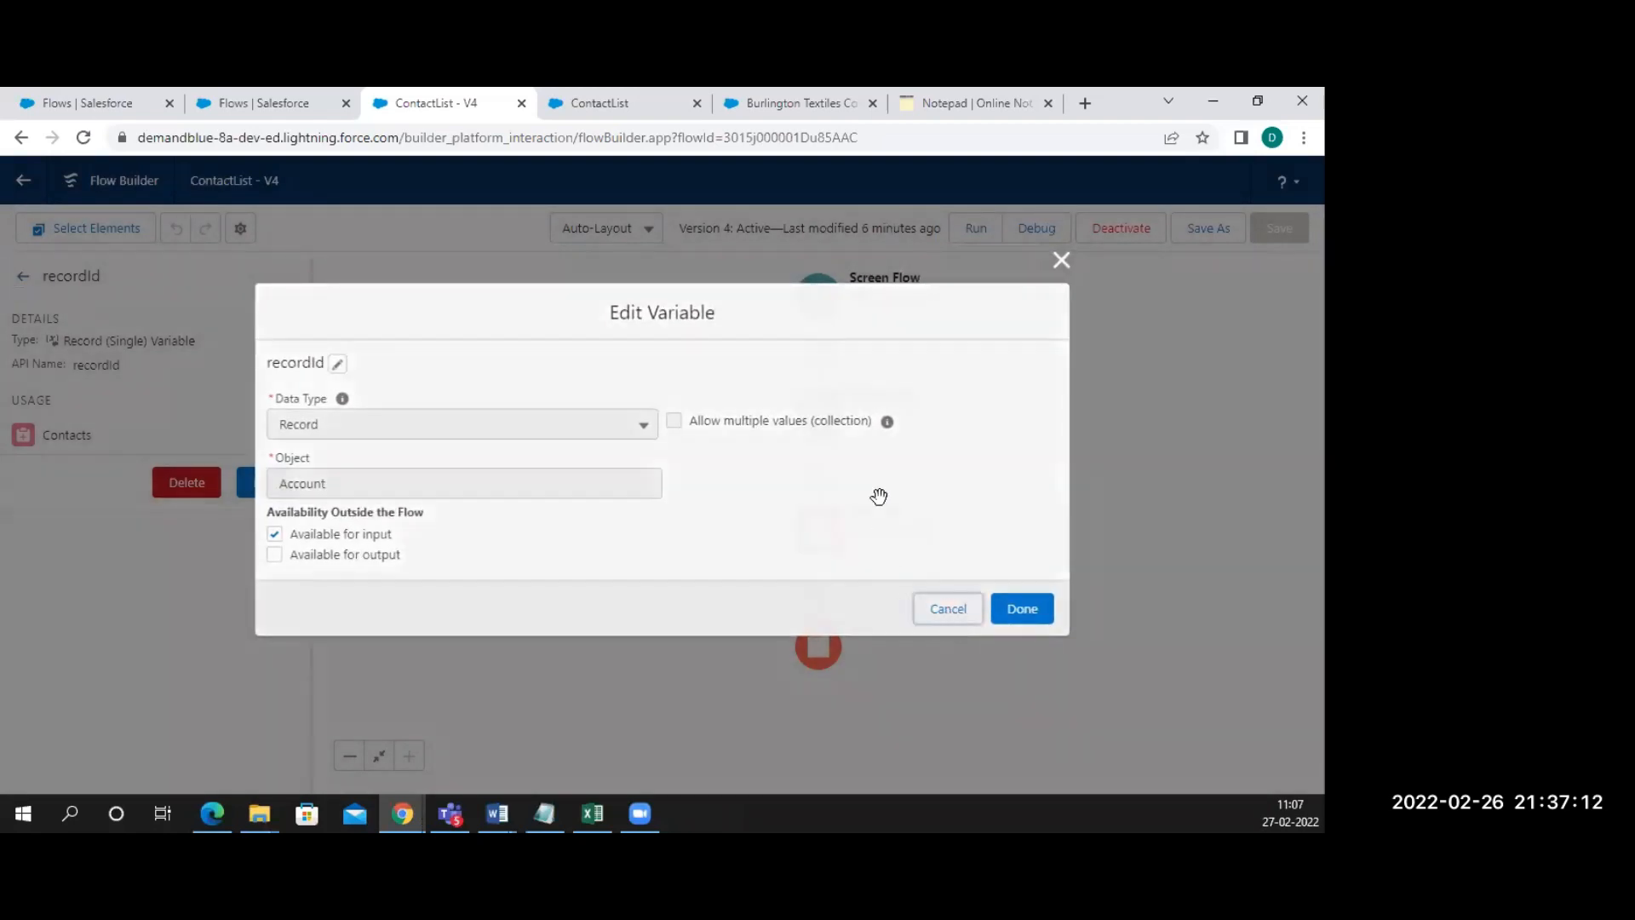
click(1061, 260)
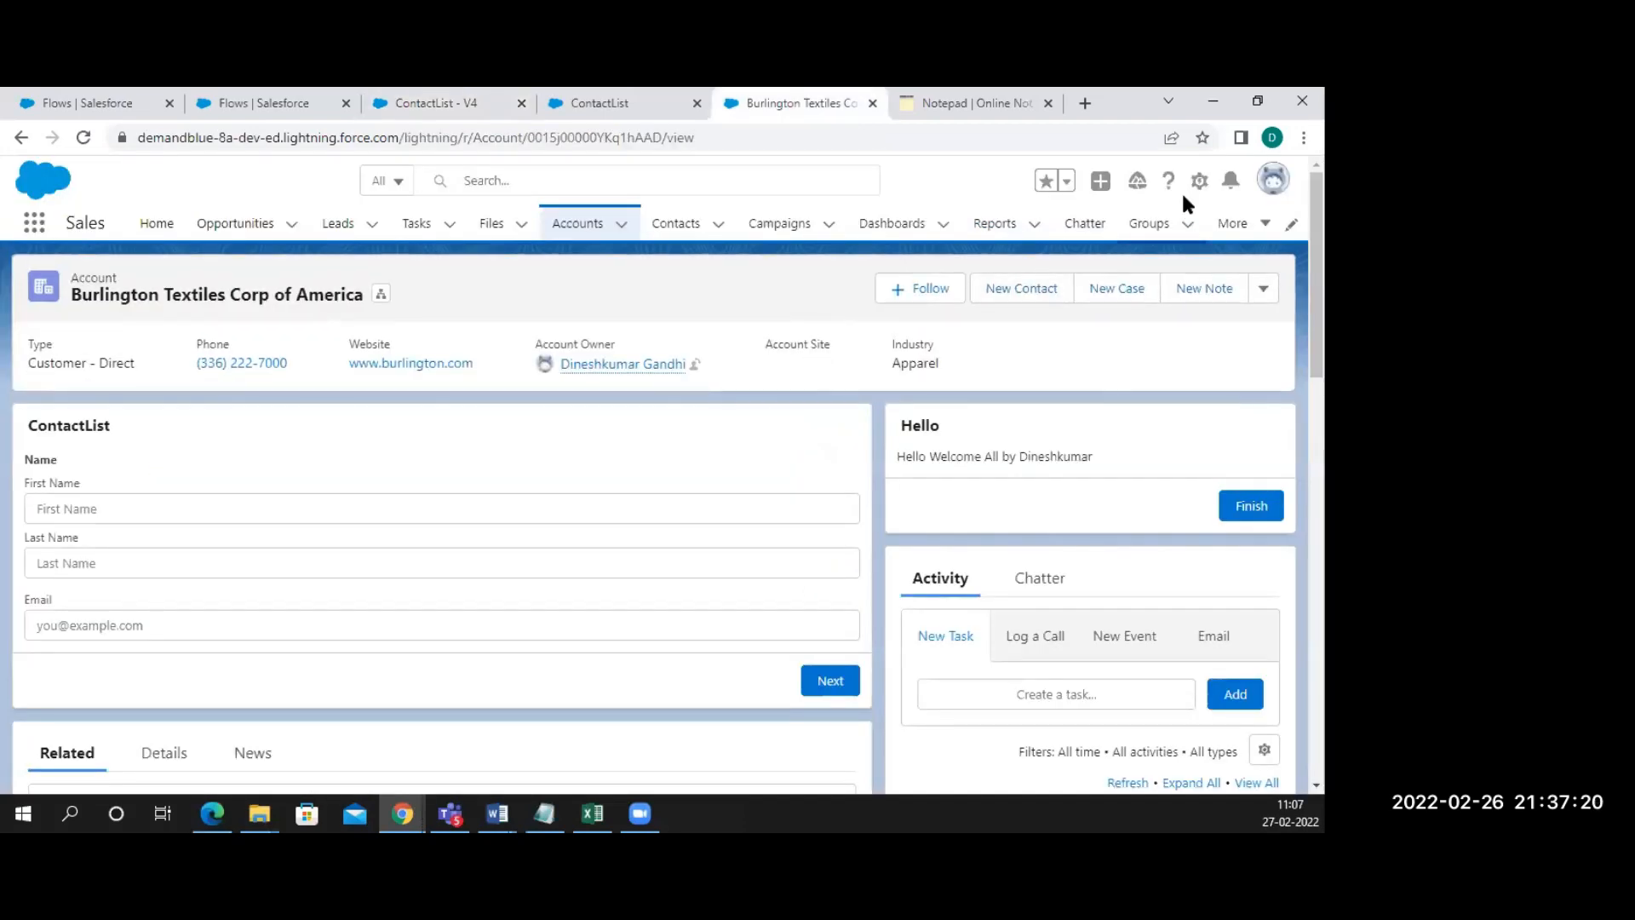
Edit the account record page and search components for 'flow' to select ContactList
click(1201, 183)
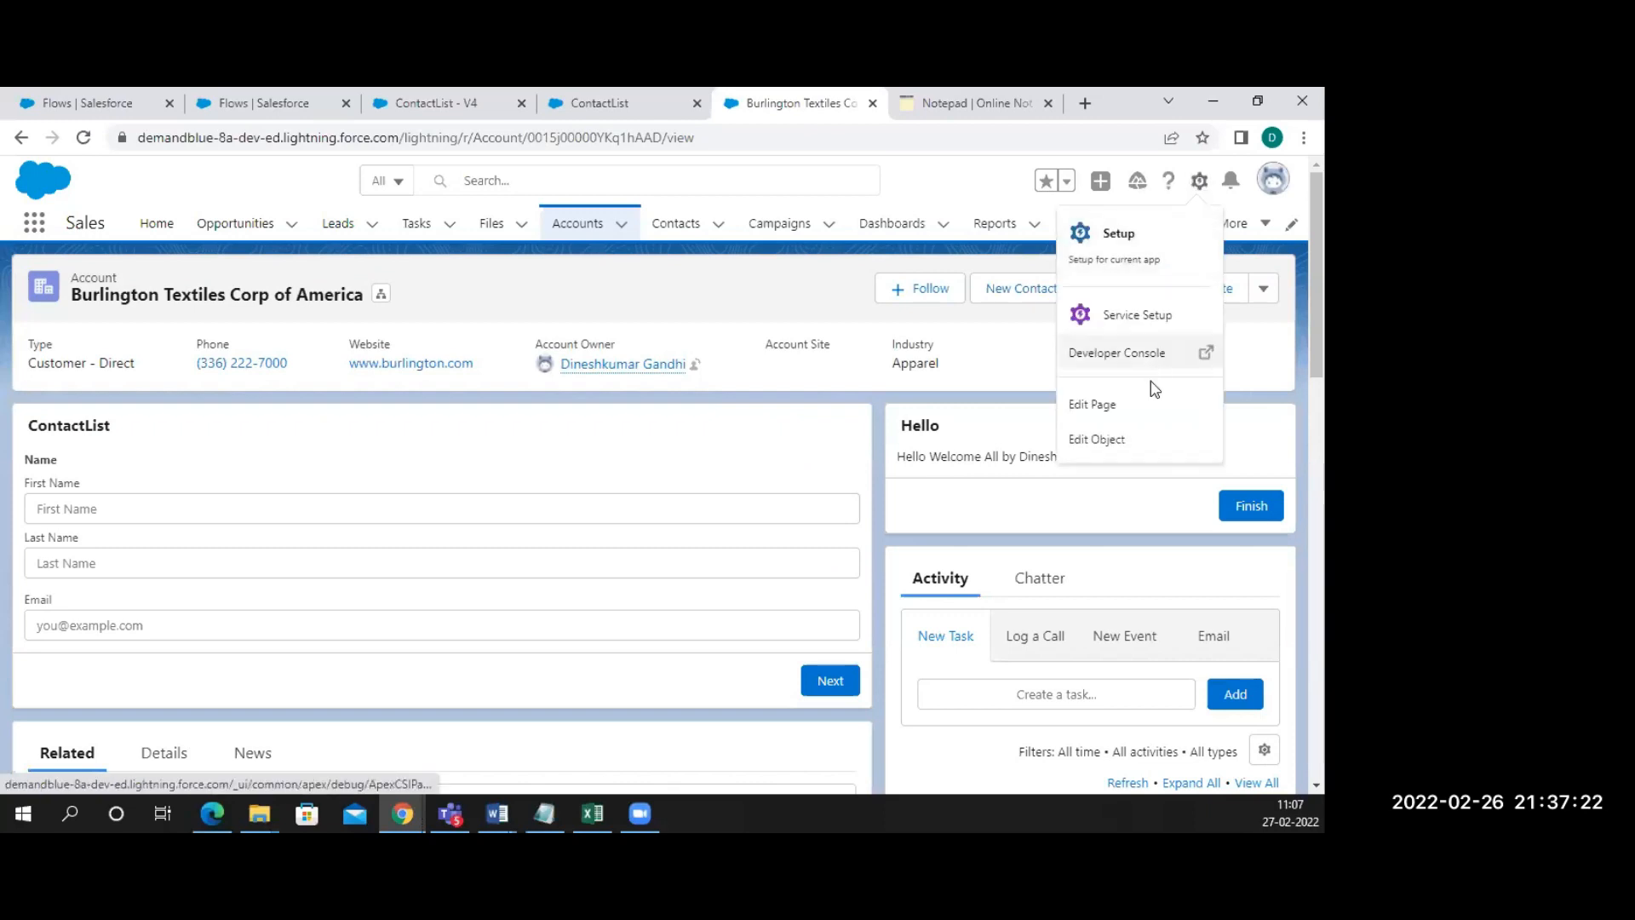
click(1095, 410)
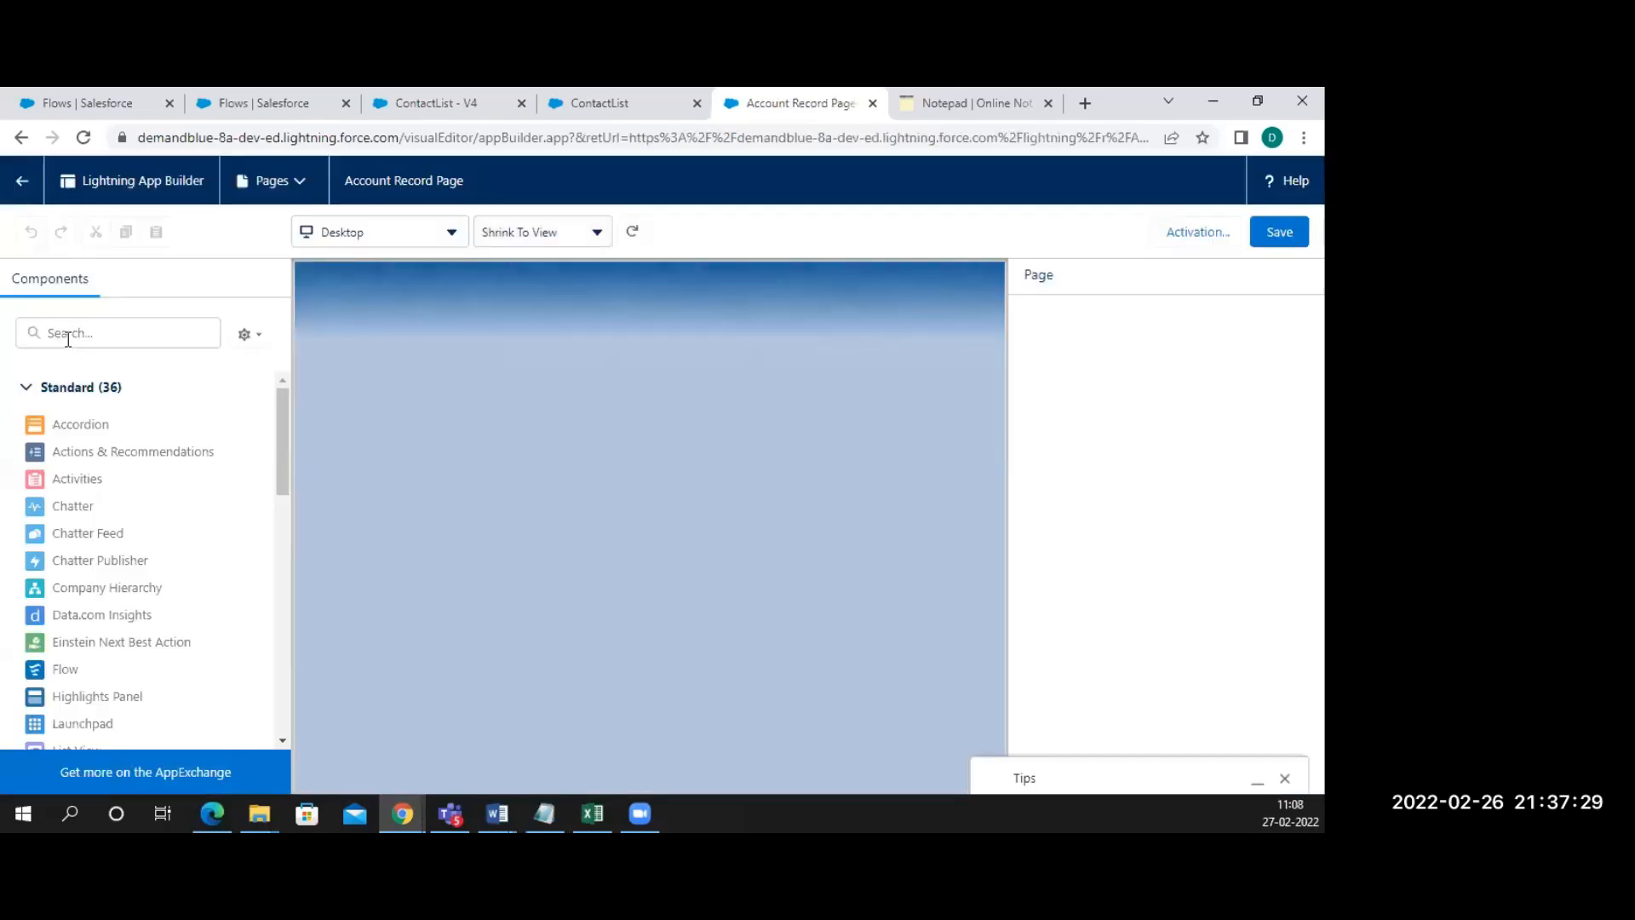
click(68, 339)
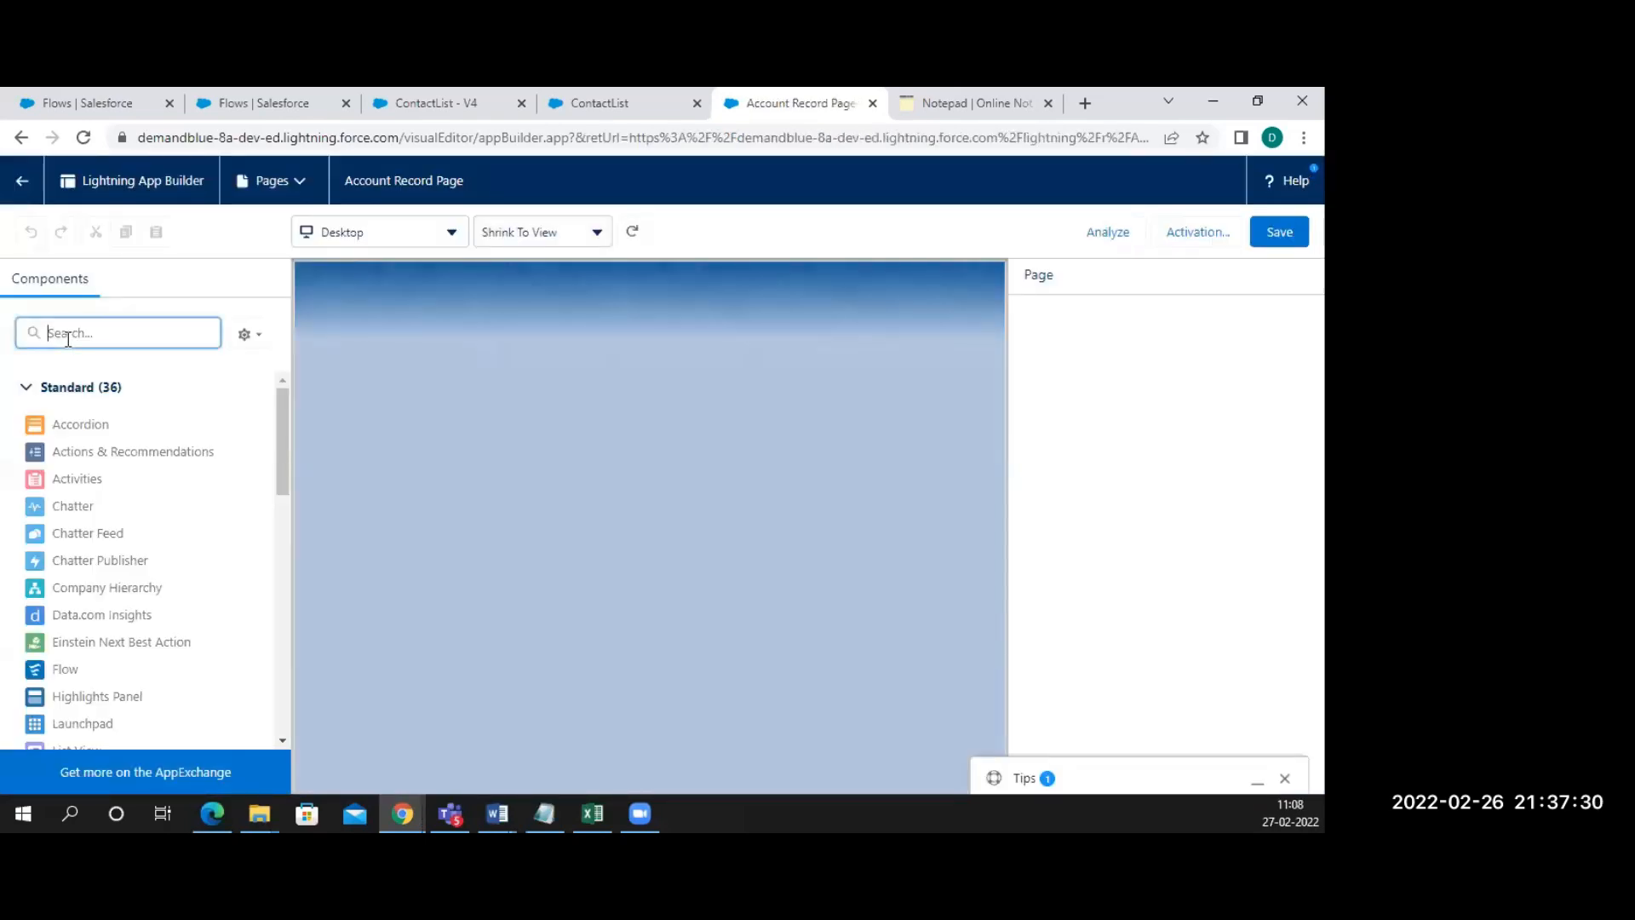
text(flow)
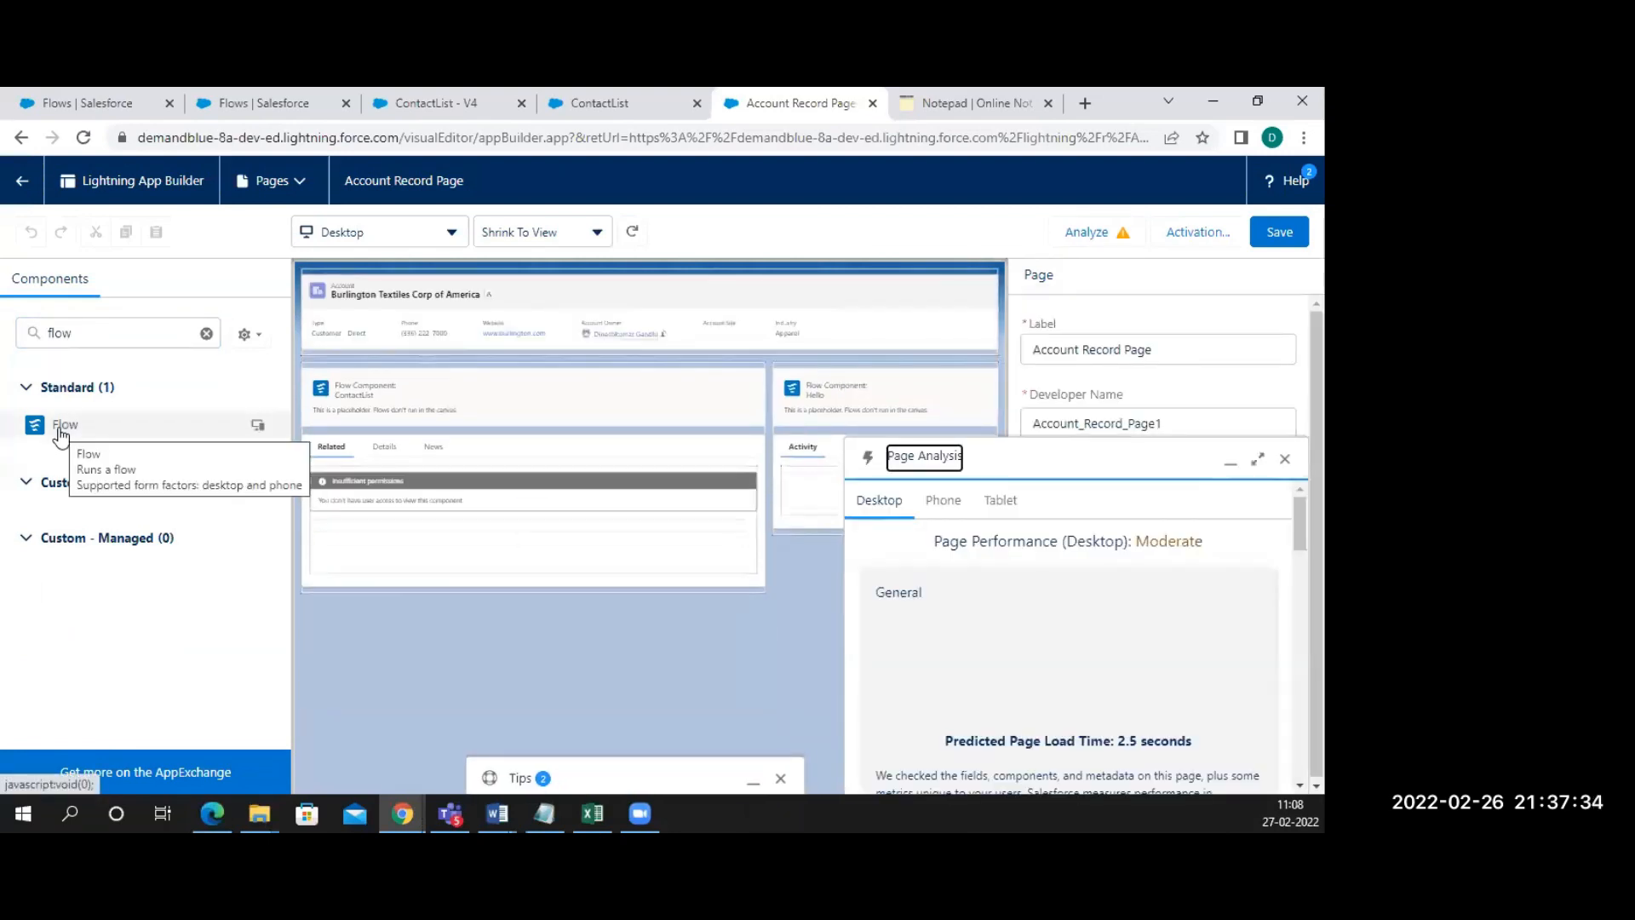
click(419, 404)
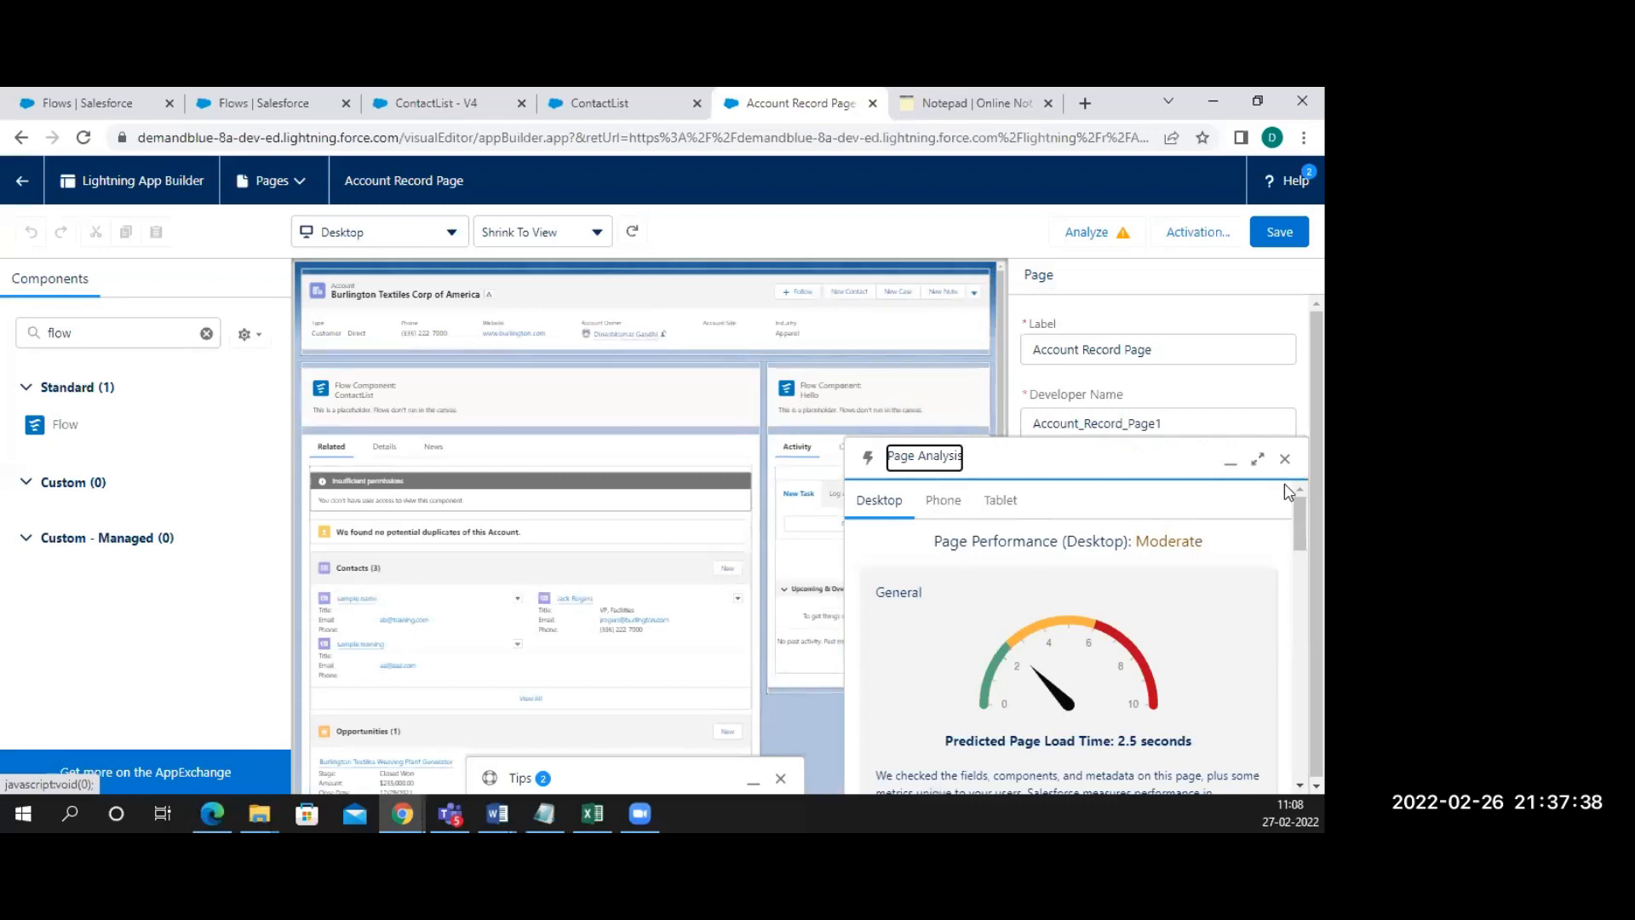
Keep ContactList as the component's flow with recordId receiving record values, save, and return
click(1285, 459)
click(685, 401)
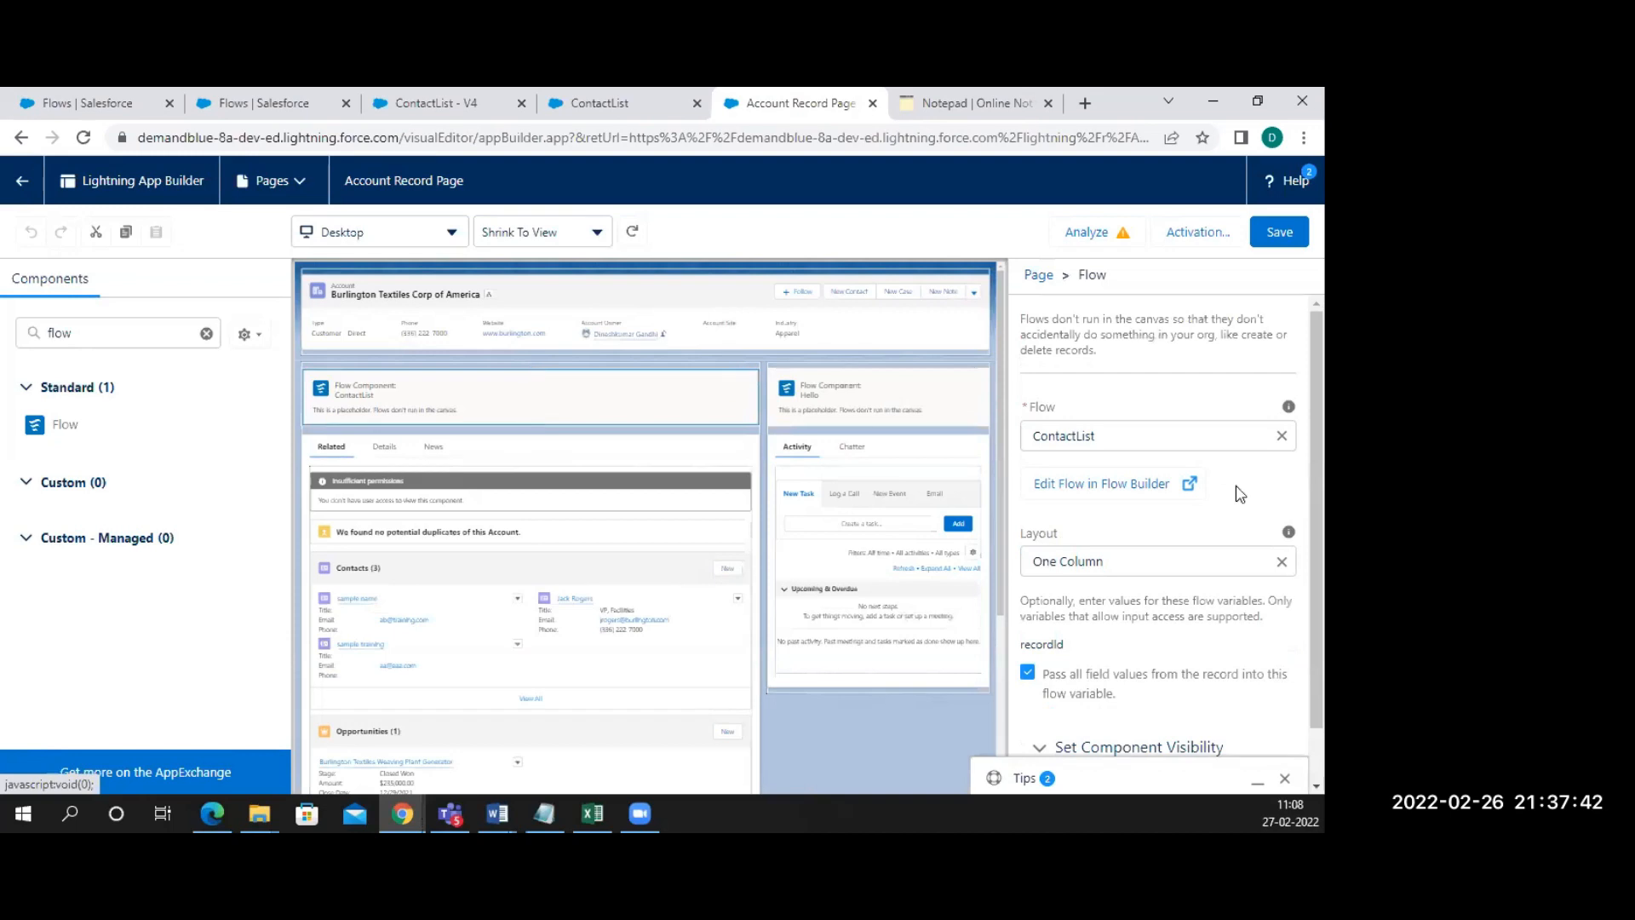
click(1211, 438)
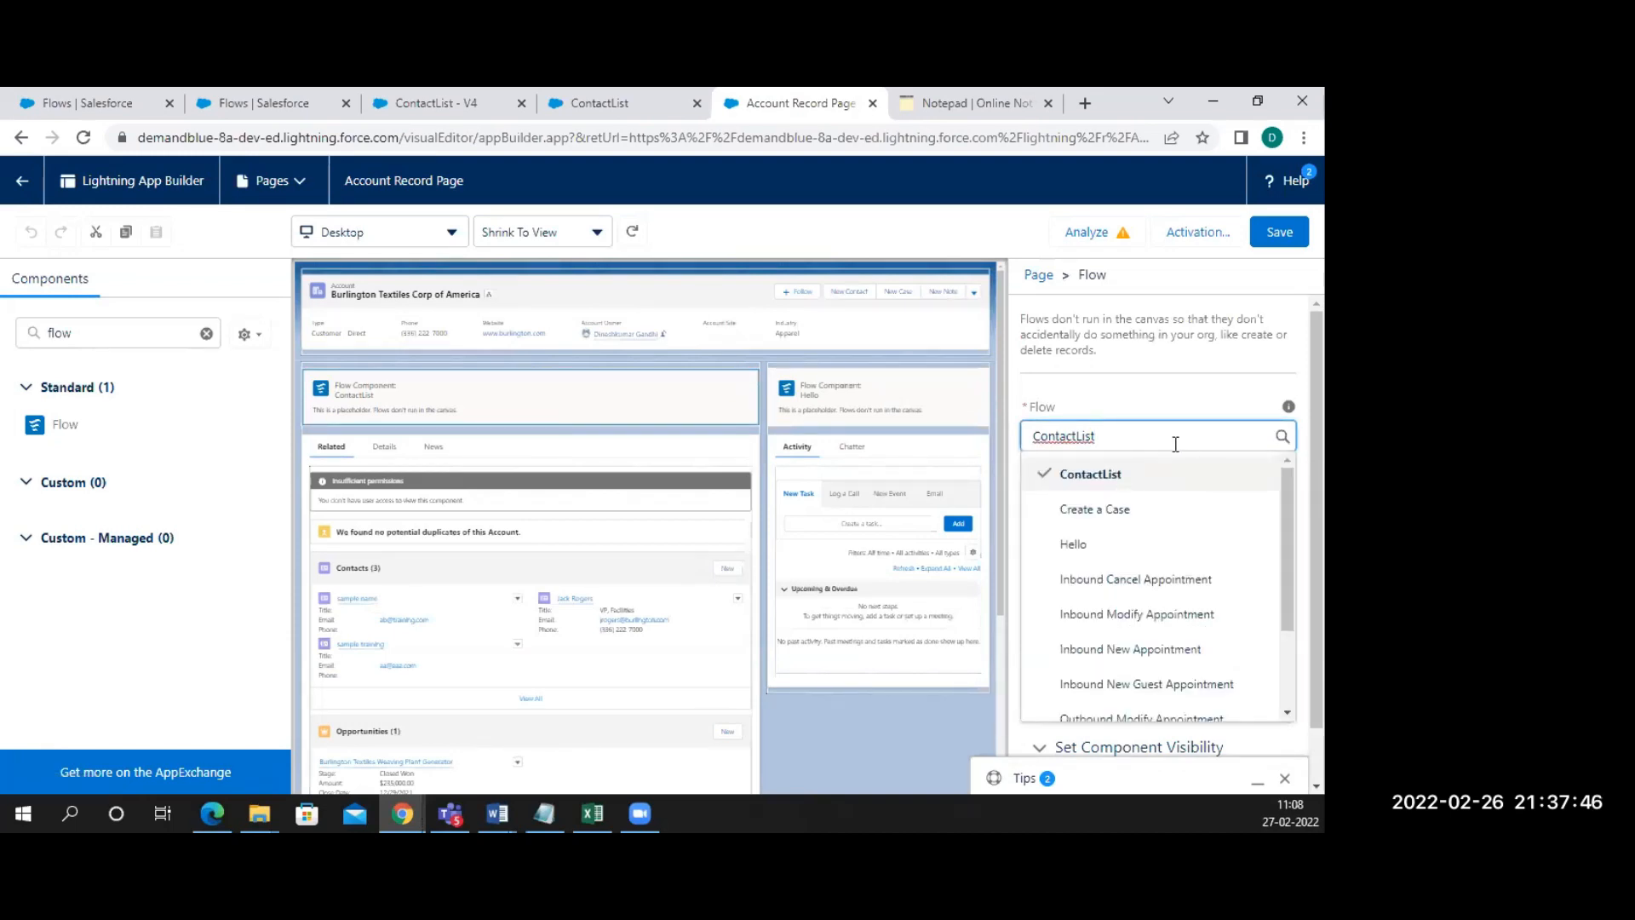
click(1144, 407)
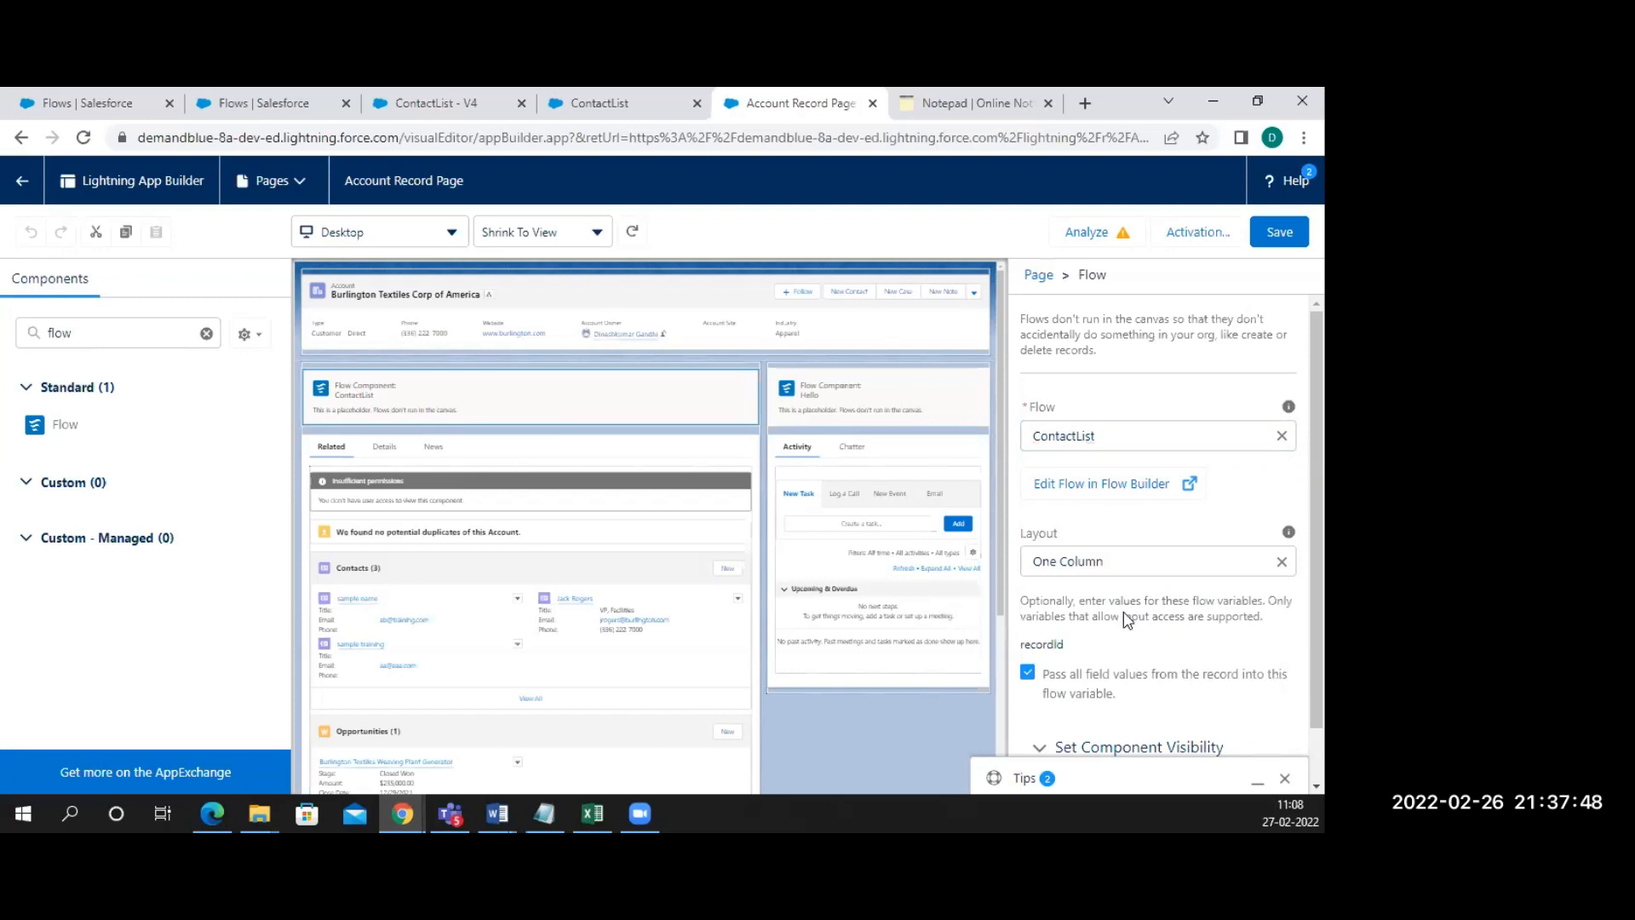
scroll(1128, 619, down, 1)
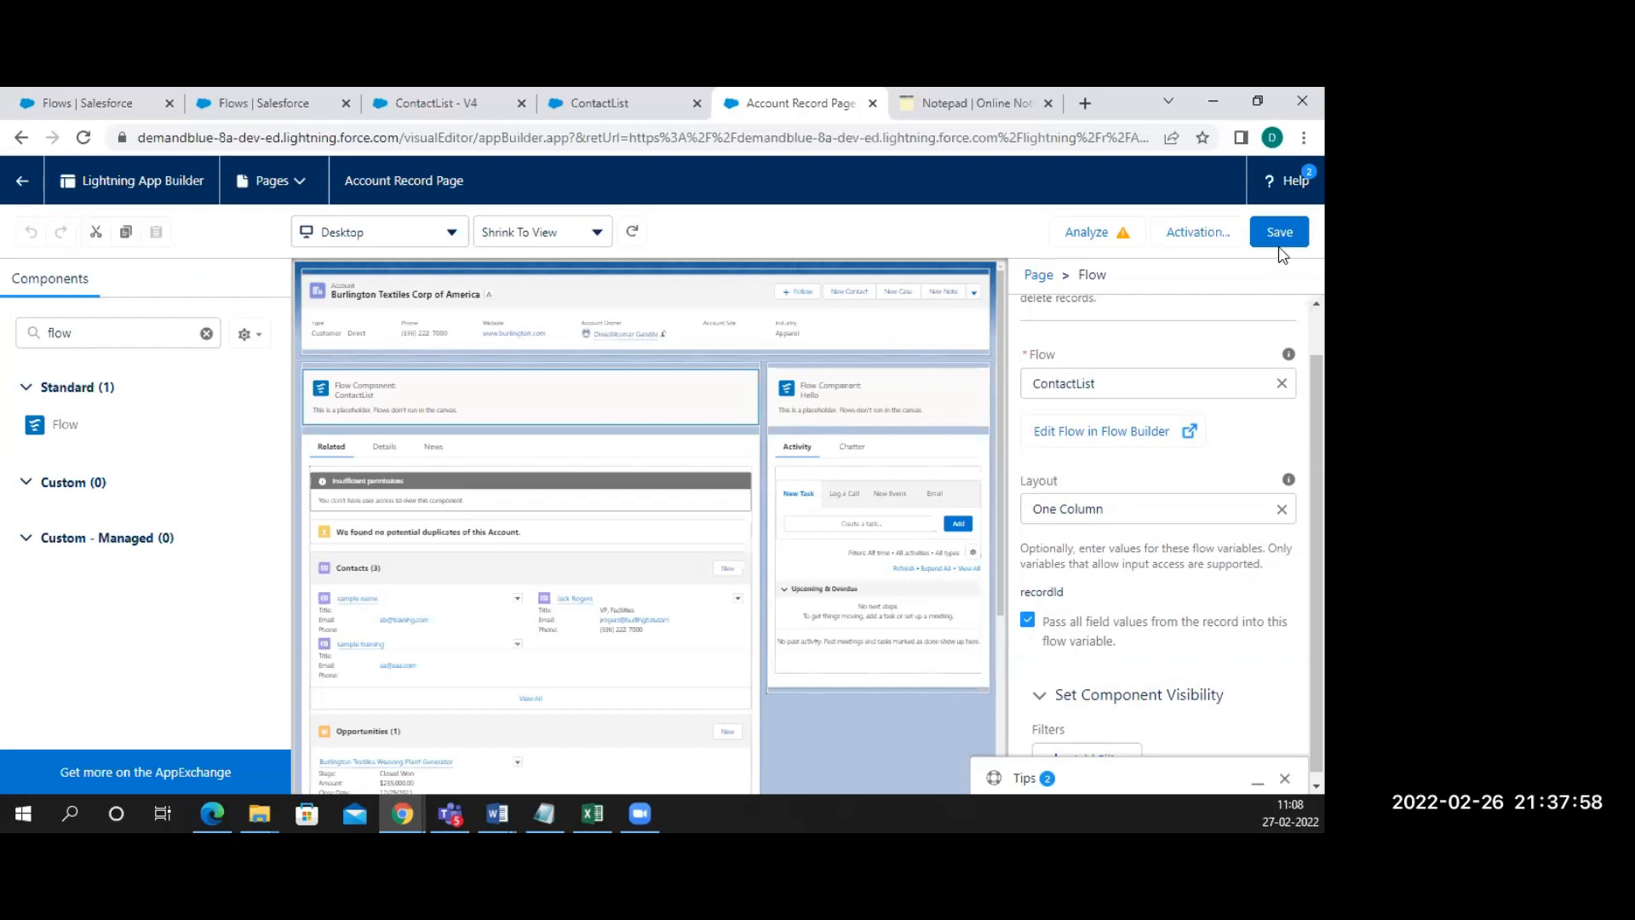
click(1278, 238)
click(26, 196)
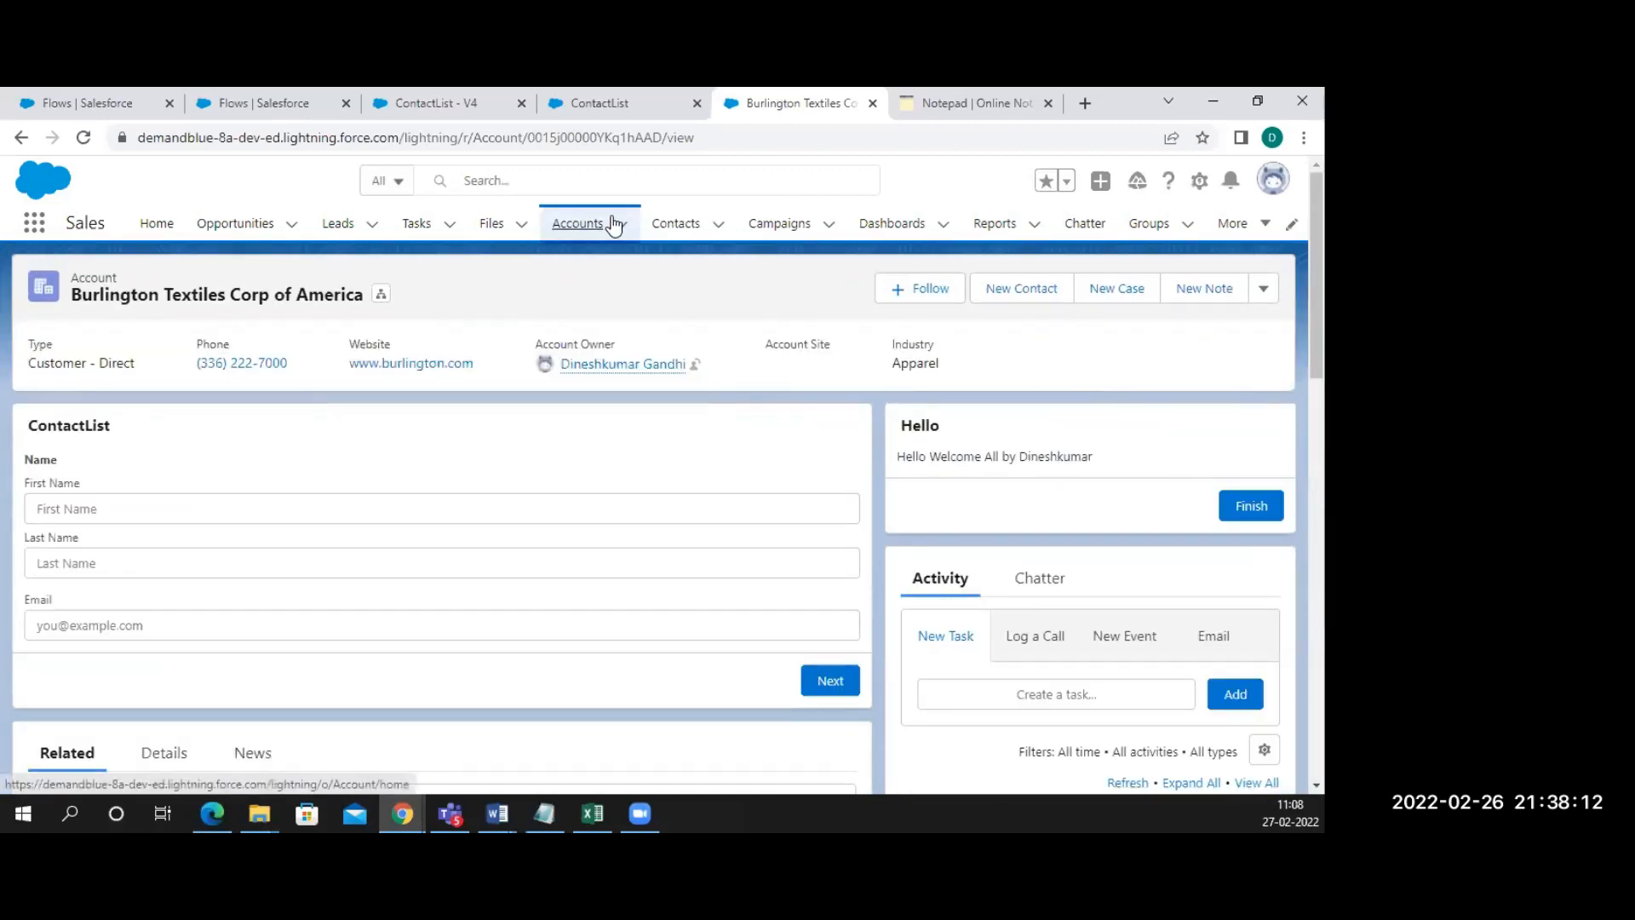
Open the Dickenson plc account from the All Accounts list view
click(607, 226)
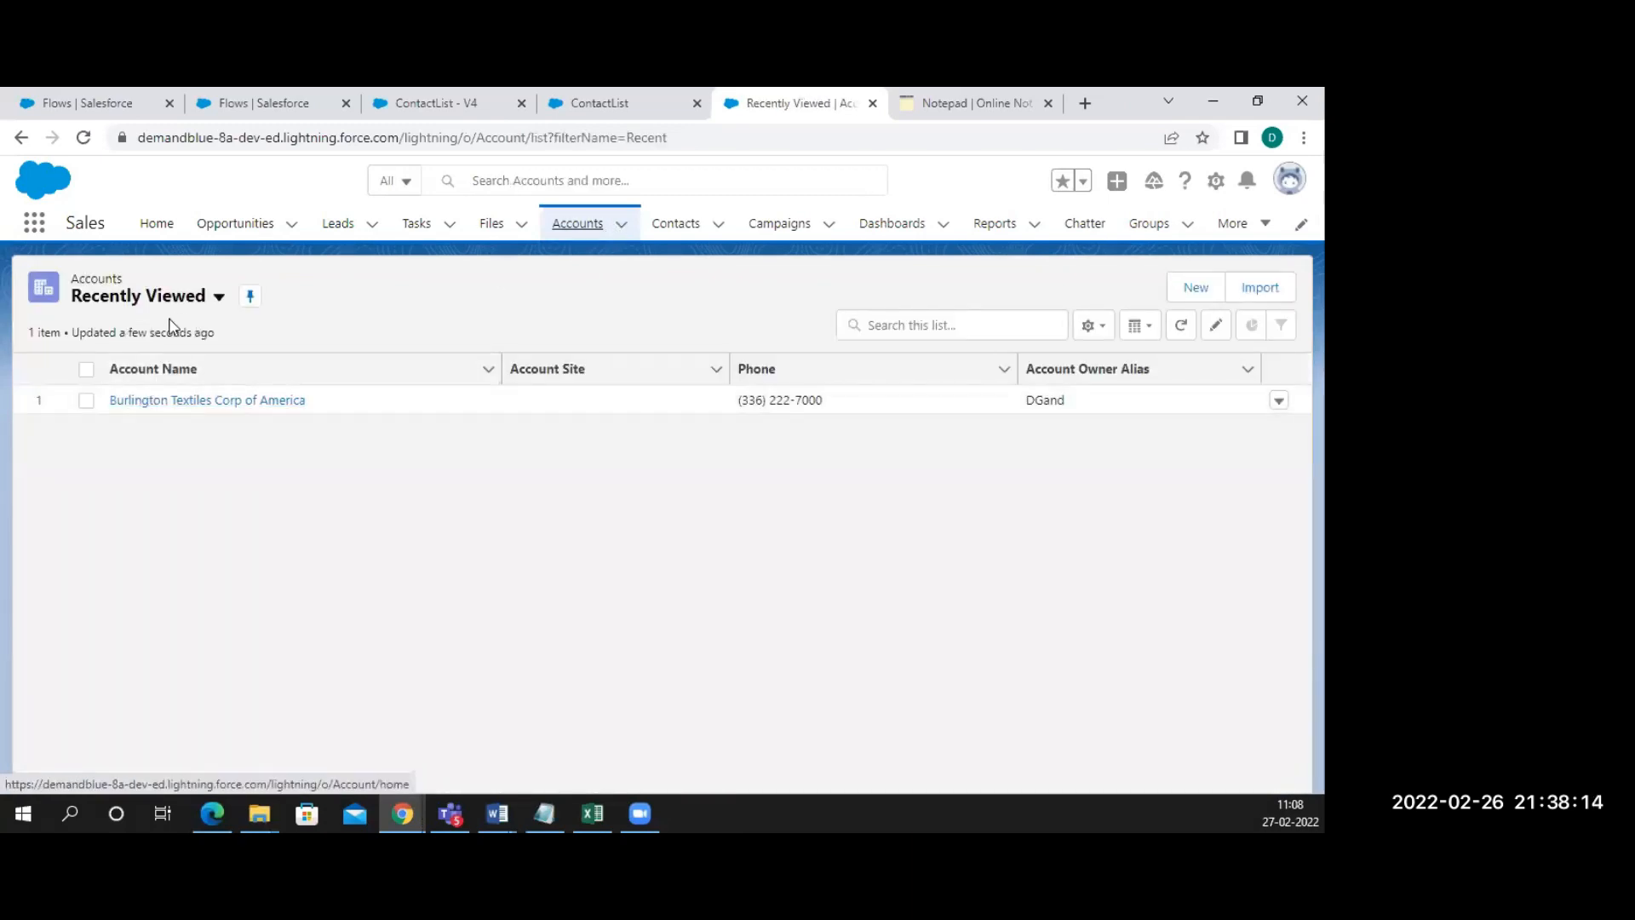
click(199, 296)
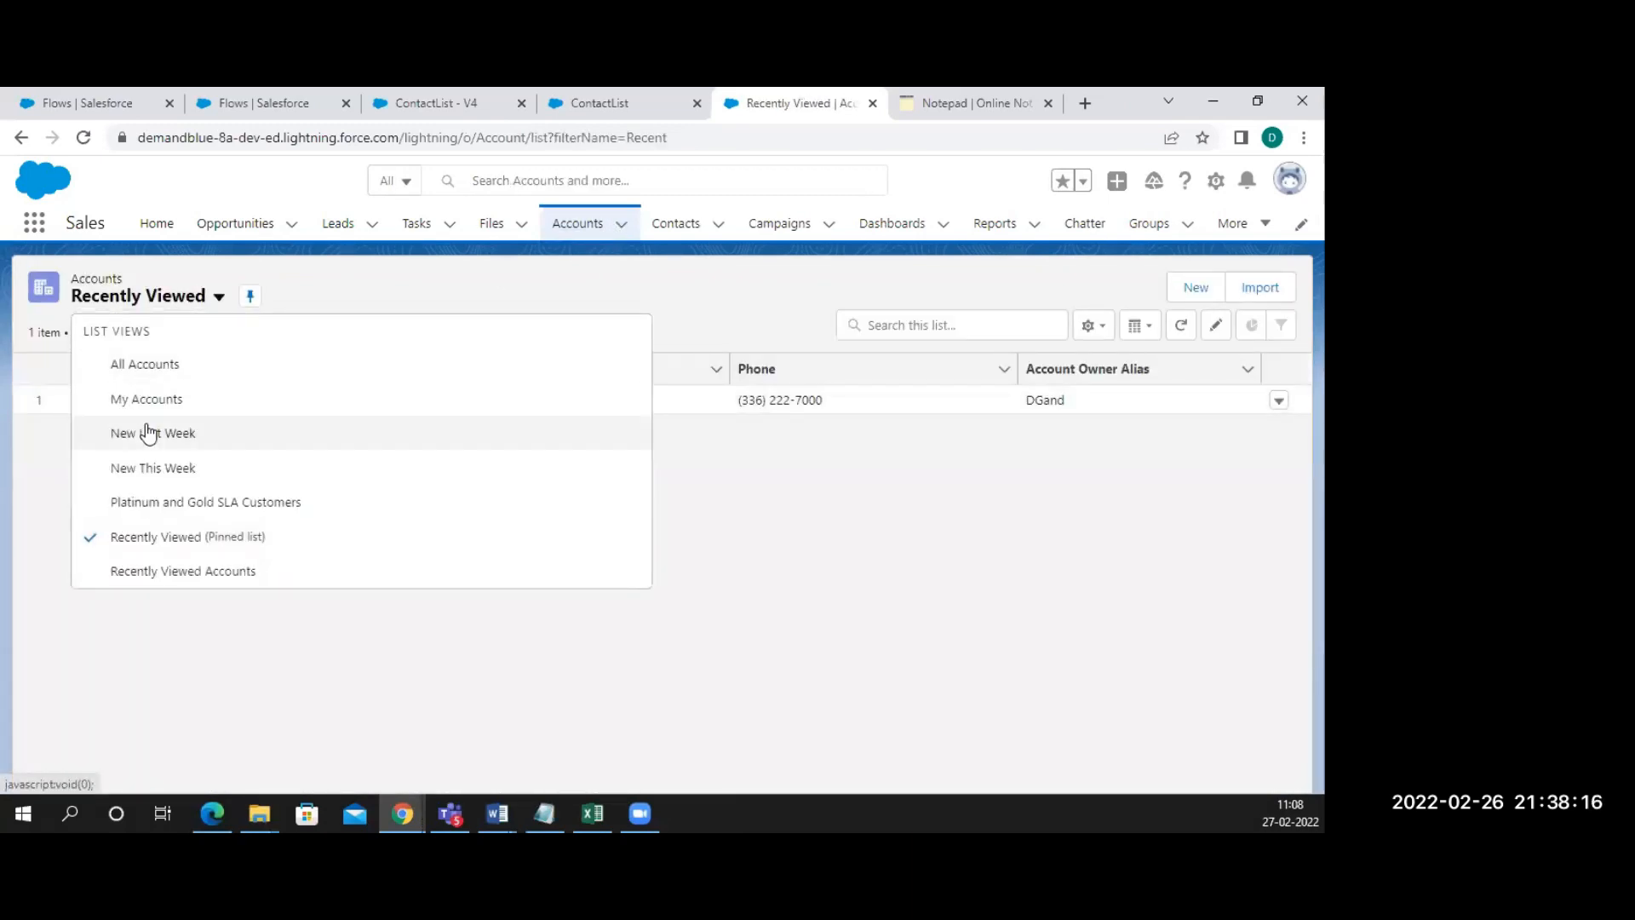
click(157, 377)
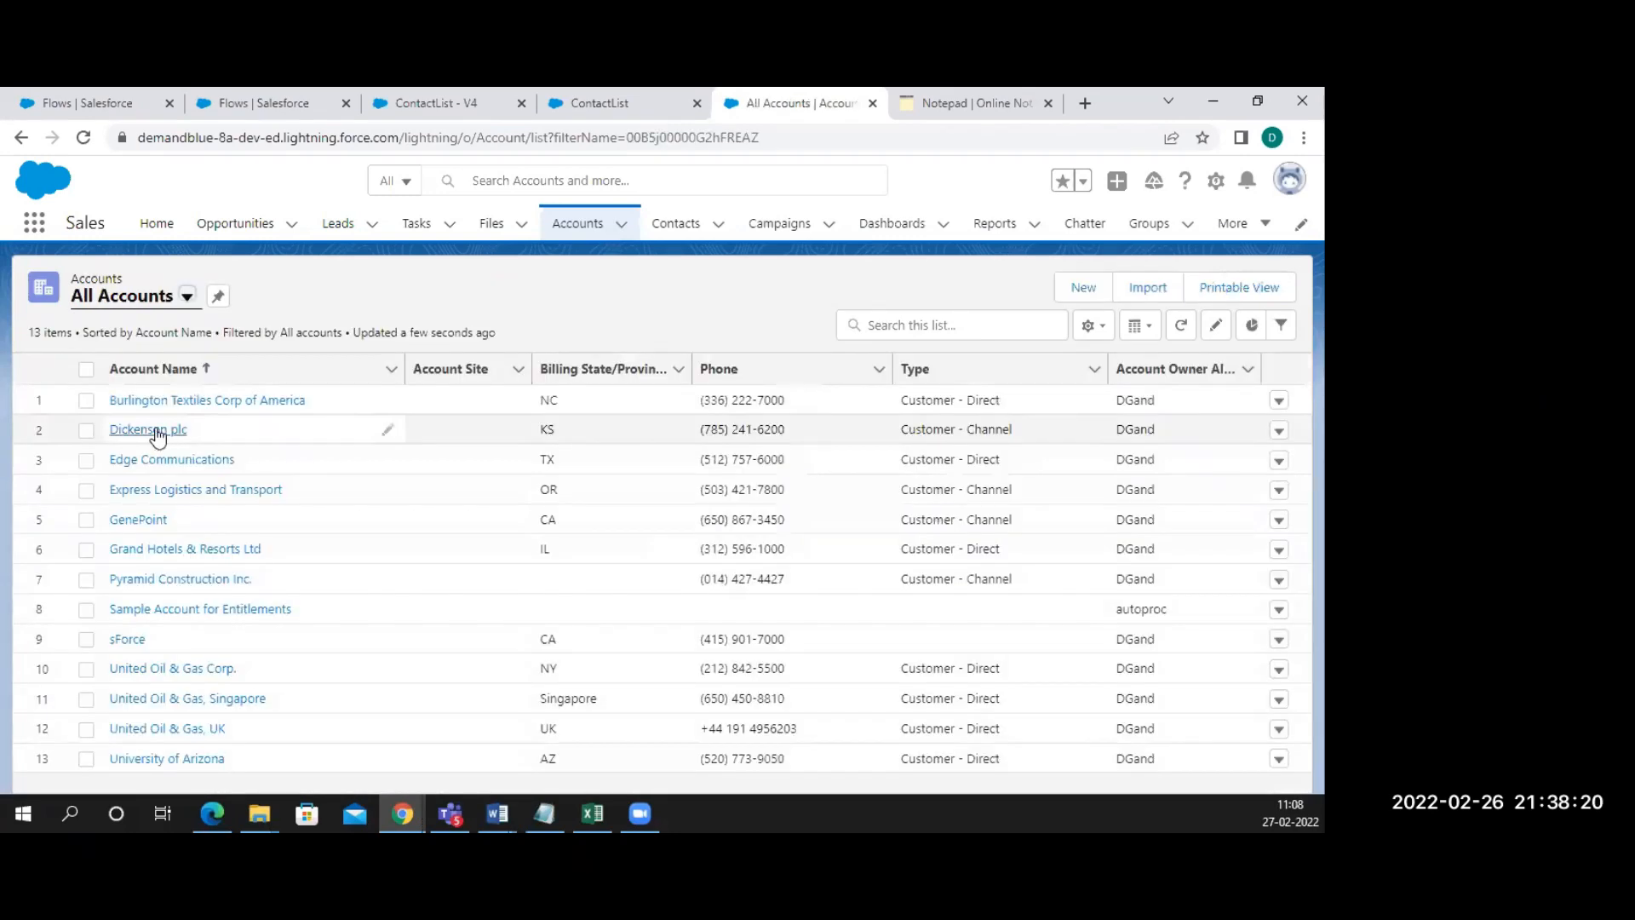
click(157, 430)
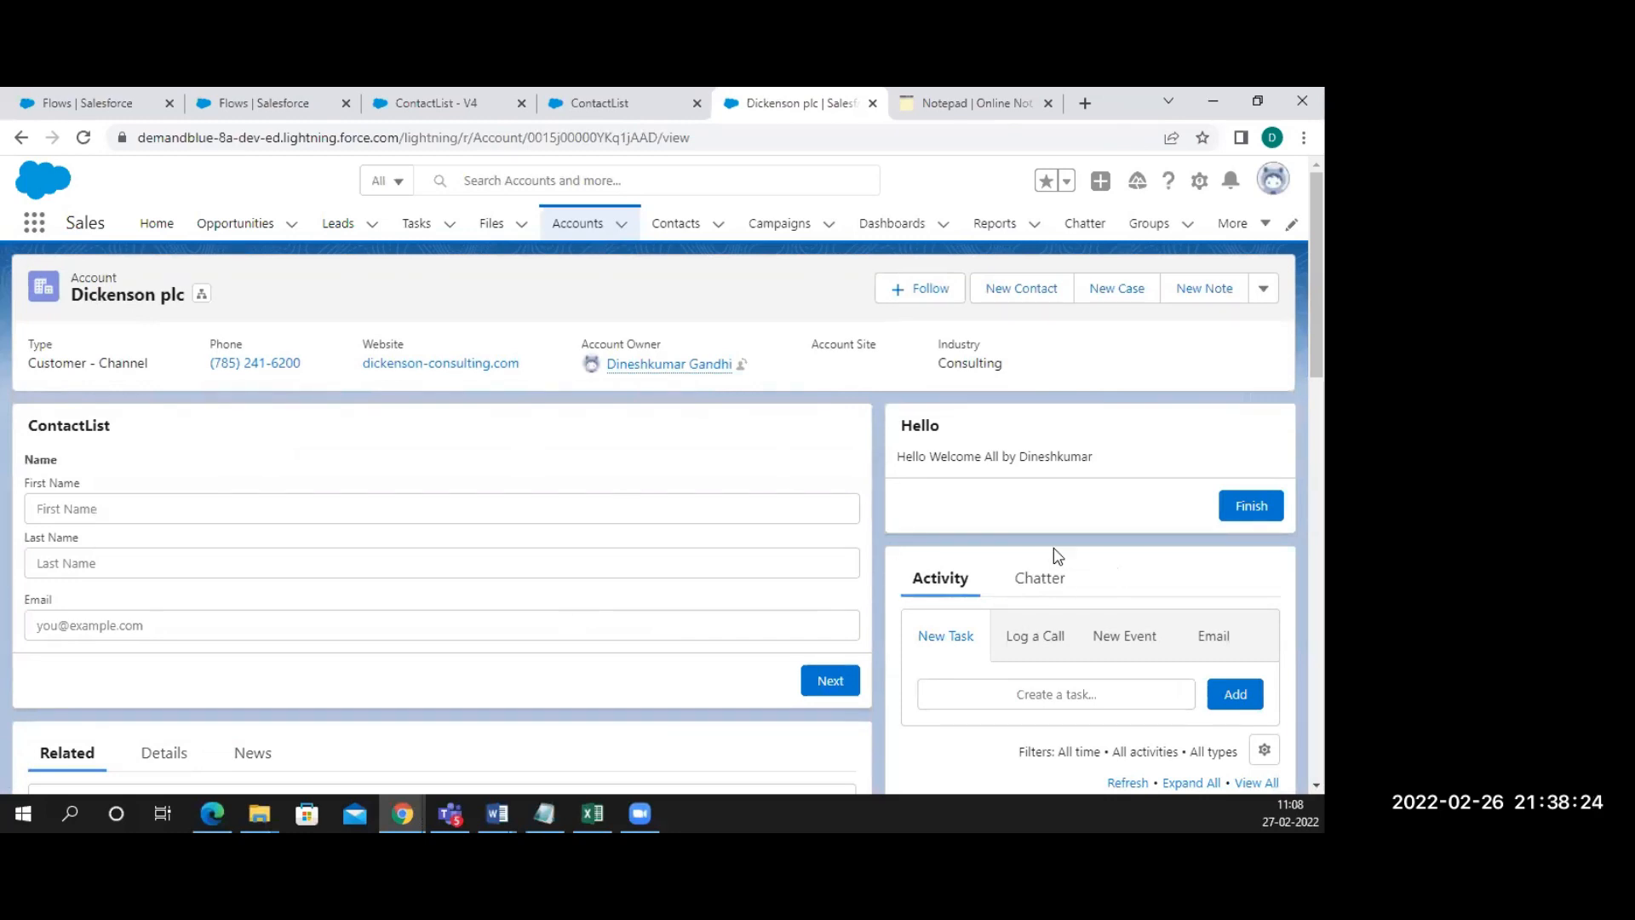
Submit a new contact's first name, last name and email through the ContactList form
drag(67, 297, 174, 299)
click(56, 513)
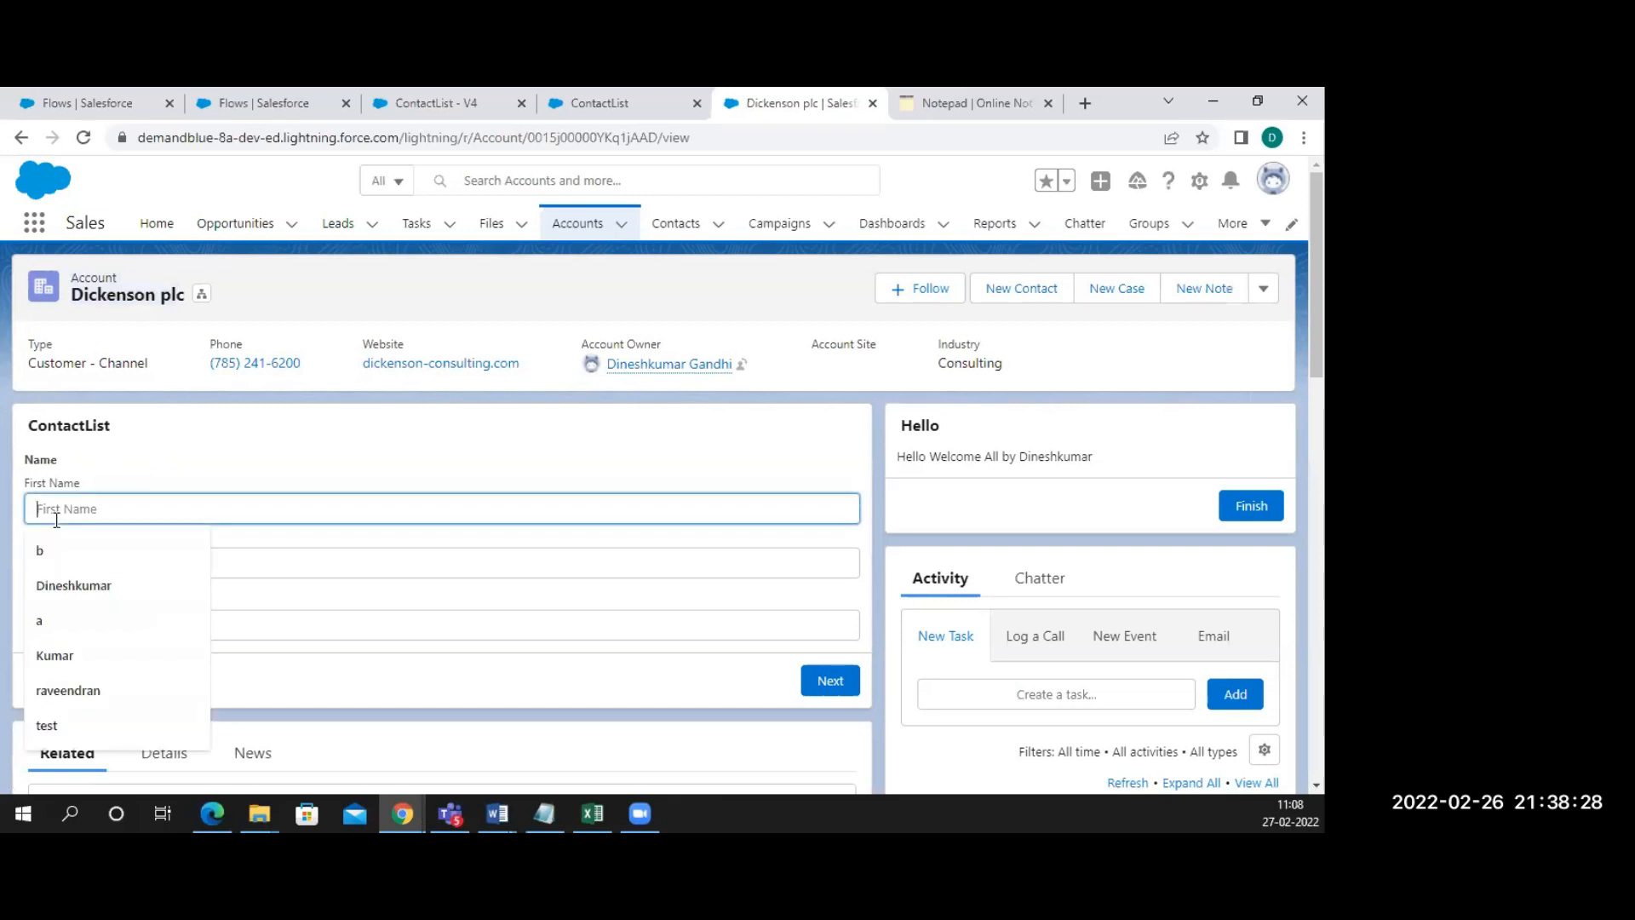
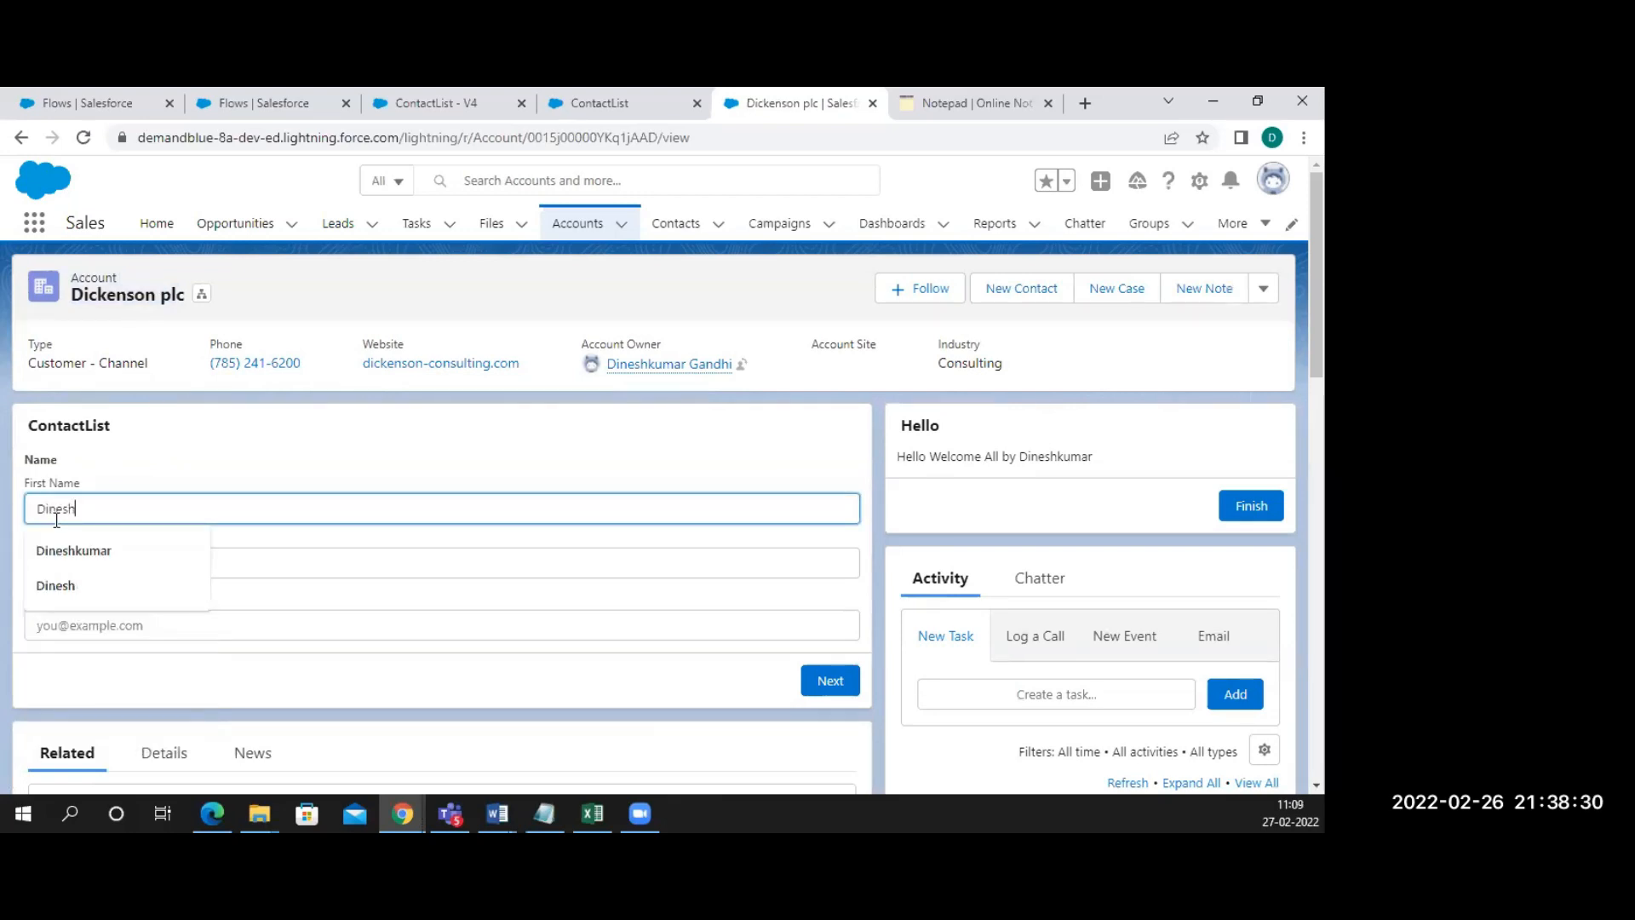
click(85, 585)
click(62, 563)
click(102, 602)
click(97, 630)
text(a@a.com)
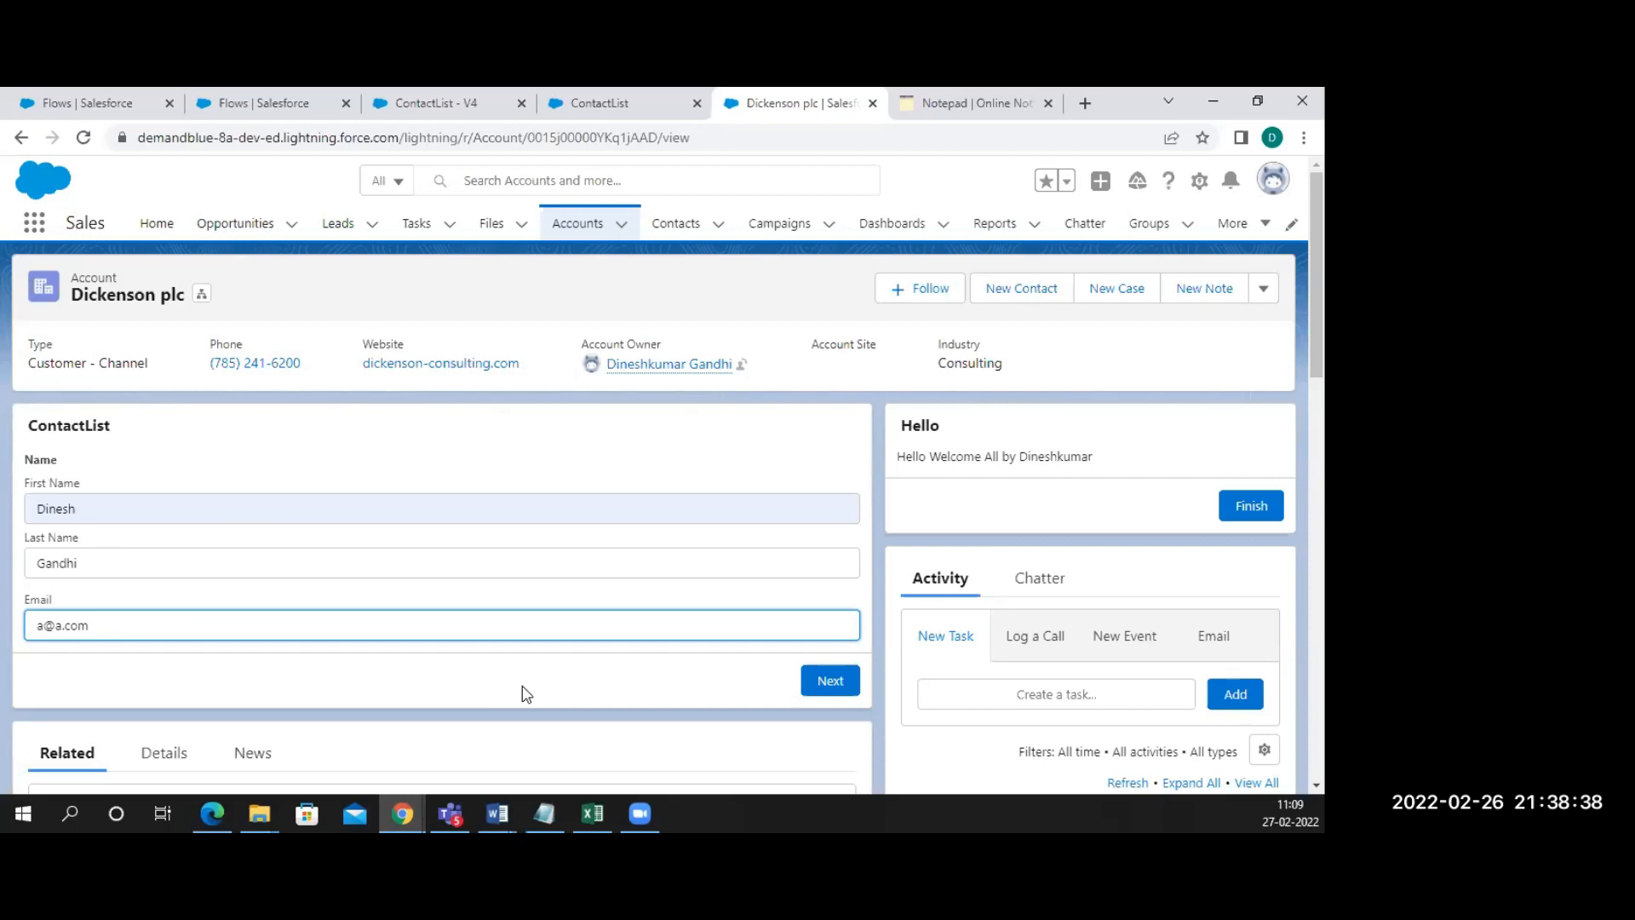
click(830, 686)
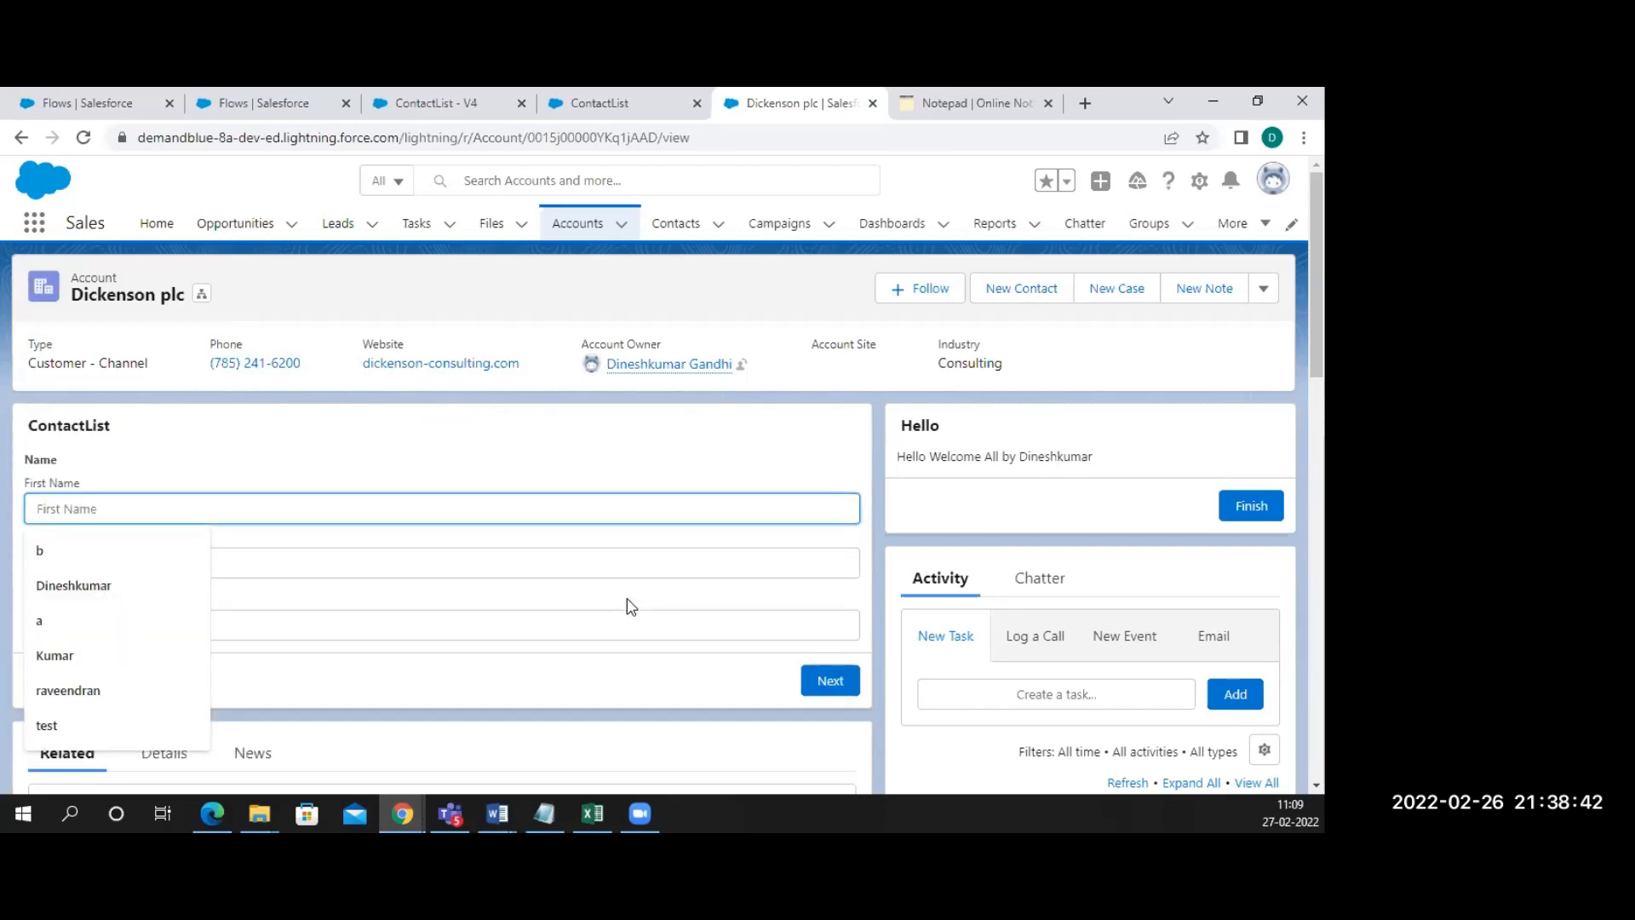
Check the Contacts list for the new contact, then go to the Accounts list
scroll(632, 607, down, 7)
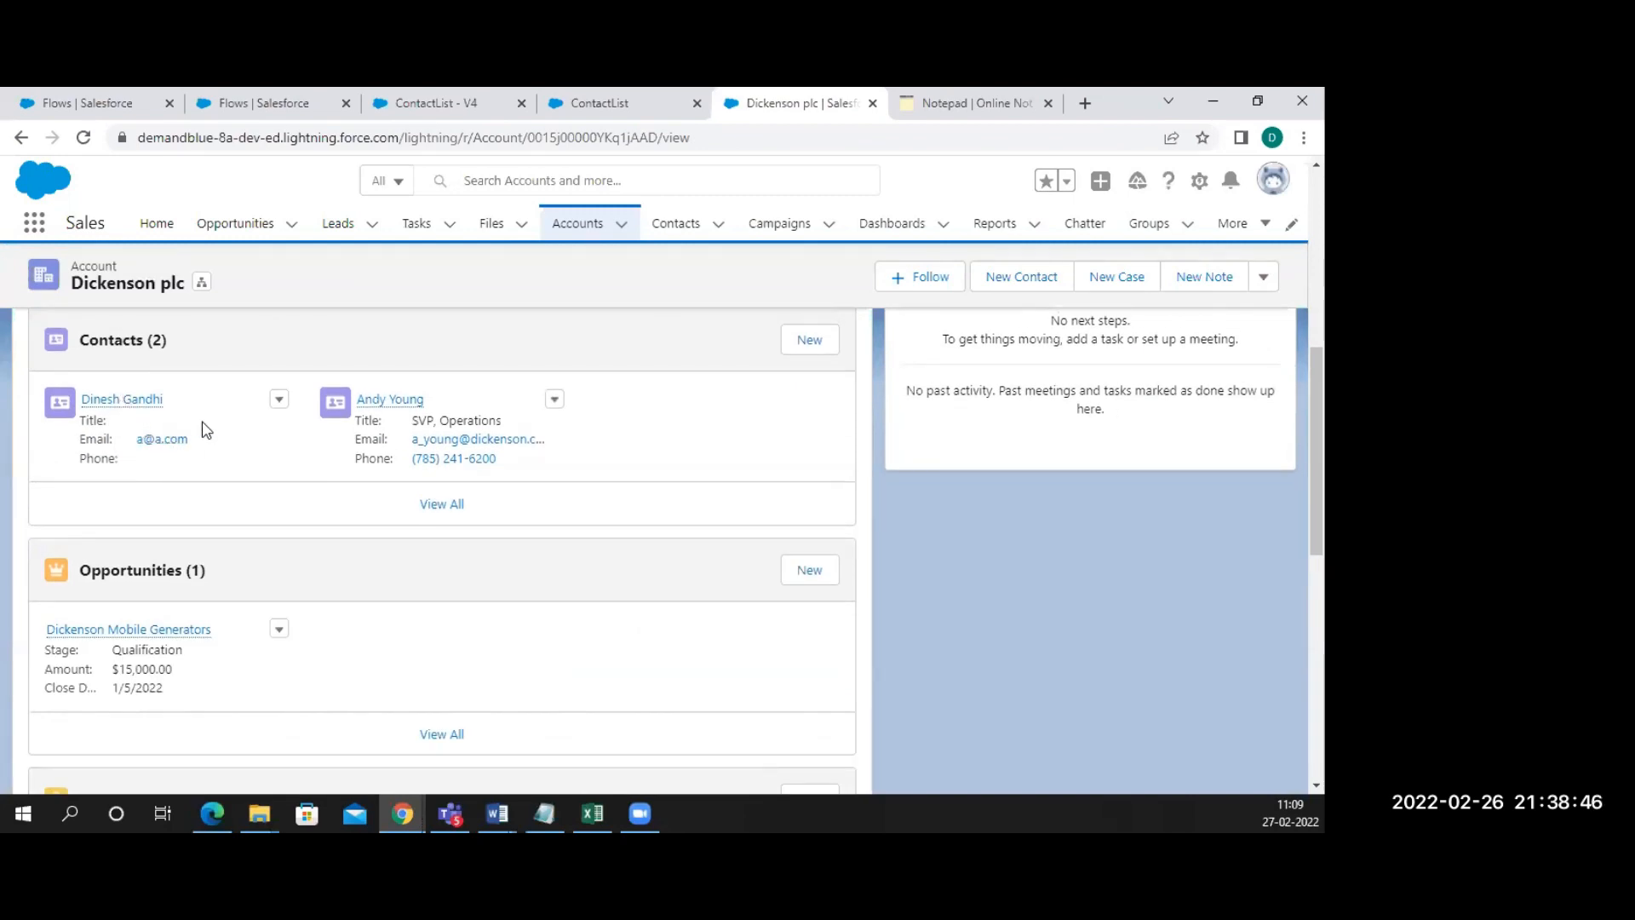
scroll(207, 430, up, 2)
scroll(207, 430, up, 5)
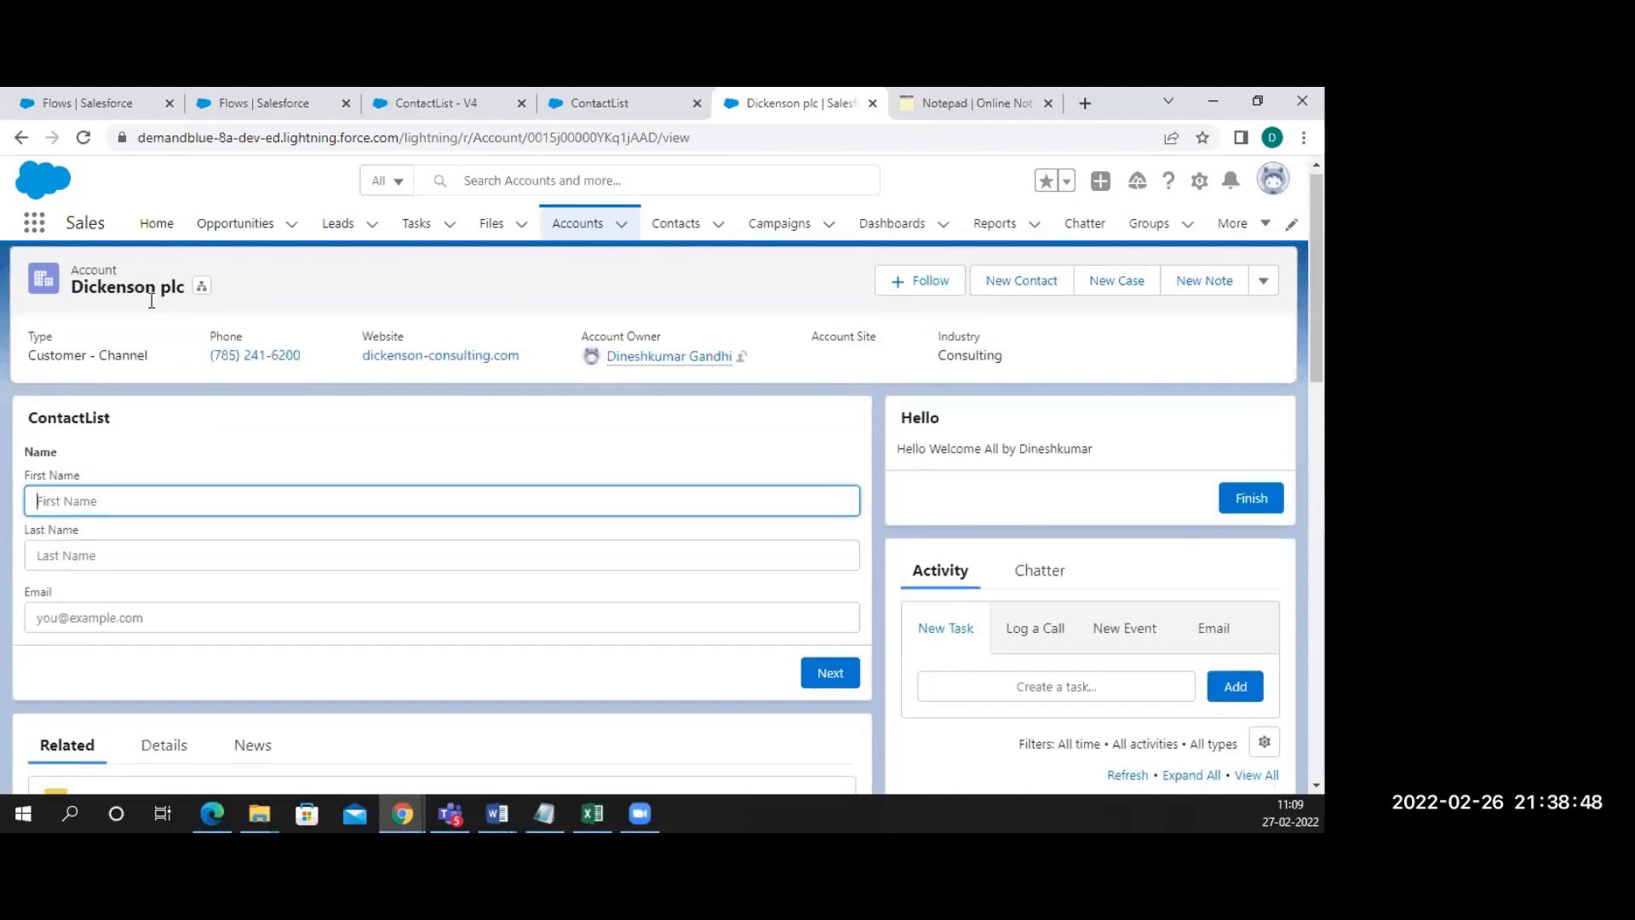
click(591, 228)
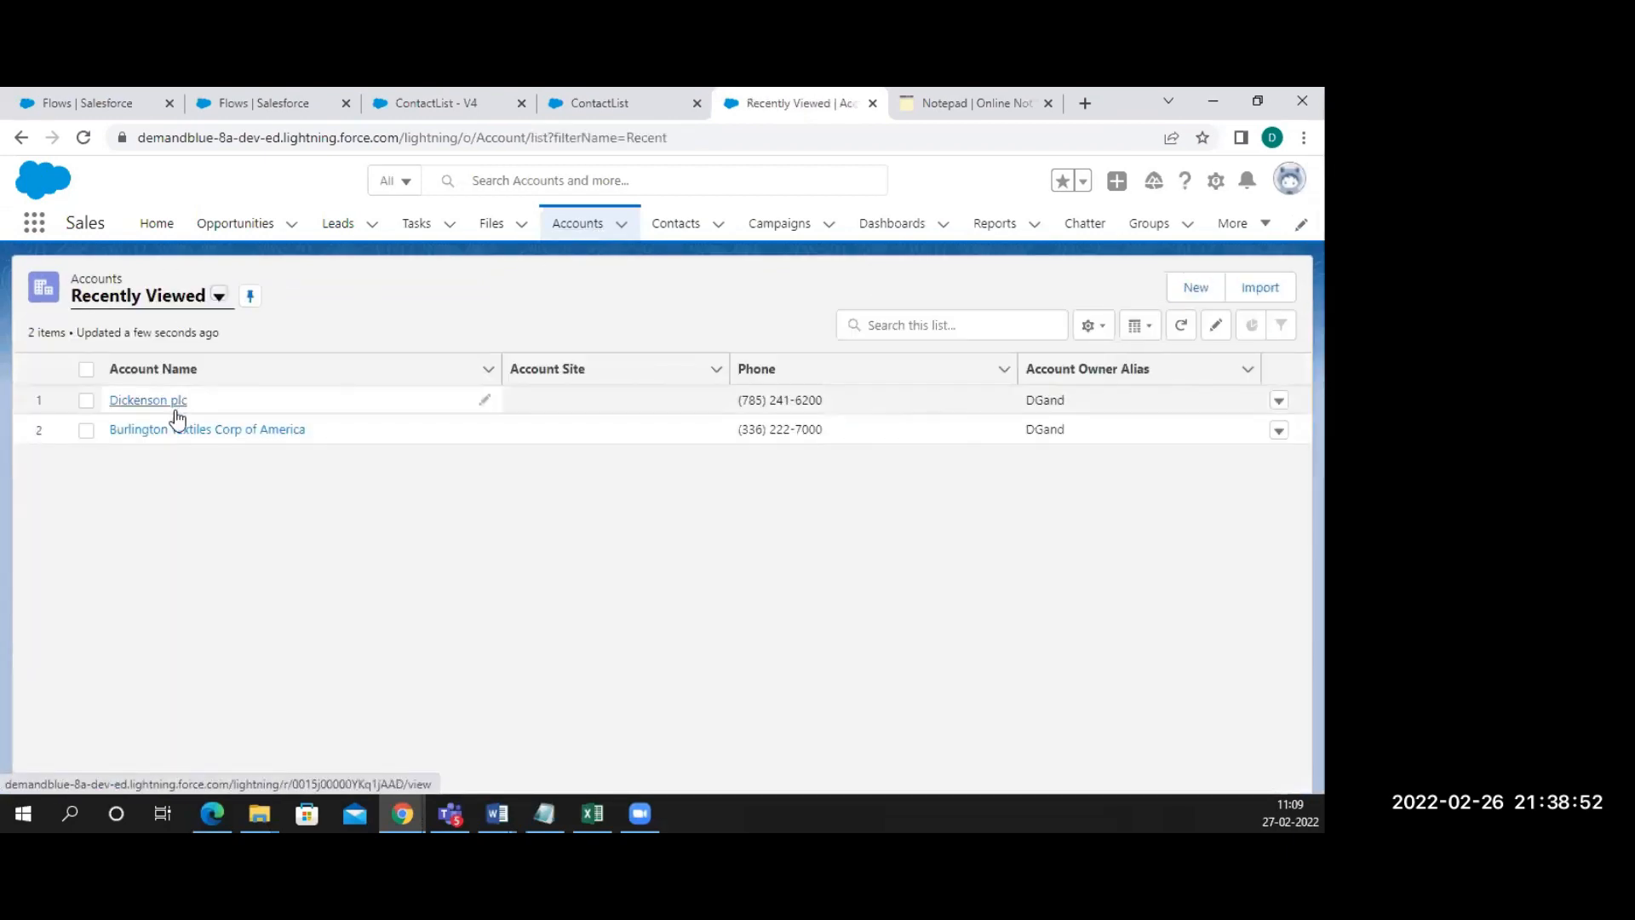
Open Burlington Textiles Corp of America from Recently Viewed and review its three contacts
click(189, 430)
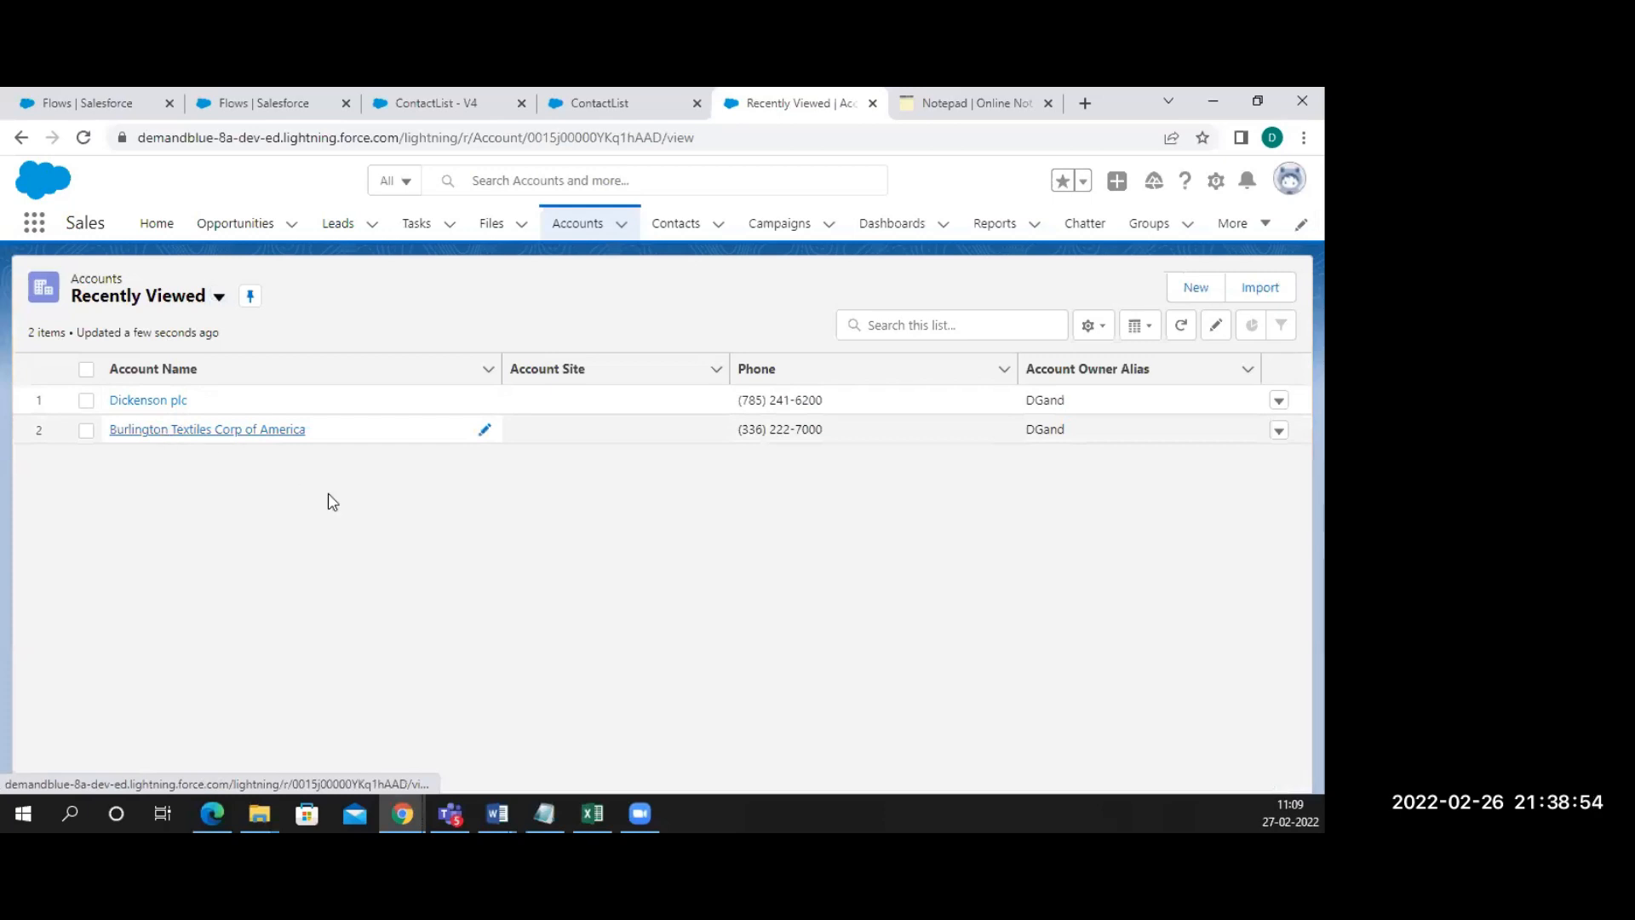
scroll(332, 502, down, 5)
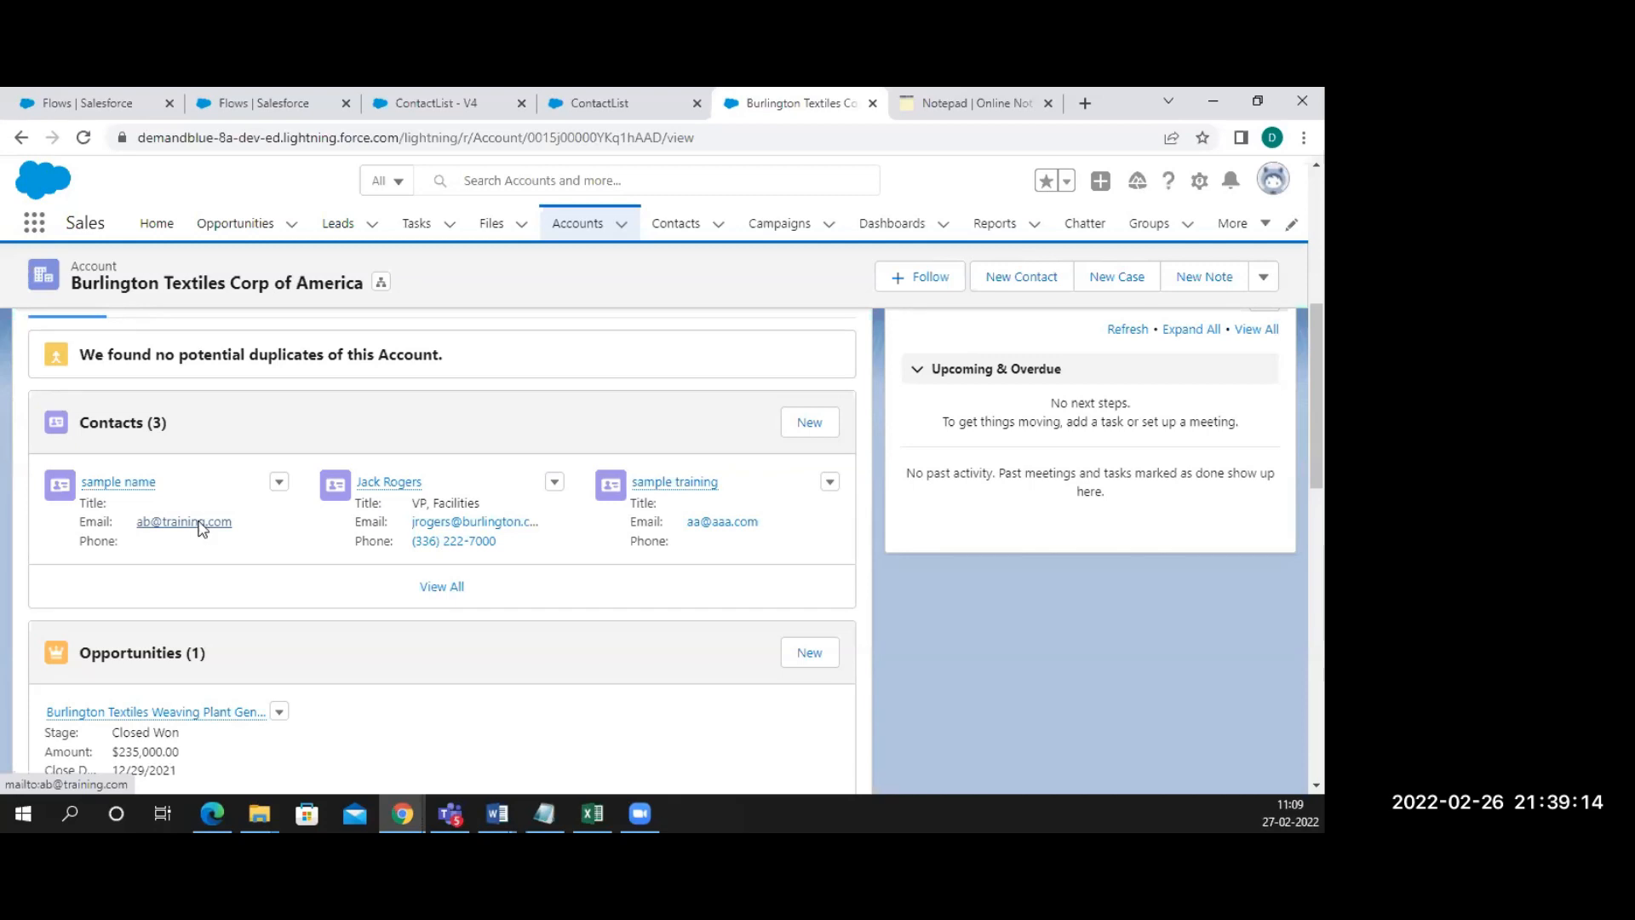
scroll(198, 525, down, 3)
scroll(183, 467, up, 10)
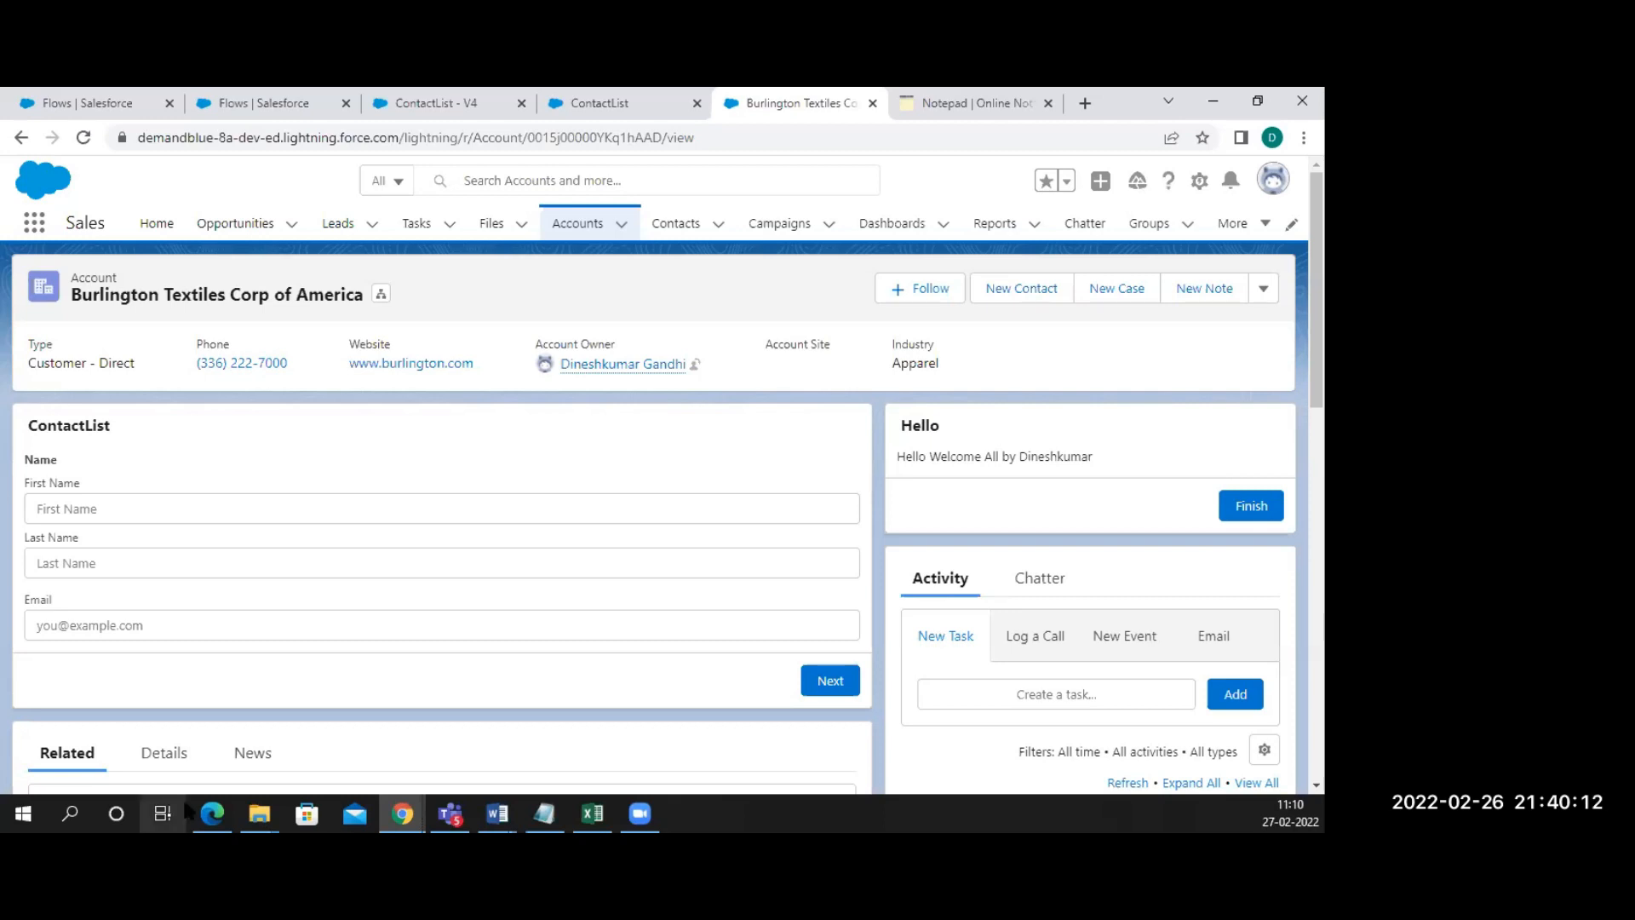
scroll(206, 548, down, 1)
scroll(206, 548, down, 5)
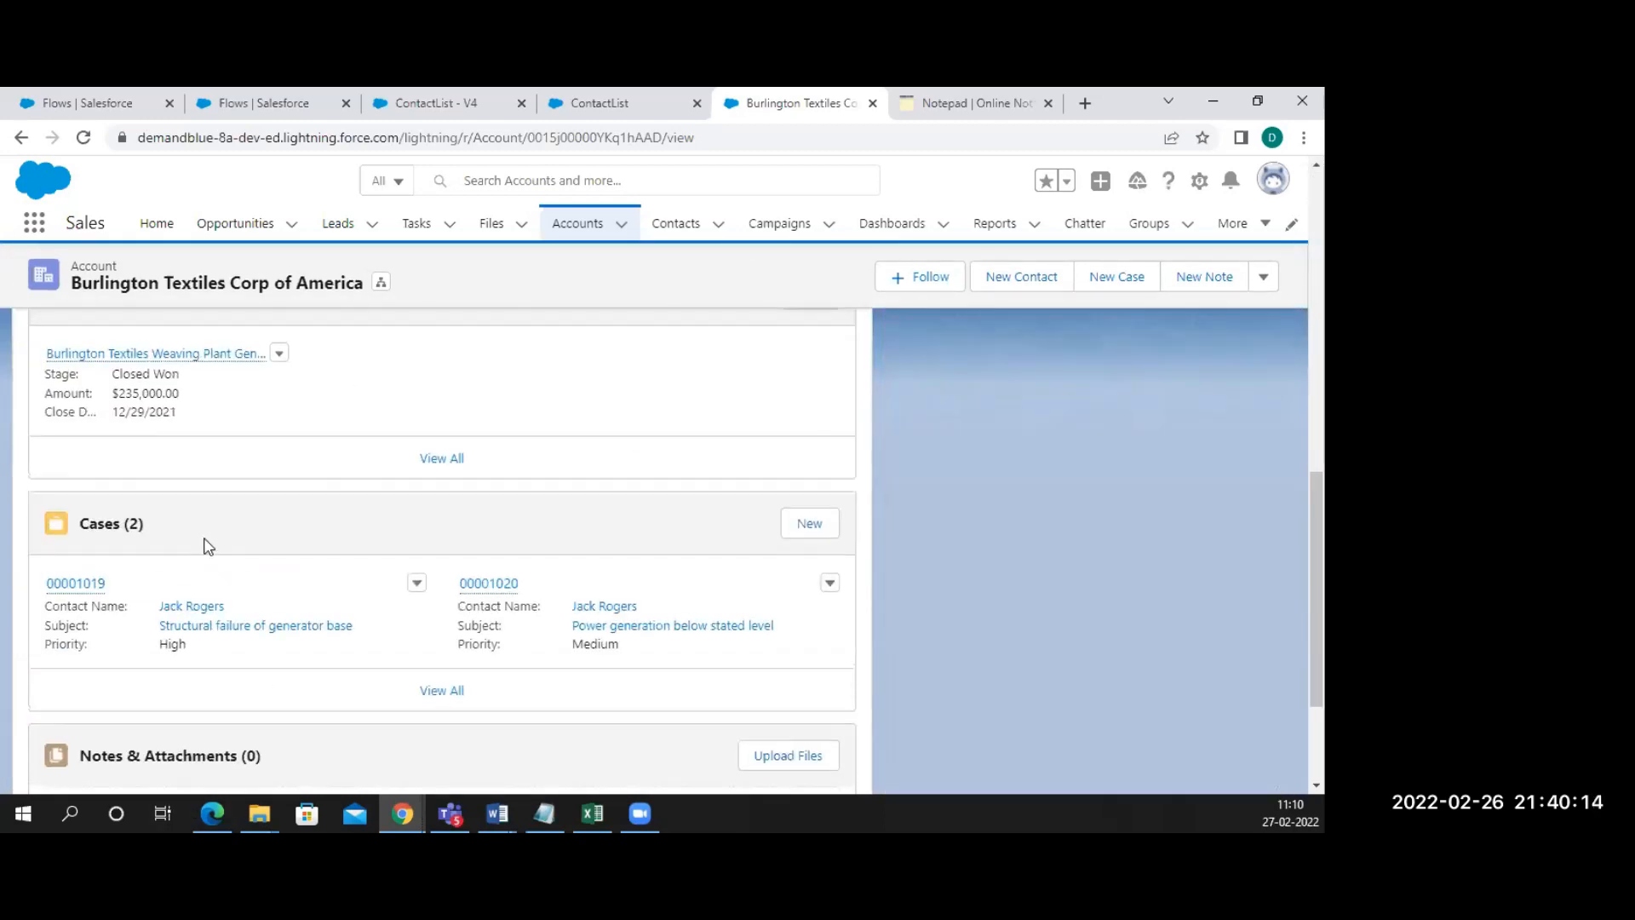
scroll(206, 546, up, 2)
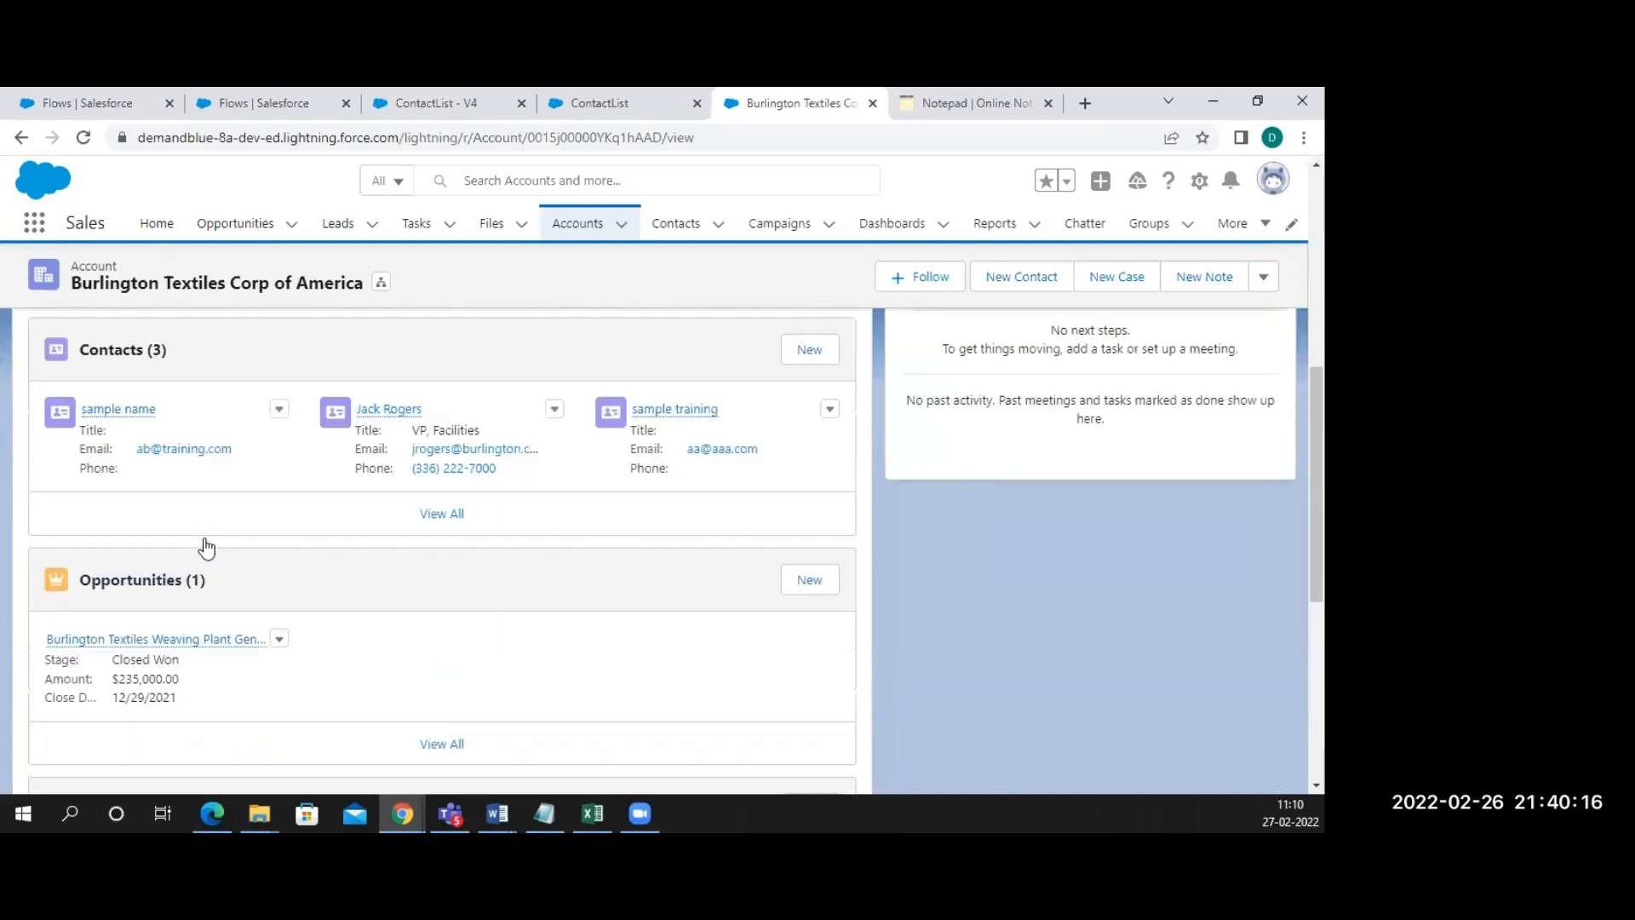
mouse_move(135, 458)
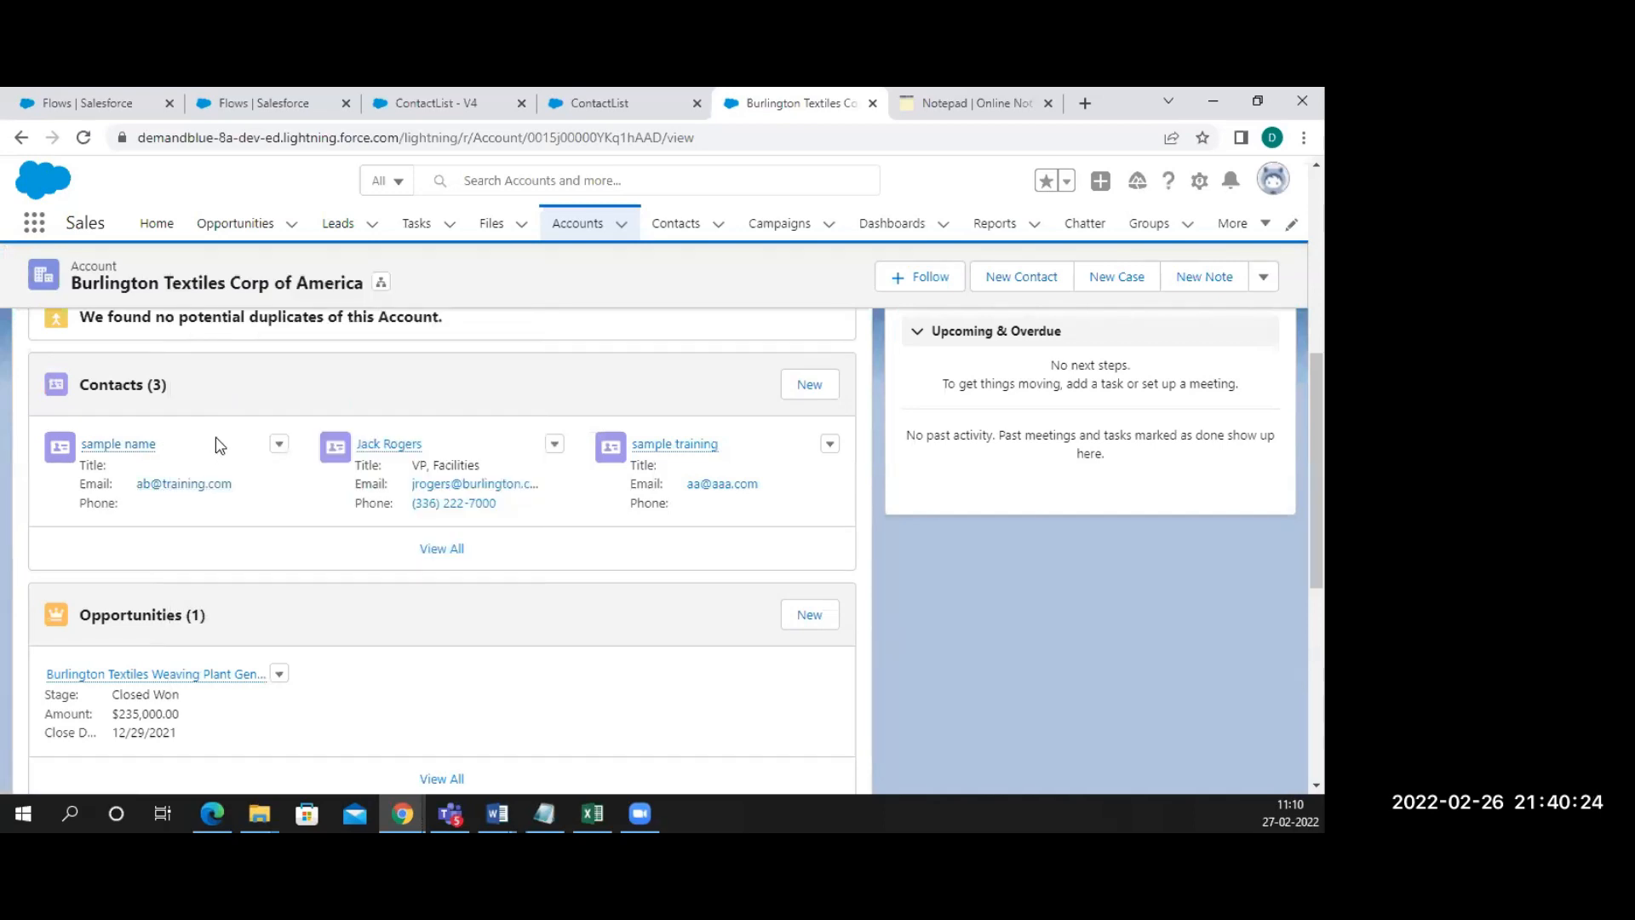
scroll(216, 438, up, 1)
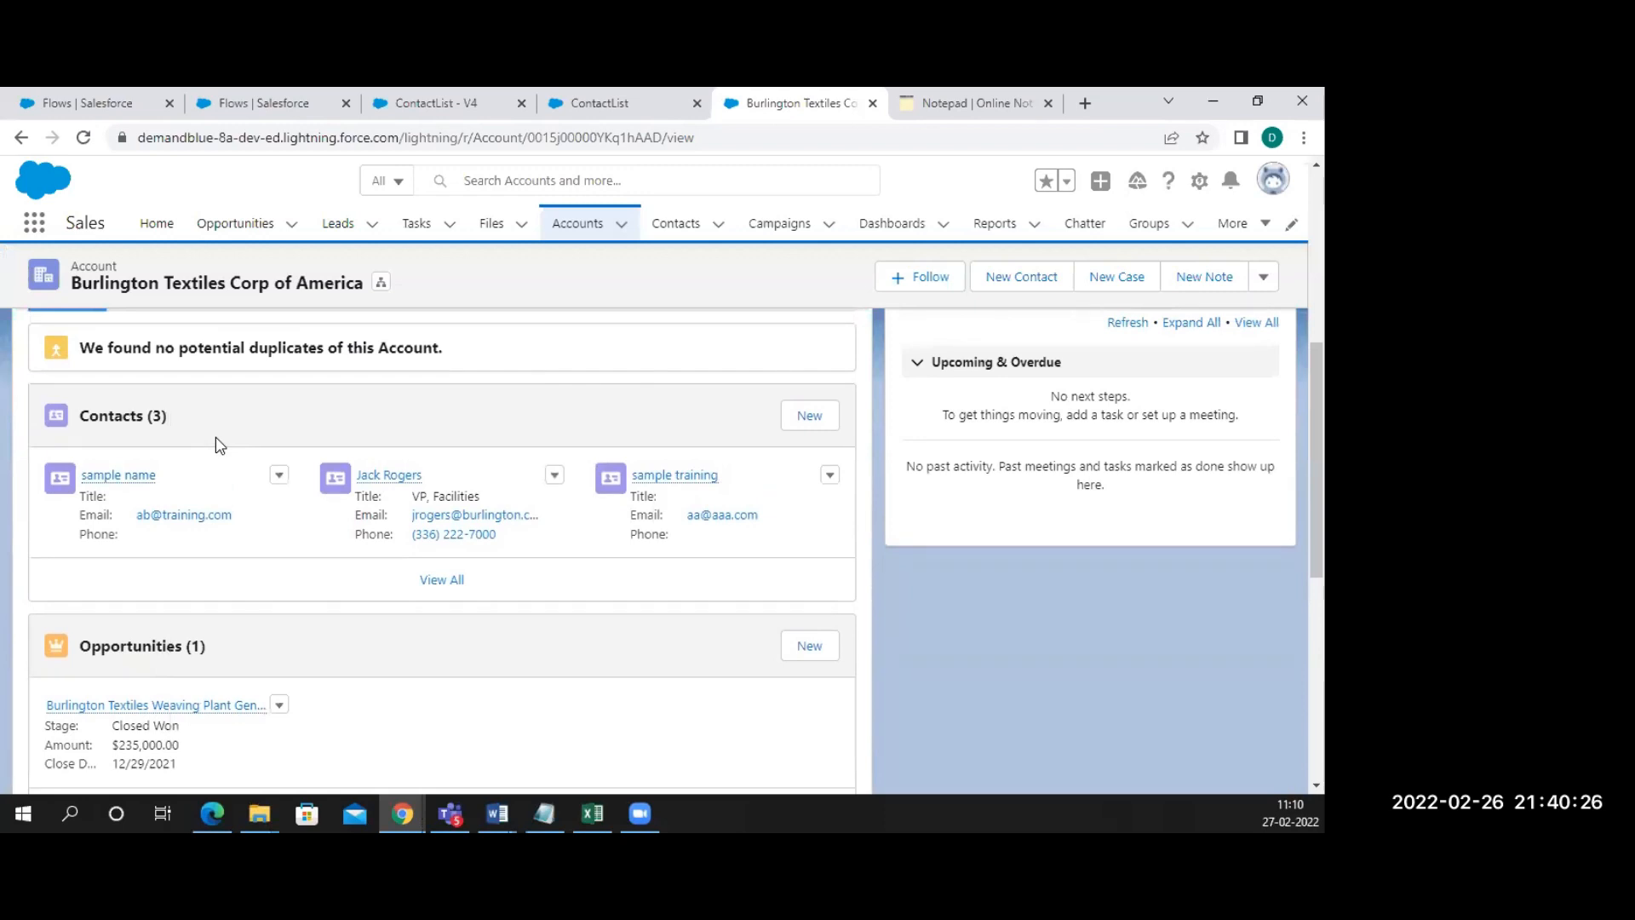
scroll(216, 444, up, 5)
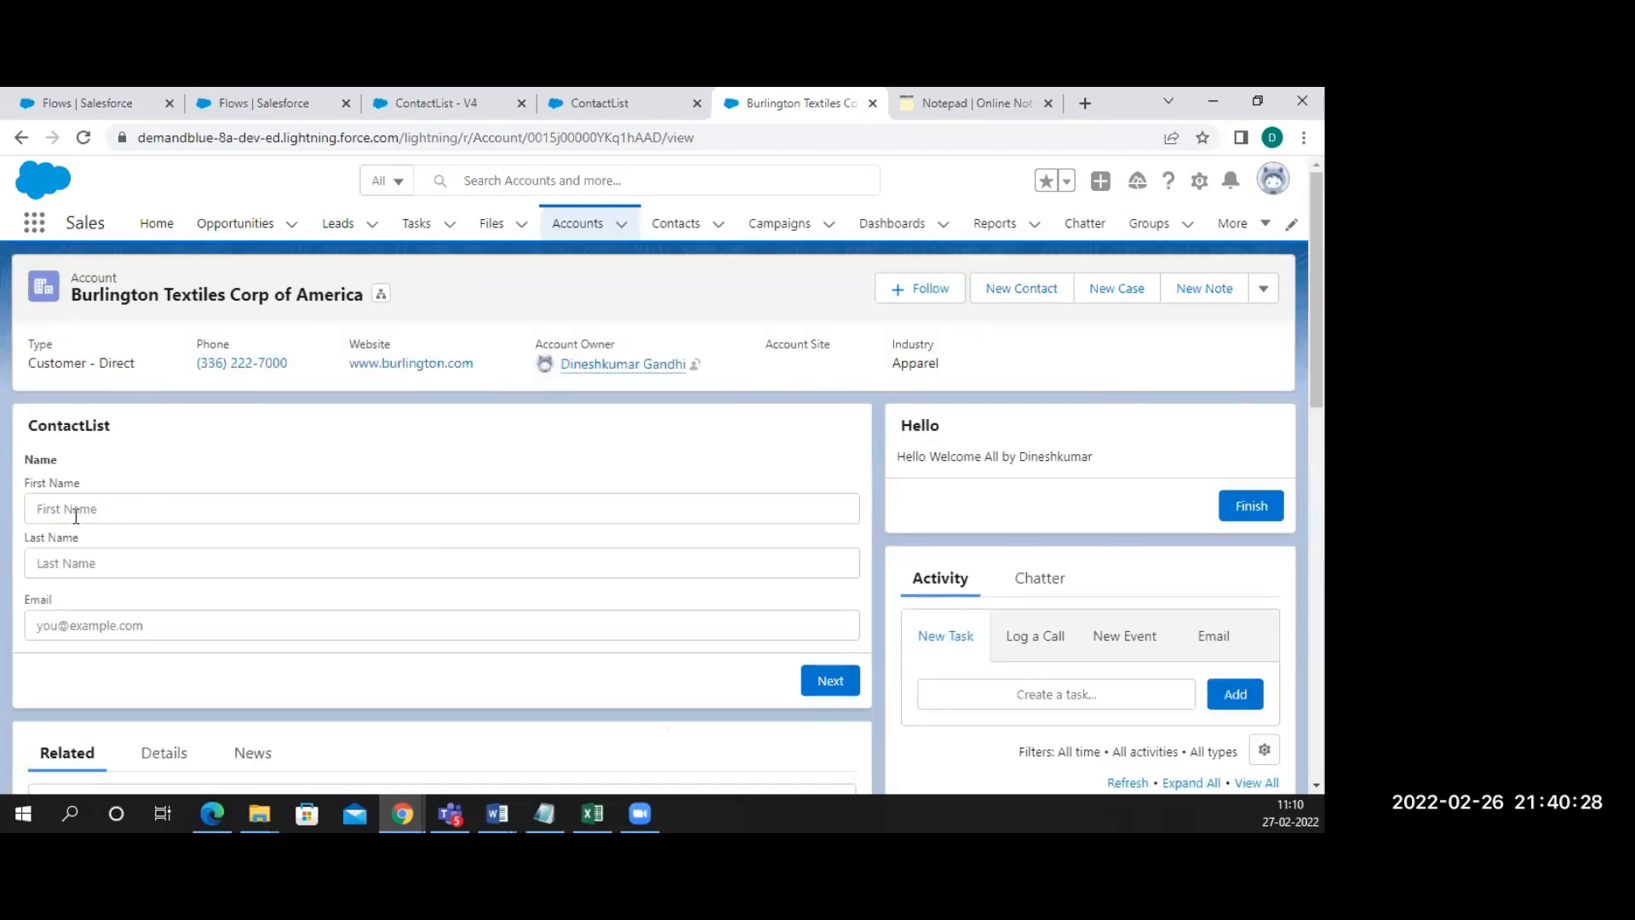
Fill the ContactList form with first name 'samp', last name 'name' and a test e-mail address
click(76, 515)
text(sample)
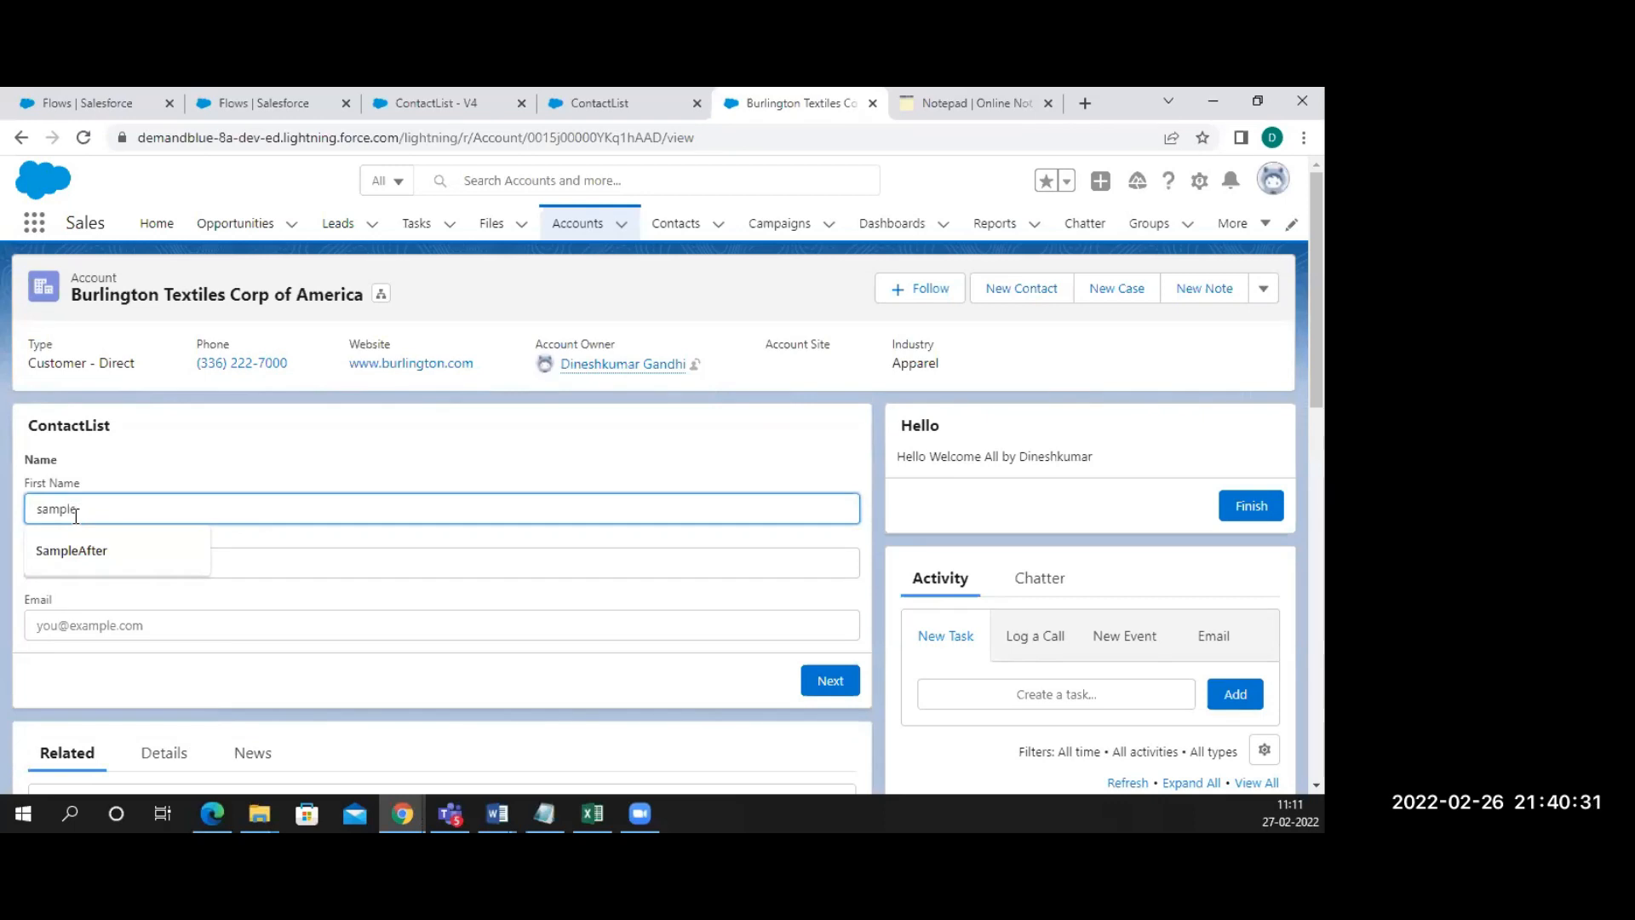
key(Tab)
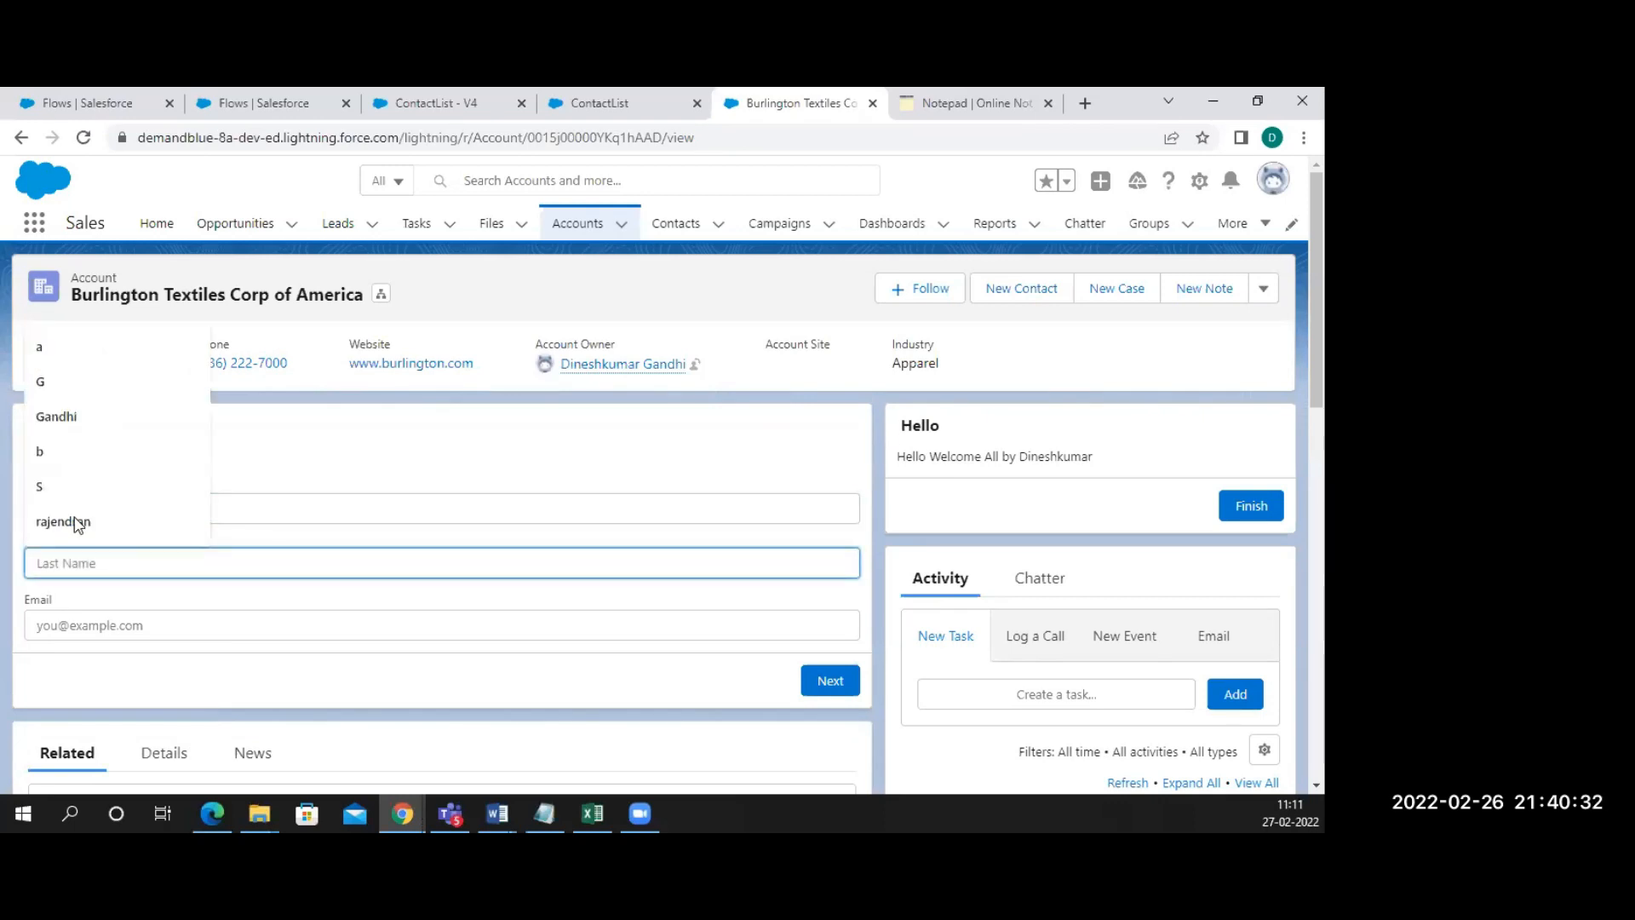
text(name)
key(Tab)
text(ab)
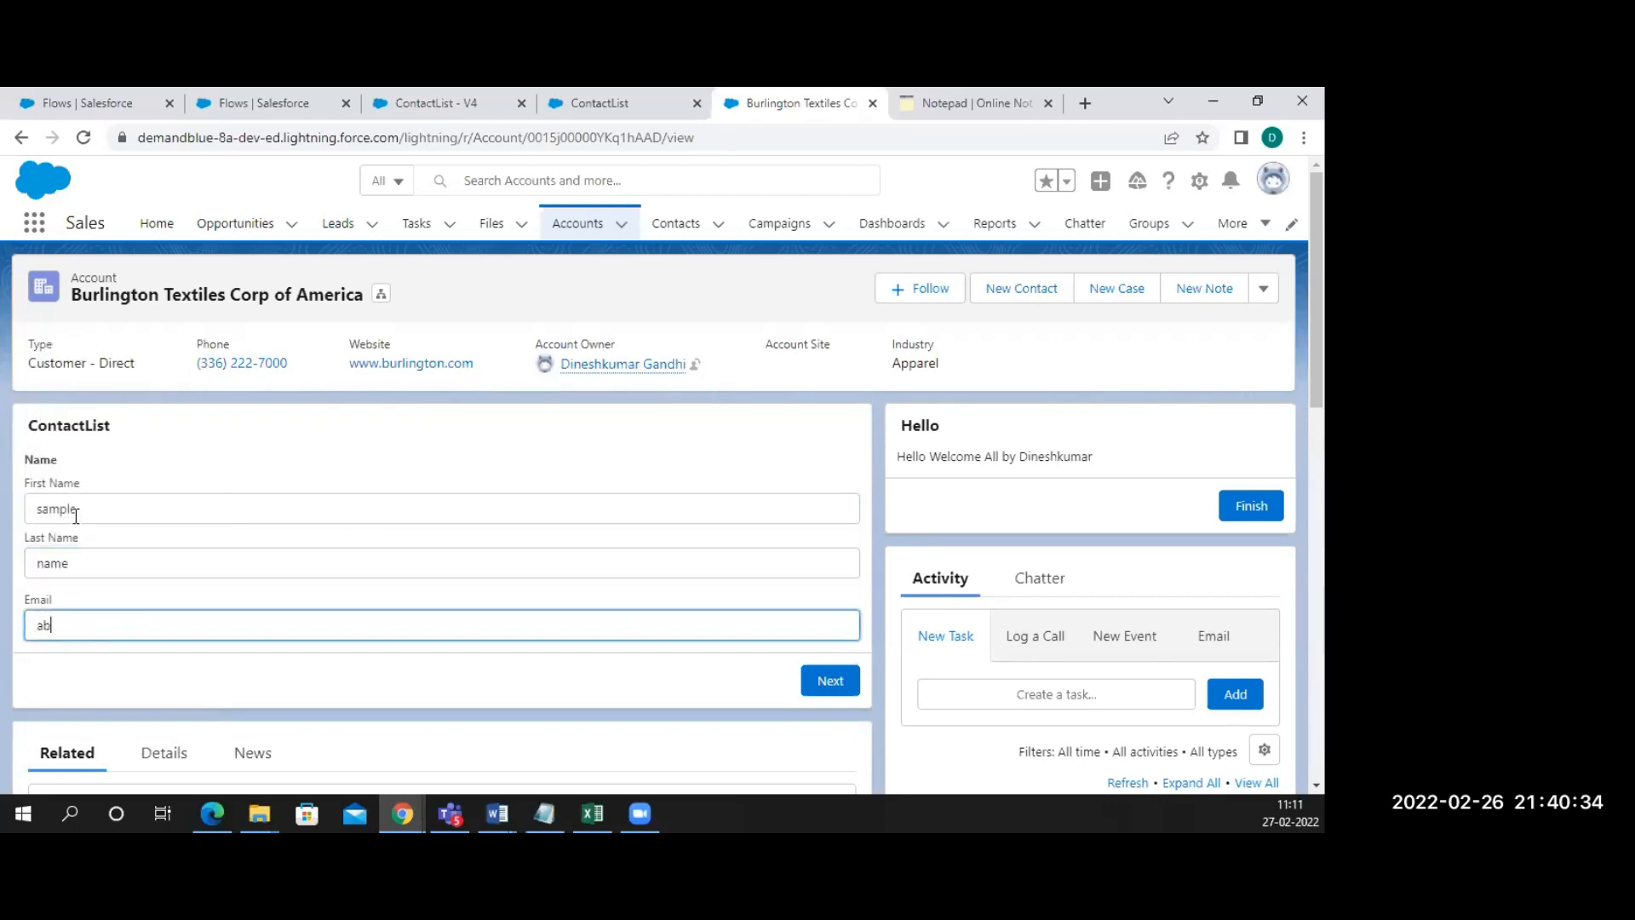
text(@training.com)
Submit the contact, select the unhandled fault message text, and return to the accounts list
click(822, 681)
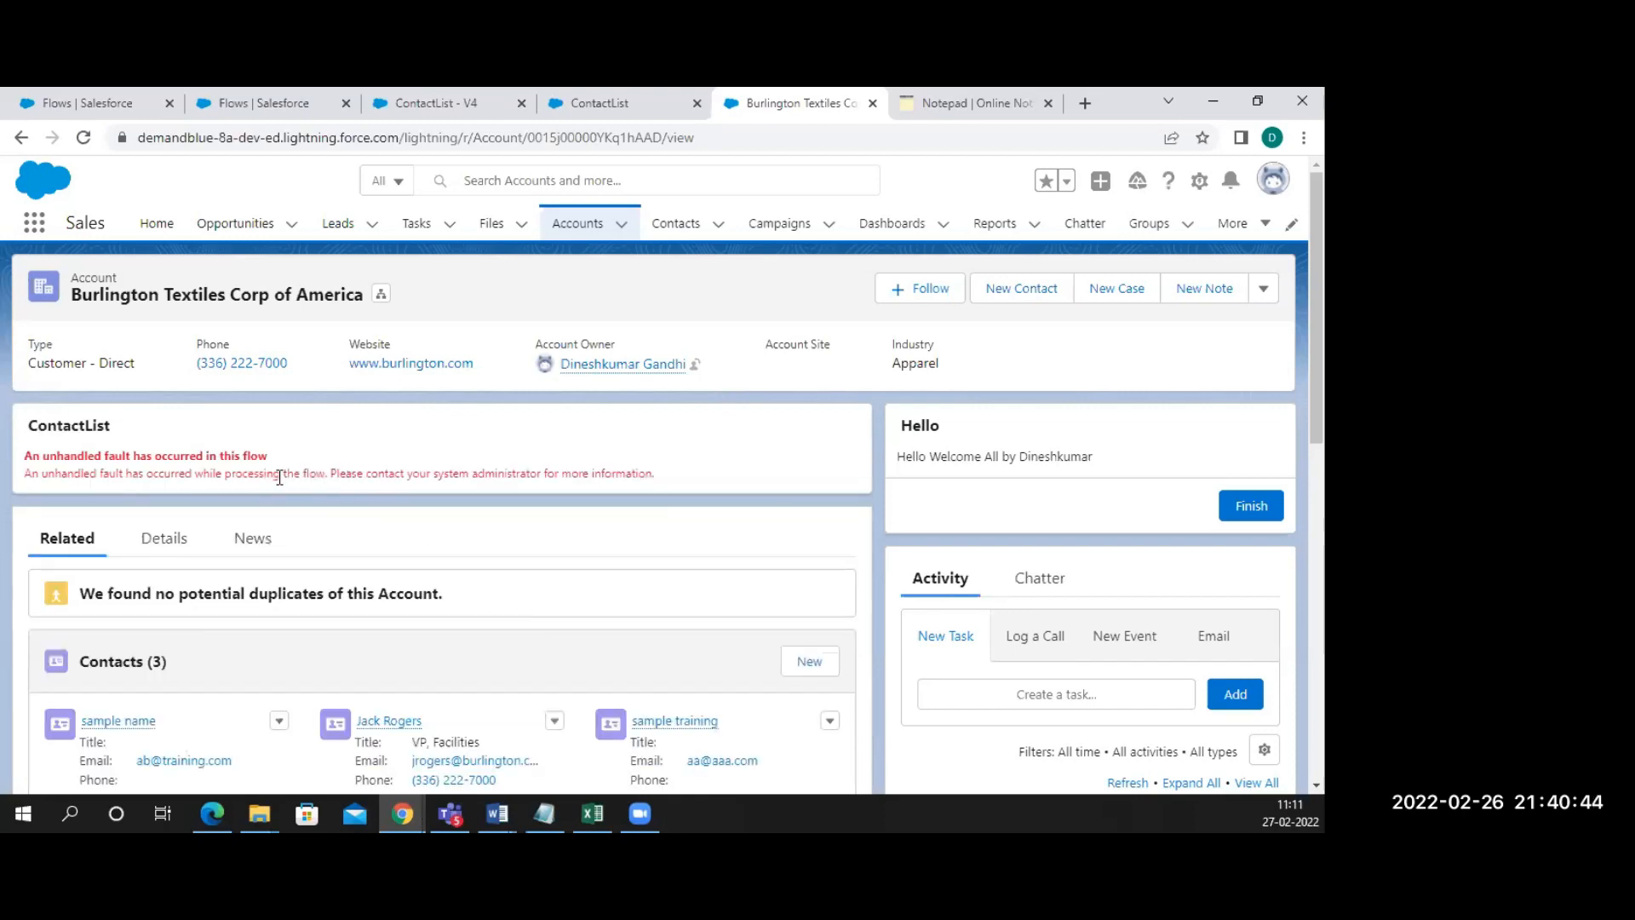
drag(280, 475, 640, 475)
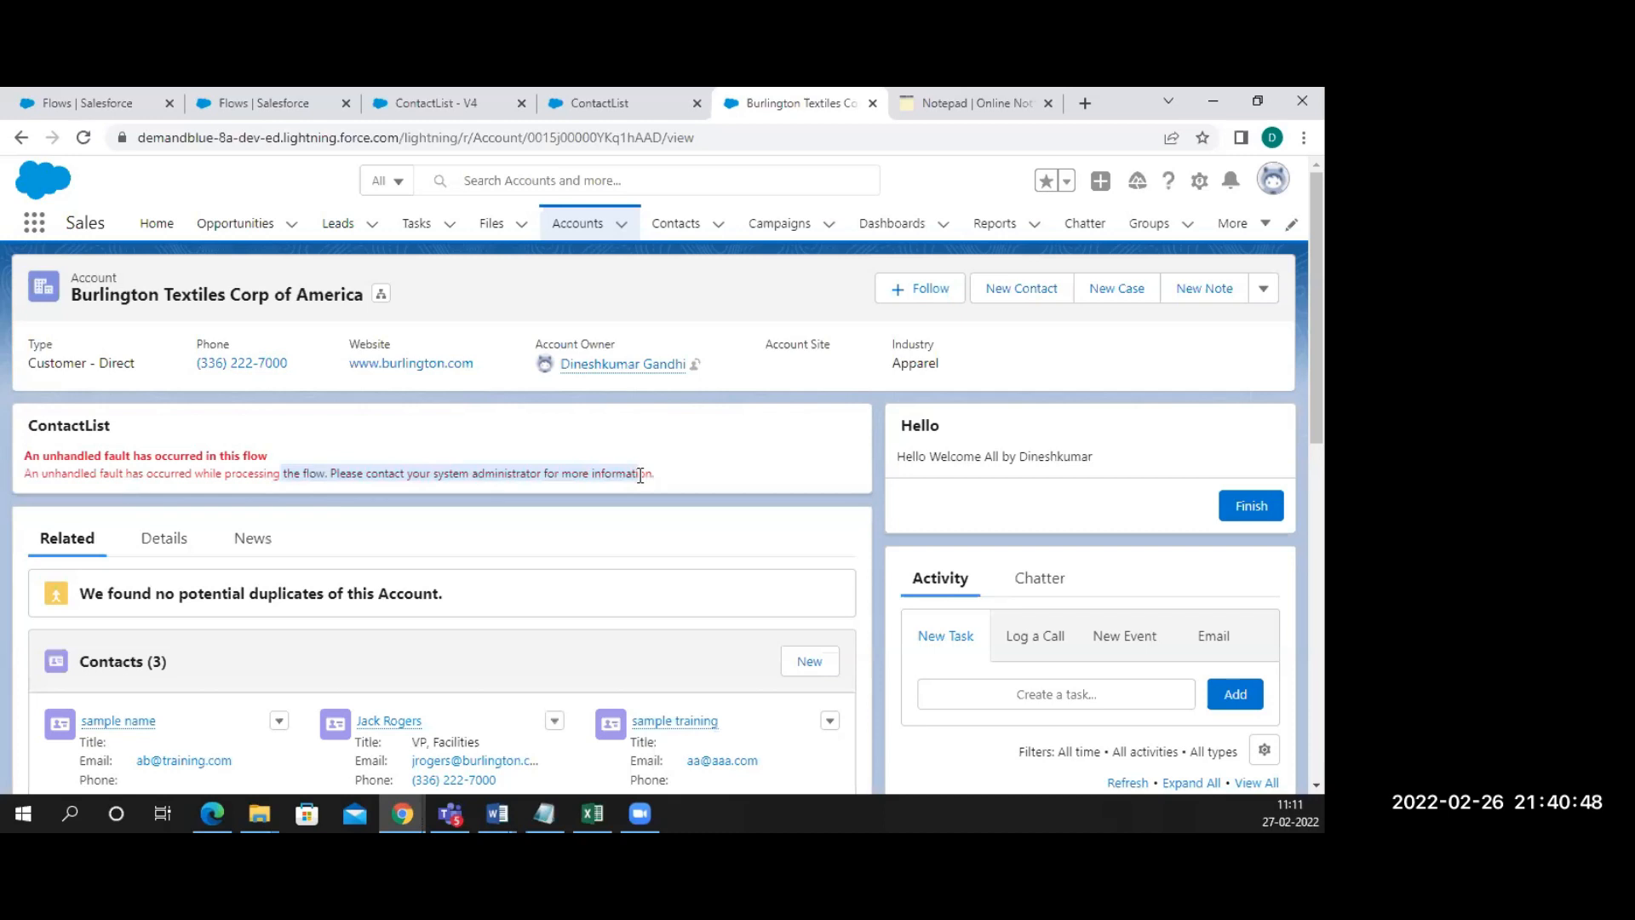
click(21, 136)
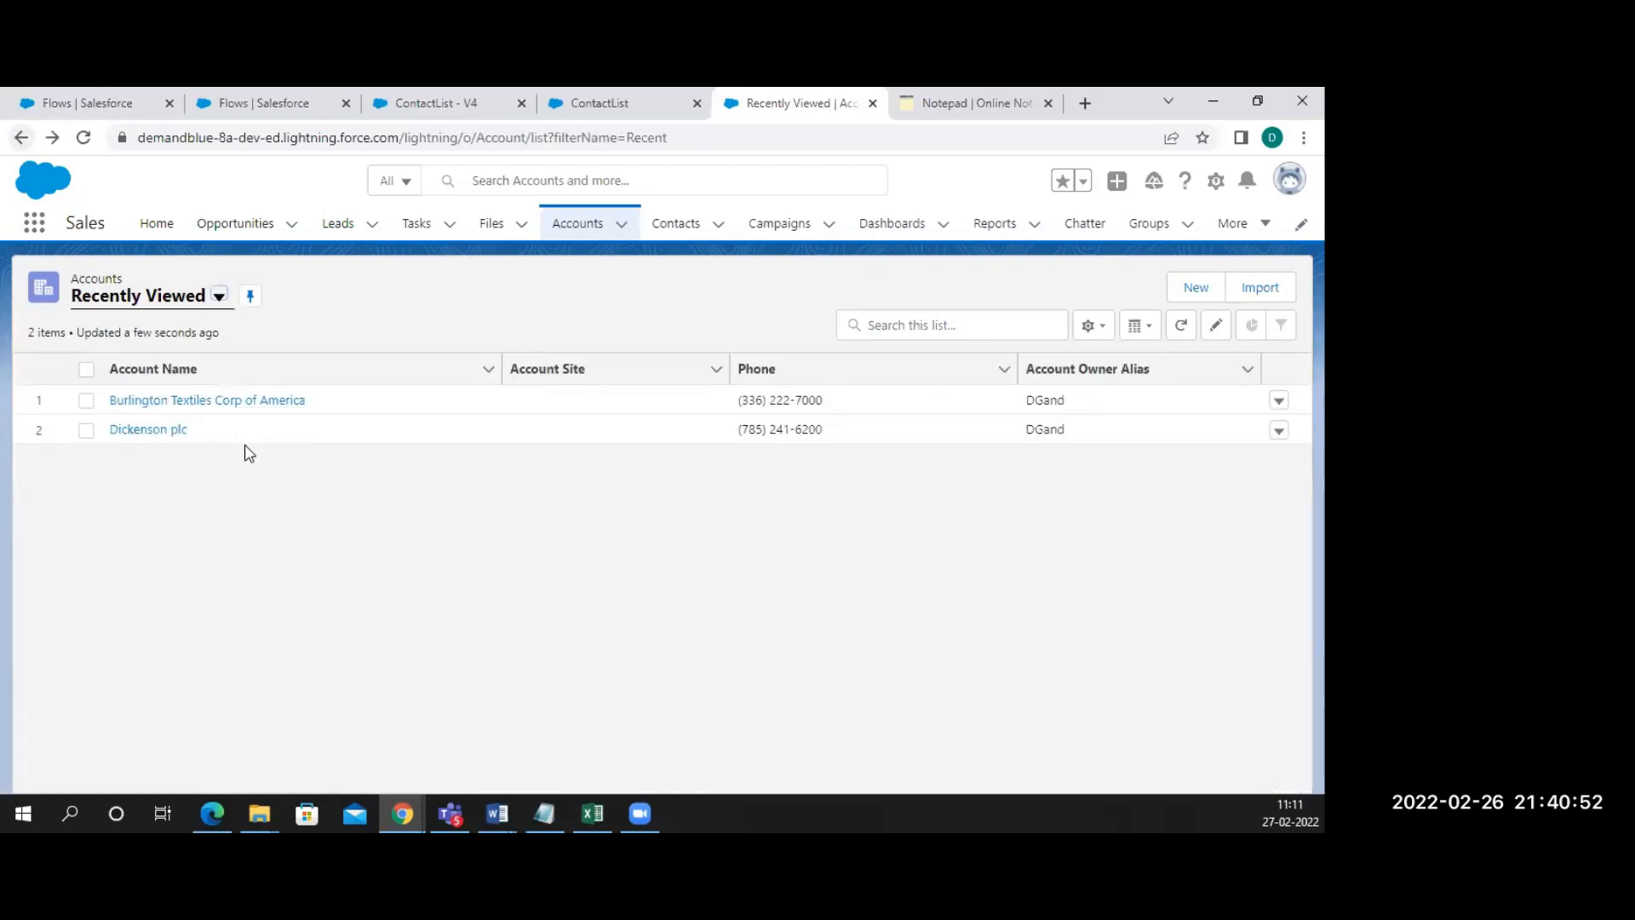
Reopen the Burlington Textiles Corp of America account, then switch to the Setup Flows list
click(160, 401)
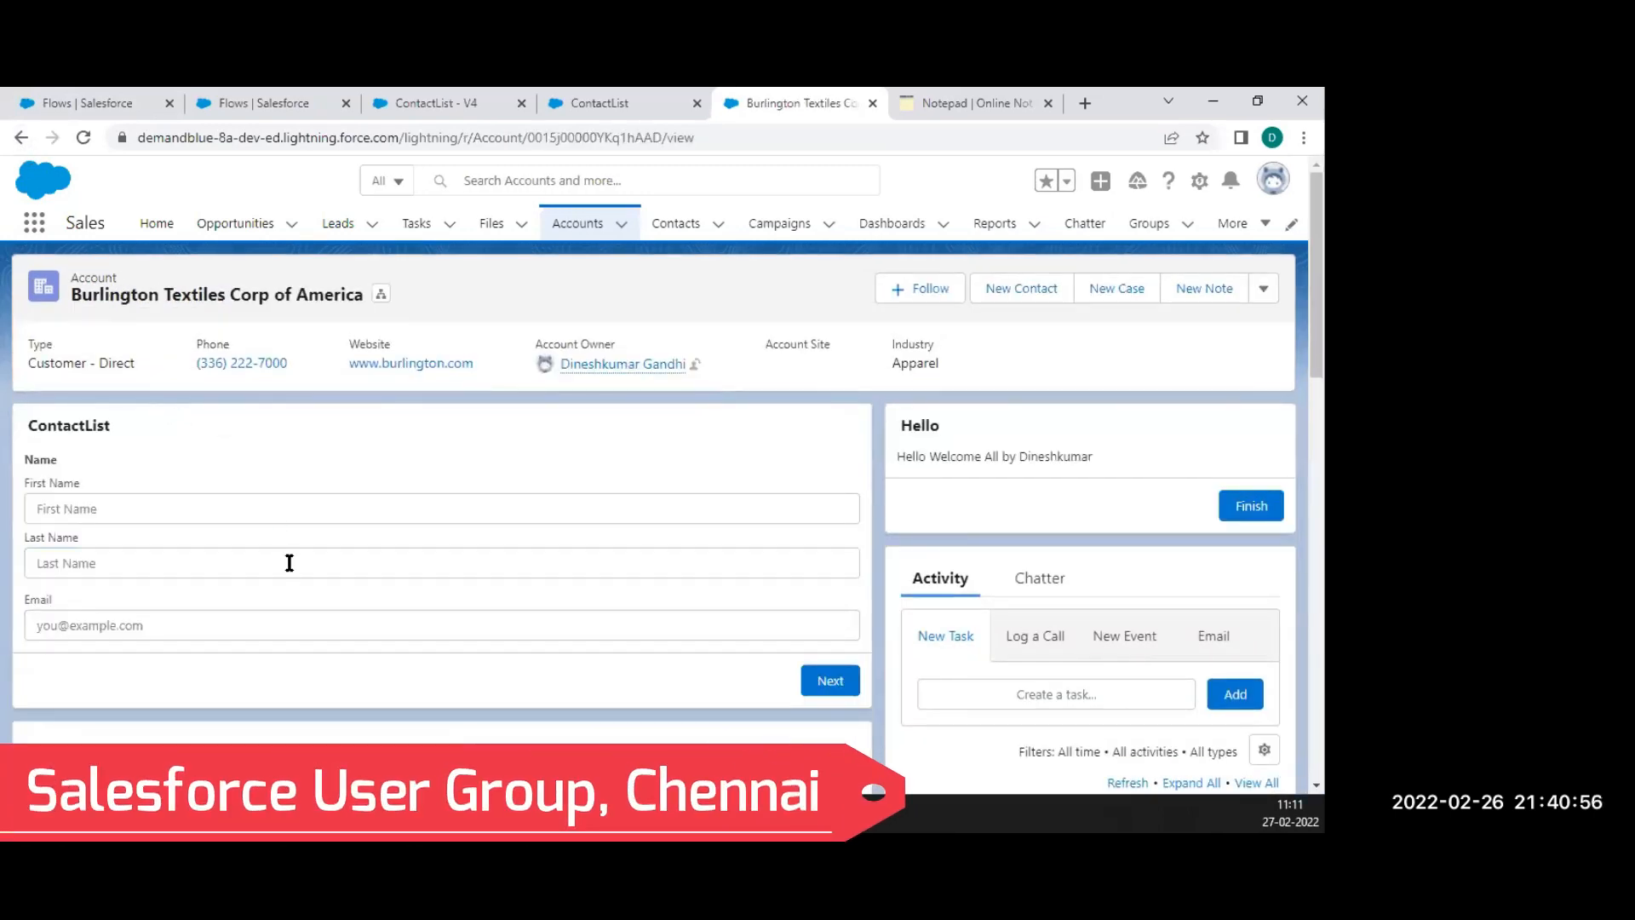
scroll(290, 563, down, 1)
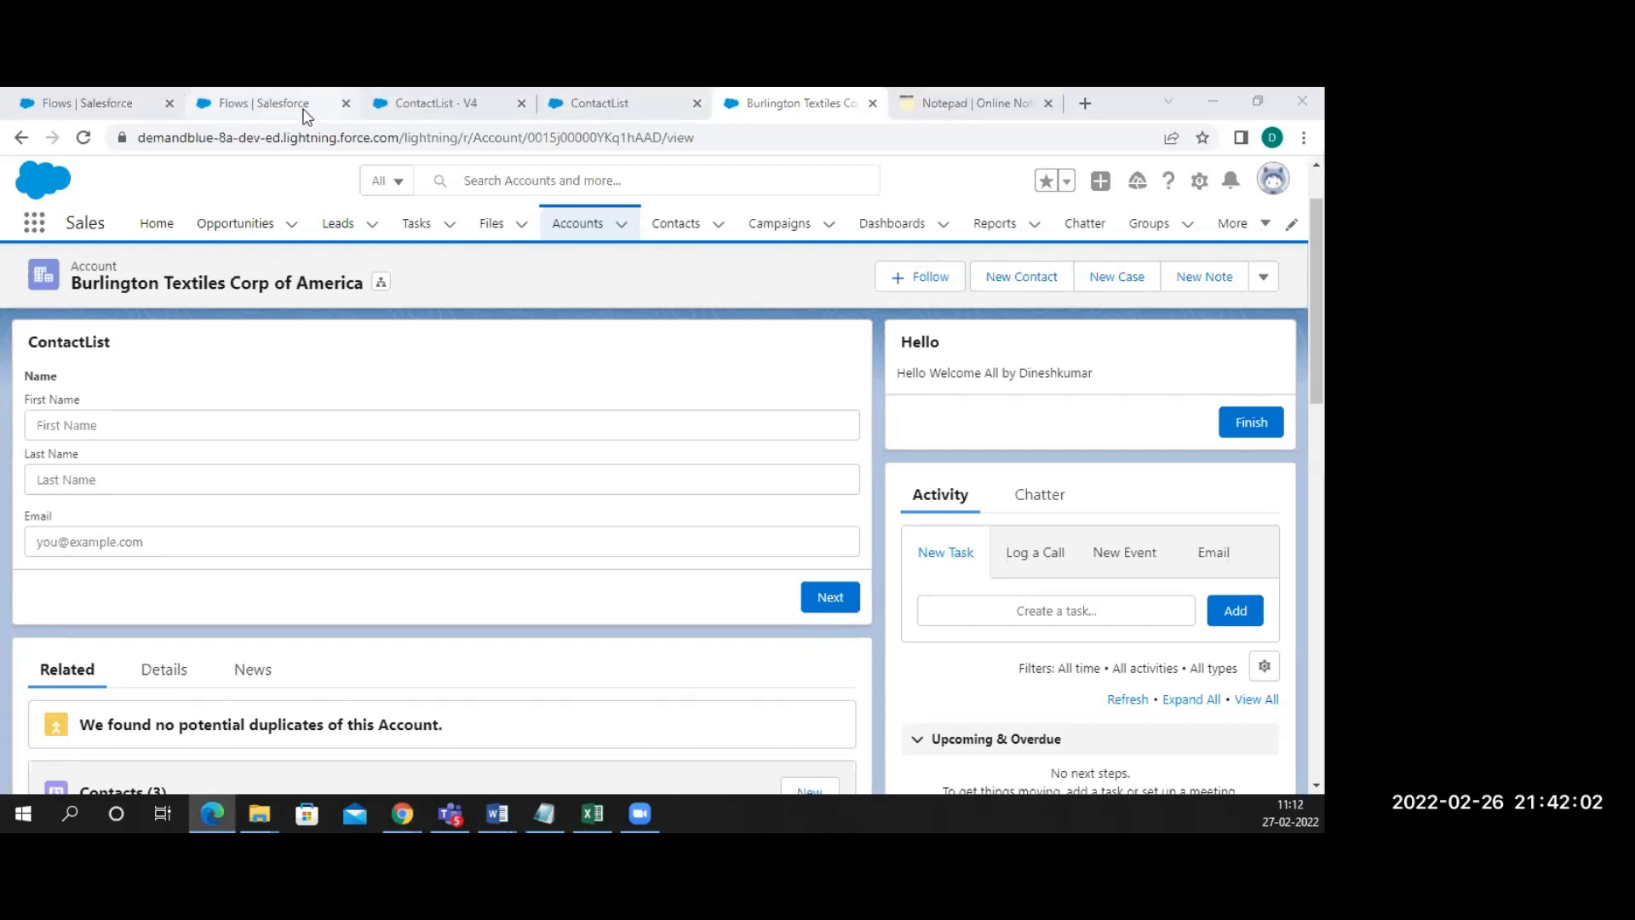
click(306, 110)
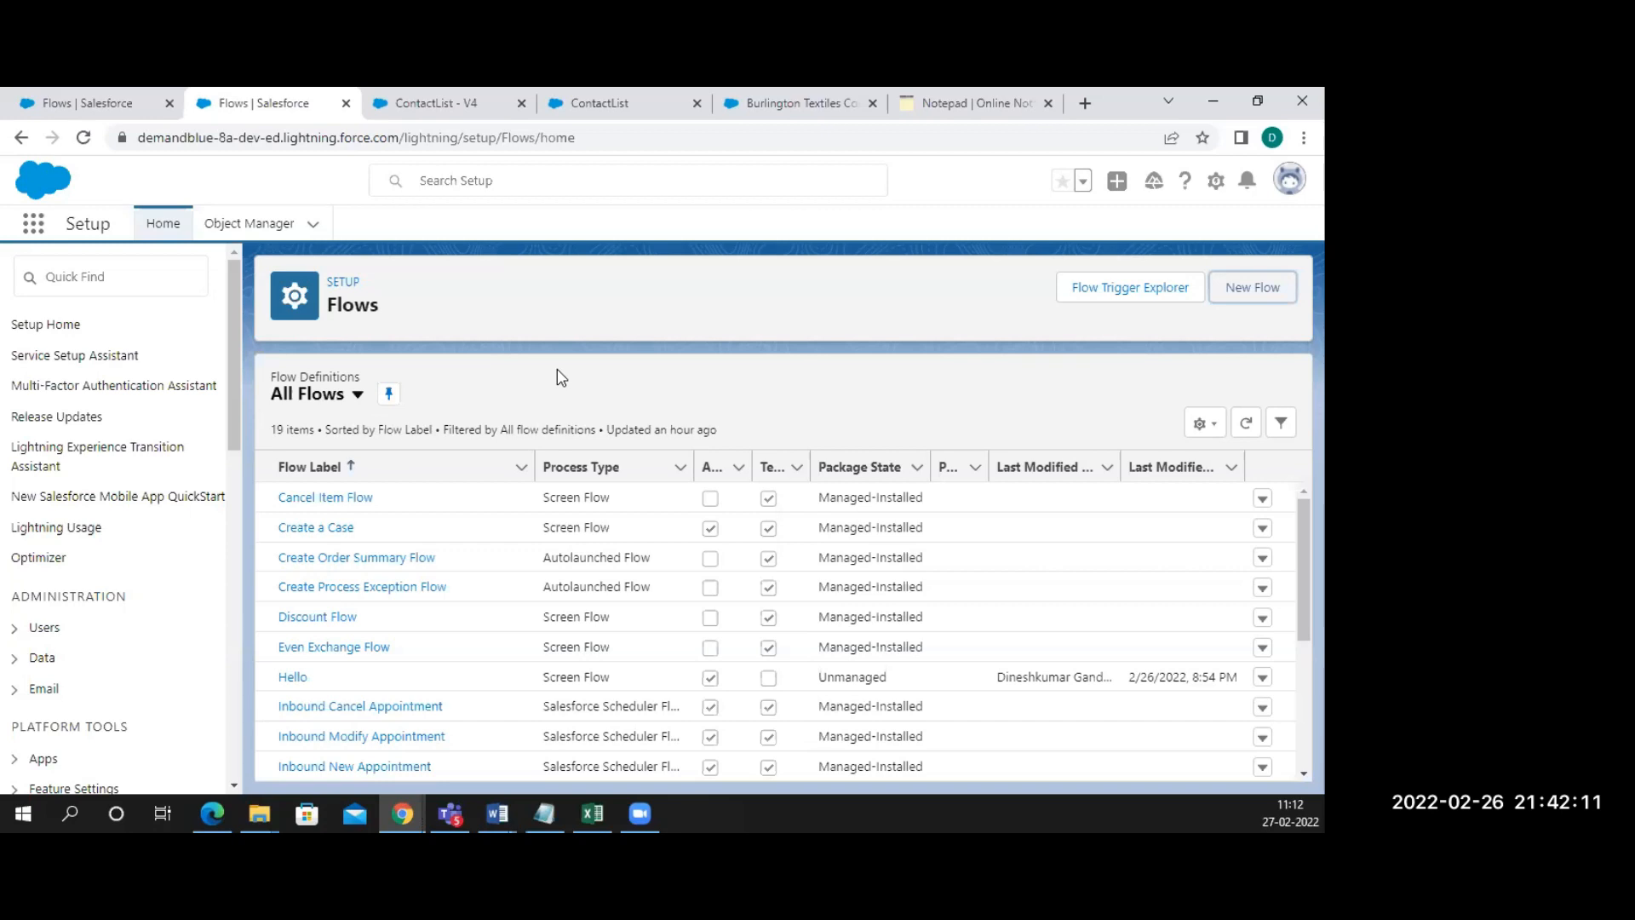
Rerun the ContactList debug interview, then return to ContactList - V4 in Flow Builder
click(612, 103)
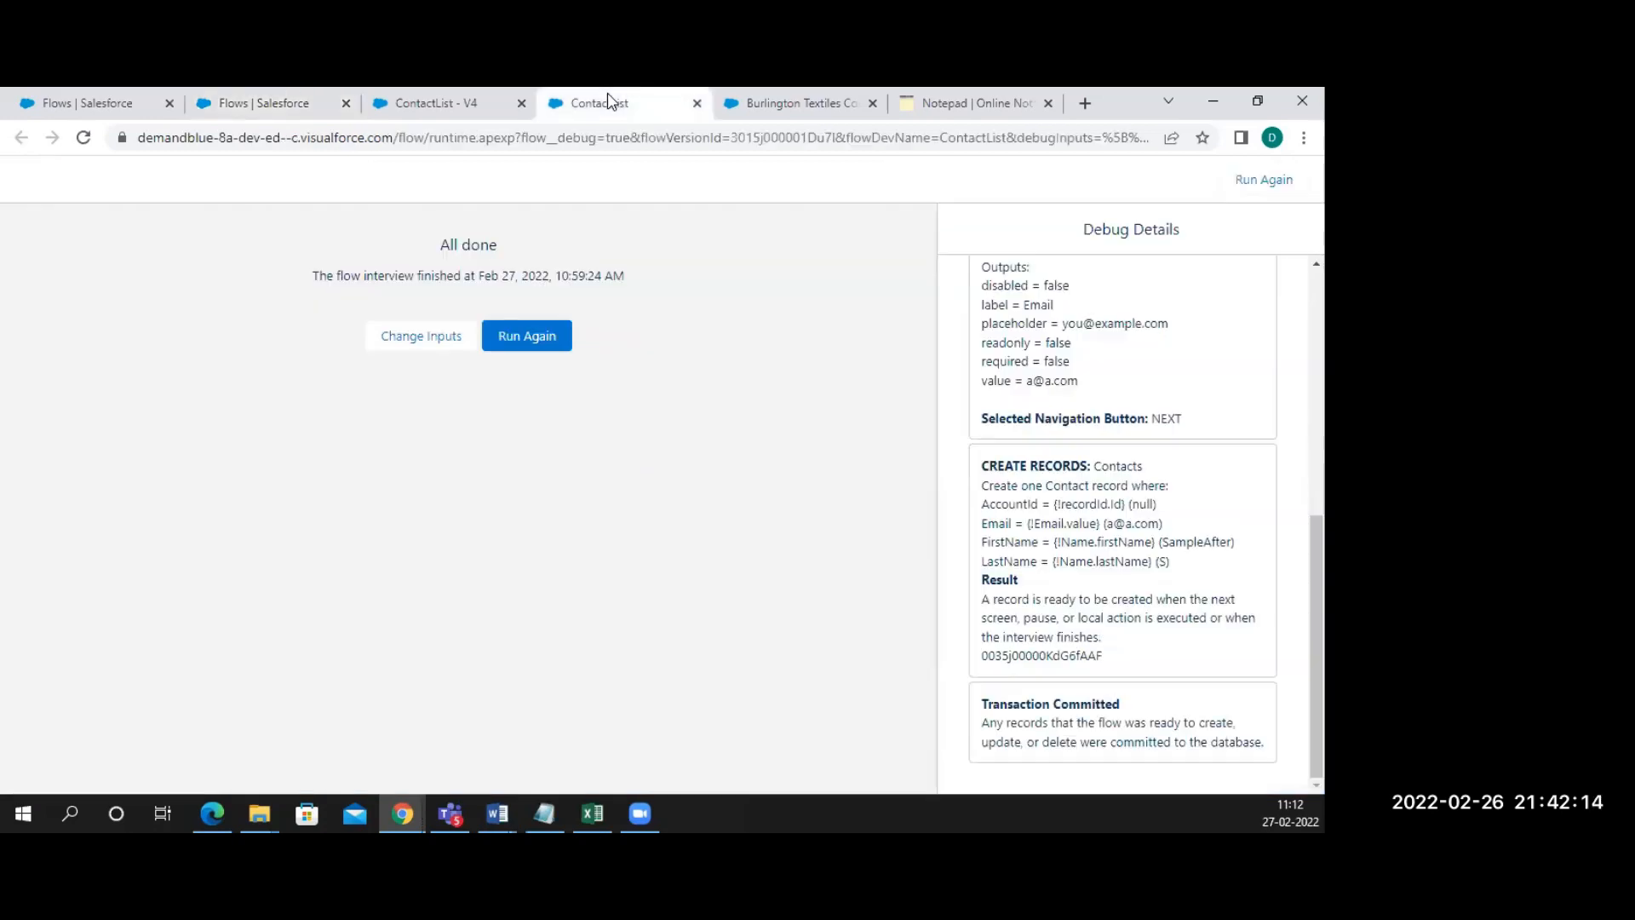
click(526, 337)
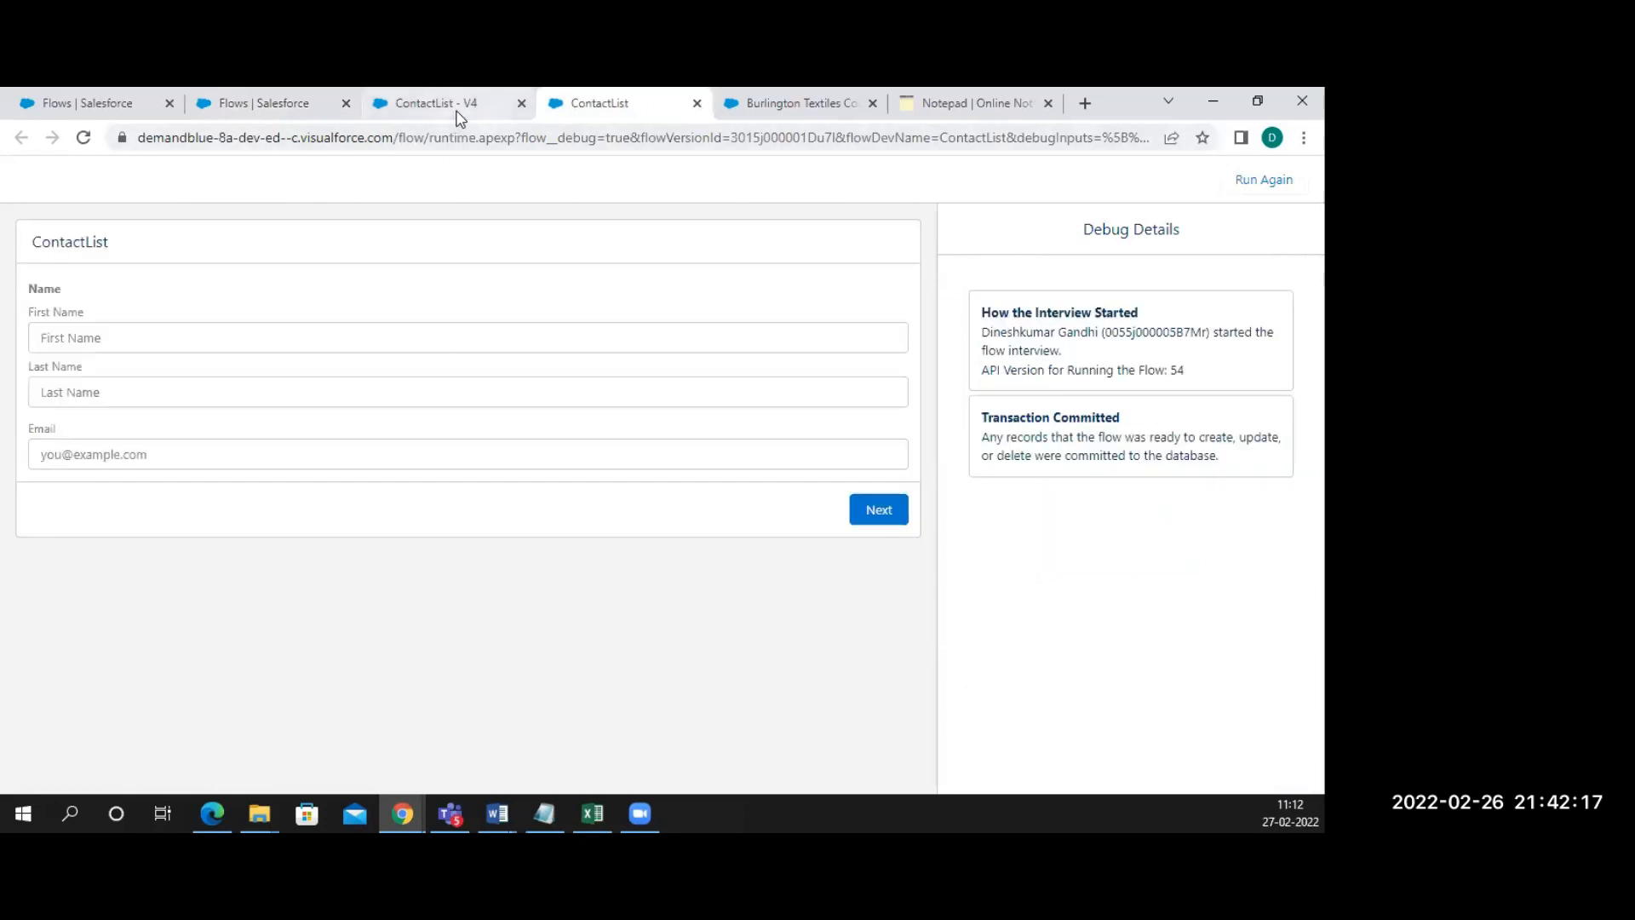
click(457, 109)
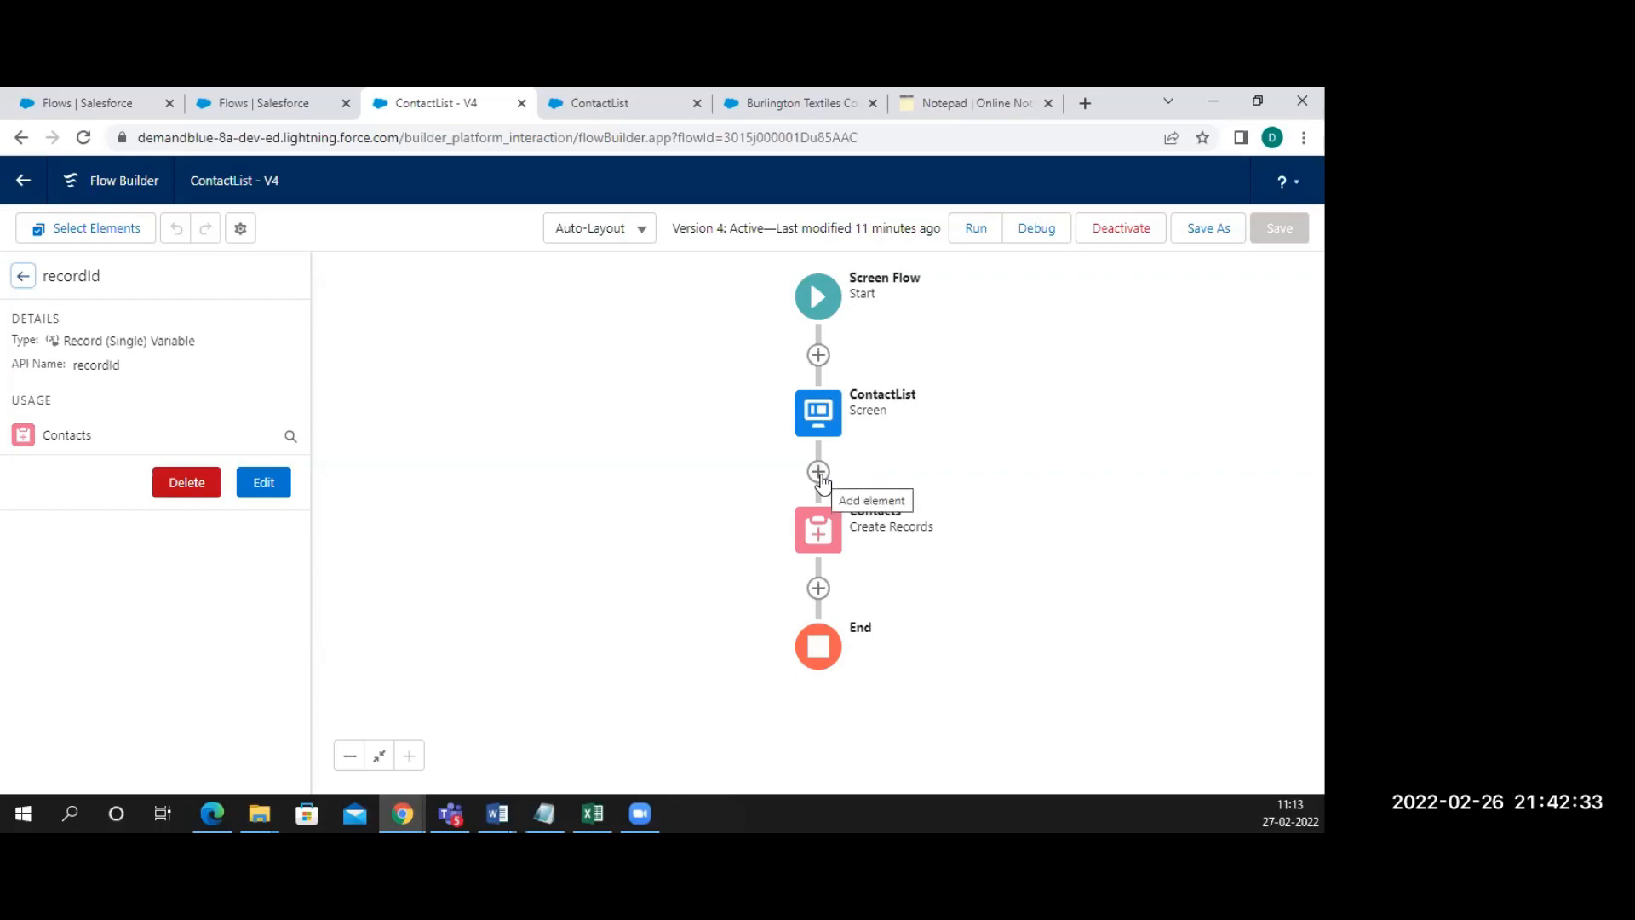
click(820, 596)
scroll(772, 677, down, 3)
scroll(770, 674, down, 3)
scroll(770, 674, up, 1)
scroll(770, 675, down, 4)
scroll(770, 677, down, 1)
scroll(770, 673, up, 1)
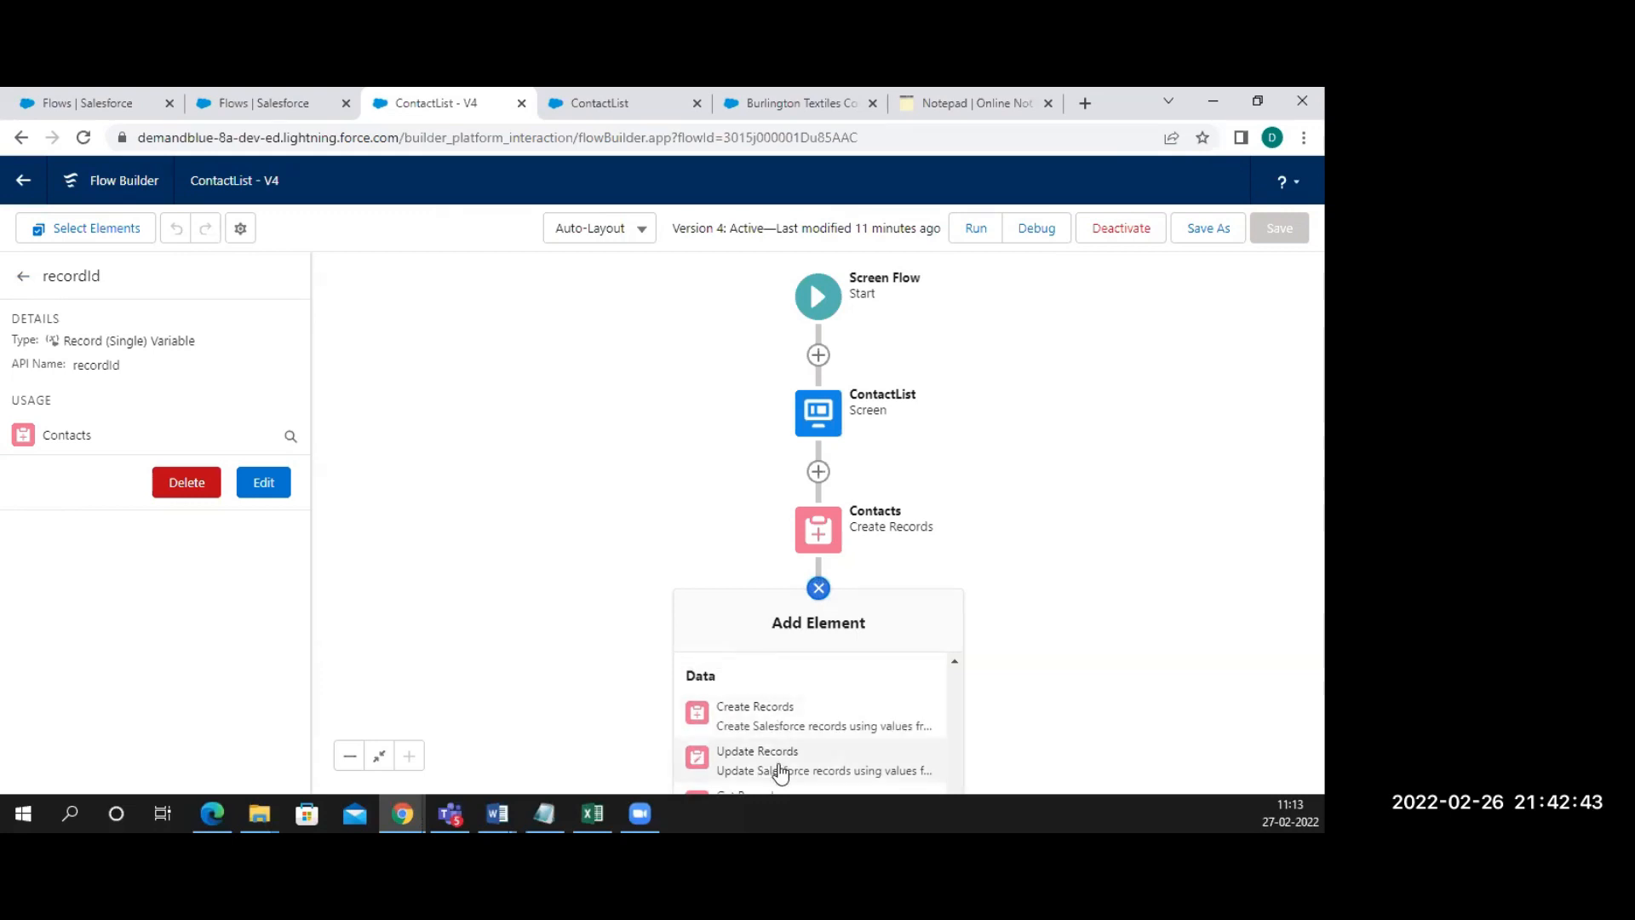
scroll(781, 772, down, 1)
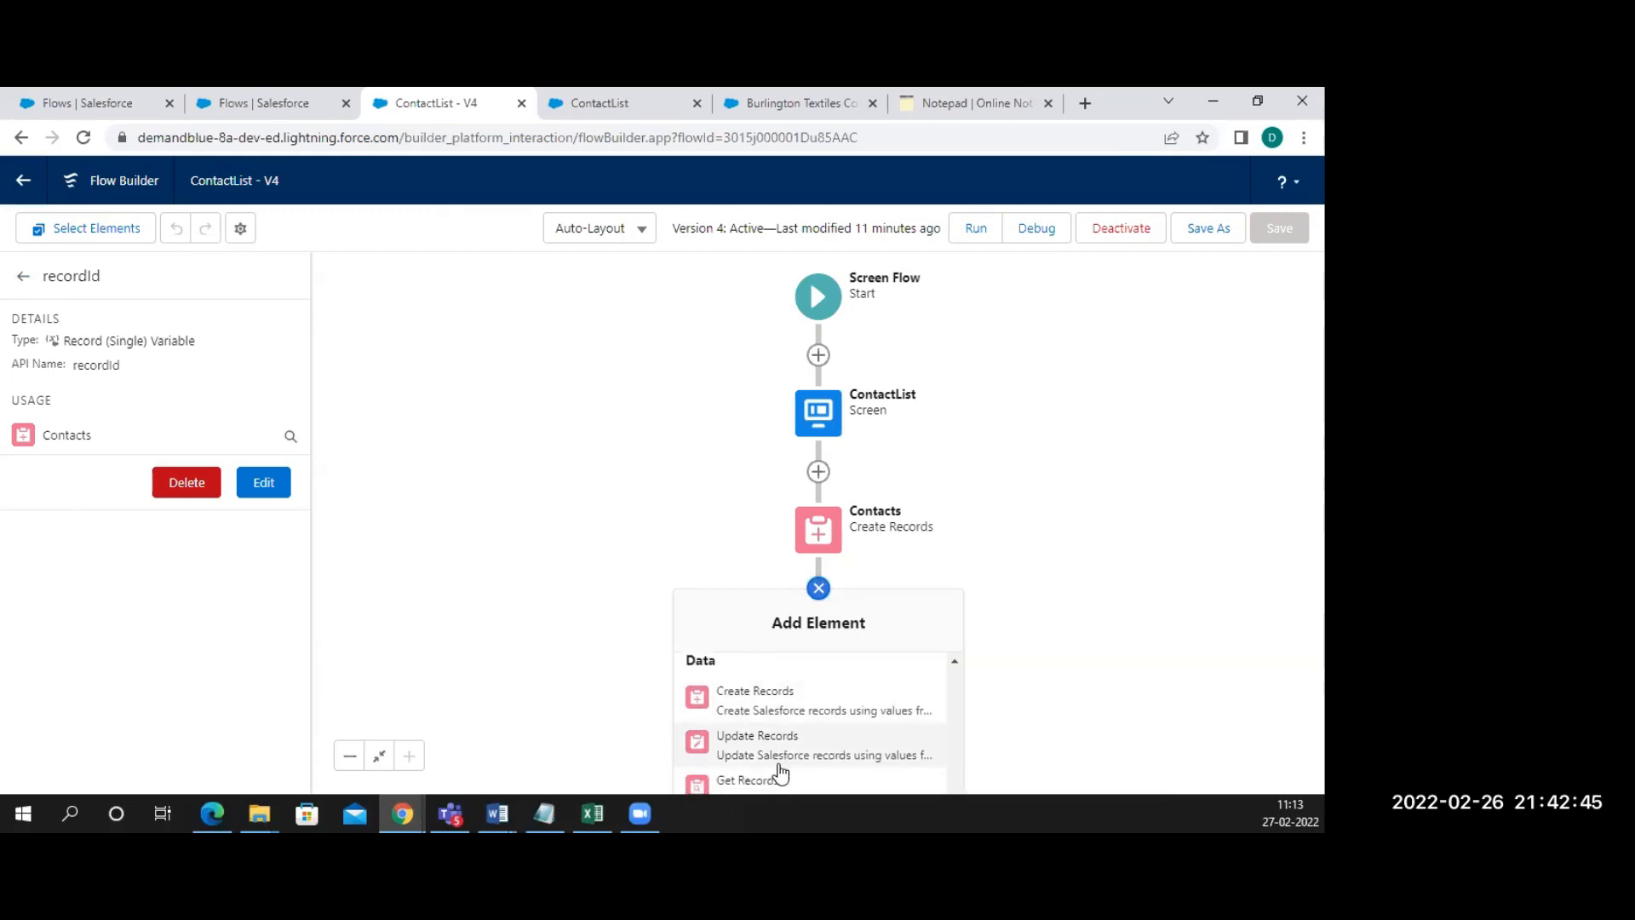
click(672, 480)
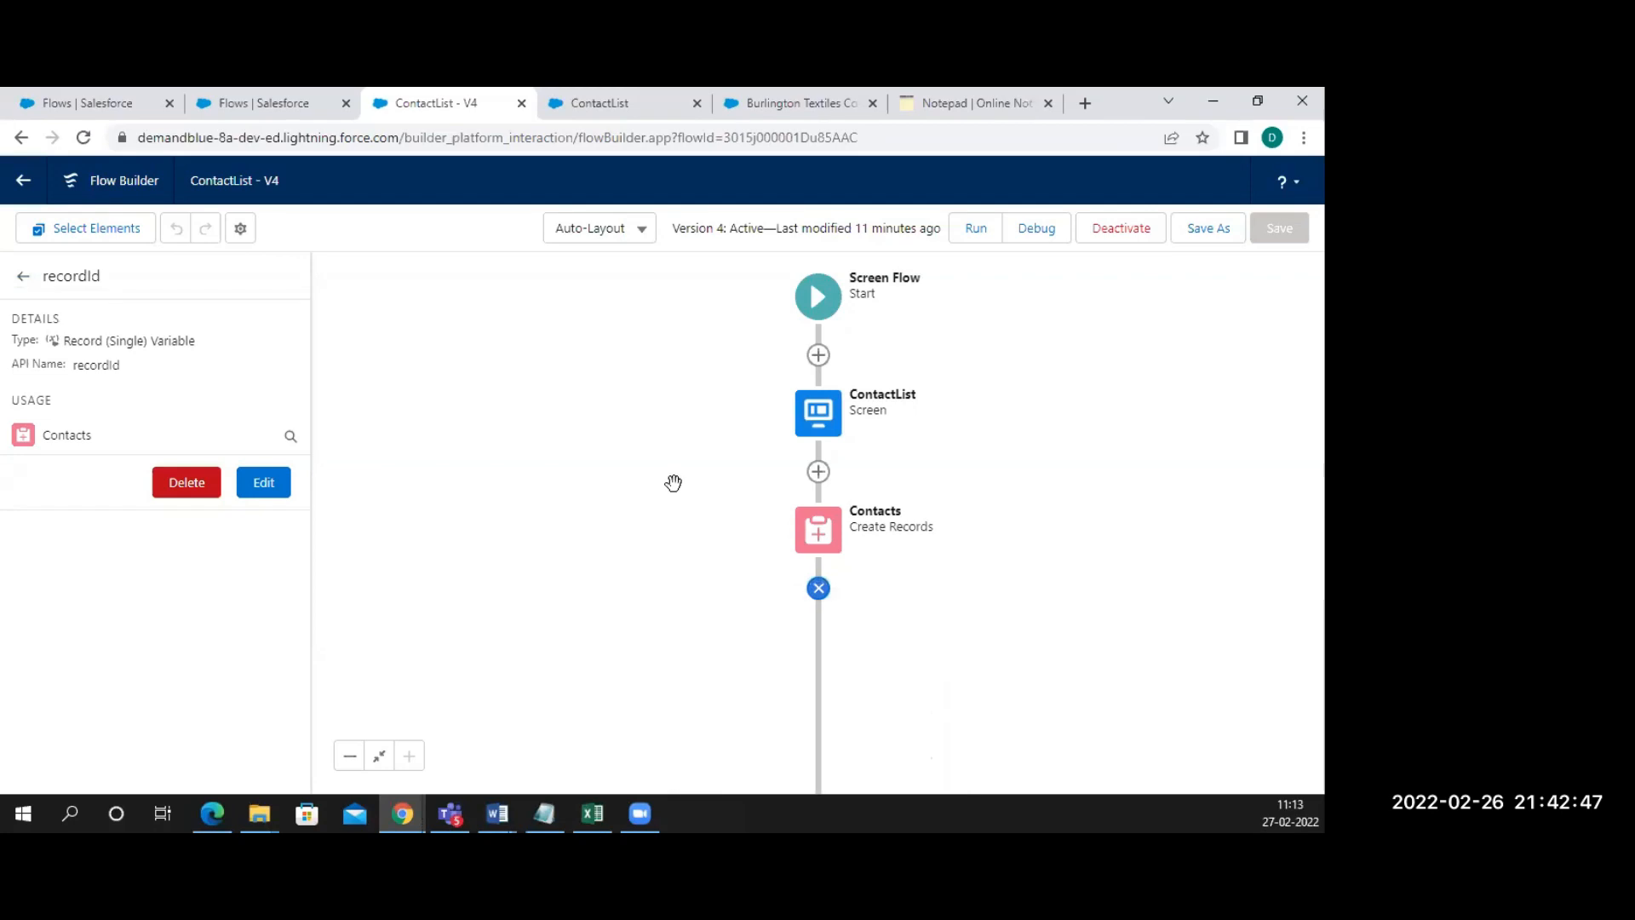